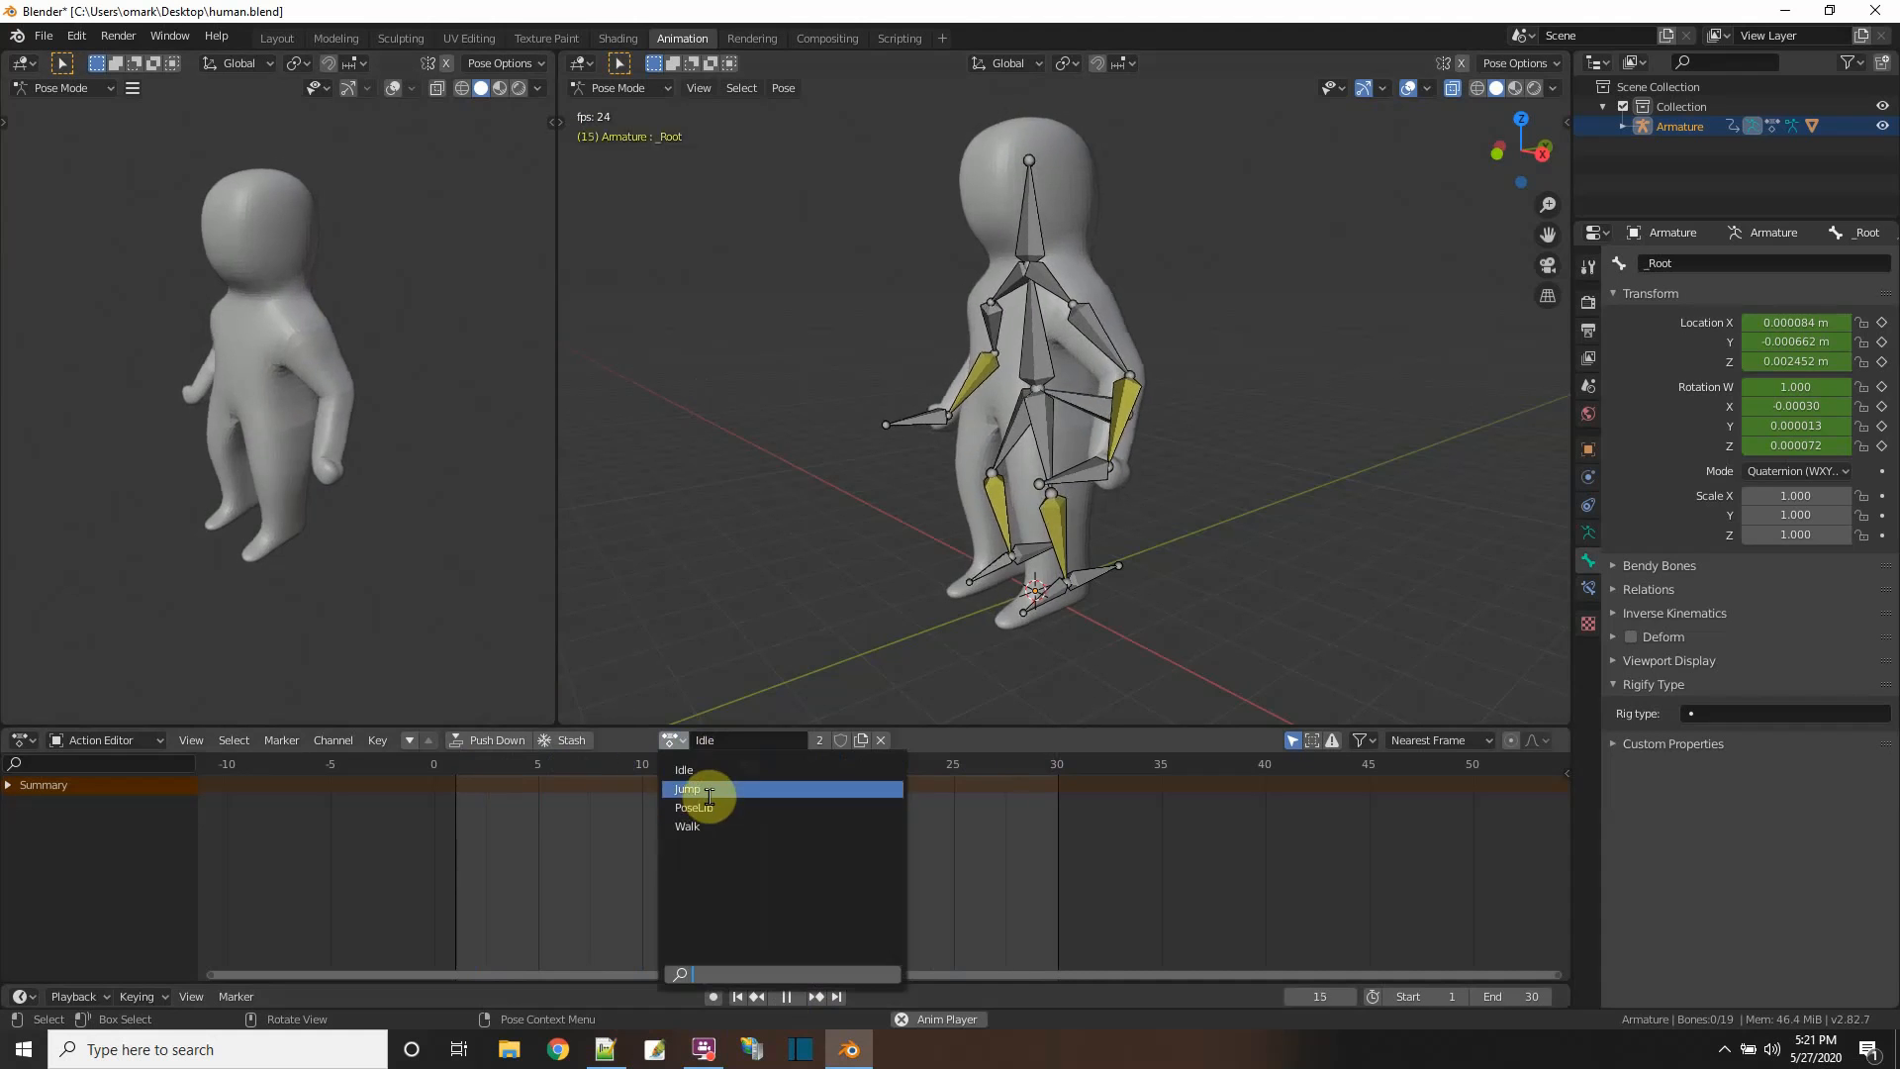
# - Preview the armature's Walk and Jump actions in the Action Editor and stop the playback
pyautogui.click(706, 823)
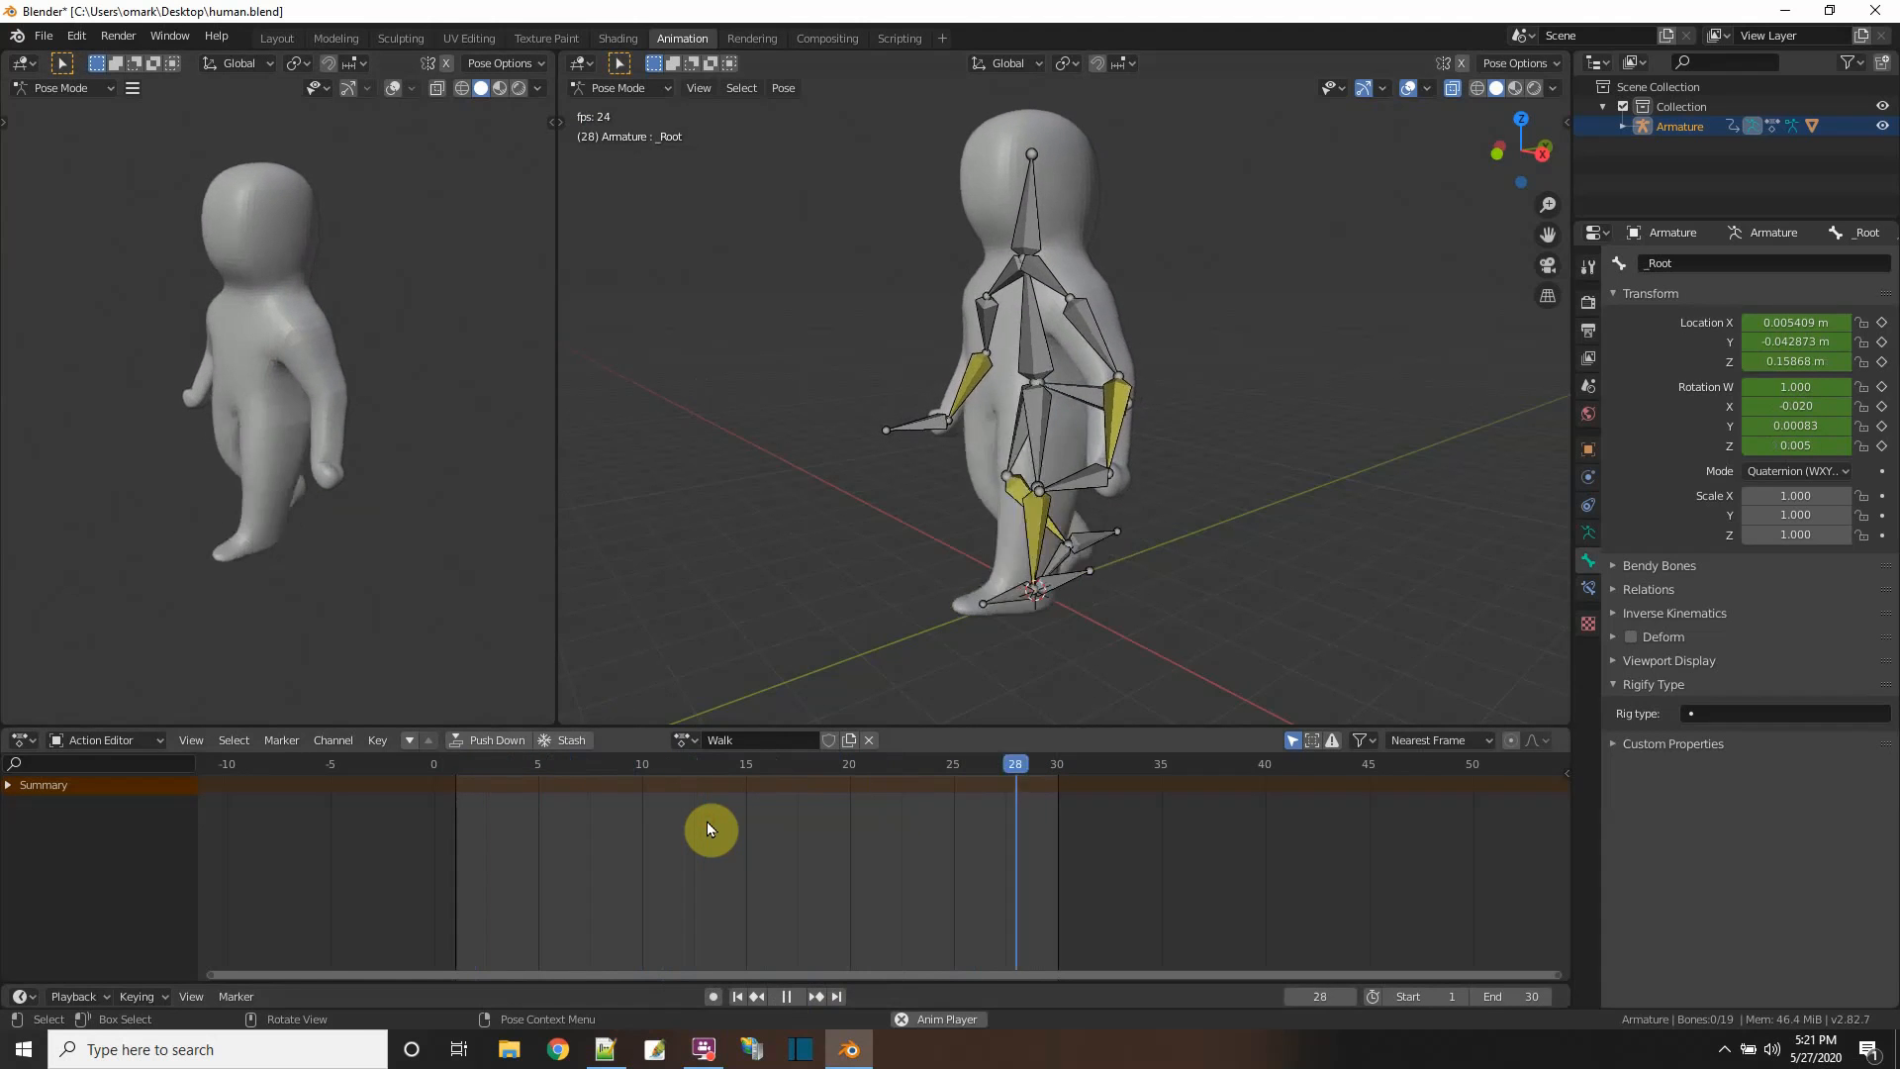
pyautogui.click(687, 739)
pyautogui.click(717, 790)
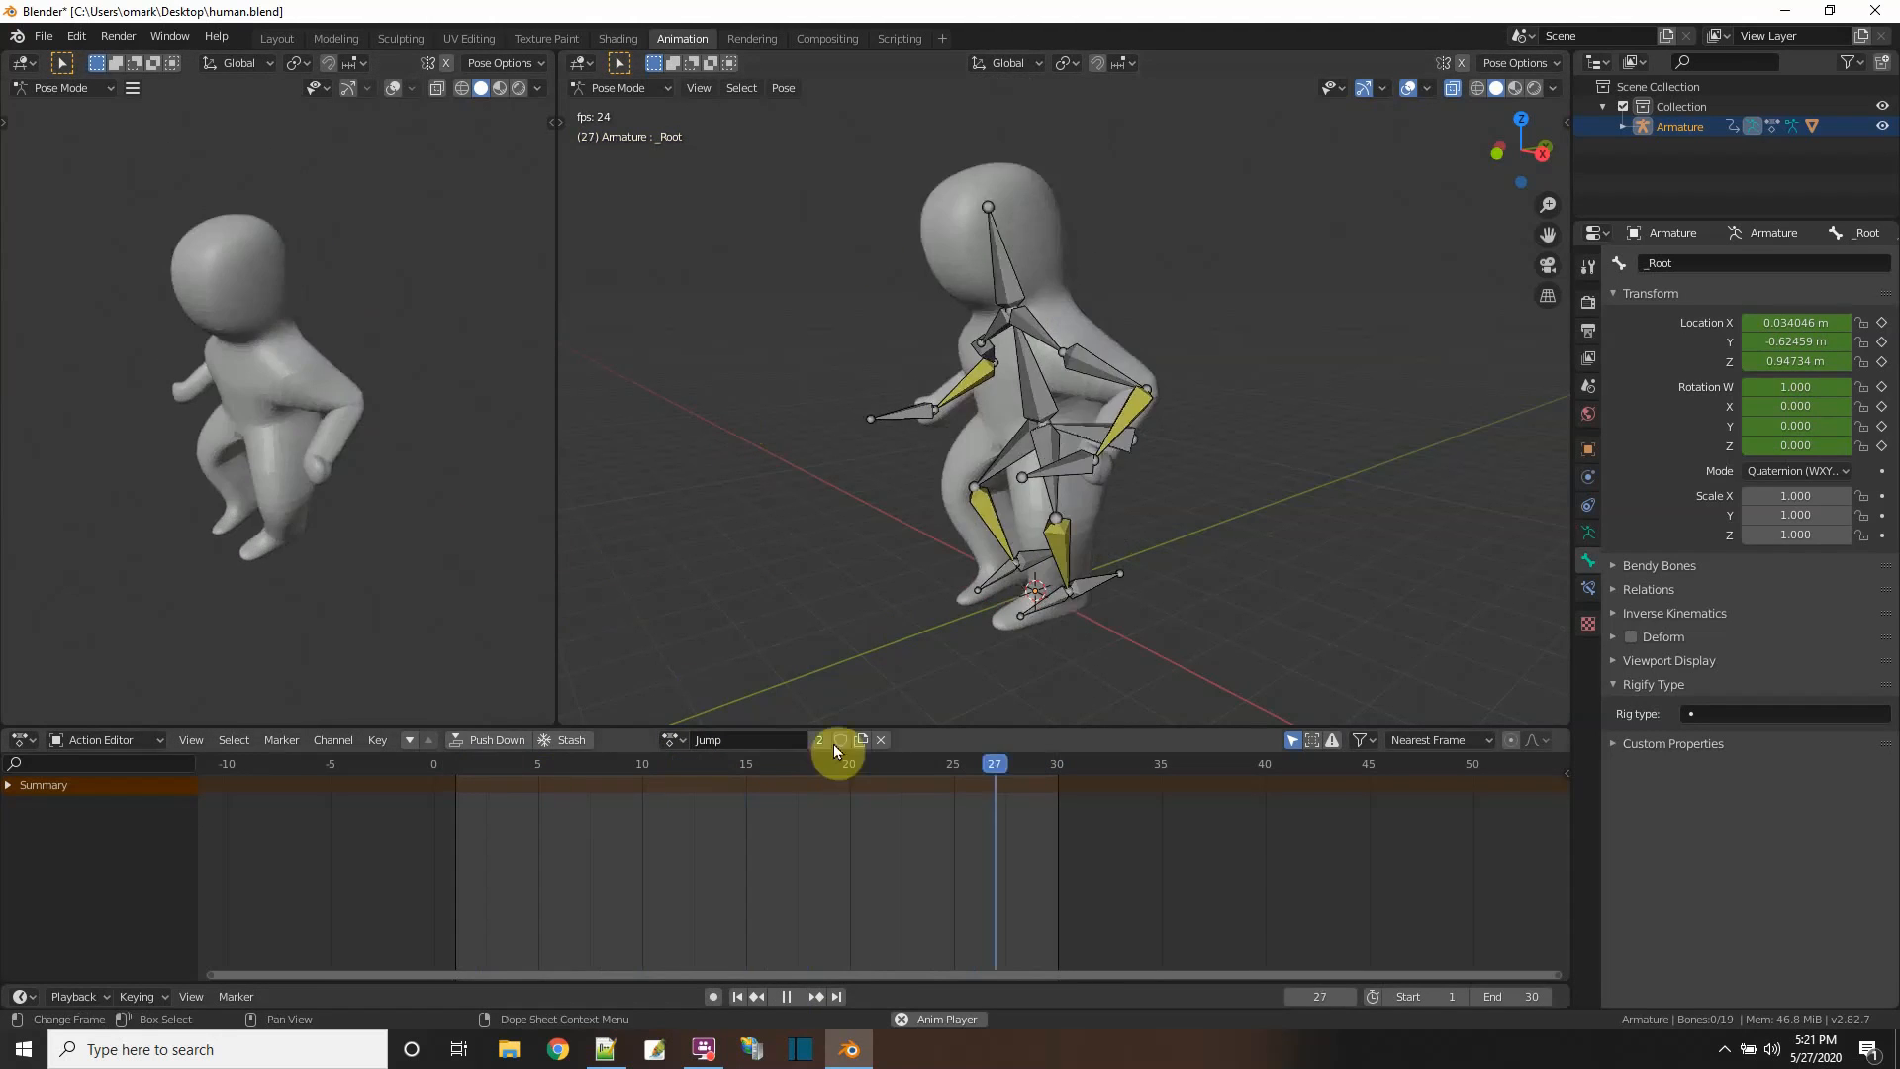
pyautogui.click(786, 996)
# - Create a new General file without saving the changes to the human file
pyautogui.click(43, 40)
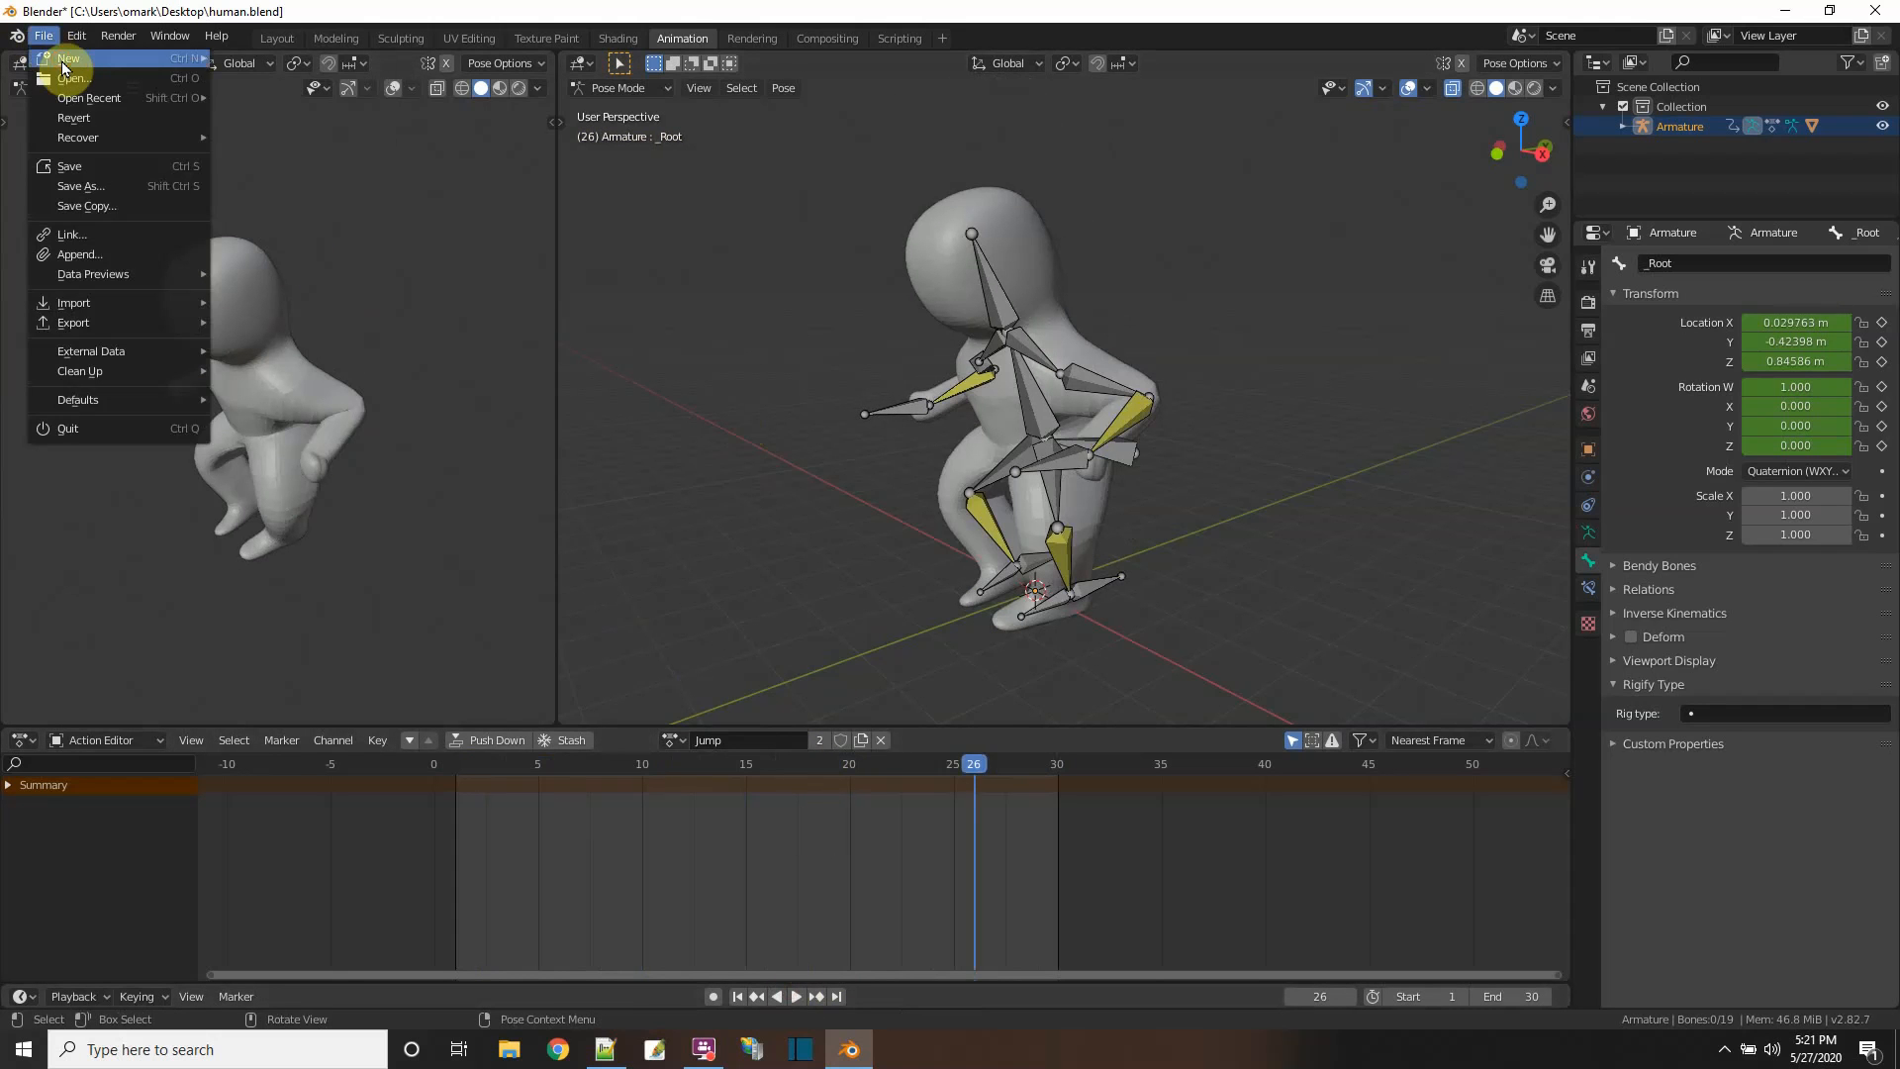
pyautogui.moveTo(76, 56)
pyautogui.click(264, 76)
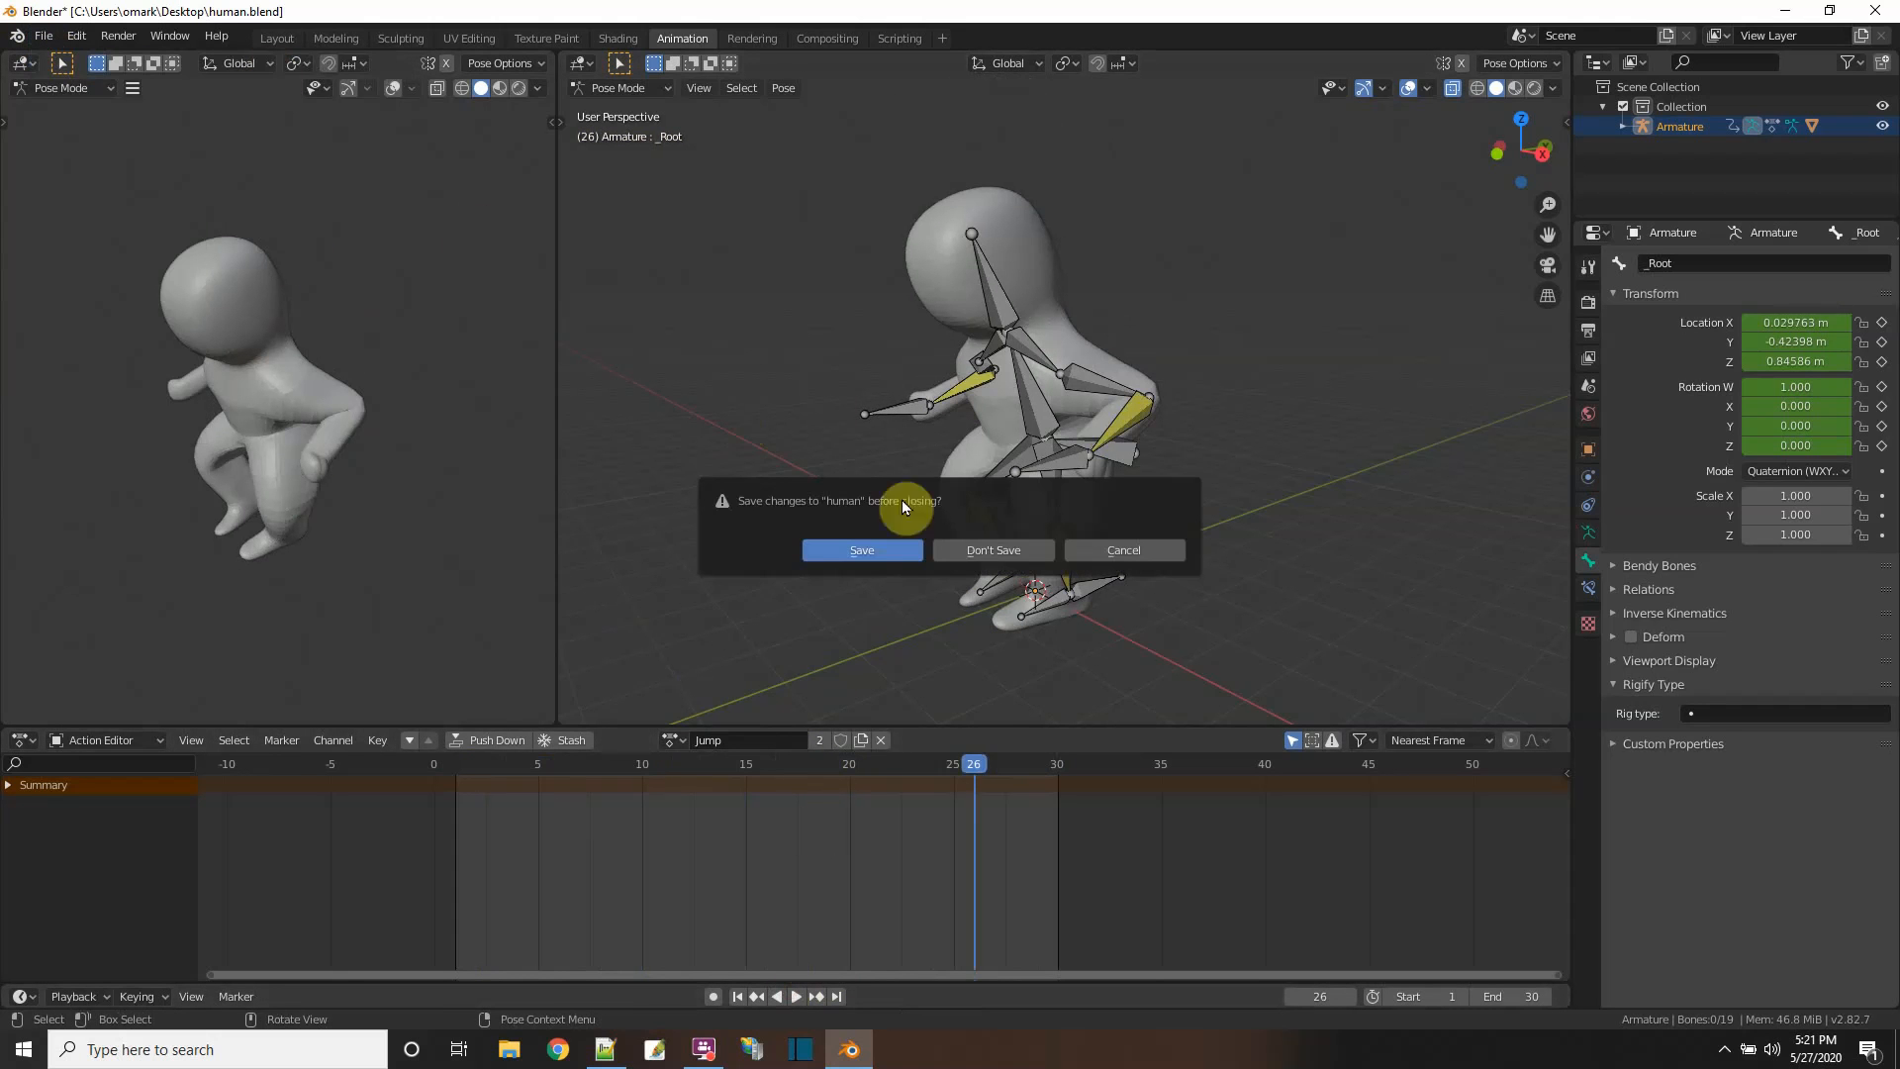
pyautogui.click(956, 551)
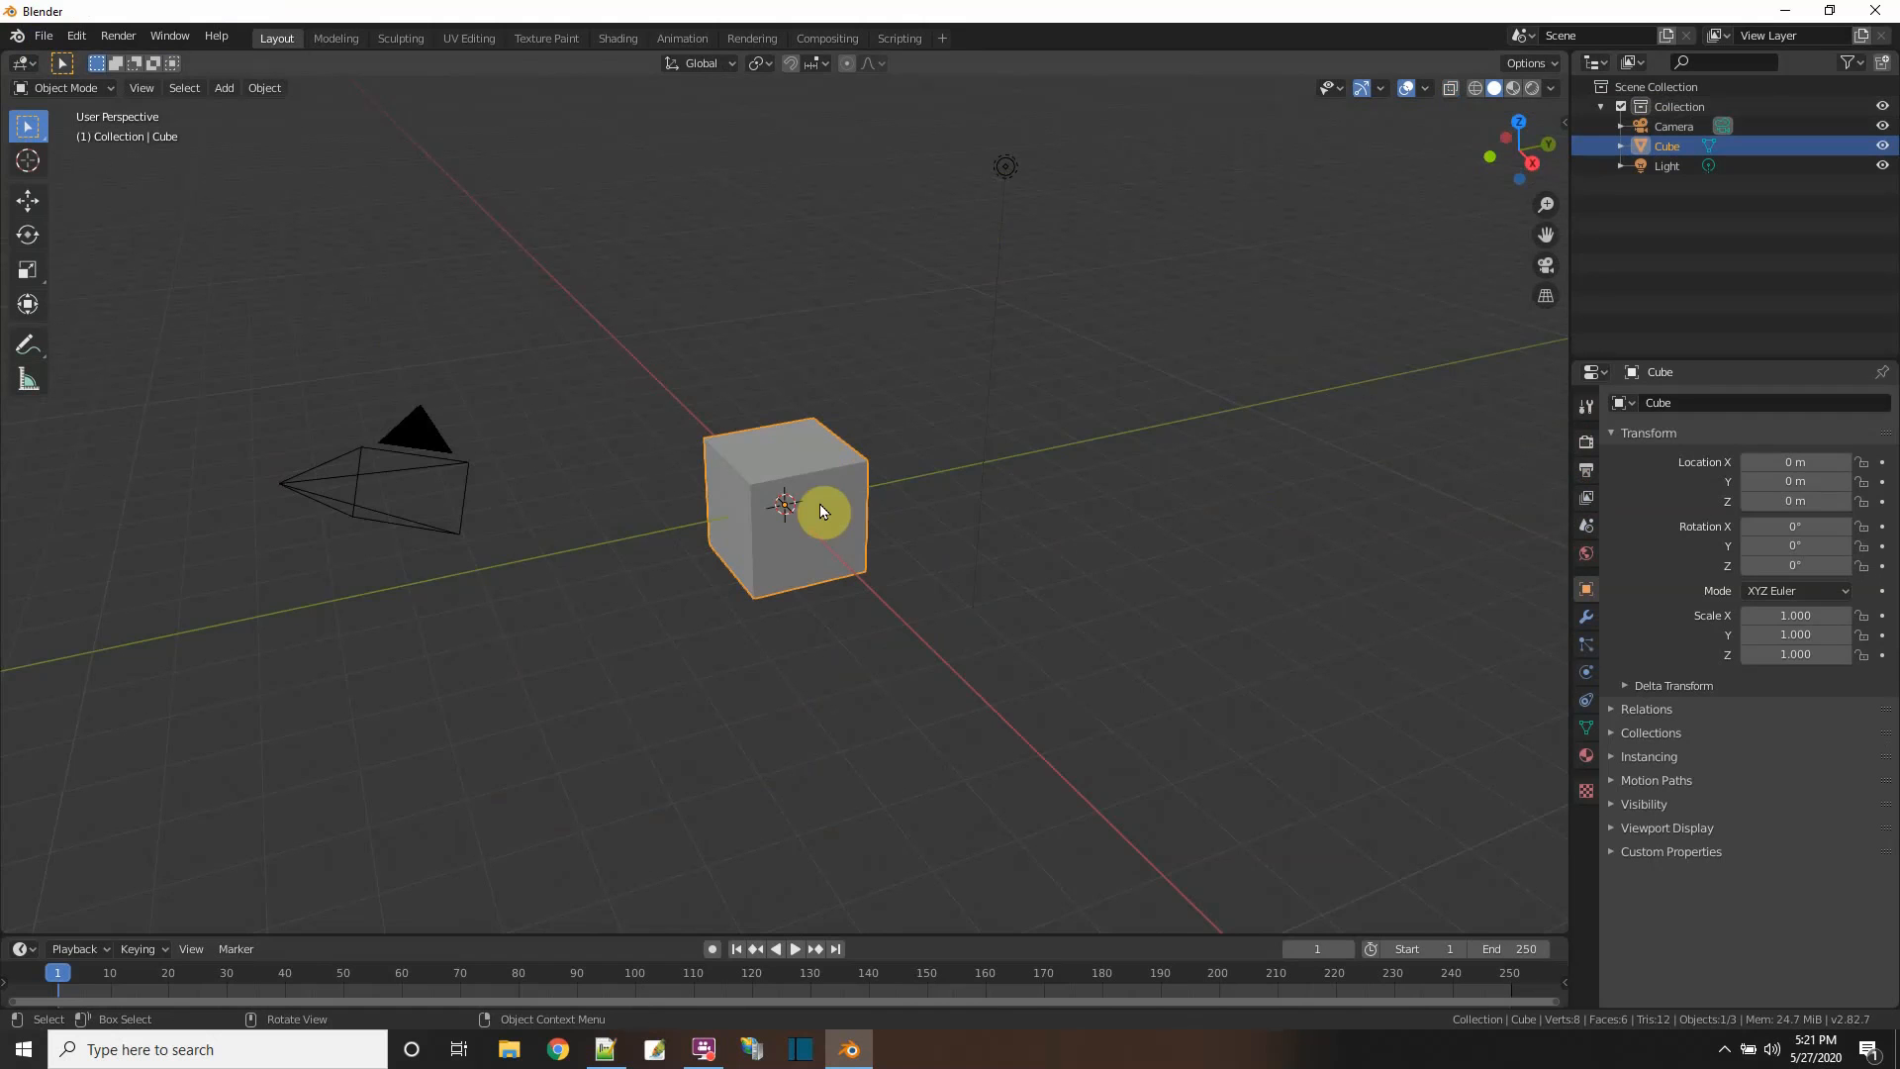
# - Delete the default camera and light, leaving only the cube in the scene
pyautogui.click(1671, 123)
pyautogui.rightClick(1671, 121)
pyautogui.click(1668, 146)
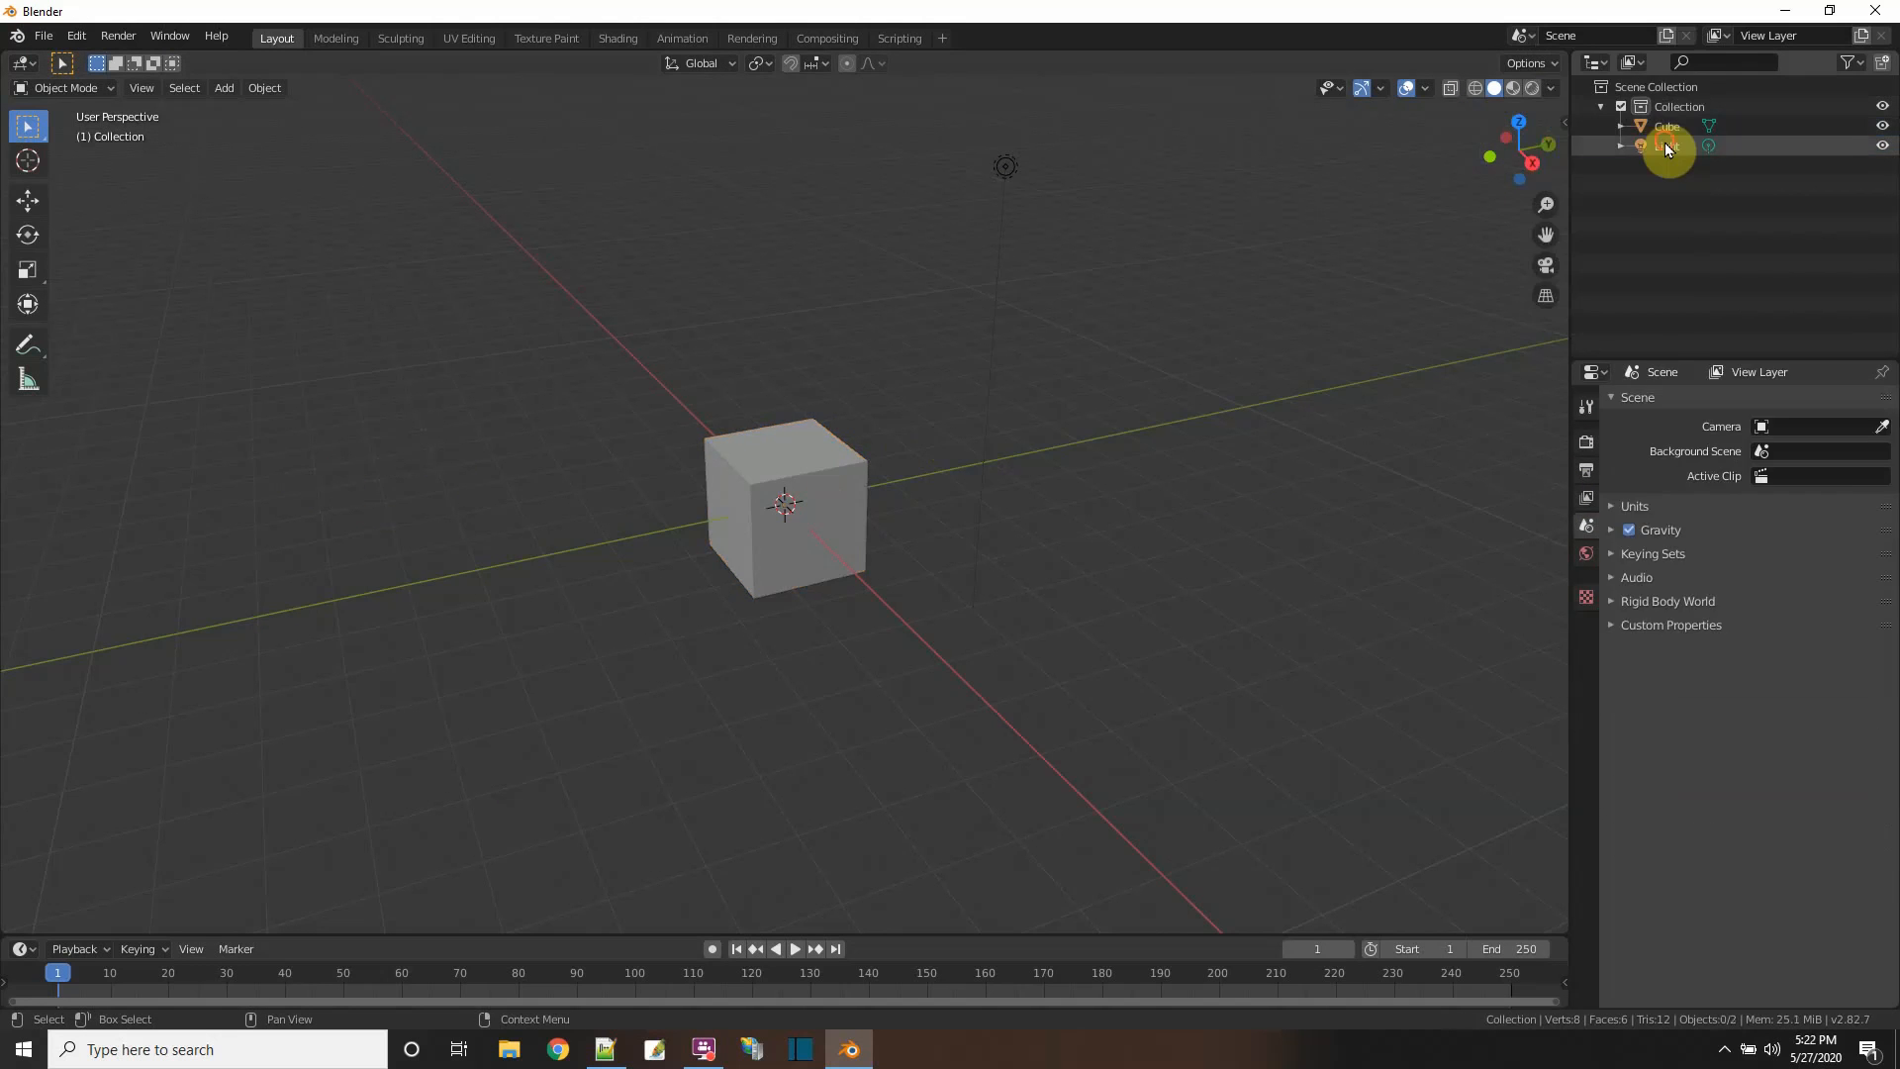
pyautogui.click(1669, 148)
pyautogui.rightClick(1669, 149)
pyautogui.click(1667, 148)
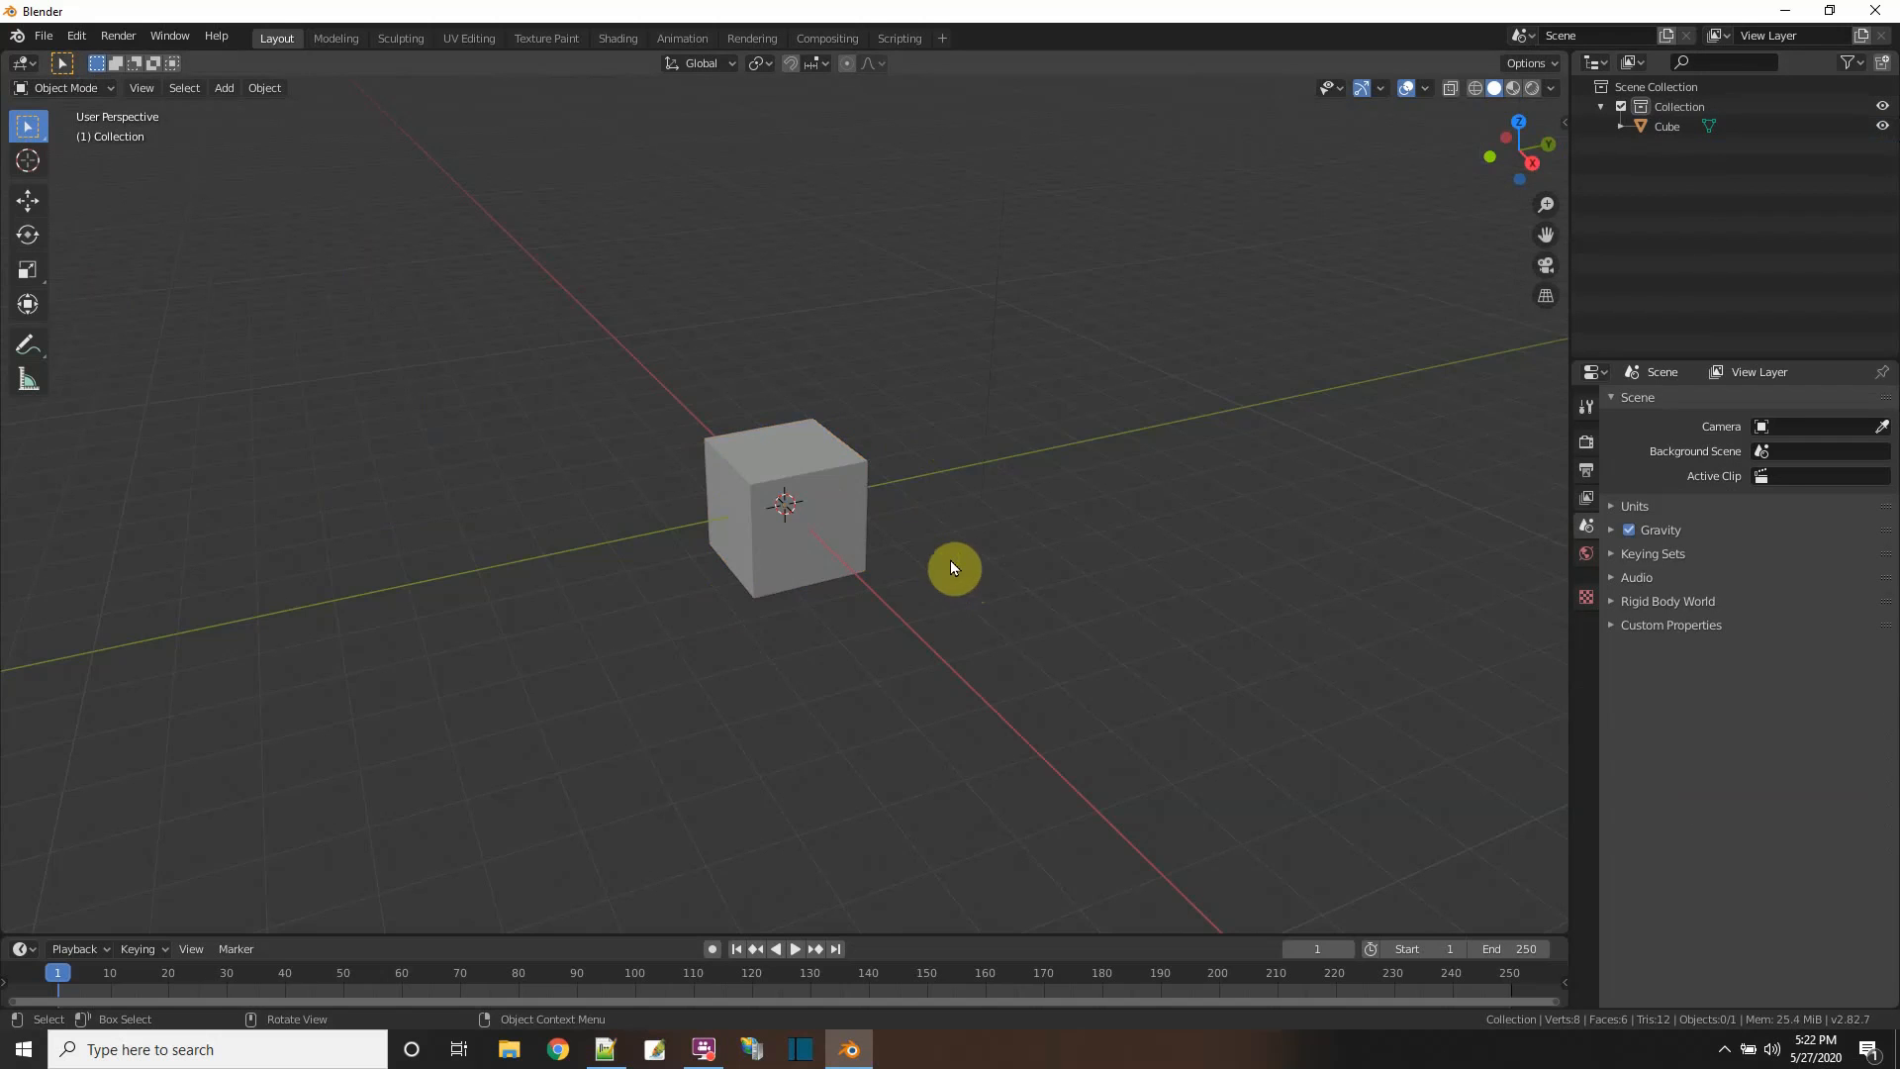
# - Select the cube and switch it to Edit Mode
pyautogui.moveTo(950, 567)
pyautogui.mouseDown(button='middle')
pyautogui.moveTo(891, 568)
pyautogui.moveTo(933, 585)
pyautogui.moveTo(967, 564)
pyautogui.moveTo(871, 587)
pyautogui.moveTo(1019, 577)
pyautogui.moveTo(942, 548)
pyautogui.moveTo(946, 568)
pyautogui.mouseUp(button='middle')
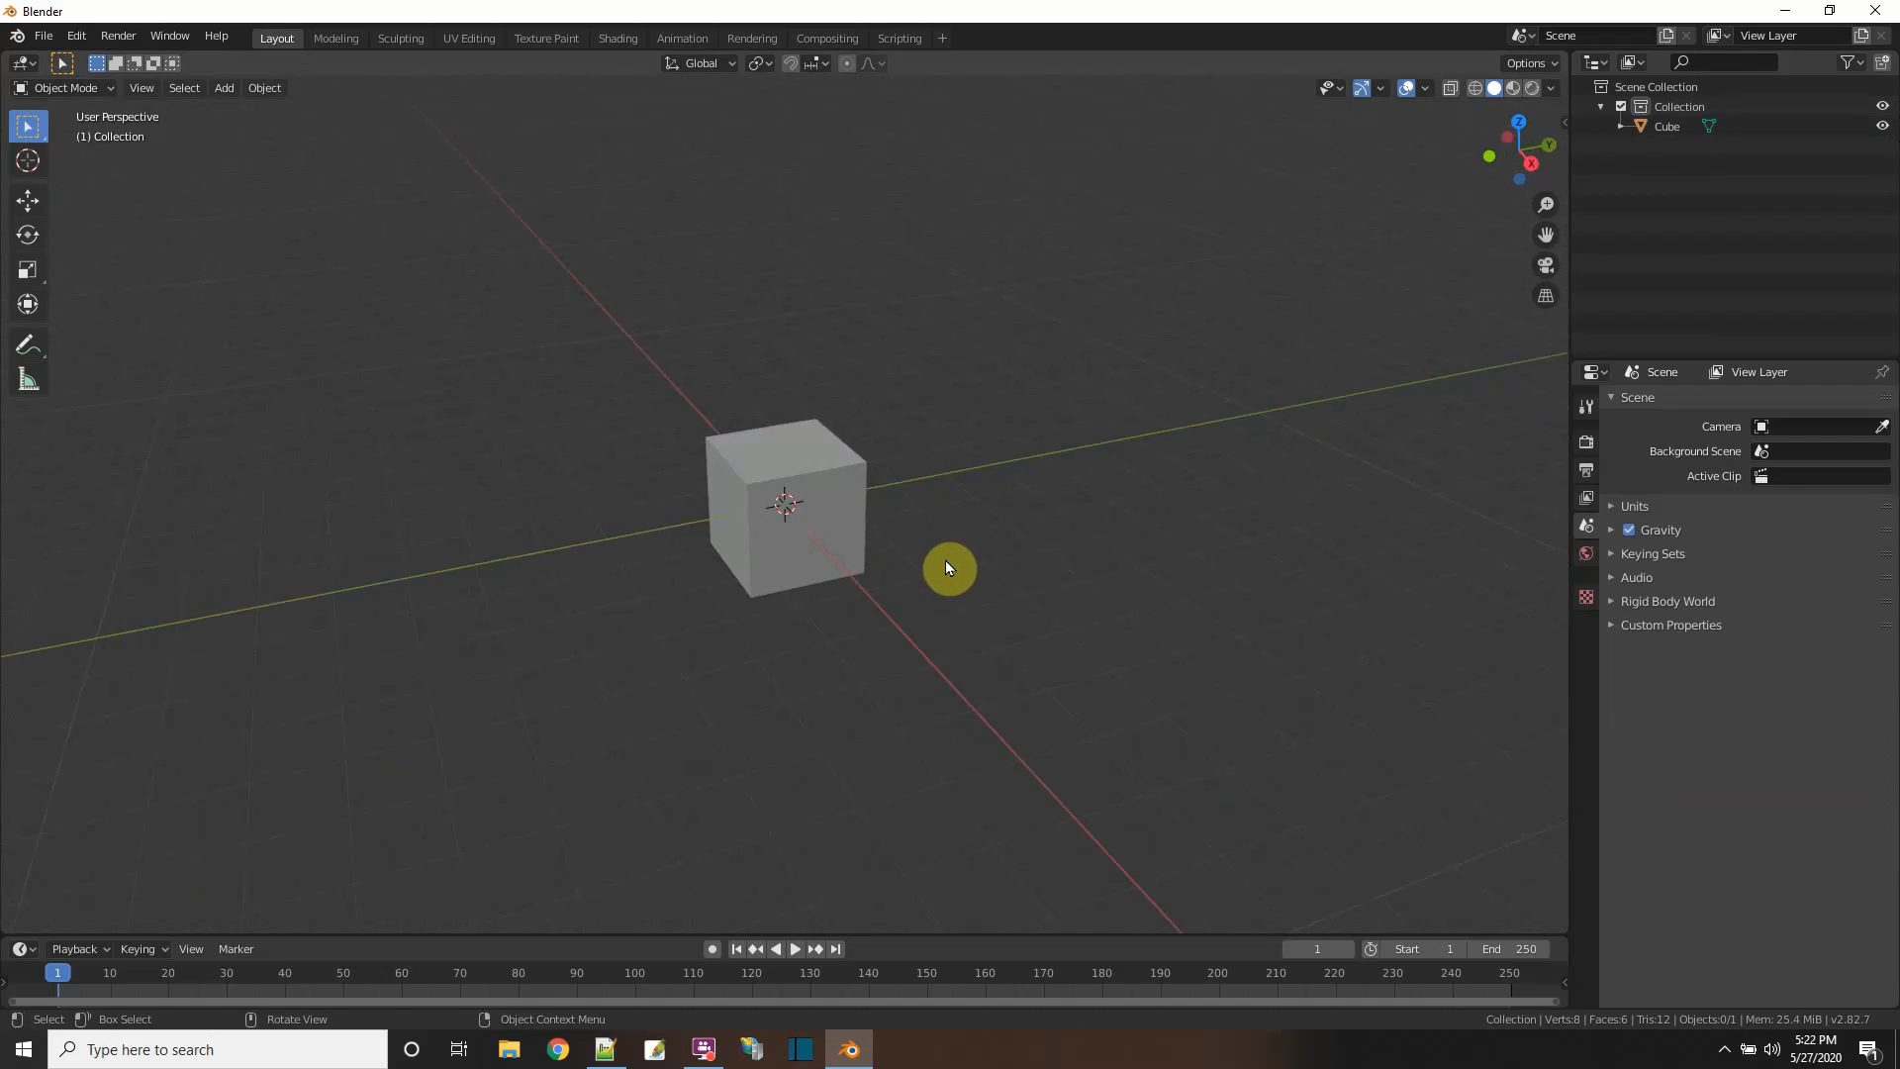
pyautogui.scroll(4, 763, 559)
pyautogui.scroll(-2, 775, 546)
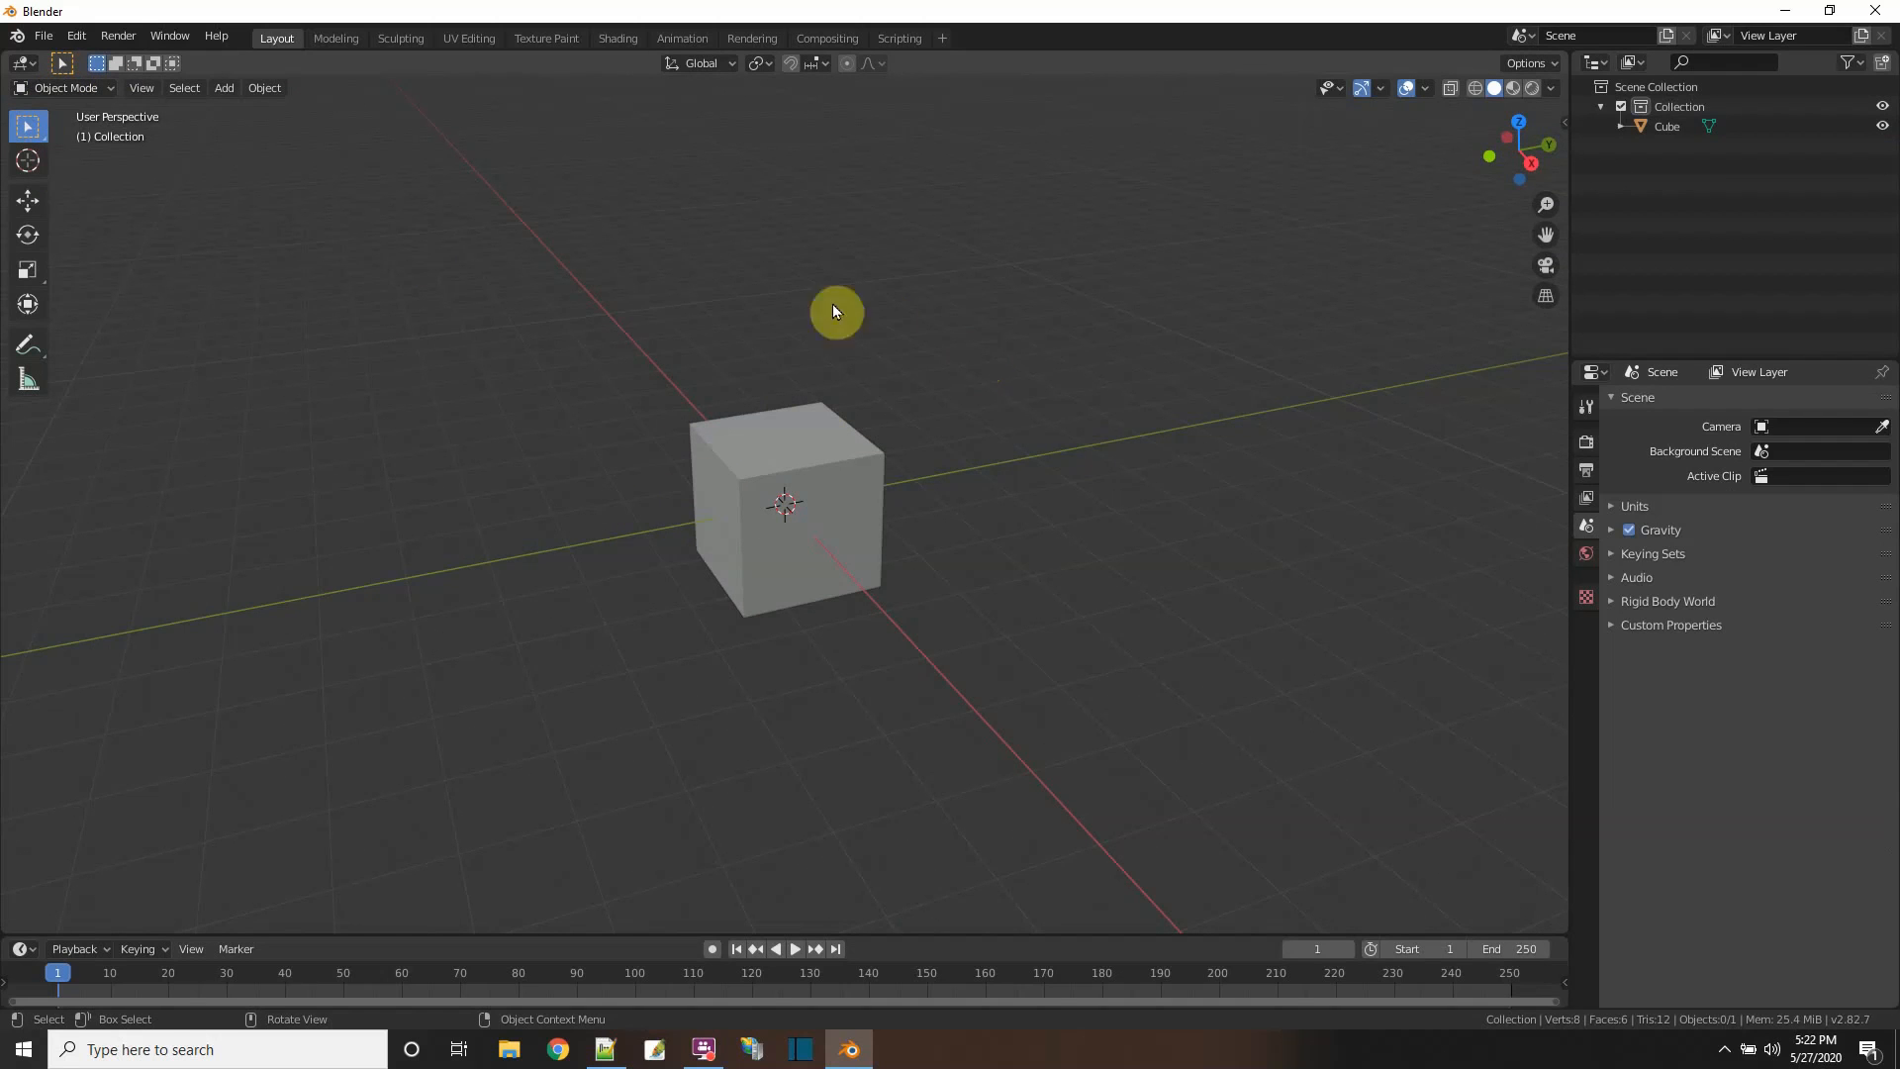
pyautogui.click(827, 459)
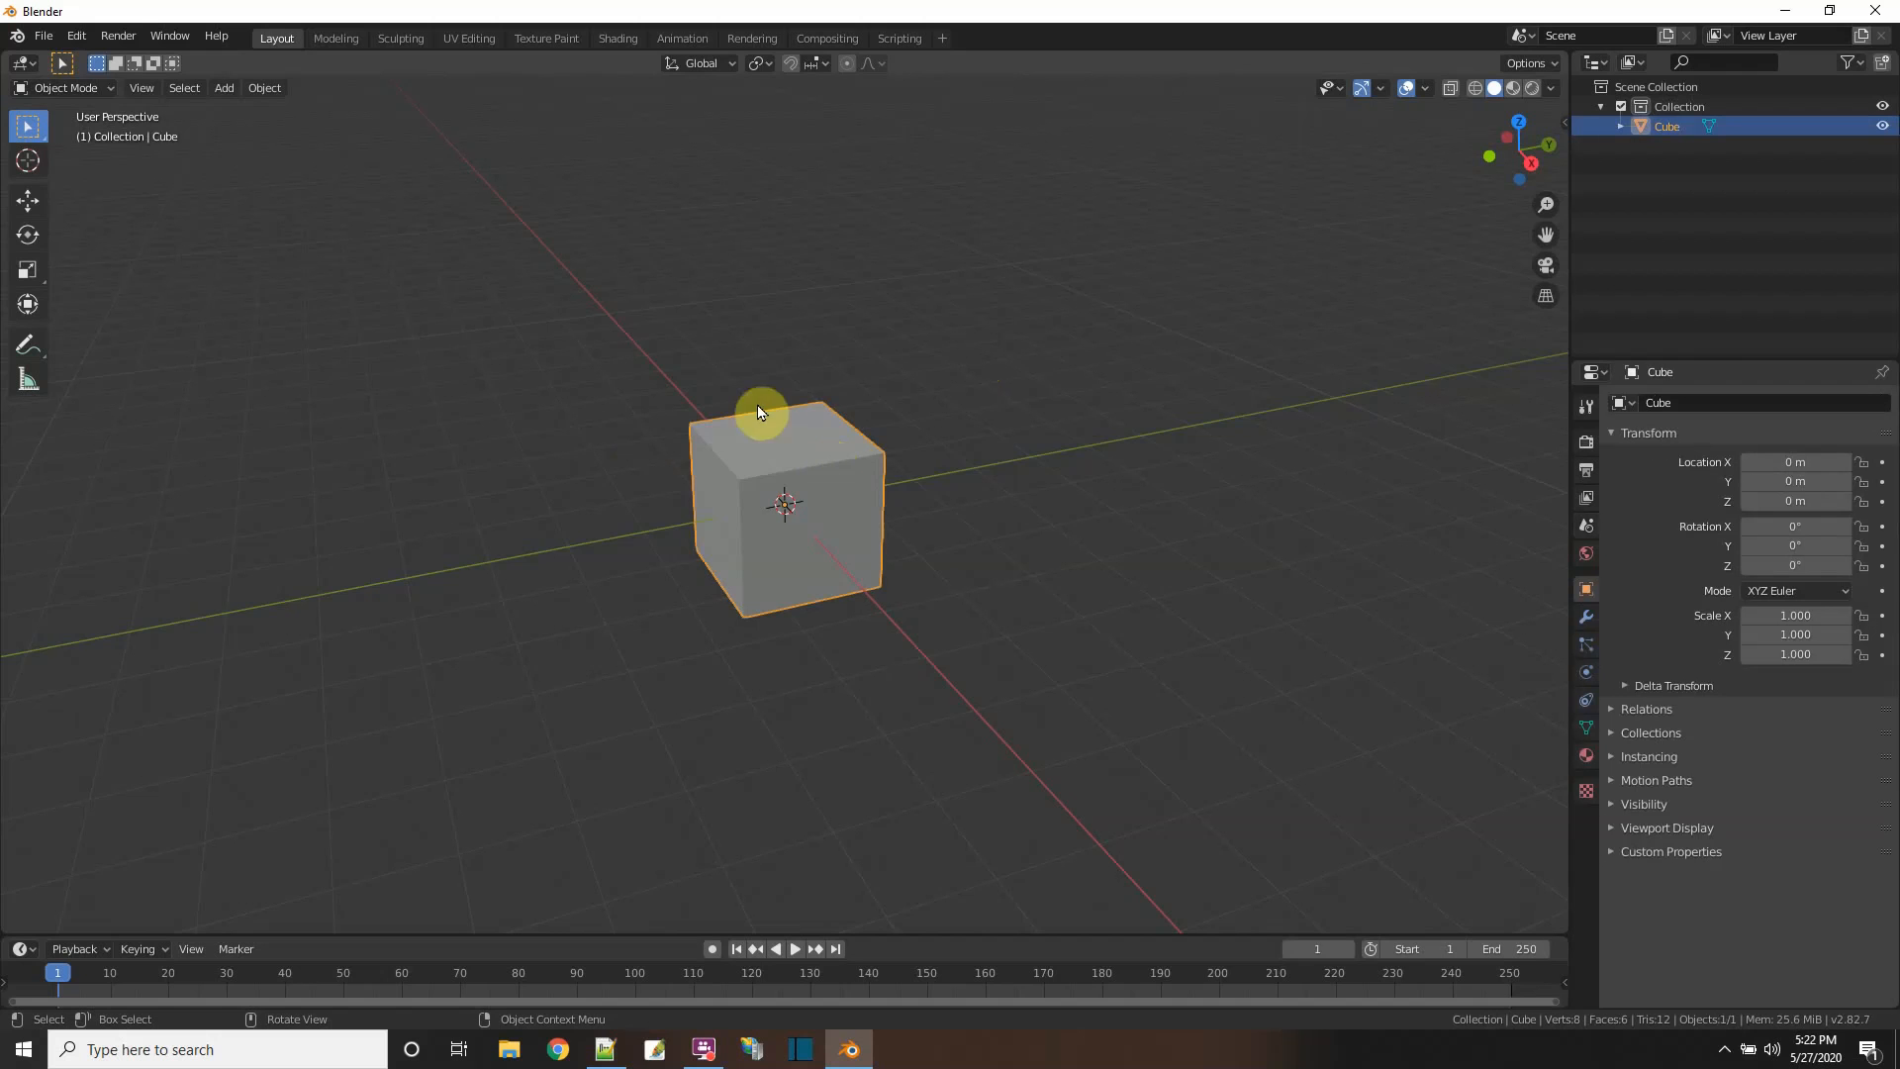
pyautogui.click(98, 87)
pyautogui.click(93, 129)
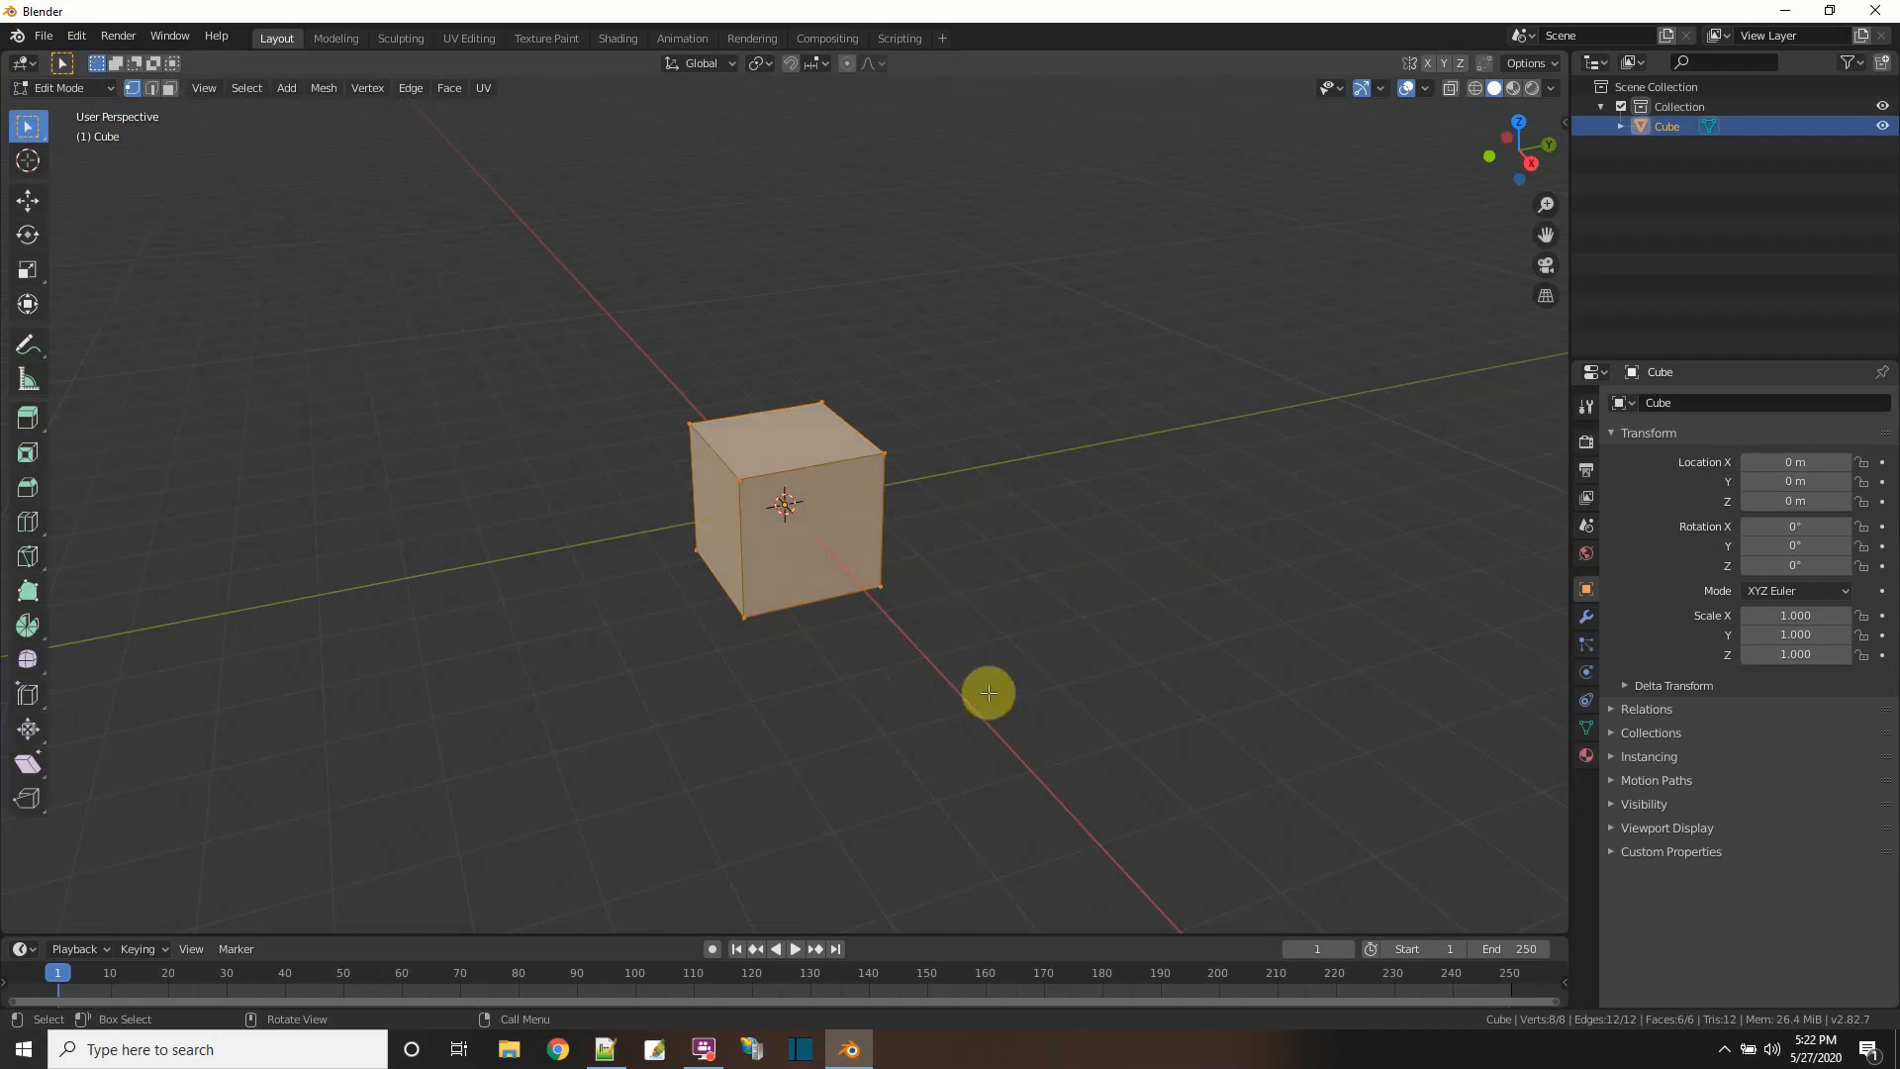
# - Add a vertical loop cut through the middle of the cube, dividing it into halves along the X axis
pyautogui.moveTo(767, 652); pyautogui.dragTo(869, 648, button='middle')
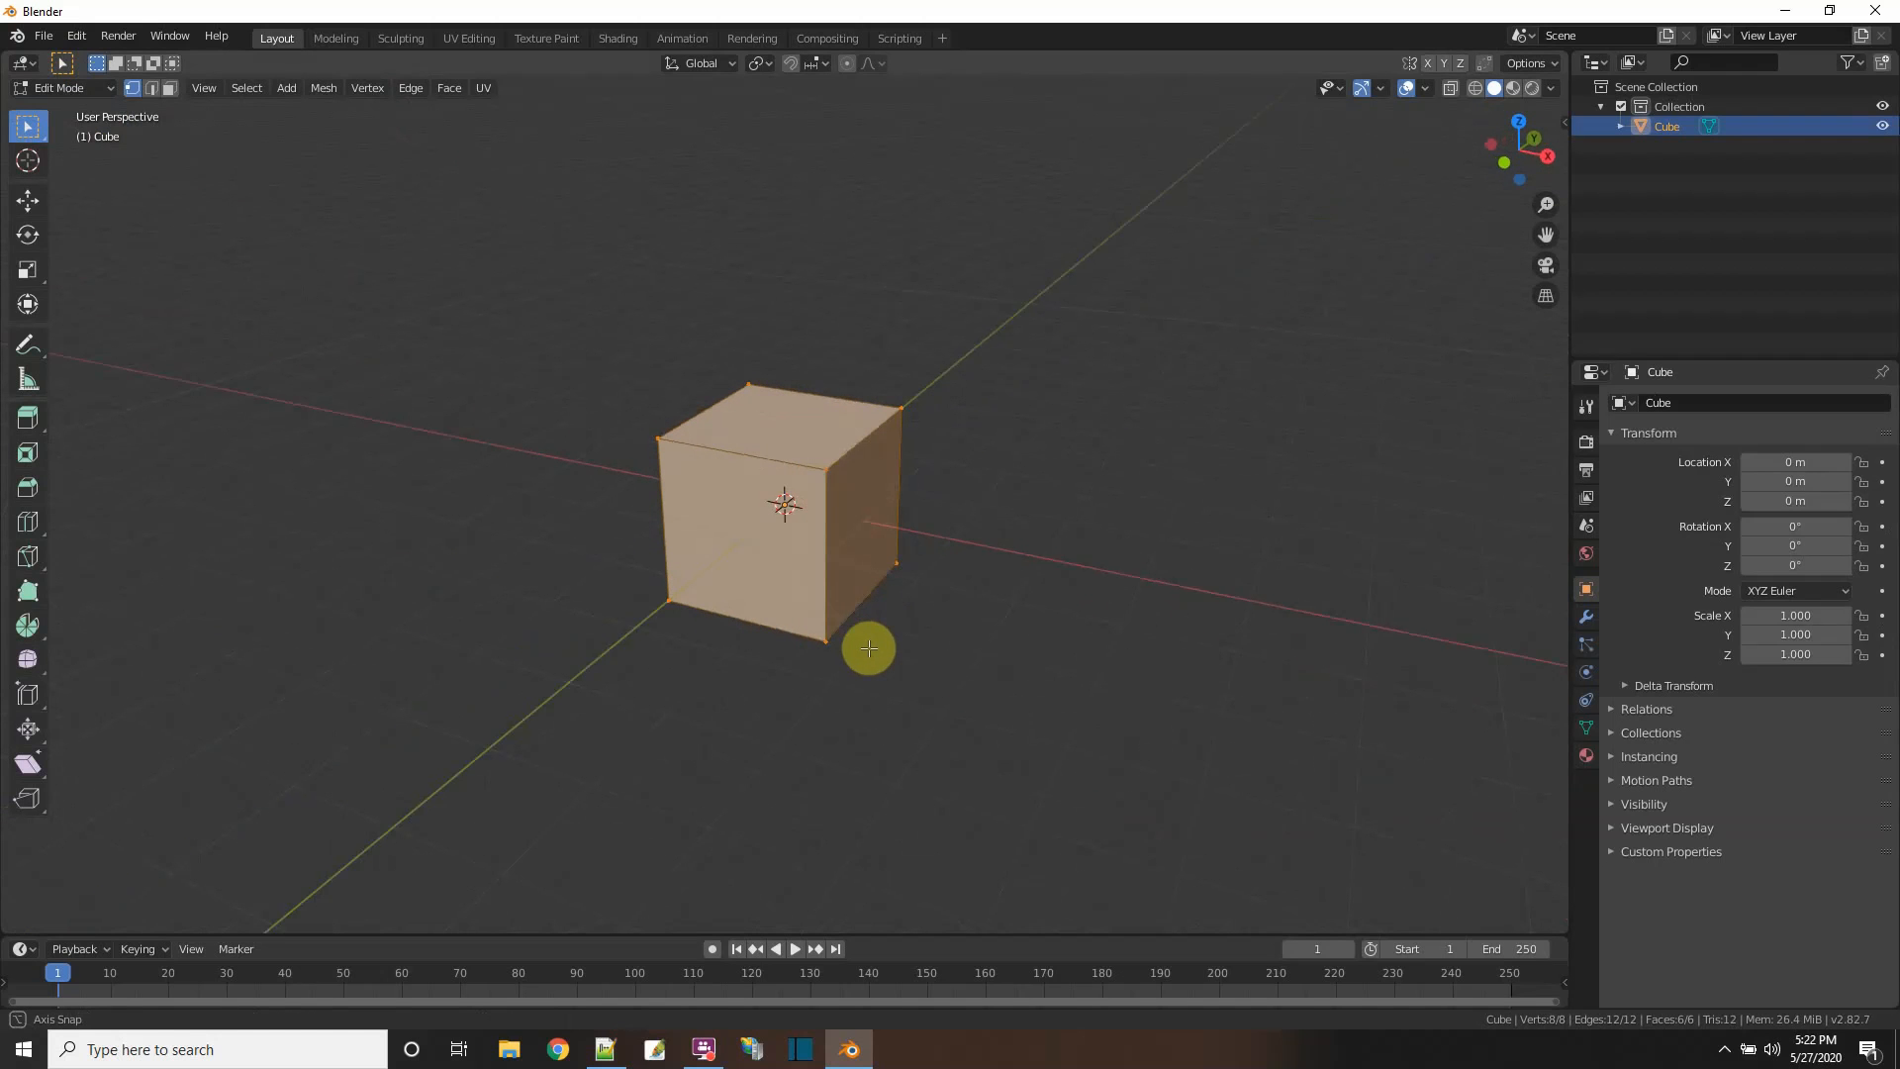
pyautogui.click(28, 524)
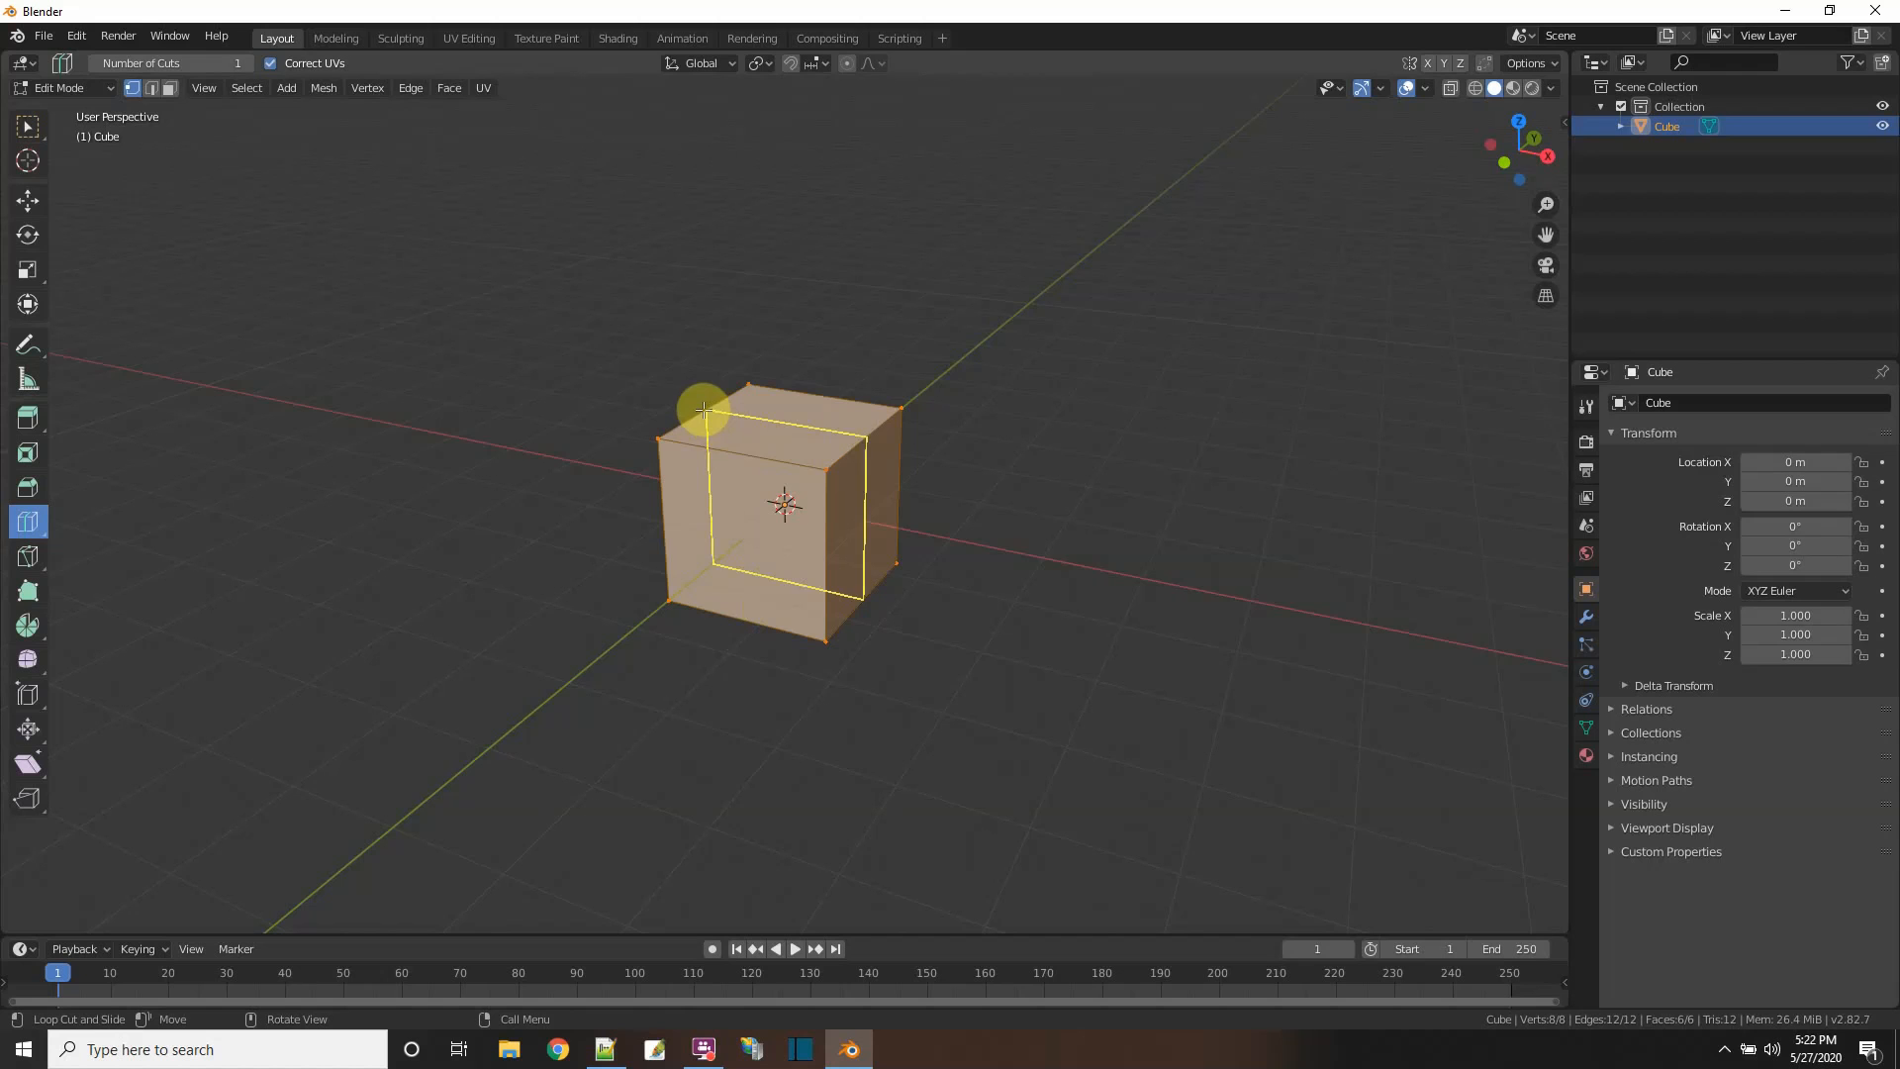
pyautogui.click(736, 466)
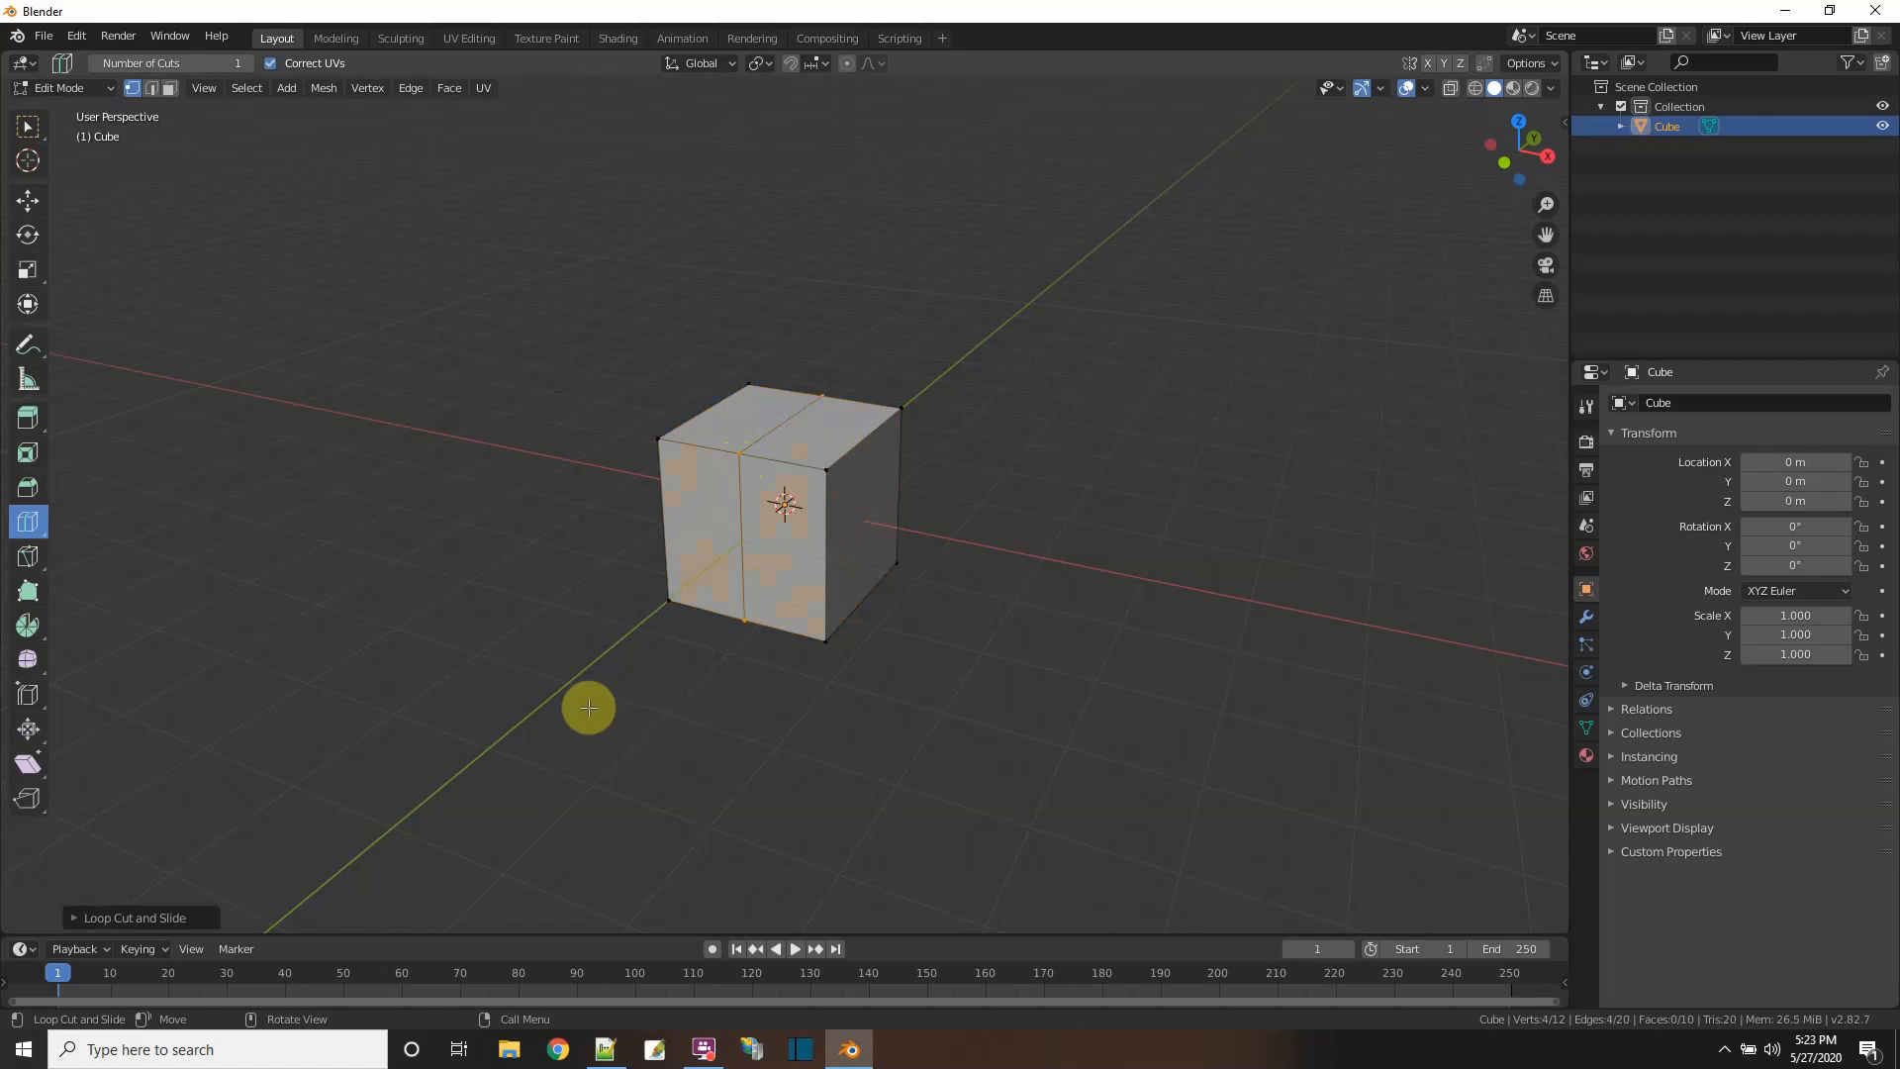
# - Try raising the loop cut's number of cuts to 3 and return it to 1
pyautogui.click(69, 919)
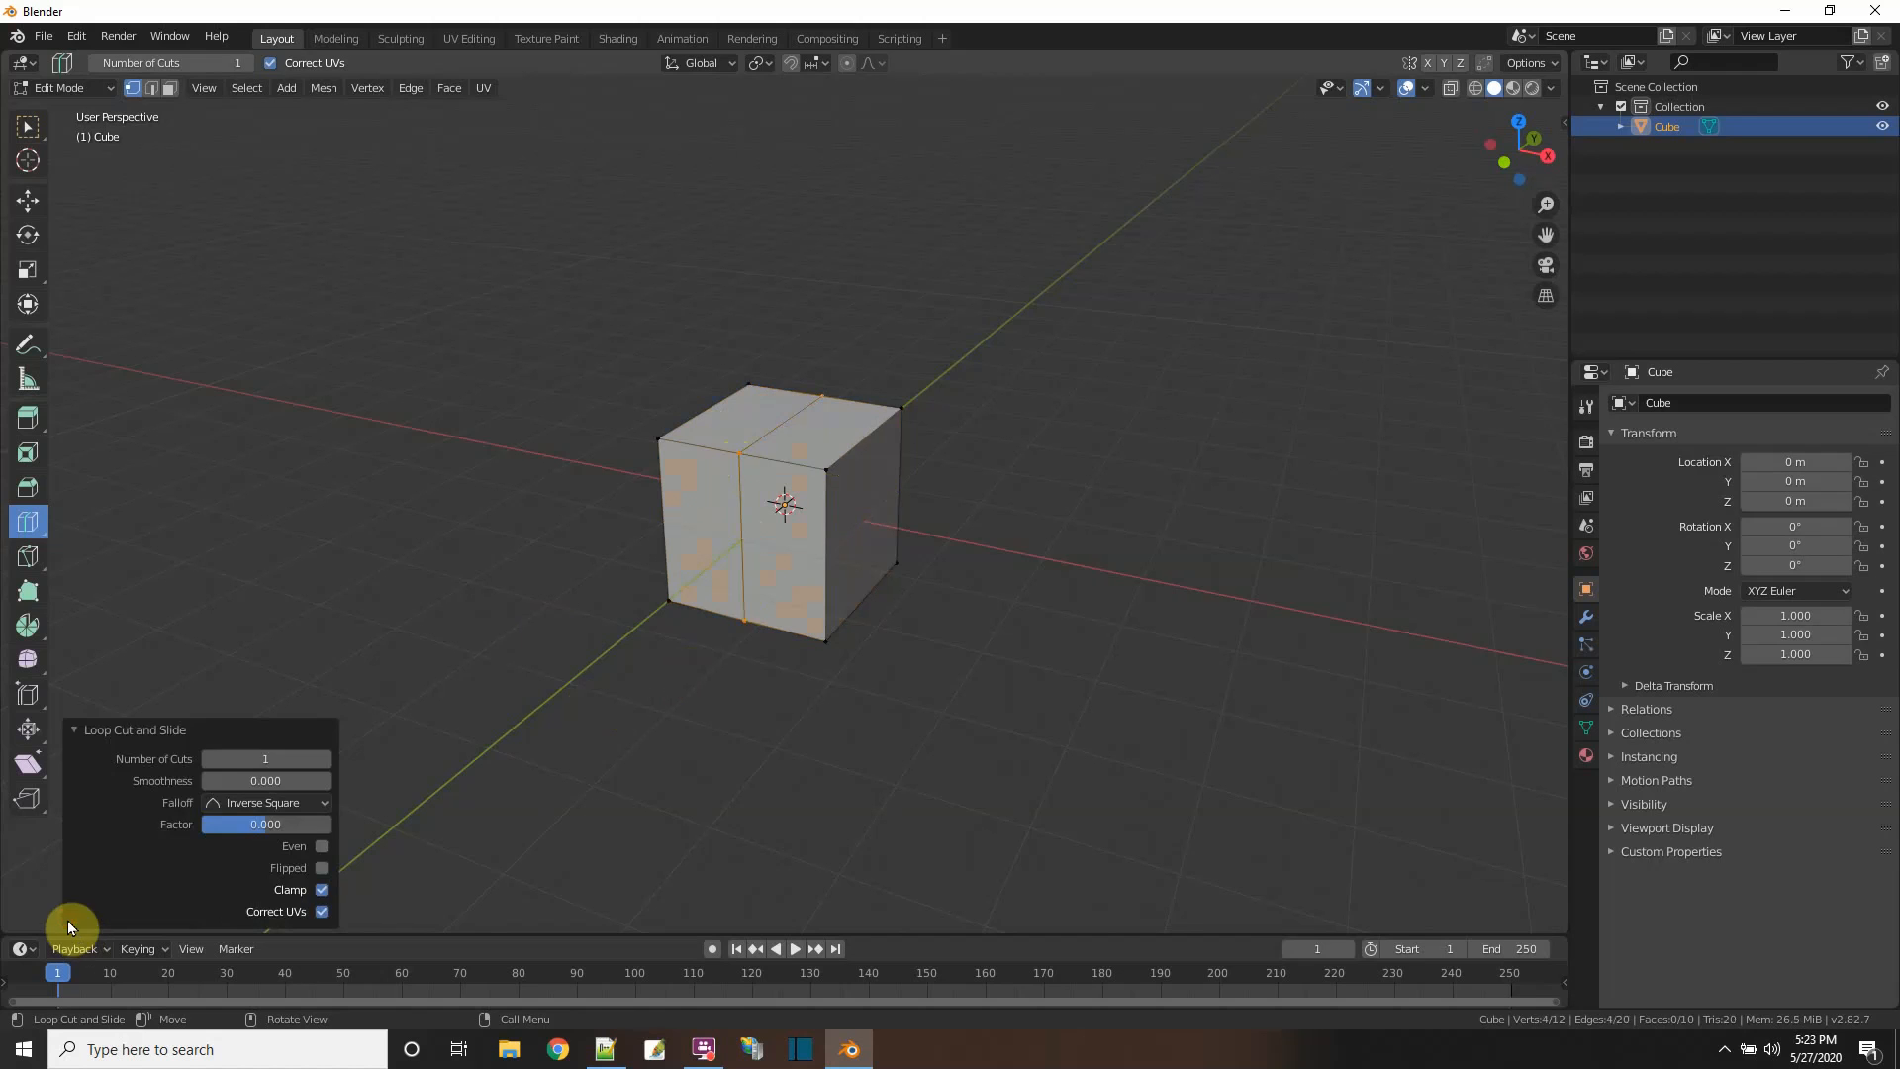
pyautogui.click(321, 760)
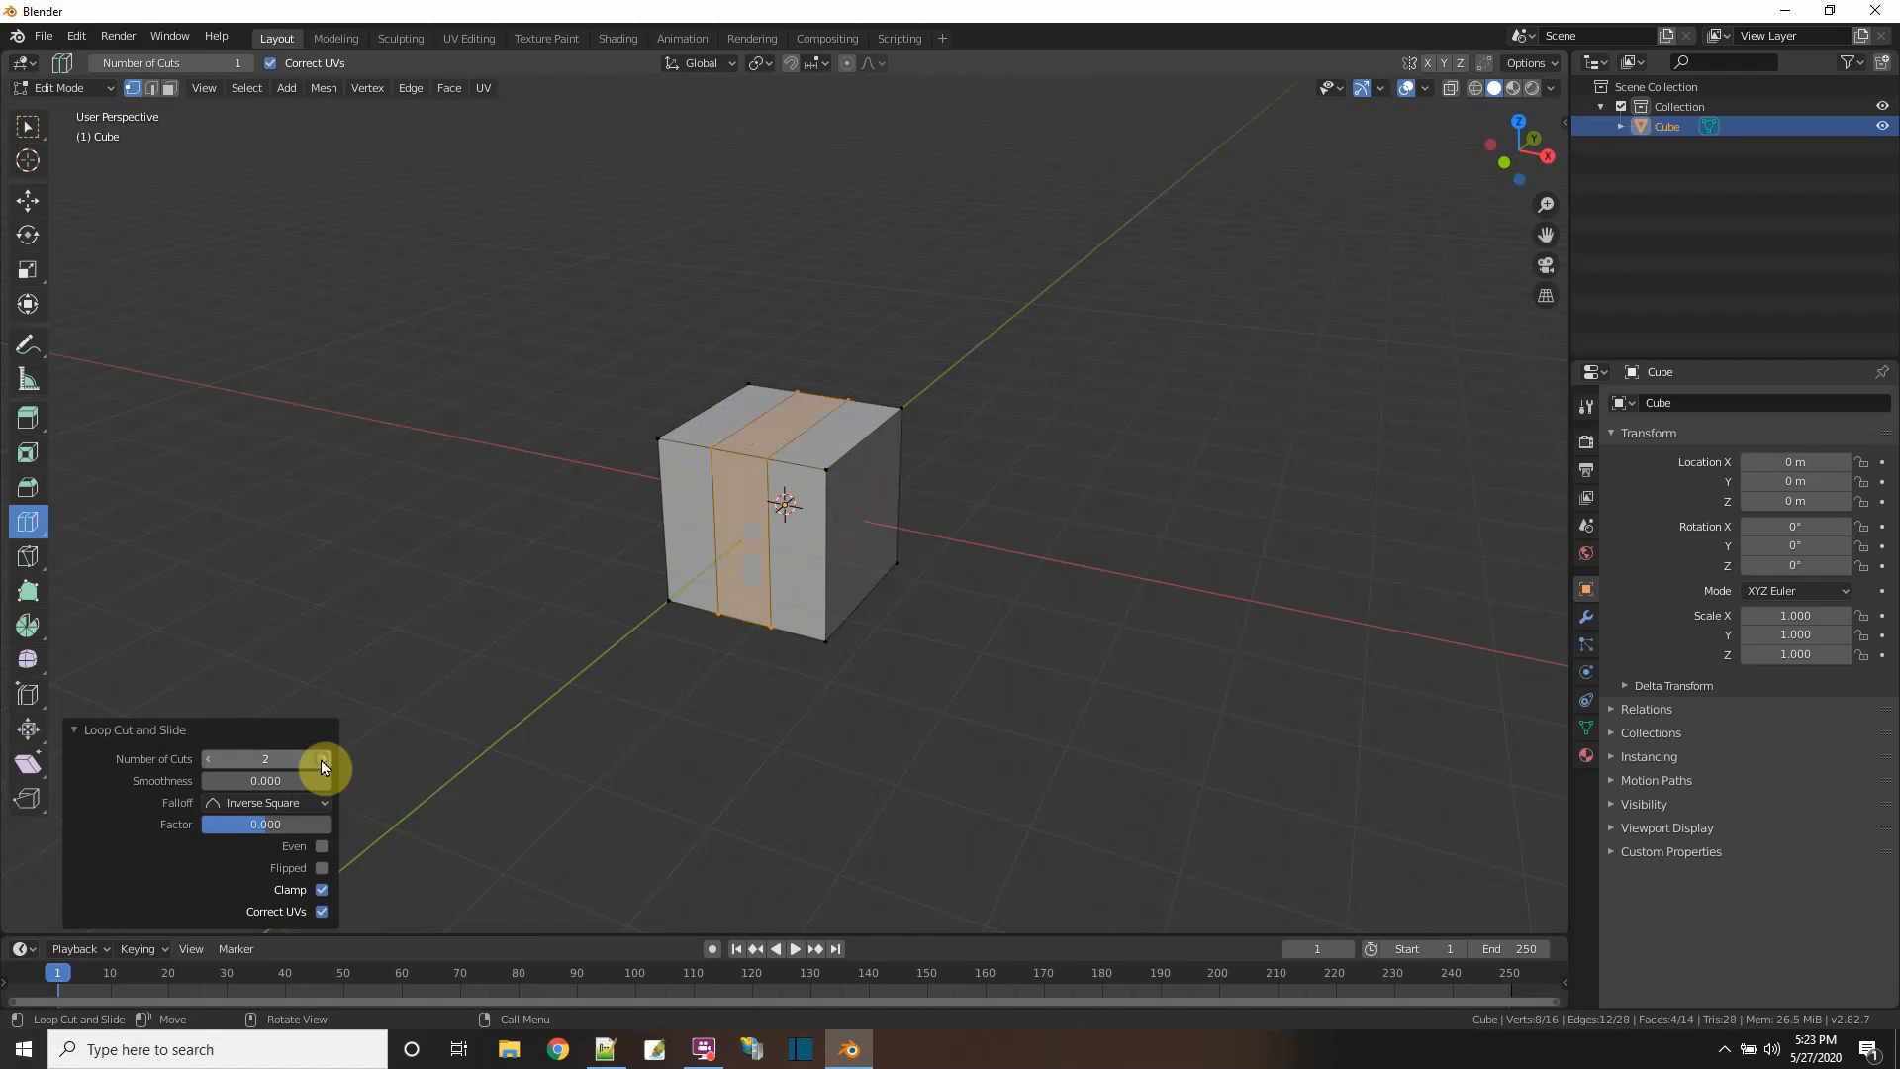
pyautogui.click(321, 760)
pyautogui.click(208, 758)
pyautogui.click(208, 758)
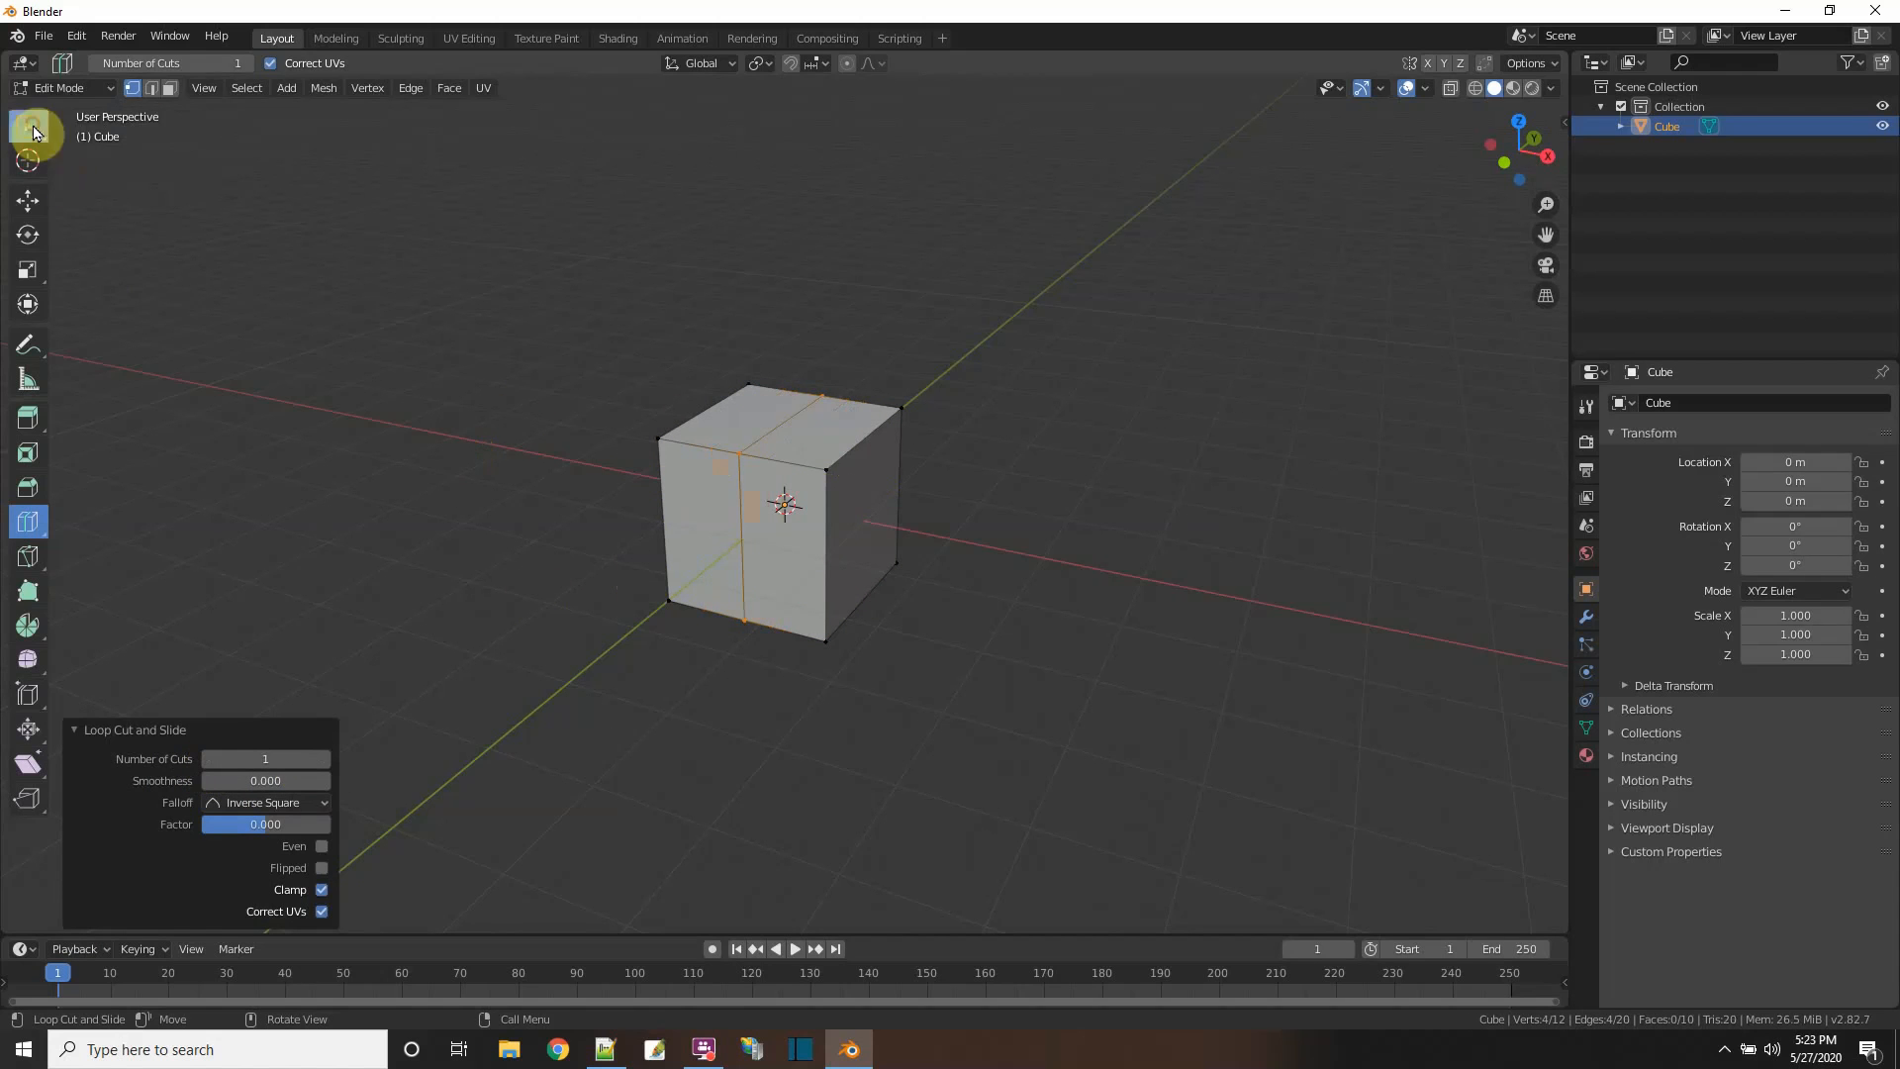
# - Turn on X-ray and box-select the four vertices on the cube's negative X side
pyautogui.moveTo(325, 447); pyautogui.dragTo(480, 554, button='middle')
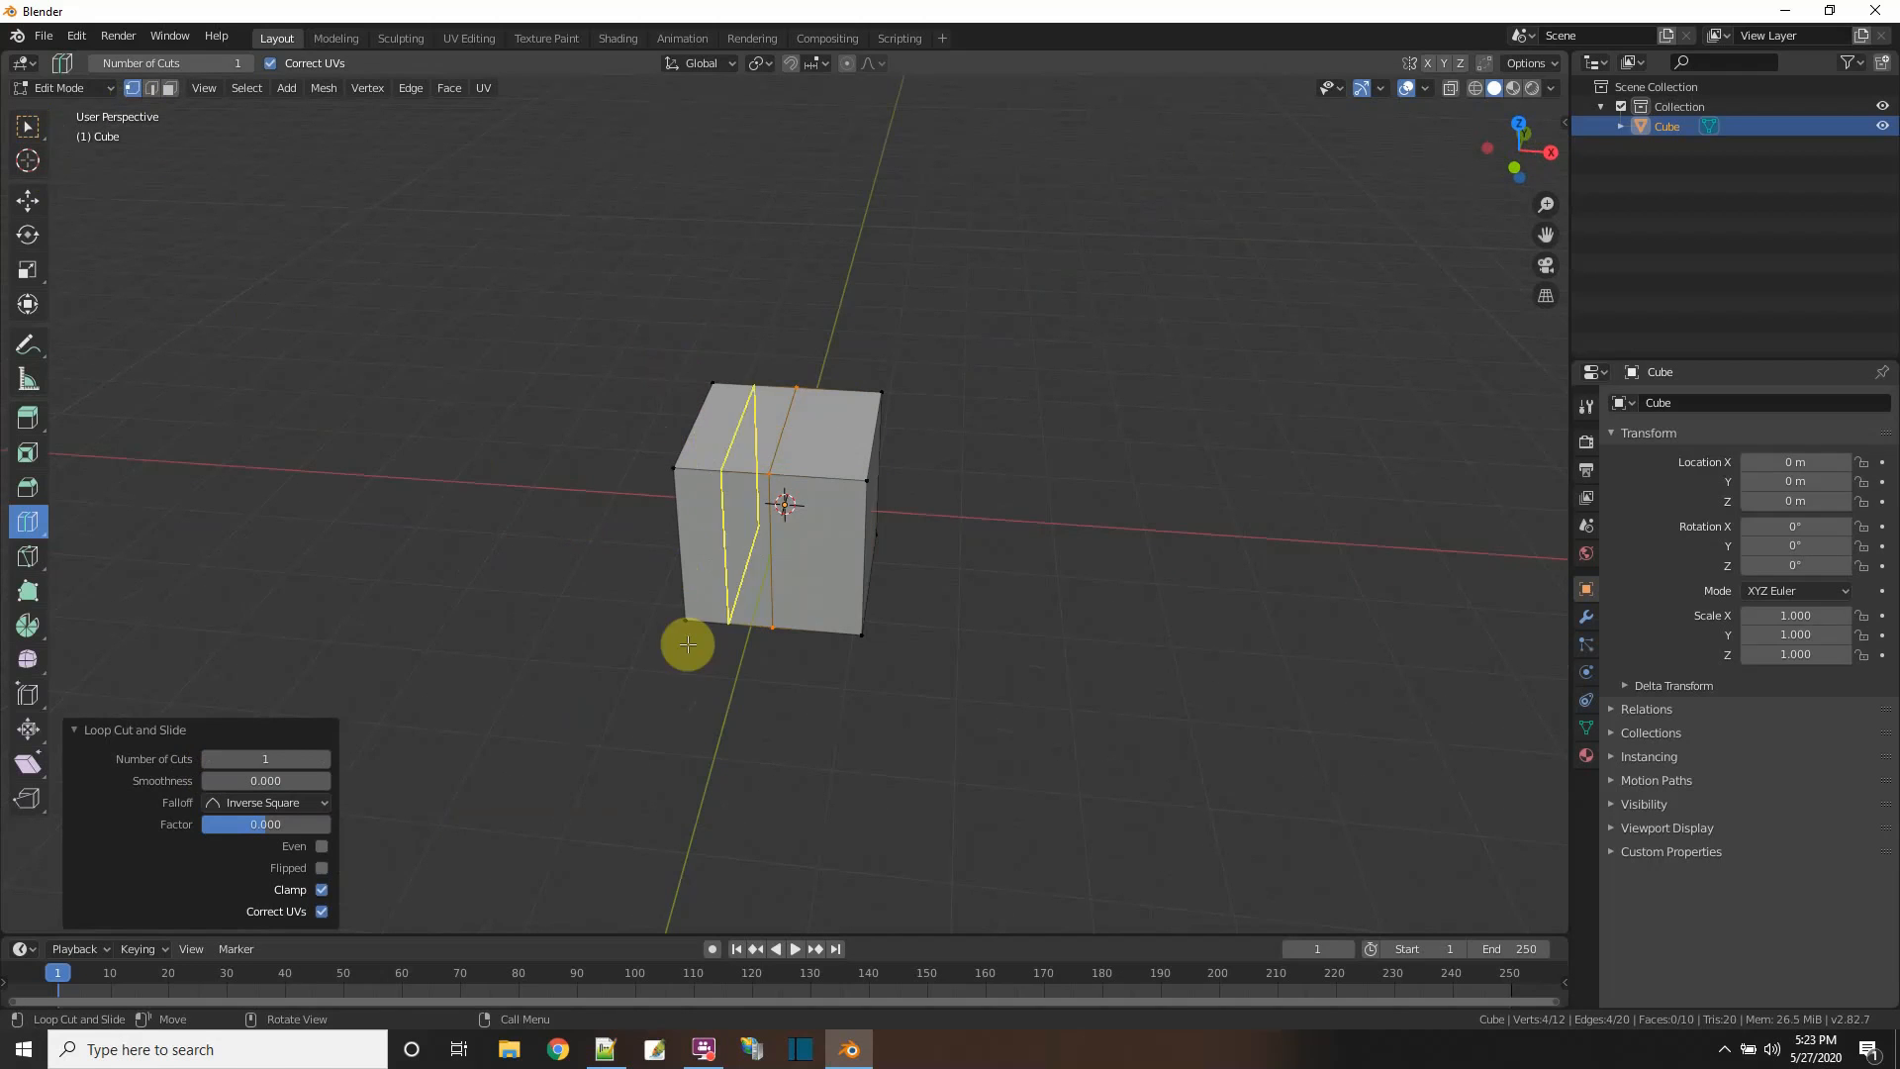
pyautogui.click(27, 139)
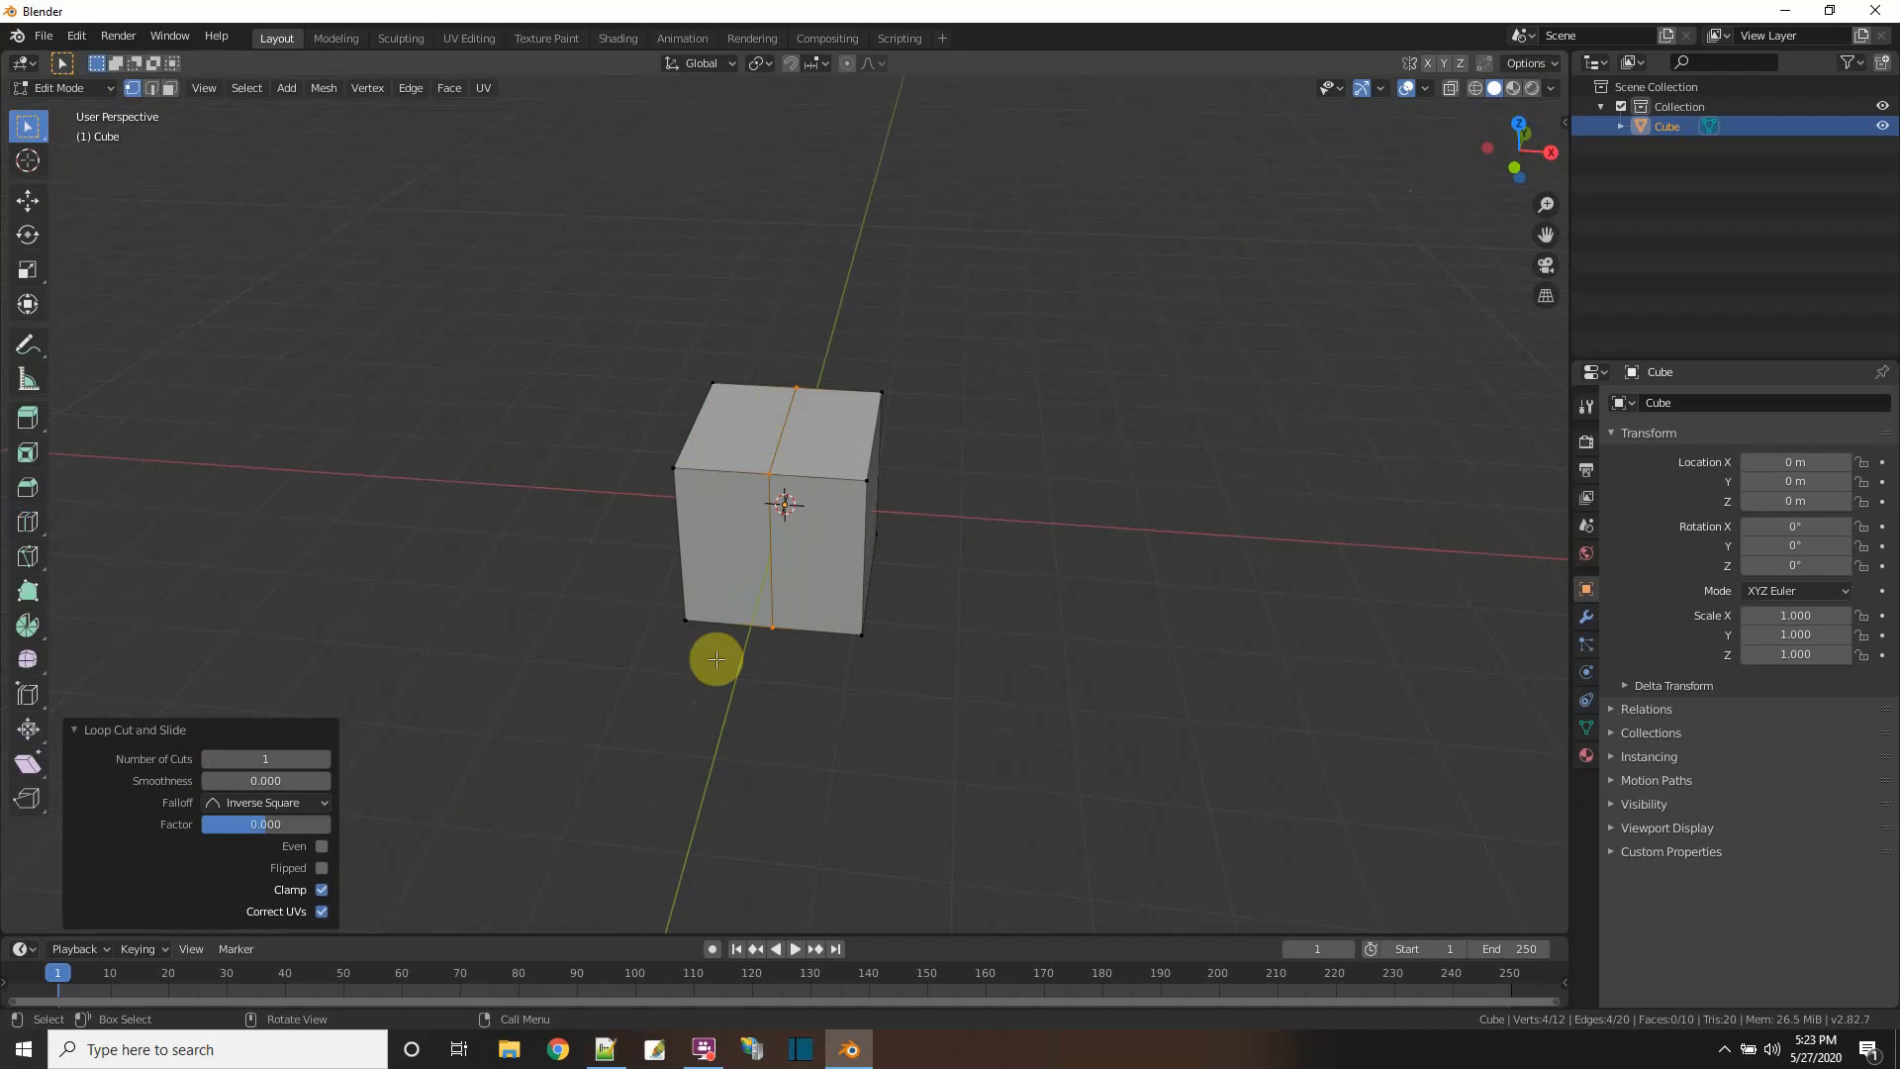
pyautogui.click(1448, 92)
pyautogui.moveTo(628, 306); pyautogui.dragTo(742, 657)
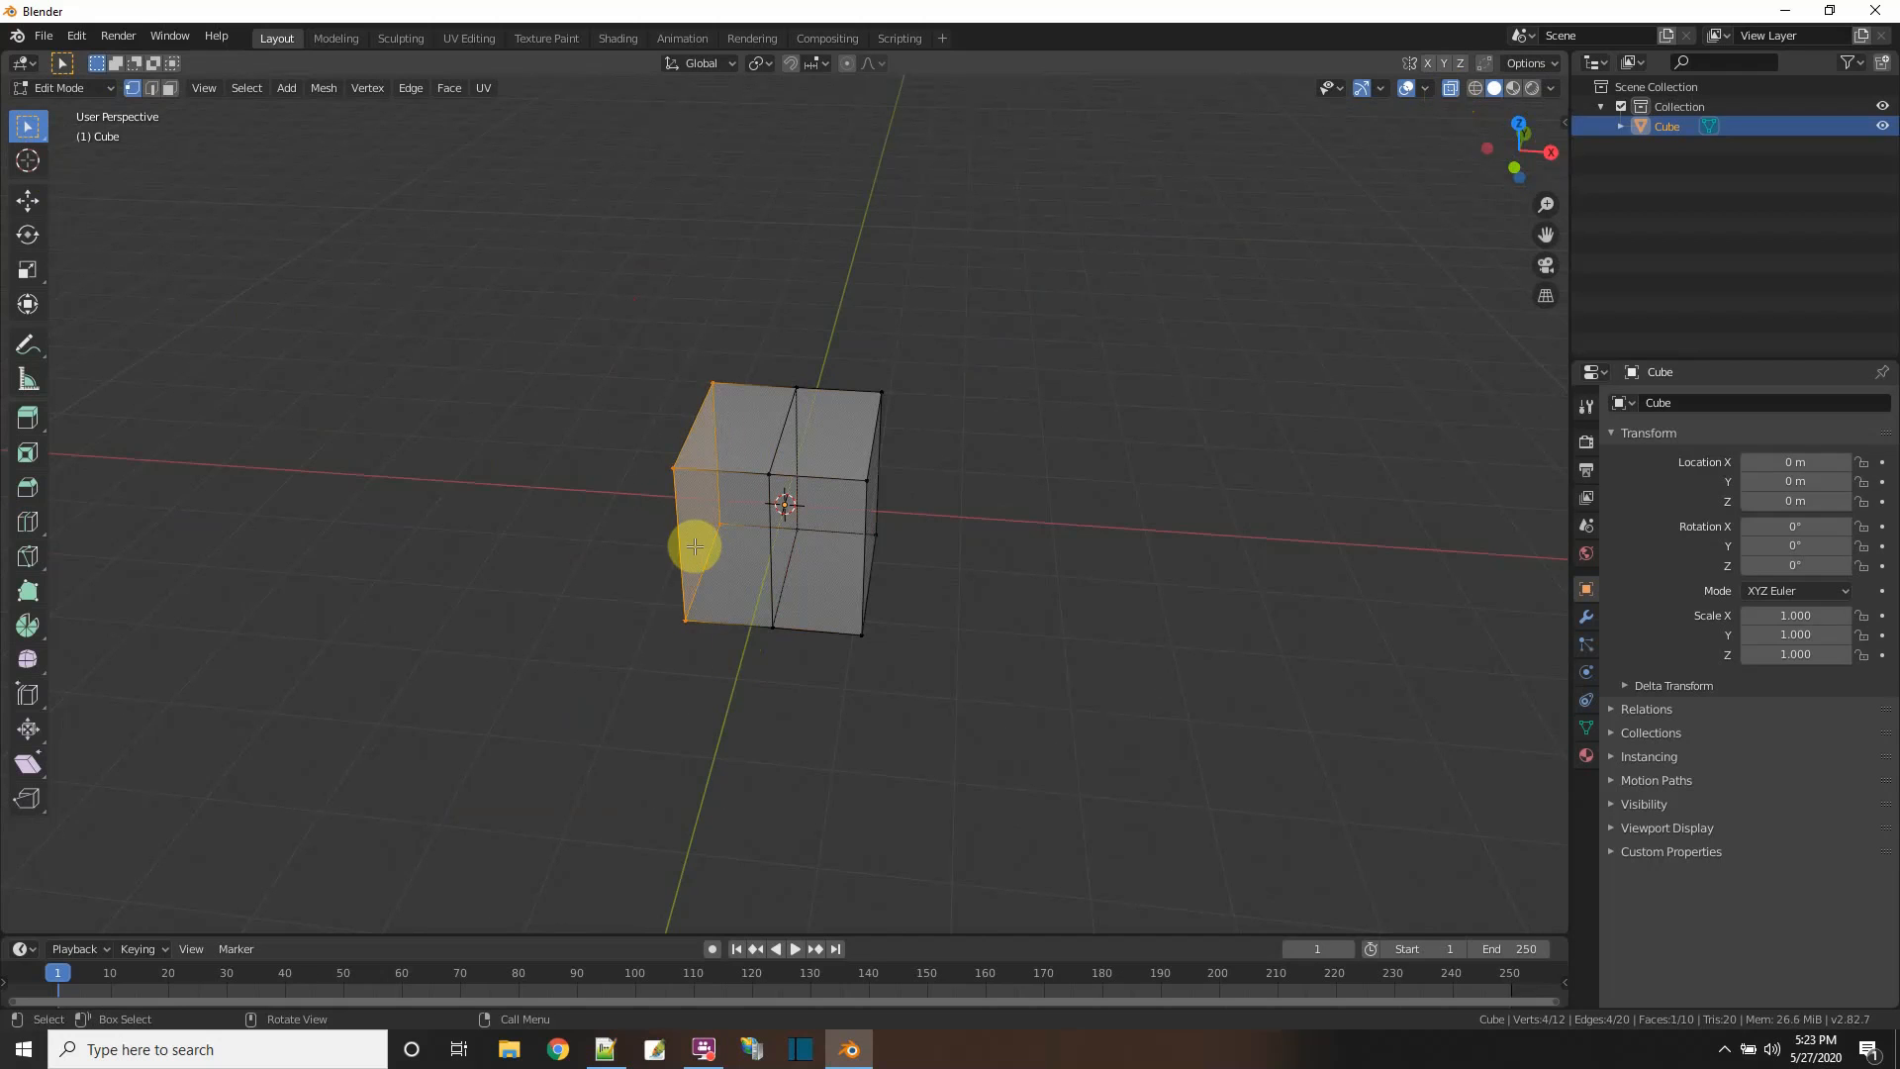
# - Try box-selecting the negative X side's vertices with X-ray off, and turn X-ray back on
pyautogui.click(1448, 87)
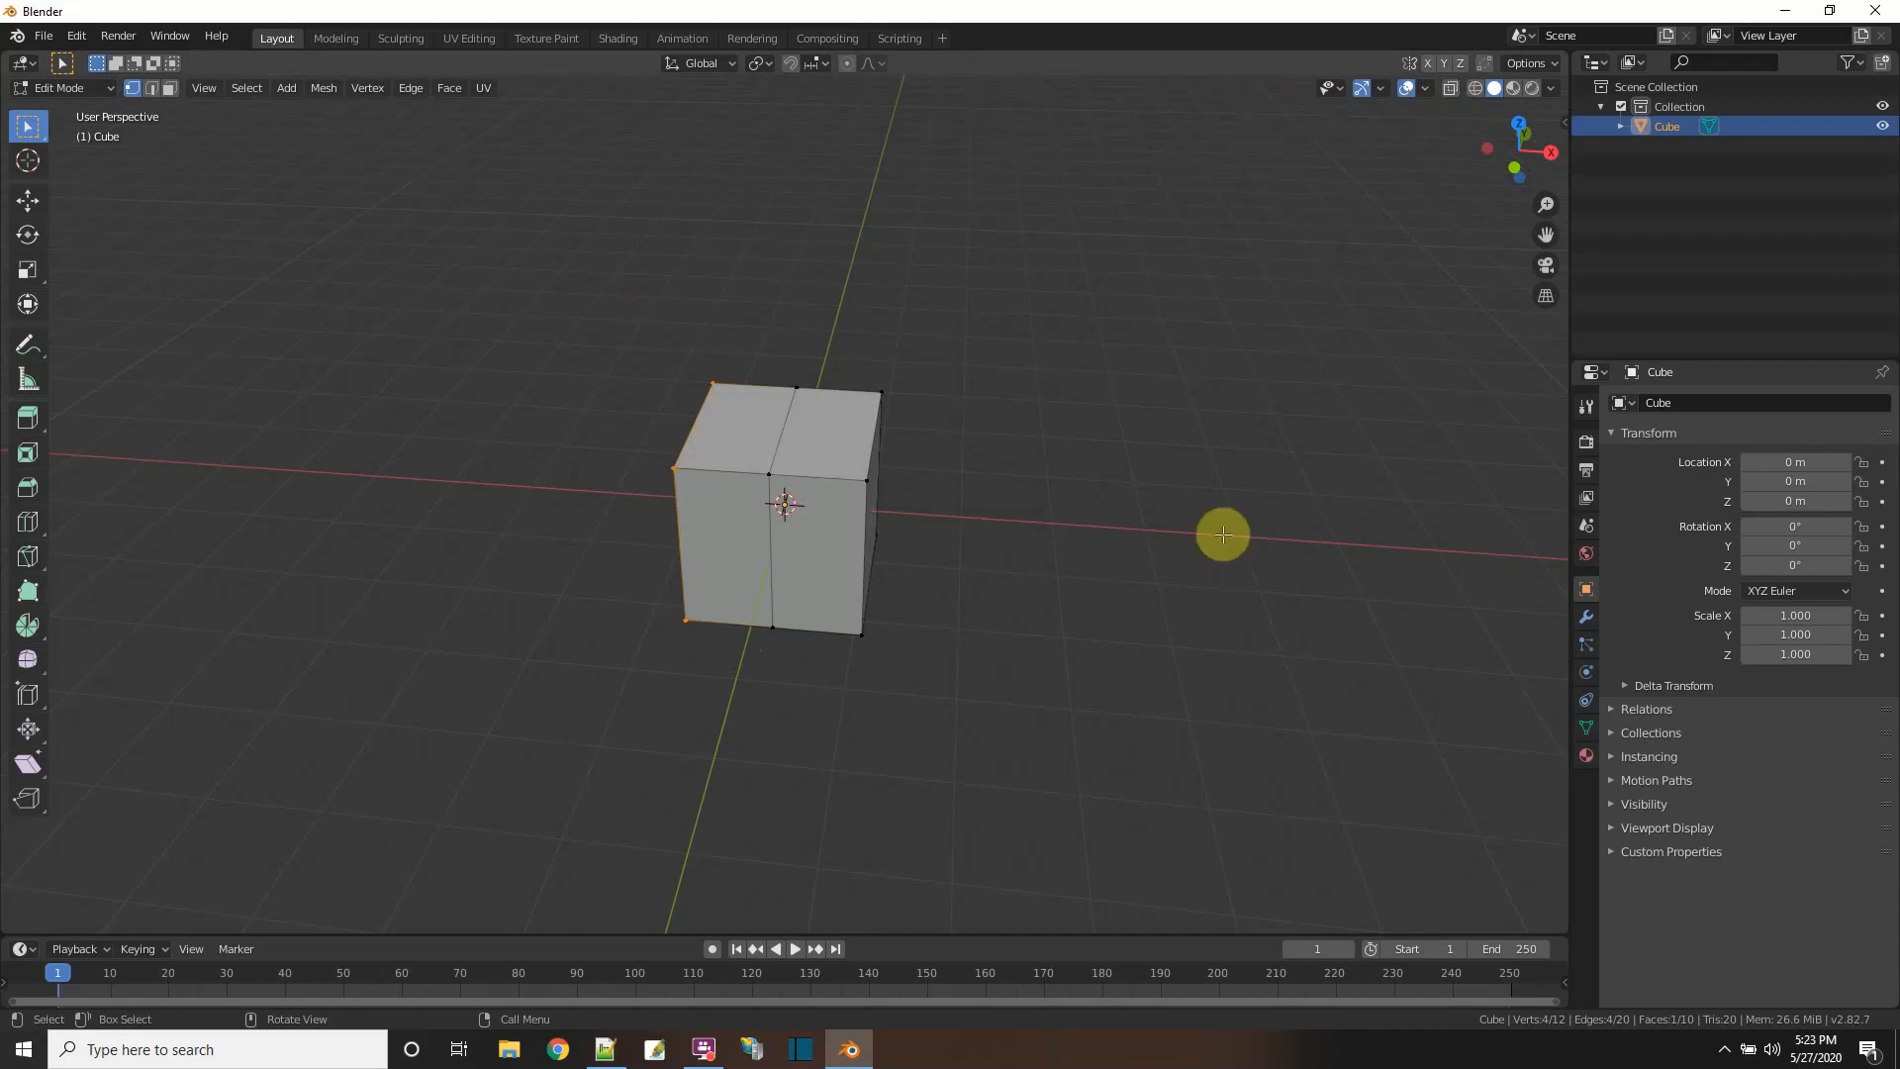
pyautogui.click(606, 575)
pyautogui.moveTo(654, 280); pyautogui.dragTo(744, 717)
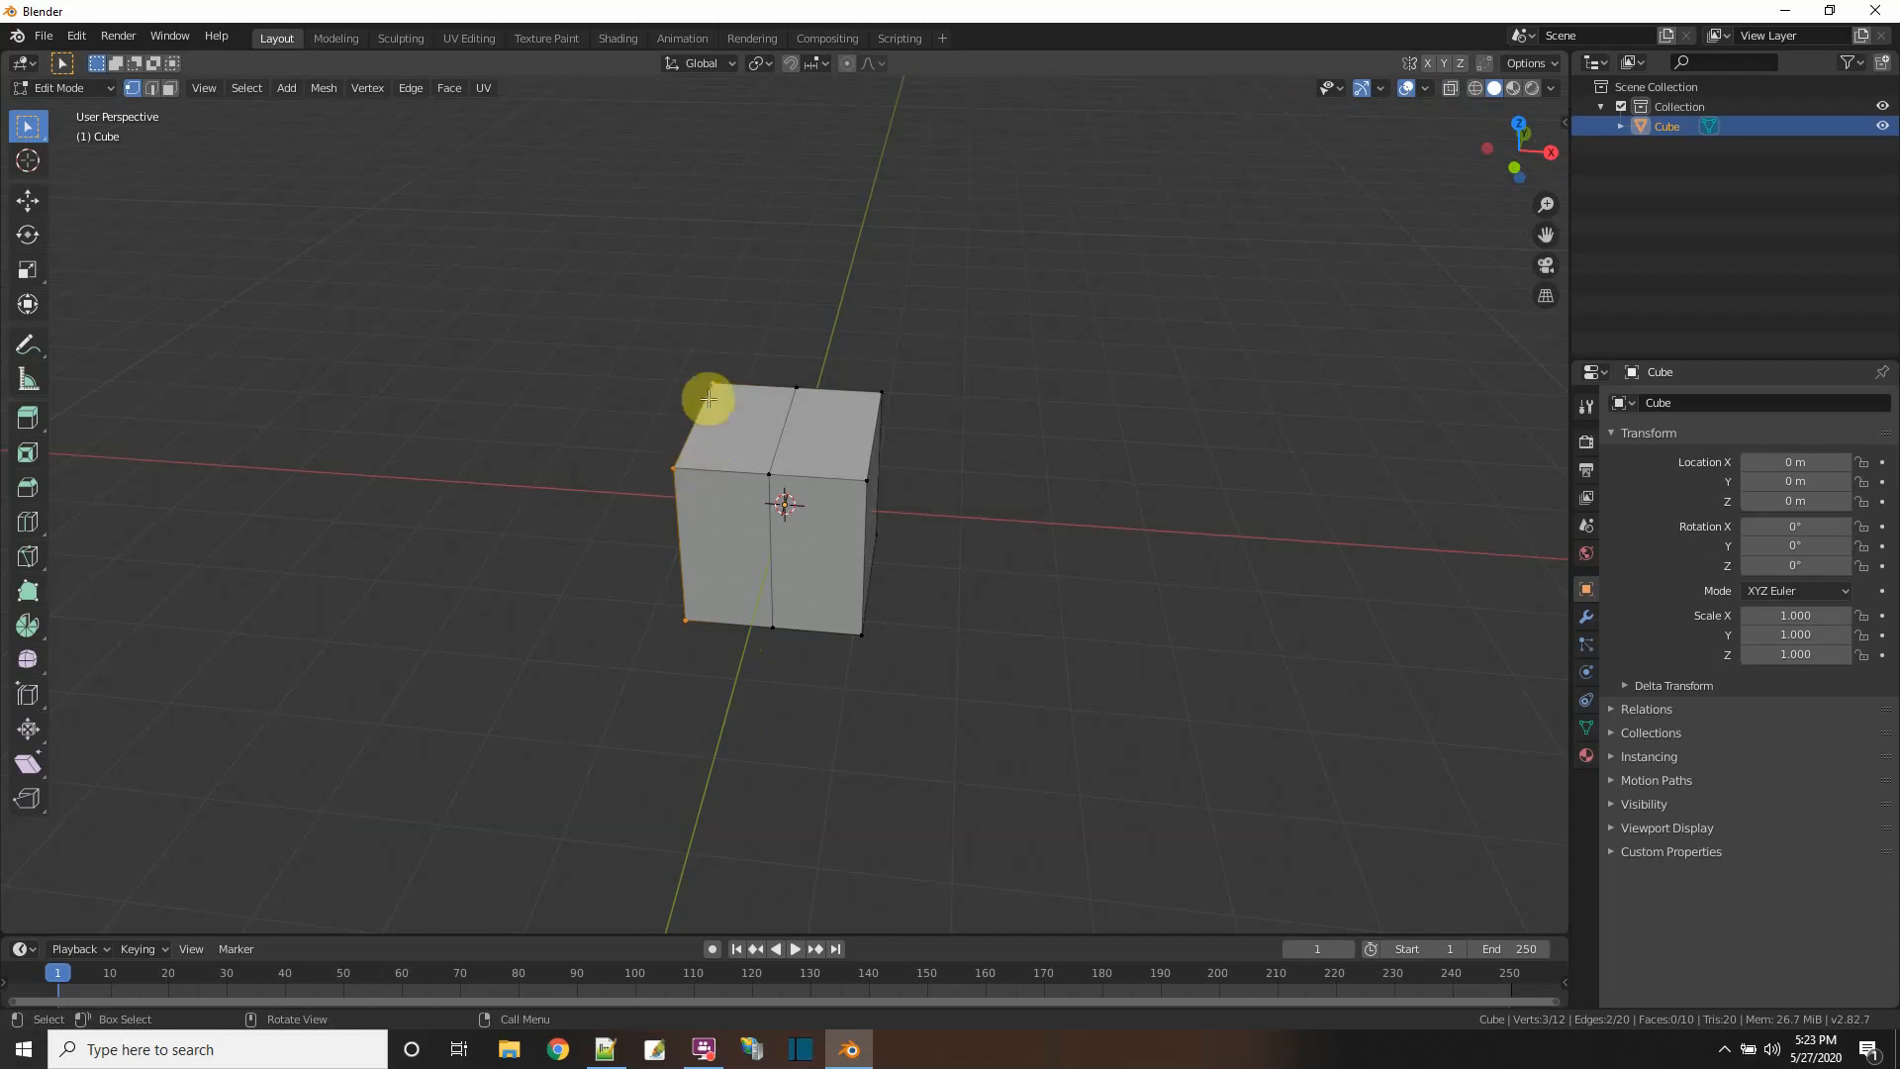
pyautogui.click(1450, 87)
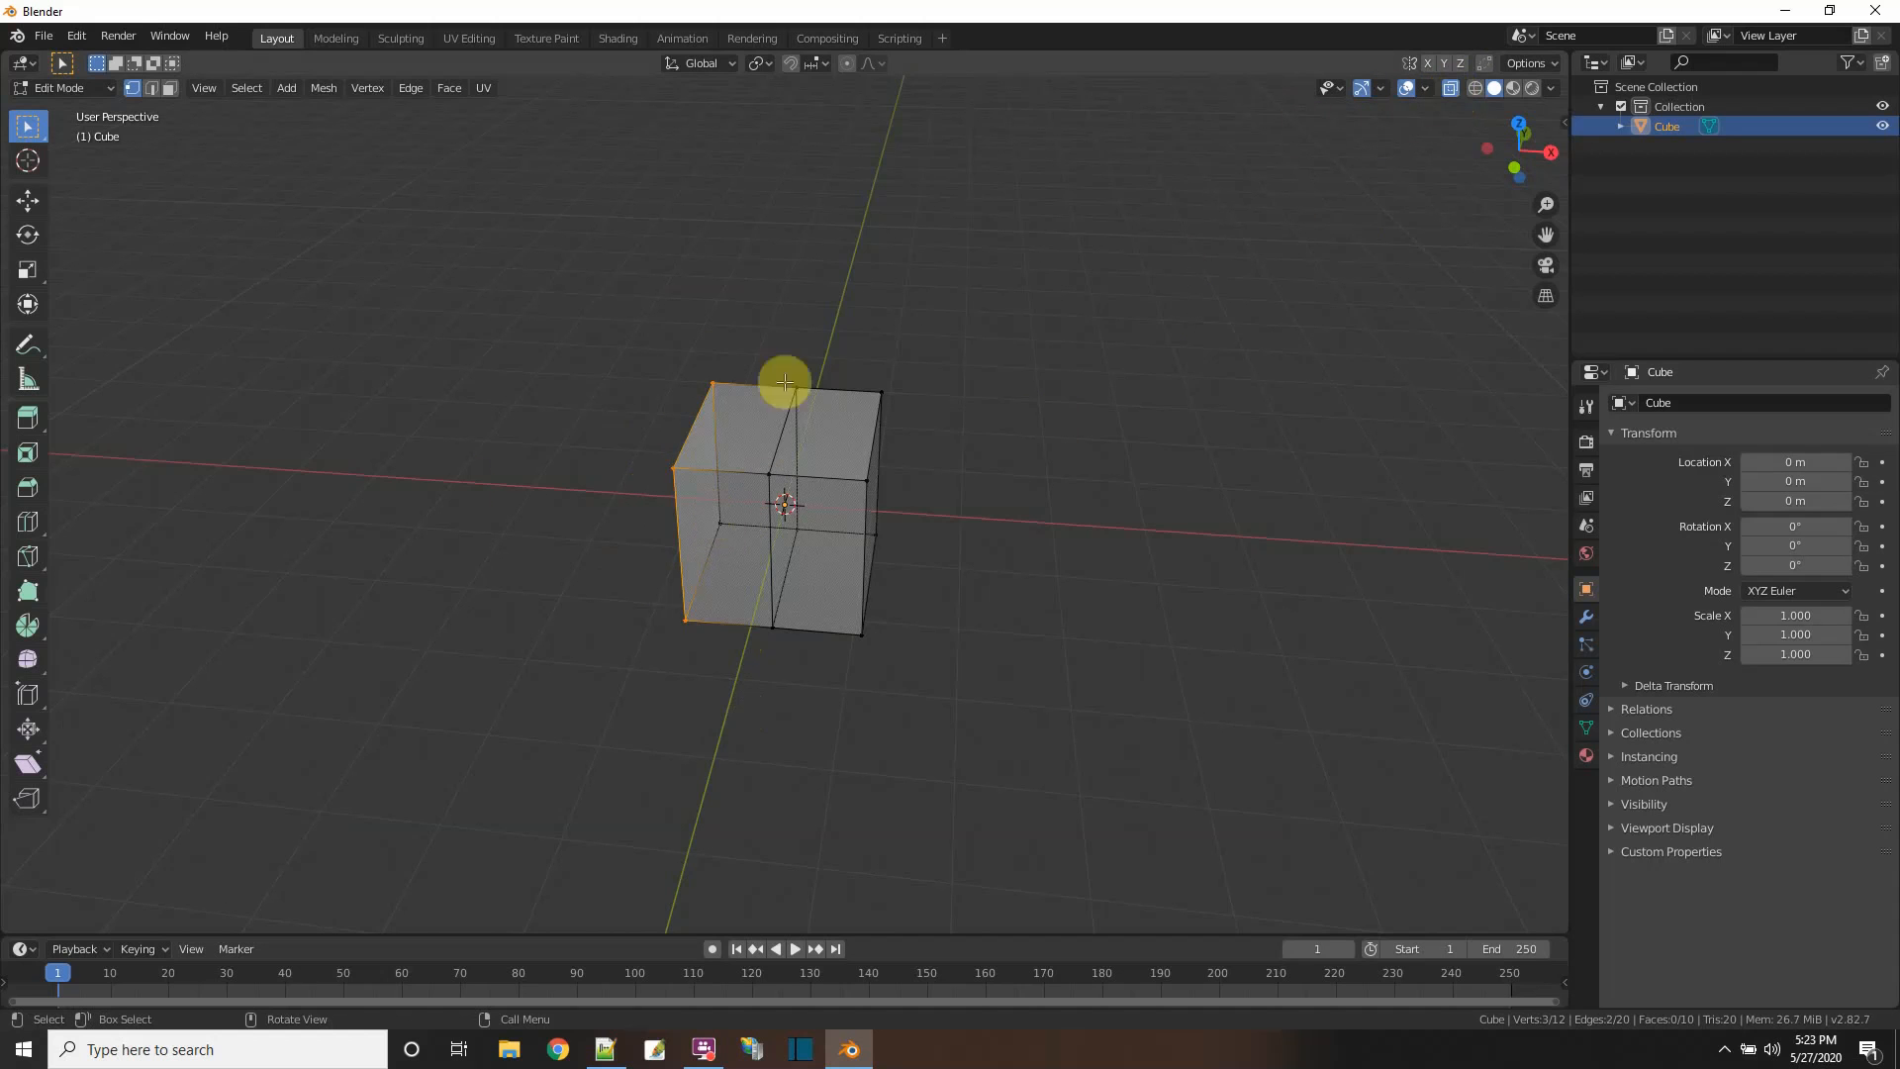
# - Box-select all four vertices on the cube's negative X side and delete them
pyautogui.moveTo(573, 318); pyautogui.dragTo(739, 651)
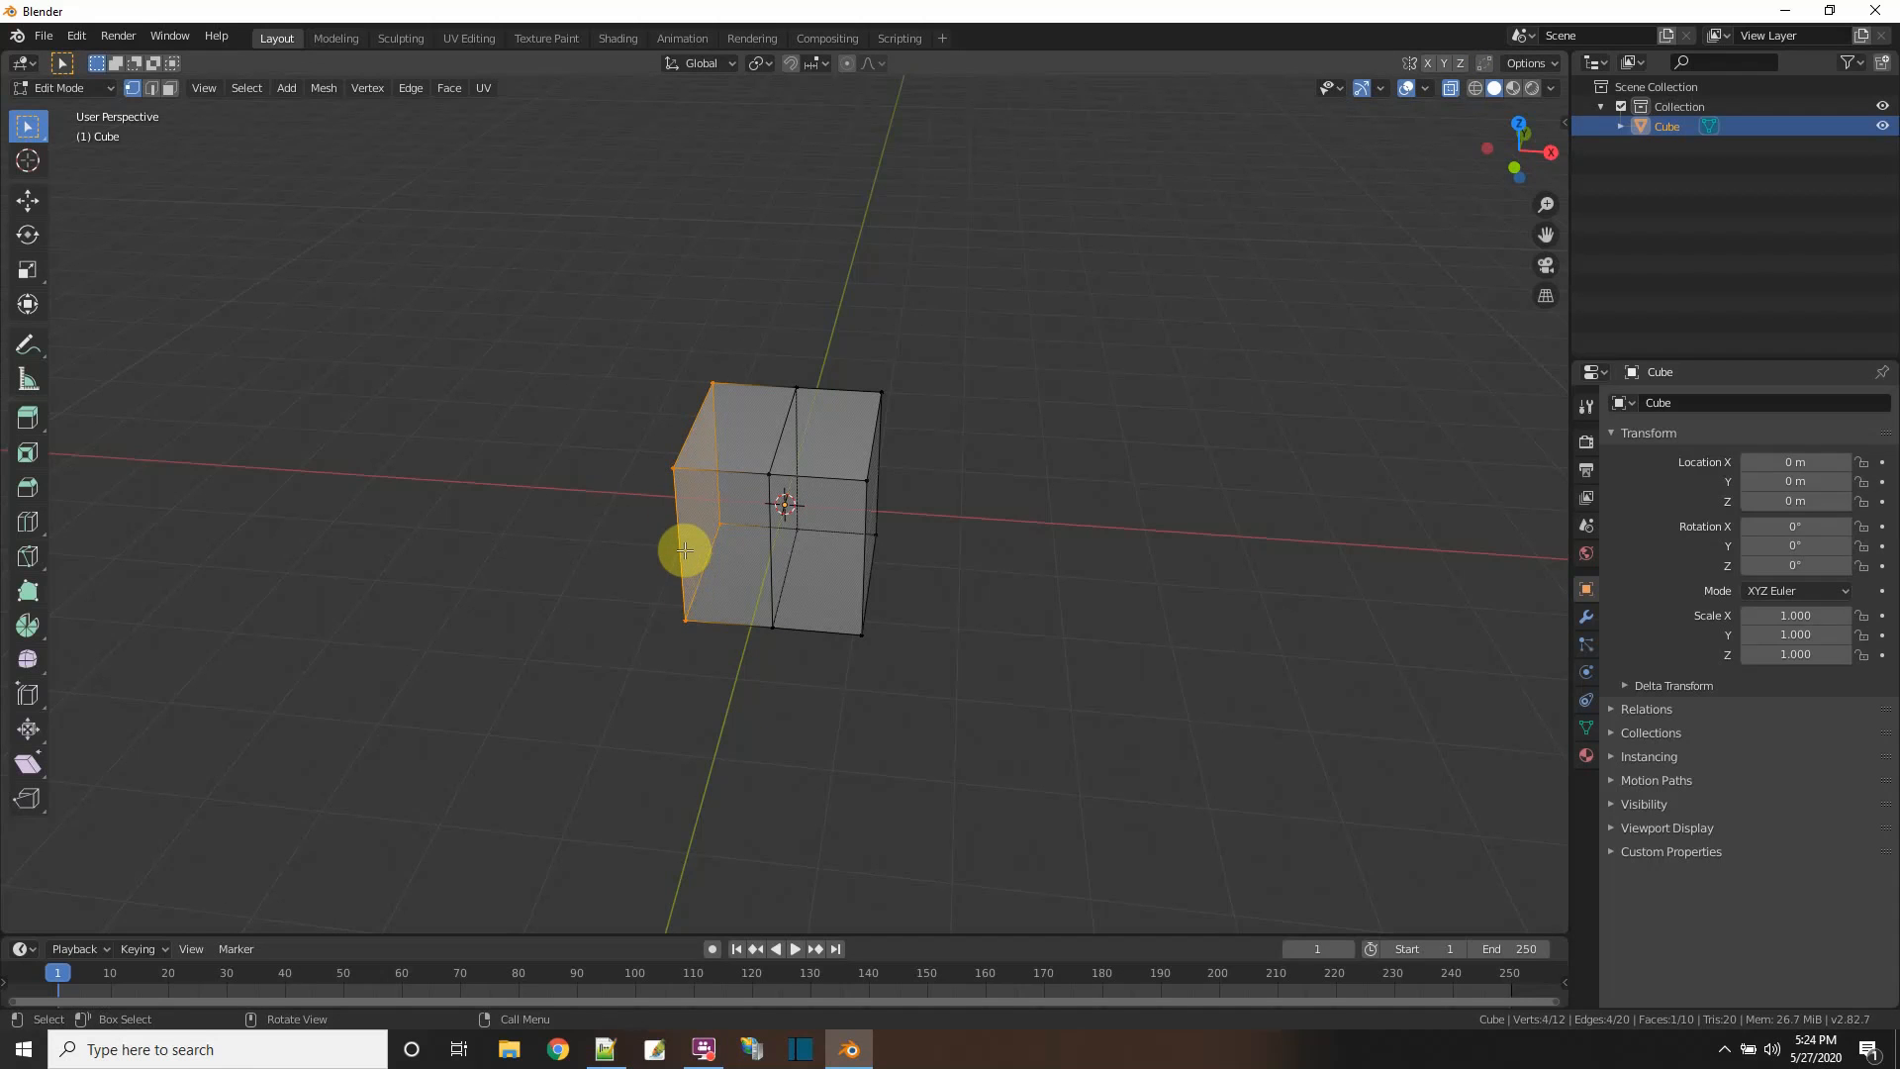
pyautogui.rightClick(683, 447)
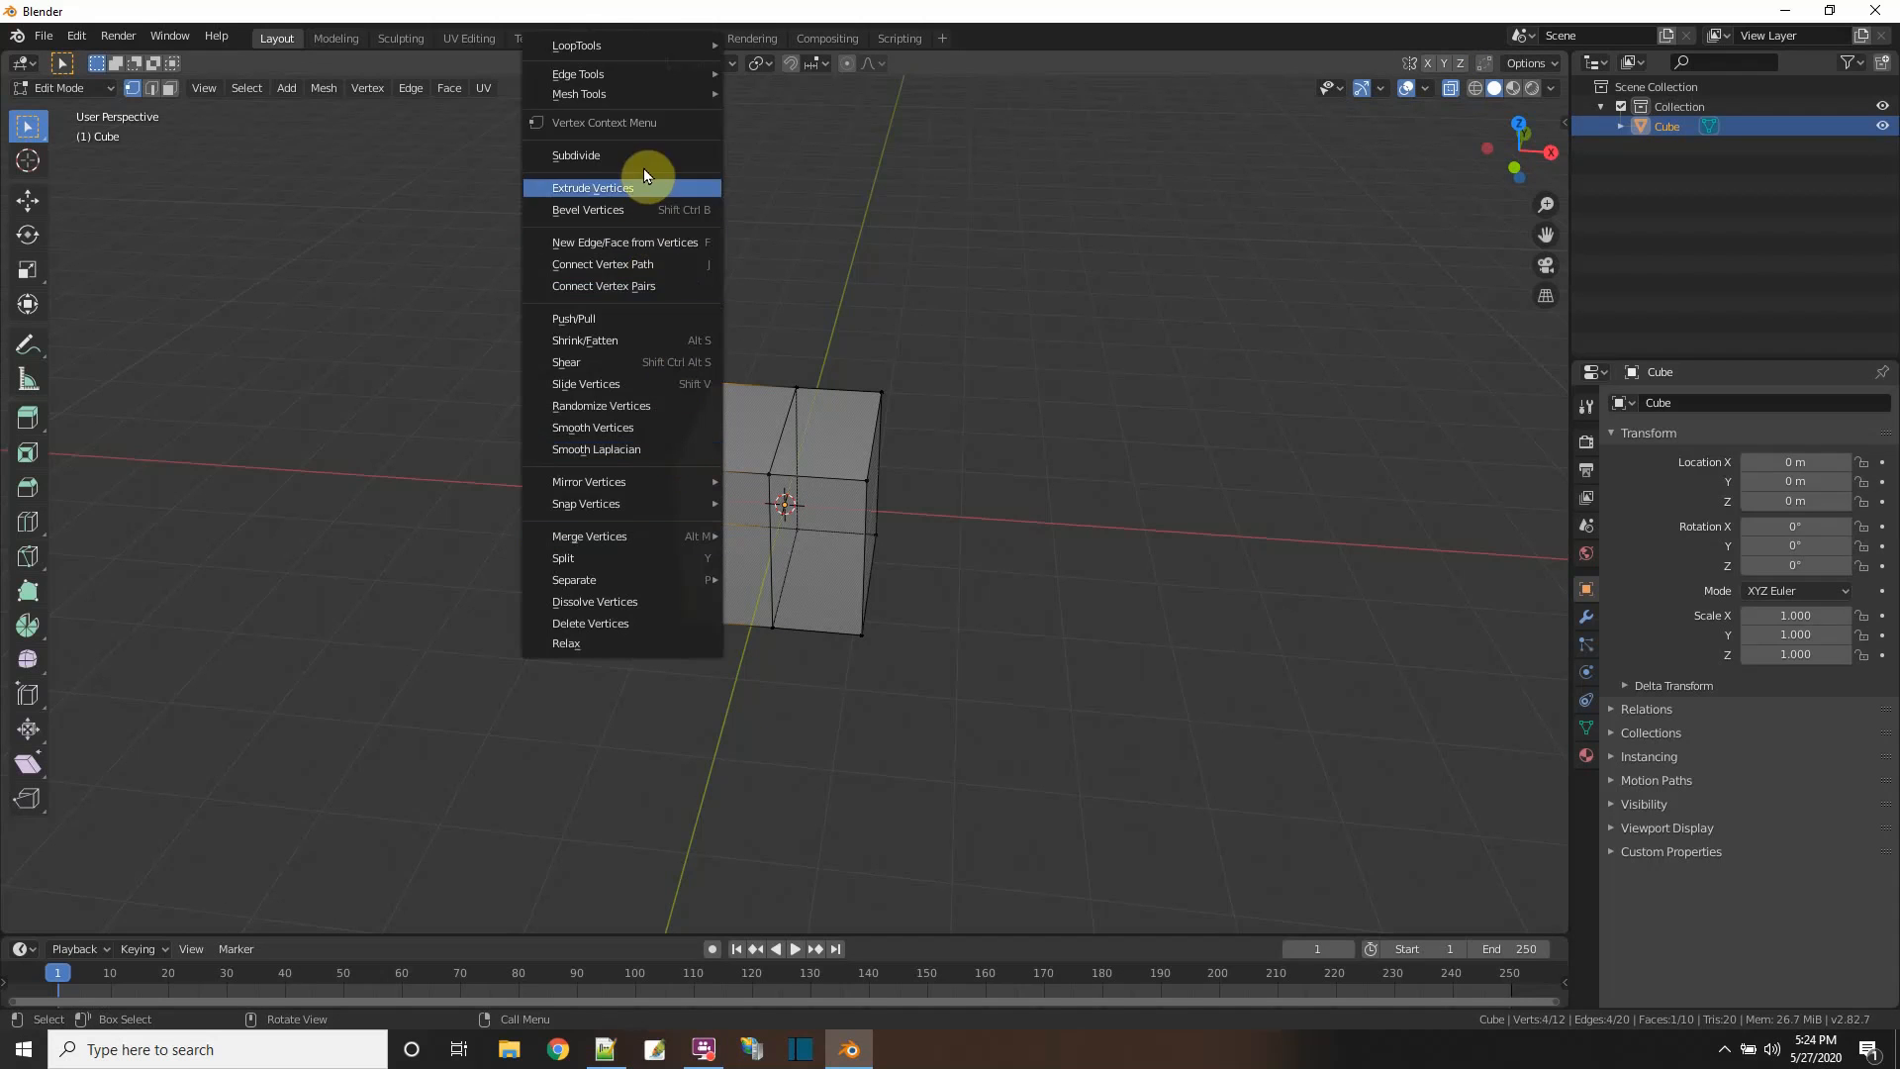
pyautogui.click(614, 624)
# - Add a Mirror modifier to the remaining half of the cube, mirroring it across the X axis
pyautogui.moveTo(721, 713); pyautogui.dragTo(661, 728, button='middle')
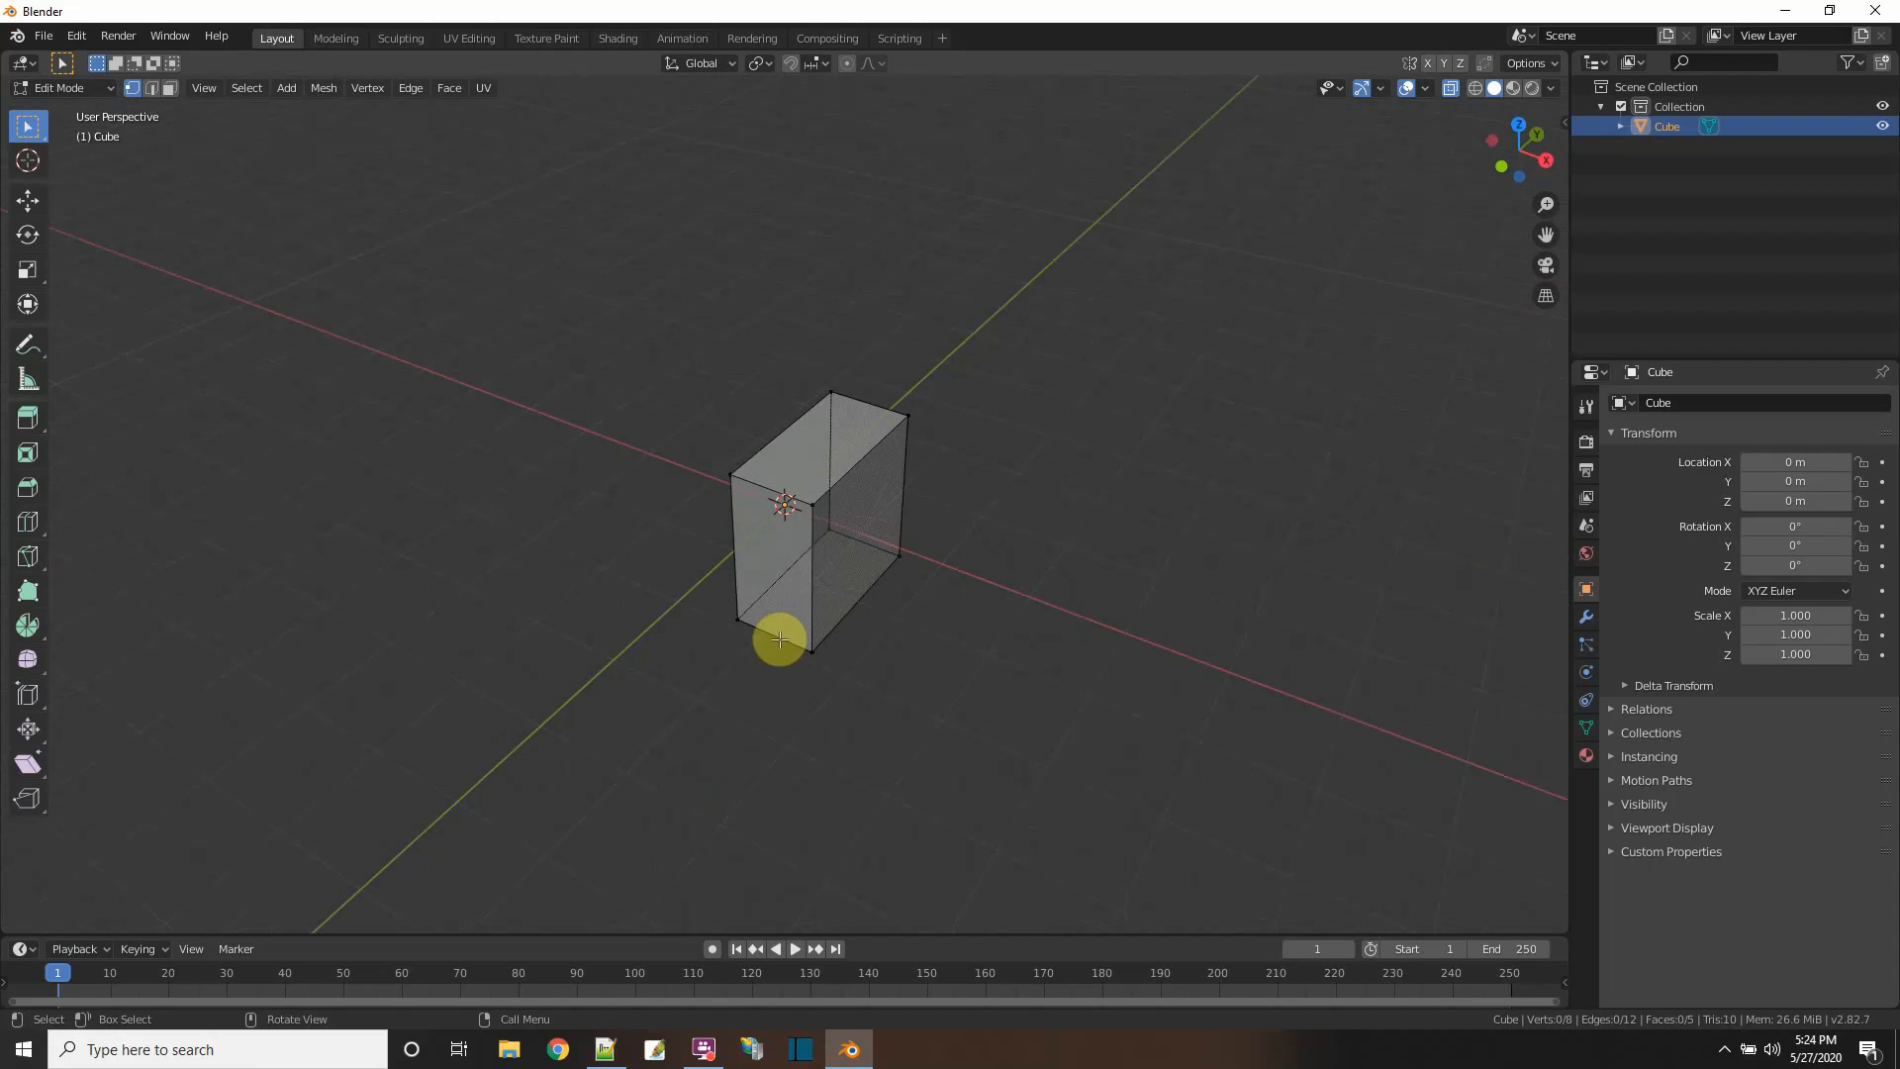
pyautogui.scroll(-2, 810, 649)
pyautogui.moveTo(950, 606); pyautogui.dragTo(845, 590, button='middle')
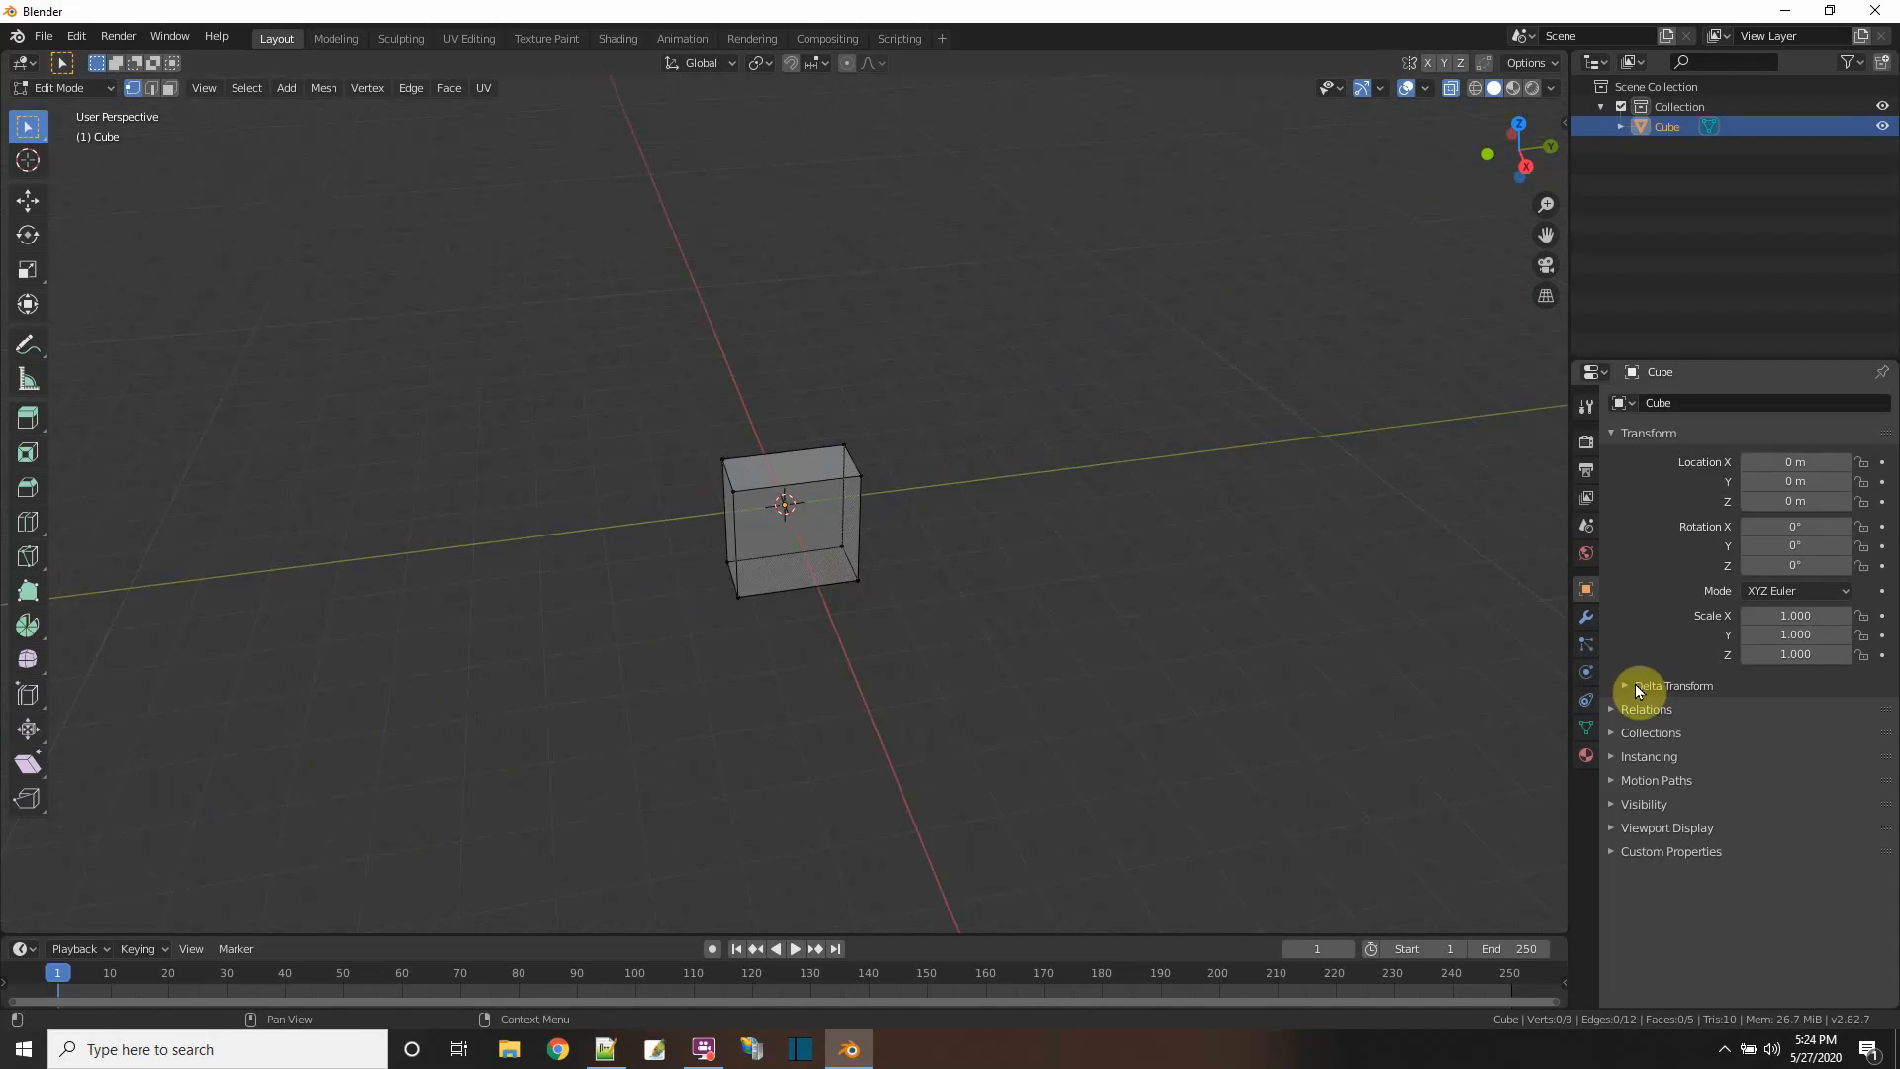
pyautogui.moveTo(988, 594); pyautogui.dragTo(1133, 564, button='middle')
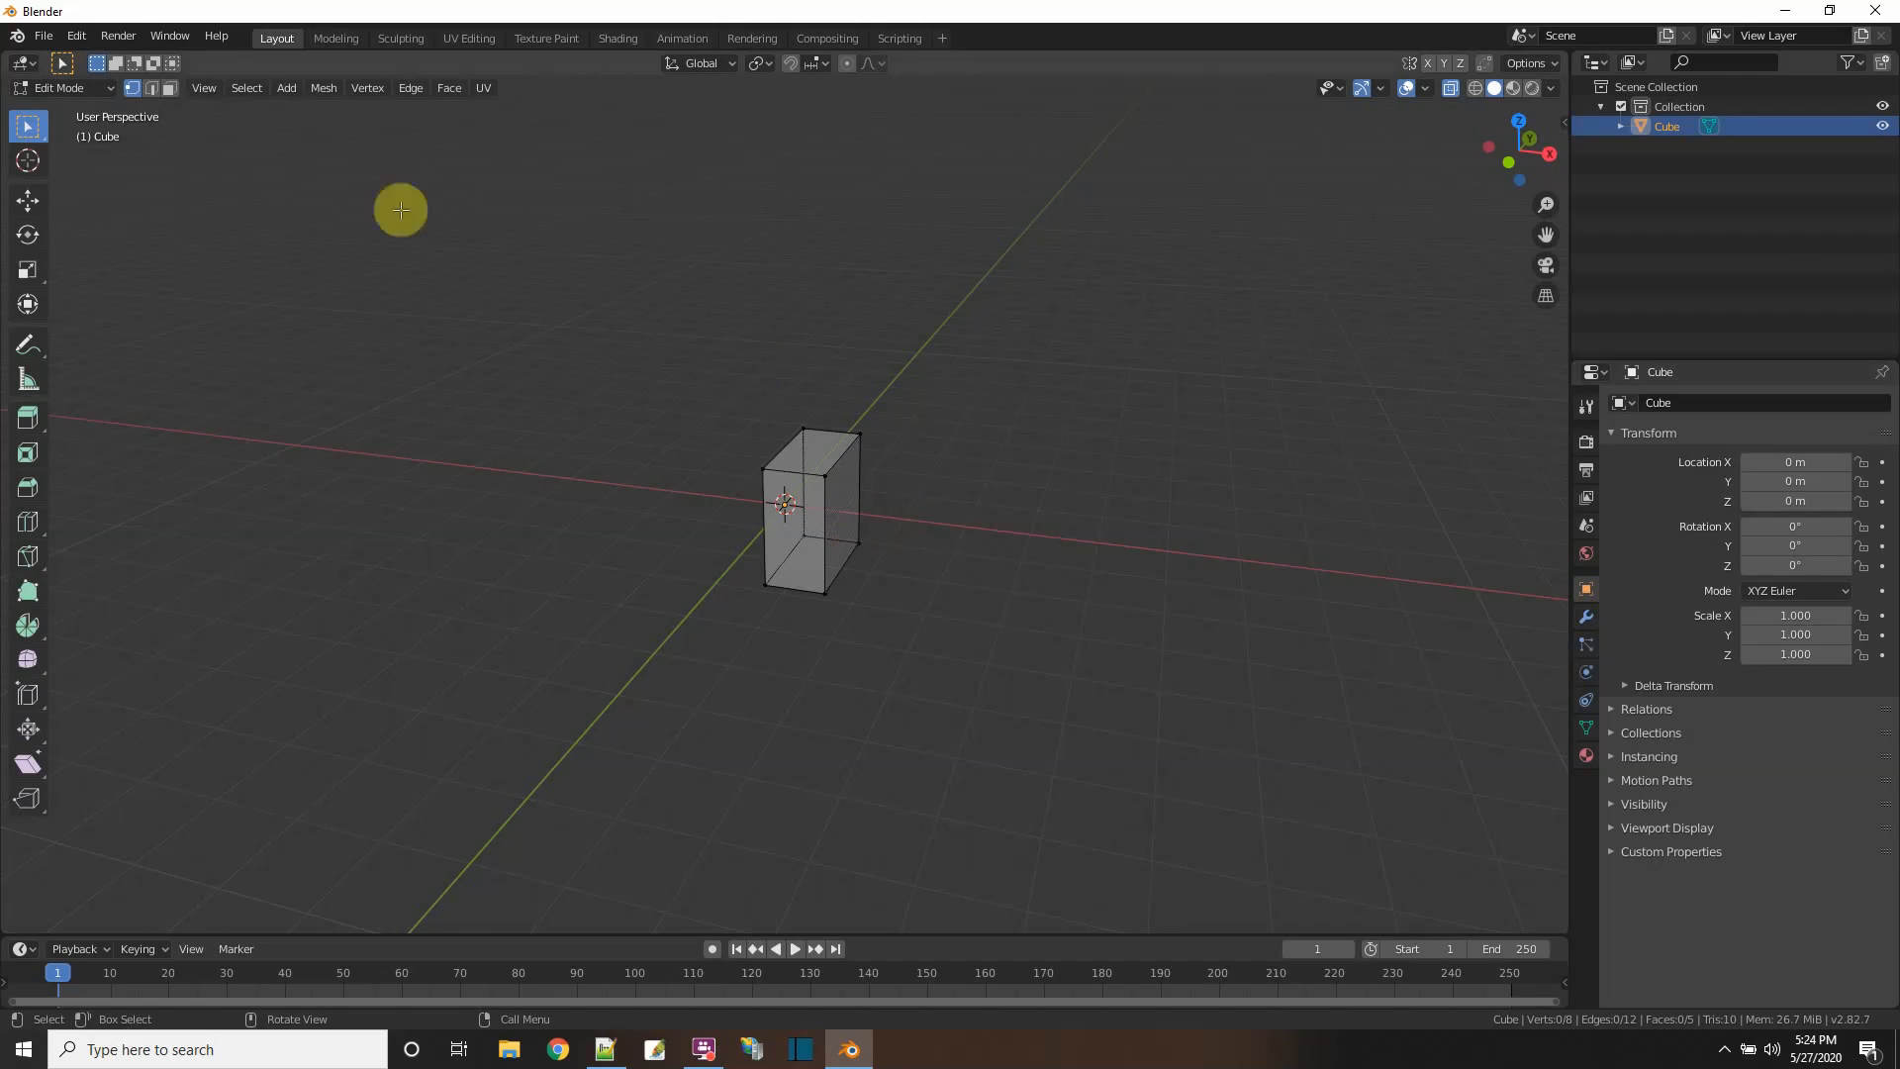
pyautogui.click(1583, 616)
pyautogui.click(1643, 404)
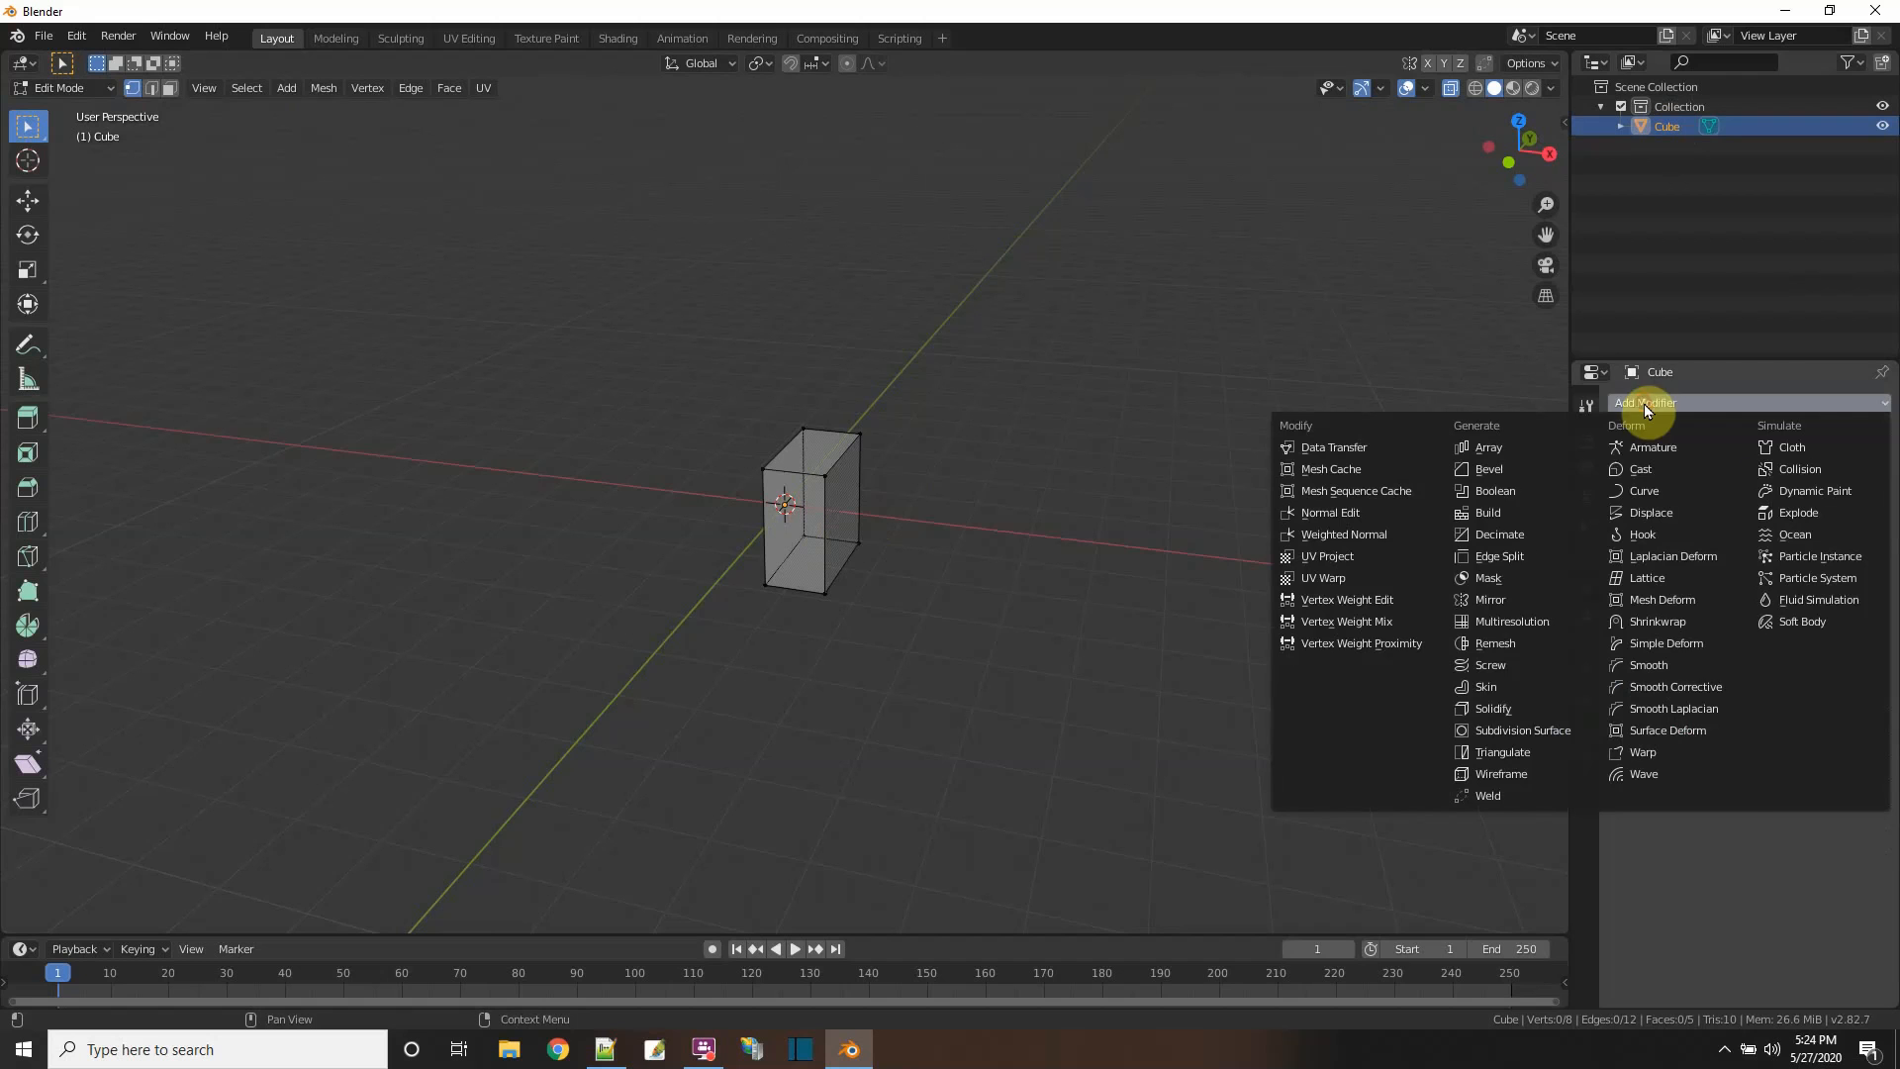
pyautogui.click(1500, 602)
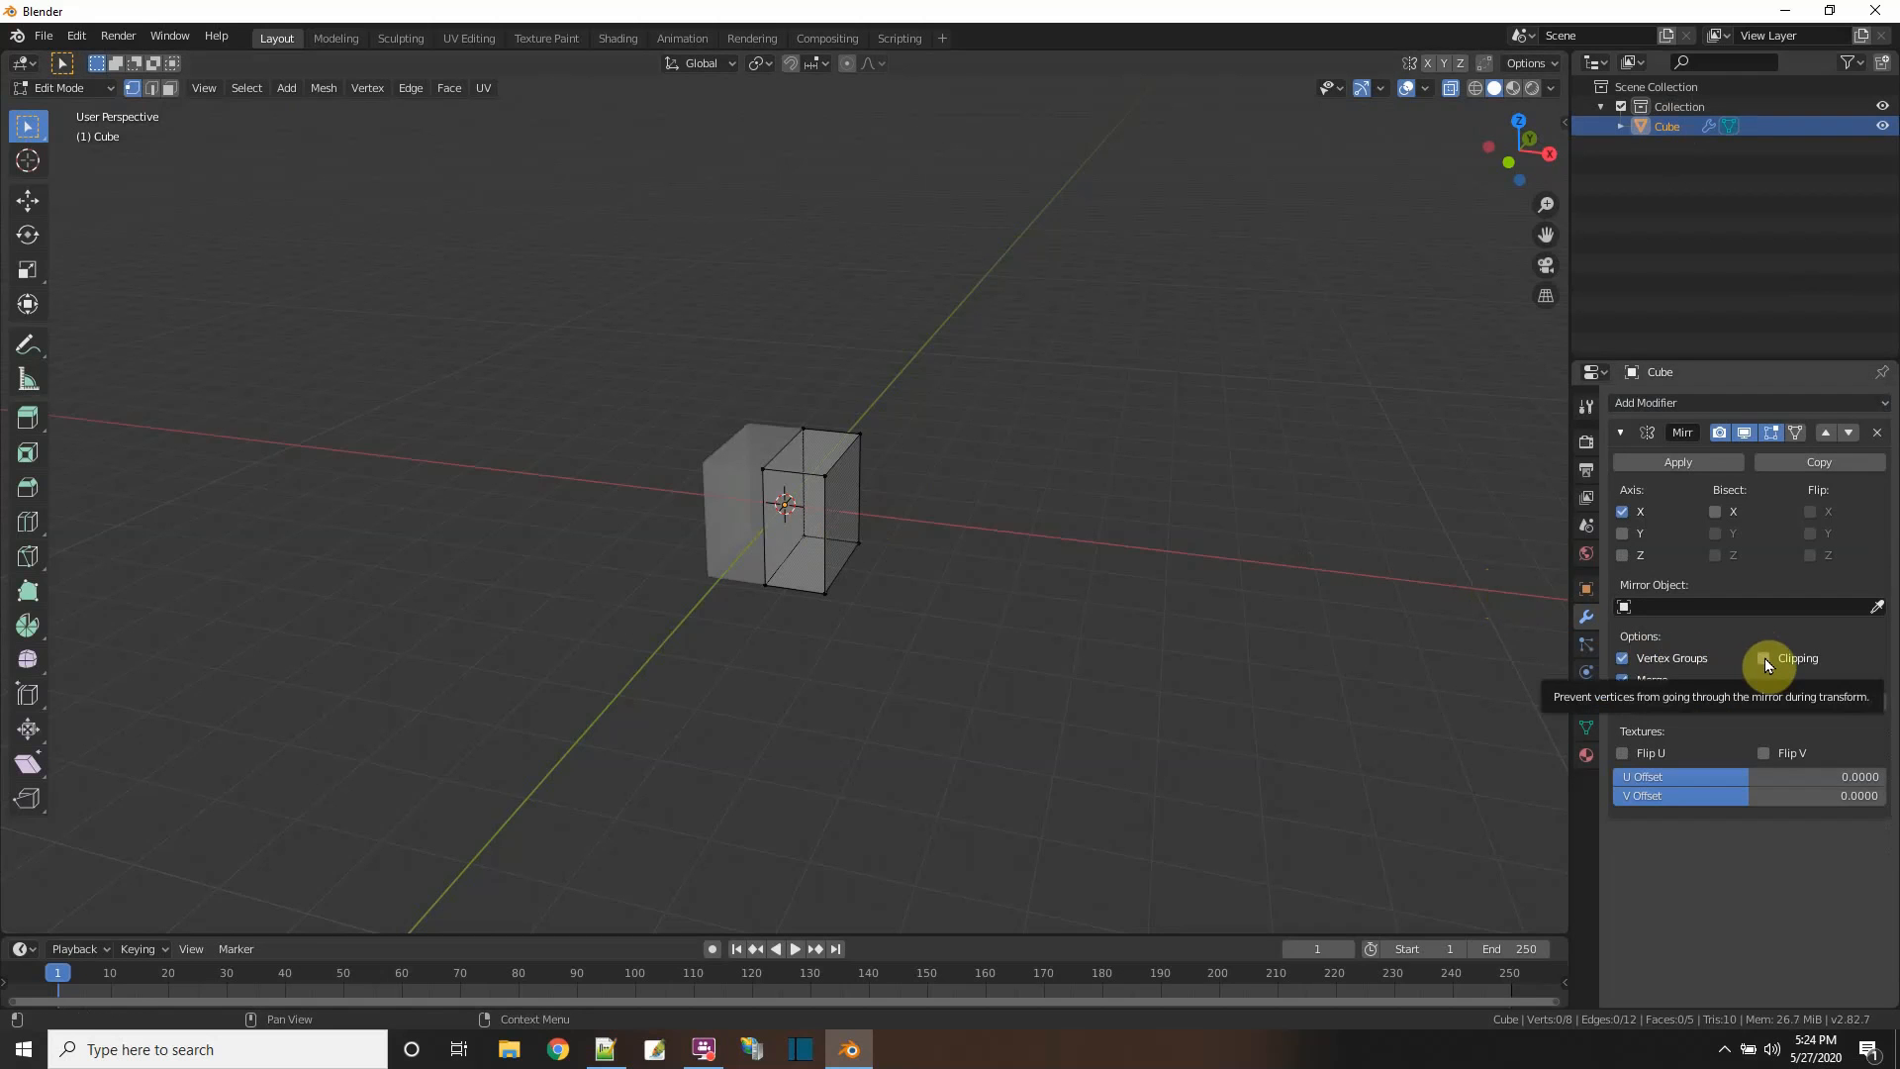
# - Try moving the half cube's upper front outer vertex with the Move tool, and undo the move
pyautogui.click(849, 488)
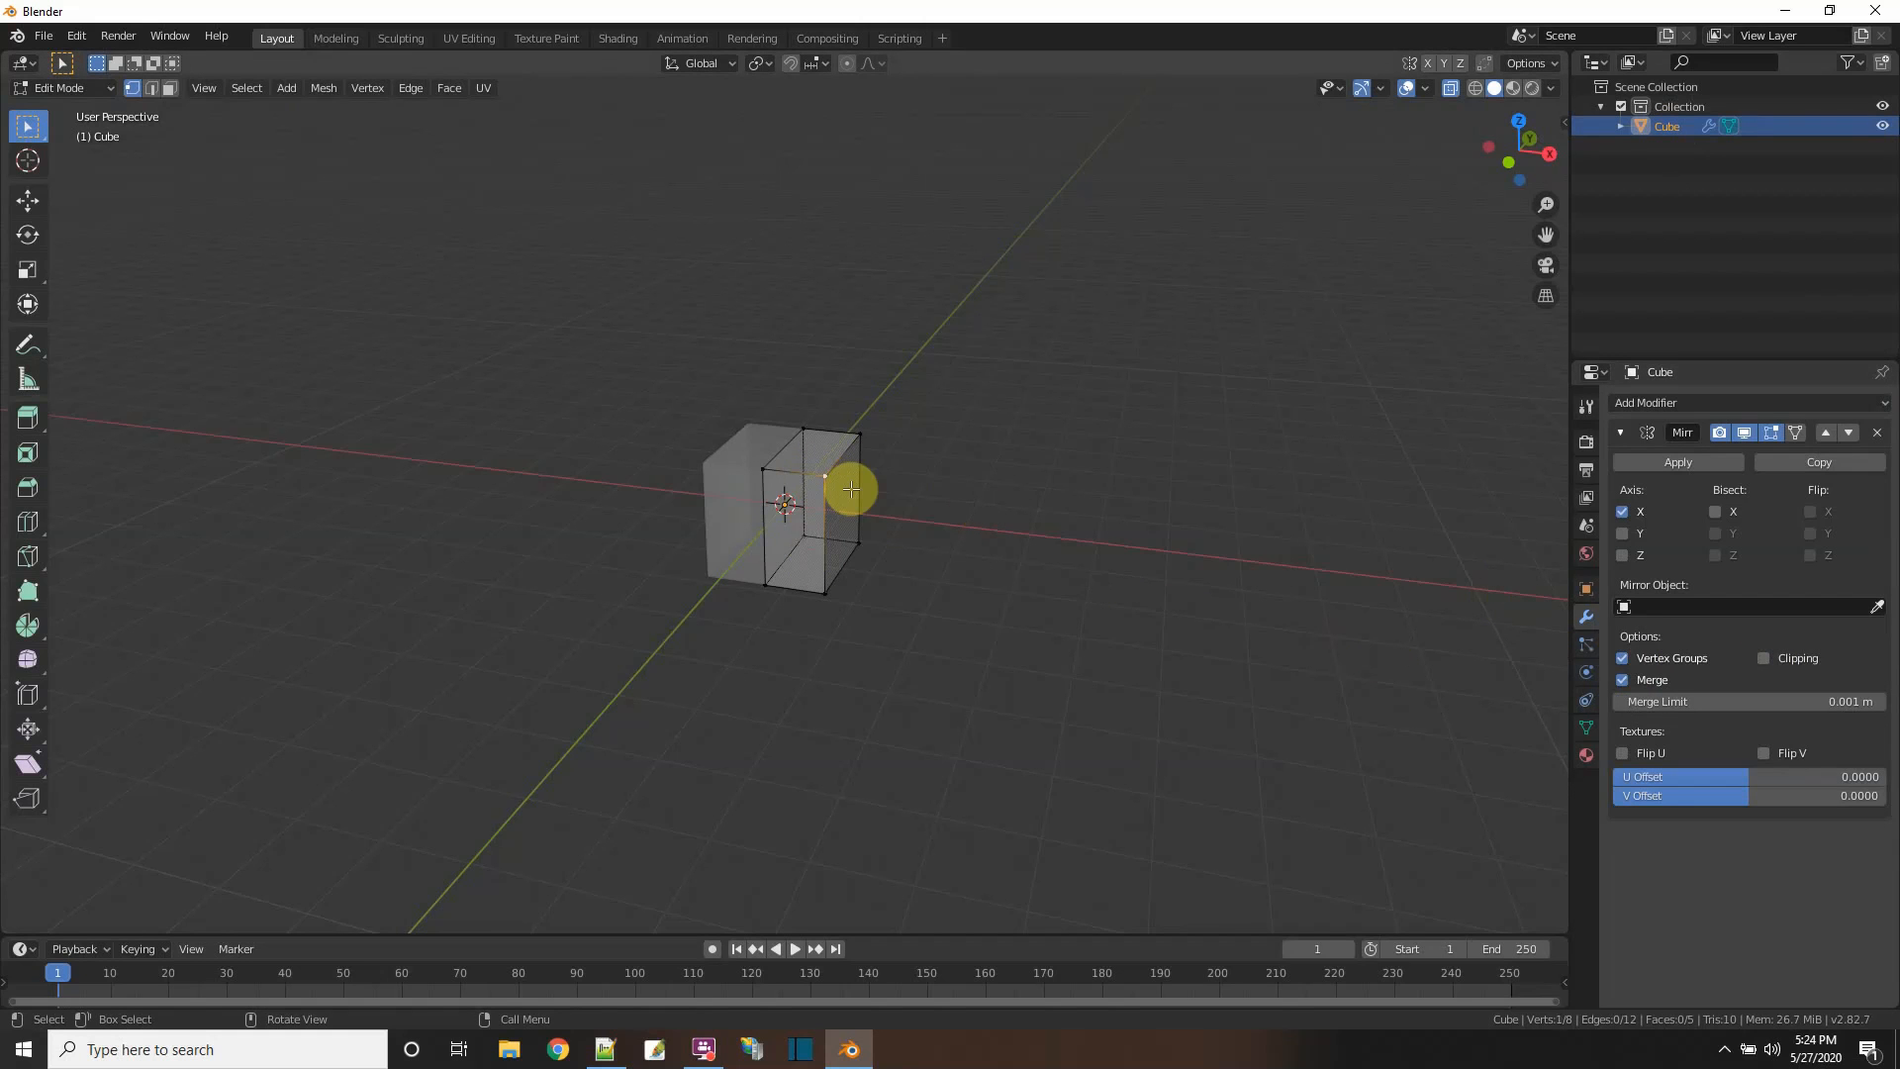
pyautogui.click(27, 200)
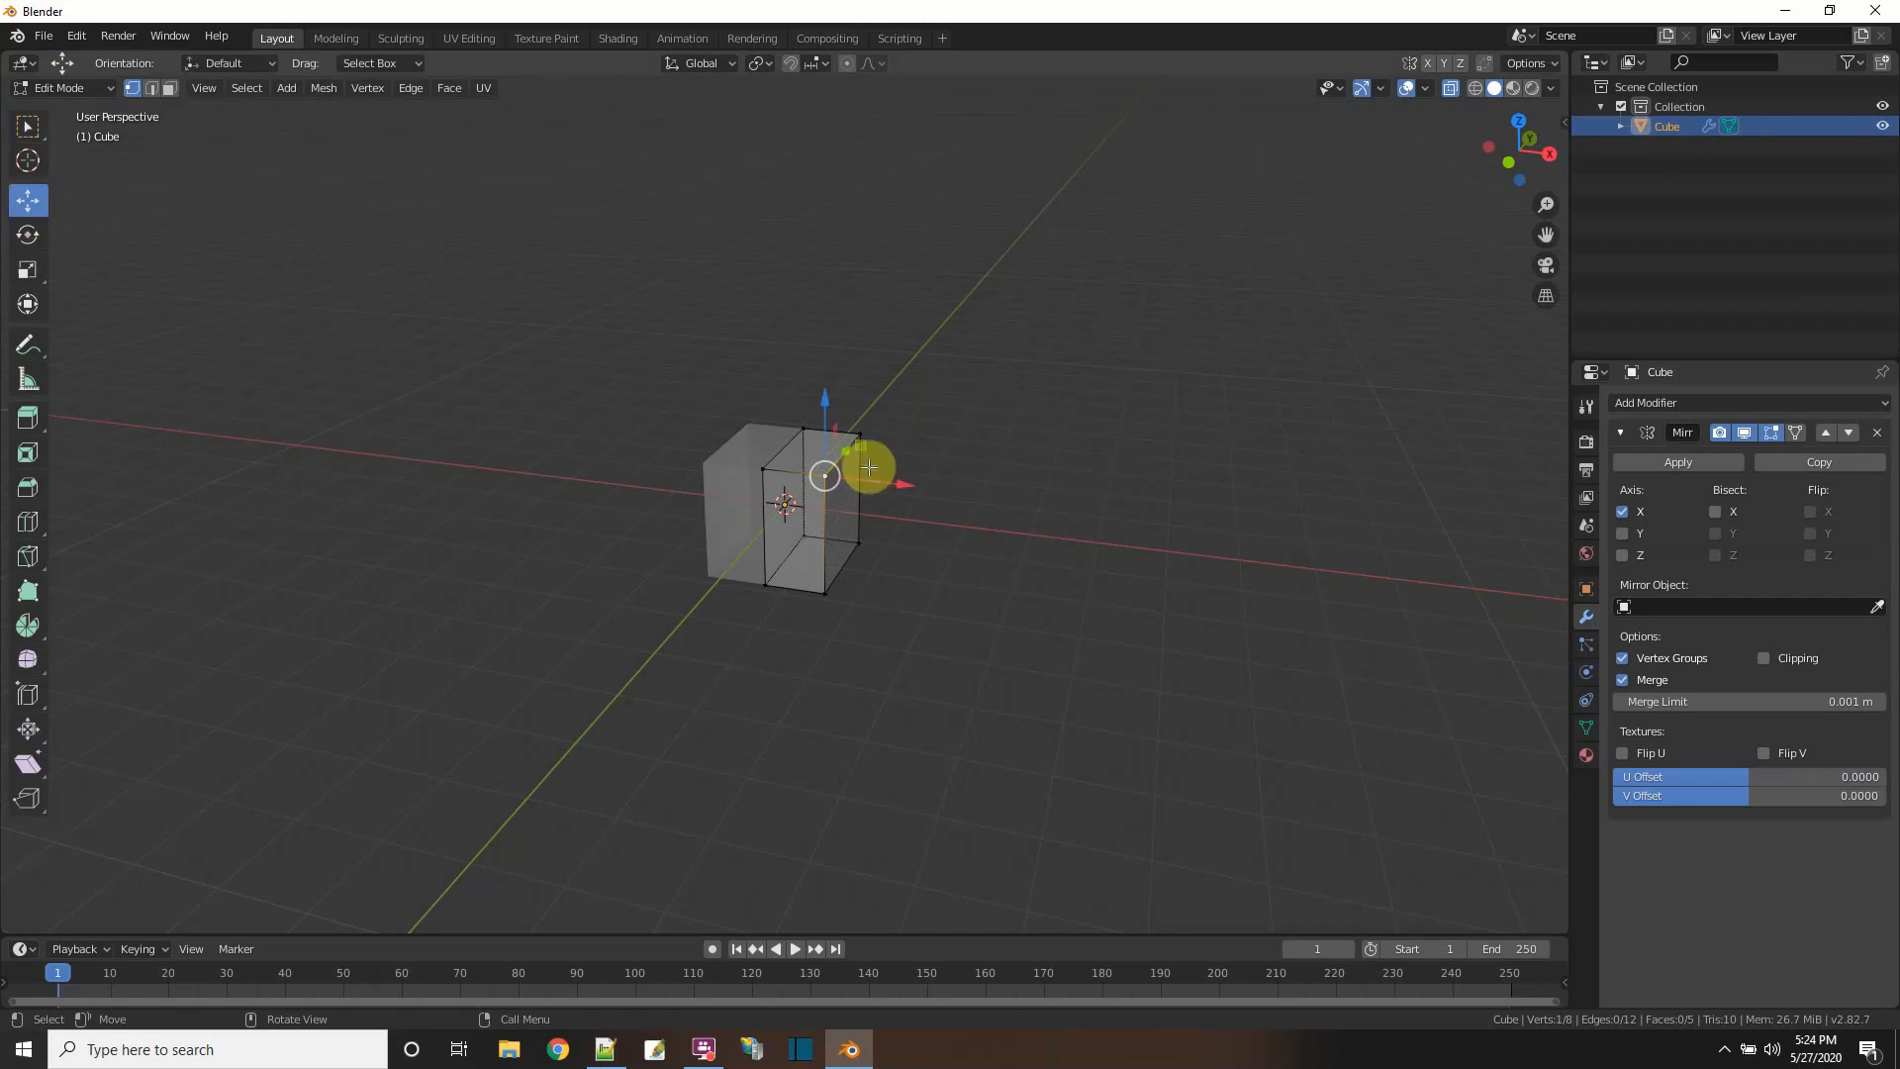
pyautogui.moveTo(870, 466); pyautogui.dragTo(925, 457)
pyautogui.hotkey('ctrl', 'z')
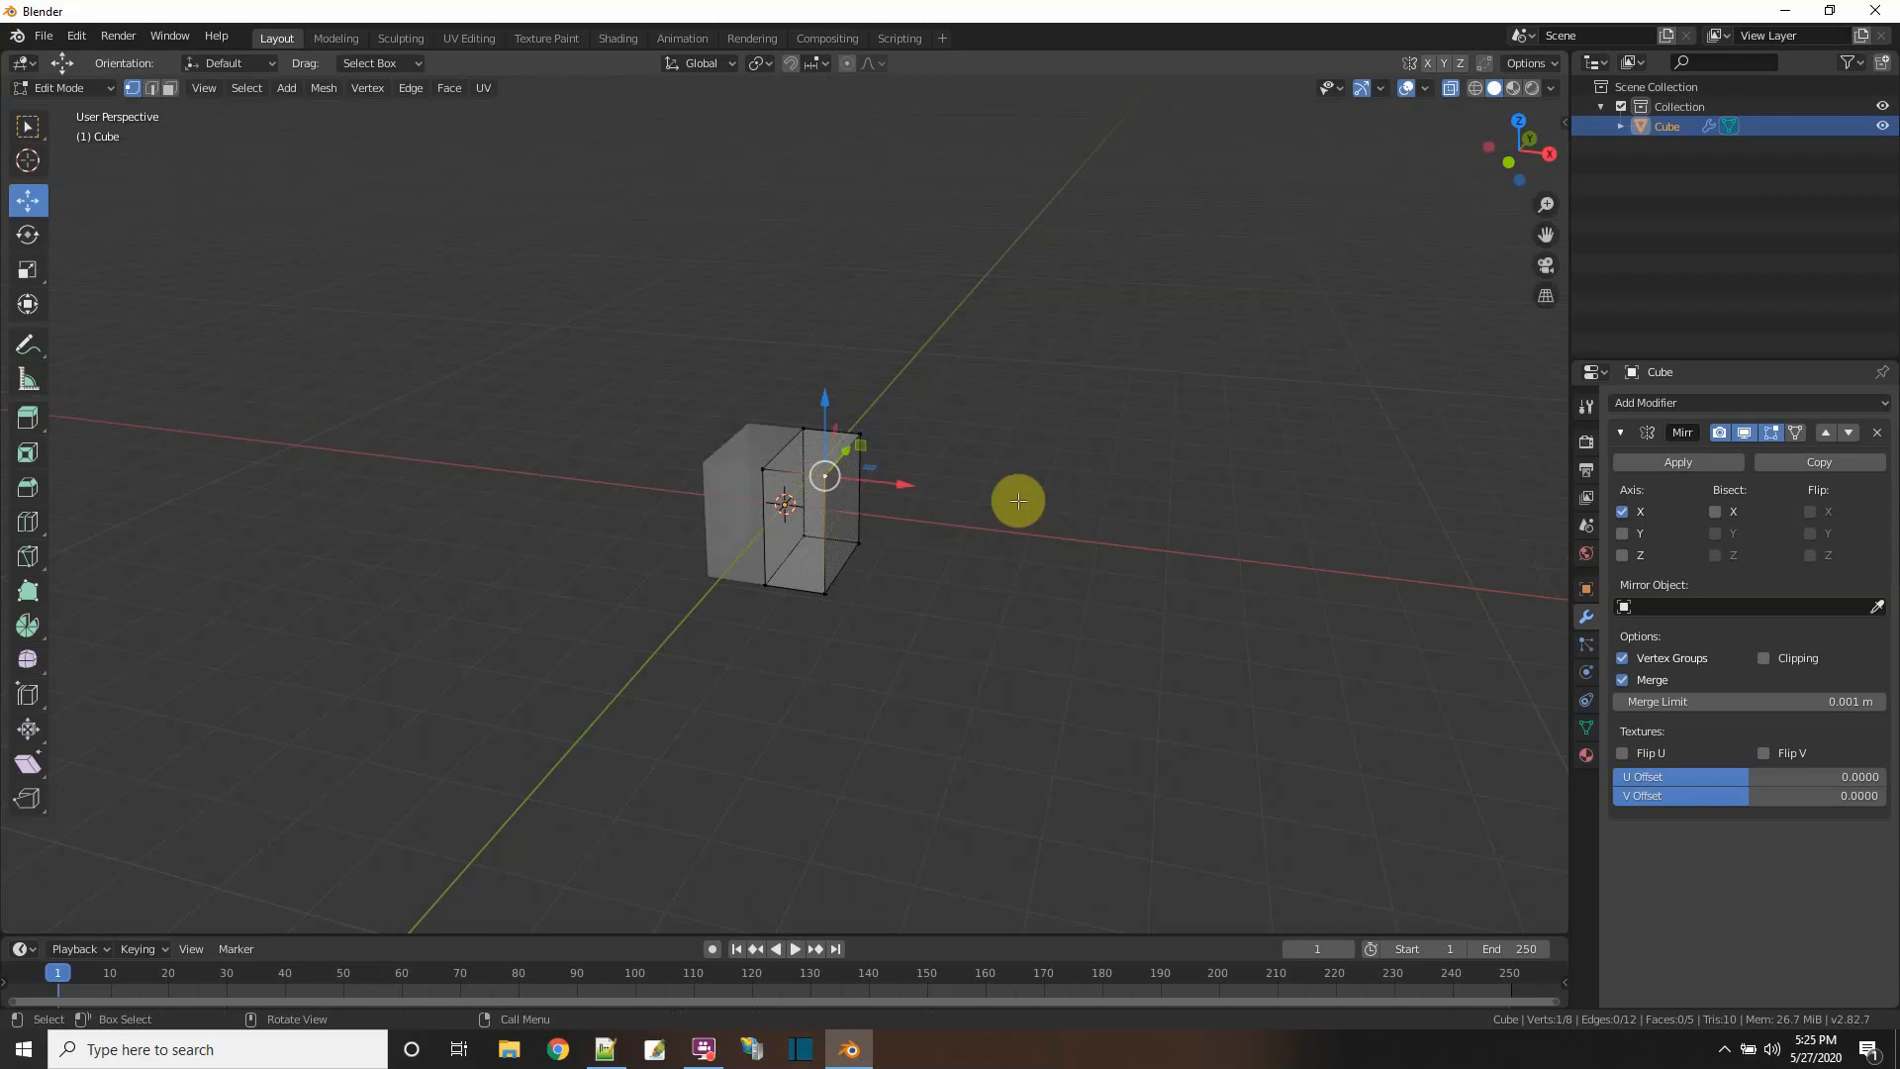
# - View the Screencast Keys settings and close them again
pyautogui.click(1564, 122)
pyautogui.click(1559, 312)
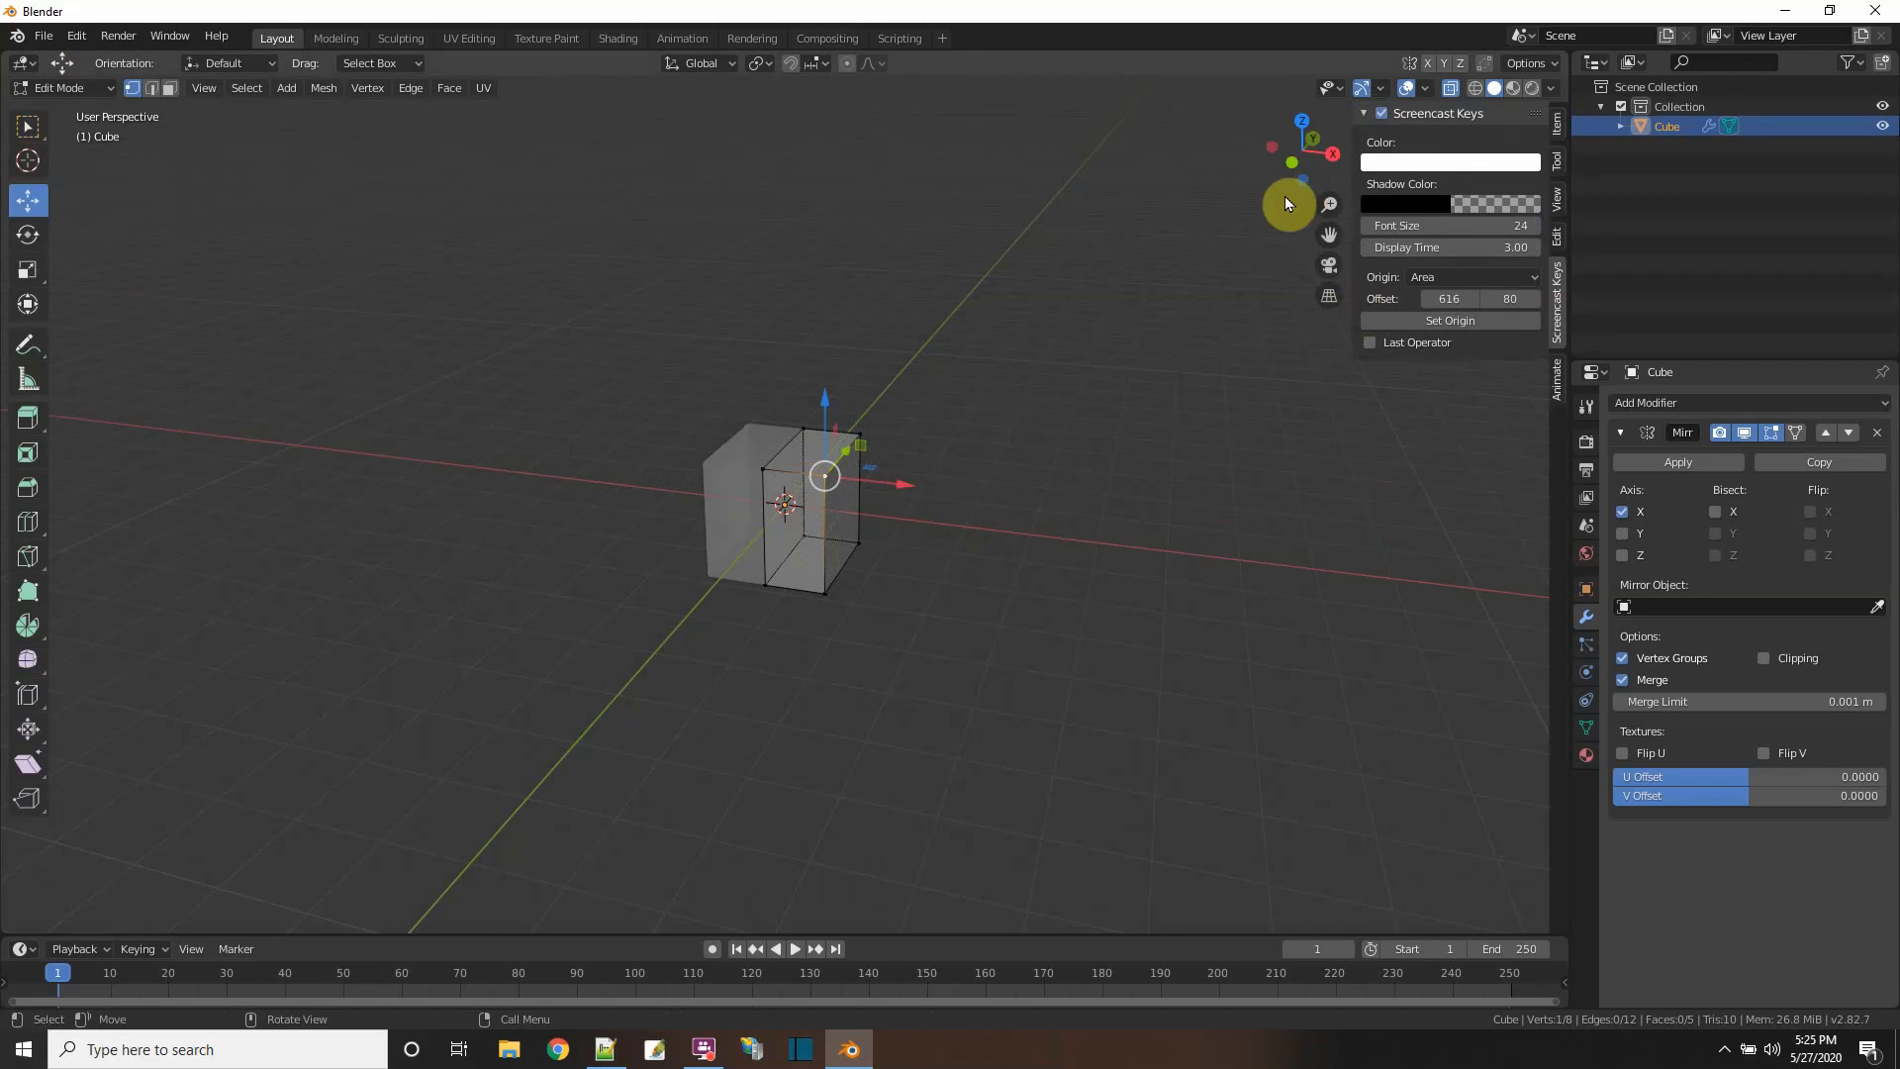
pyautogui.press('n')
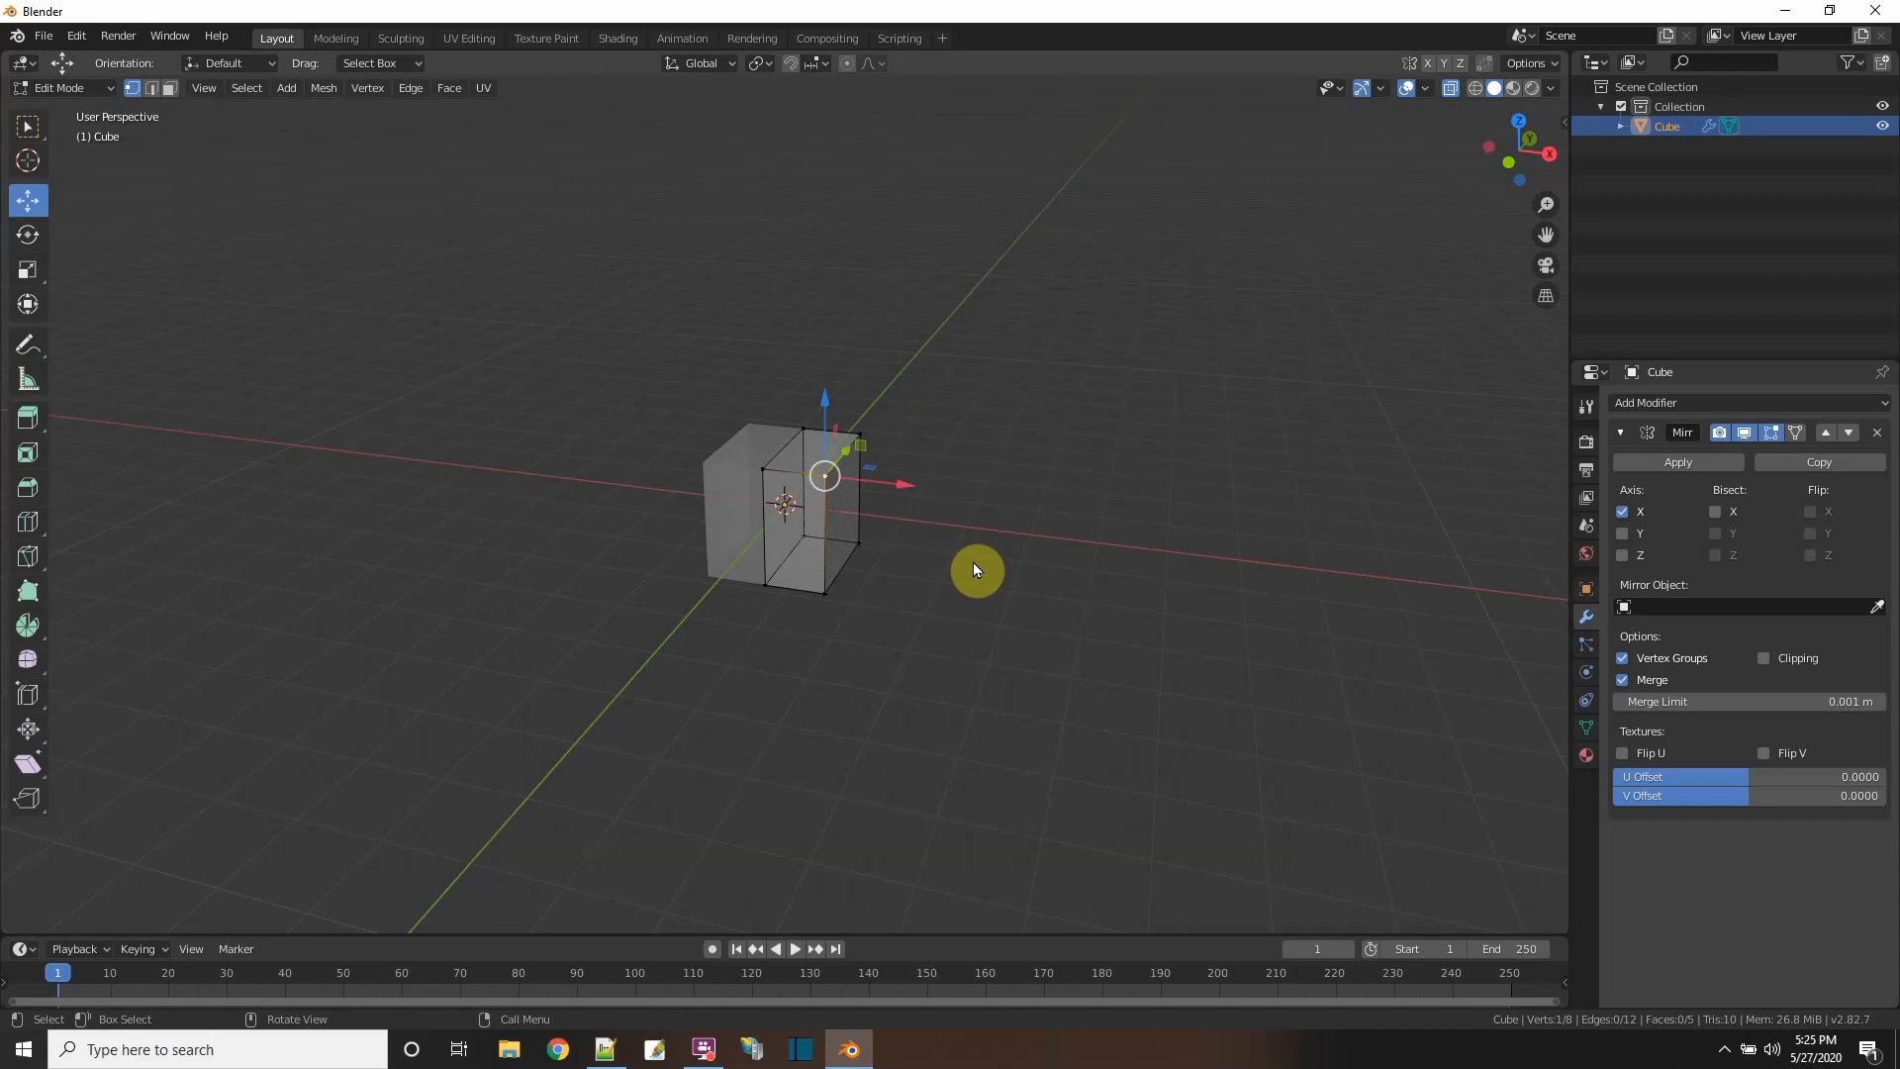
# - Select a vertex, edges and faces of the half cube in turn, switching through vertex, edge and face select modes
pyautogui.click(993, 613)
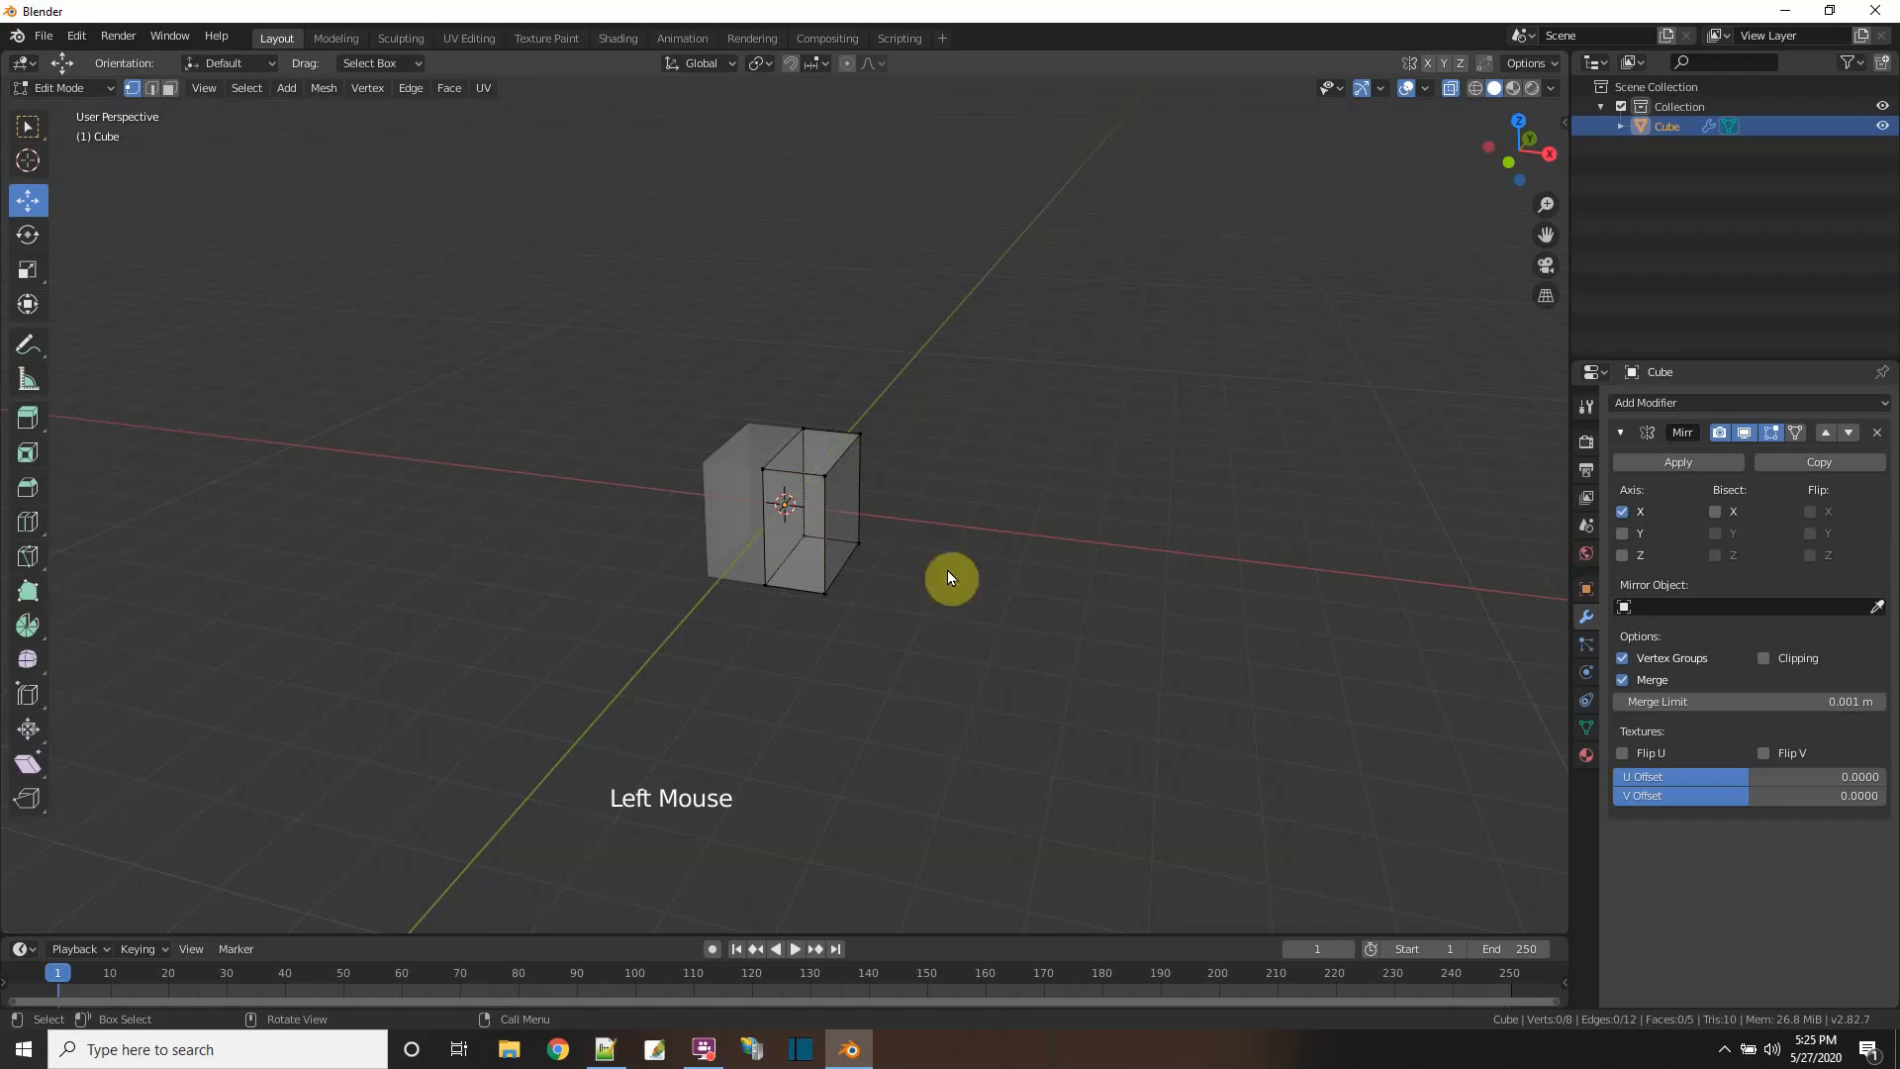
pyautogui.moveTo(947, 571); pyautogui.dragTo(763, 557, button='middle')
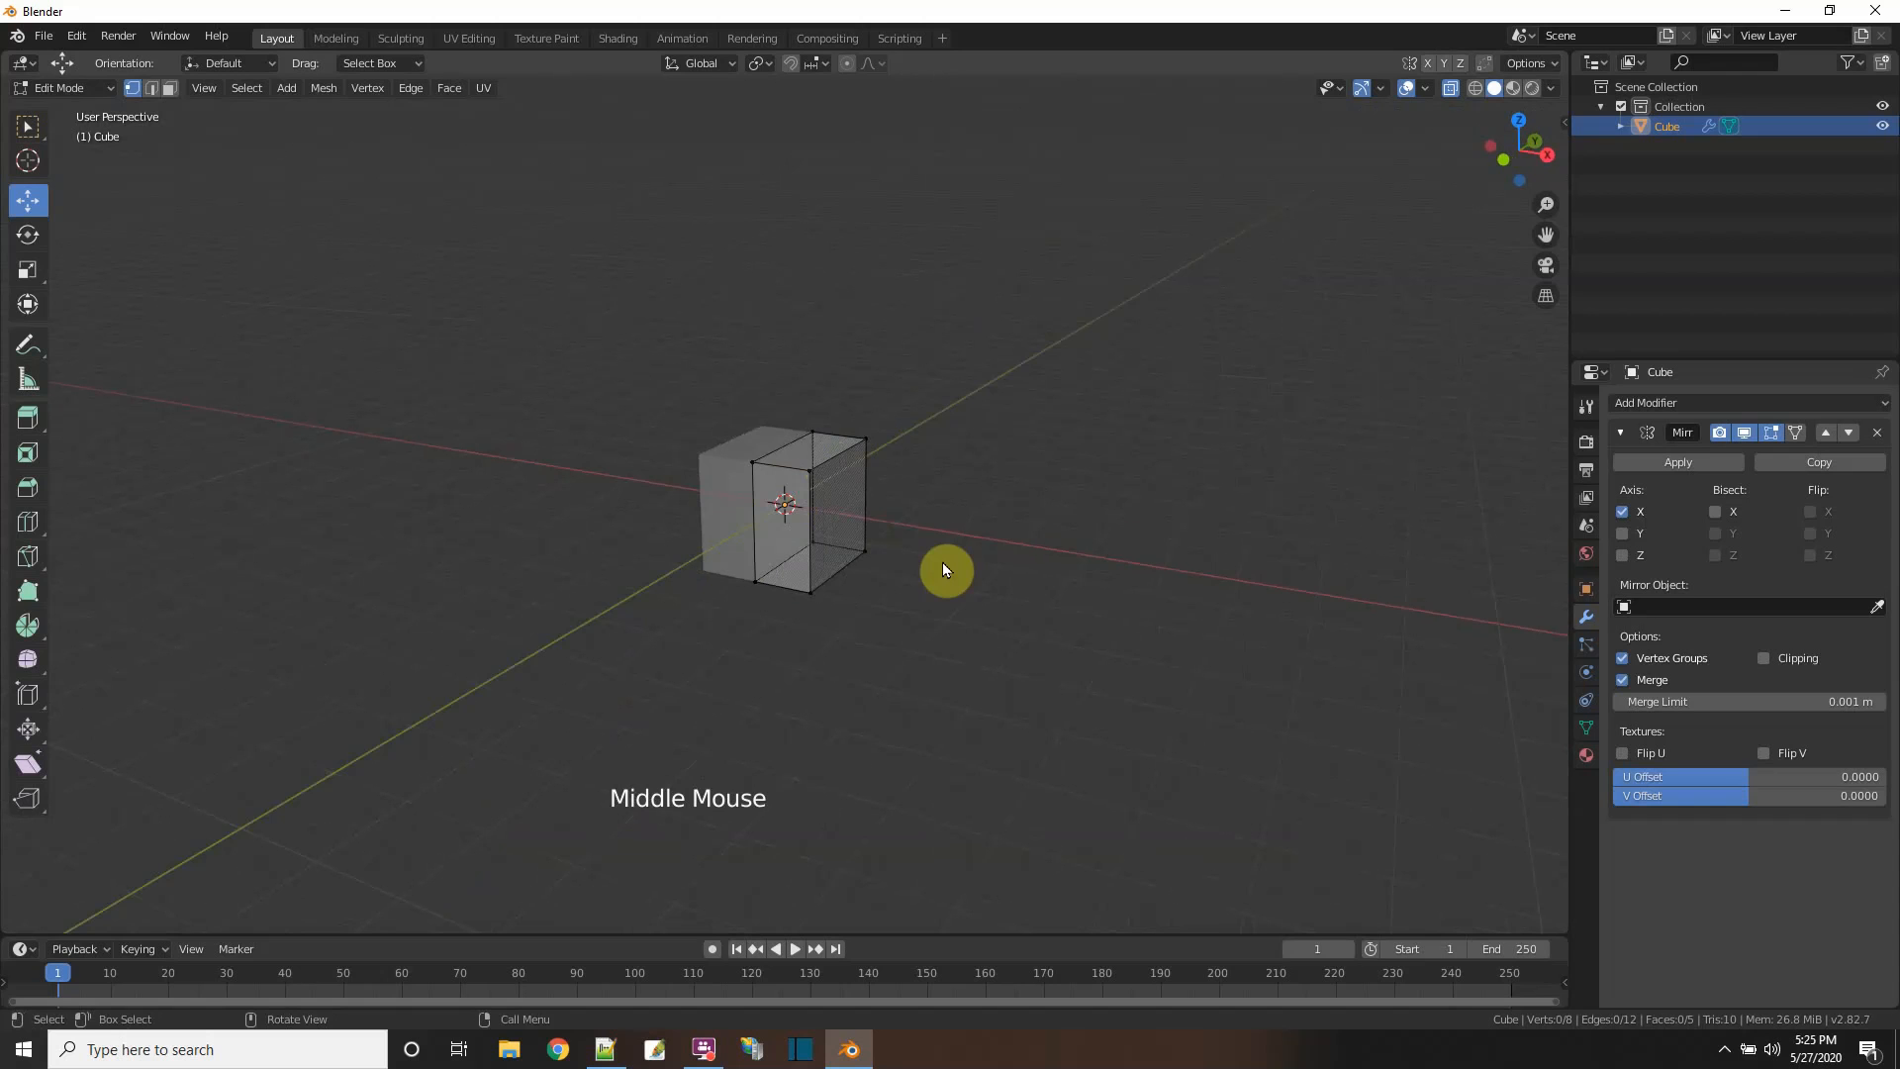
pyautogui.moveTo(942, 566); pyautogui.dragTo(167, 423, button='middle')
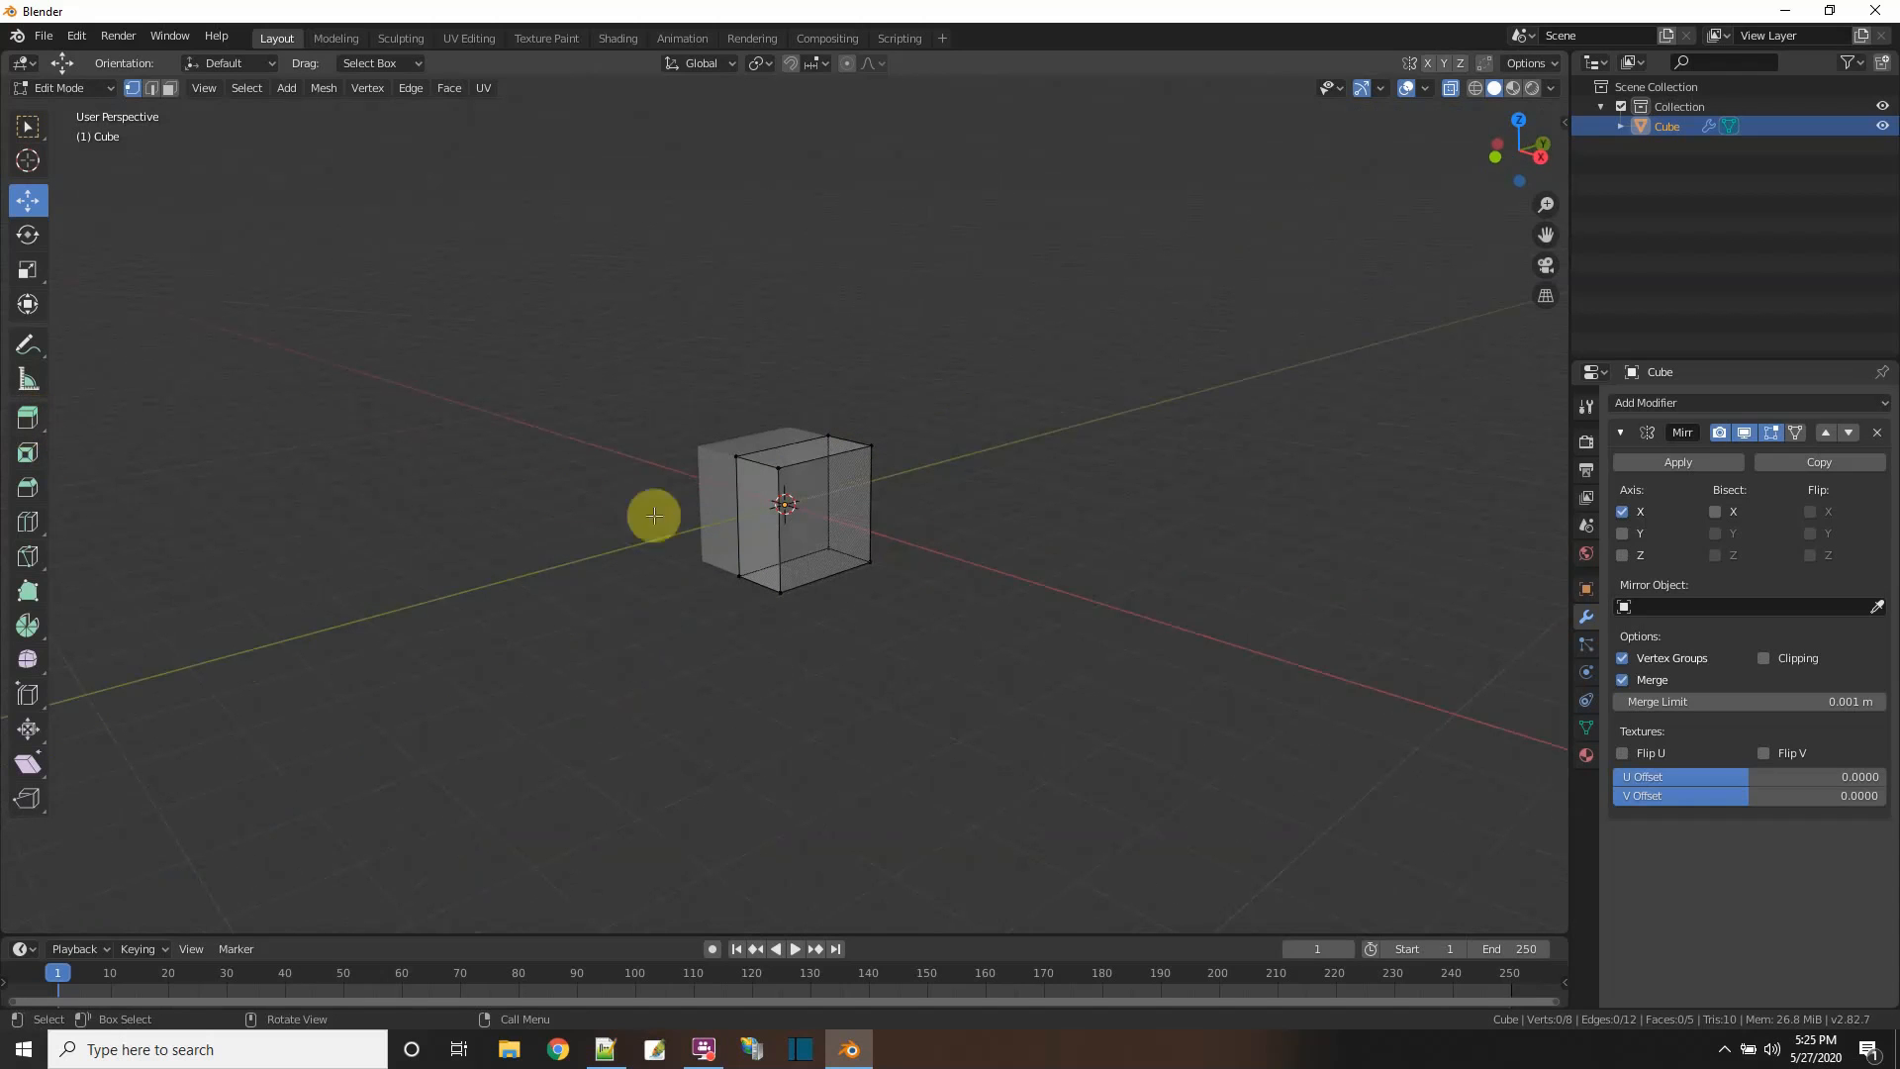
pyautogui.click(778, 469)
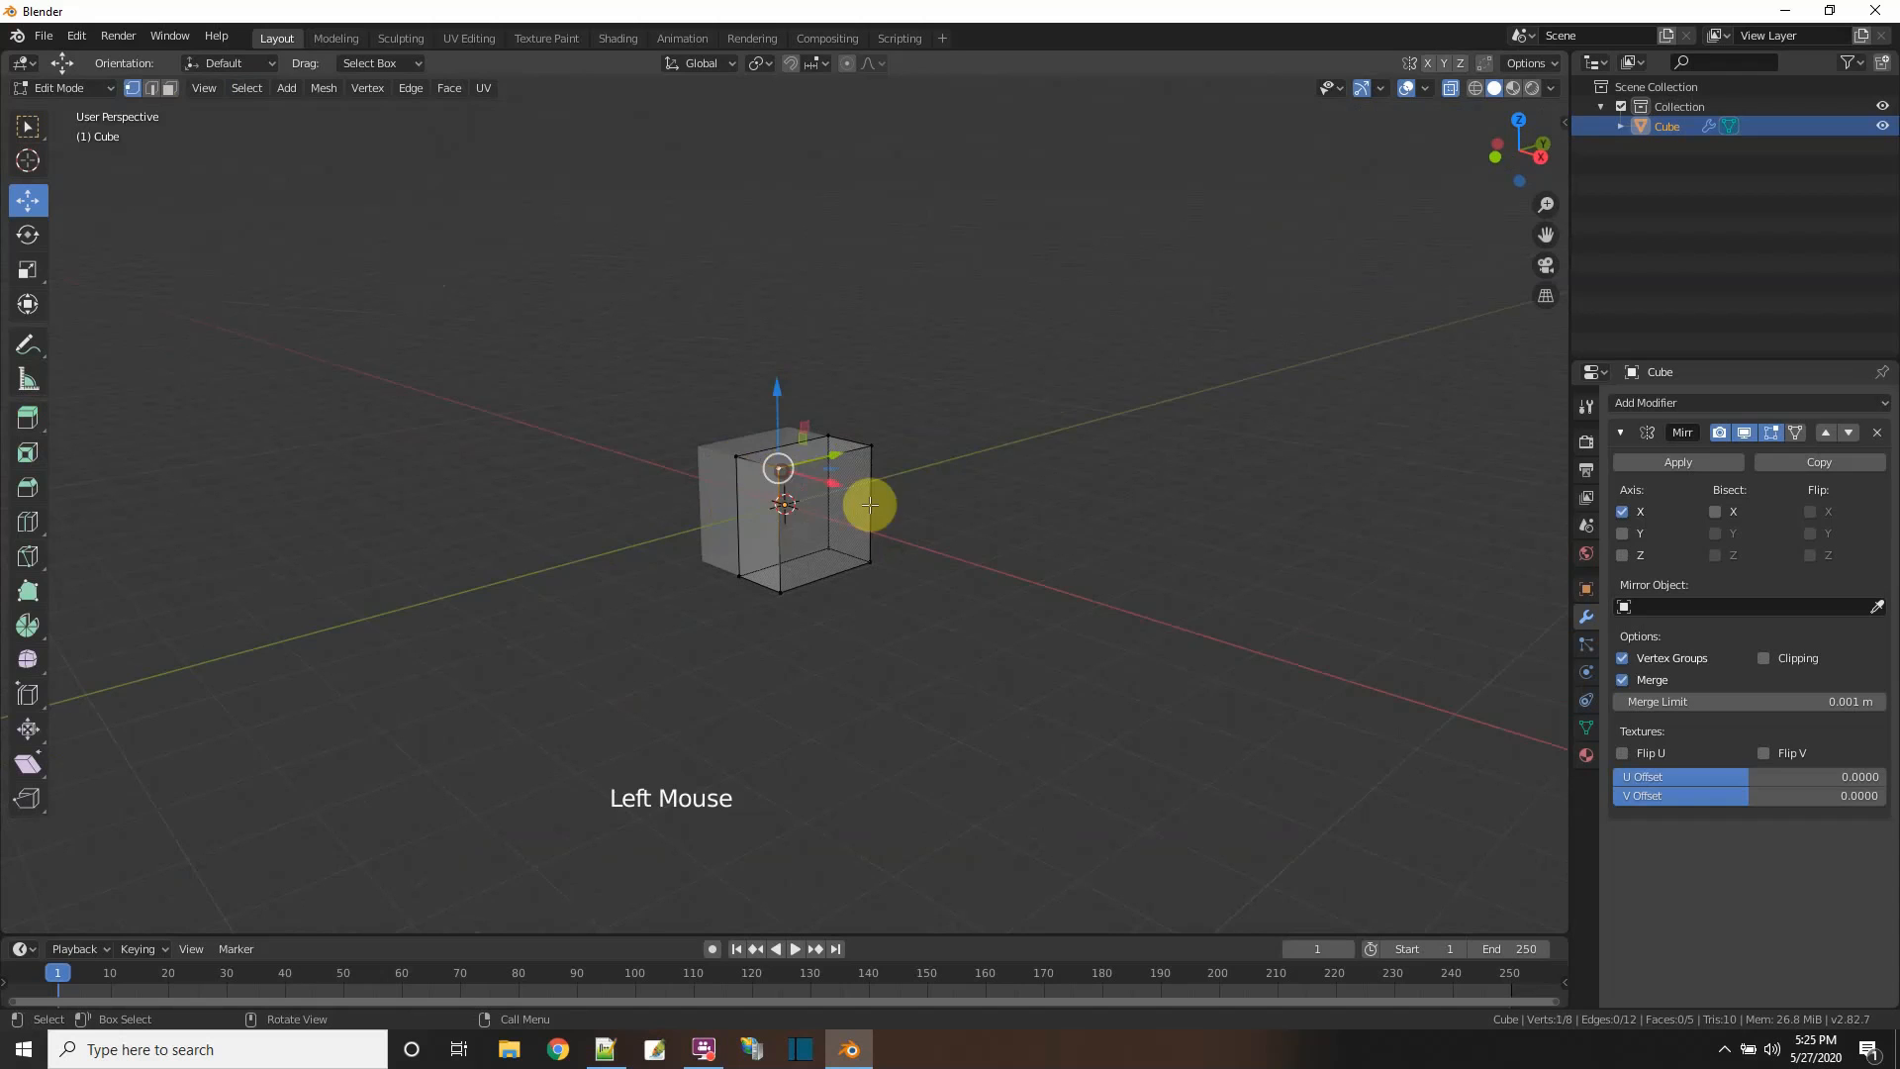
pyautogui.click(152, 89)
pyautogui.click(823, 459)
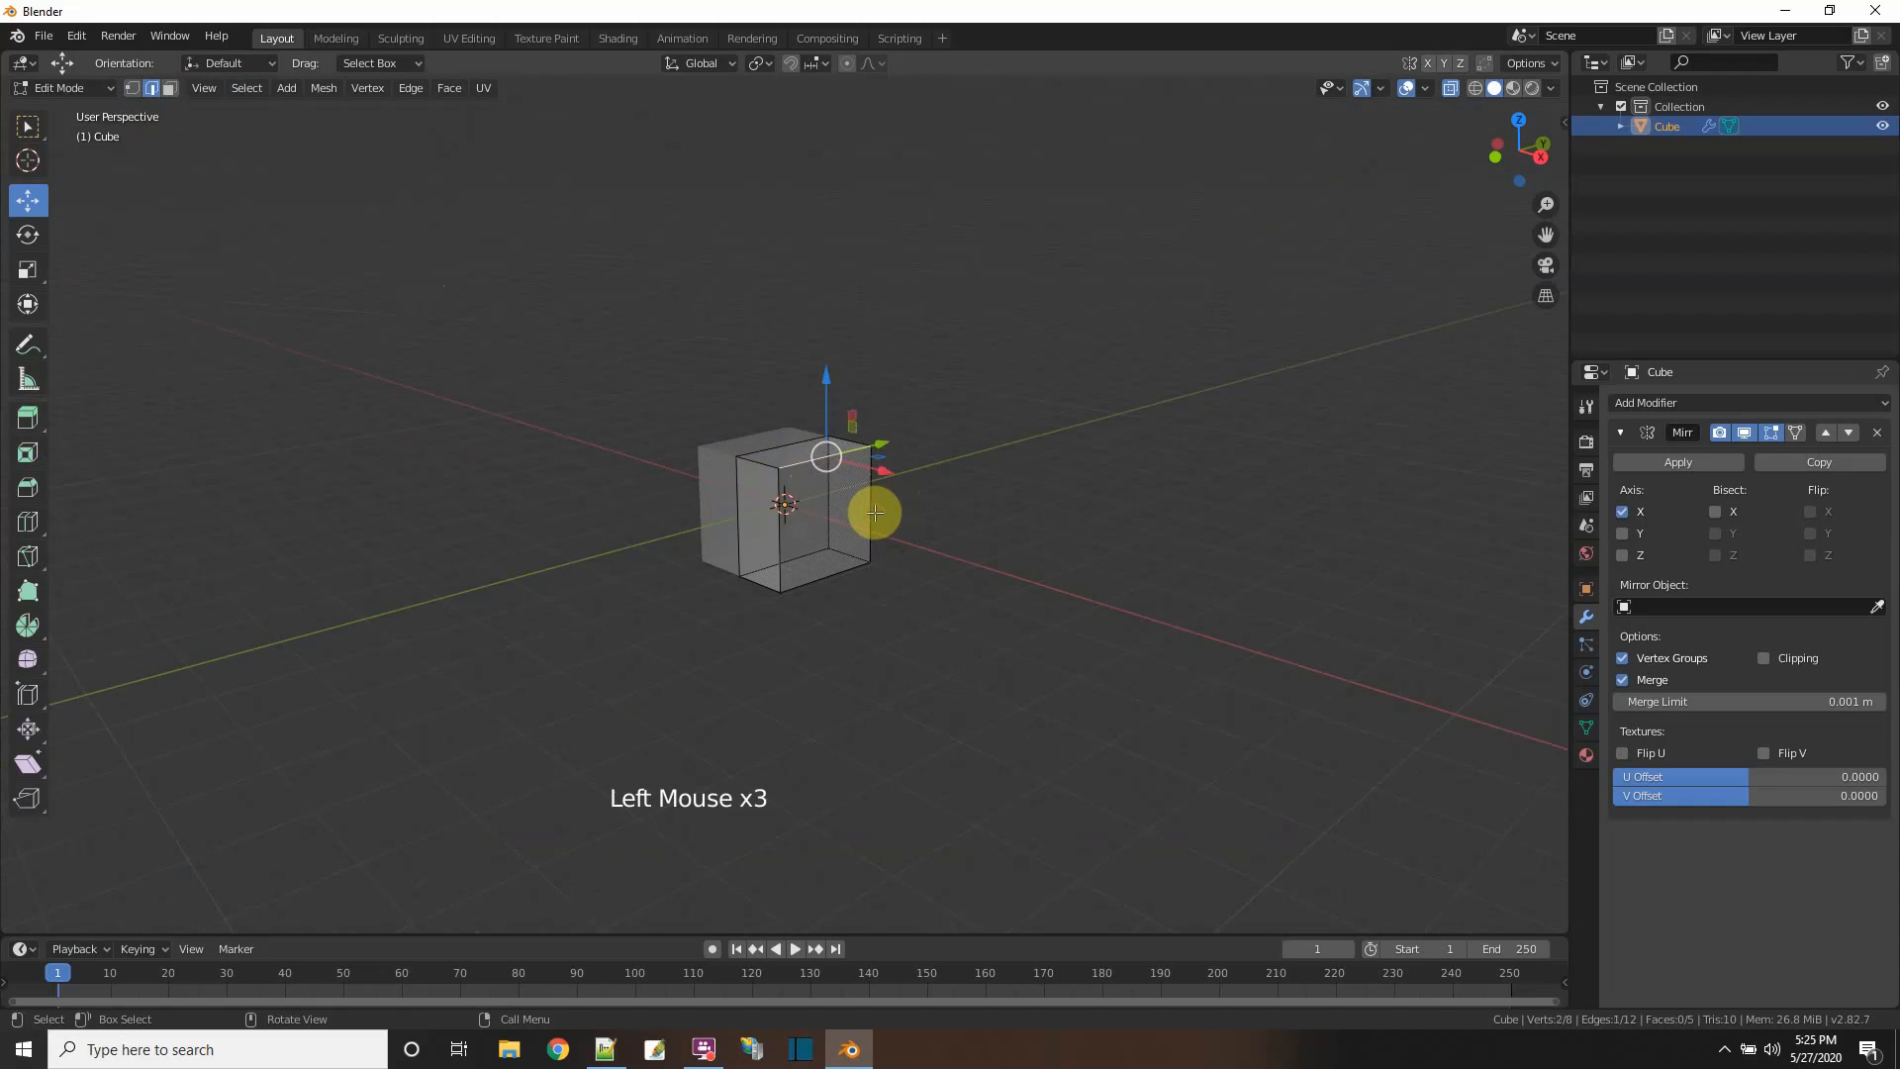
pyautogui.click(873, 514)
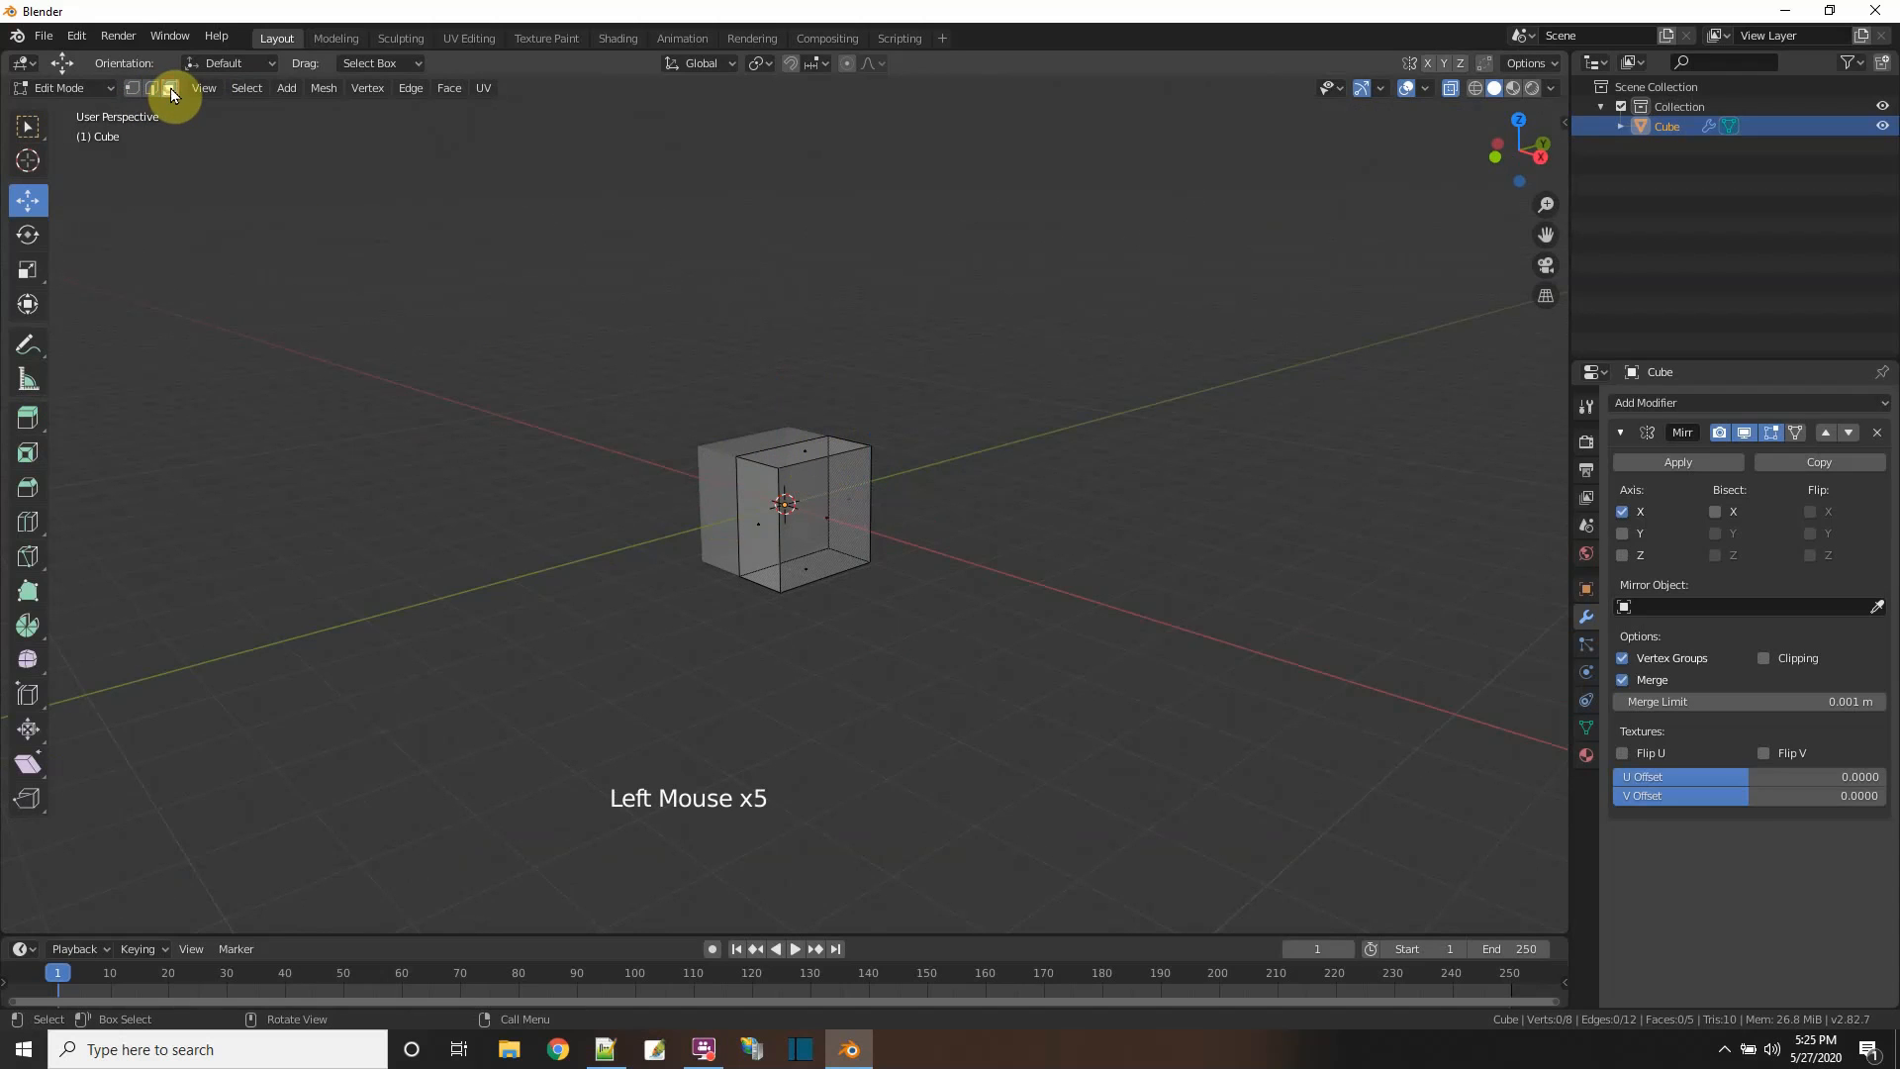
pyautogui.click(804, 454)
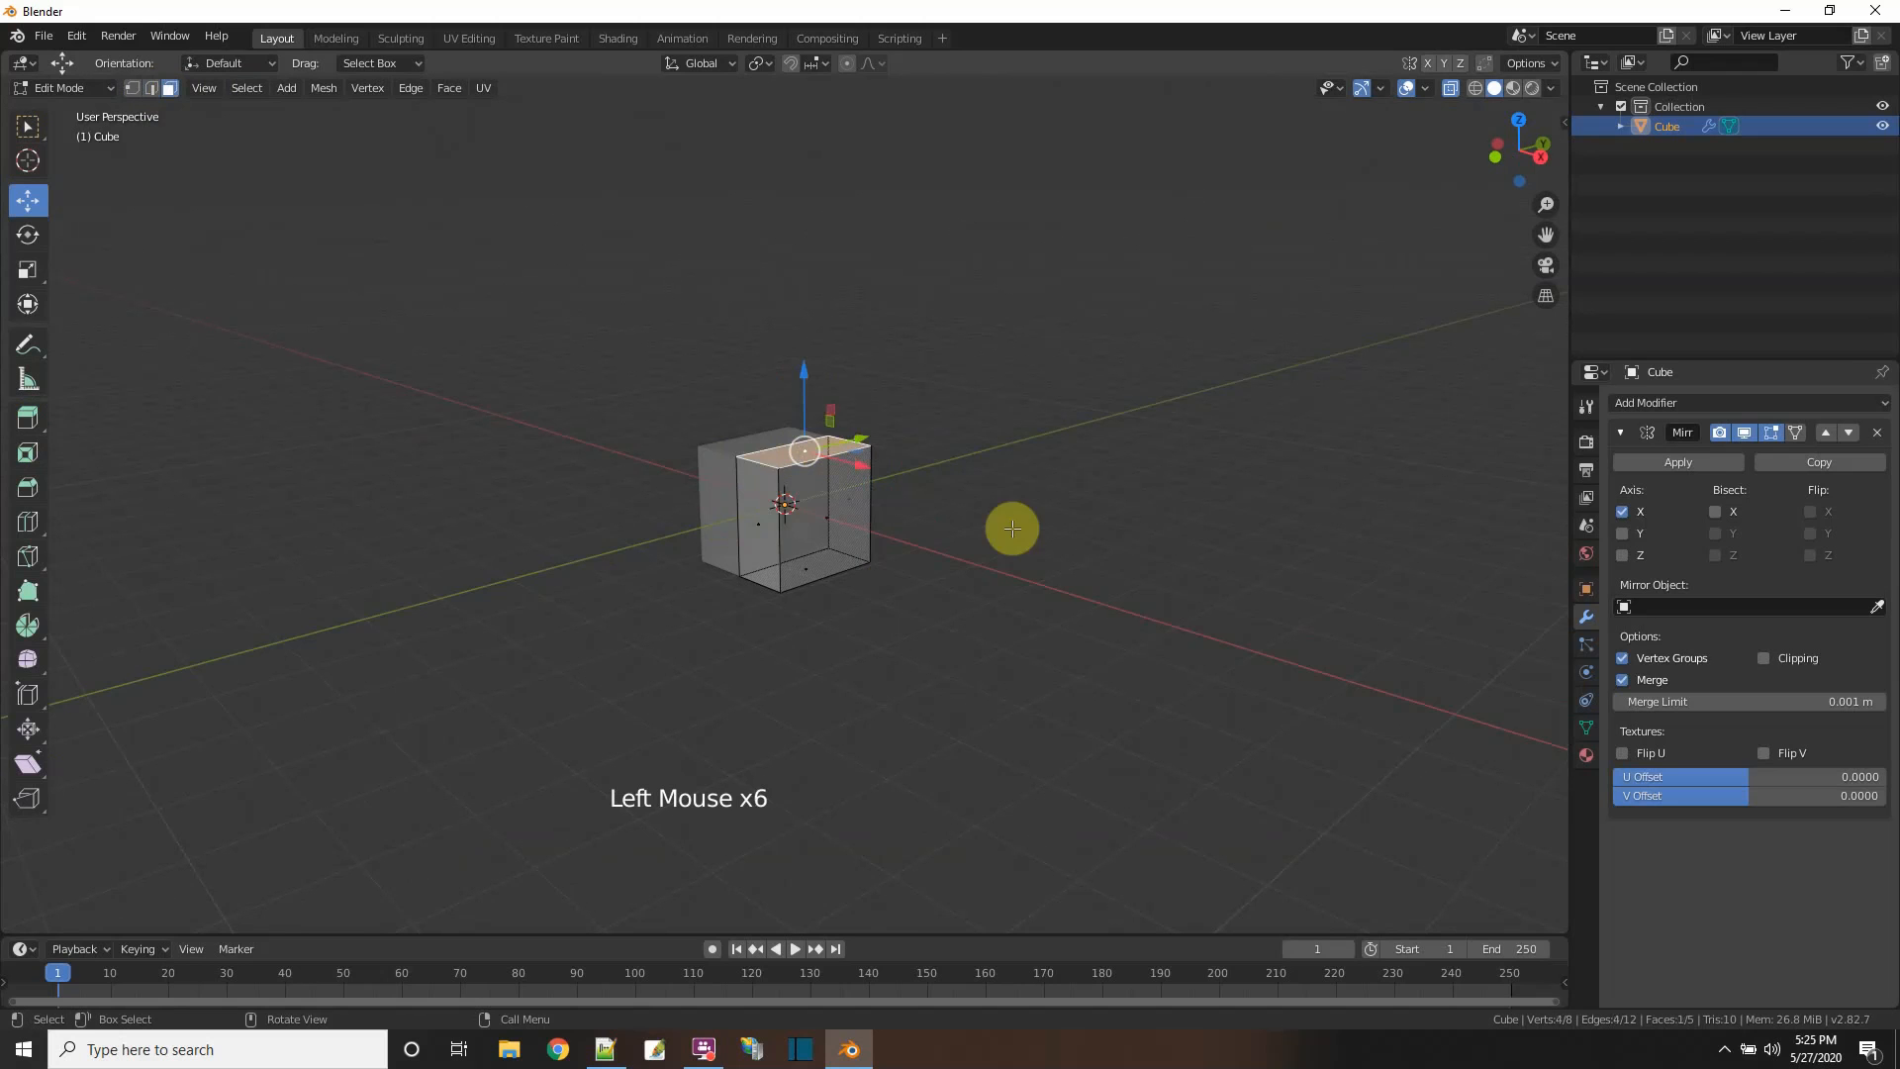
pyautogui.click(756, 526)
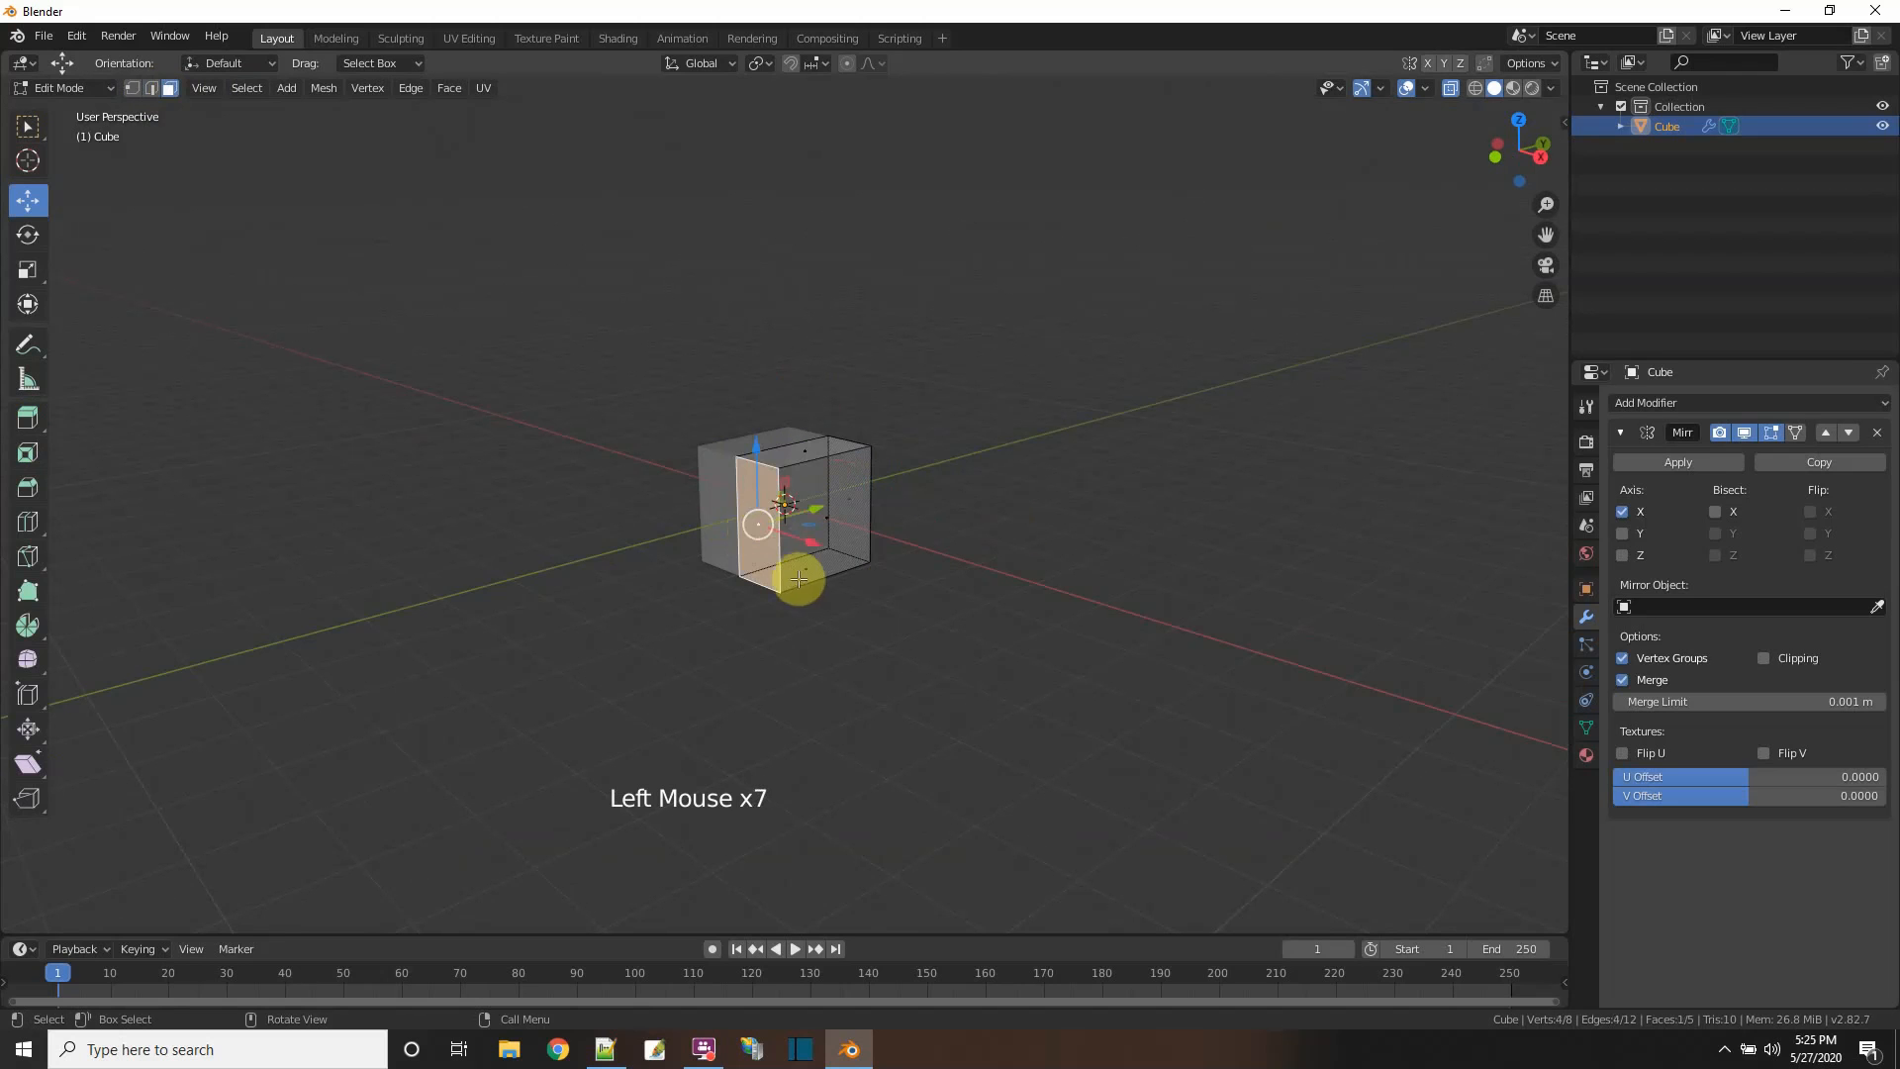
pyautogui.click(844, 490)
# - Extrude the half cube's top face upward twice, first by about 0.785 m and again by about 0.81 m
pyautogui.click(801, 450)
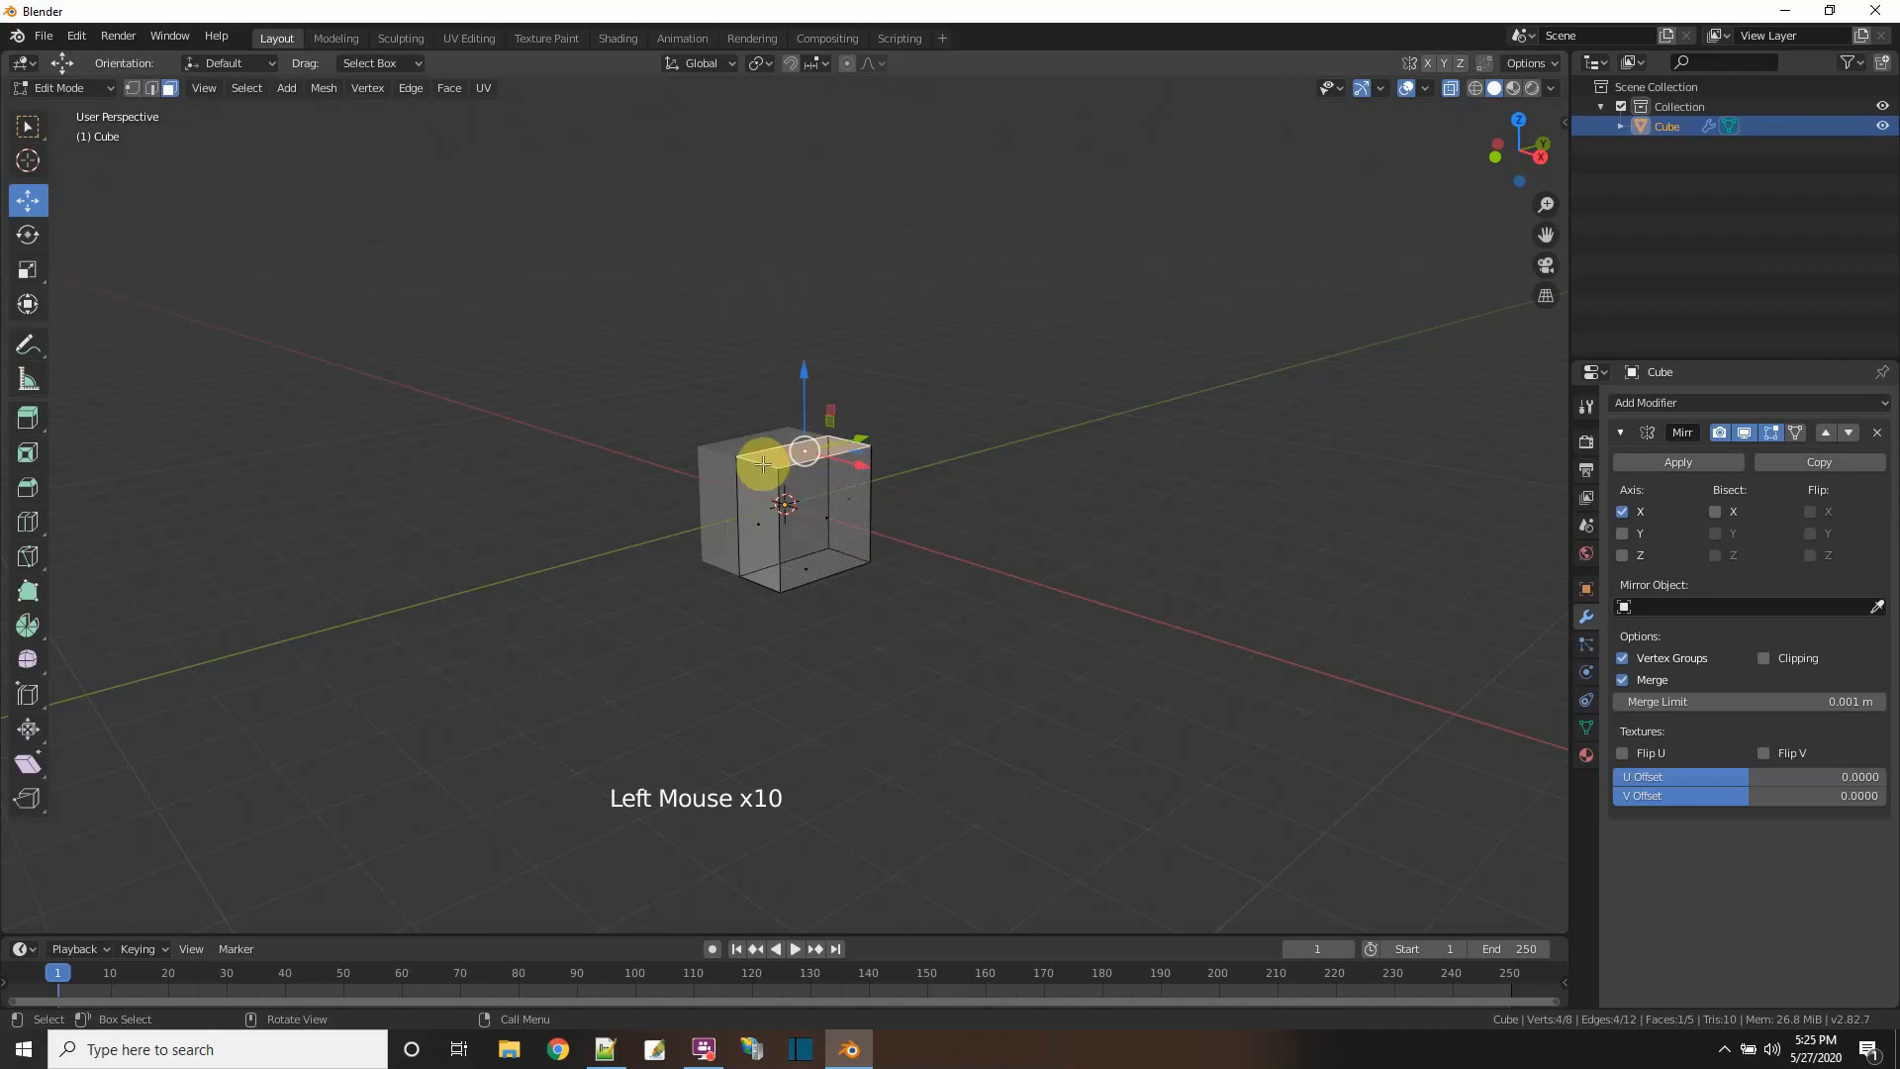
pyautogui.click(27, 424)
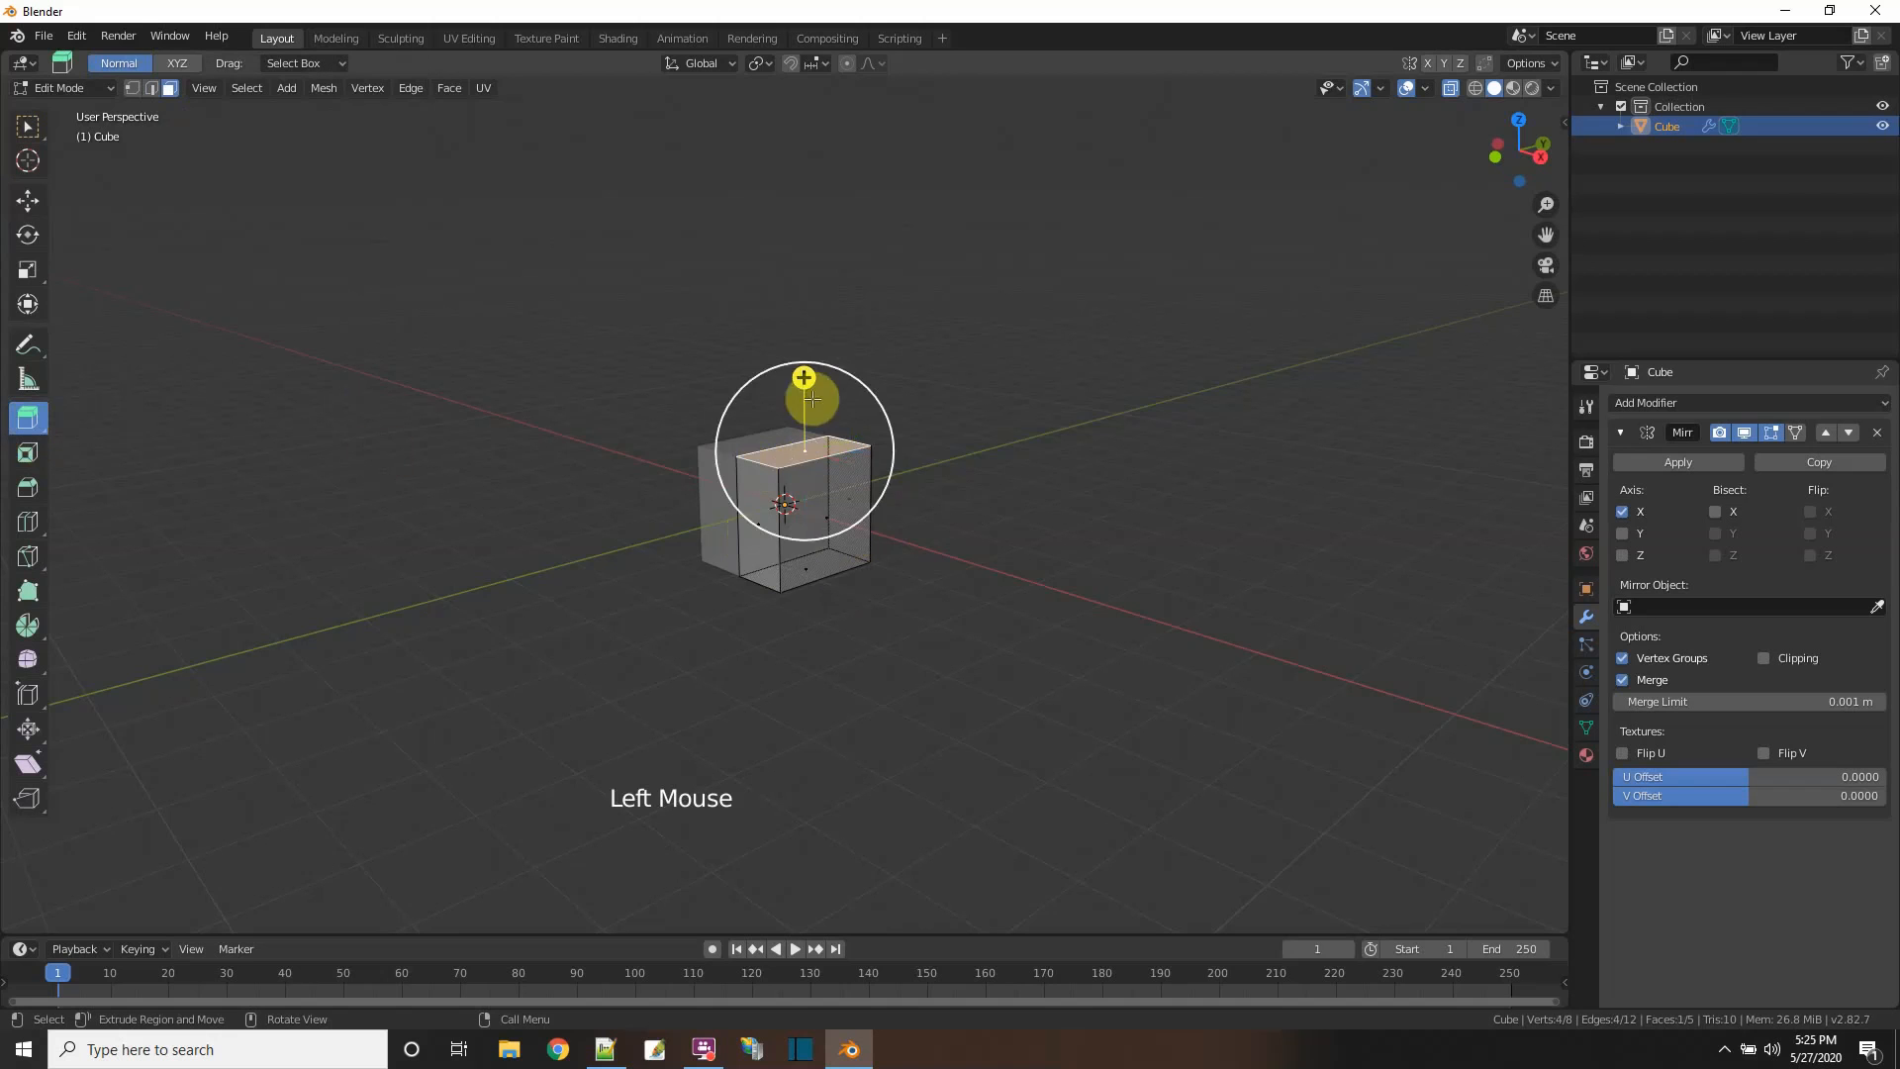
pyautogui.moveTo(806, 395); pyautogui.dragTo(802, 325)
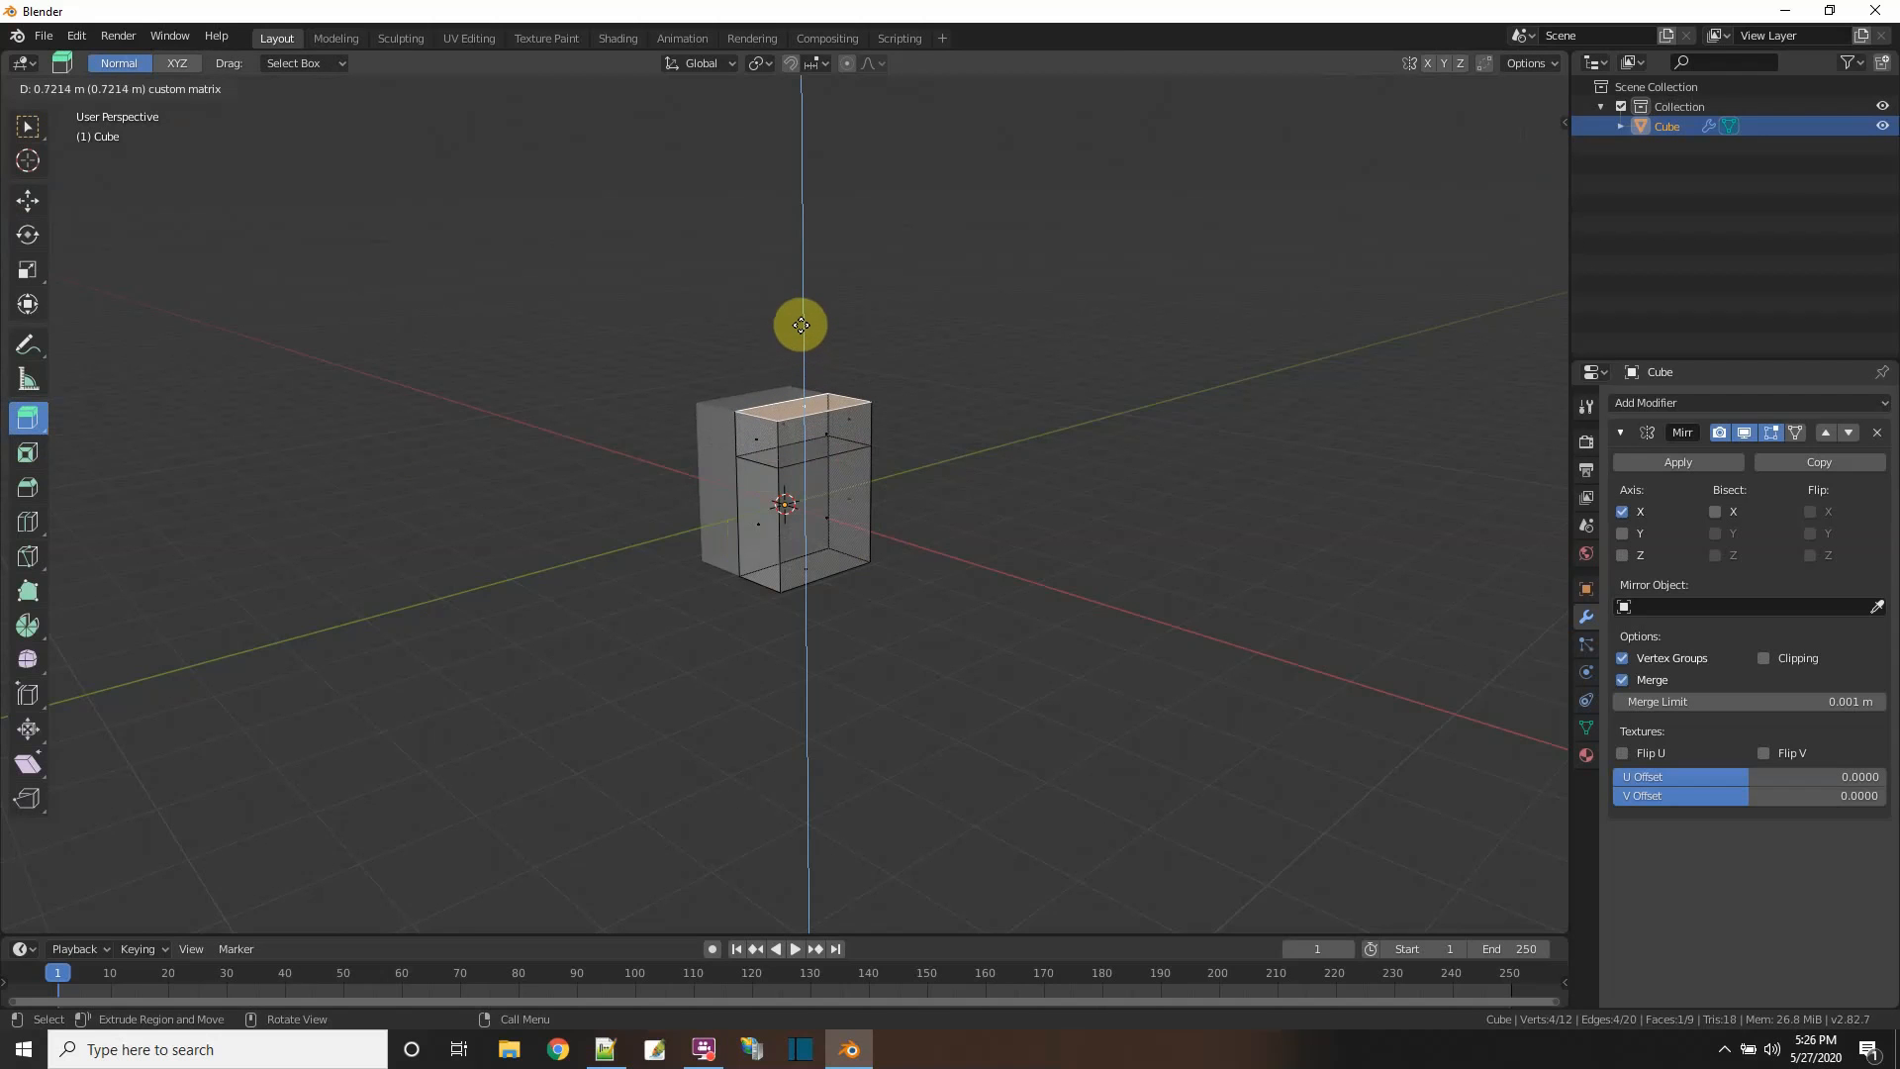
pyautogui.moveTo(801, 325); pyautogui.dragTo(802, 326)
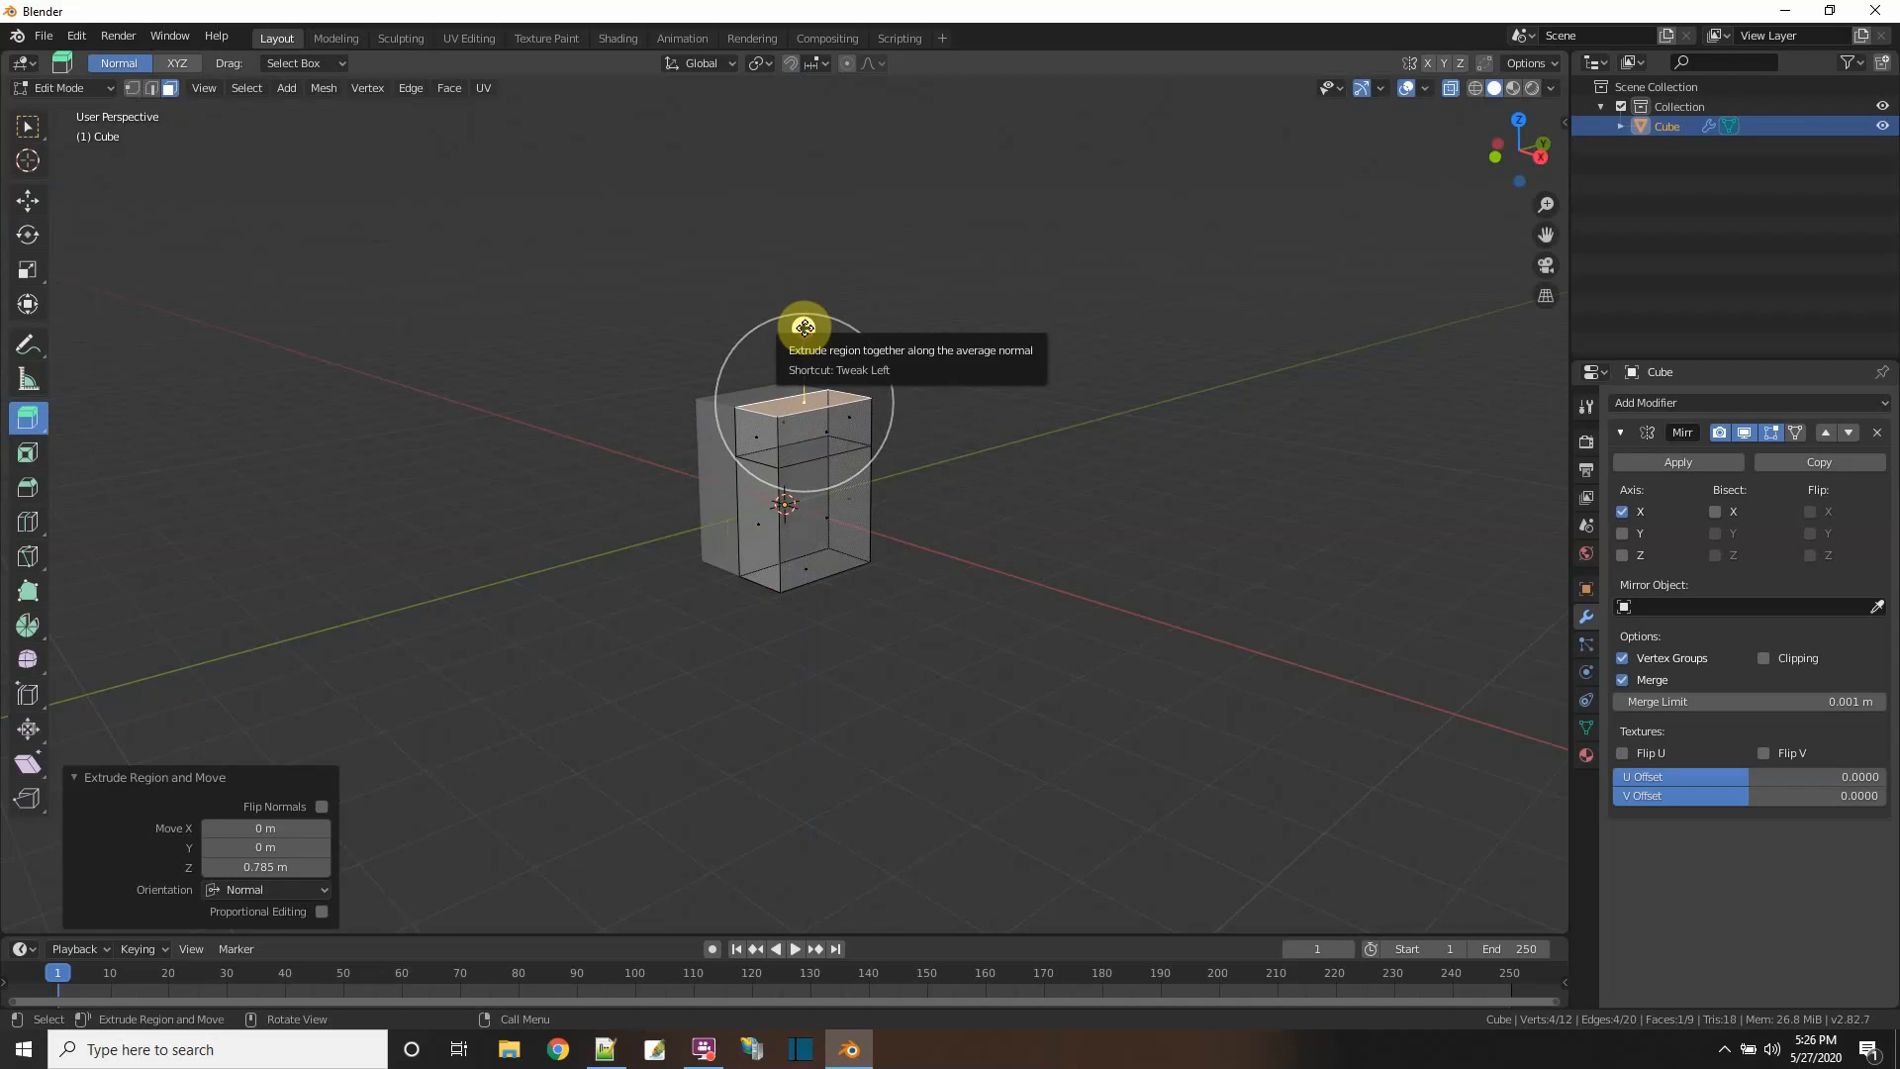
pyautogui.moveTo(804, 327); pyautogui.dragTo(802, 276)
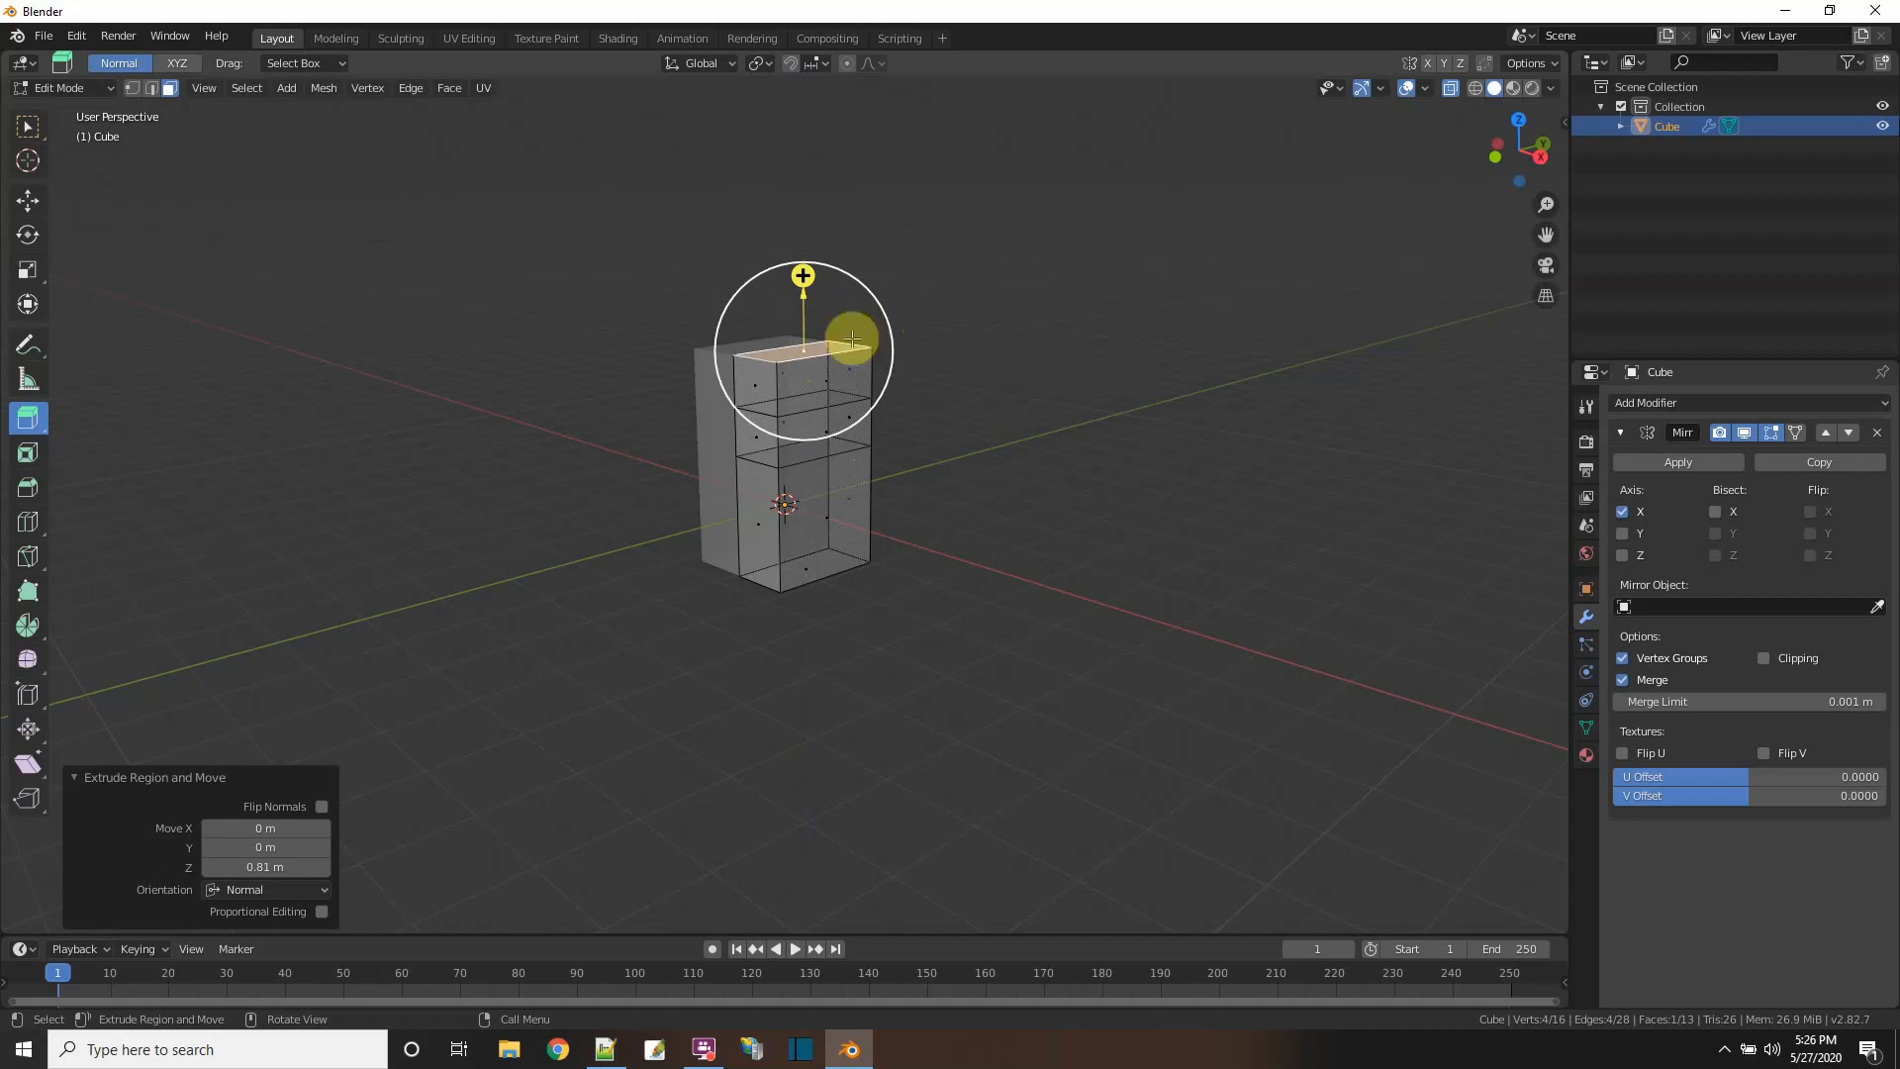
# - Try narrowing the top face along the X axis with the Scale tool, by about 0.639 and again by about 0.869
pyautogui.click(28, 270)
pyautogui.moveTo(848, 359); pyautogui.dragTo(839, 354)
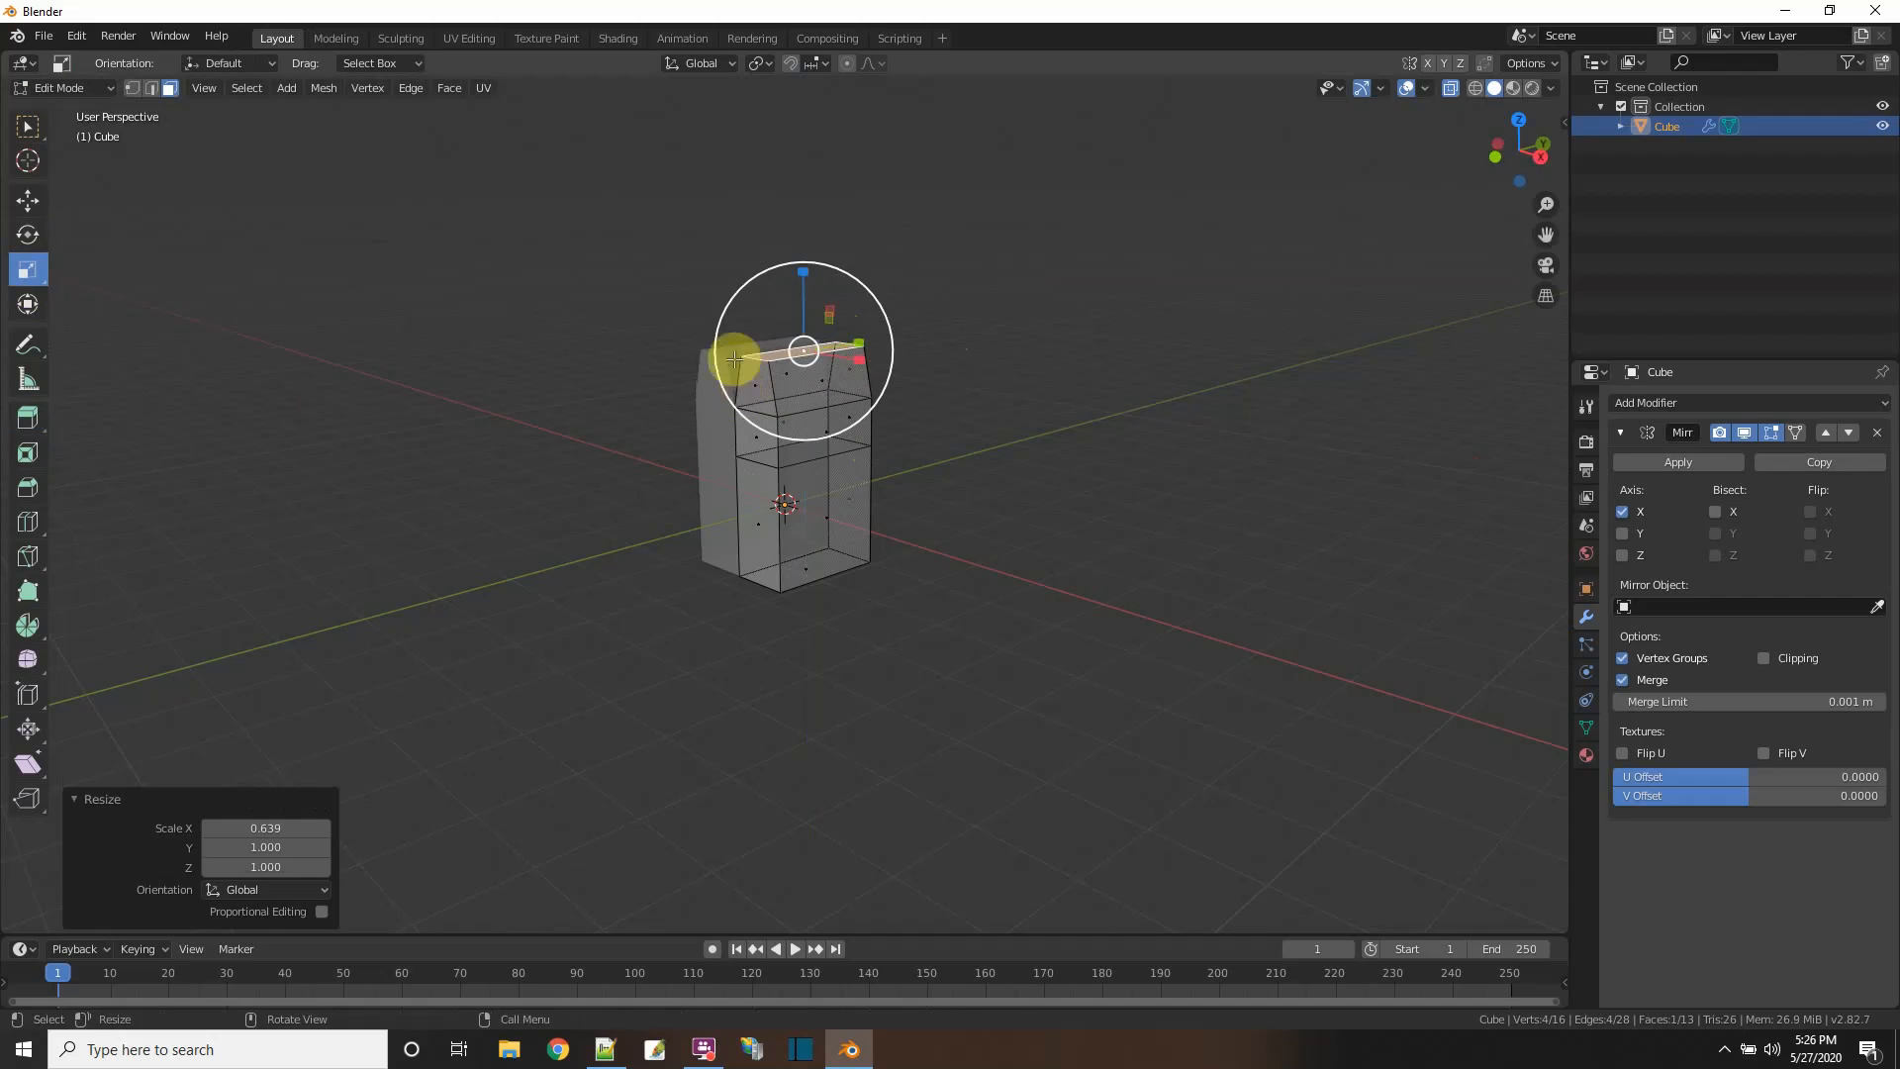
pyautogui.scroll(2, 691, 467)
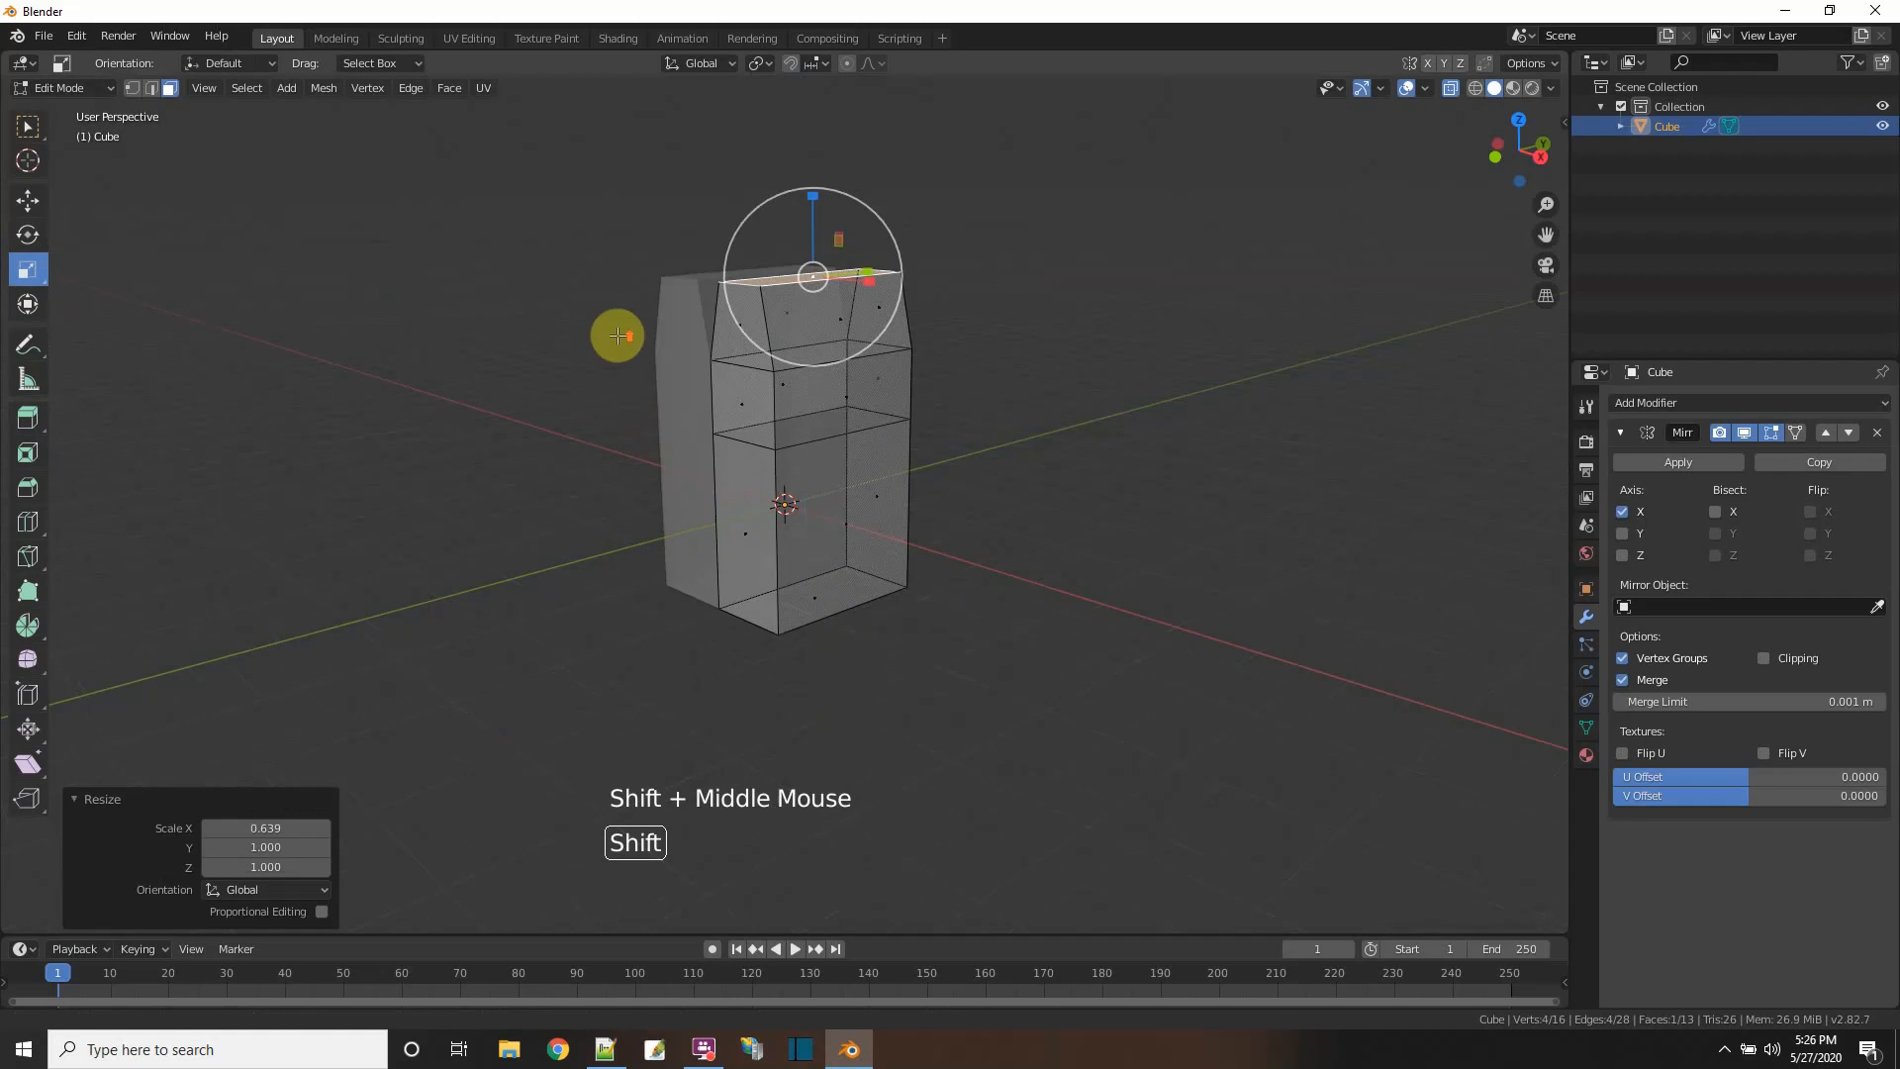
pyautogui.keyDown('shift'); pyautogui.moveTo(619, 331); pyautogui.dragTo(848, 412, button='middle'); pyautogui.keyUp('shift')
pyautogui.moveTo(904, 403); pyautogui.dragTo(754, 414)
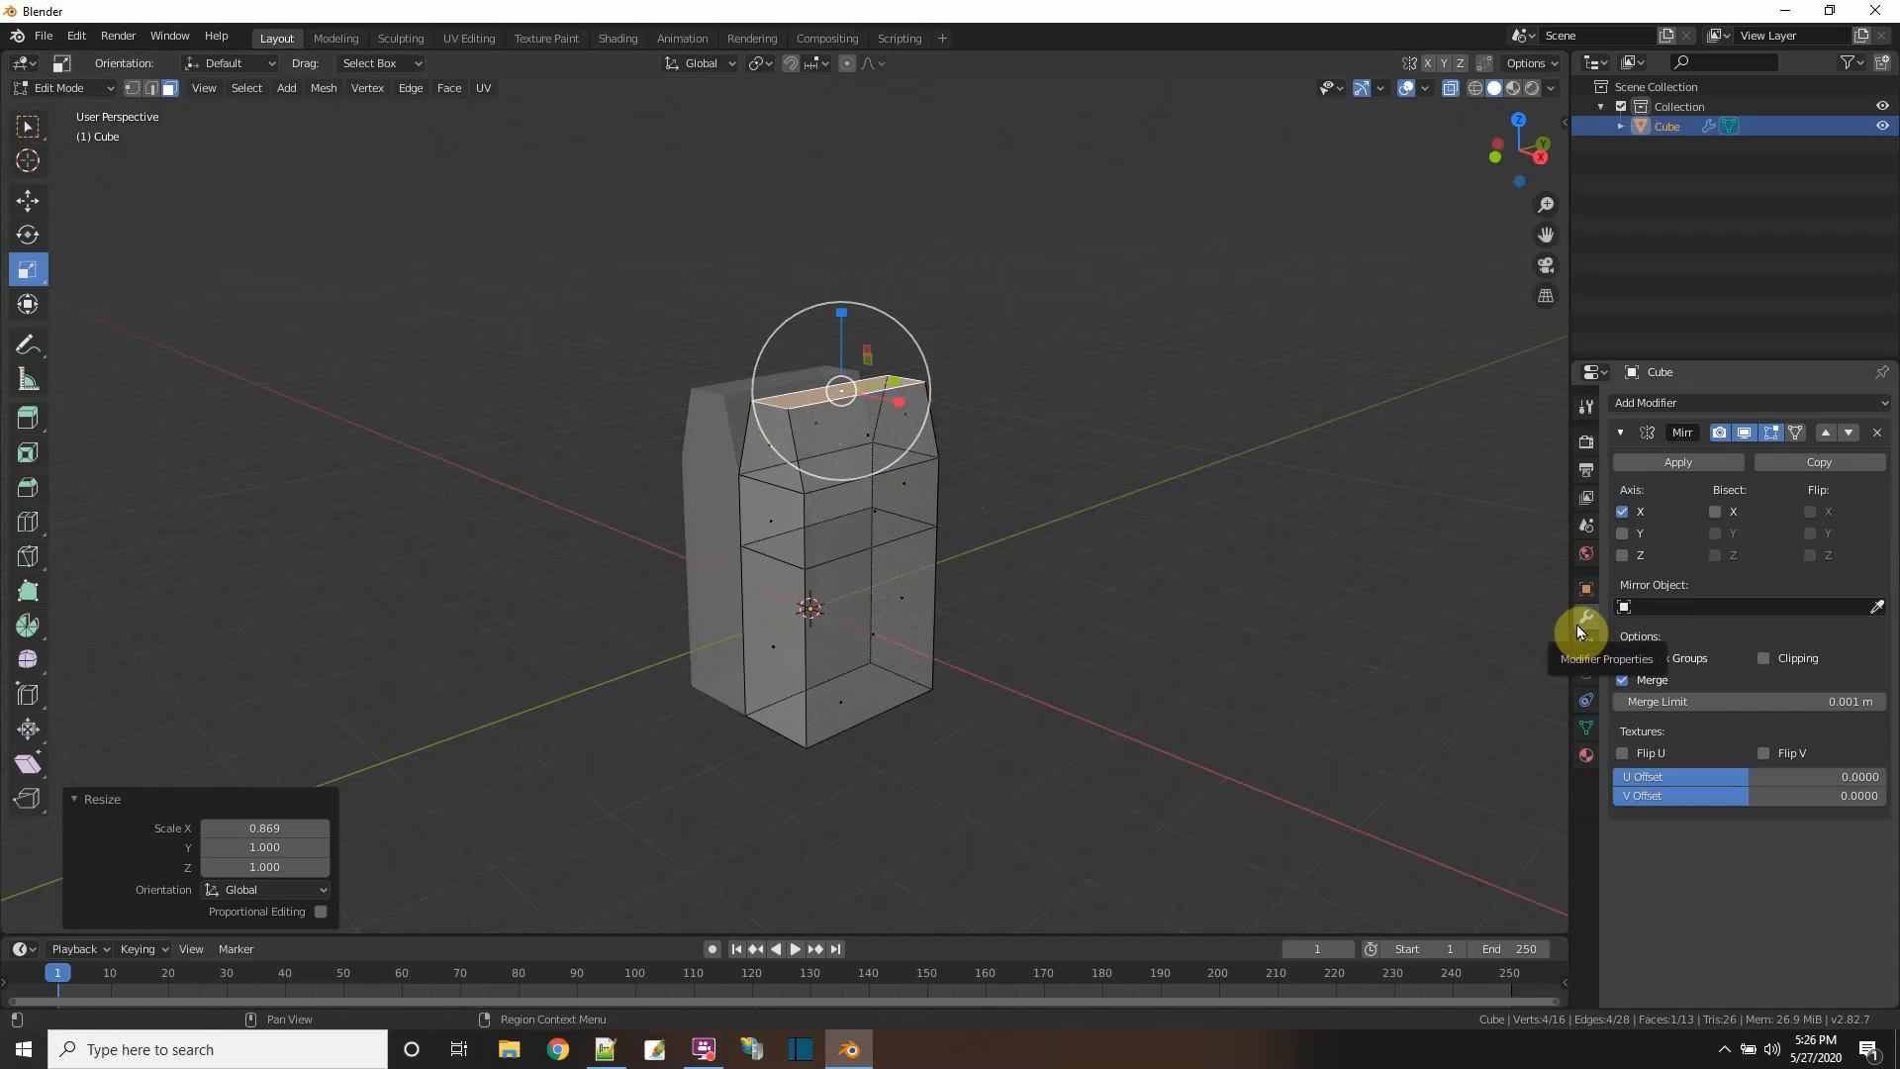
# - Enable Clipping on the Mirror modifier and undo the two scalings of the top face
pyautogui.moveTo(1600, 518); pyautogui.dragTo(1544, 518)
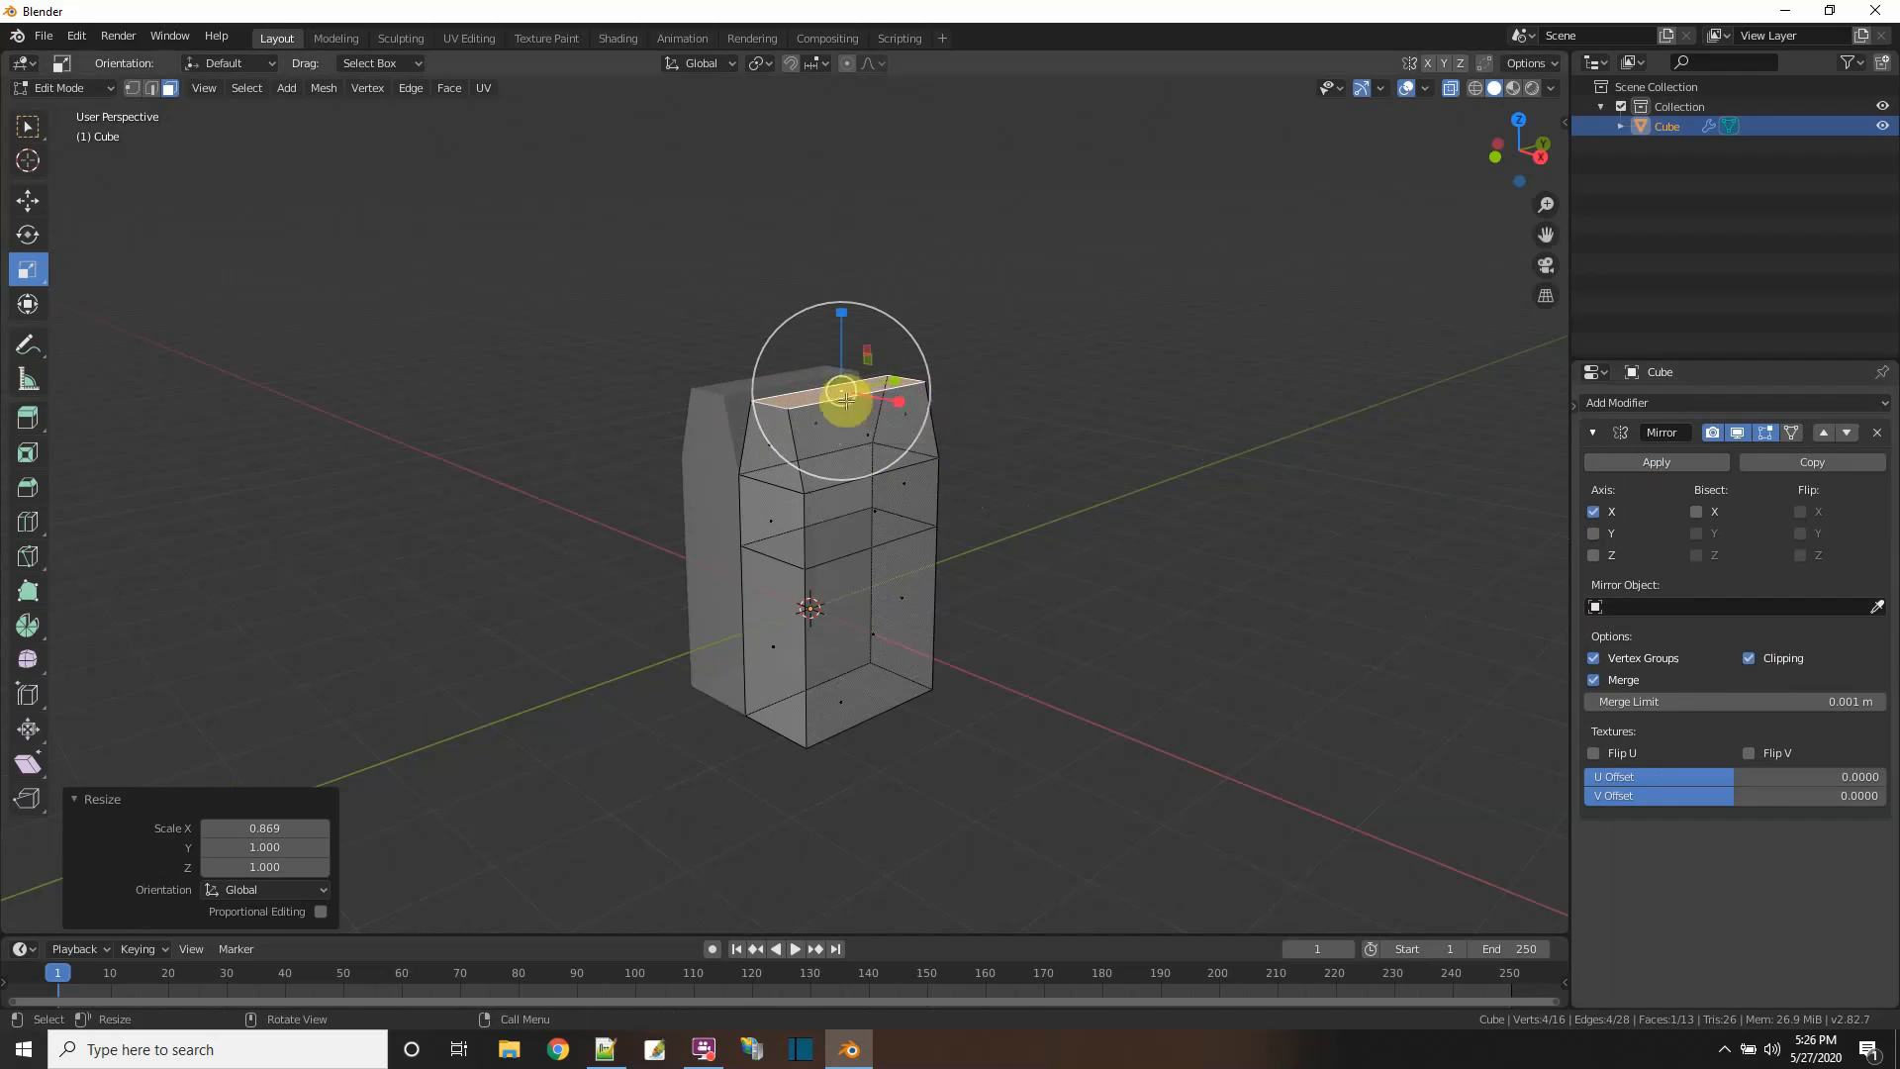
pyautogui.hotkey('ctrl', 'z')
pyautogui.hotkey('ctrl', 'z')
# - Select the top face again and scale it inward along X, and along Y to about 0.648
pyautogui.click(1044, 452)
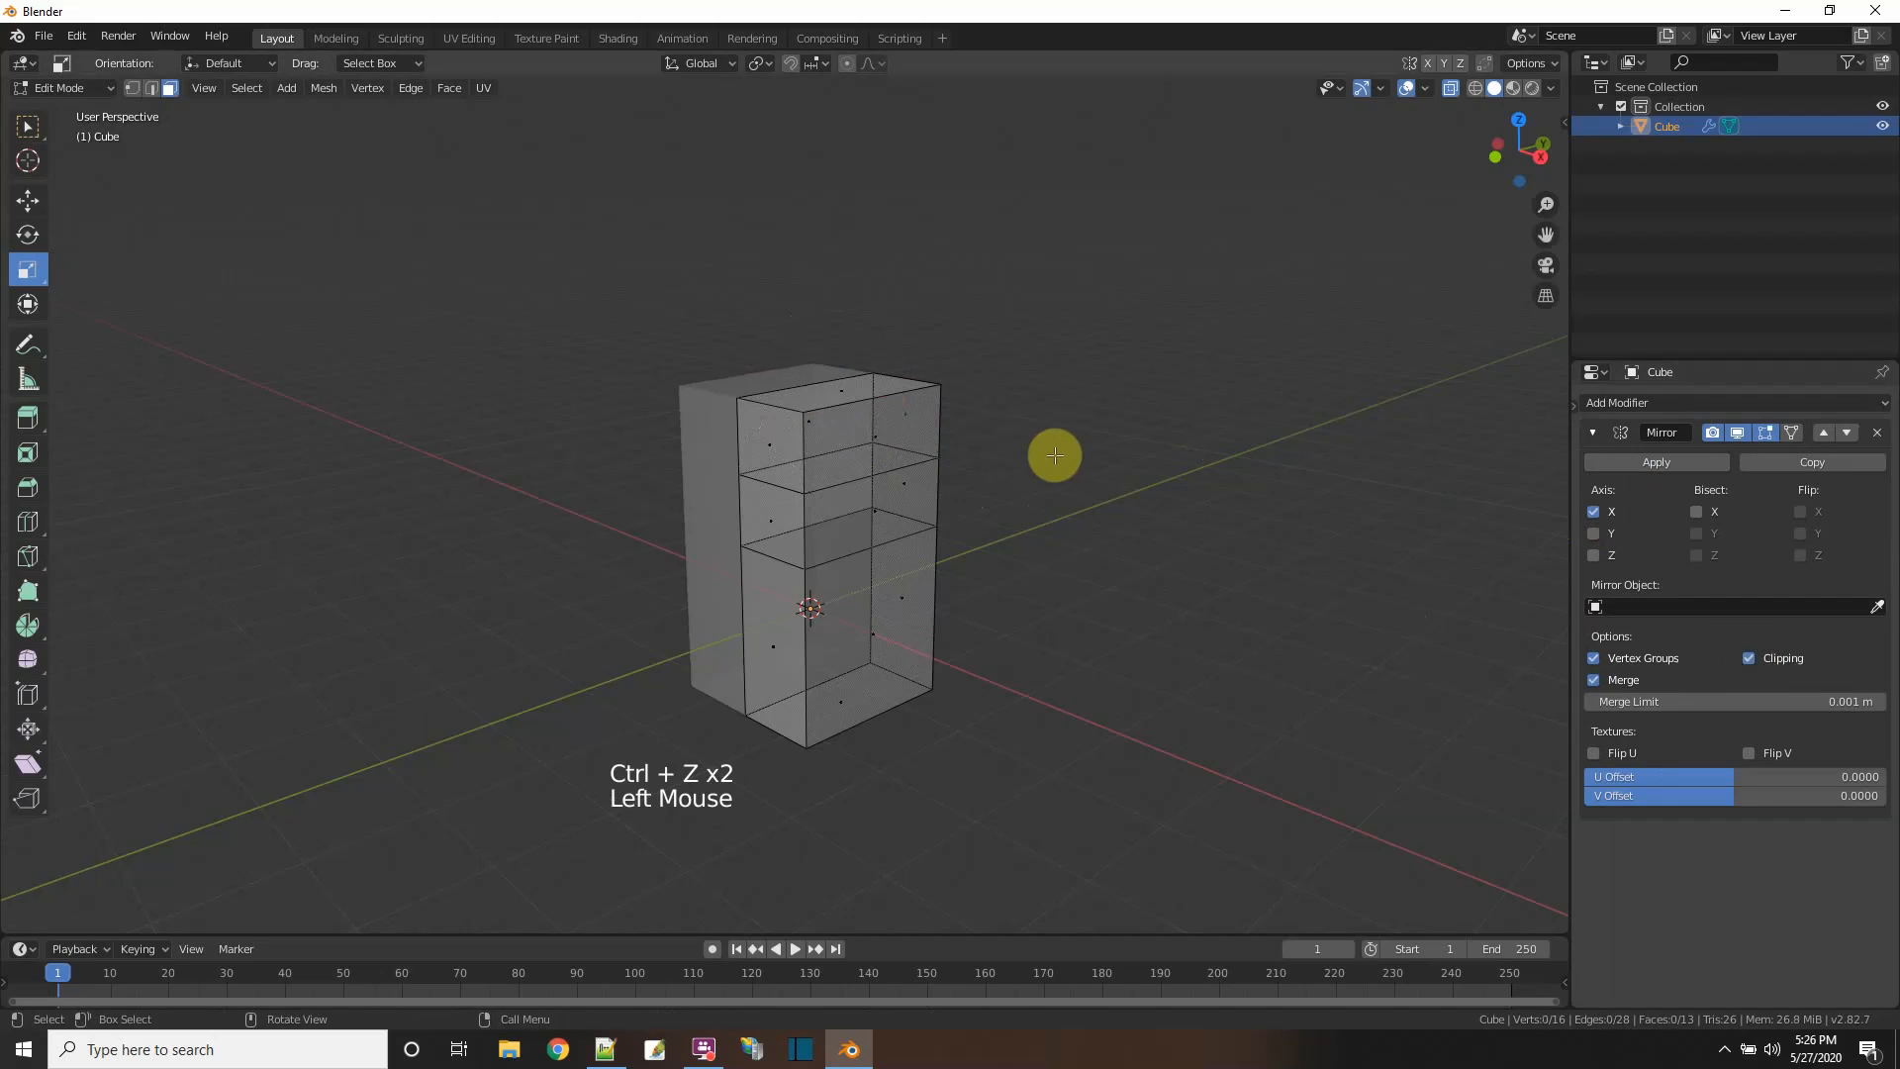
pyautogui.click(842, 392)
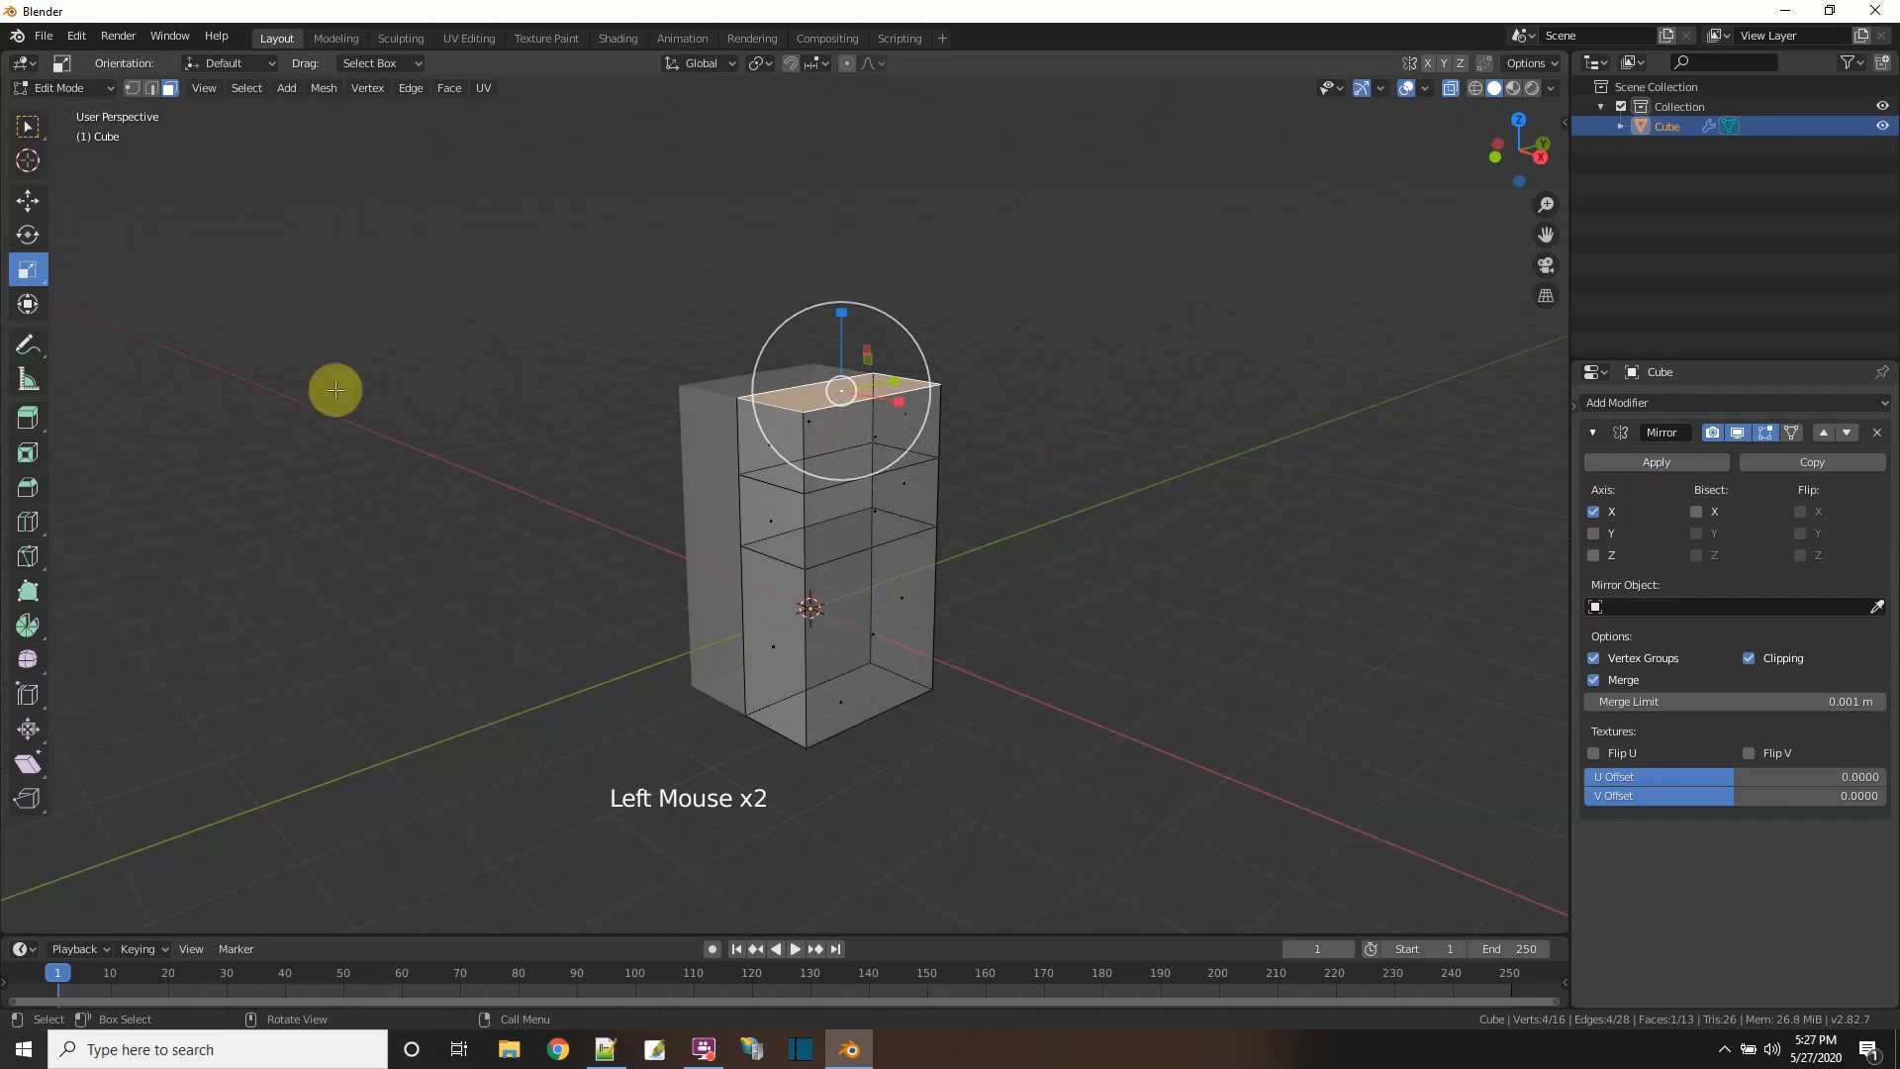
pyautogui.moveTo(896, 397)
pyautogui.mouseDown()
pyautogui.moveTo(848, 395)
pyautogui.moveTo(861, 384)
pyautogui.mouseUp()
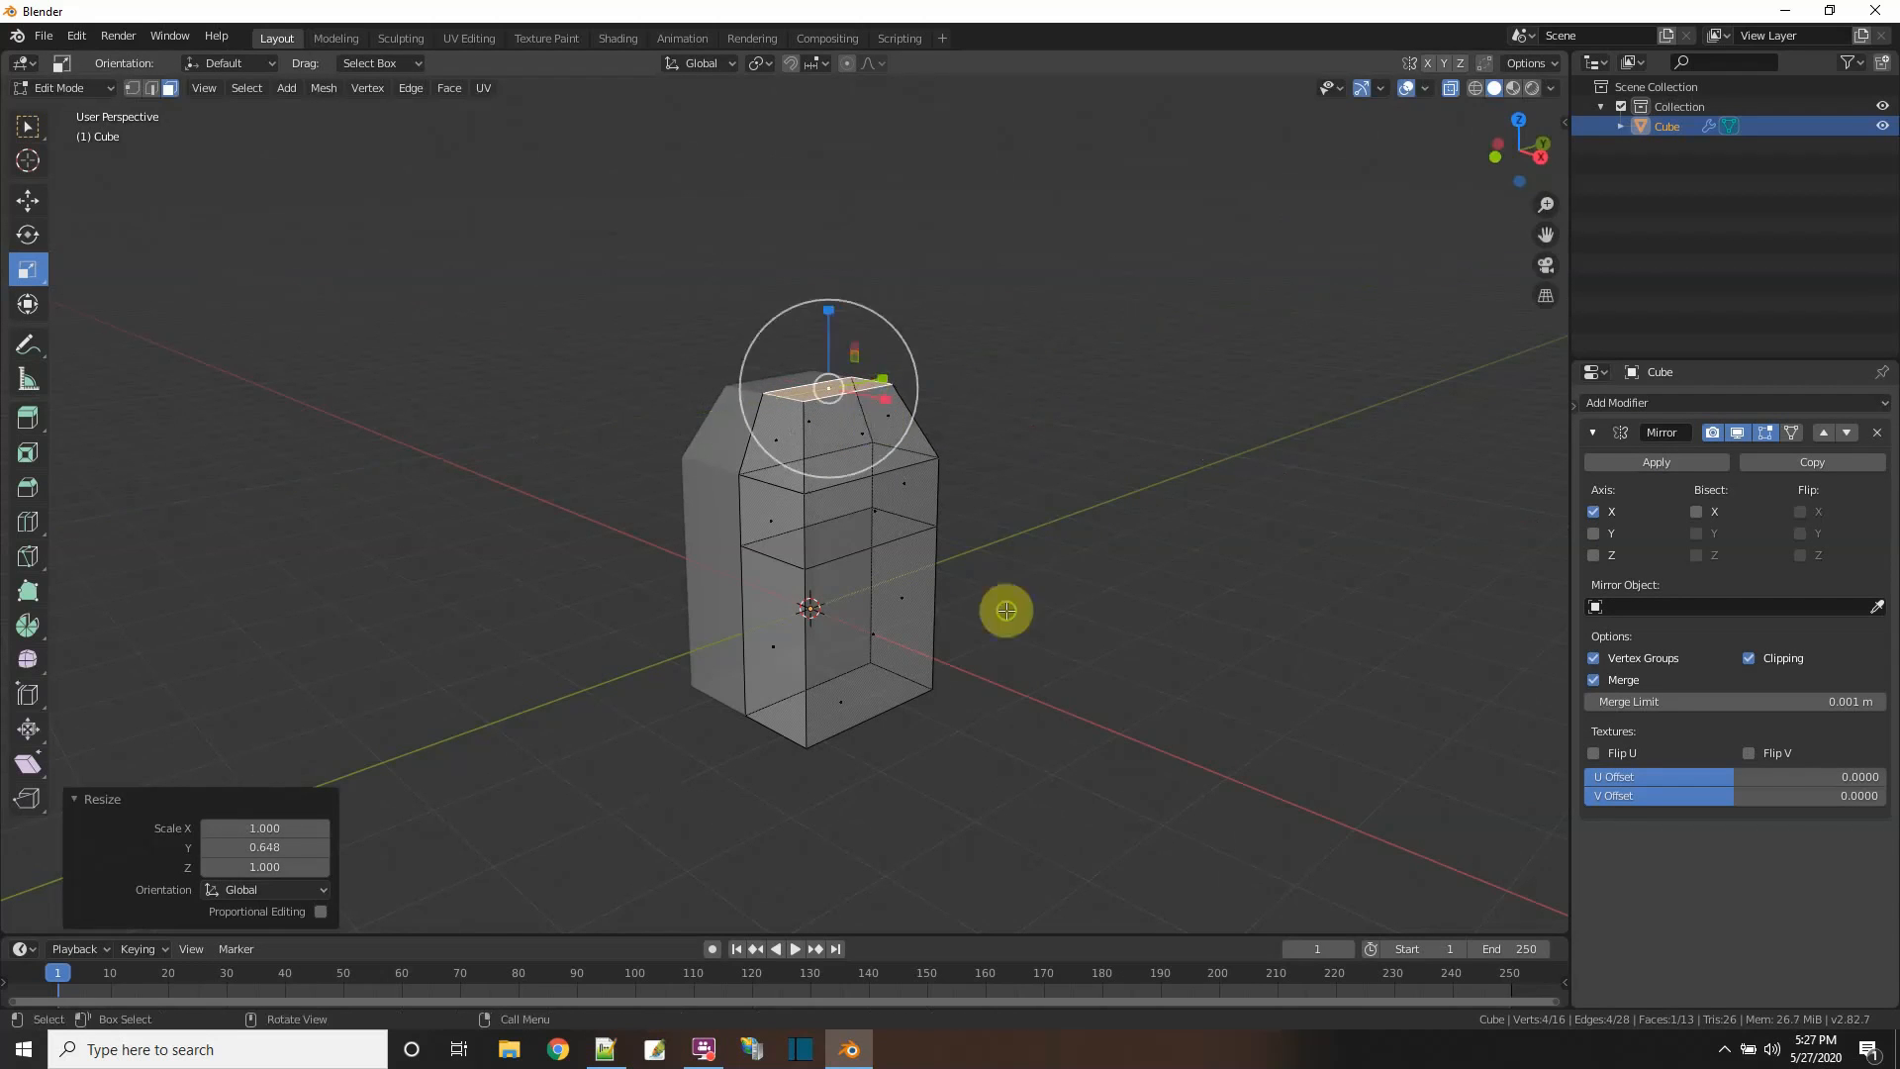
# - Try extruding the narrowed top face upward by about 0.194 m, and start a second extrusion but cancel its movement
pyautogui.moveTo(1006, 610)
pyautogui.mouseDown(button='middle')
pyautogui.moveTo(1188, 624)
pyautogui.moveTo(1019, 627)
pyautogui.mouseUp(button='middle')
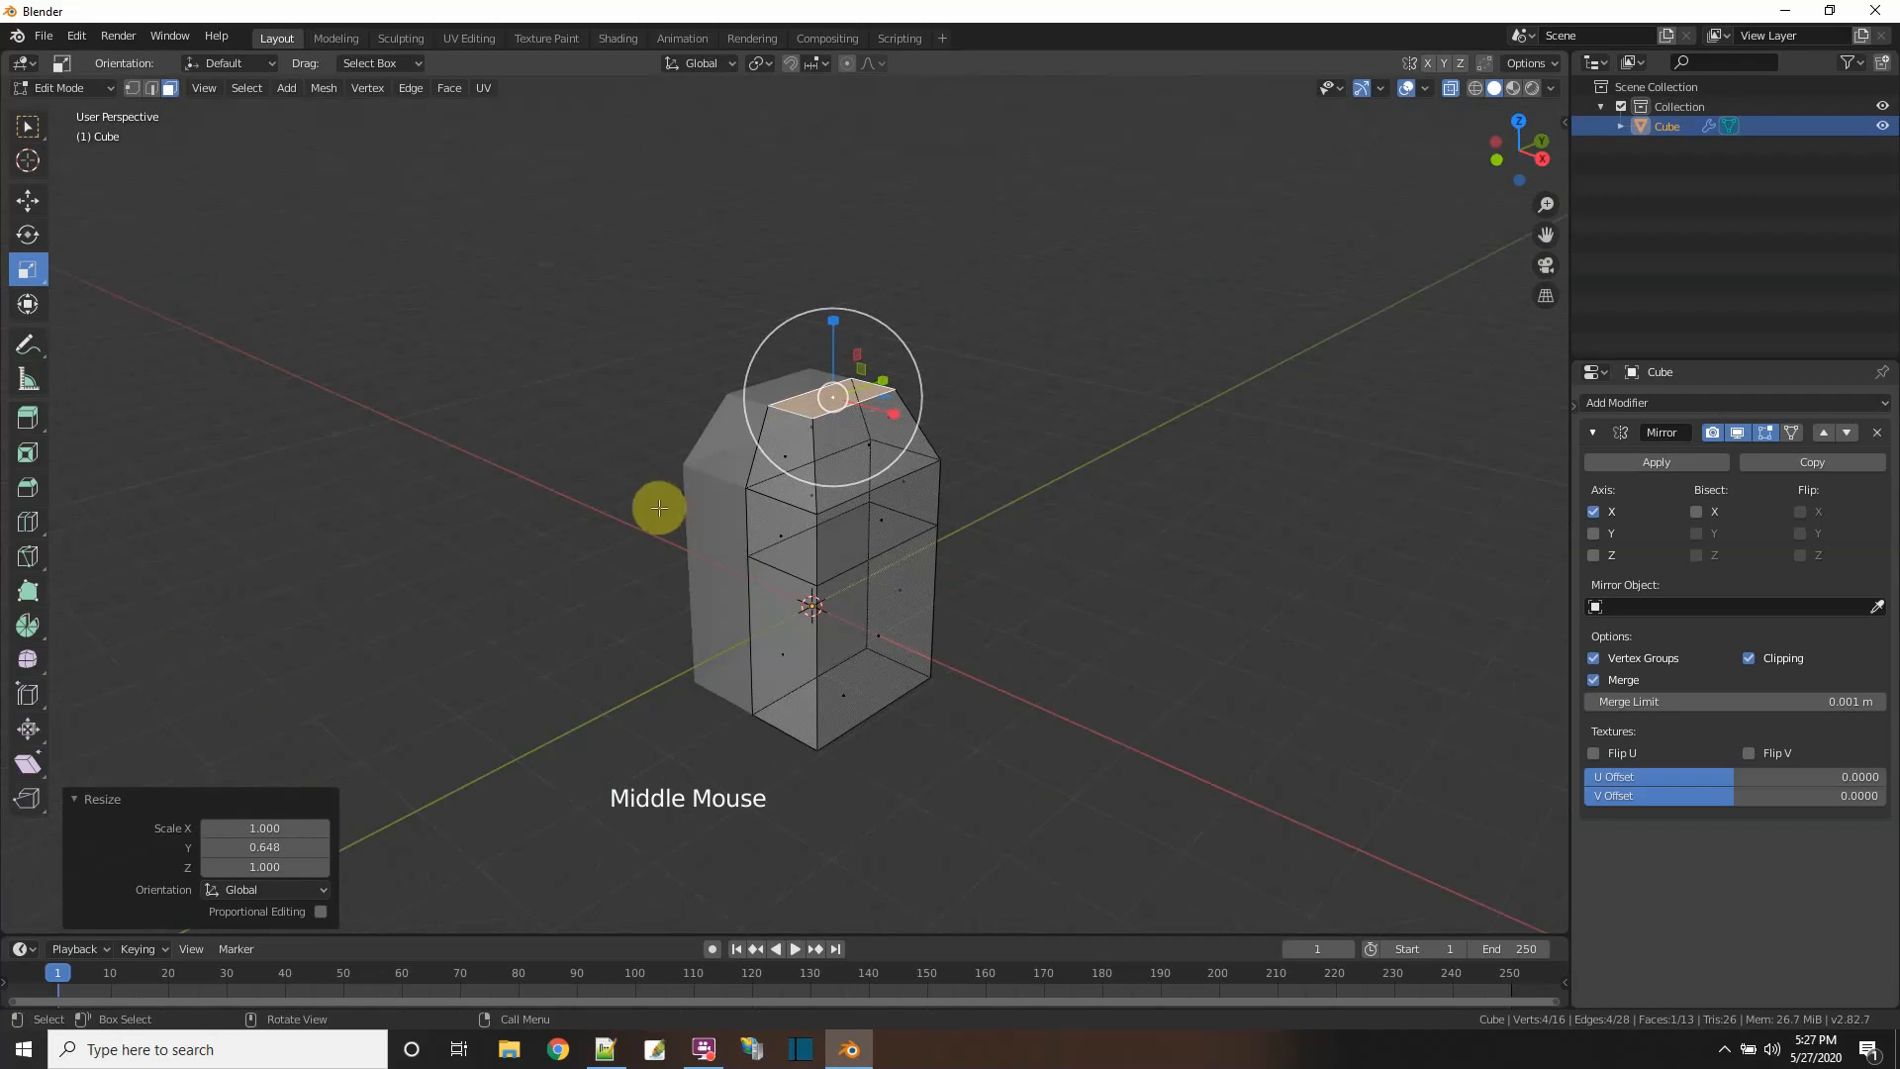
pyautogui.click(28, 418)
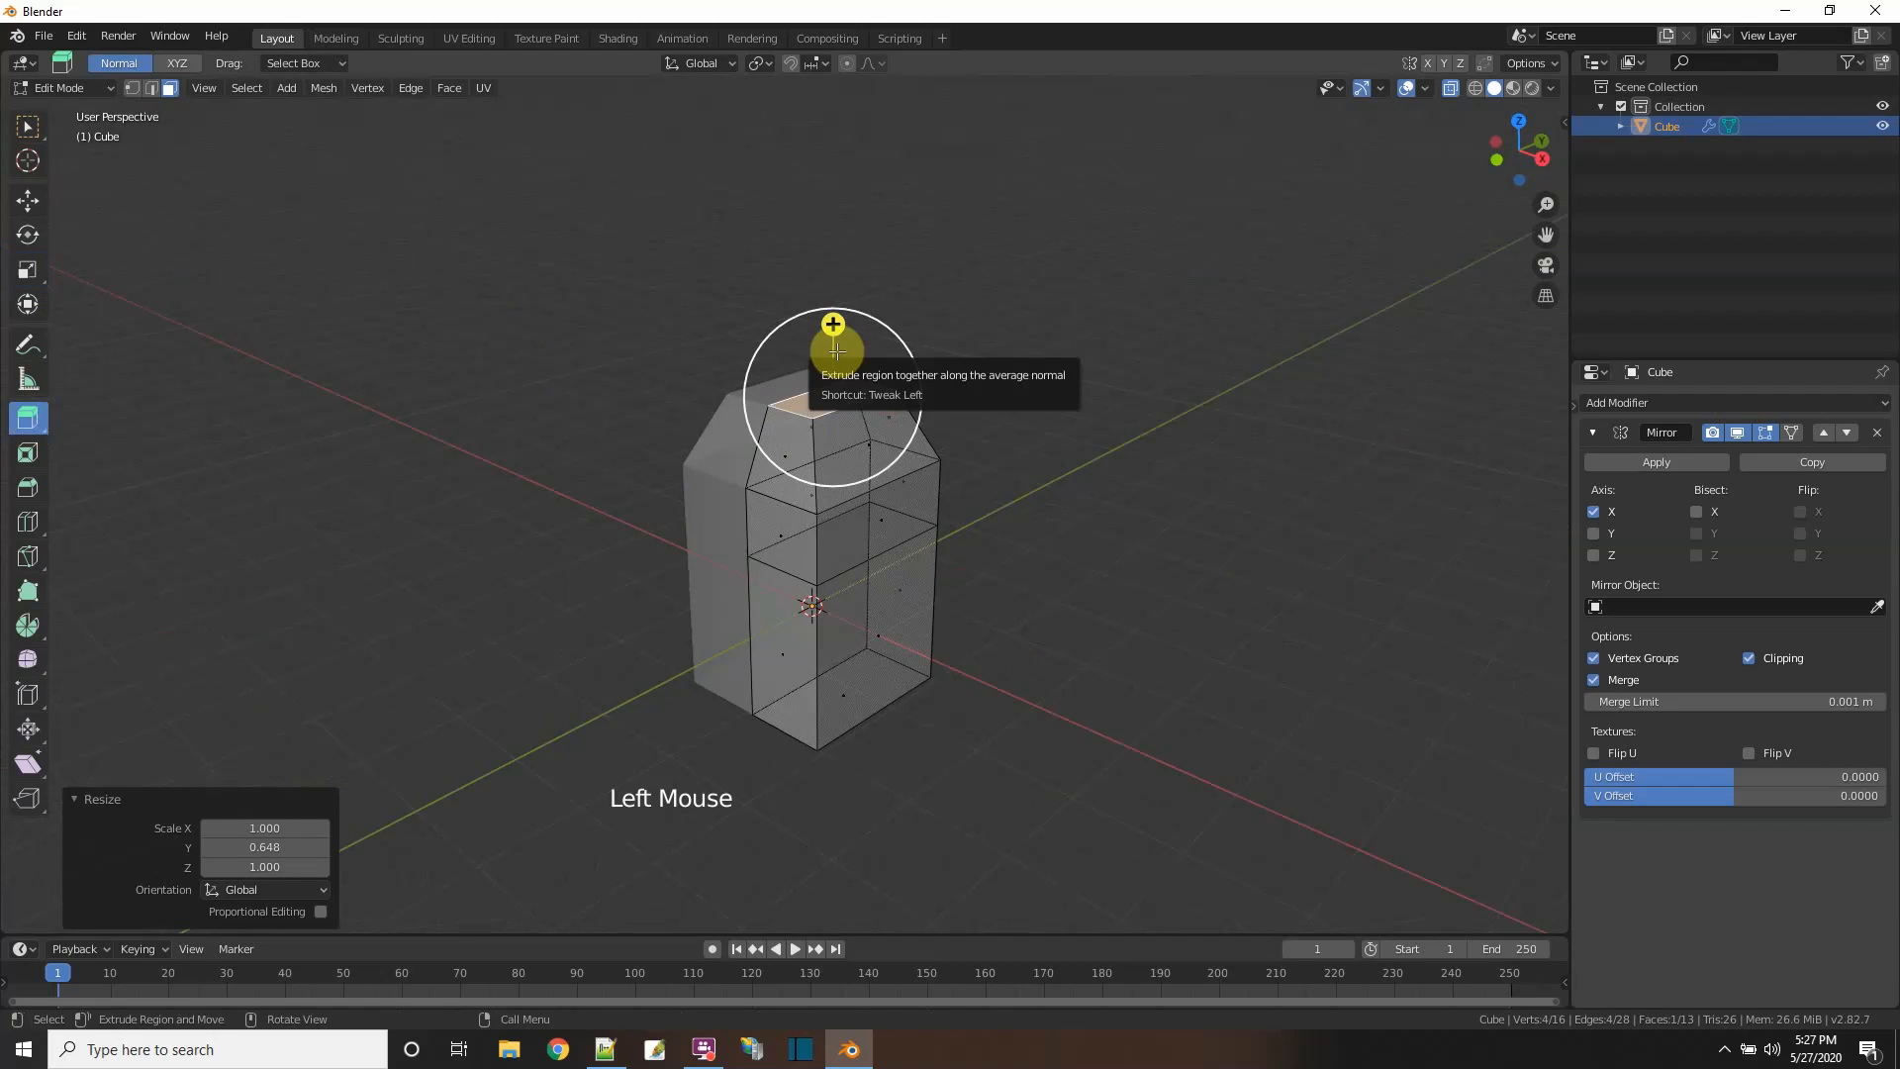
pyautogui.press('e')
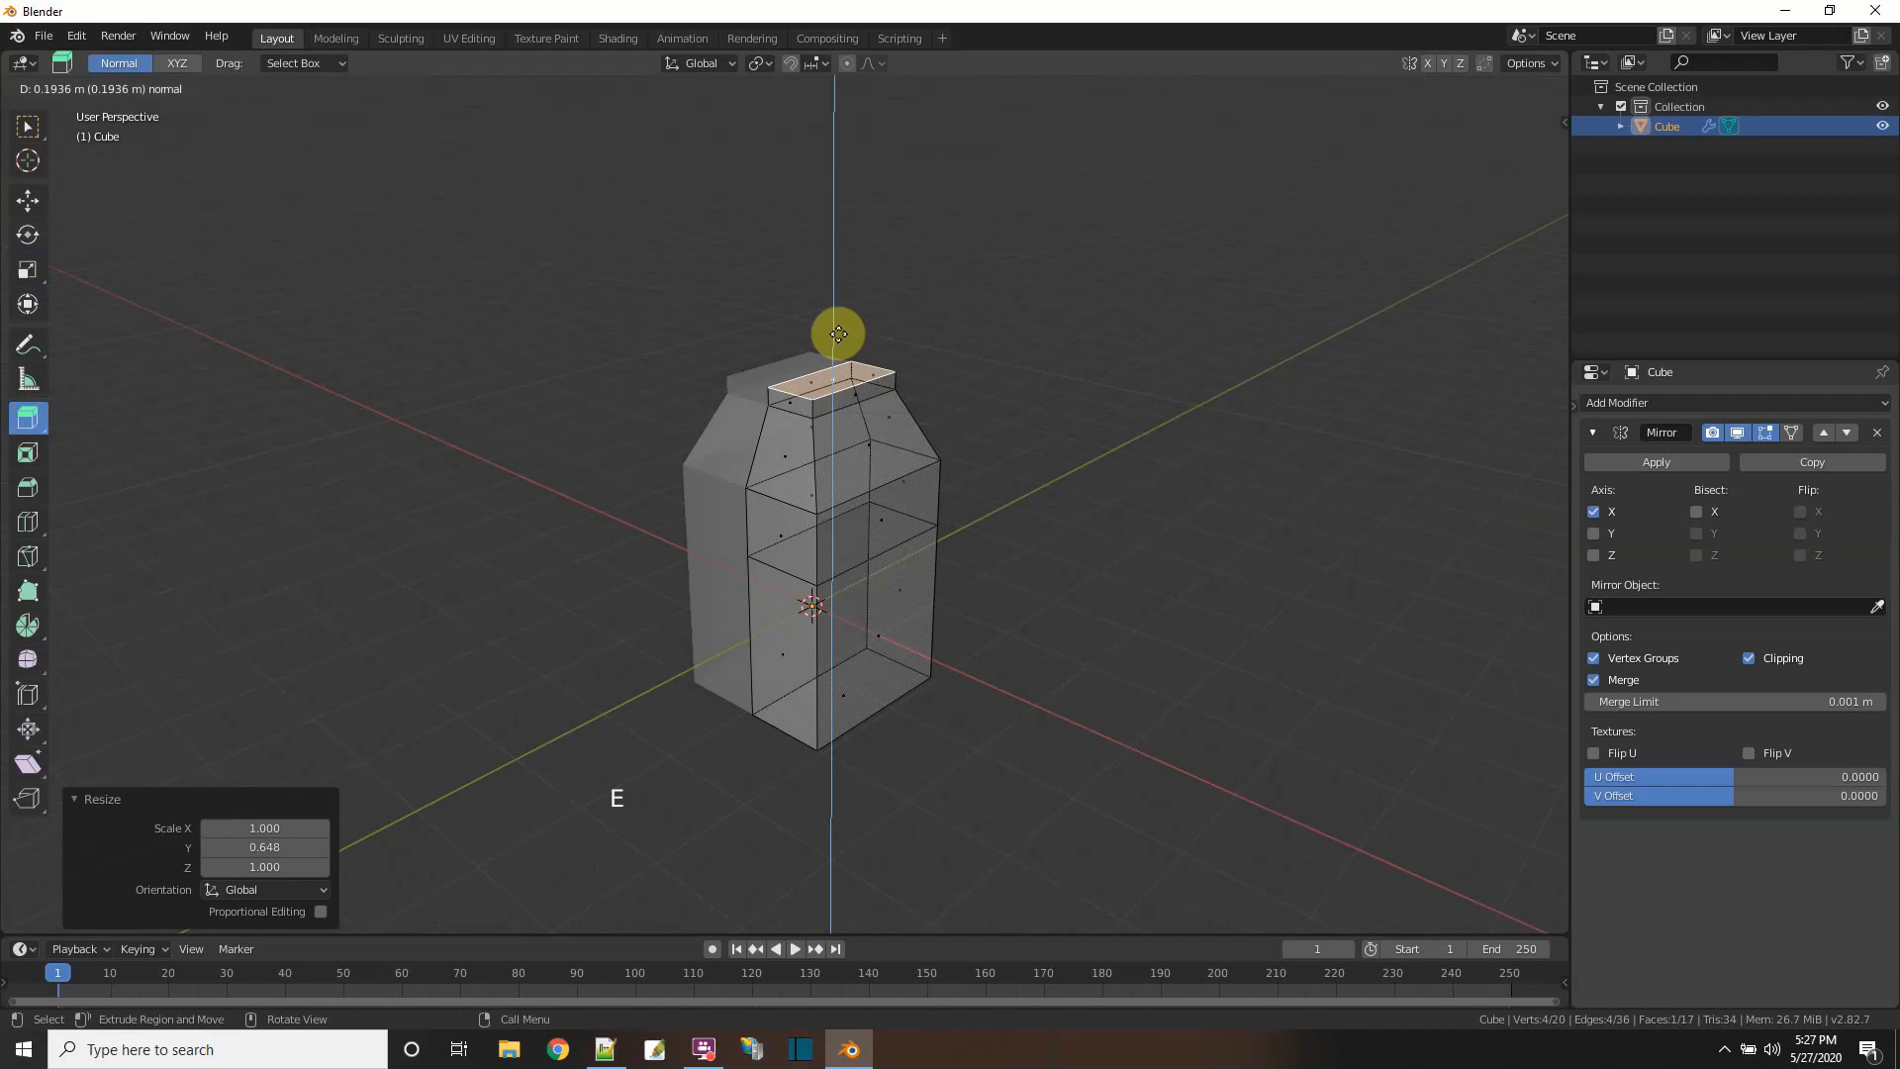
pyautogui.click(839, 333)
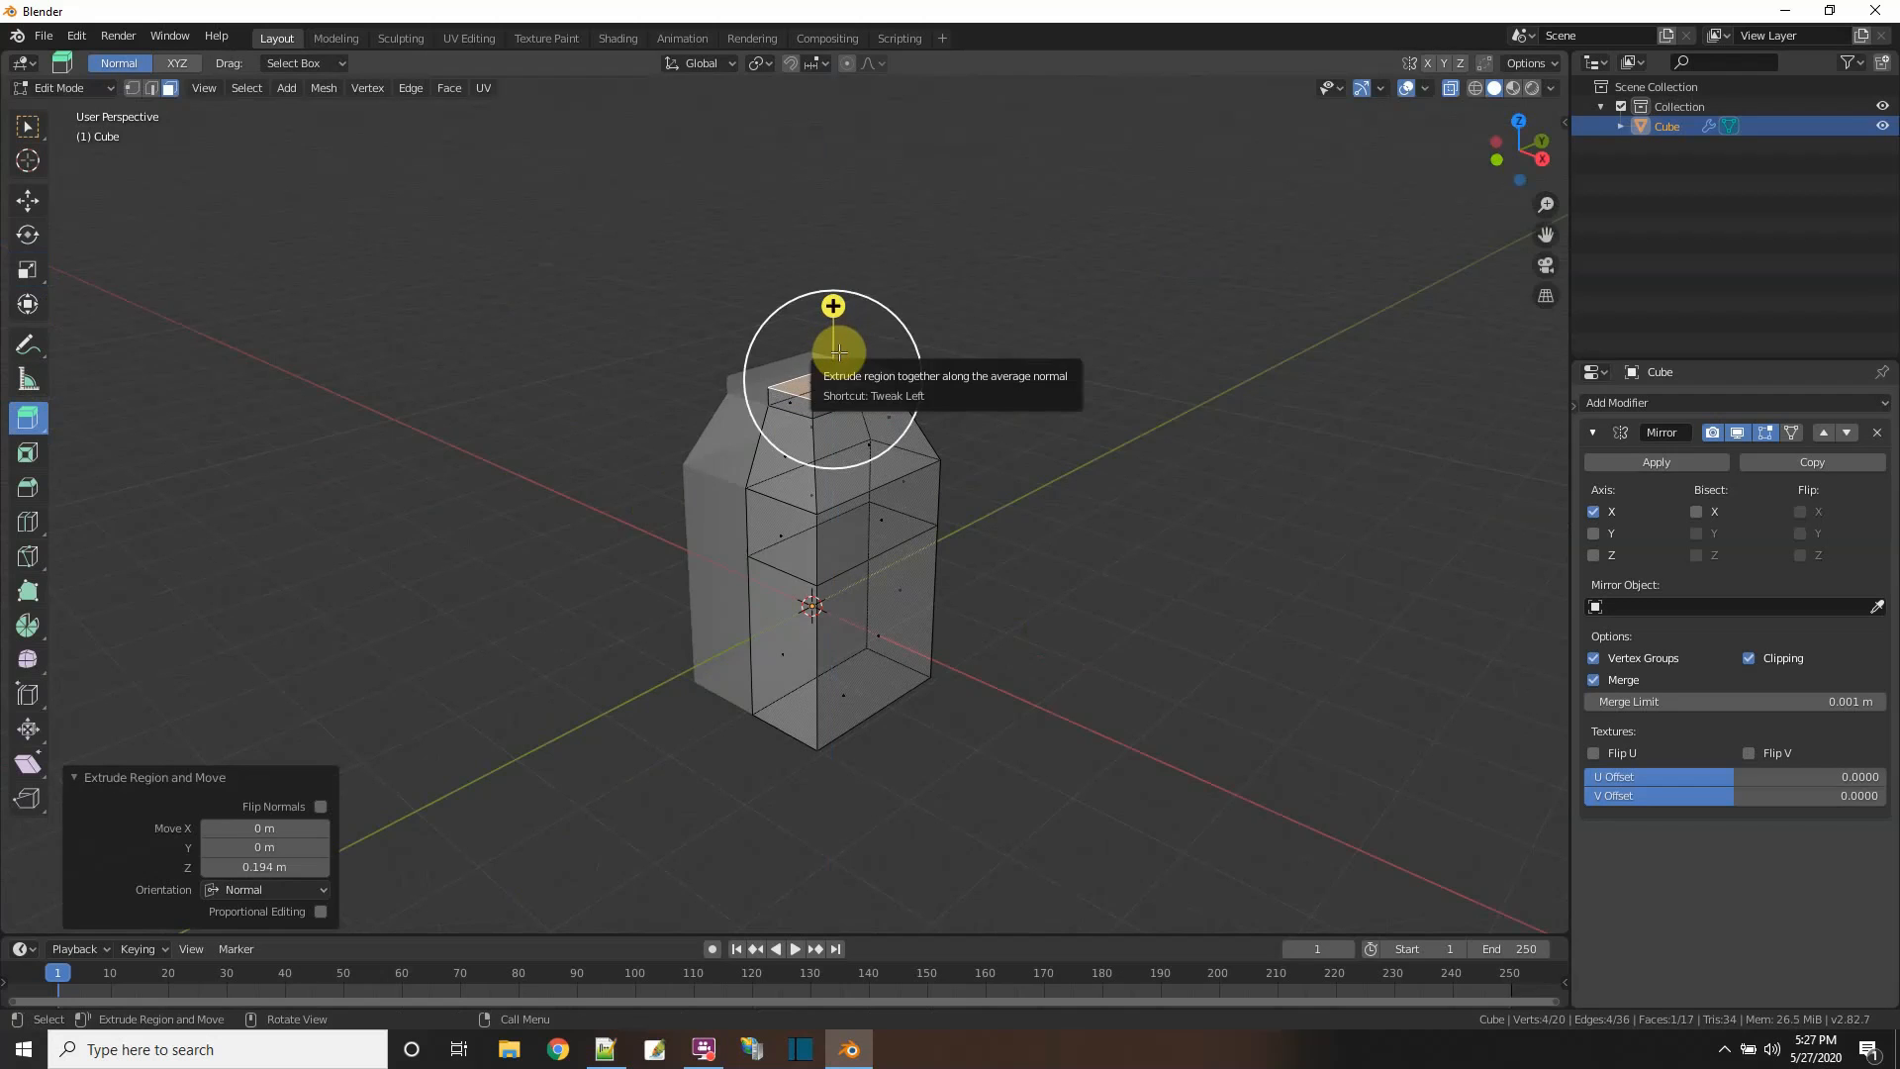
pyautogui.press('e')
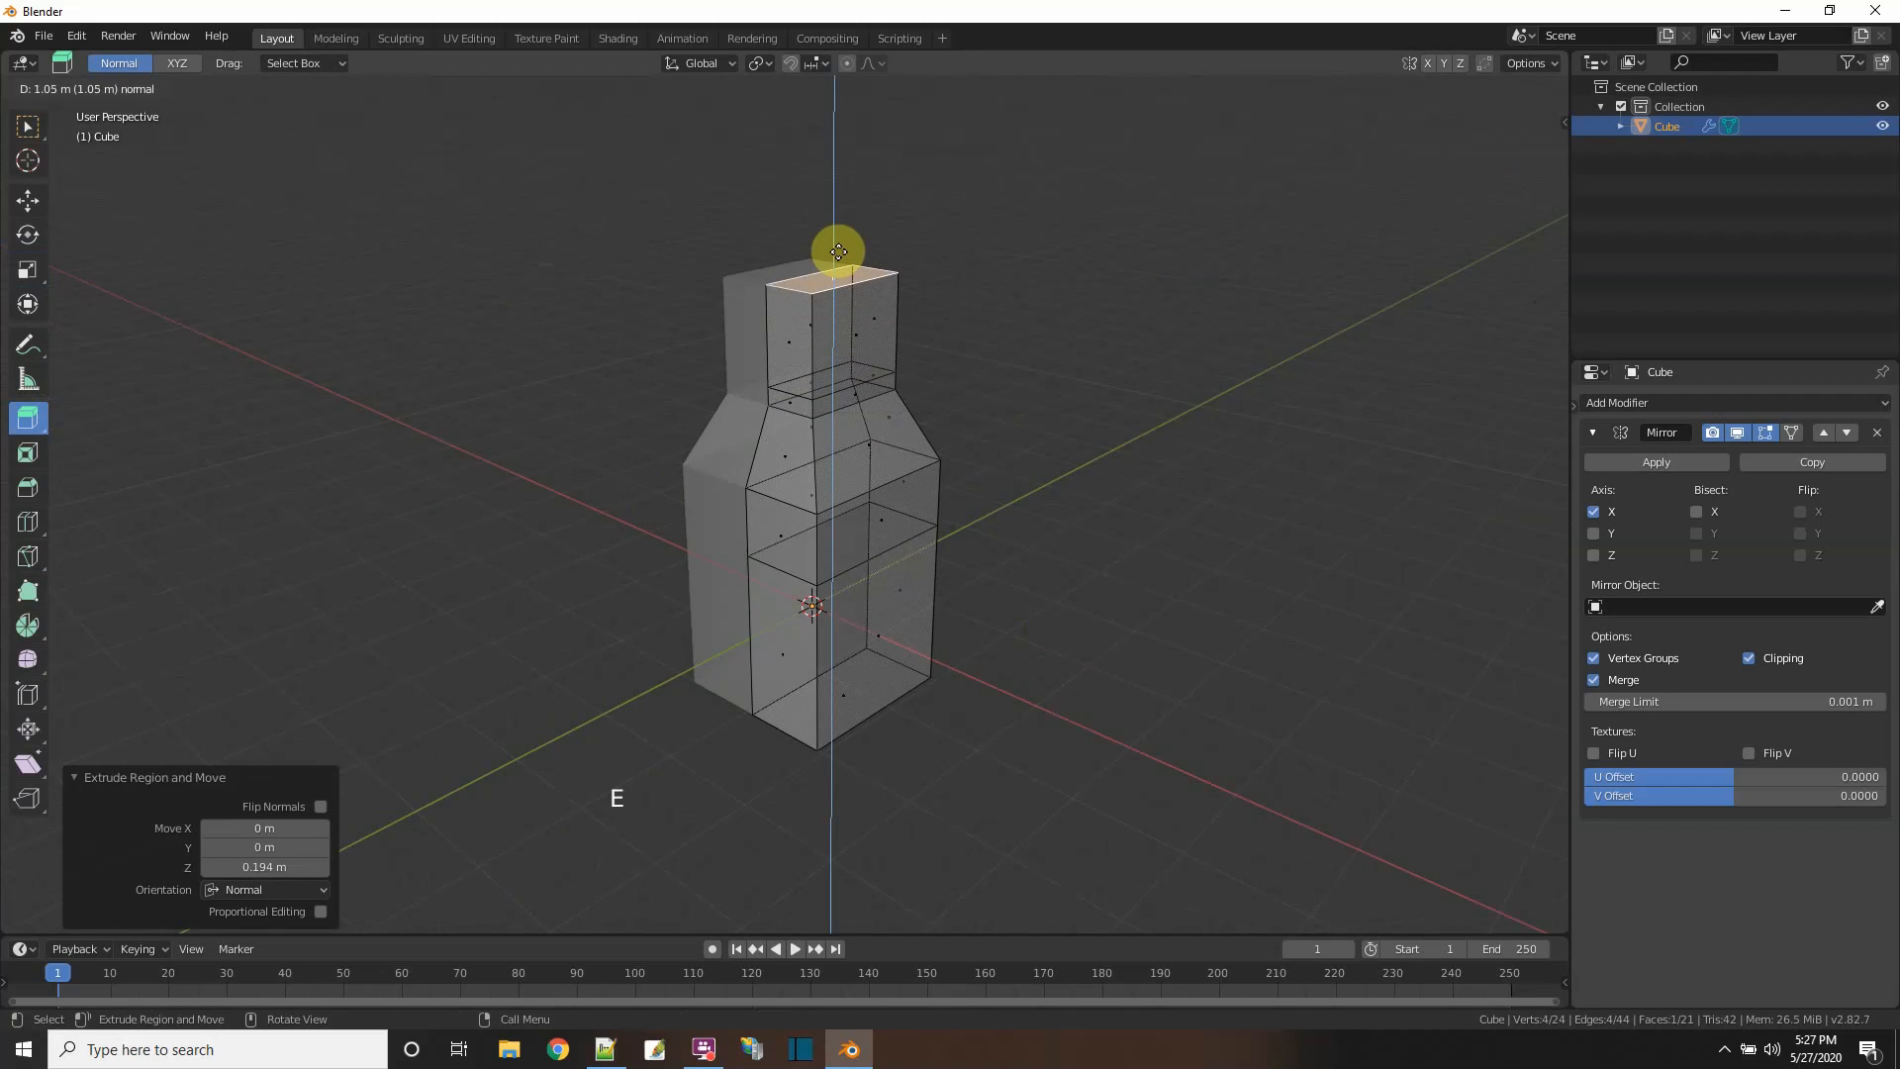
pyautogui.rightClick(838, 252)
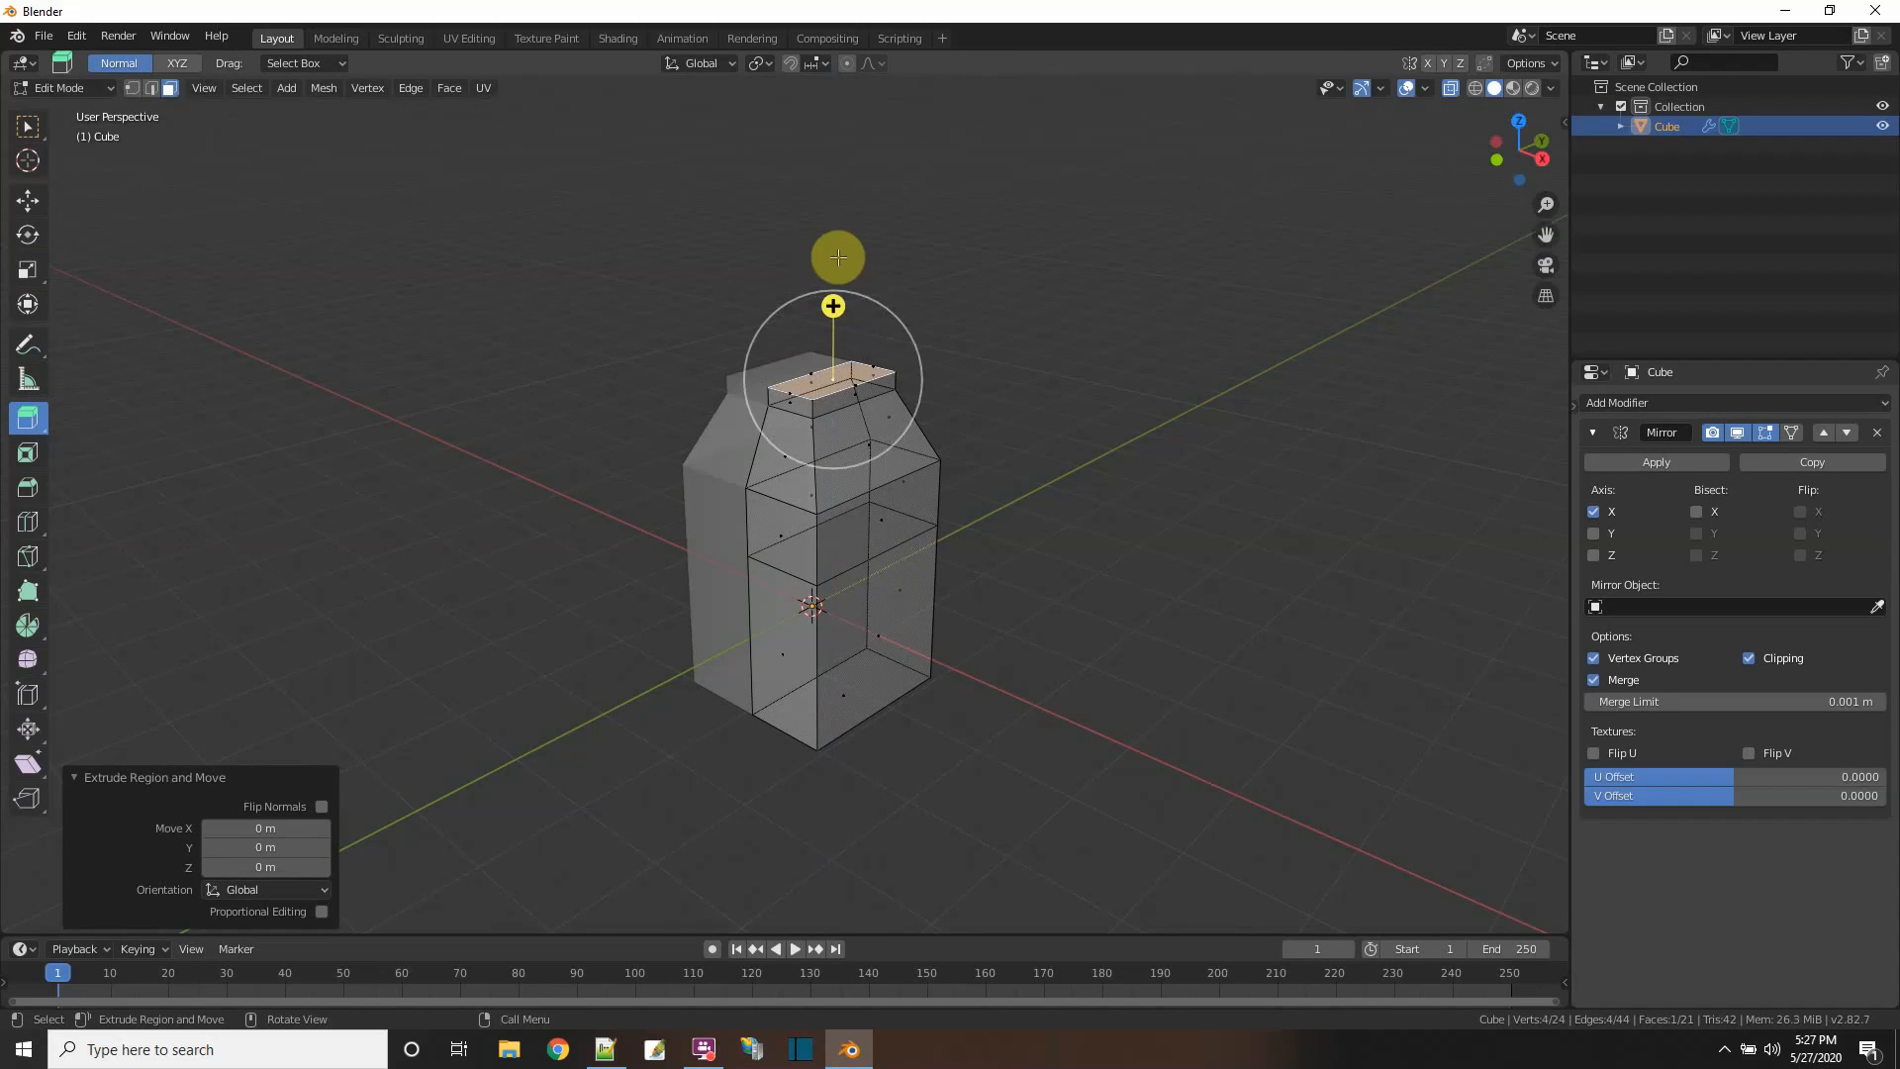
# - Try scaling the extruded top face along X by about 1.048 and along Y, and undo these scalings and the preceding extrusions
pyautogui.click(27, 269)
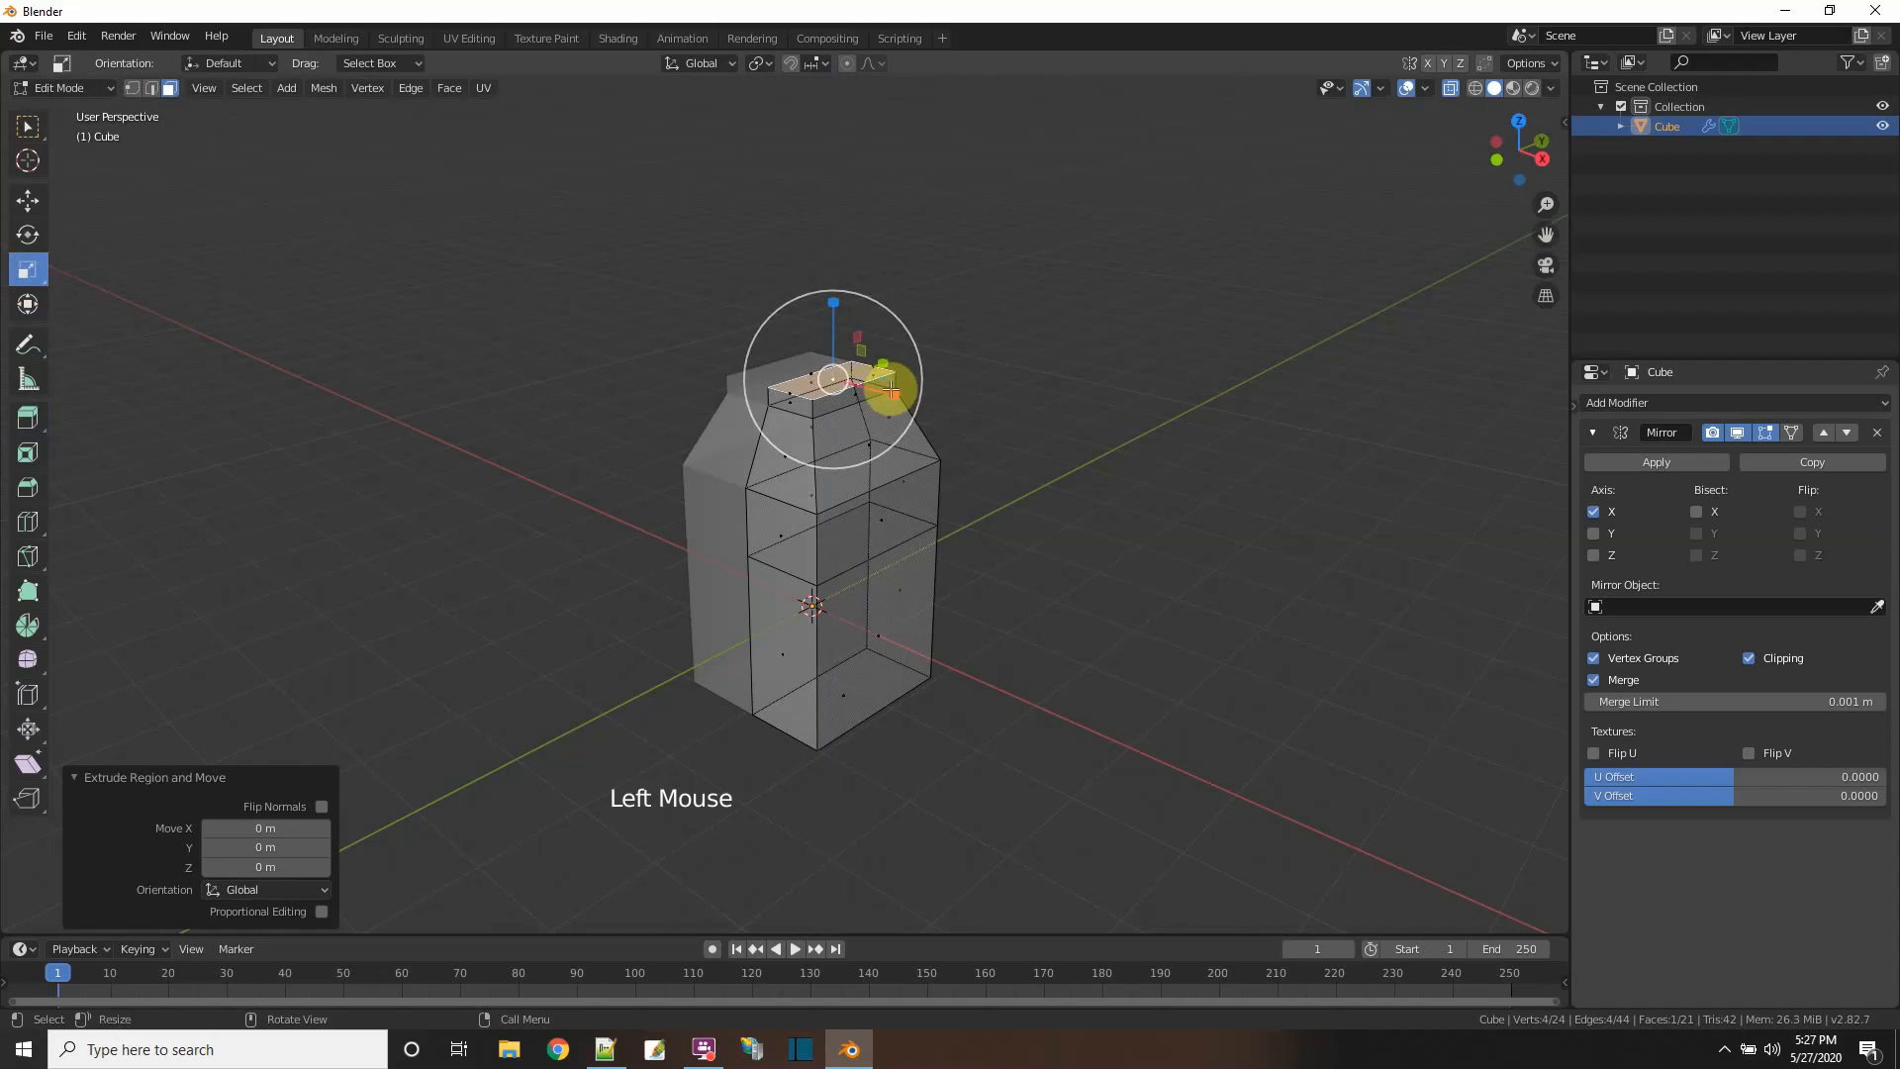
pyautogui.moveTo(895, 394); pyautogui.dragTo(905, 401)
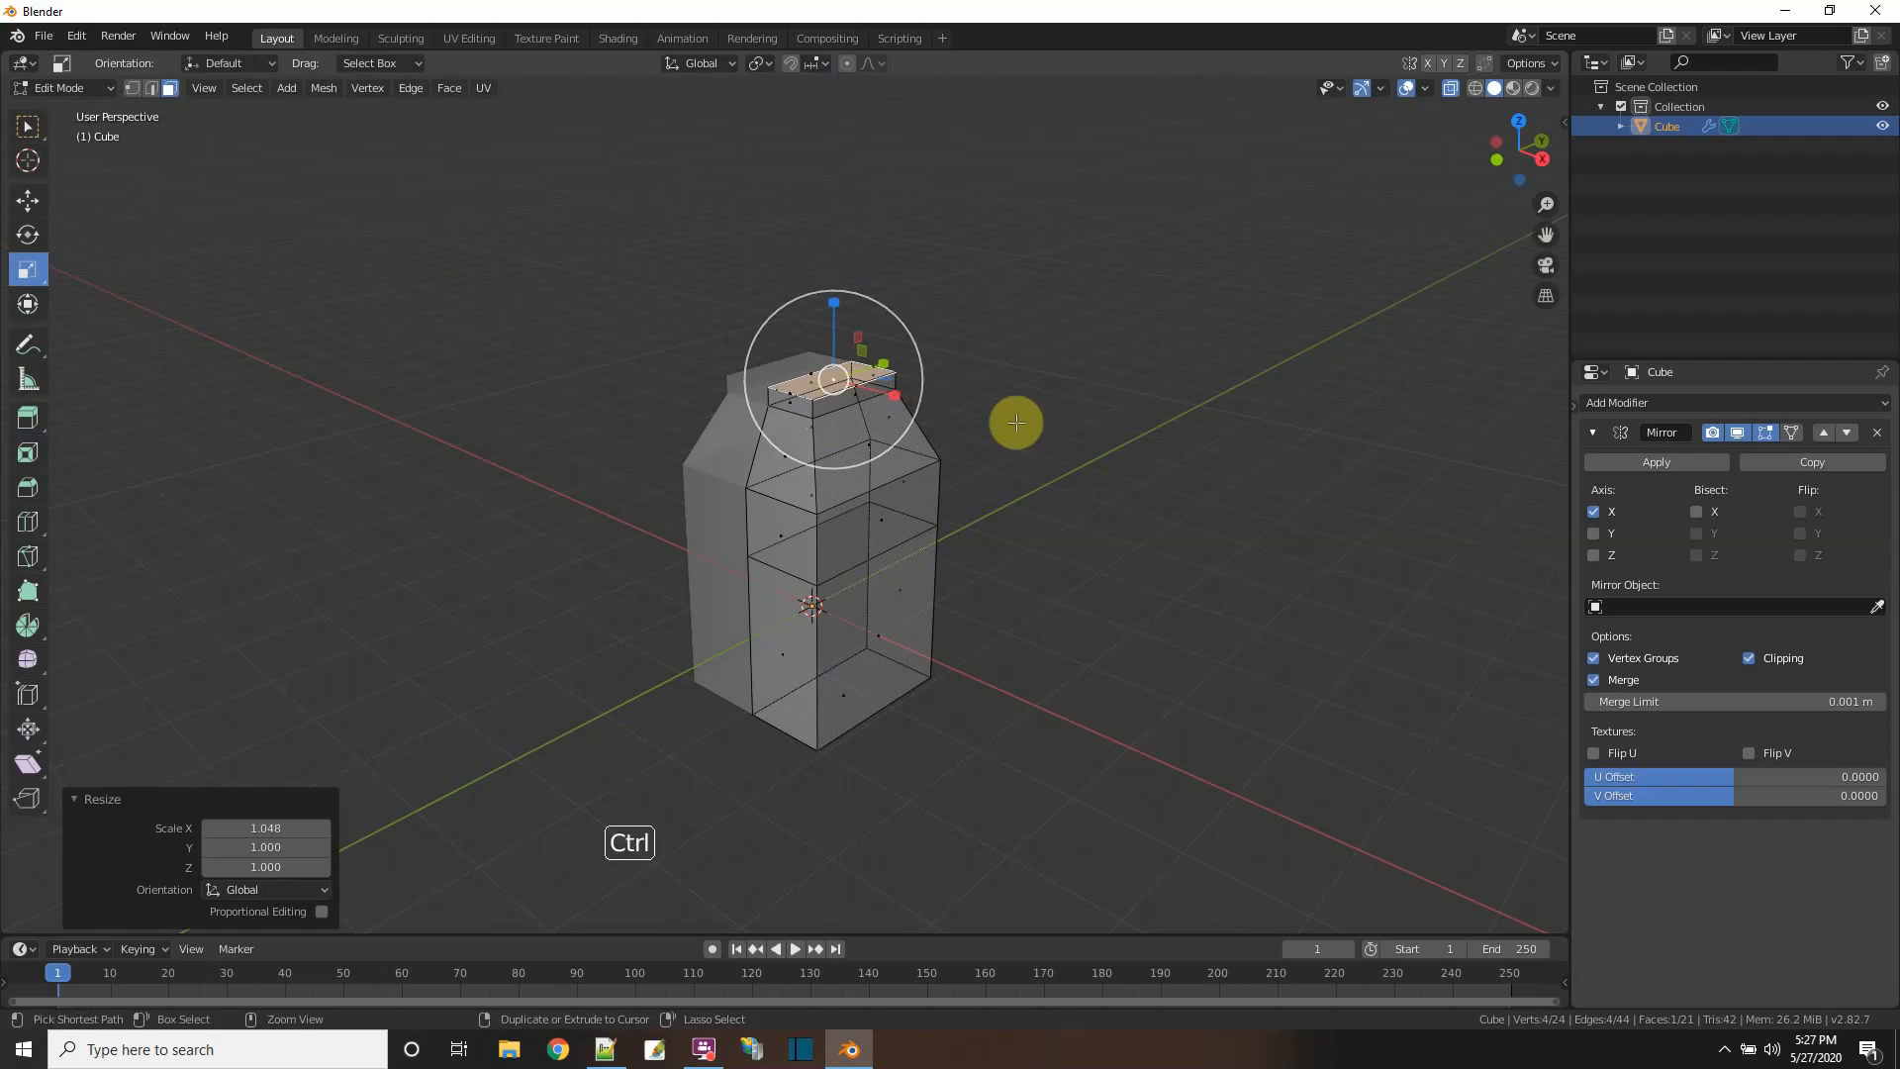
pyautogui.hotkey('ctrl', 'z')
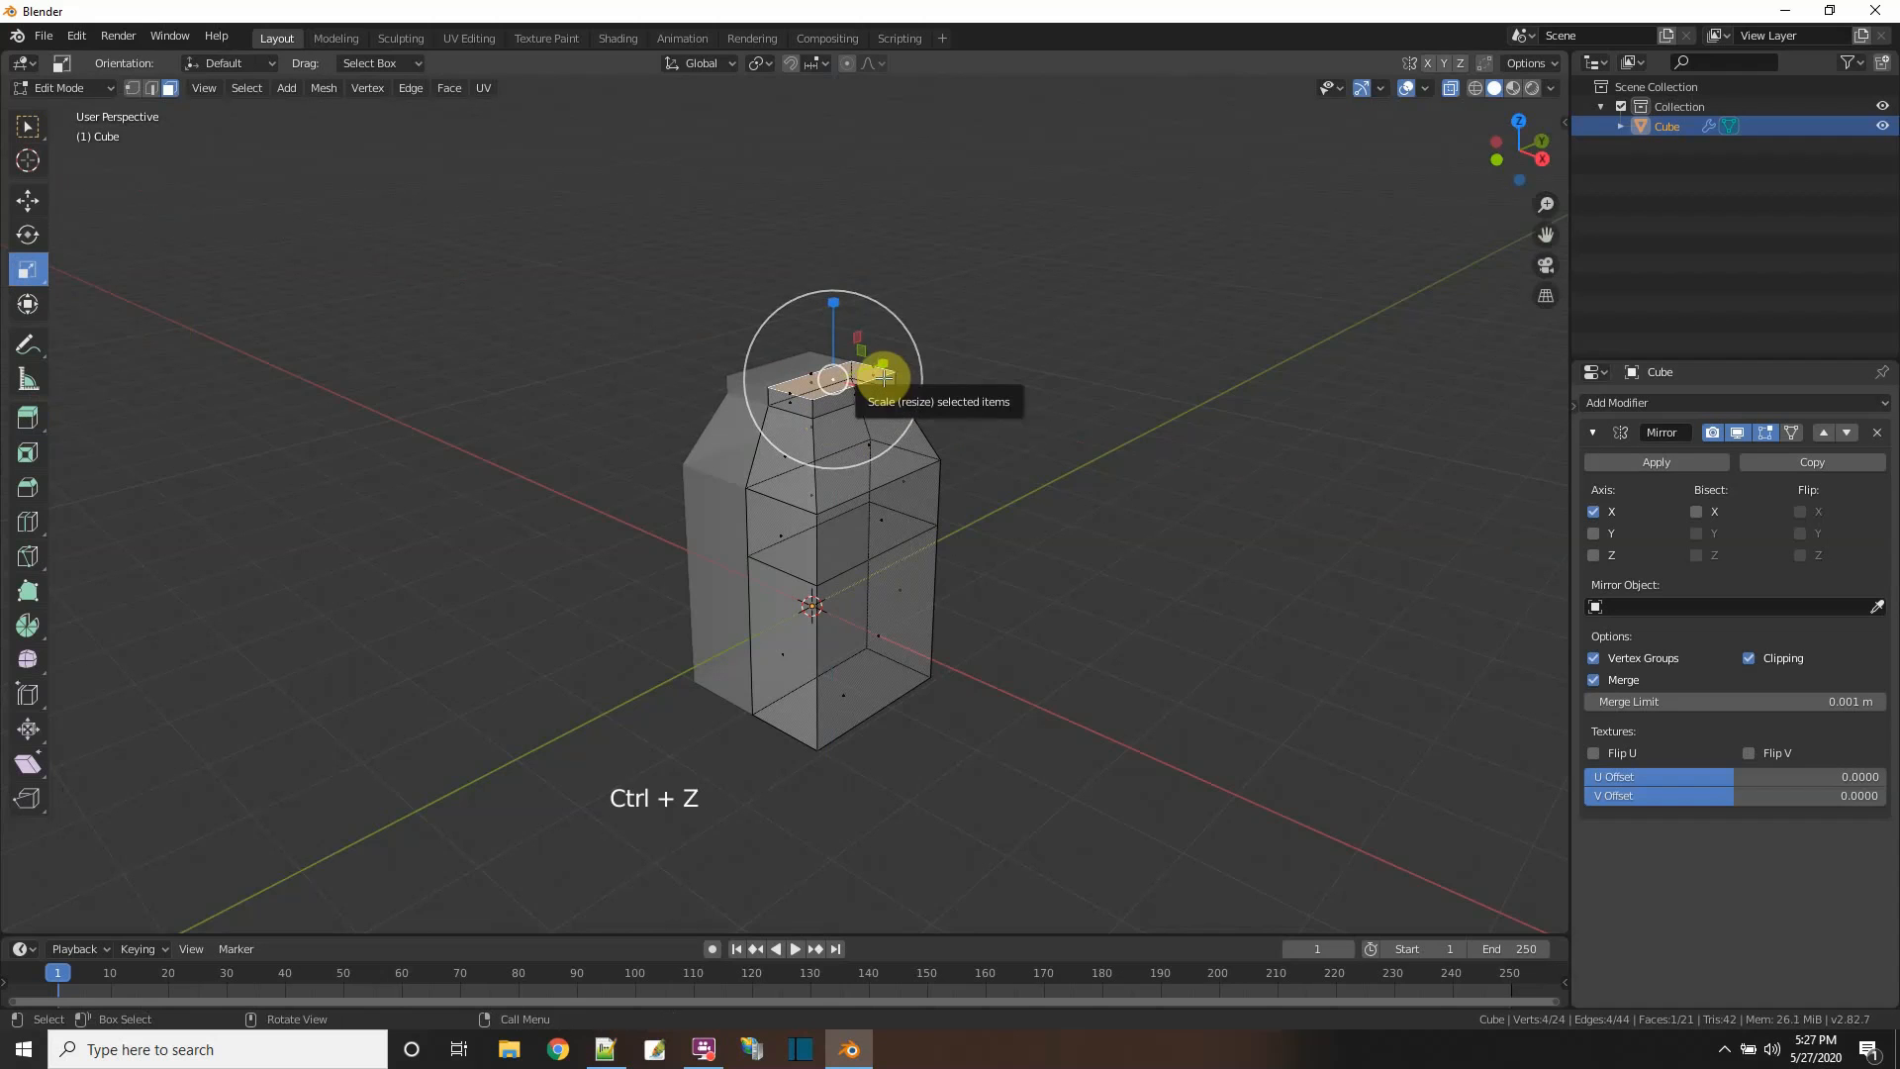
pyautogui.moveTo(1006, 471); pyautogui.dragTo(993, 518, button='middle')
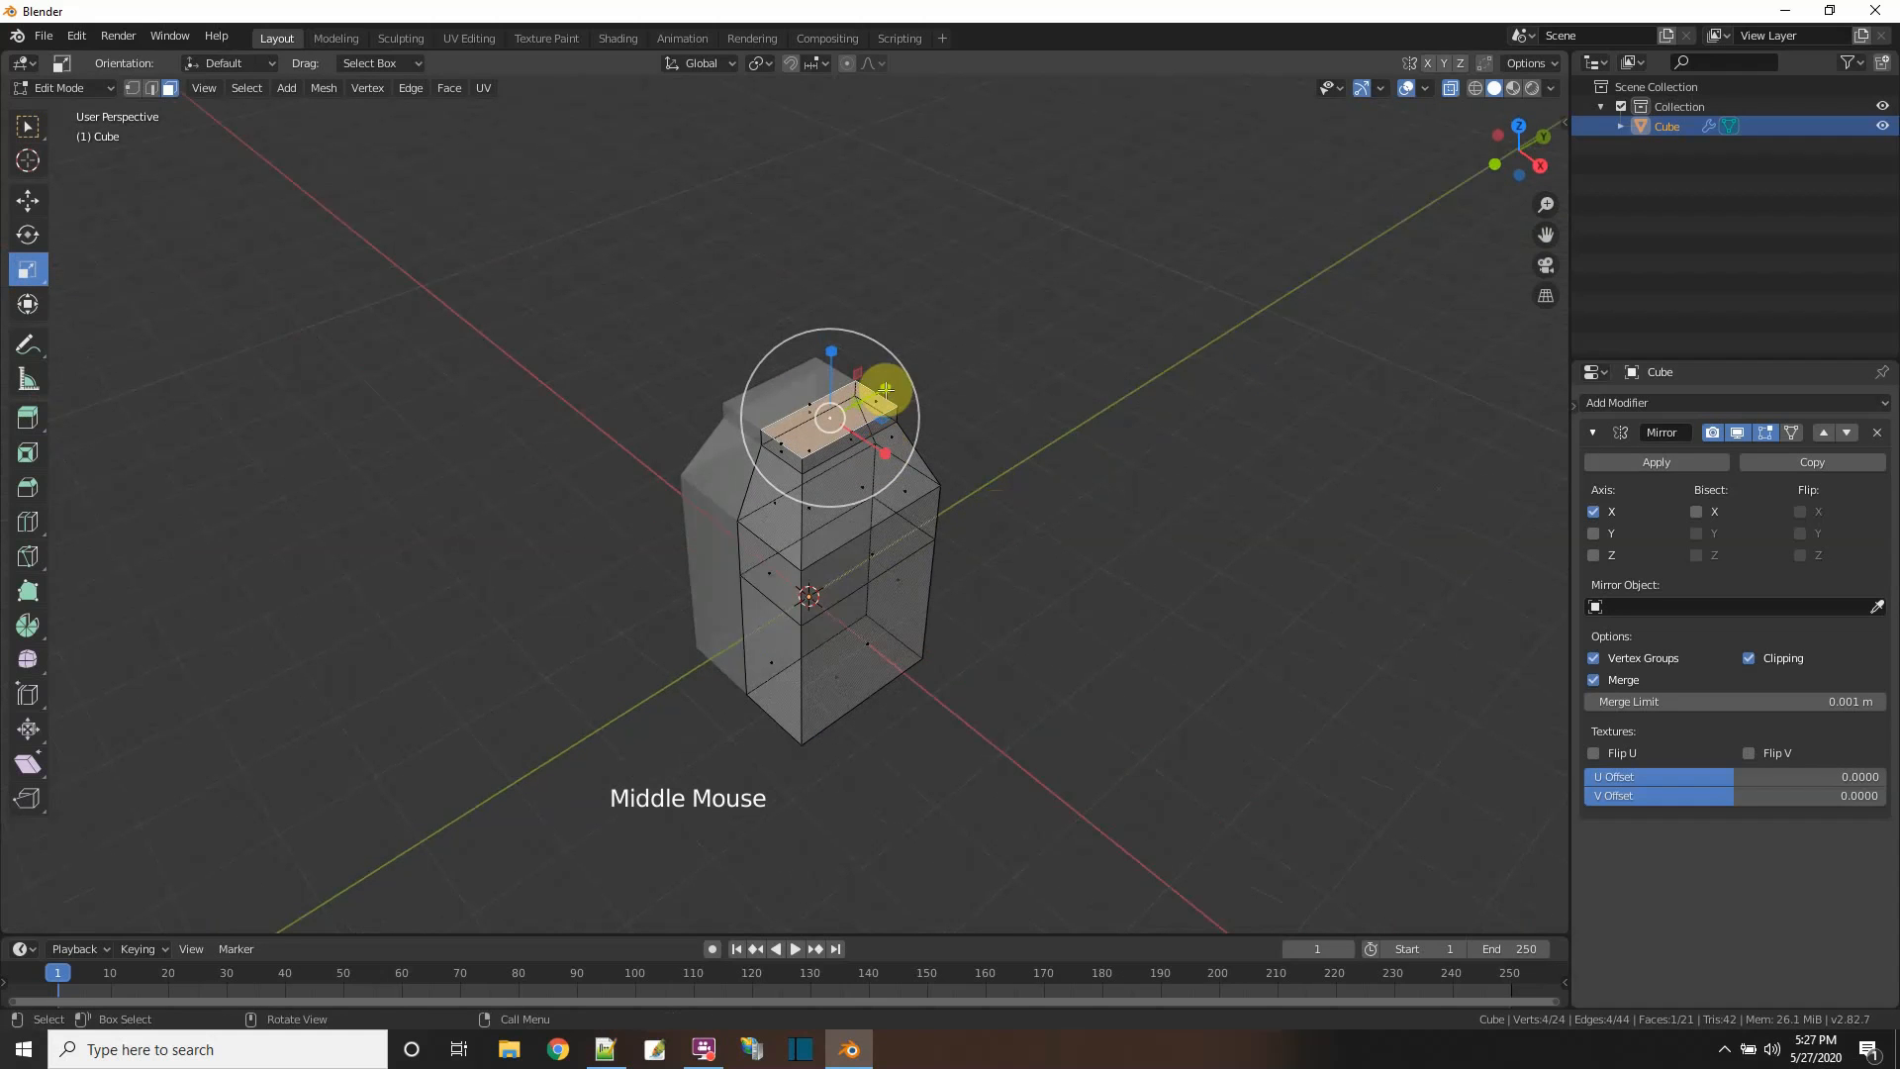
pyautogui.moveTo(898, 391); pyautogui.dragTo(918, 439)
pyautogui.moveTo(1026, 534); pyautogui.dragTo(1049, 492, button='middle')
pyautogui.hotkey('ctrl', 'z')
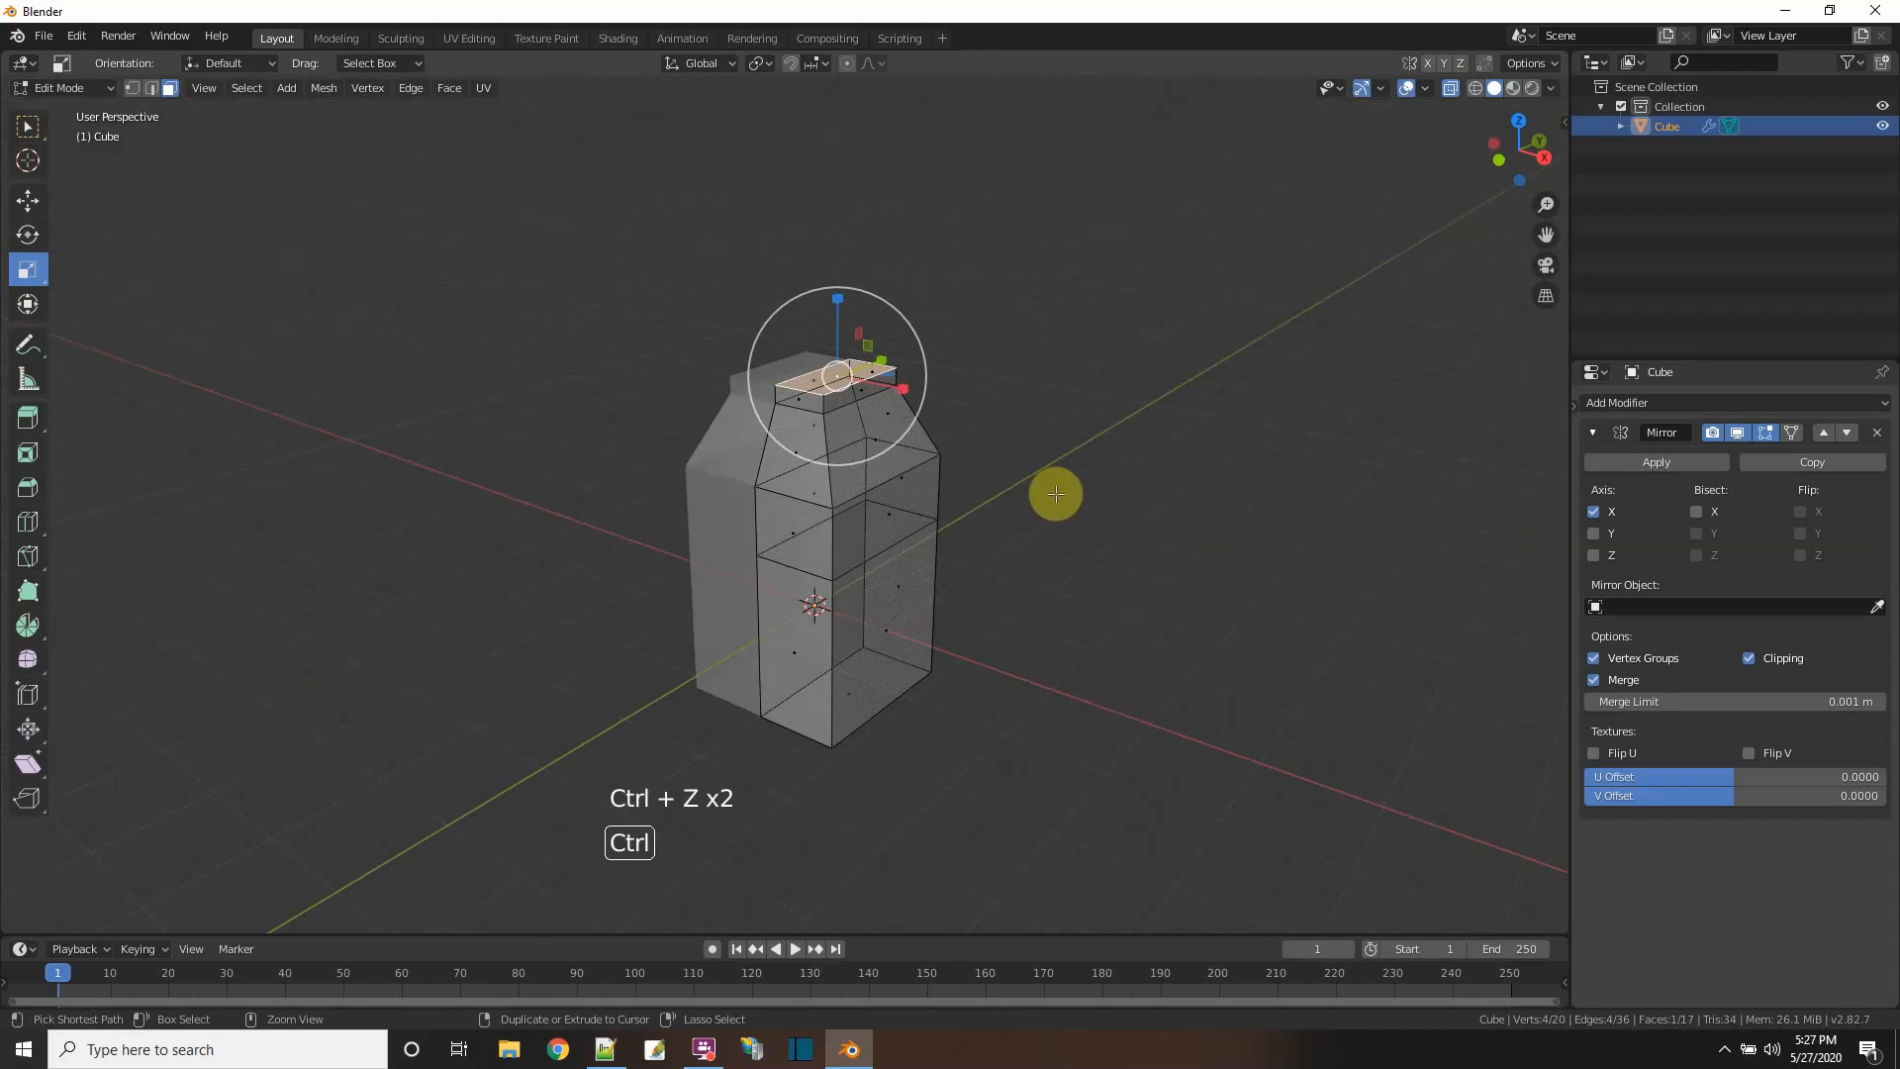
pyautogui.hotkey('ctrl', 'z')
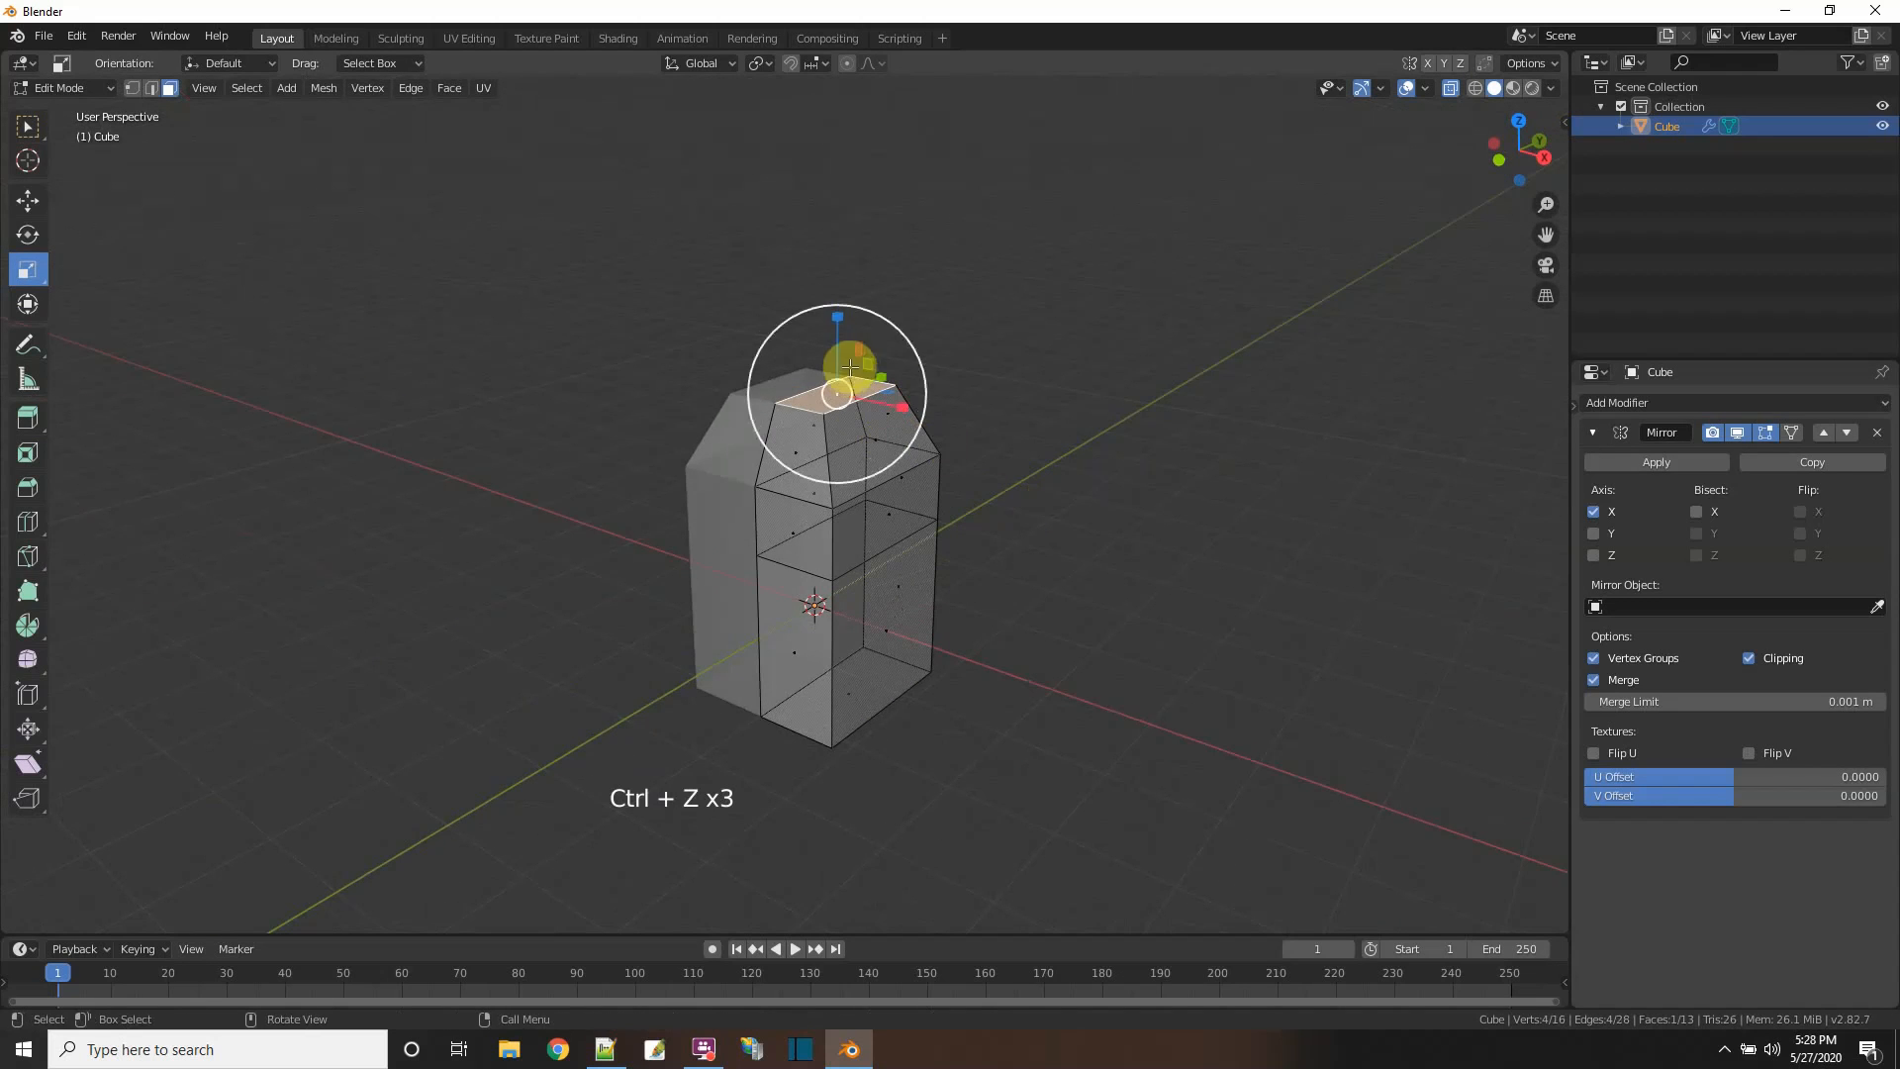
# - Extrude the narrowed top face upward in two segments, the second about 0.46 m high, and return to the Select Box tool
pyautogui.click(28, 418)
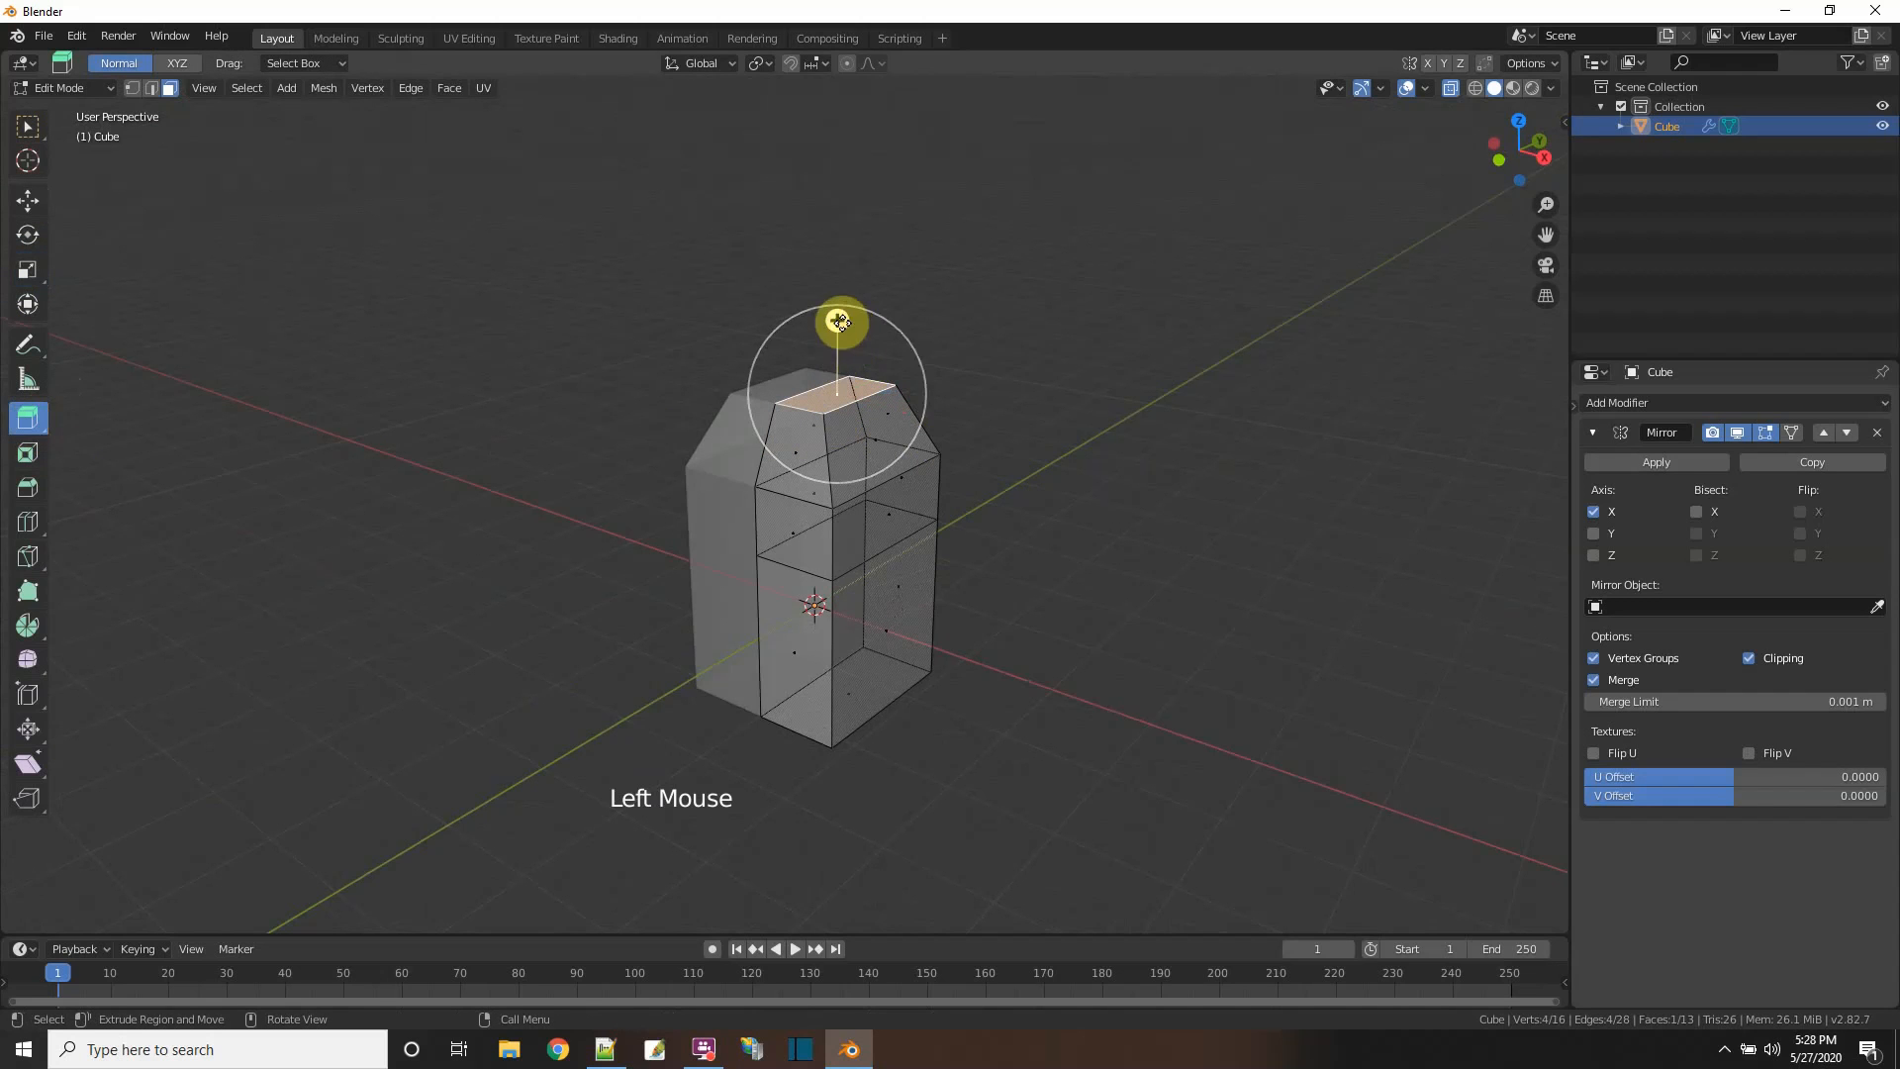
pyautogui.moveTo(839, 319); pyautogui.dragTo(833, 241)
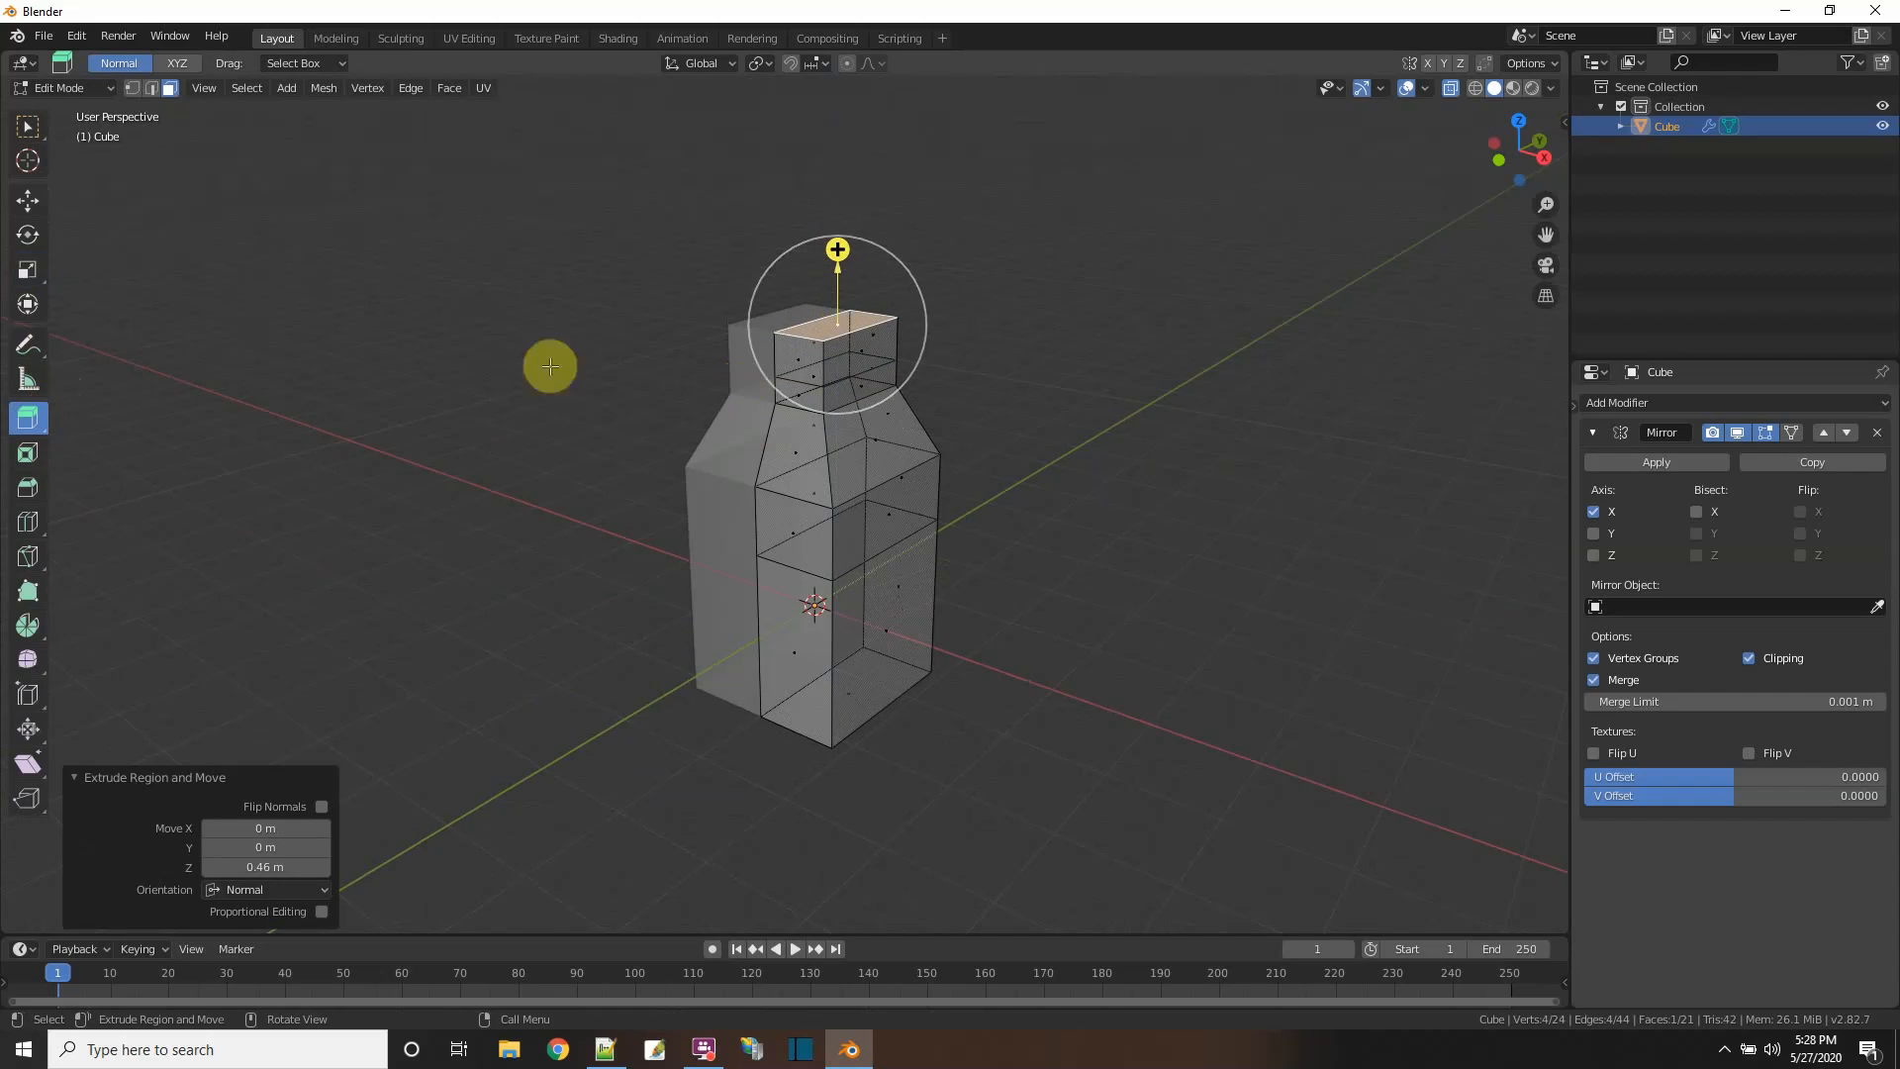
pyautogui.click(26, 128)
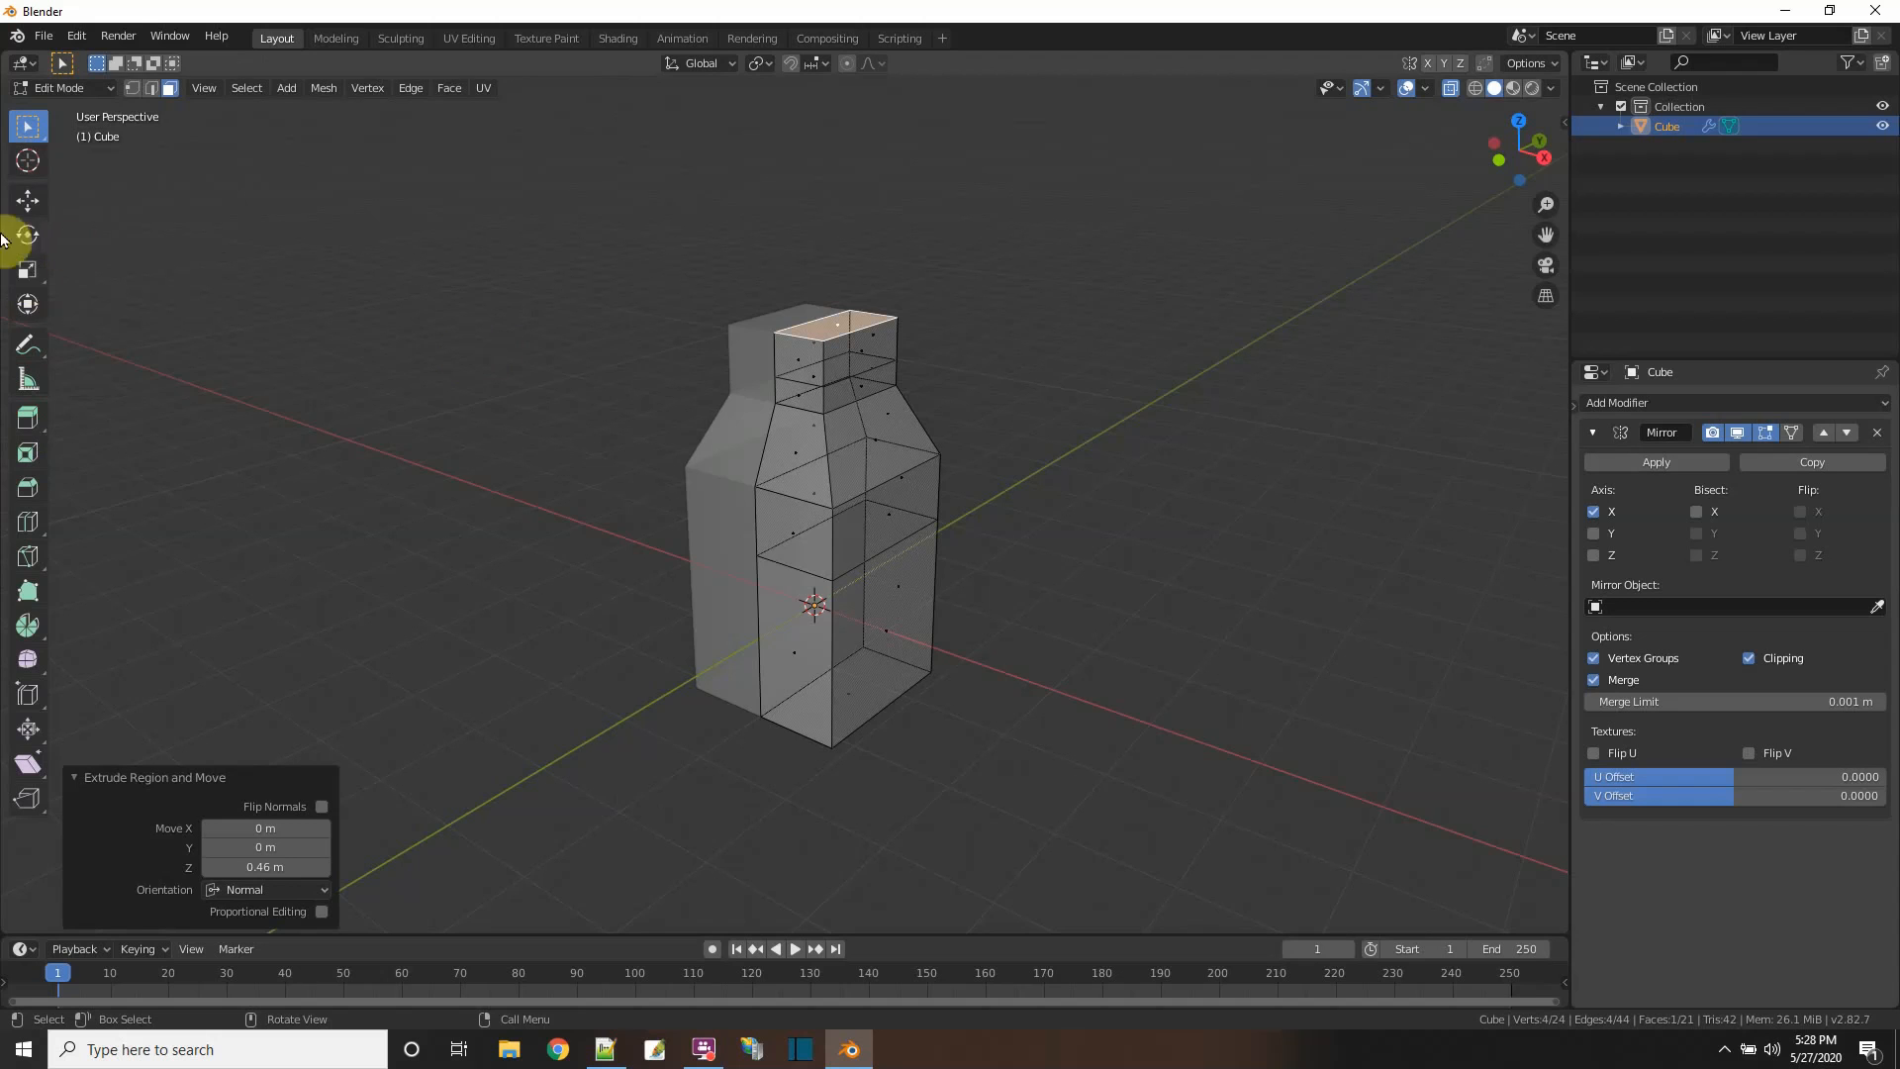
# - Scale the neck's top face outward along Y, and along X by about 1.557
pyautogui.click(27, 270)
pyautogui.moveTo(908, 417); pyautogui.dragTo(974, 455, button='middle')
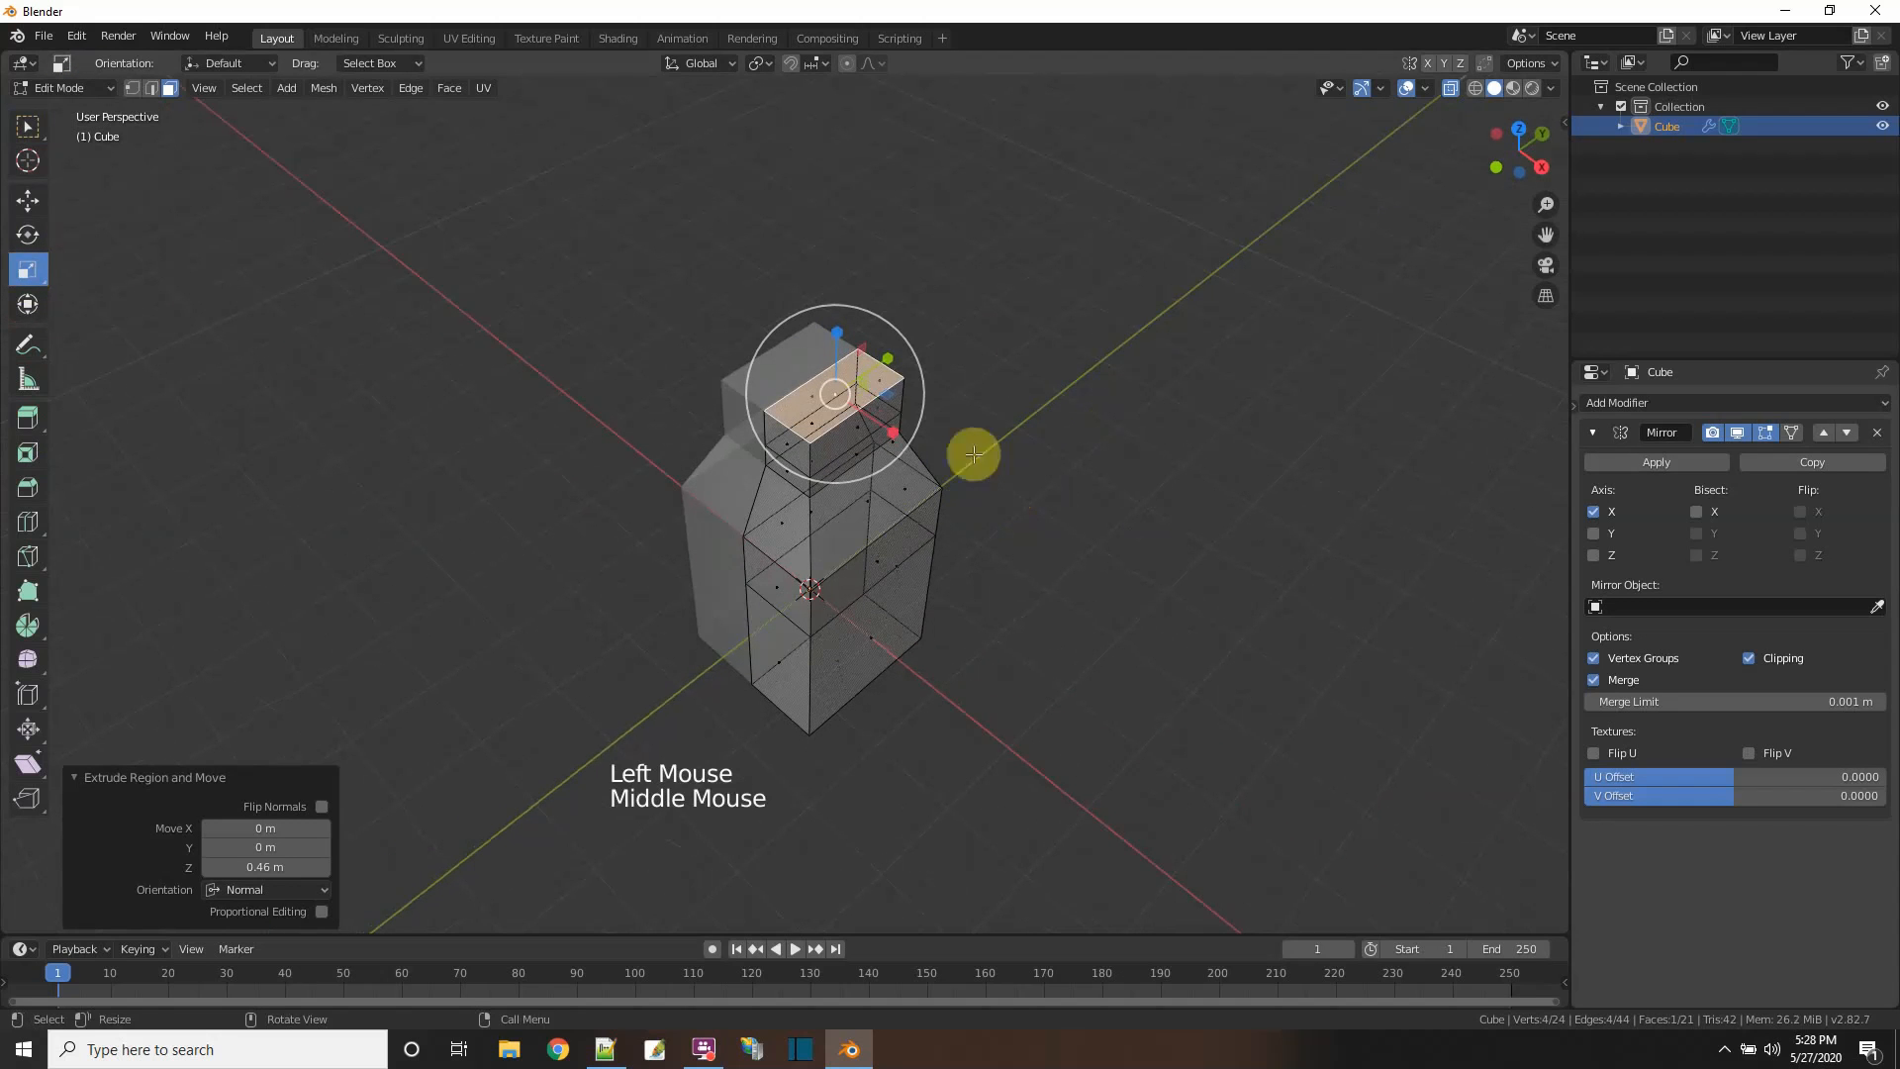
pyautogui.moveTo(882, 390); pyautogui.dragTo(945, 465)
# - Extrude the enlarged top face upward in two segments of about 0.945 m and 0.398 m to form the head
pyautogui.moveTo(1020, 572); pyautogui.dragTo(1090, 580, button='middle')
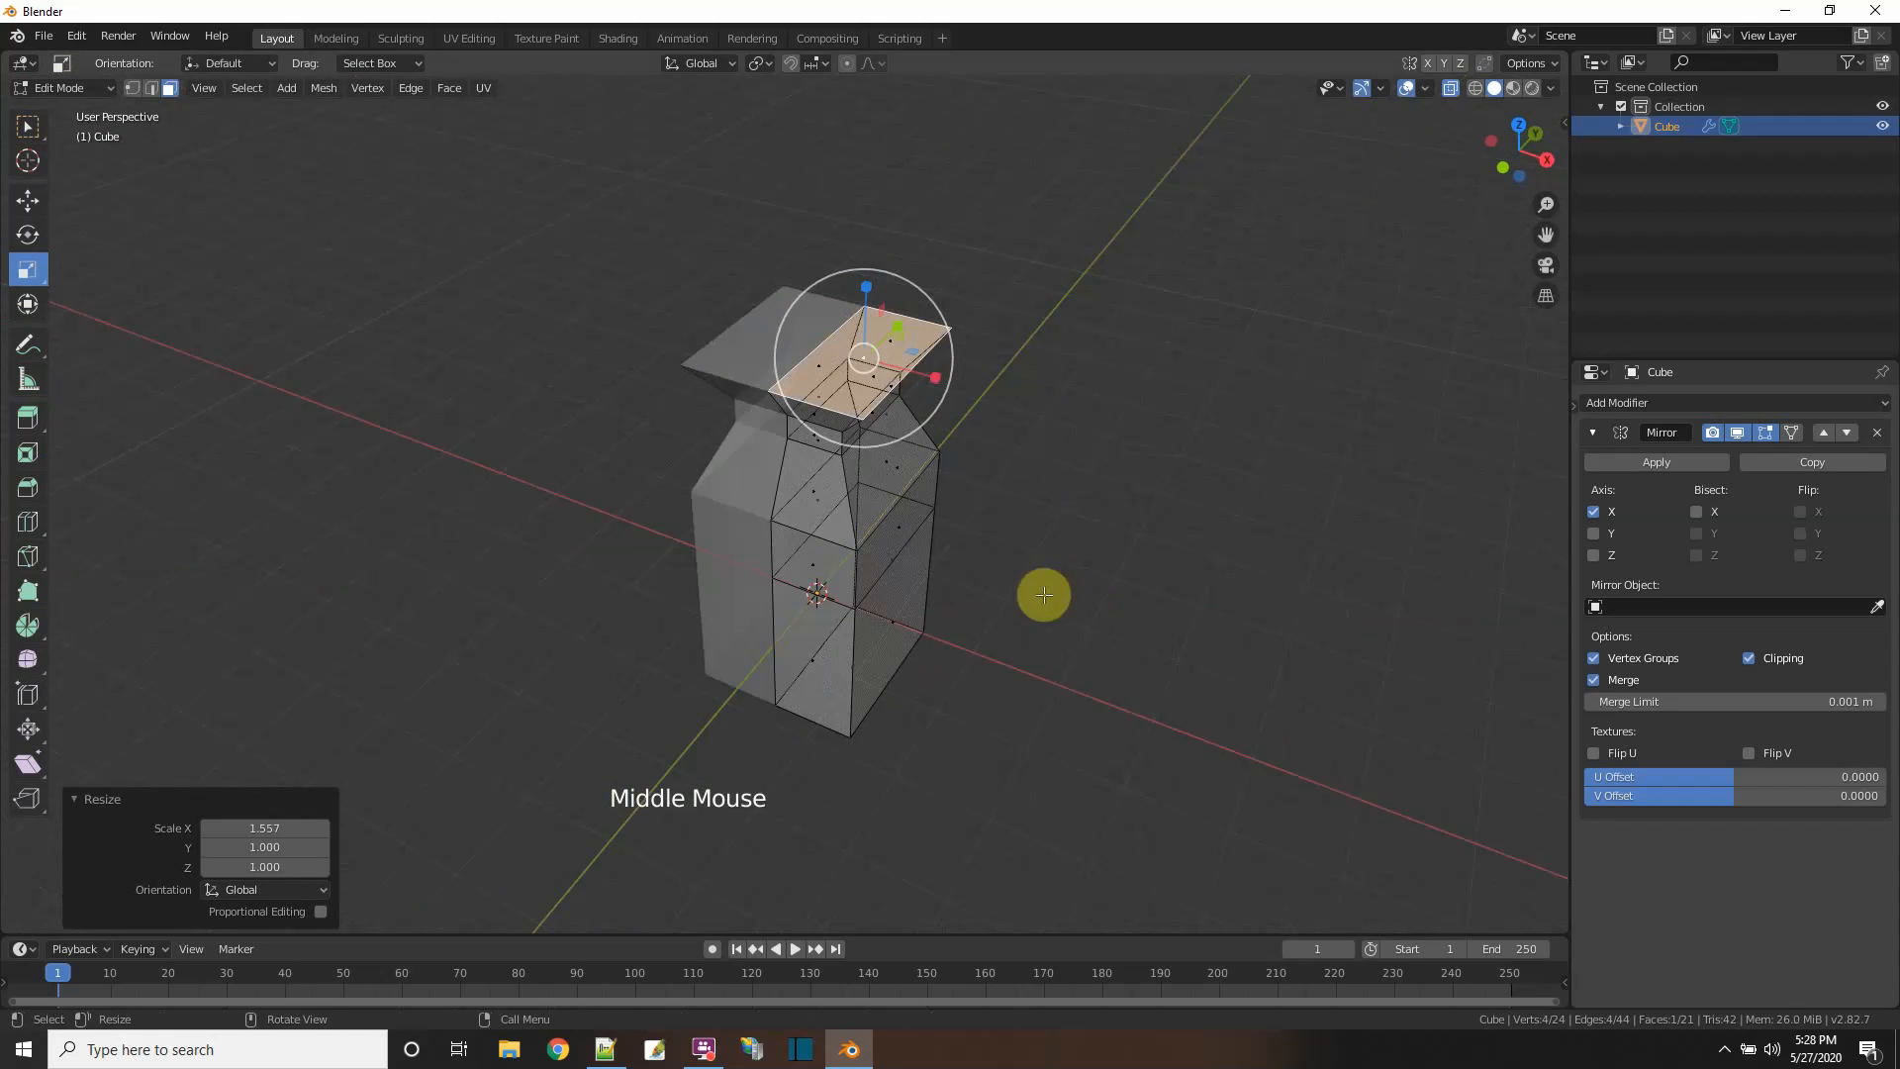
pyautogui.click(27, 419)
pyautogui.moveTo(864, 289); pyautogui.dragTo(850, 194)
pyautogui.press('e')
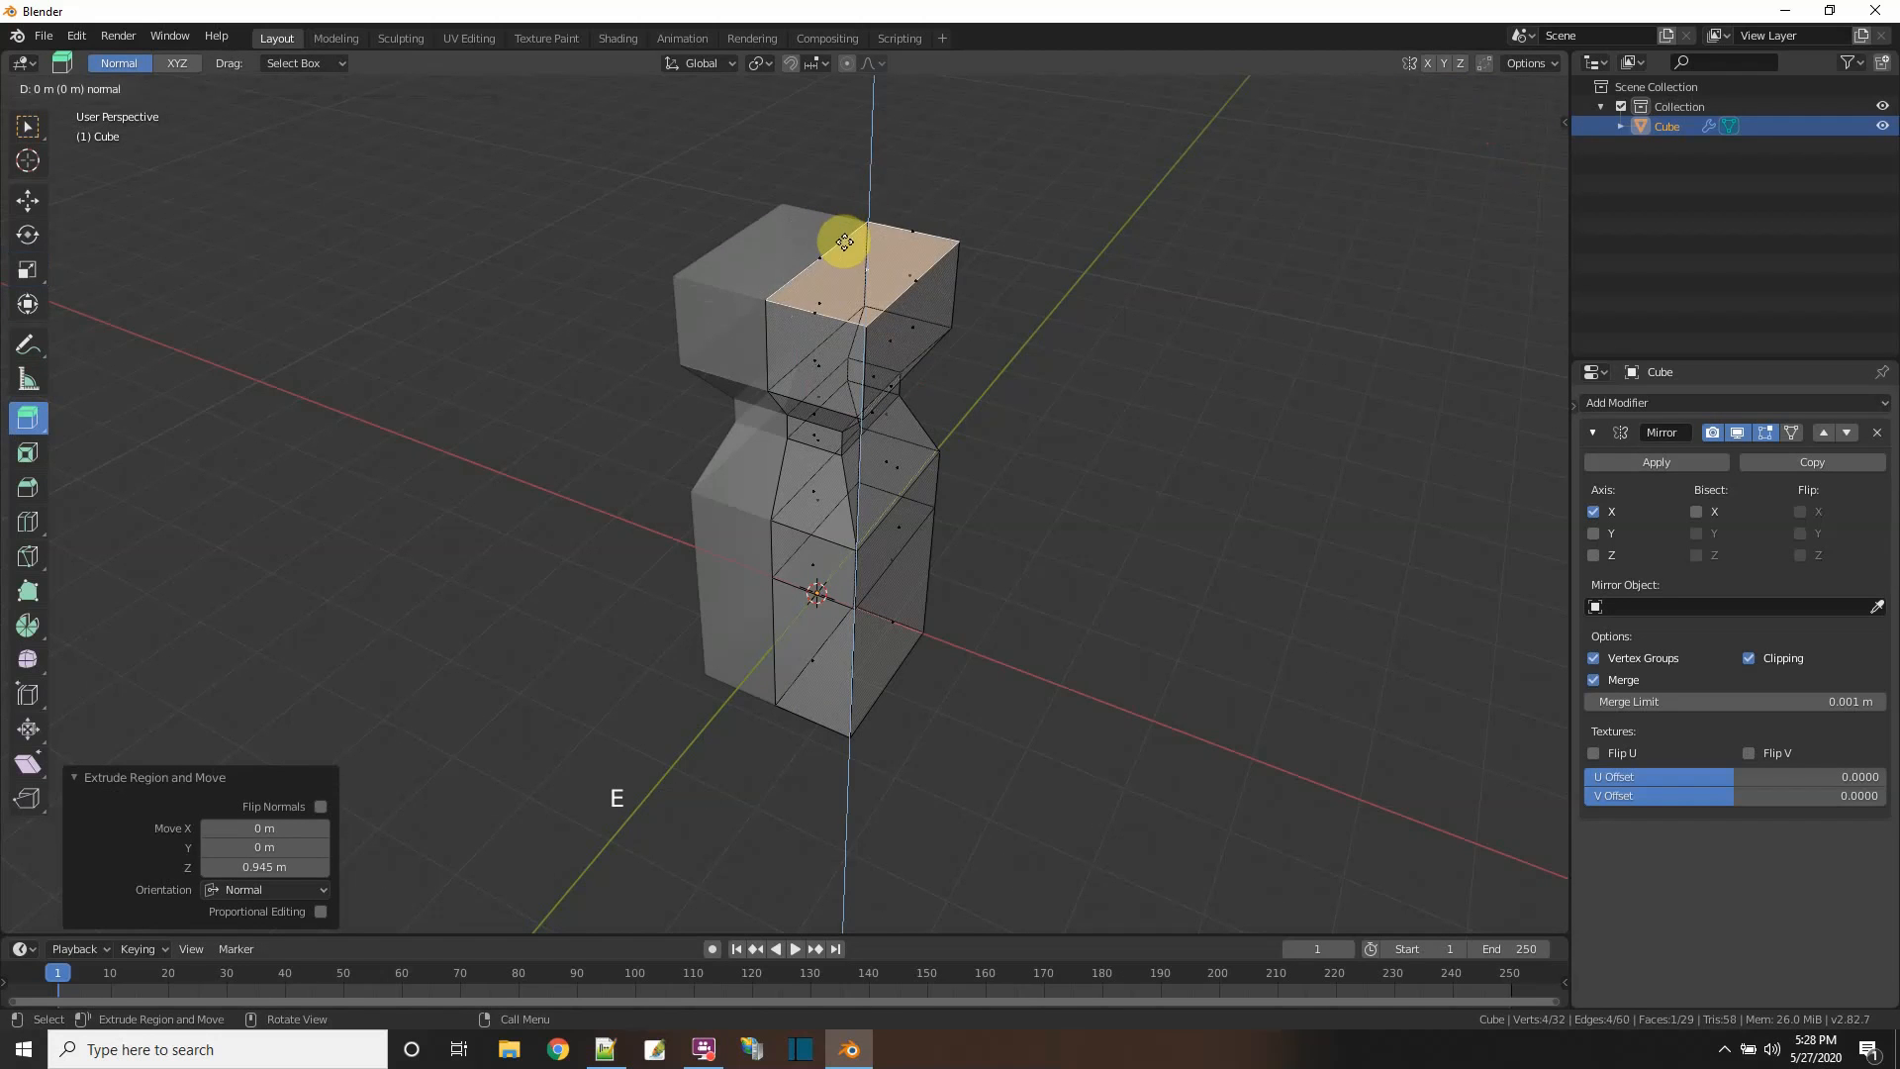
pyautogui.click(839, 201)
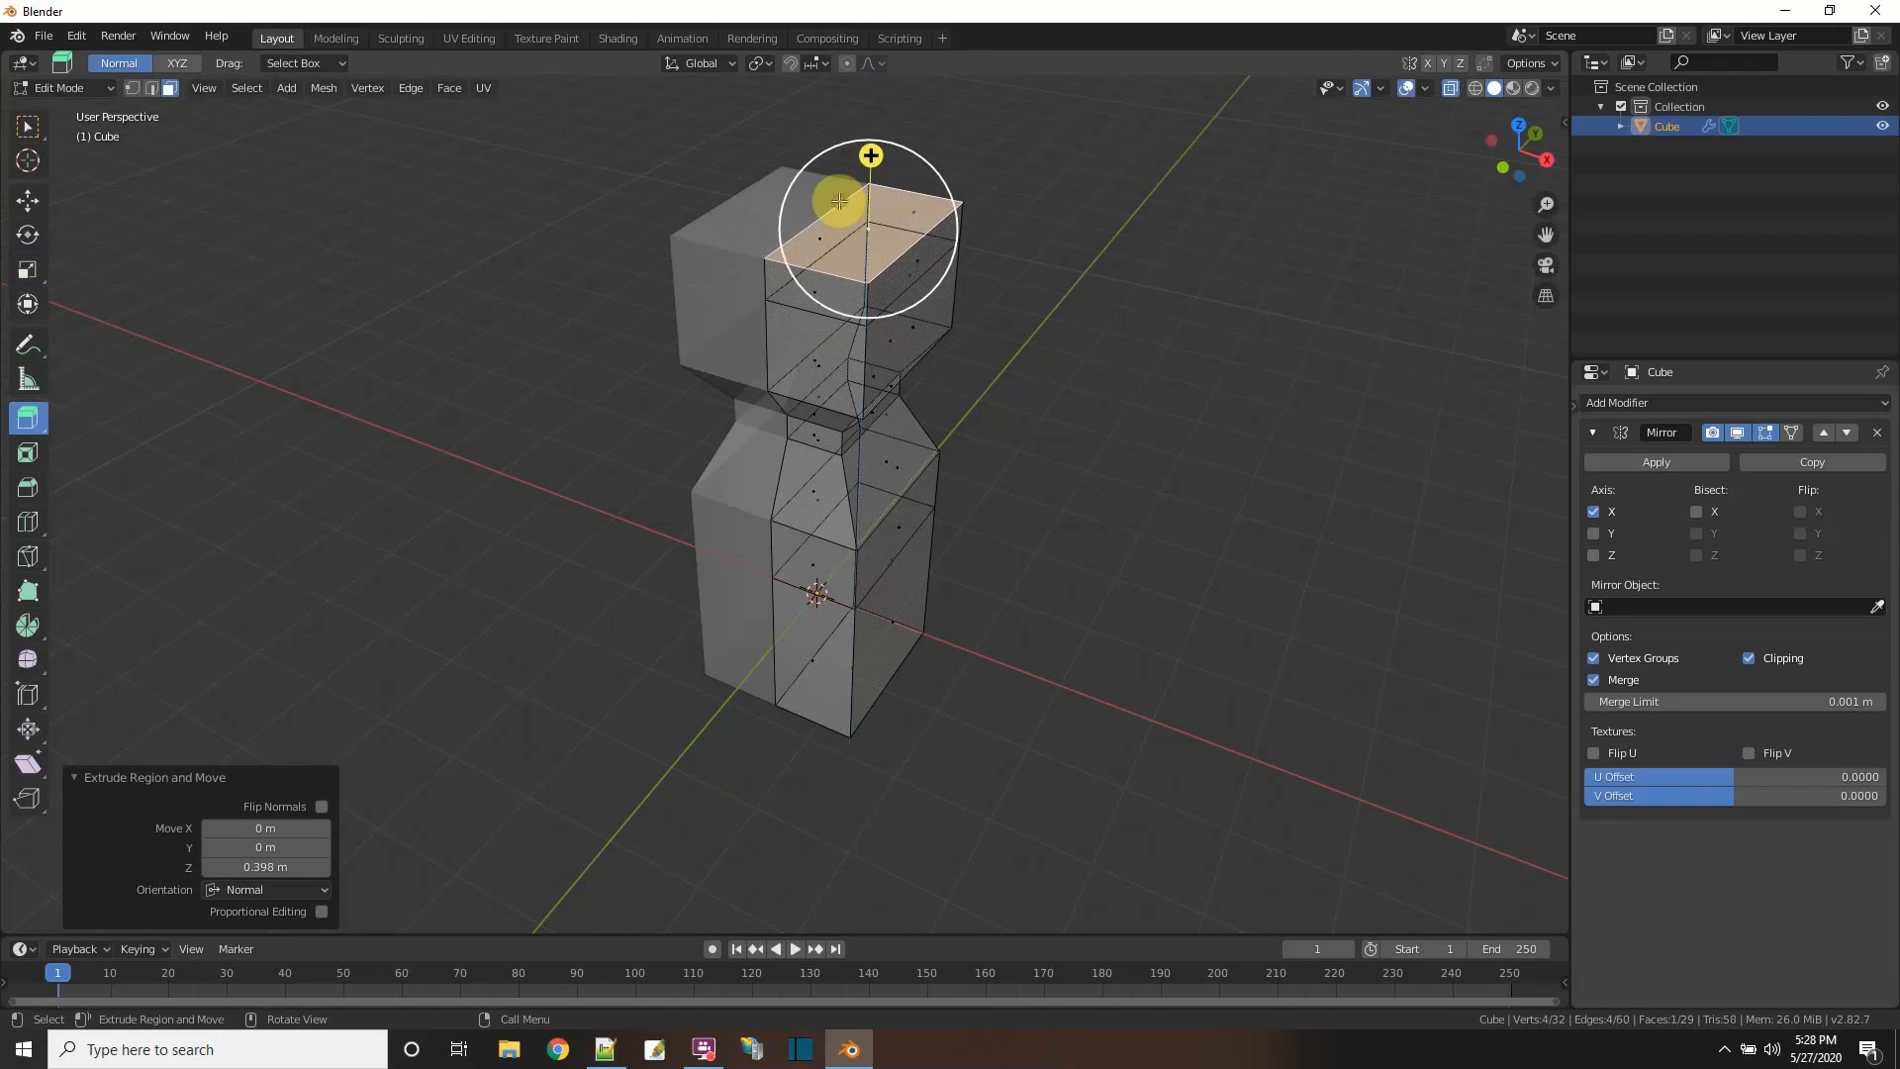
# - Scale the head's top face inward along X and Y to taper the crown, and clear the selection
pyautogui.click(28, 270)
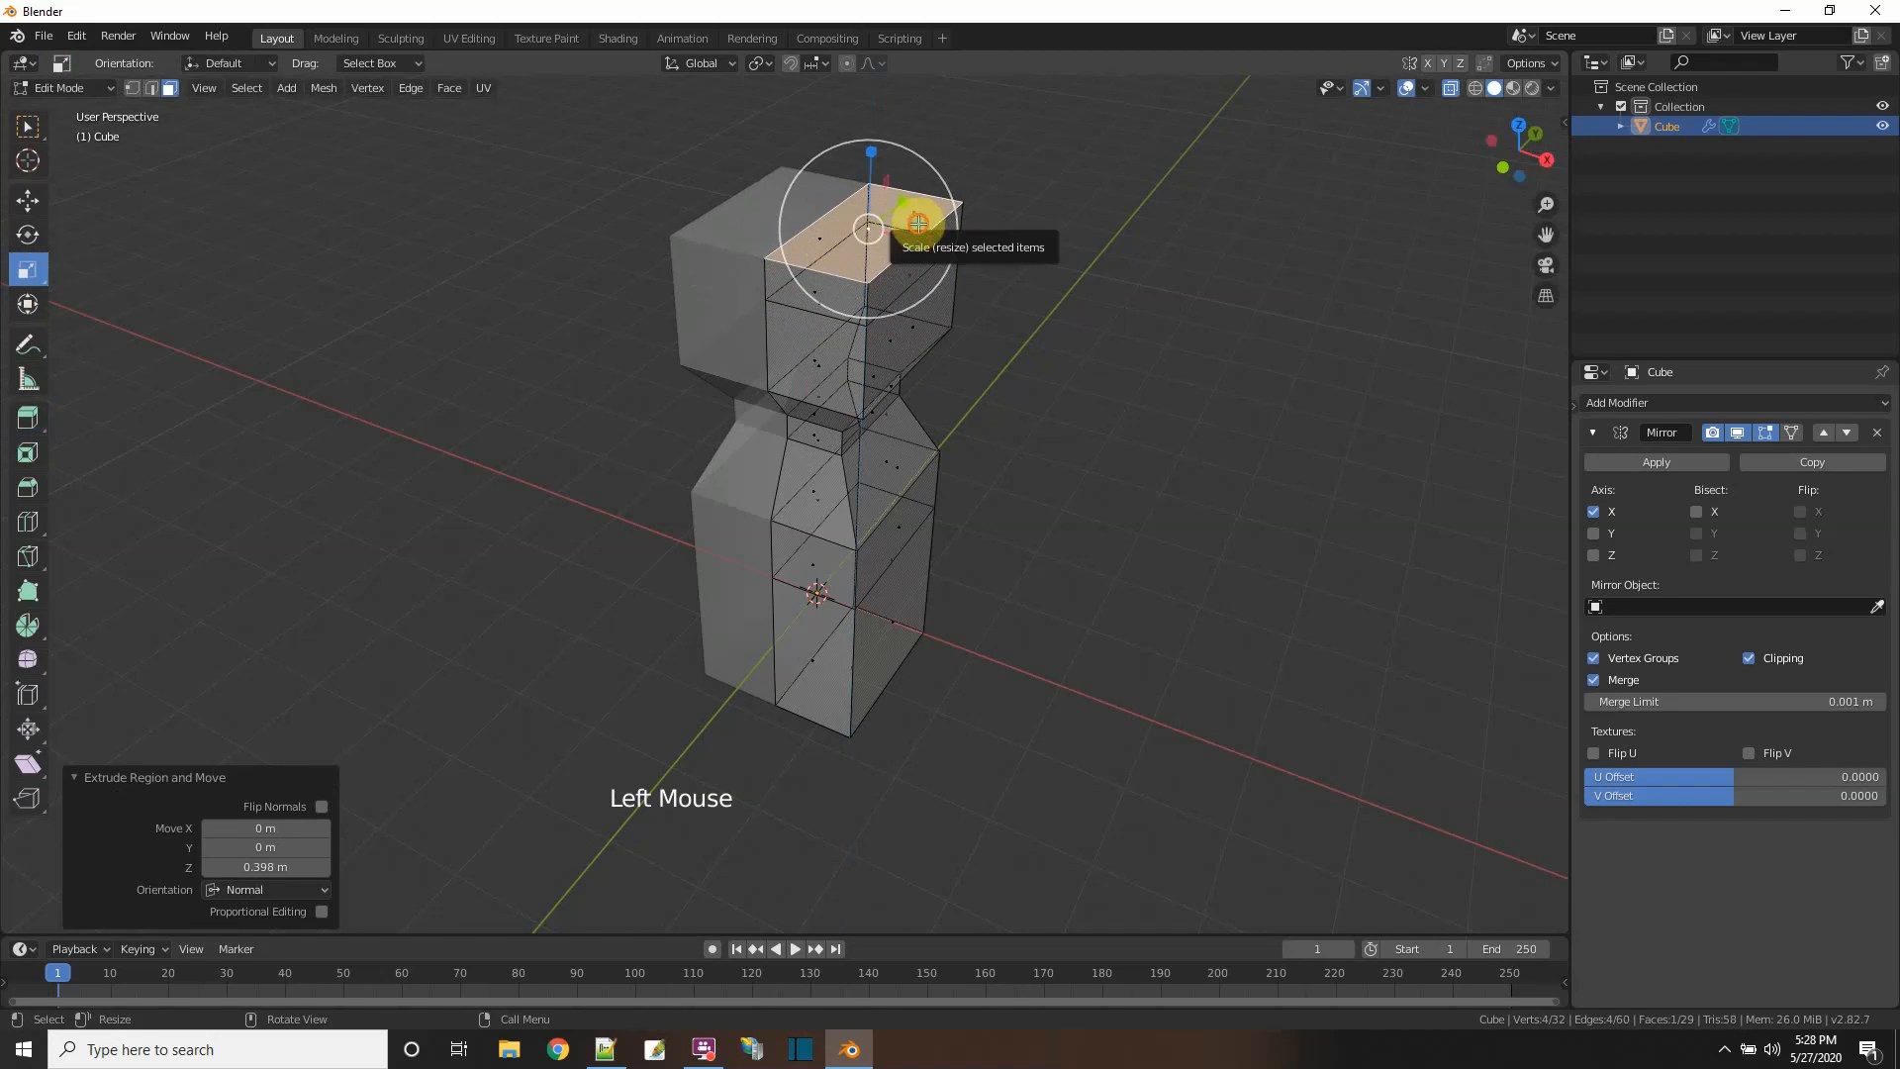
pyautogui.moveTo(912, 221); pyautogui.dragTo(875, 226)
pyautogui.click(1184, 526)
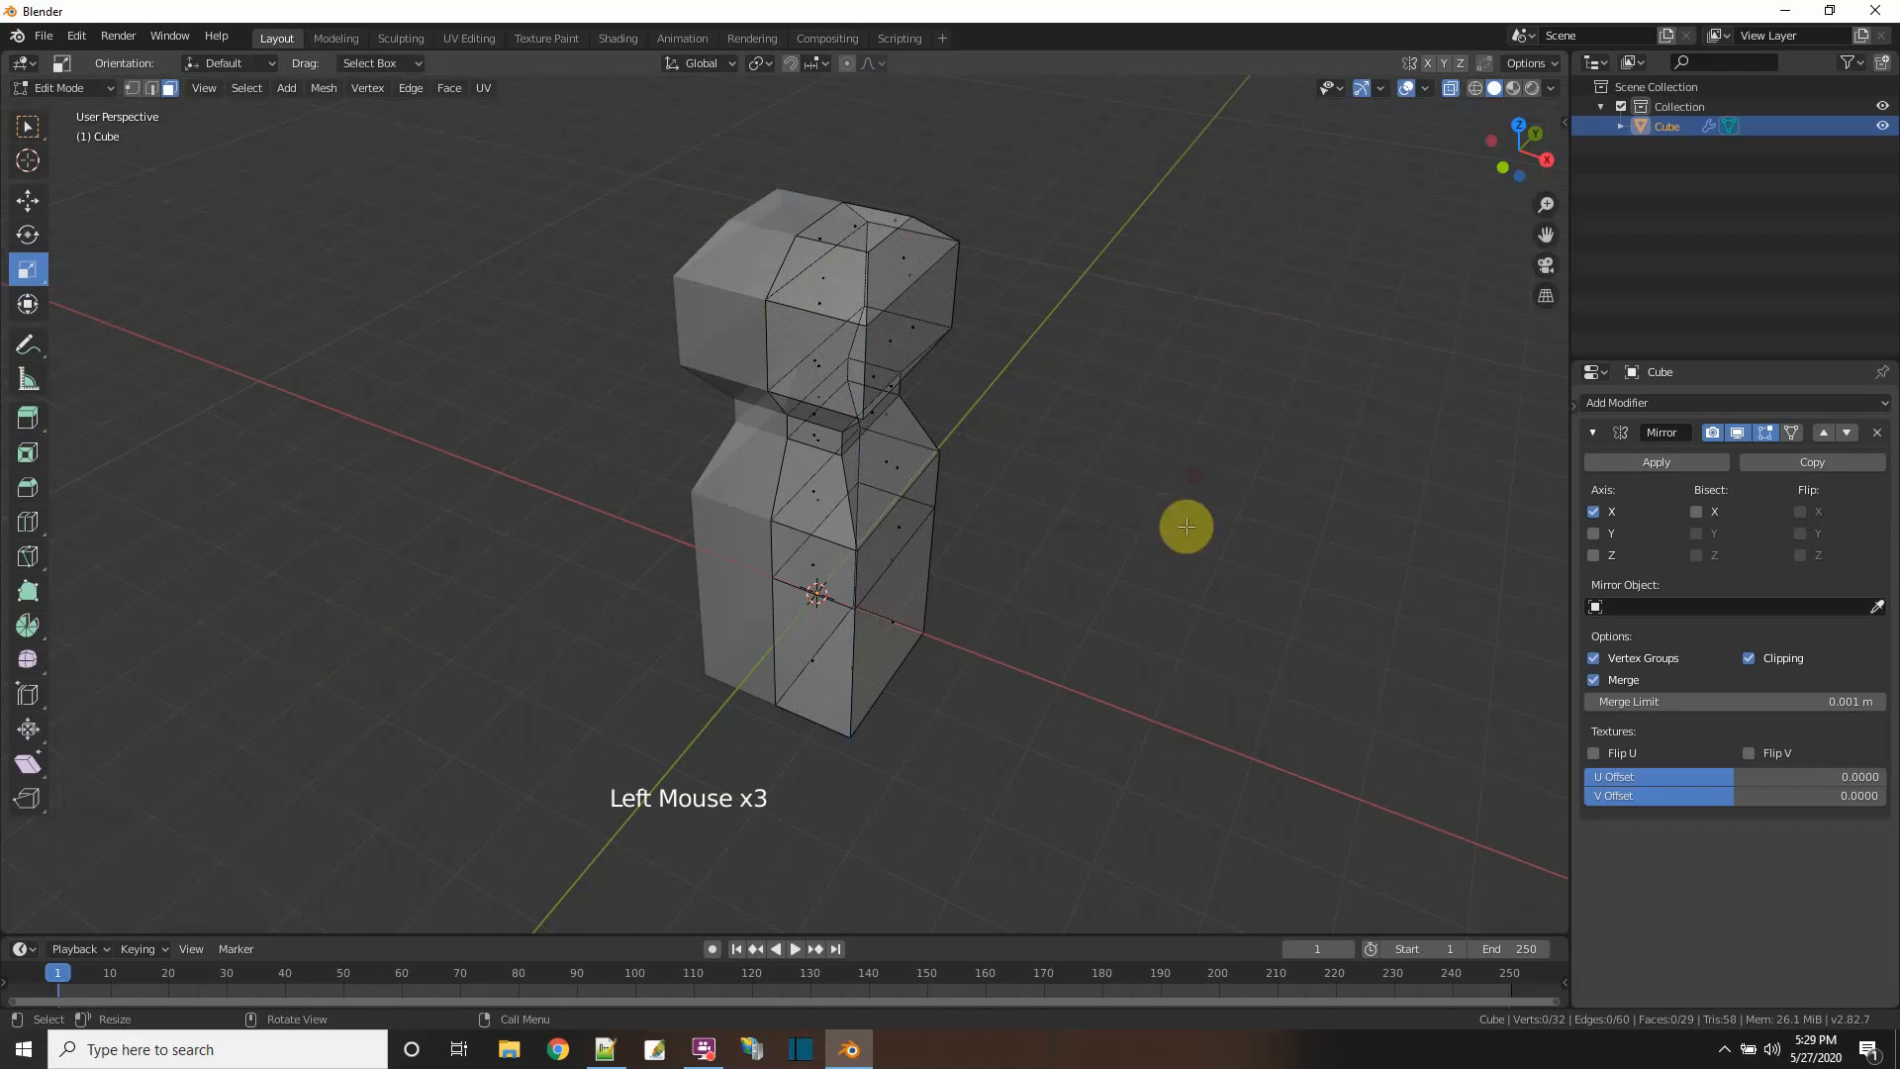
# - Select the outer side face of the upper torso segment and extrude it outward by about 0.604 m as a shoulder
pyautogui.moveTo(1184, 526); pyautogui.dragTo(1154, 479, button='middle')
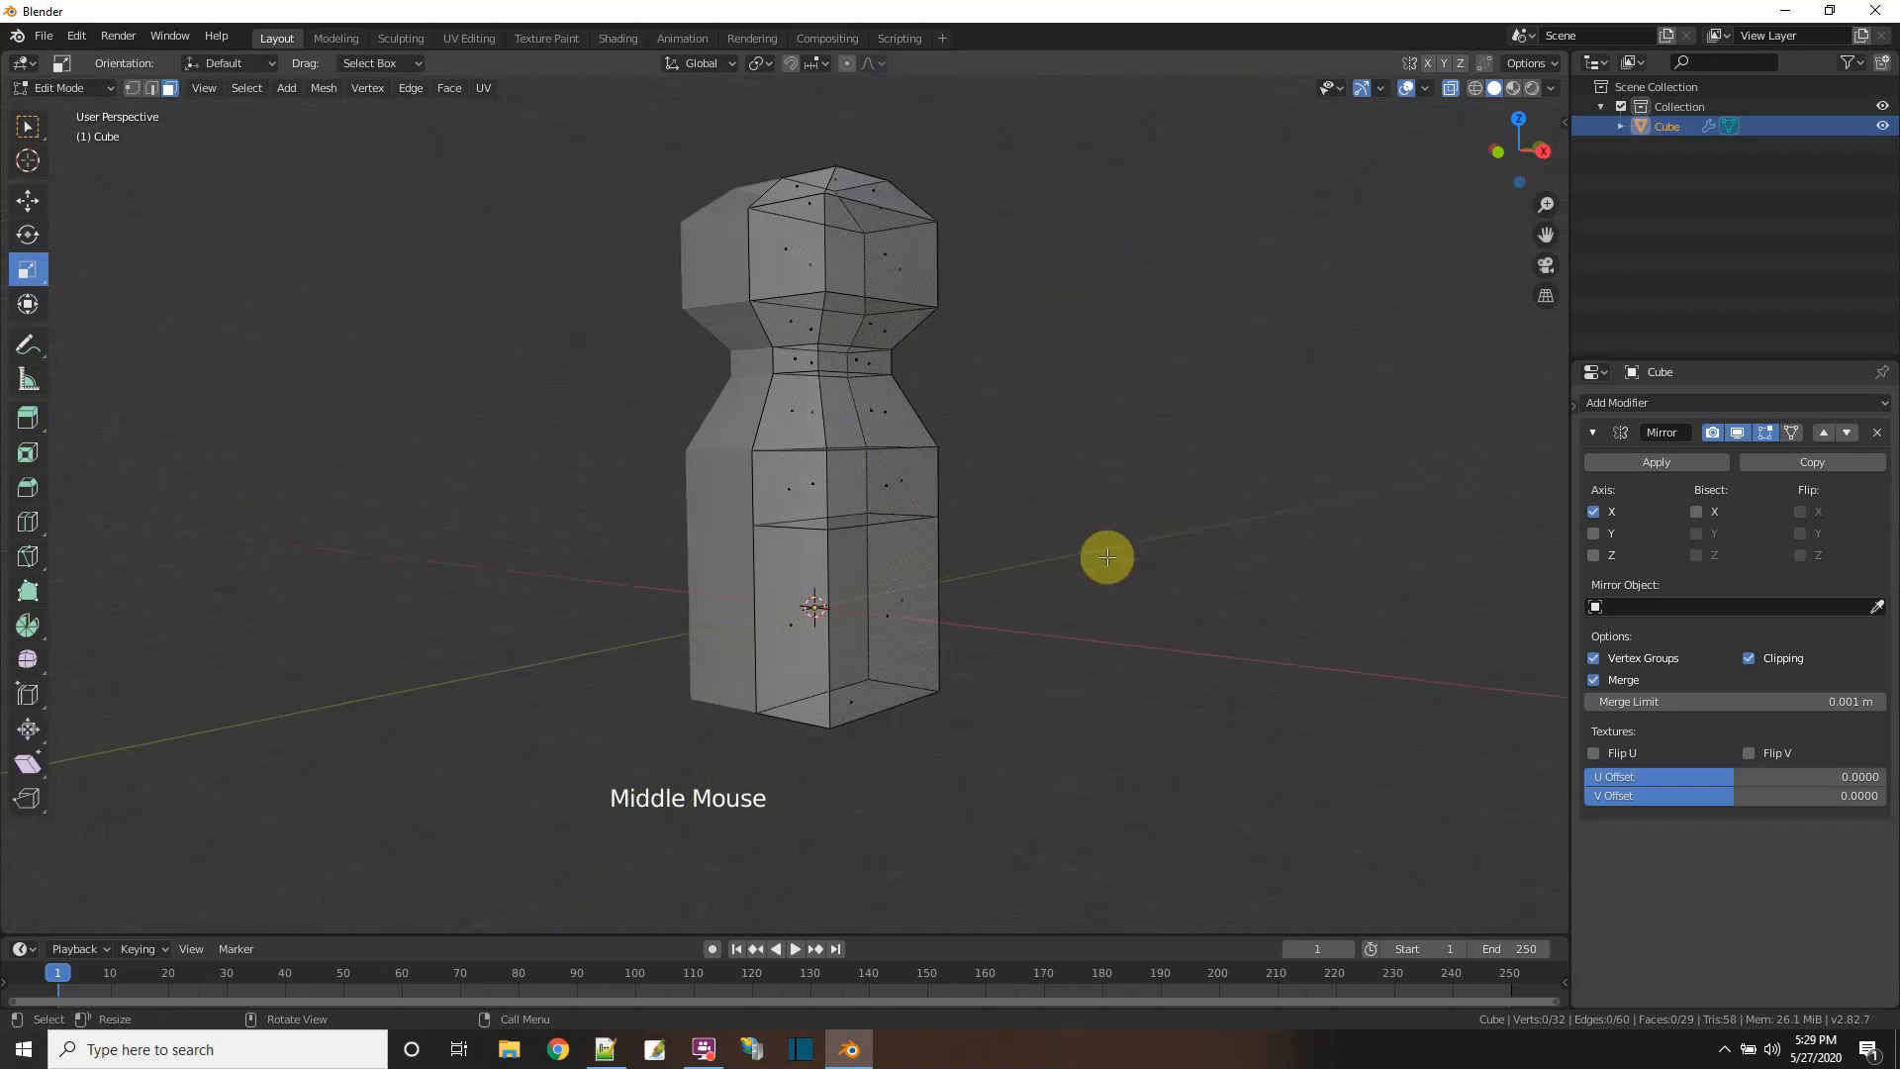
pyautogui.moveTo(1107, 555); pyautogui.dragTo(1014, 585, button='middle')
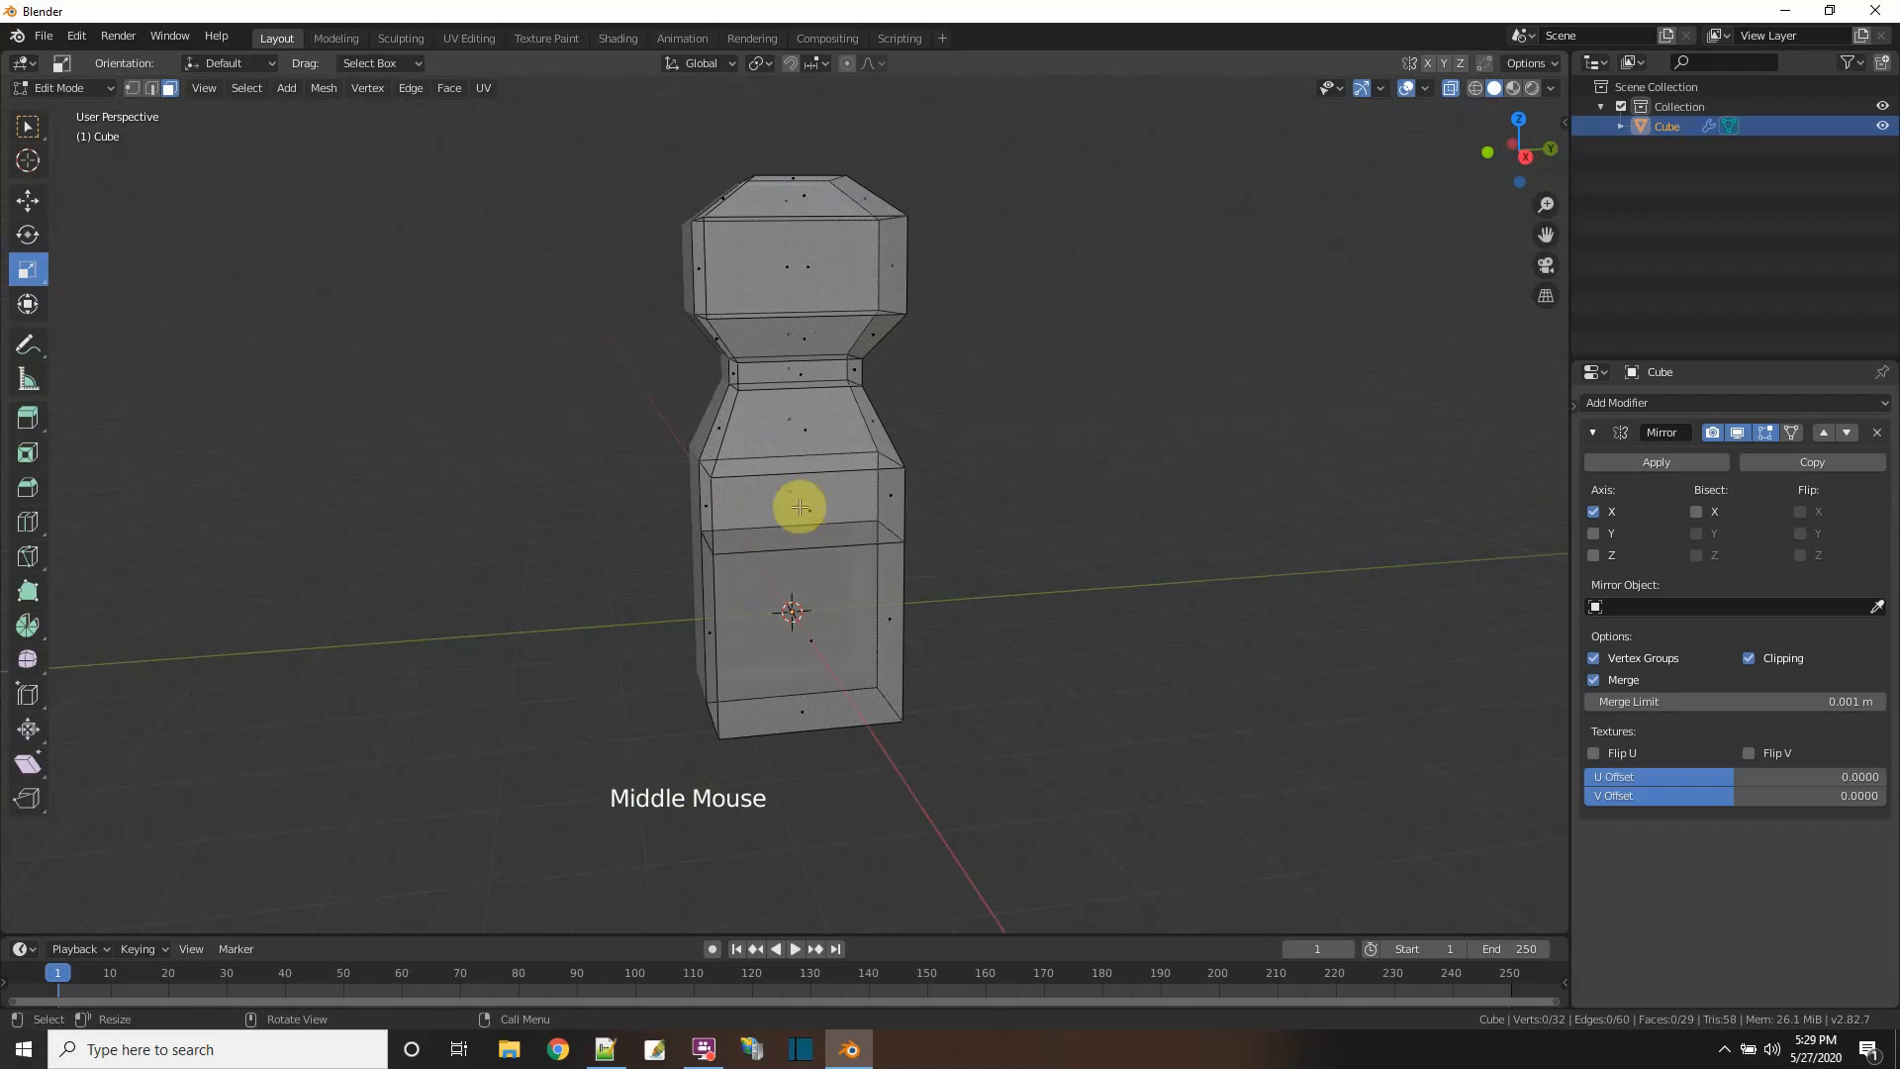
pyautogui.moveTo(1043, 594); pyautogui.dragTo(1086, 581, button='middle')
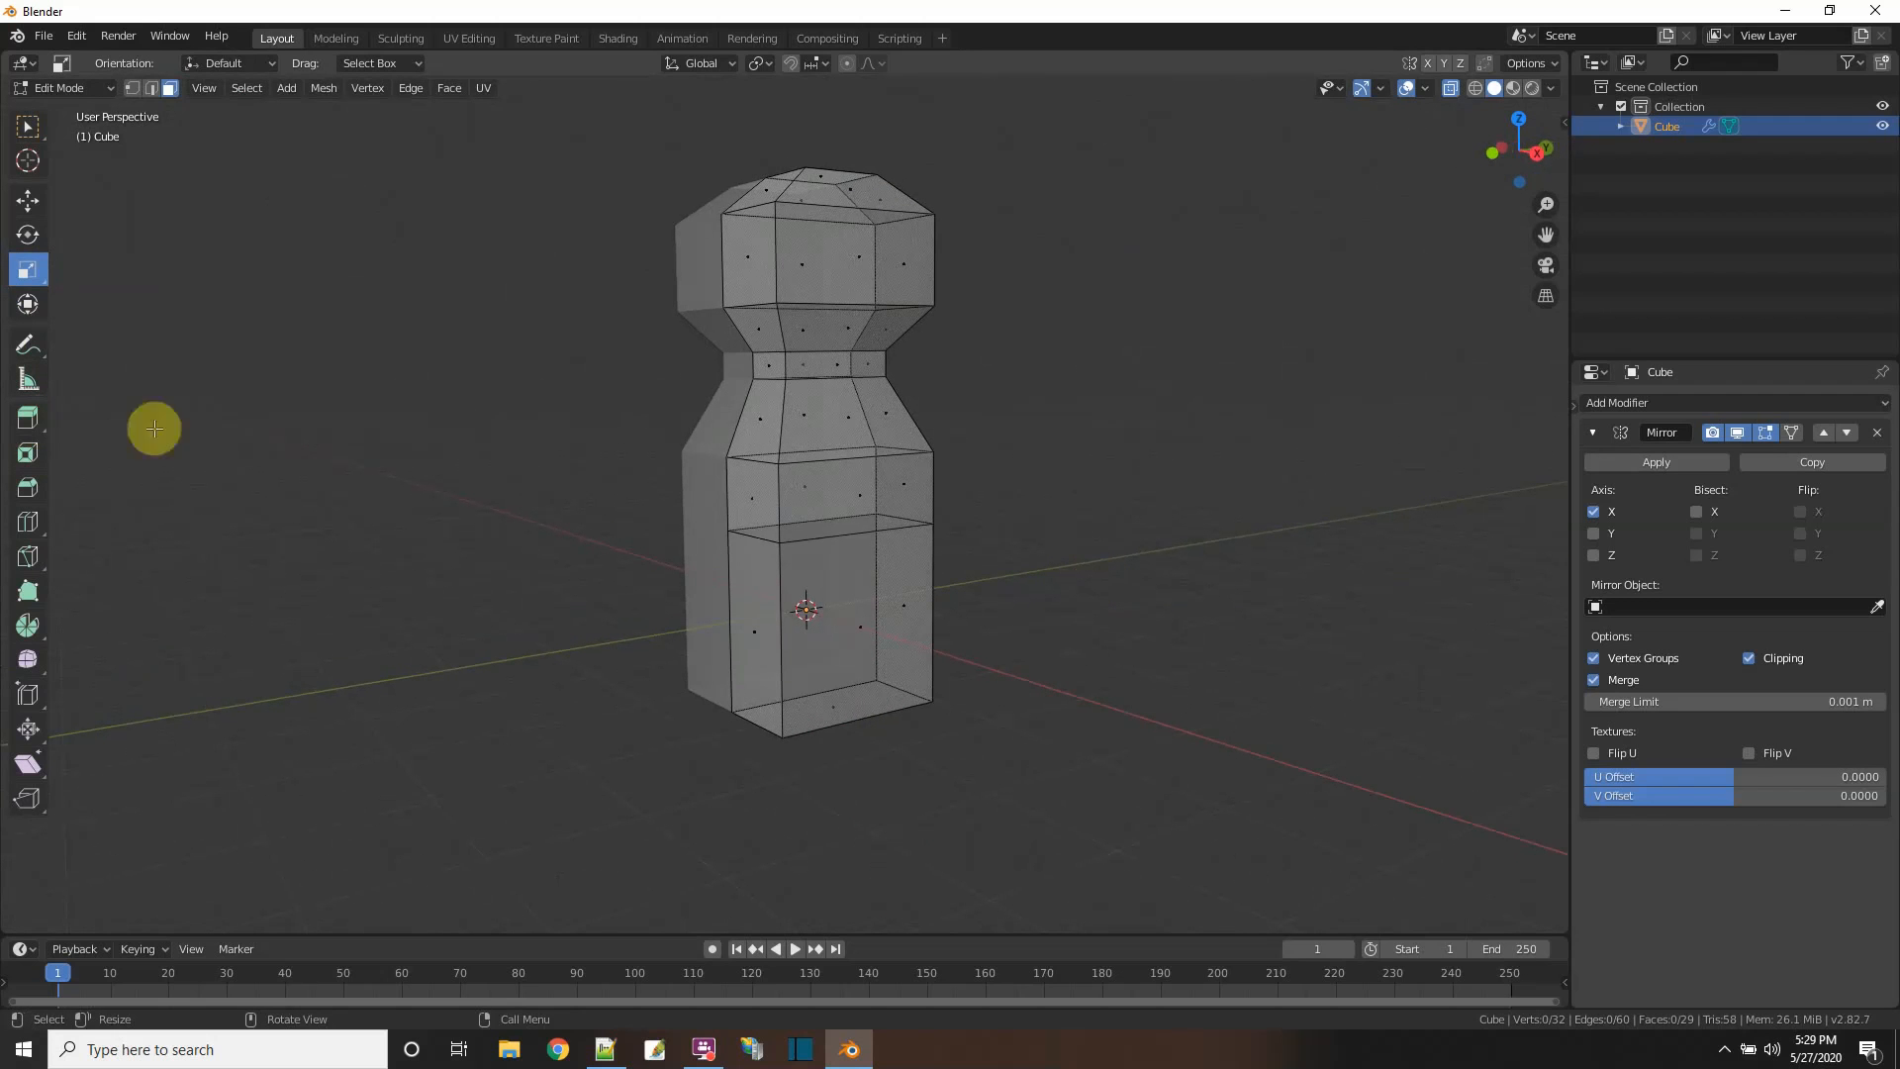
pyautogui.click(867, 495)
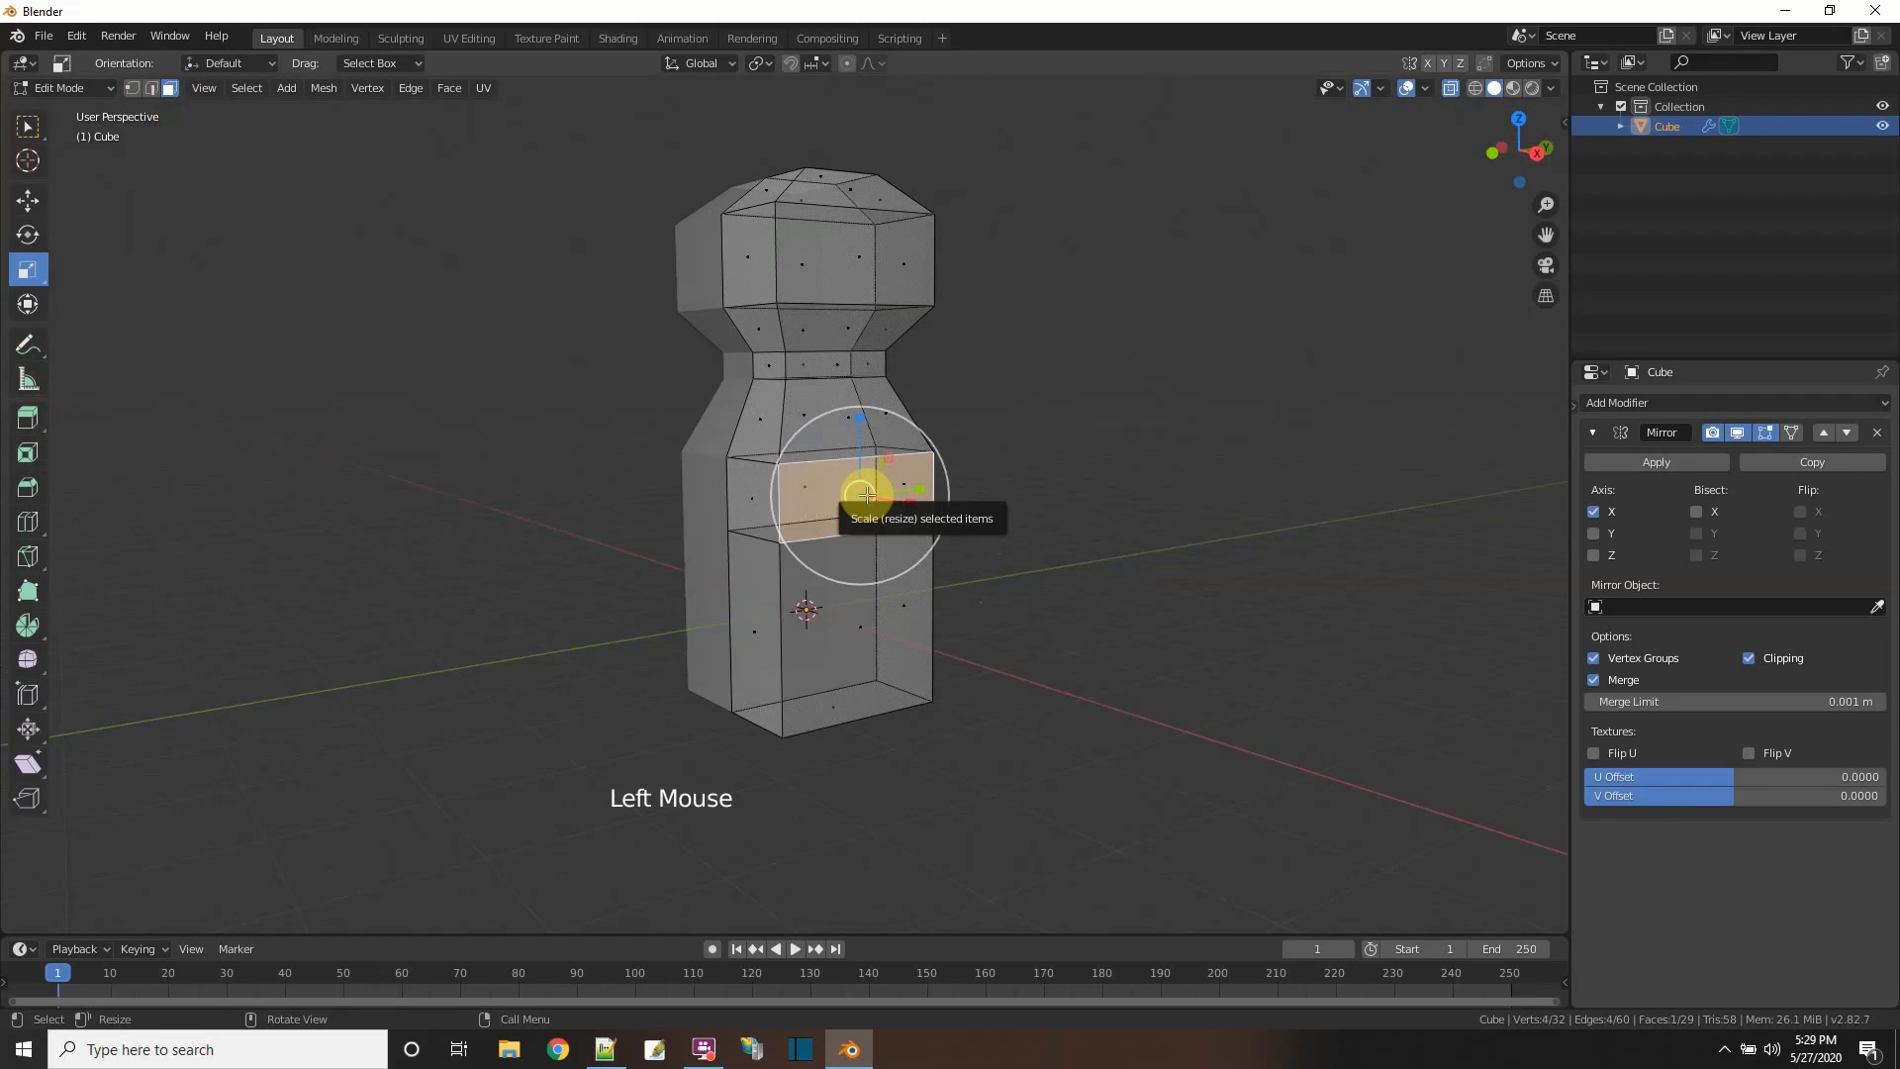
pyautogui.press('e')
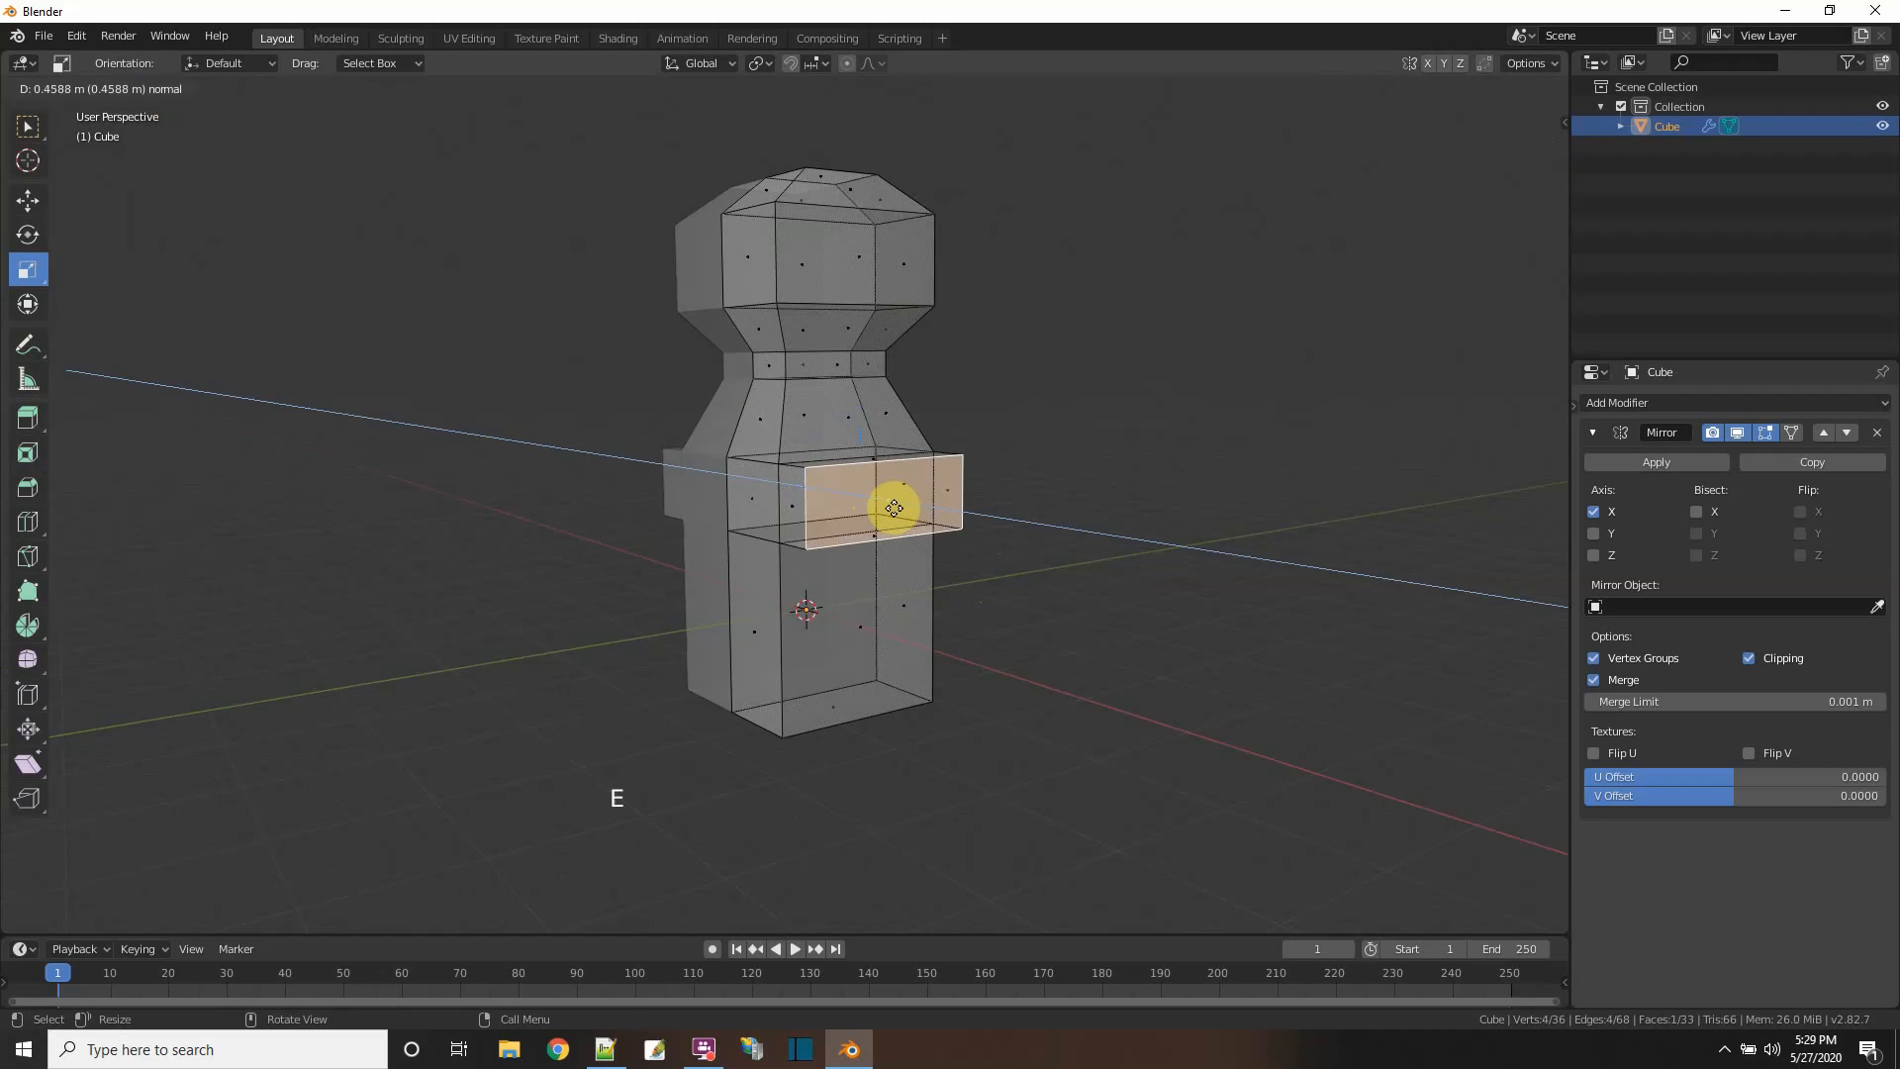
pyautogui.click(902, 511)
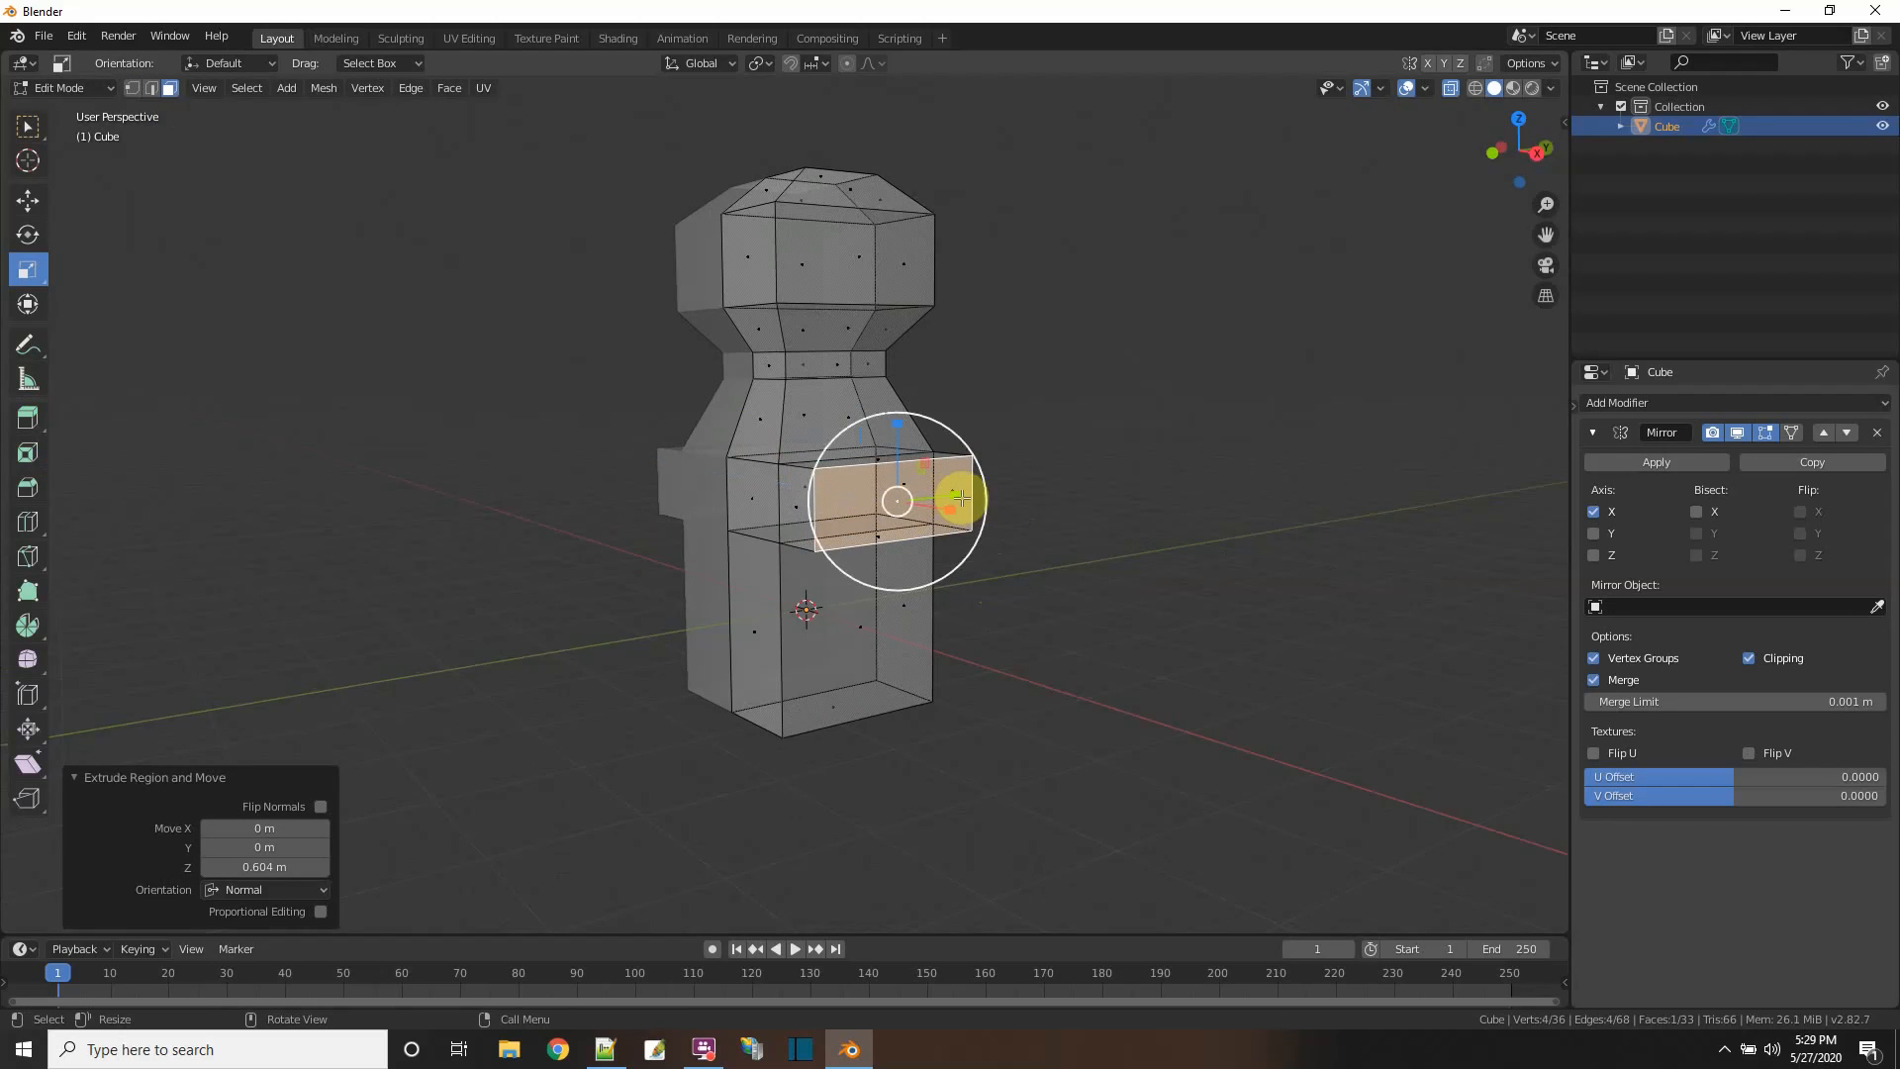
# - Scale the shoulder's end face inward along Y, and along Z to about 0.838
pyautogui.moveTo(1043, 544); pyautogui.dragTo(937, 518, button='middle')
pyautogui.moveTo(938, 517); pyautogui.dragTo(879, 540)
pyautogui.moveTo(862, 458); pyautogui.dragTo(865, 477)
# - Move the shoulder's end face by about 0.067 m along Y and -0.0736 m along Z
pyautogui.moveTo(1036, 607); pyautogui.dragTo(38, 217, button='middle')
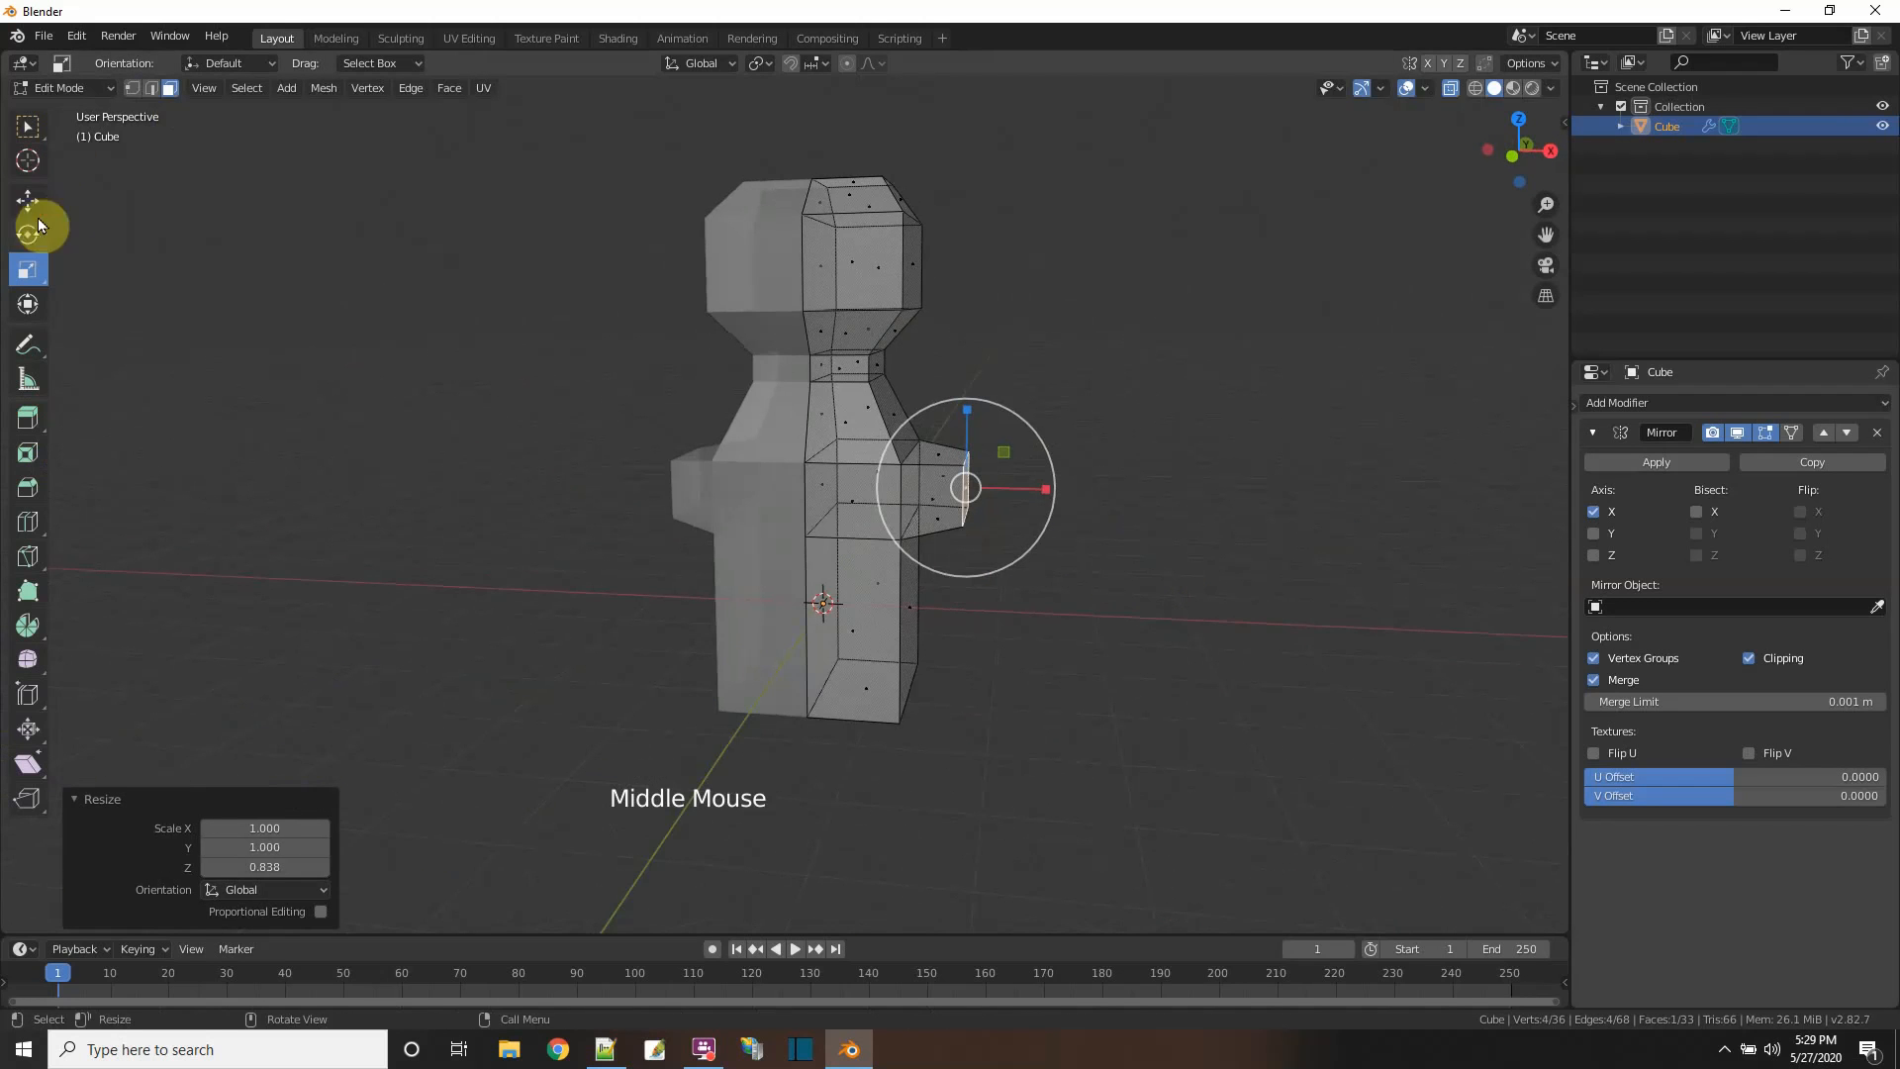
pyautogui.click(36, 206)
pyautogui.moveTo(152, 237); pyautogui.dragTo(1001, 502, button='middle')
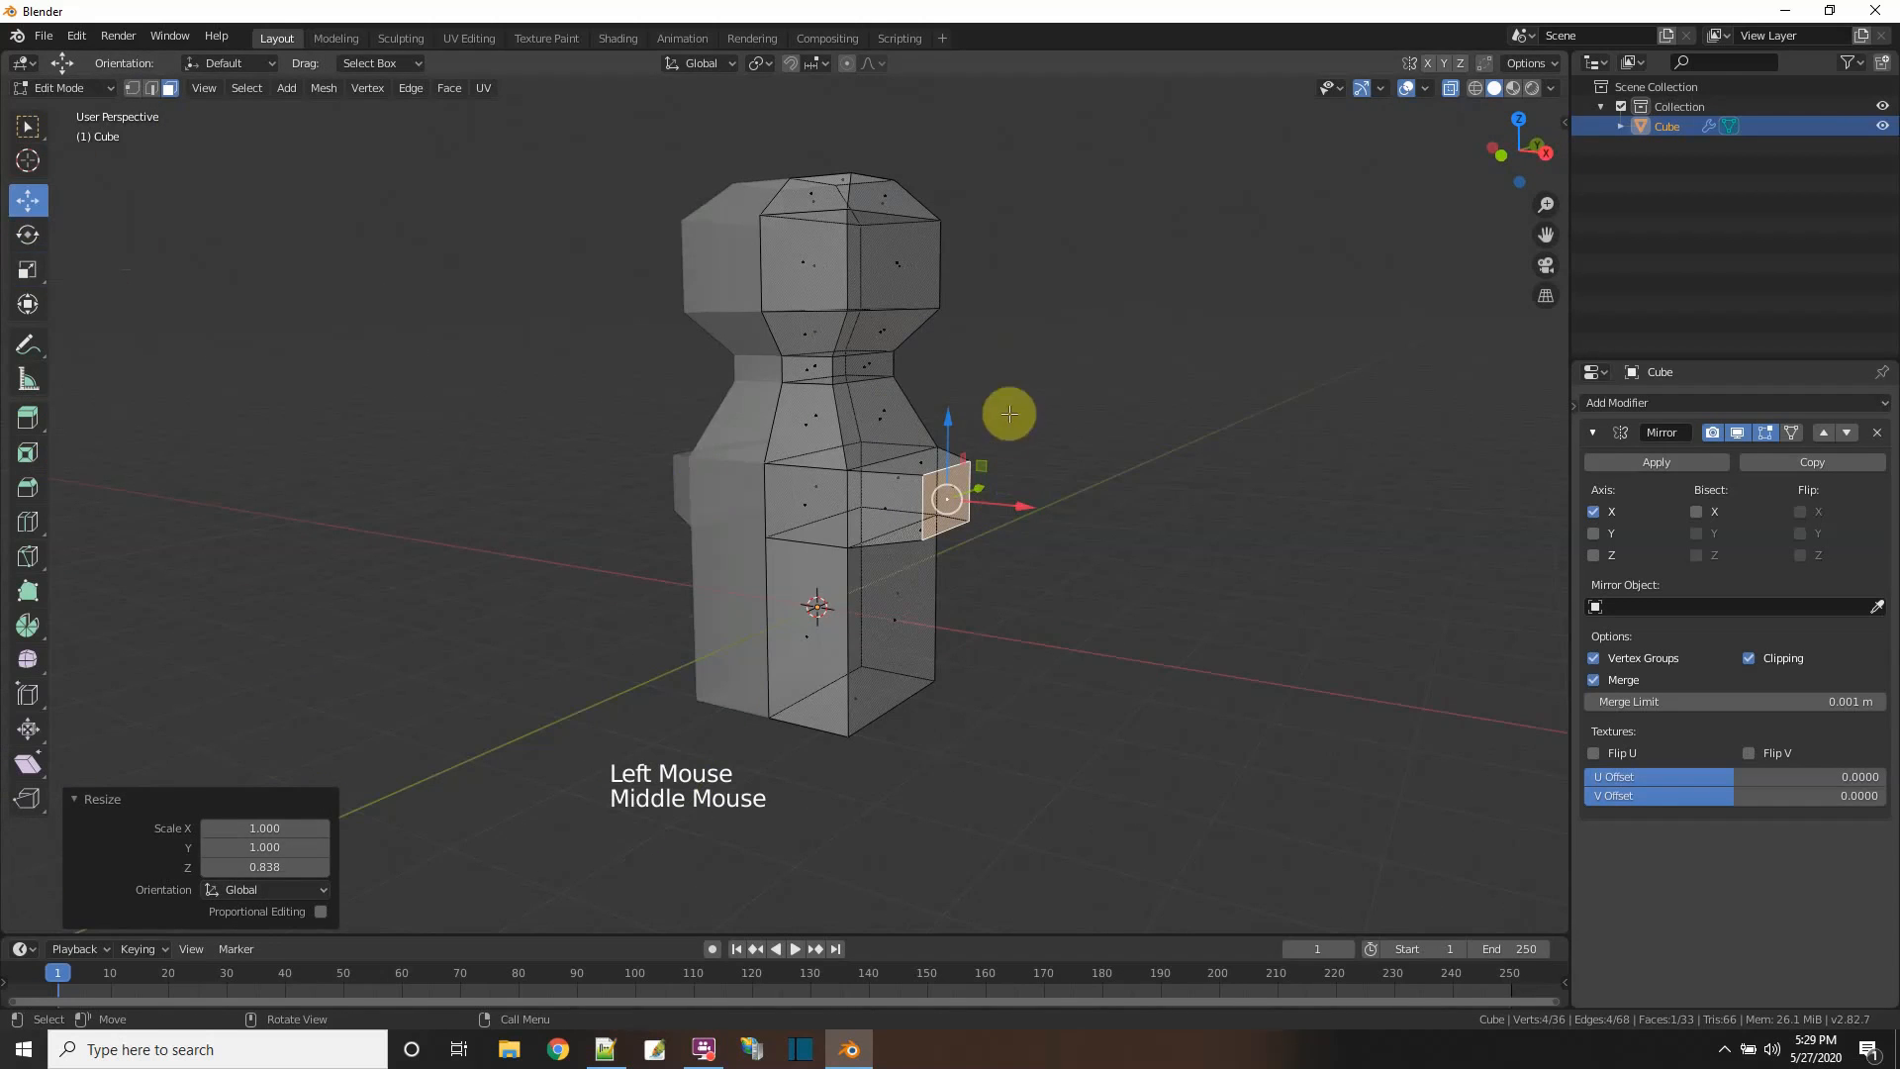
pyautogui.moveTo(1010, 414); pyautogui.dragTo(1021, 511, button='middle')
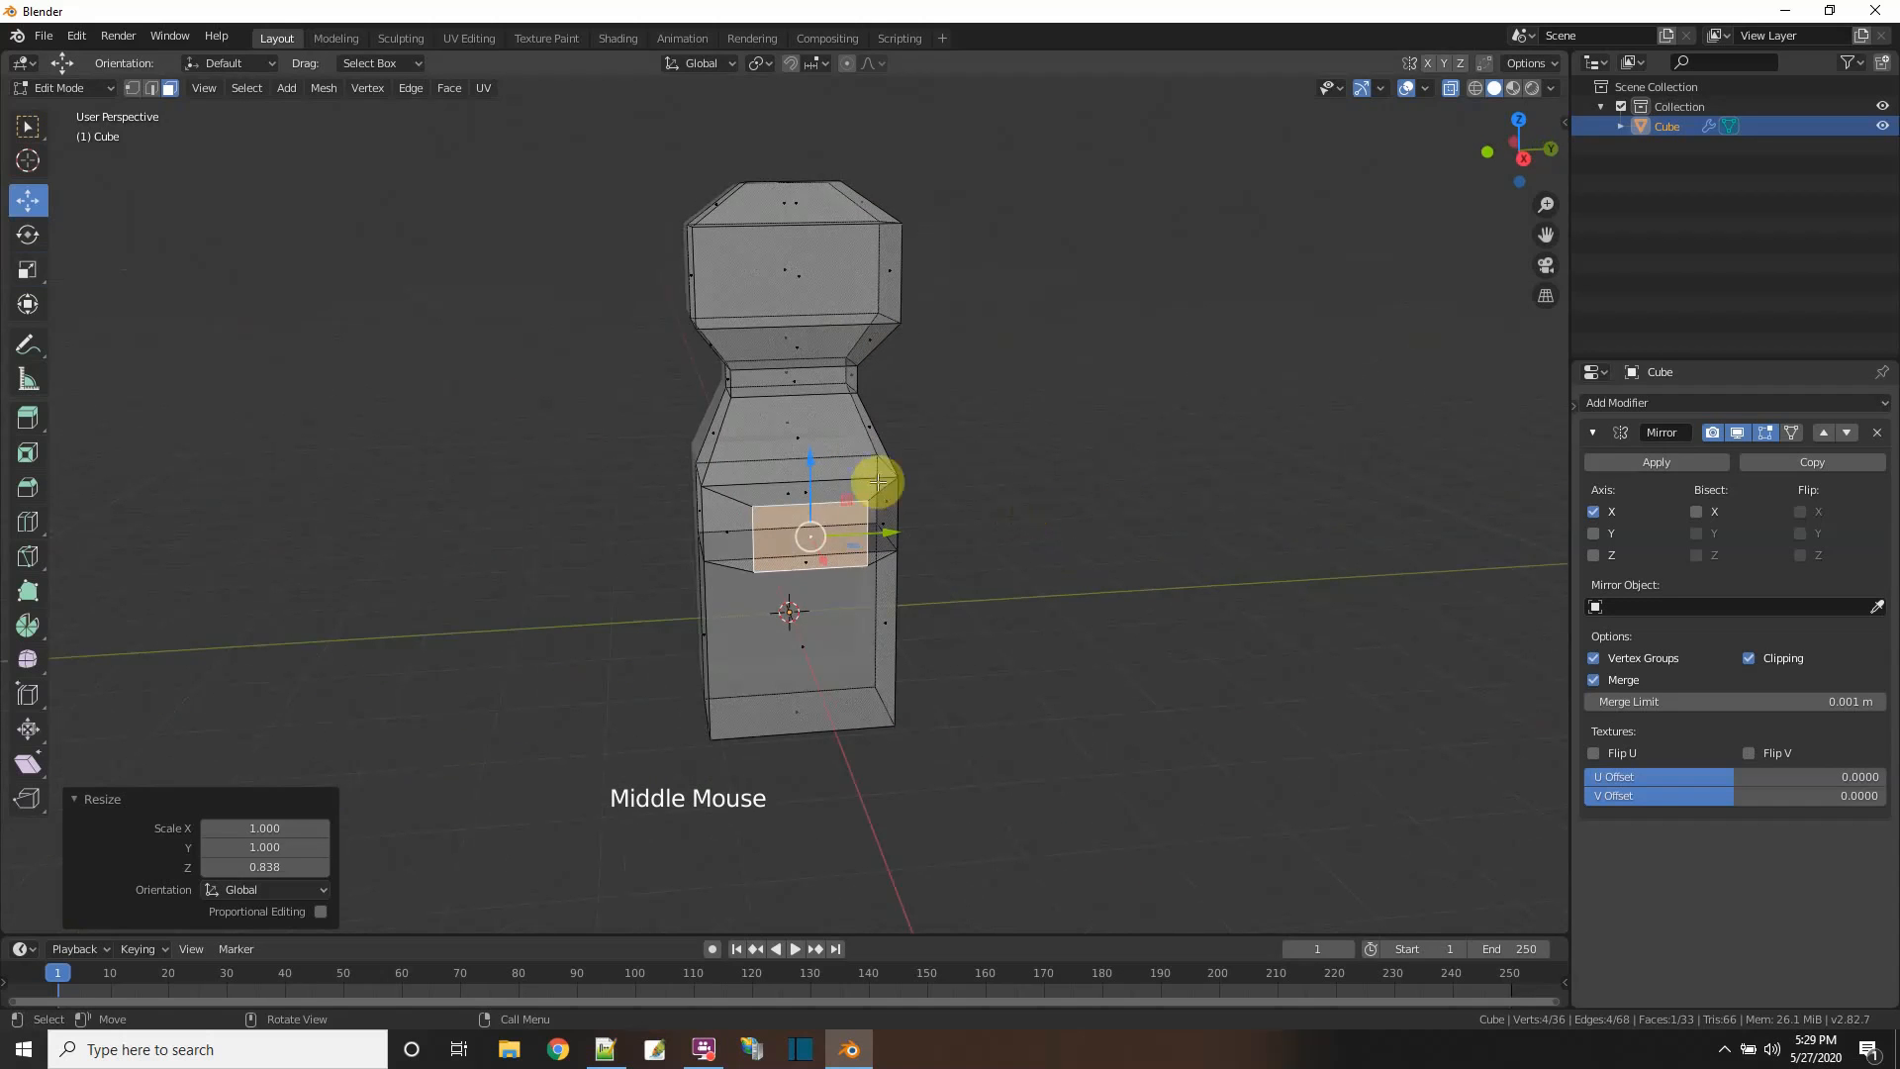
pyautogui.moveTo(849, 497); pyautogui.dragTo(856, 512)
# - Extrude the shoulder's end face outward in two arm segments, the second about 1.42 m long
pyautogui.moveTo(996, 644); pyautogui.dragTo(1136, 640, button='middle')
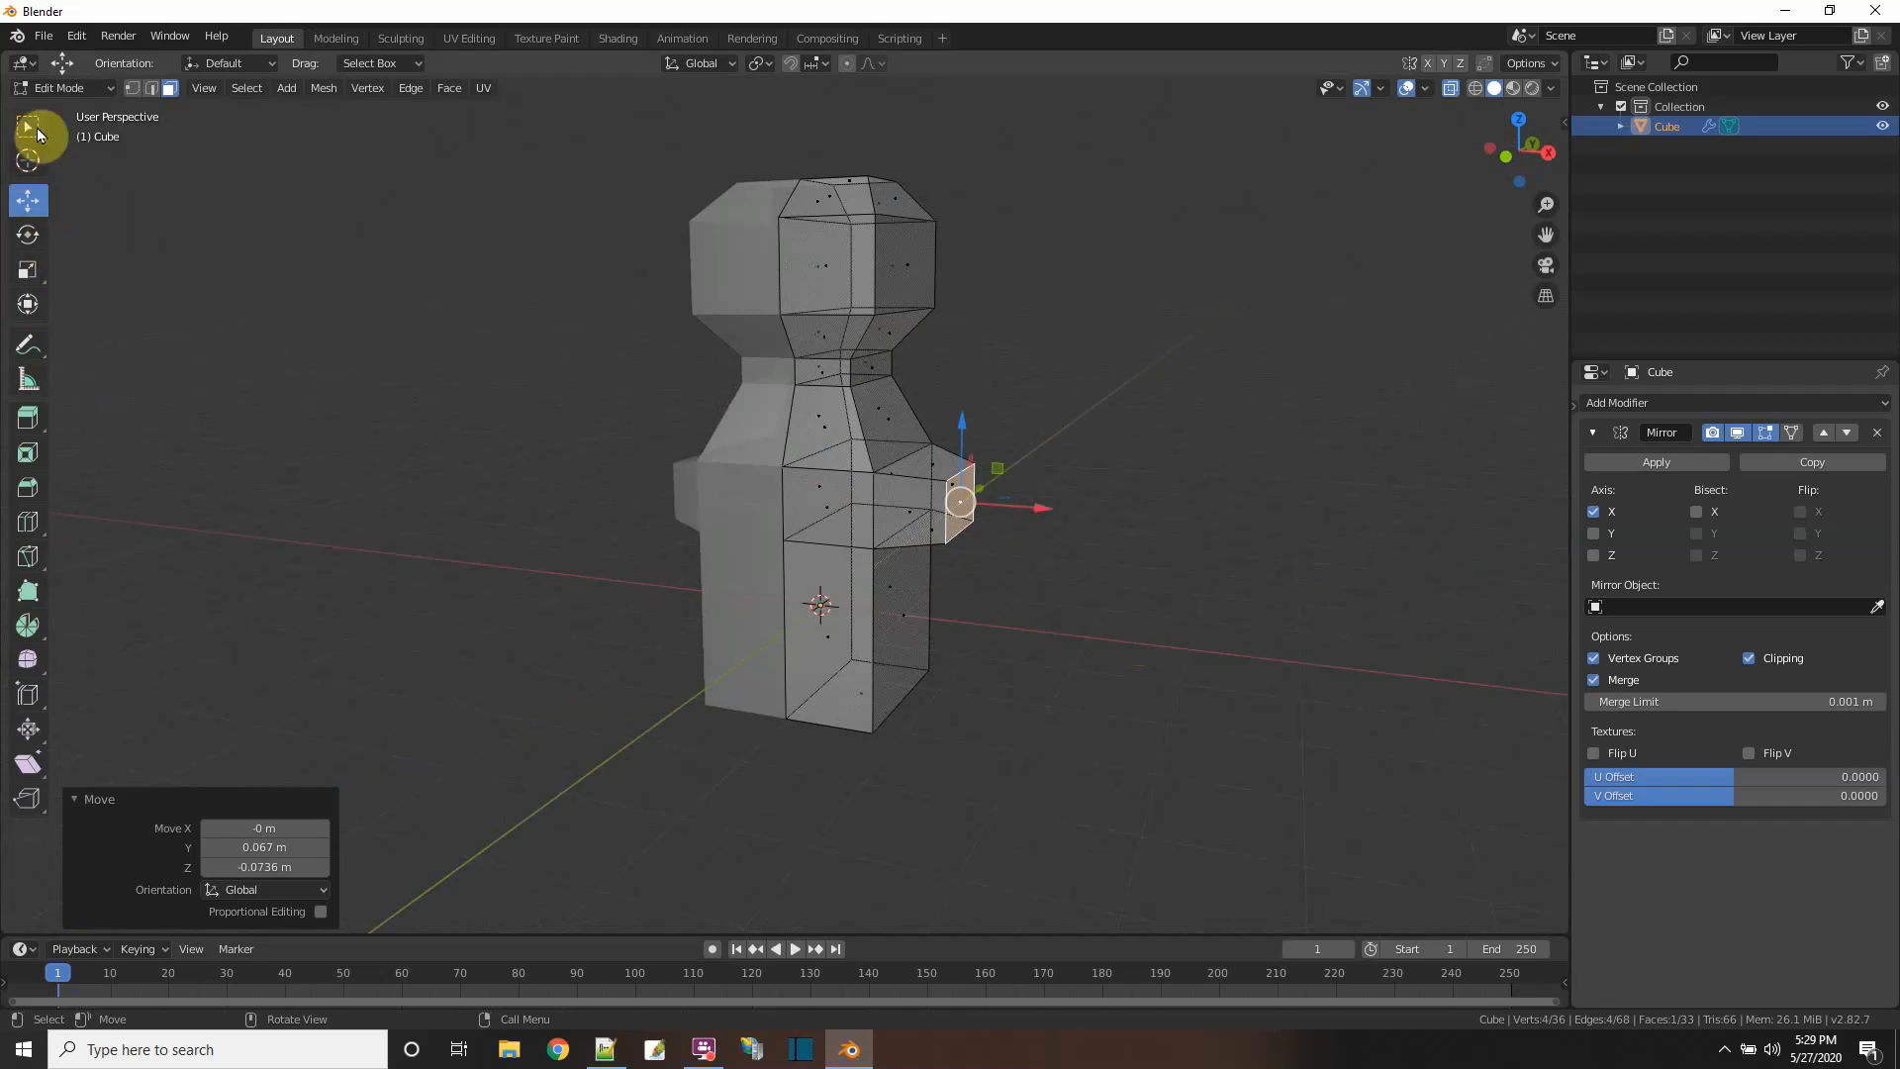
pyautogui.click(27, 419)
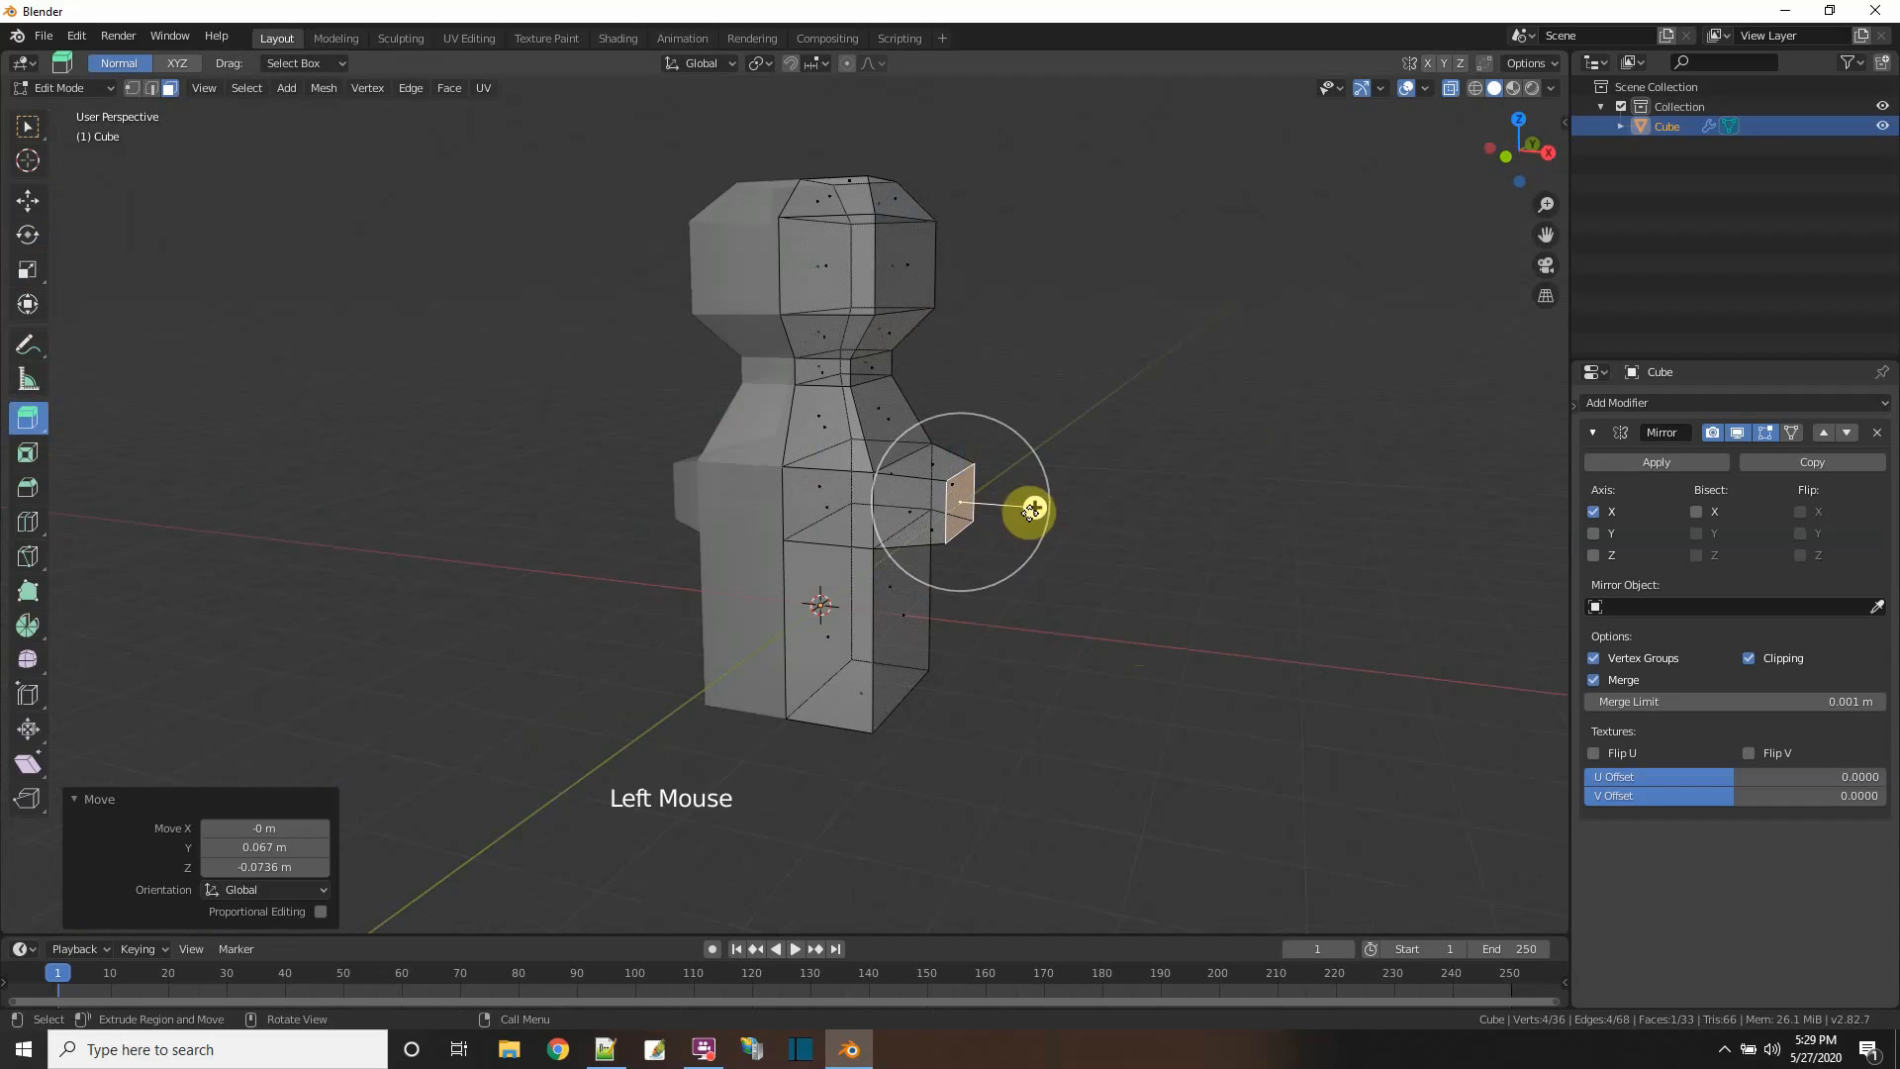
pyautogui.moveTo(1031, 510); pyautogui.dragTo(1321, 555)
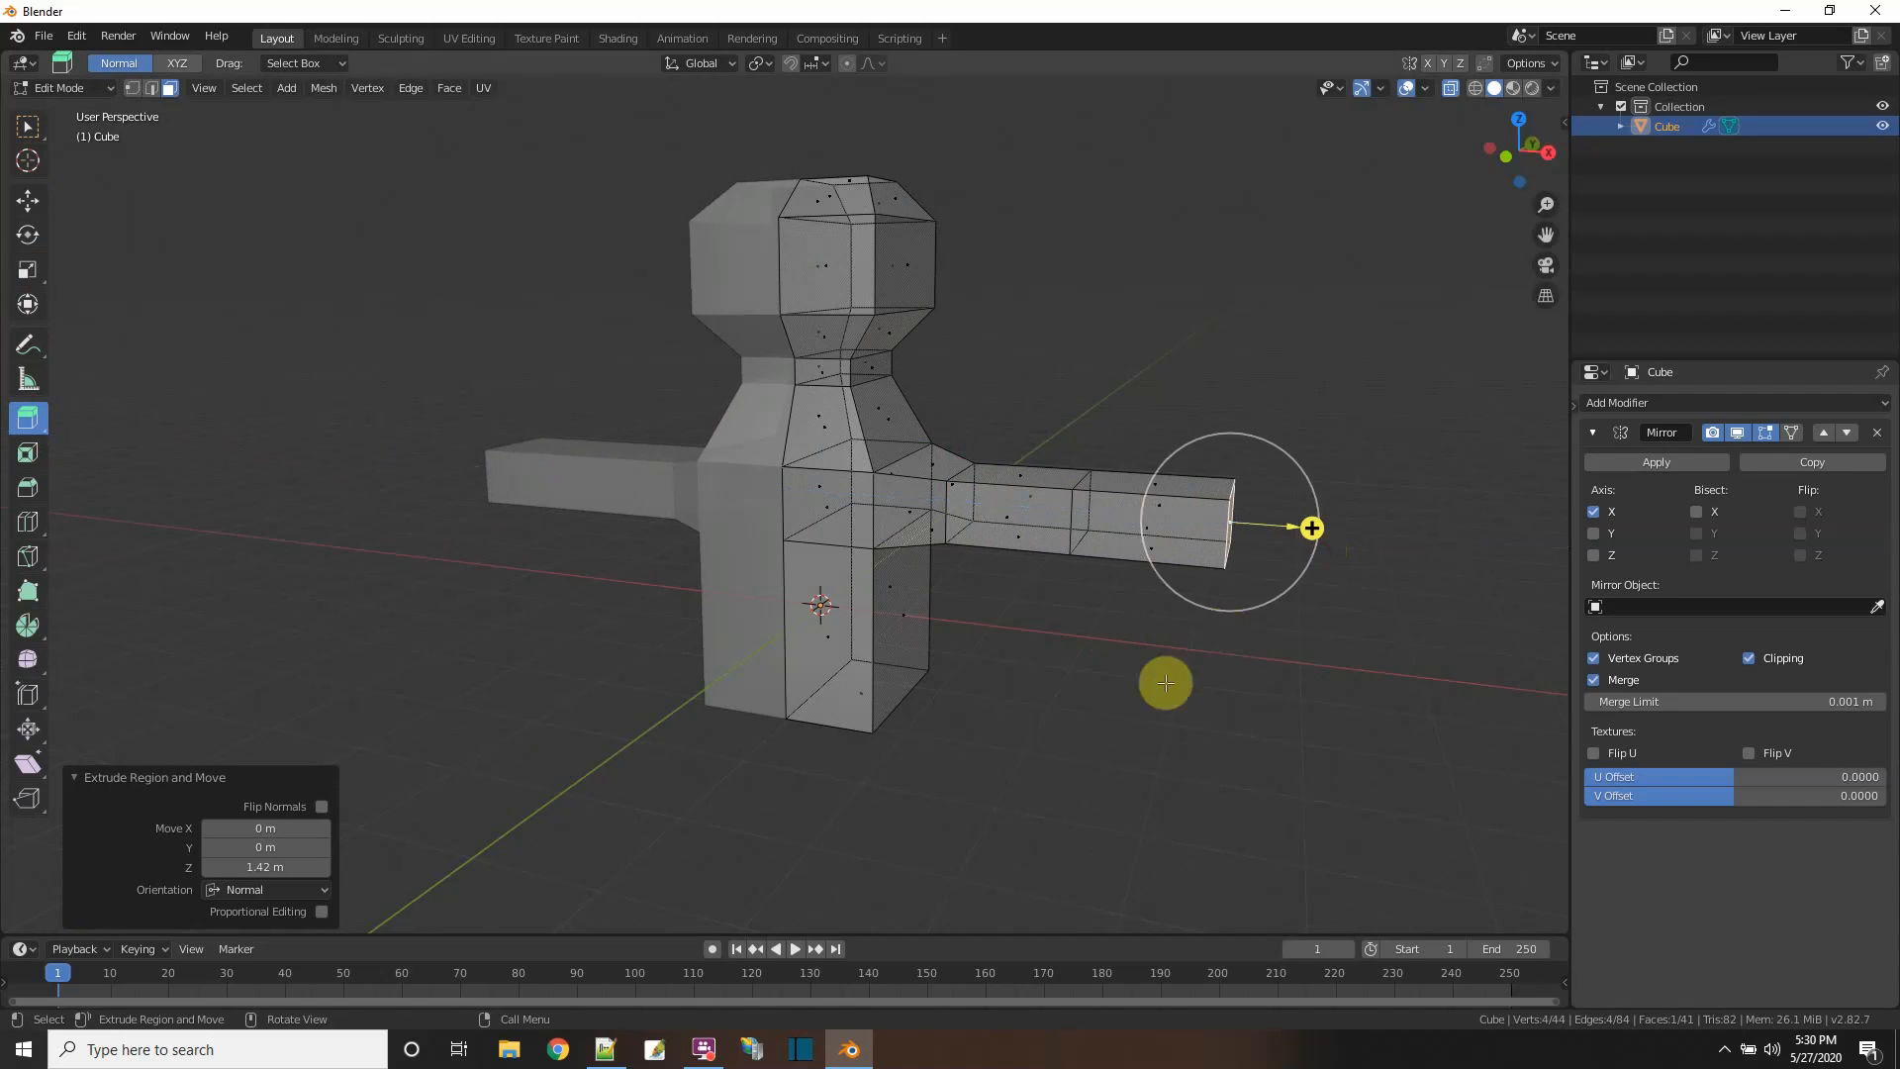
# - Select the torso's bottom face, disable Clipping in the Mirror modifier, and extrude the face downward by about 1.47 m
pyautogui.moveTo(1158, 679); pyautogui.dragTo(1128, 555, button='middle')
pyautogui.click(874, 627)
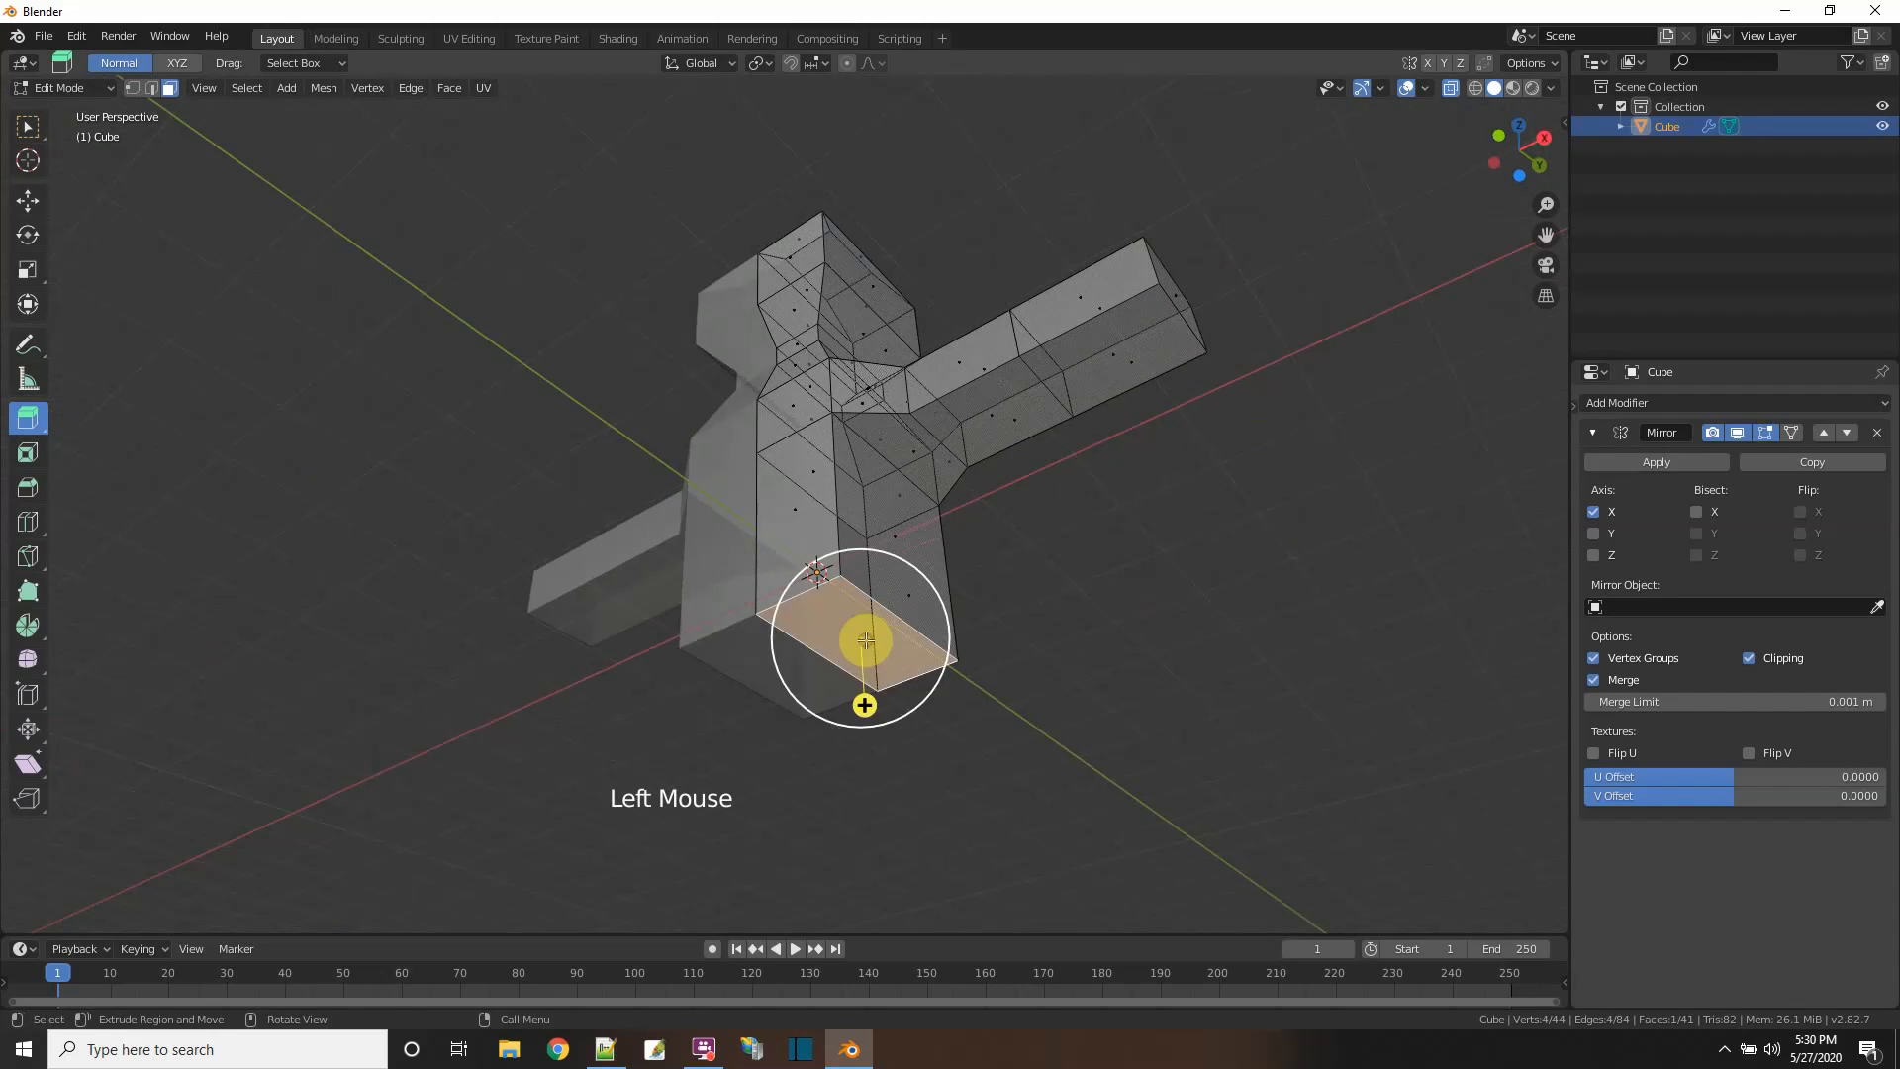
pyautogui.moveTo(1116, 692); pyautogui.dragTo(1157, 721, button='middle')
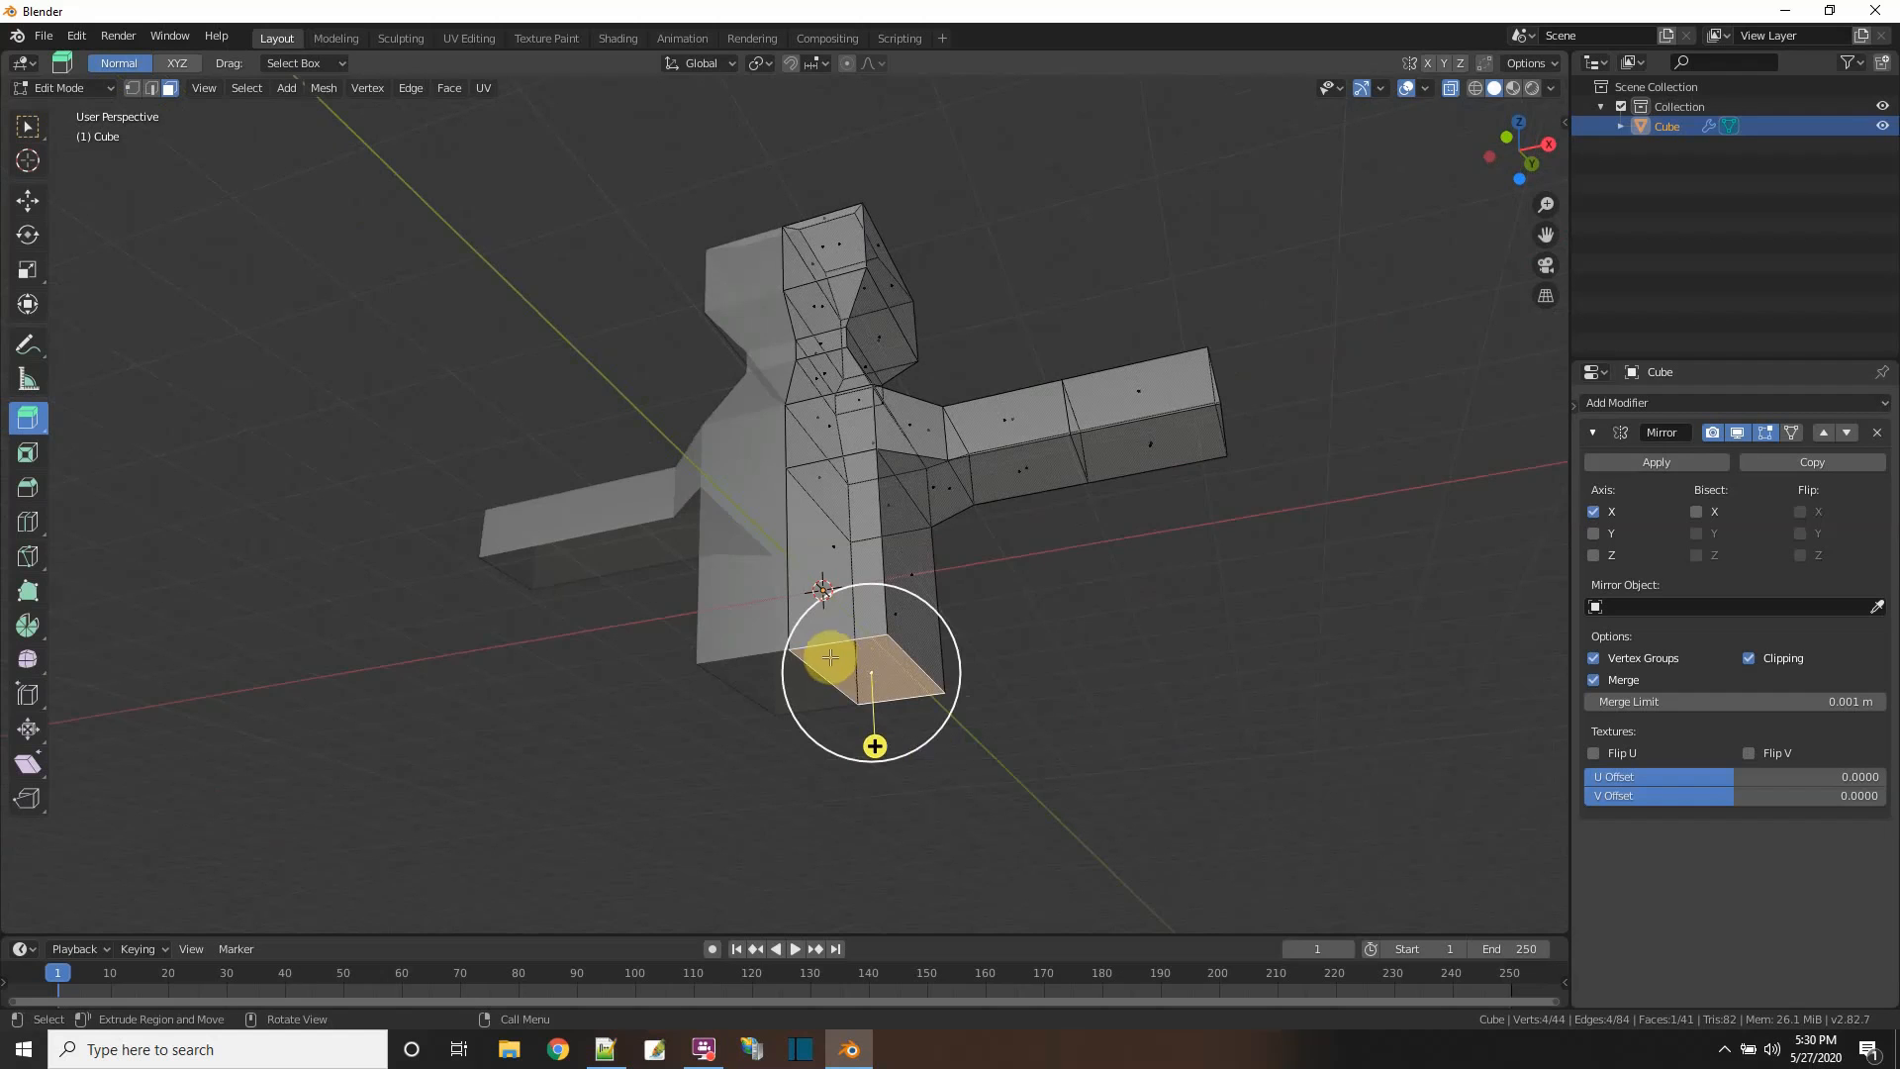
pyautogui.moveTo(817, 297); pyautogui.dragTo(836, 396, button='middle')
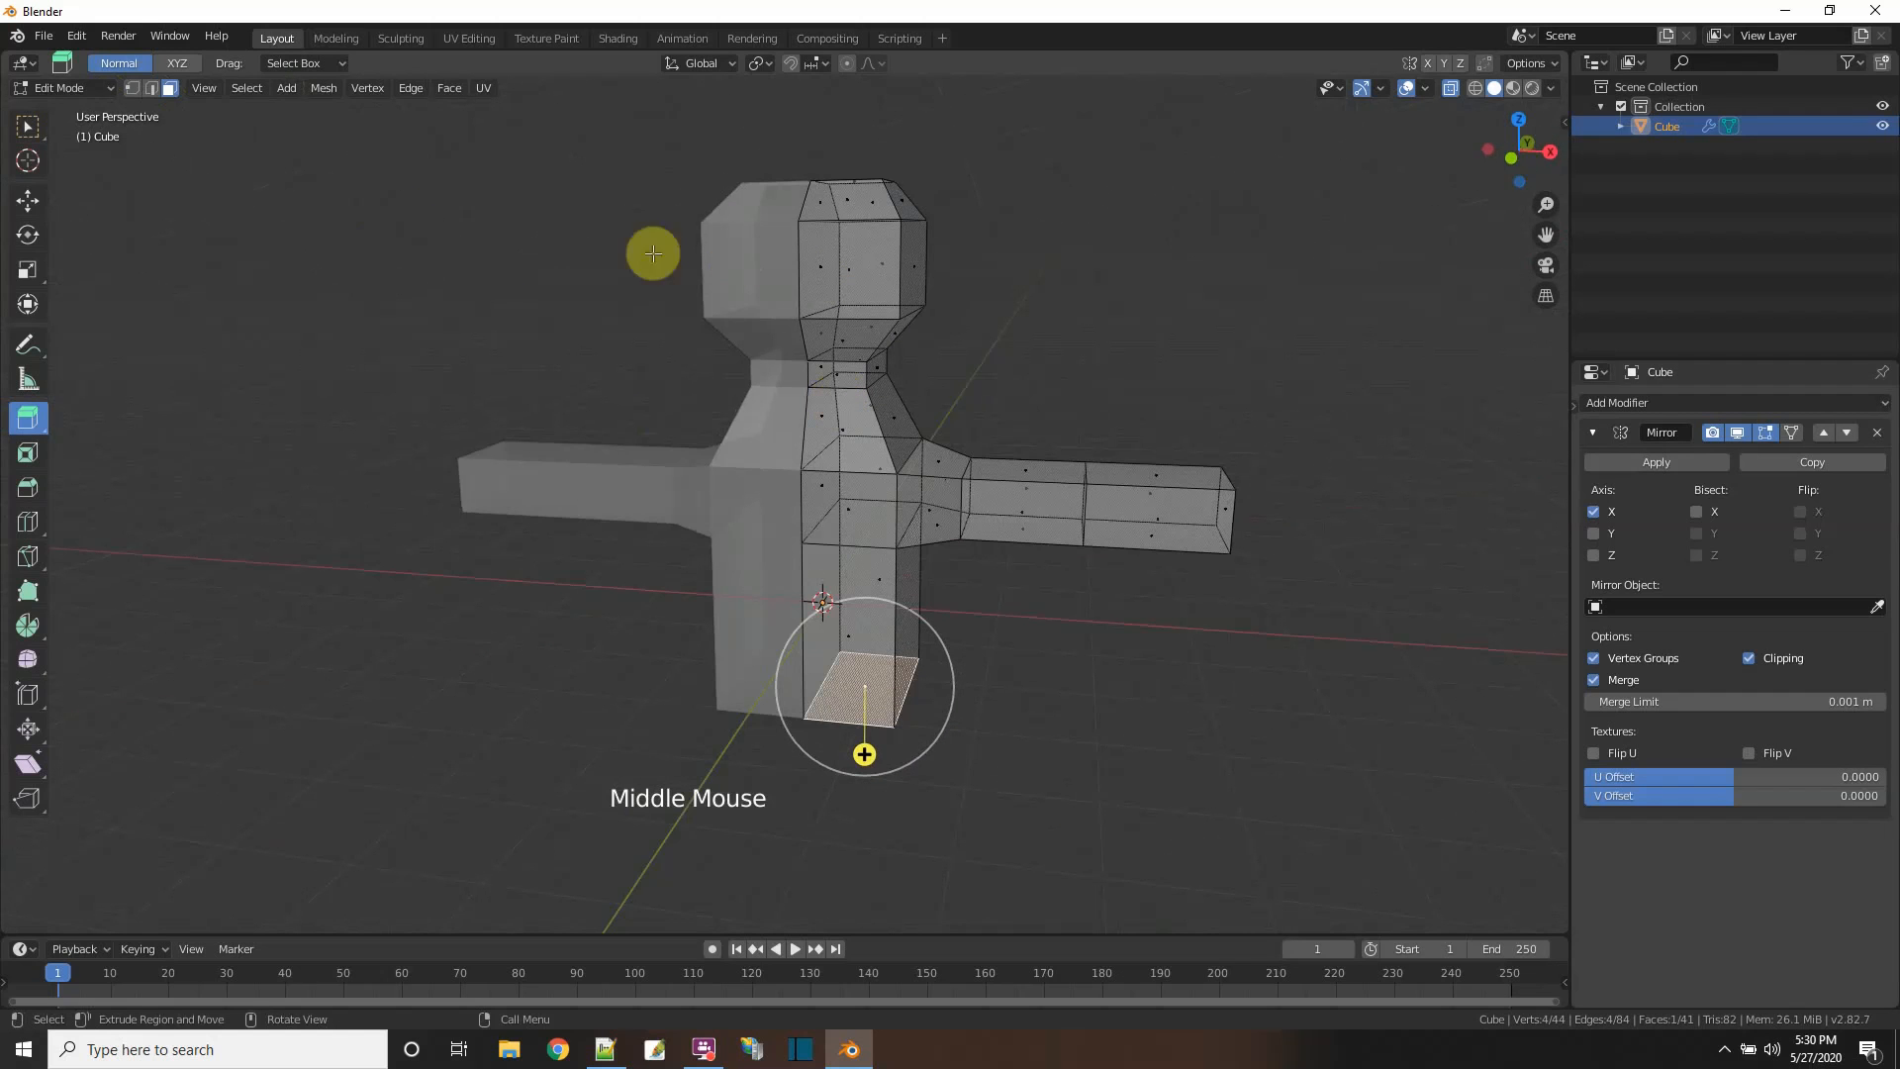
pyautogui.moveTo(1051, 678); pyautogui.dragTo(1020, 554, button='middle')
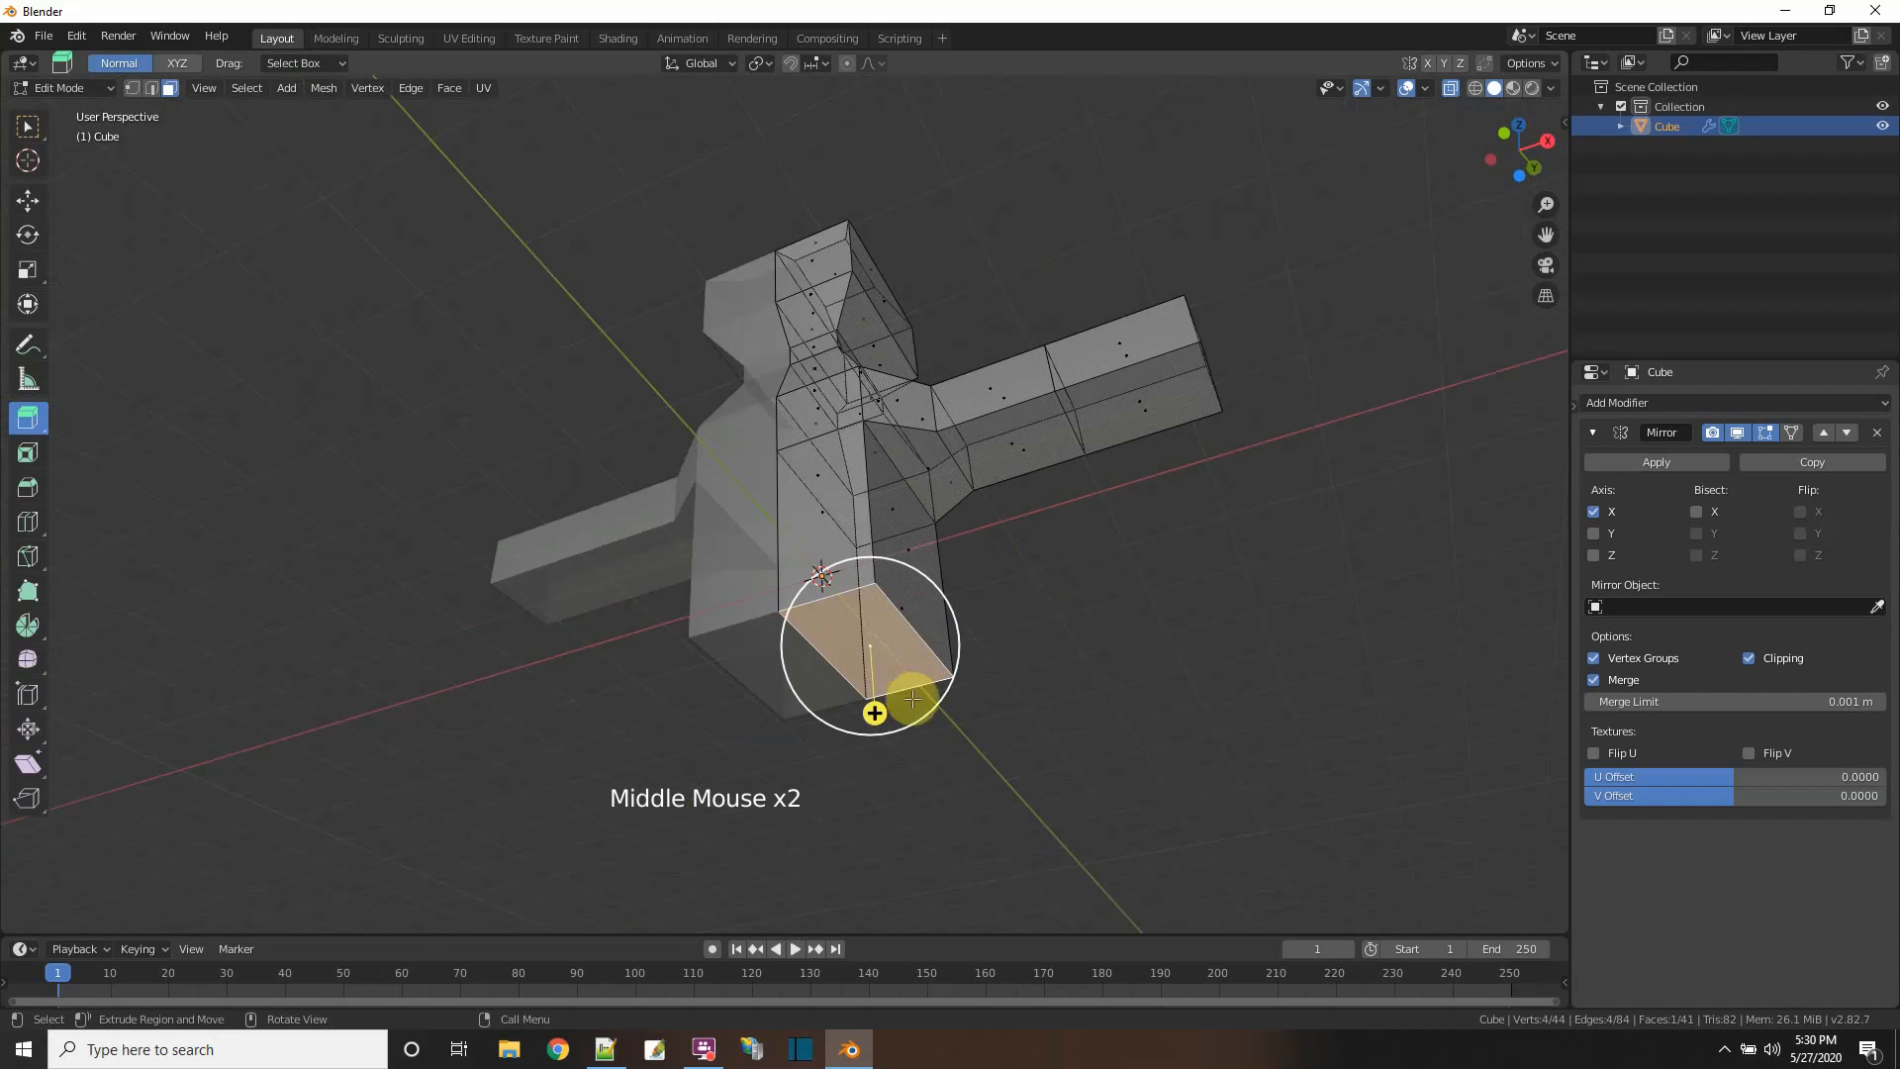
pyautogui.click(1748, 657)
pyautogui.moveTo(875, 717); pyautogui.dragTo(900, 871)
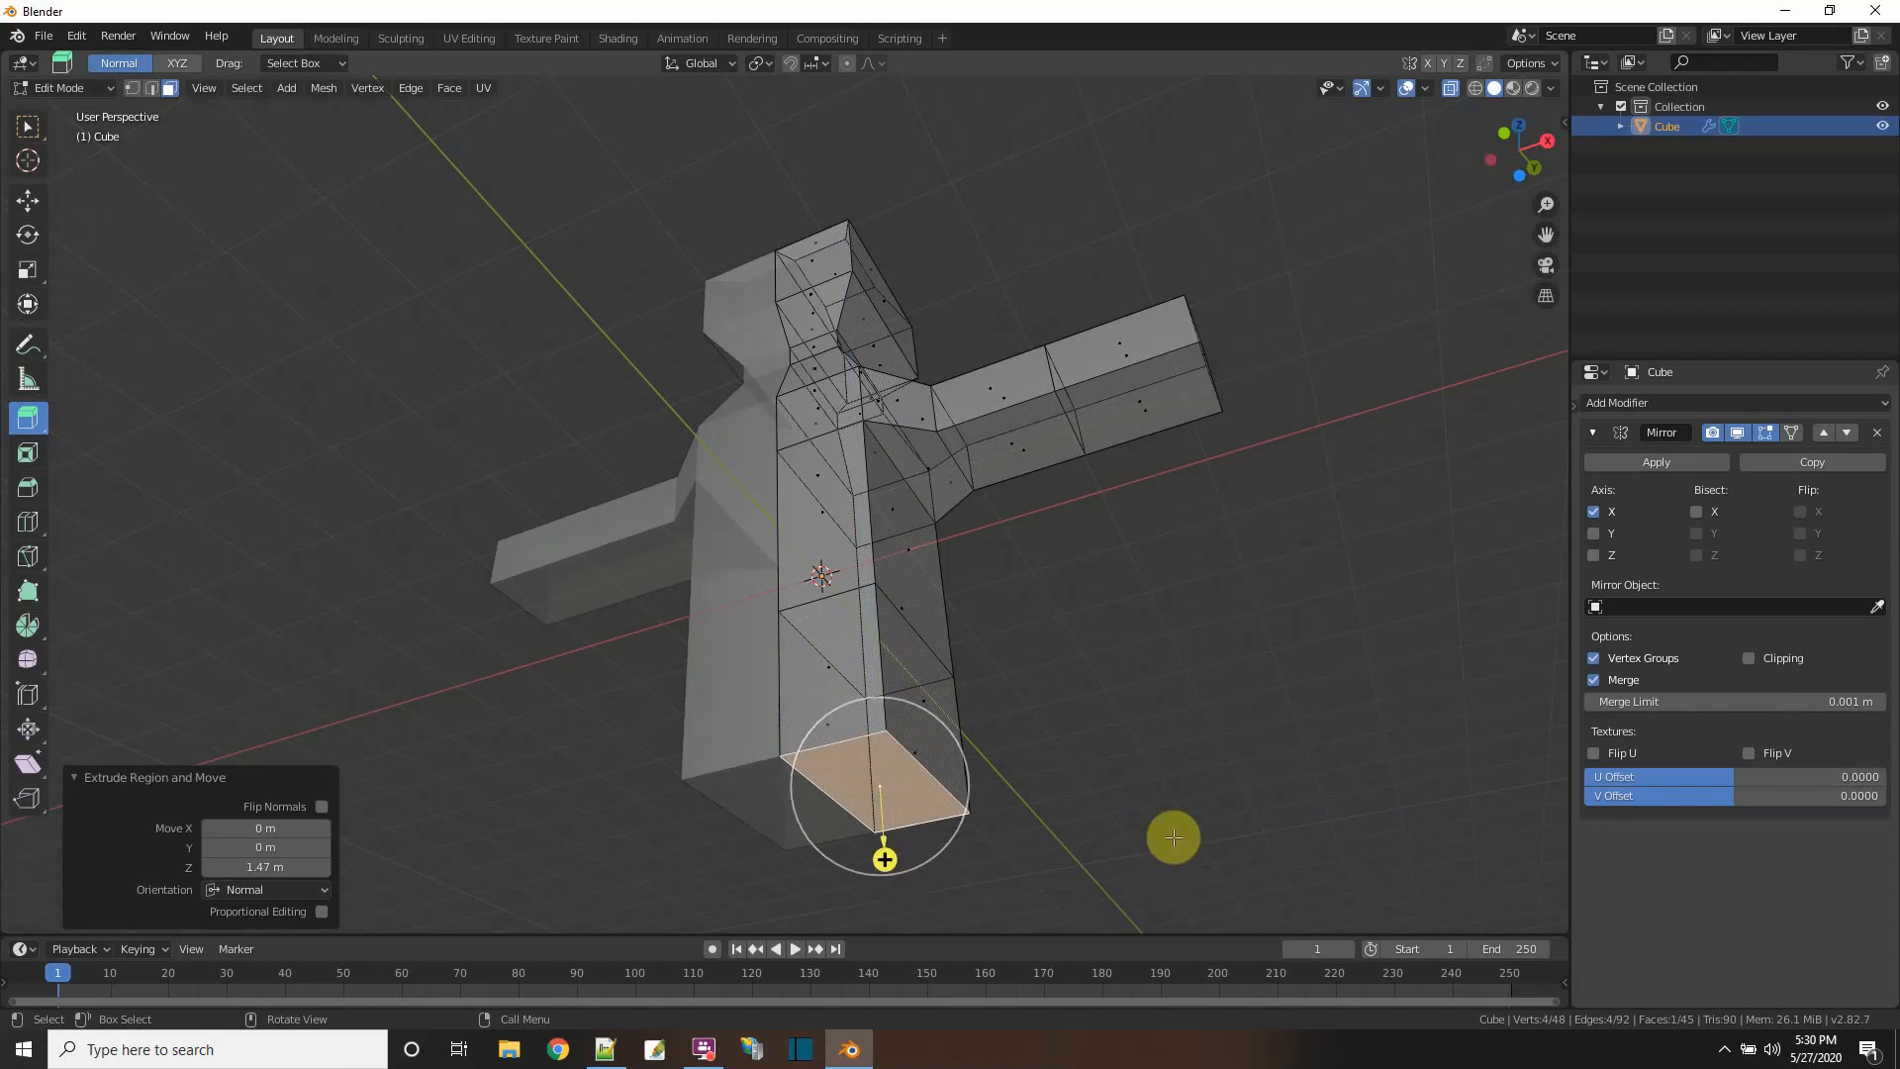
# - Scale the extruded bottom face inward along X, and along Y to about 0.663, to taper the upper leg
pyautogui.moveTo(1175, 832); pyautogui.dragTo(1138, 823, button='middle')
pyautogui.scroll(-2, 1137, 823)
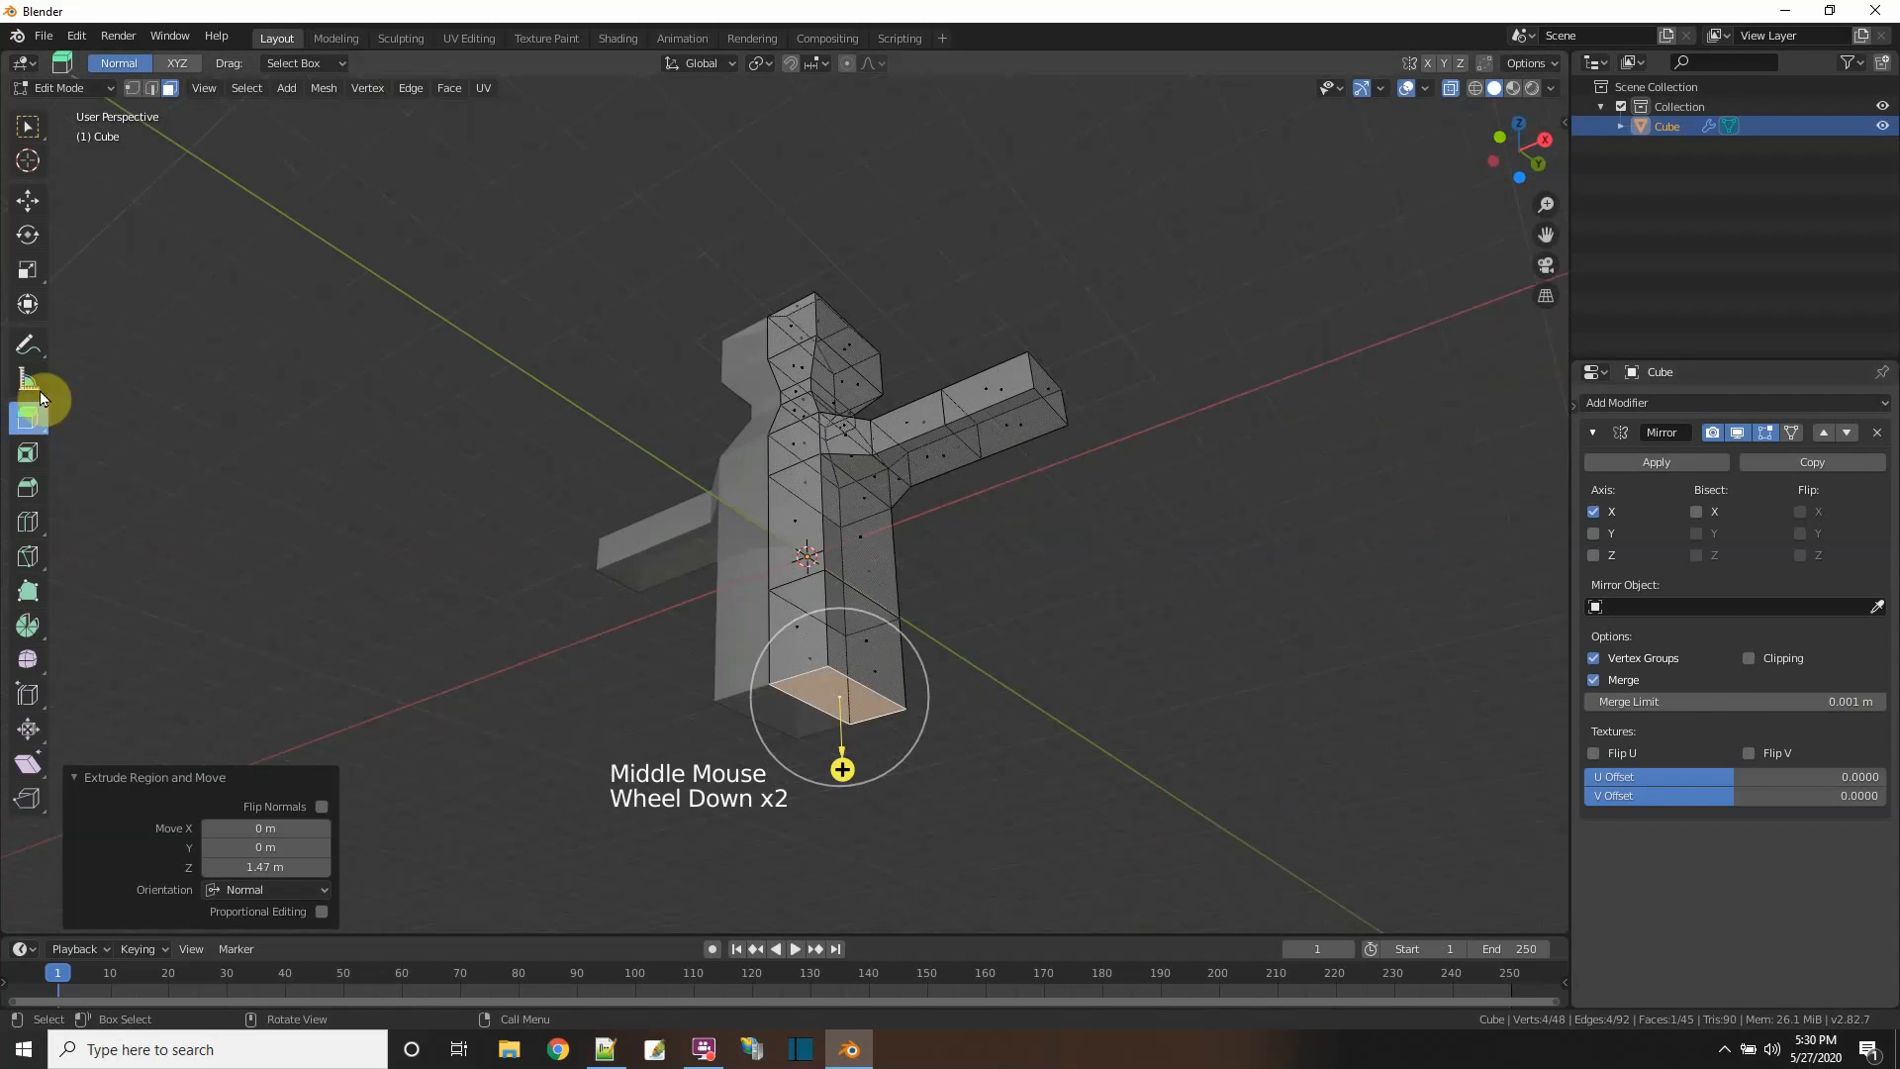
pyautogui.click(28, 279)
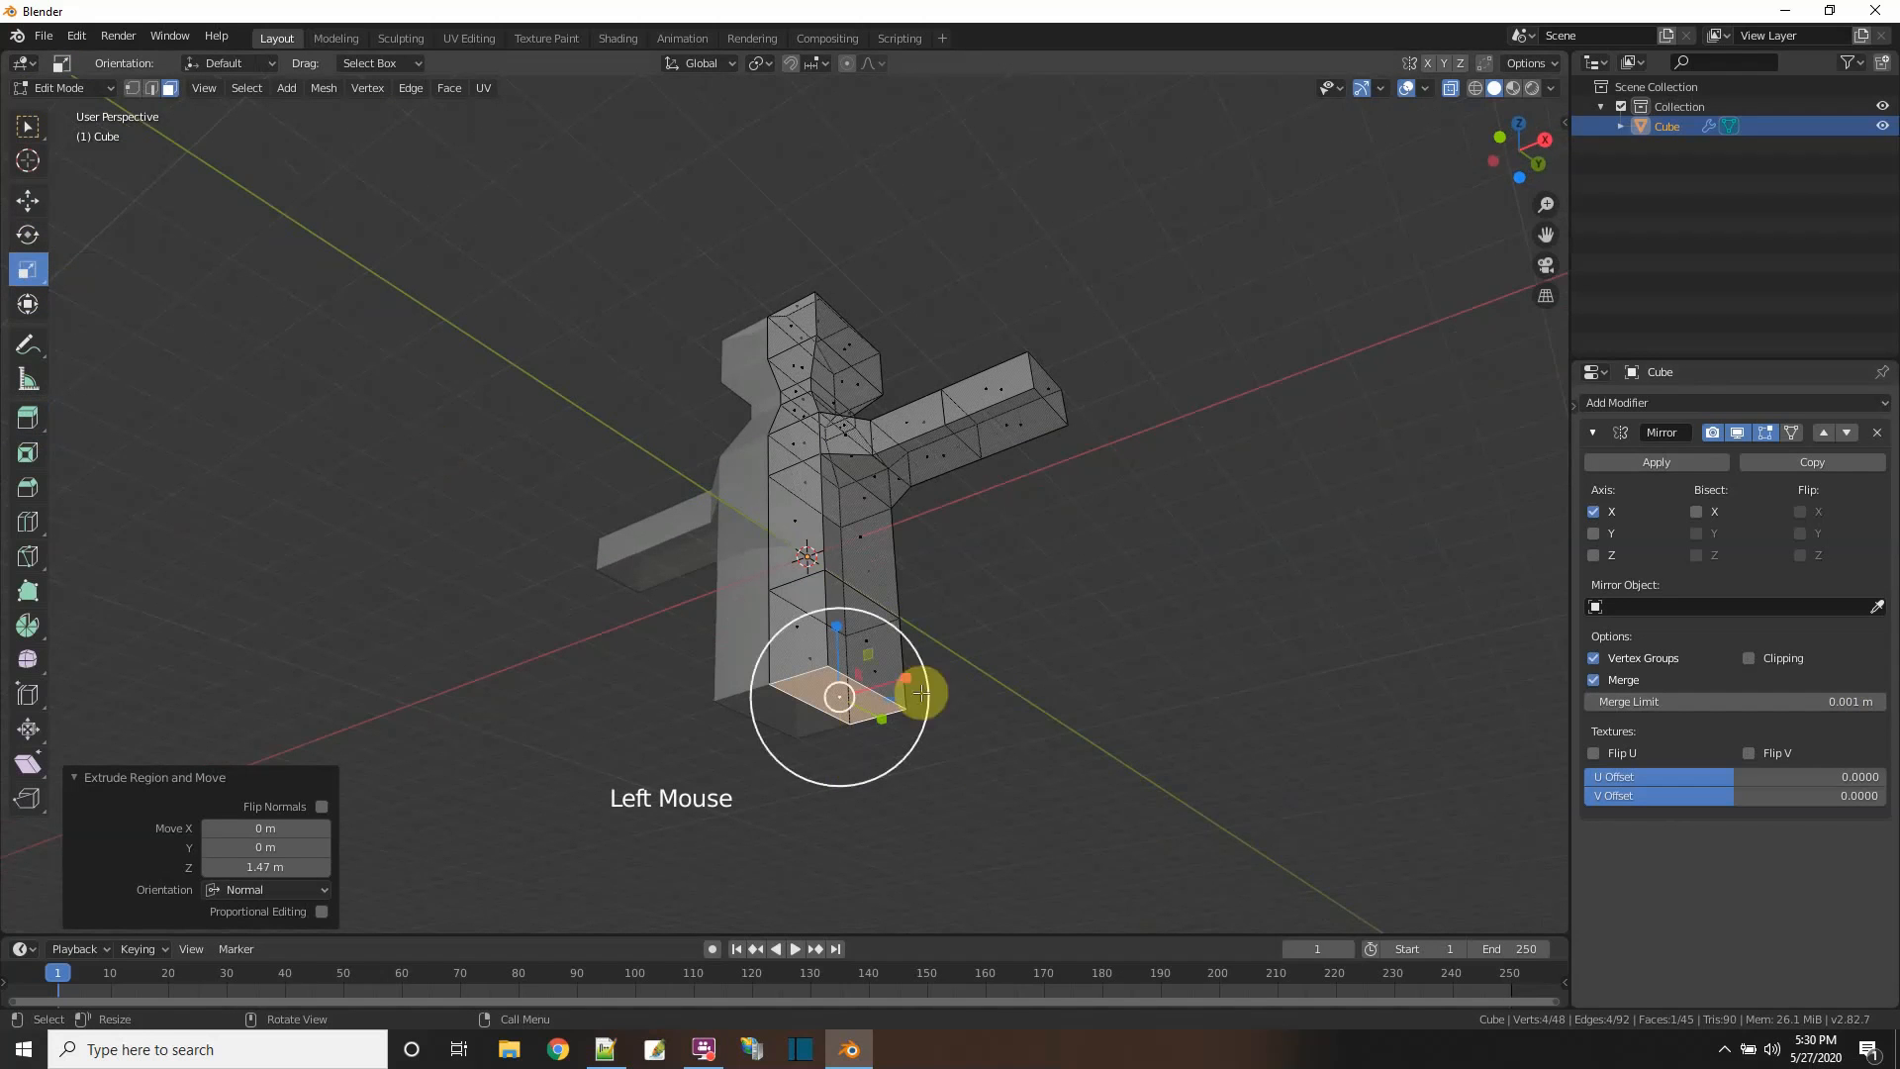
pyautogui.moveTo(859, 682)
pyautogui.mouseDown()
pyautogui.moveTo(887, 682)
pyautogui.moveTo(871, 719)
pyautogui.moveTo(871, 698)
pyautogui.mouseUp()
# - Extrude the leg's bottom face downward by about 0.322 m and scale the new end to about 0.833 along X and Y
pyautogui.moveTo(871, 698); pyautogui.dragTo(965, 703, button='middle')
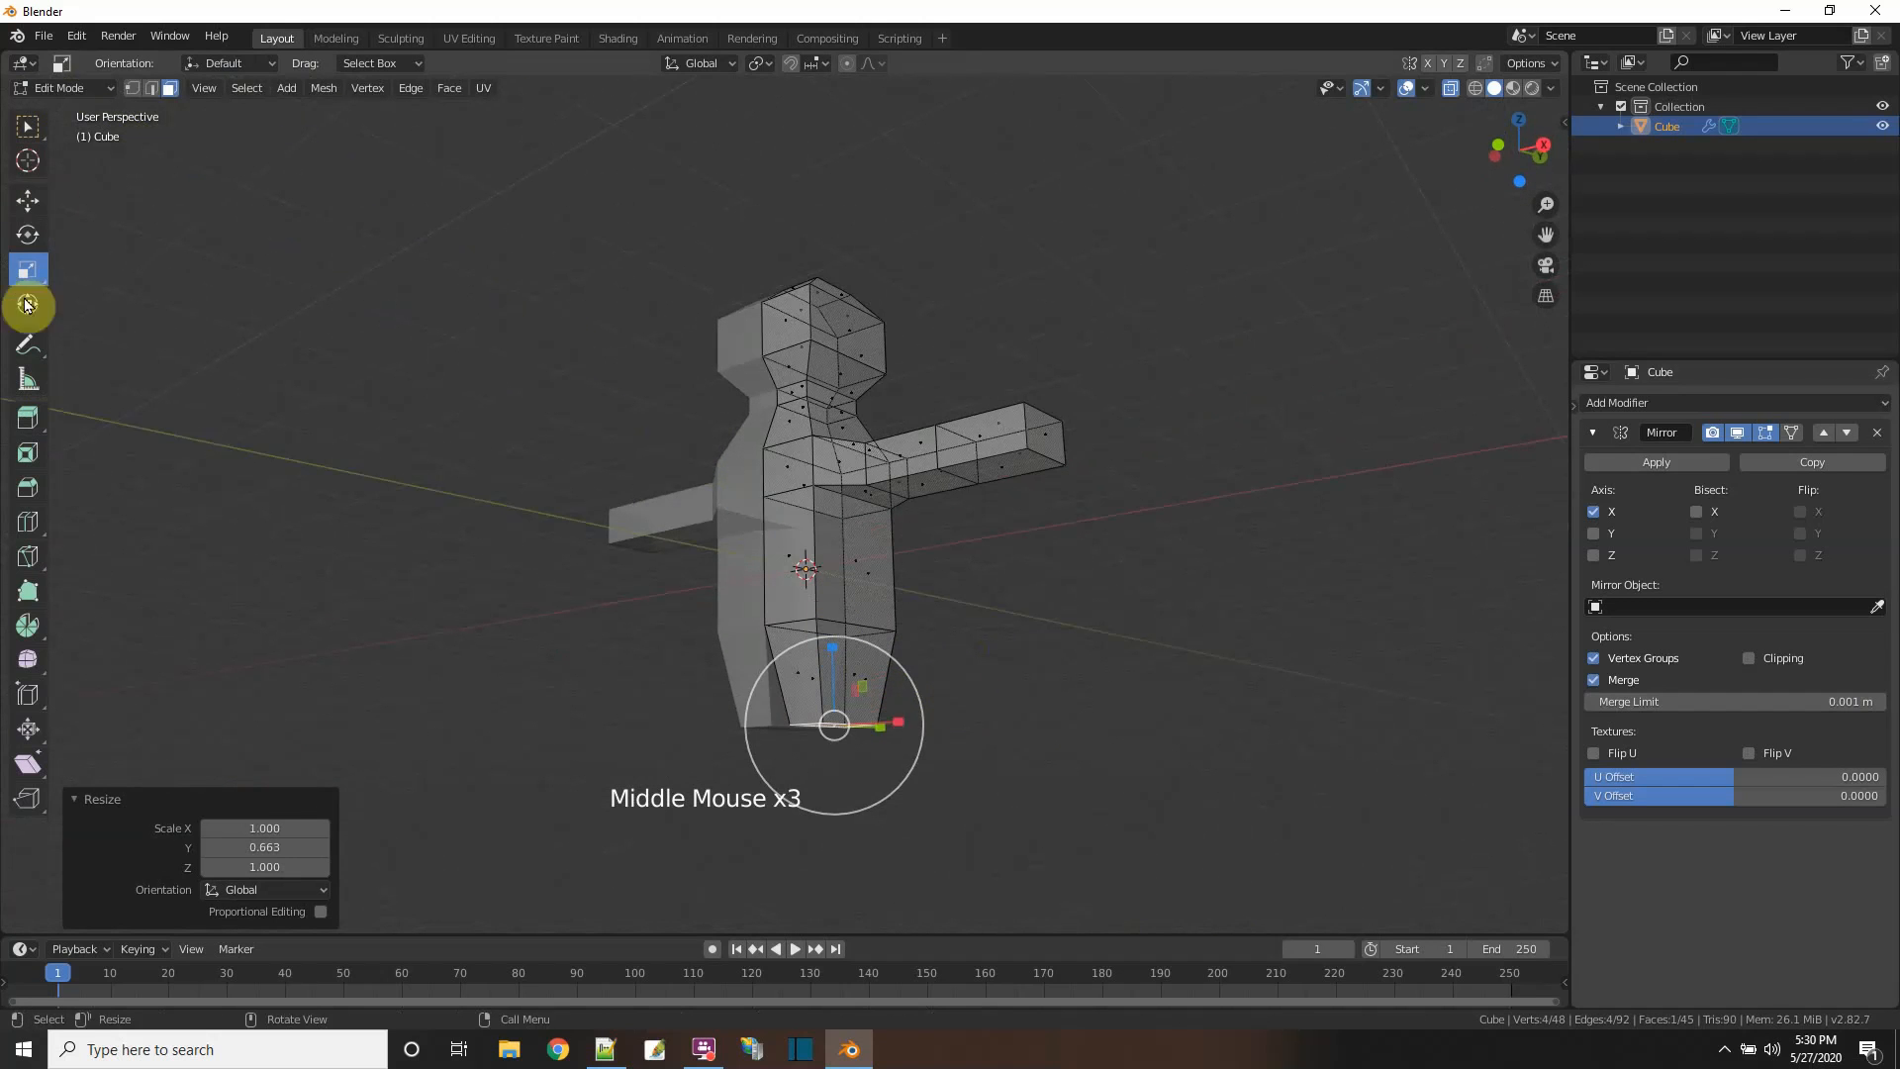
pyautogui.click(38, 416)
pyautogui.moveTo(835, 797); pyautogui.dragTo(836, 825)
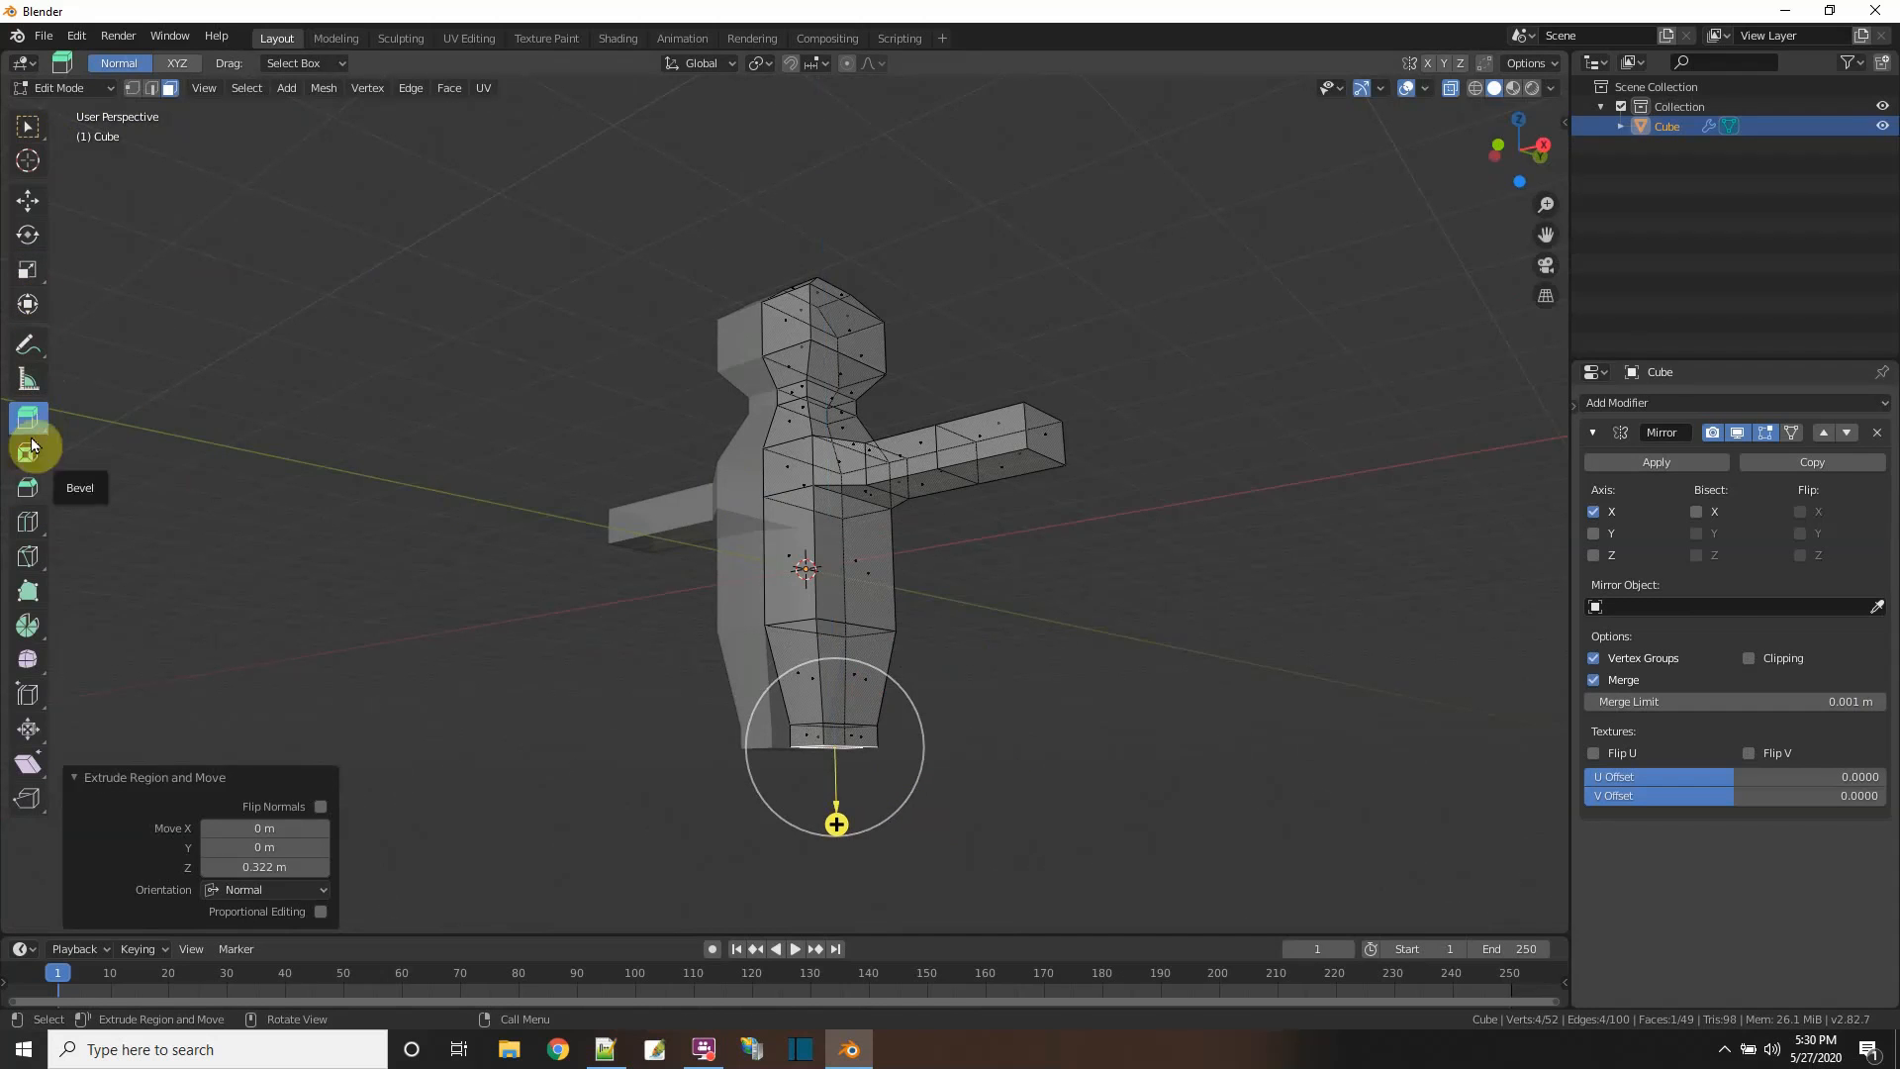
pyautogui.click(25, 268)
pyautogui.moveTo(424, 520); pyautogui.dragTo(1226, 776, button='middle')
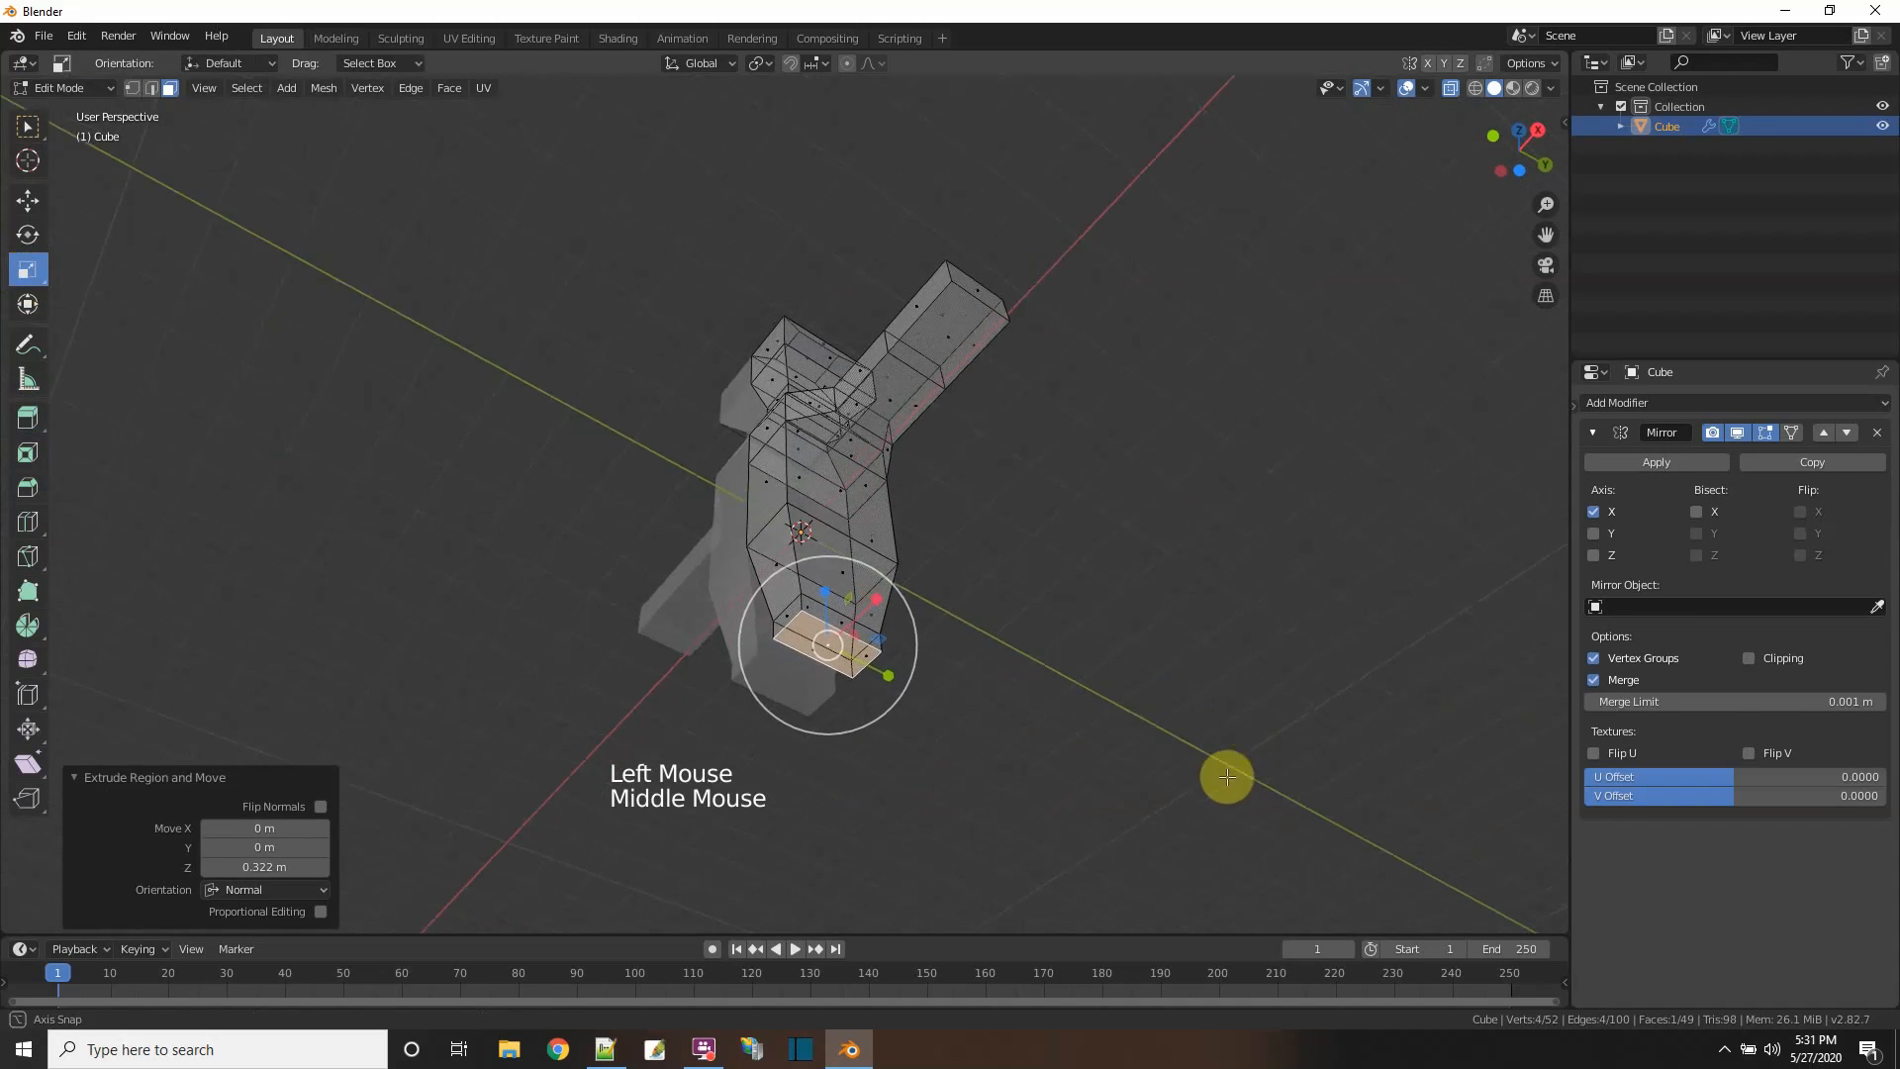
pyautogui.moveTo(882, 642); pyautogui.dragTo(869, 638)
# - Extrude the leg's bottom face downward by about 1.49 m and scale its end along Y to about 0.714
pyautogui.click(26, 423)
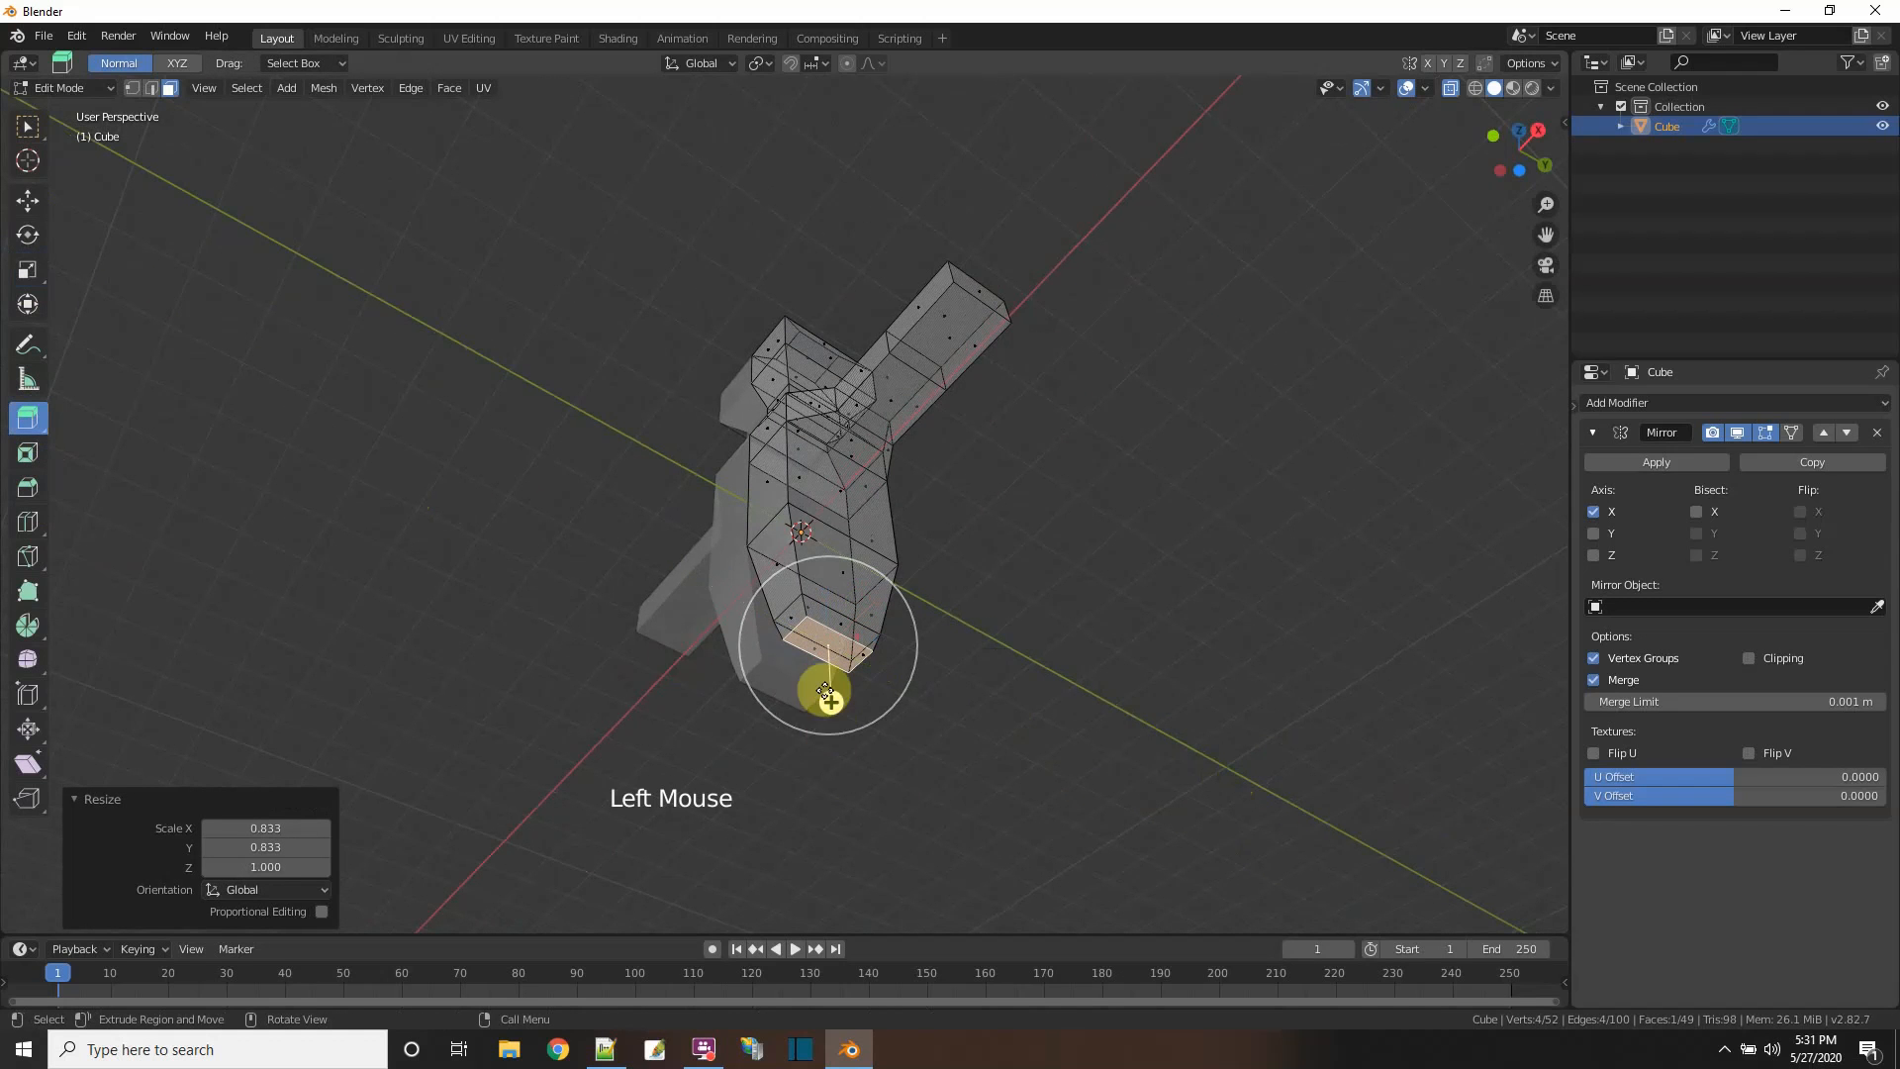
pyautogui.moveTo(832, 705); pyautogui.dragTo(857, 794)
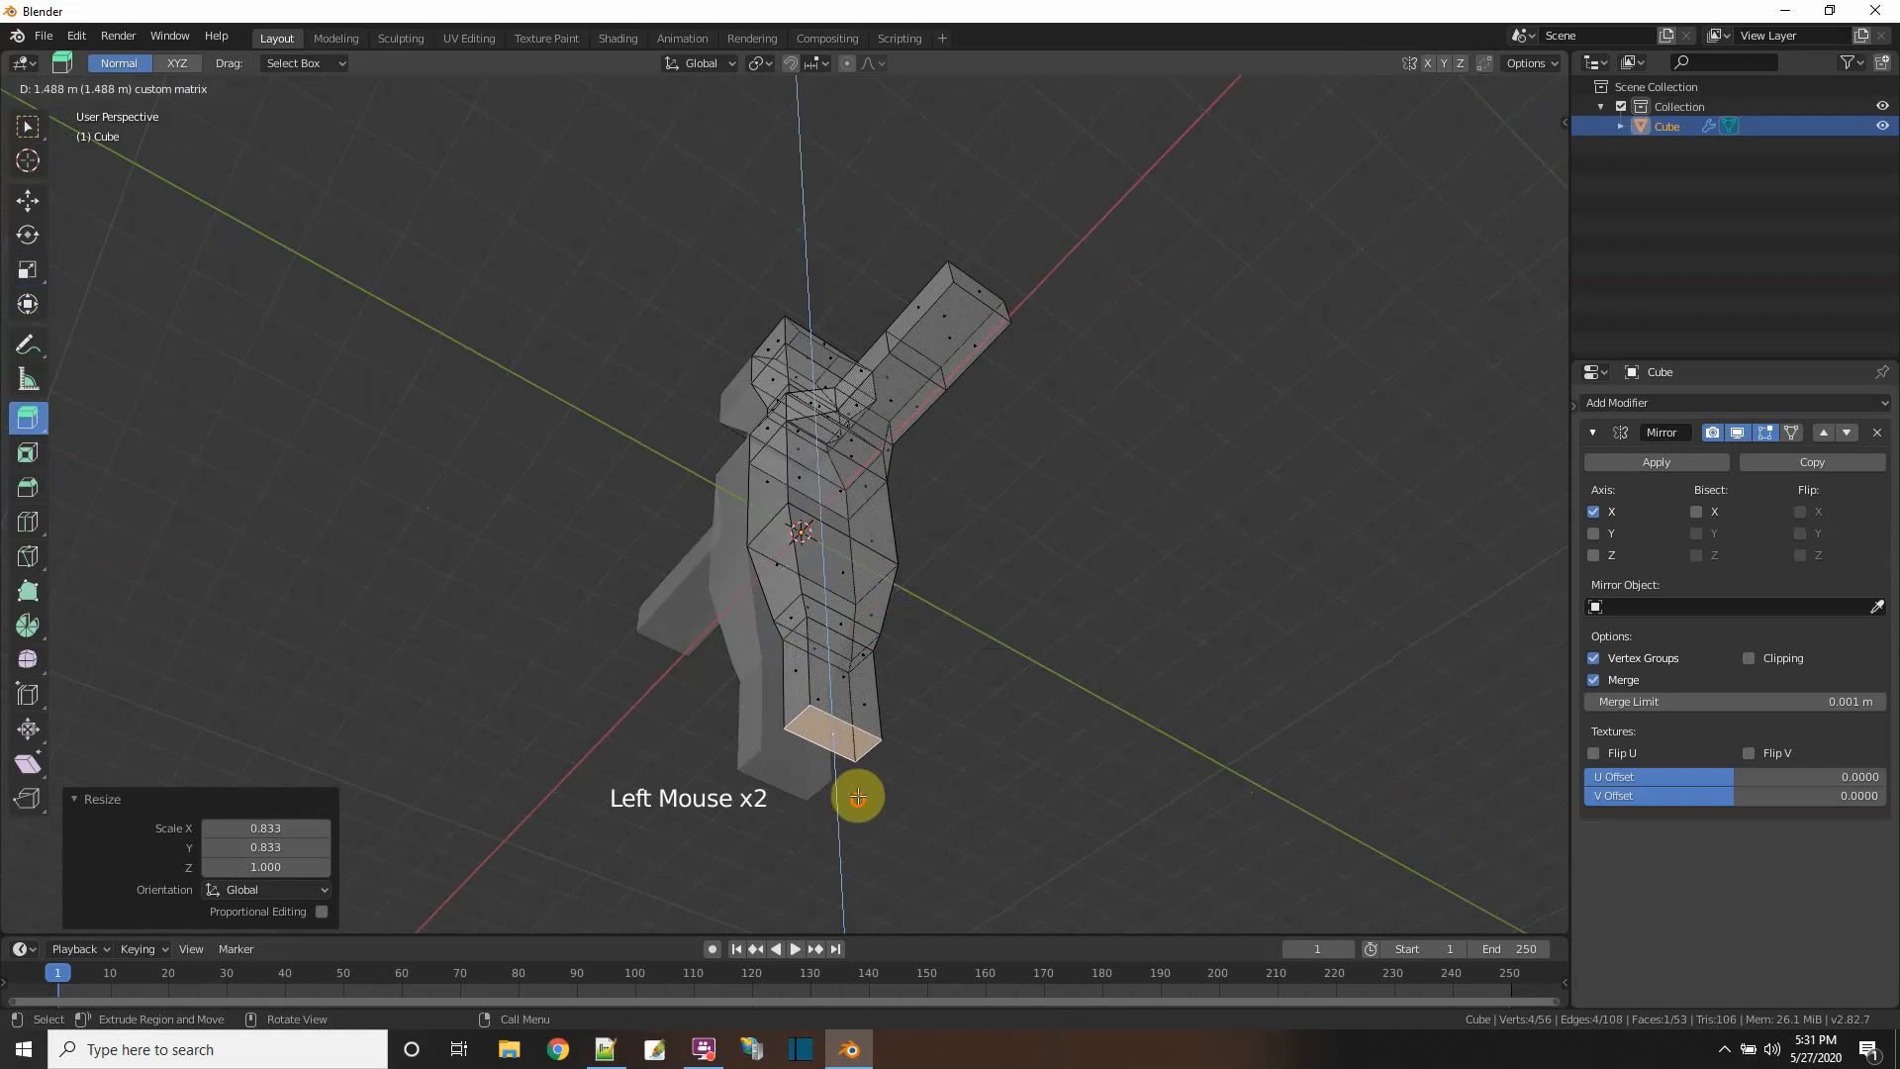
pyautogui.moveTo(857, 794); pyautogui.dragTo(768, 649, button='middle')
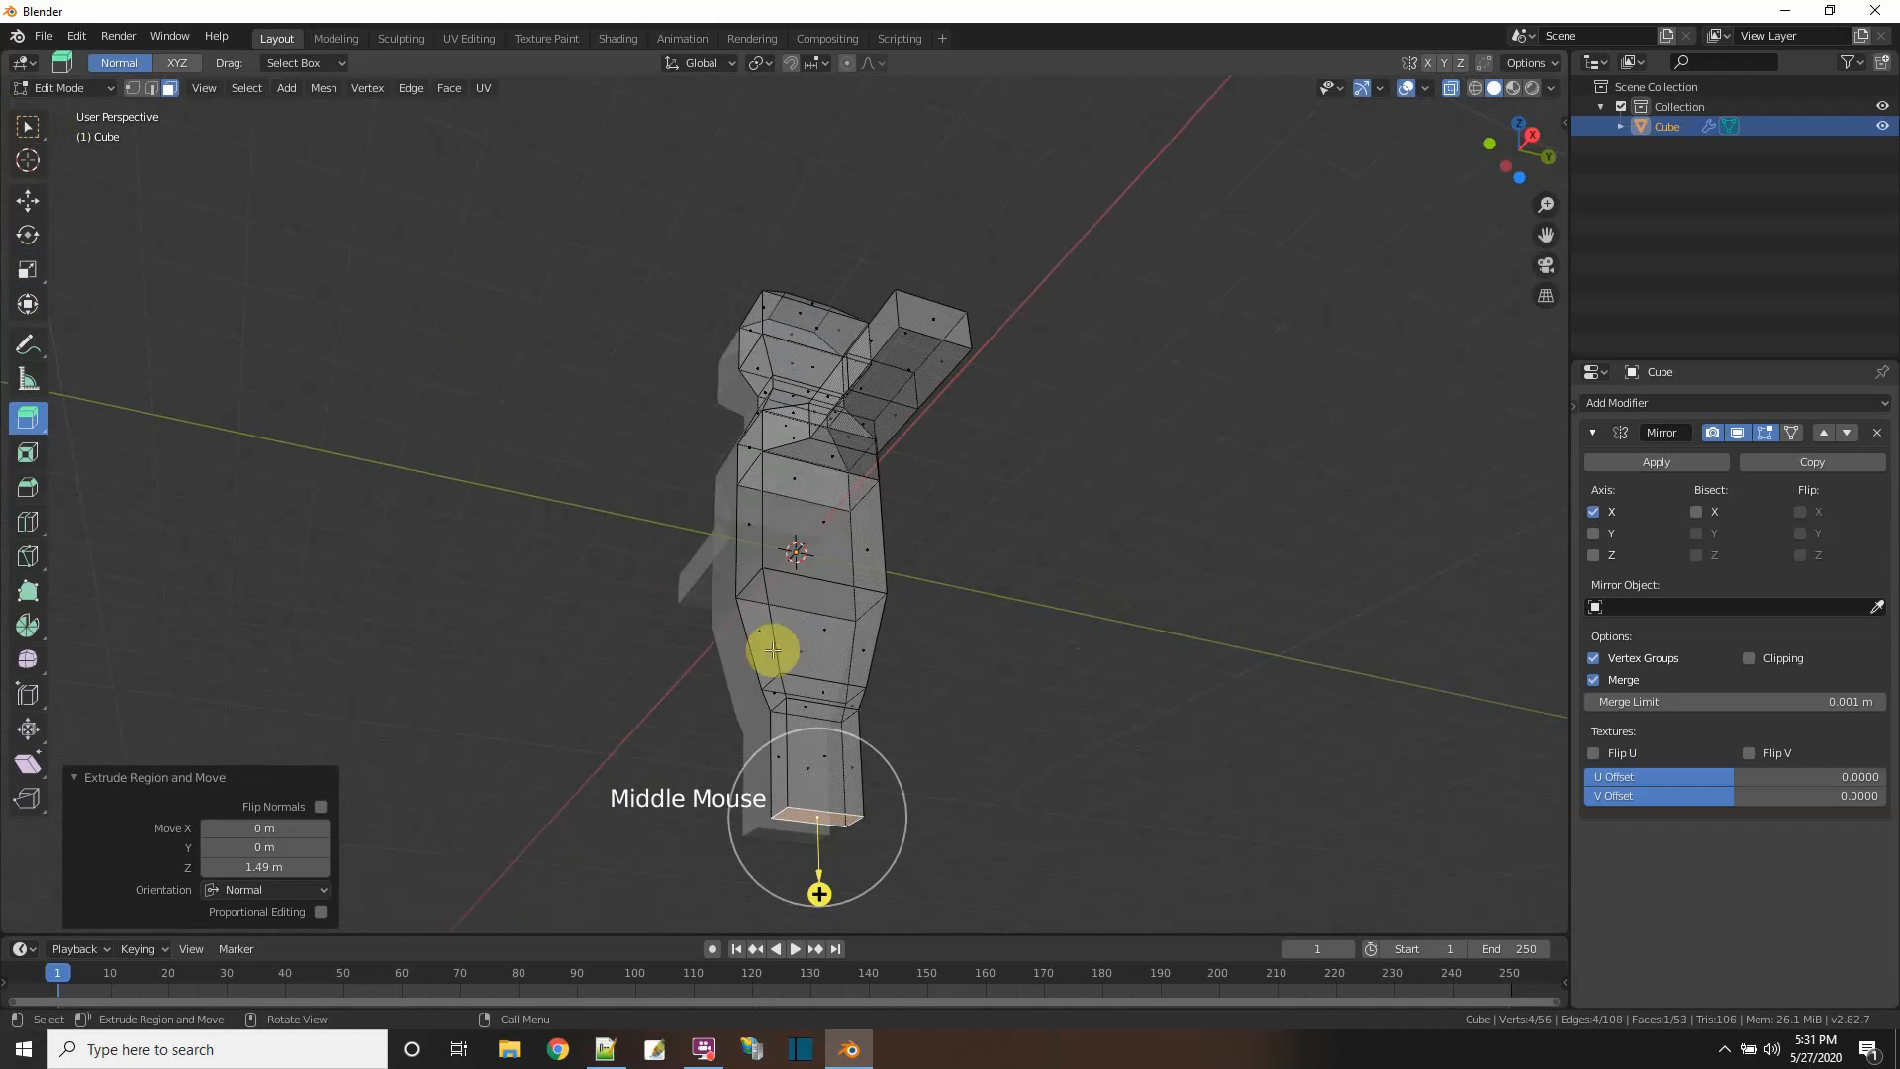
pyautogui.click(27, 277)
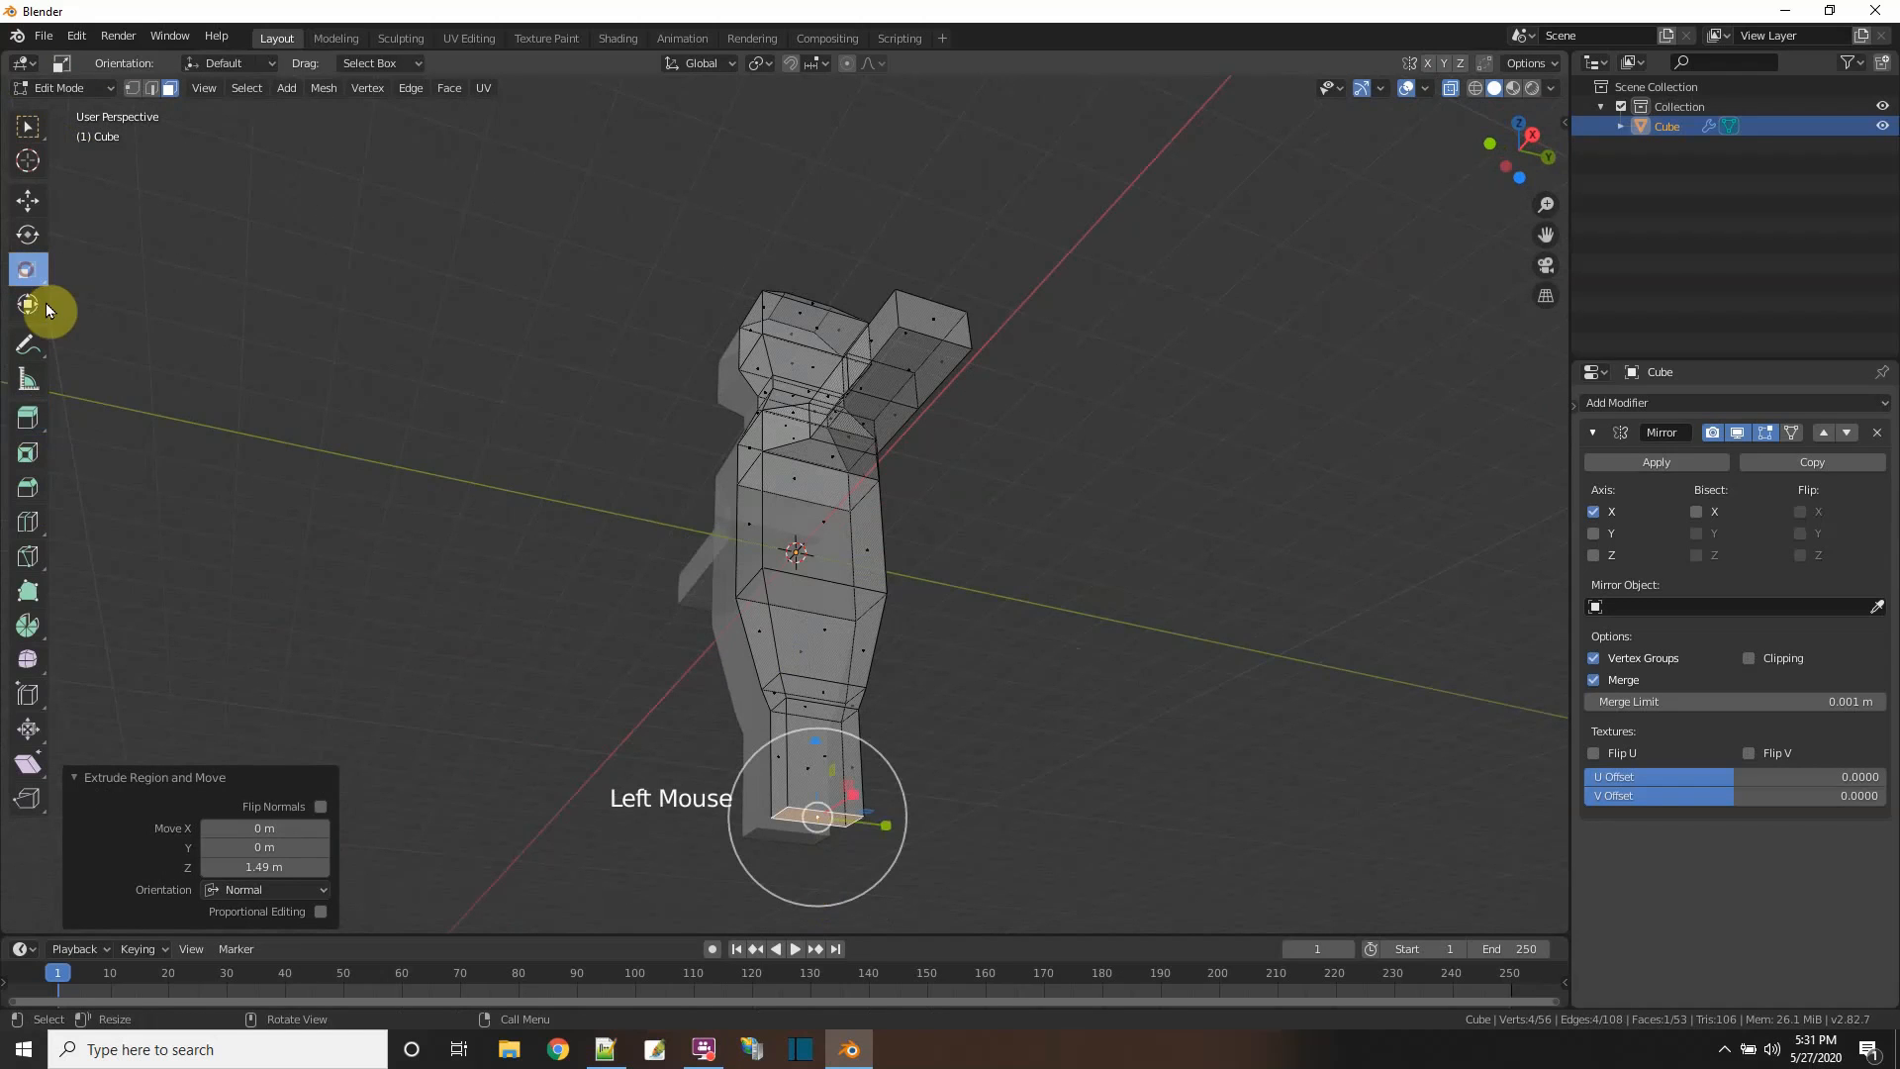
pyautogui.doubleClick(881, 825)
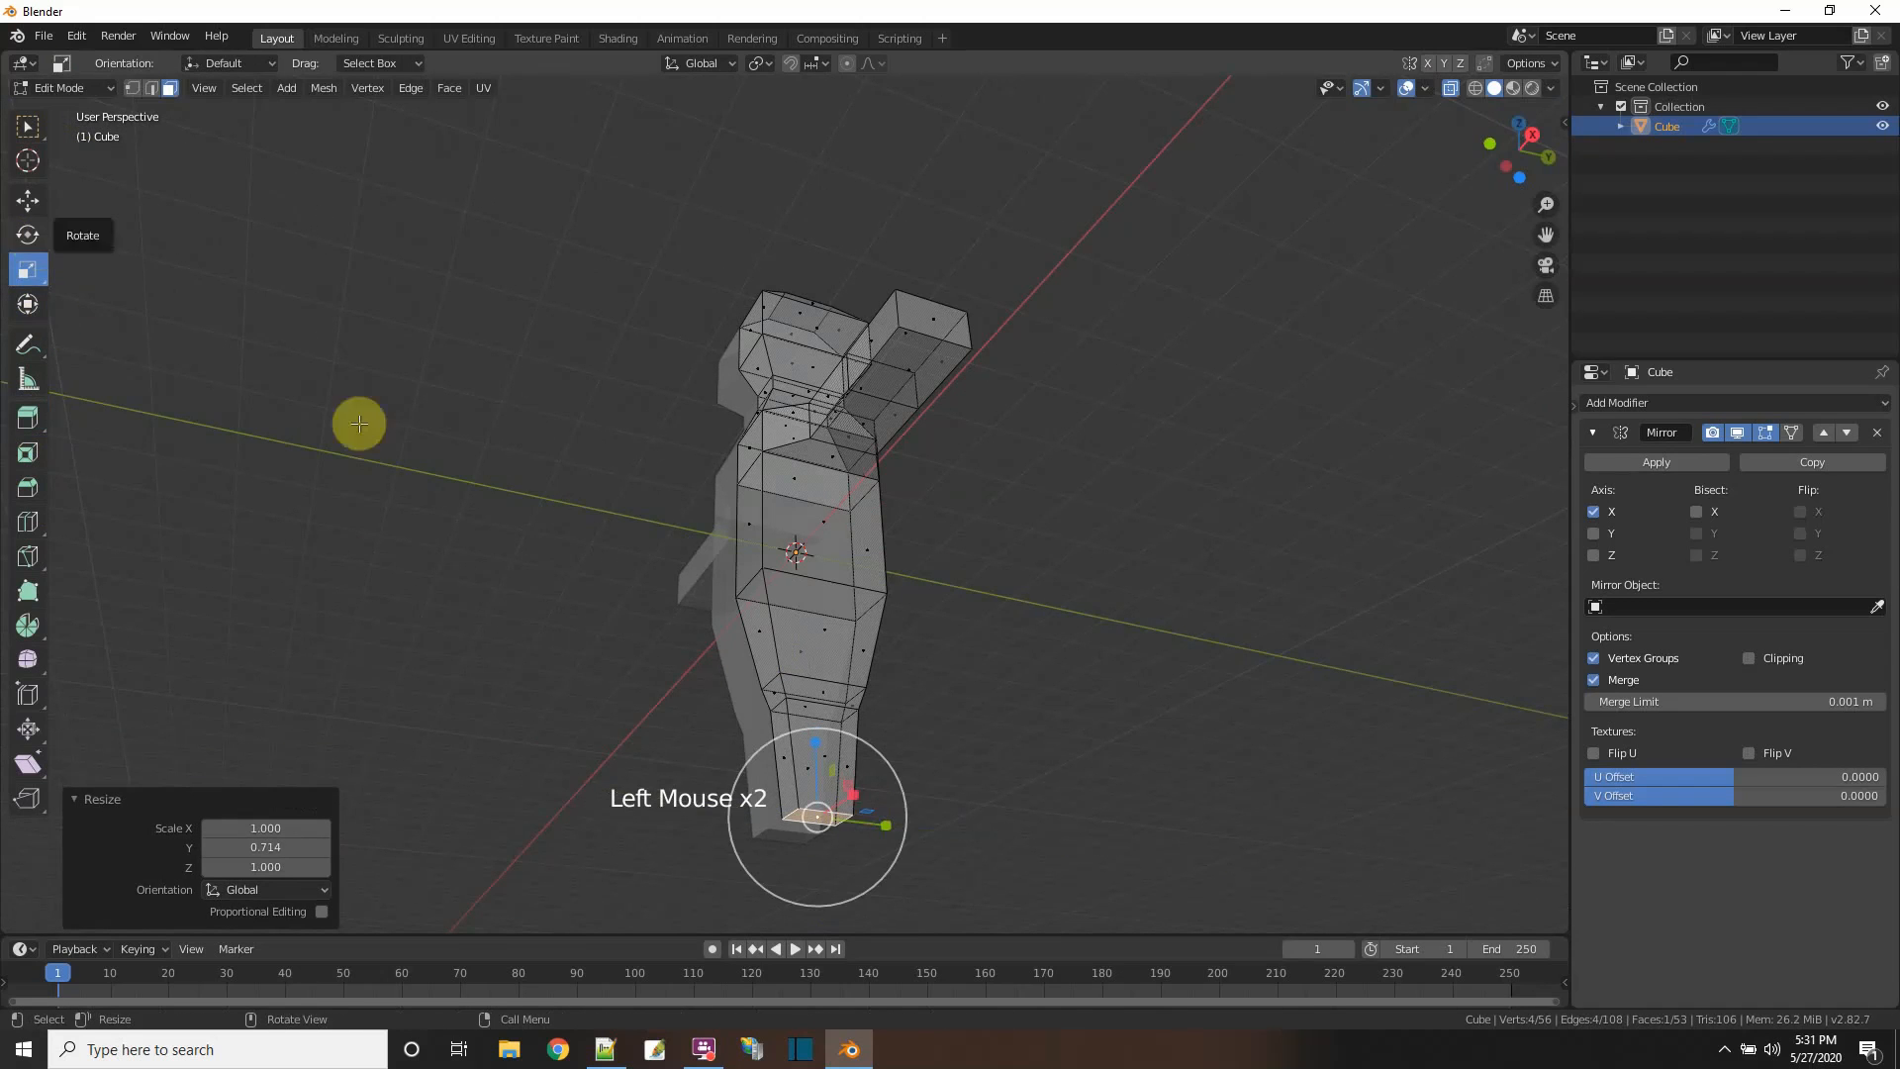
pyautogui.scroll(-2, 925, 793)
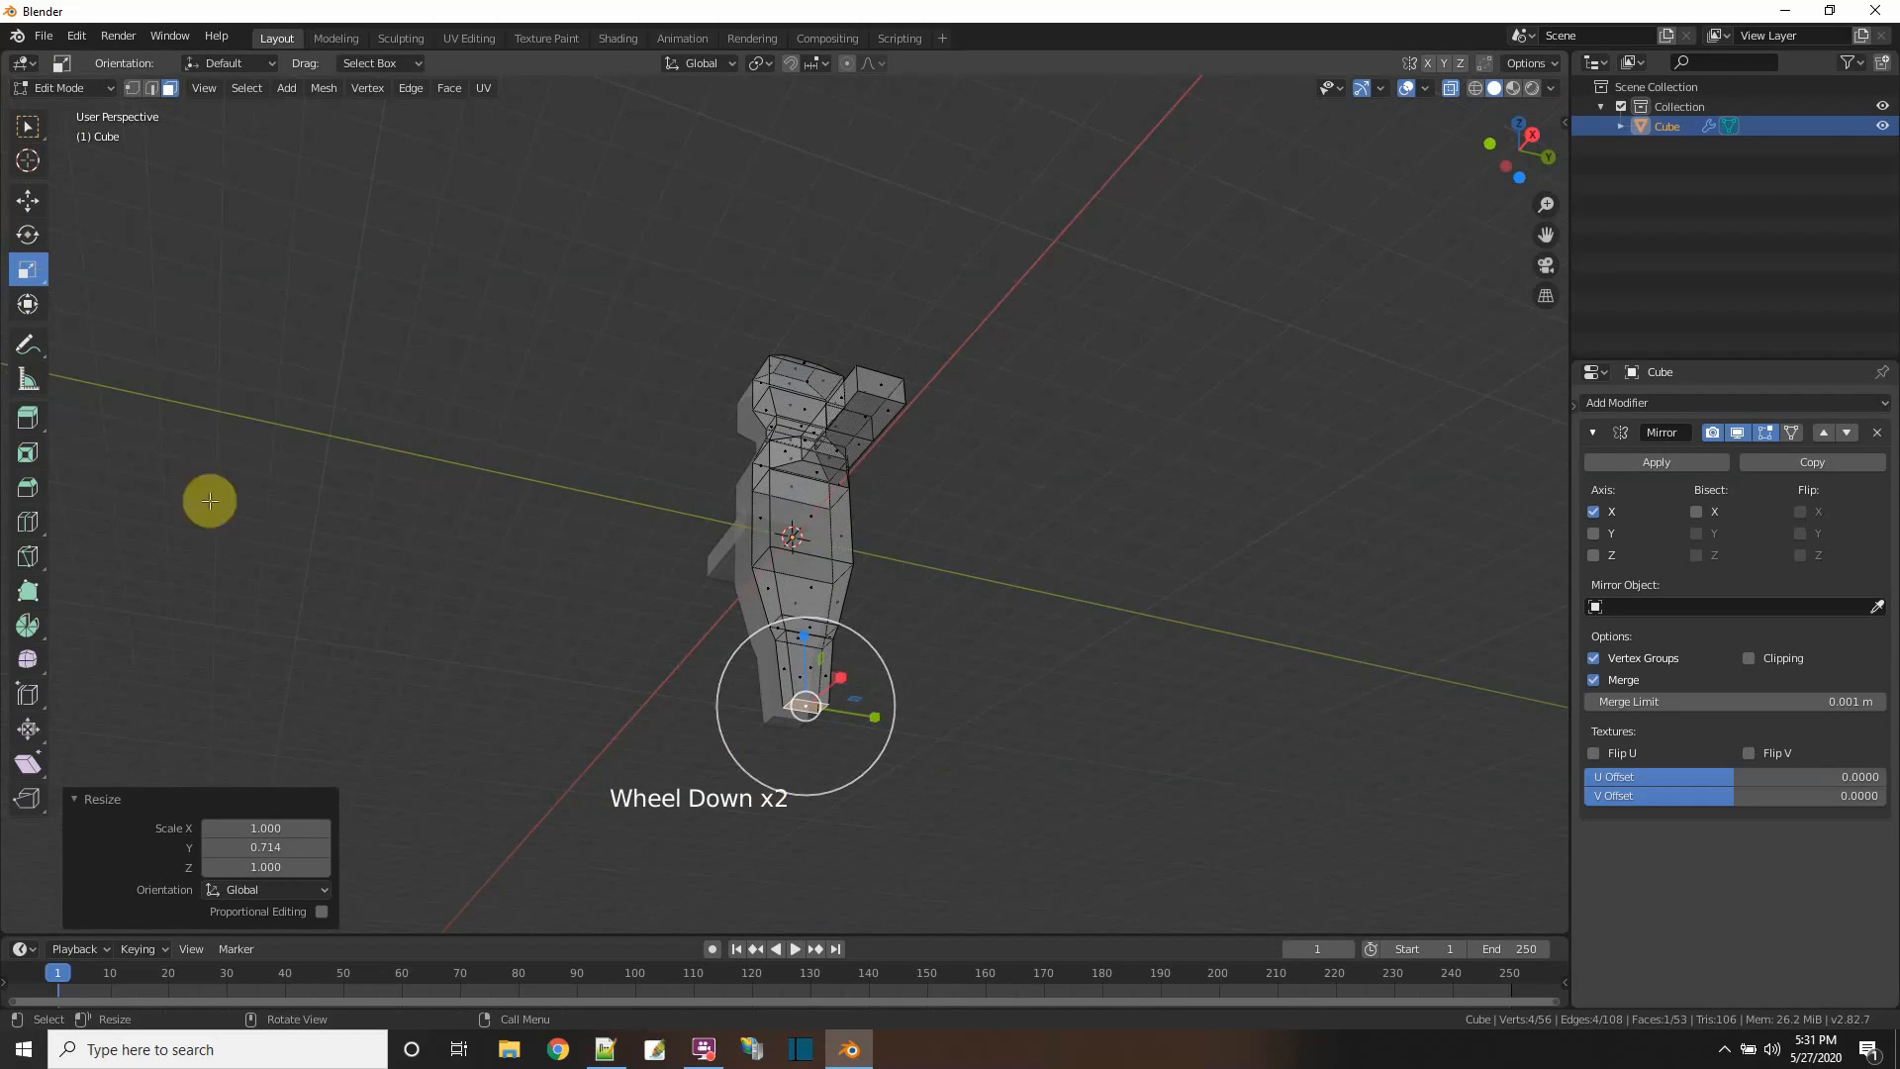
# - Extrude the leg's bottom face downward by about 0.385 m to form the ankle block
pyautogui.click(28, 420)
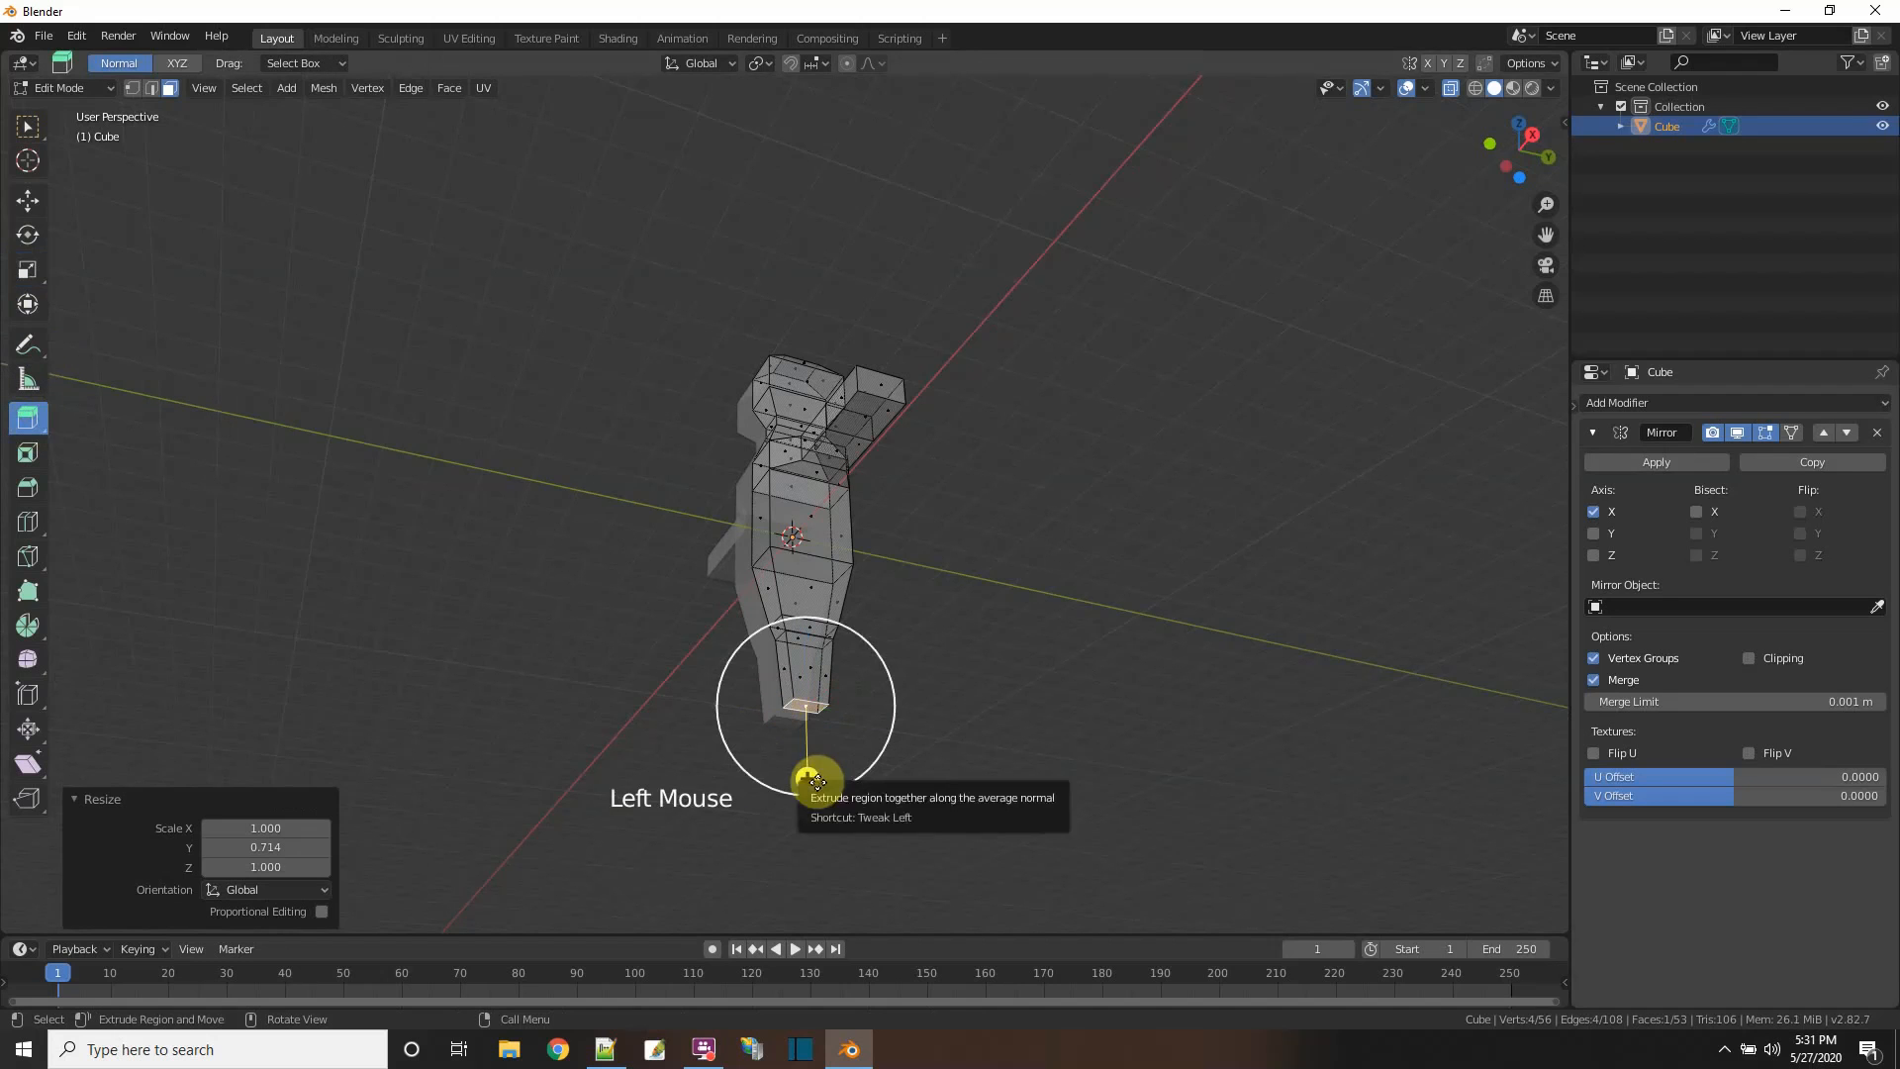
pyautogui.moveTo(806, 779); pyautogui.dragTo(820, 801)
pyautogui.moveTo(820, 801); pyautogui.dragTo(781, 746, button='middle')
pyautogui.scroll(4, 939, 734)
pyautogui.scroll(-4, 967, 744)
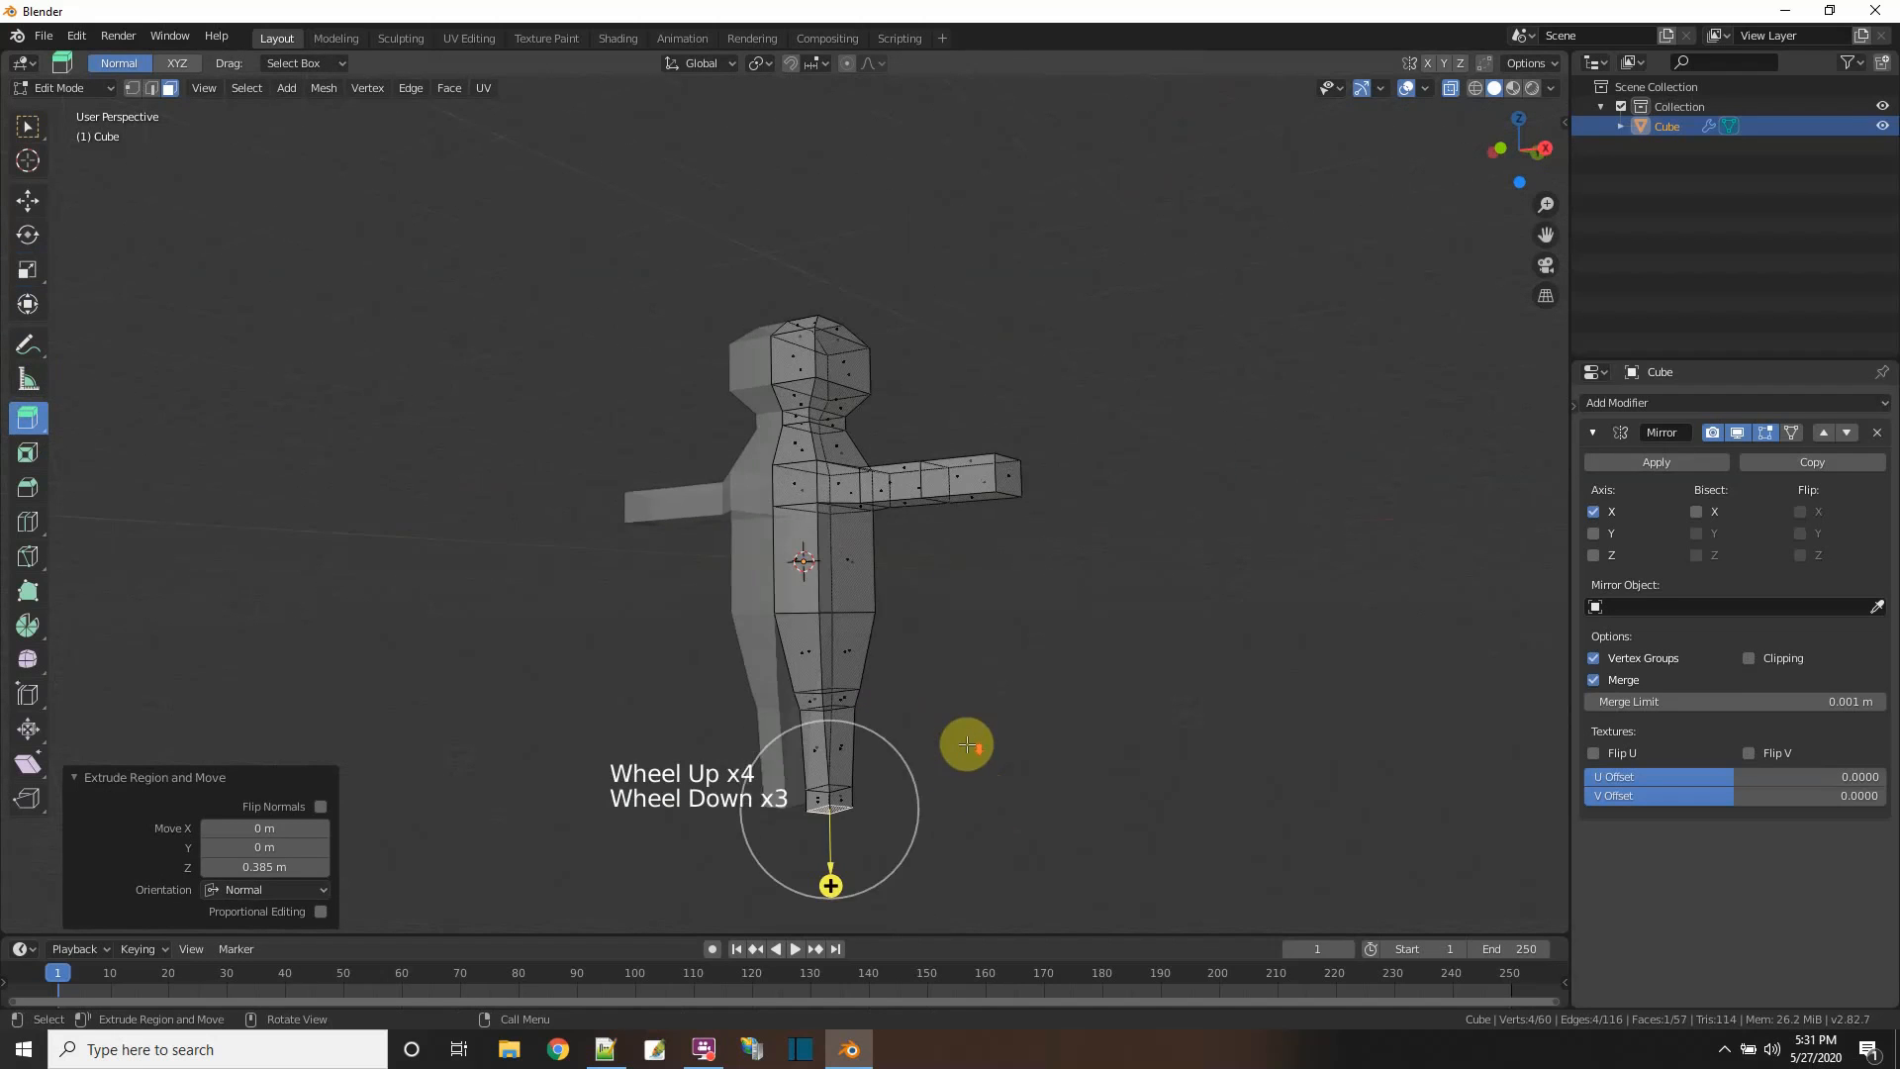
pyautogui.scroll(4, 967, 738)
pyautogui.scroll(-4, 967, 738)
pyautogui.scroll(2, 967, 738)
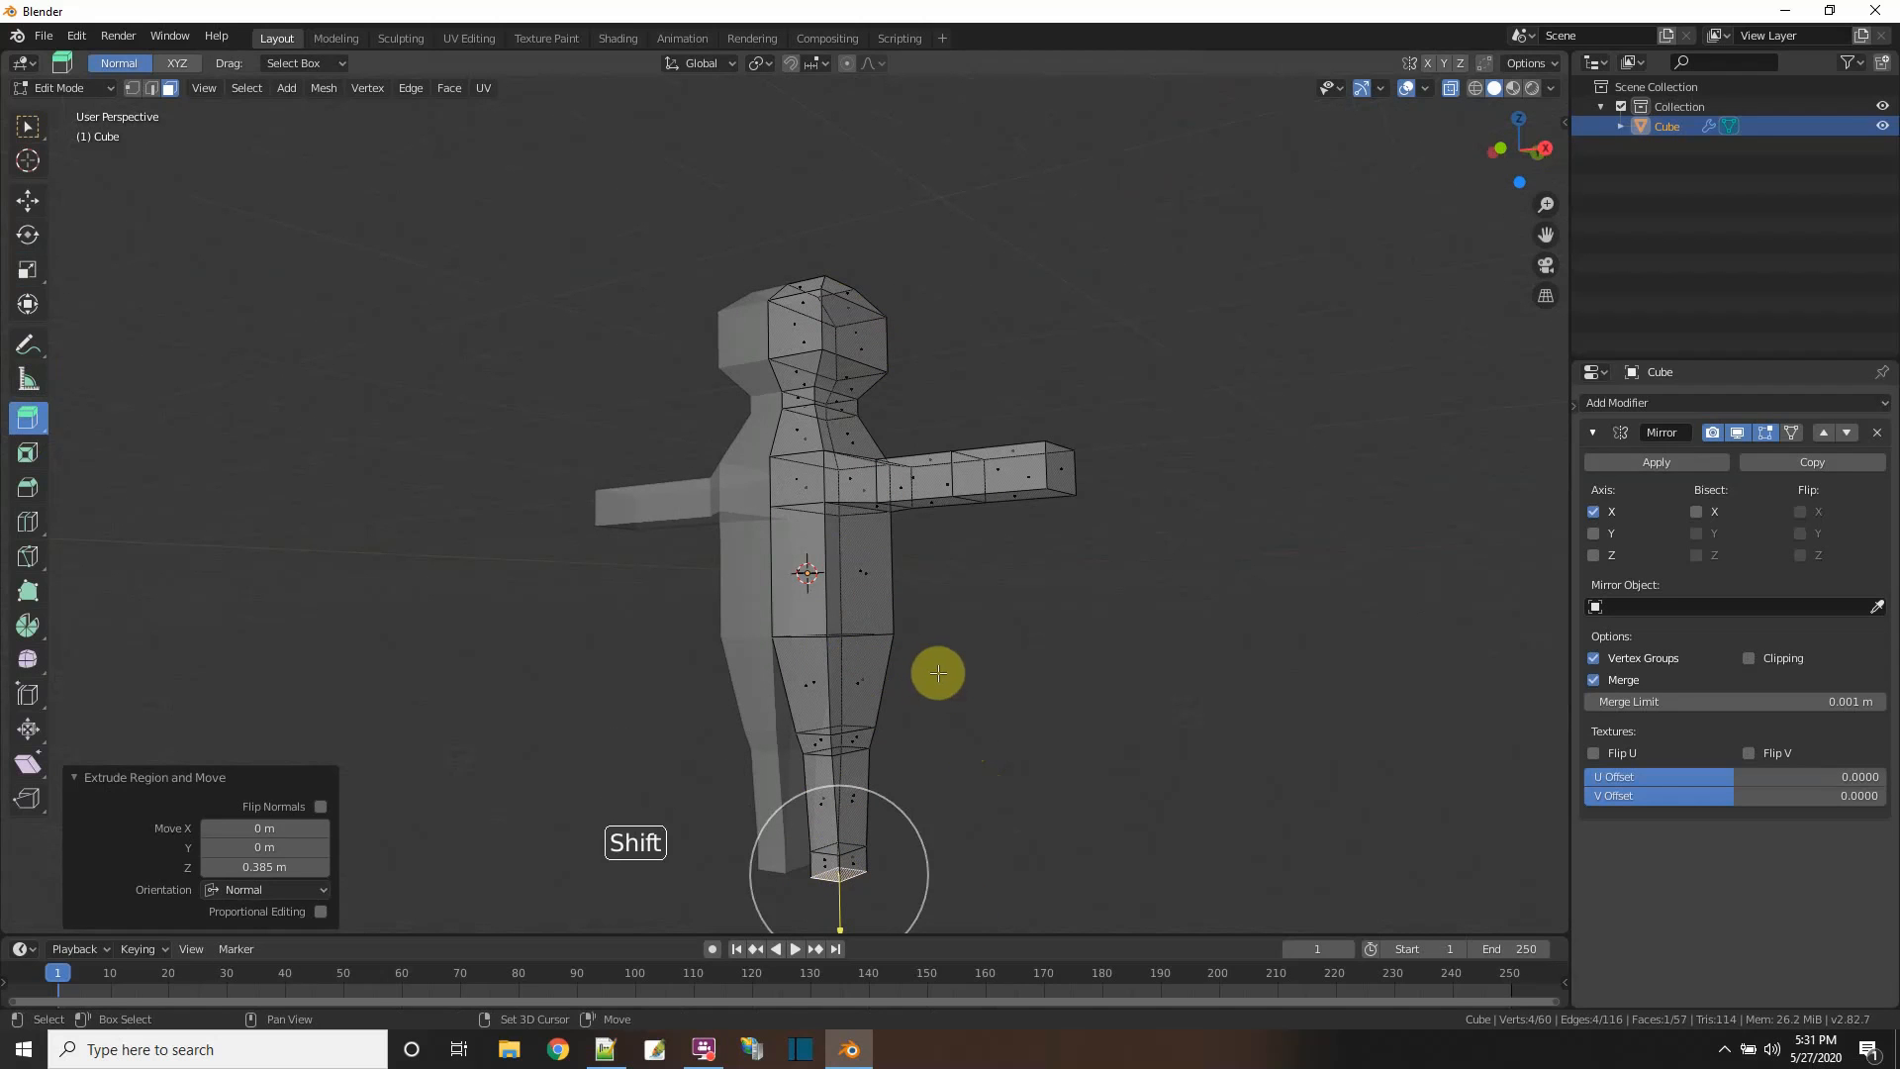
pyautogui.keyDown('shift'); pyautogui.moveTo(938, 680); pyautogui.dragTo(938, 456, button='middle'); pyautogui.keyUp('shift')
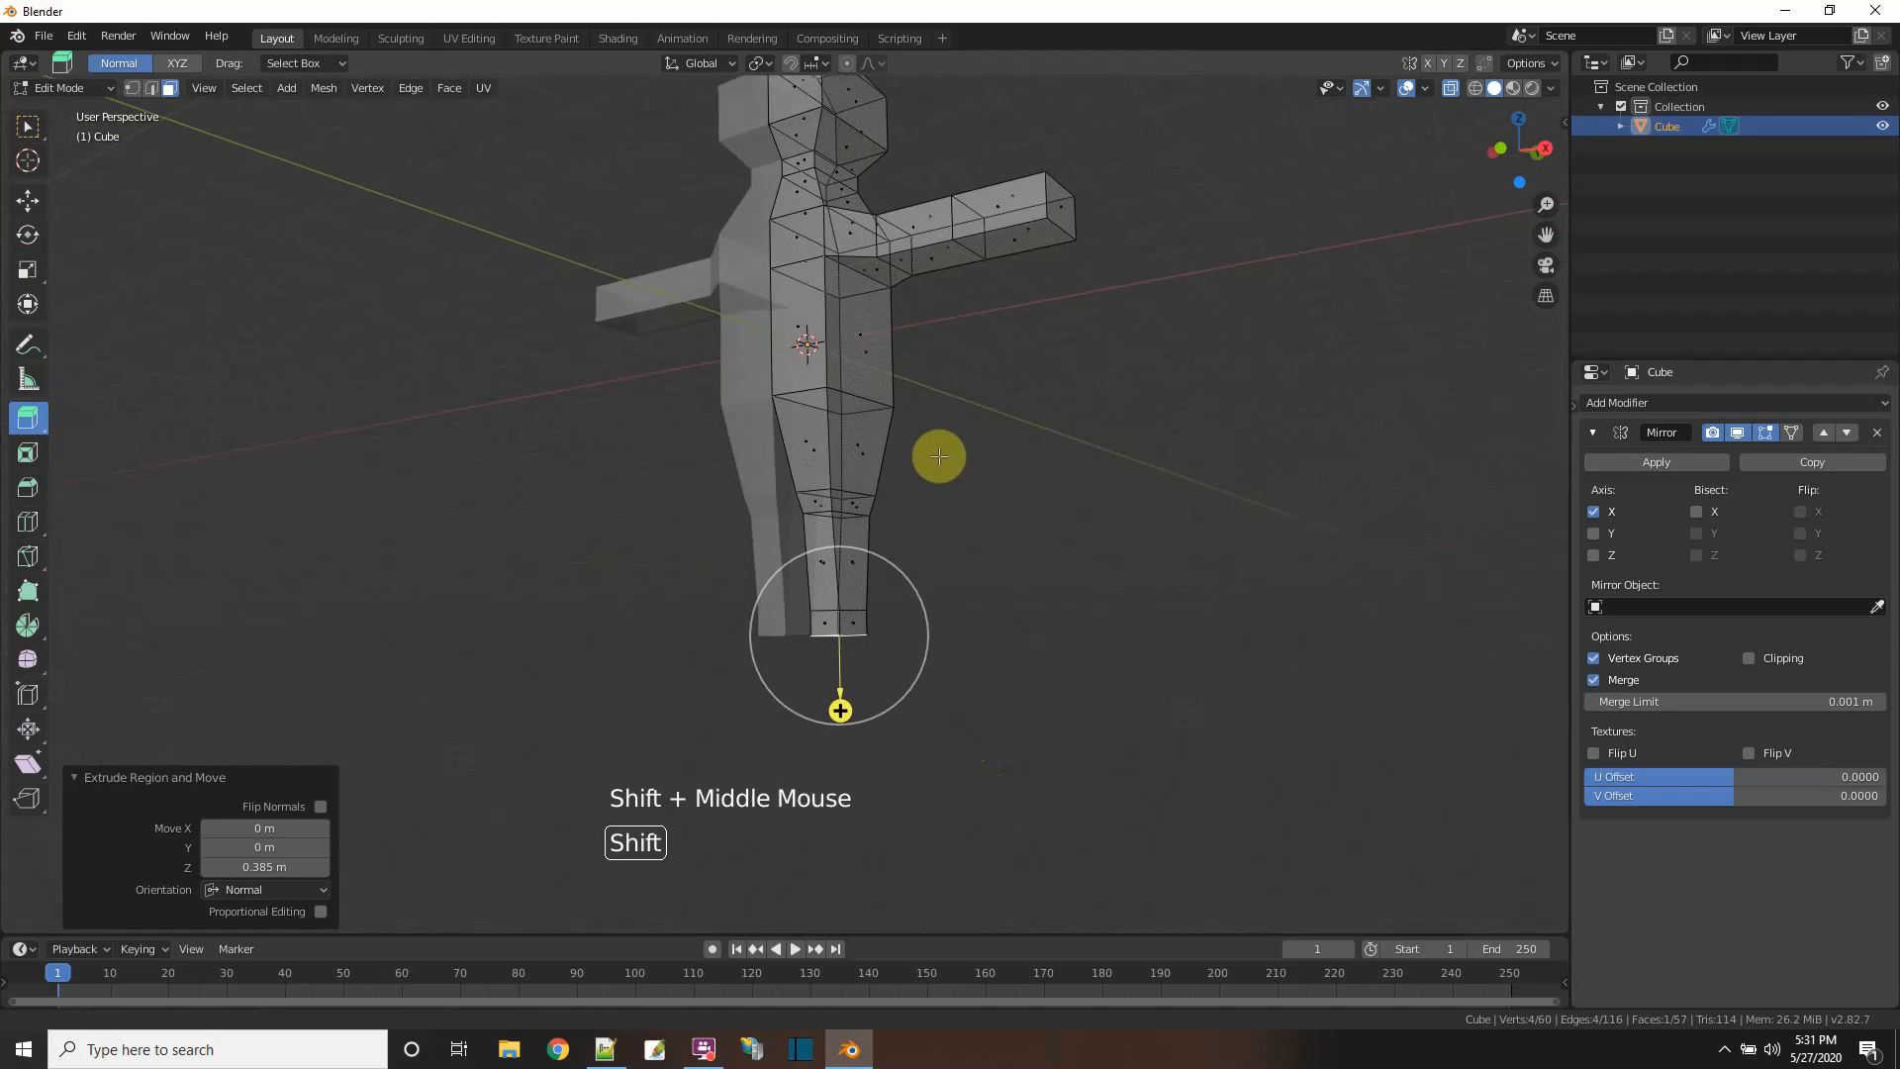
pyautogui.click(823, 621)
pyautogui.moveTo(763, 623); pyautogui.dragTo(749, 628)
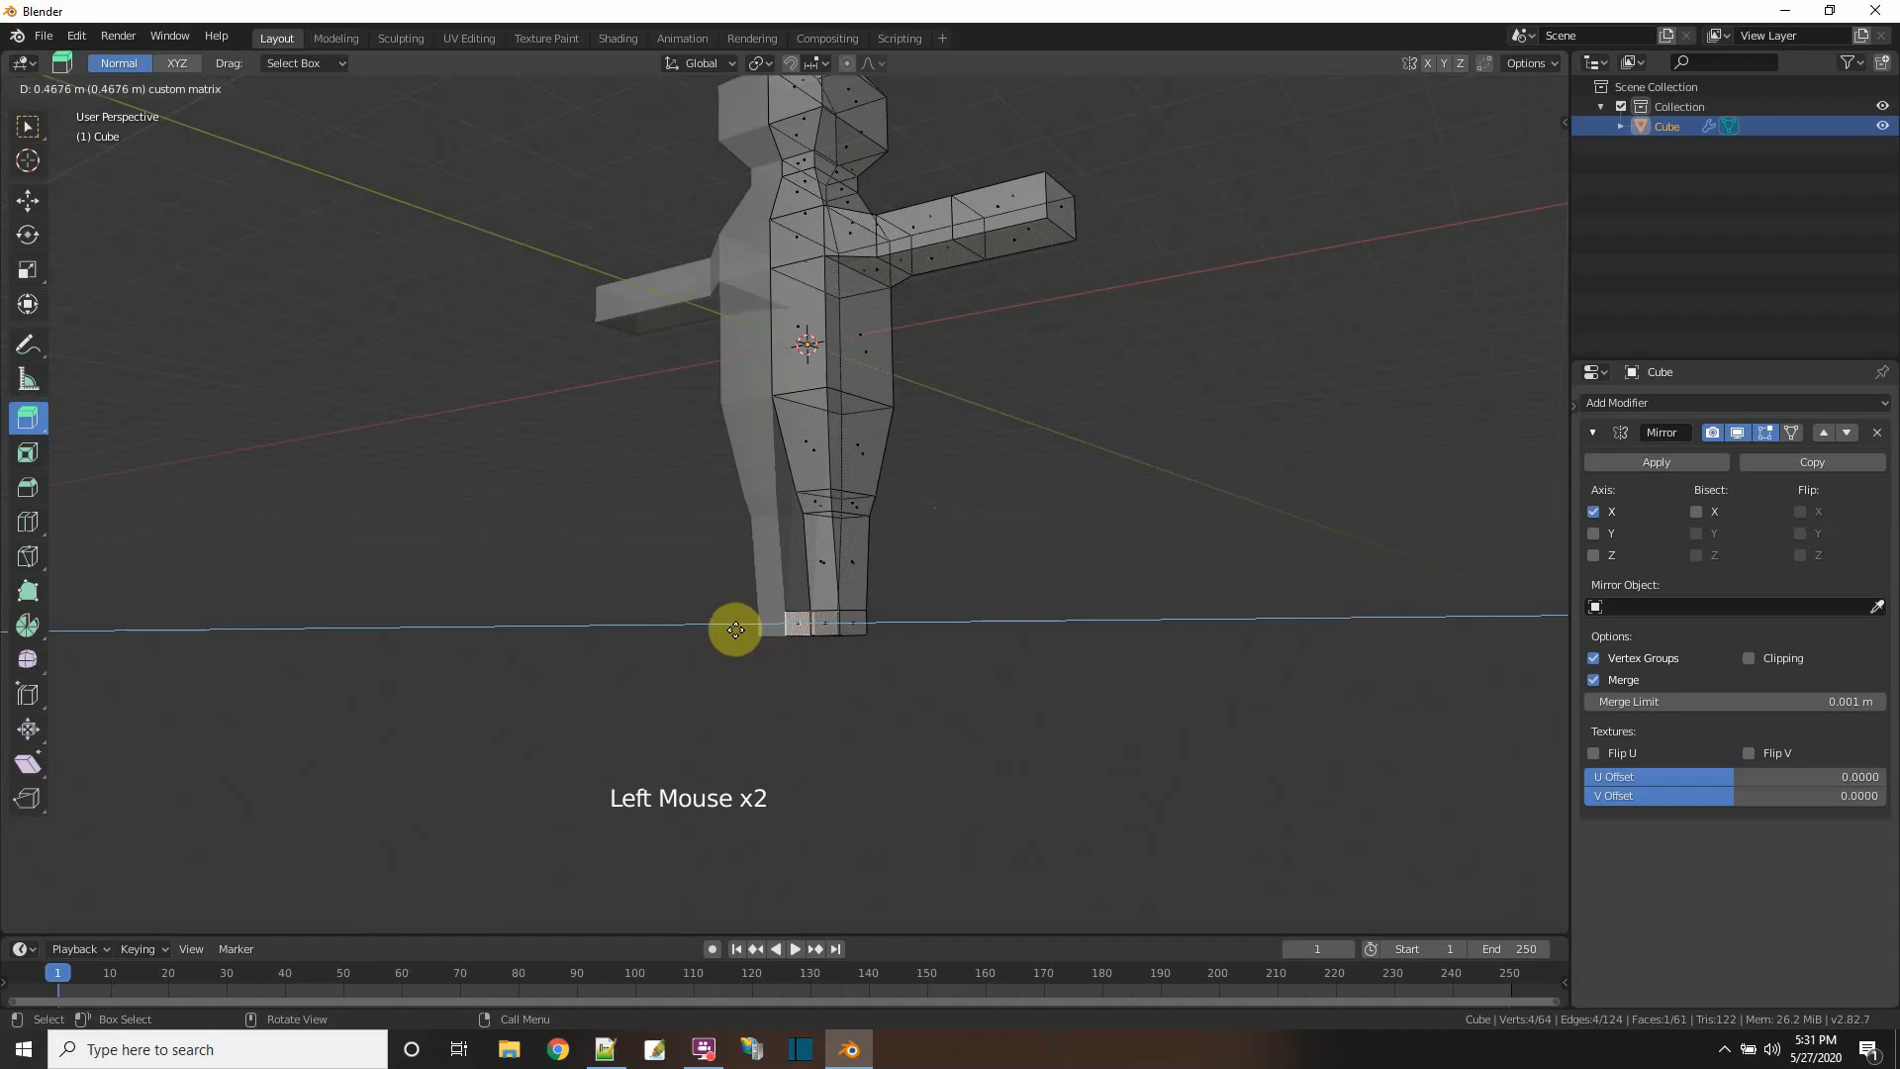
pyautogui.moveTo(740, 636); pyautogui.dragTo(859, 767, button='middle')
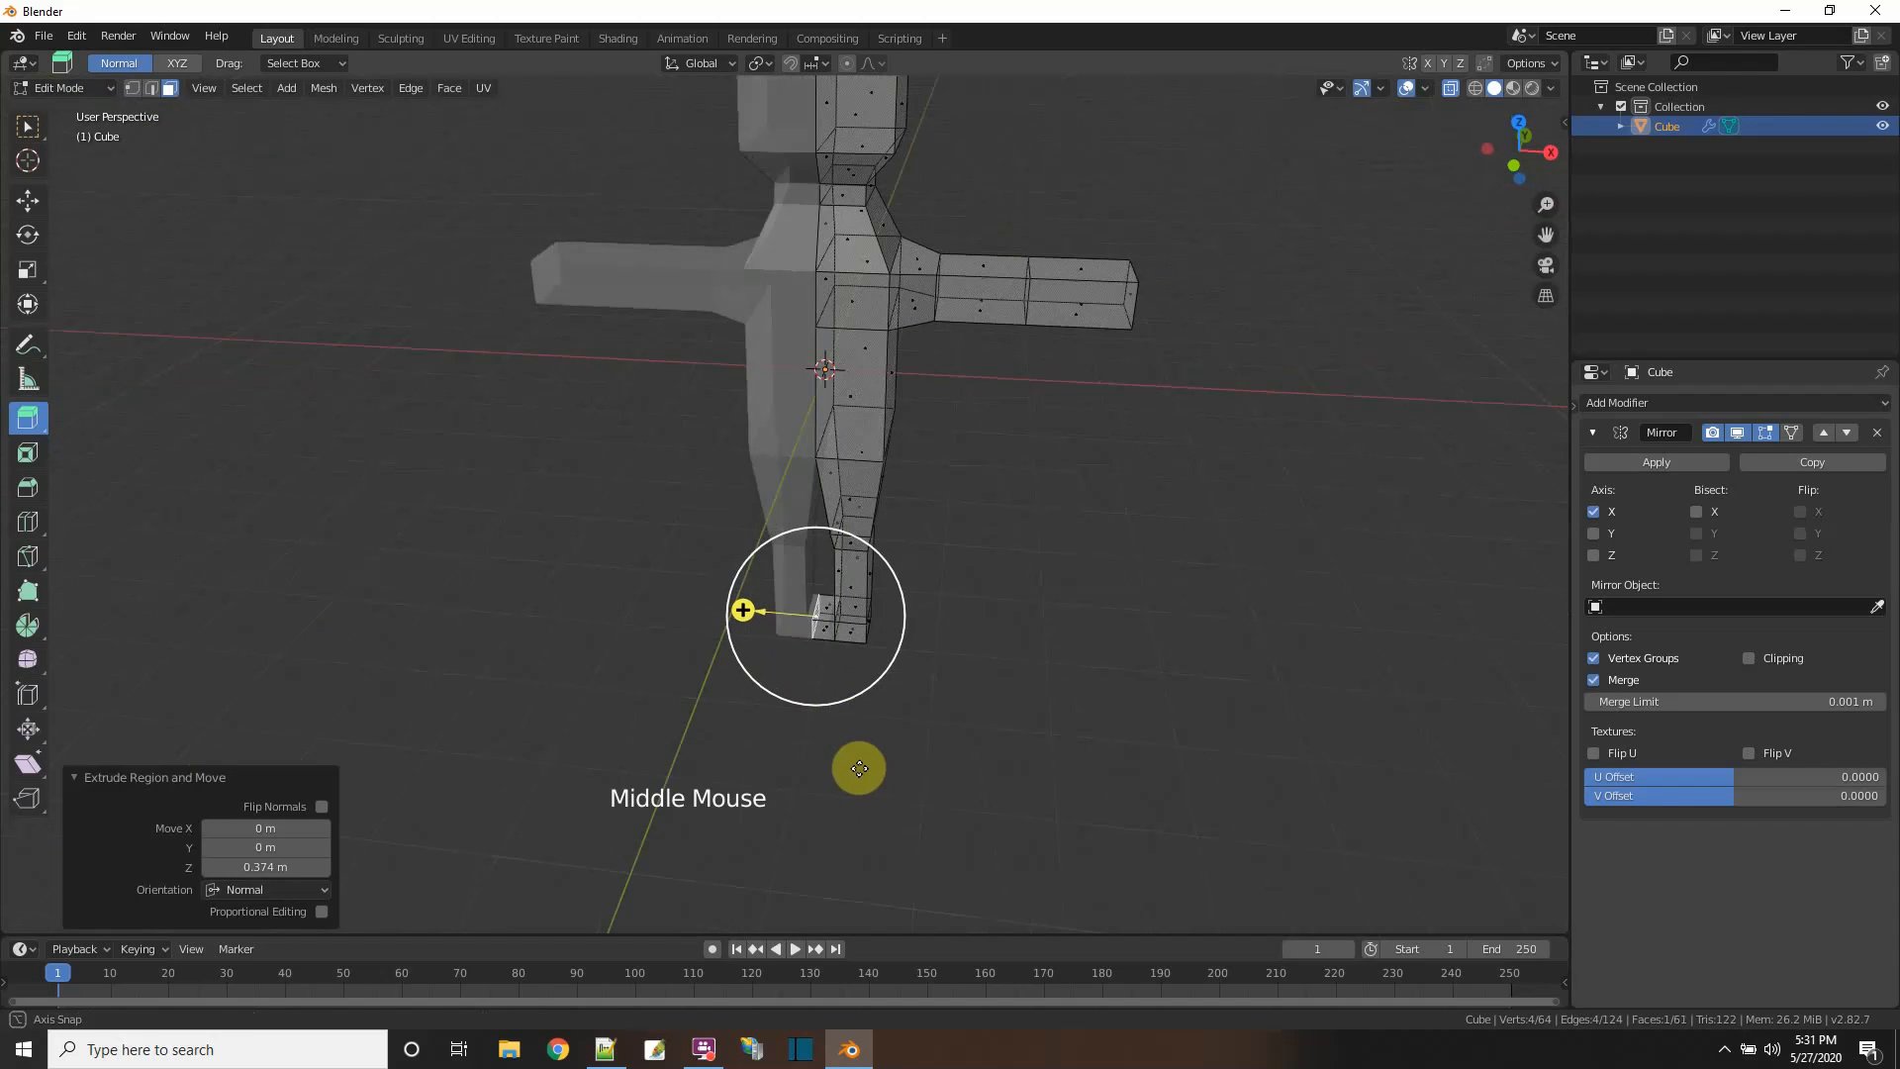
pyautogui.hotkey('ctrl', 'z')
# - Select the ankle block's front face and extrude it forward by about 1.07 m to form the foot
pyautogui.click(848, 639)
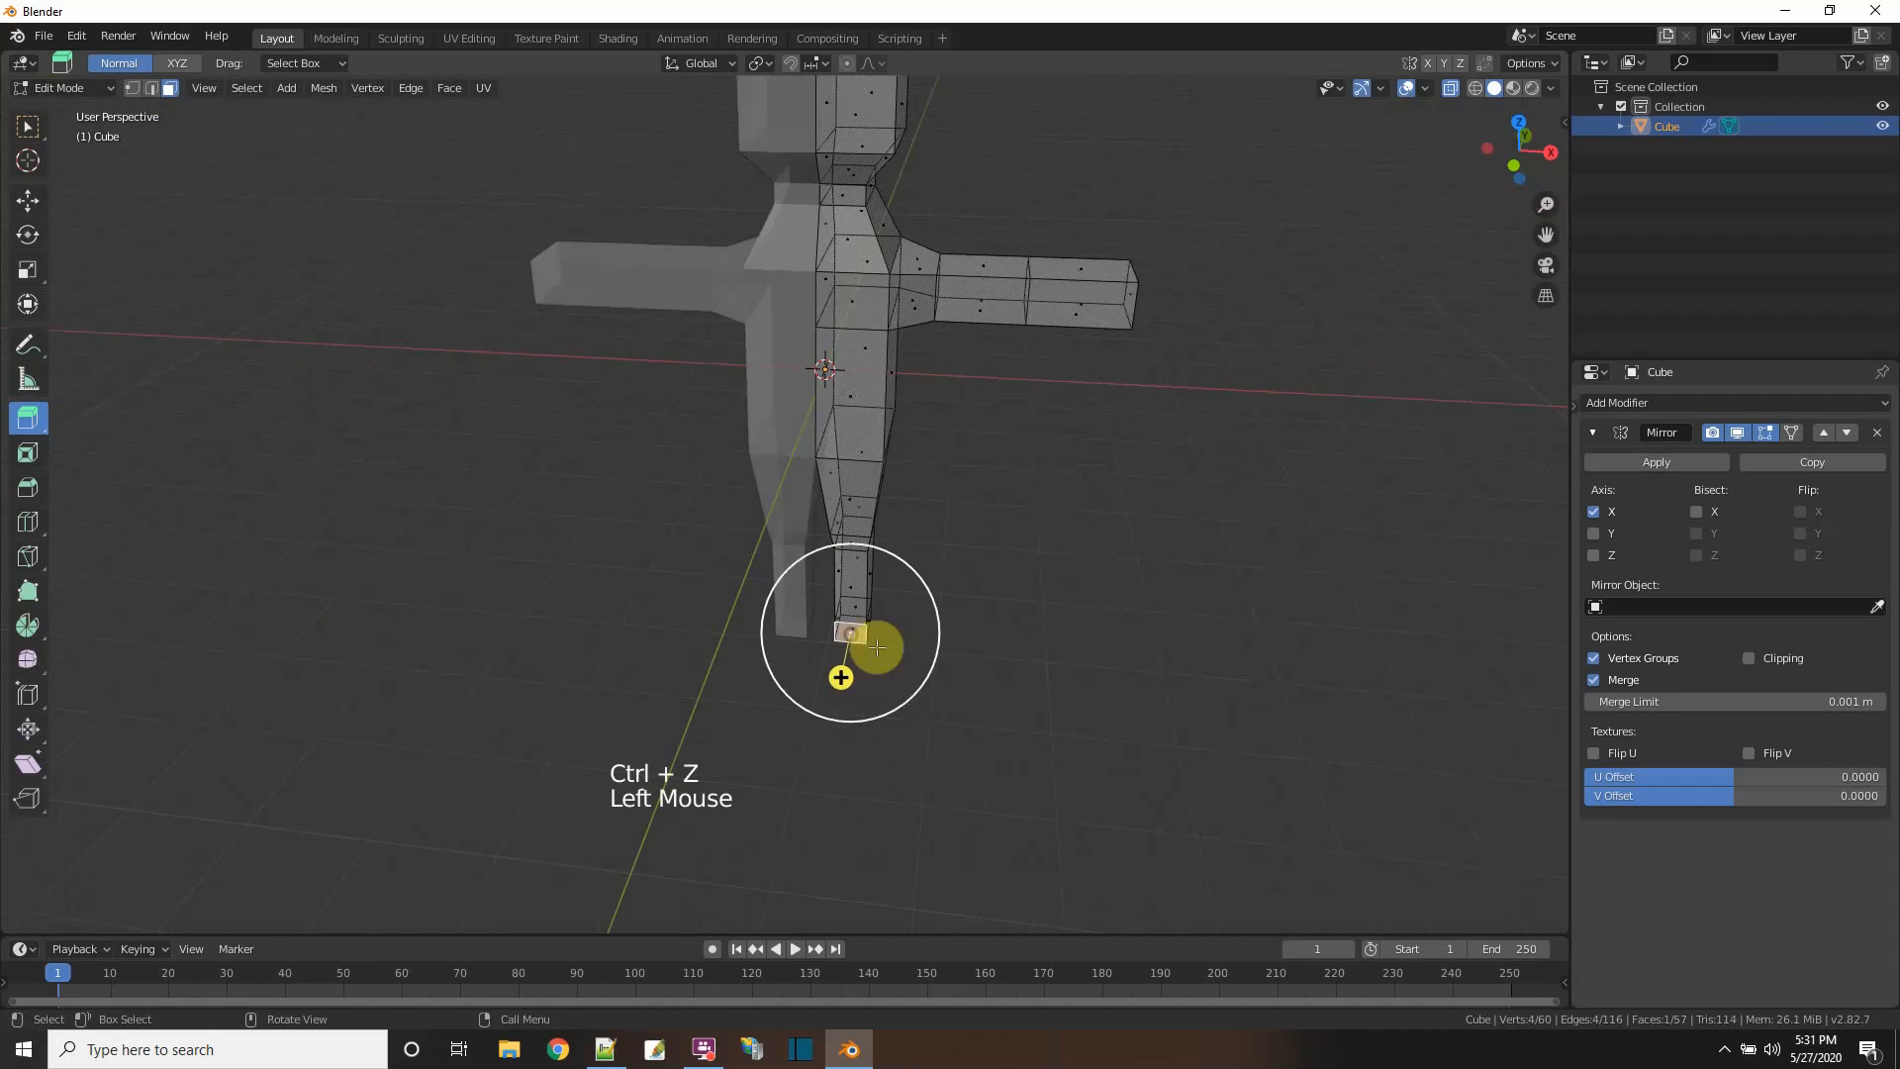
pyautogui.moveTo(842, 679); pyautogui.dragTo(838, 696)
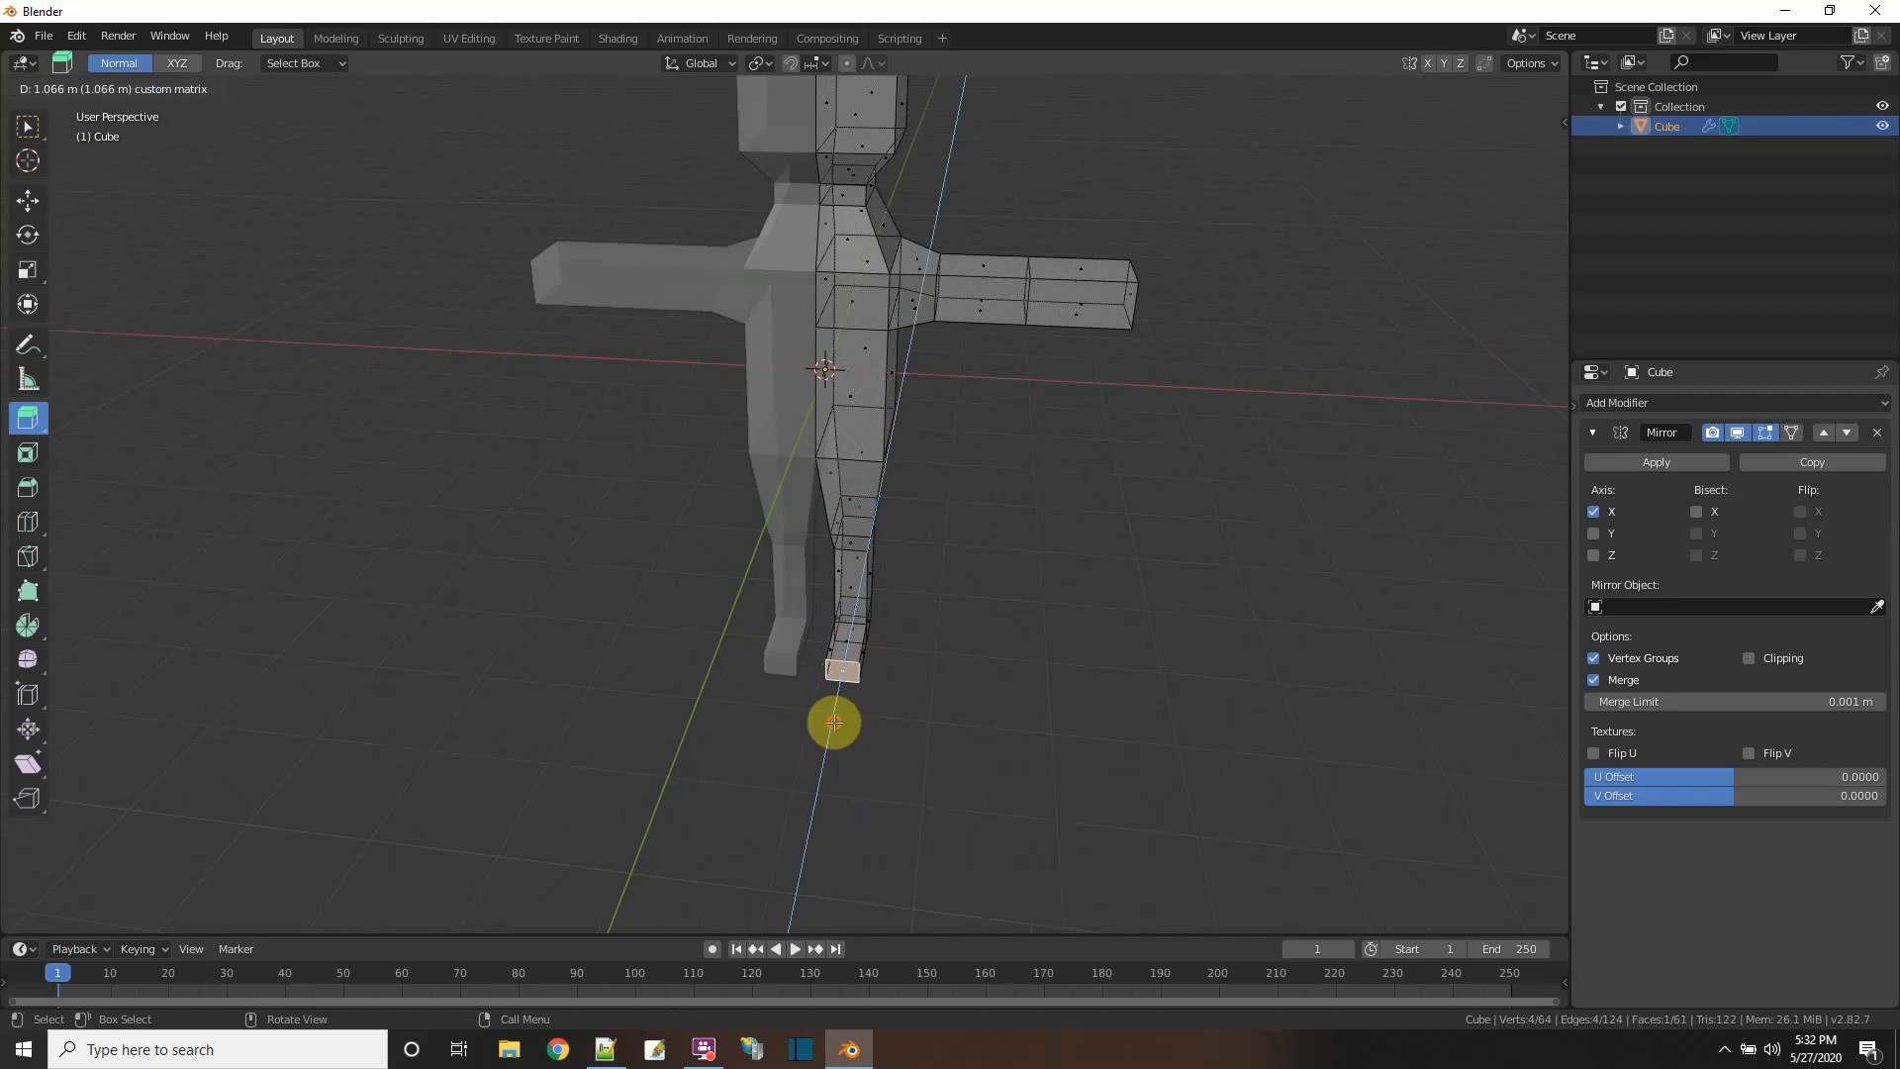
pyautogui.moveTo(834, 723); pyautogui.dragTo(836, 721)
pyautogui.moveTo(1040, 656); pyautogui.dragTo(904, 624, button='middle')
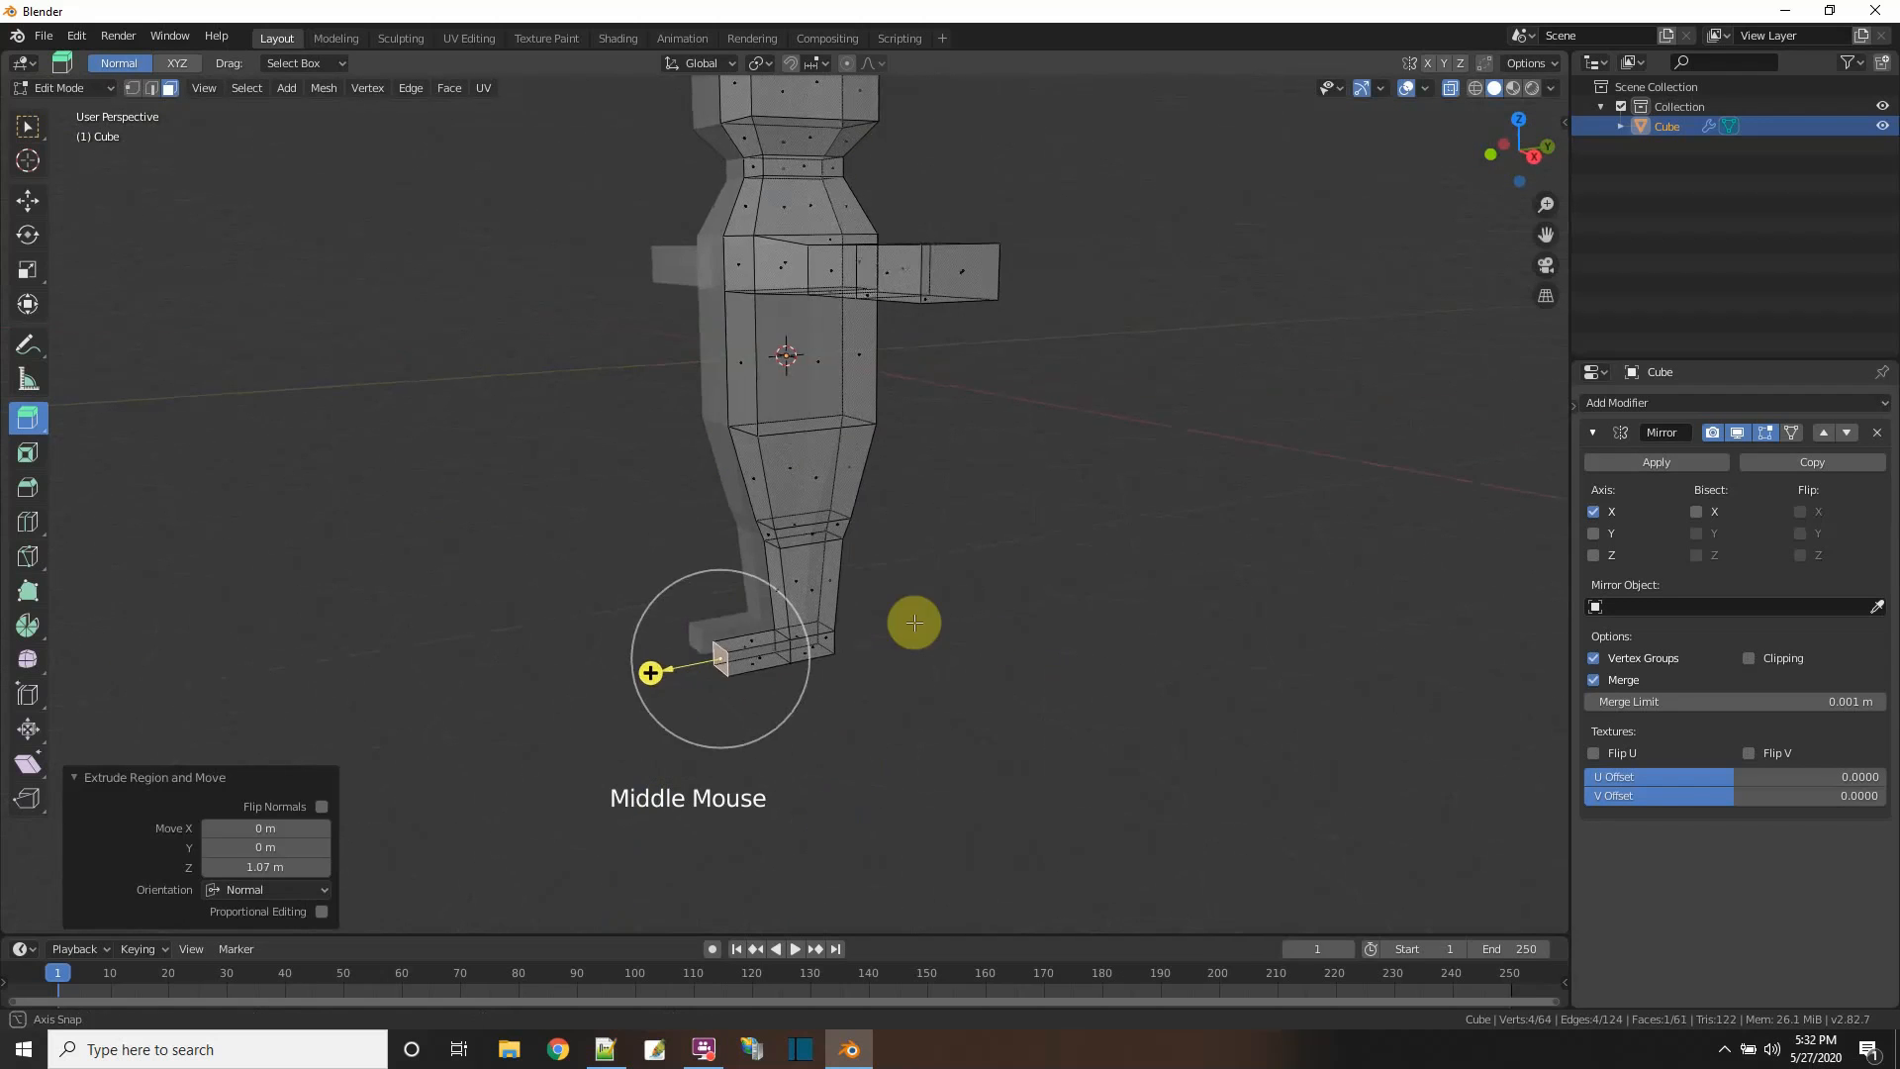
# - Select the two outer side faces of the foot and move them outward about 0.145 m along X
pyautogui.click(28, 200)
pyautogui.click(771, 657)
pyautogui.moveTo(1037, 764); pyautogui.dragTo(789, 683, button='middle')
pyautogui.keyDown('shift'); pyautogui.click(806, 657); pyautogui.keyUp('shift')
pyautogui.moveTo(861, 743); pyautogui.dragTo(900, 746, button='middle')
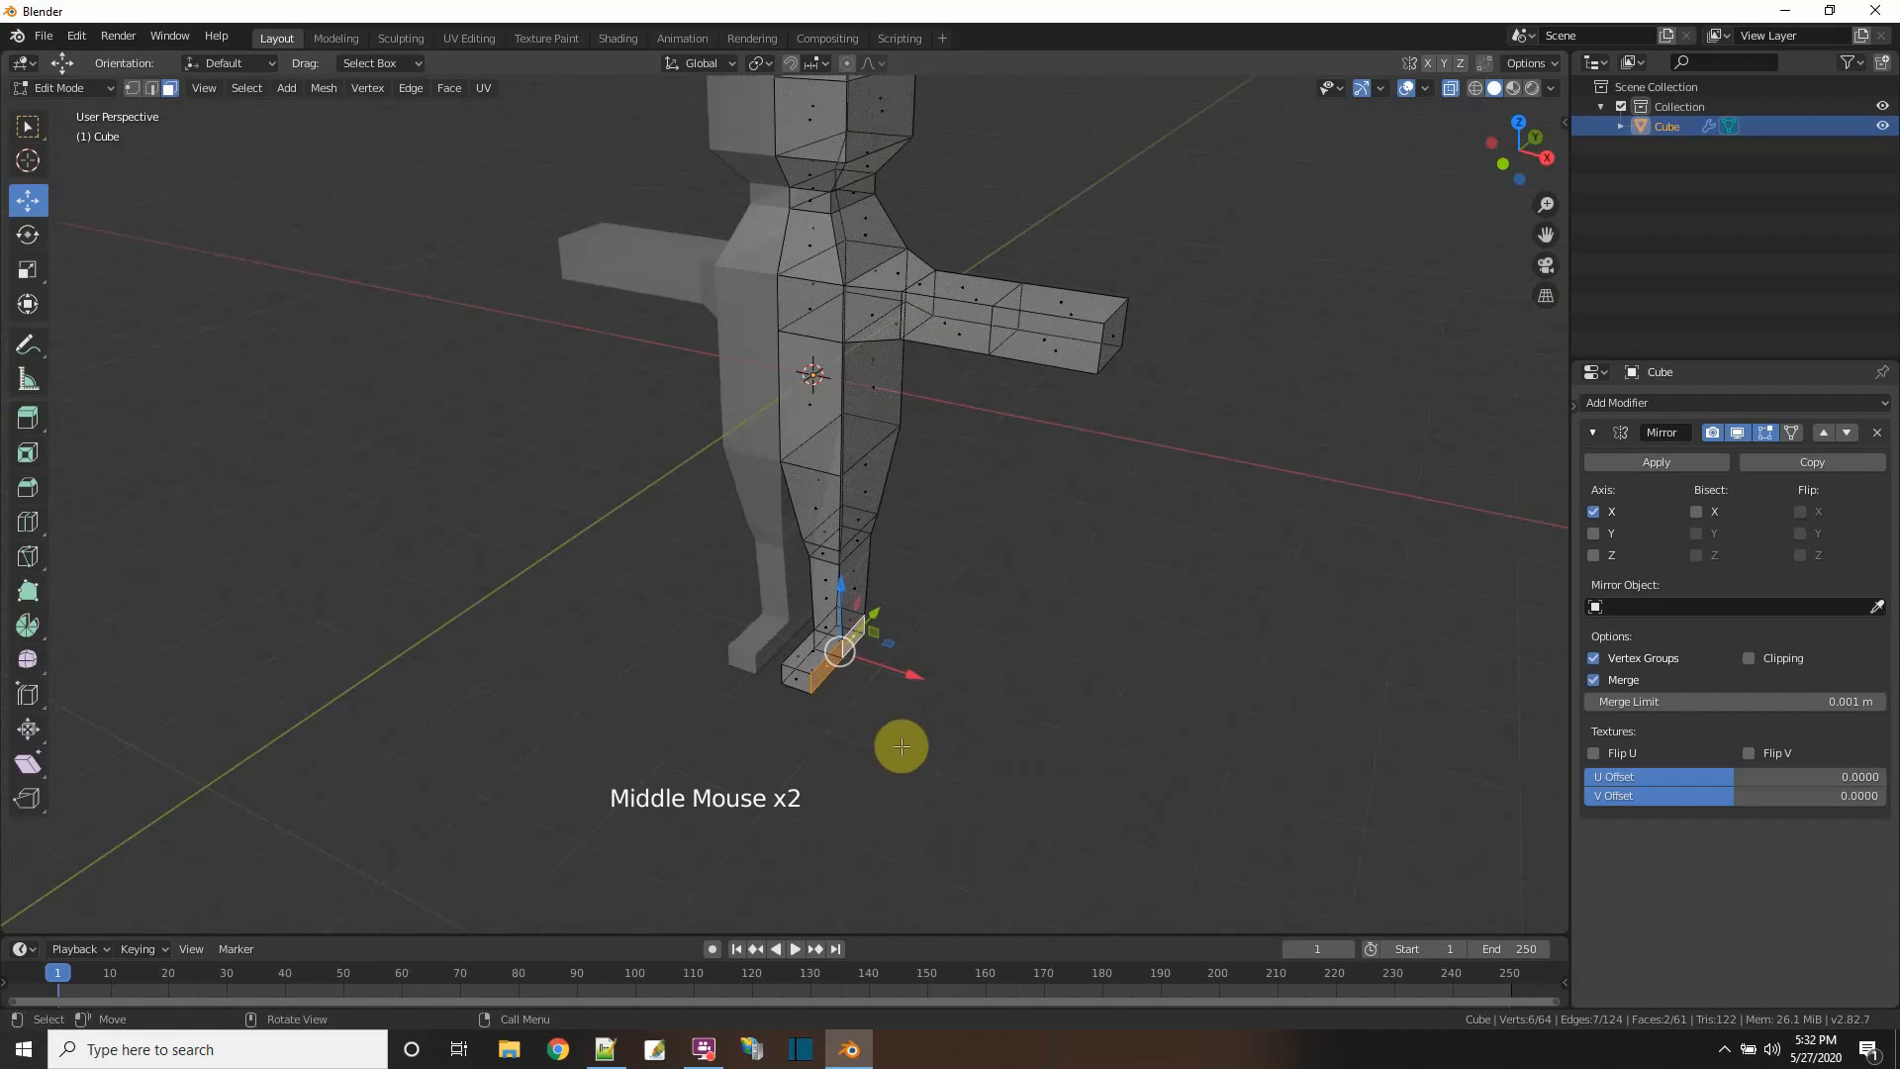
pyautogui.moveTo(911, 670); pyautogui.dragTo(926, 681)
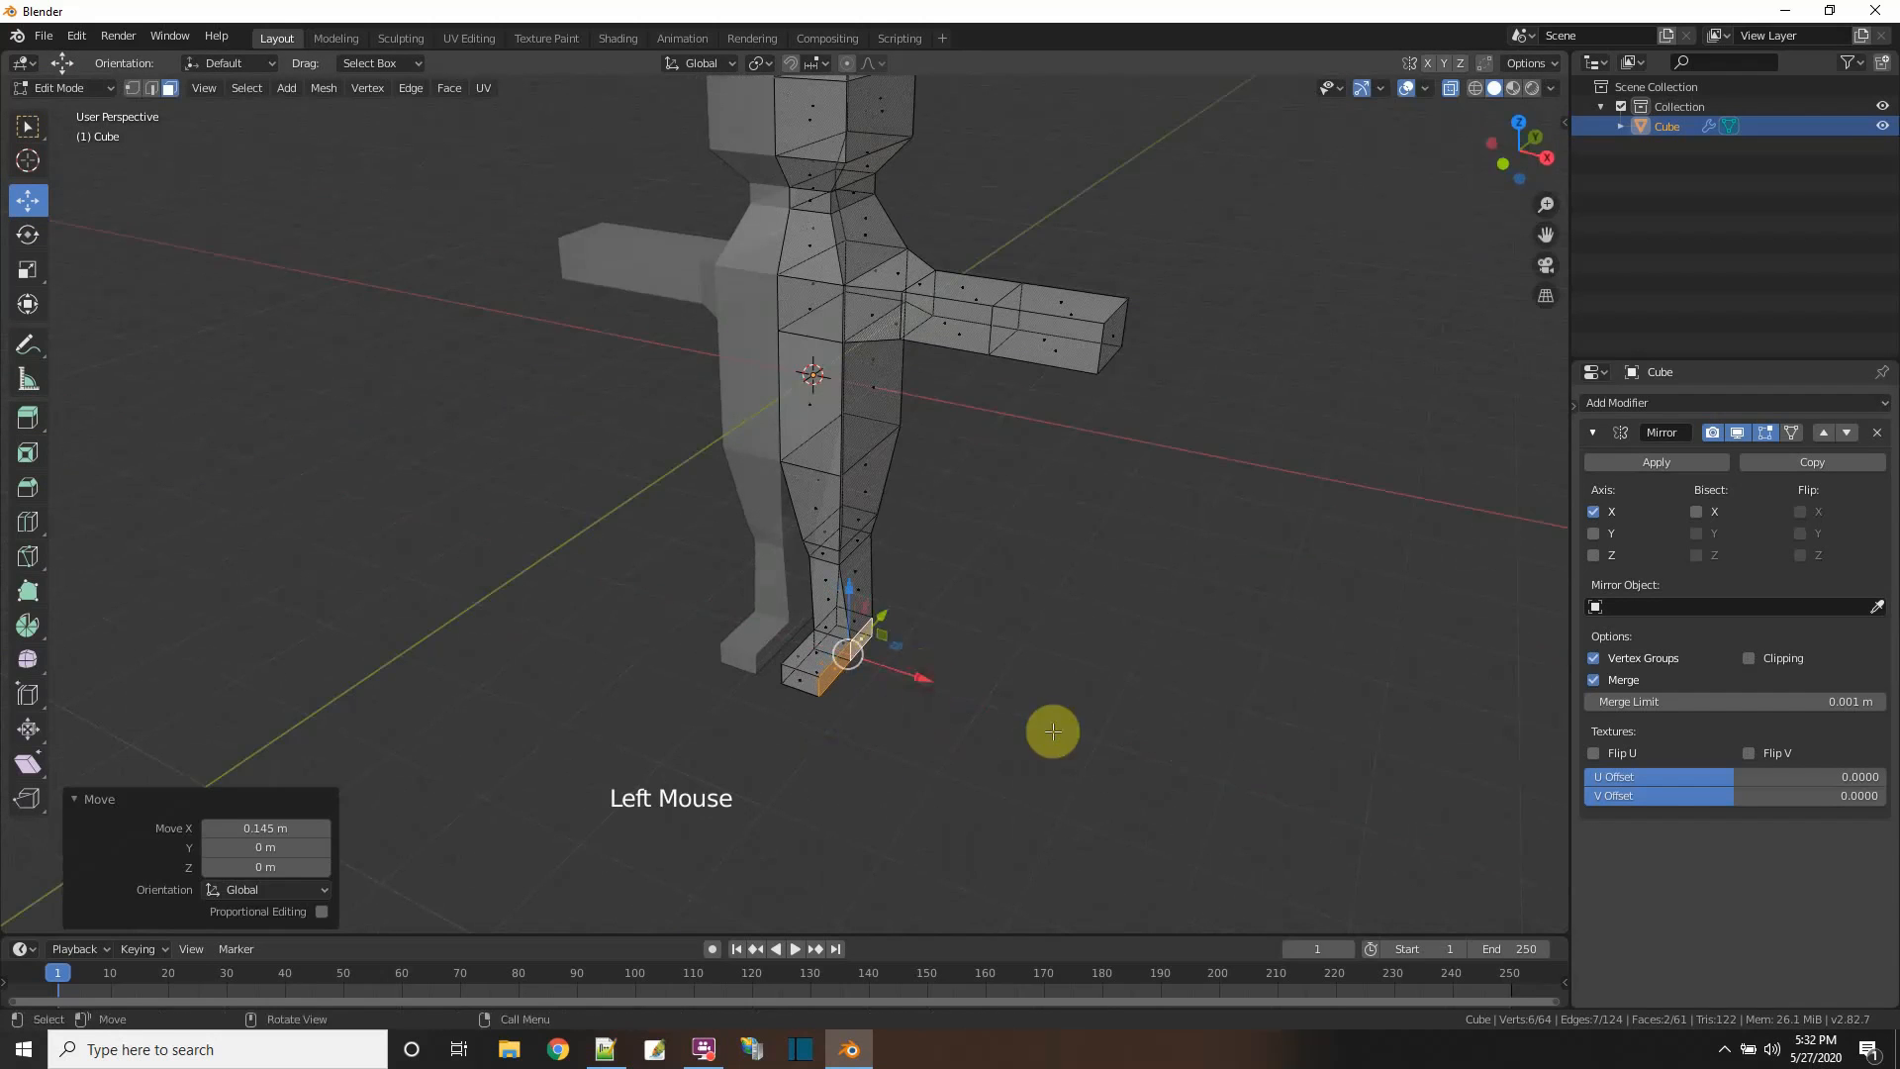
pyautogui.moveTo(1048, 729); pyautogui.dragTo(1171, 709, button='middle')
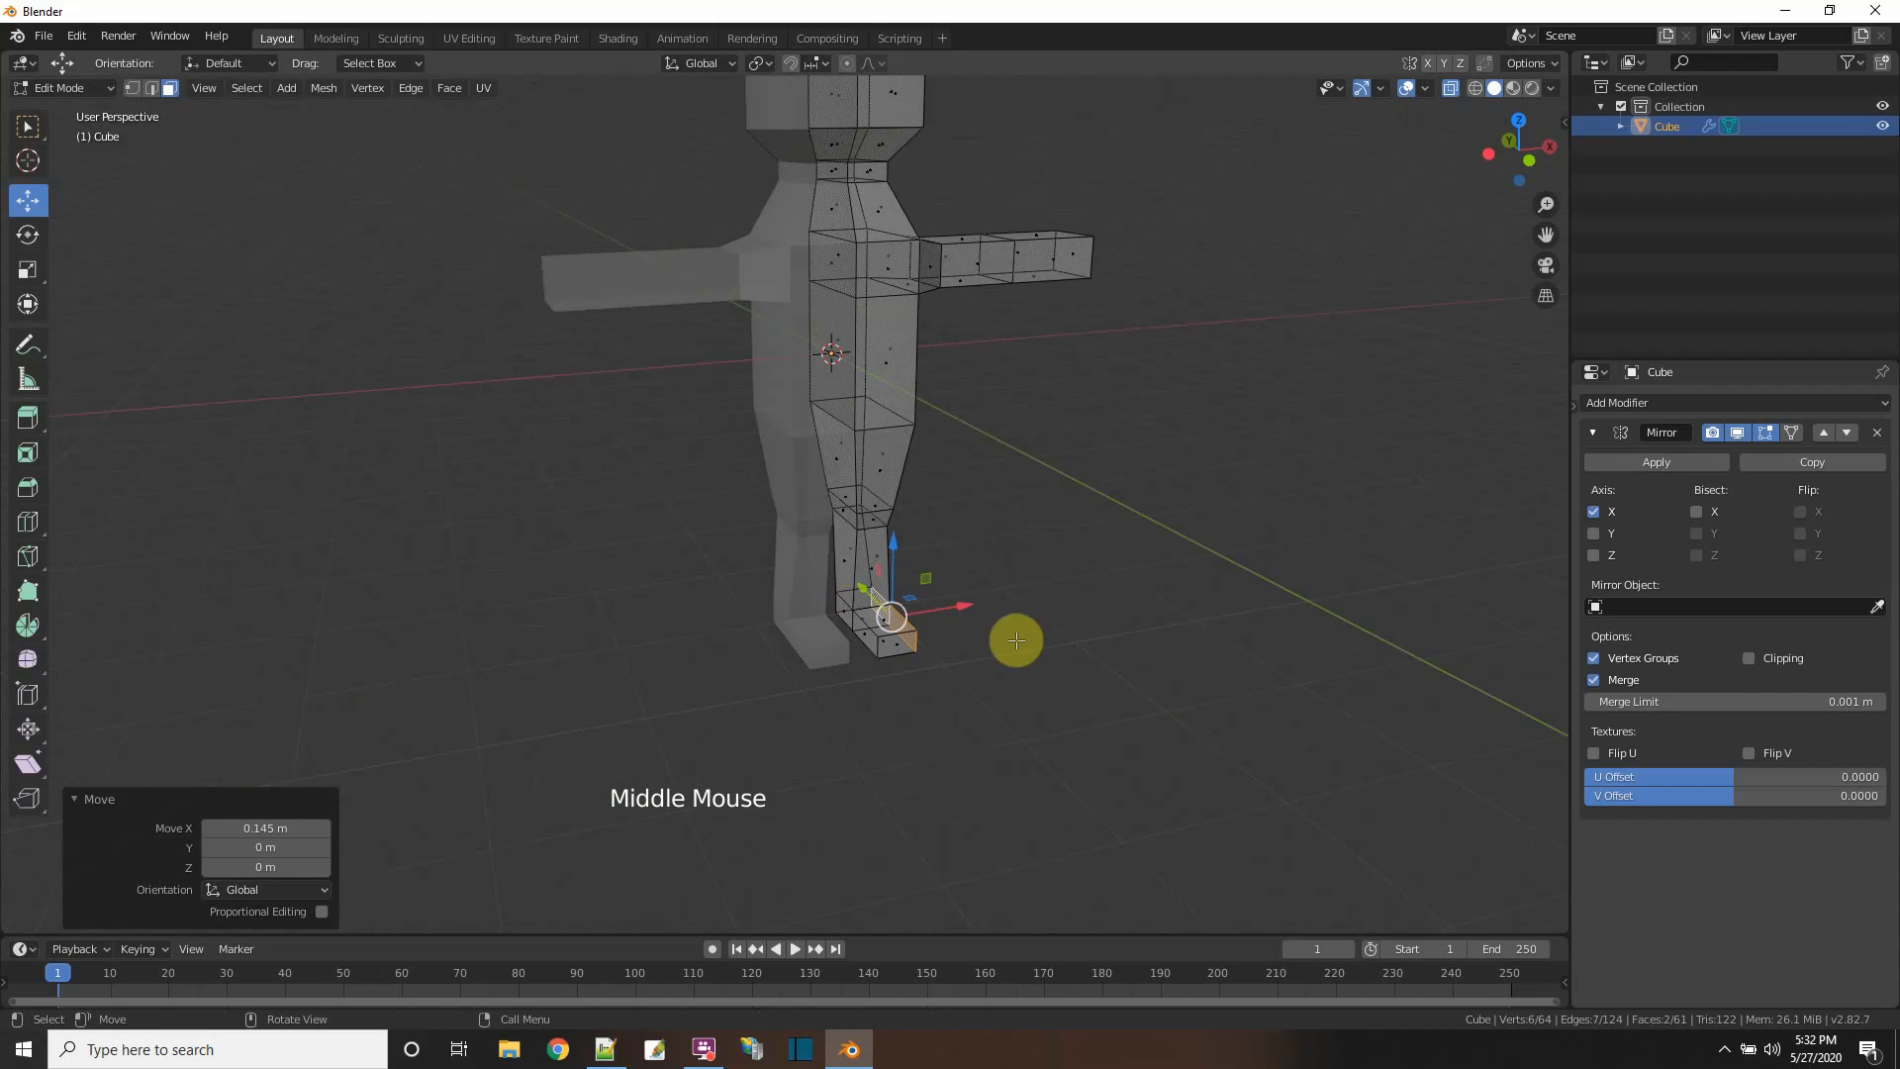
pyautogui.moveTo(1018, 637); pyautogui.dragTo(899, 619, button='middle')
# - Scale the arm's end face inward along Y, to about 0.835 along Z, and by about 0.974 uniformly, then deselect it
pyautogui.scroll(-3, 984, 538)
pyautogui.moveTo(983, 538); pyautogui.dragTo(1007, 571, button='middle')
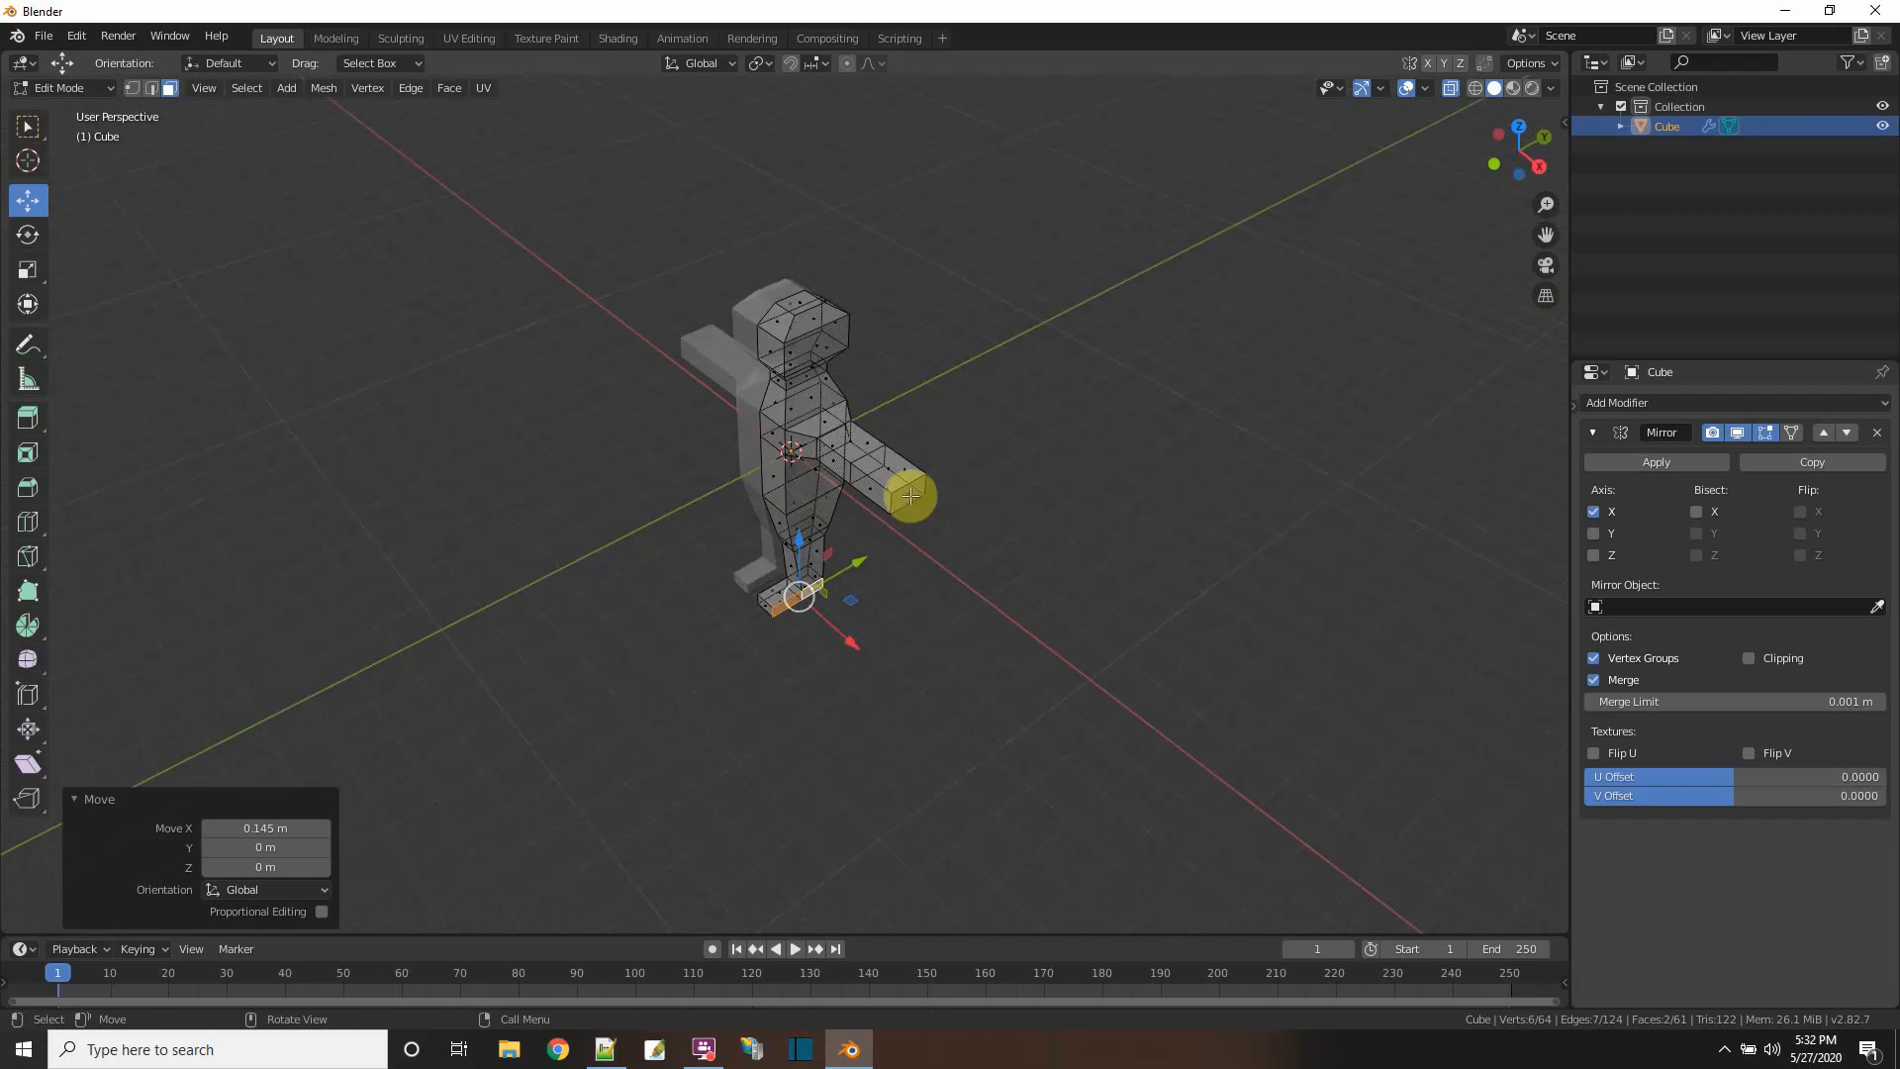
pyautogui.click(905, 495)
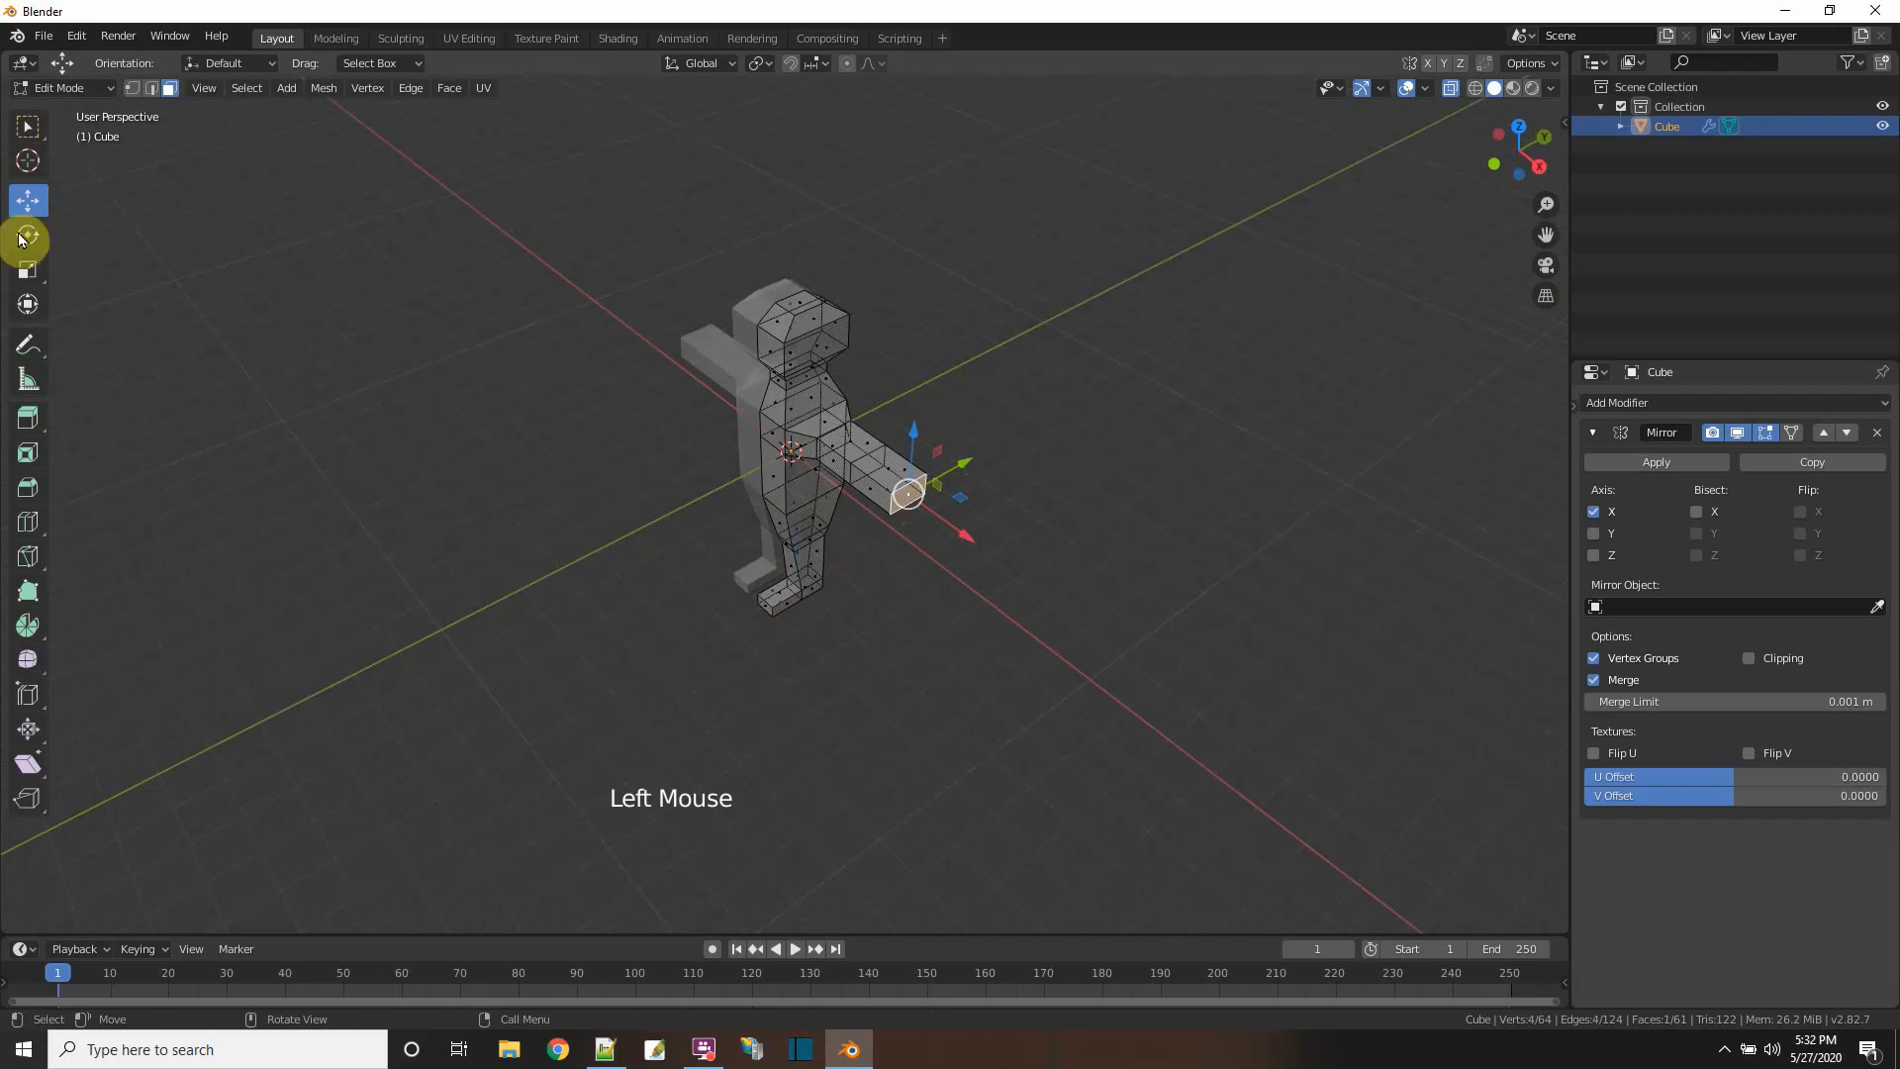
pyautogui.click(26, 278)
pyautogui.moveTo(967, 459); pyautogui.dragTo(912, 445)
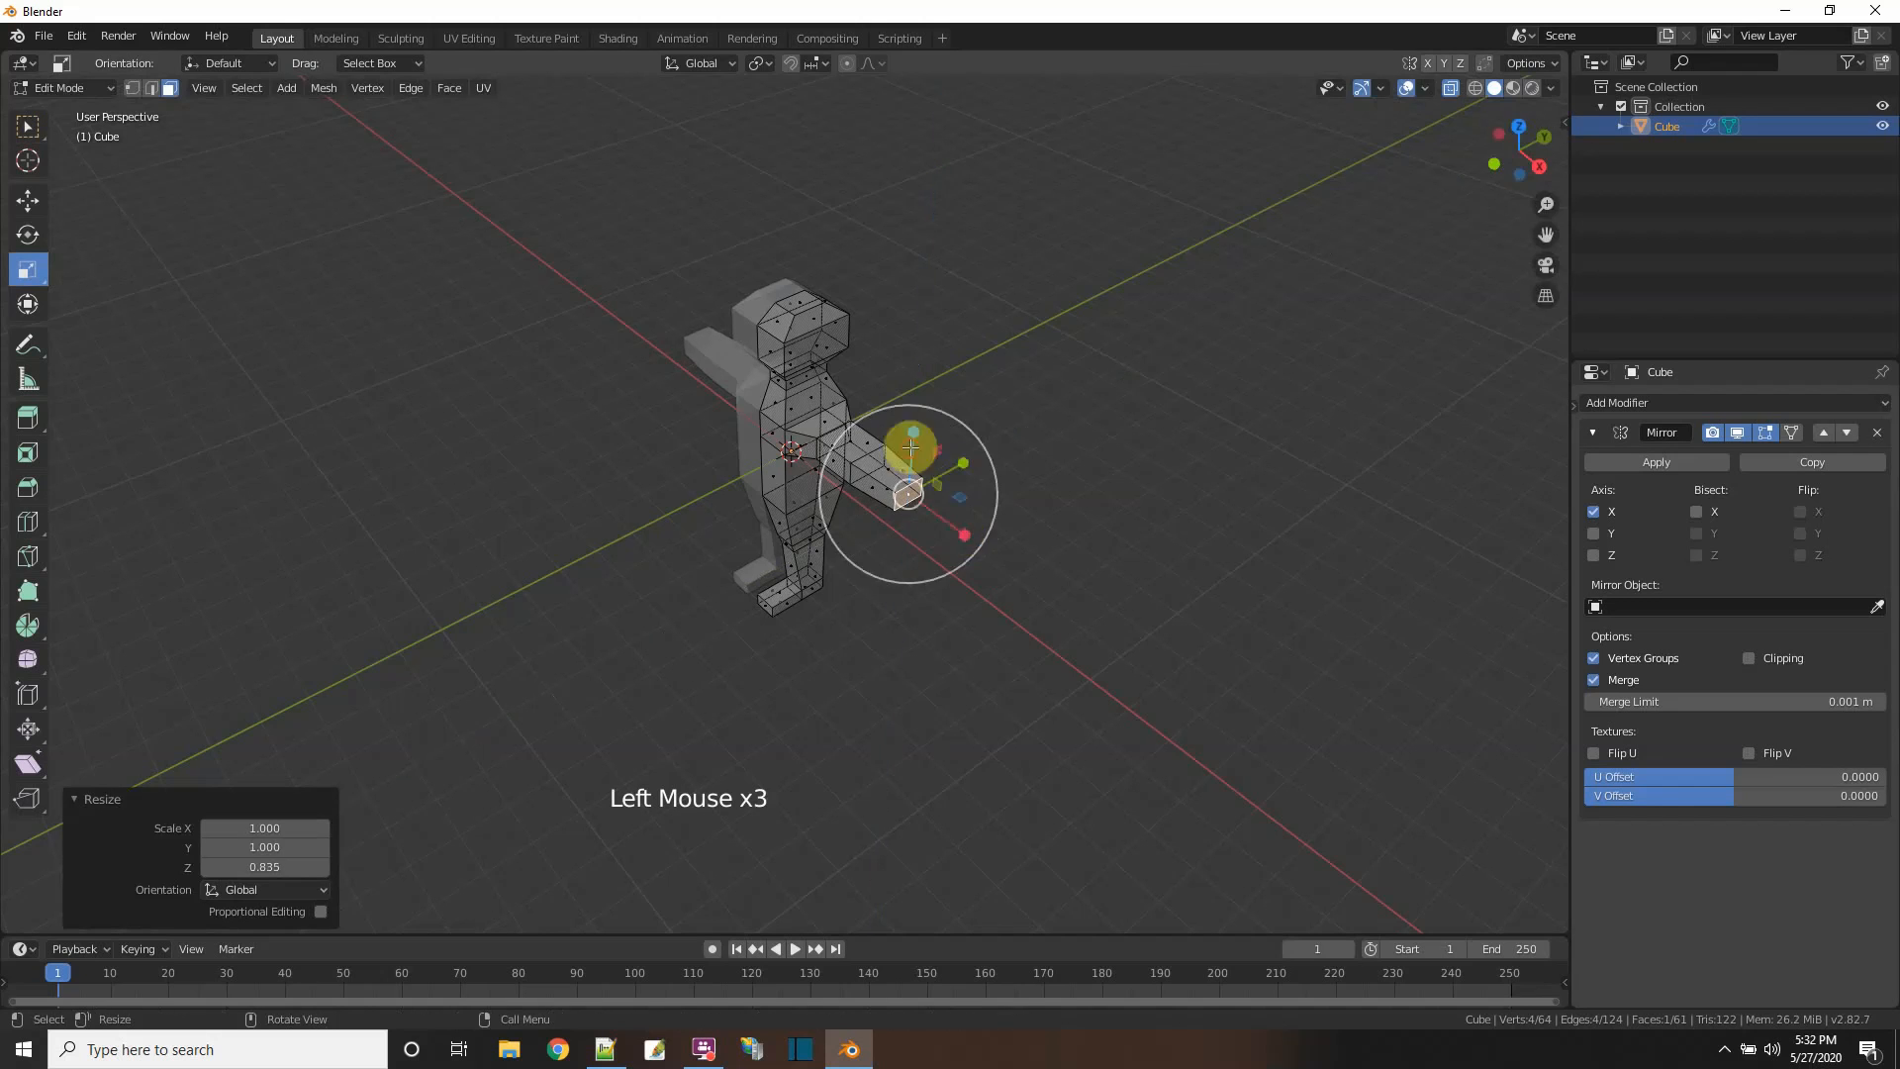
pyautogui.click(968, 467)
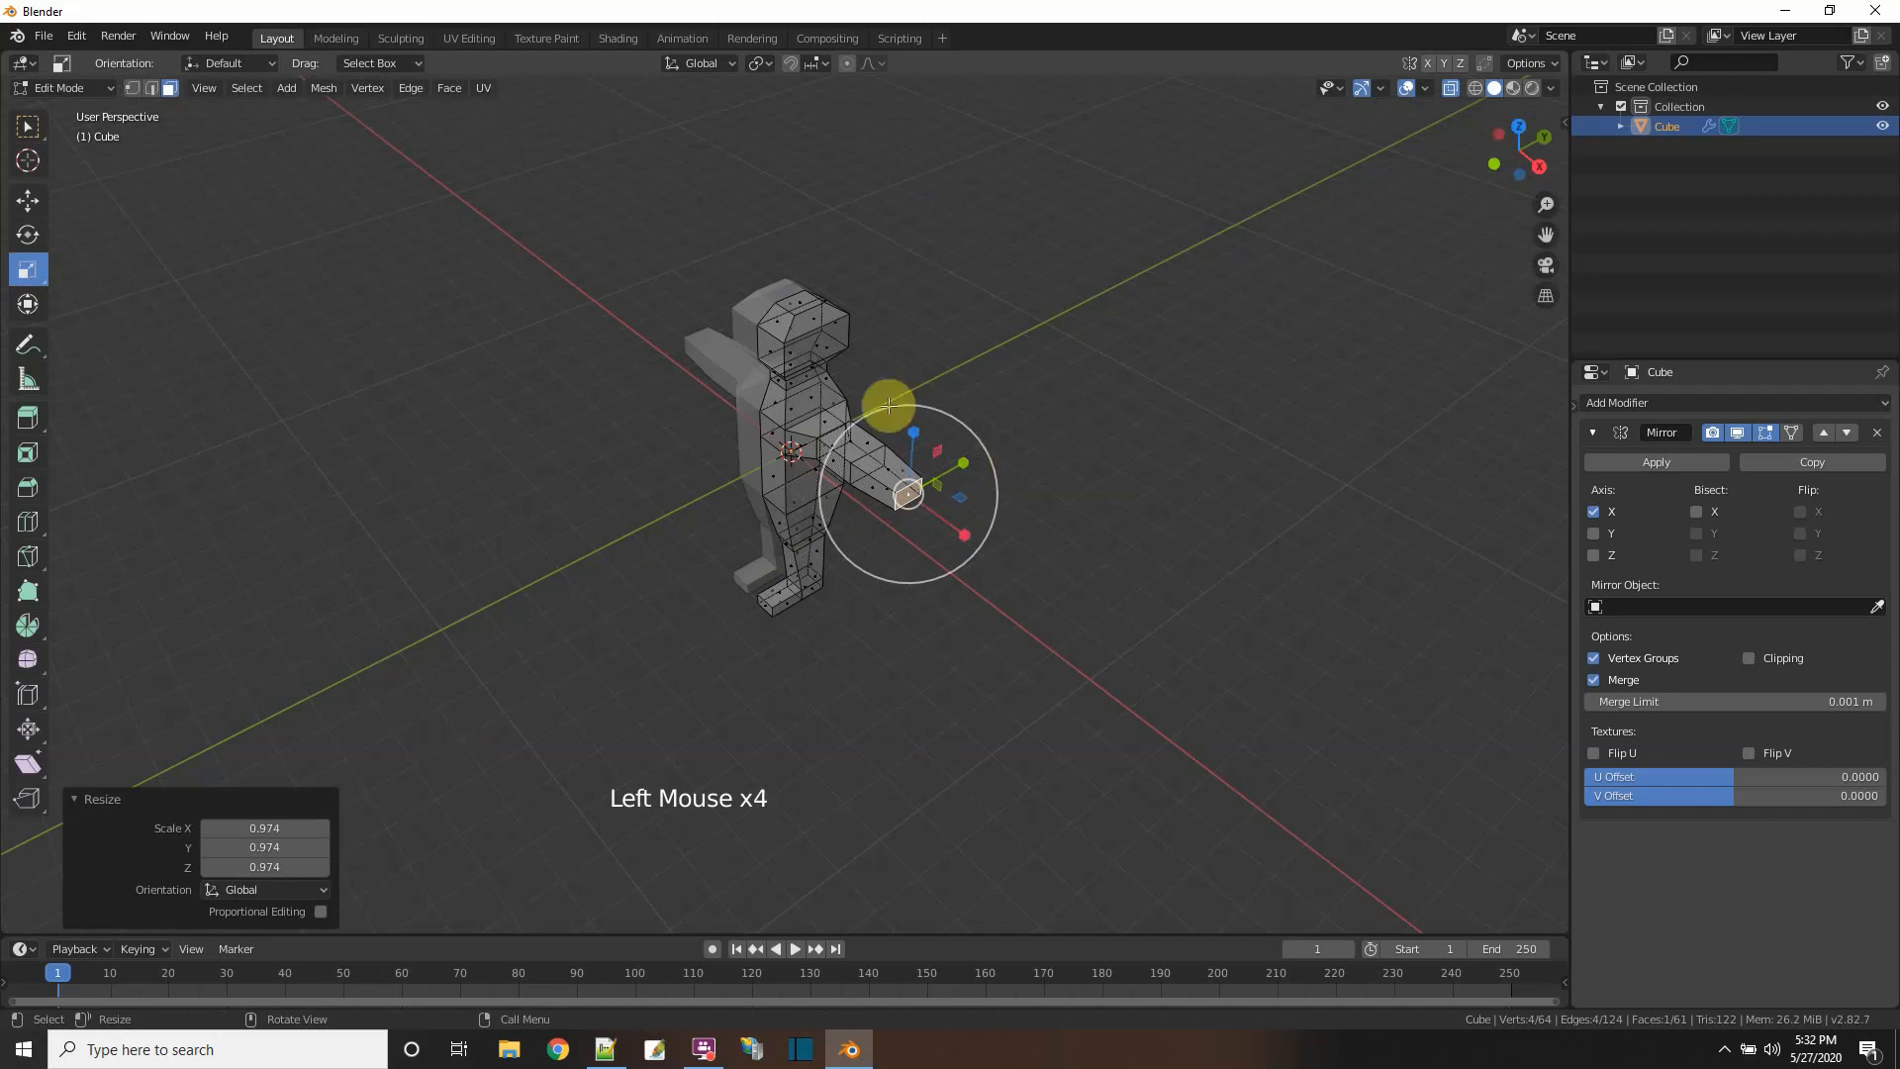
pyautogui.click(938, 339)
# - In edge selection, move the lower and upper back edges at arm level along Y, the upper one by about 0.0301 m
pyautogui.moveTo(937, 340); pyautogui.dragTo(852, 435, button='middle')
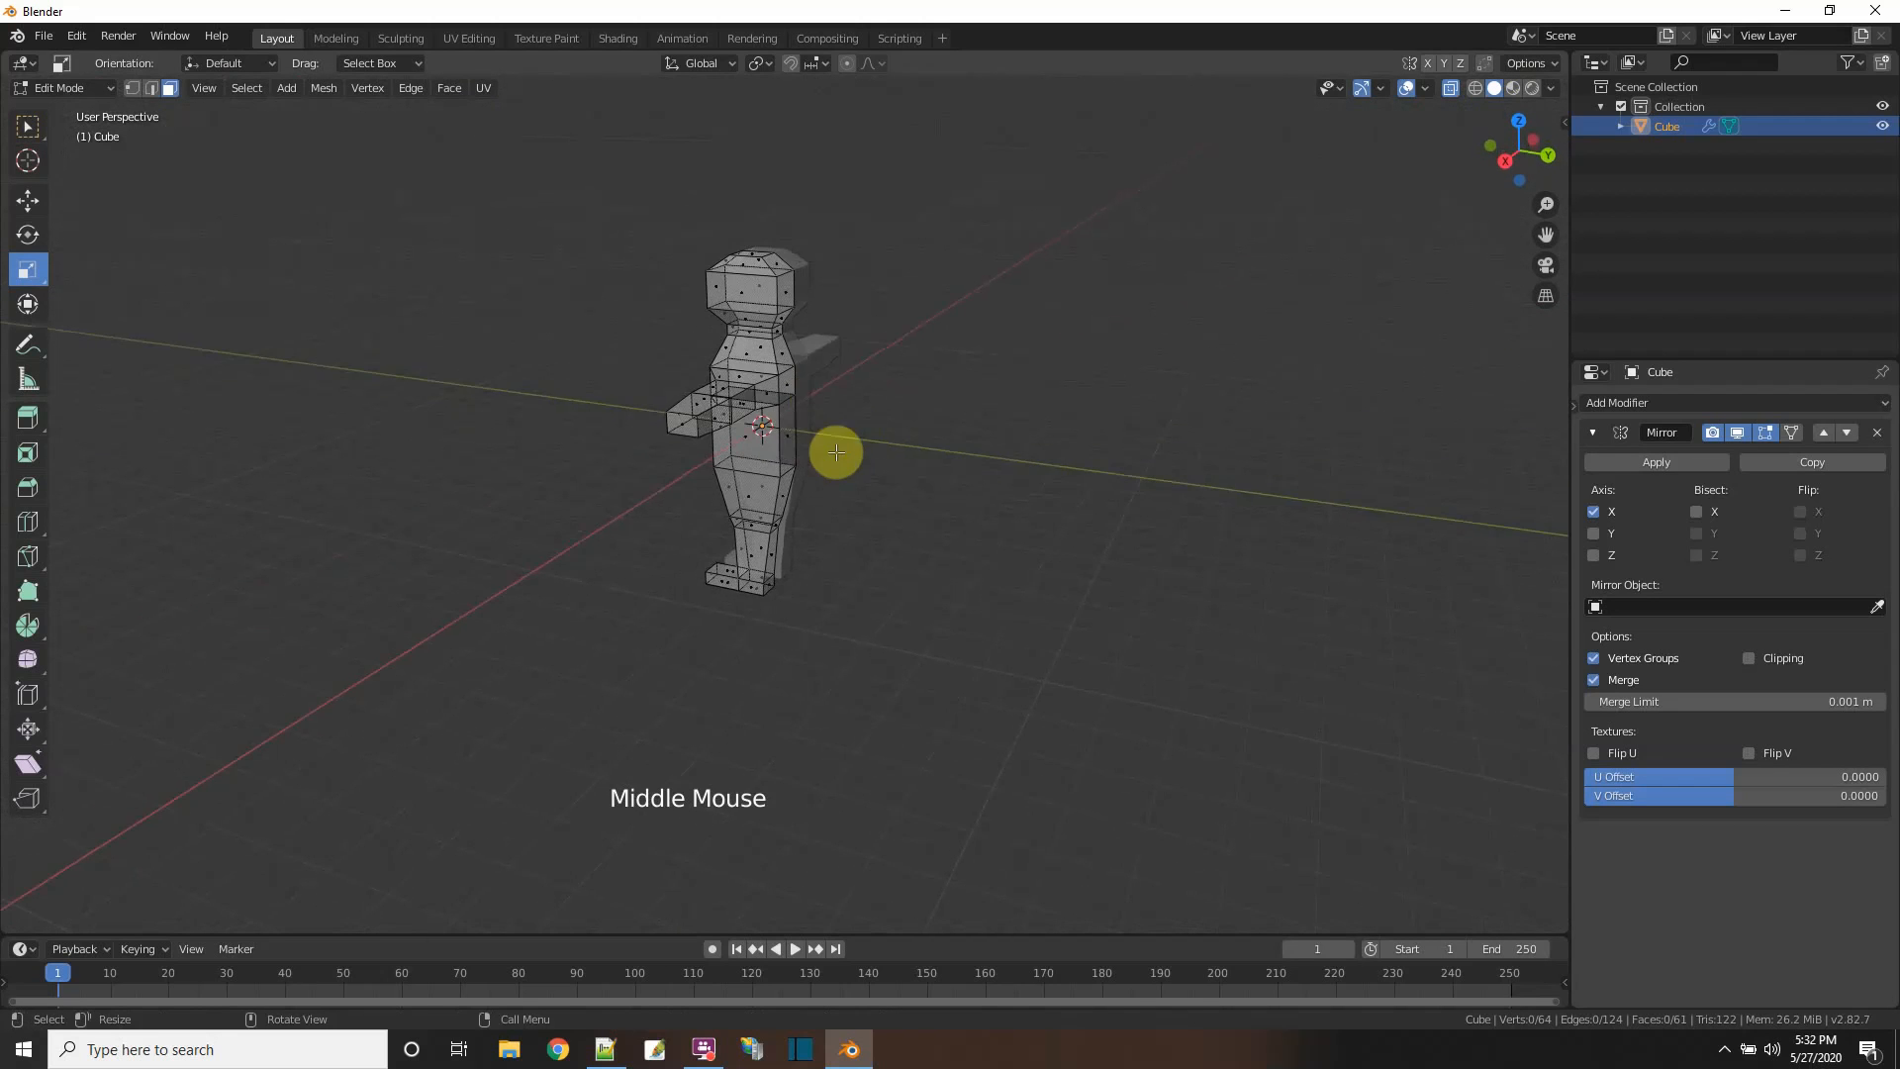
pyautogui.scroll(3, 836, 452)
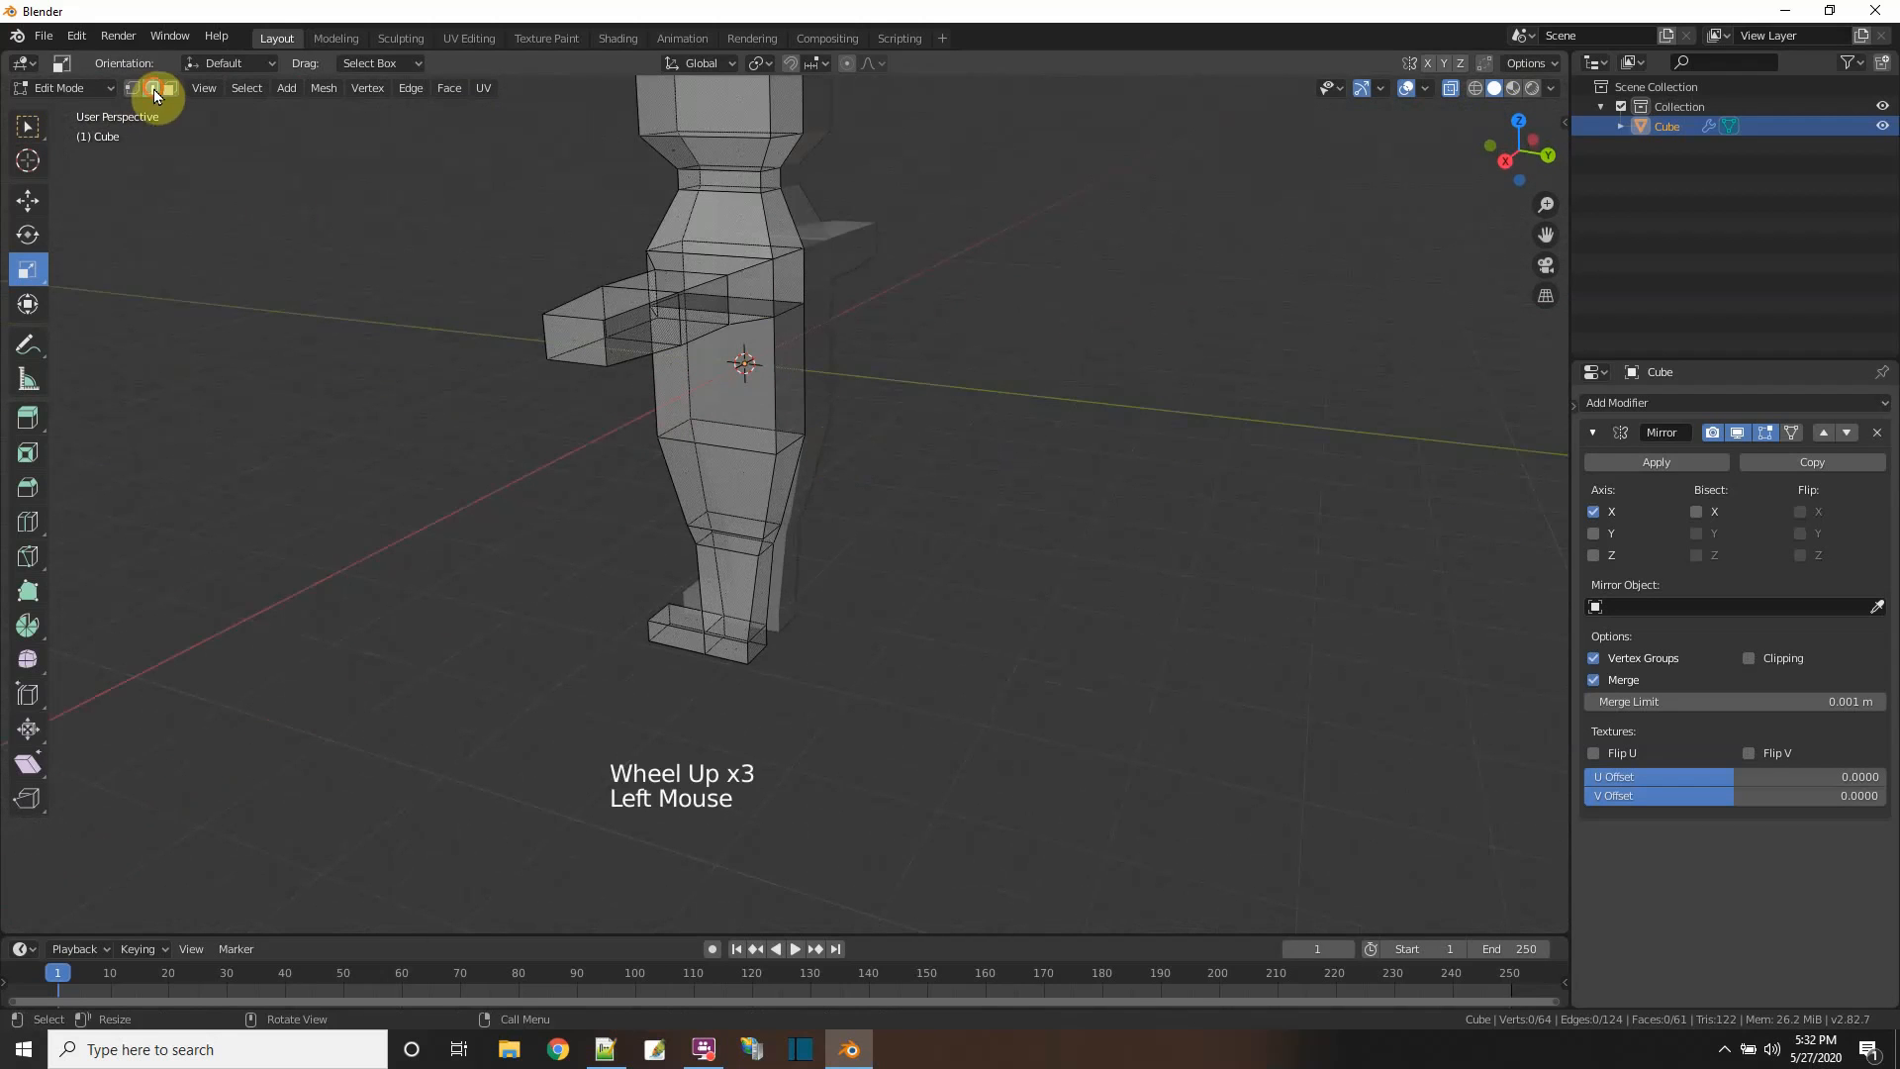
pyautogui.click(763, 297)
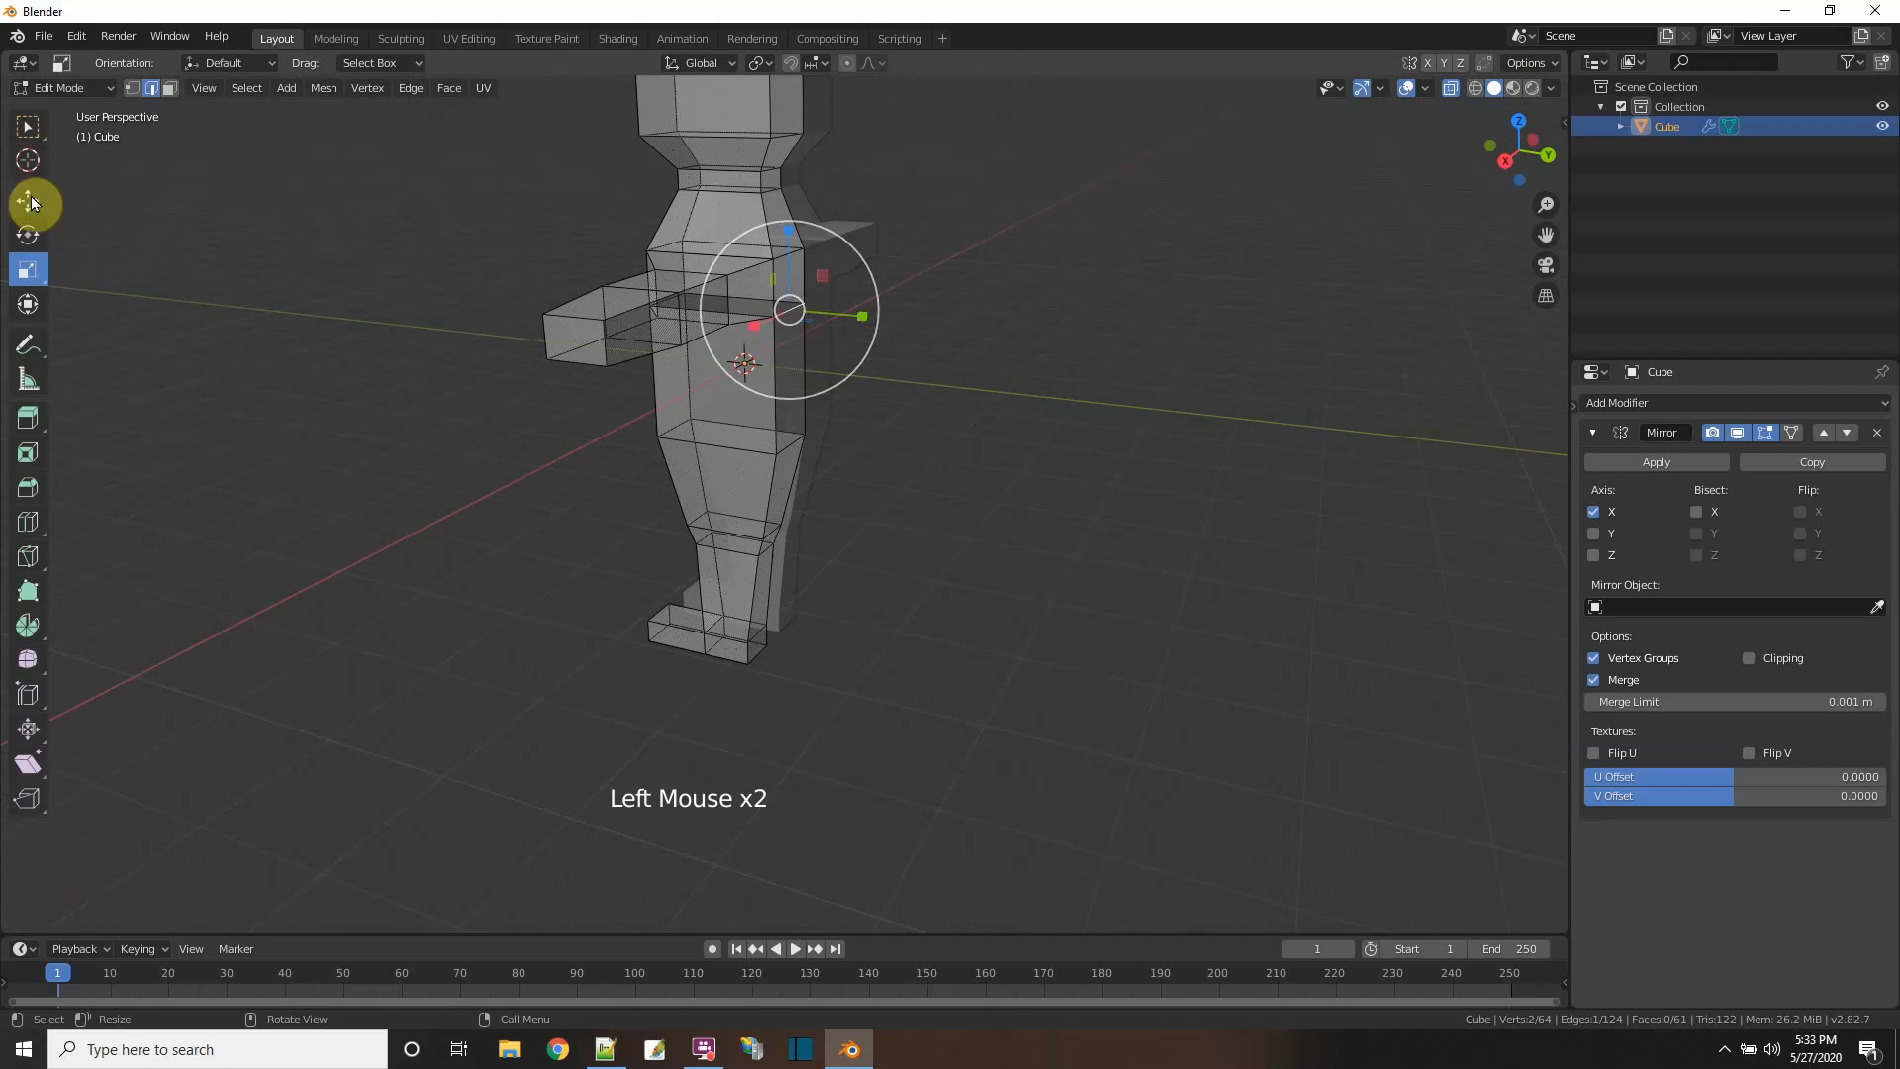
pyautogui.click(29, 202)
pyautogui.moveTo(861, 314); pyautogui.dragTo(867, 263)
pyautogui.click(776, 251)
pyautogui.click(787, 256)
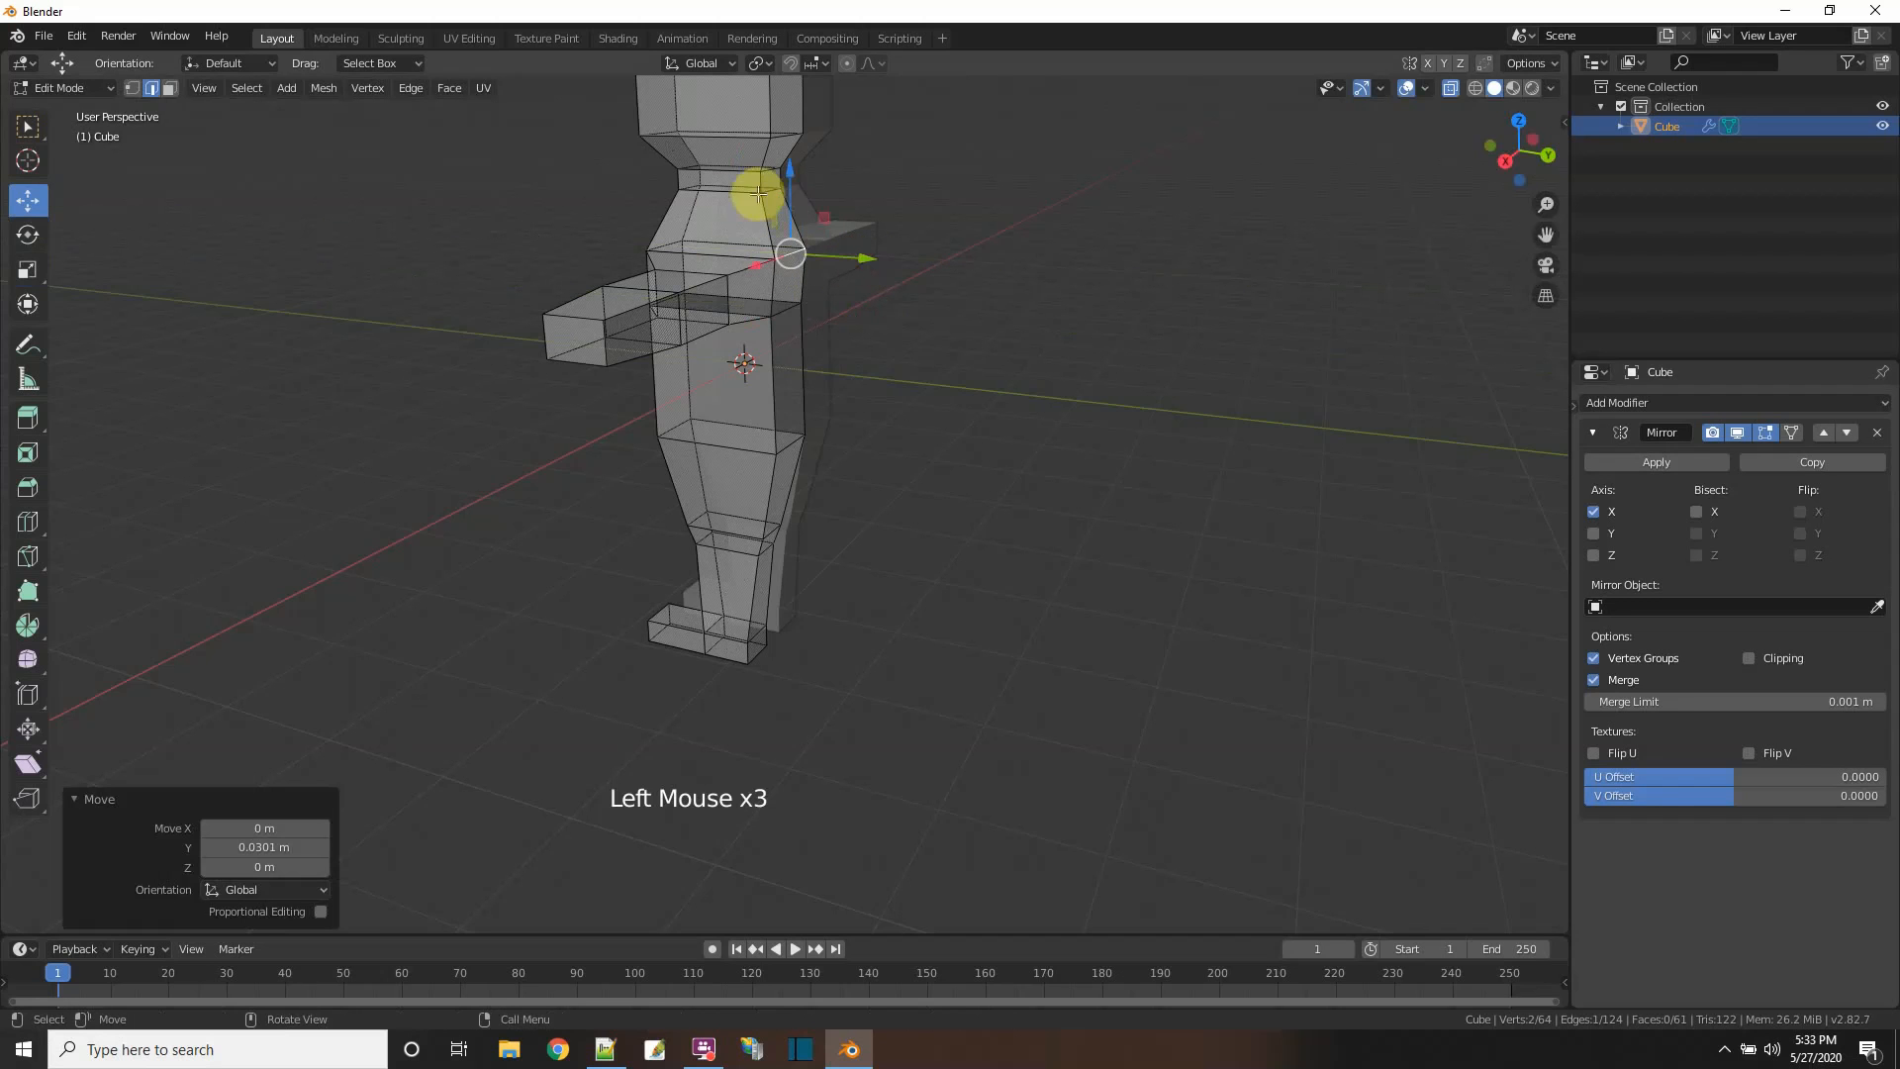
# - Move the front edge at the base of the neck backward by about 0.288 m along Y
pyautogui.moveTo(763, 191); pyautogui.dragTo(806, 258, button='middle')
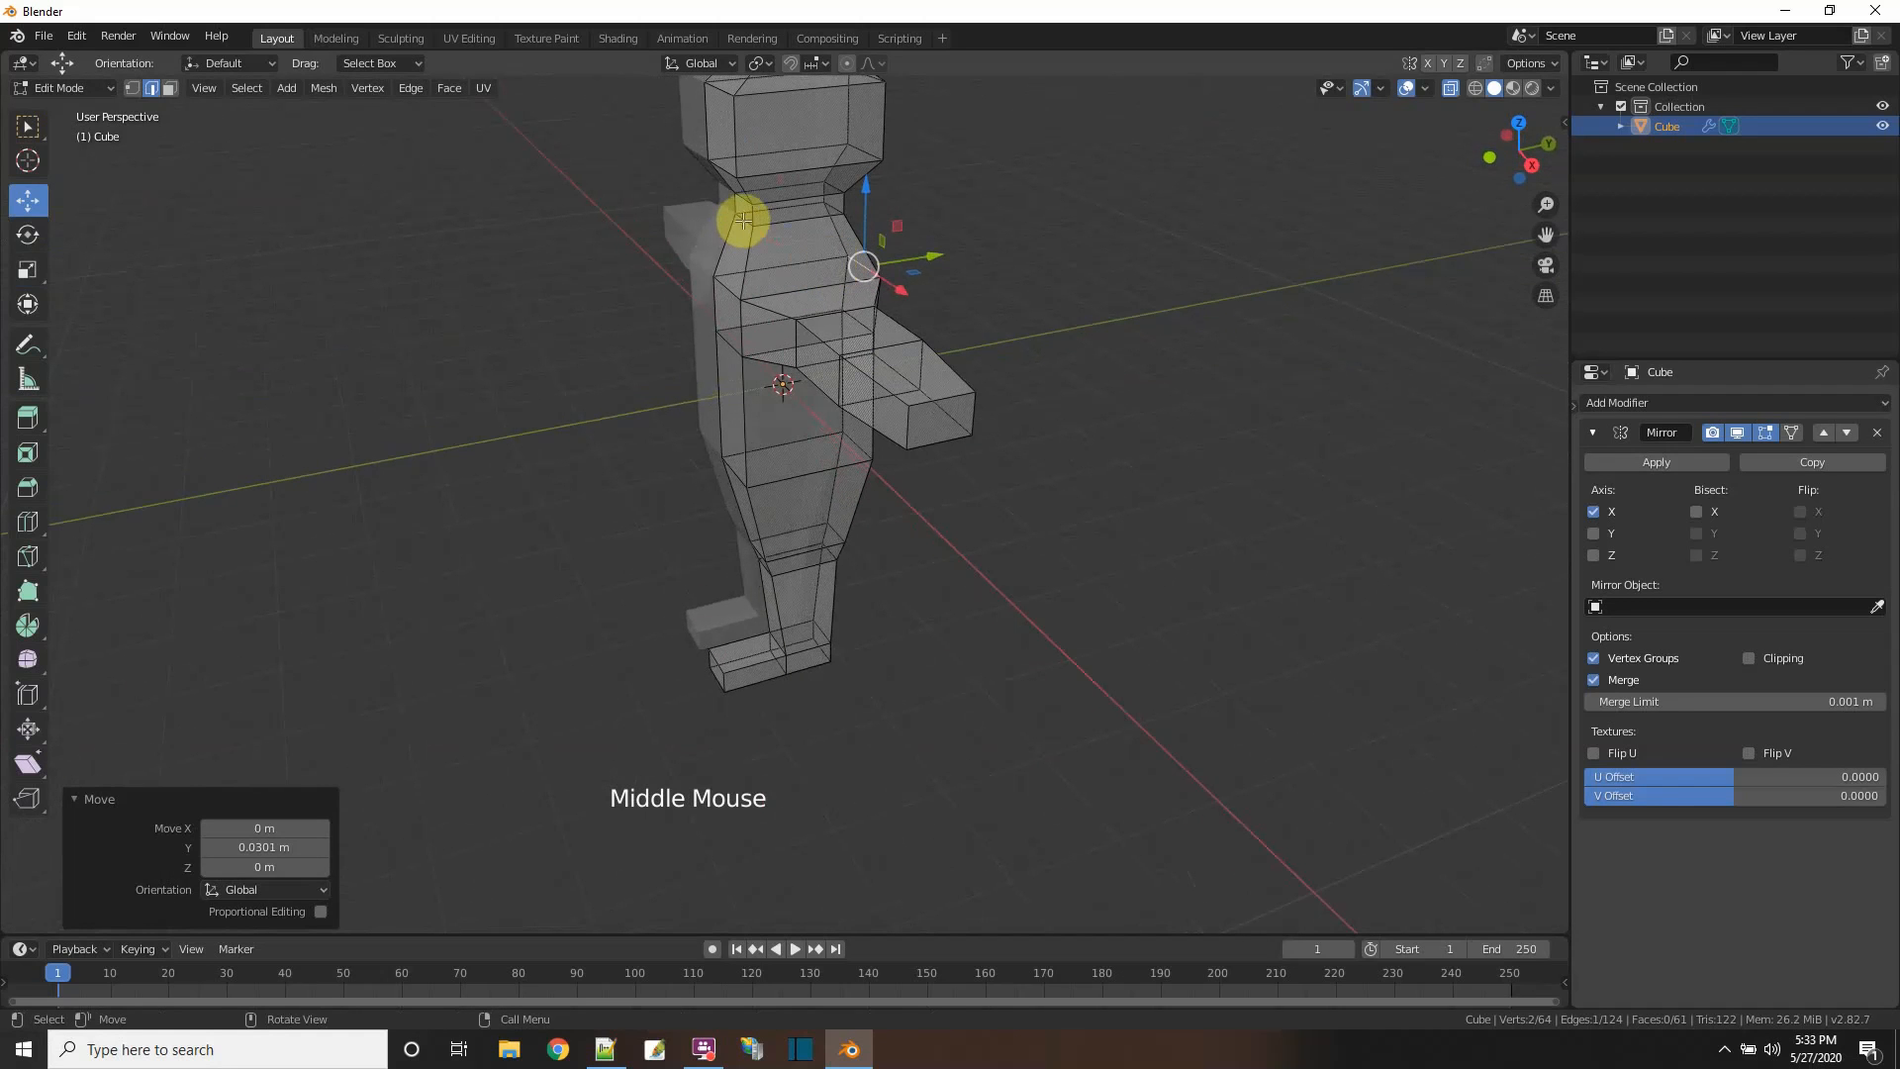
pyautogui.click(786, 220)
pyautogui.moveTo(819, 212); pyautogui.dragTo(843, 206)
pyautogui.scroll(-2, 1030, 352)
pyautogui.moveTo(1115, 352); pyautogui.dragTo(792, 392, button='middle')
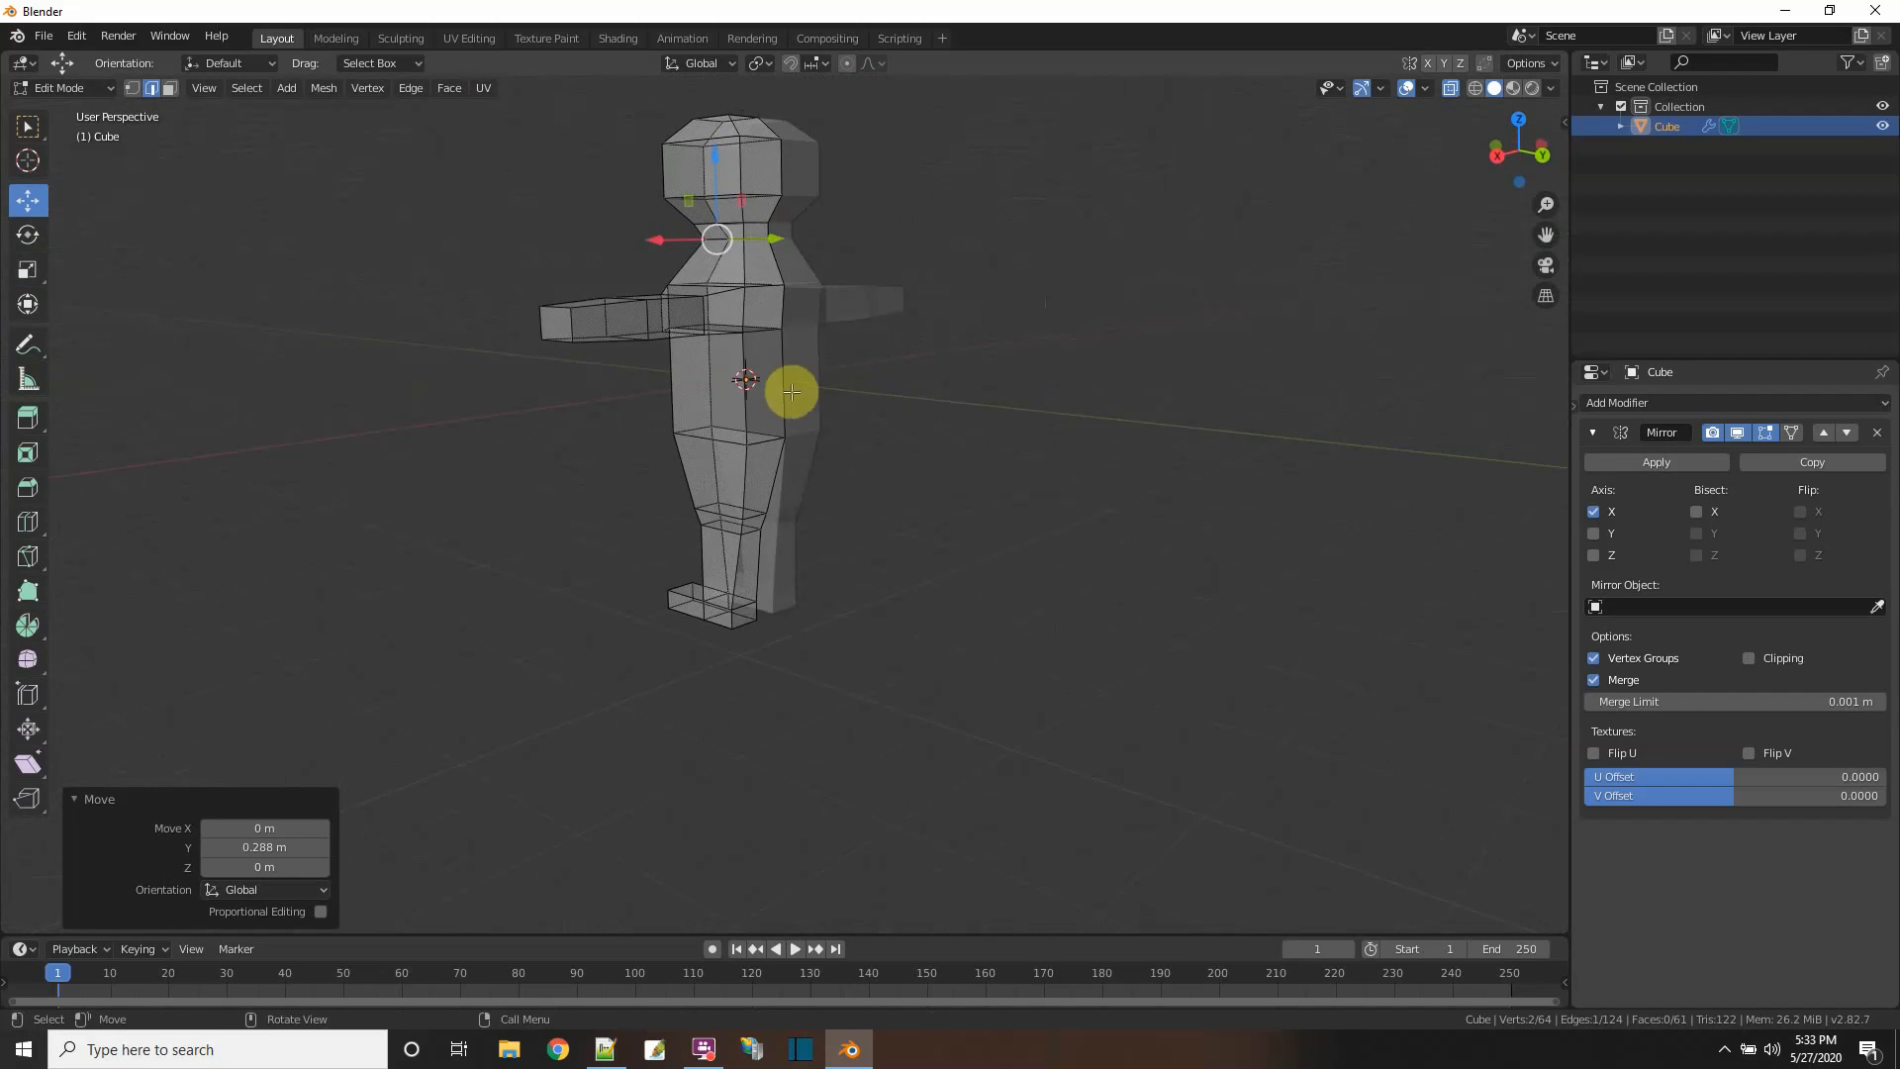
# - Add a single horizontal loop cut around the middle of the torso
pyautogui.click(27, 519)
pyautogui.doubleClick(690, 389)
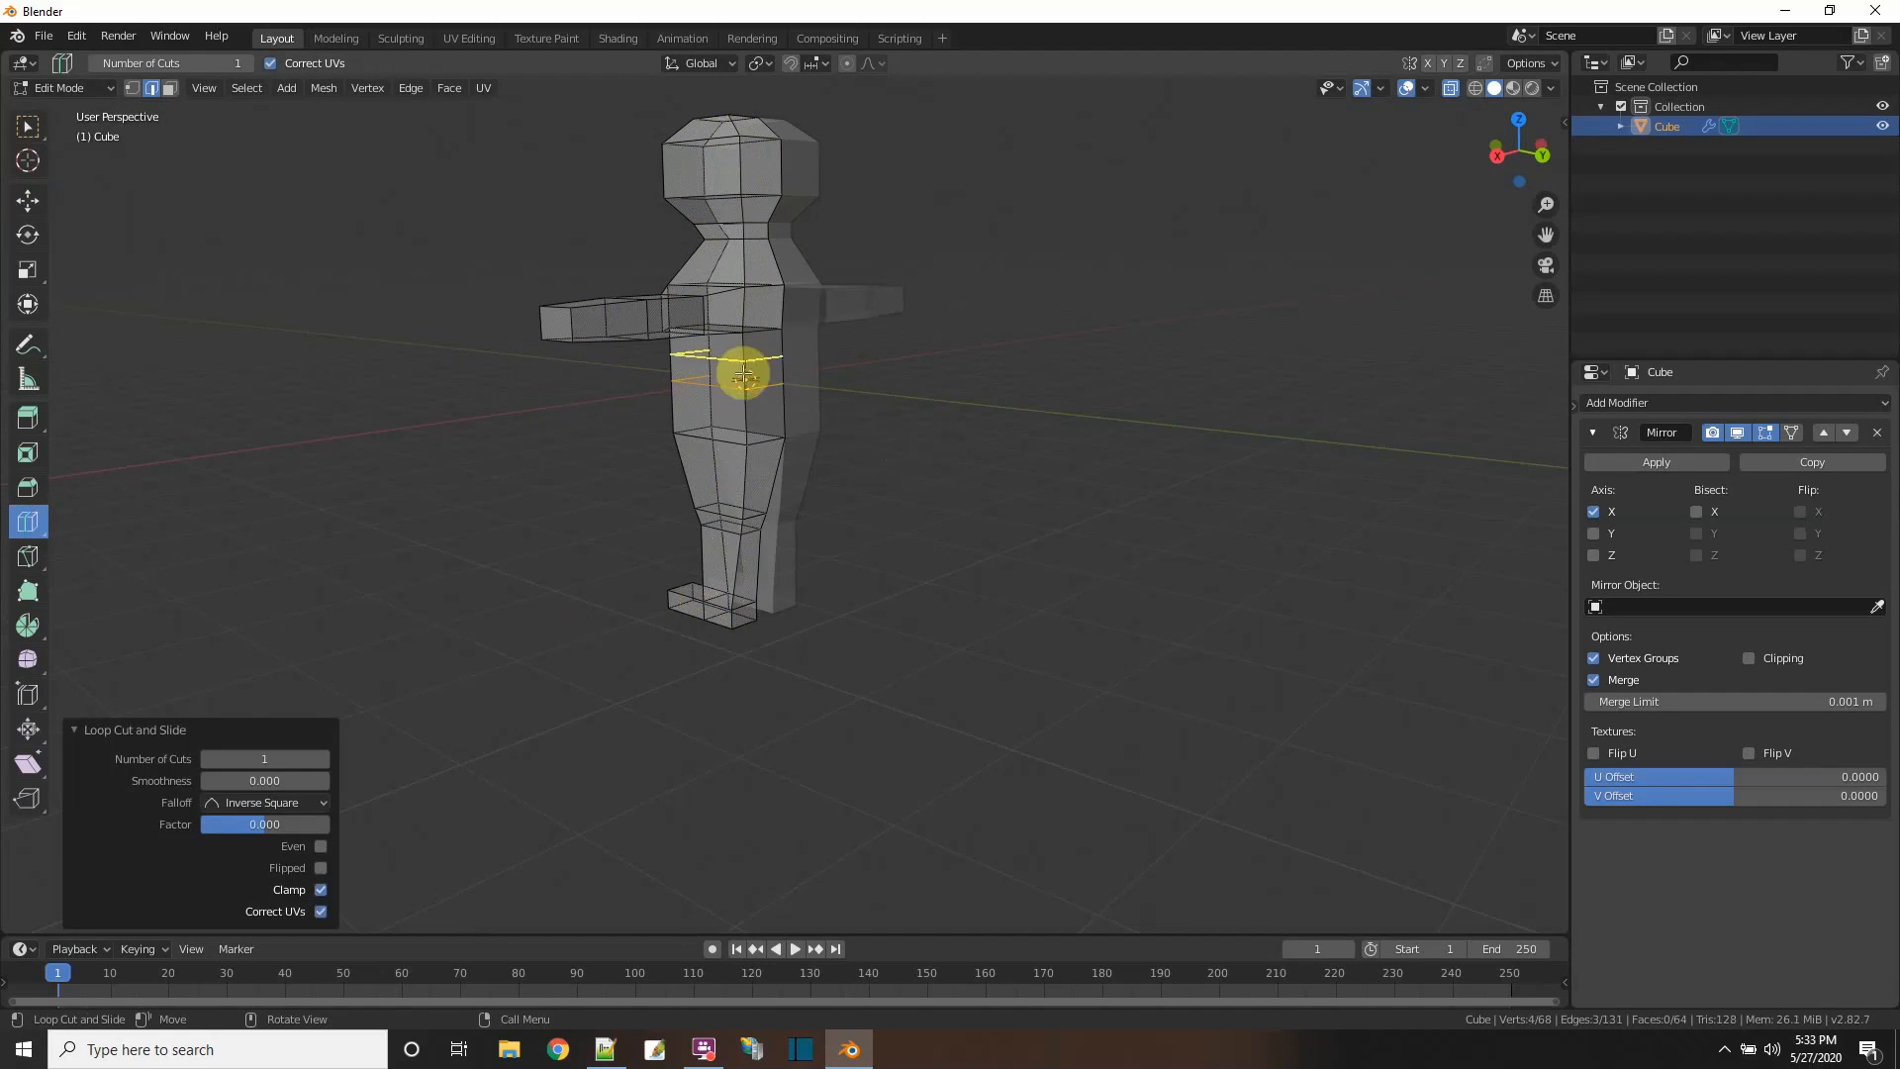
pyautogui.click(28, 127)
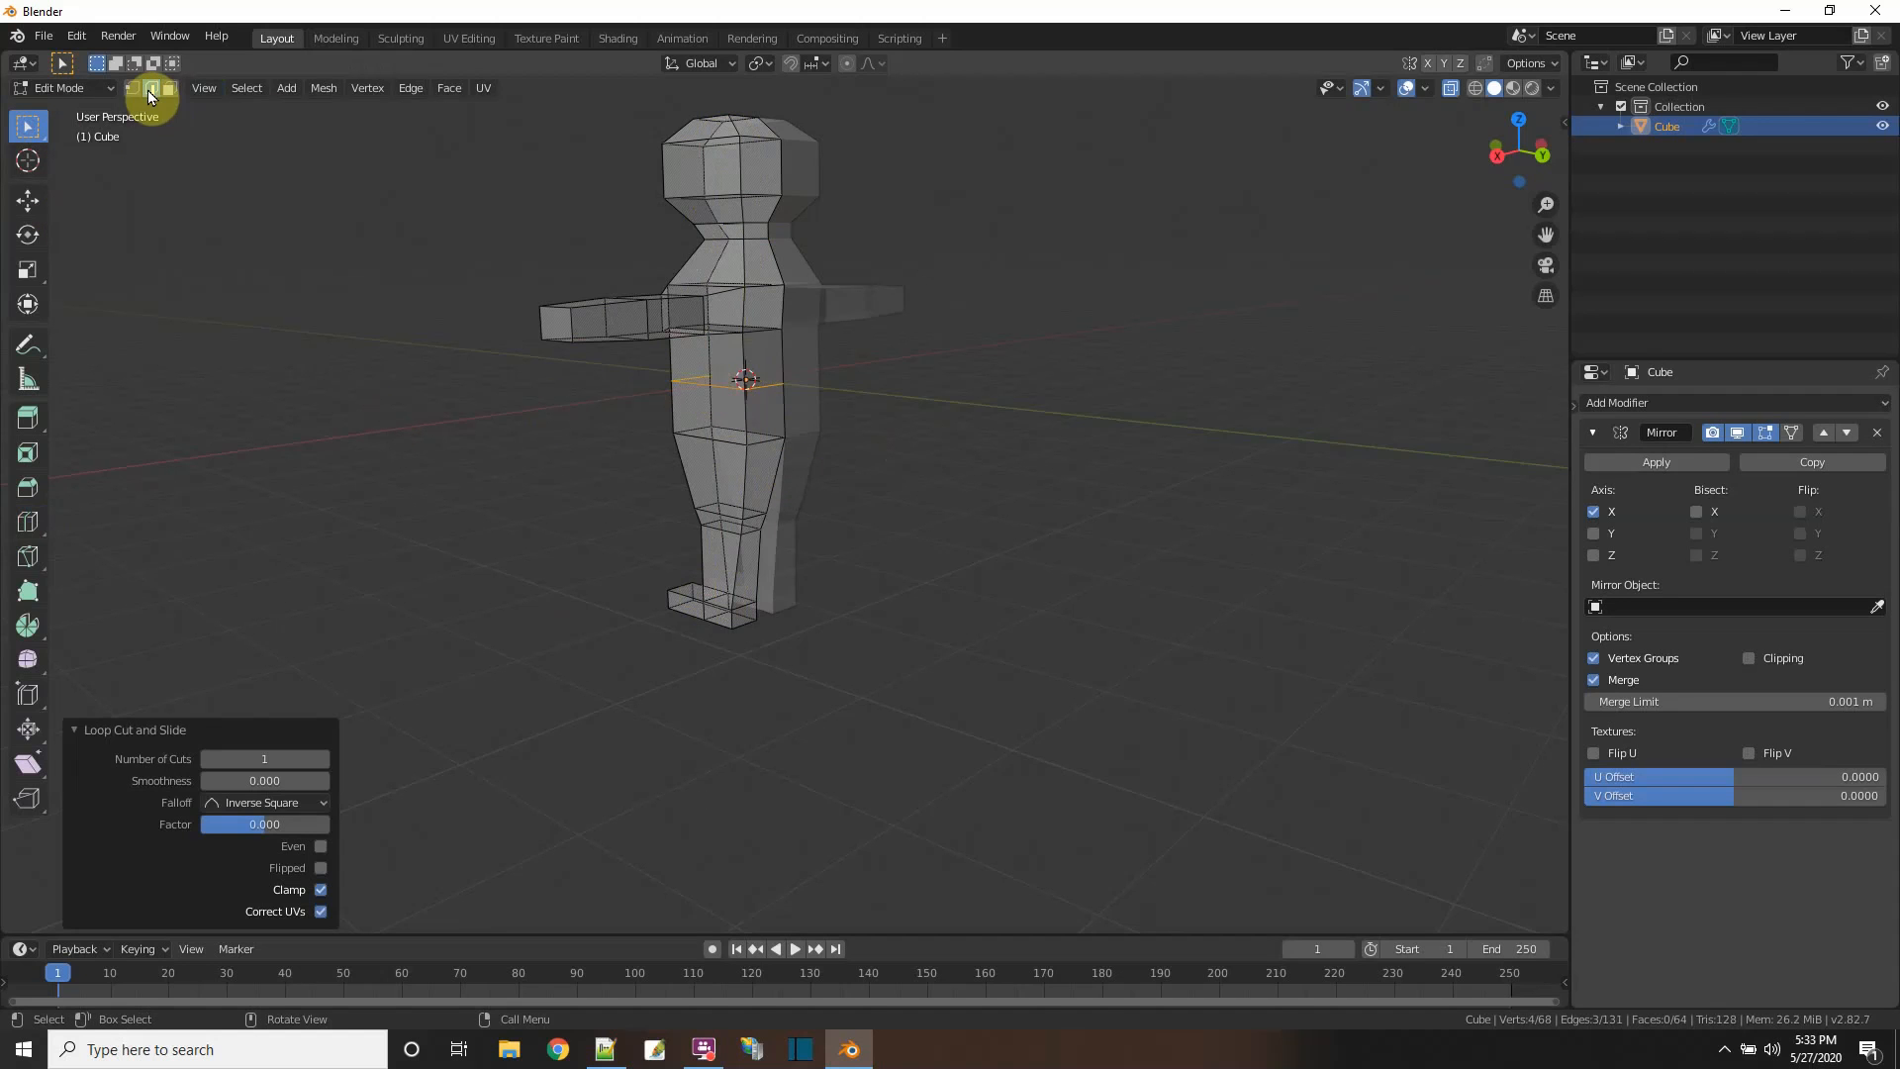
# - Move the torso loop's back edge inward about -0.325 m along Y and -0.0415 m along Z to shape the lower back
pyautogui.click(762, 390)
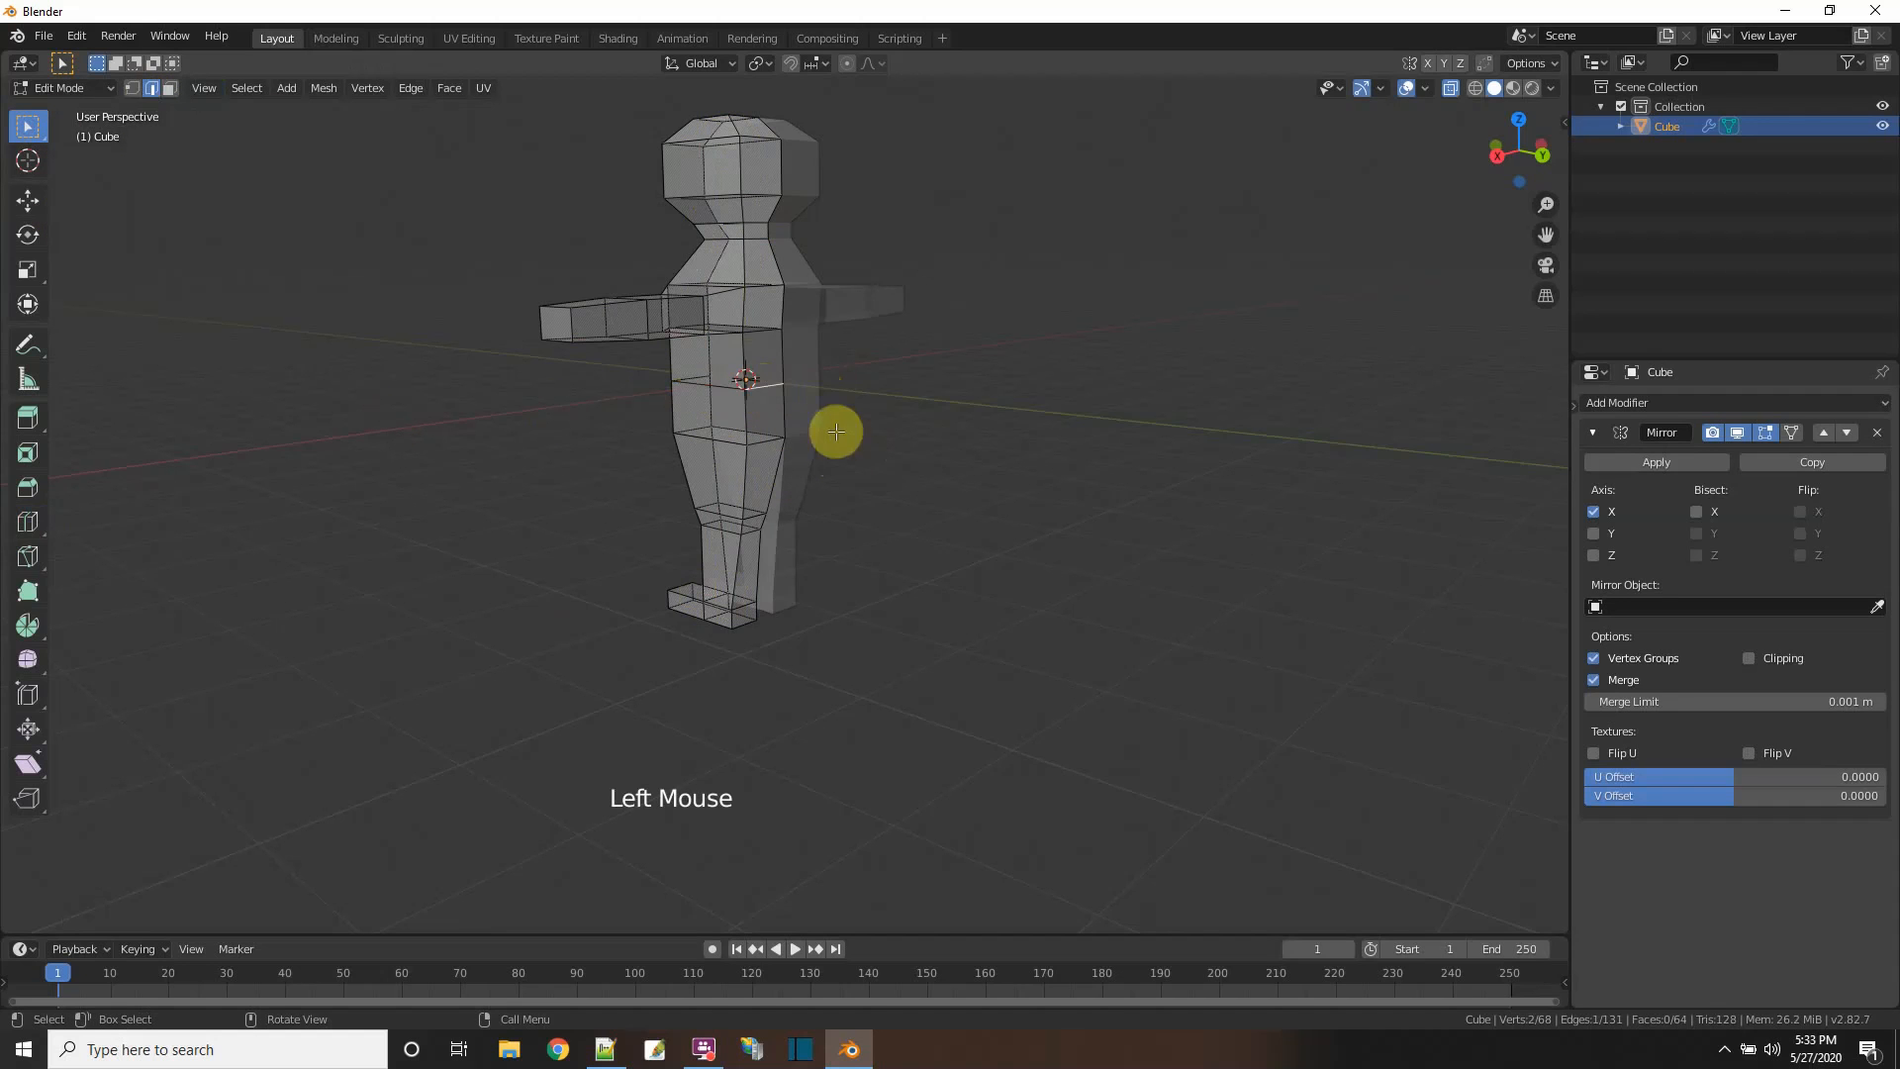
pyautogui.moveTo(835, 429); pyautogui.dragTo(873, 494, button='middle')
pyautogui.click(25, 203)
pyautogui.moveTo(848, 356); pyautogui.dragTo(828, 362)
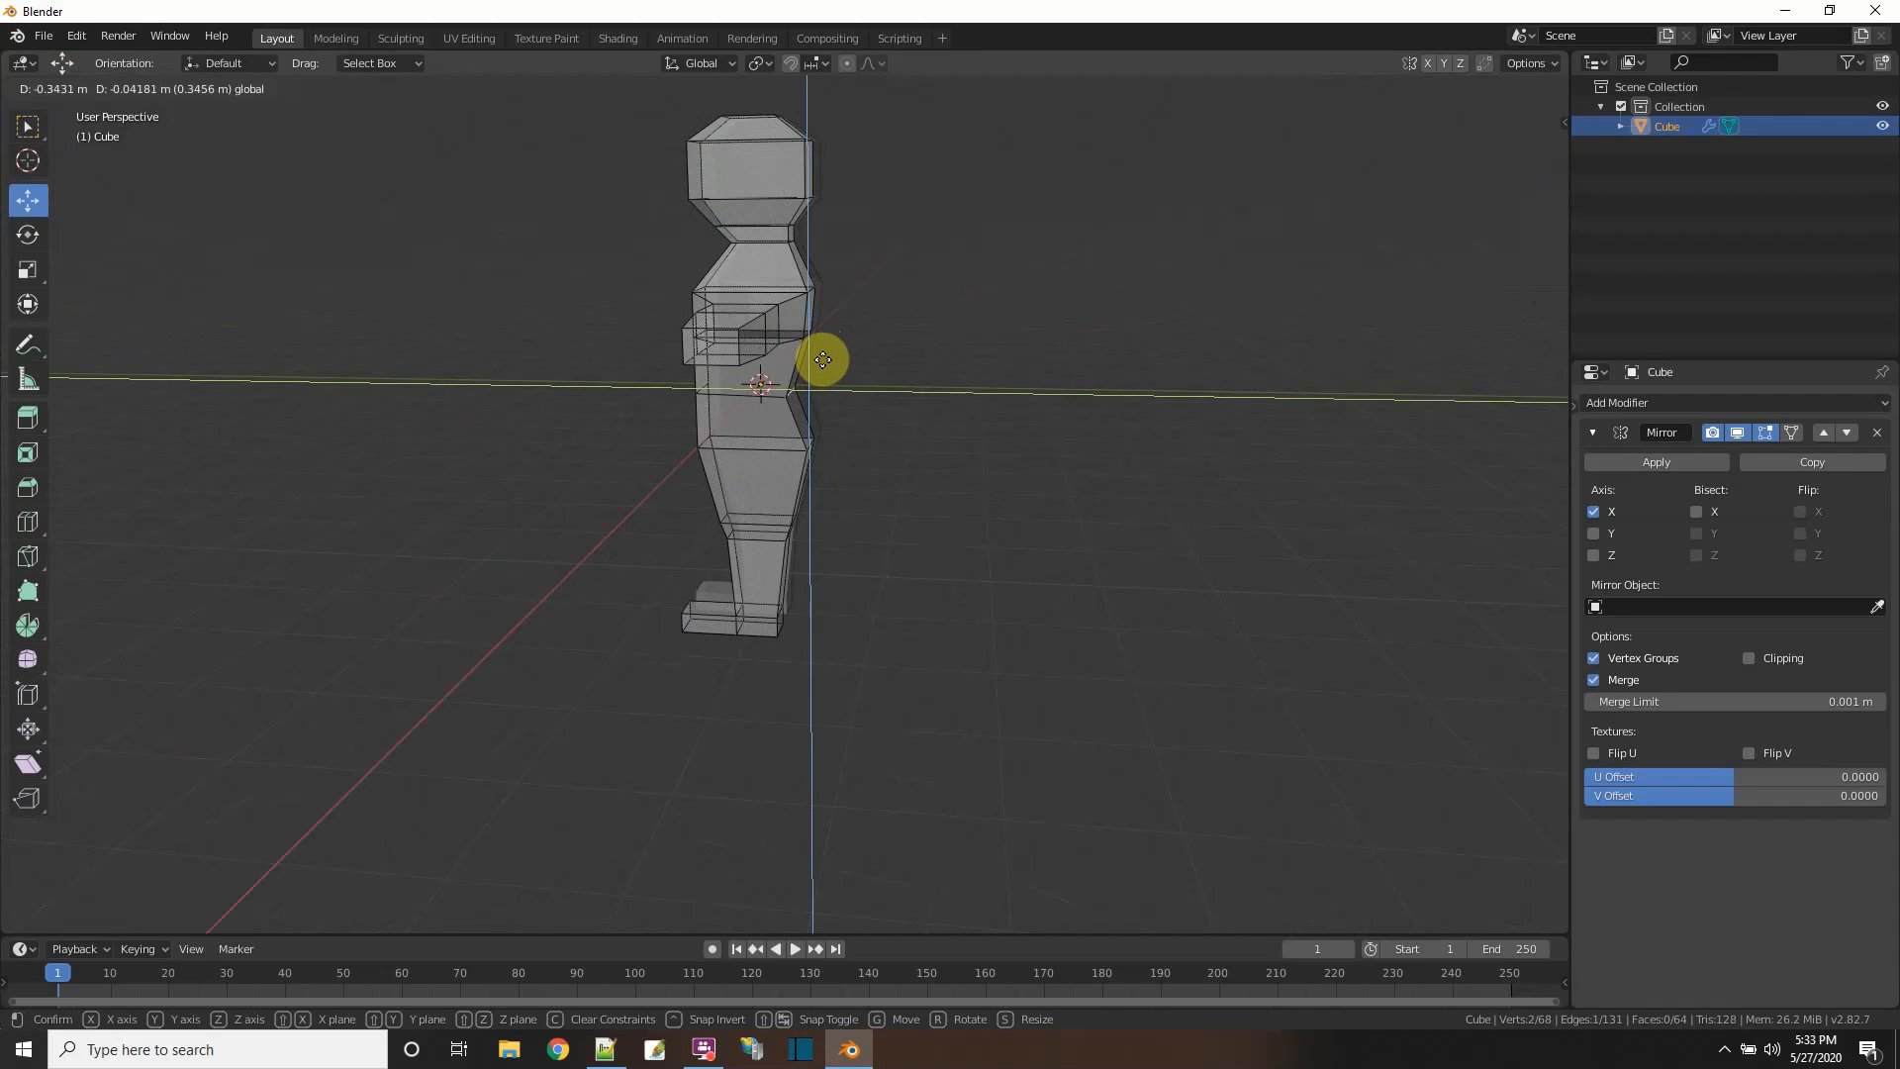
pyautogui.moveTo(824, 360); pyautogui.dragTo(824, 359)
# - Move the torso loop's front edge outward about -0.166 m along Y and -0.0718 m along Z to shape the belly
pyautogui.moveTo(824, 360); pyautogui.dragTo(941, 466, button='middle')
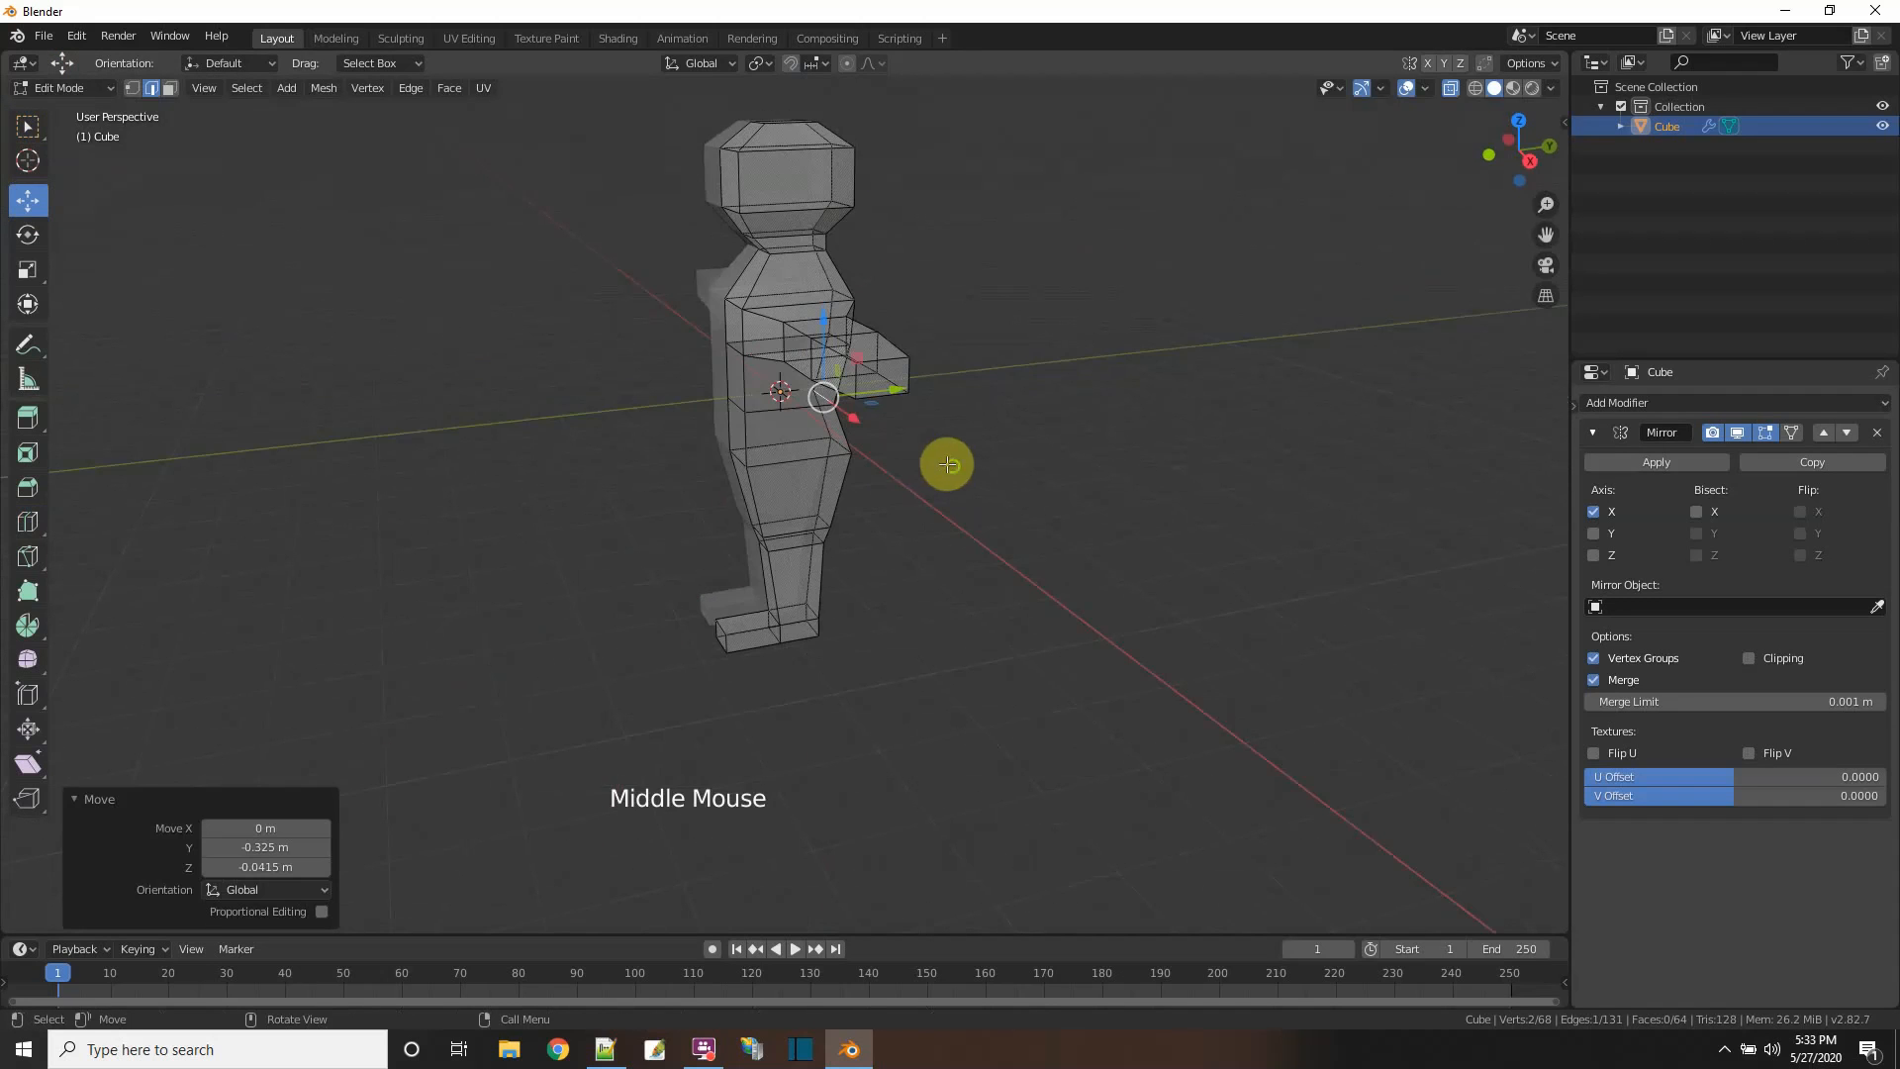
pyautogui.click(728, 423)
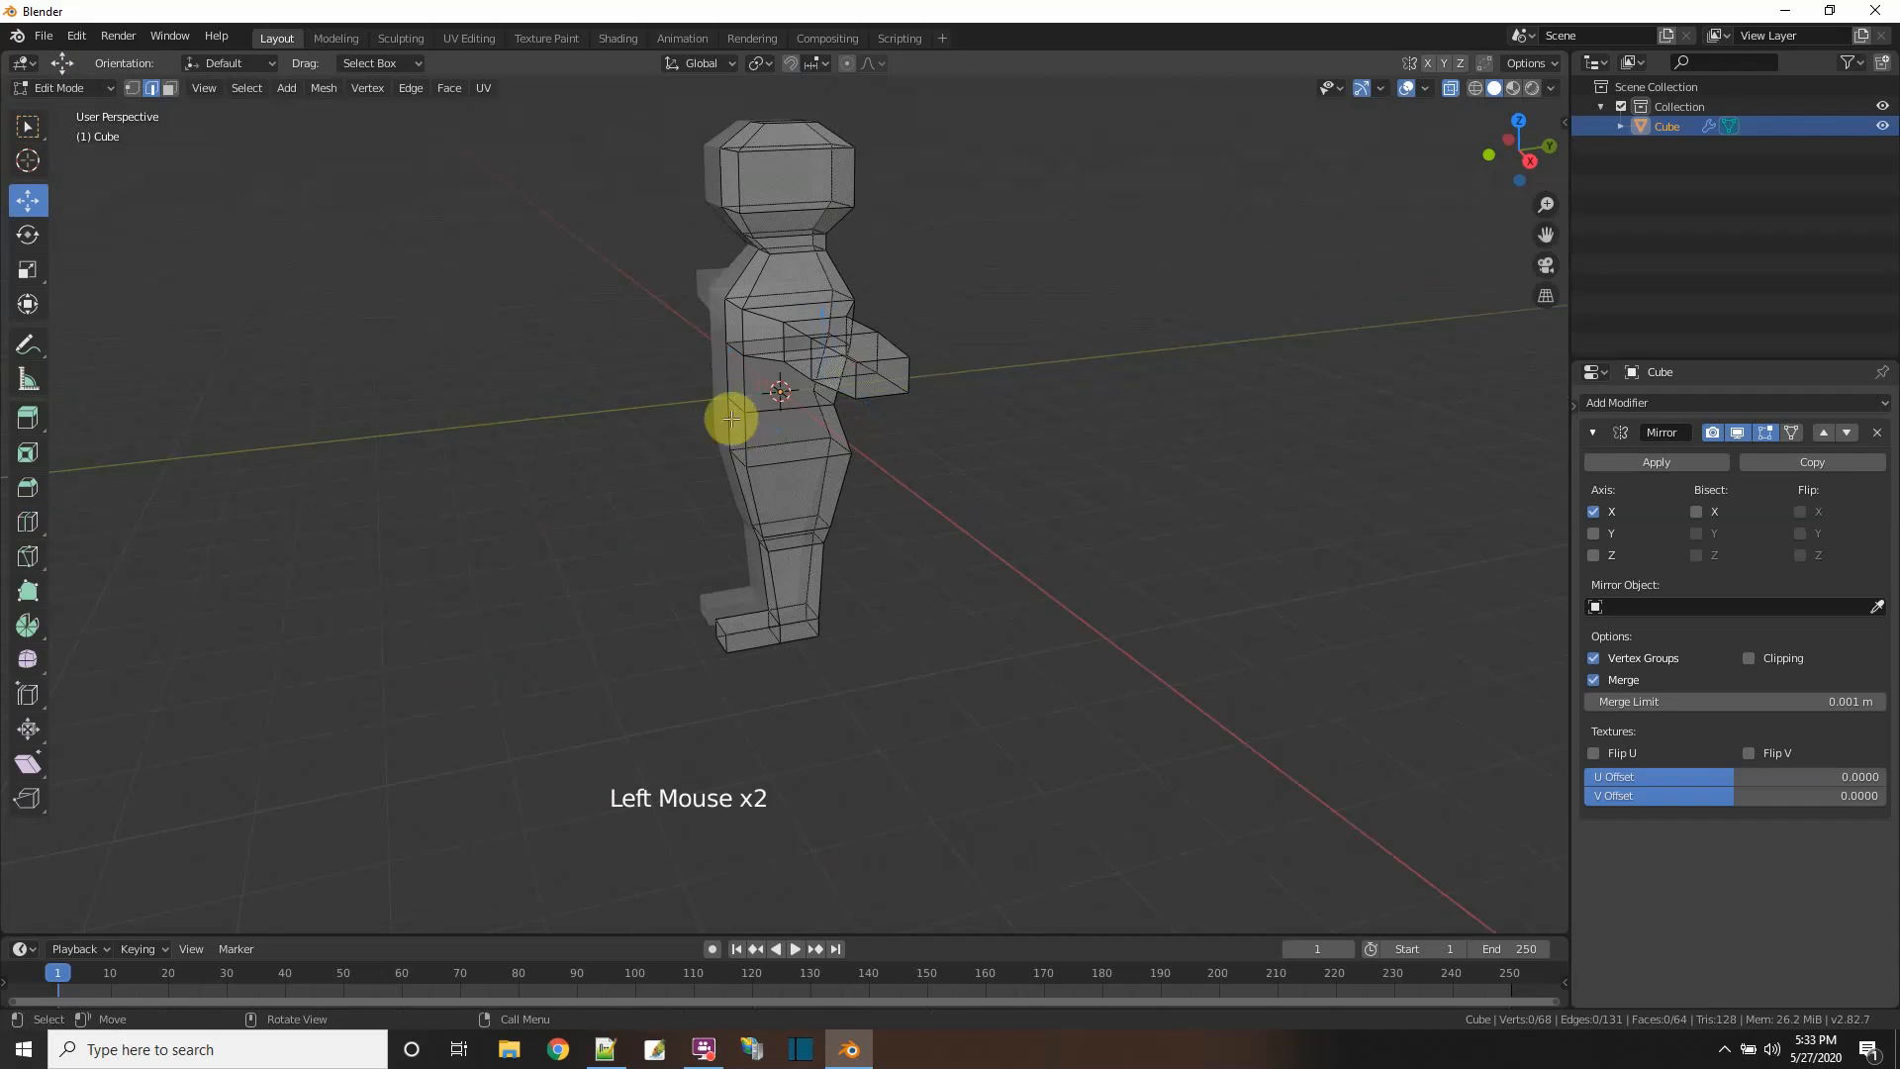
pyautogui.moveTo(761, 369); pyautogui.dragTo(751, 375)
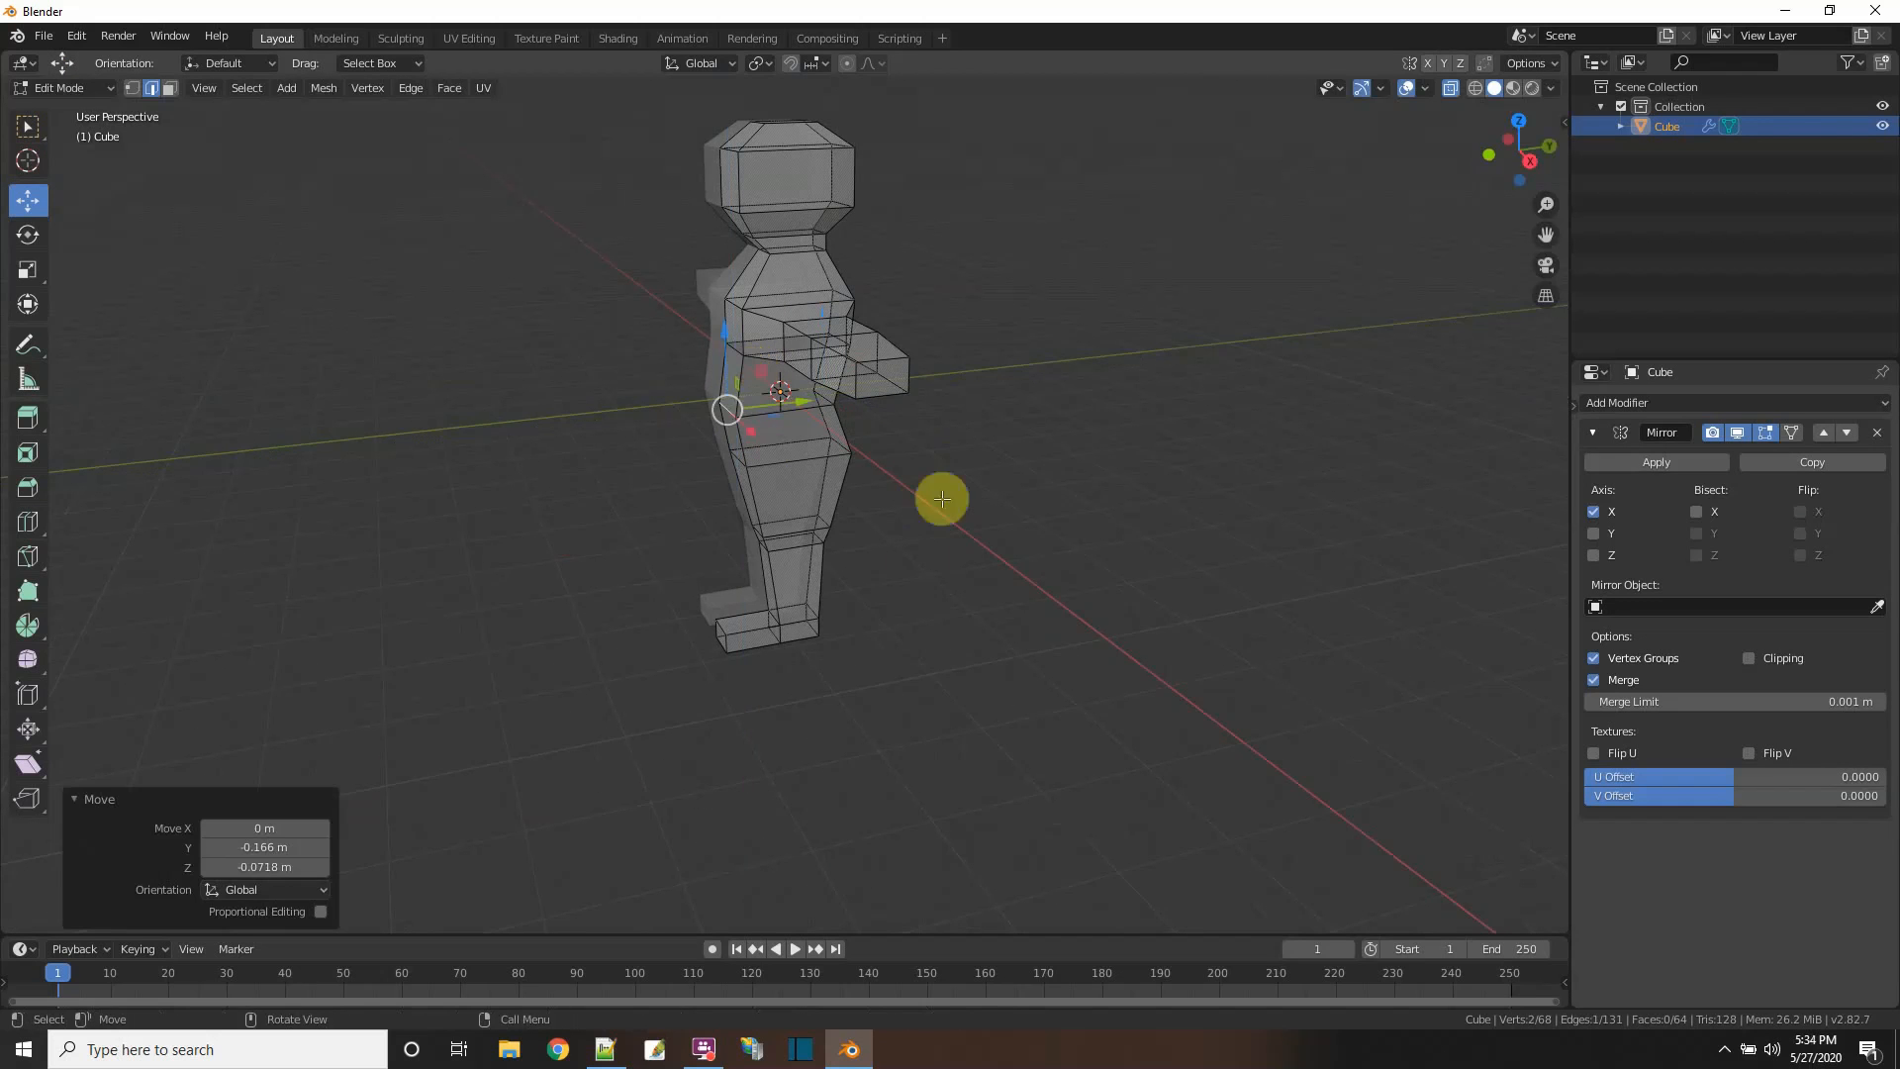
pyautogui.moveTo(912, 549)
pyautogui.mouseDown(button='middle')
pyautogui.moveTo(874, 531)
pyautogui.moveTo(915, 534)
pyautogui.mouseUp(button='middle')
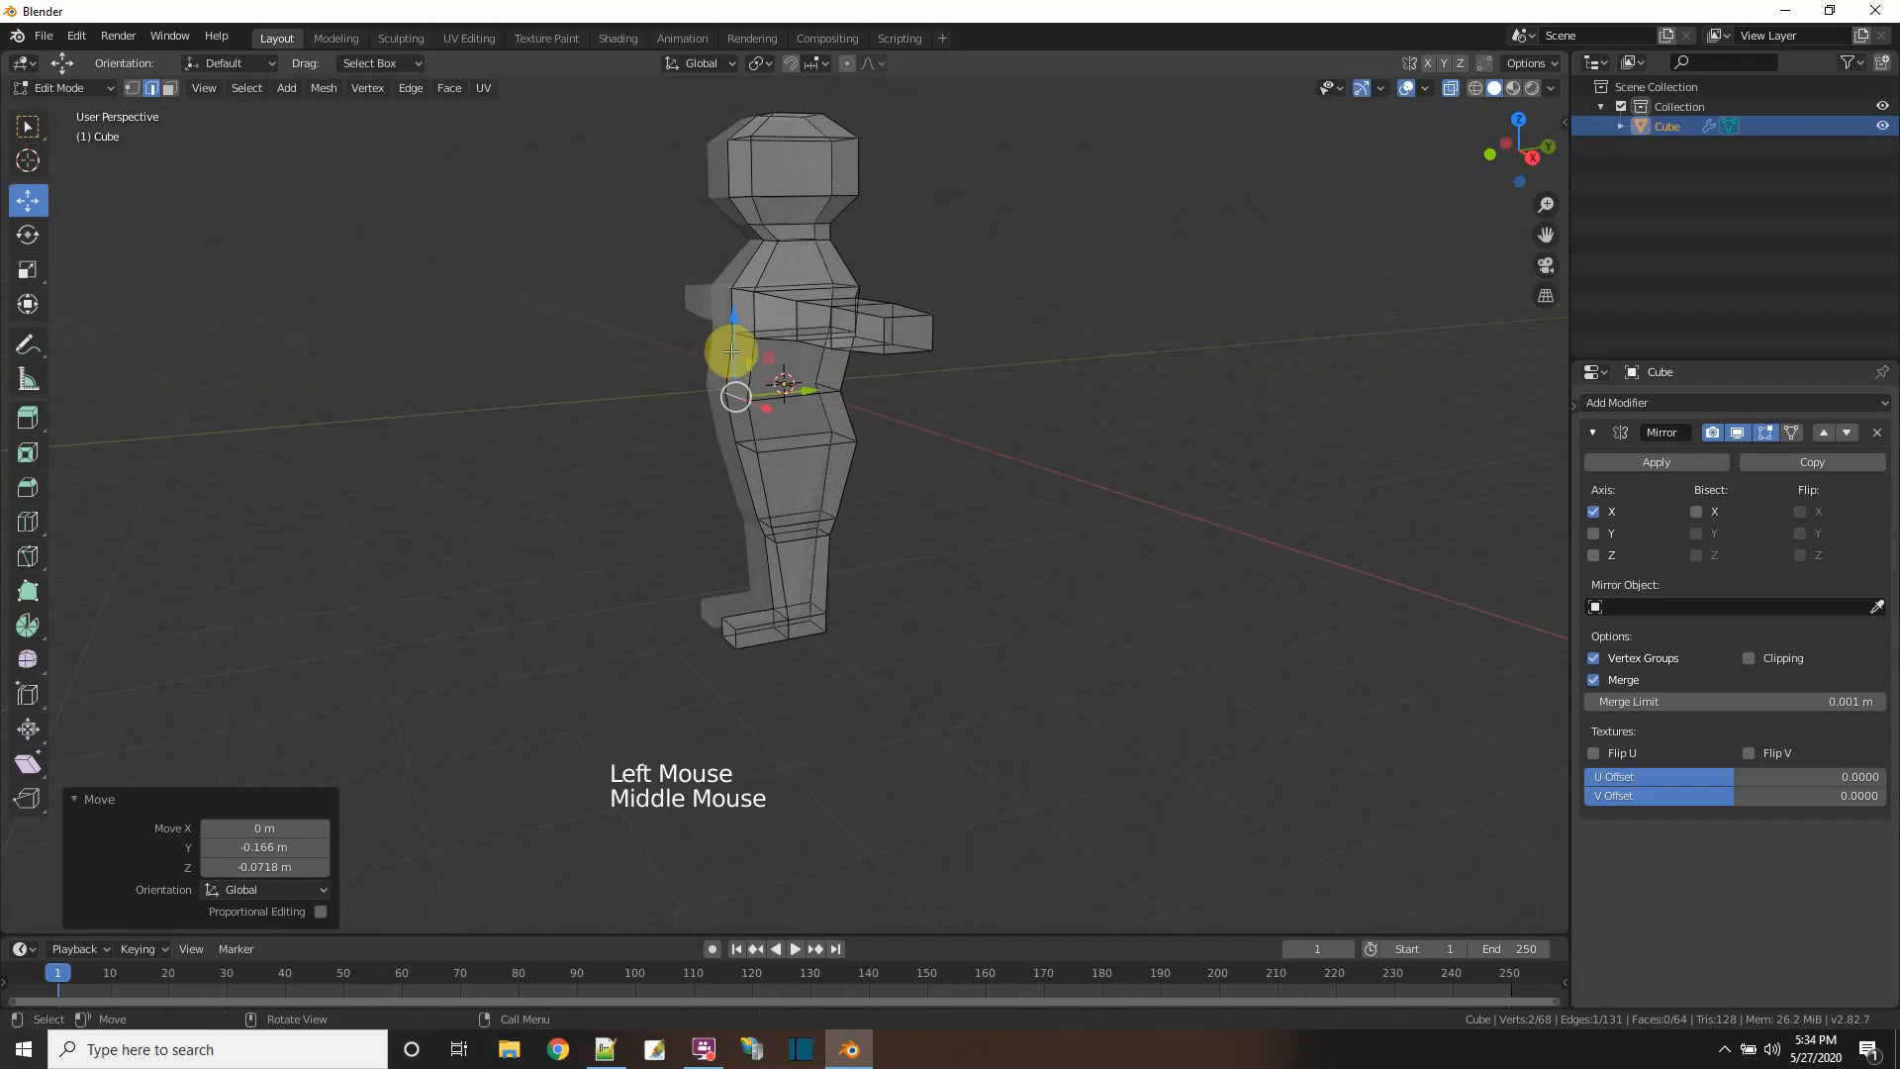
# - Adjust the torso's front edge just above the waist loop in the YZ plane, then clear the selection
pyautogui.click(742, 336)
pyautogui.moveTo(772, 297); pyautogui.dragTo(792, 347)
pyautogui.click(1026, 531)
pyautogui.moveTo(1027, 531); pyautogui.dragTo(1121, 556, button='middle')
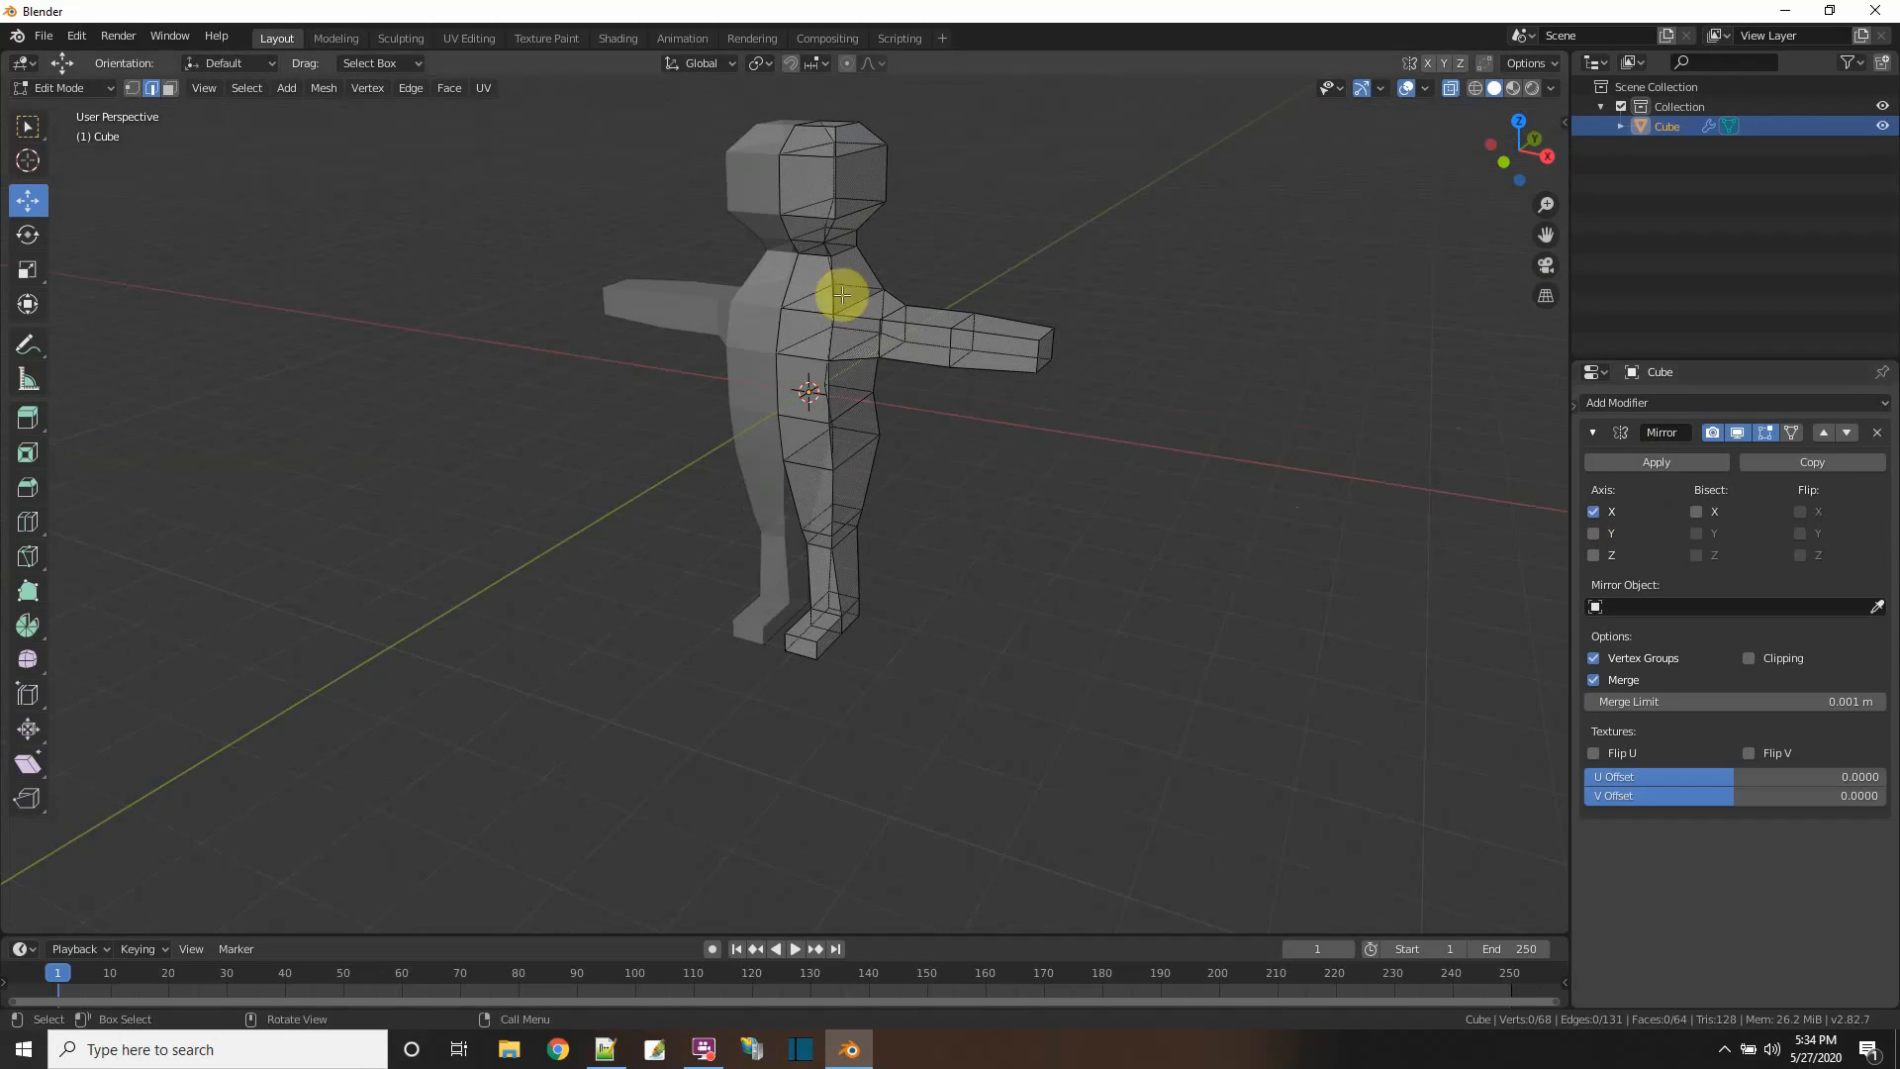
# - Return to Object Mode and turn off X-ray to view the character as a solid
pyautogui.click(105, 90)
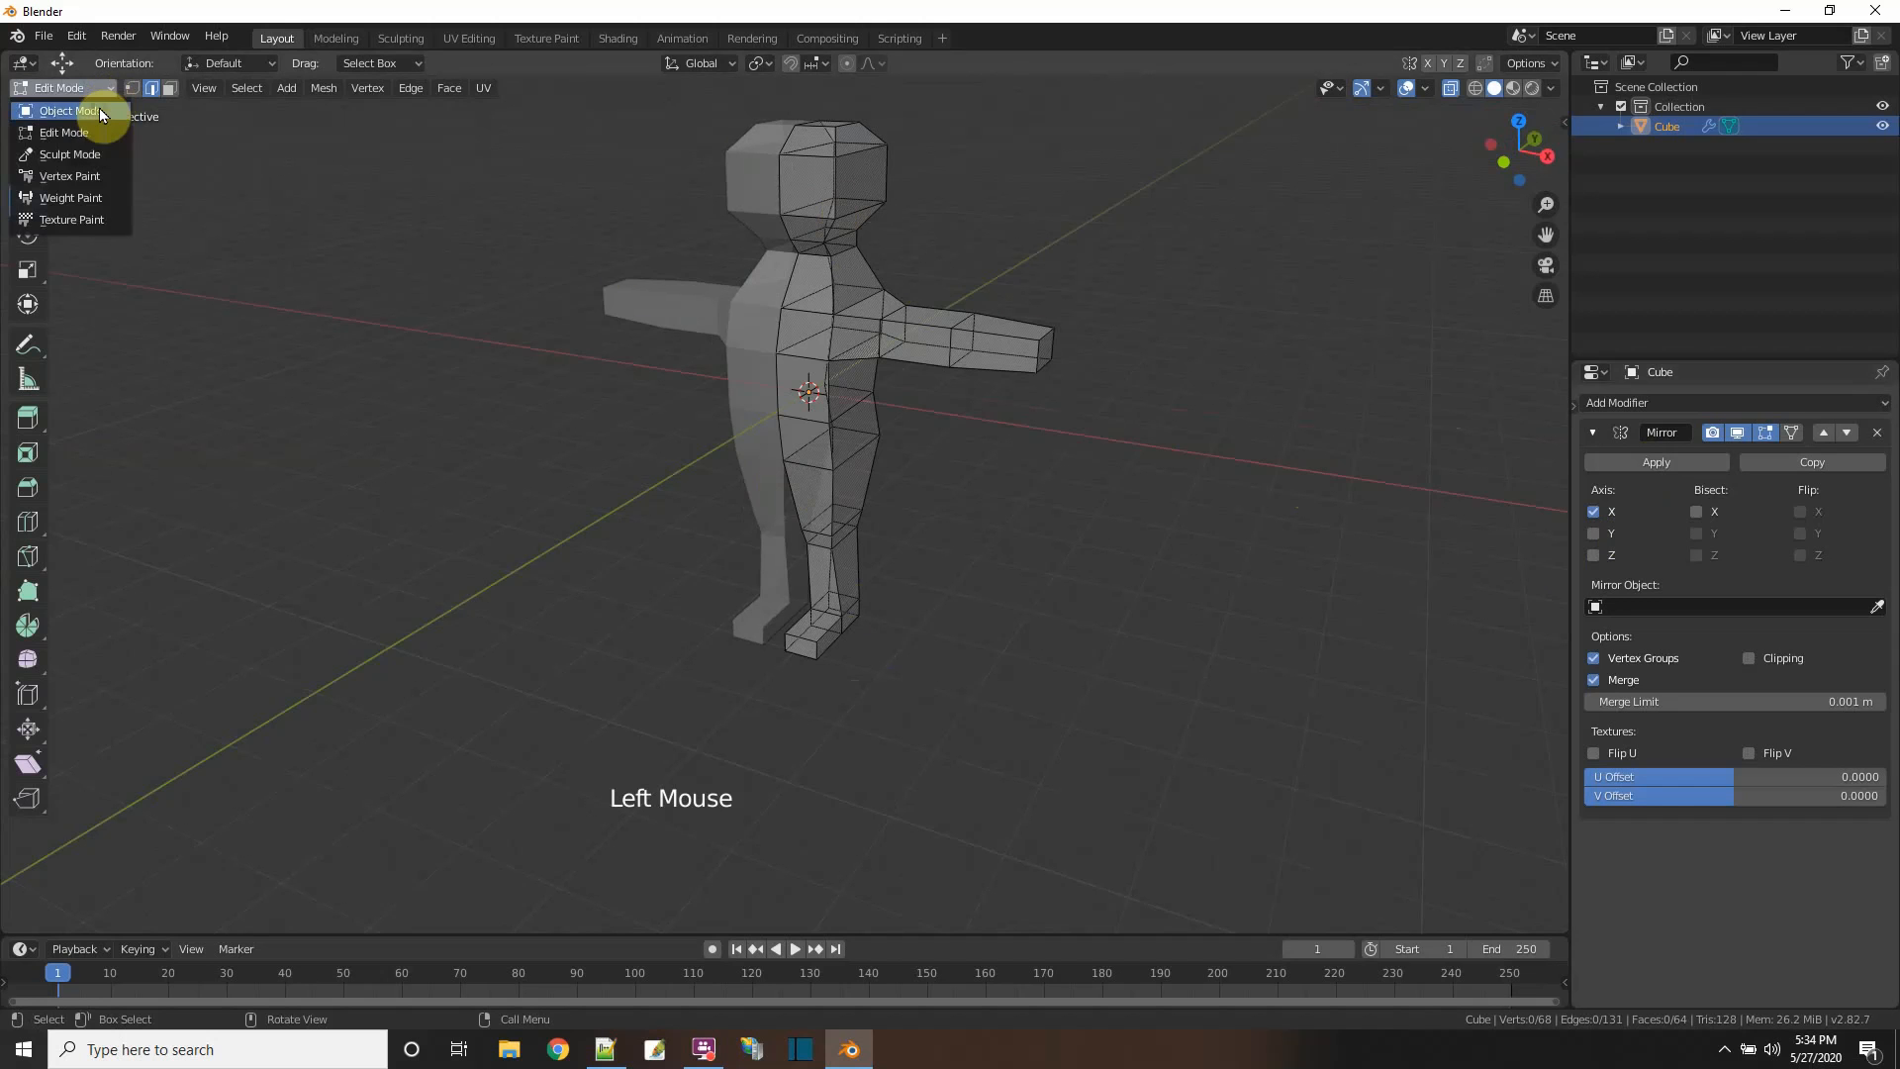
pyautogui.click(99, 110)
pyautogui.click(1448, 90)
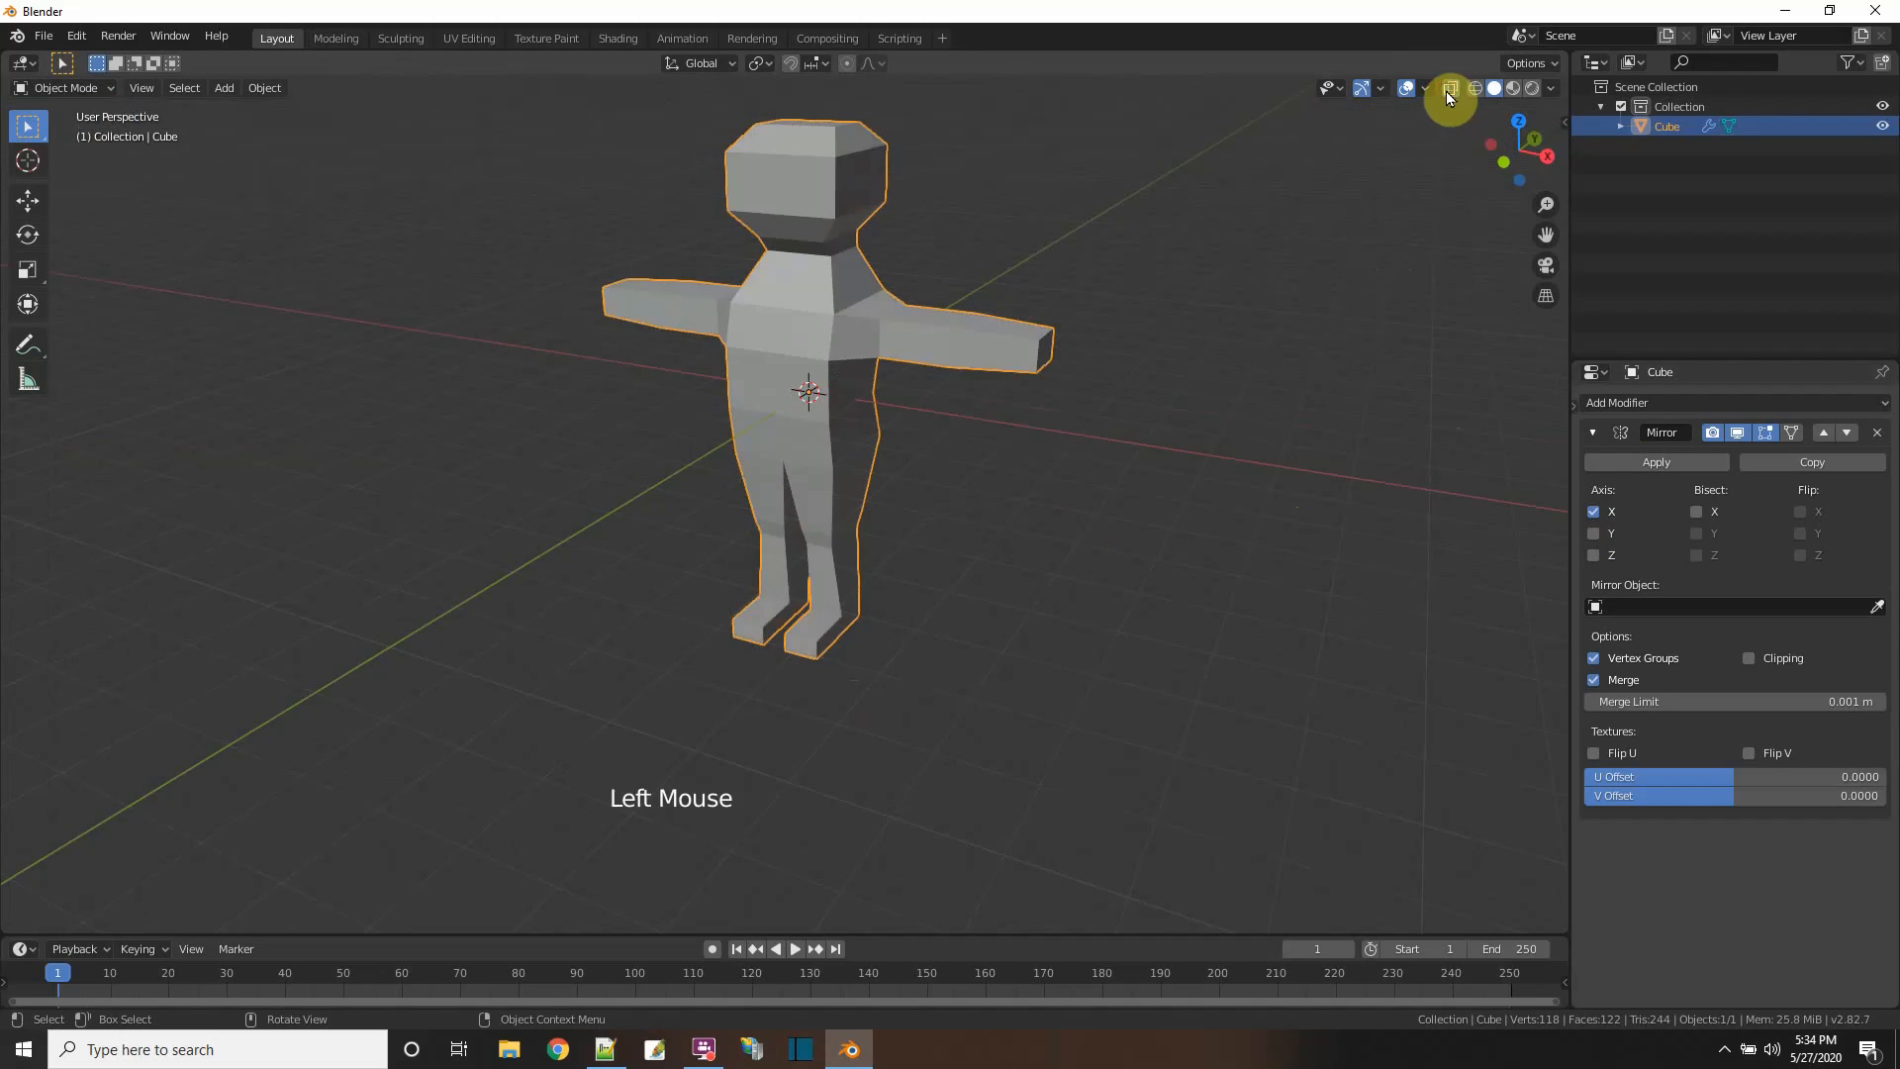
pyautogui.moveTo(1287, 326); pyautogui.dragTo(1893, 535, button='middle')
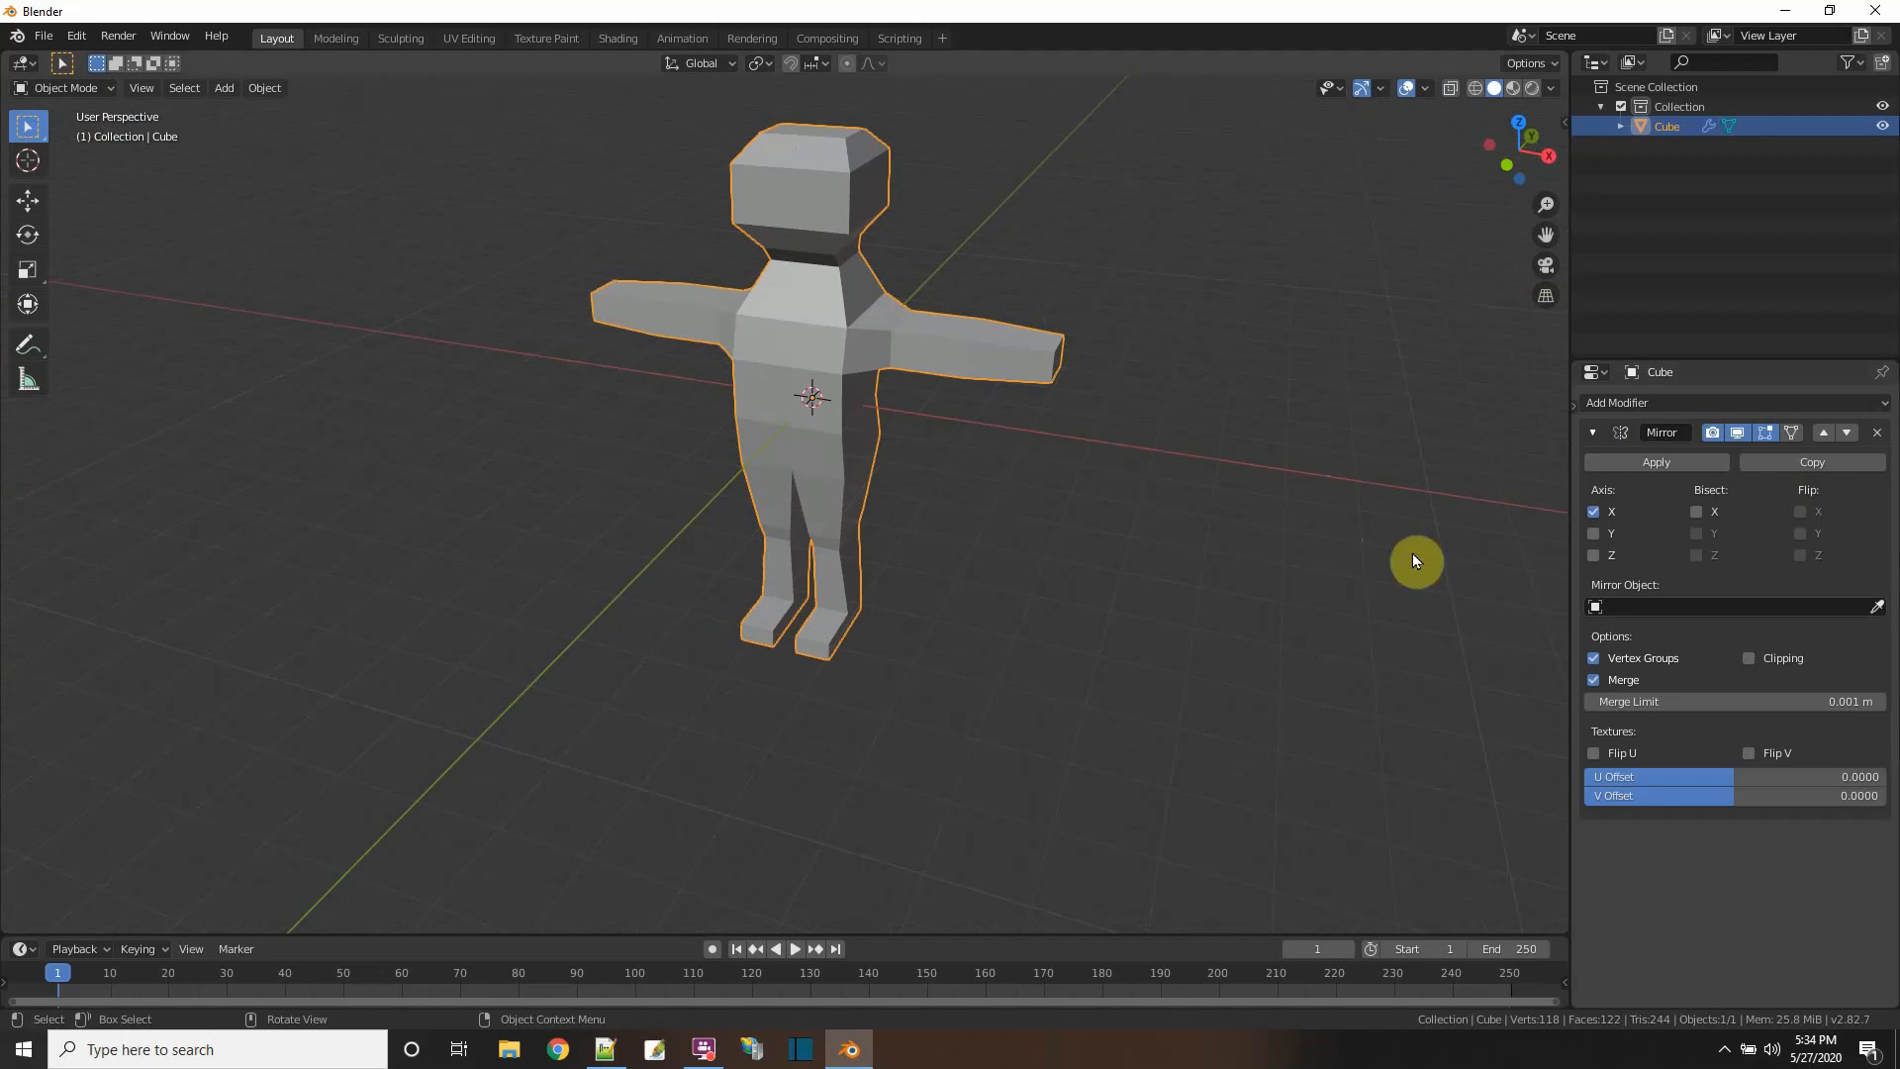
# - Add a Subdivision Surface modifier to the character below its Mirror modifier
pyautogui.click(1623, 404)
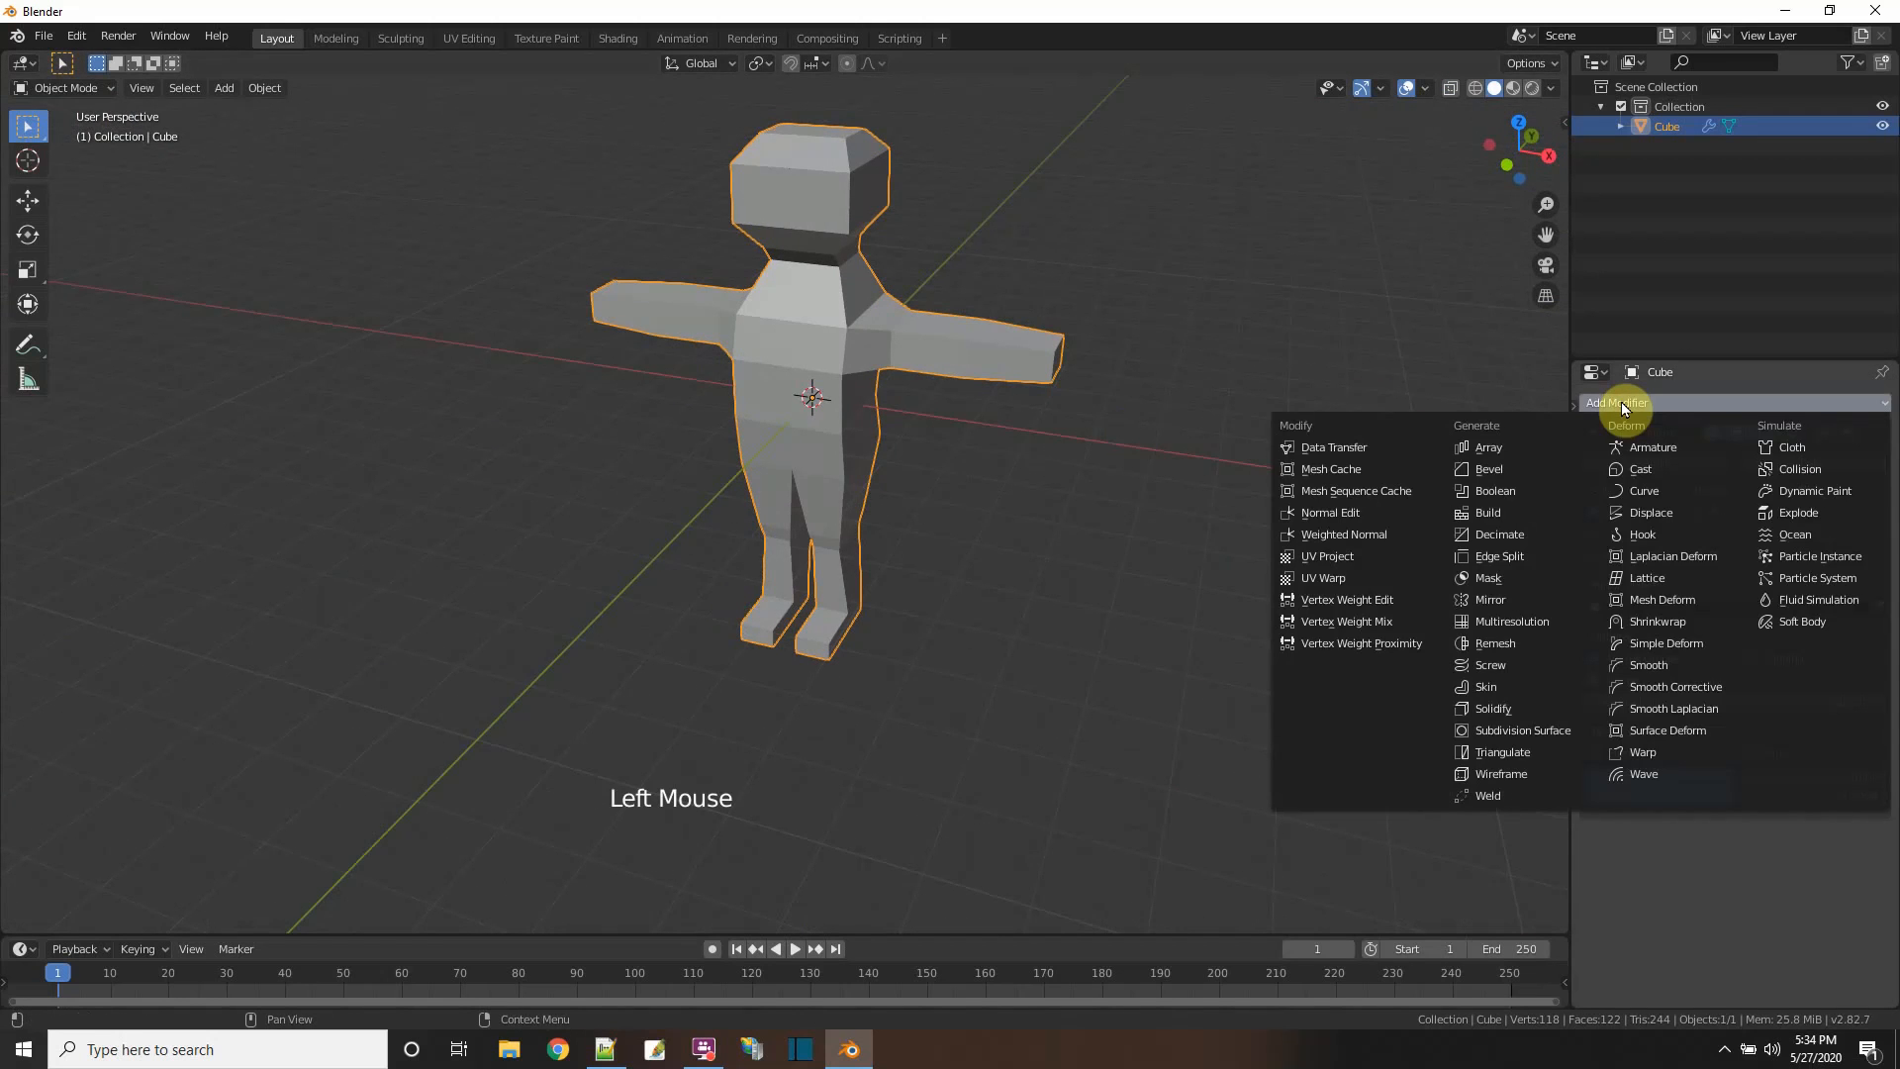
pyautogui.click(1546, 734)
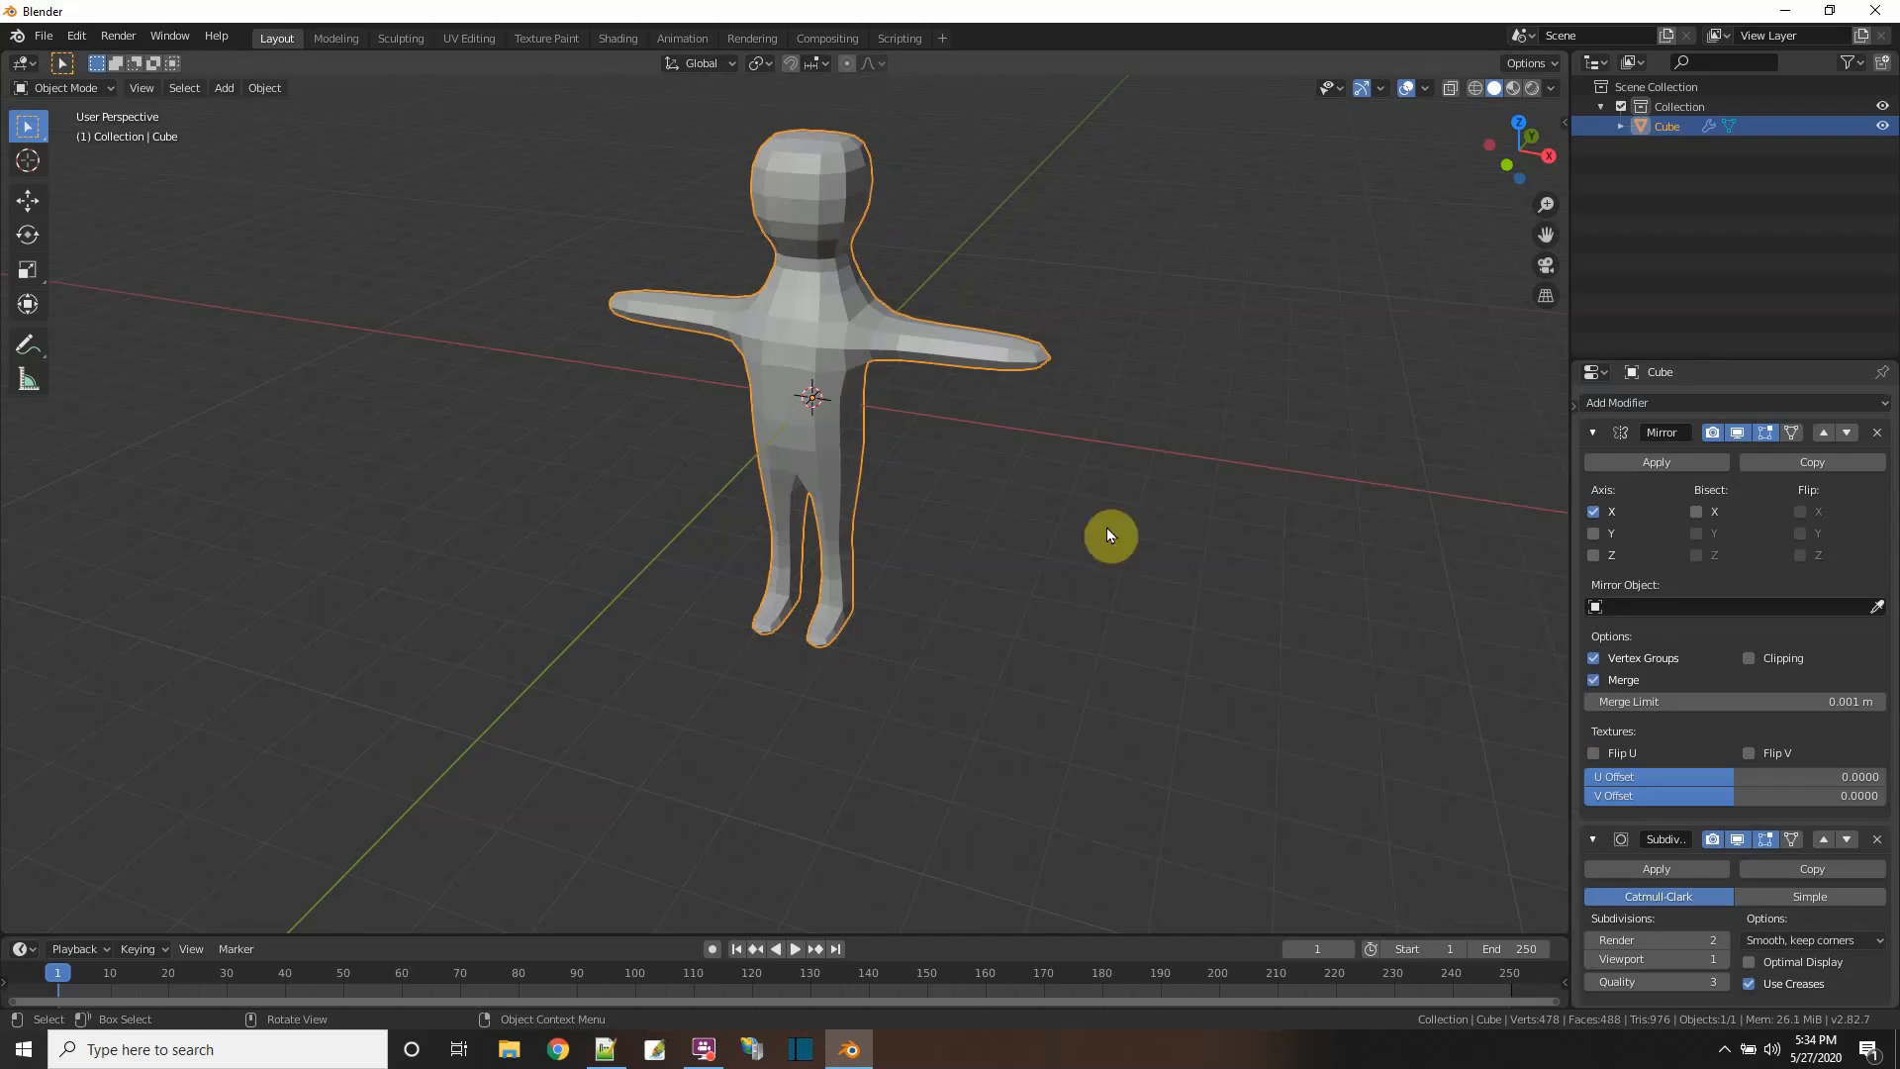
pyautogui.moveTo(900, 448); pyautogui.dragTo(969, 435, button='middle')
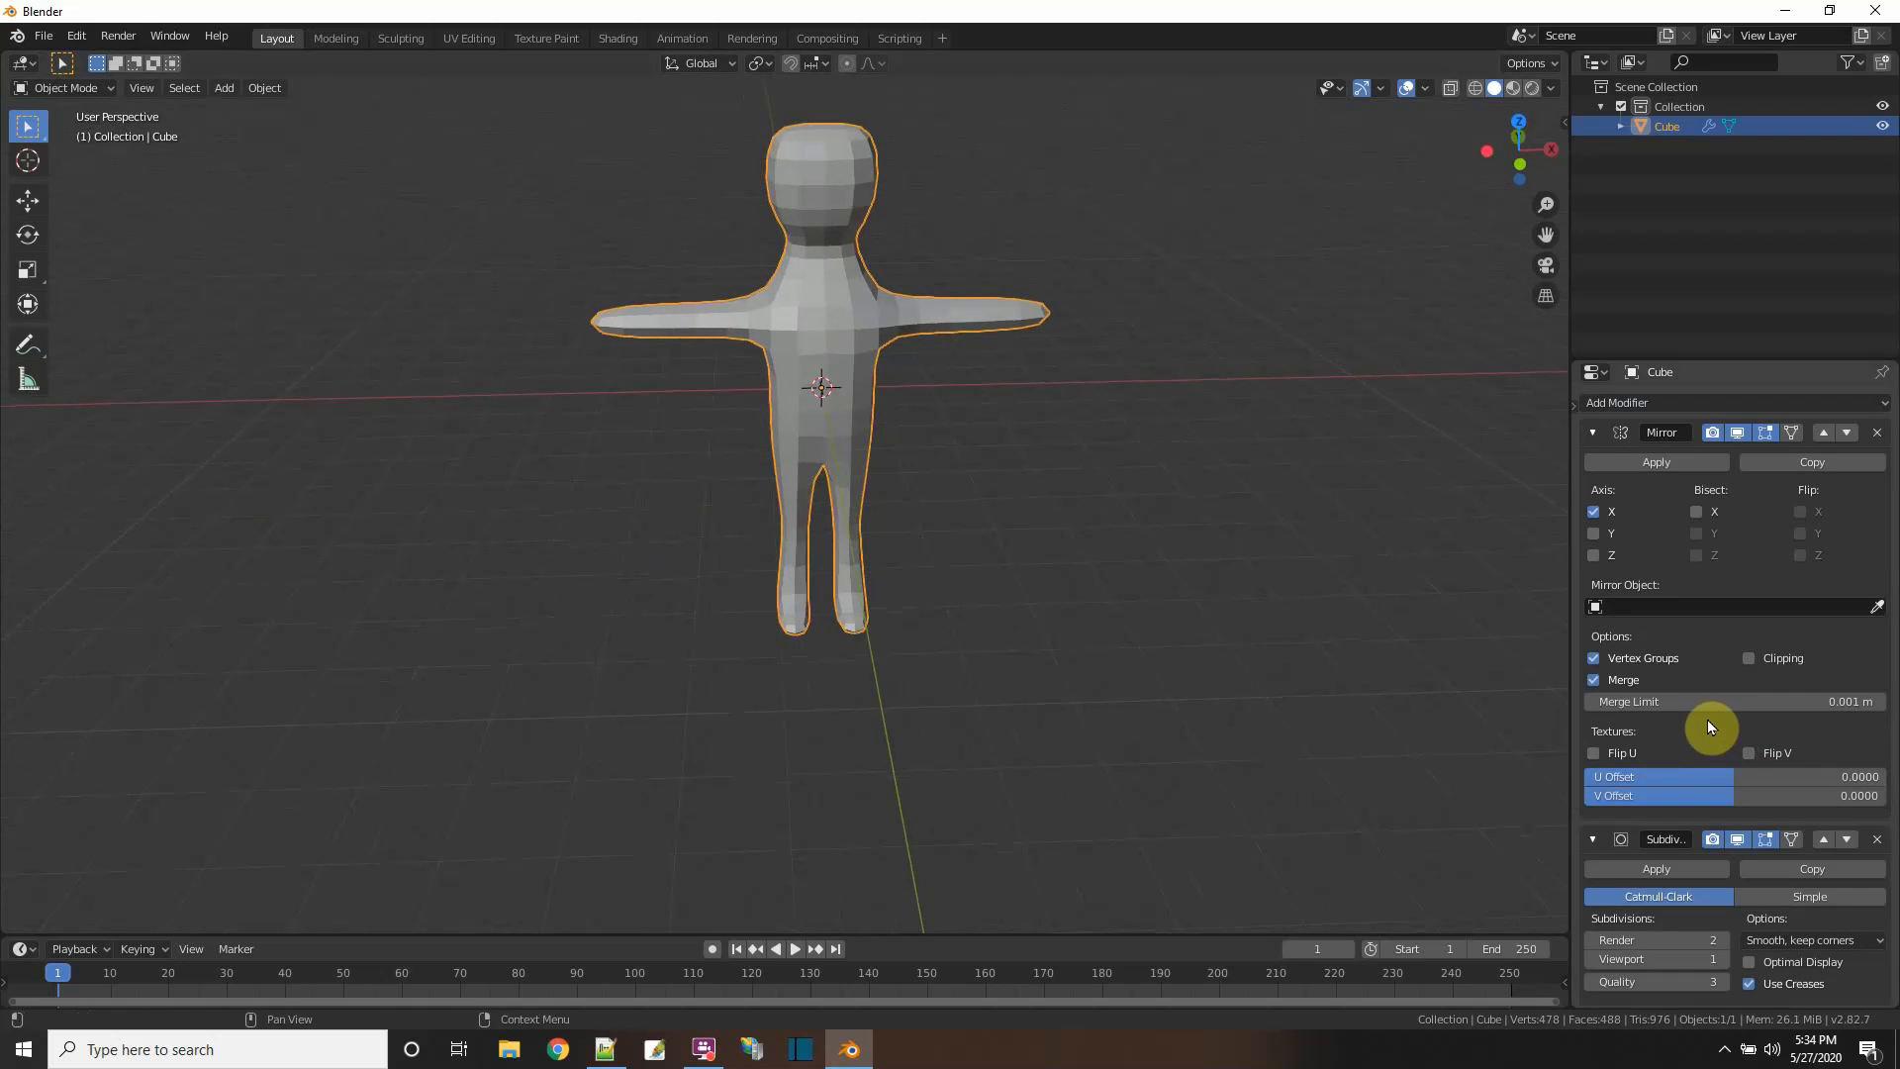
pyautogui.scroll(-2, 1708, 727)
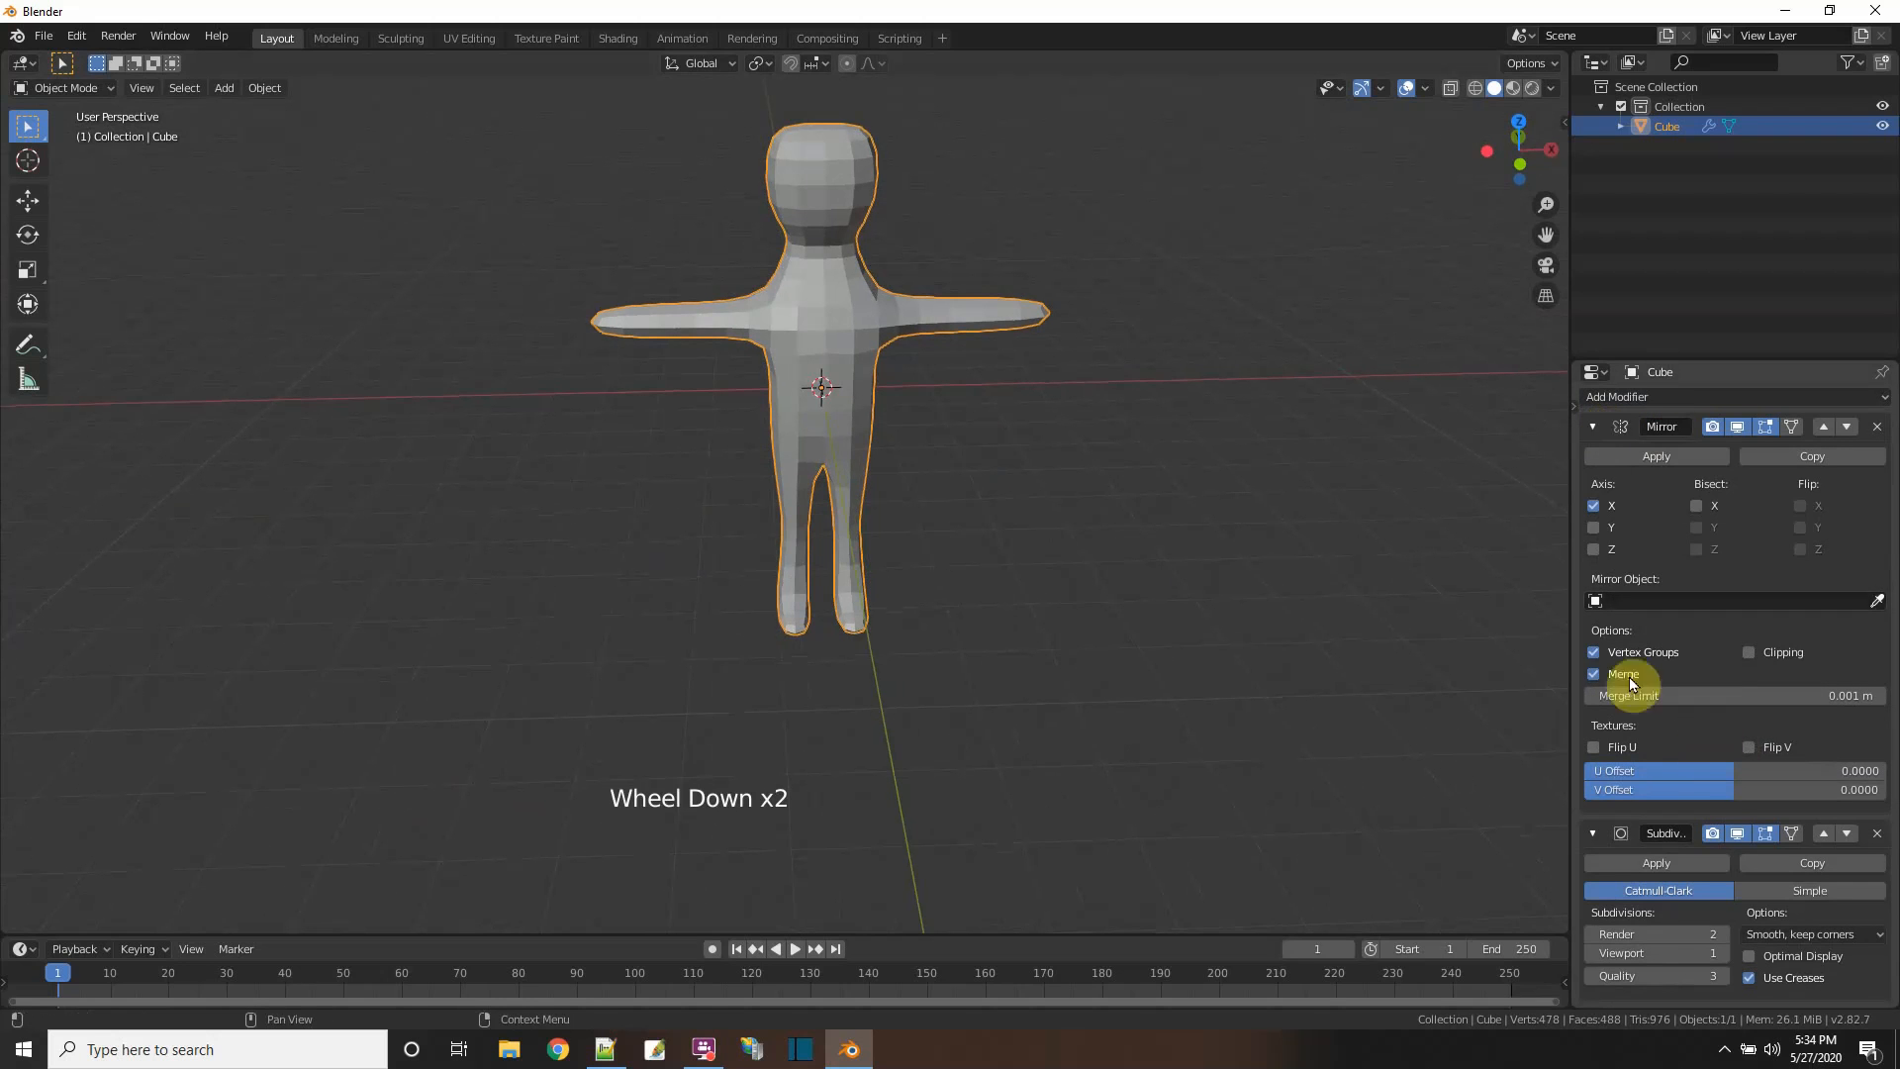
pyautogui.scroll(-5, 1673, 861)
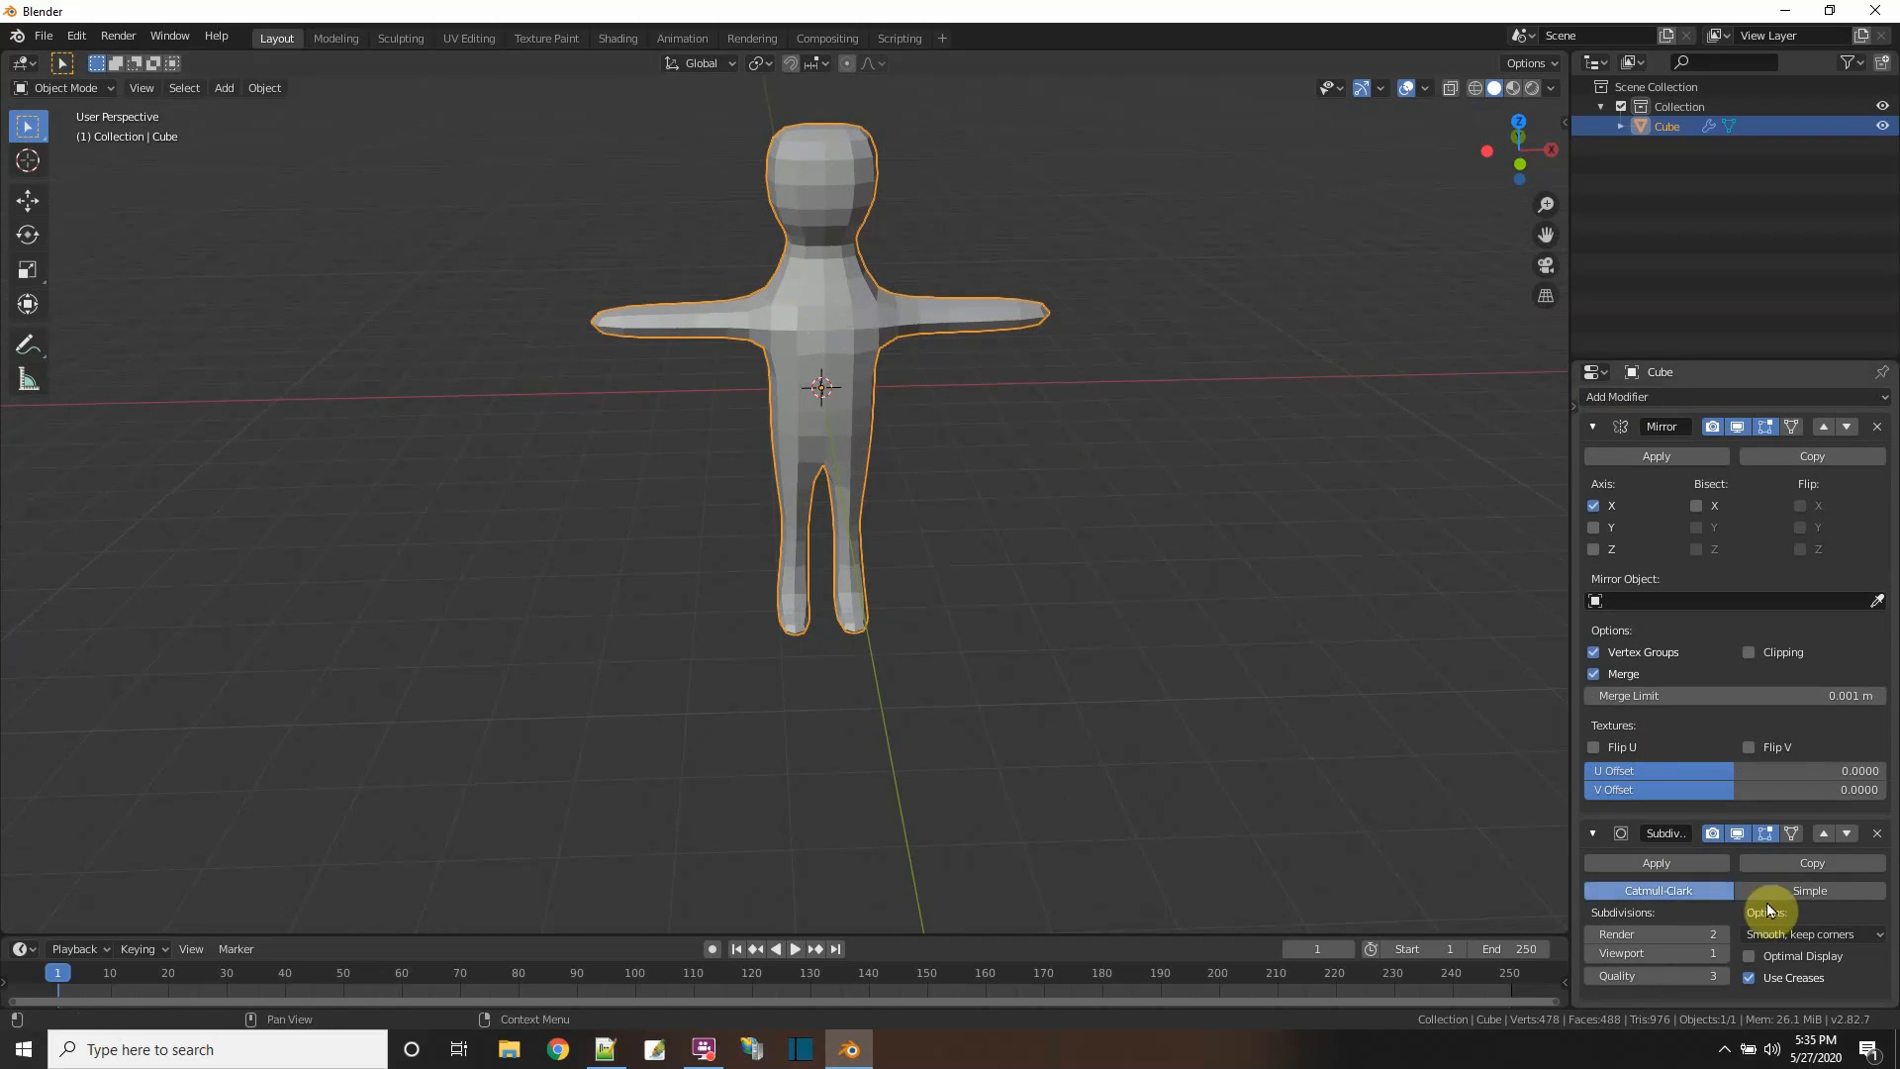
# - Try Simple subdivision in wireframe shading, raising the viewport level to 3 and bringing it back to 1
pyautogui.click(1790, 891)
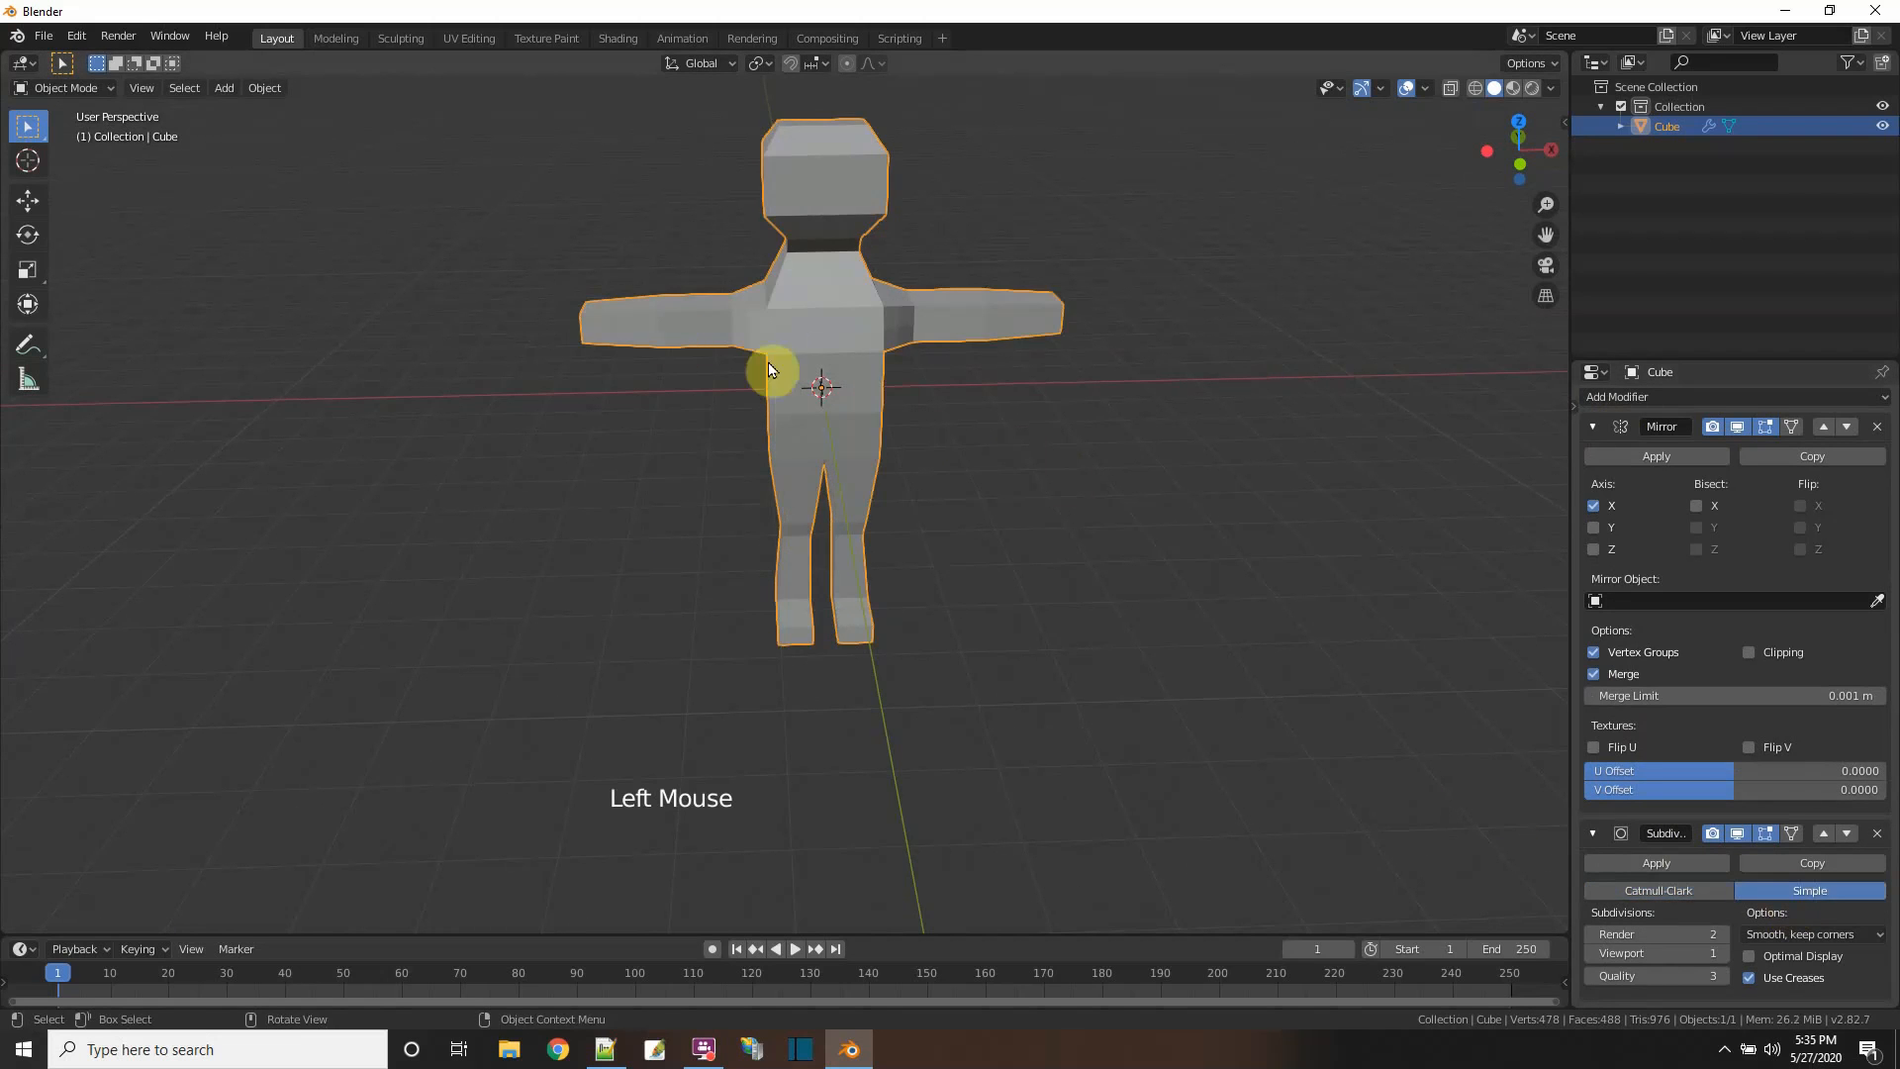
pyautogui.click(1474, 89)
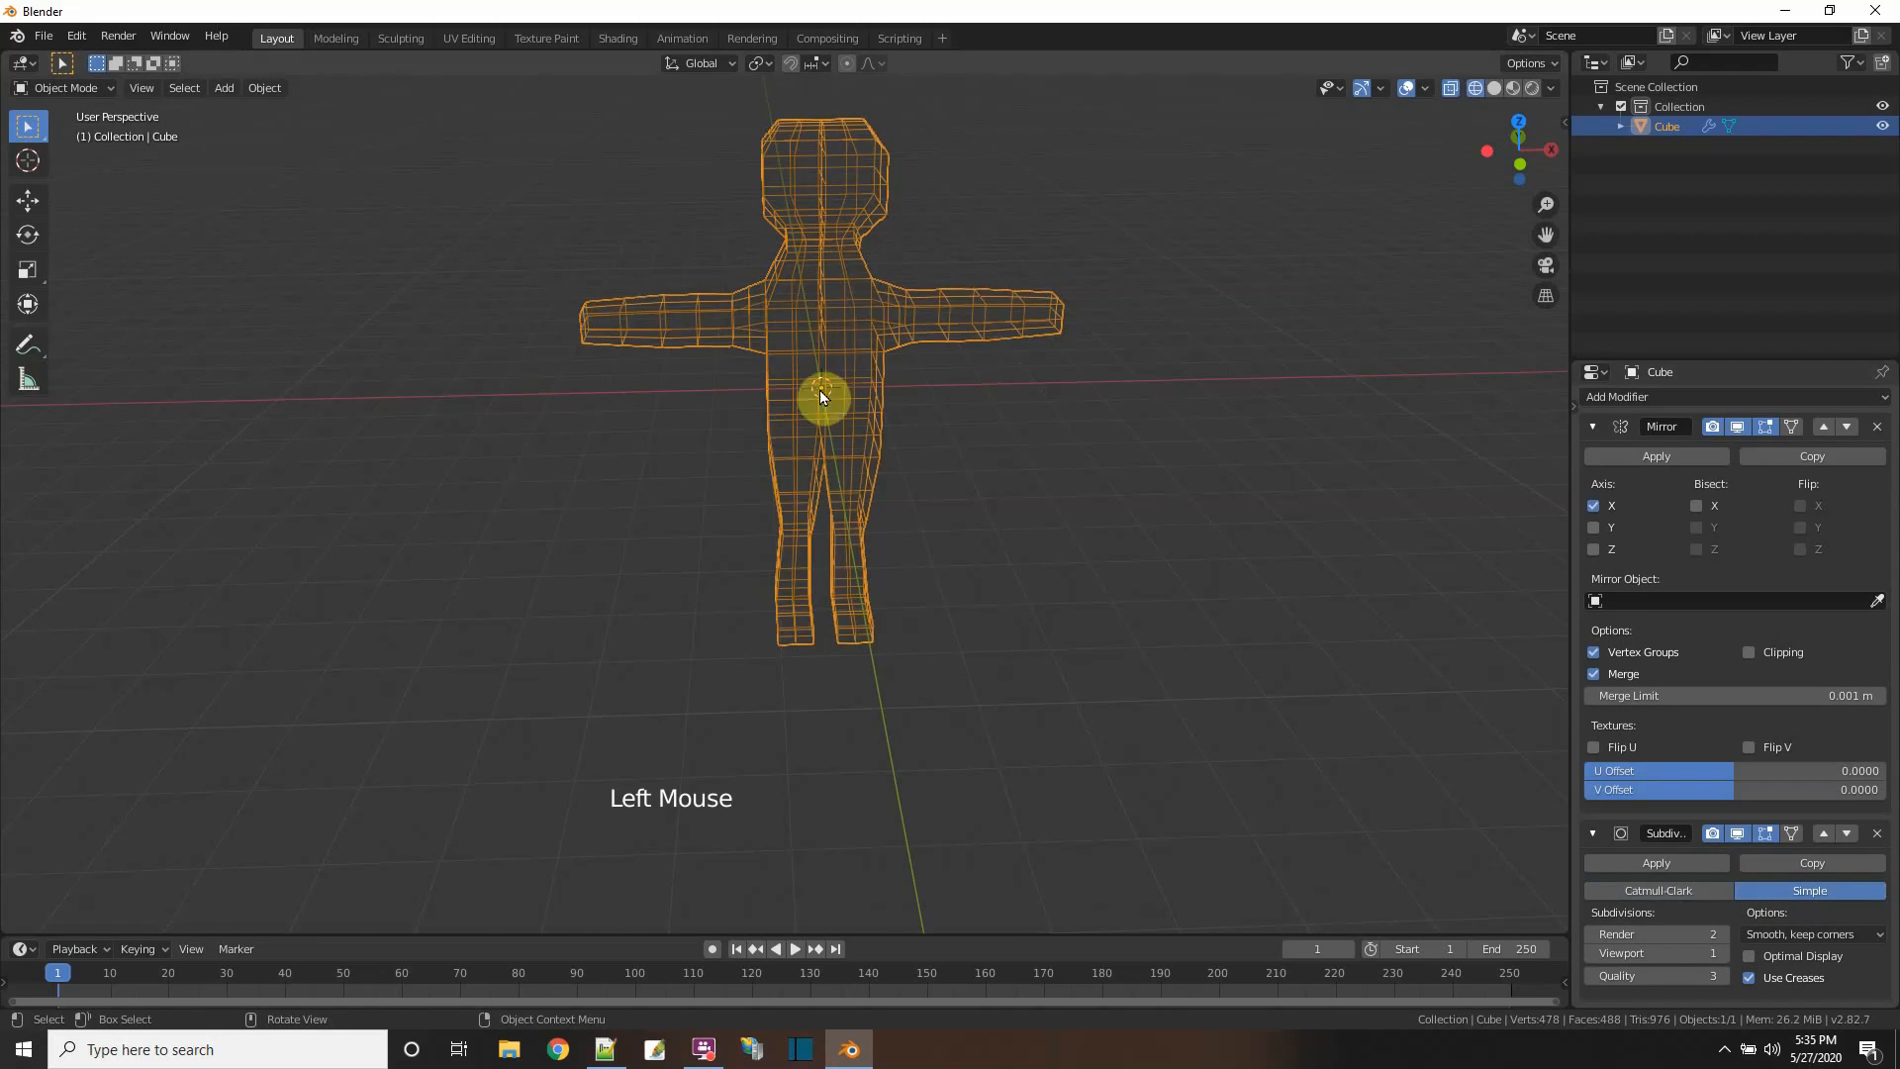
pyautogui.click(1724, 954)
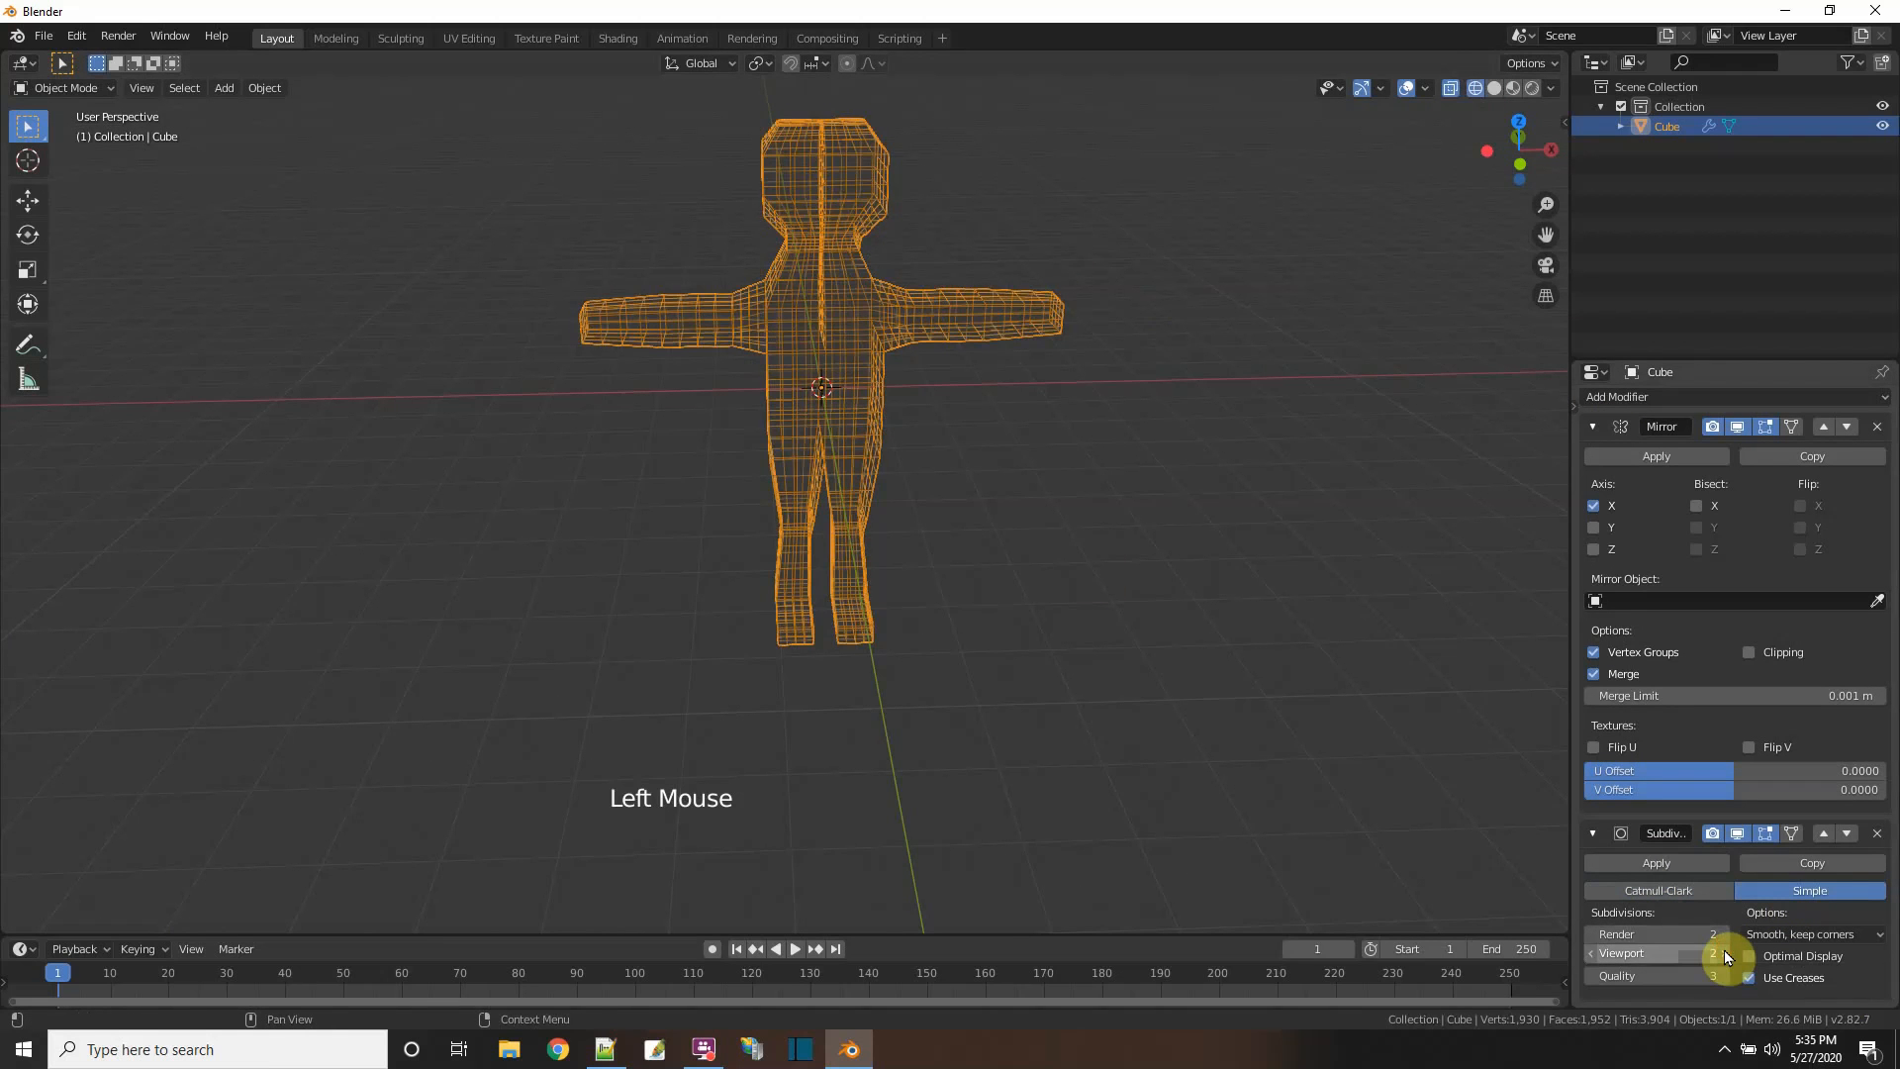
pyautogui.click(1724, 953)
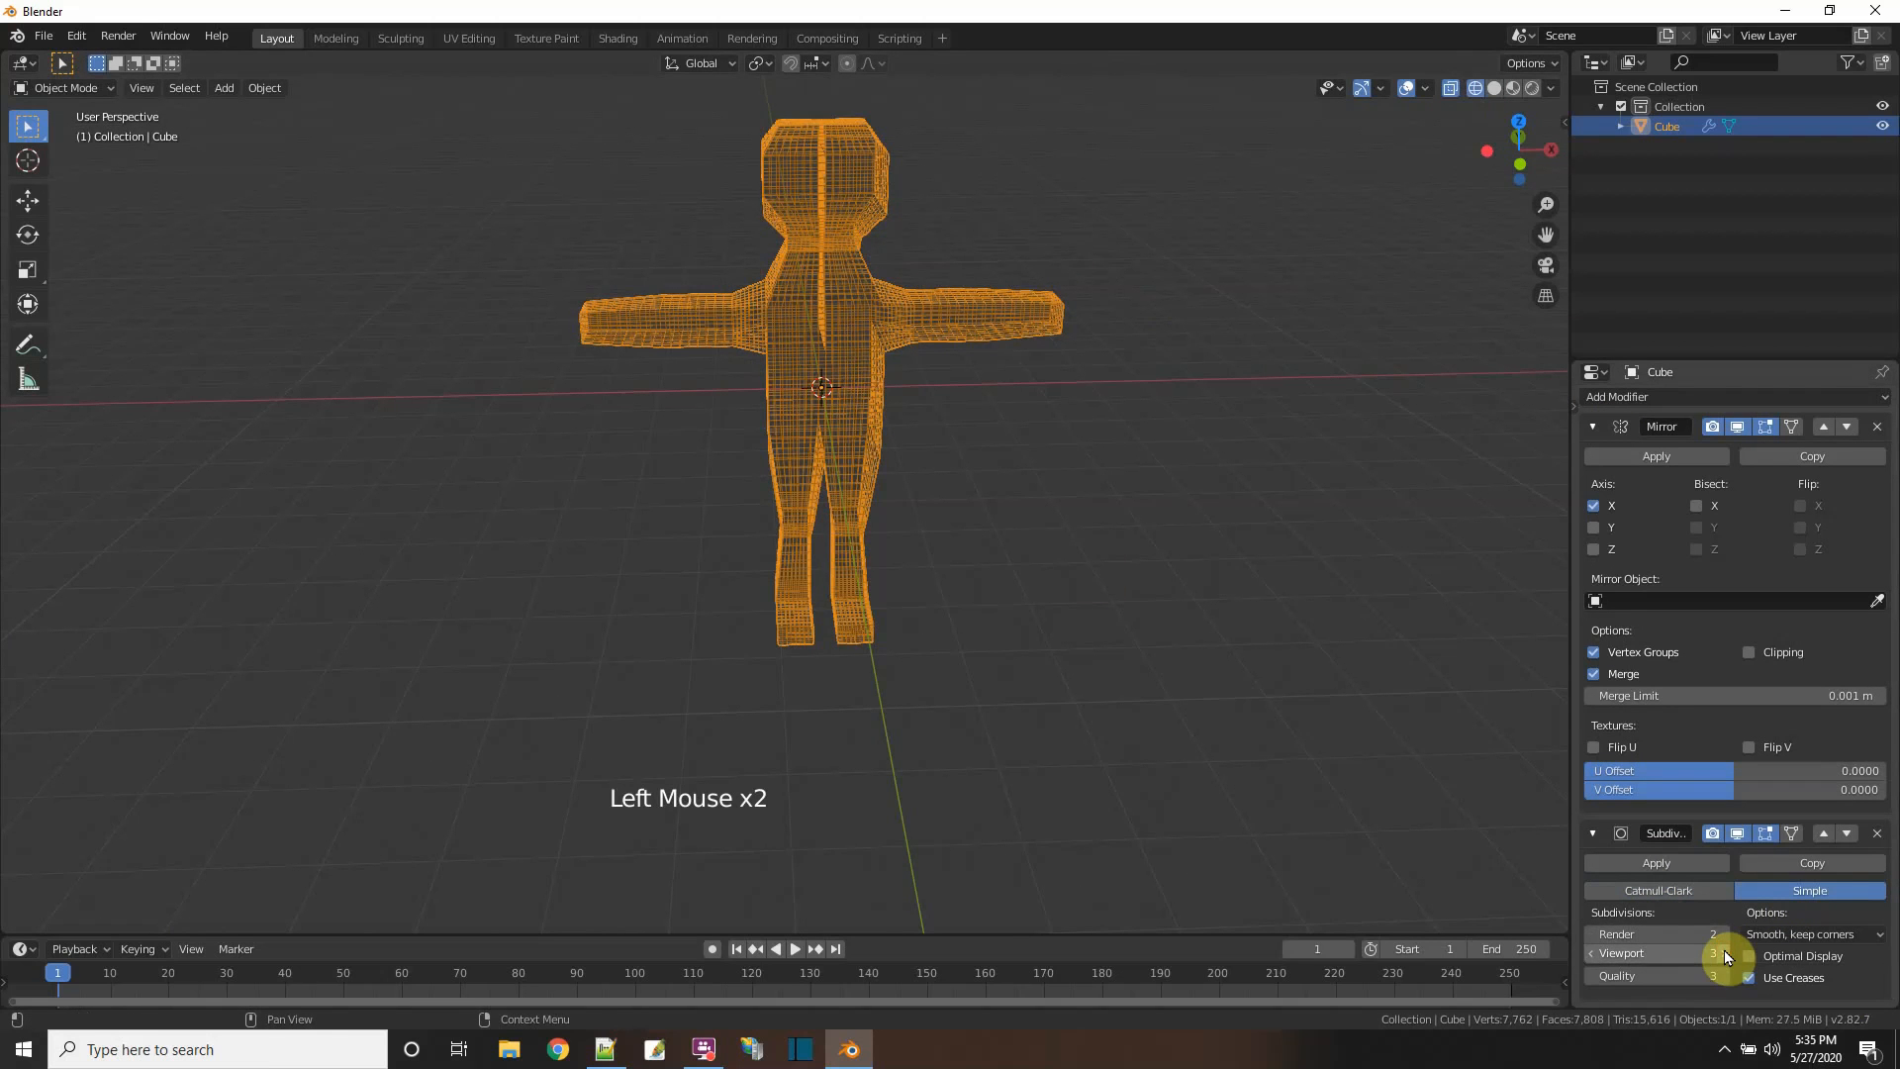
pyautogui.click(1590, 952)
pyautogui.click(1590, 953)
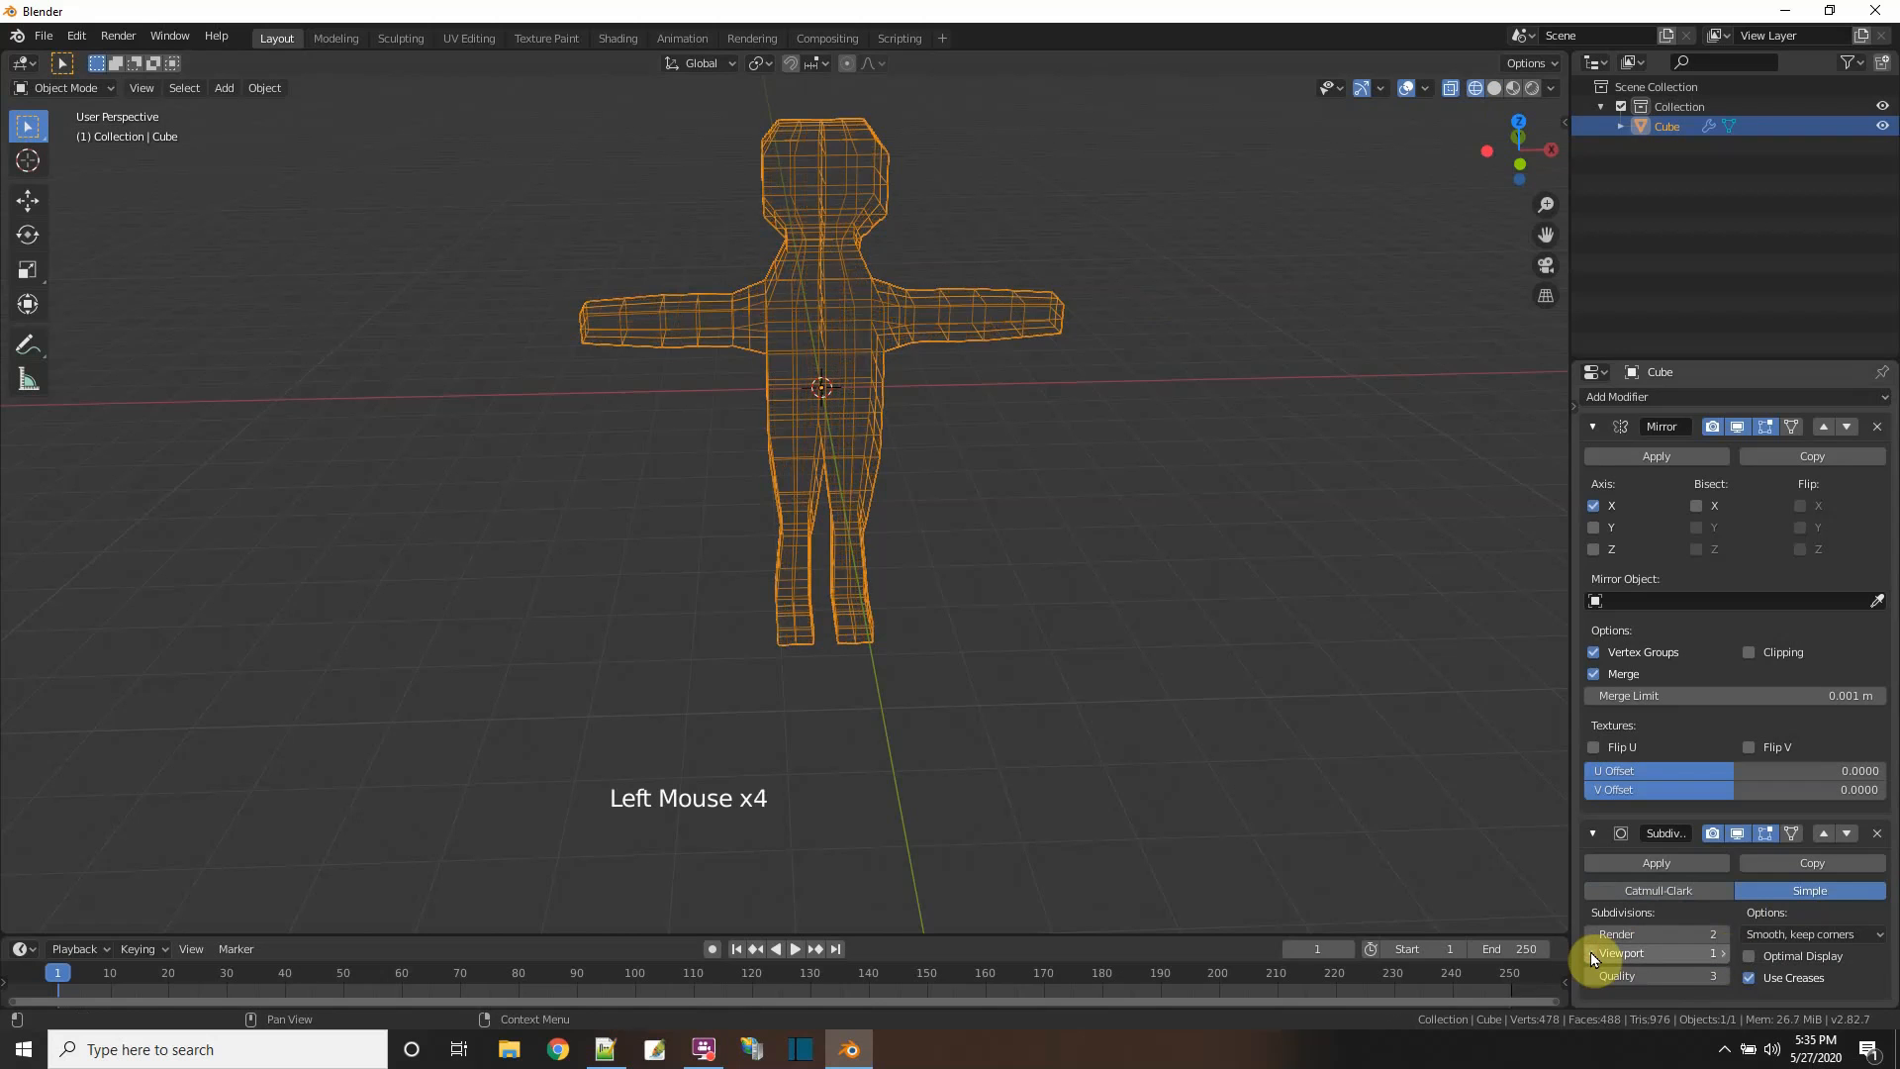
# - Set the subdivision type to Catmull-Clark with a viewport level of 2, and return to solid shading
pyautogui.click(1653, 889)
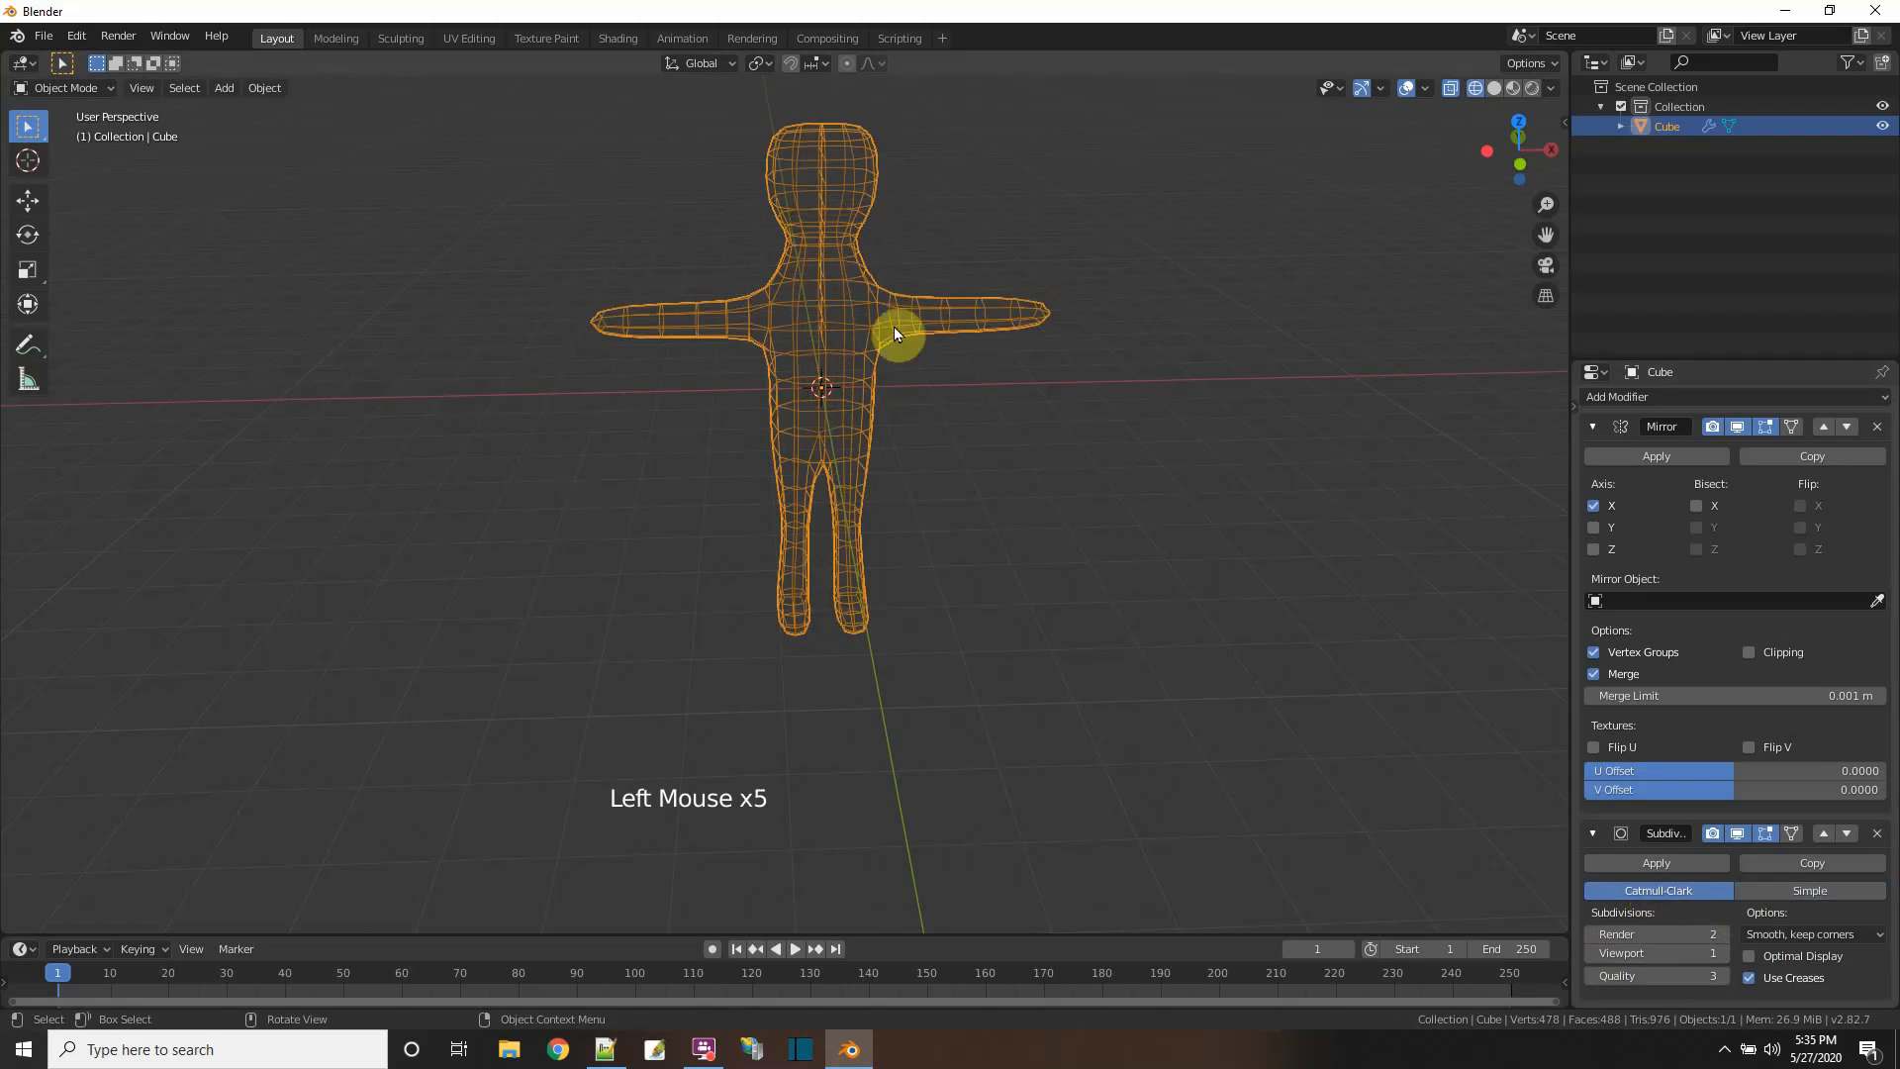
pyautogui.click(1725, 953)
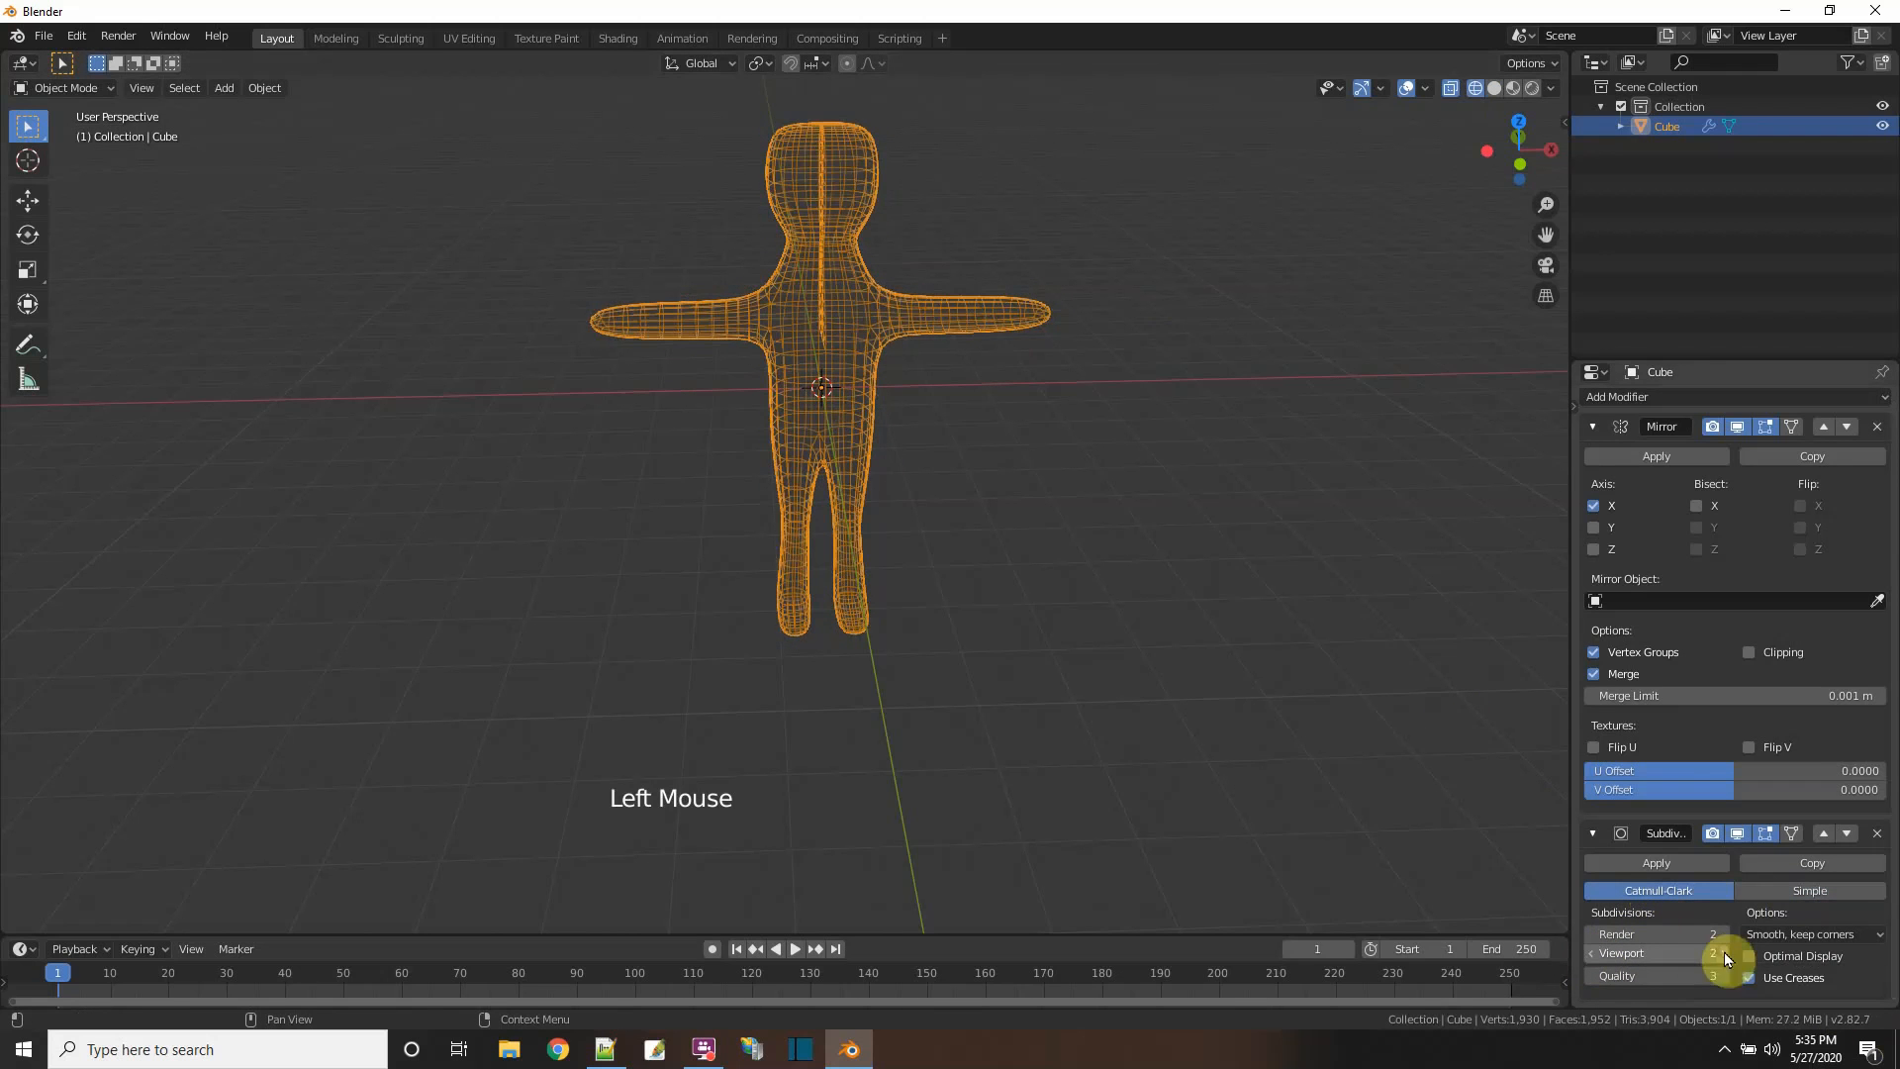
pyautogui.click(1451, 91)
pyautogui.click(1451, 92)
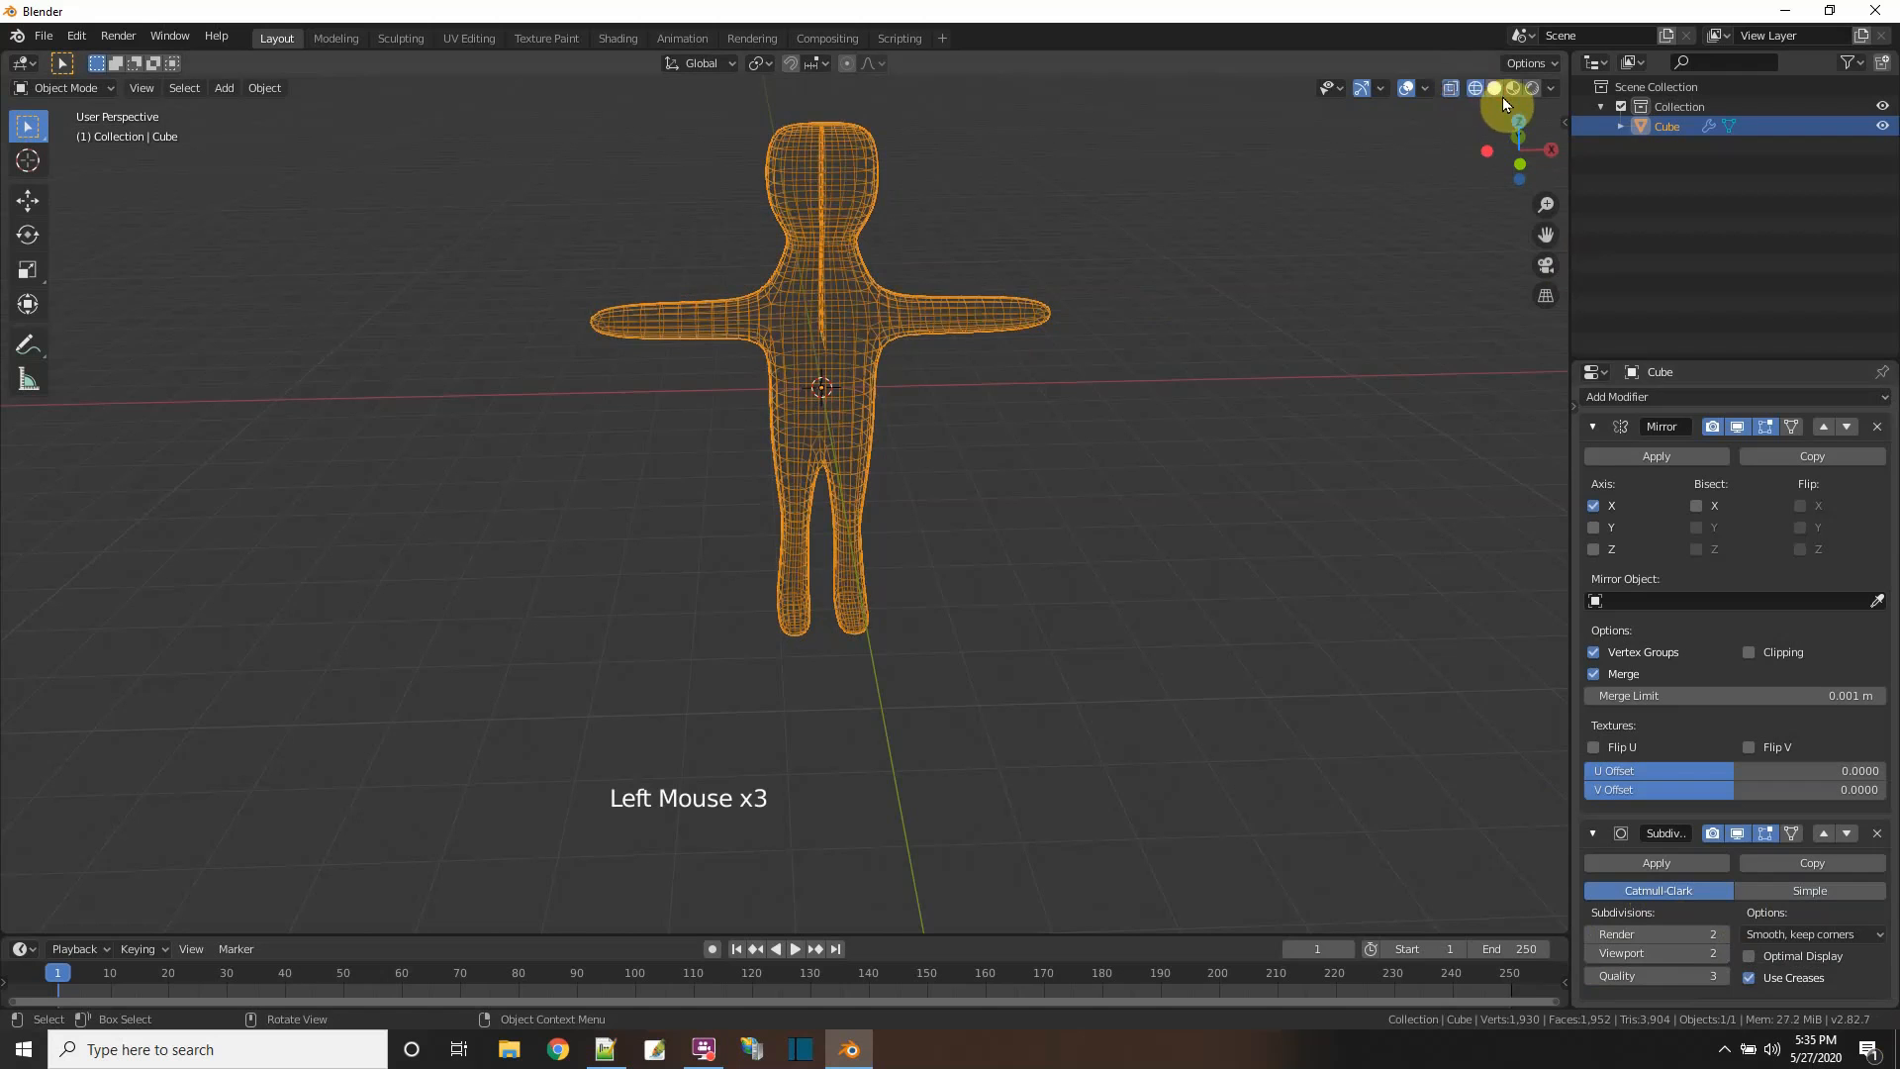
pyautogui.click(1497, 91)
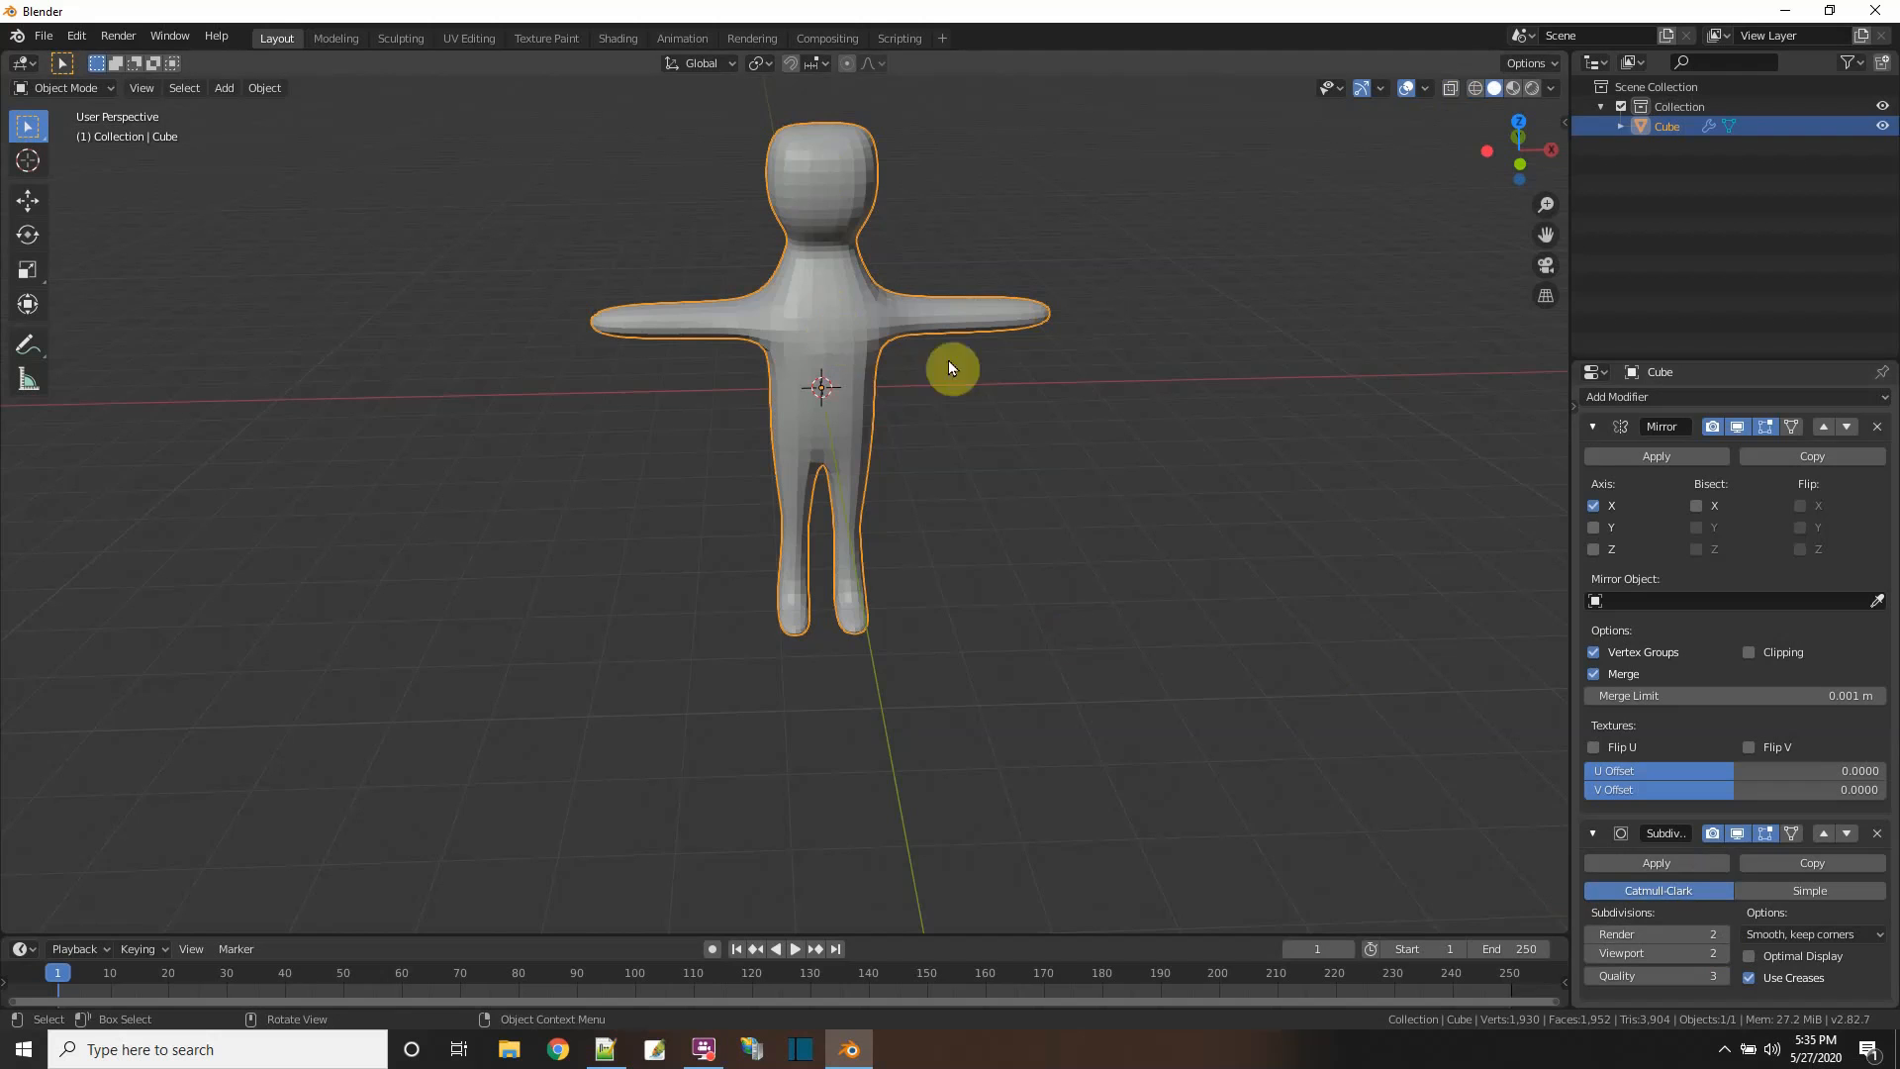
# - Apply Shade Smooth to the character and check its surface from another angle
pyautogui.moveTo(948, 364); pyautogui.dragTo(990, 427, button='middle')
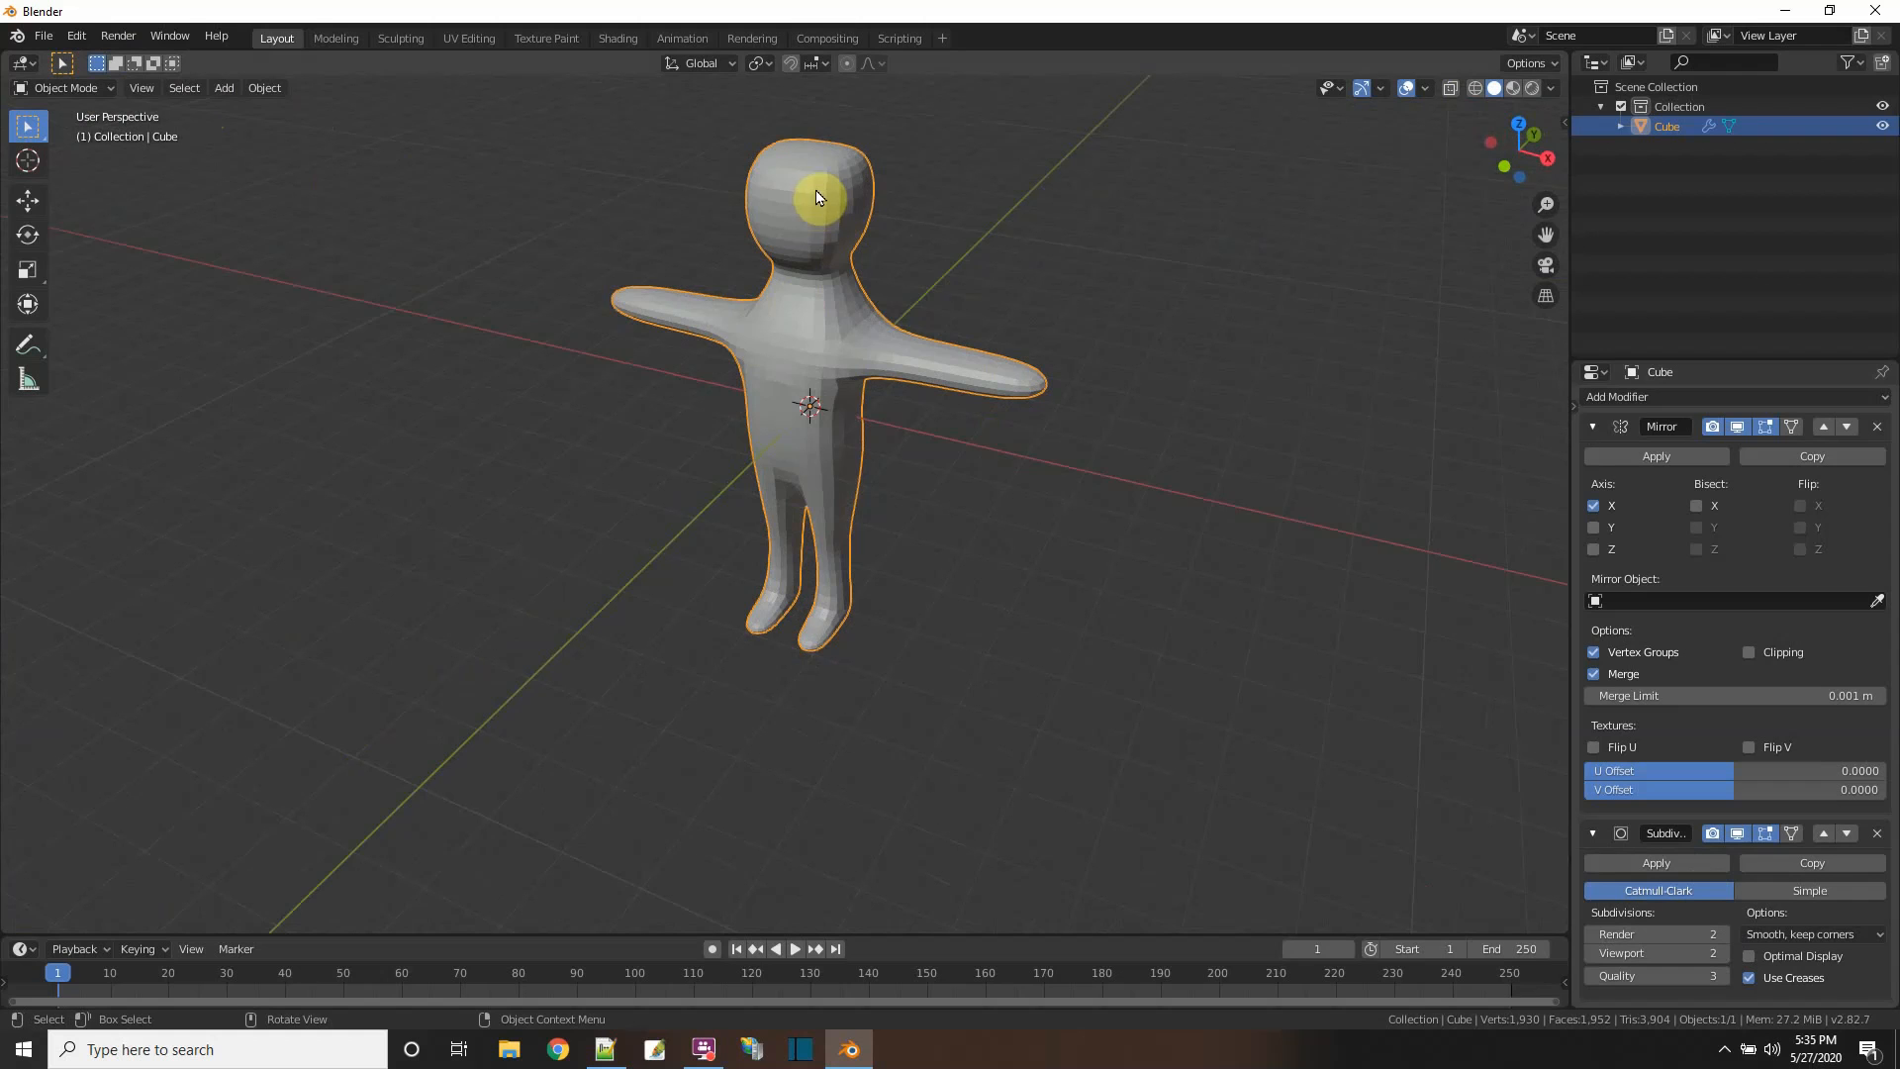
pyautogui.click(264, 89)
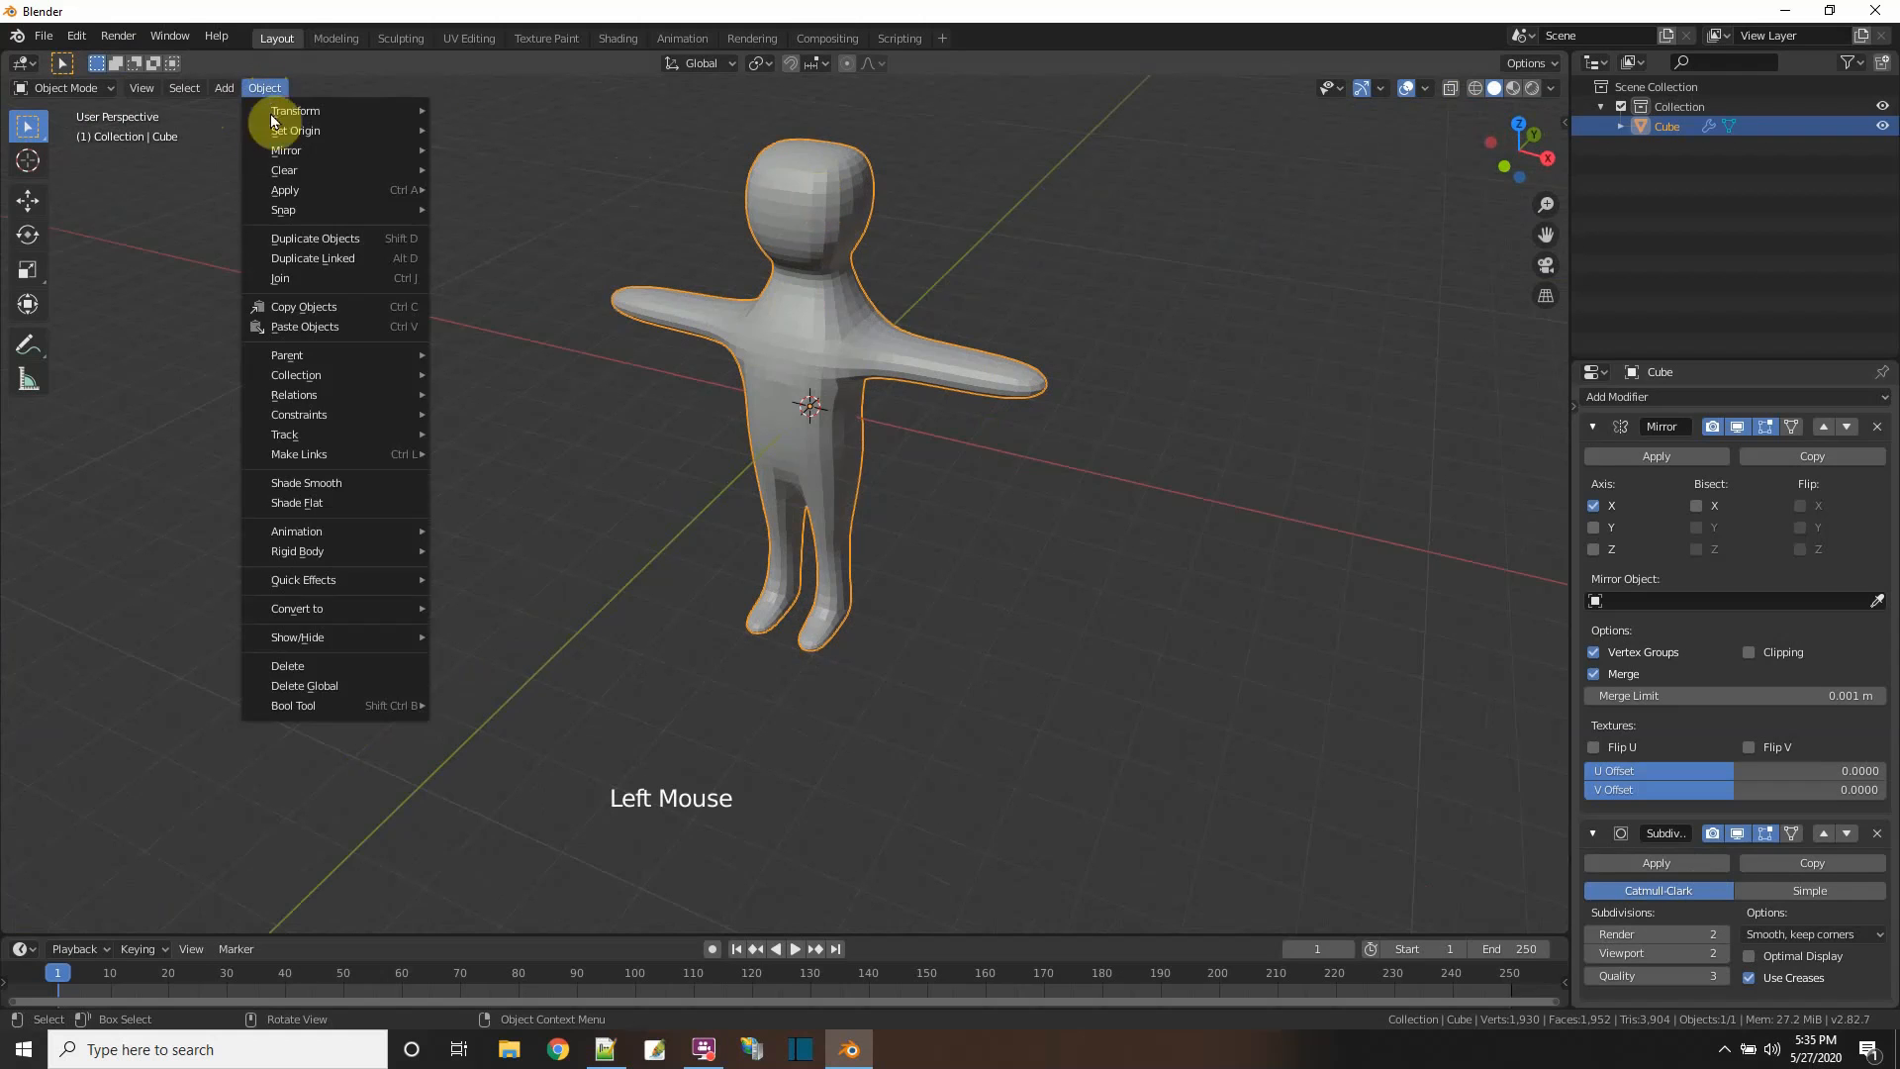
pyautogui.click(348, 483)
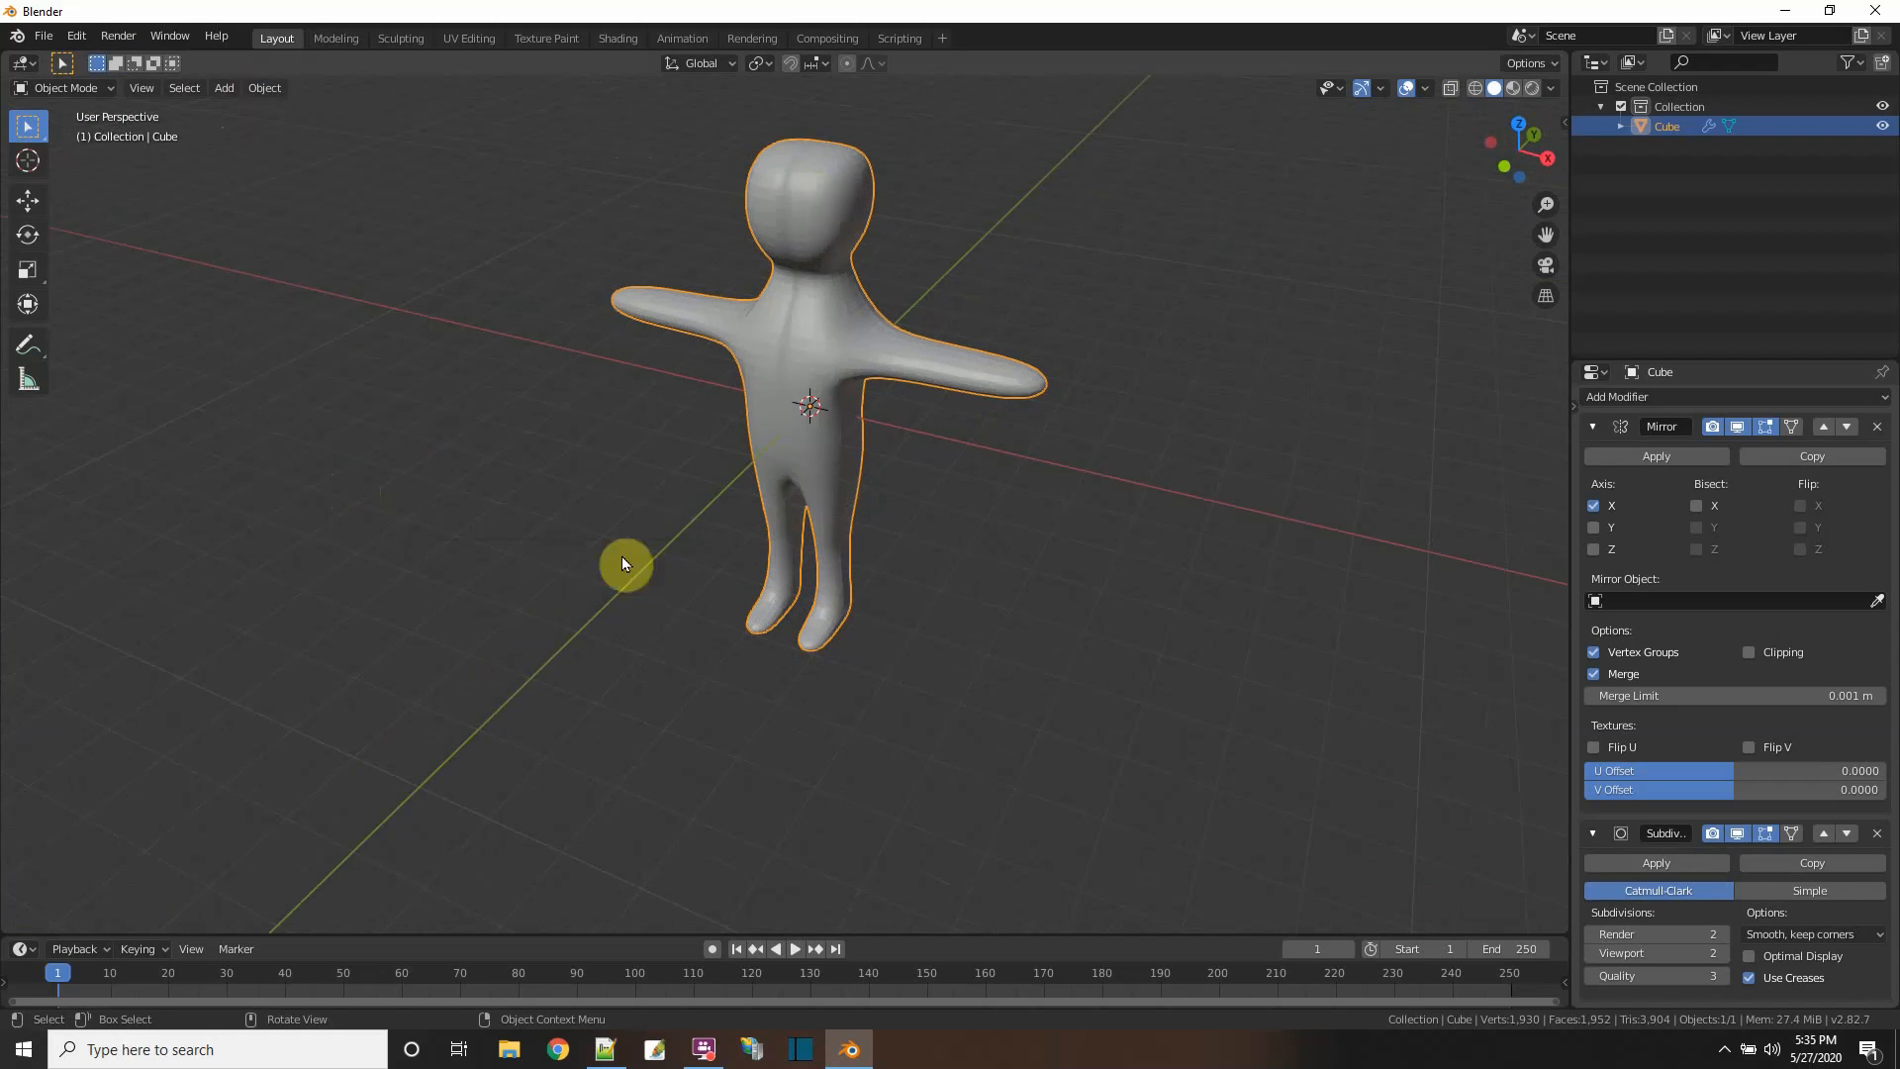
pyautogui.moveTo(917, 545); pyautogui.dragTo(879, 531, button='middle')
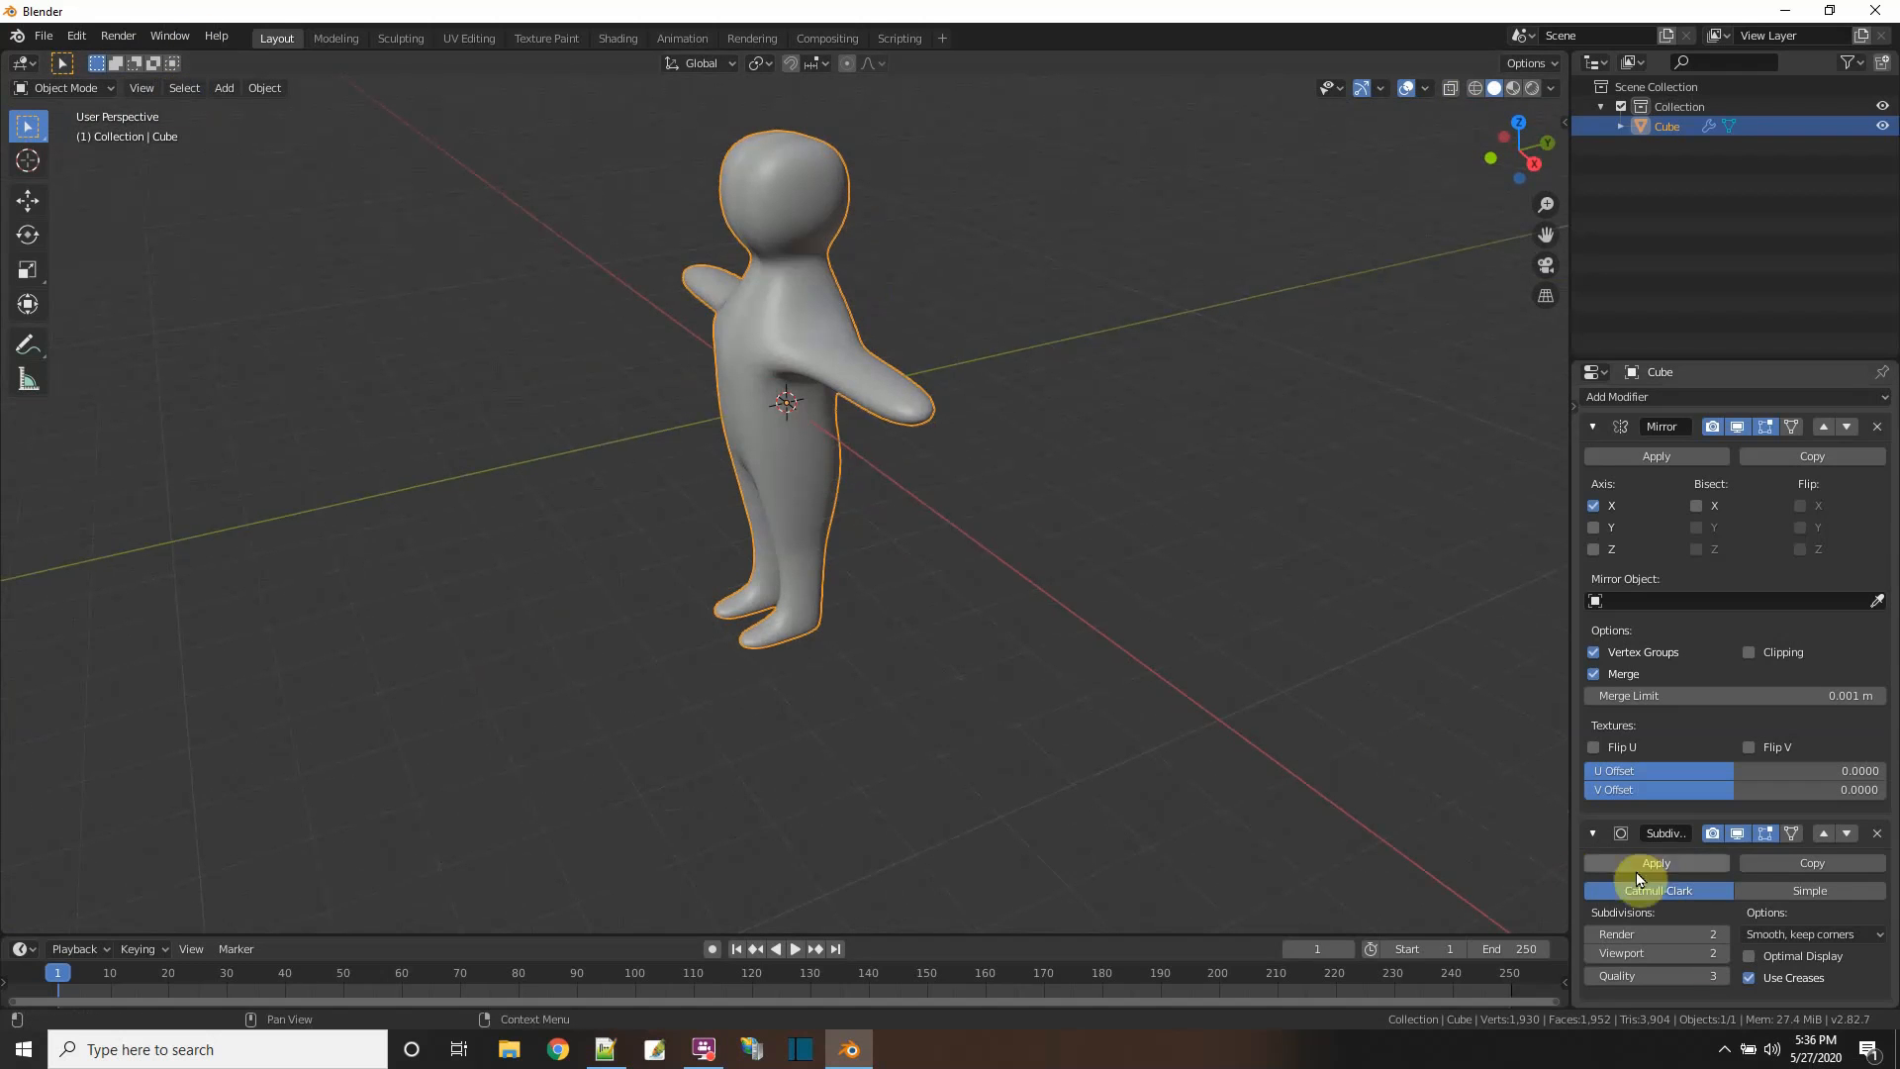
# - Try different Subdivision viewport levels on the smooth-shaded character, including 1 and 4, and bring the level back to 2
pyautogui.click(1594, 954)
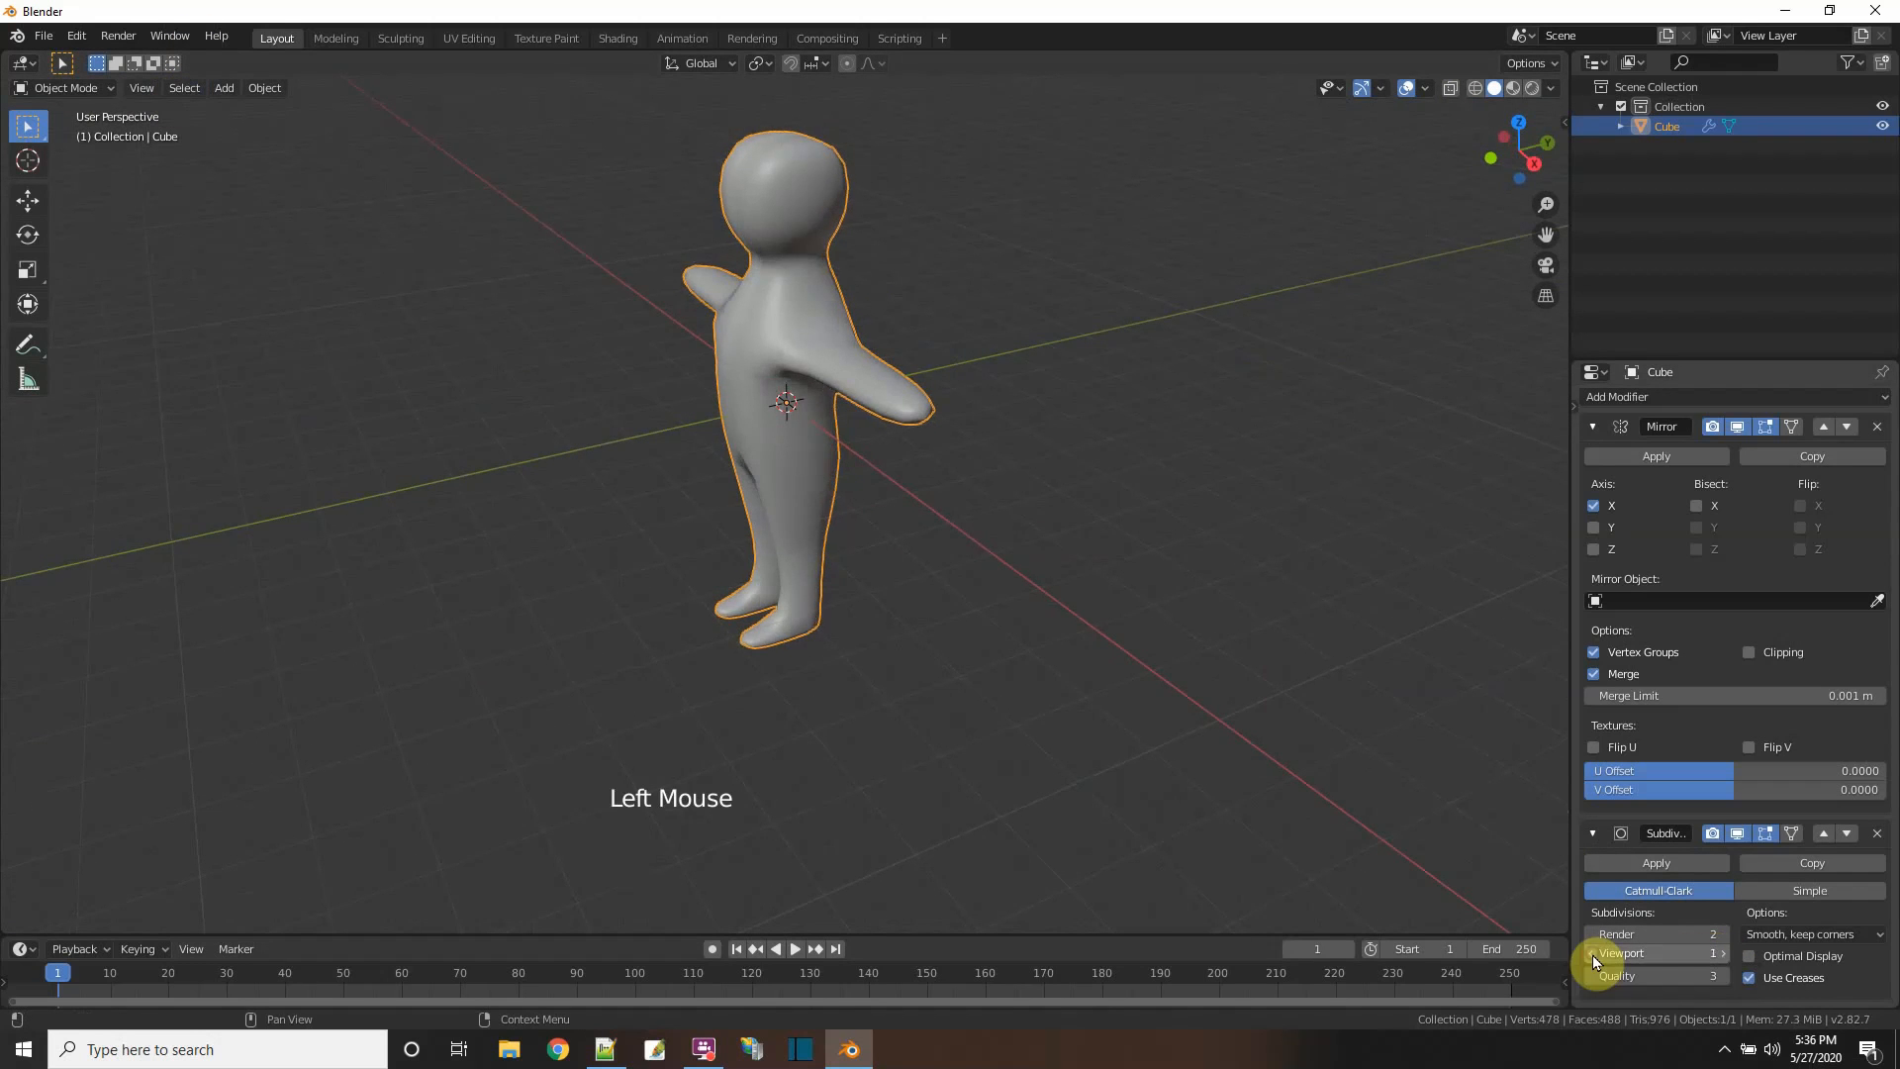
pyautogui.moveTo(1192, 749); pyautogui.dragTo(1269, 726, button='middle')
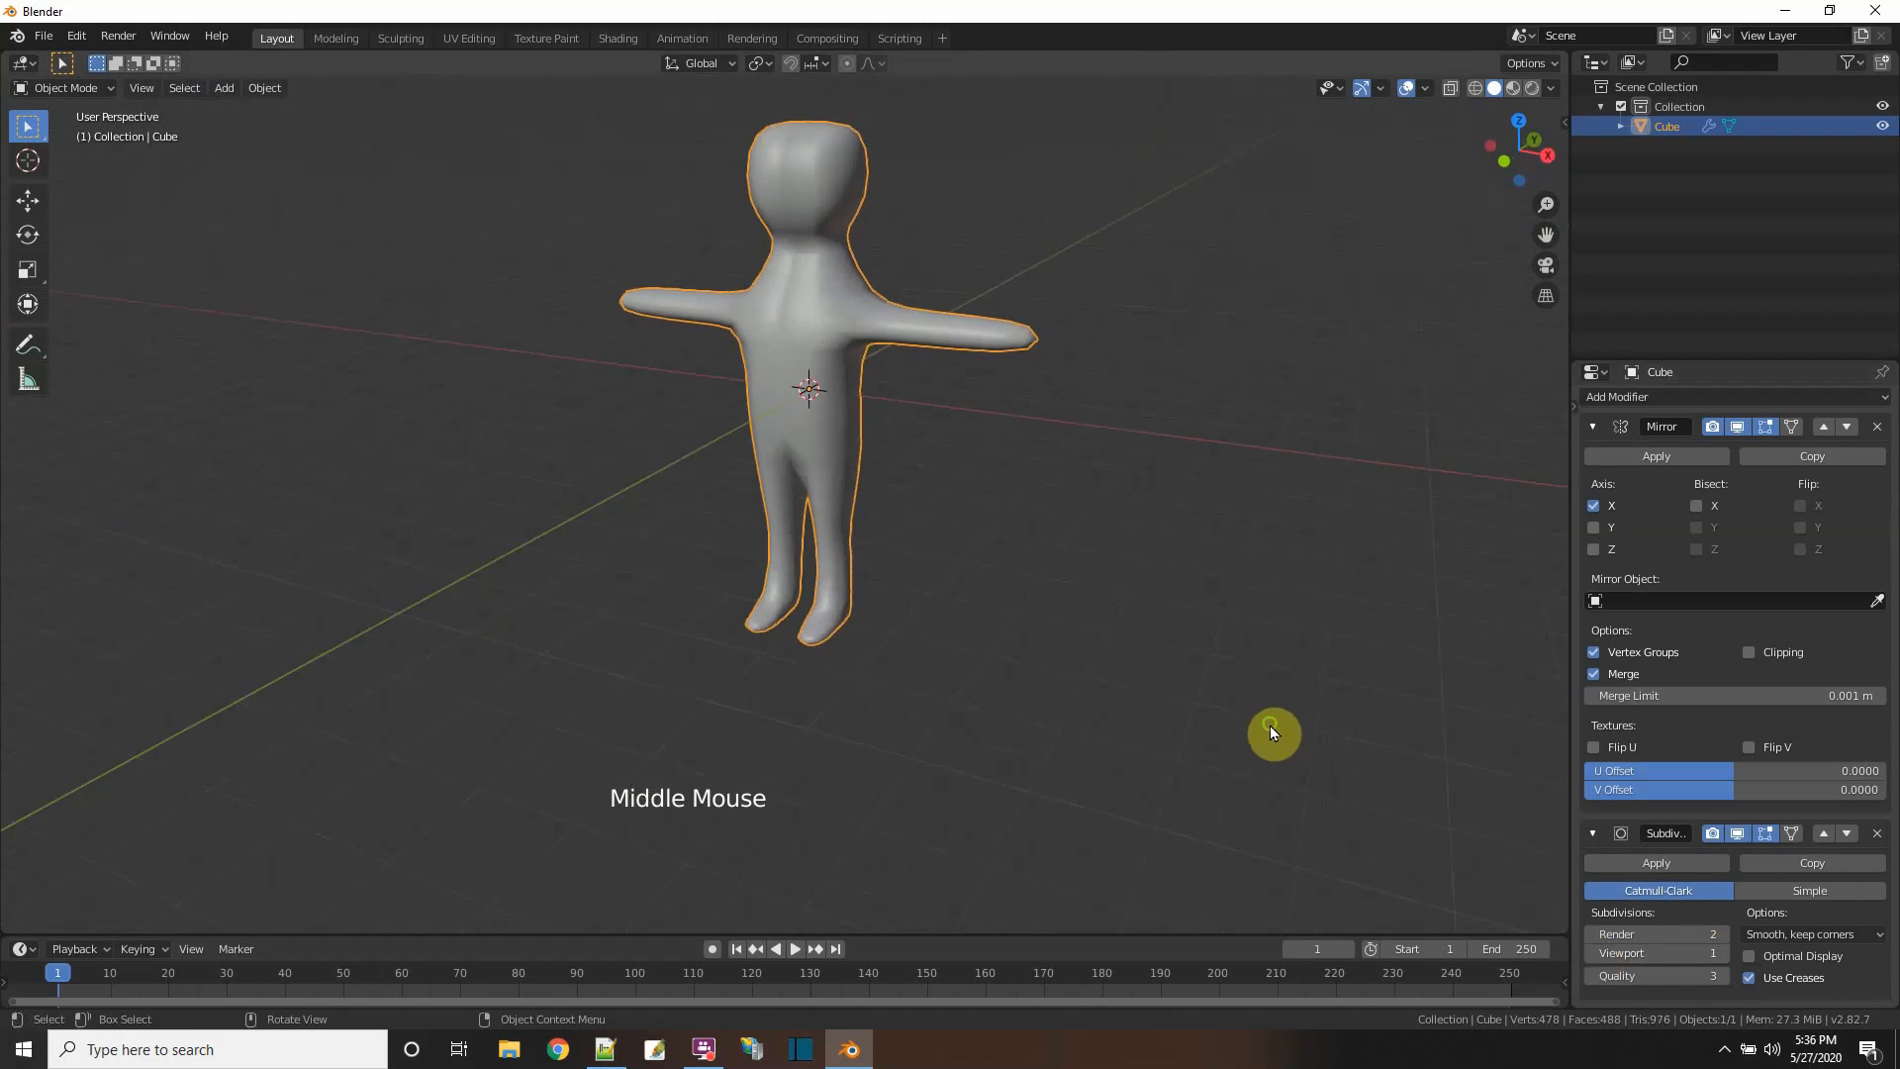
pyautogui.click(1725, 954)
pyautogui.click(1724, 954)
pyautogui.click(1724, 954)
pyautogui.click(1724, 954)
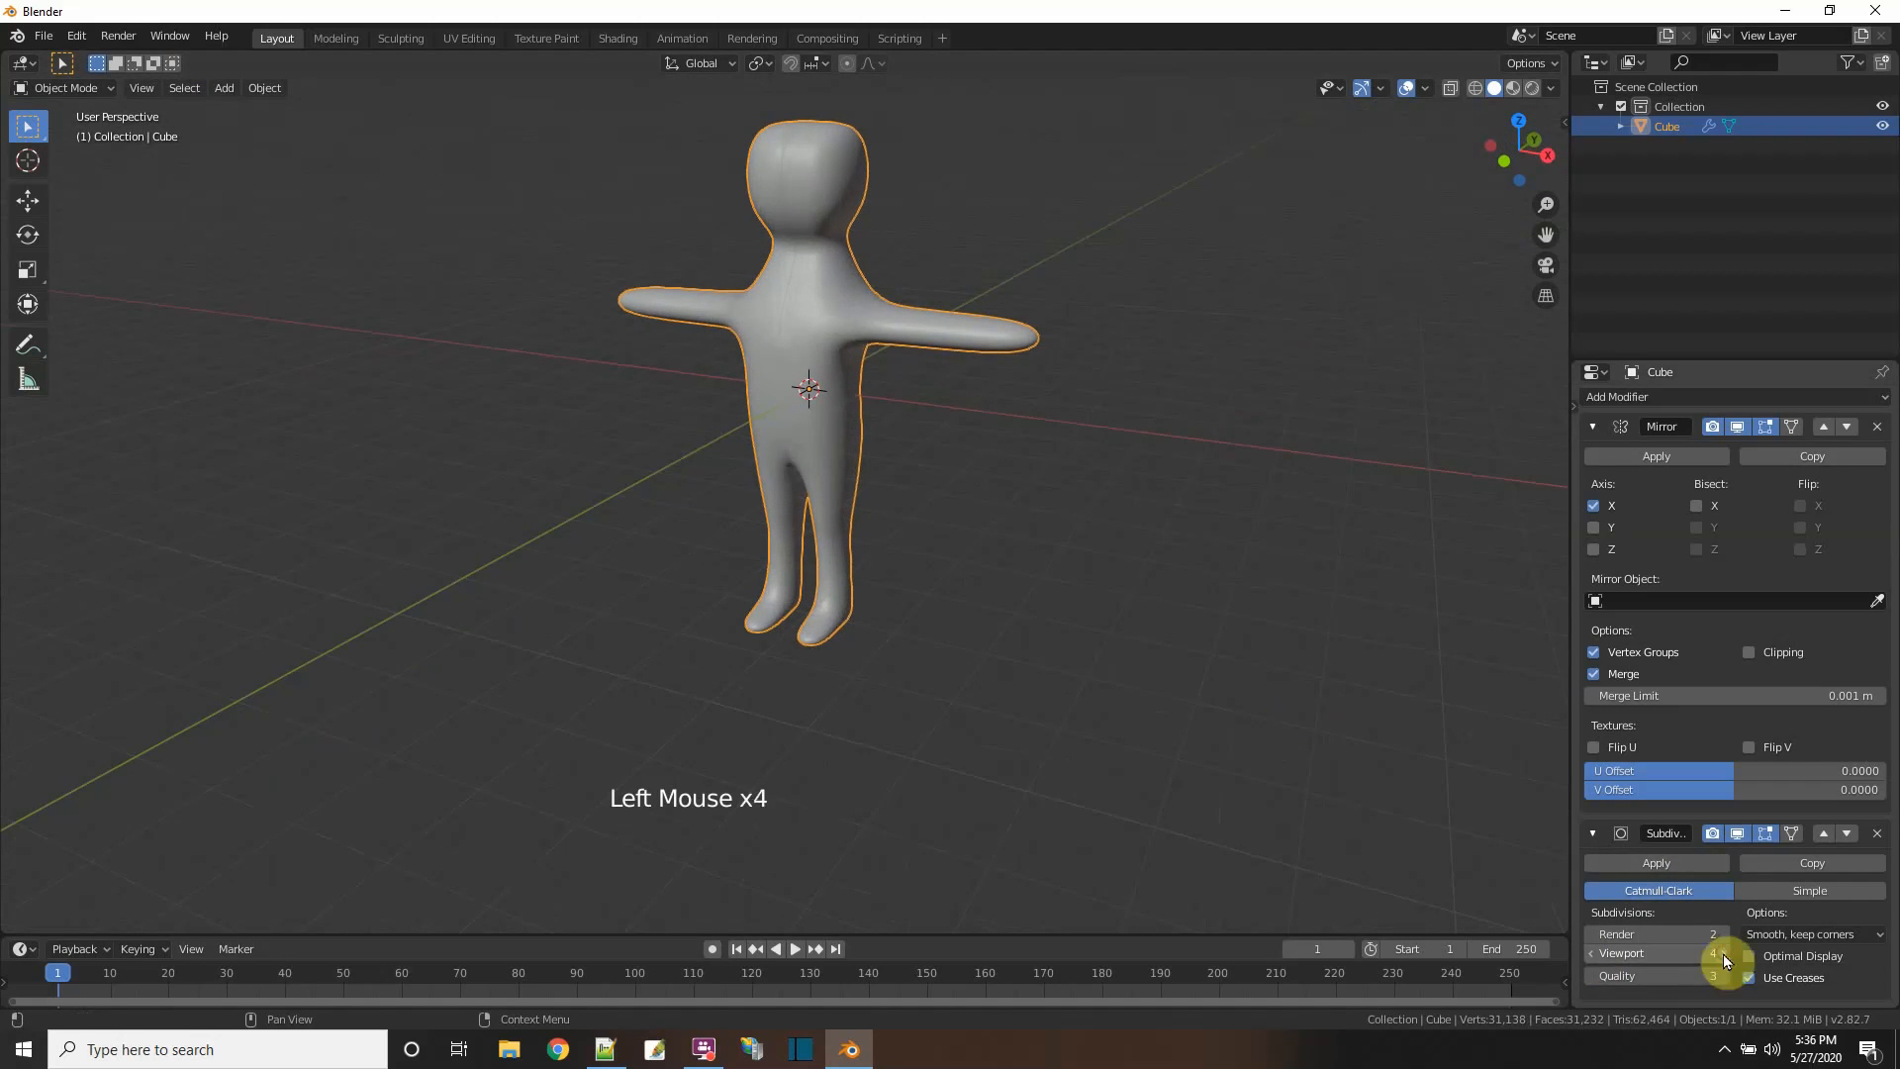
pyautogui.click(1724, 954)
pyautogui.click(1724, 954)
pyautogui.click(1589, 956)
pyautogui.click(1590, 956)
pyautogui.click(1590, 956)
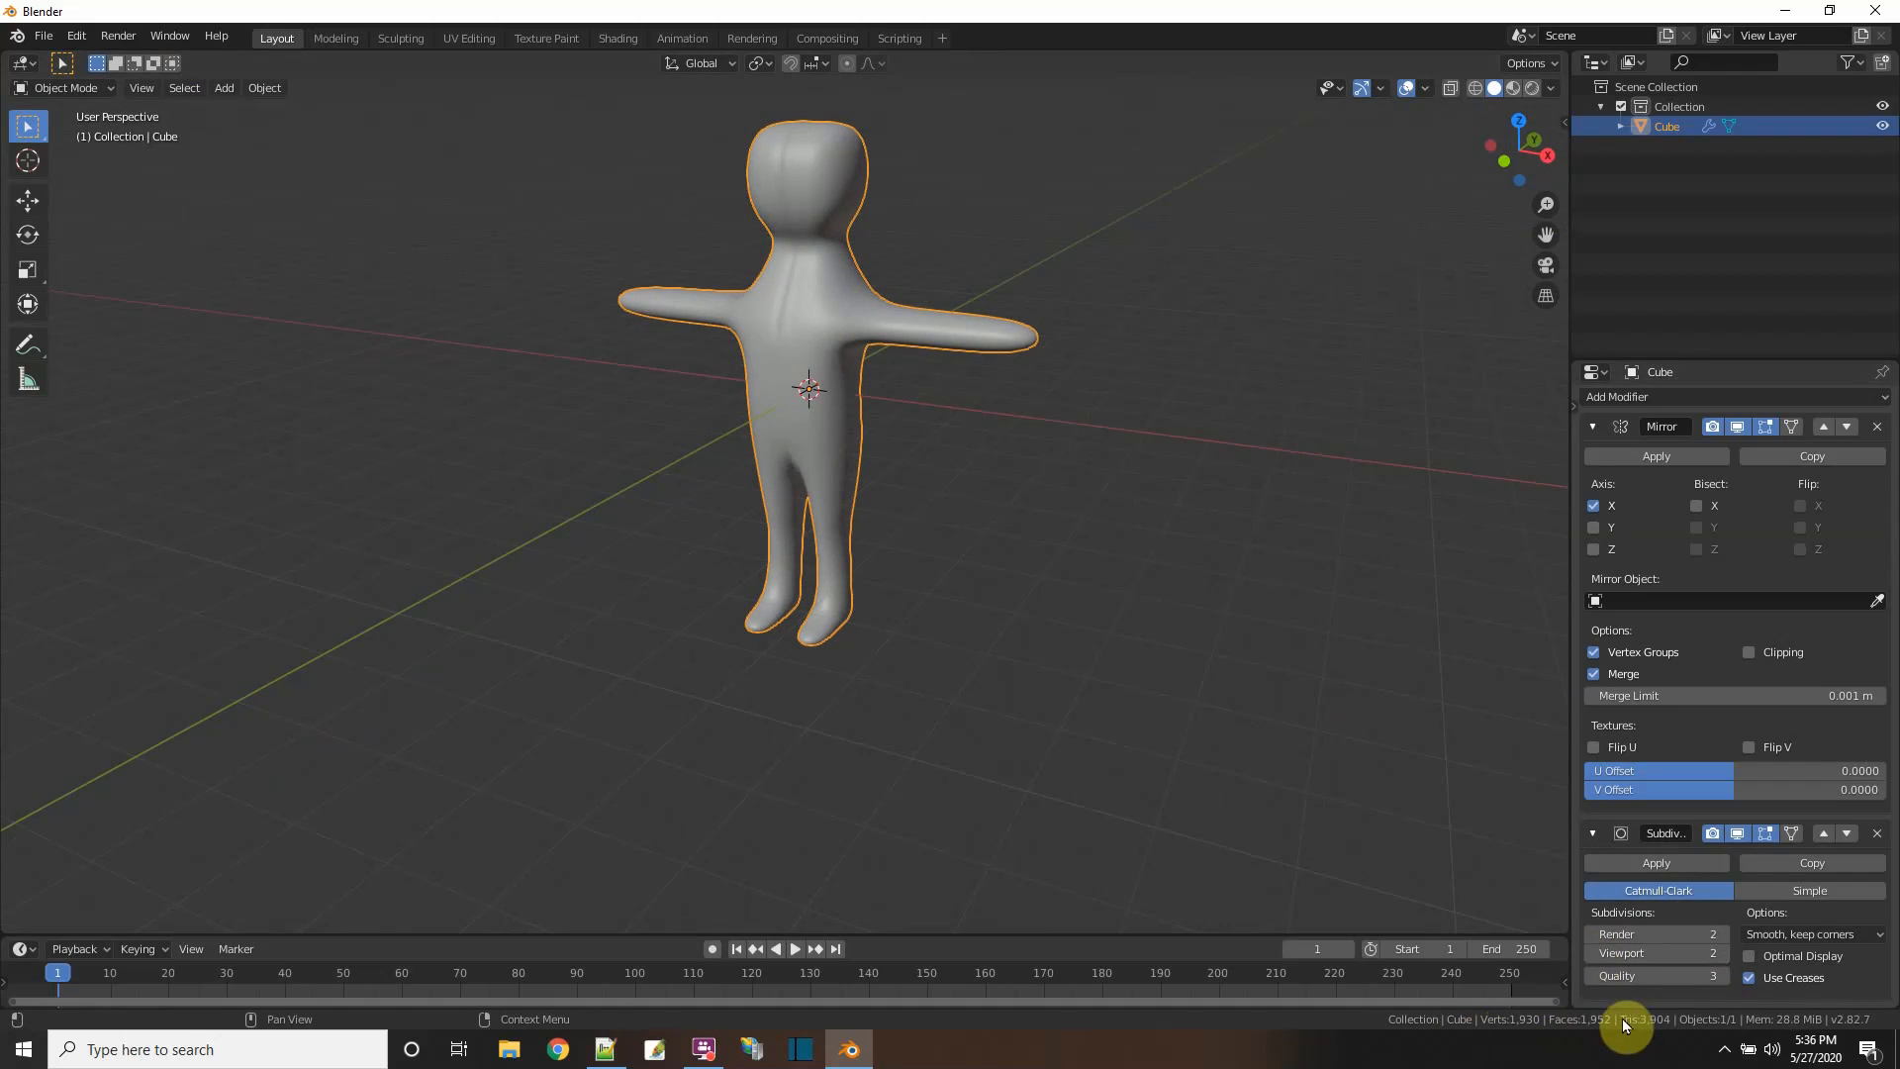
# - Lower the Subdivision viewport level to 1 and raise it to 3
pyautogui.click(1589, 953)
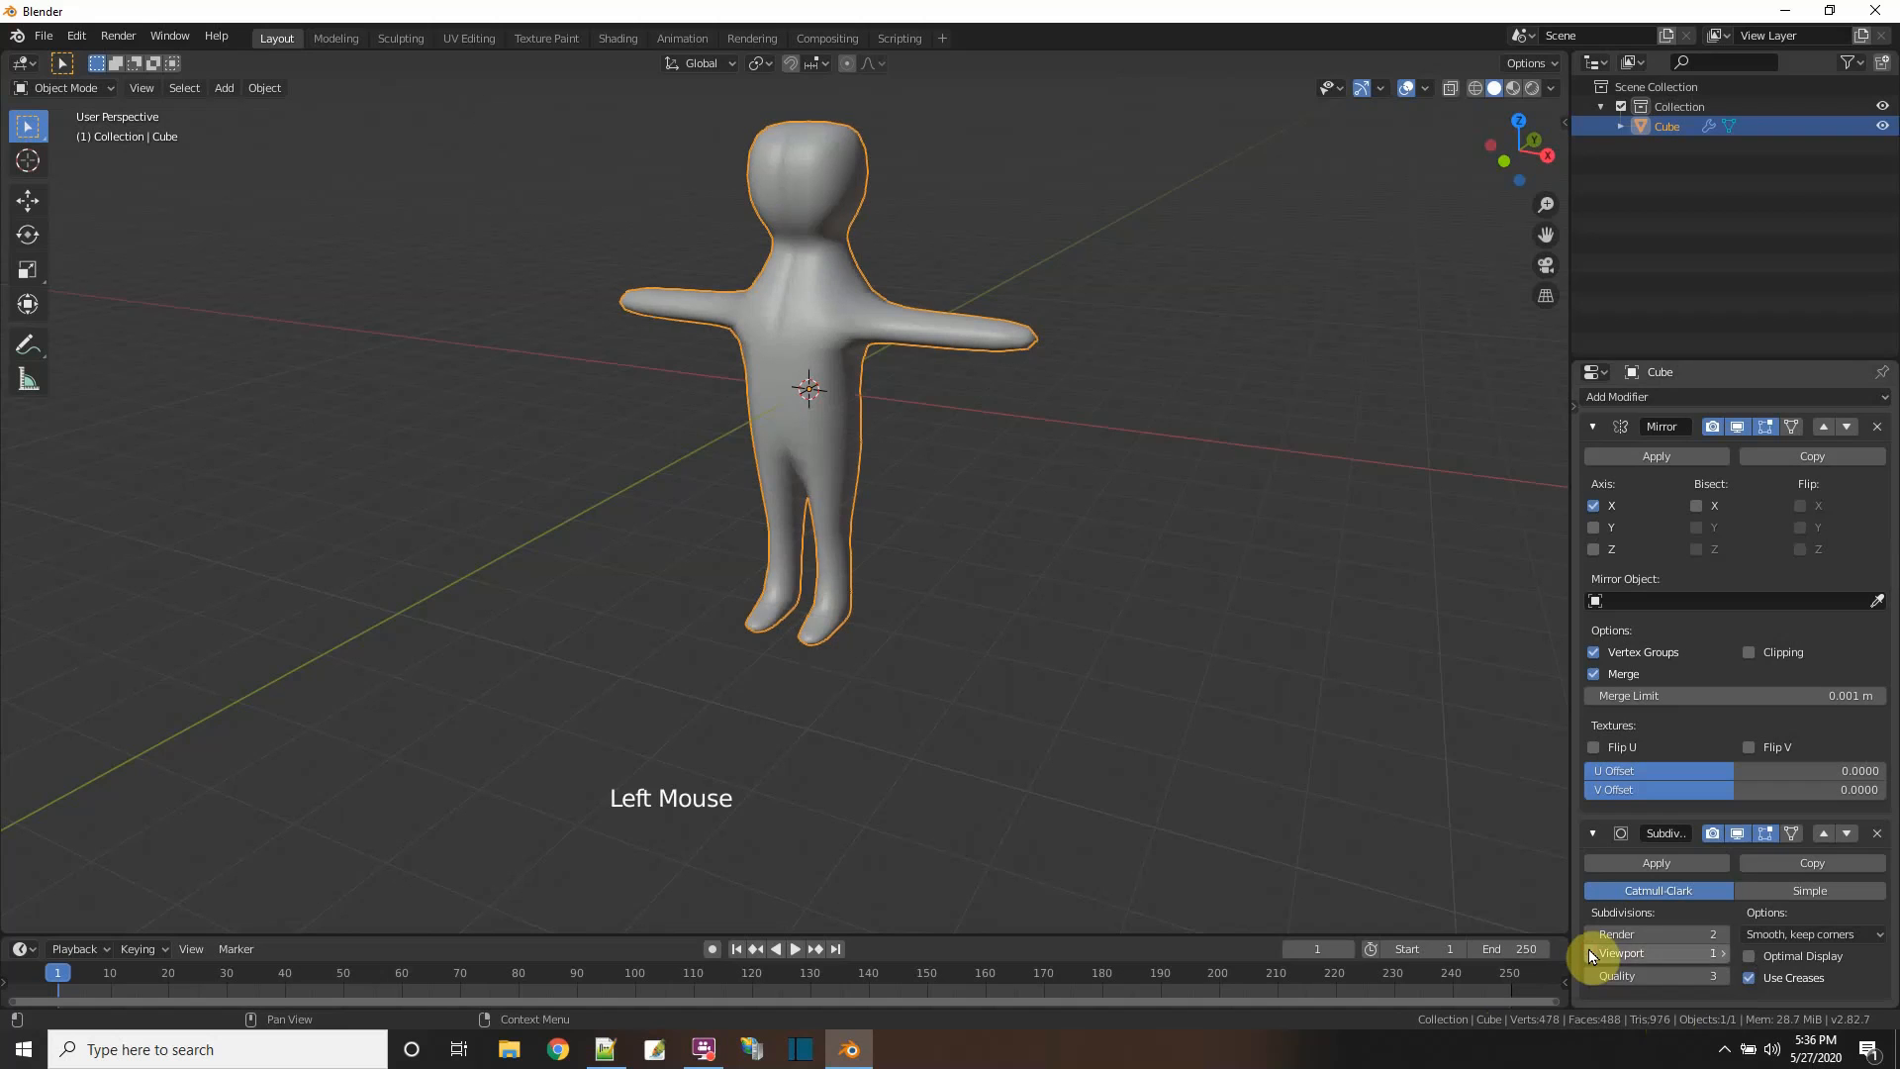
pyautogui.click(1728, 953)
pyautogui.click(1728, 954)
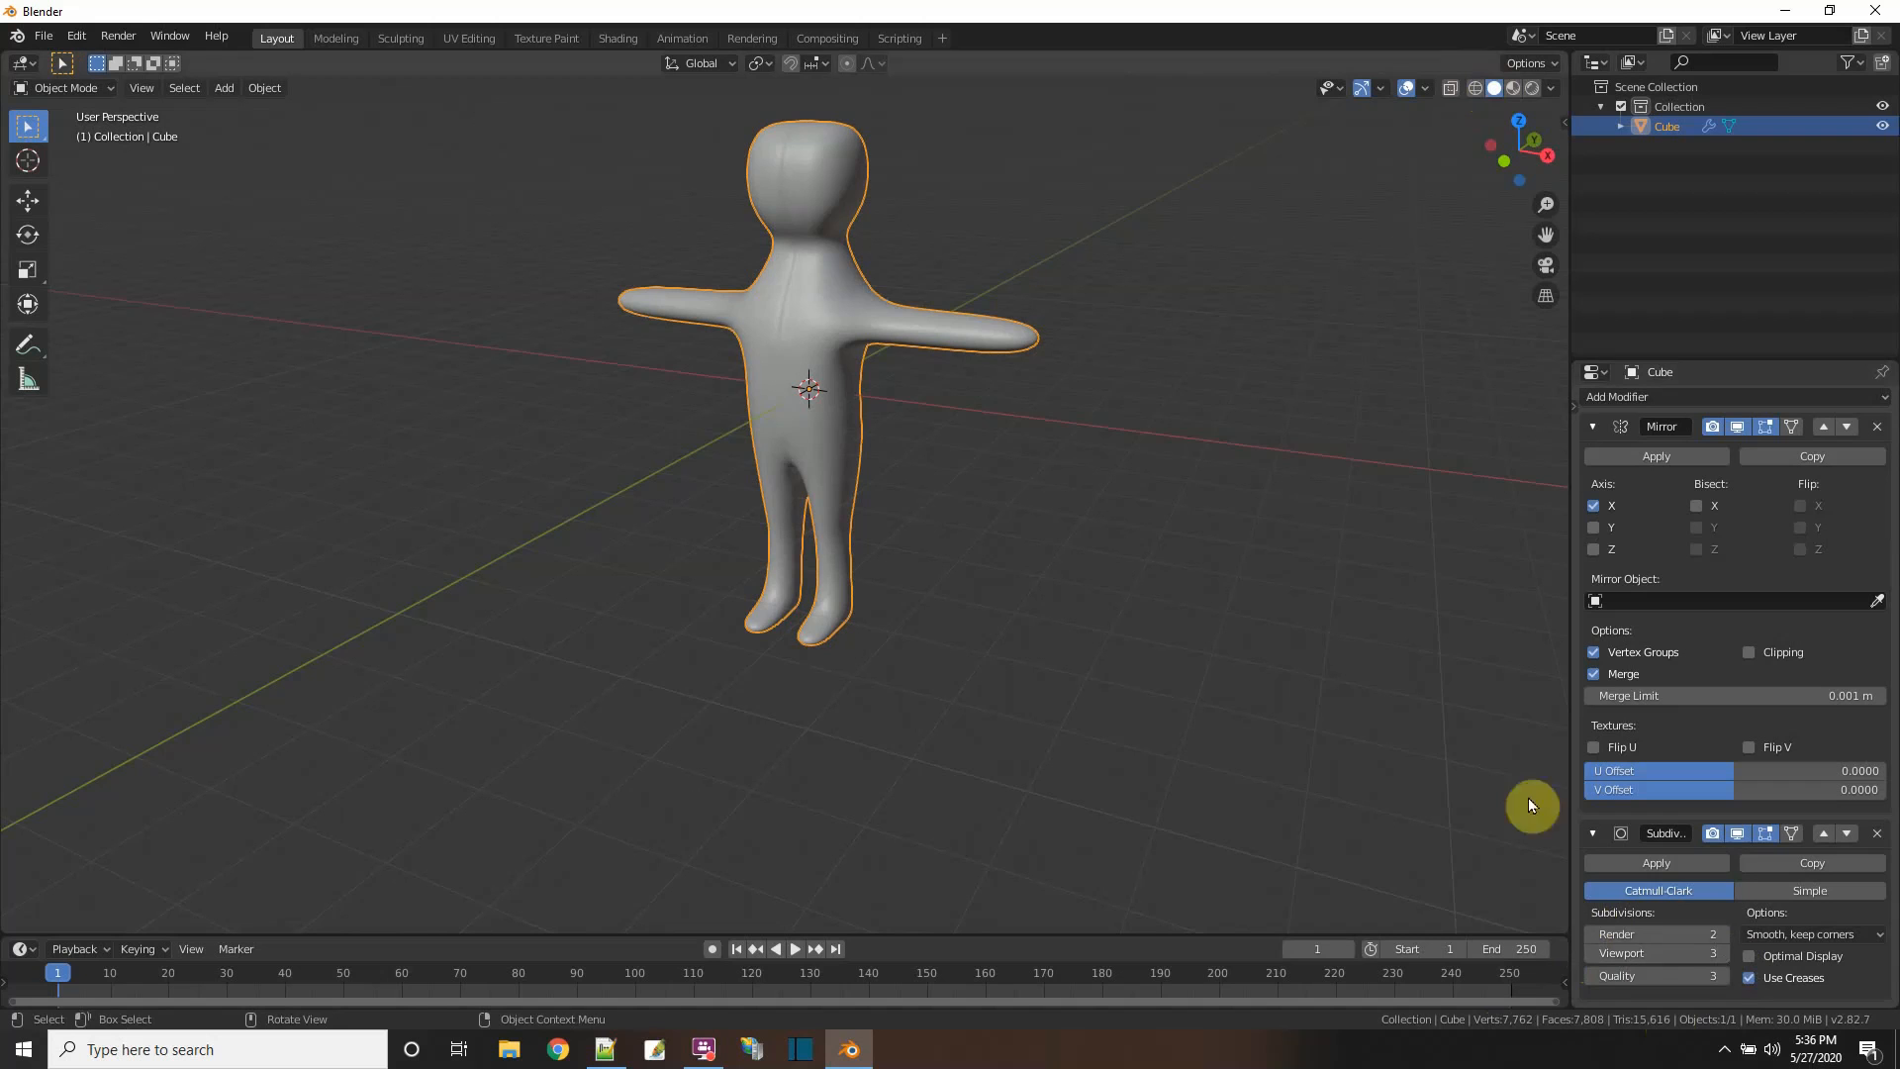
# - Apply the Mirror modifier and the Subdivision Surface modifier to the character's mesh
pyautogui.moveTo(1312, 324); pyautogui.dragTo(1302, 416, button='middle')
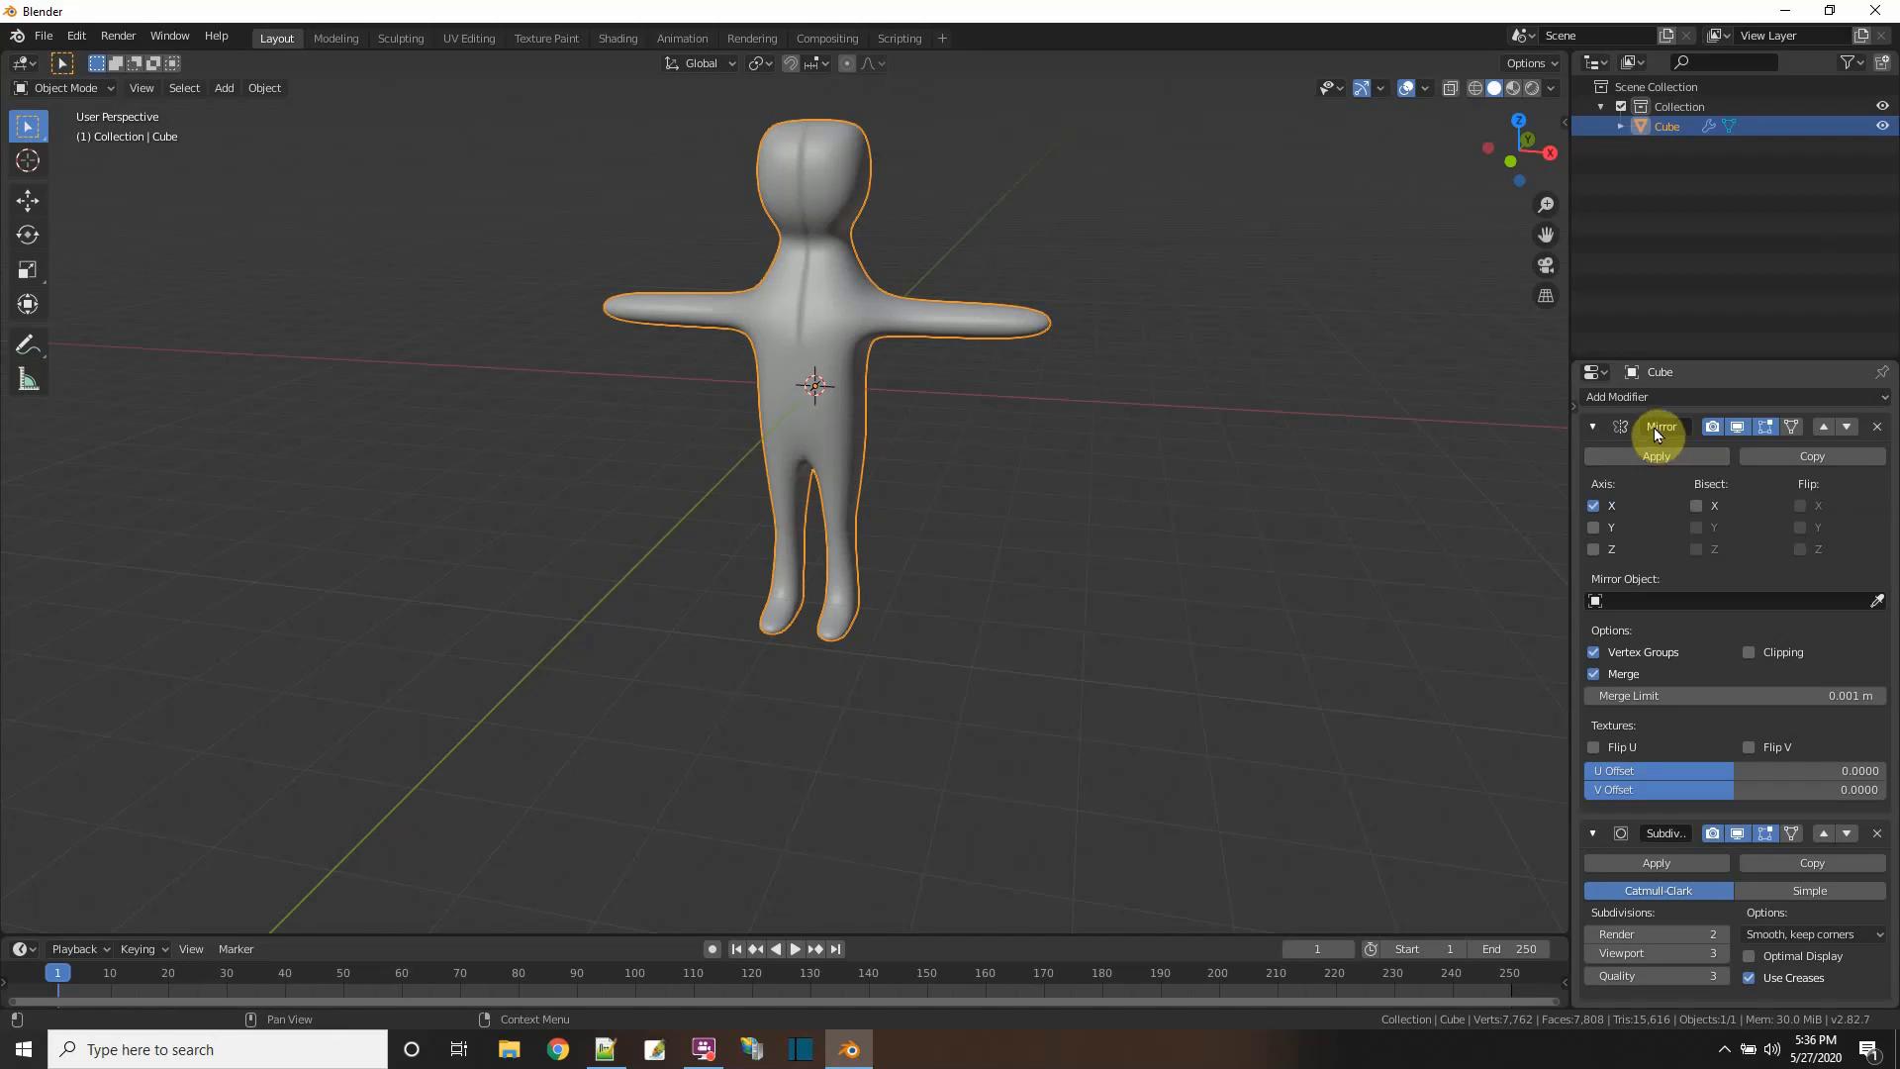
pyautogui.scroll(-1, 1755, 717)
pyautogui.click(1629, 456)
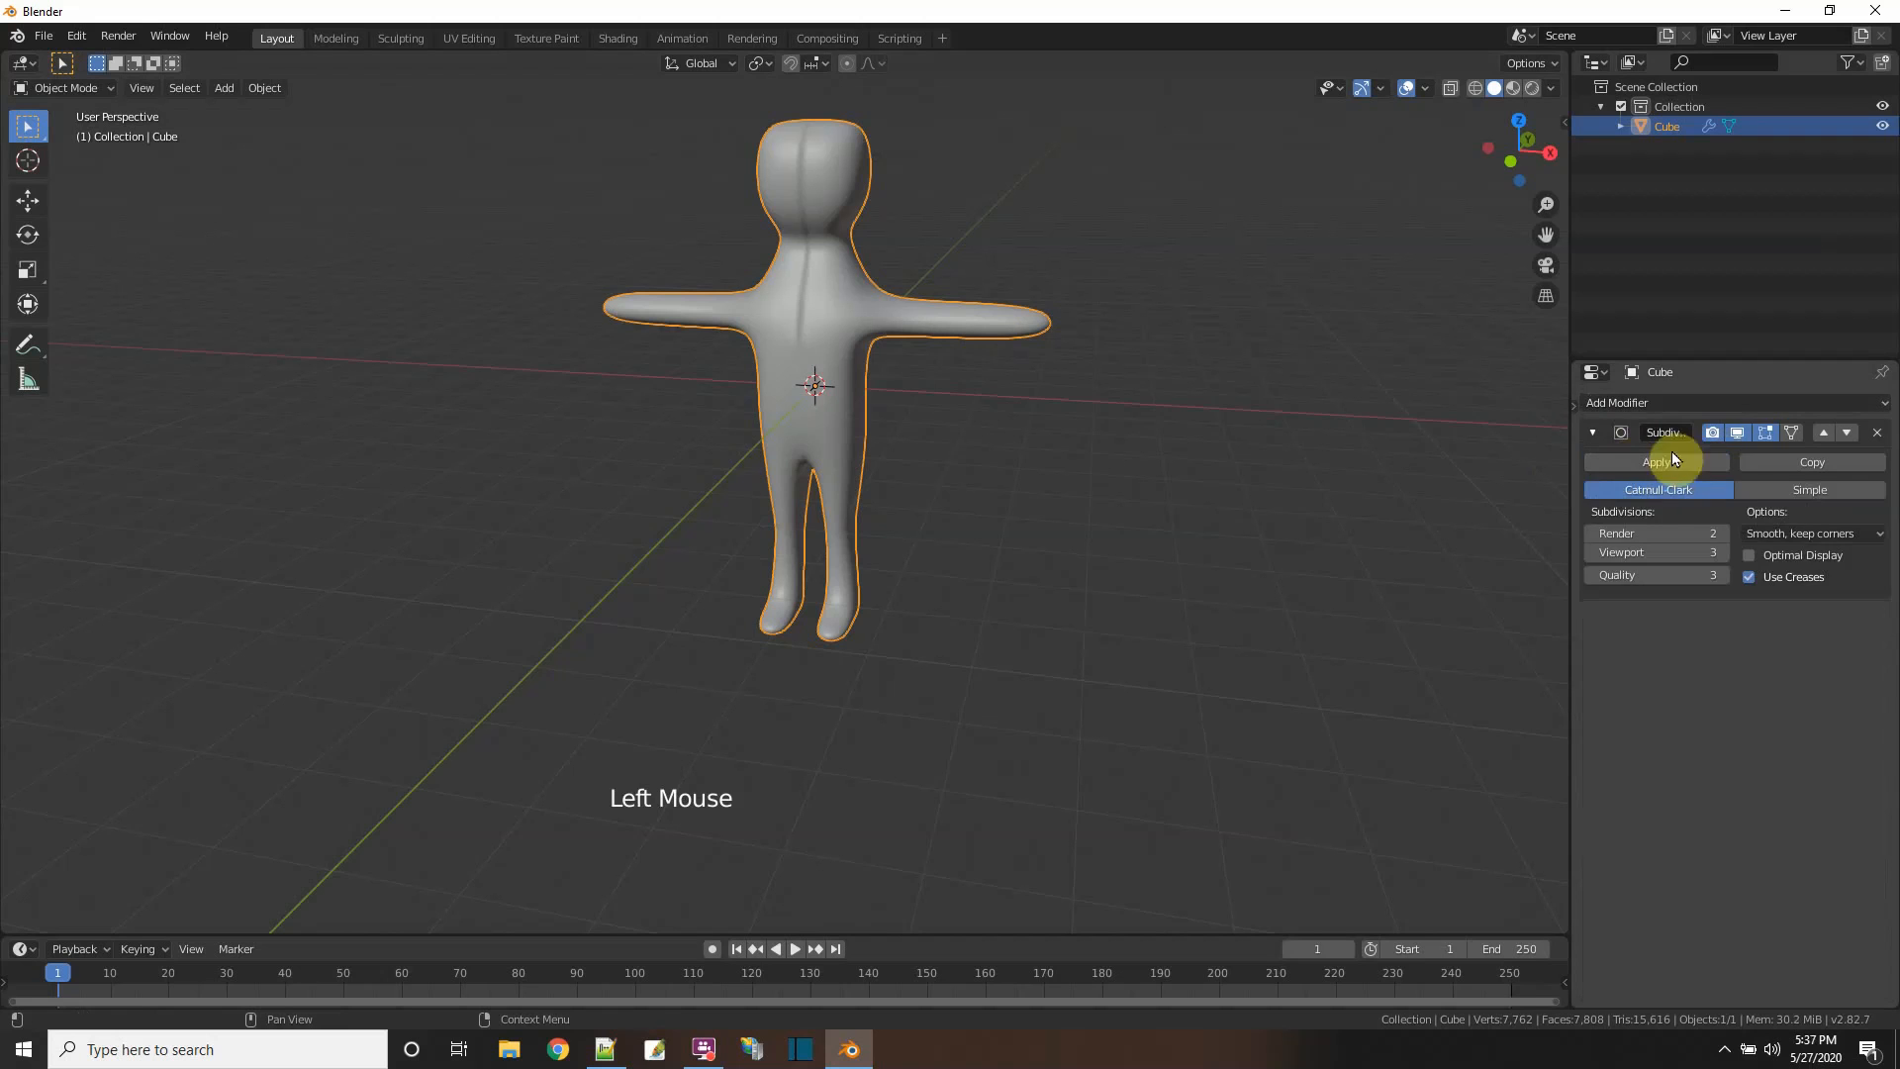
pyautogui.click(1664, 461)
pyautogui.moveTo(1230, 544); pyautogui.dragTo(1196, 543, button='middle')
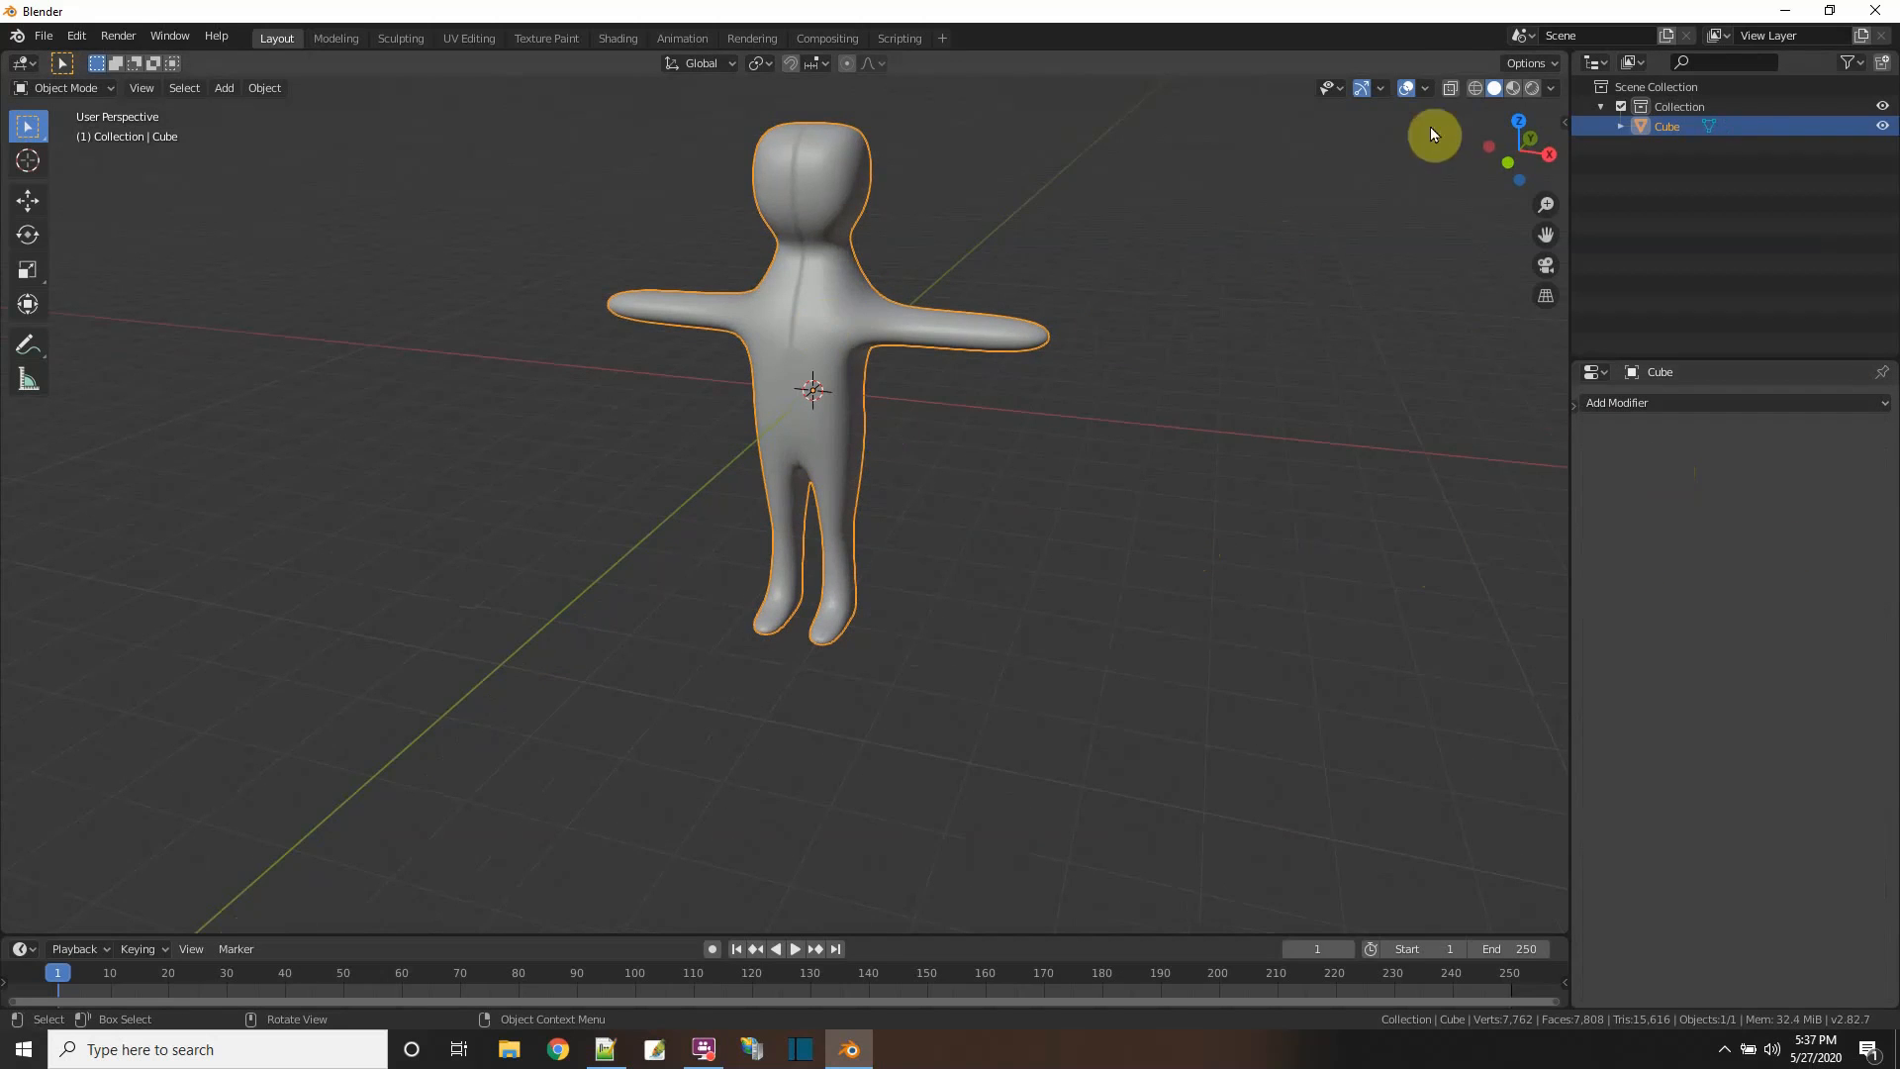
# - Switch to wireframe shading and examine the density of the character's mesh, especially along the centre seam
pyautogui.click(1475, 89)
pyautogui.moveTo(1290, 331)
pyautogui.mouseDown(button='middle')
pyautogui.moveTo(1414, 412)
pyautogui.moveTo(1426, 378)
pyautogui.moveTo(1287, 351)
pyautogui.mouseUp(button='middle')
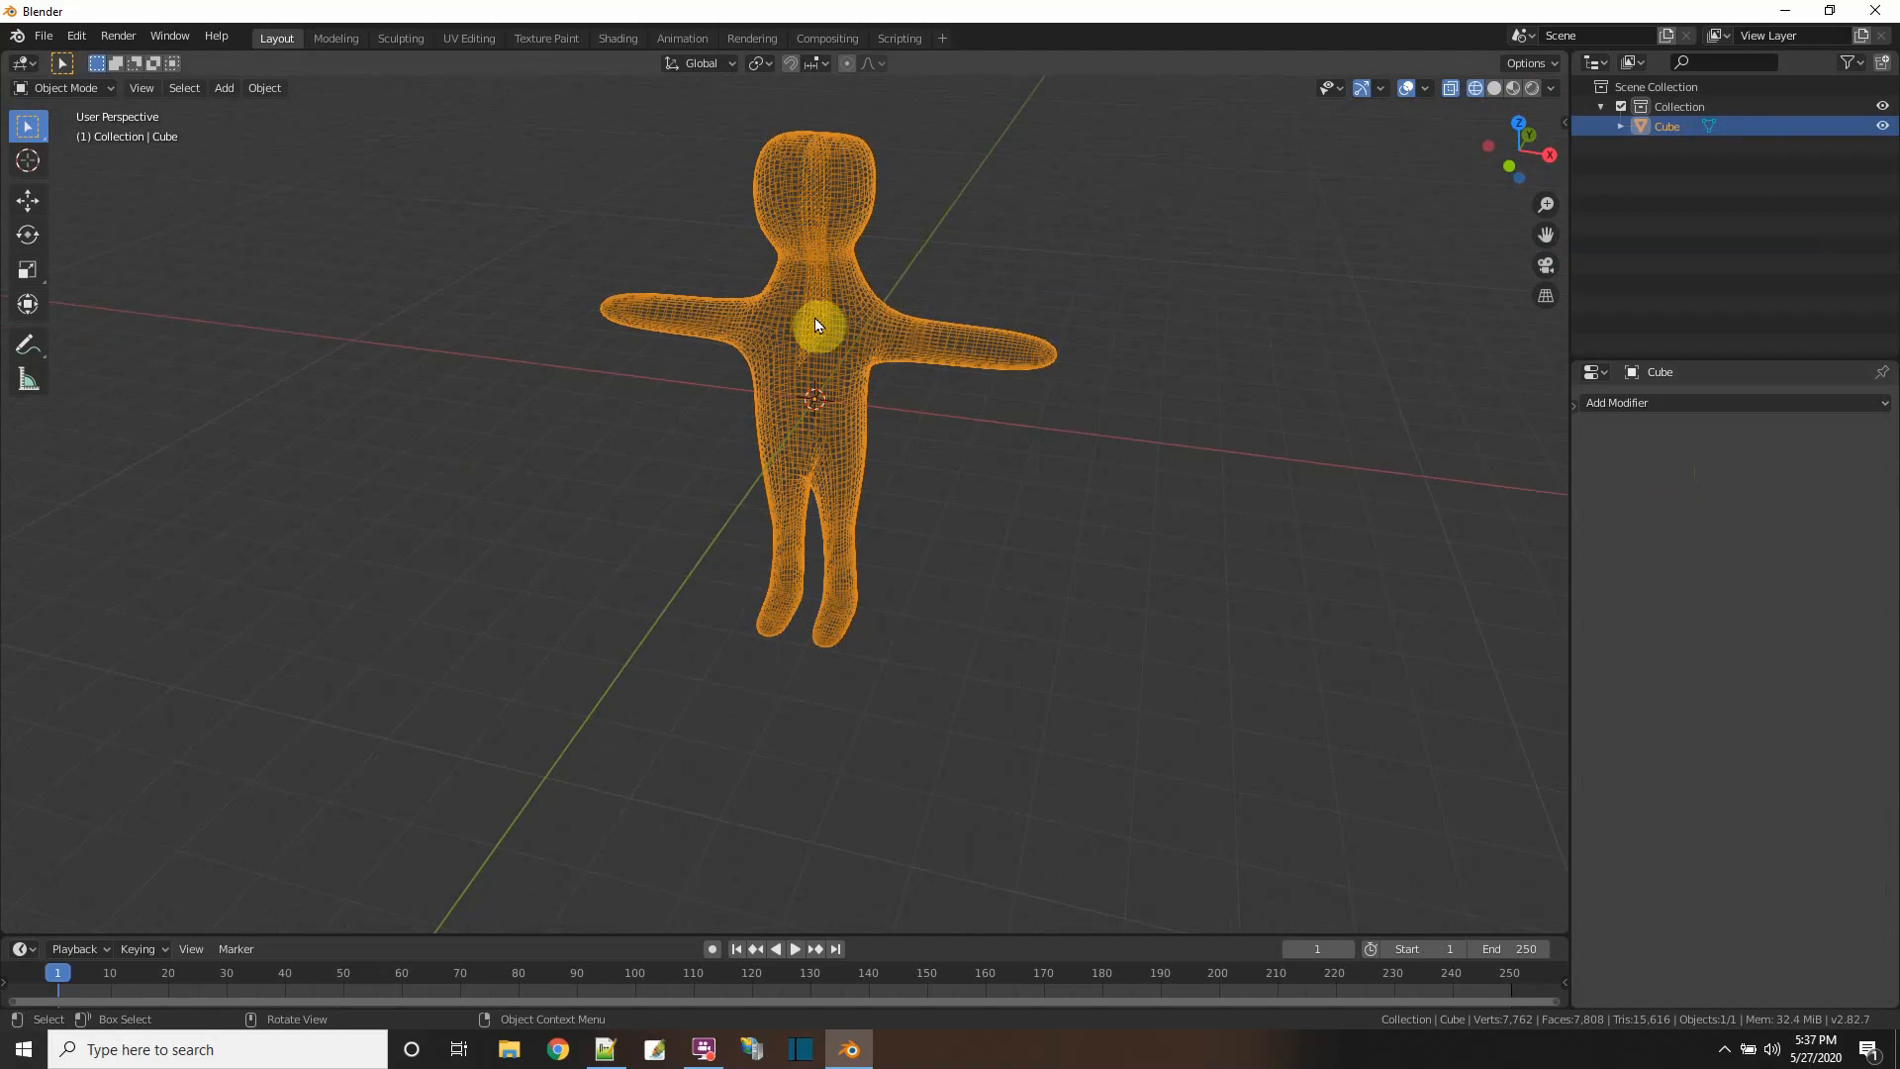
pyautogui.moveTo(917, 411); pyautogui.dragTo(813, 365, button='middle')
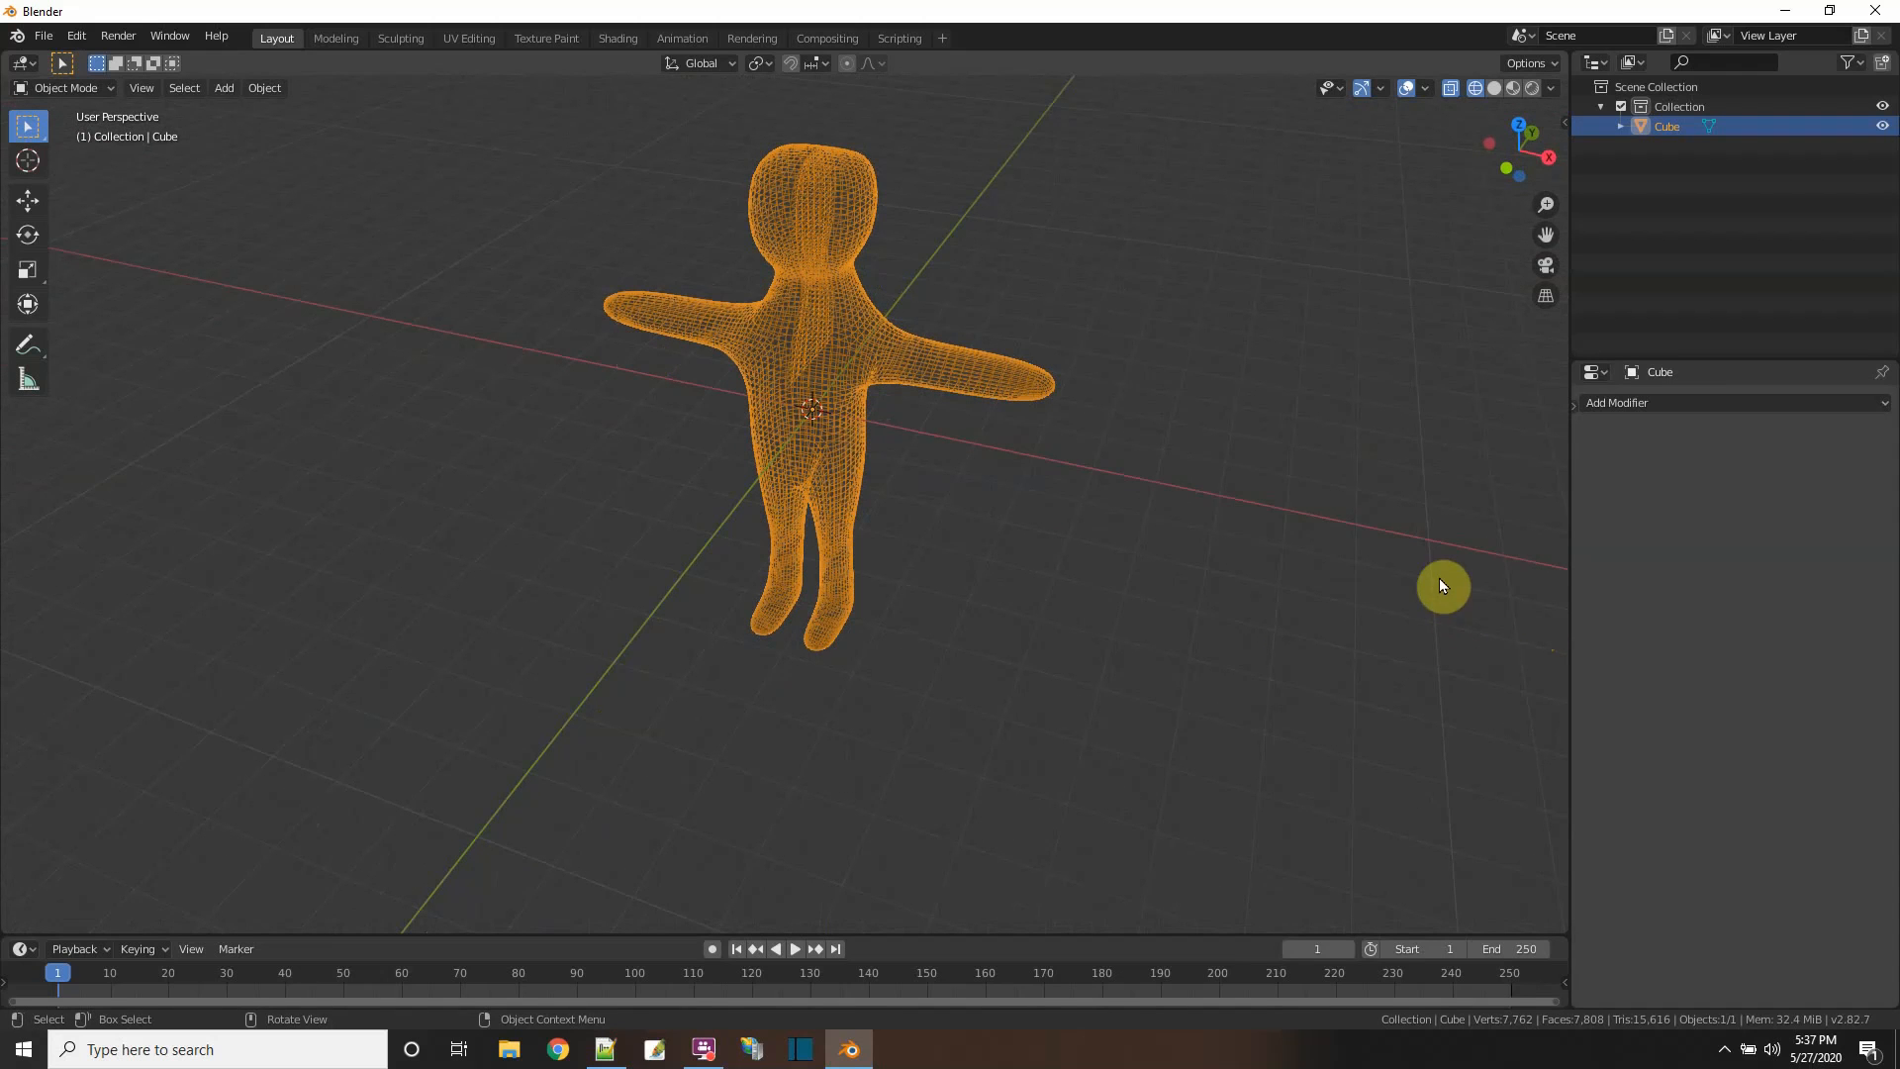
# - Undo the application of both modifiers and remove the Subdivision Surface modifier, leaving only Mirror
pyautogui.hotkey('ctrl', 'z')
pyautogui.hotkey('ctrl', 'z')
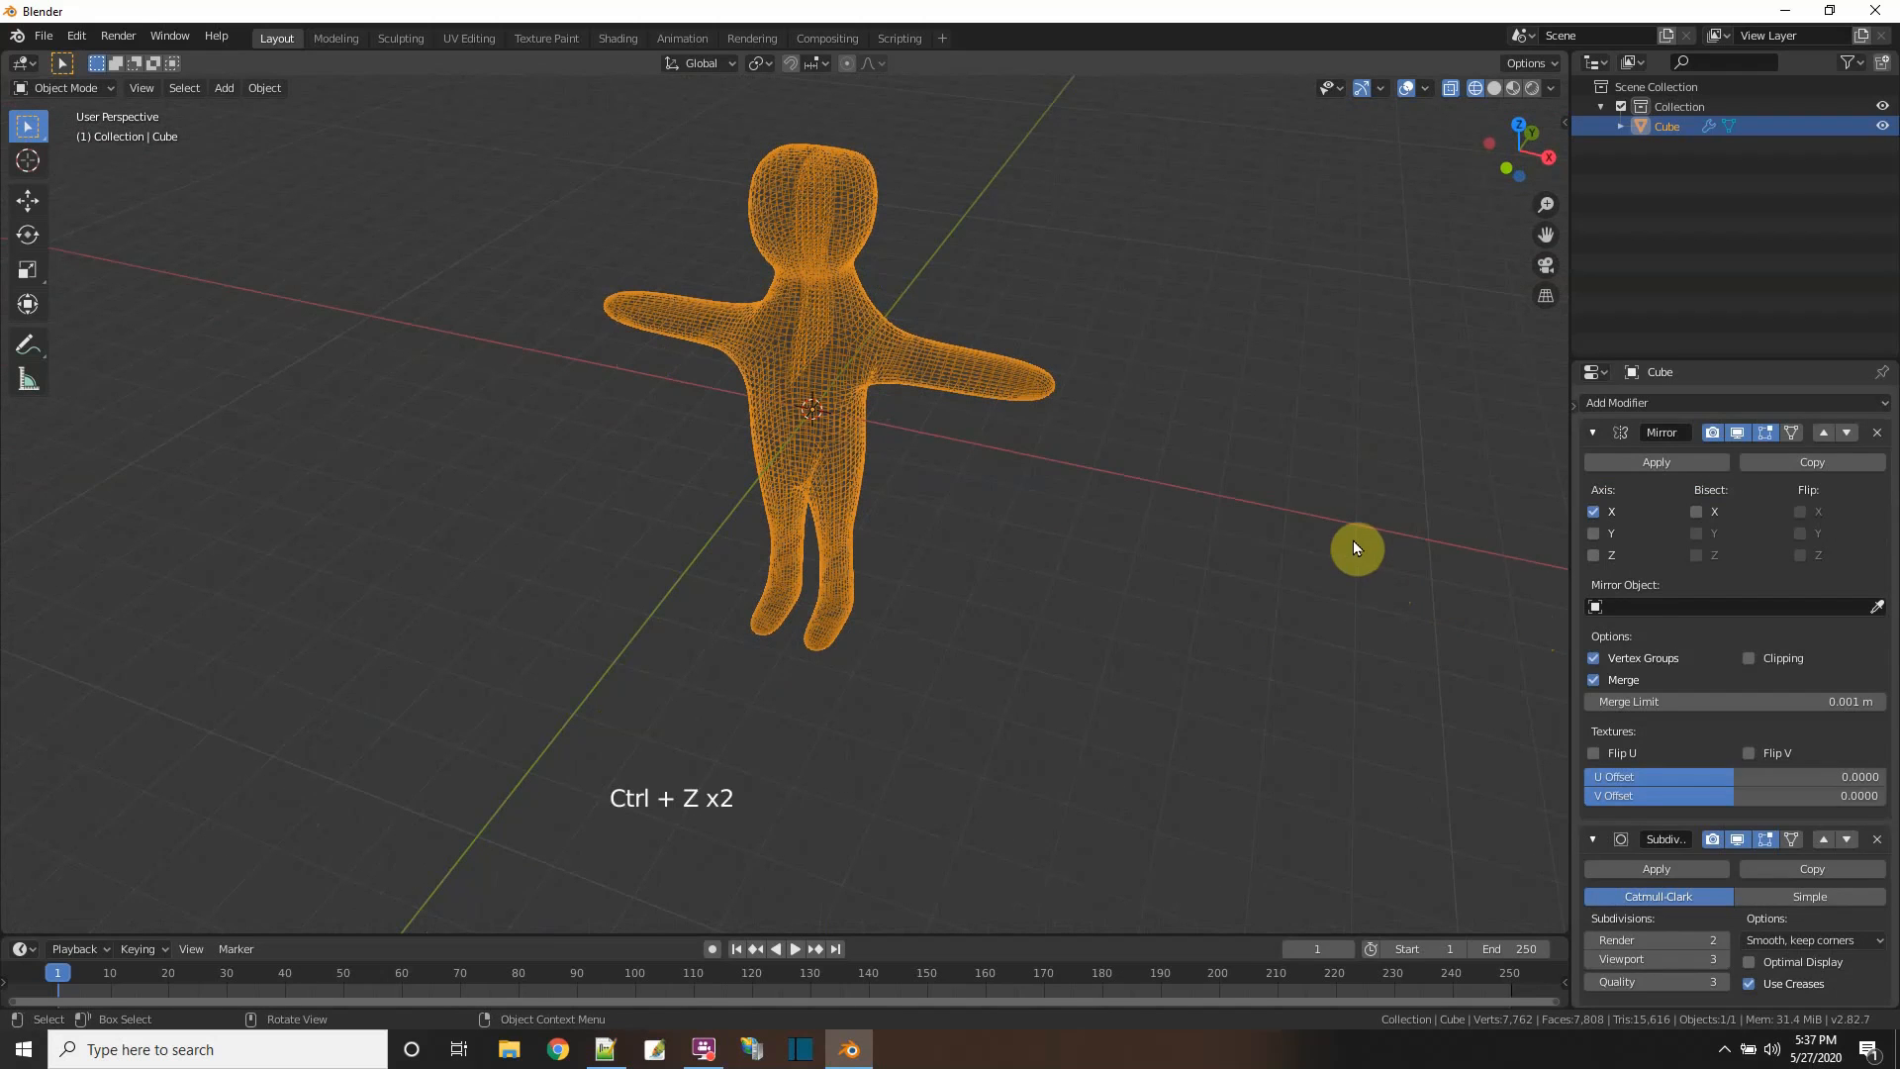
pyautogui.click(1708, 839)
pyautogui.click(1878, 840)
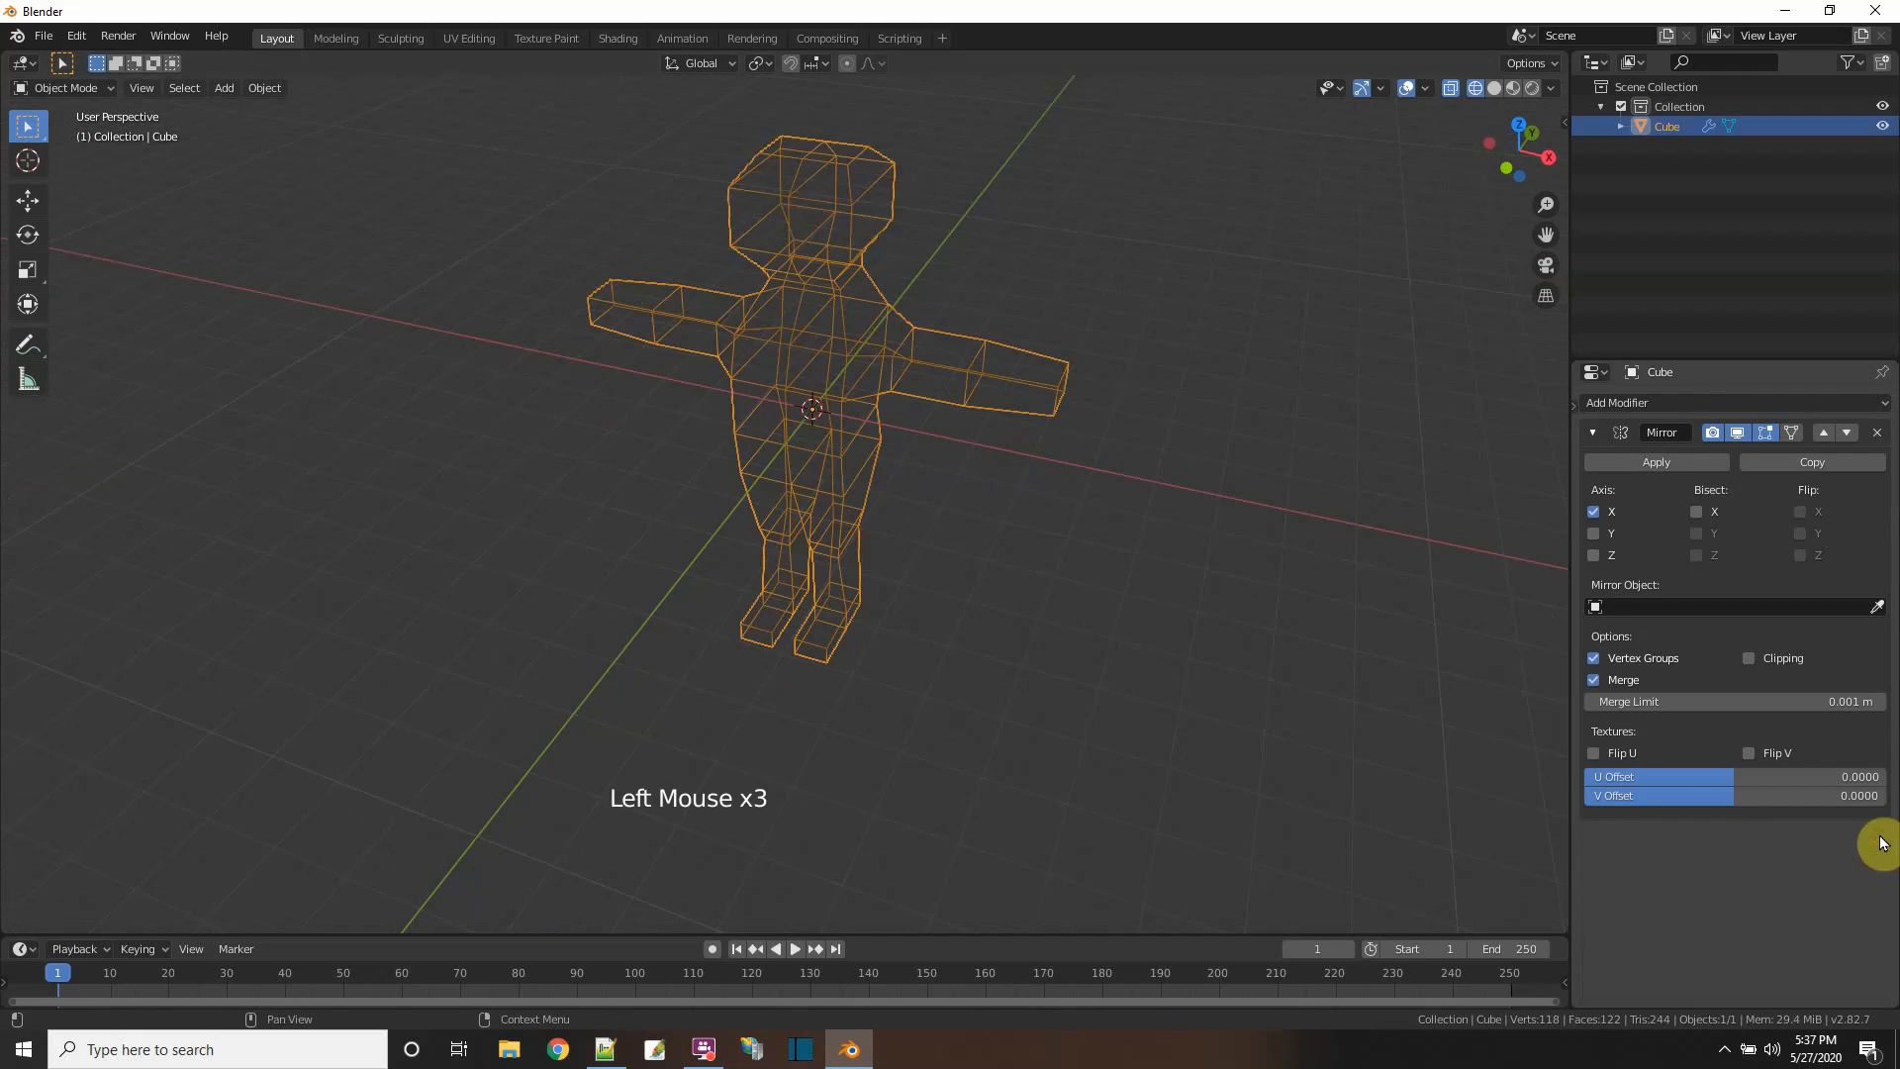
# - Enter Edit Mode on the character and clean up its mesh with Merge by Distance at 0.0001 m
pyautogui.moveTo(990, 574); pyautogui.dragTo(1045, 569, button='middle')
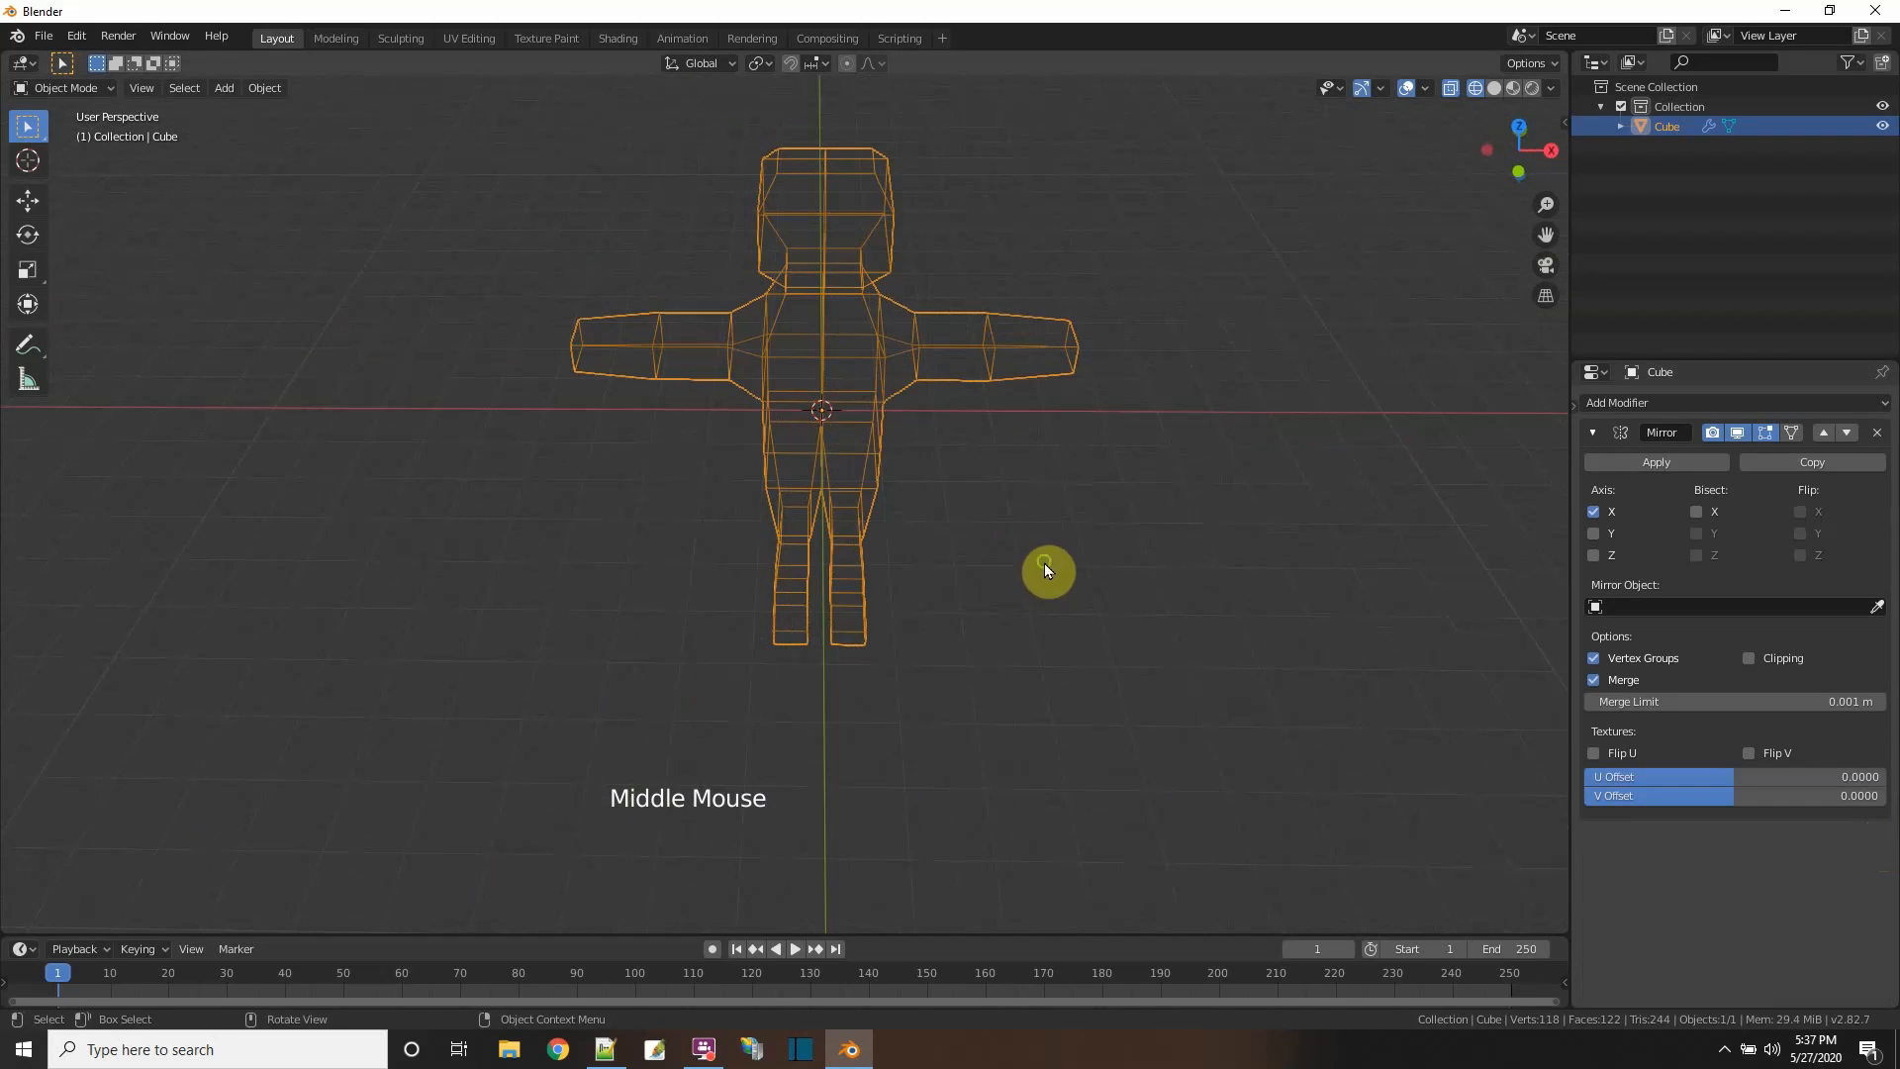
pyautogui.click(251, 91)
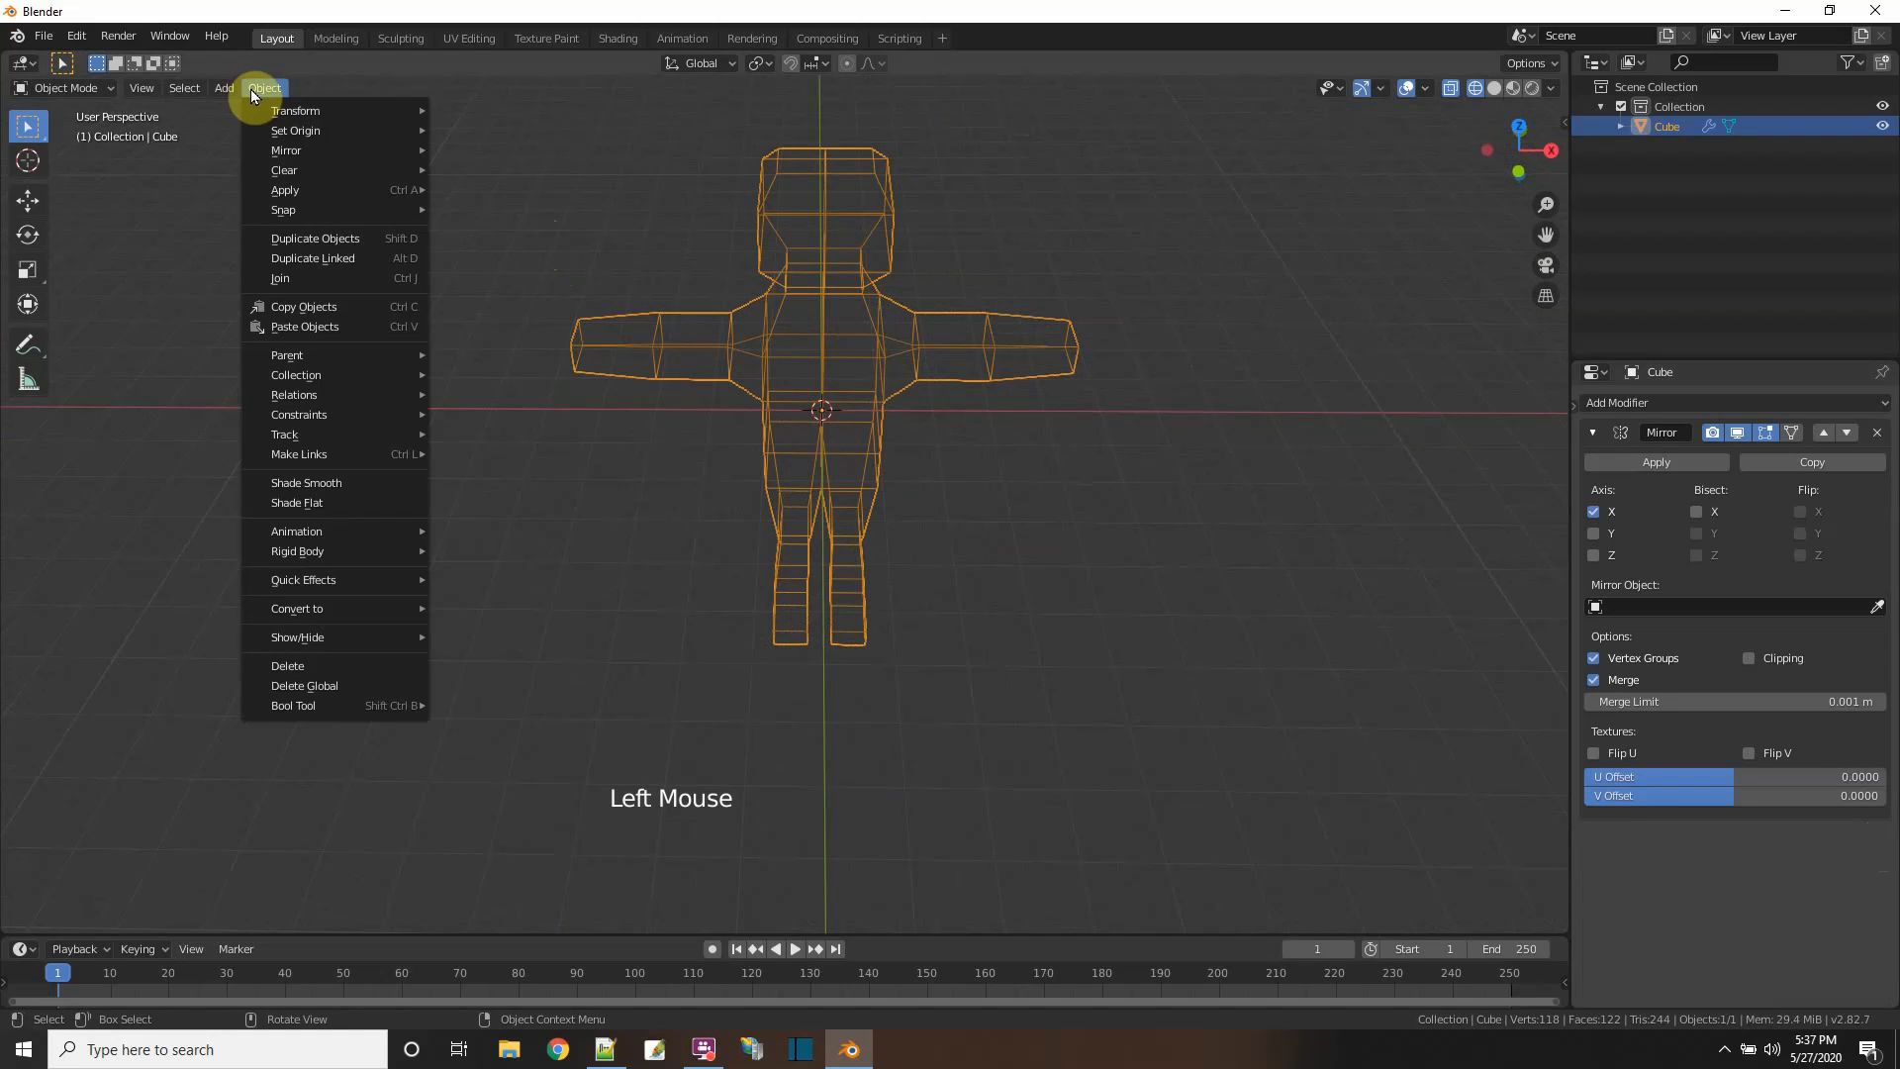
pyautogui.click(99, 87)
pyautogui.click(93, 130)
pyautogui.click(318, 91)
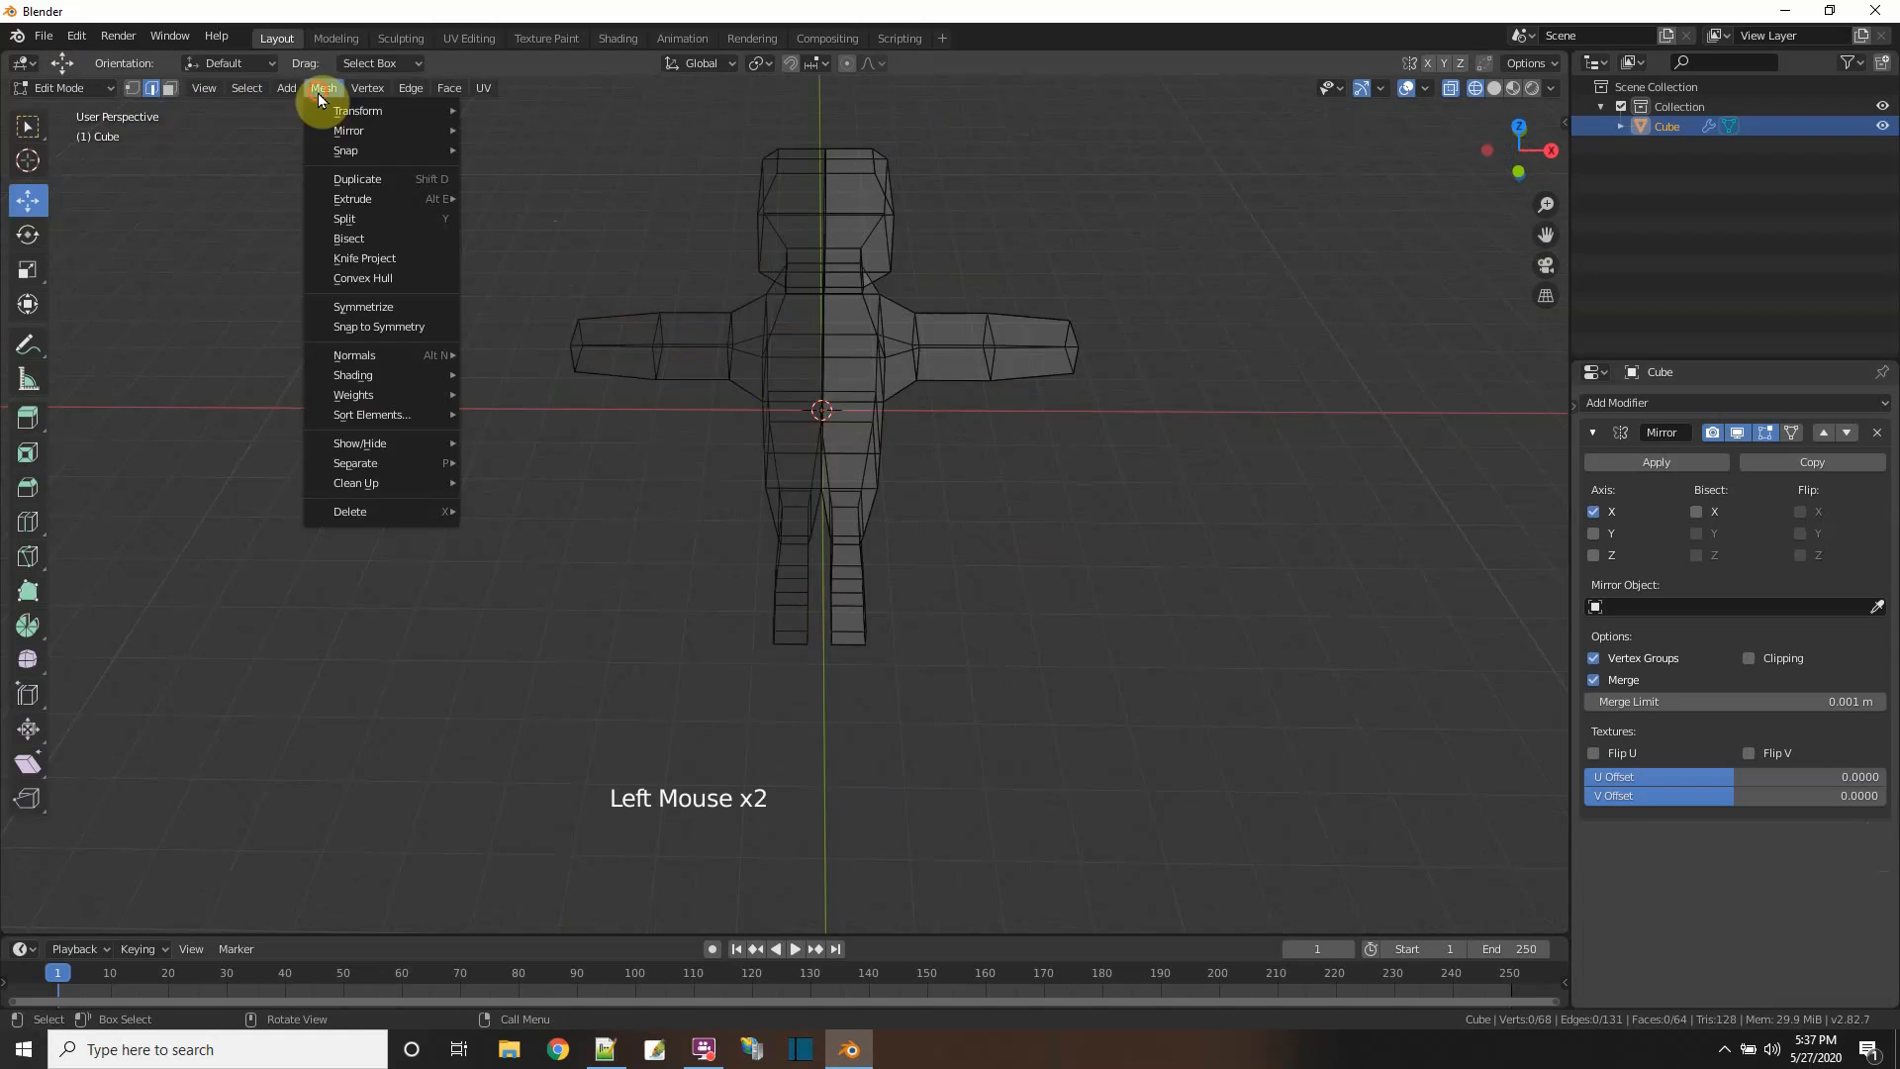
pyautogui.moveTo(405, 487)
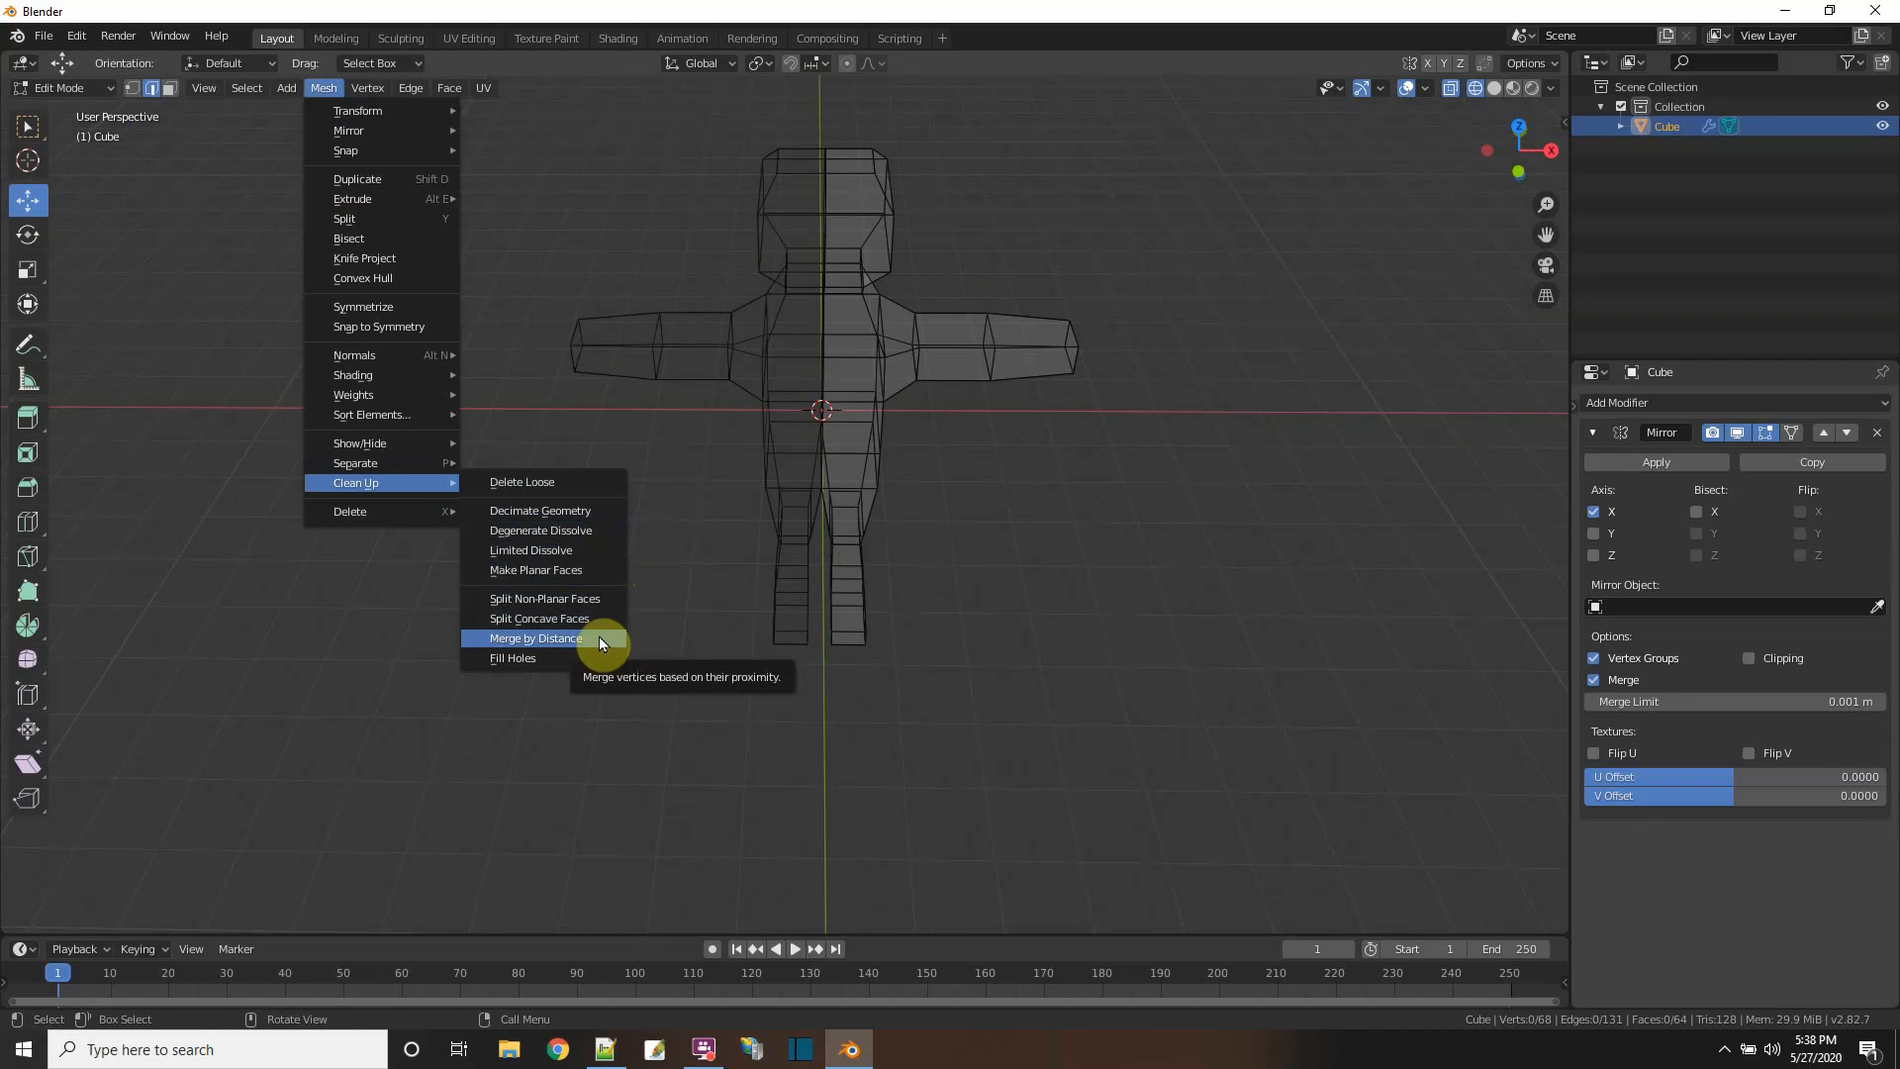
pyautogui.click(598, 638)
pyautogui.moveTo(644, 628); pyautogui.dragTo(831, 569, button='middle')
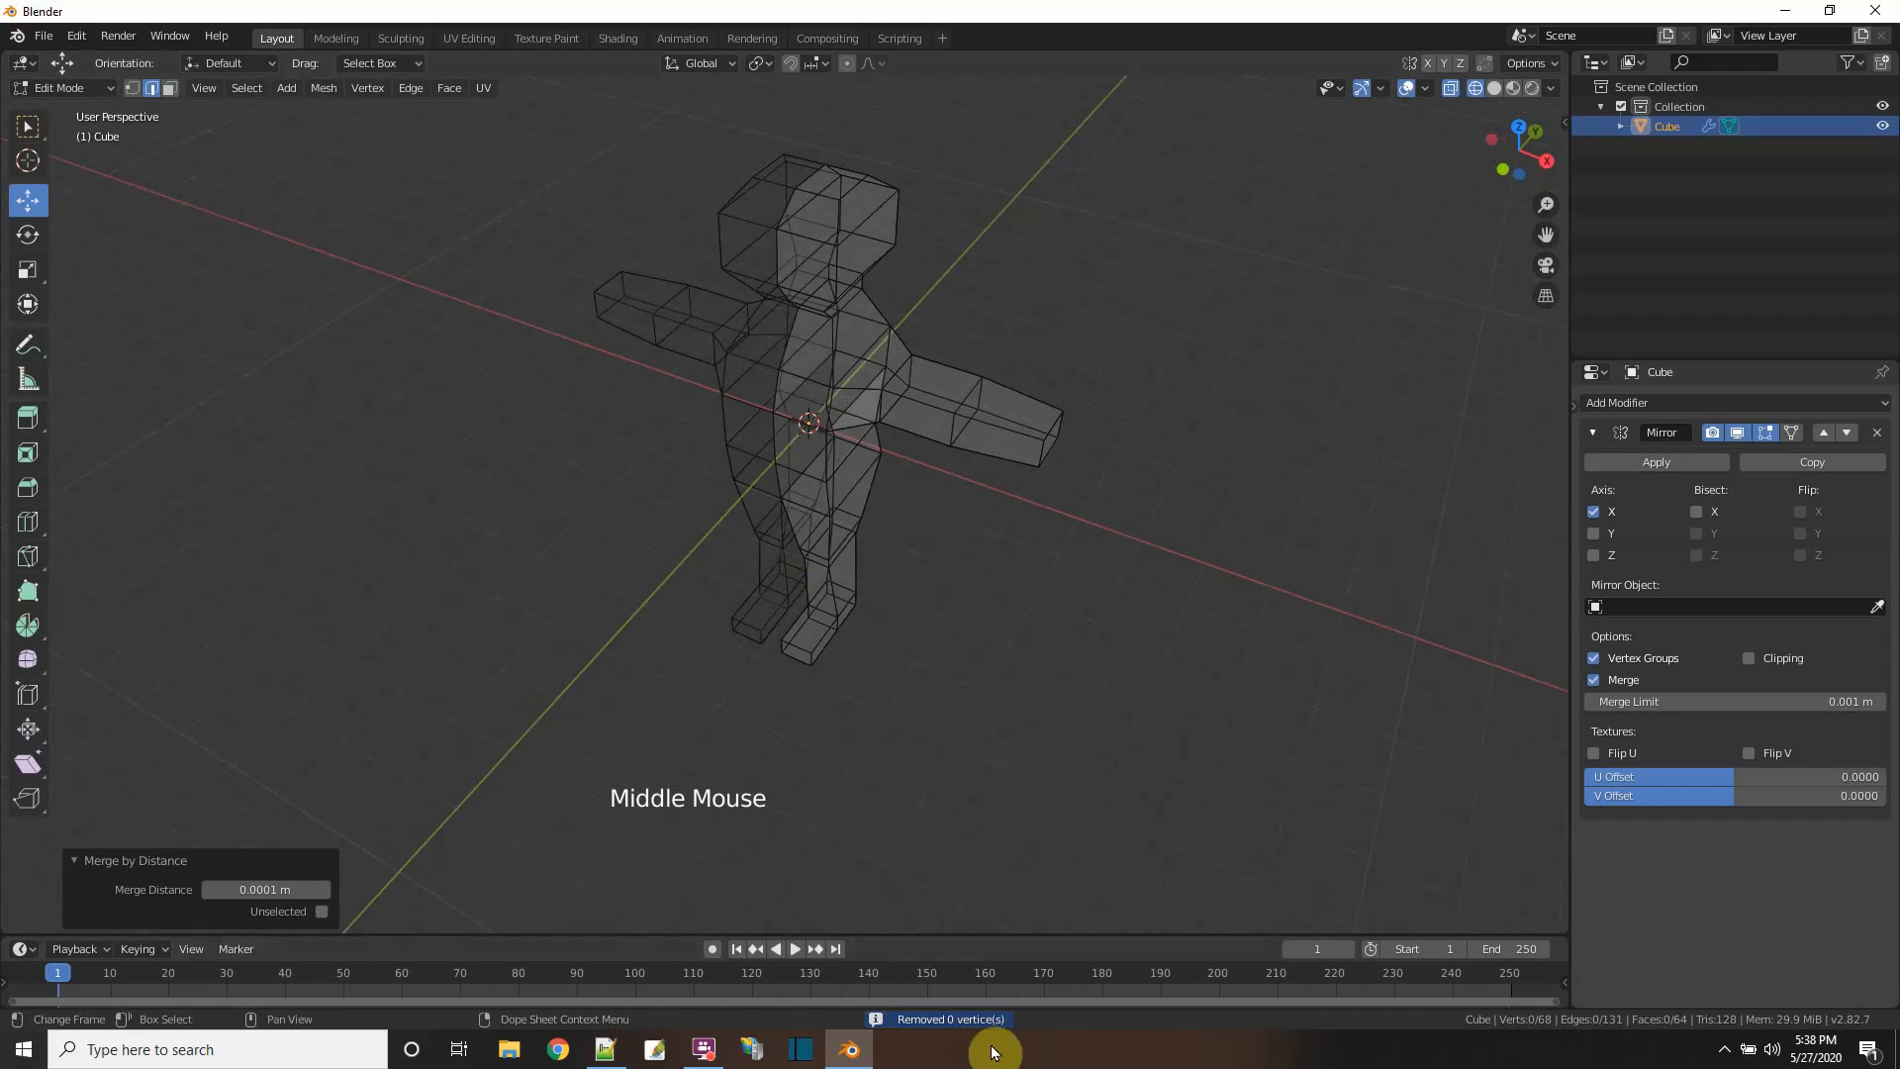
# - Run Delete Loose on the character's vertices and edges and repeat Merge by Distance at 0.0001 m
pyautogui.click(321, 89)
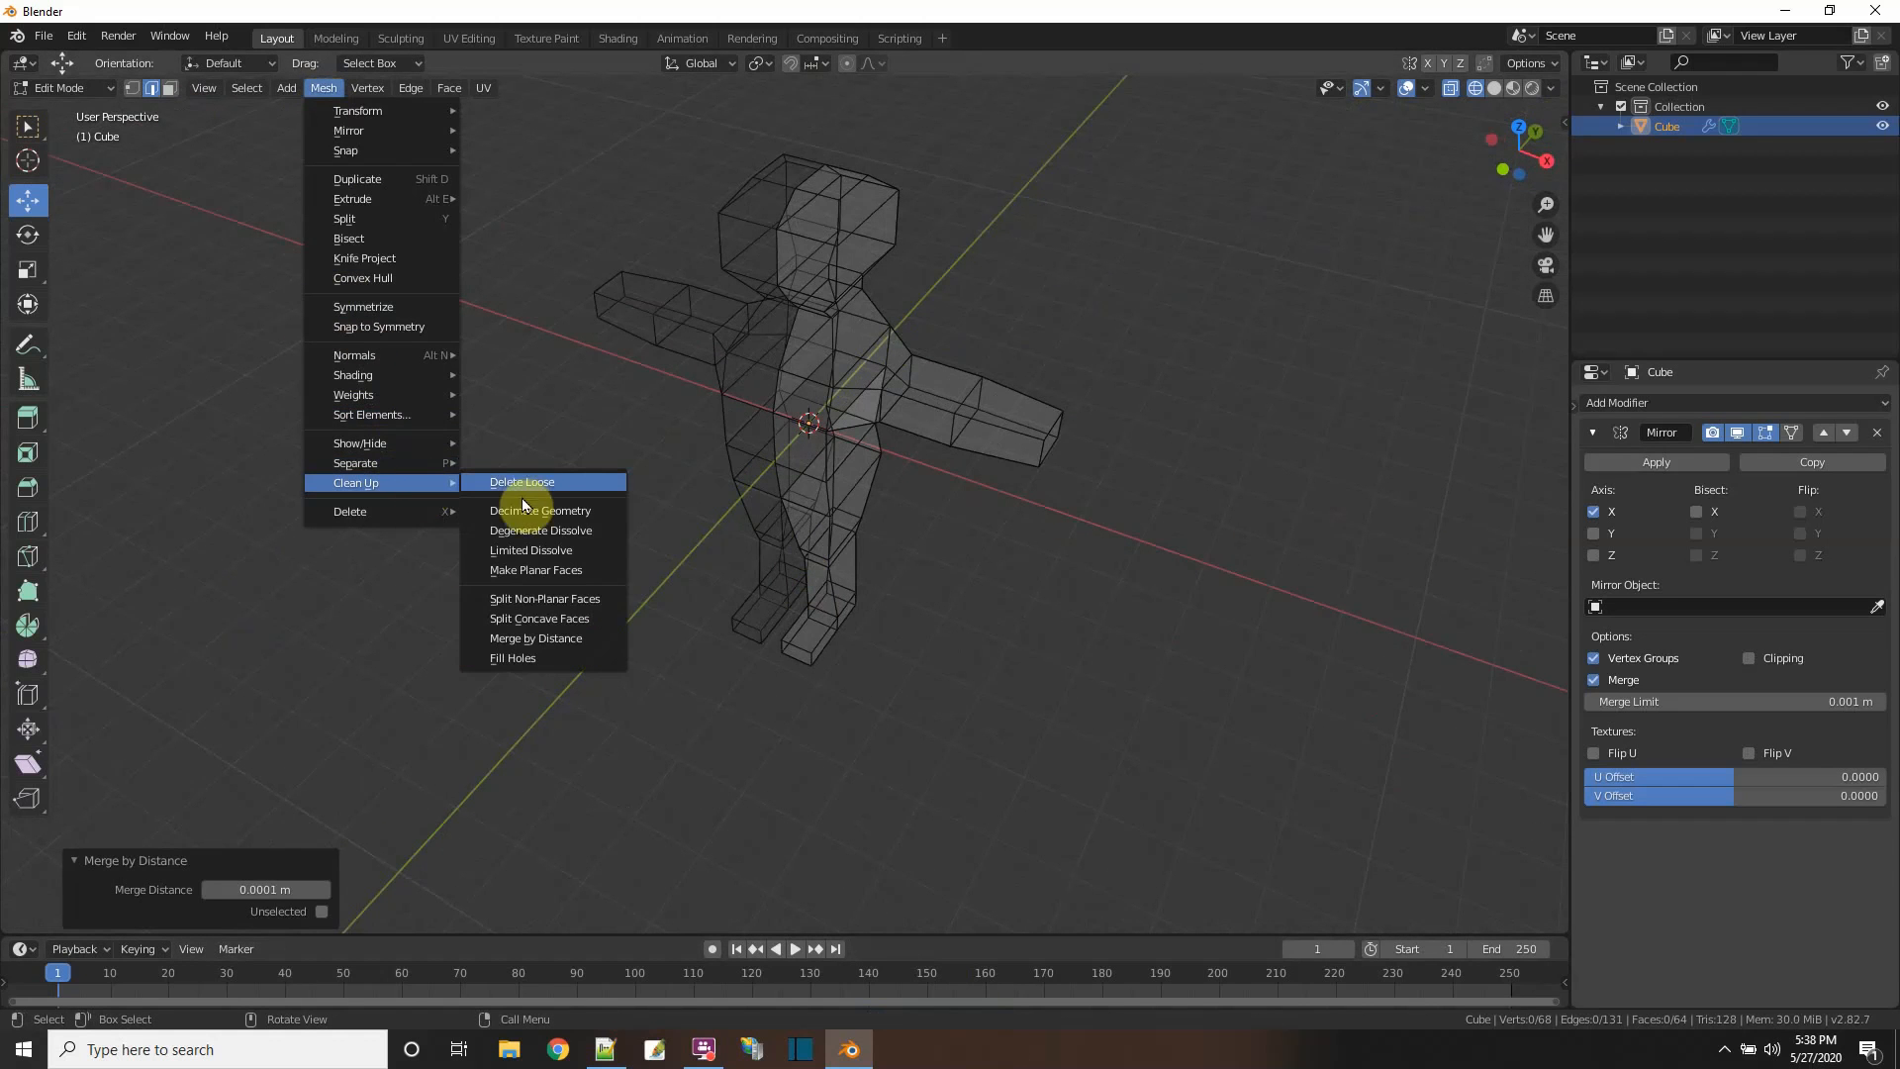
pyautogui.click(562, 485)
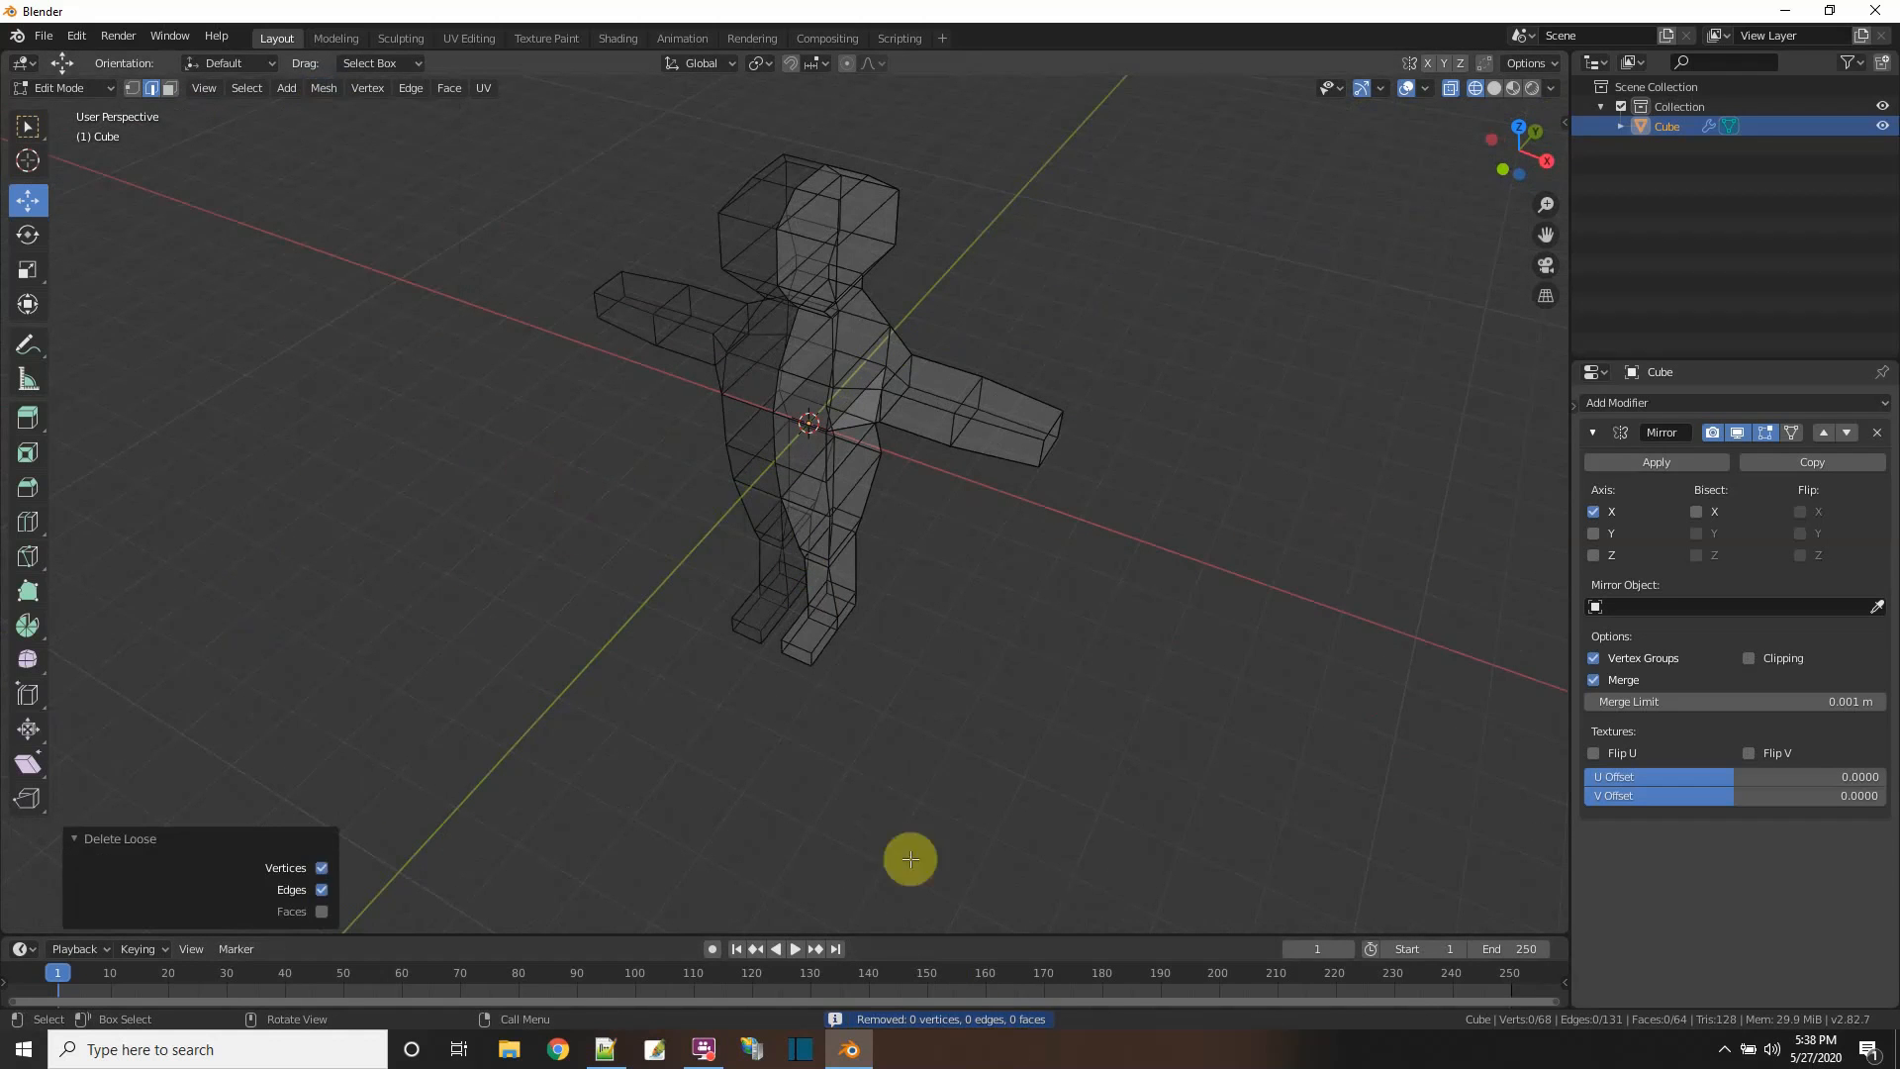
pyautogui.click(323, 88)
pyautogui.moveTo(425, 487)
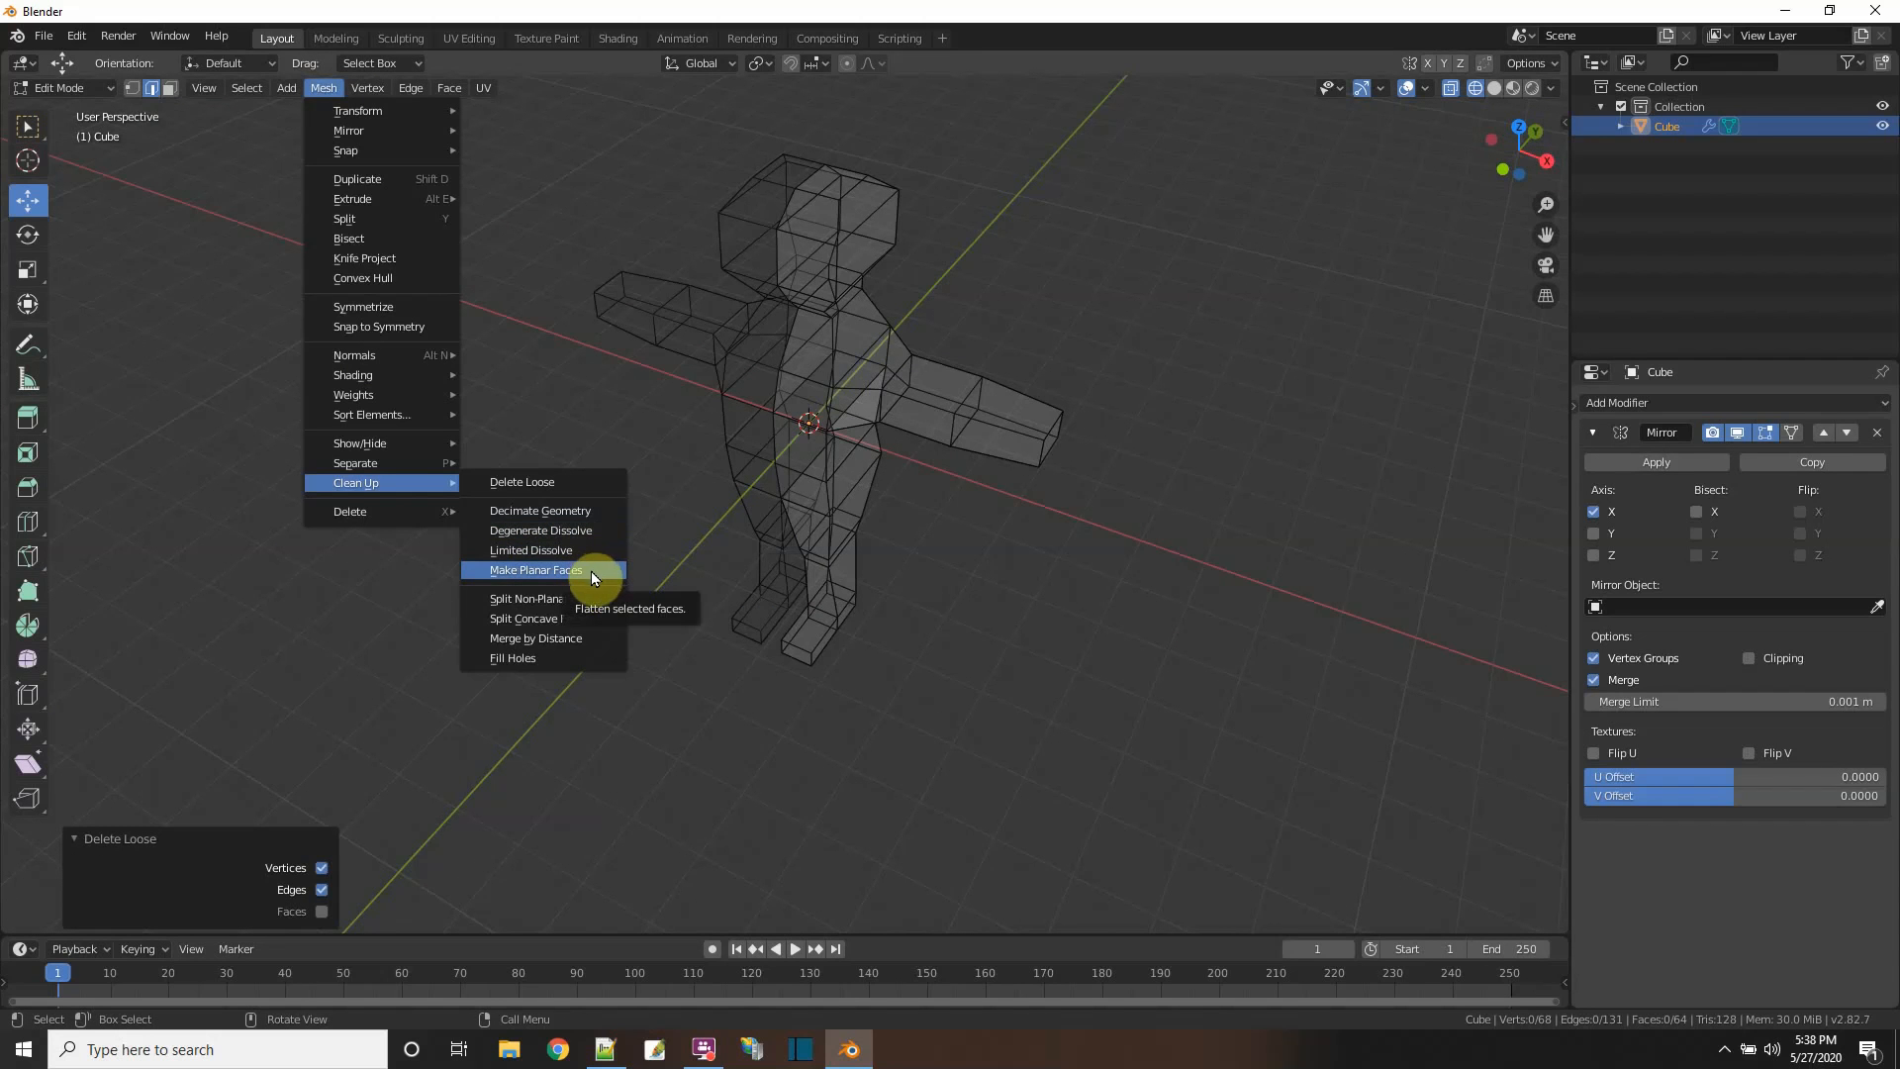
pyautogui.click(580, 634)
pyautogui.scroll(4, 828, 501)
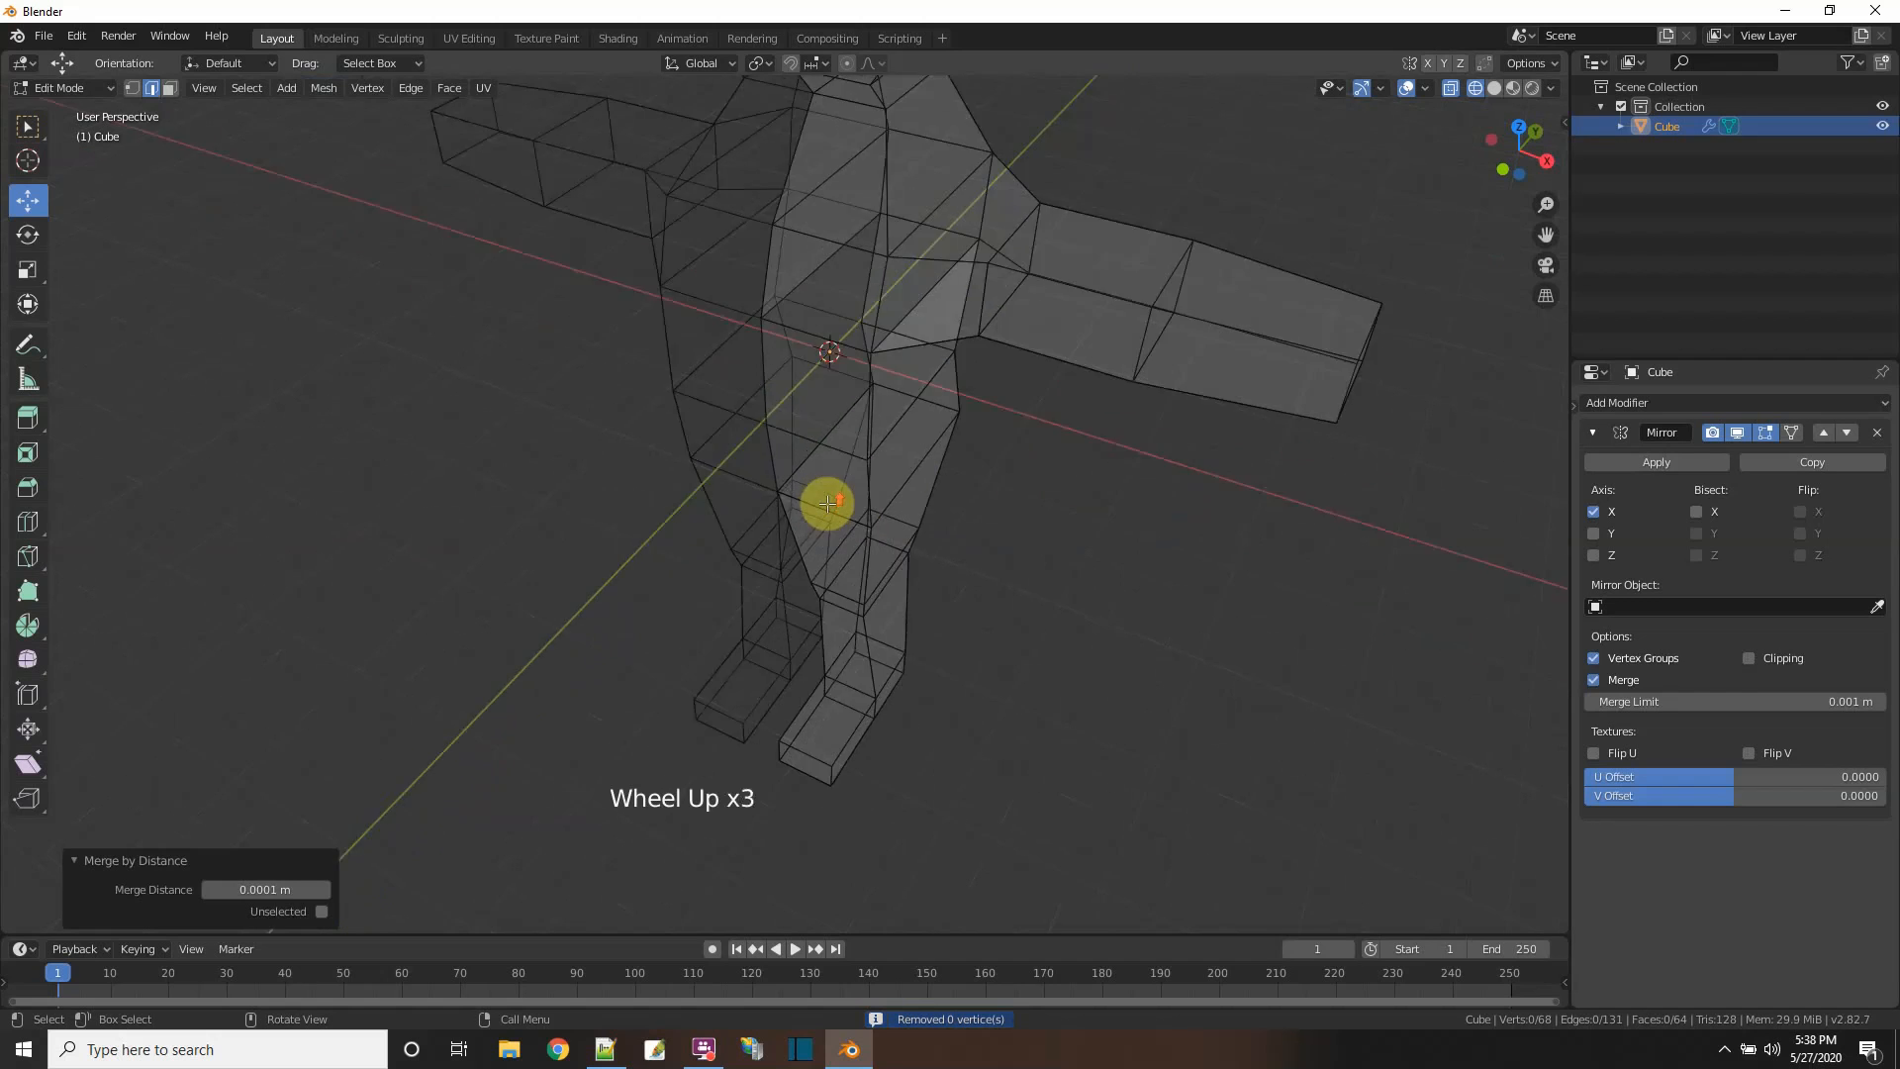
pyautogui.scroll(-1, 352, 191)
pyautogui.click(323, 89)
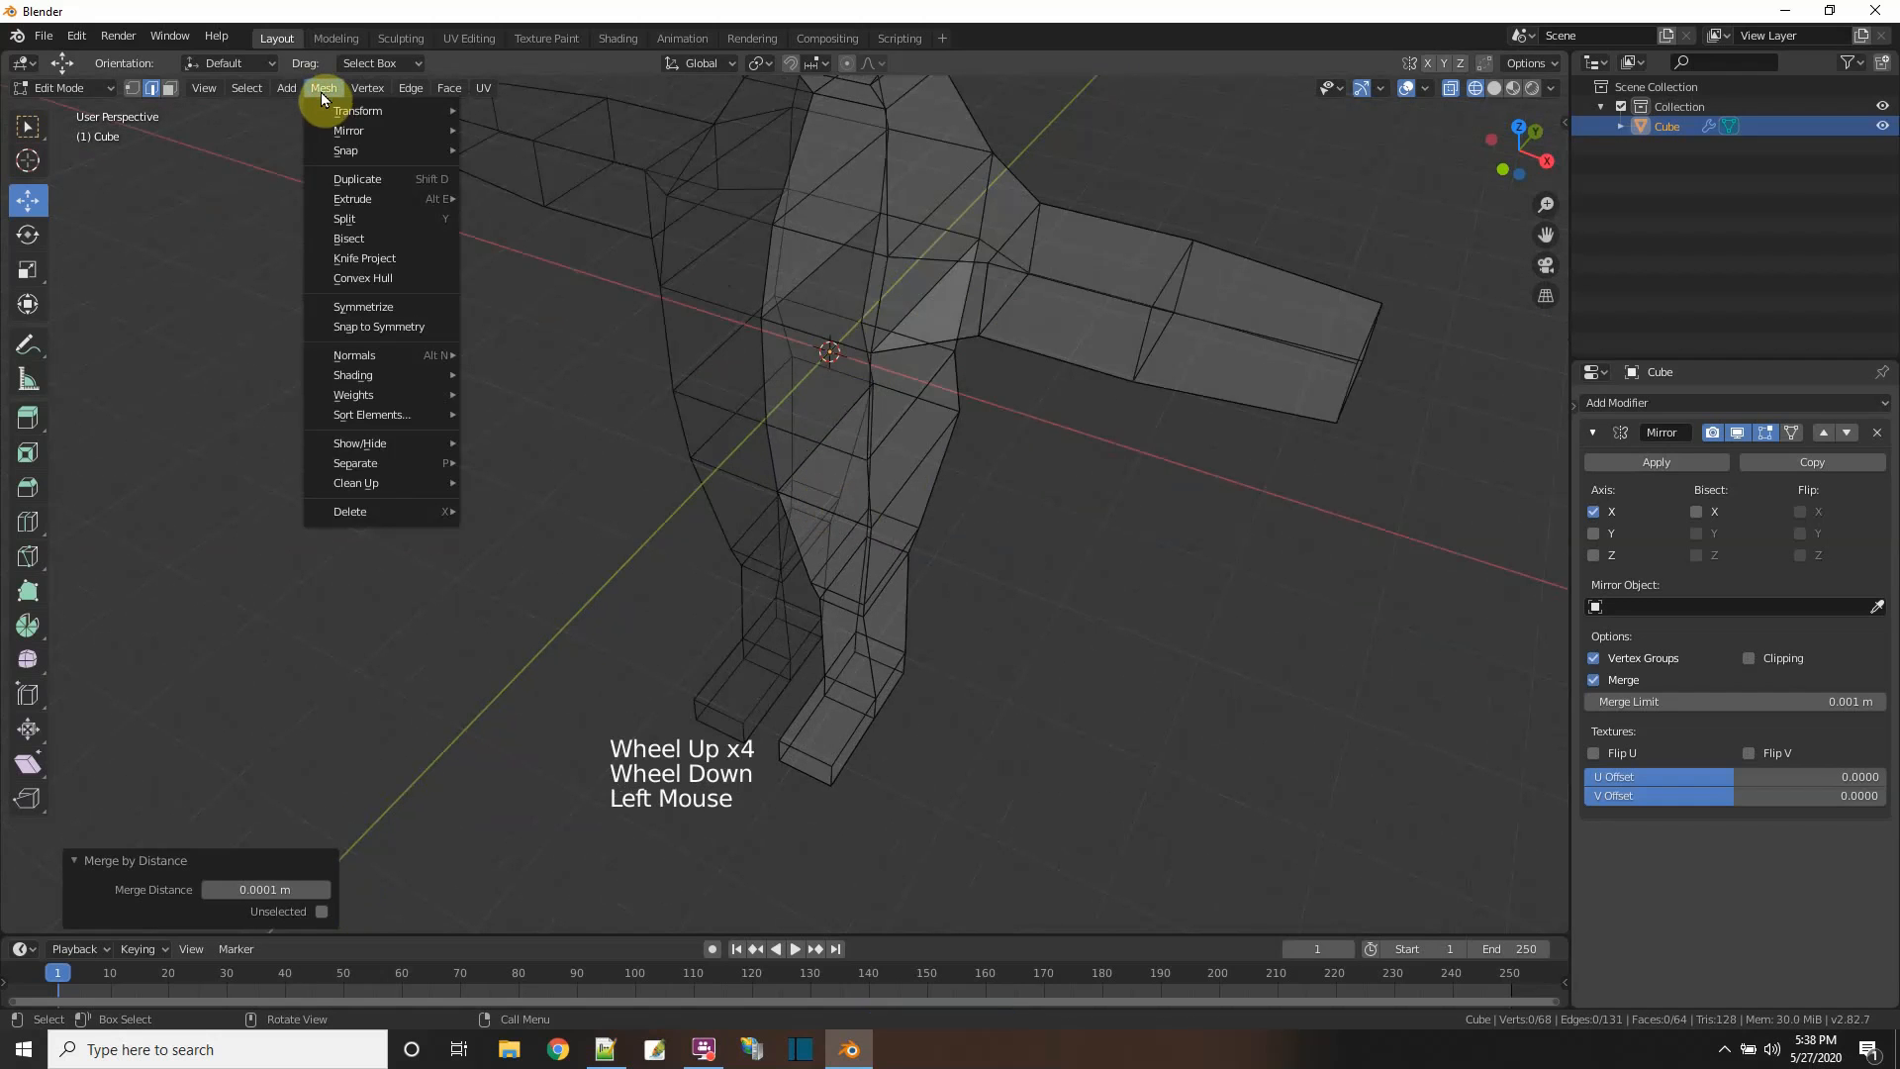
pyautogui.moveTo(407, 355)
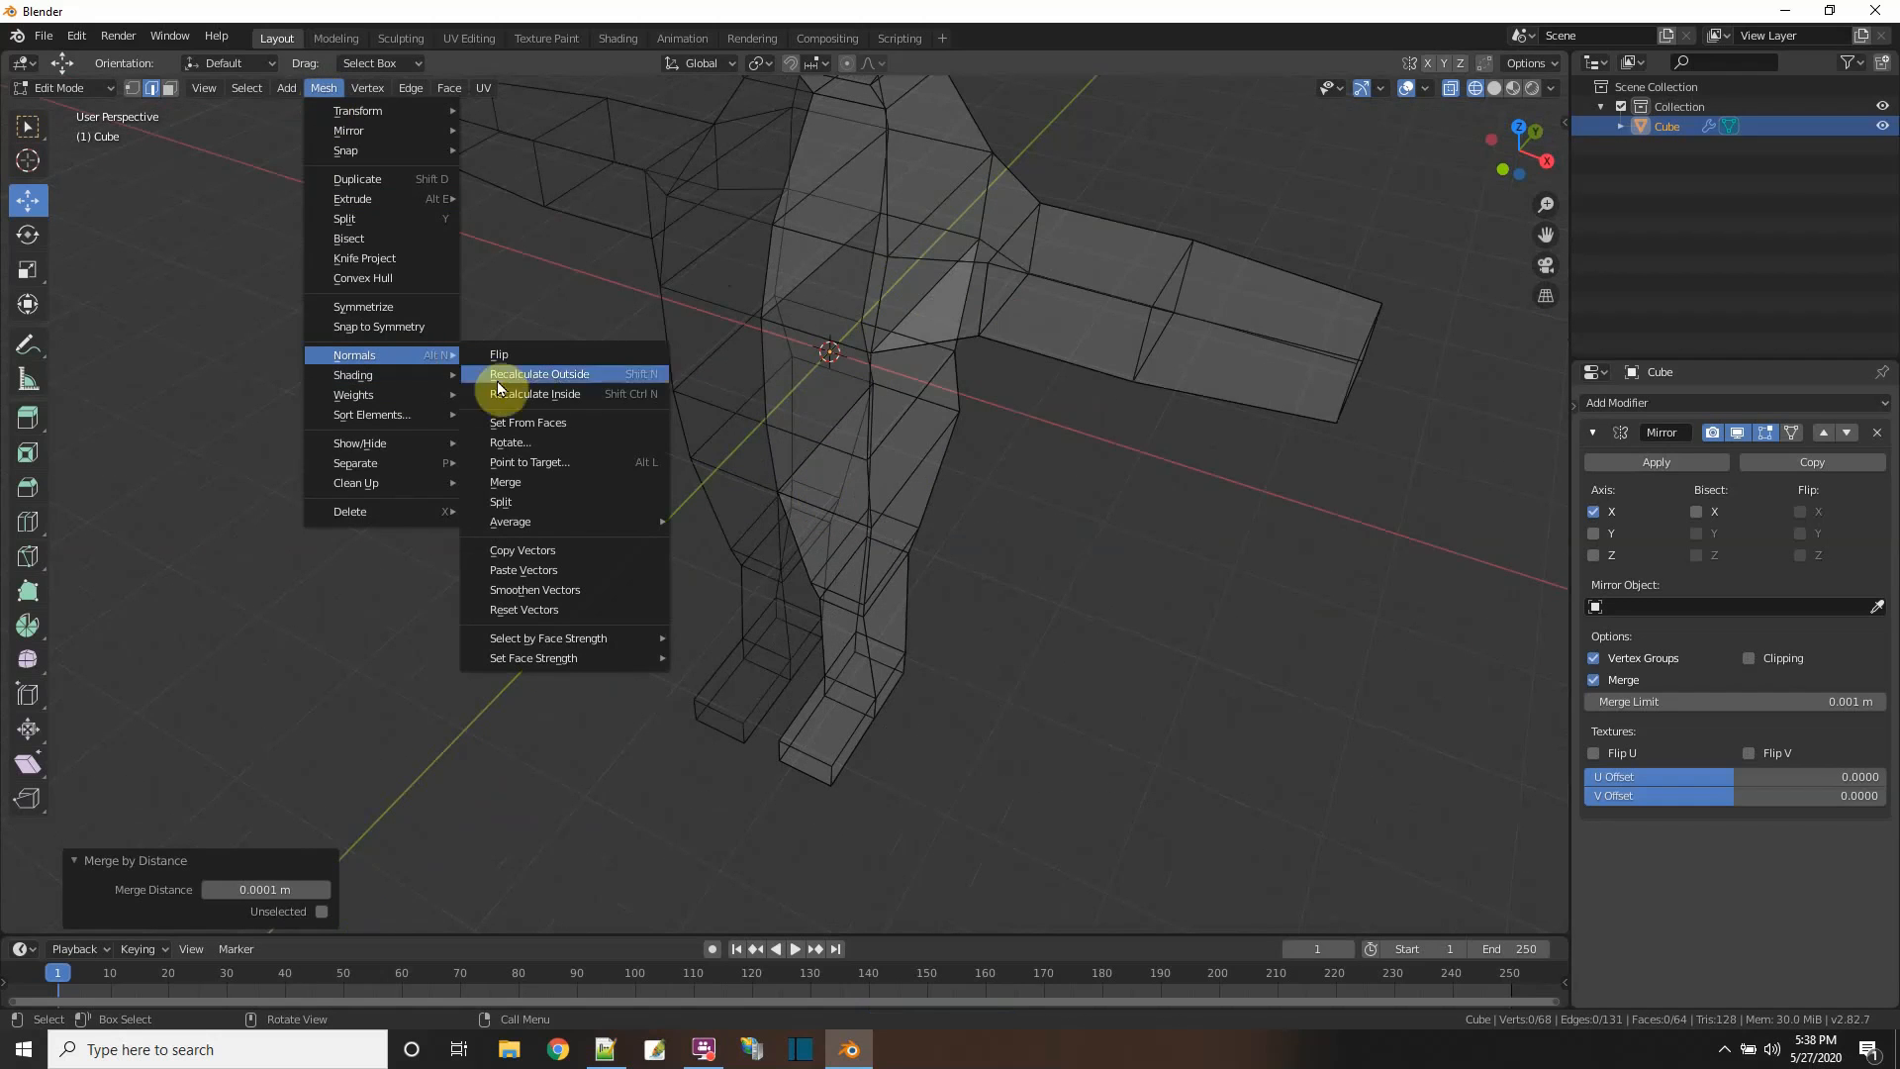
pyautogui.moveTo(571, 521)
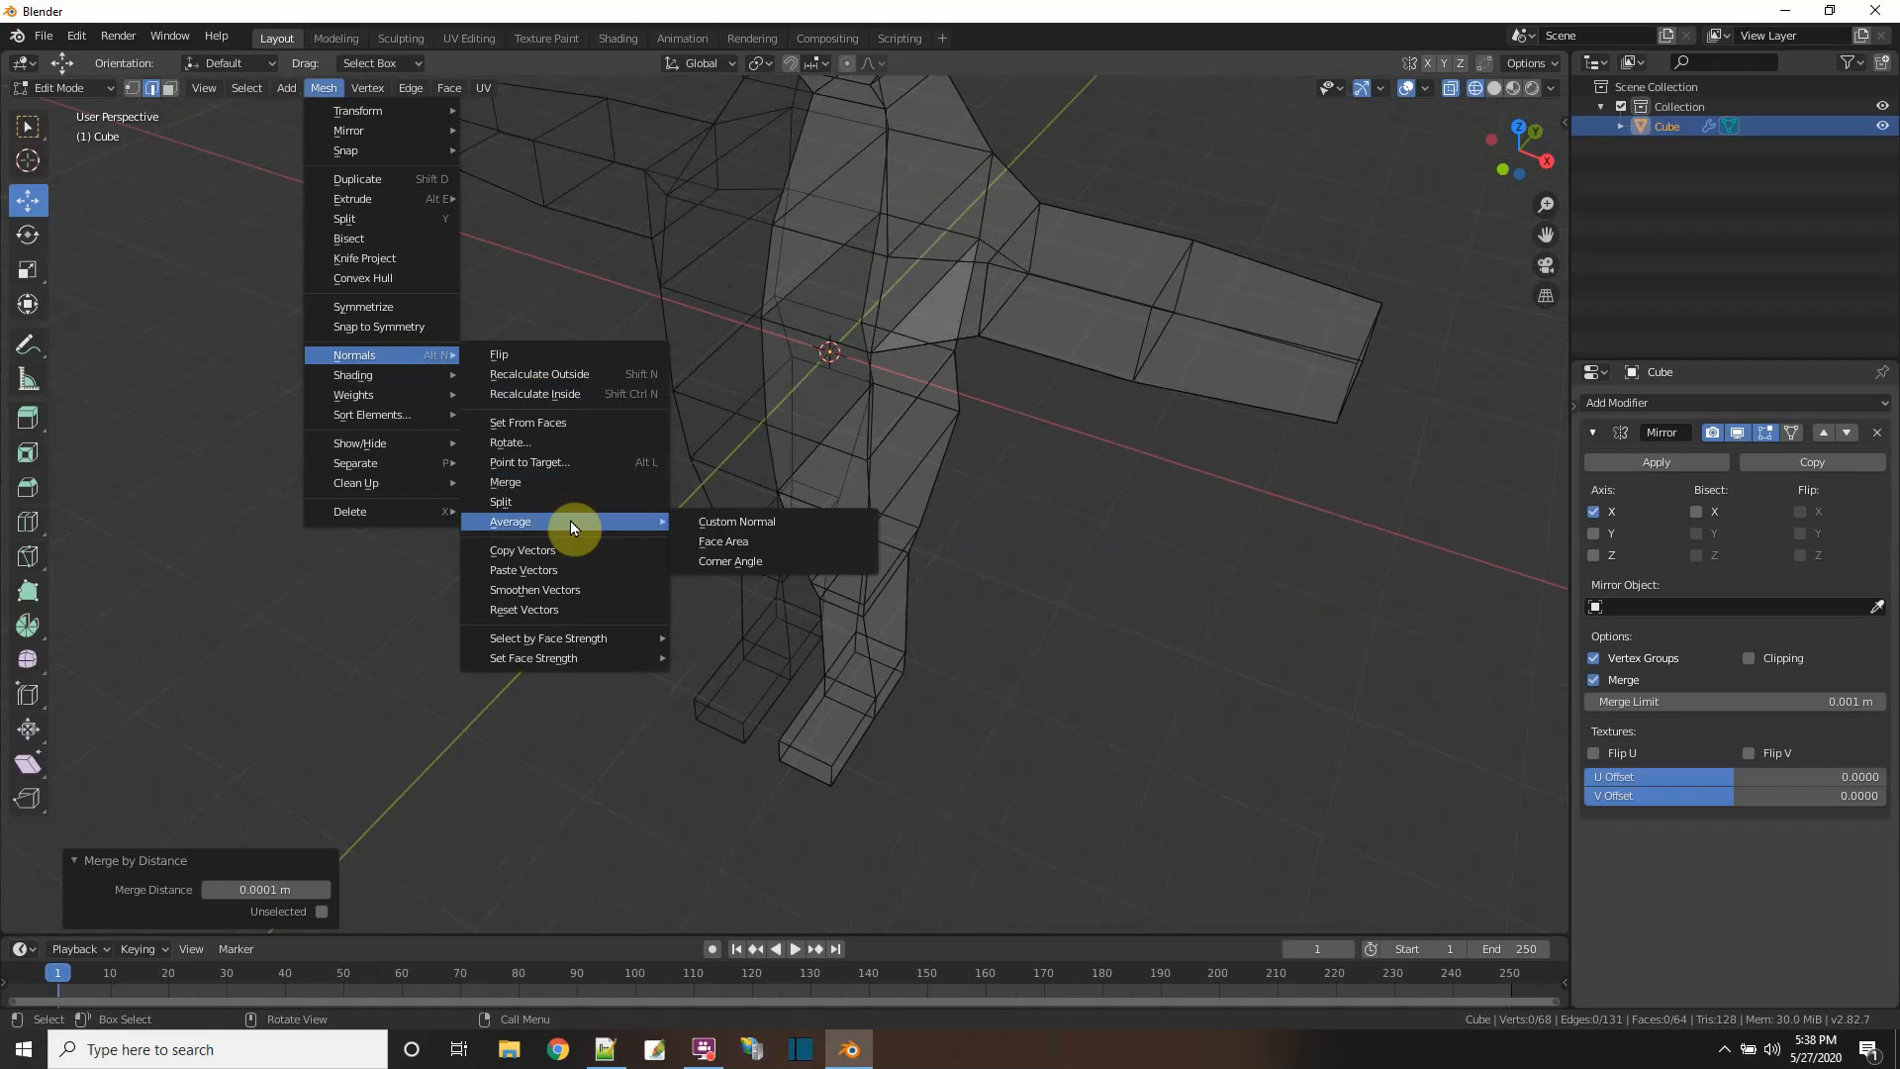
pyautogui.click(594, 628)
pyautogui.moveTo(594, 627); pyautogui.dragTo(666, 642, button='middle')
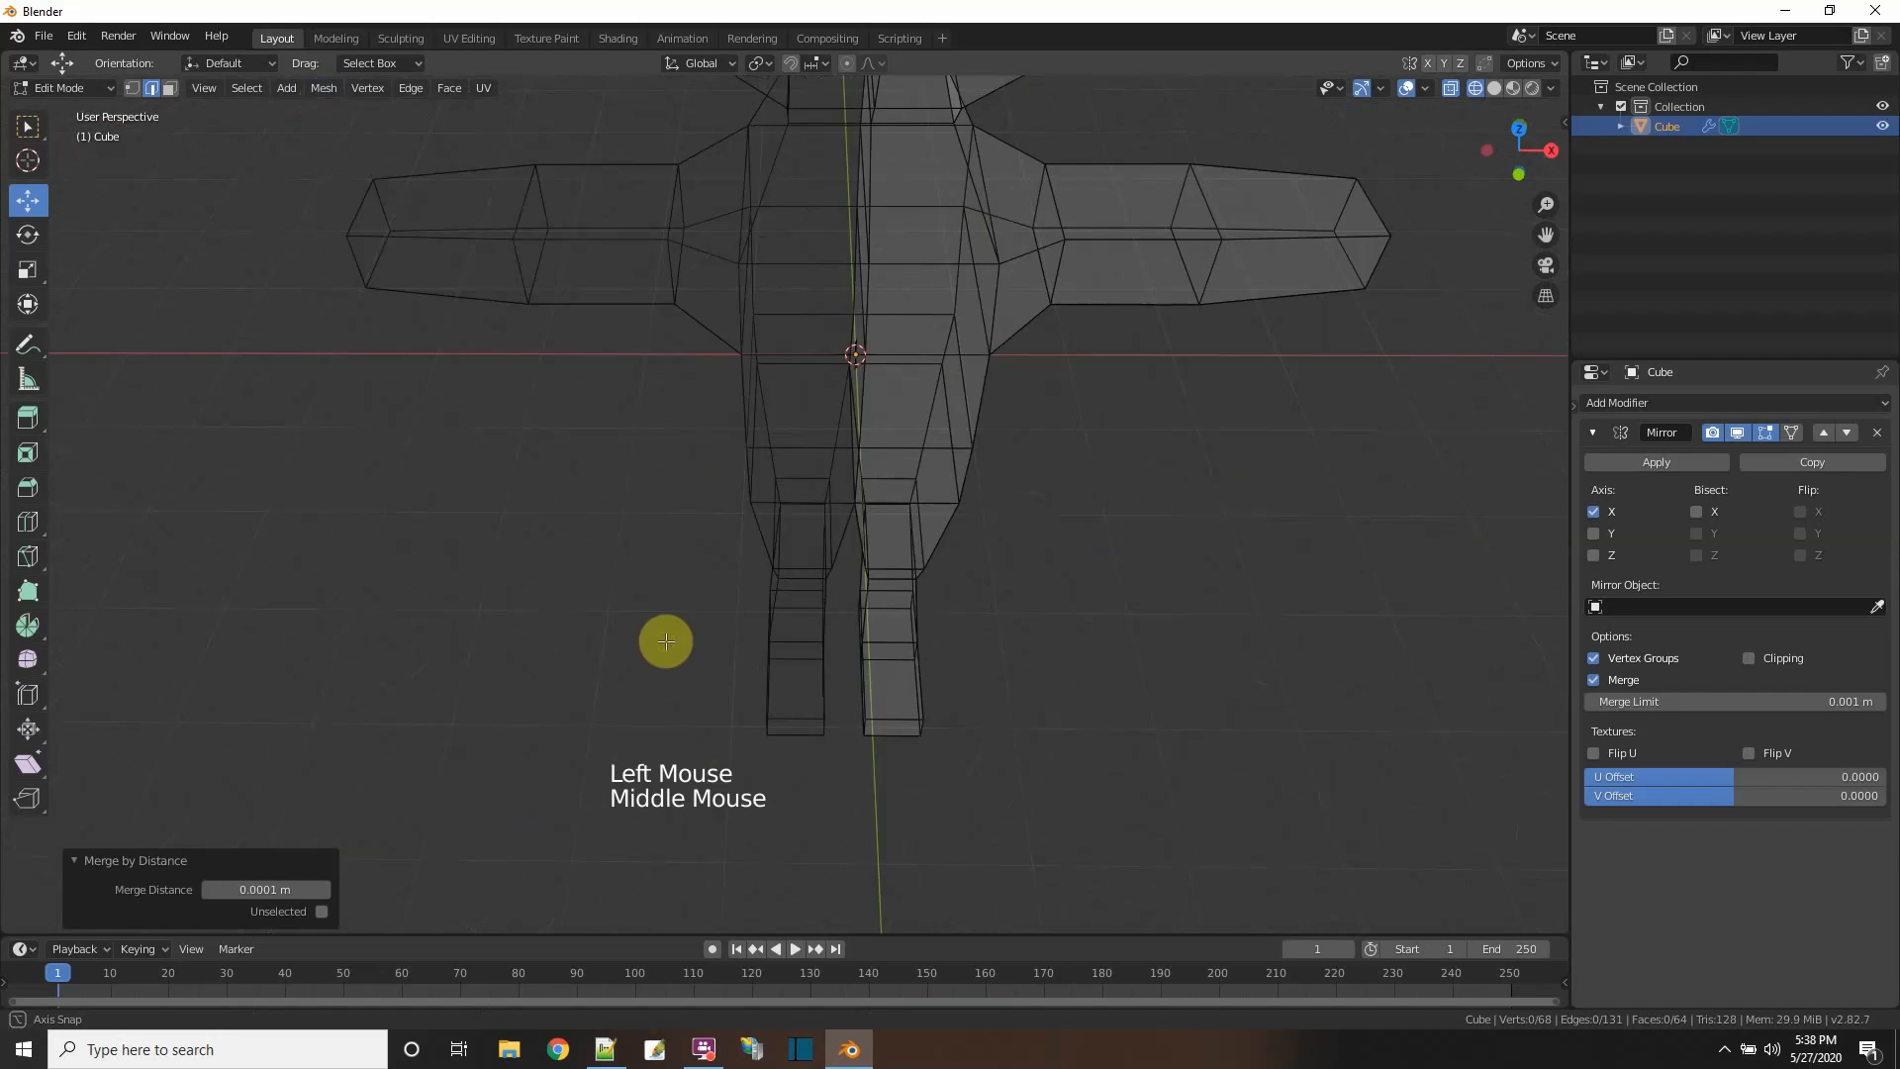
# - Switch to face selection and delete the two upper interior faces on the head's centre plane
pyautogui.click(169, 89)
pyautogui.moveTo(980, 522); pyautogui.dragTo(1060, 573, button='middle')
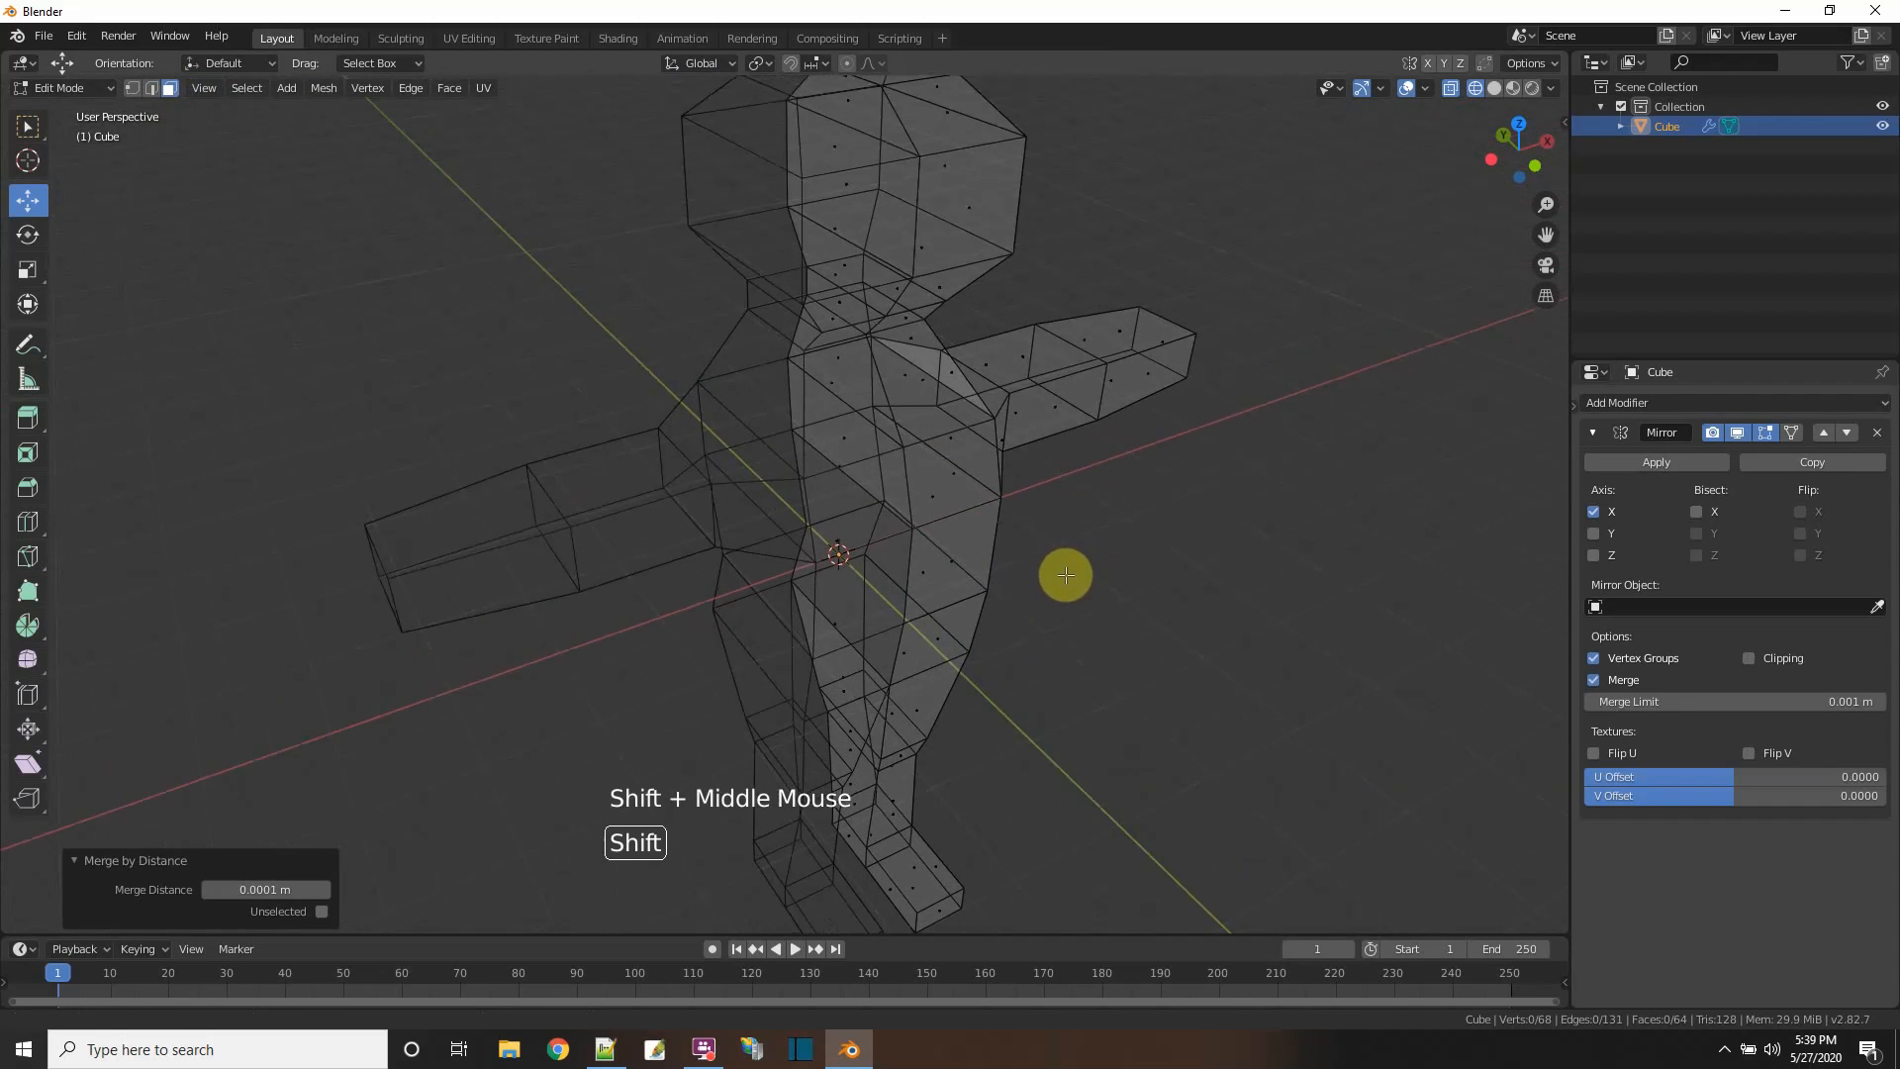
pyautogui.click(848, 102)
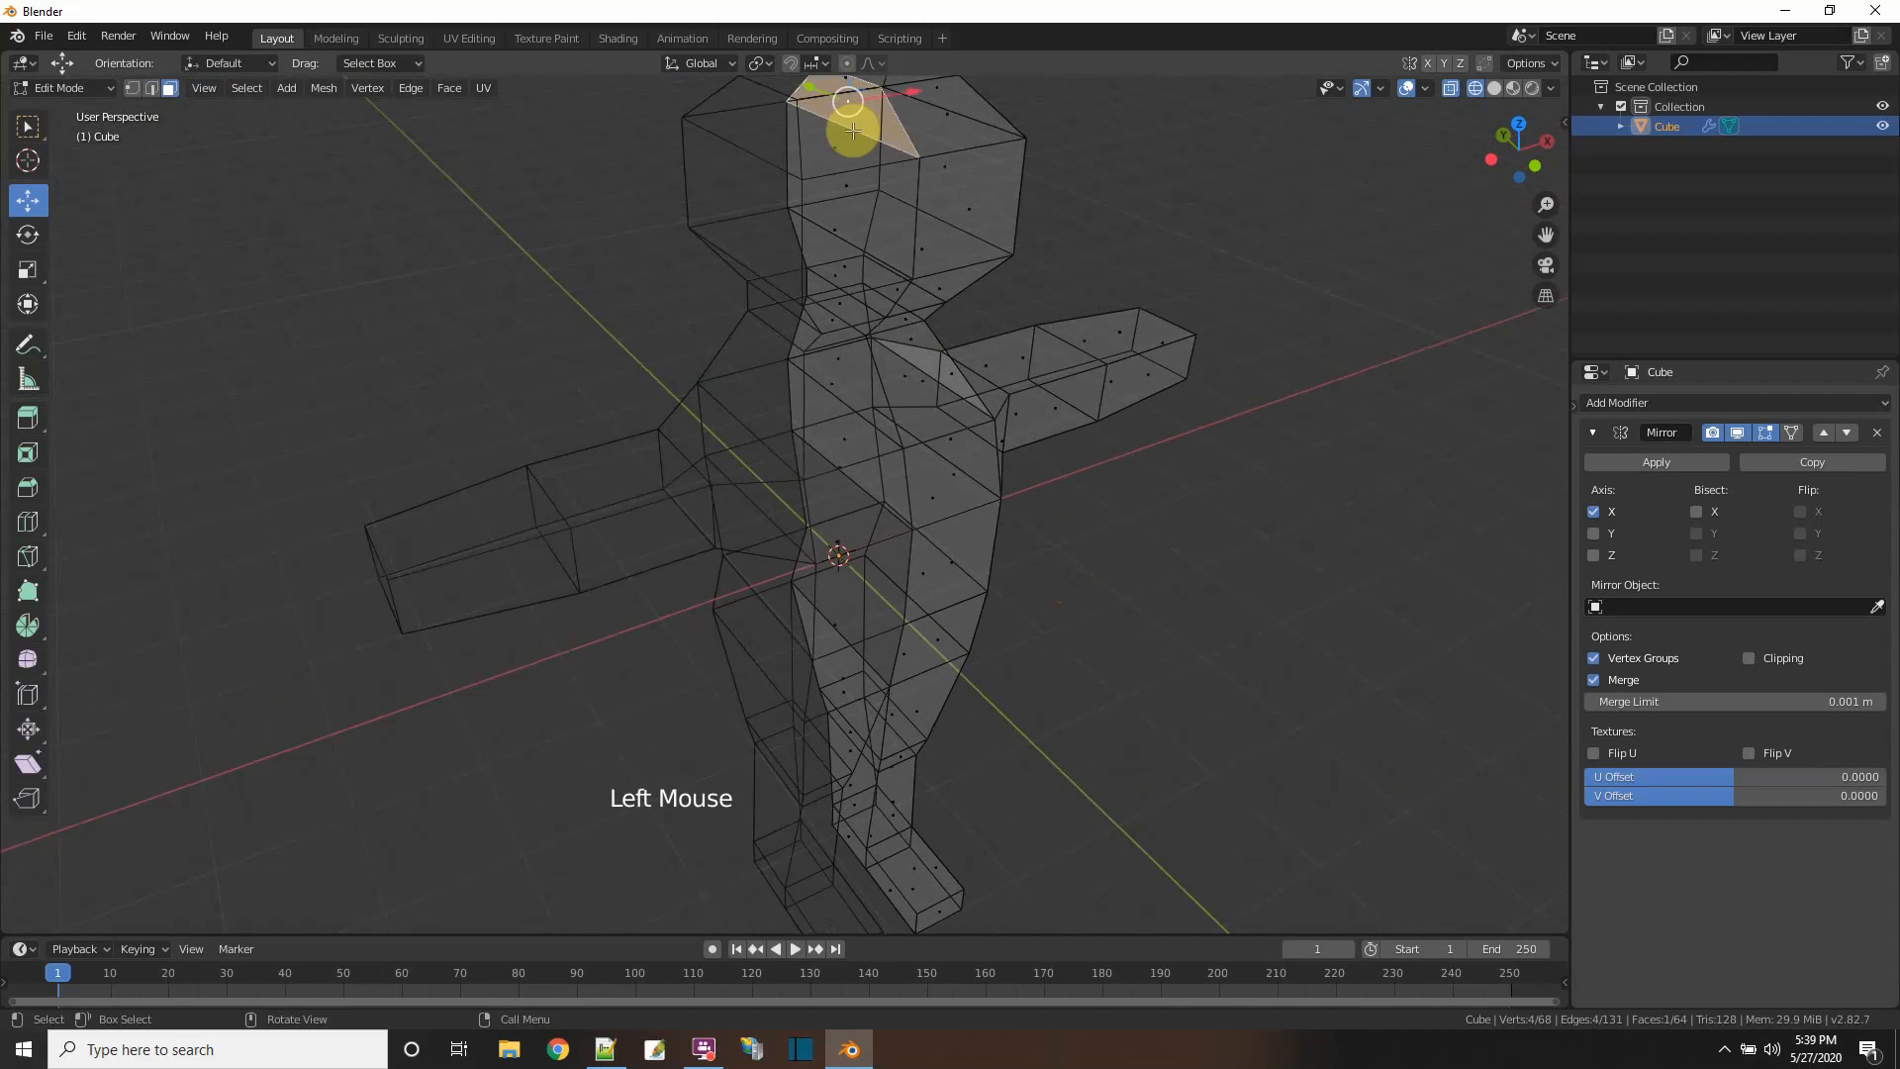
pyautogui.press('x')
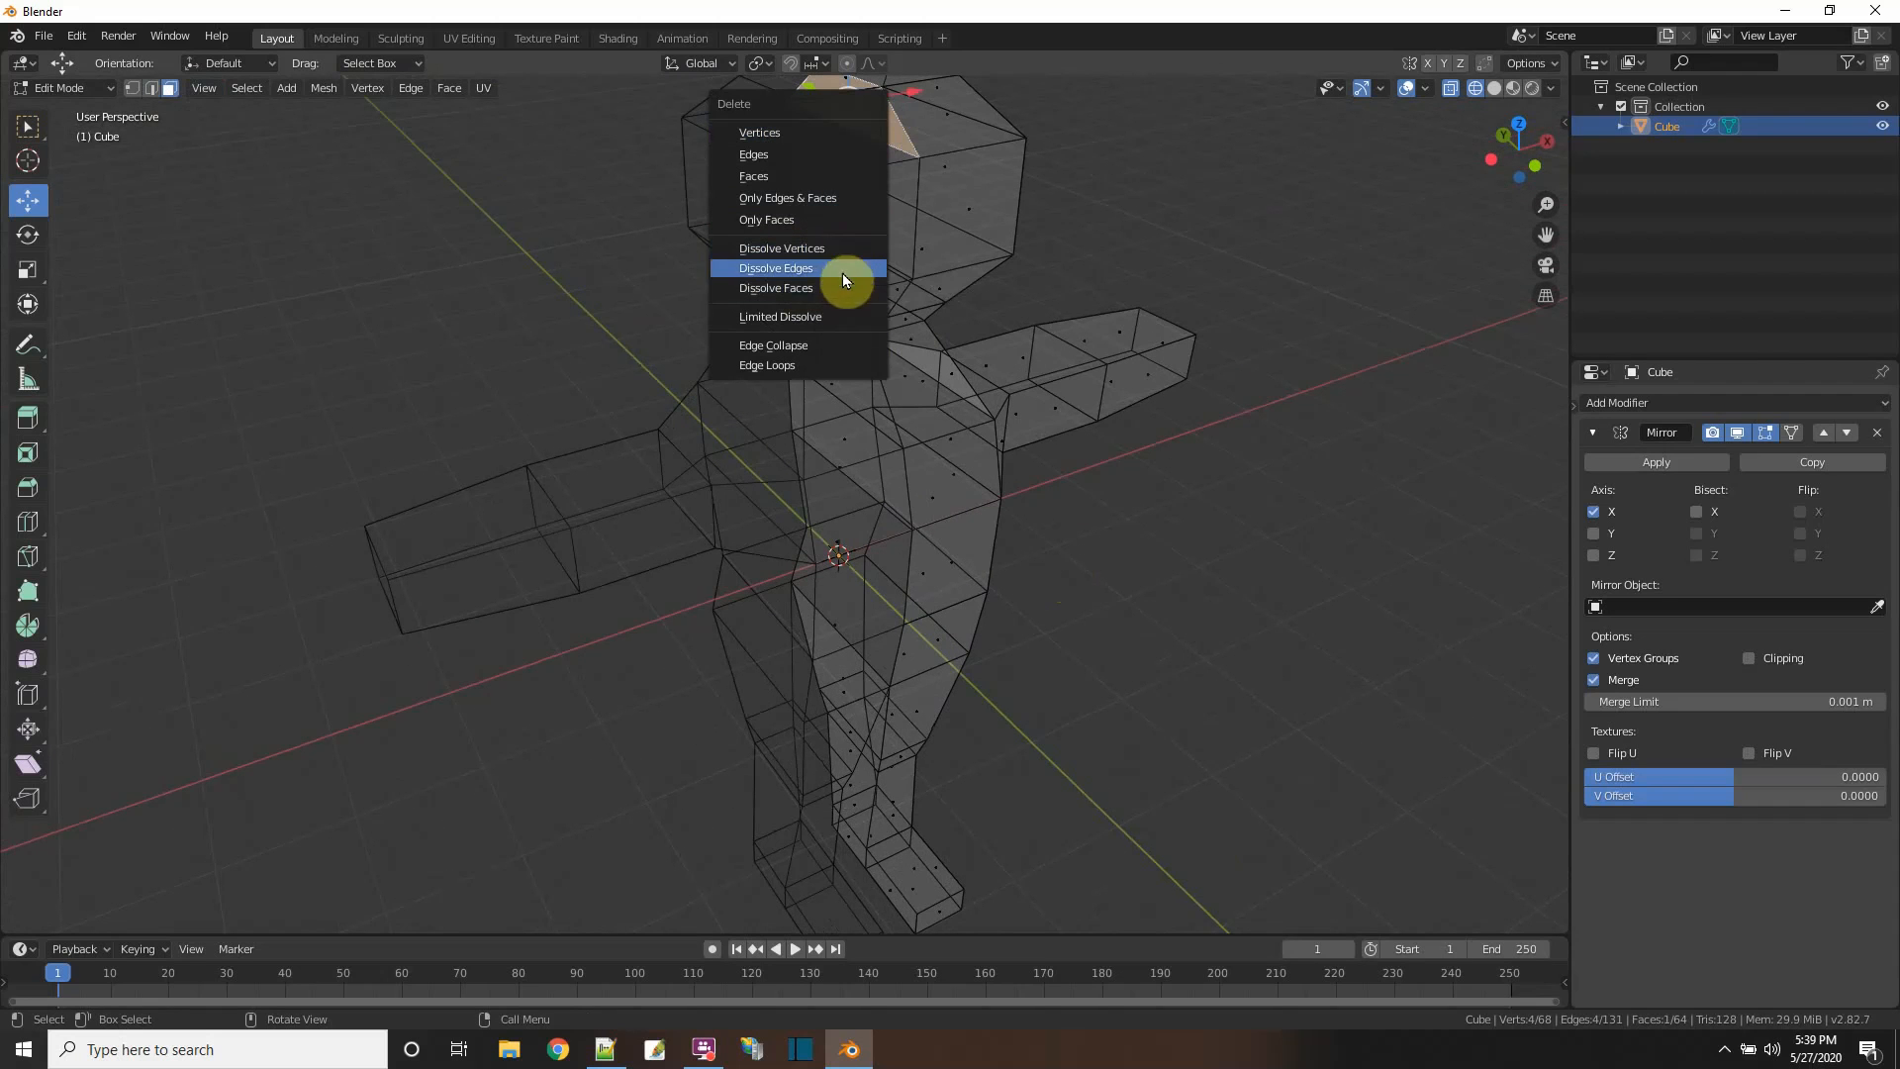
pyautogui.click(772, 175)
pyautogui.click(840, 182)
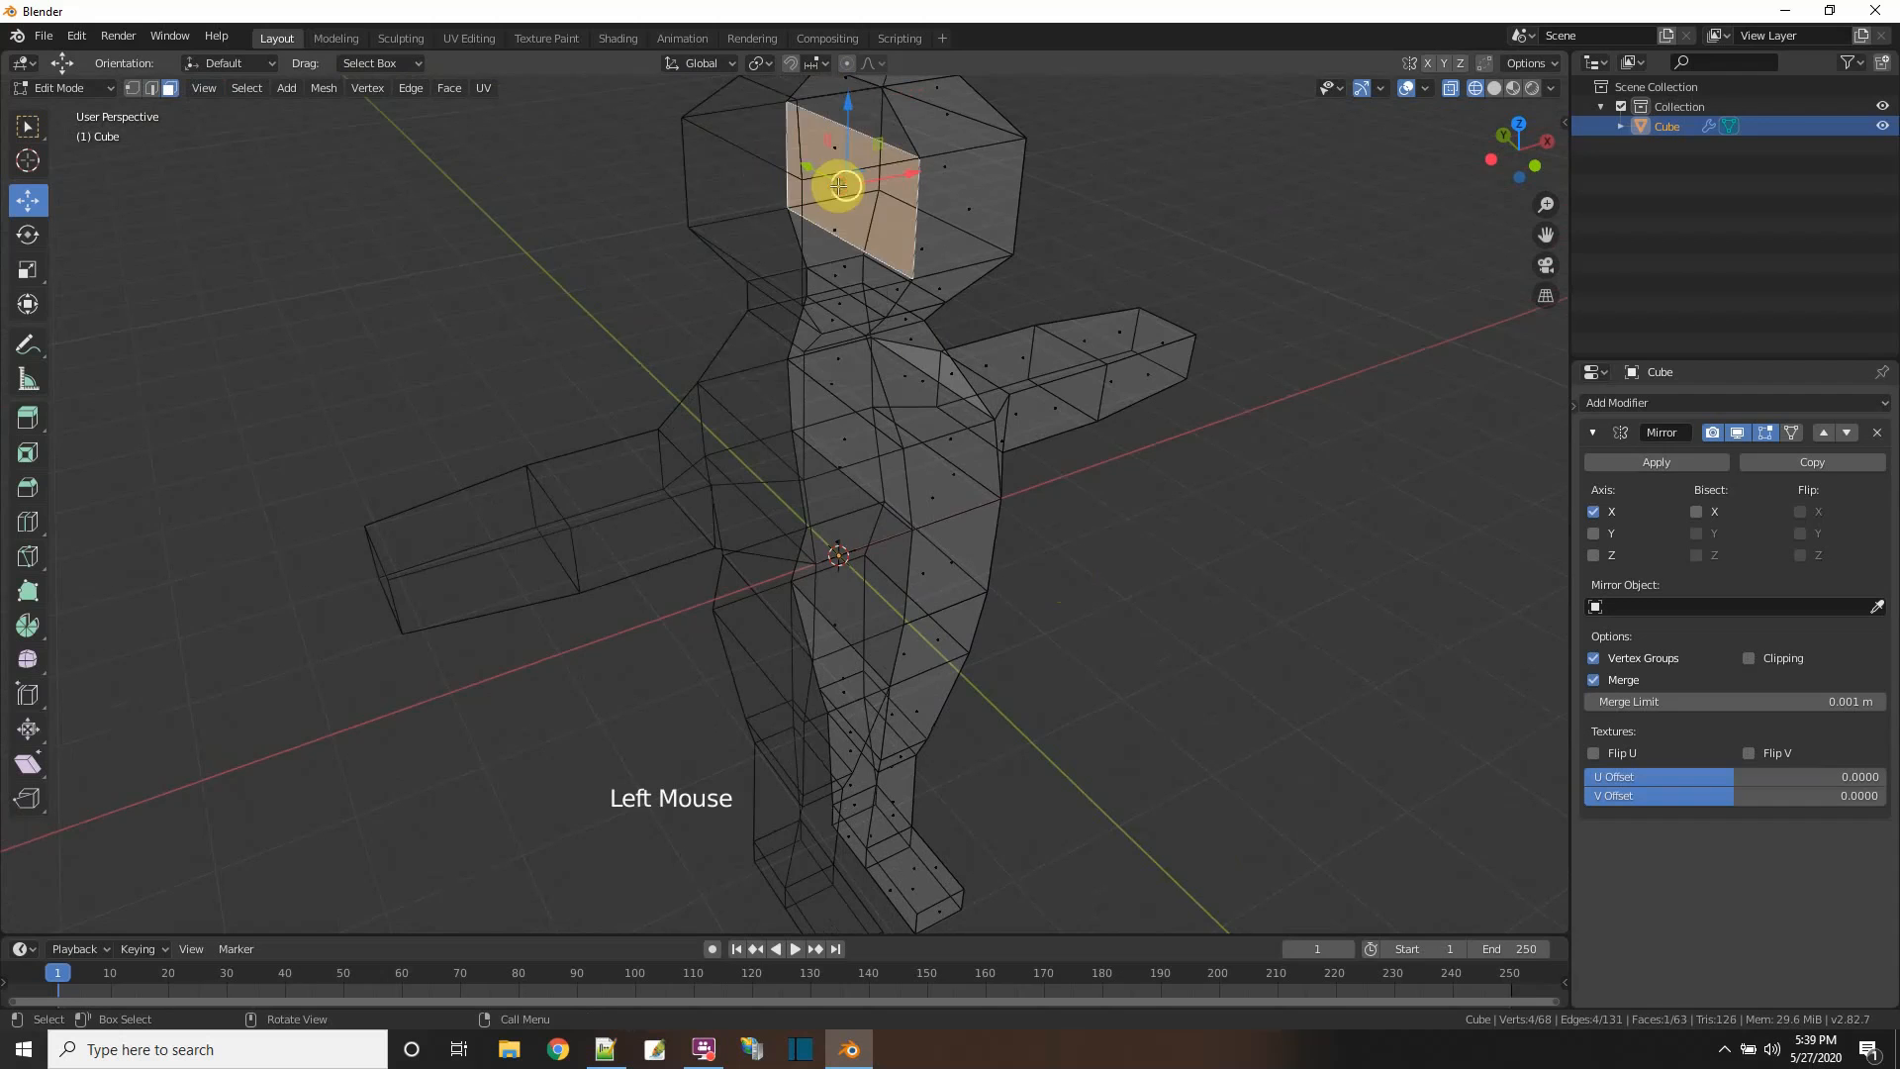
pyautogui.press('x')
pyautogui.click(846, 266)
# - Delete the interior face on the centre plane at the jaw, between the head and the neck
pyautogui.click(839, 275)
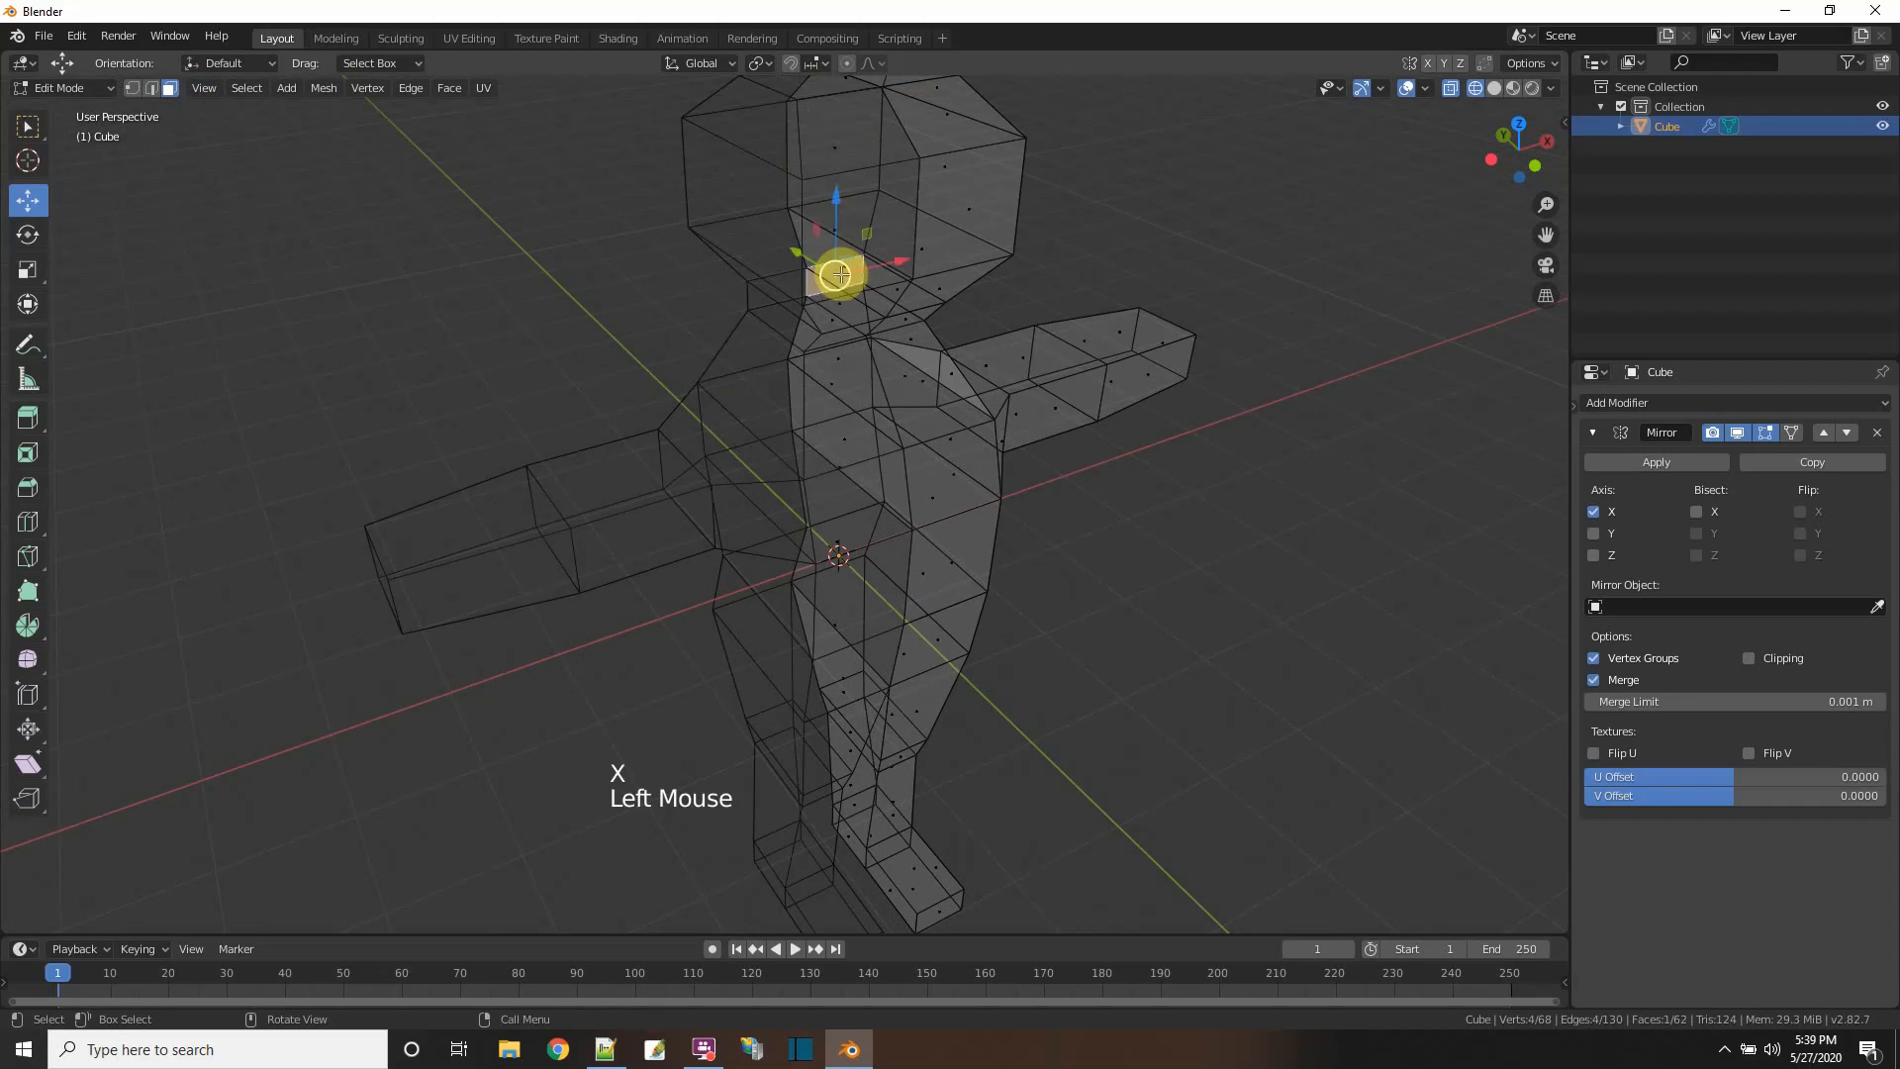
pyautogui.moveTo(912, 331); pyautogui.dragTo(959, 323, button='middle')
pyautogui.click(887, 233)
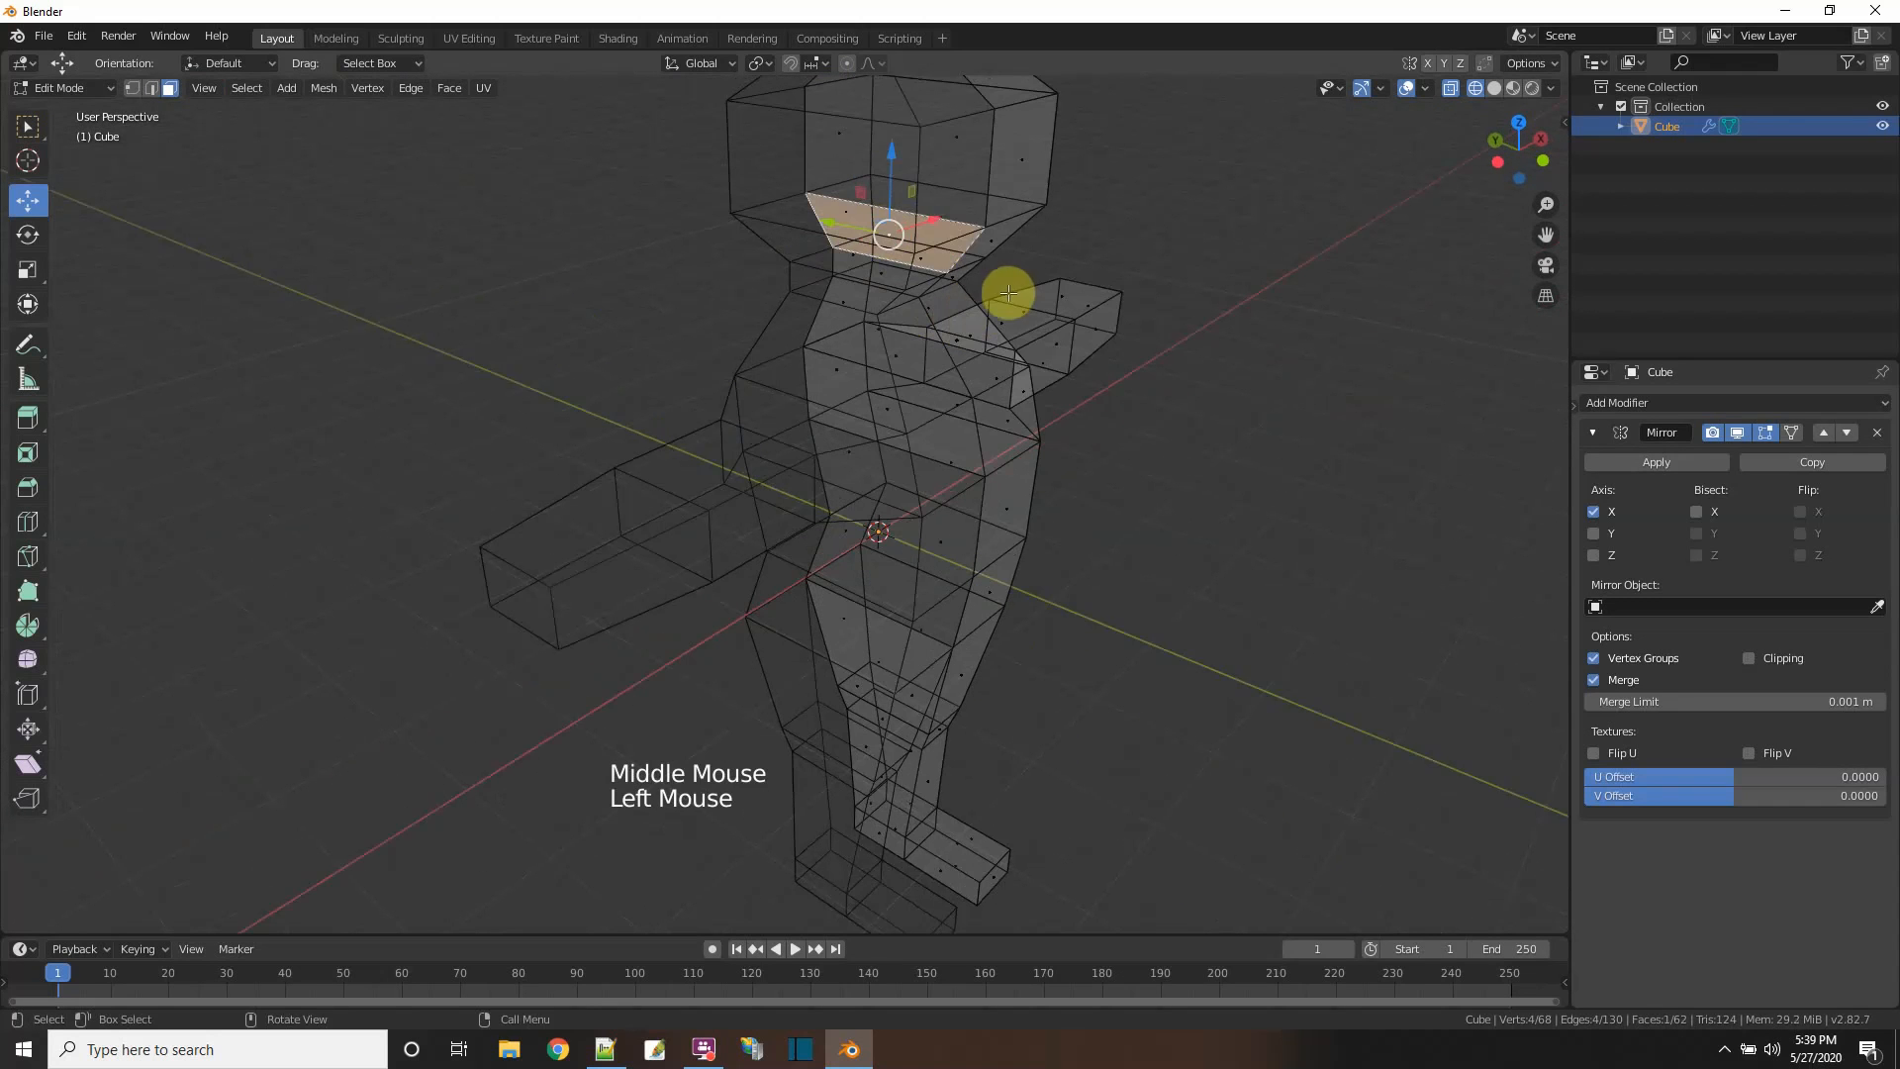
pyautogui.press('x')
pyautogui.click(903, 287)
# - Select the three interior centre-plane faces running from the neck down to the chest and delete them
pyautogui.moveTo(1014, 344); pyautogui.dragTo(807, 220, button='middle')
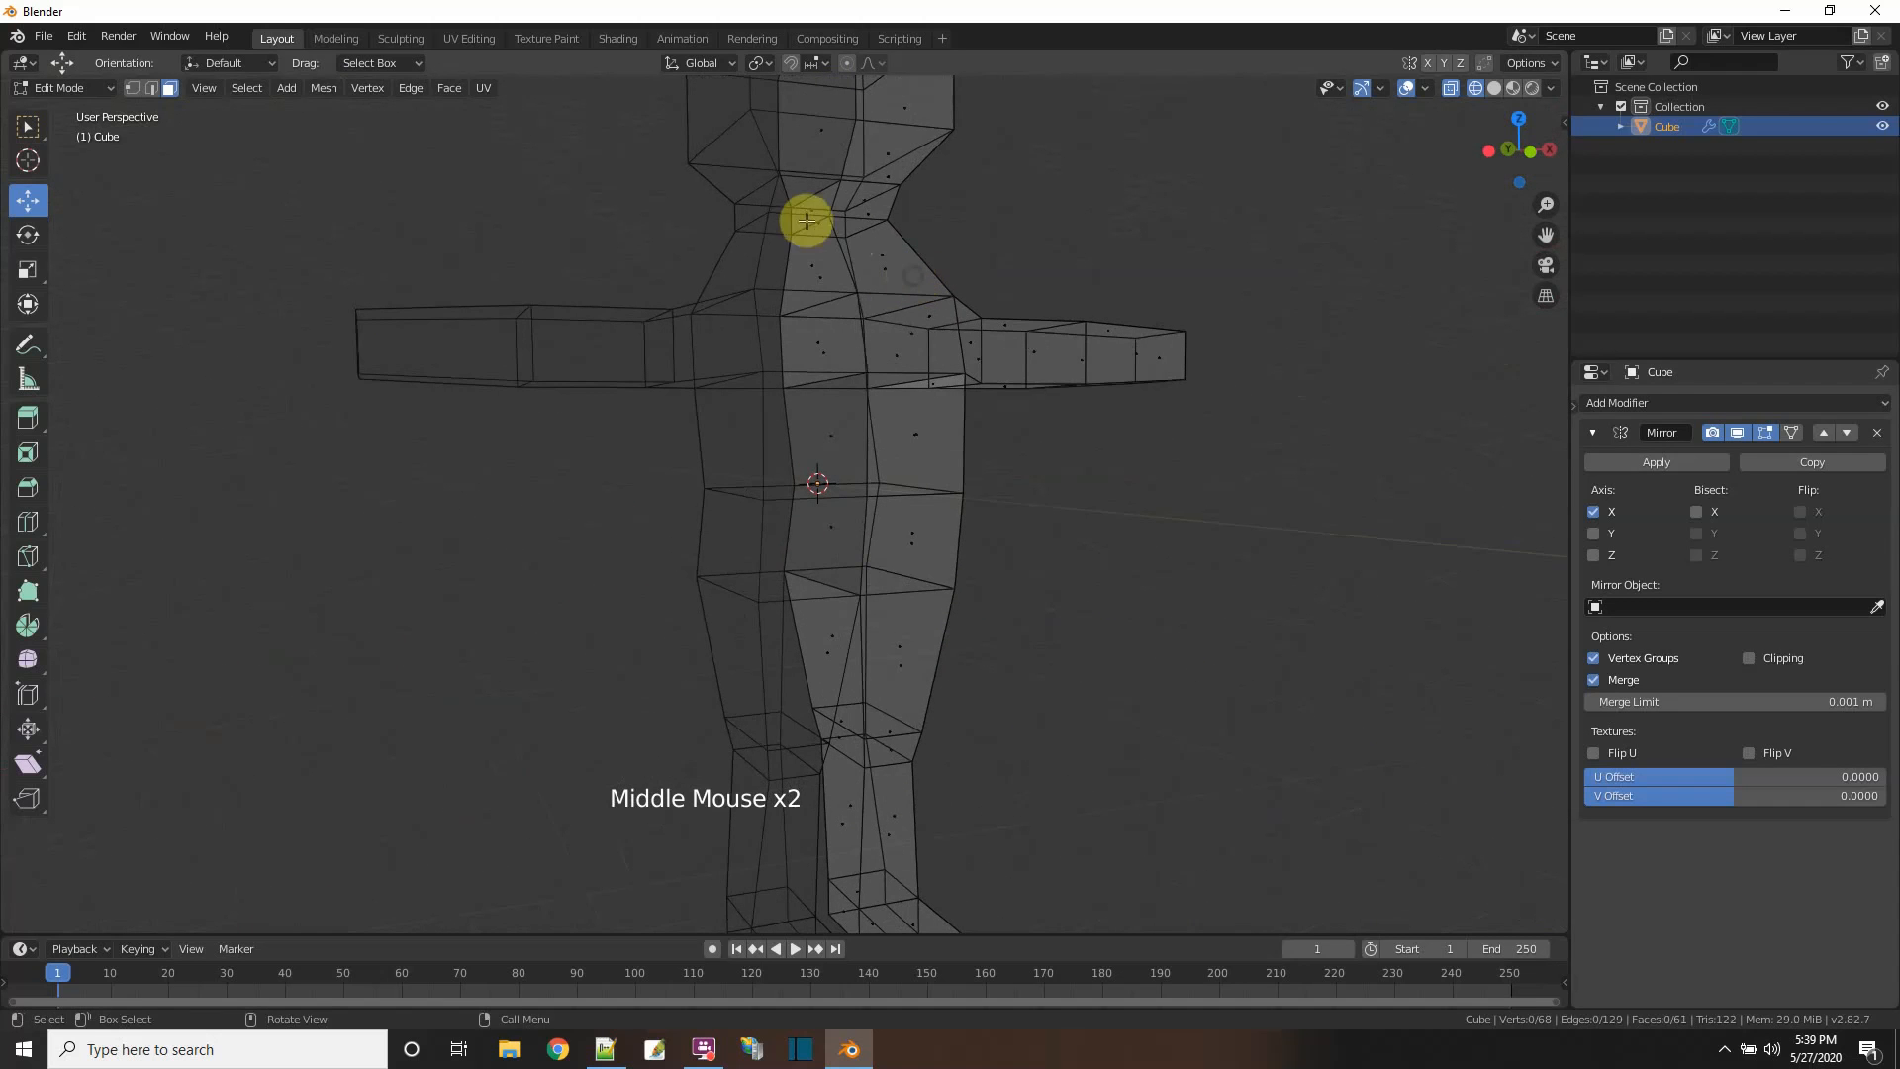
pyautogui.click(809, 208)
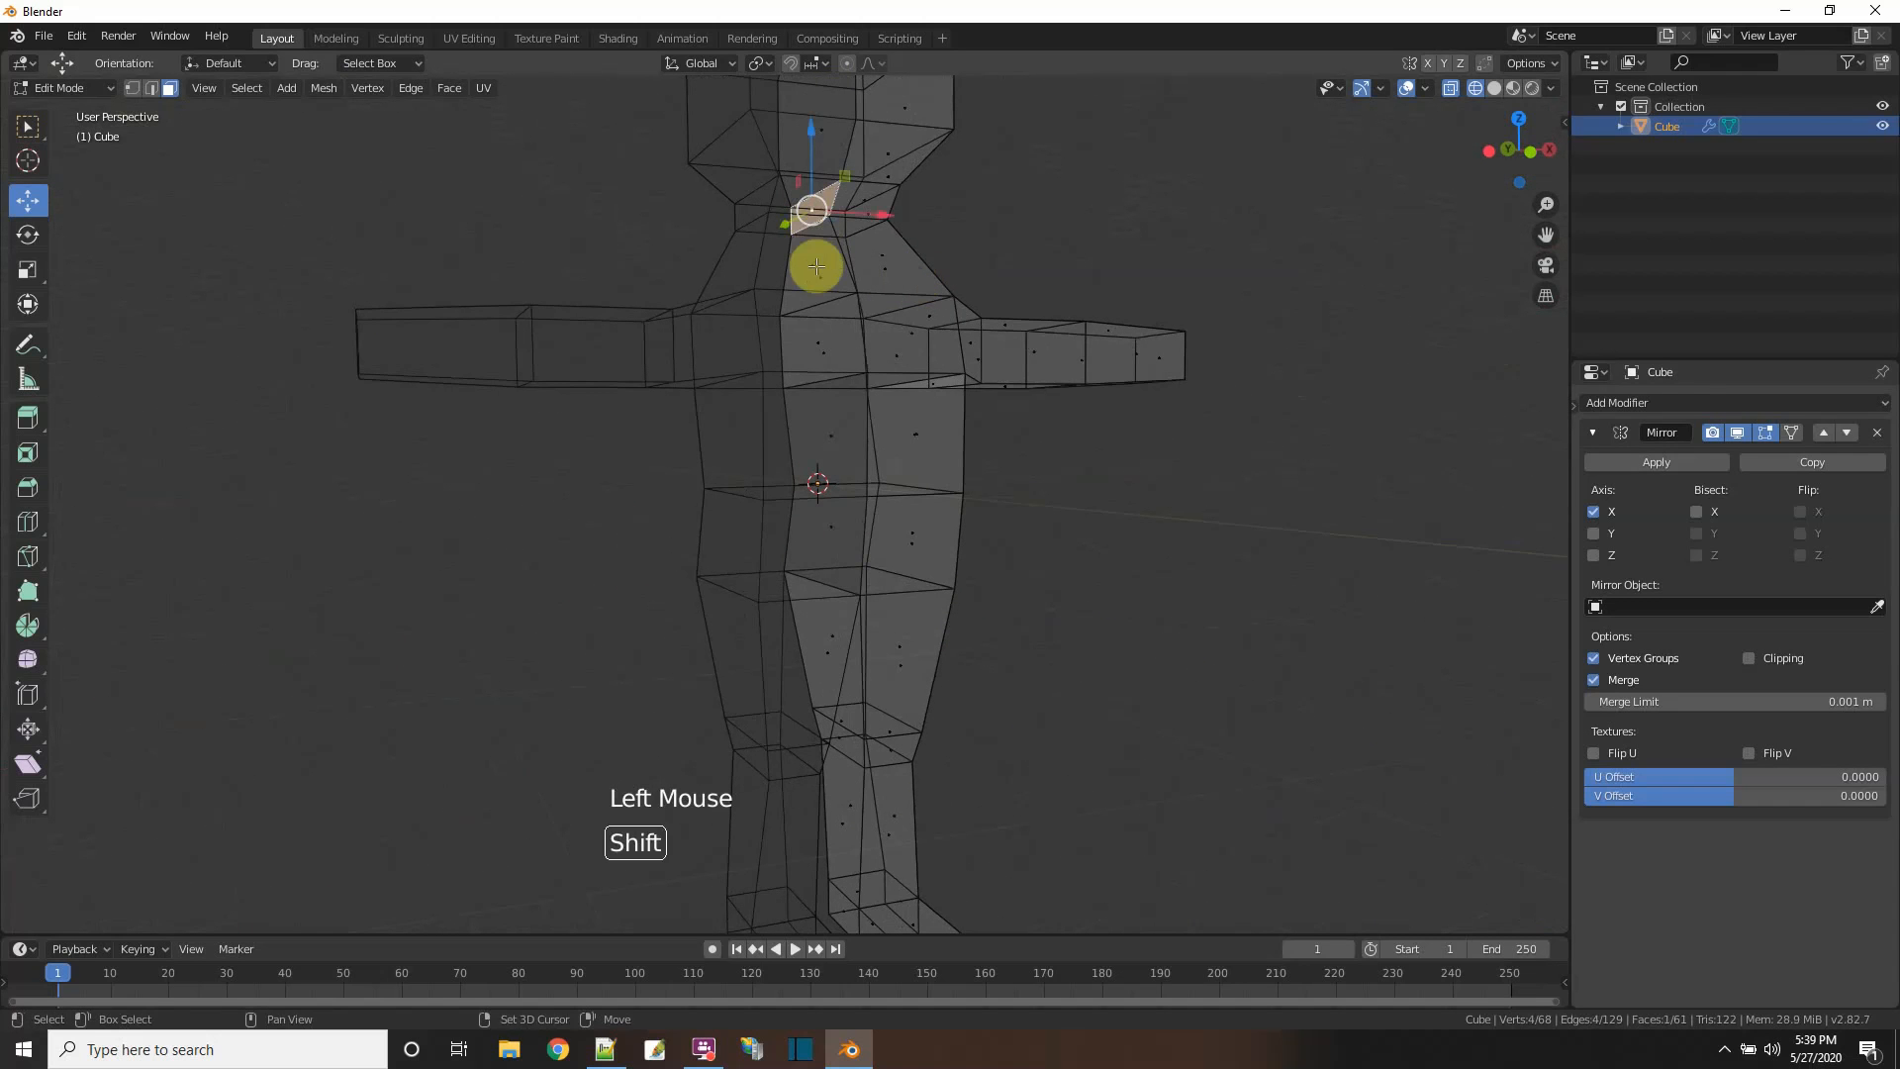
pyautogui.keyDown('shift'); pyautogui.click(815, 265); pyautogui.keyUp('shift')
pyautogui.keyDown('shift'); pyautogui.click(818, 344); pyautogui.keyUp('shift')
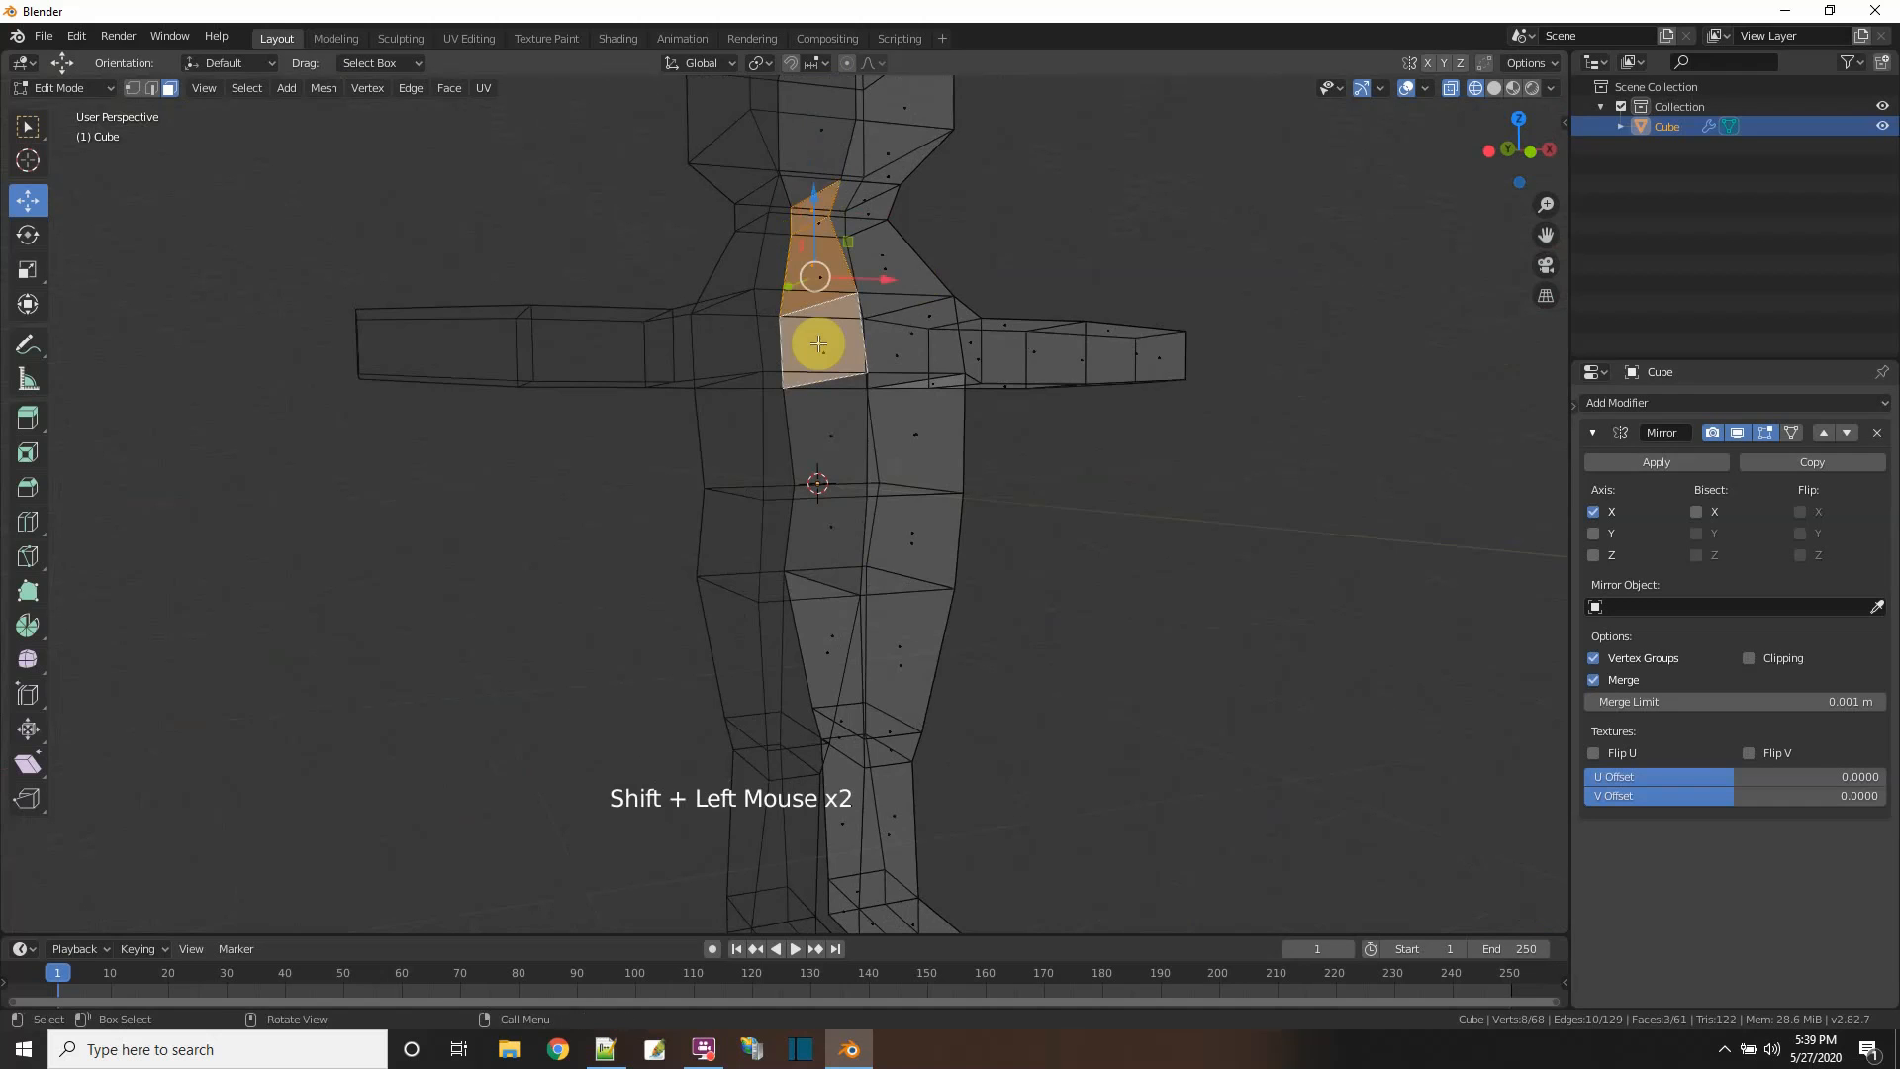
pyautogui.press('x')
pyautogui.click(818, 346)
pyautogui.moveTo(818, 346); pyautogui.dragTo(1052, 425, button='middle')
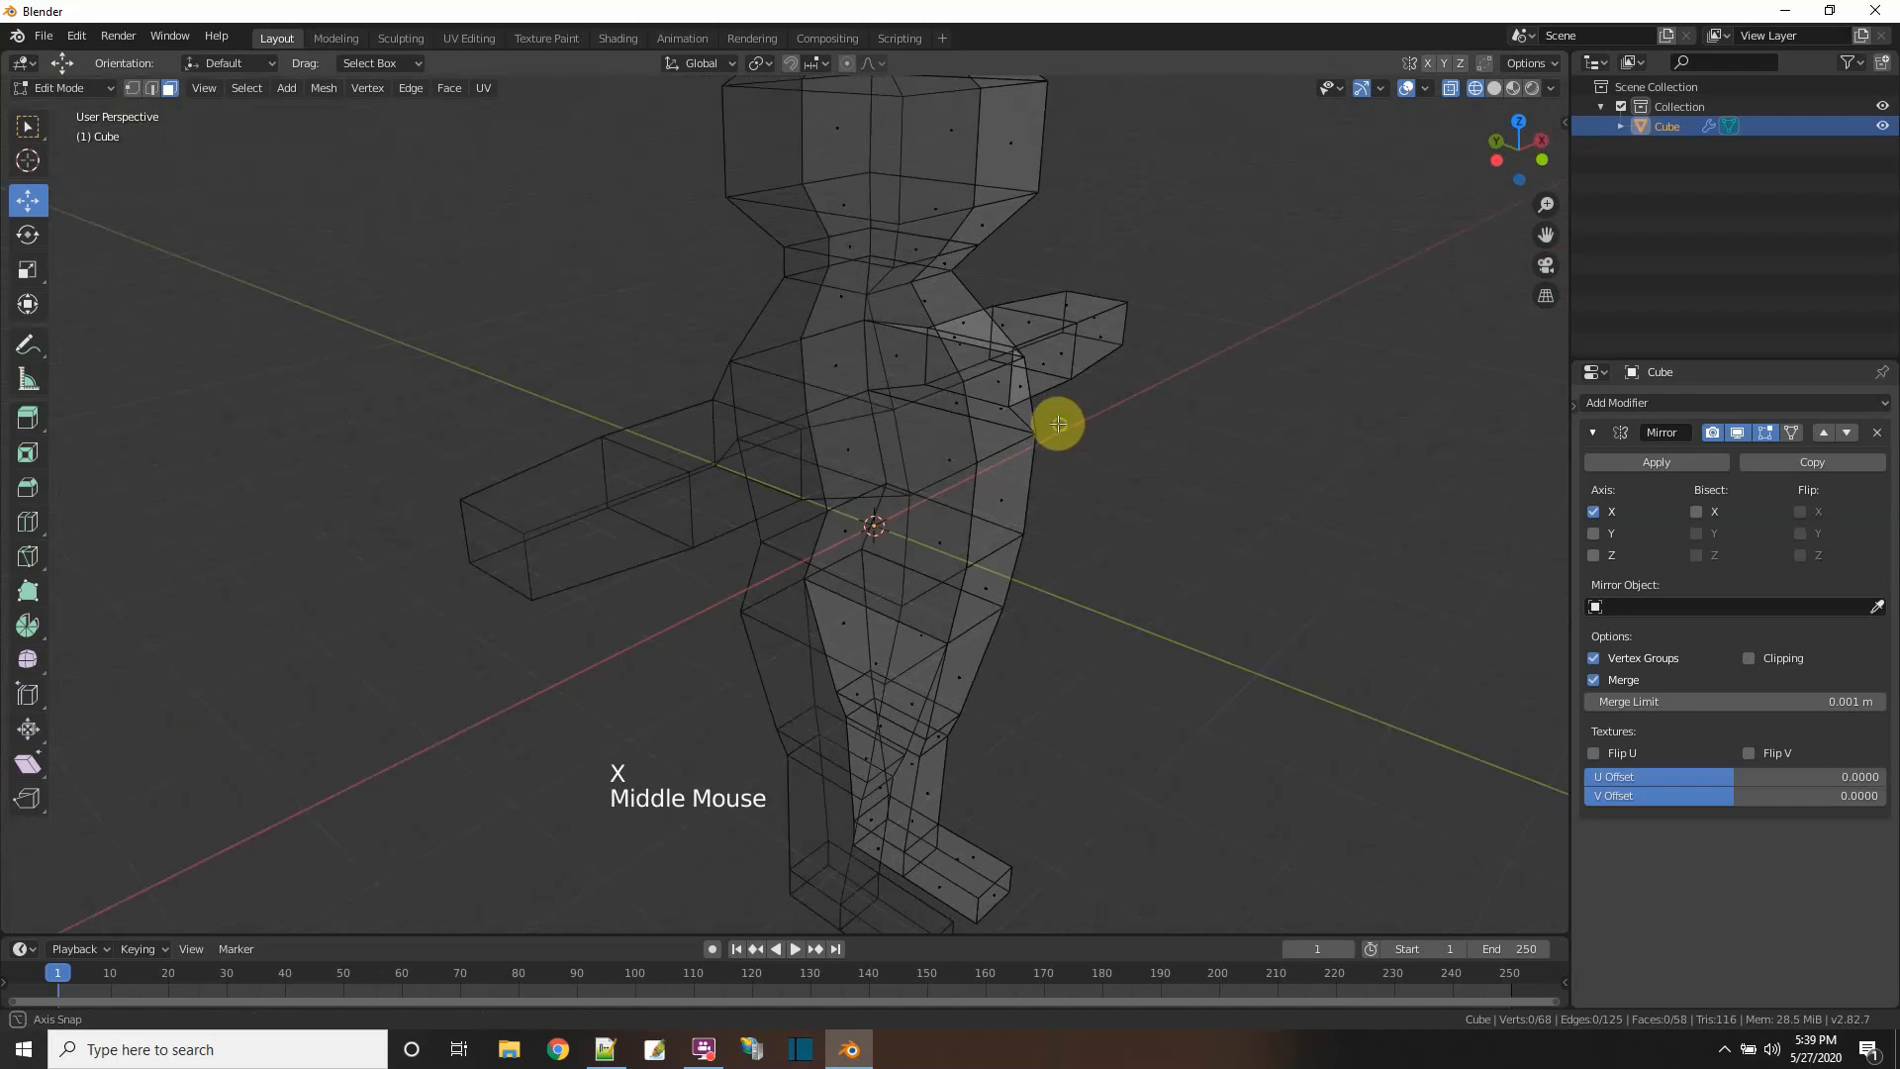
# - Check the body in solid shading, then return to Object Mode and apply the Mirror modifier
pyautogui.scroll(-2, 916, 242)
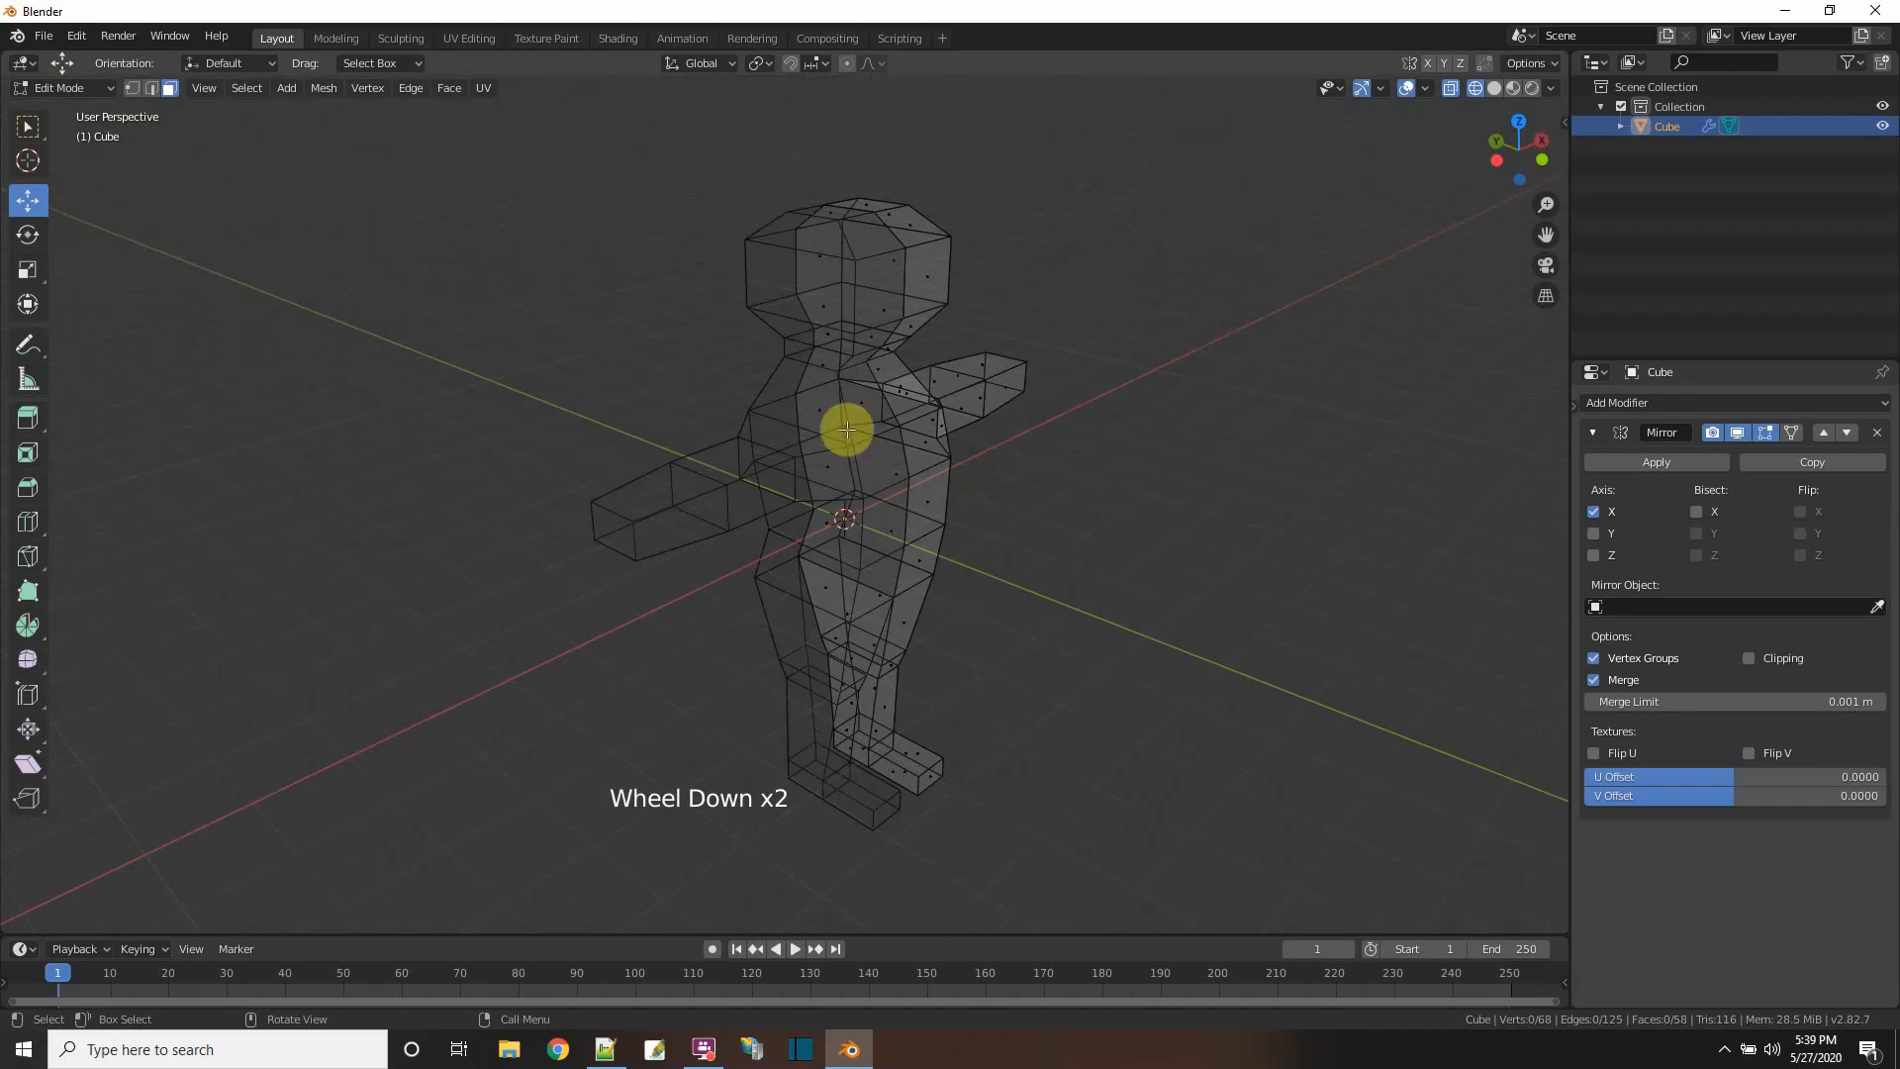
pyautogui.moveTo(960, 523); pyautogui.dragTo(913, 546, button='middle')
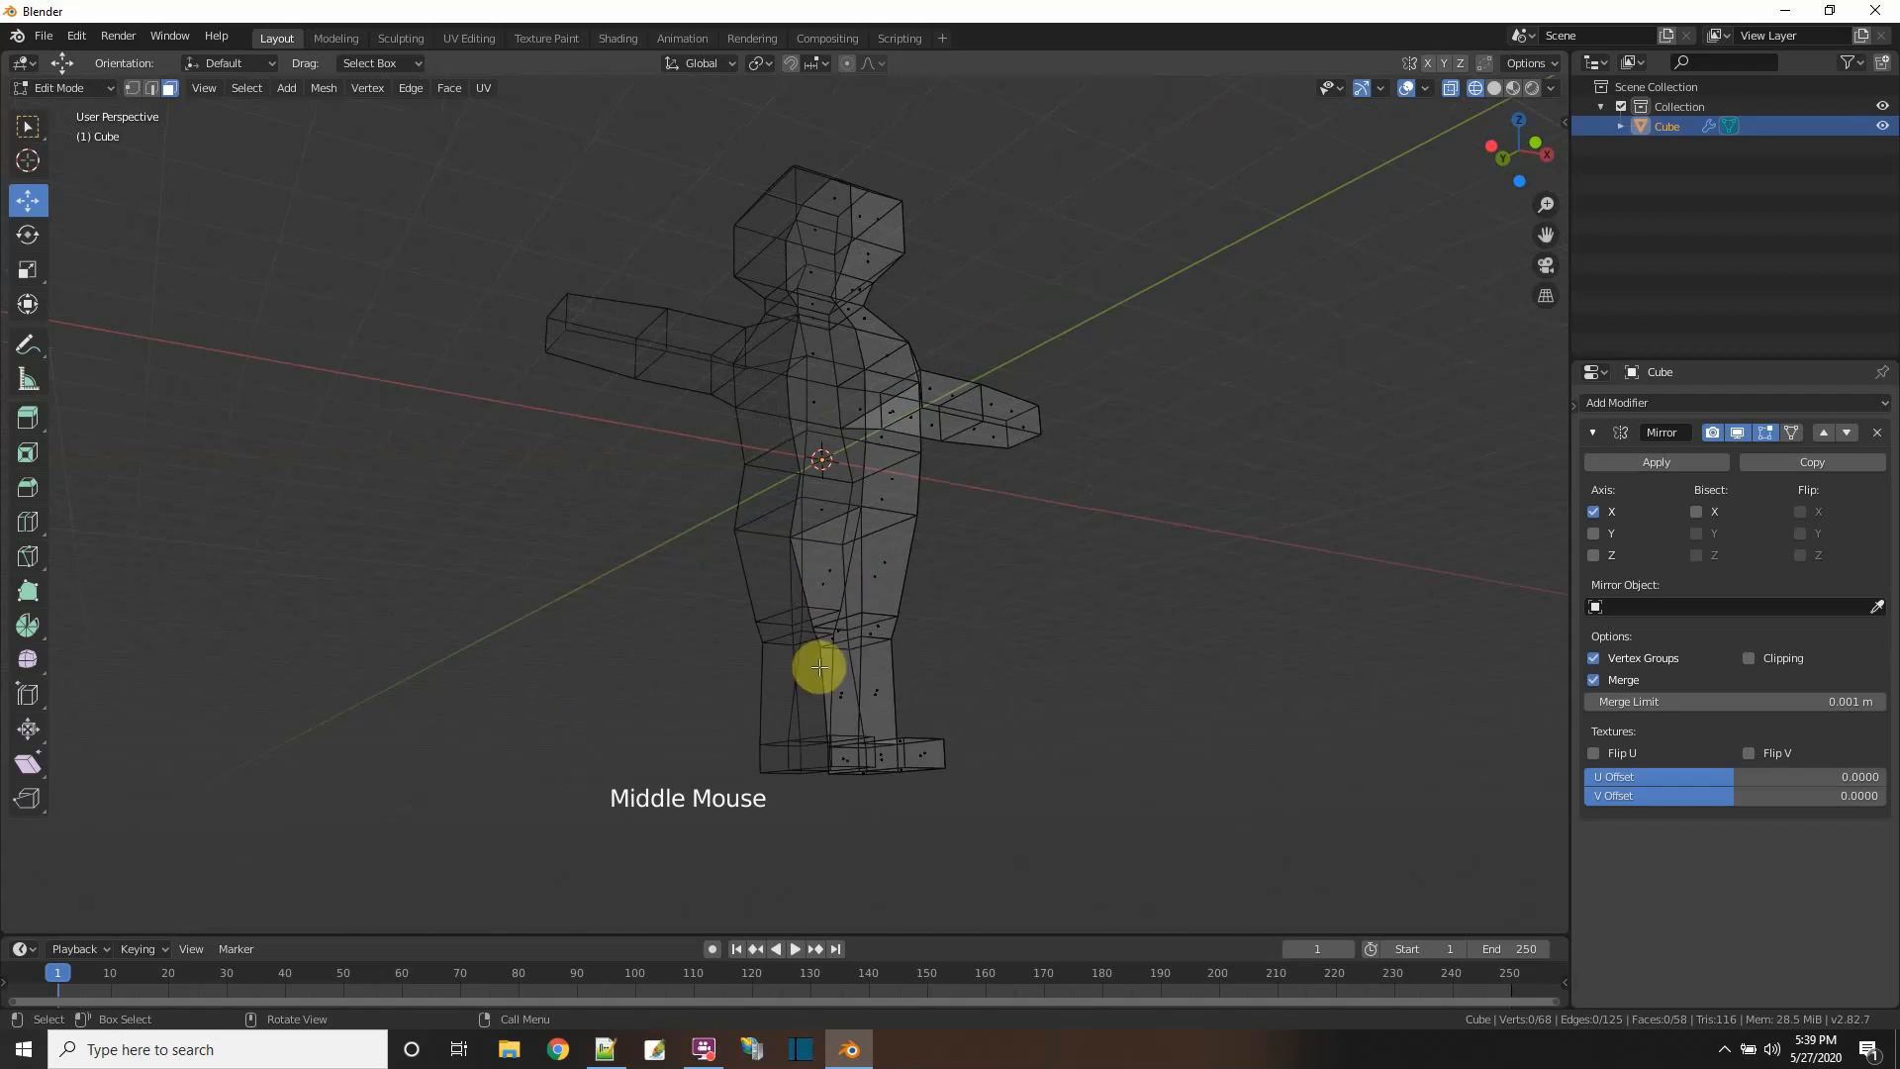
pyautogui.click(1495, 88)
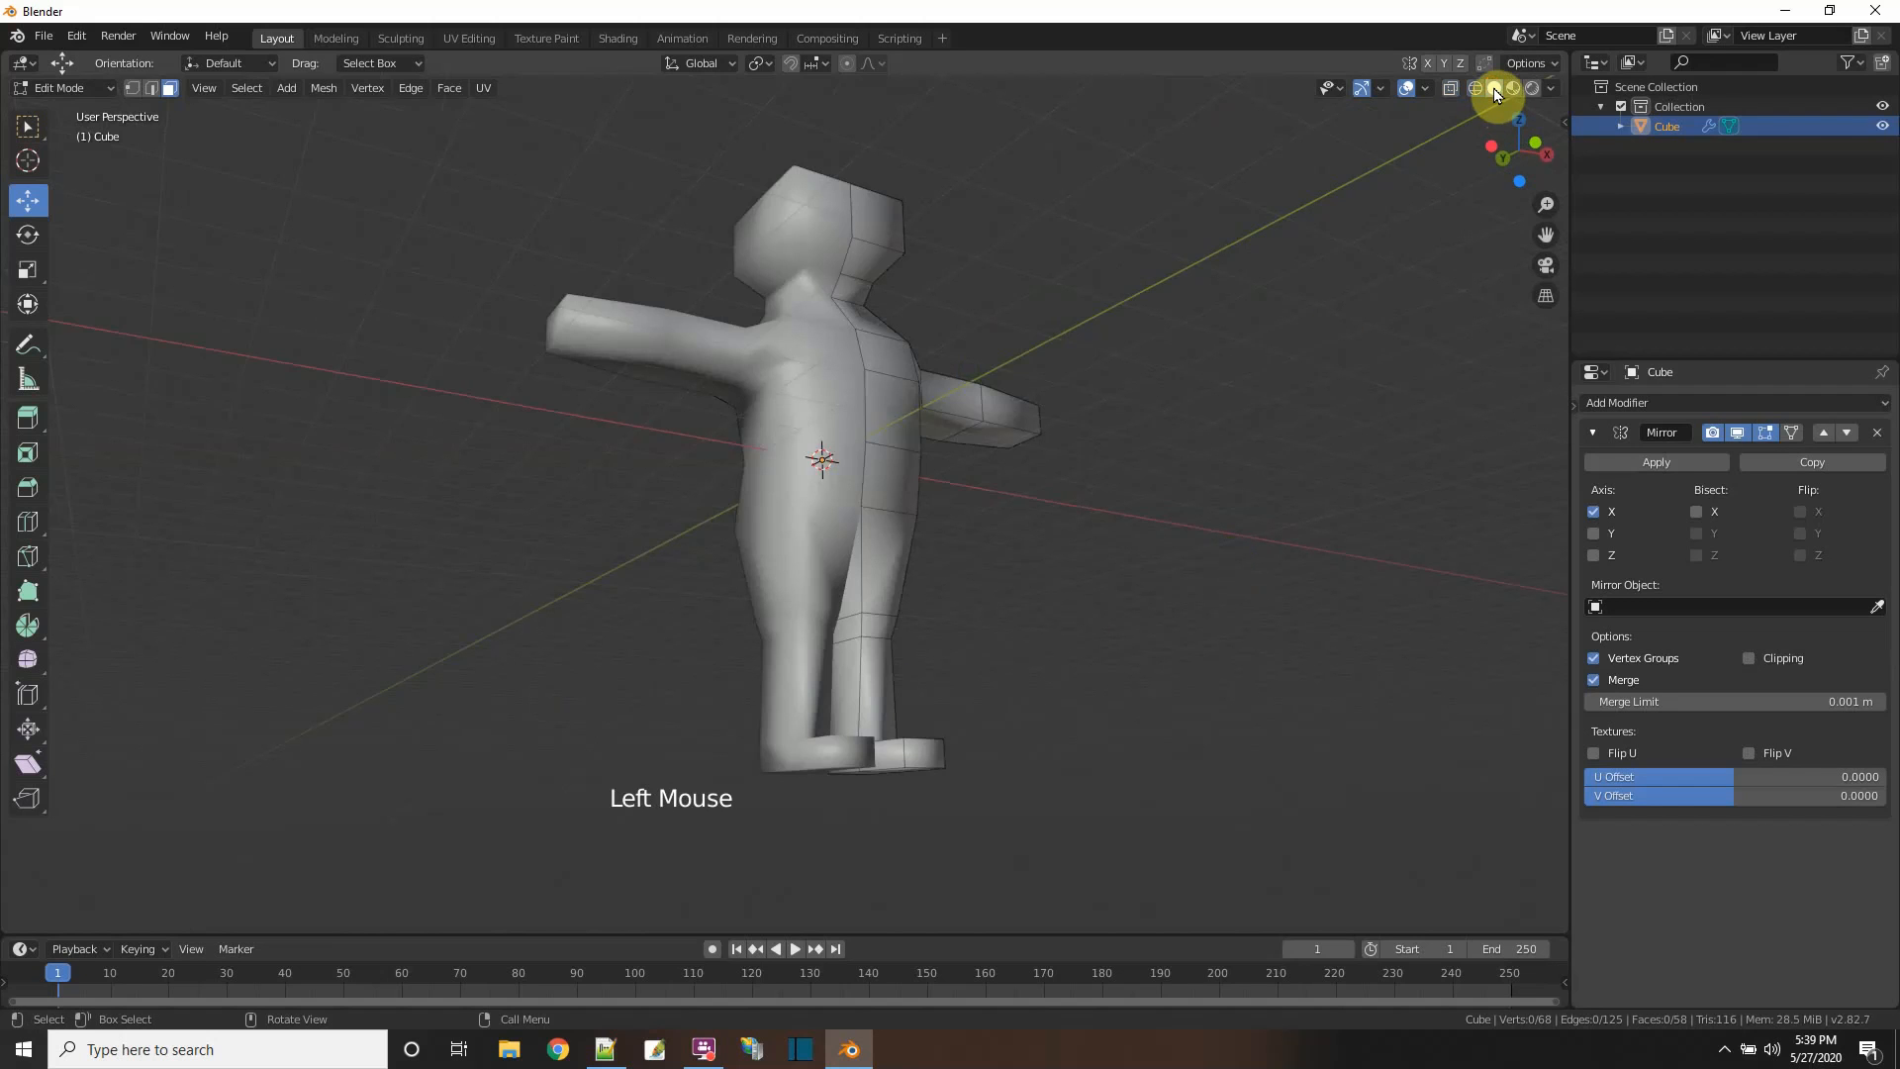
pyautogui.click(1475, 87)
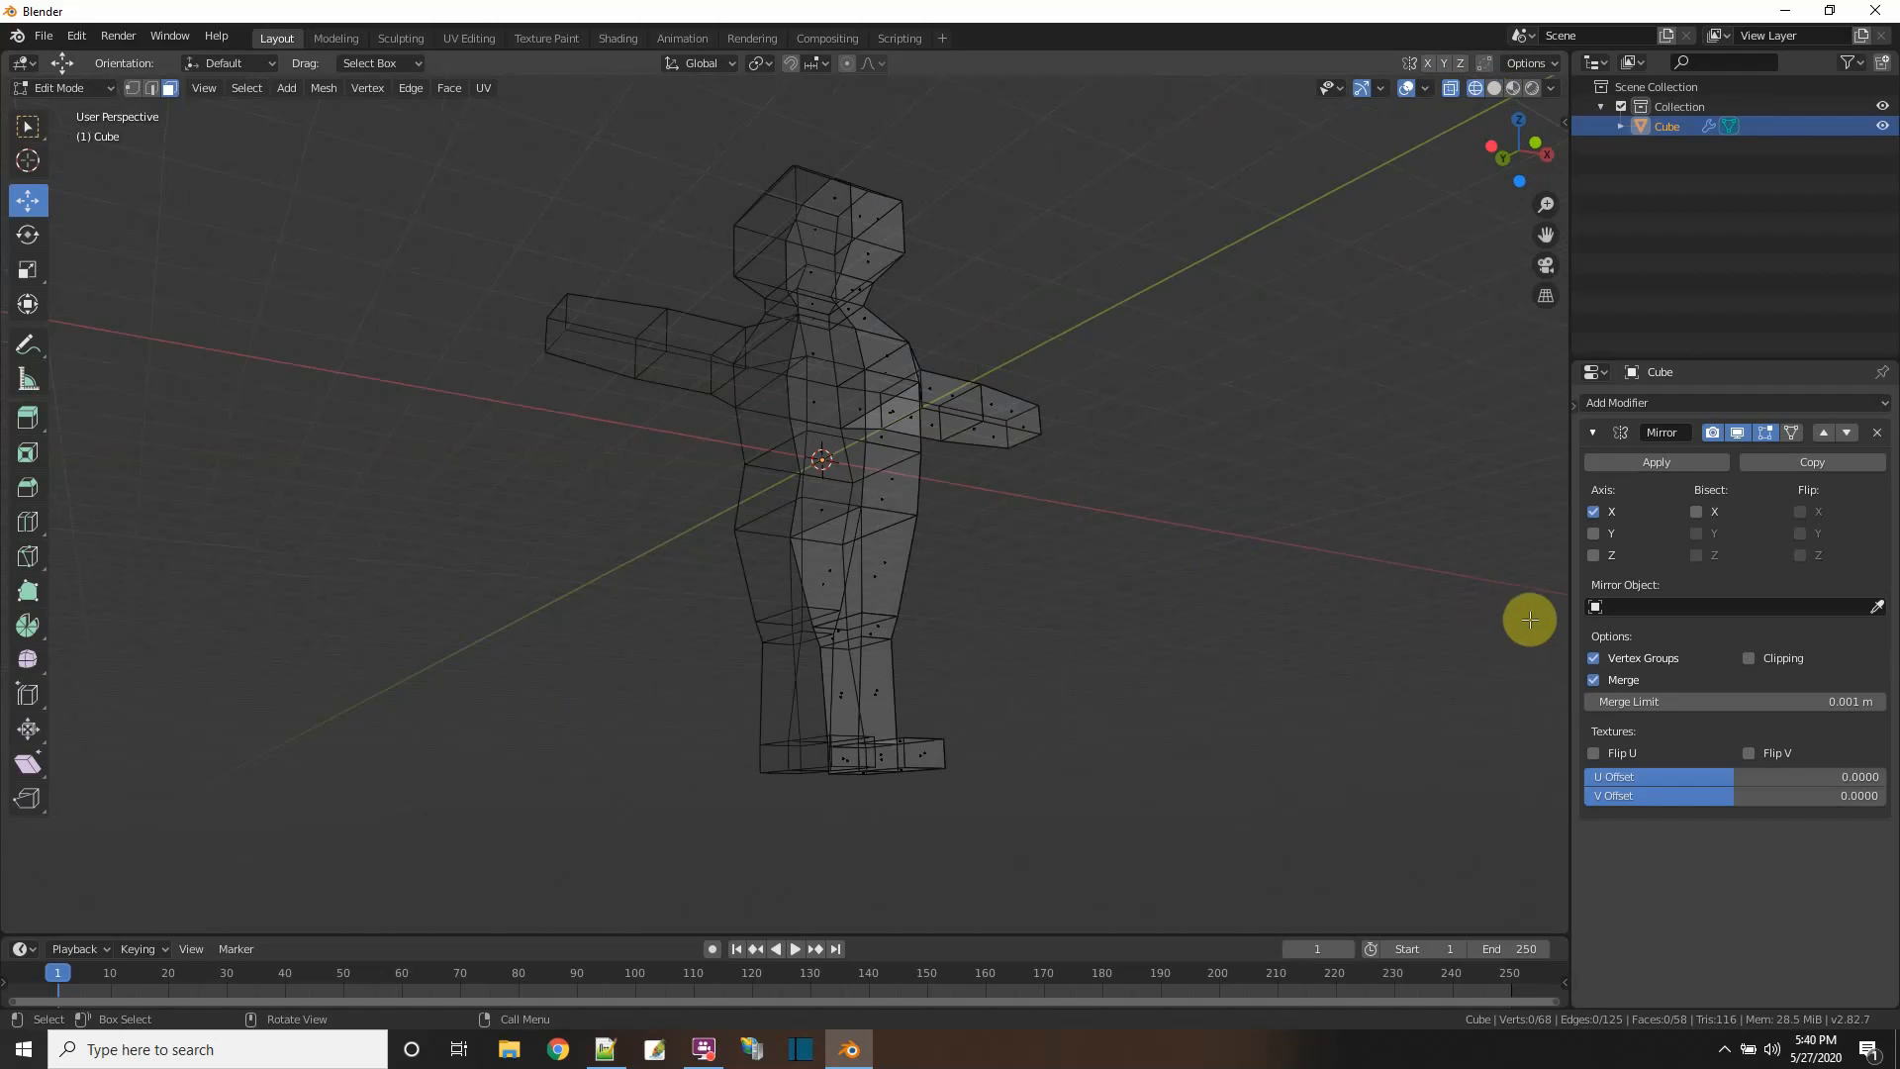
pyautogui.click(108, 90)
pyautogui.click(99, 111)
pyautogui.click(1649, 462)
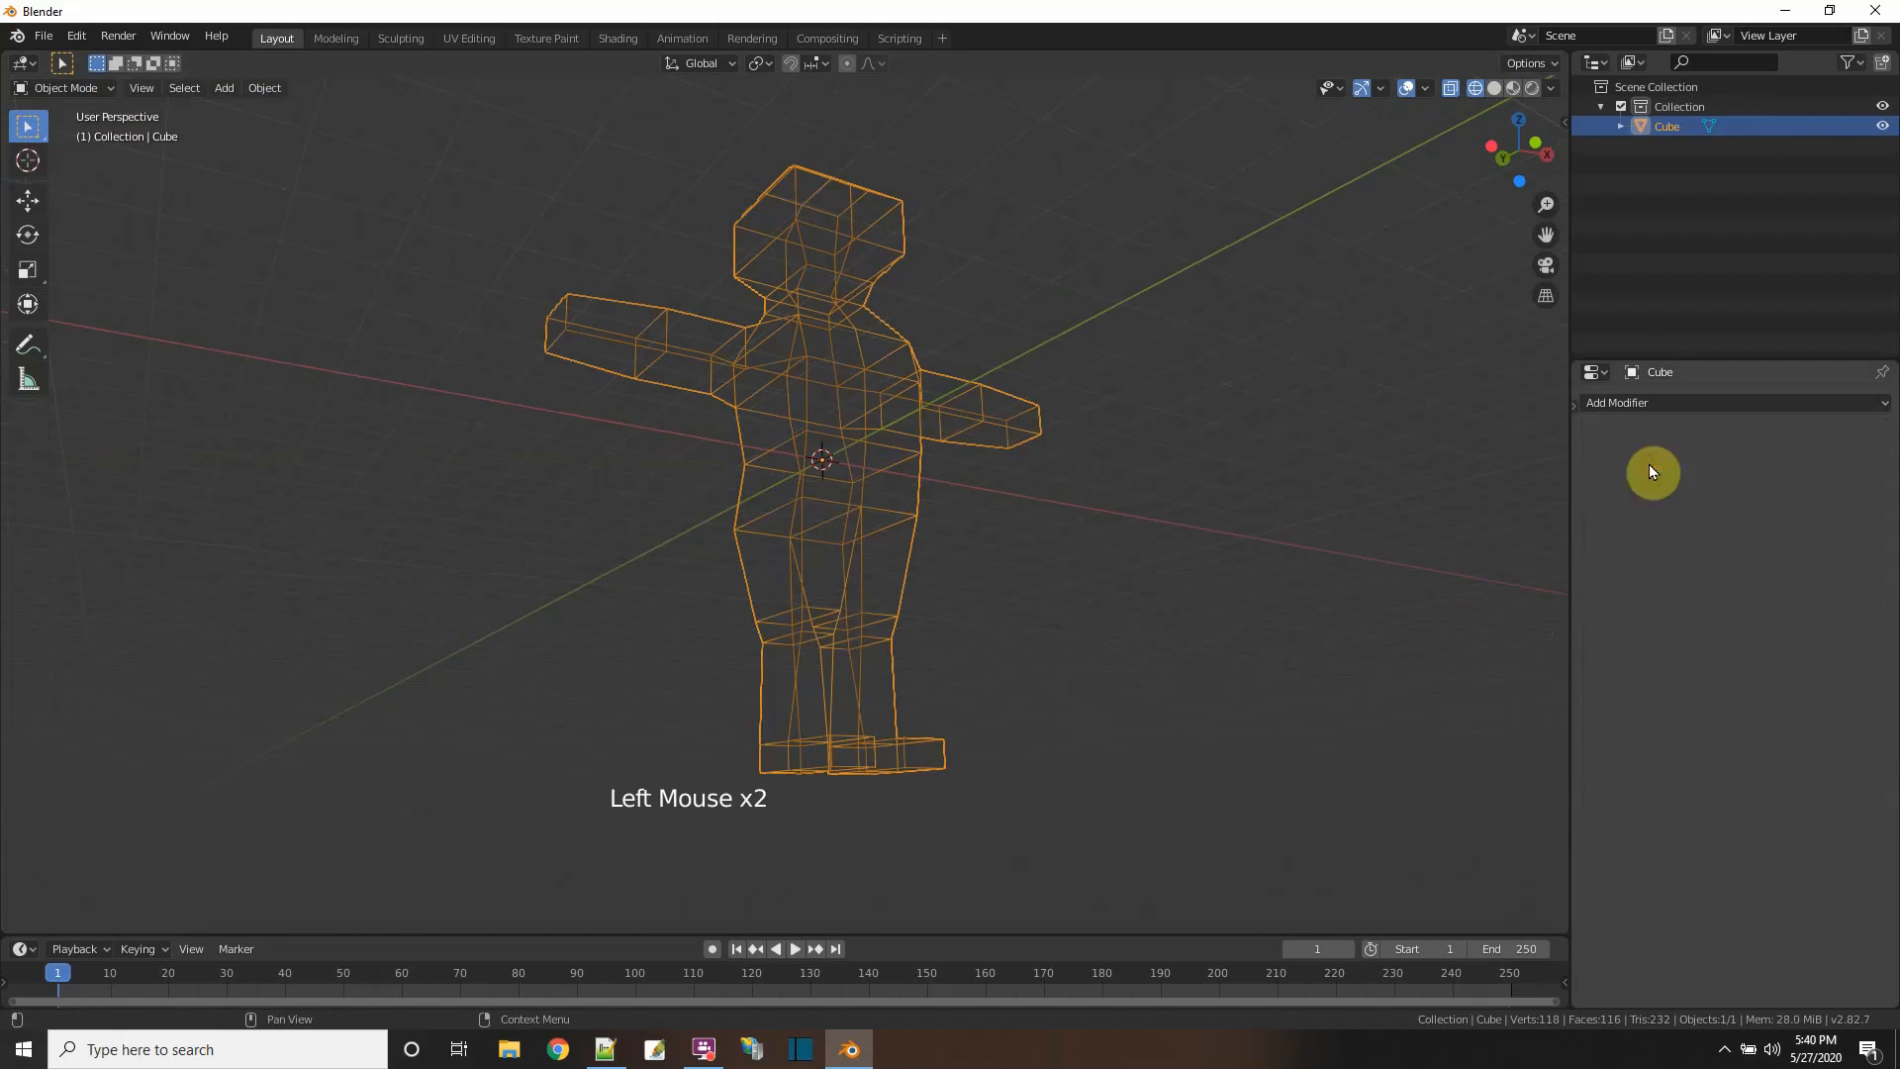
# - Display the character in solid viewport shading and set its surface to Shade Flat
pyautogui.click(1494, 88)
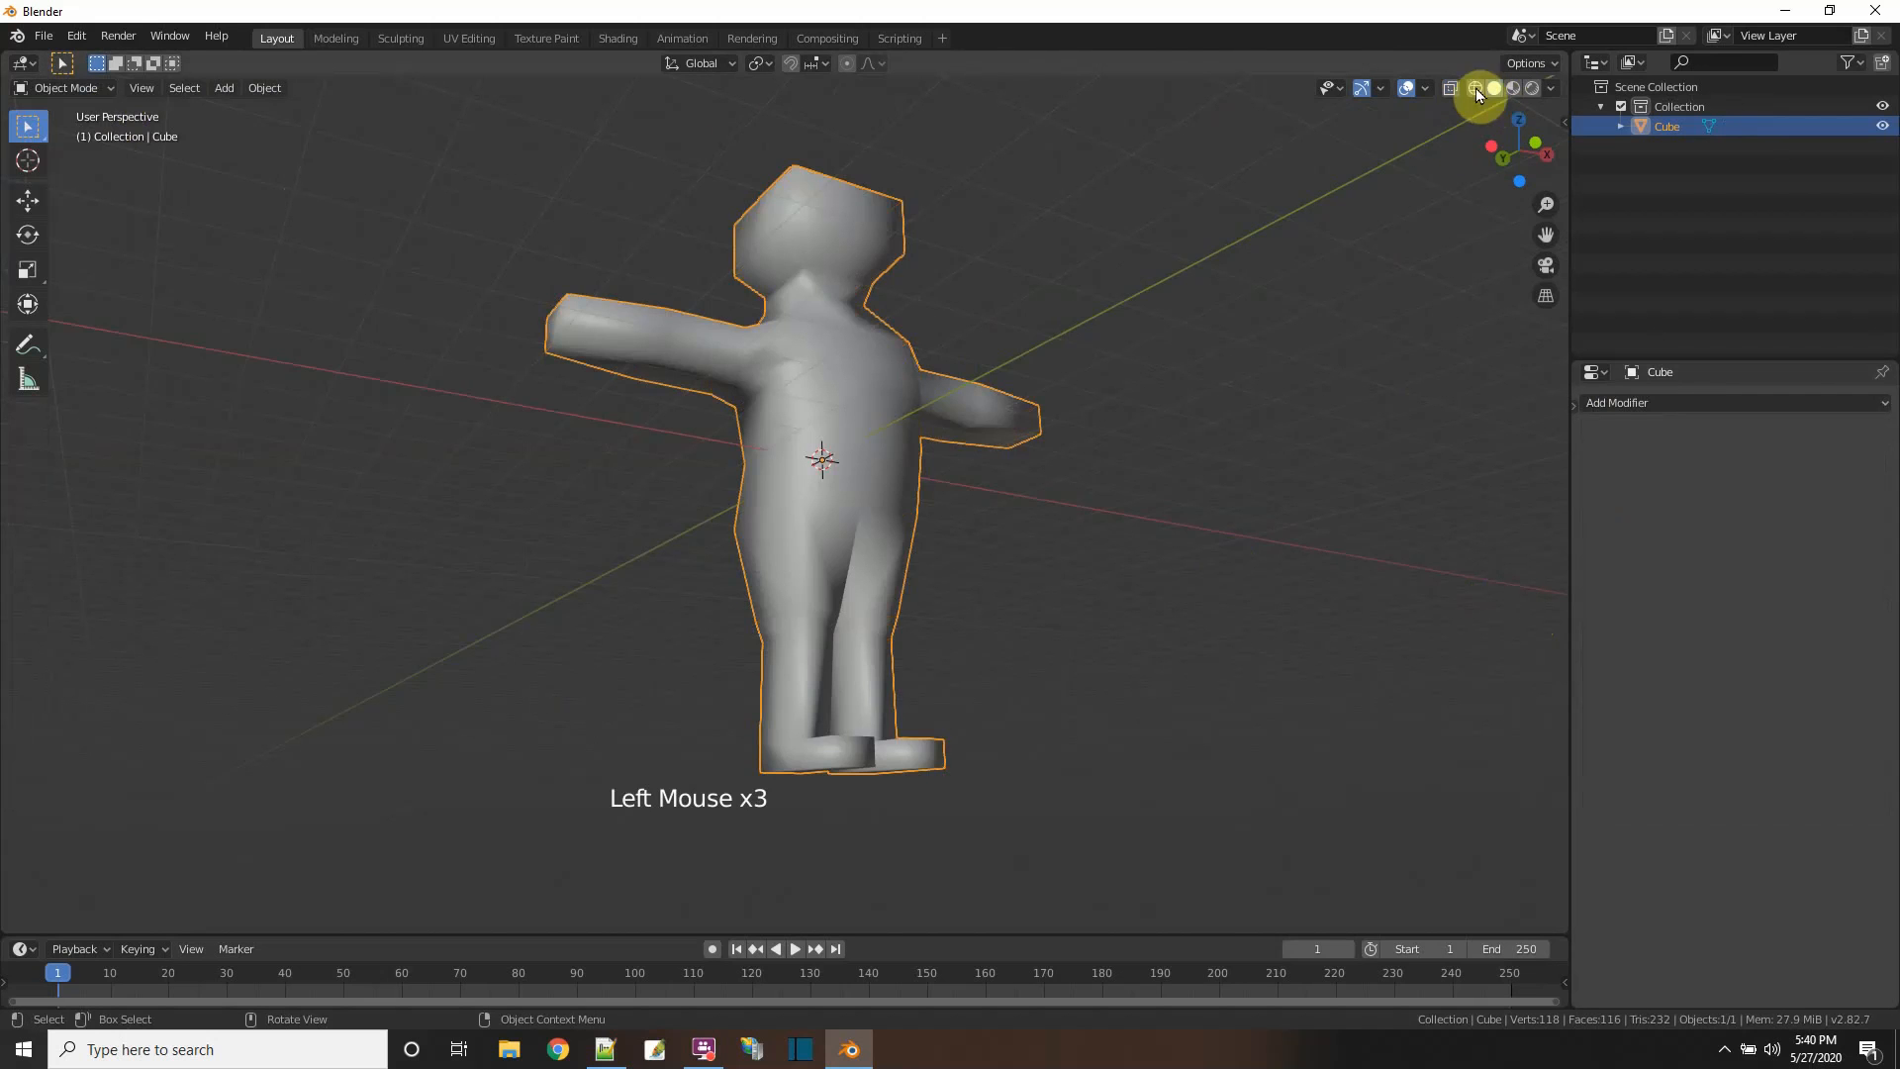
pyautogui.click(253, 89)
pyautogui.click(313, 505)
pyautogui.moveTo(313, 505)
pyautogui.mouseDown(button='middle')
pyautogui.moveTo(1008, 705)
pyautogui.moveTo(1648, 639)
pyautogui.mouseUp(button='middle')
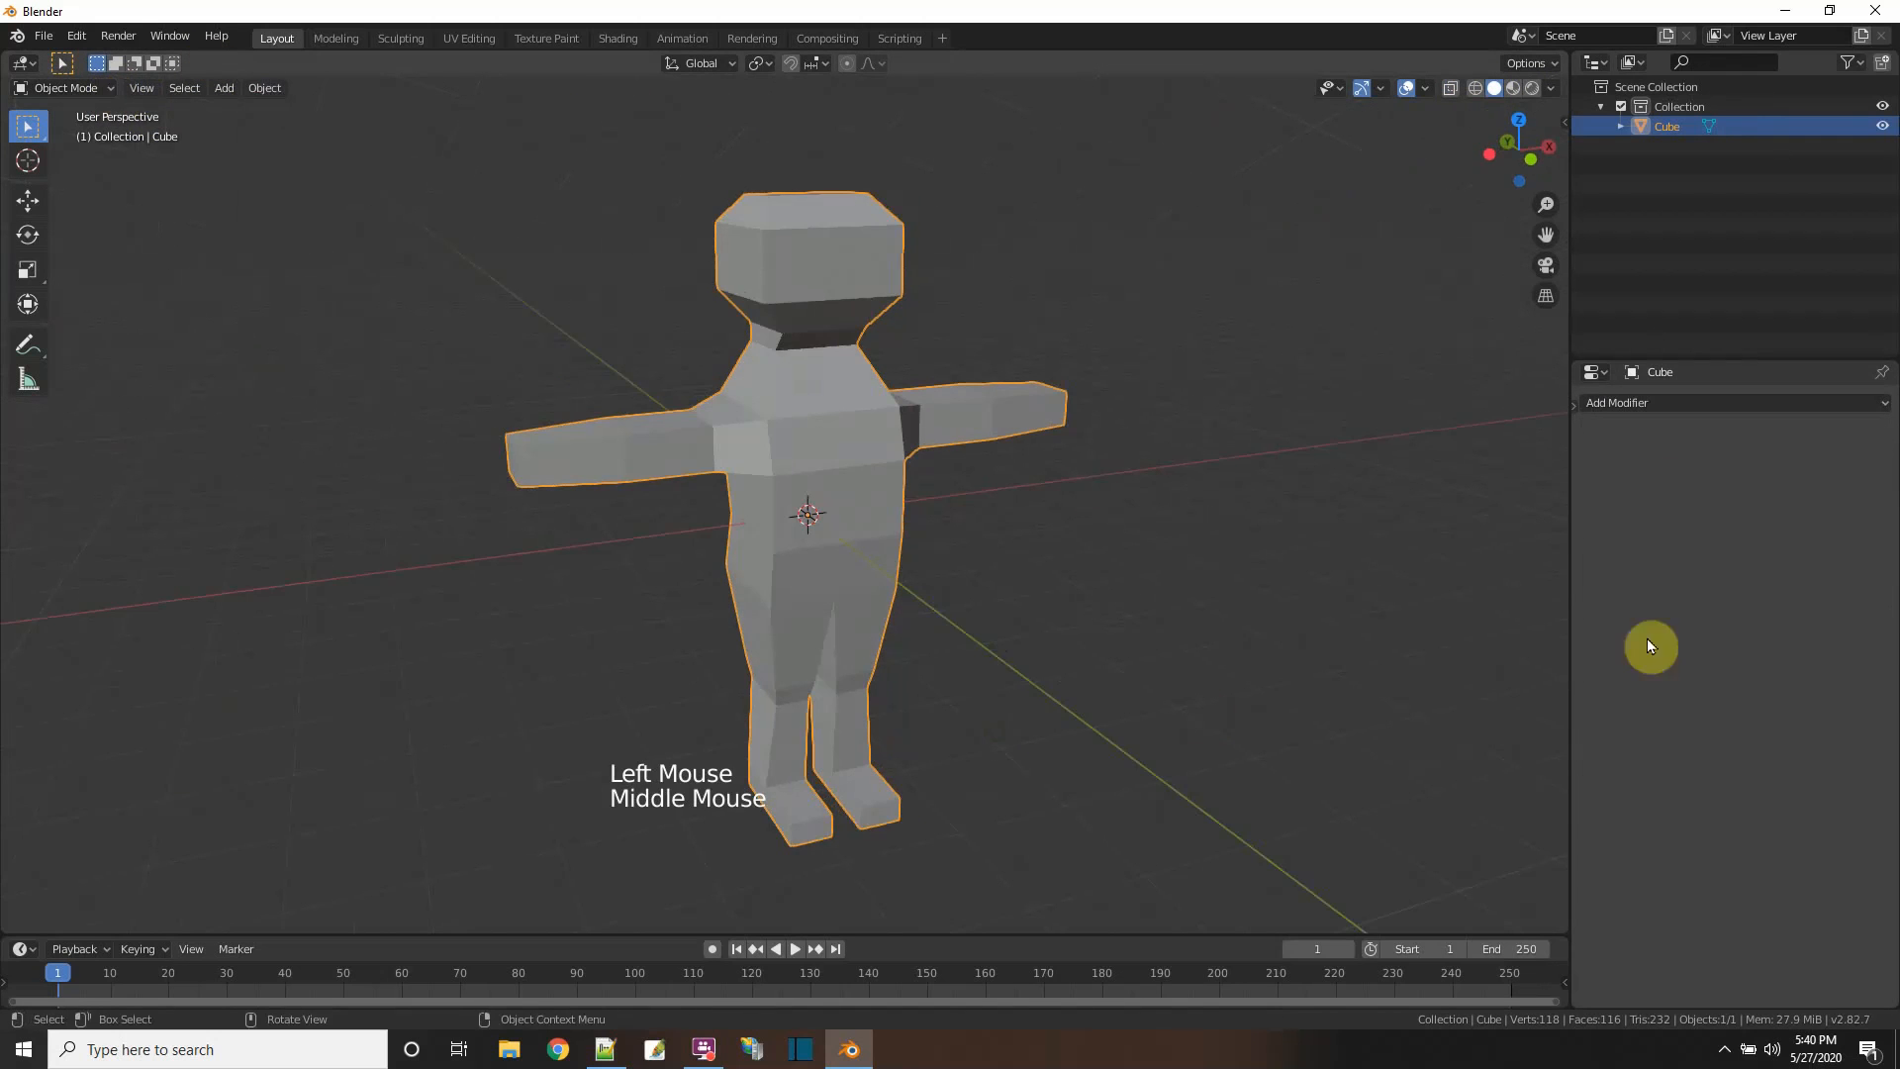
# - Add a Subdivision Surface modifier to the character, set its viewport level to 3 and apply it
pyautogui.click(1629, 403)
pyautogui.click(1552, 736)
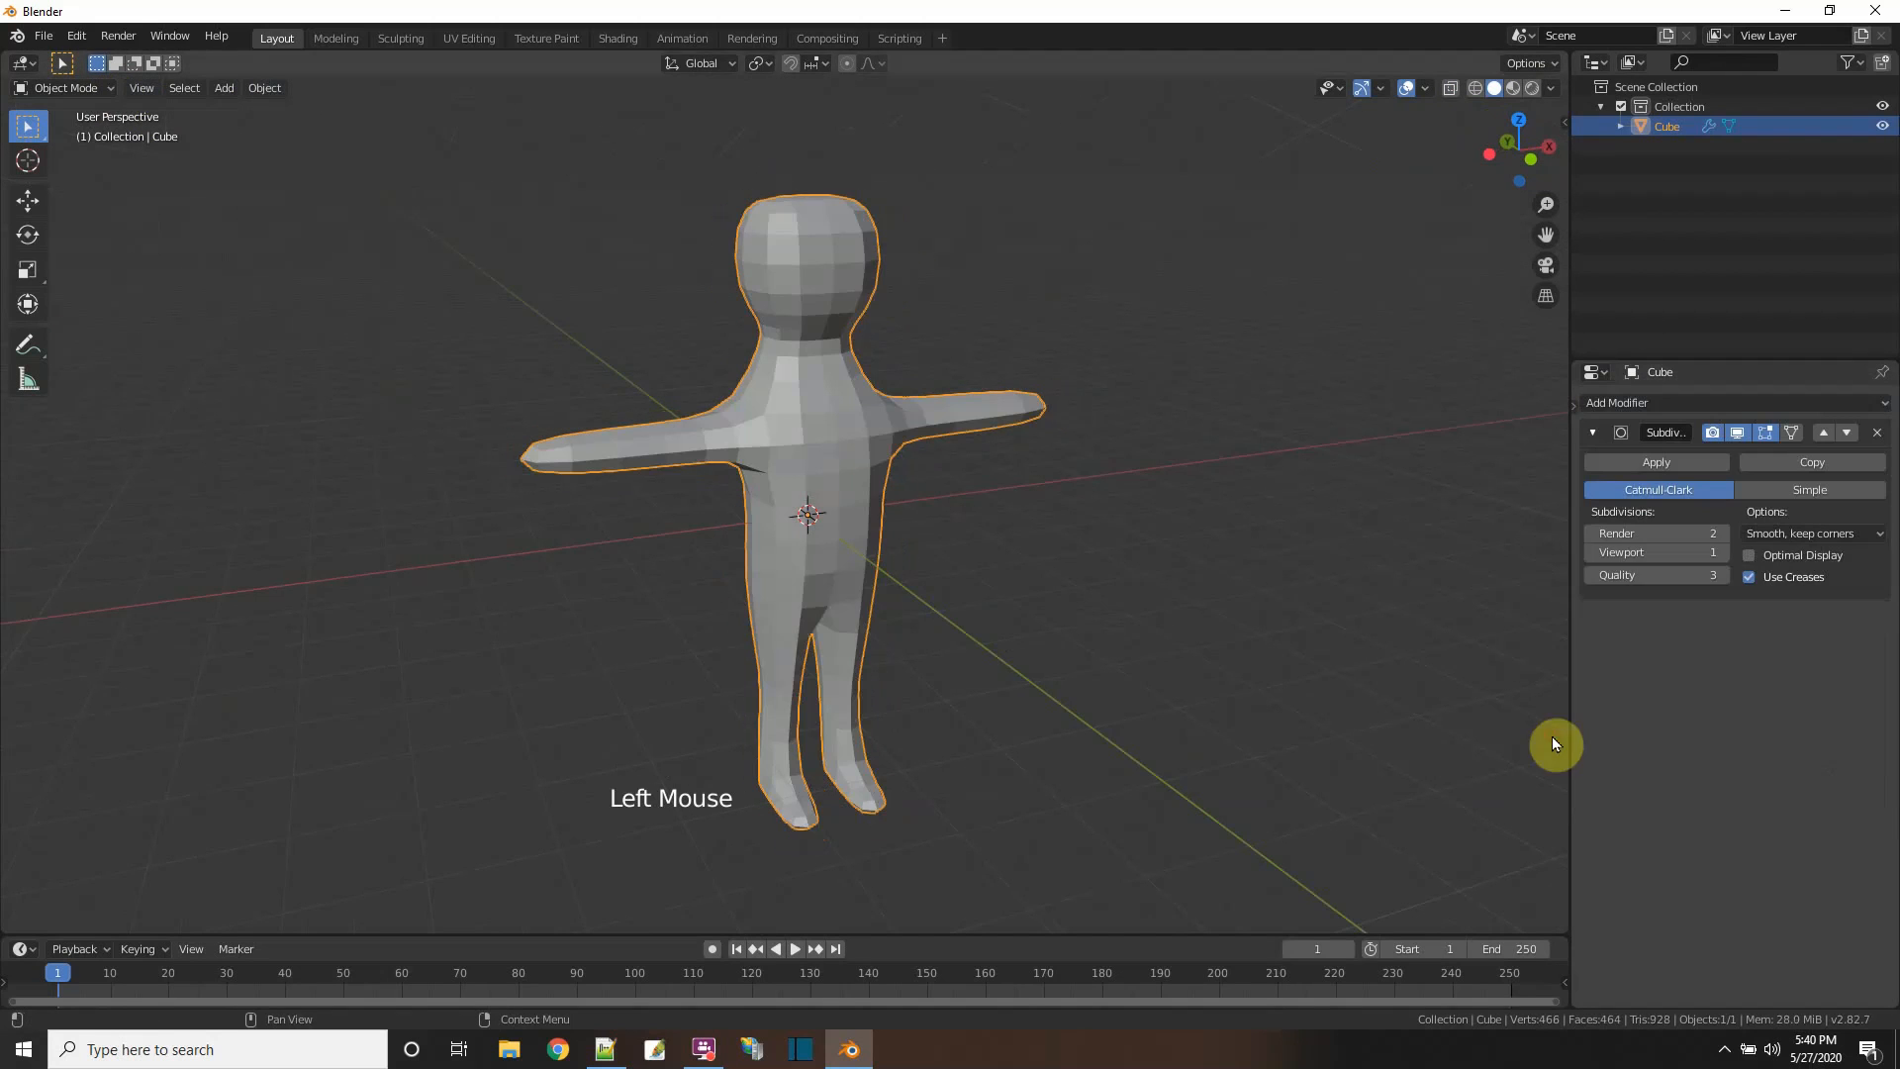
pyautogui.click(1726, 553)
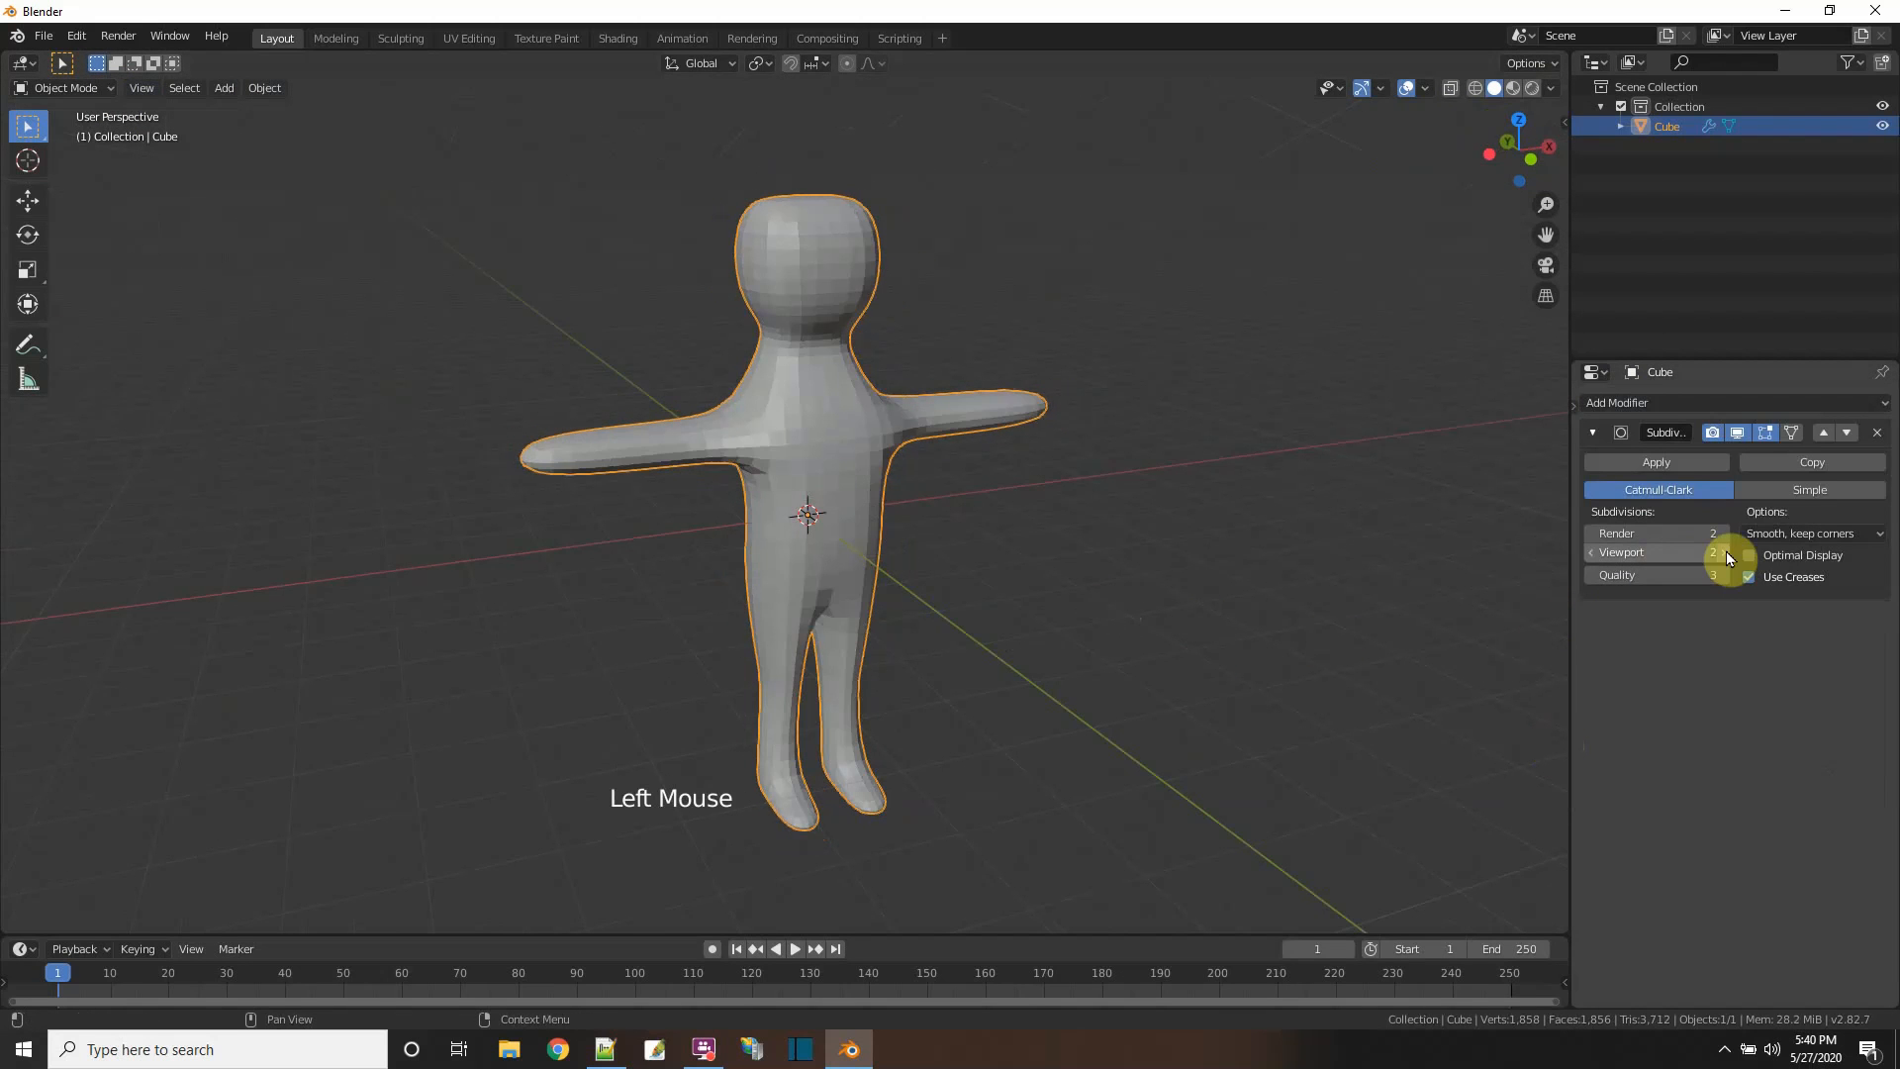
pyautogui.click(1726, 553)
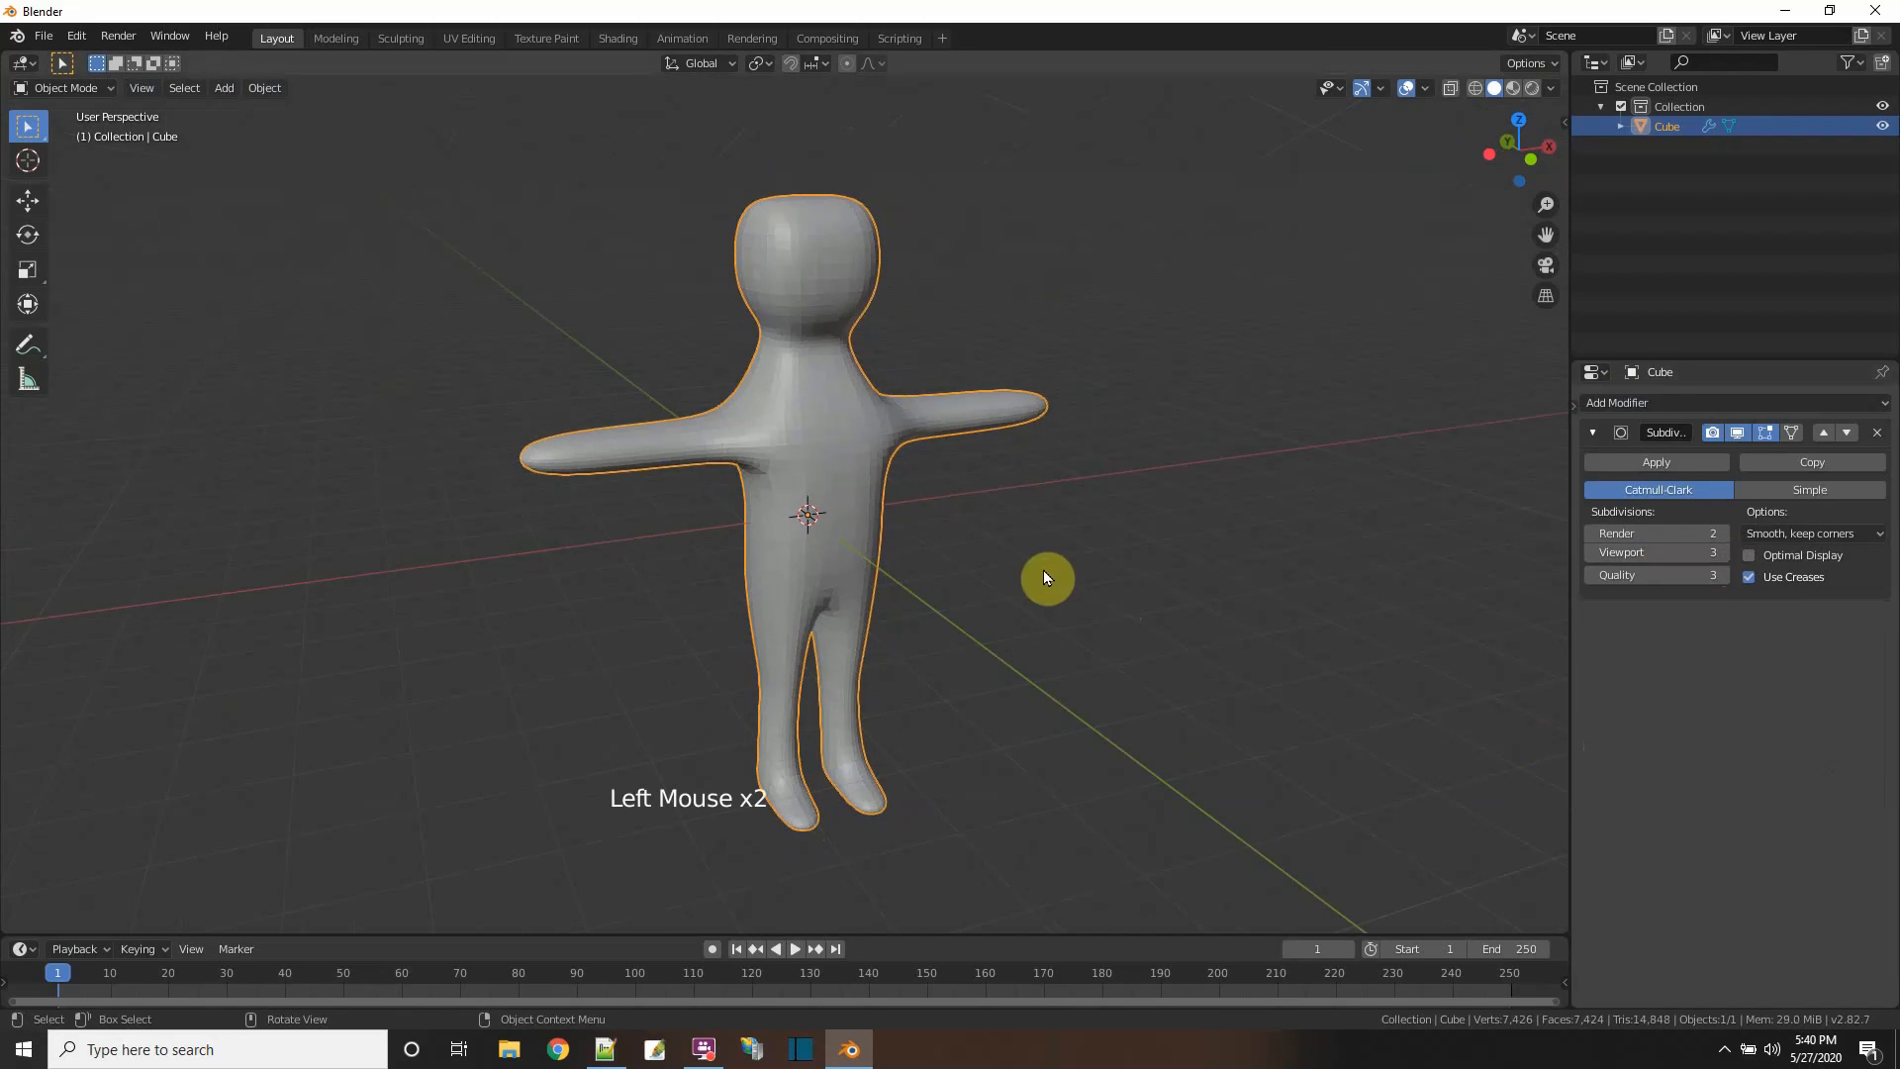
pyautogui.click(1693, 462)
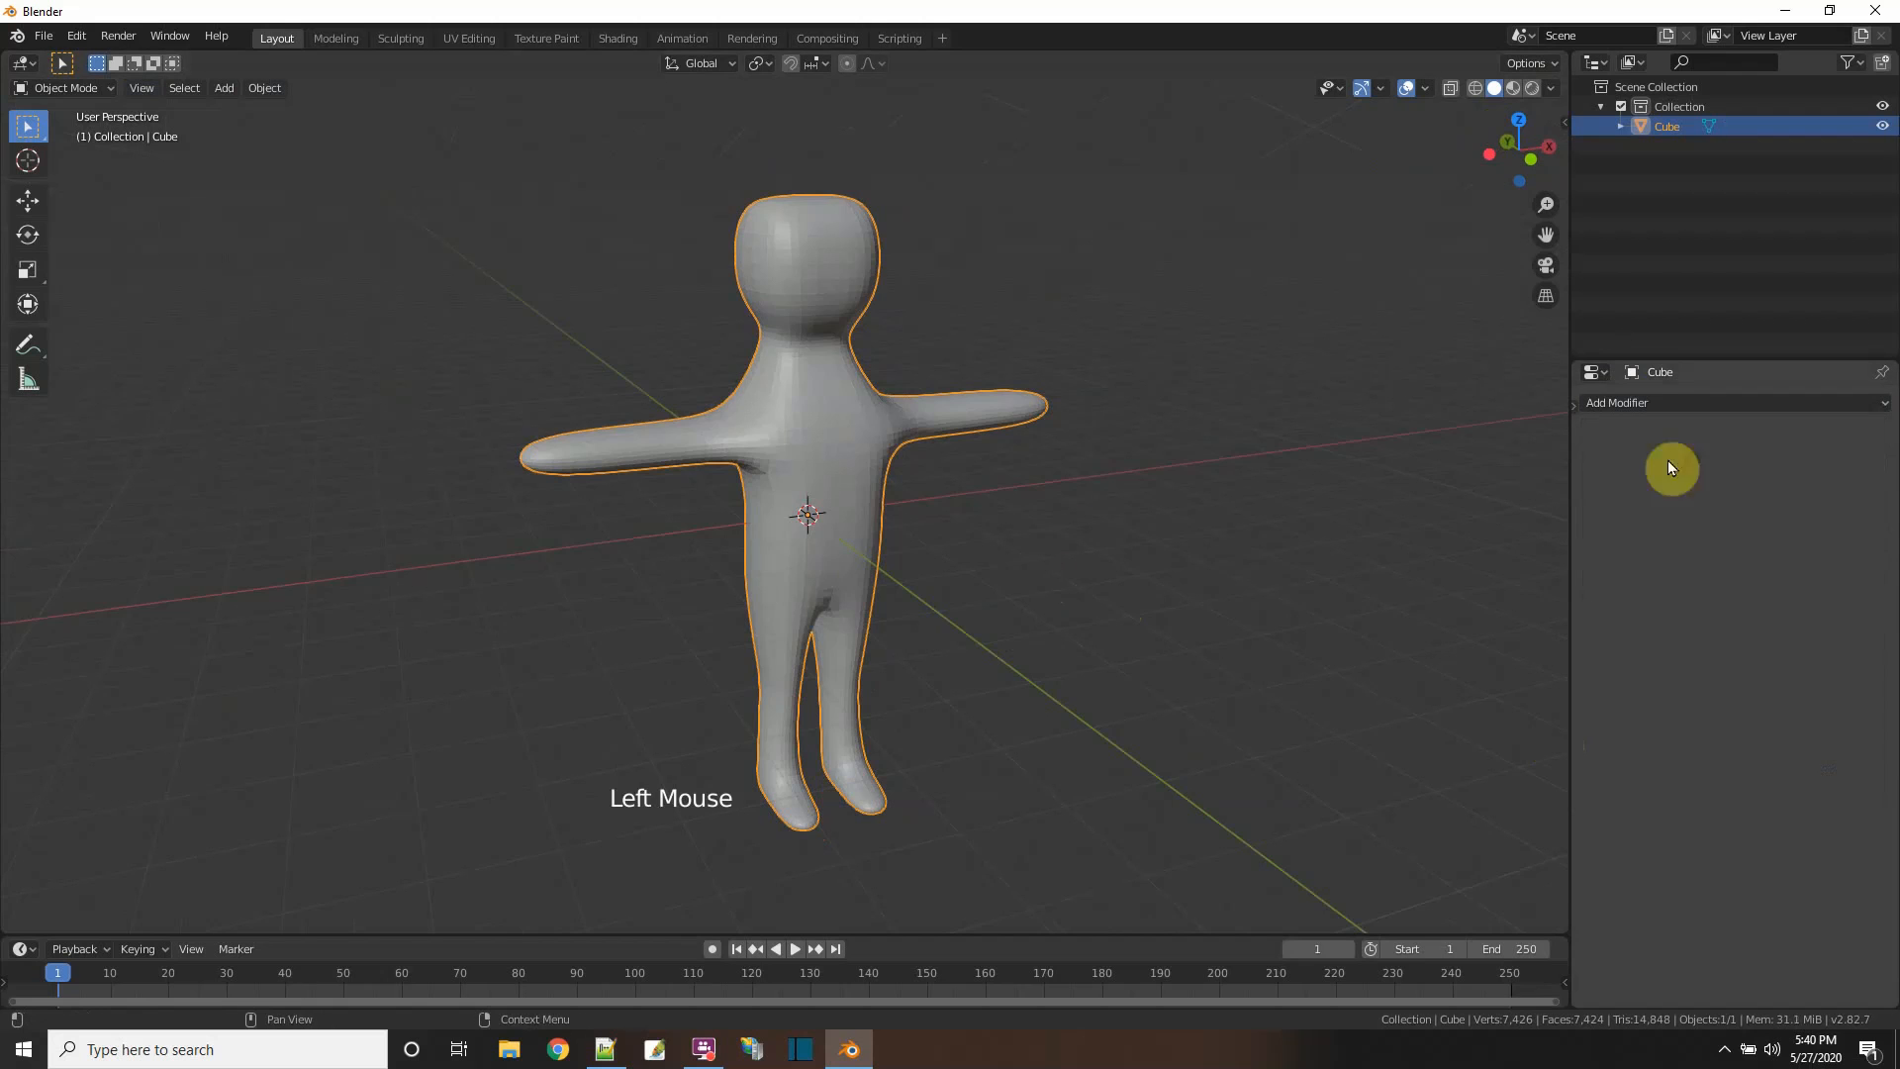
pyautogui.moveTo(1435, 465)
pyautogui.mouseDown(button='middle')
pyautogui.moveTo(965, 472)
pyautogui.moveTo(899, 407)
pyautogui.moveTo(1052, 419)
pyautogui.moveTo(1120, 466)
pyautogui.mouseUp(button='middle')
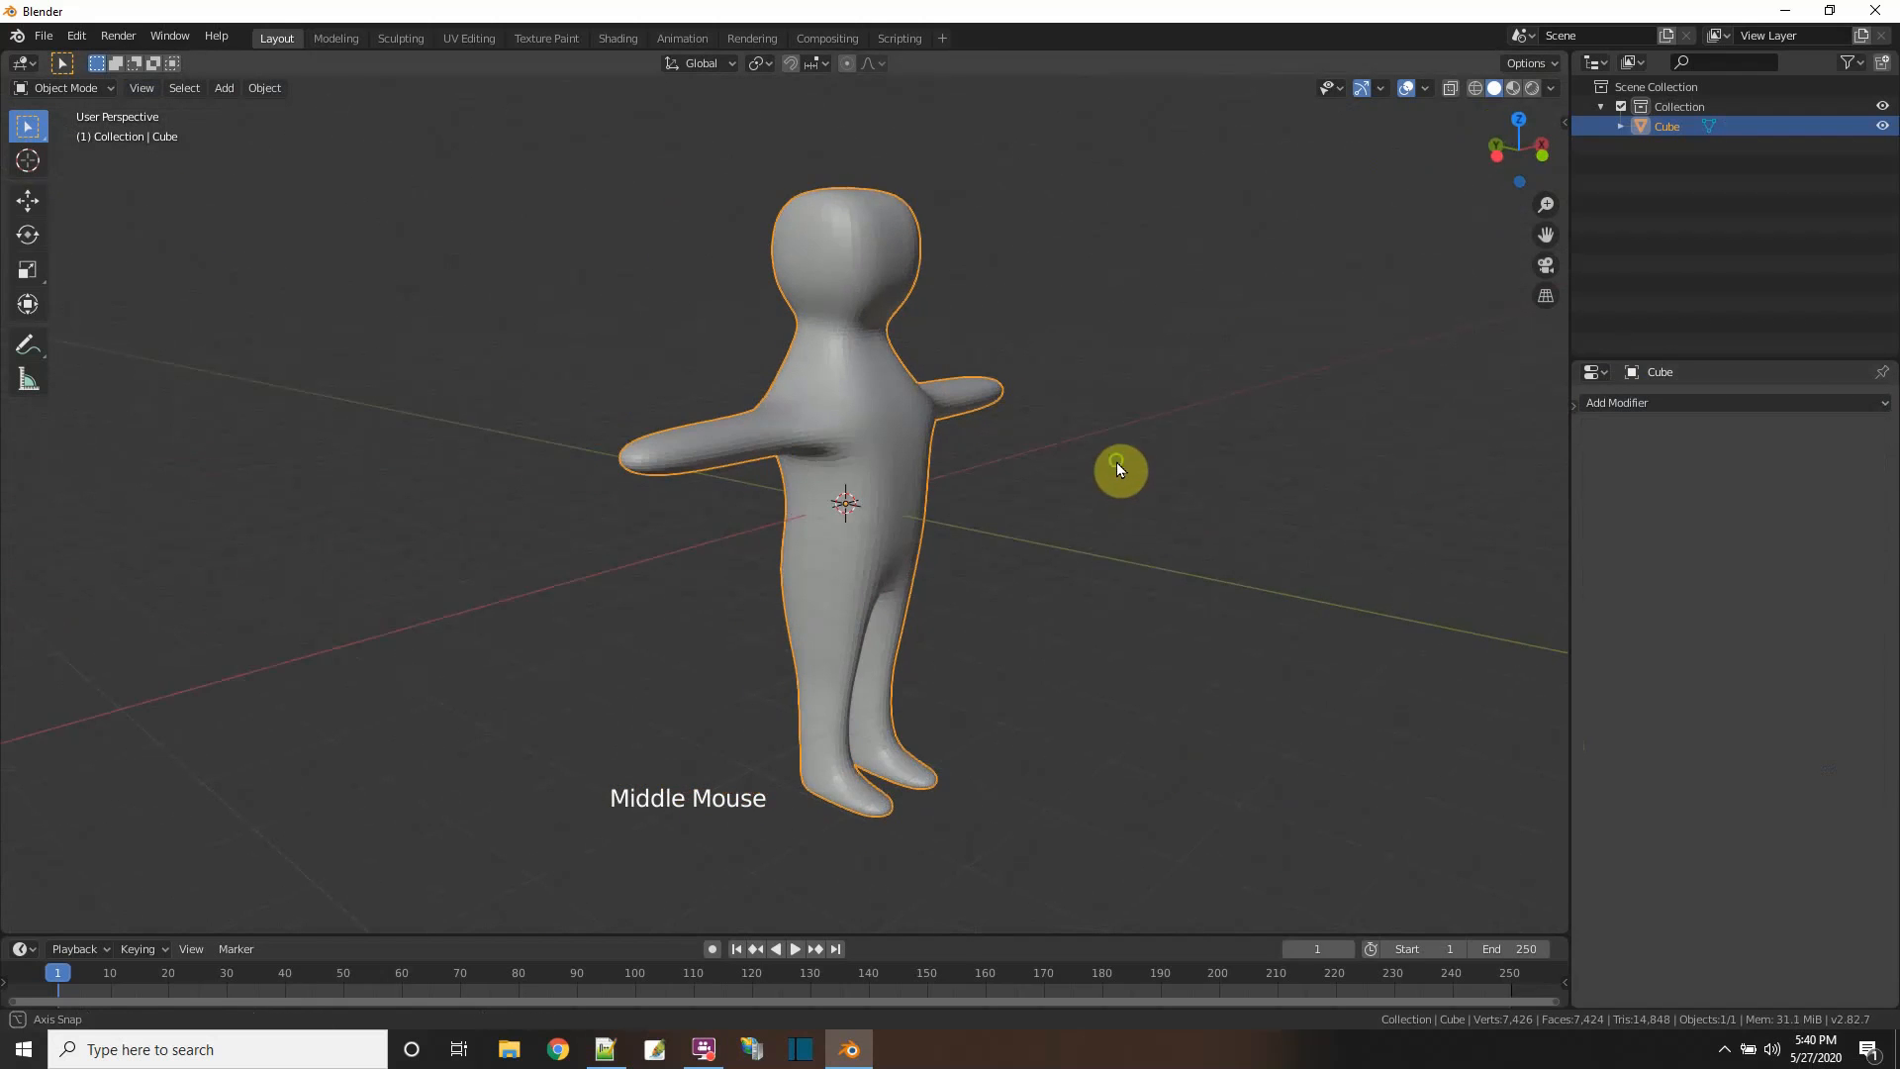
# - Display the smoothed character in wireframe shading and examine the density of its mesh from several angles
pyautogui.click(1476, 88)
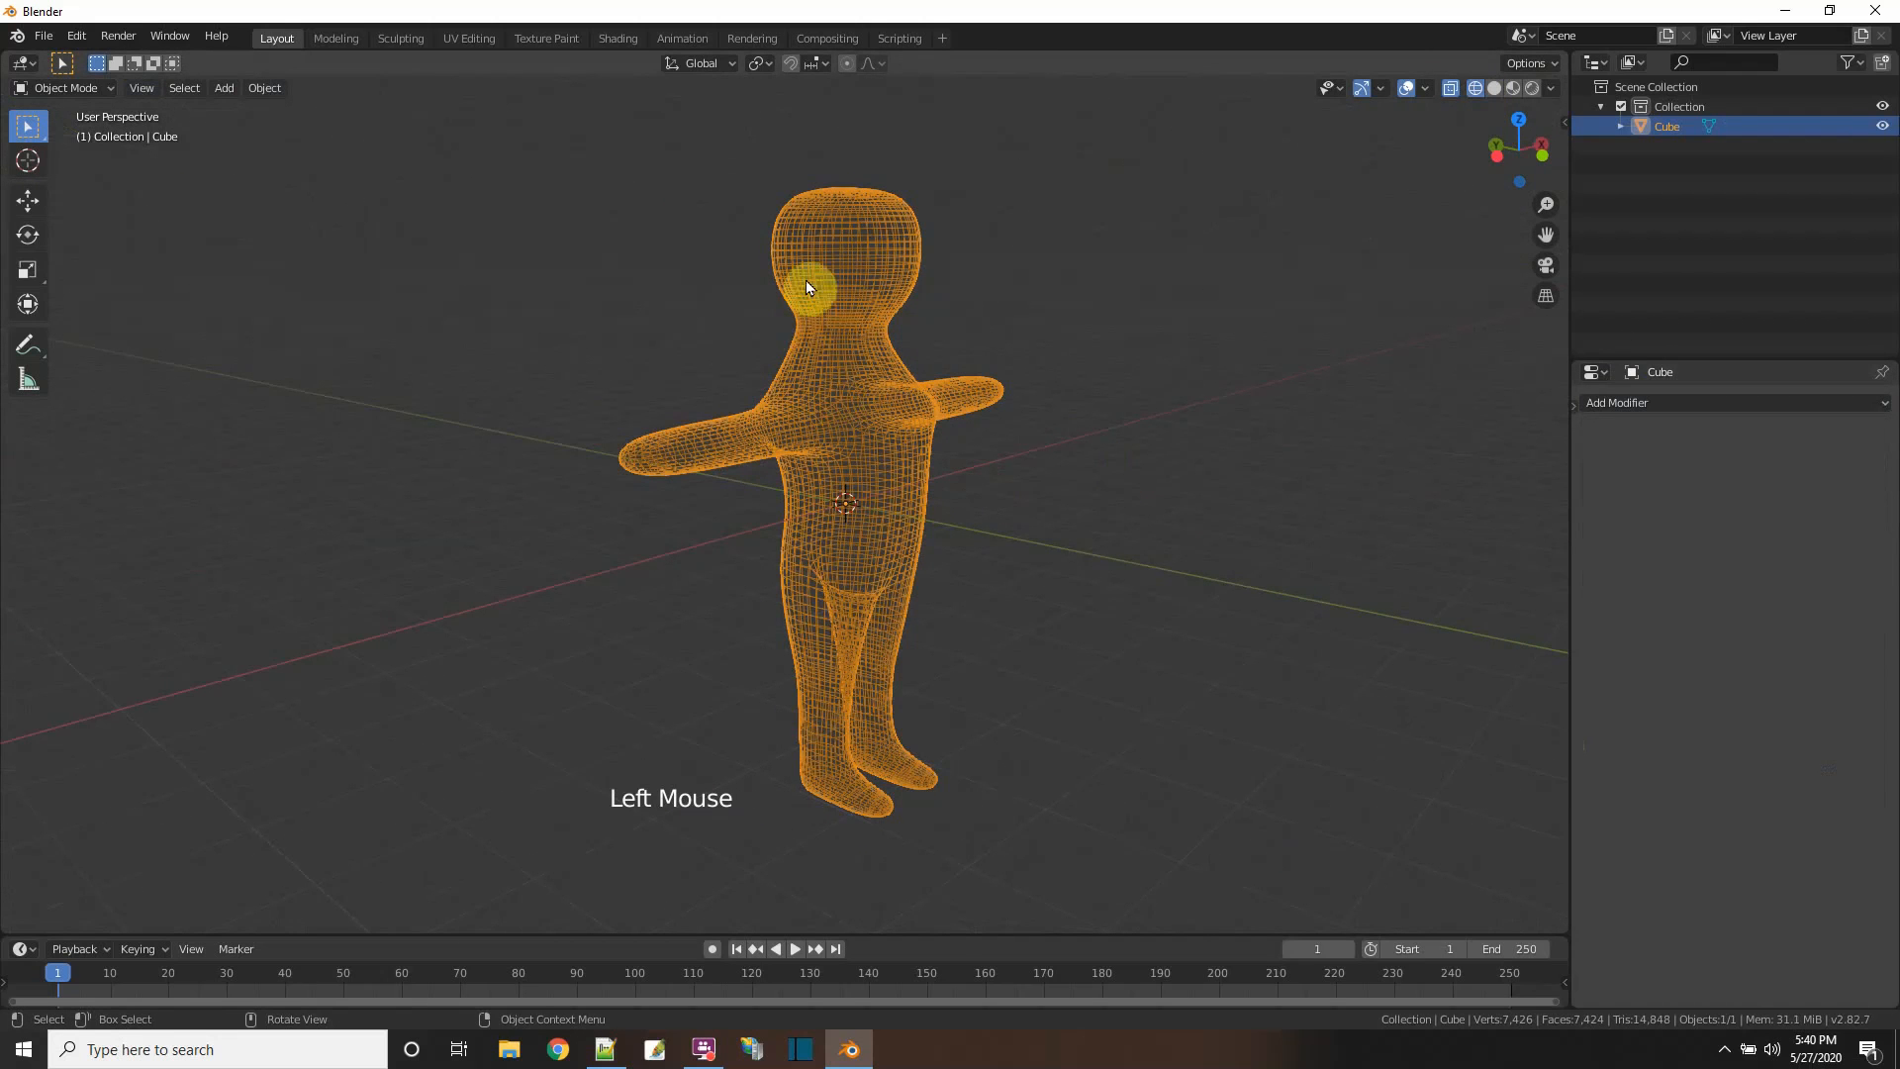
pyautogui.moveTo(903, 492); pyautogui.dragTo(1384, 439, button='middle')
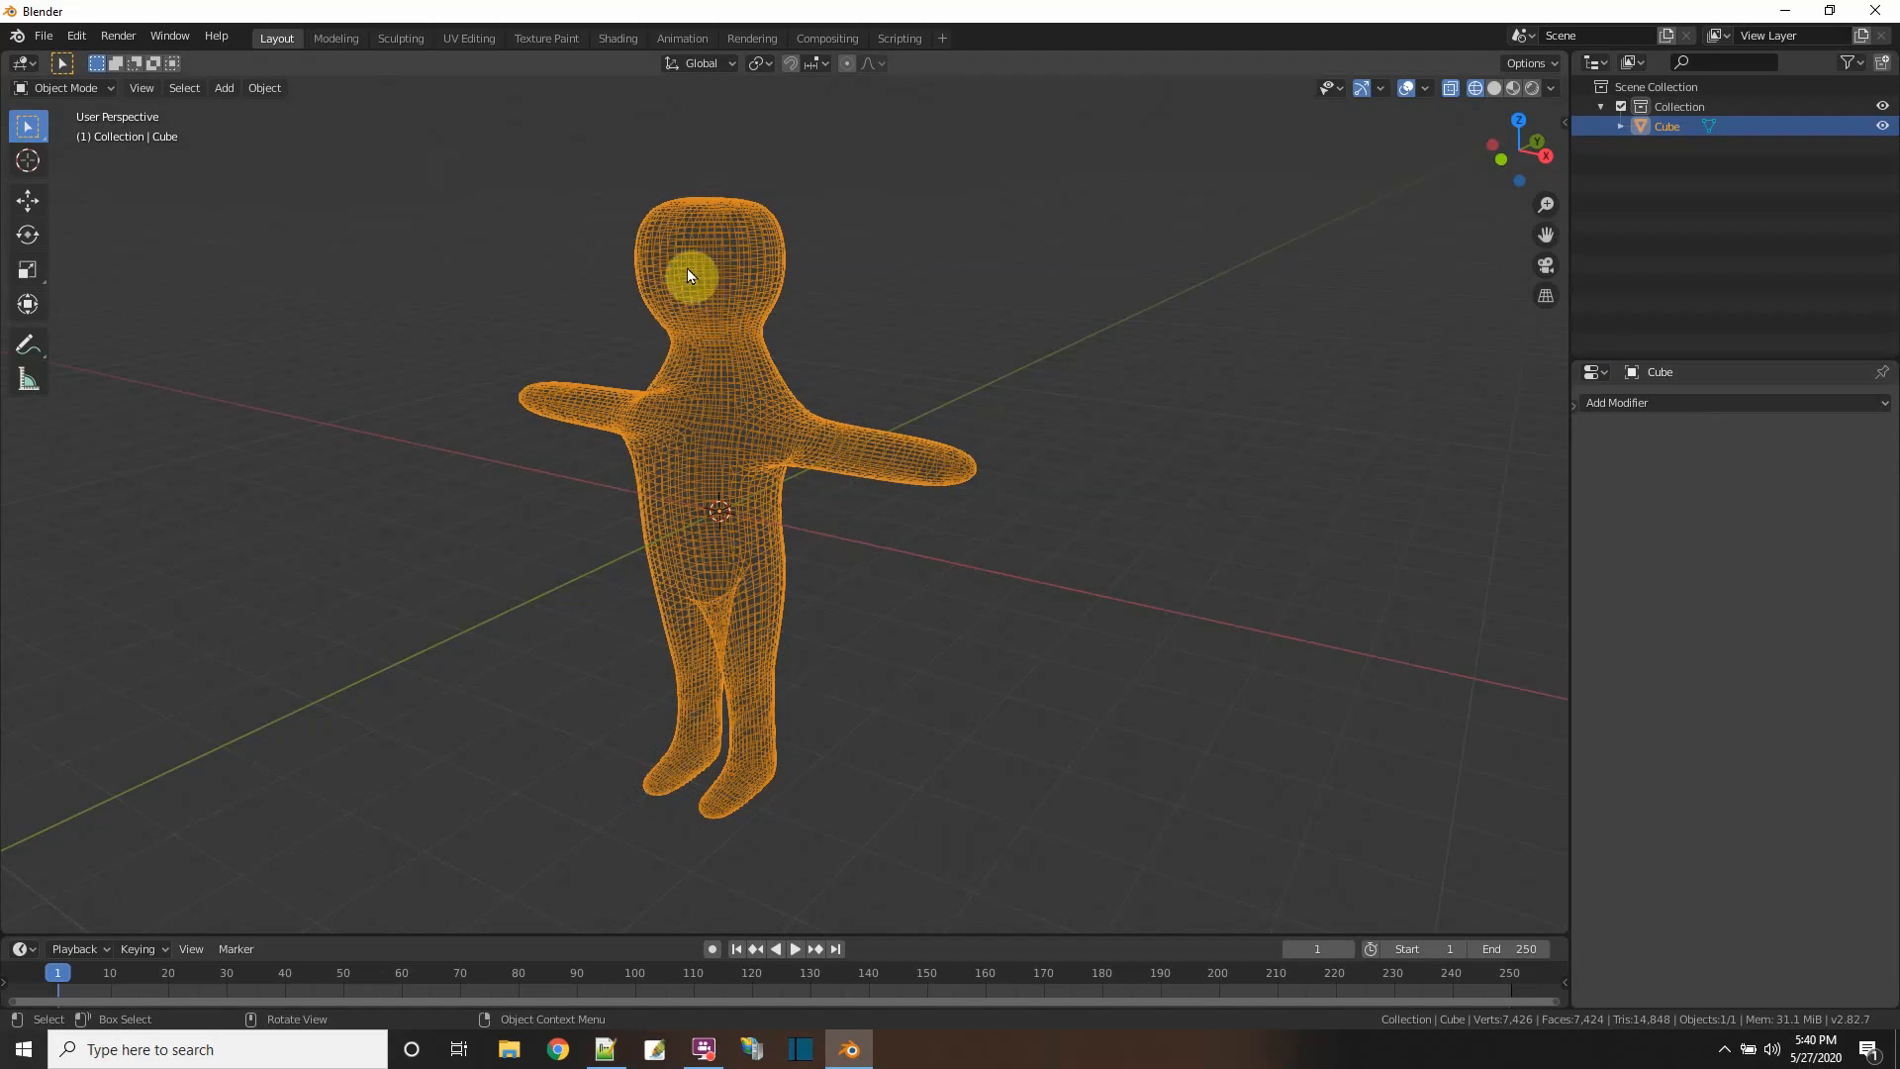
pyautogui.moveTo(920, 651); pyautogui.dragTo(1126, 653, button='middle')
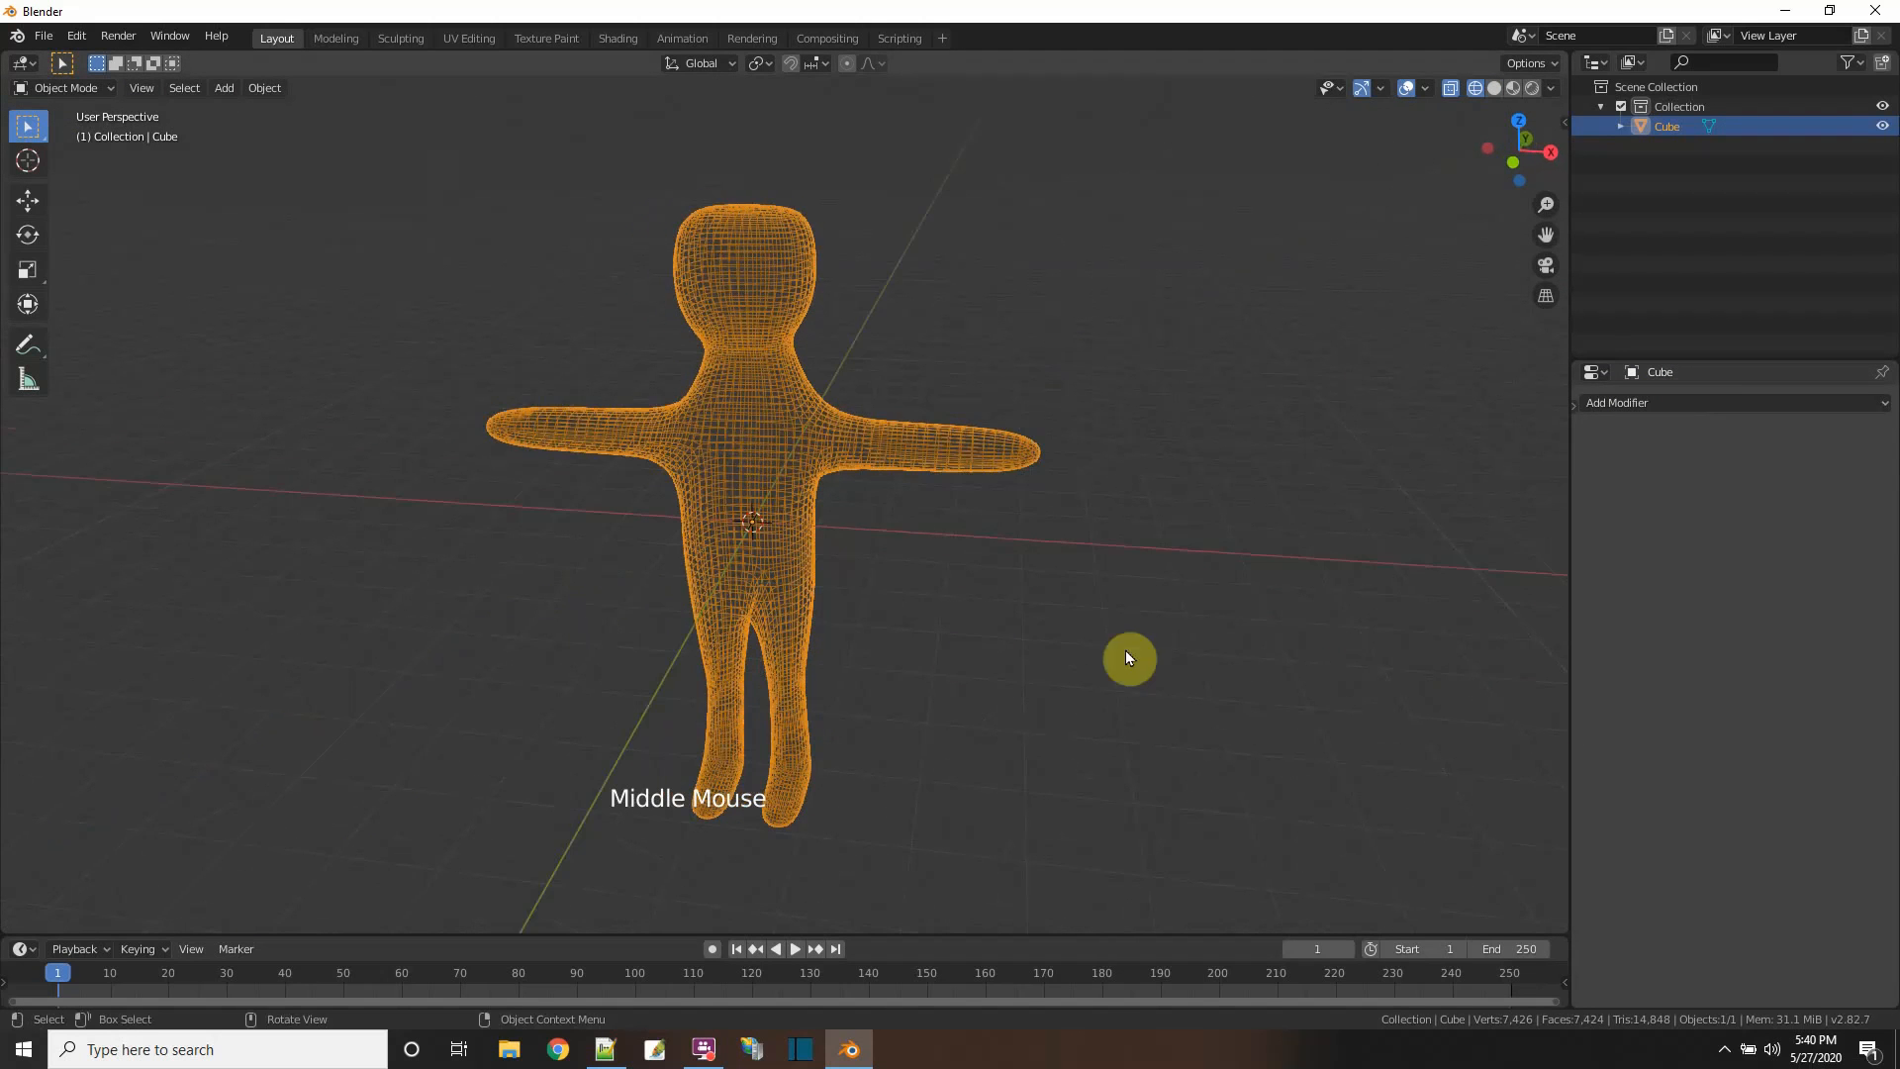
# - Add a Decimate modifier to the character and set its Collapse ratio to about 0.64
pyautogui.click(1616, 405)
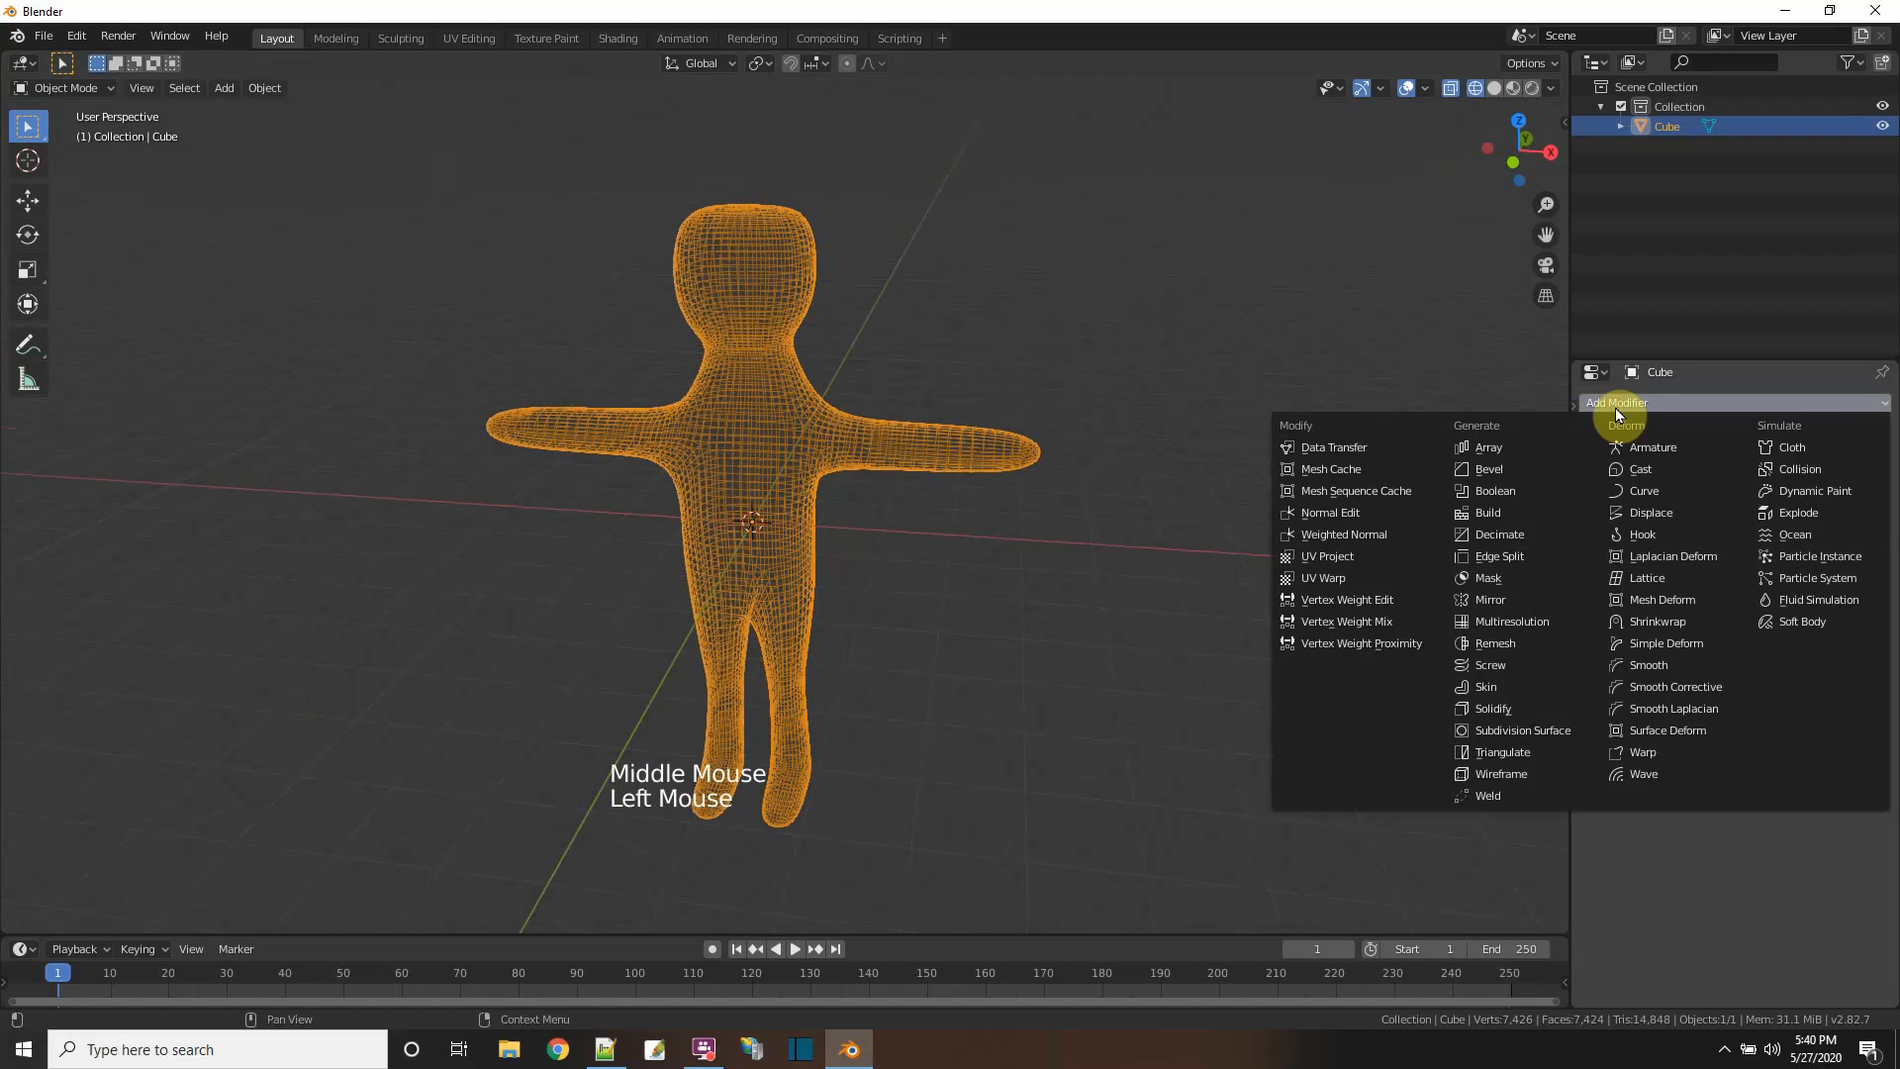
pyautogui.click(1487, 540)
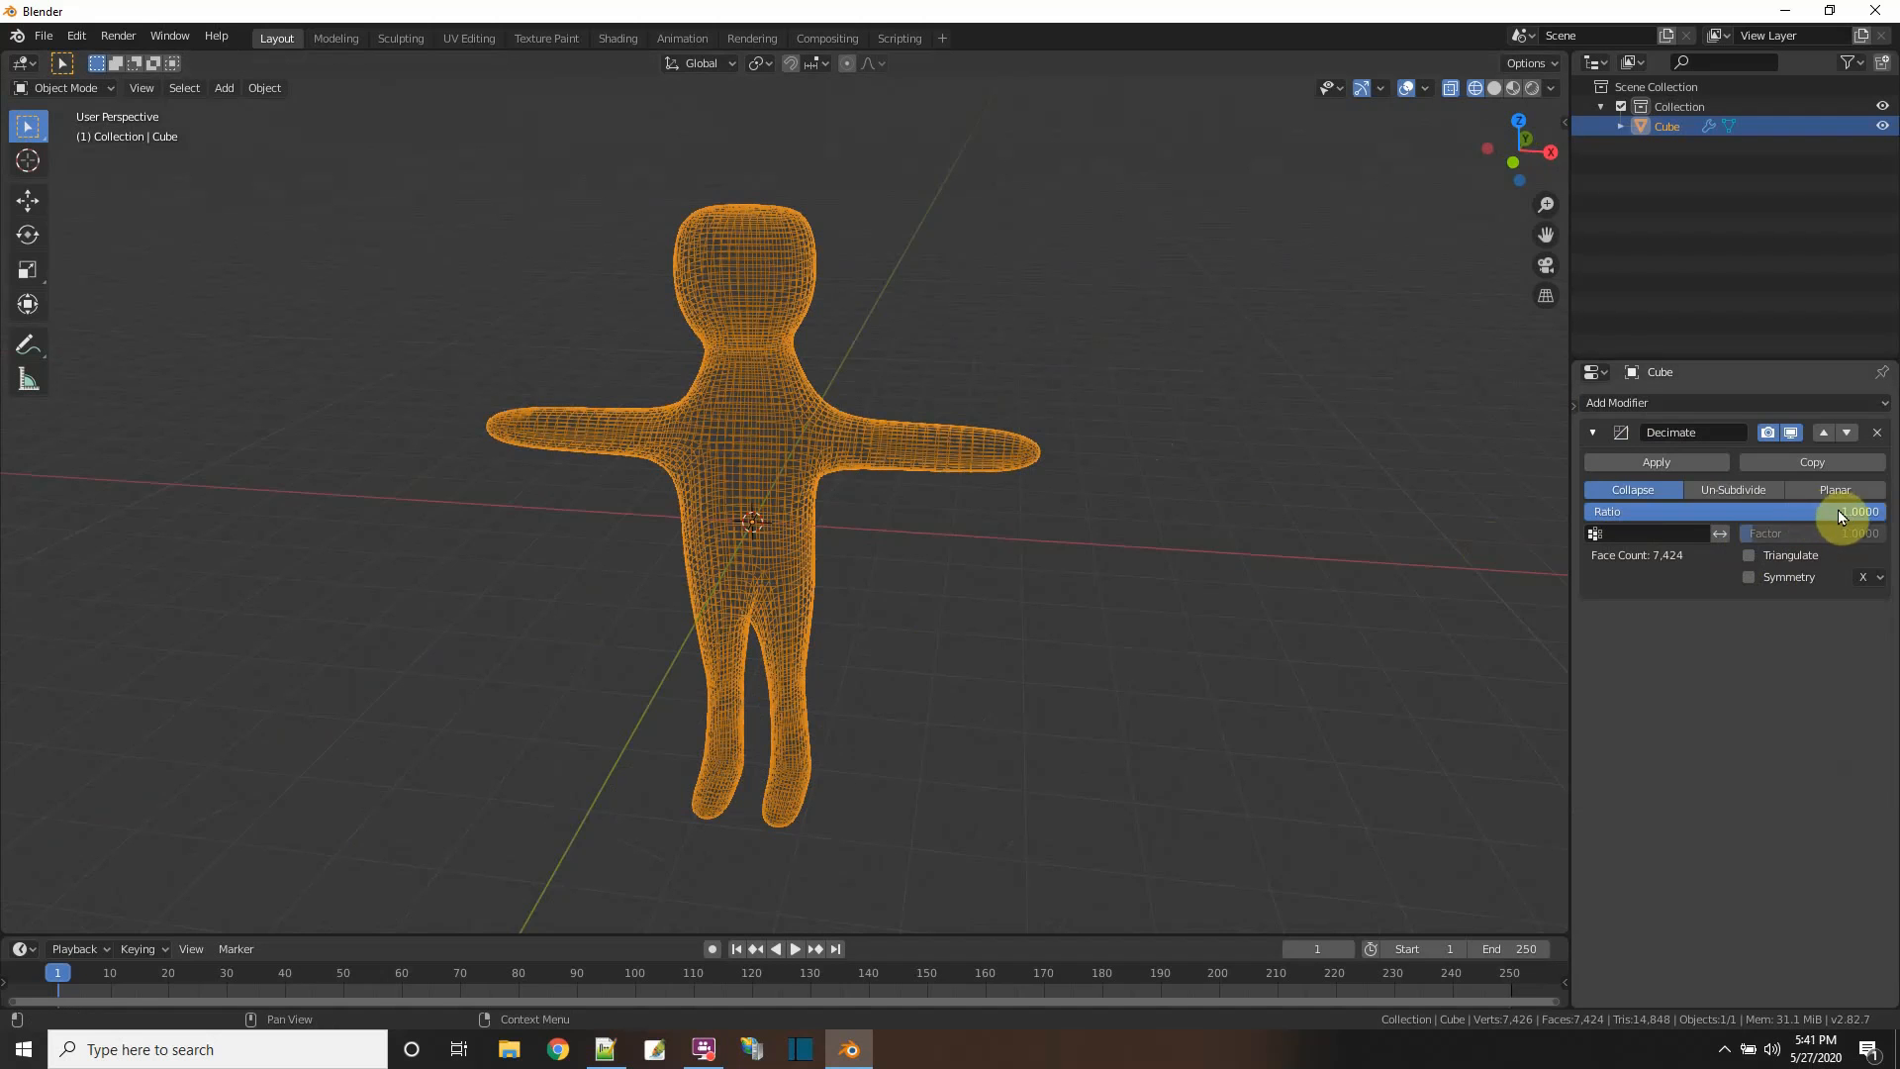
pyautogui.moveTo(1885, 522); pyautogui.dragTo(1709, 512)
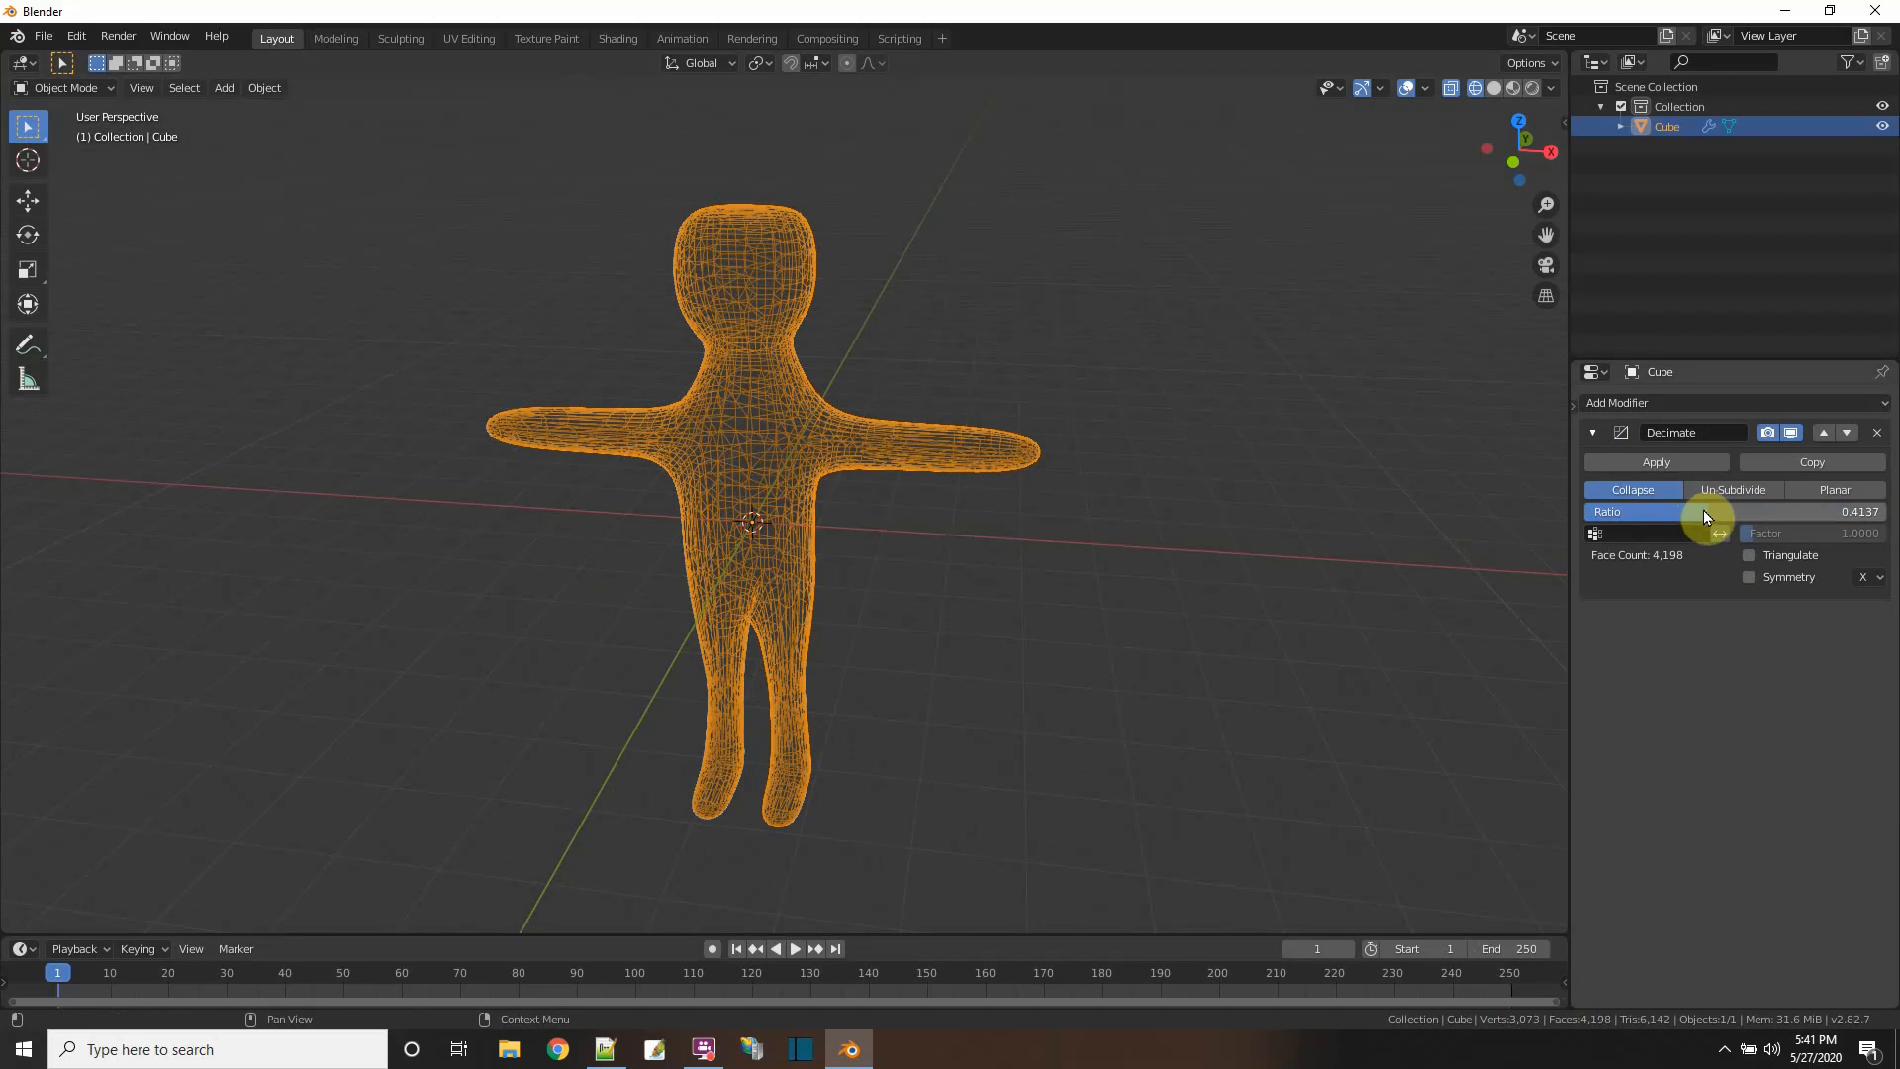
pyautogui.moveTo(1707, 509); pyautogui.dragTo(1777, 512)
pyautogui.moveTo(1778, 512); pyautogui.dragTo(1569, 334)
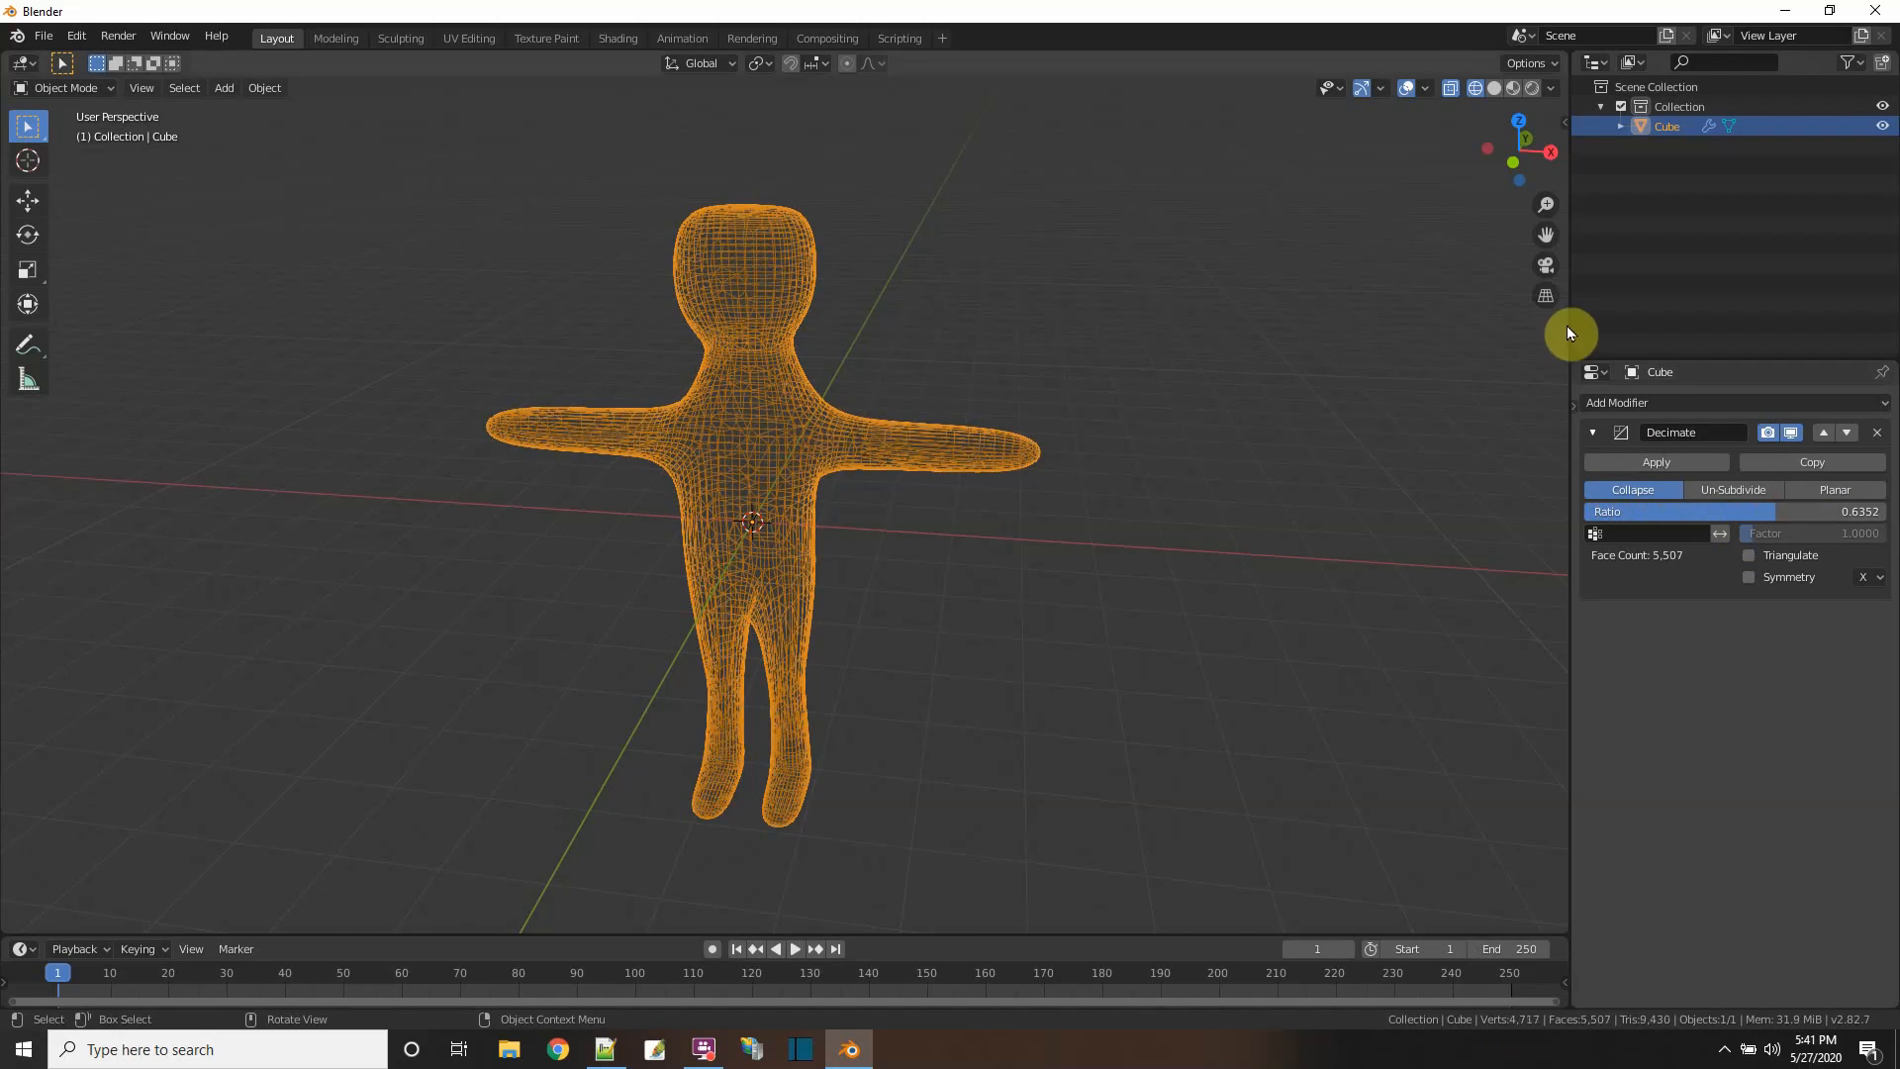
# - Display the character in solid shading and try different Decimate ratios, ending at about 0.30
pyautogui.click(1494, 88)
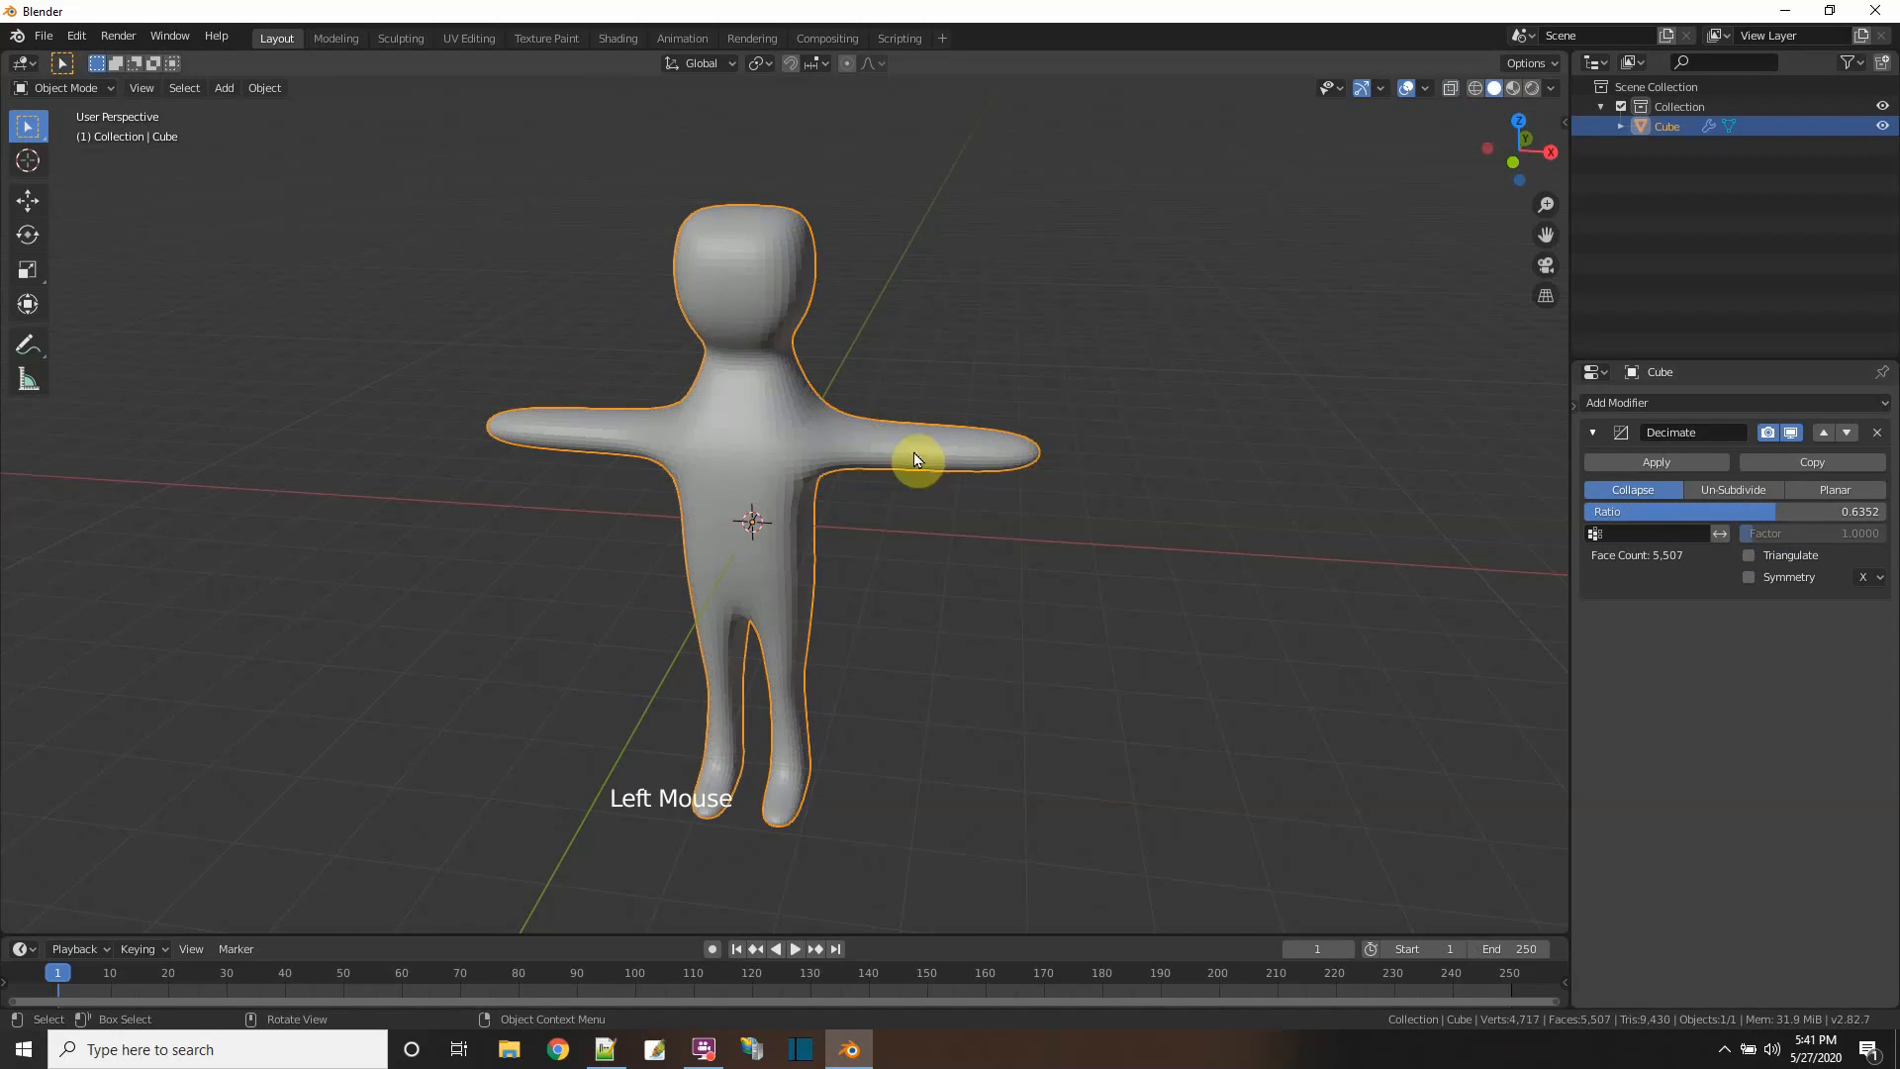
pyautogui.moveTo(1778, 512); pyautogui.dragTo(1881, 511)
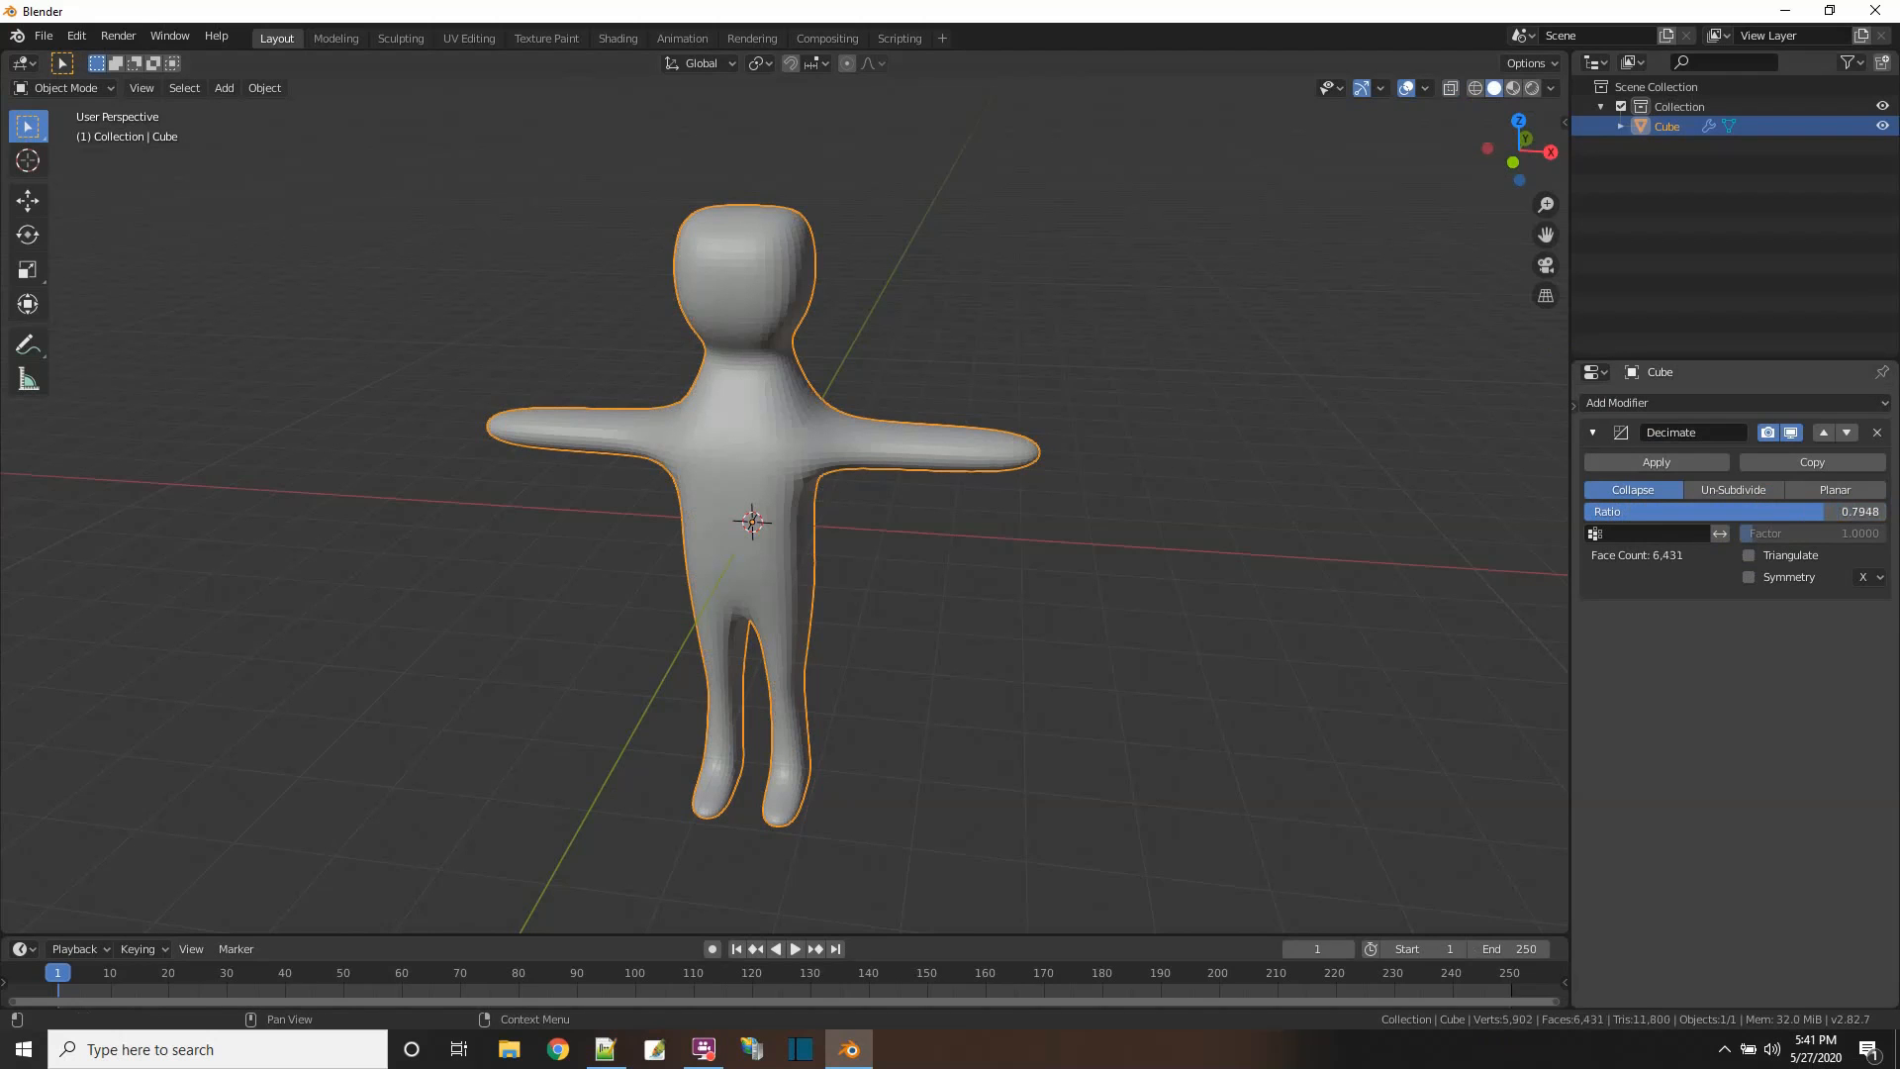
pyautogui.moveTo(1791, 512); pyautogui.dragTo(1647, 512)
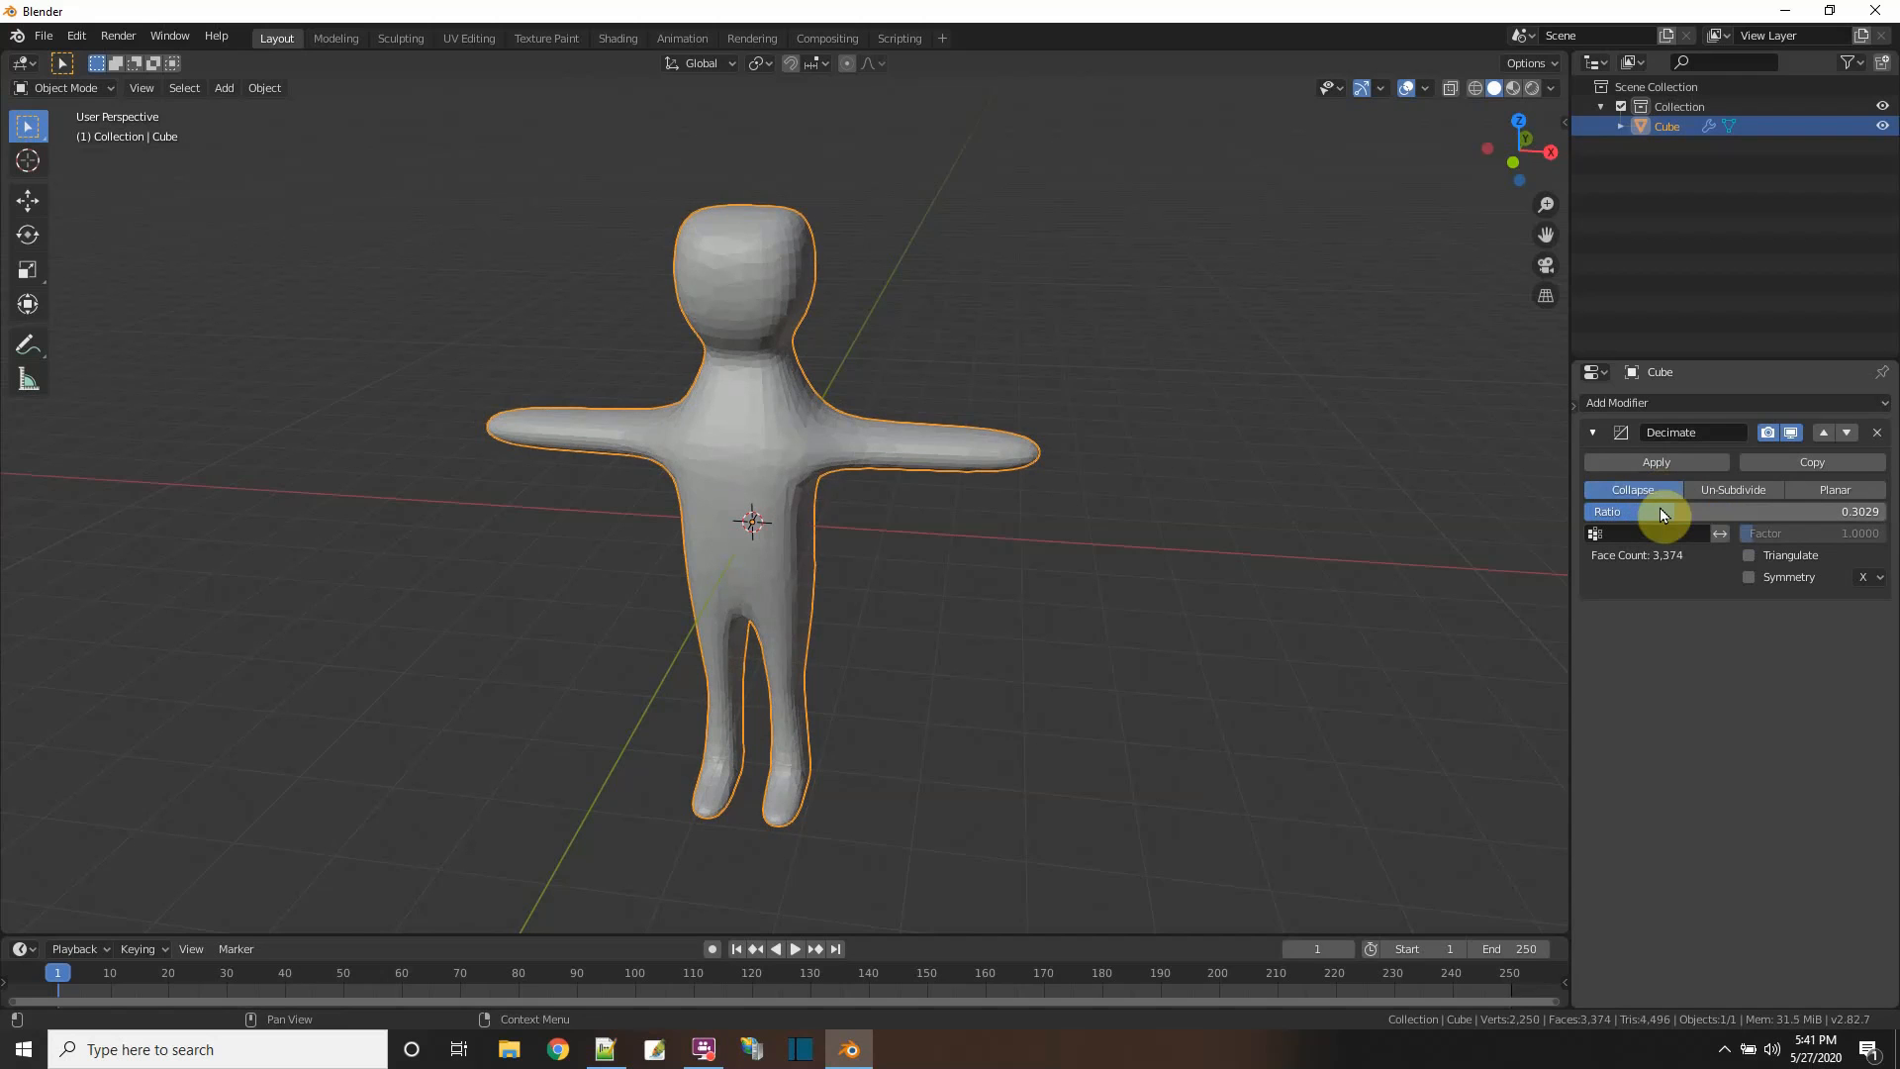
# - Try the Decimate modifier's Un-Subdivide and Planar modes, comparing the Planar mesh in wireframe and solid shading
pyautogui.click(1724, 490)
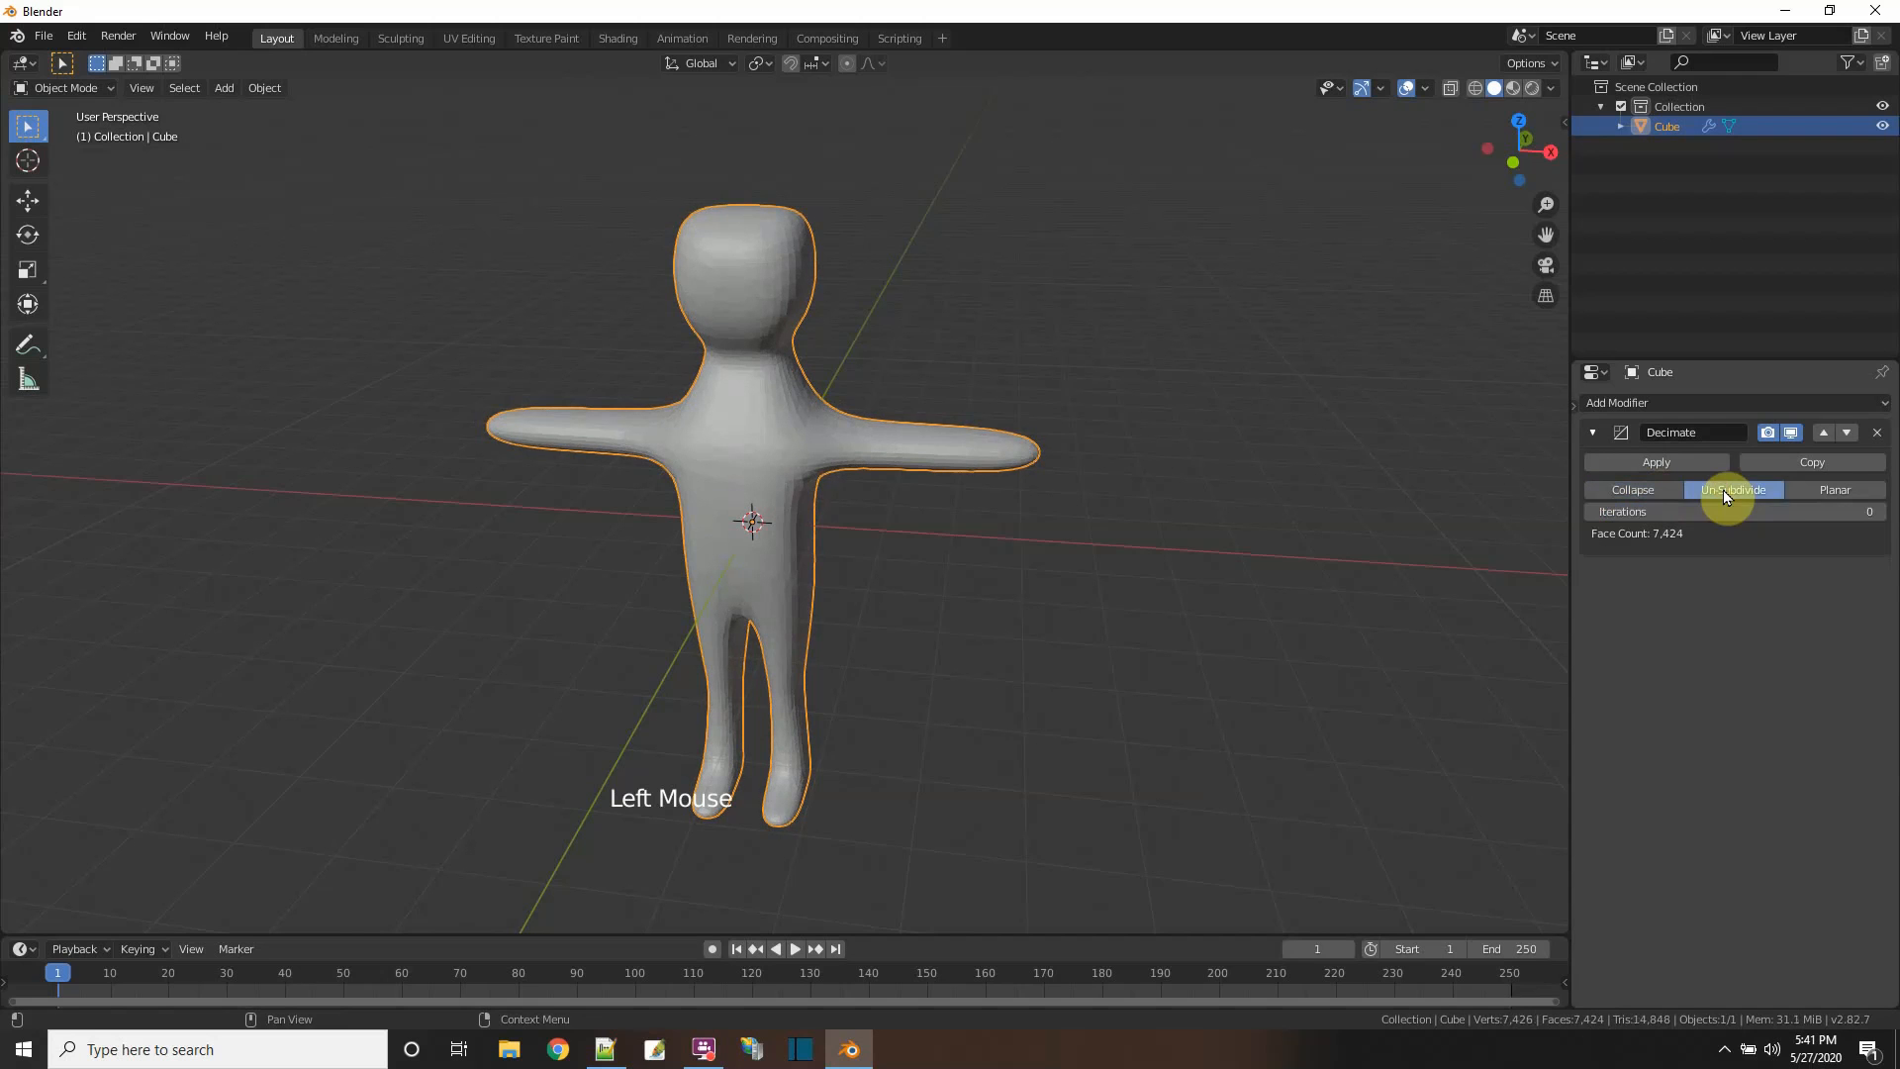
pyautogui.click(1827, 491)
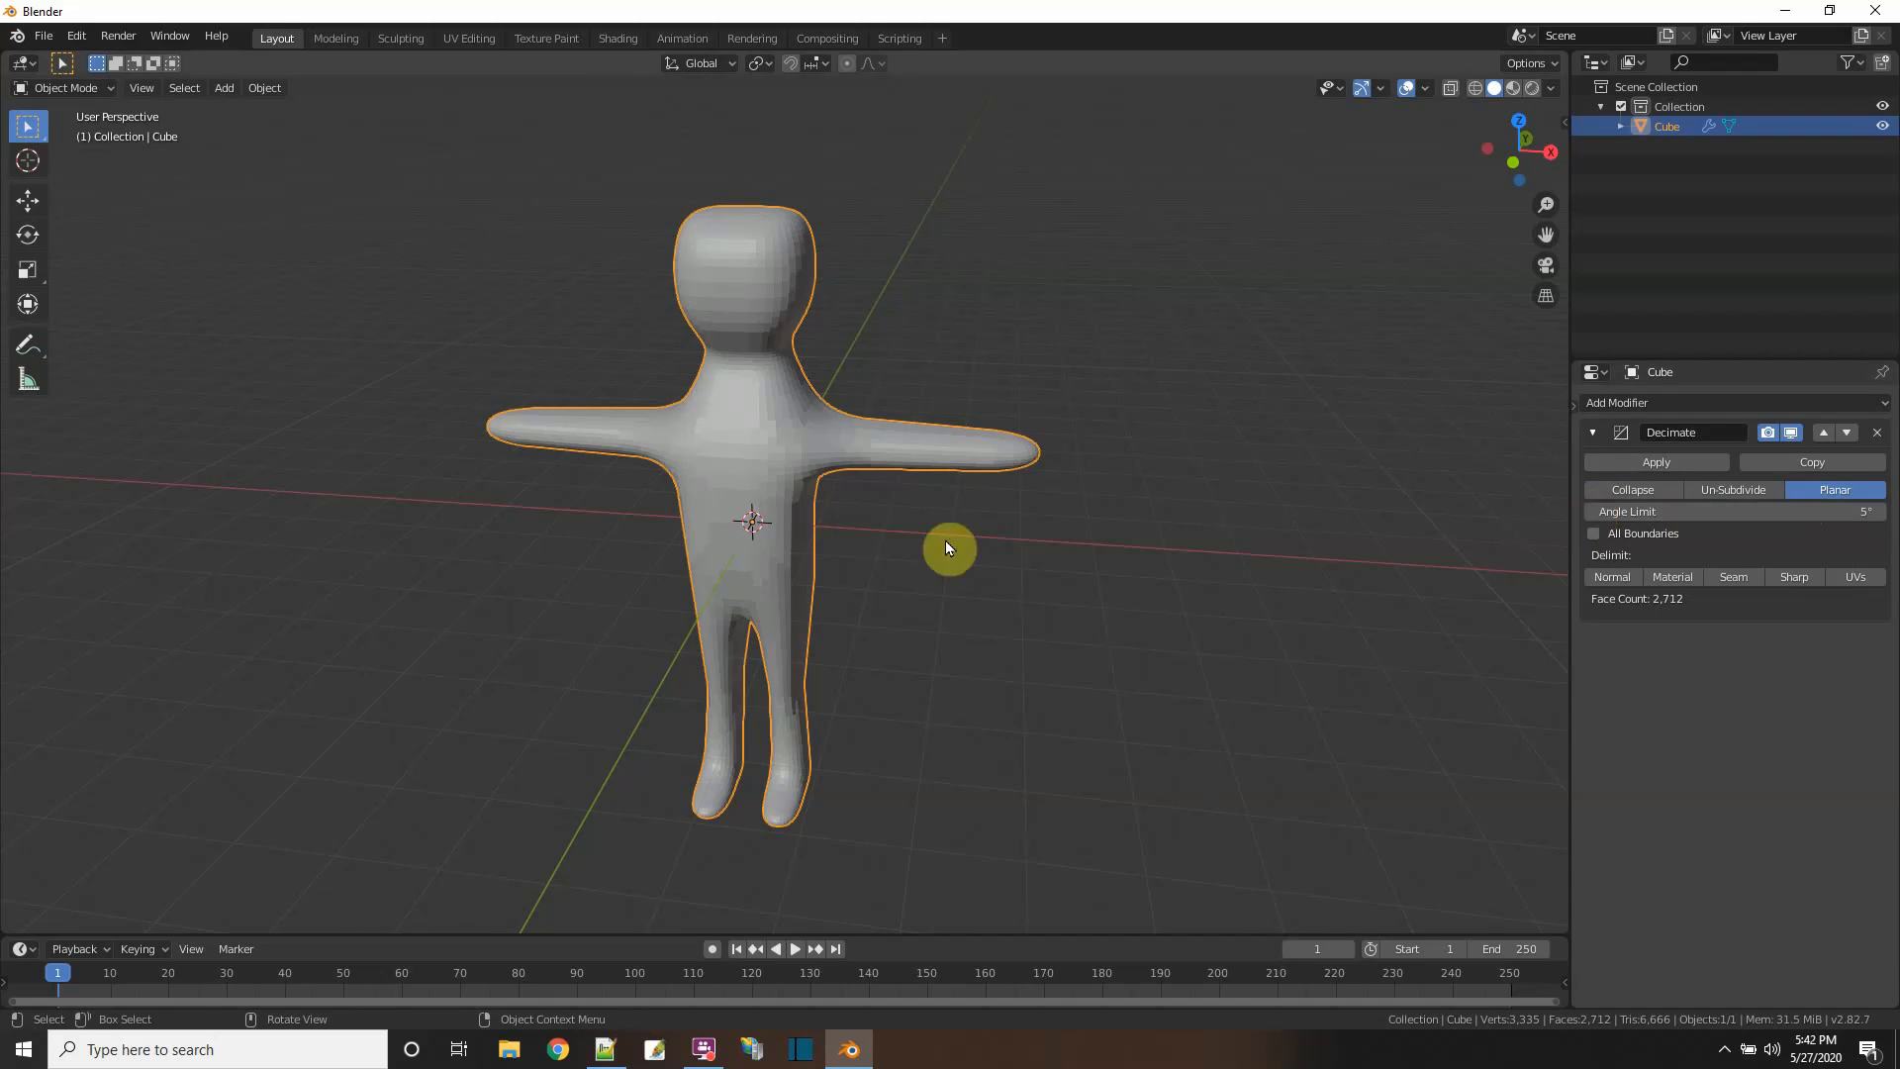
pyautogui.click(1474, 87)
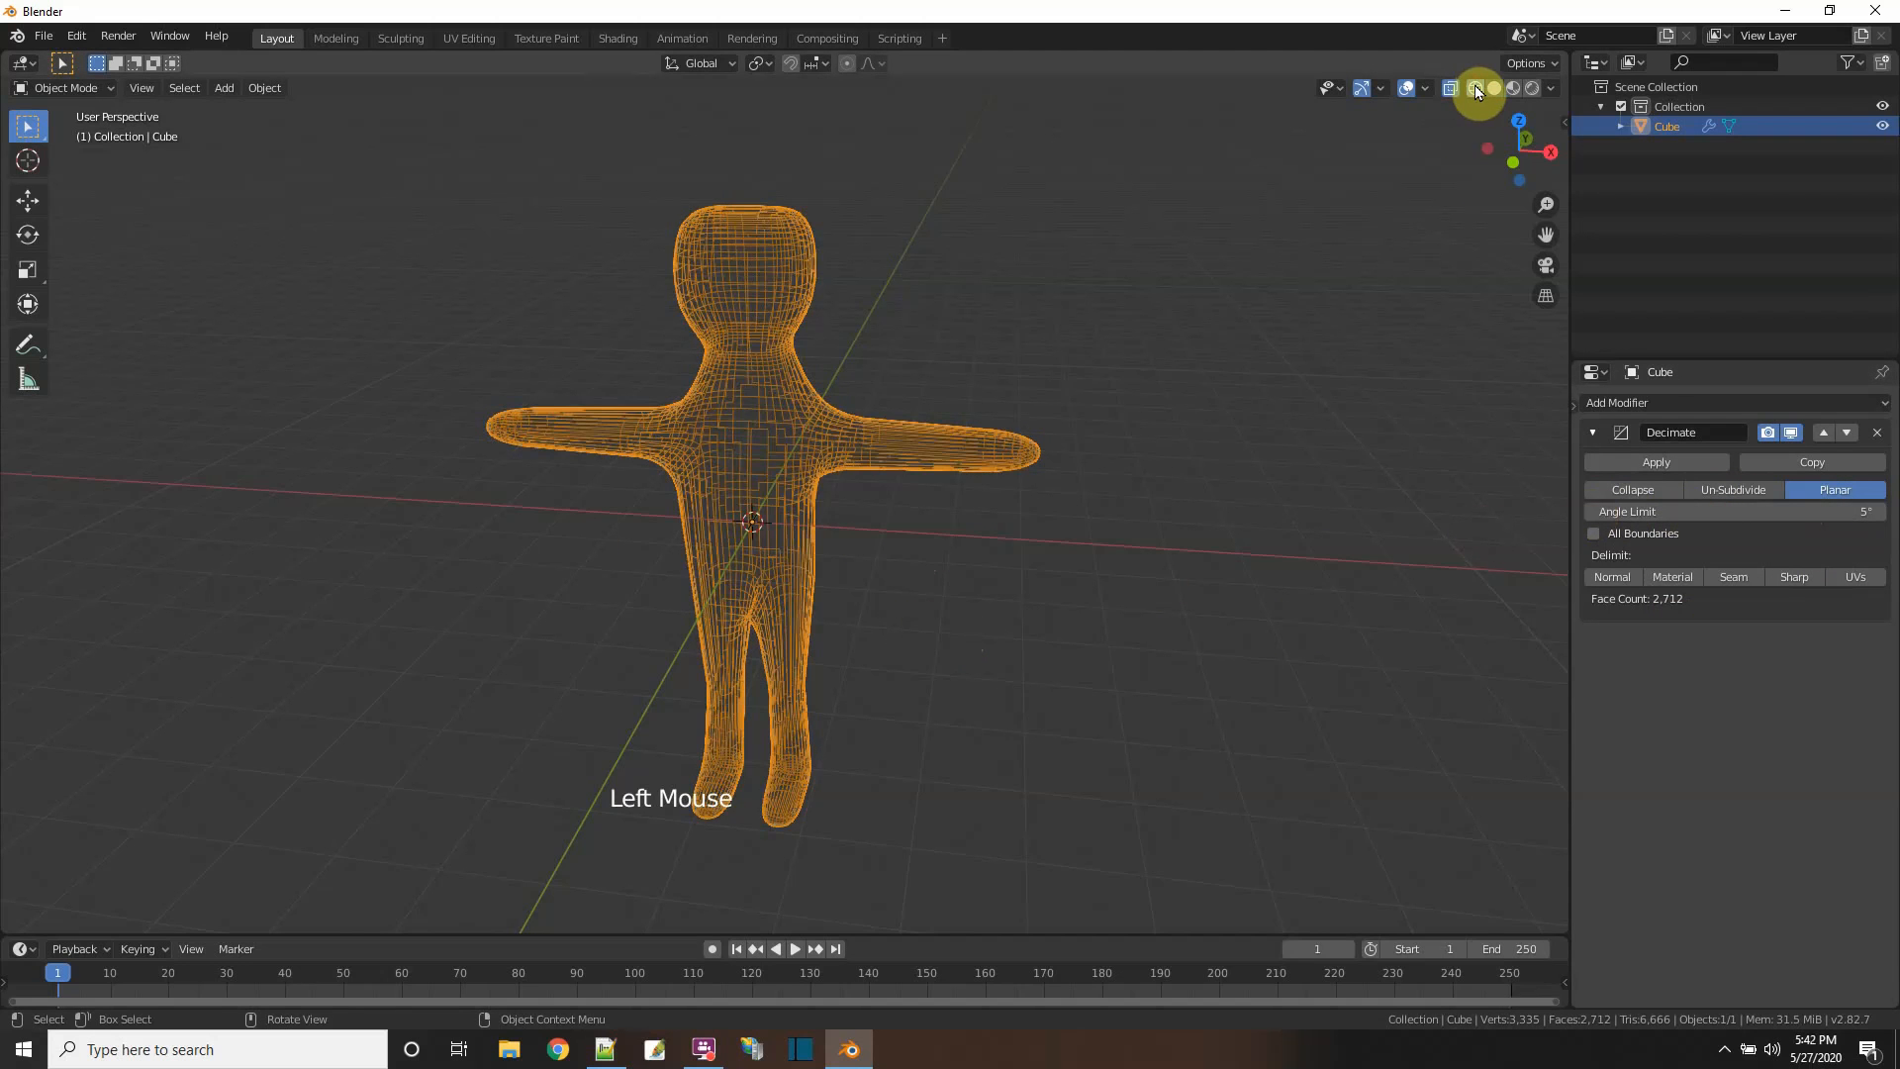
pyautogui.click(1497, 88)
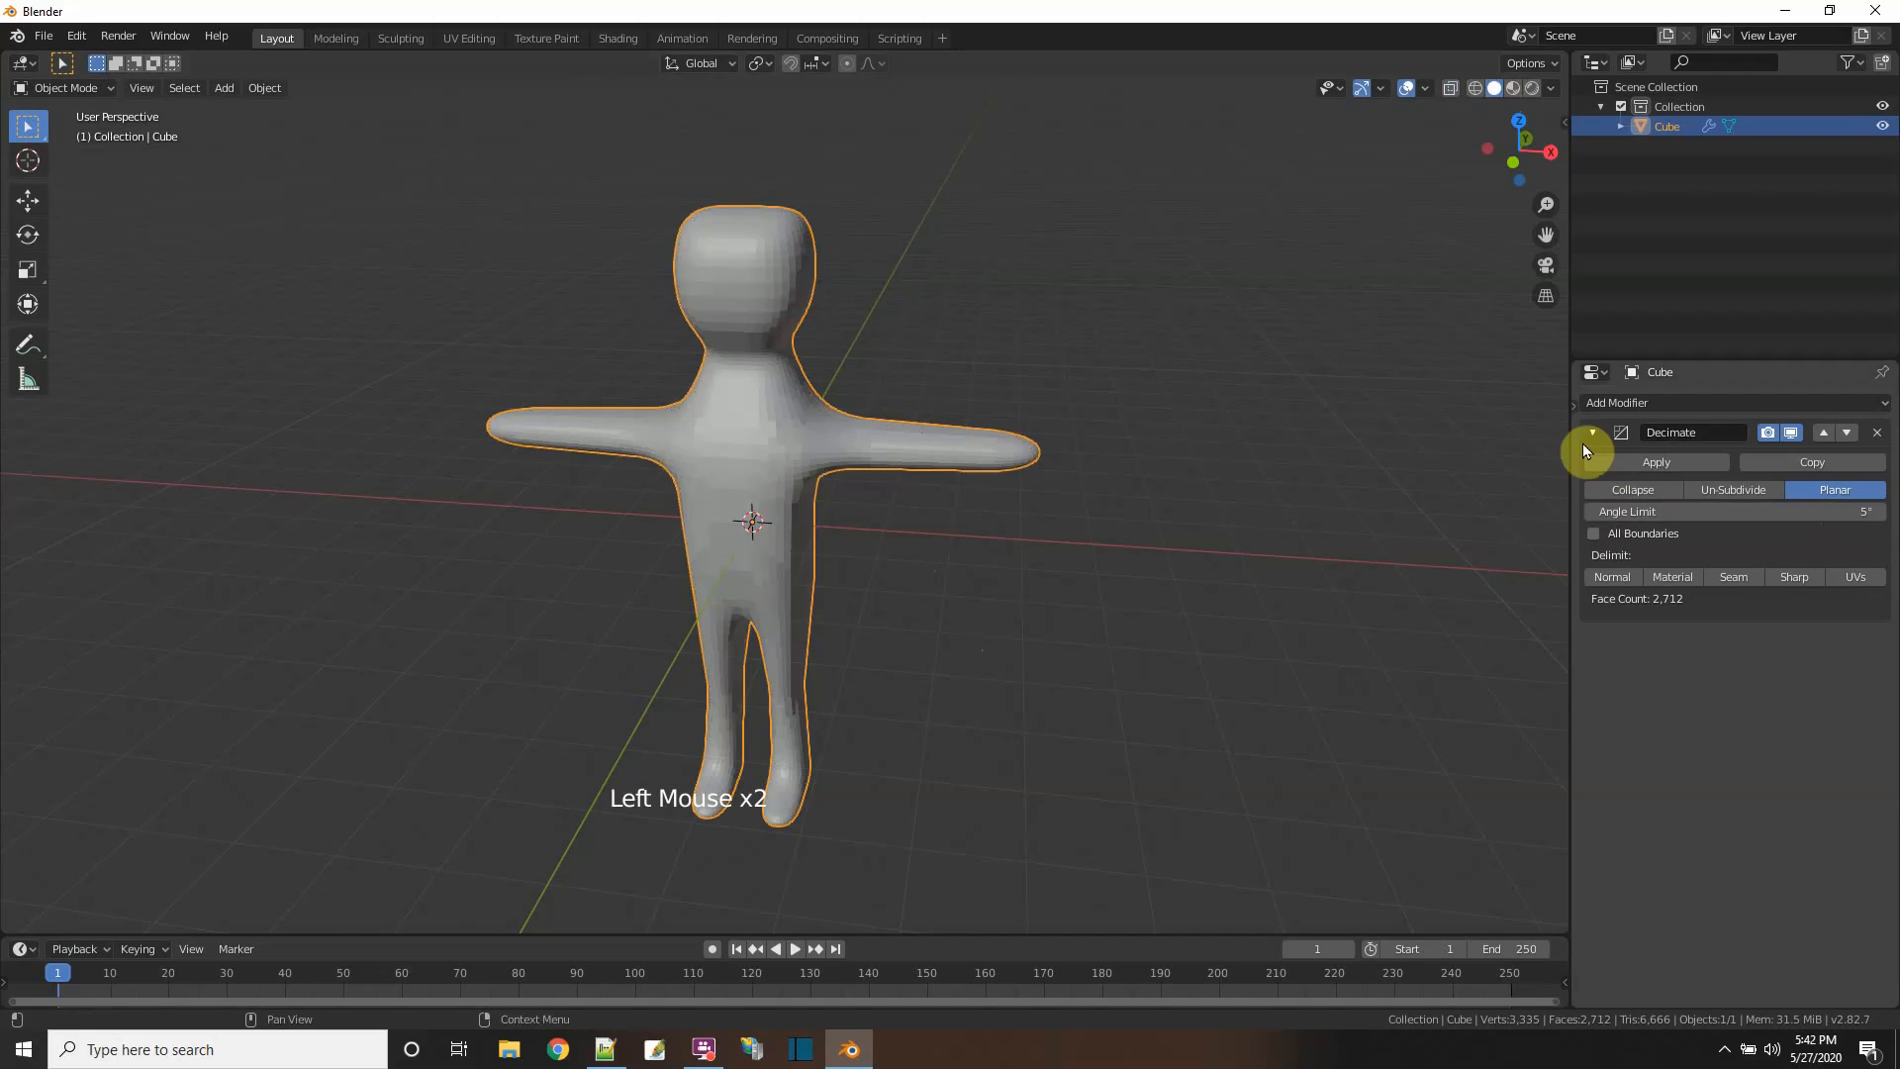
# - Return Decimate to Collapse, try a ratio of about 0.46 in wireframe shading, and remove the modifier
pyautogui.click(1635, 493)
pyautogui.click(1475, 88)
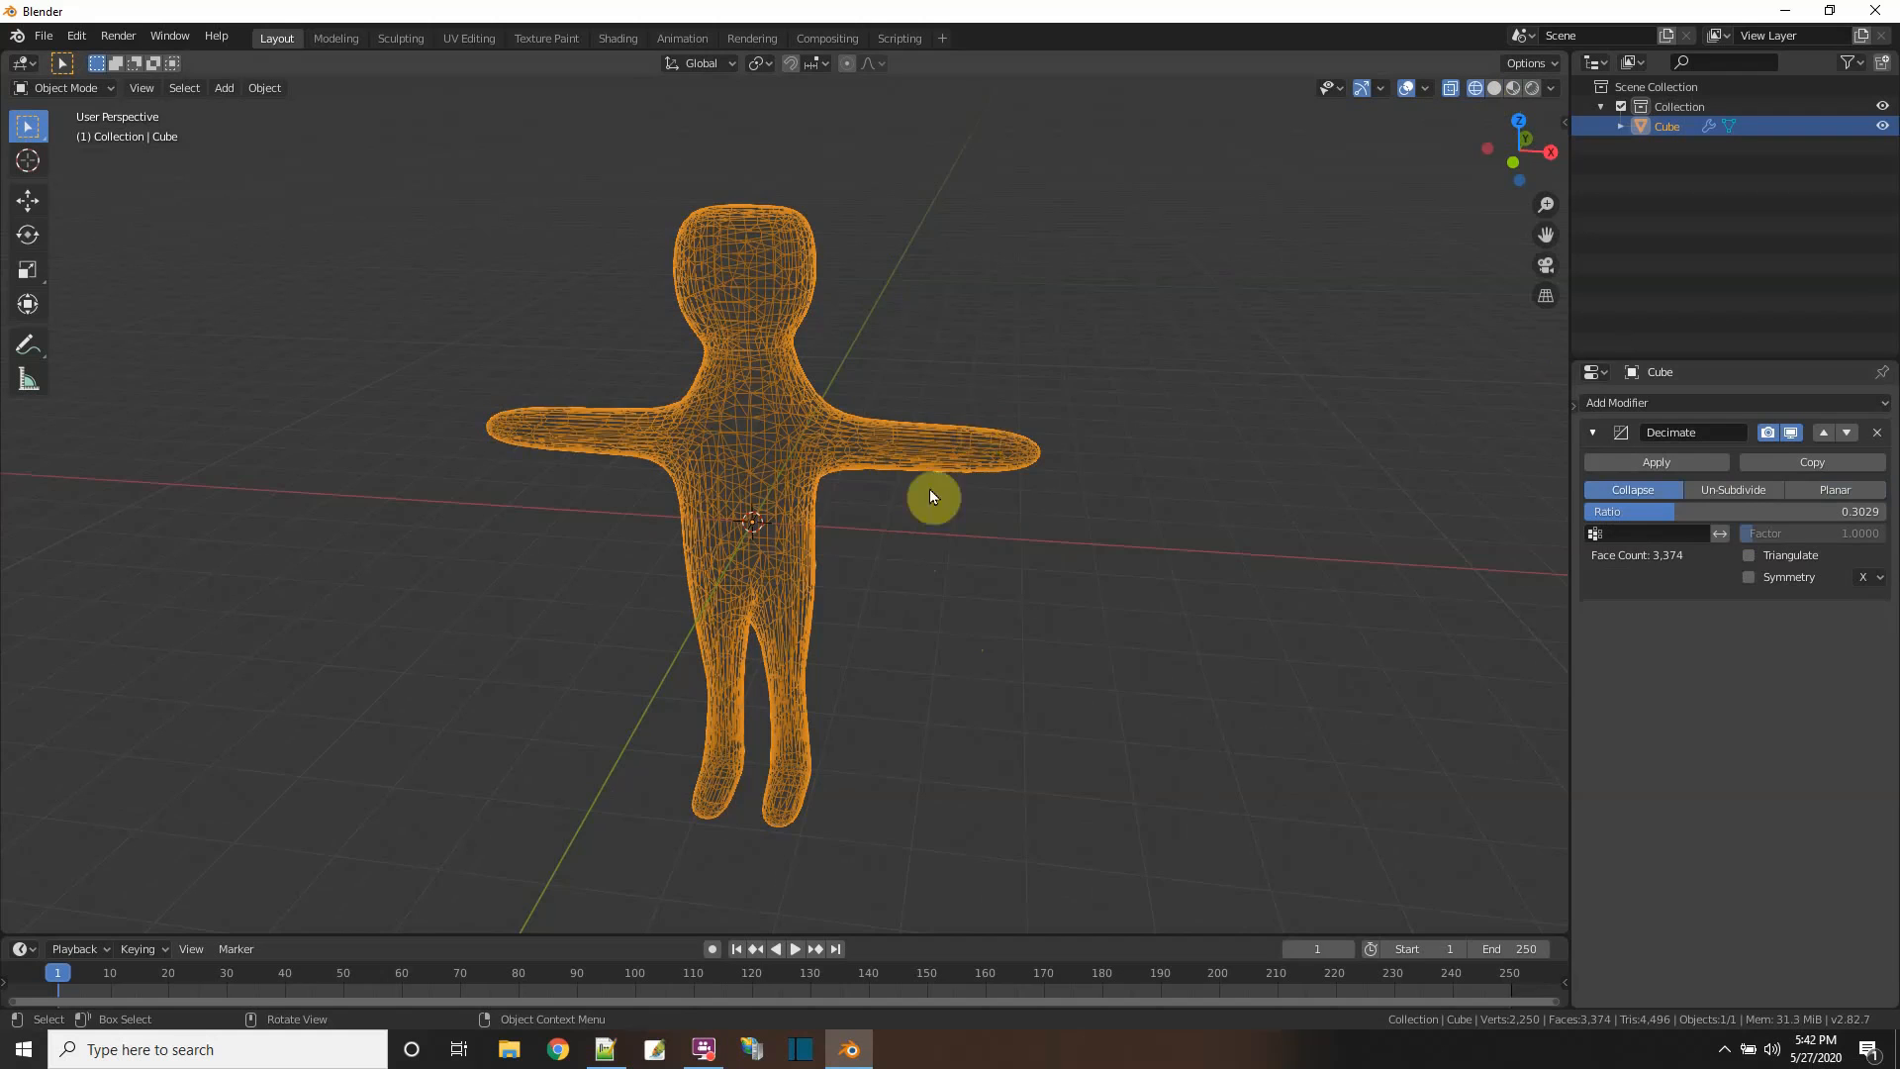
pyautogui.moveTo(930, 491); pyautogui.dragTo(1023, 583, button='middle')
pyautogui.scroll(2, 1012, 577)
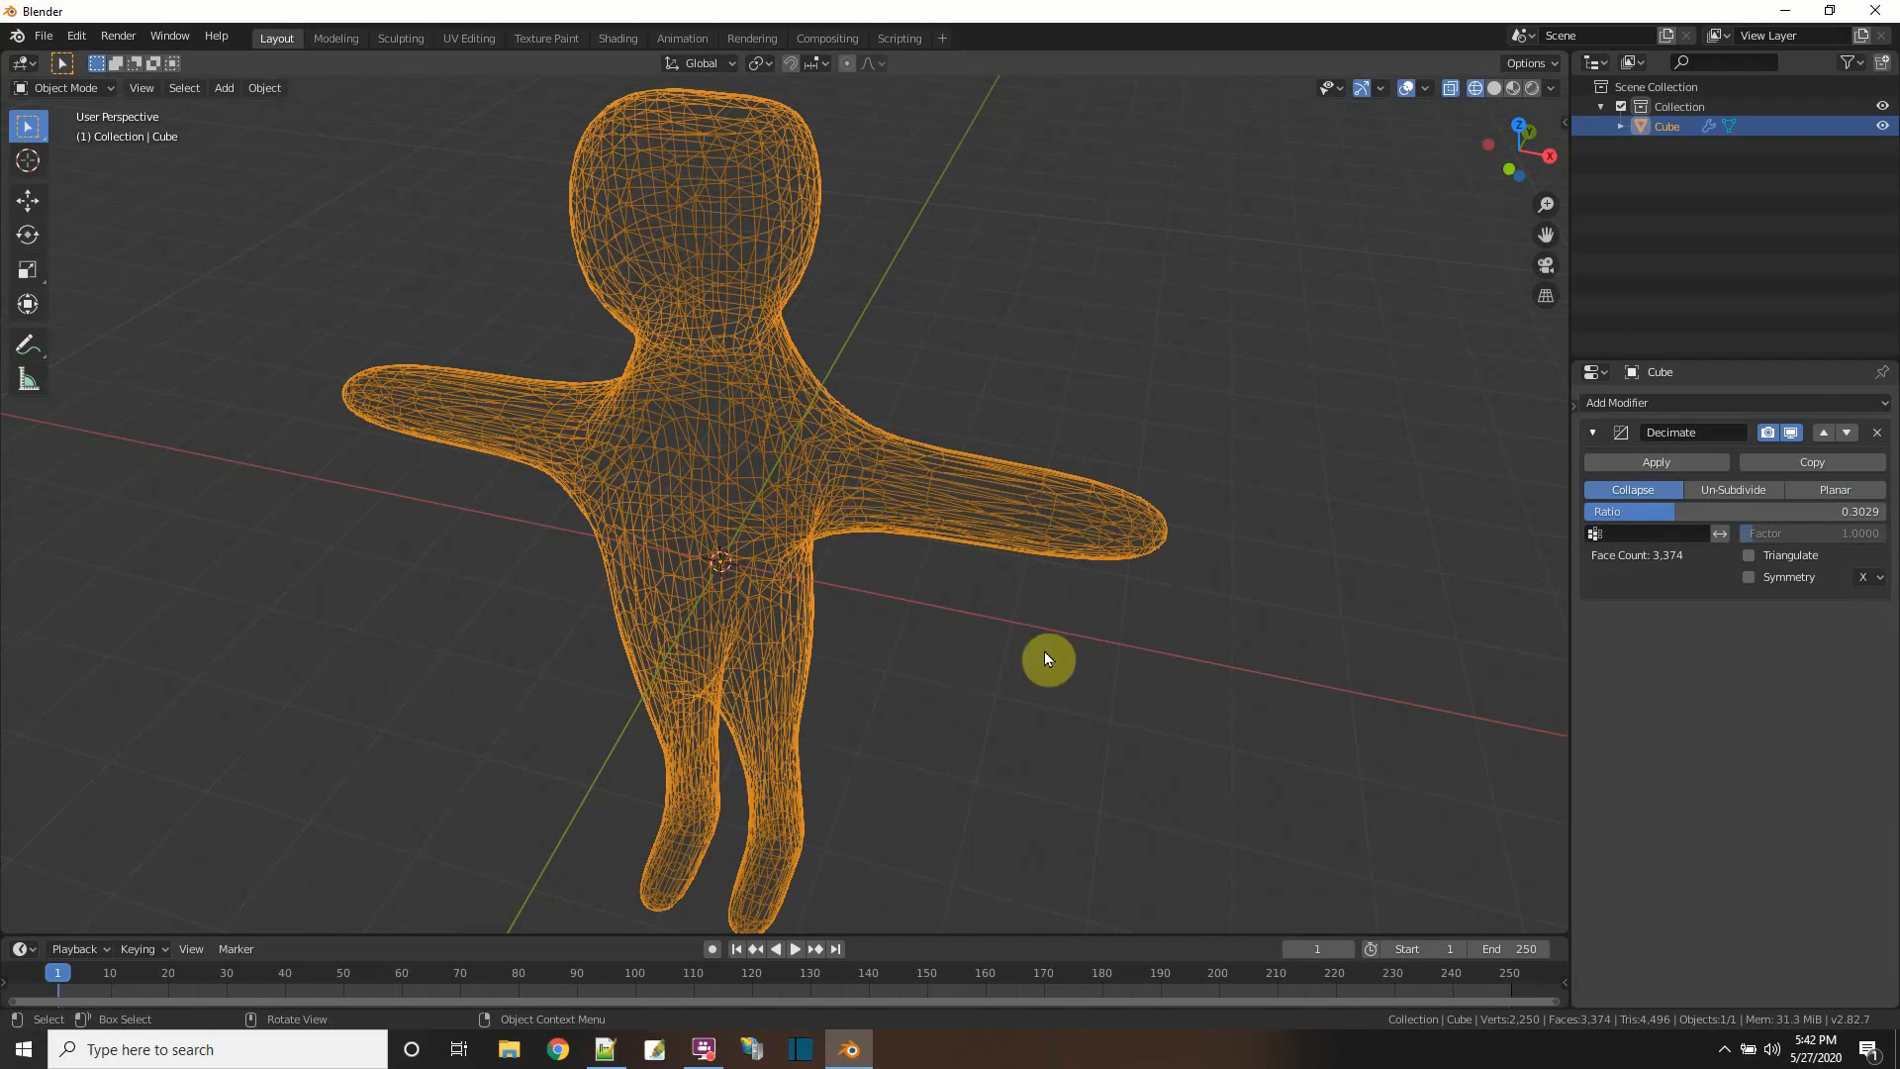
pyautogui.moveTo(1047, 658)
pyautogui.mouseDown(button='middle')
pyautogui.moveTo(1000, 544)
pyautogui.moveTo(925, 572)
pyautogui.moveTo(1031, 664)
pyautogui.mouseUp(button='middle')
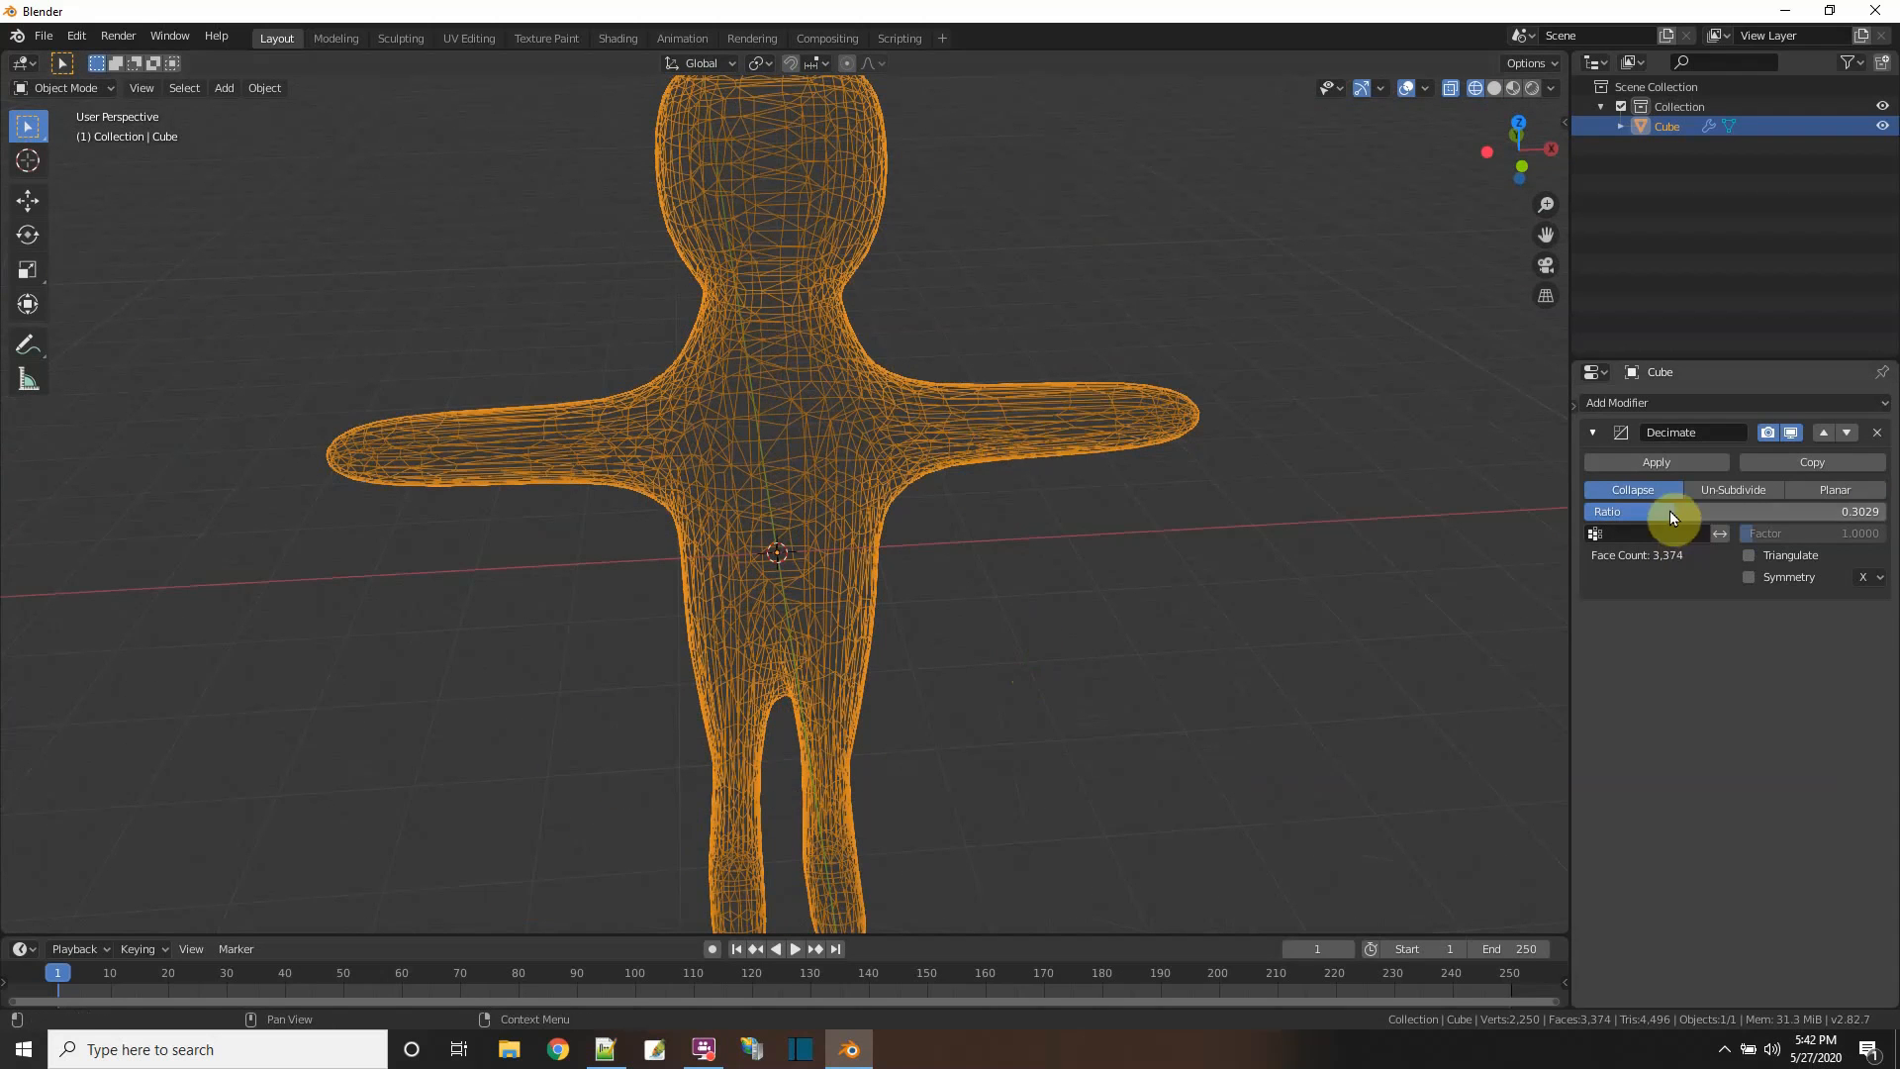
pyautogui.moveTo(1671, 510); pyautogui.dragTo(1731, 509)
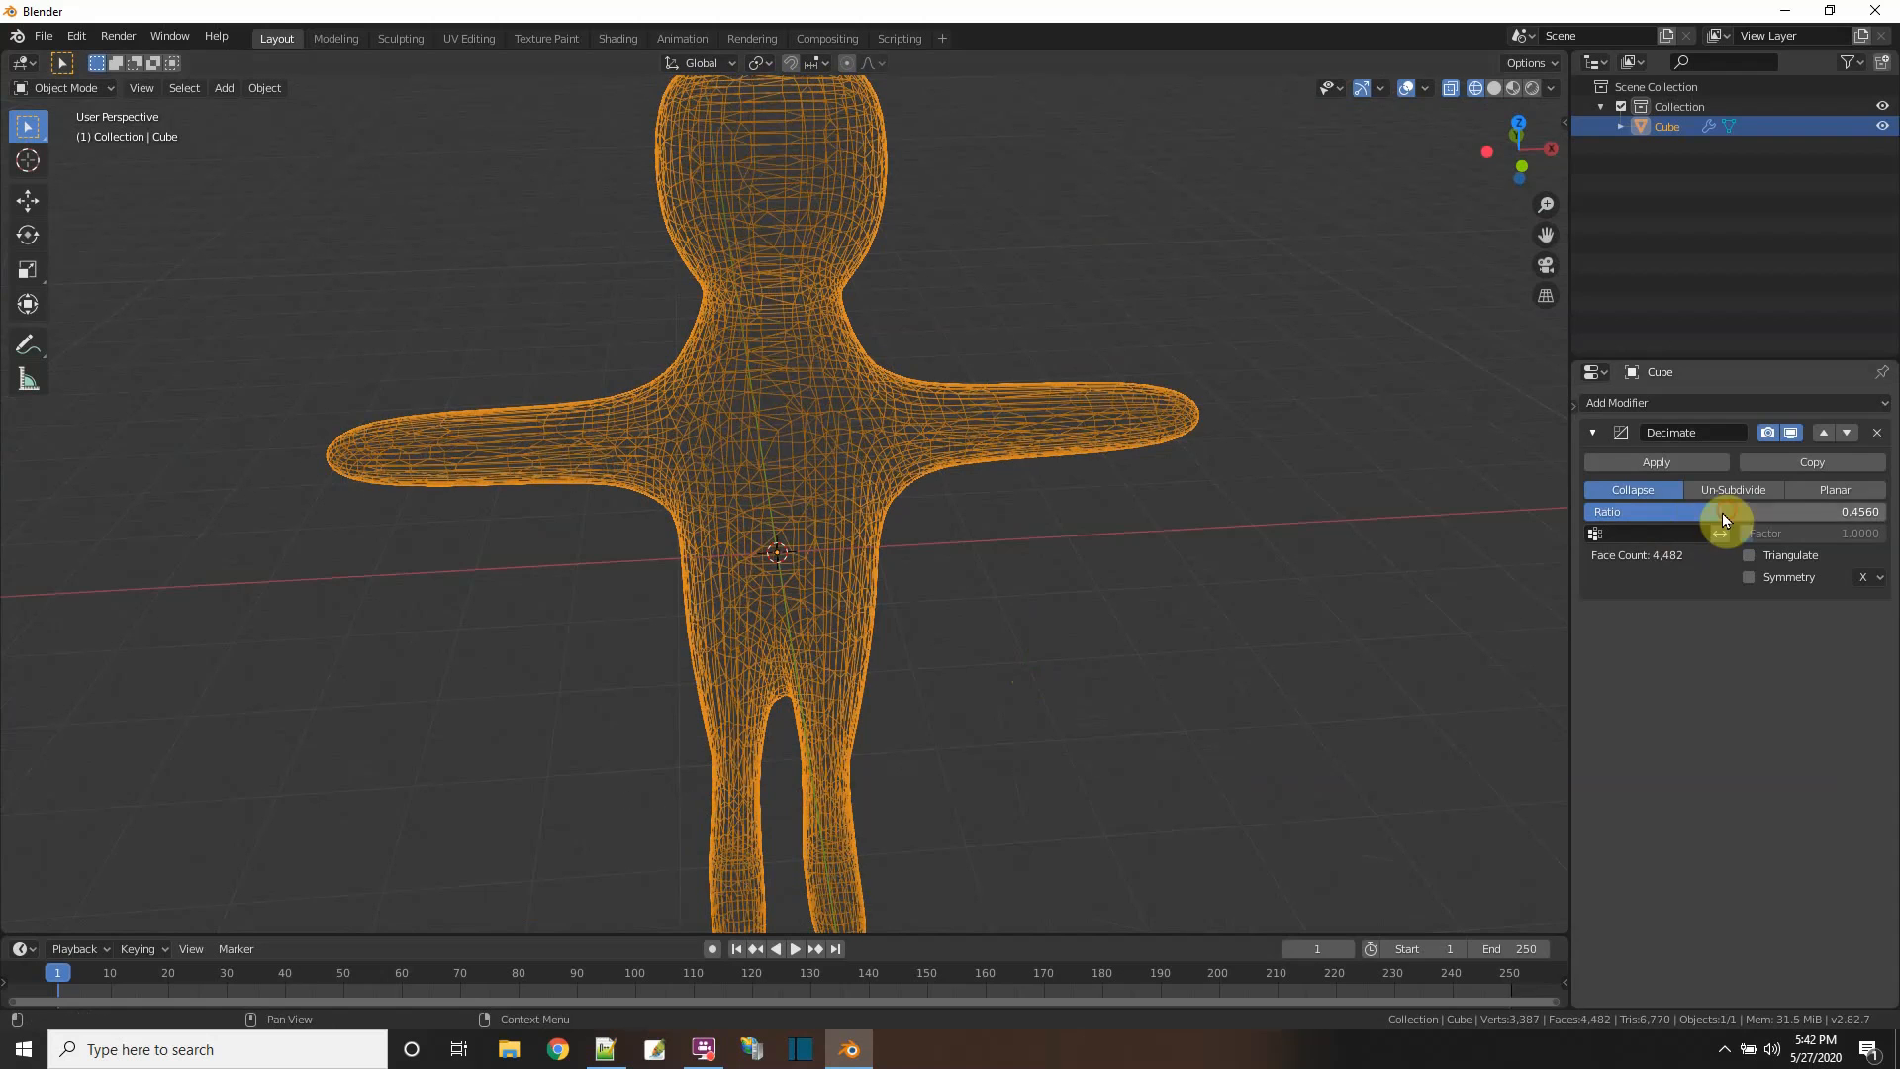
pyautogui.click(1877, 433)
# - Add a new Decimate modifier in Collapse mode with a ratio of about 0.63, leaving Triangulate off
pyautogui.moveTo(1059, 516); pyautogui.dragTo(1039, 551, button='middle')
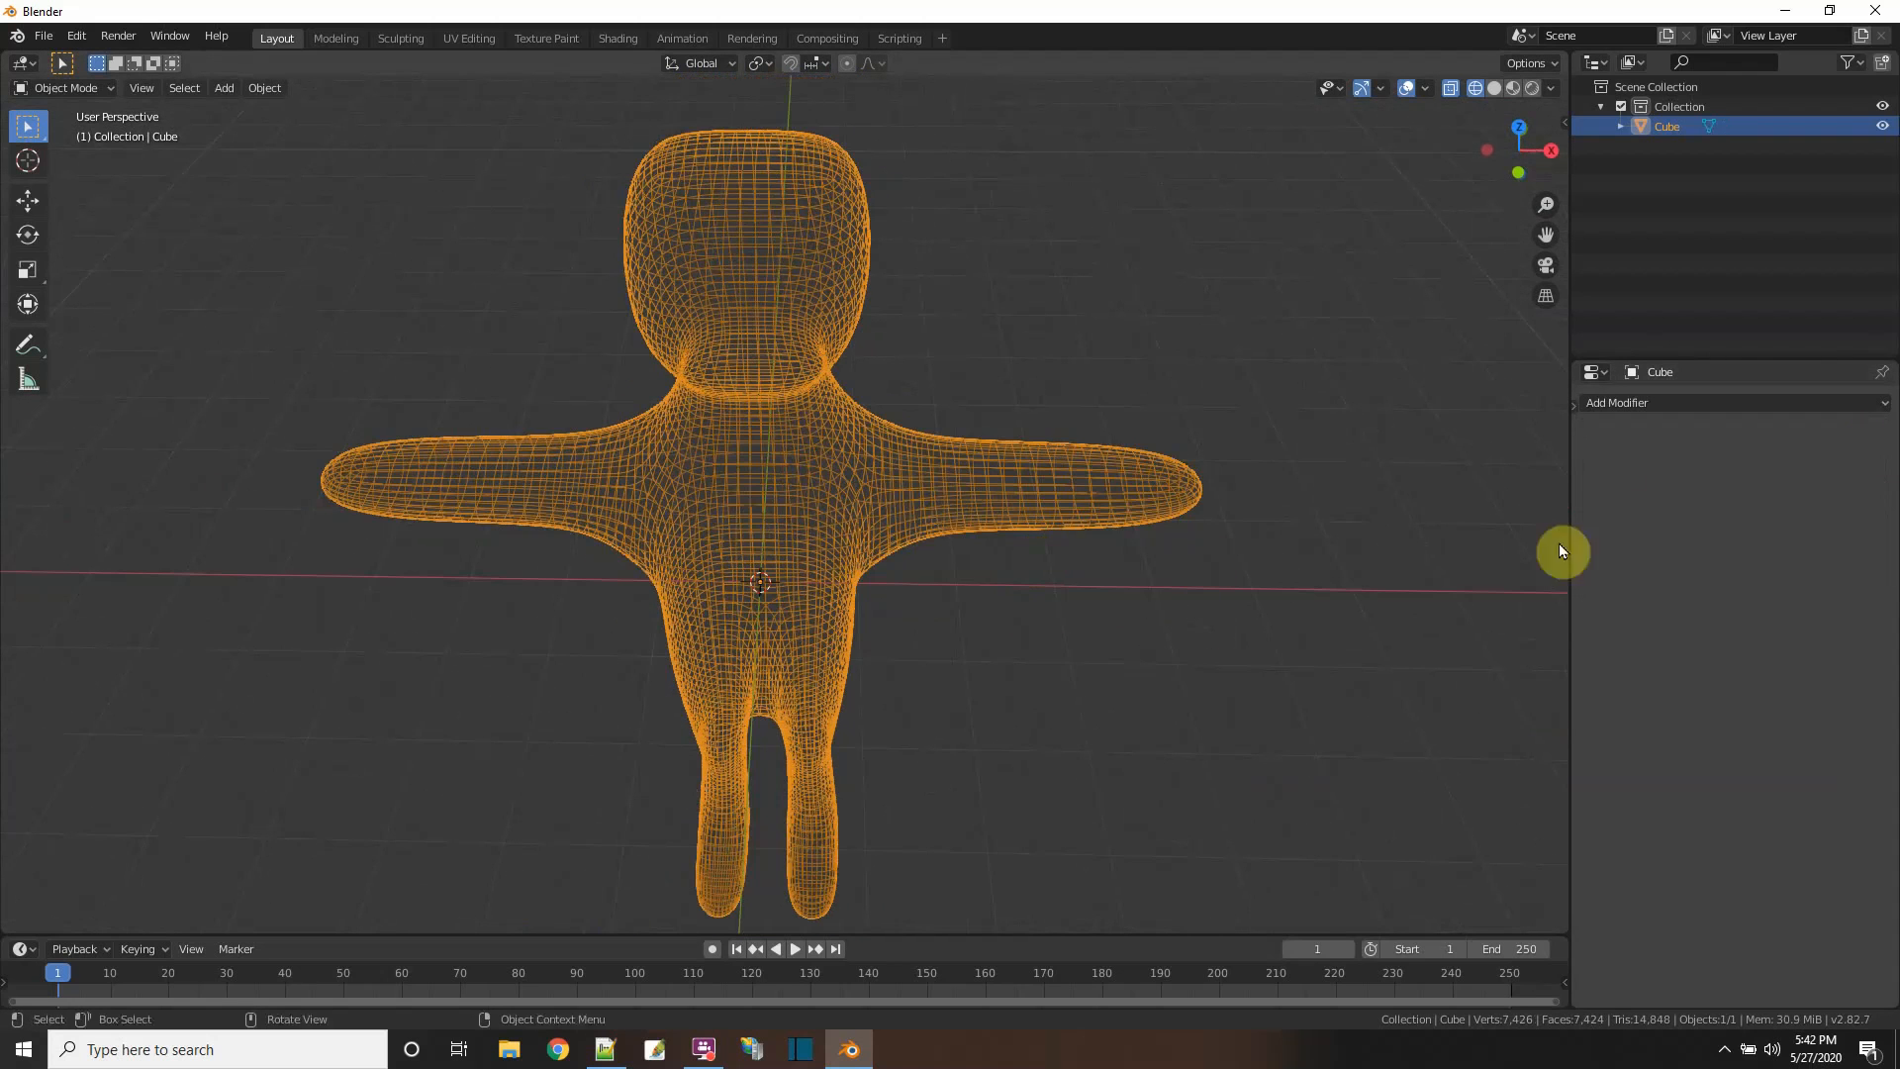
pyautogui.click(1653, 402)
pyautogui.click(1510, 534)
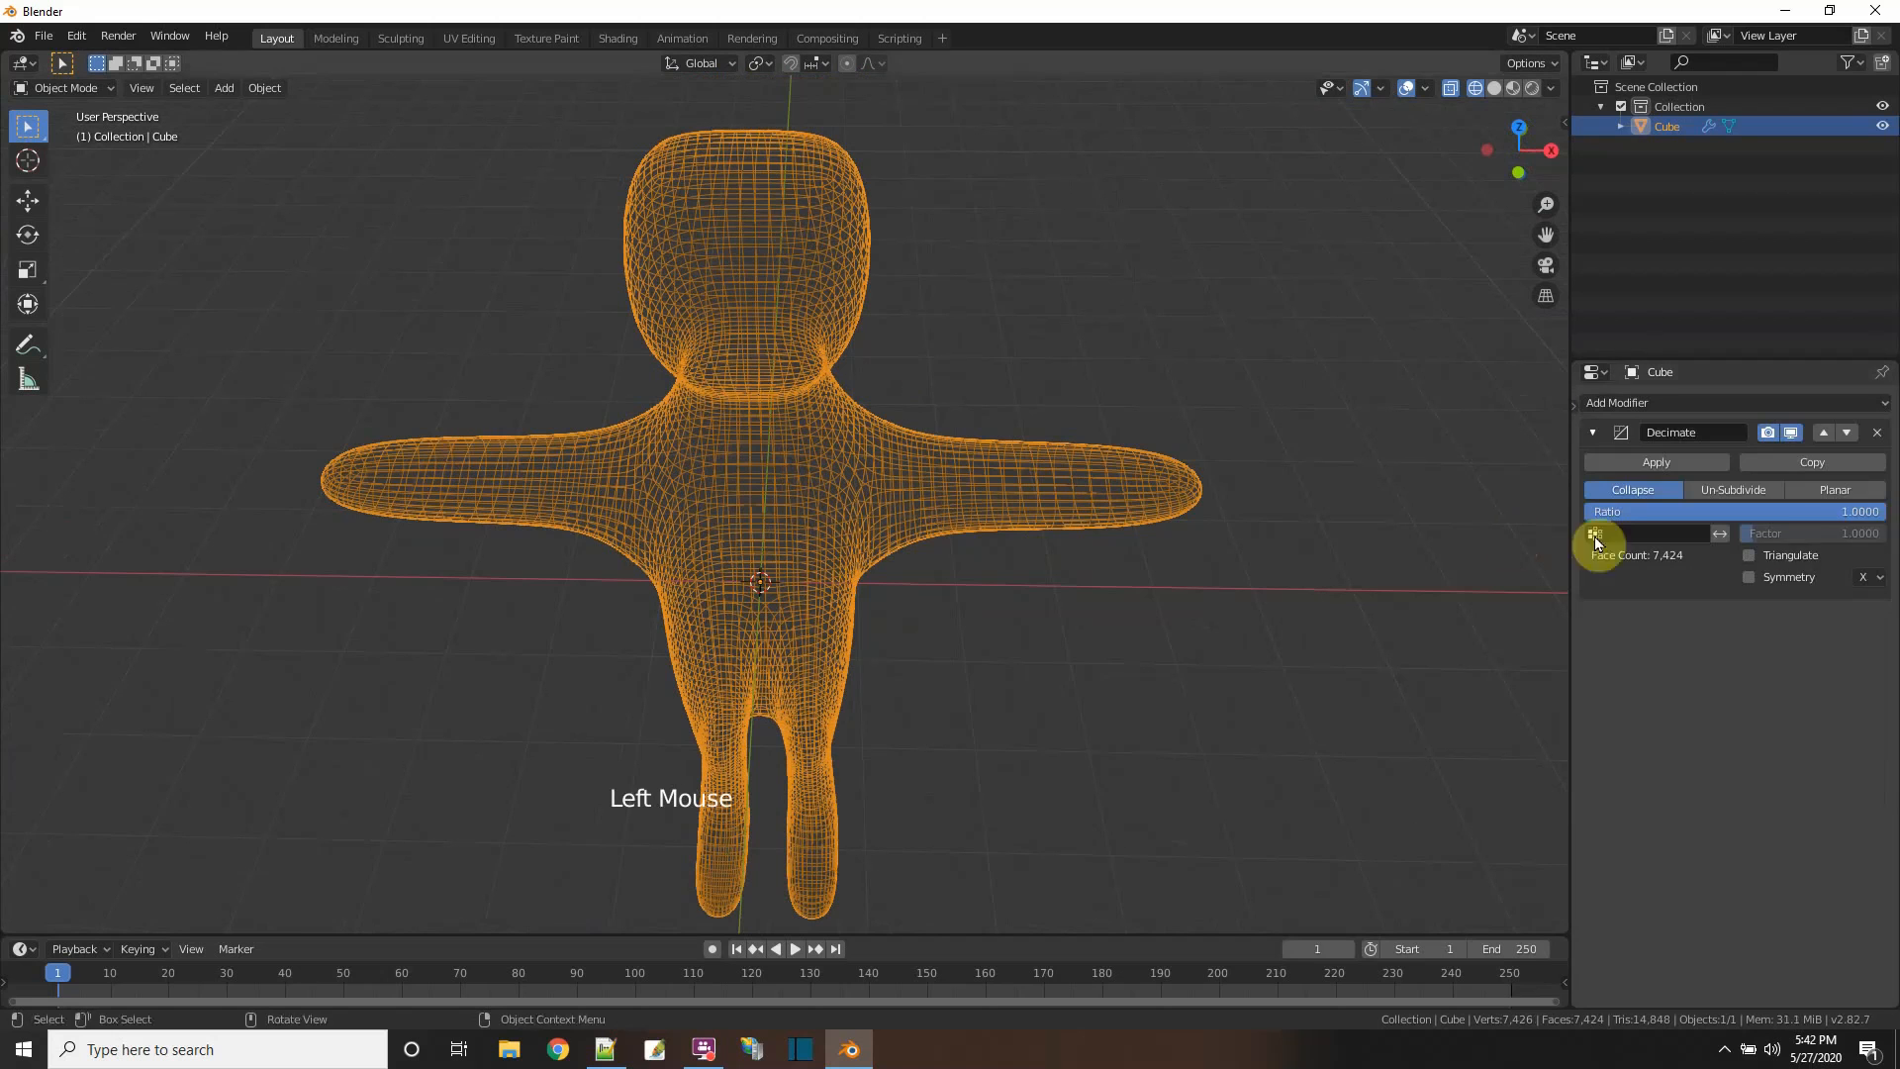
pyautogui.moveTo(1856, 511); pyautogui.dragTo(1771, 532)
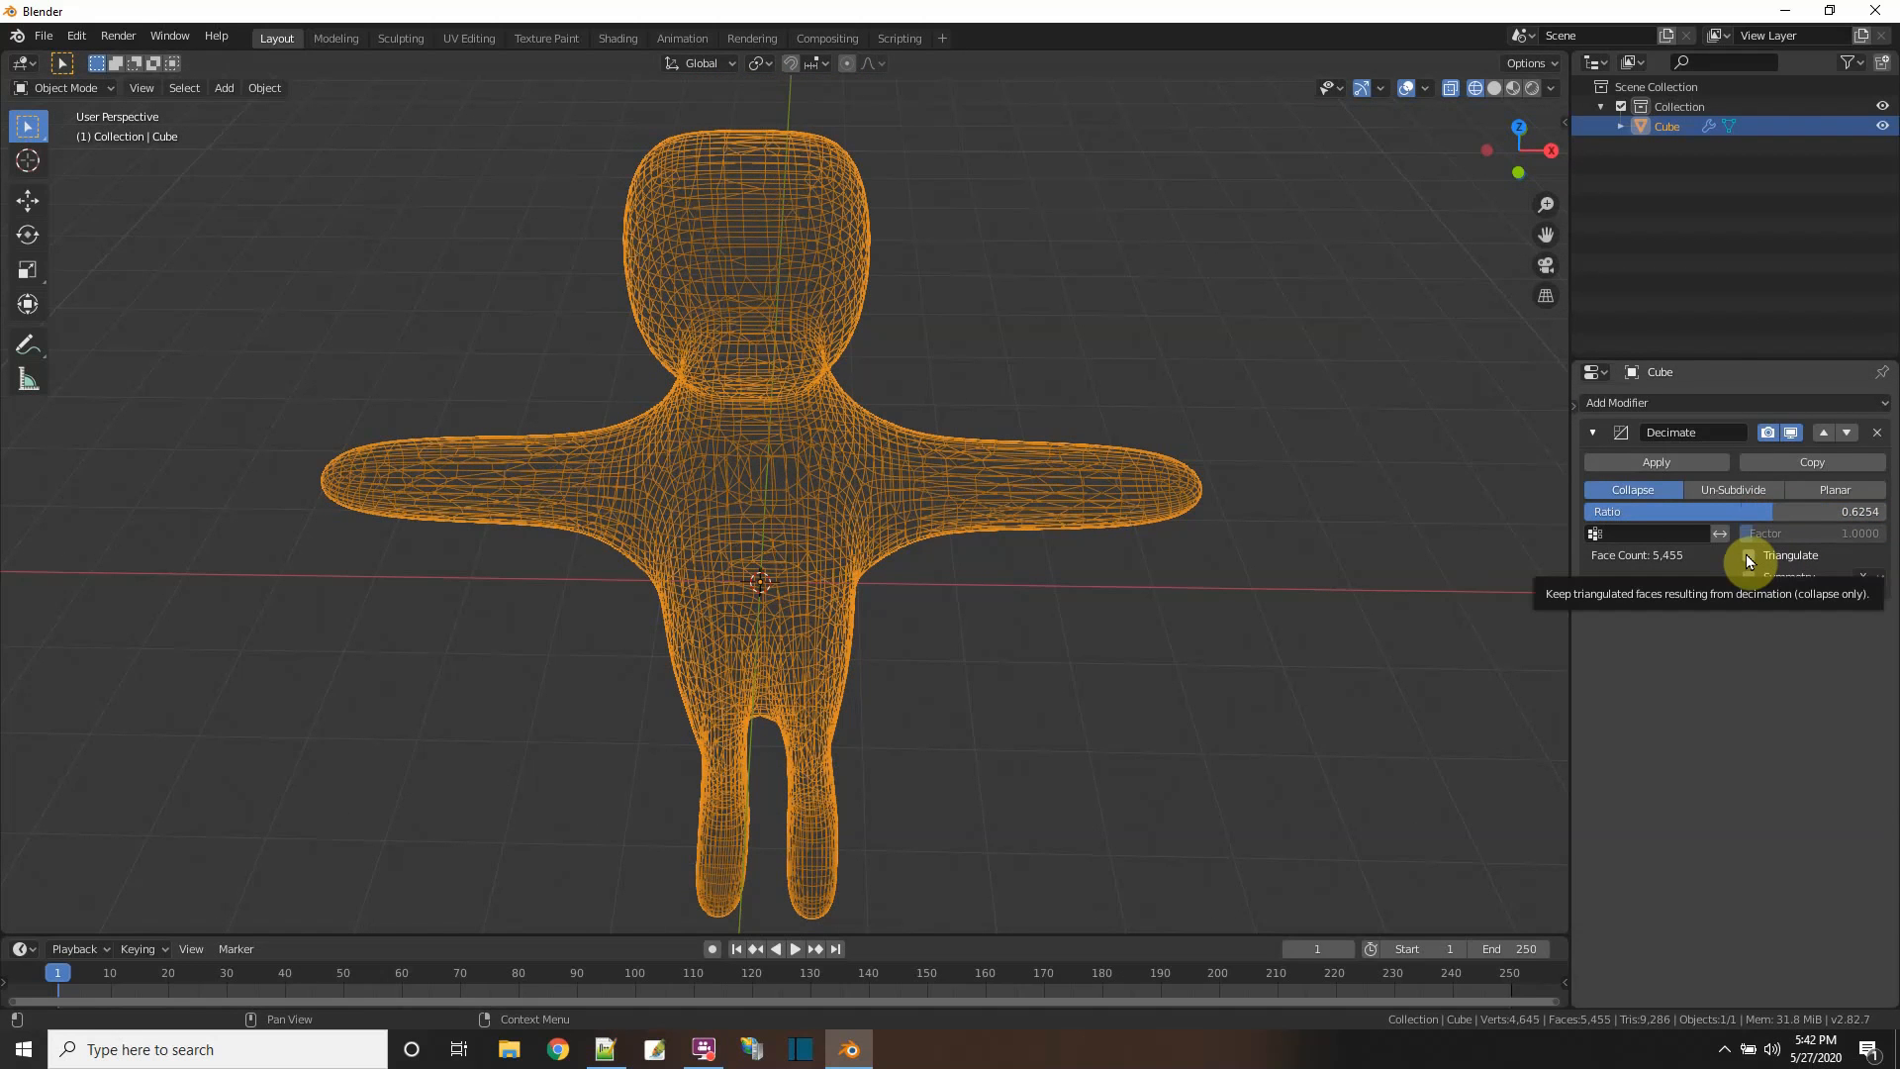
pyautogui.click(1746, 554)
pyautogui.click(1746, 554)
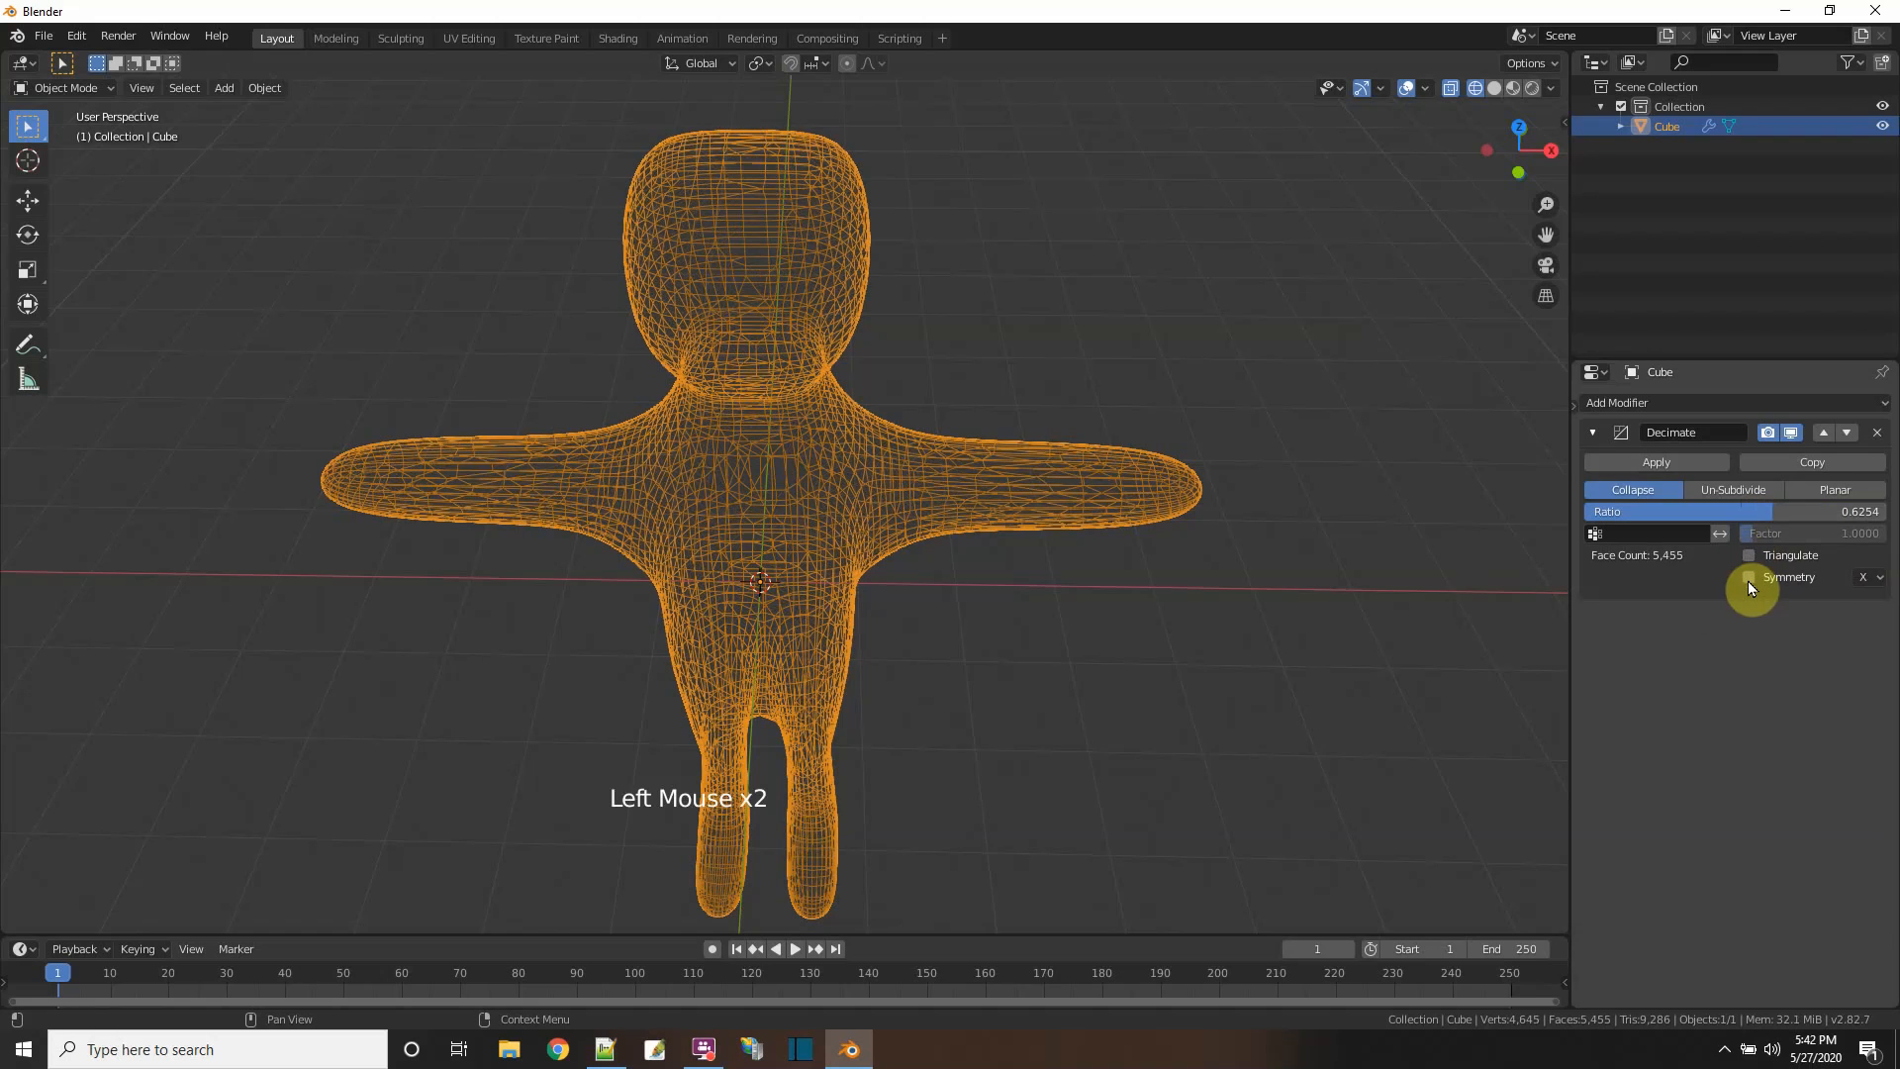
# - Enable X-axis Symmetry on the Decimate modifier, lower its ratio to below 0.55 and apply it
pyautogui.click(1748, 580)
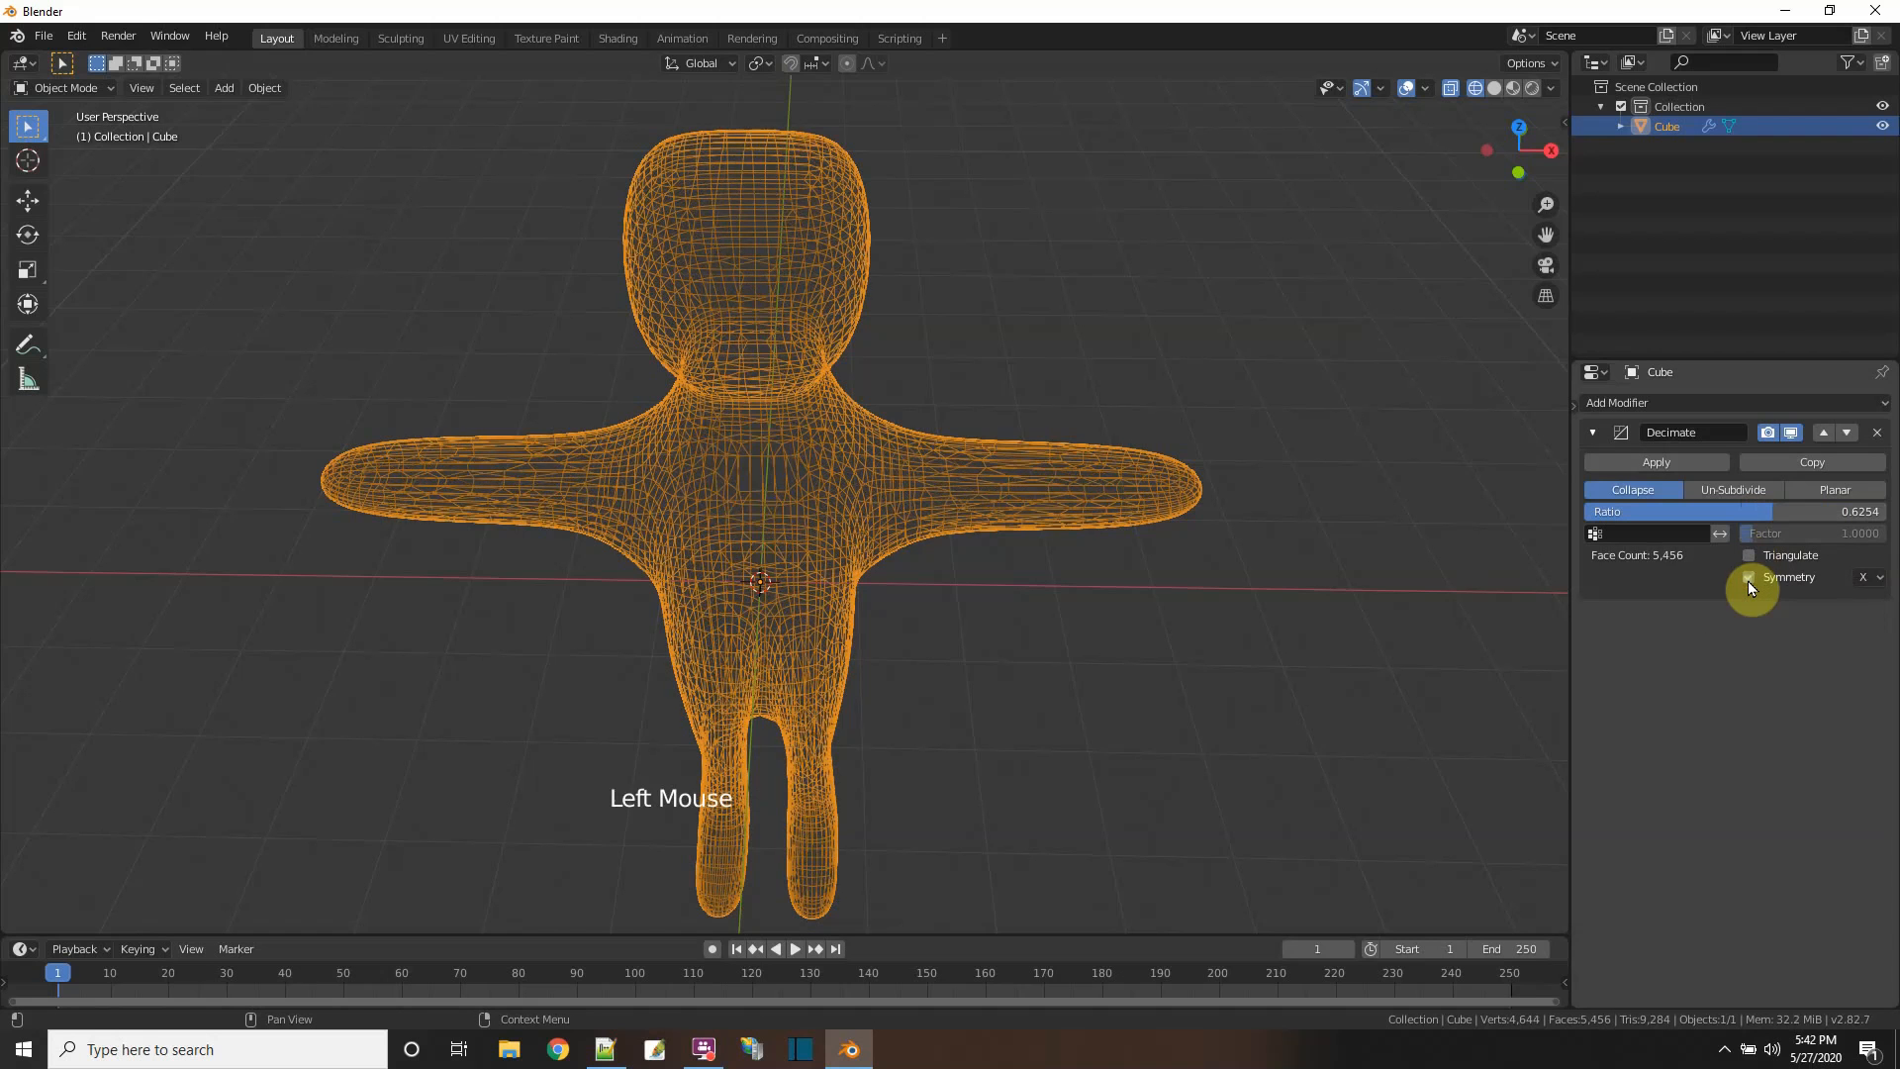
pyautogui.moveTo(965, 604)
pyautogui.mouseDown(button='middle')
pyautogui.moveTo(970, 620)
pyautogui.moveTo(940, 606)
pyautogui.mouseUp(button='middle')
pyautogui.moveTo(1769, 515); pyautogui.dragTo(1747, 516)
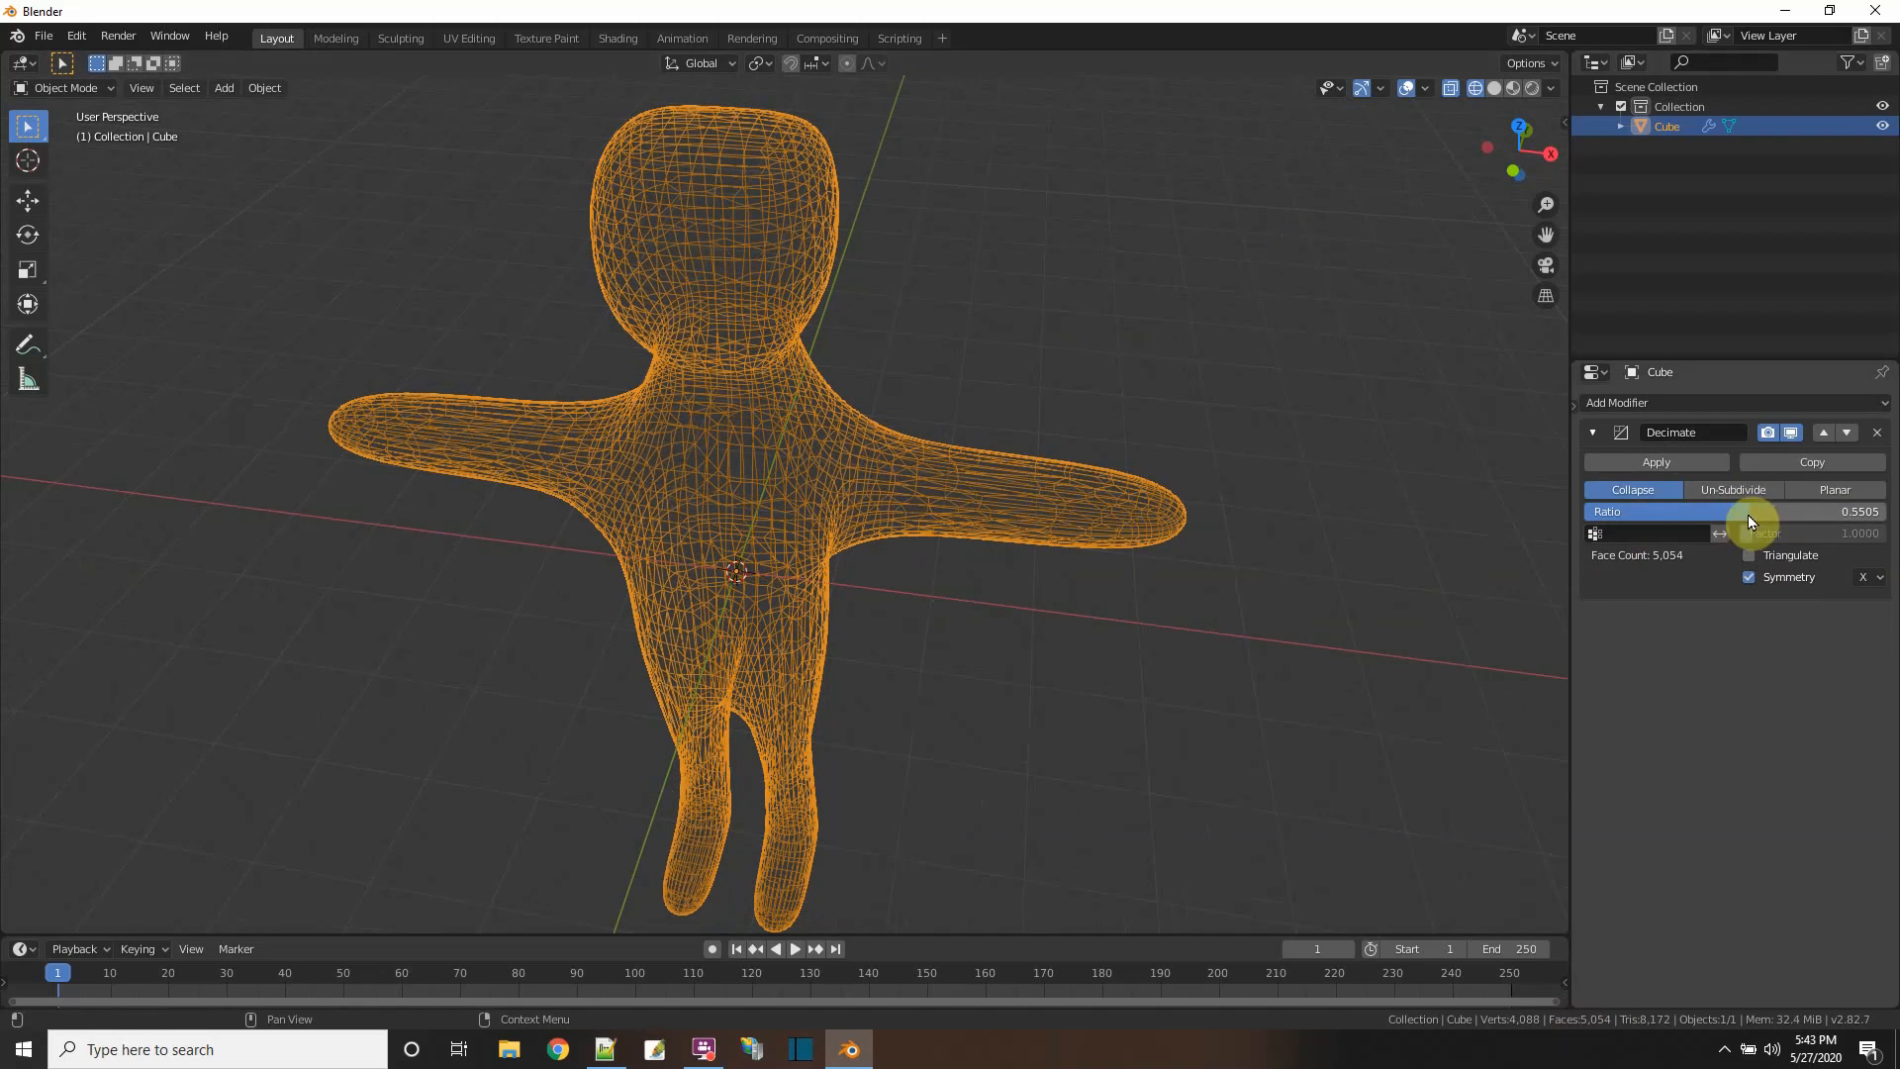
pyautogui.moveTo(1748, 515); pyautogui.dragTo(1736, 513)
pyautogui.click(1679, 461)
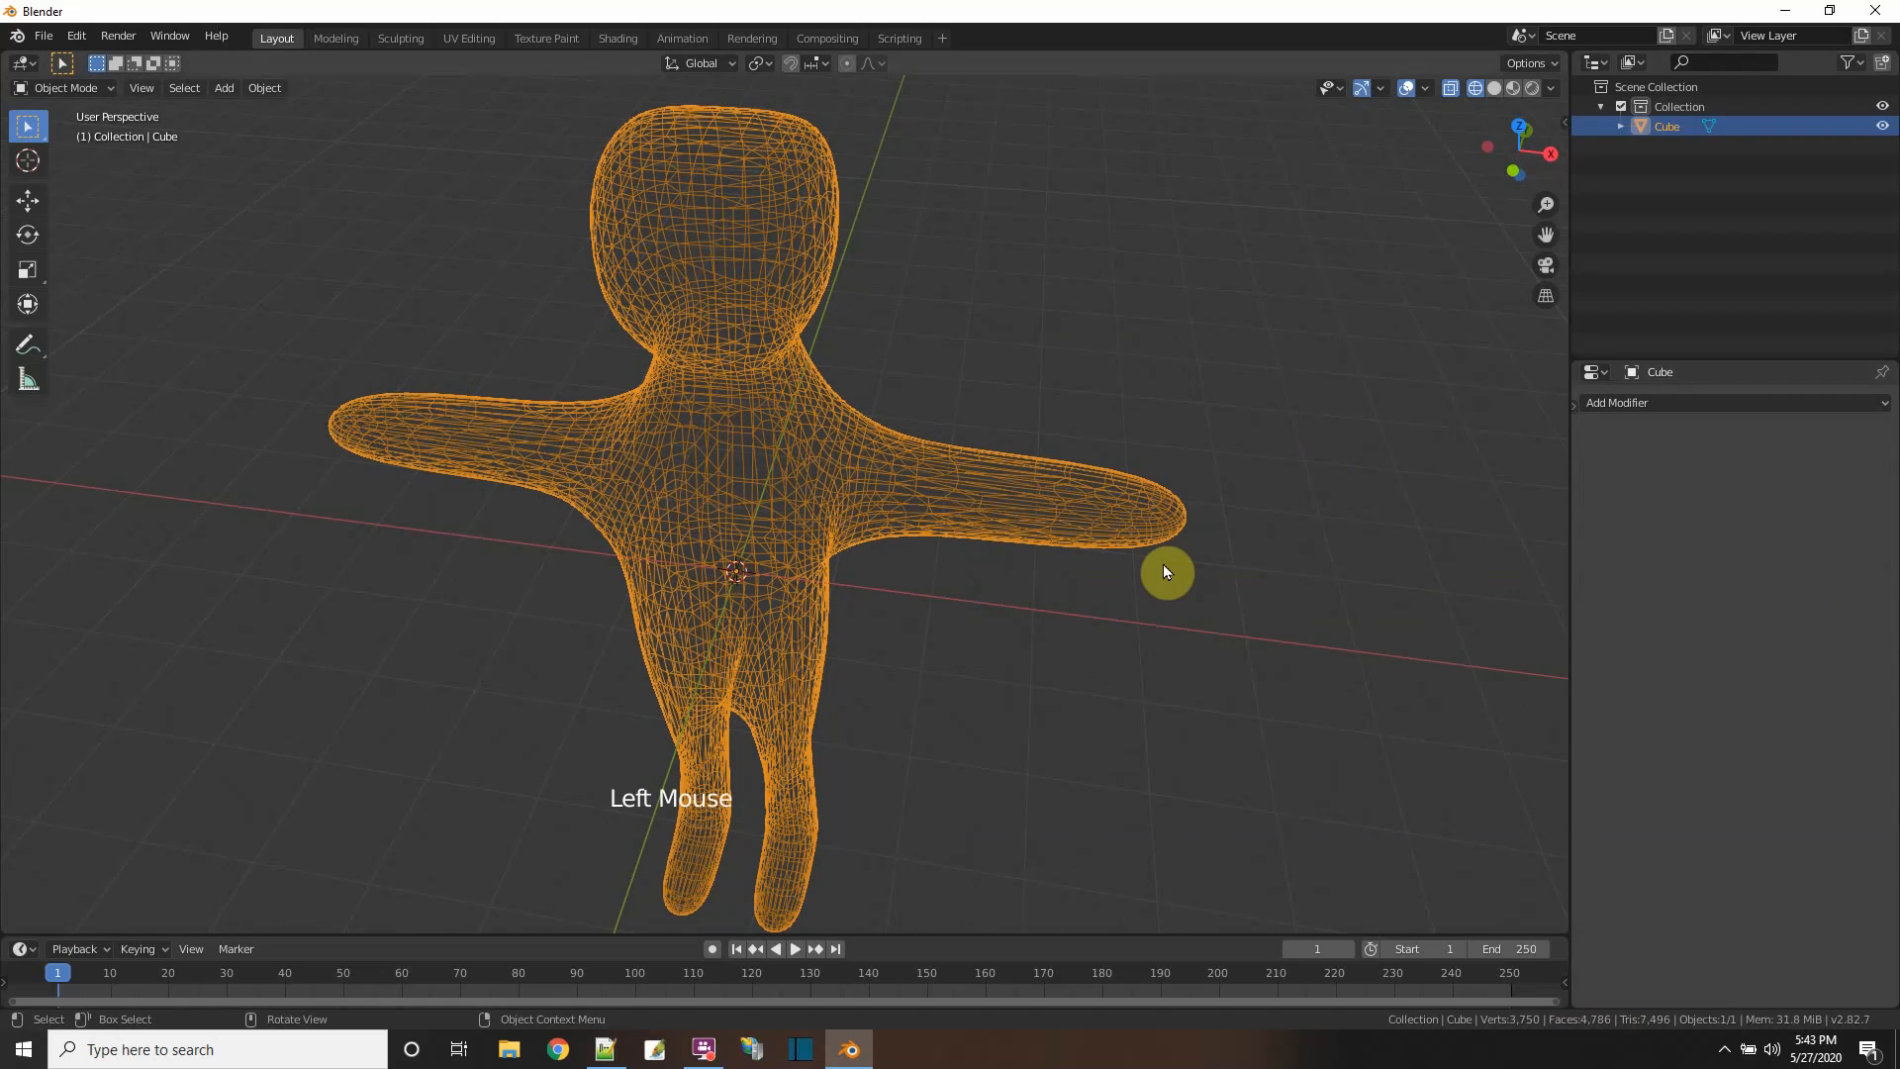
# - Examine the decimated character from several angles in wireframe and in solid shading with X-ray enabled
pyautogui.scroll(-2, 1172, 549)
pyautogui.moveTo(1145, 543); pyautogui.dragTo(807, 231, button='middle')
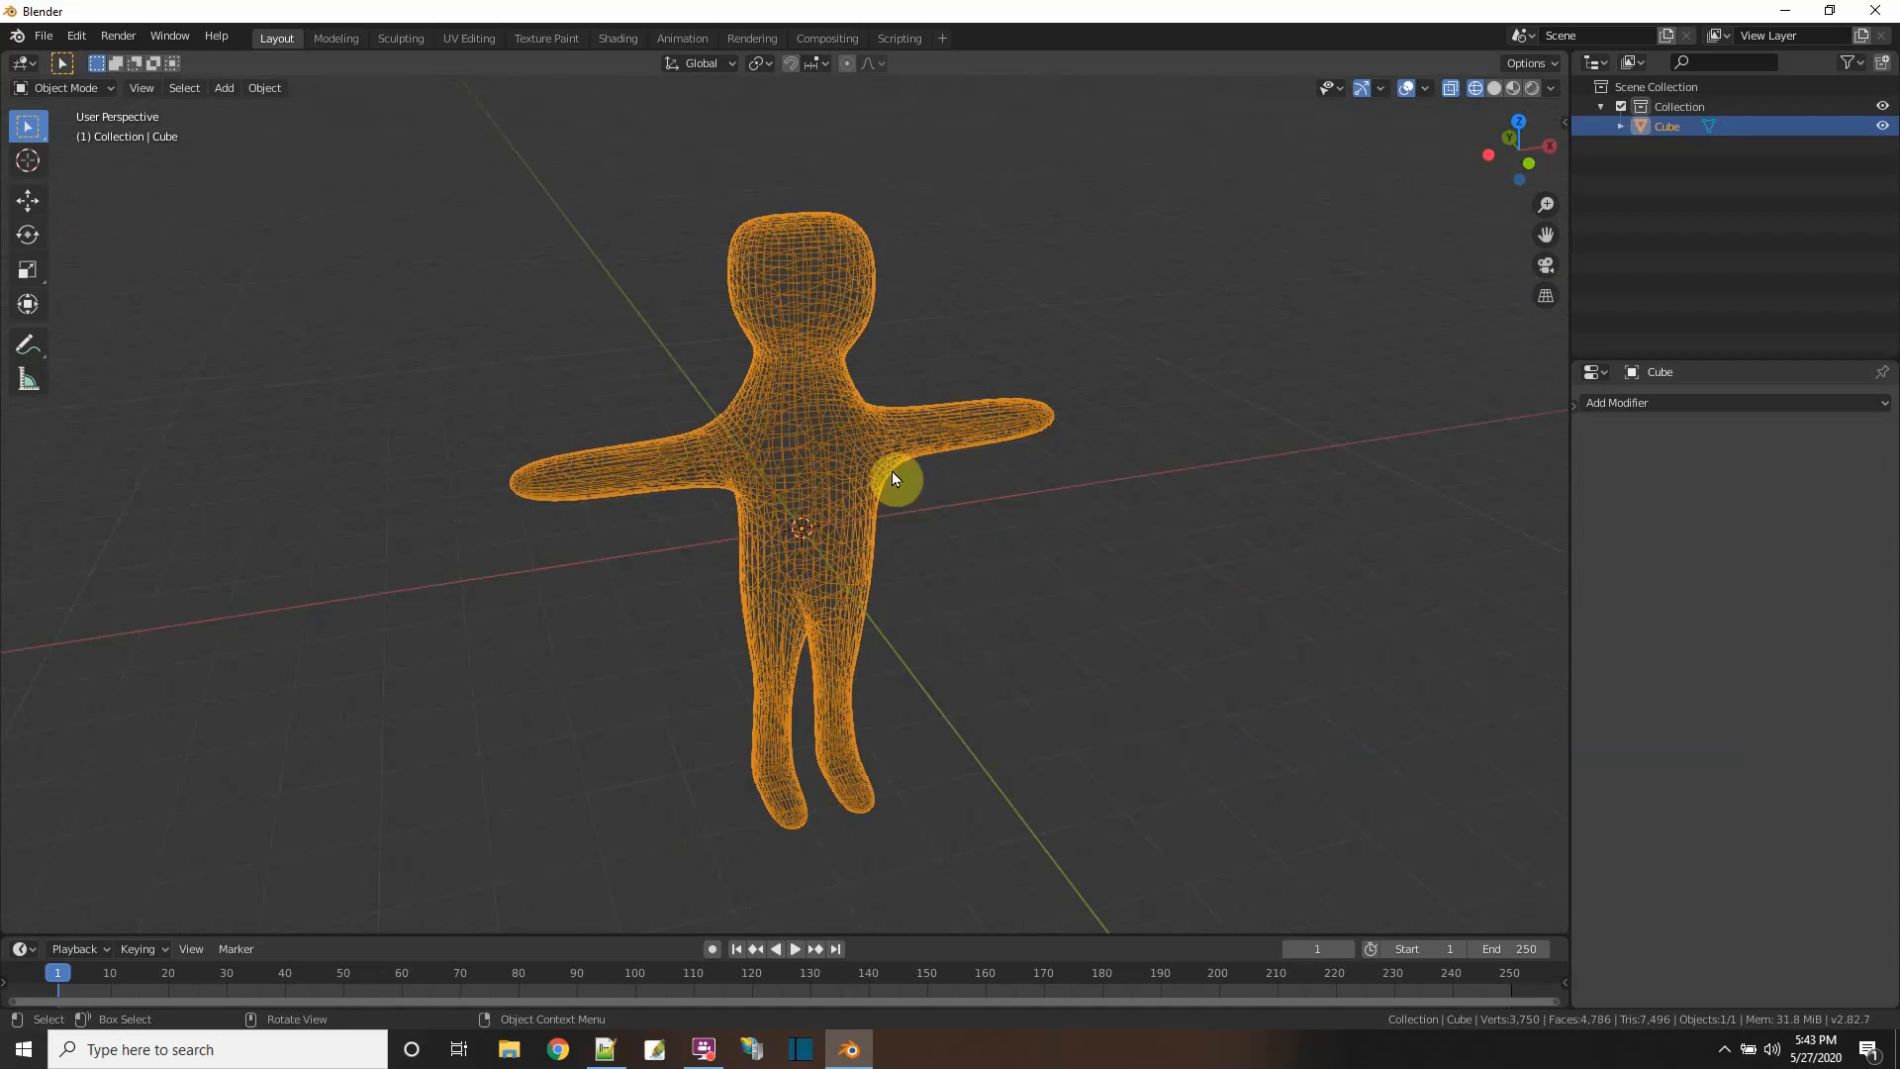
pyautogui.moveTo(1035, 585); pyautogui.dragTo(1402, 275, button='middle')
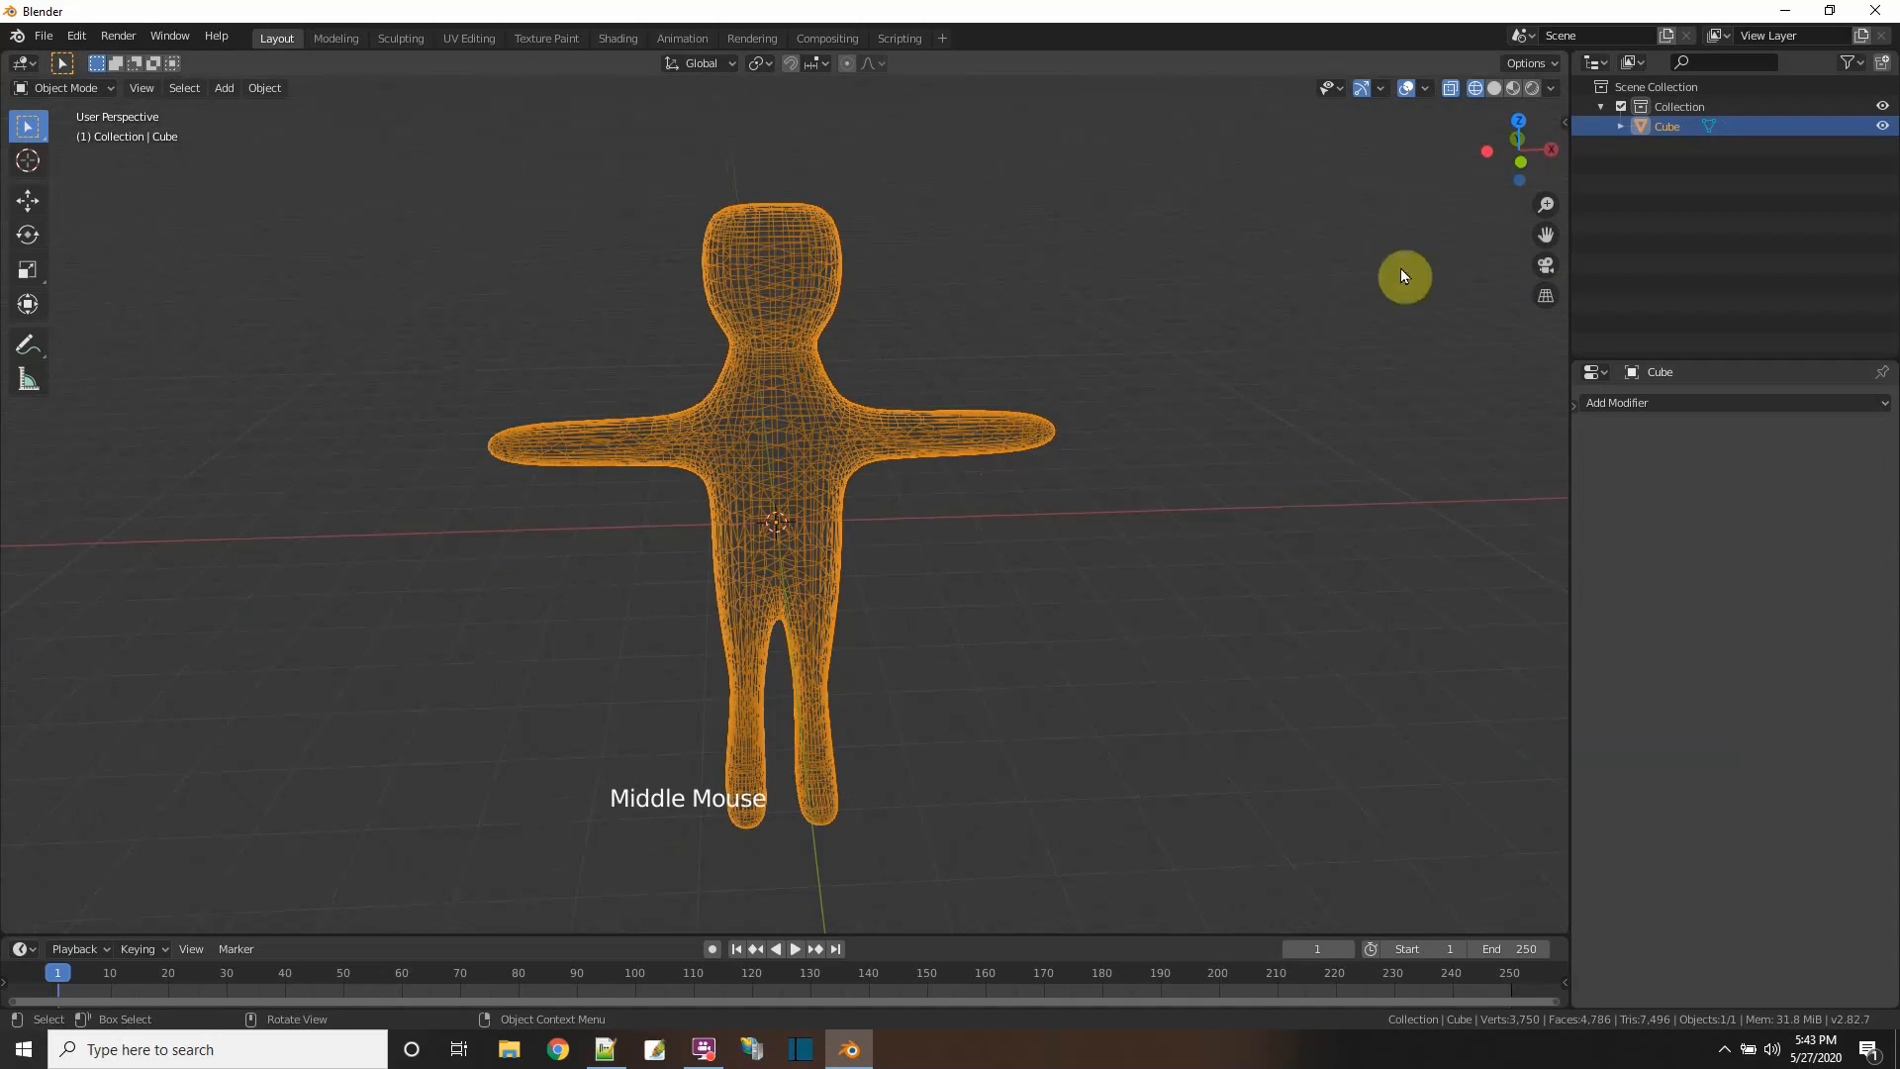
pyautogui.click(1492, 87)
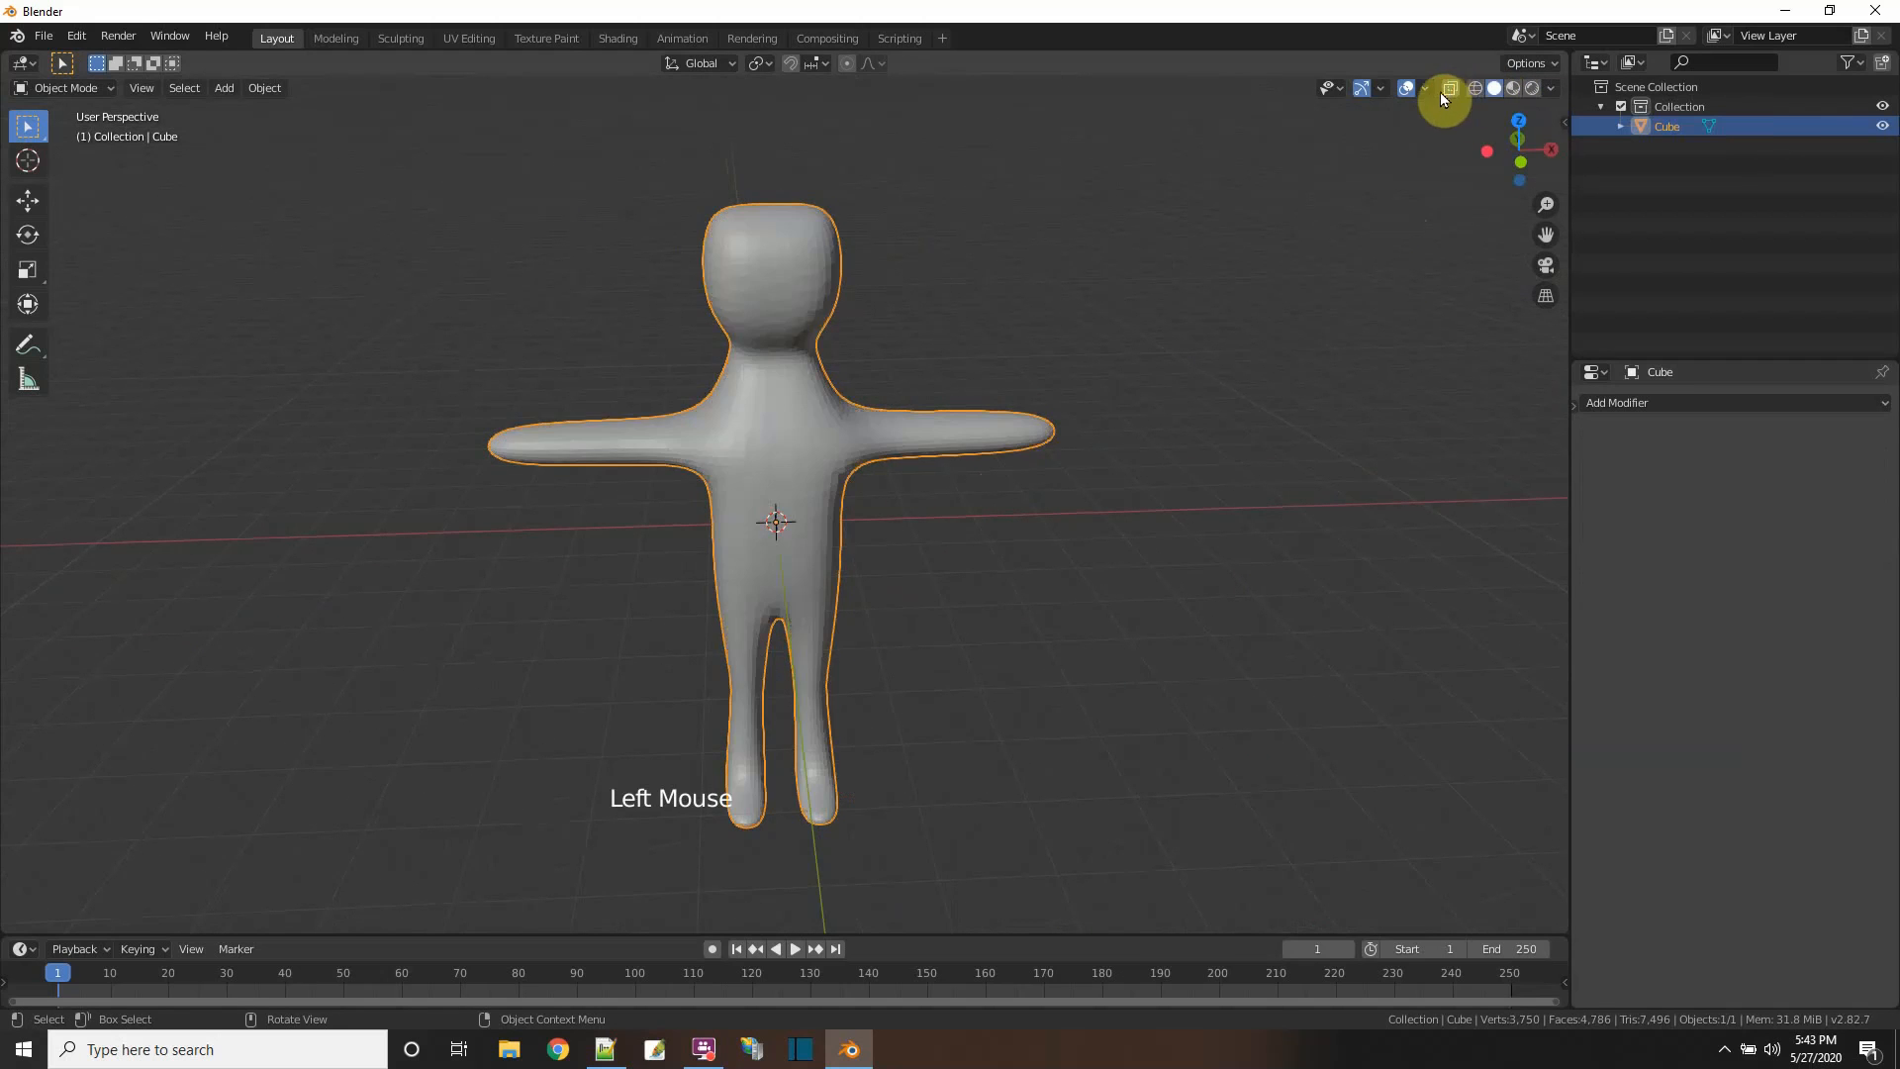
pyautogui.click(1446, 89)
pyautogui.moveTo(1173, 411); pyautogui.dragTo(910, 461, button='middle')
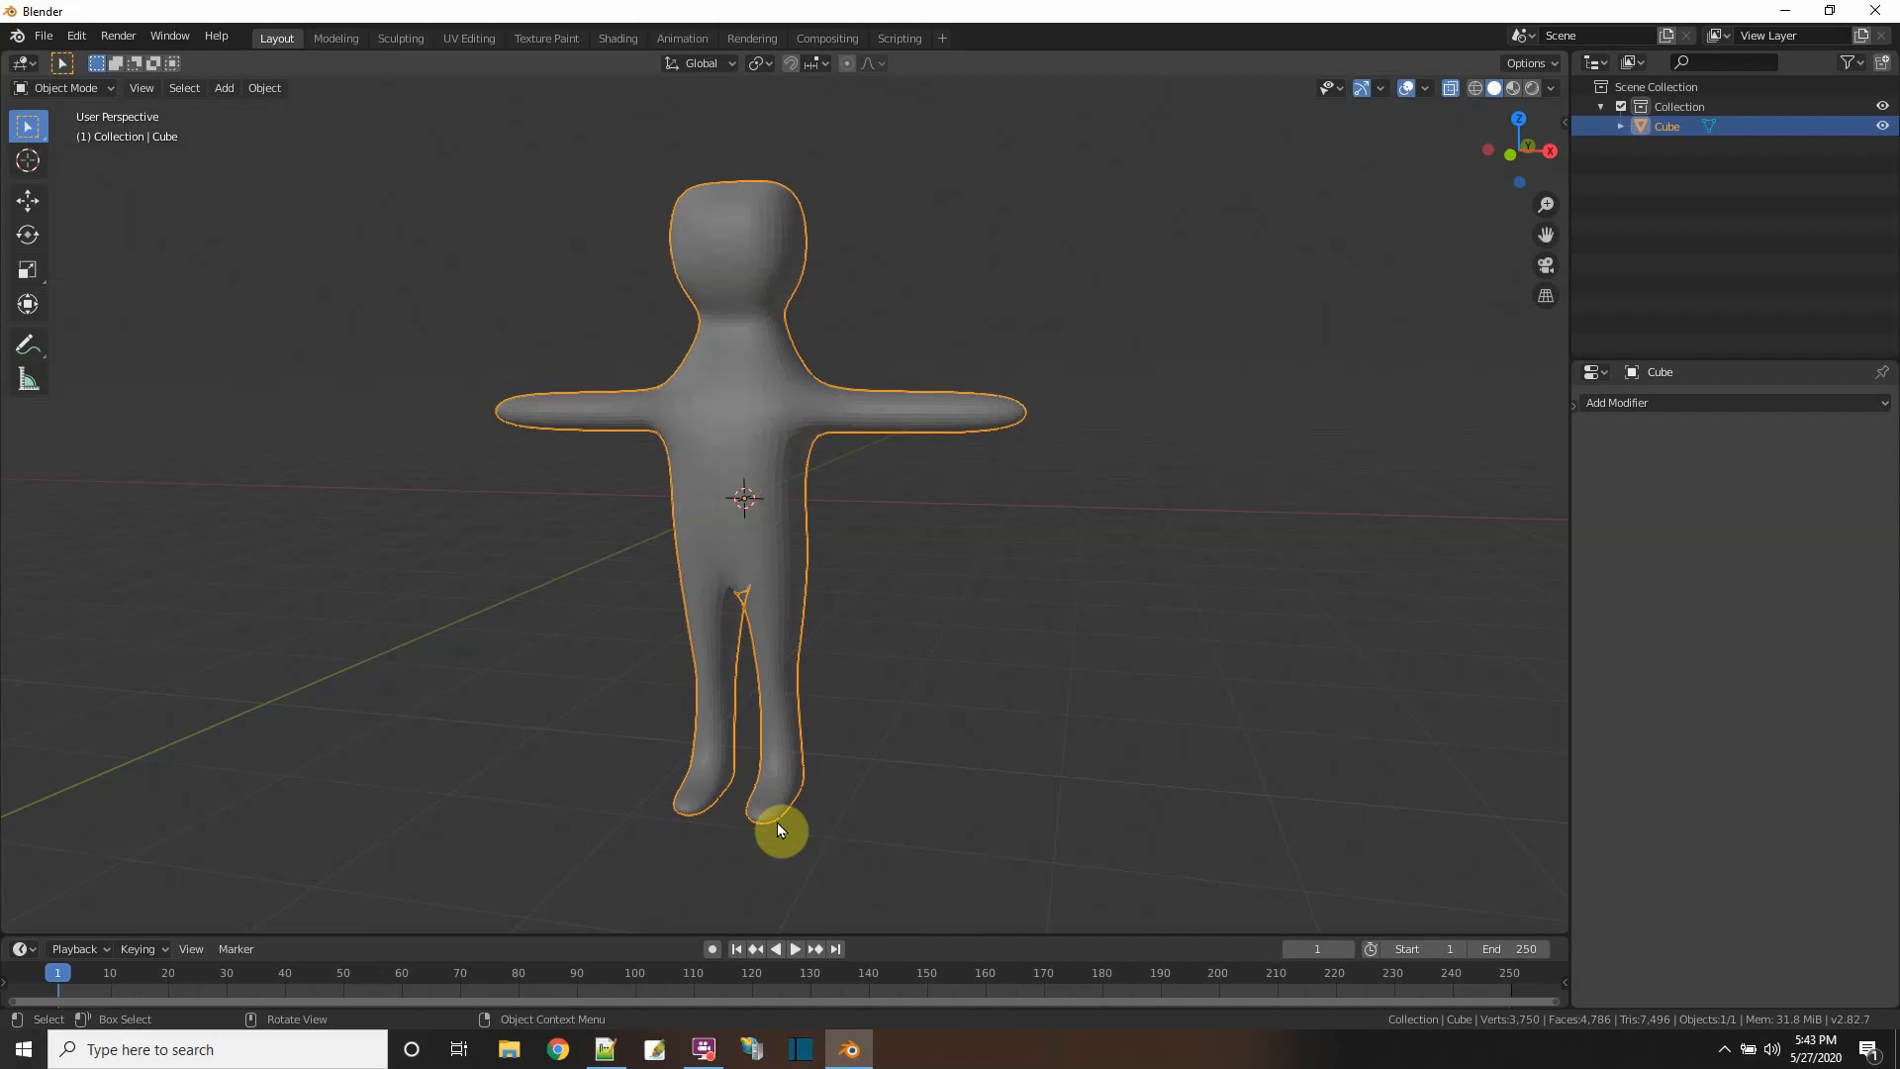
pyautogui.scroll(4, 745, 507)
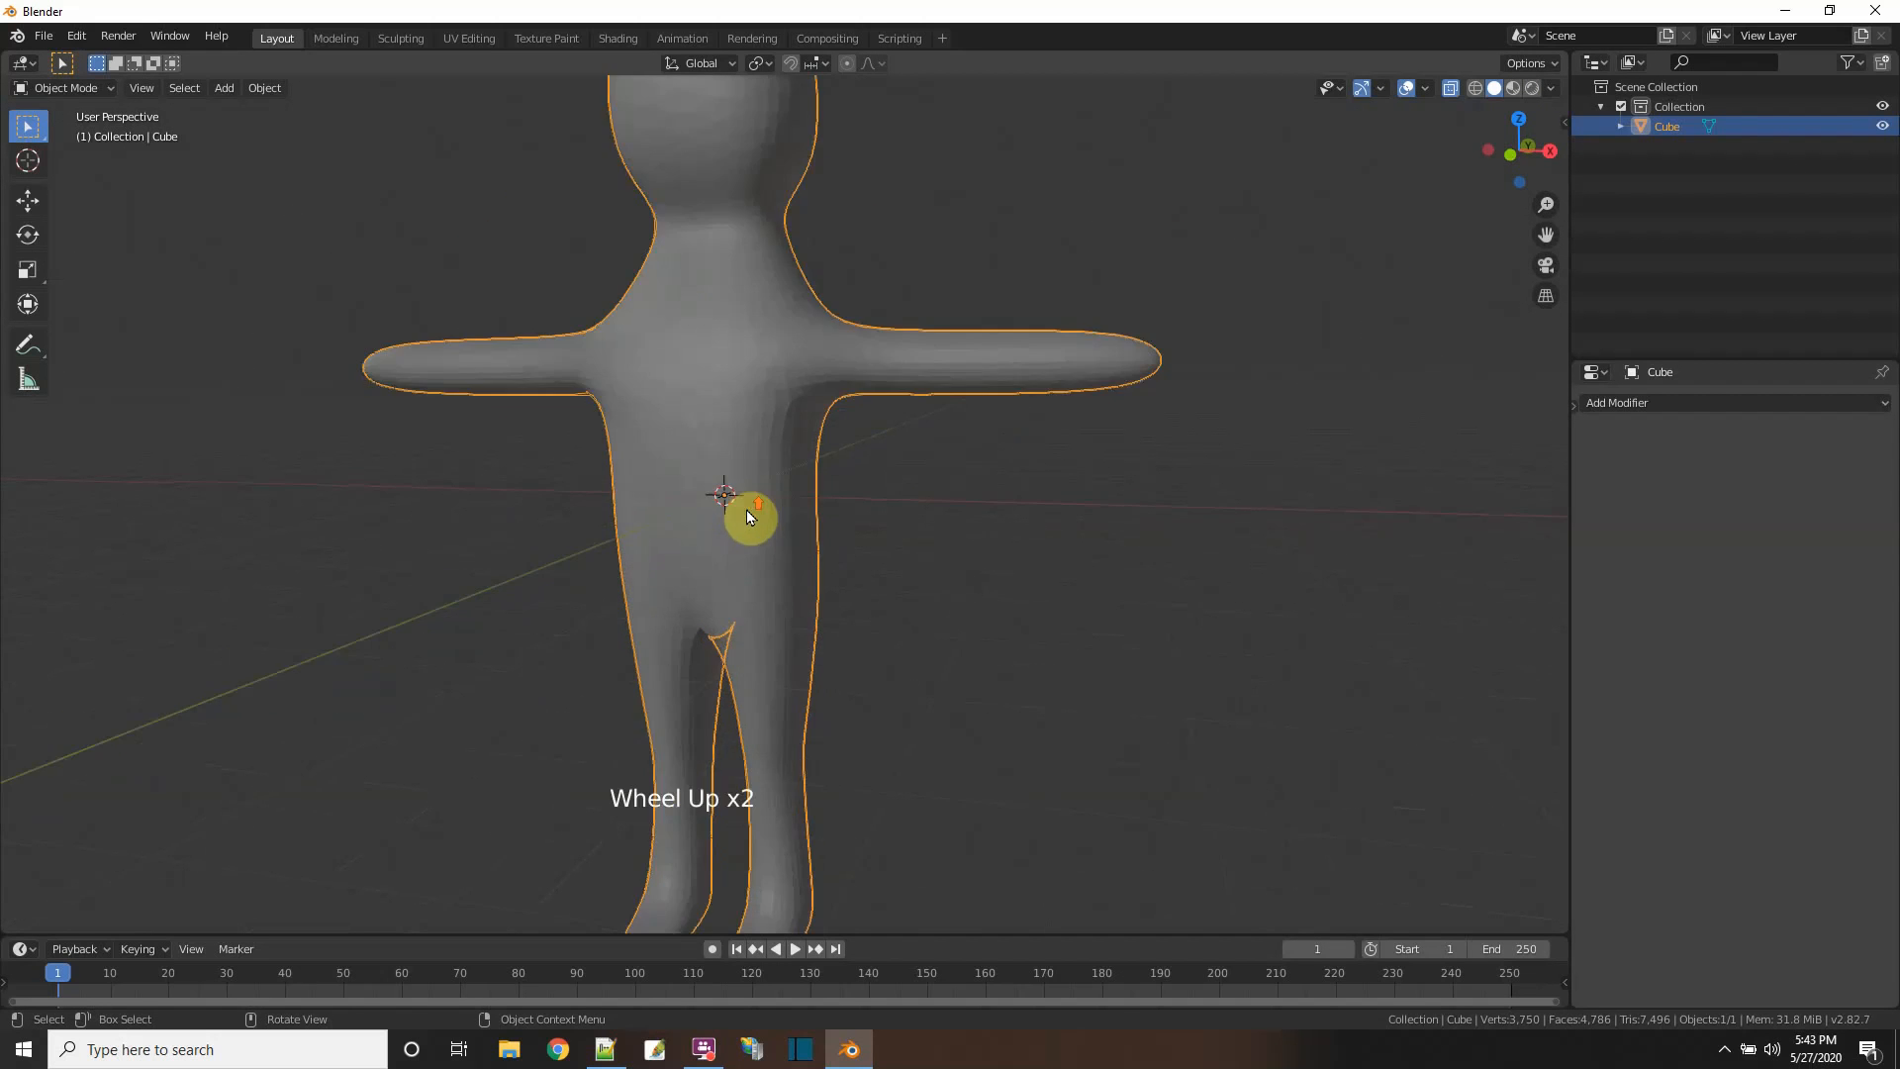
pyautogui.scroll(-6, 692, 537)
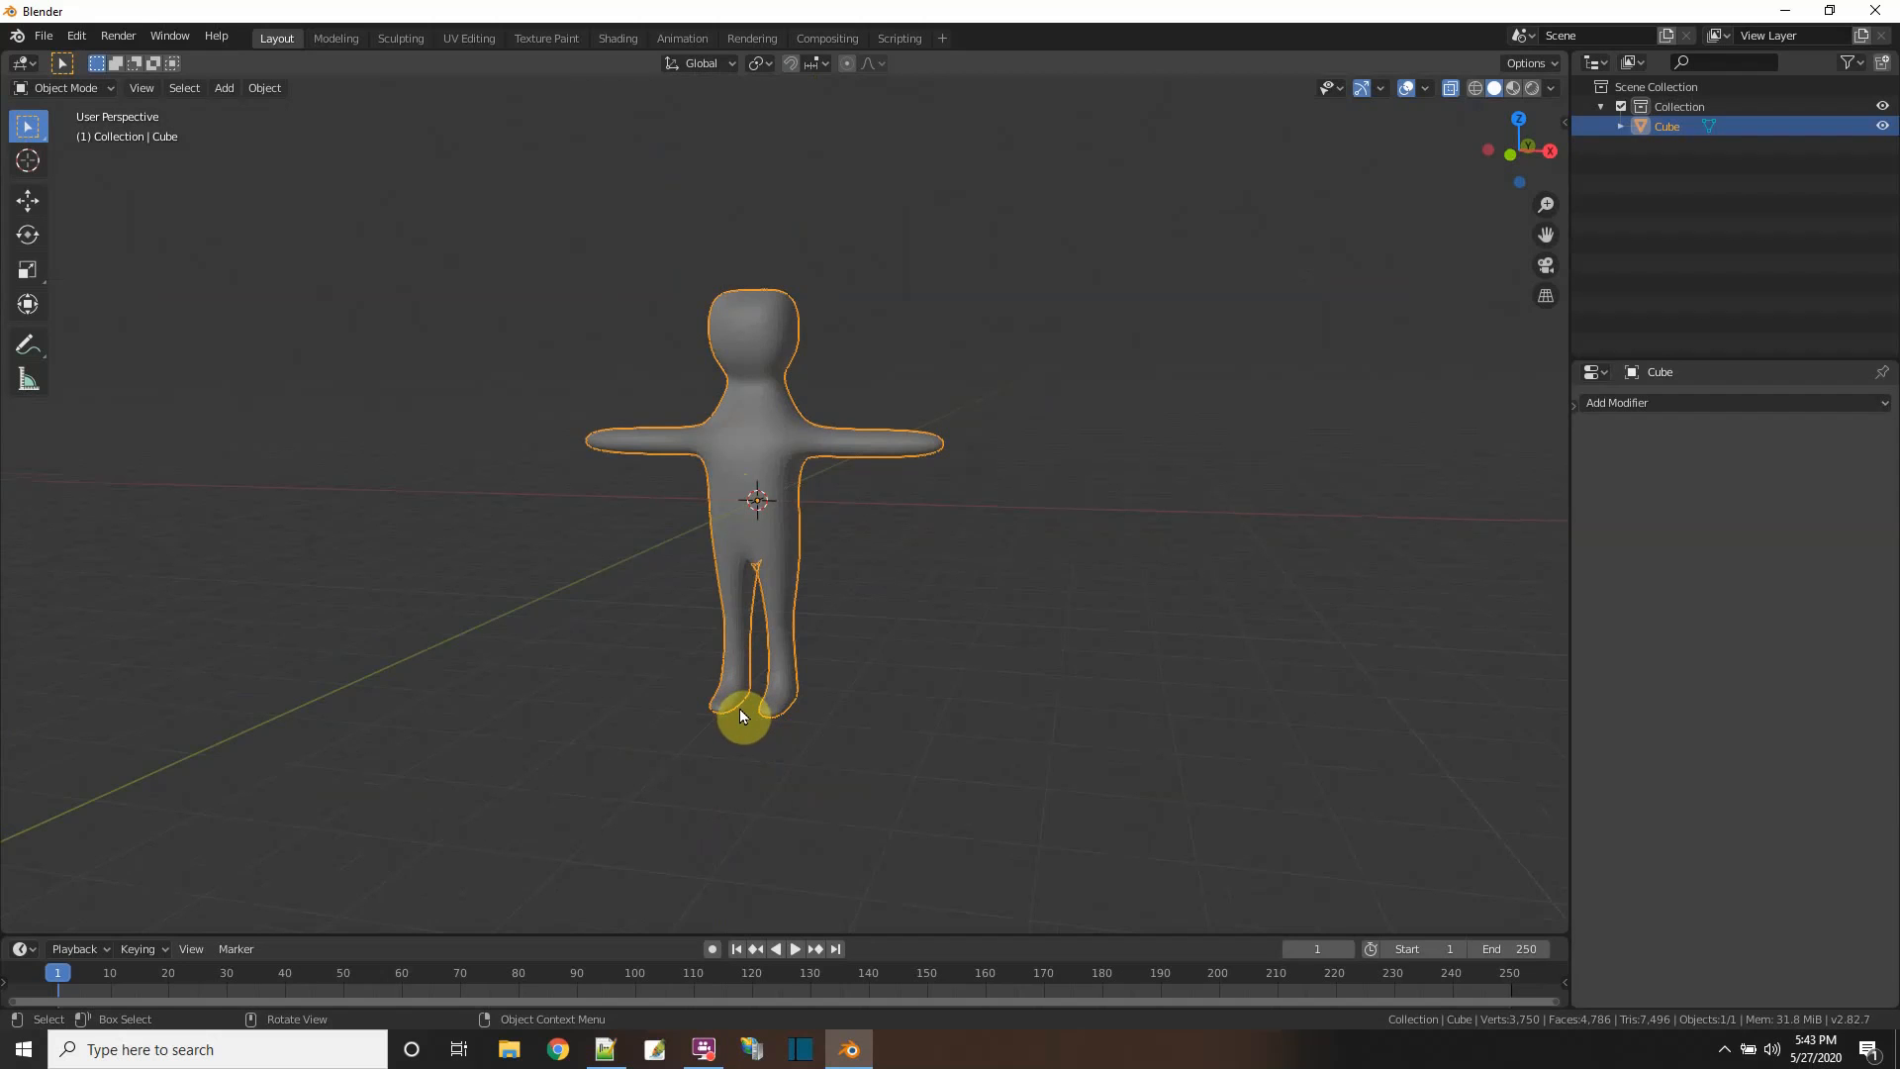
# - From the Right Orthographic view, move the whole mesh up 4.68 m along Z in Edit Mode so the feet stand at the origin
pyautogui.click(1549, 151)
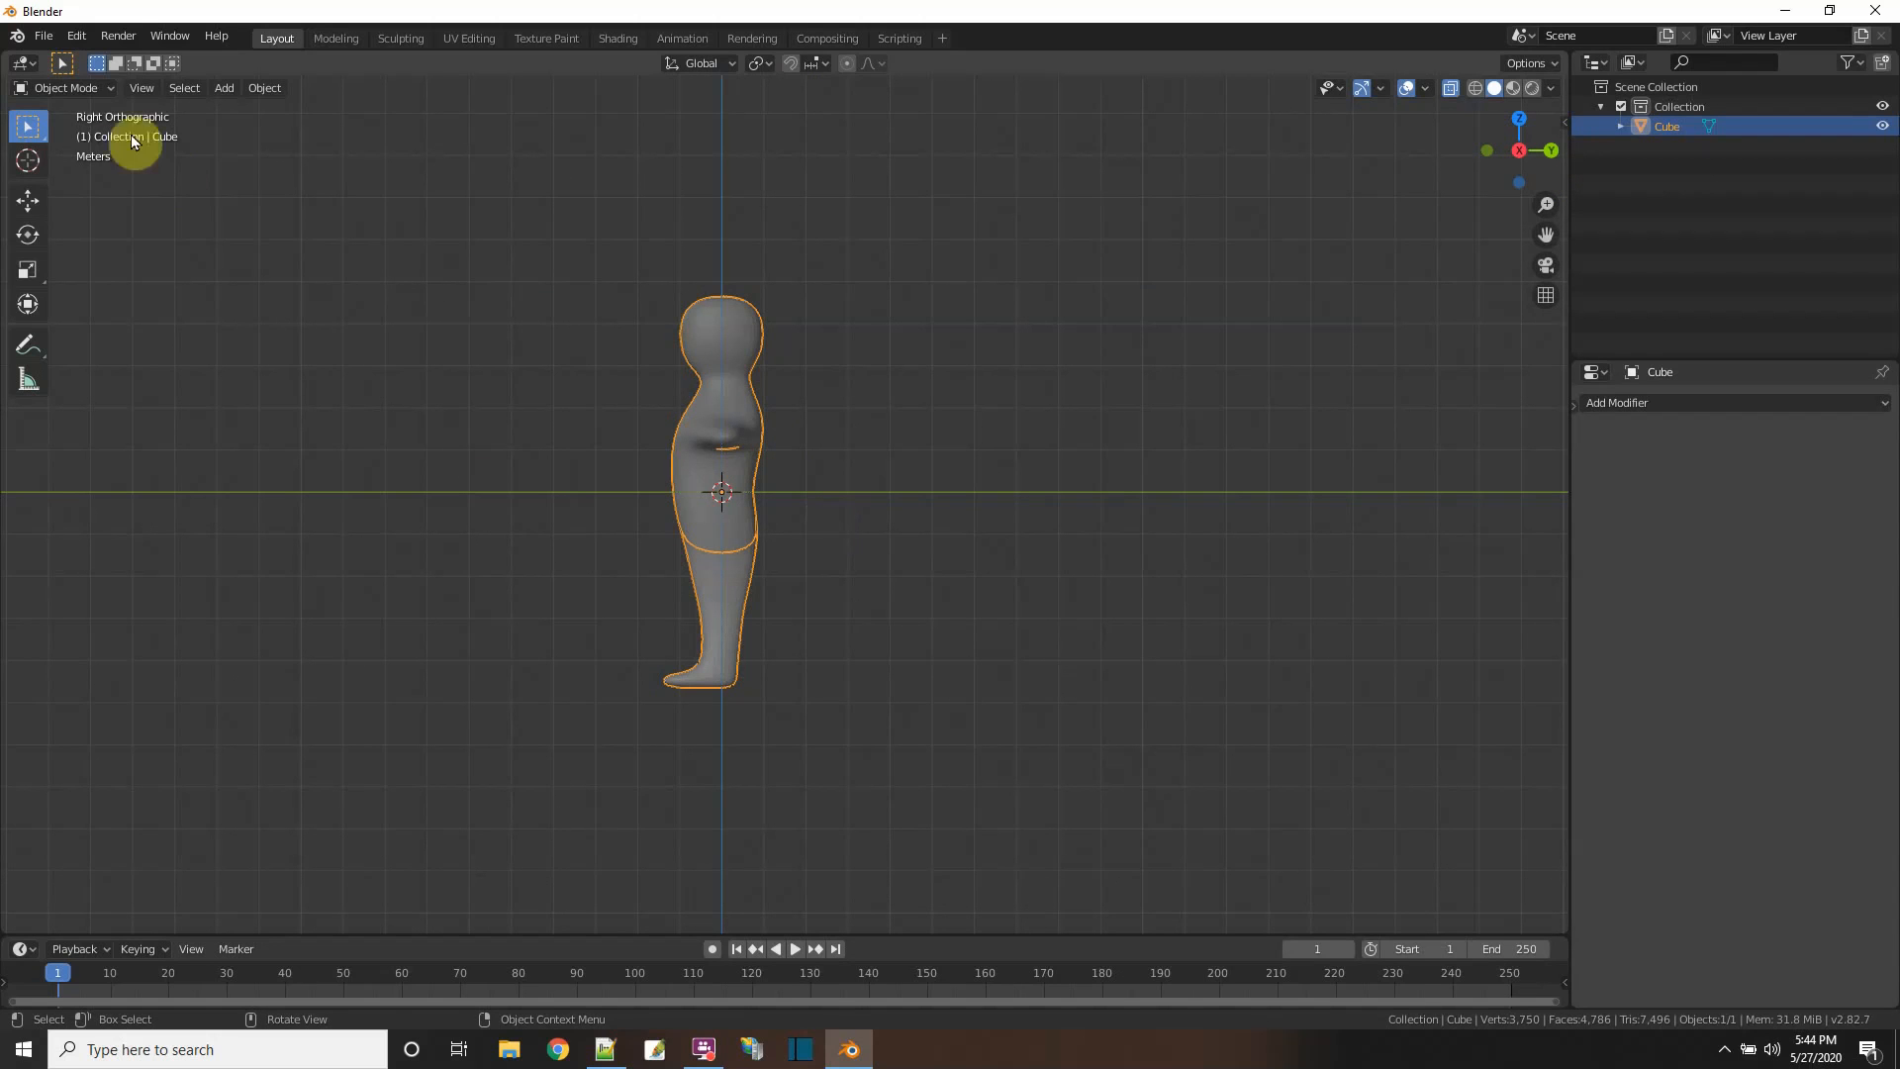
pyautogui.click(99, 87)
pyautogui.click(91, 132)
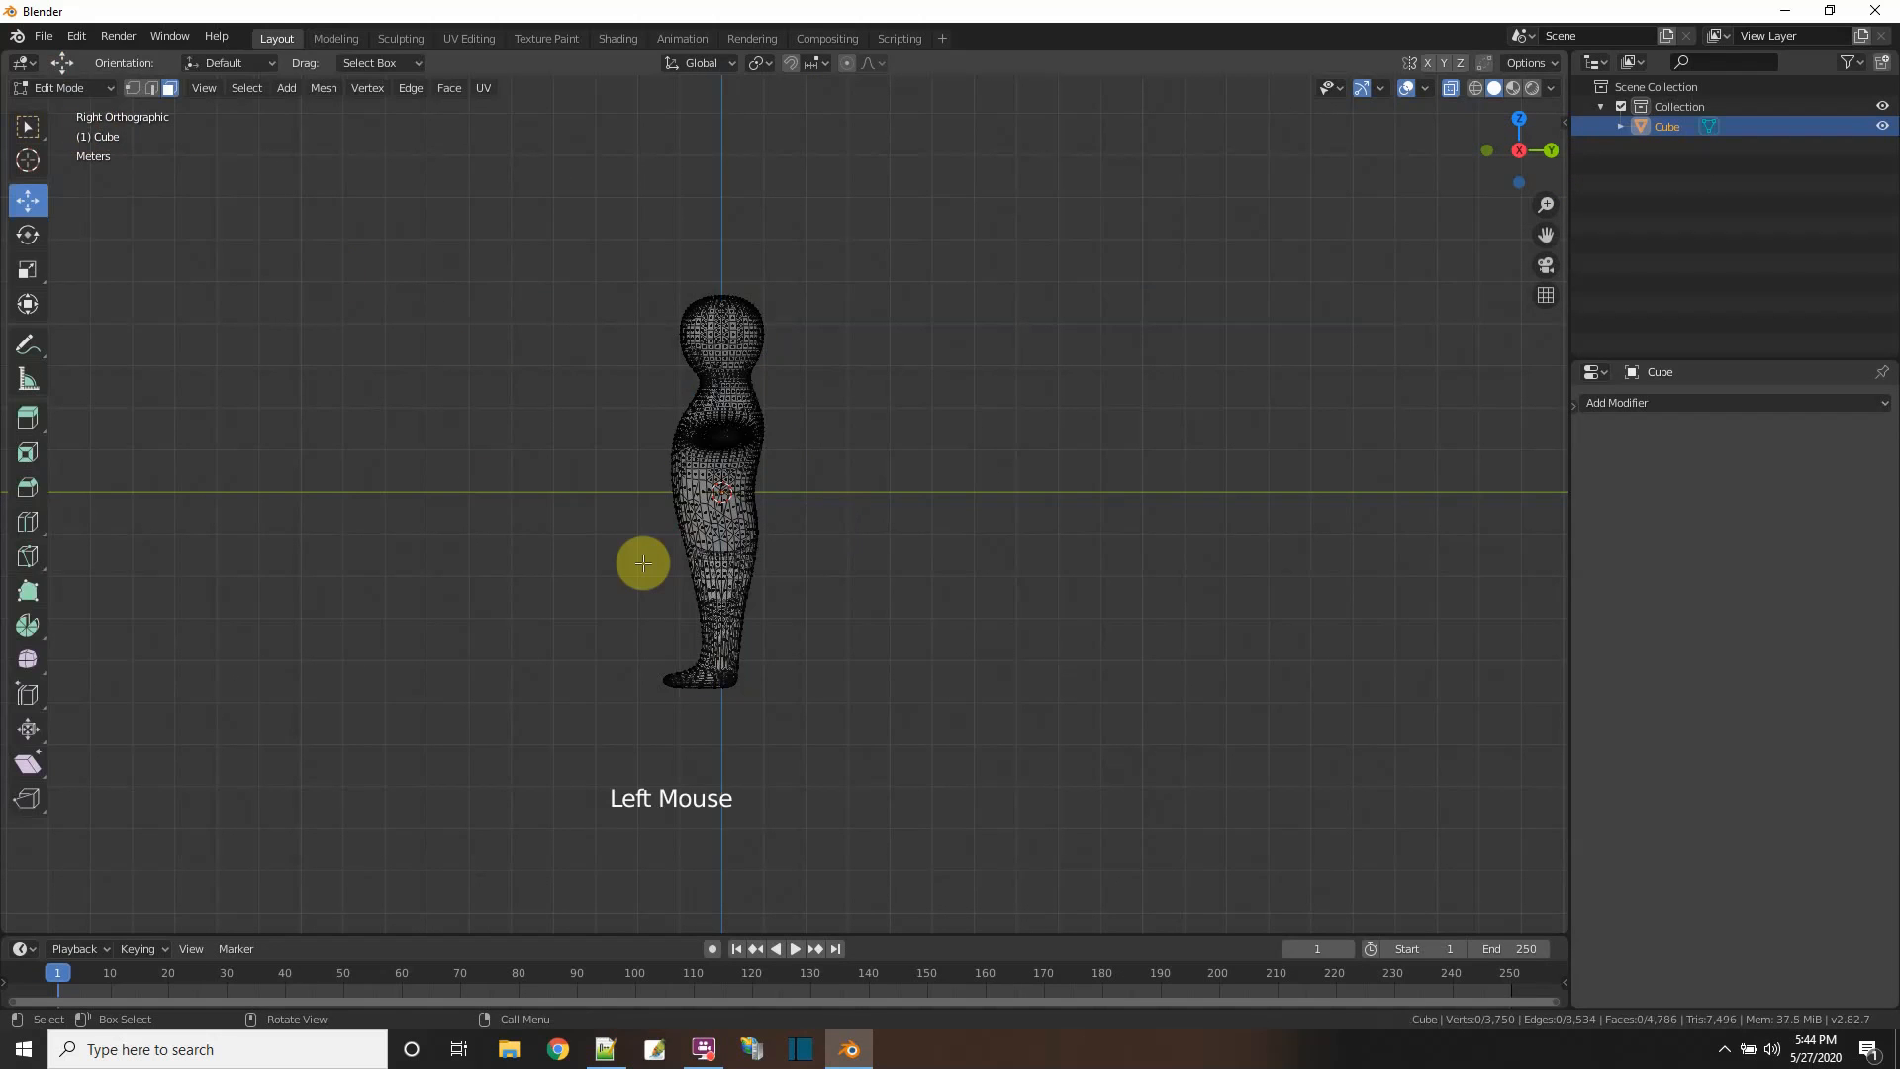
pyautogui.press('a')
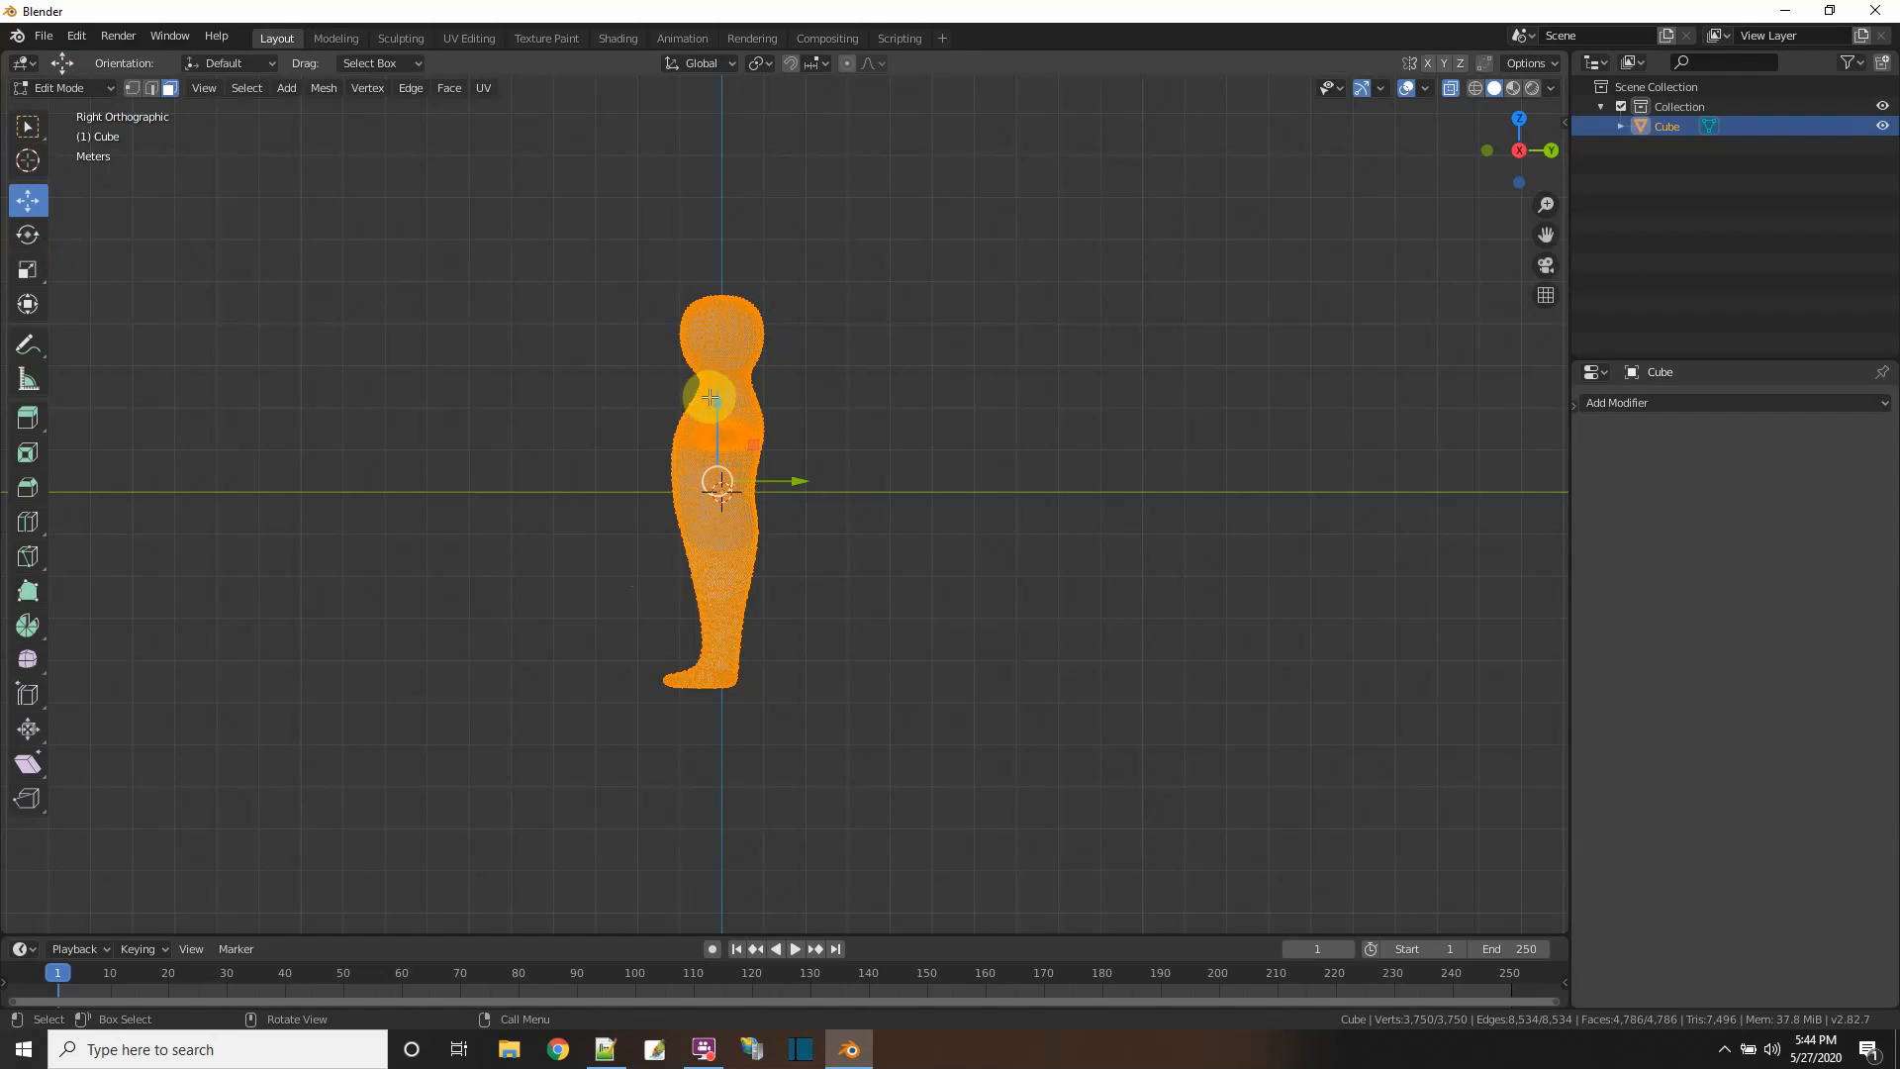
pyautogui.moveTo(717, 399); pyautogui.dragTo(670, 199)
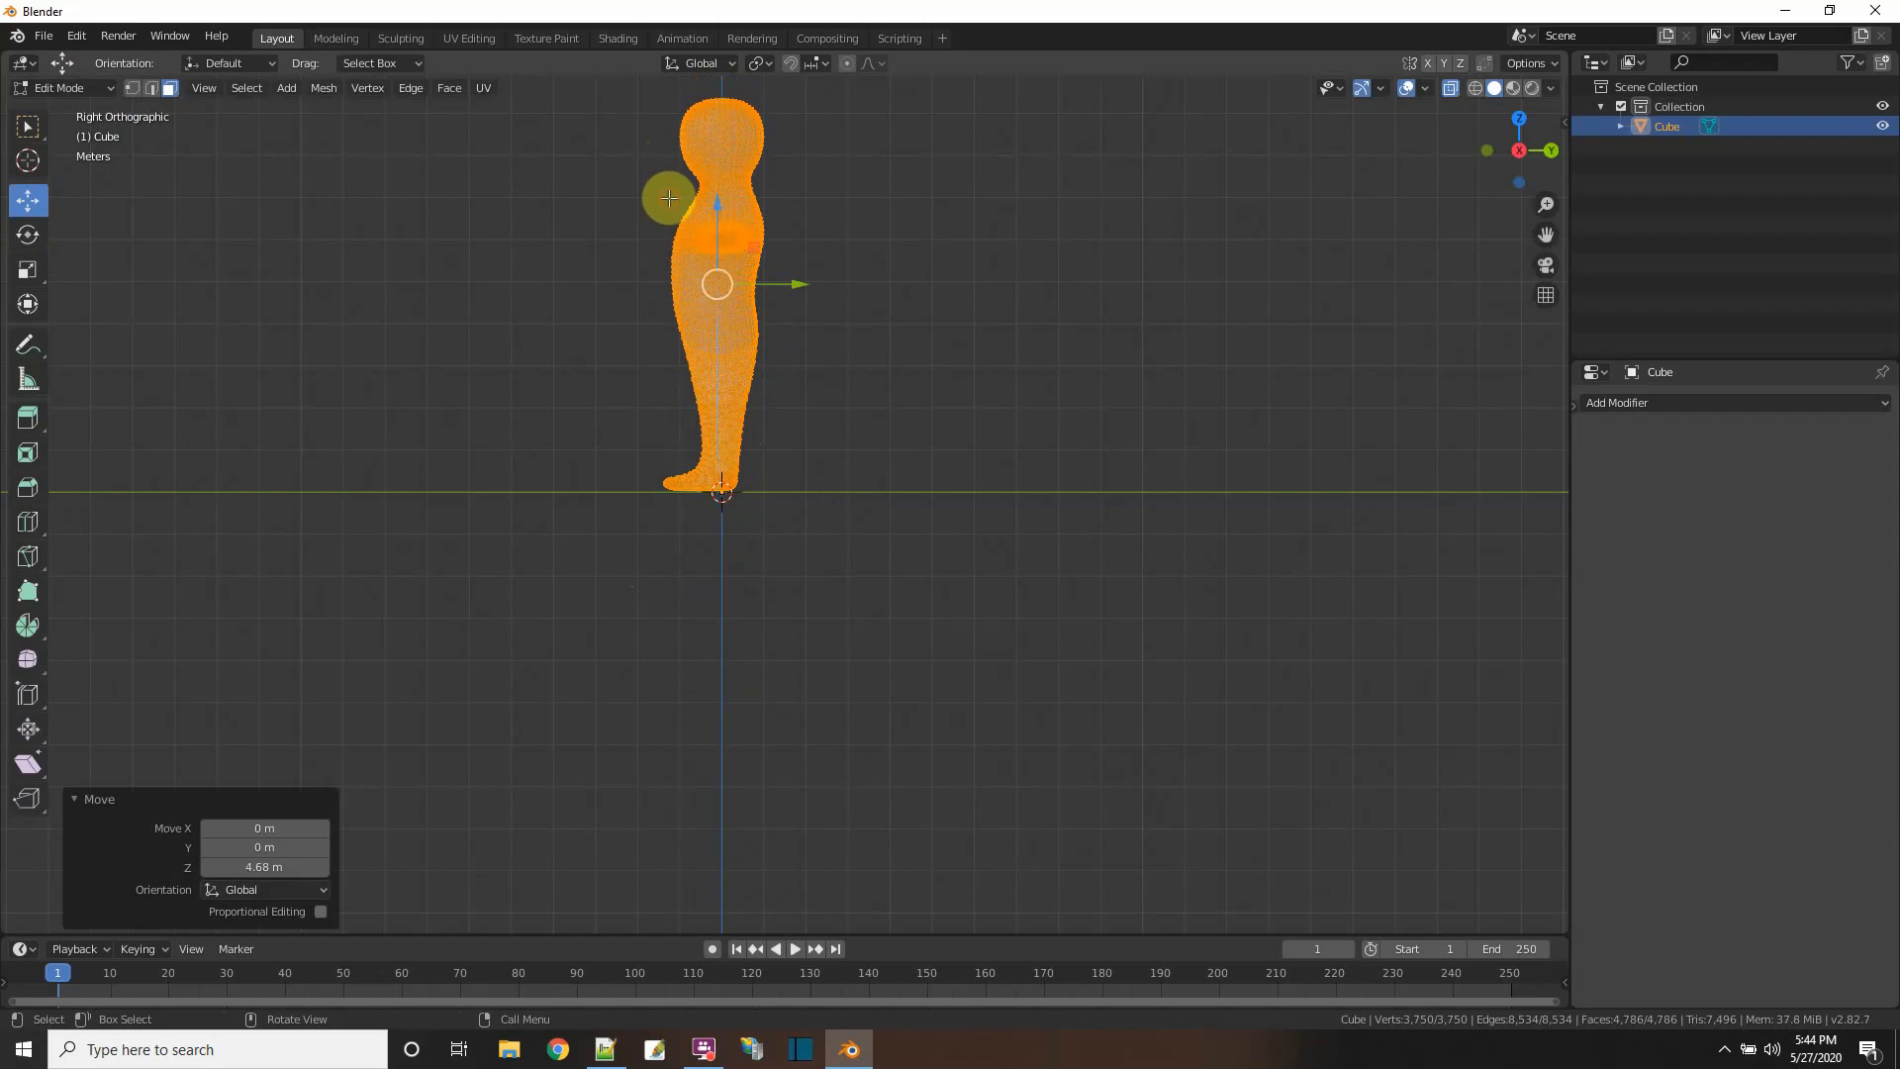
# - Switch the character from Edit Mode back to Object Mode and view it from the front
pyautogui.moveTo(755, 577); pyautogui.dragTo(1001, 620, button='middle')
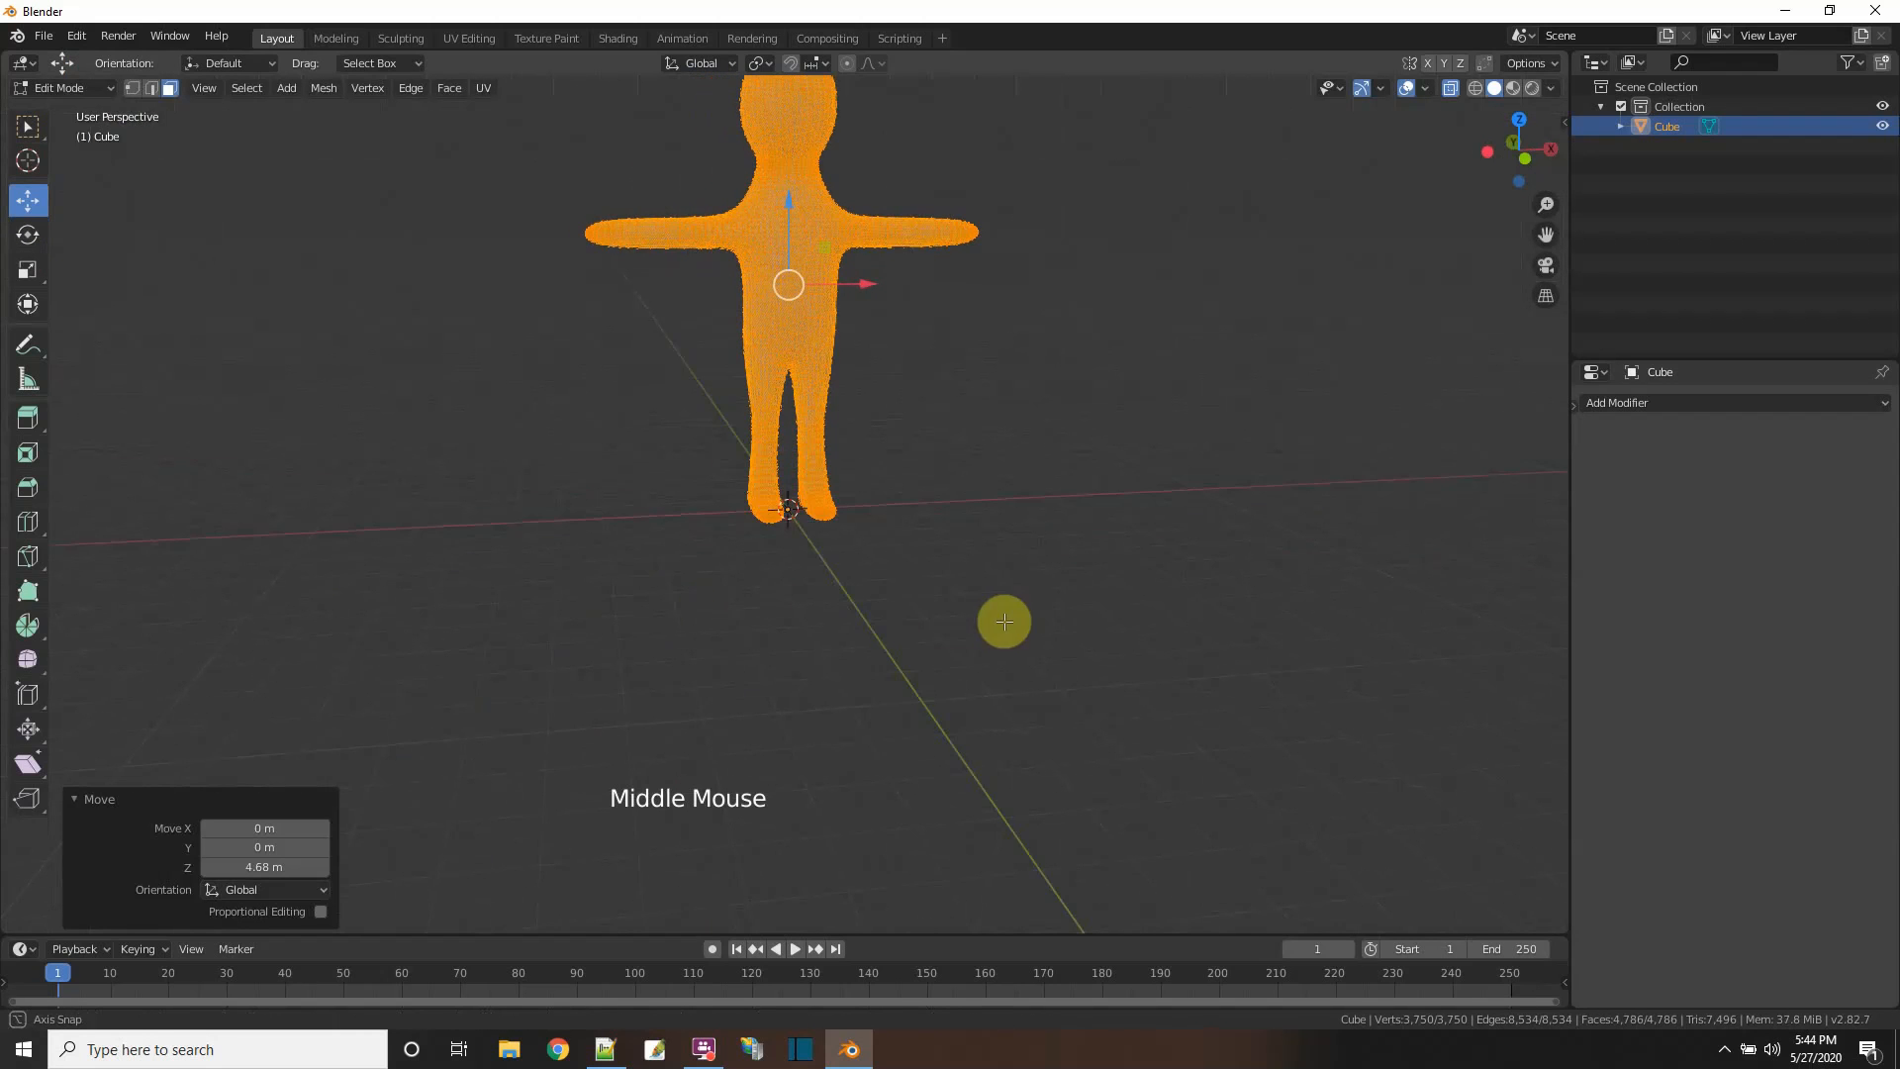
pyautogui.click(57, 88)
pyautogui.click(70, 110)
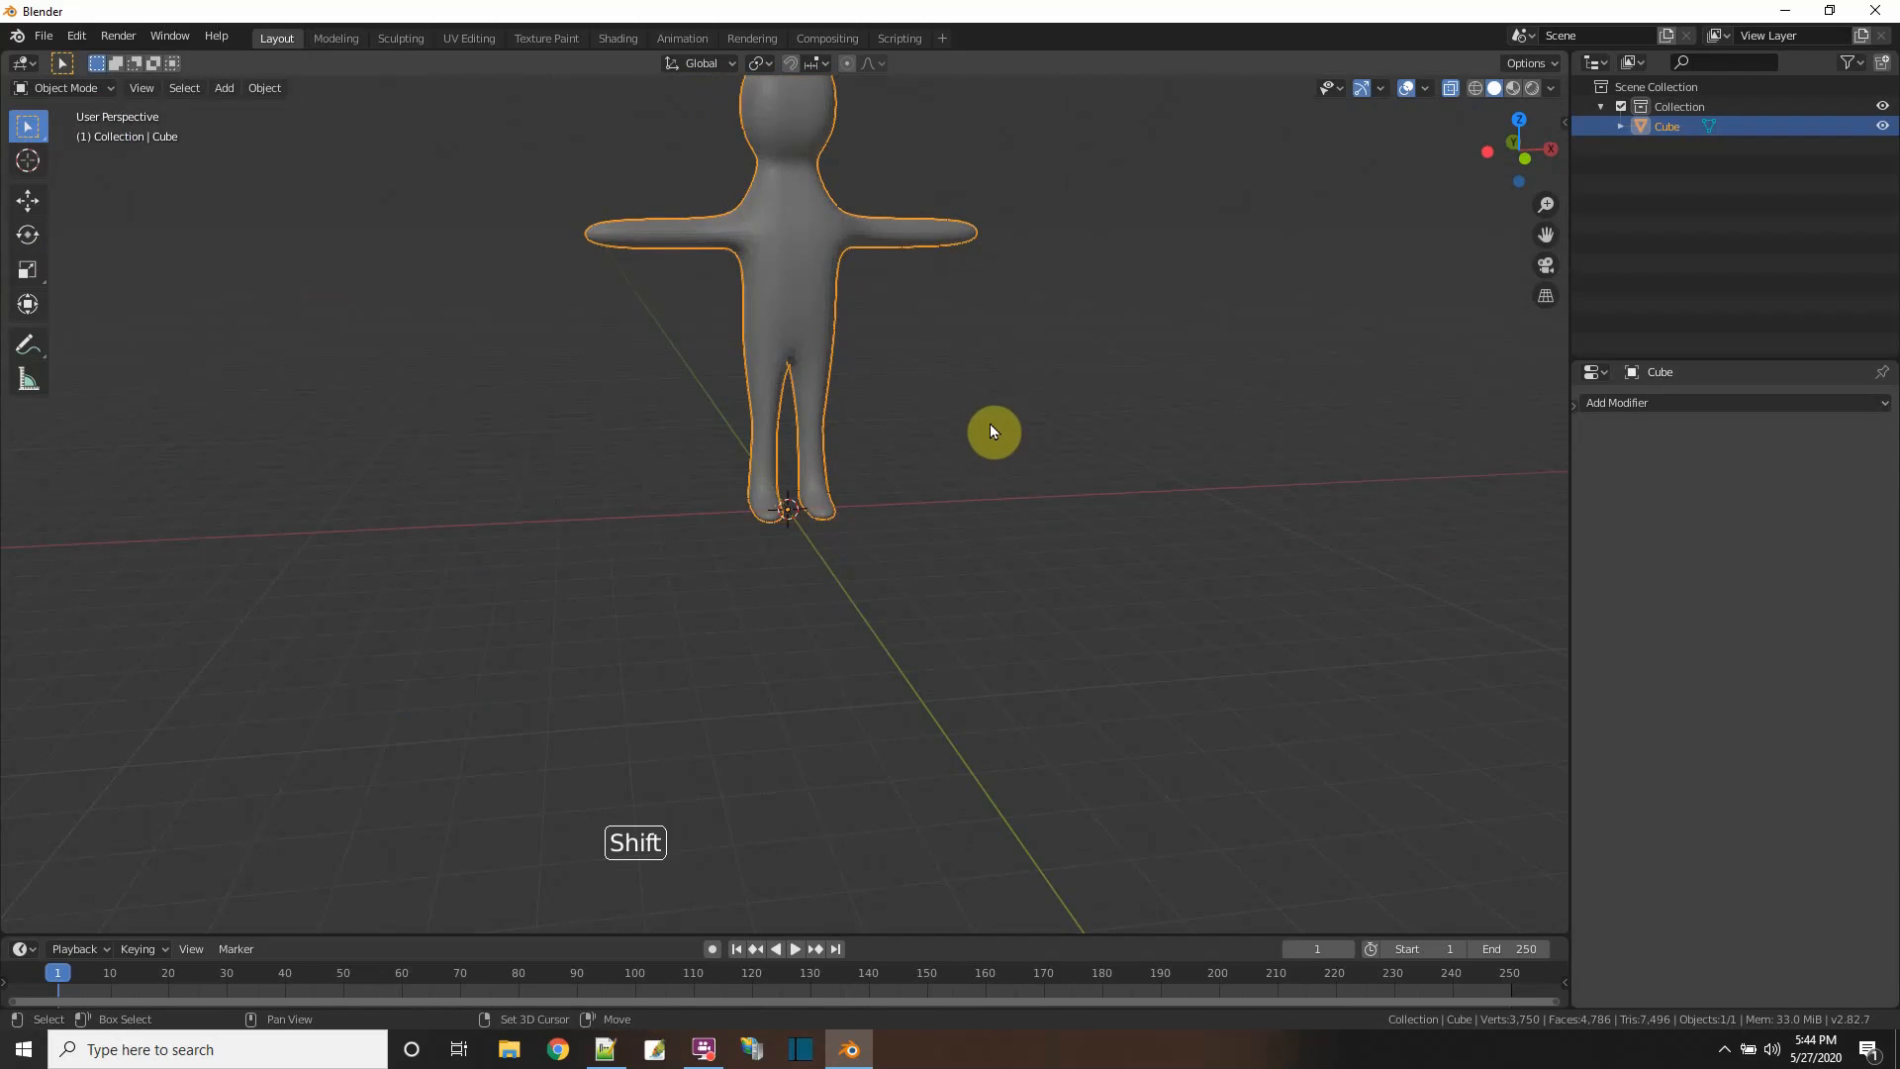
pyautogui.keyDown('shift'); pyautogui.scroll(1, 976, 391); pyautogui.keyUp('shift')
pyautogui.keyDown('shift'); pyautogui.moveTo(976, 391); pyautogui.dragTo(984, 495, button='middle'); pyautogui.keyUp('shift')
pyautogui.keyDown('shift'); pyautogui.scroll(1, 1010, 530); pyautogui.keyUp('shift')
pyautogui.moveTo(1035, 565)
pyautogui.mouseDown(button='middle')
pyautogui.moveTo(874, 564)
pyautogui.moveTo(1013, 556)
pyautogui.mouseUp(button='middle')
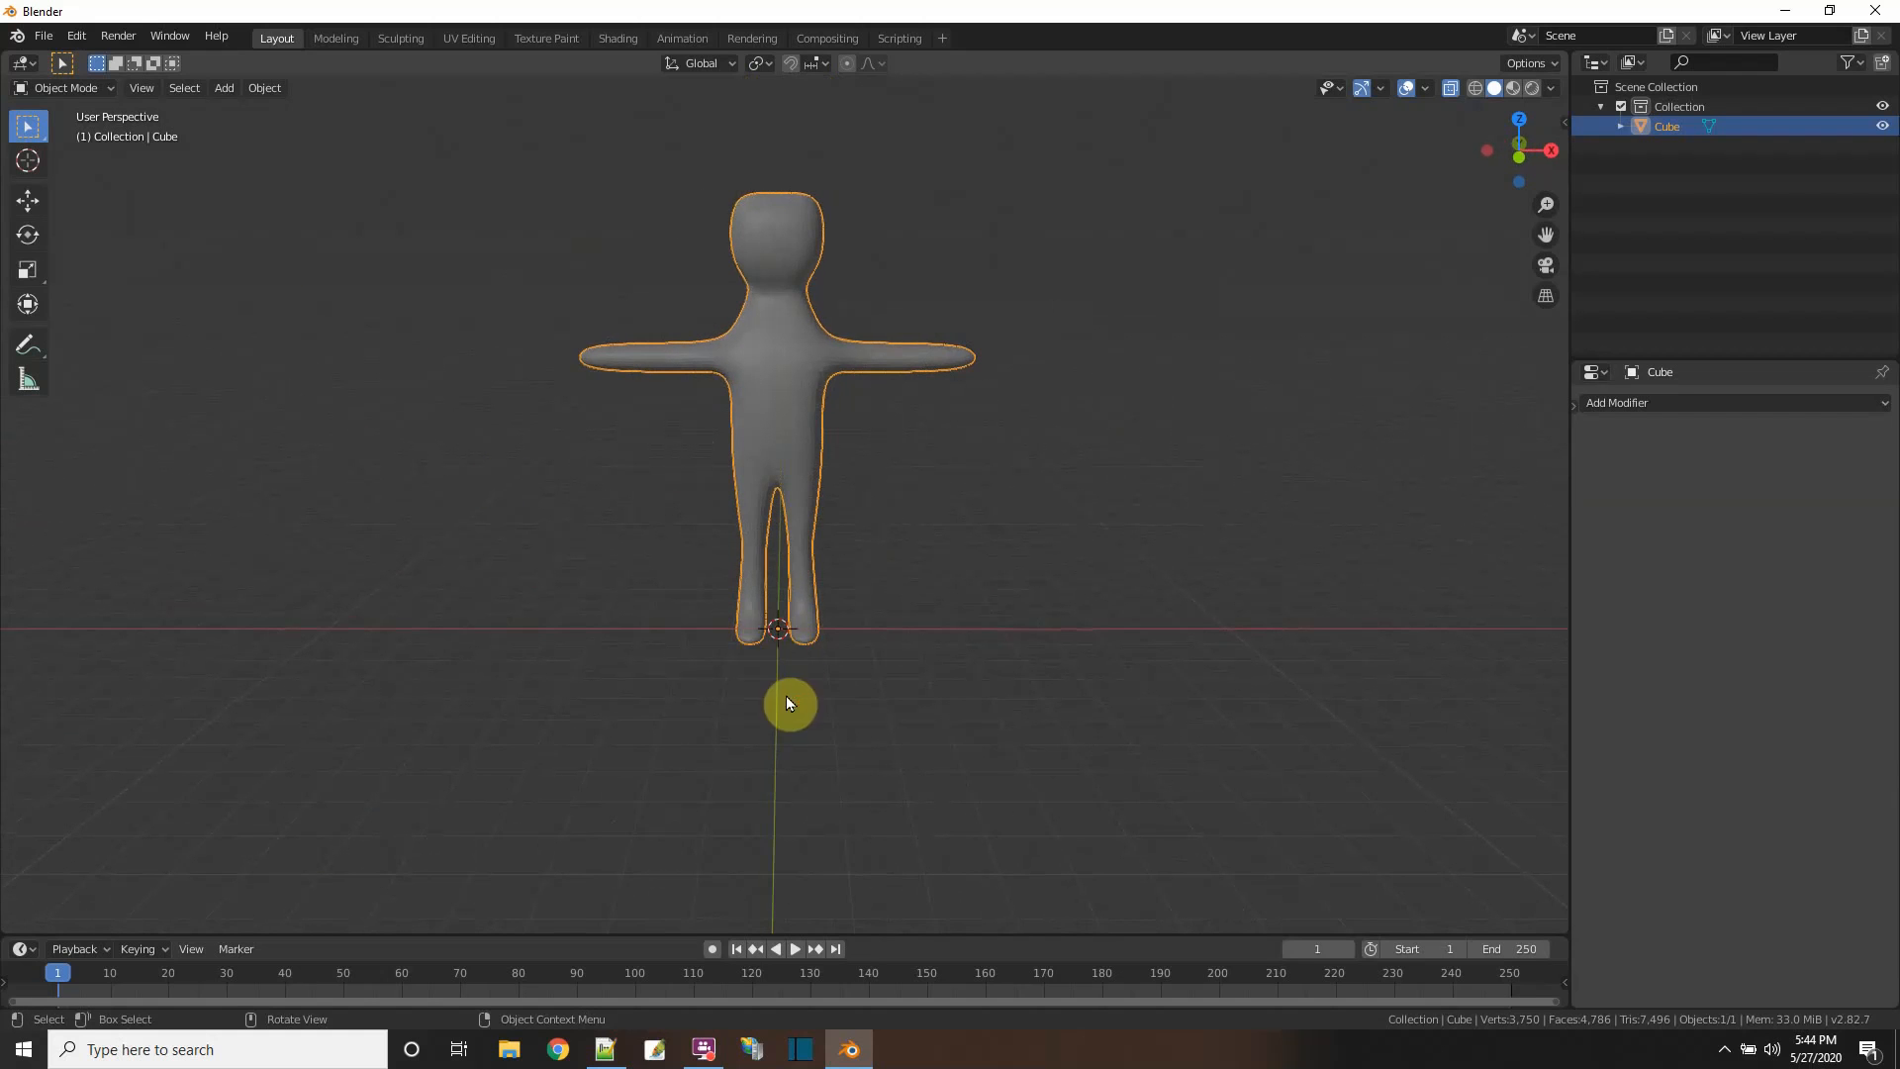
pyautogui.scroll(3, 788, 701)
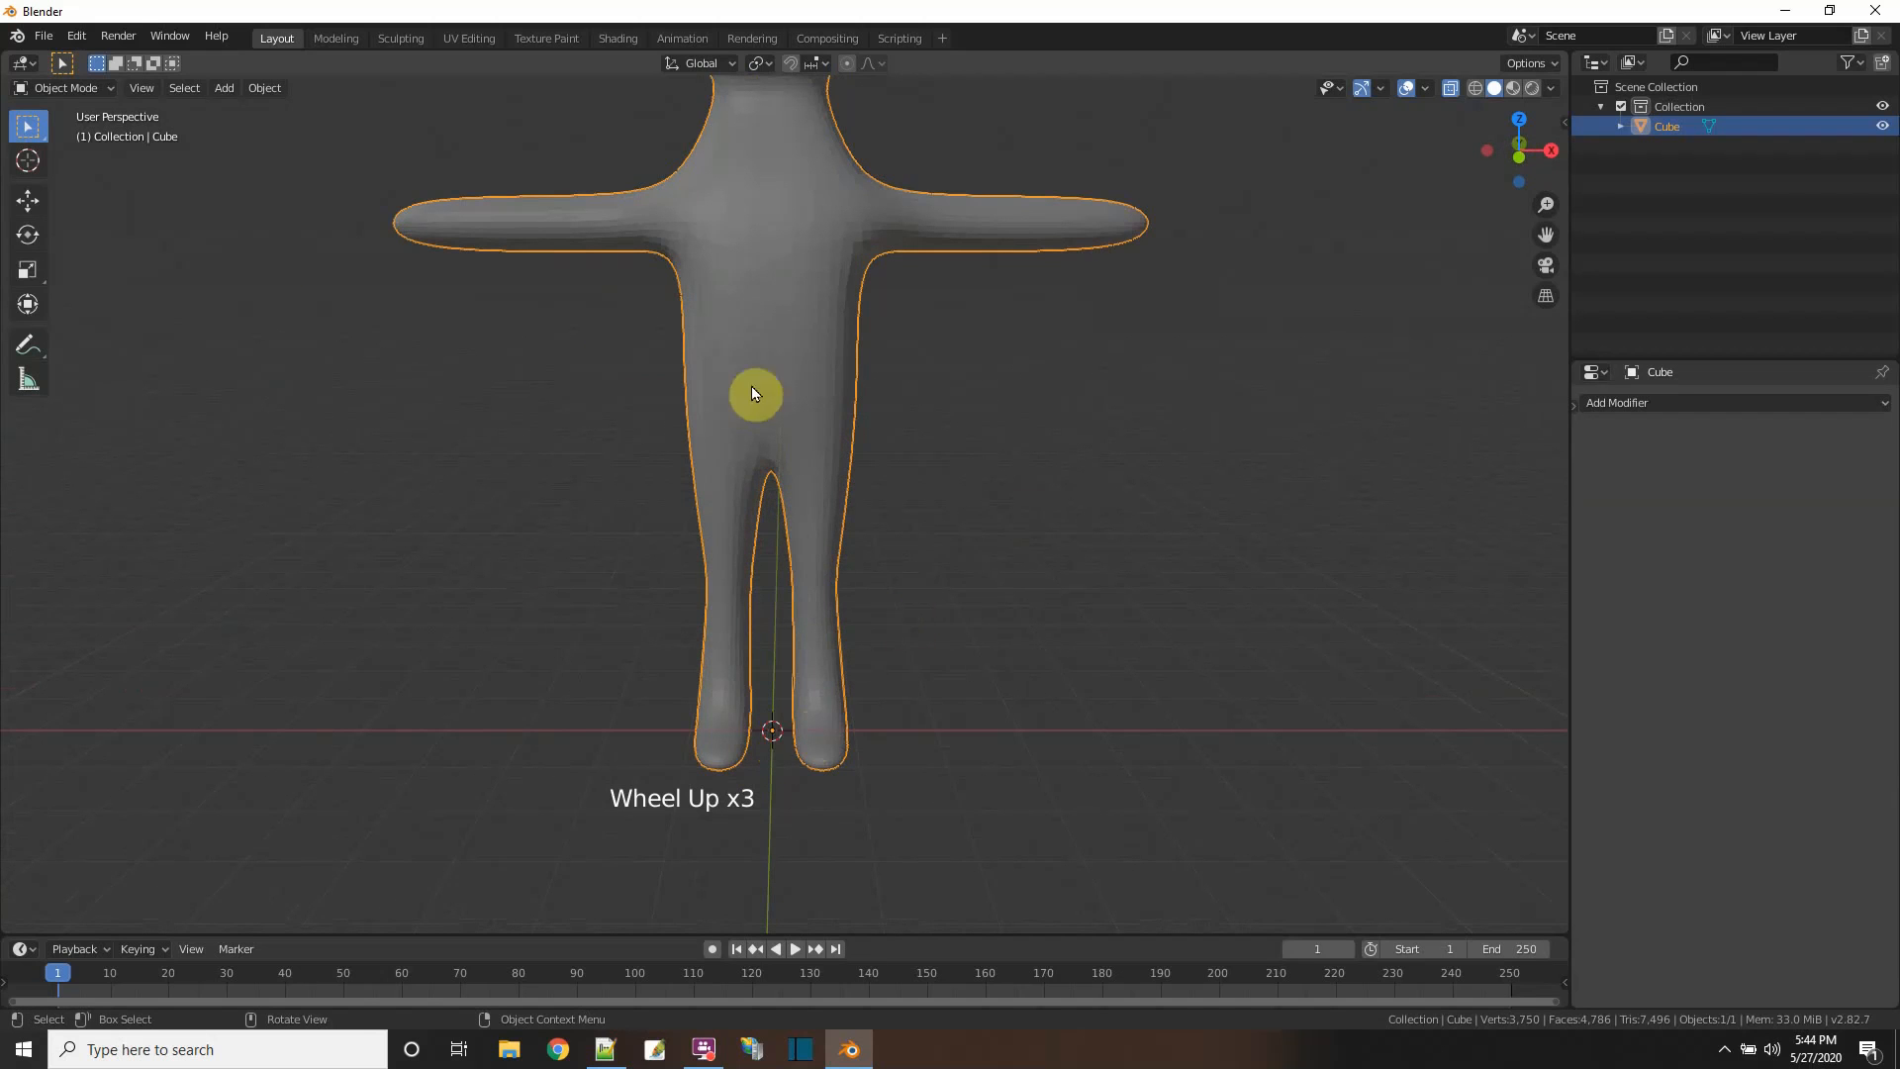
# - Add a single-bone armature at the world origin between the character's feet
pyautogui.click(1027, 518)
pyautogui.click(777, 535)
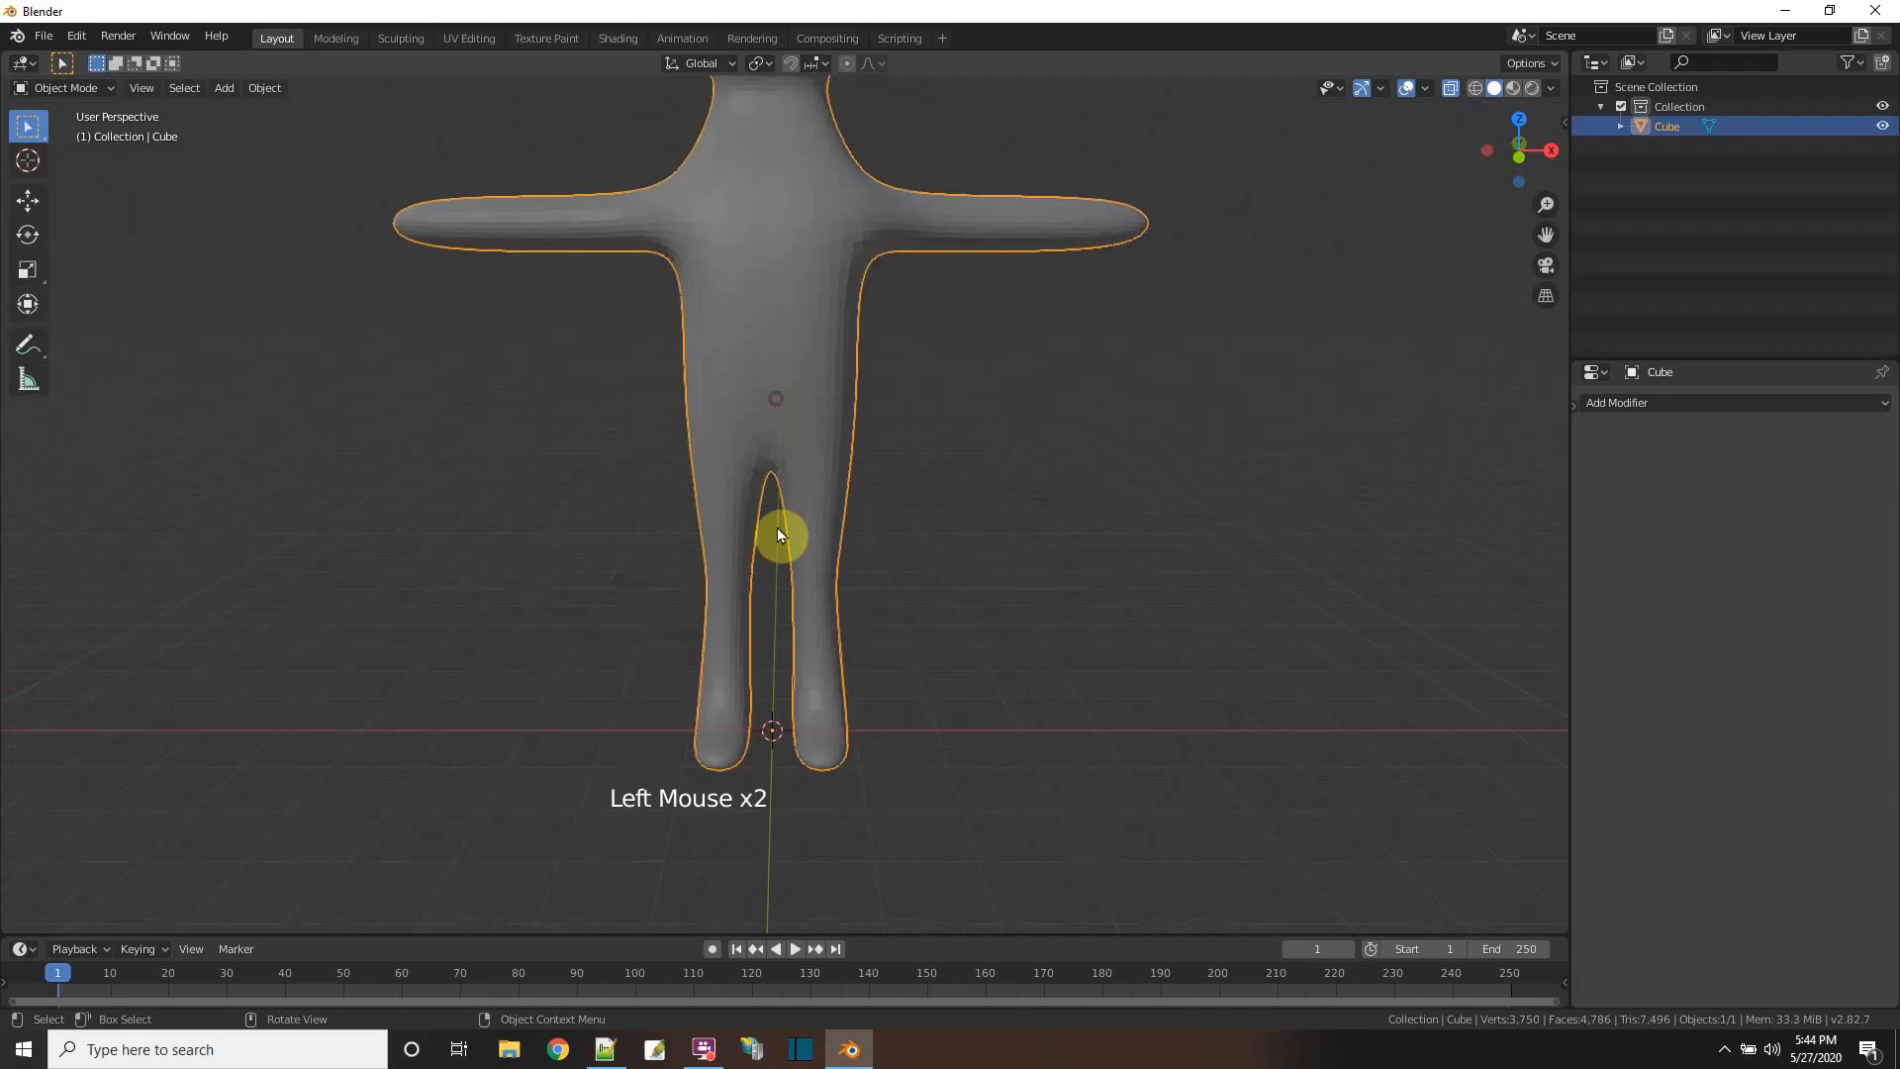
pyautogui.click(768, 730)
pyautogui.click(233, 89)
pyautogui.moveTo(265, 132)
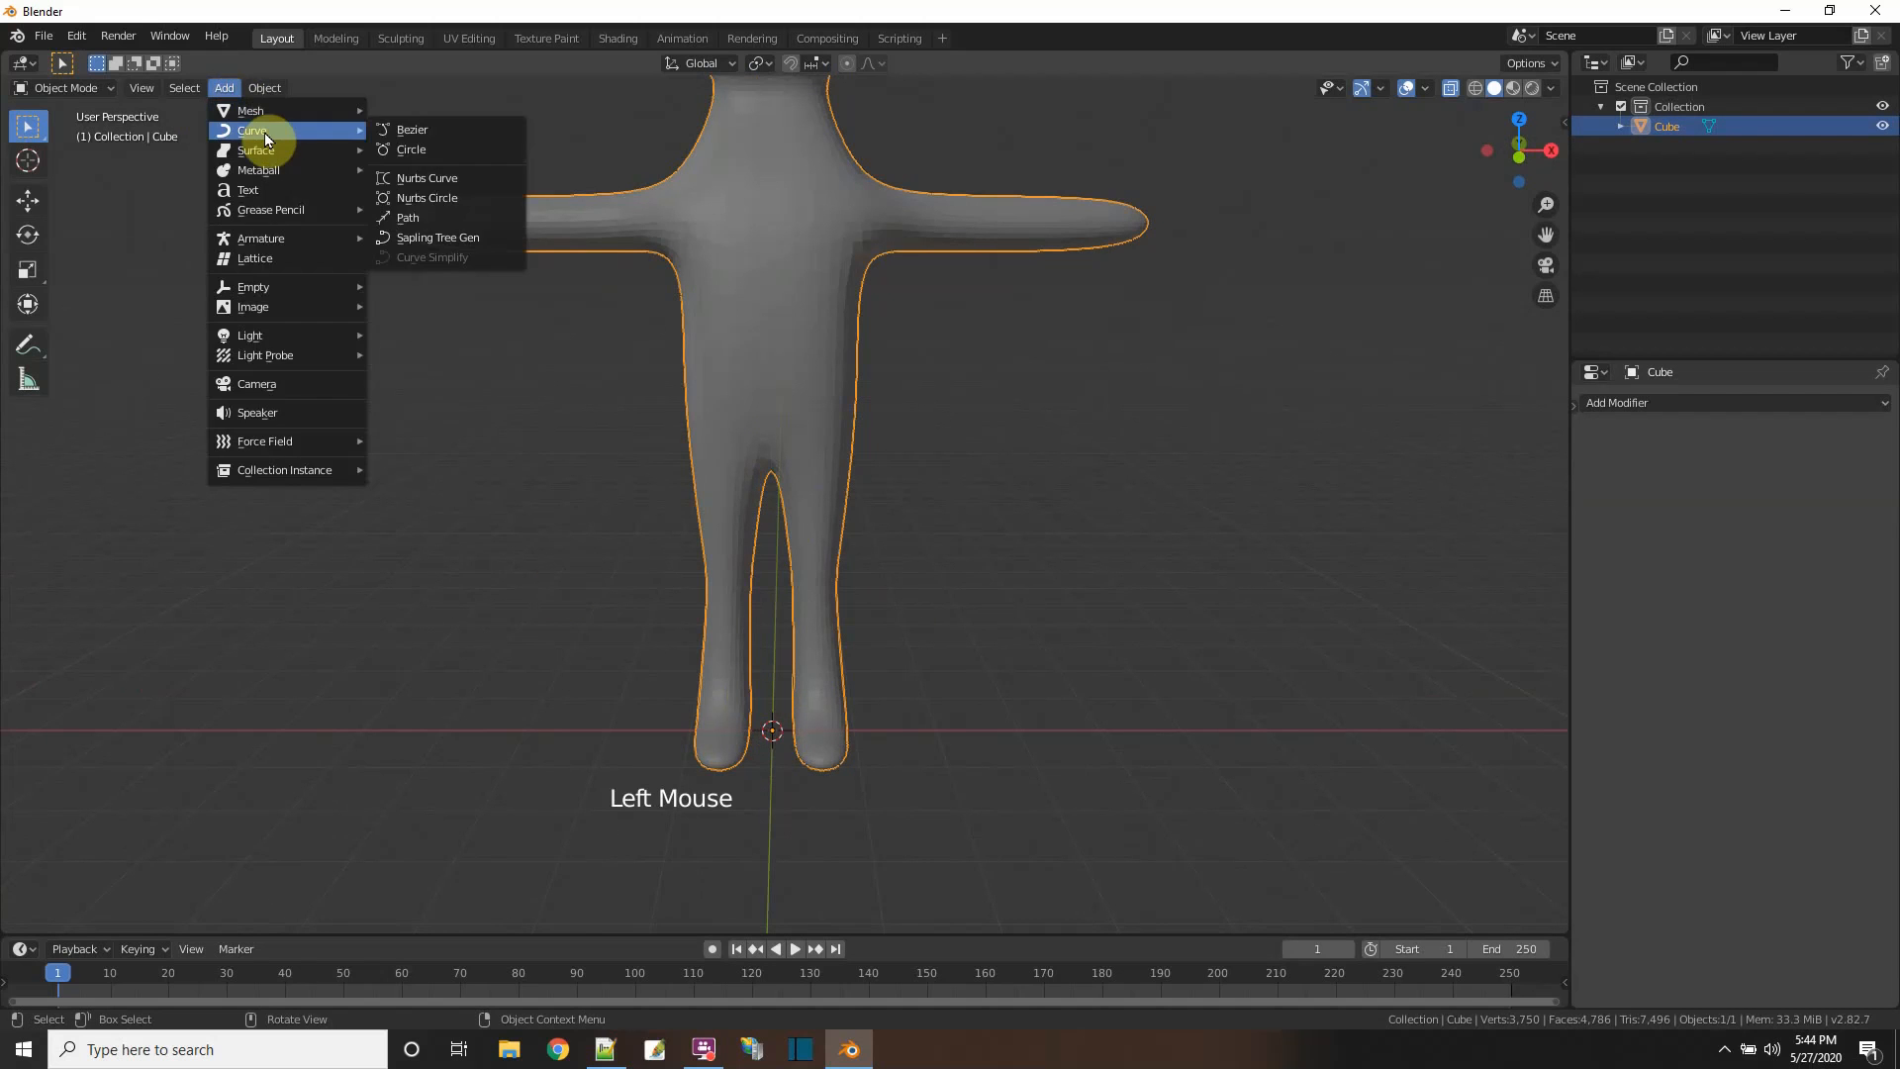
pyautogui.moveTo(295, 244)
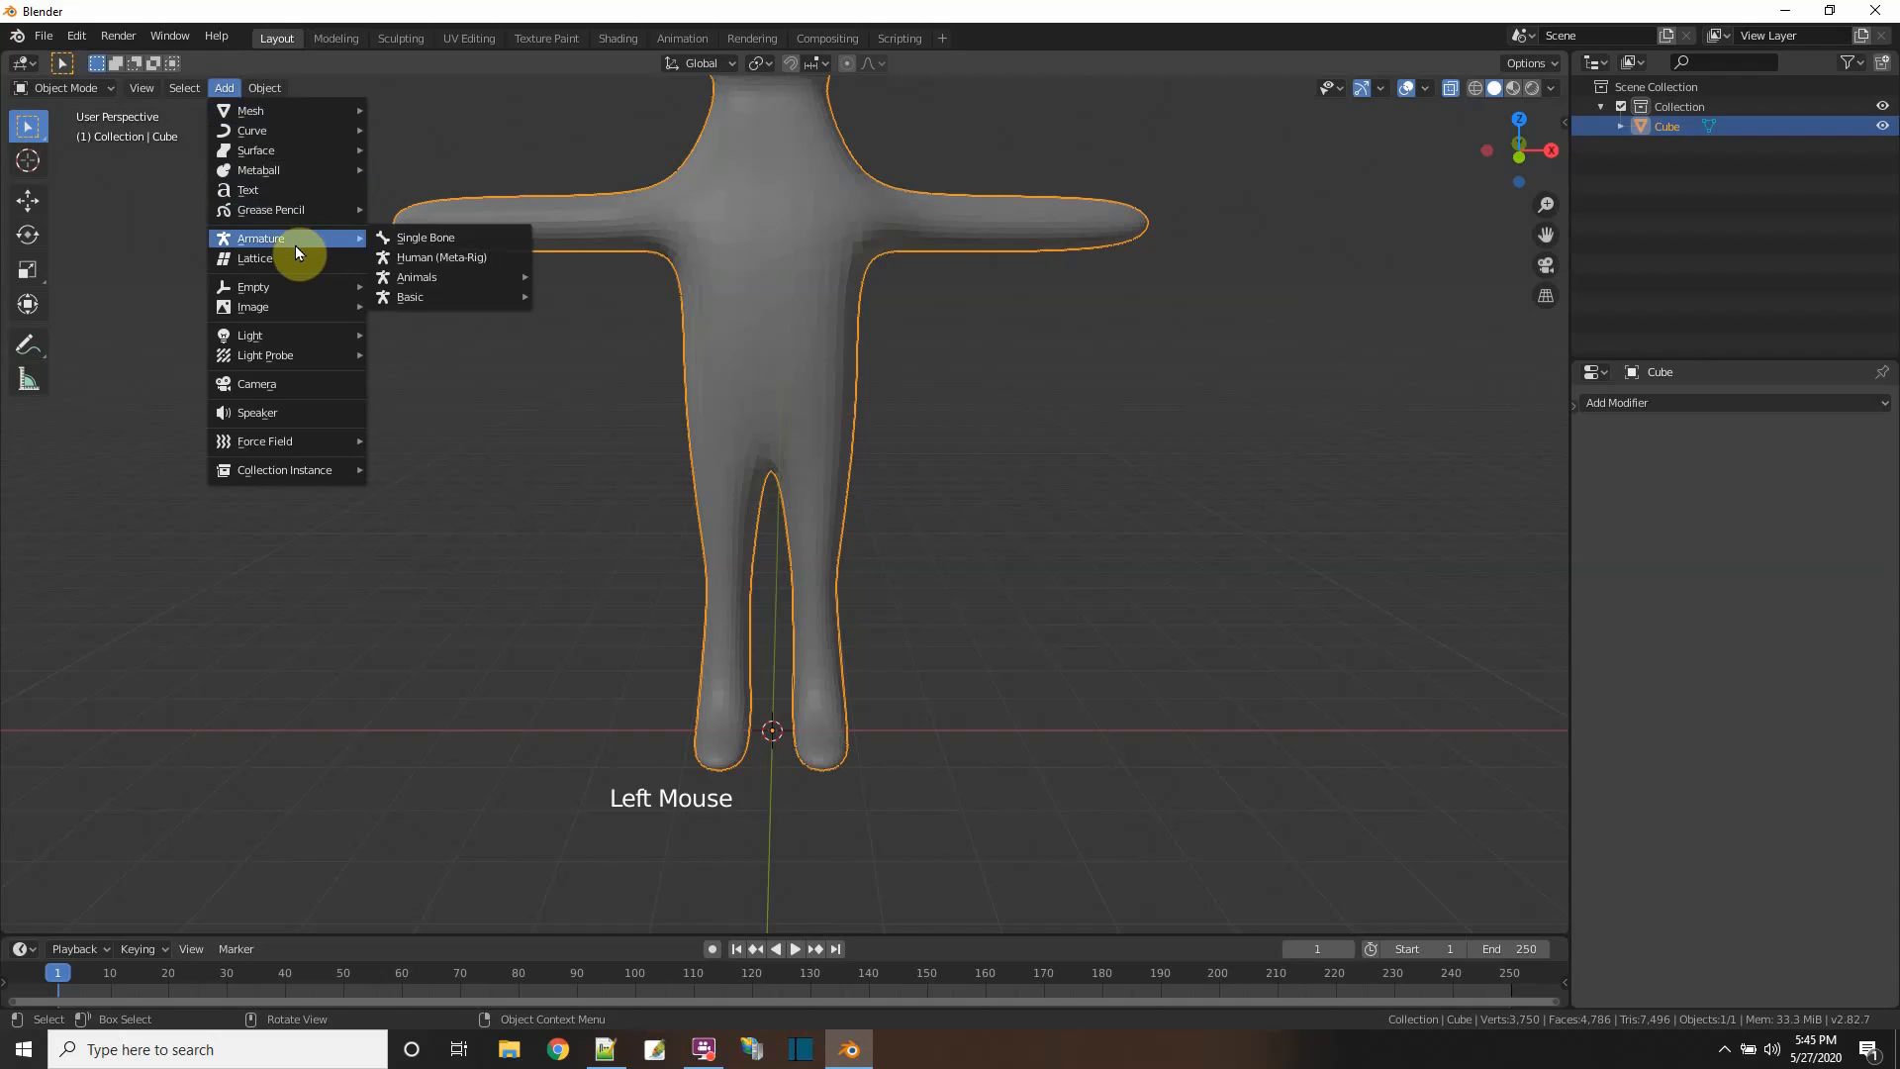
pyautogui.click(455, 246)
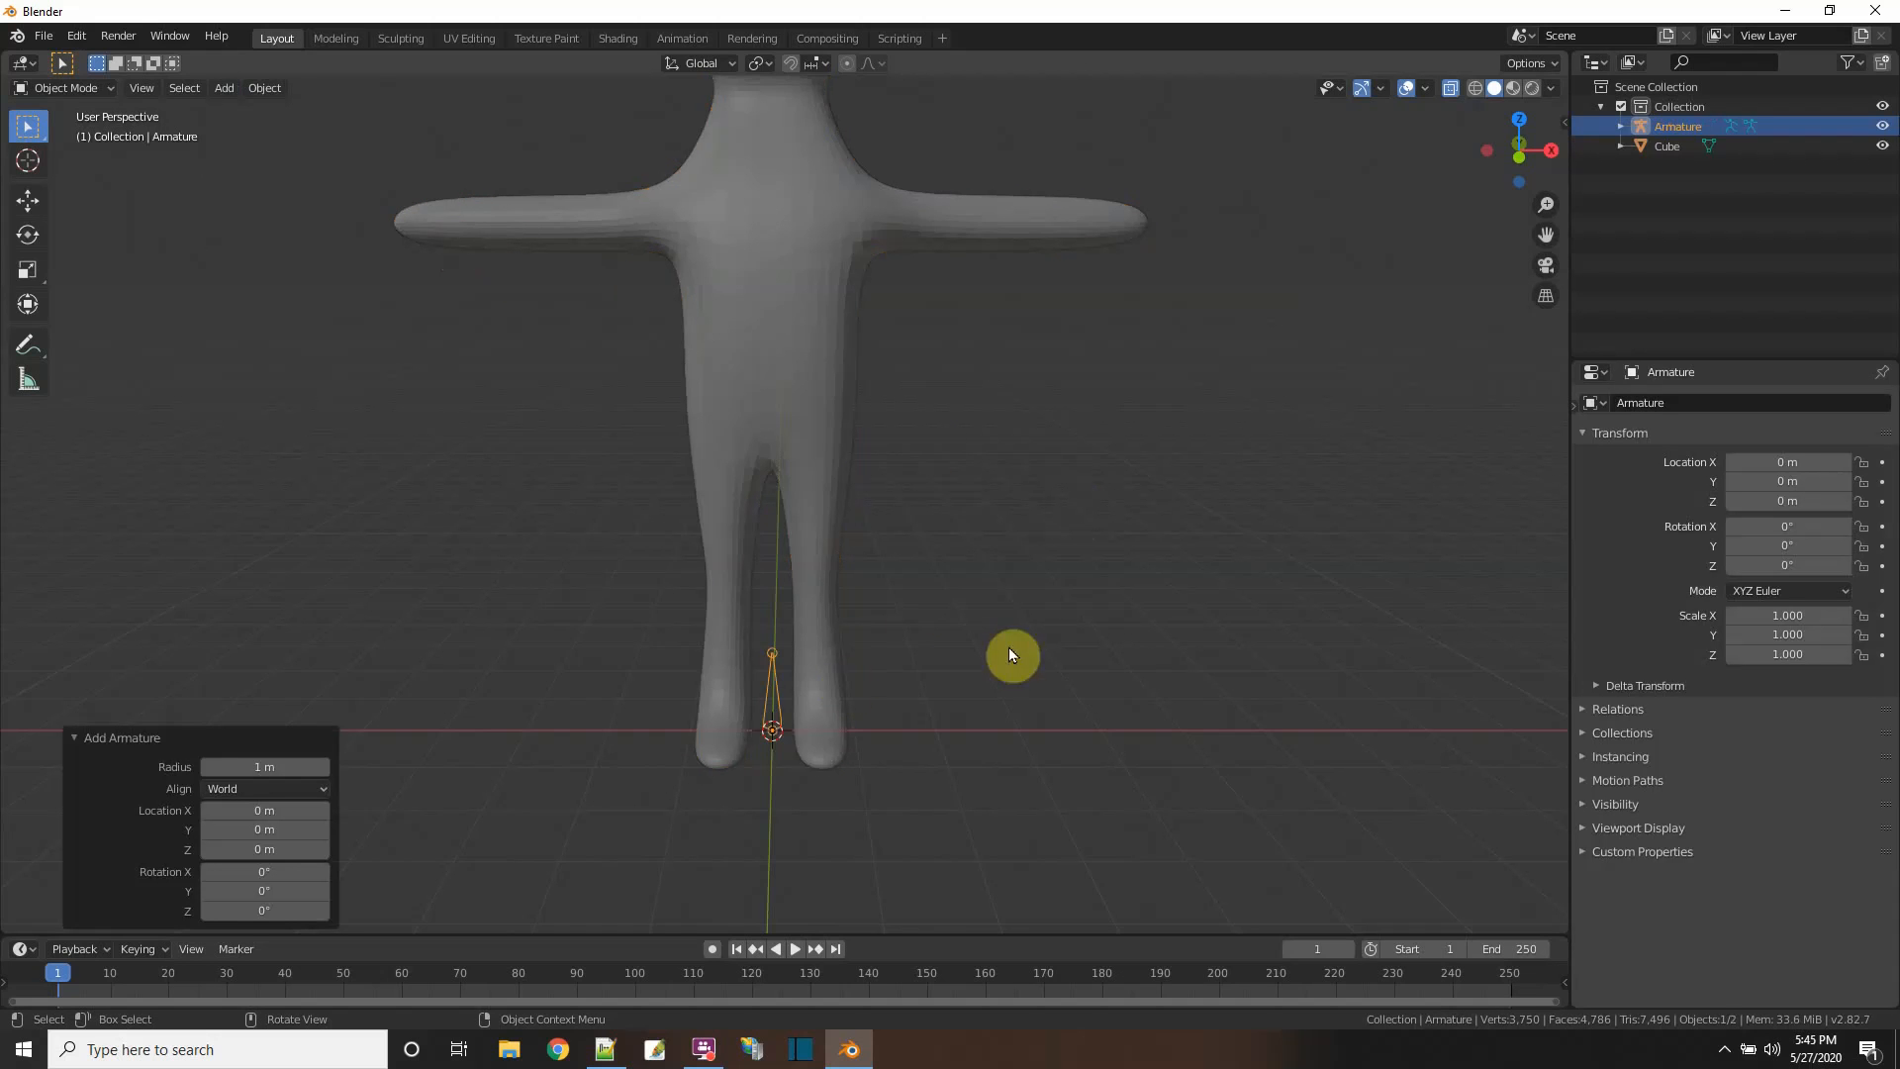
# - In the armature's Edit Mode, raise the bone's tip along Z up to the character's hips
pyautogui.click(87, 87)
pyautogui.click(85, 133)
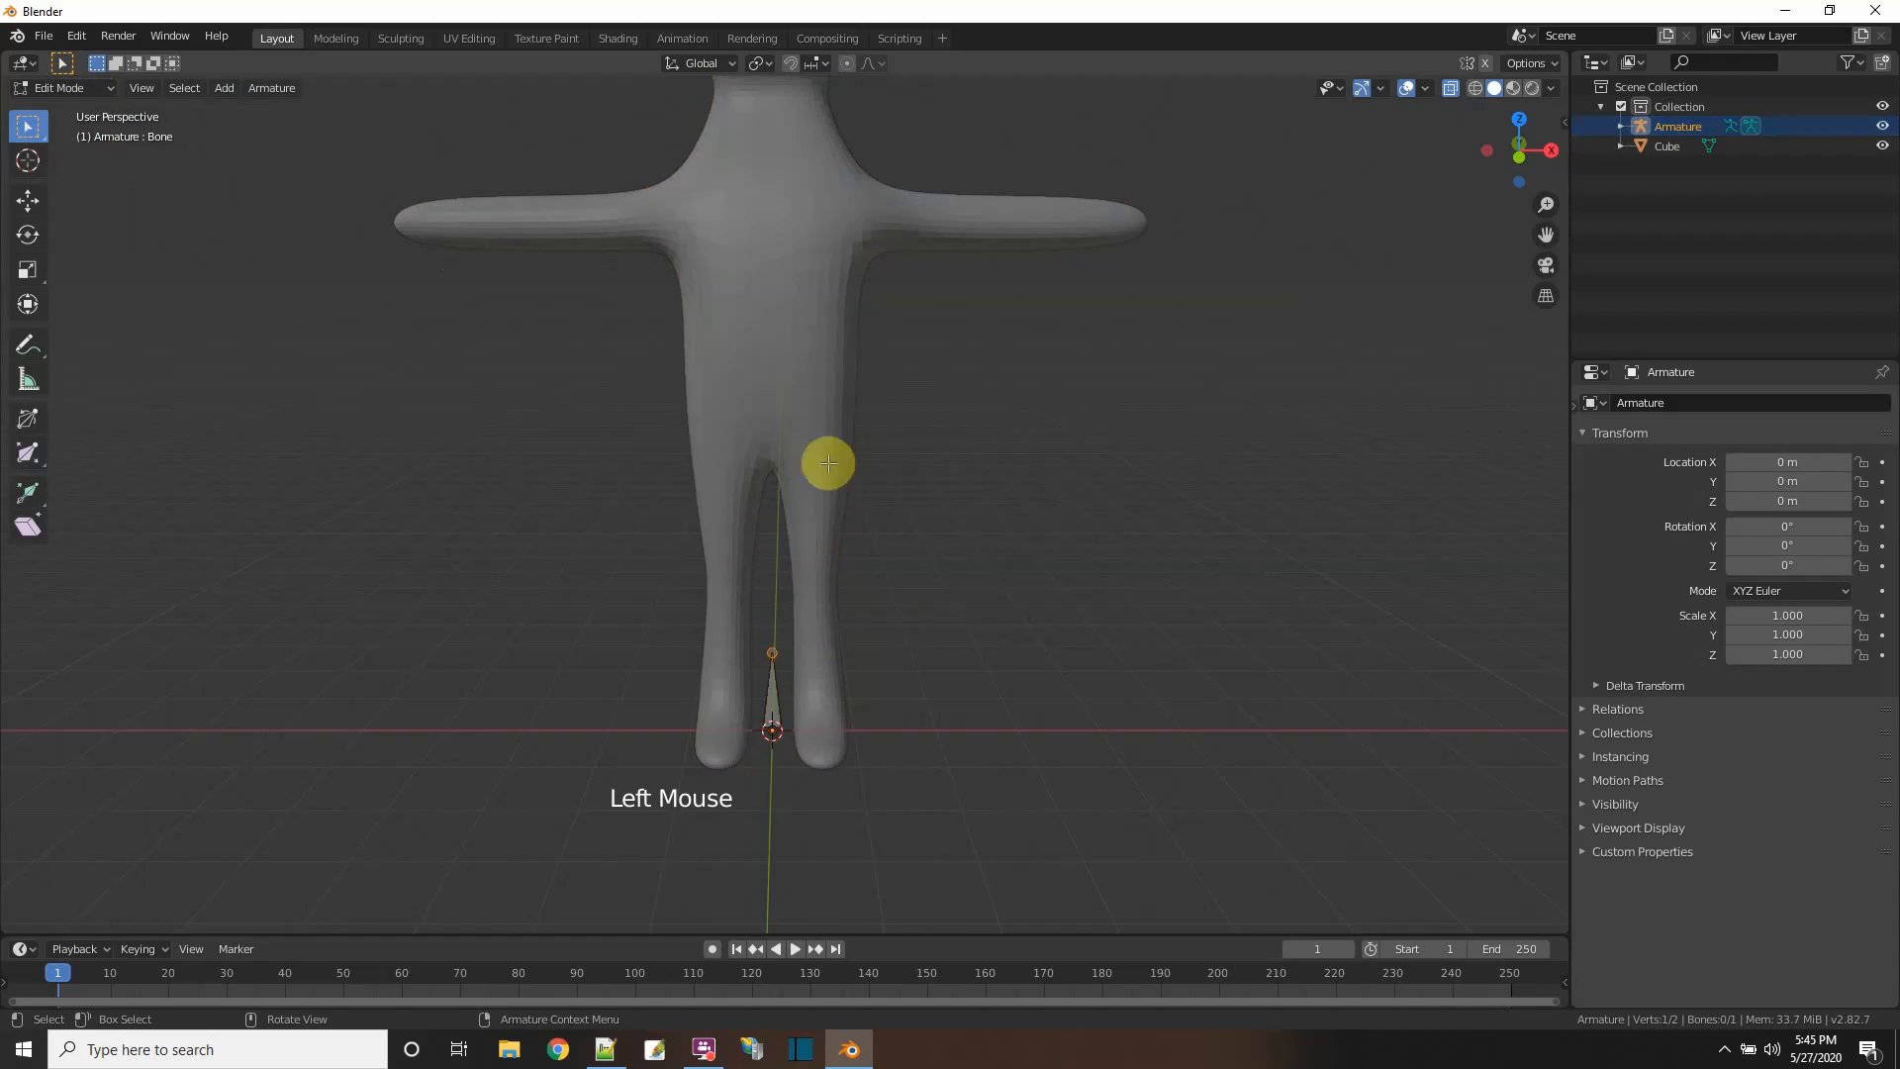
pyautogui.moveTo(1108, 580); pyautogui.dragTo(1061, 585, button='middle')
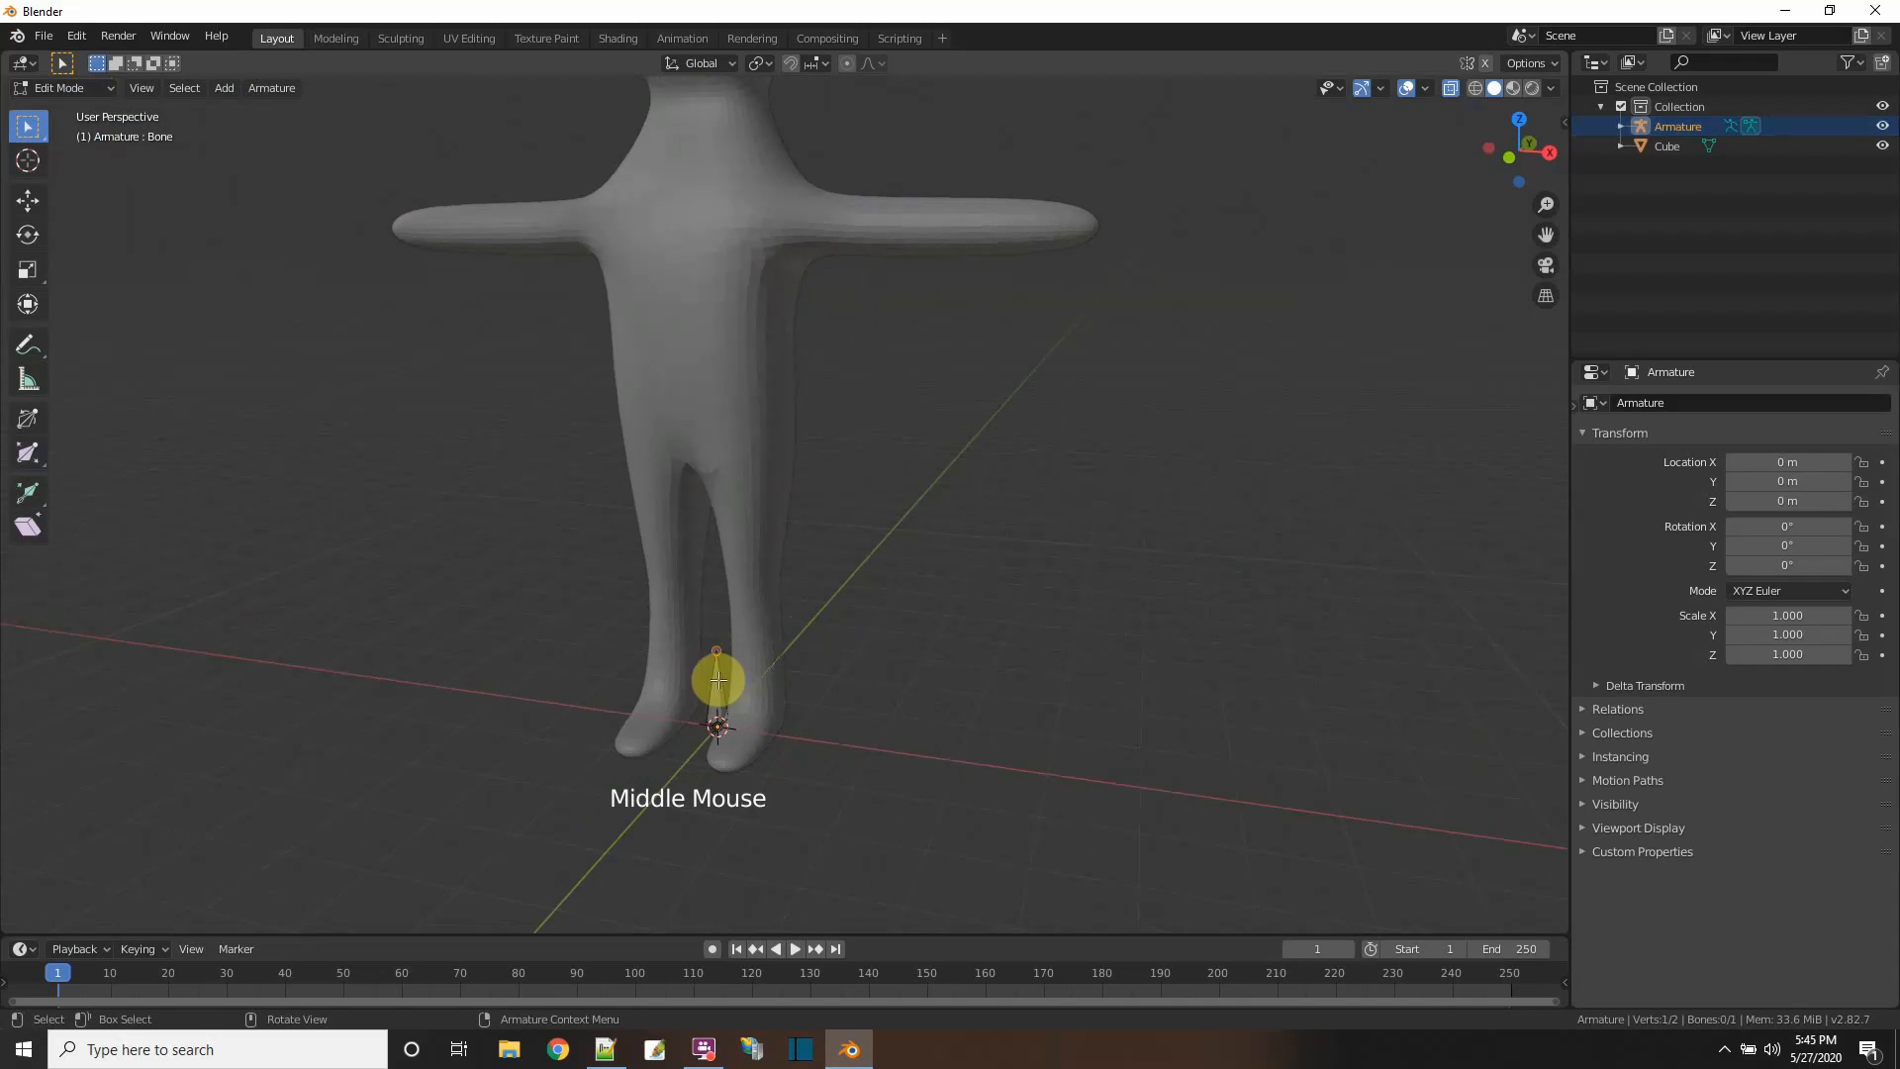
pyautogui.moveTo(719, 655); pyautogui.dragTo(1056, 657, button='middle')
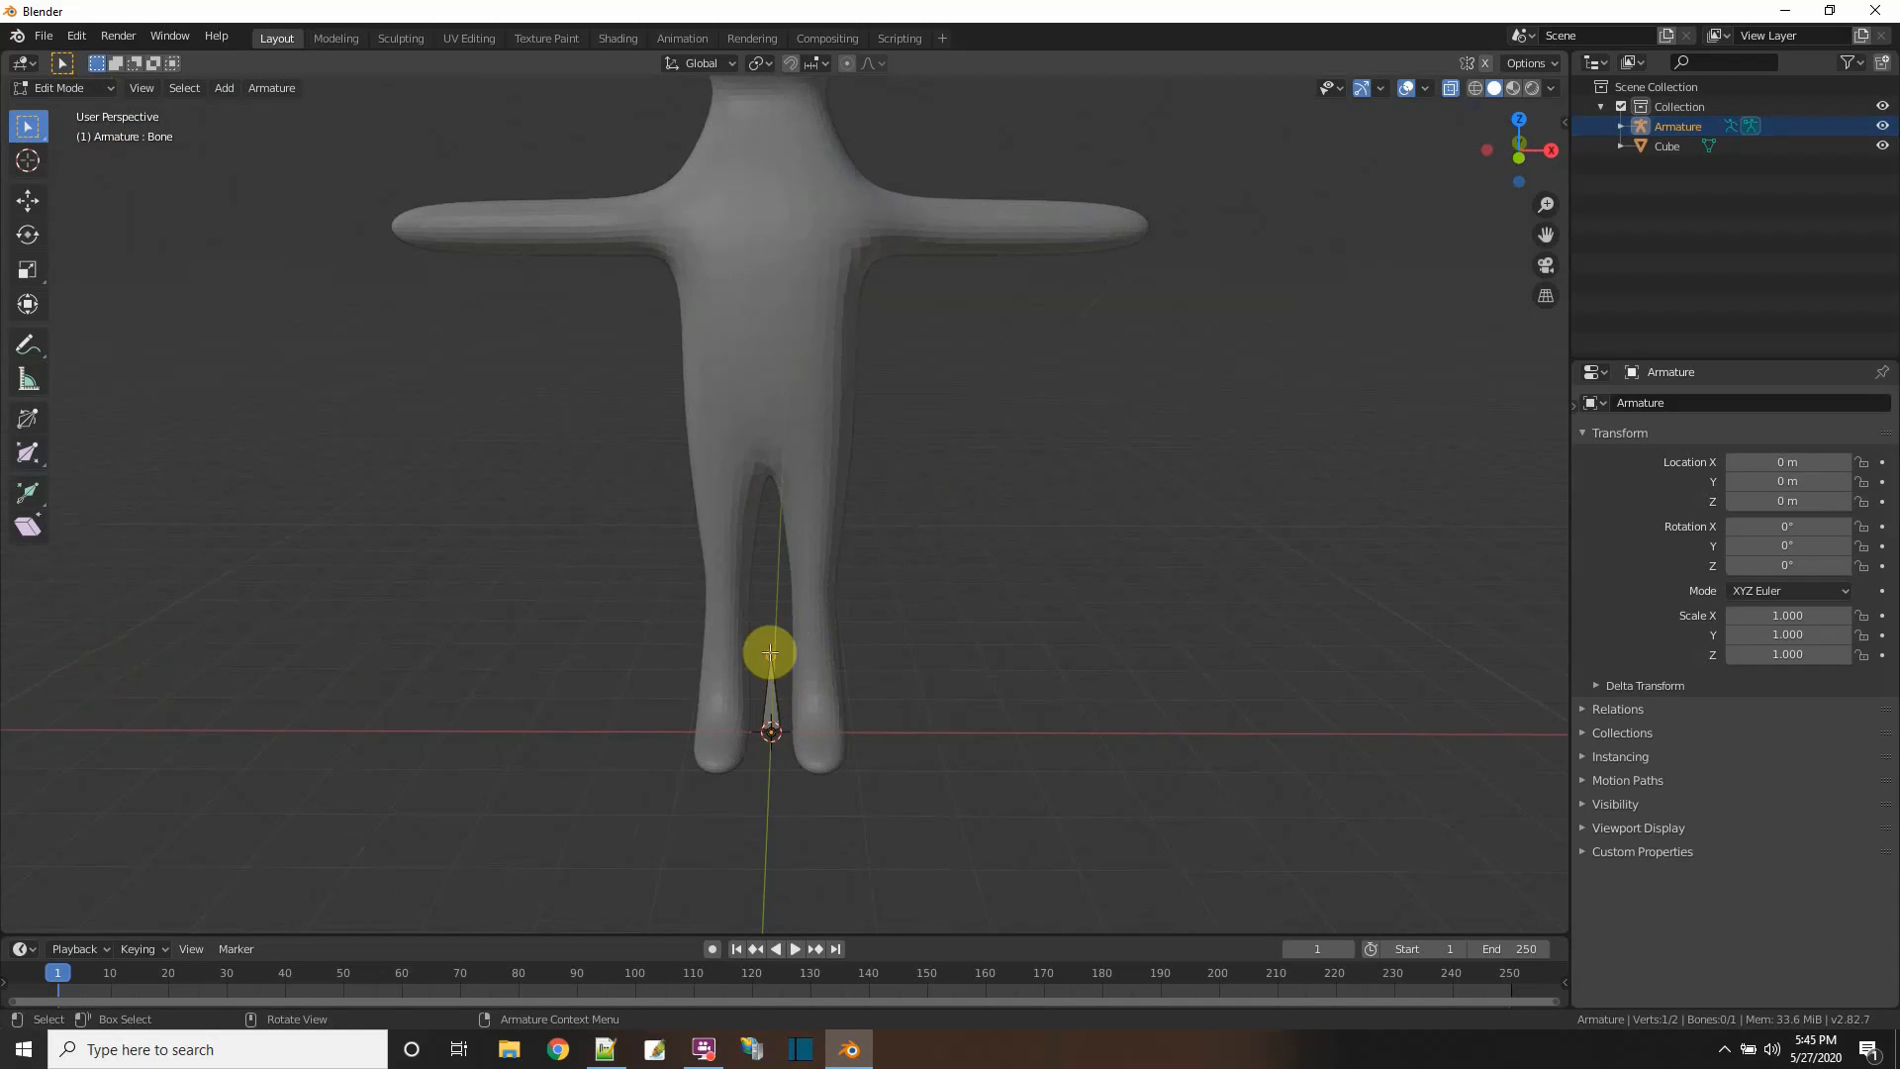
pyautogui.click(27, 201)
pyautogui.moveTo(768, 581); pyautogui.dragTo(739, 318)
# - Move the bone's base joint behind the character by about 2.39 m in Y and 1.44 m in Z, then about -0.46 m and 1.15 m
pyautogui.moveTo(1093, 477); pyautogui.dragTo(946, 505, button='middle')
pyautogui.click(638, 684)
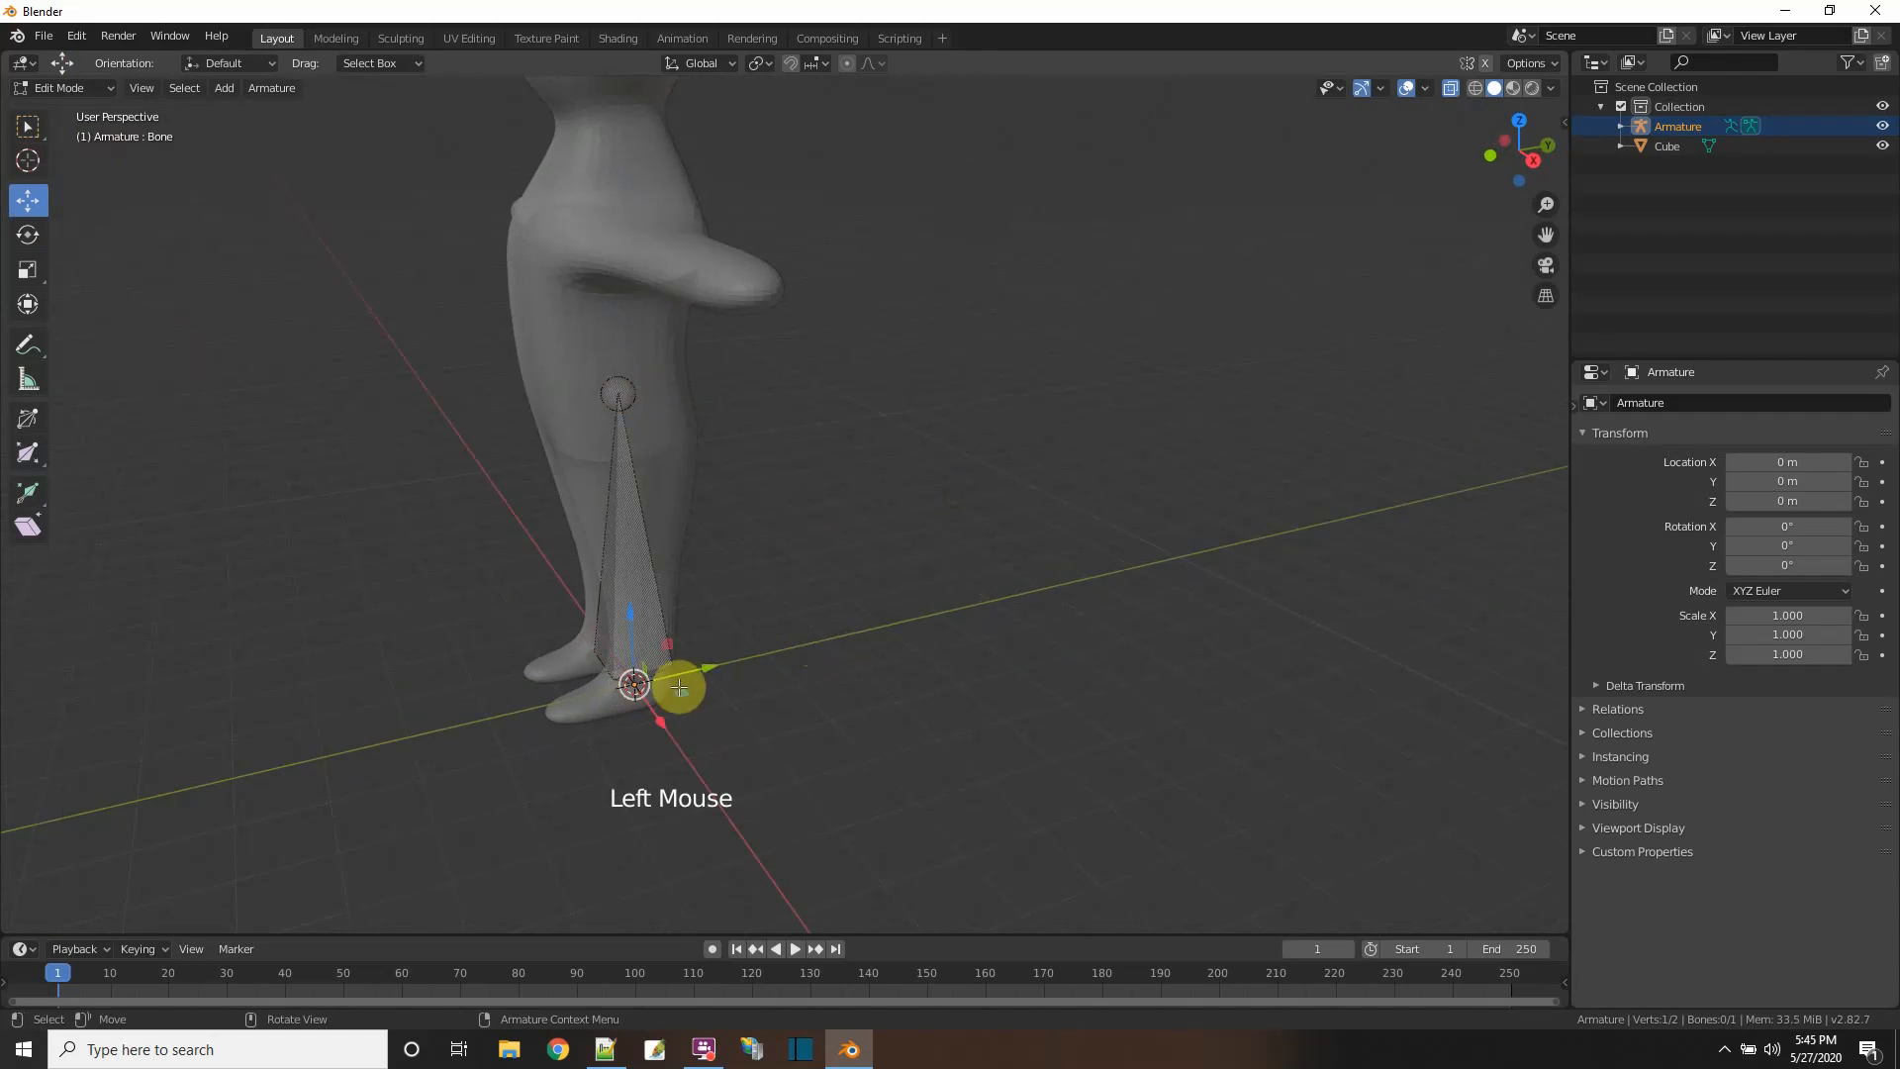
pyautogui.moveTo(755, 700); pyautogui.dragTo(835, 674, button='middle')
pyautogui.moveTo(666, 624); pyautogui.dragTo(840, 531)
pyautogui.moveTo(840, 531); pyautogui.dragTo(1030, 581, button='middle')
pyautogui.moveTo(805, 521); pyautogui.dragTo(984, 577, button='middle')
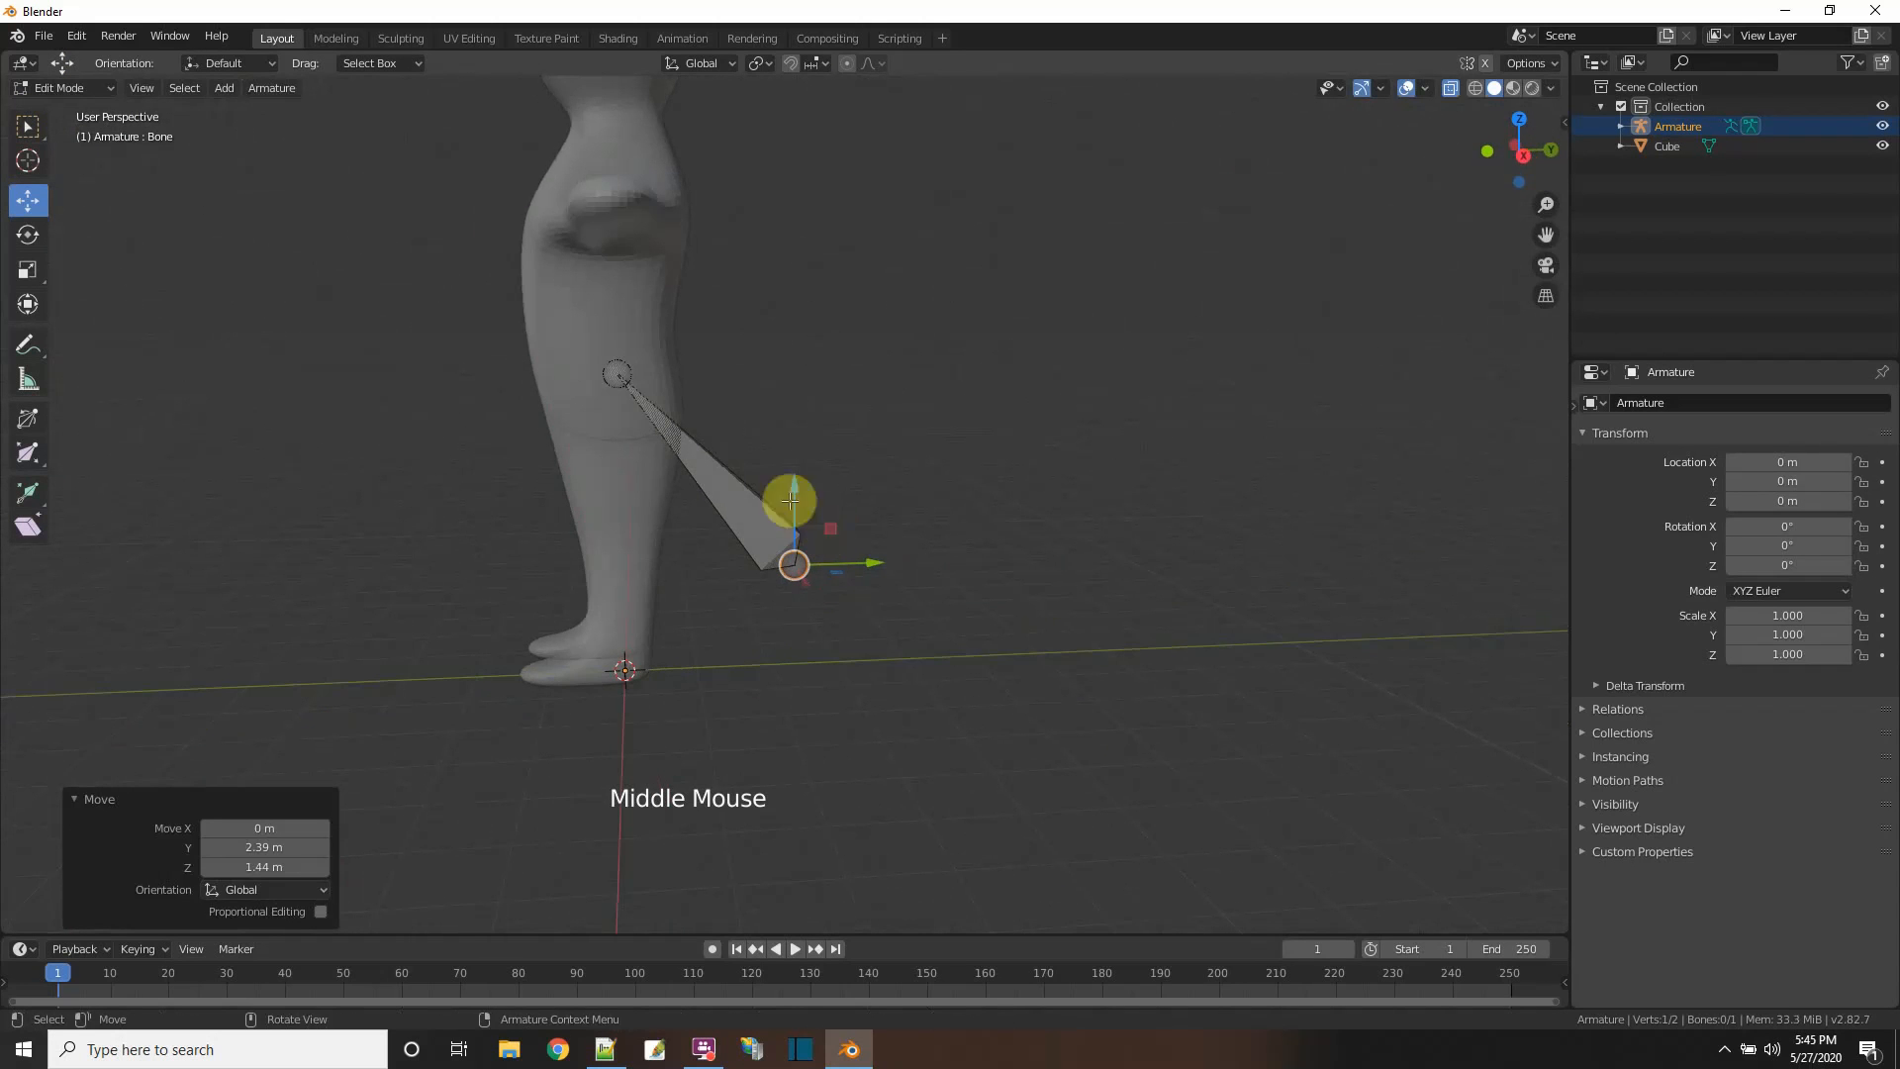
pyautogui.moveTo(790, 501); pyautogui.dragTo(759, 454)
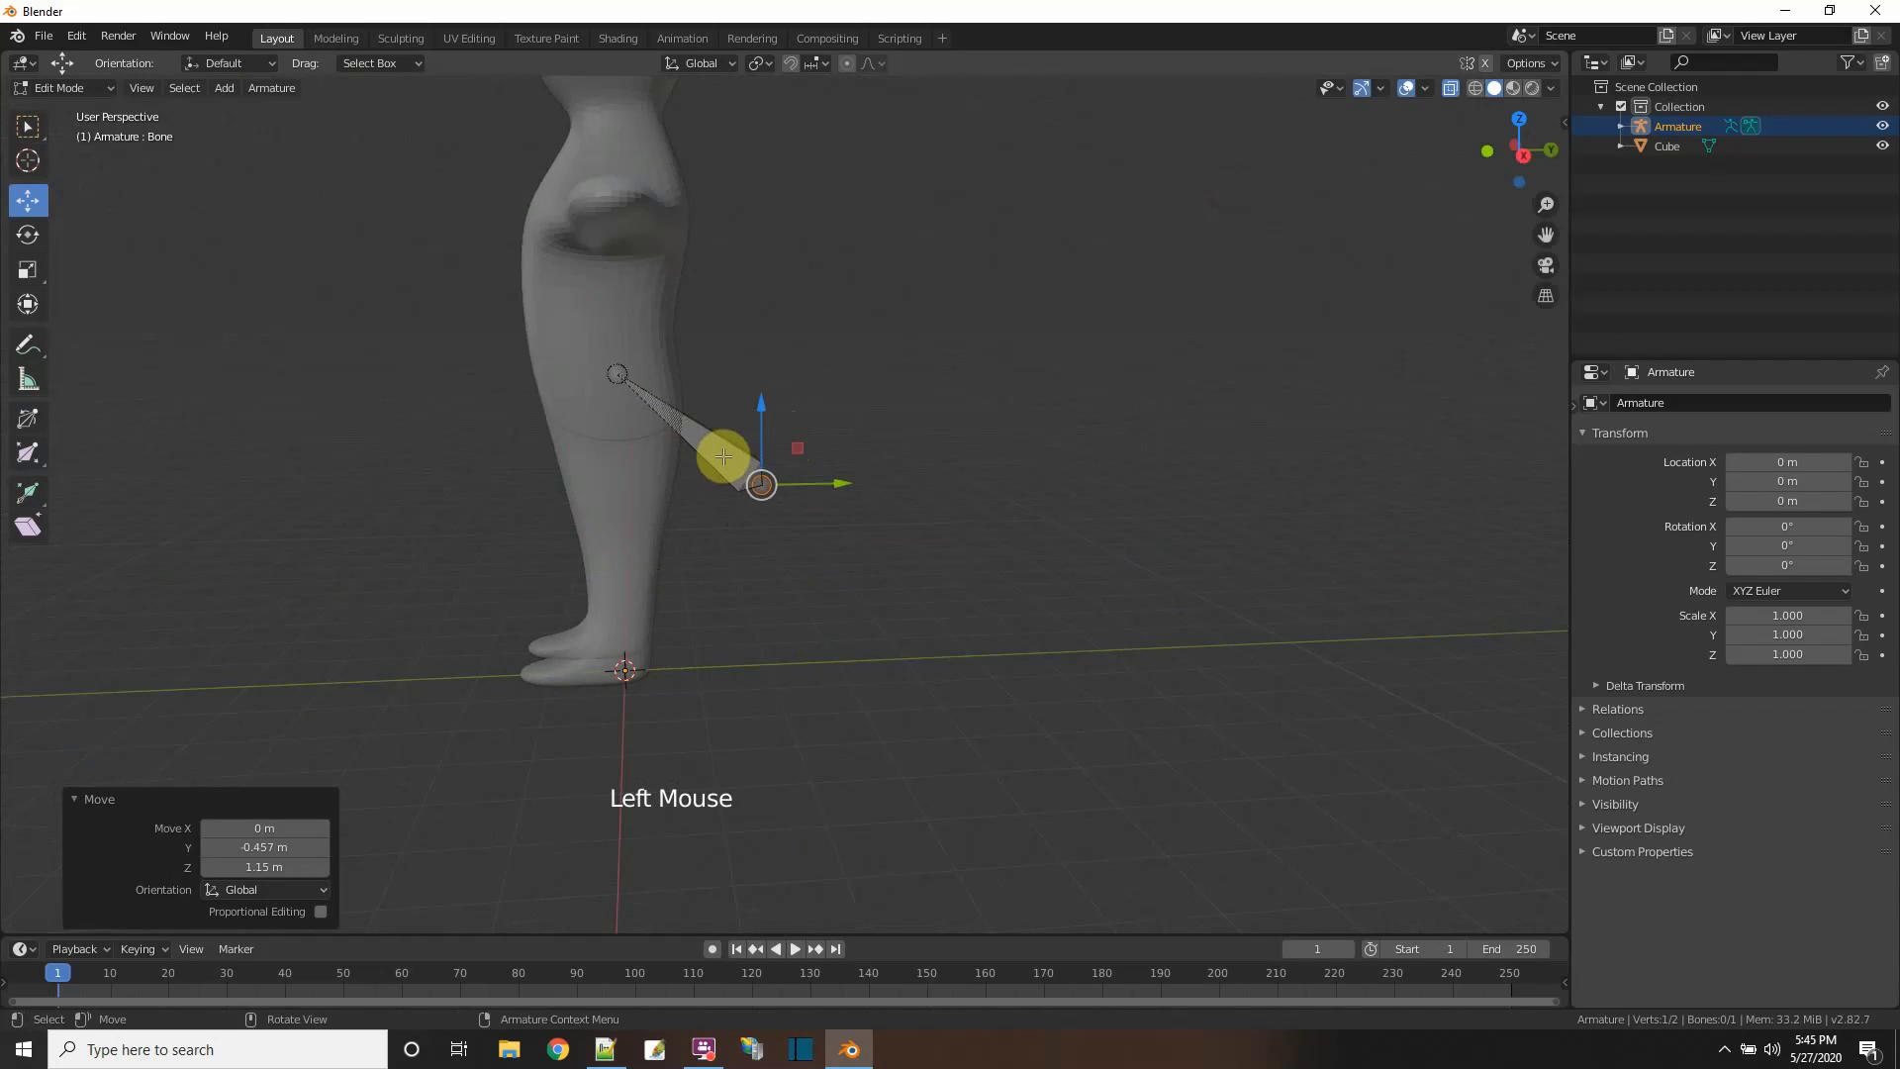
# - In Front Orthographic view, extrude a hip bone, a thigh bone about 1.8 m long and a shin bone about 1.53 m long down the left leg
pyautogui.click(724, 456)
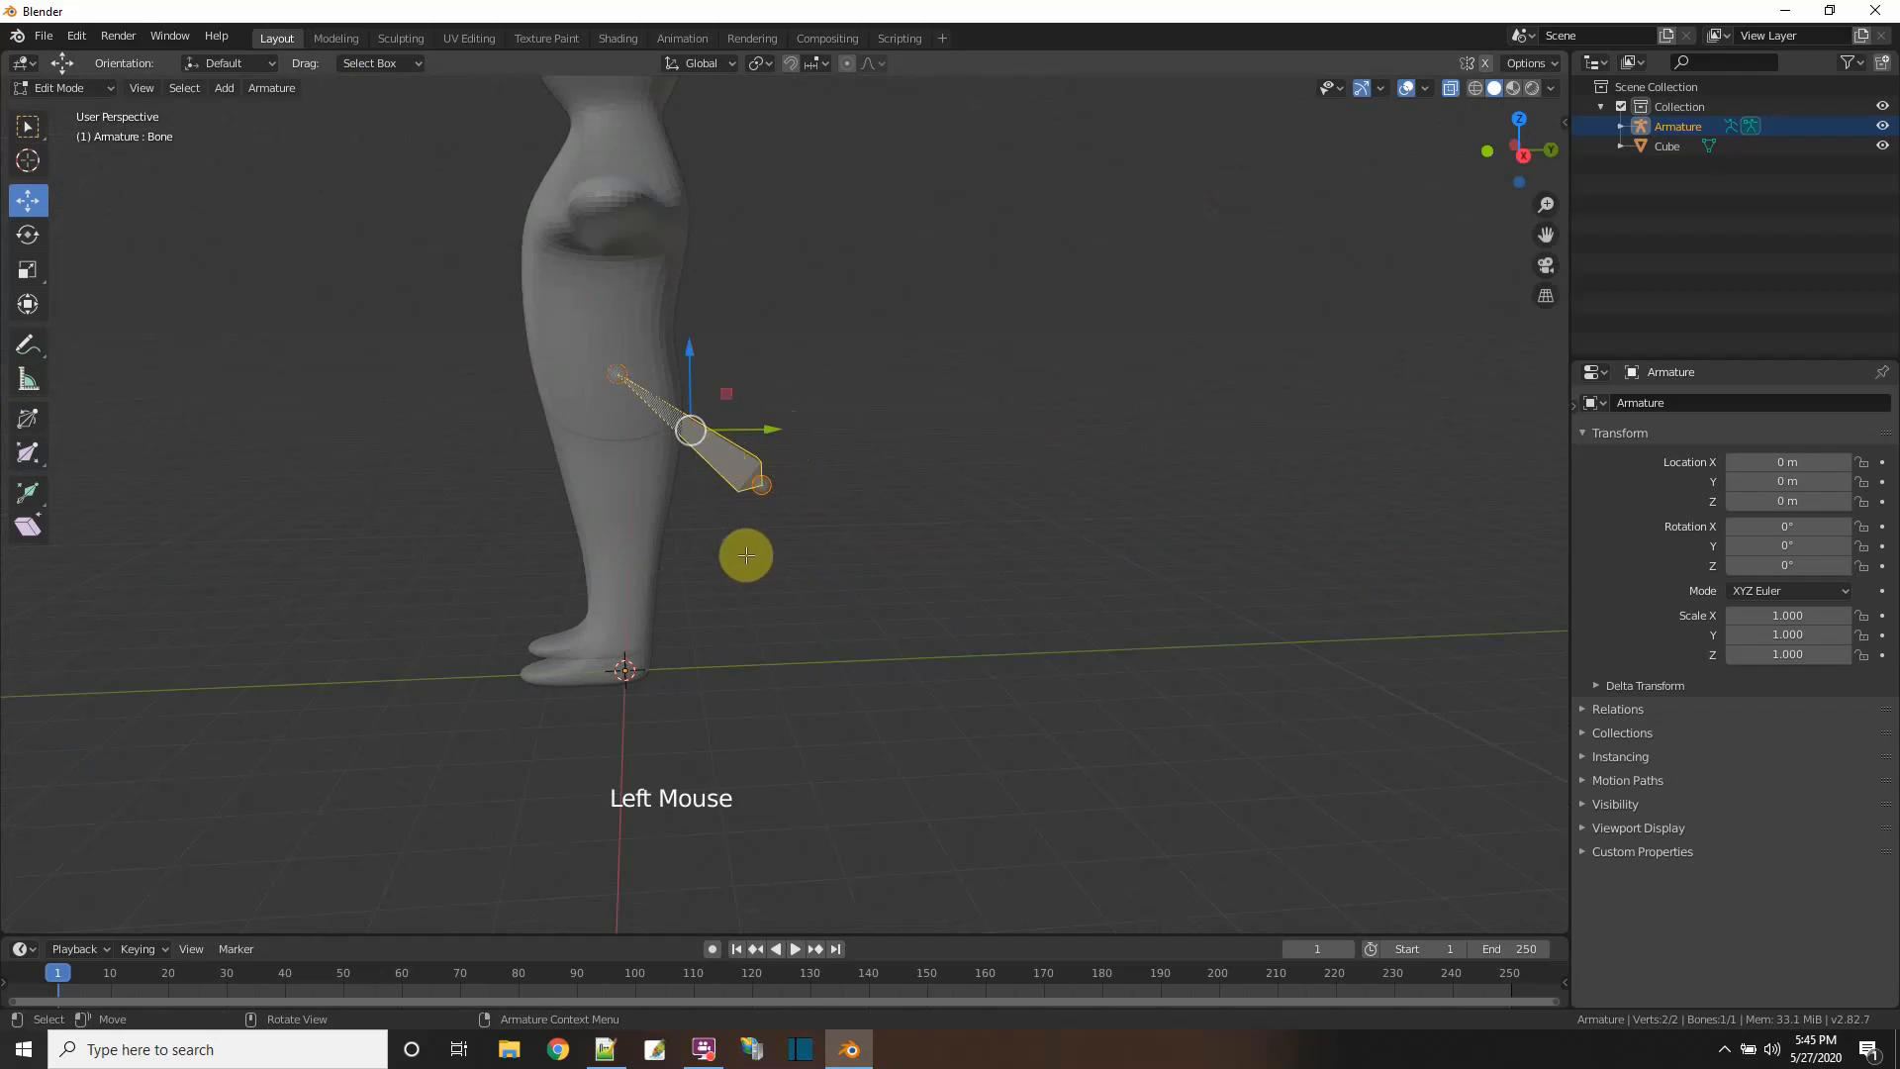
pyautogui.moveTo(742, 552); pyautogui.dragTo(768, 552, button='middle')
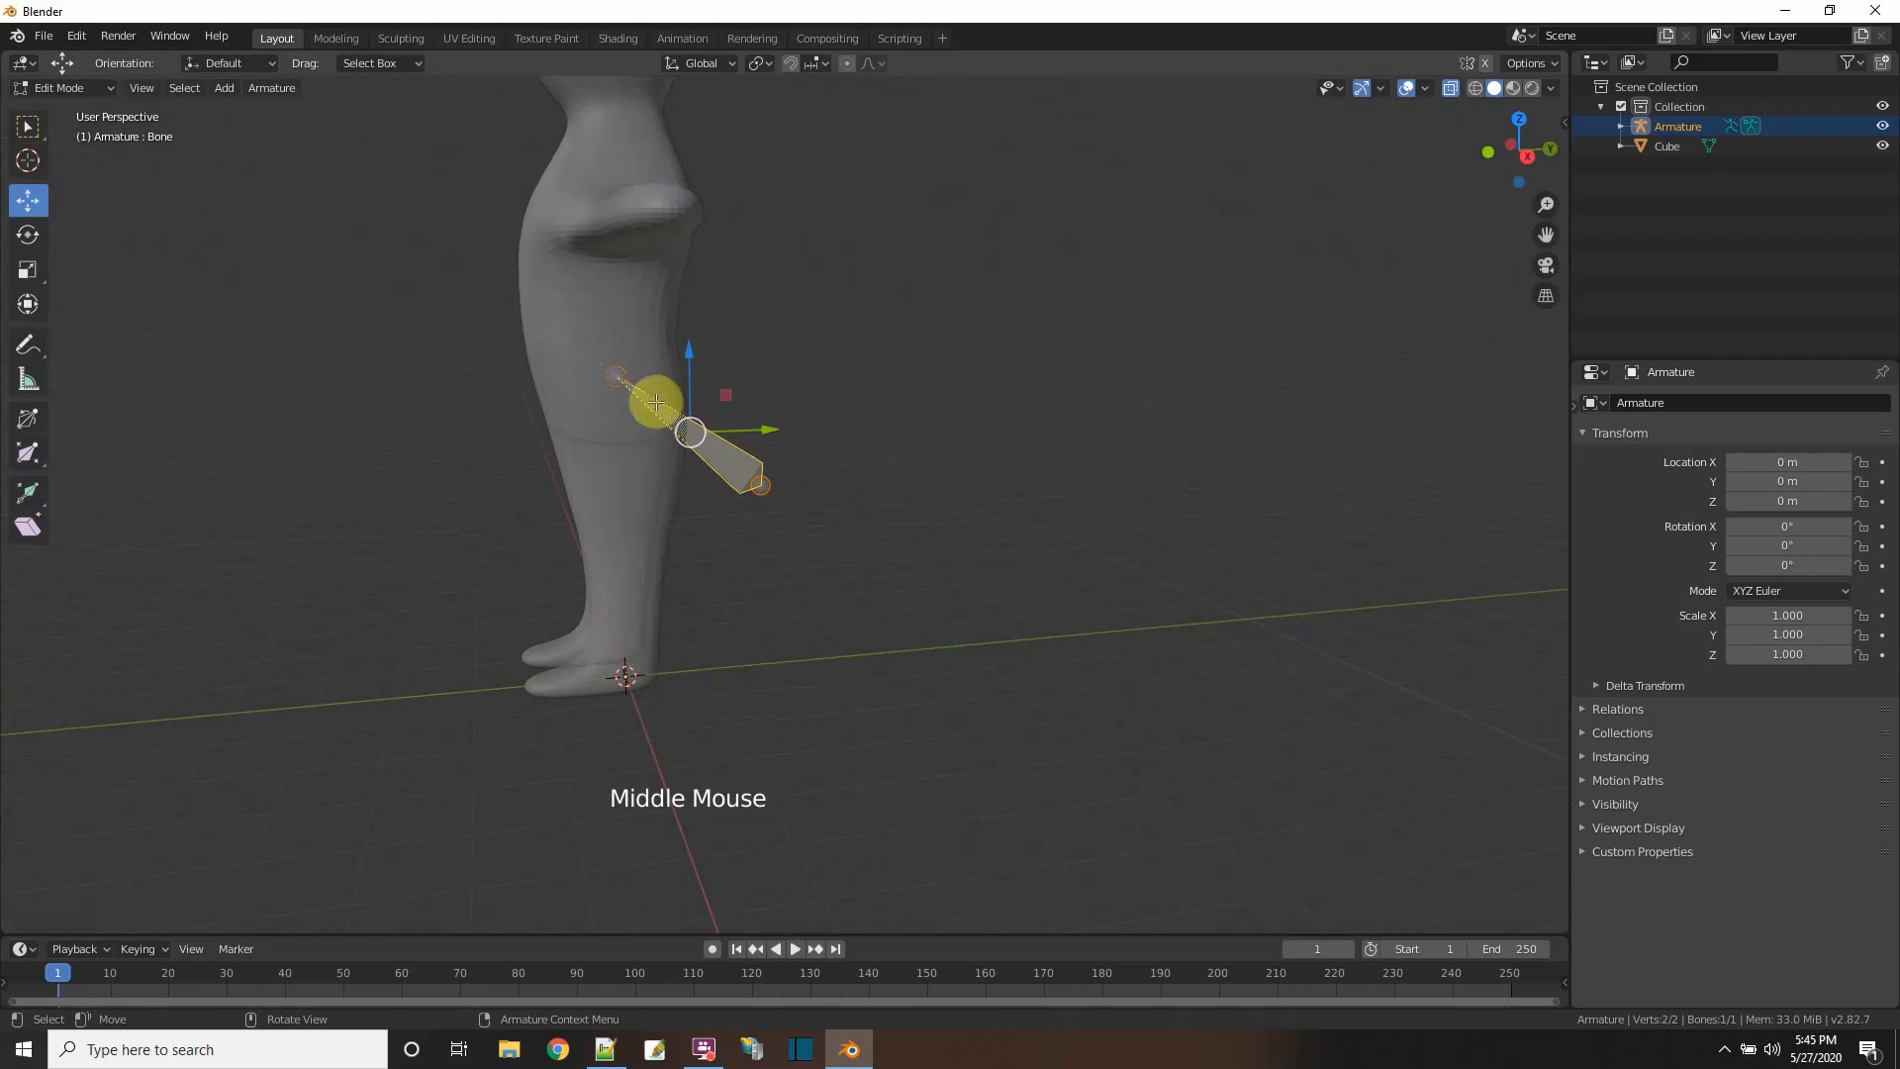
pyautogui.moveTo(650, 403); pyautogui.dragTo(1115, 579, button='middle')
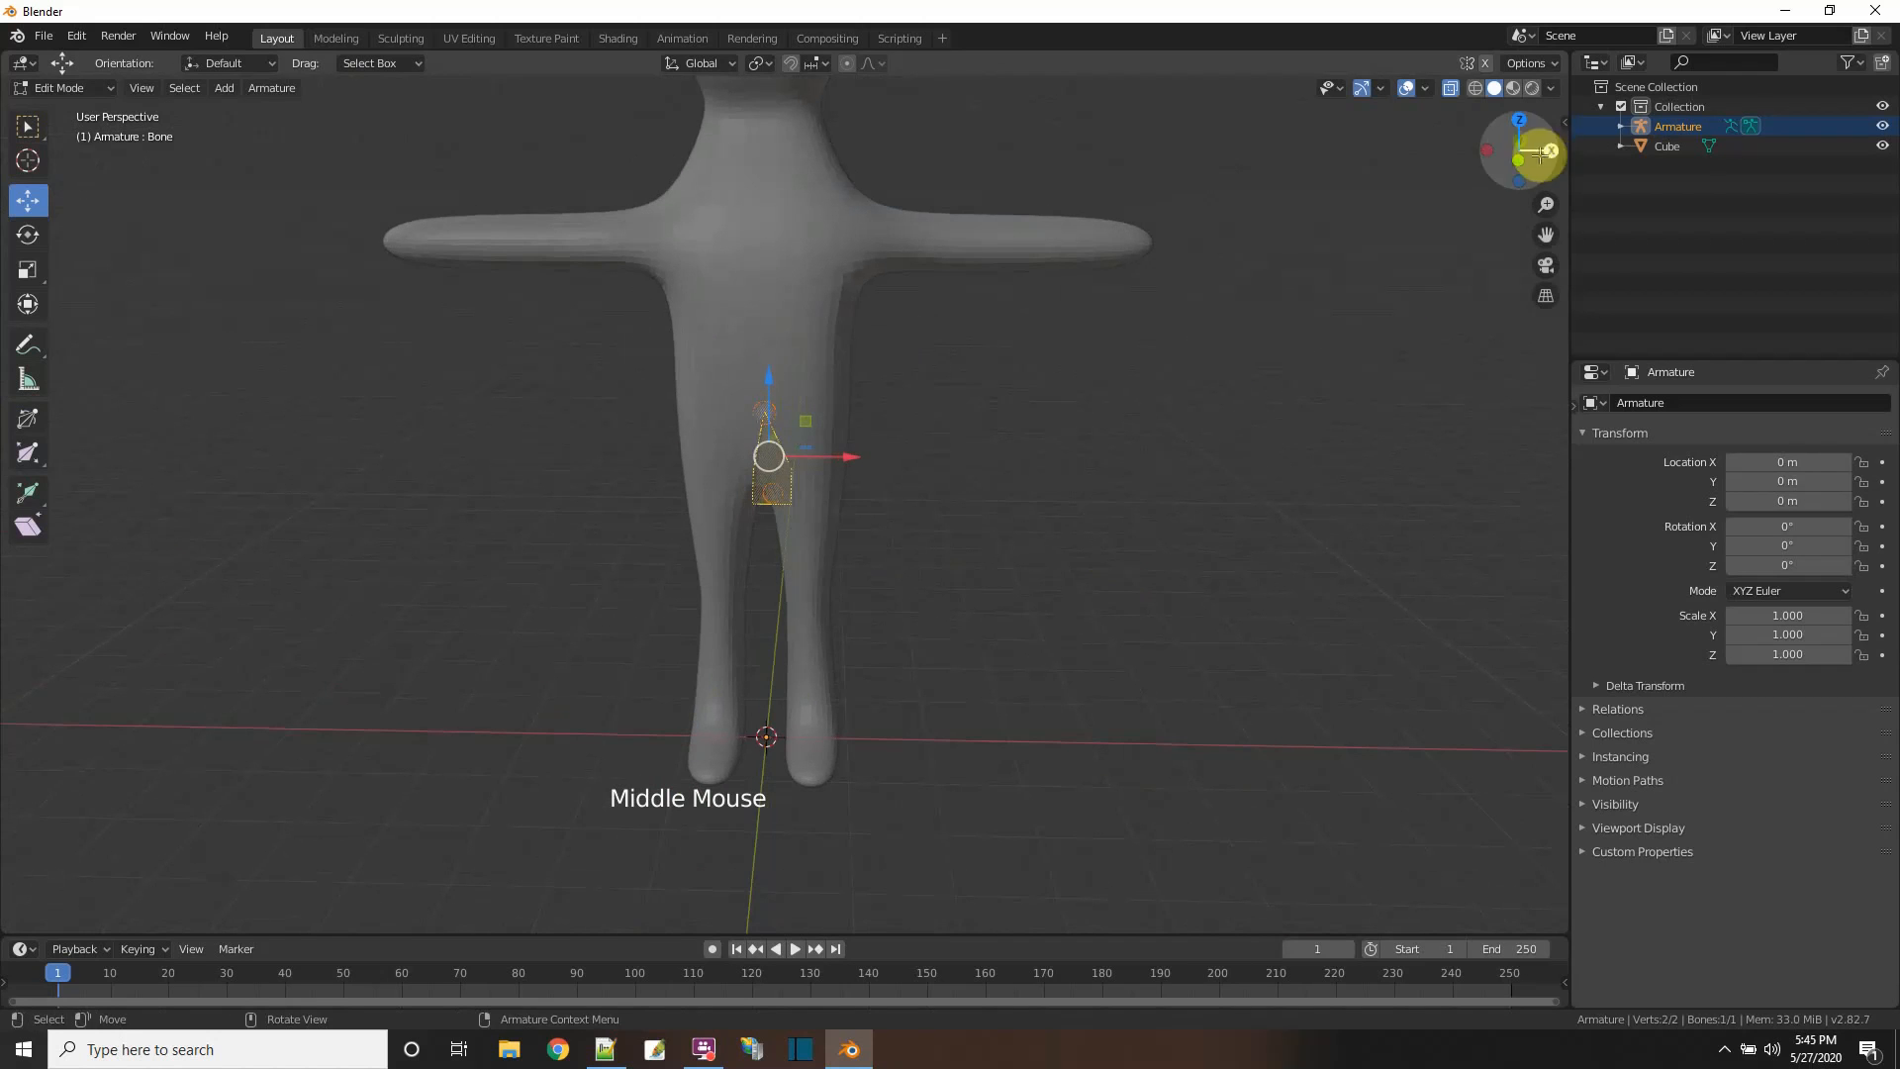
pyautogui.scroll(-2, 980, 475)
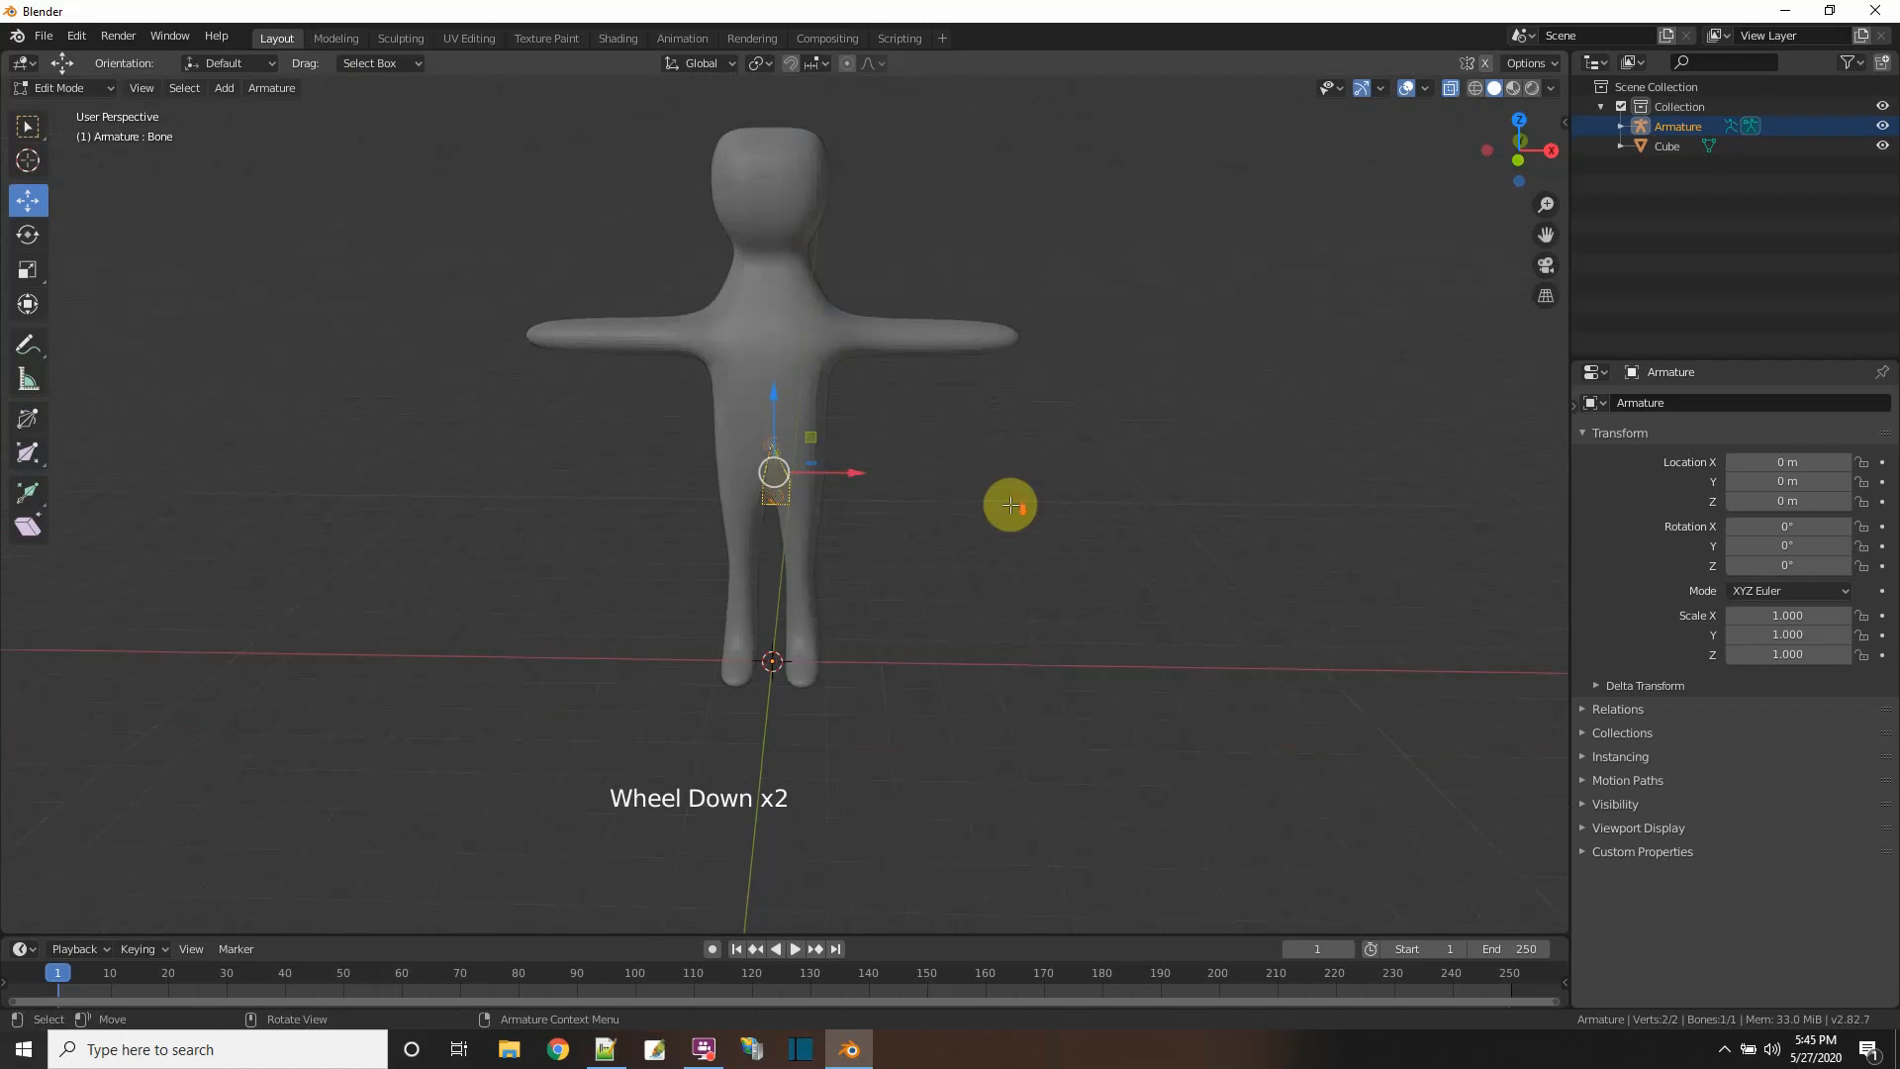
pyautogui.click(1519, 158)
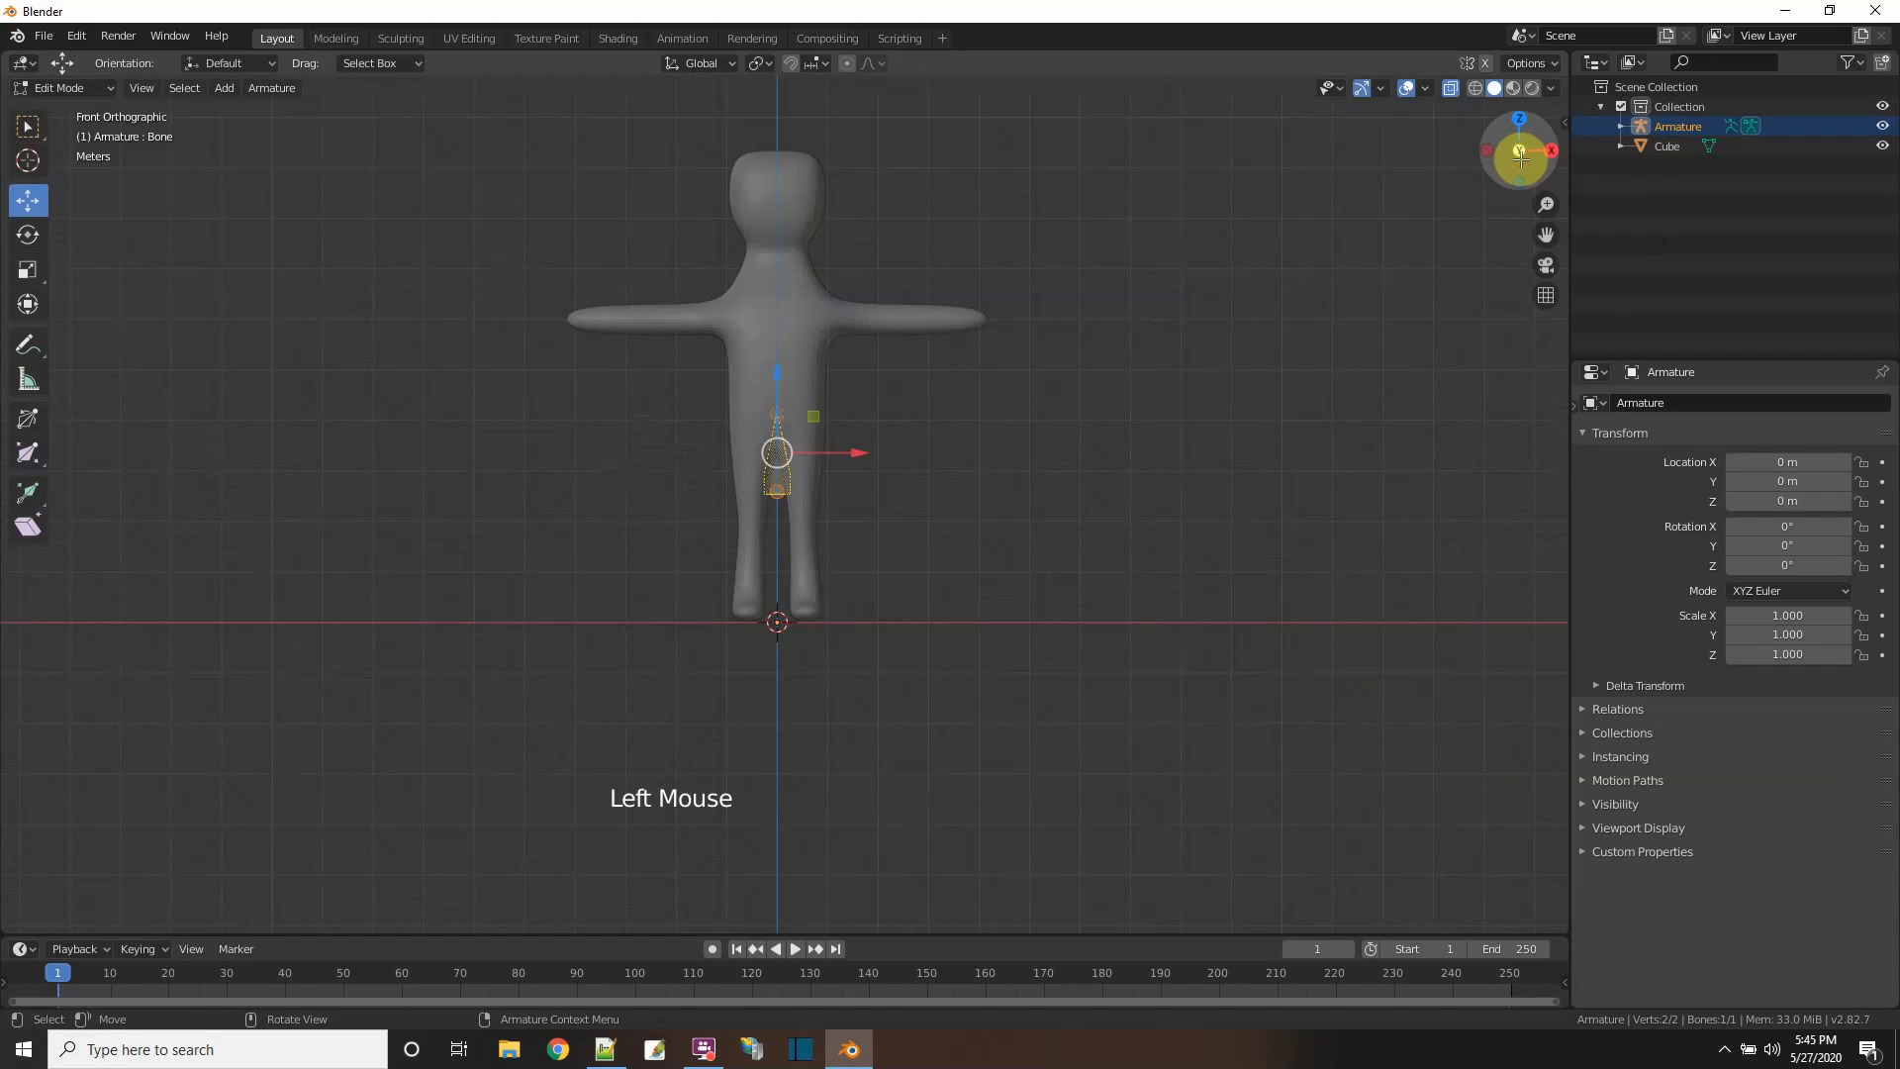
pyautogui.scroll(2, 1156, 353)
pyautogui.scroll(1, 1156, 354)
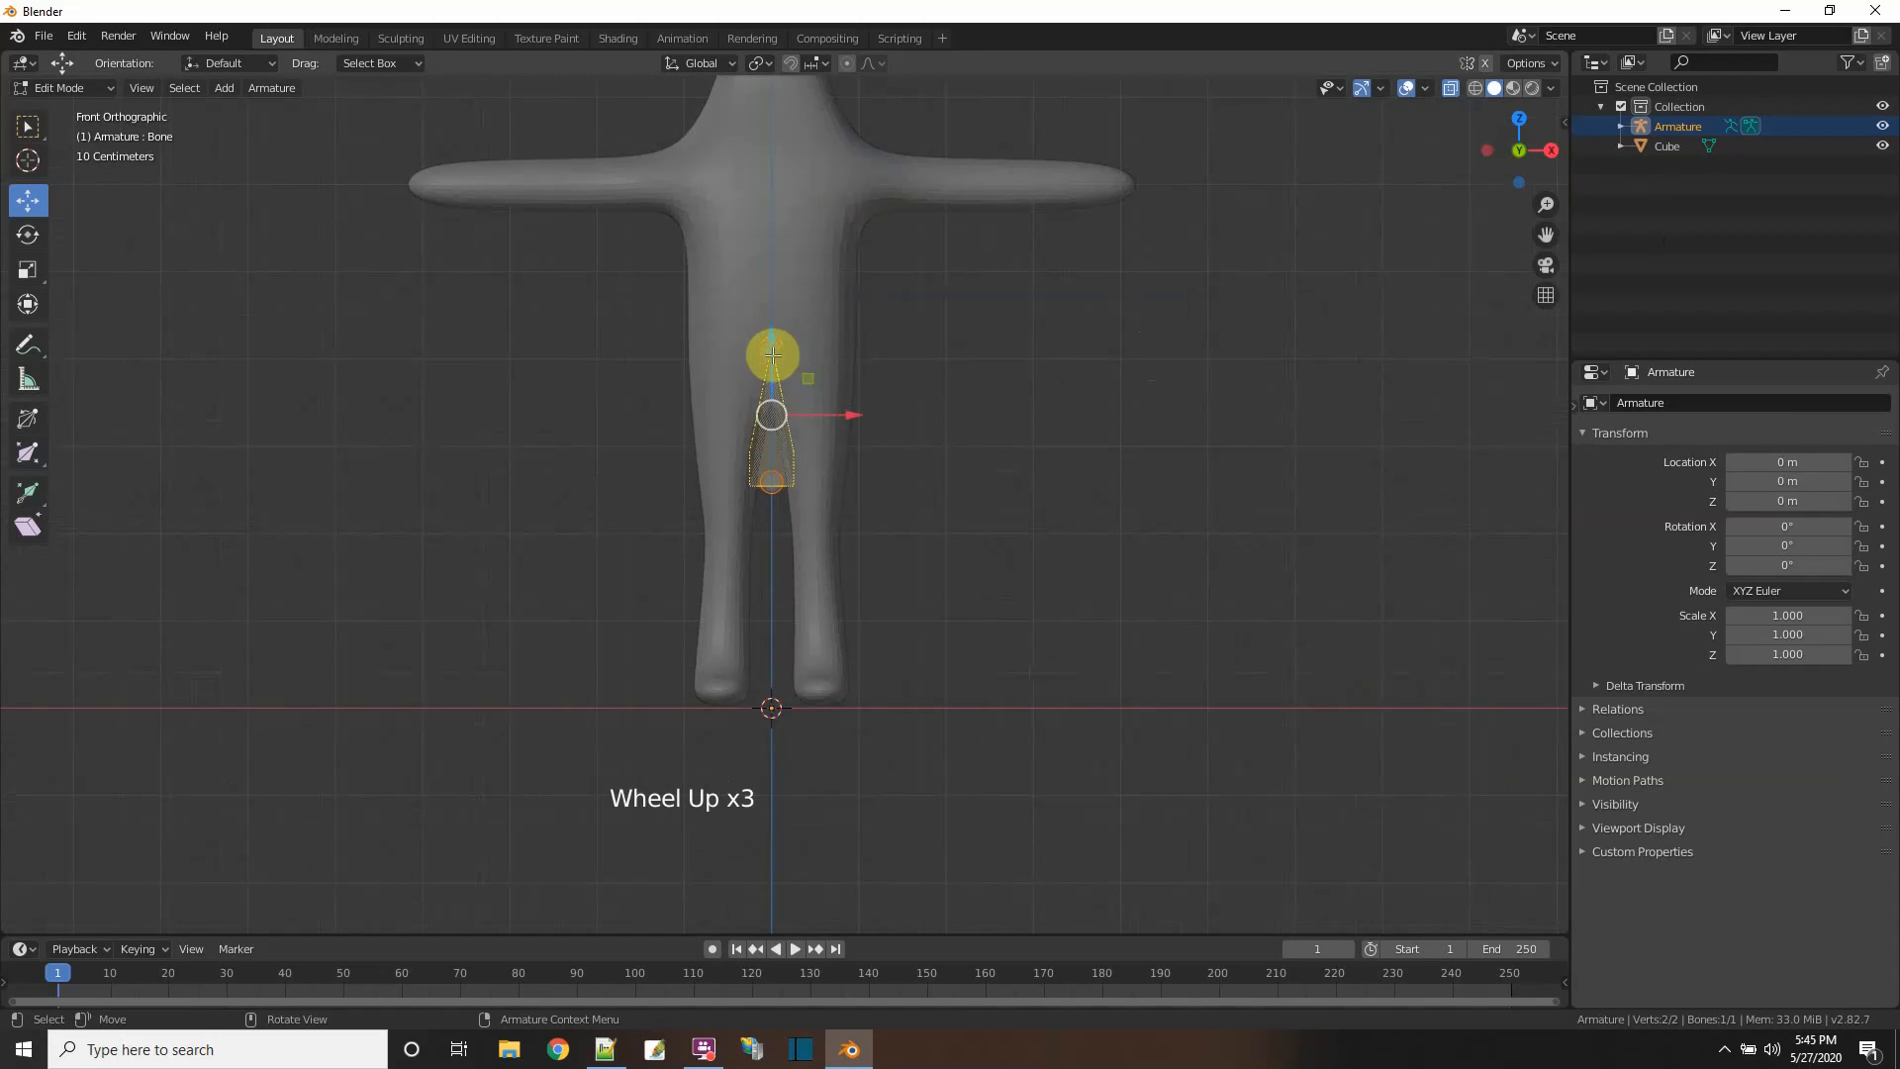
pyautogui.click(772, 348)
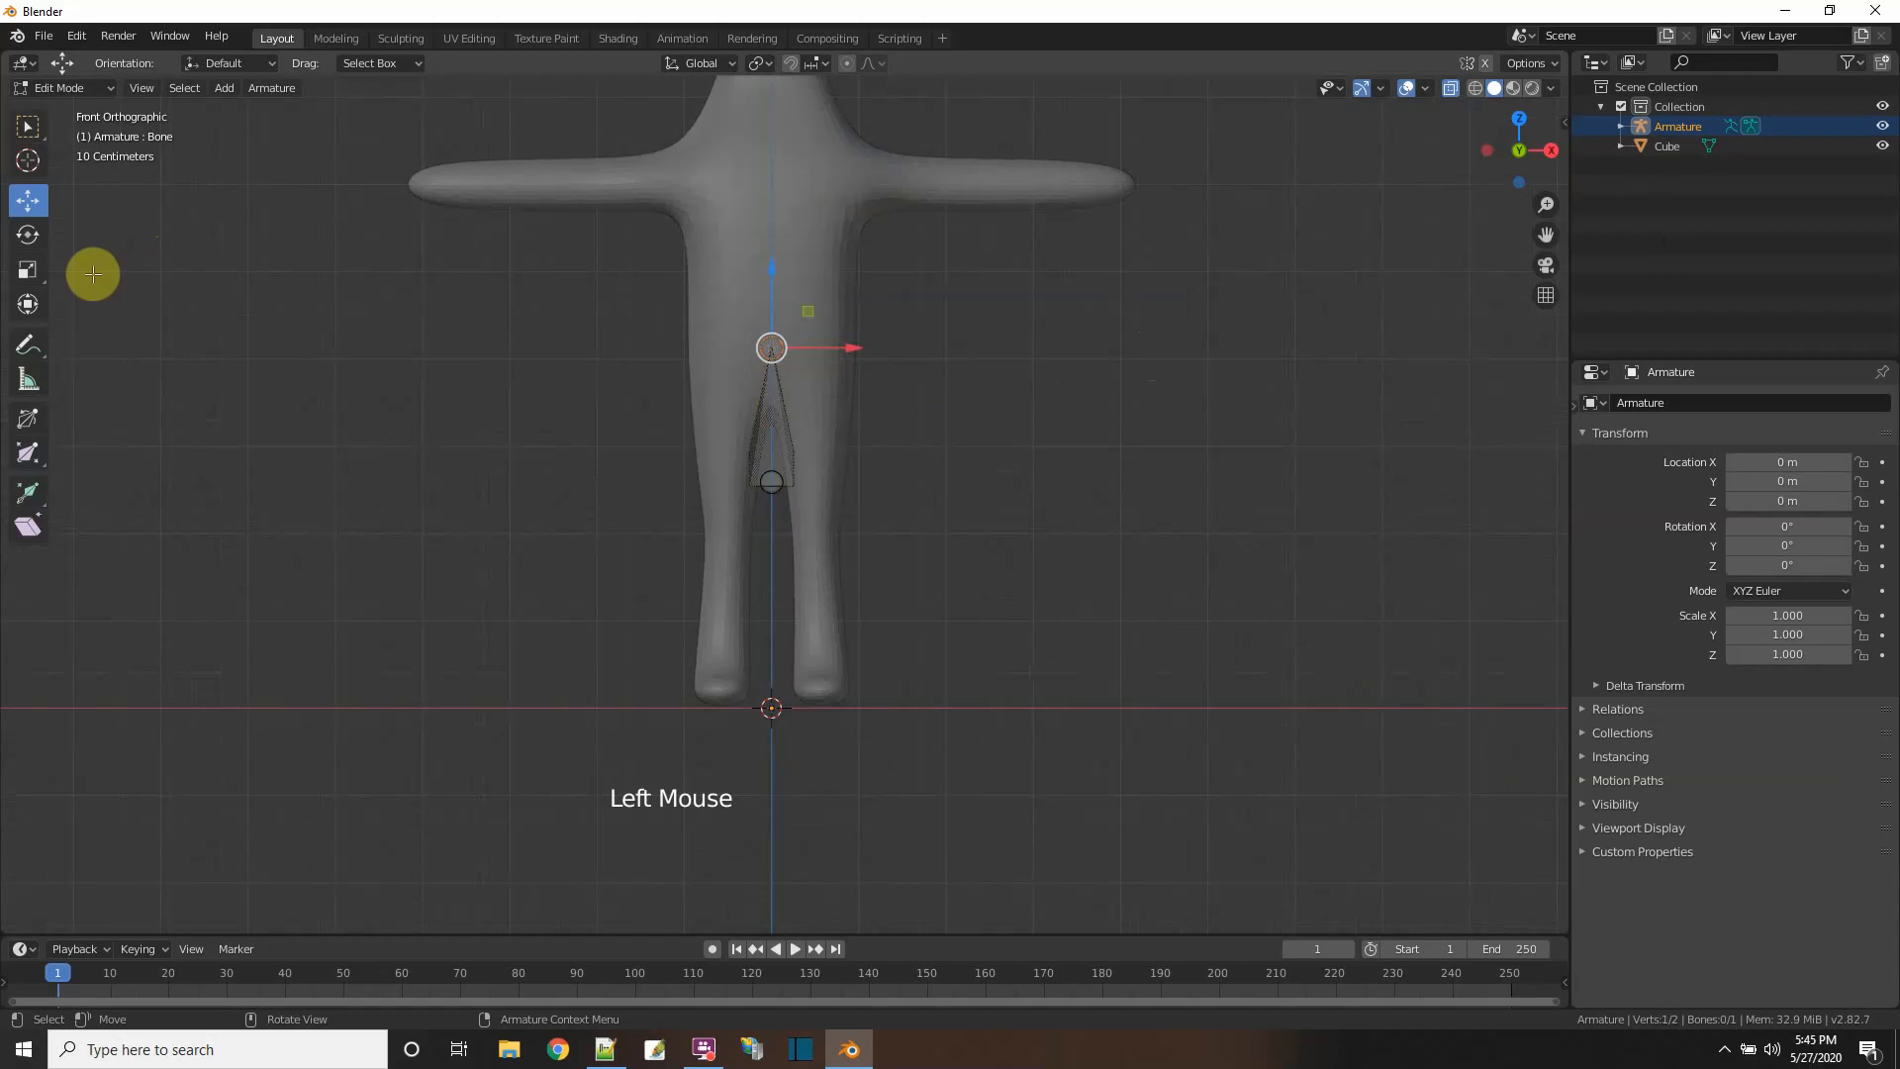
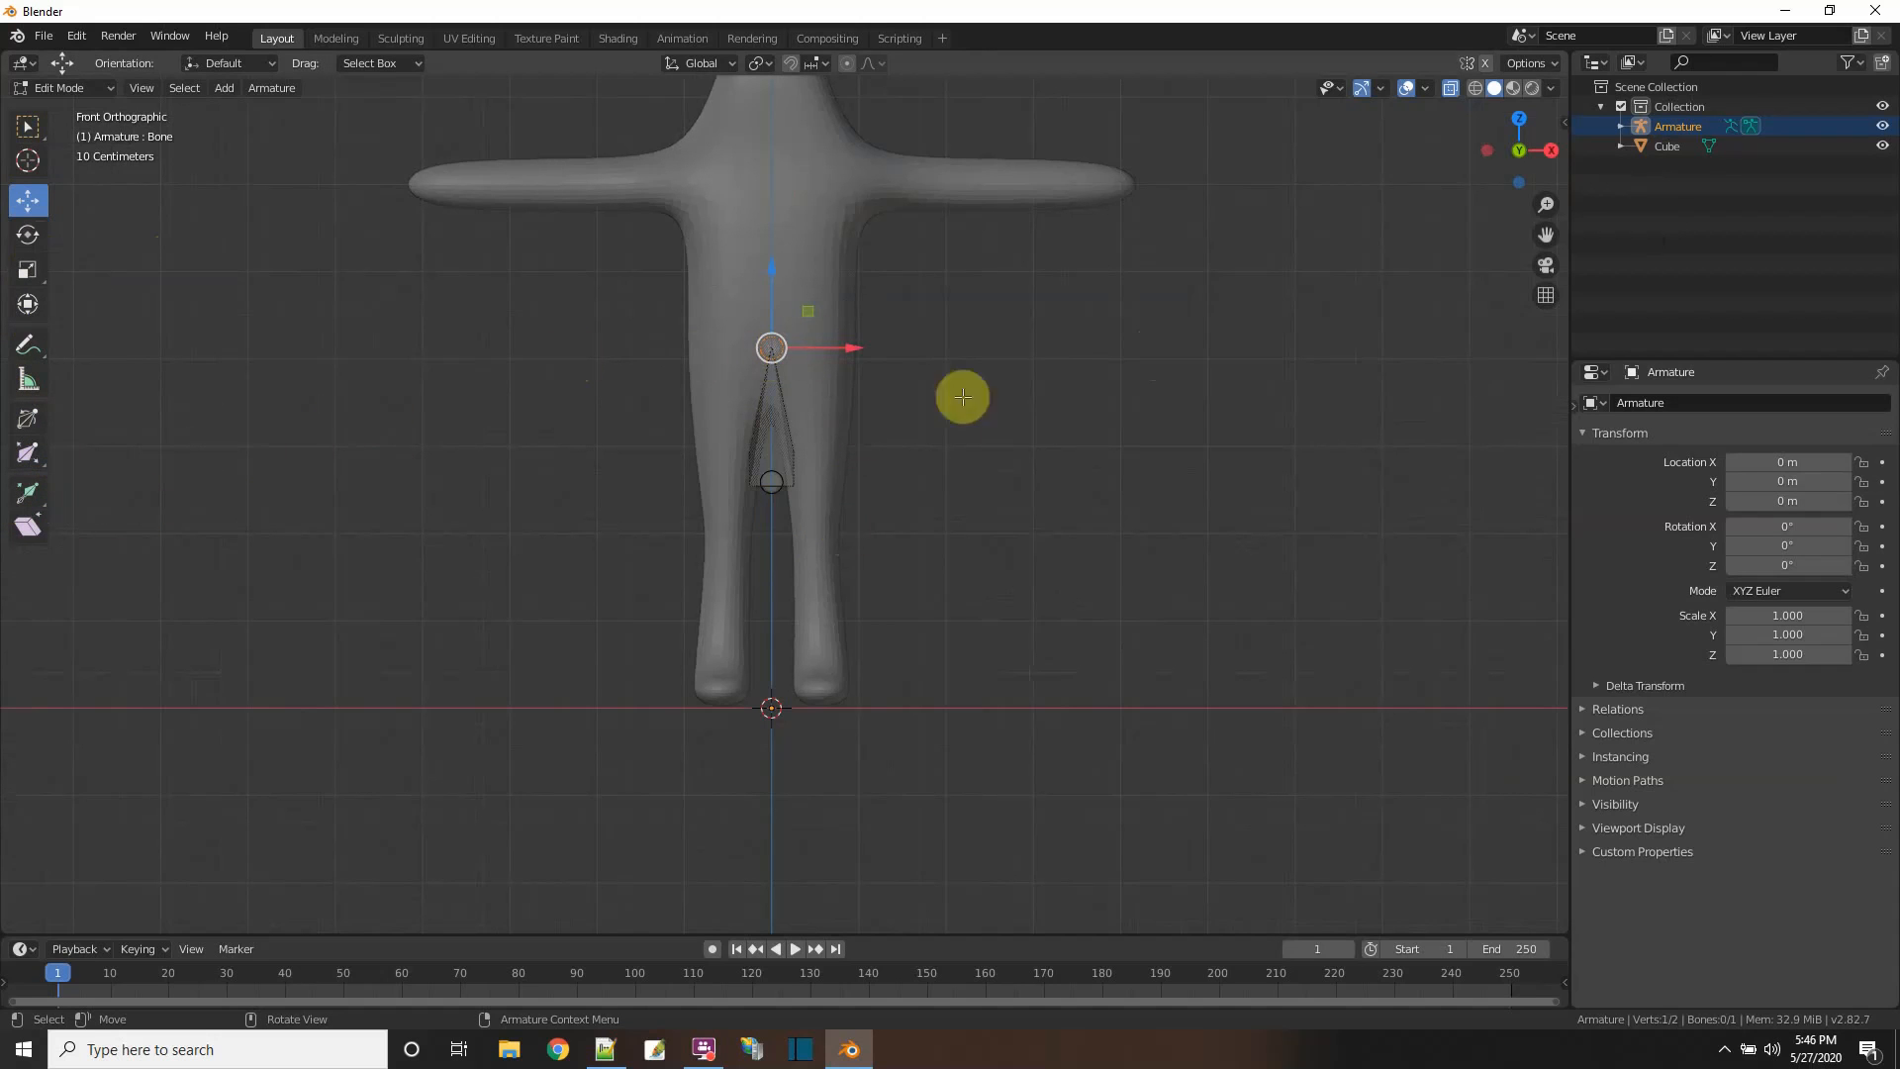
pyautogui.press('e')
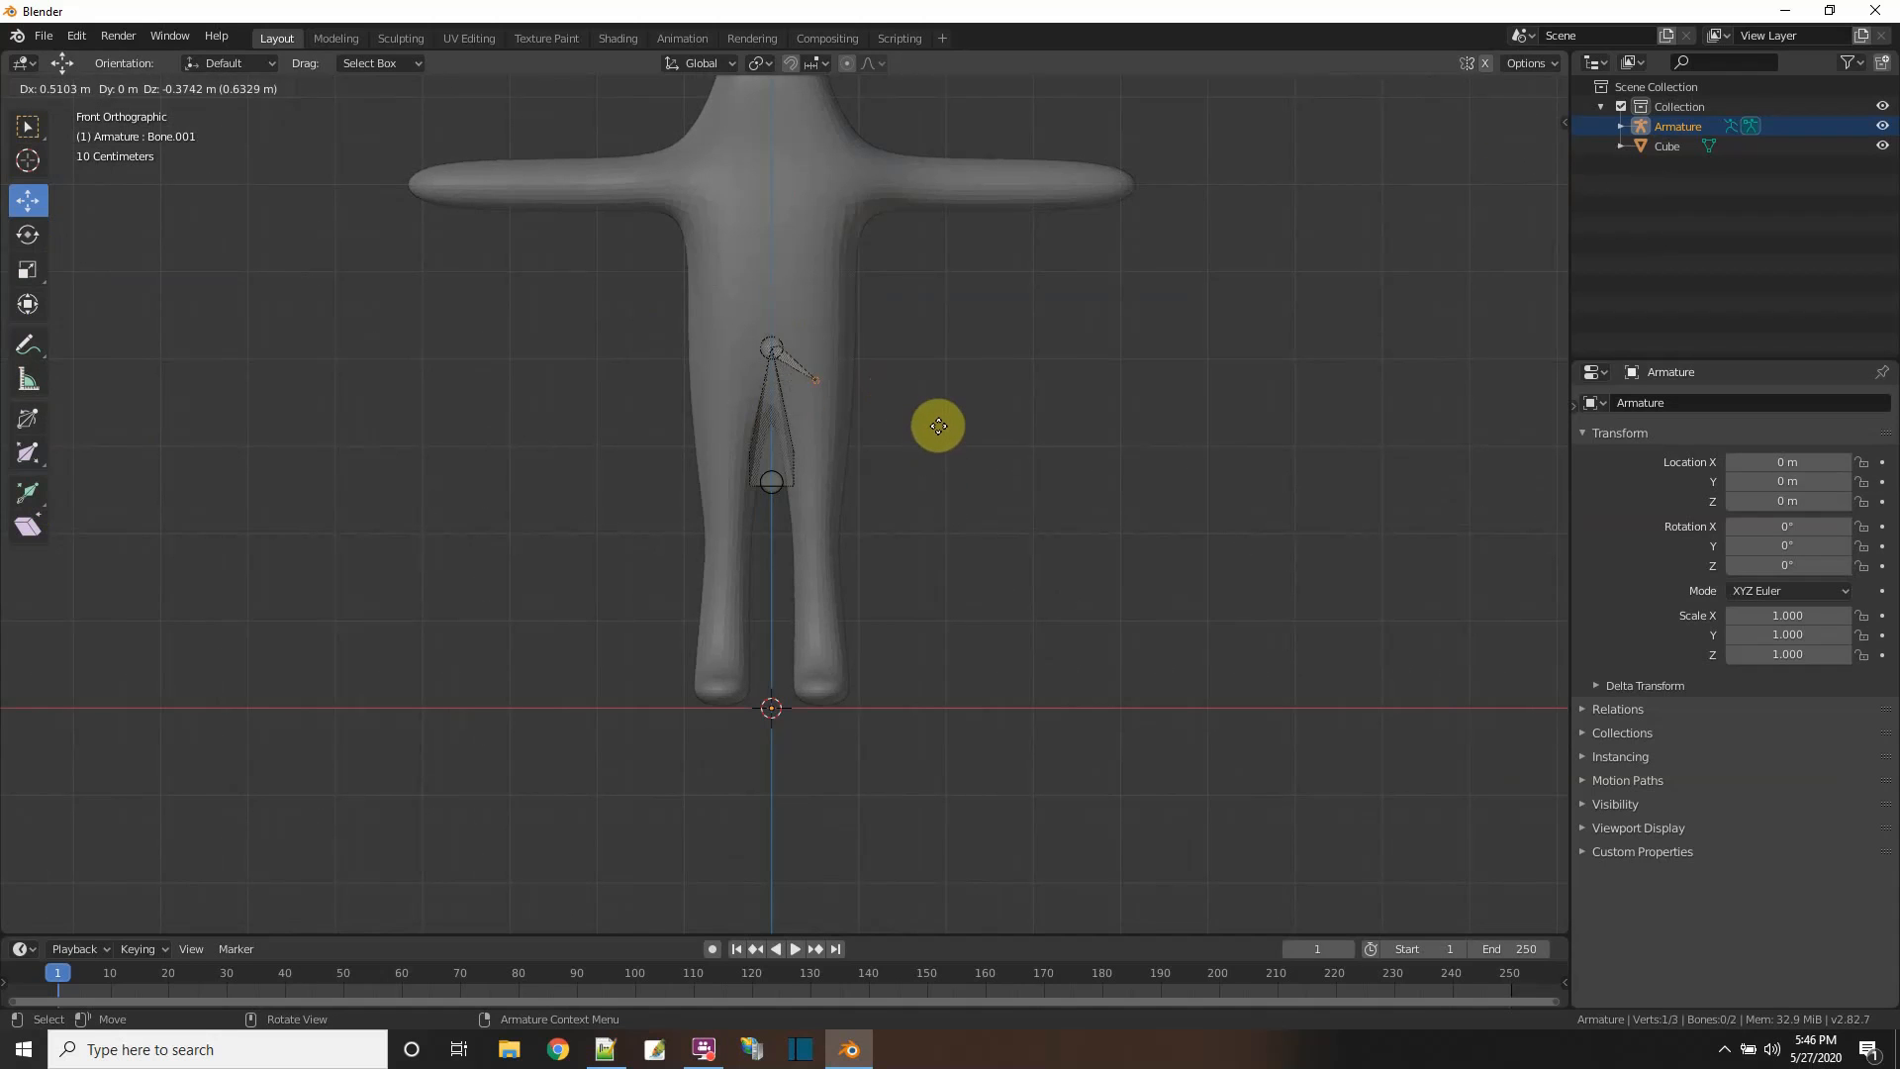
pyautogui.click(935, 431)
pyautogui.press('e')
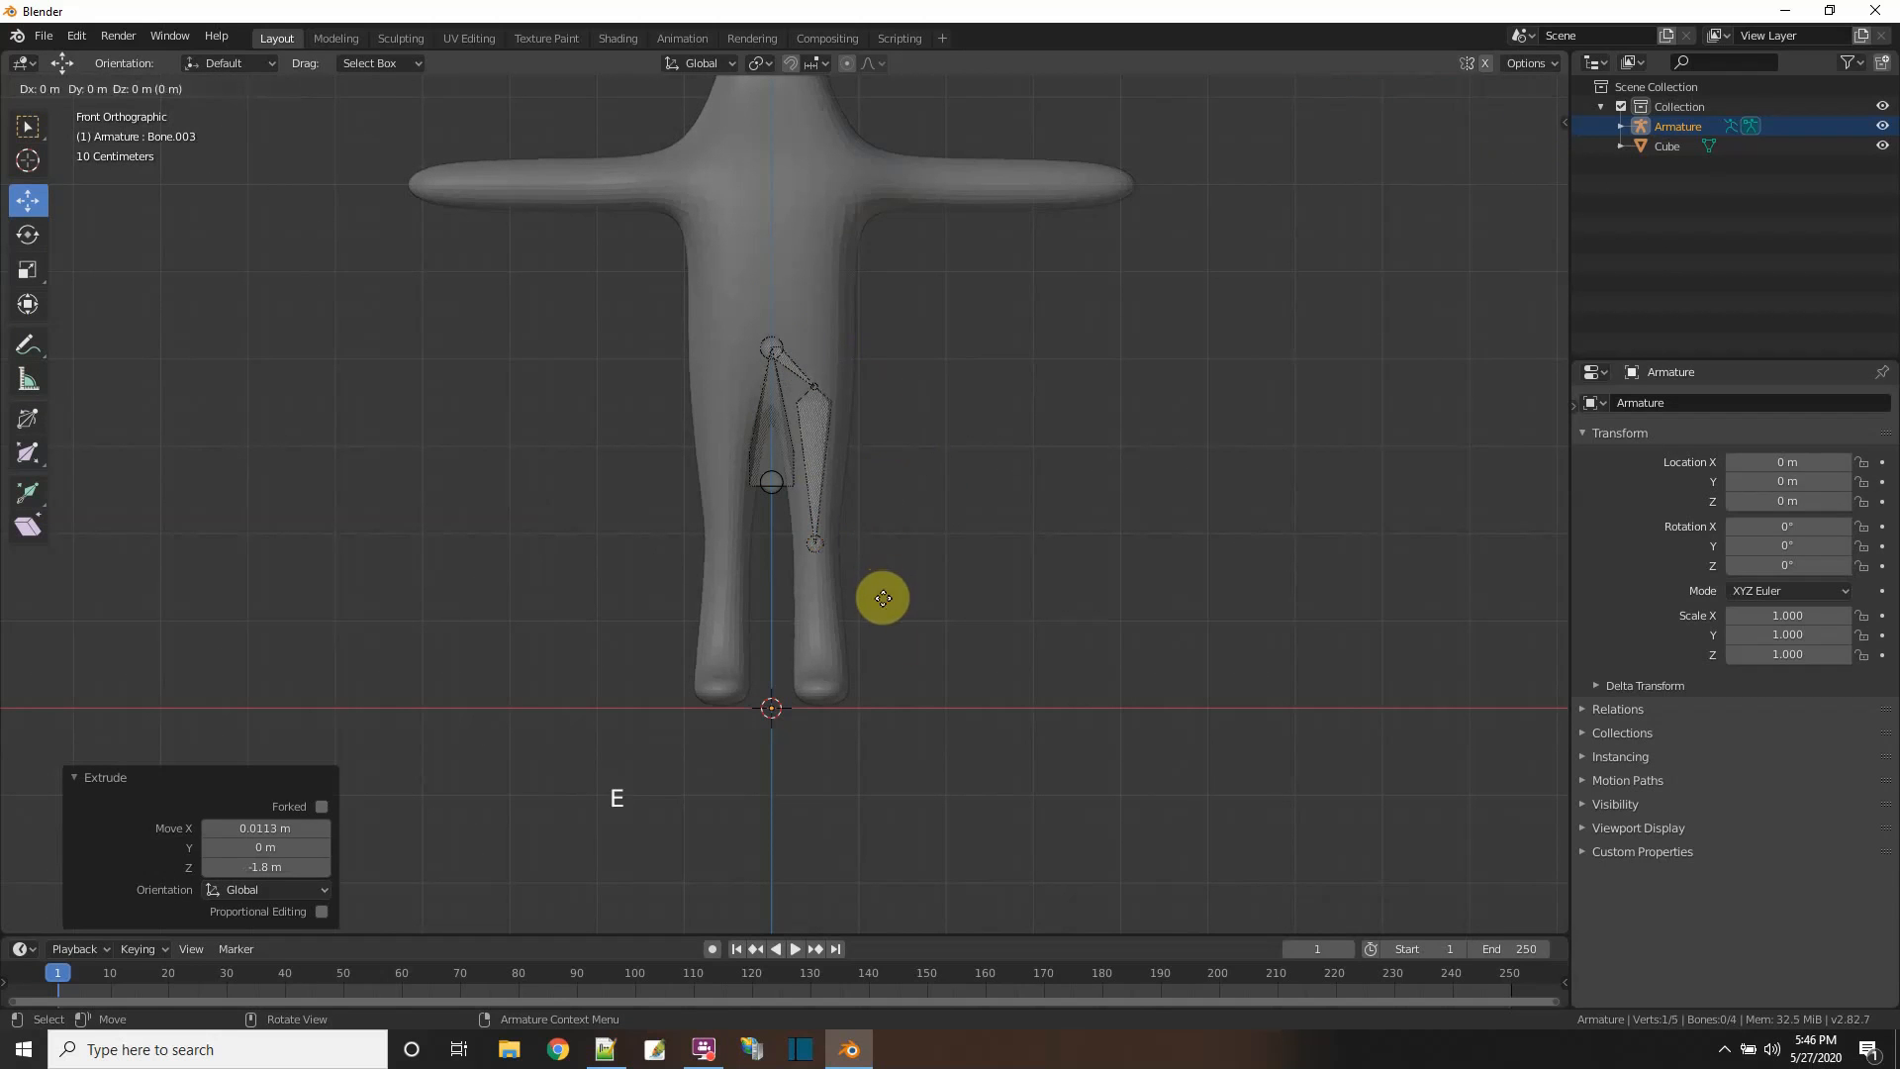
pyautogui.click(888, 731)
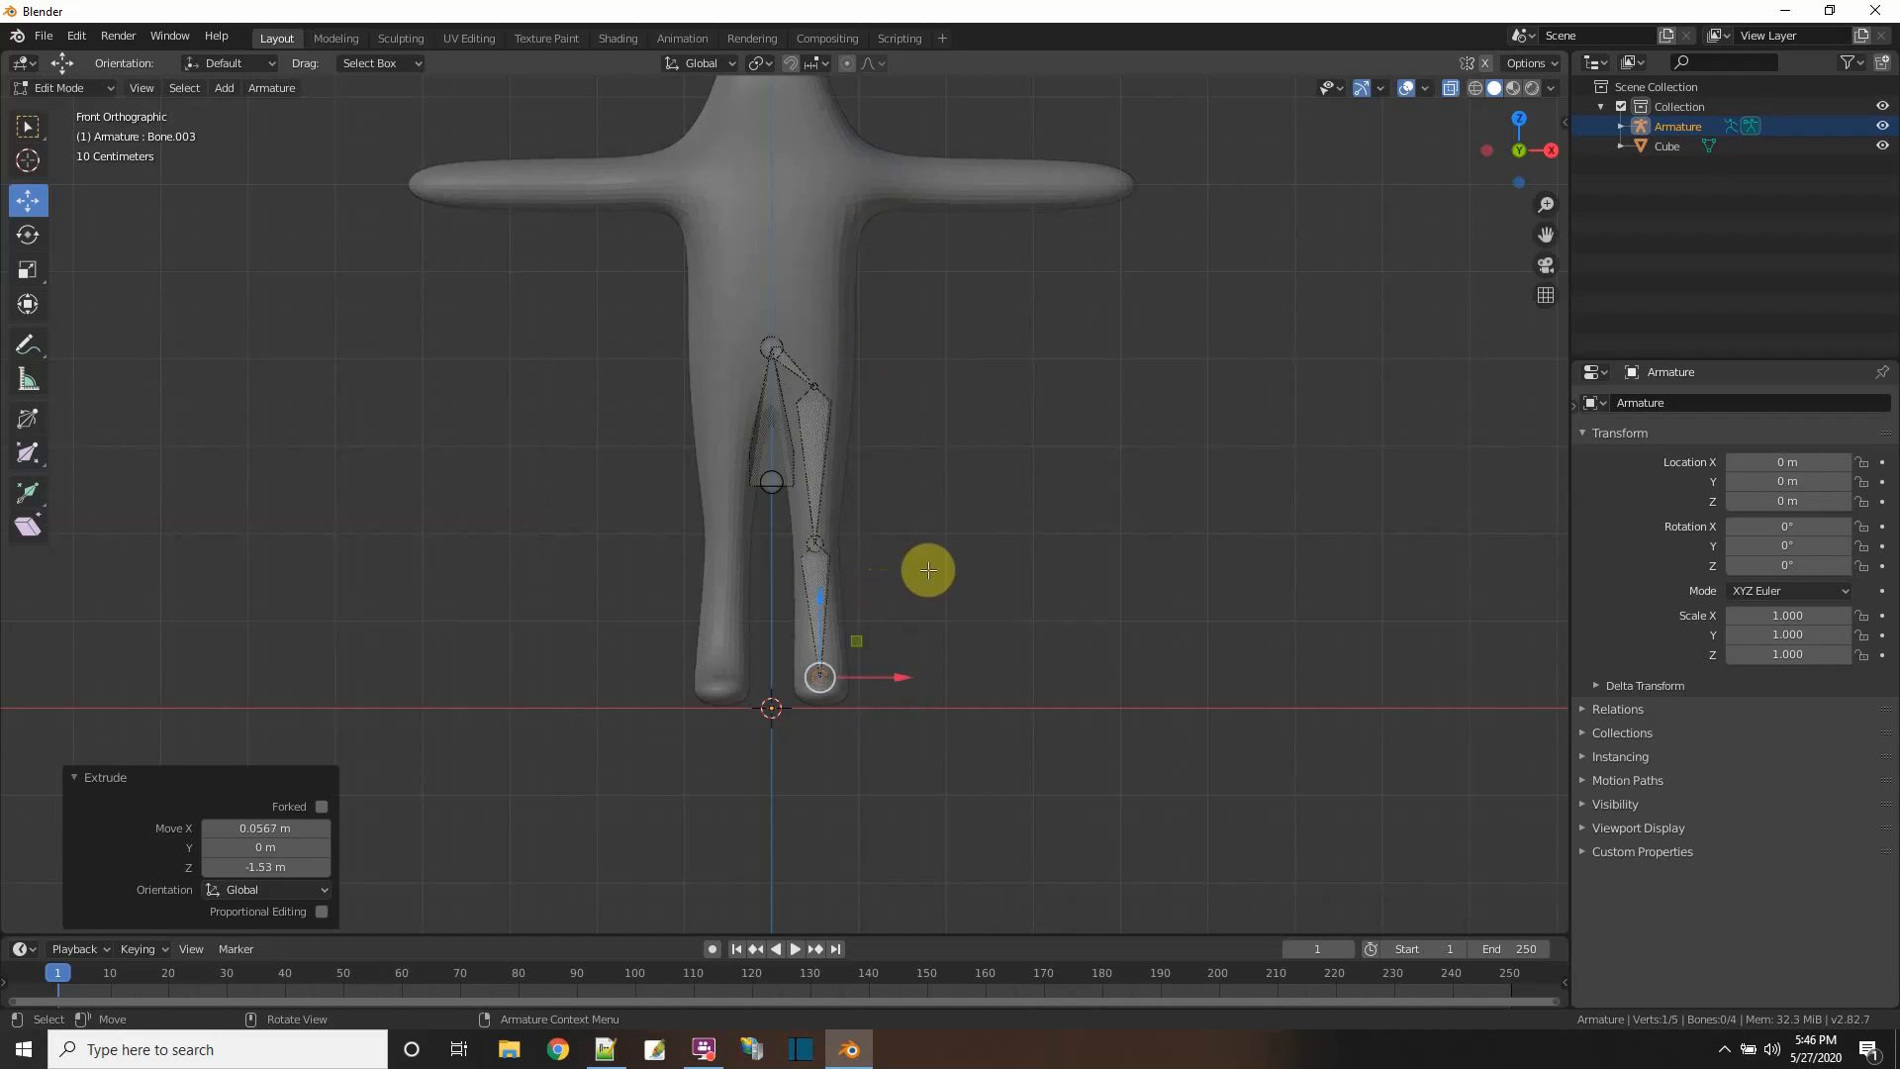
# - From the root bone's tip at the hips, extrude a spine bone about 2.22 m and a neck bone about 0.9 m straight up along Z
pyautogui.click(771, 345)
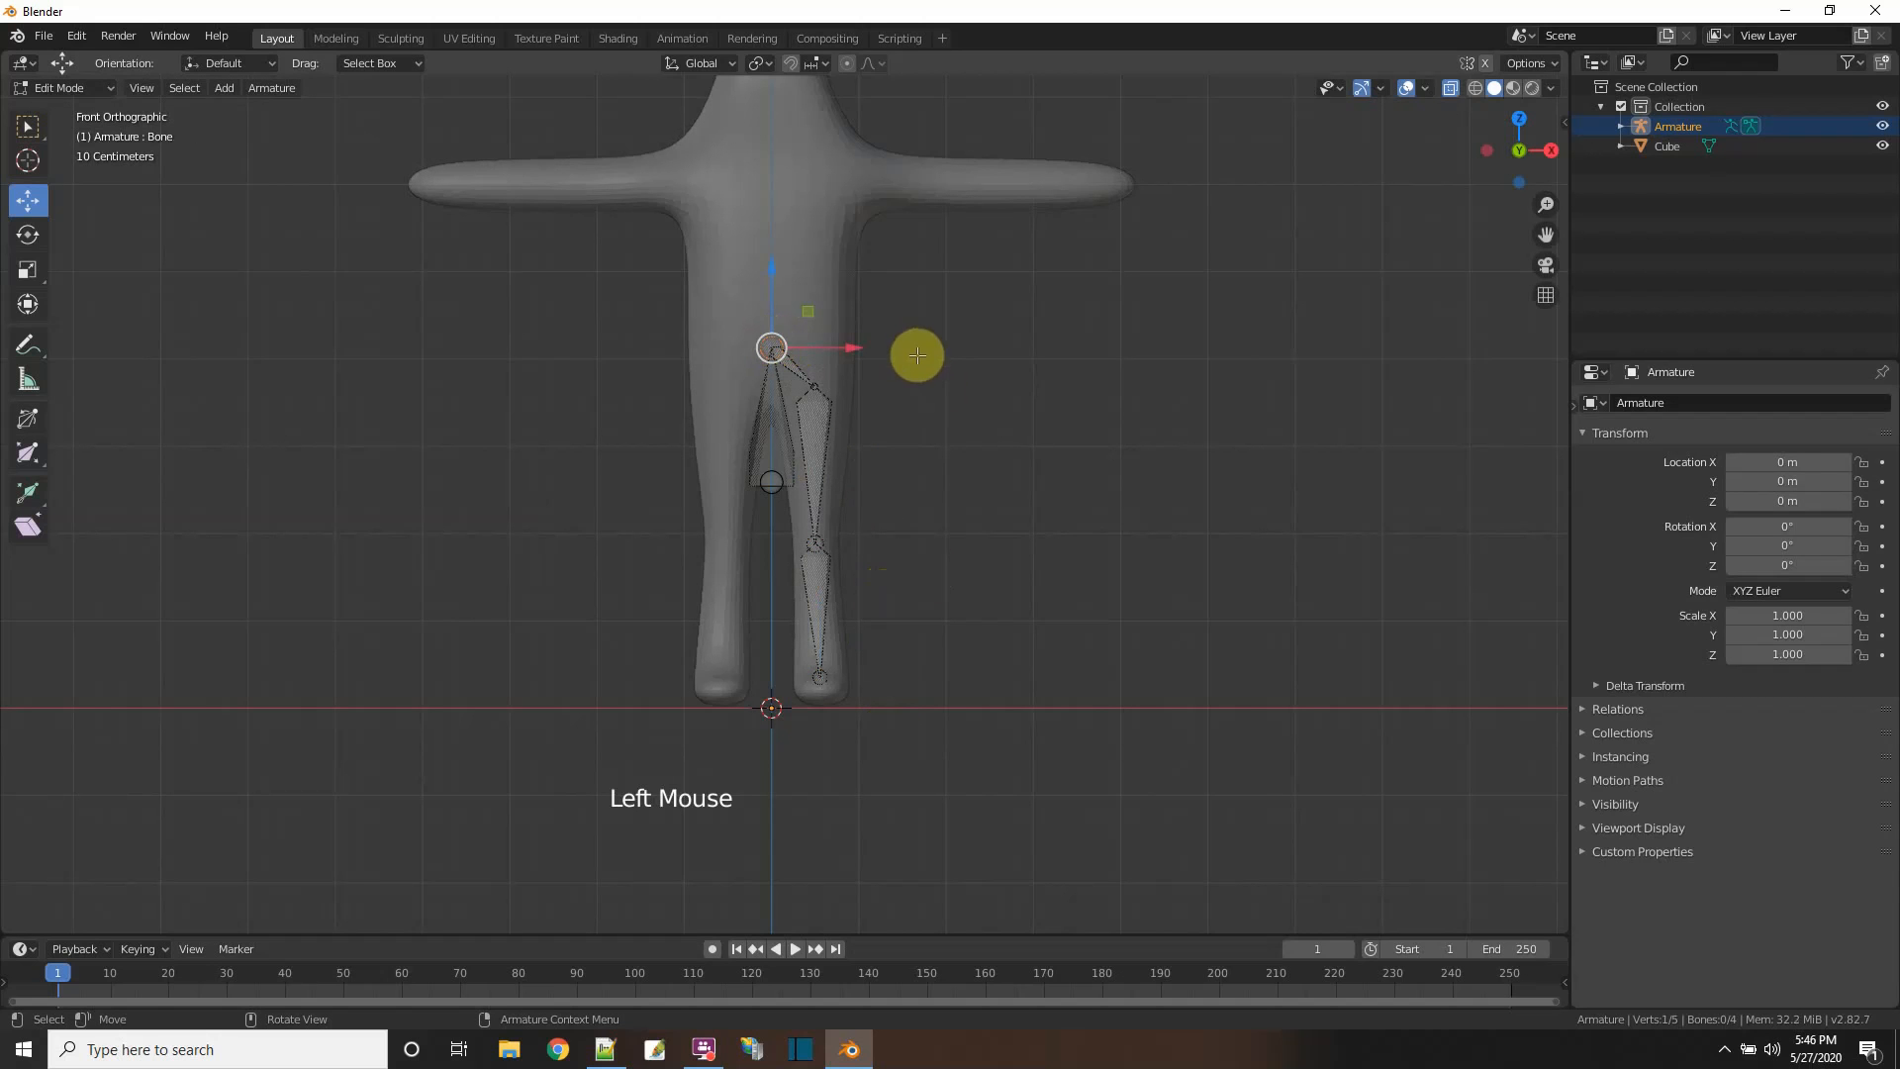
pyautogui.keyDown('shift'); pyautogui.moveTo(947, 329); pyautogui.dragTo(946, 479, button='middle'); pyautogui.keyUp('shift')
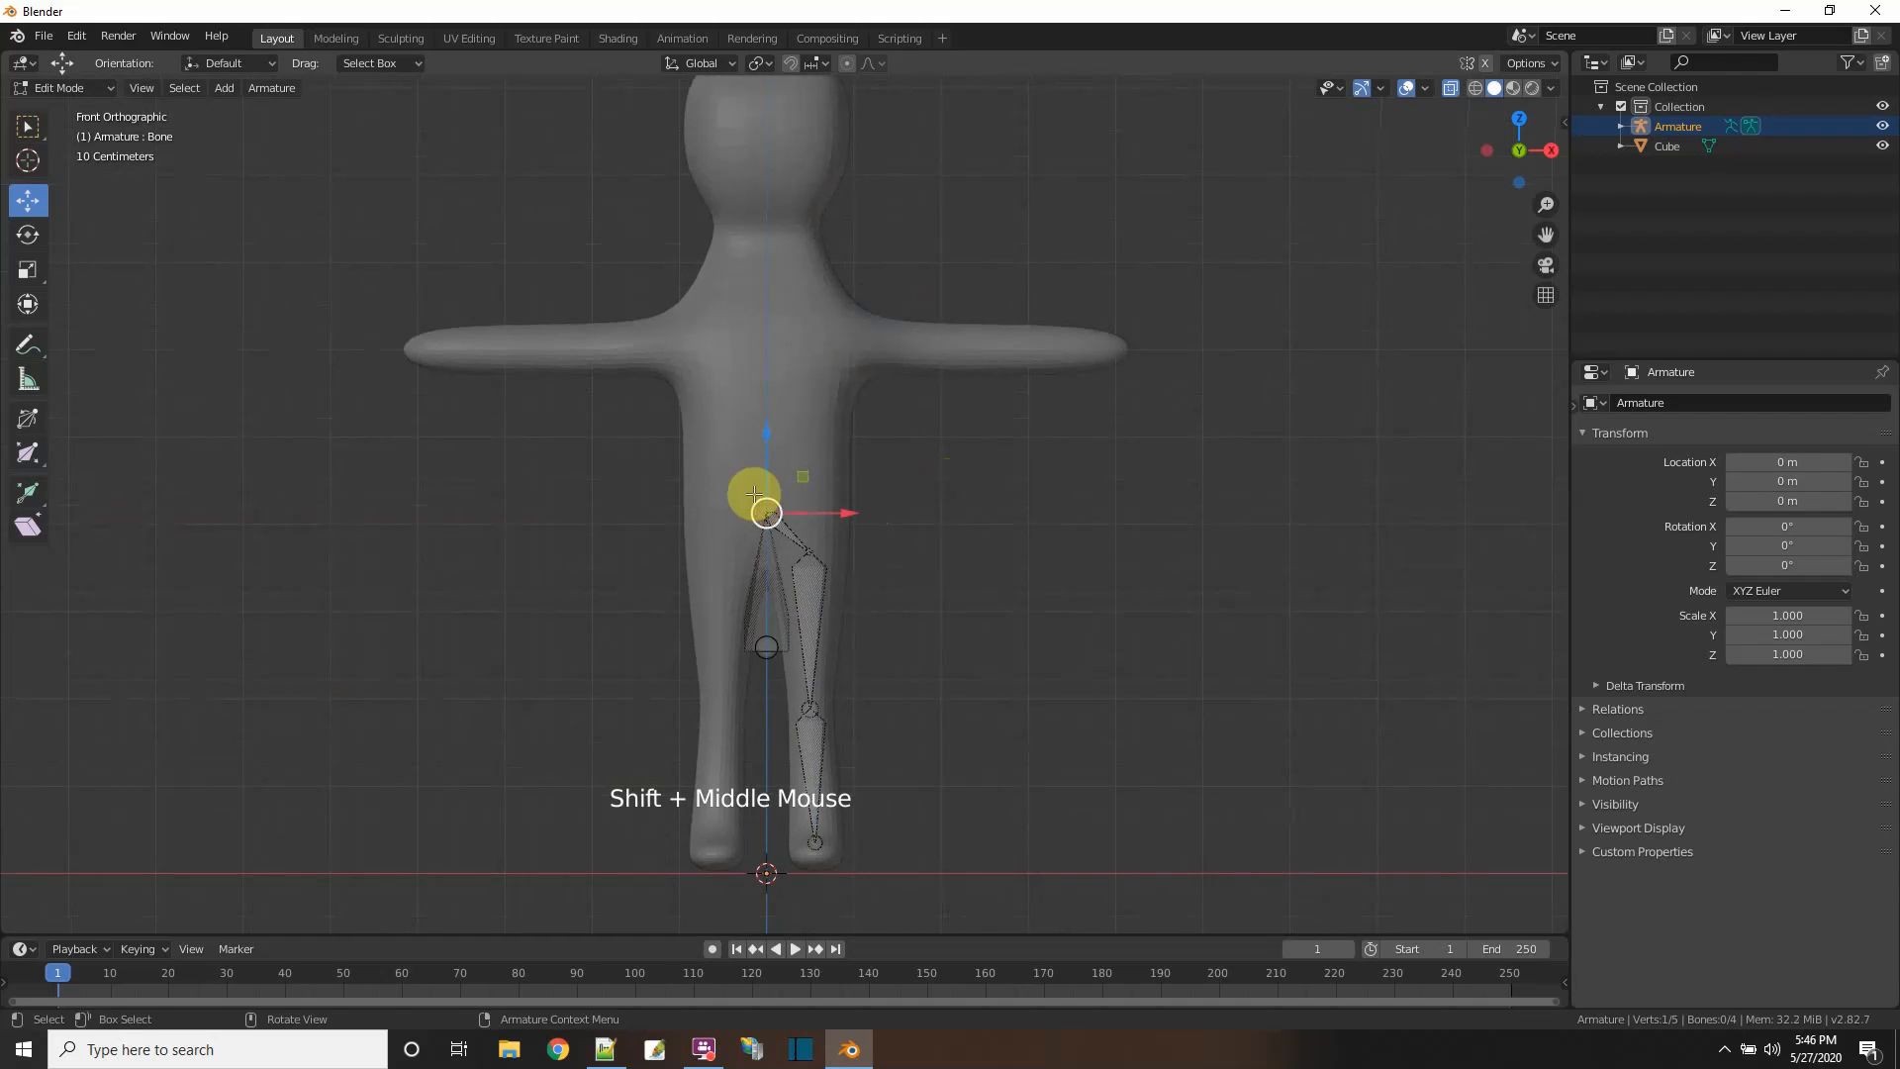
pyautogui.press('e')
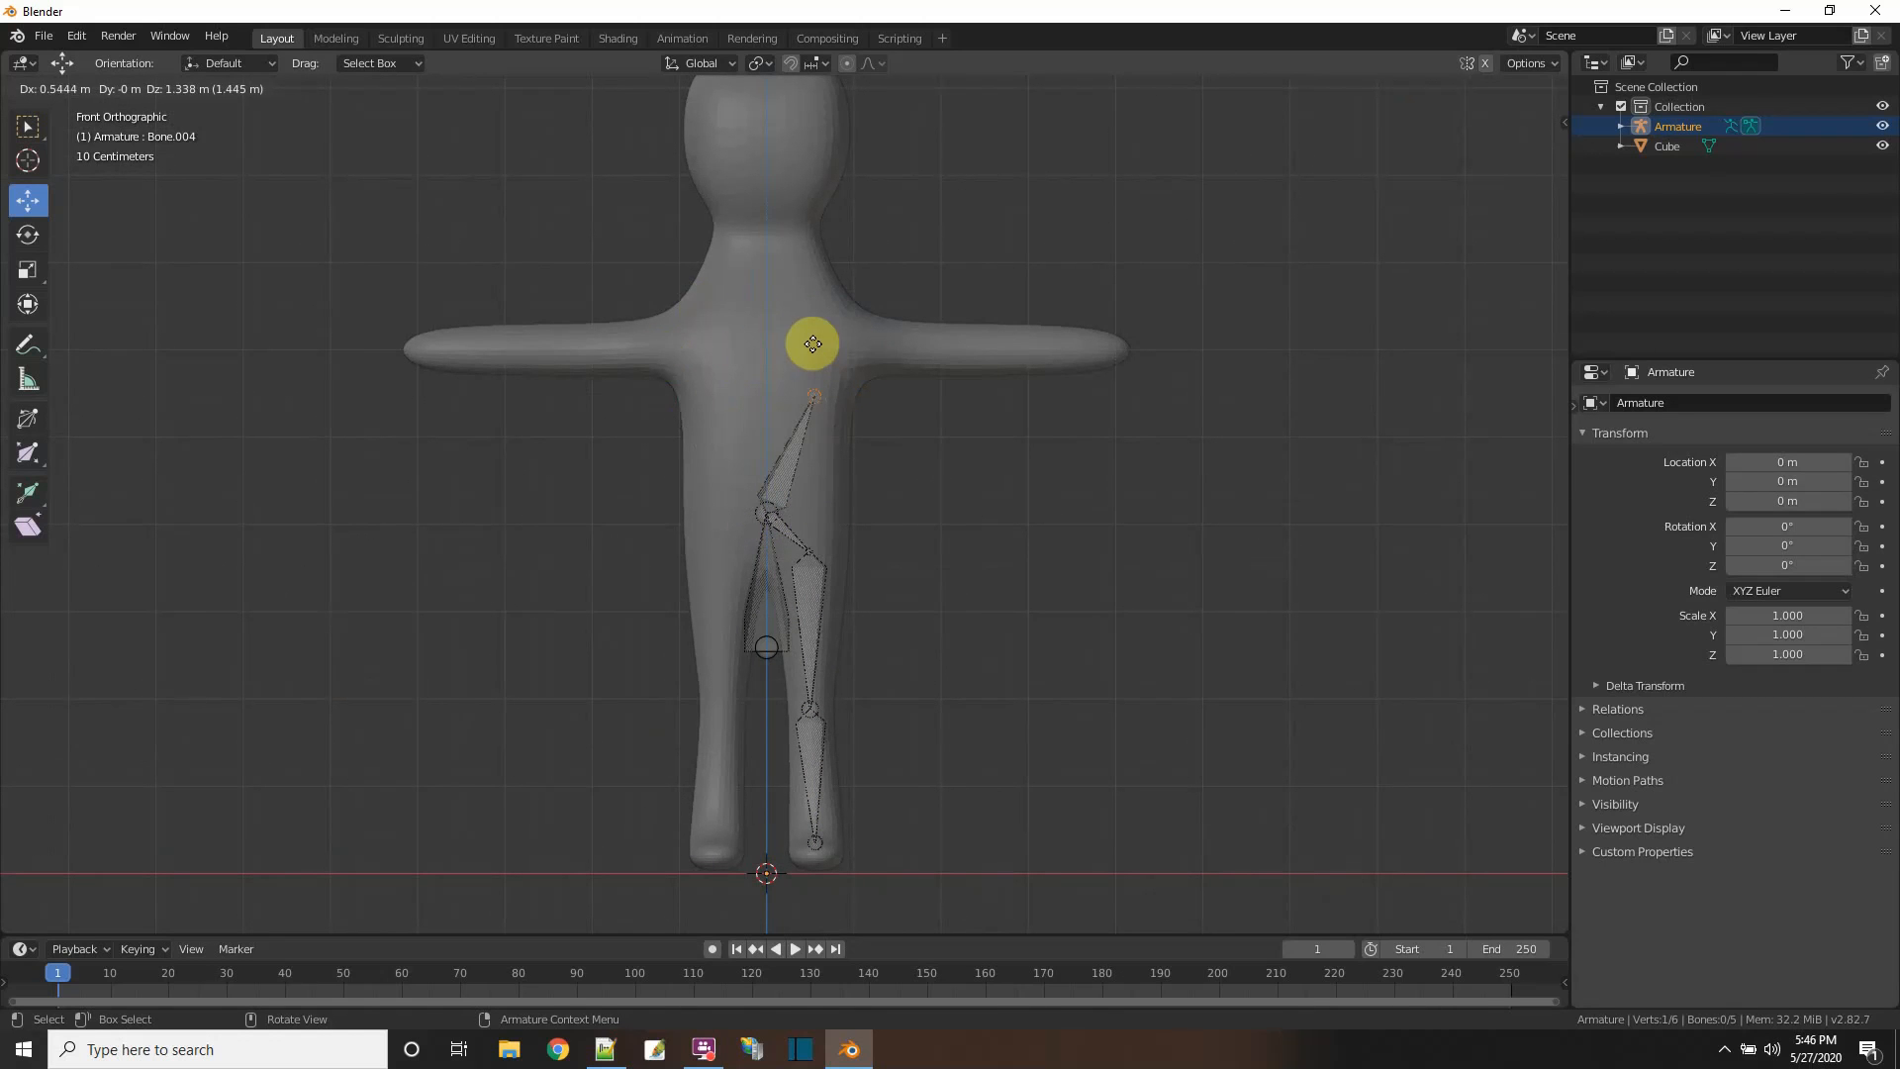
pyautogui.press('z')
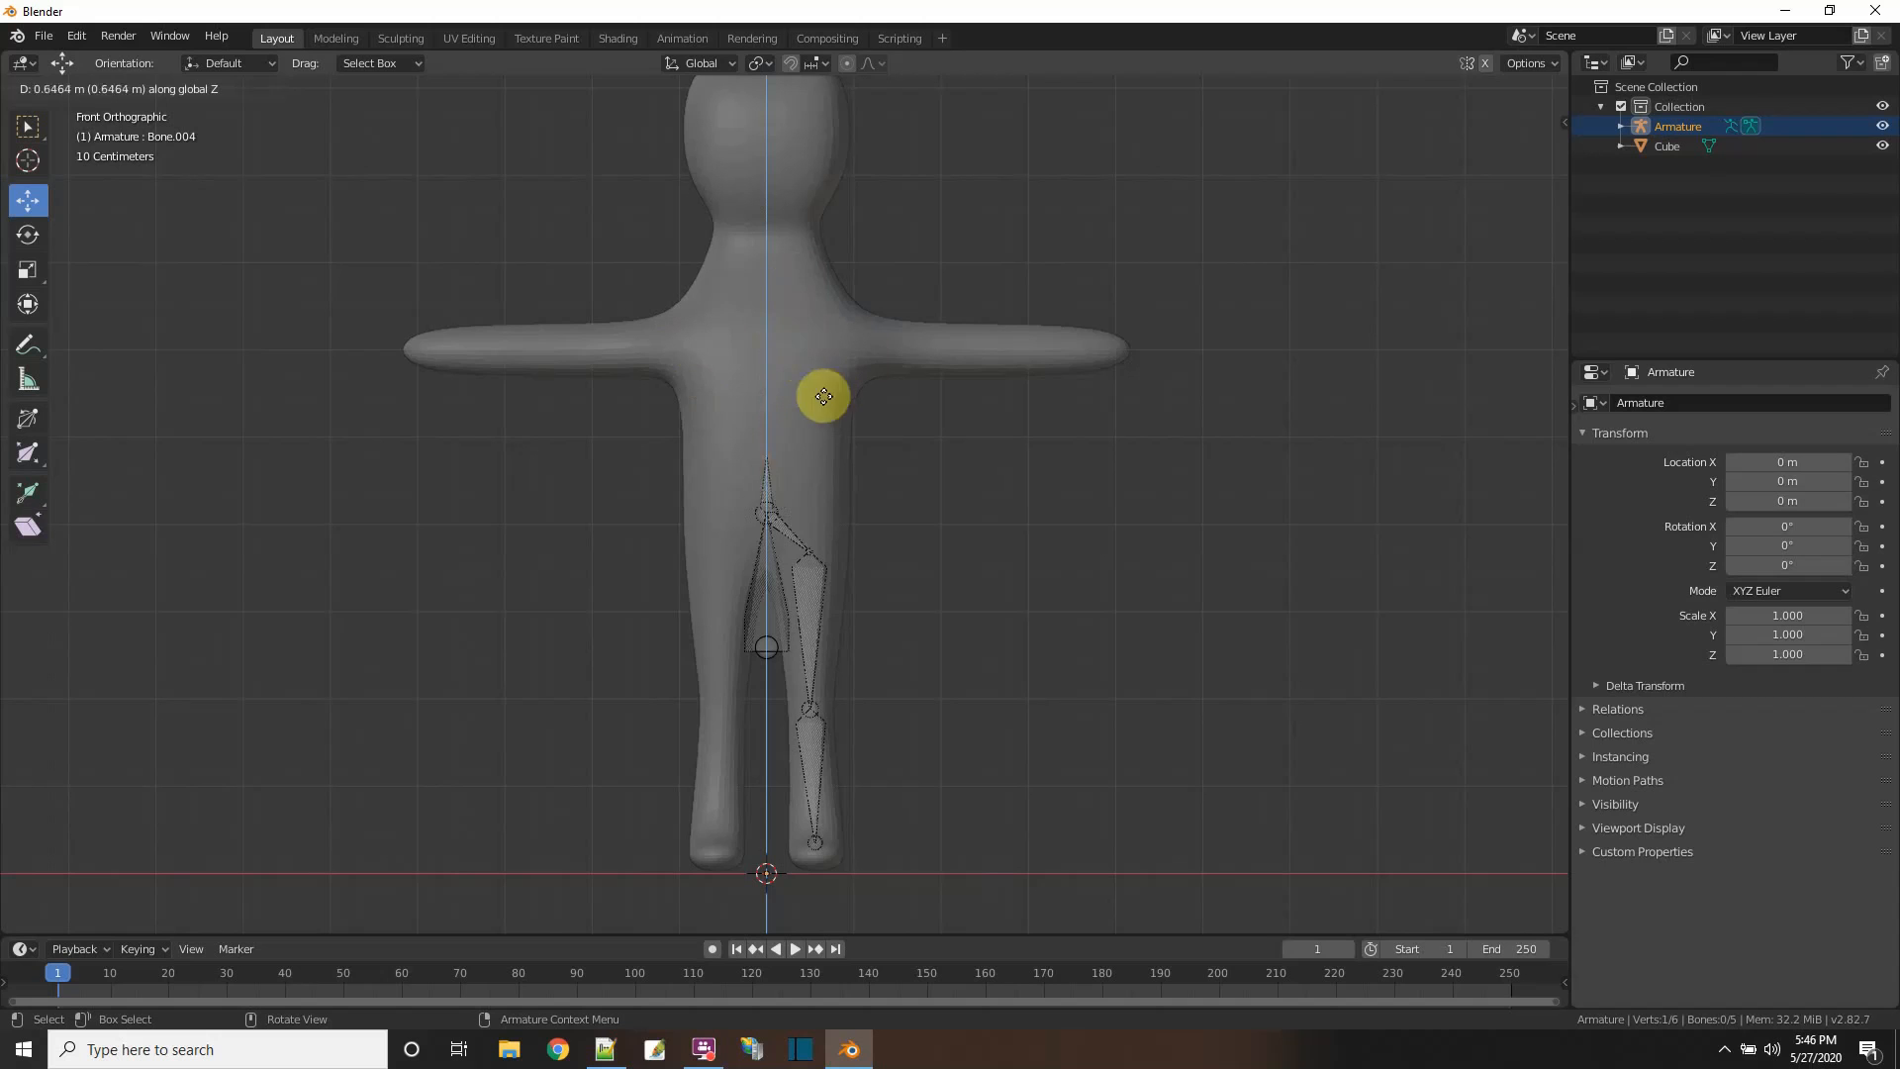
pyautogui.click(790, 267)
pyautogui.press('e')
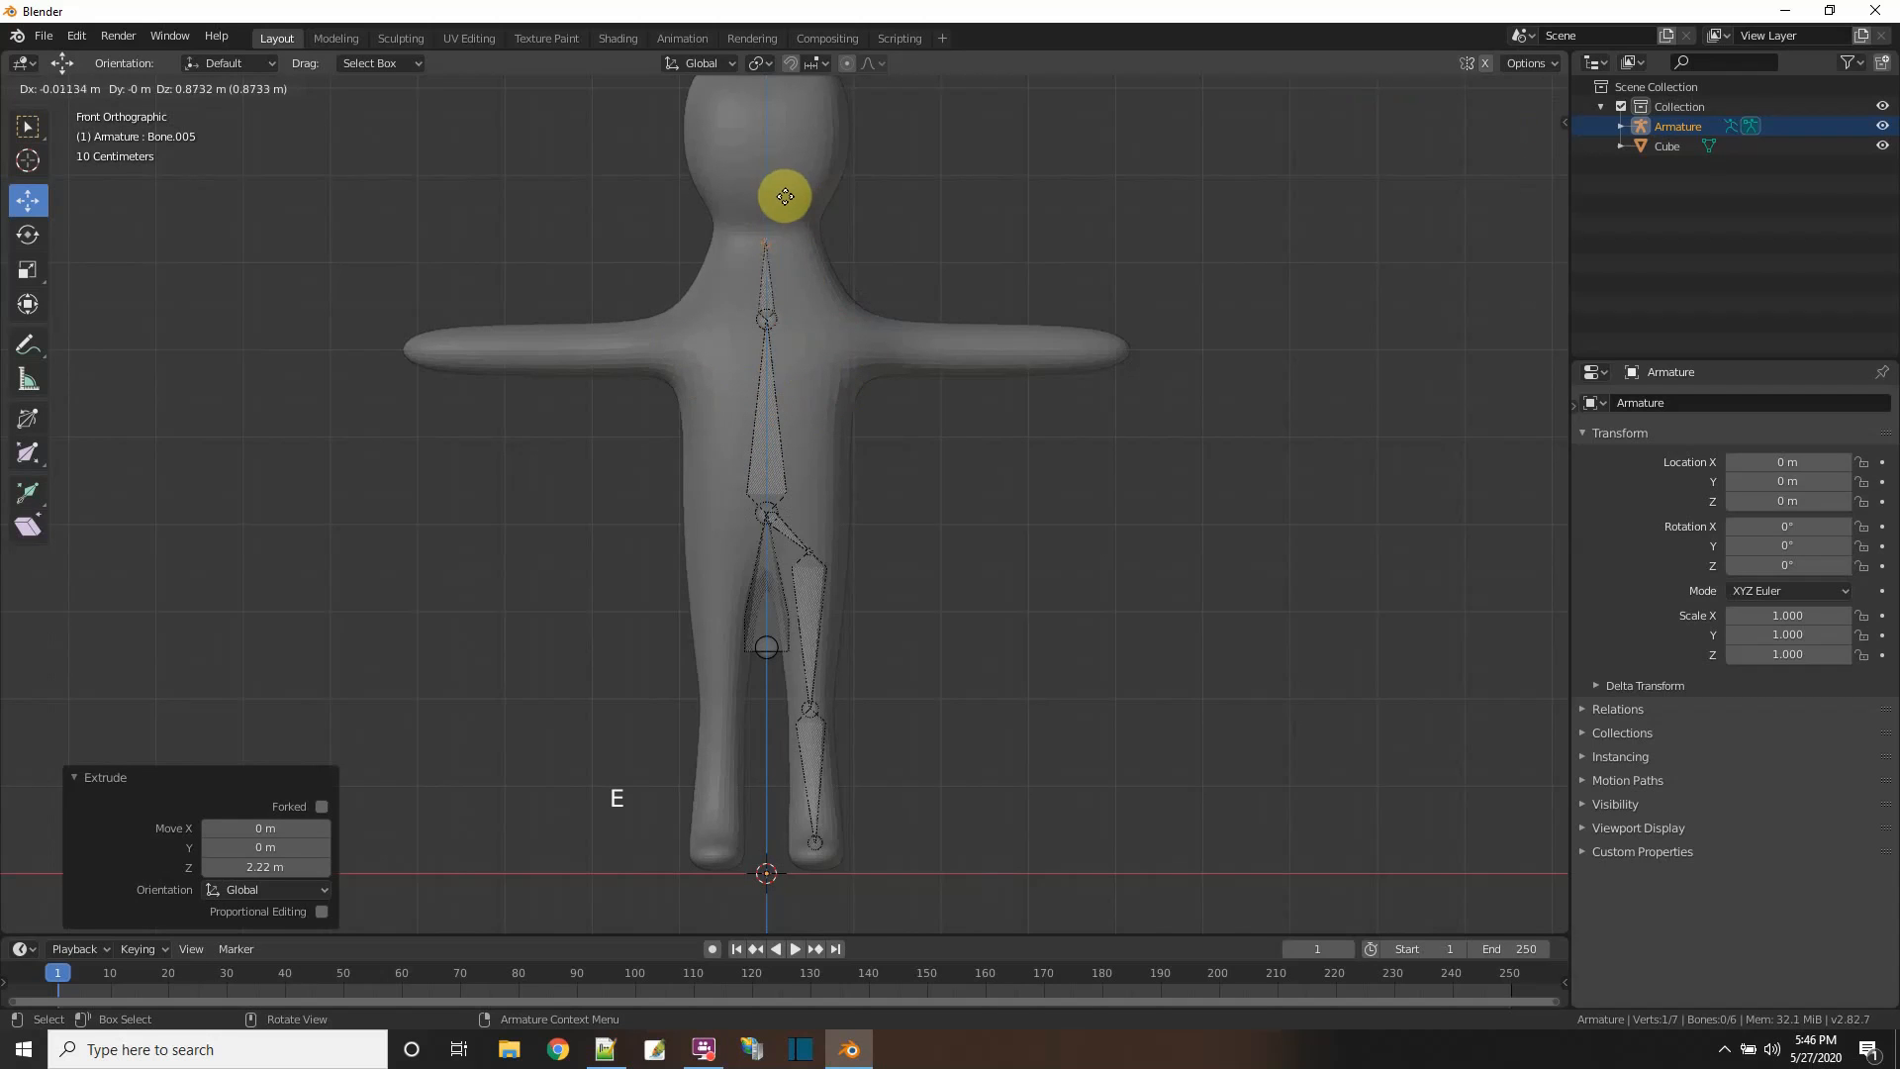
pyautogui.press('z')
pyautogui.click(785, 188)
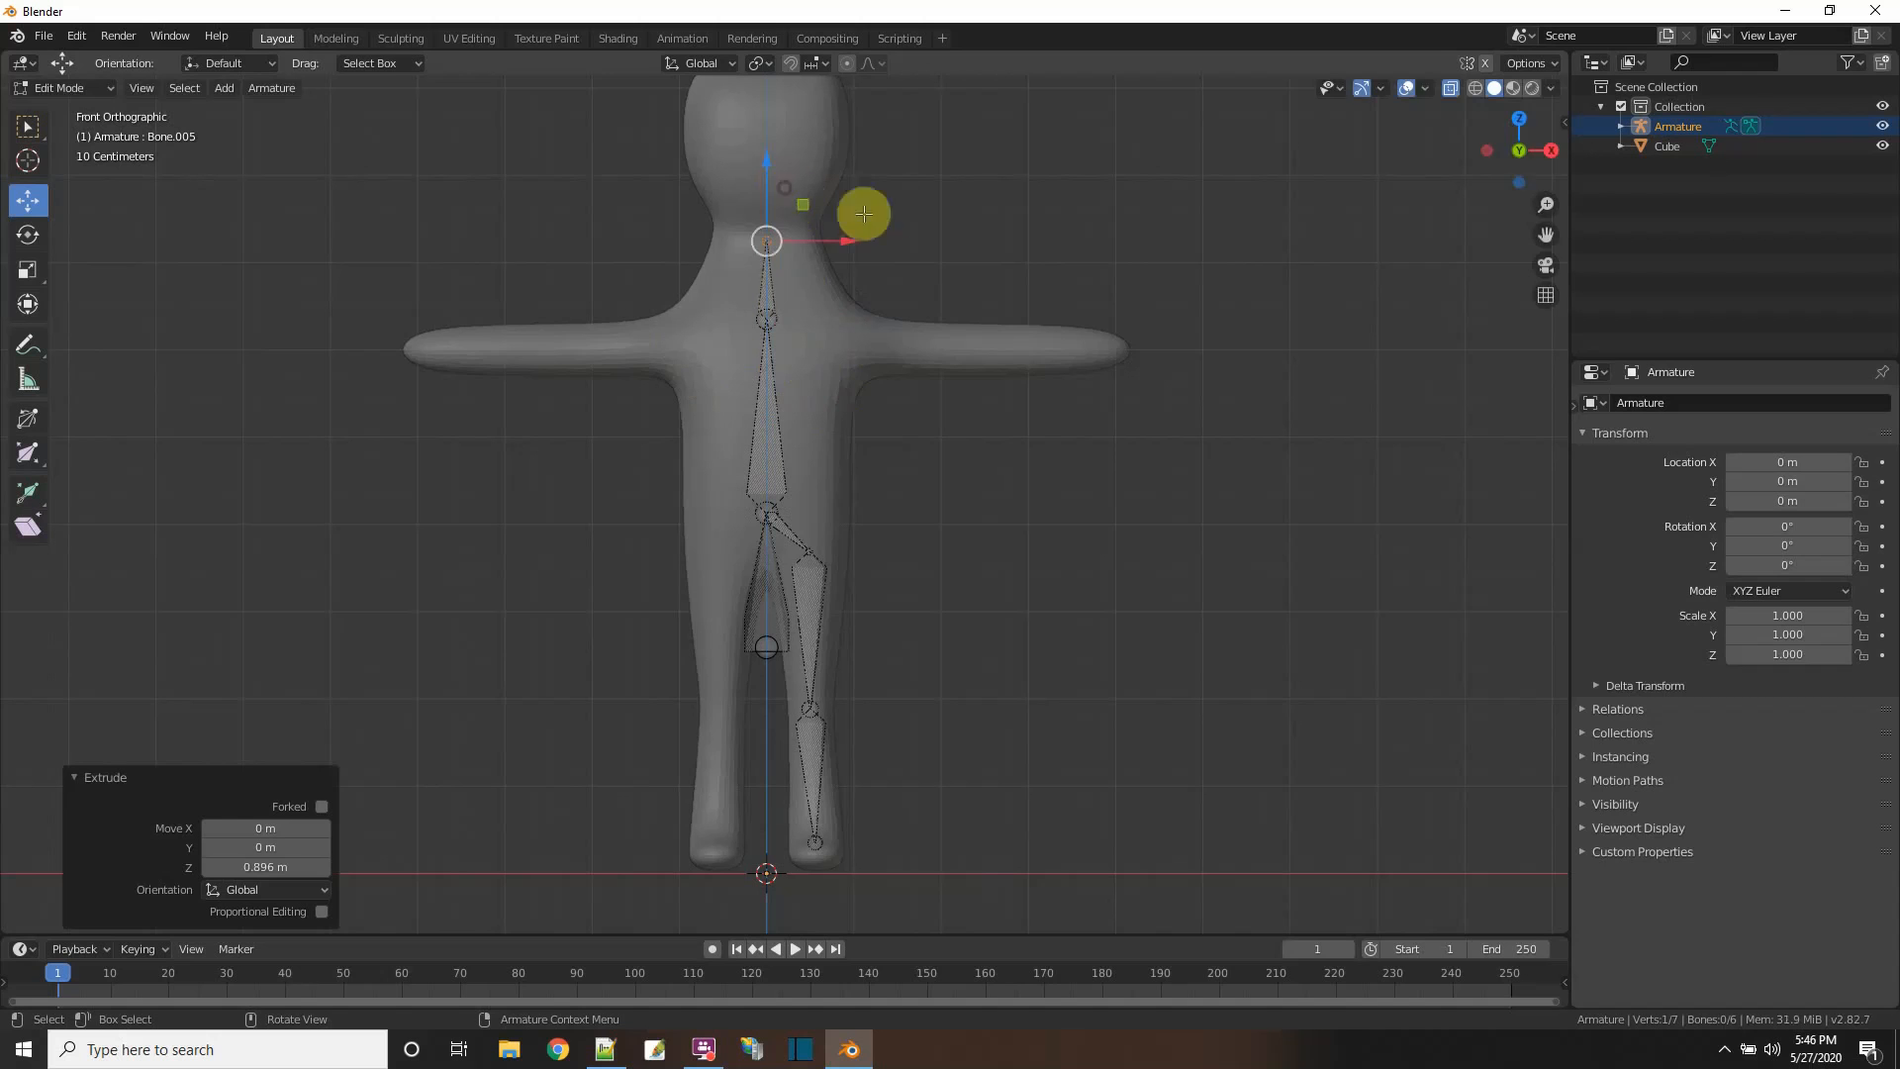
# - Extrude a head bone from the neck's tip, raise the upper spine joint slightly, and move the head bone's tip up about 1.71 m along Z
pyautogui.press('e')
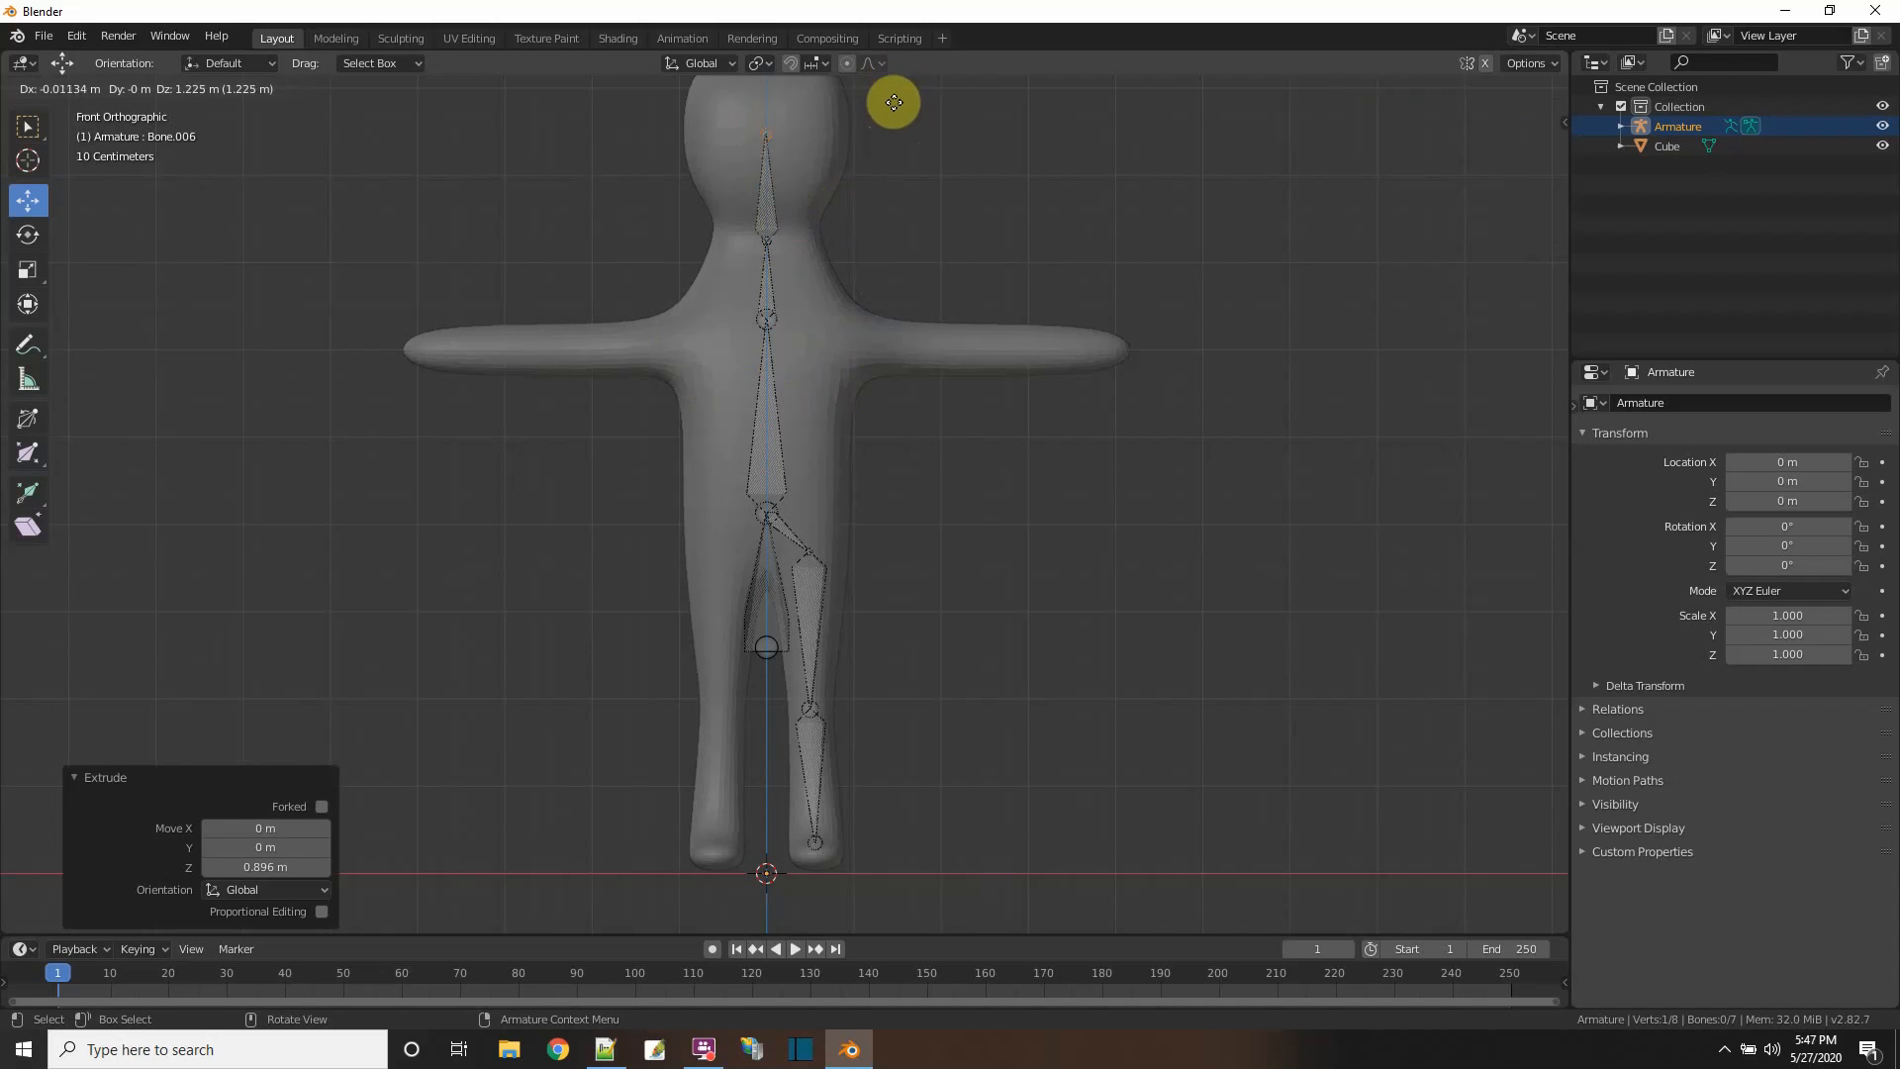
pyautogui.rightClick(894, 103)
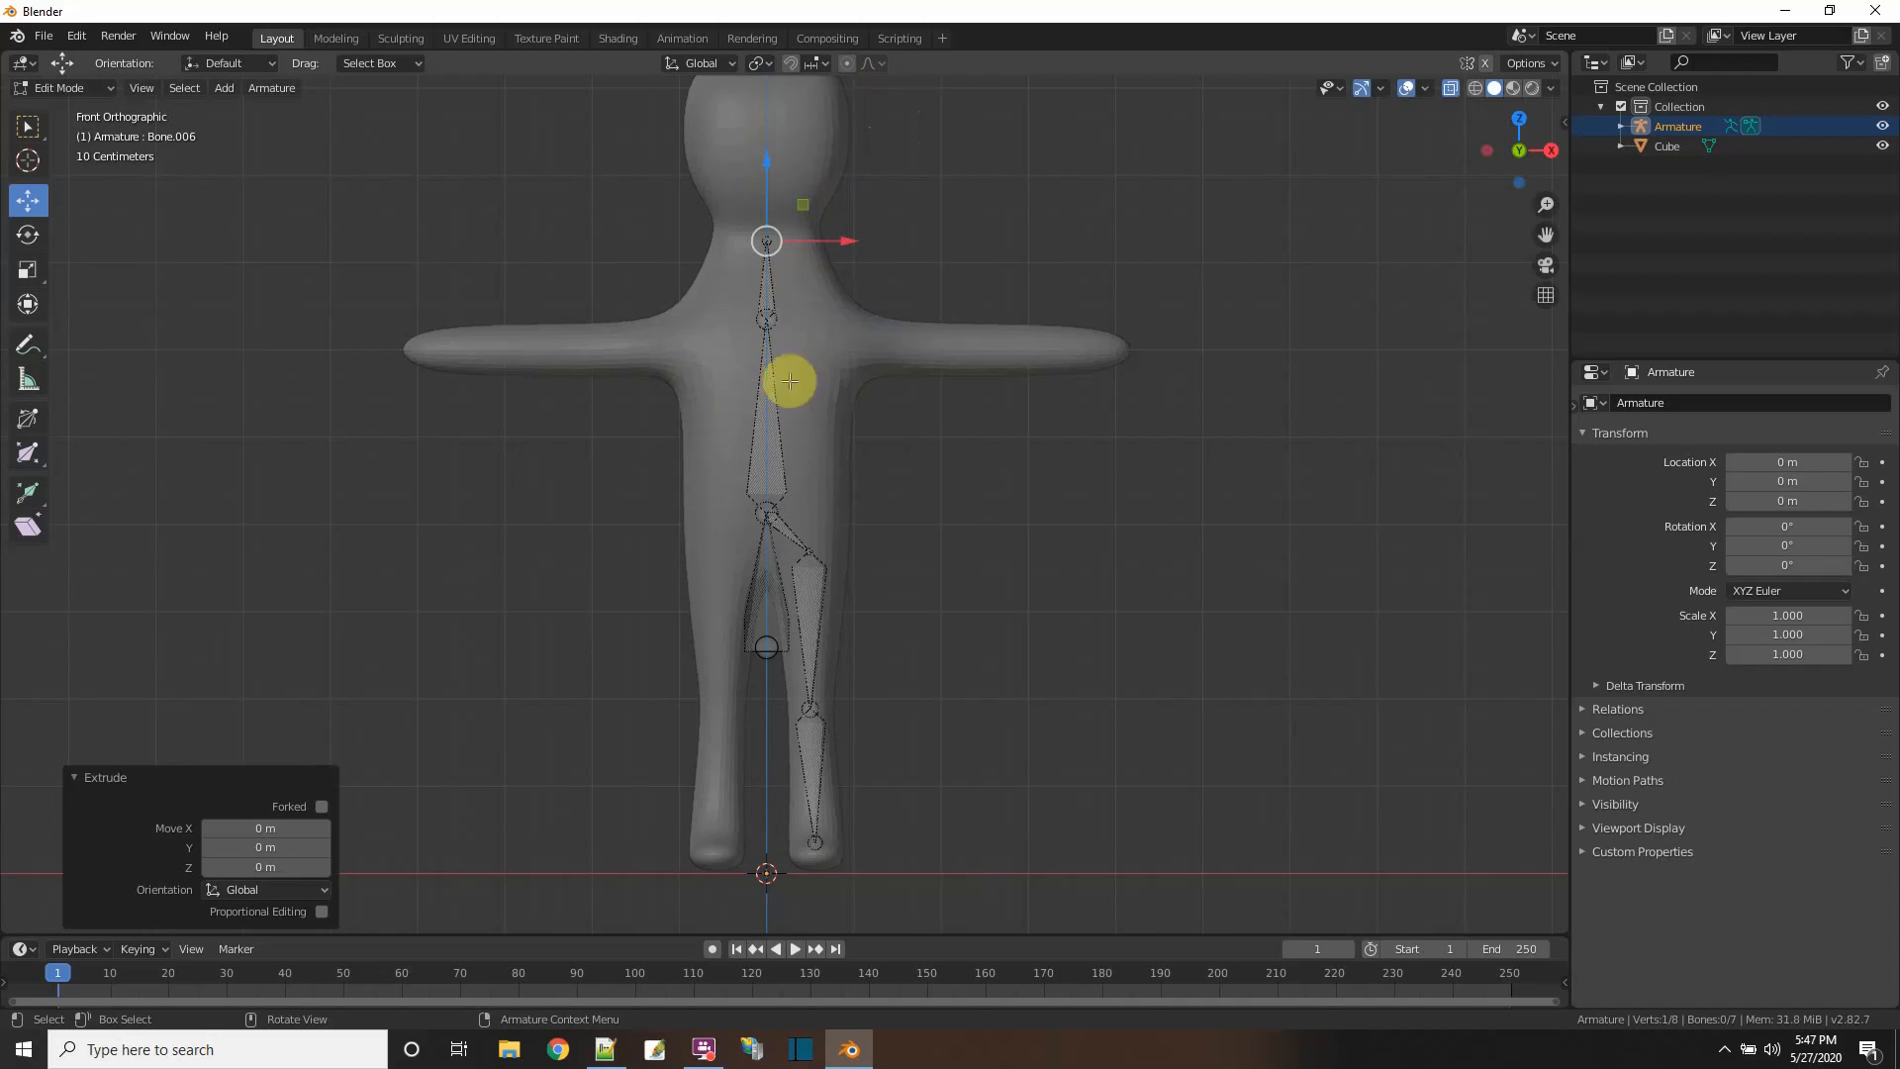
pyautogui.click(769, 322)
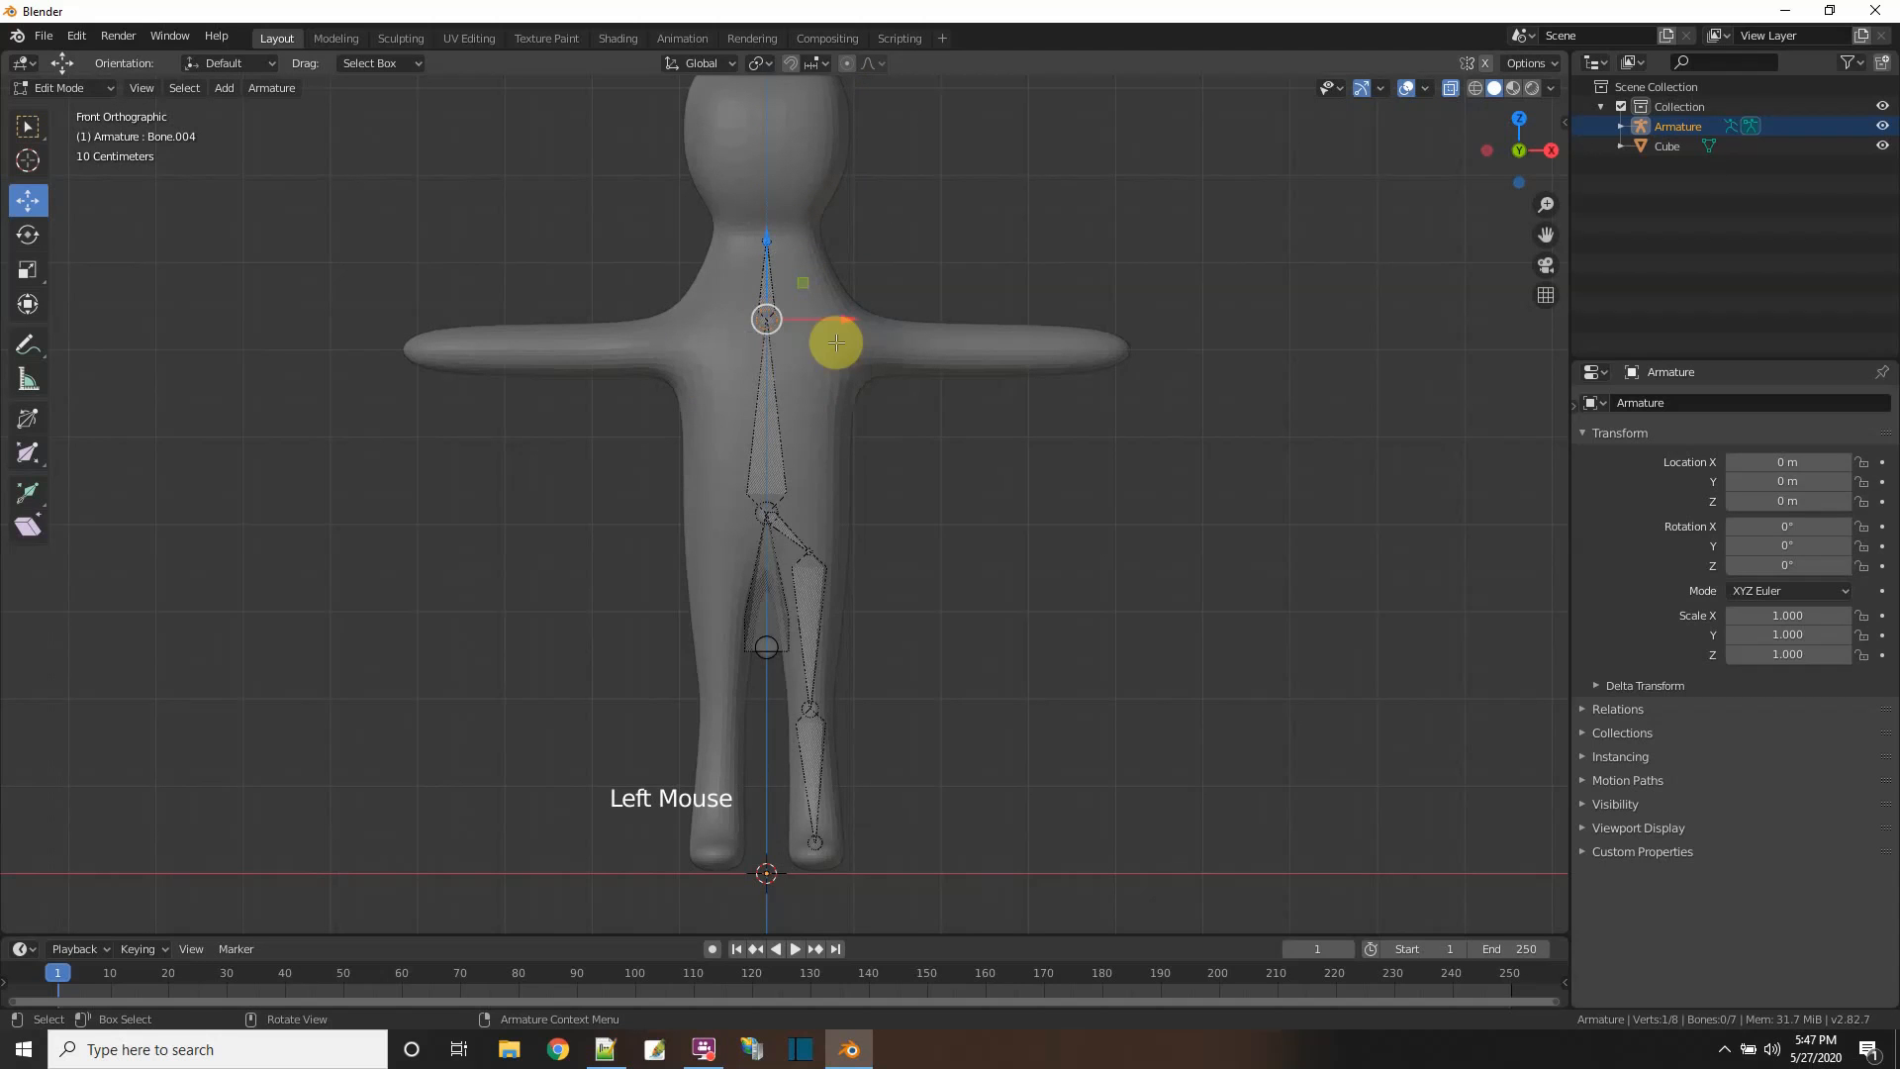
pyautogui.moveTo(767, 221); pyautogui.dragTo(756, 863)
pyautogui.click(765, 239)
pyautogui.click(765, 240)
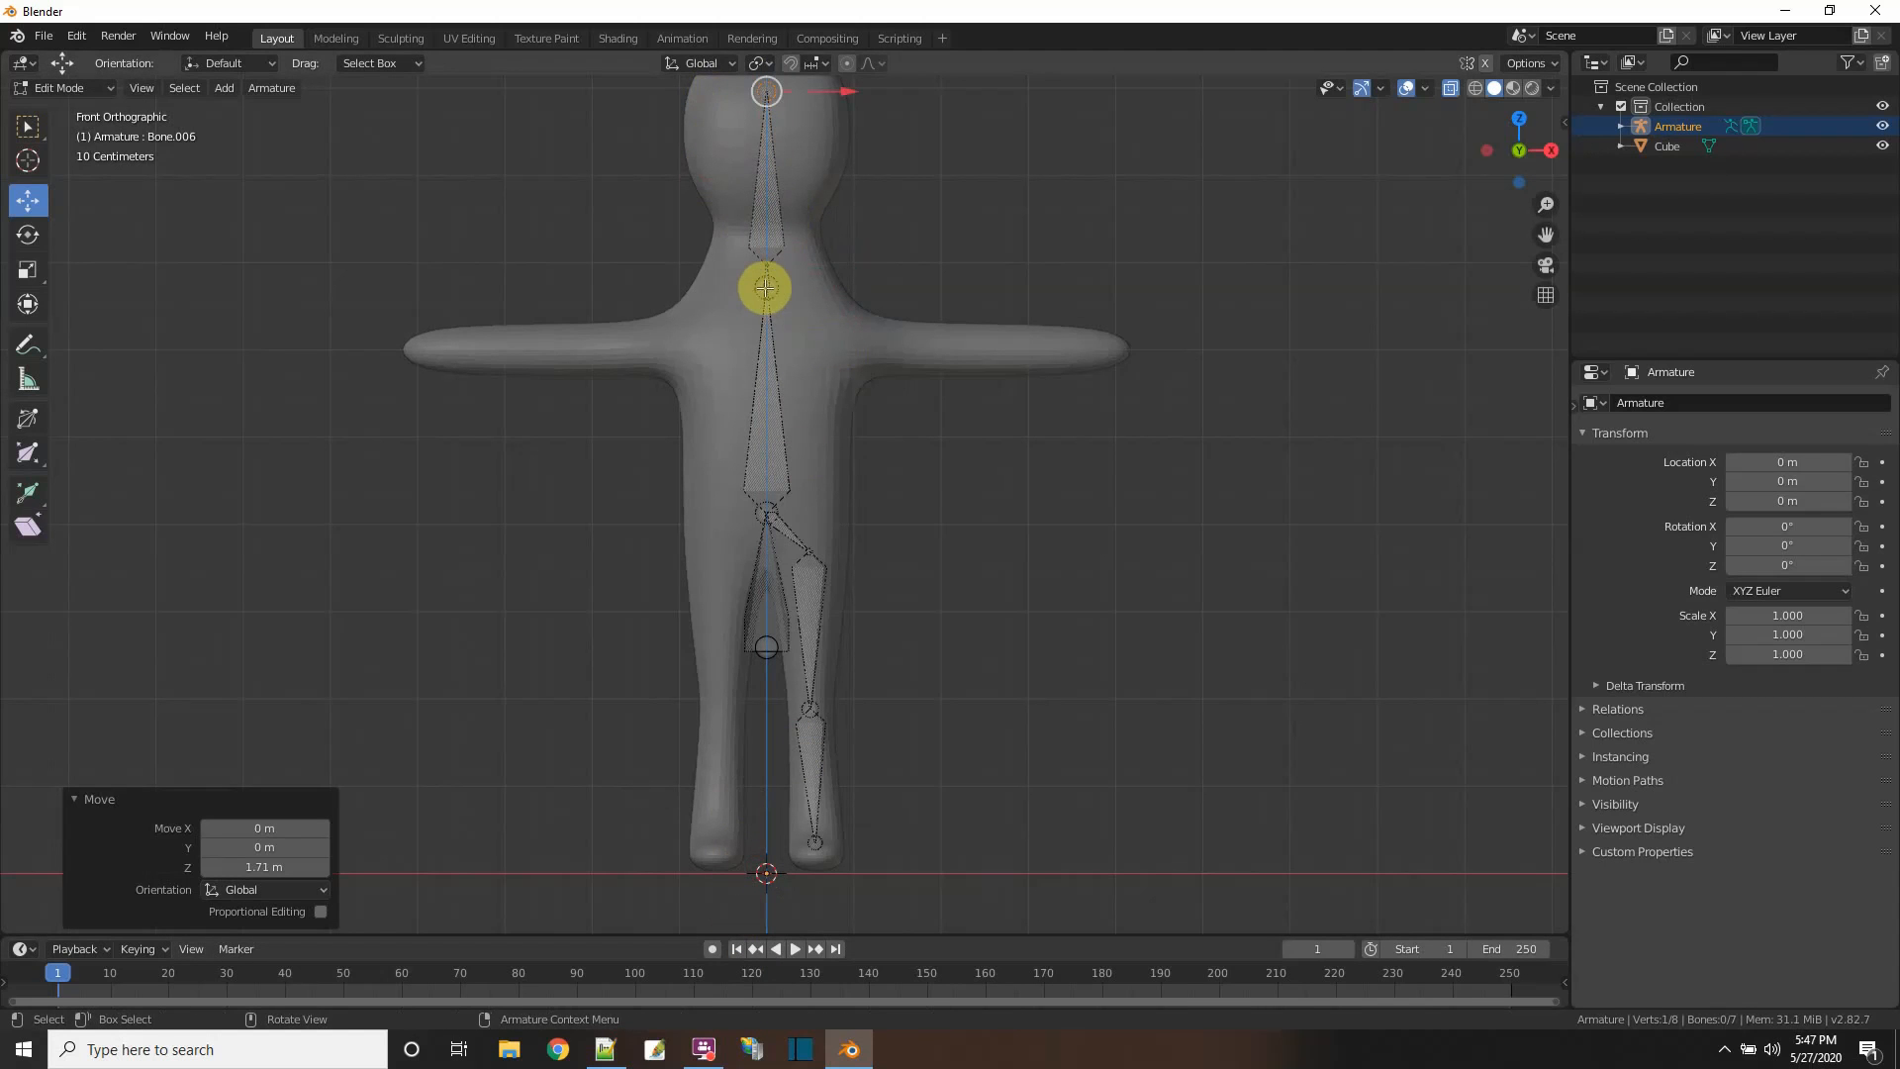
# - Undo the head bone's extrusion and the last raise of the upper spine joint
pyautogui.hotkey('ctrl', 'z')
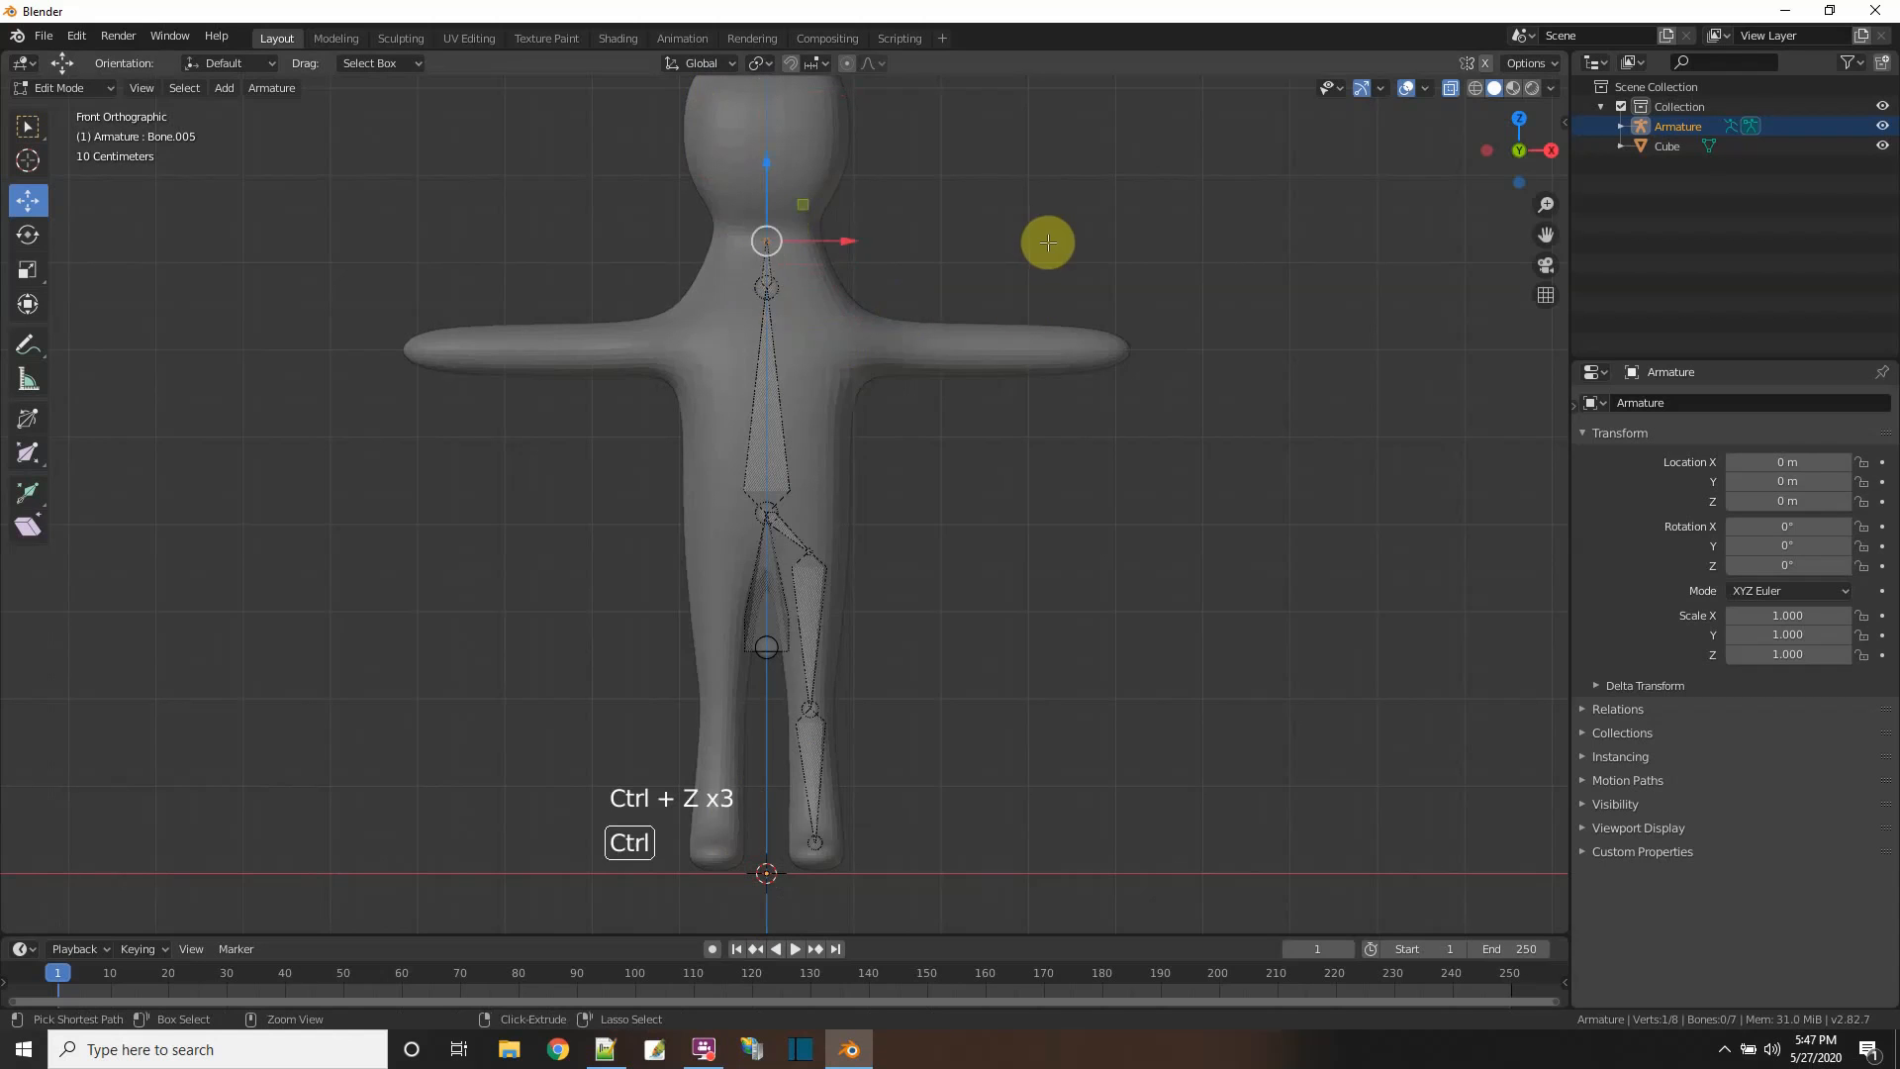
pyautogui.click(1049, 244)
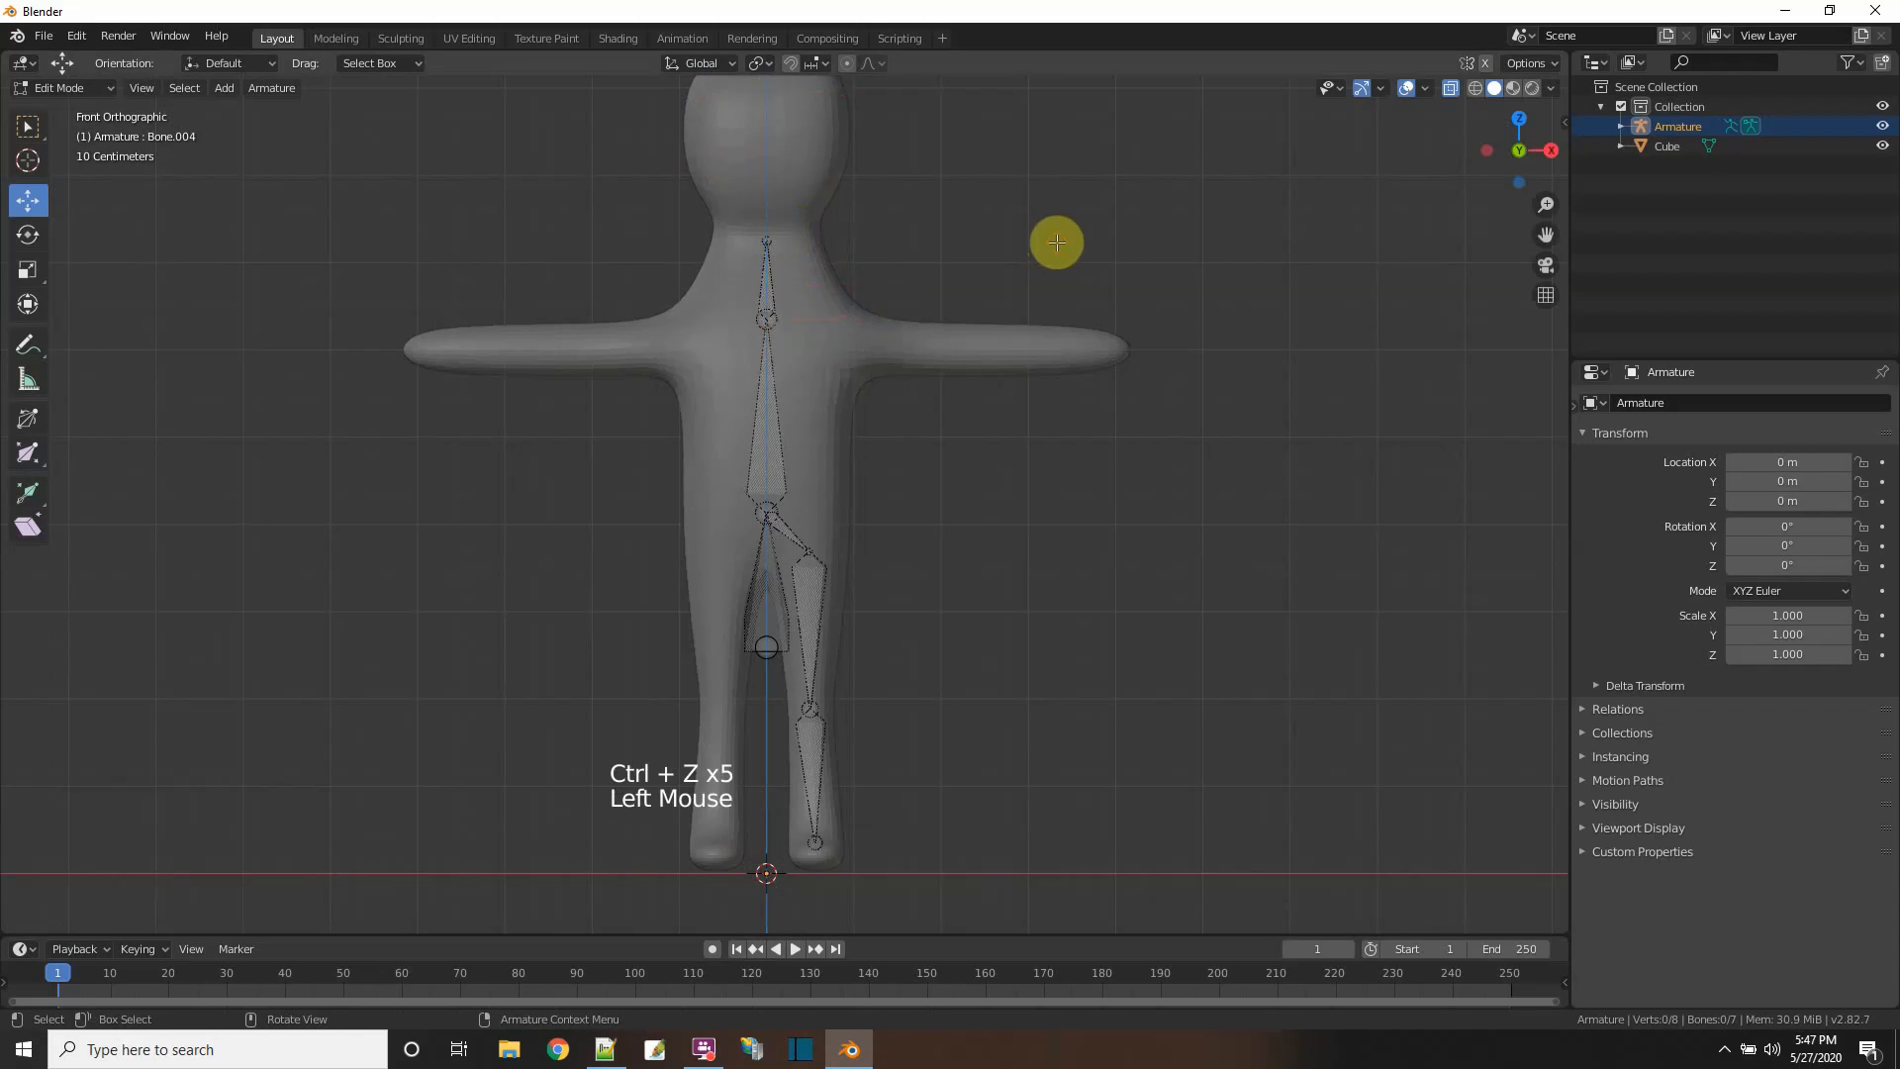
pyautogui.scroll(1, 1037, 497)
# - Try lowering the joint at the neck bone's tip by about 0.35 m along Z
pyautogui.click(774, 184)
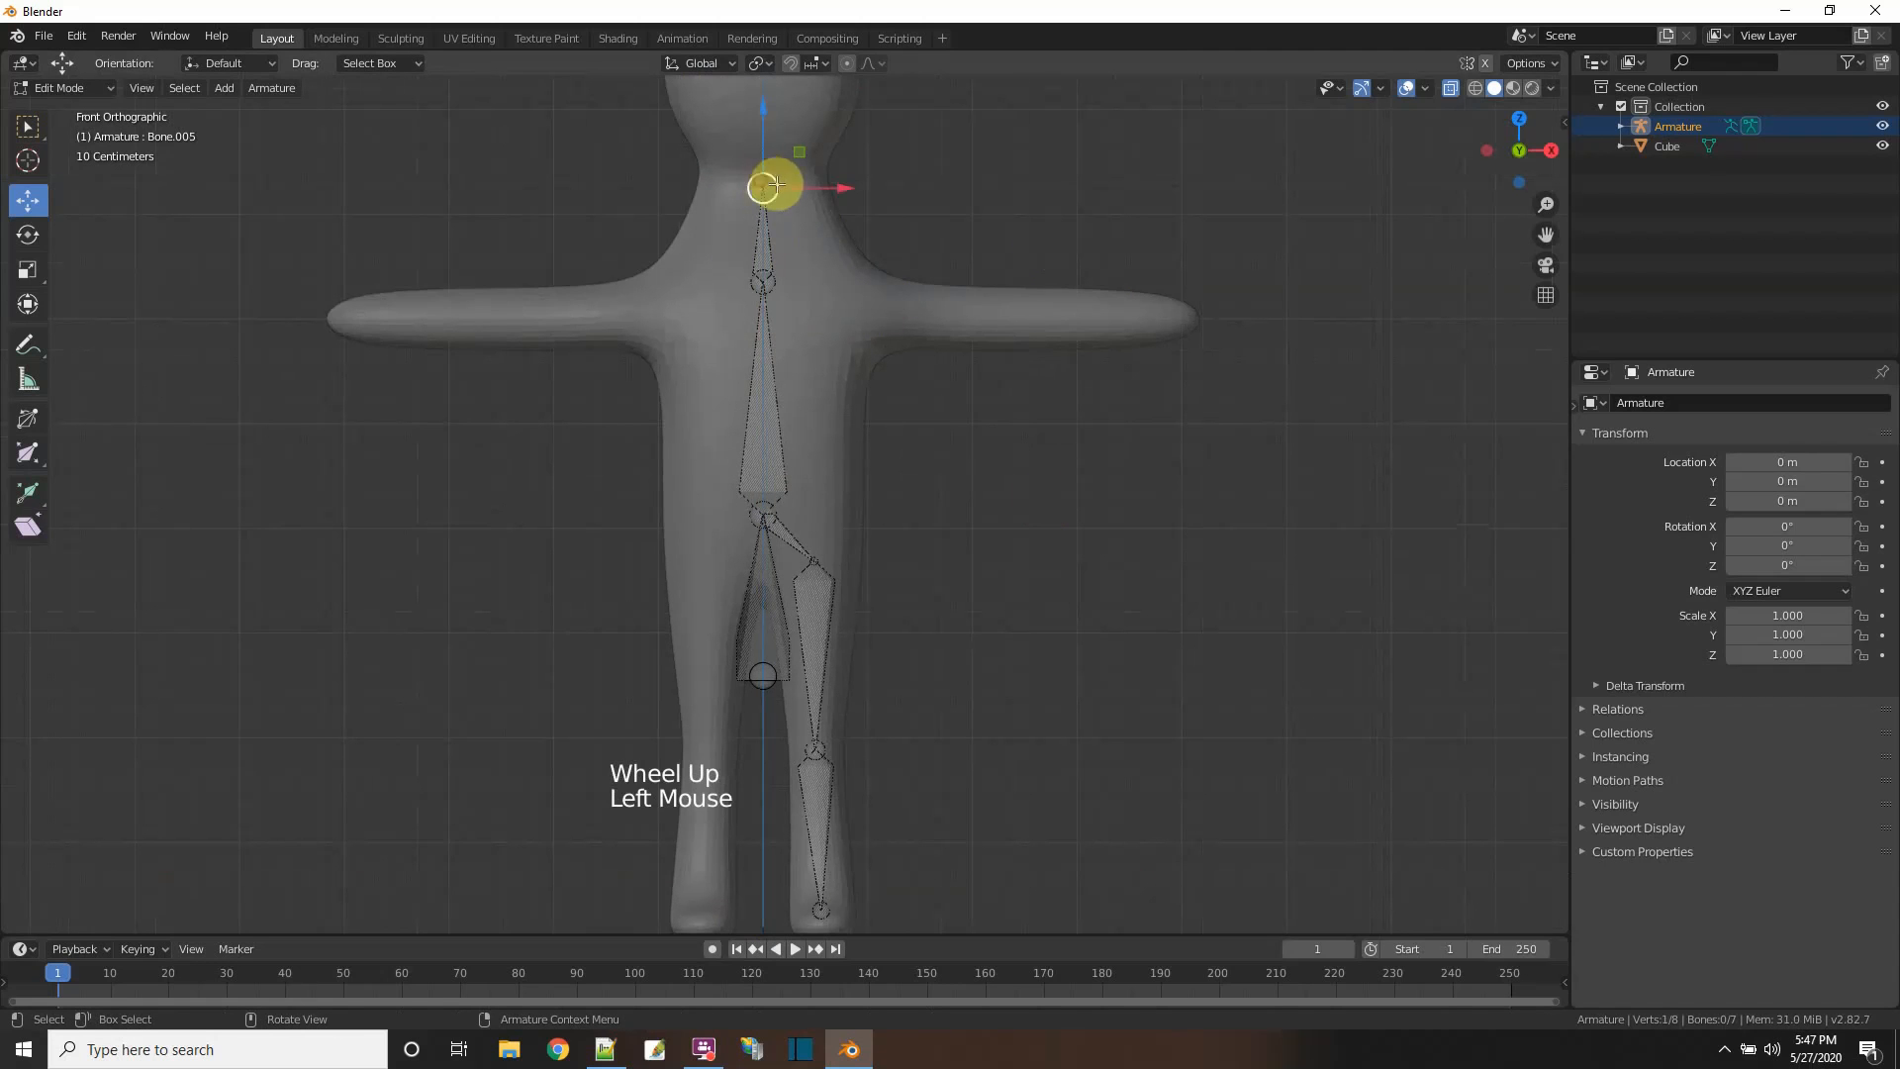
pyautogui.keyDown('shift'); pyautogui.moveTo(965, 215); pyautogui.dragTo(984, 407, button='middle'); pyautogui.keyUp('shift')
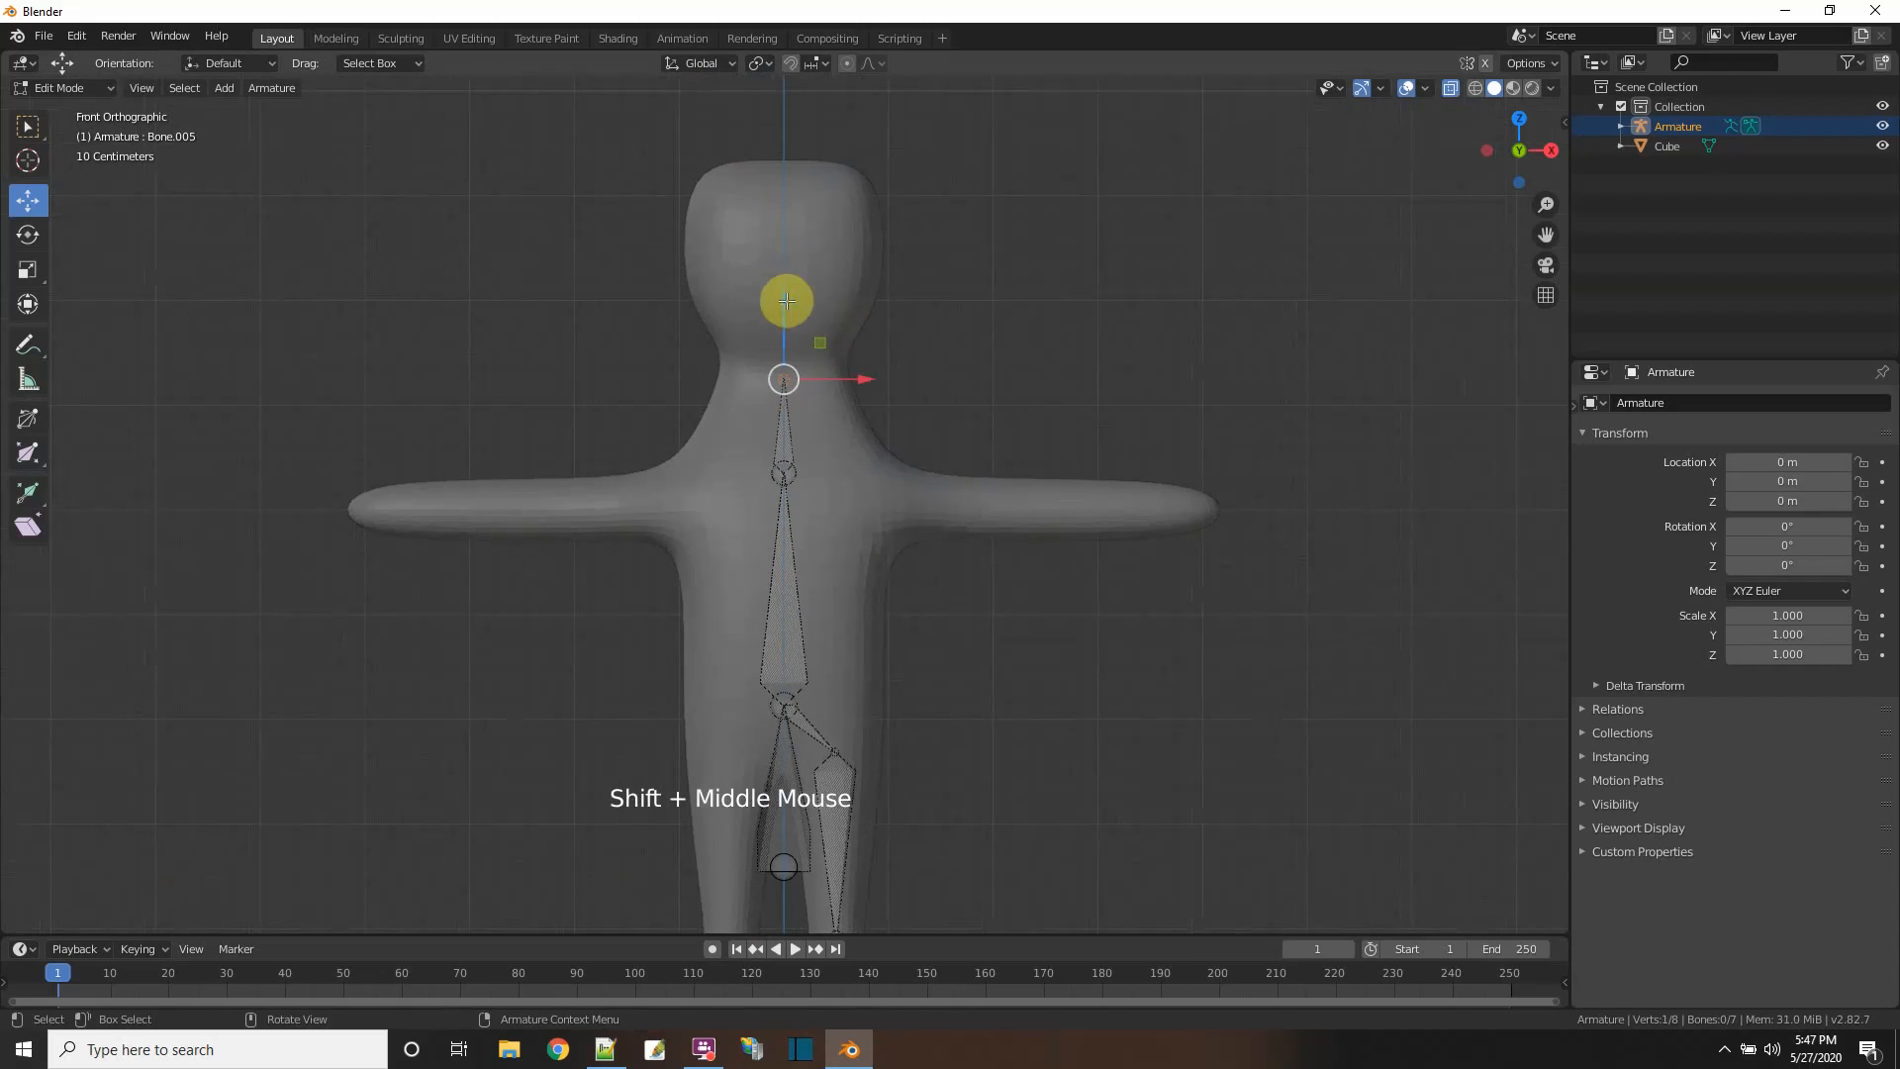
pyautogui.moveTo(785, 297); pyautogui.dragTo(793, 349)
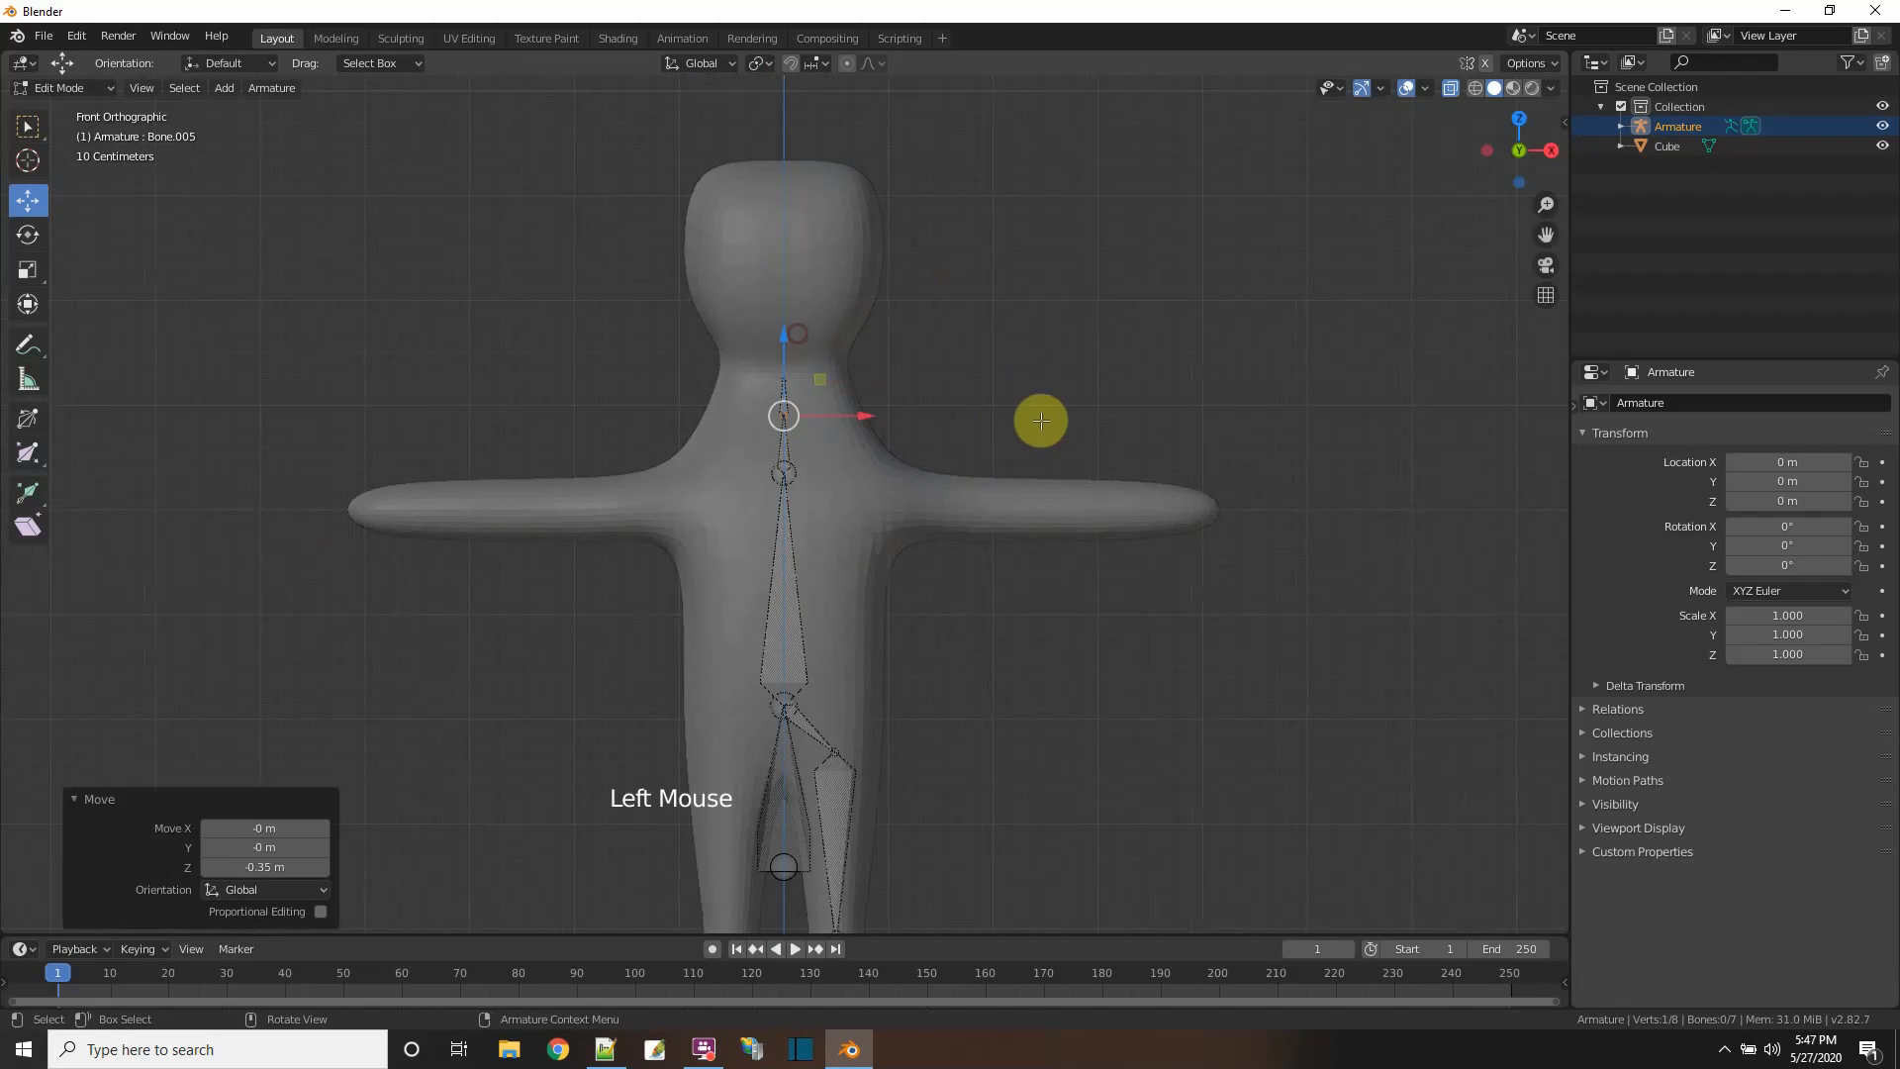
# - Undo the neck joint's move and the neck bone's extrusion, leaving the spine bone's tip selected
pyautogui.hotkey('ctrl', 'z')
pyautogui.hotkey('ctrl', 'z')
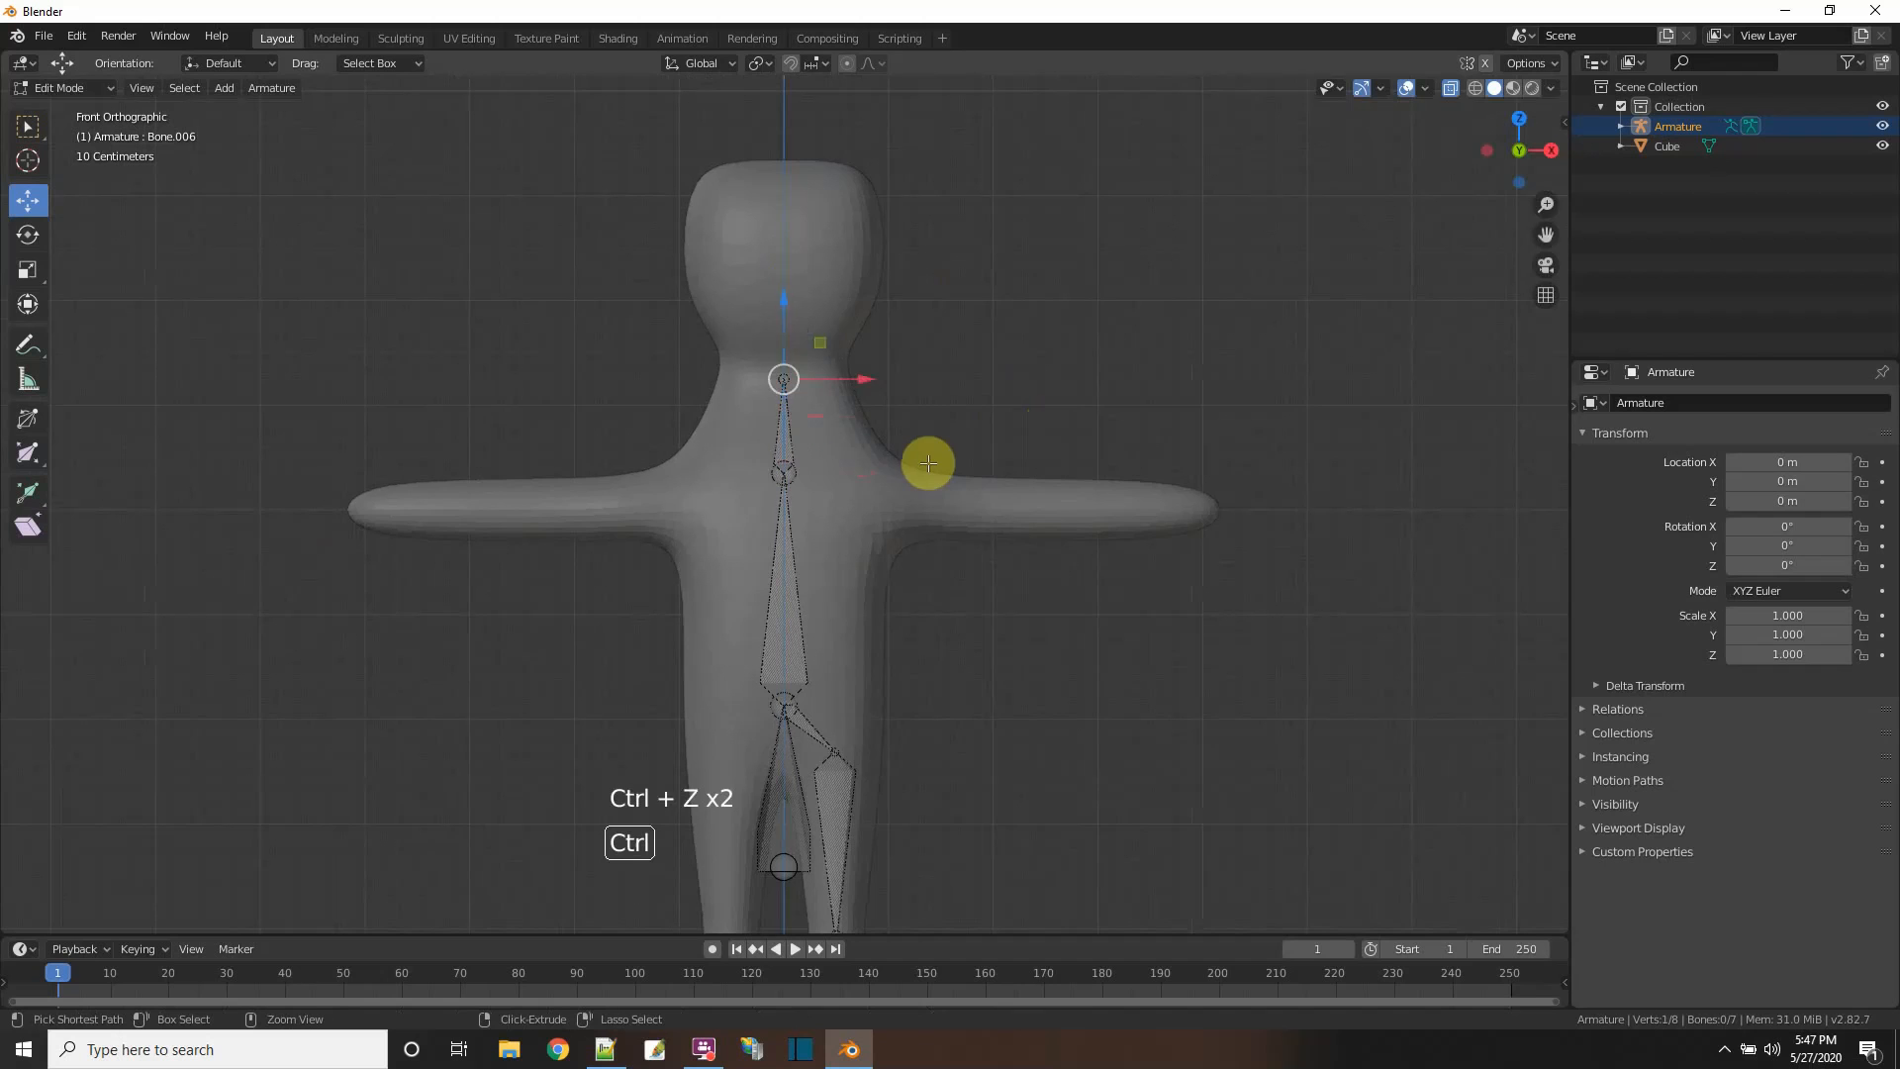
pyautogui.click(1010, 420)
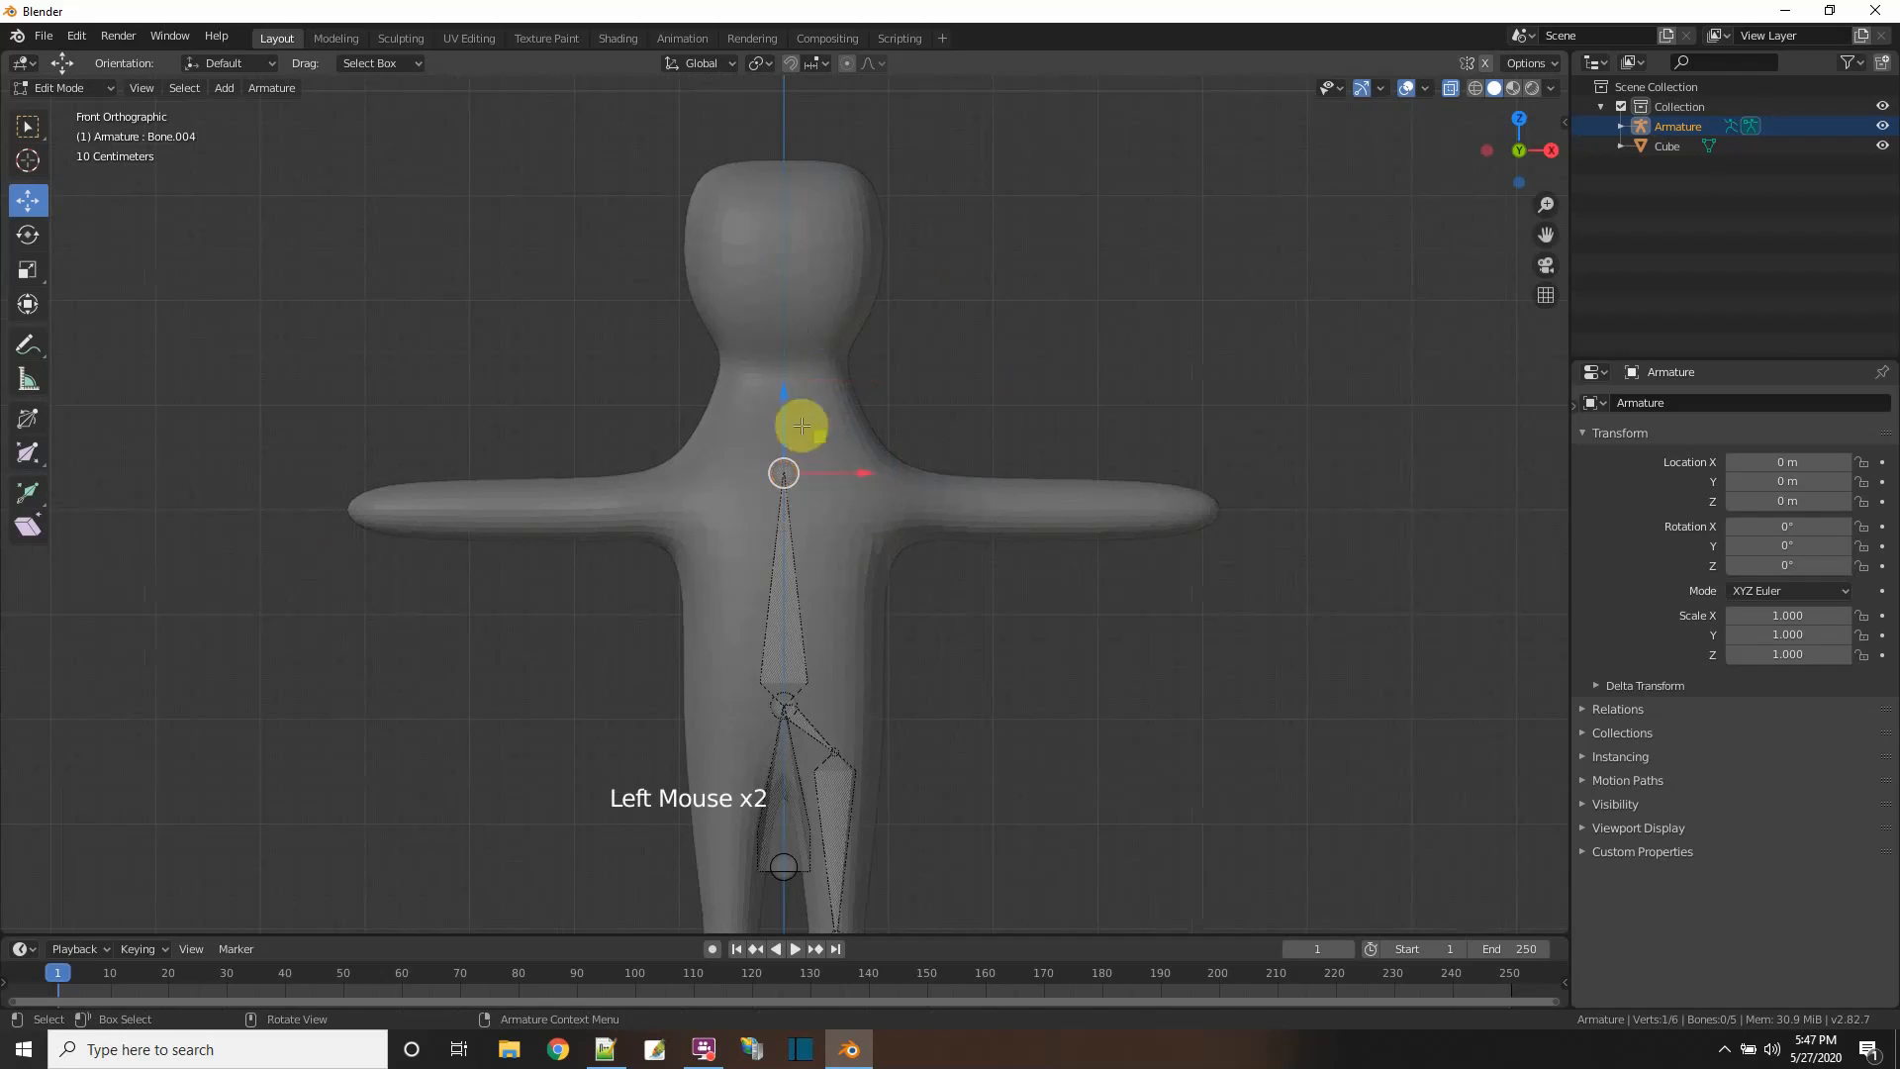
# - Raise the spine bone's tip about 0.35 m along Z and extrude a head bone about 1.76 m straight up from it
pyautogui.moveTo(784, 394); pyautogui.dragTo(774, 352)
pyautogui.press('e')
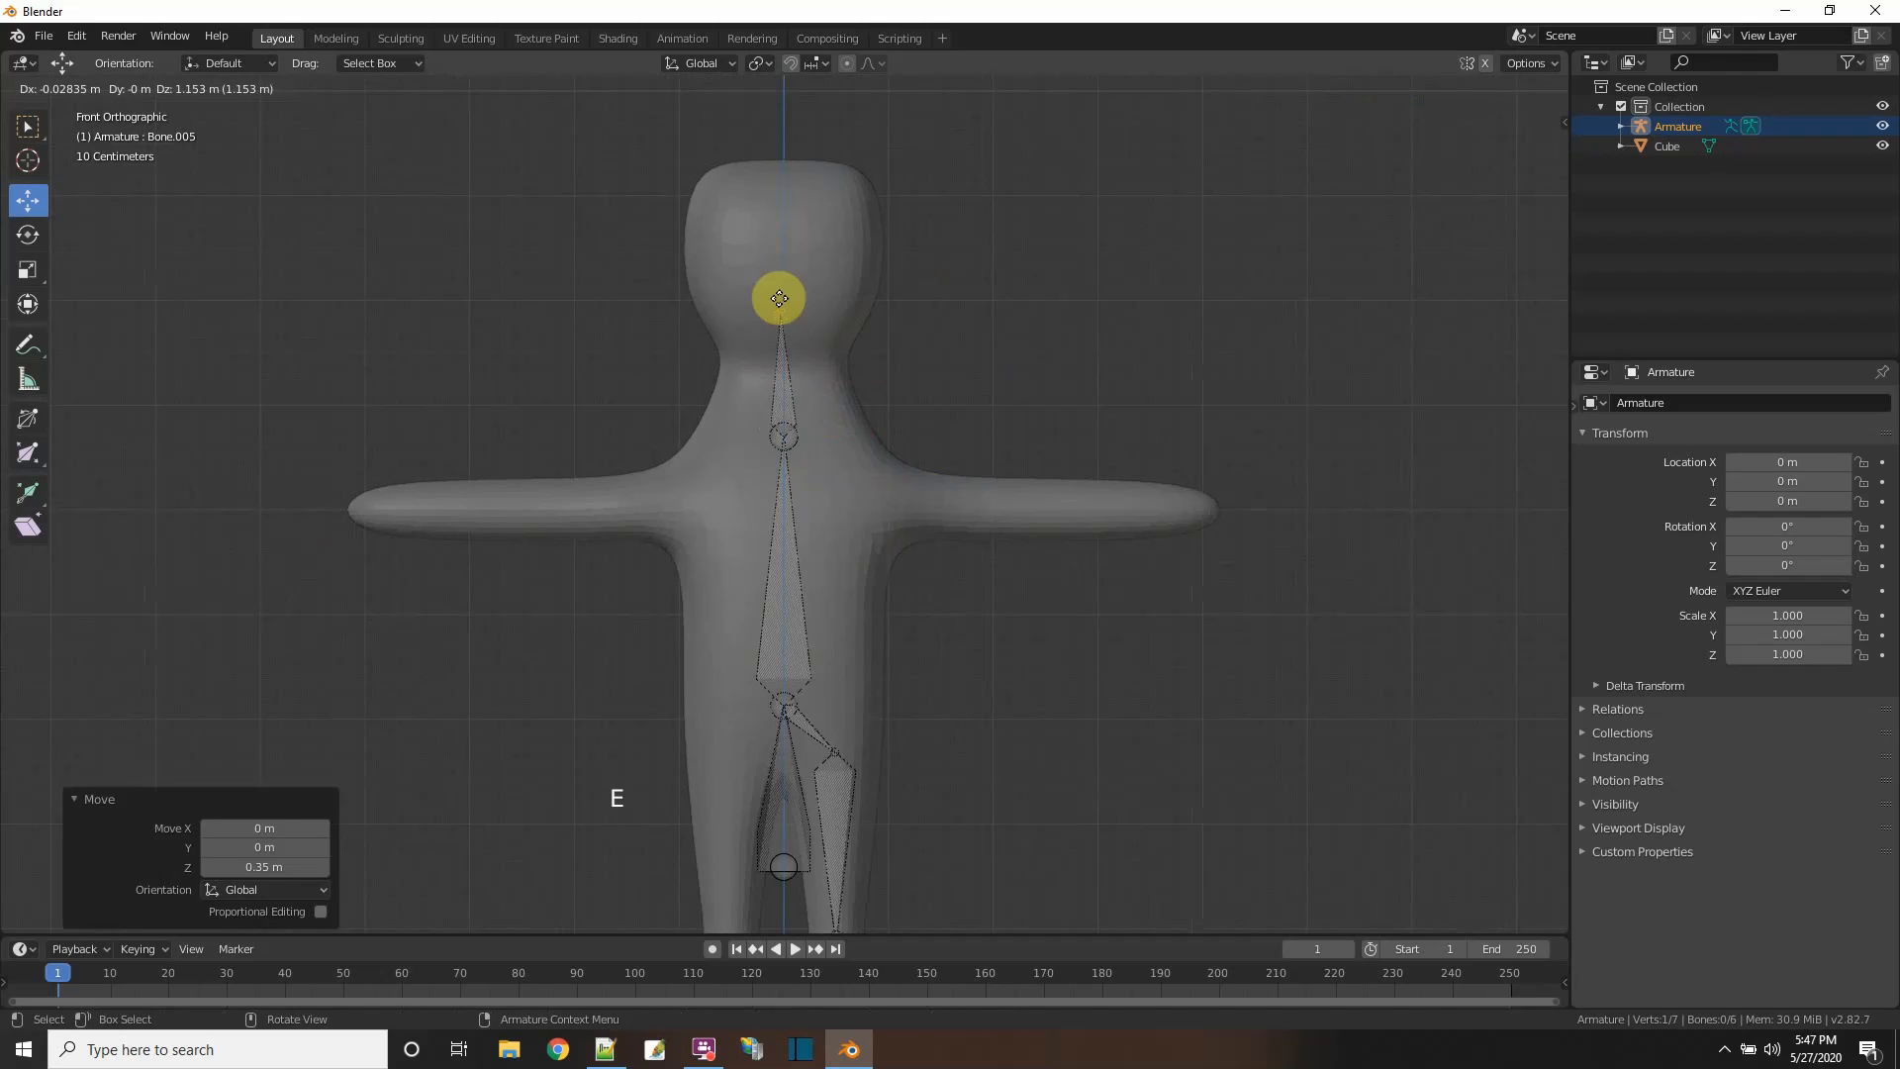
pyautogui.click(774, 213)
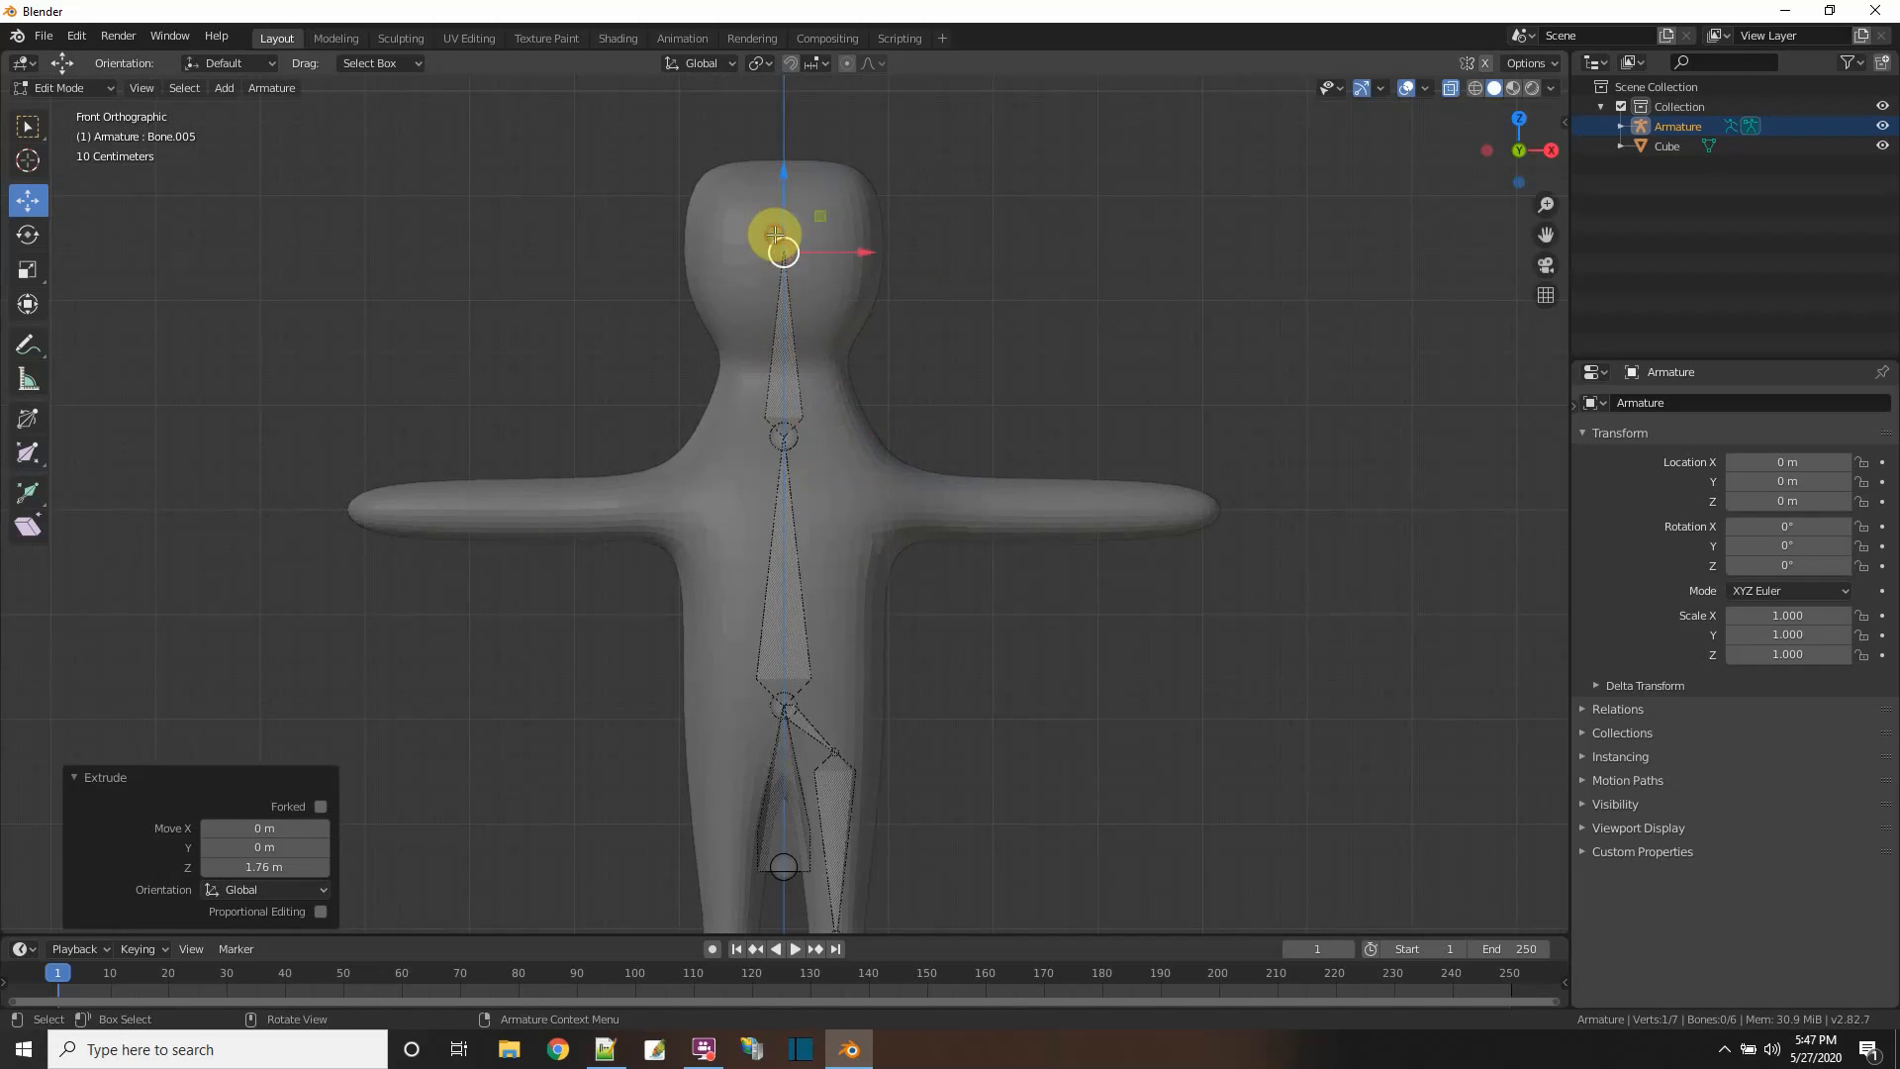
# - From the spine's tip, extrude a shoulder bone about 0.69 m in X and -0.435 m in Z, an upper arm bone and a forearm bone about 1.51 m
pyautogui.click(788, 433)
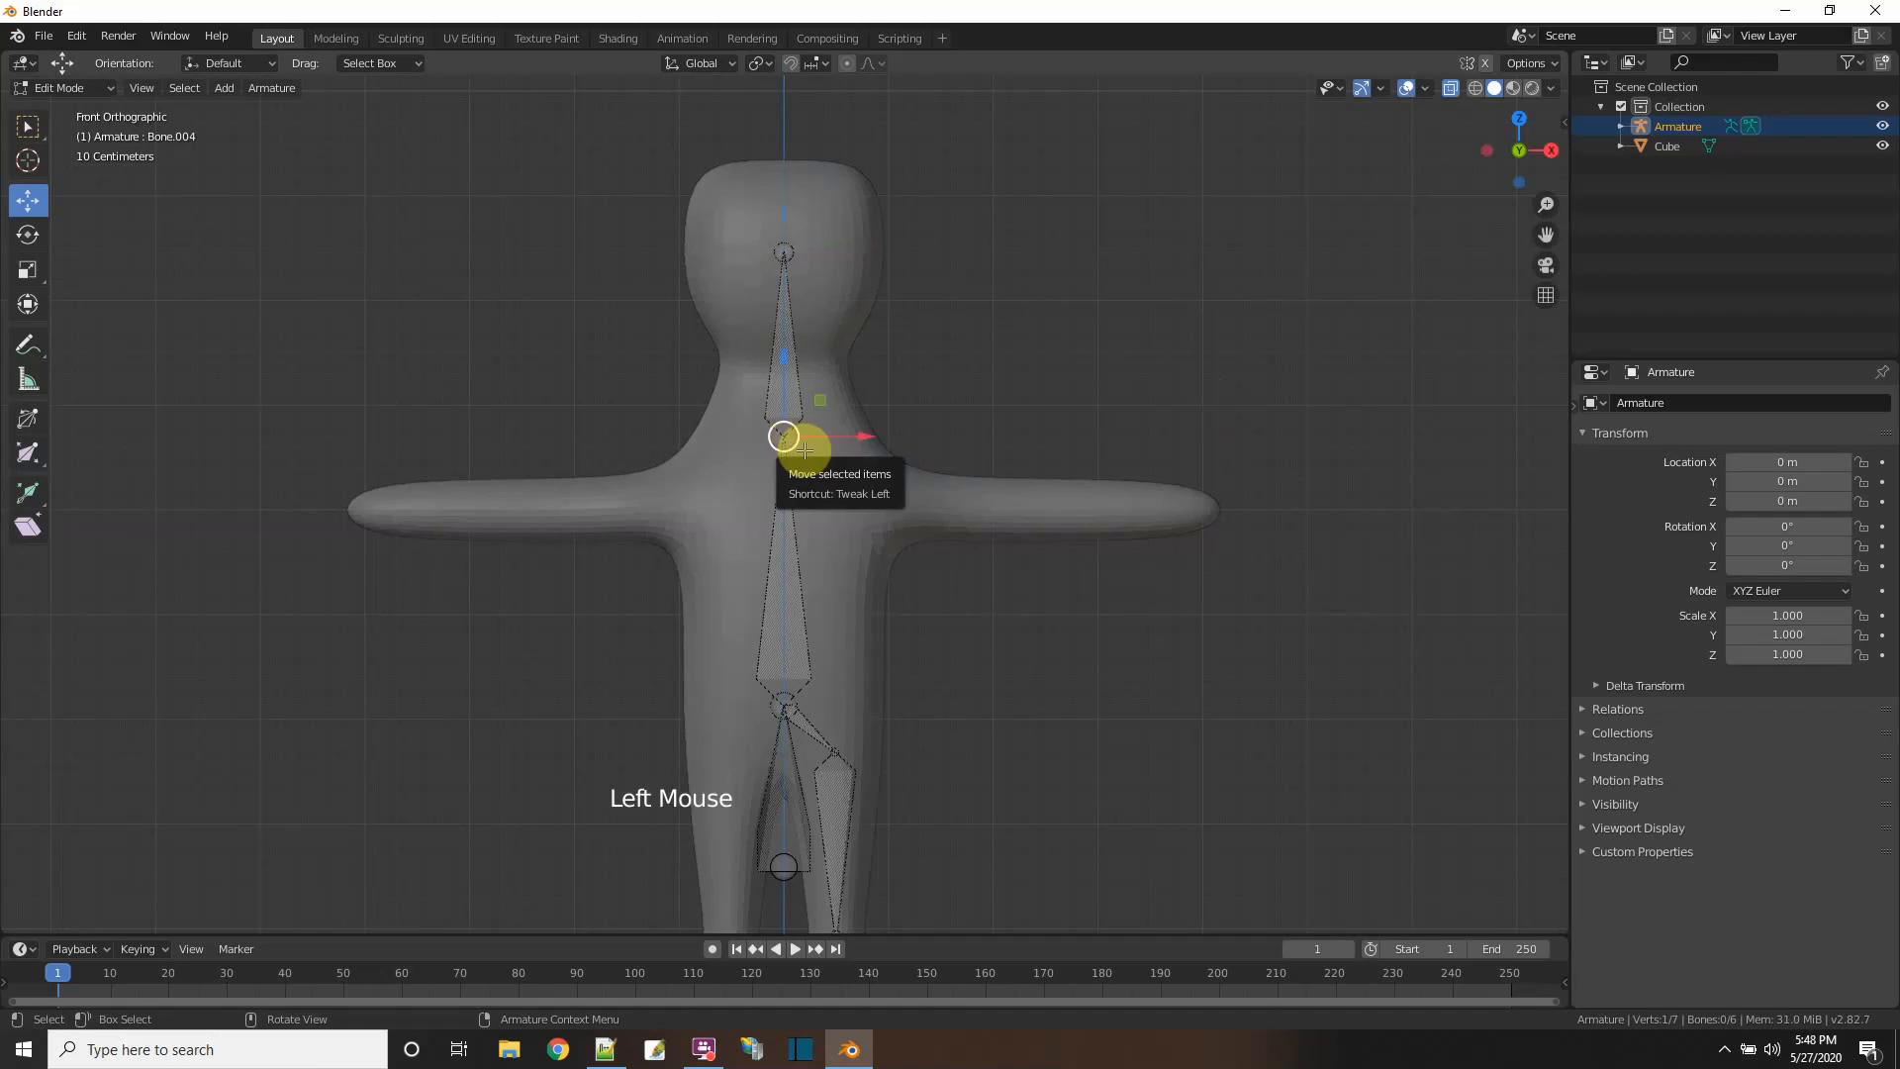
pyautogui.press('e')
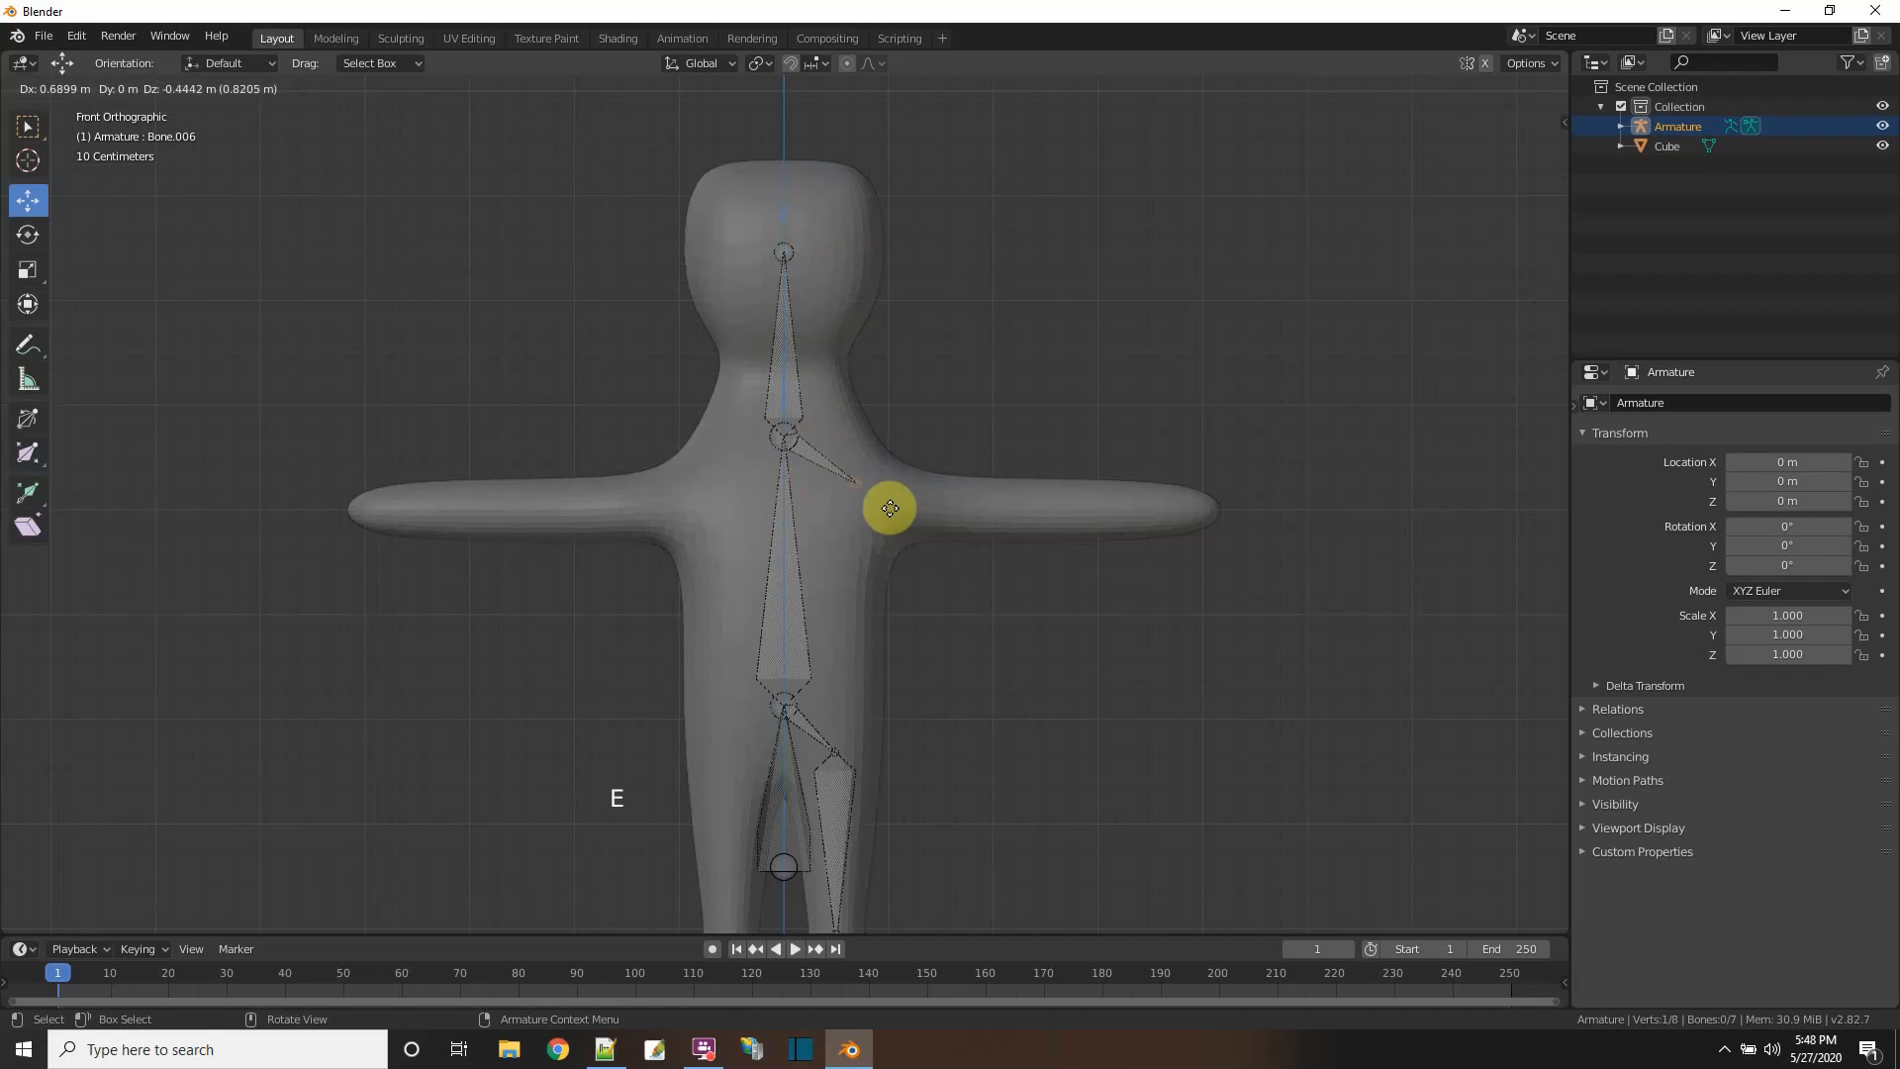
pyautogui.click(888, 507)
pyautogui.press('e')
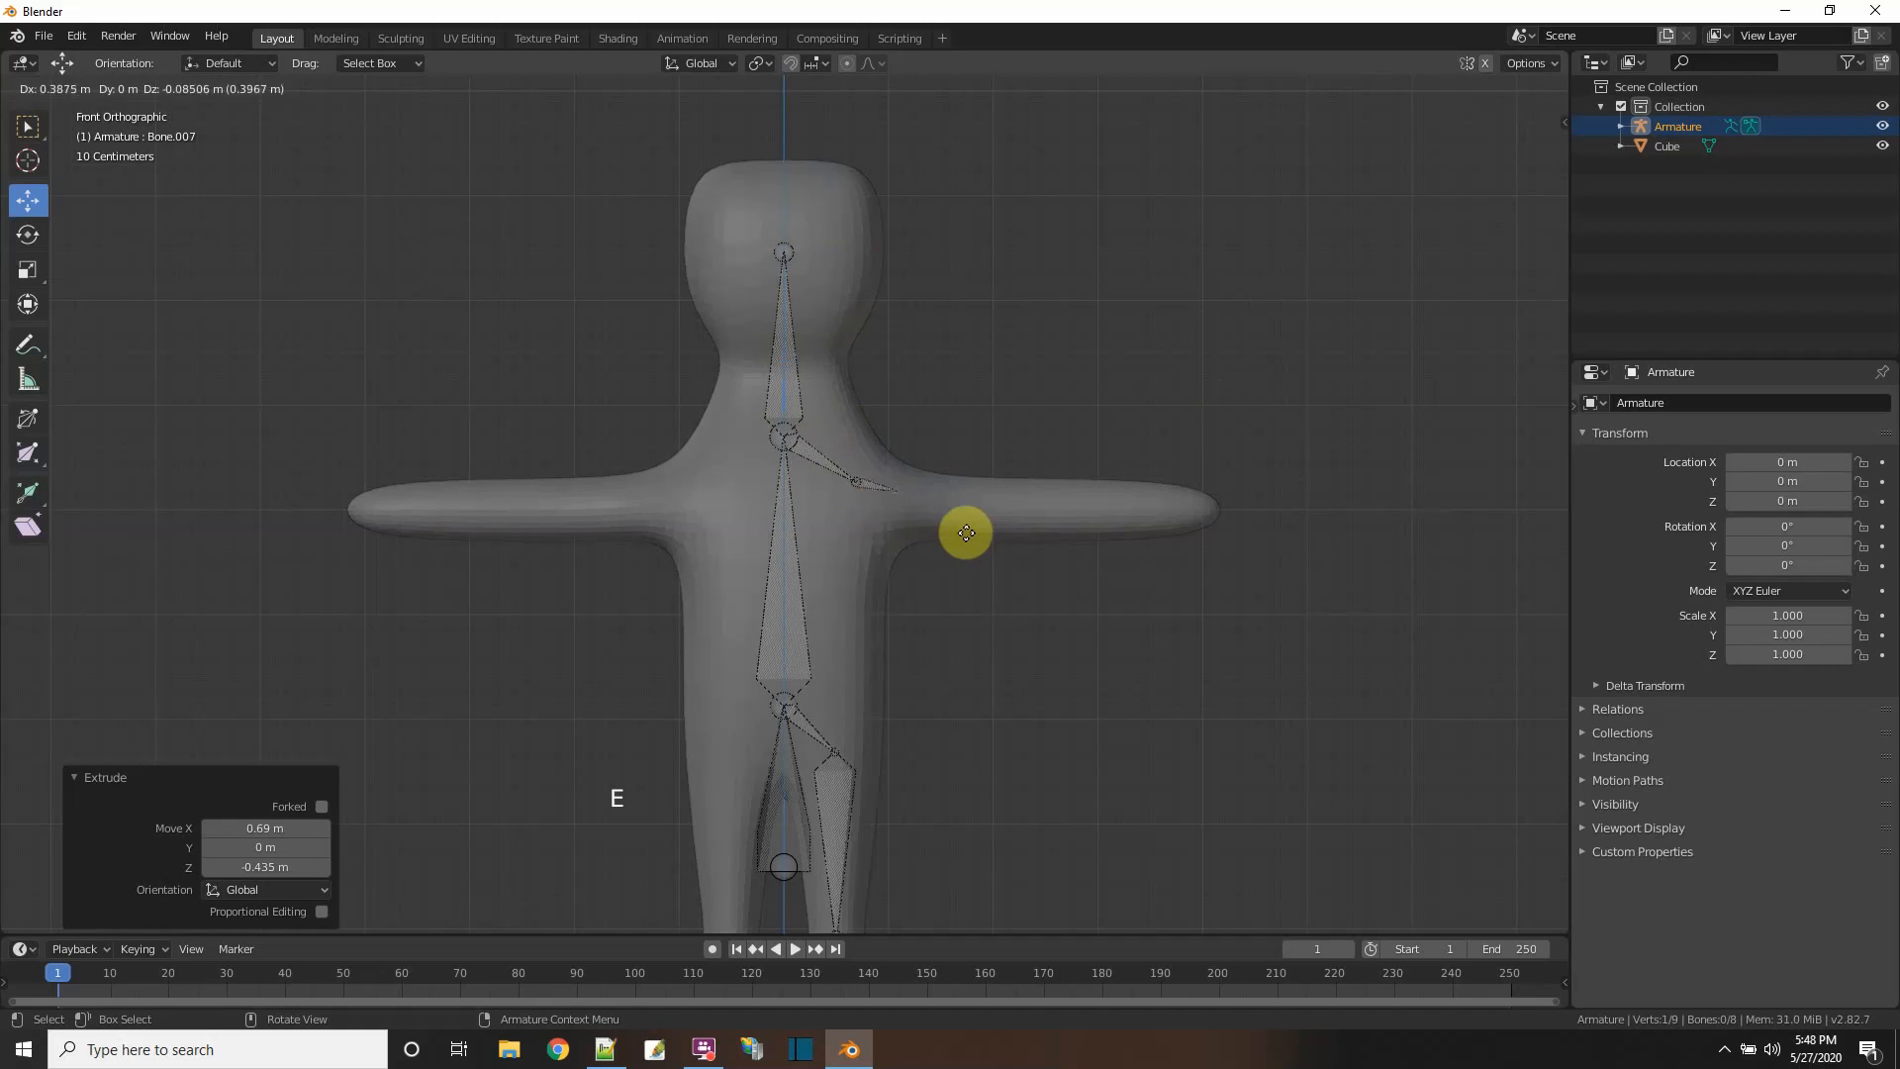
pyautogui.click(1040, 531)
pyautogui.press('e')
pyautogui.click(1197, 532)
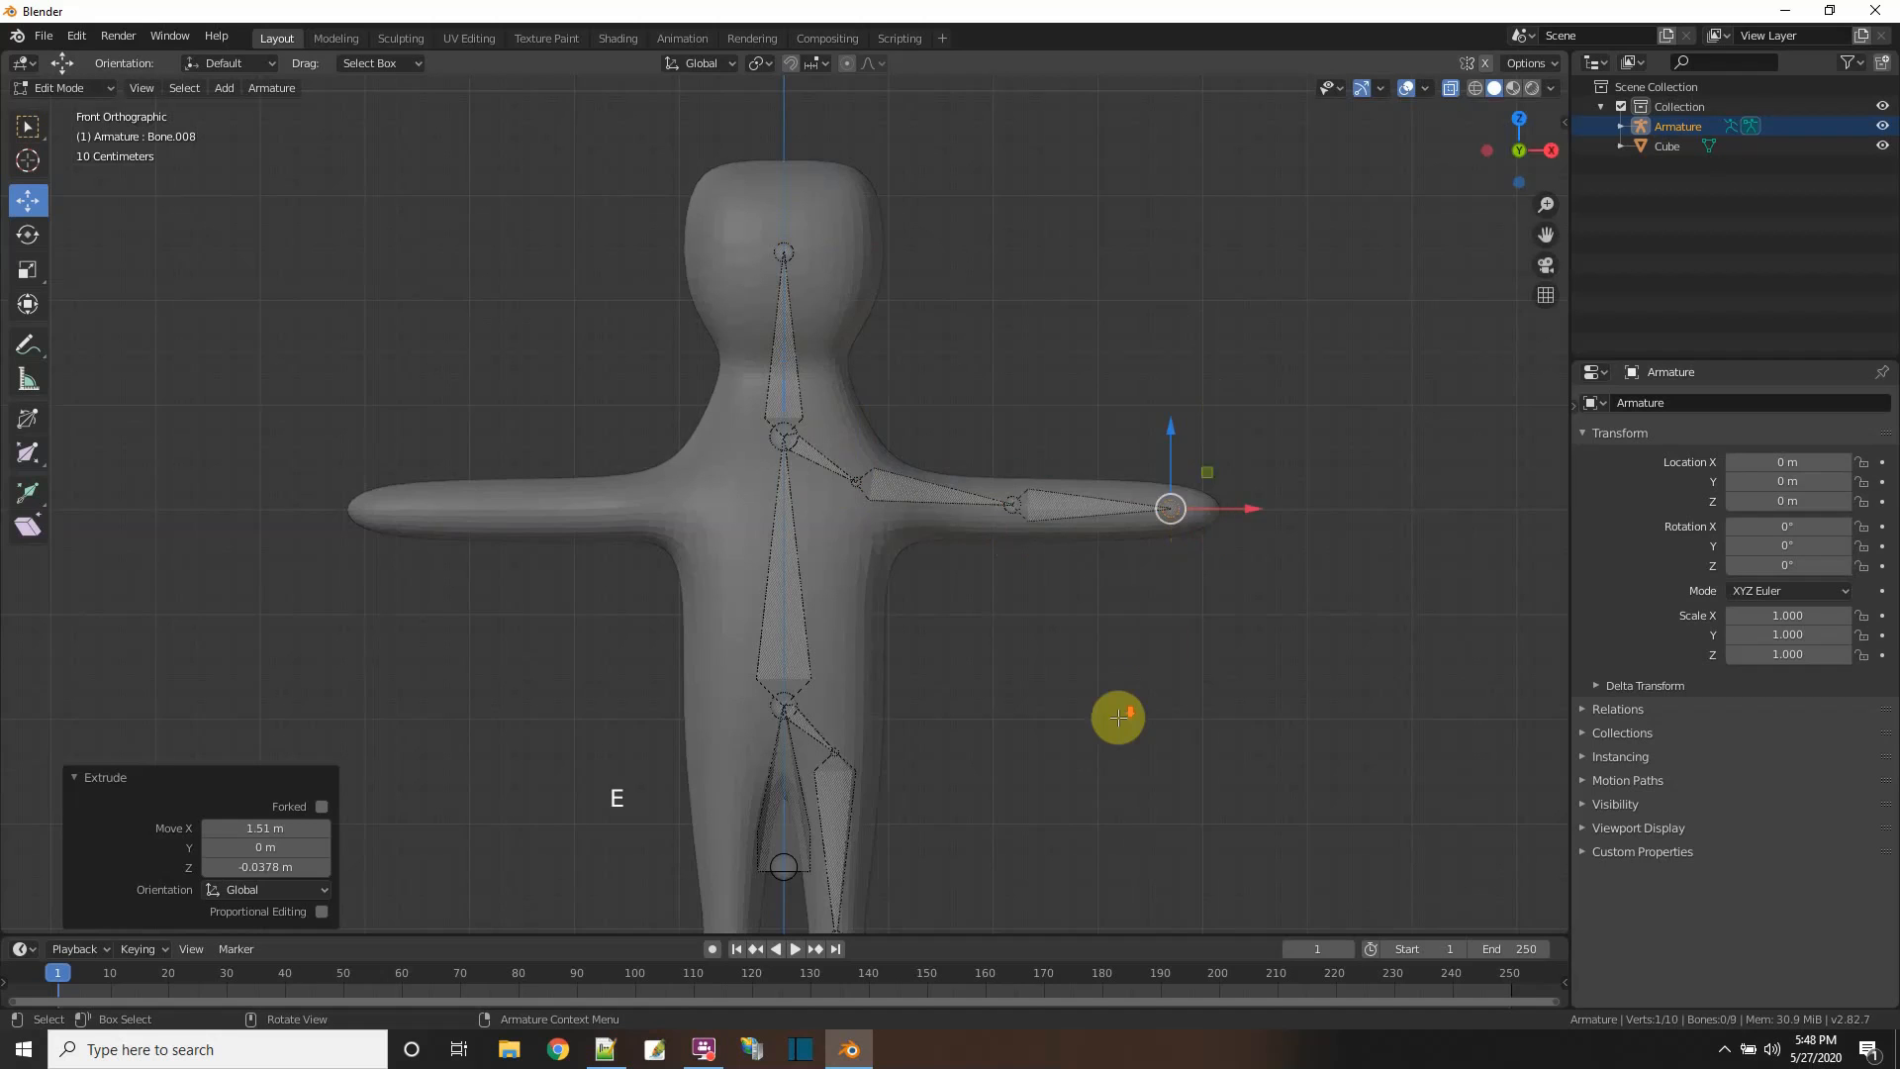
# - In Right Orthographic view, extrude a foot bone from the shin's lower tip towards the toes, about -0.81 m in Y and -0.1 m in Z
pyautogui.scroll(-3, 1118, 716)
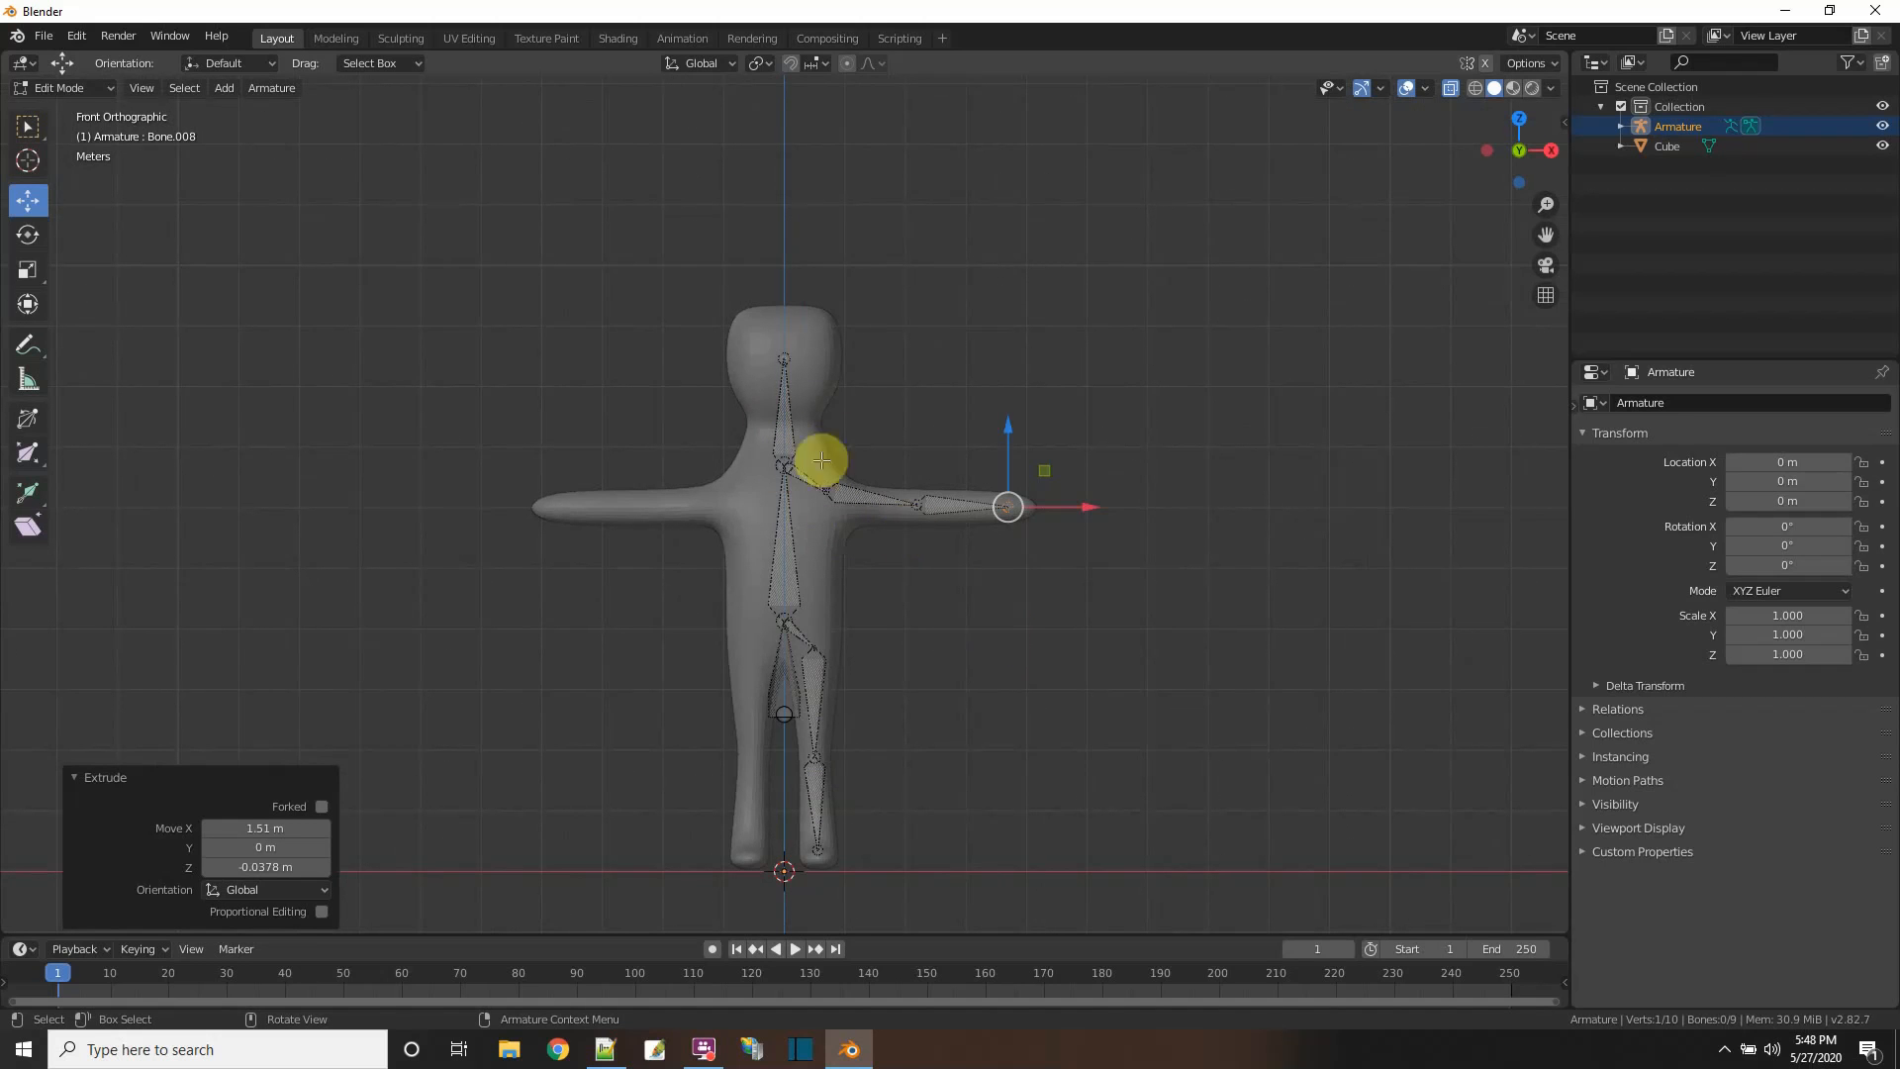
pyautogui.moveTo(1030, 679); pyautogui.dragTo(964, 717, button='middle')
pyautogui.scroll(-1, 965, 706)
pyautogui.scroll(-1, 965, 706)
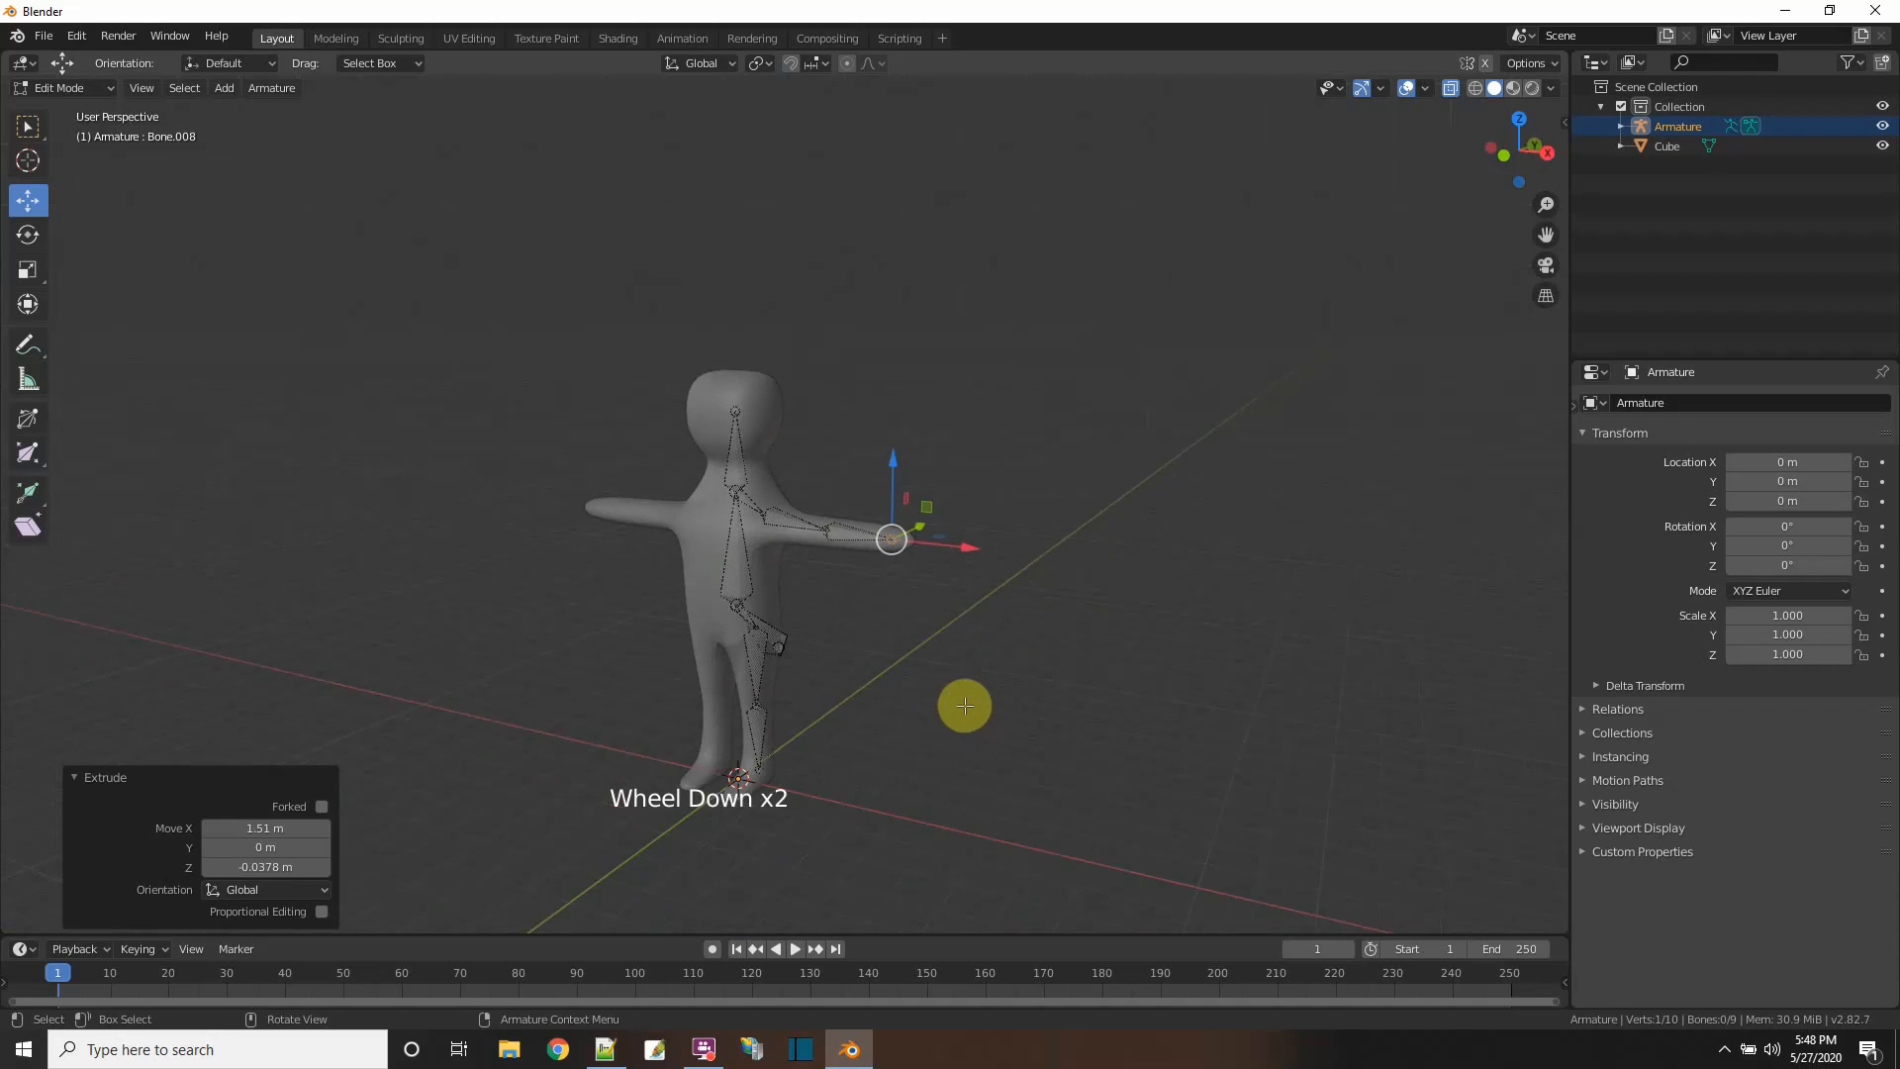
pyautogui.click(965, 703)
pyautogui.moveTo(976, 683); pyautogui.dragTo(852, 650, button='middle')
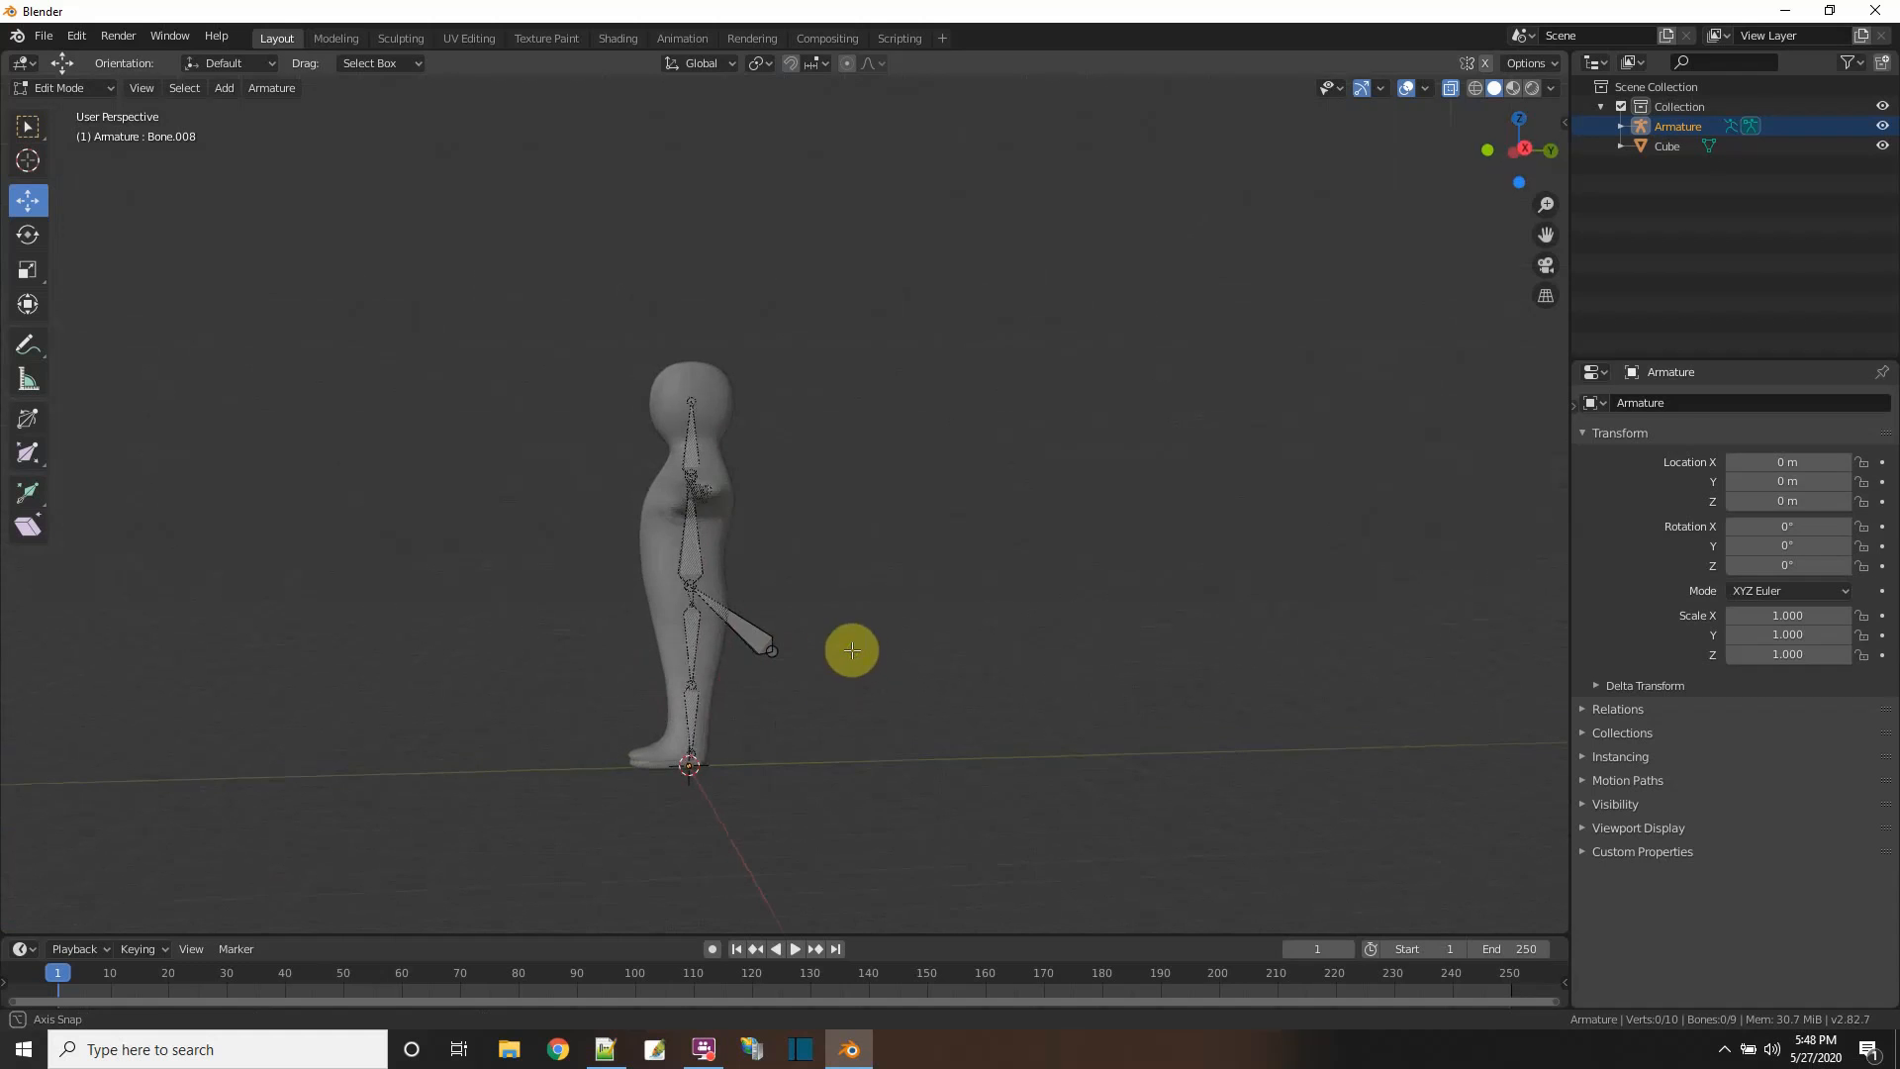
pyautogui.click(1520, 149)
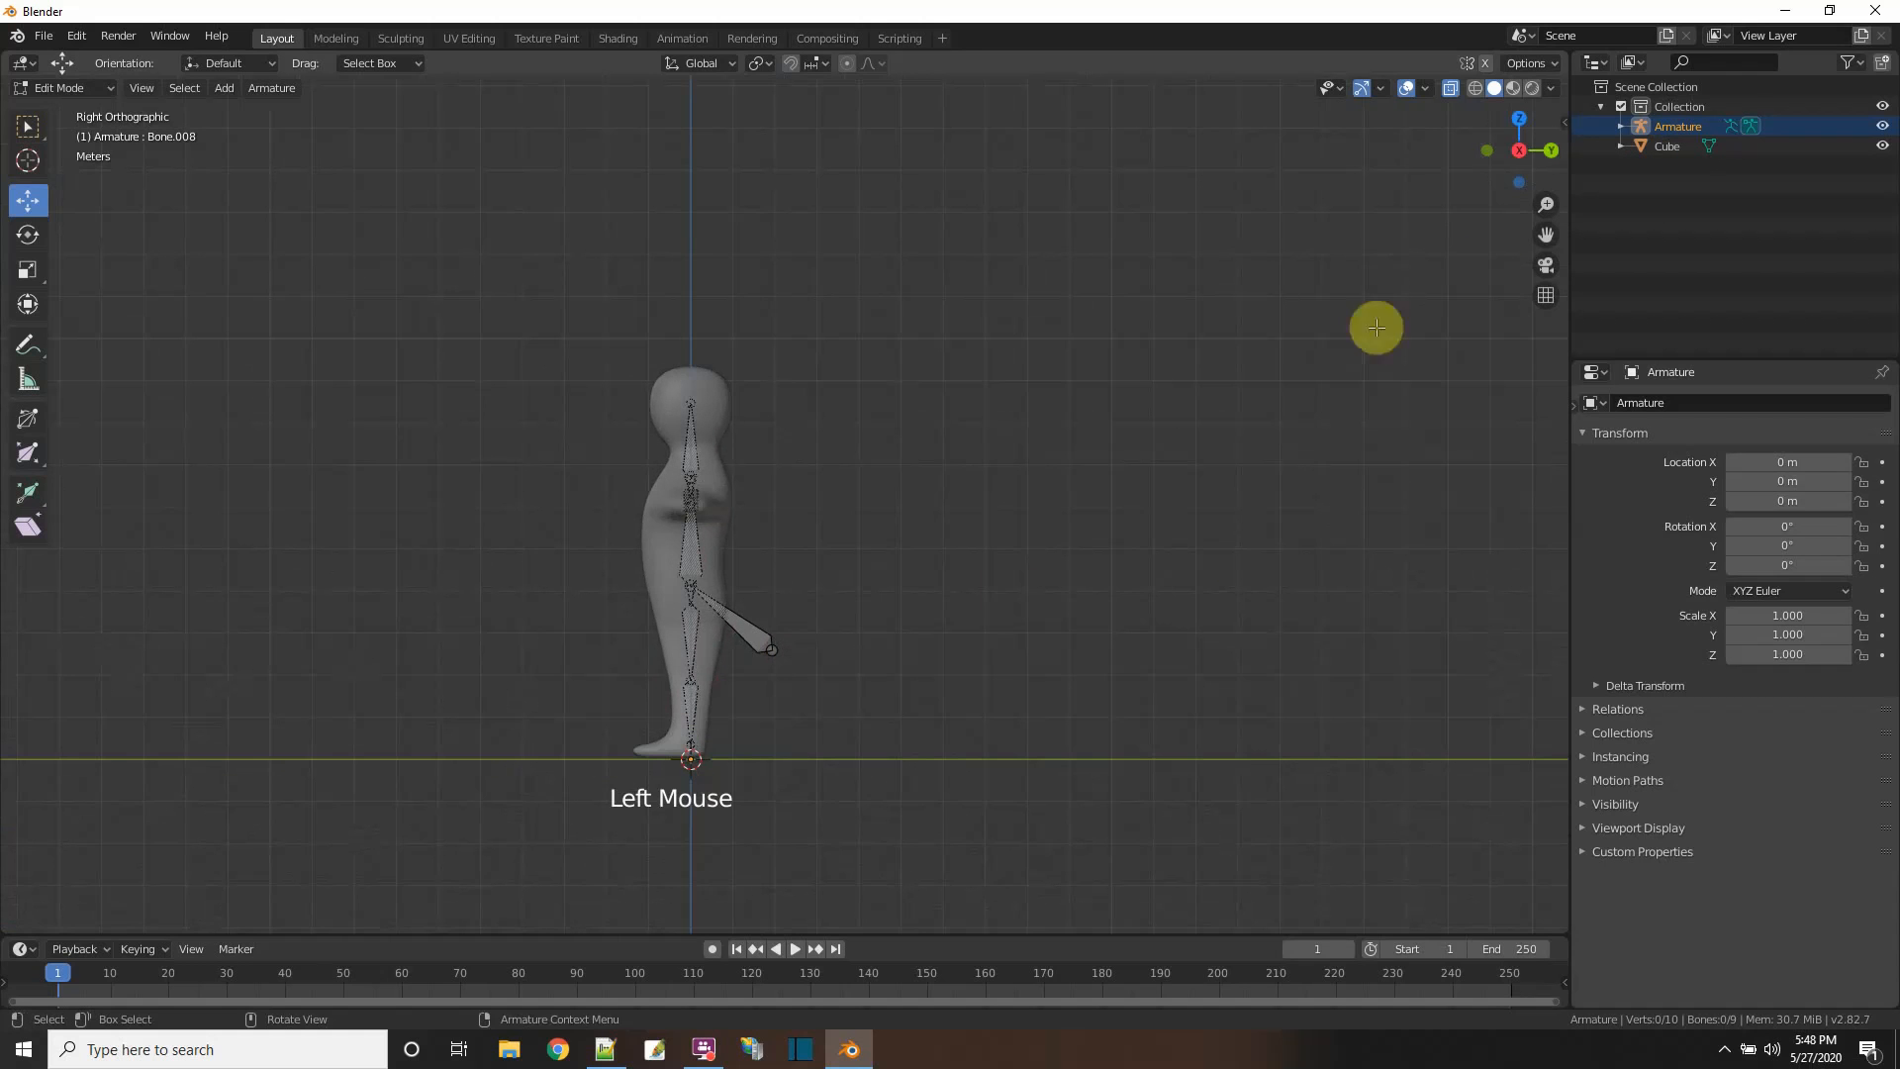
pyautogui.scroll(6, 876, 669)
pyautogui.keyDown('shift'); pyautogui.moveTo(876, 670); pyautogui.dragTo(1301, 105, button='middle'); pyautogui.keyUp('shift')
pyautogui.click(958, 656)
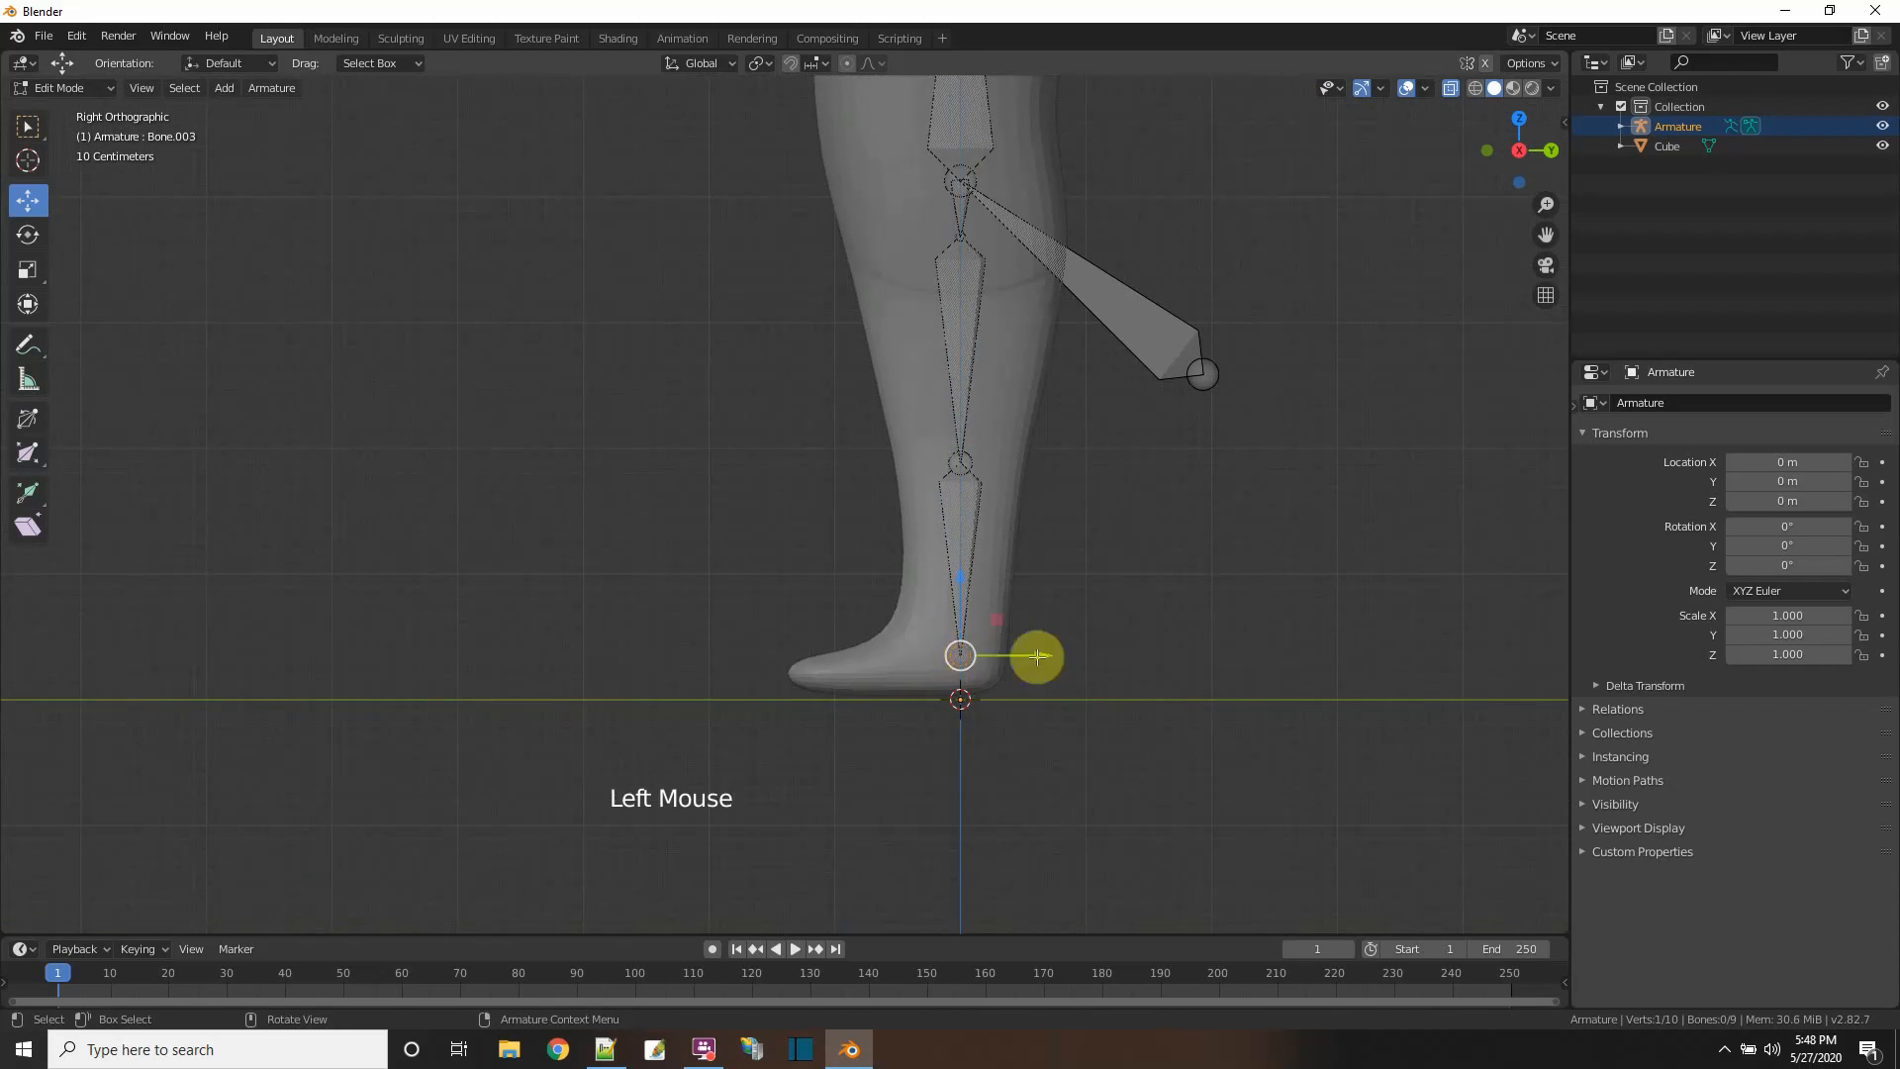
pyautogui.press('e')
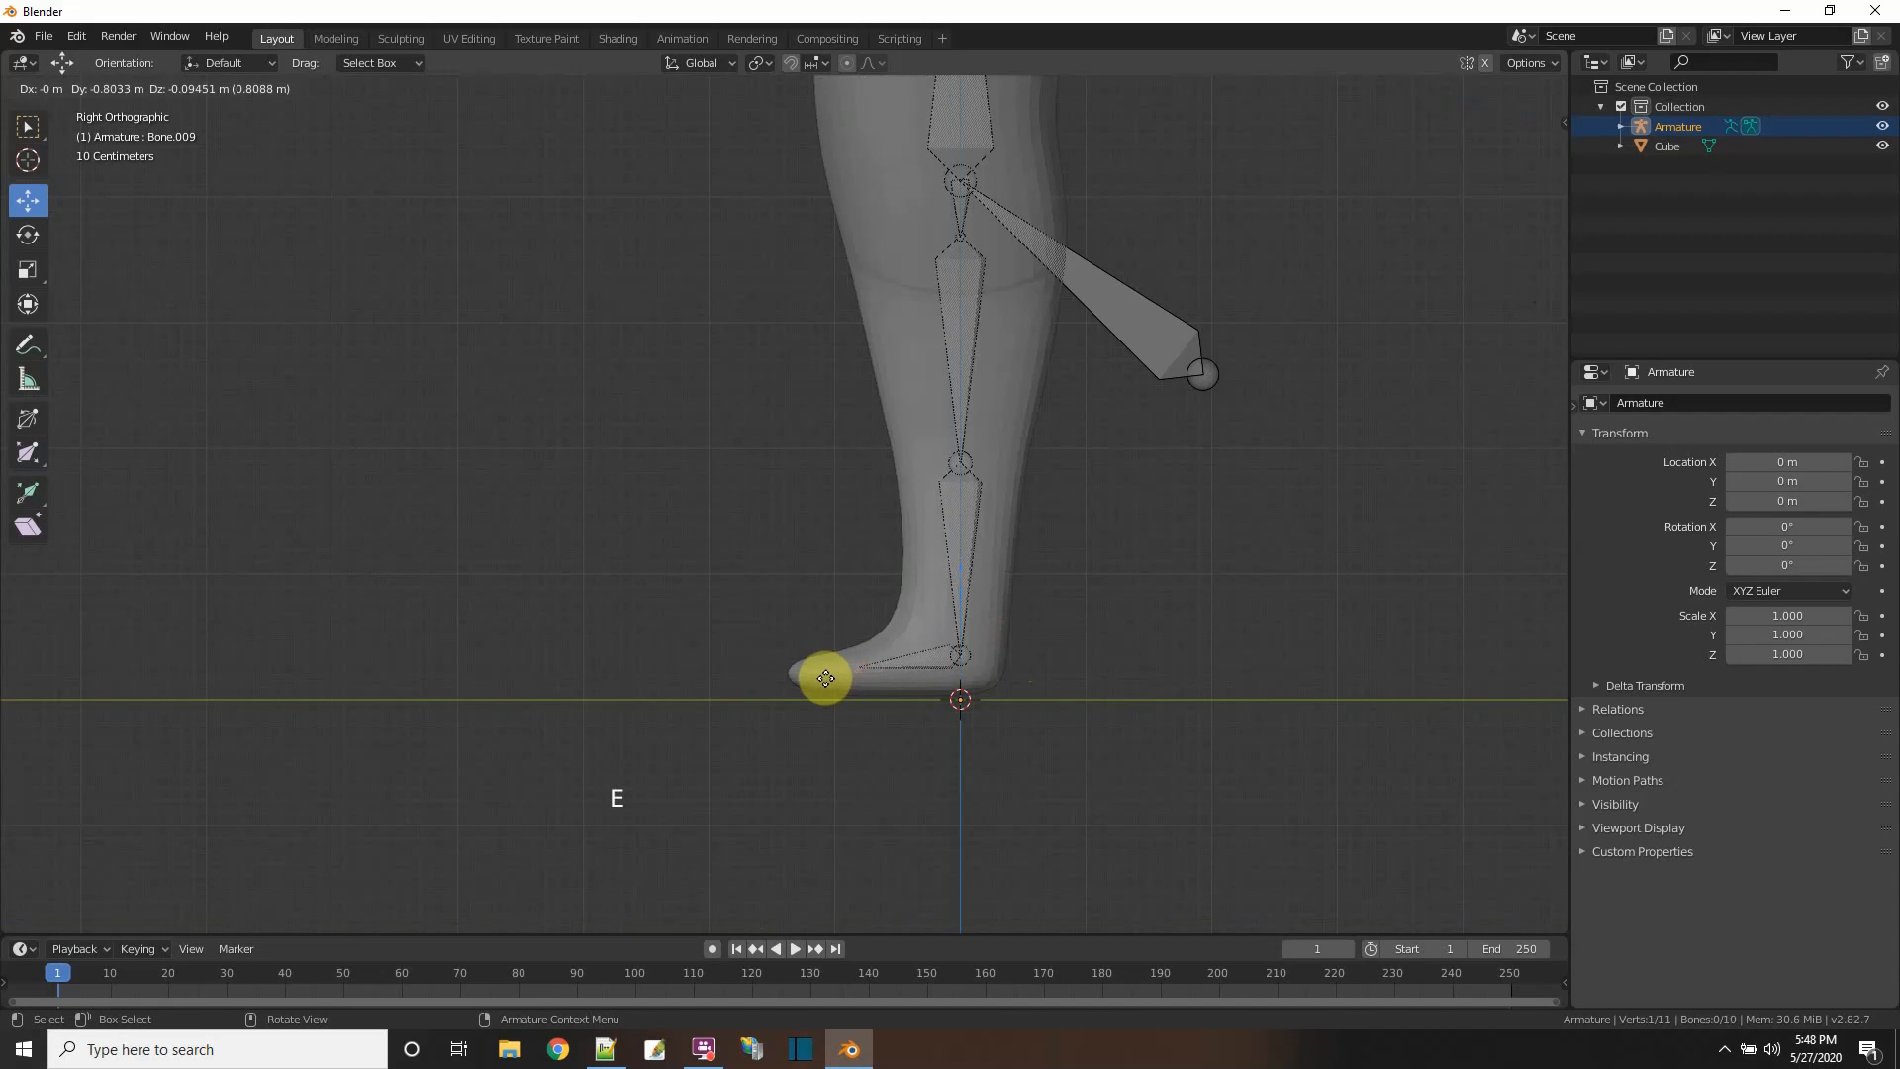
pyautogui.click(825, 679)
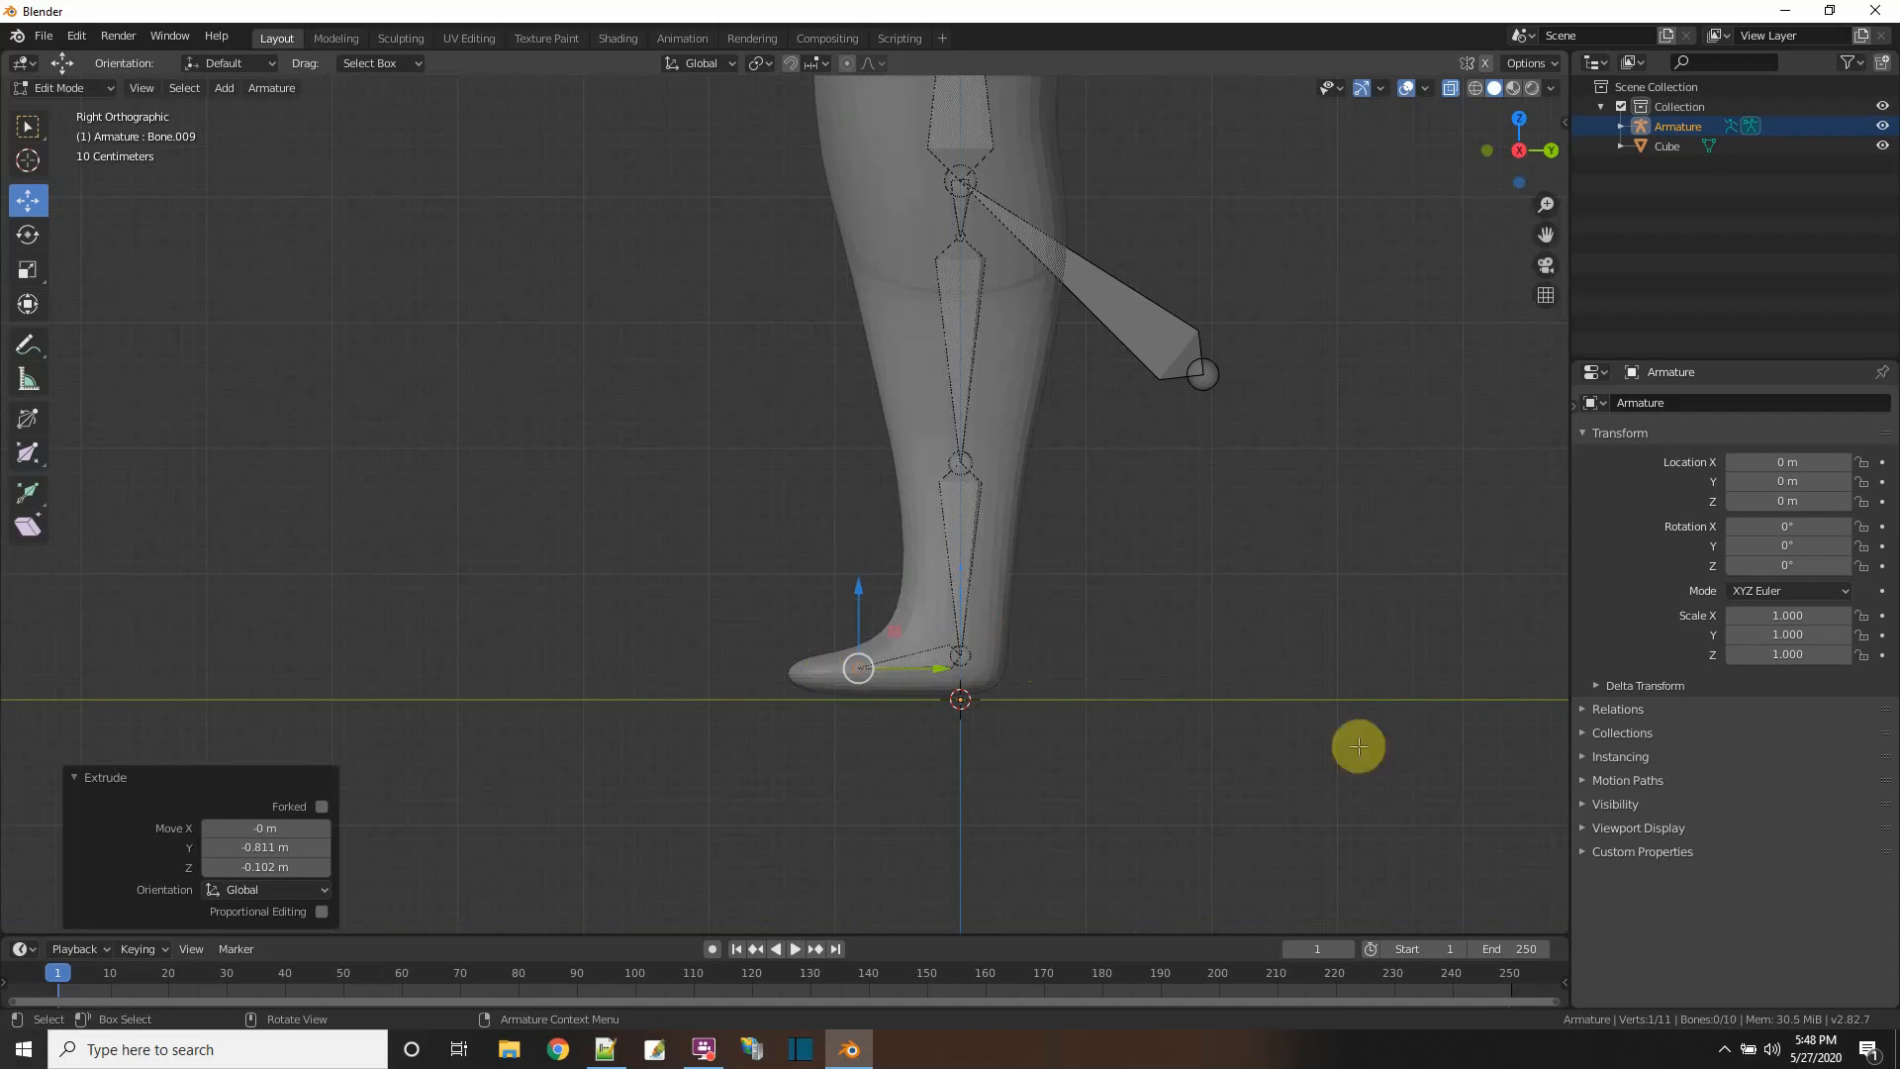
pyautogui.click(1315, 735)
# - Reveal the hidden property categories and open the armature data's Viewport Display settings
pyautogui.scroll(-5, 1202, 547)
pyautogui.moveTo(1202, 547); pyautogui.dragTo(1321, 608, button='middle')
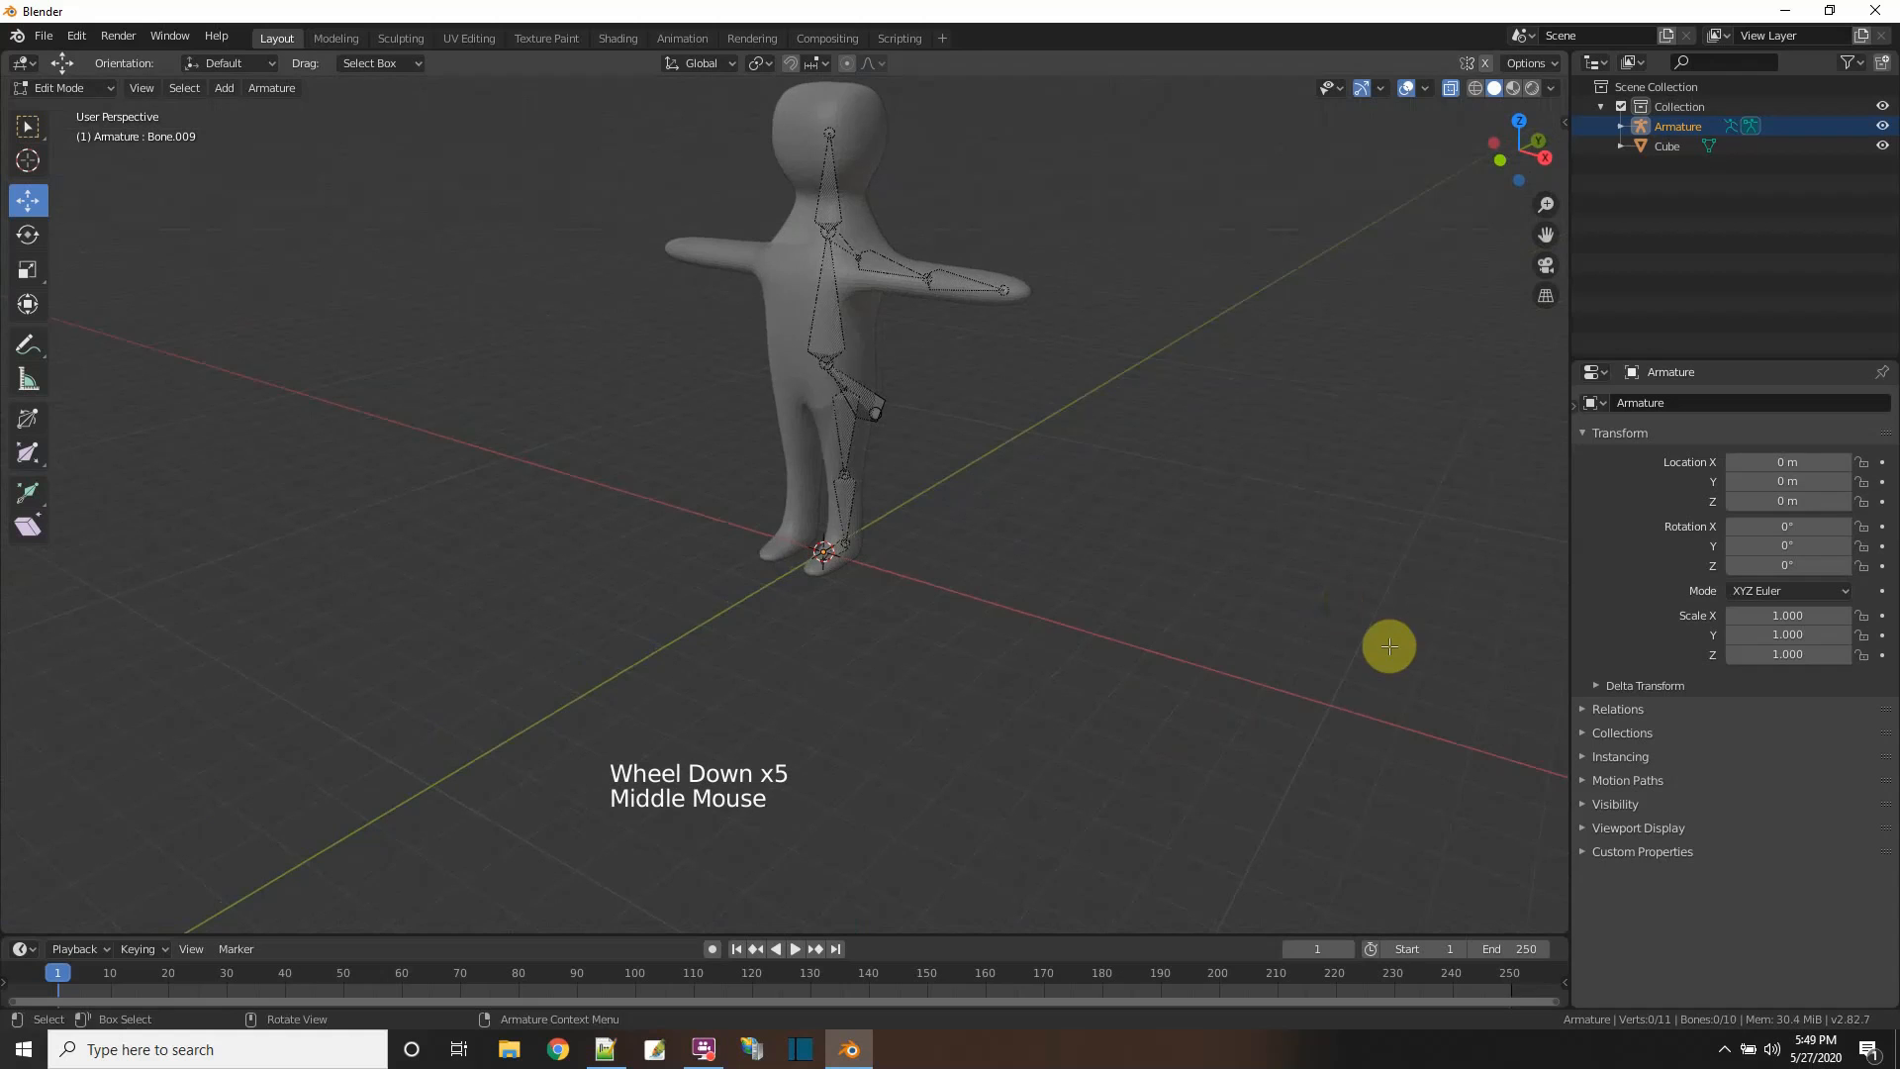
pyautogui.click(1580, 406)
pyautogui.click(1569, 403)
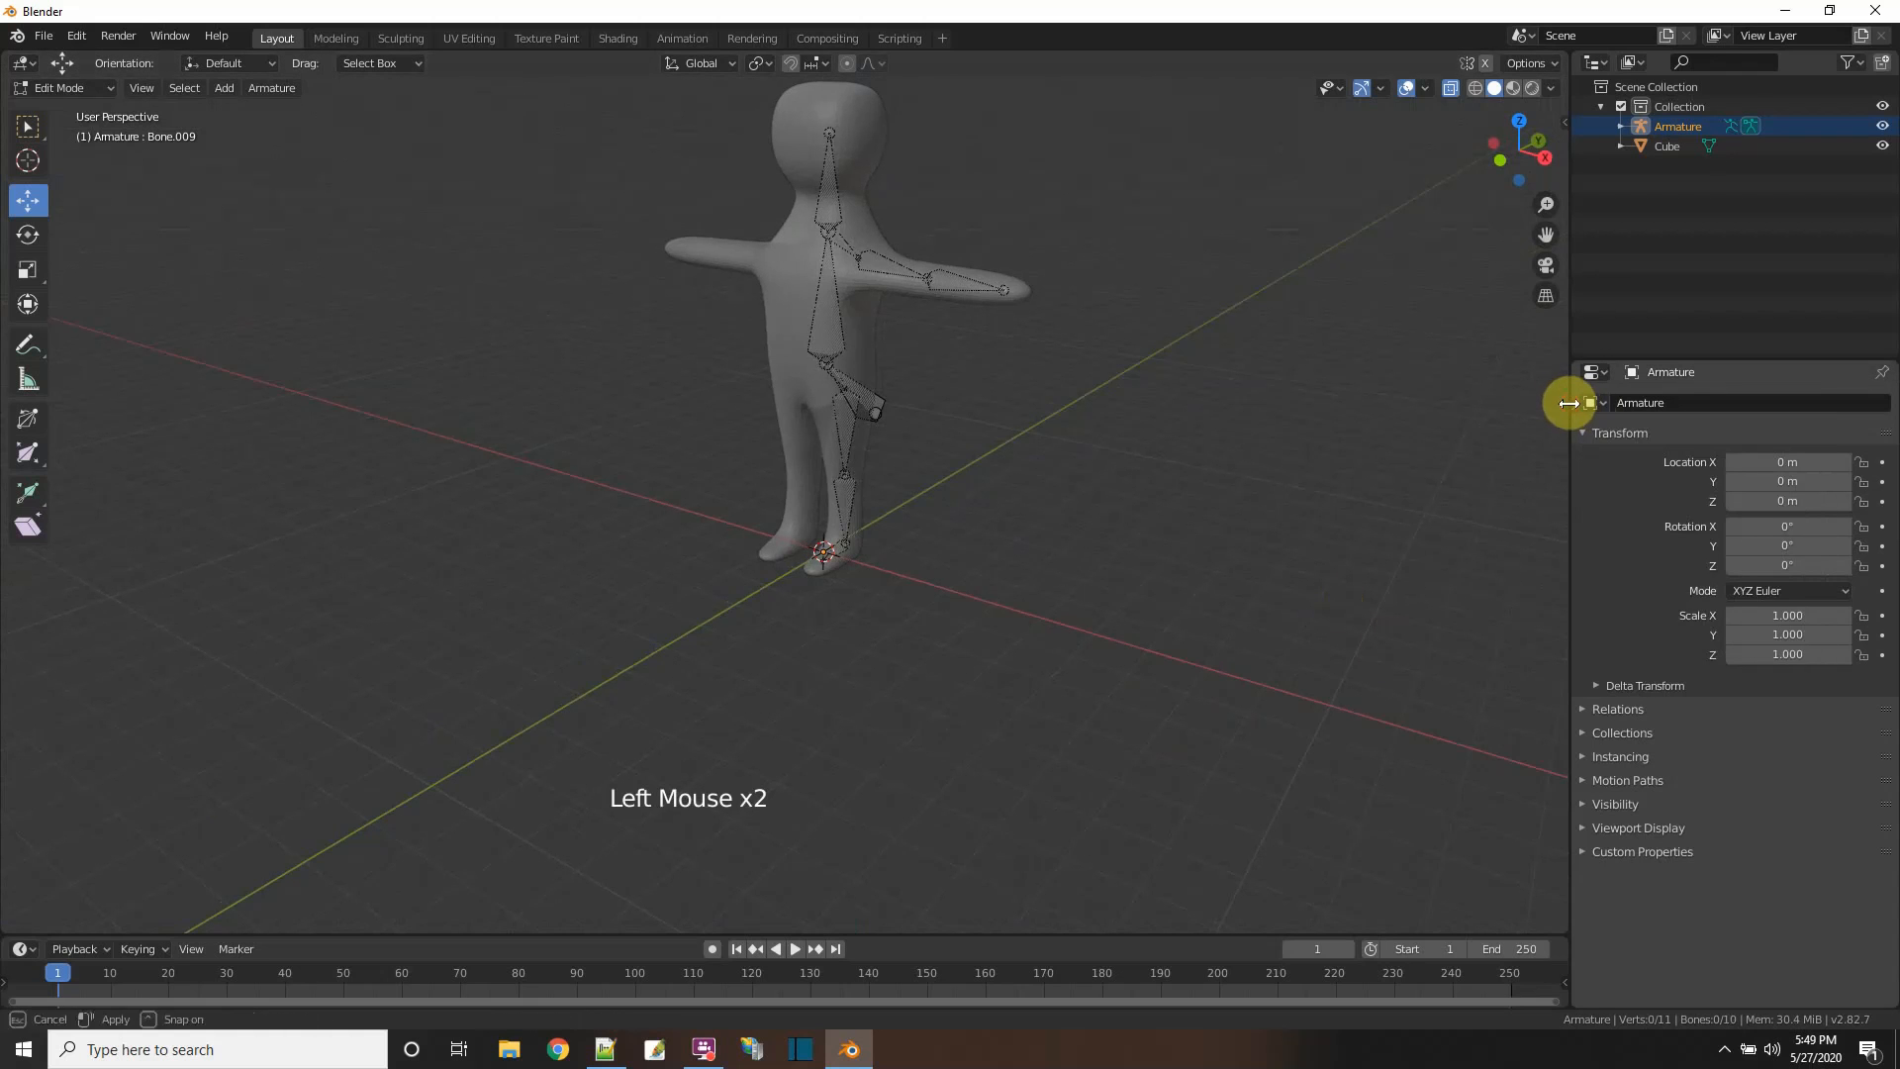
pyautogui.moveTo(1571, 405); pyautogui.dragTo(1576, 414)
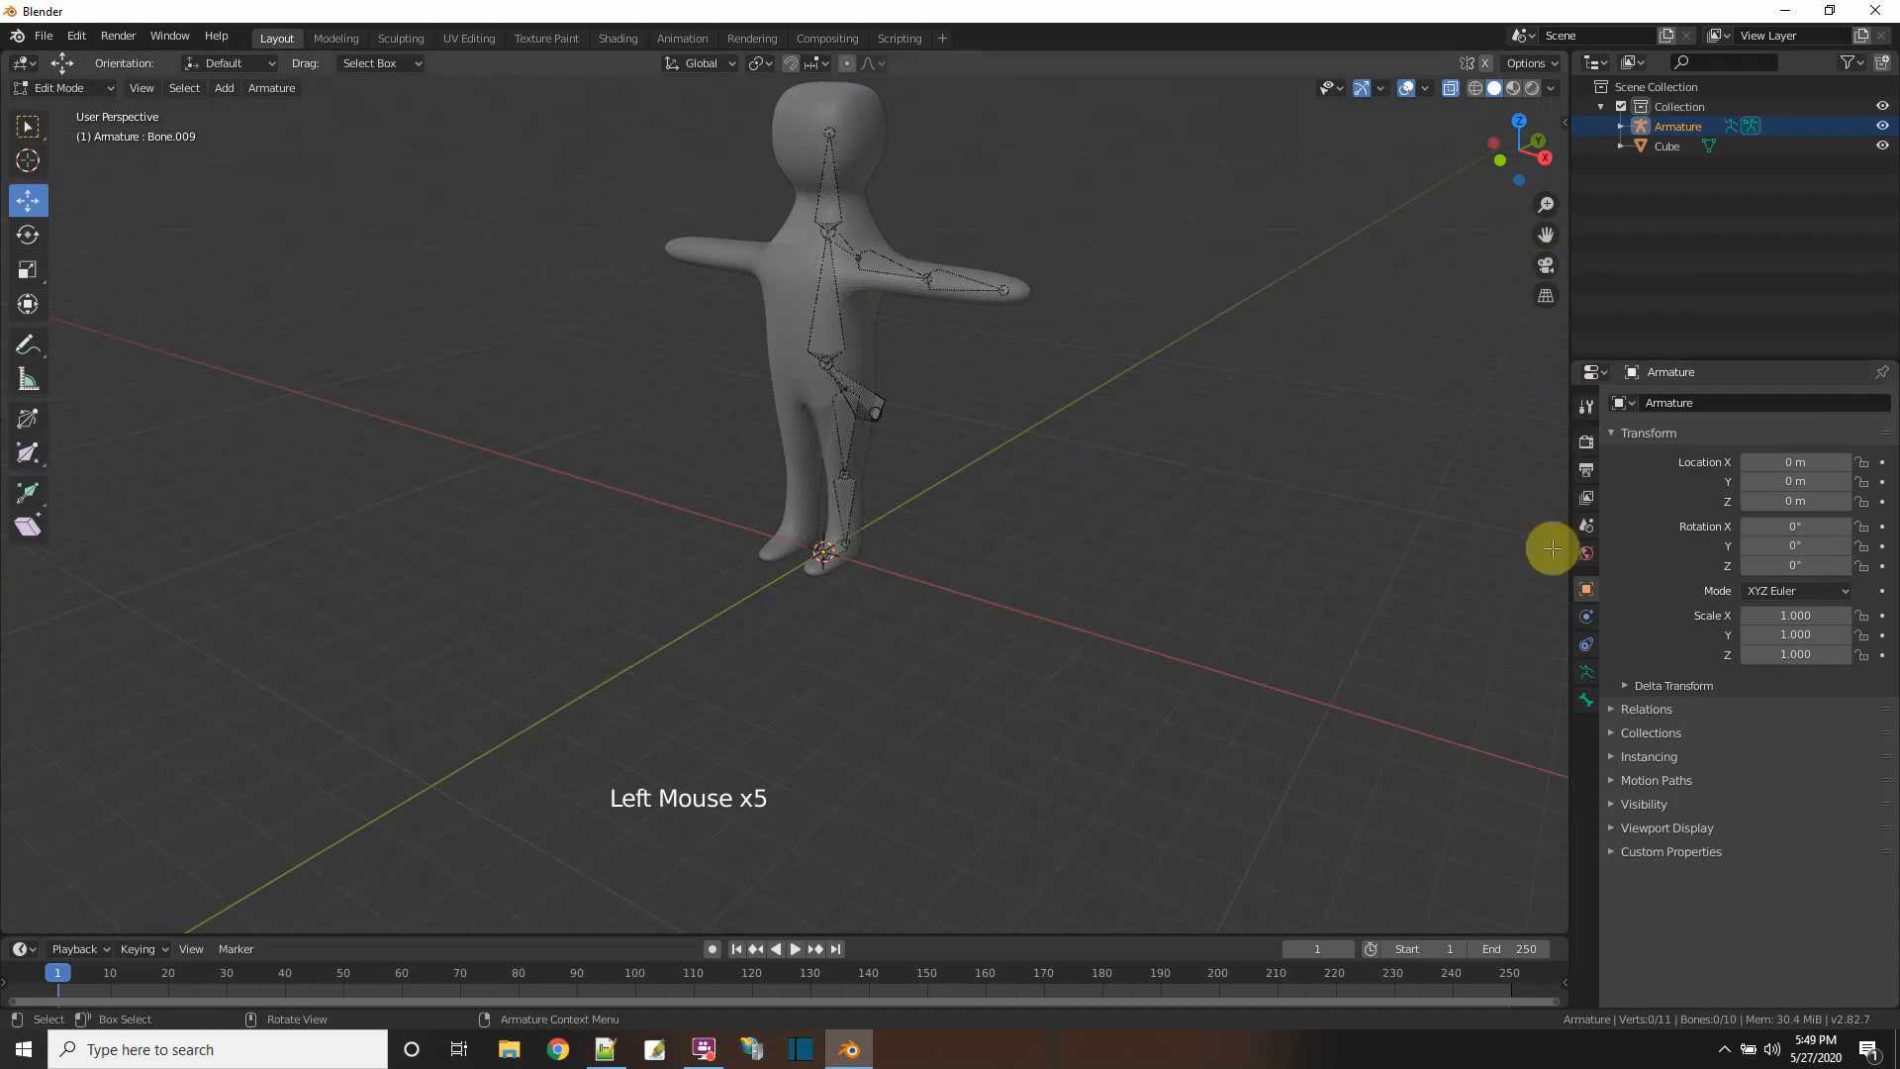
pyautogui.click(1587, 676)
pyautogui.click(1611, 679)
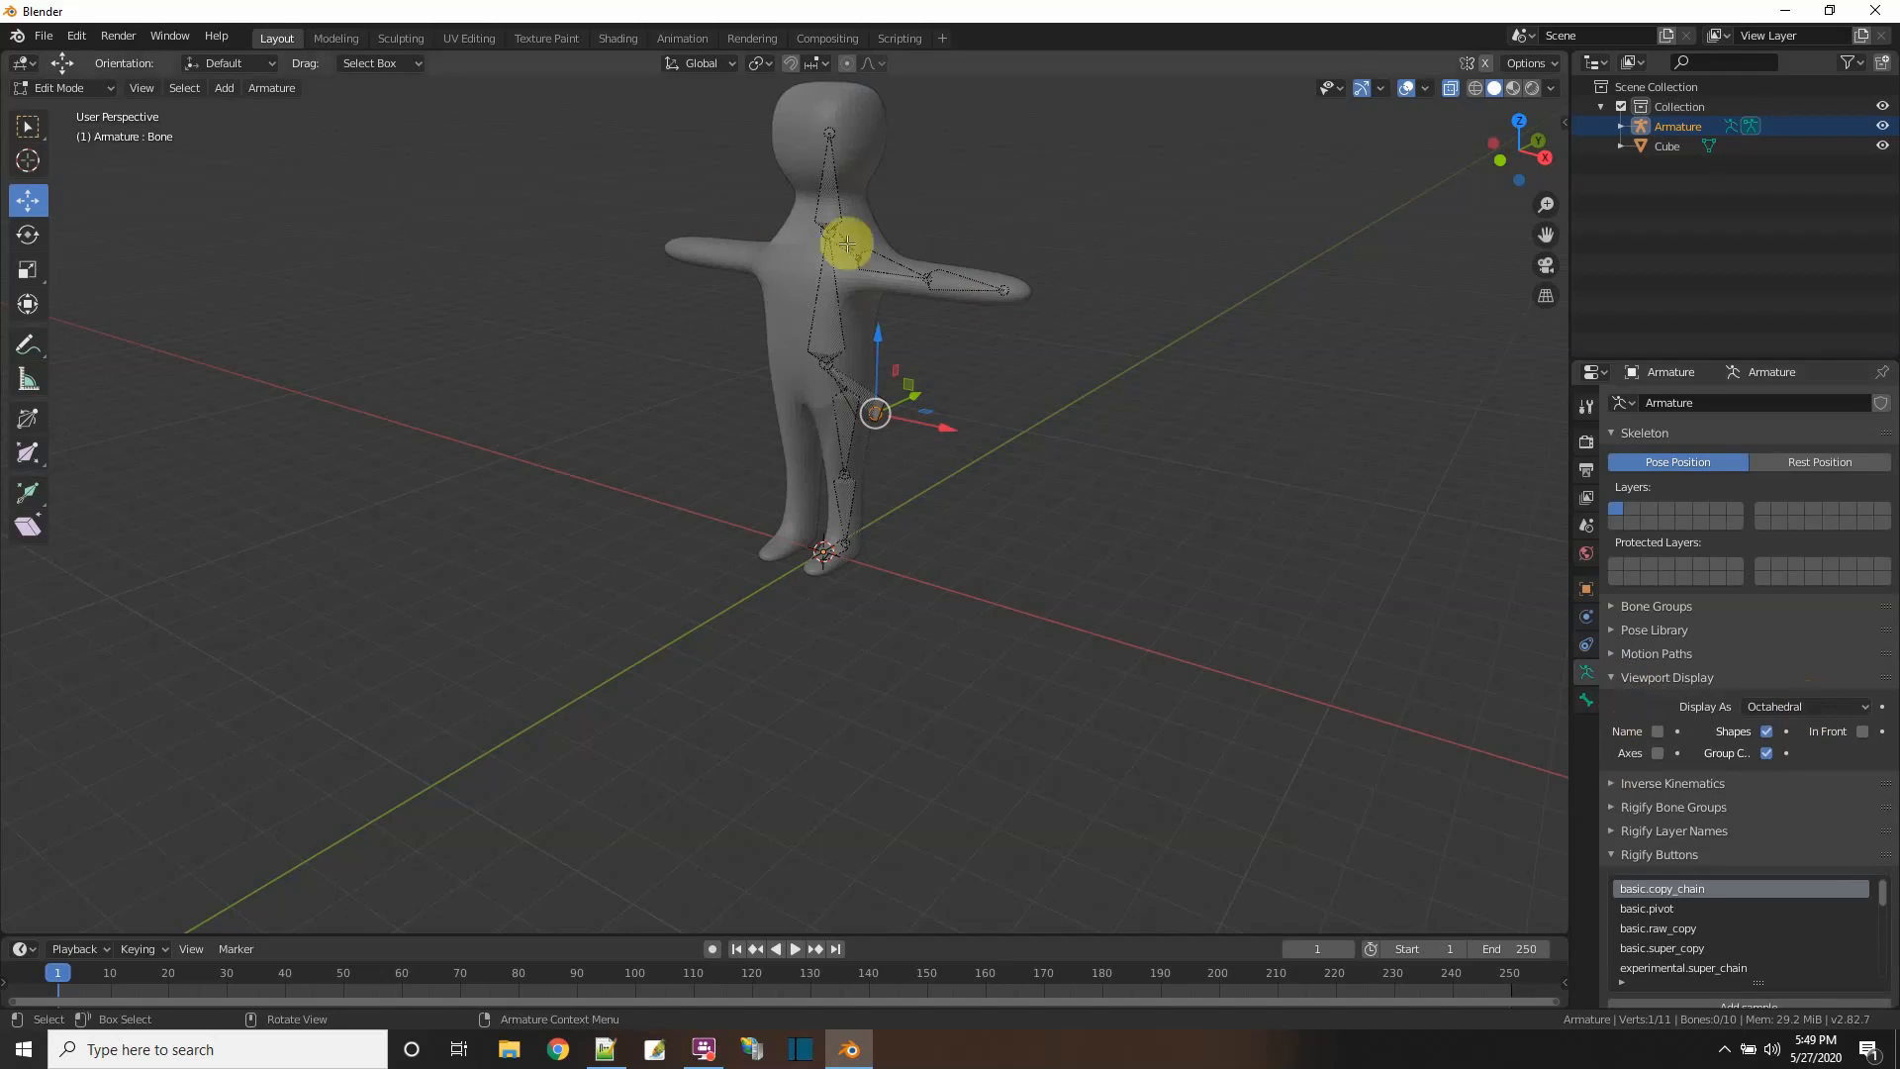
# - Try the Stick, B-Bone, Envelope and Wire display types on the armature, and set it back to Octahedral
pyautogui.click(1843, 707)
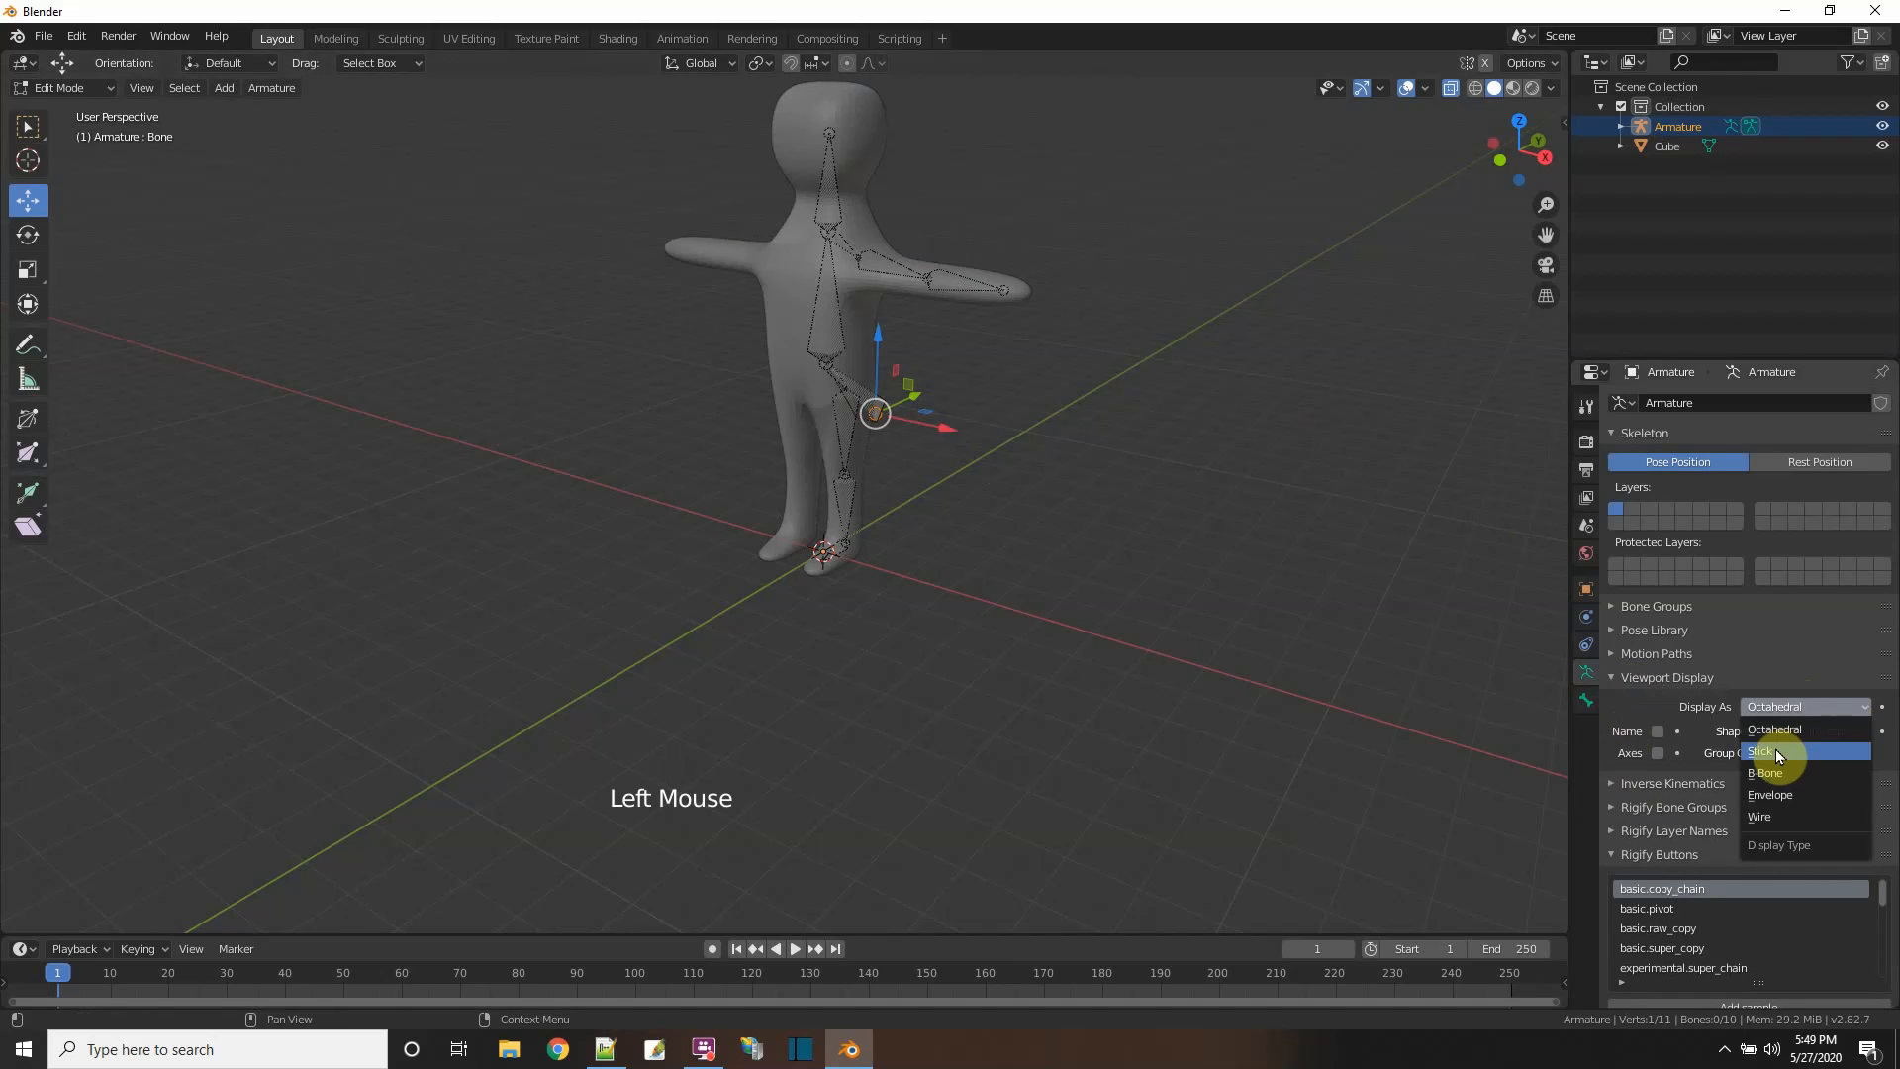
pyautogui.click(1775, 750)
pyautogui.click(1847, 708)
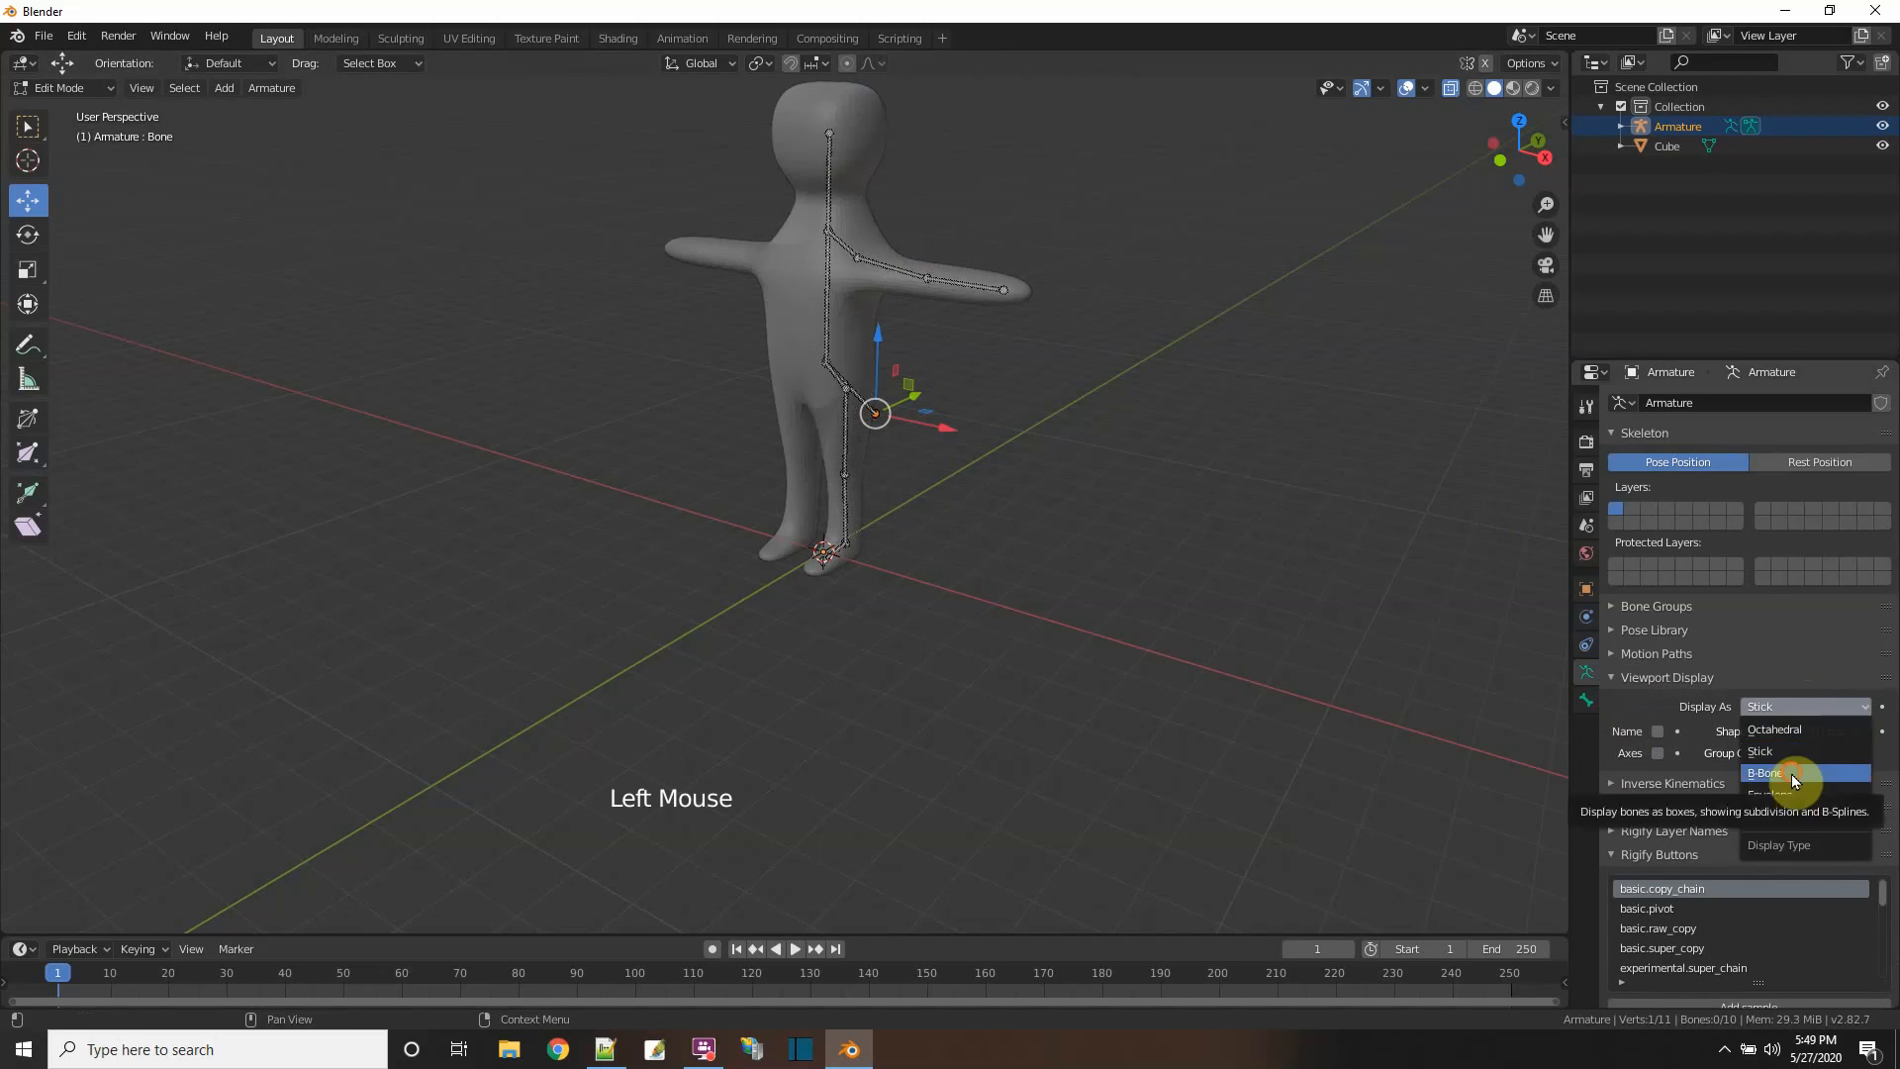
pyautogui.click(1791, 774)
pyautogui.click(1855, 707)
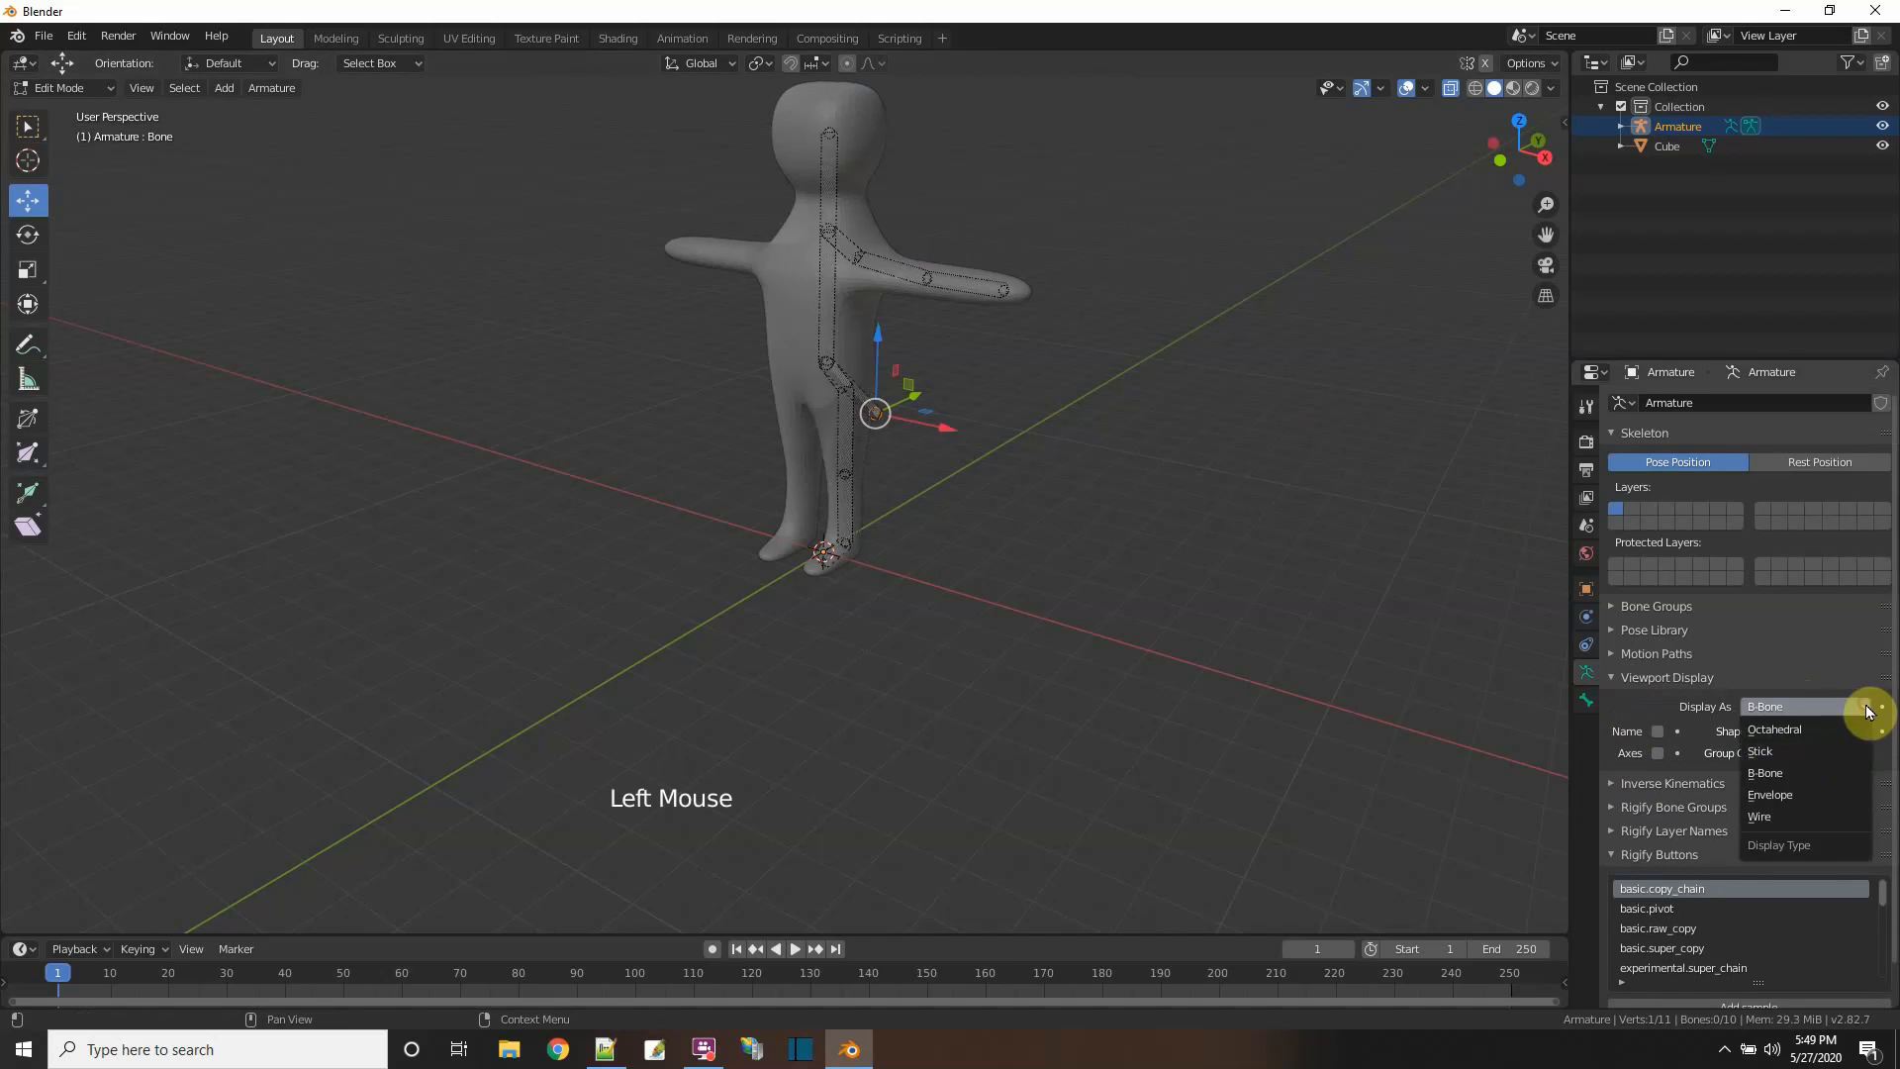
pyautogui.click(1812, 796)
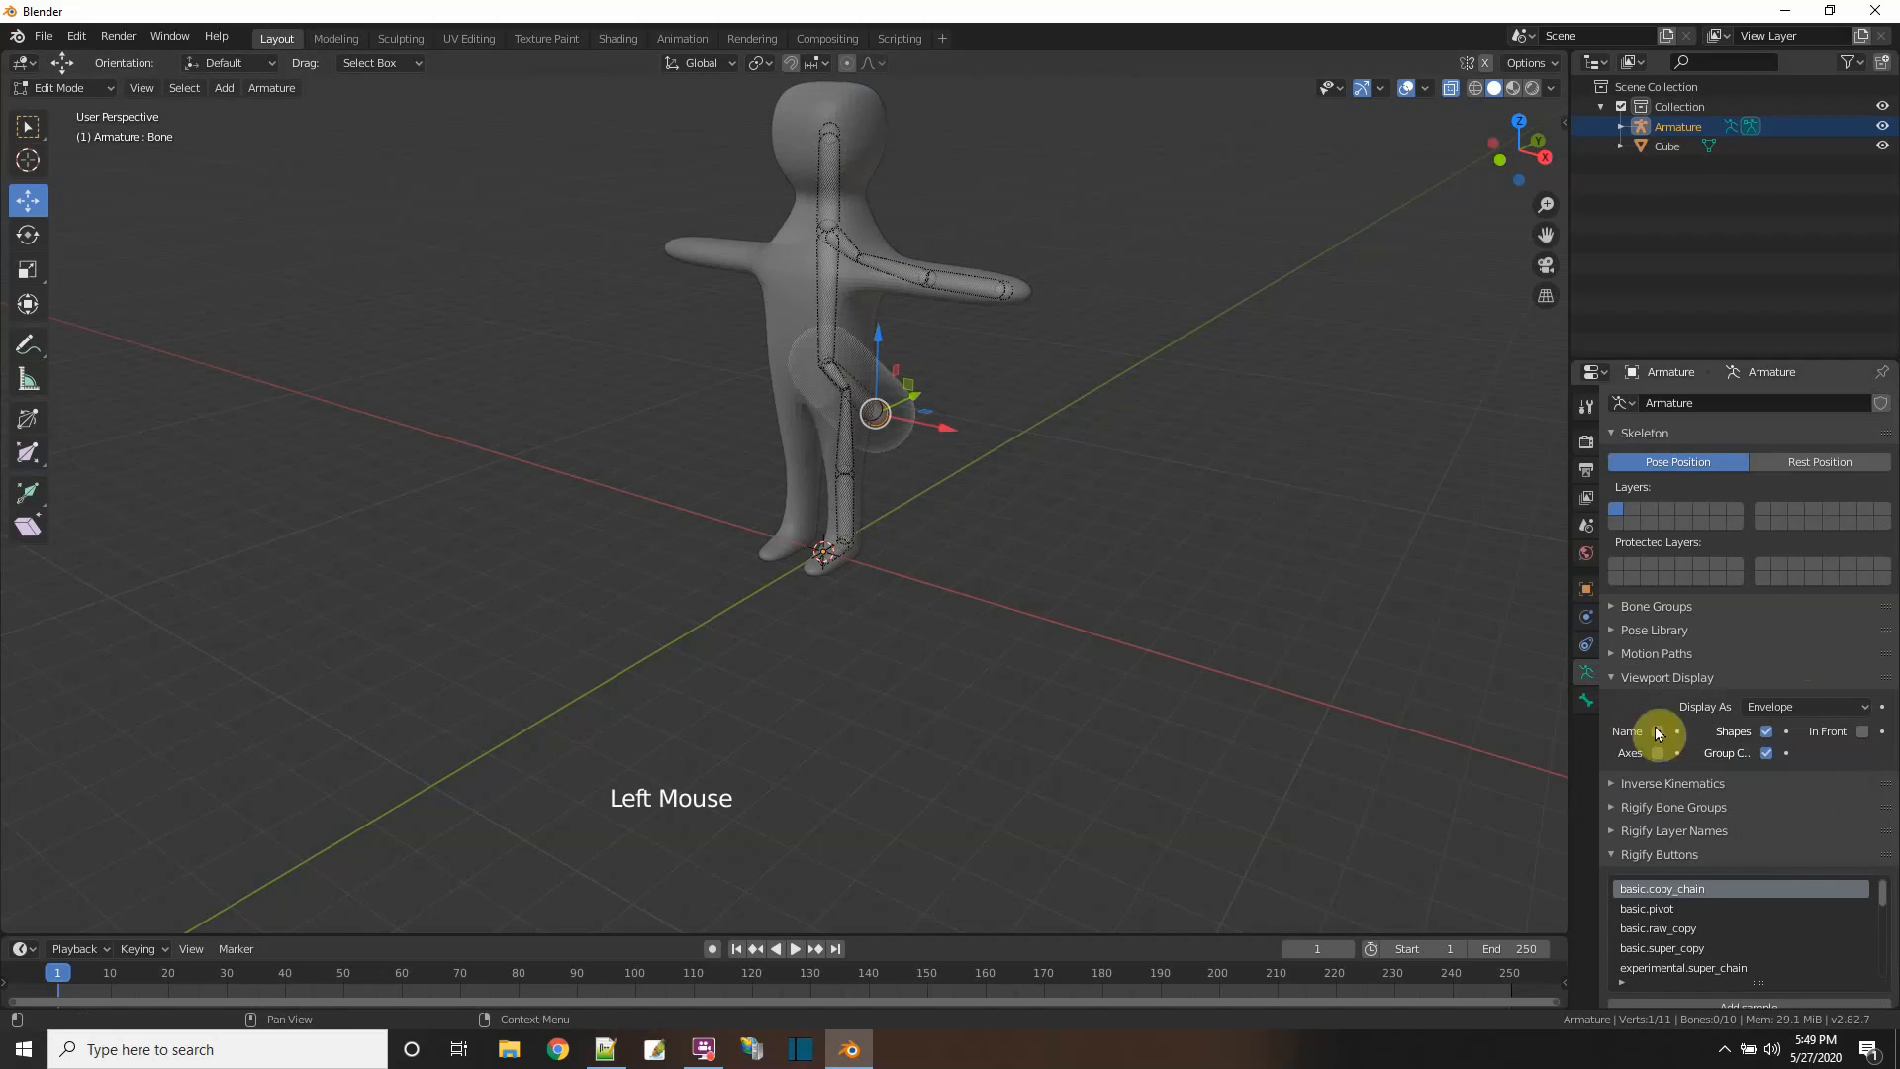
pyautogui.click(1866, 708)
pyautogui.click(1788, 796)
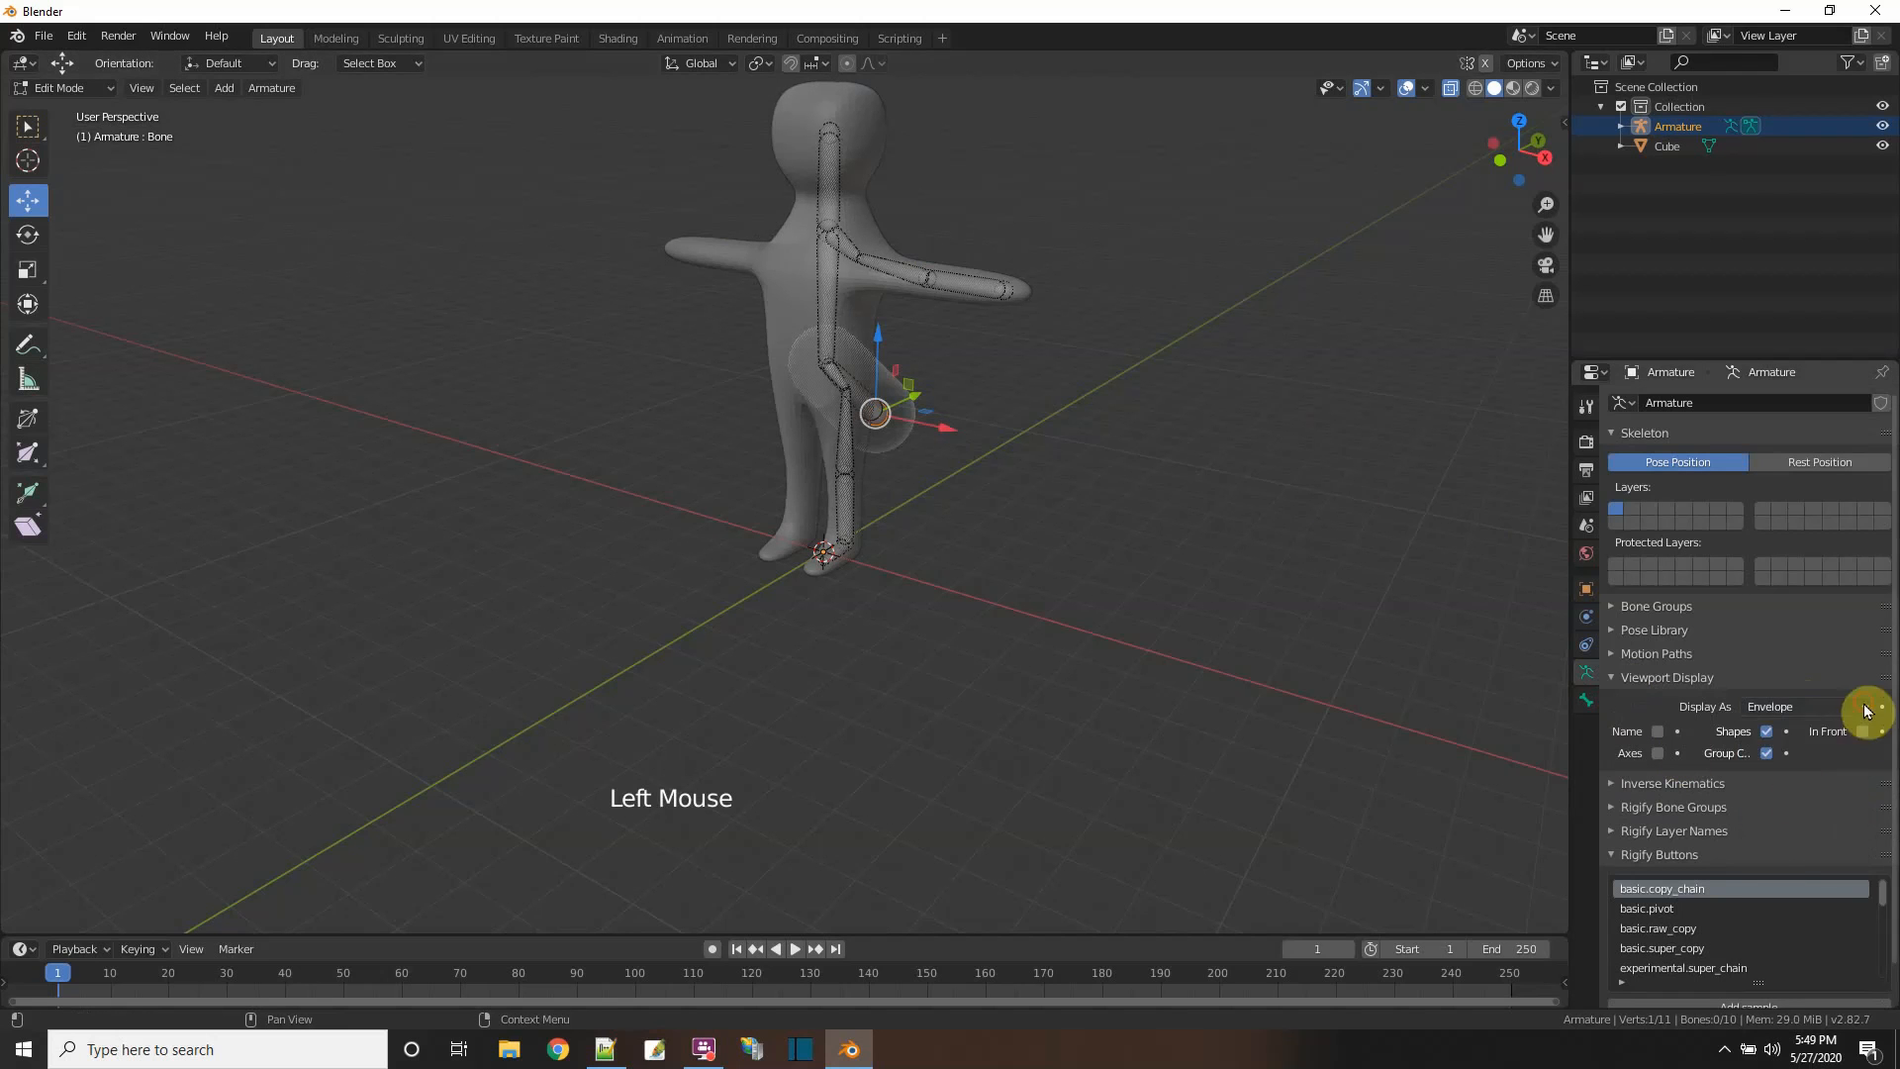
pyautogui.click(1867, 708)
pyautogui.click(1796, 816)
pyautogui.moveTo(1124, 577); pyautogui.dragTo(1095, 611, button='middle')
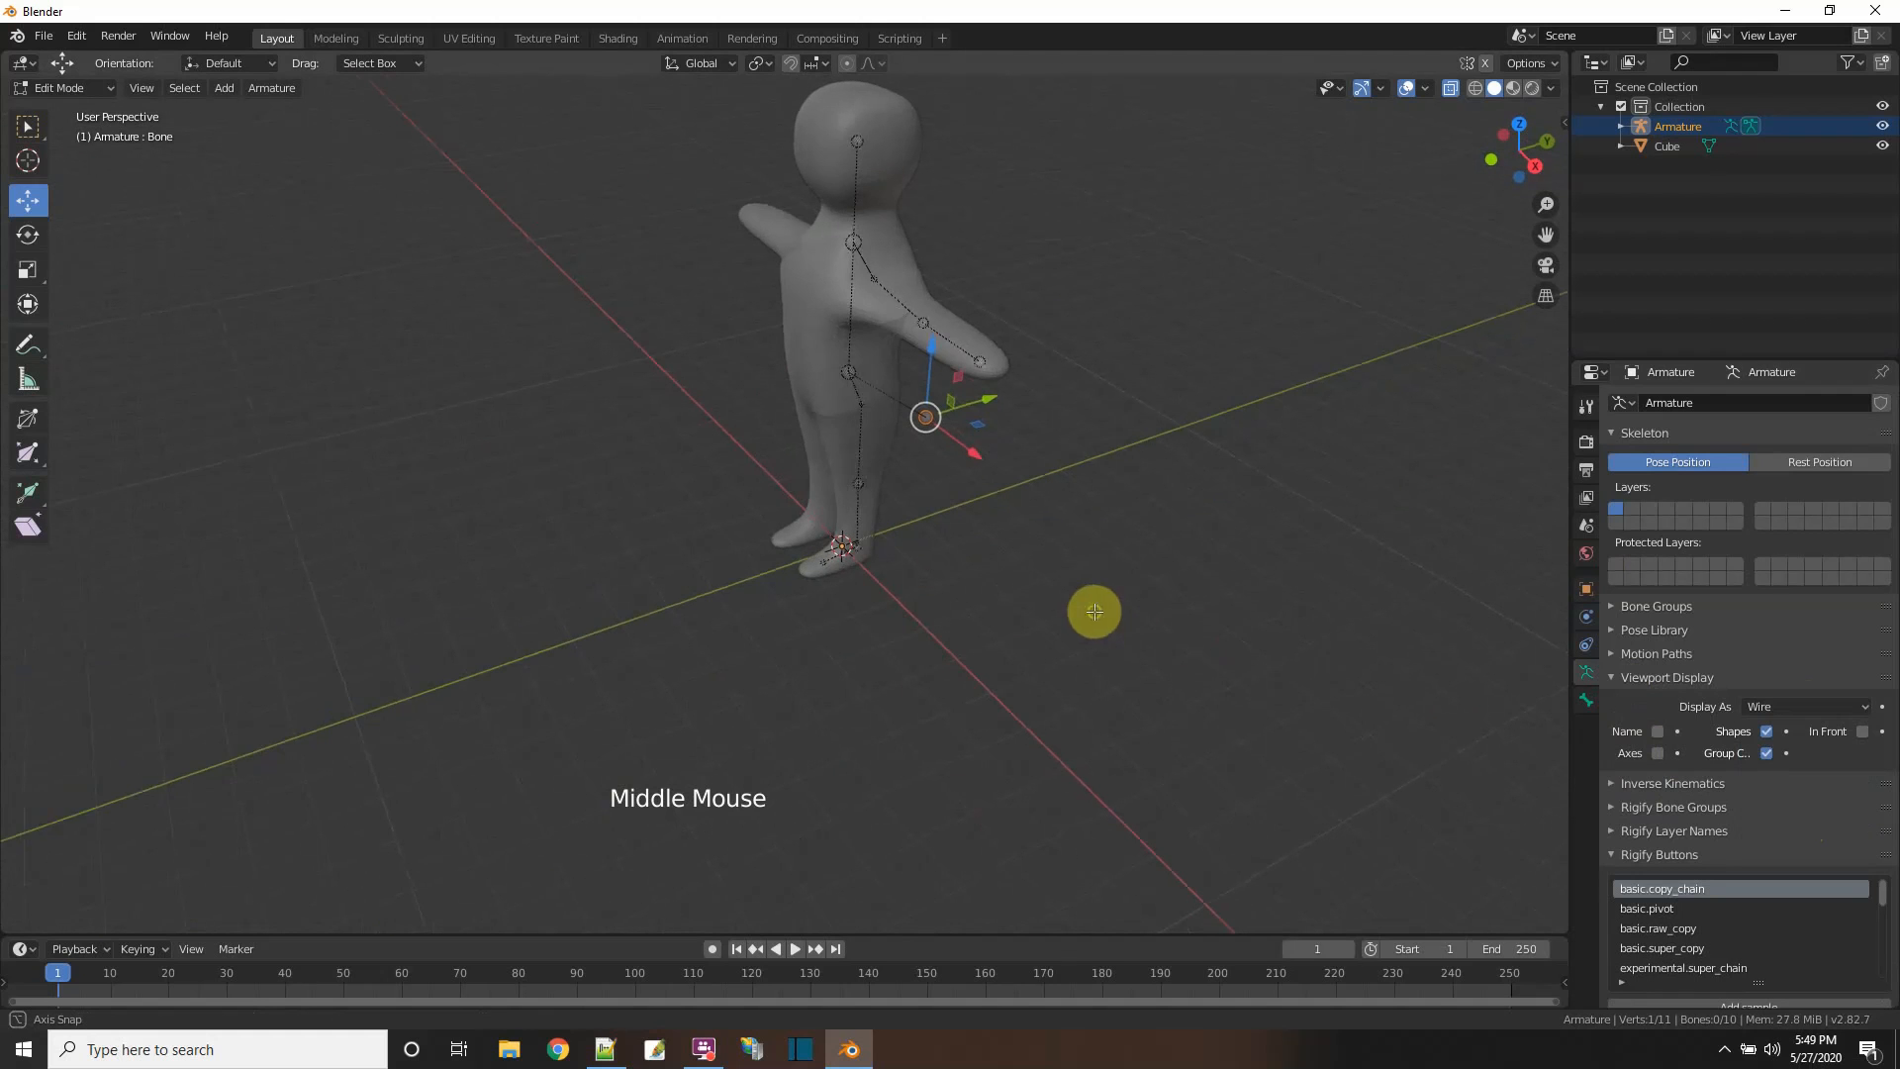
pyautogui.click(1867, 708)
pyautogui.click(1806, 730)
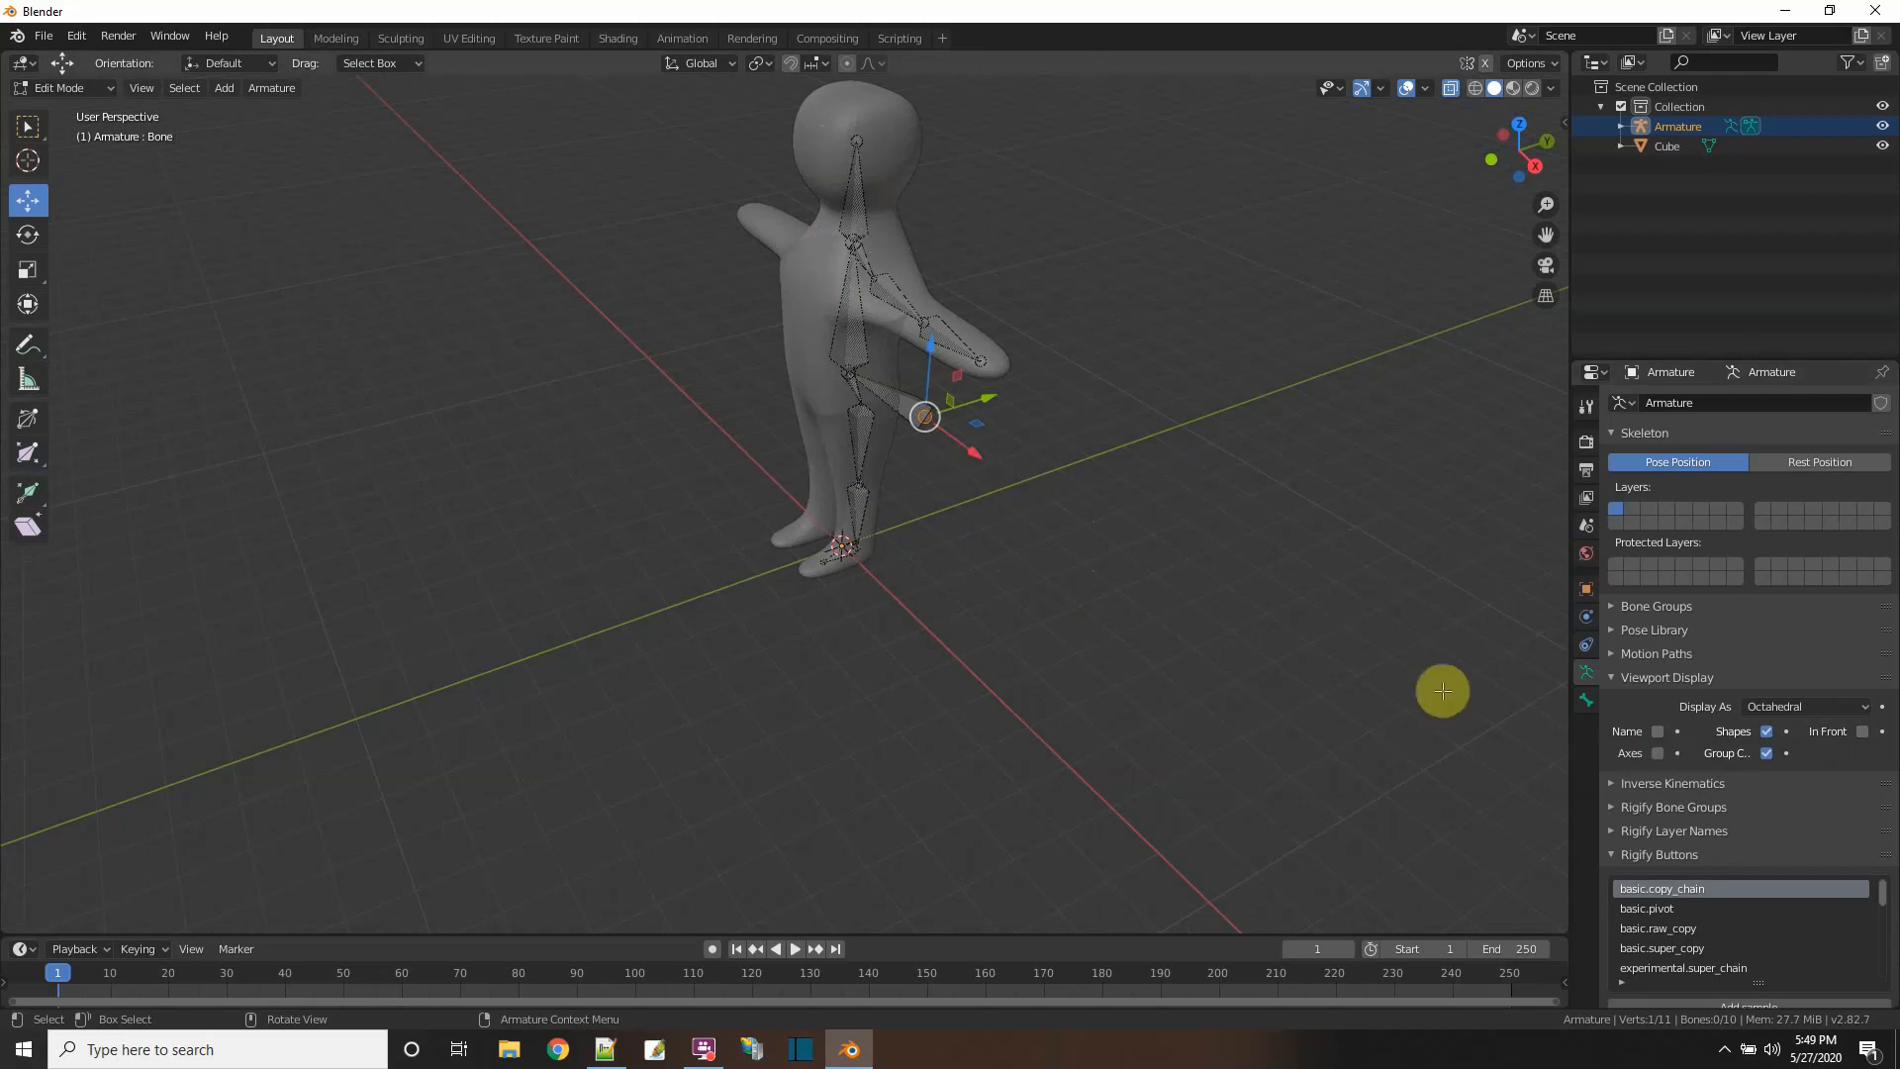
# - Show the bone names in the viewport and view the labelled skeleton from the front and side
pyautogui.click(1658, 732)
pyautogui.scroll(2, 1064, 599)
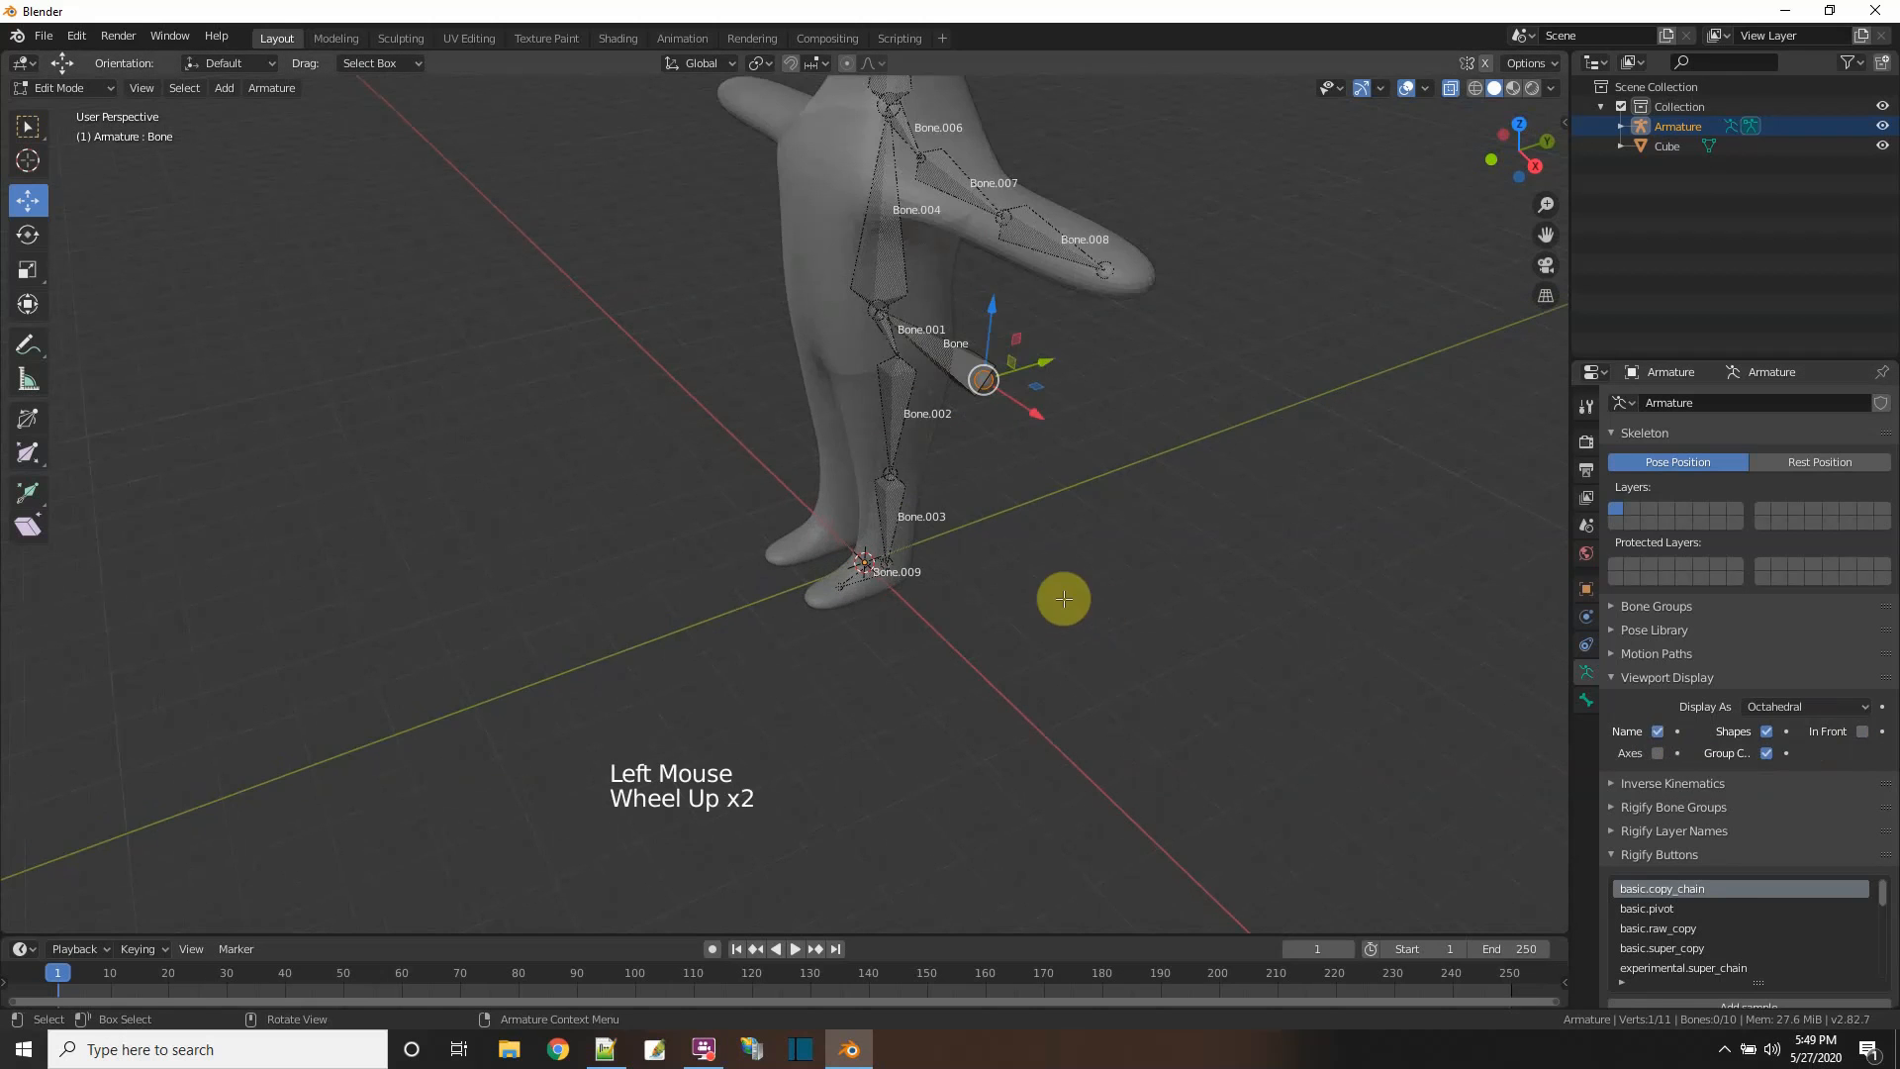
pyautogui.keyDown('shift'); pyautogui.scroll(1, 1064, 598); pyautogui.keyUp('shift')
pyautogui.keyDown('shift'); pyautogui.moveTo(1064, 599); pyautogui.dragTo(1083, 685, button='middle'); pyautogui.keyUp('shift')
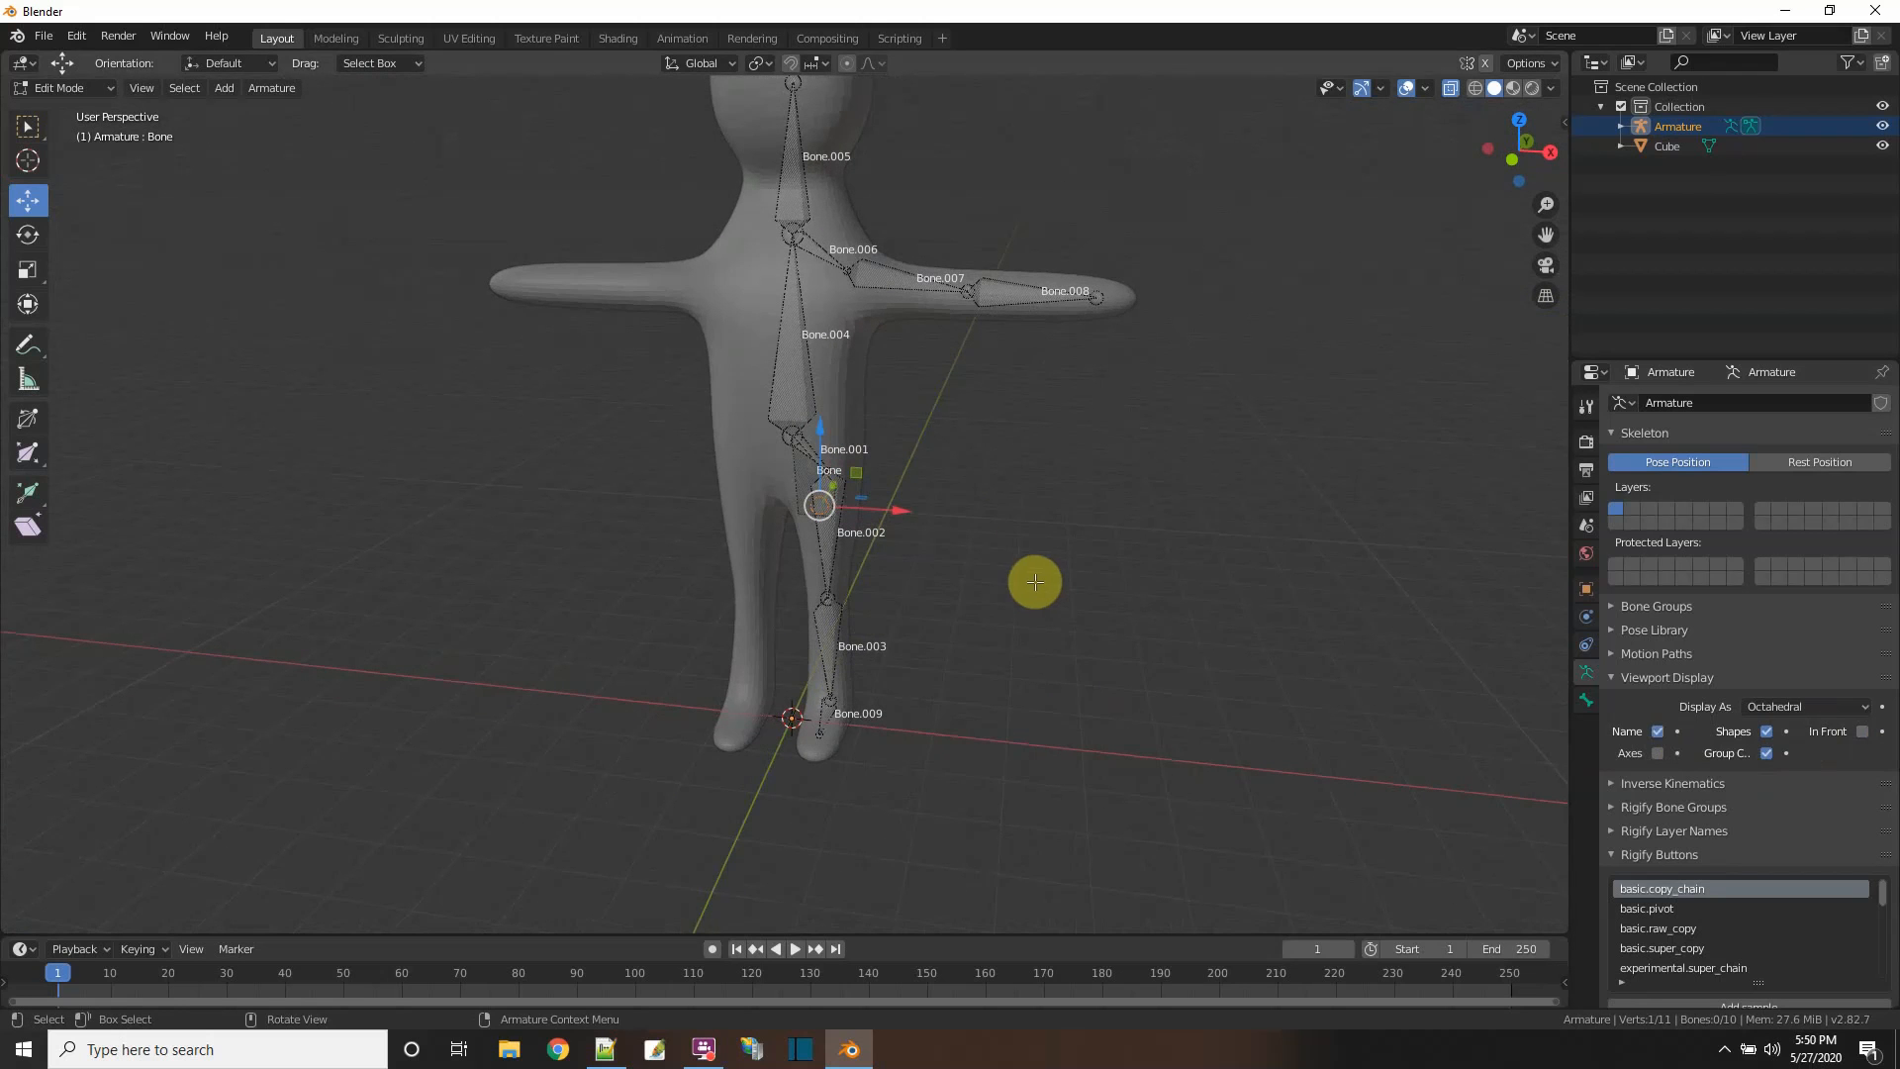
pyautogui.moveTo(1035, 582); pyautogui.dragTo(896, 530, button='middle')
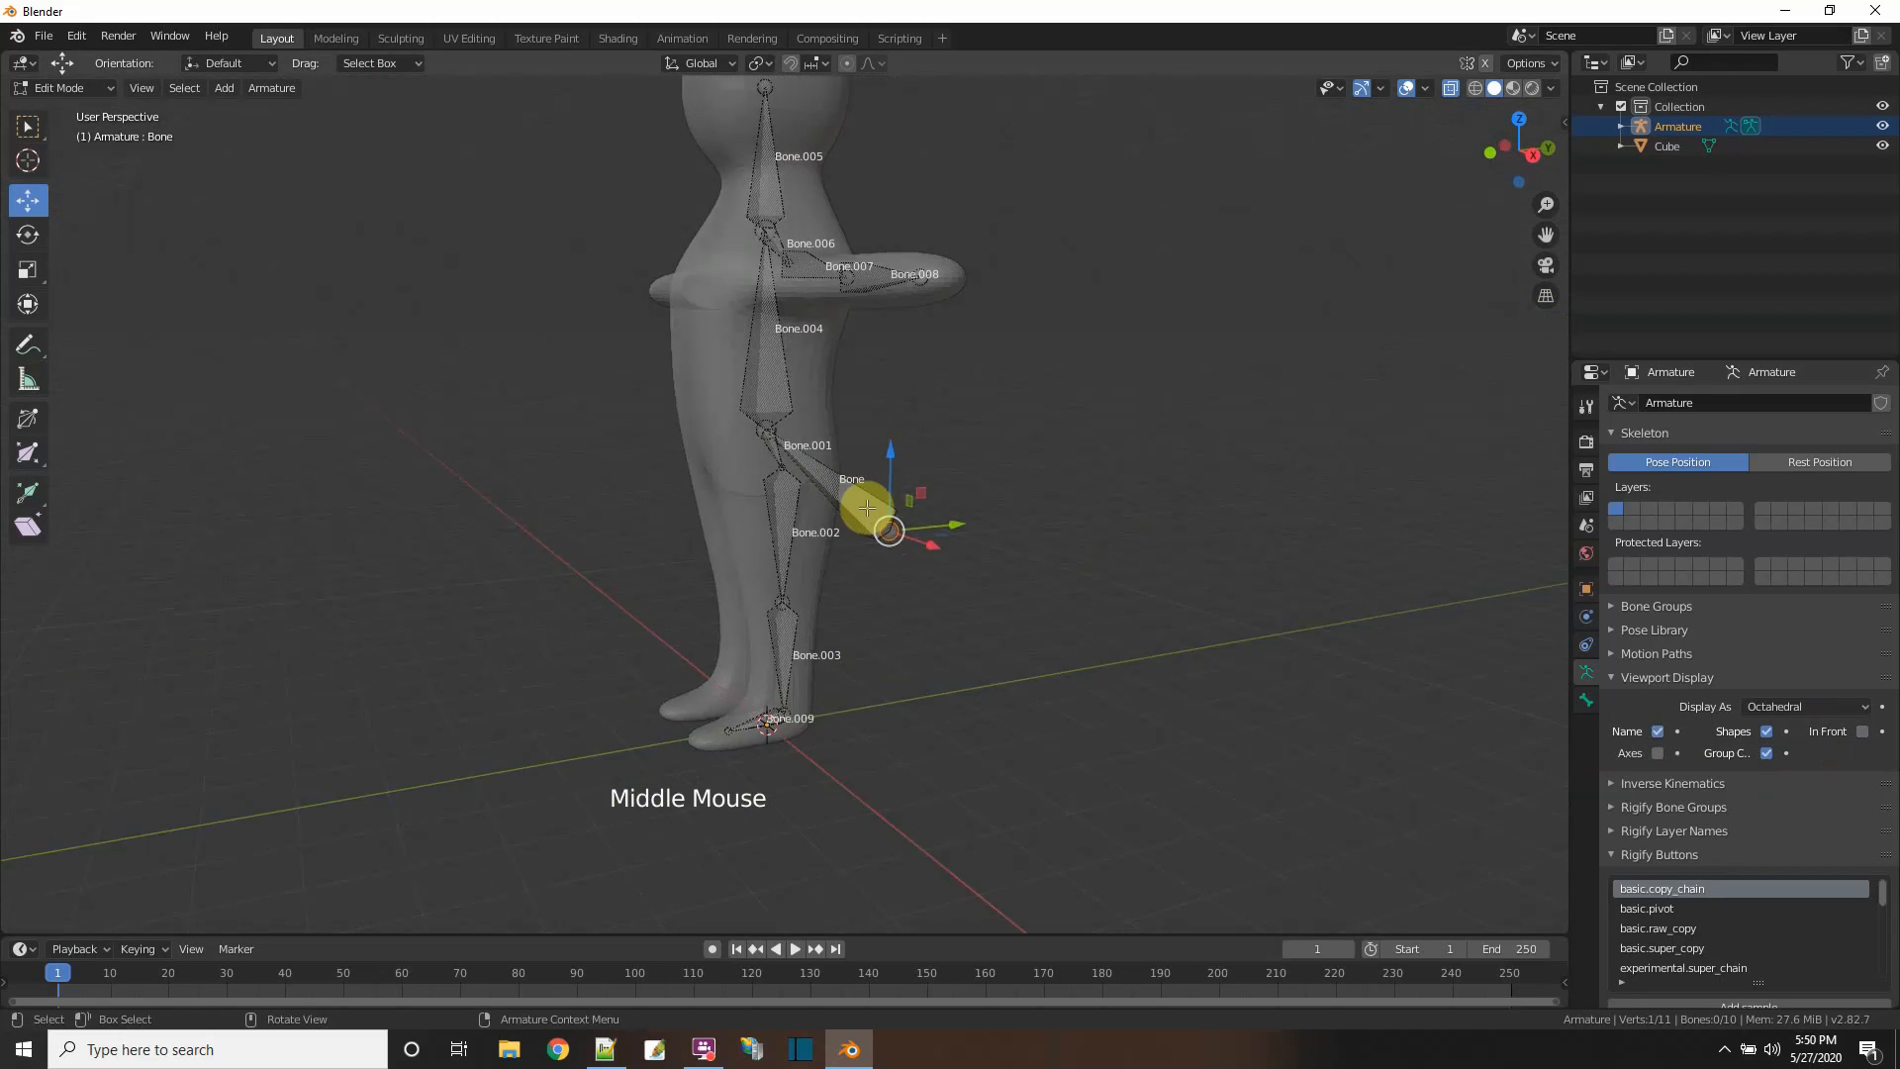
# - Expand the armature's bone hierarchy, select the base bone behind the pelvis and rename it as _Root
pyautogui.click(1620, 127)
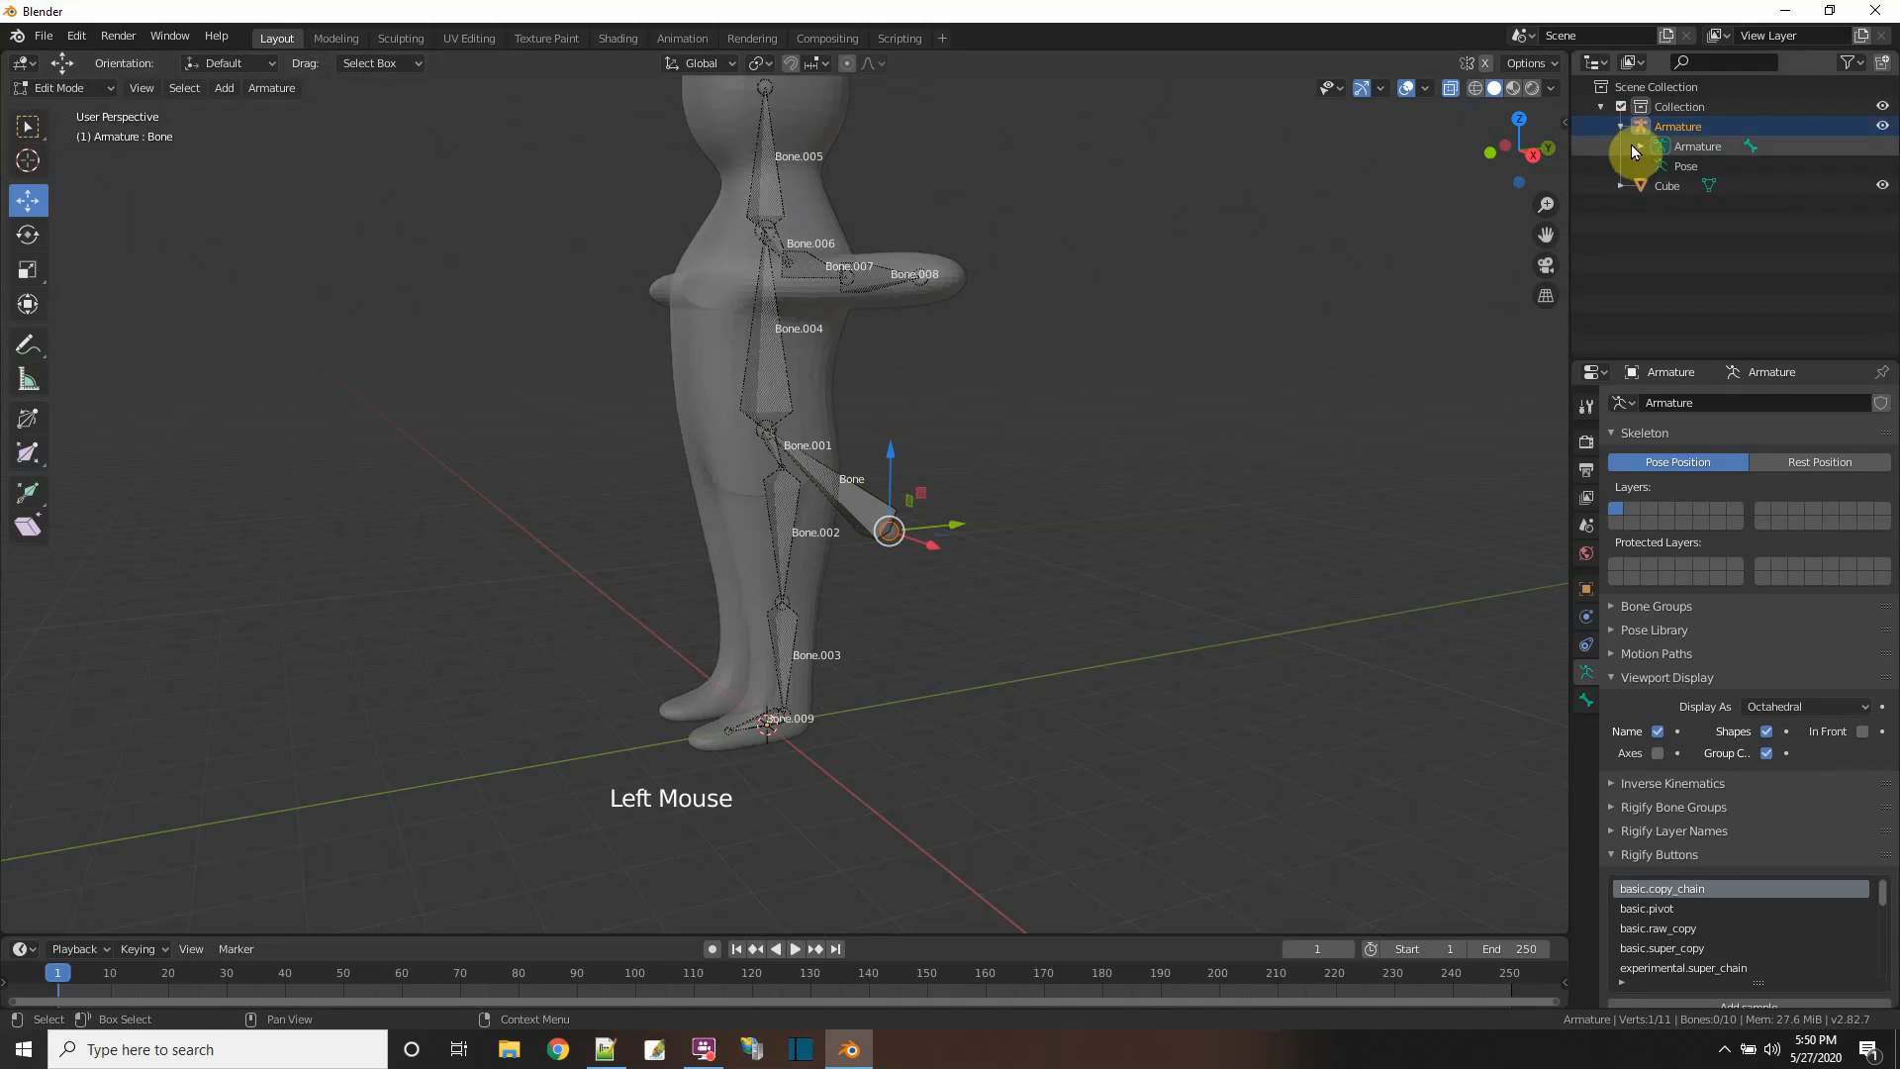
pyautogui.click(1642, 146)
pyautogui.click(1661, 167)
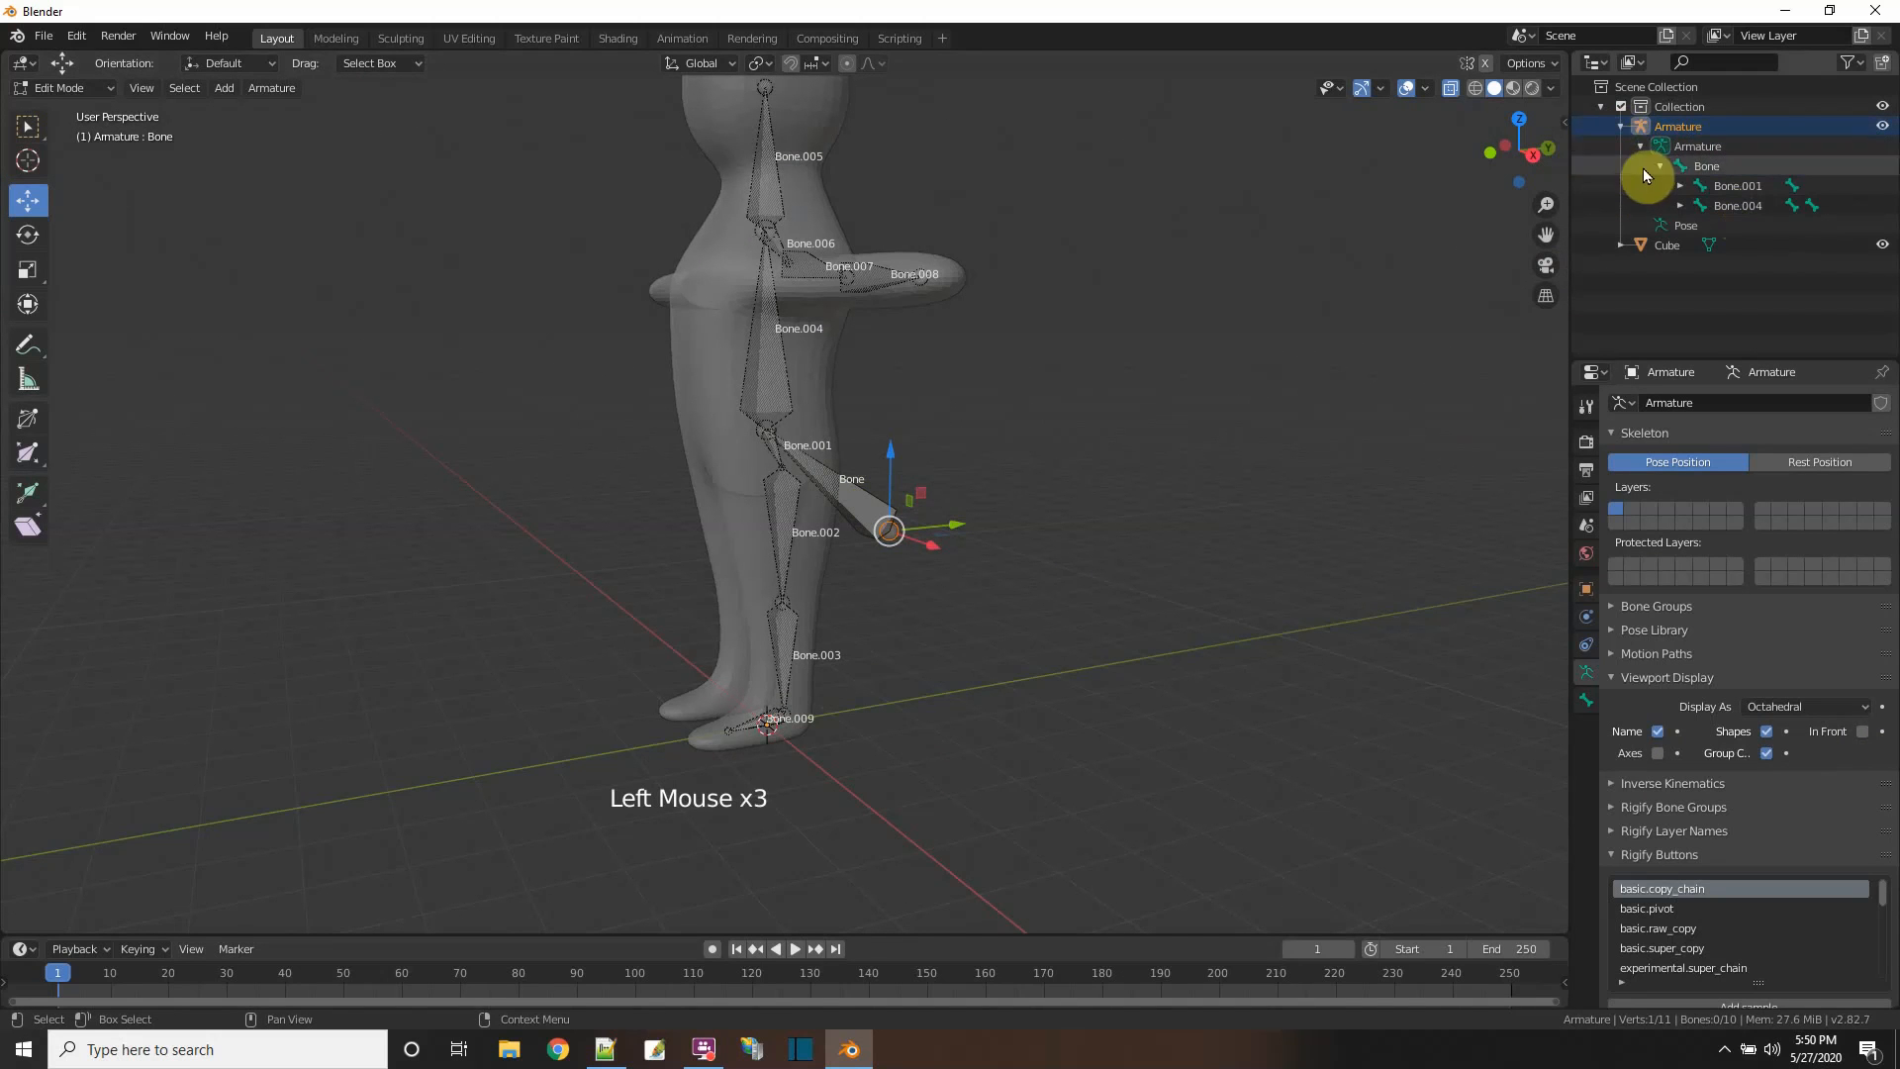
pyautogui.click(857, 502)
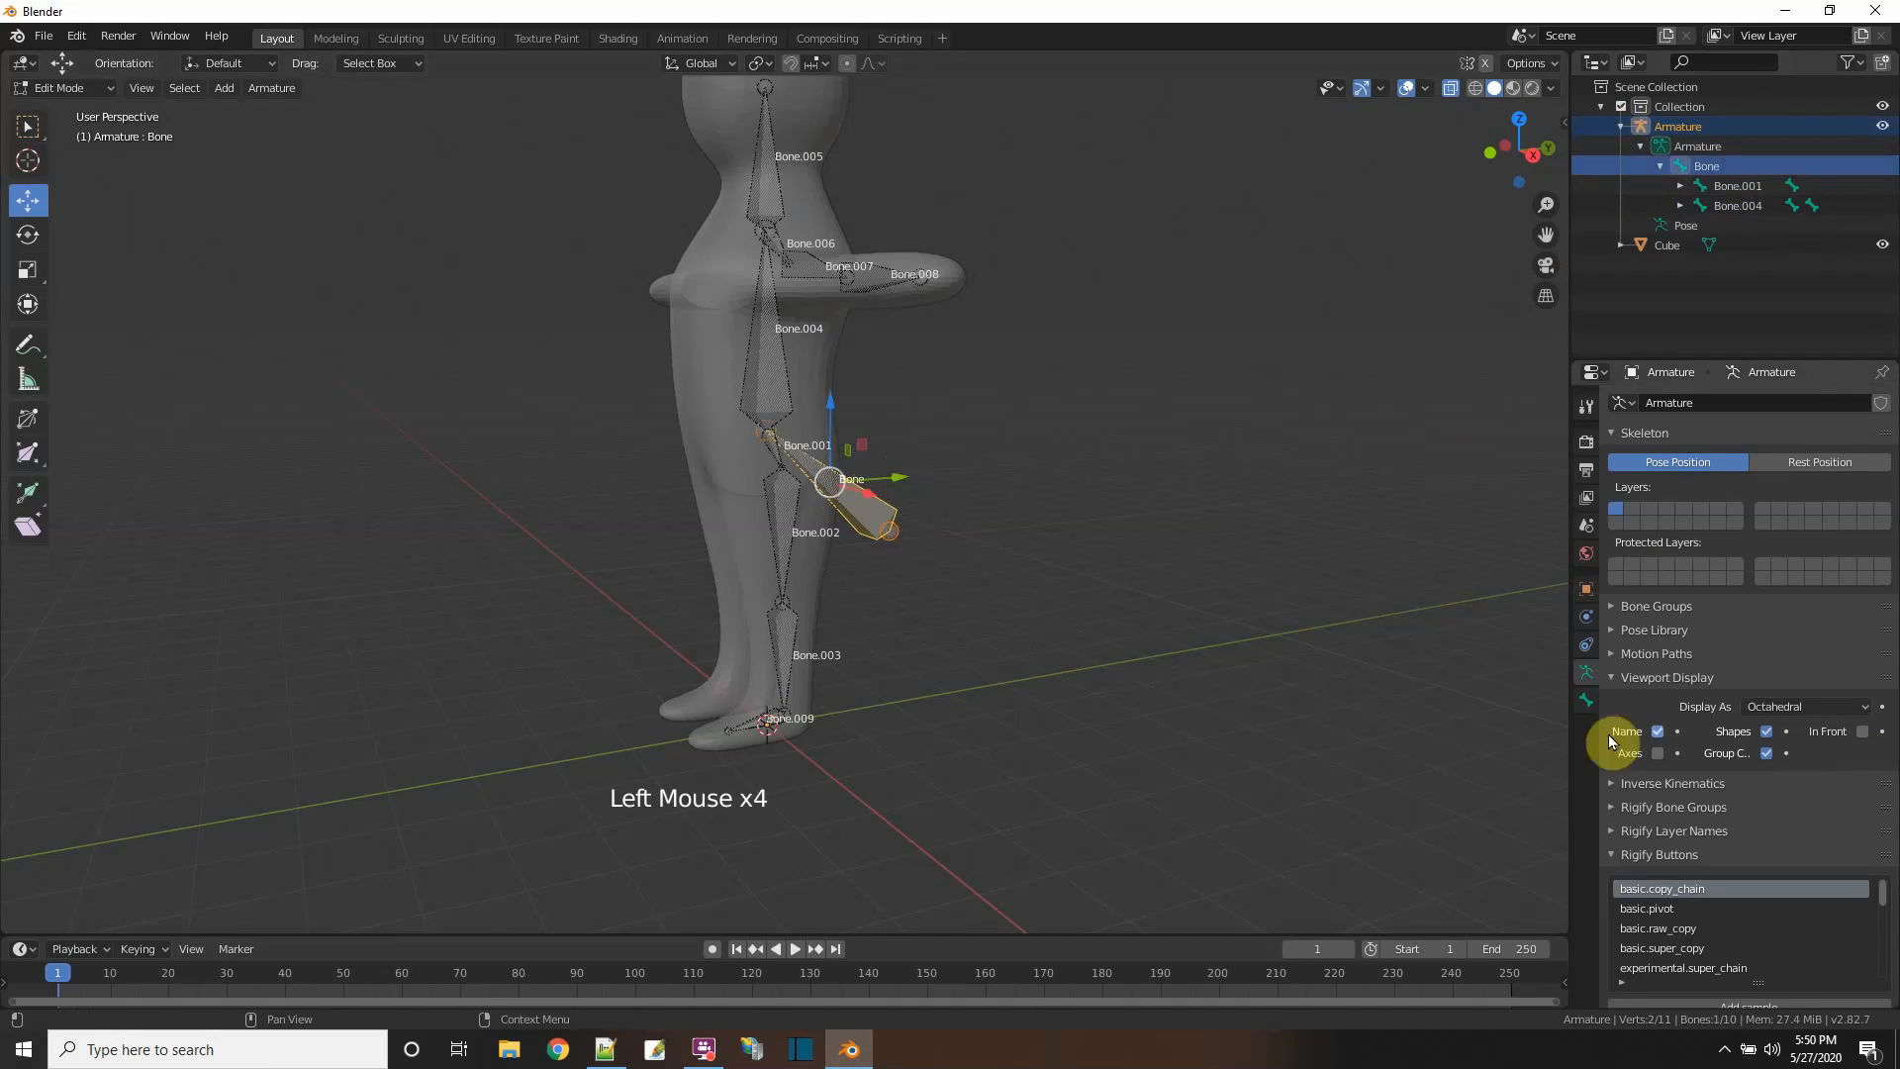
pyautogui.click(1589, 700)
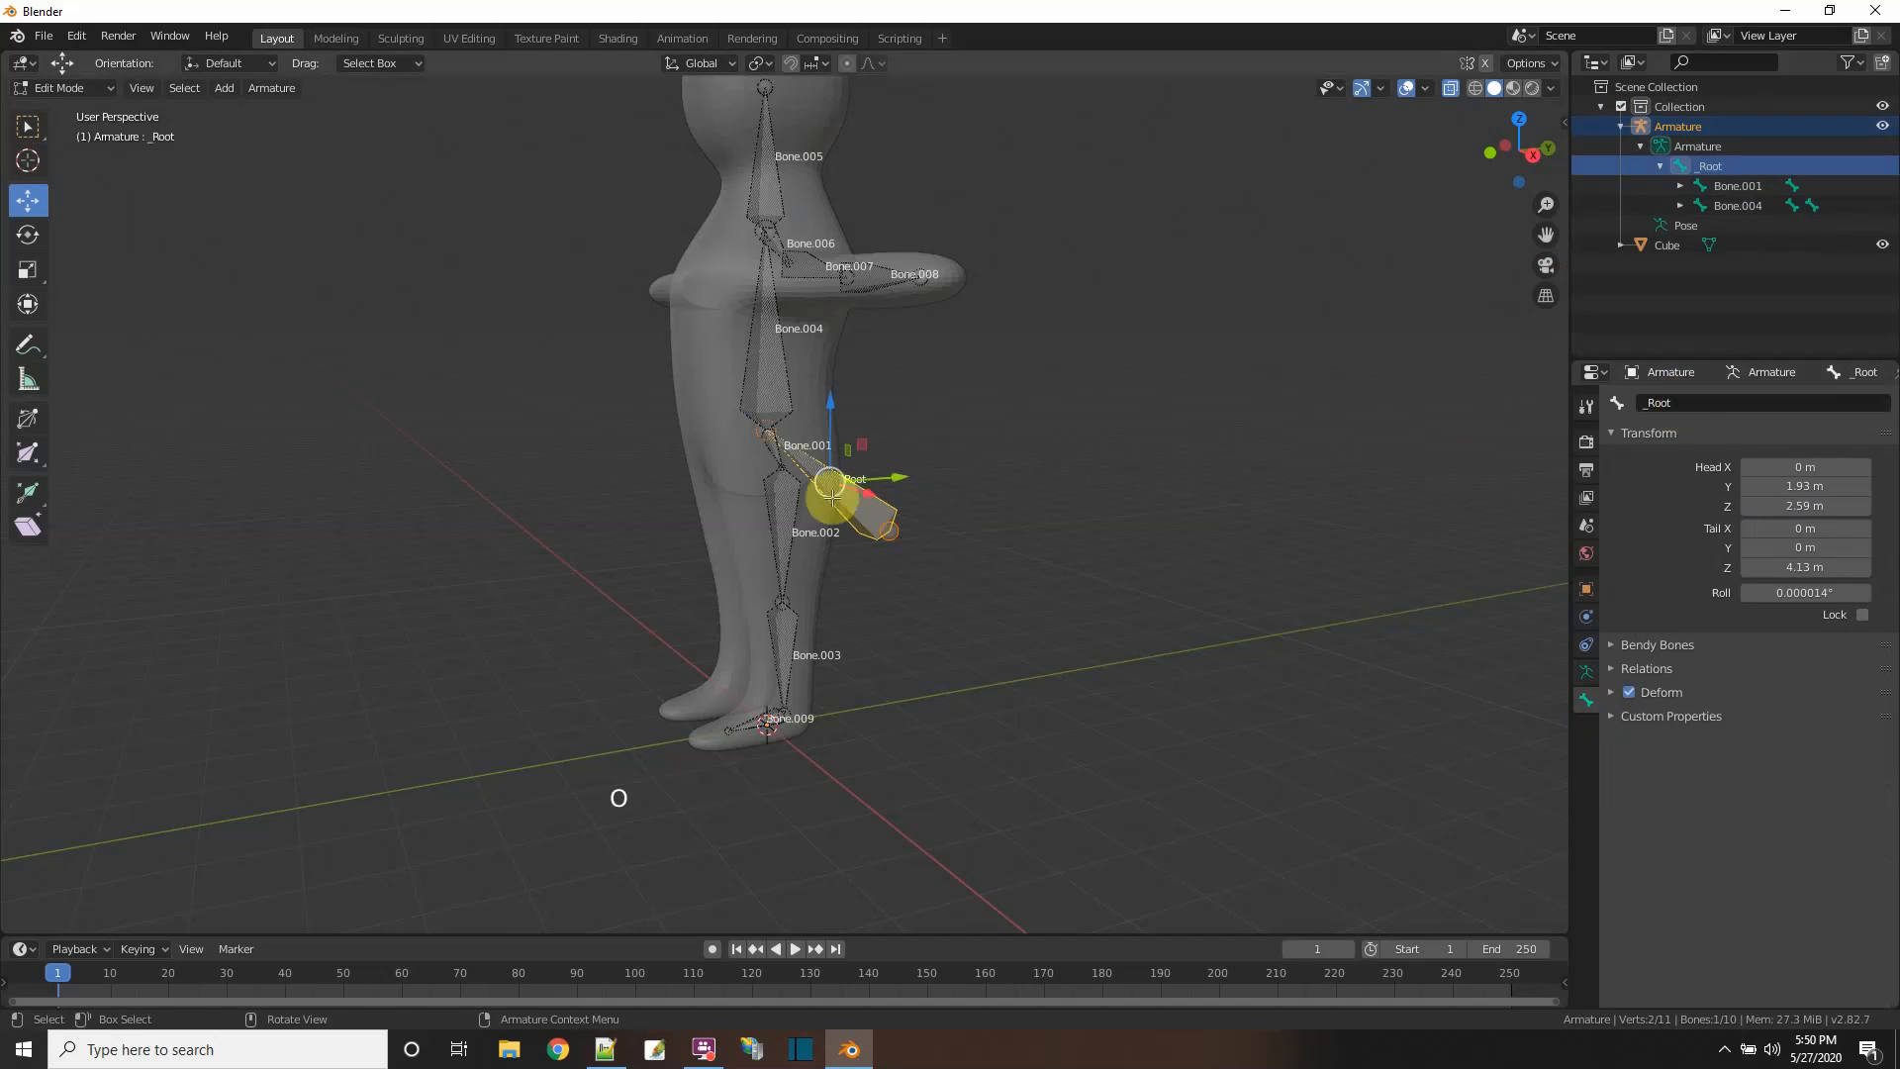
# - Rename the short bone between the spine's base and the thigh as Hip
pyautogui.moveTo(987, 573); pyautogui.dragTo(1148, 549, button='middle')
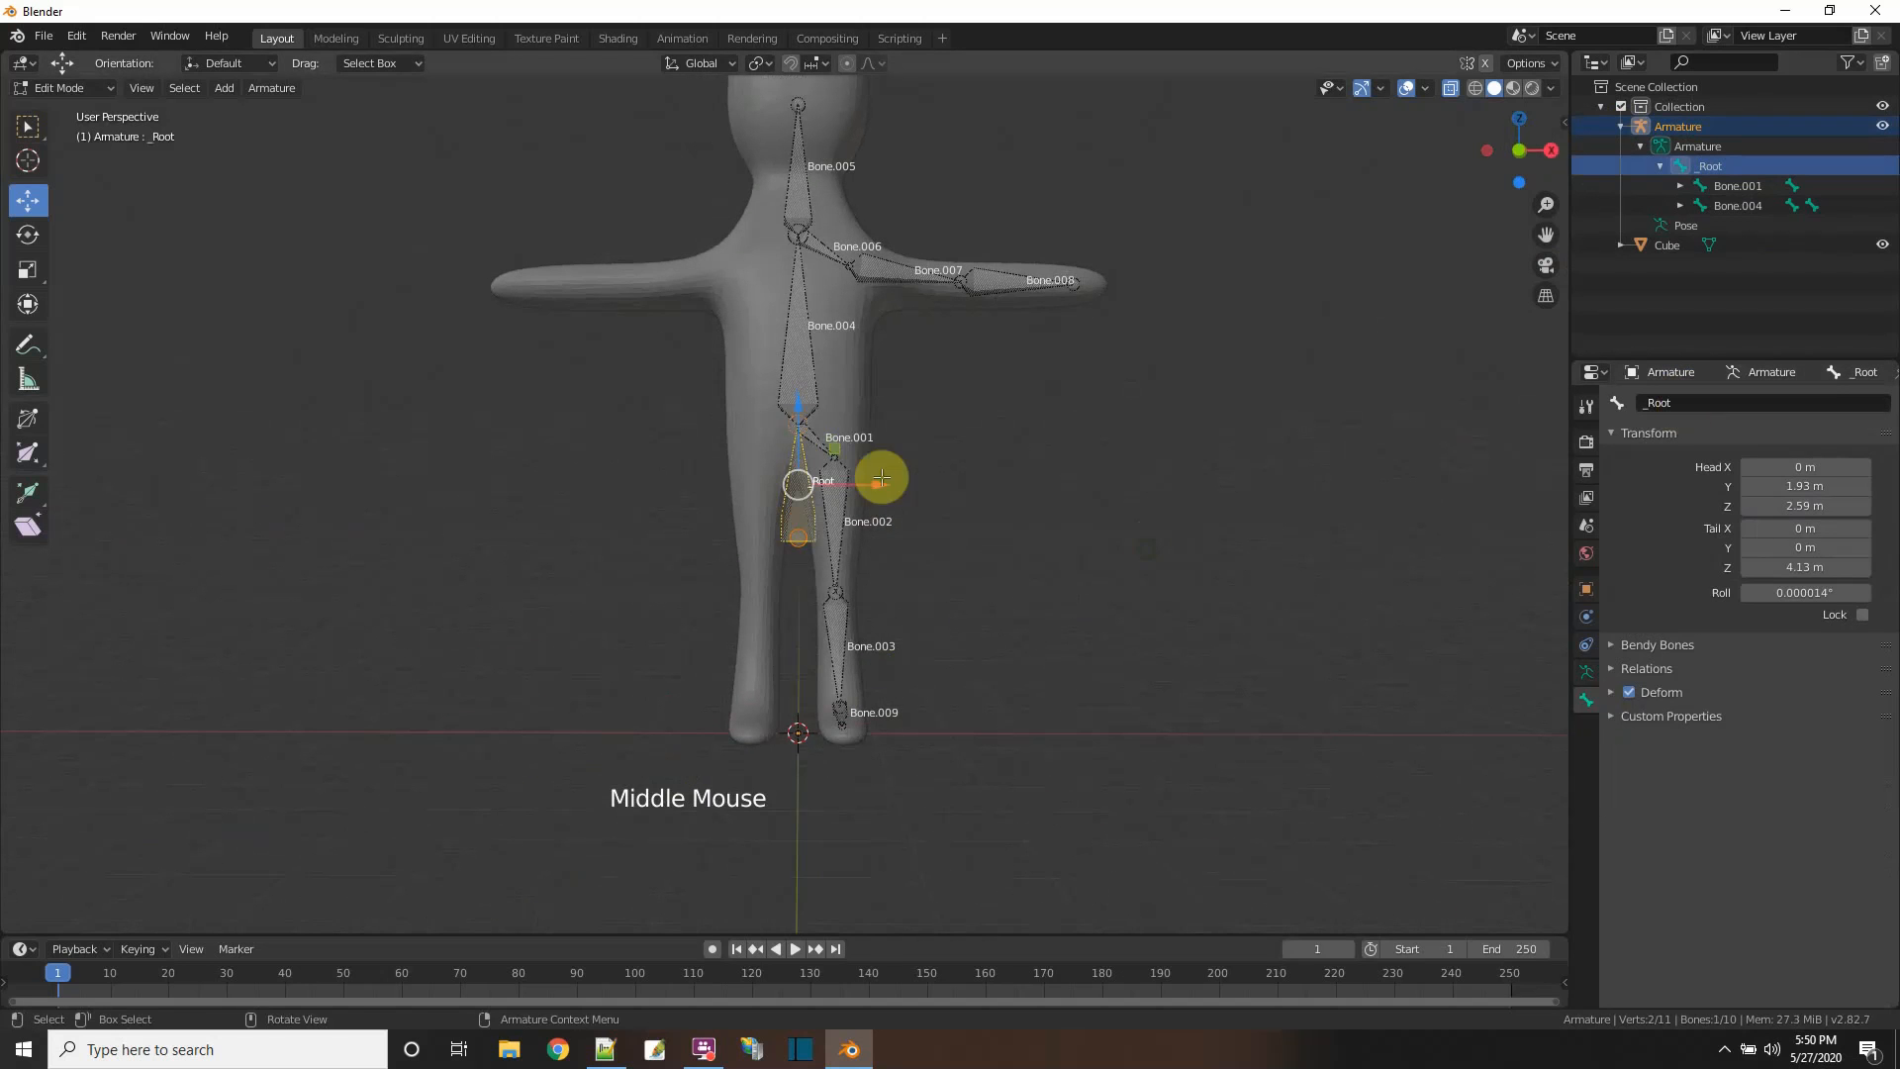
pyautogui.click(807, 438)
pyautogui.click(1717, 405)
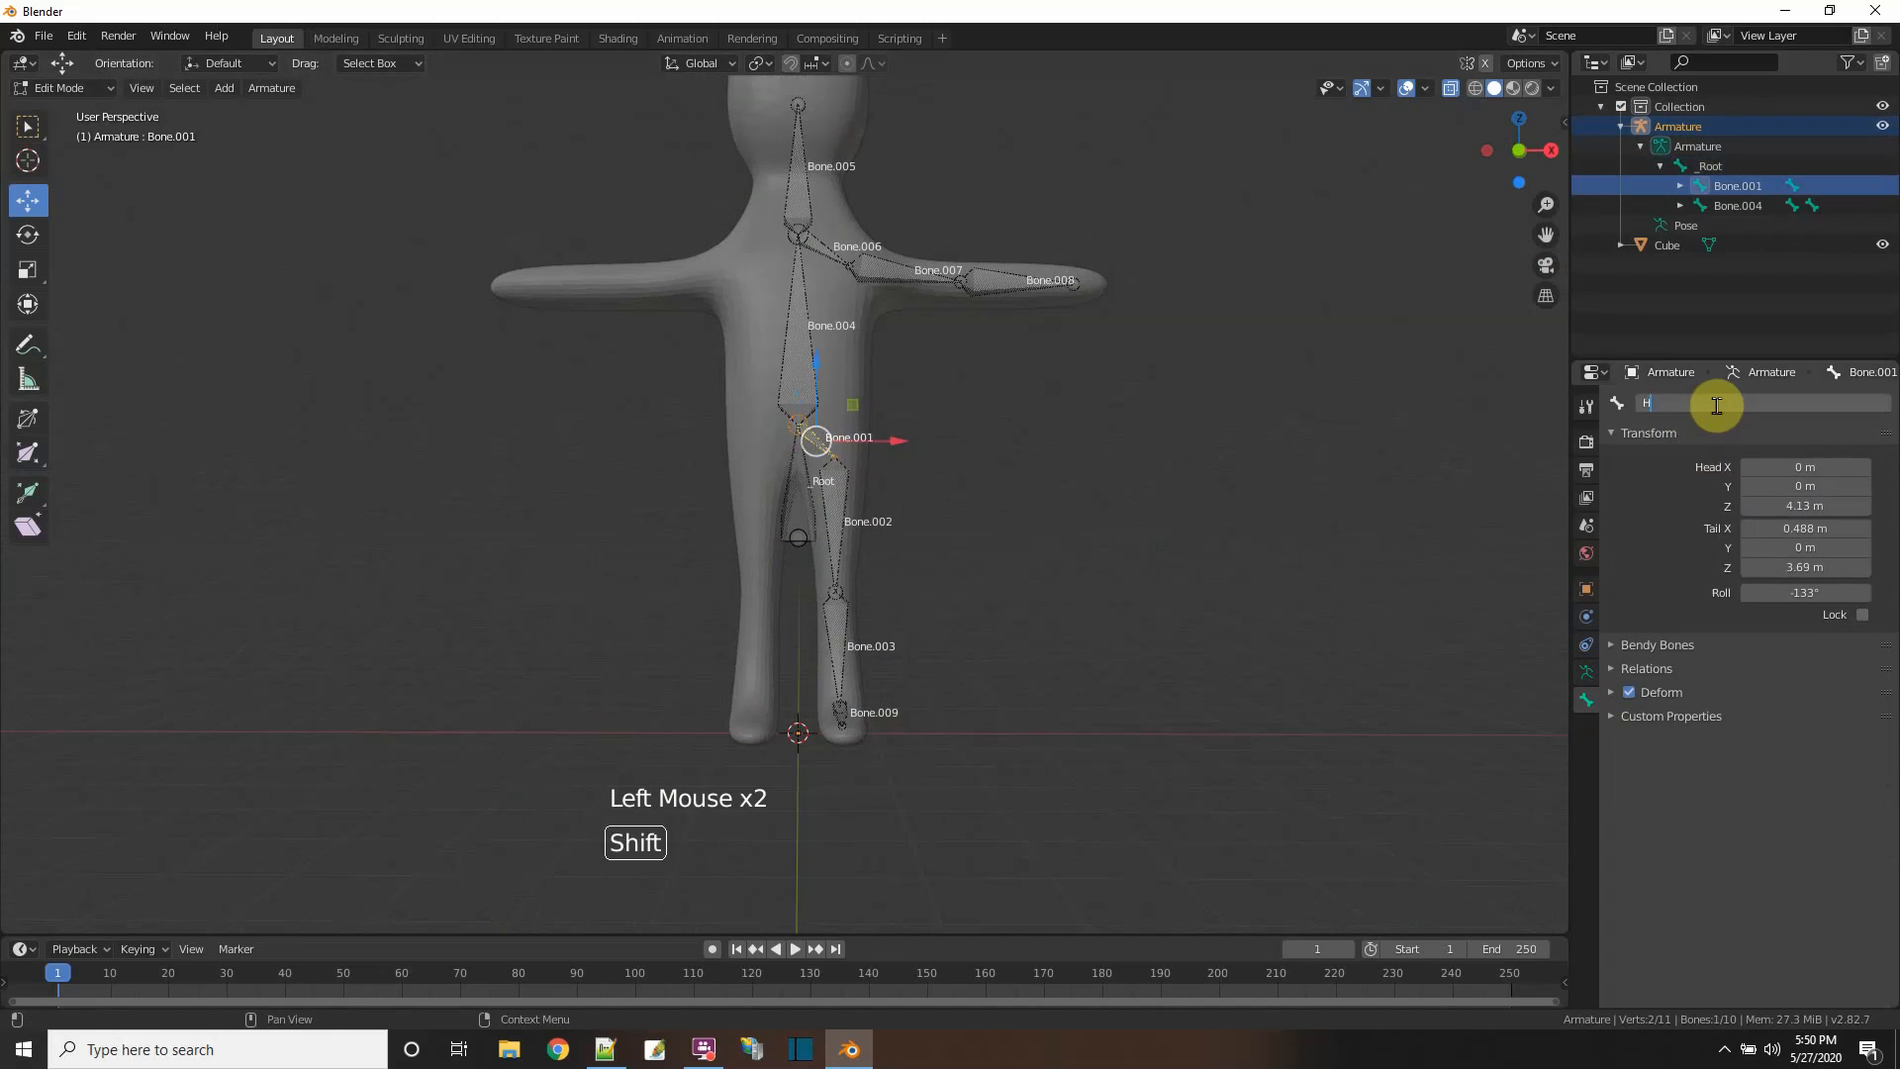
pyautogui.write('Hip')
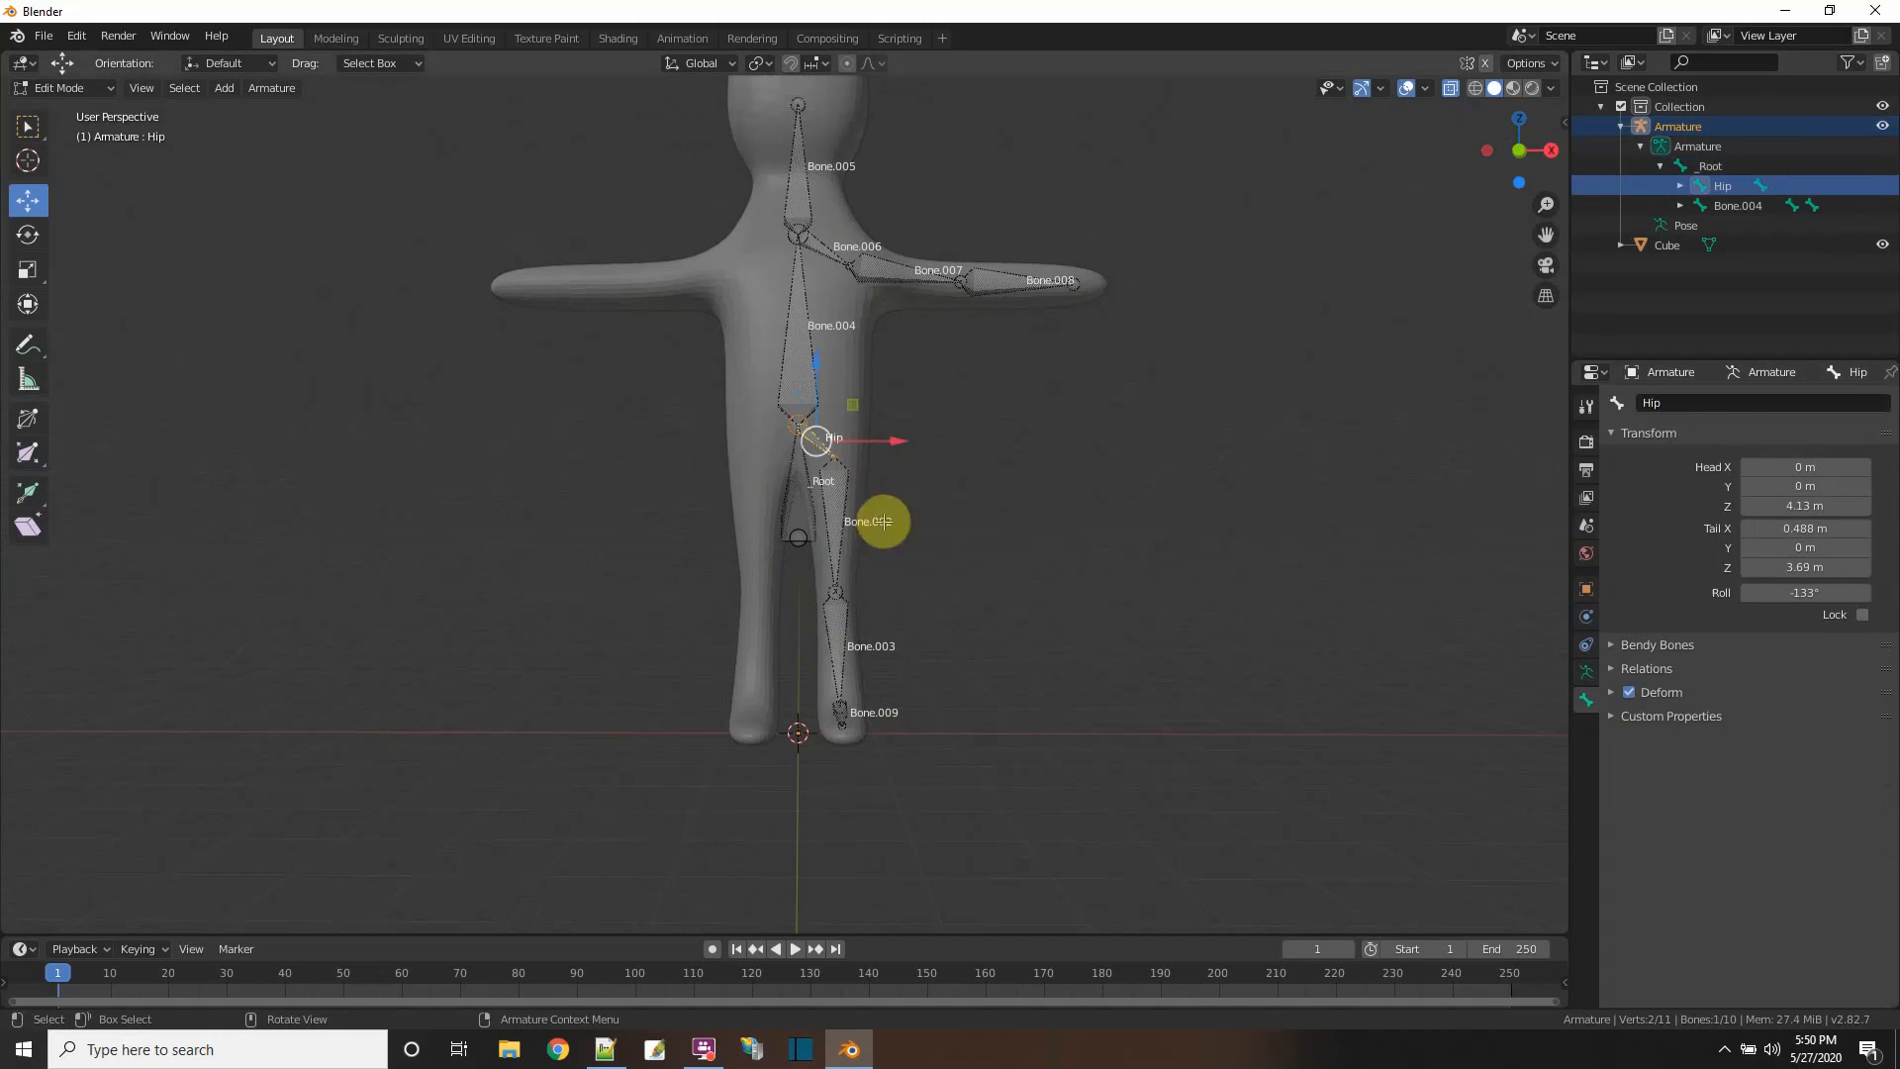
# - Rename the thigh bone as Leg1 and the shin bone as Leg2
pyautogui.click(834, 524)
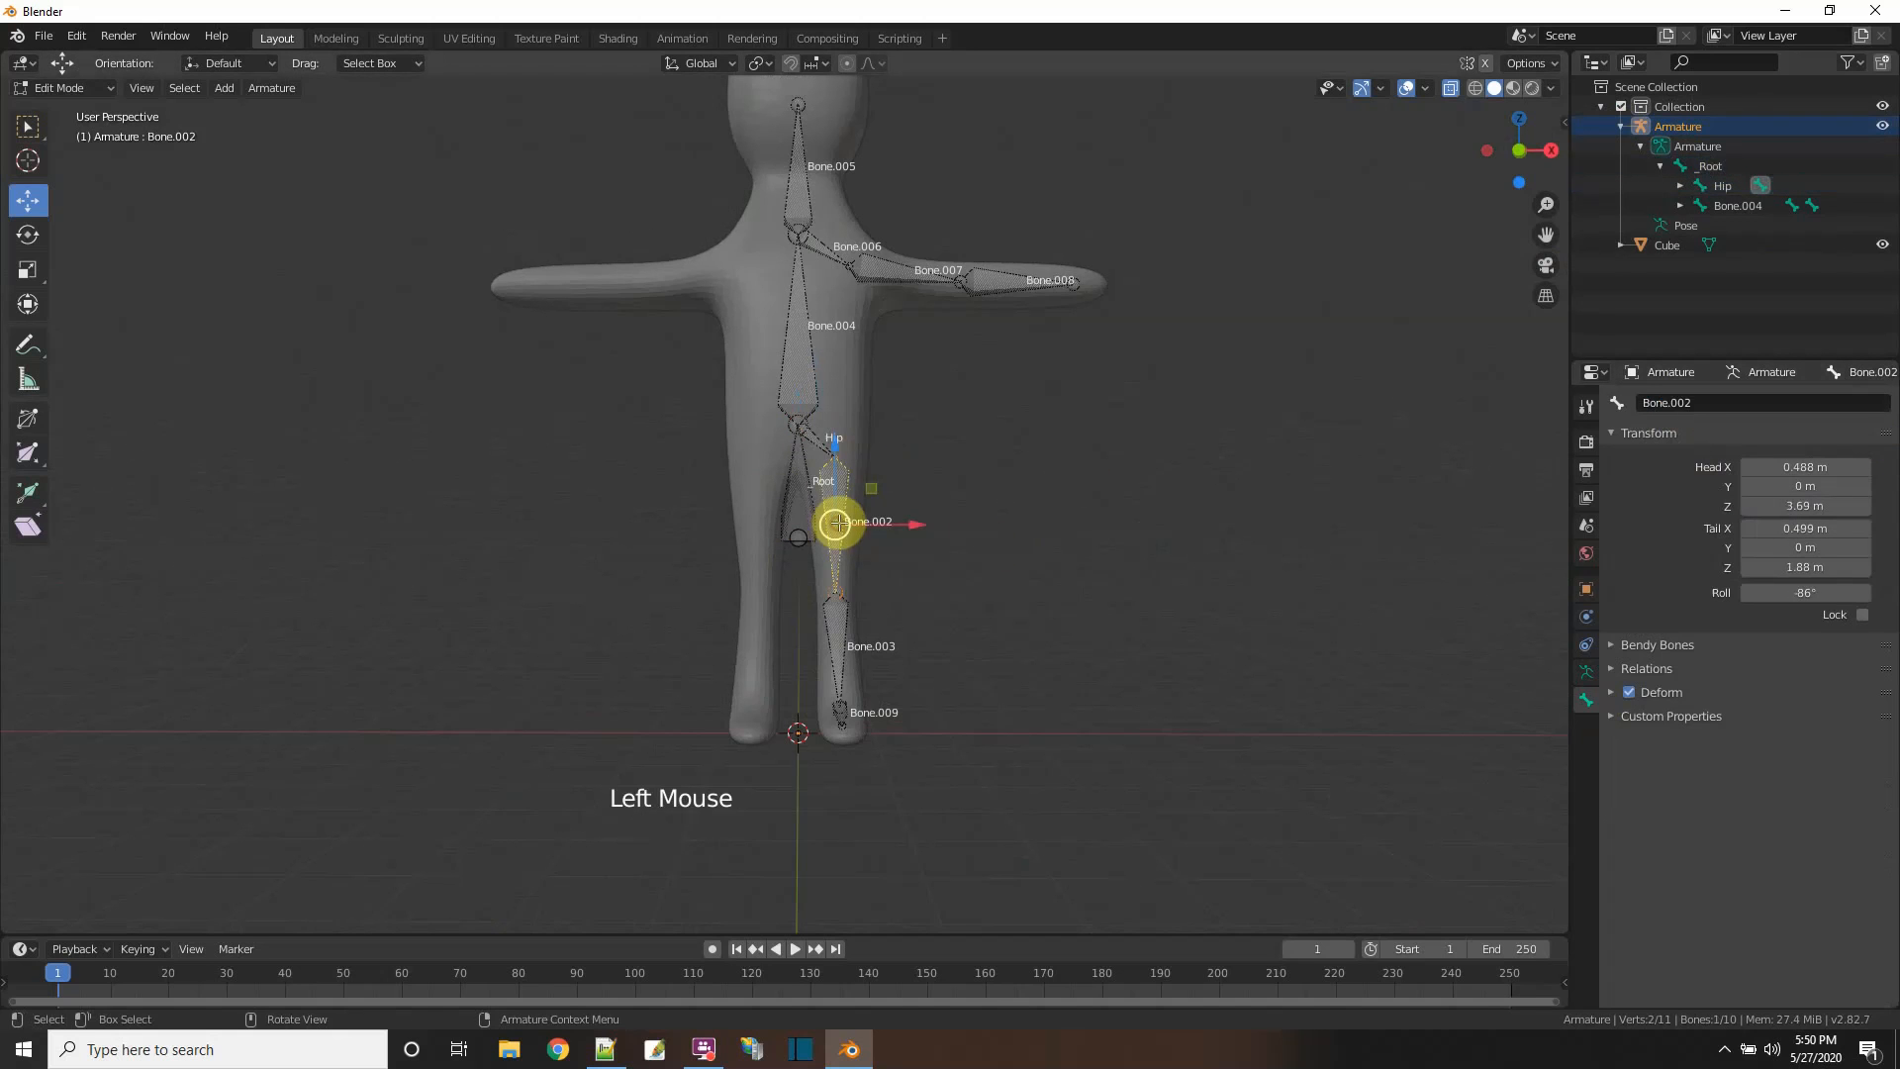
pyautogui.click(1701, 400)
pyautogui.write('Leg1')
pyautogui.press('Return')
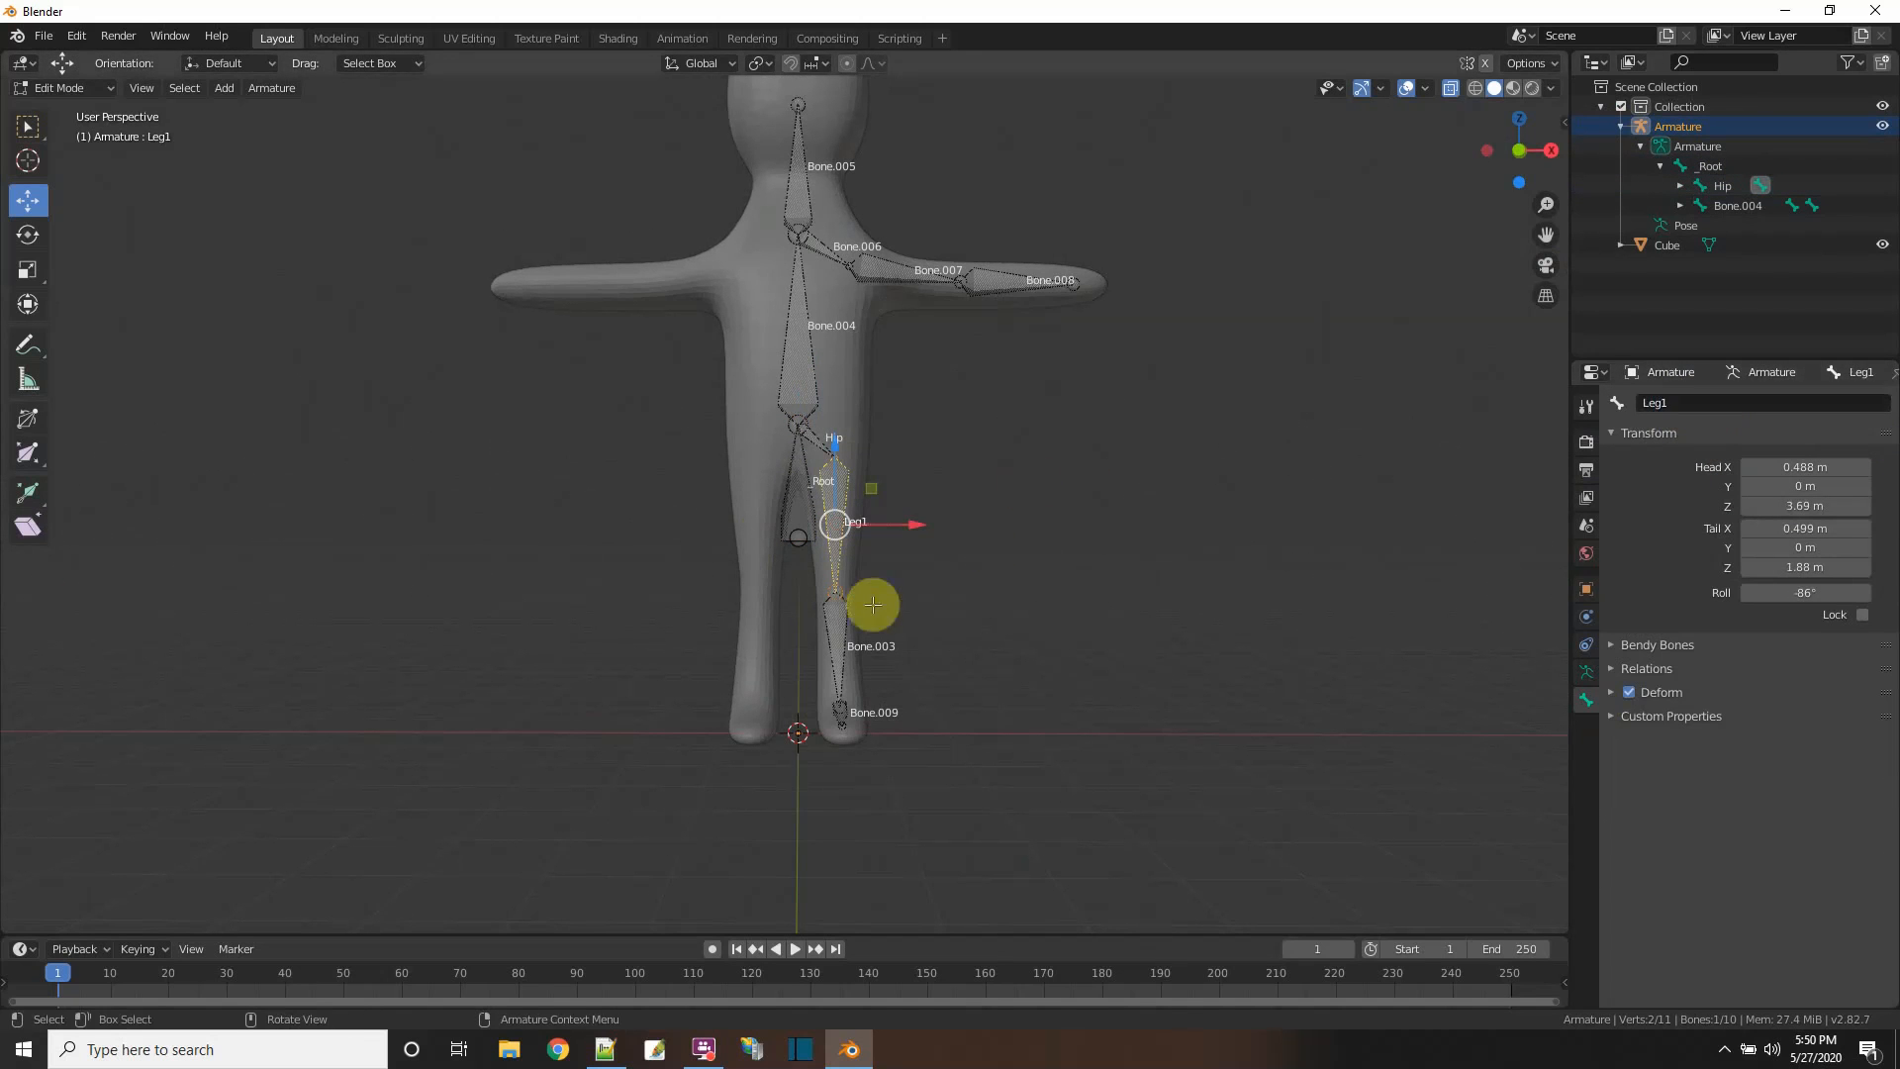
pyautogui.click(840, 643)
pyautogui.doubleClick(1706, 405)
pyautogui.write('Leg')
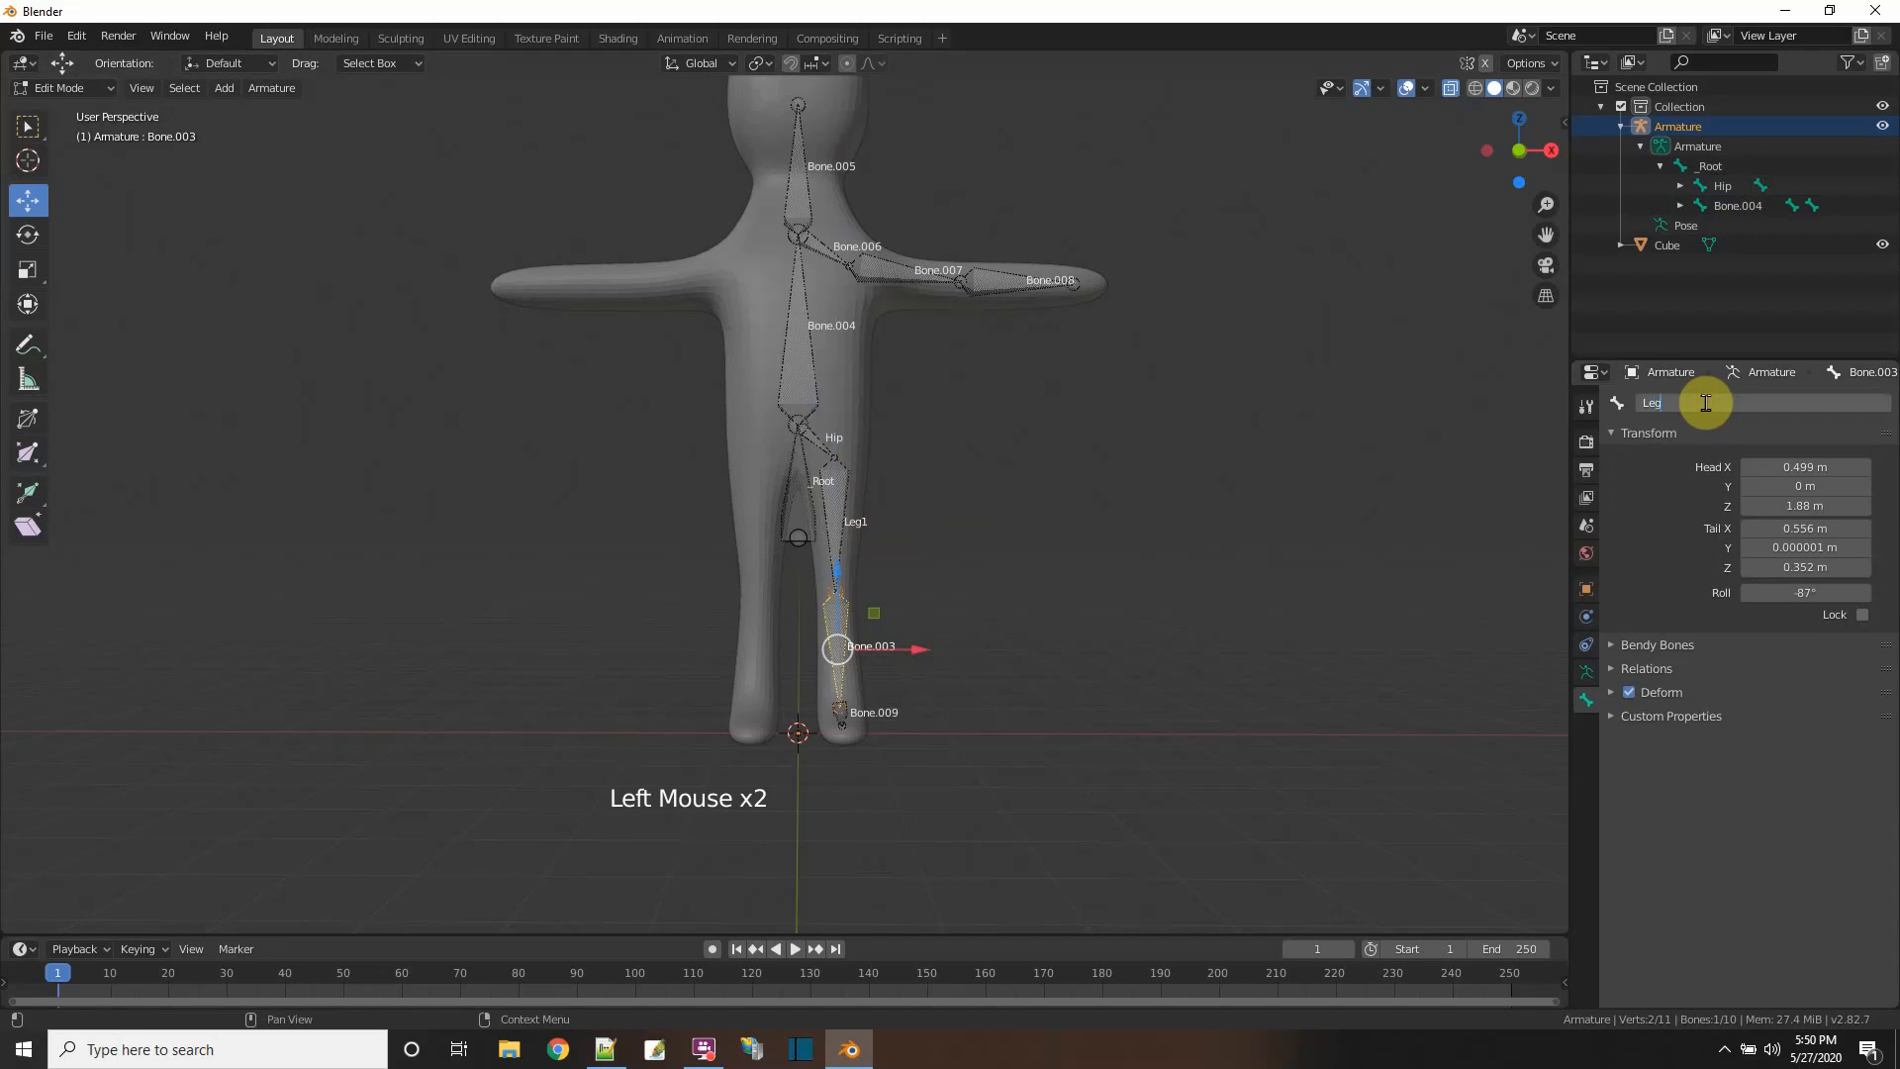
pyautogui.write('2')
pyautogui.press('Return')
# - Rename the bone at the lower end of the leg as Foot
pyautogui.moveTo(848, 721); pyautogui.dragTo(994, 778, button='middle')
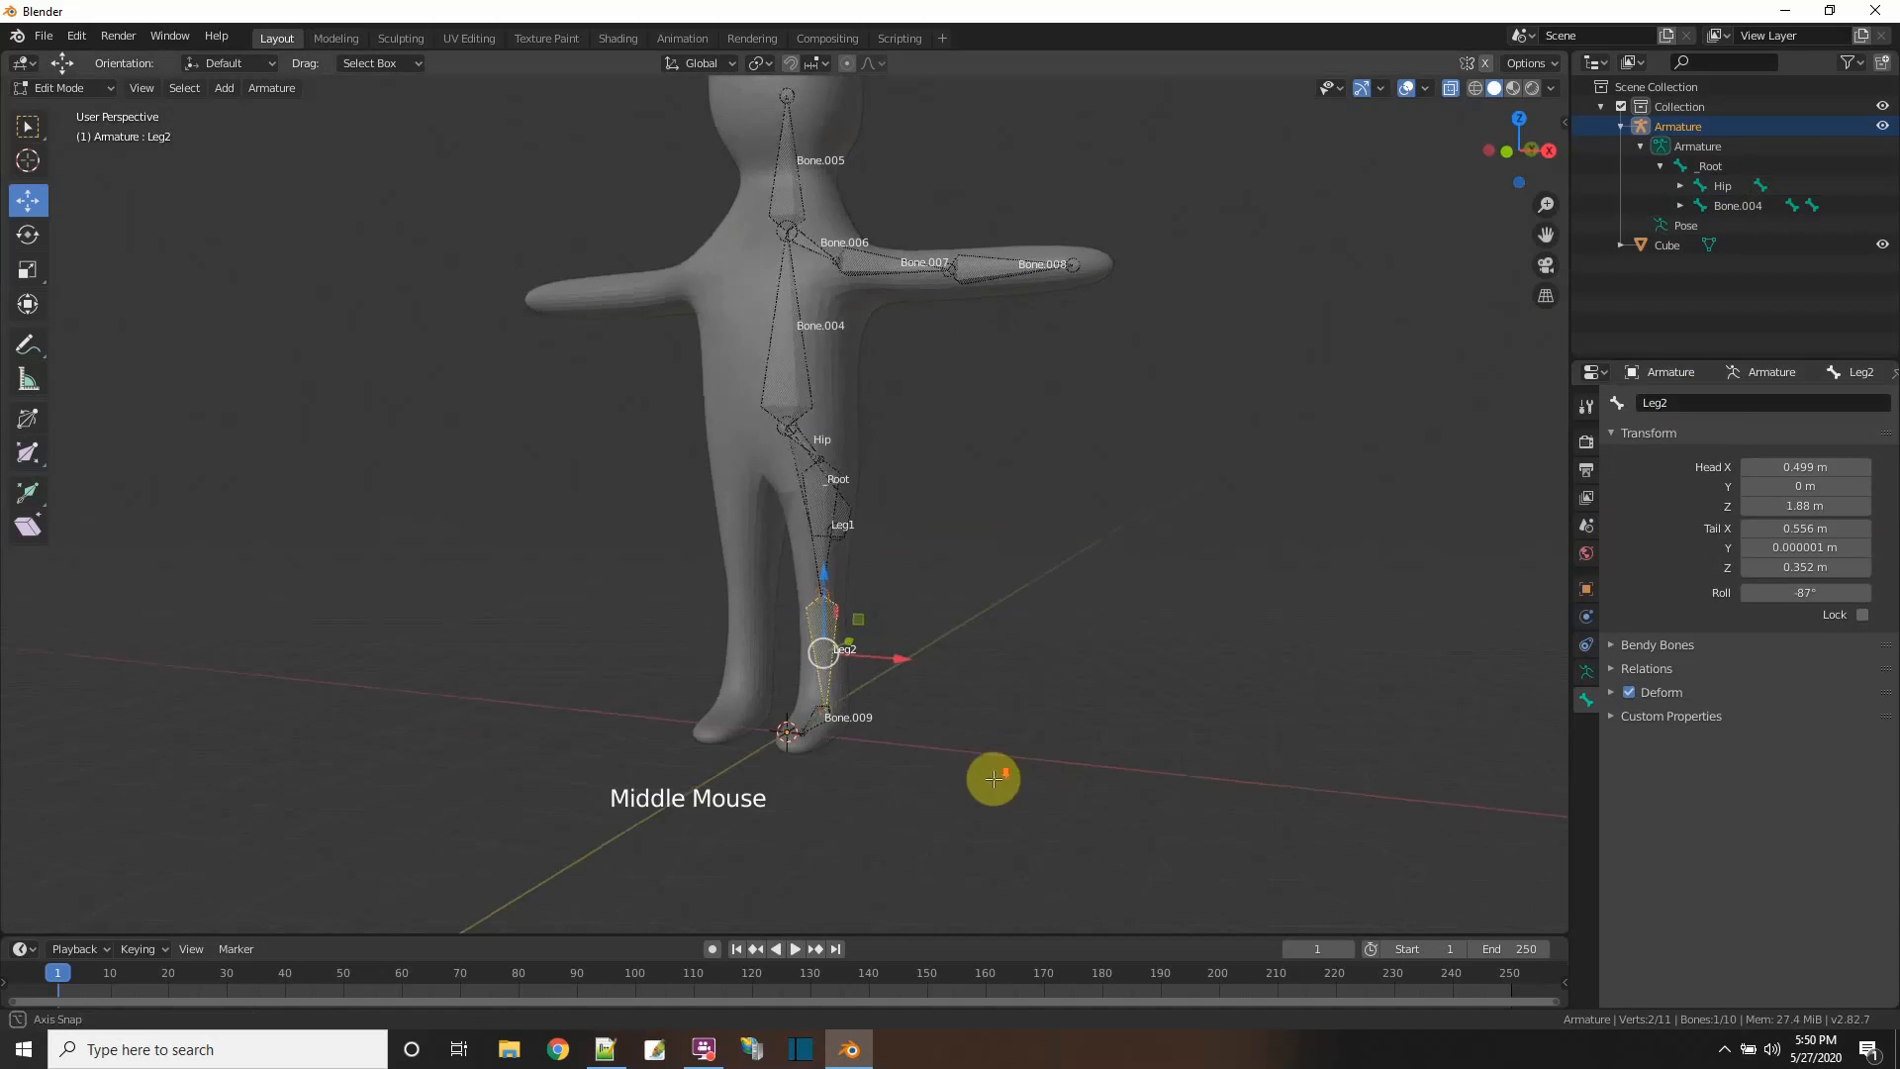
pyautogui.scroll(-2, 994, 779)
pyautogui.click(807, 683)
pyautogui.write('Foot')
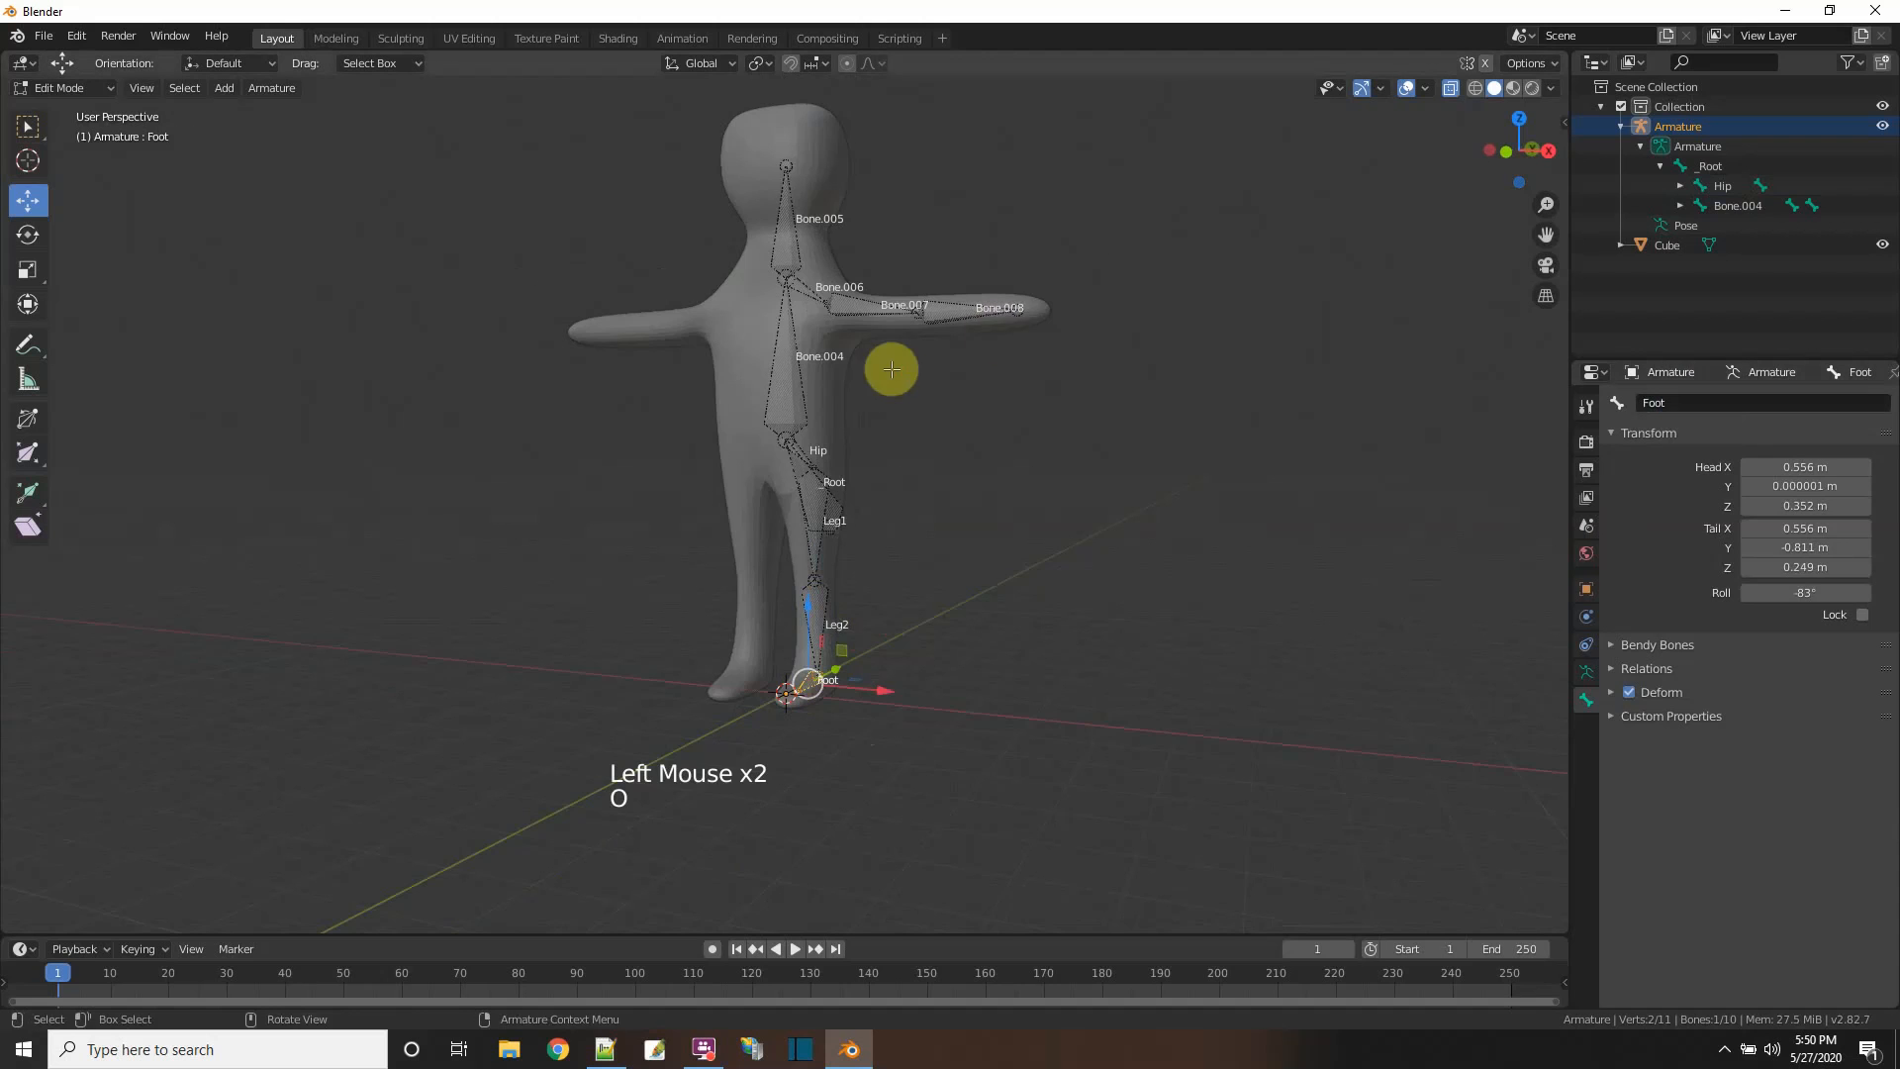
# - Rename the long spine bone in the torso as Back
pyautogui.scroll(2, 893, 381)
pyautogui.moveTo(894, 388); pyautogui.dragTo(907, 420, button='middle')
pyautogui.click(798, 378)
pyautogui.doubleClick(1696, 399)
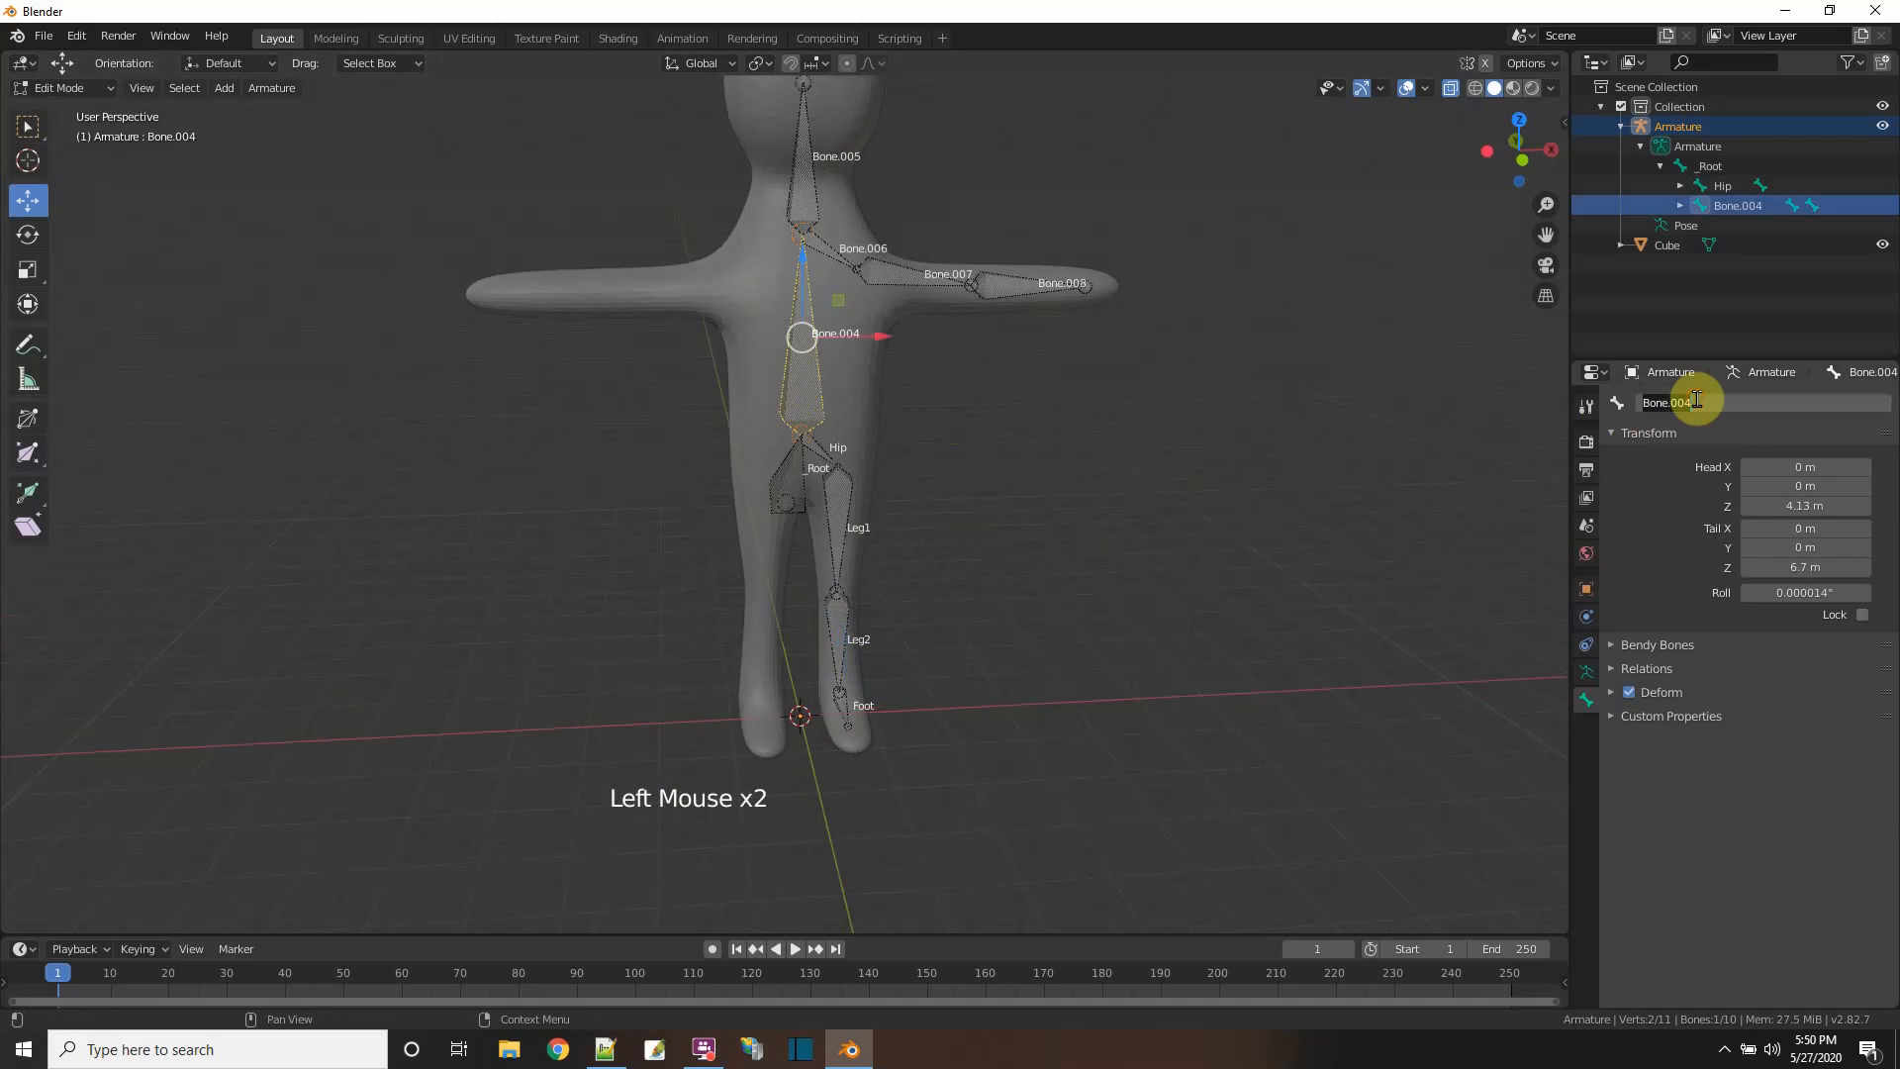
pyautogui.write('Back')
pyautogui.press('Return')
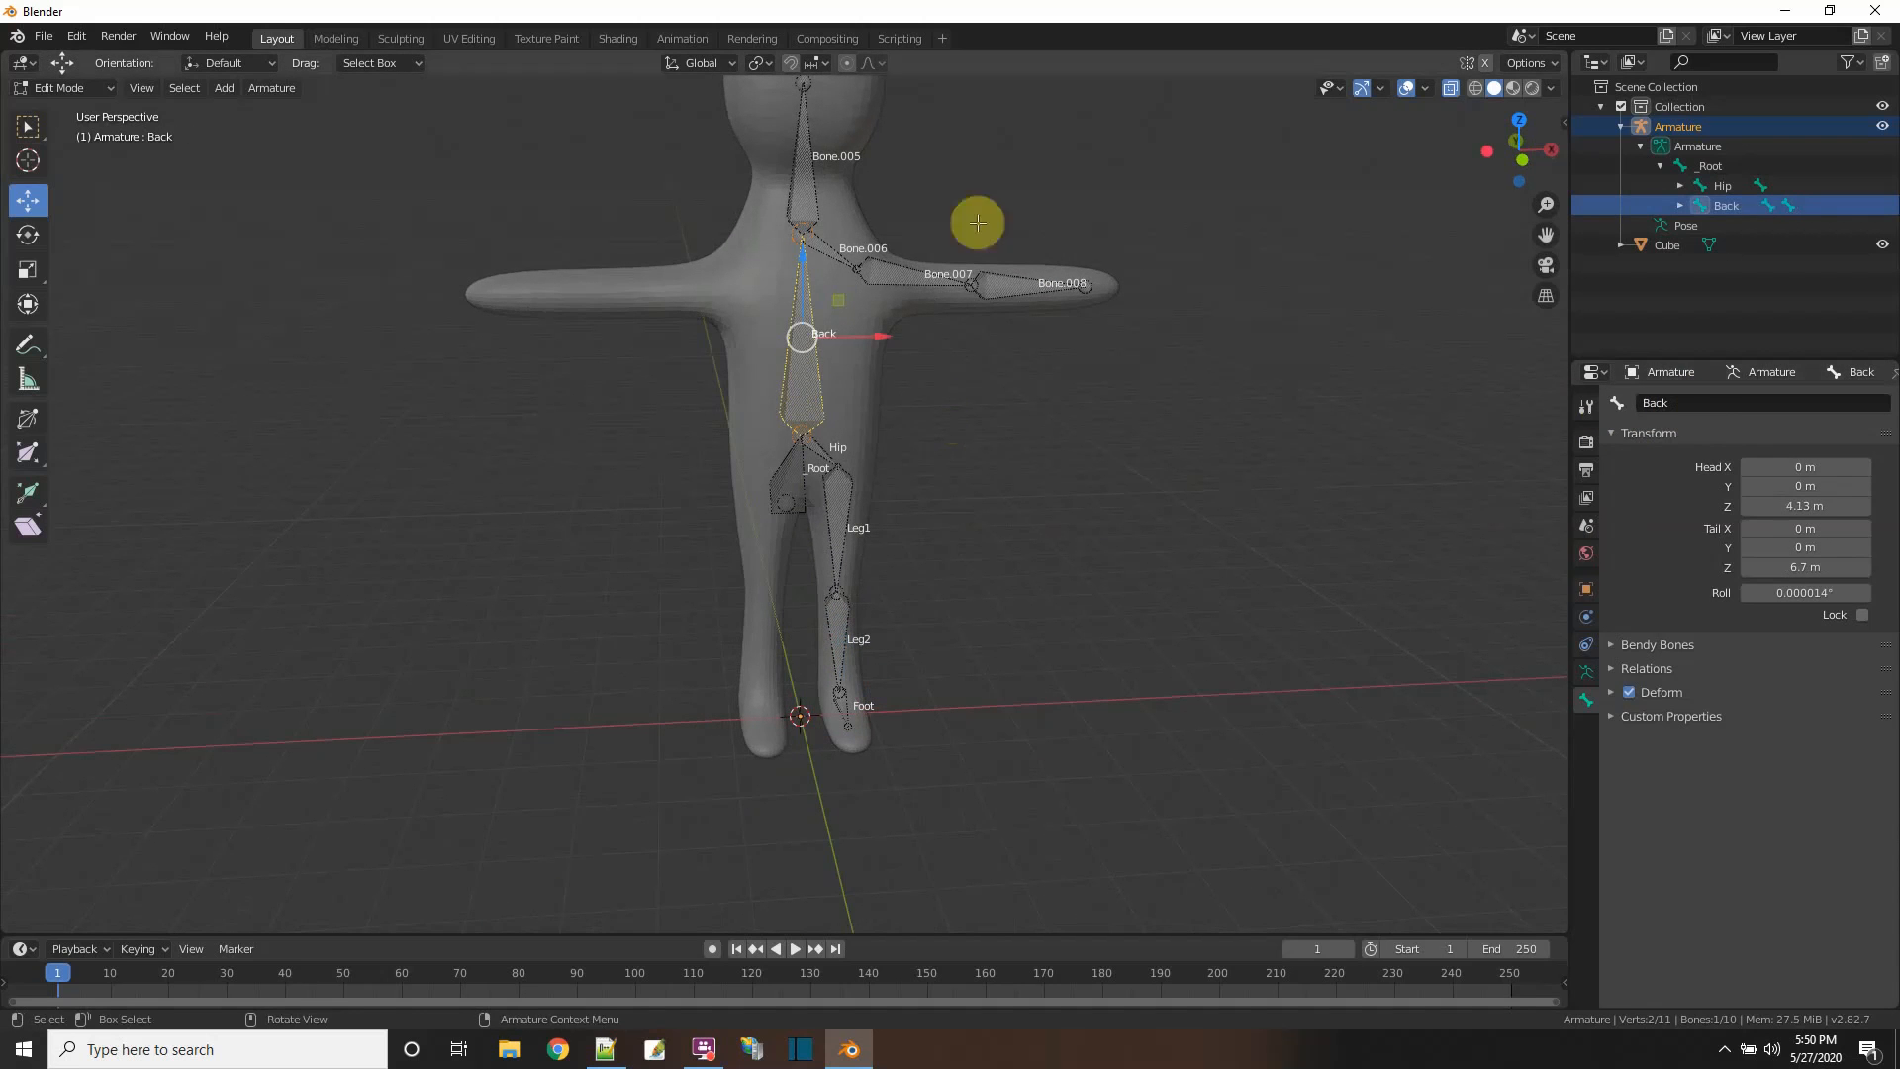
# - Rename the short bone between the top of the spine and the upper arm as Shoulder
pyautogui.click(827, 250)
pyautogui.doubleClick(1707, 403)
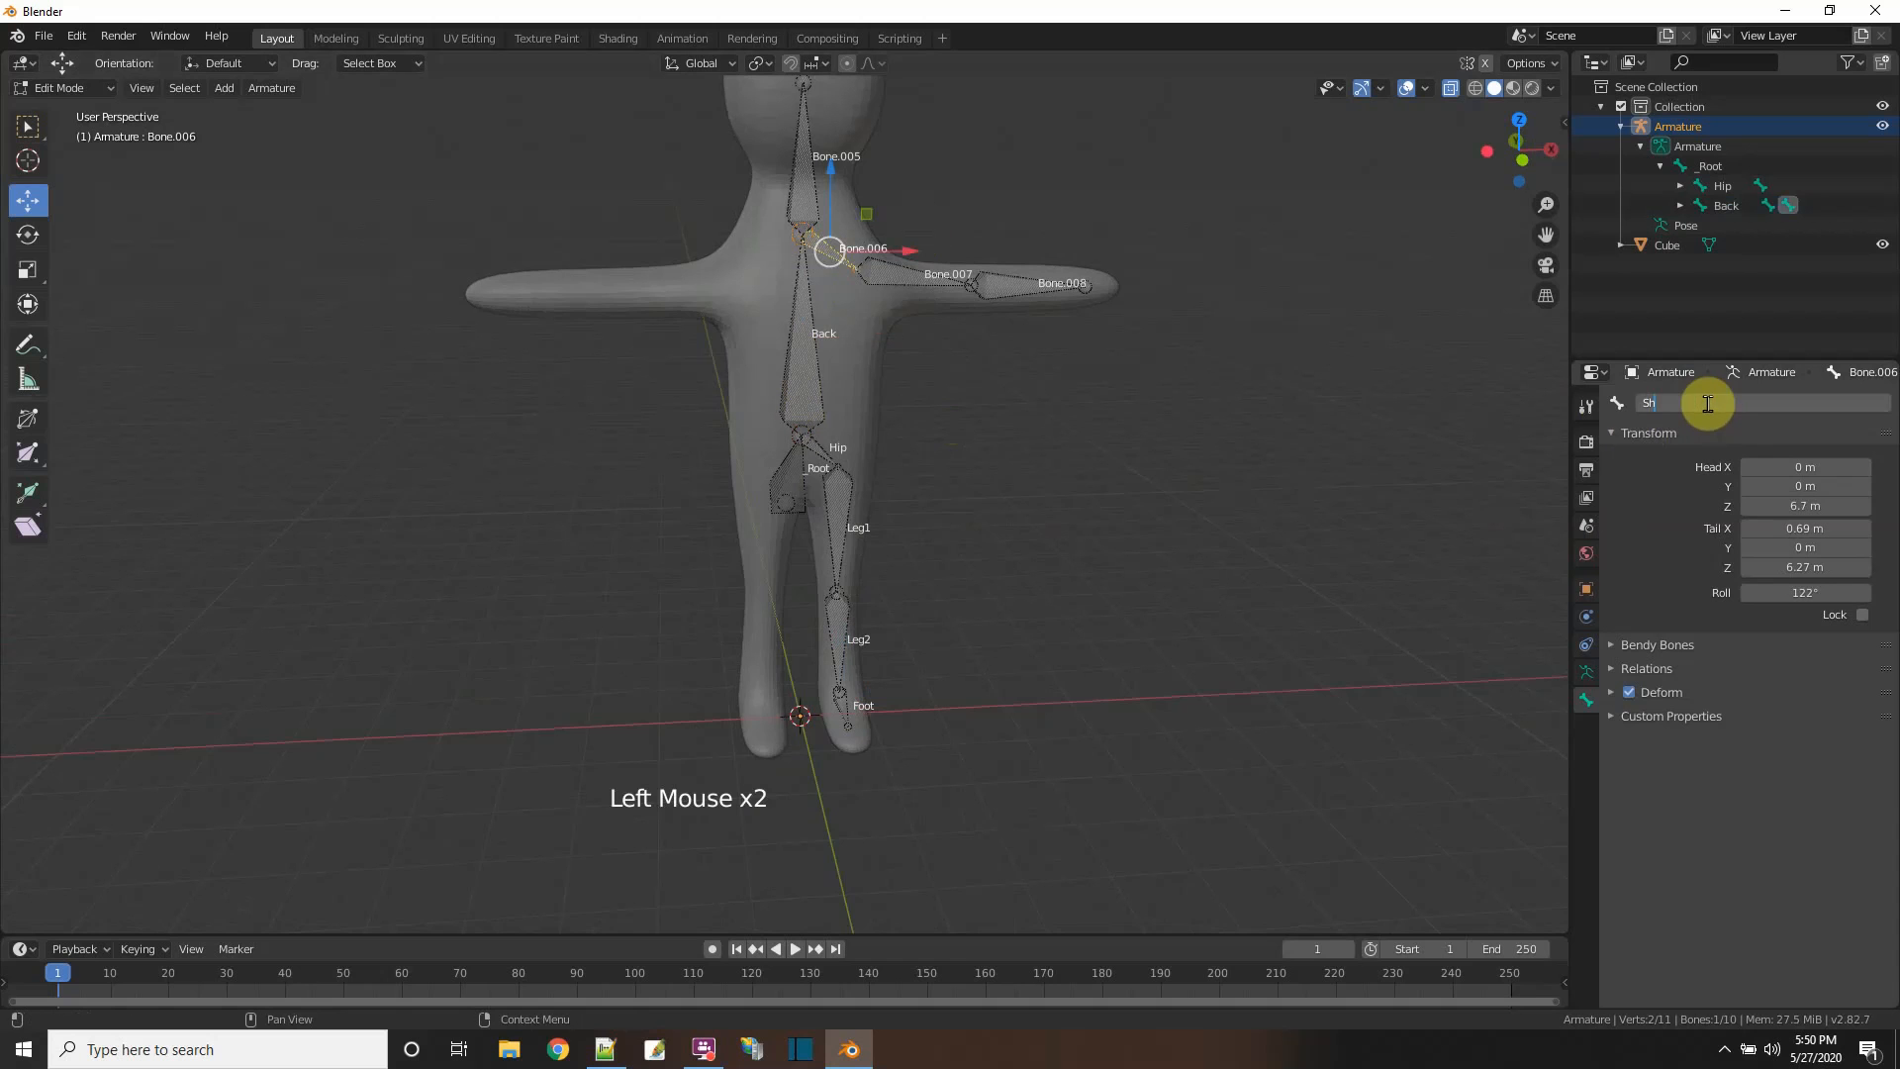
pyautogui.write('Shoulder')
pyautogui.press('Return')
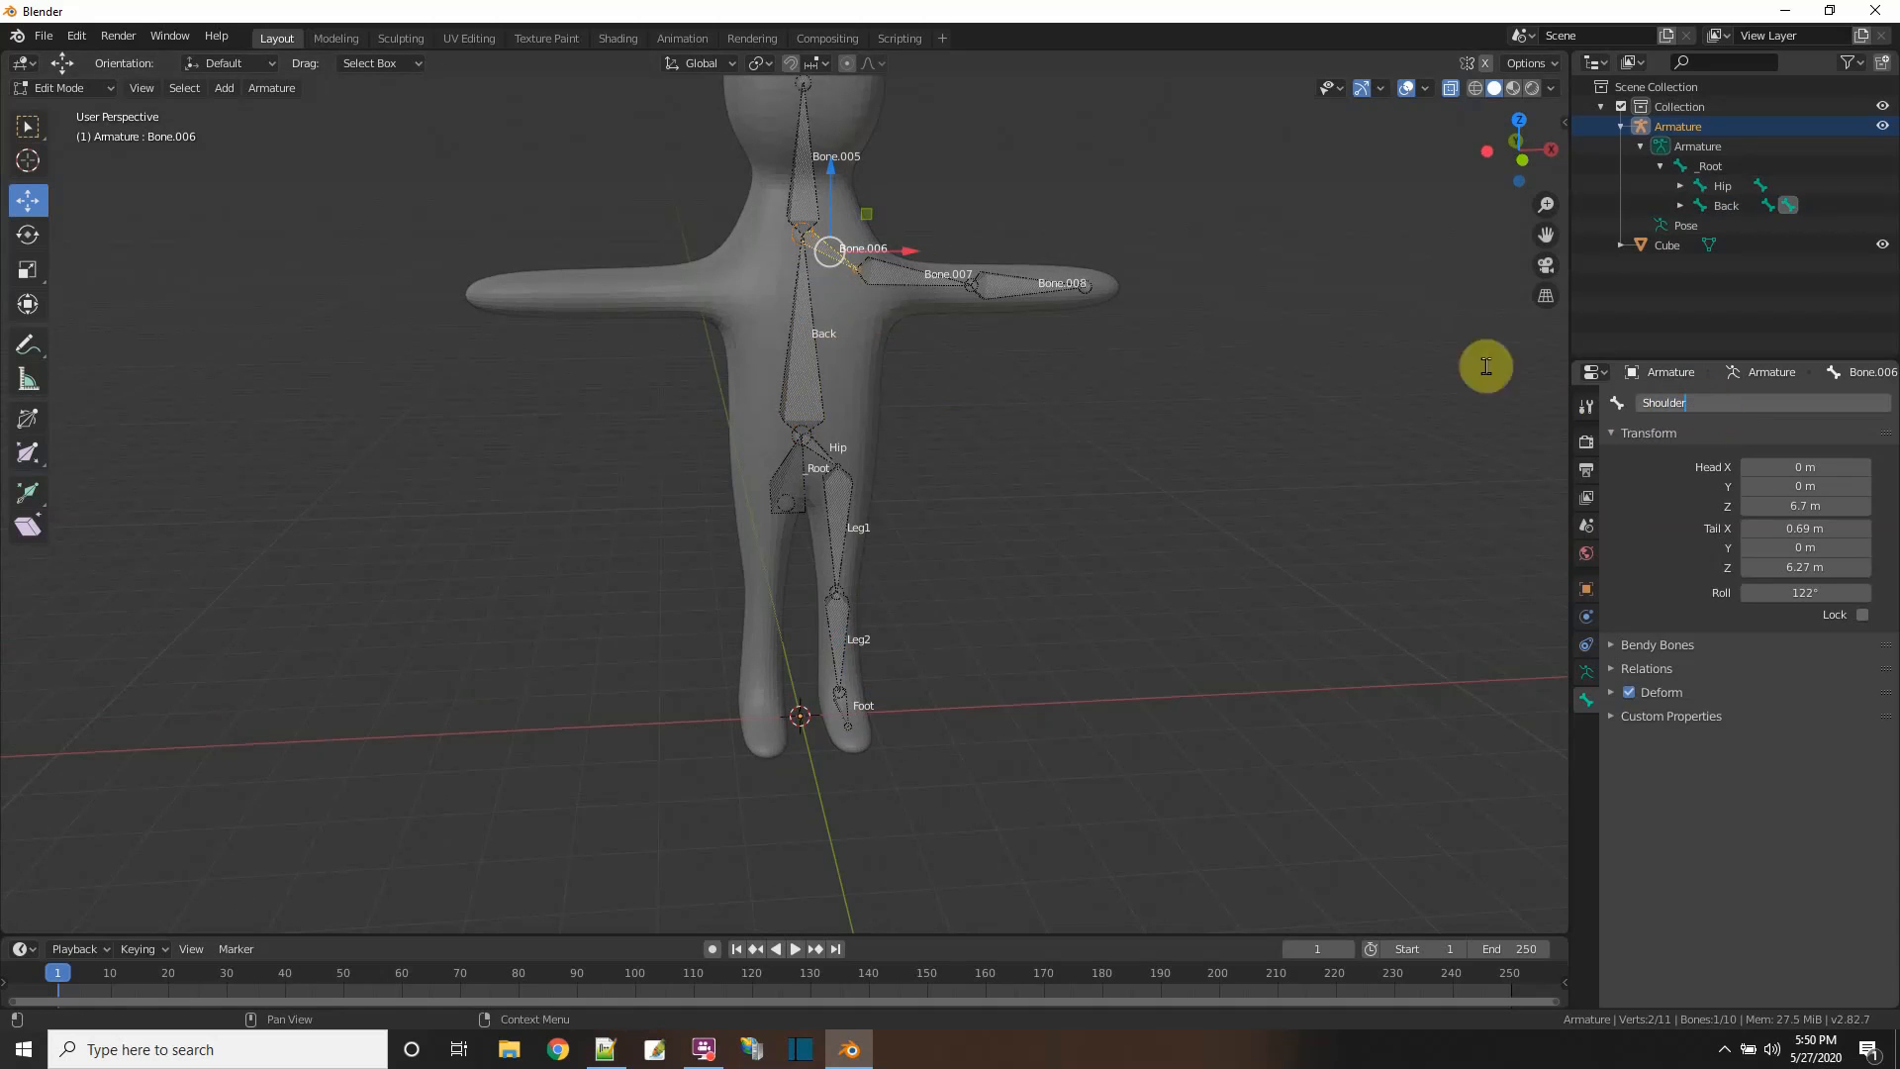
# - Rename the upper arm bone as Arm1 and the forearm bone as Arm2
pyautogui.click(909, 278)
pyautogui.doubleClick(1703, 402)
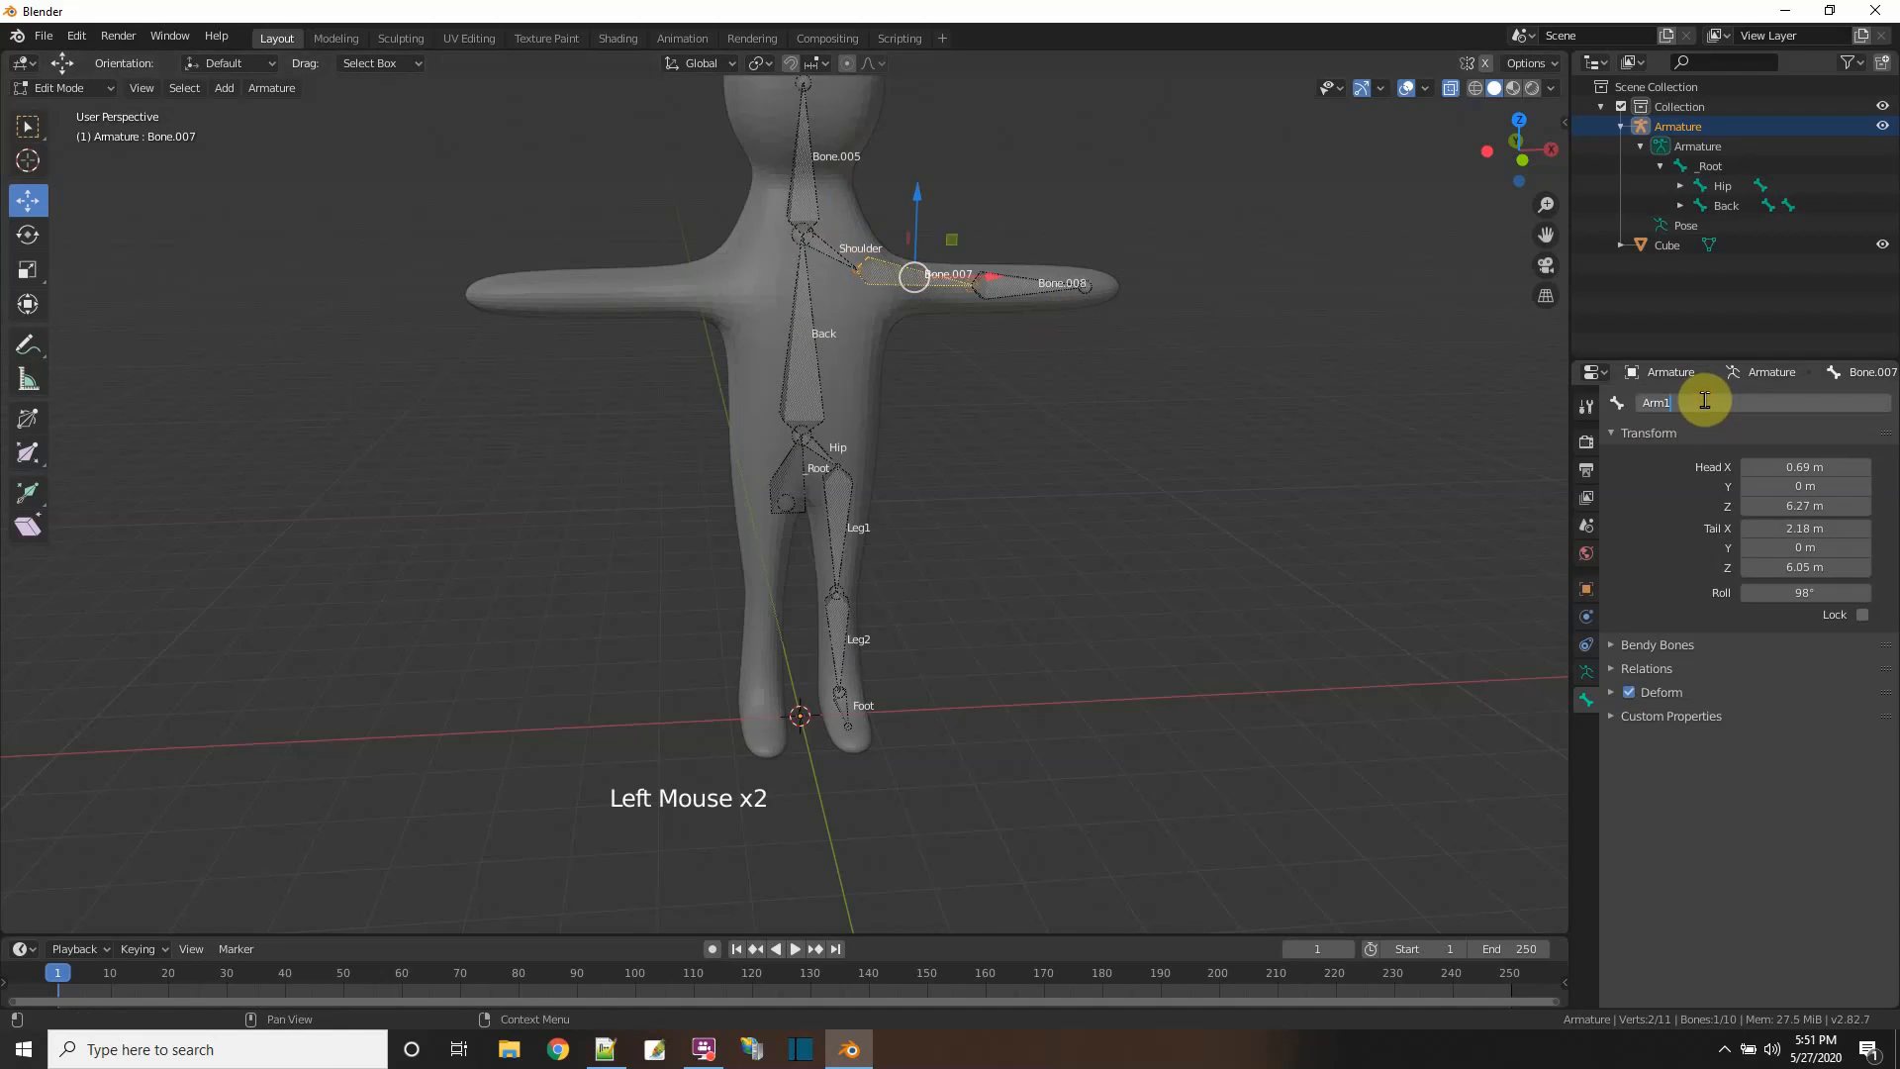
pyautogui.write('Arm1')
pyautogui.click(1022, 284)
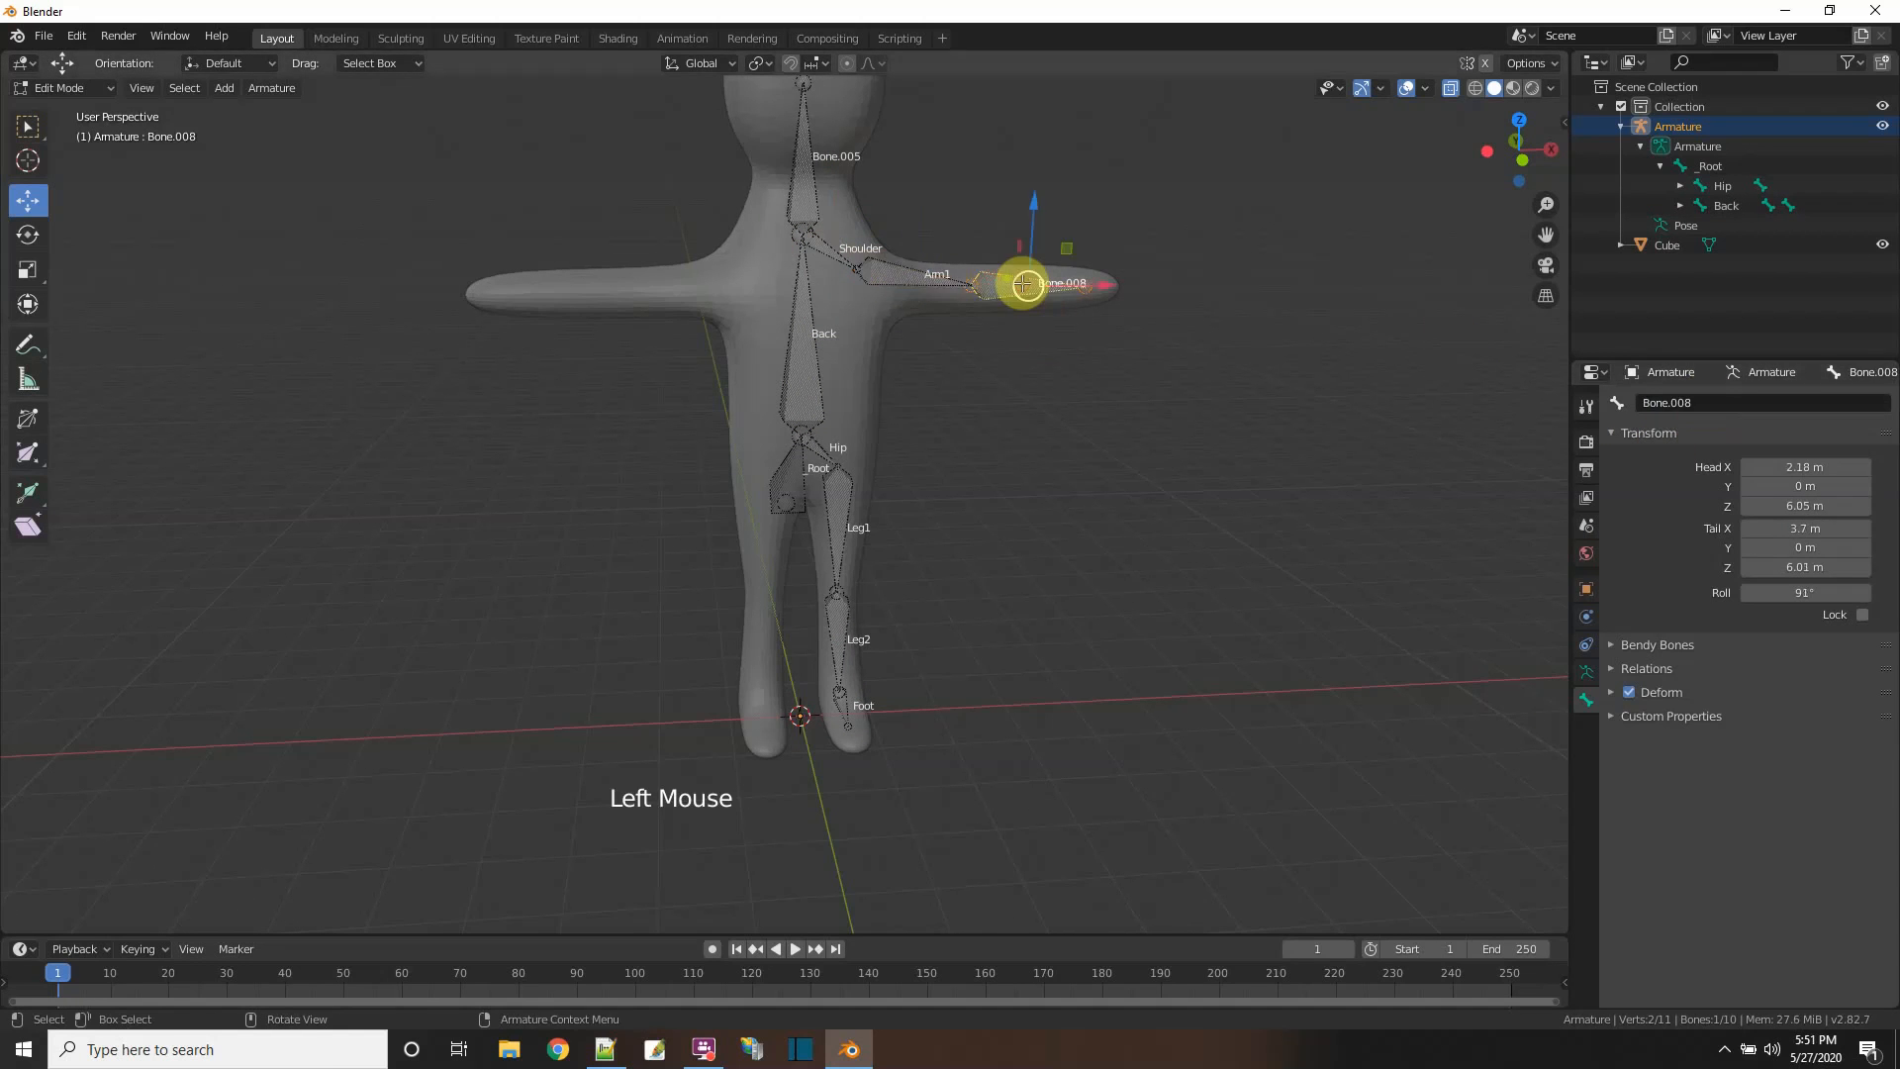
pyautogui.doubleClick(1704, 402)
pyautogui.write('Arm2')
pyautogui.press('Return')
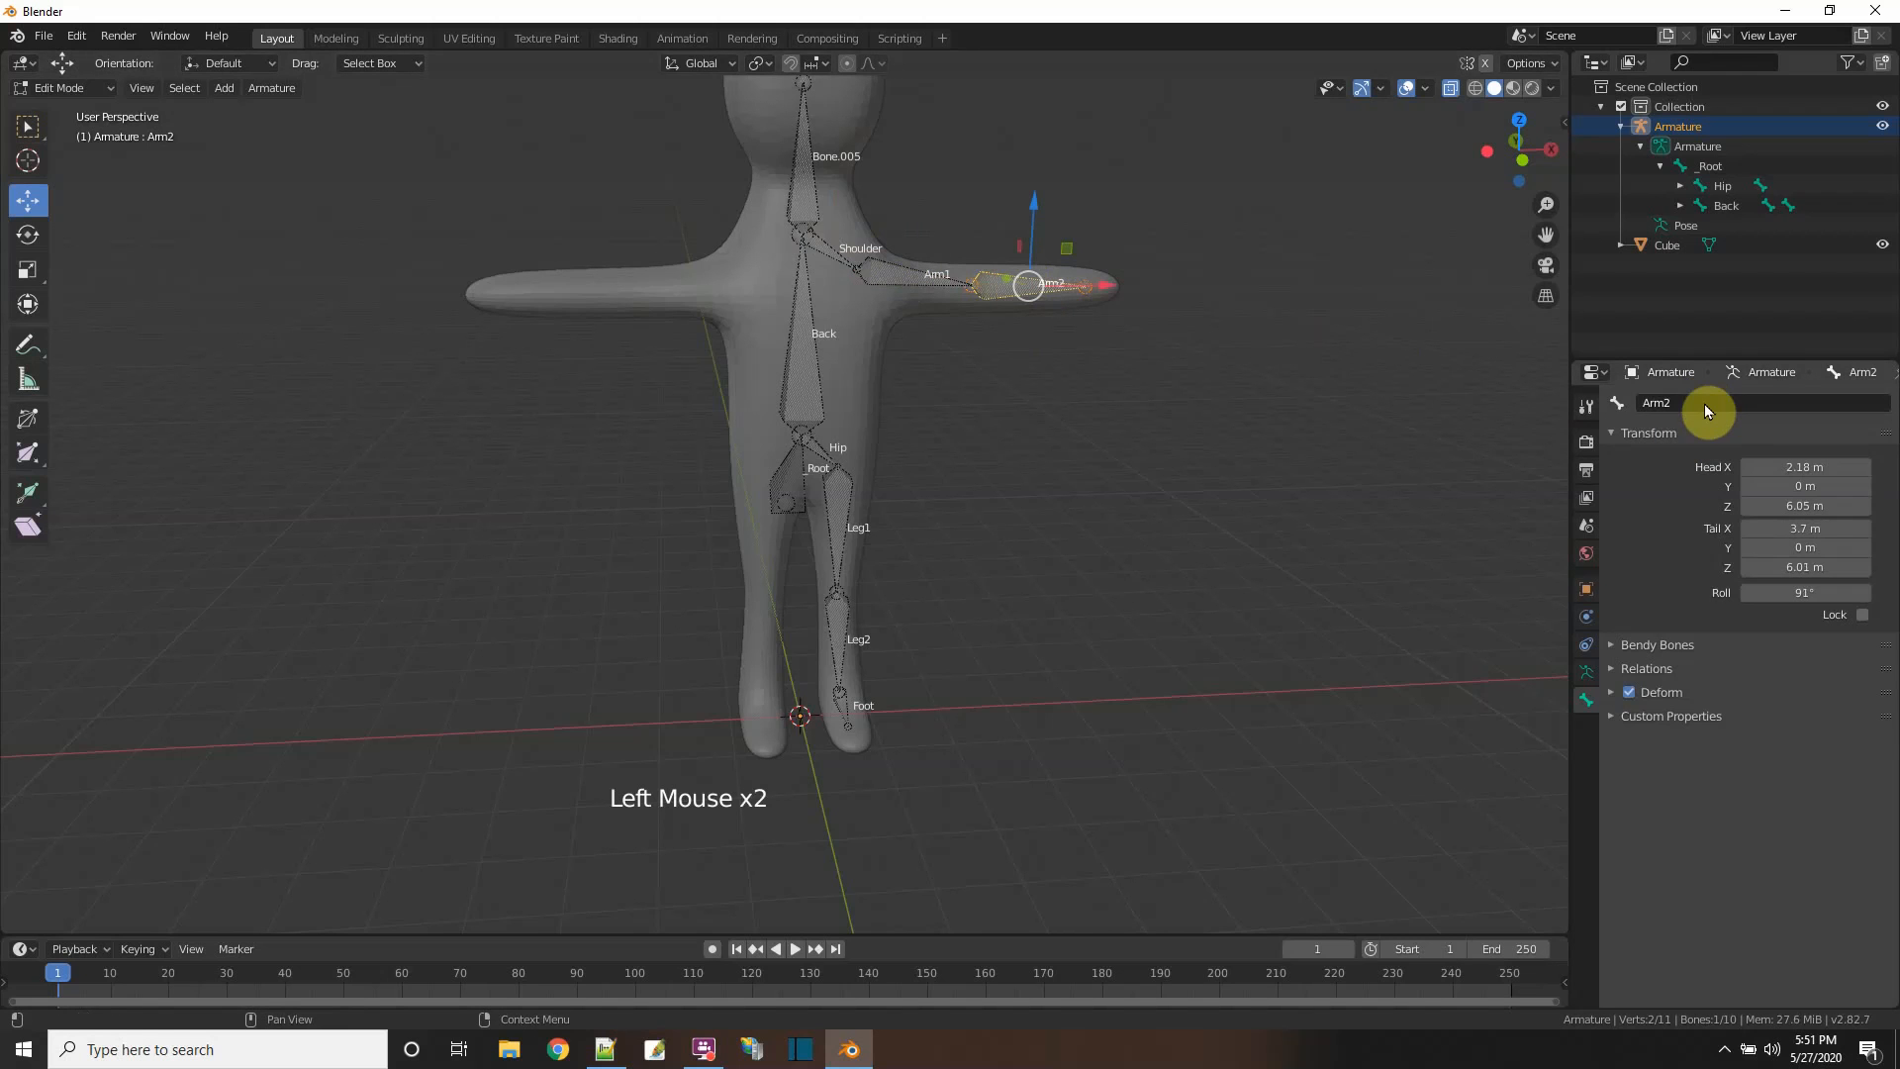
# - Rename the bone running from the neck up into the head as Head, and check the named skeleton
pyautogui.click(804, 198)
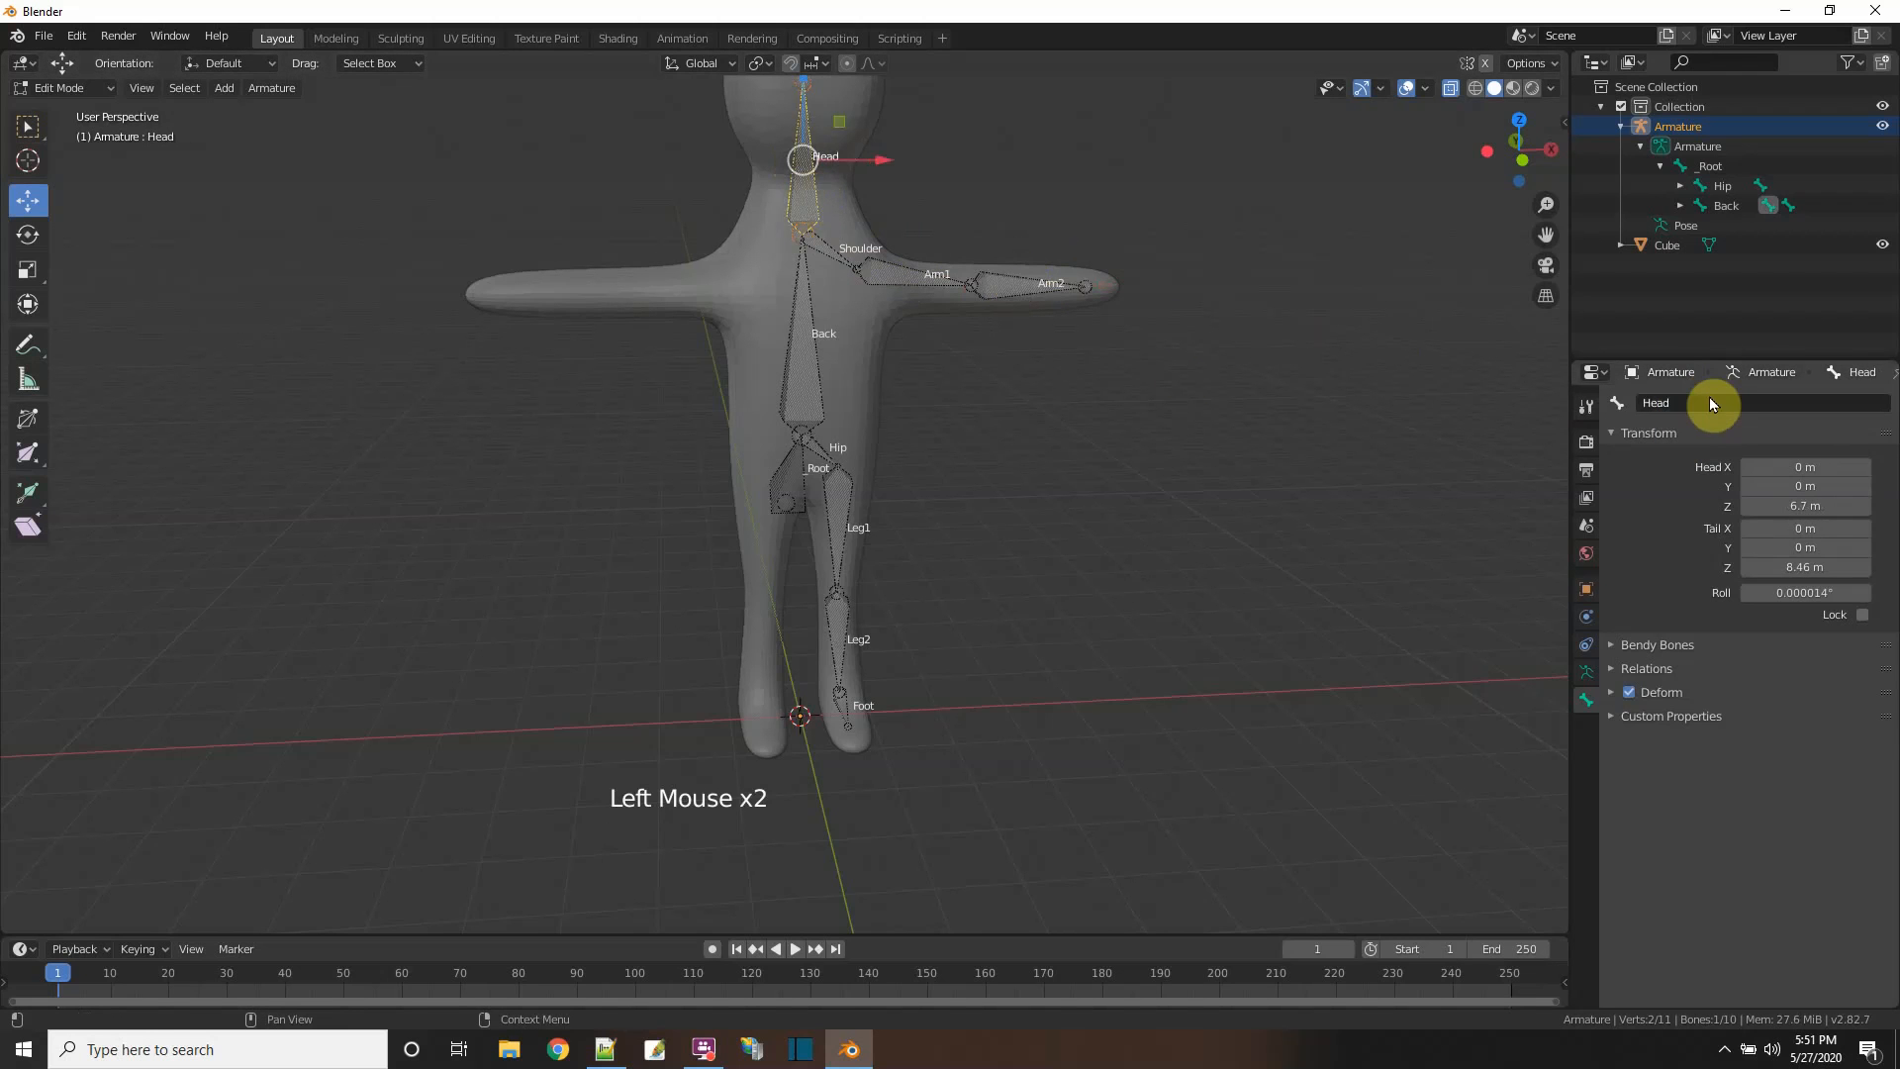
pyautogui.scroll(-2, 1060, 445)
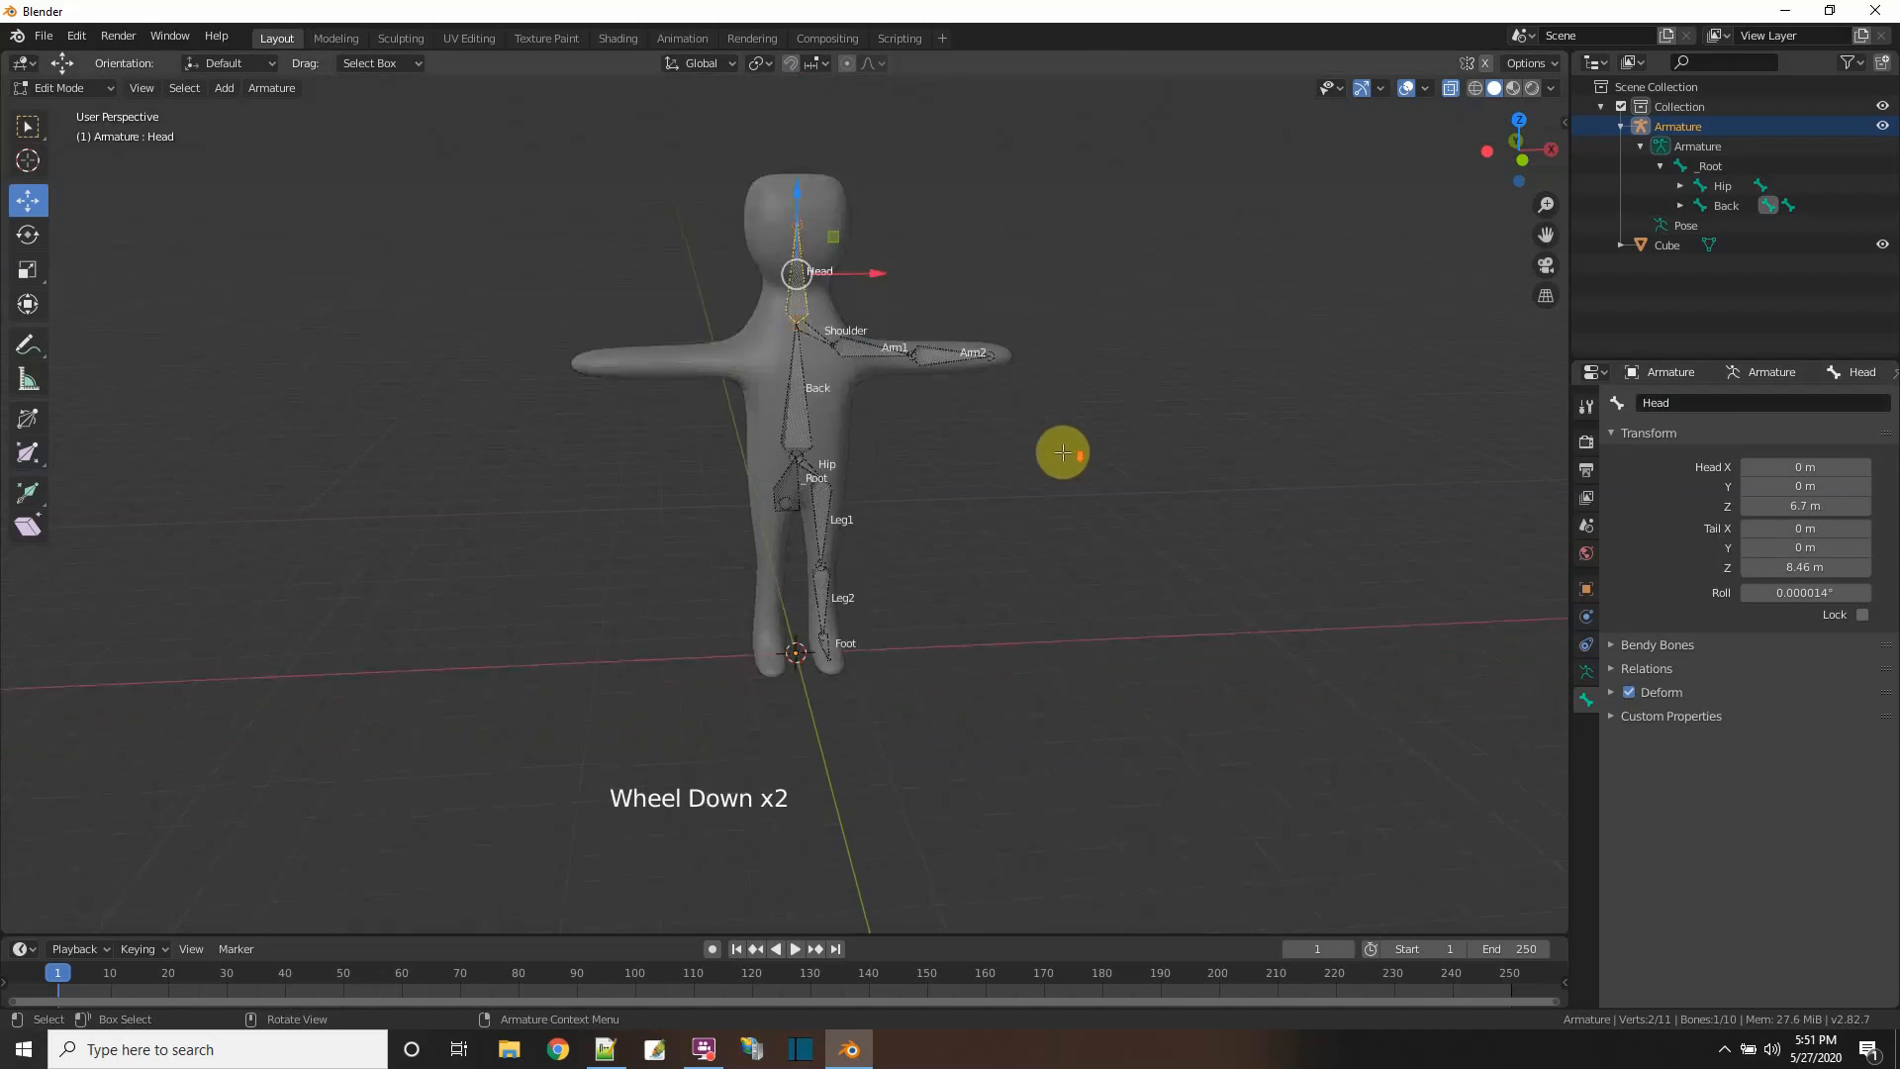
pyautogui.scroll(1, 1057, 453)
pyautogui.moveTo(1057, 453); pyautogui.dragTo(882, 347, button='middle')
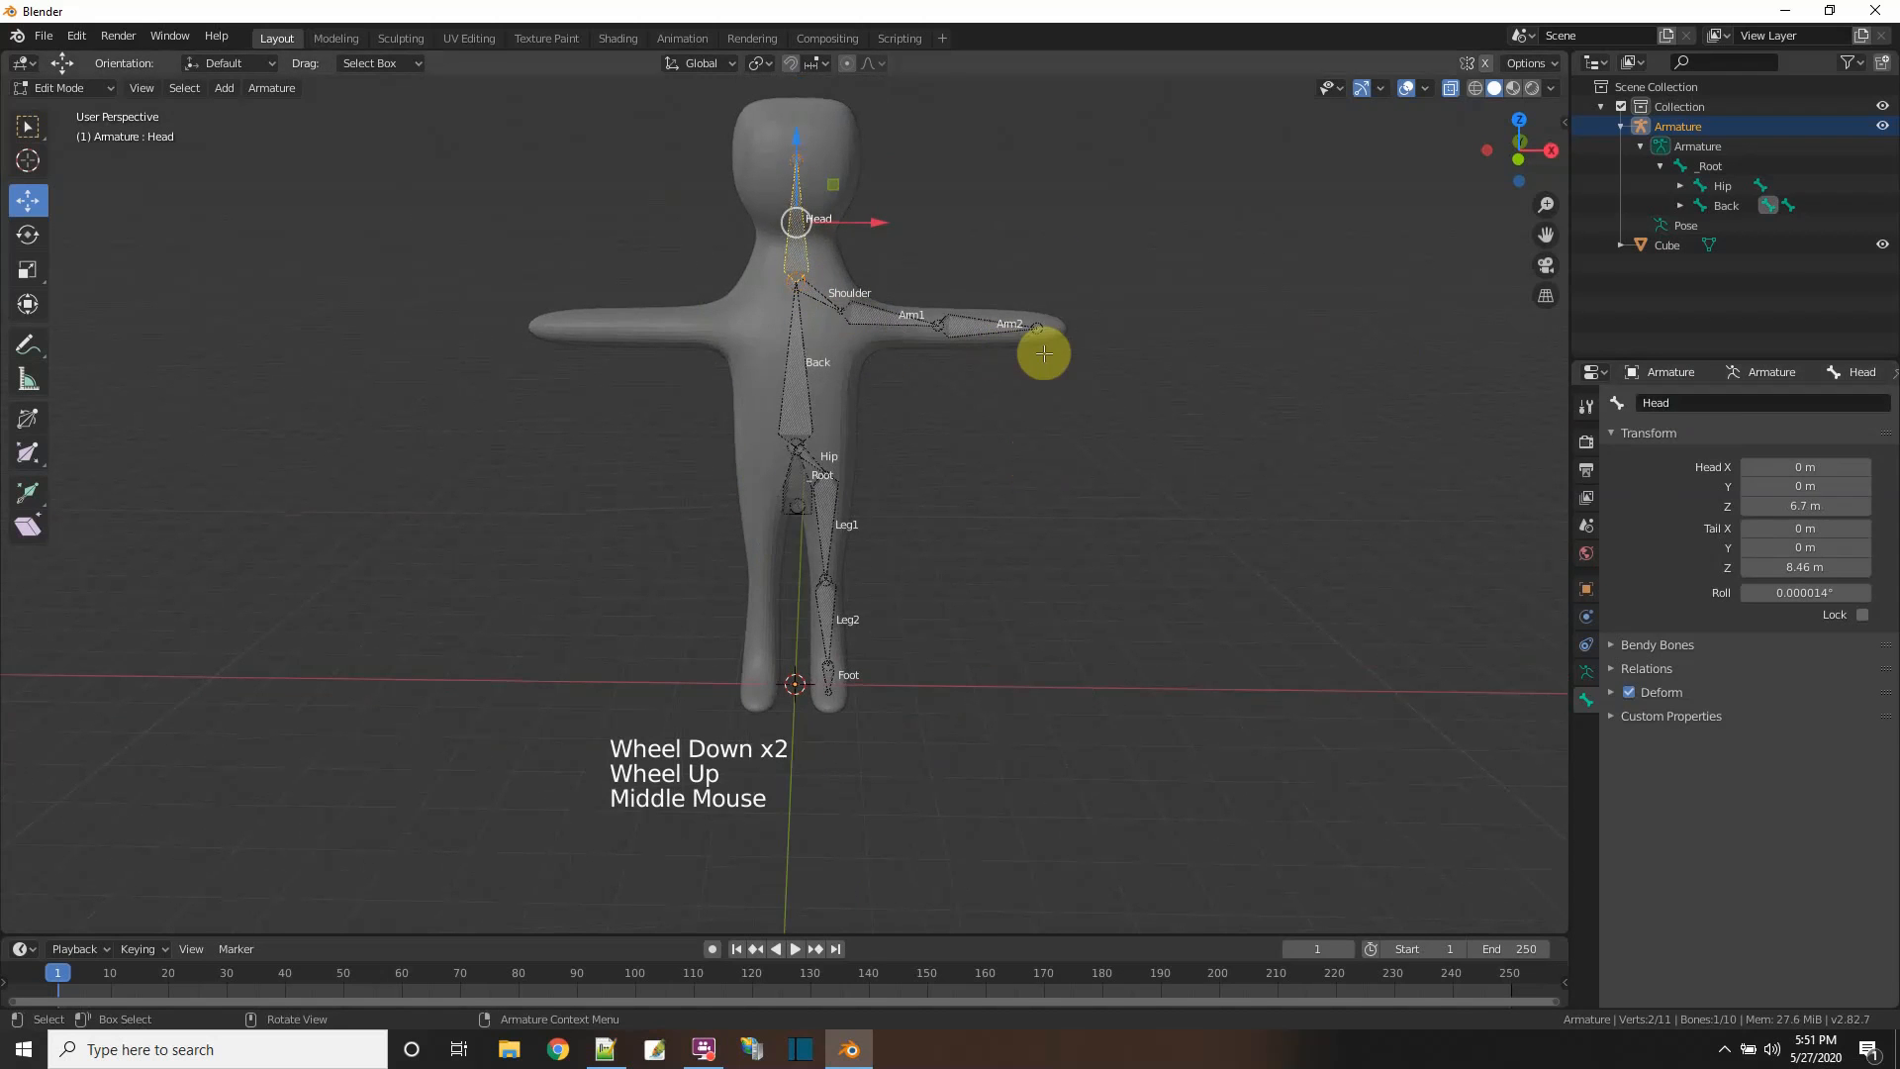
pyautogui.moveTo(1044, 458); pyautogui.dragTo(870, 377, button='middle')
pyautogui.click(834, 327)
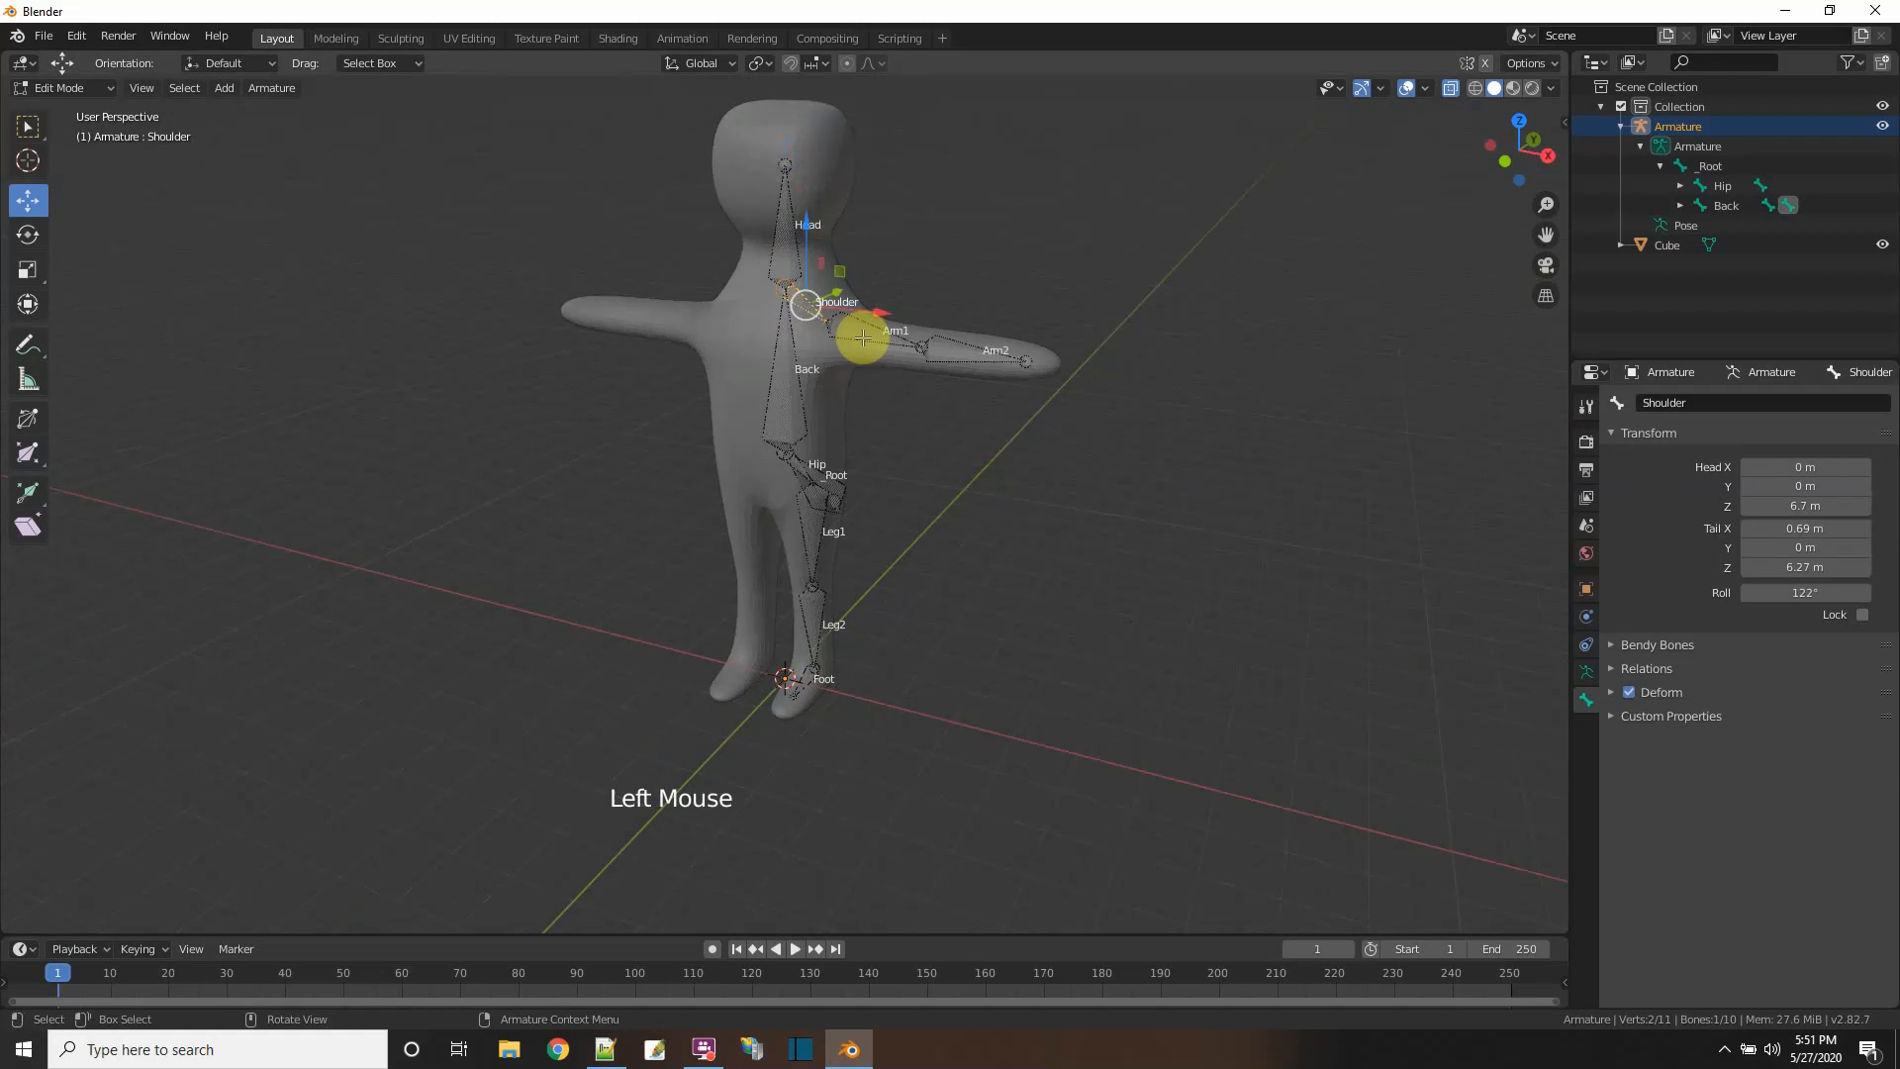
pyautogui.keyDown('shift'); pyautogui.click(878, 339); pyautogui.keyUp('shift')
pyautogui.keyDown('shift'); pyautogui.click(959, 352); pyautogui.keyUp('shift')
pyautogui.keyDown('shift'); pyautogui.moveTo(1023, 538); pyautogui.dragTo(1120, 517, button='middle'); pyautogui.keyUp('shift')
pyautogui.keyDown('shift'); pyautogui.click(844, 460); pyautogui.keyUp('shift')
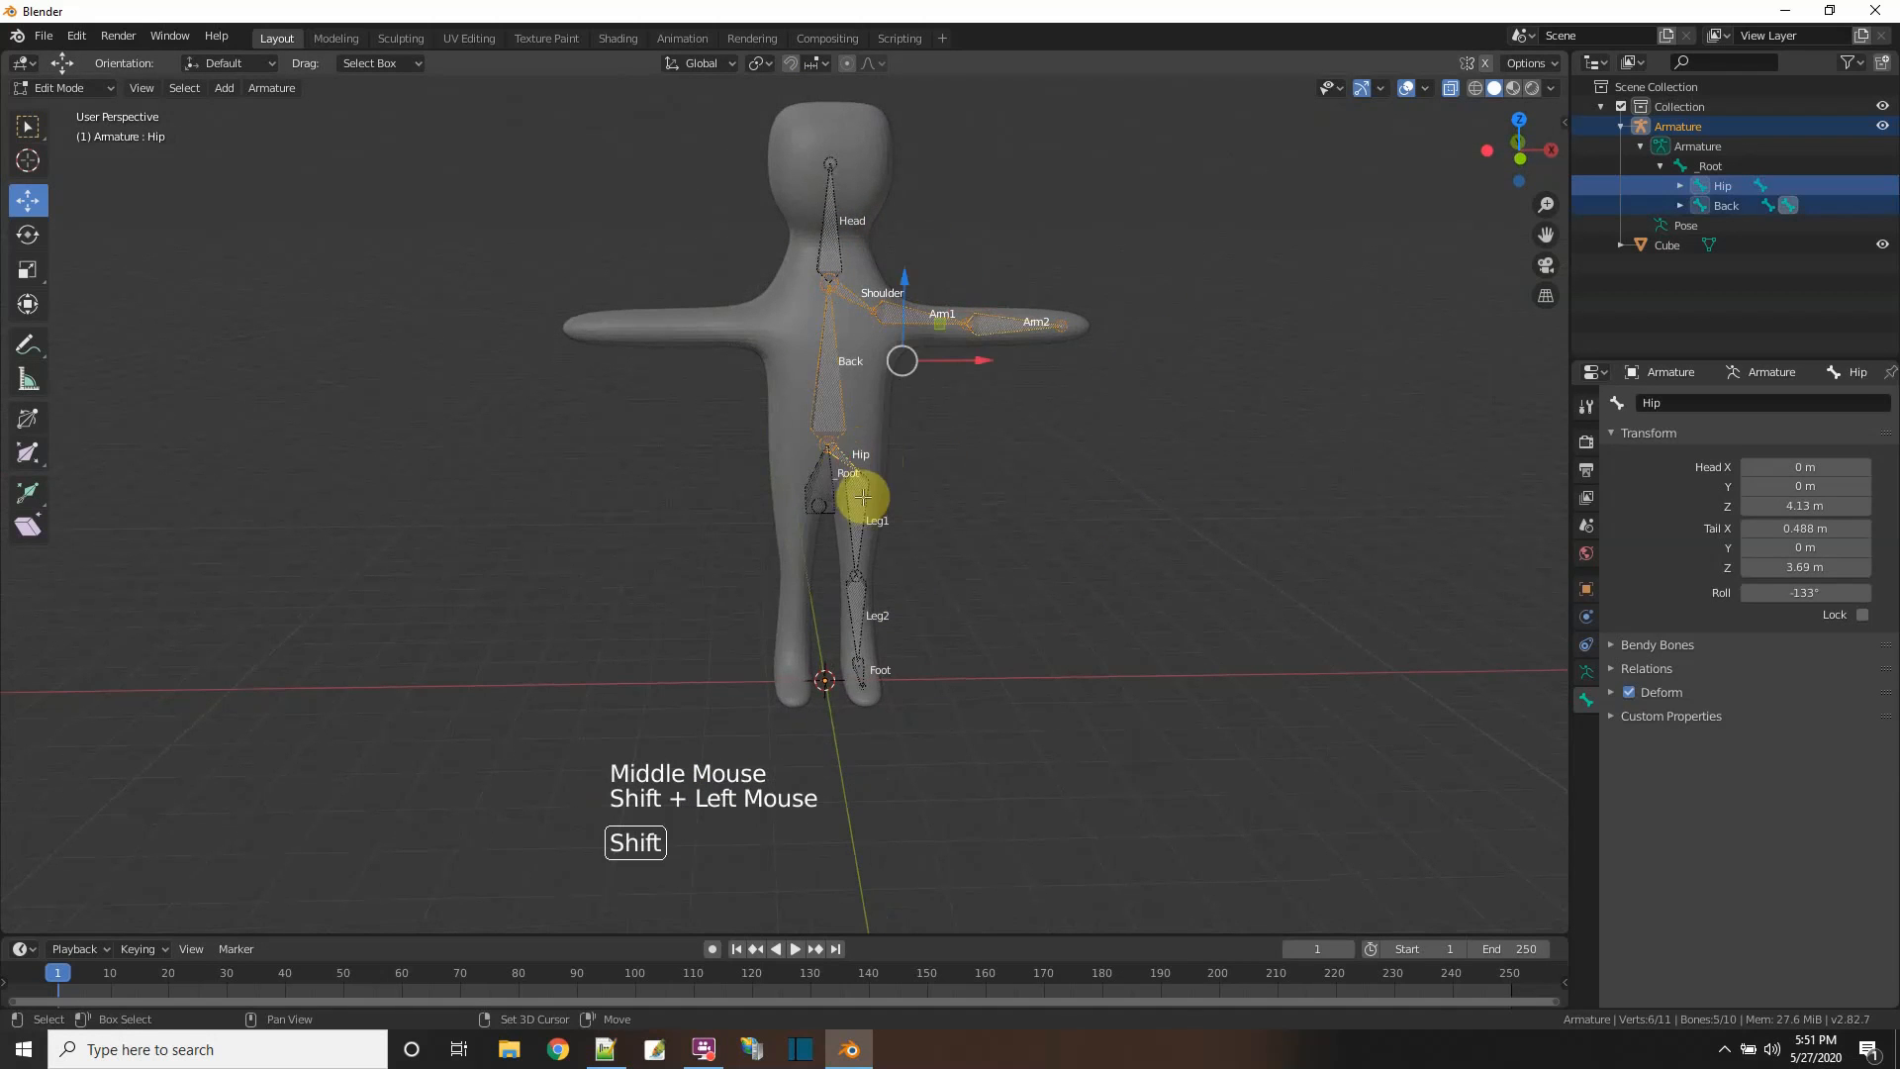
pyautogui.click(1205, 509)
# - Select the Shoulder, Arm1 and Arm2 bones and apply AutoName Left/Right to give them side suffixes
pyautogui.doubleClick(839, 287)
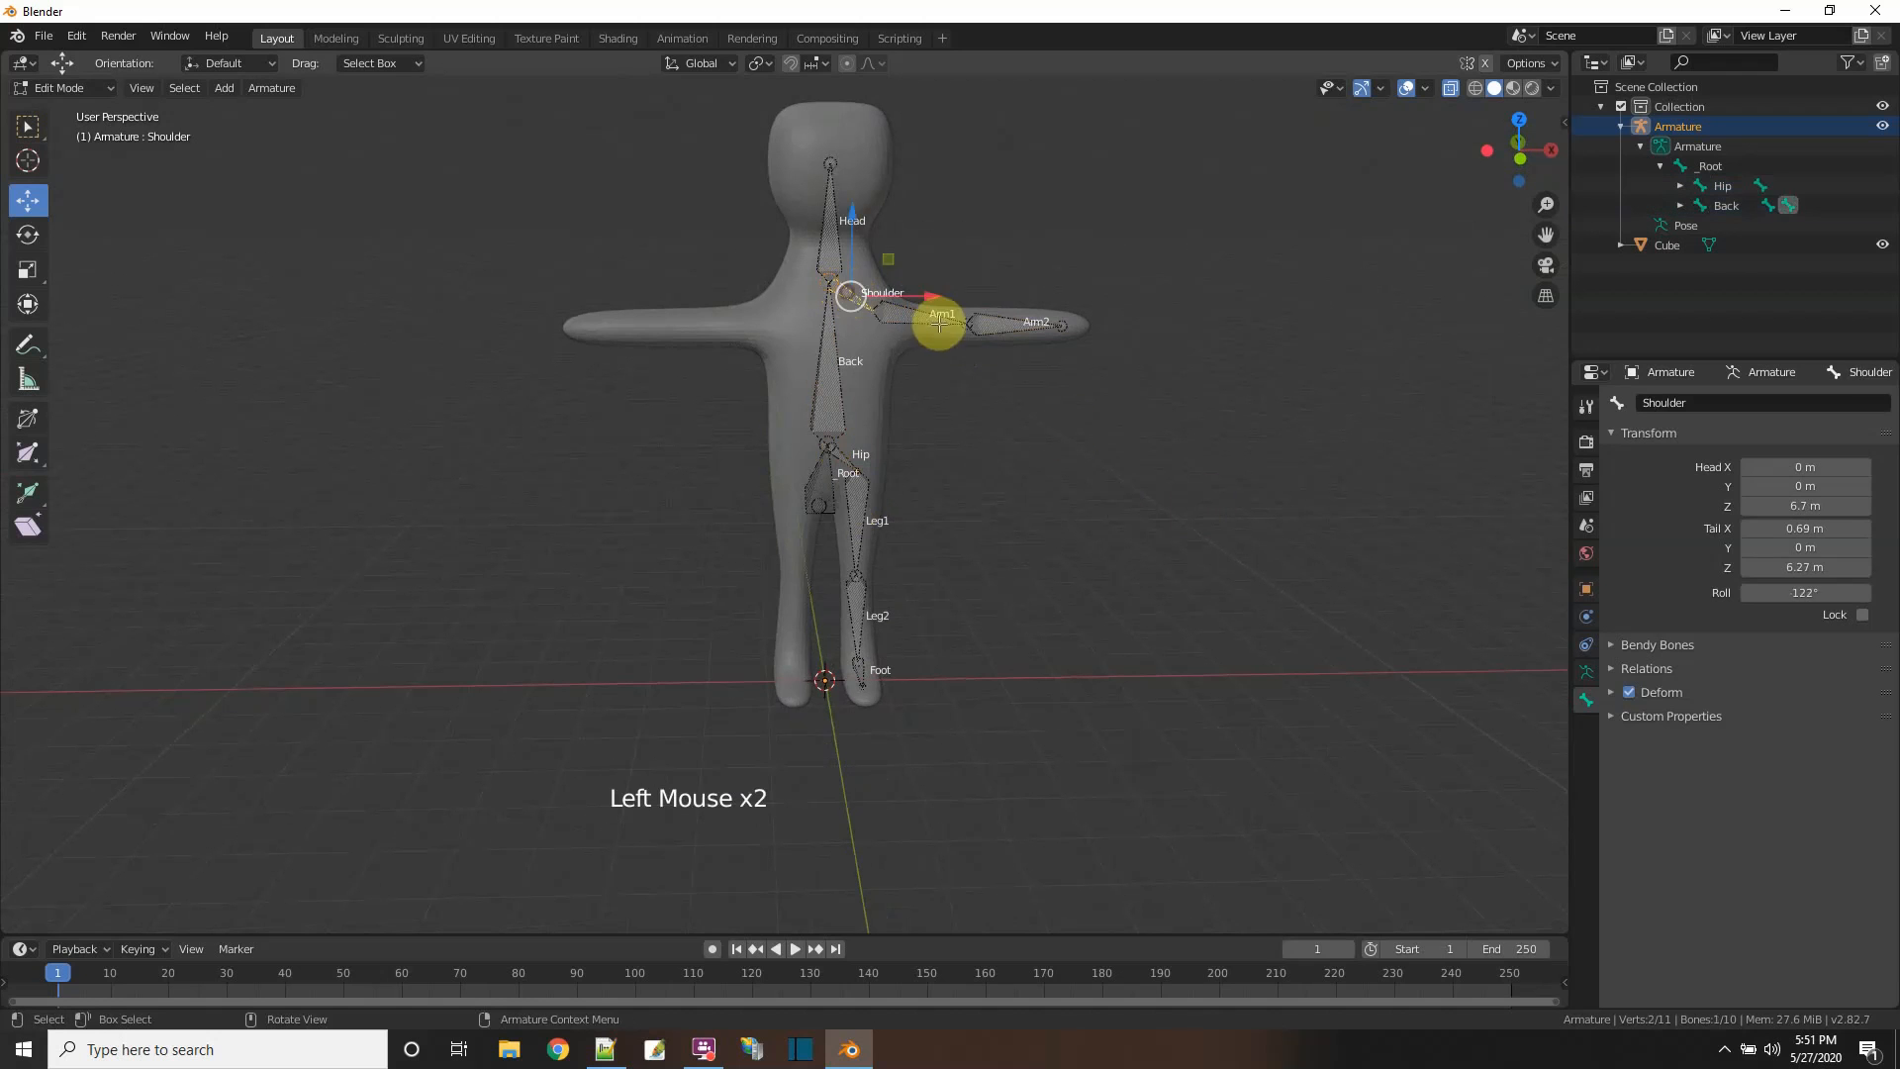
pyautogui.keyDown('shift'); pyautogui.click(970, 326); pyautogui.keyUp('shift')
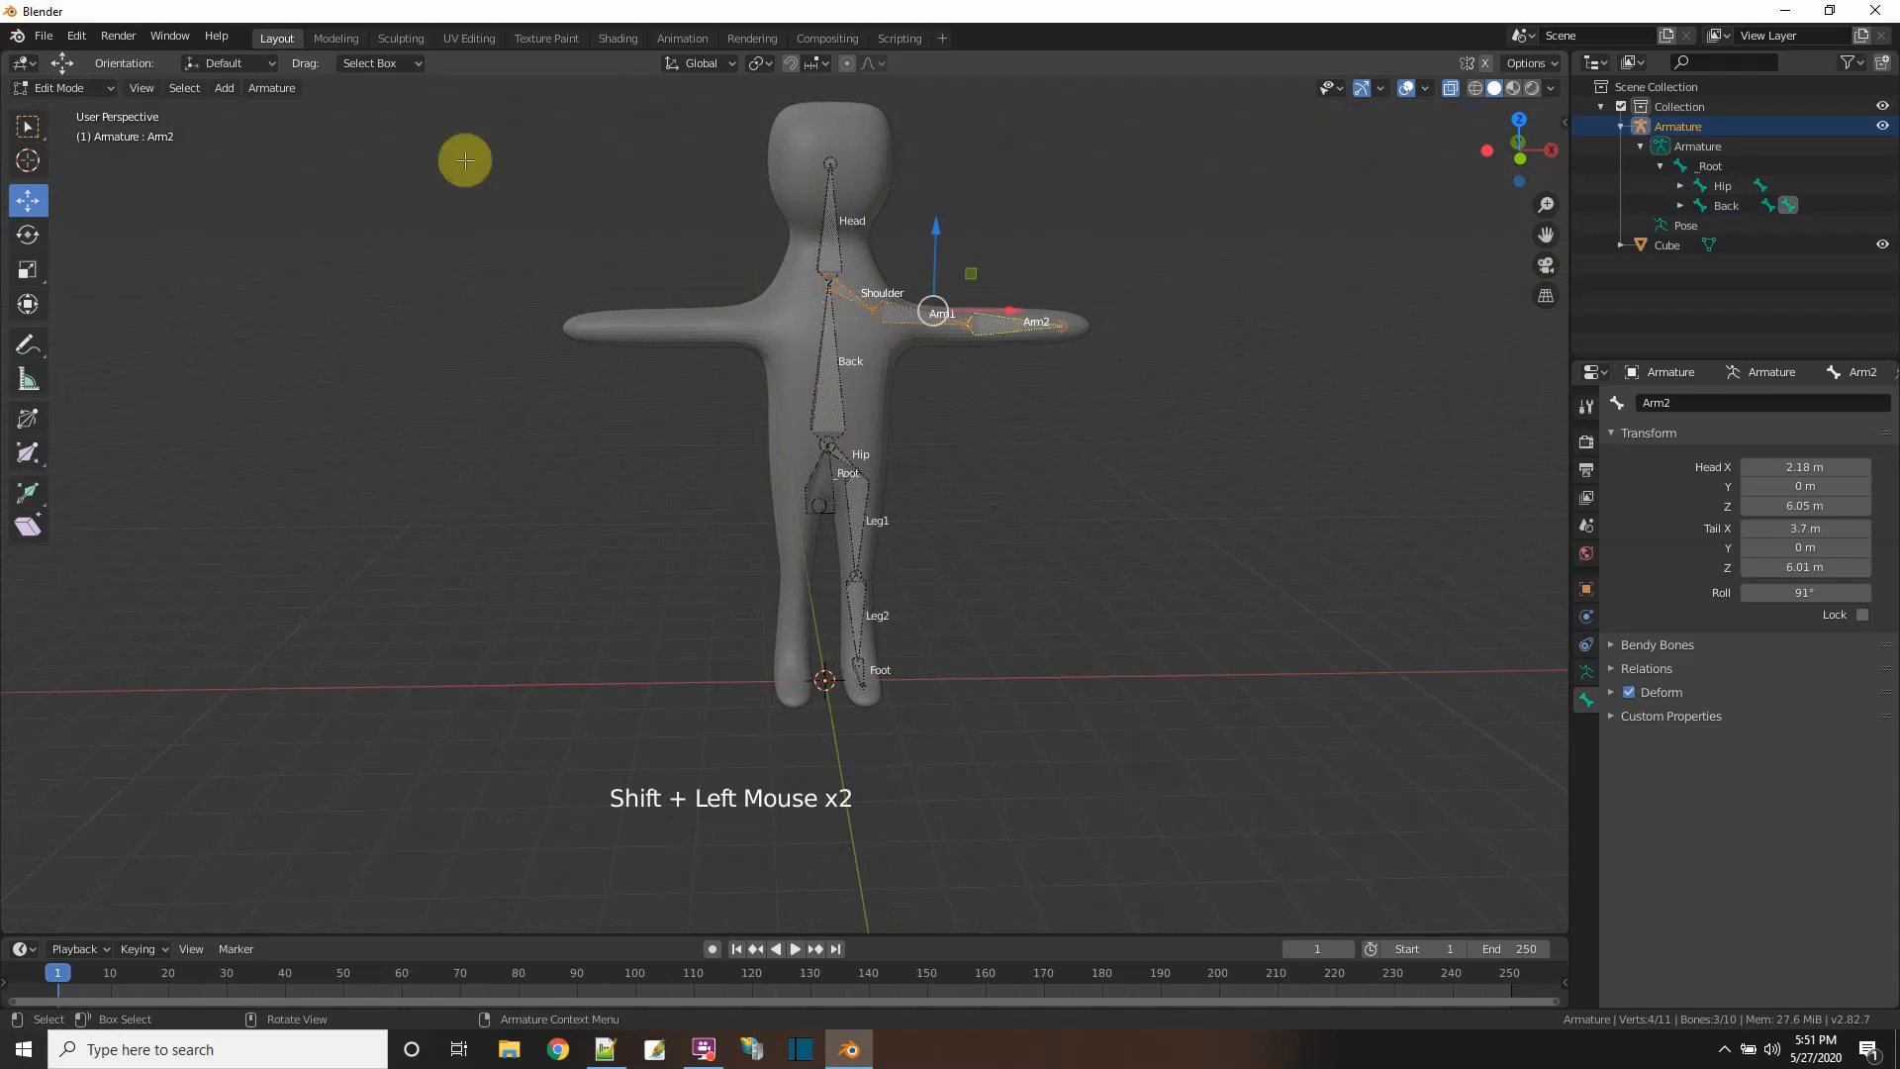
pyautogui.click(264, 87)
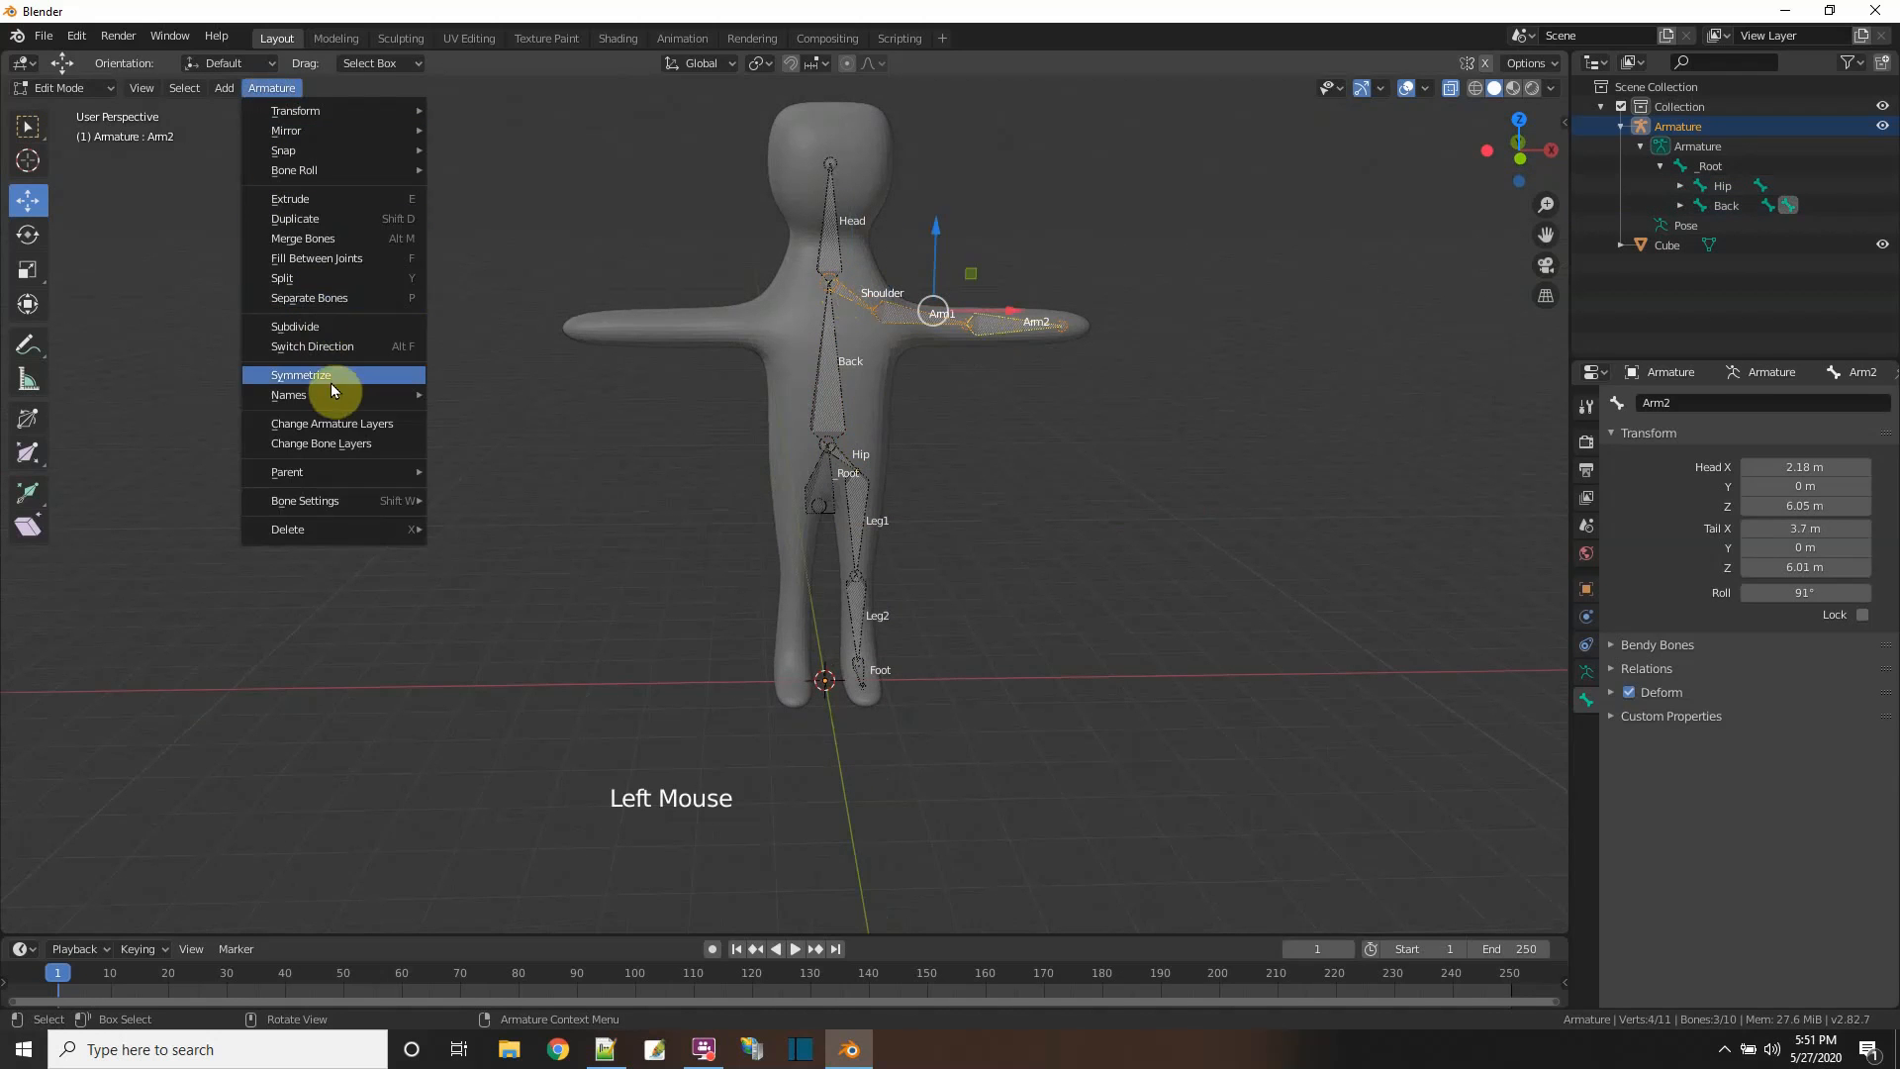
pyautogui.moveTo(336, 395)
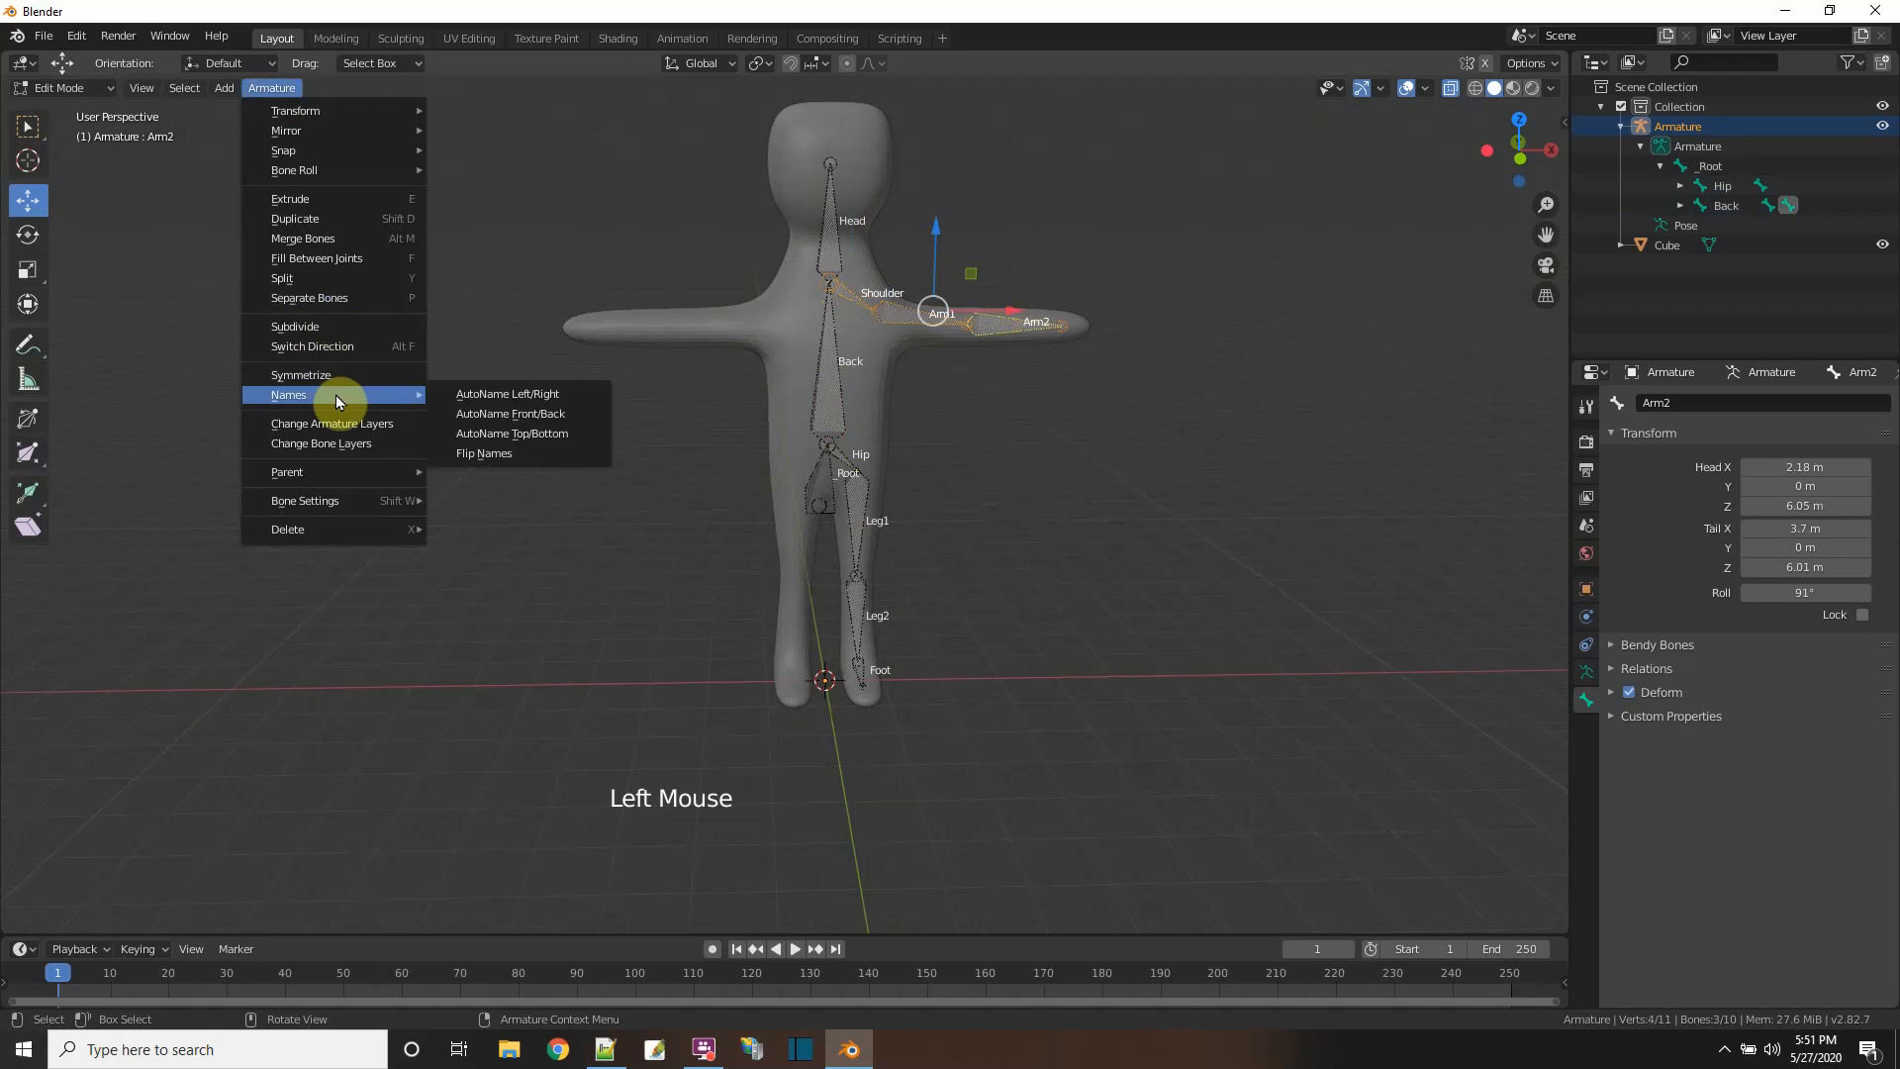
pyautogui.click(479, 396)
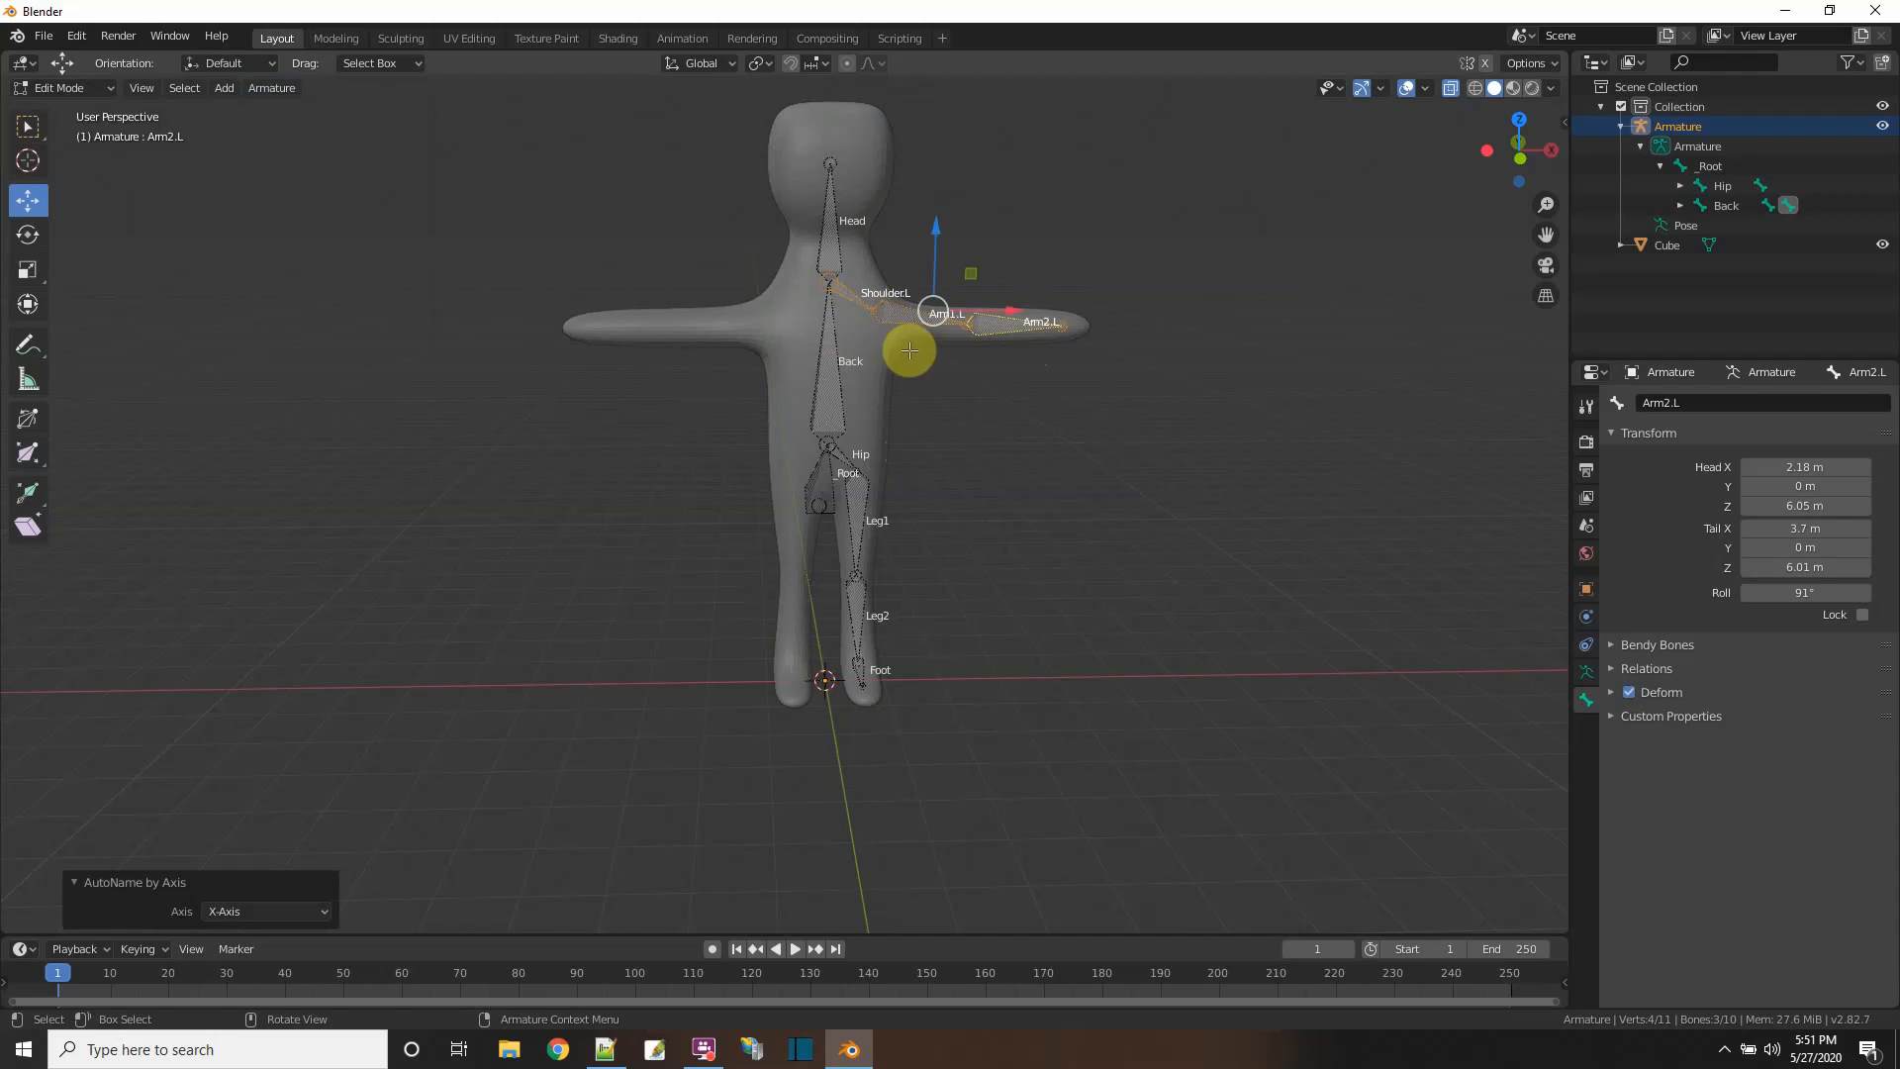
# - Apply AutoName Left/Right to the Hip, Leg1, Leg2 and Foot bones, then clear the selection
pyautogui.scroll(3, 904, 347)
pyautogui.scroll(-2, 941, 161)
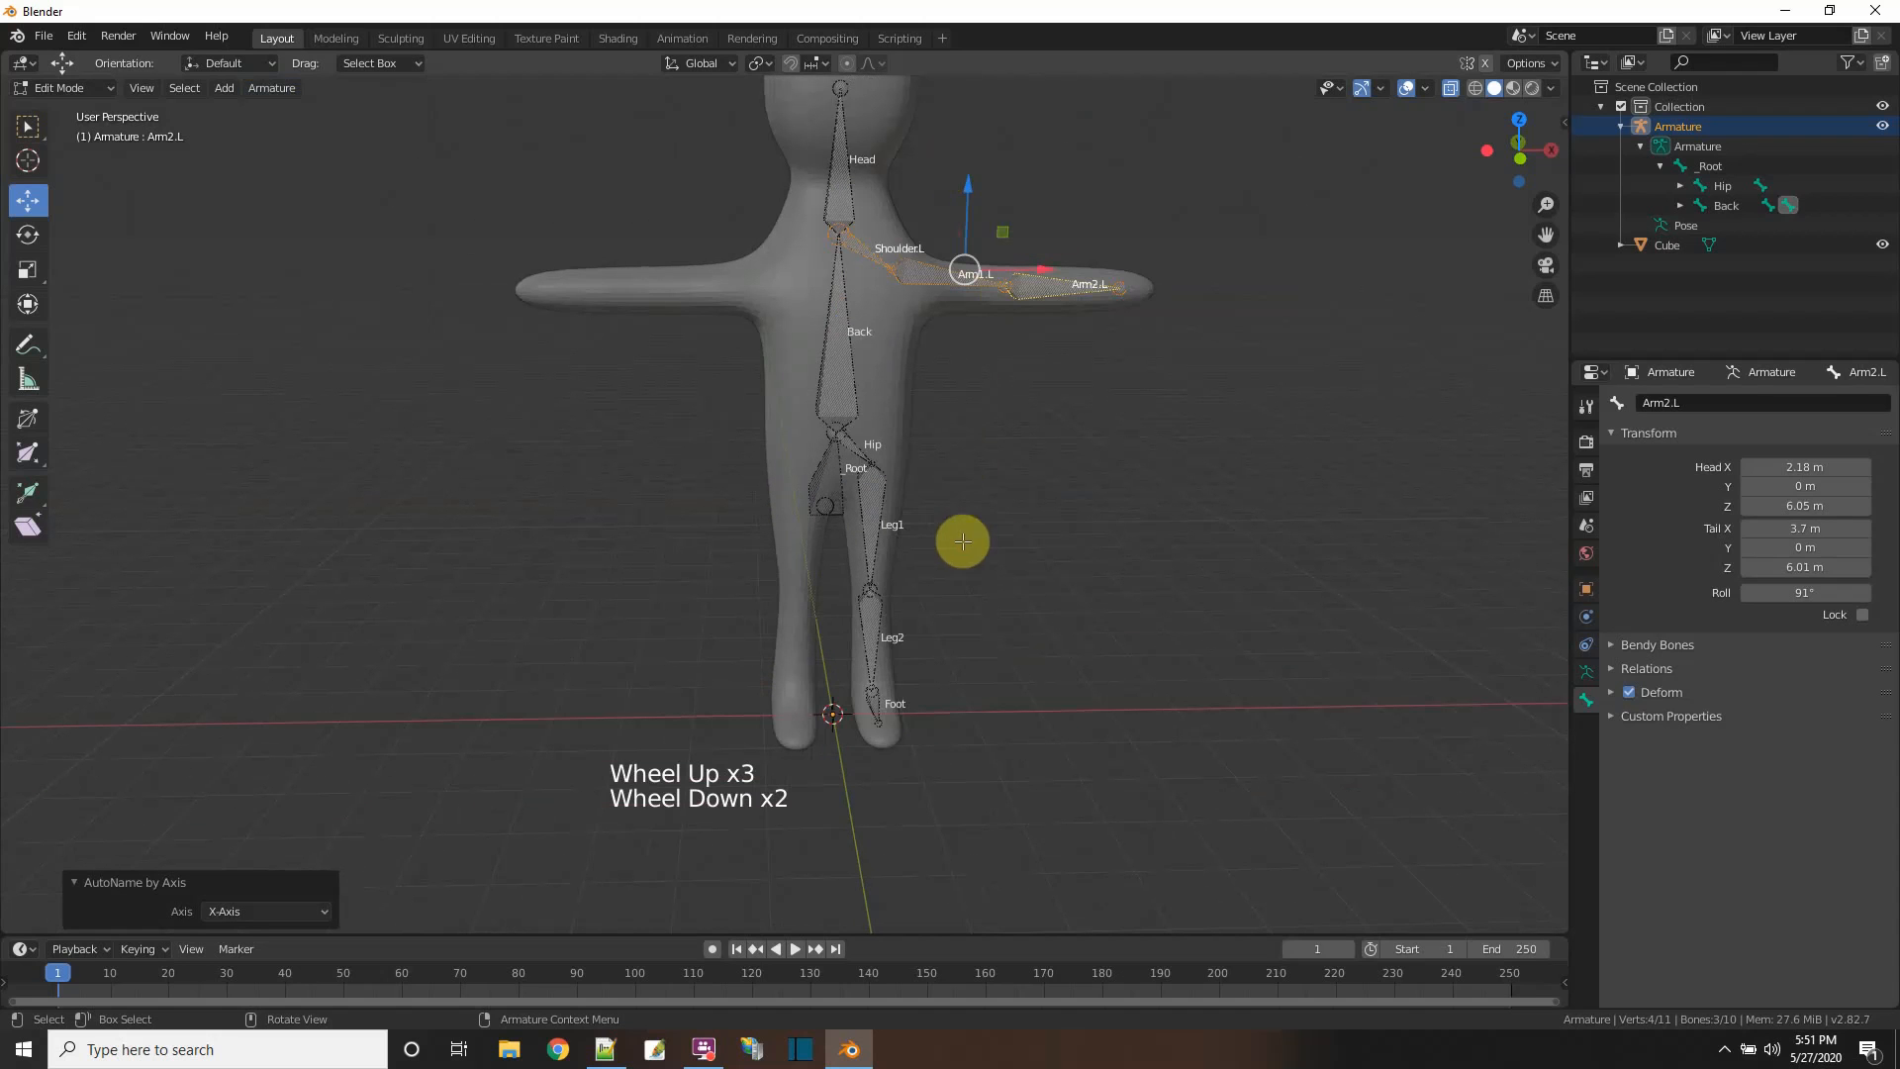
pyautogui.click(848, 442)
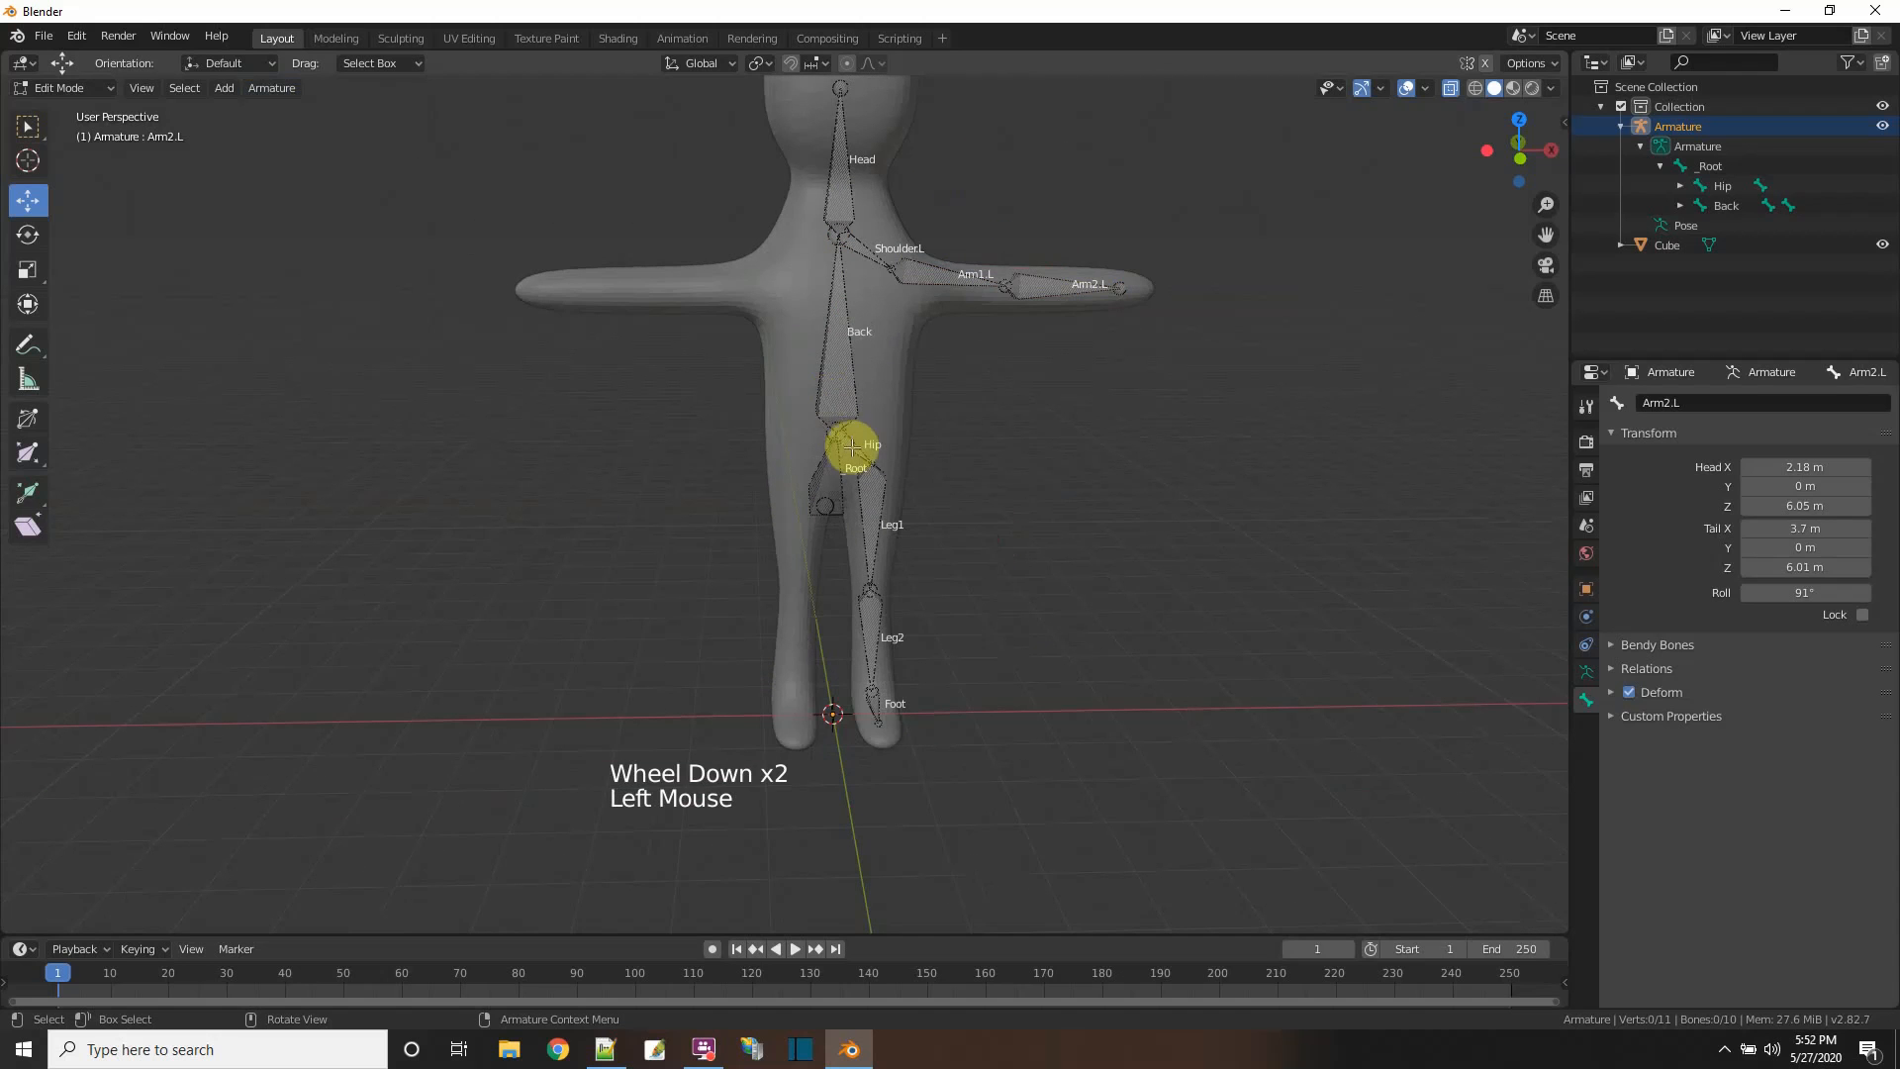
pyautogui.keyDown('shift'); pyautogui.click(874, 524); pyautogui.keyUp('shift')
pyautogui.keyDown('shift'); pyautogui.click(879, 688); pyautogui.keyUp('shift')
pyautogui.keyDown('shift'); pyautogui.click(877, 703); pyautogui.keyUp('shift')
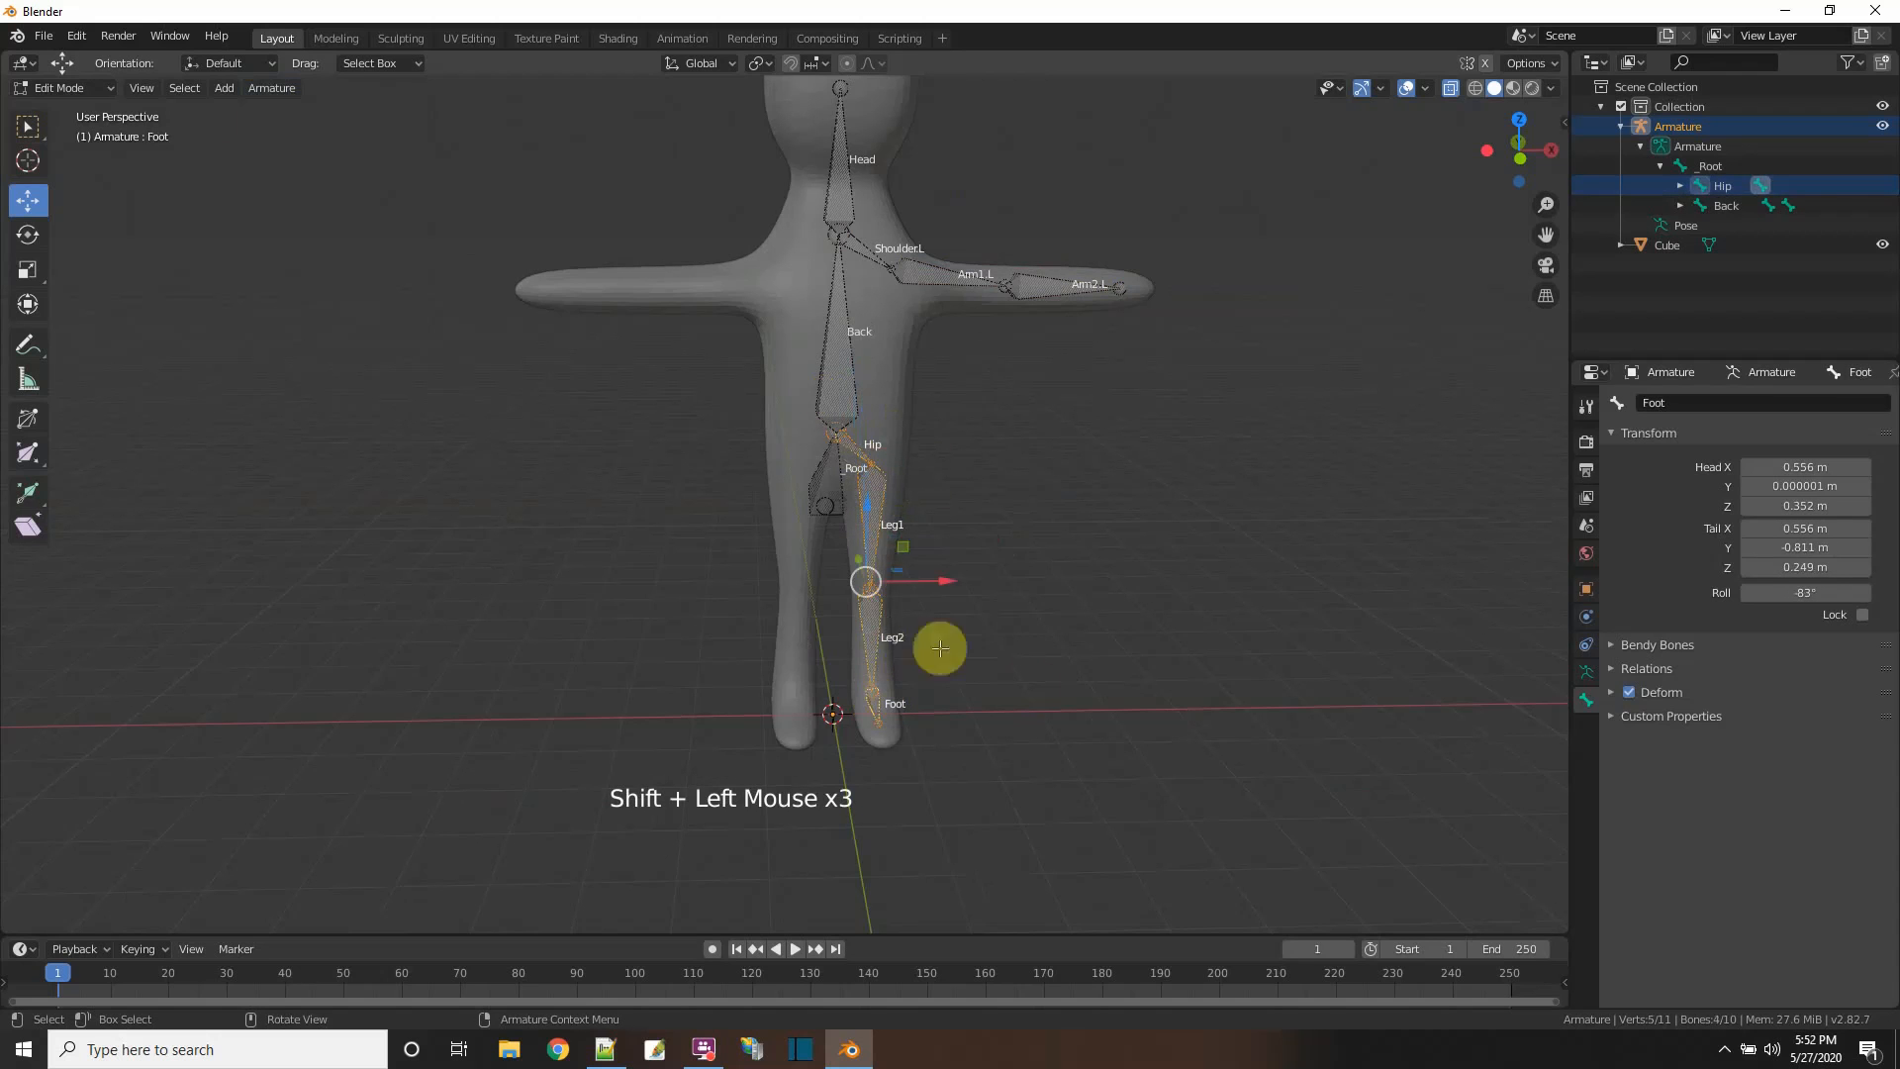
pyautogui.click(272, 87)
pyautogui.moveTo(340, 396)
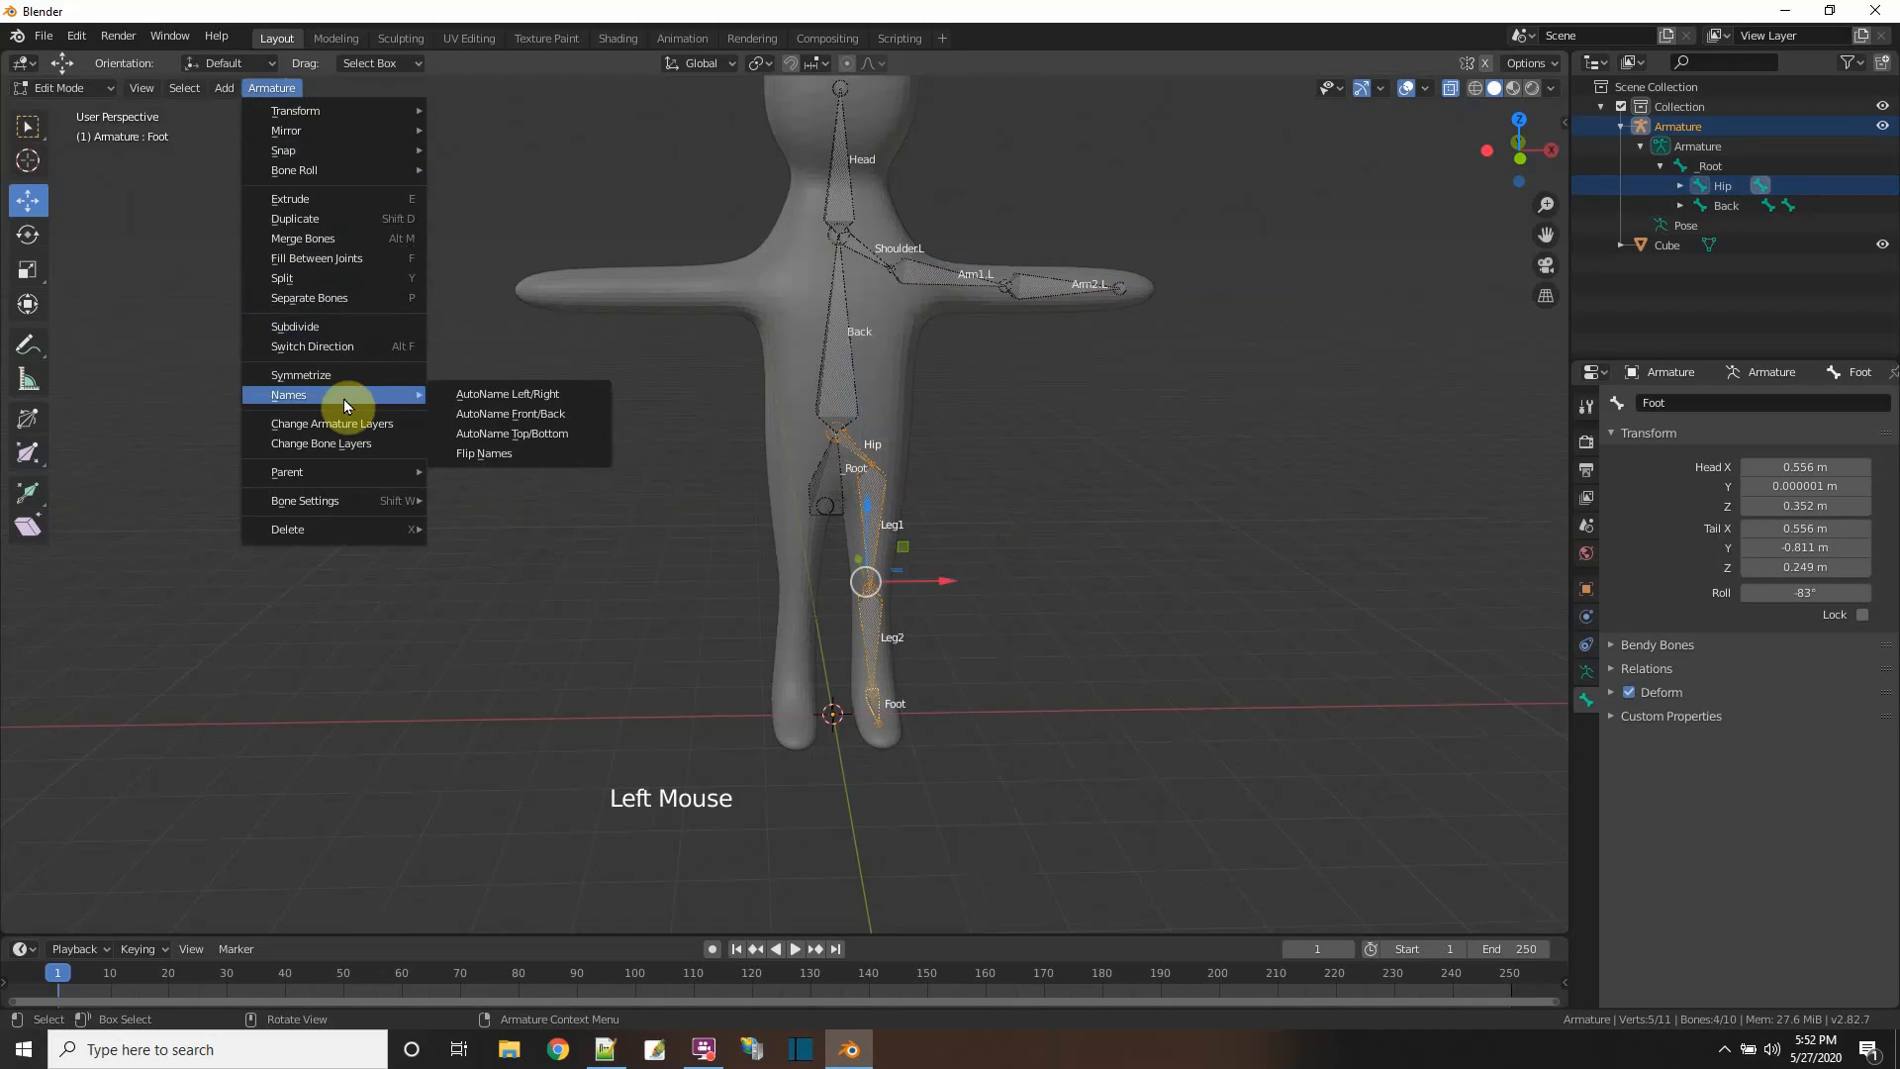
pyautogui.click(478, 396)
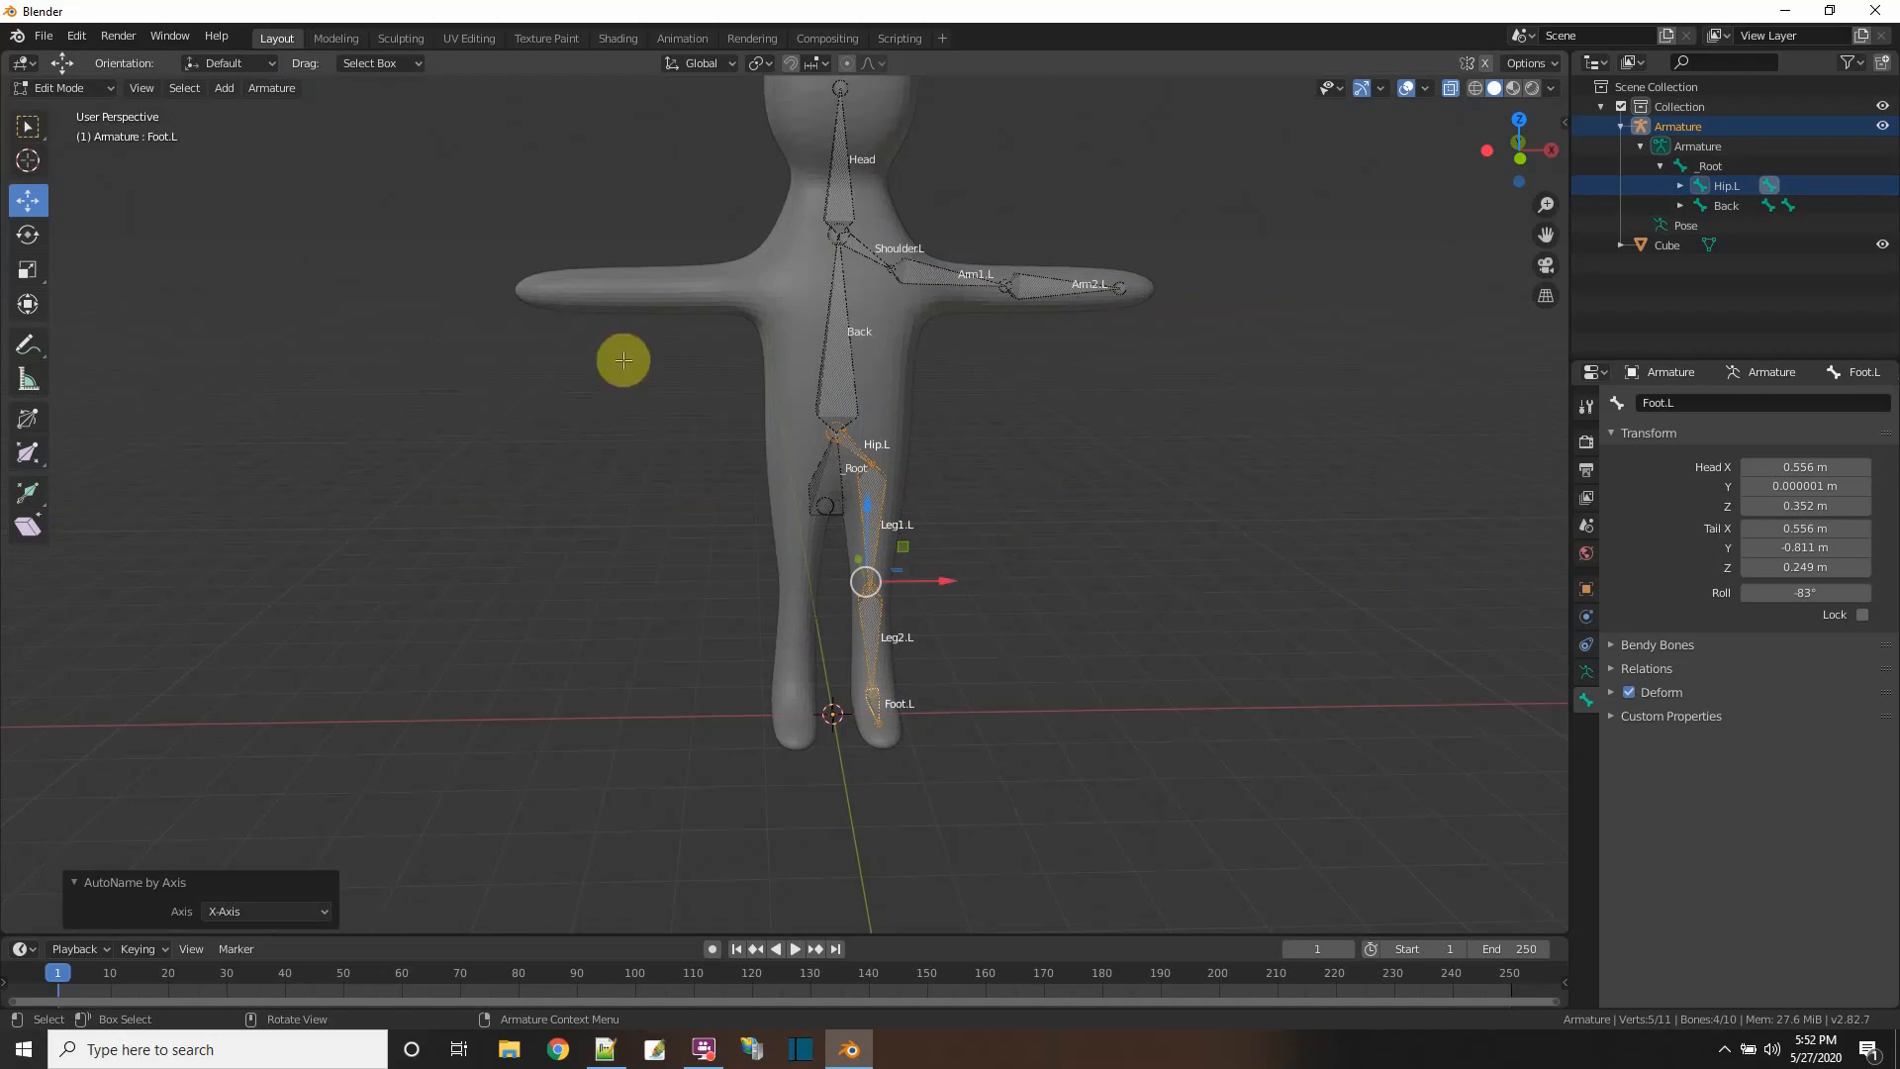
pyautogui.click(1204, 571)
pyautogui.moveTo(1205, 572); pyautogui.dragTo(1125, 565, button='middle')
pyautogui.moveTo(1216, 506); pyautogui.dragTo(1145, 505, button='middle')
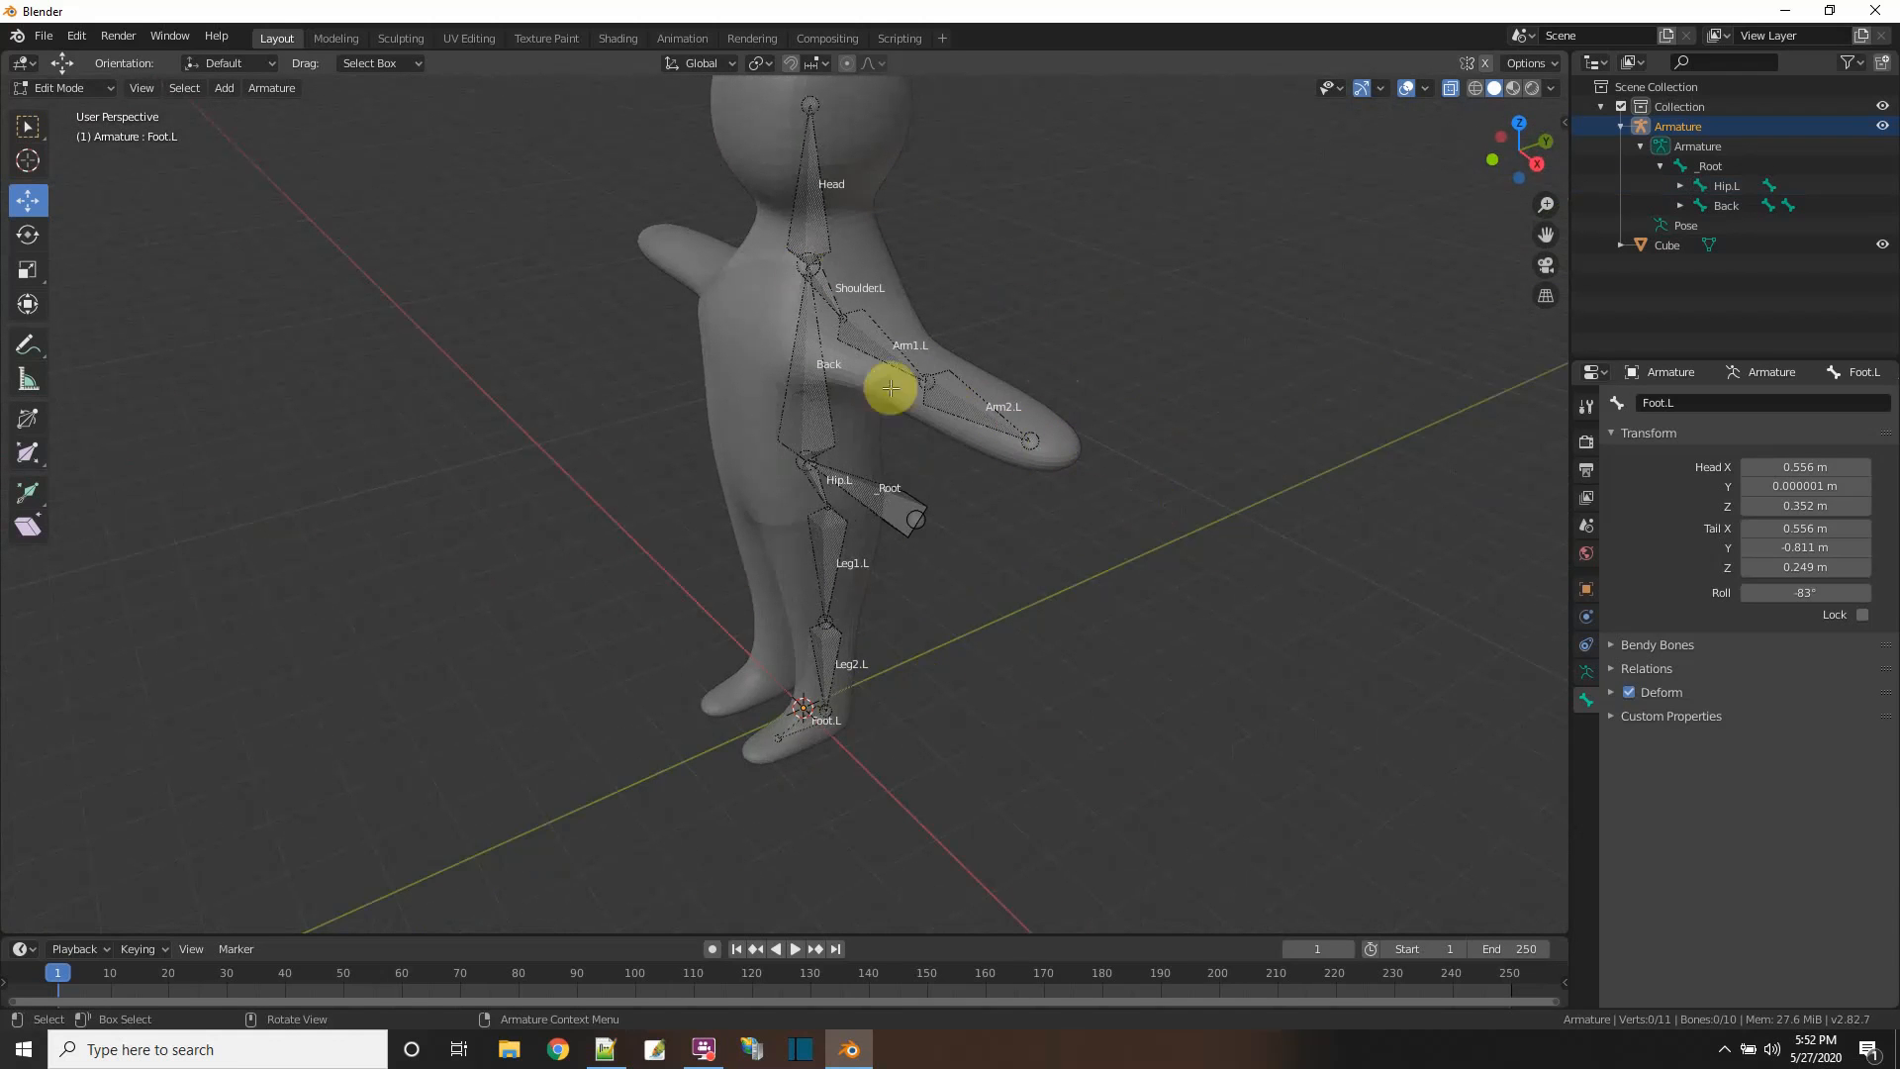
# - Select the joint between Shoulder.L and Arm1.L and shift it about 0.07 m forward along Y in the top view
pyautogui.moveTo(1221, 426); pyautogui.dragTo(1202, 393, button='middle')
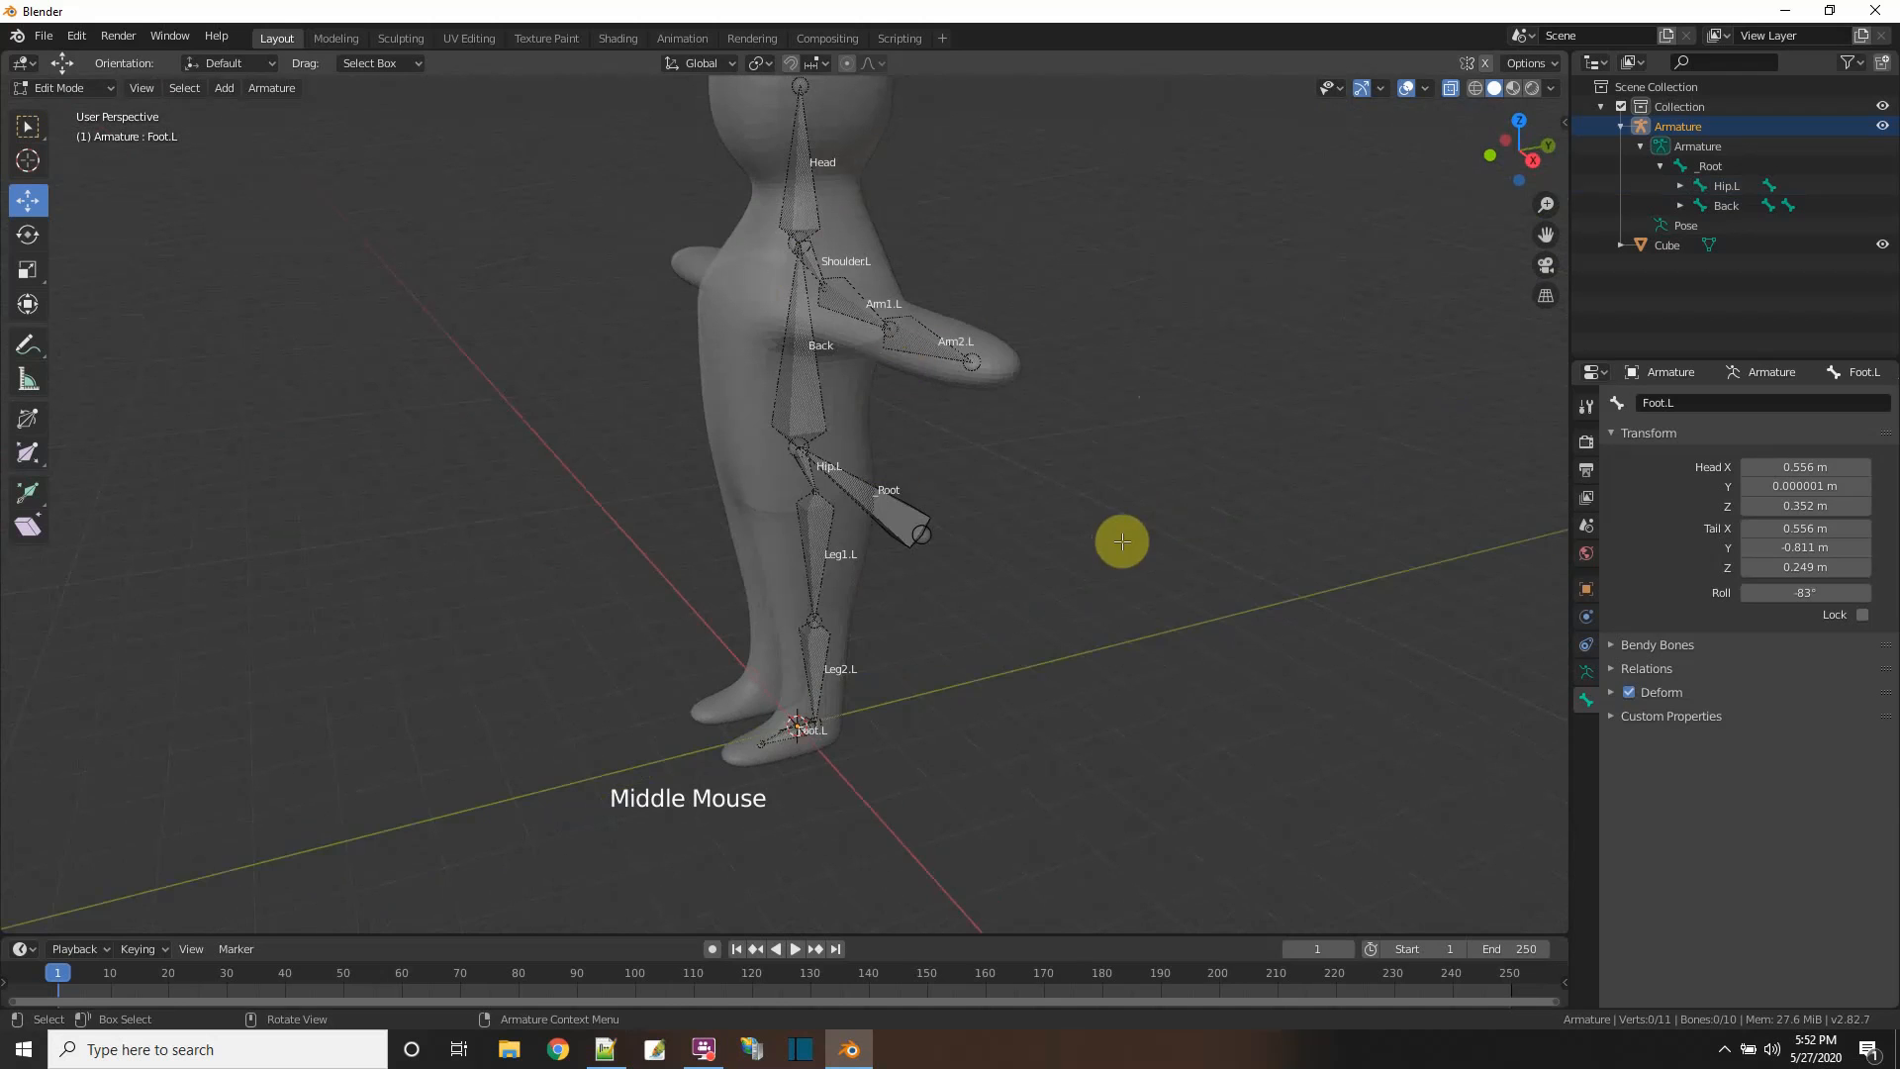
pyautogui.moveTo(1120, 539); pyautogui.dragTo(1188, 666, button='middle')
pyautogui.scroll(1, 1056, 551)
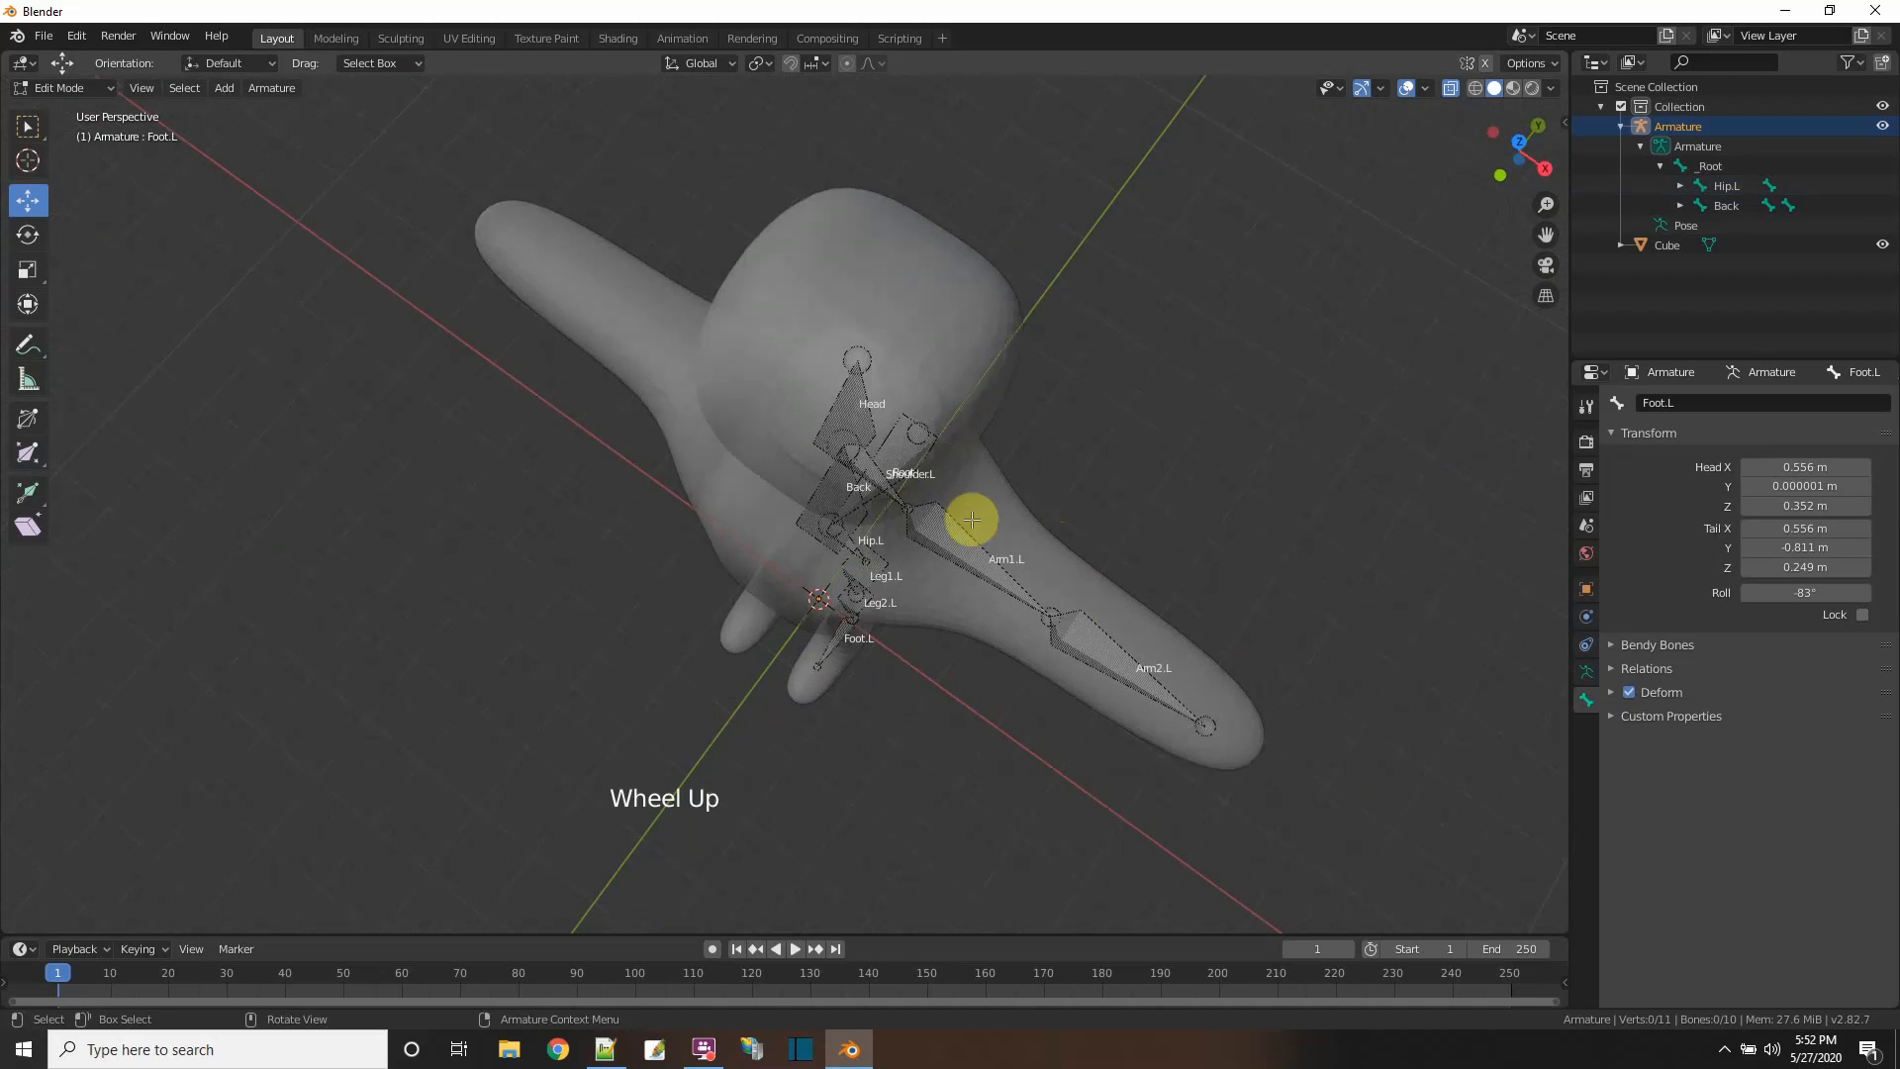
pyautogui.click(906, 506)
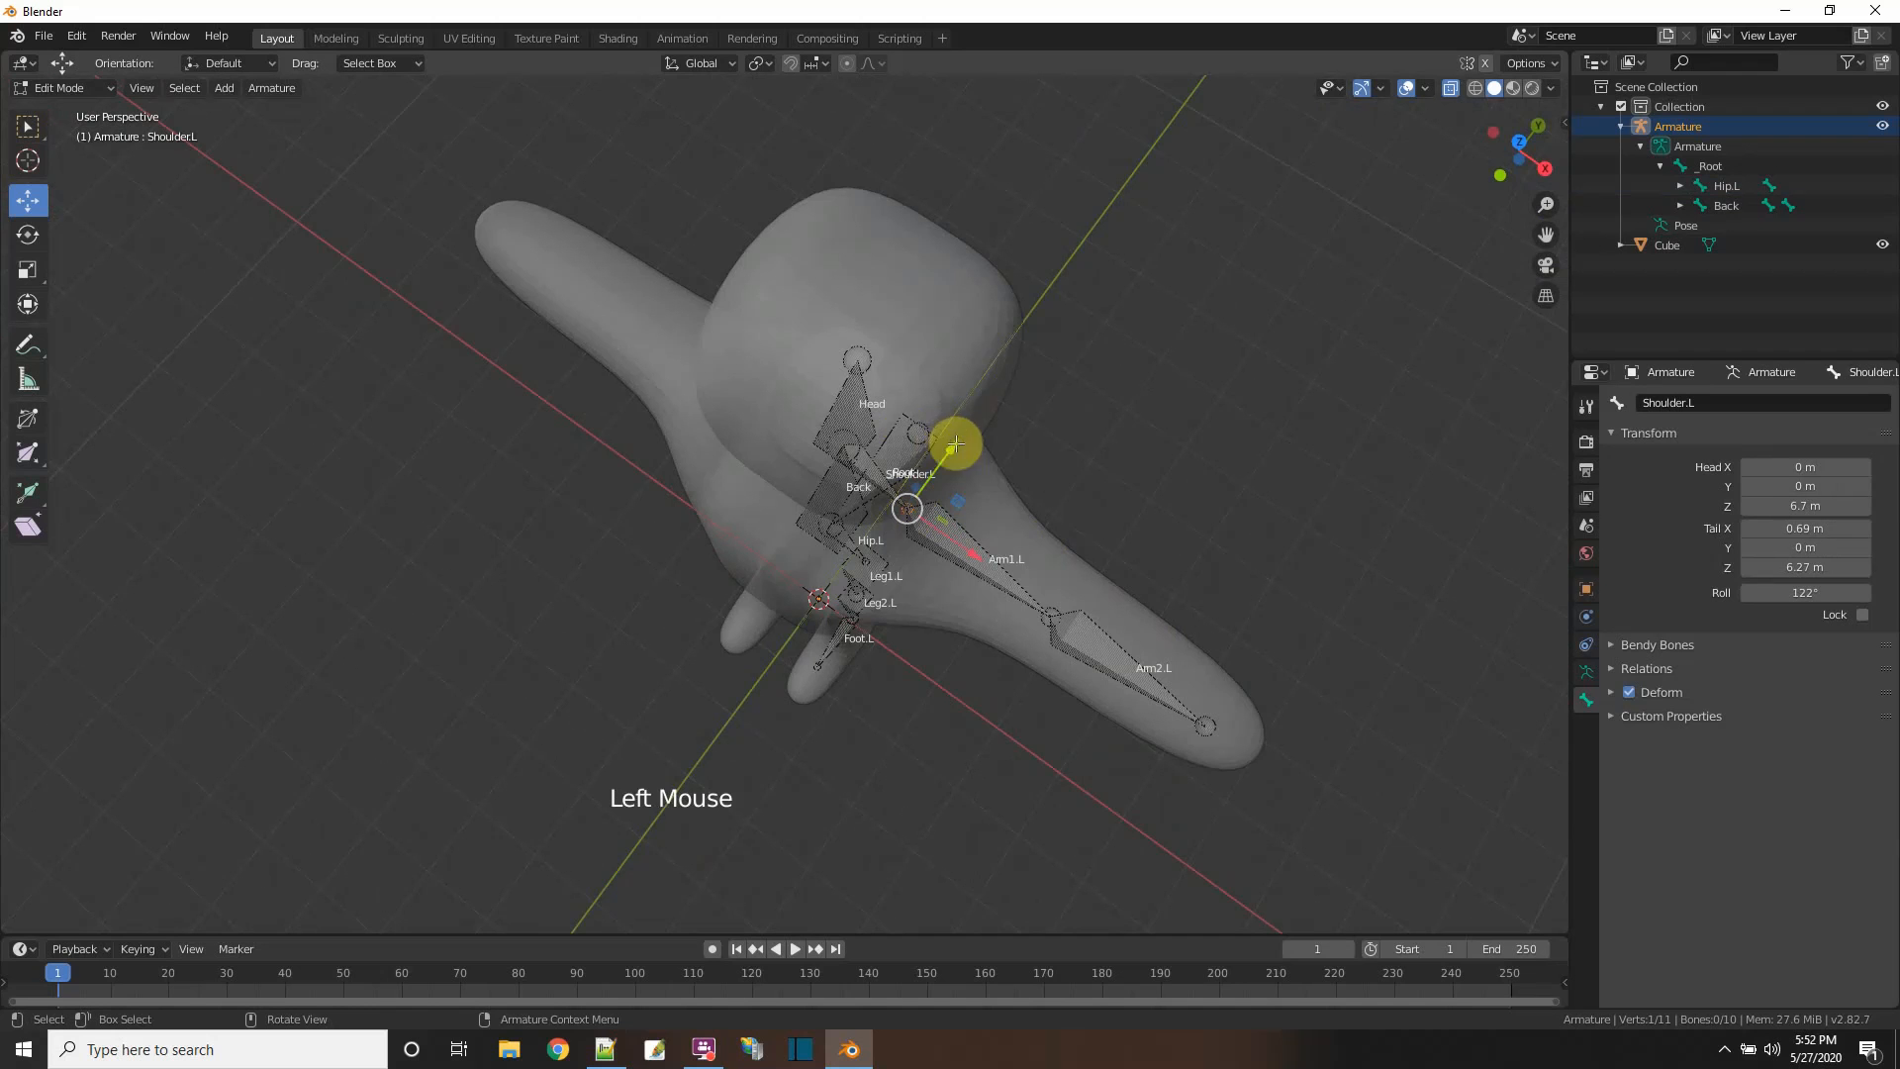
pyautogui.click(1519, 140)
pyautogui.scroll(3, 980, 555)
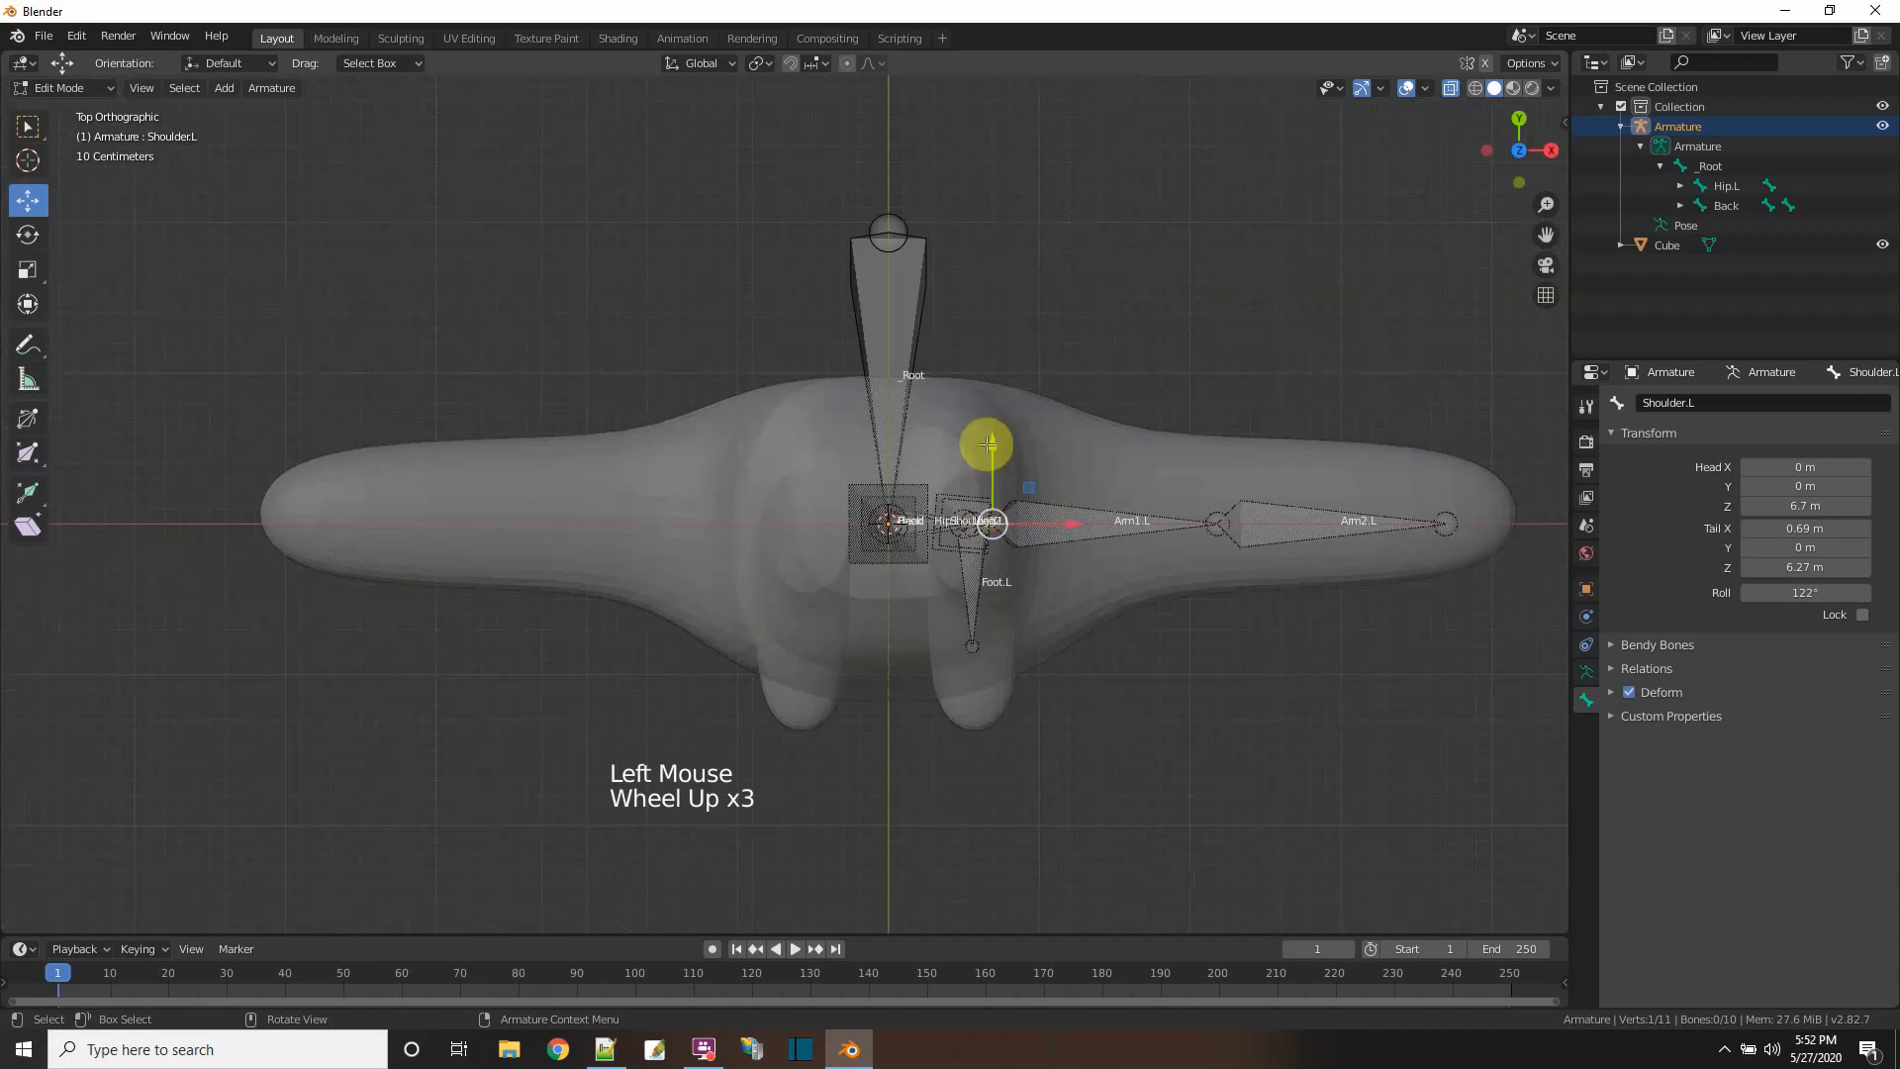
pyautogui.moveTo(991, 444); pyautogui.dragTo(993, 454)
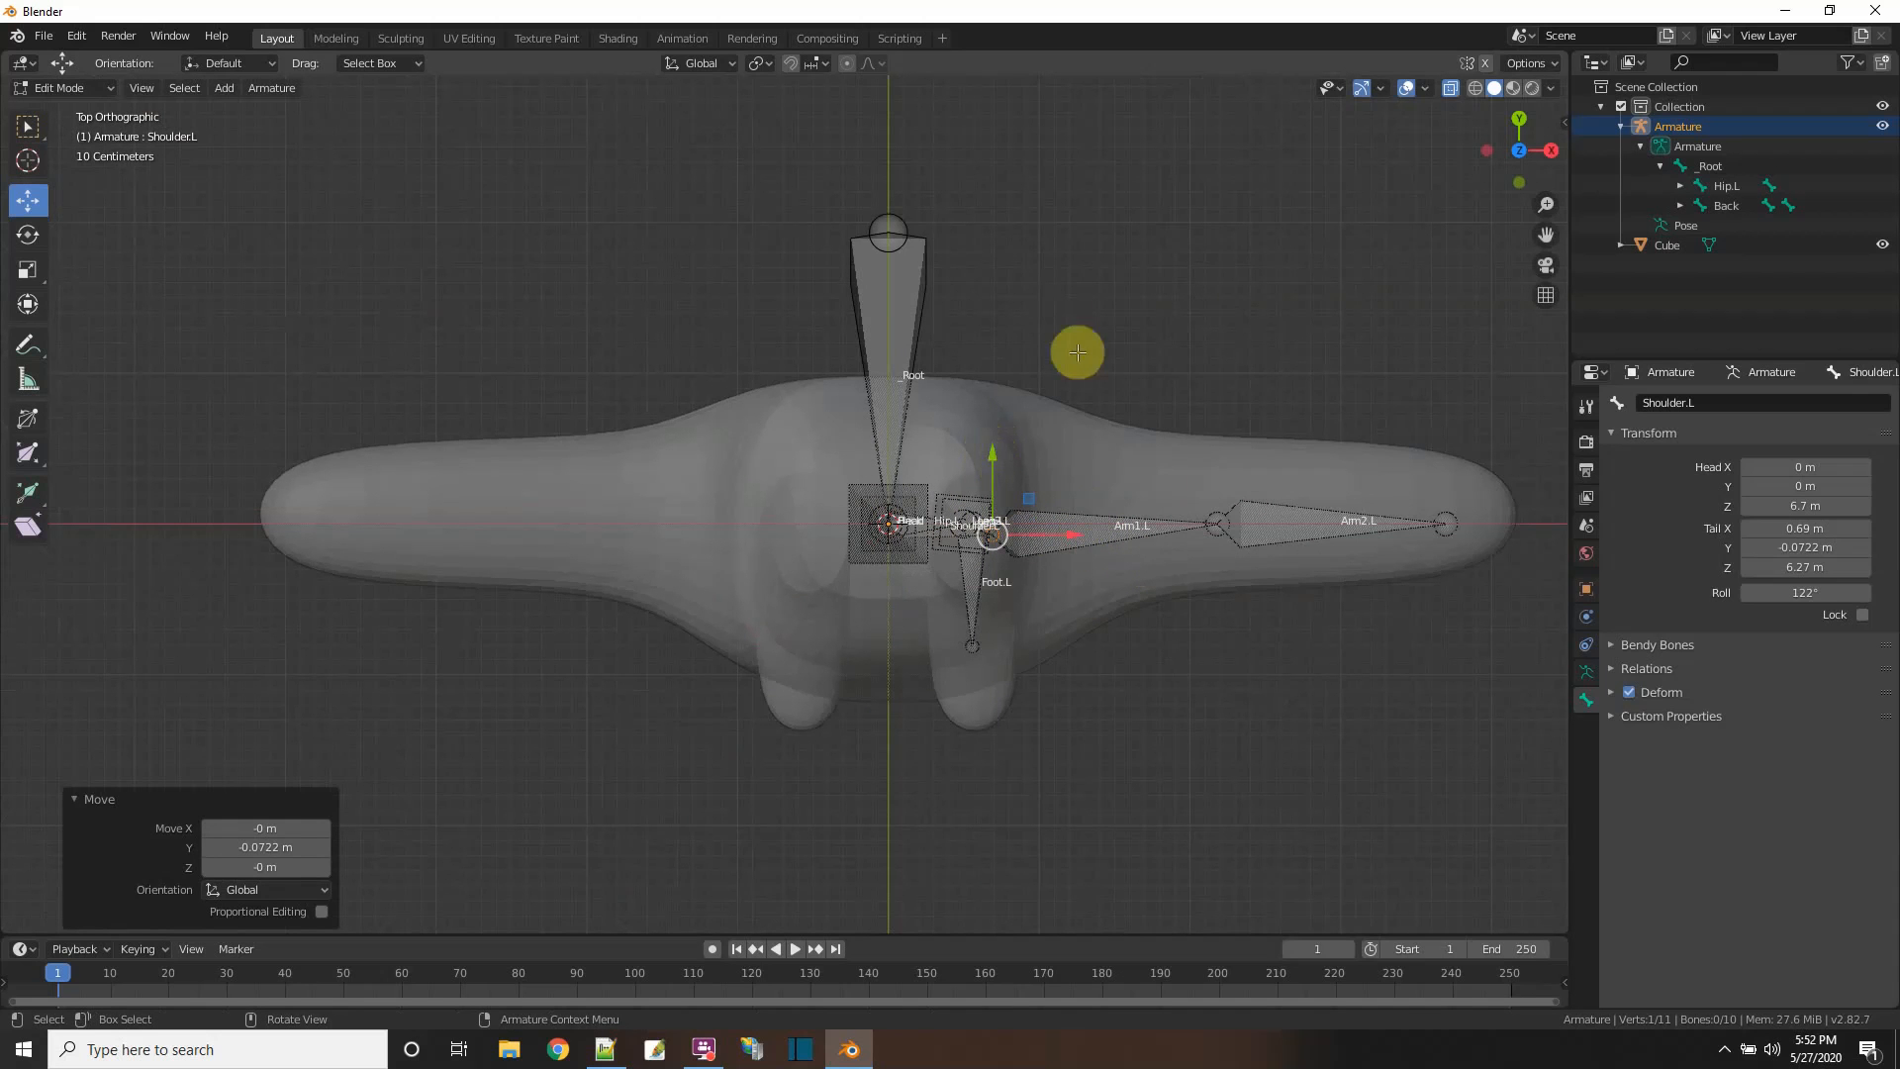
# - Move the elbow joint between Arm1.L and Arm2.L back along Y by about 0.118 m
pyautogui.click(1215, 519)
pyautogui.moveTo(1217, 429); pyautogui.dragTo(1209, 415)
pyautogui.moveTo(1260, 687); pyautogui.dragTo(1251, 679, button='middle')
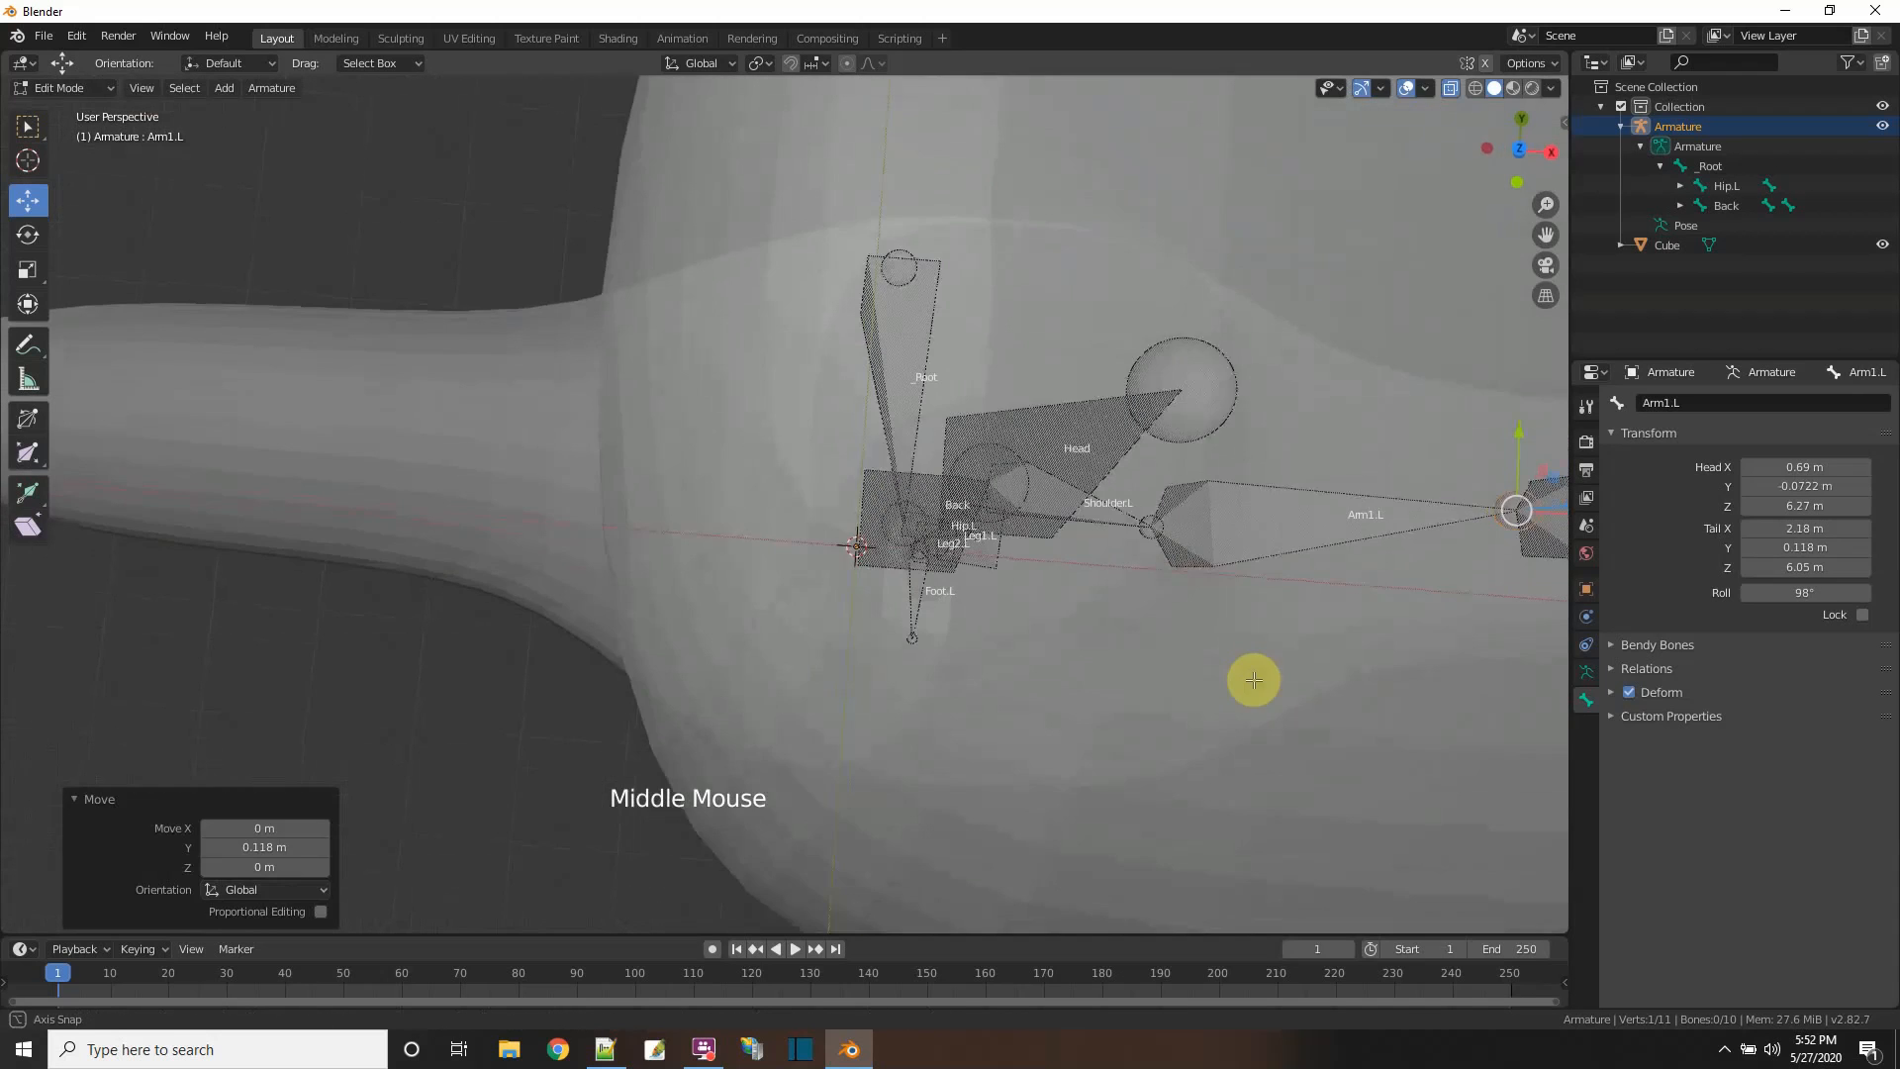
pyautogui.scroll(-2, 1243, 677)
pyautogui.click(1518, 150)
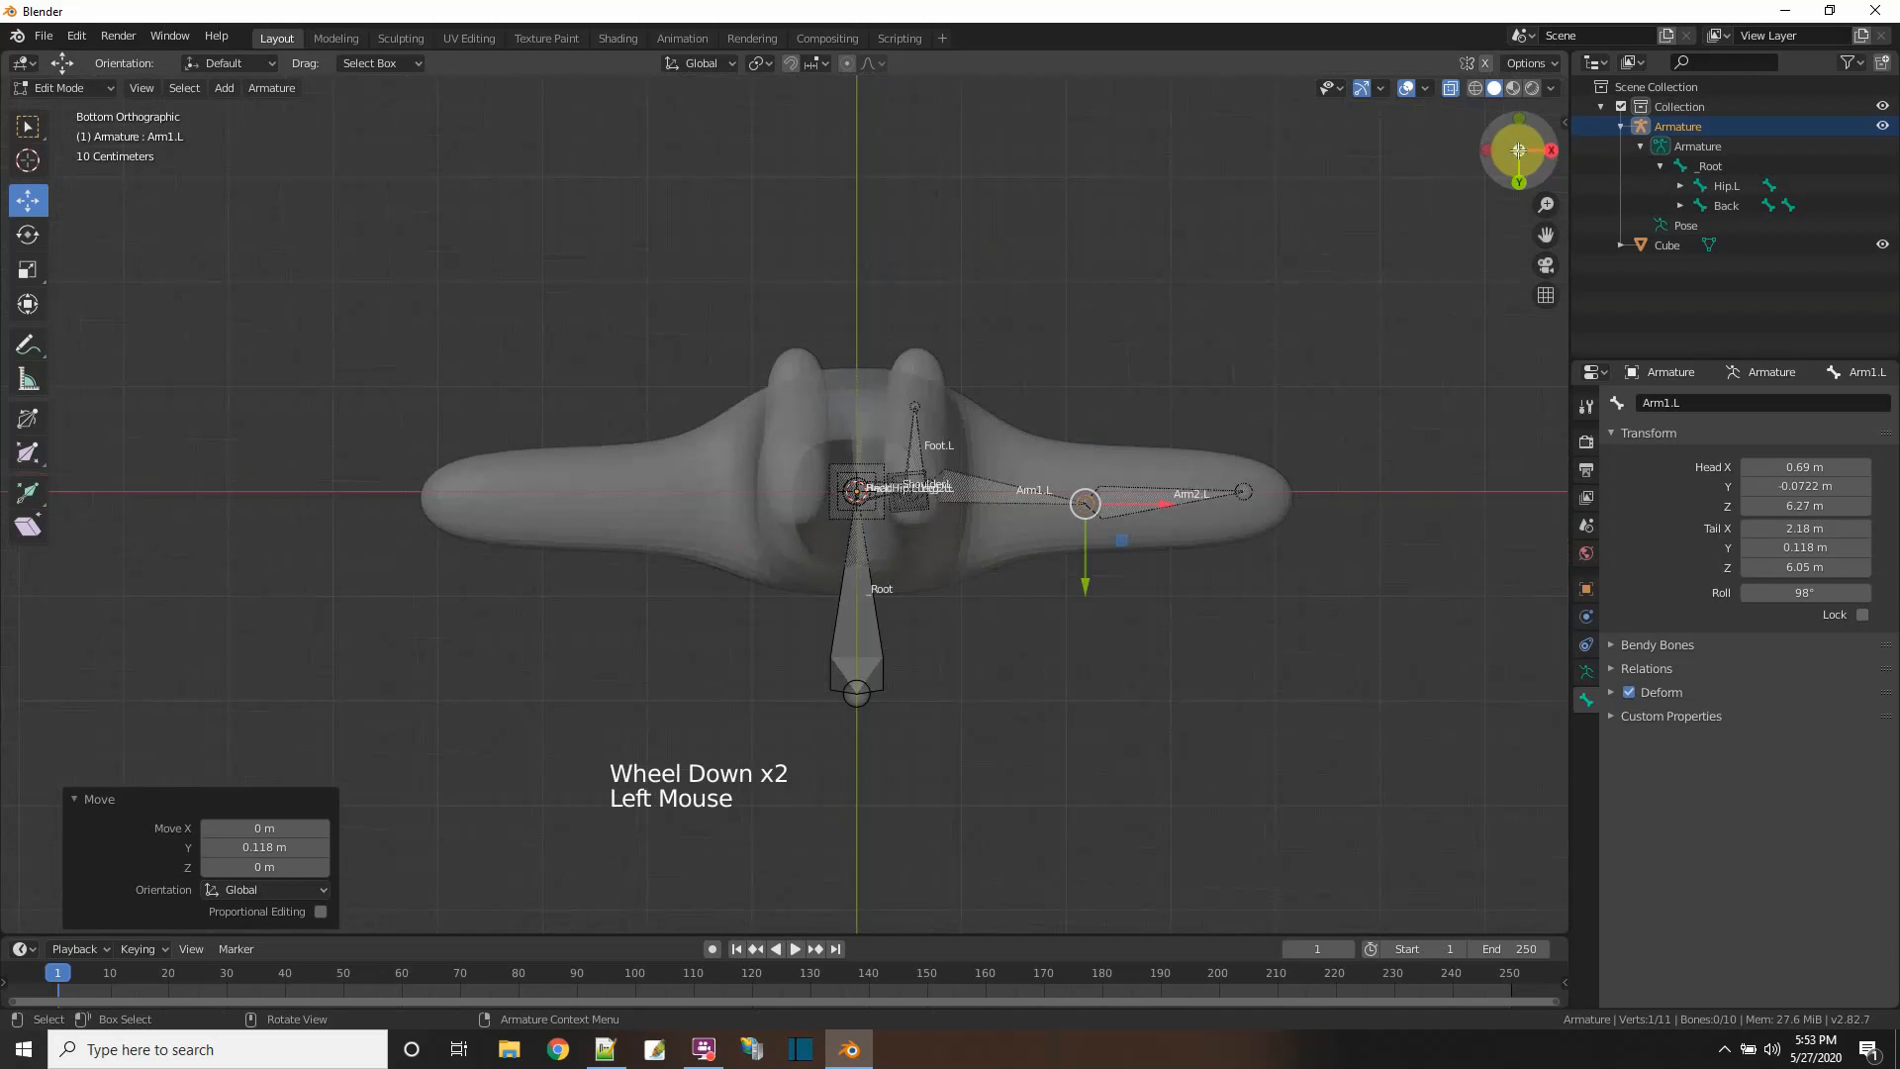
pyautogui.click(1521, 155)
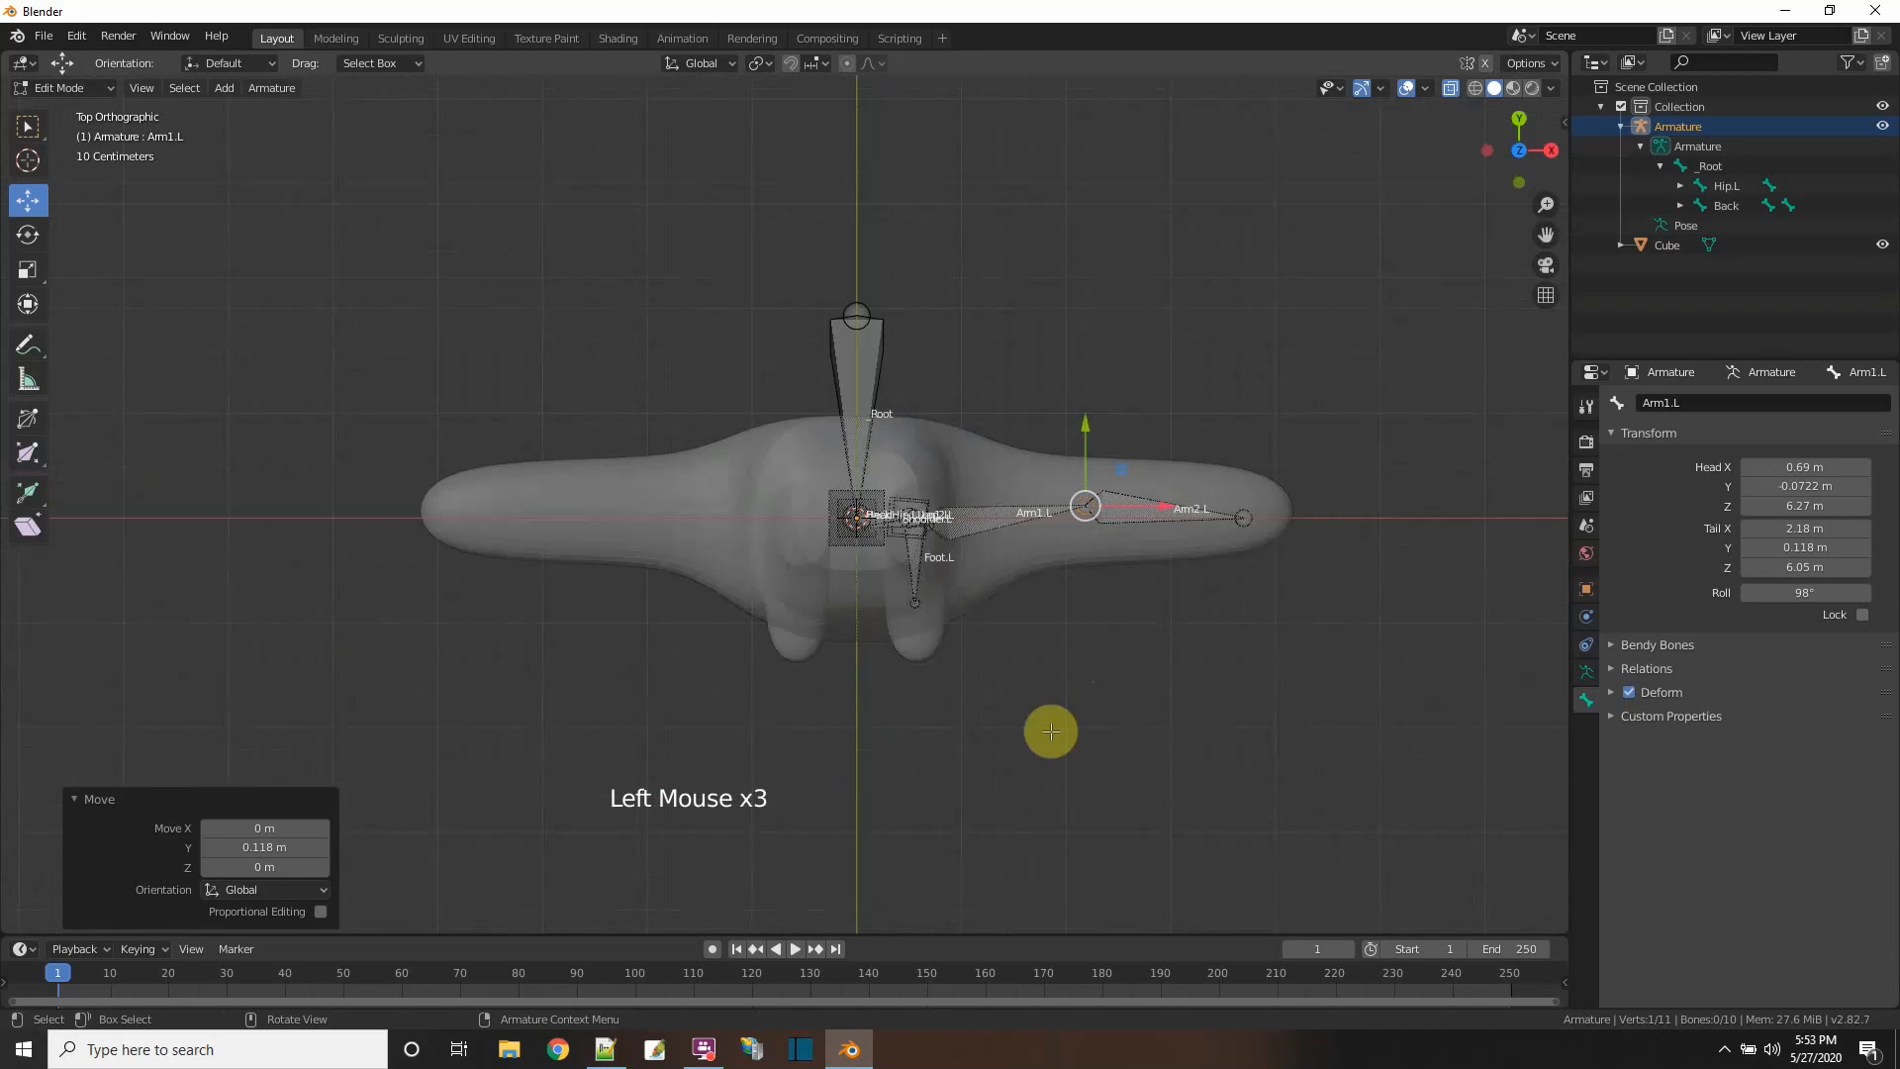
# - In the right side view, shift the top joint of Leg1.L forward and the knee joint forward to about Y -0.15 m
pyautogui.moveTo(1048, 731); pyautogui.dragTo(844, 526, button='middle')
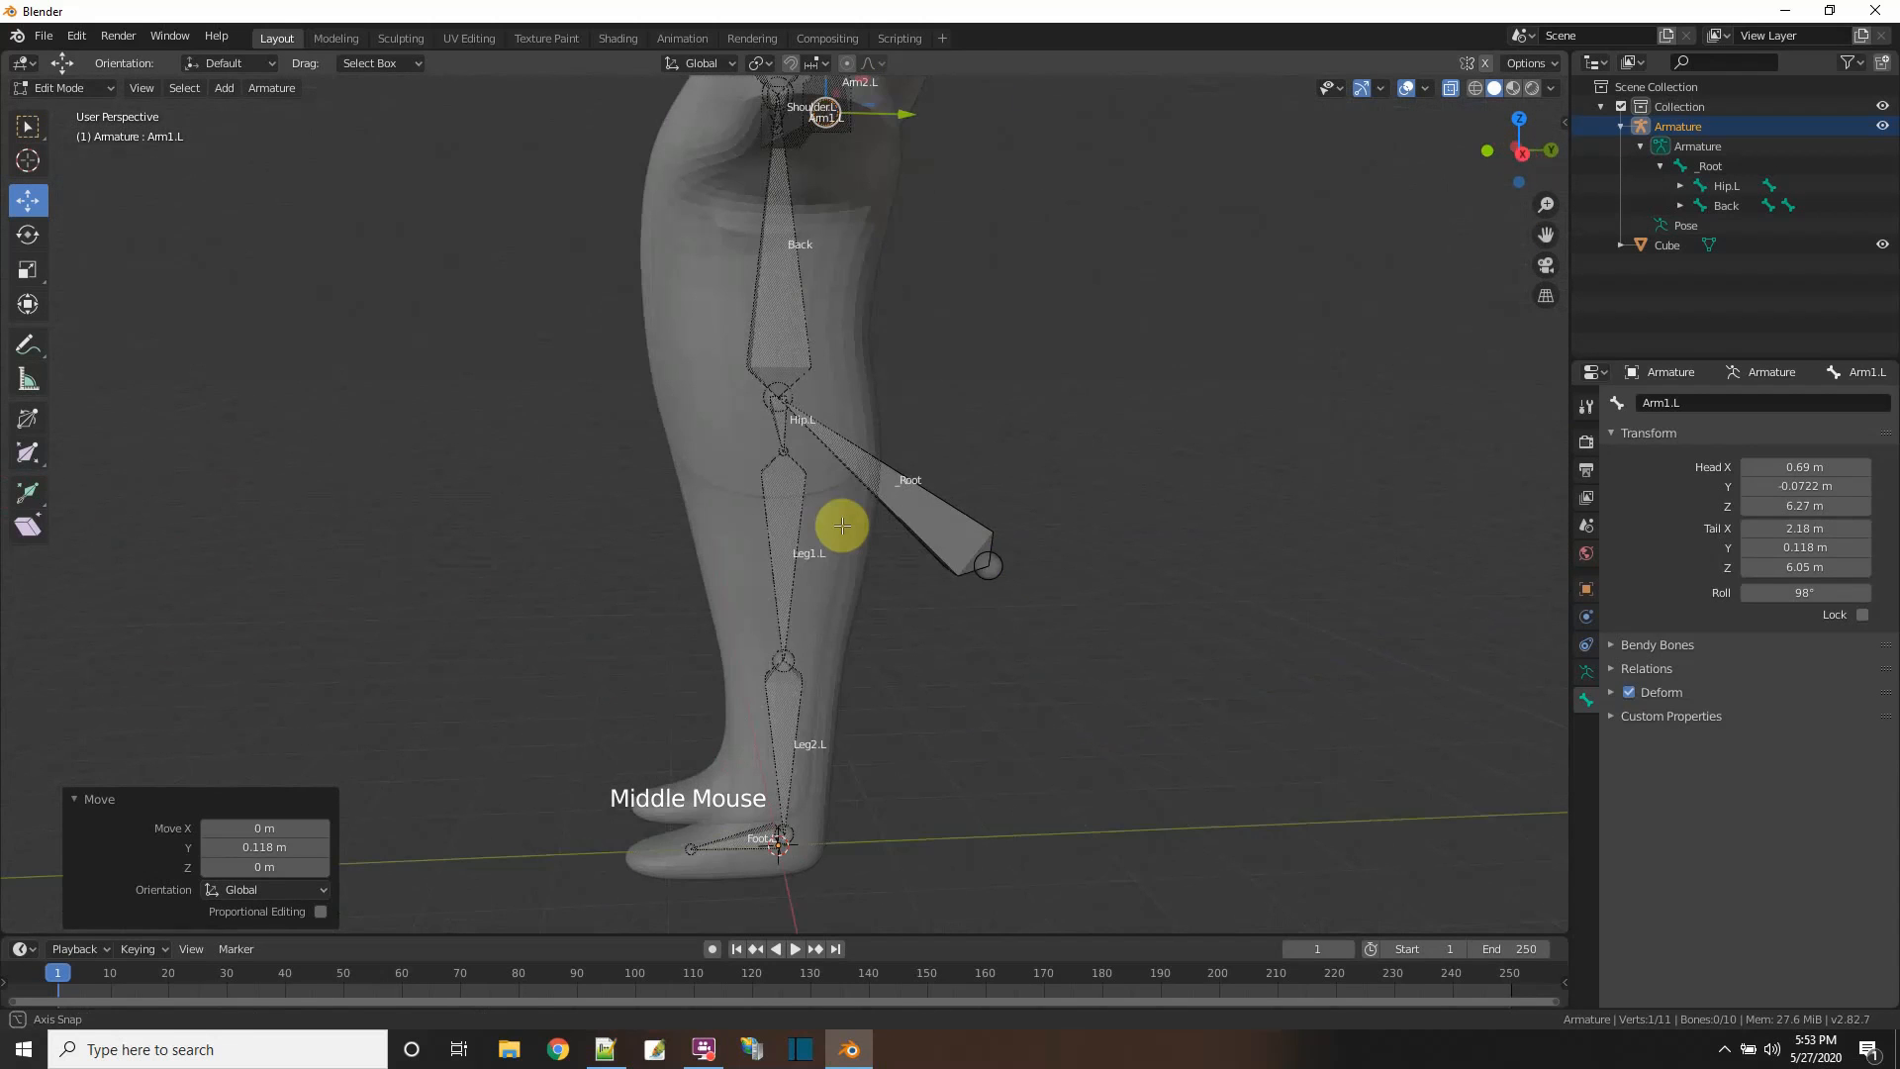
pyautogui.click(1521, 153)
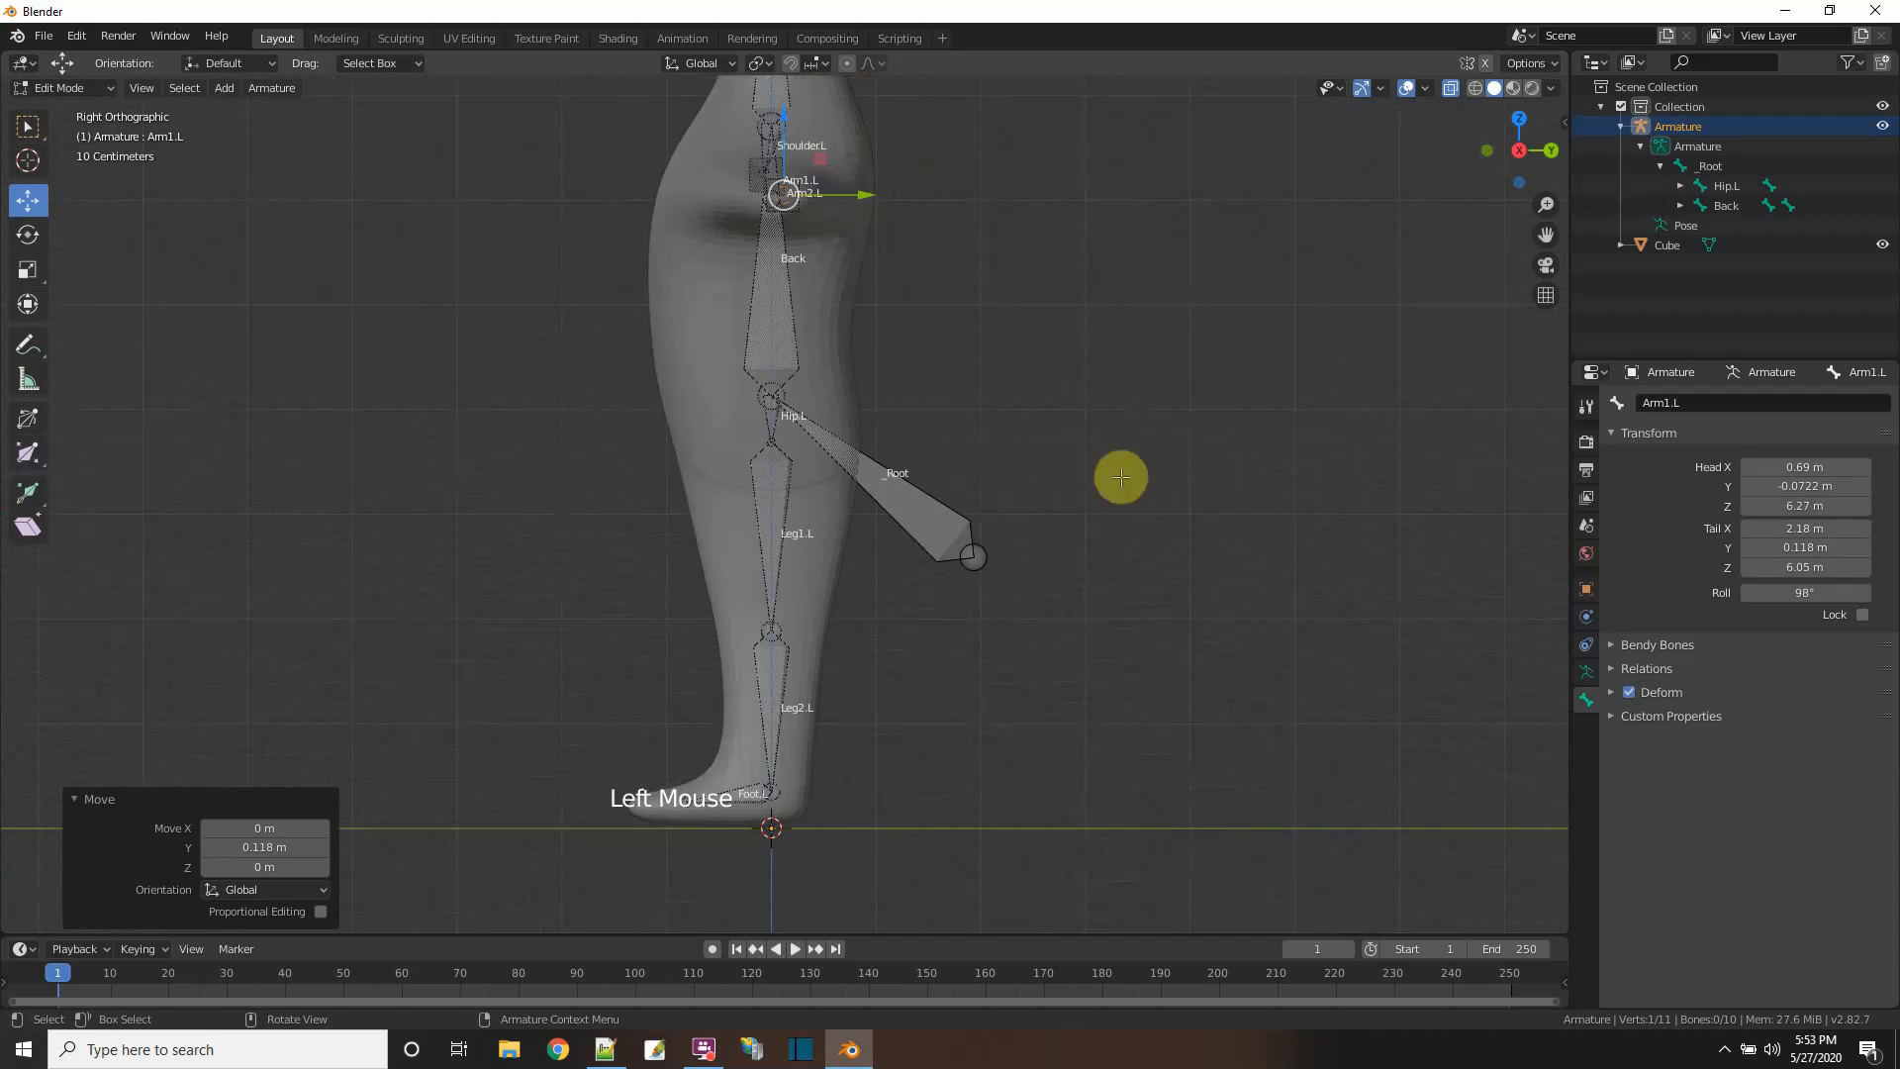
pyautogui.click(770, 444)
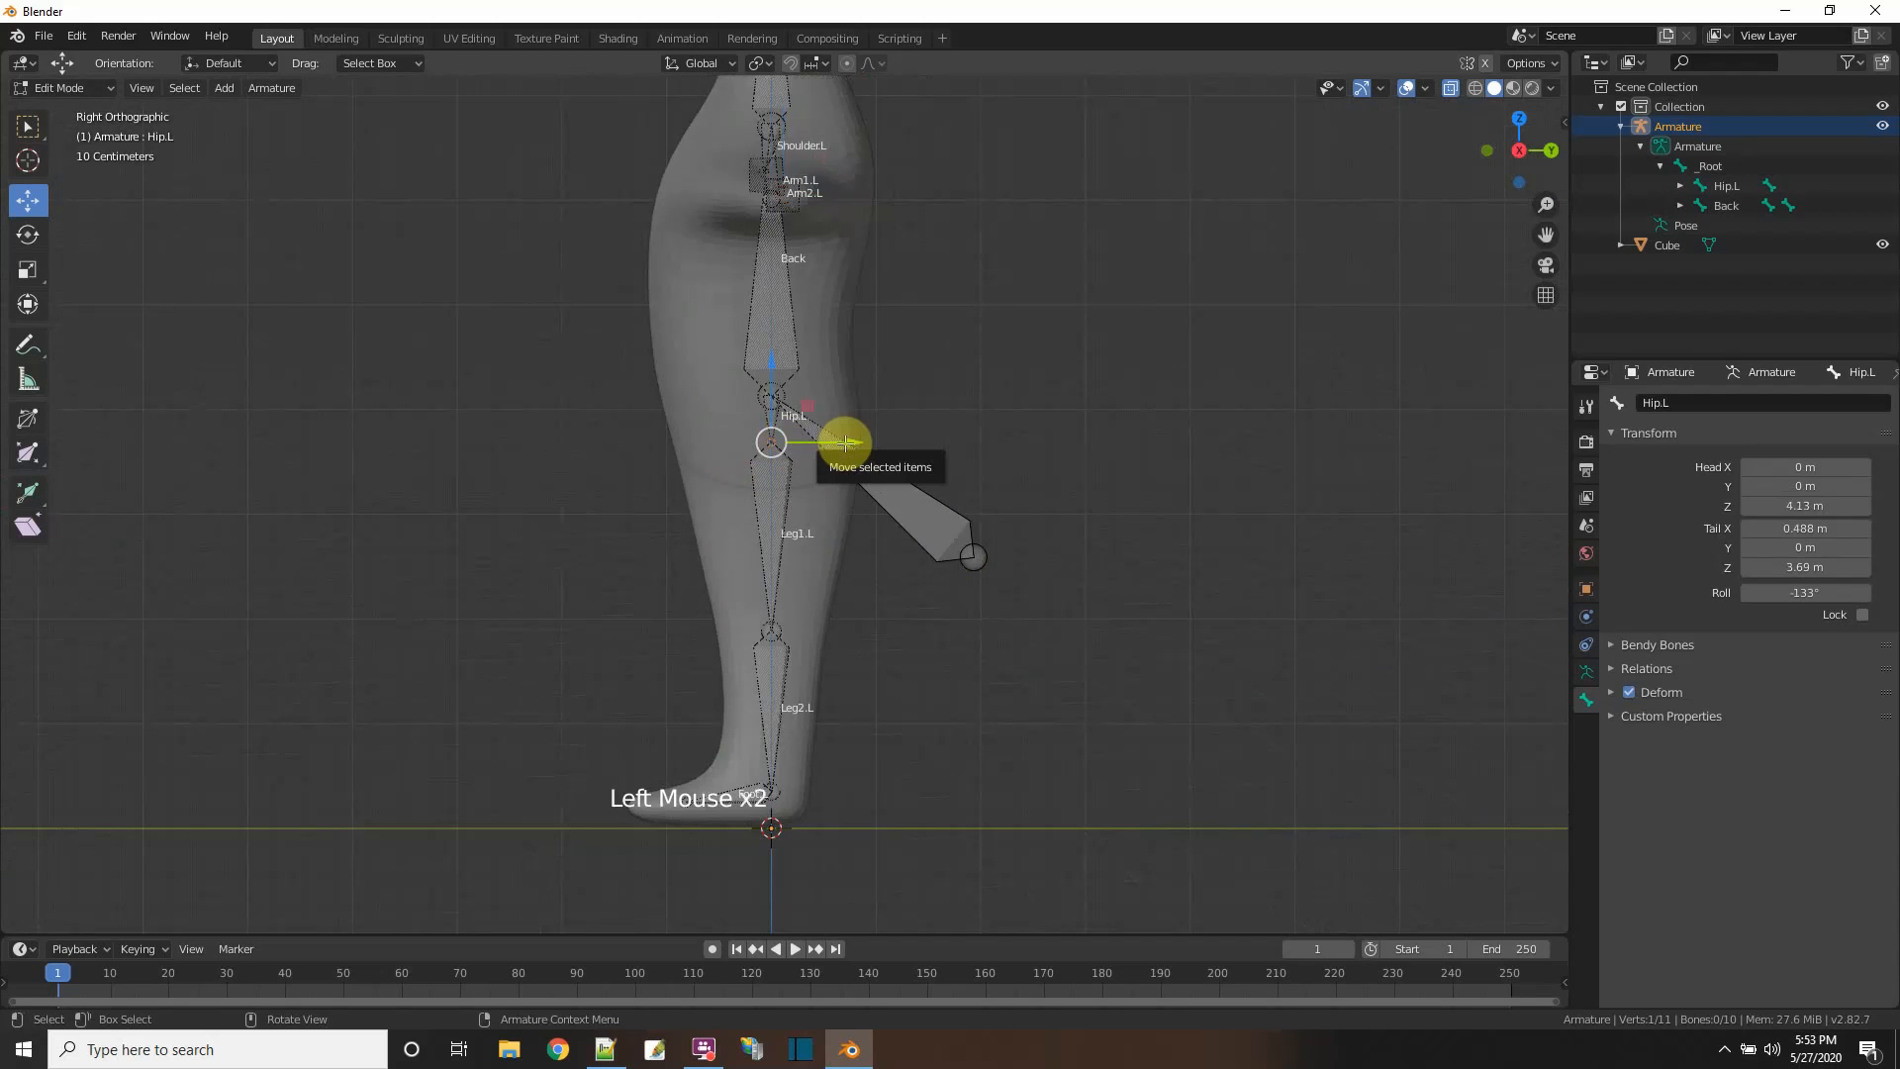
pyautogui.moveTo(846, 441); pyautogui.dragTo(835, 441)
pyautogui.click(772, 631)
pyautogui.moveTo(852, 631); pyautogui.dragTo(835, 629)
# - Move the _Root bone's tail forward to about Y -0.12 m and the Hip.L tail back by about 0.15 m, then clear the selection
pyautogui.click(773, 401)
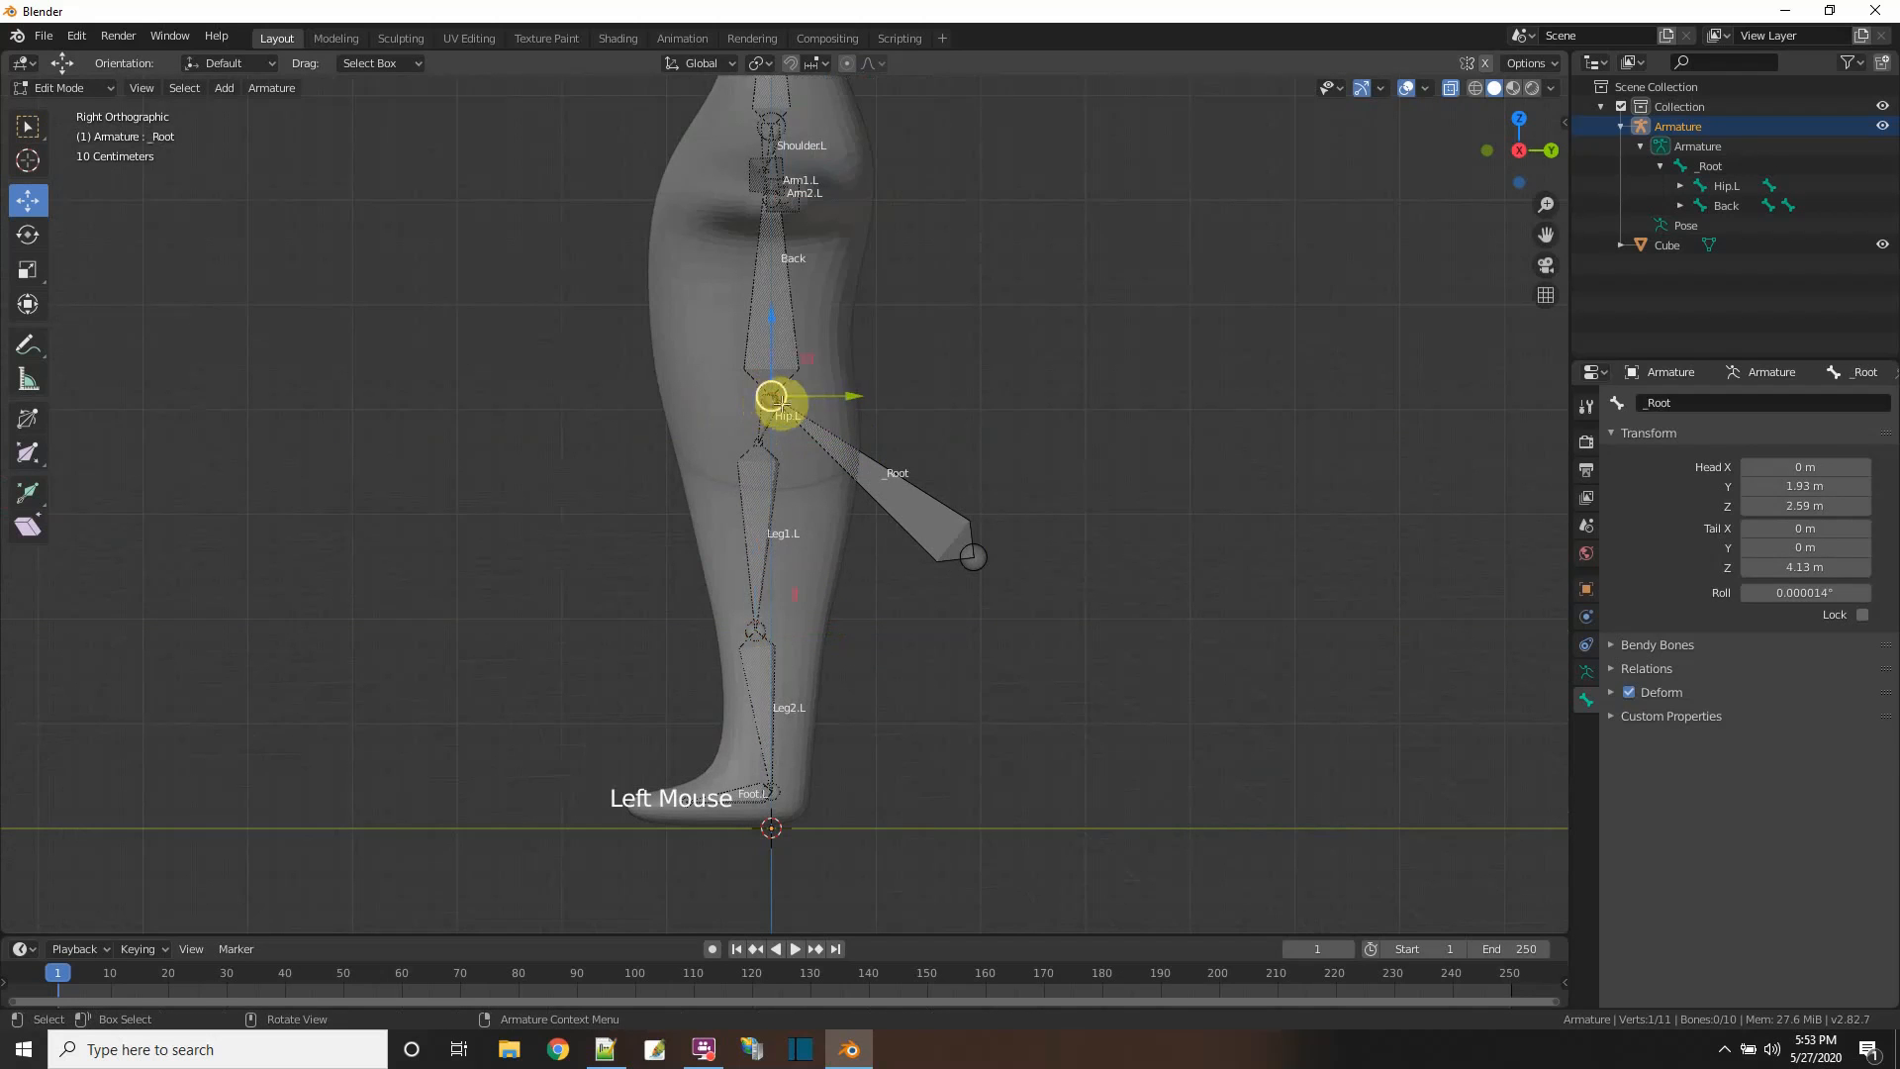
pyautogui.moveTo(840, 393); pyautogui.dragTo(853, 448)
pyautogui.click(781, 448)
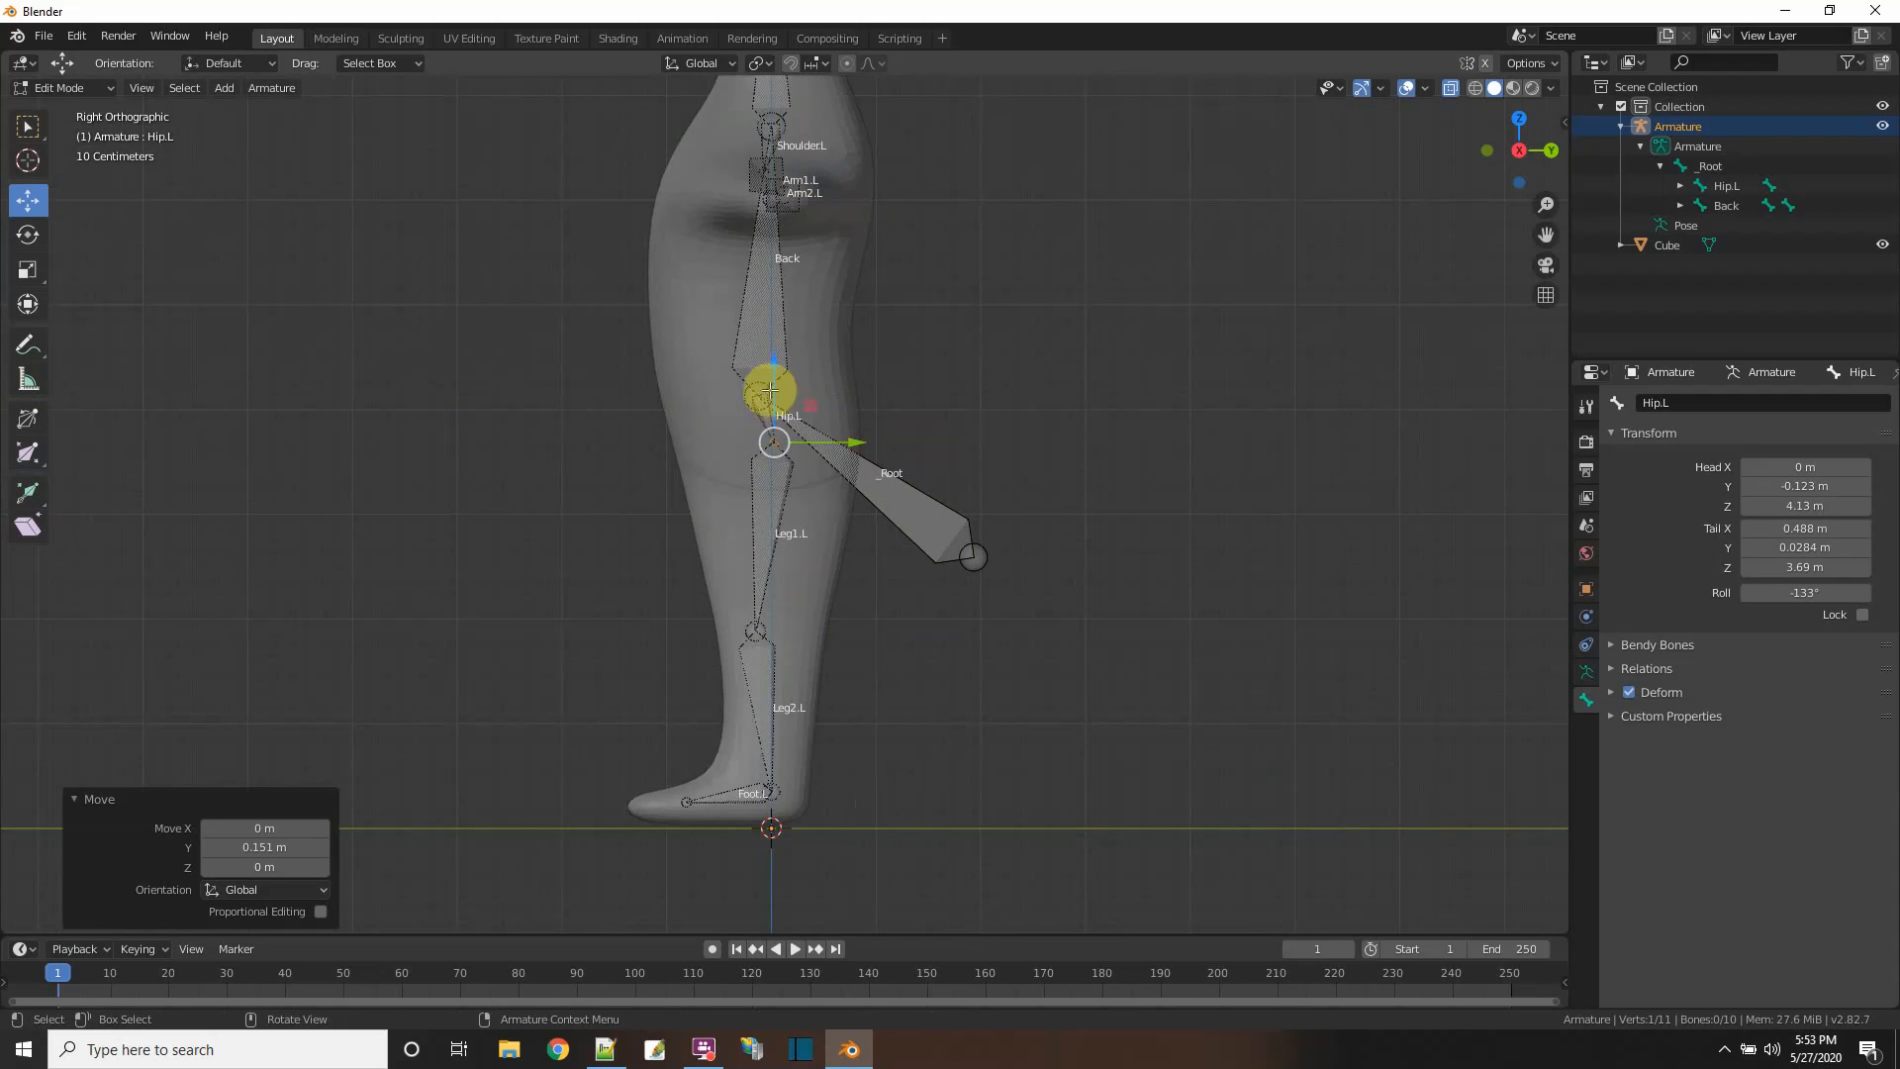
pyautogui.moveTo(907, 736); pyautogui.dragTo(1111, 614, button='middle')
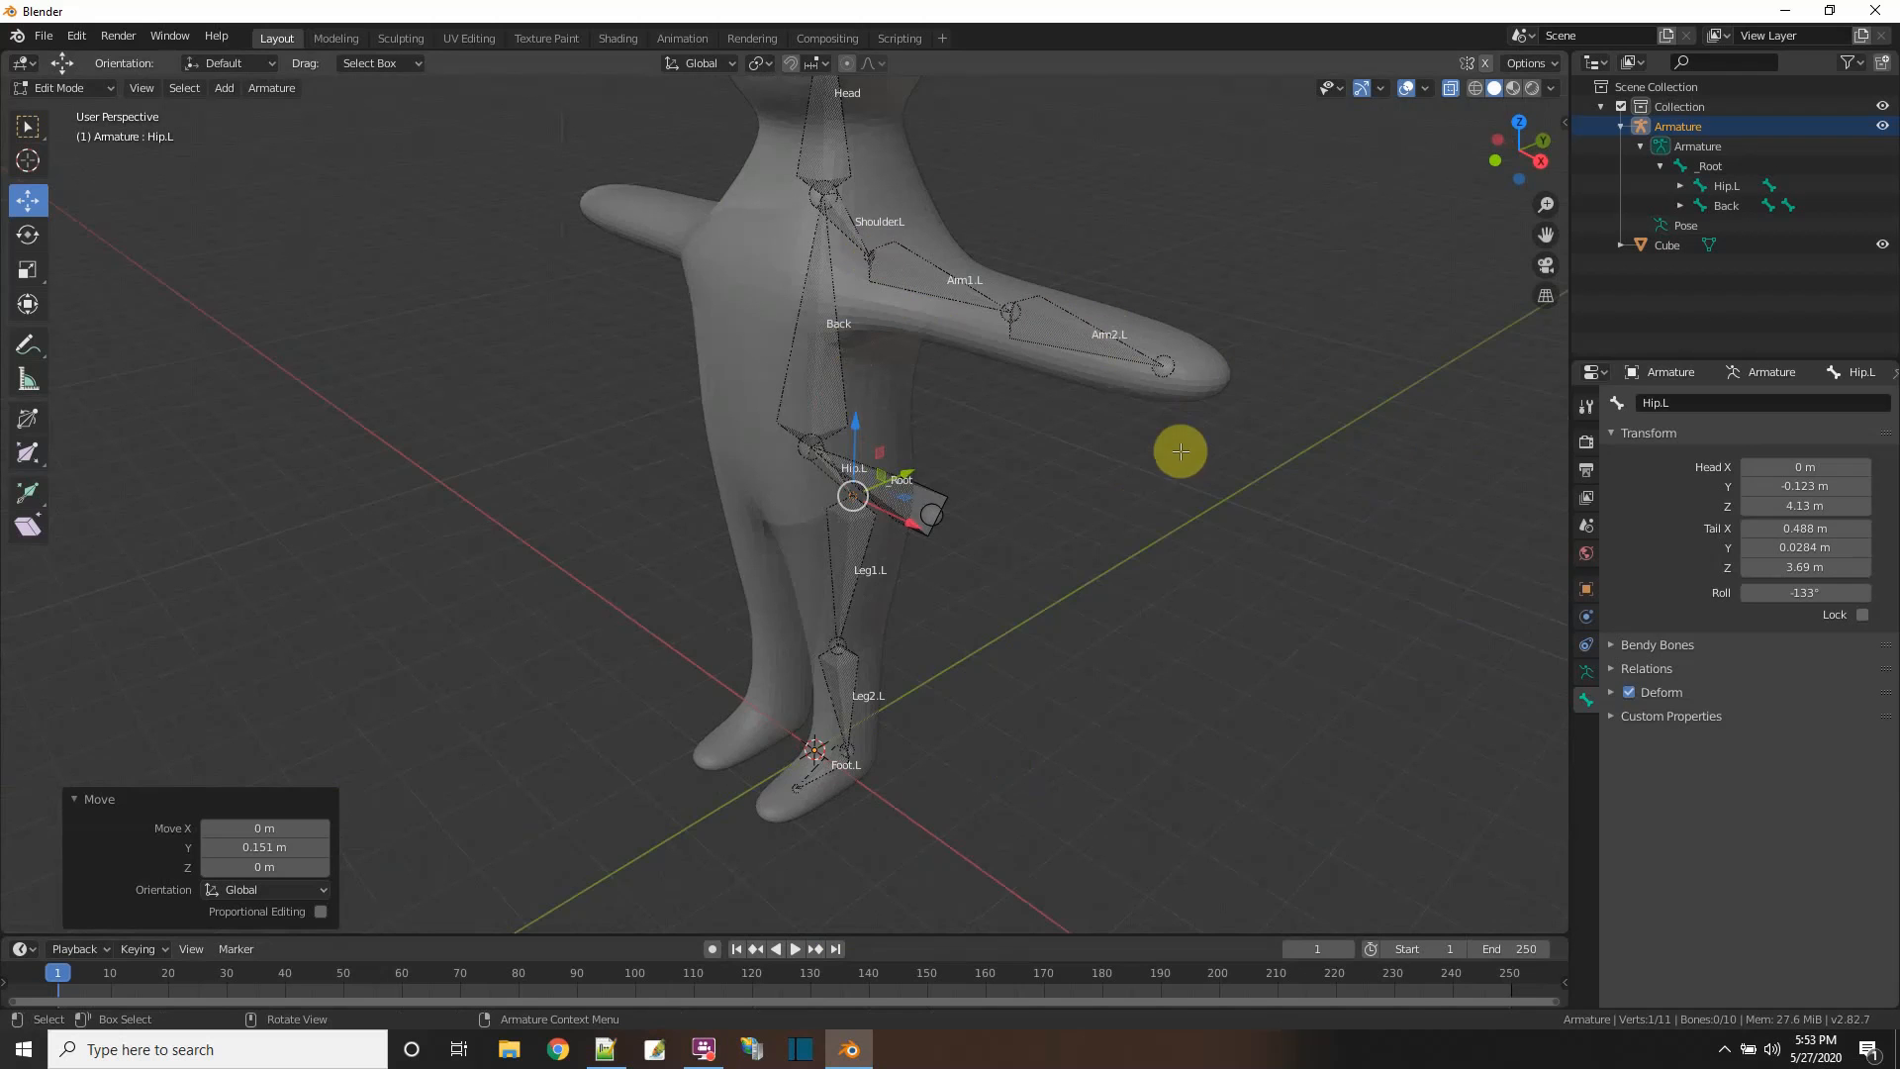
pyautogui.moveTo(1178, 450)
pyautogui.mouseDown(button='middle')
pyautogui.moveTo(1112, 508)
pyautogui.moveTo(857, 598)
pyautogui.moveTo(1171, 428)
pyautogui.mouseUp(button='middle')
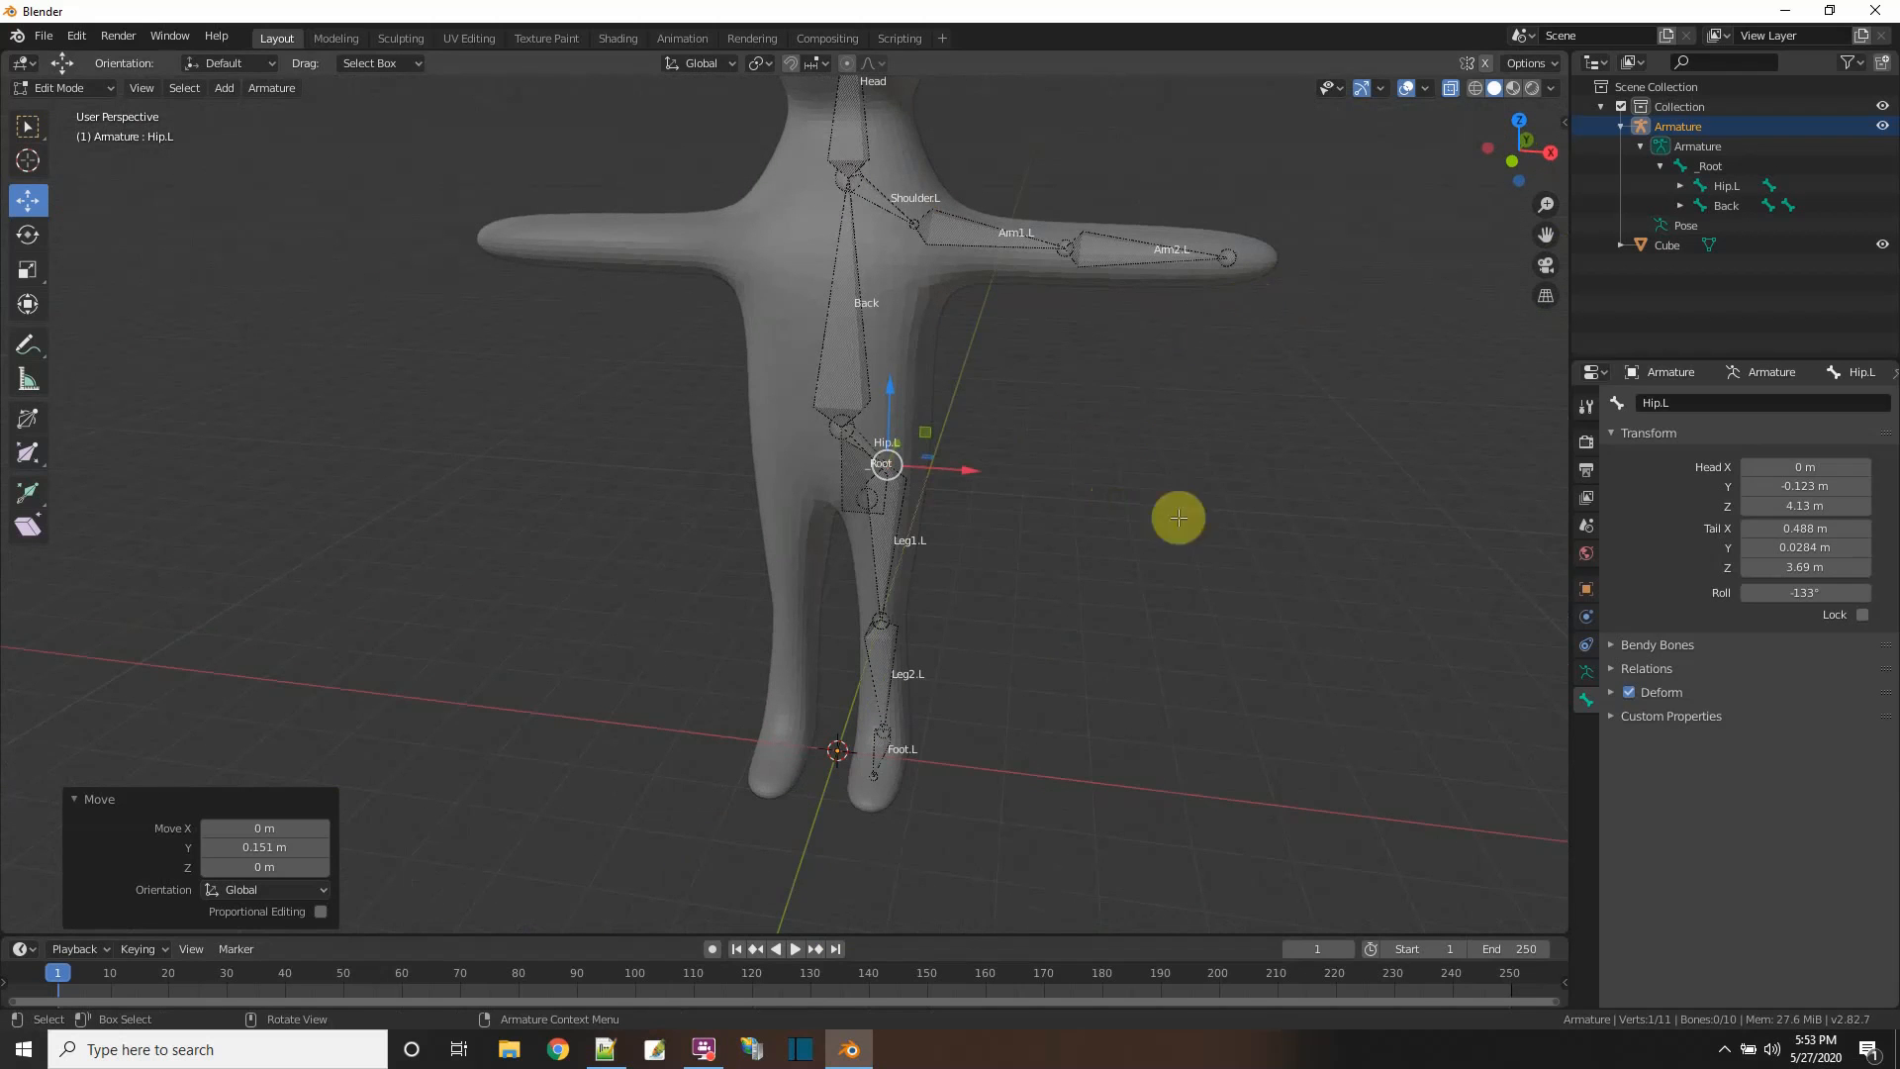
pyautogui.click(1158, 581)
pyautogui.moveTo(1167, 573); pyautogui.dragTo(1086, 585, button='middle')
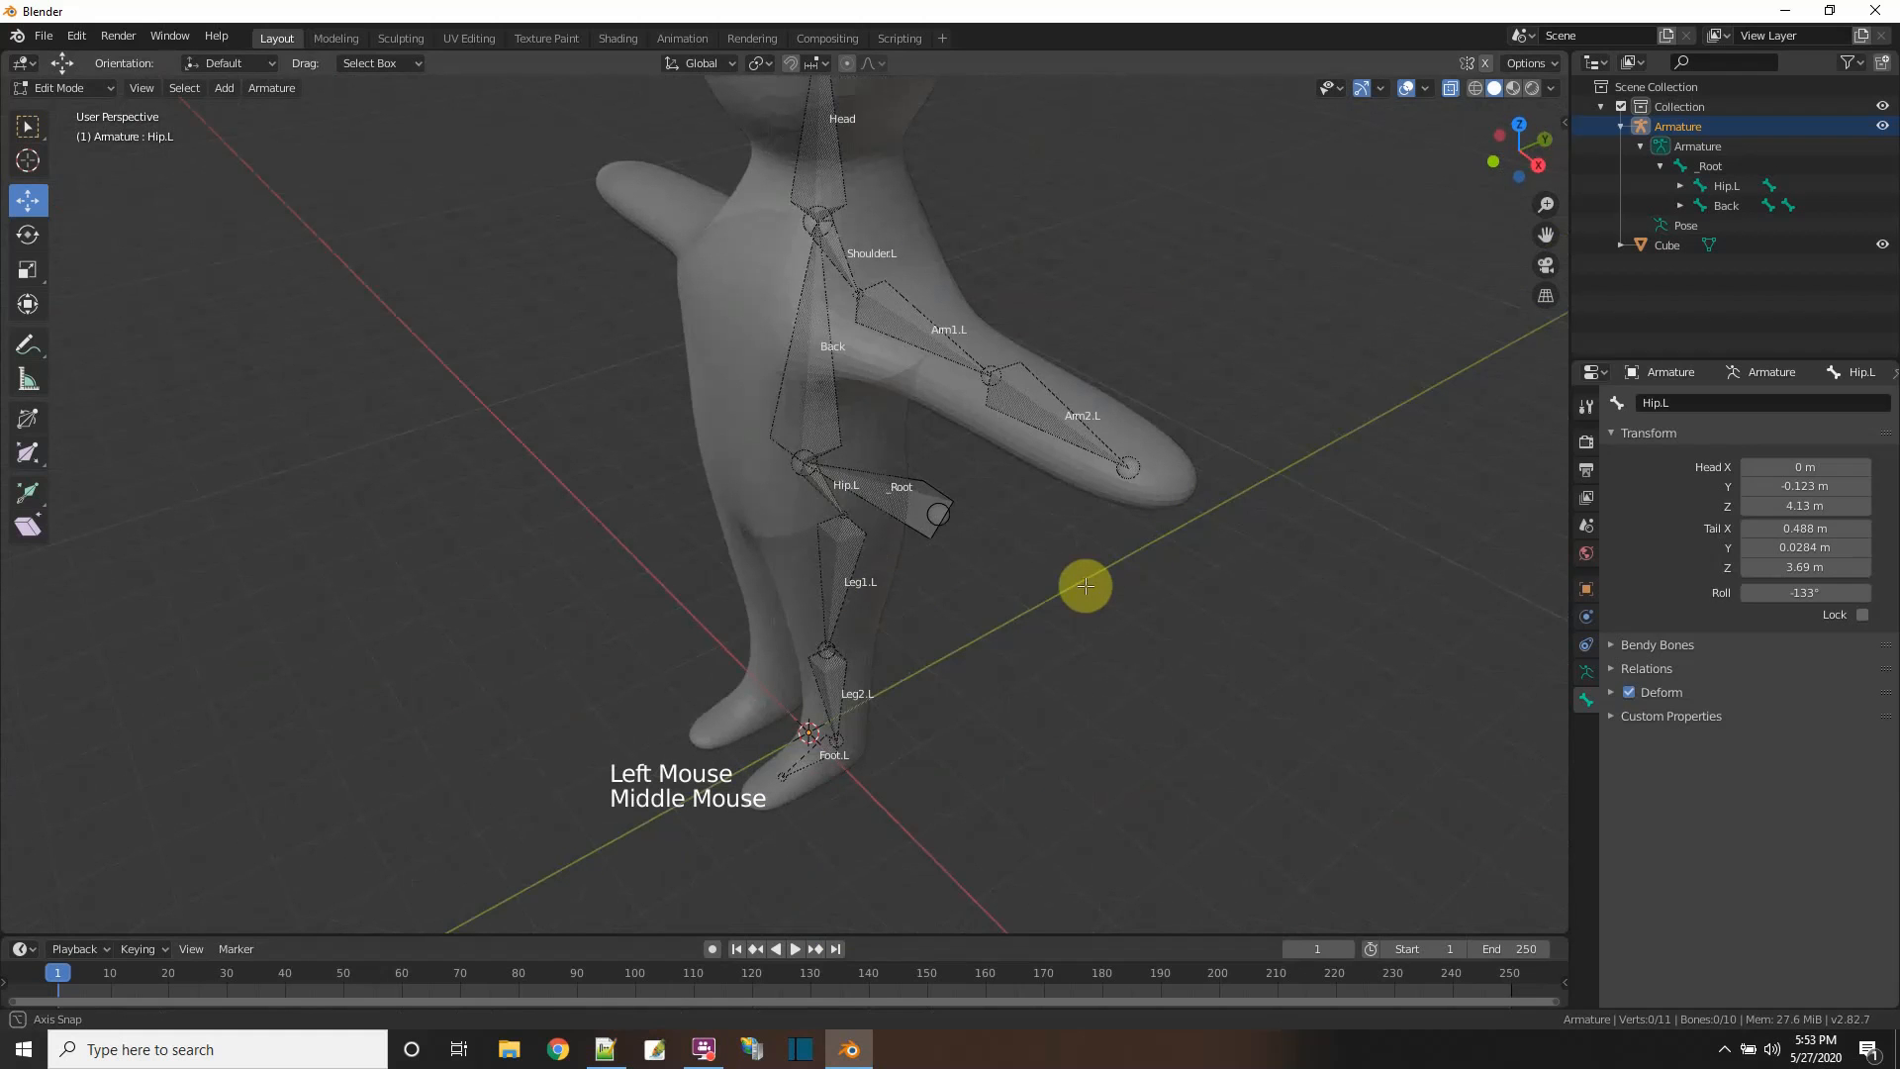
# - Save the scene to the Desktop as a Blender file named Person
pyautogui.click(44, 37)
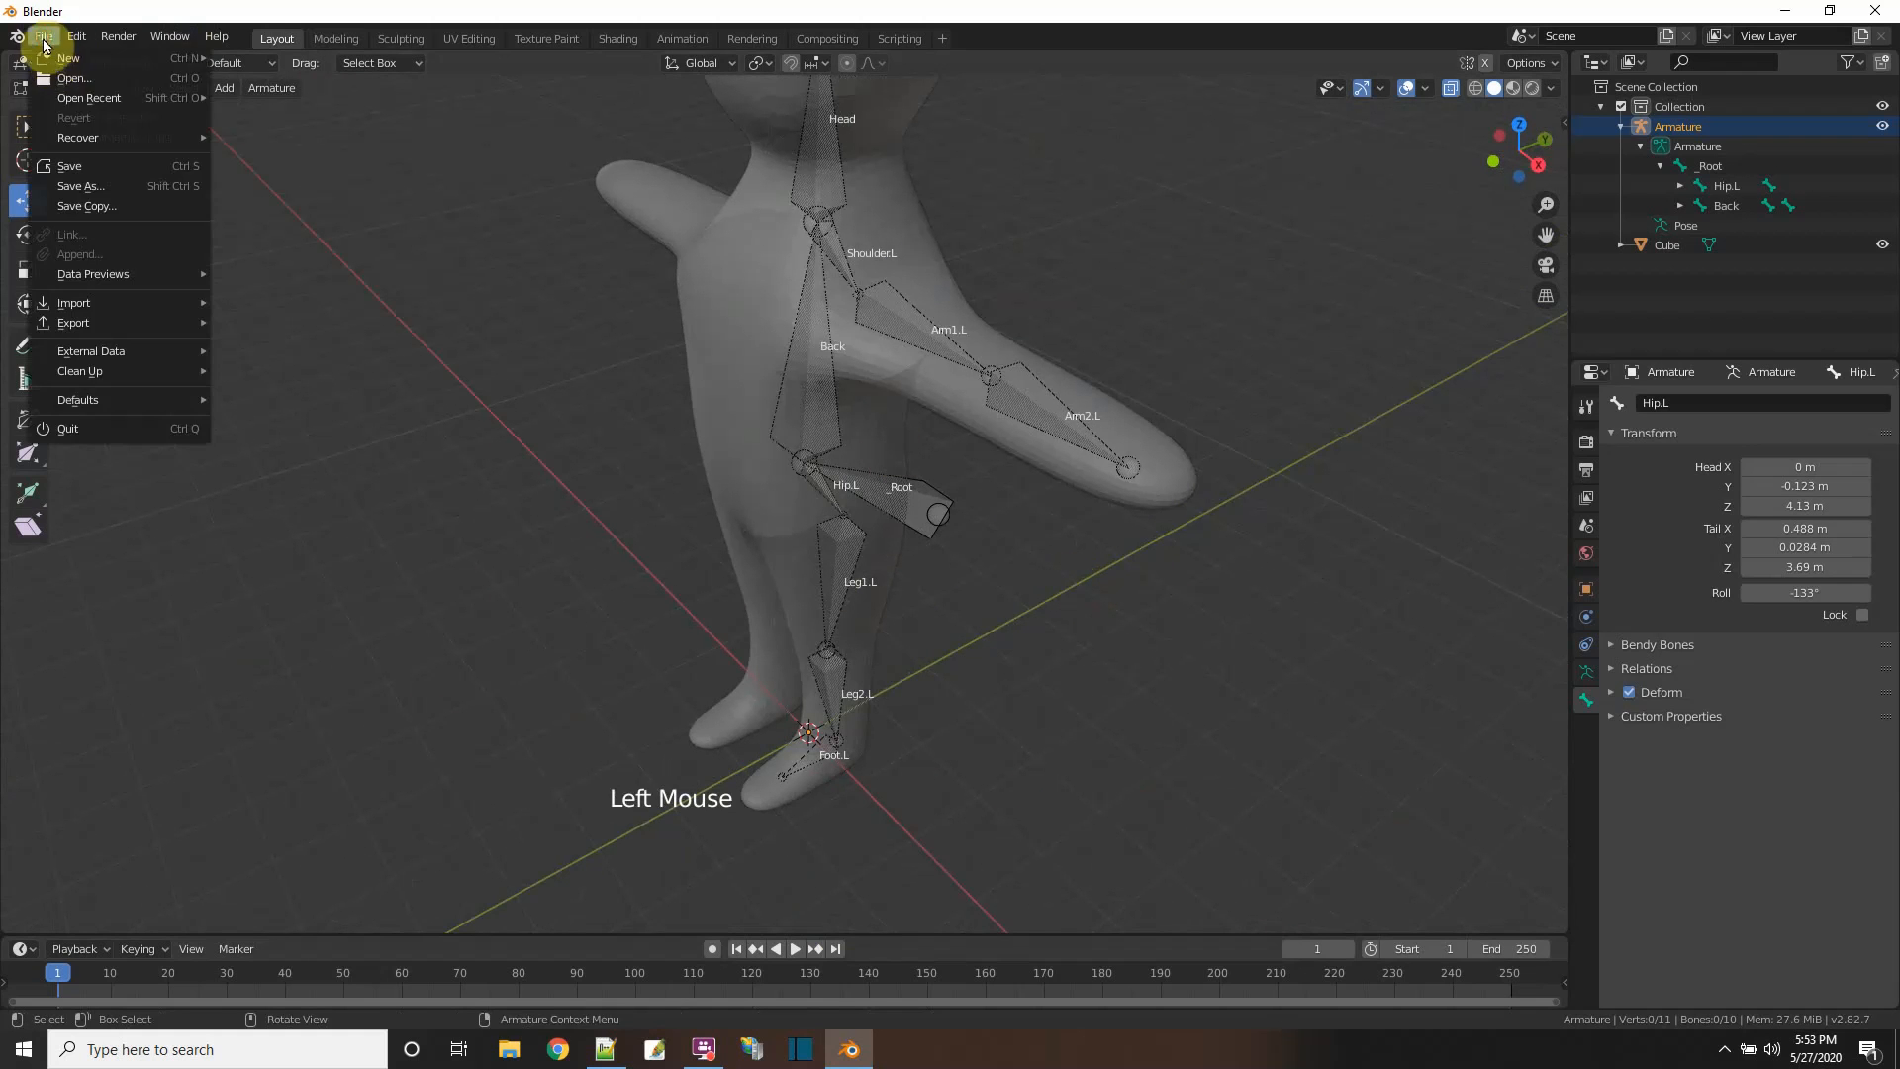
pyautogui.click(98, 167)
pyautogui.click(735, 633)
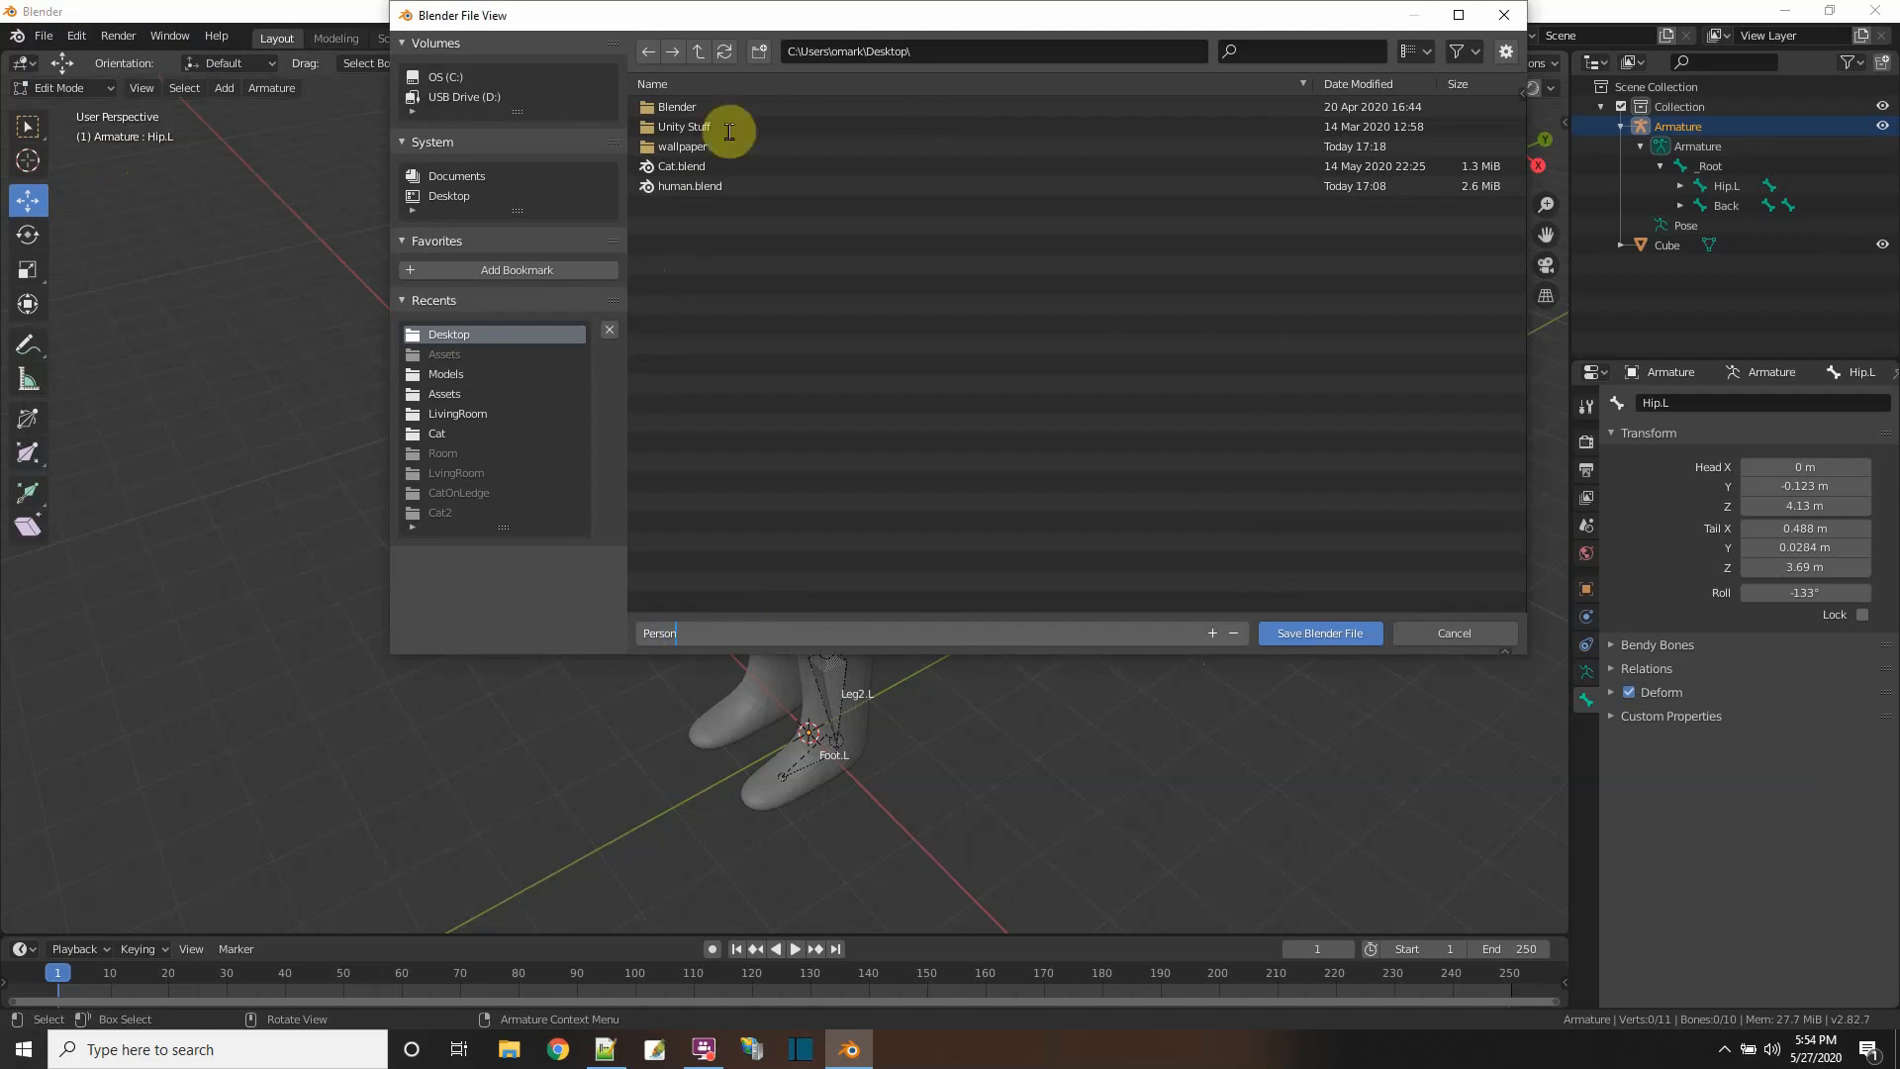
pyautogui.click(1321, 629)
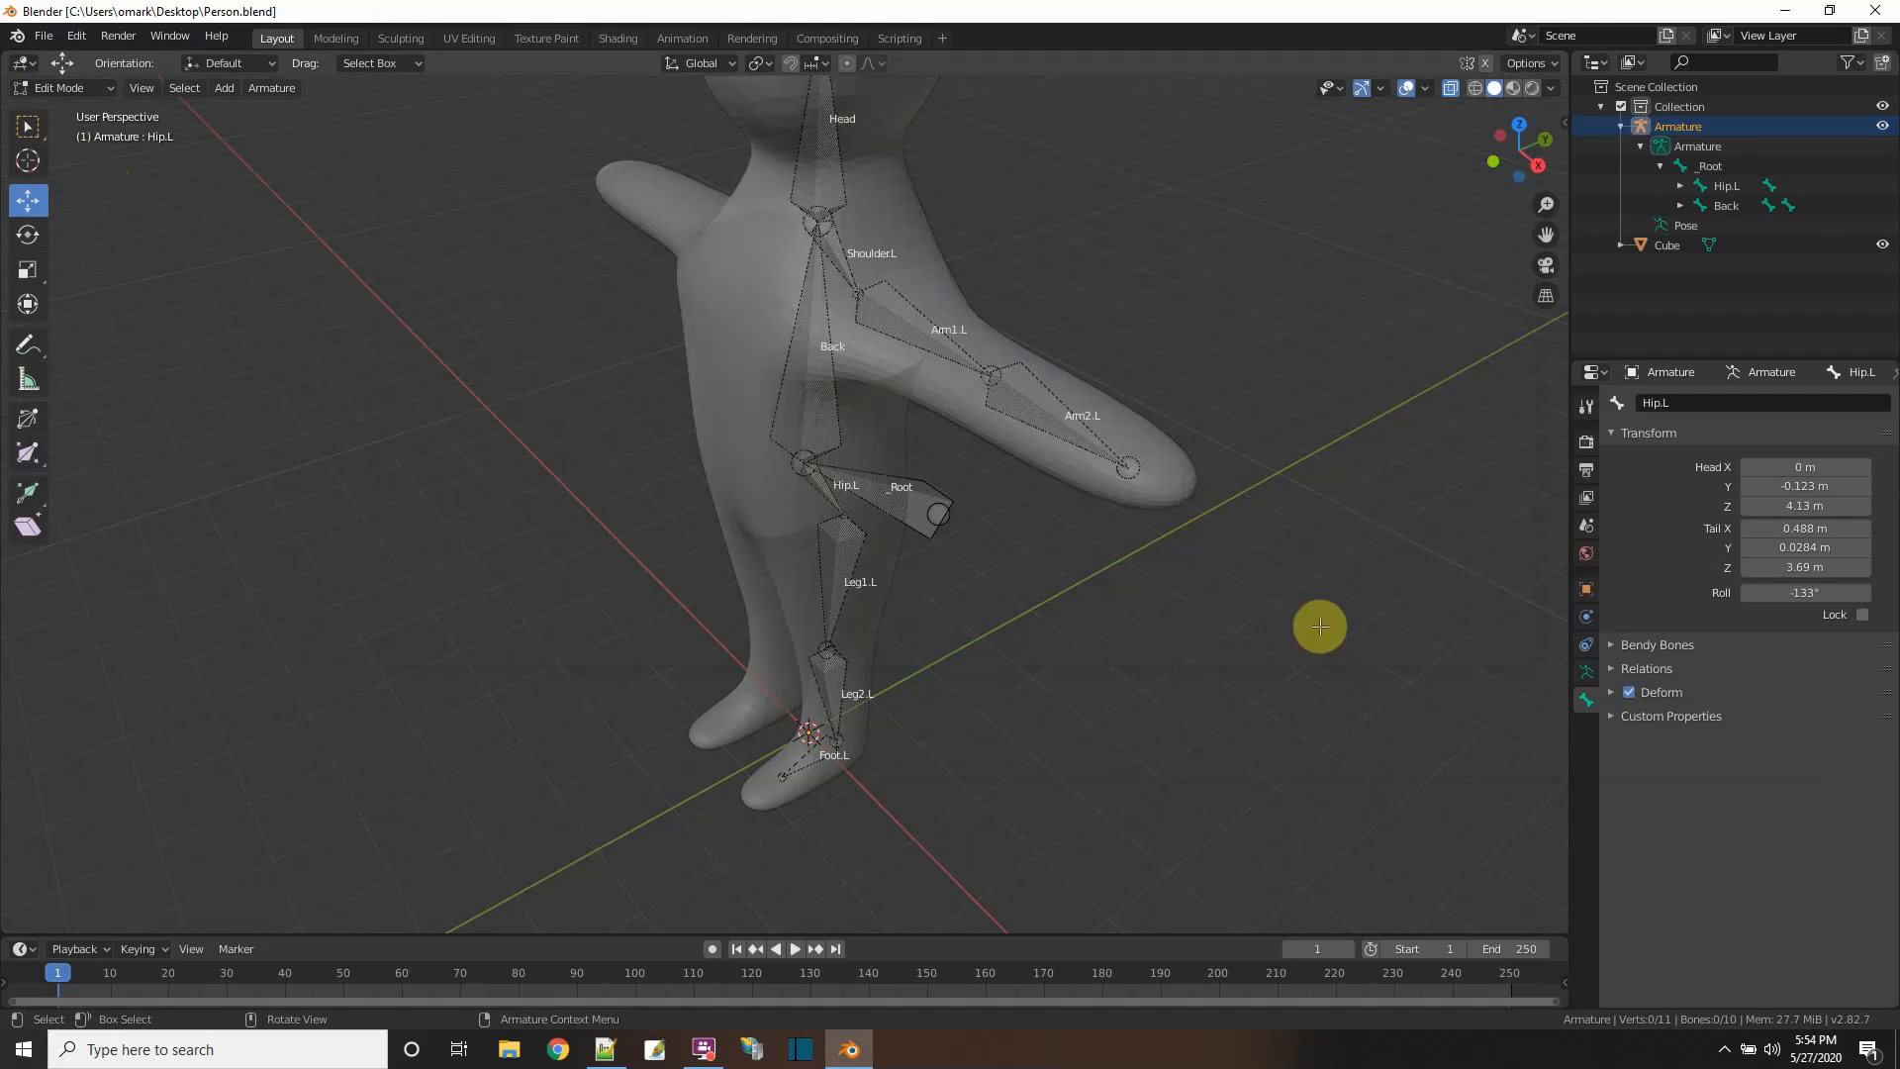
# - Extrude a bone about 1.33 m forward along global Y from the tail of Arm2.L at the wrist
pyautogui.moveTo(1272, 594); pyautogui.dragTo(989, 496, button='middle')
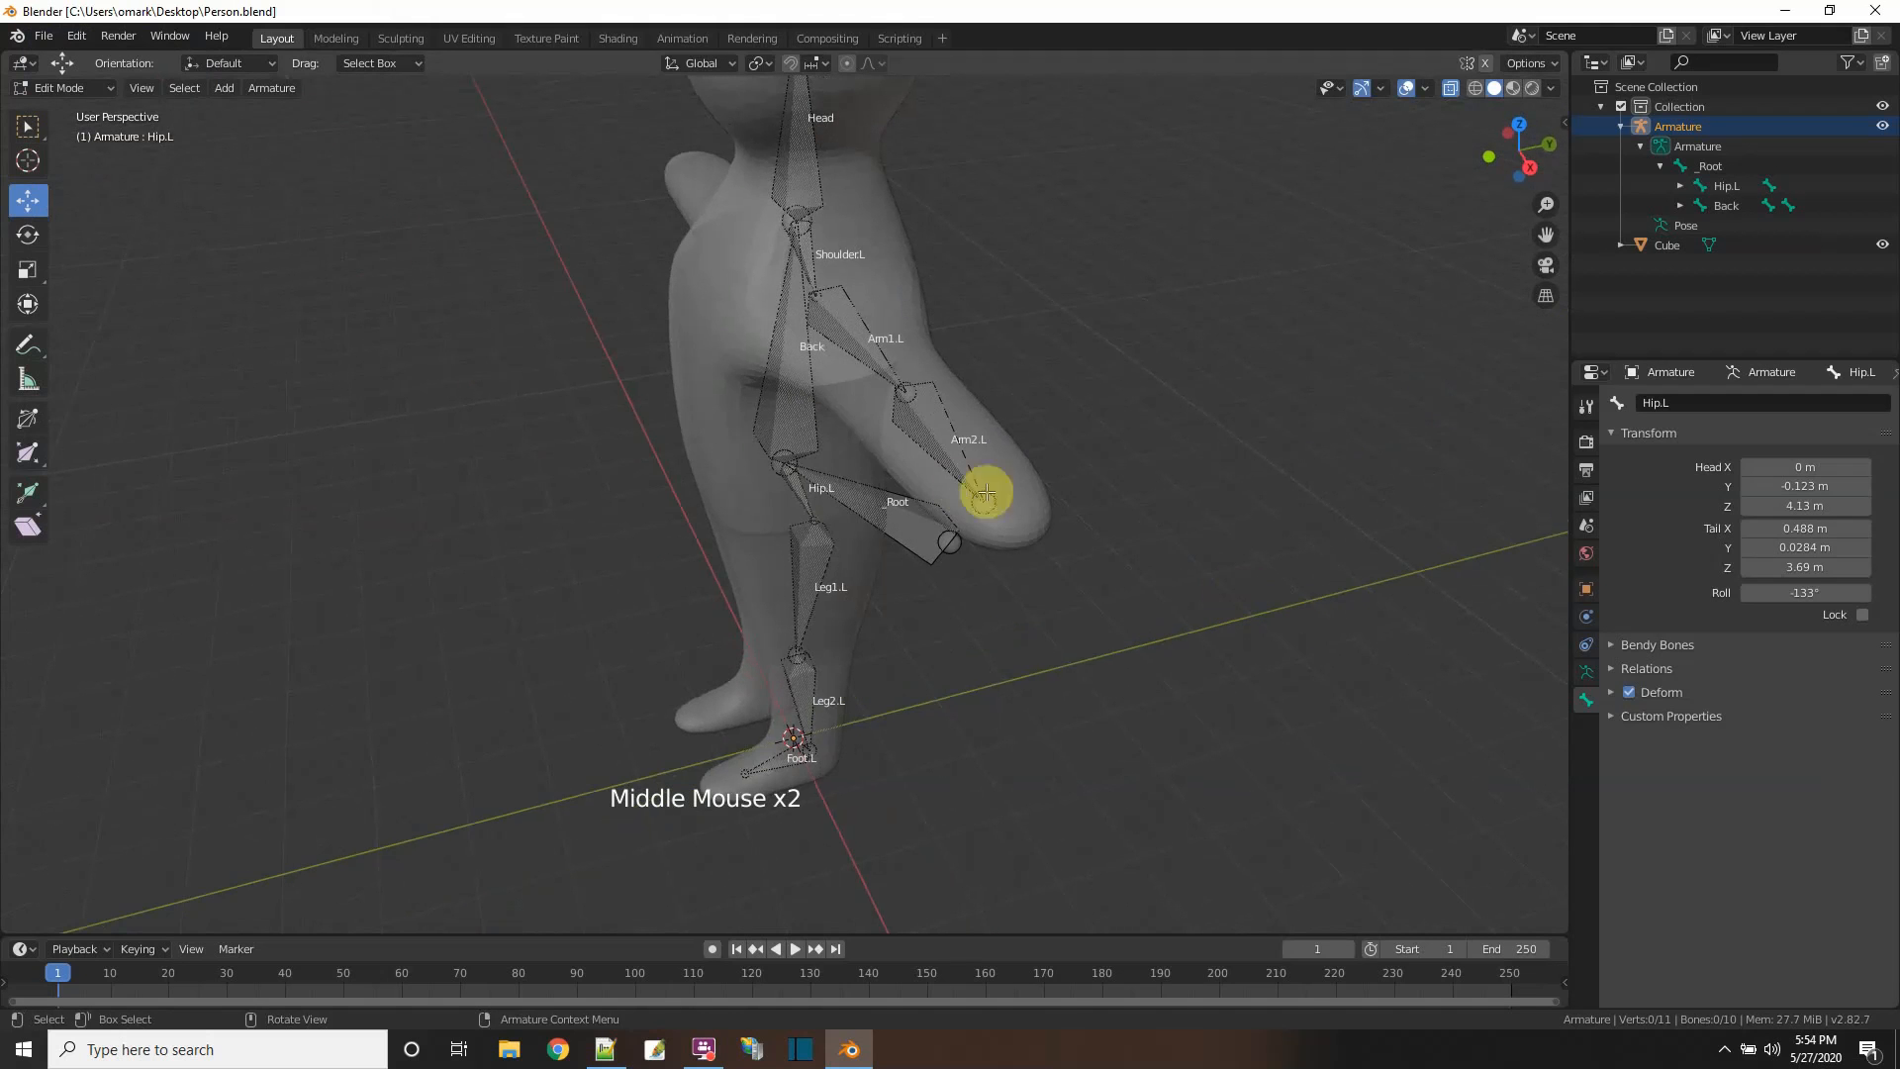
pyautogui.moveTo(1188, 505)
pyautogui.mouseDown(button='middle')
pyautogui.moveTo(1141, 545)
pyautogui.moveTo(1154, 492)
pyautogui.moveTo(1162, 525)
pyautogui.mouseUp(button='middle')
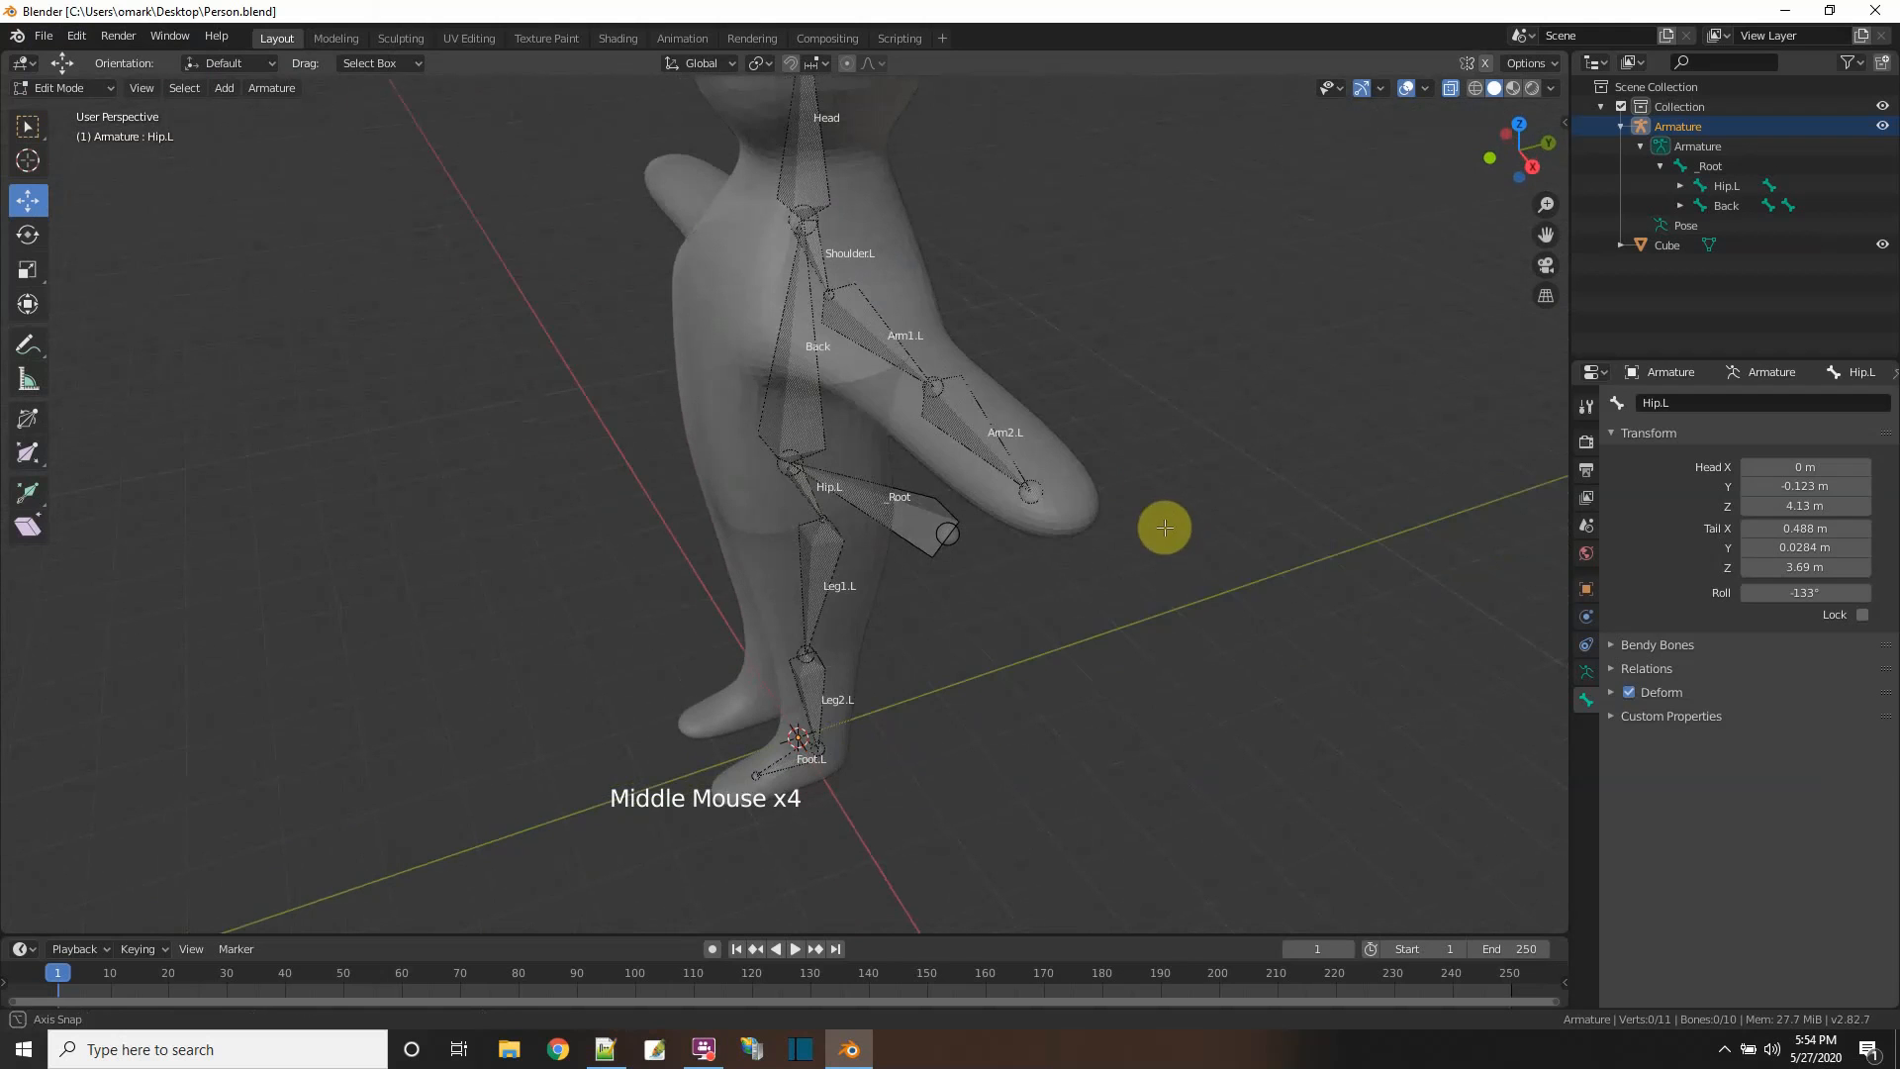
pyautogui.click(1029, 491)
pyautogui.moveTo(1527, 161); pyautogui.dragTo(1531, 166)
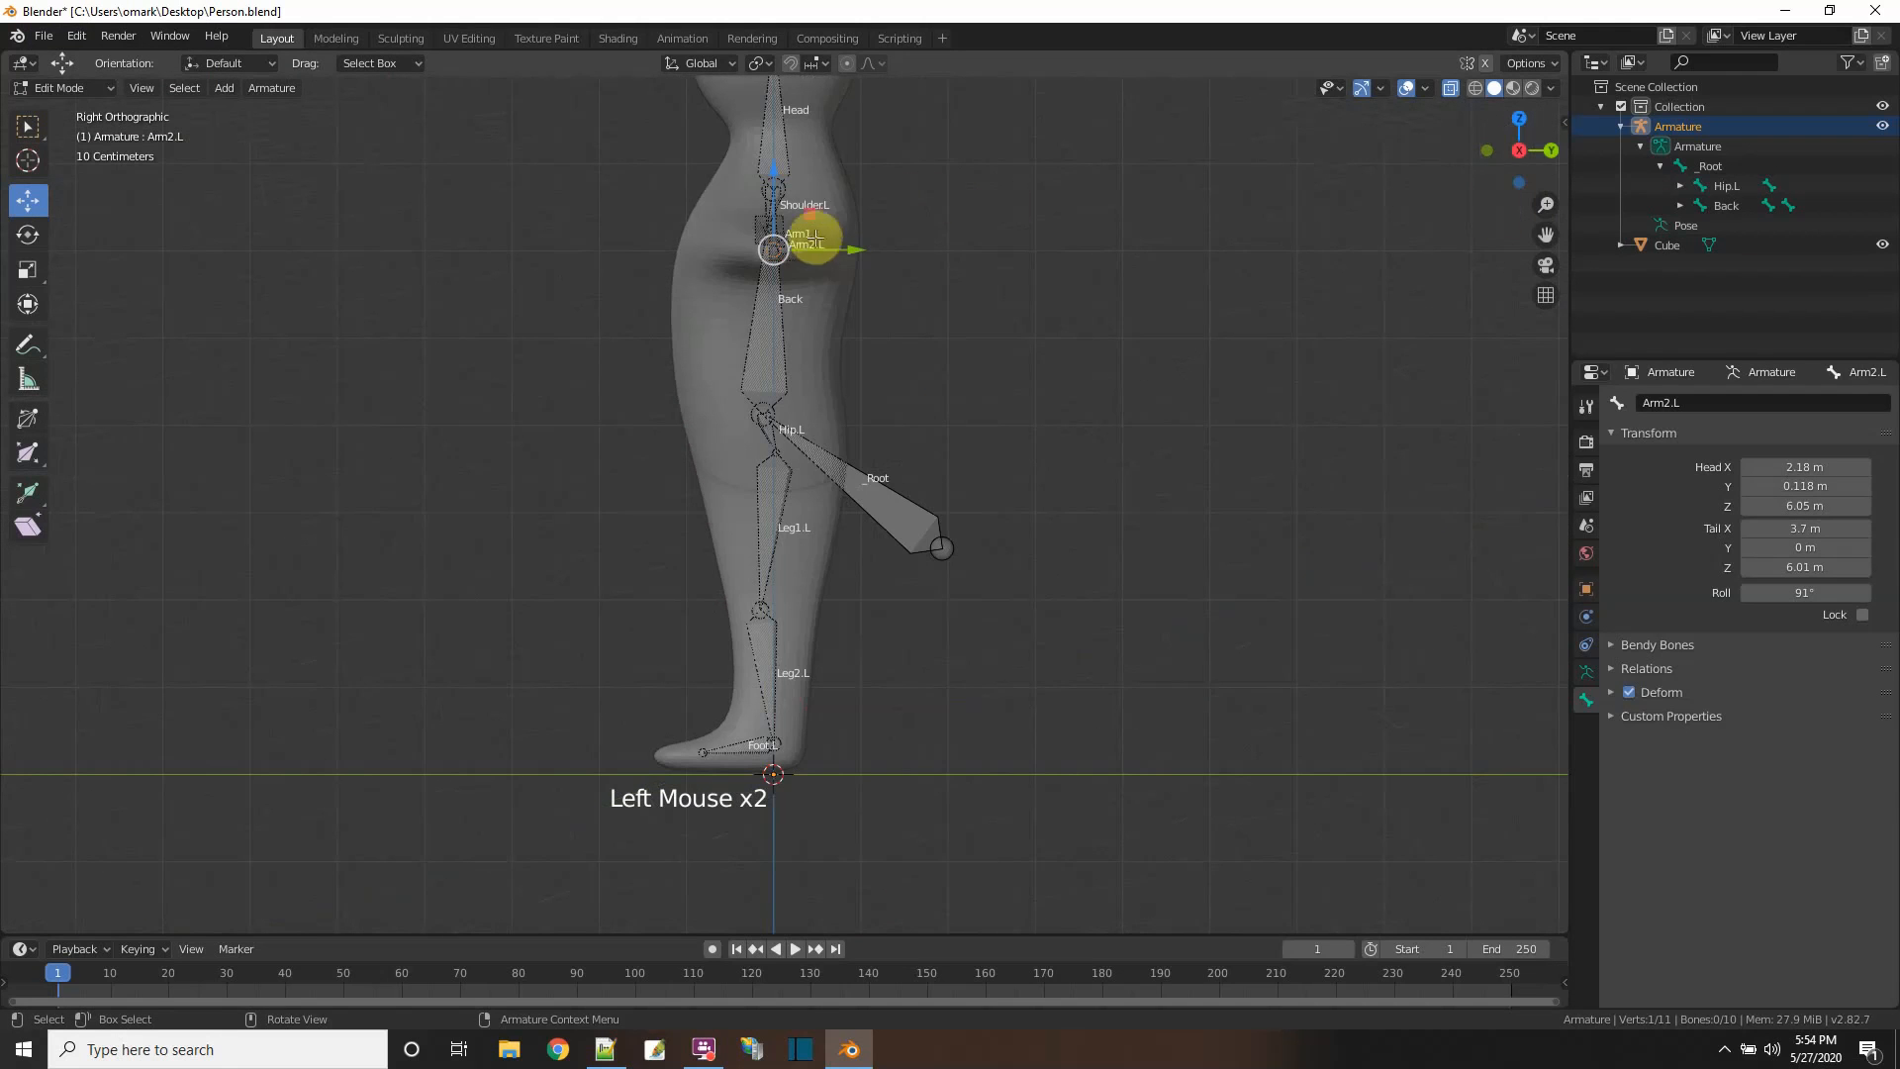
pyautogui.press('e')
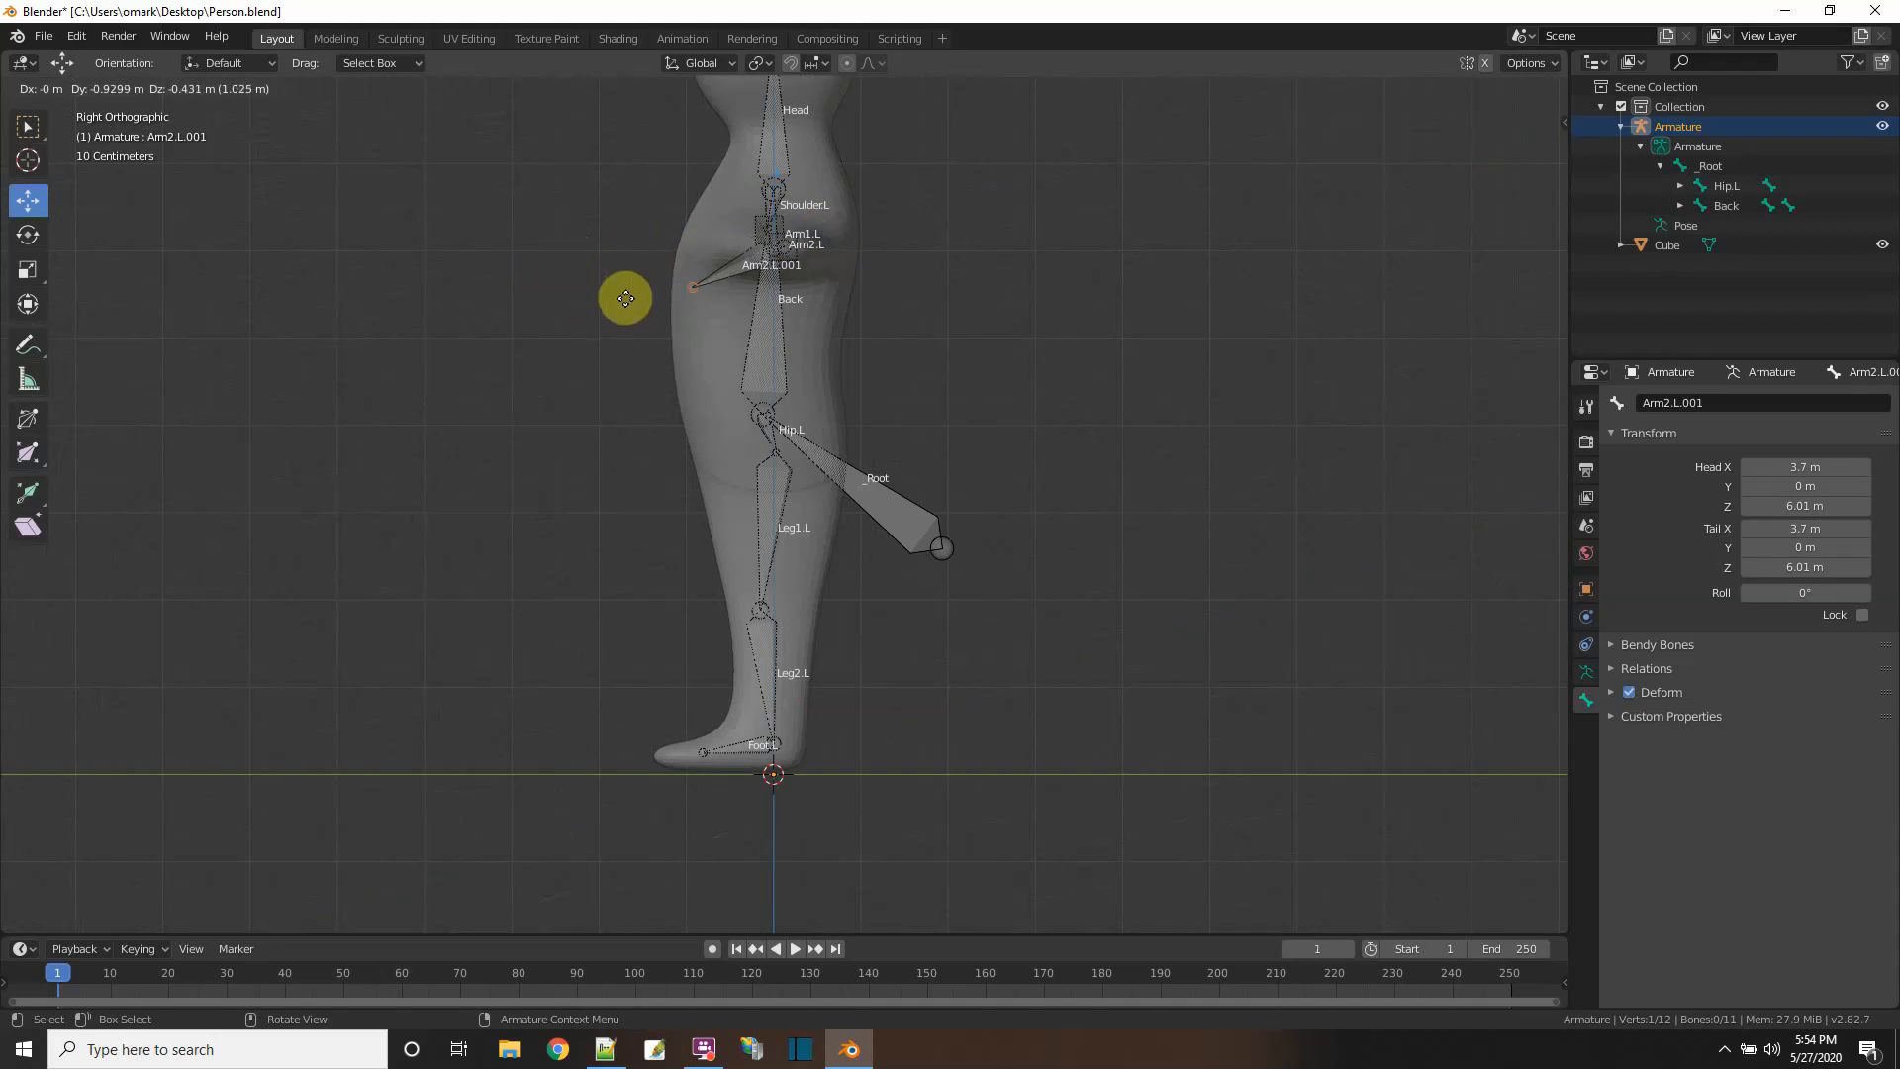
pyautogui.press('y')
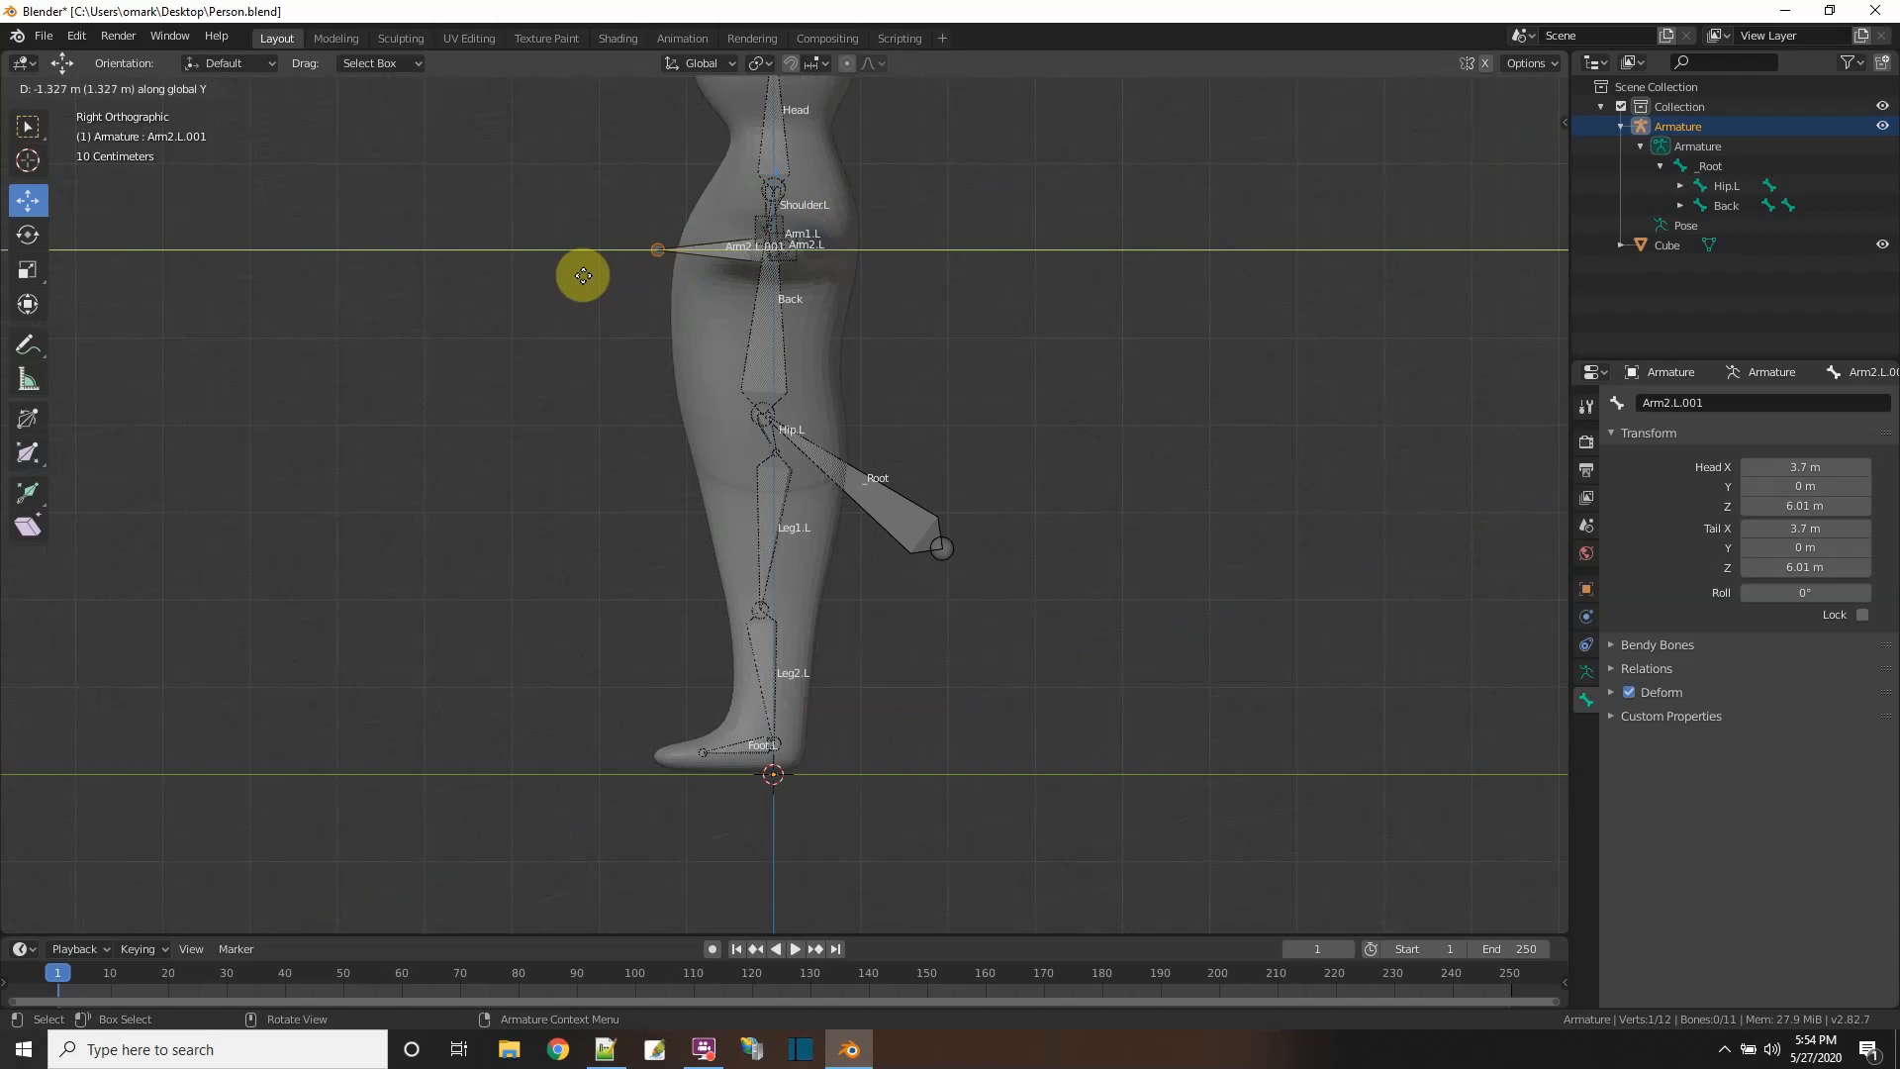
pyautogui.click(582, 275)
# - Extrude a bone about 1.39 m backward along global Y from the ankle joint at the tail of Leg2.L
pyautogui.click(798, 750)
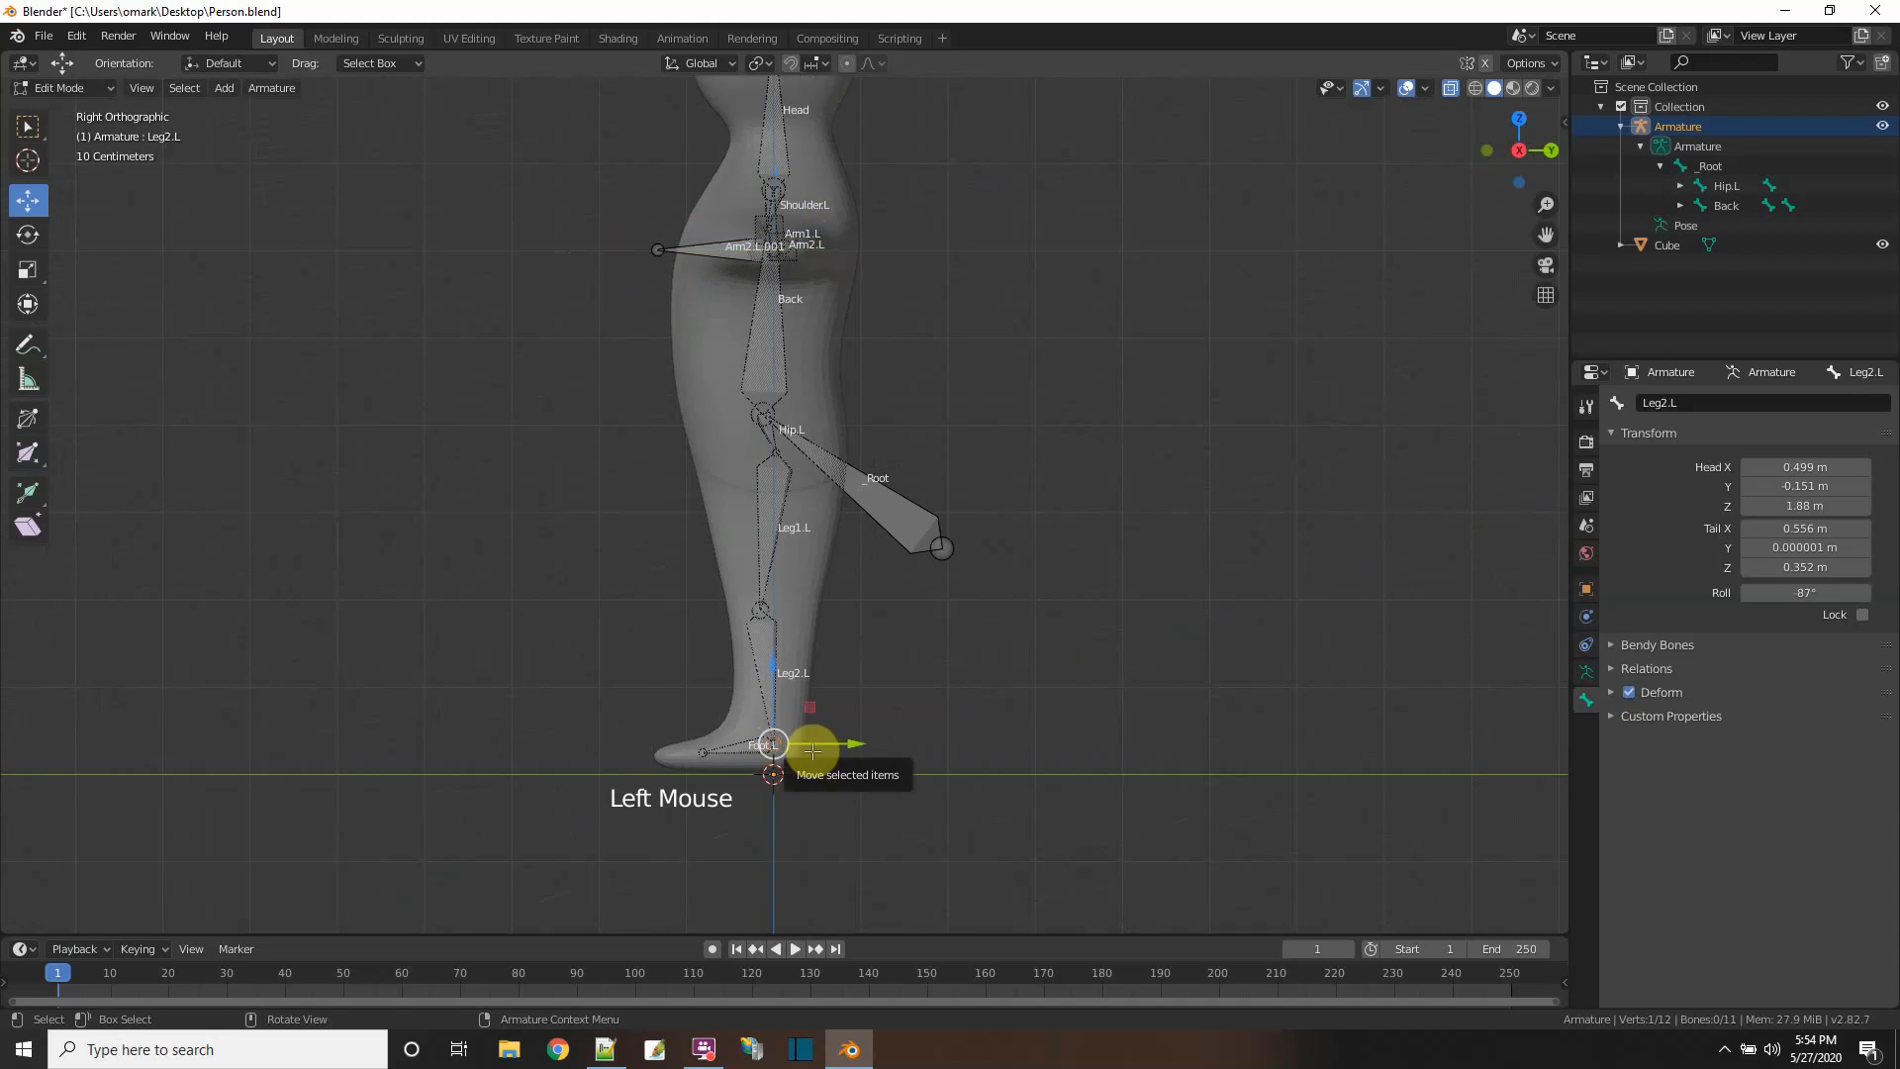
pyautogui.press('e')
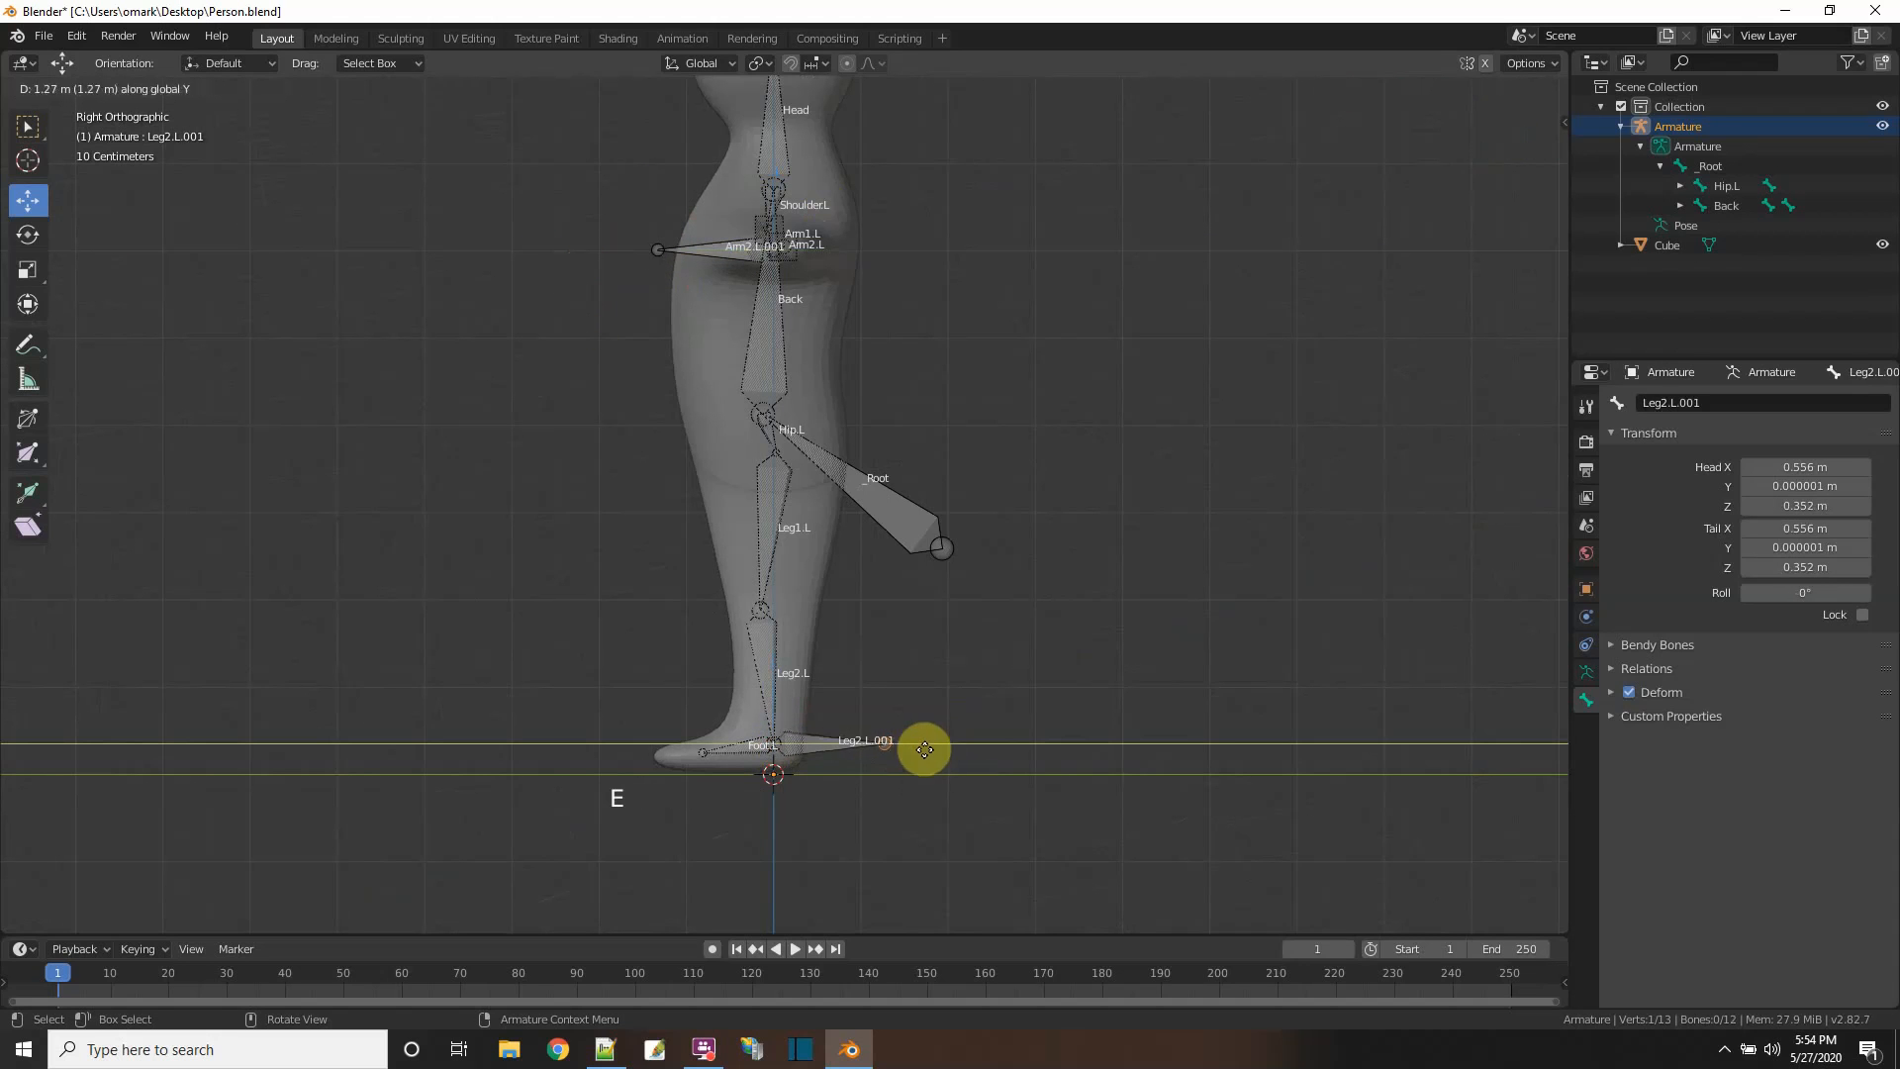
pyautogui.click(934, 753)
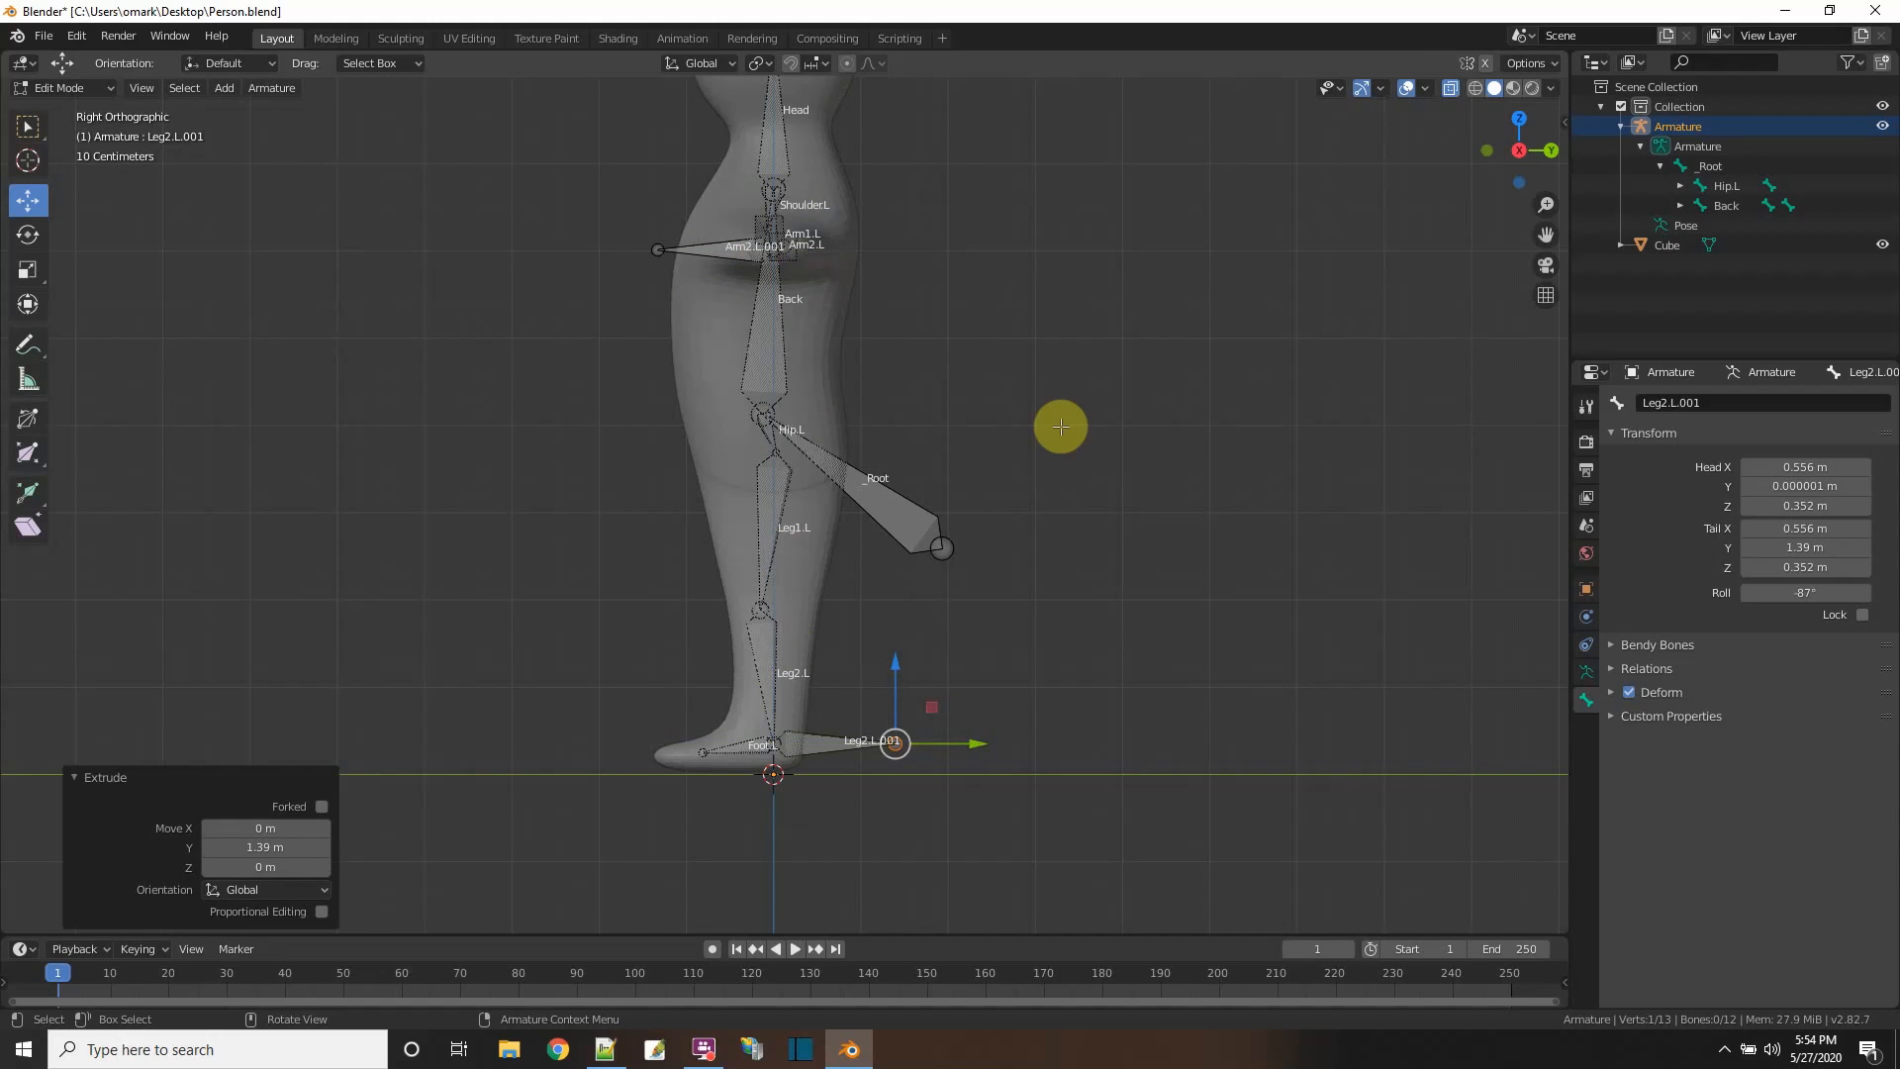
pyautogui.click(1061, 426)
# - Rename the bone extruded from the wrist as IKArm.L
pyautogui.click(1583, 668)
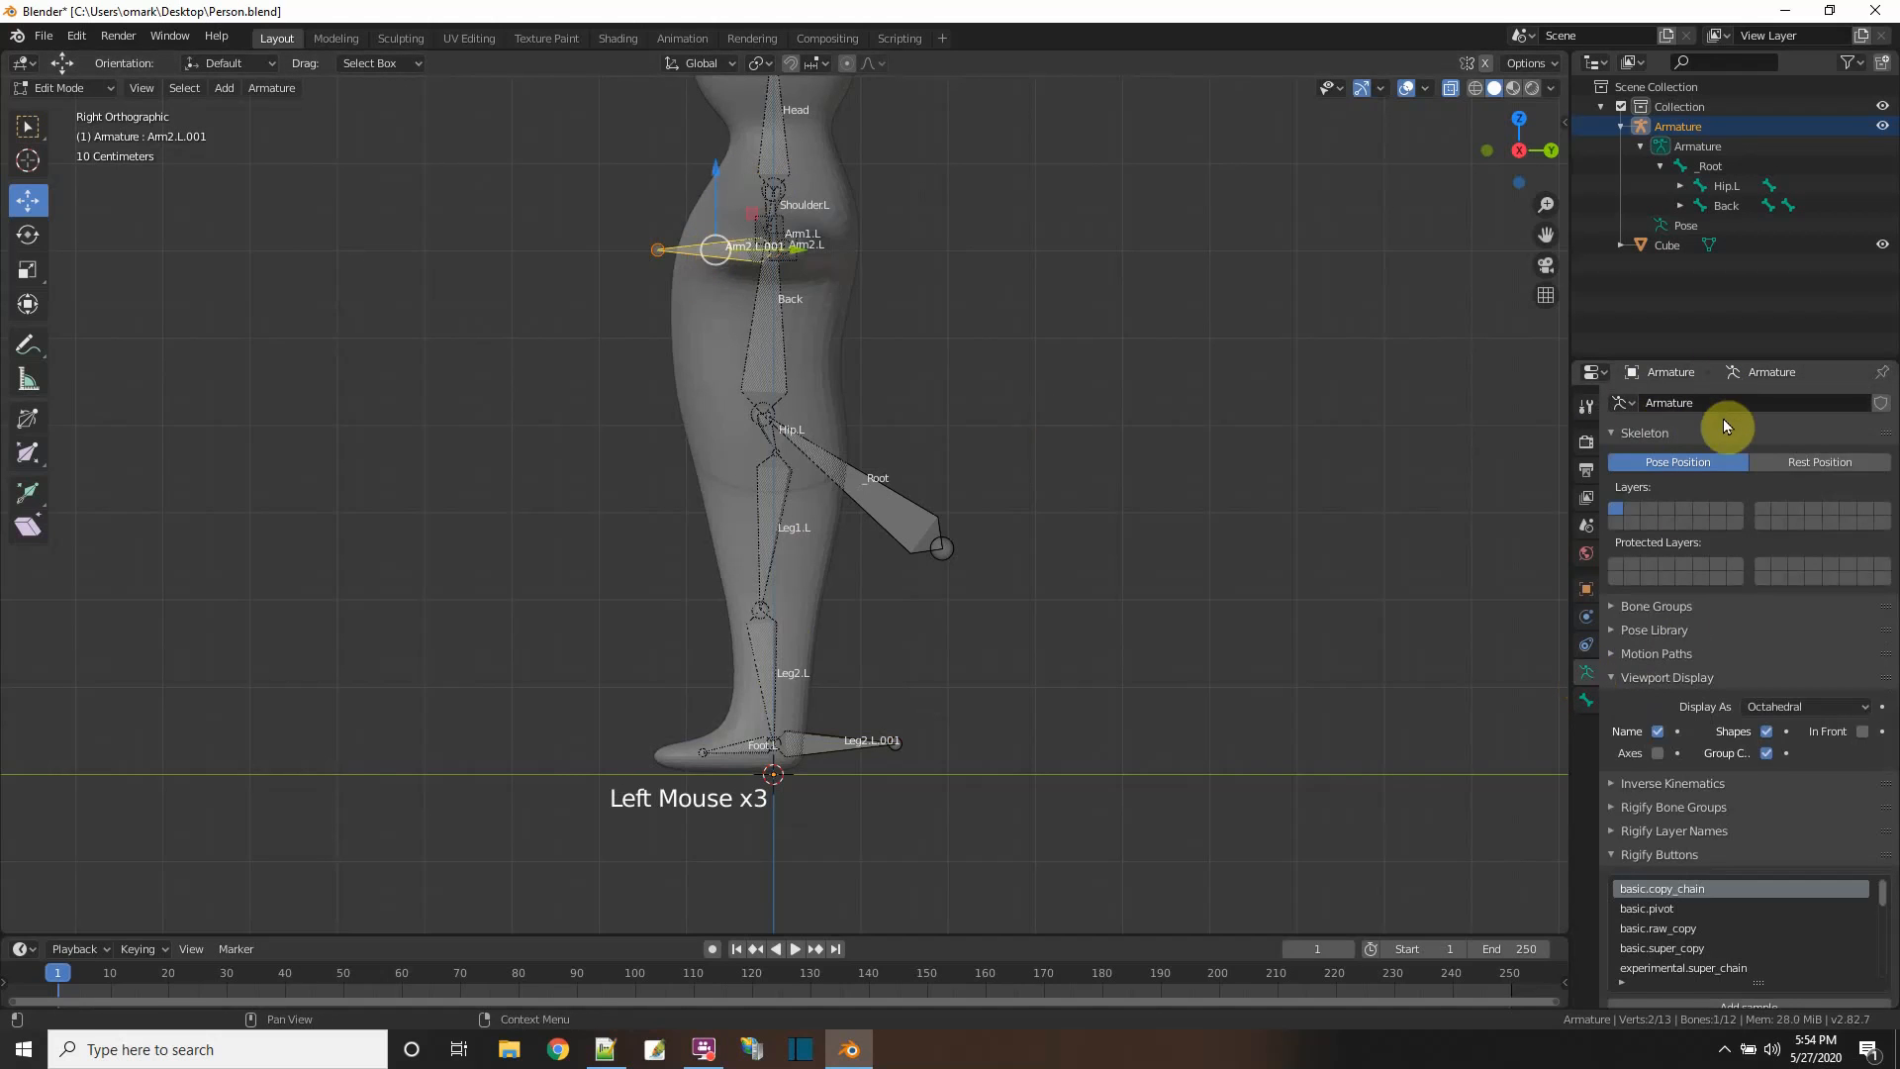
pyautogui.click(1588, 701)
pyautogui.doubleClick(1712, 402)
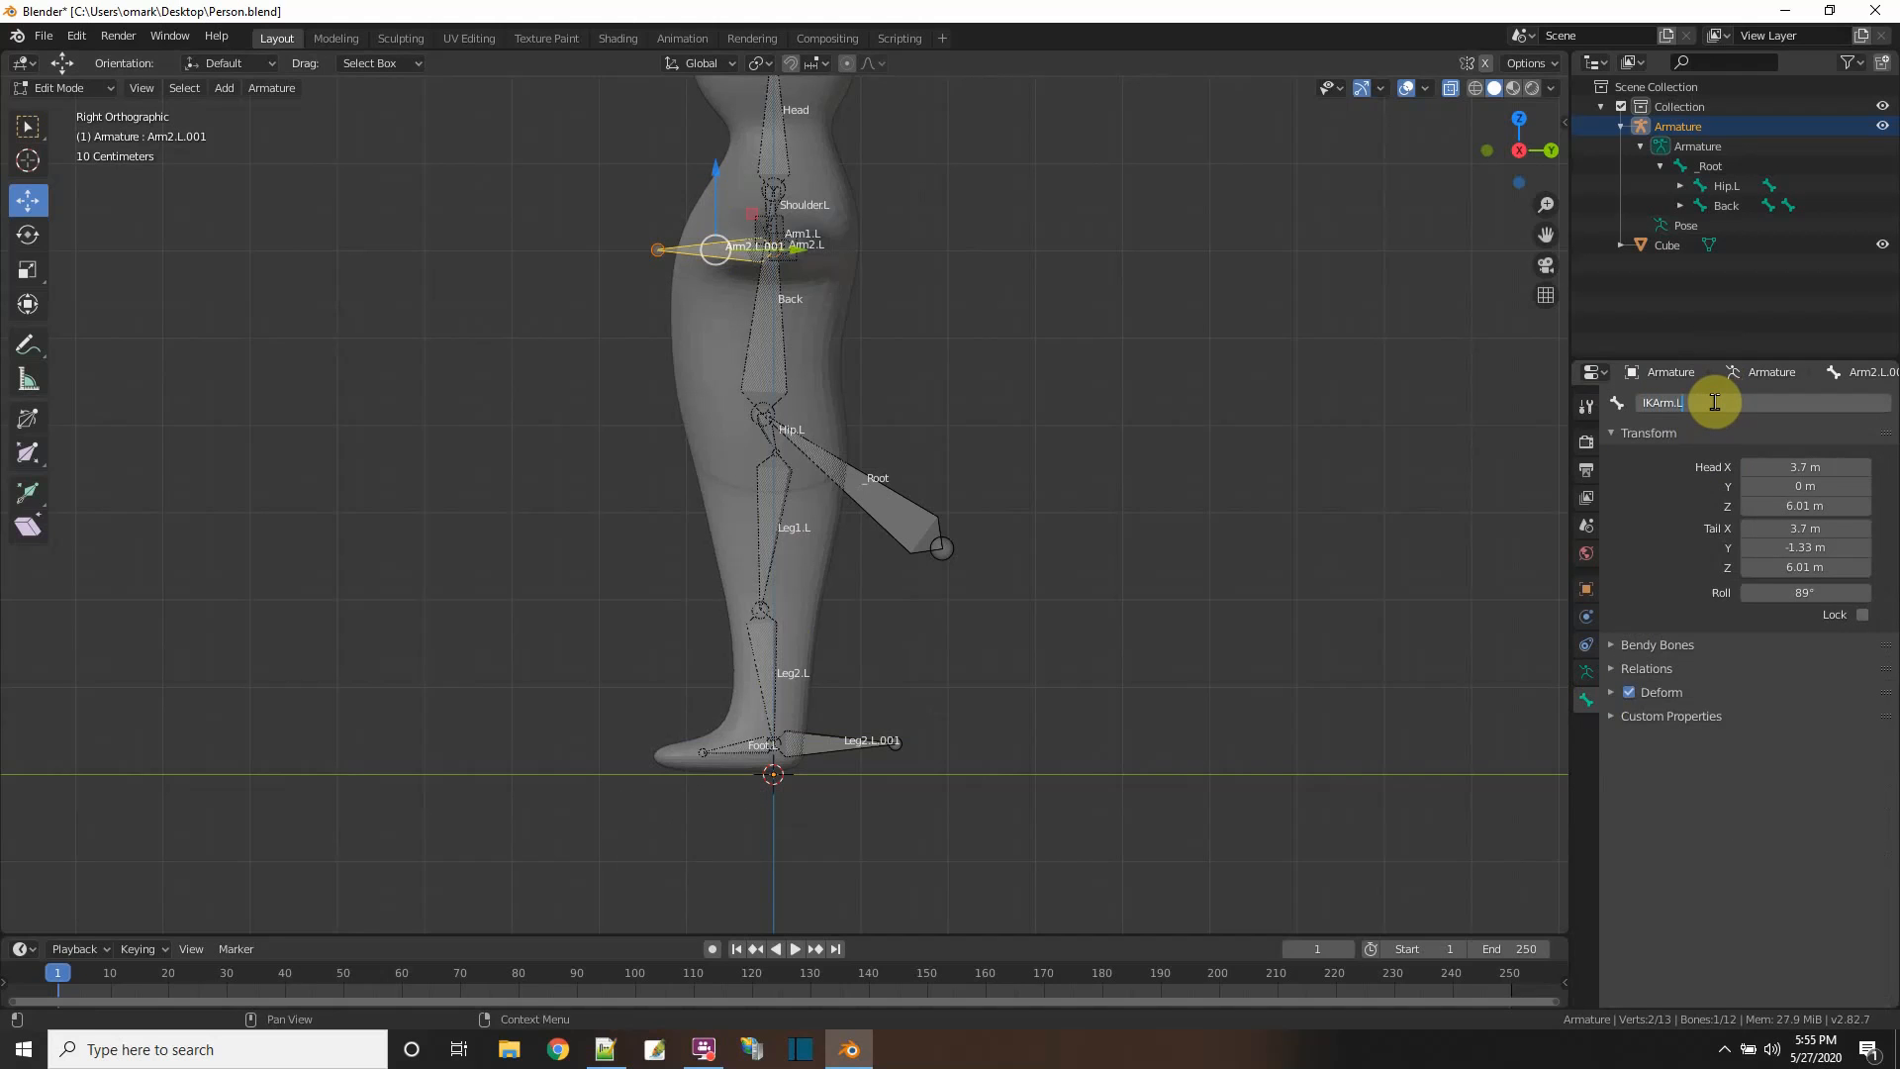
pyautogui.press('Return')
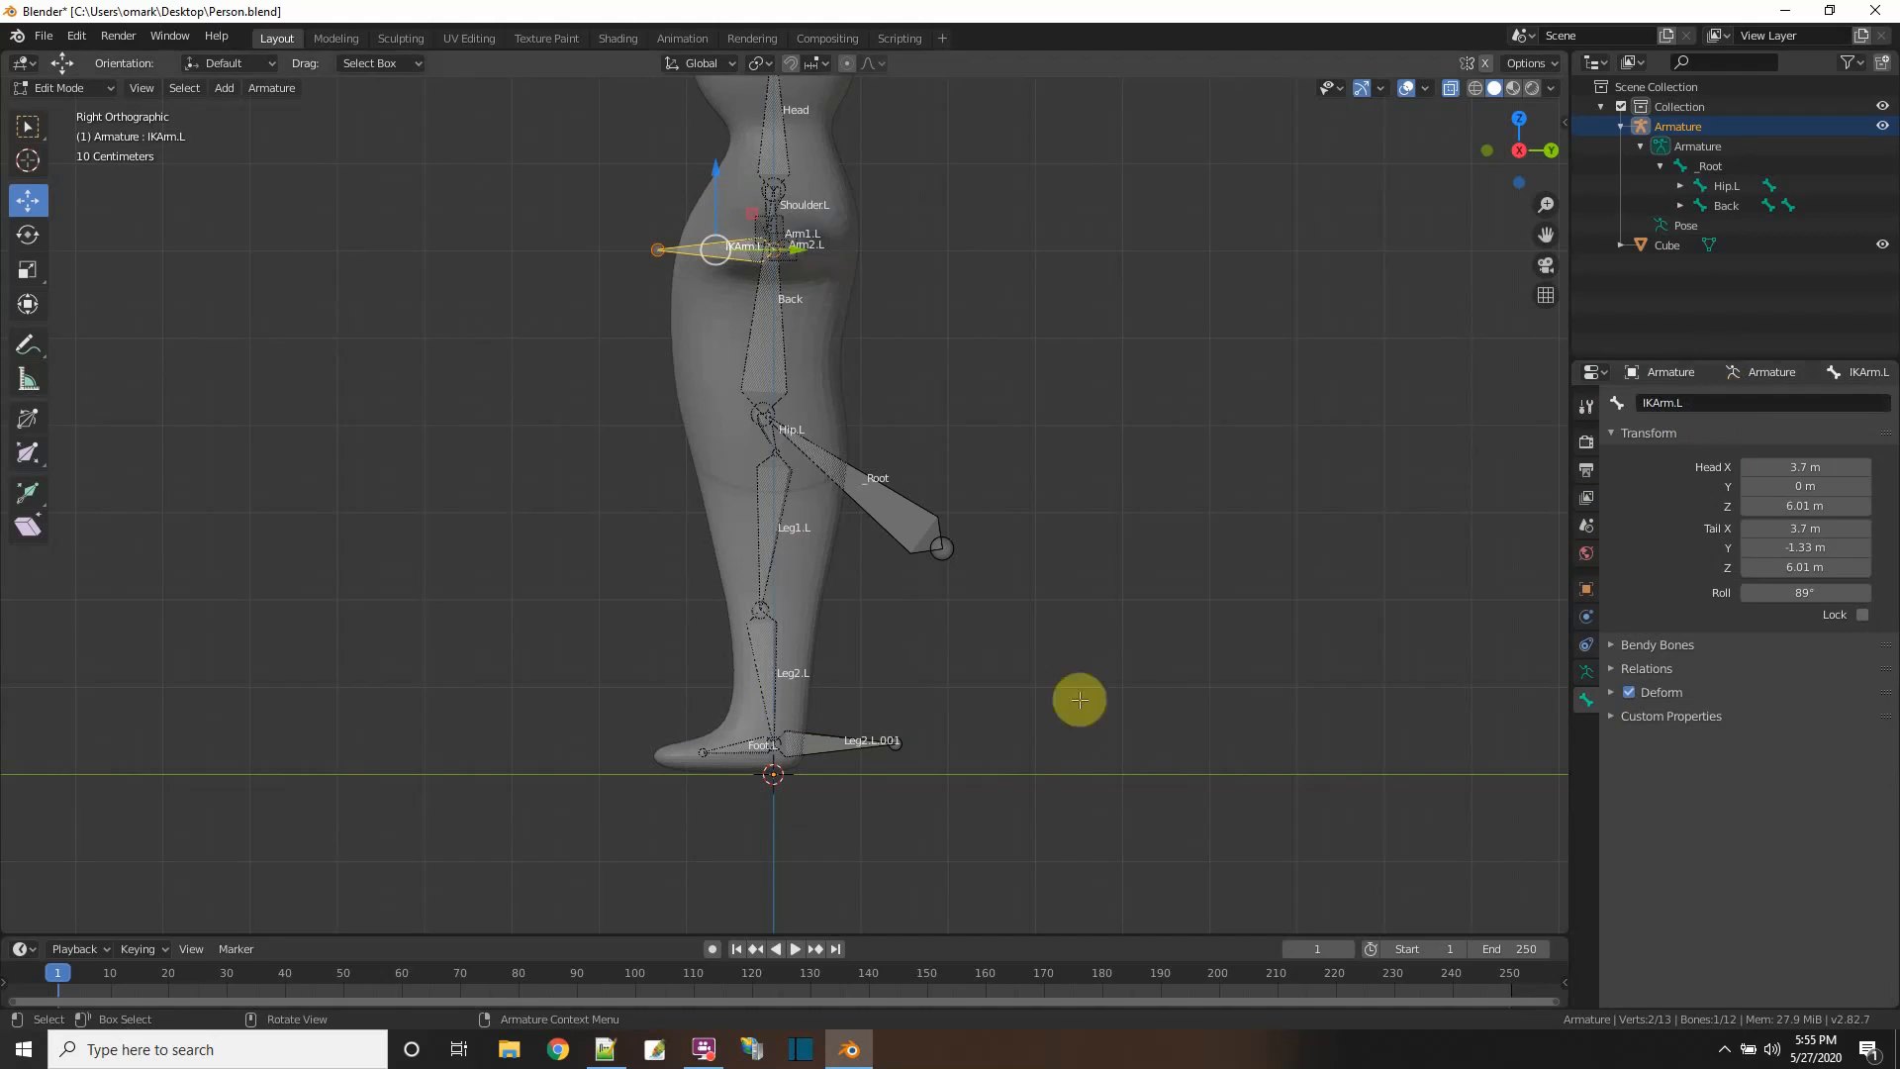
# - Rename the bone extruded backward from the ankle as IKLeg.L
pyautogui.click(830, 742)
pyautogui.doubleClick(1724, 401)
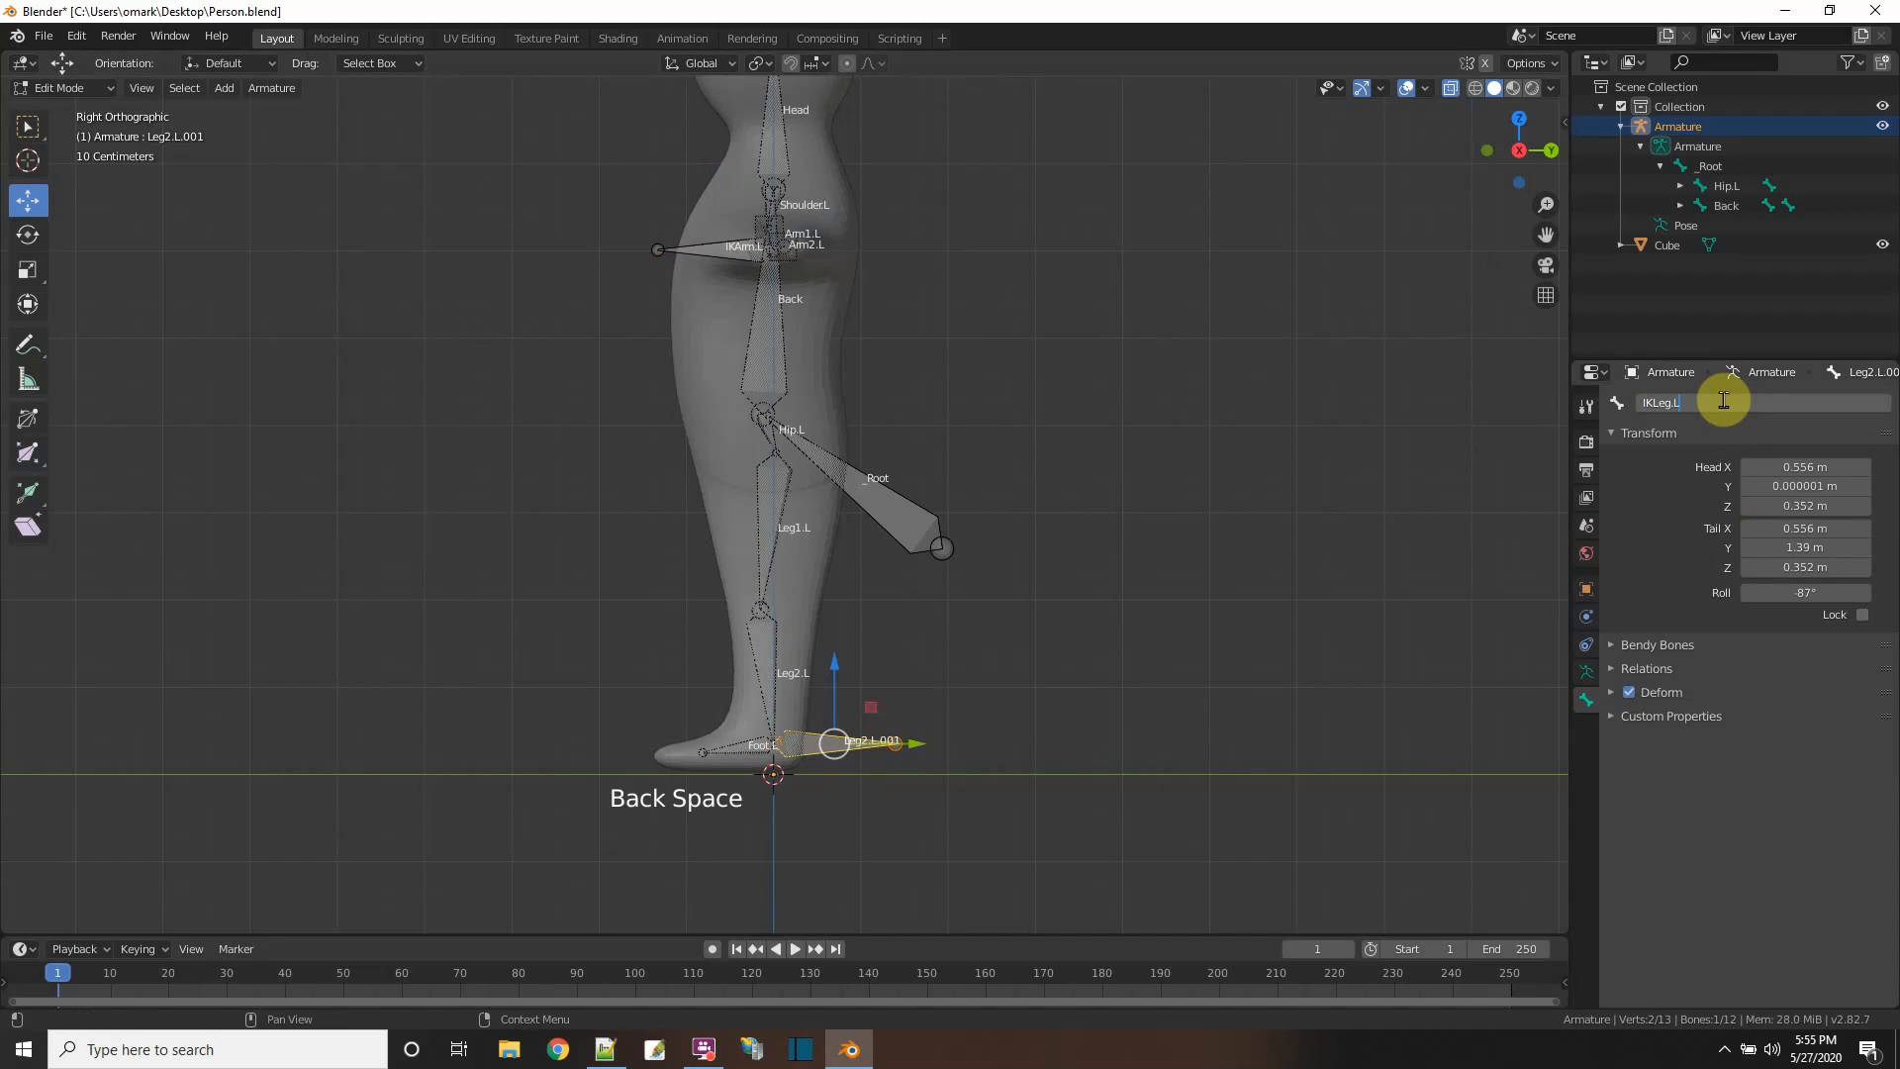
pyautogui.press('Return')
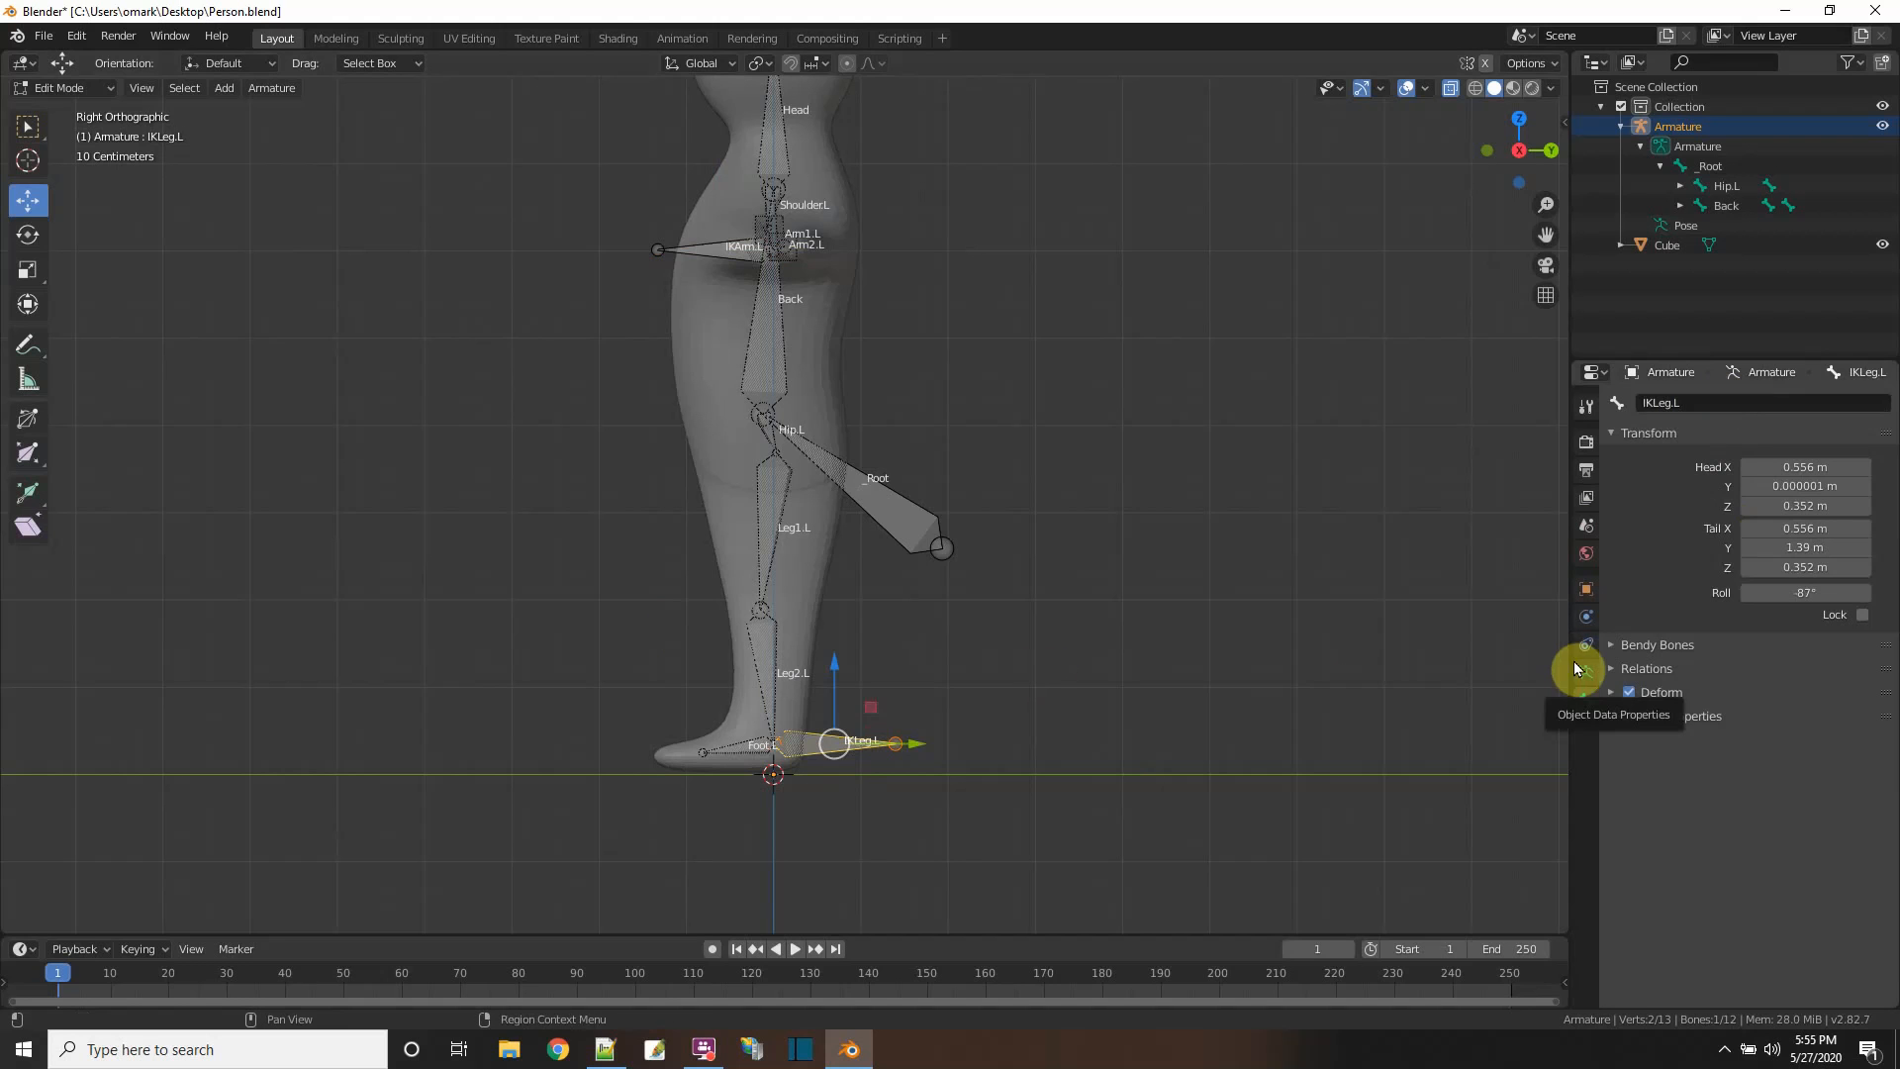
# - Turn off Deform for the IKArm.L bone, then clear the selection
pyautogui.moveTo(1048, 792); pyautogui.dragTo(1218, 738, button='middle')
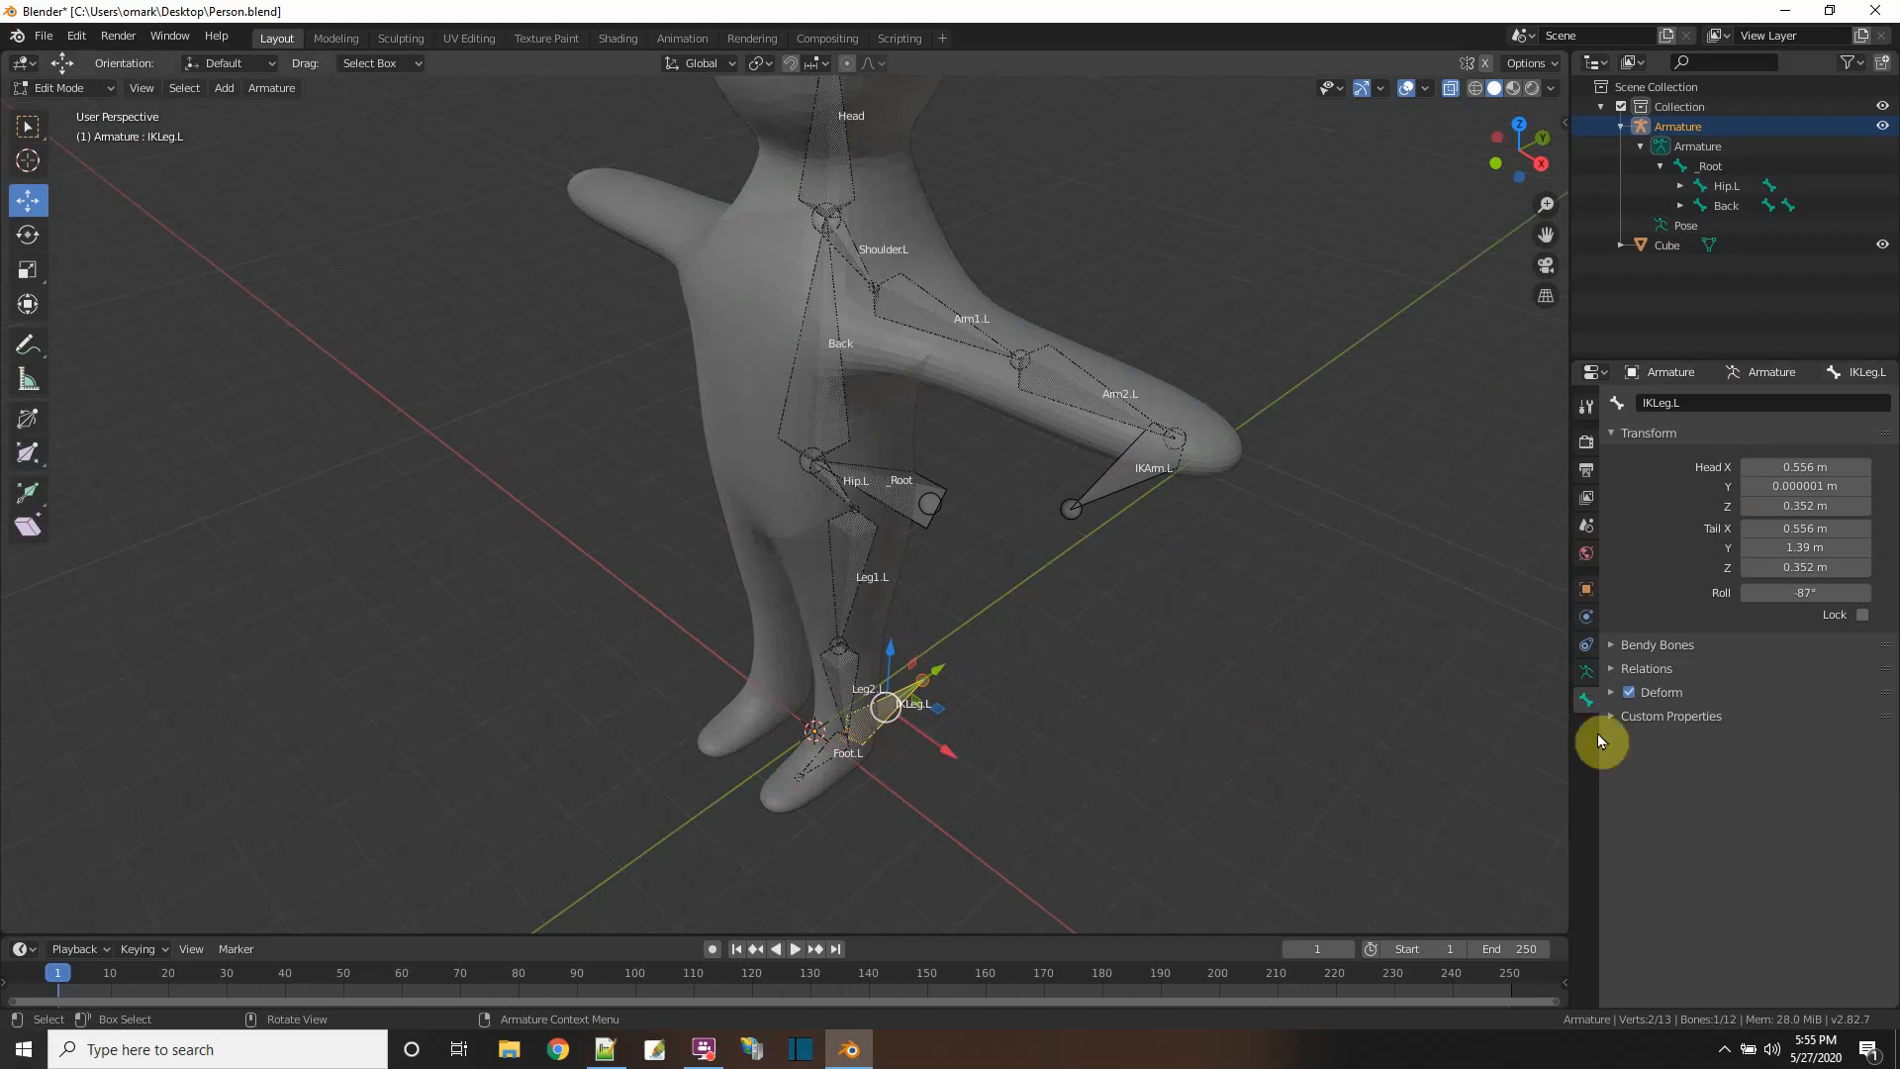
pyautogui.click(1122, 482)
pyautogui.click(1628, 692)
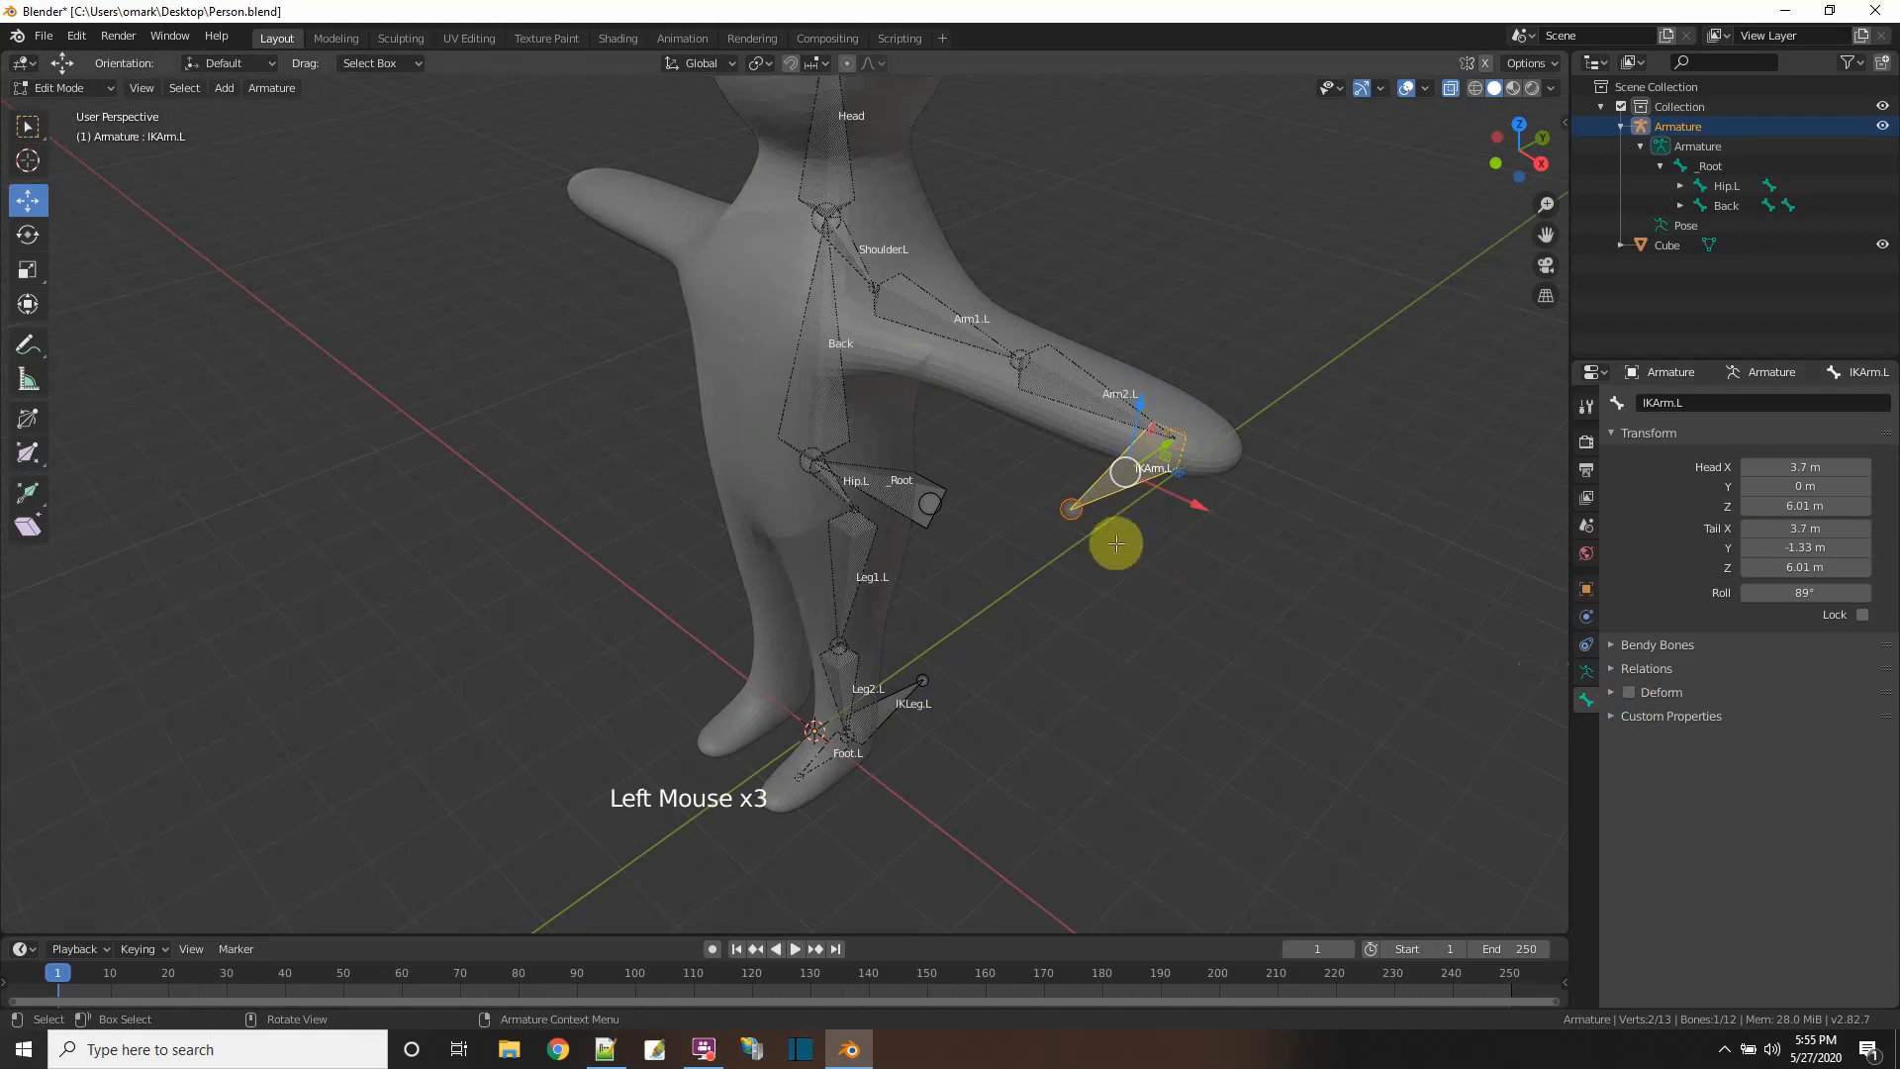
pyautogui.click(1110, 505)
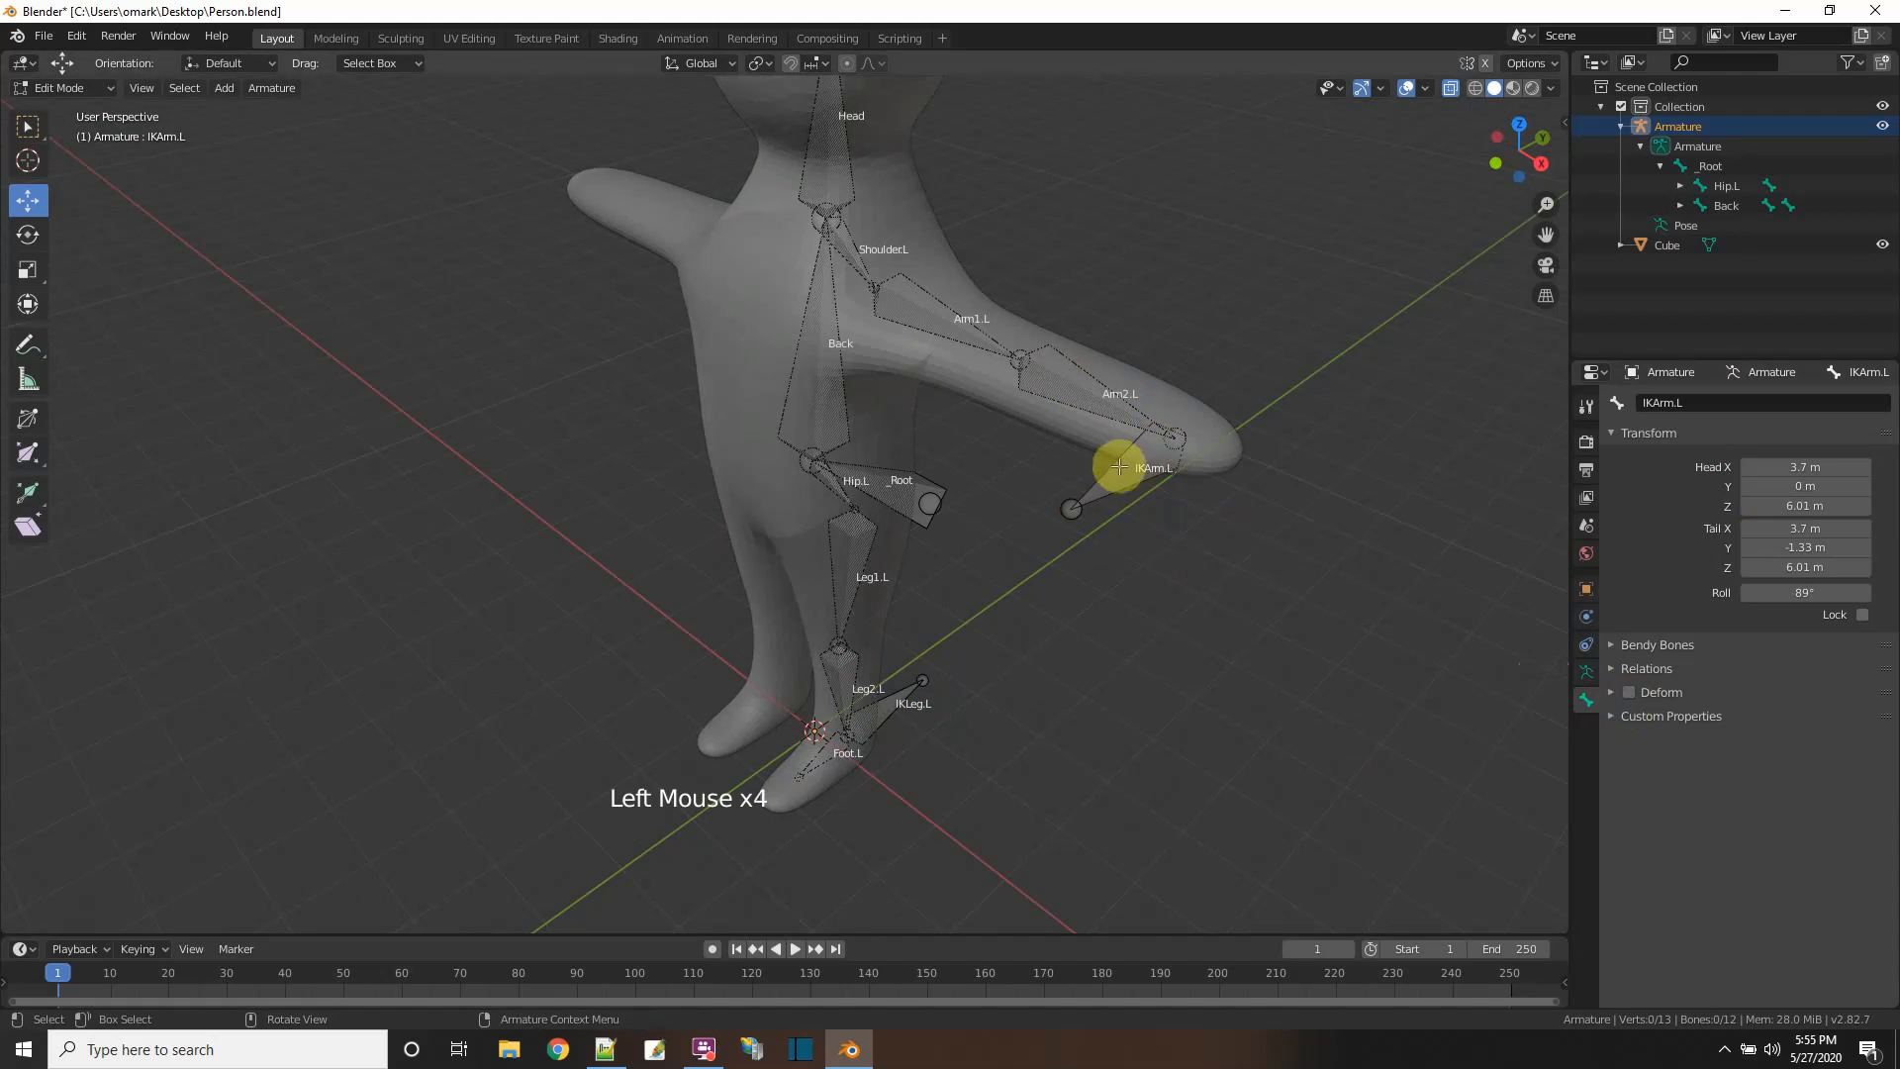
# - Select IKArm.L and then Arm2.L, switch to Pose Mode and add an IK constraint to the active bone
pyautogui.click(1128, 474)
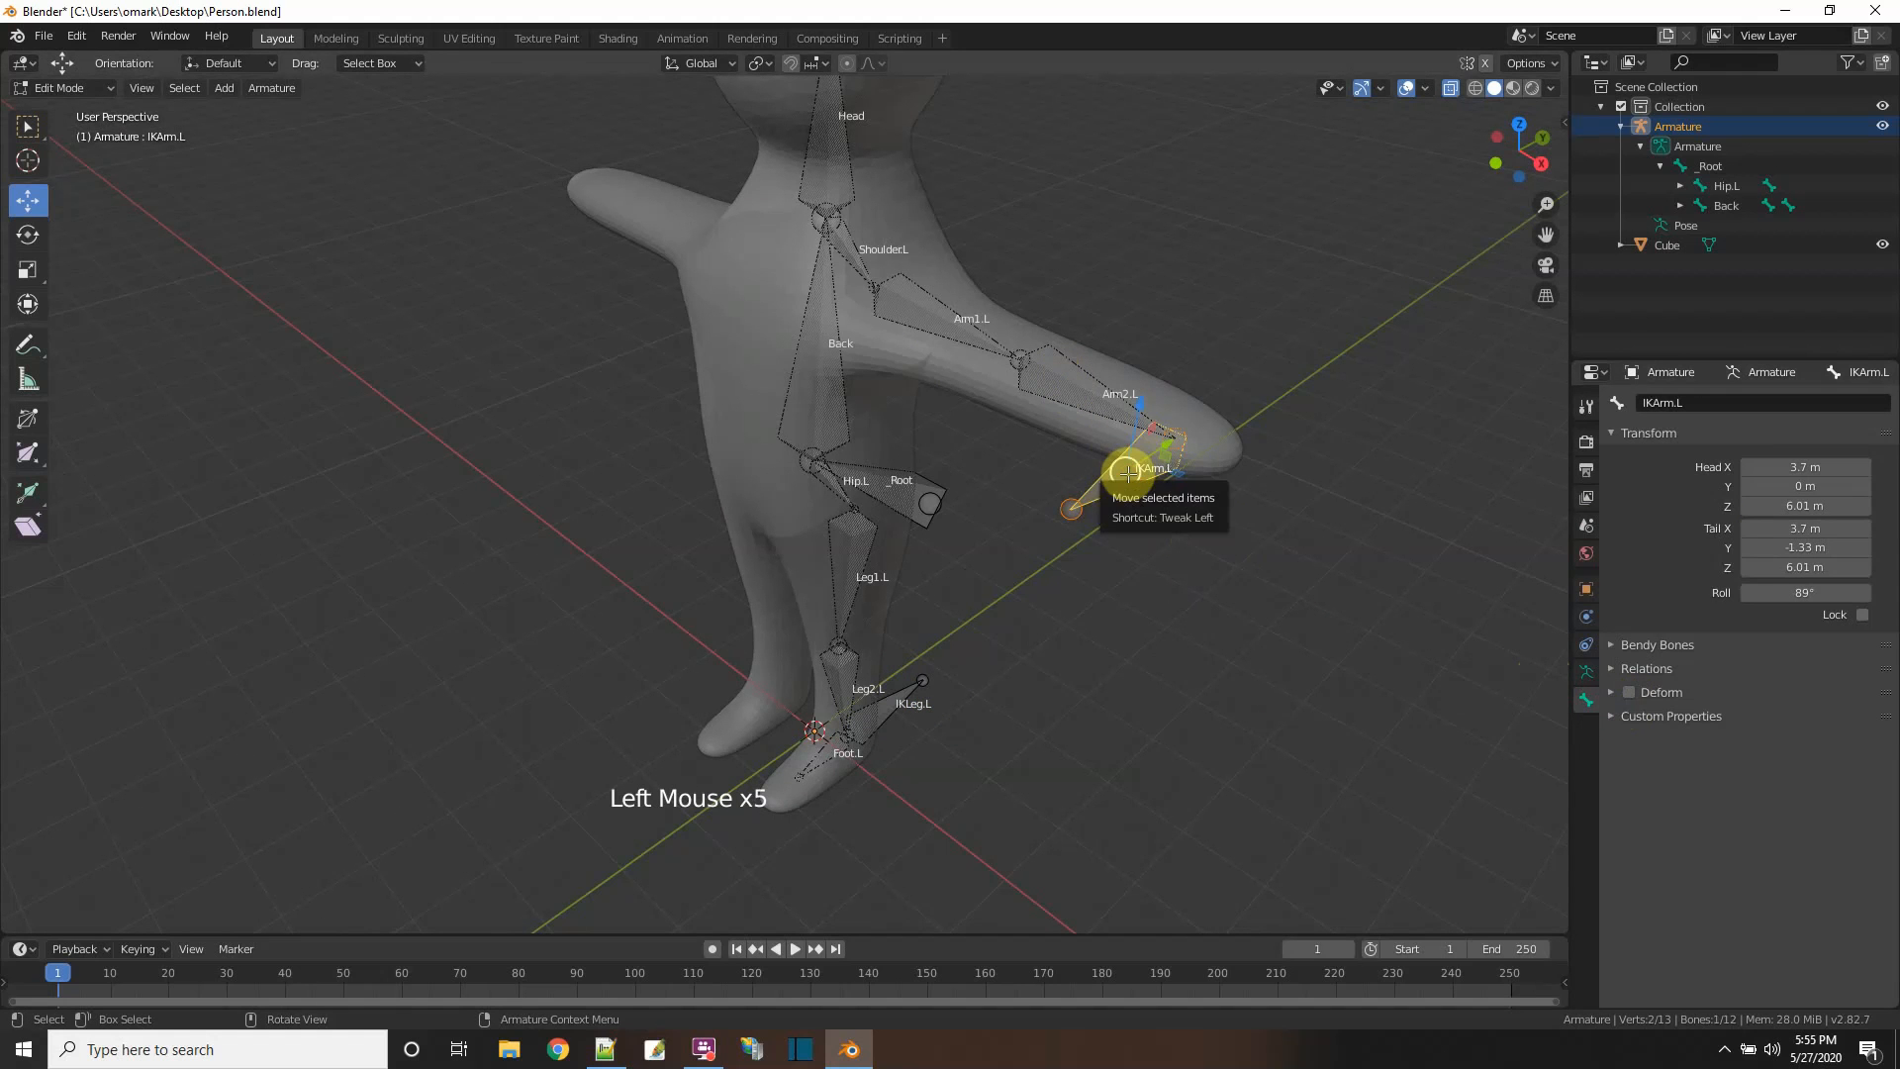
pyautogui.keyDown('shift'); pyautogui.click(1089, 396); pyautogui.keyUp('shift')
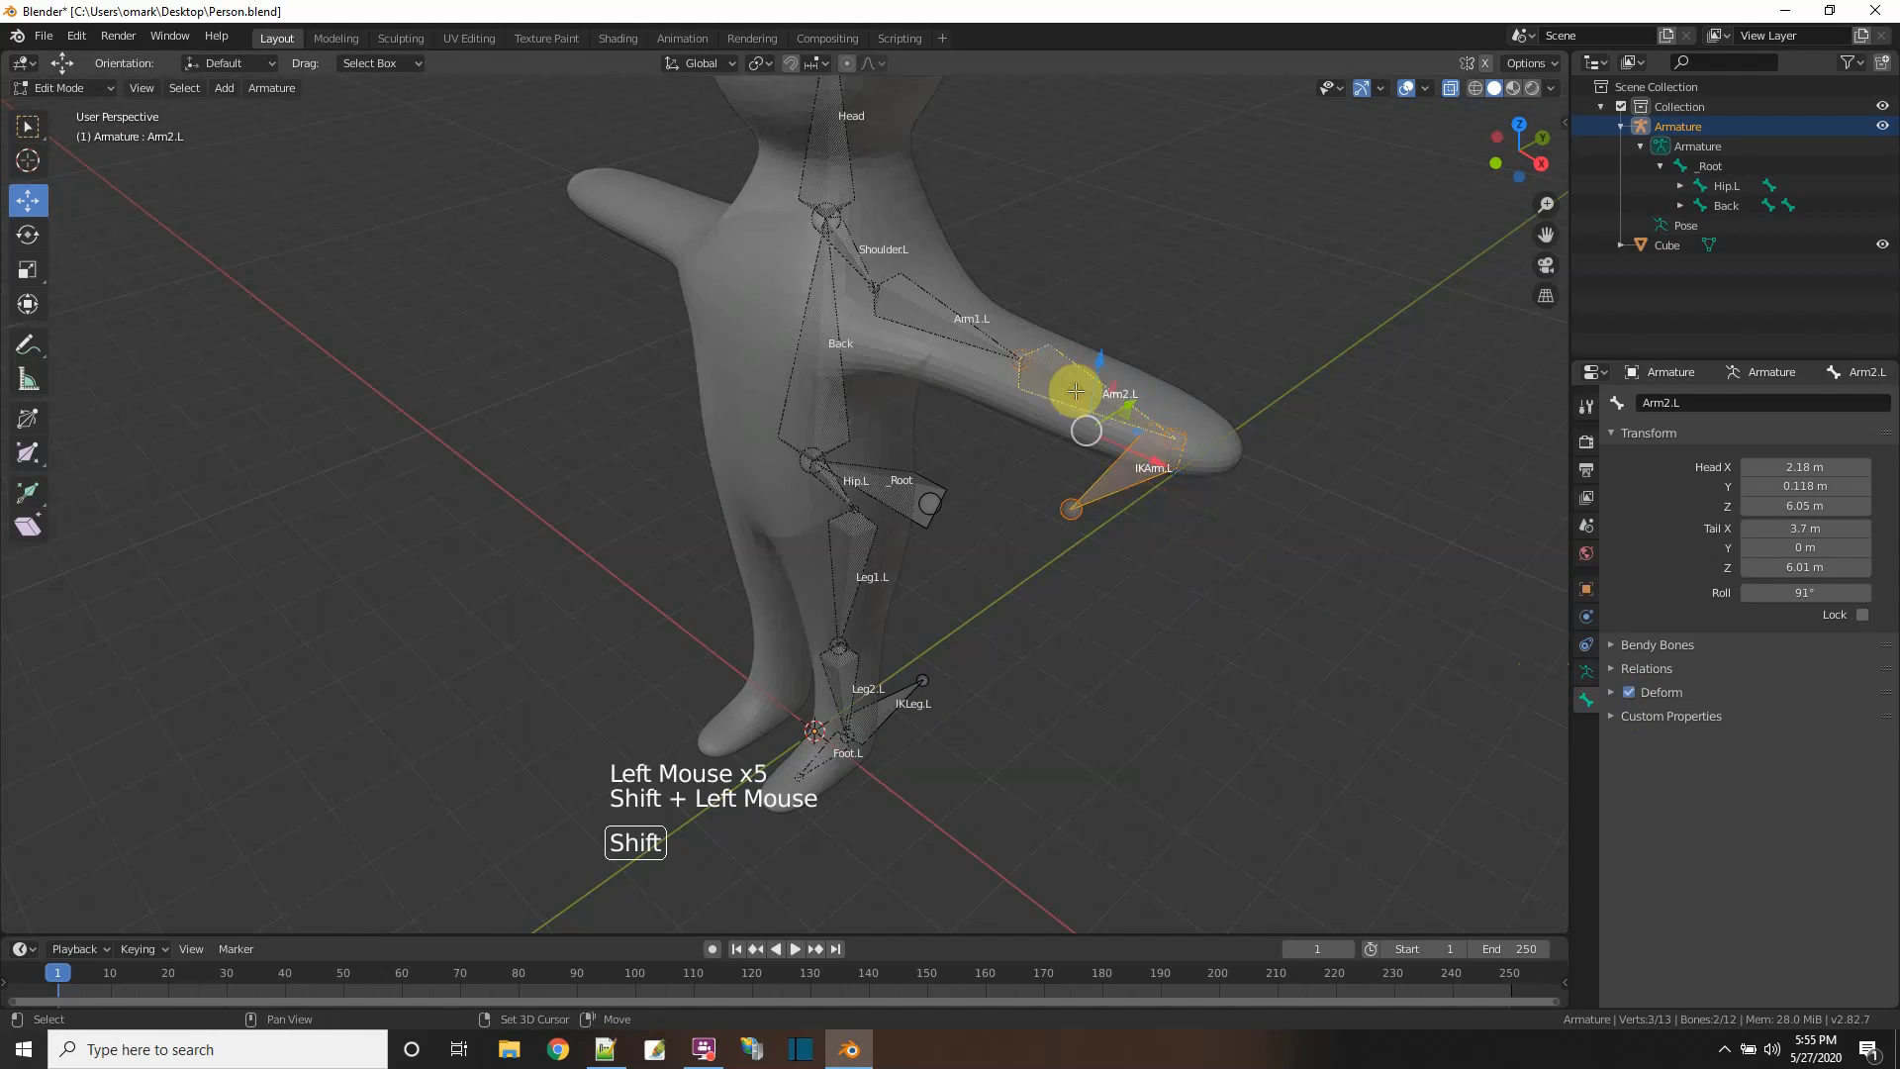
pyautogui.click(99, 88)
pyautogui.click(122, 159)
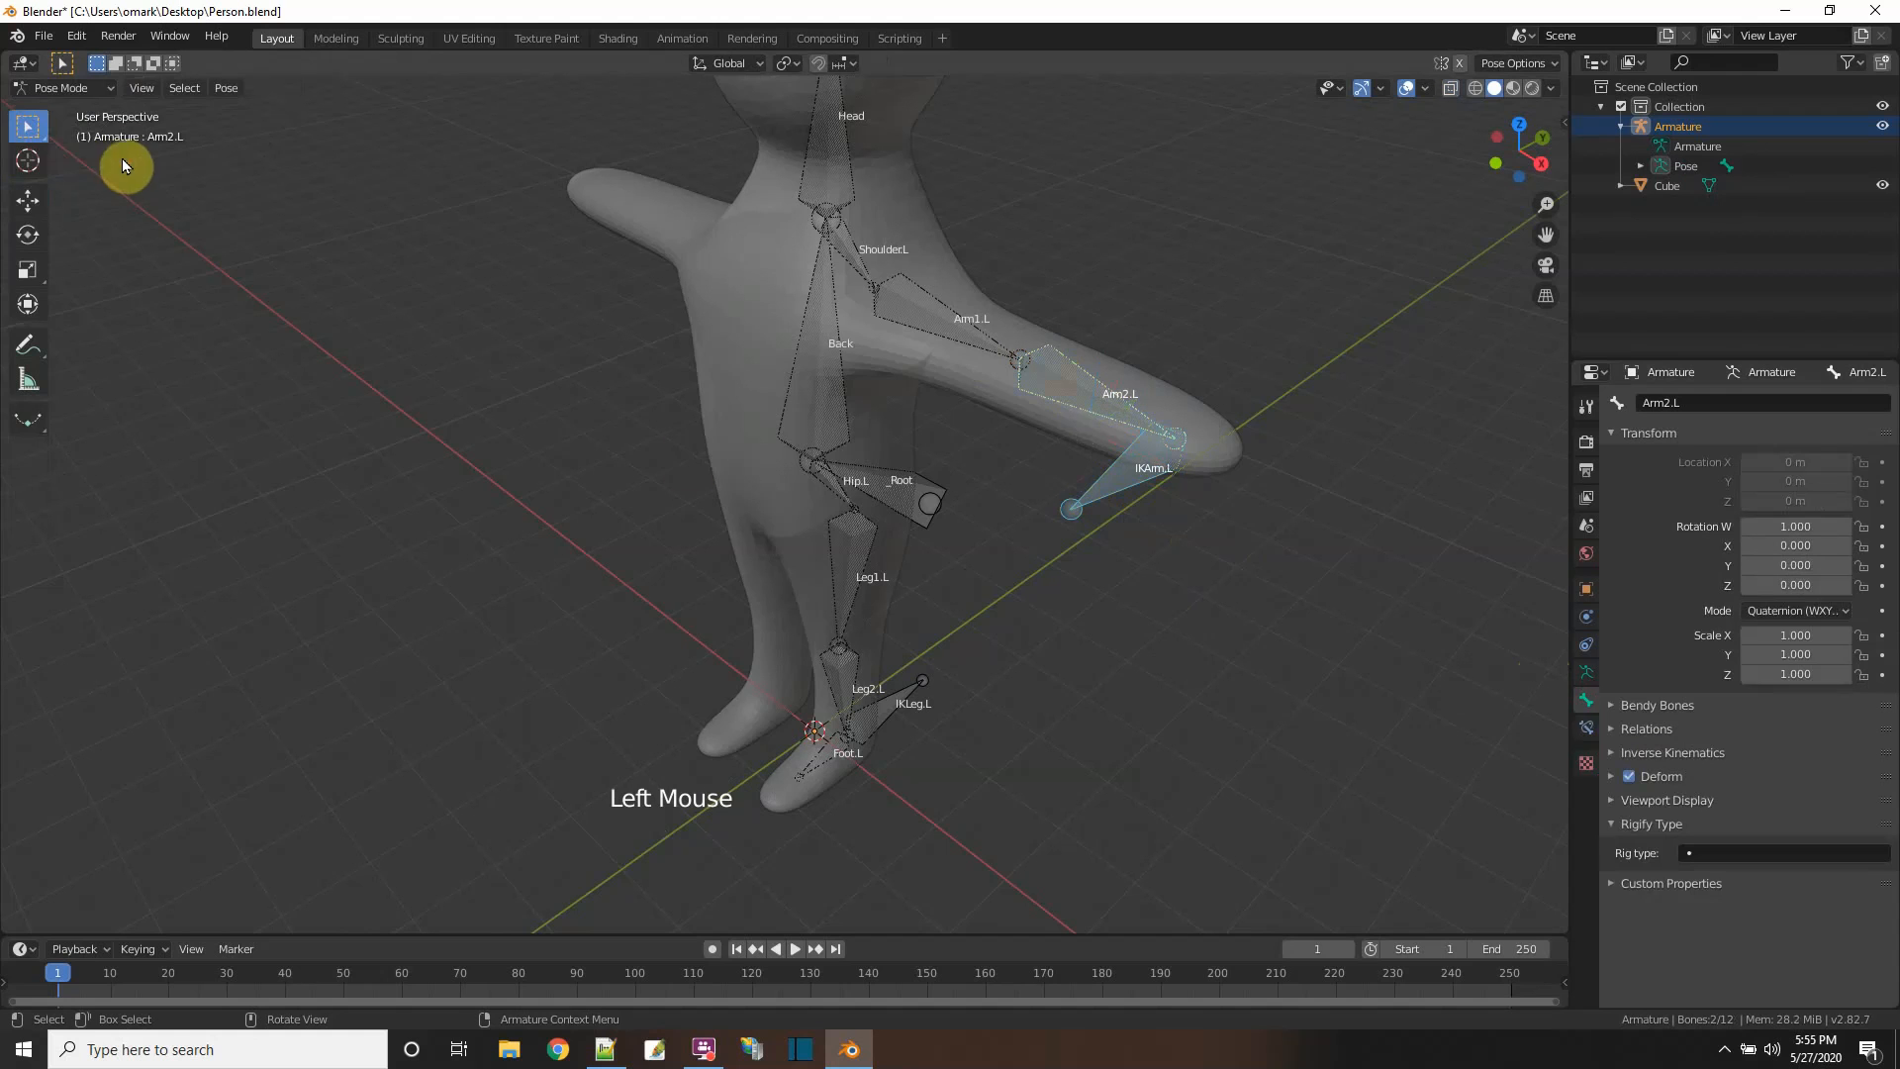
pyautogui.hotkey('shift', 'i')
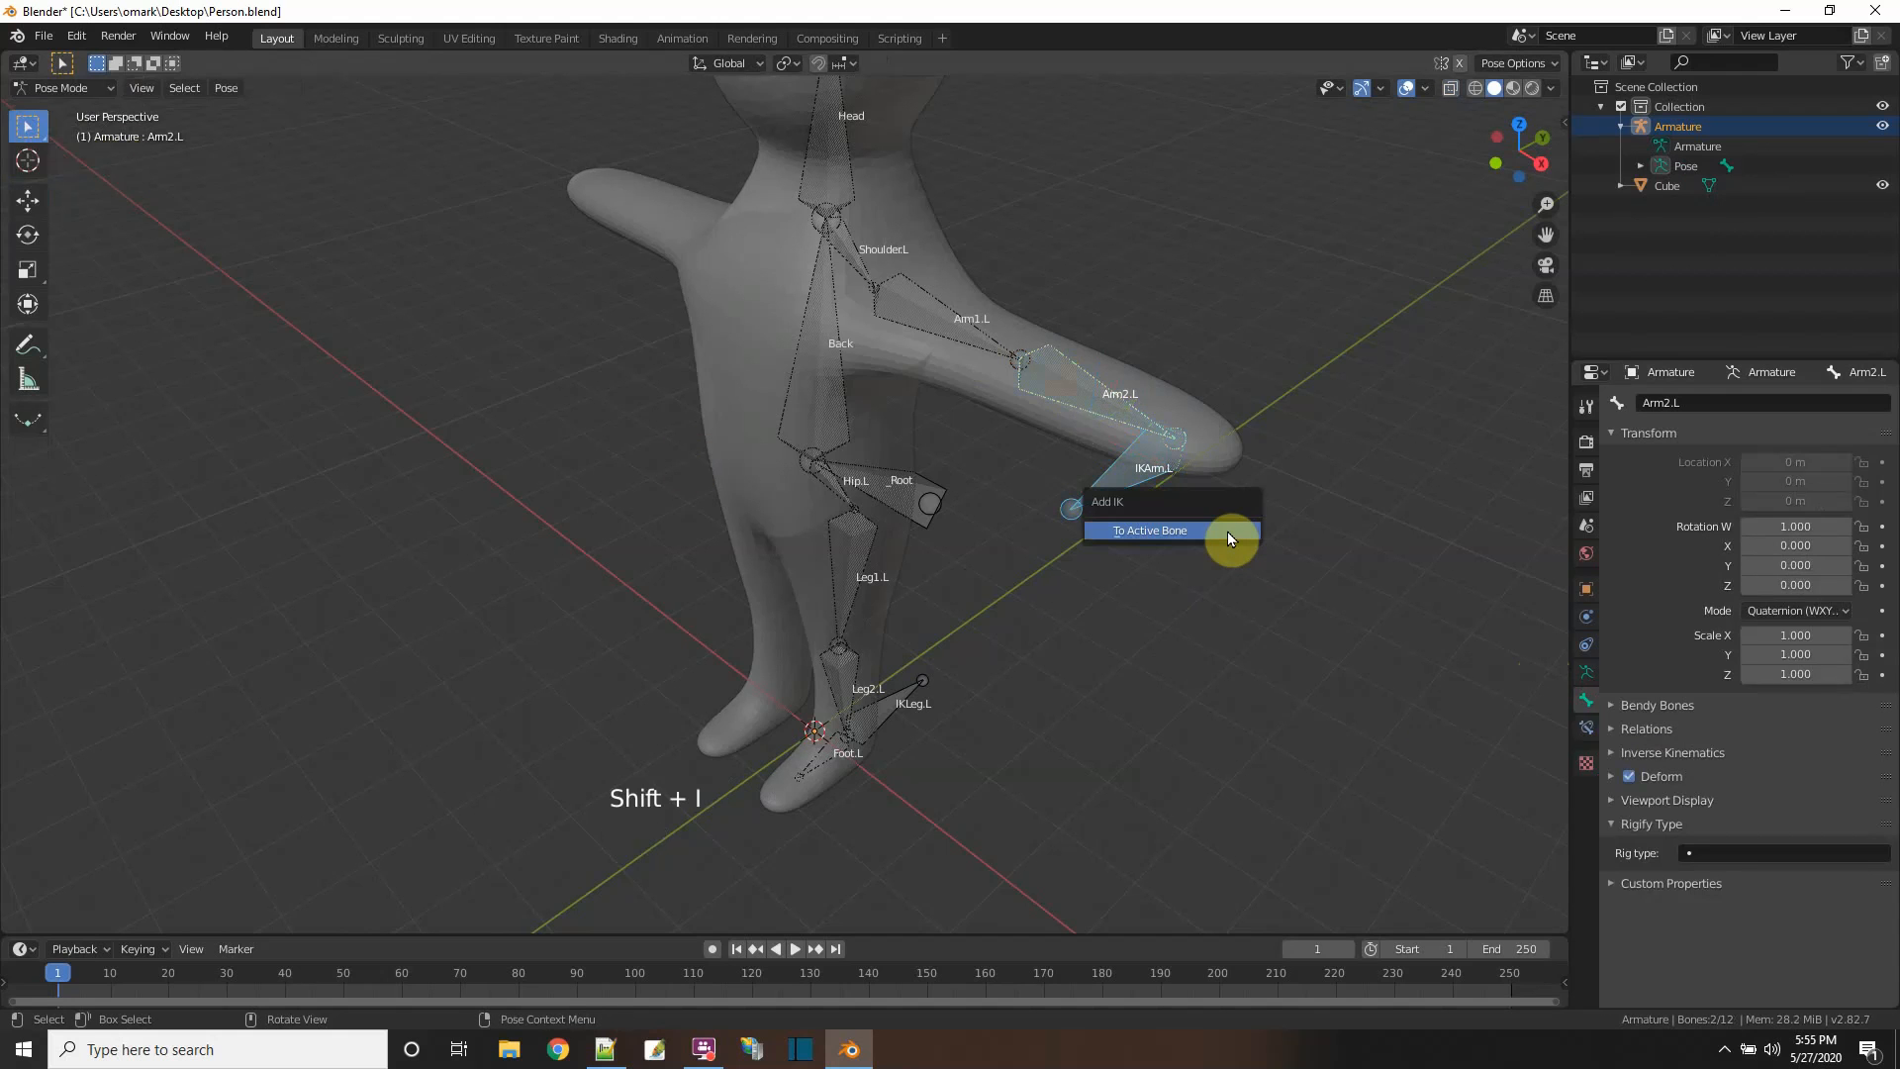
pyautogui.click(1227, 537)
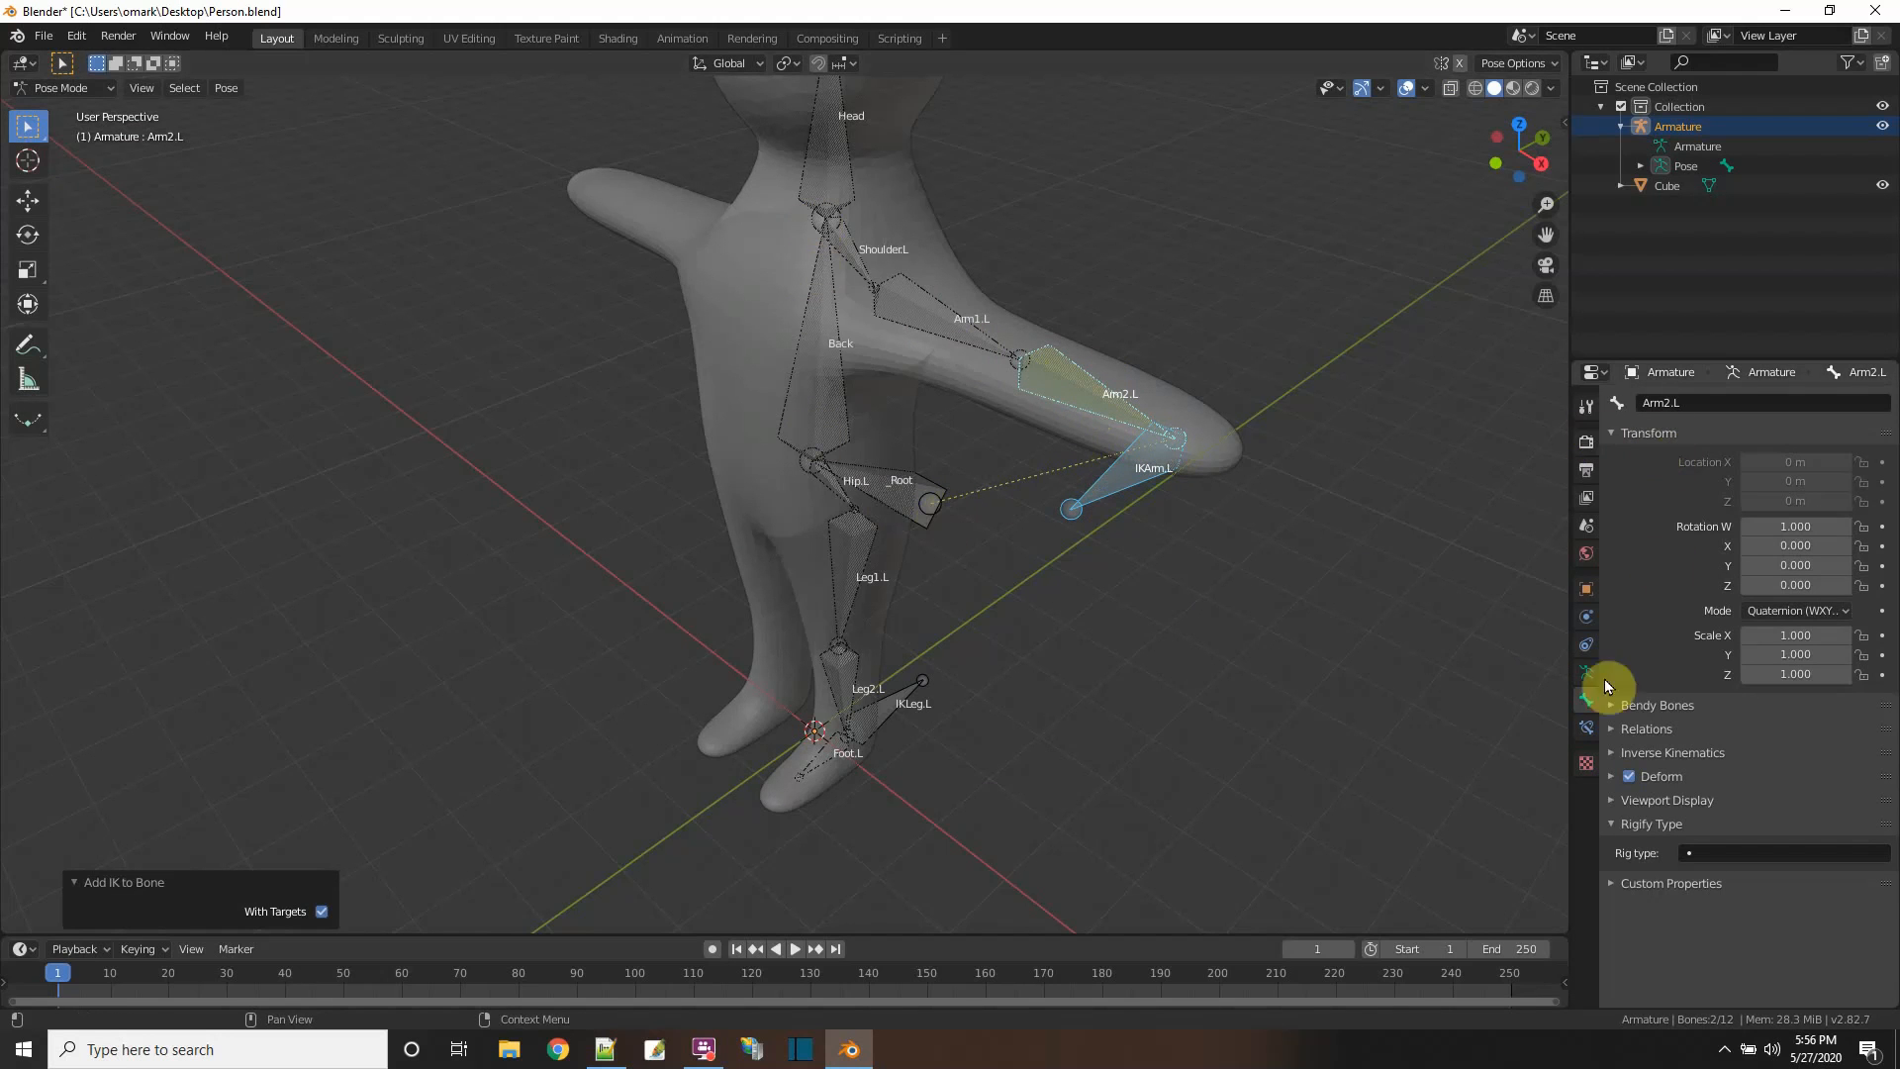
# - Set the chain length of Arm2.L's IK constraint to 2, then clear the bone selection
pyautogui.click(1589, 731)
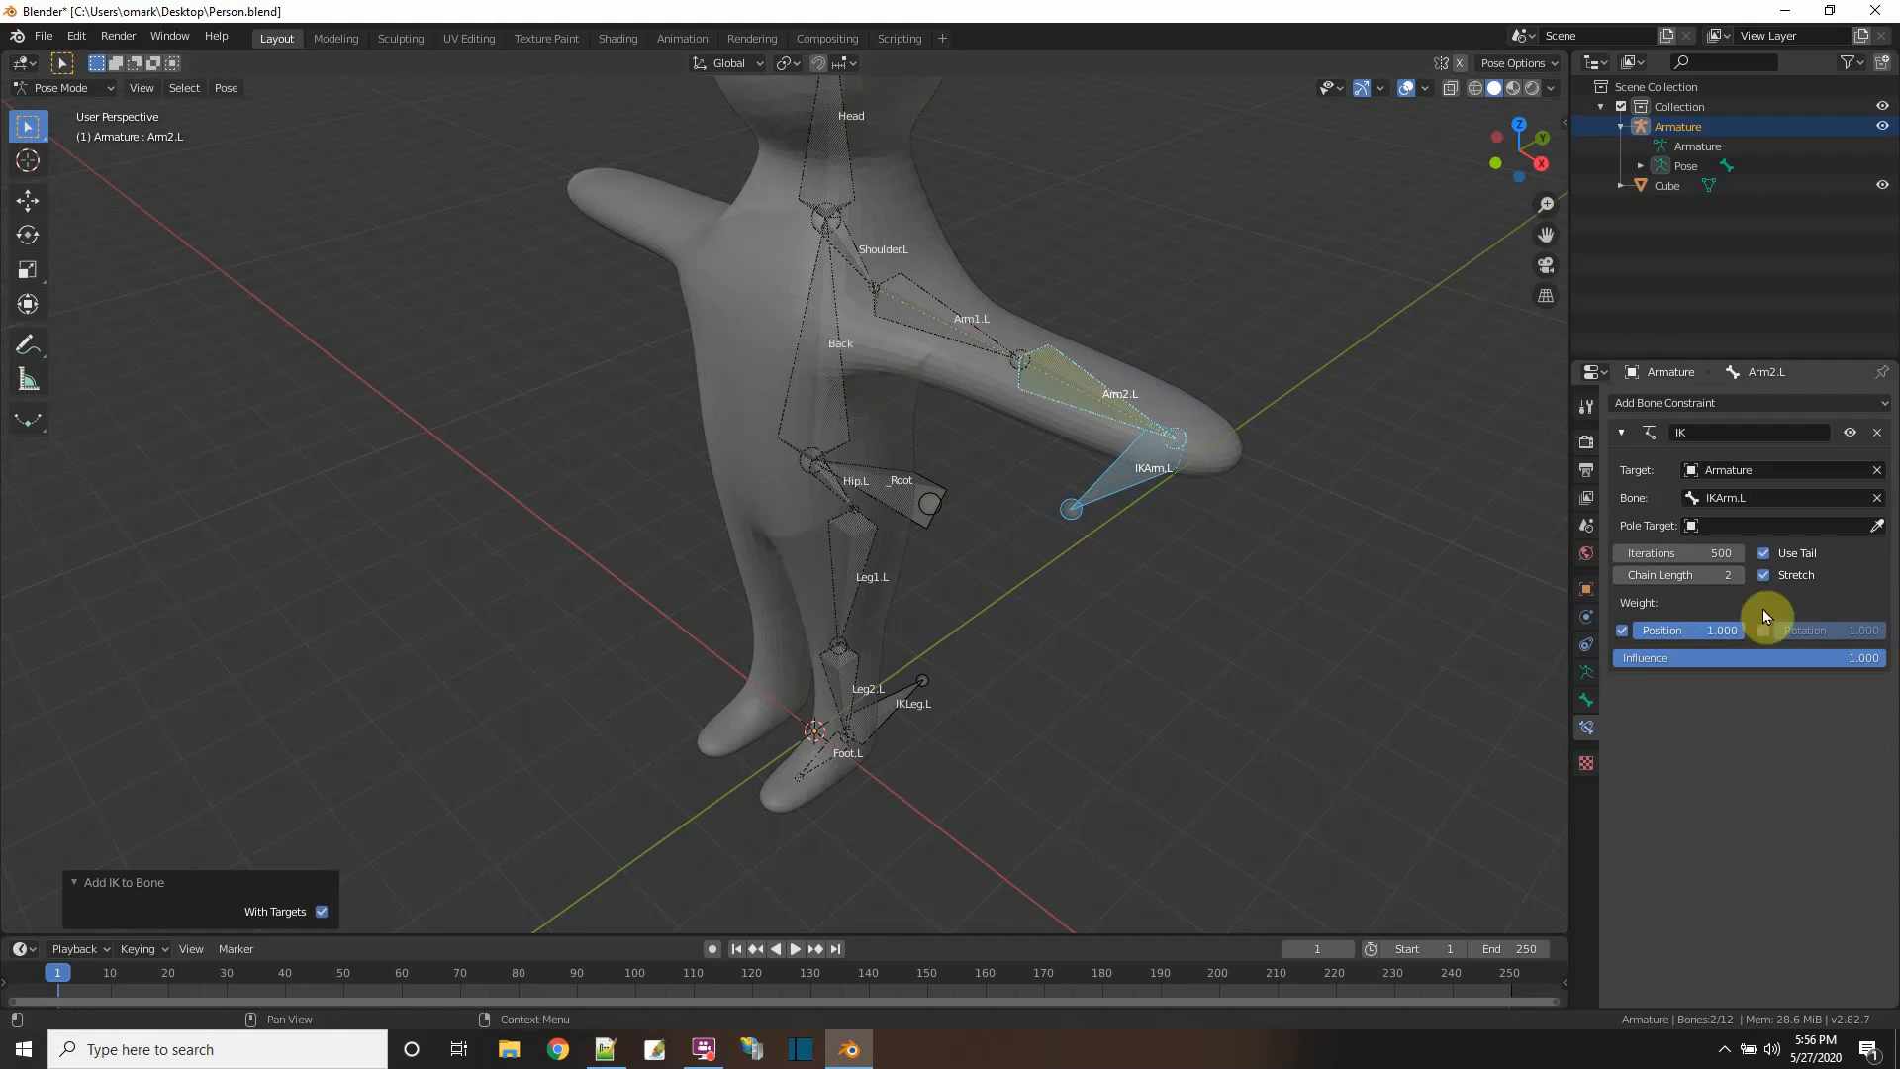
pyautogui.click(1621, 575)
pyautogui.click(1068, 591)
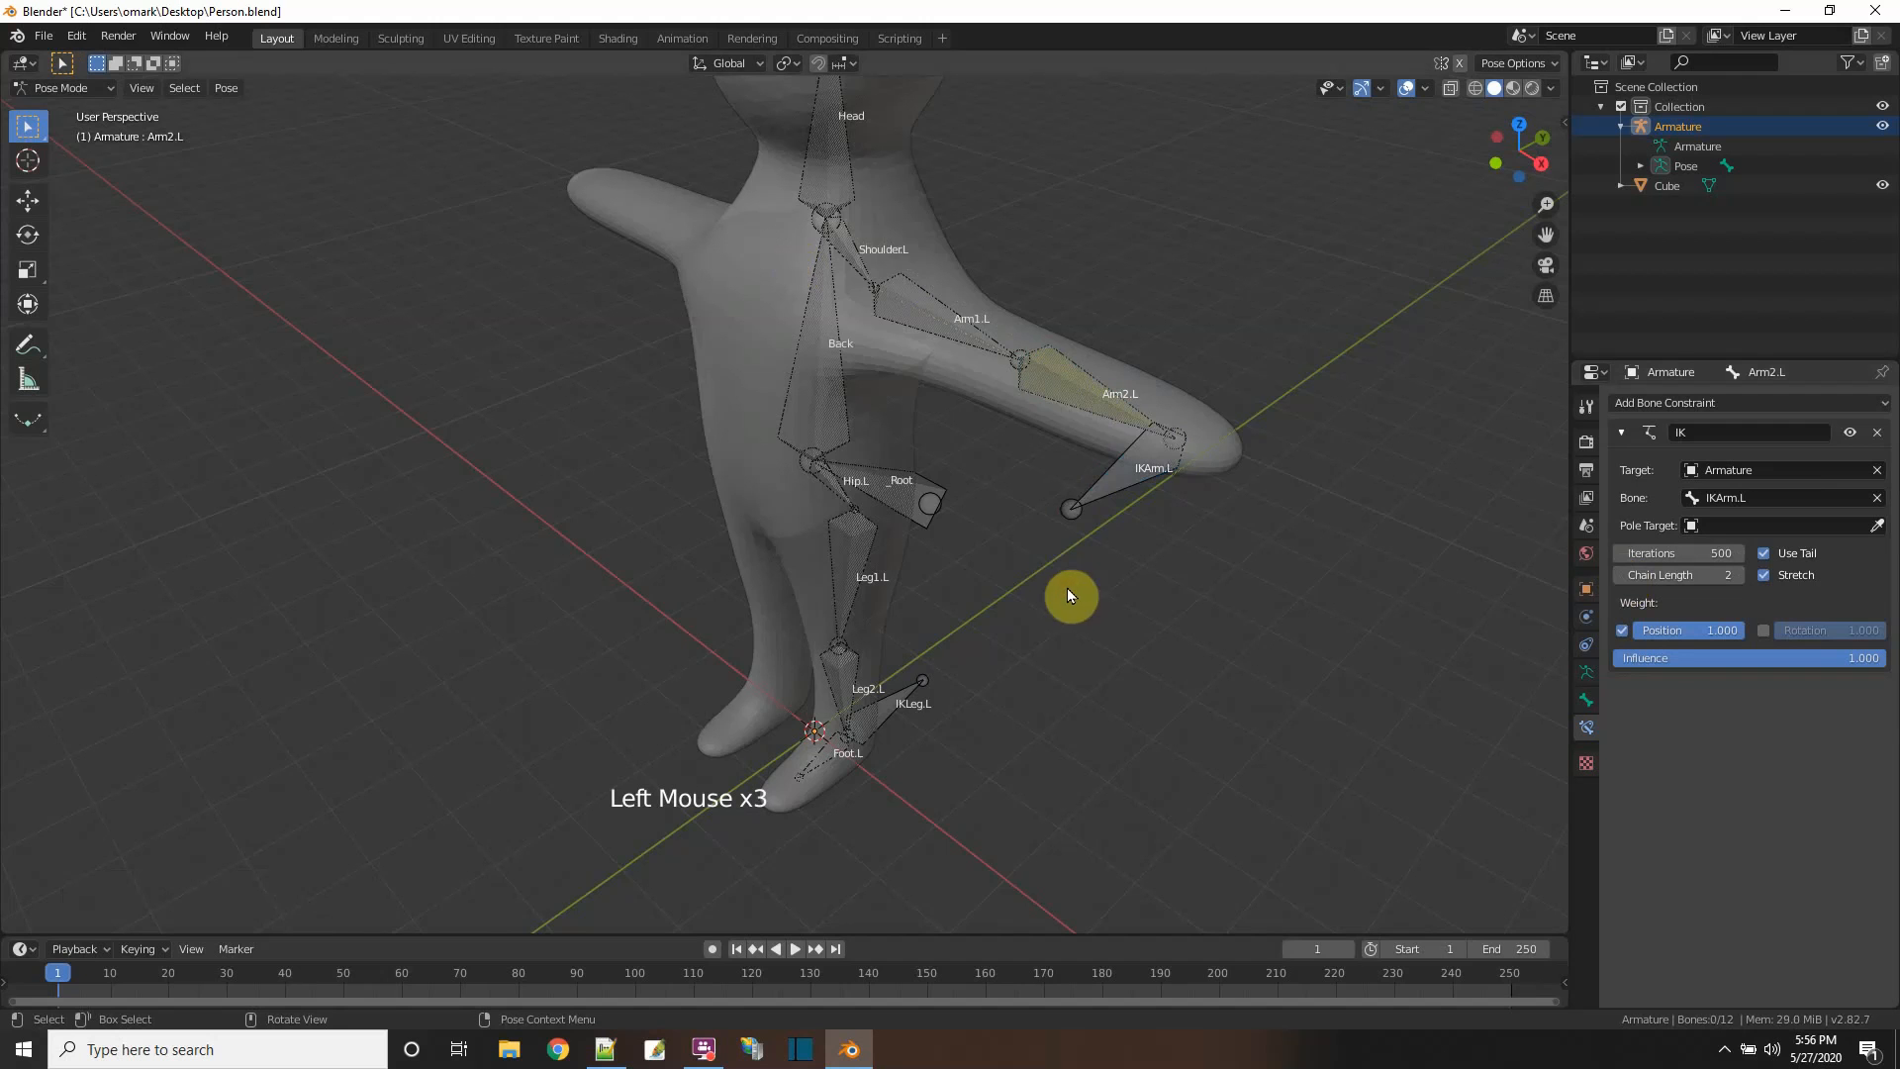
# - Try to move the IKArm.L bone to test how the arm follows its IK target
pyautogui.click(1107, 487)
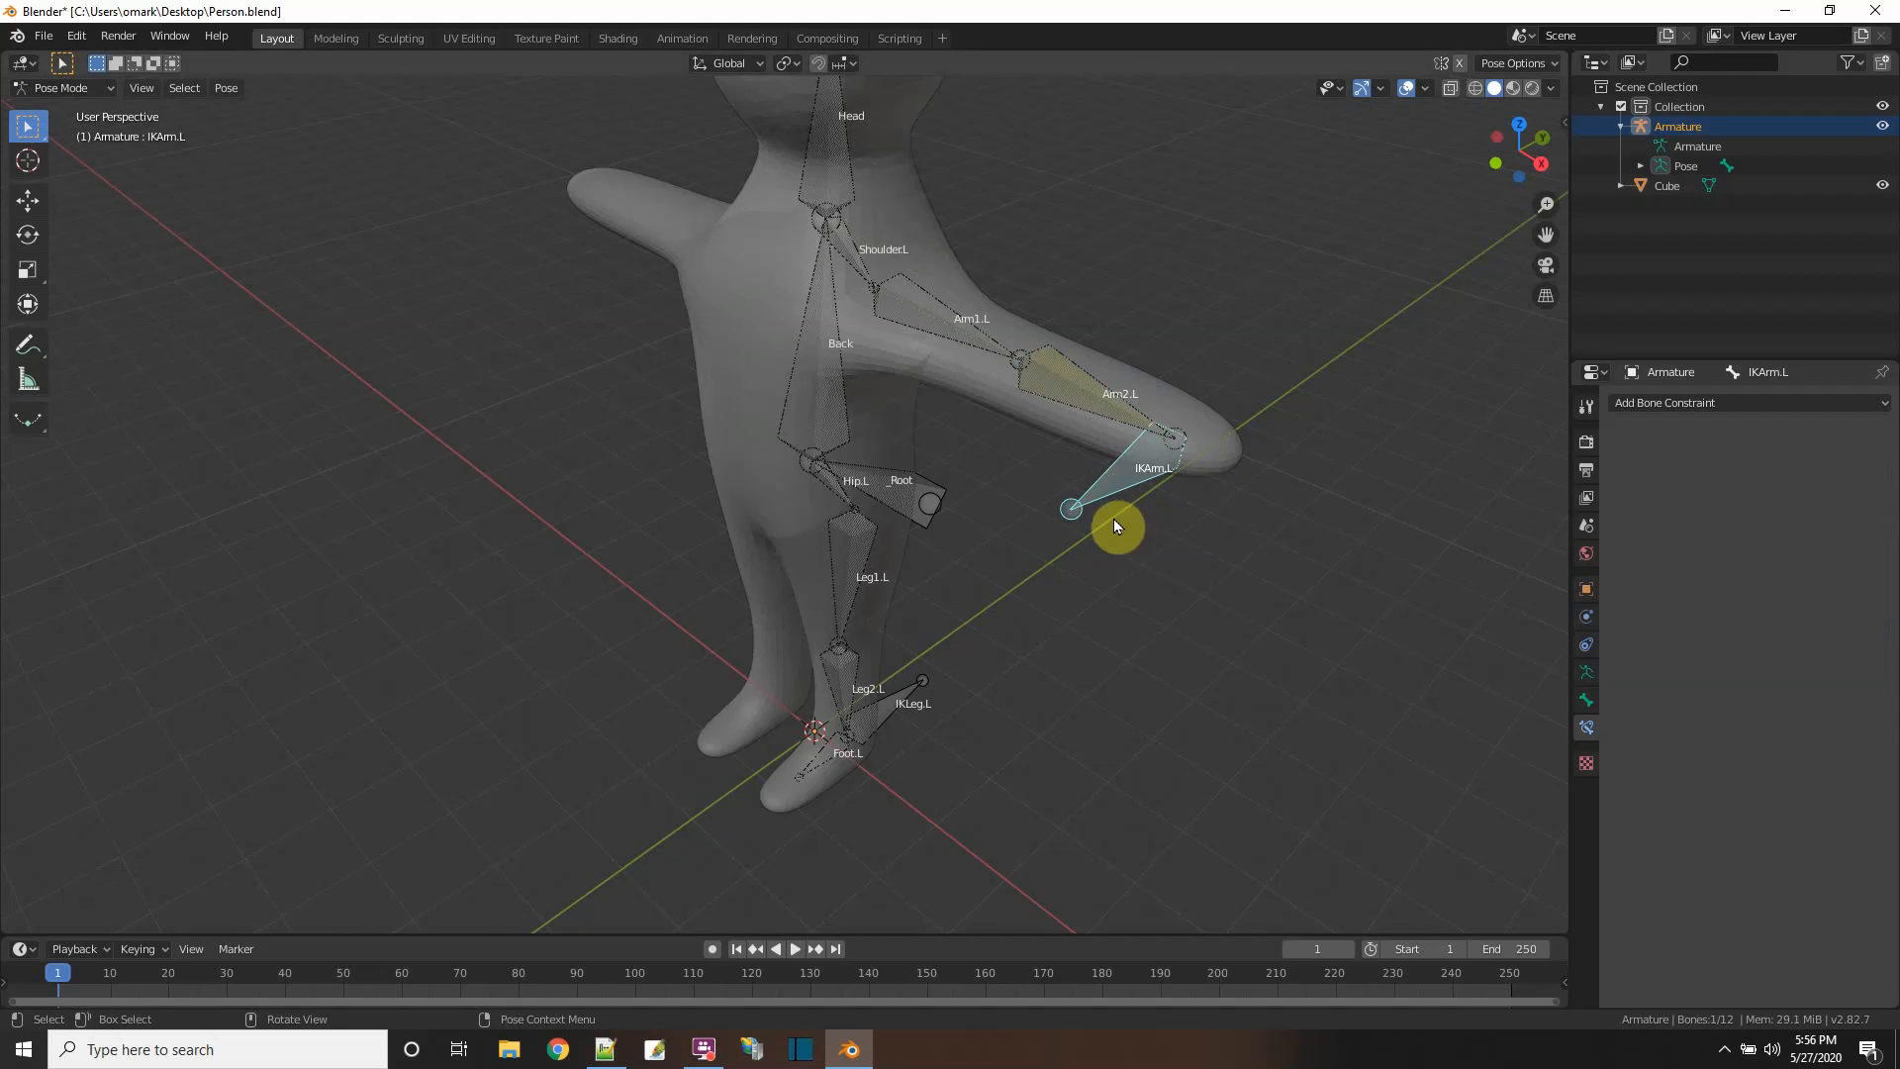
pyautogui.press('g')
pyautogui.rightClick(1130, 565)
pyautogui.click(1143, 575)
pyautogui.click(1134, 466)
pyautogui.moveTo(1286, 547); pyautogui.dragTo(1304, 582, button='middle')
pyautogui.press('g')
pyautogui.click(1318, 620)
# - Select IKArm.L and then Arm2.L to review the bone pair linked by the arm's IK constraint
pyautogui.click(1132, 345)
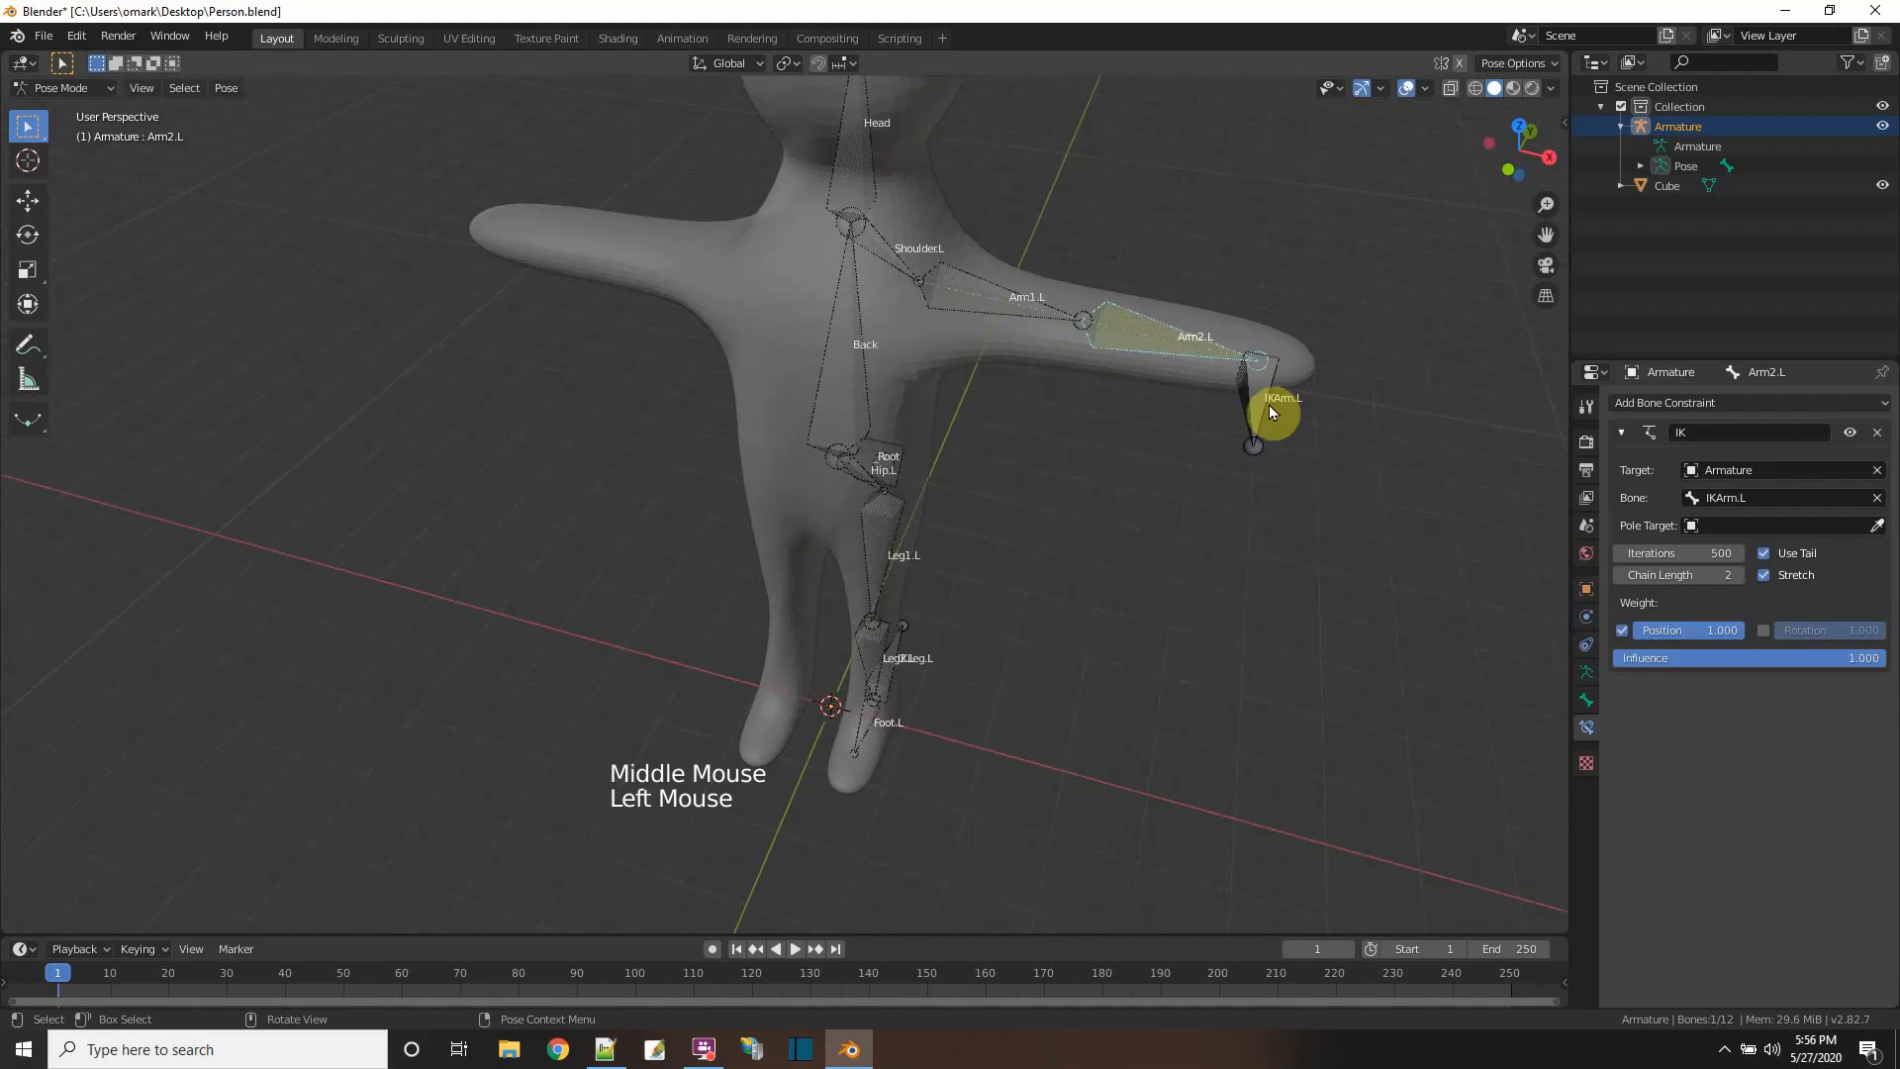
pyautogui.click(1255, 413)
pyautogui.keyDown('shift'); pyautogui.click(1152, 343); pyautogui.keyUp('shift')
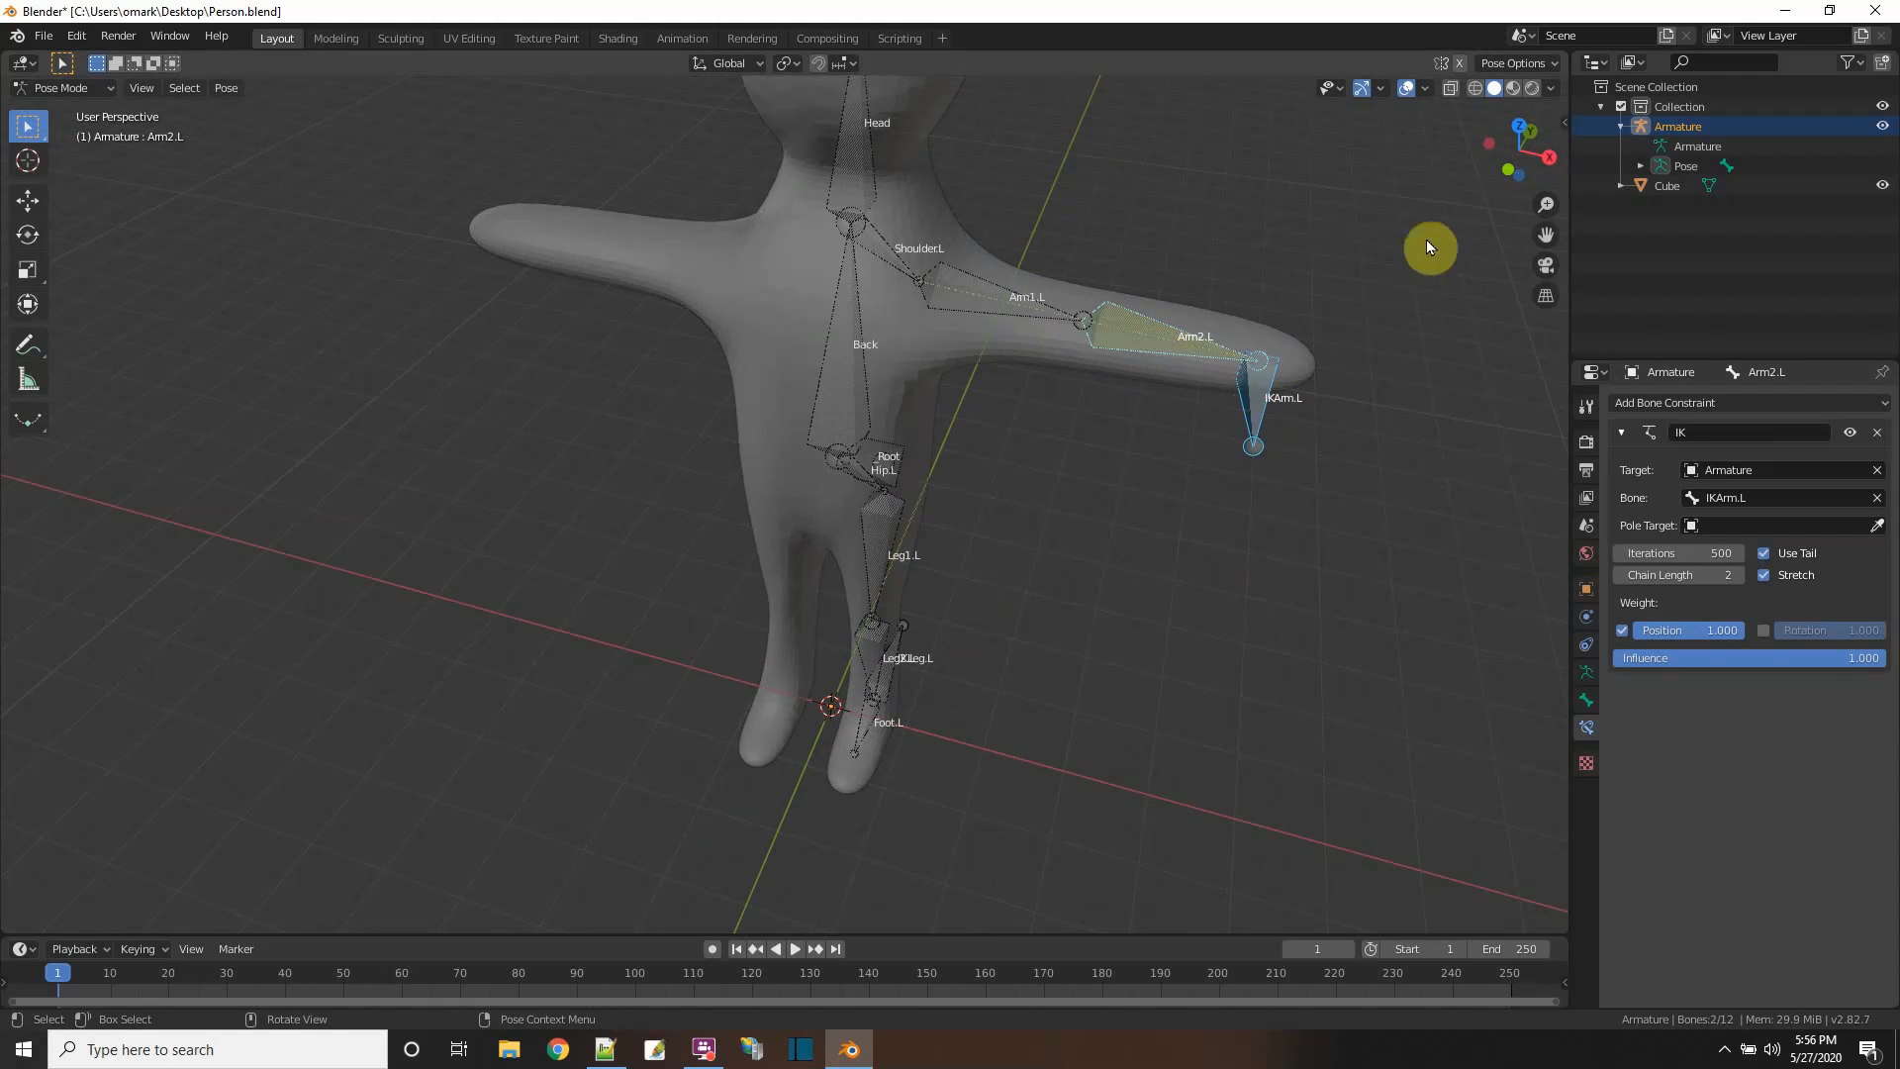
# - Deselect the bones and turn off the display of bone names for the armature
pyautogui.click(1548, 156)
pyautogui.click(1180, 426)
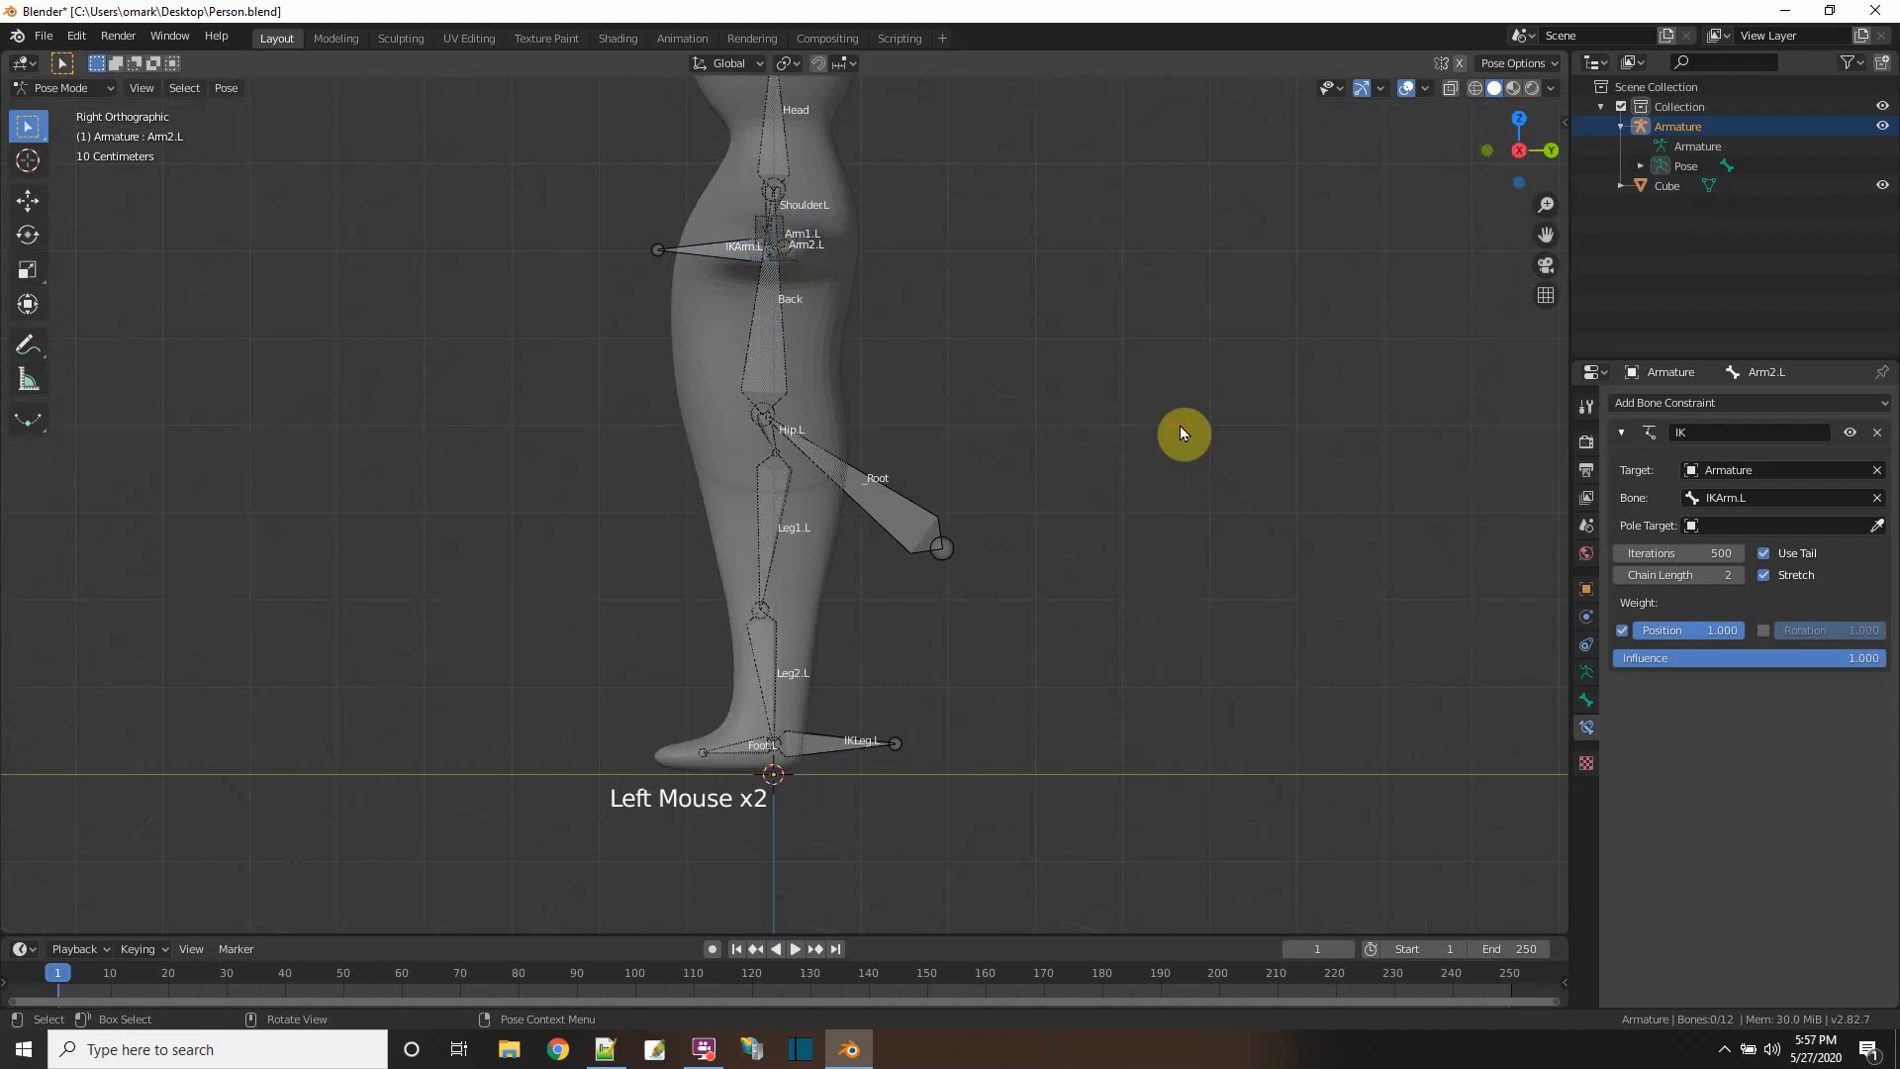
pyautogui.moveTo(1180, 425); pyautogui.dragTo(1124, 543, button='middle')
pyautogui.scroll(-2, 955, 746)
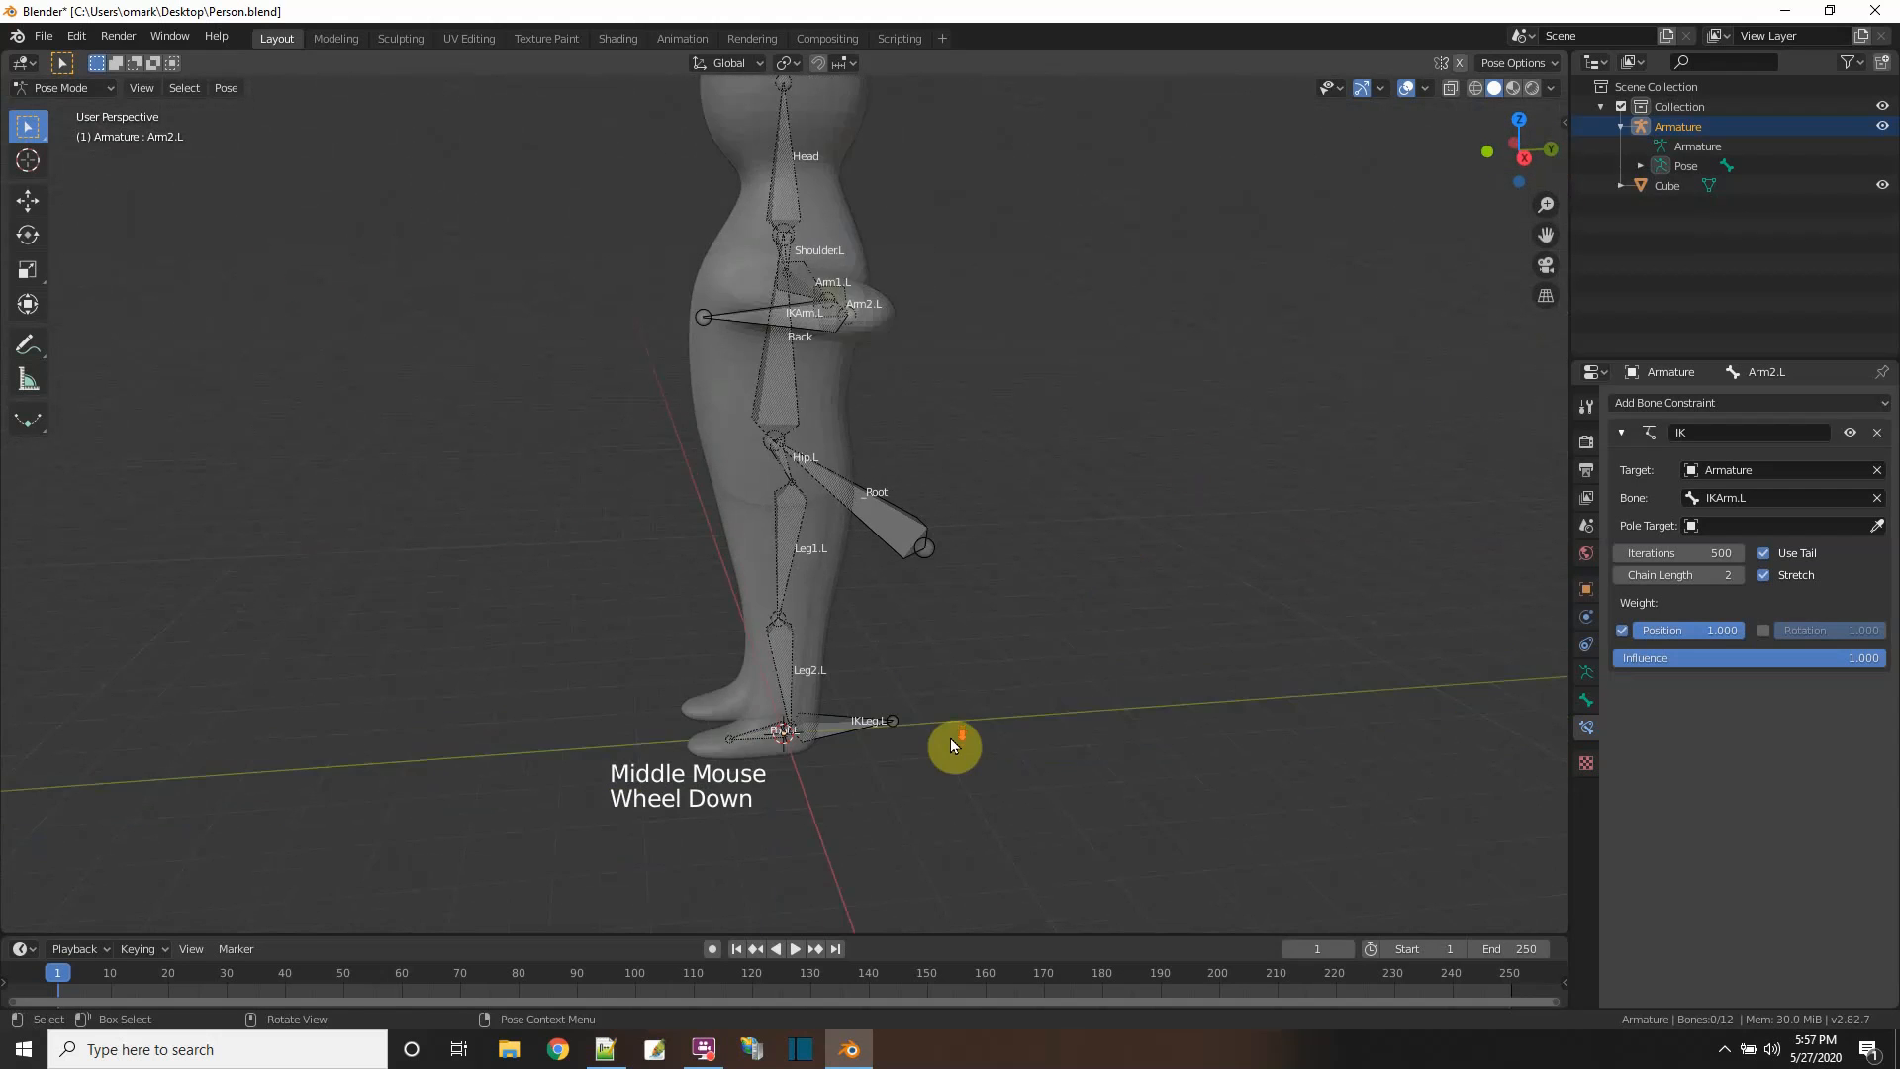
pyautogui.click(1586, 672)
pyautogui.click(1659, 732)
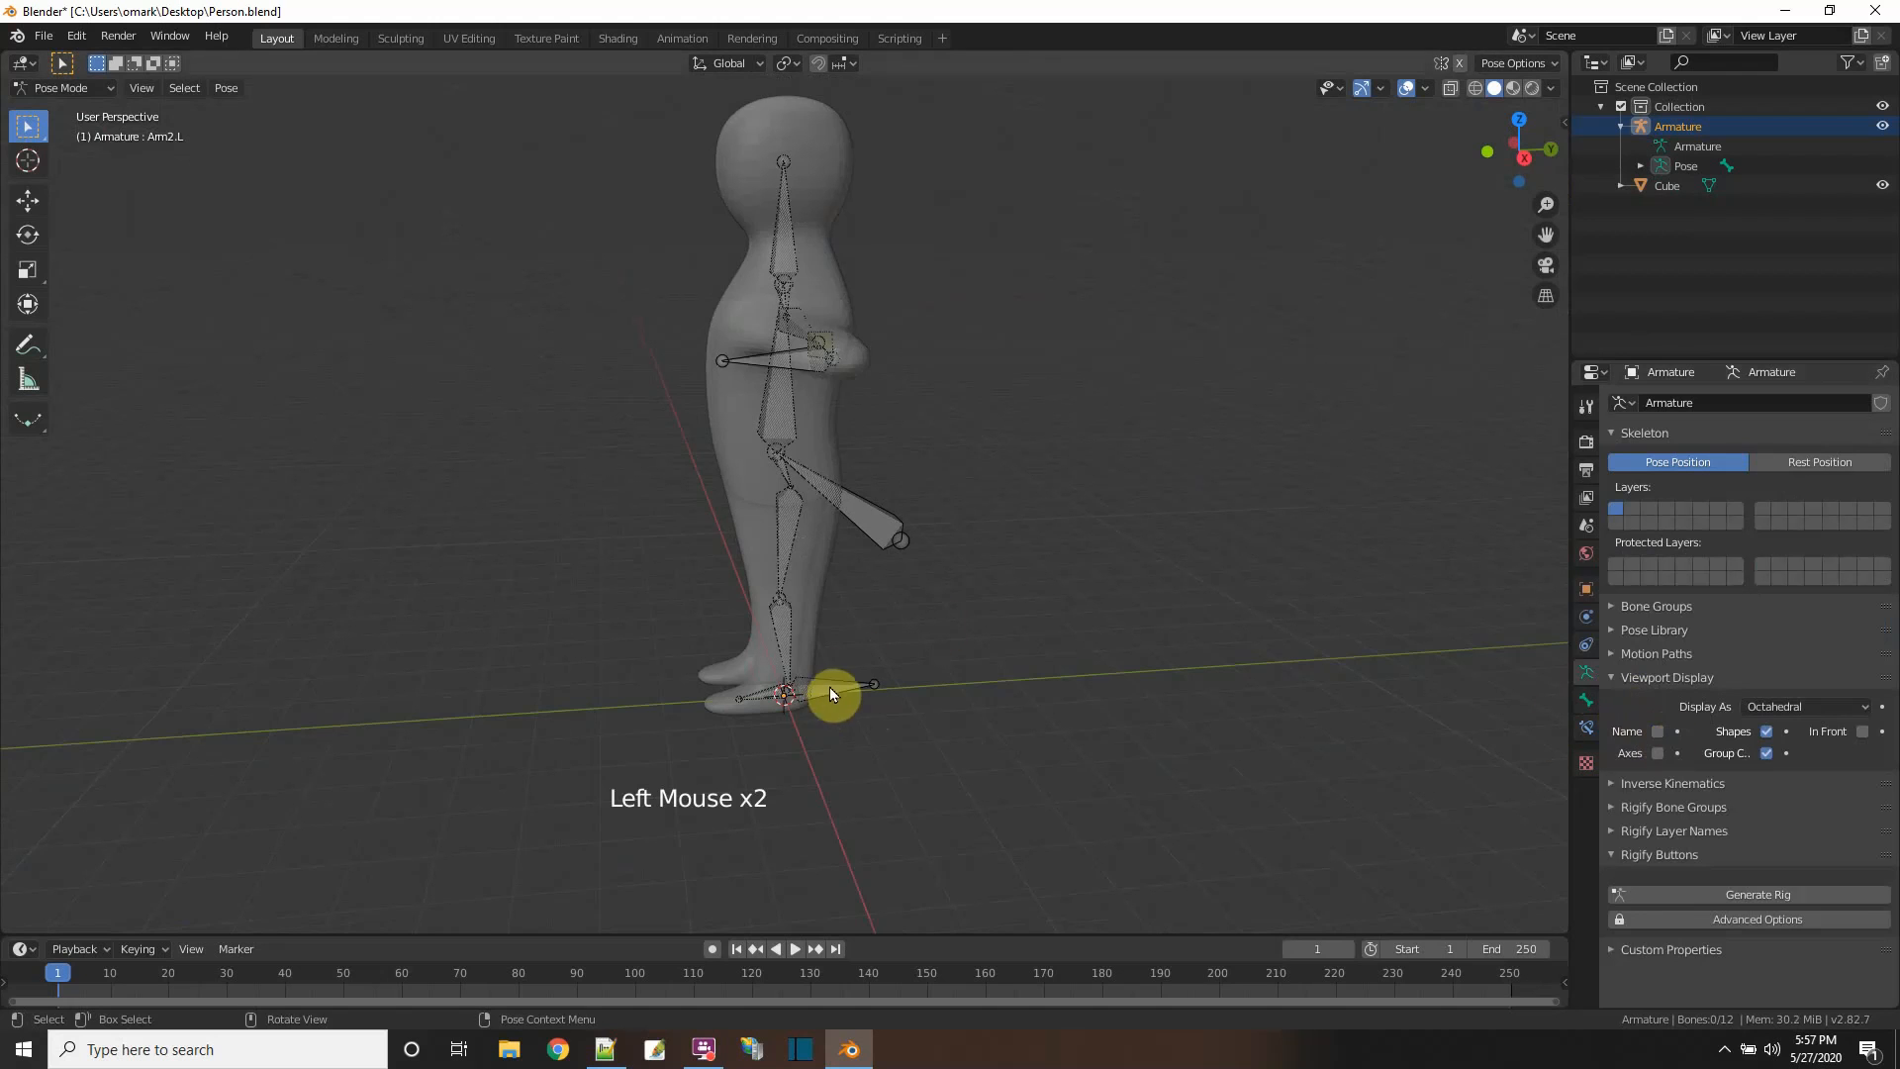
# - Select IKLeg.L and then Leg2.L, and in Pose Mode add an IK constraint to the active bone Leg2.L
pyautogui.click(99, 87)
pyautogui.click(79, 132)
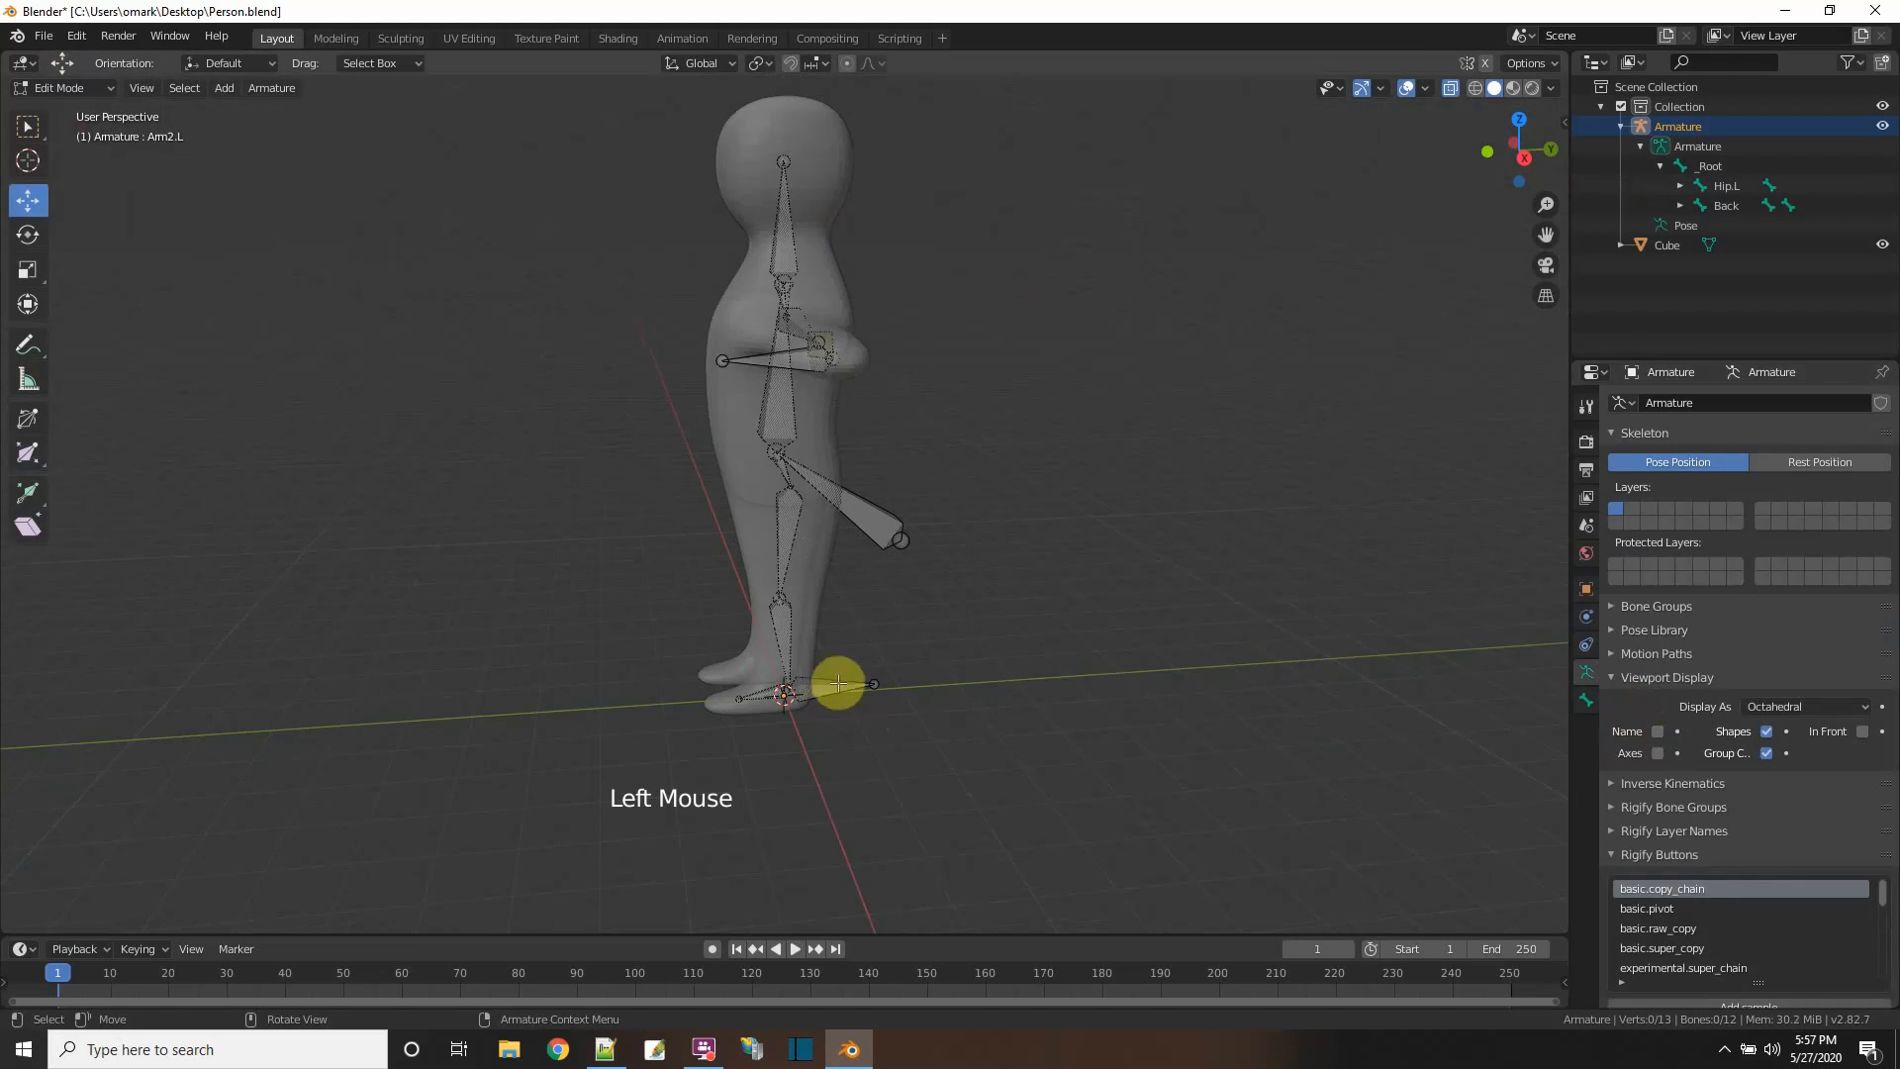
pyautogui.click(831, 684)
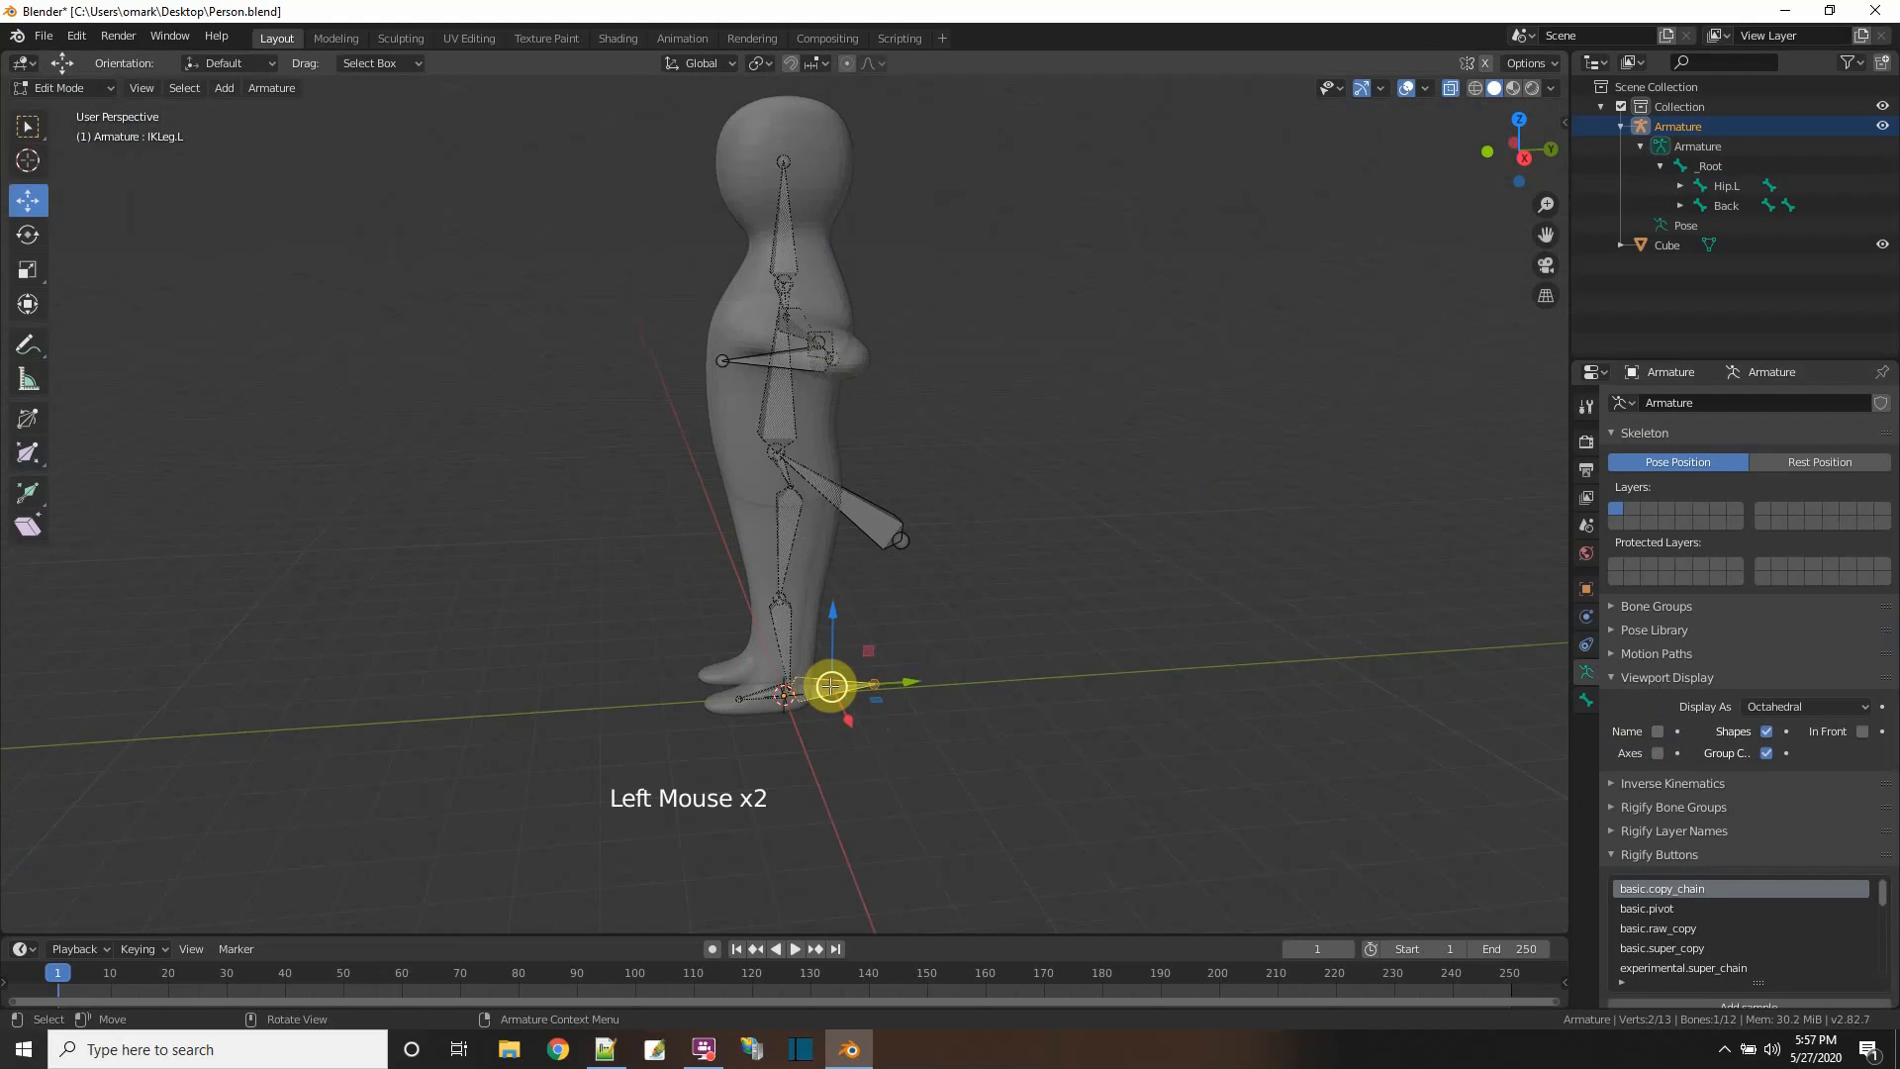
pyautogui.keyDown('shift'); pyautogui.click(778, 635); pyautogui.keyUp('shift')
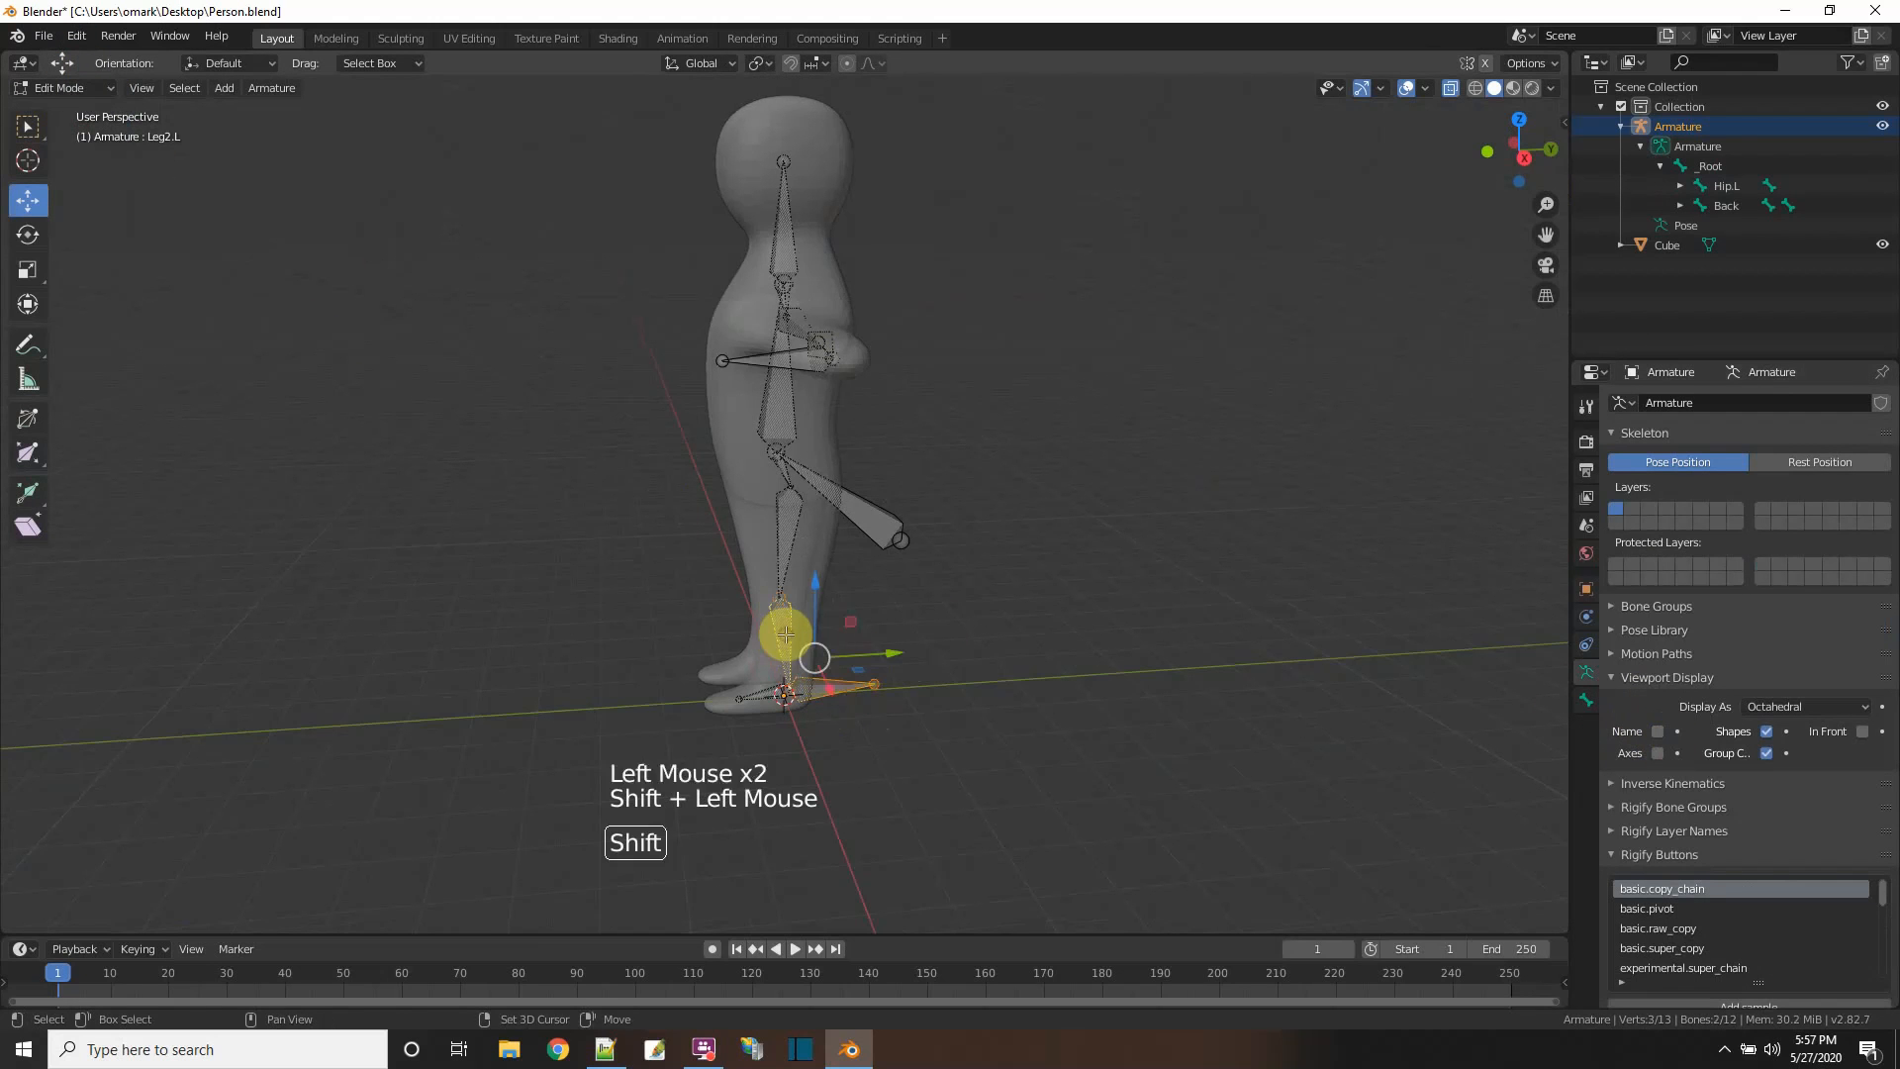
pyautogui.click(109, 91)
pyautogui.click(111, 156)
pyautogui.hotkey('shift', 'i')
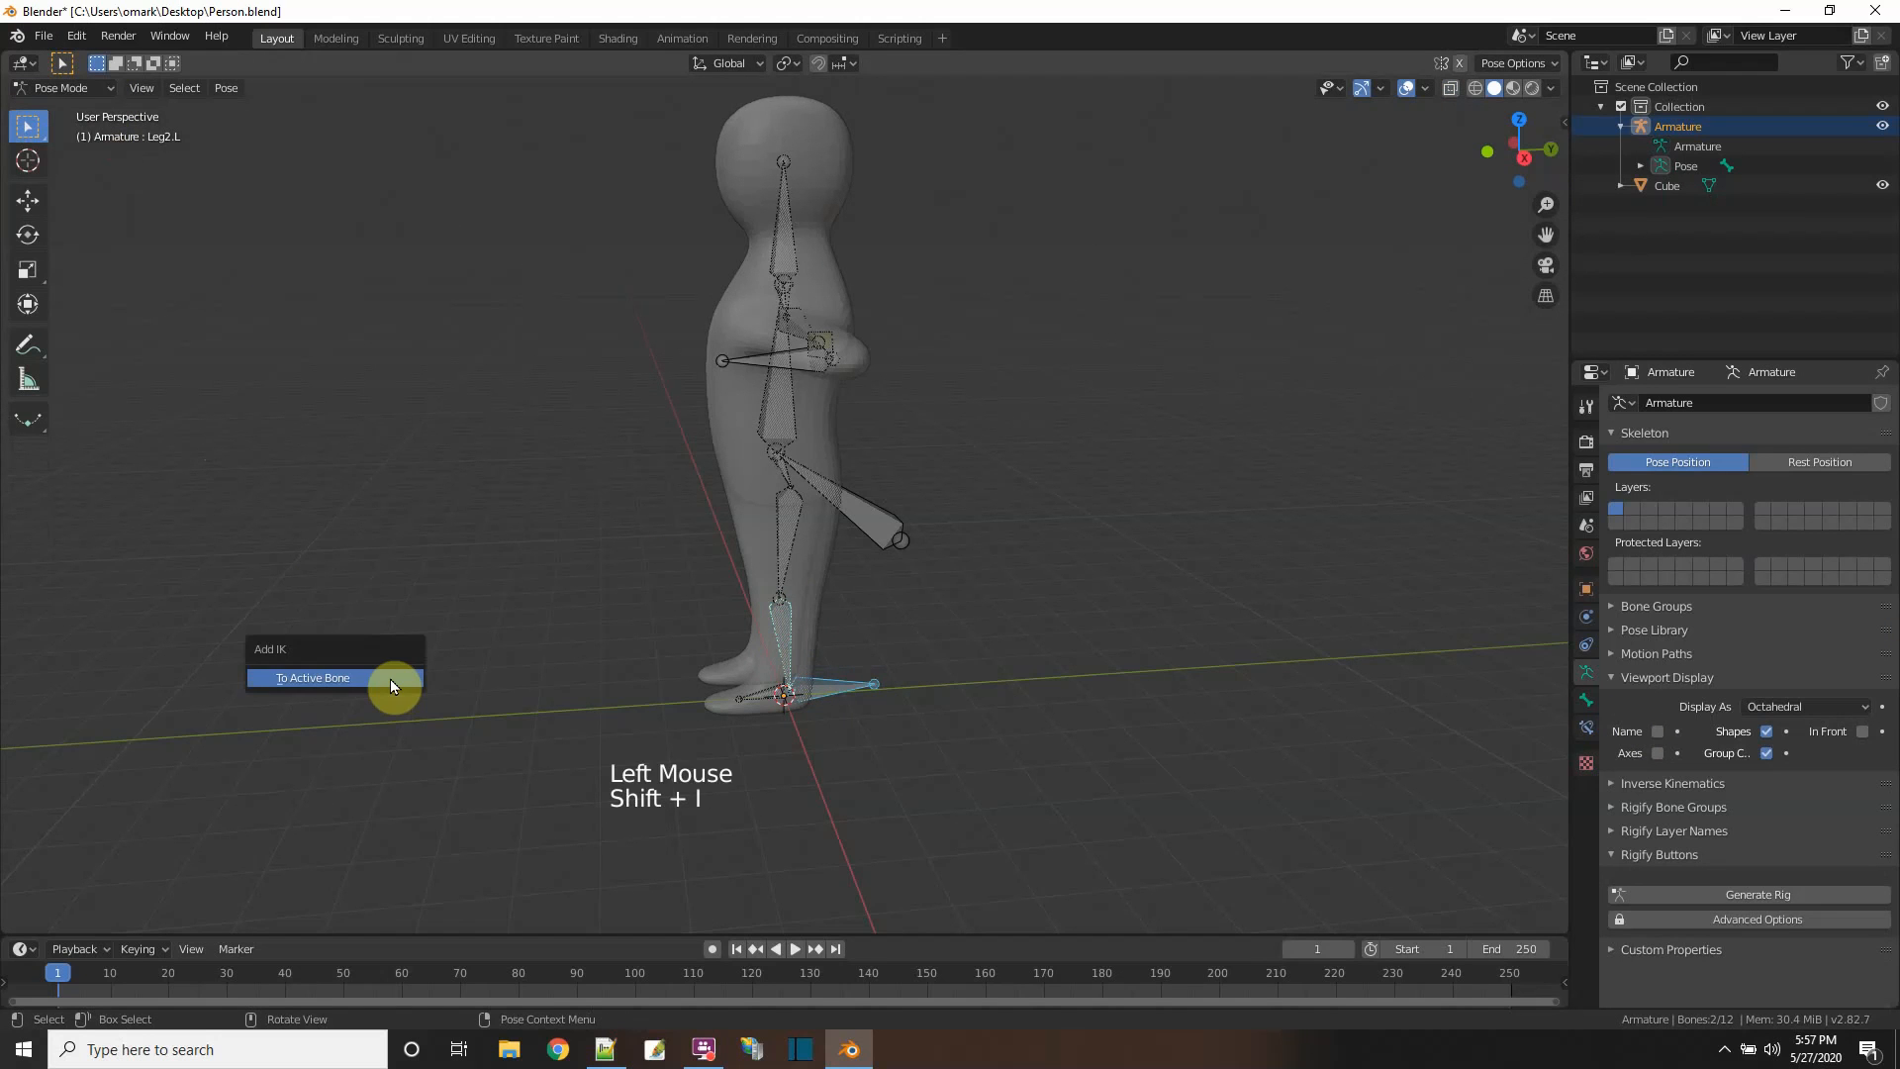
pyautogui.click(390, 679)
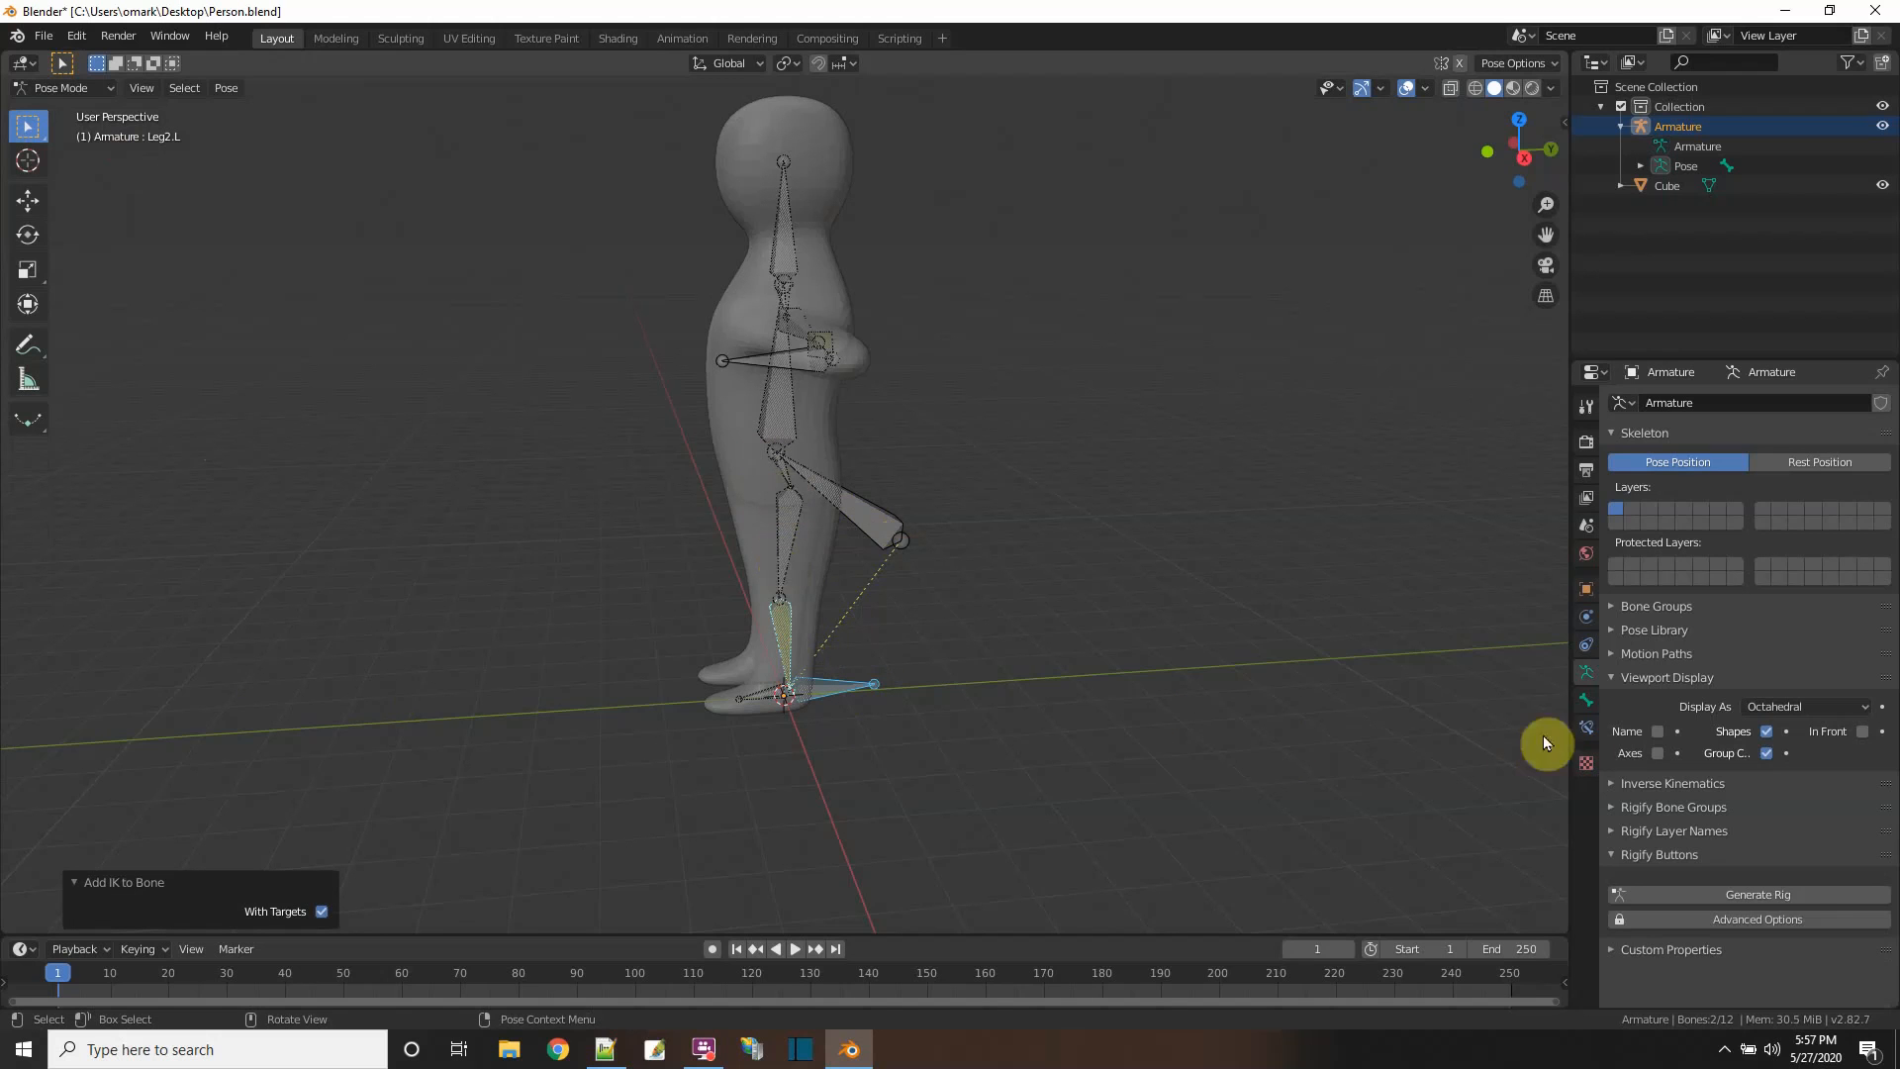
# - Set the chain length of Leg2.L's IK constraint to 2 and clear the bone selection
pyautogui.click(1586, 727)
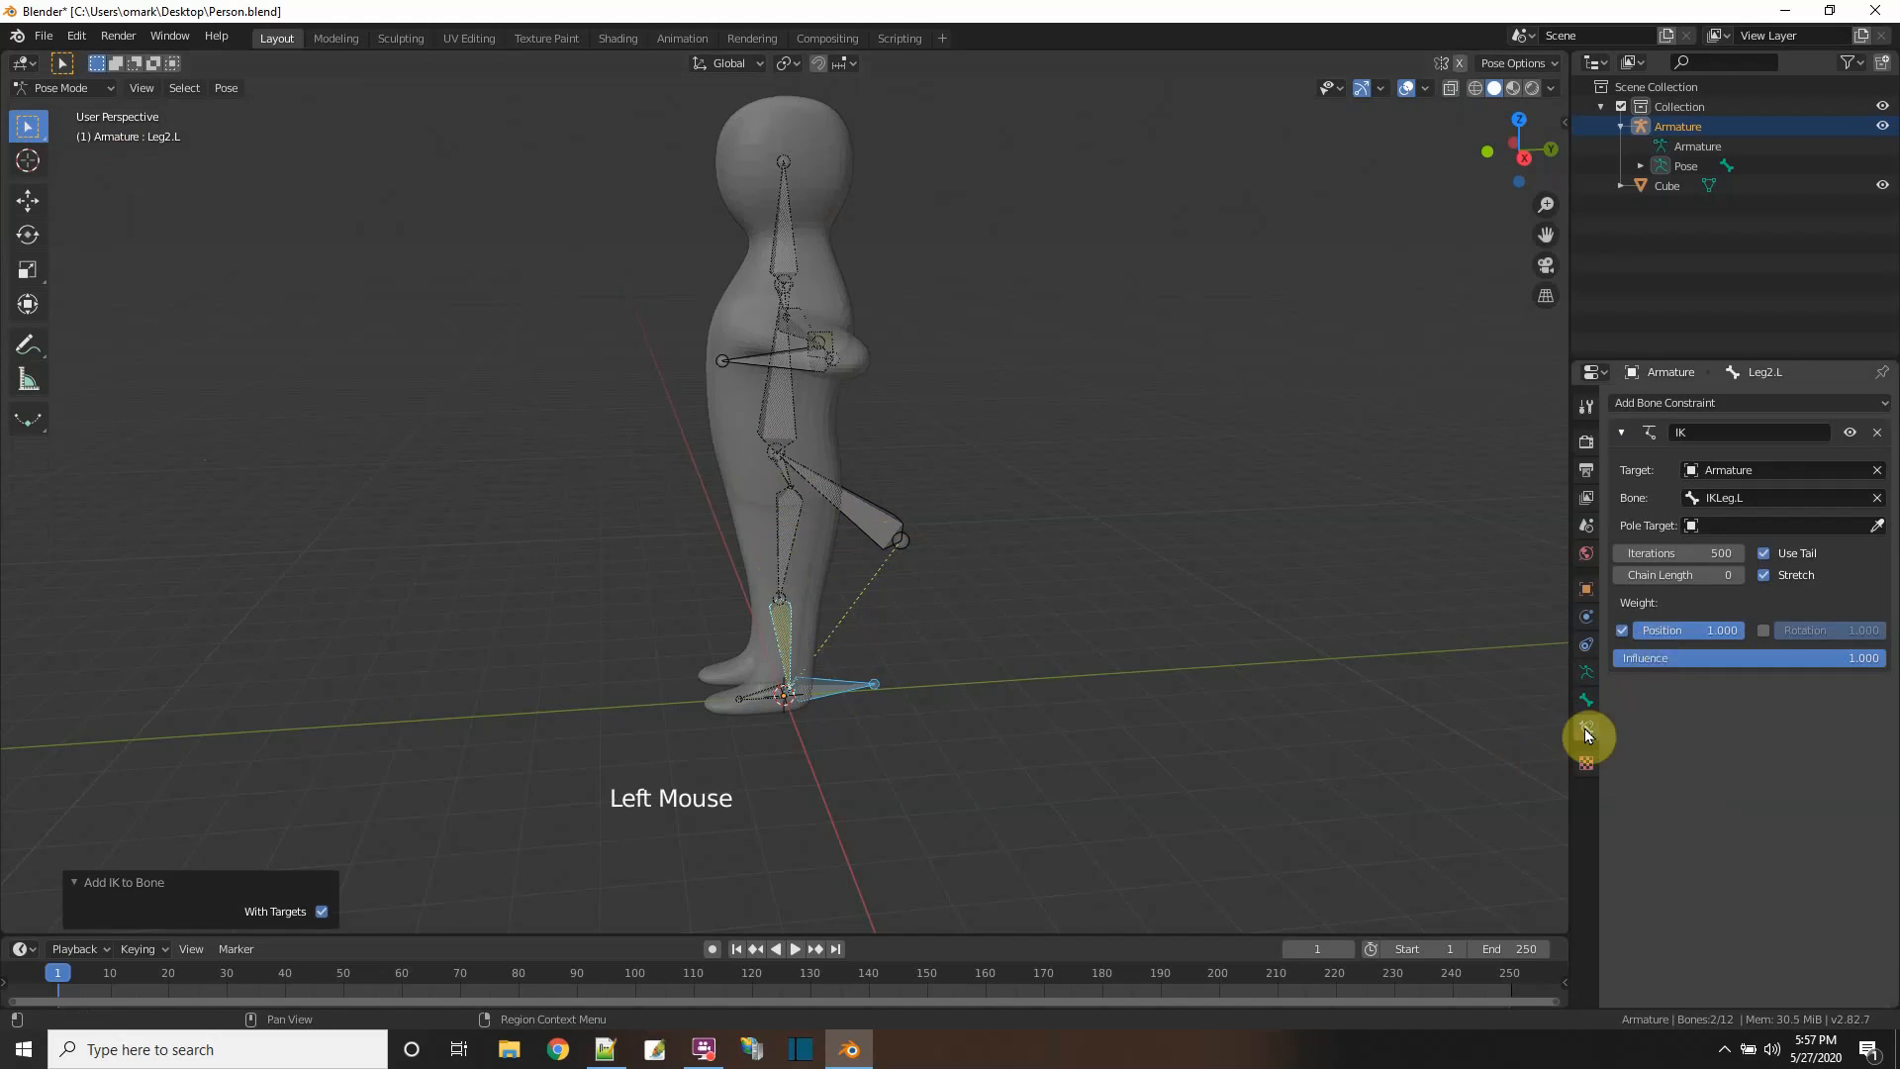
pyautogui.click(1742, 578)
pyautogui.scroll(3, 790, 547)
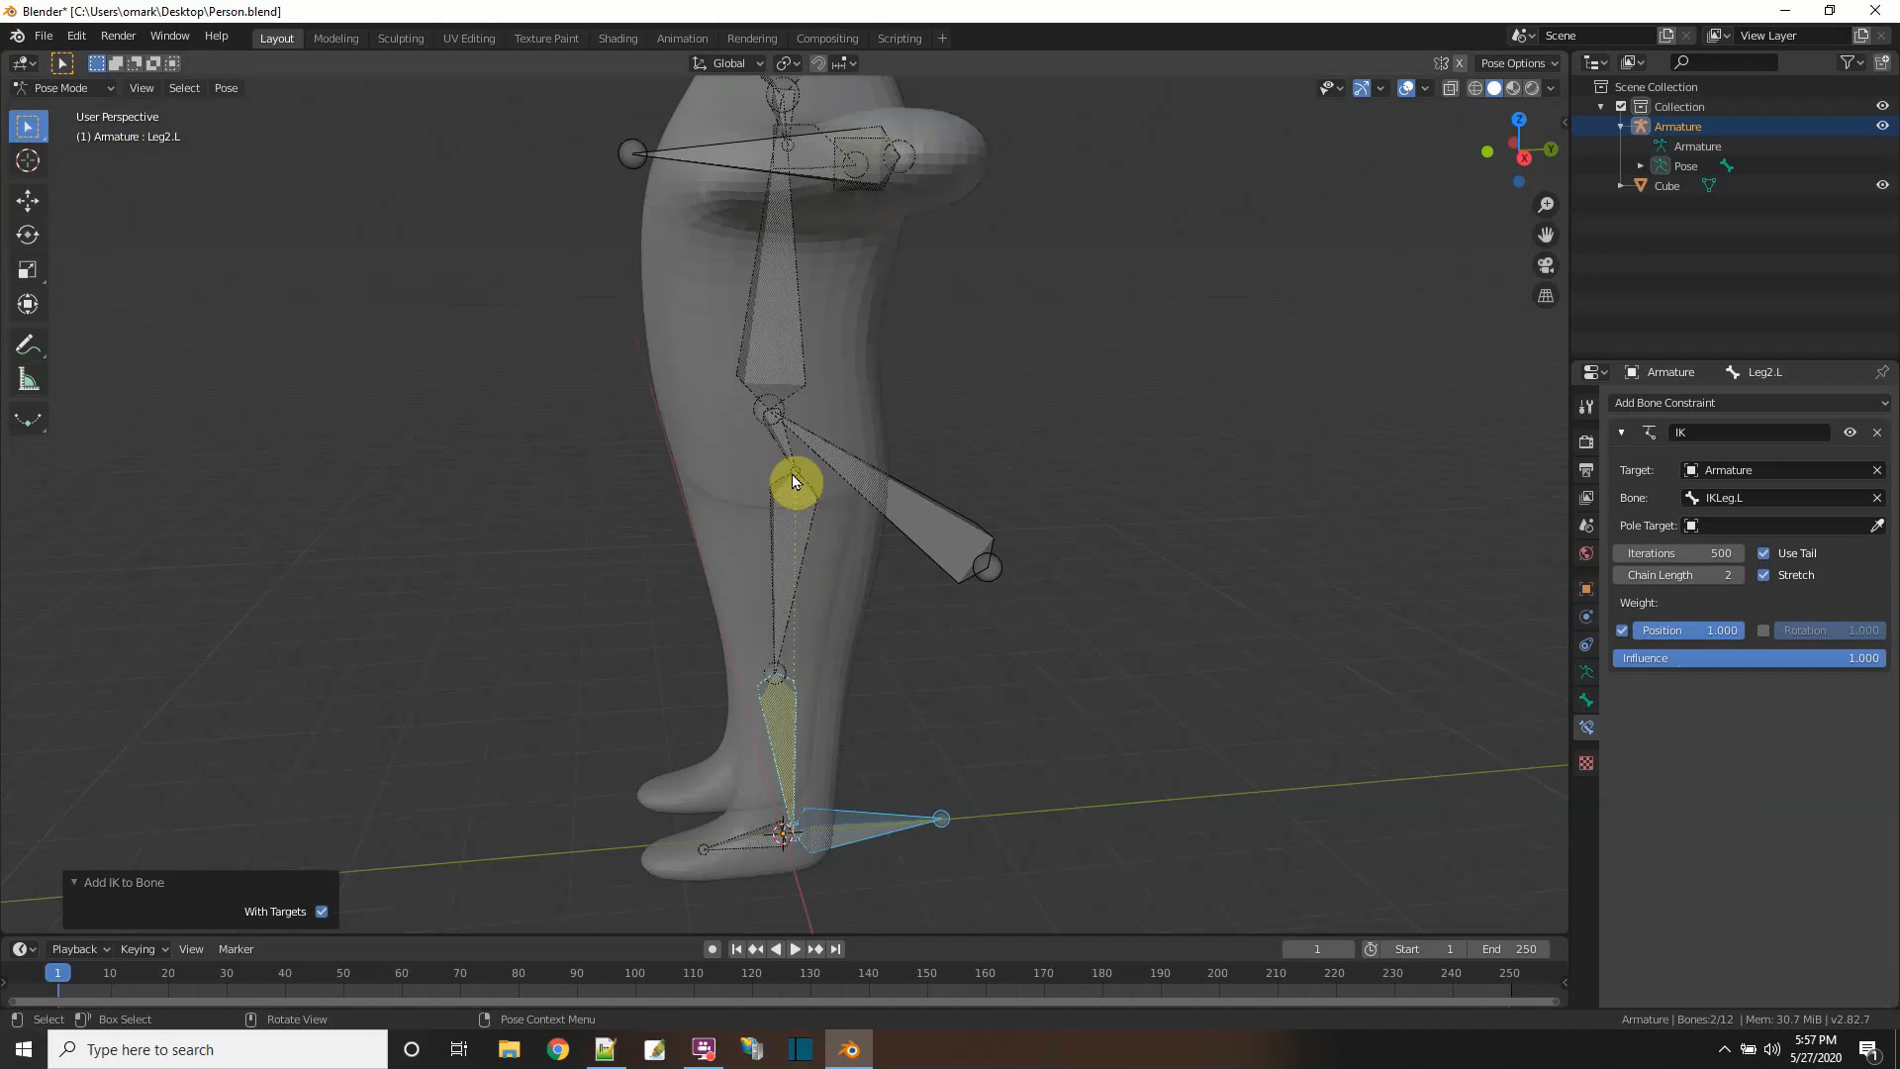
pyautogui.click(1191, 624)
# - Try to move the IKLeg.L bone to test how the leg follows its IK target
pyautogui.moveTo(1191, 624); pyautogui.dragTo(1314, 671, button='middle')
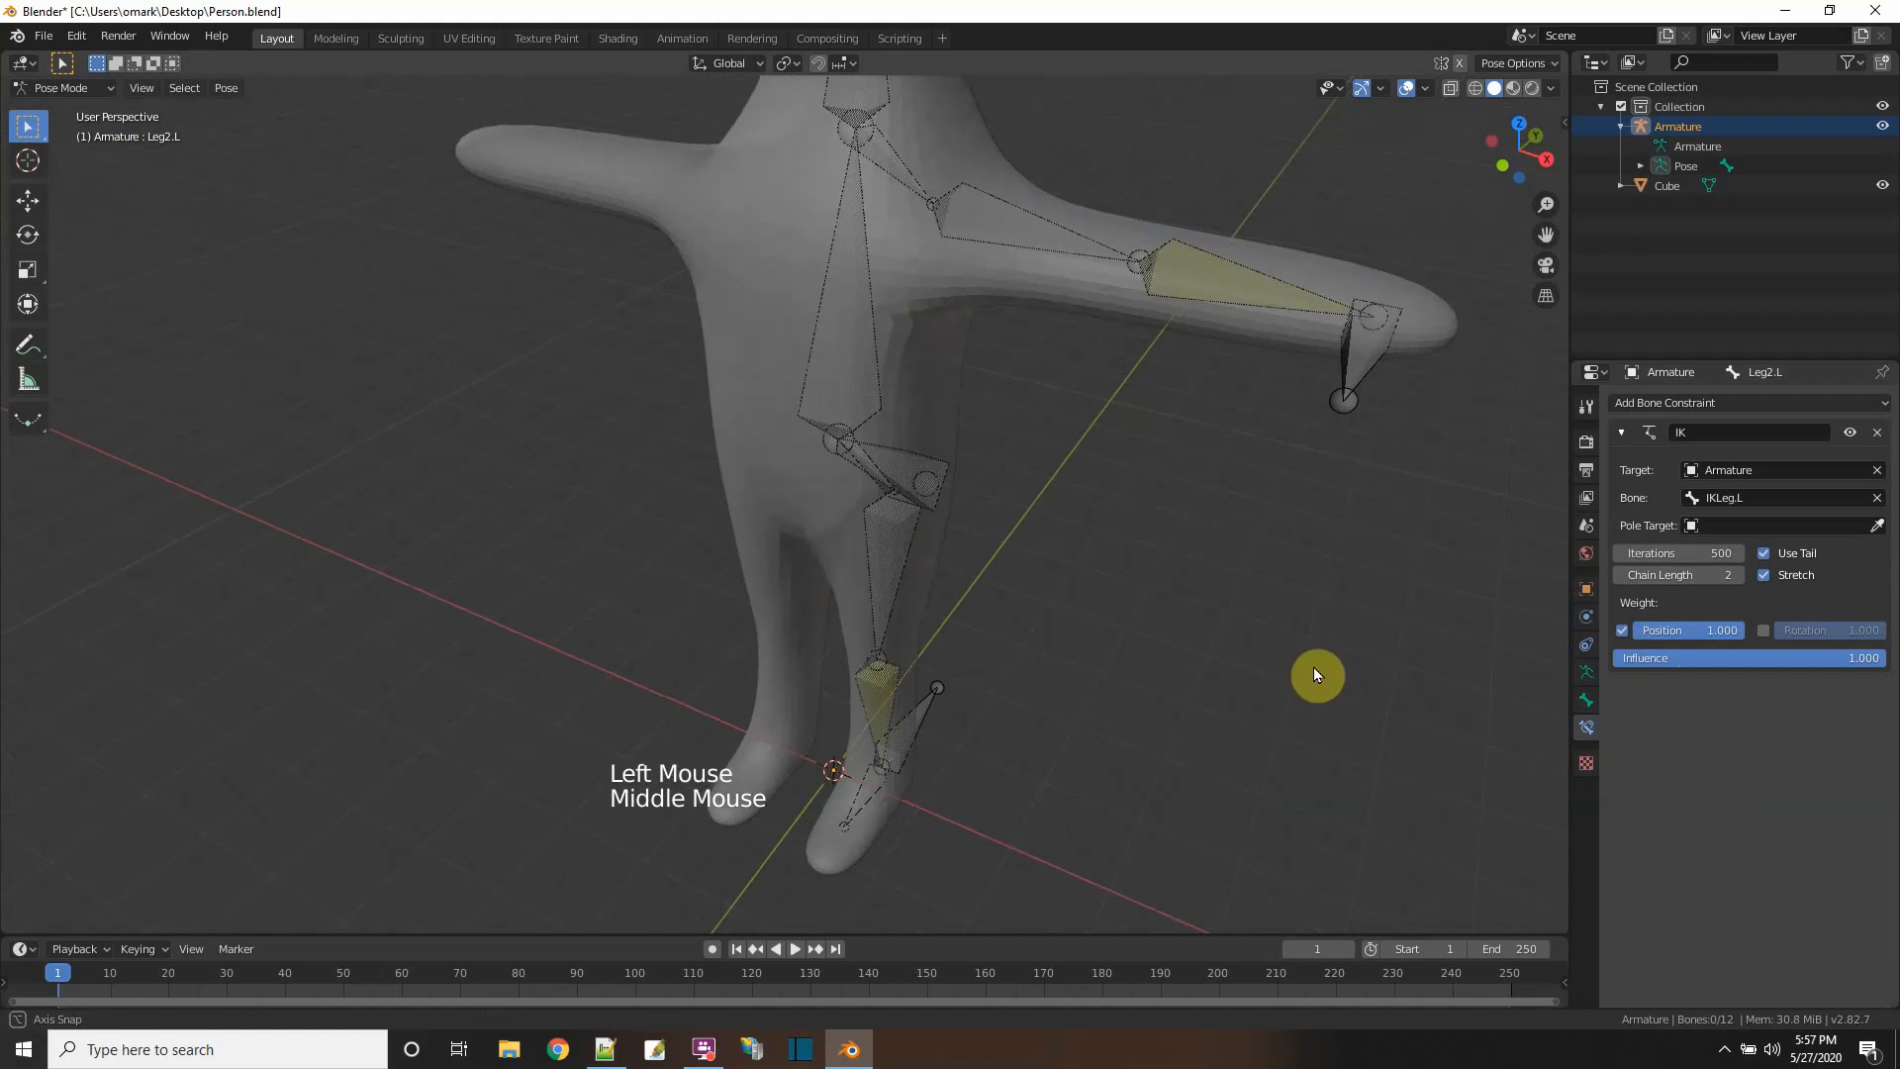
pyautogui.scroll(-3, 1039, 599)
pyautogui.scroll(3, 1039, 597)
pyautogui.scroll(-3, 1039, 597)
pyautogui.scroll(1, 1039, 596)
pyautogui.moveTo(1039, 597); pyautogui.dragTo(864, 690, button='middle')
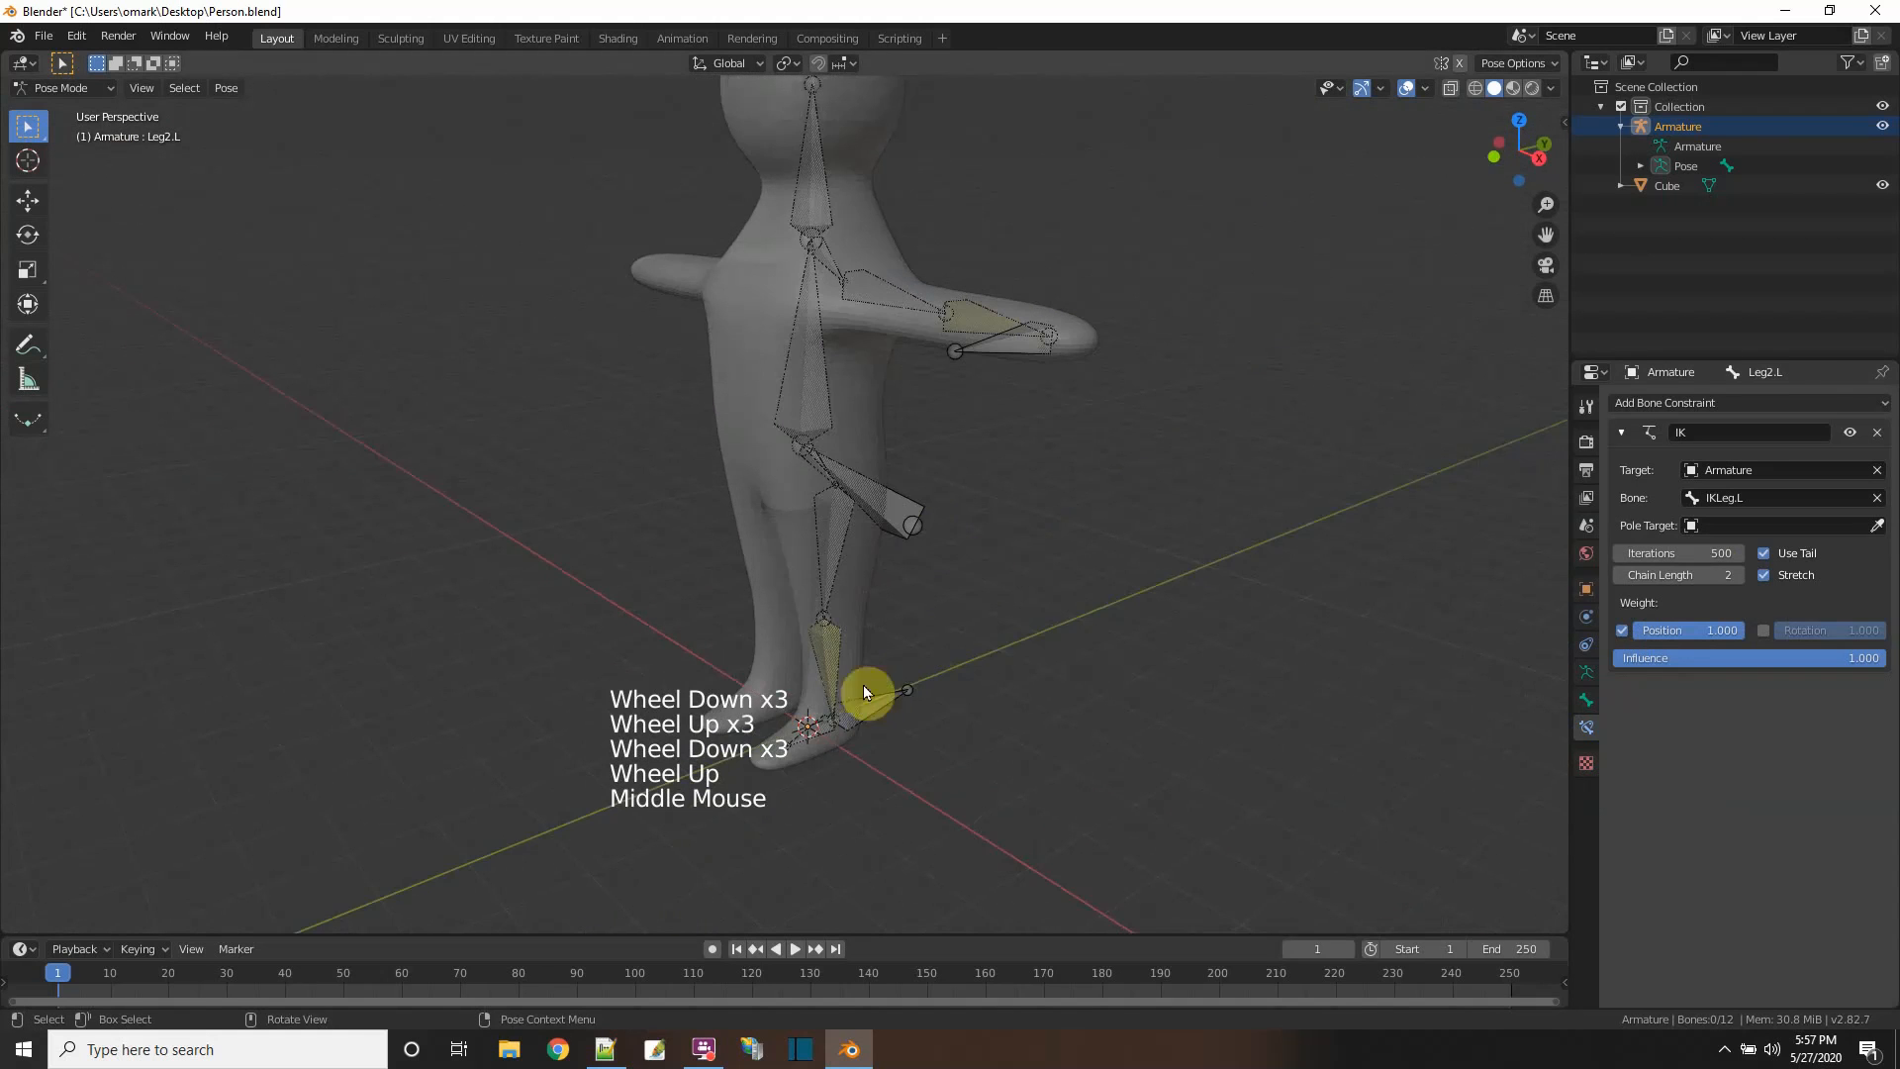
pyautogui.click(876, 709)
pyautogui.press('g')
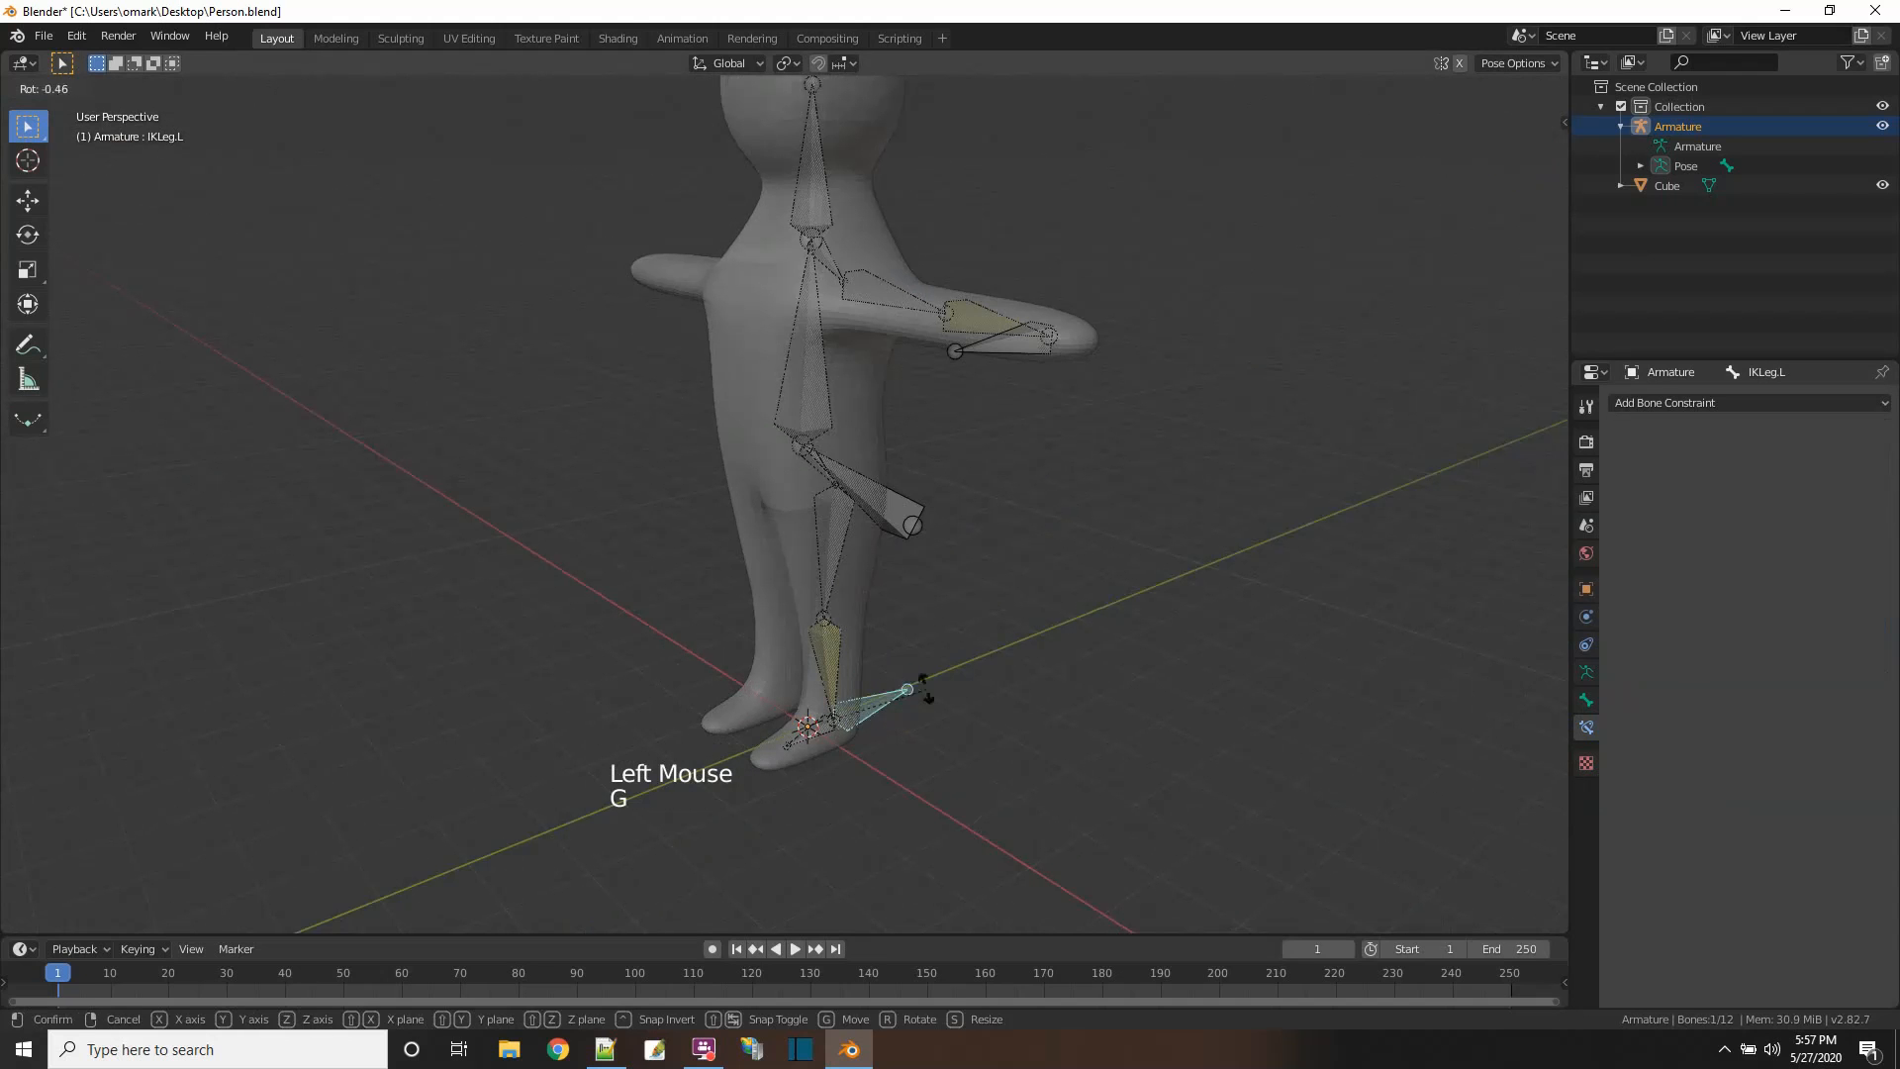
pyautogui.click(912, 709)
pyautogui.click(938, 757)
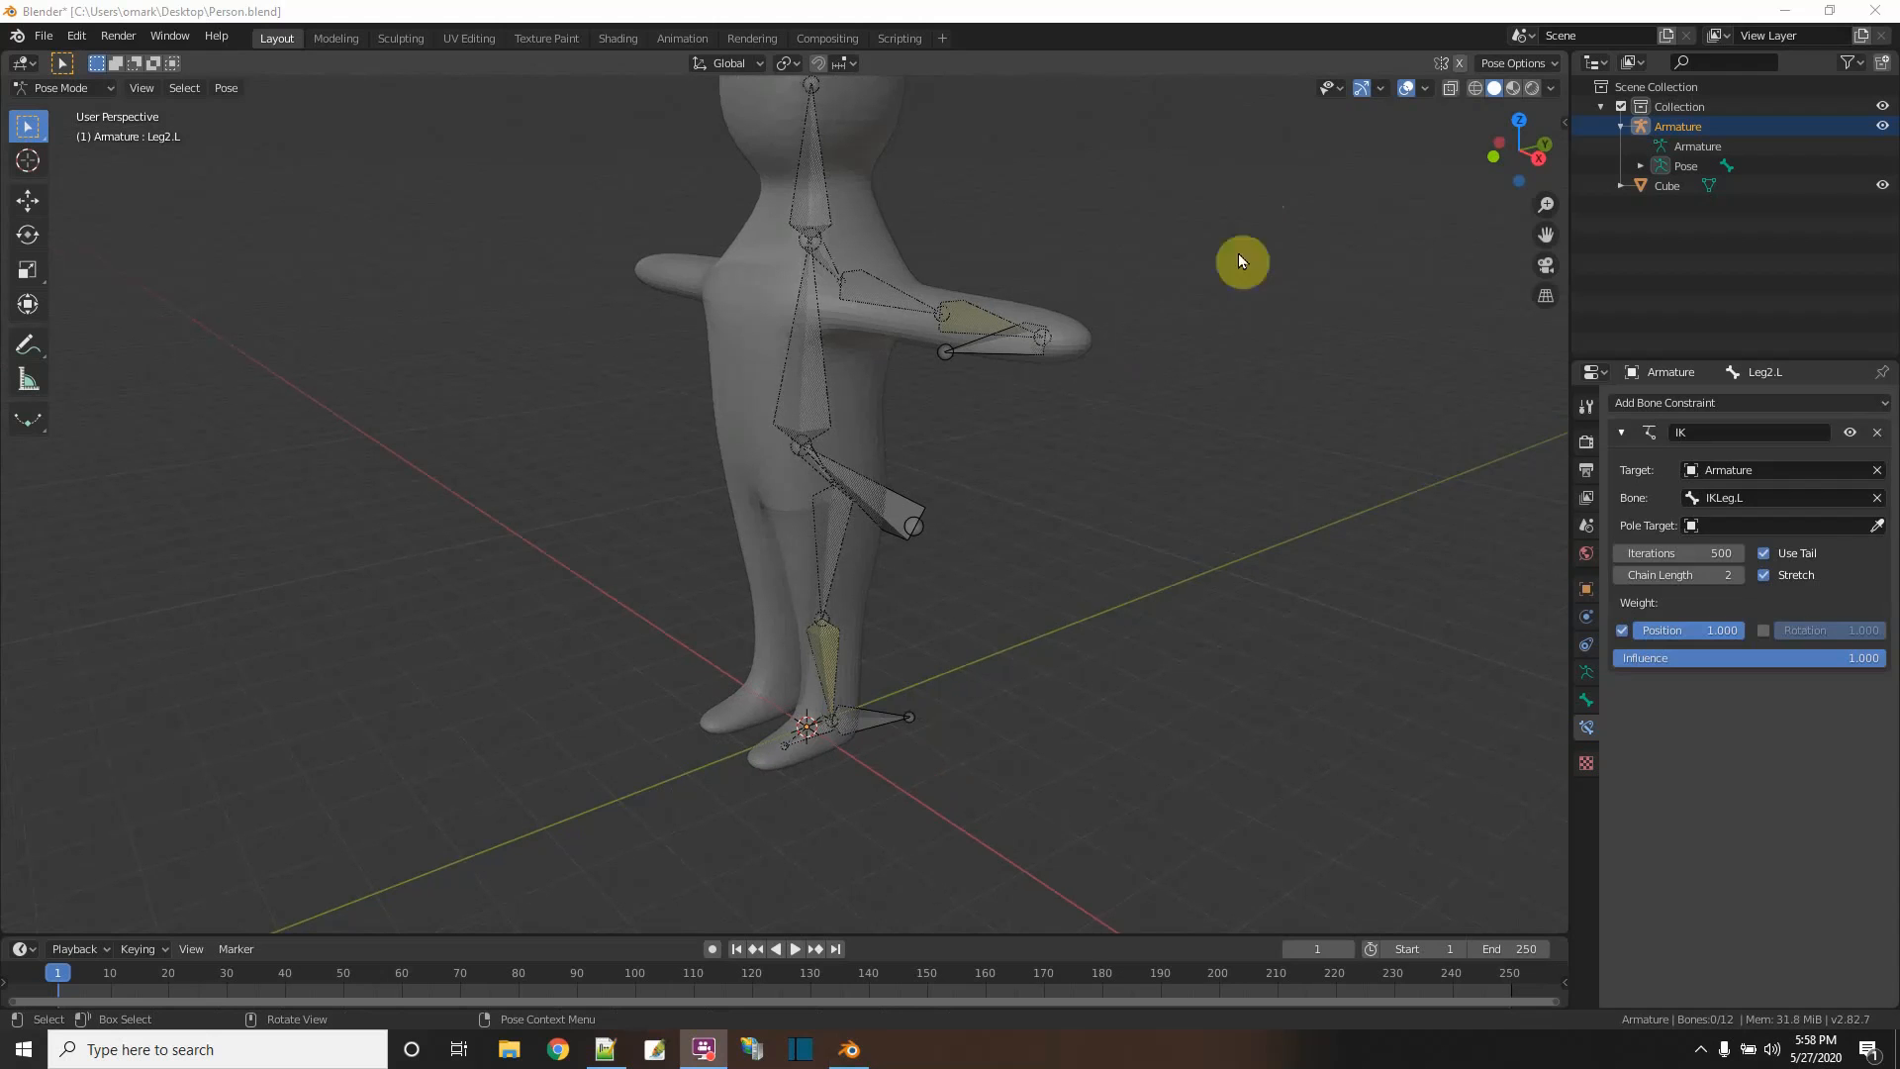
# - Clear the parent of the IKArm.L bone in Edit Mode
pyautogui.click(1023, 340)
pyautogui.moveTo(1024, 341)
pyautogui.mouseDown(button='middle')
pyautogui.moveTo(1055, 372)
pyautogui.moveTo(990, 355)
pyautogui.mouseUp(button='middle')
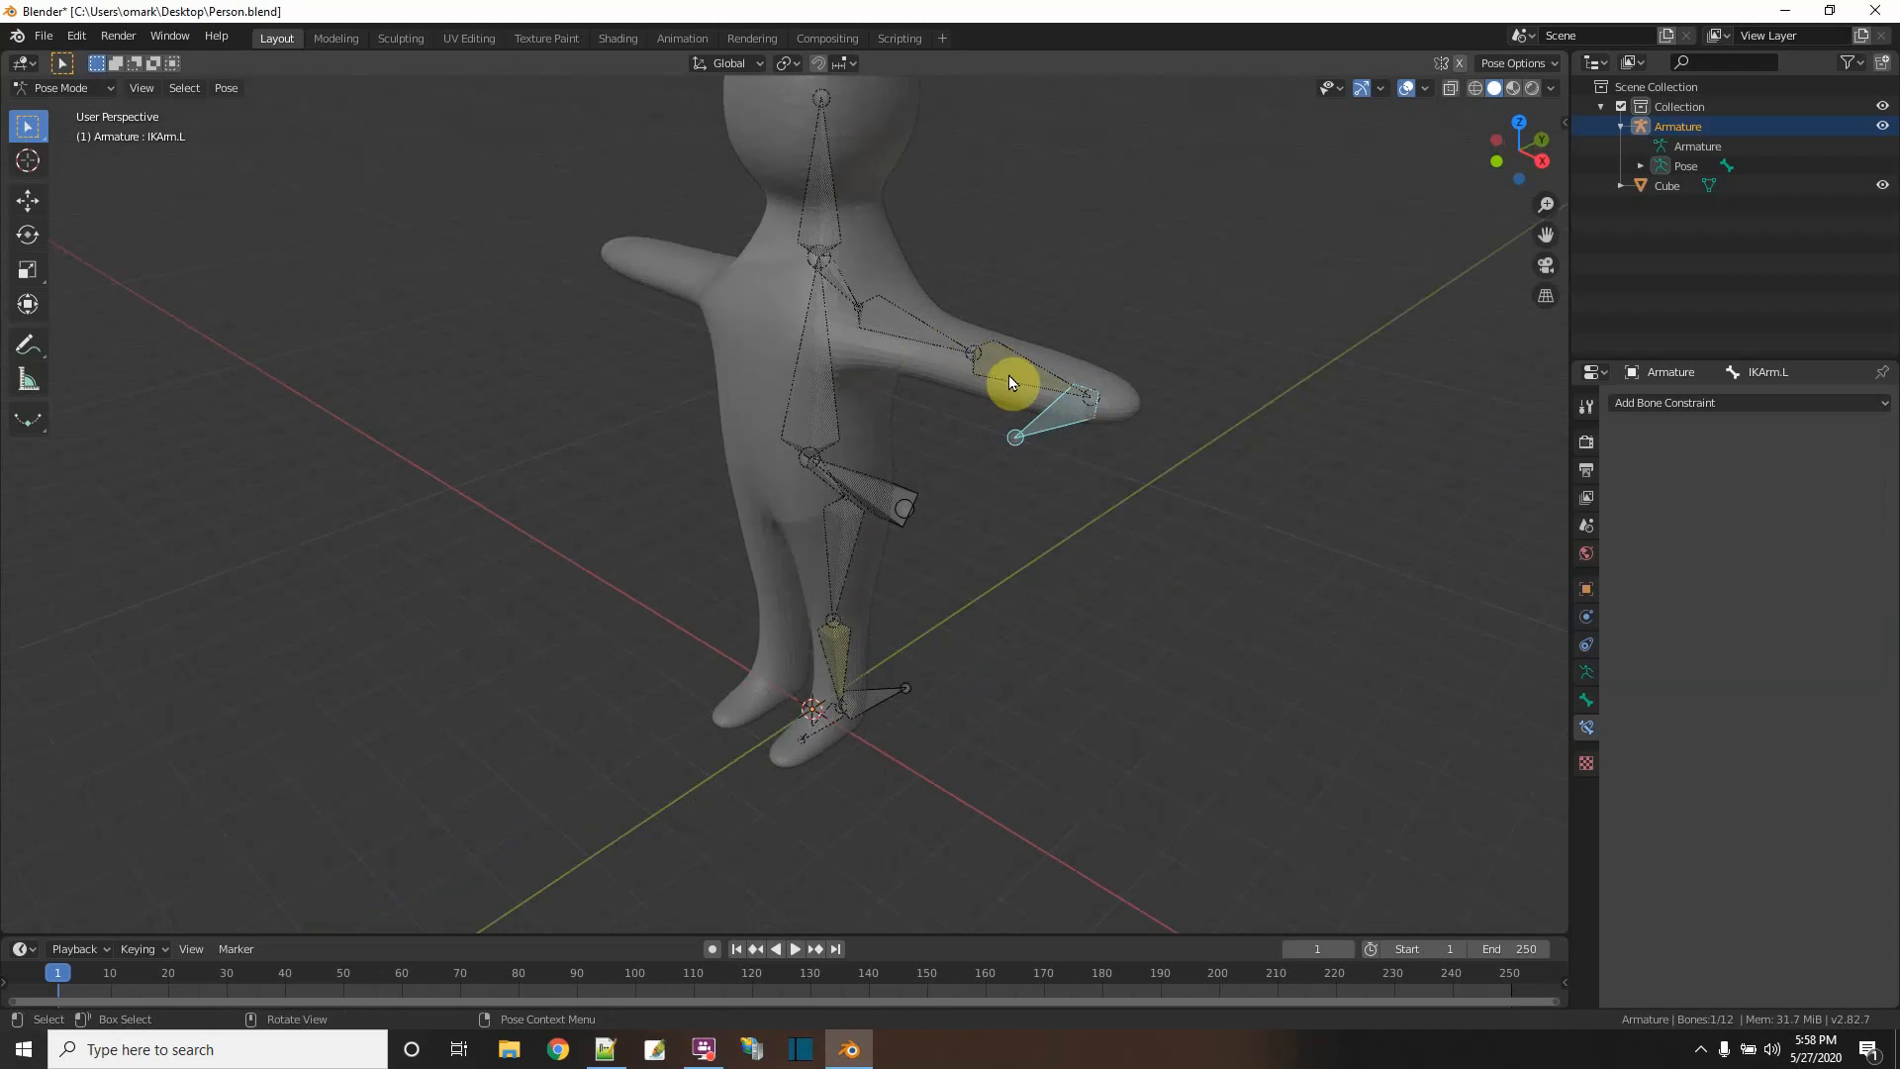
pyautogui.click(79, 88)
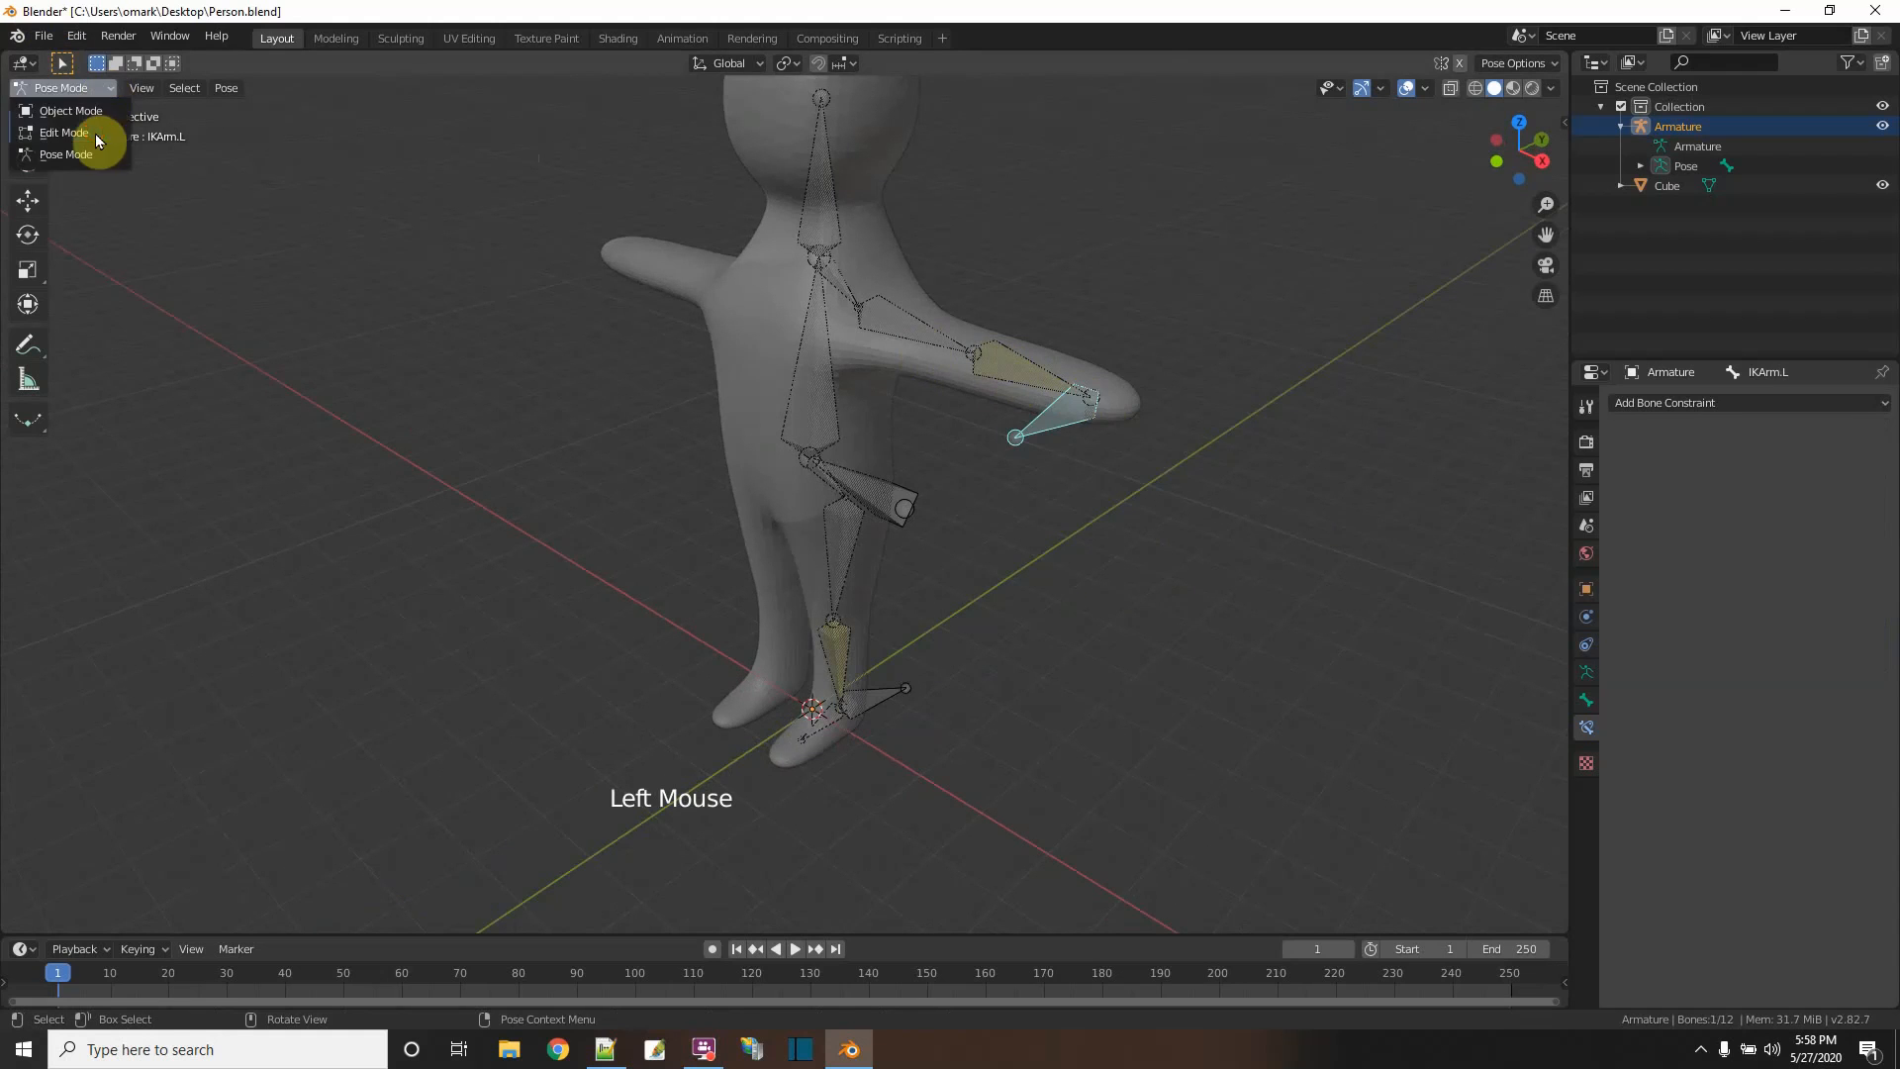
pyautogui.click(95, 134)
pyautogui.click(1052, 440)
pyautogui.click(1059, 418)
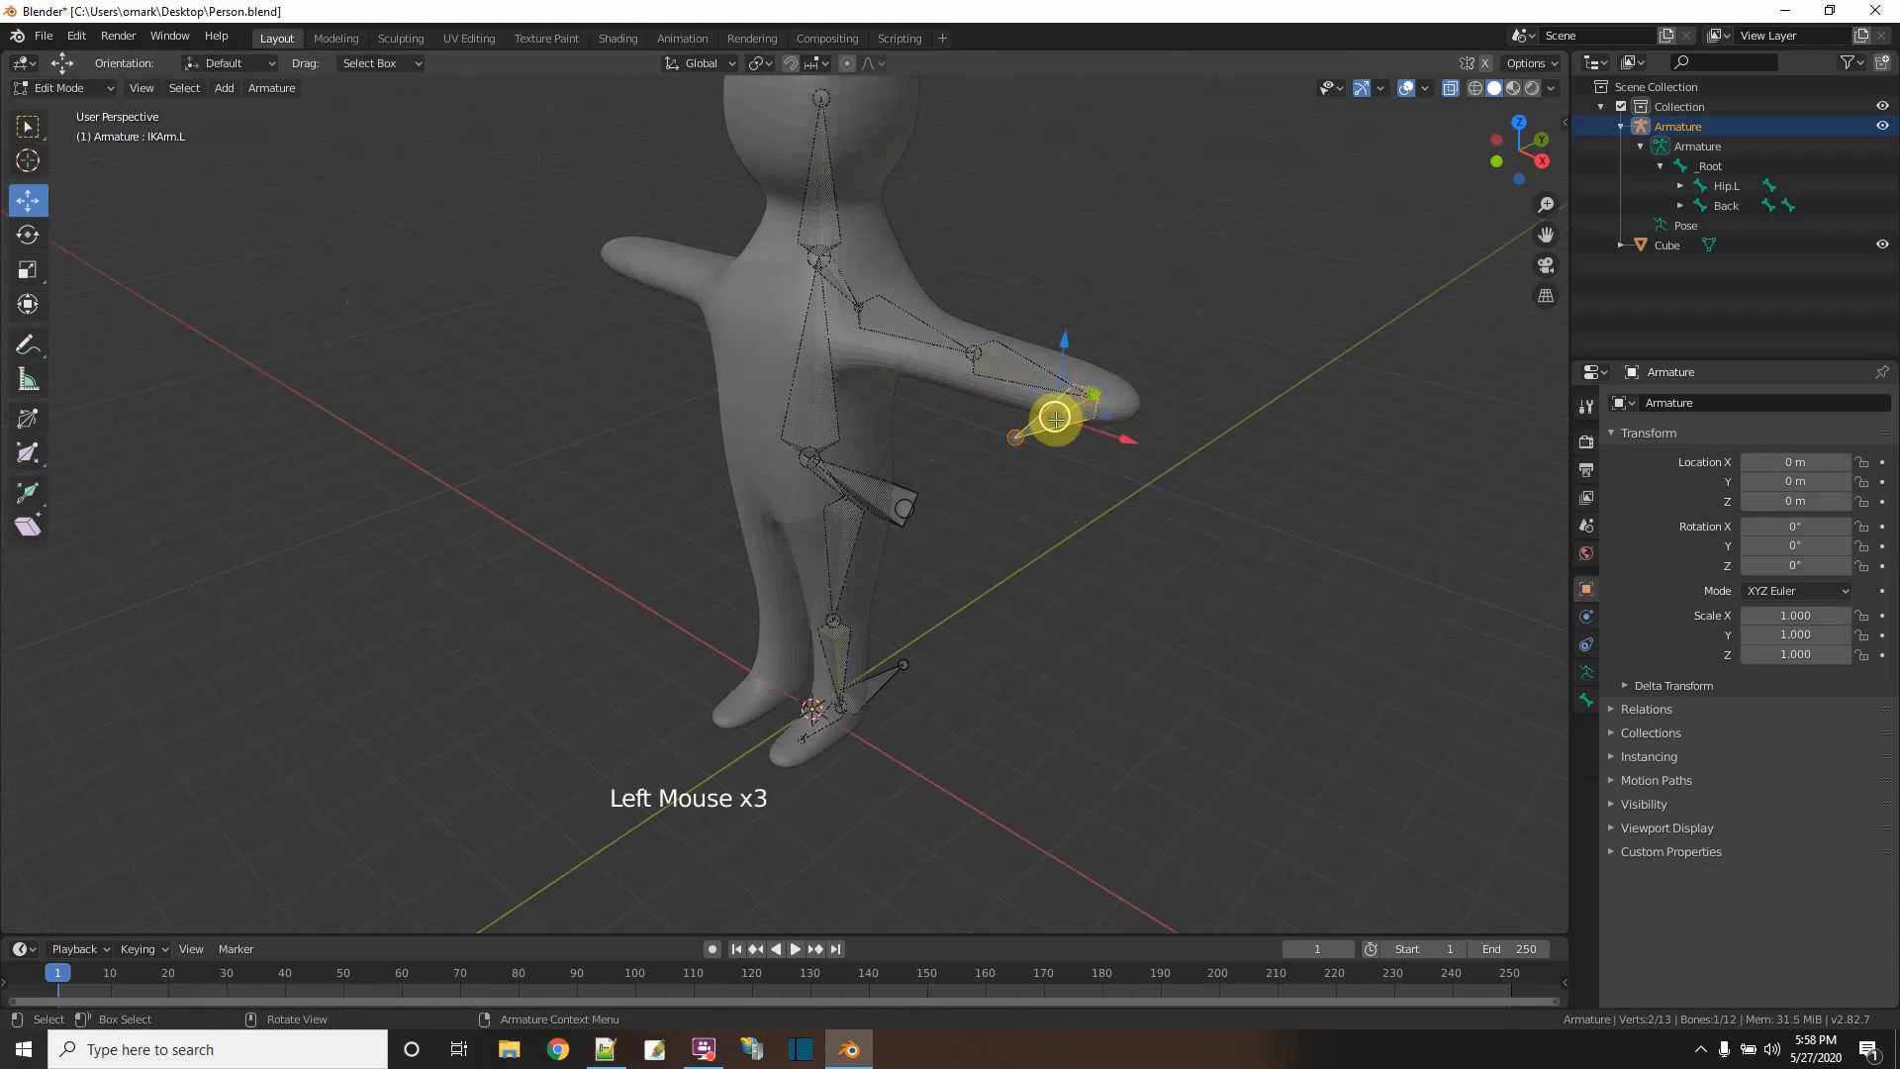
pyautogui.rightClick(1055, 423)
pyautogui.moveTo(1047, 493)
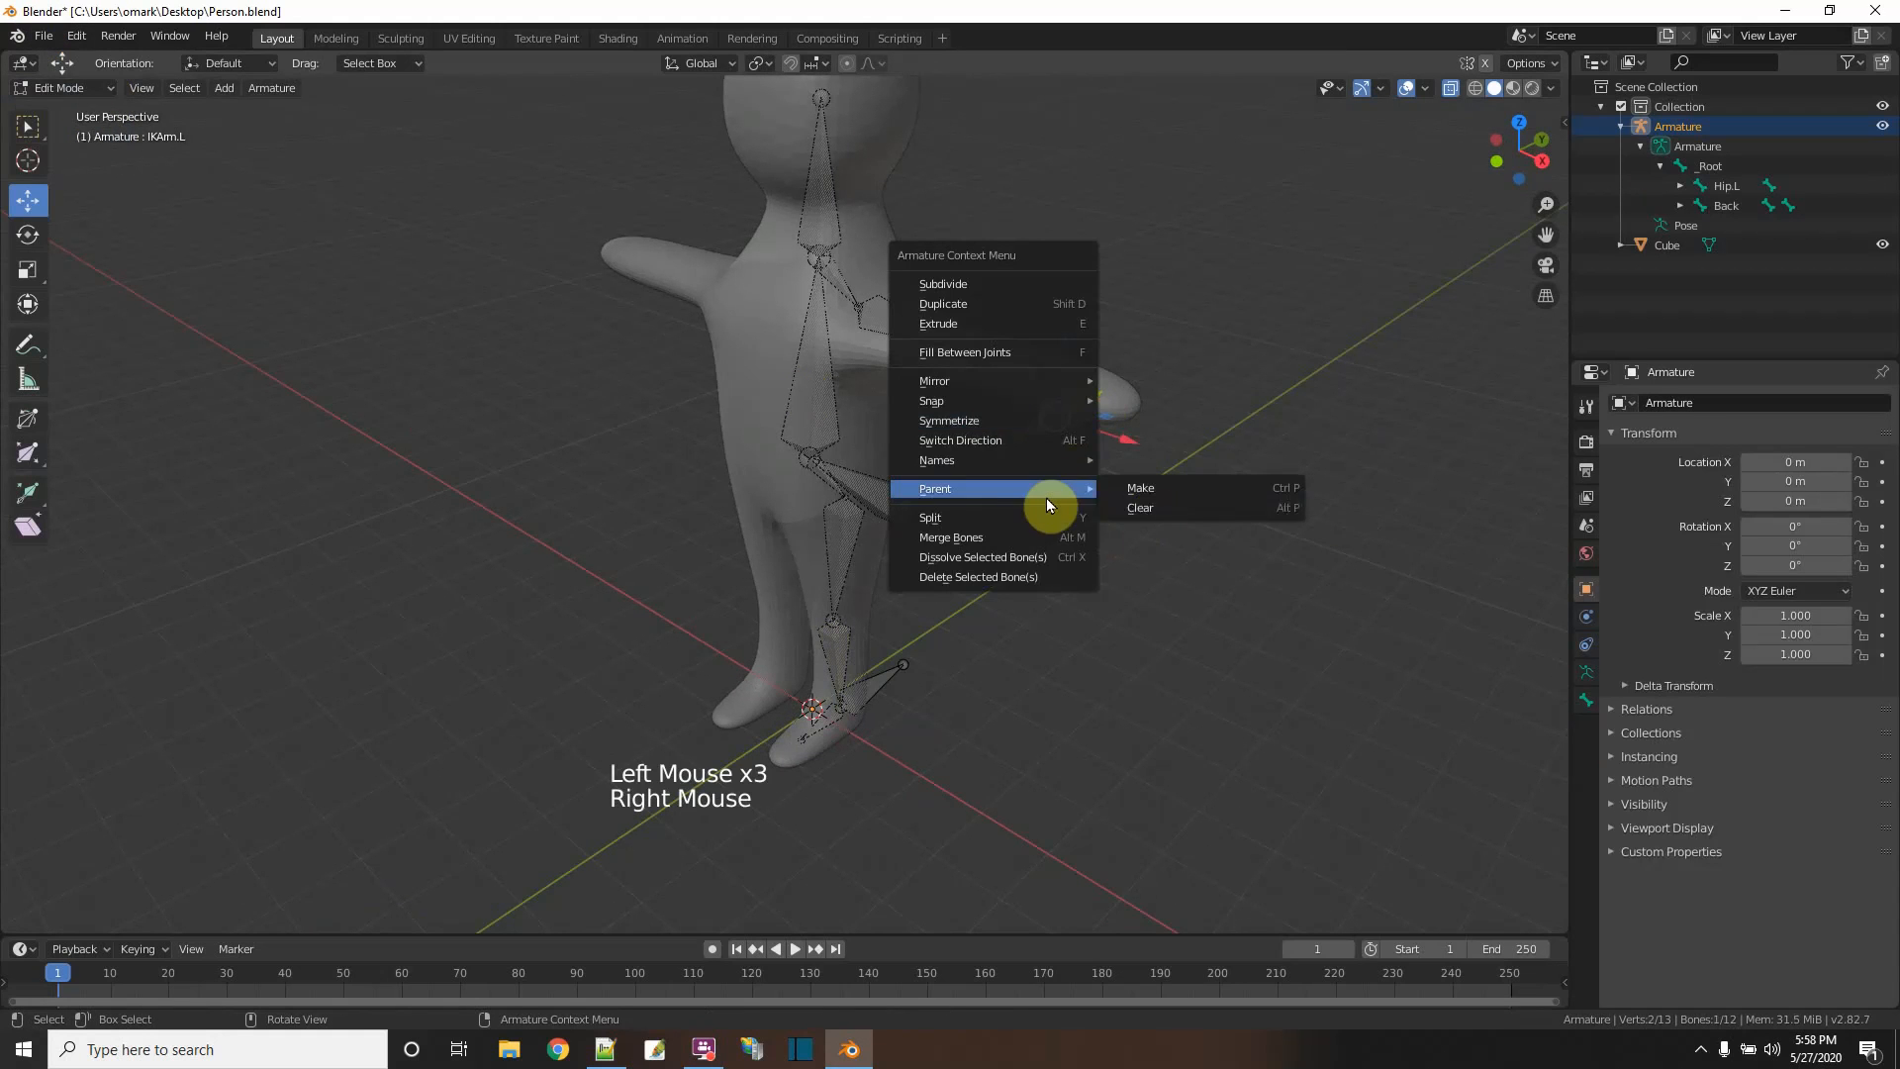
pyautogui.click(1150, 509)
pyautogui.click(1101, 537)
# - Try to clear the parent of the IKLeg.L bone and deselect all bones
pyautogui.click(891, 685)
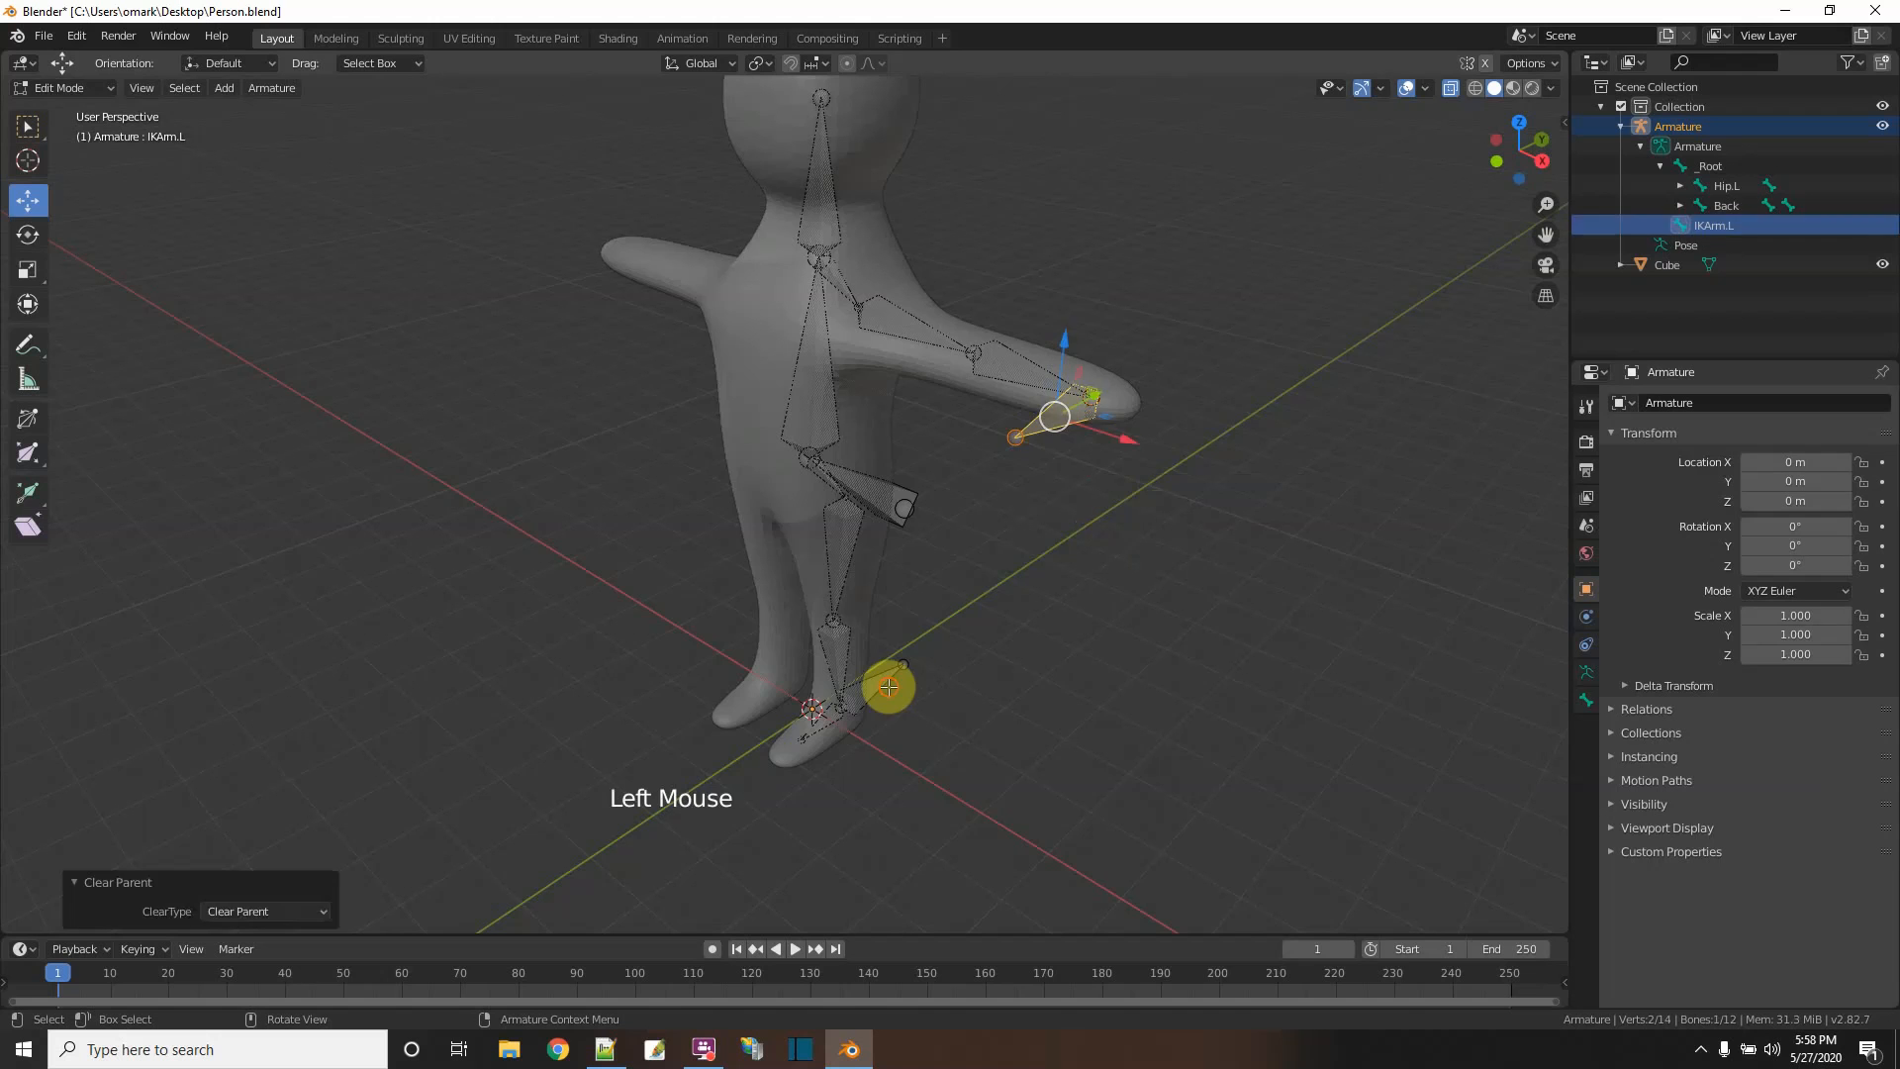
pyautogui.rightClick(883, 689)
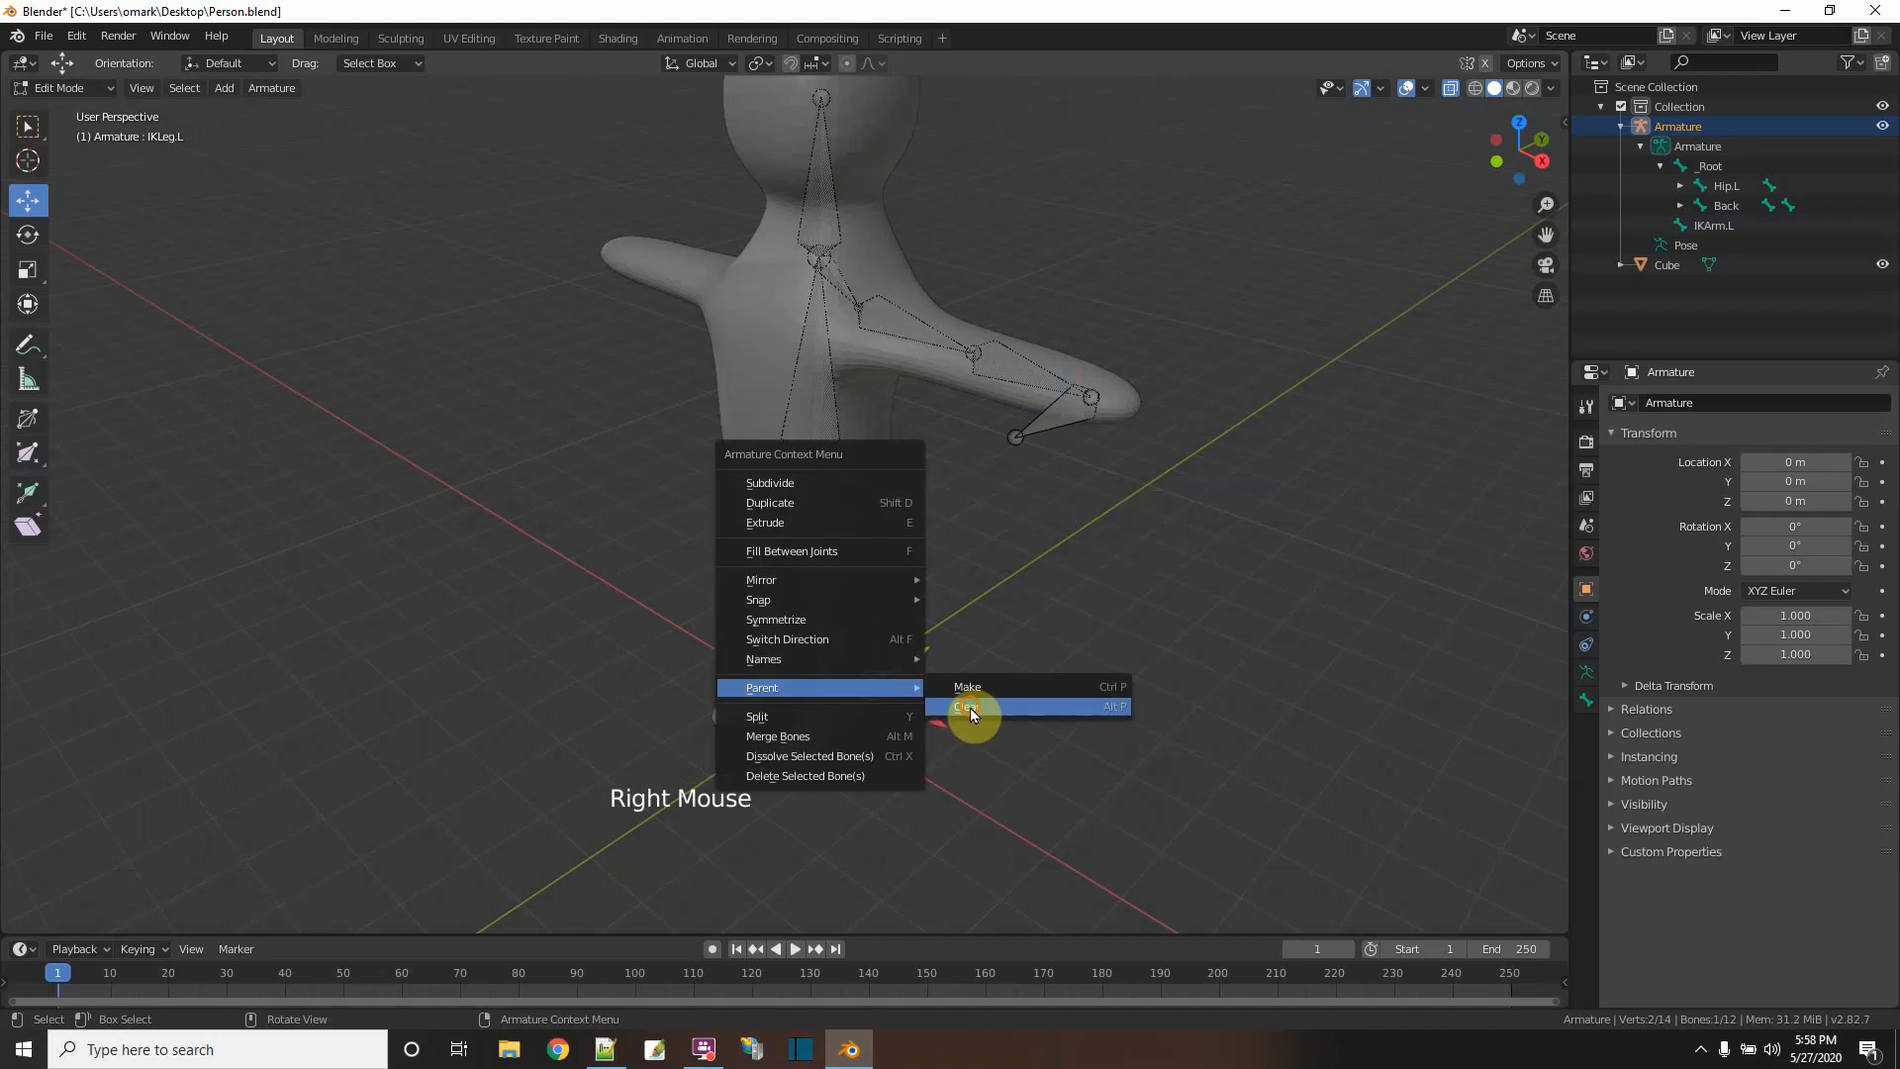
pyautogui.click(970, 709)
pyautogui.click(613, 350)
# - In Pose Mode, move the IKArm.L bone around to test the arm bending, then bring it back and deselect it
pyautogui.click(113, 93)
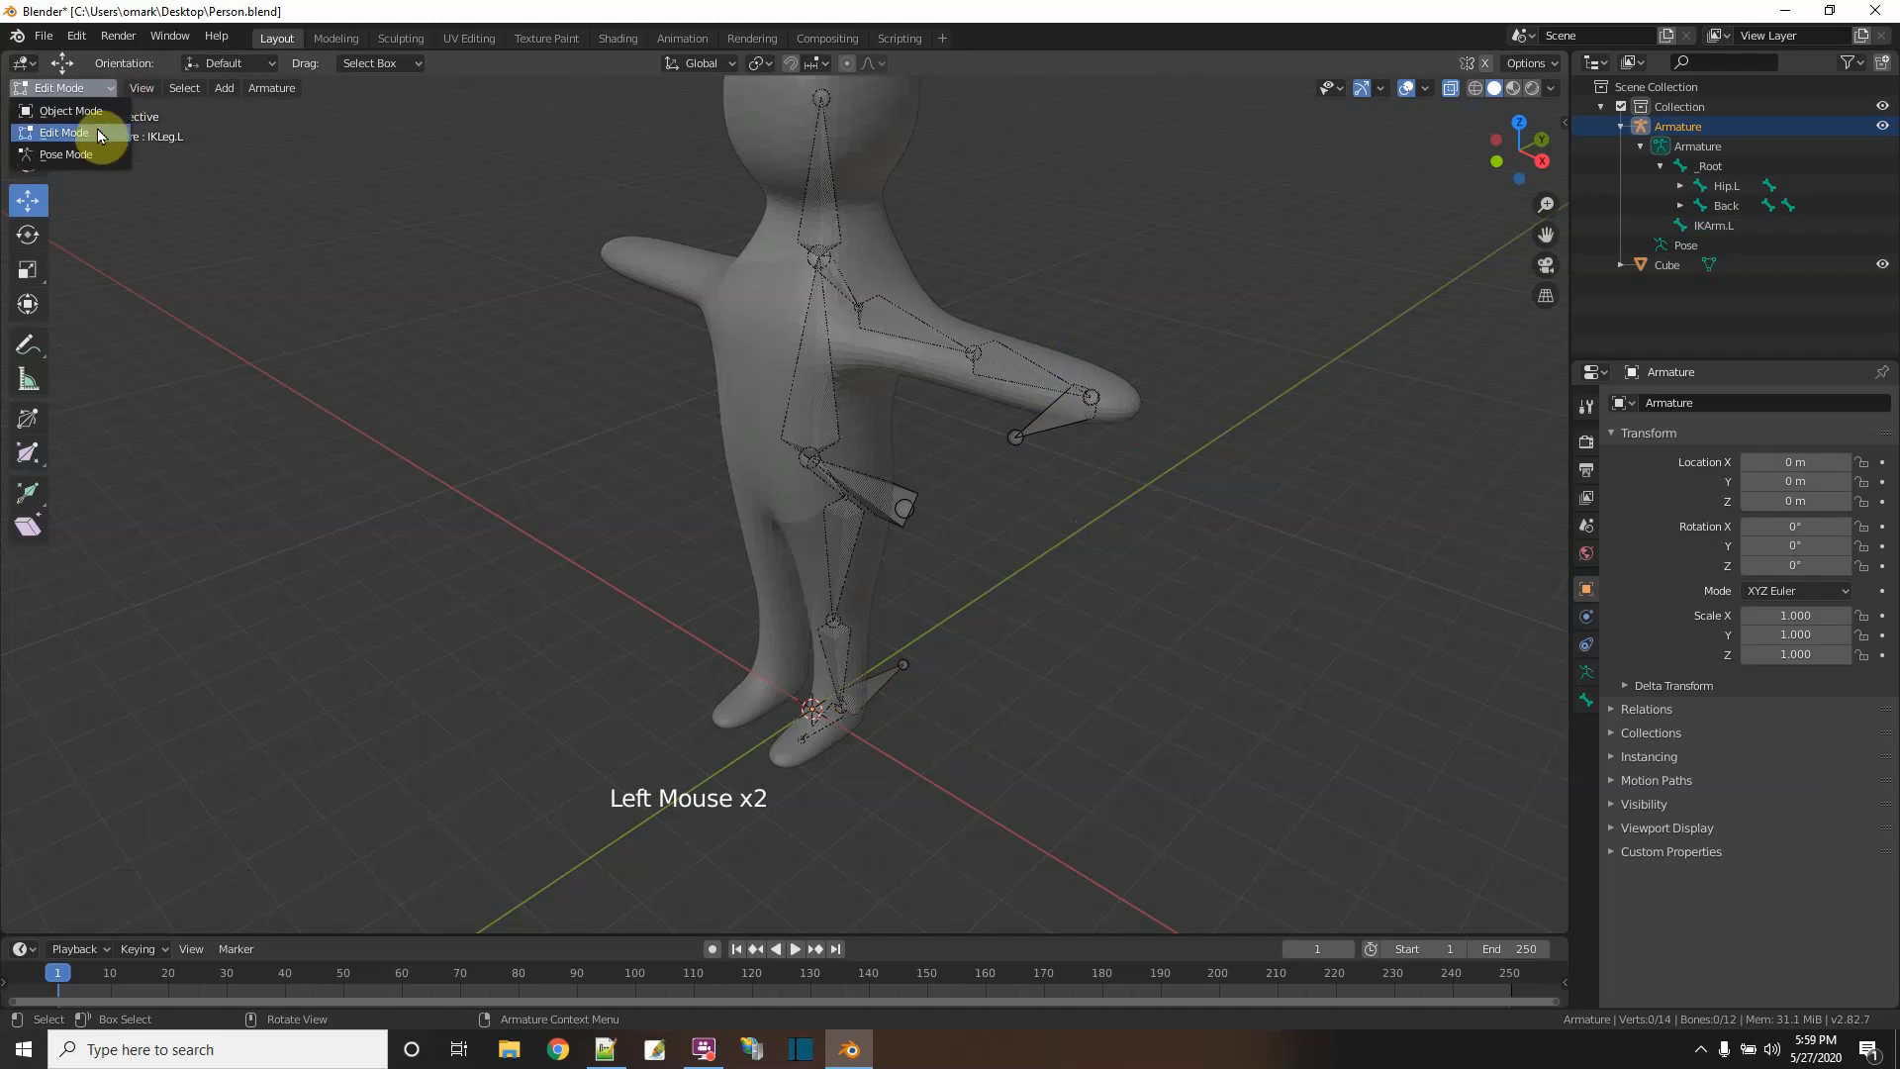
pyautogui.click(99, 153)
pyautogui.click(1057, 420)
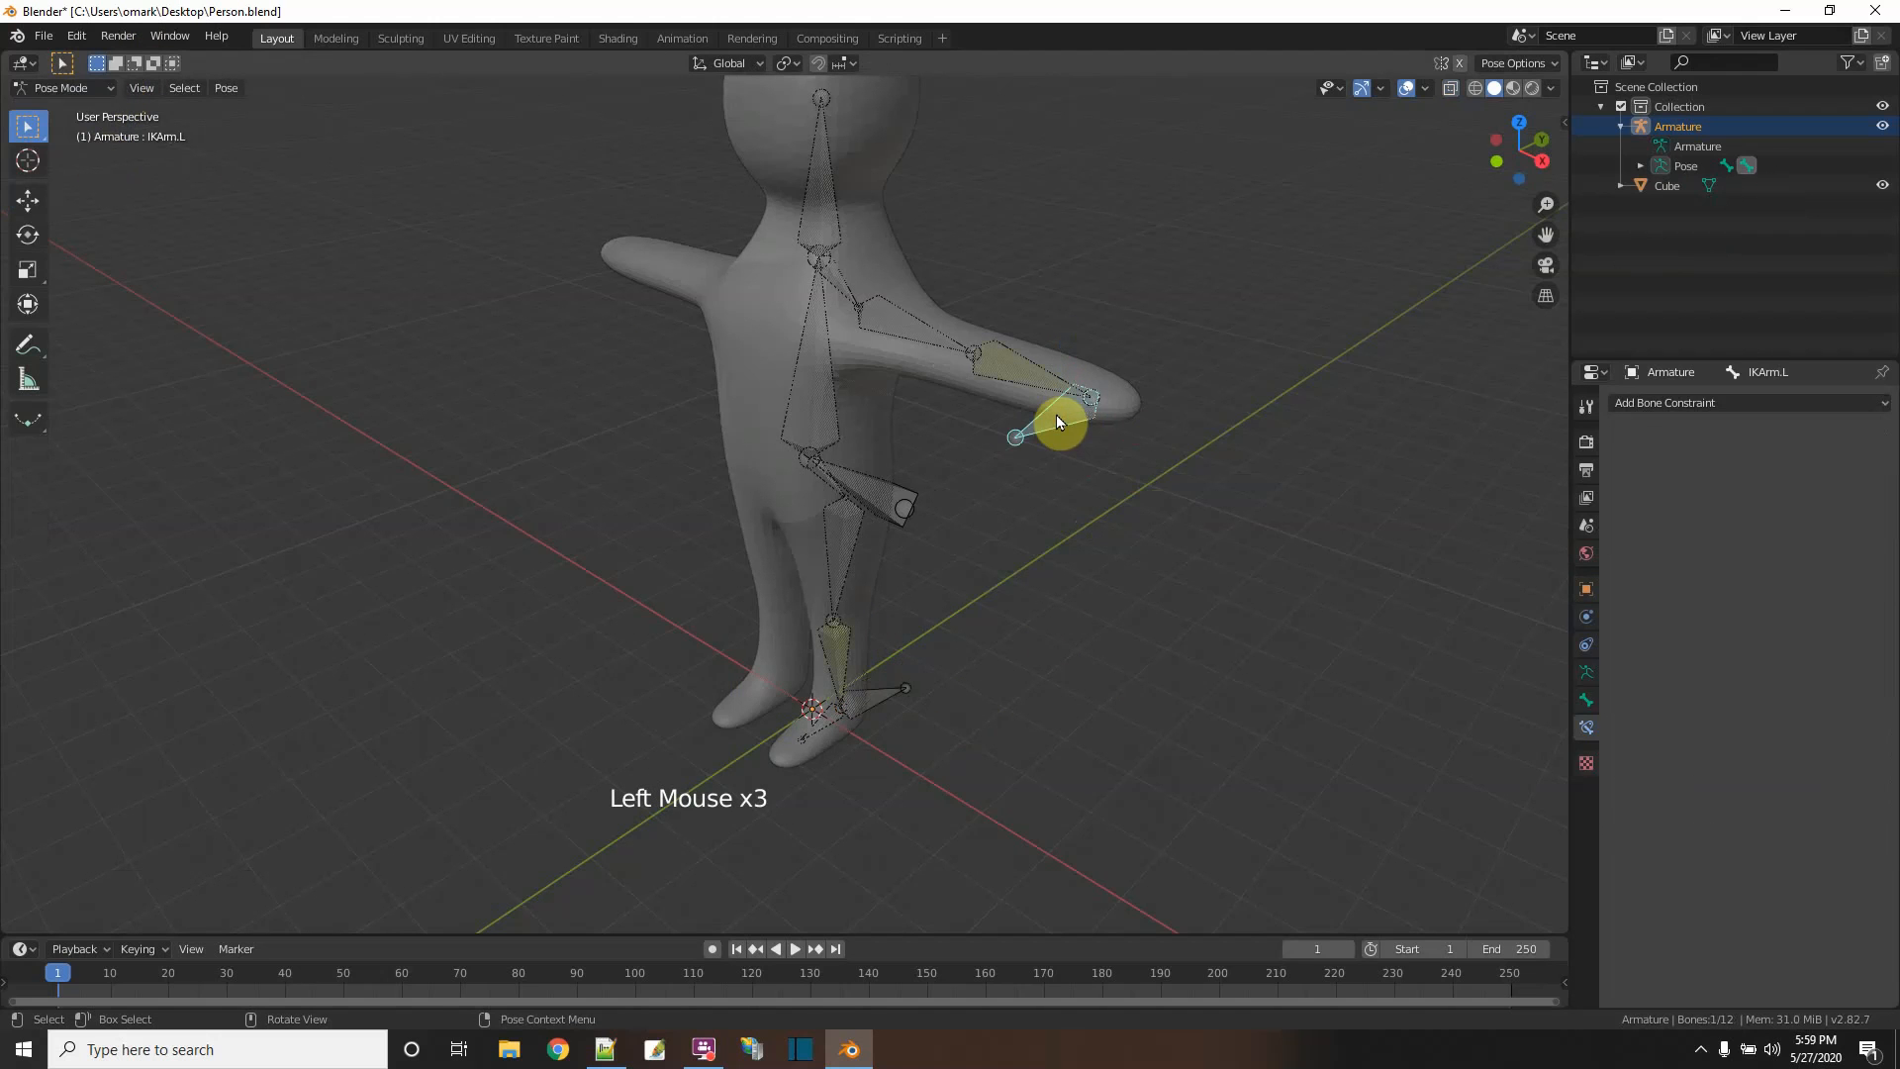
pyautogui.press('g')
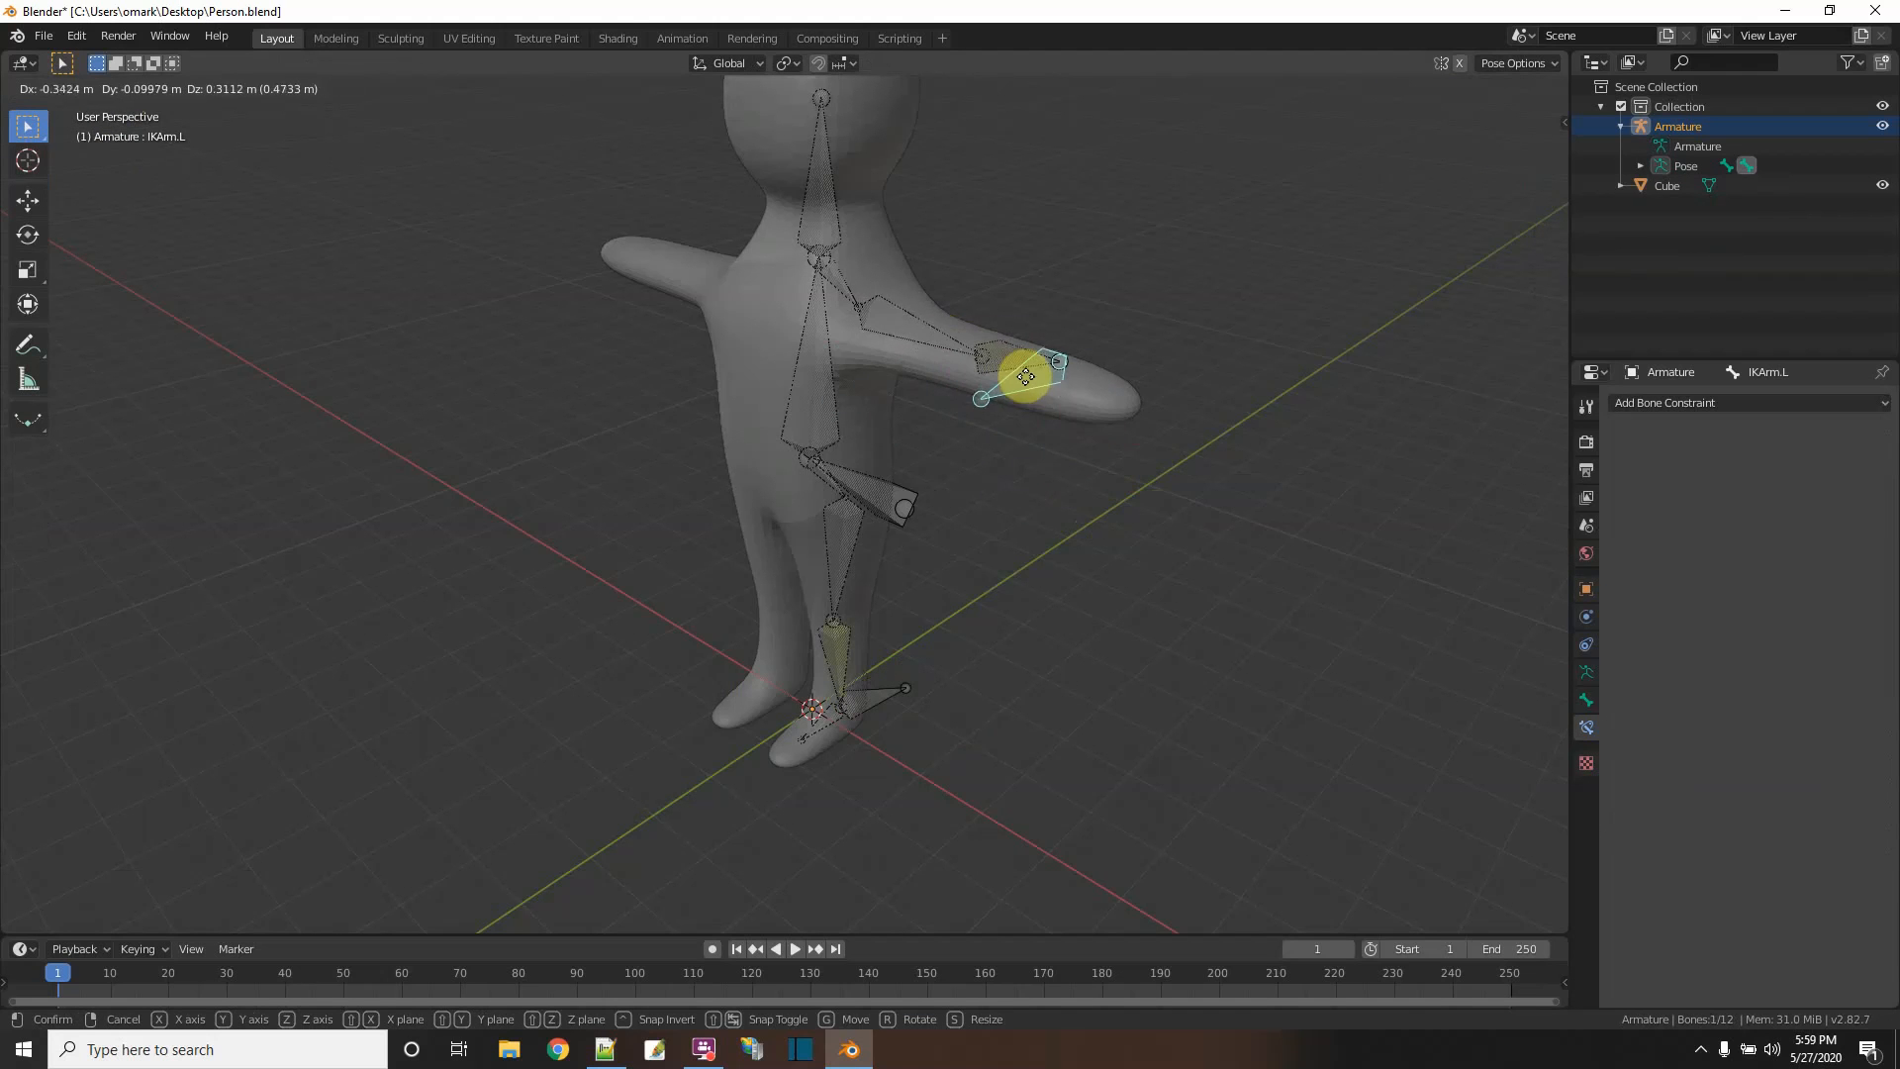
pyautogui.click(1053, 416)
pyautogui.click(1142, 487)
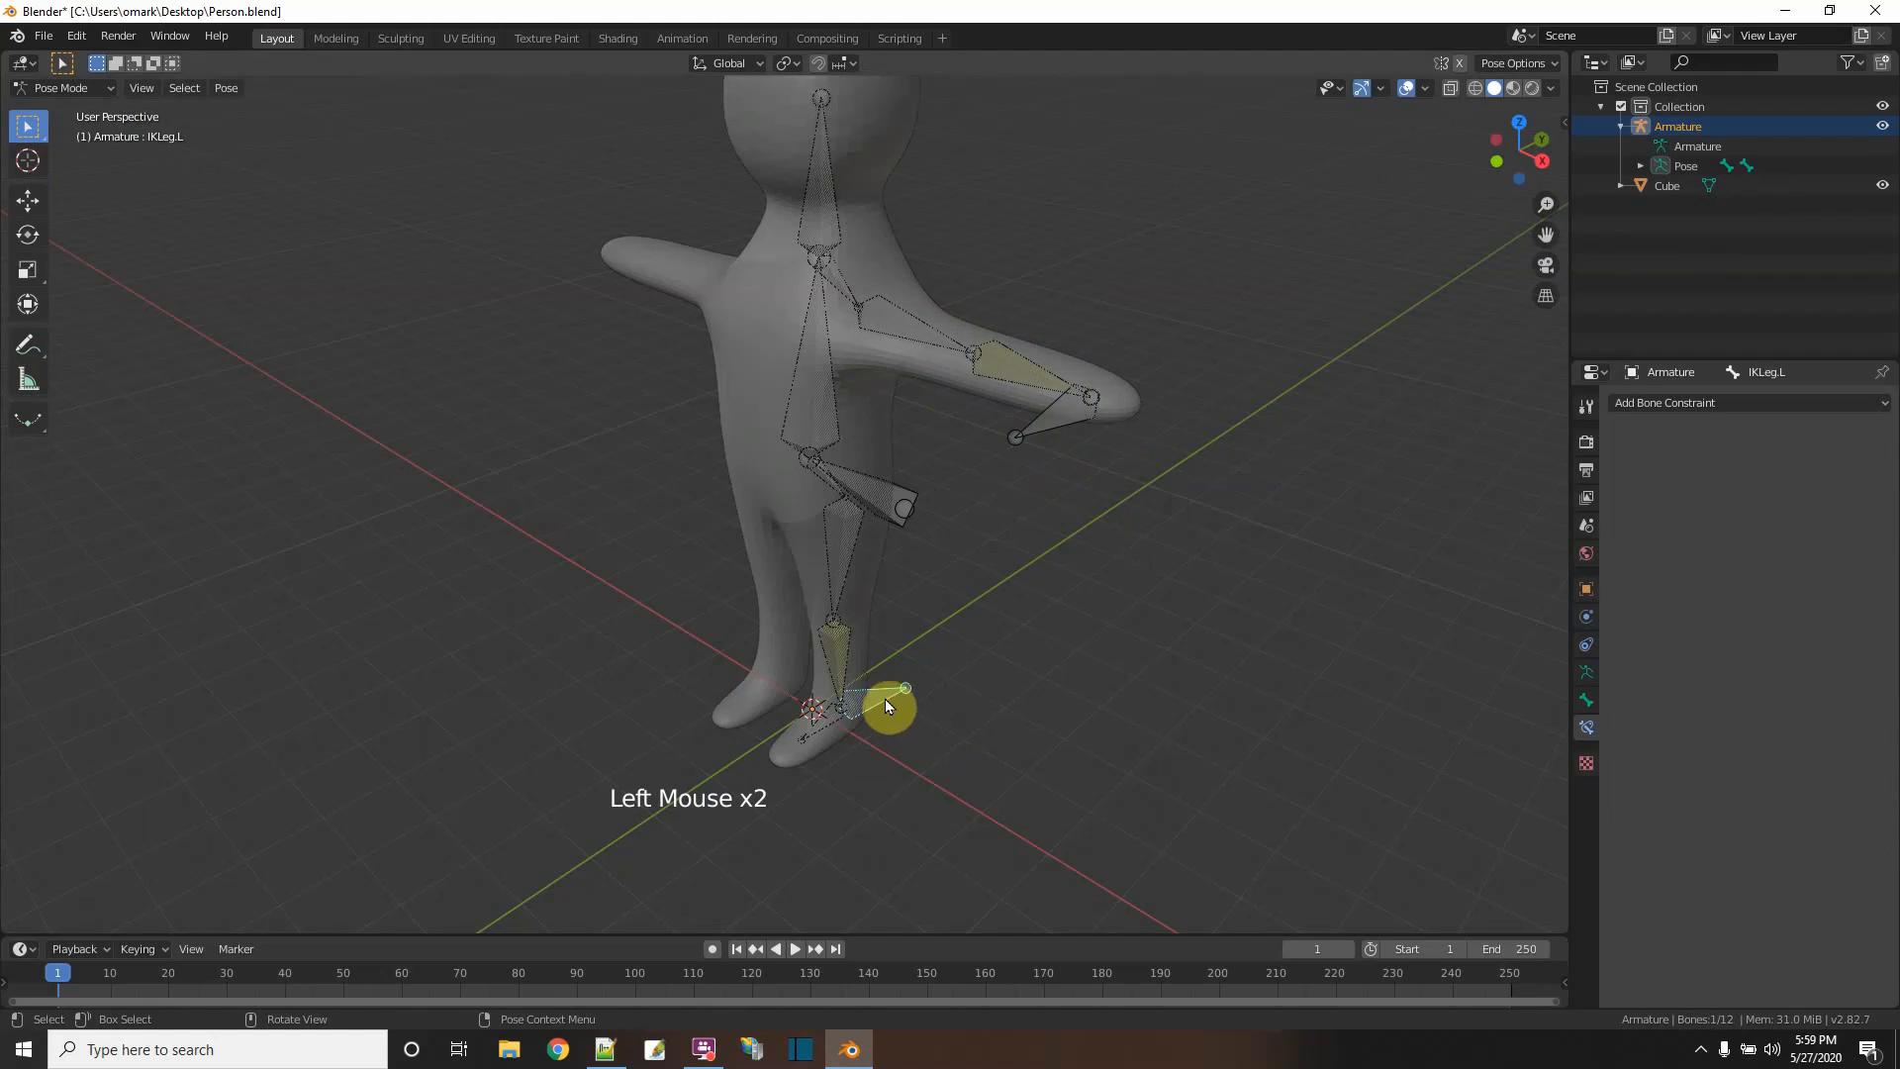
# - Test whether the IKLeg.L bone can be moved freely in Pose Mode
pyautogui.press('g')
pyautogui.click(952, 674)
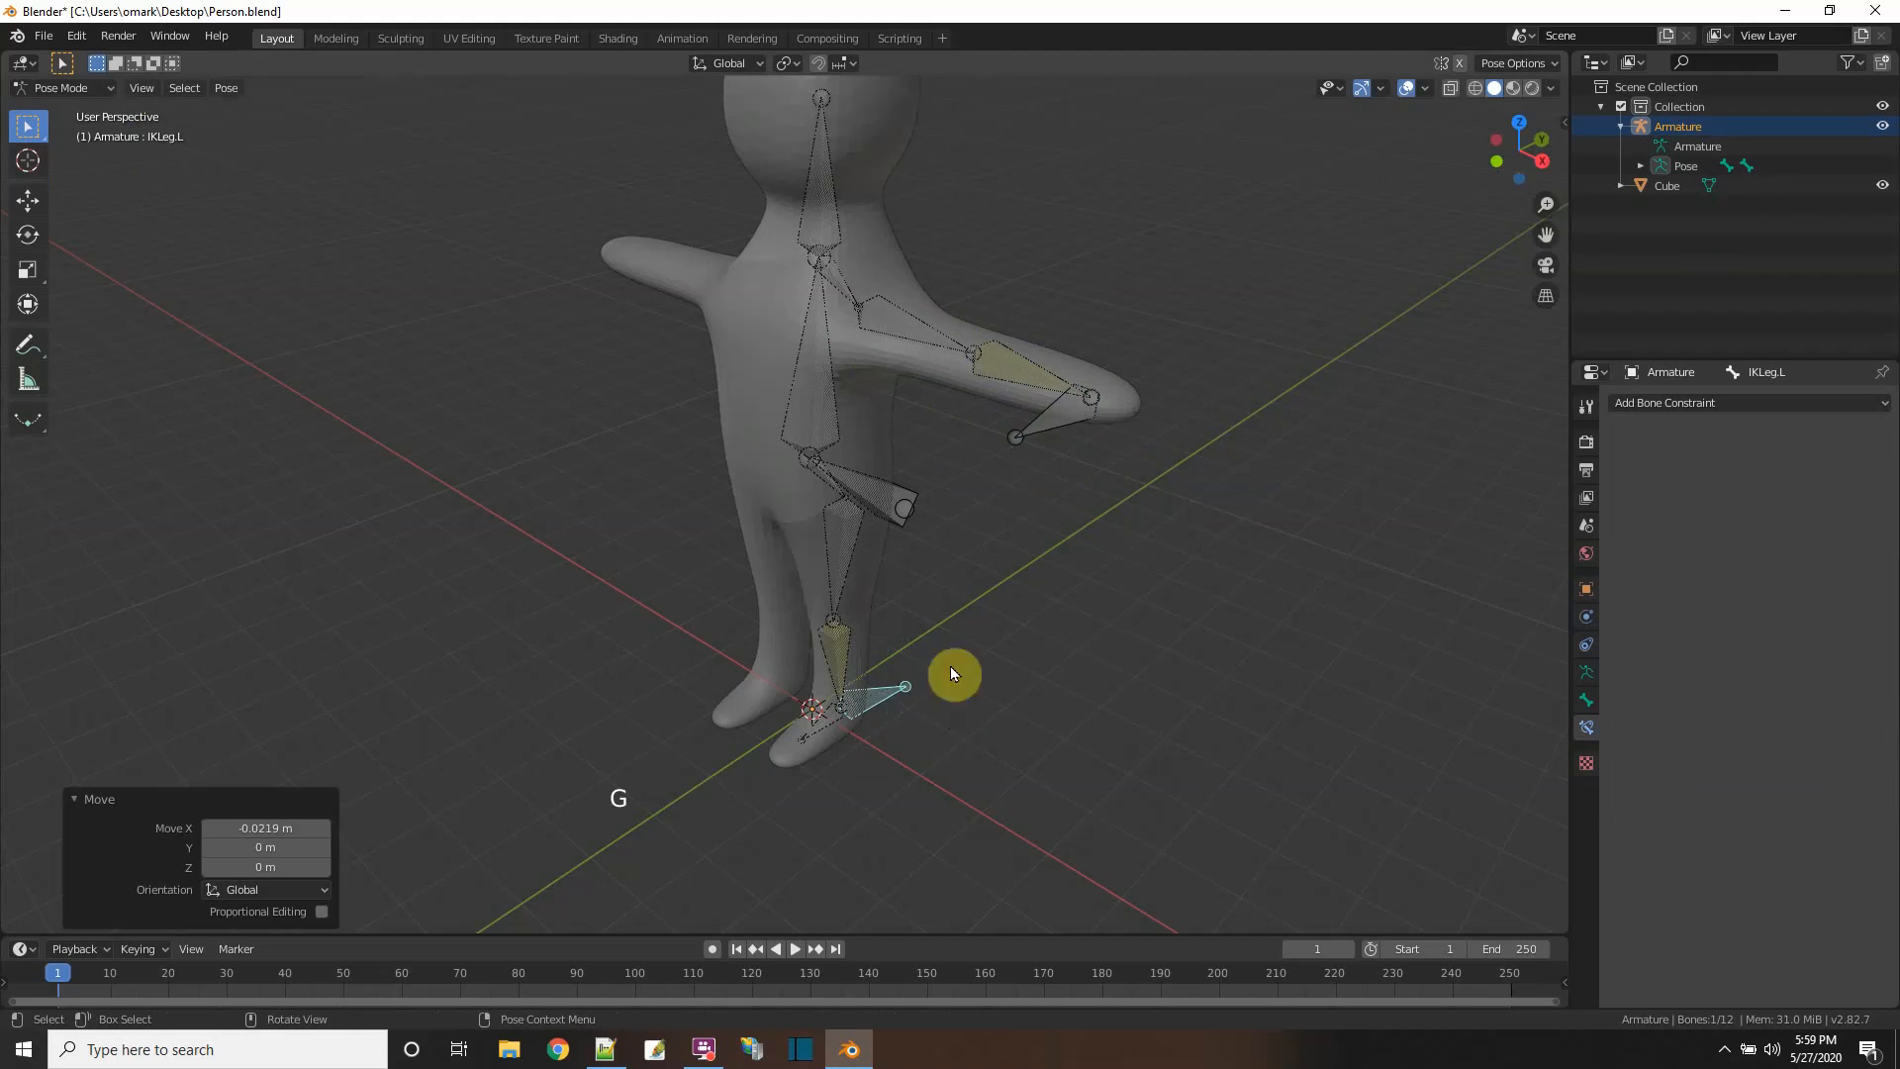
pyautogui.moveTo(951, 673); pyautogui.dragTo(869, 727, button='middle')
pyautogui.click(865, 731)
pyautogui.press('g')
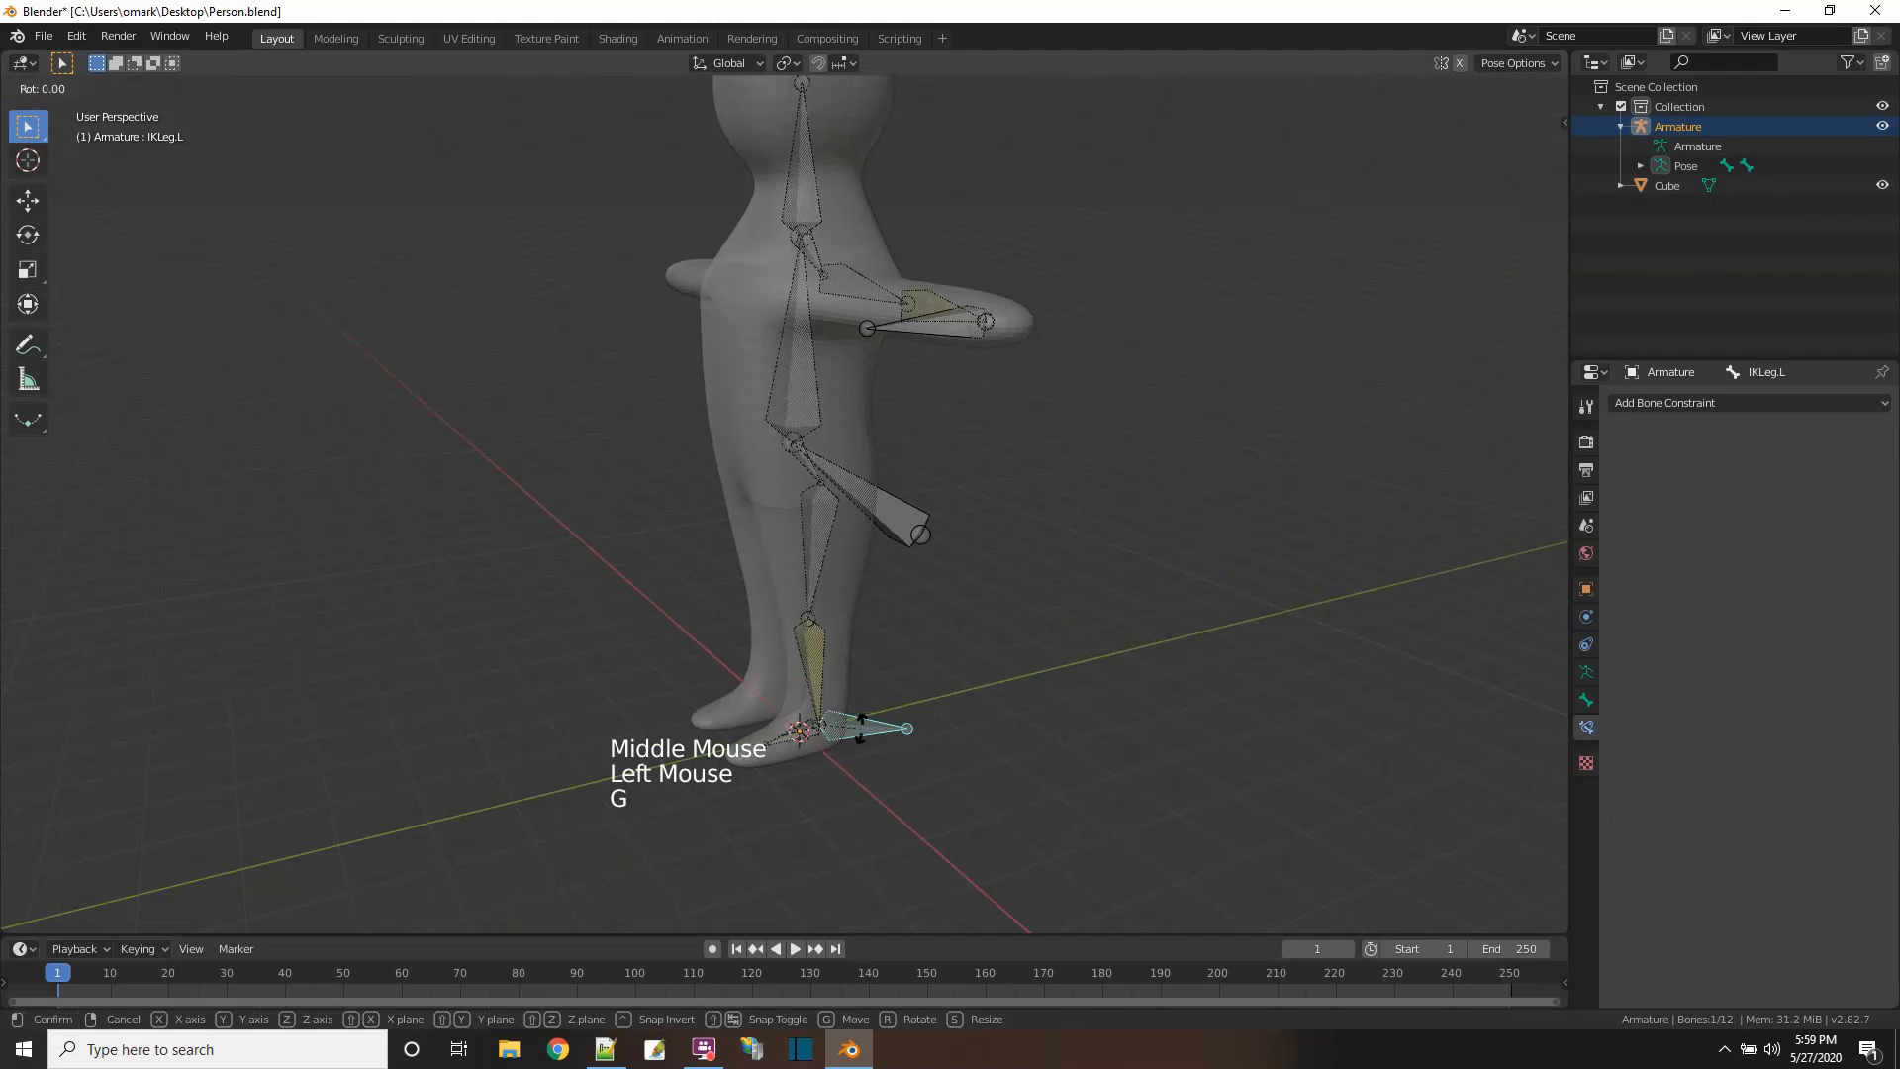
pyautogui.click(864, 741)
# - Return to Edit Mode, clear the parent of the IKLeg.L bone and deselect it
pyautogui.click(97, 91)
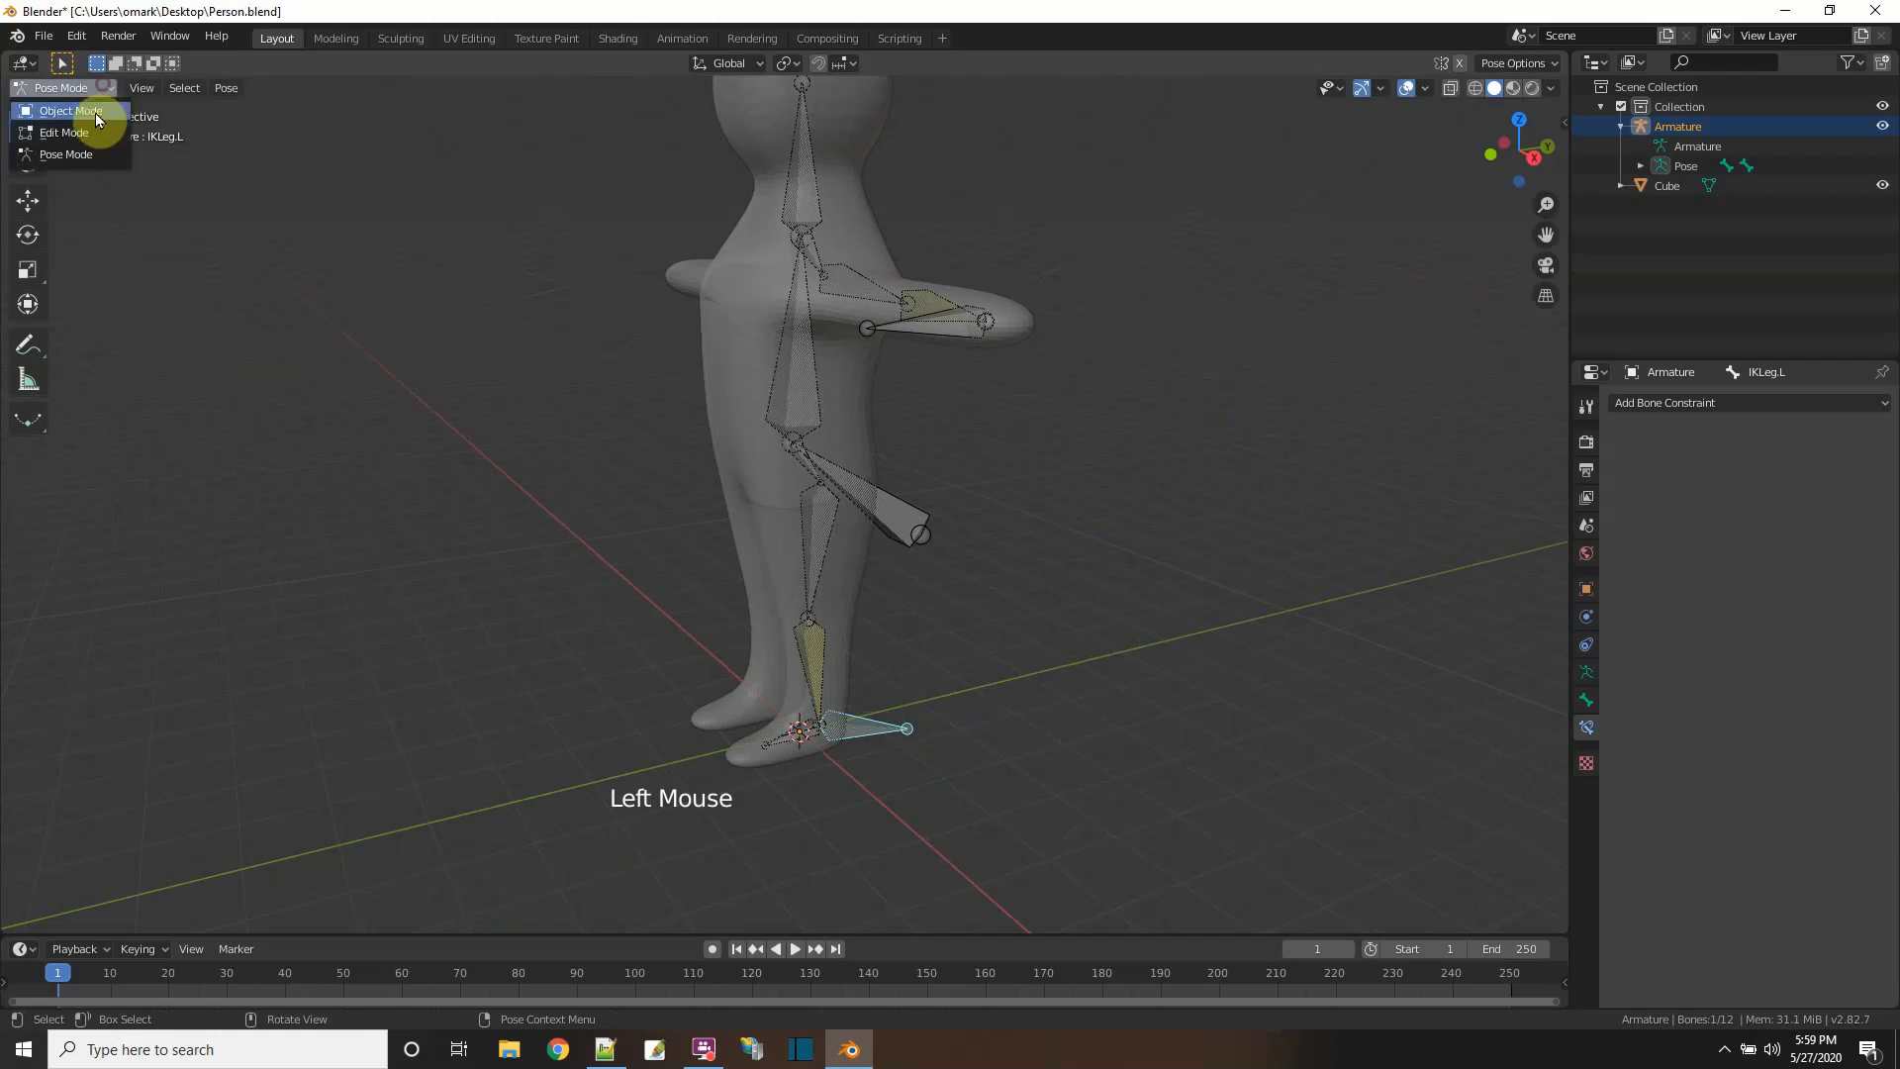
pyautogui.click(92, 133)
pyautogui.click(884, 780)
pyautogui.click(852, 712)
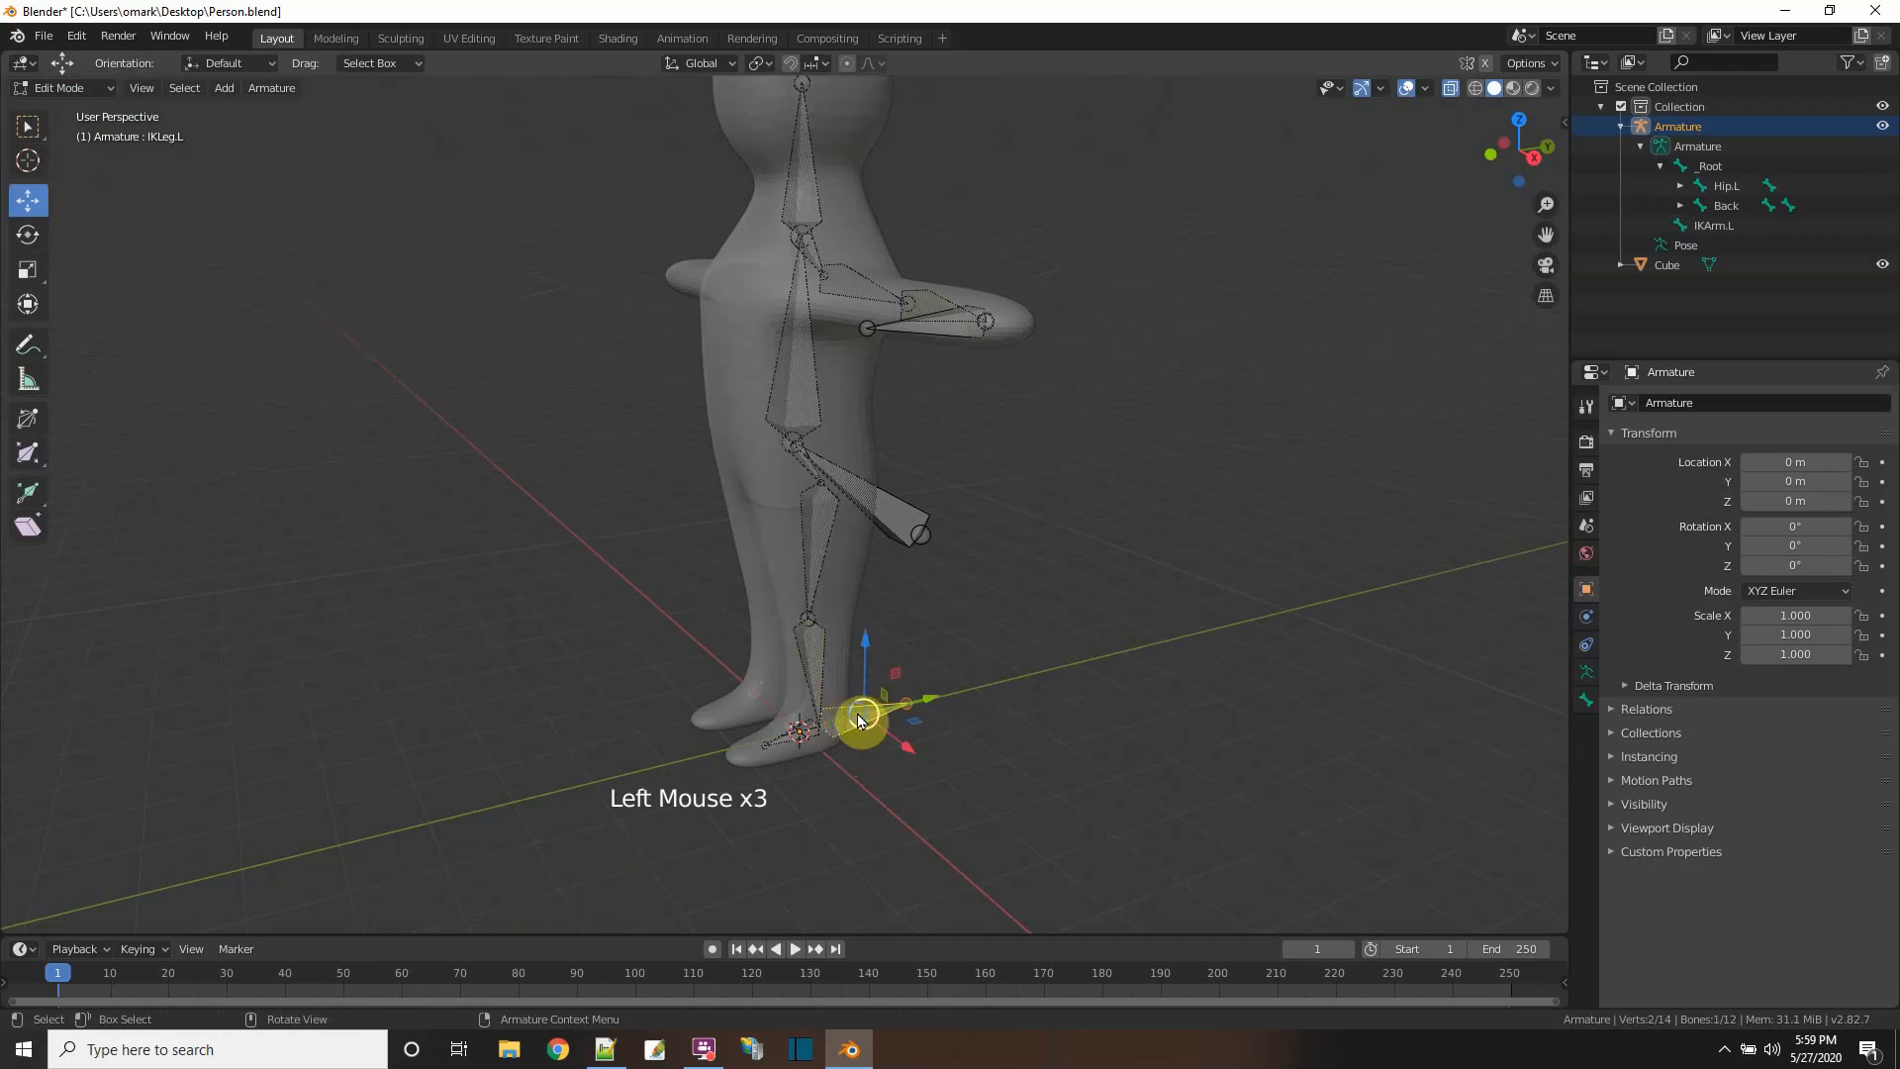
pyautogui.rightClick(857, 714)
pyautogui.click(941, 733)
pyautogui.click(873, 760)
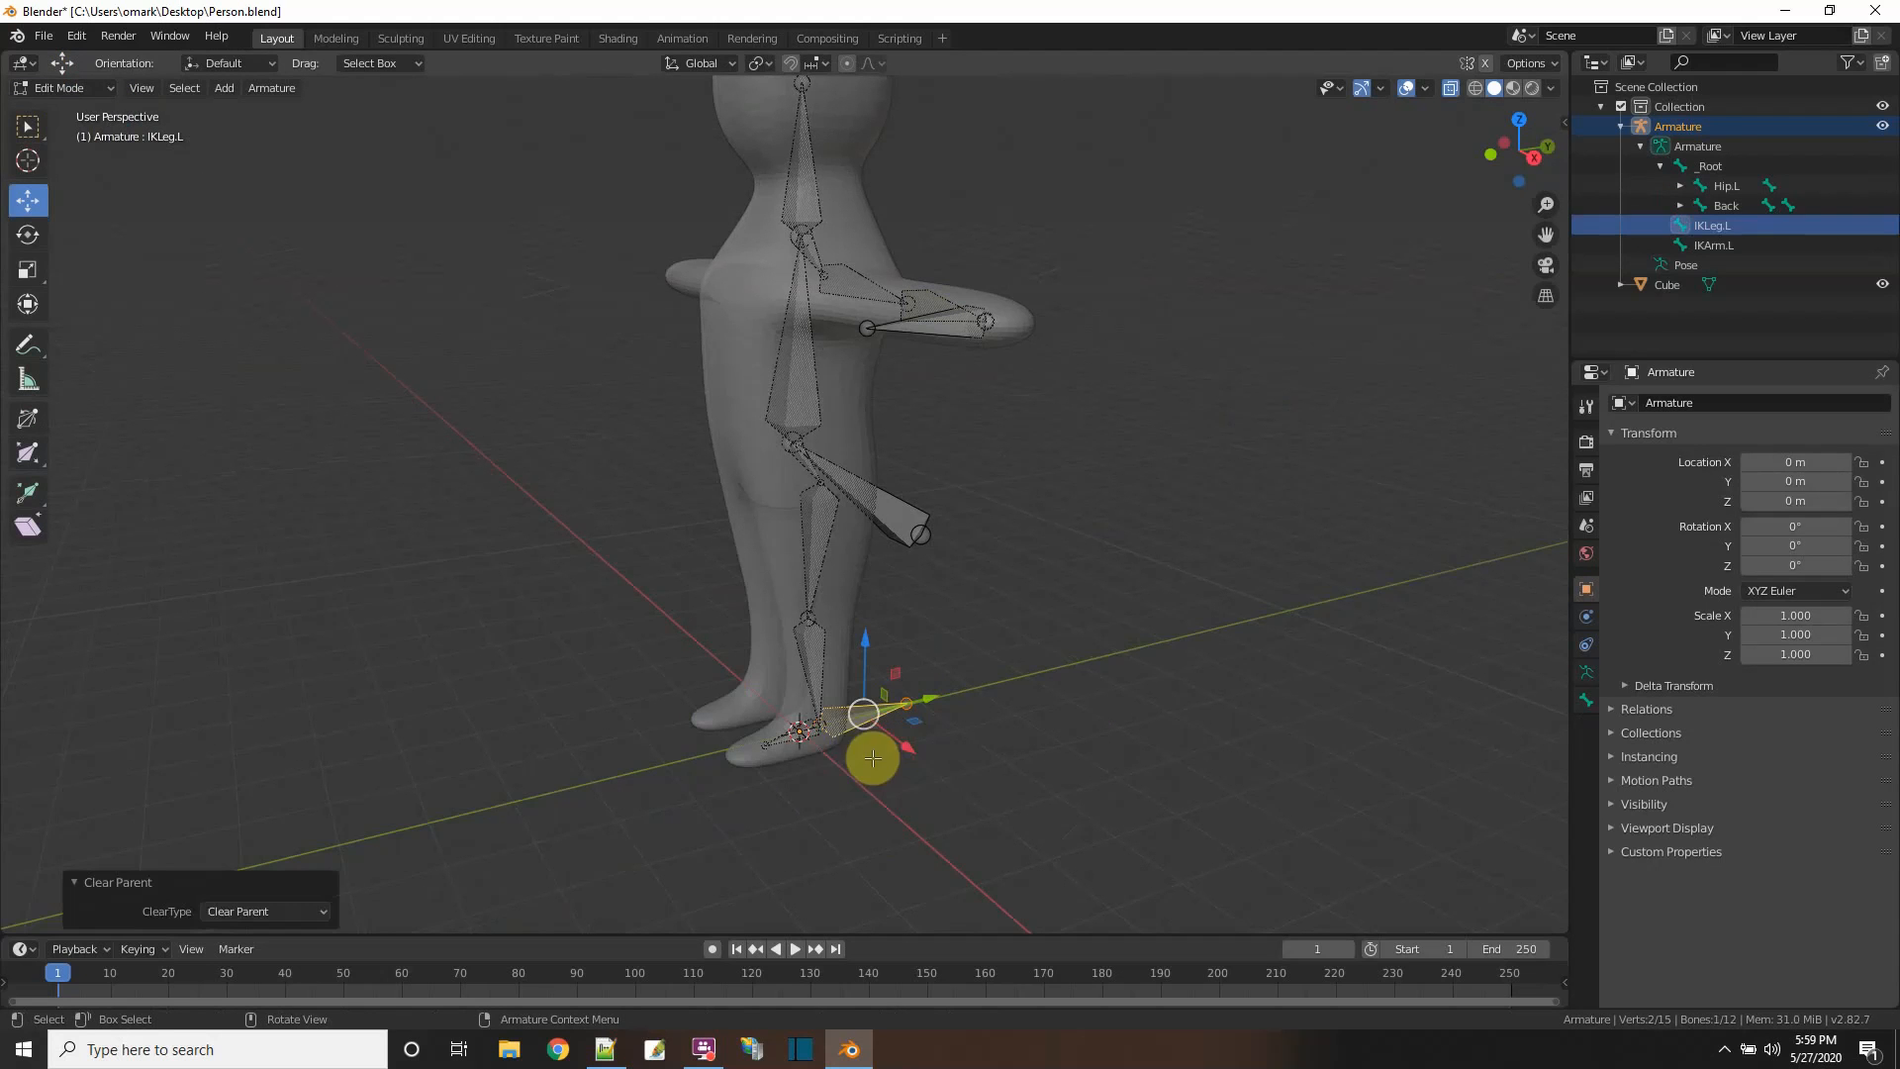
pyautogui.click(999, 769)
# - In Pose Mode, move the IKLeg.L bone to test the leg bending, then clear its user transforms and deselect it
pyautogui.click(99, 89)
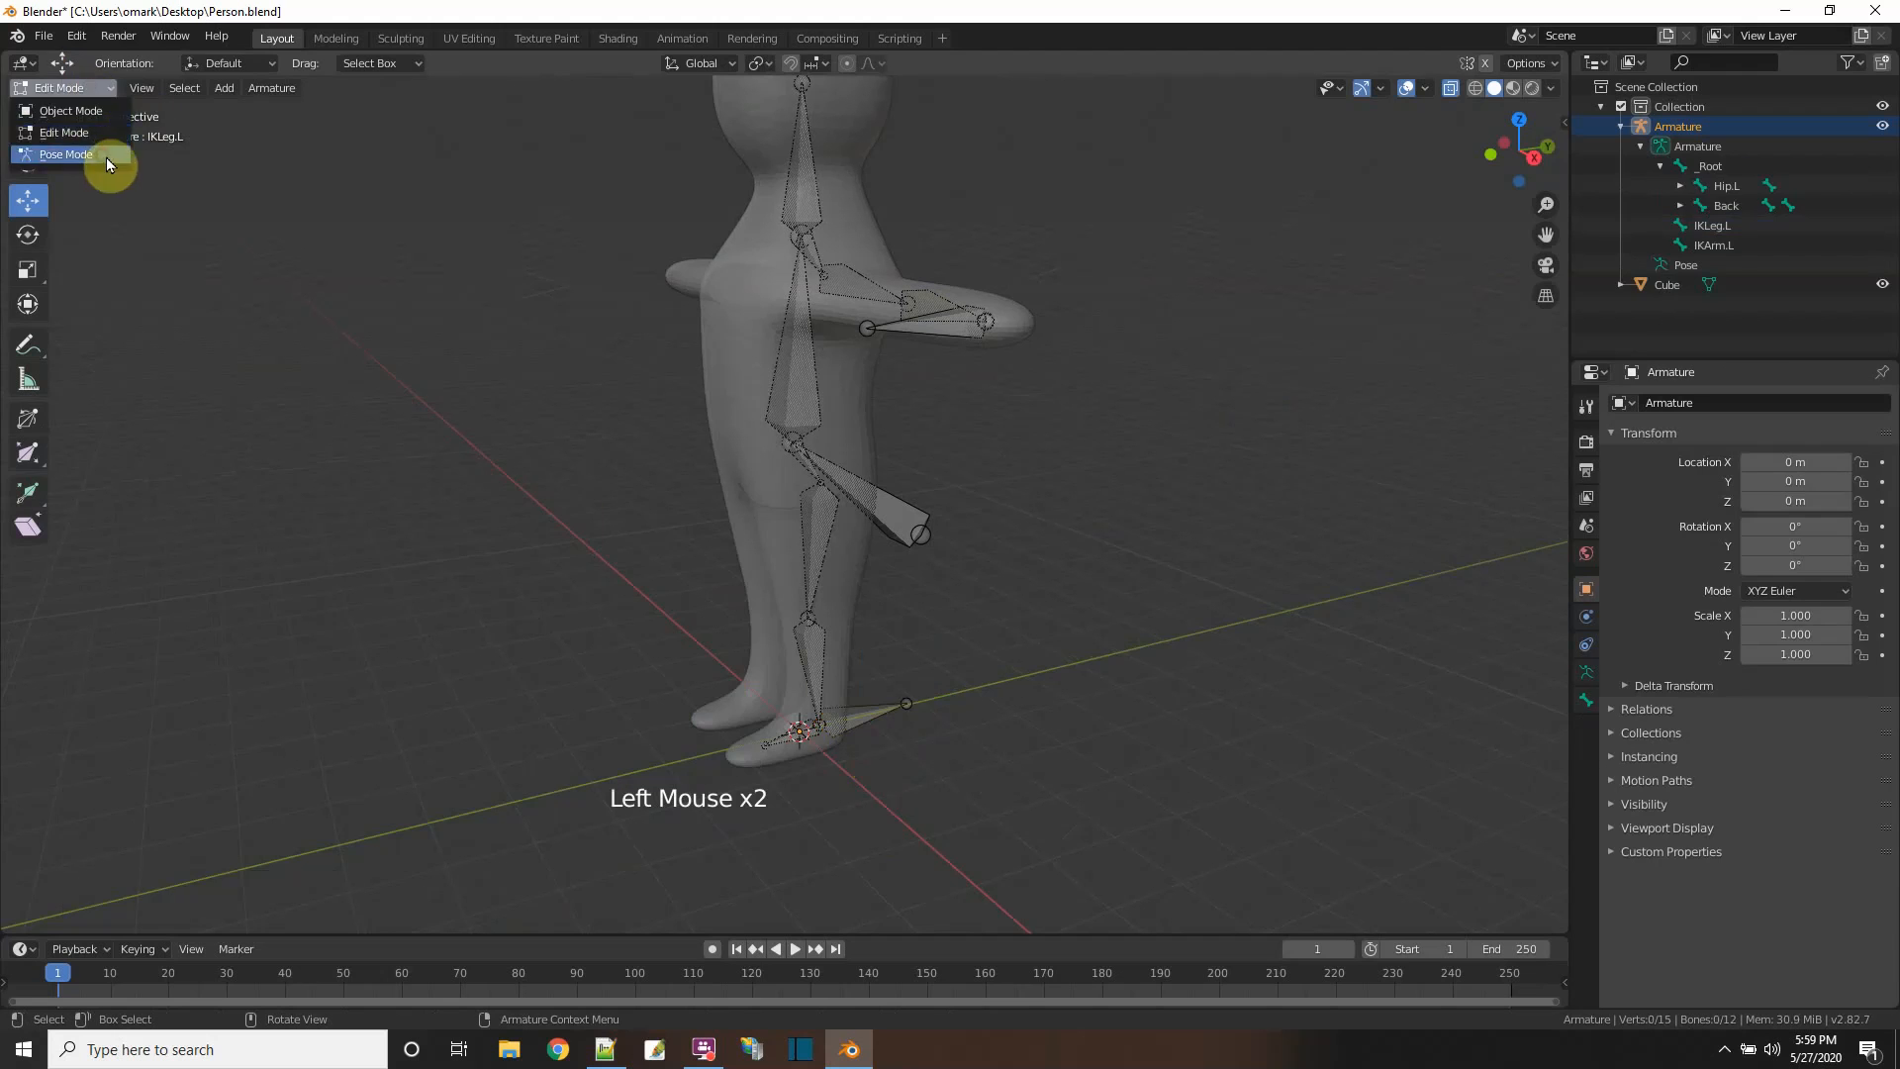
pyautogui.click(69, 154)
pyautogui.press('g')
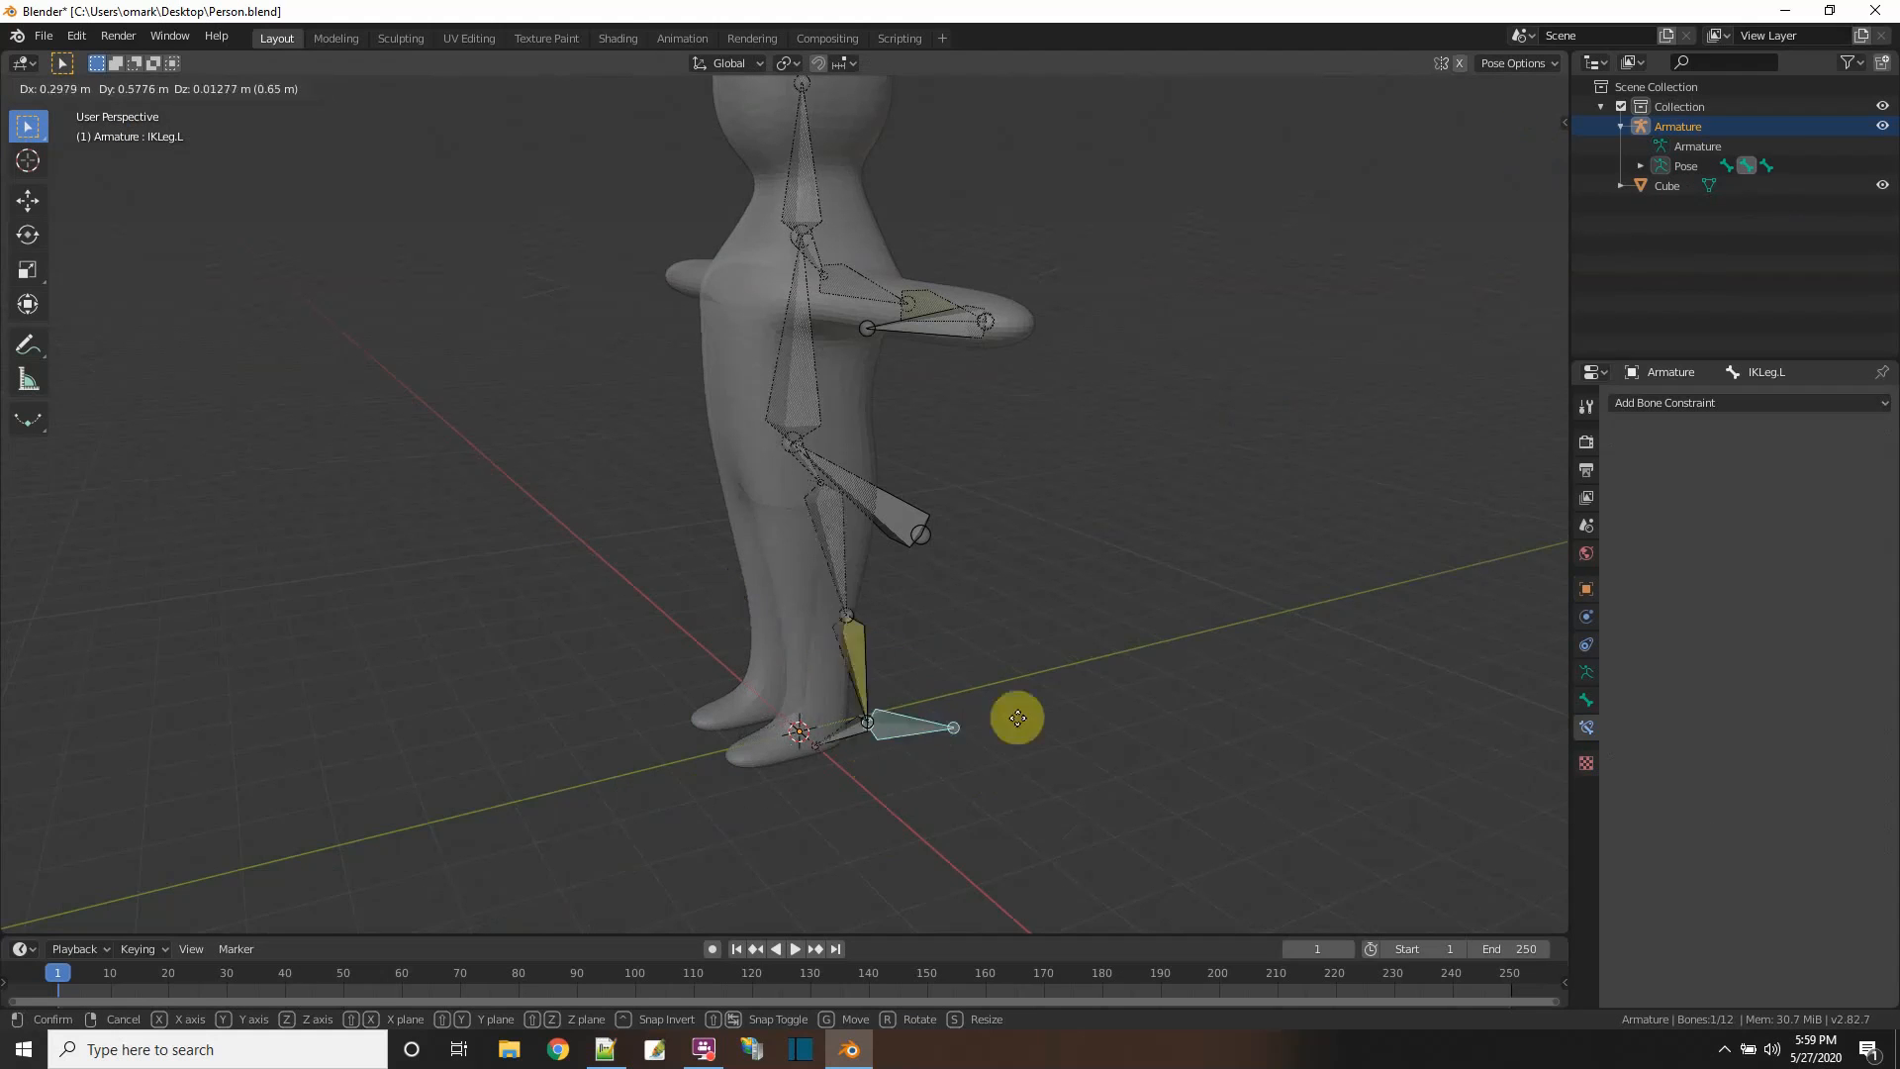
pyautogui.click(901, 604)
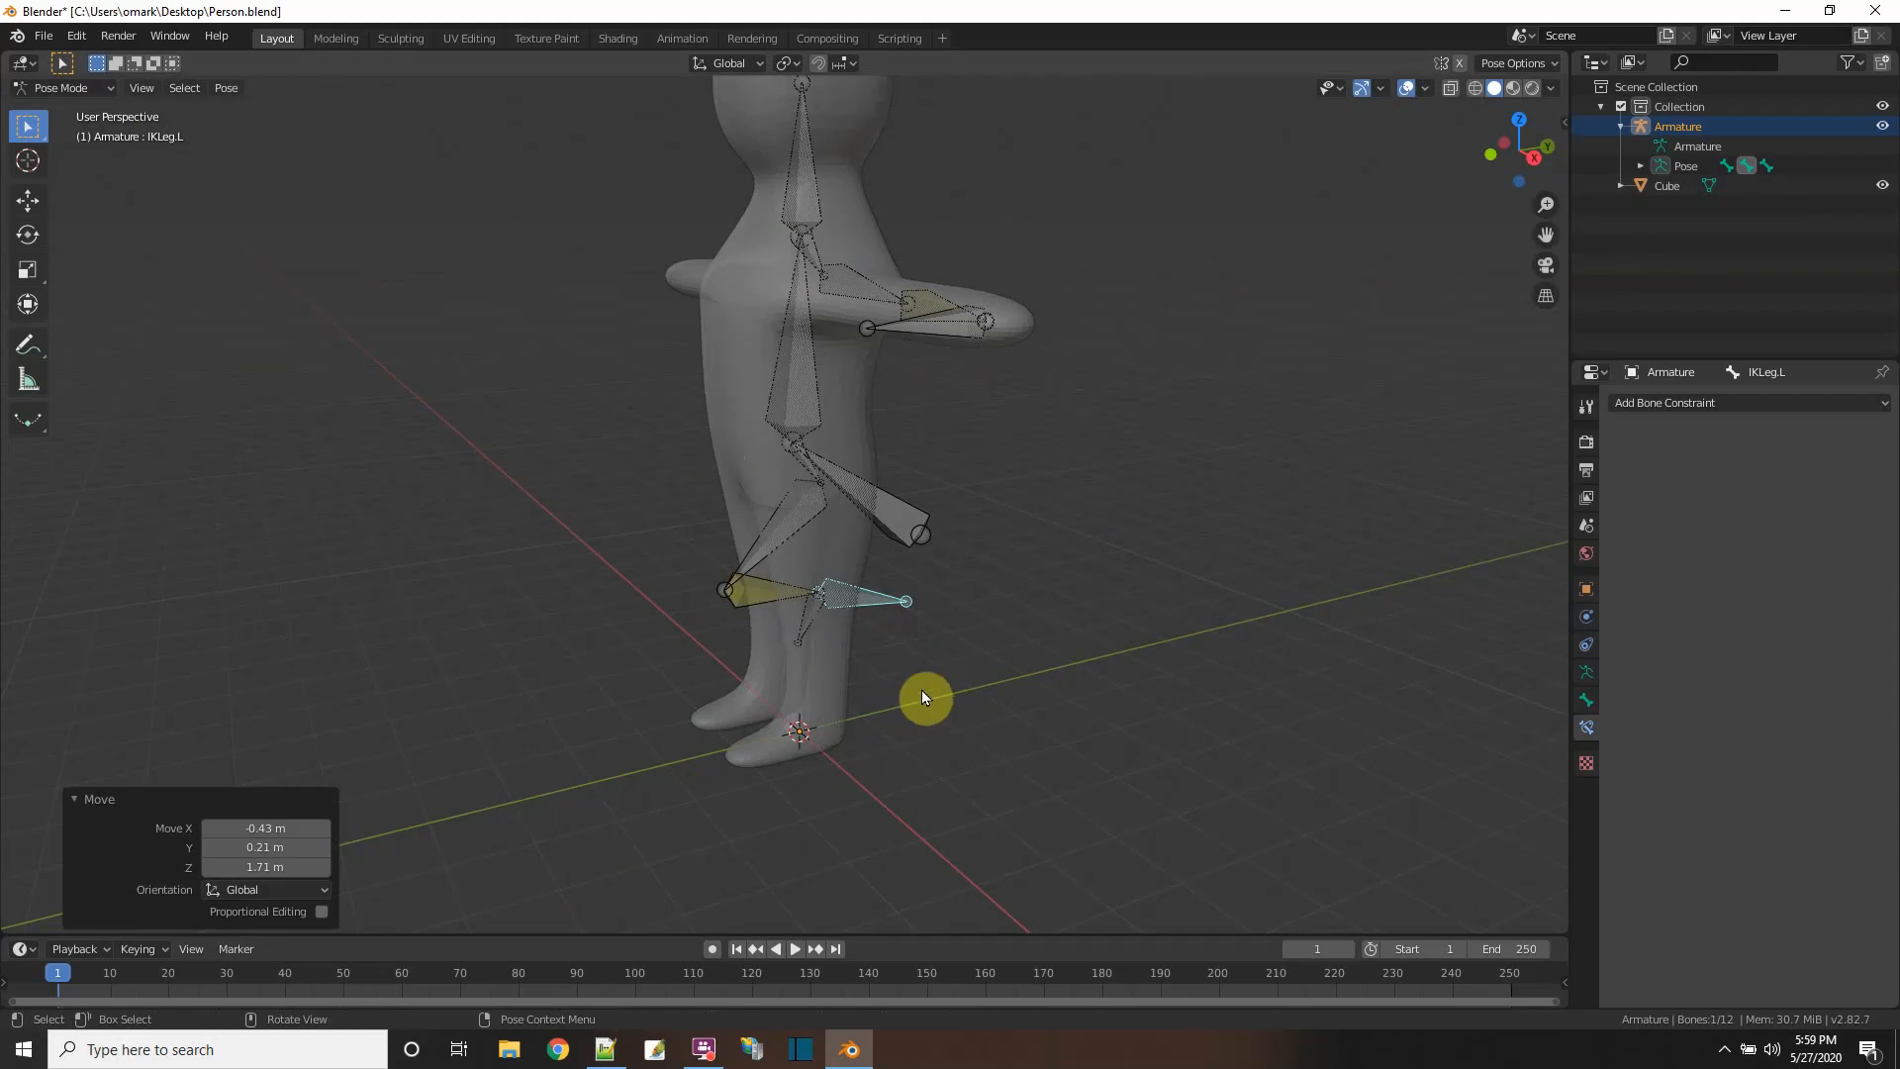
pyautogui.rightClick(841, 596)
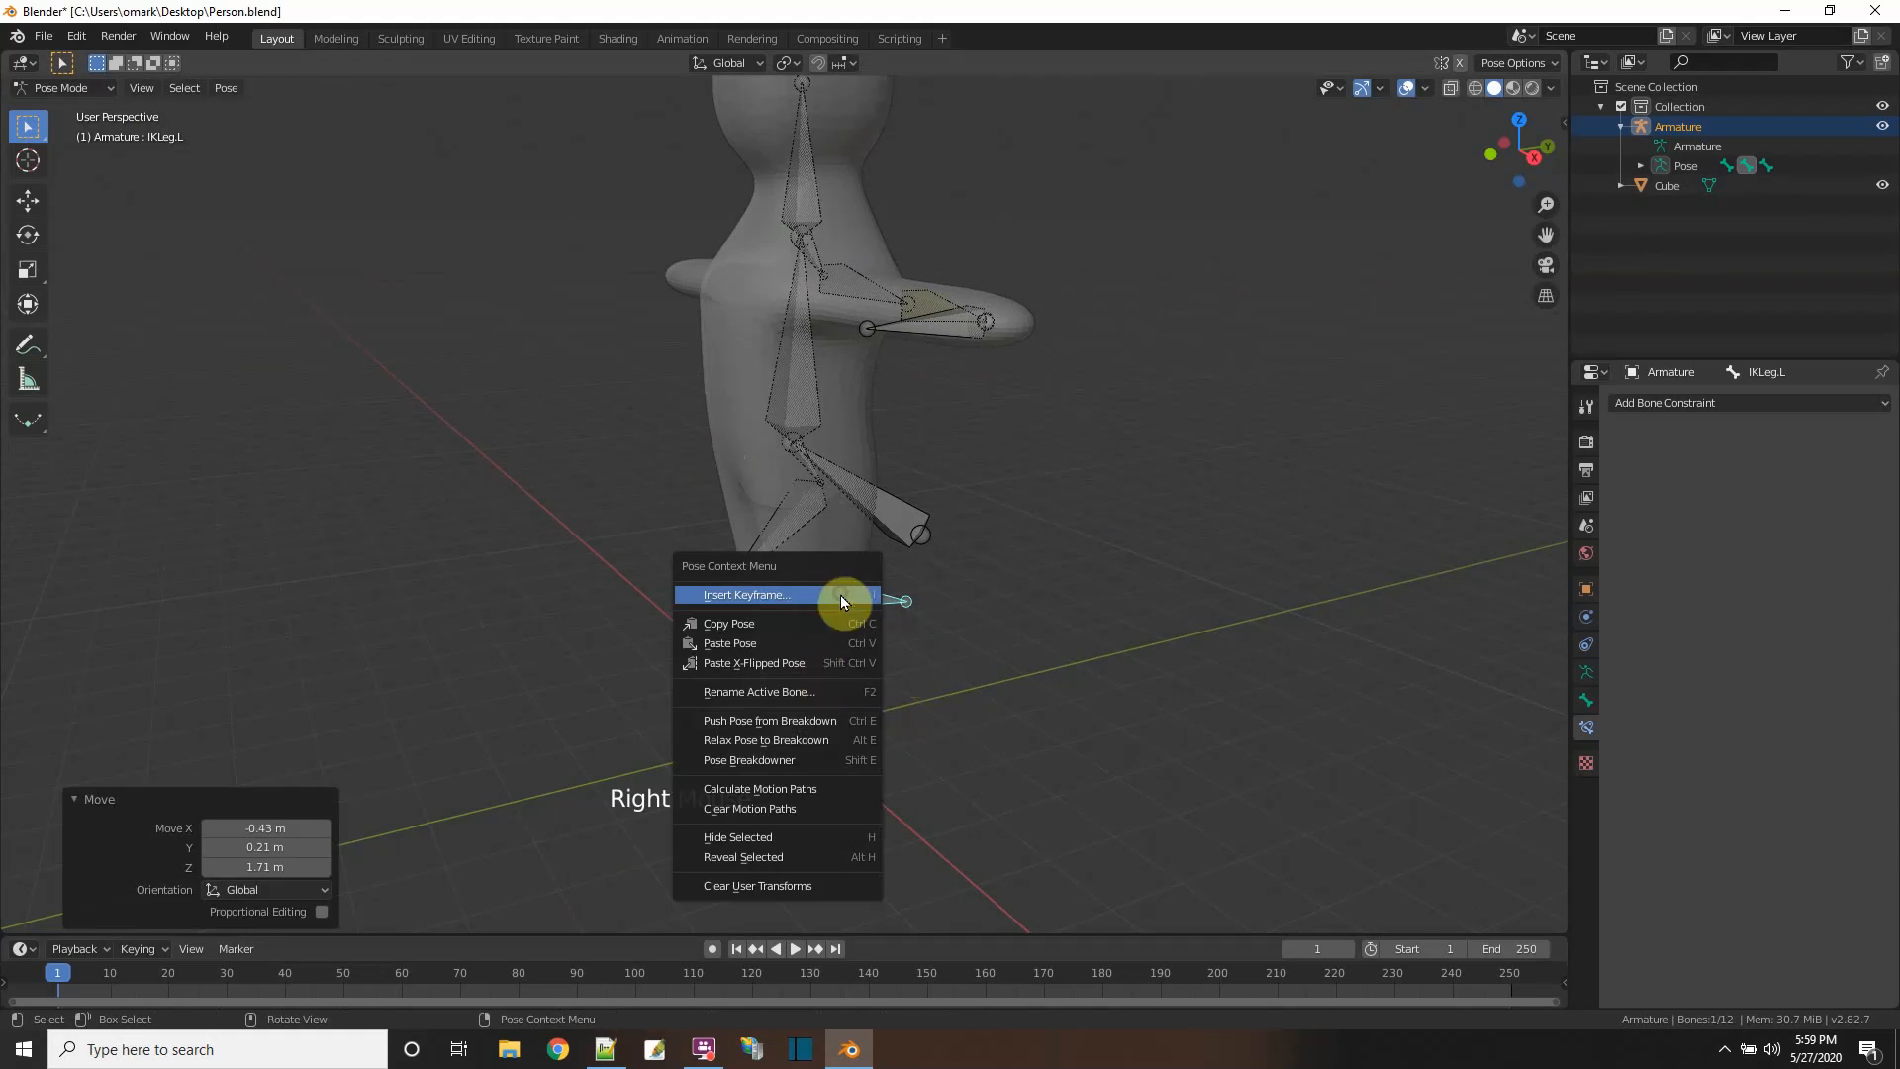
pyautogui.click(784, 887)
pyautogui.moveTo(1008, 775); pyautogui.dragTo(1190, 813, button='middle')
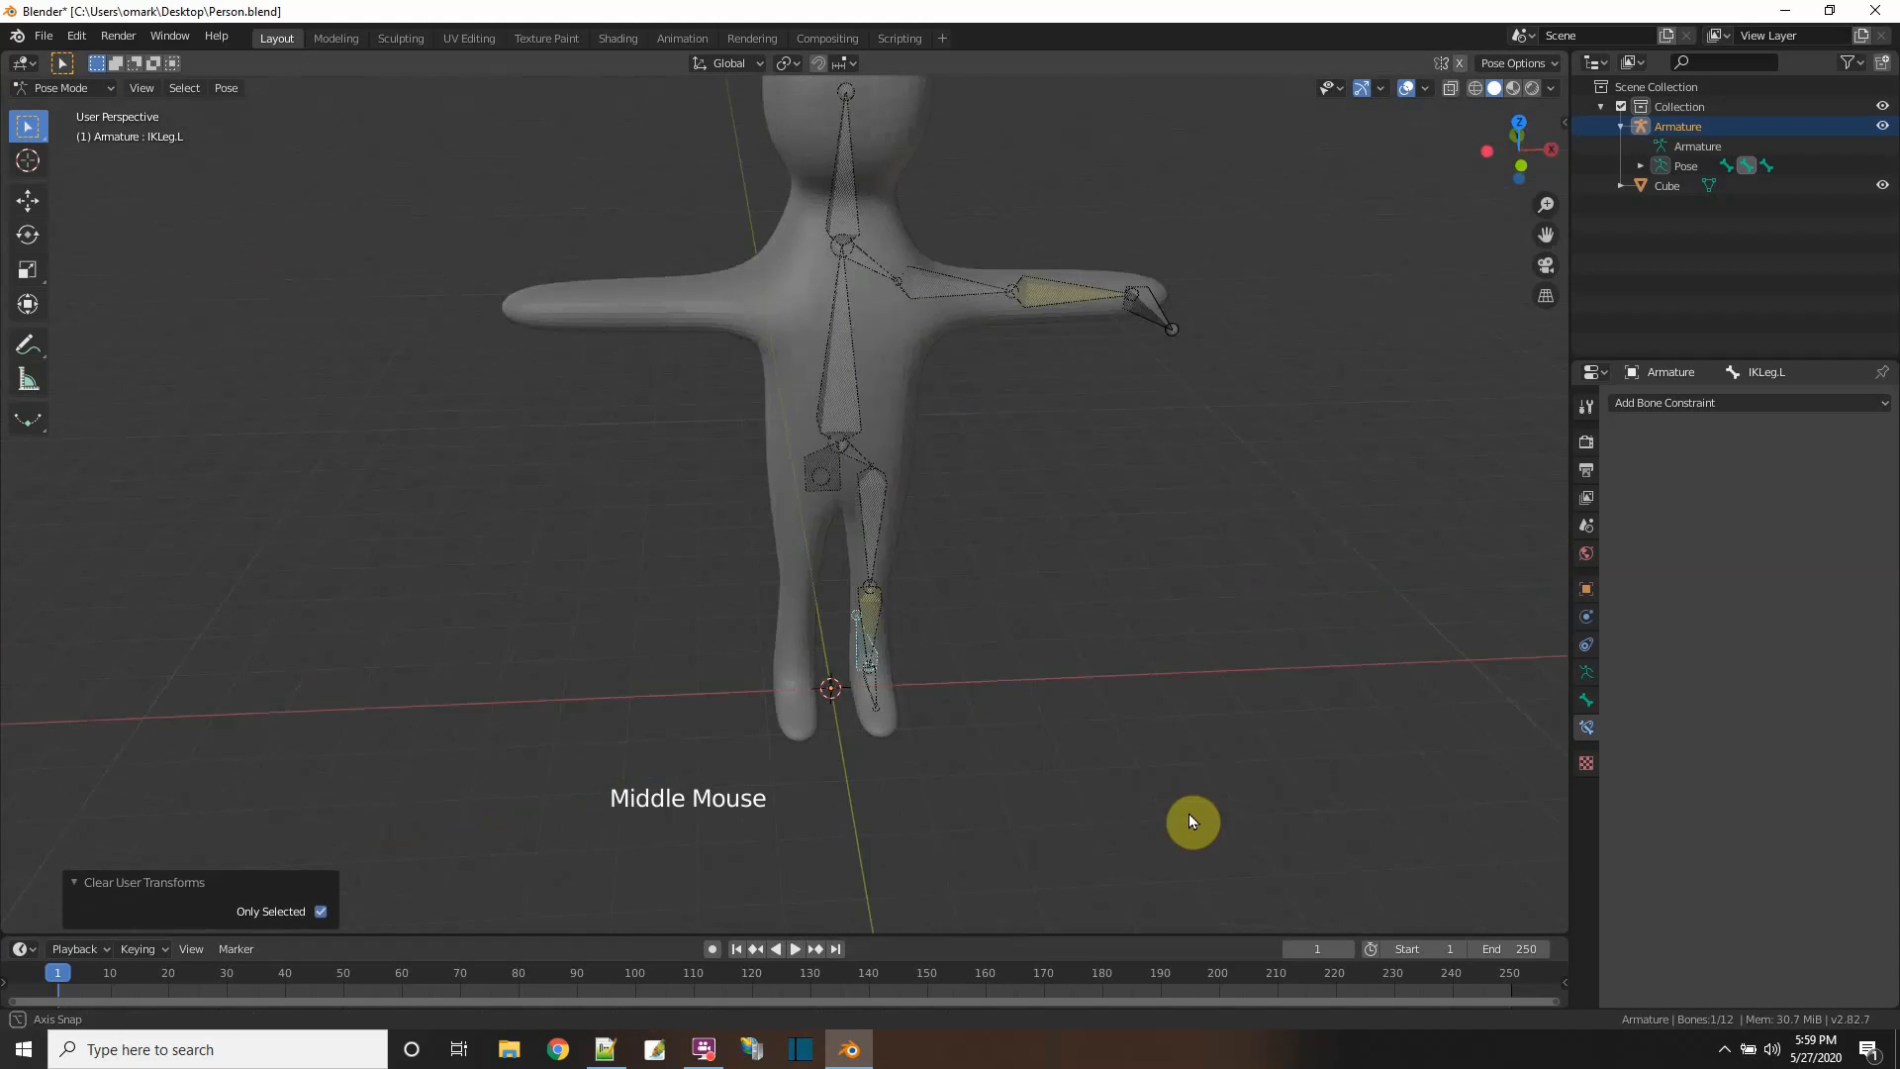
pyautogui.scroll(-3, 990, 555)
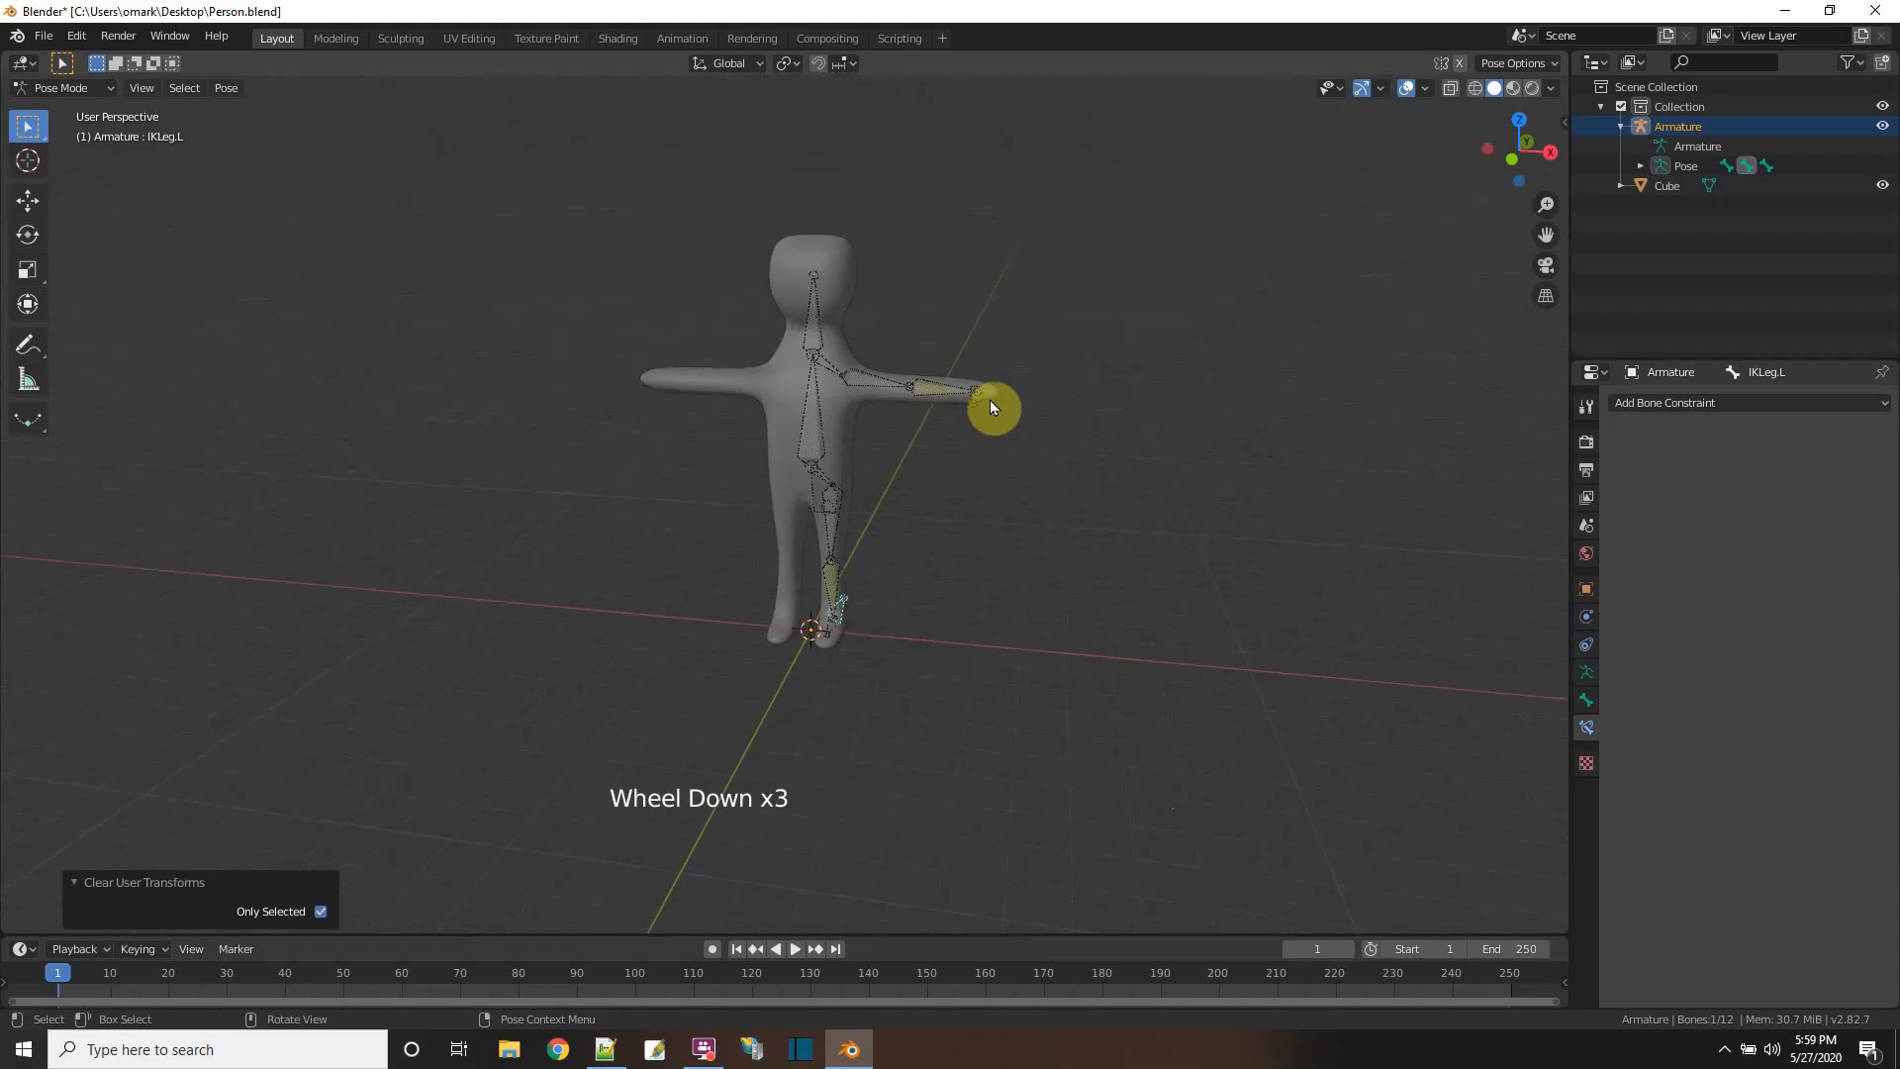
pyautogui.click(984, 569)
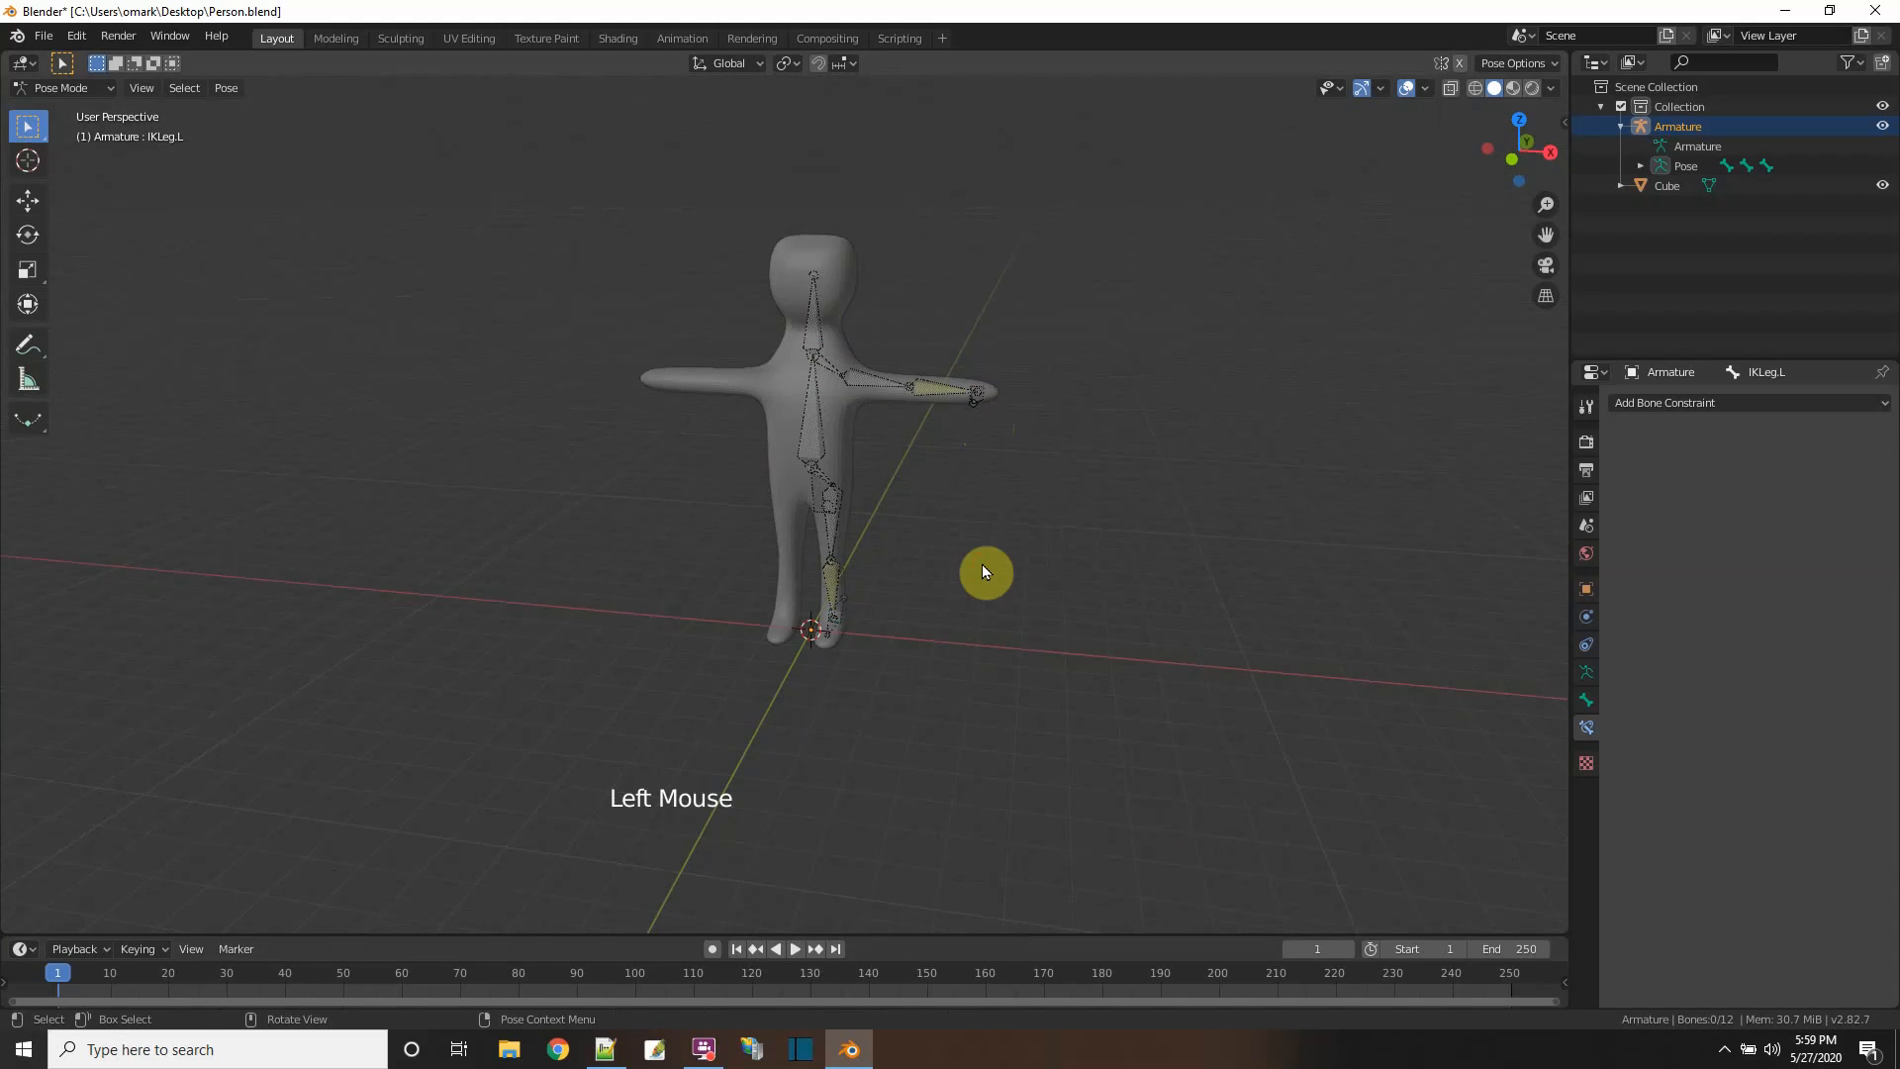
# - Return the armature to Edit Mode with no bones selected
pyautogui.click(839, 376)
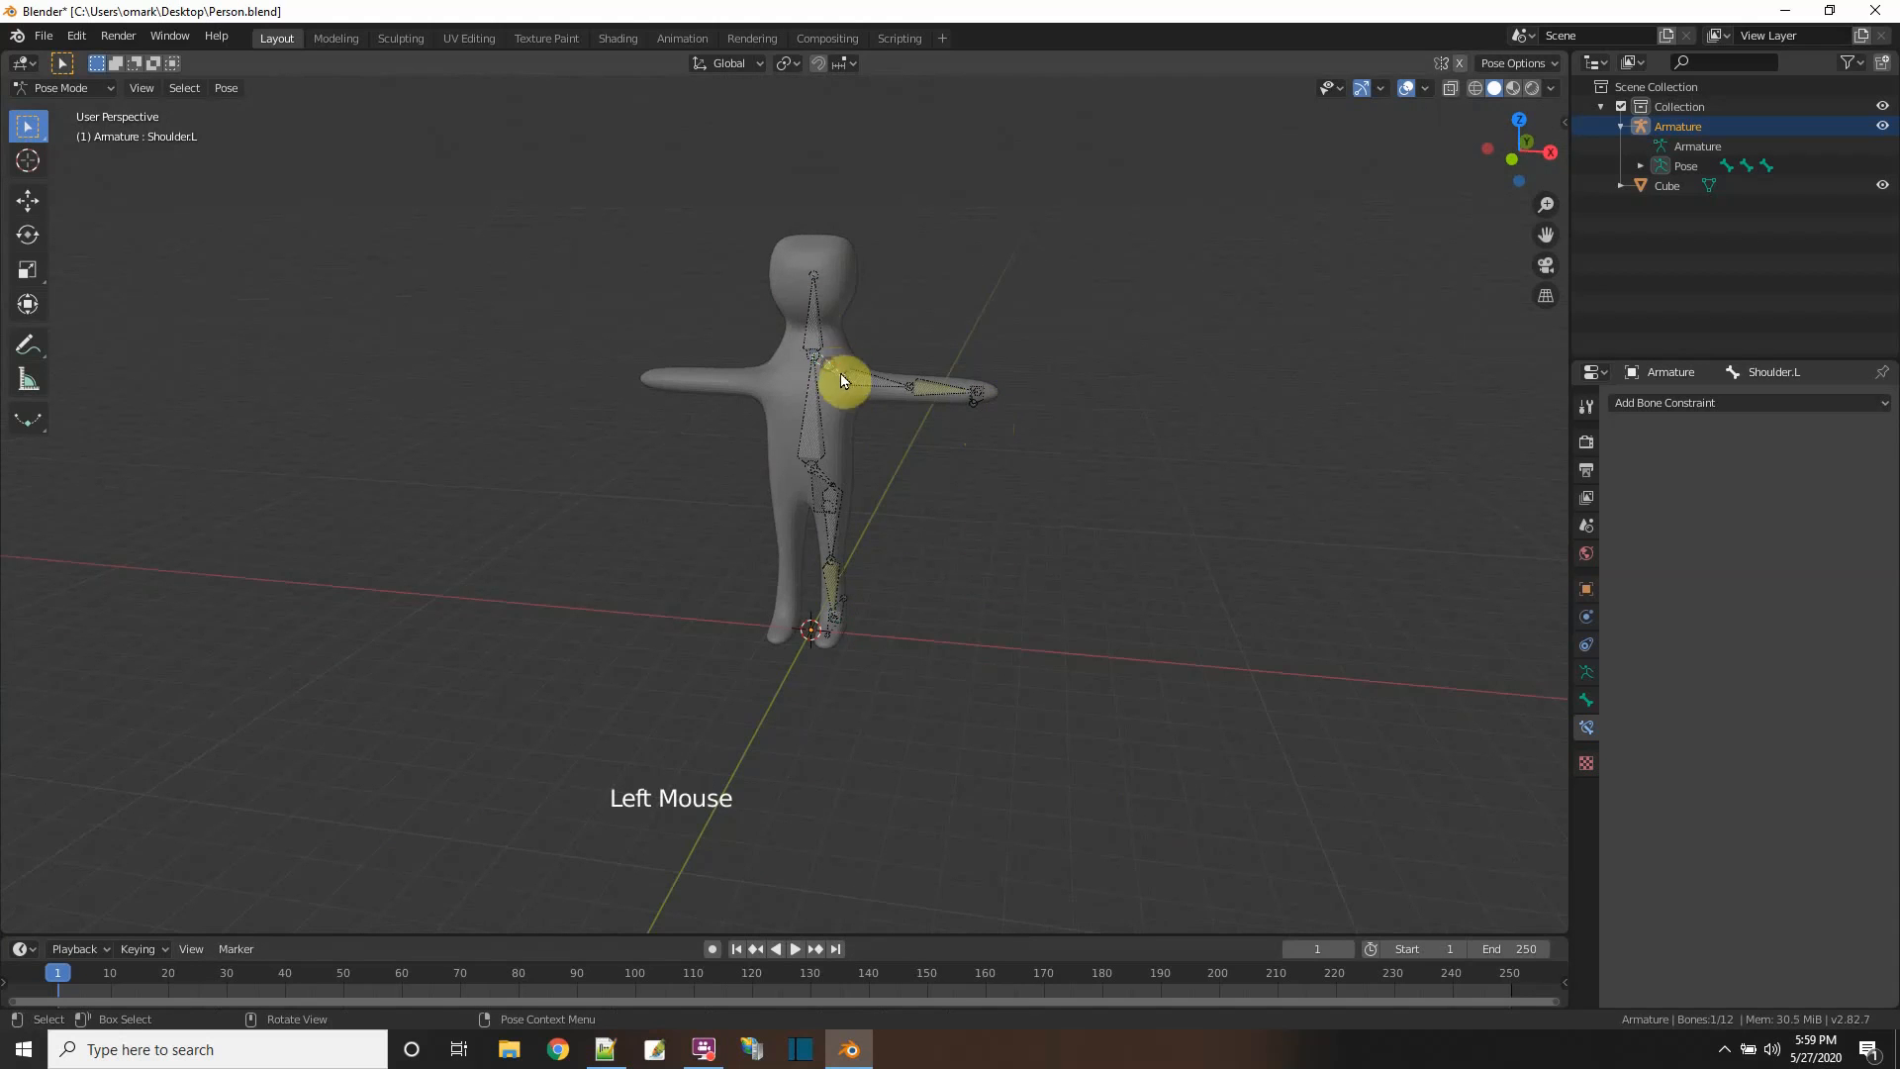
pyautogui.click(103, 89)
pyautogui.click(91, 133)
pyautogui.doubleClick(874, 437)
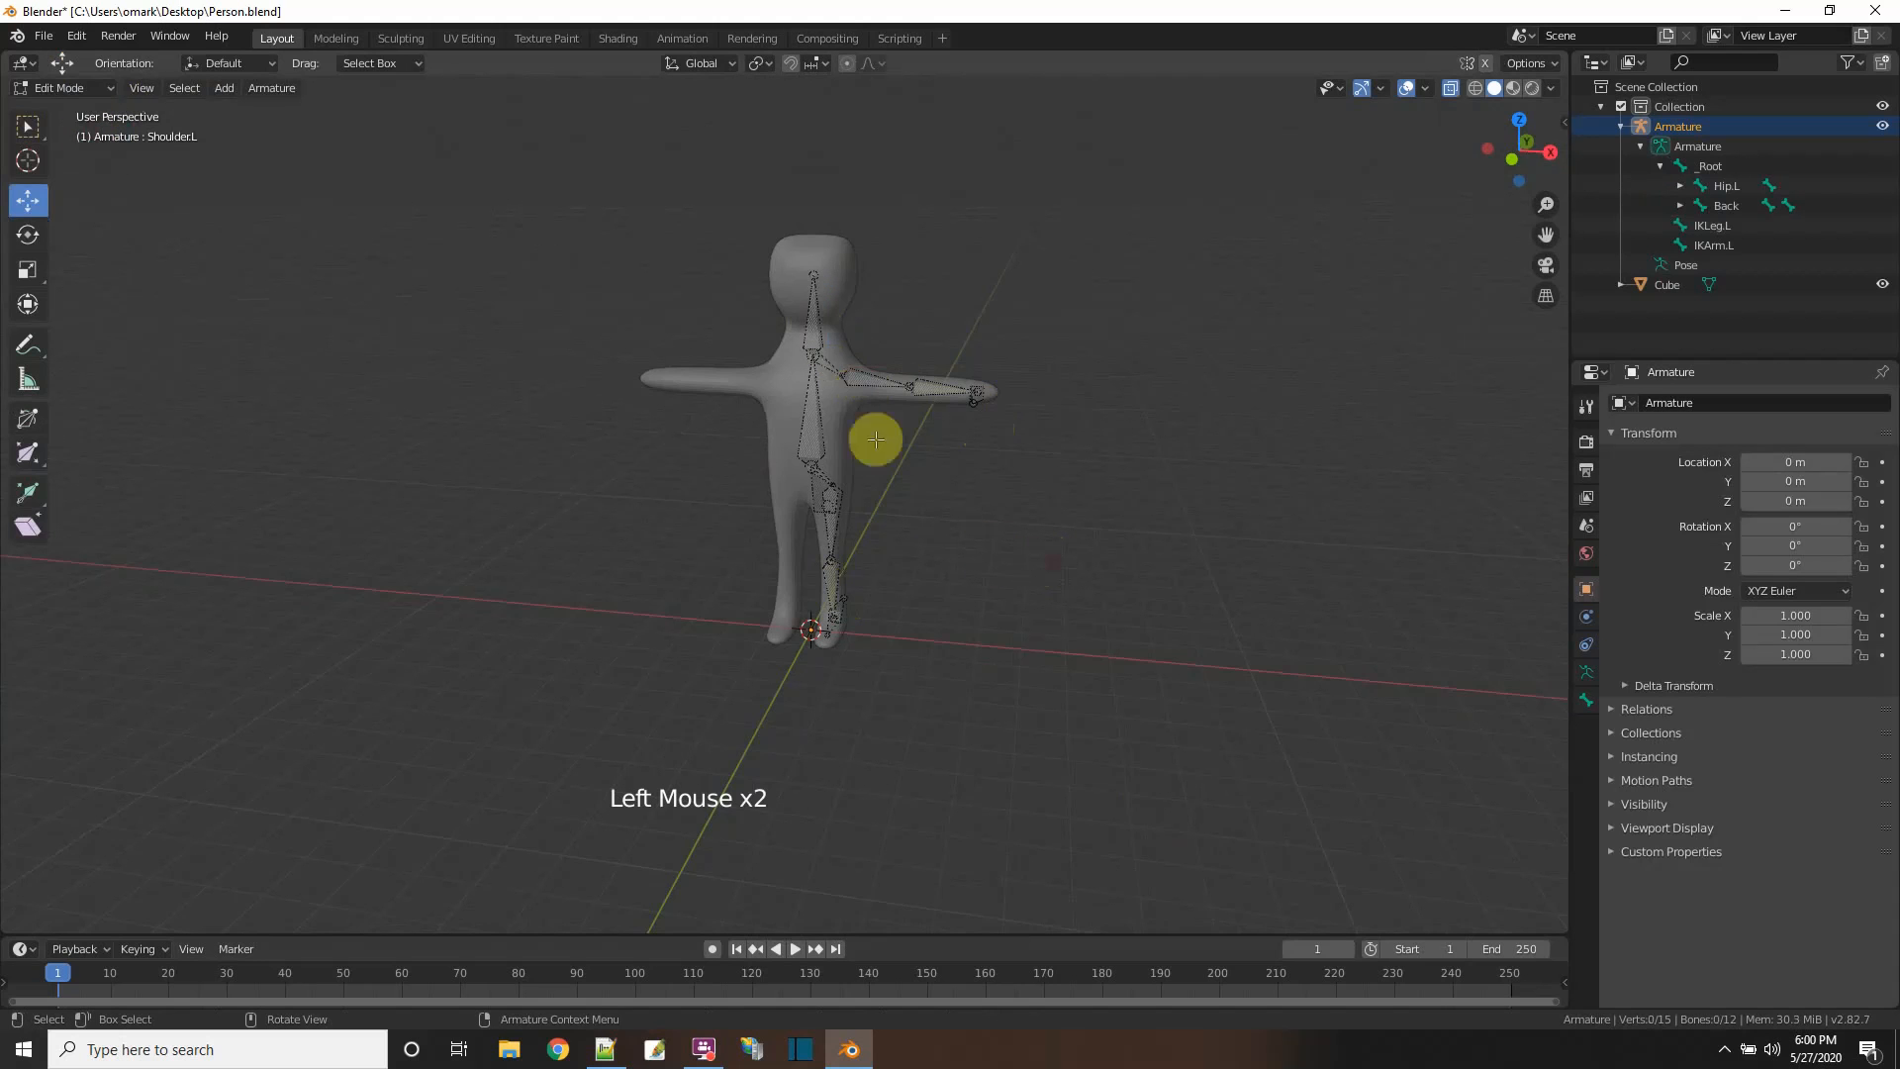
pyautogui.scroll(3, 992, 473)
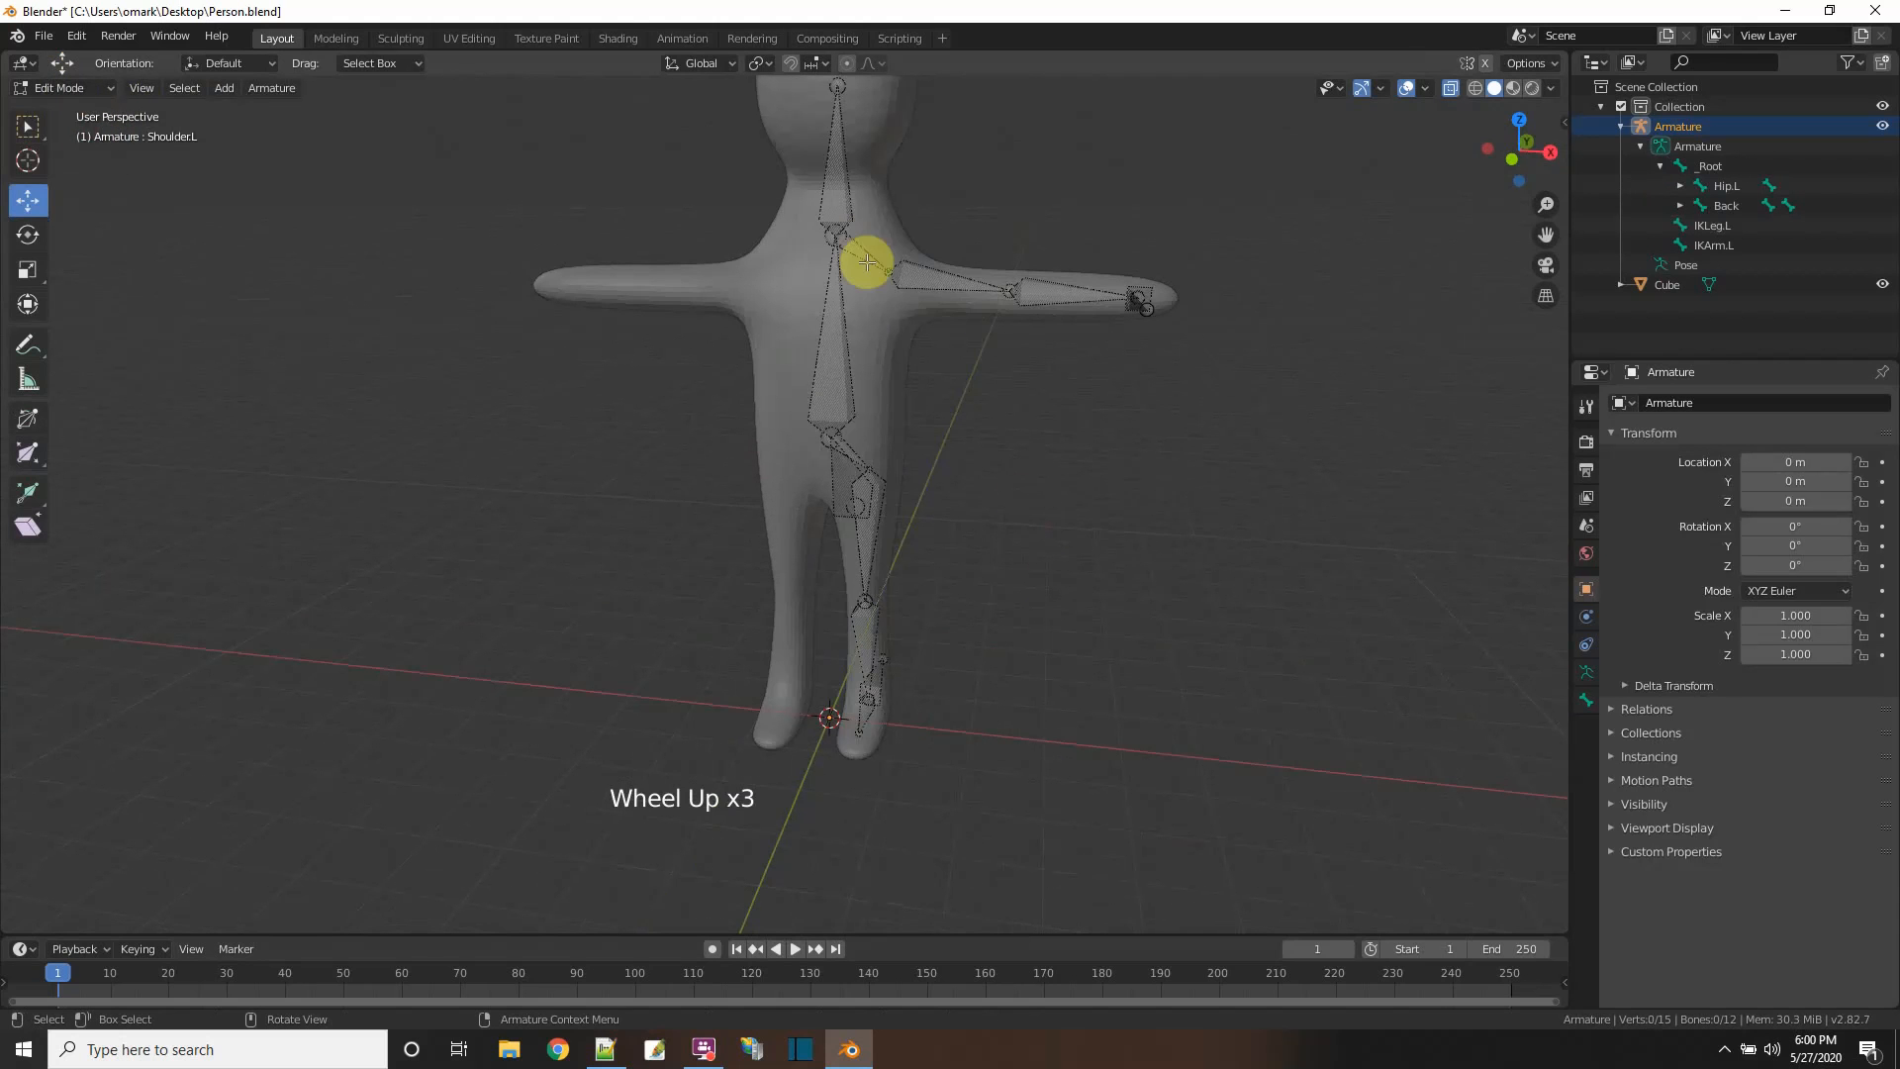
pyautogui.click(934, 288)
pyautogui.keyDown('shift'); pyautogui.click(1048, 294); pyautogui.keyUp('shift')
pyautogui.keyDown('shift'); pyautogui.click(1048, 294); pyautogui.keyUp('shift')
pyautogui.keyDown('shift'); pyautogui.middleClick(1208, 433); pyautogui.keyUp('shift')
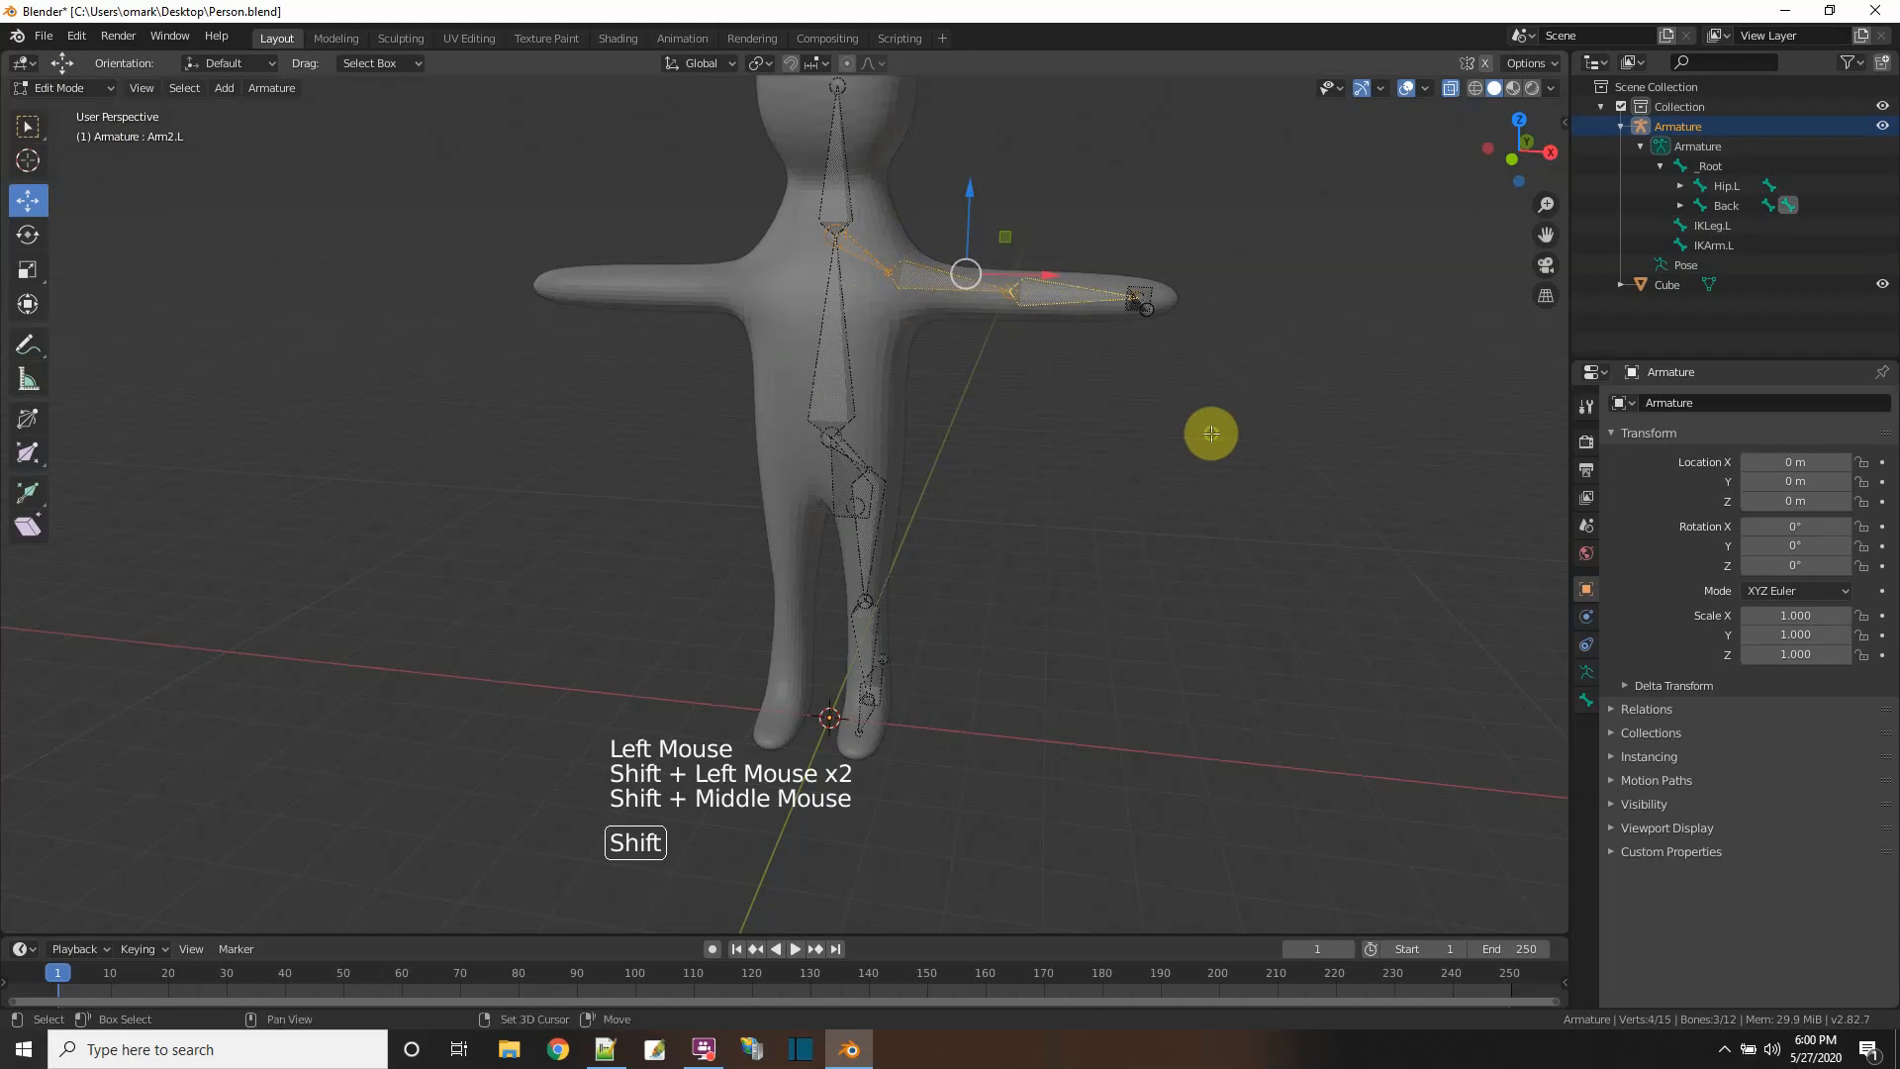
pyautogui.click(1204, 432)
pyautogui.moveTo(1205, 433); pyautogui.dragTo(1238, 479, button='middle')
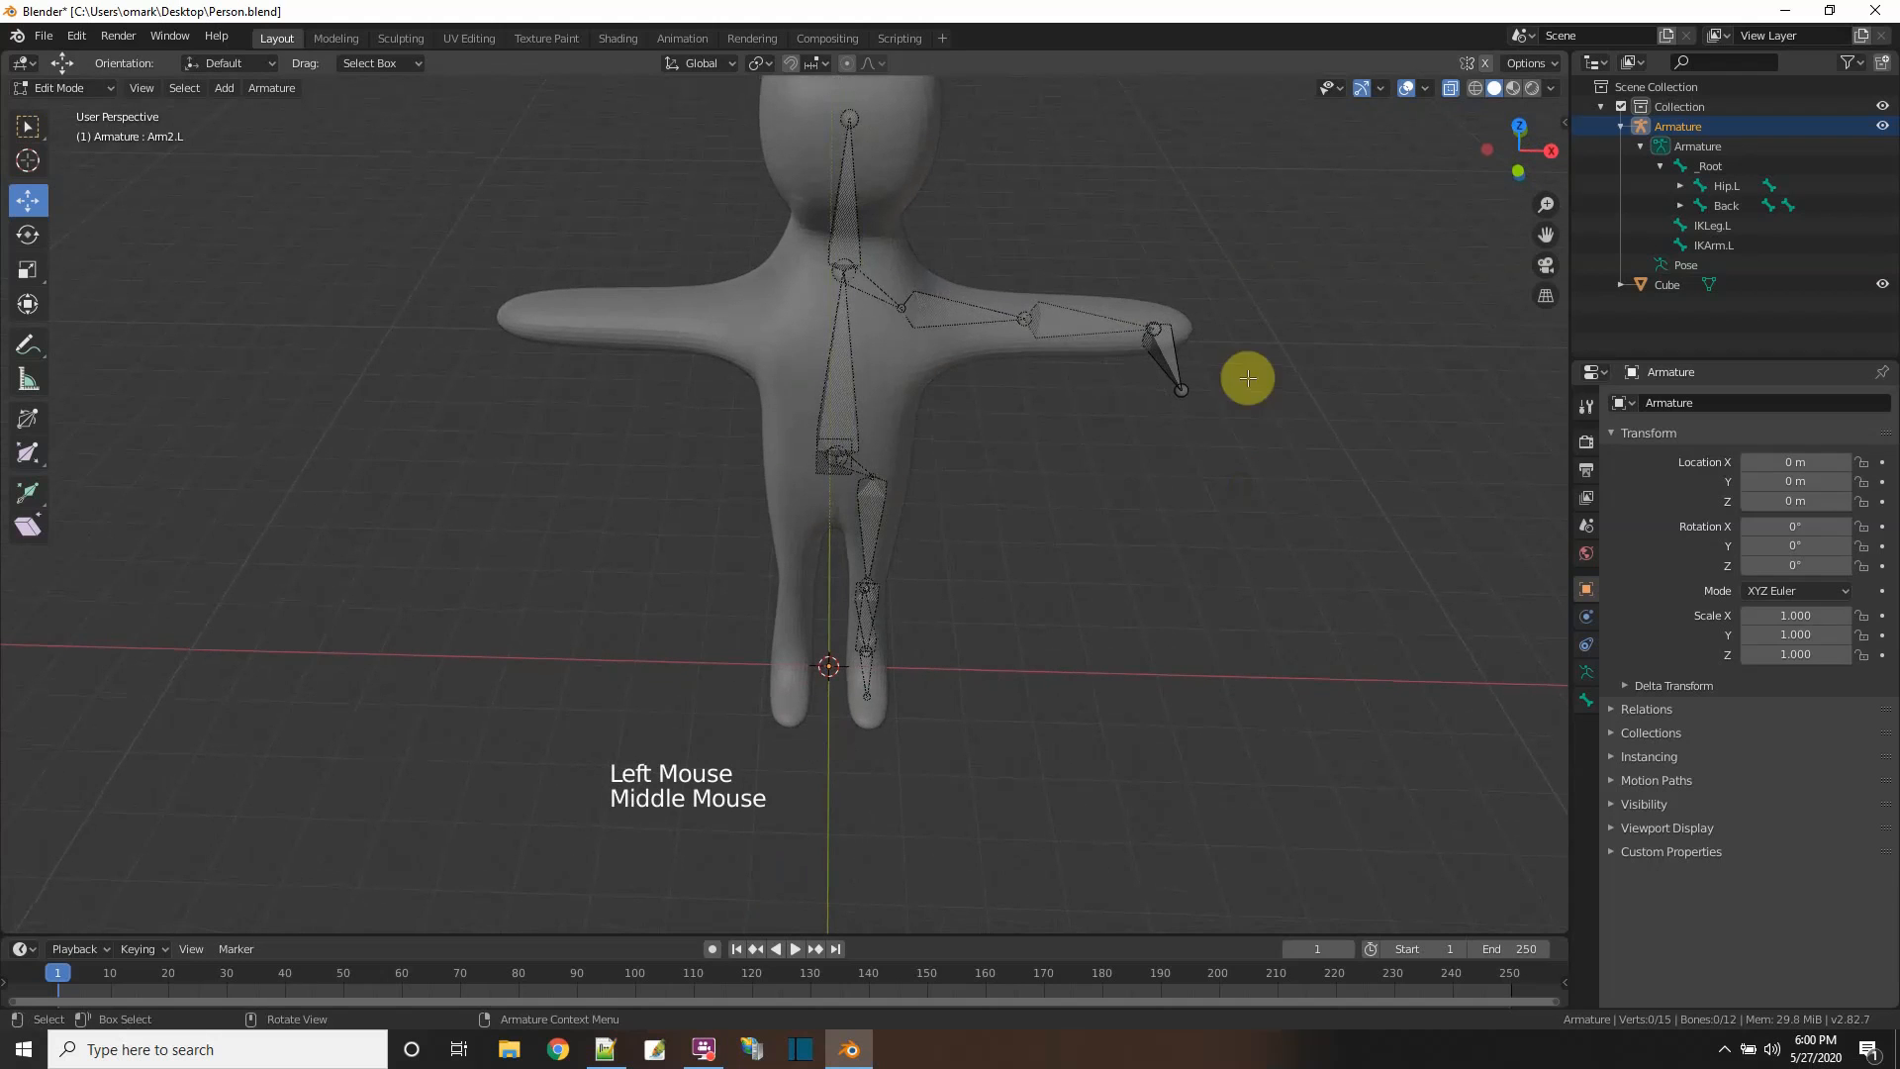
pyautogui.moveTo(1325, 487); pyautogui.dragTo(870, 248)
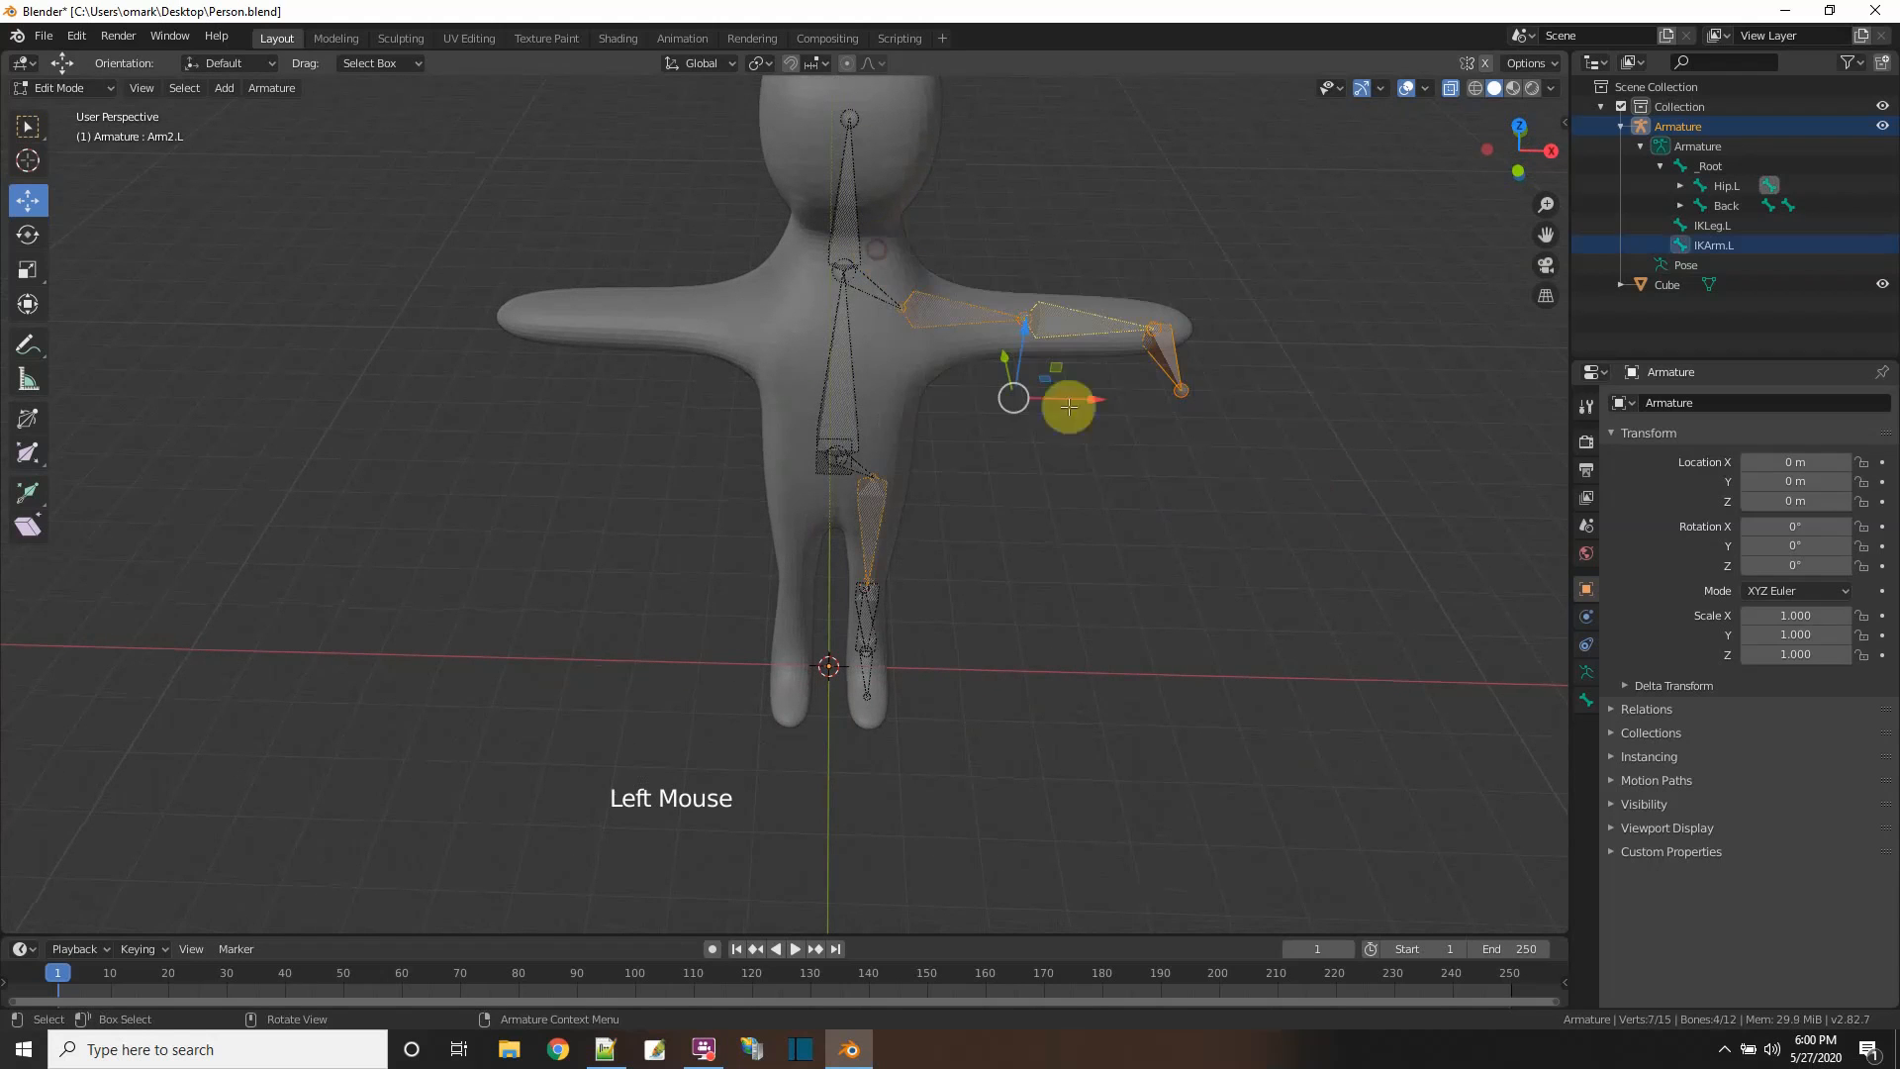
pyautogui.click(1280, 400)
# - Select the whole left arm chain, including Shoulder.L and IKArm.L, symmetrize it to the other side and deselect
pyautogui.moveTo(1281, 398); pyautogui.dragTo(869, 263)
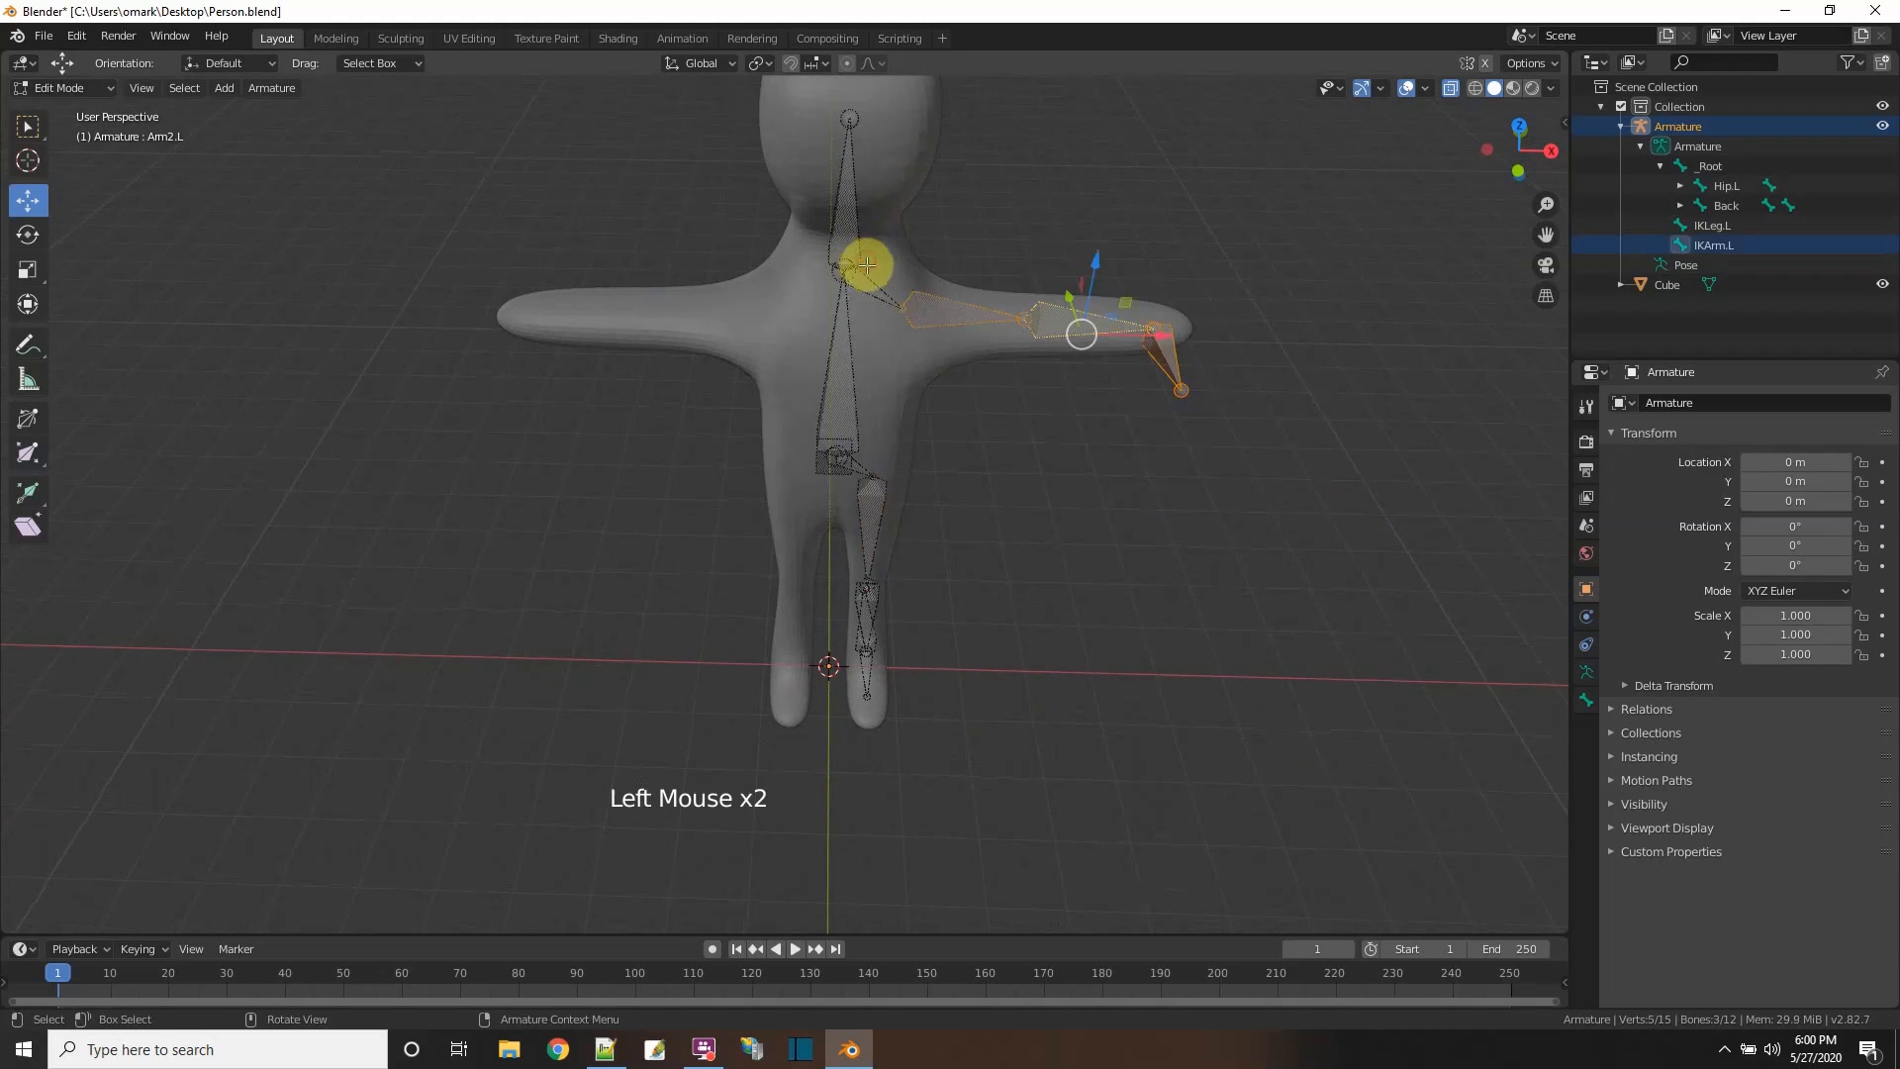
pyautogui.keyDown('shift'); pyautogui.click(863, 283); pyautogui.keyUp('shift')
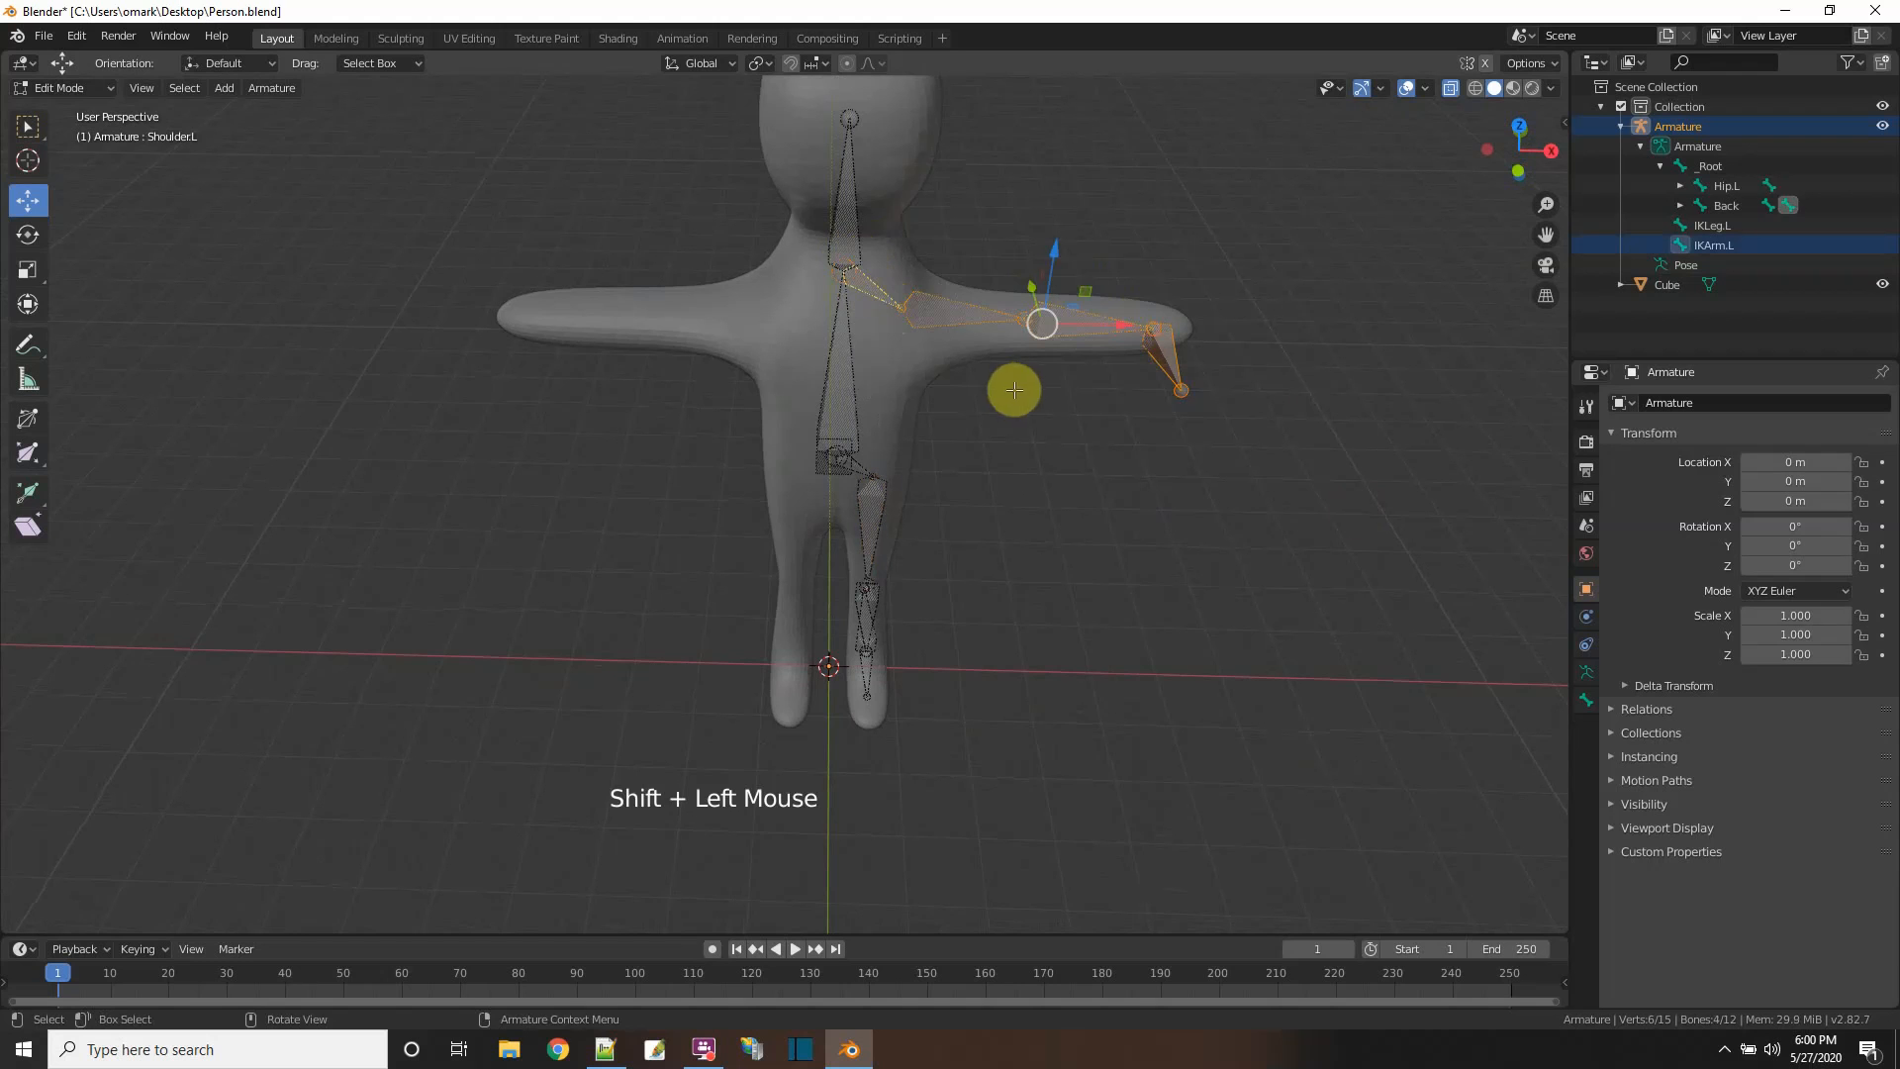
pyautogui.click(277, 88)
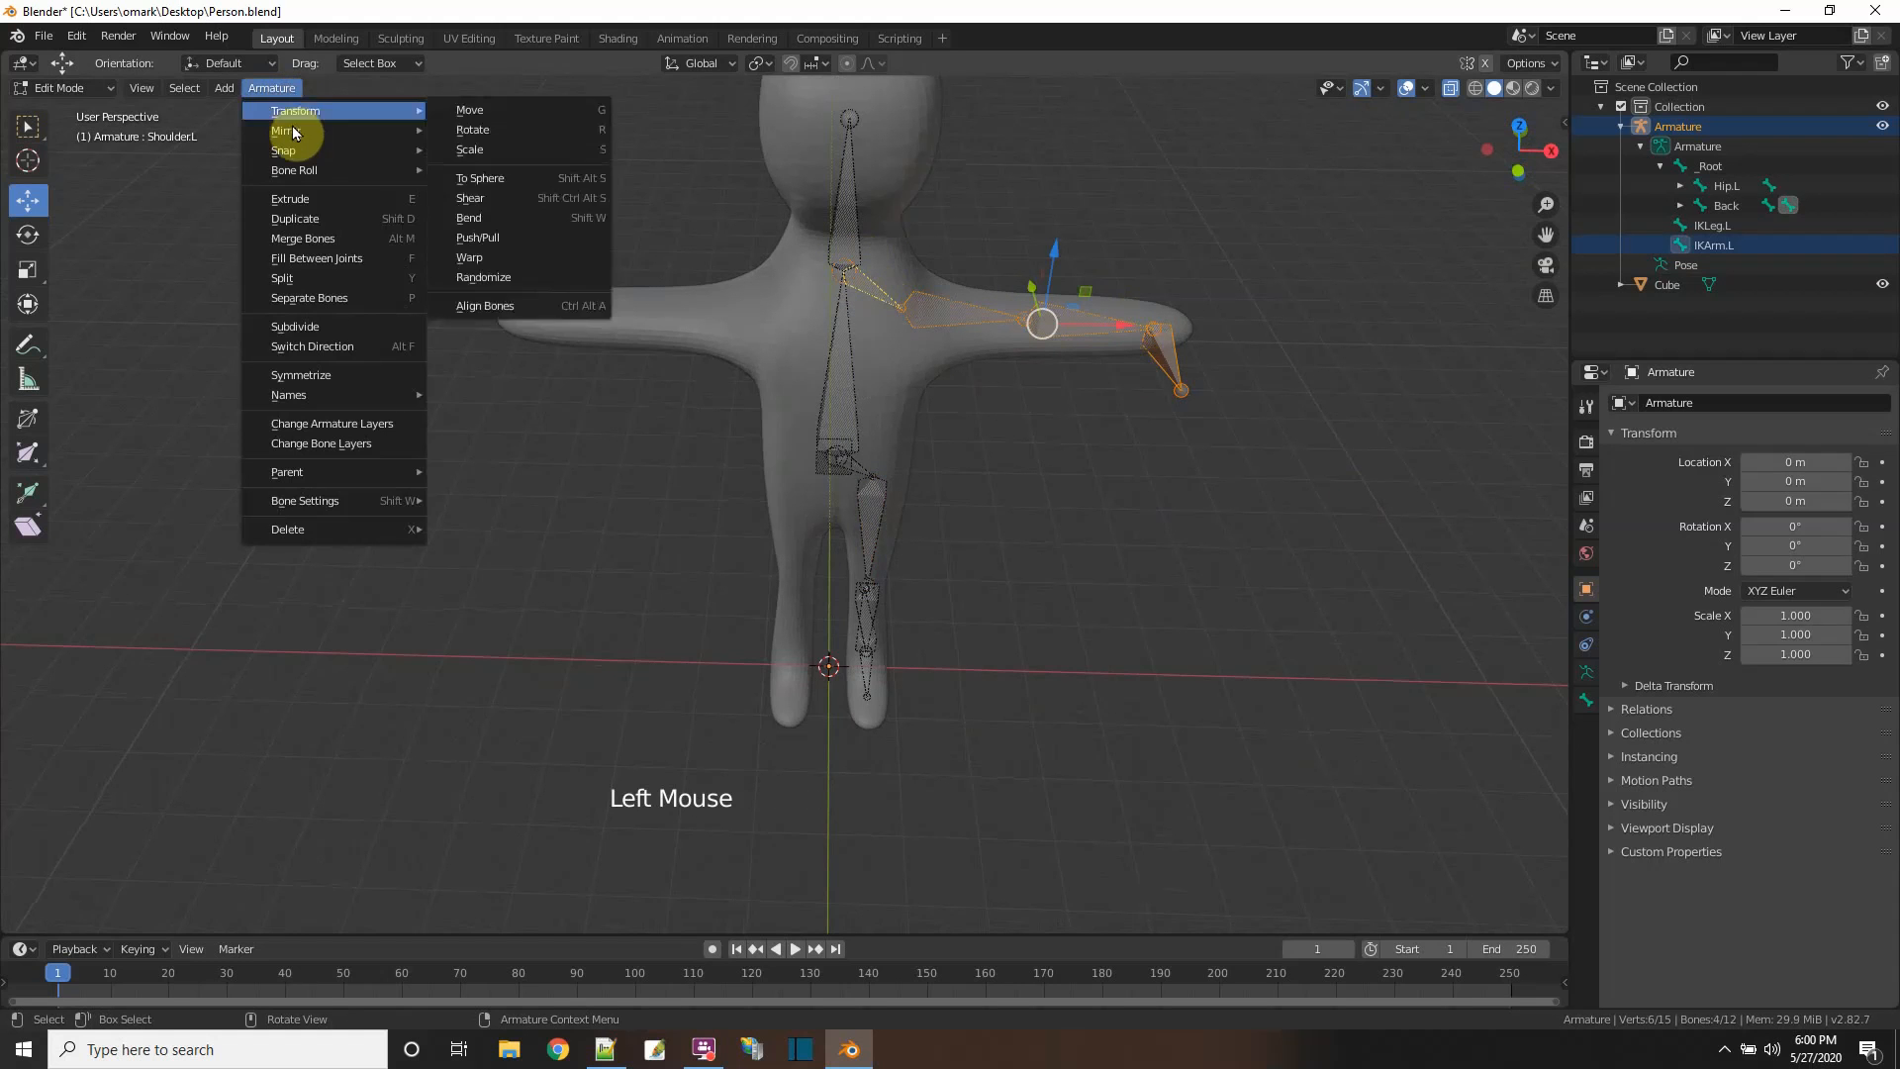
pyautogui.click(338, 376)
pyautogui.moveTo(598, 387); pyautogui.dragTo(637, 403, button='middle')
pyautogui.click(1039, 522)
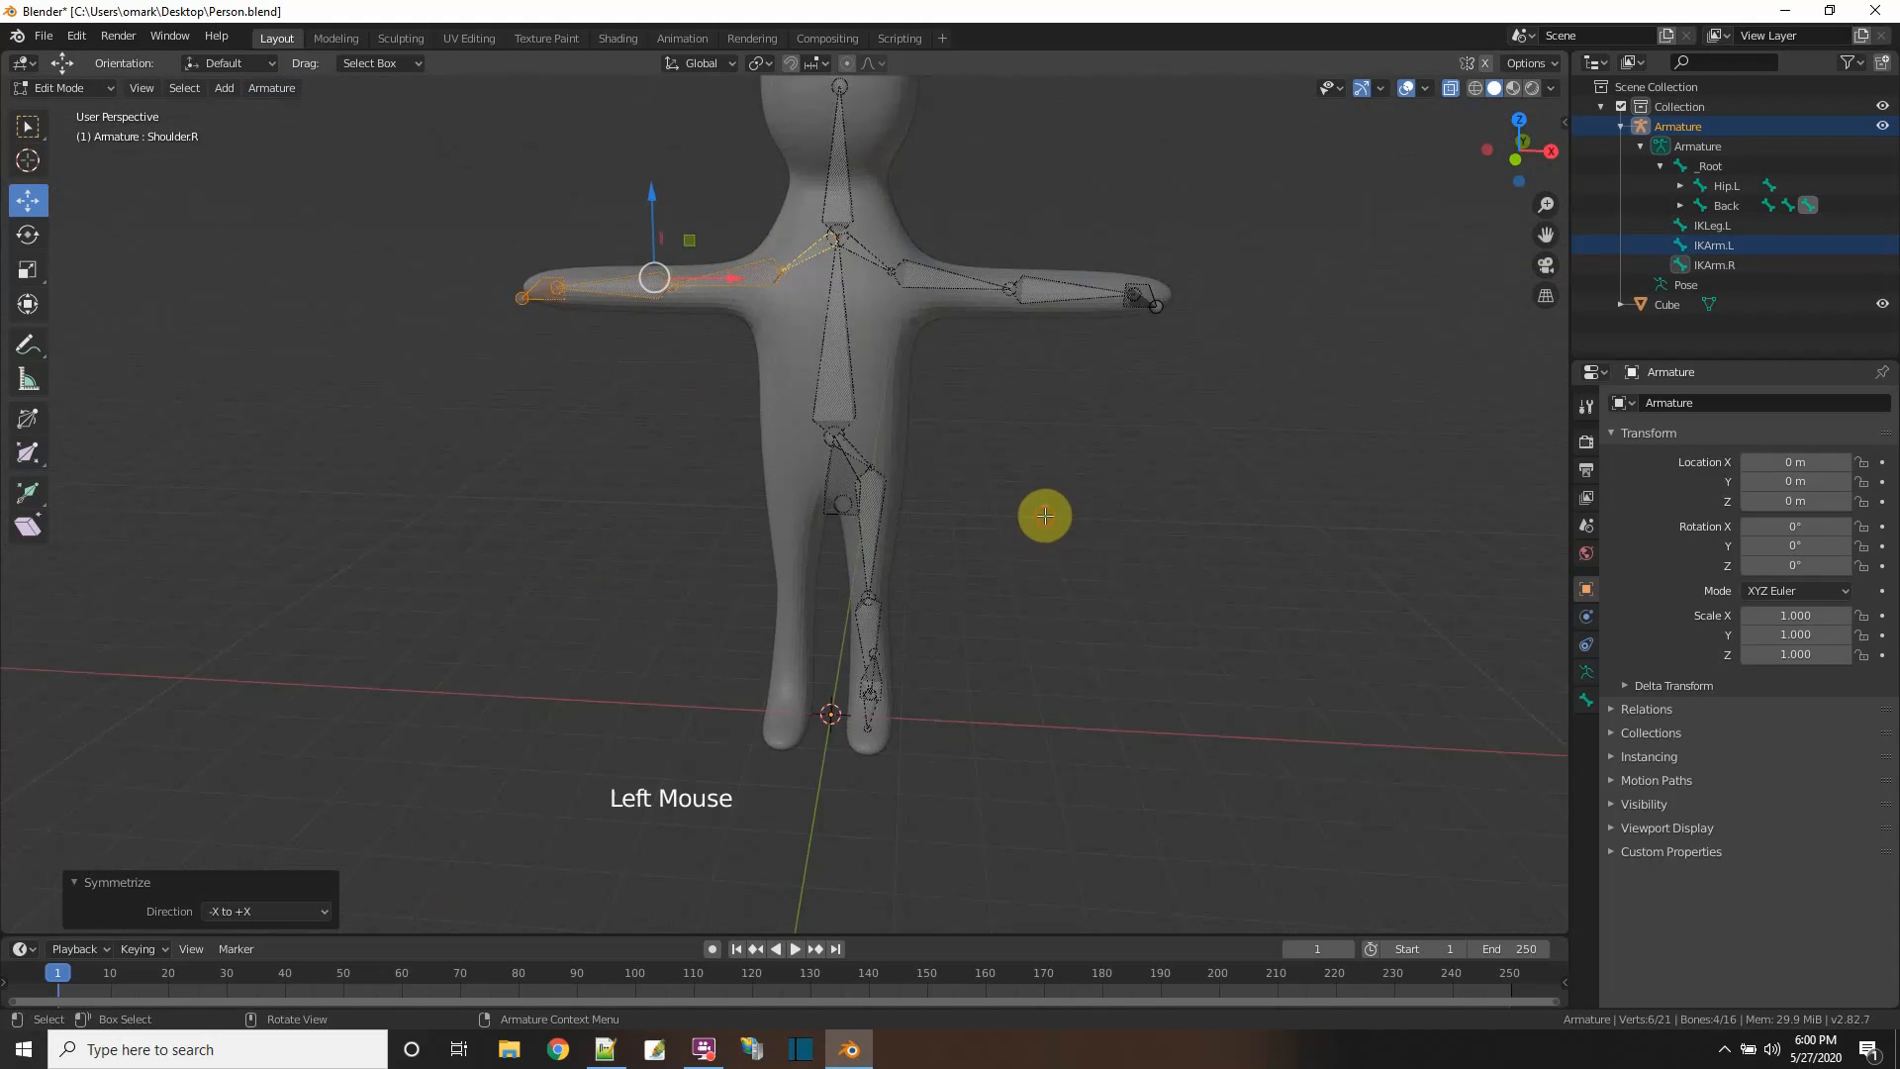
# - Select the left leg chain with Hip.L and IKLeg.L, symmetrize it to the right side and deselect
pyautogui.moveTo(1040, 522); pyautogui.dragTo(1085, 470, button='middle')
pyautogui.moveTo(995, 781); pyautogui.dragTo(851, 440)
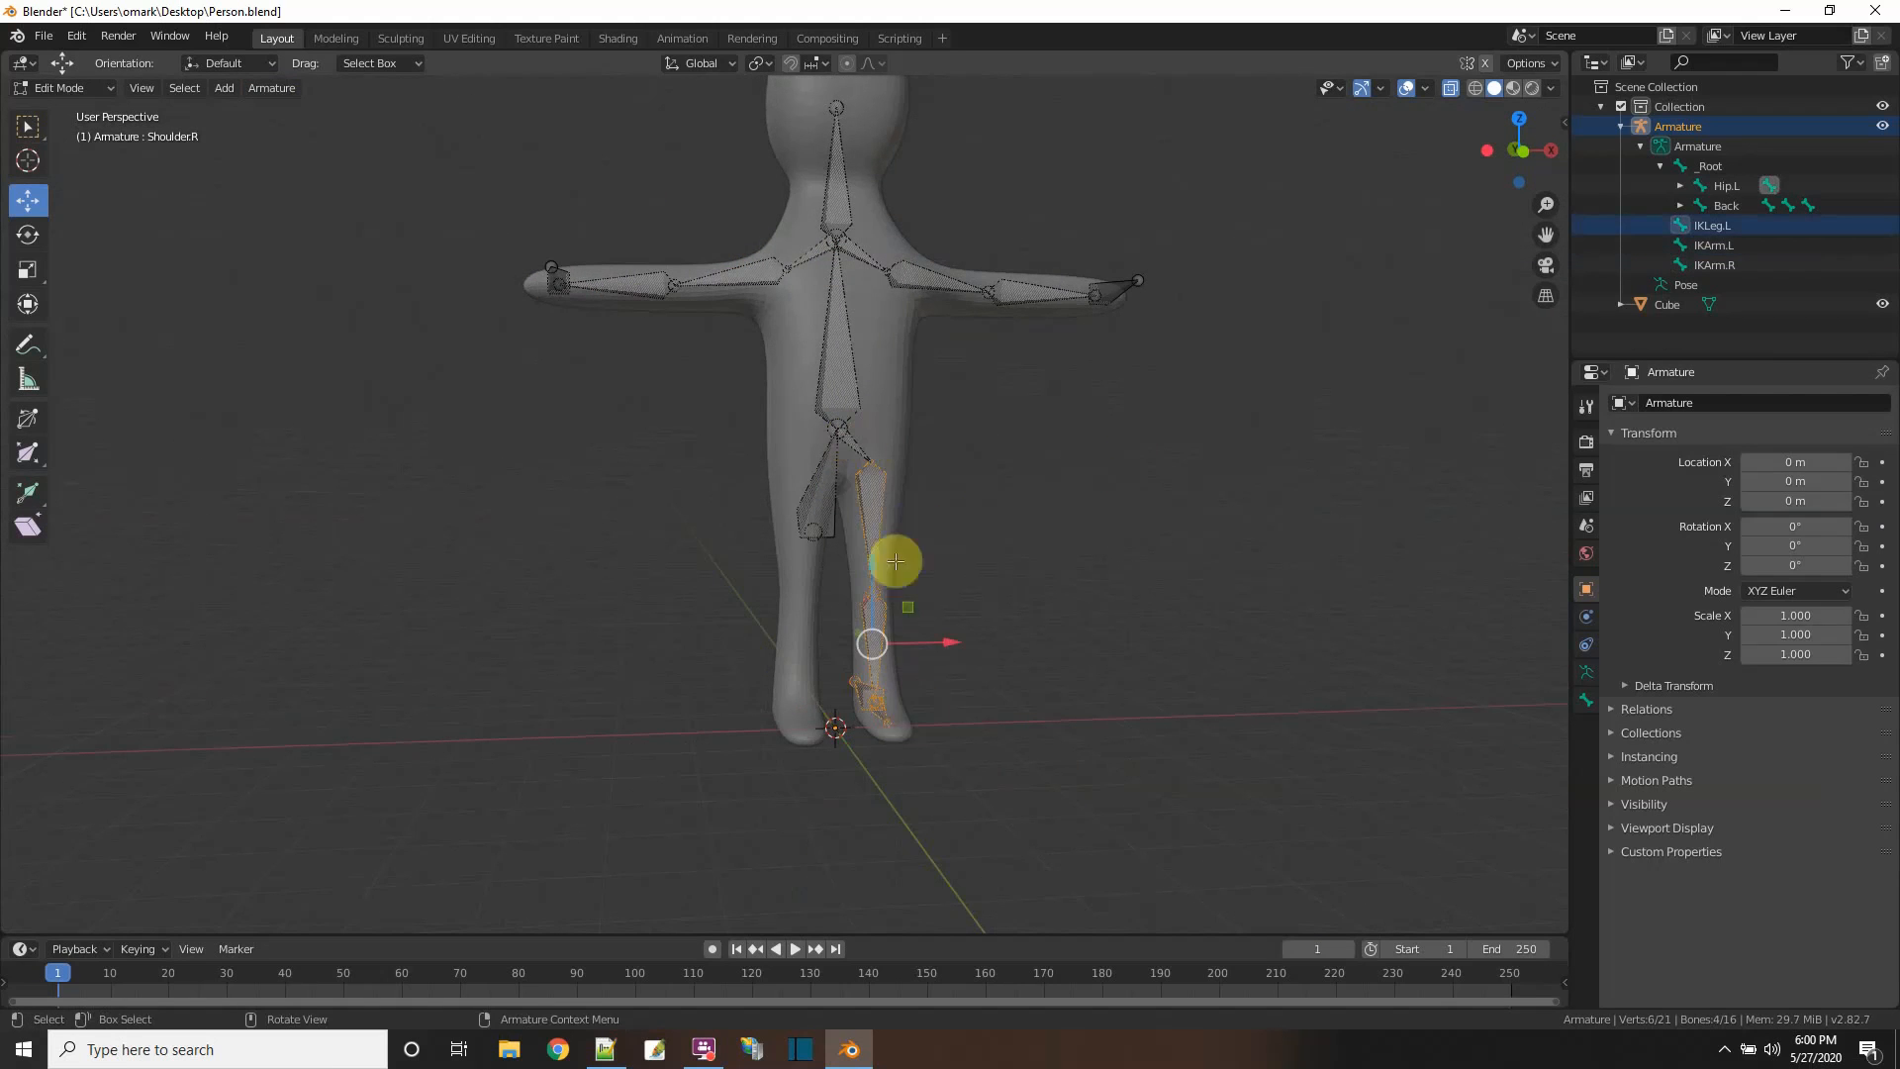
pyautogui.keyDown('shift'); pyautogui.click(856, 447); pyautogui.keyUp('shift')
pyautogui.moveTo(1073, 501)
pyautogui.mouseDown(button='middle')
pyautogui.moveTo(1035, 514)
pyautogui.moveTo(1049, 526)
pyautogui.mouseUp(button='middle')
pyautogui.click(273, 88)
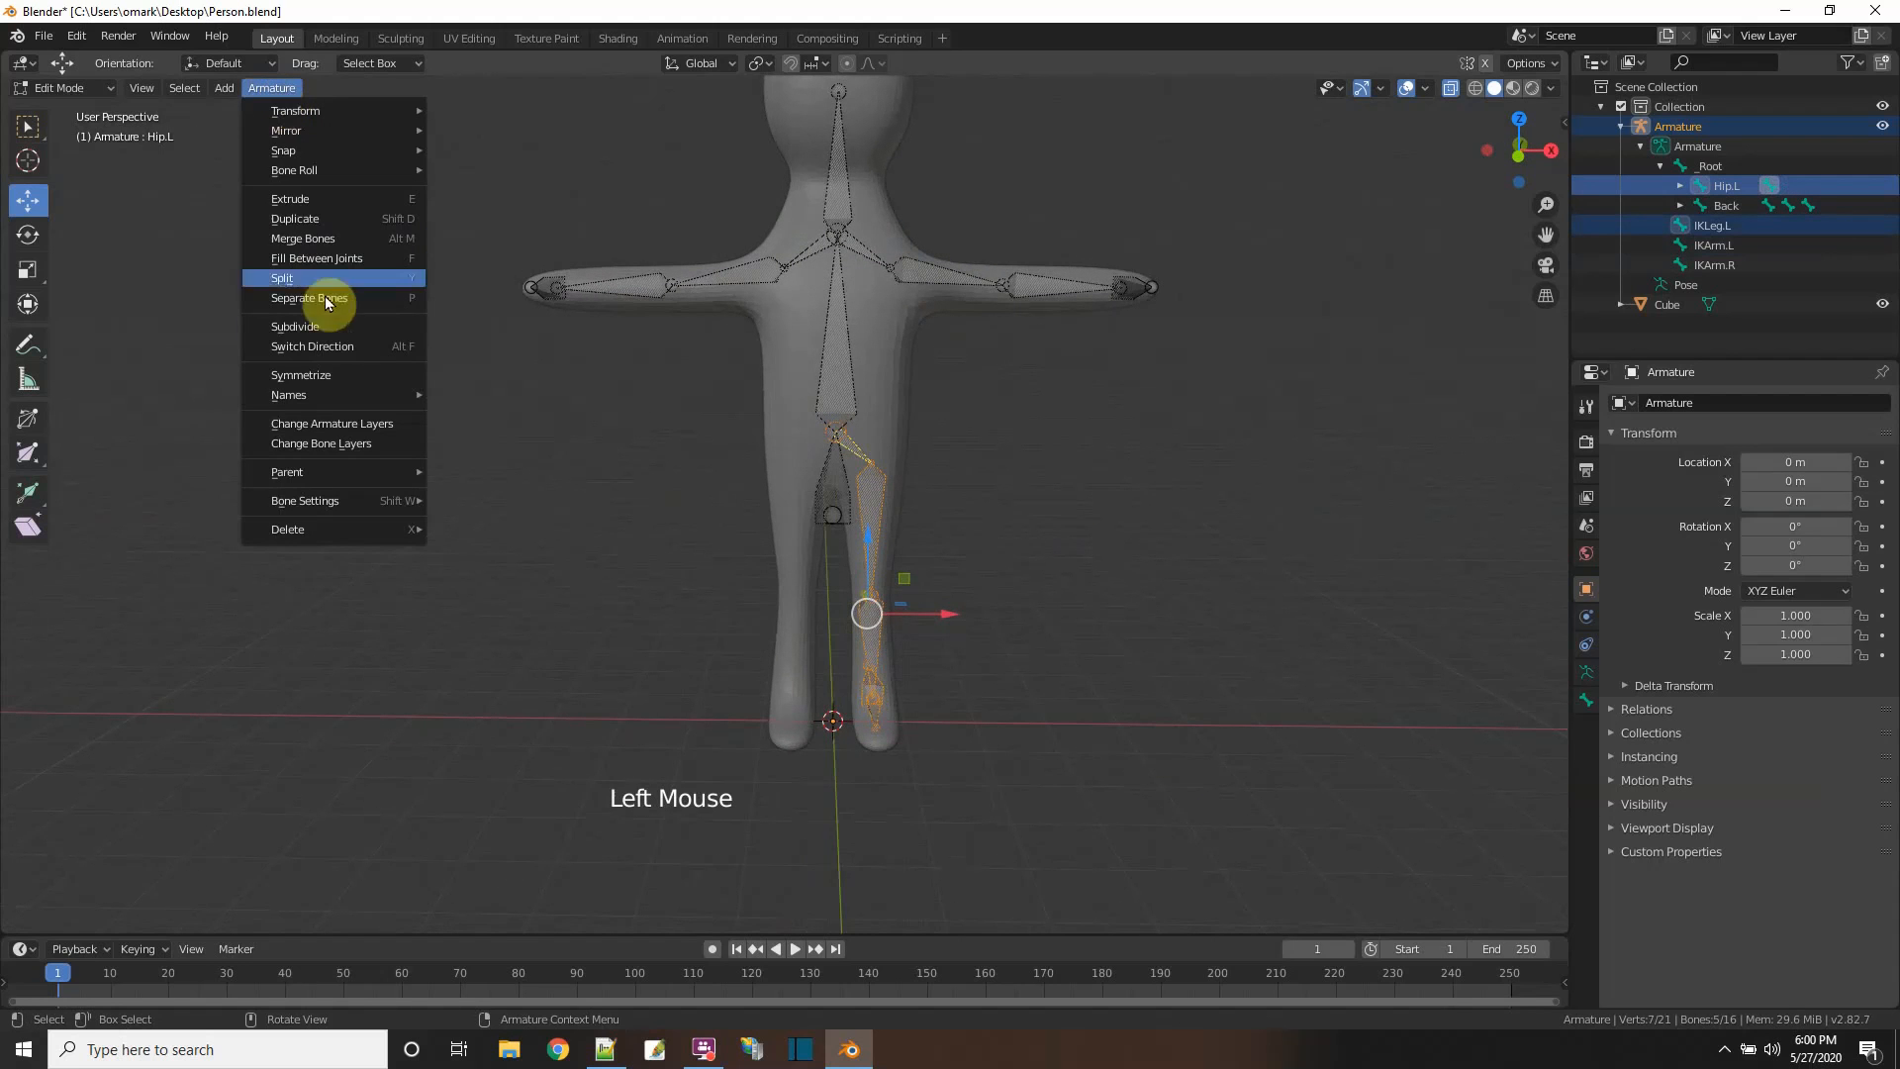
pyautogui.click(330, 380)
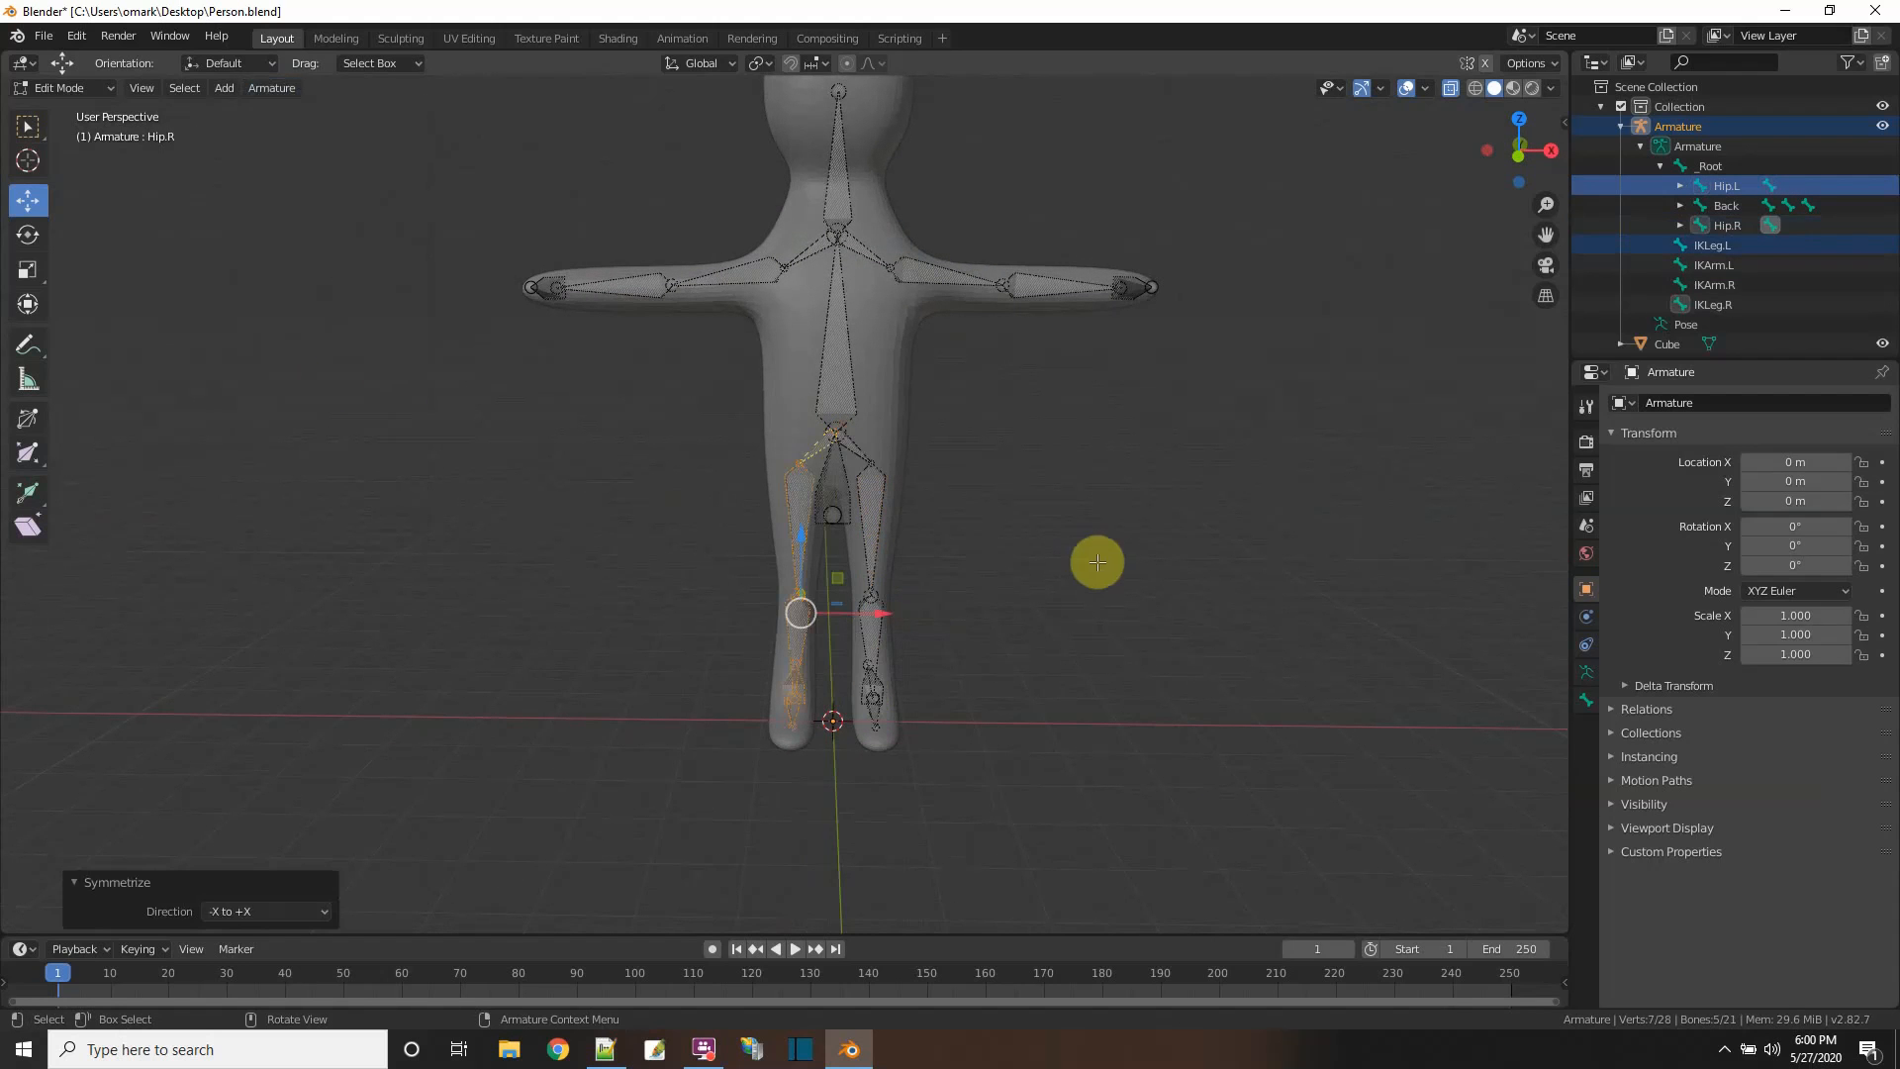
pyautogui.click(1095, 403)
# - Switch to Pose Mode and test moving the mirrored IKArm.R bone
pyautogui.moveTo(1094, 403); pyautogui.dragTo(1082, 475, button='middle')
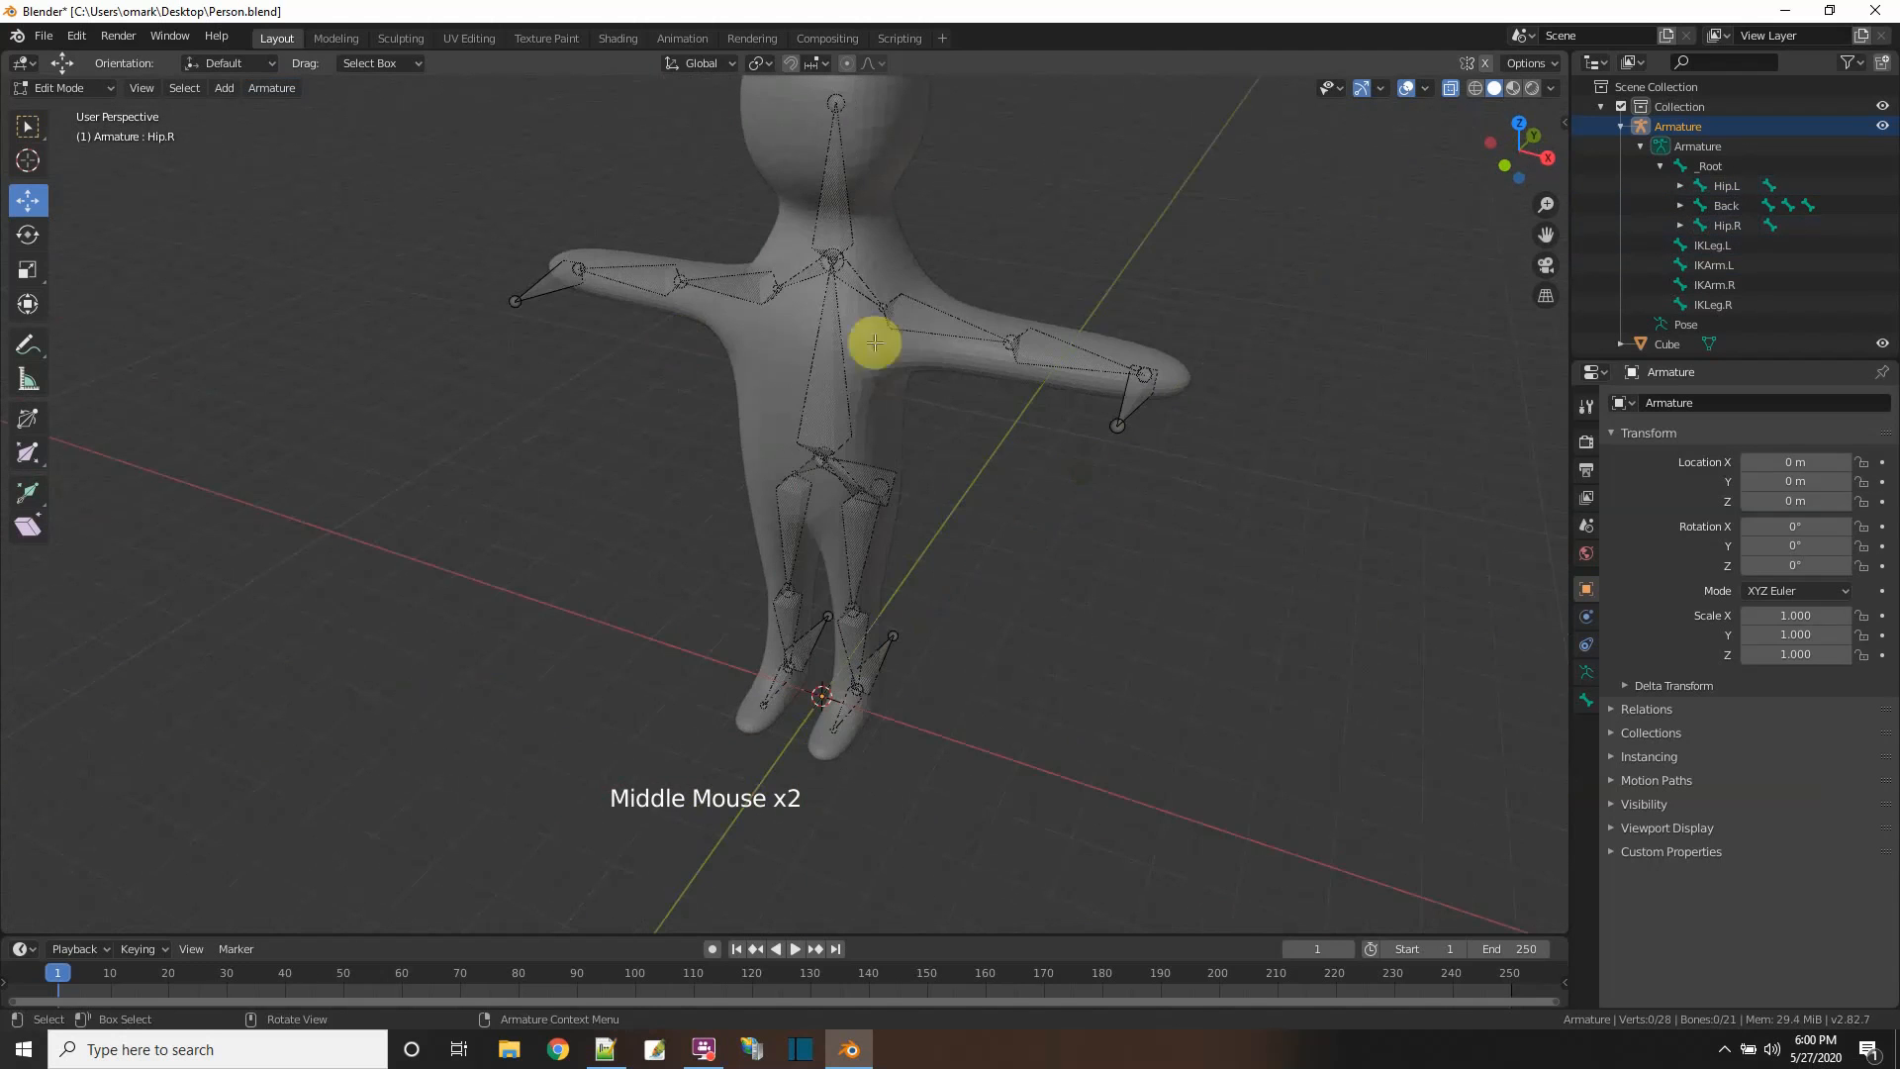
pyautogui.scroll(-3, 1095, 564)
pyautogui.moveTo(1094, 565); pyautogui.dragTo(1191, 571, button='middle')
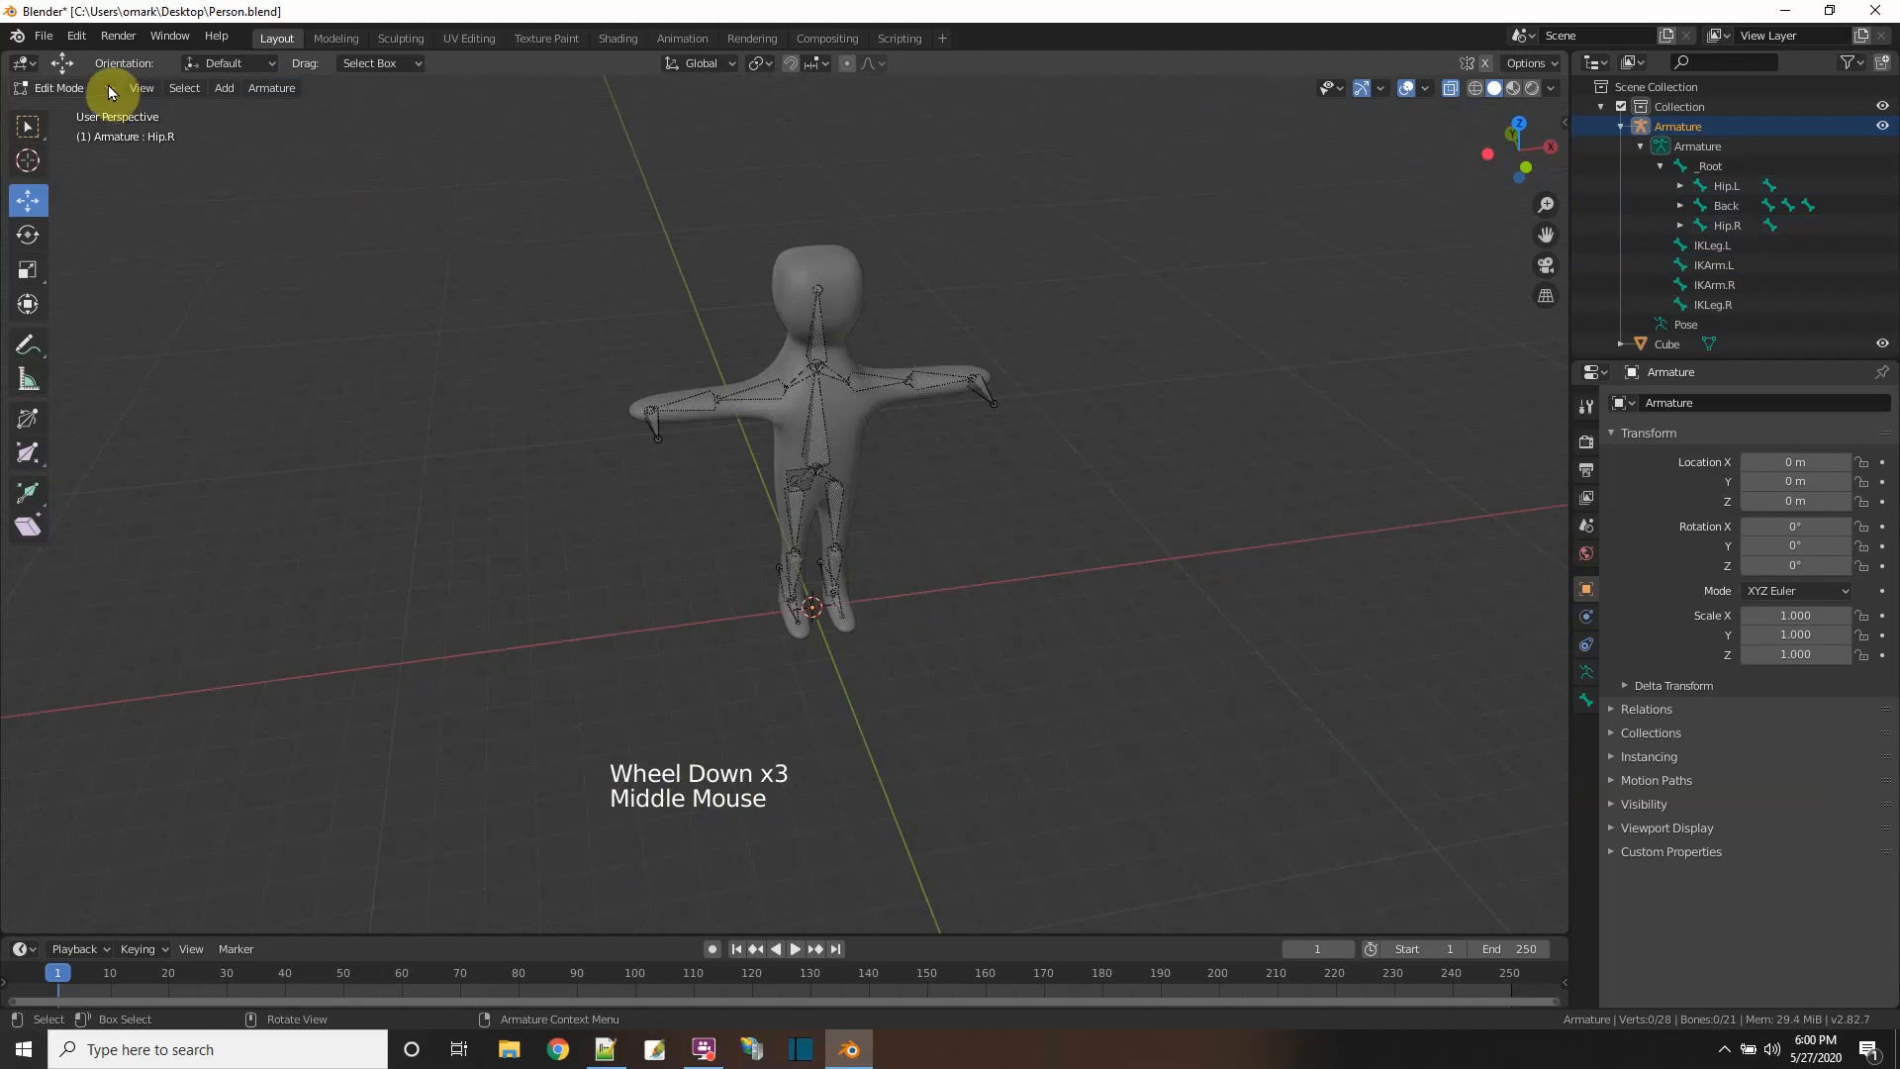
pyautogui.click(62, 88)
pyautogui.click(93, 157)
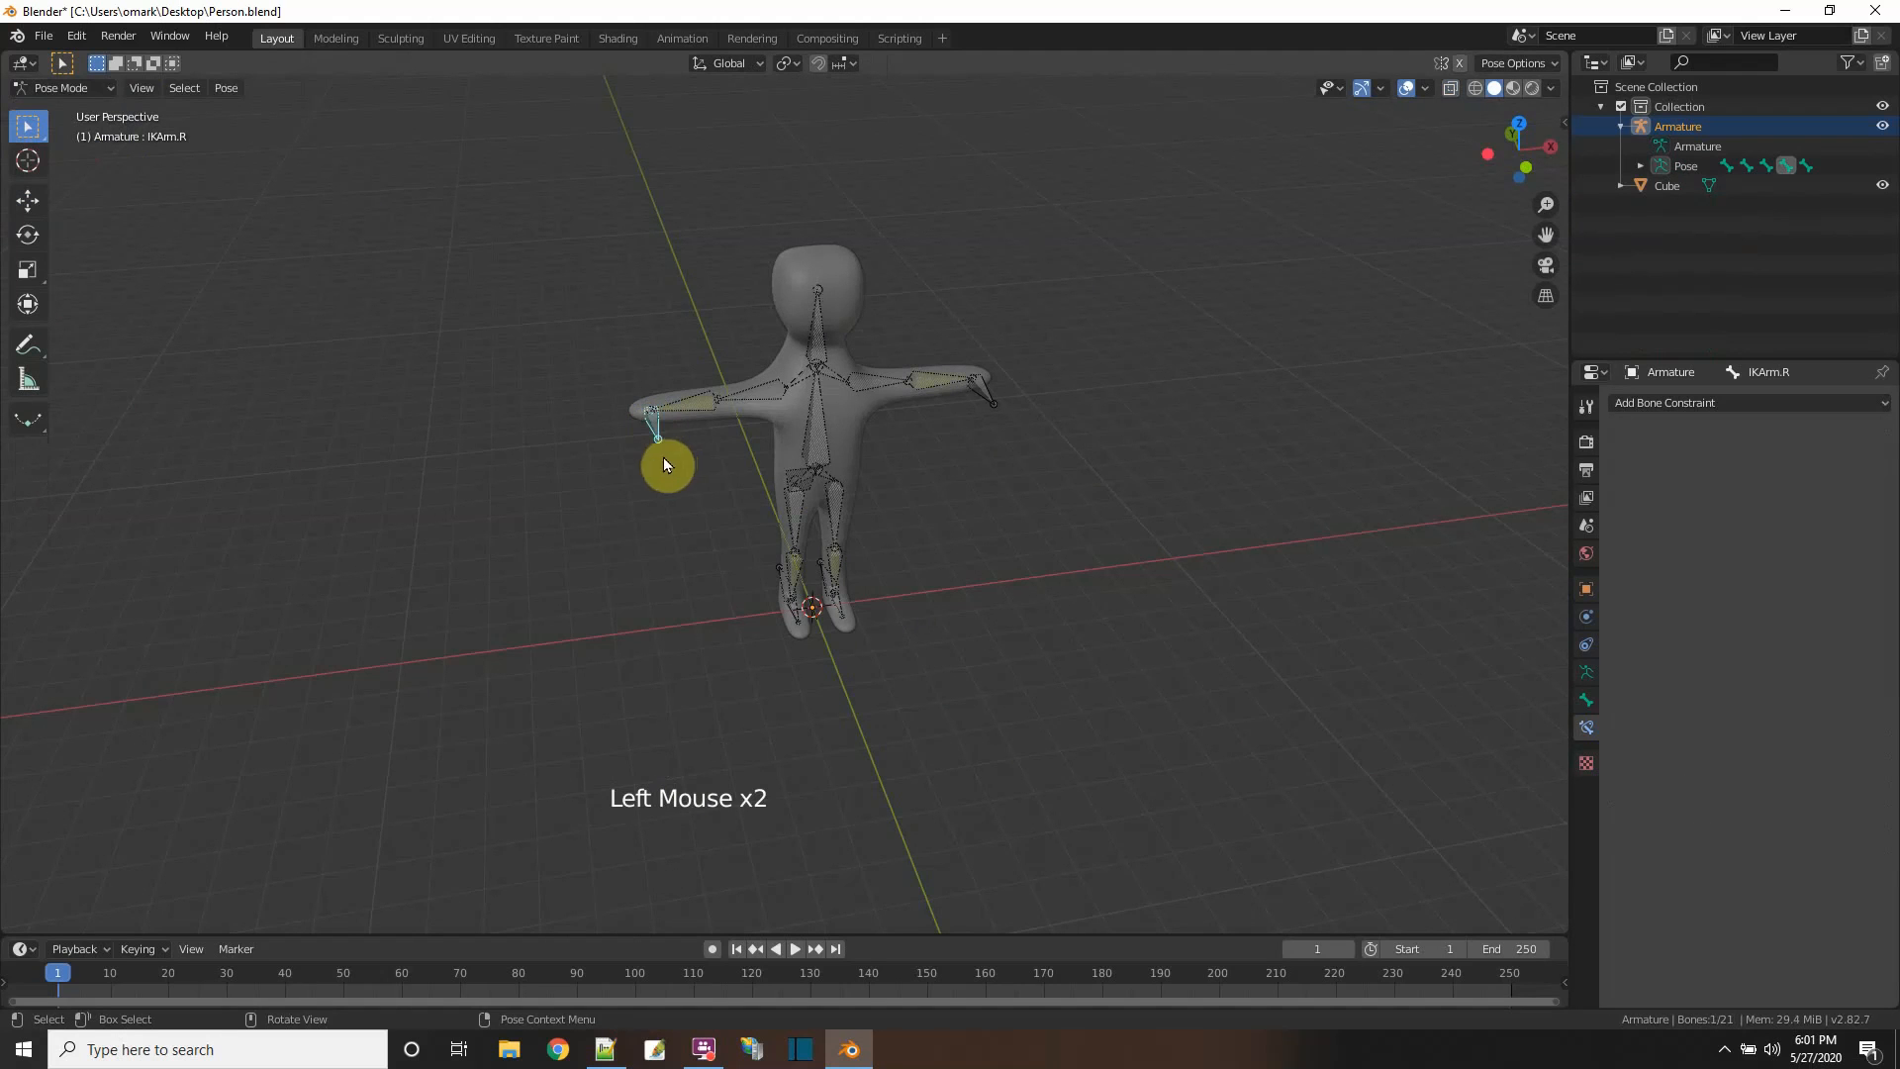
pyautogui.press('g')
pyautogui.click(667, 485)
# - Test moving the mirrored IKLeg.R bone to check that the right leg follows it
pyautogui.moveTo(776, 683); pyautogui.dragTo(785, 624, button='middle')
pyautogui.click(770, 593)
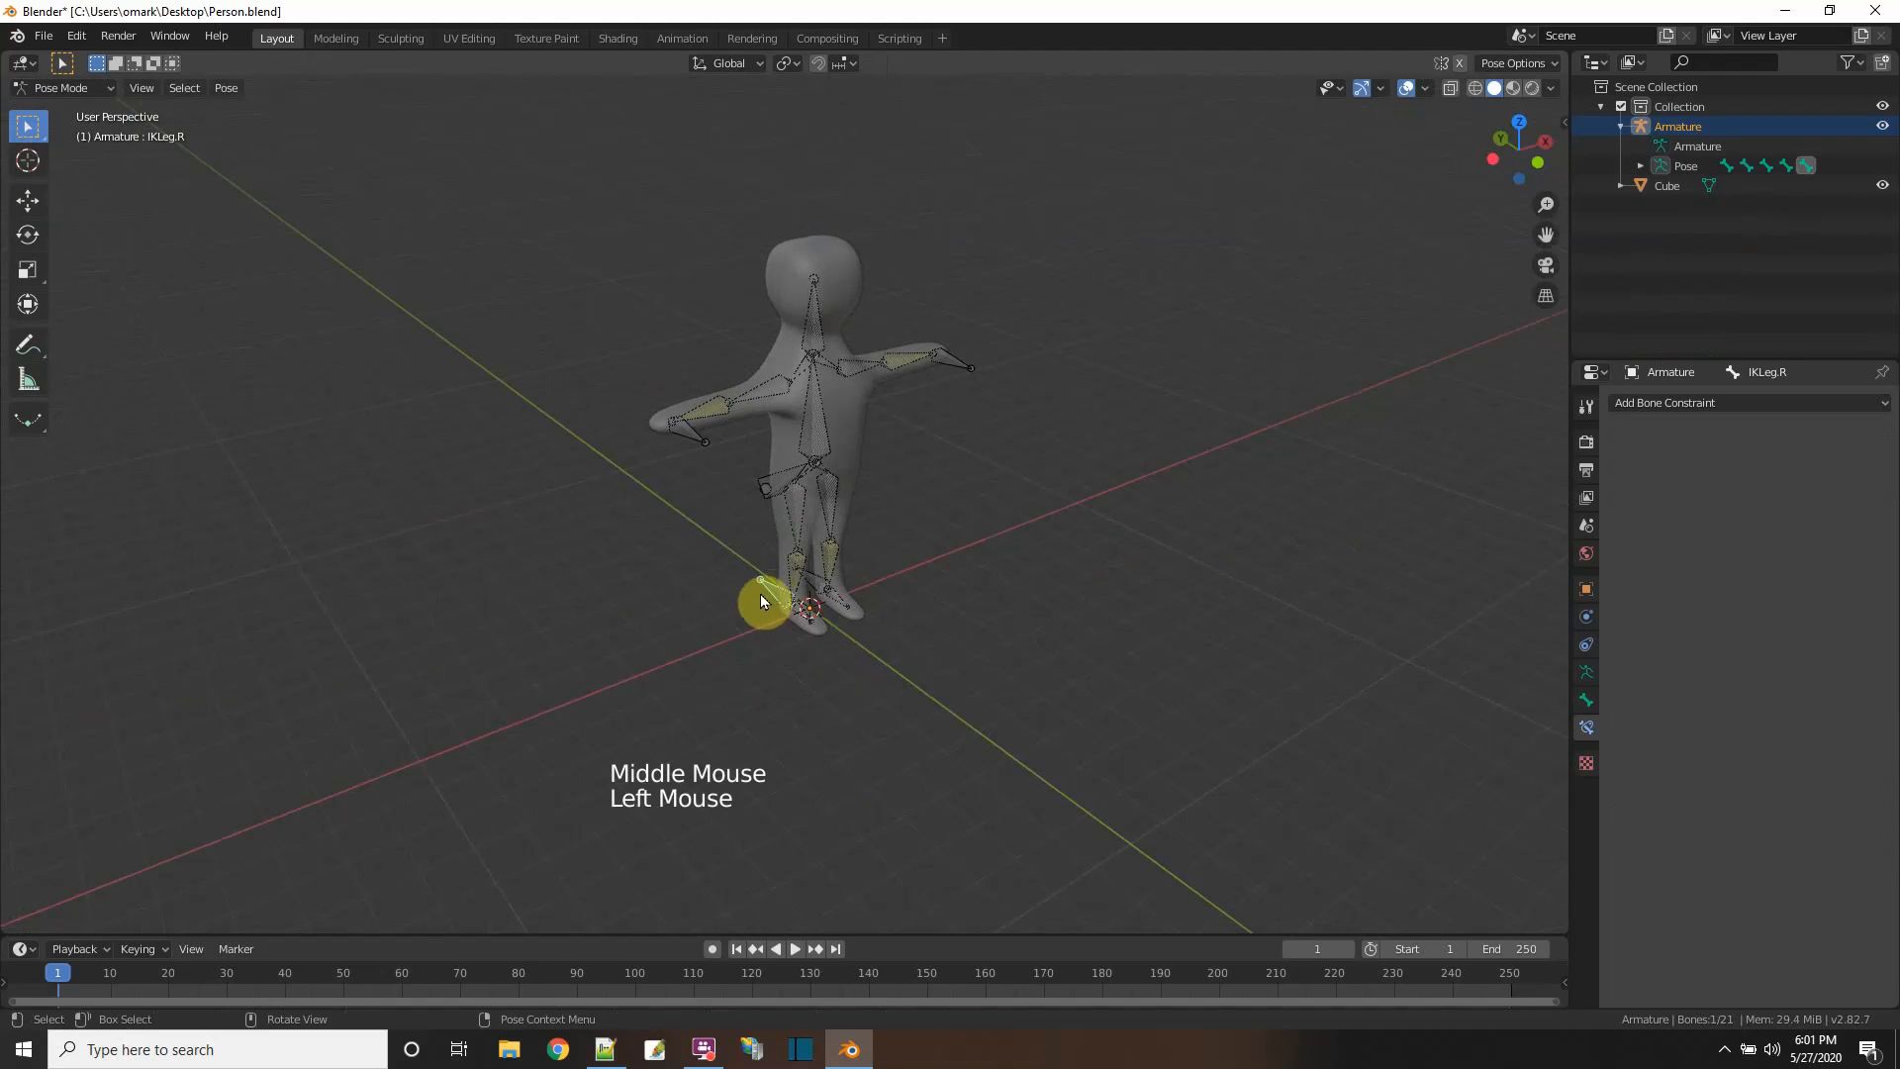
pyautogui.press('g')
pyautogui.click(727, 619)
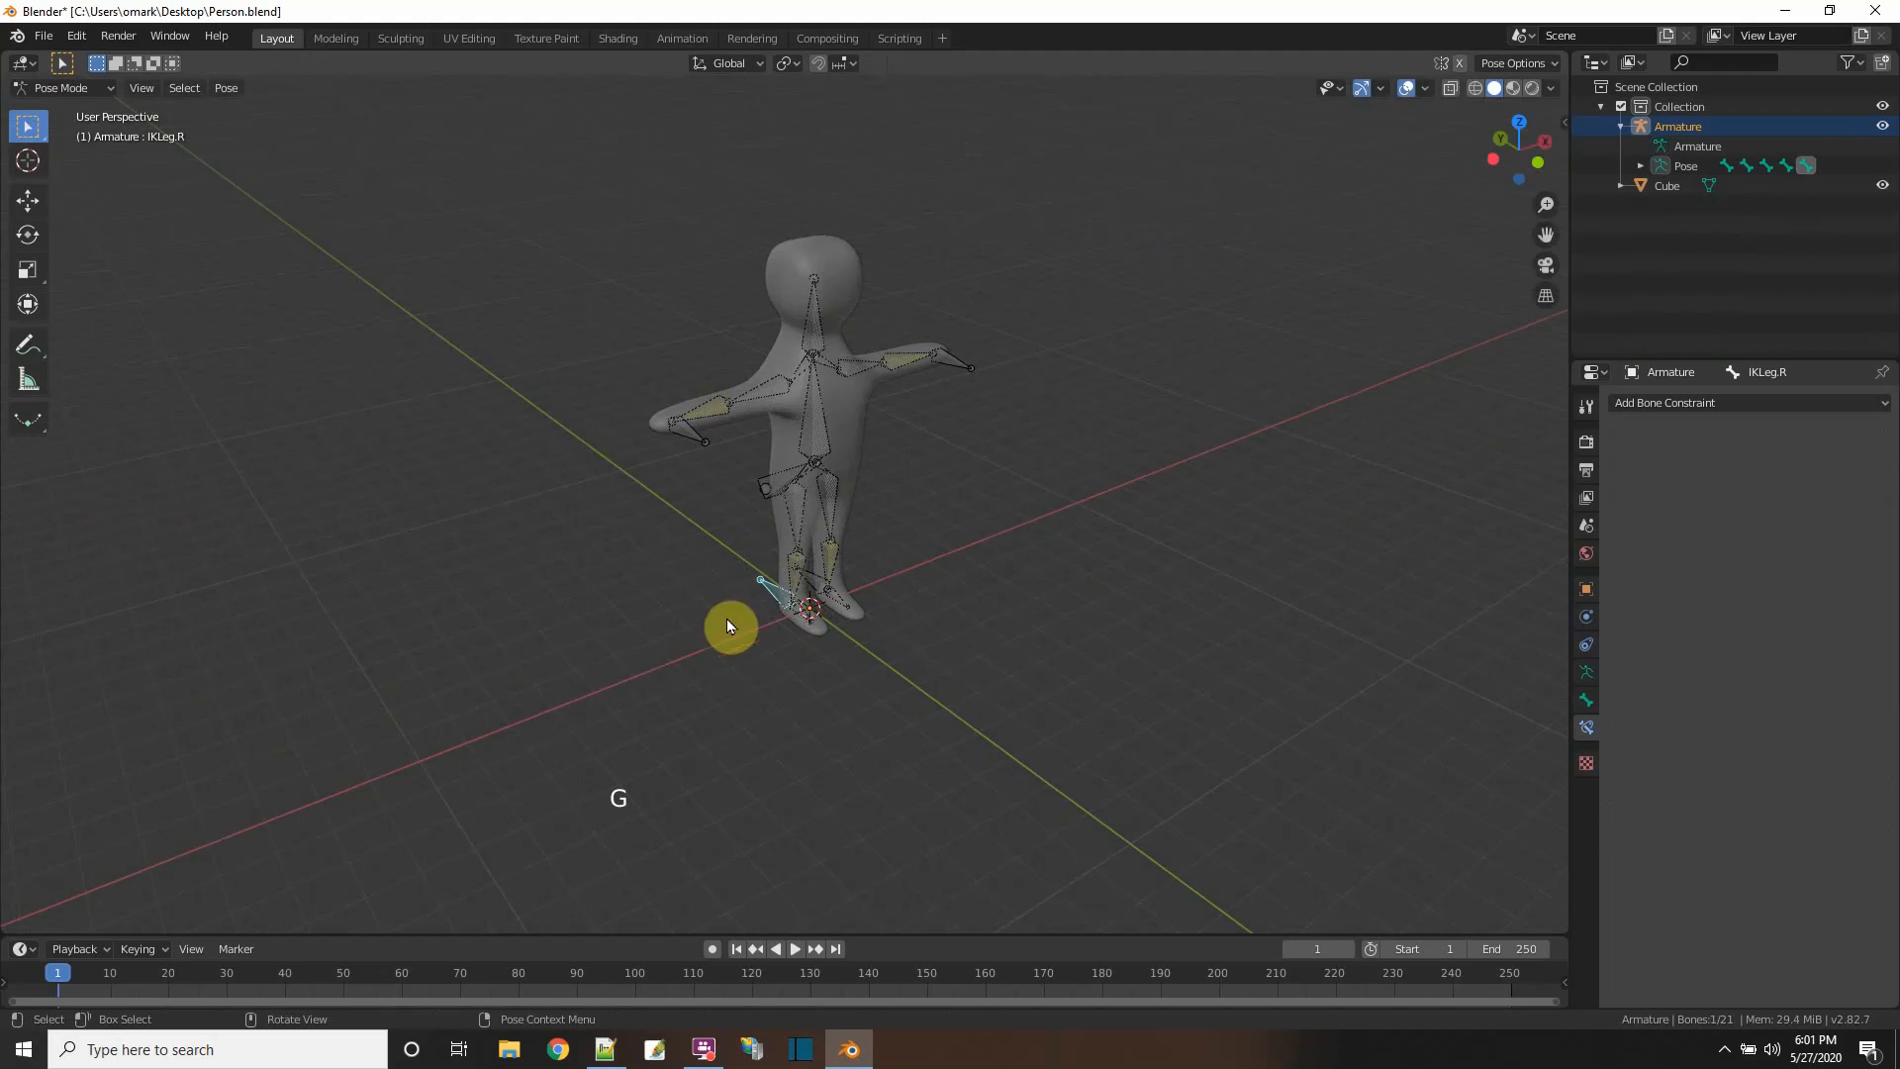
# - Switch to Object Mode and deselect everything
pyautogui.moveTo(726, 619); pyautogui.dragTo(855, 483, button='middle')
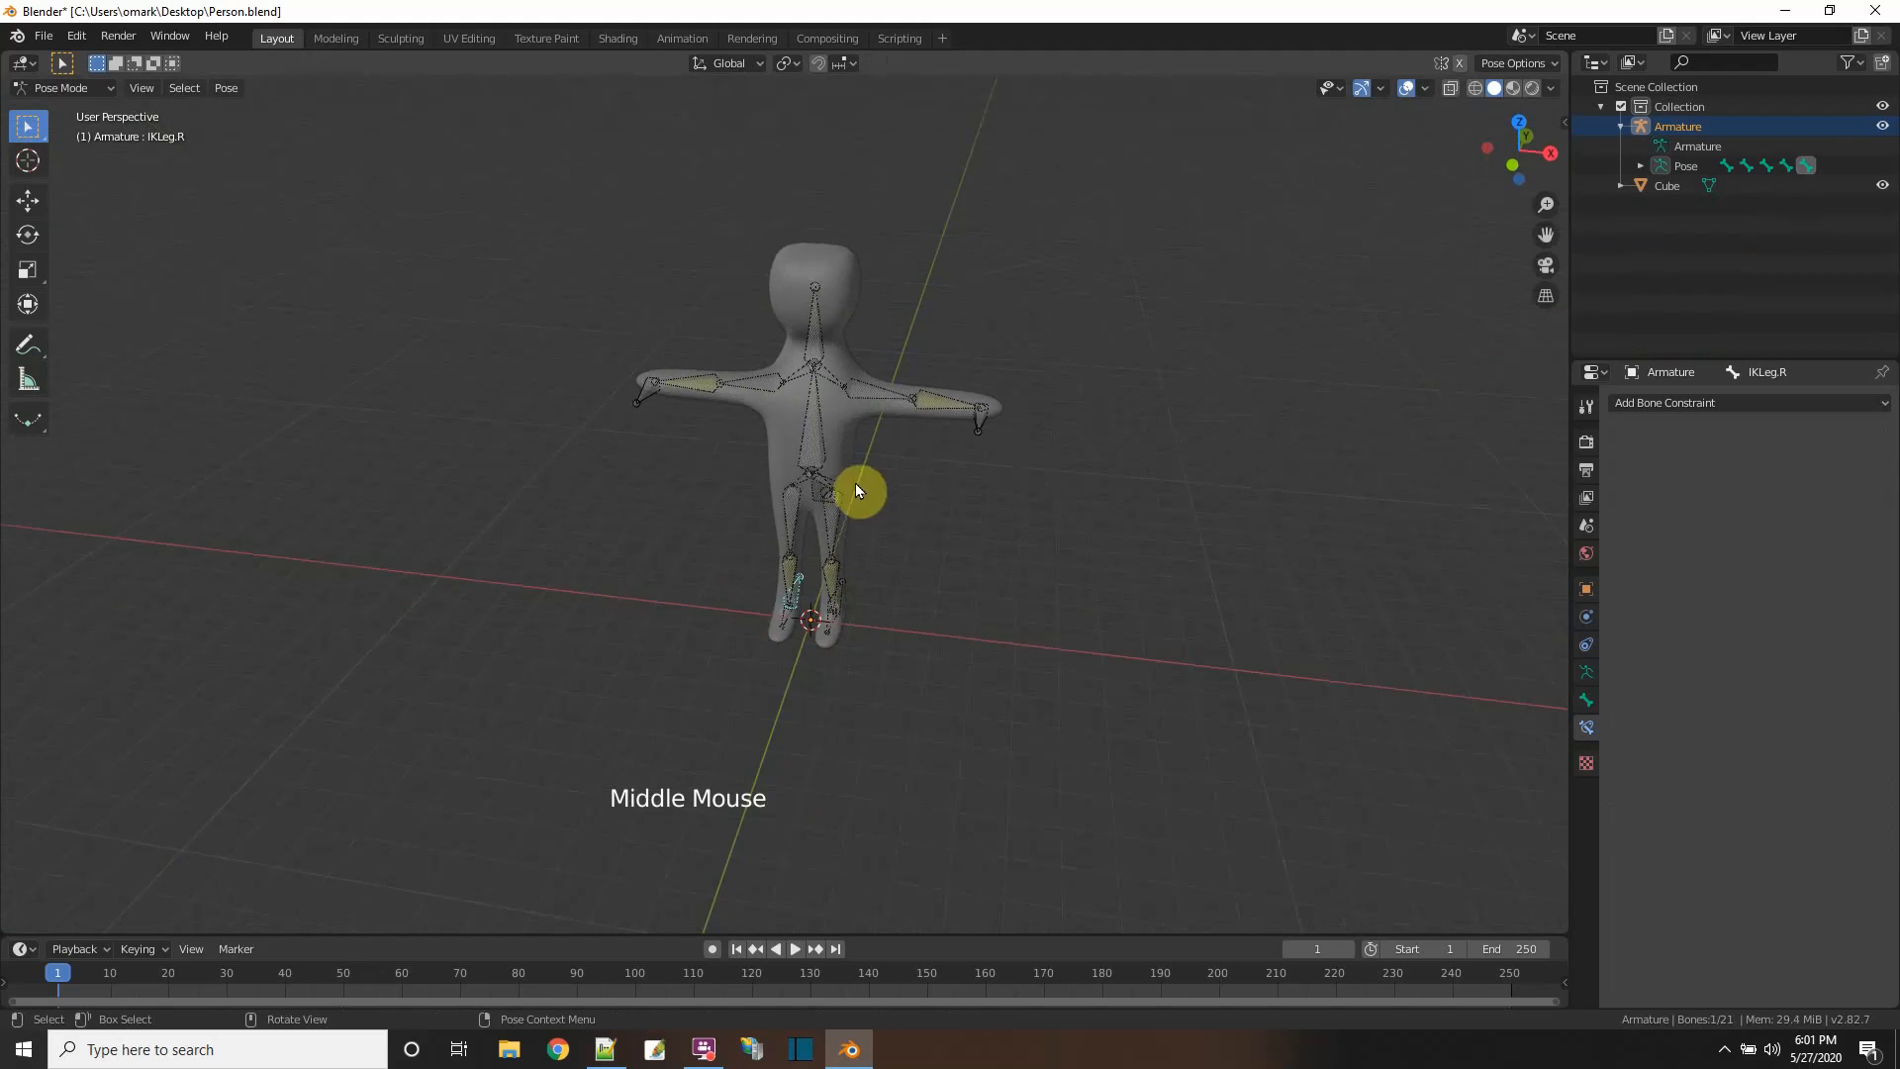
pyautogui.scroll(3, 857, 491)
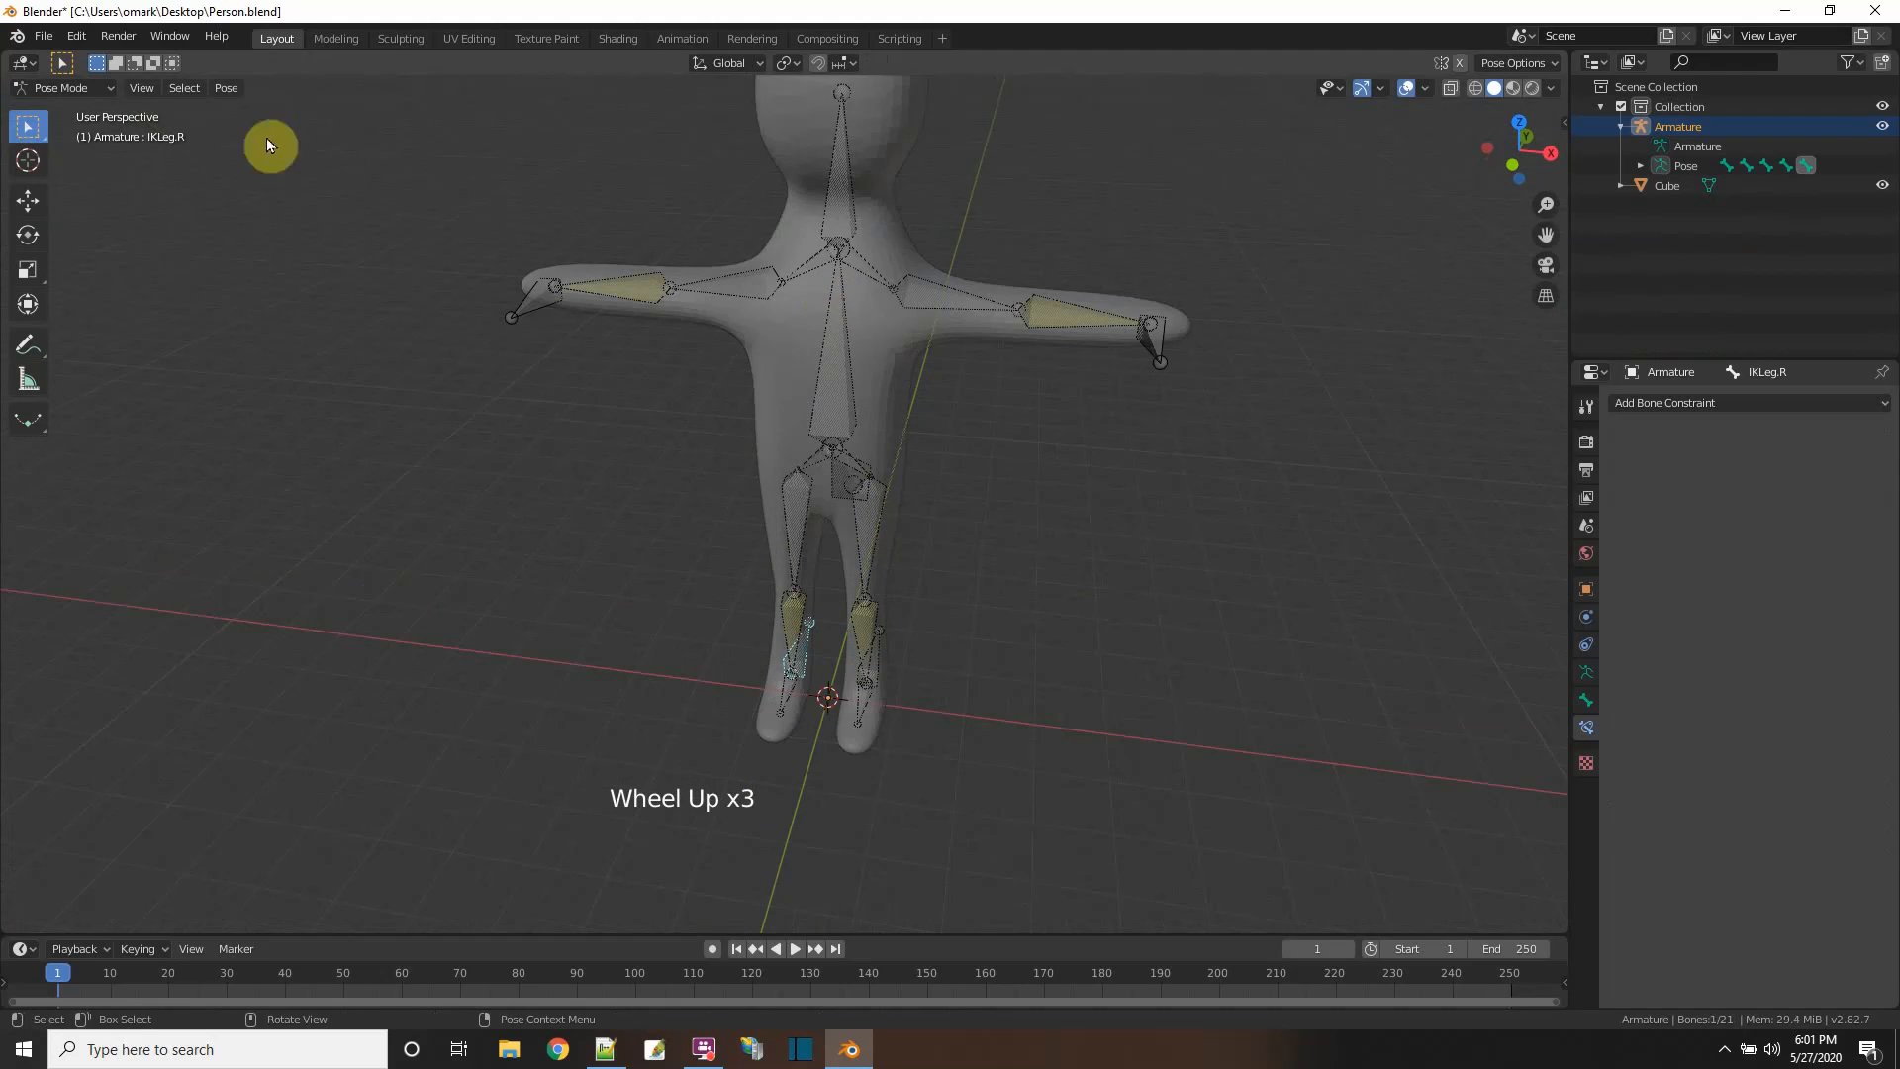
pyautogui.click(103, 91)
pyautogui.click(94, 112)
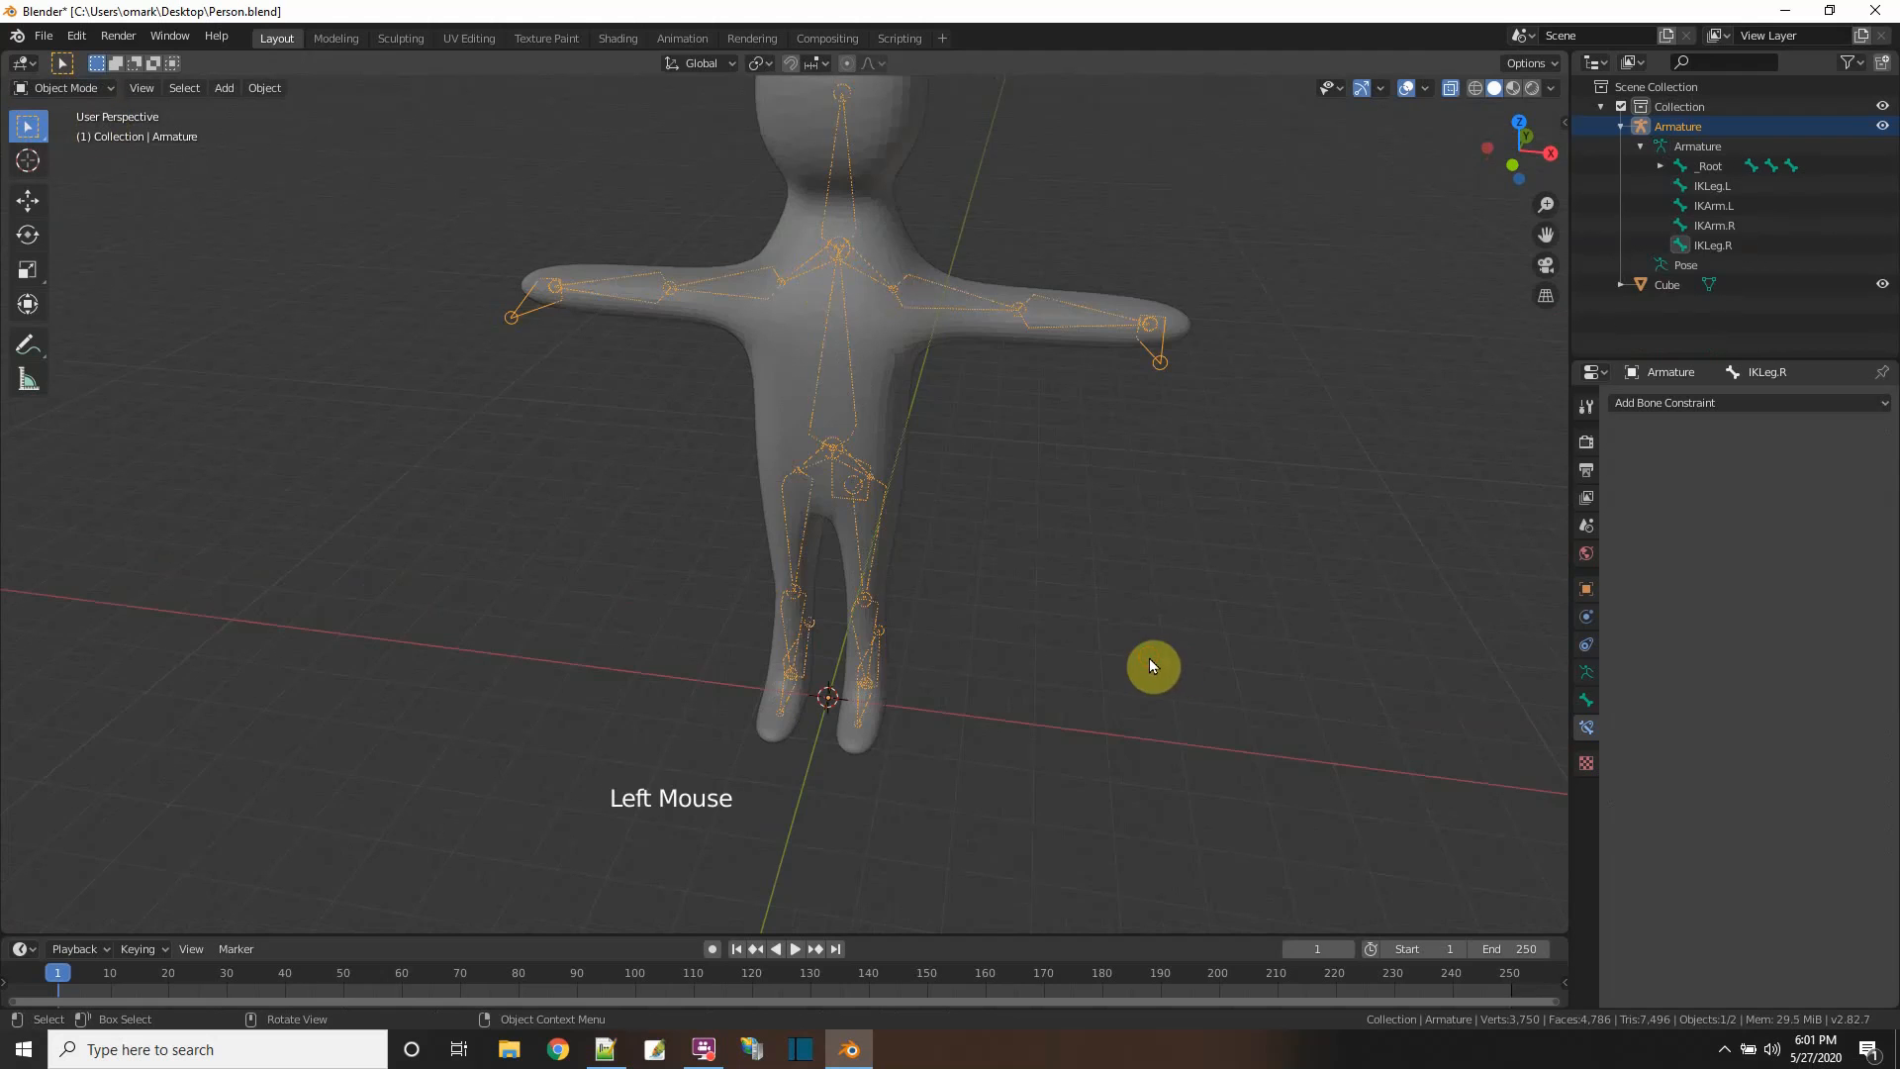
pyautogui.click(1149, 657)
# - Parent the character mesh (Cube) to the armature using Armature Deform With Automatic Weights, then deselect both
pyautogui.keyDown('shift'); pyautogui.moveTo(1122, 512); pyautogui.dragTo(888, 592, button='middle'); pyautogui.keyUp('shift')
pyautogui.scroll(-1, 1114, 602)
pyautogui.click(853, 283)
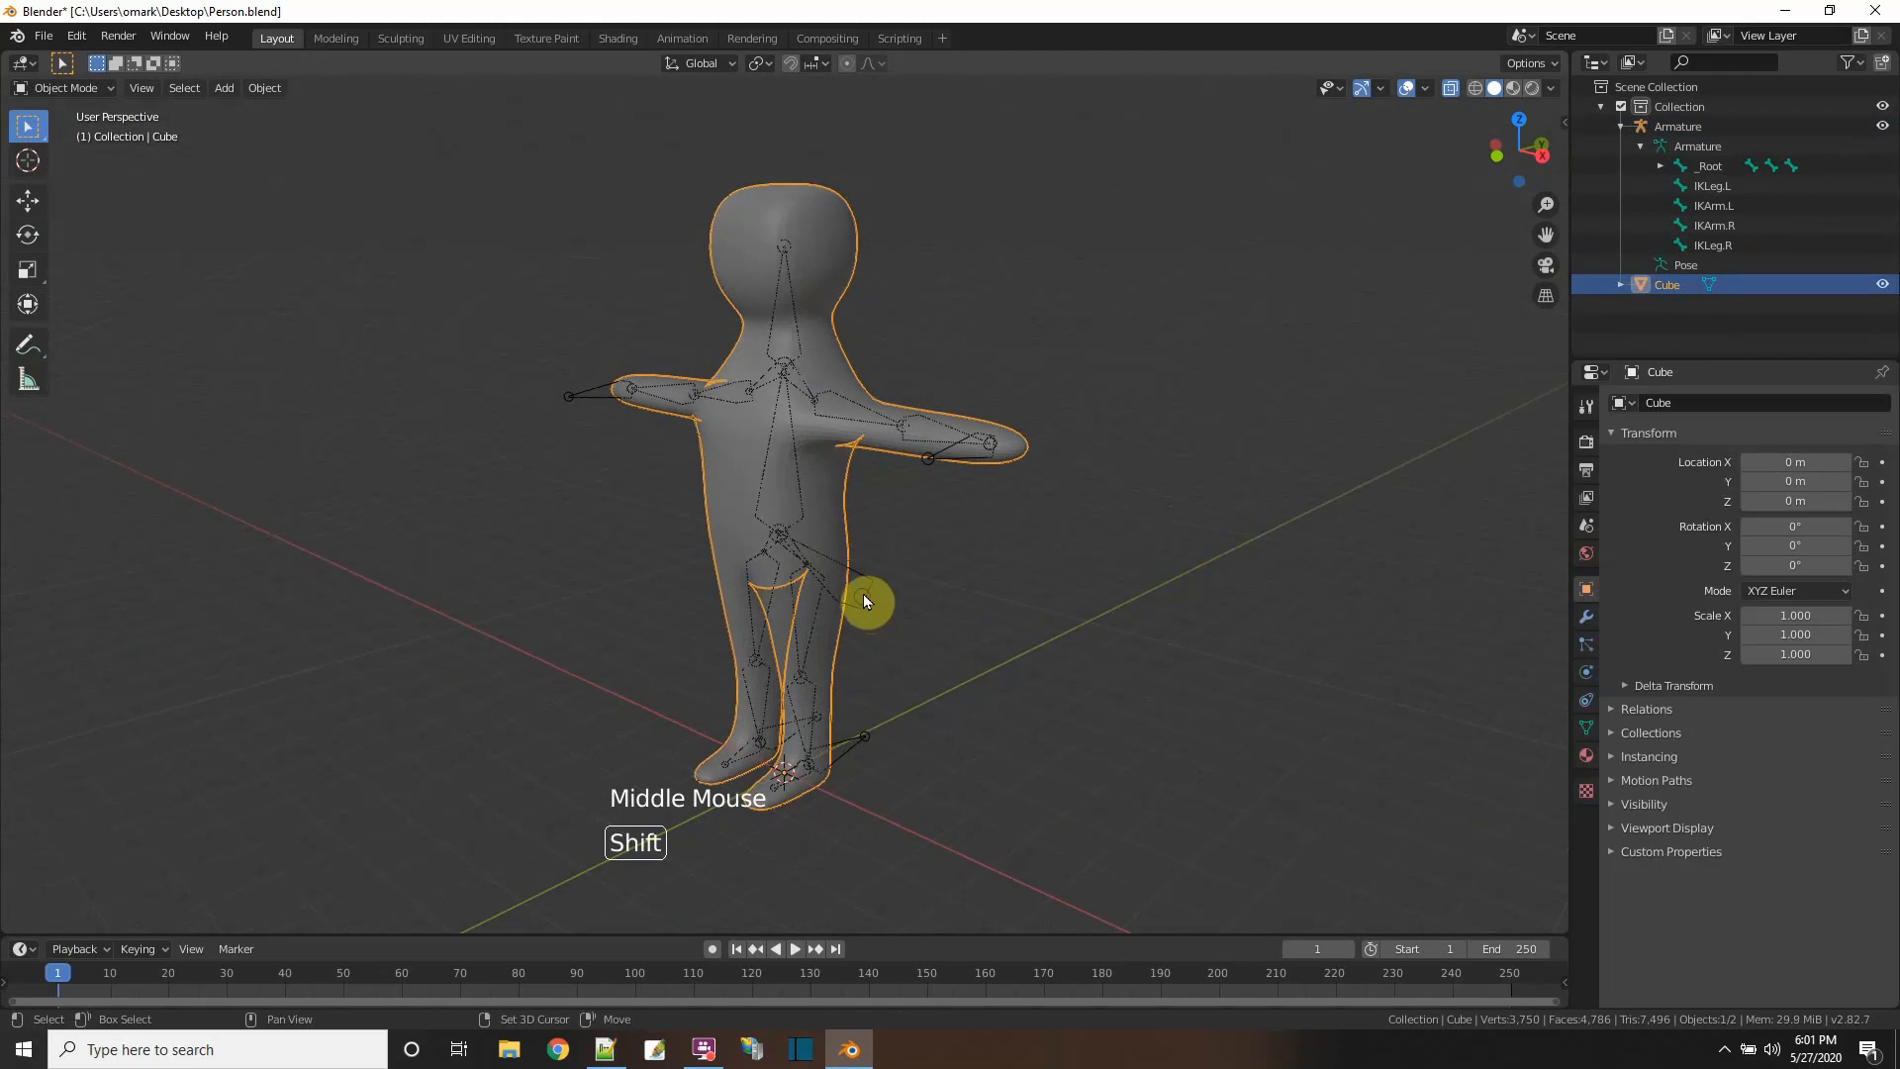
pyautogui.keyDown('shift'); pyautogui.click(862, 597); pyautogui.keyUp('shift')
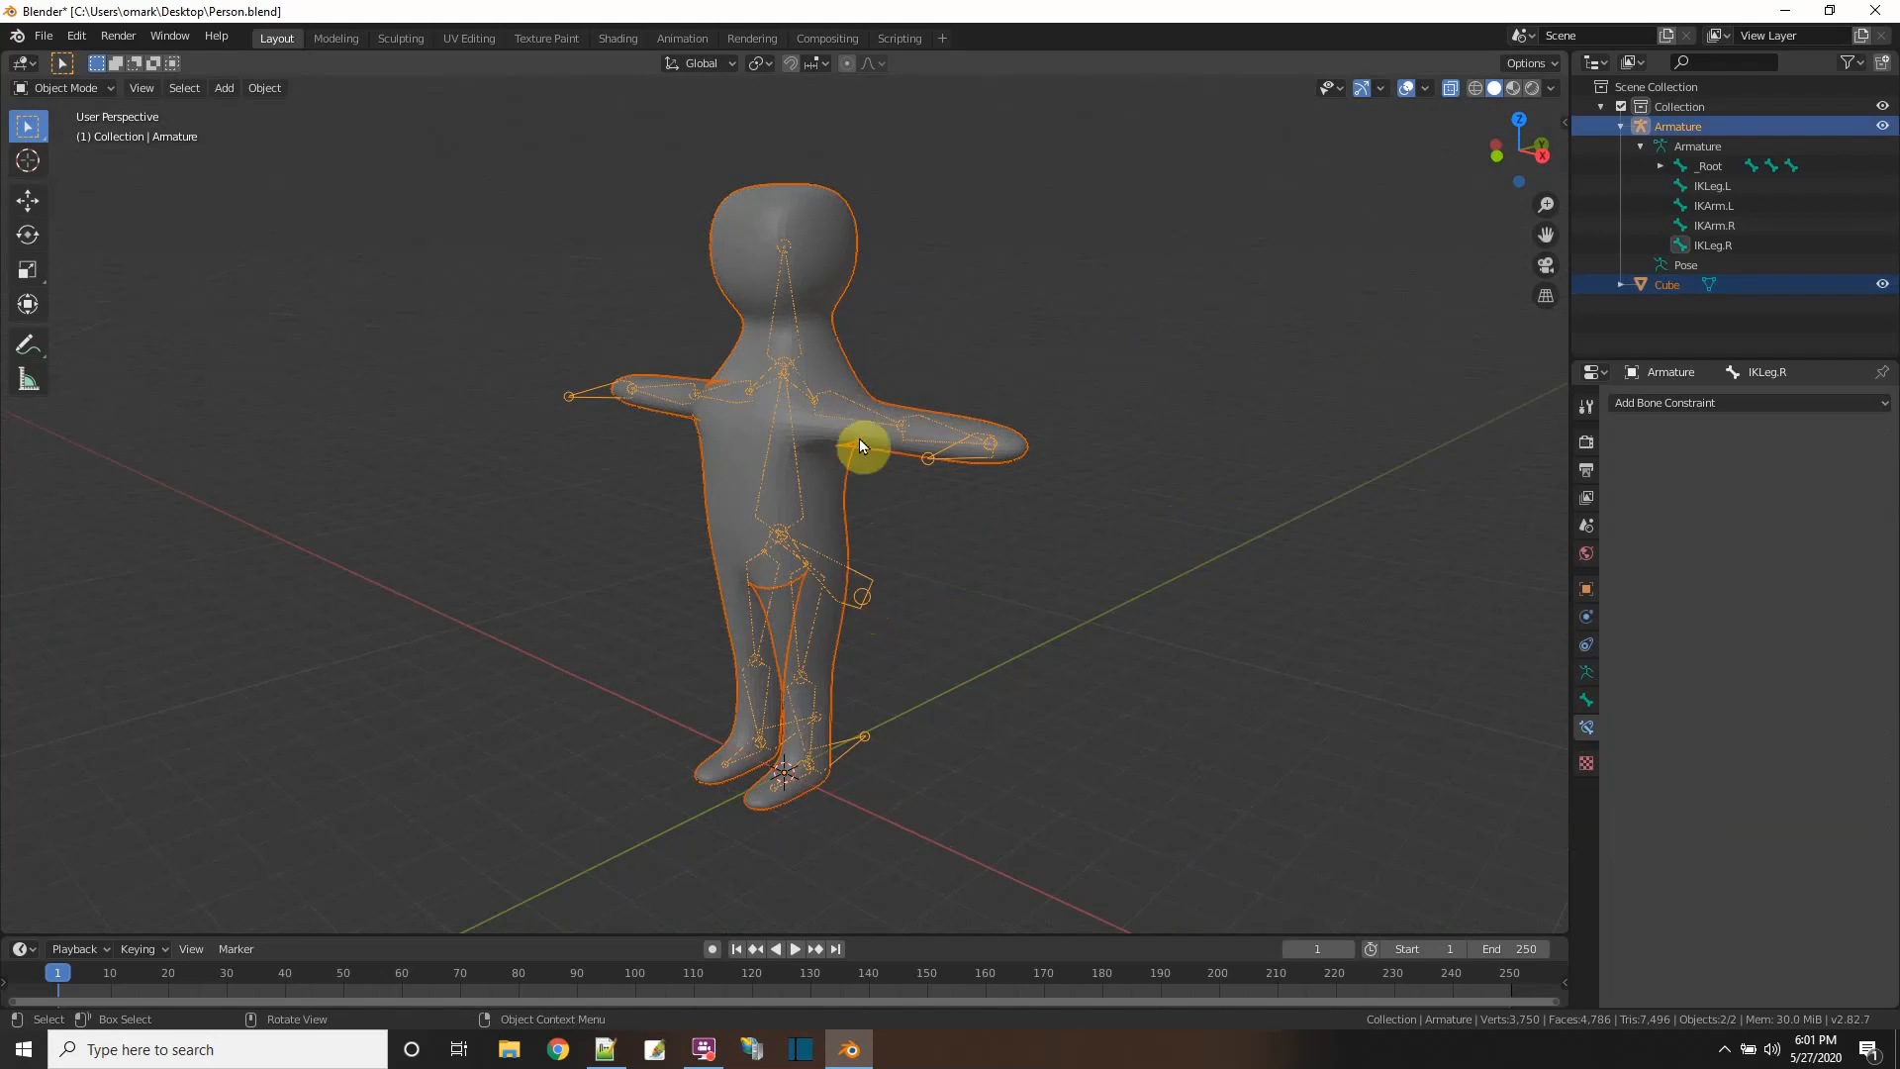
pyautogui.rightClick(827, 436)
pyautogui.moveTo(828, 436)
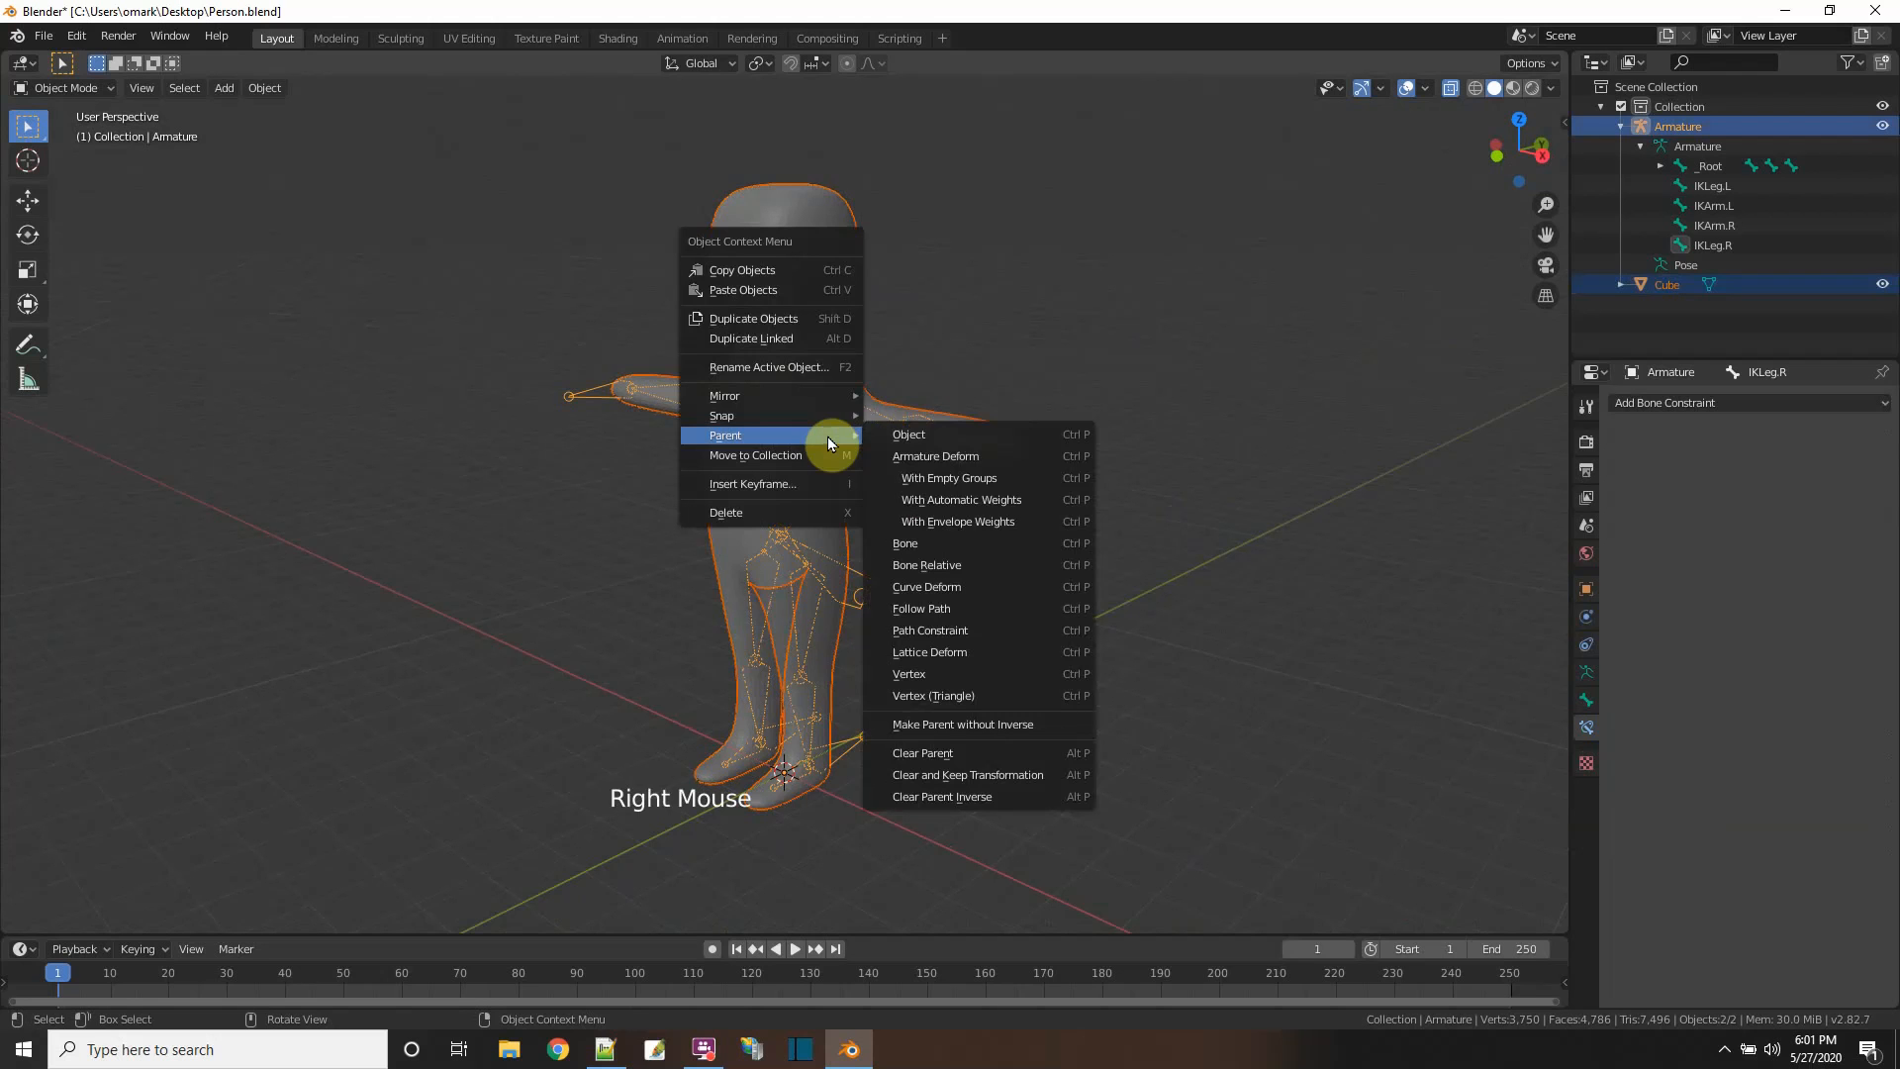
pyautogui.click(952, 503)
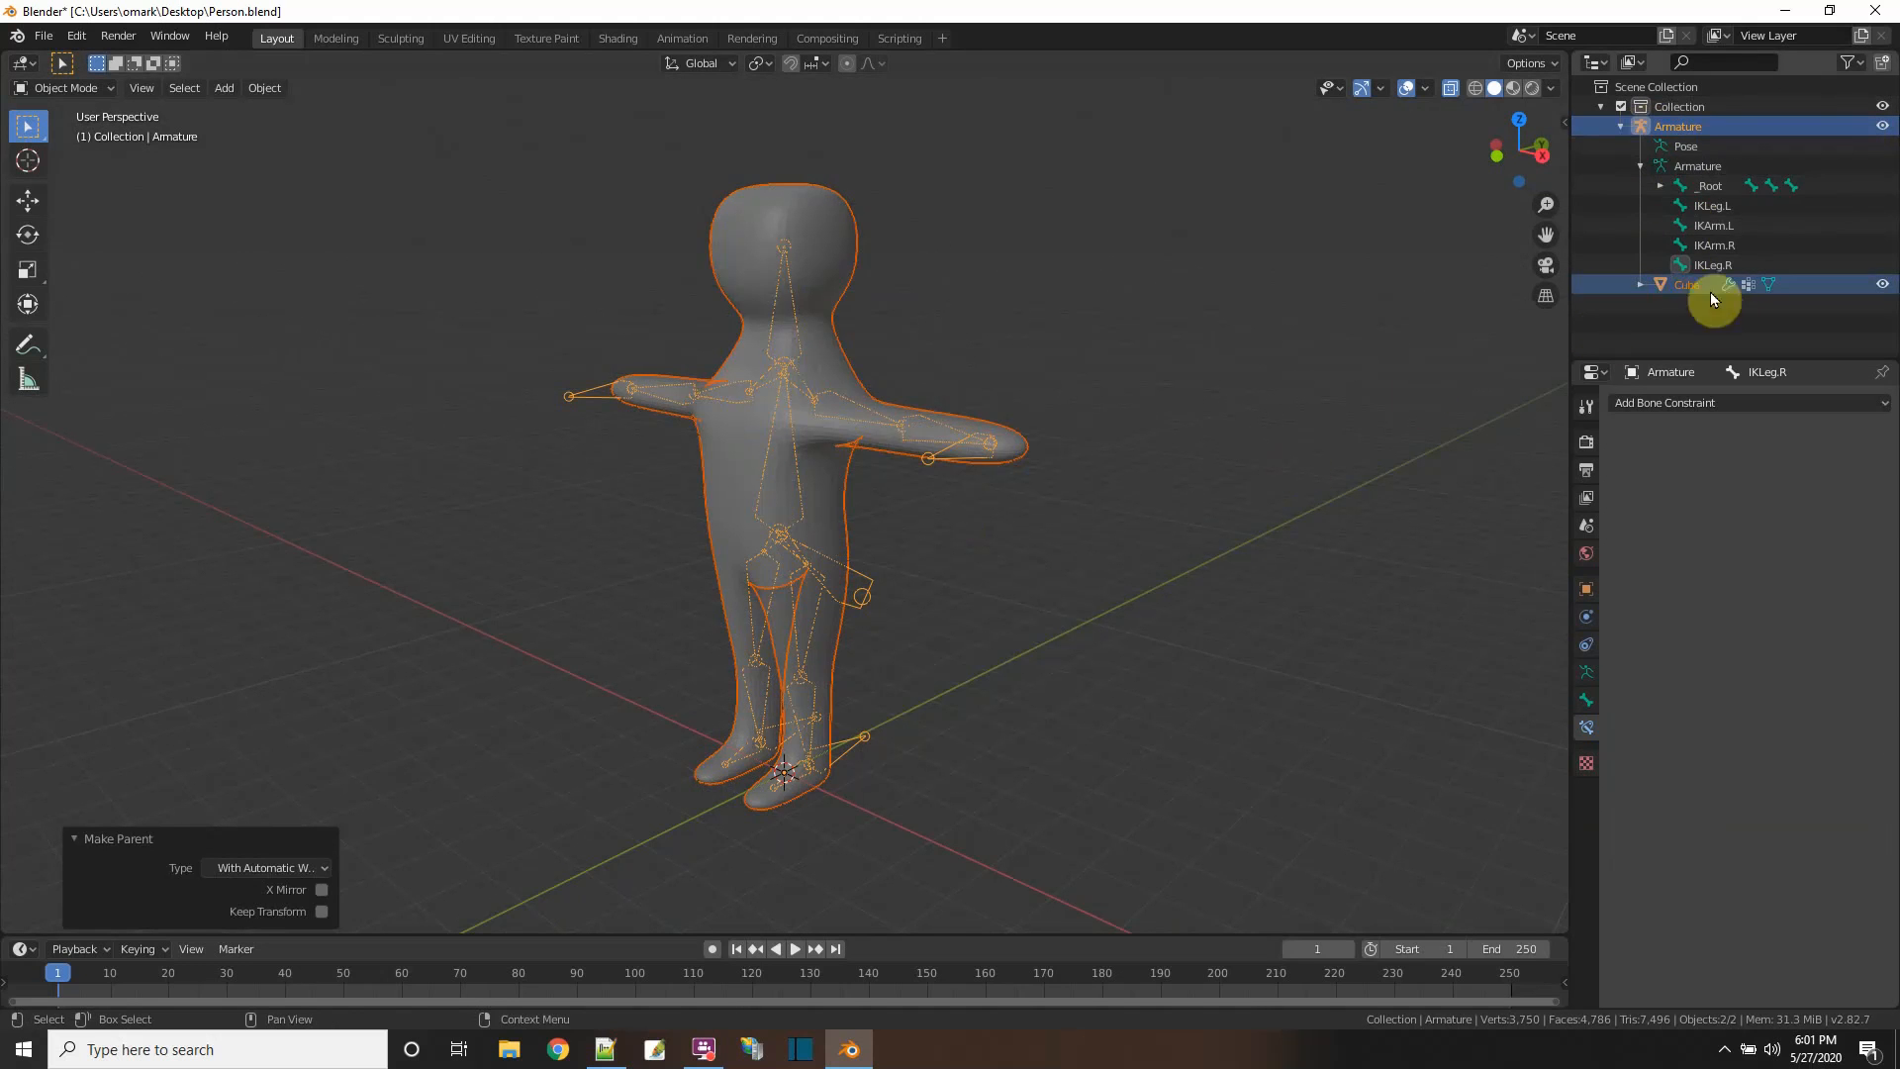
pyautogui.doubleClick(1620, 126)
pyautogui.click(1001, 611)
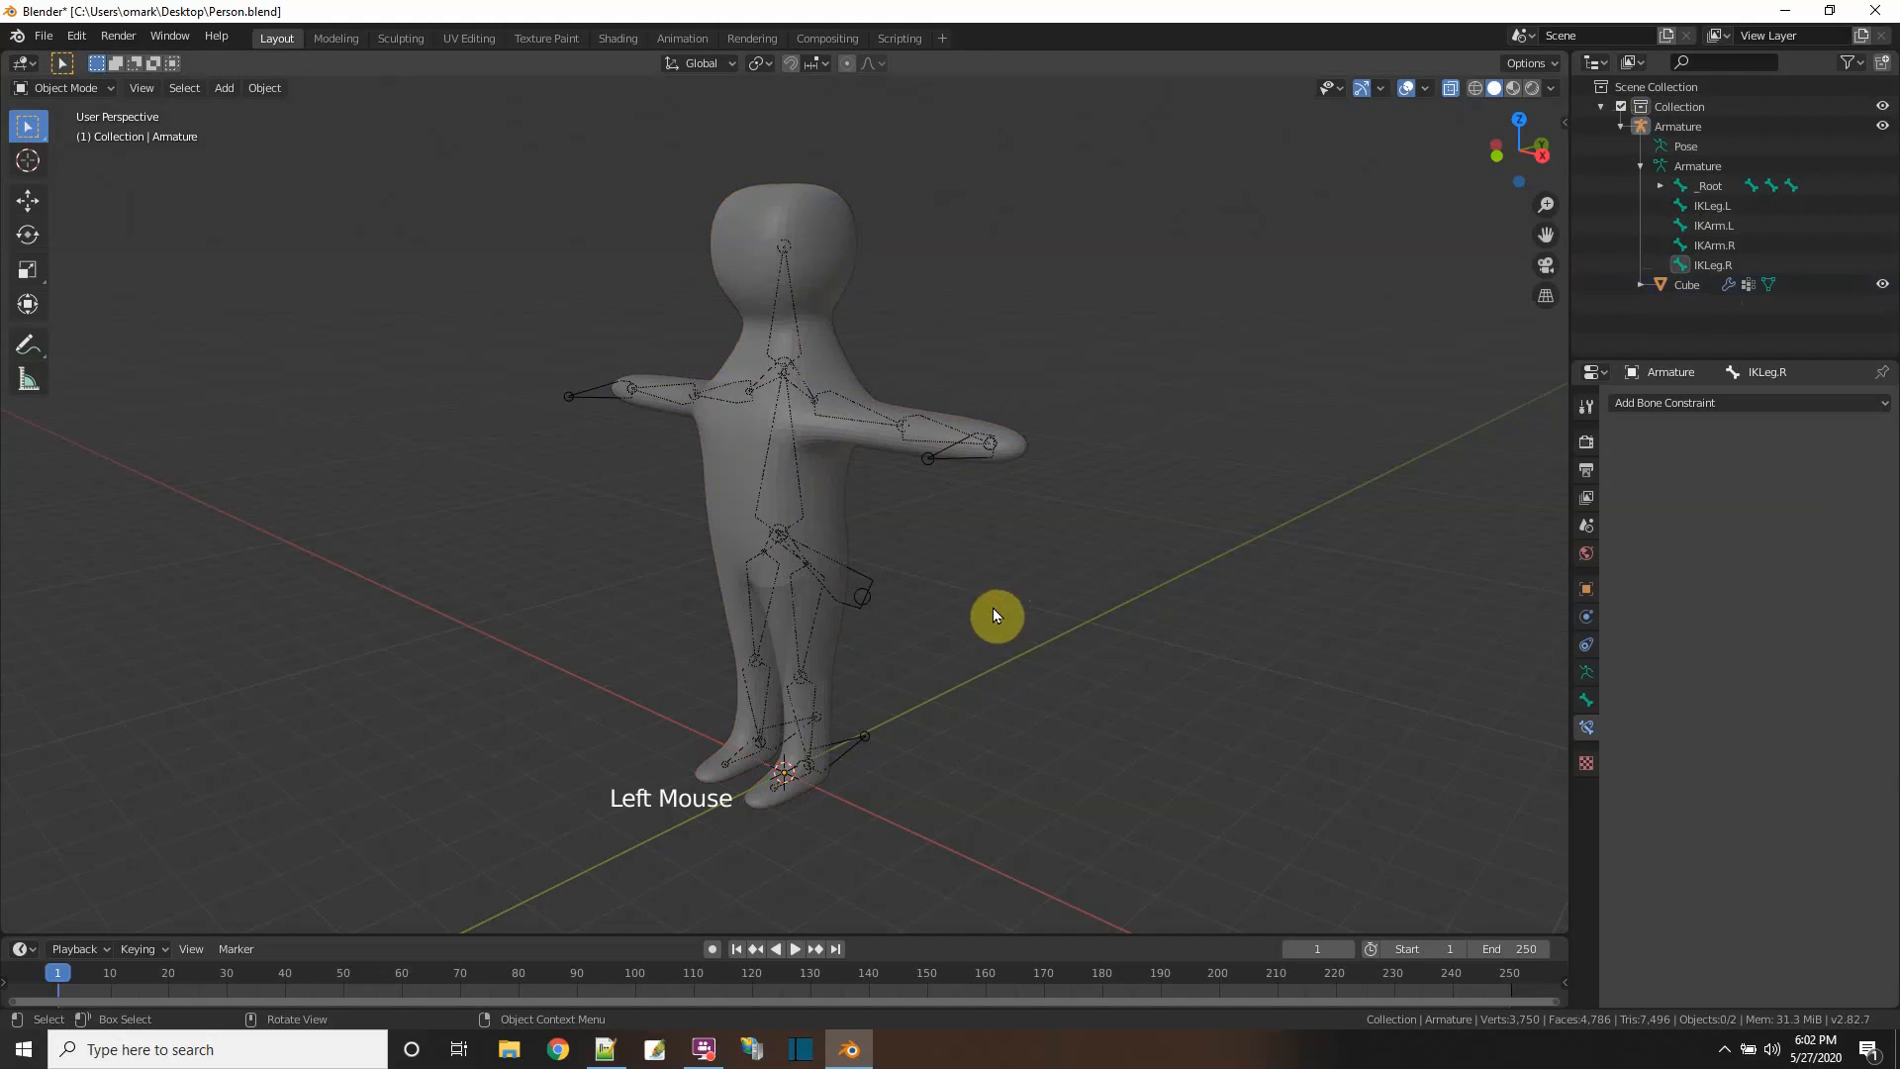
# - Select the armature and switch it to Pose Mode
pyautogui.click(859, 591)
pyautogui.click(87, 93)
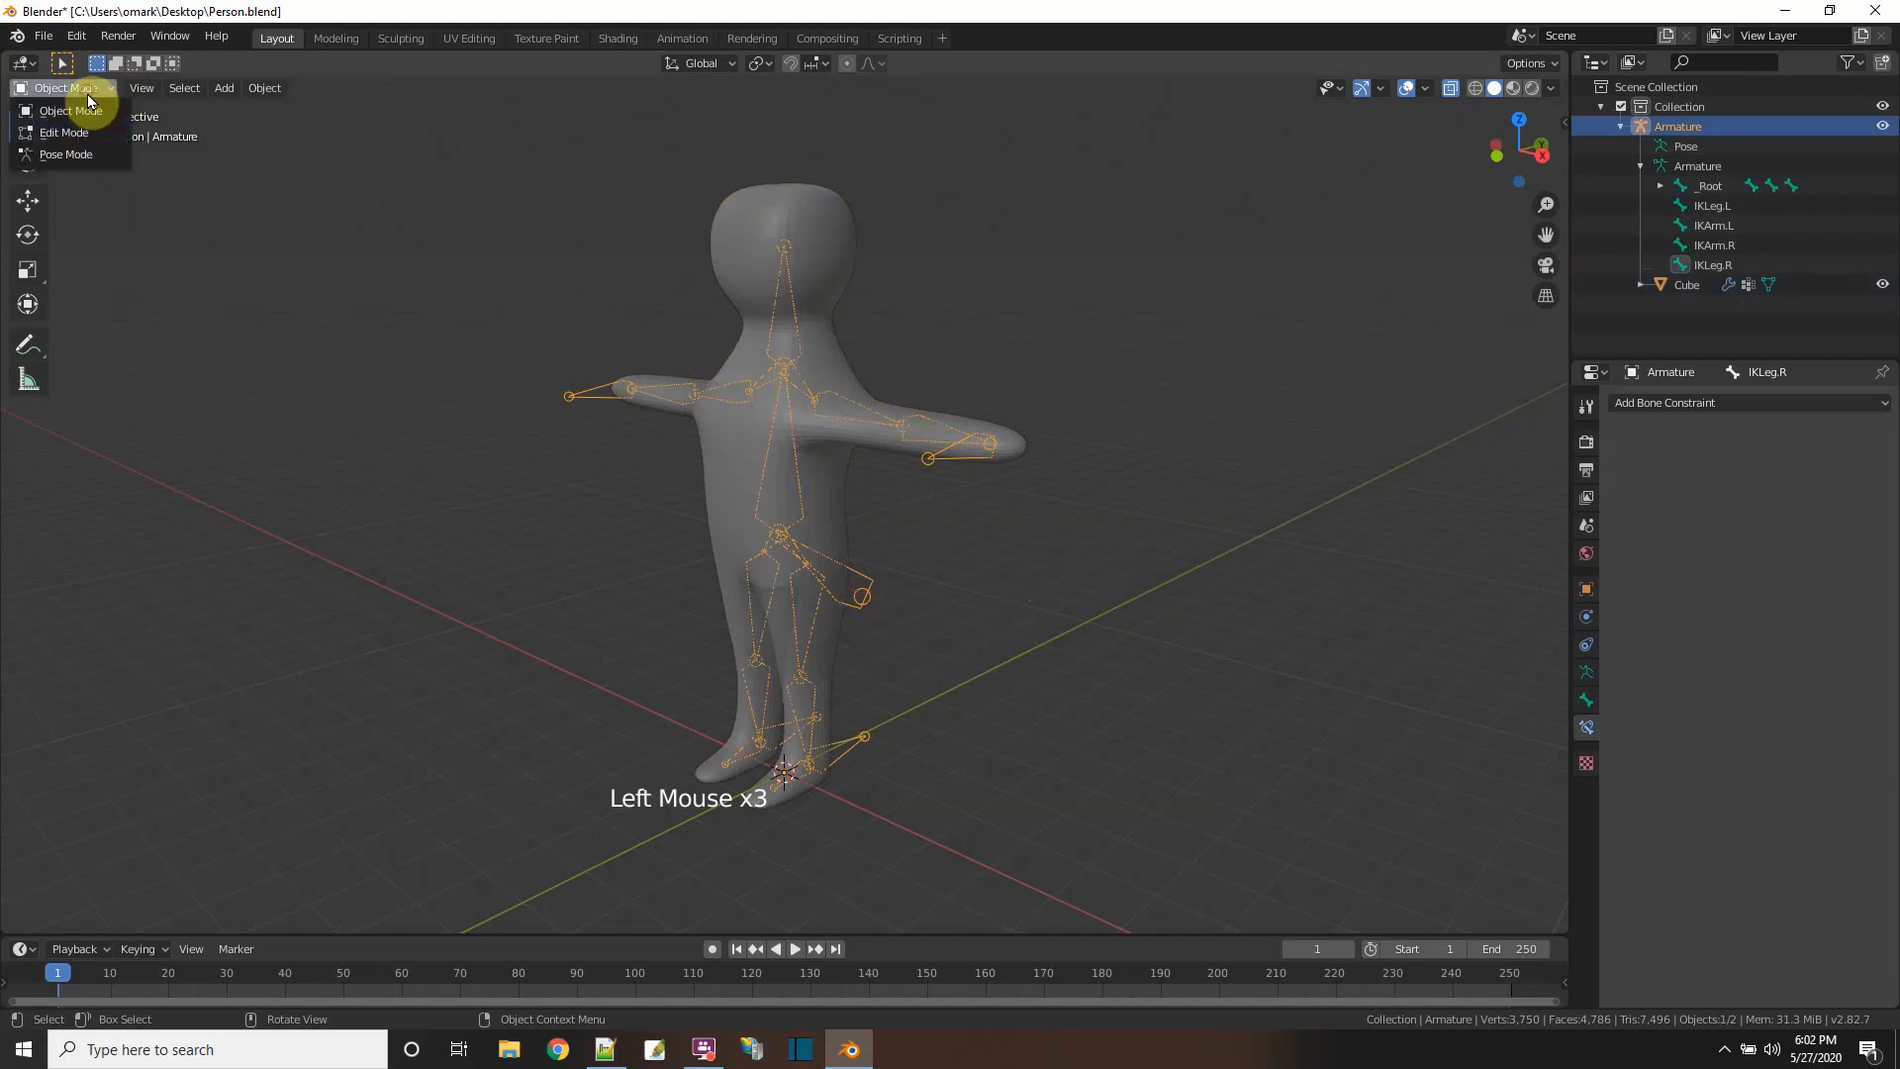
pyautogui.click(97, 153)
# - Test moving the _Root bone to check that the body mesh follows it, cancel the move and deselect the bone
pyautogui.moveTo(921, 606); pyautogui.dragTo(848, 594, button='middle')
pyautogui.click(846, 596)
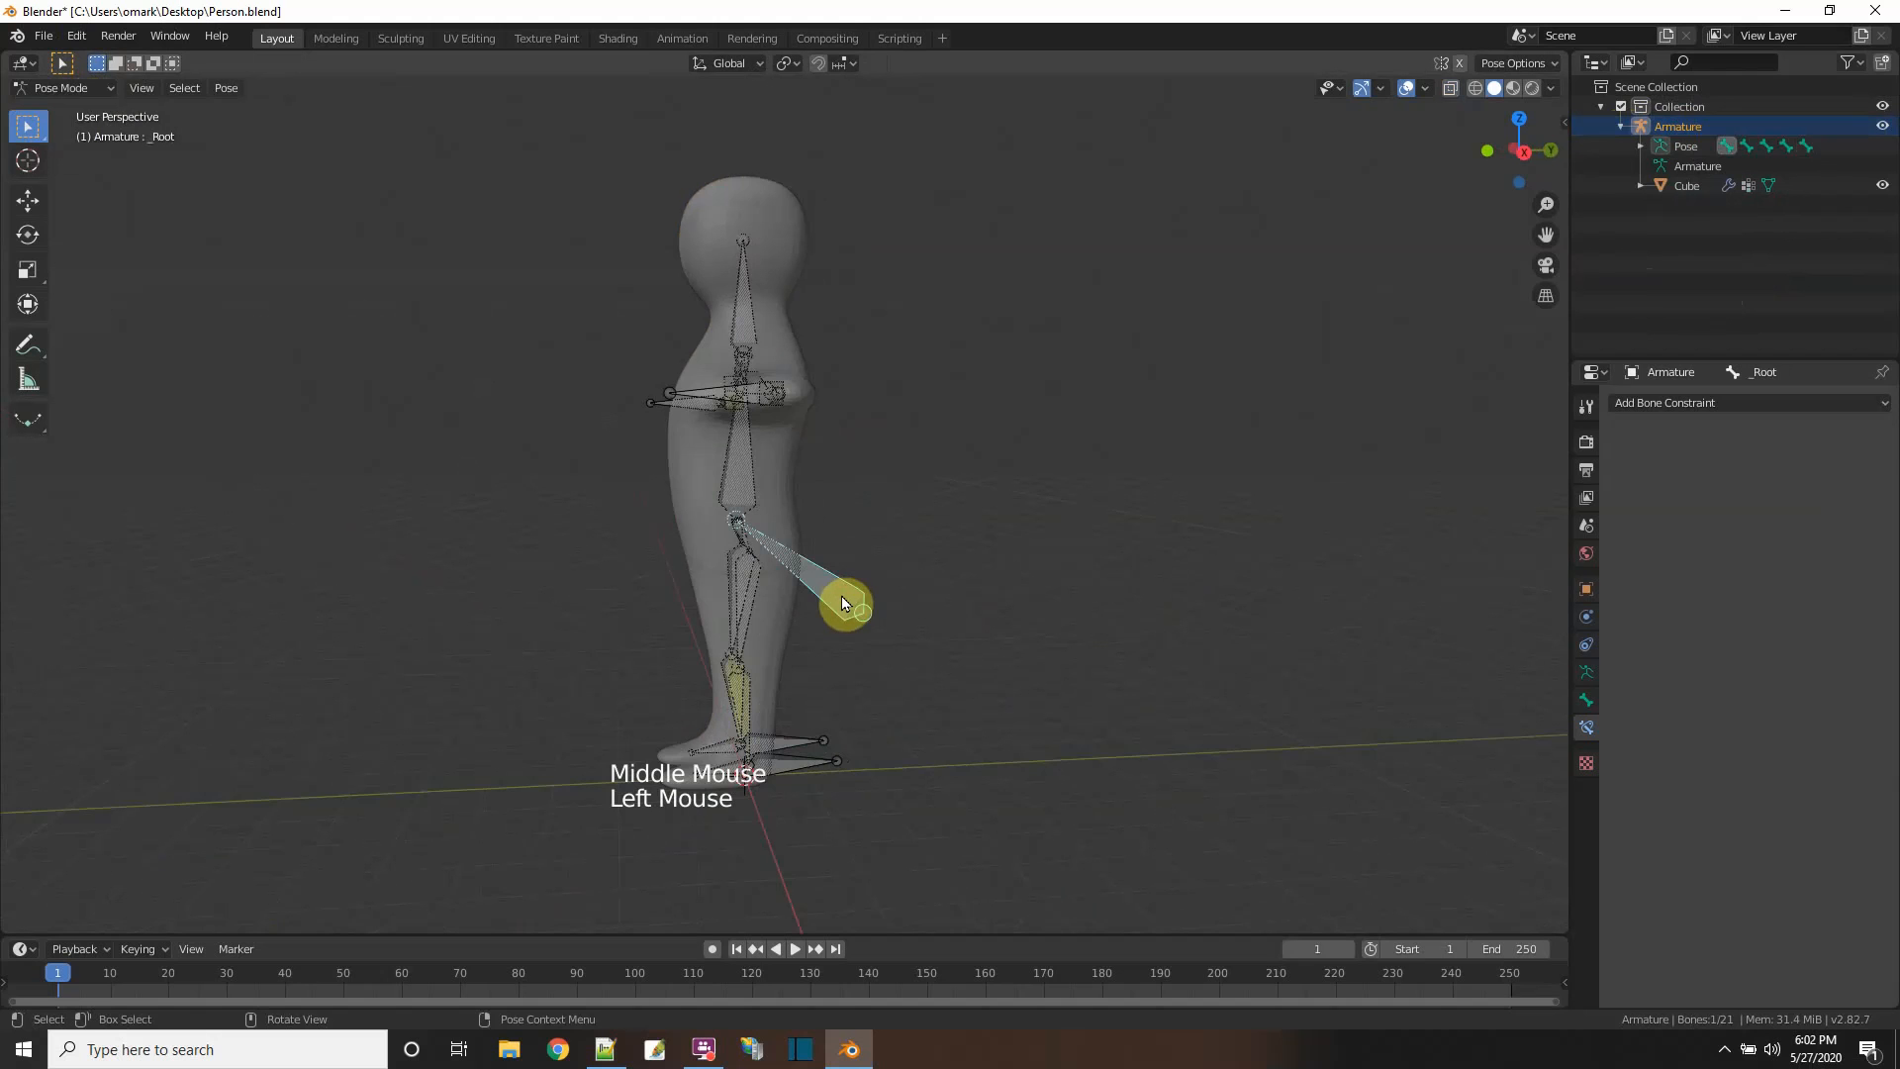
pyautogui.moveTo(988, 679); pyautogui.dragTo(1097, 716, button='middle')
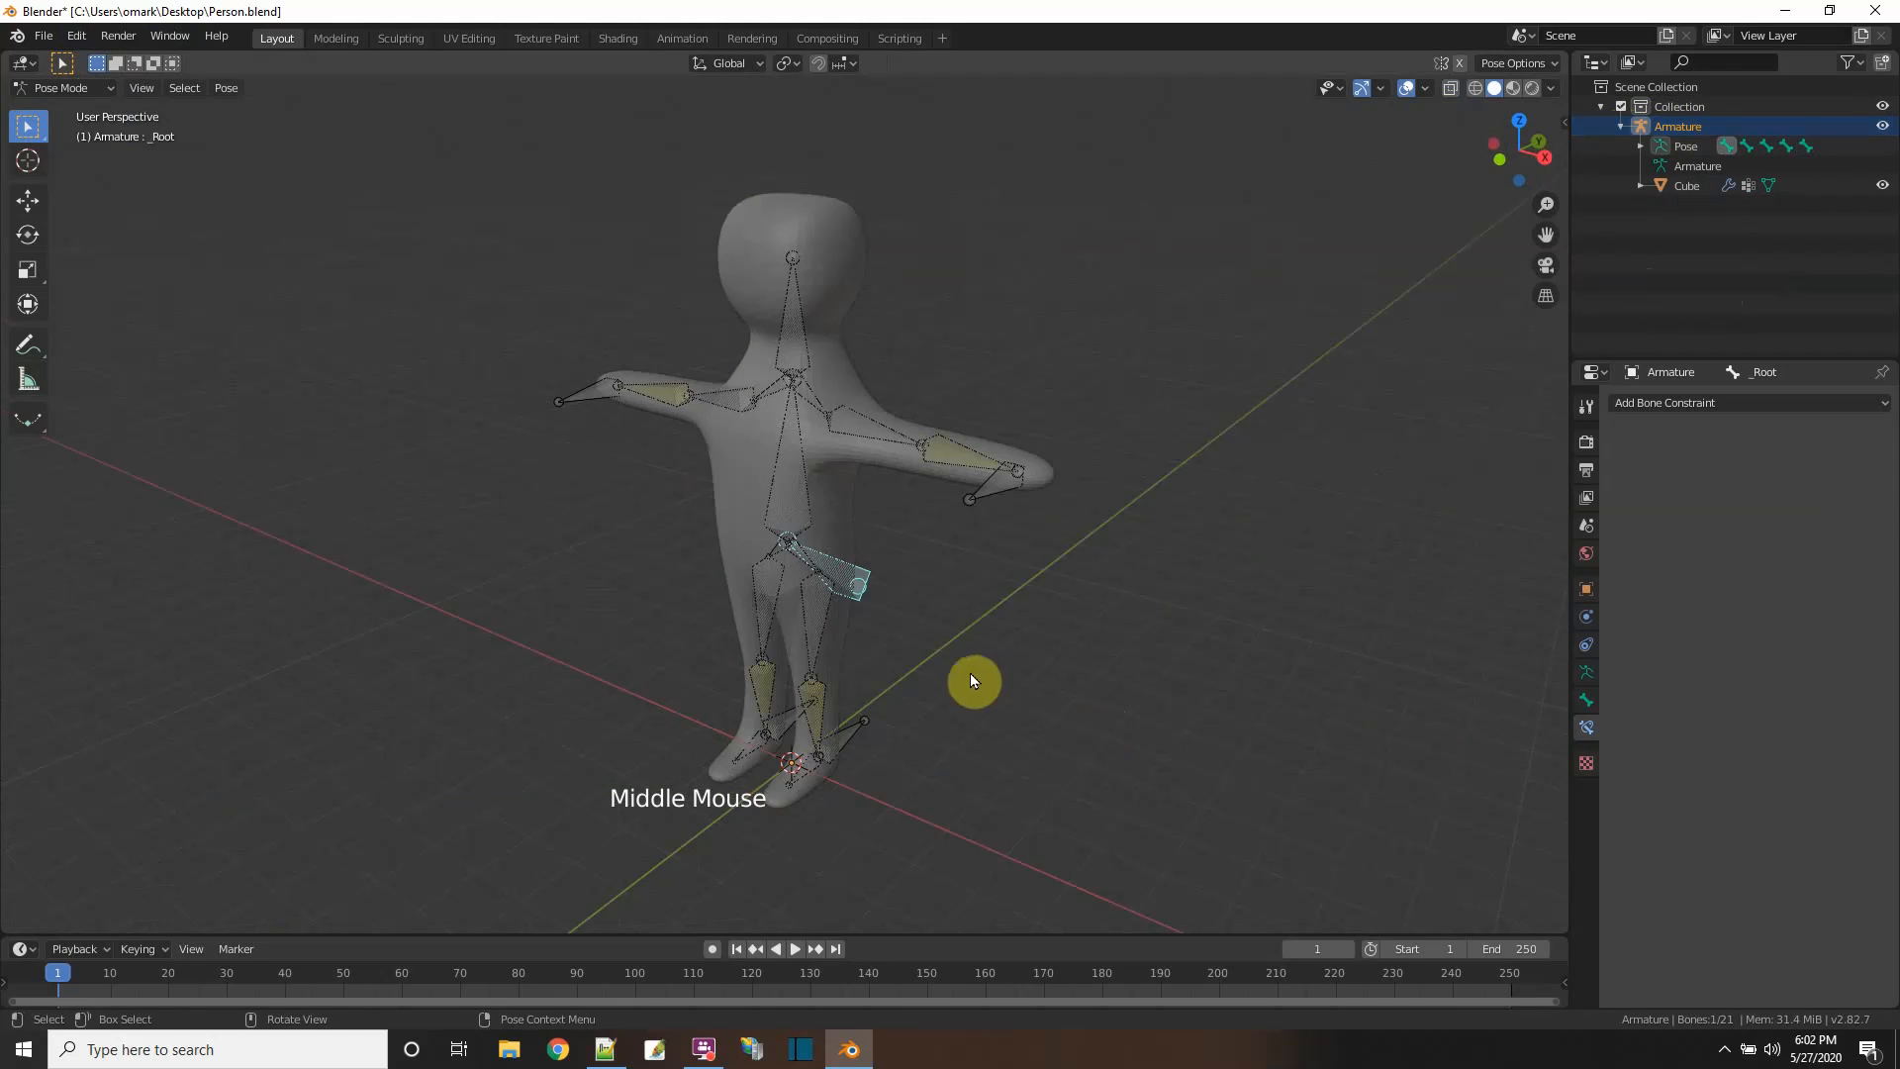
pyautogui.press('g')
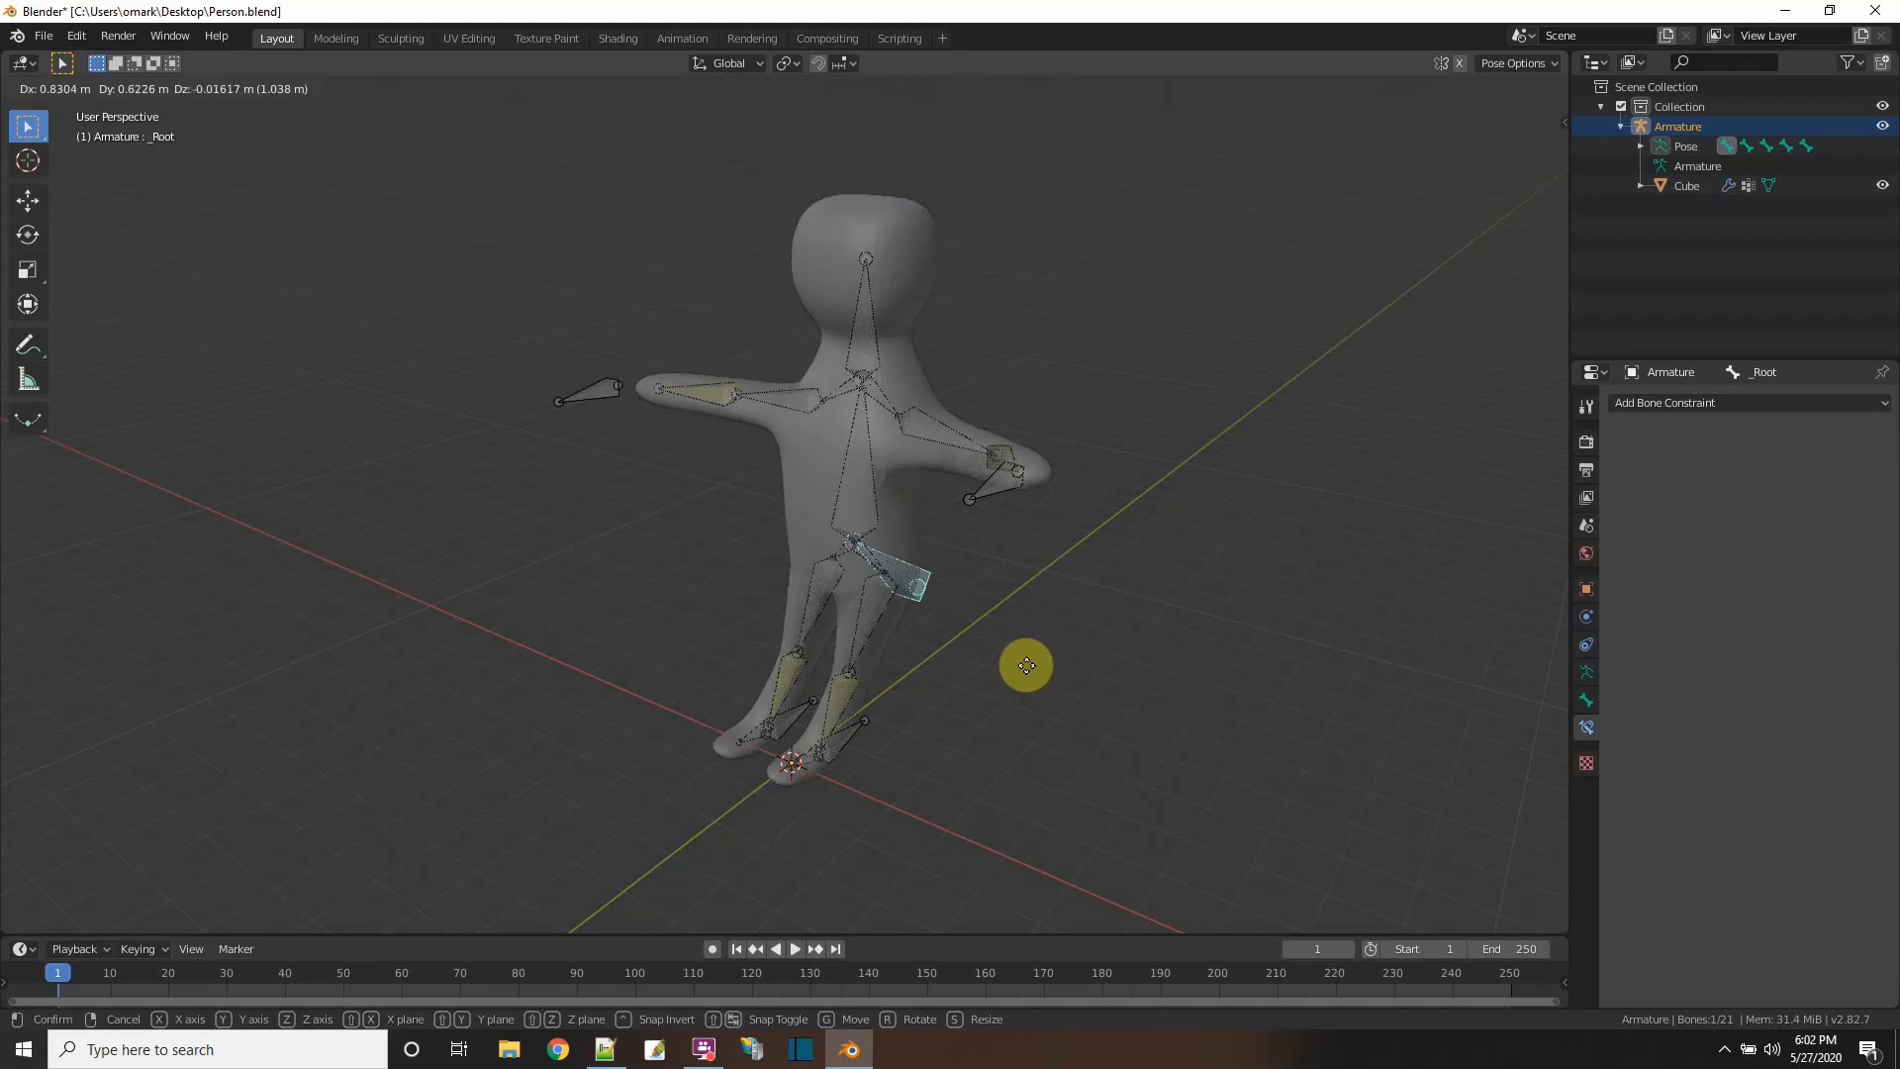
pyautogui.rightClick(1018, 658)
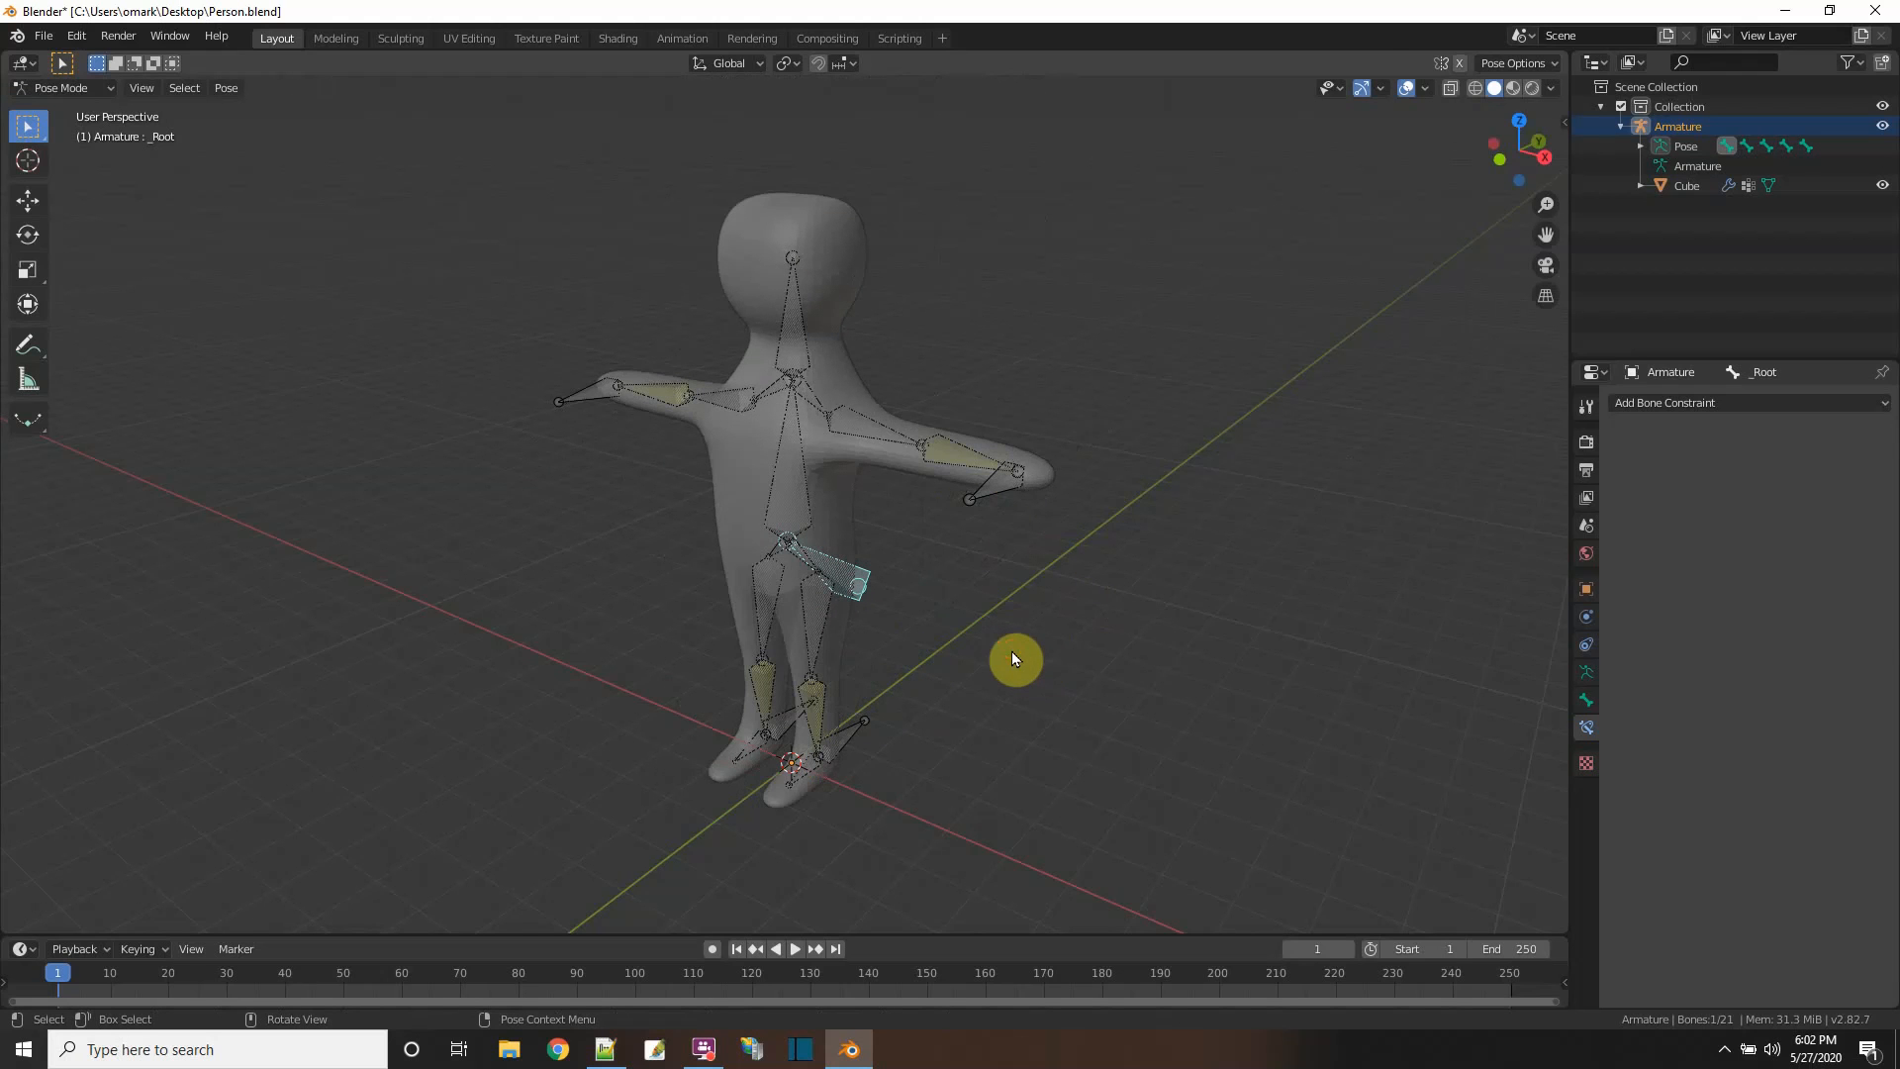
pyautogui.click(1012, 658)
# - Save the Person.blend file
pyautogui.moveTo(995, 643); pyautogui.dragTo(1176, 625, button='middle')
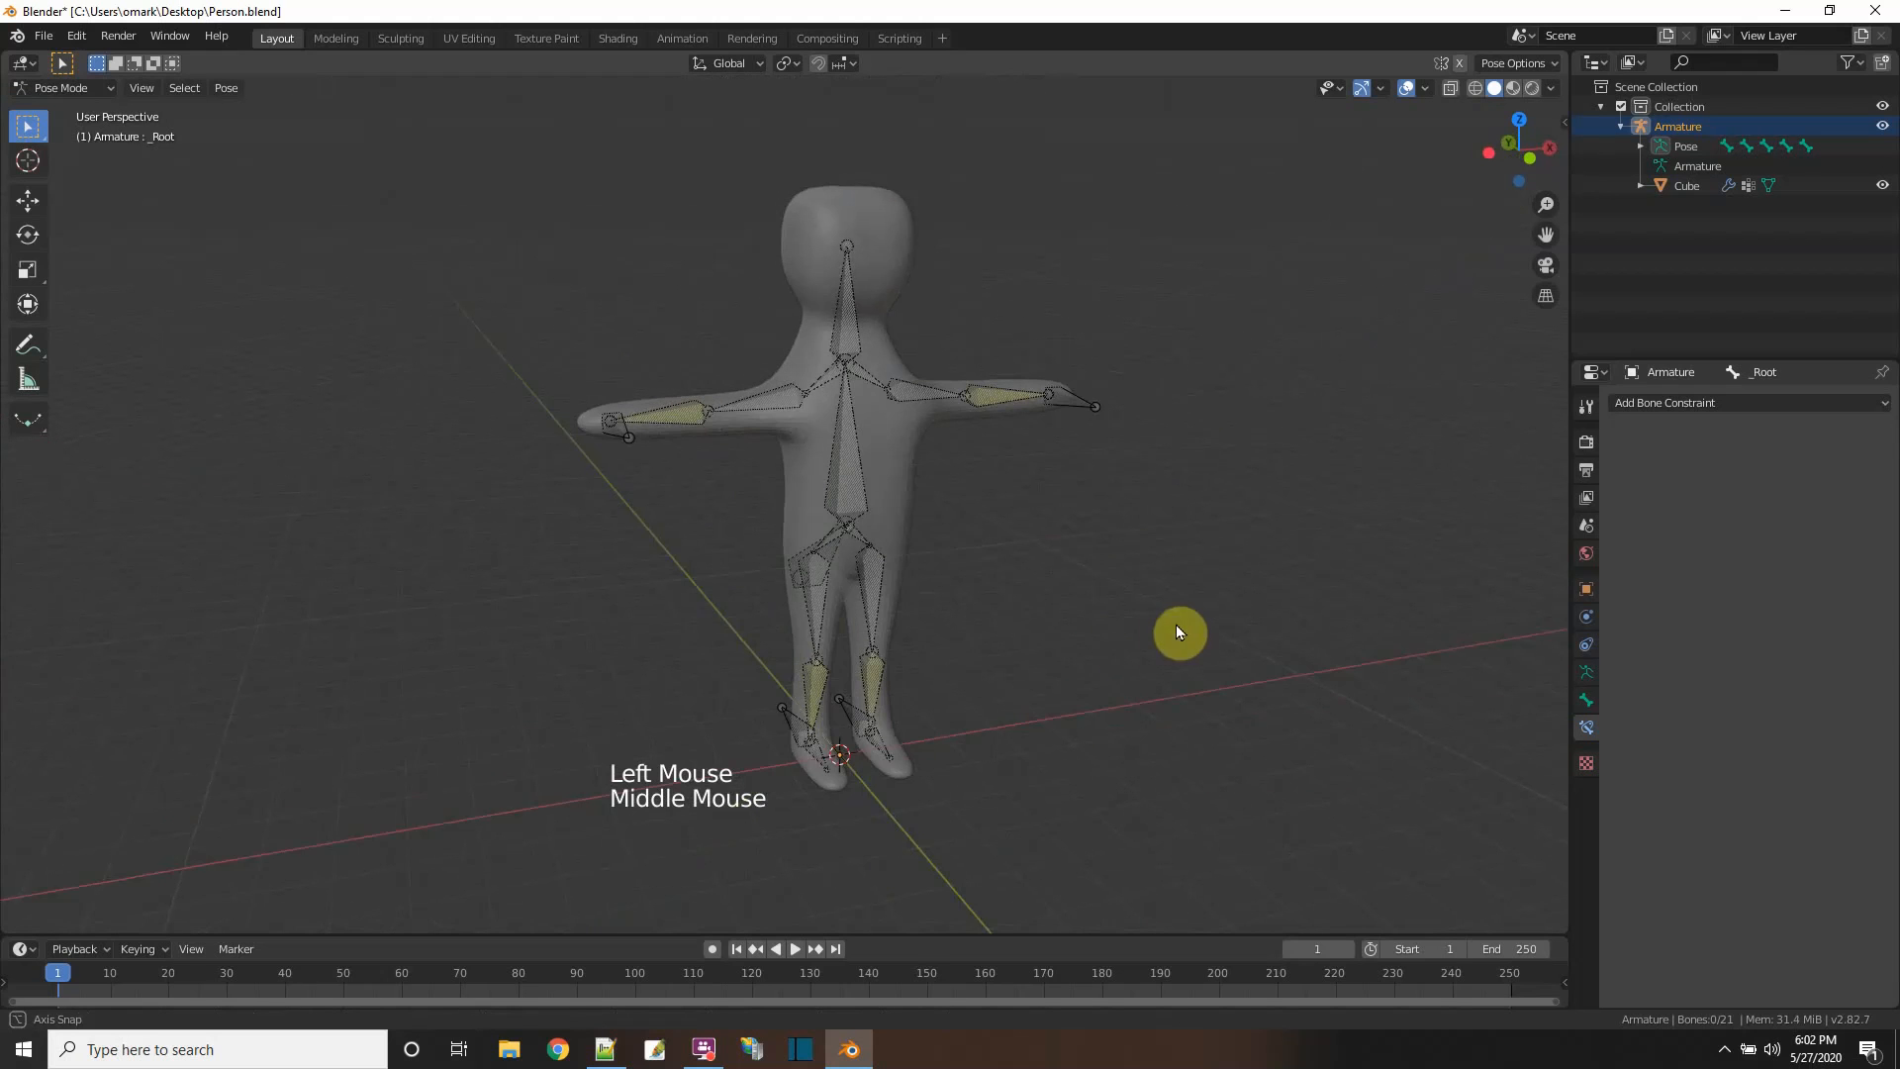
pyautogui.click(43, 35)
pyautogui.click(76, 173)
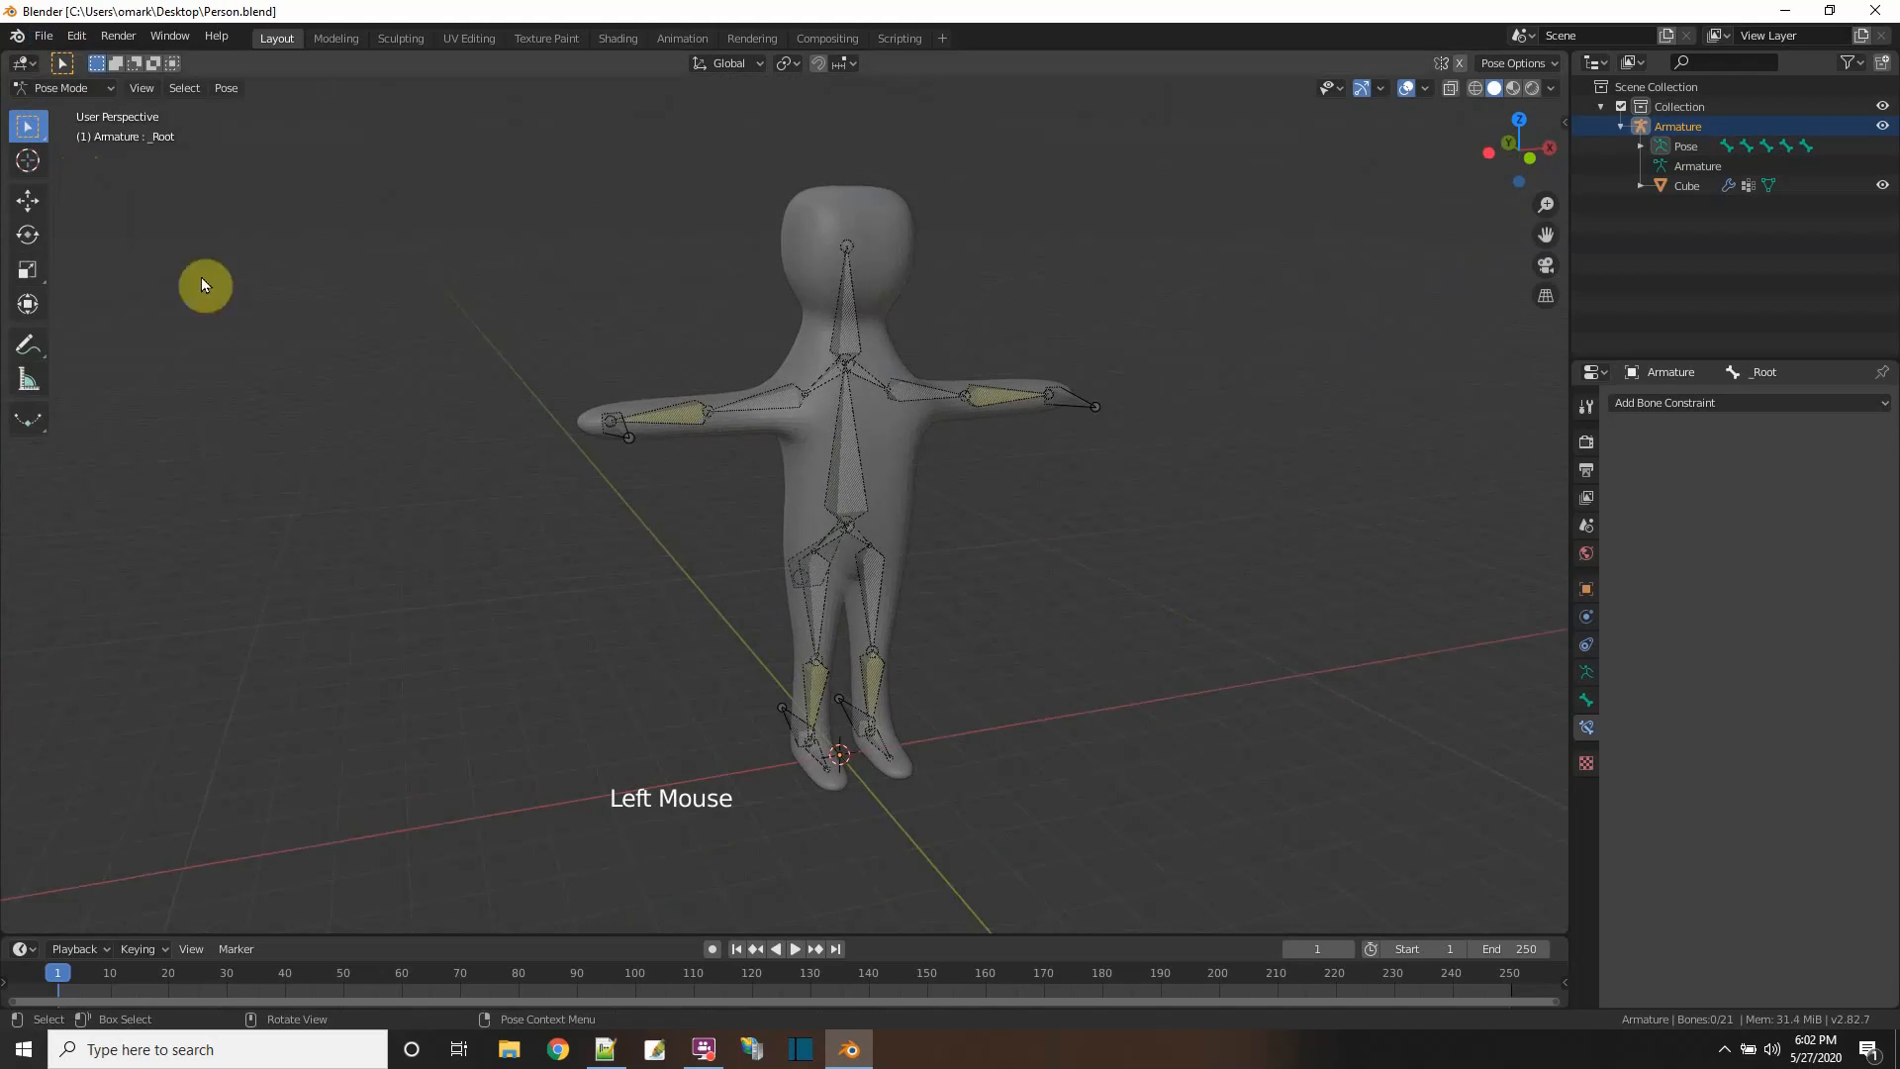
# - Switch to the Animation workspace, with the whole character framed in both viewports, and change the Dope Sheet to the Action Editor
pyautogui.scroll(-1, 687, 586)
pyautogui.moveTo(1023, 624); pyautogui.dragTo(831, 635, button='middle')
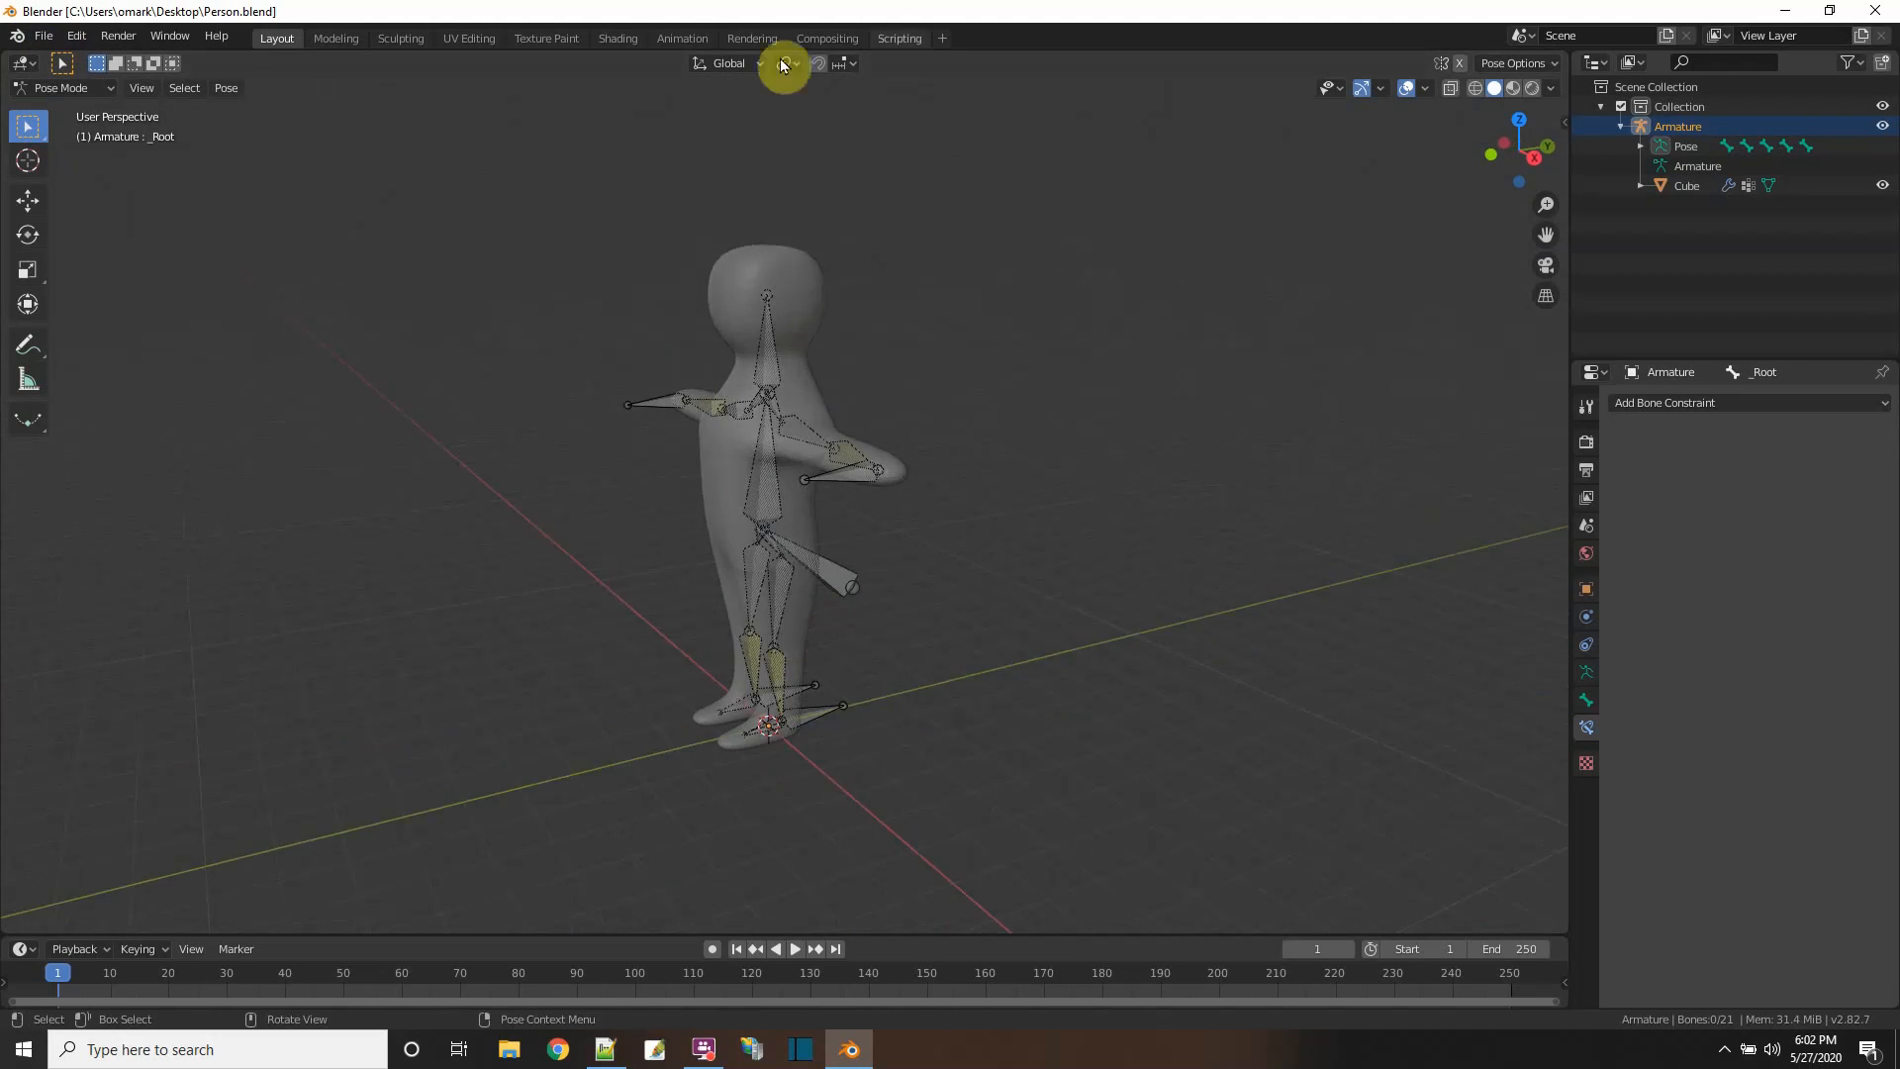
pyautogui.click(677, 40)
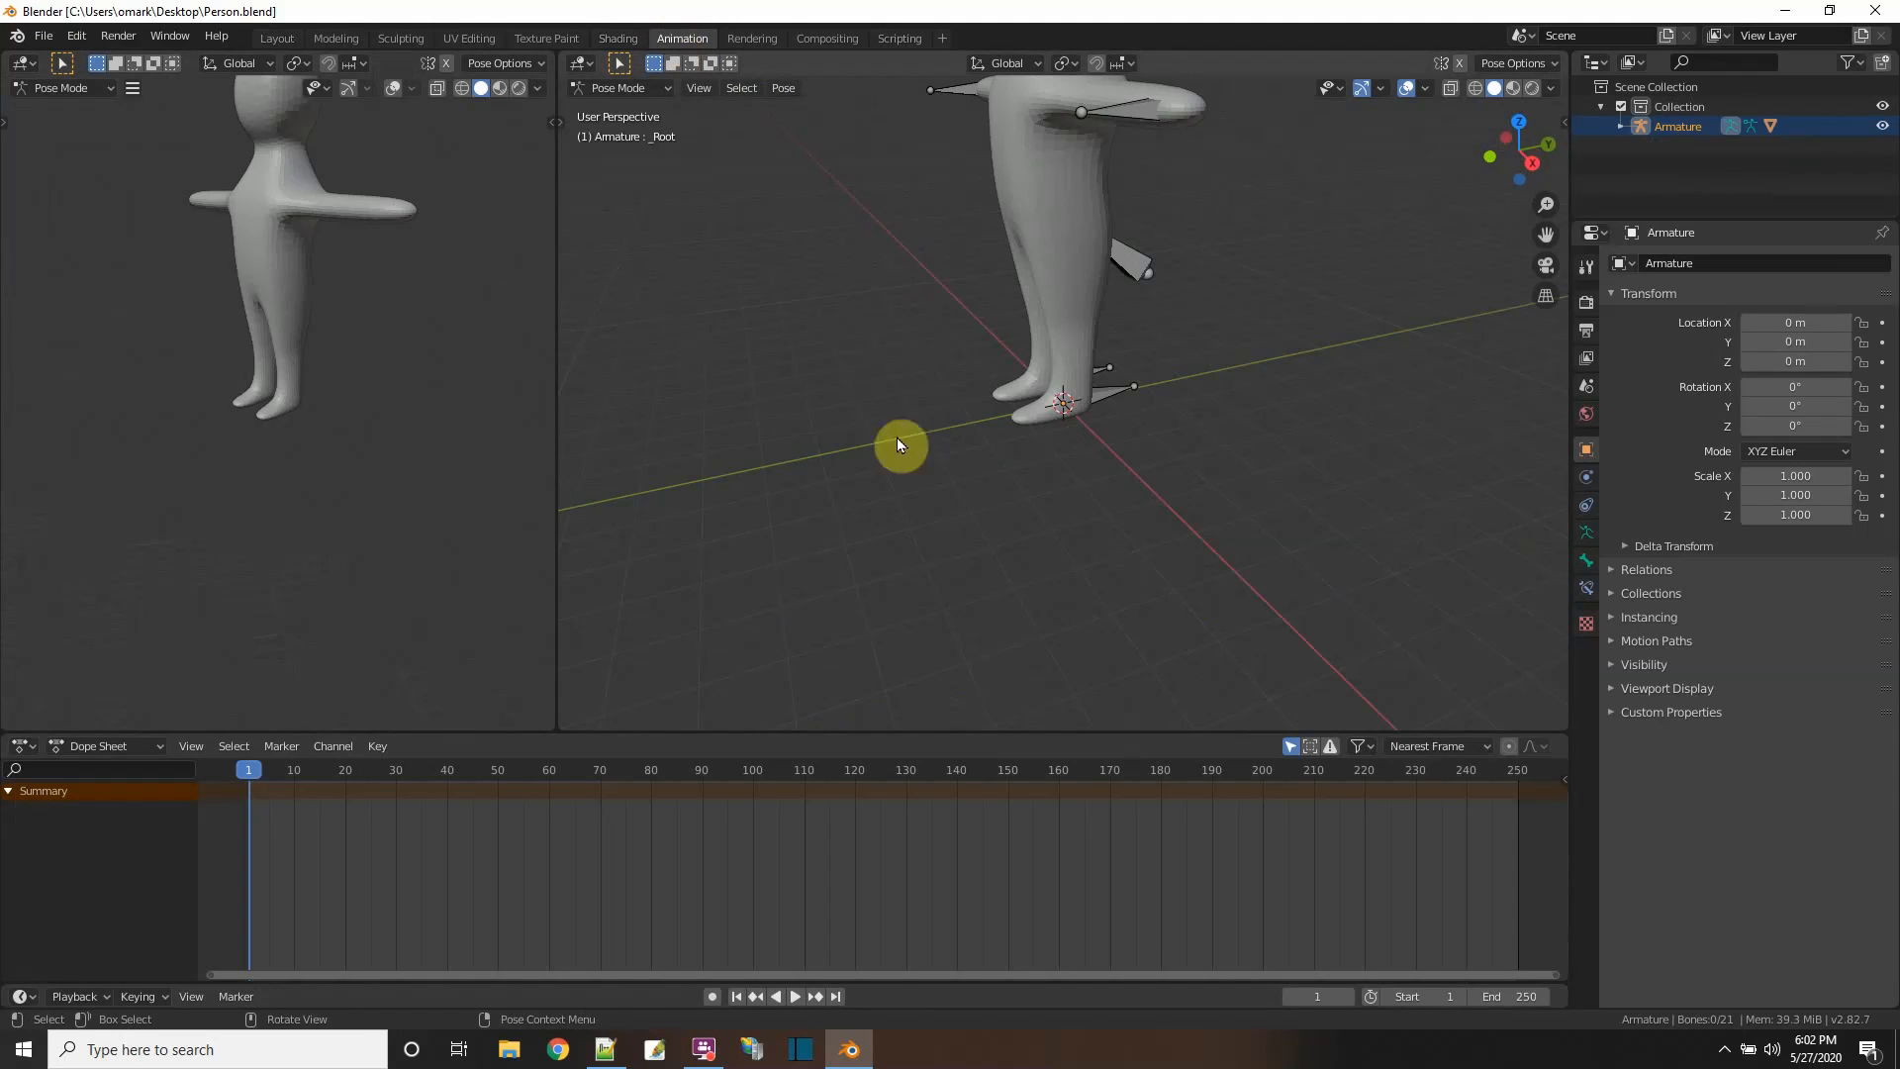
pyautogui.moveTo(412, 330); pyautogui.dragTo(407, 424, button='middle')
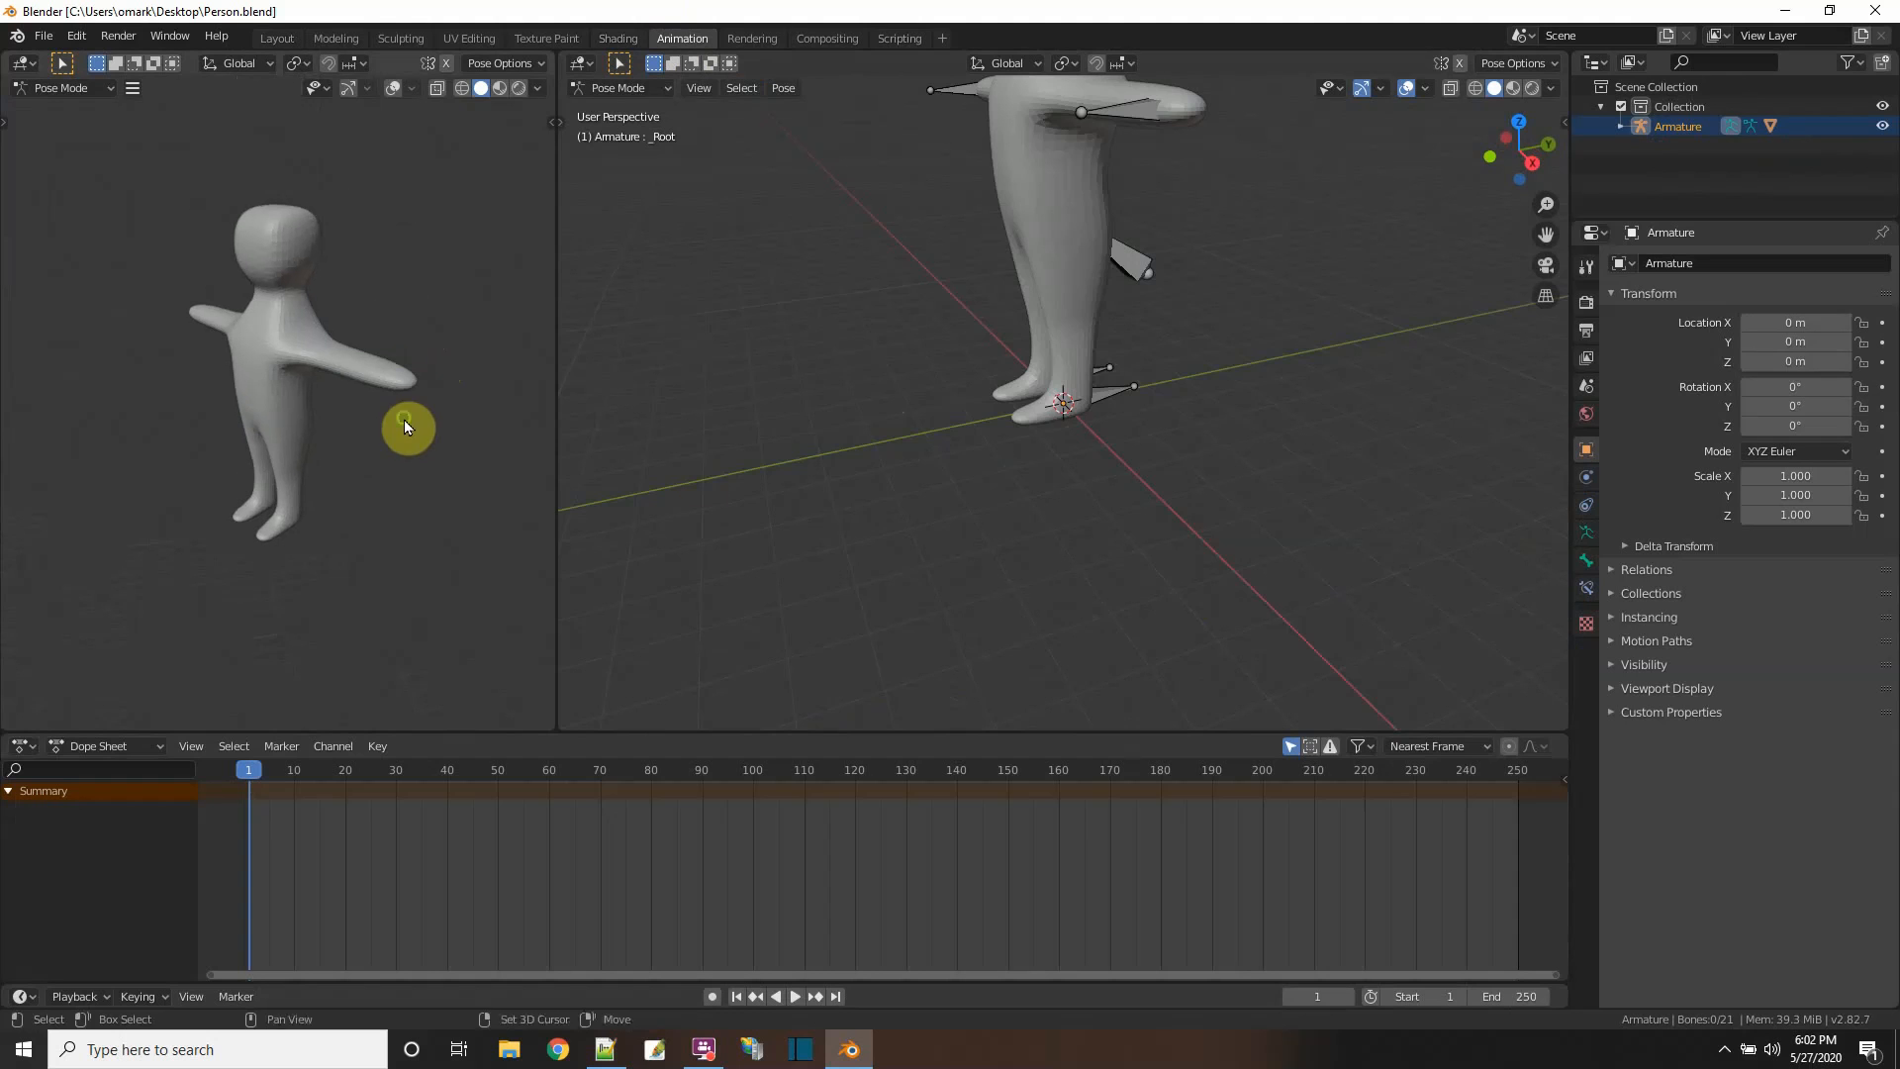
pyautogui.moveTo(840, 318); pyautogui.dragTo(818, 471, button='middle')
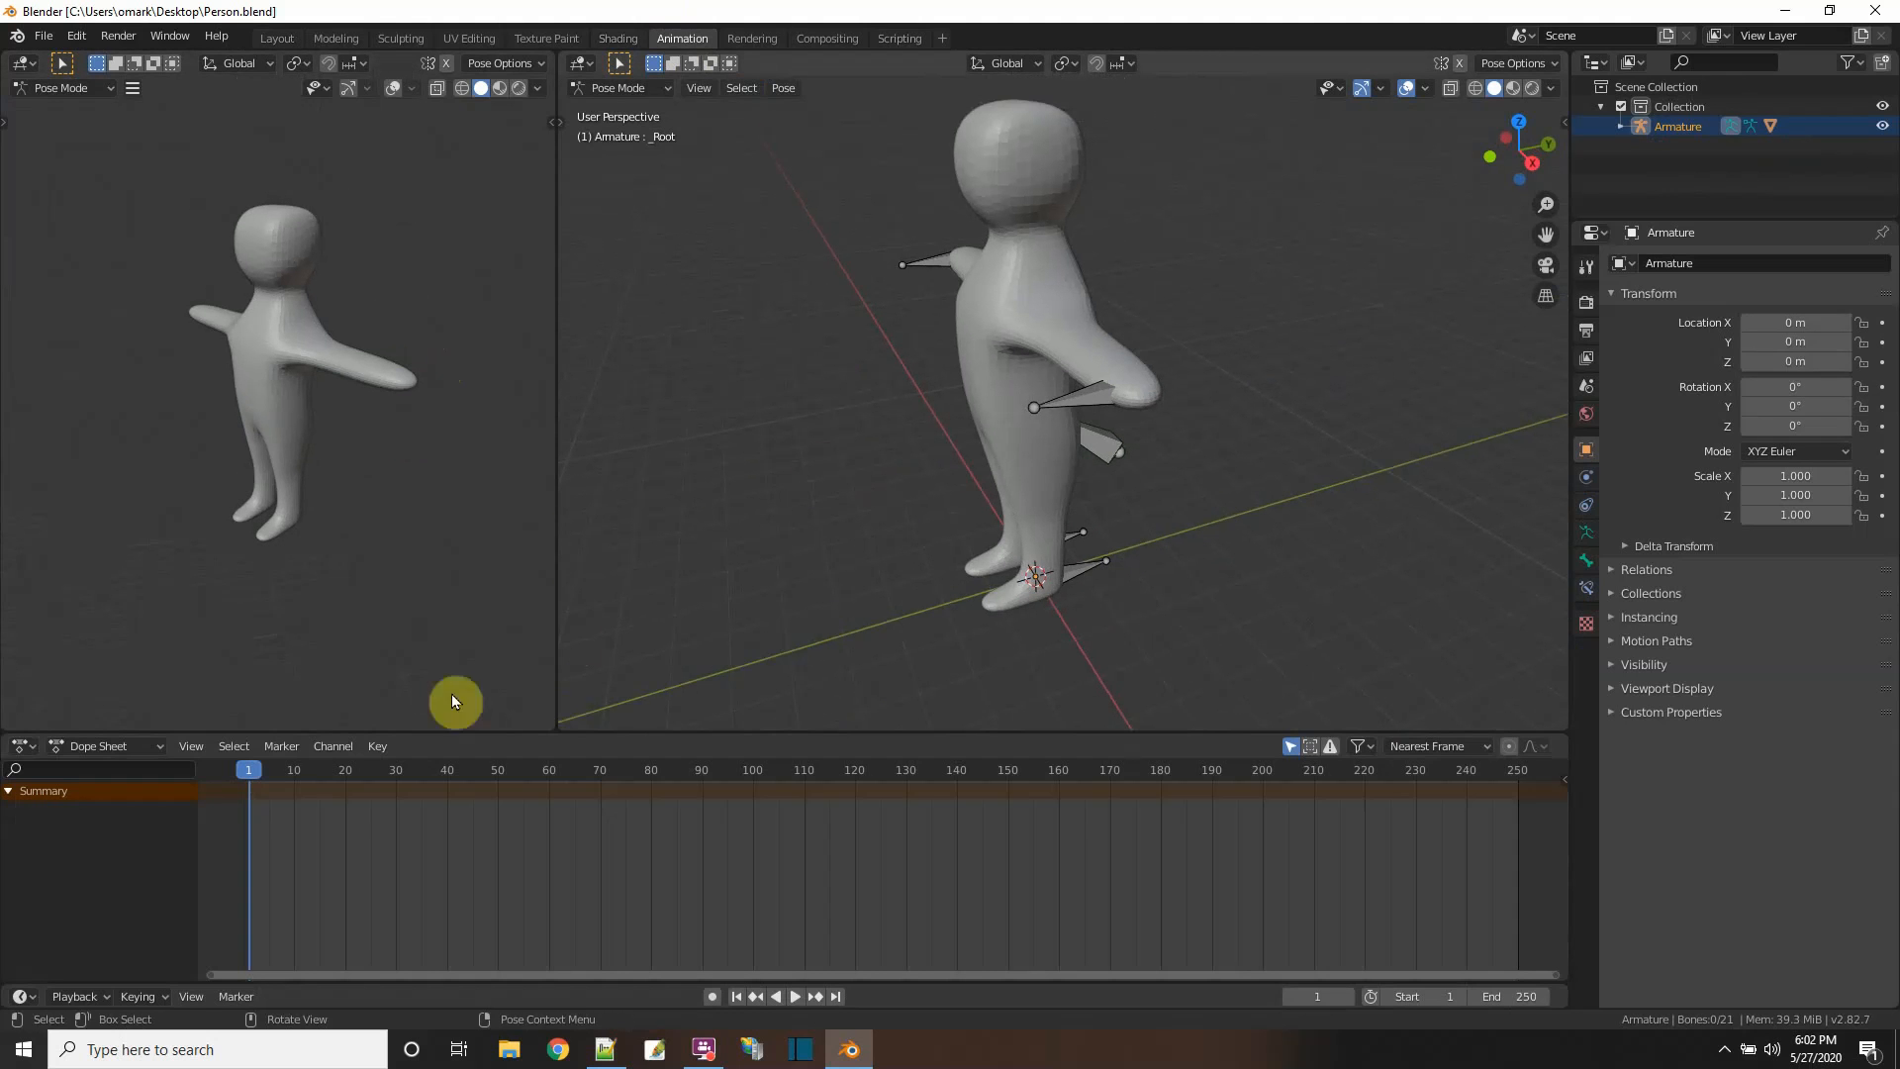
pyautogui.click(156, 745)
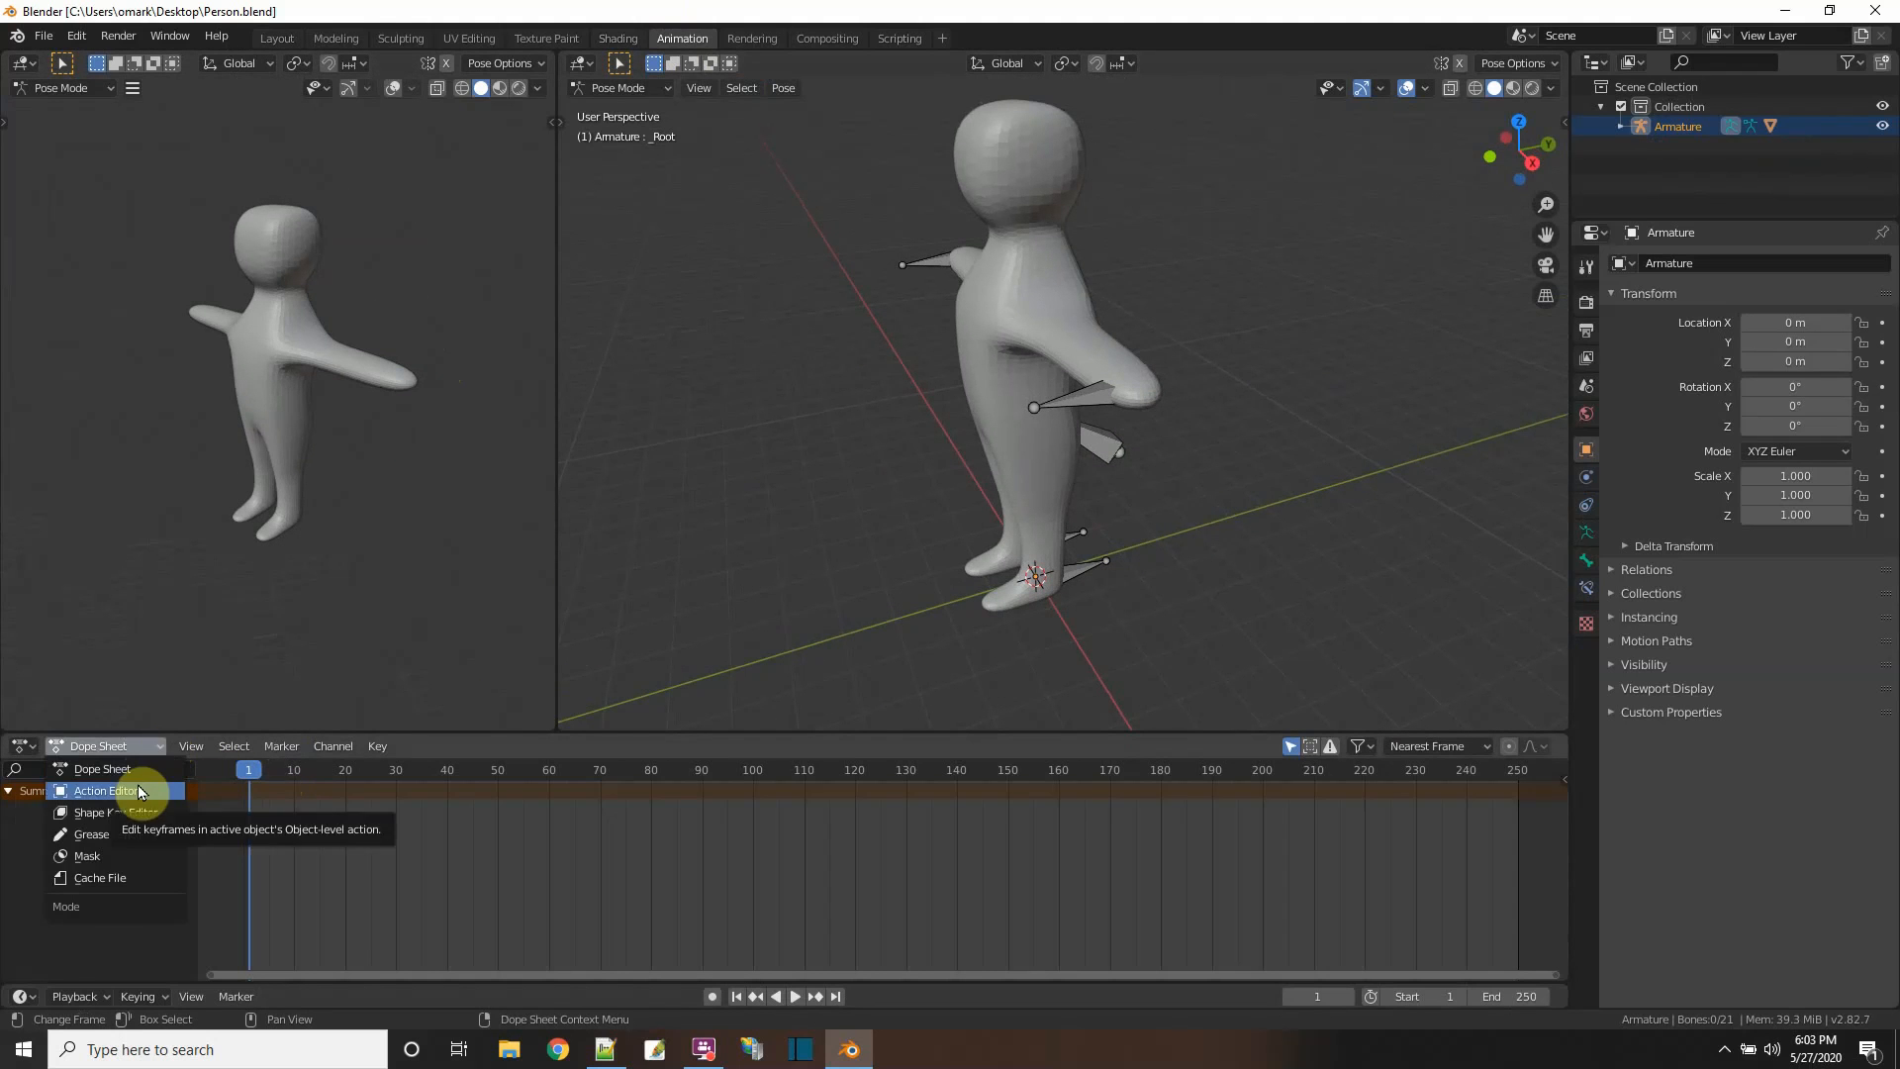
pyautogui.click(139, 788)
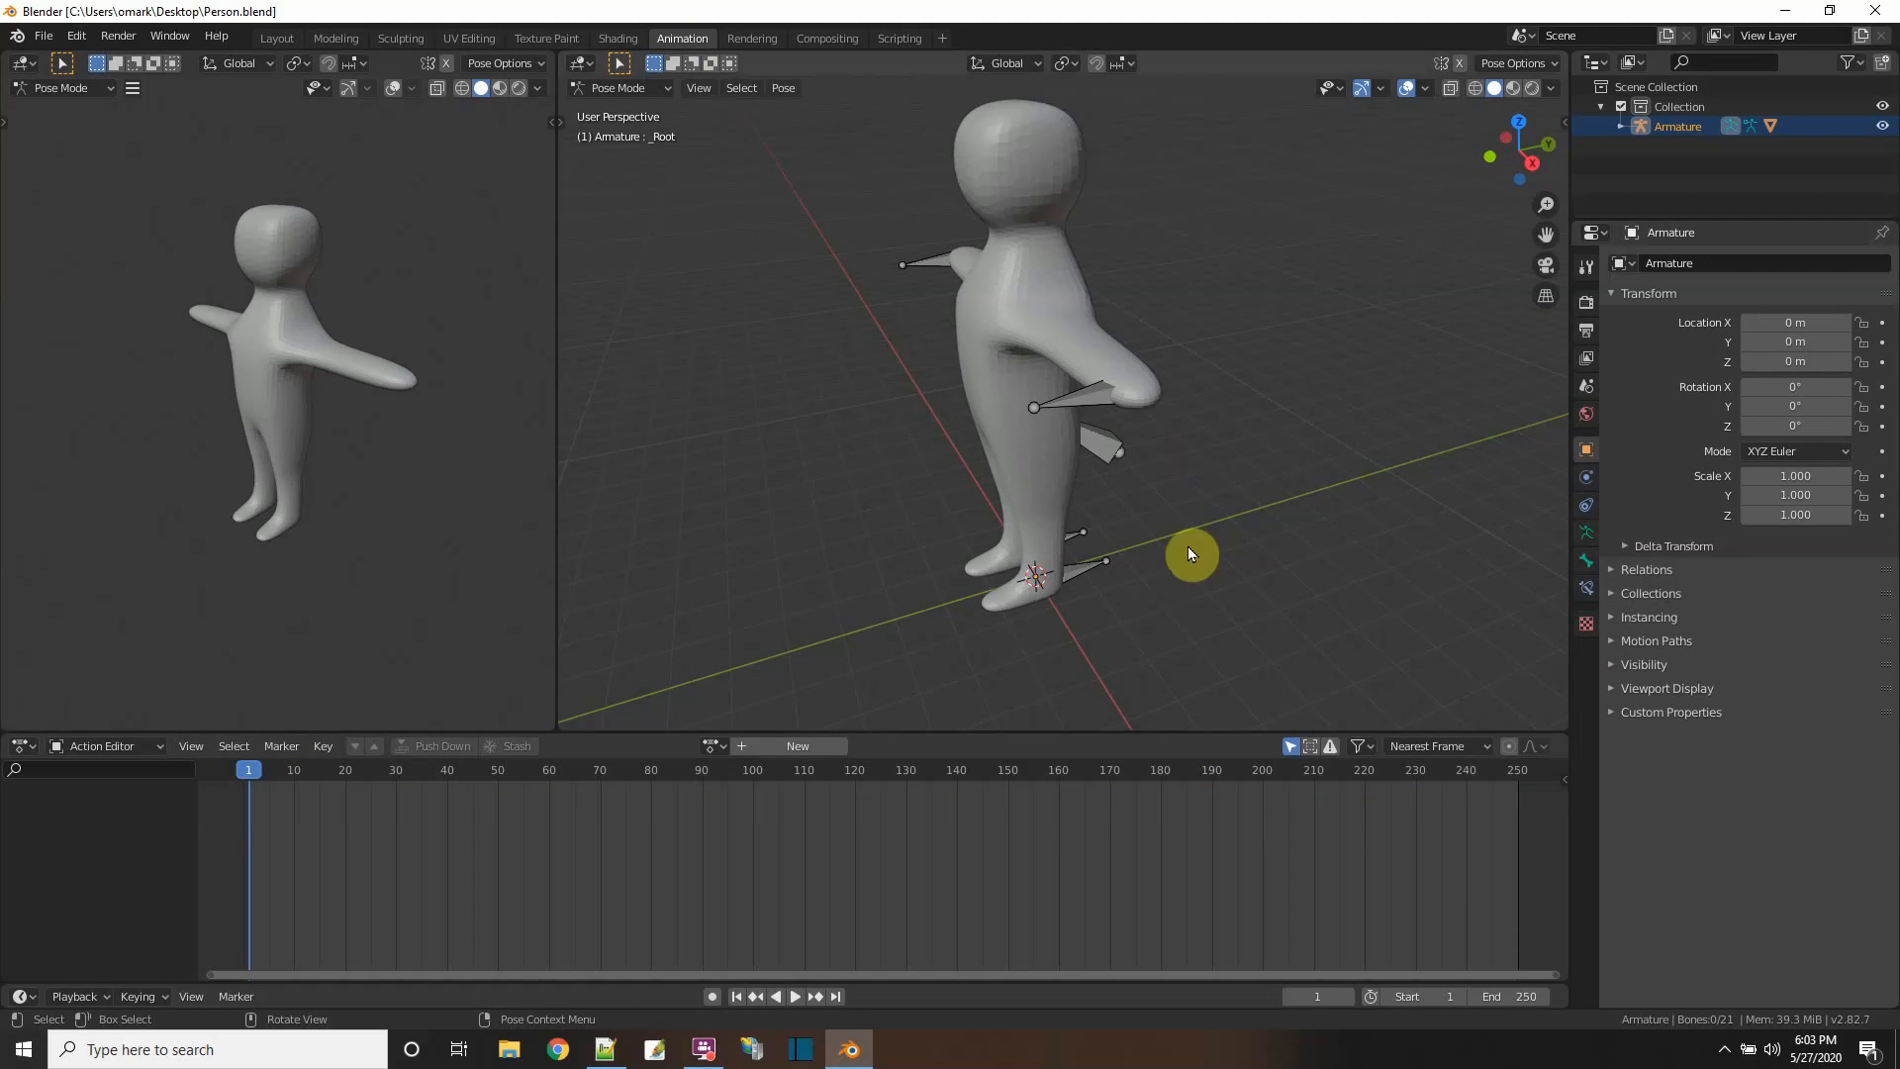
# - Toggle X-ray in the main viewport on and off to compare how the bones display
pyautogui.click(1449, 90)
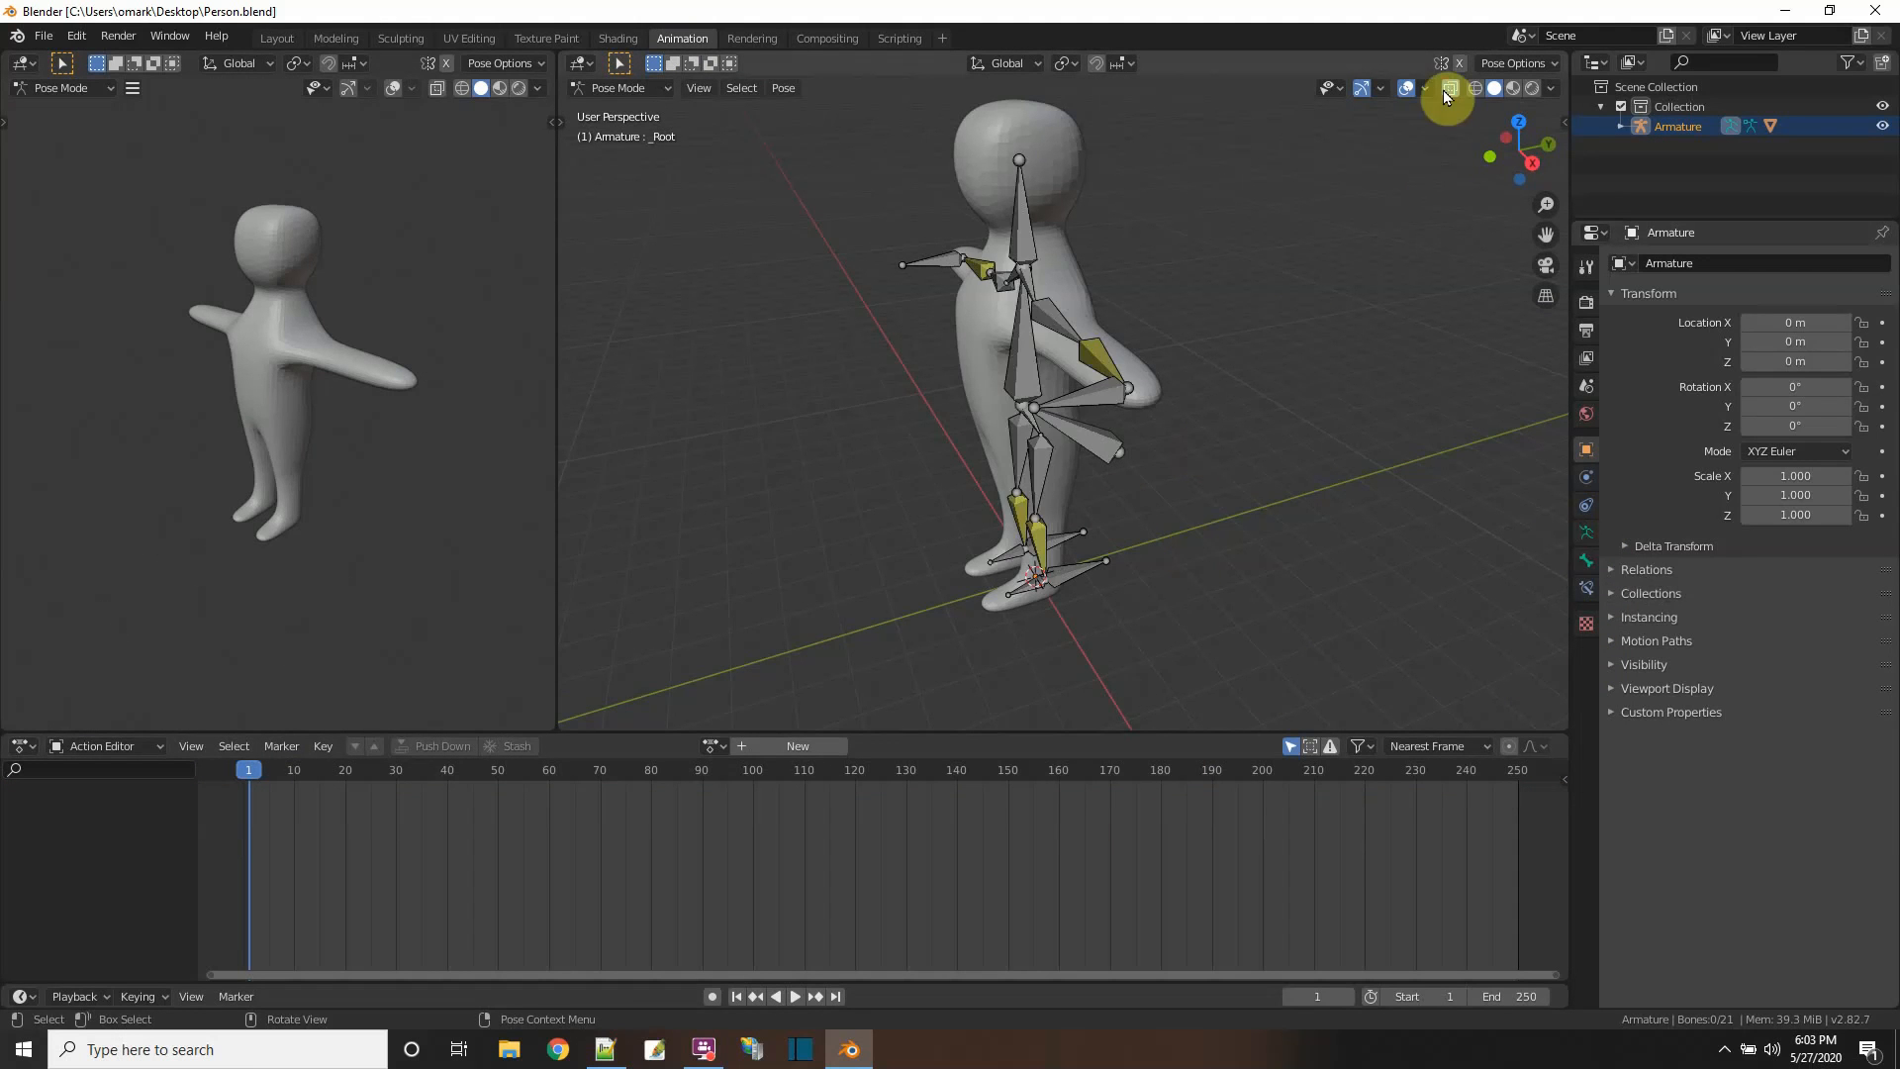
pyautogui.click(1448, 90)
pyautogui.click(1445, 90)
pyautogui.click(1445, 90)
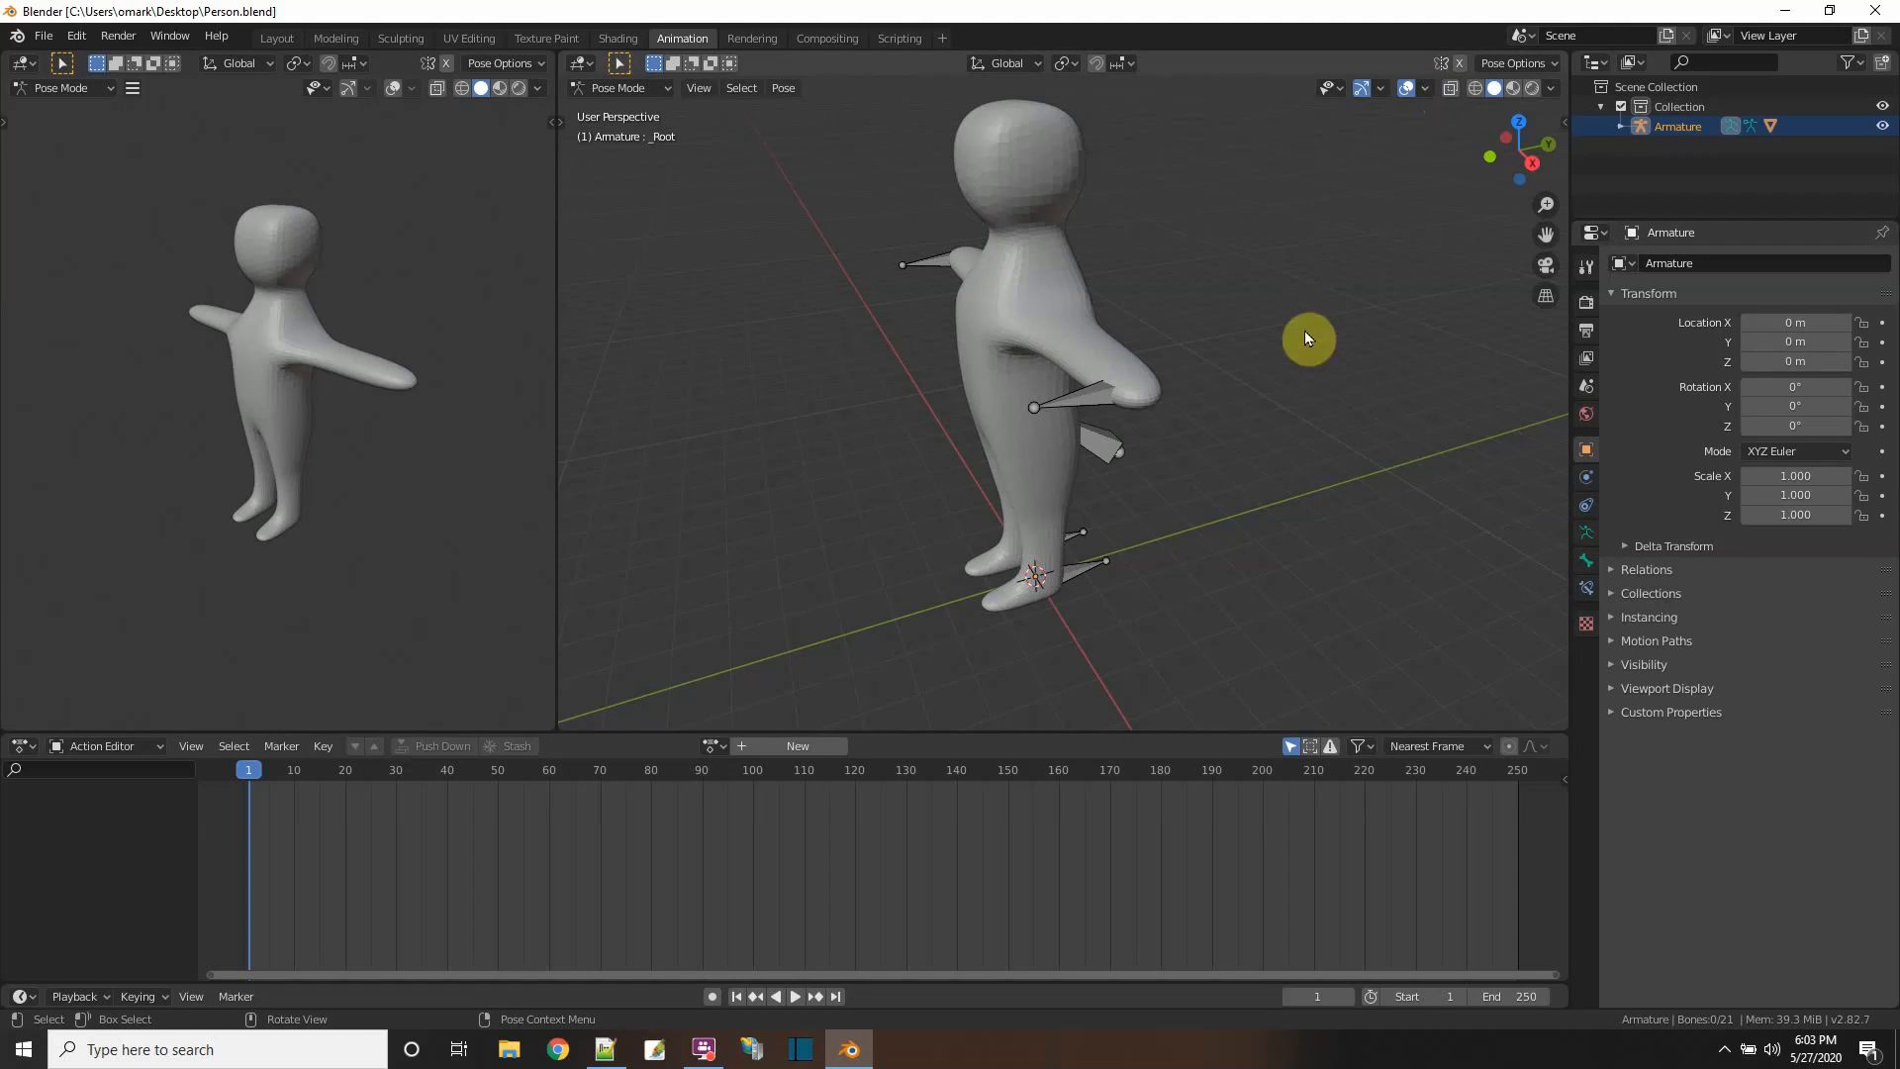
# - Select all bones and create a new pose library for the armature named Orig
pyautogui.press('a')
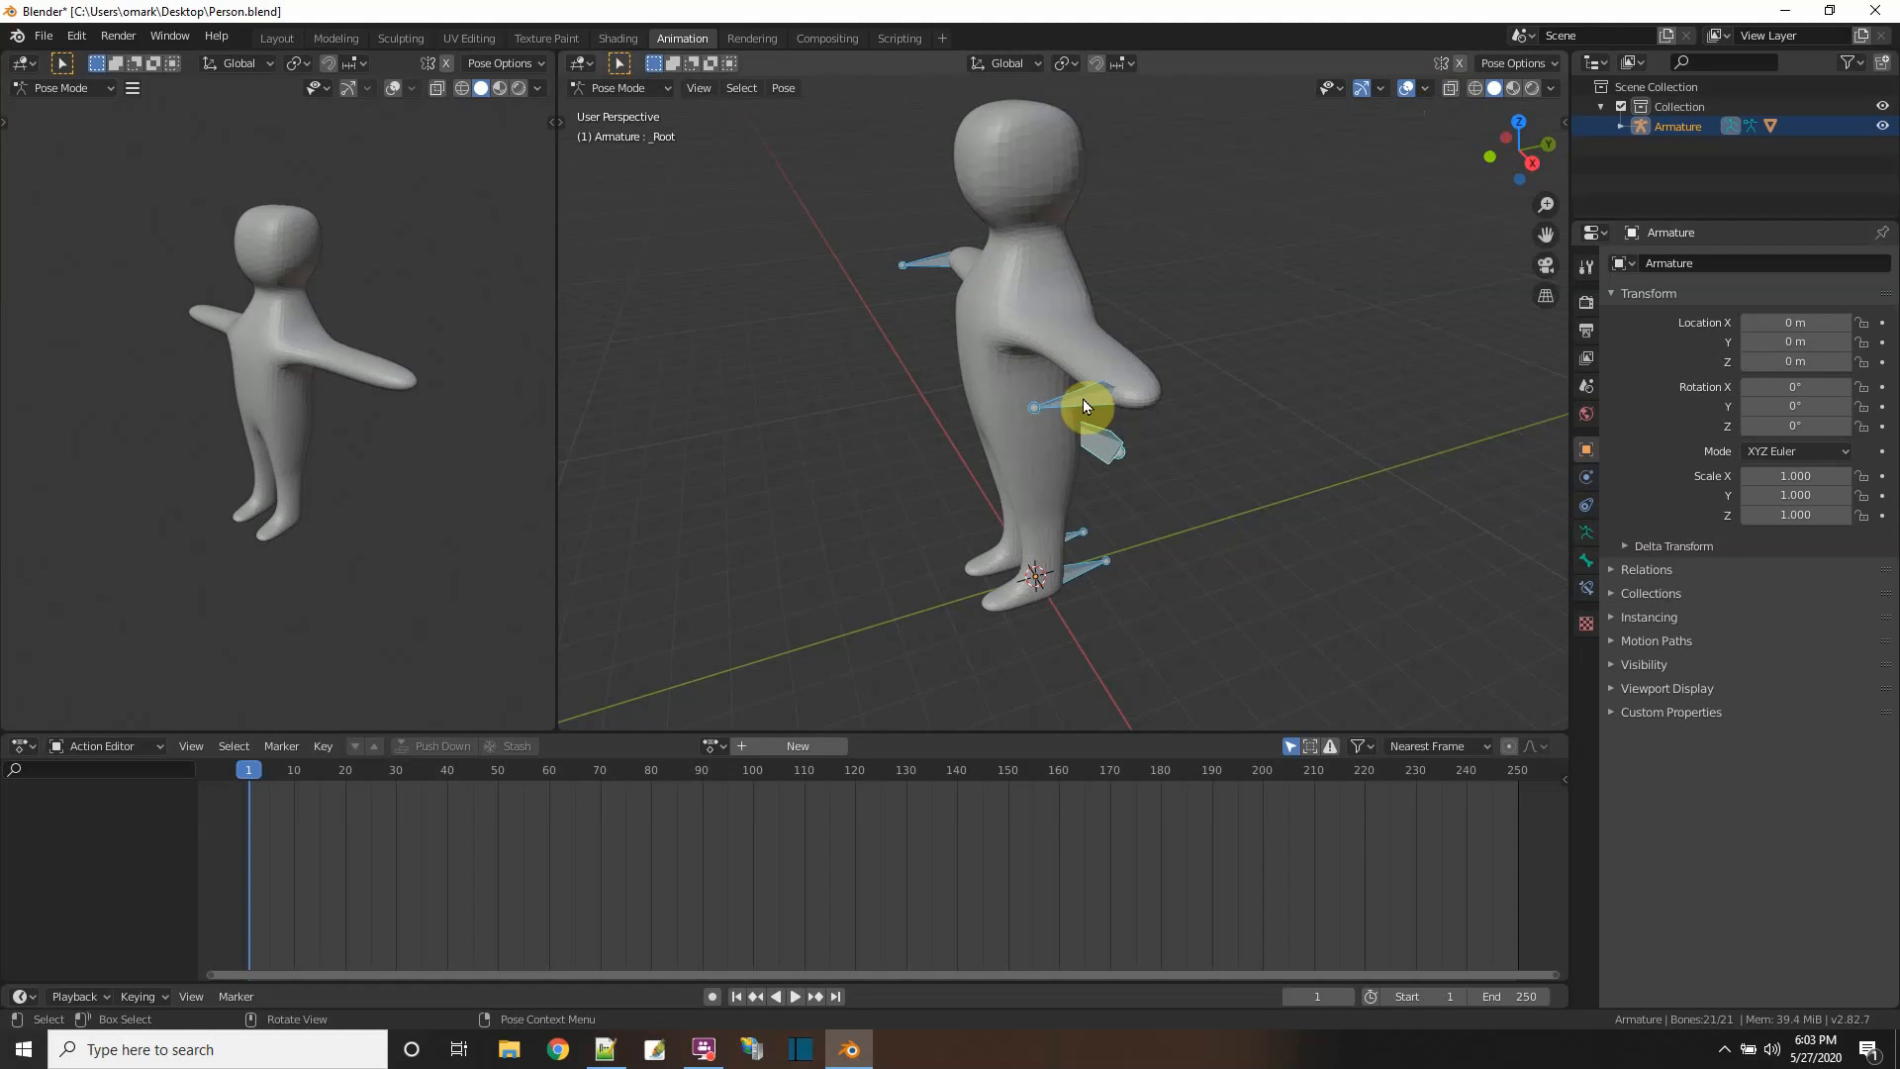
pyautogui.click(1584, 532)
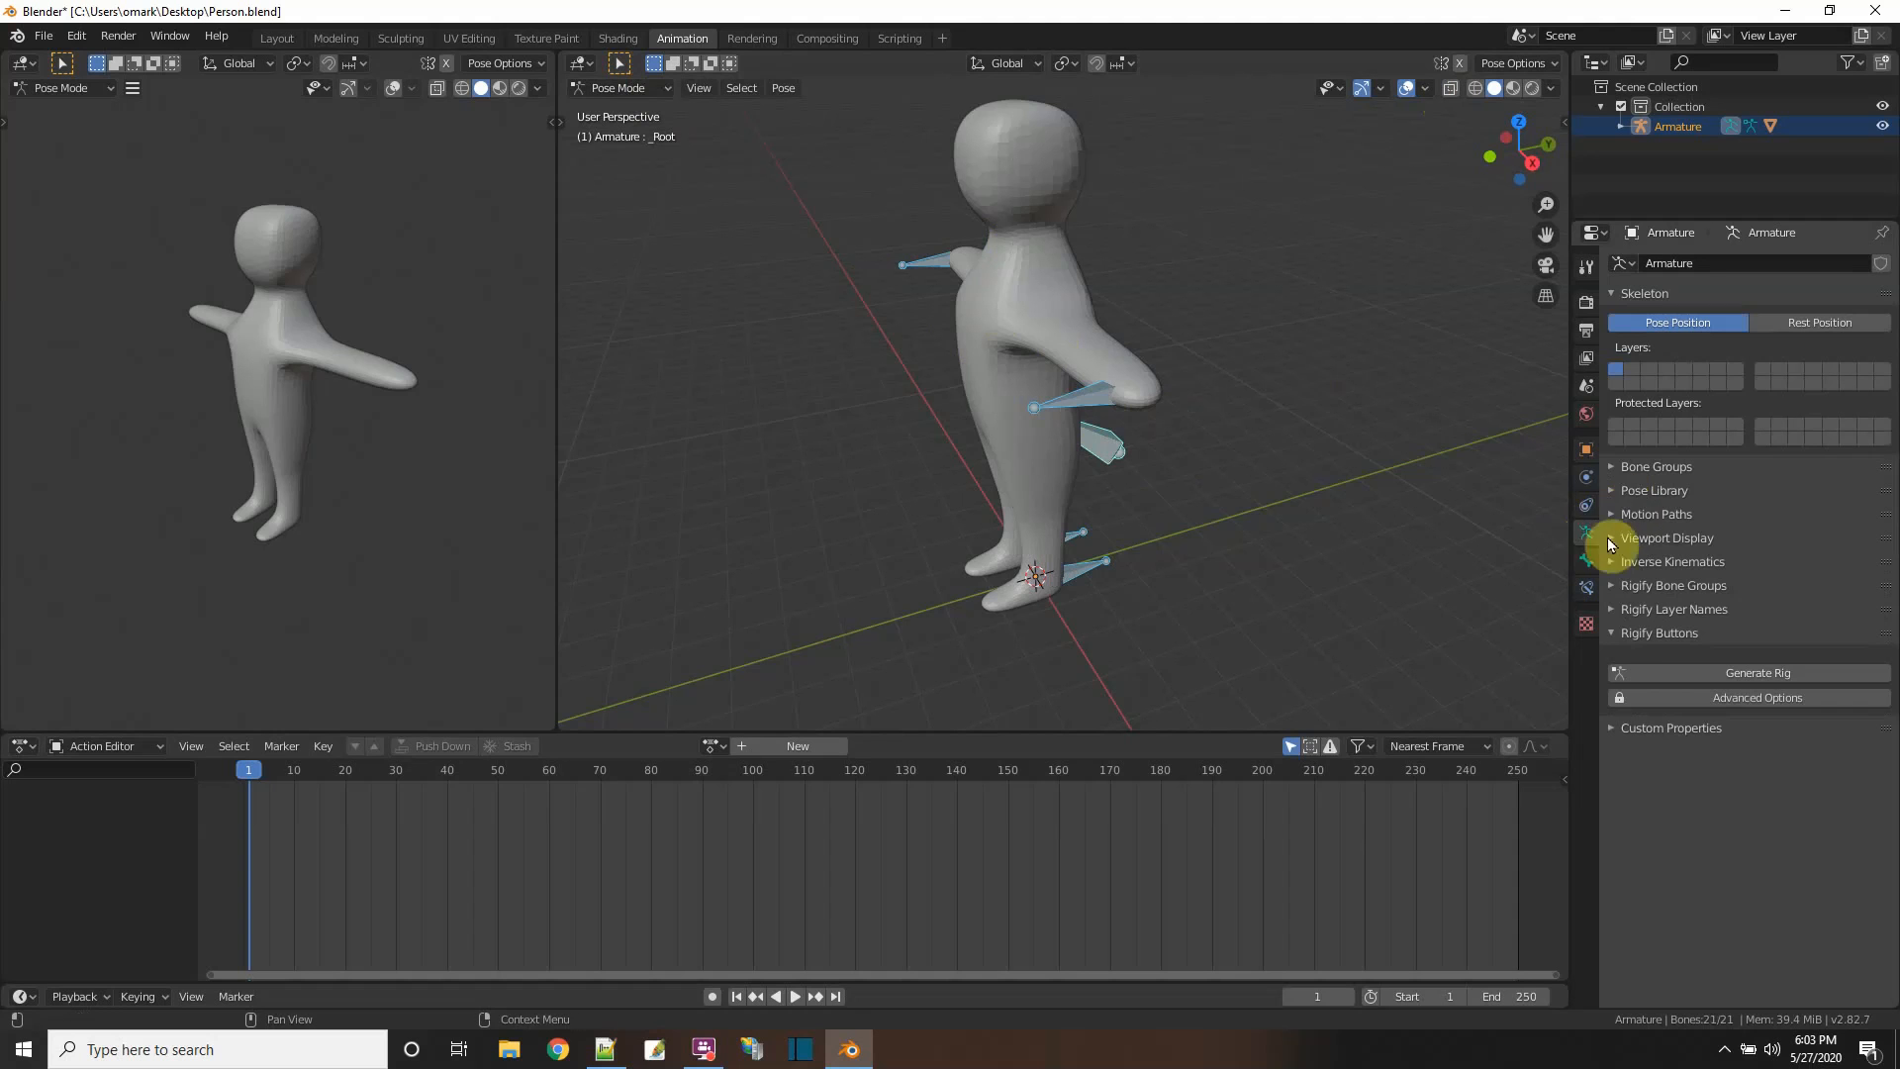
pyautogui.click(1614, 490)
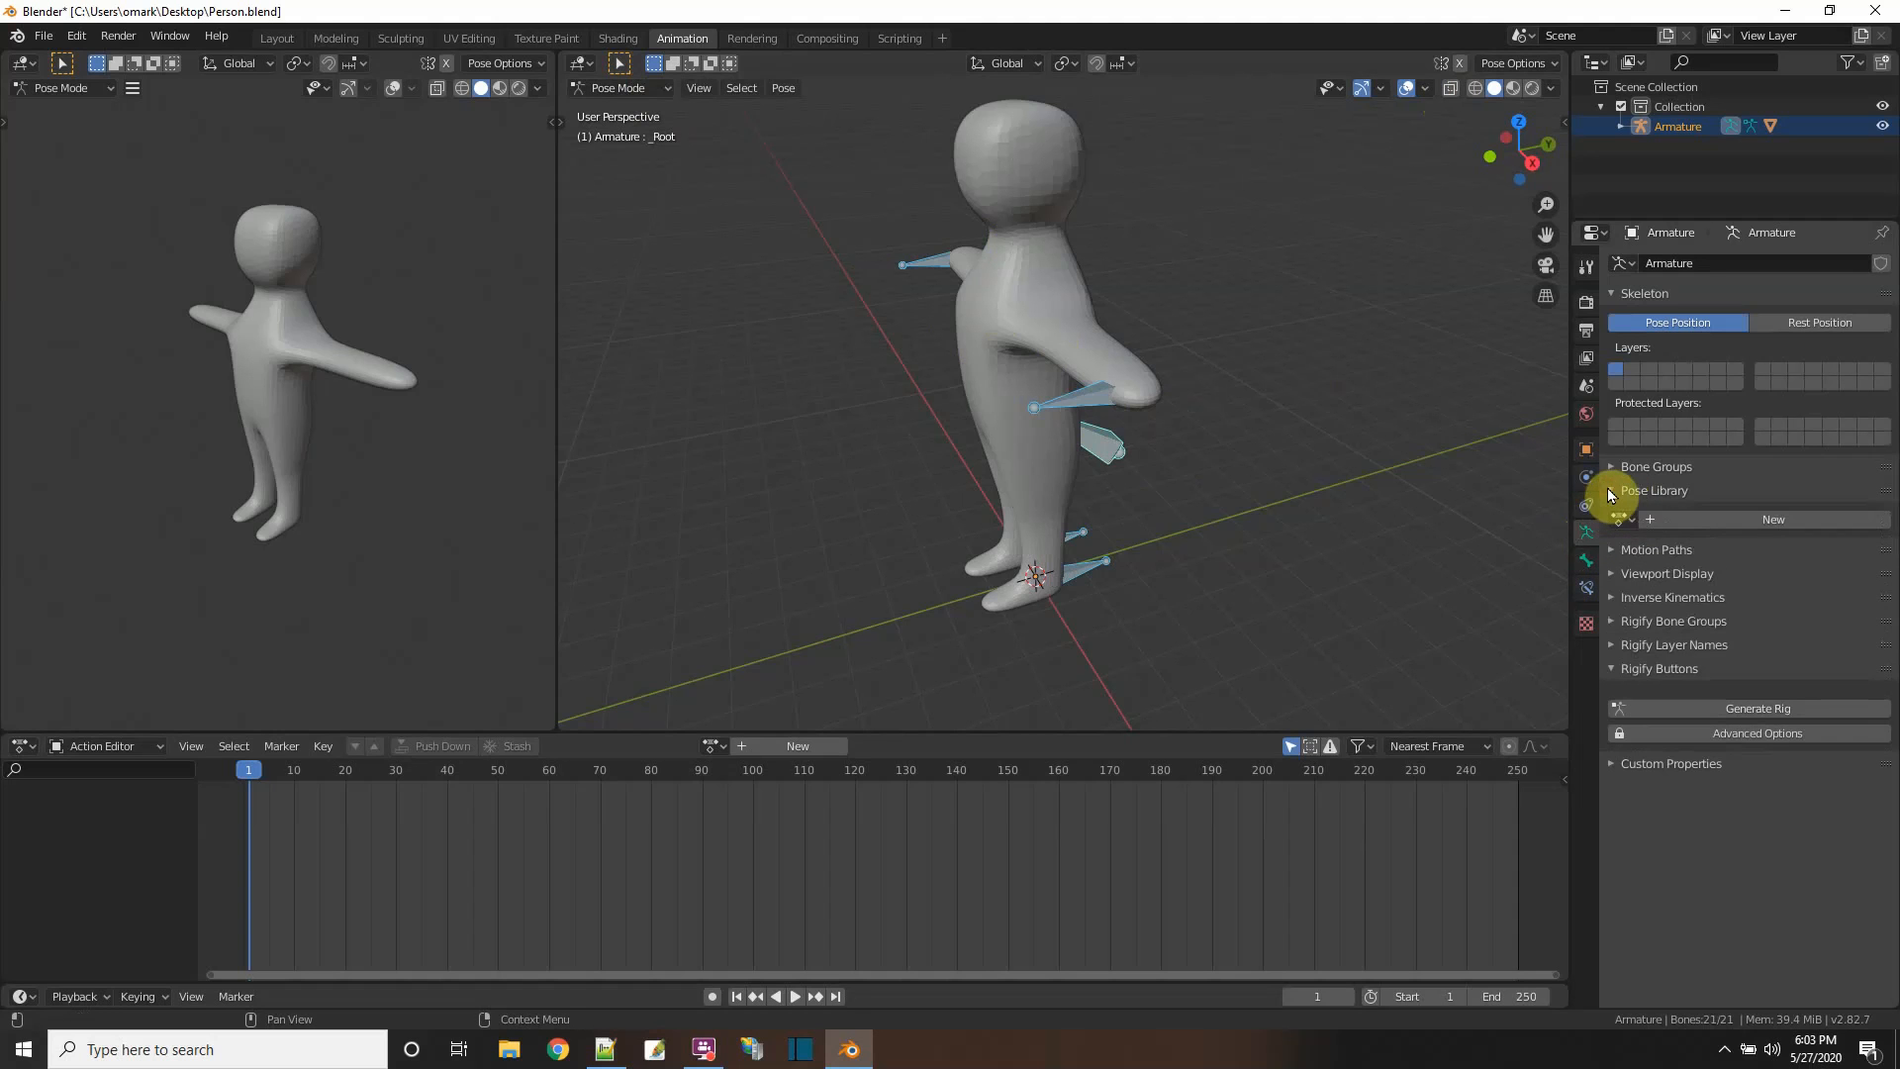
pyautogui.click(1694, 519)
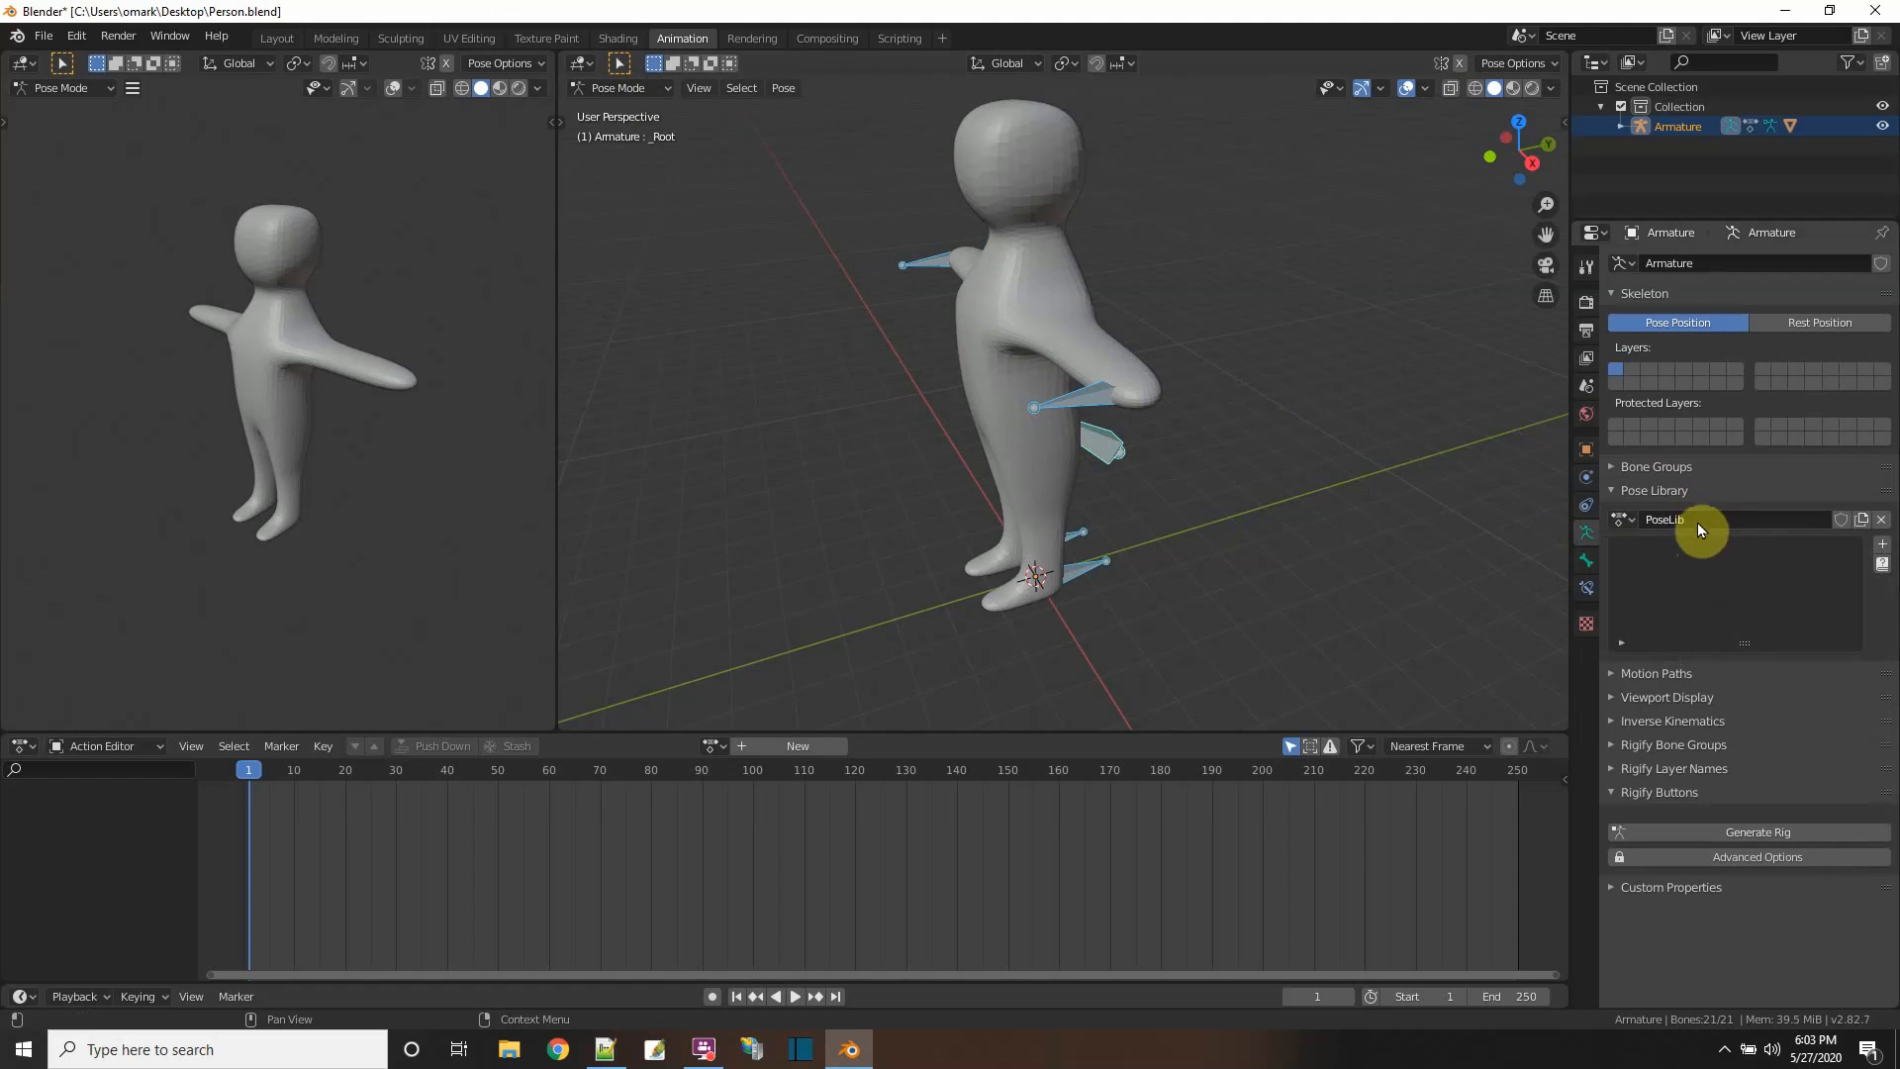
pyautogui.click(1696, 519)
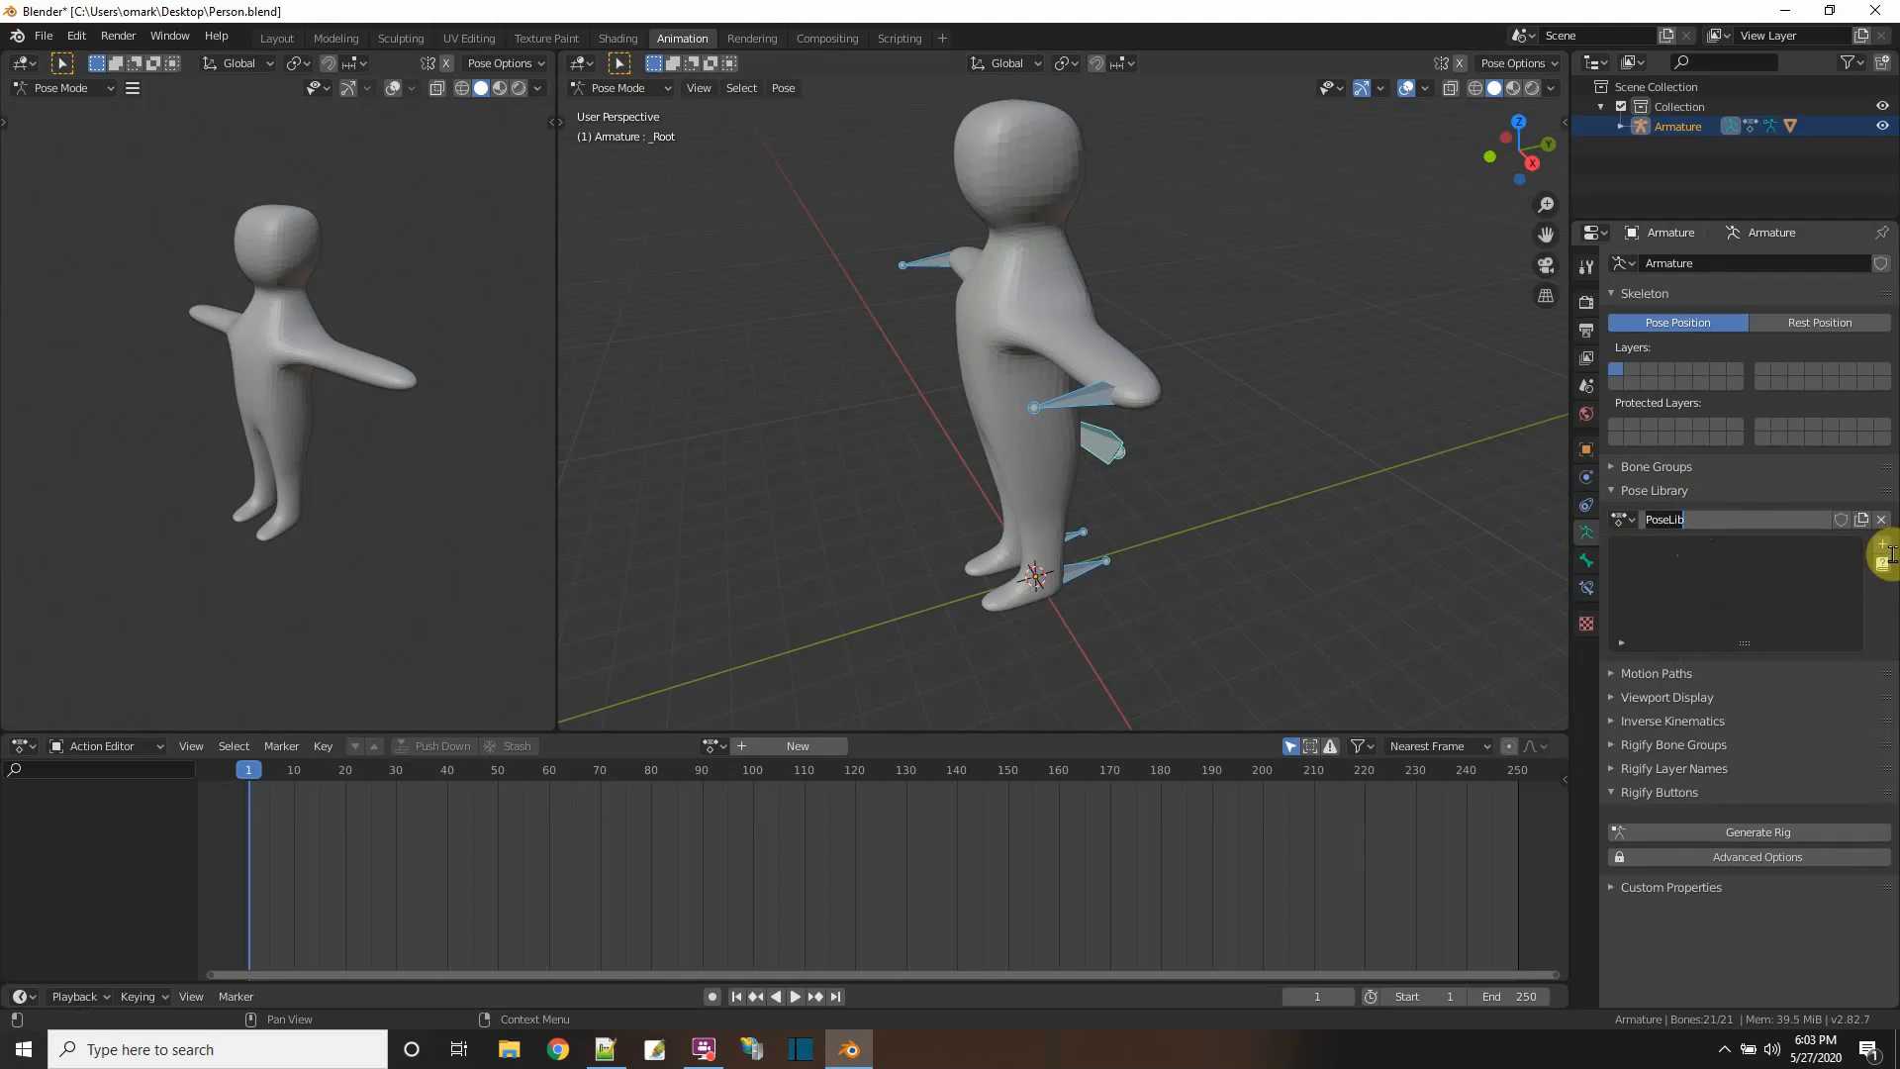
pyautogui.write('Orig')
# - Add the current rest stance of the character to the Orig pose library as a new pose
pyautogui.click(1886, 546)
pyautogui.click(1886, 547)
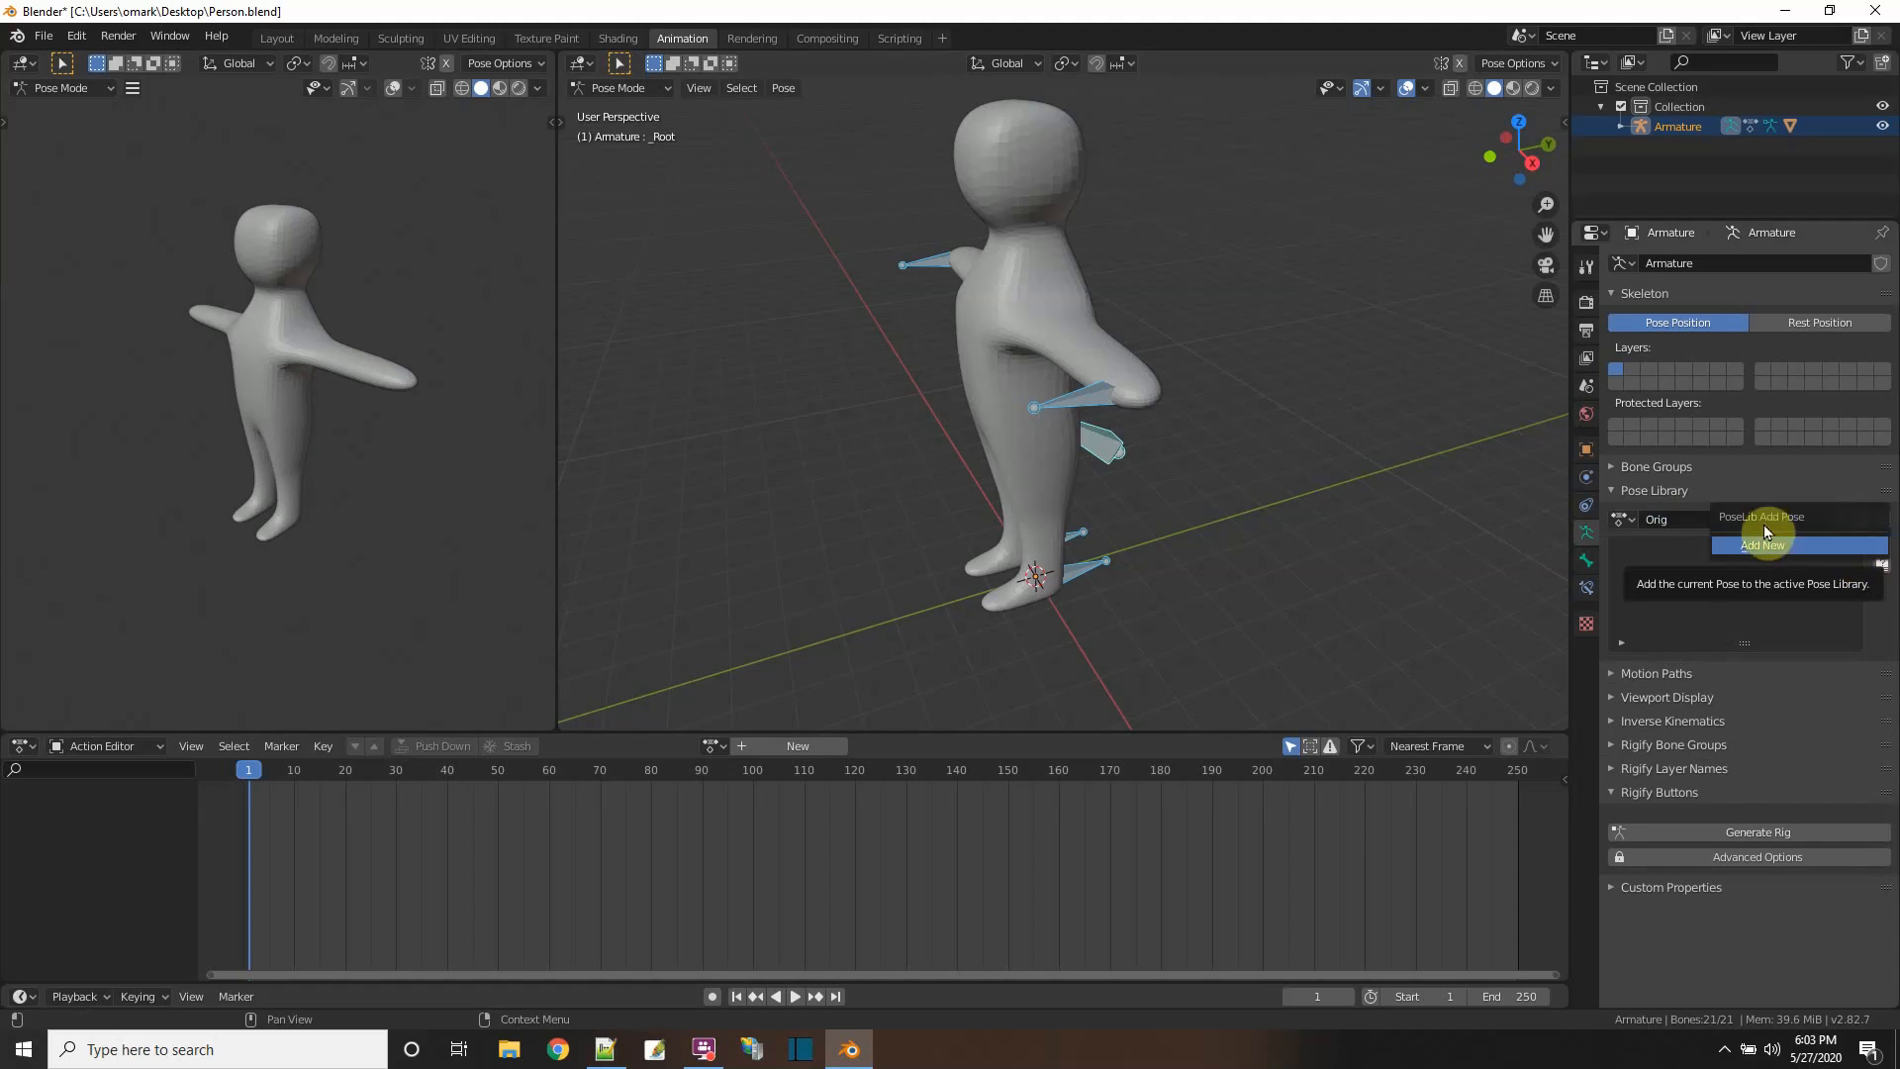
pyautogui.click(1766, 541)
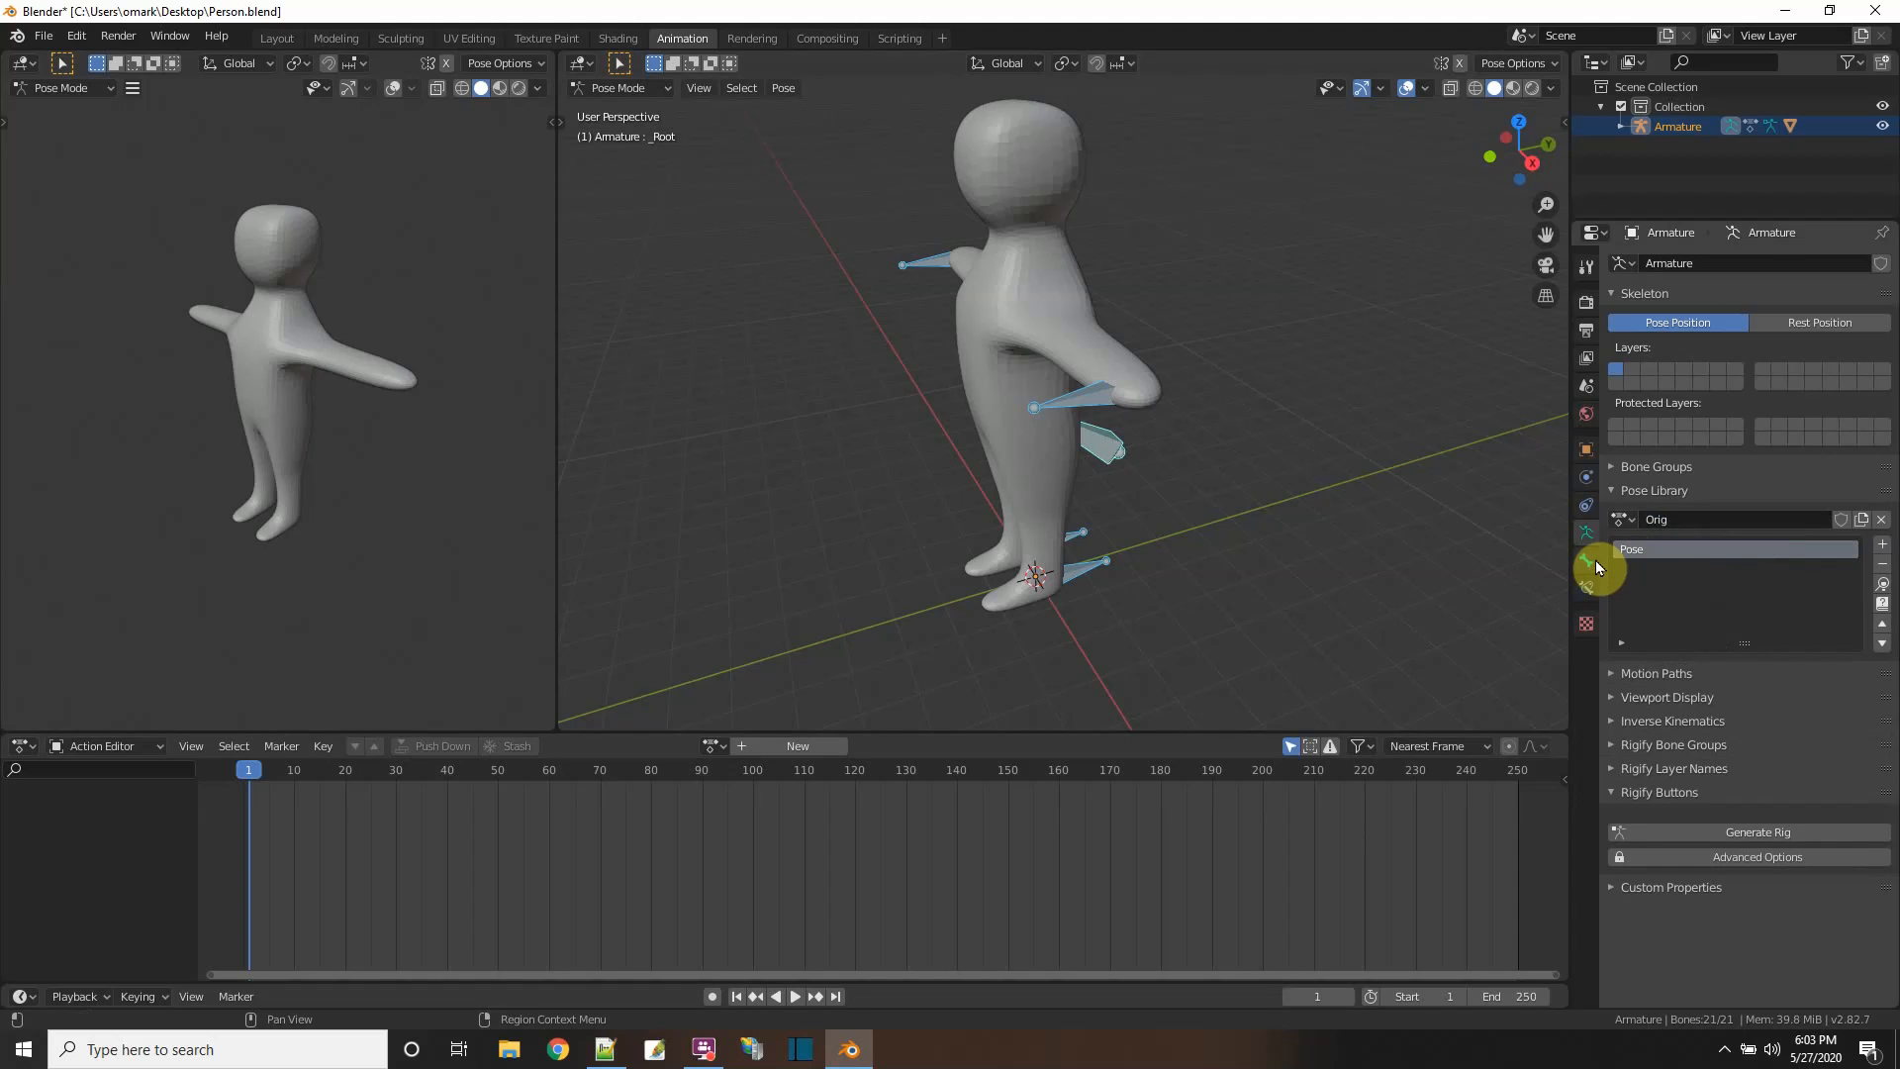
pyautogui.click(1683, 518)
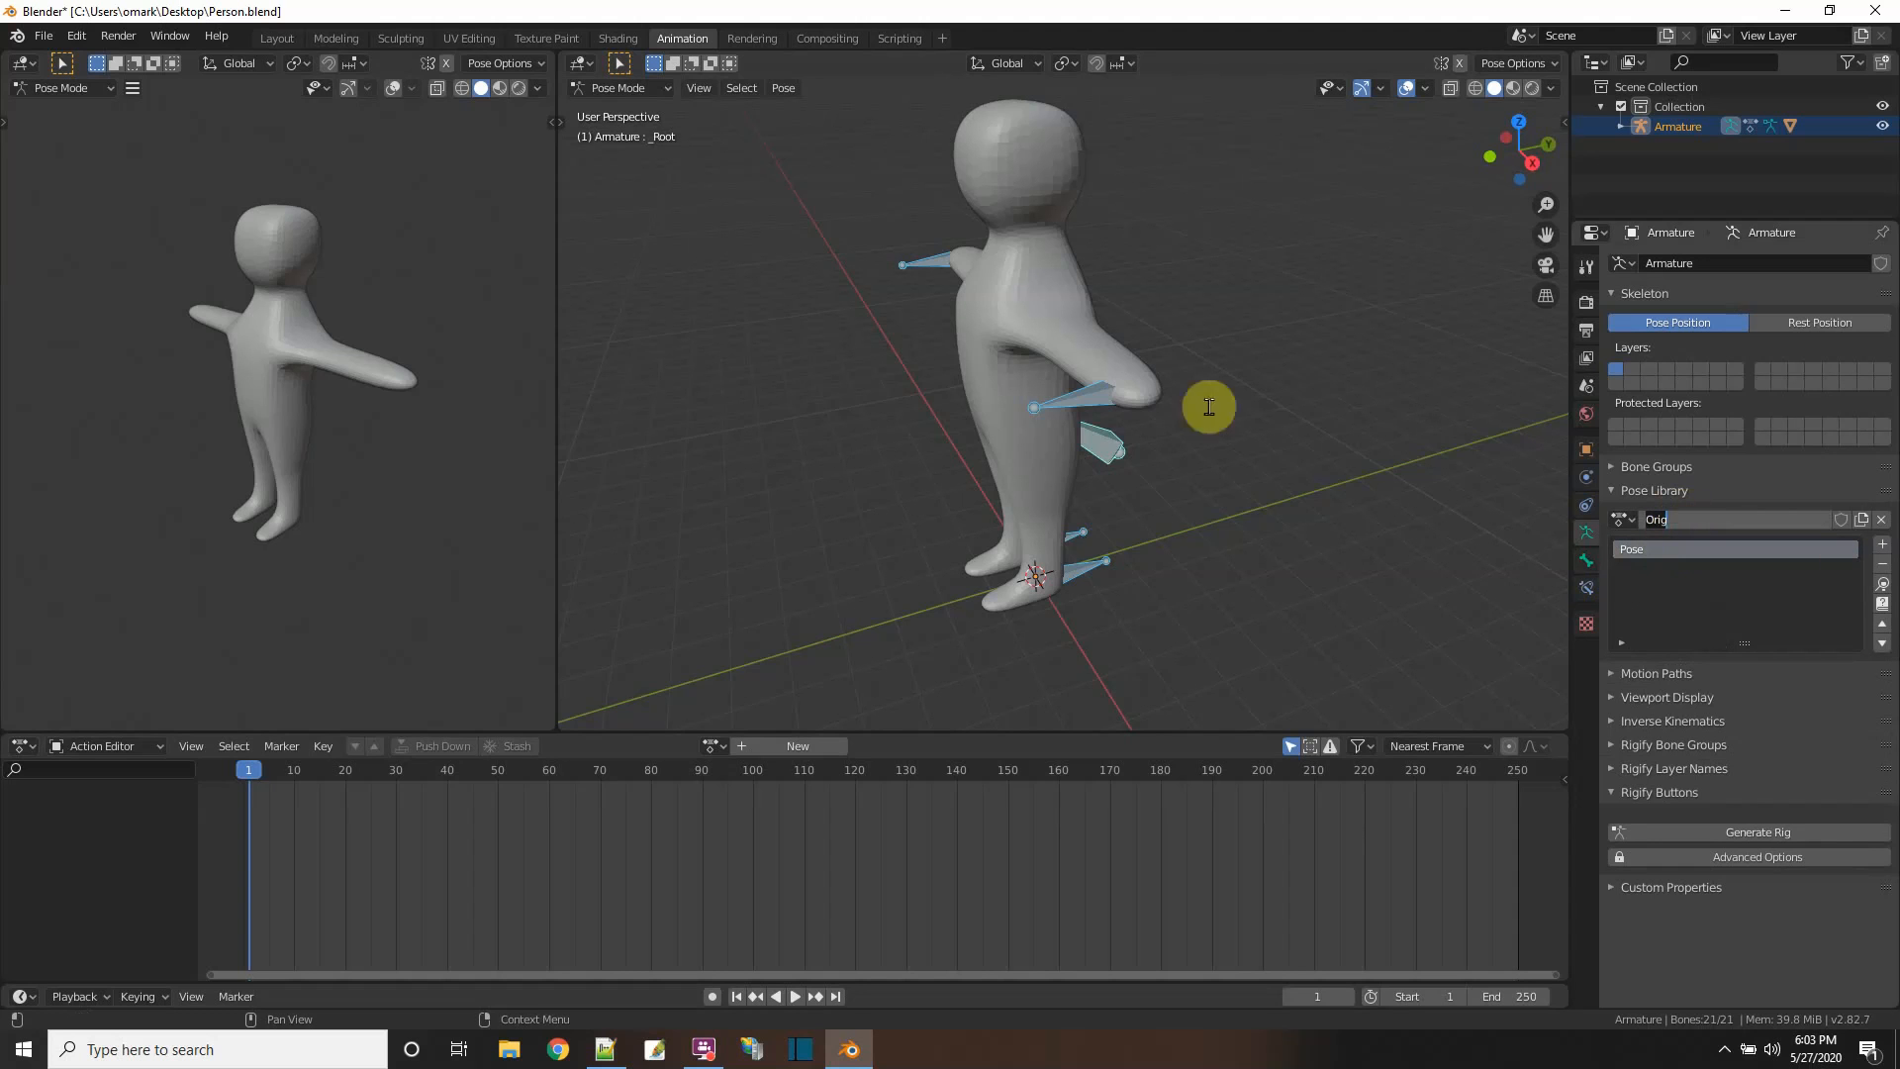
# - Select only the _Root bone and move it down about 0.53 m so that the character's knees bend
pyautogui.click(1105, 456)
pyautogui.click(1105, 451)
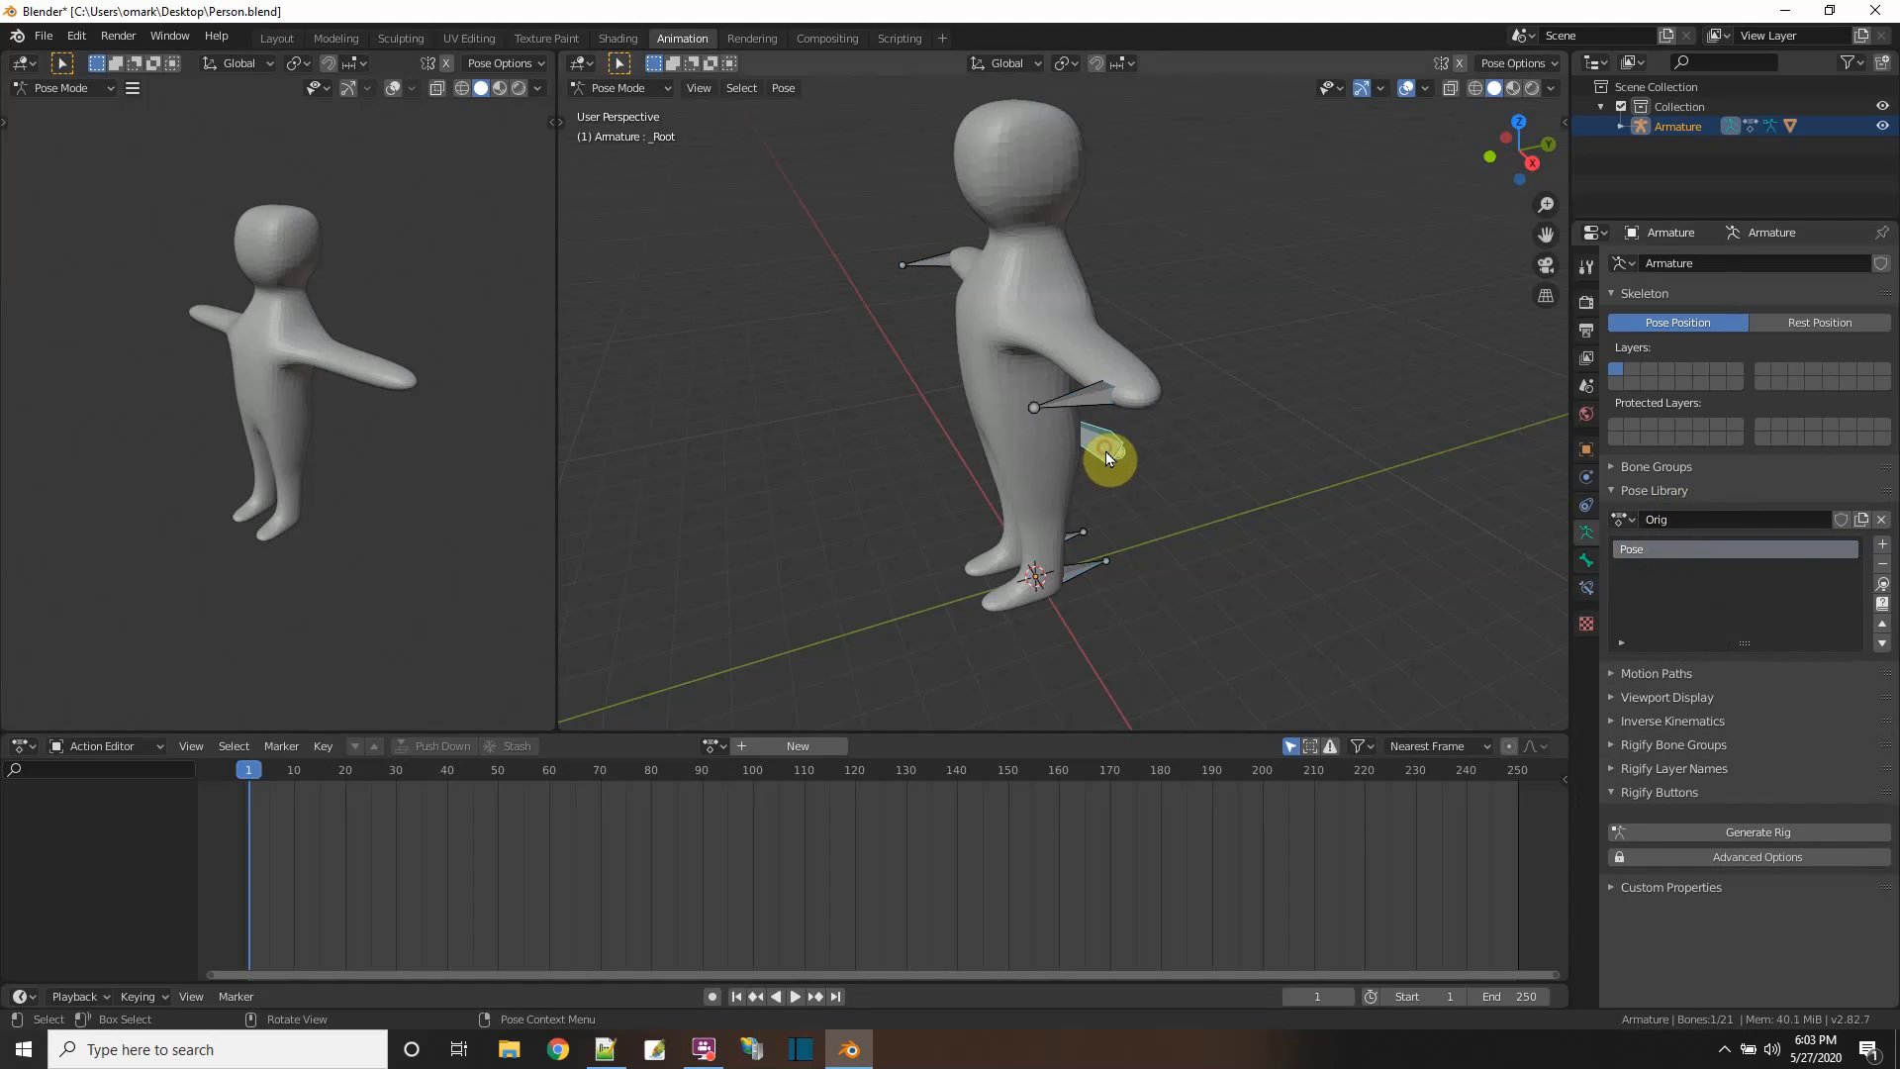
pyautogui.press('g')
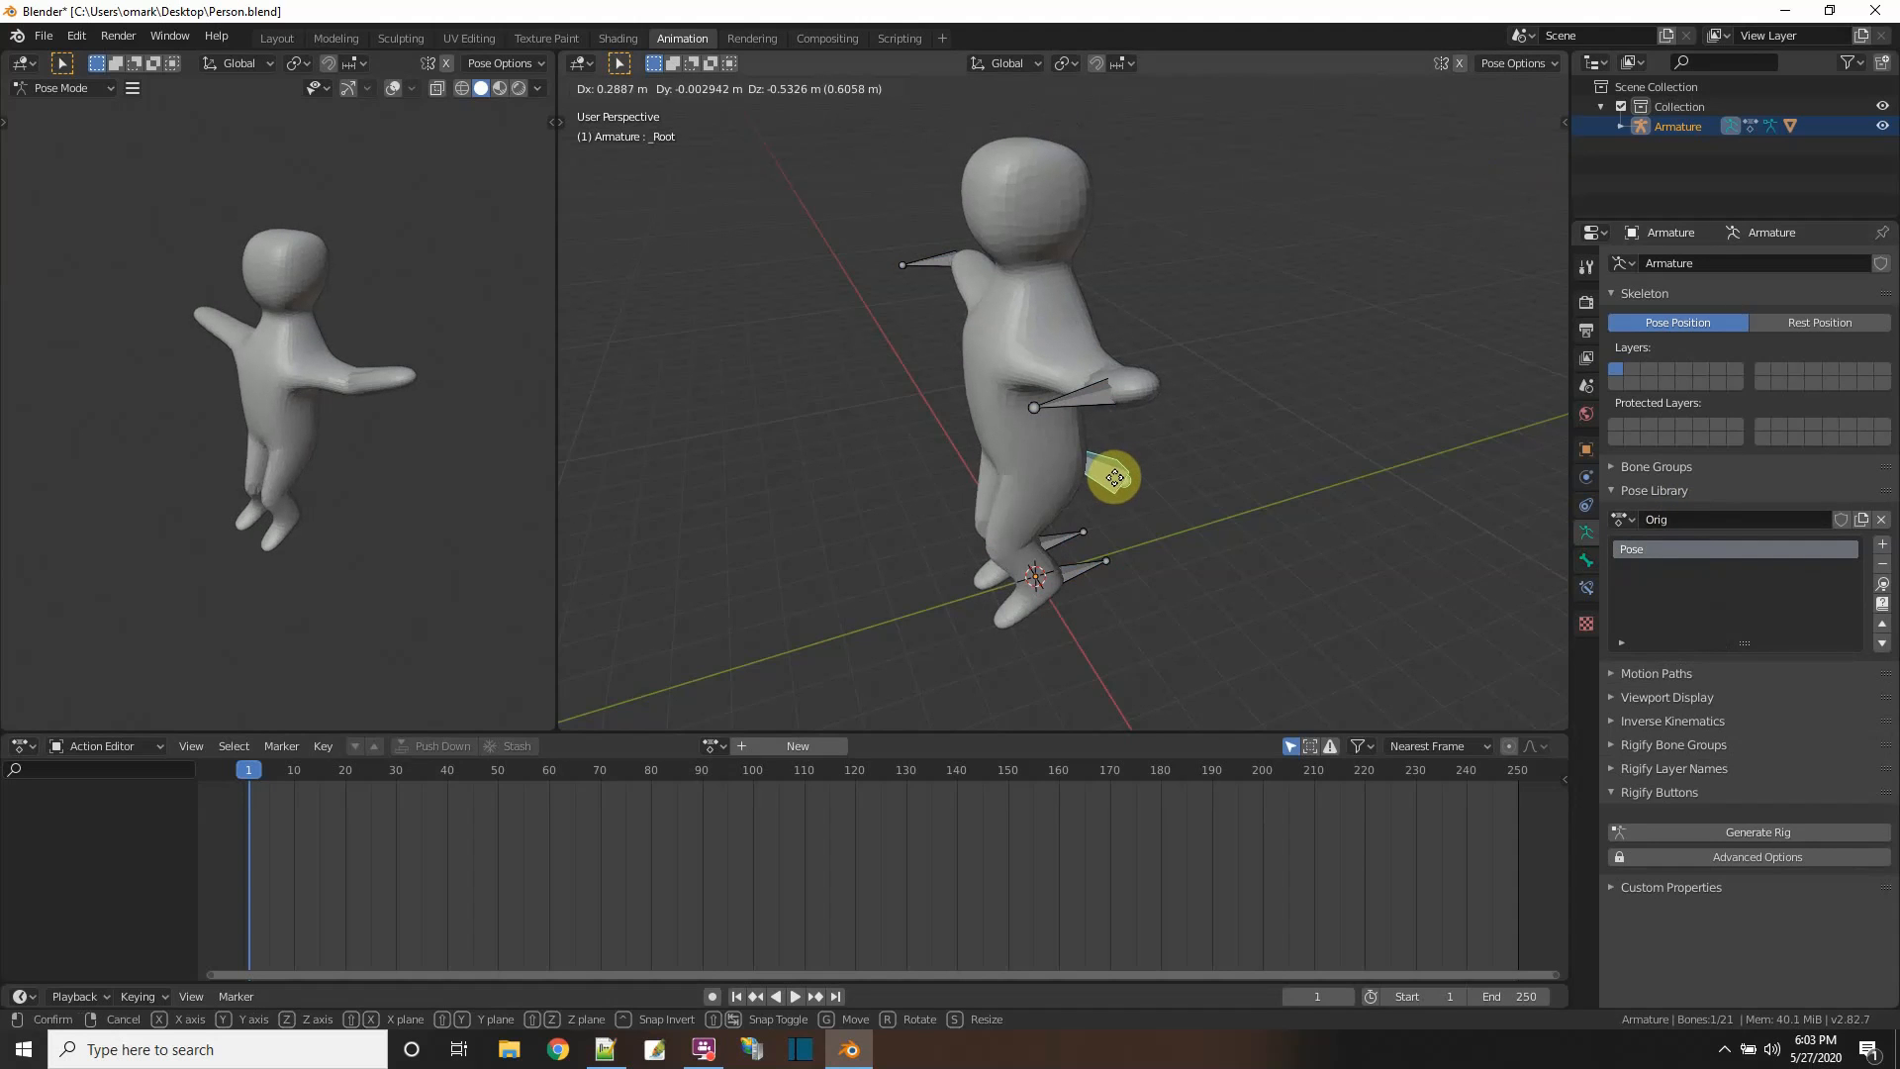
pyautogui.click(1114, 478)
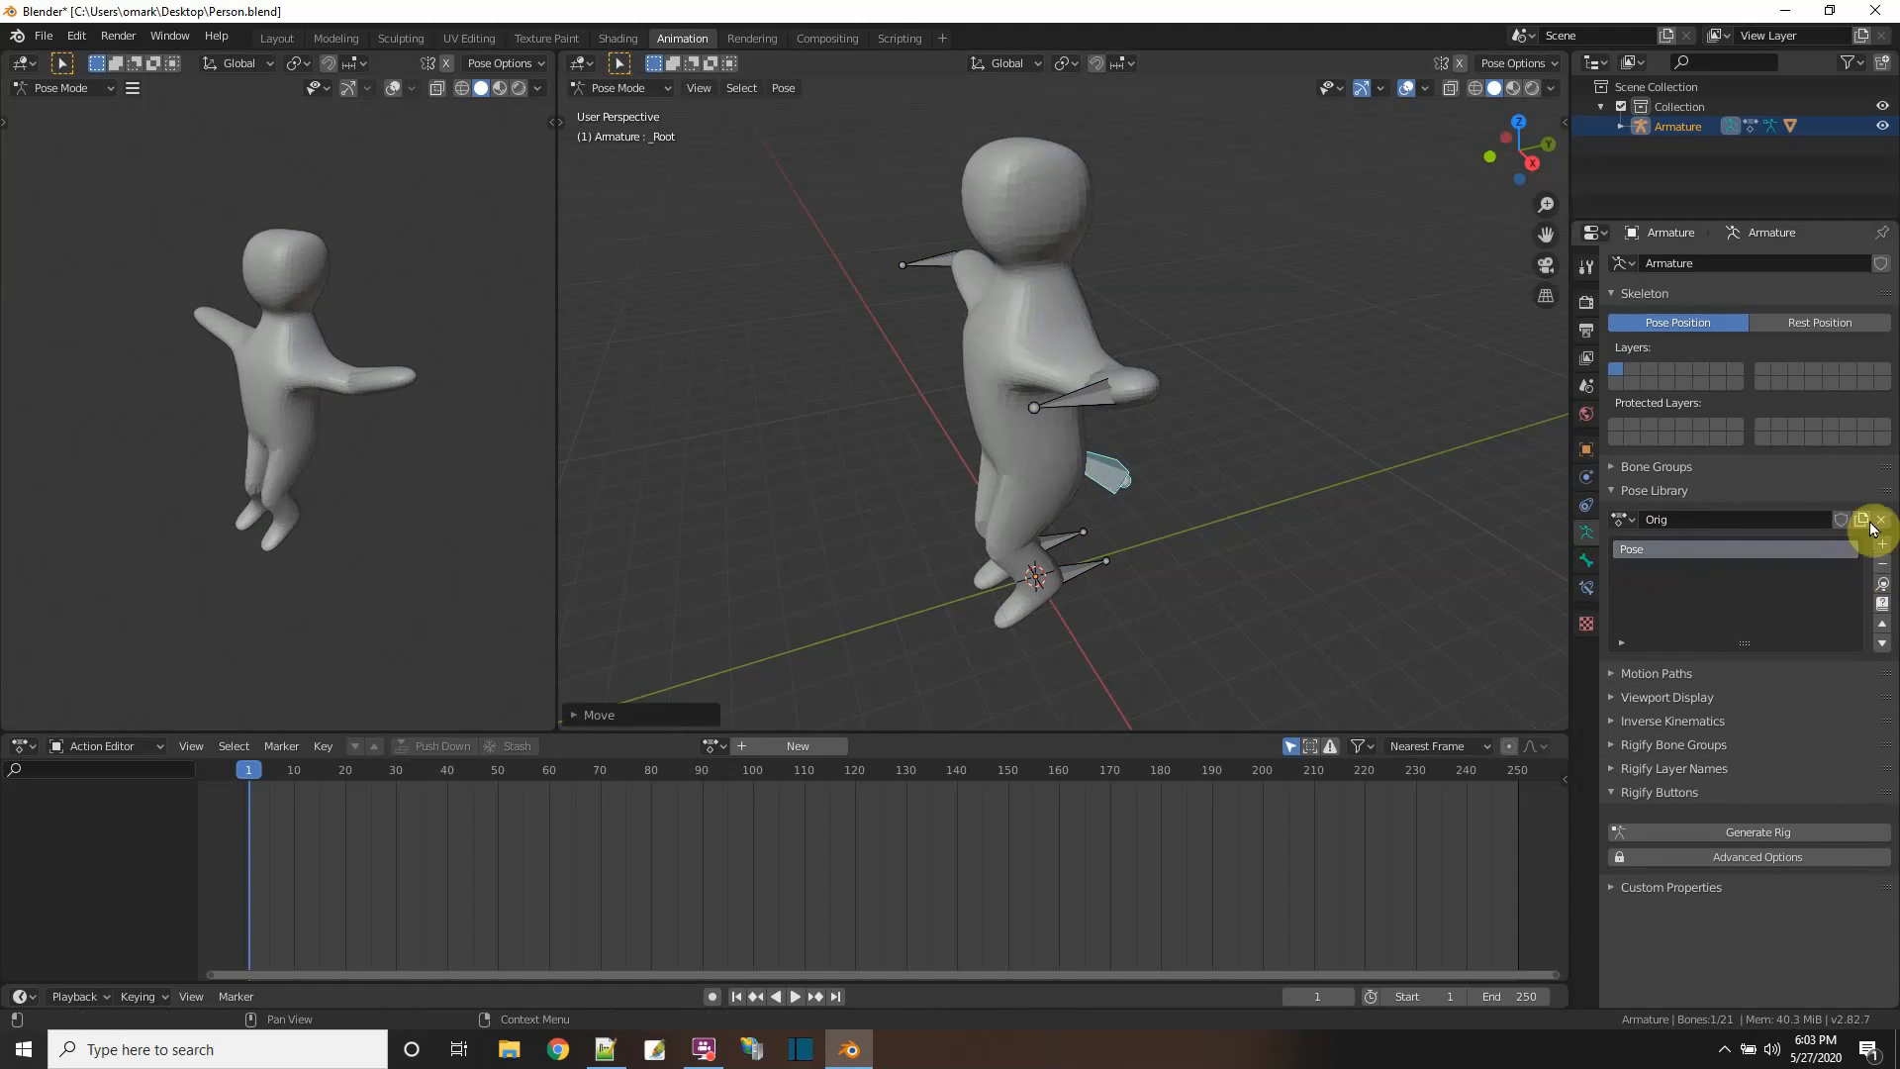
# - Add the crouched stance to the pose library as a new pose and name it Bend
pyautogui.click(1883, 549)
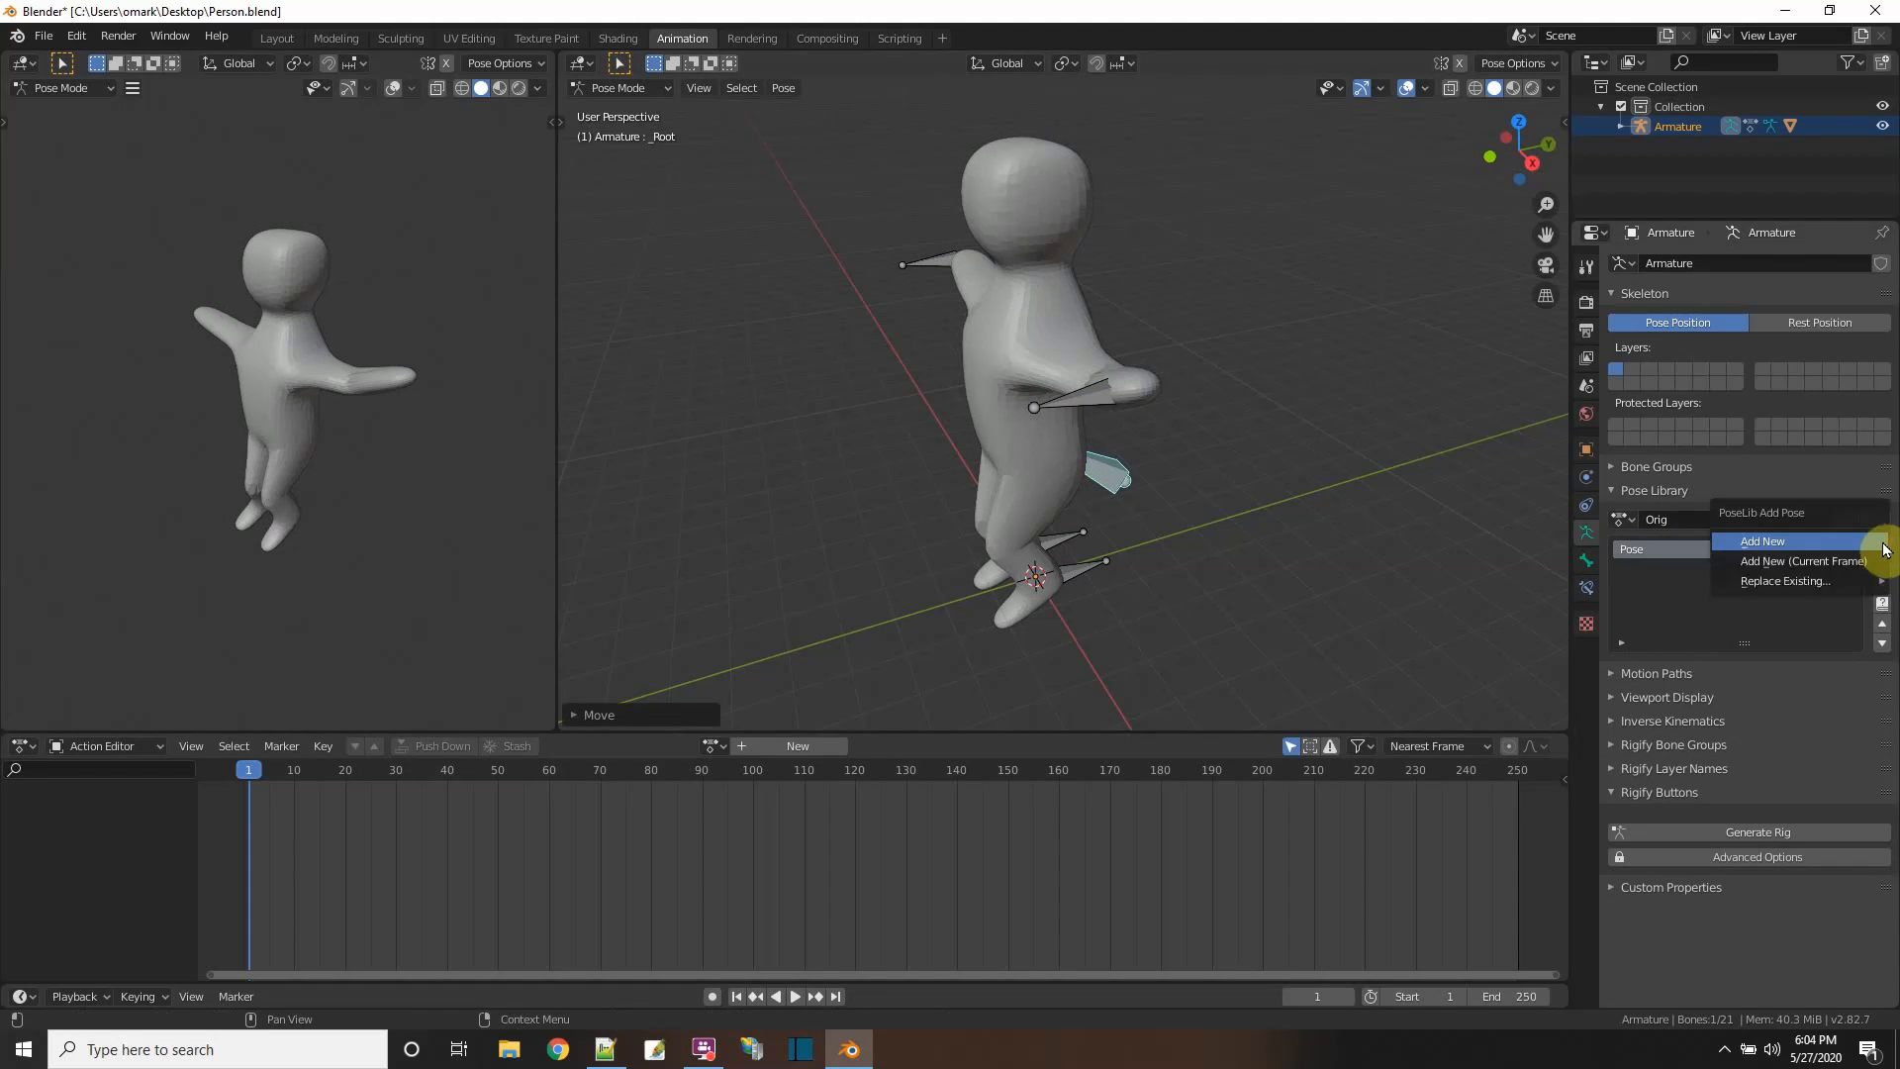
pyautogui.click(1762, 543)
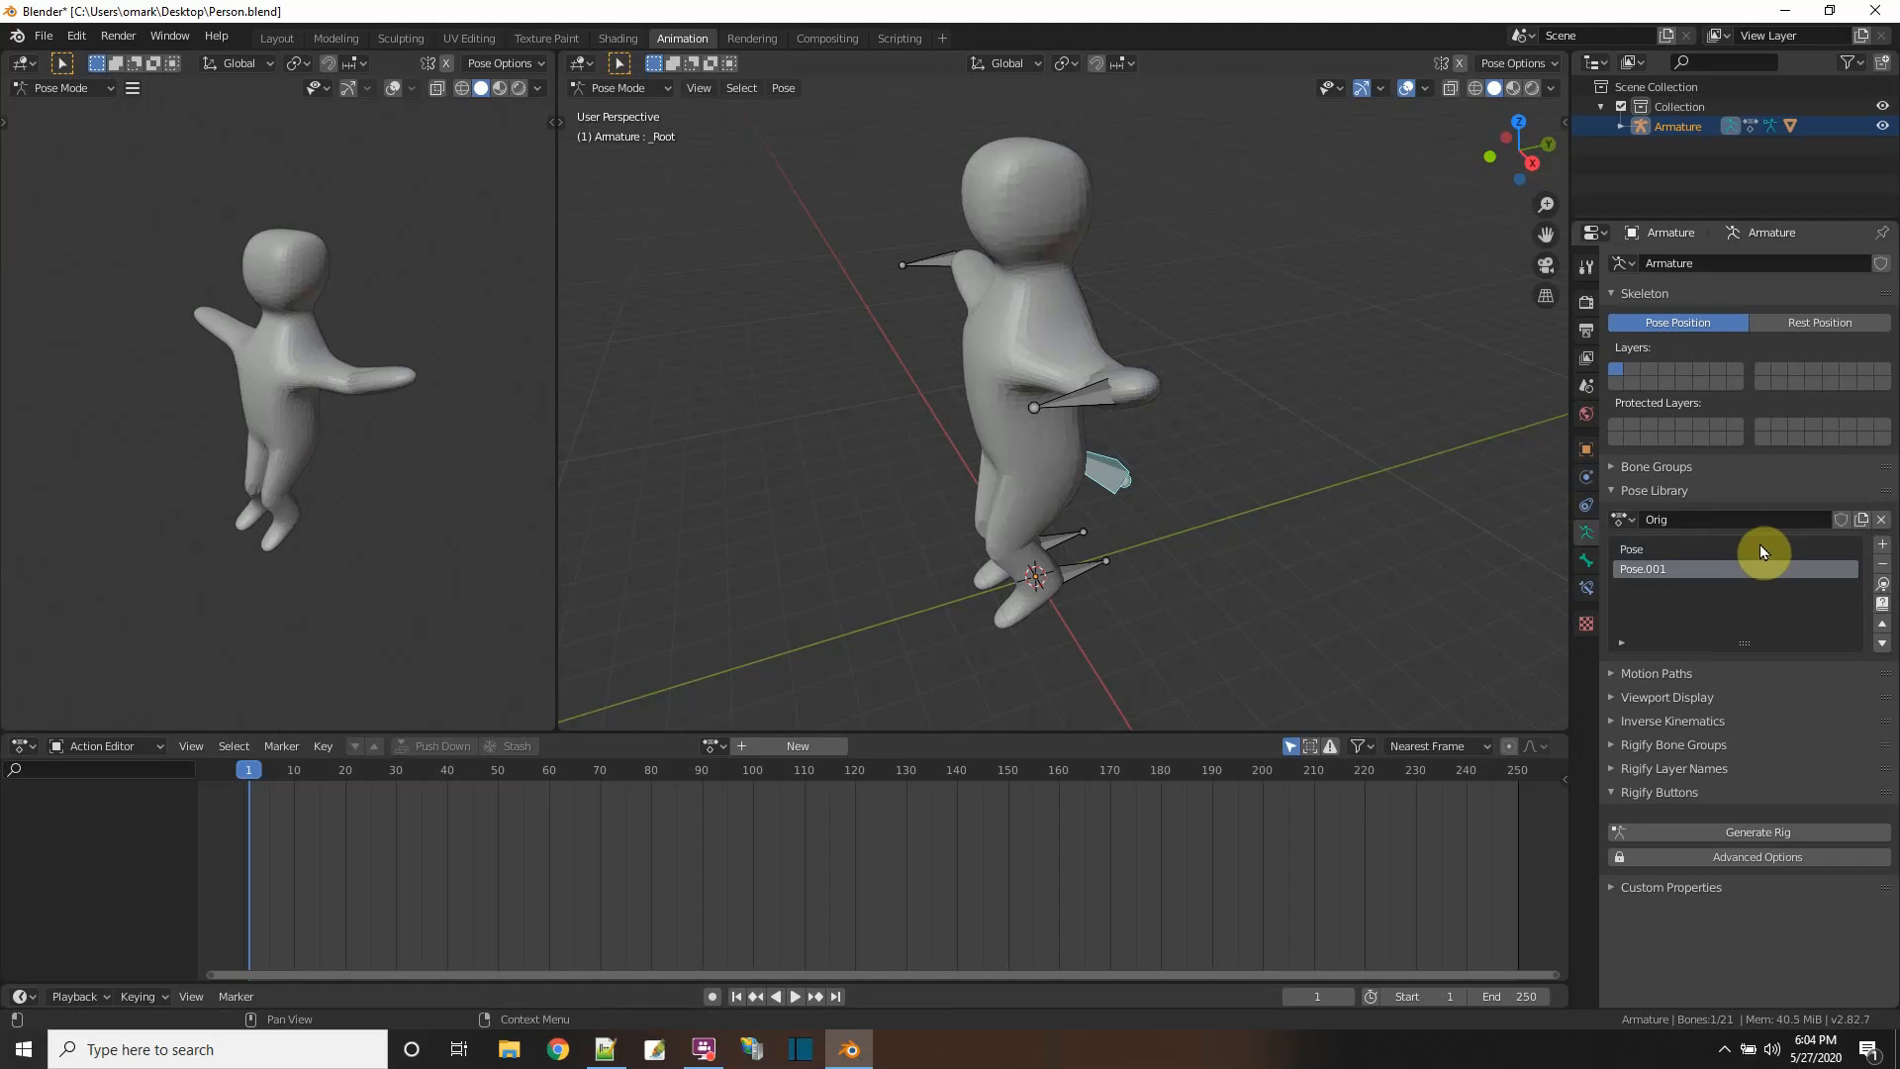
pyautogui.doubleClick(1667, 570)
pyautogui.write('Bend')
pyautogui.press('Return')
# - Rename the first pose in the library as Orig
pyautogui.click(1633, 547)
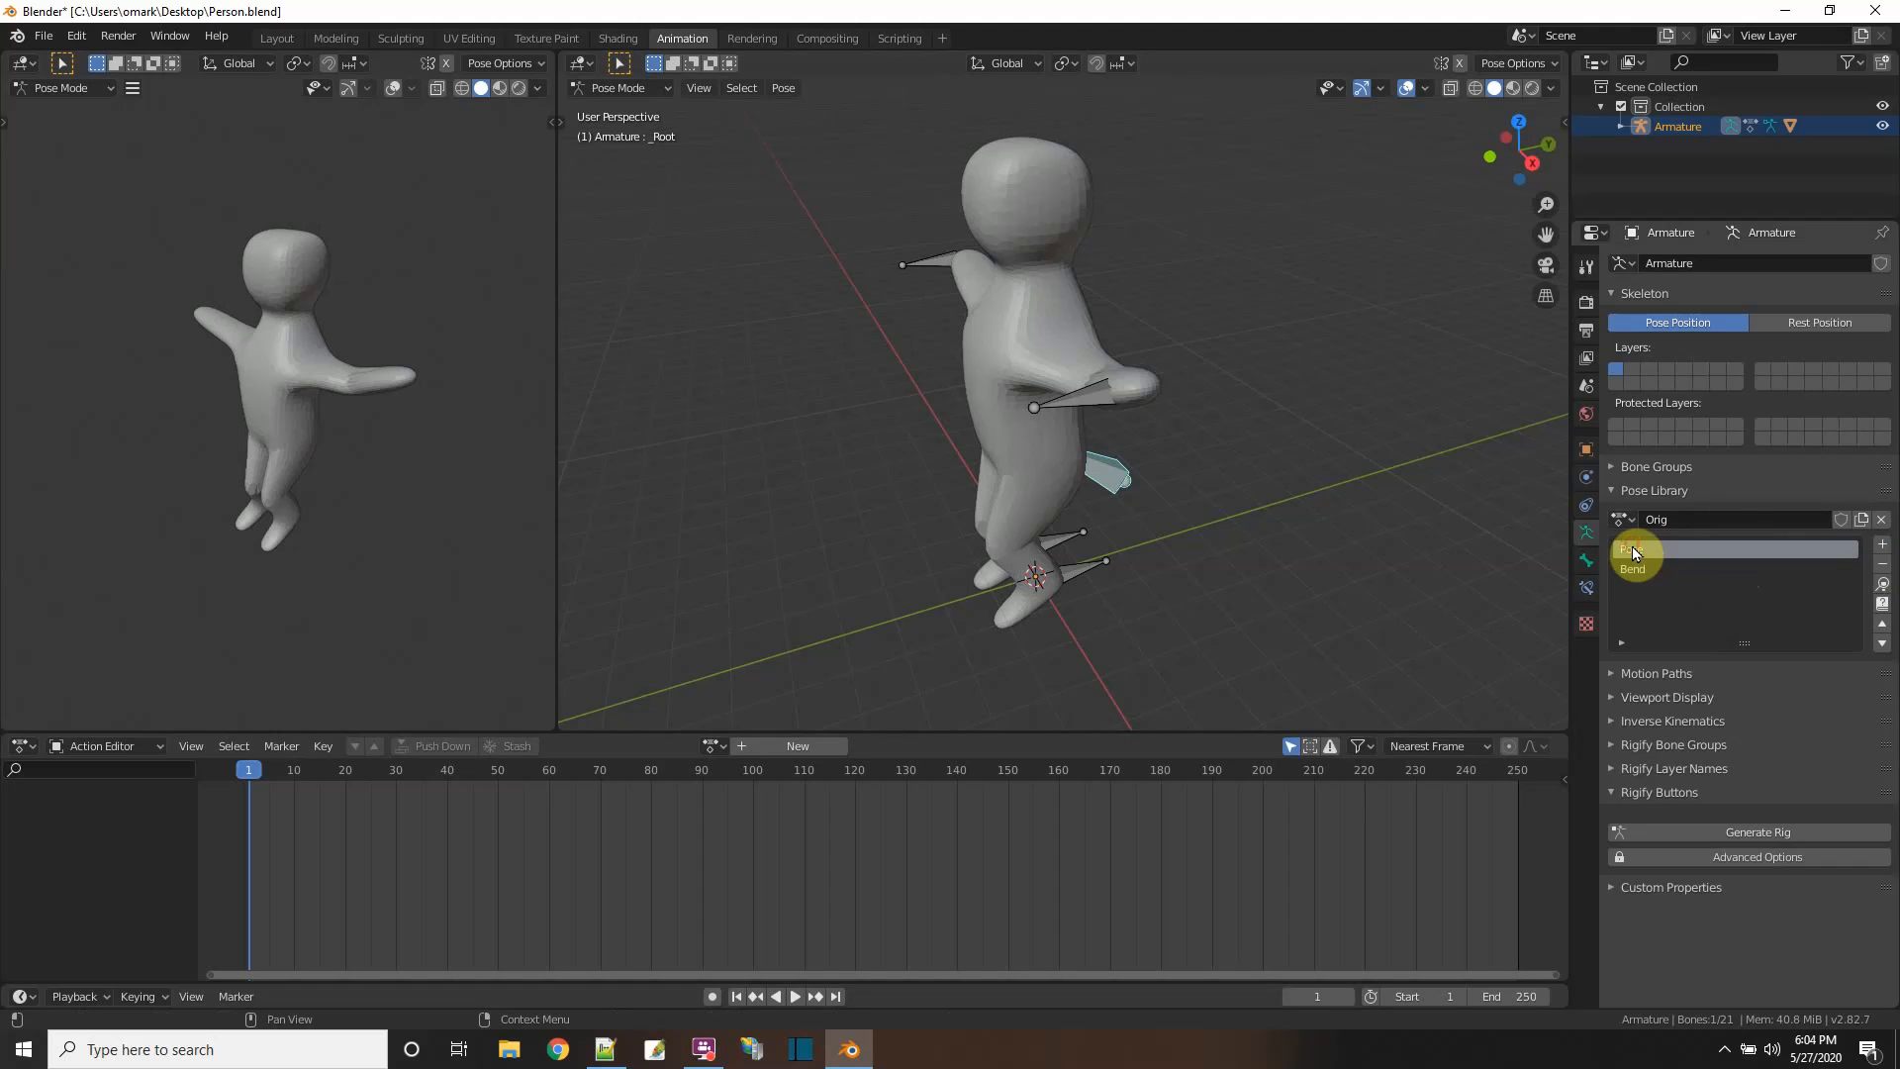
pyautogui.doubleClick(1637, 544)
pyautogui.write('Orig')
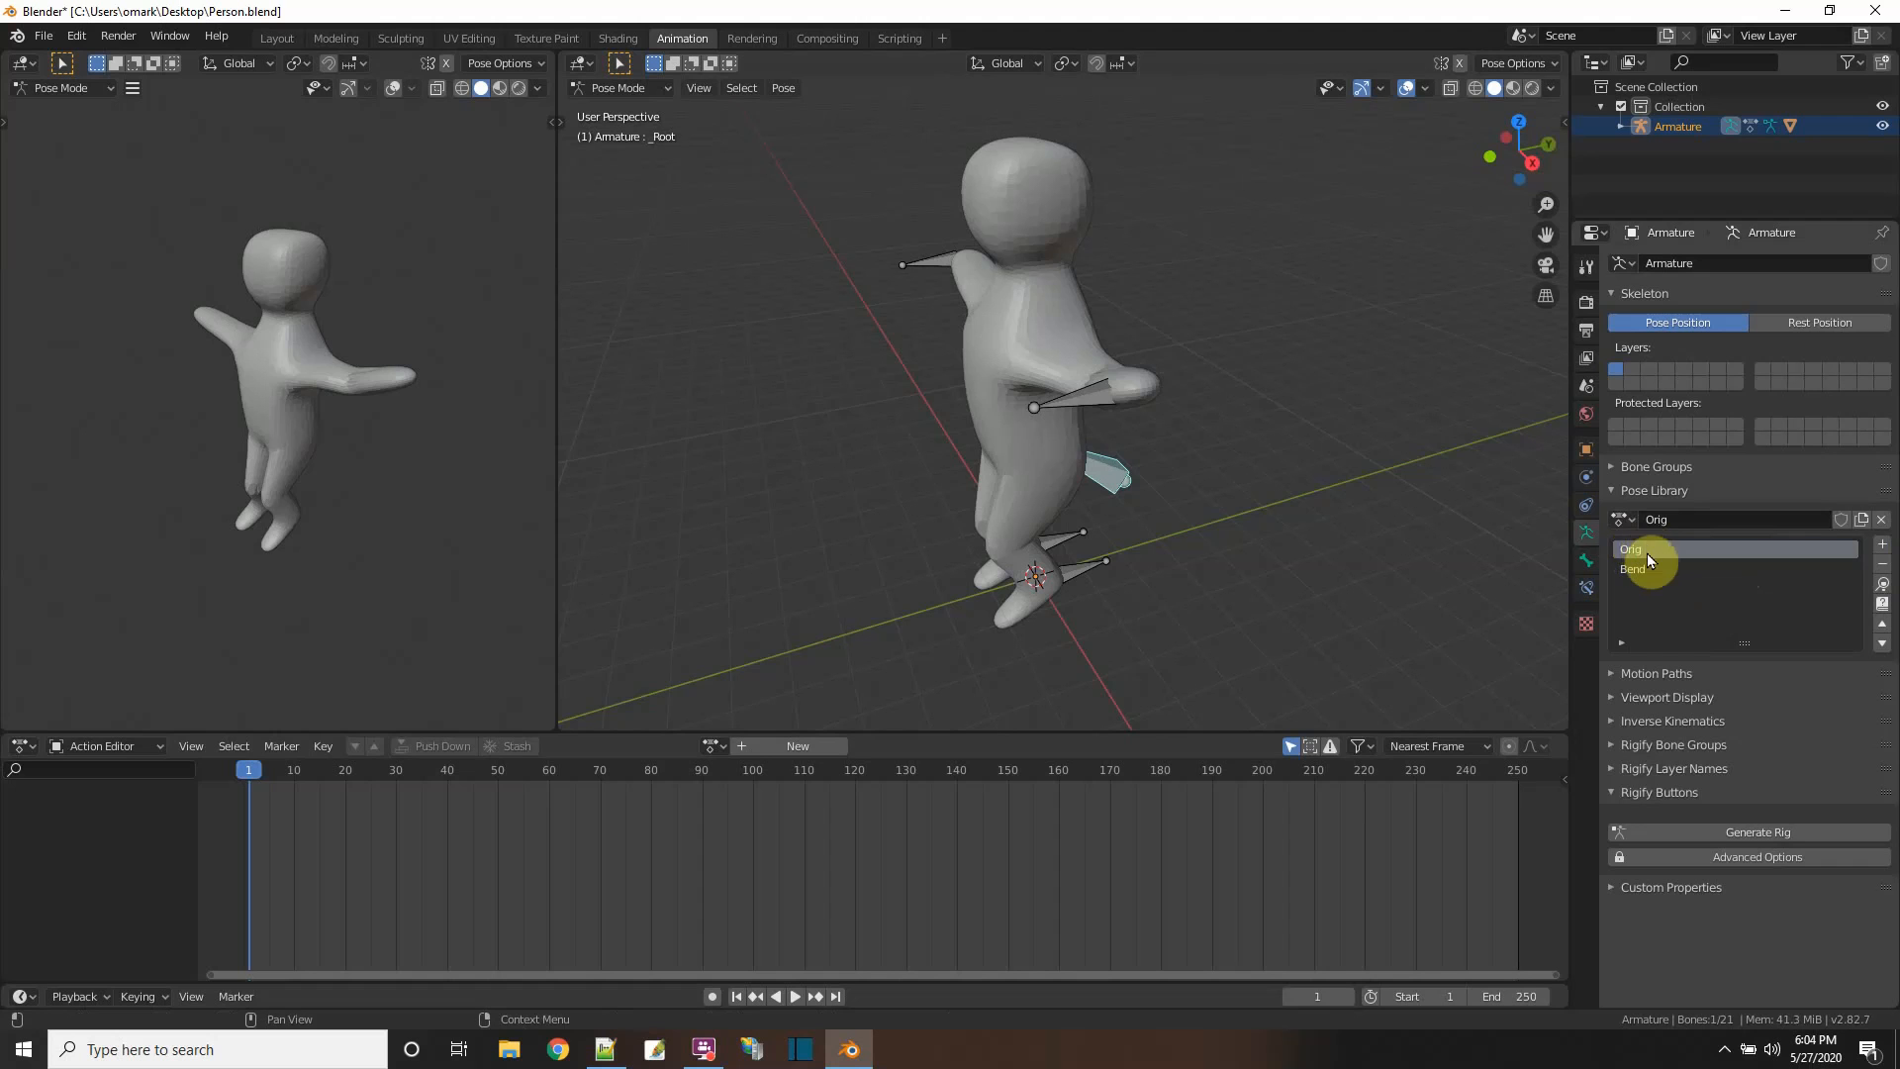
pyautogui.press('Return')
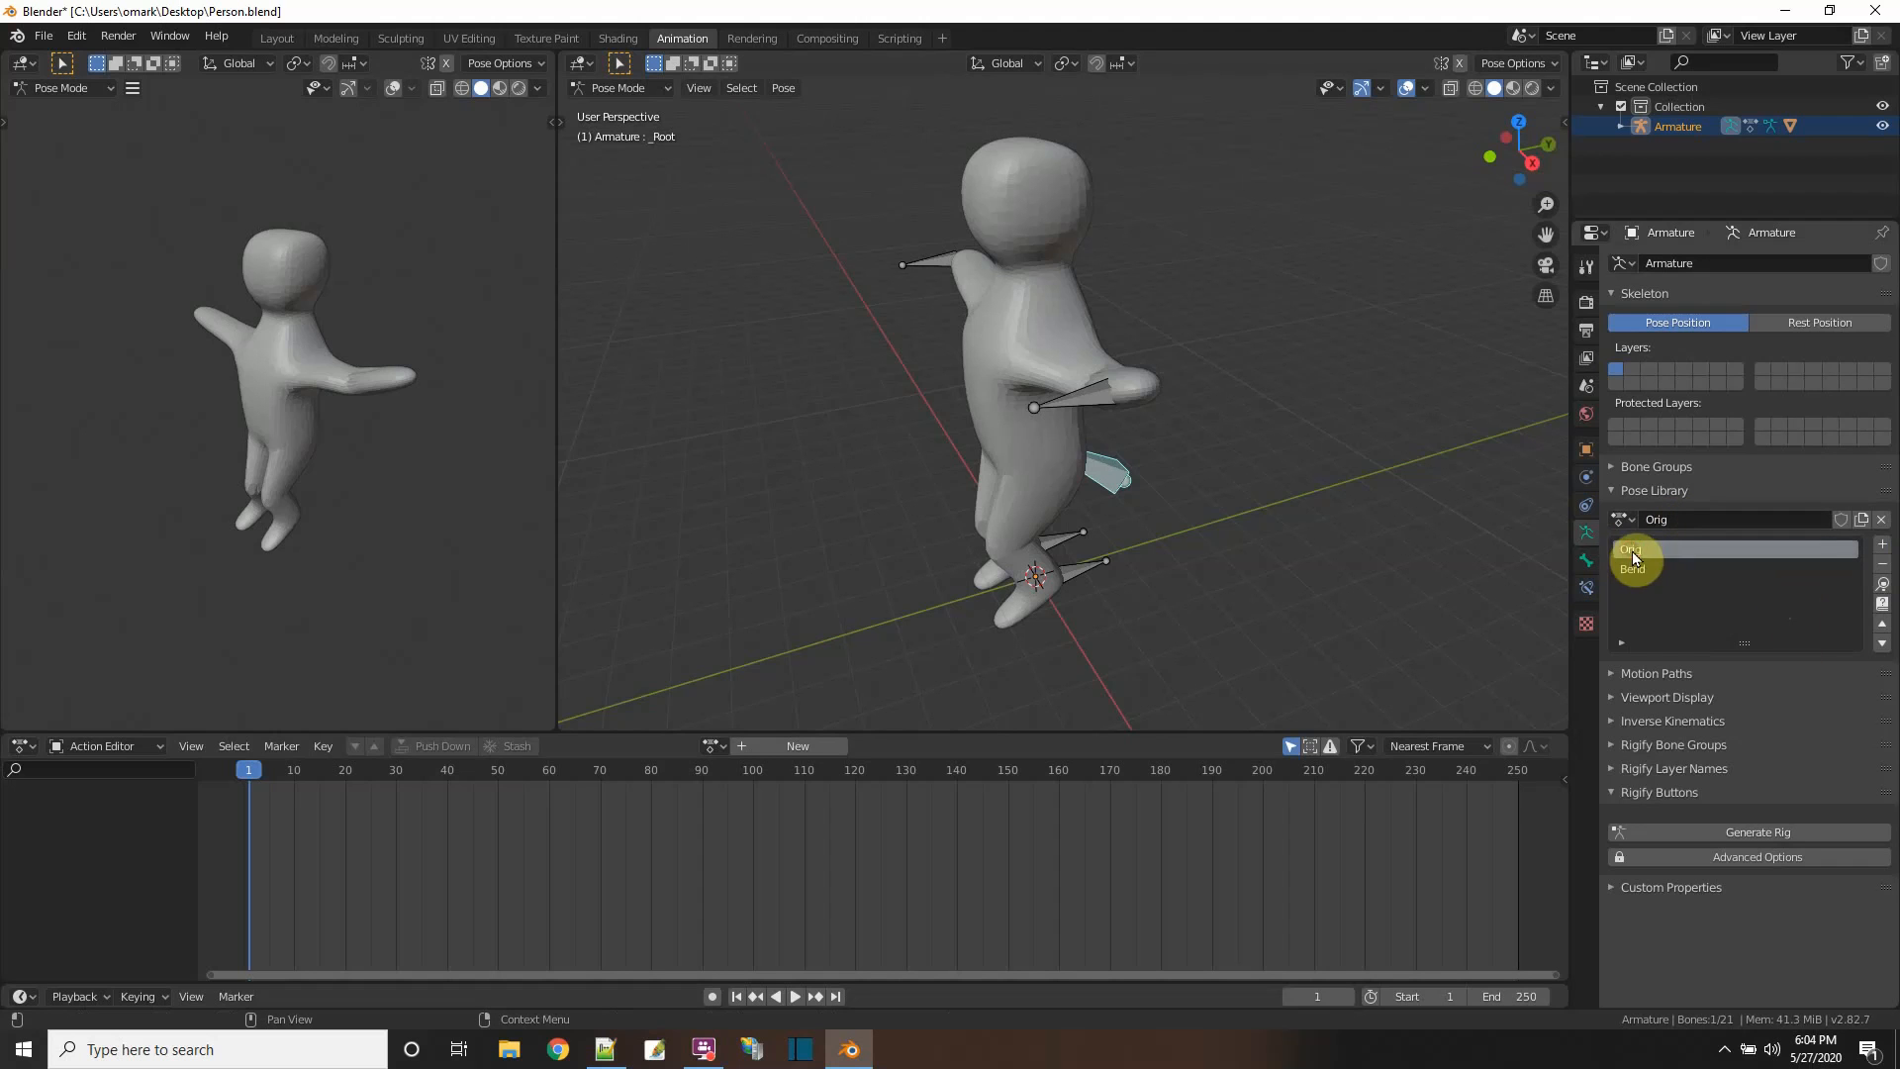
# - Apply the library's Orig pose to the character, followed by Bend, and return to Orig
pyautogui.click(1882, 585)
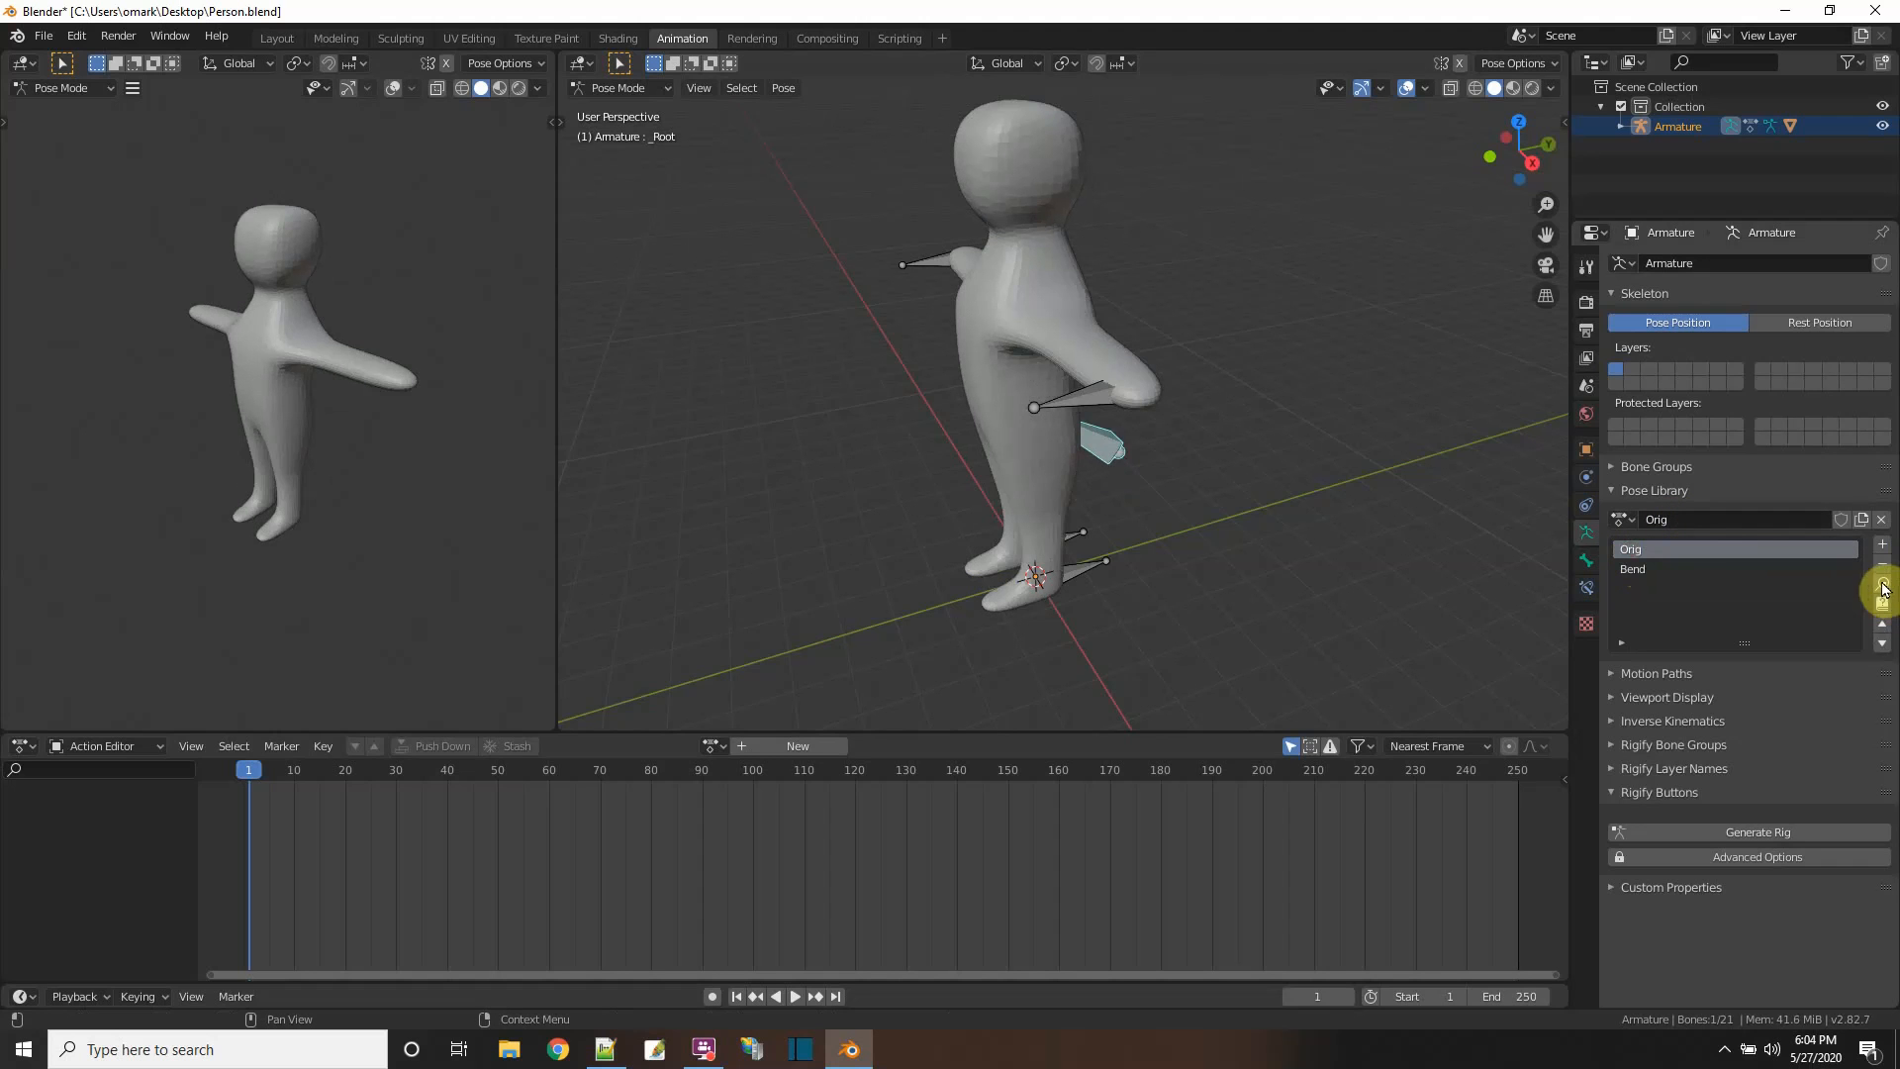
pyautogui.click(1648, 570)
pyautogui.click(1883, 586)
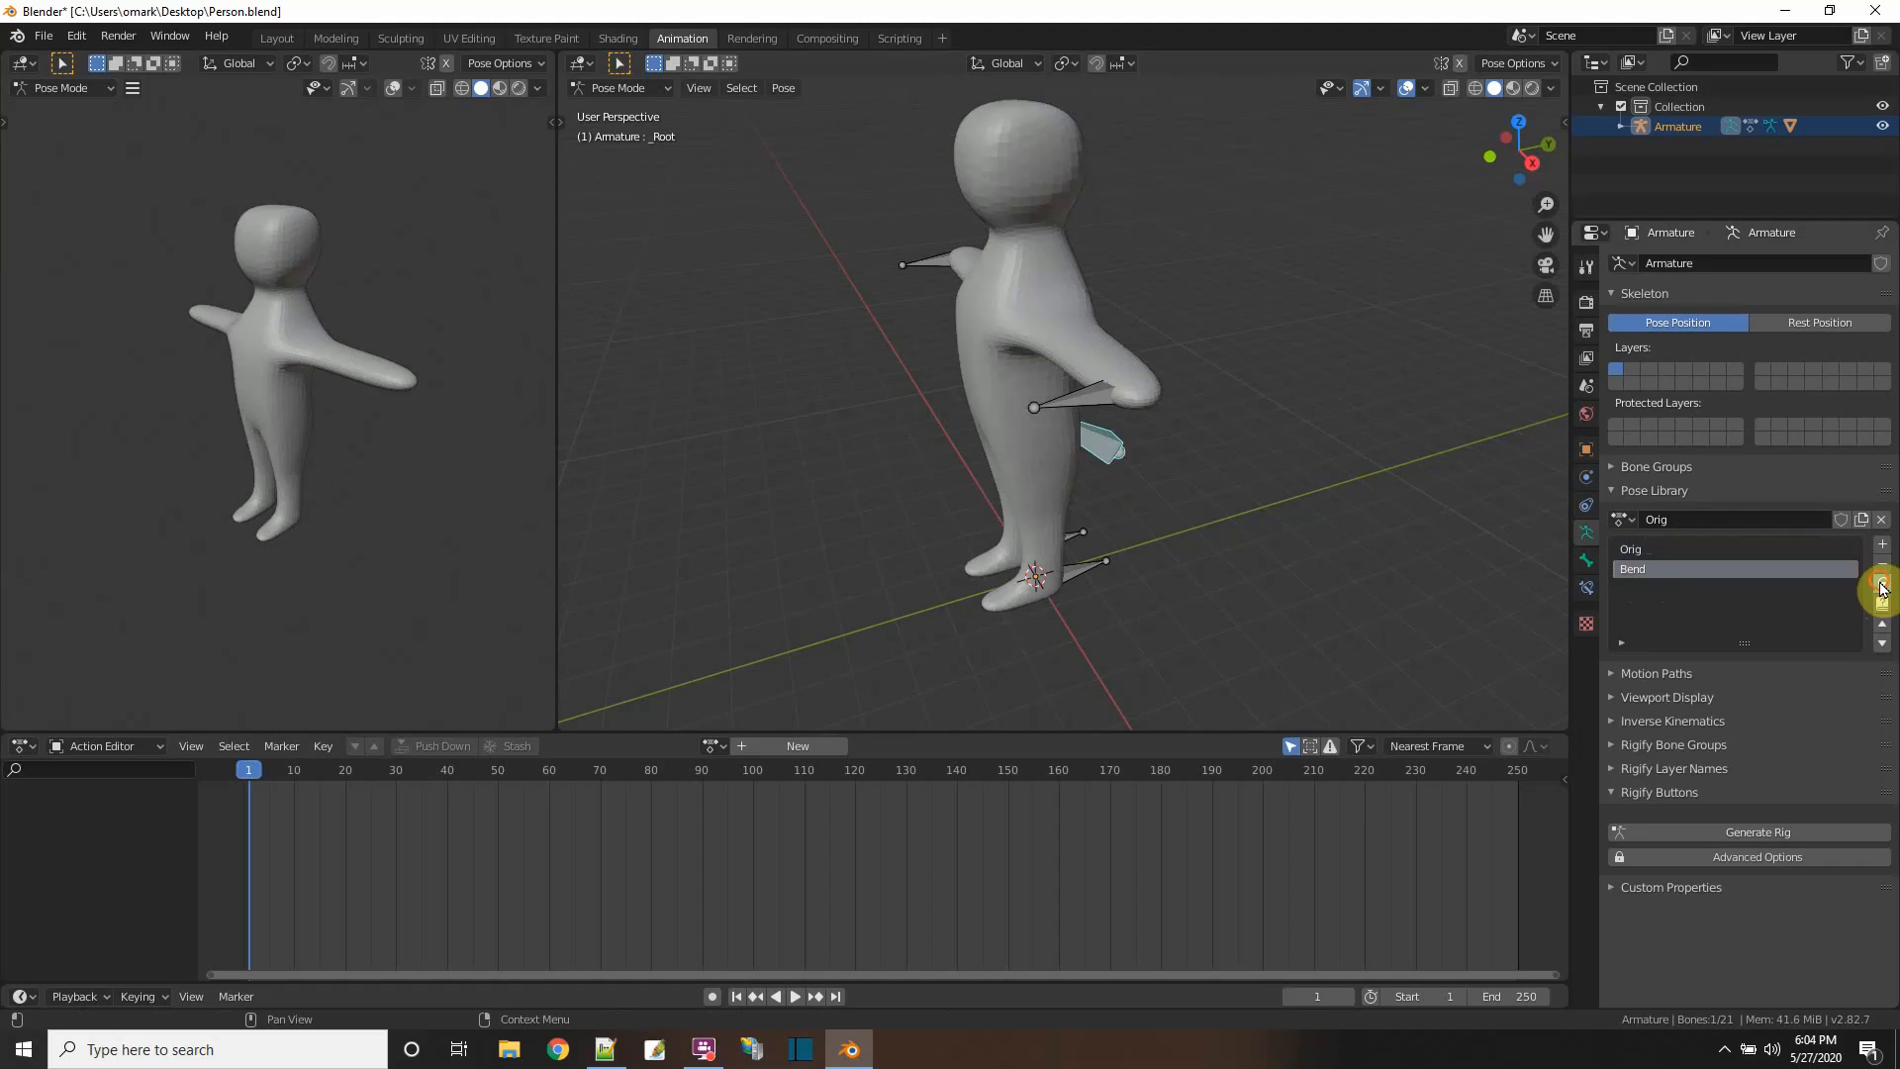
pyautogui.click(1646, 550)
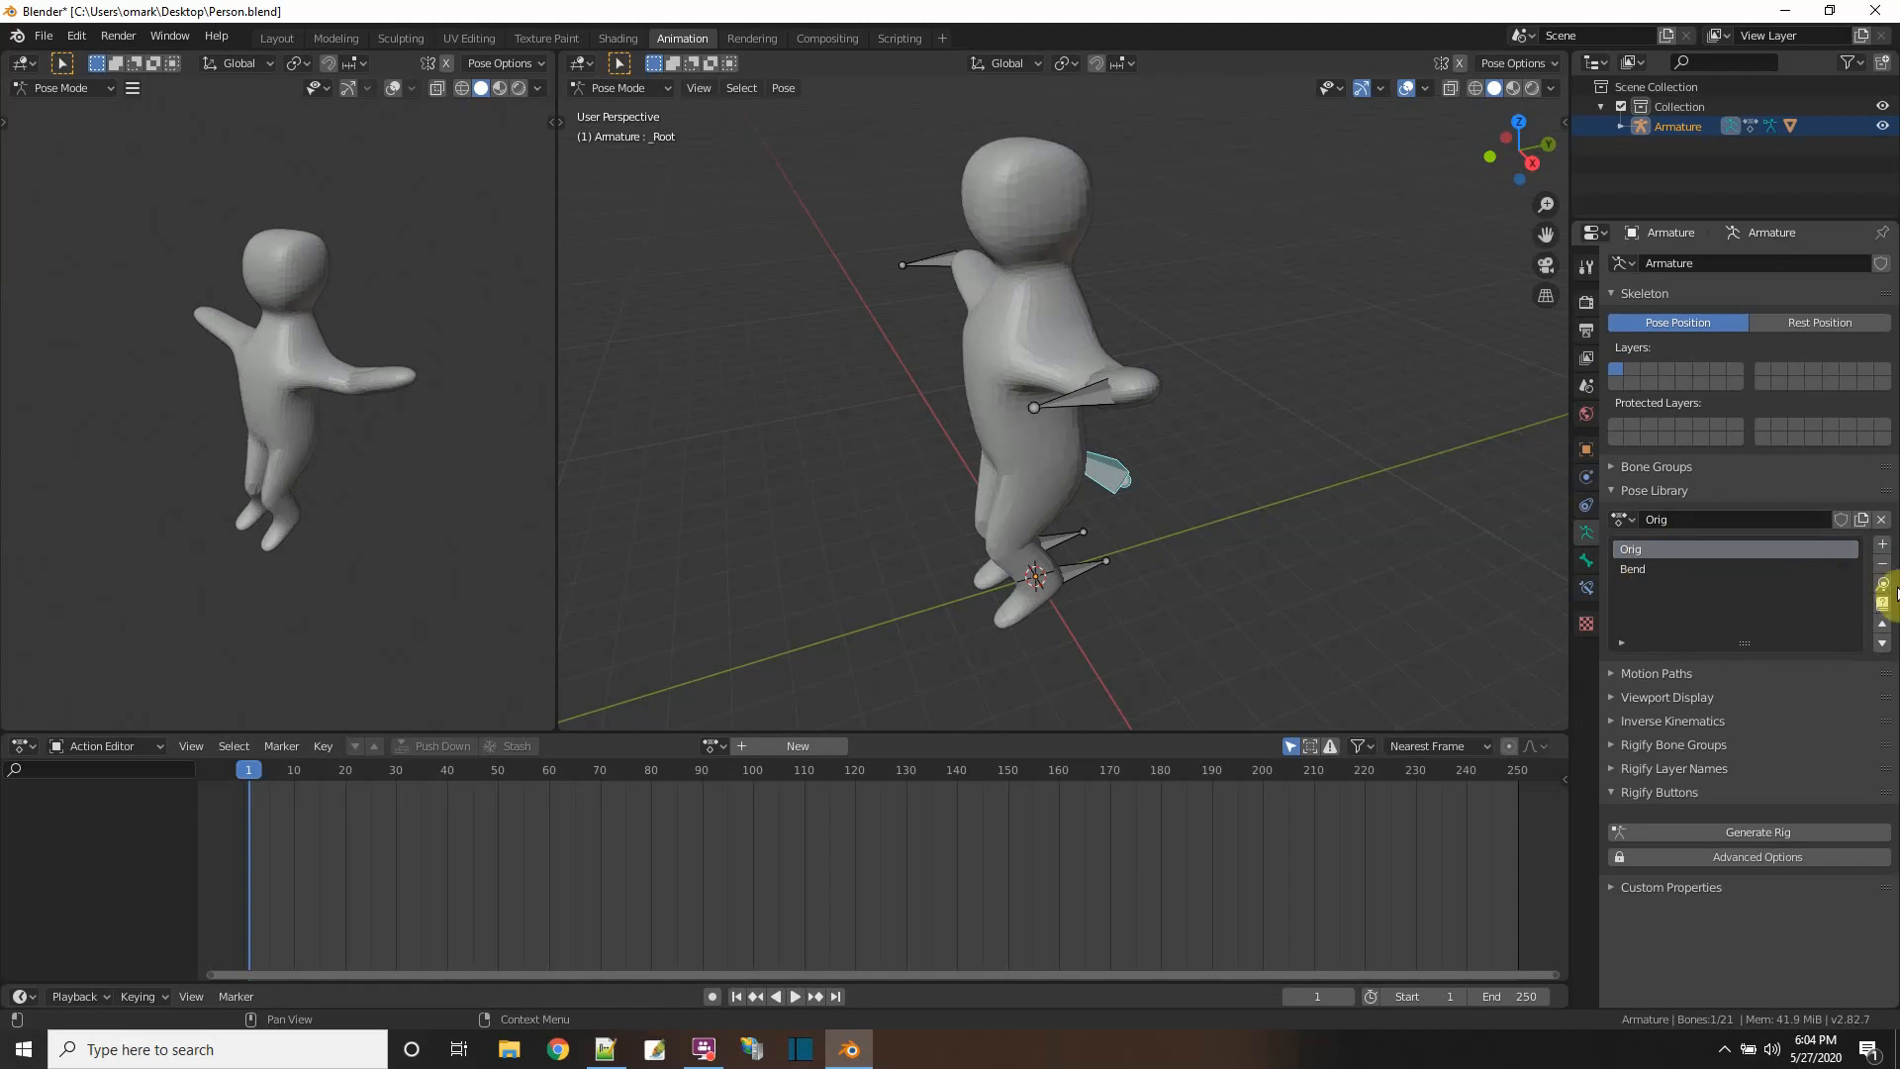
pyautogui.click(1884, 587)
# - Turn on X-ray in the main viewport to show the bones through the mesh
pyautogui.moveTo(1182, 485); pyautogui.dragTo(1421, 87, button='middle')
pyautogui.click(1451, 88)
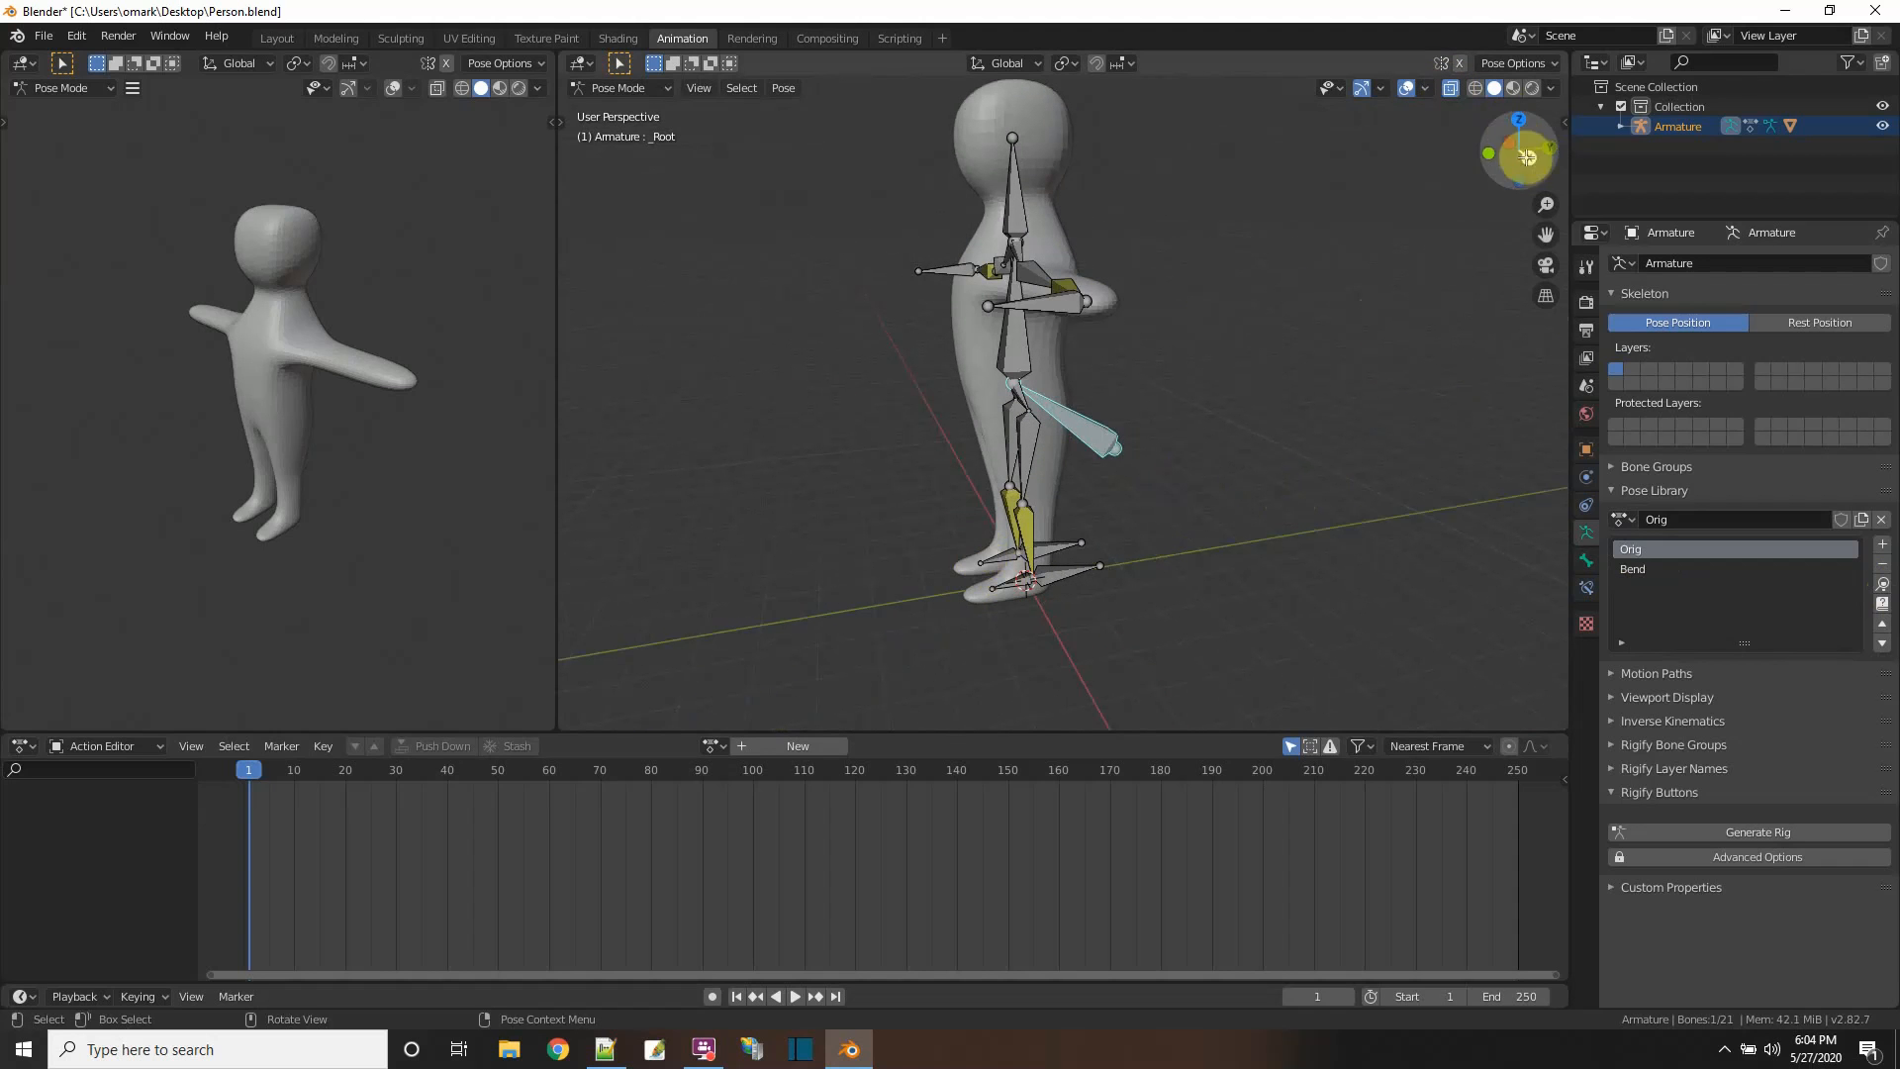
# - Create a new action named Idle and set the animation's end frame to 30
pyautogui.moveTo(1328, 466); pyautogui.dragTo(1416, 461, button='middle')
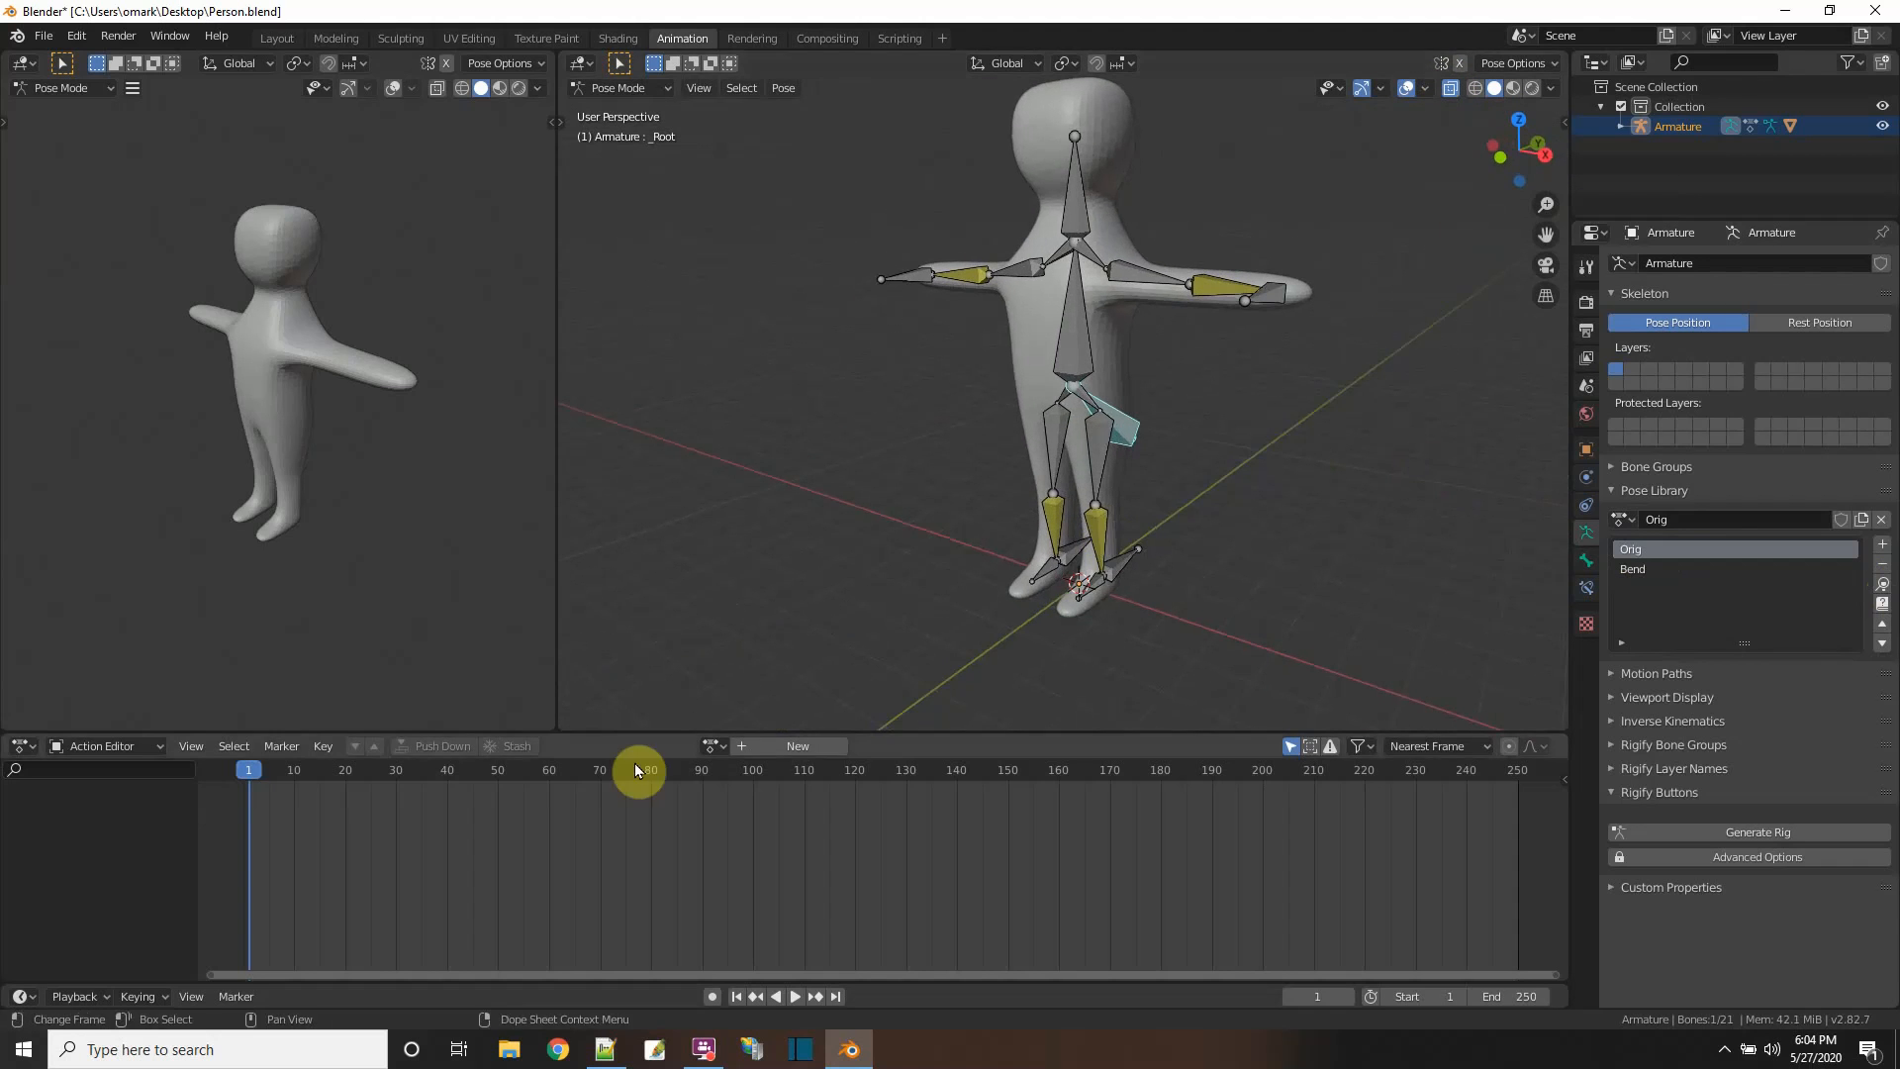
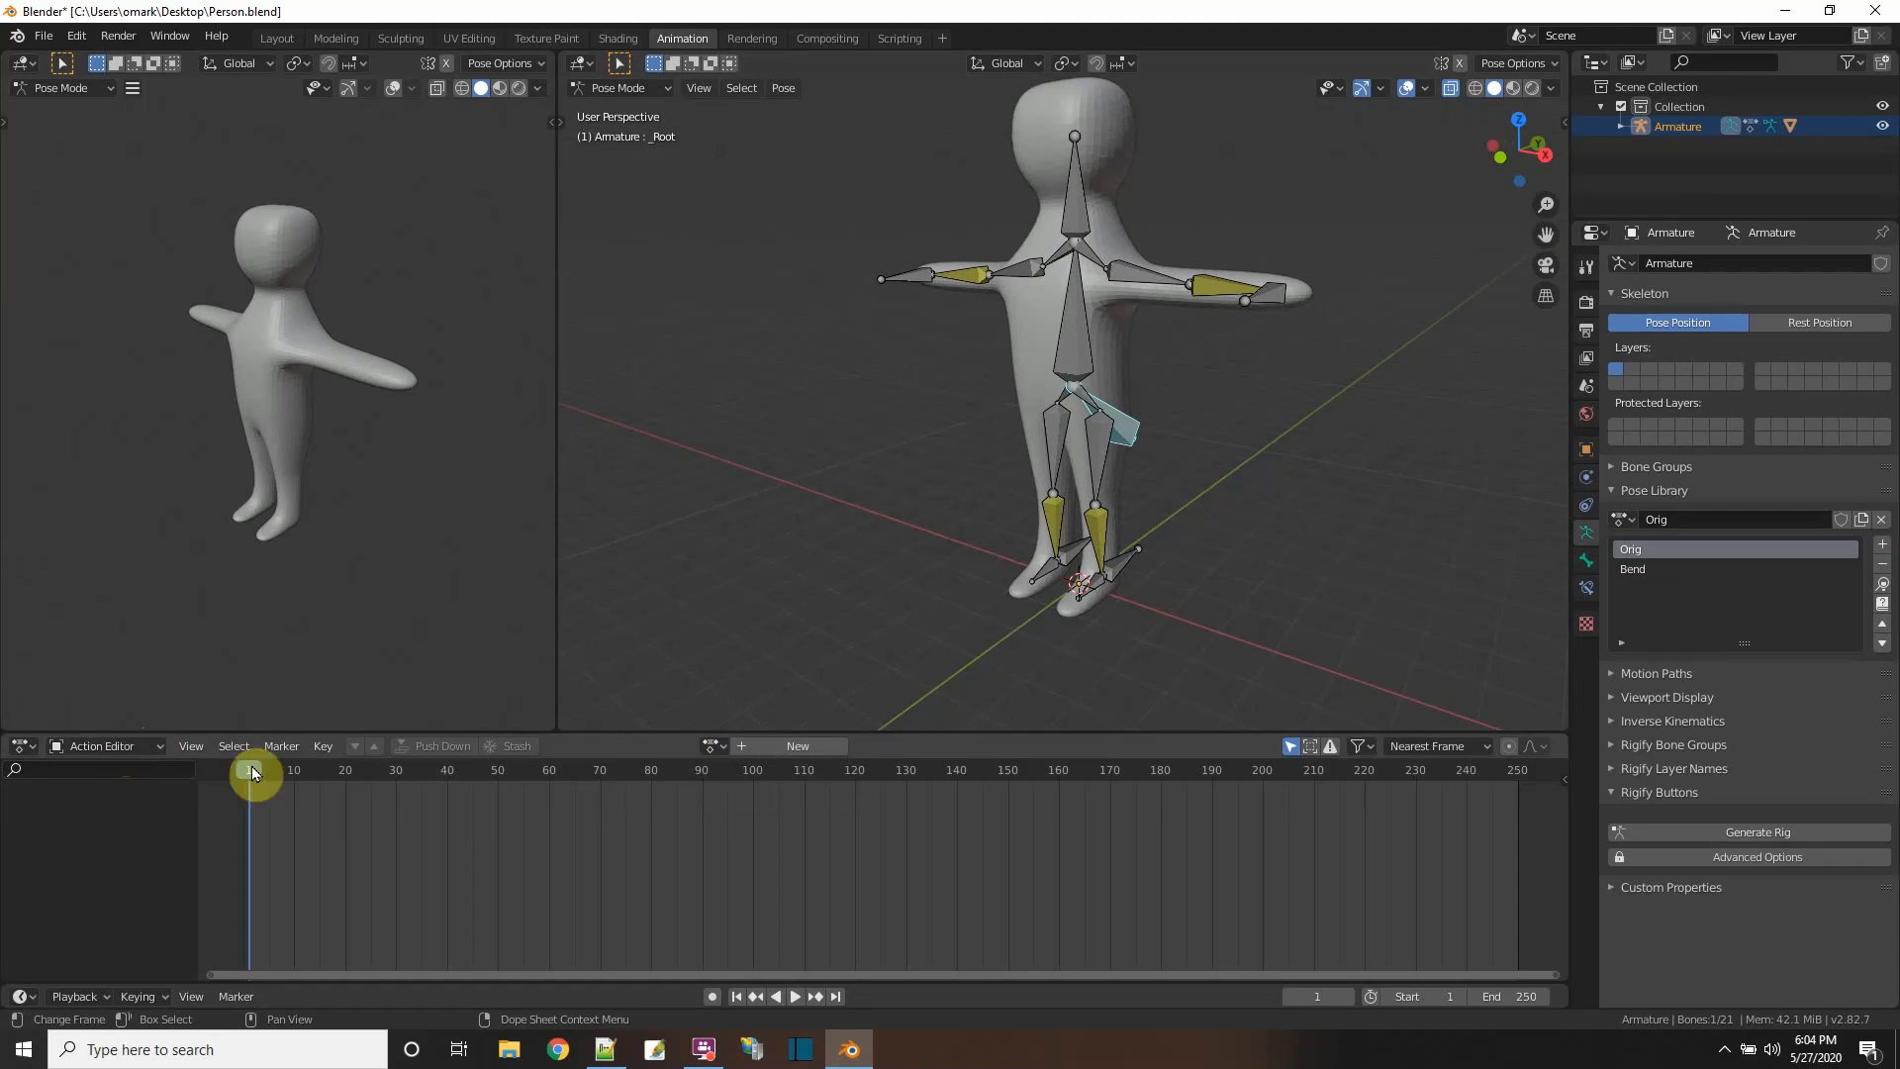
pyautogui.click(746, 750)
pyautogui.doubleClick(746, 748)
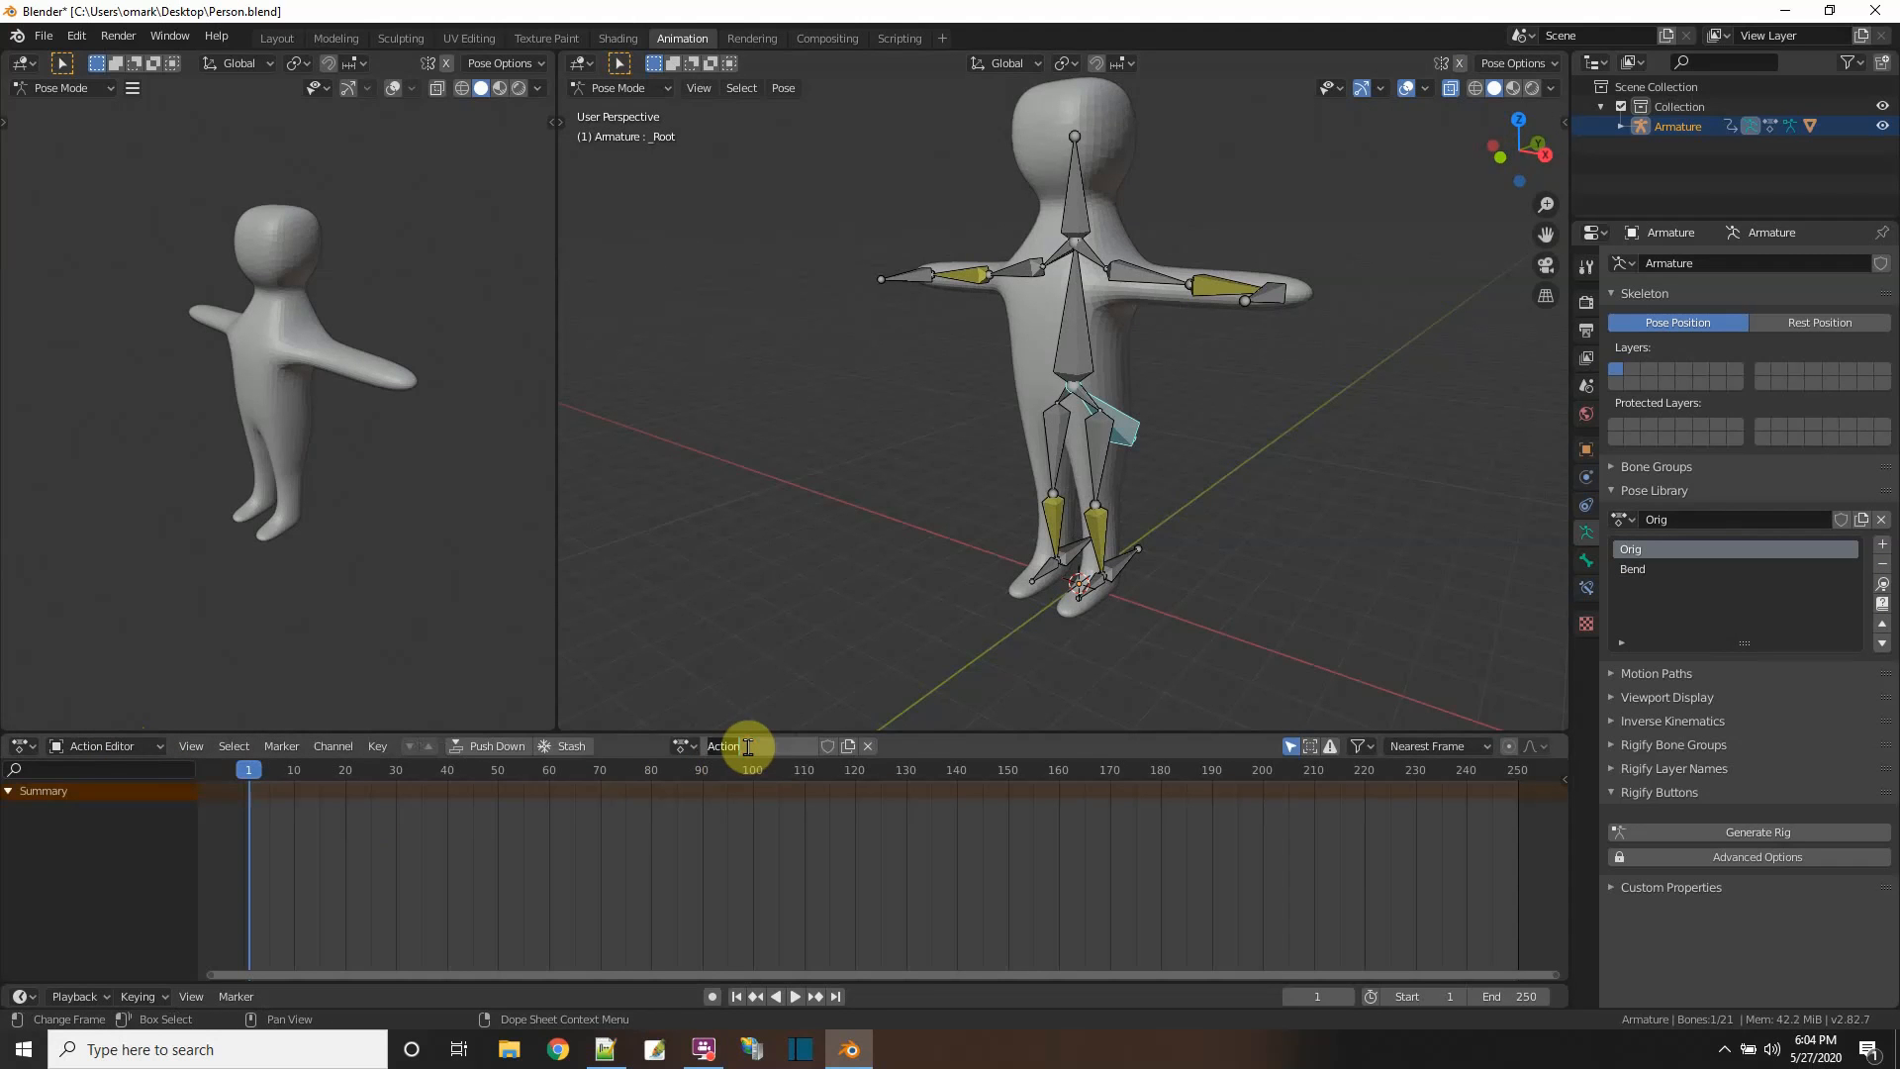
pyautogui.write('Idle')
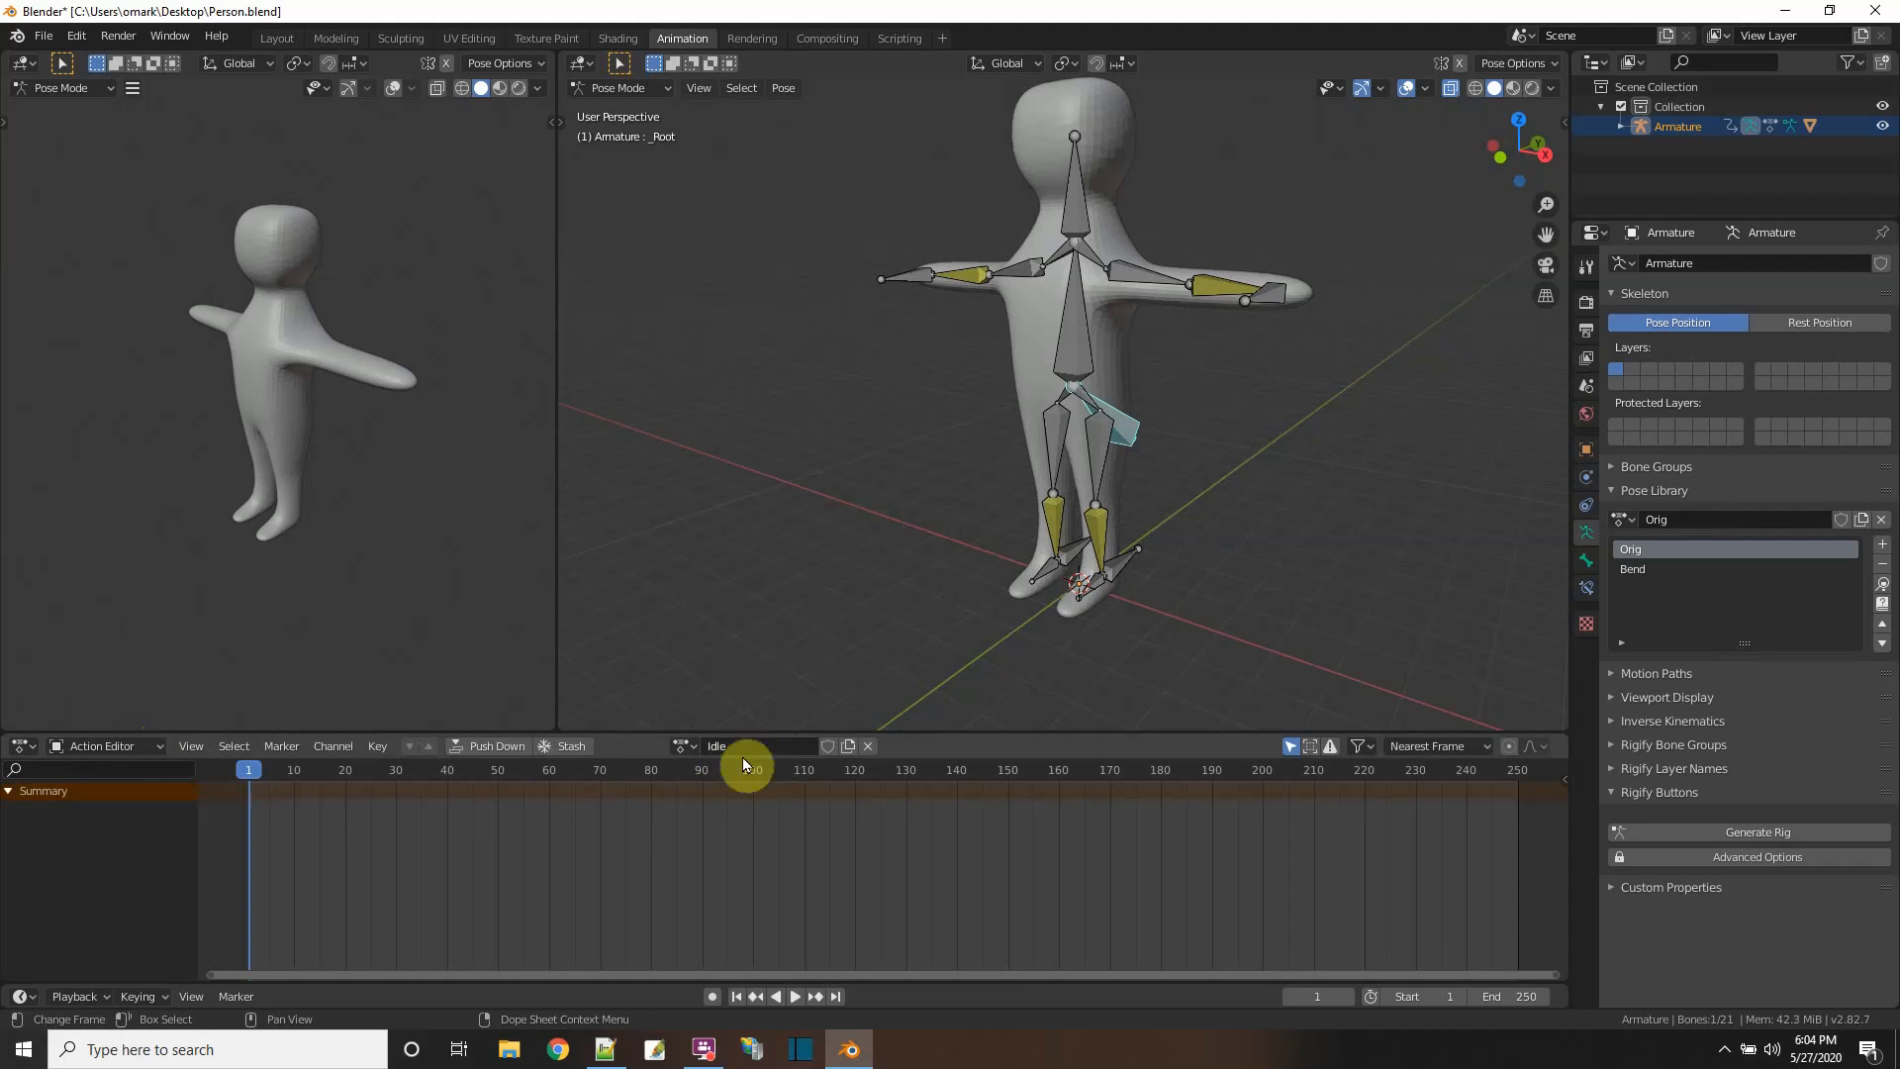
pyautogui.click(1525, 998)
pyautogui.press('Return')
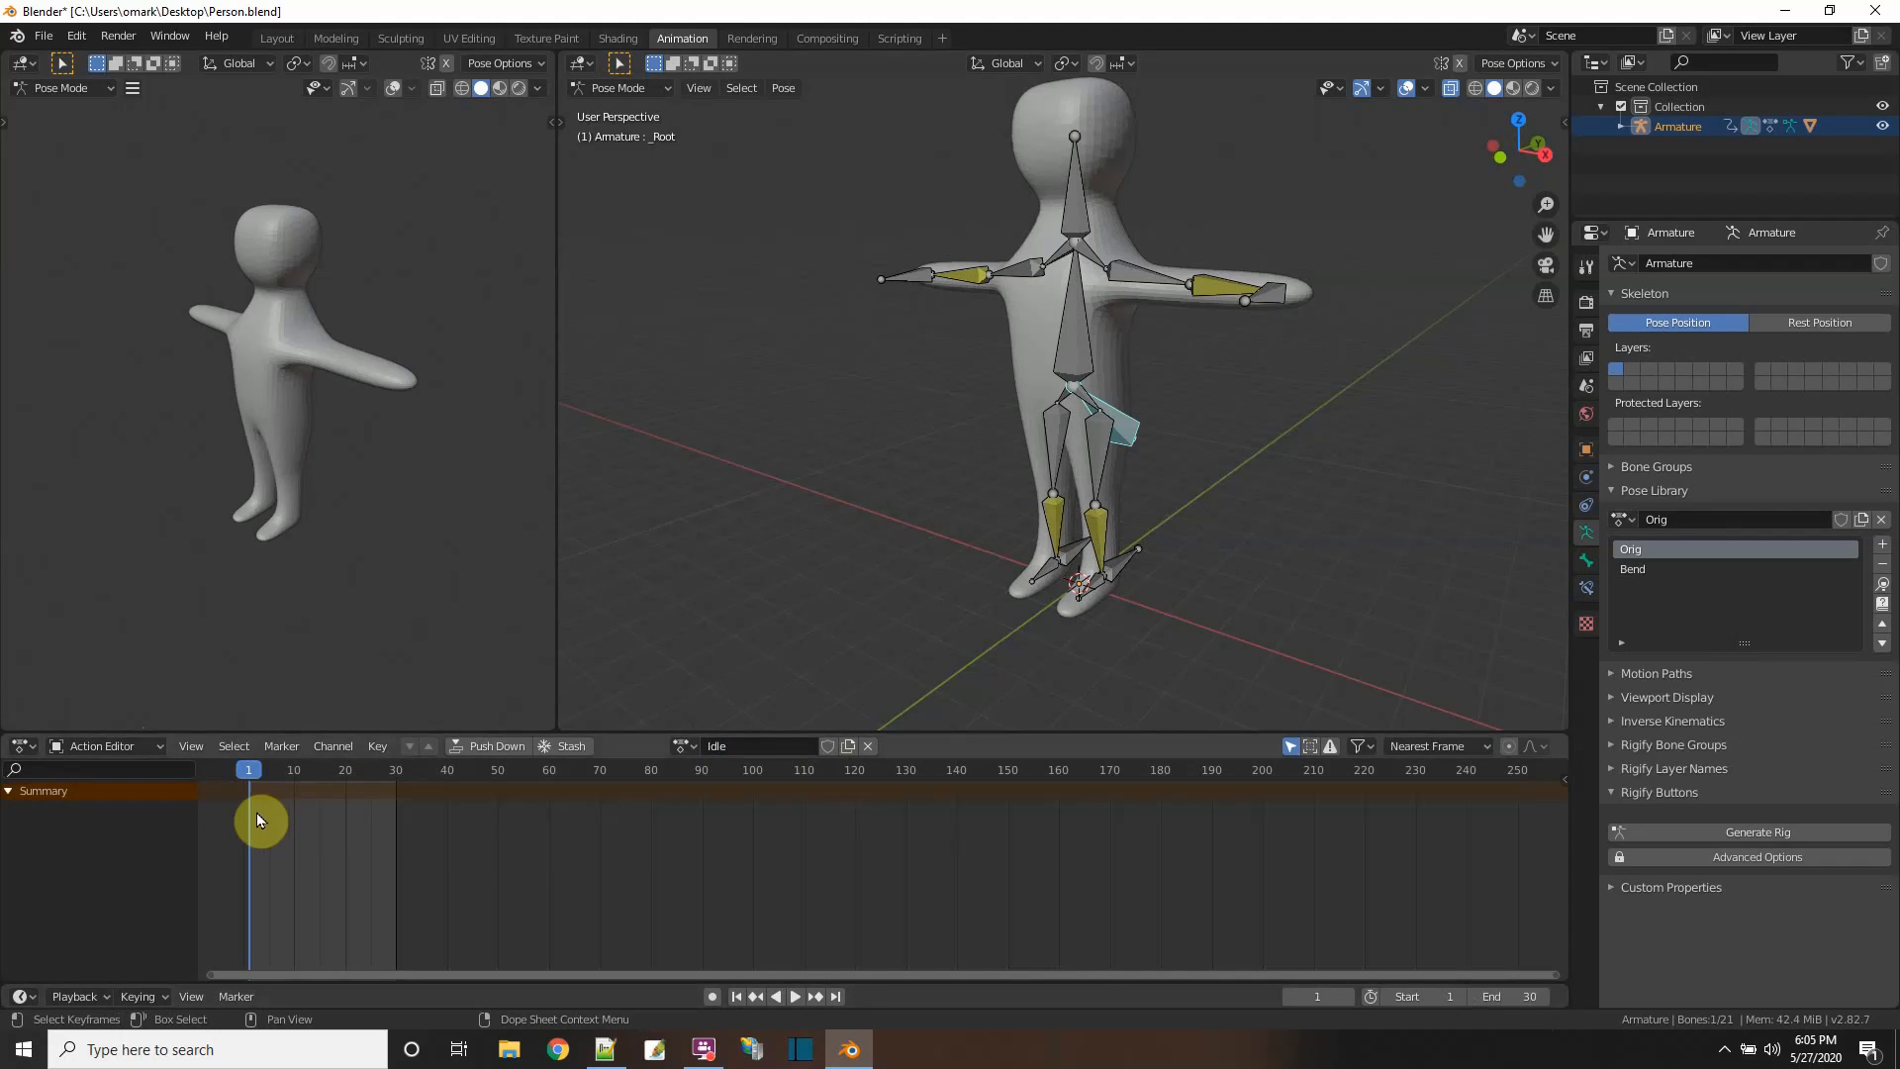
# - Insert a LocRot keyframe for all of the armature's bones at frame 0
pyautogui.scroll(3, 334, 840)
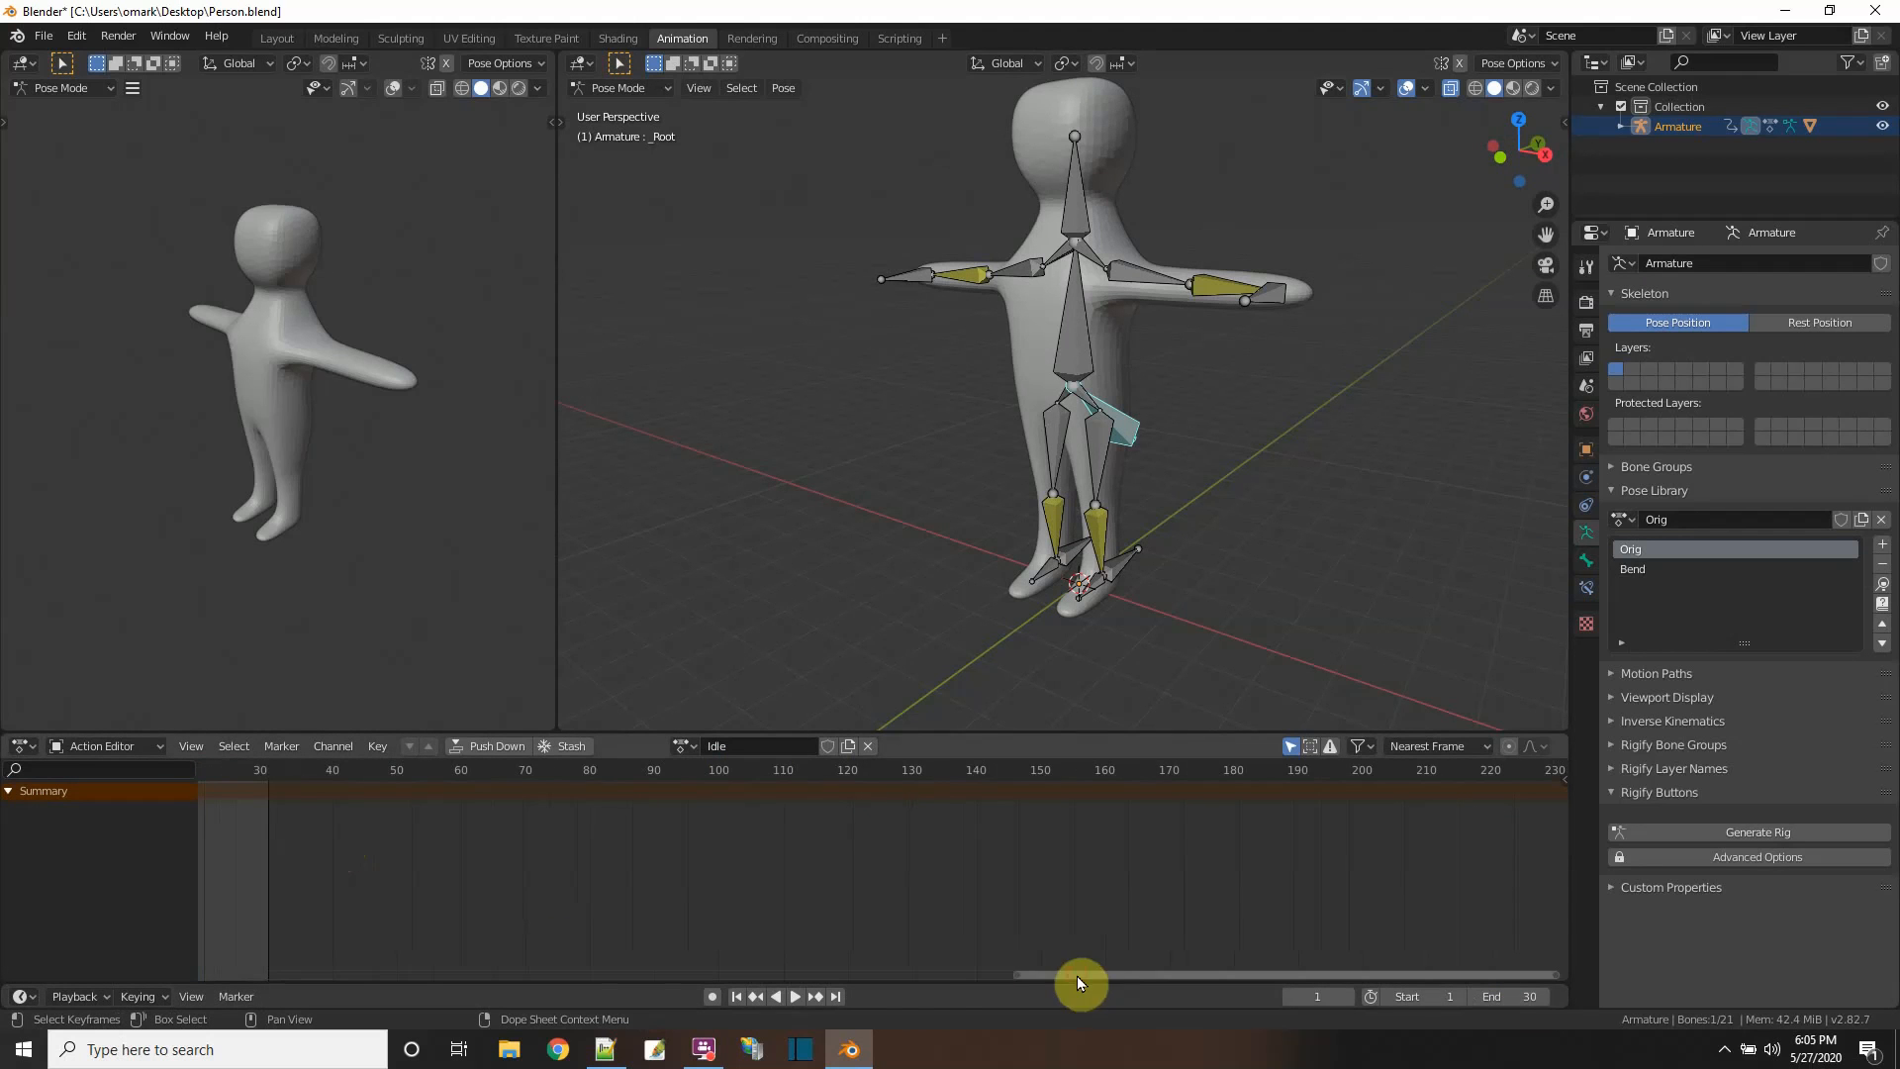
pyautogui.moveTo(1077, 975); pyautogui.dragTo(564, 963)
pyautogui.scroll(6, 673, 877)
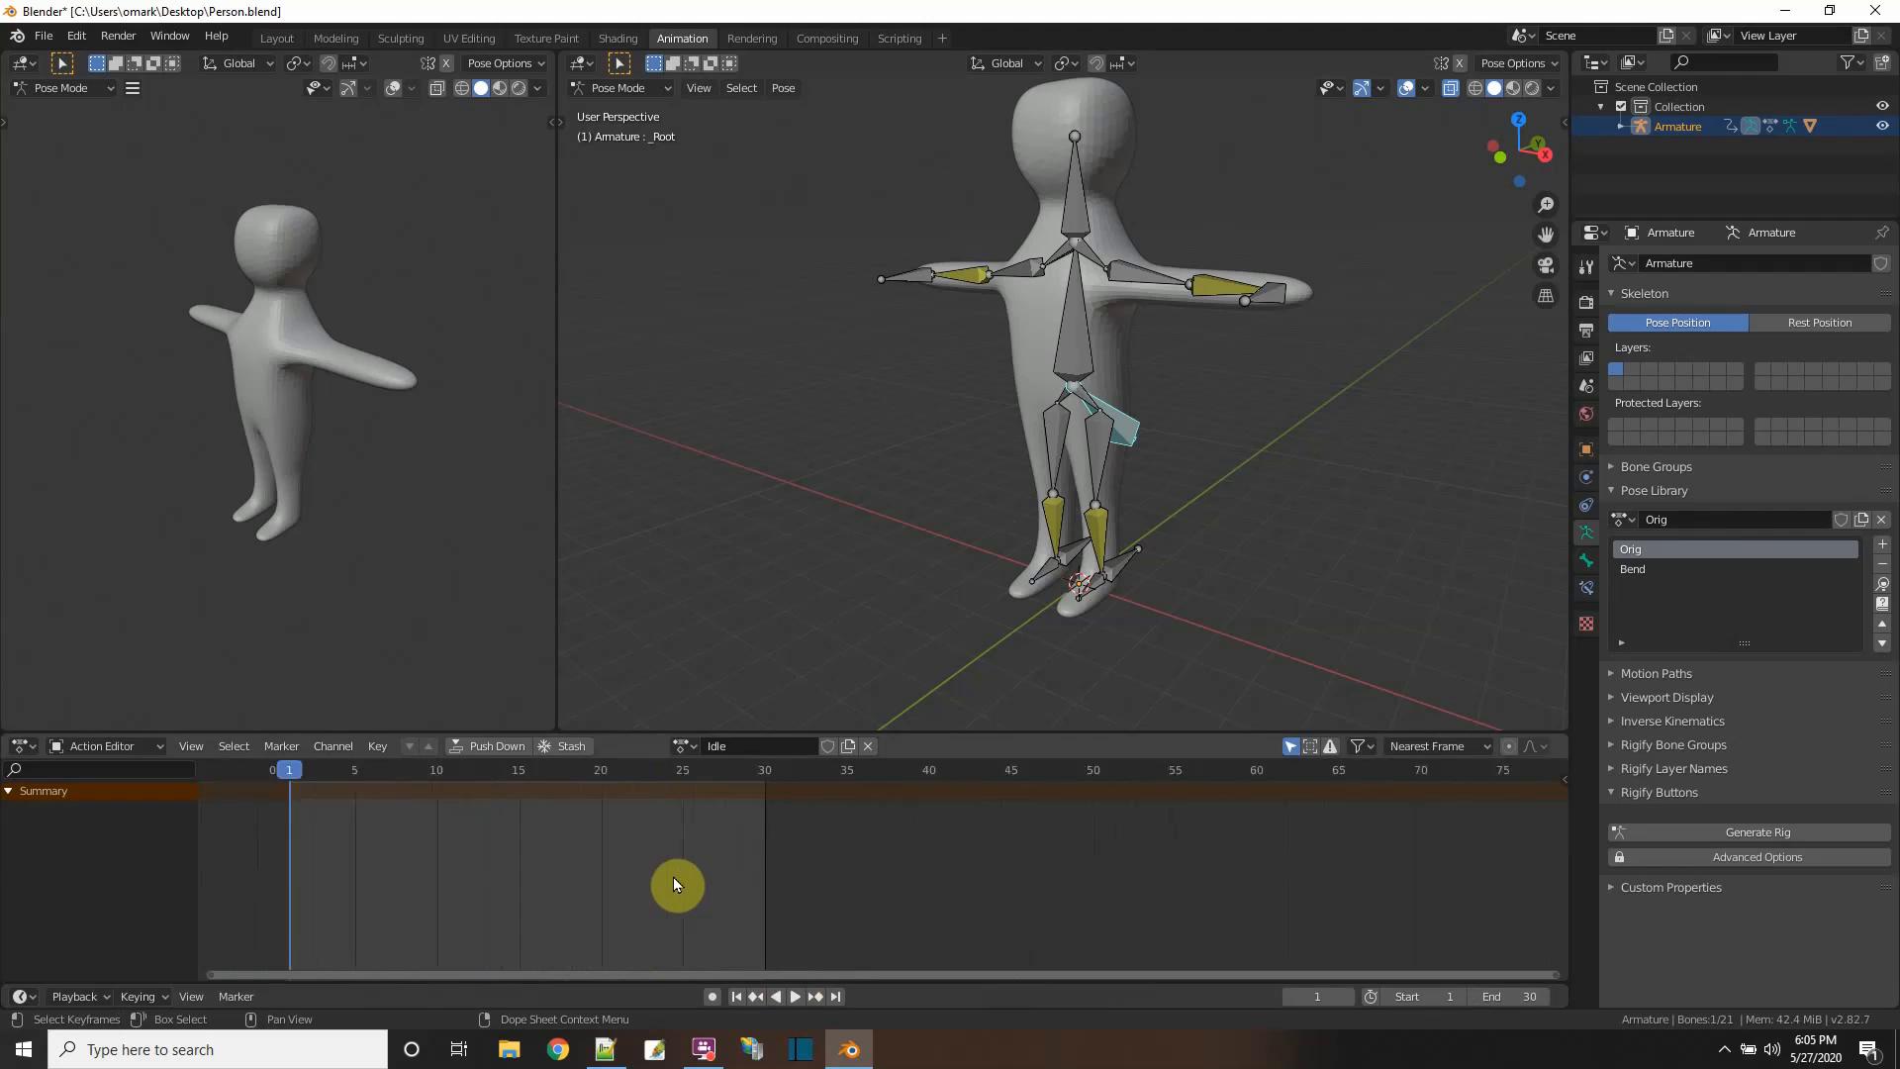
pyautogui.moveTo(713, 976); pyautogui.dragTo(534, 975)
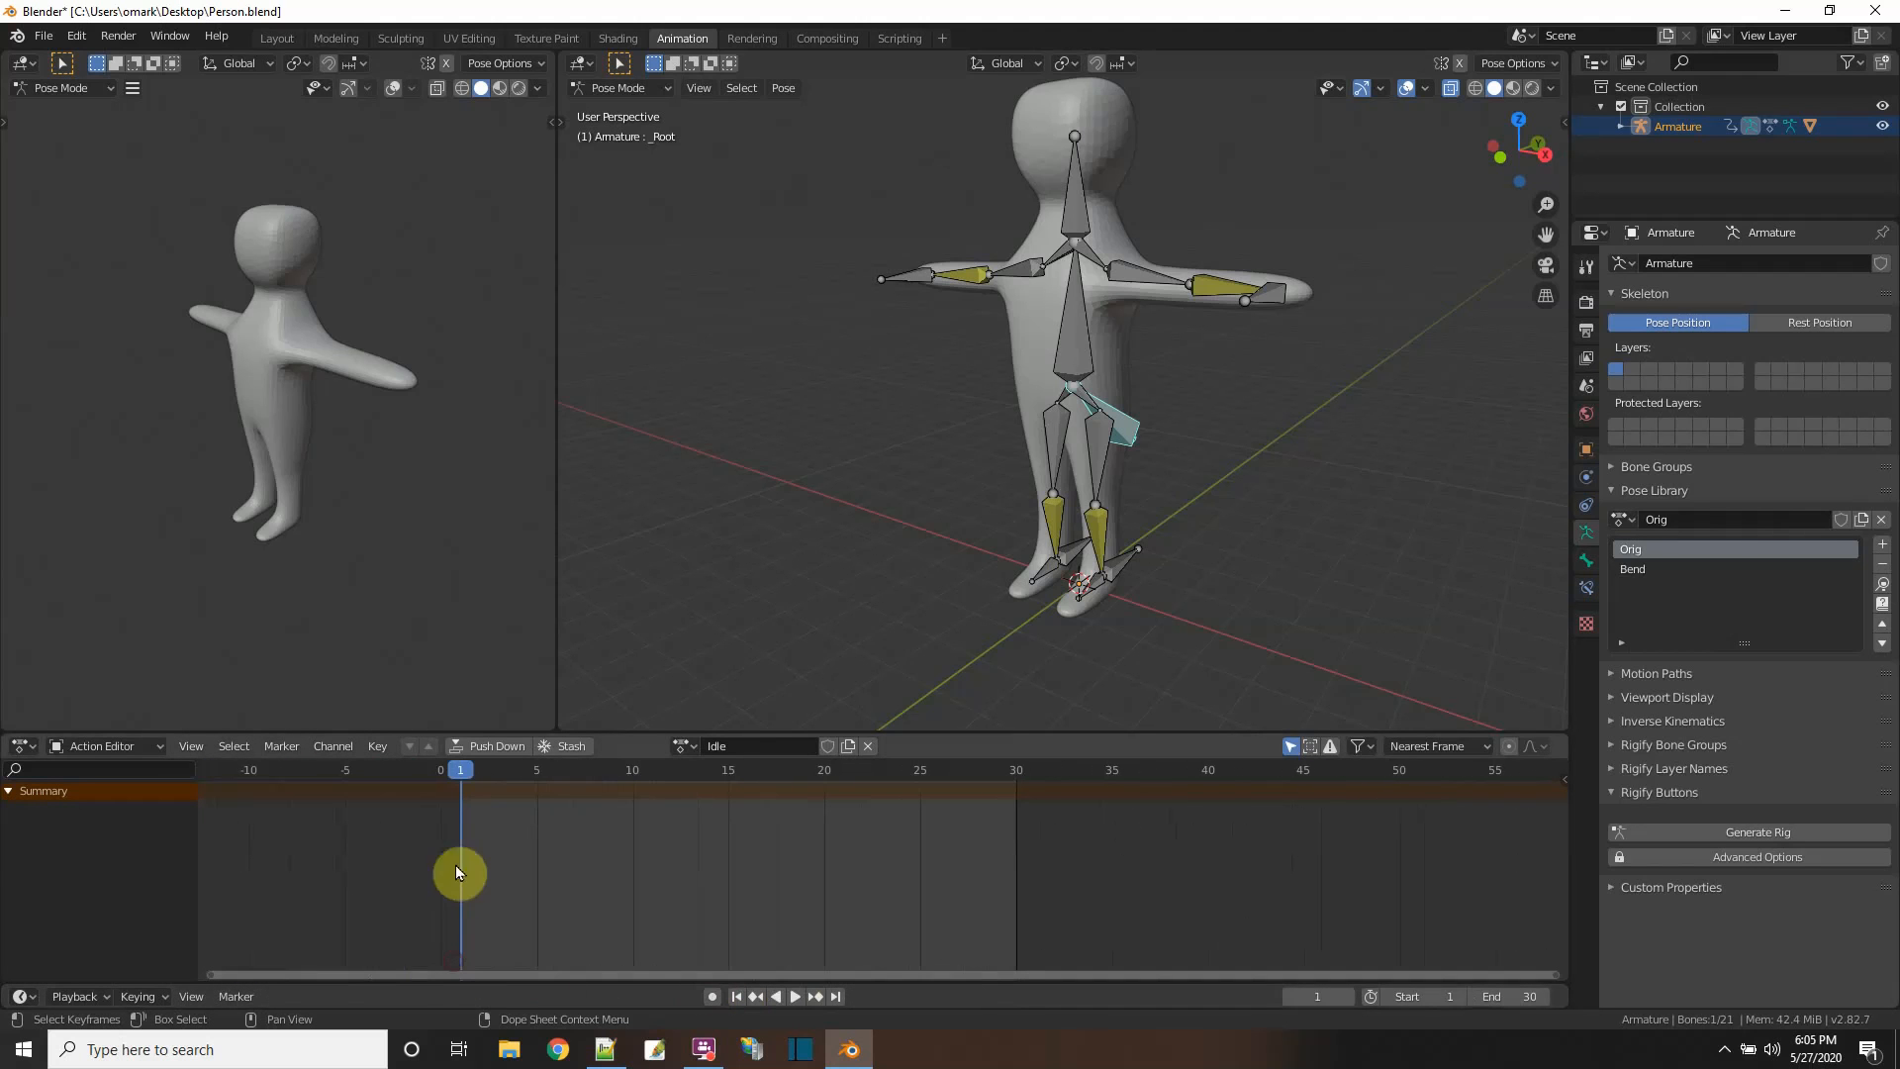
pyautogui.click(438, 770)
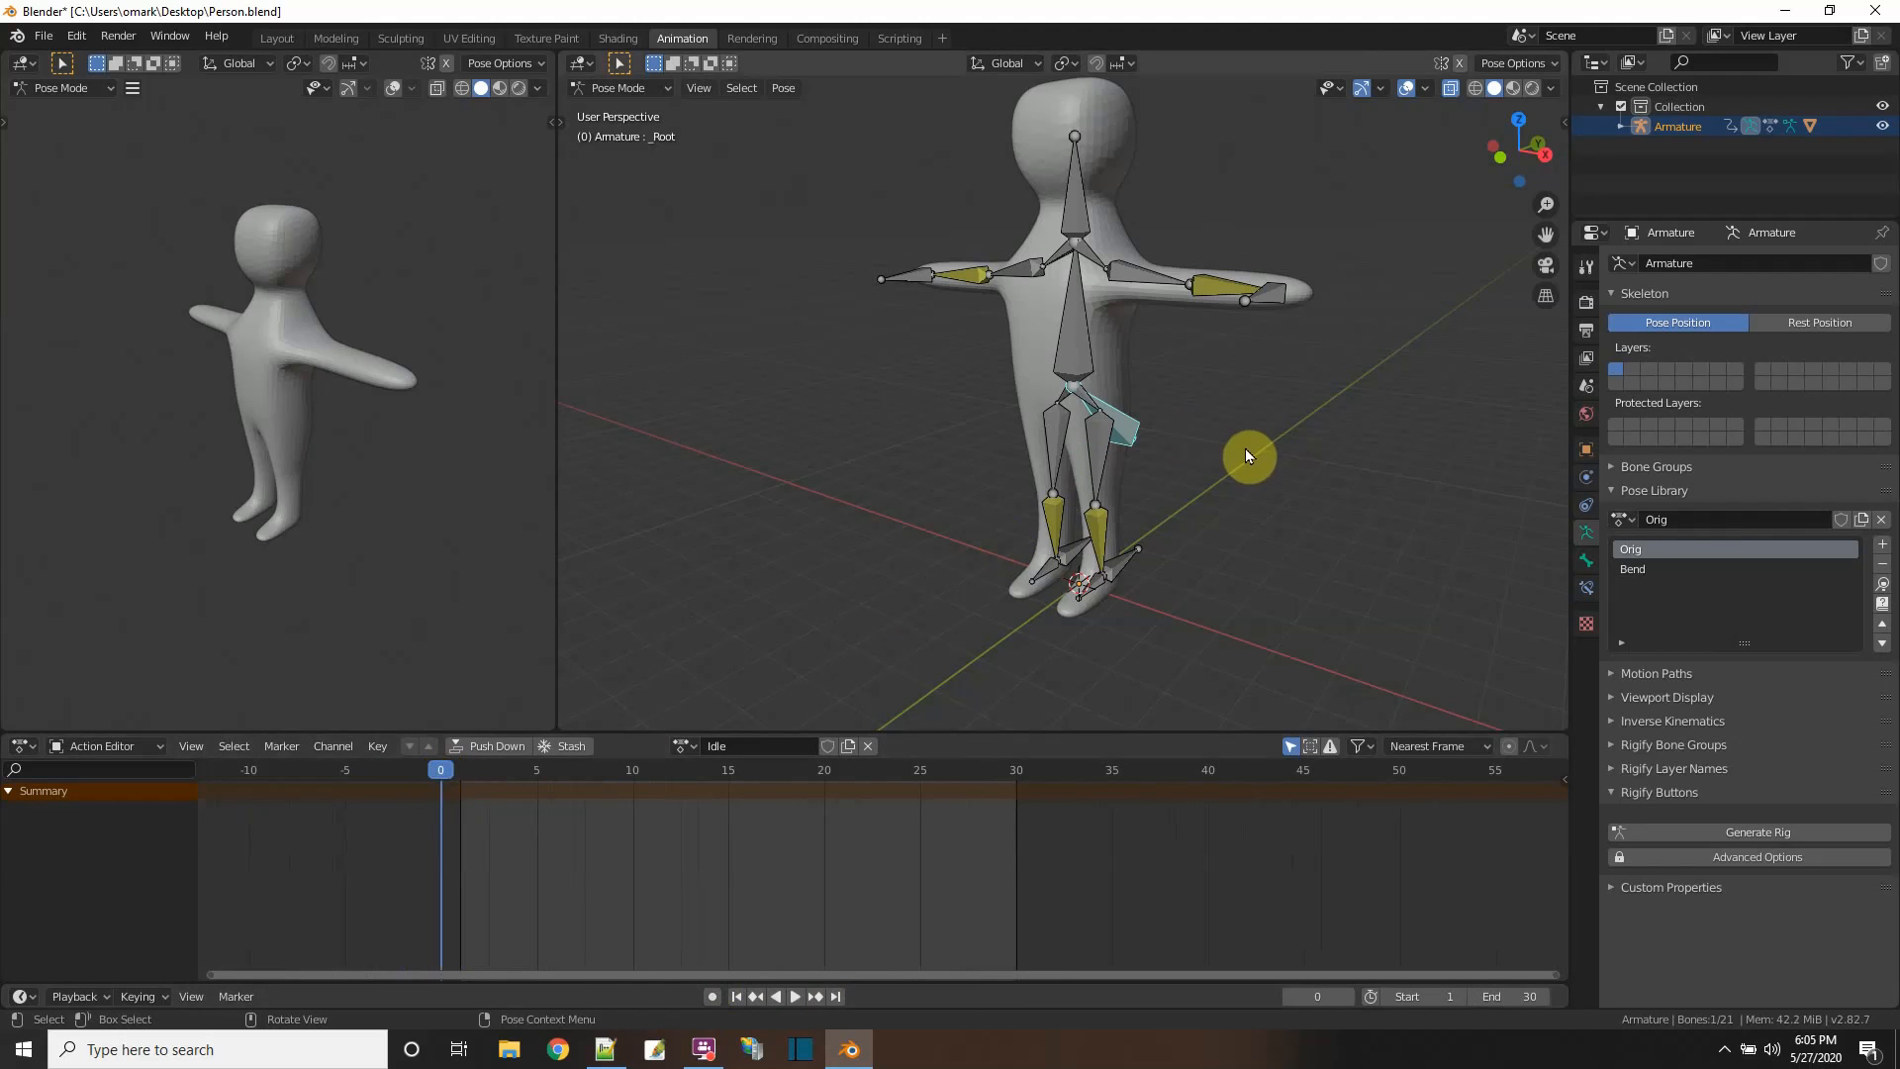
pyautogui.press('a')
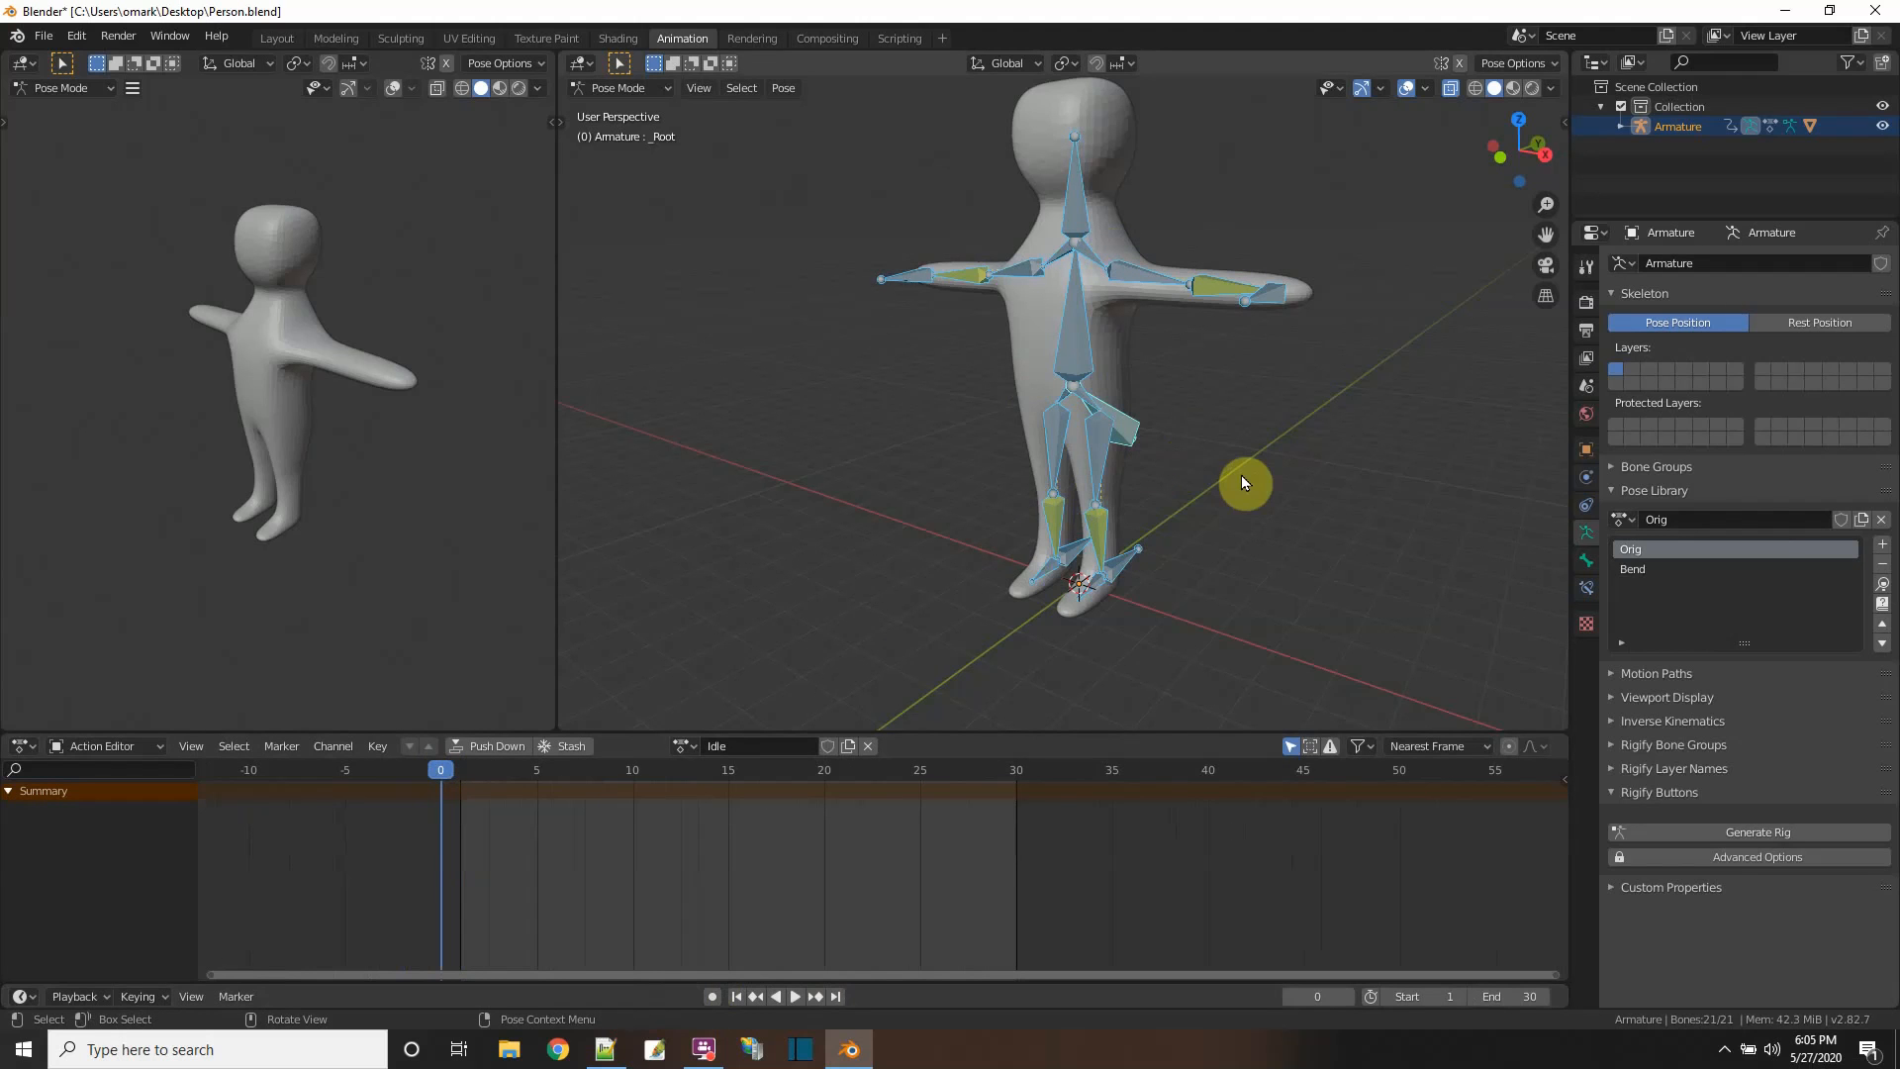
pyautogui.press('i')
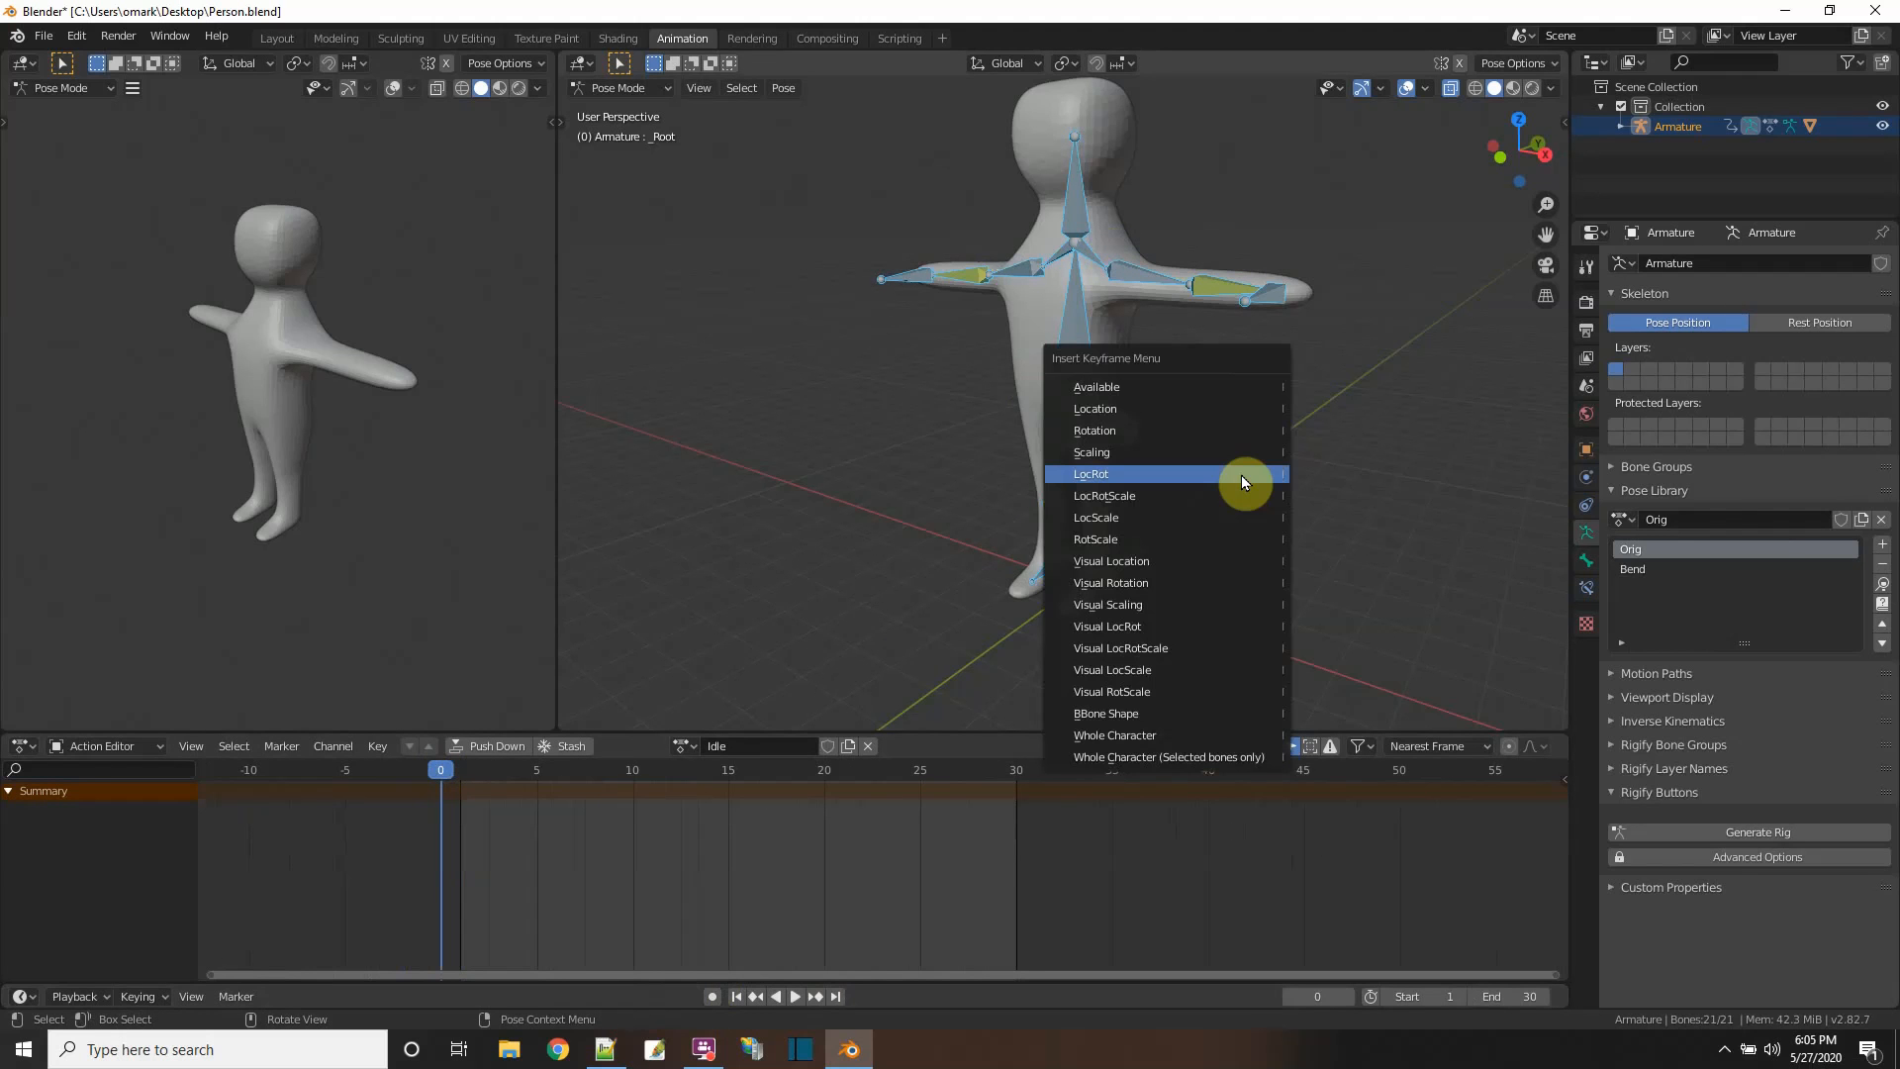
pyautogui.click(1085, 473)
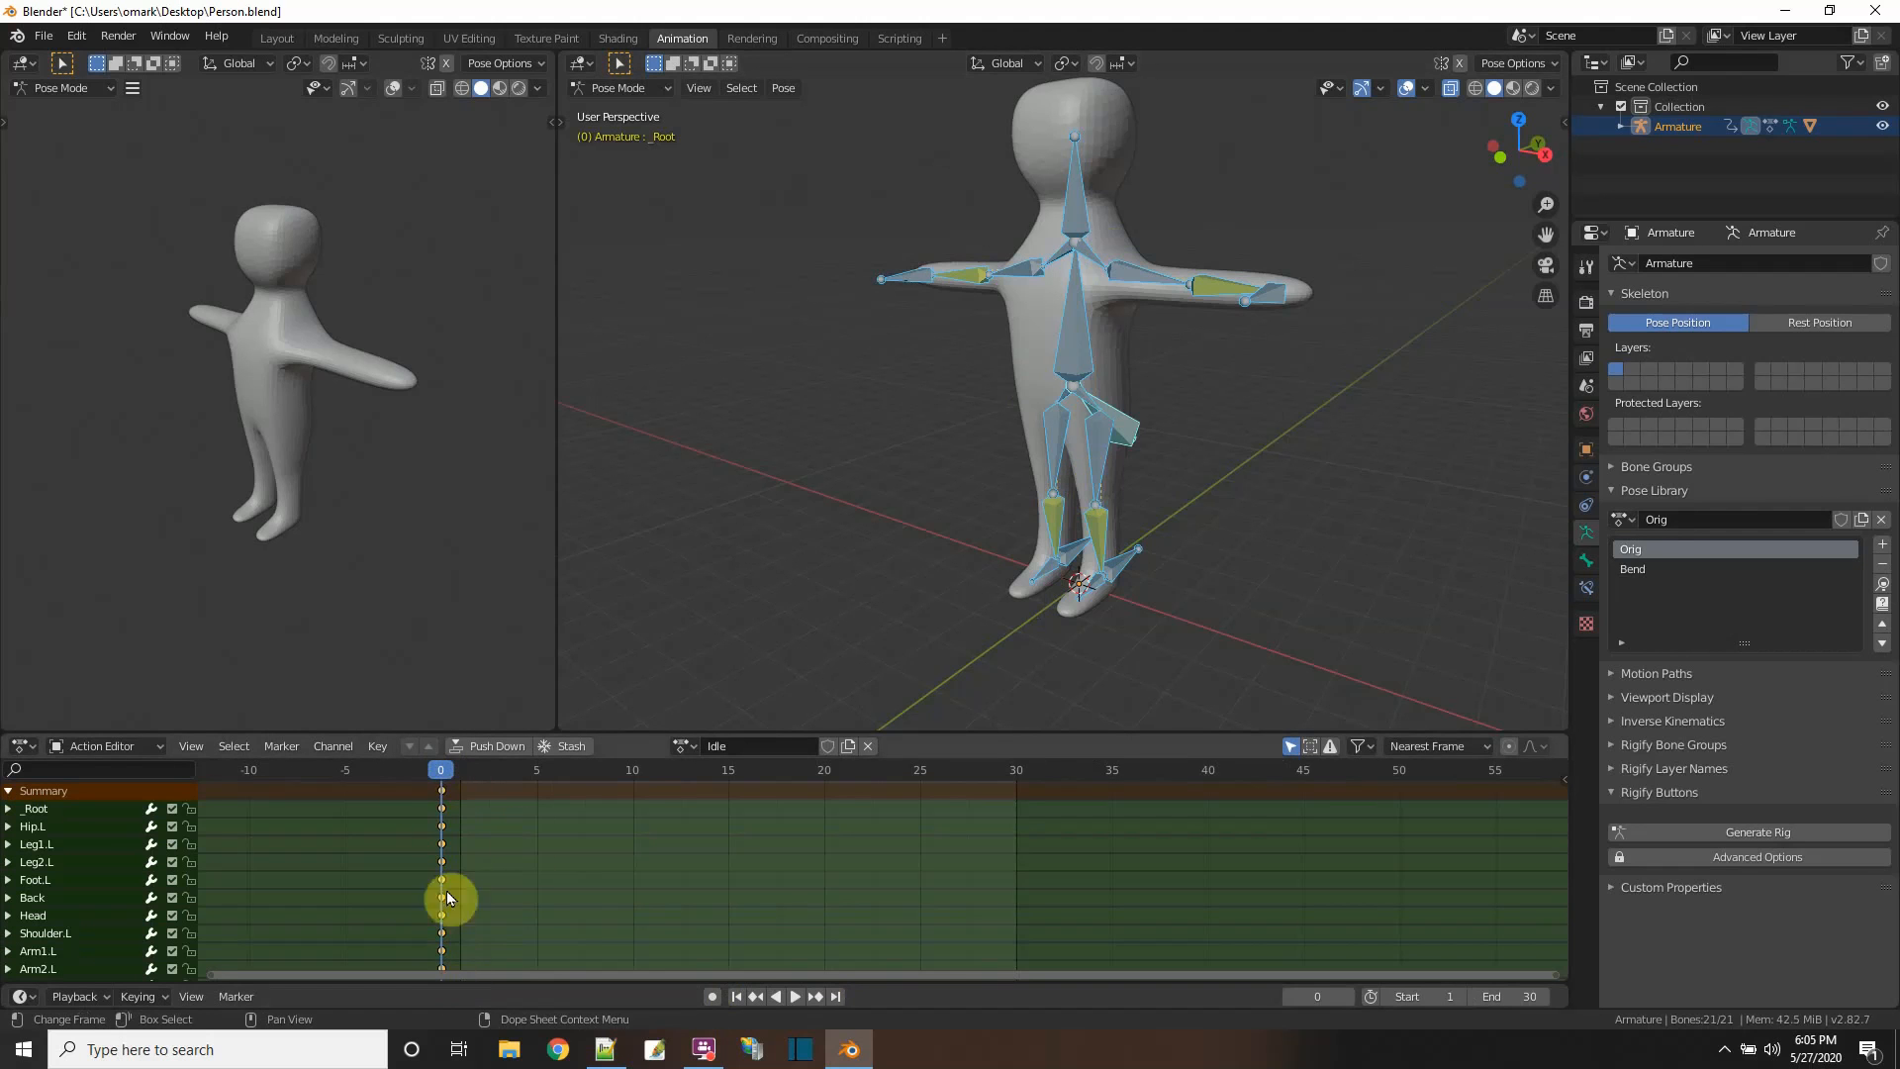
# - Collapse the Summary channel of the Idle action to hide the individual bone channels
pyautogui.moveTo(448, 778)
pyautogui.mouseDown()
pyautogui.moveTo(610, 782)
pyautogui.moveTo(426, 774)
pyautogui.mouseUp()
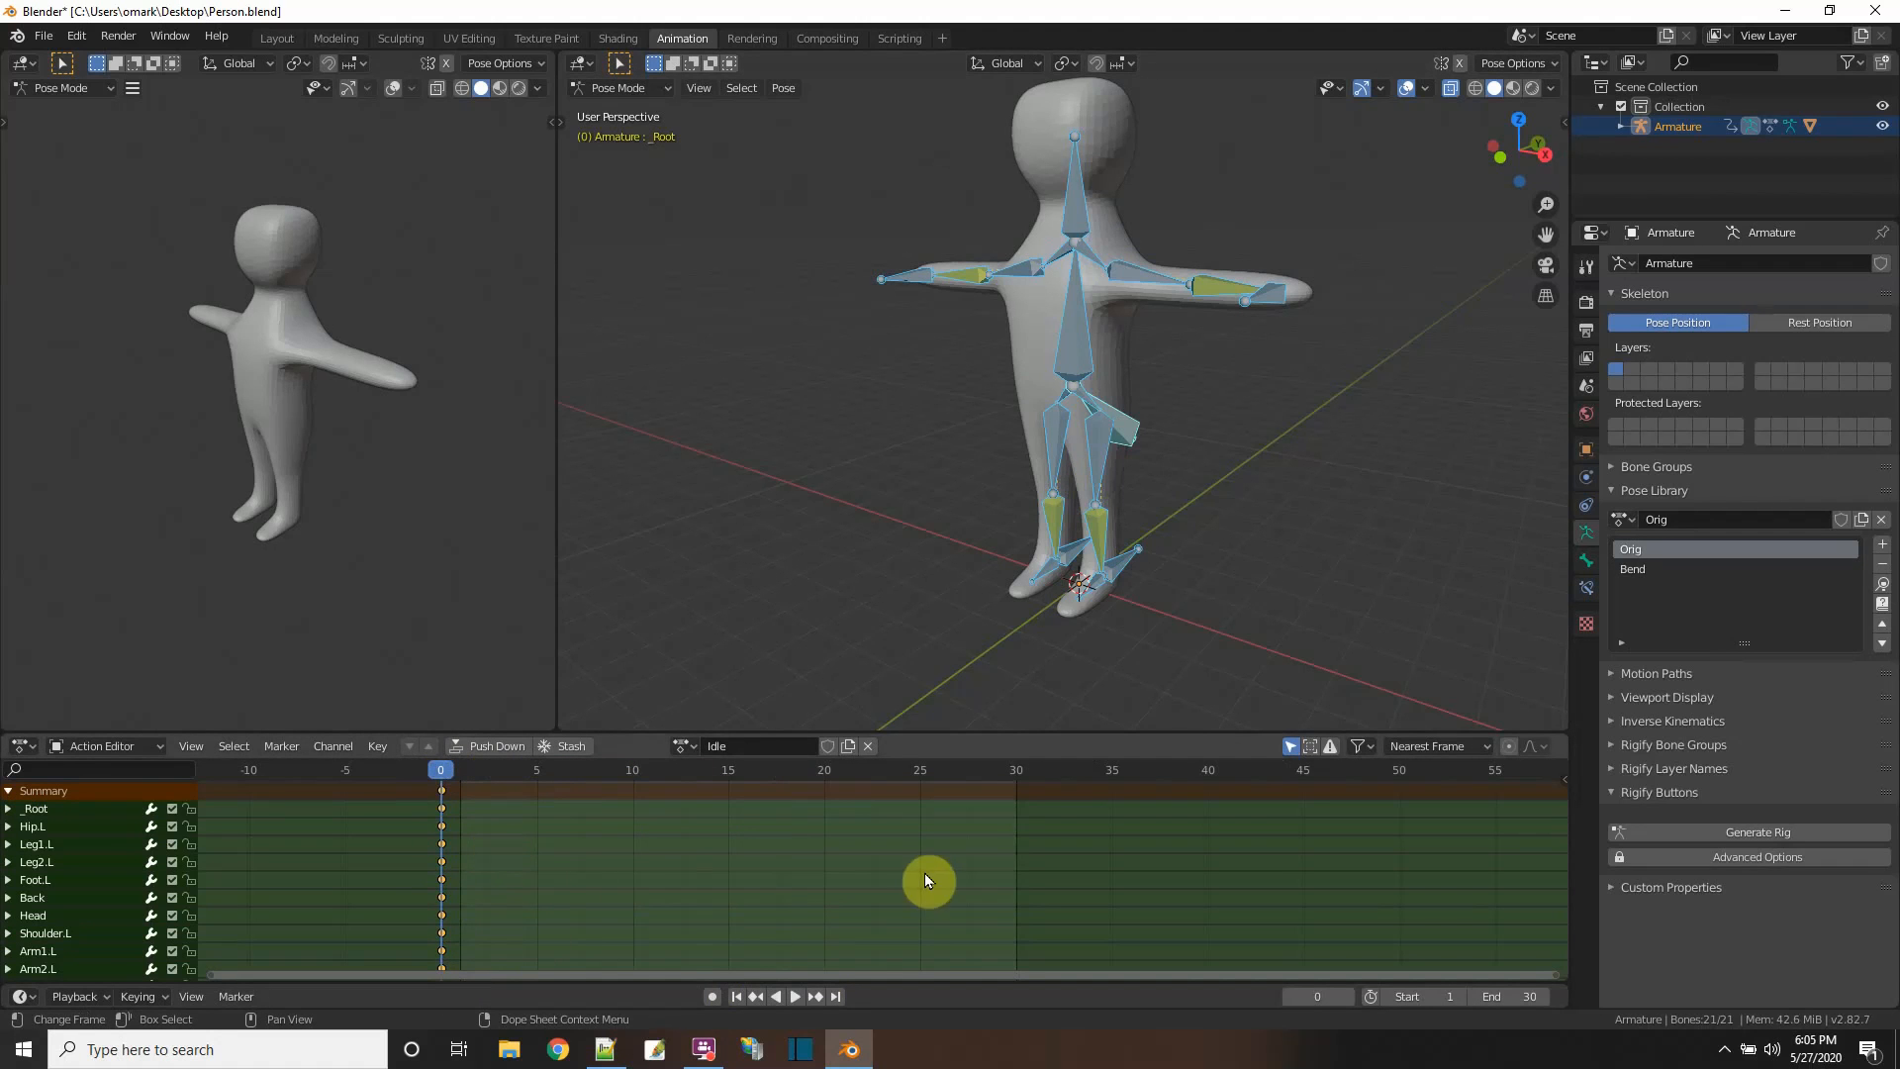
pyautogui.scroll(-1, 925, 871)
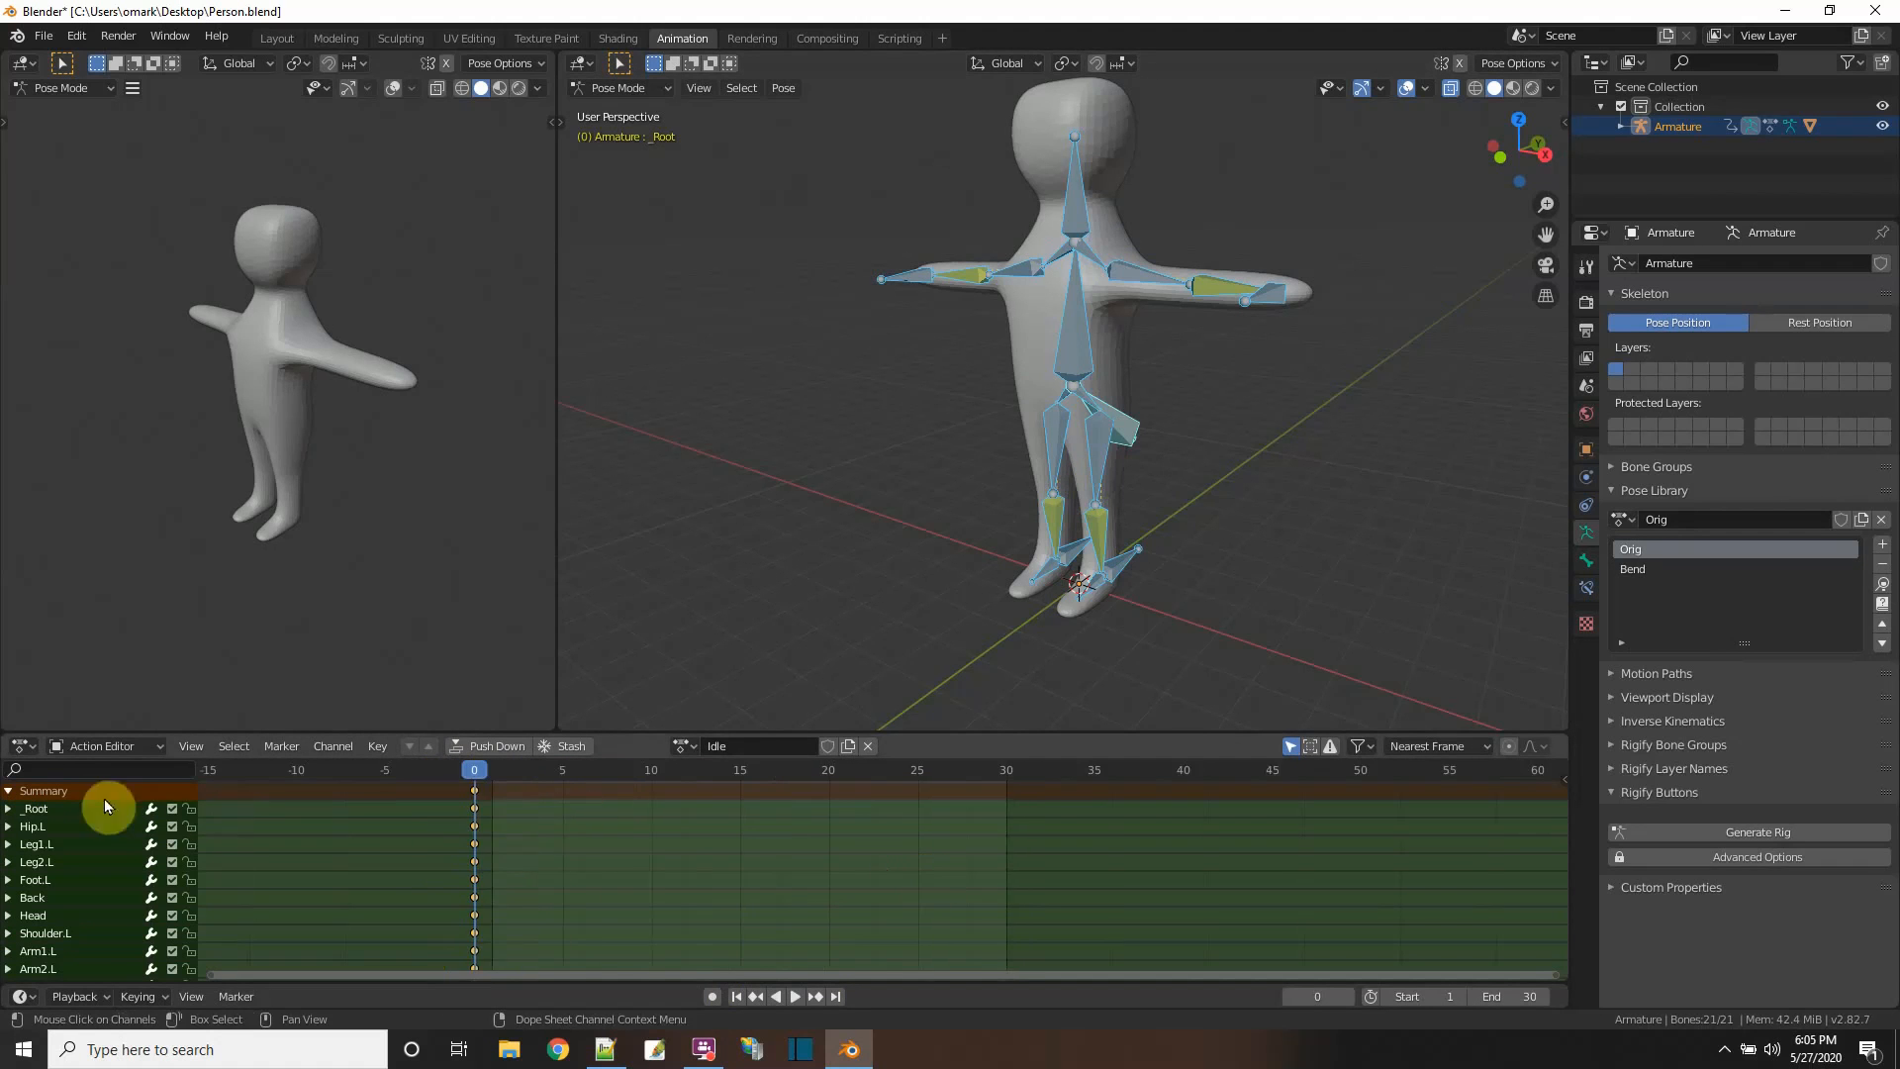
pyautogui.click(8, 791)
pyautogui.click(8, 792)
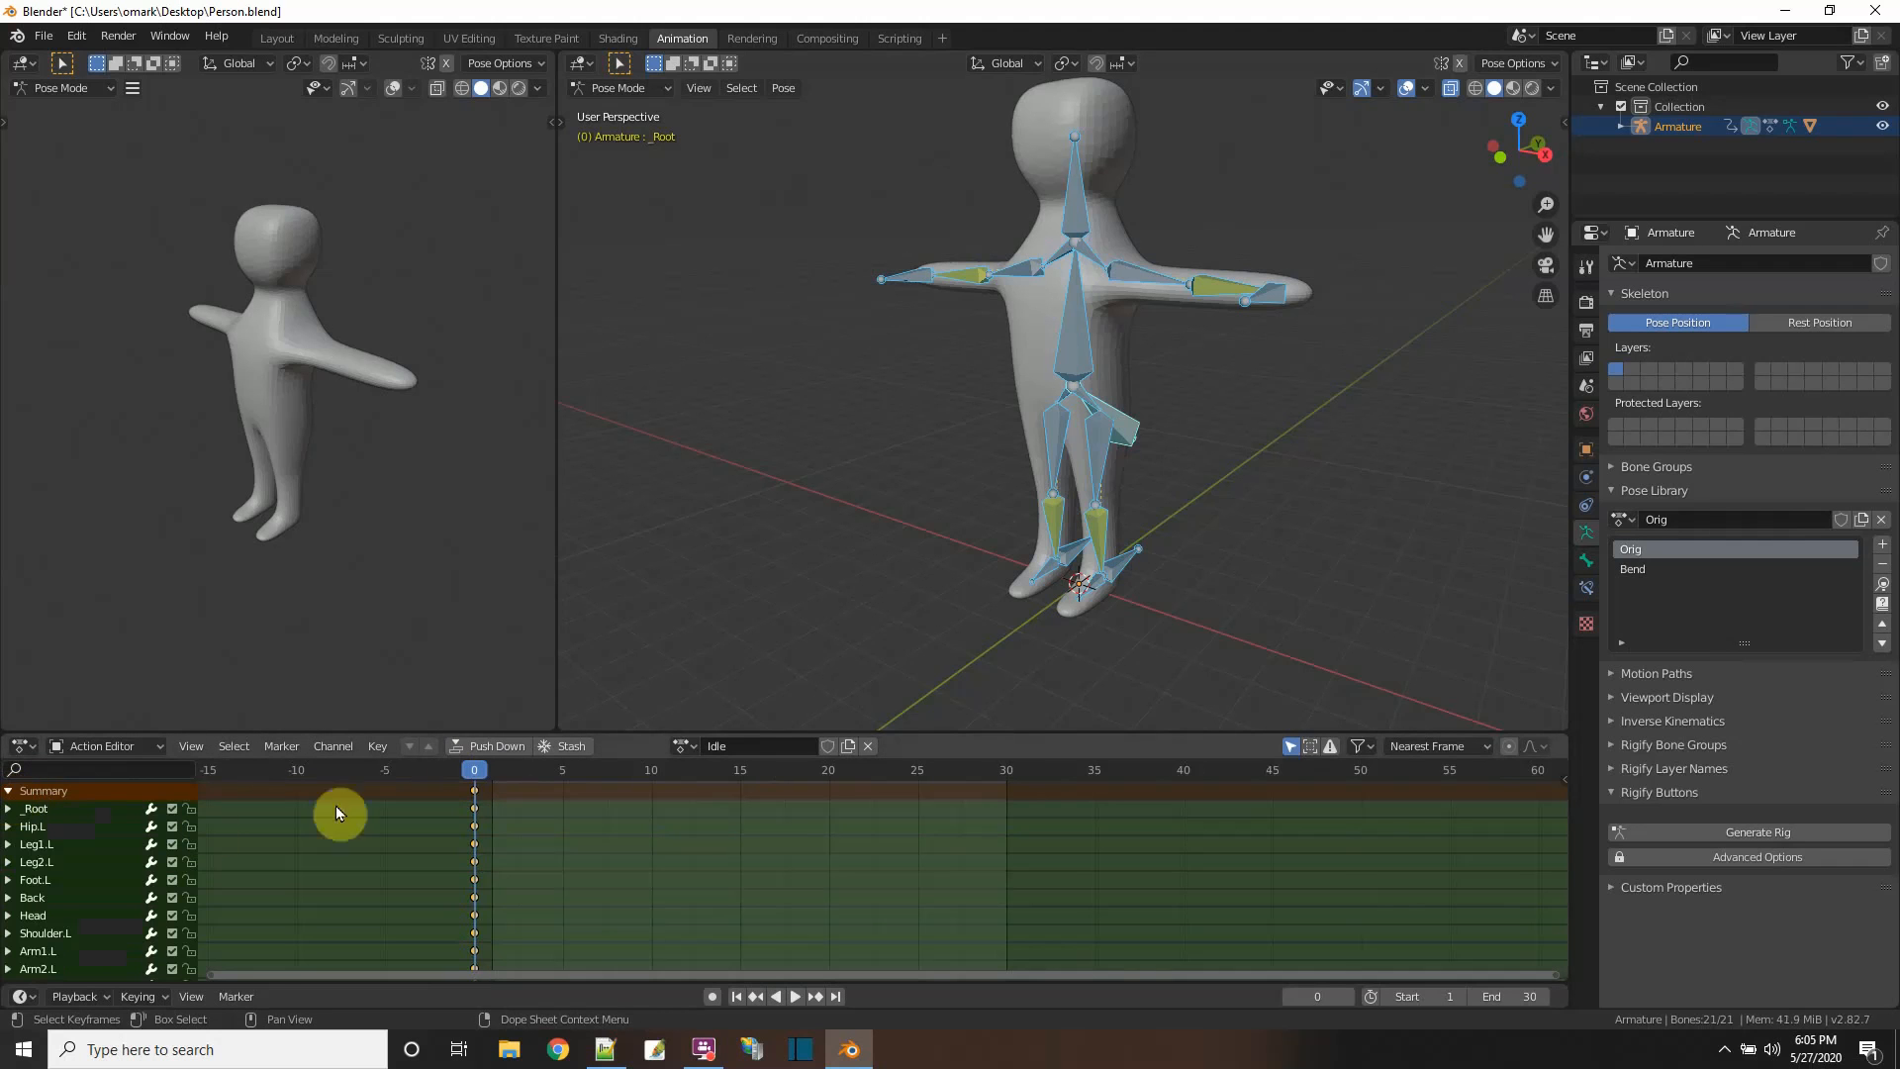
pyautogui.click(8, 791)
# - Copy the Summary keyframe at frame 0 and paste it at frame 30
pyautogui.click(458, 799)
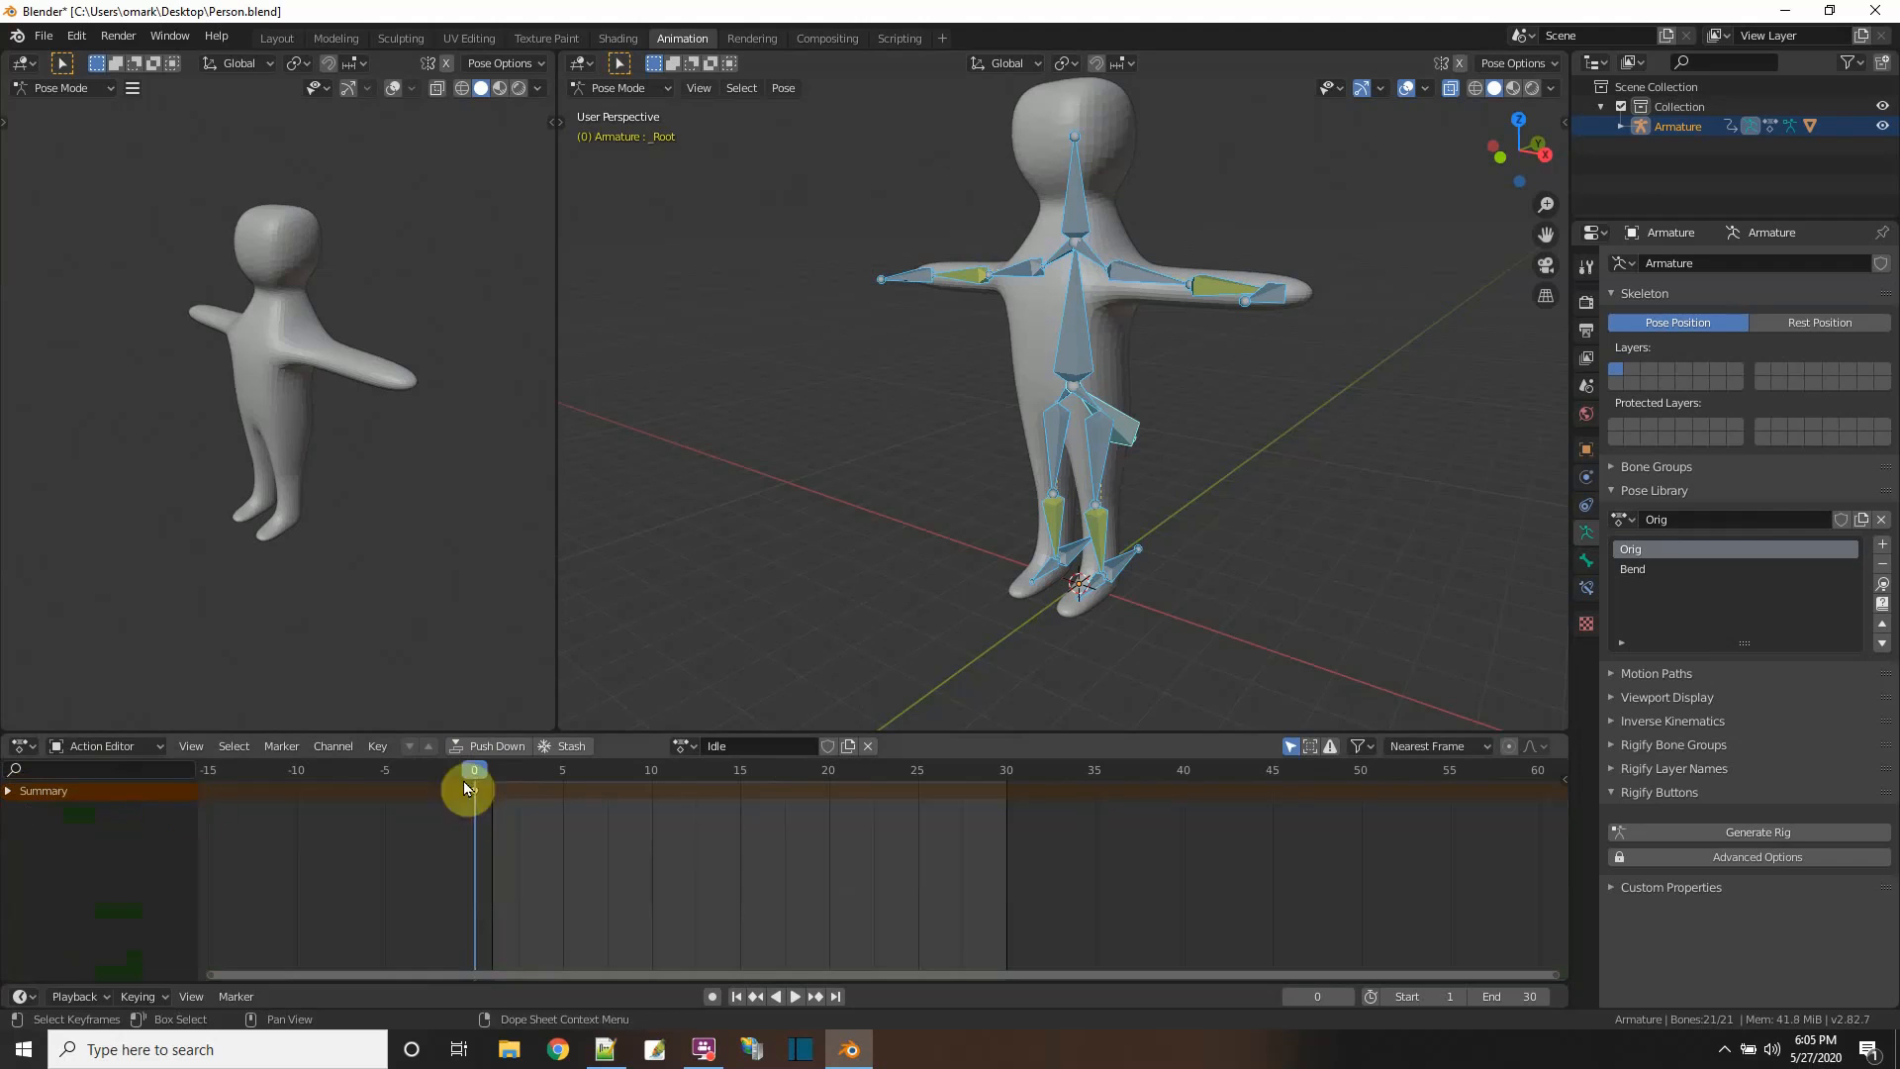
pyautogui.rightClick(477, 792)
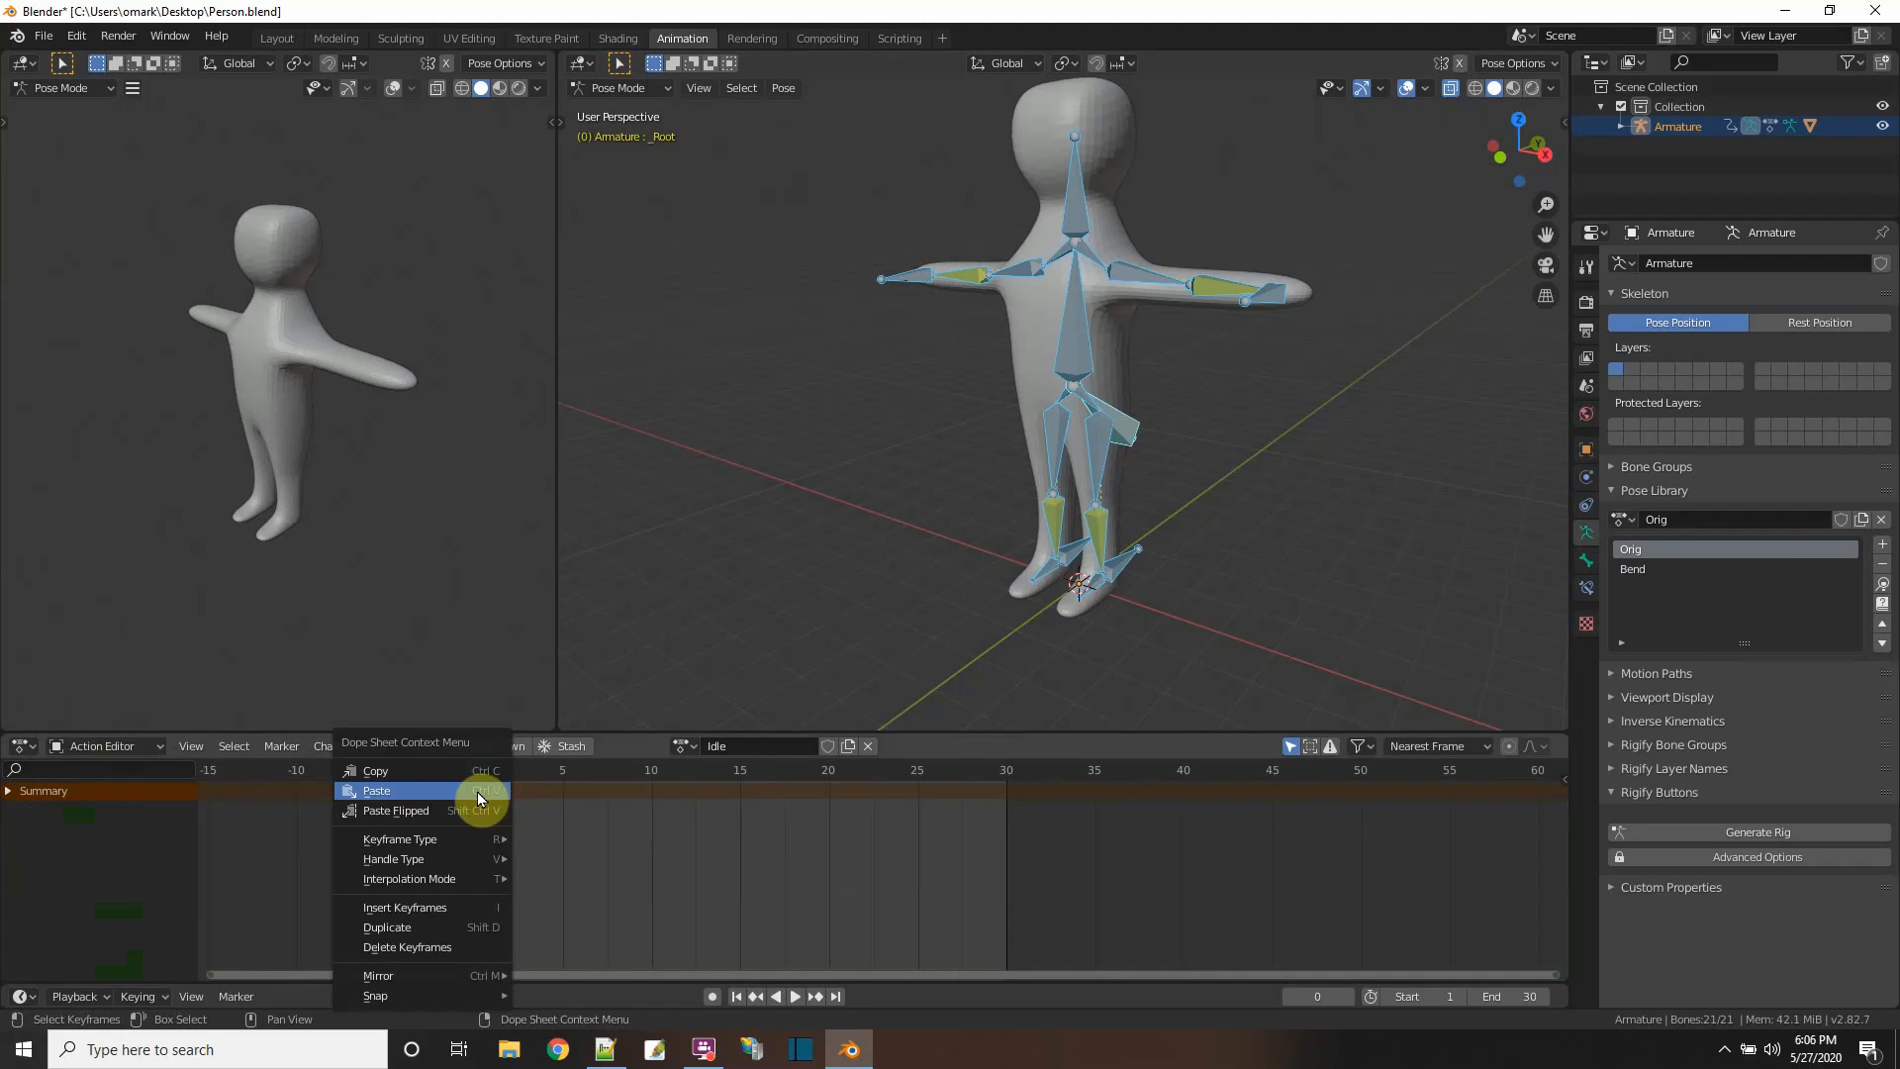
pyautogui.click(434, 772)
pyautogui.click(1006, 770)
pyautogui.rightClick(1006, 770)
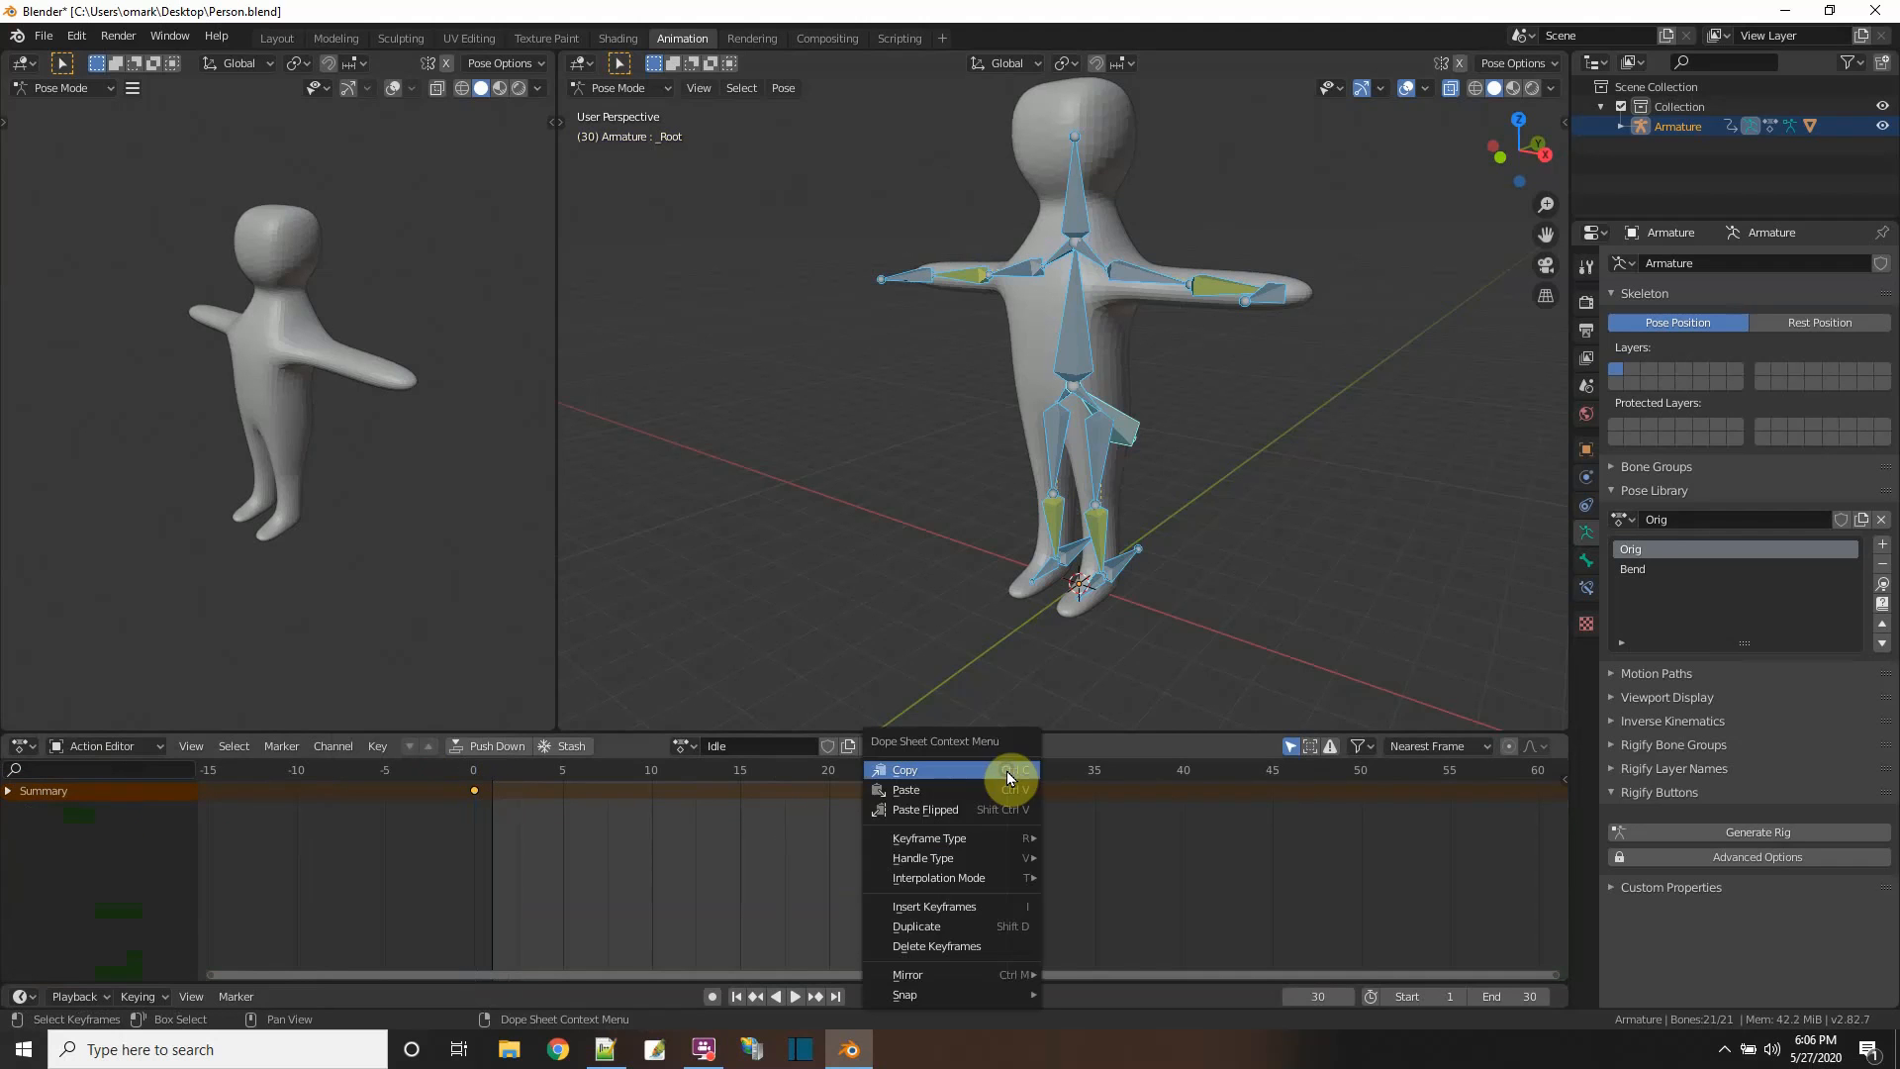
pyautogui.click(996, 789)
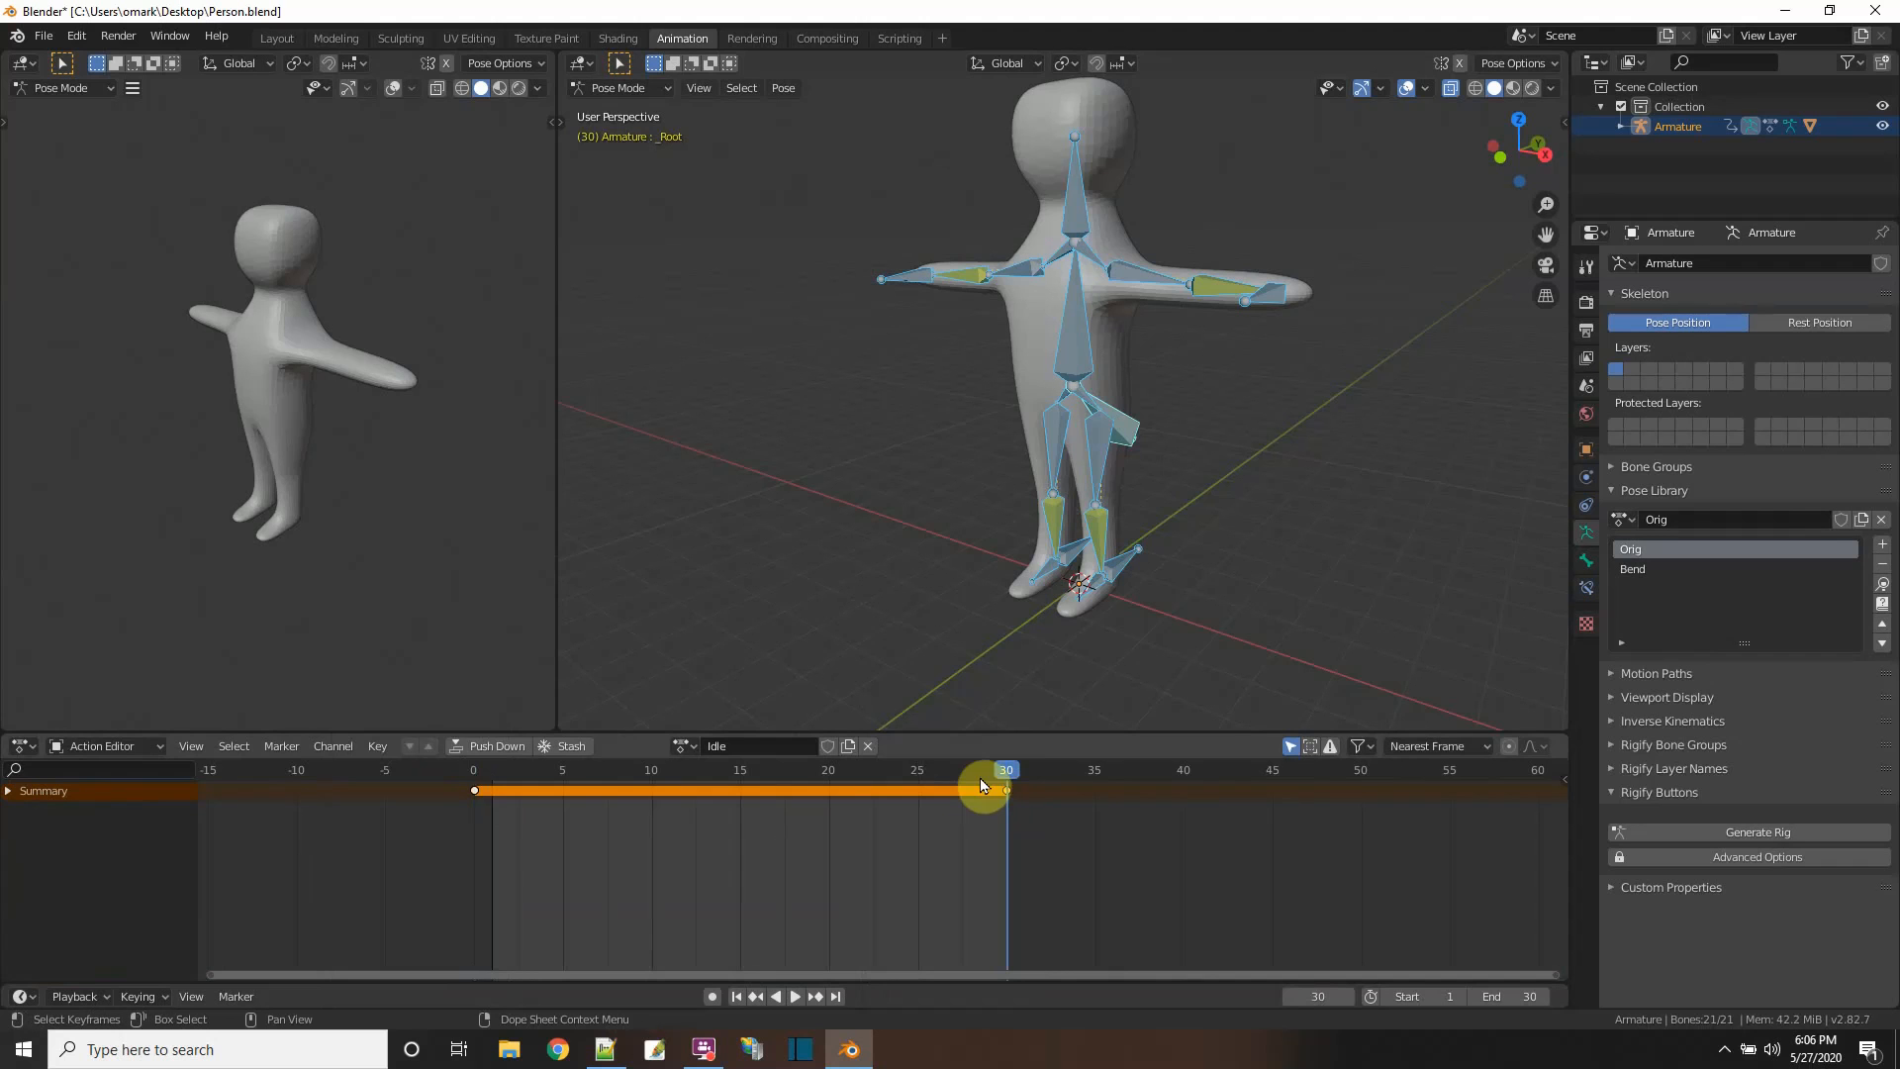
# - Play back the Idle action between its start and end keyframes and stop playback
pyautogui.click(474, 791)
pyautogui.click(795, 996)
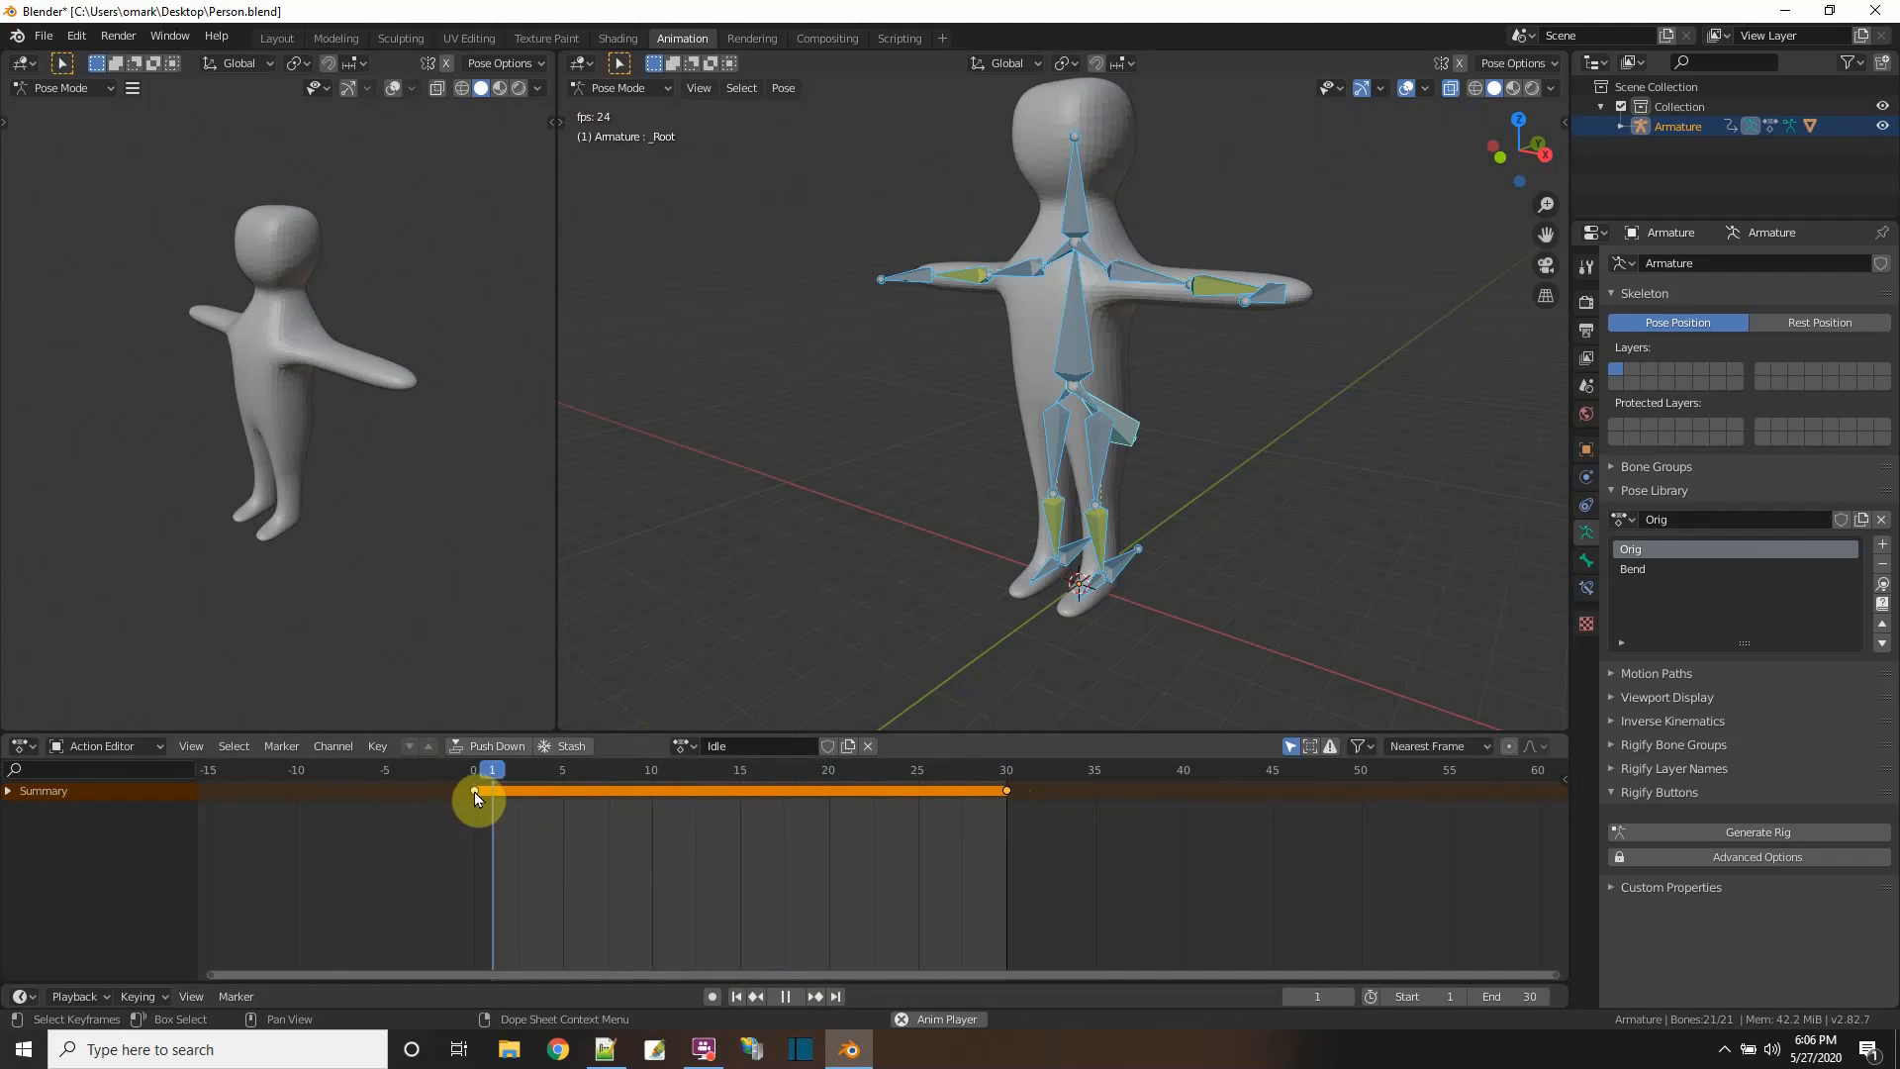
pyautogui.click(782, 997)
# - At frame 15, move the _Root bone about 0.6 m backward and slightly down in right view, and insert a LocRot keyframe
pyautogui.click(932, 767)
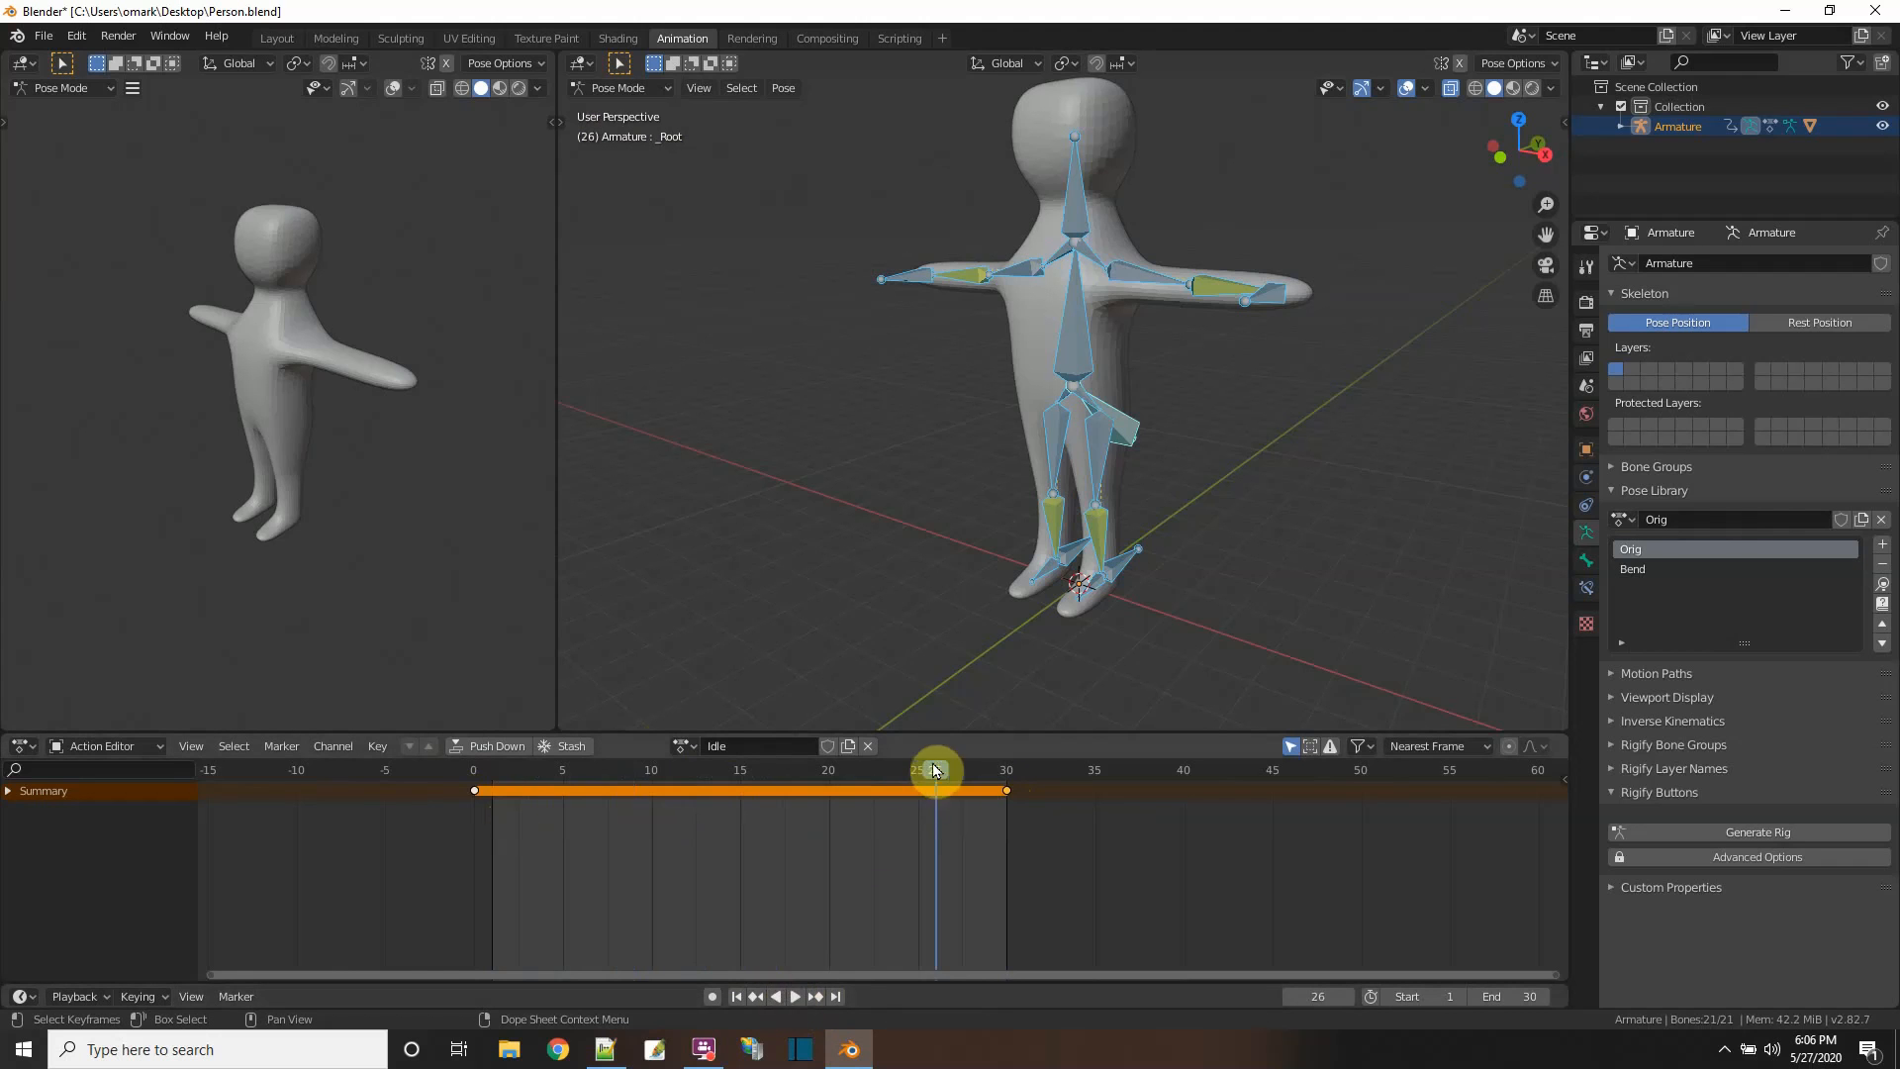
pyautogui.moveTo(929, 767); pyautogui.dragTo(740, 769)
pyautogui.click(1128, 428)
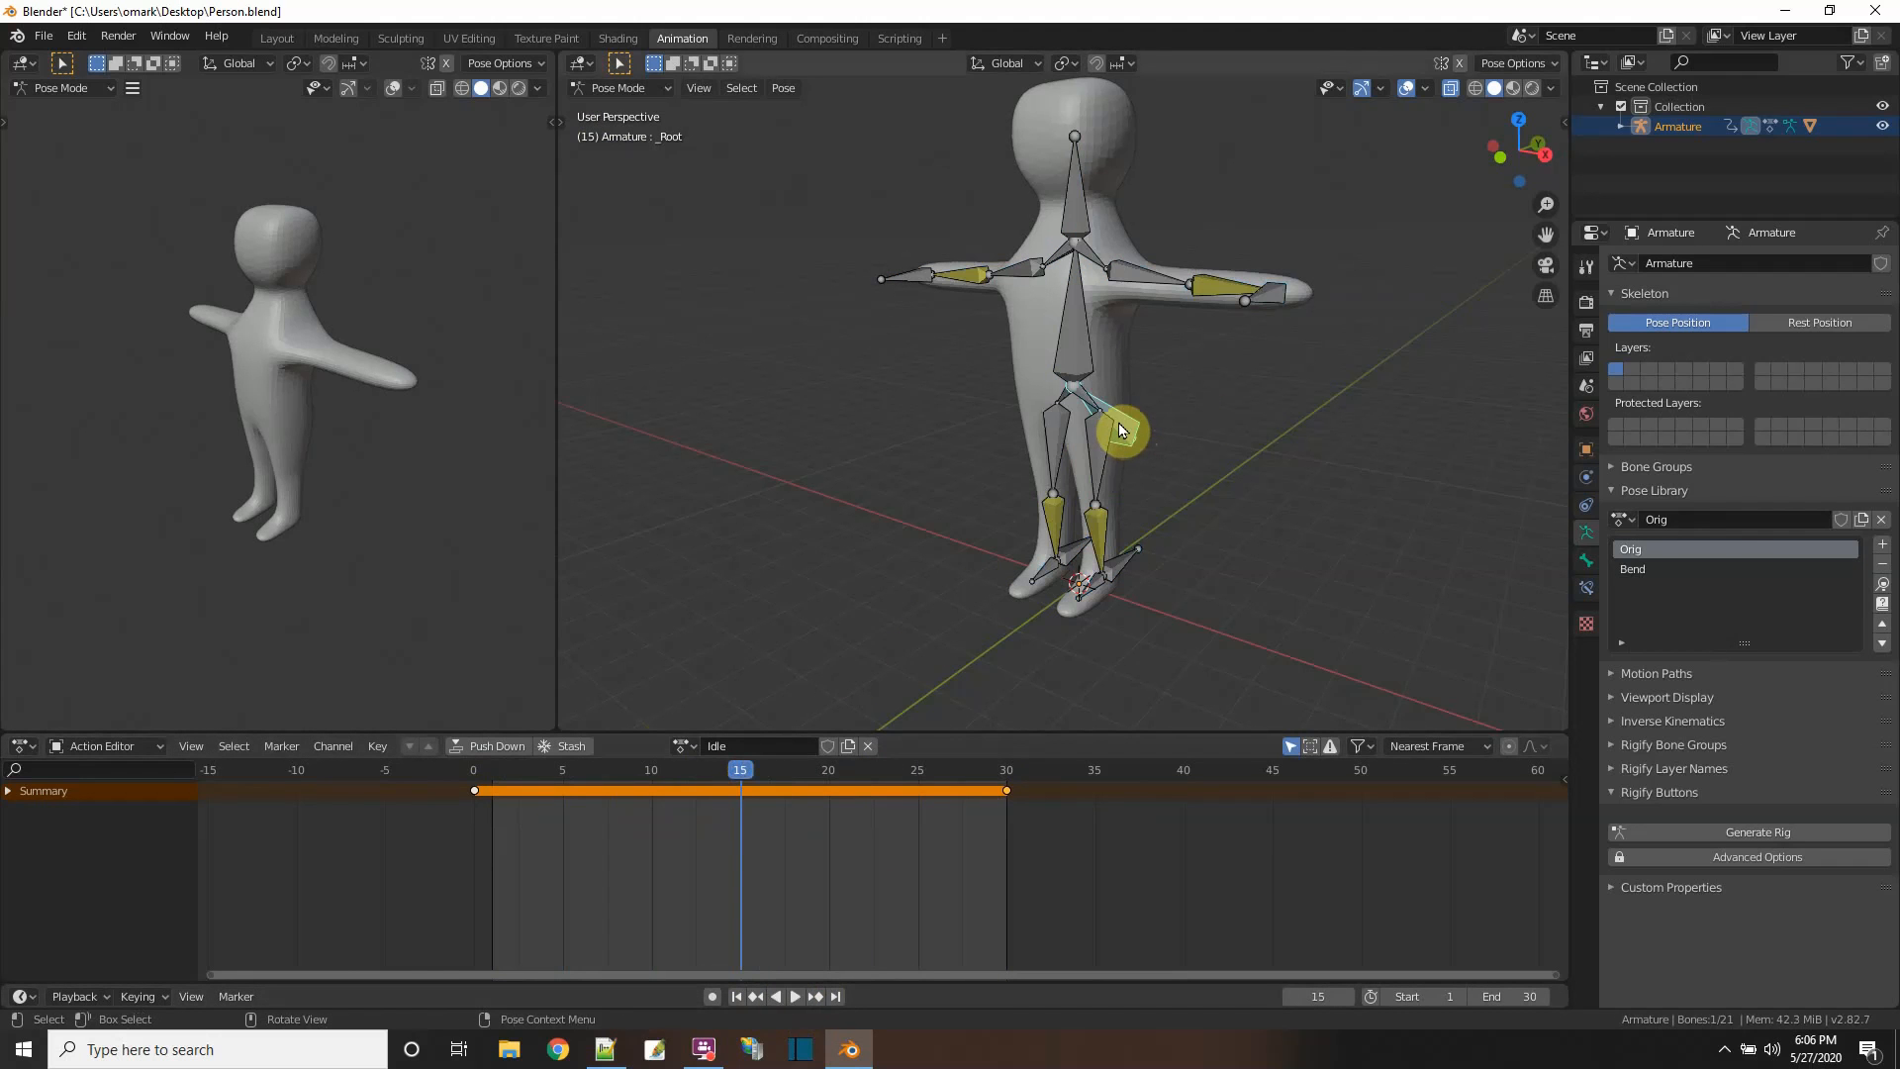
pyautogui.click(1542, 153)
pyautogui.press('g')
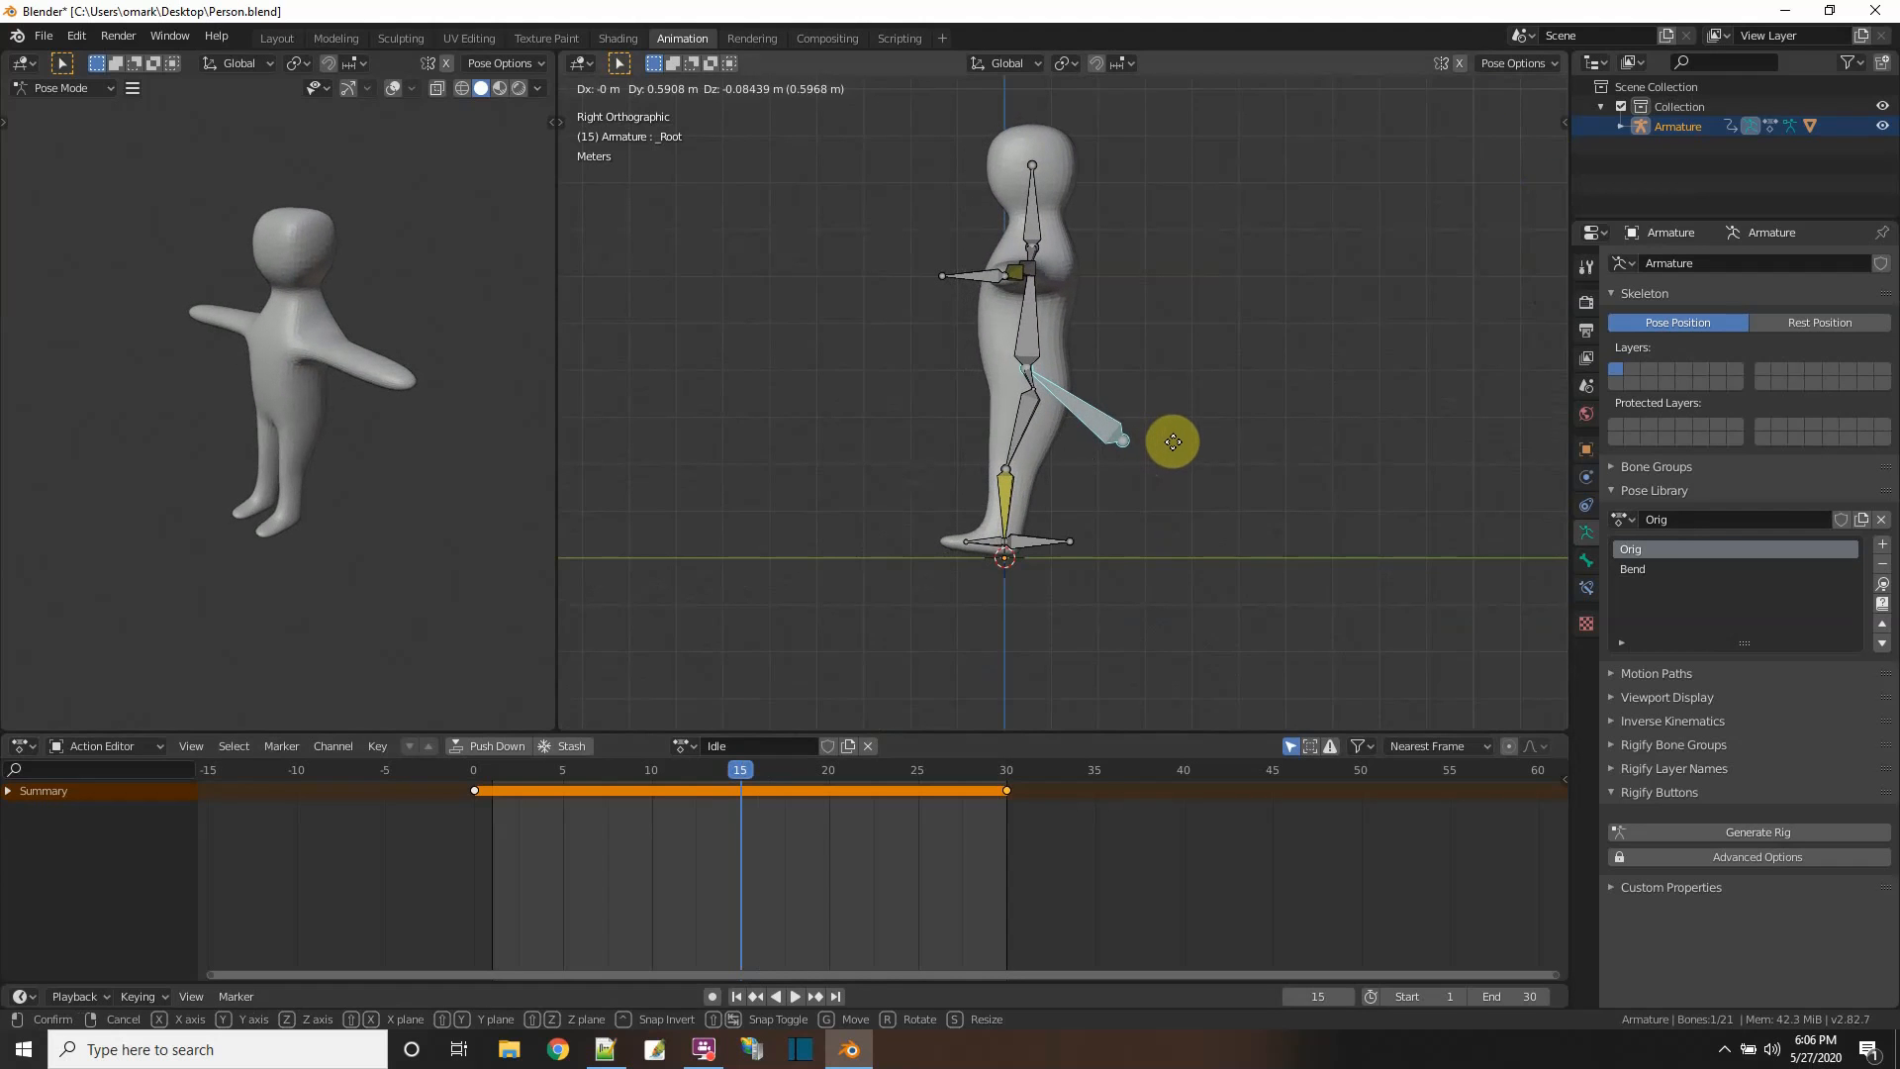
pyautogui.click(1175, 448)
pyautogui.press('i')
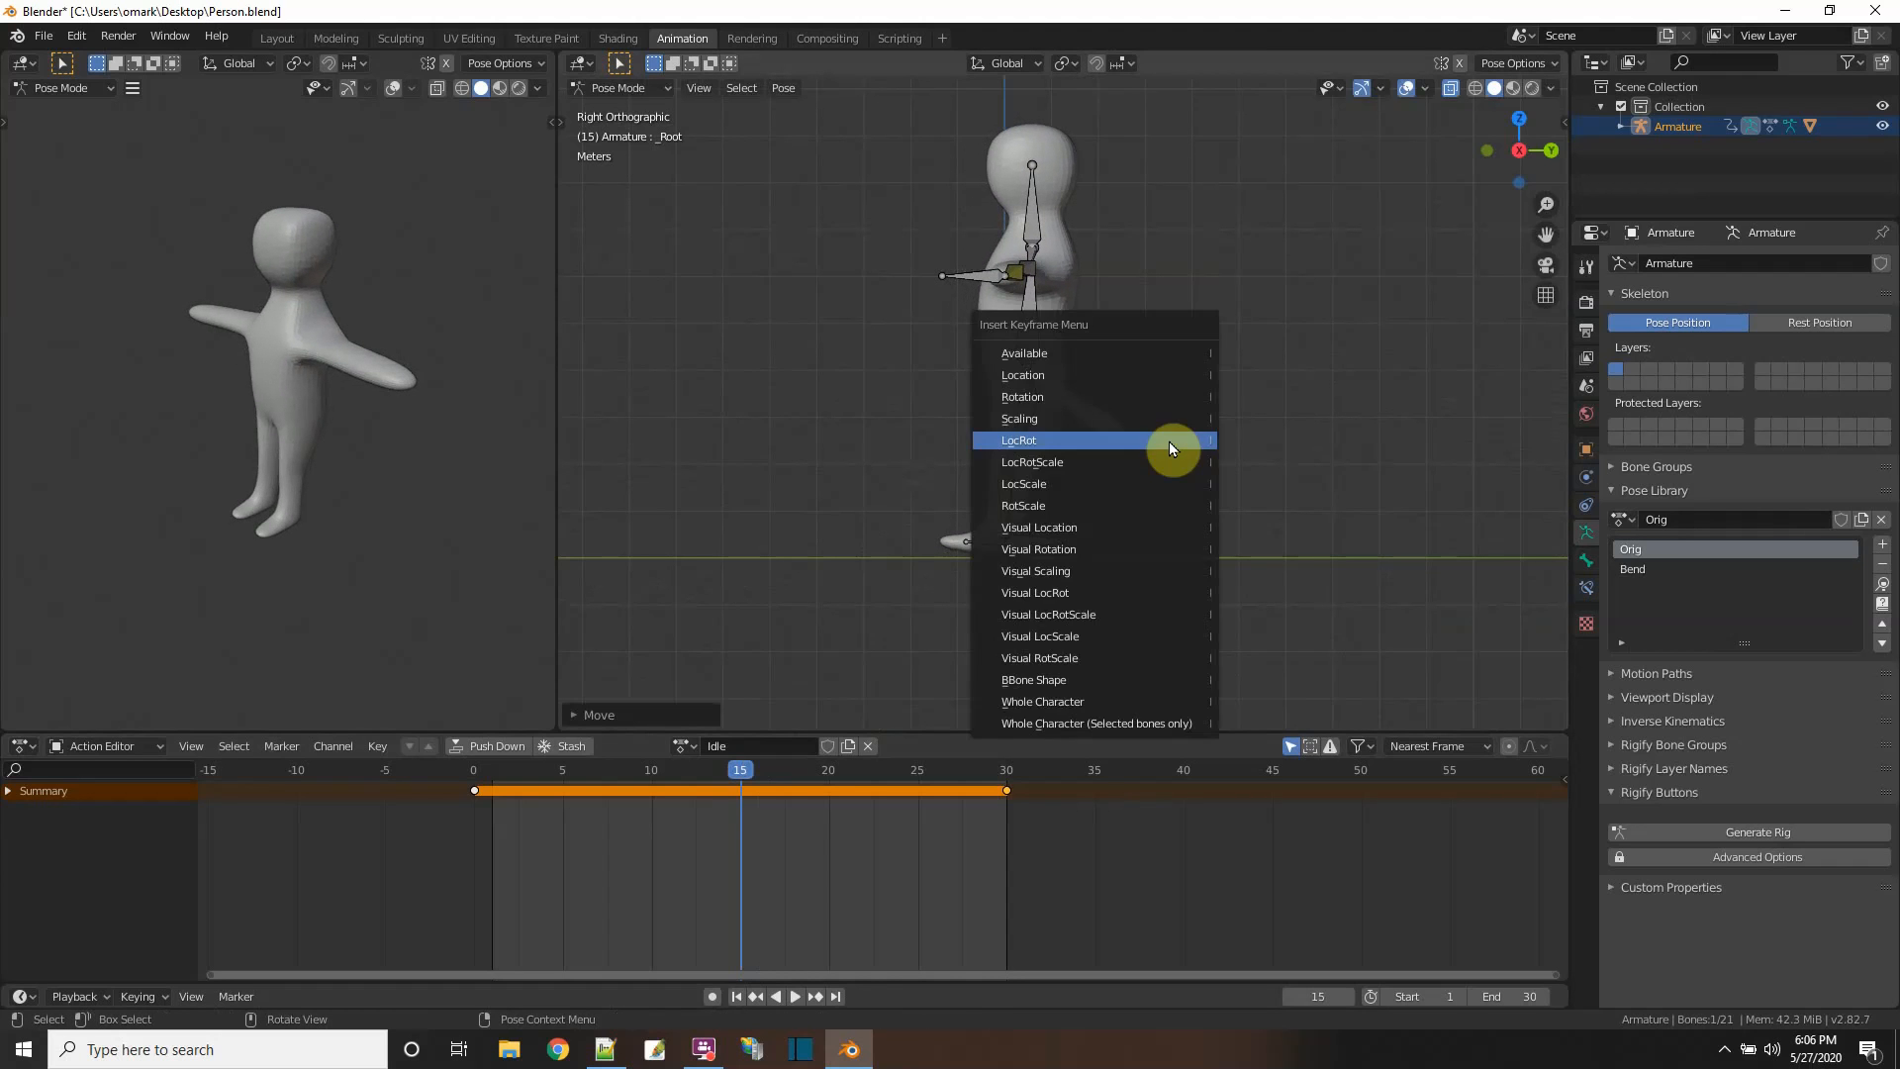
pyautogui.click(1168, 441)
# - Rotate the Back bone about 8° forward at frame 15 and insert a LocRot keyframe for it
pyautogui.click(1027, 312)
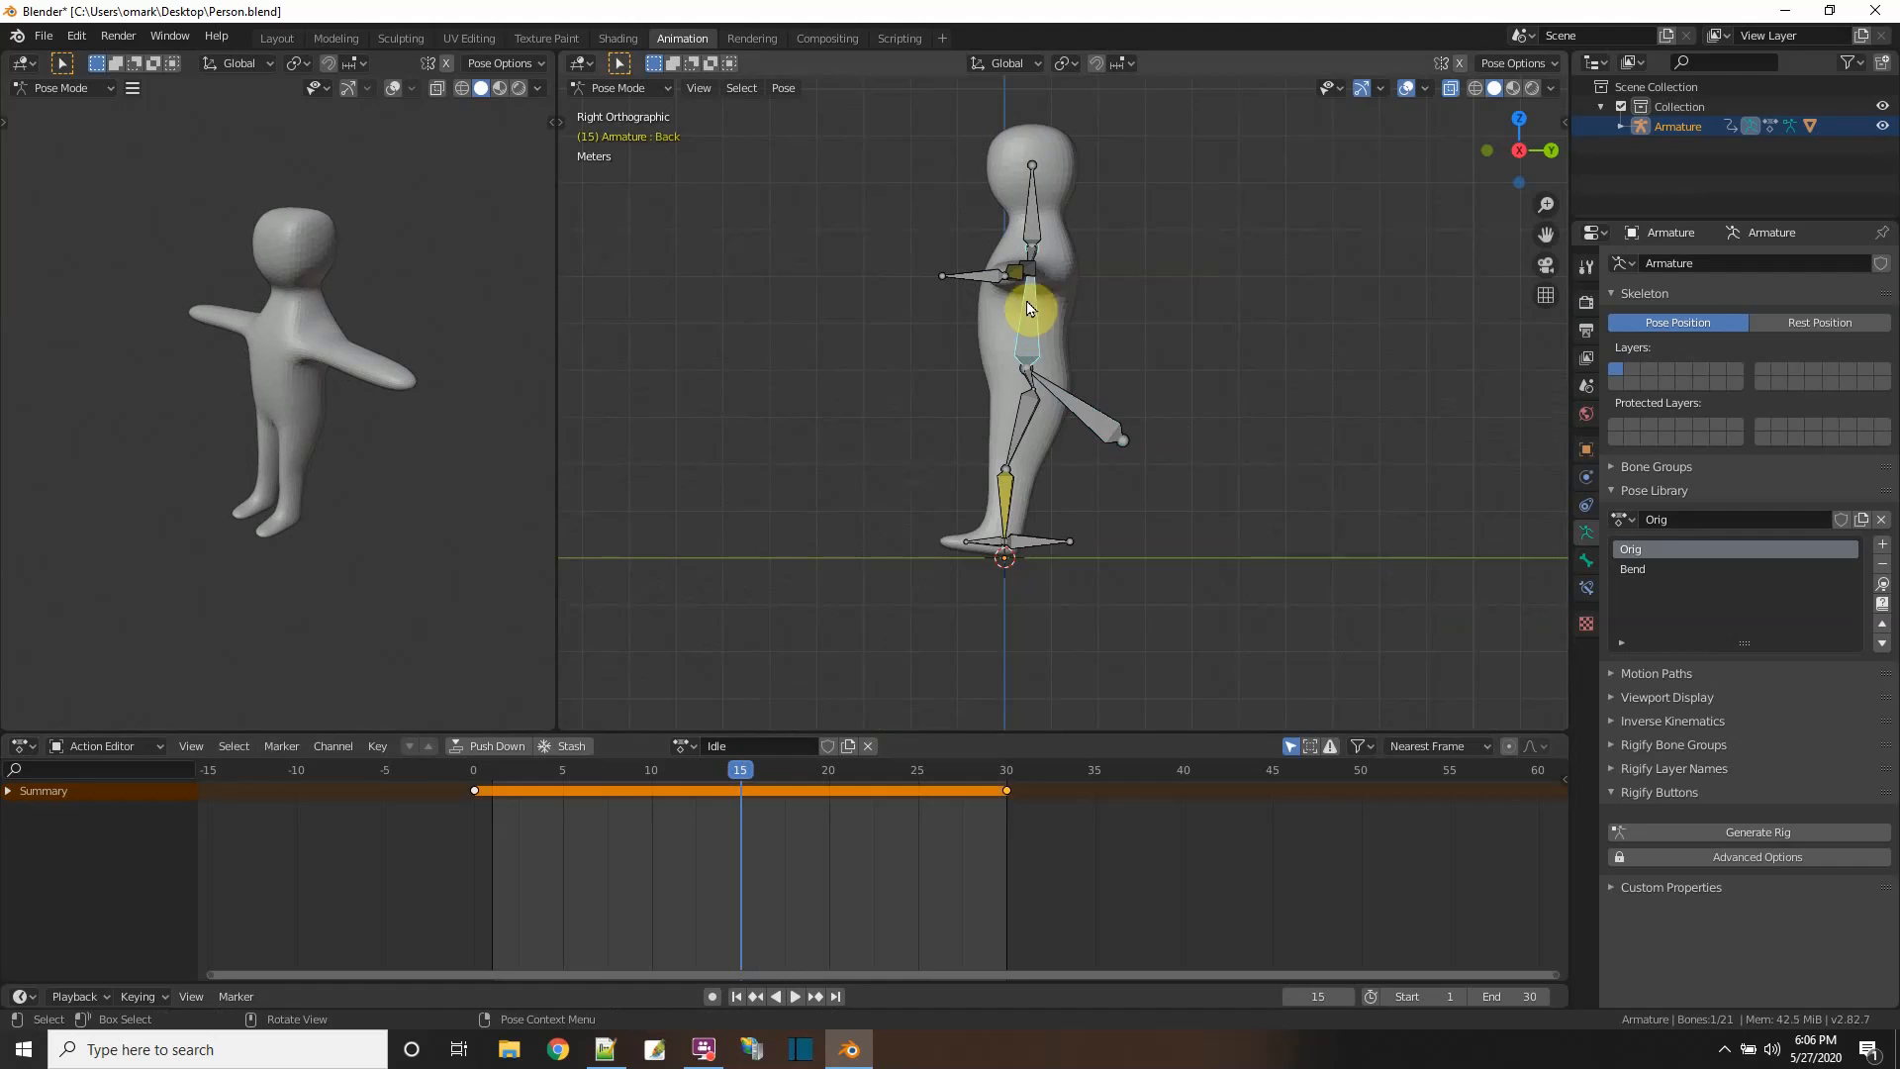
pyautogui.press('r')
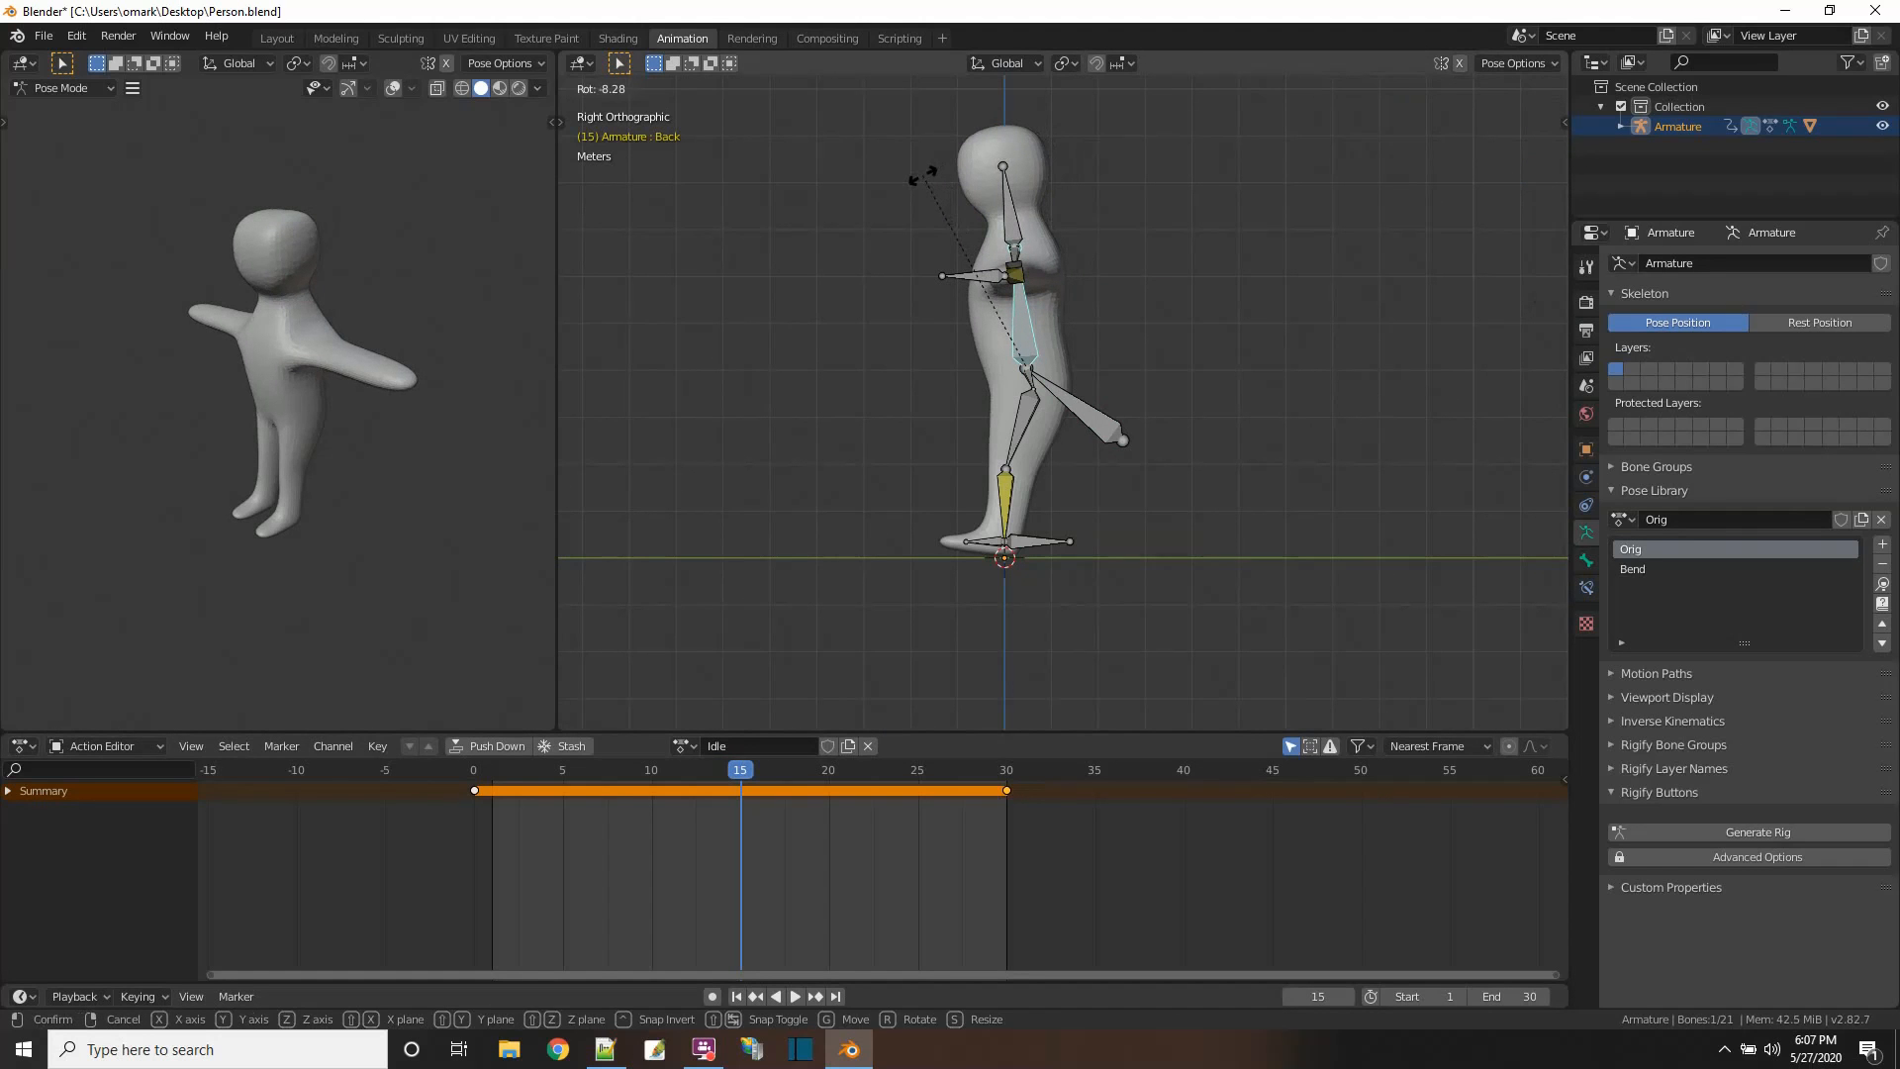
pyautogui.click(922, 176)
pyautogui.press('i')
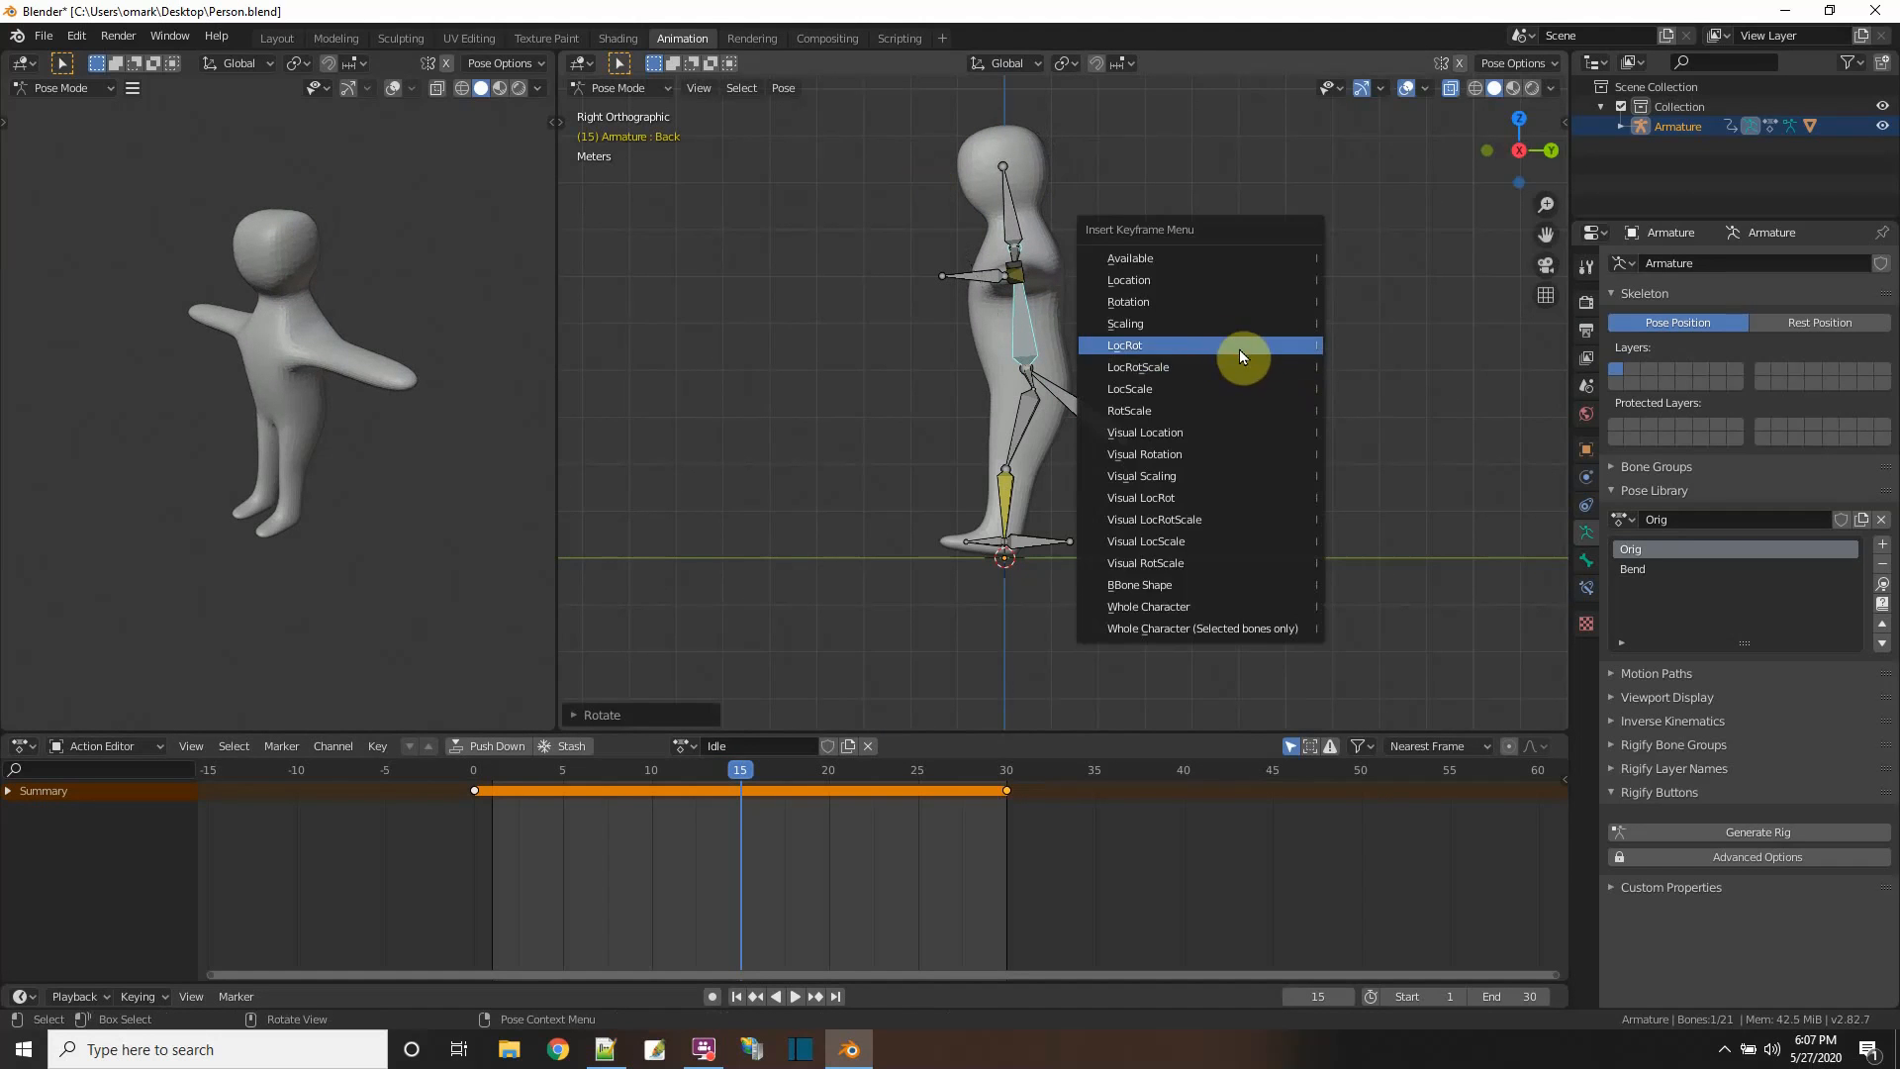
pyautogui.click(1232, 347)
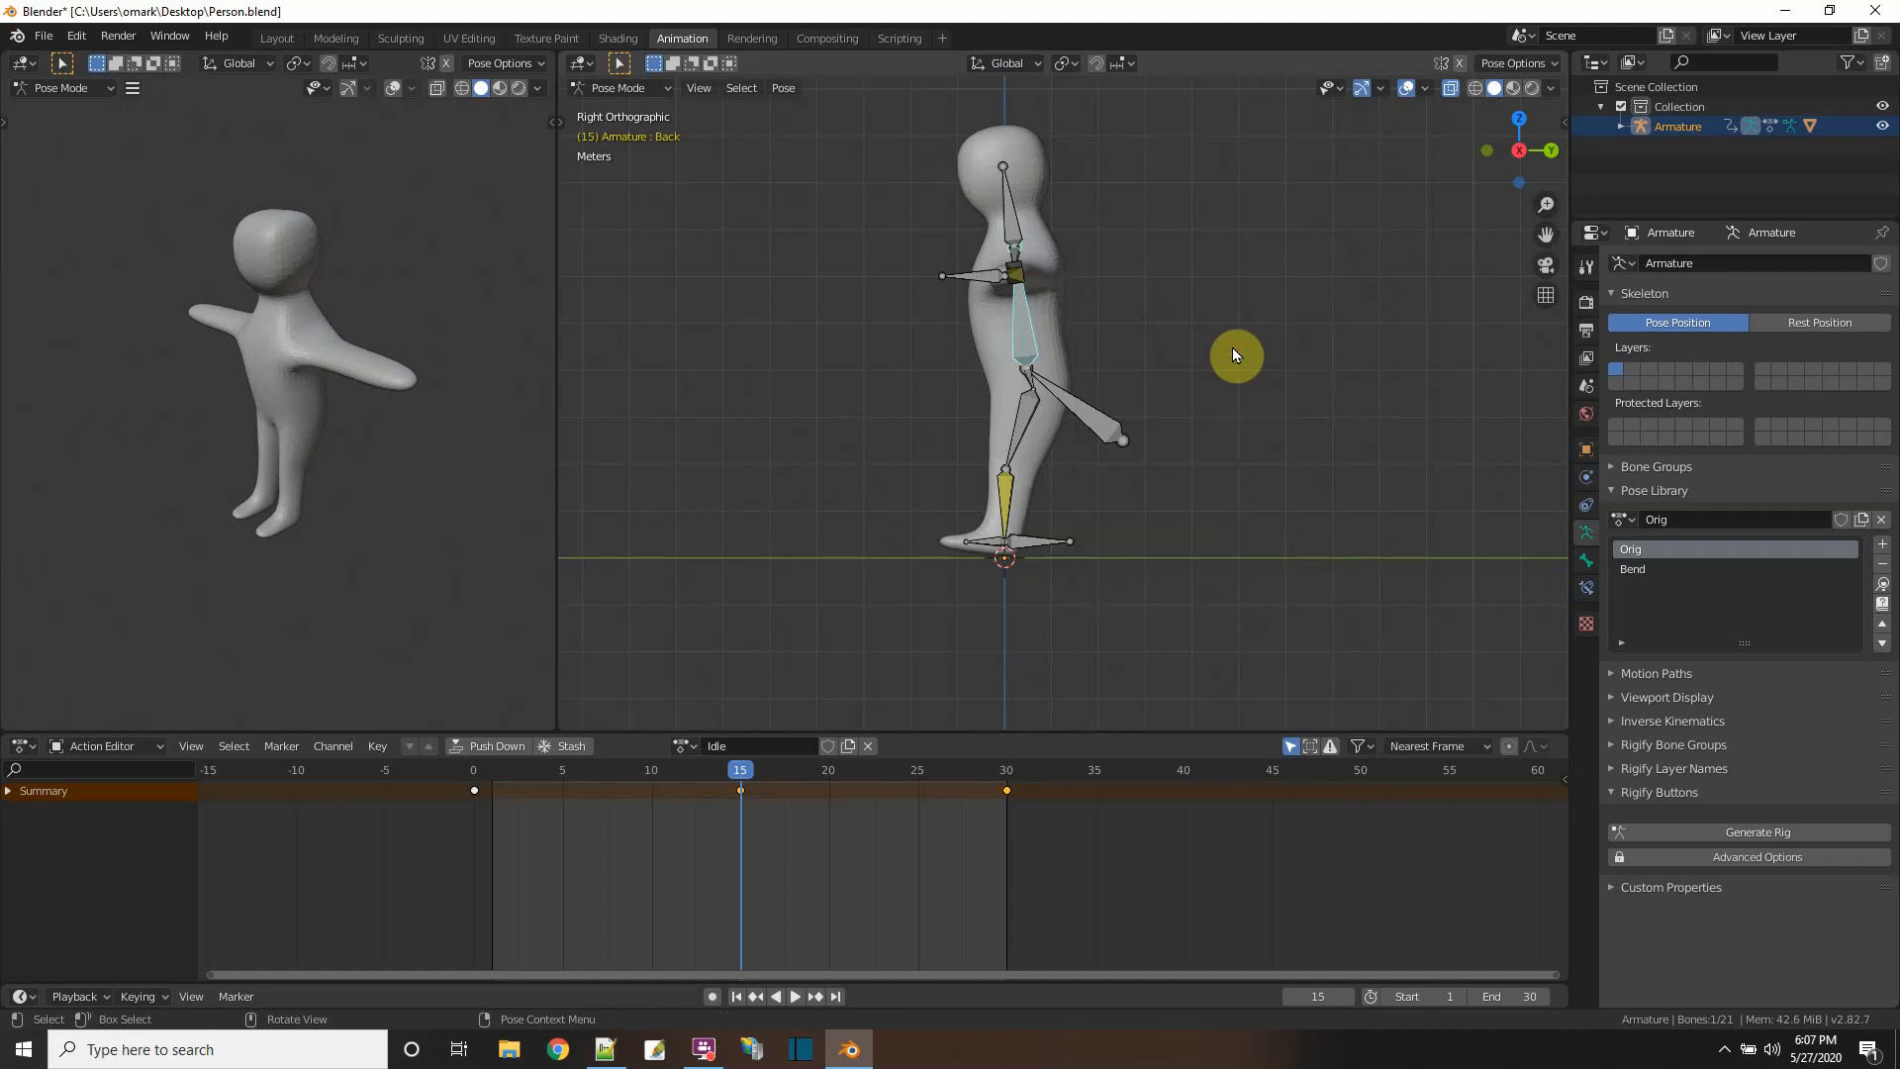
# - Play the Idle animation to check the bending motion and stop playback
pyautogui.click(799, 996)
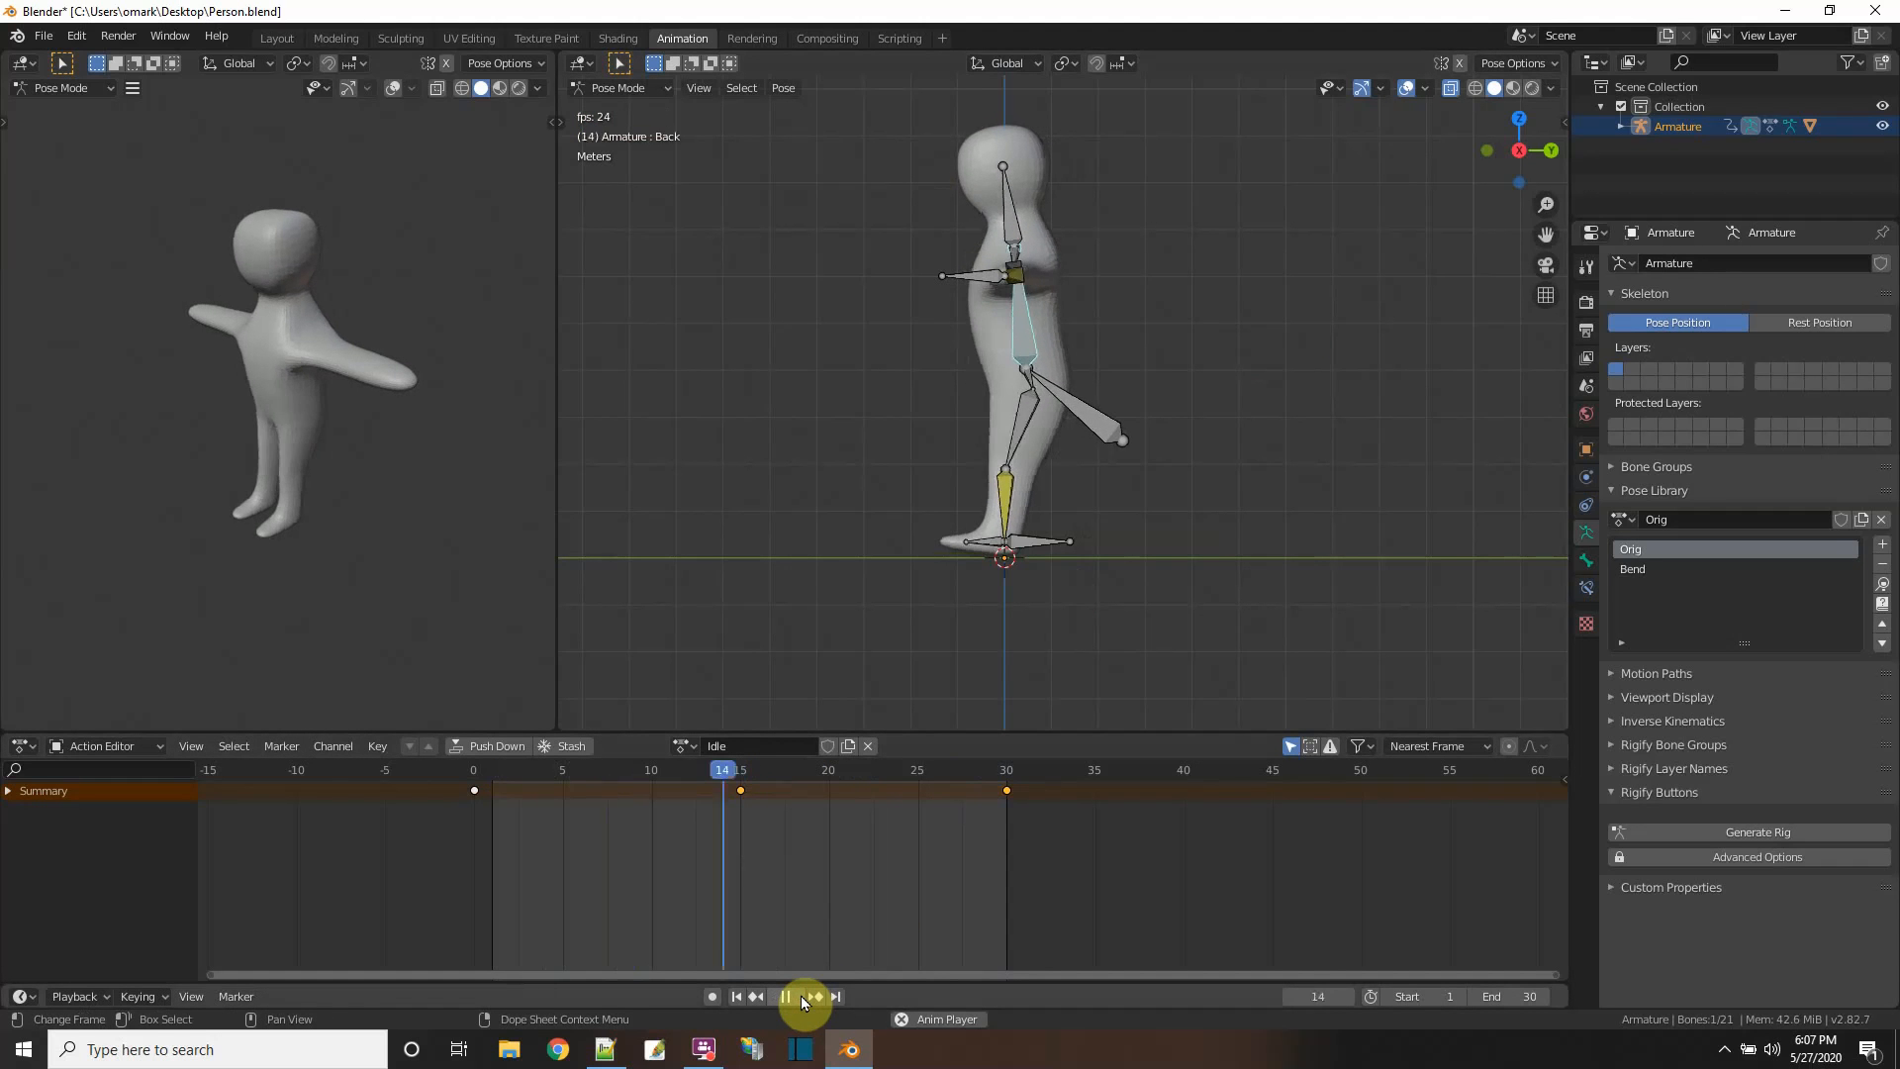
pyautogui.click(787, 997)
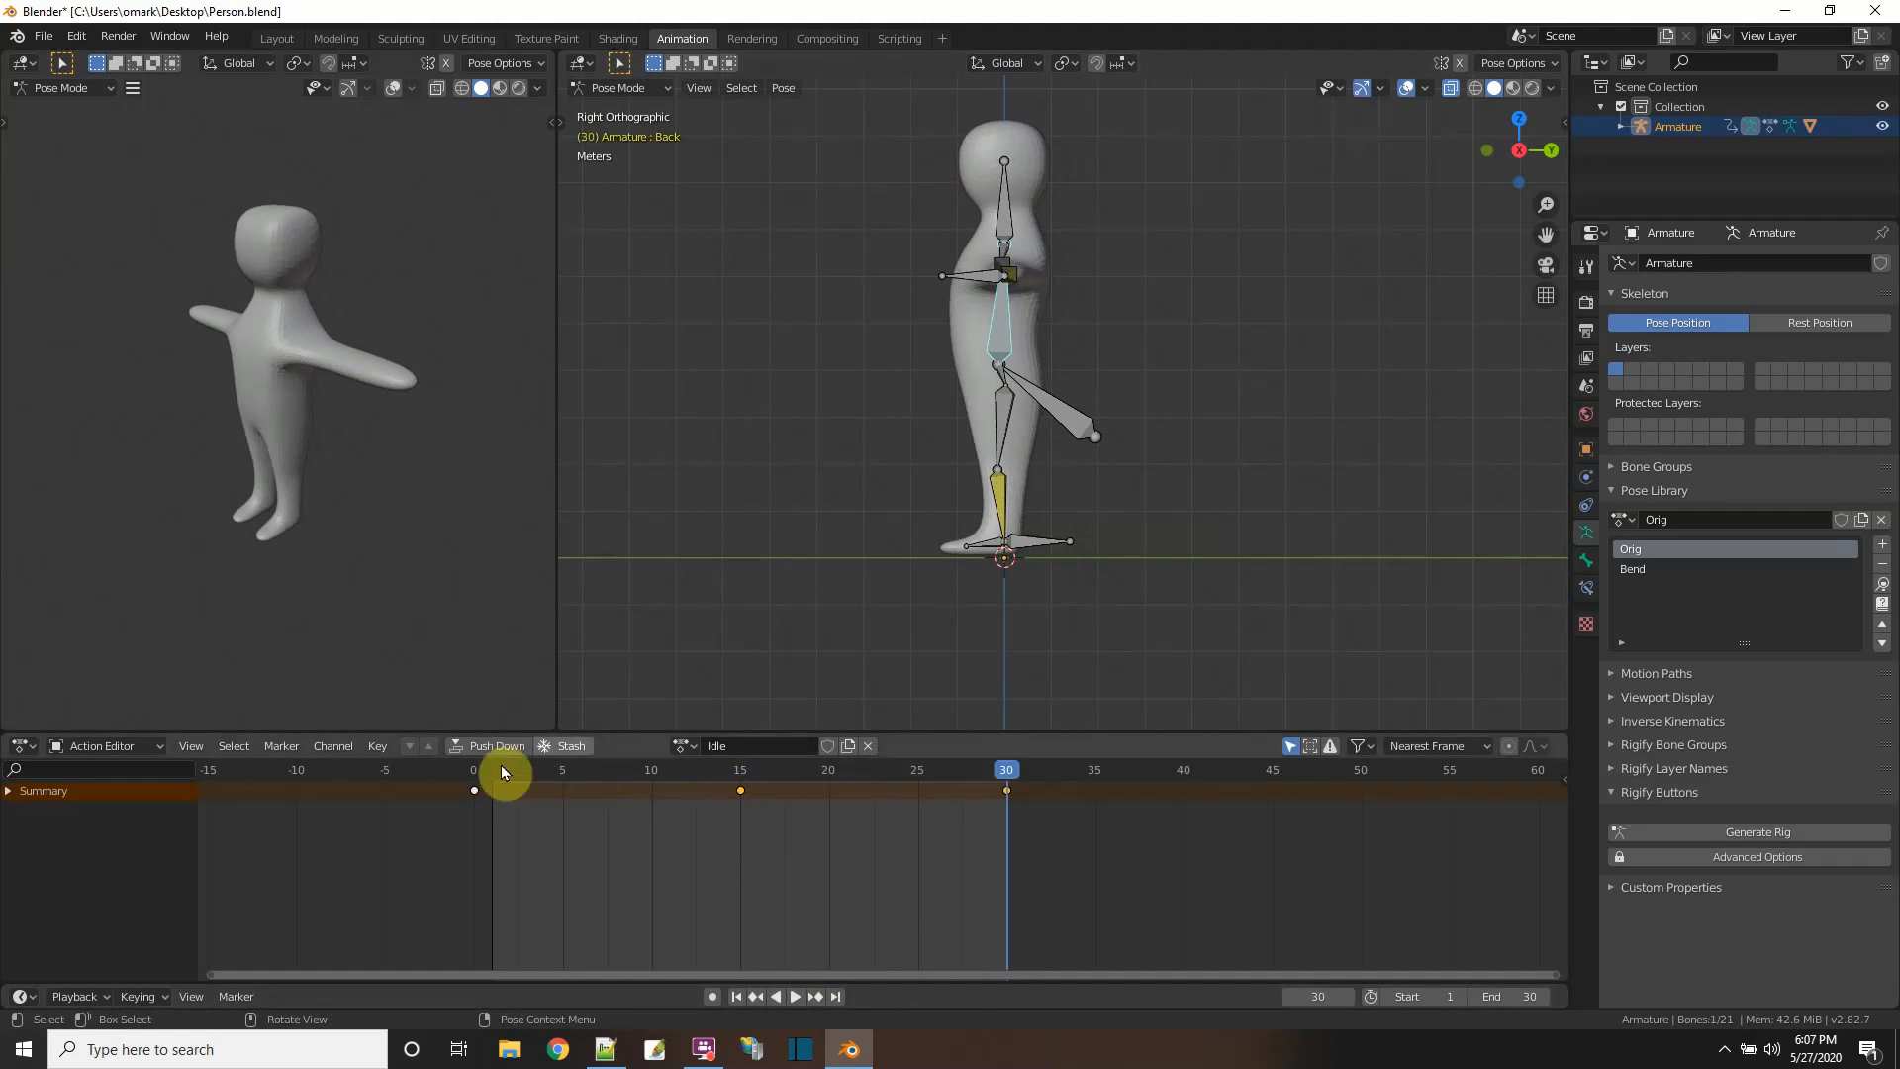
# - At frame 0, move the IKArm.R bone down beside the body in front view so the right arm hangs at the character's side
pyautogui.click(475, 773)
pyautogui.moveTo(707, 495); pyautogui.dragTo(821, 540, button='middle')
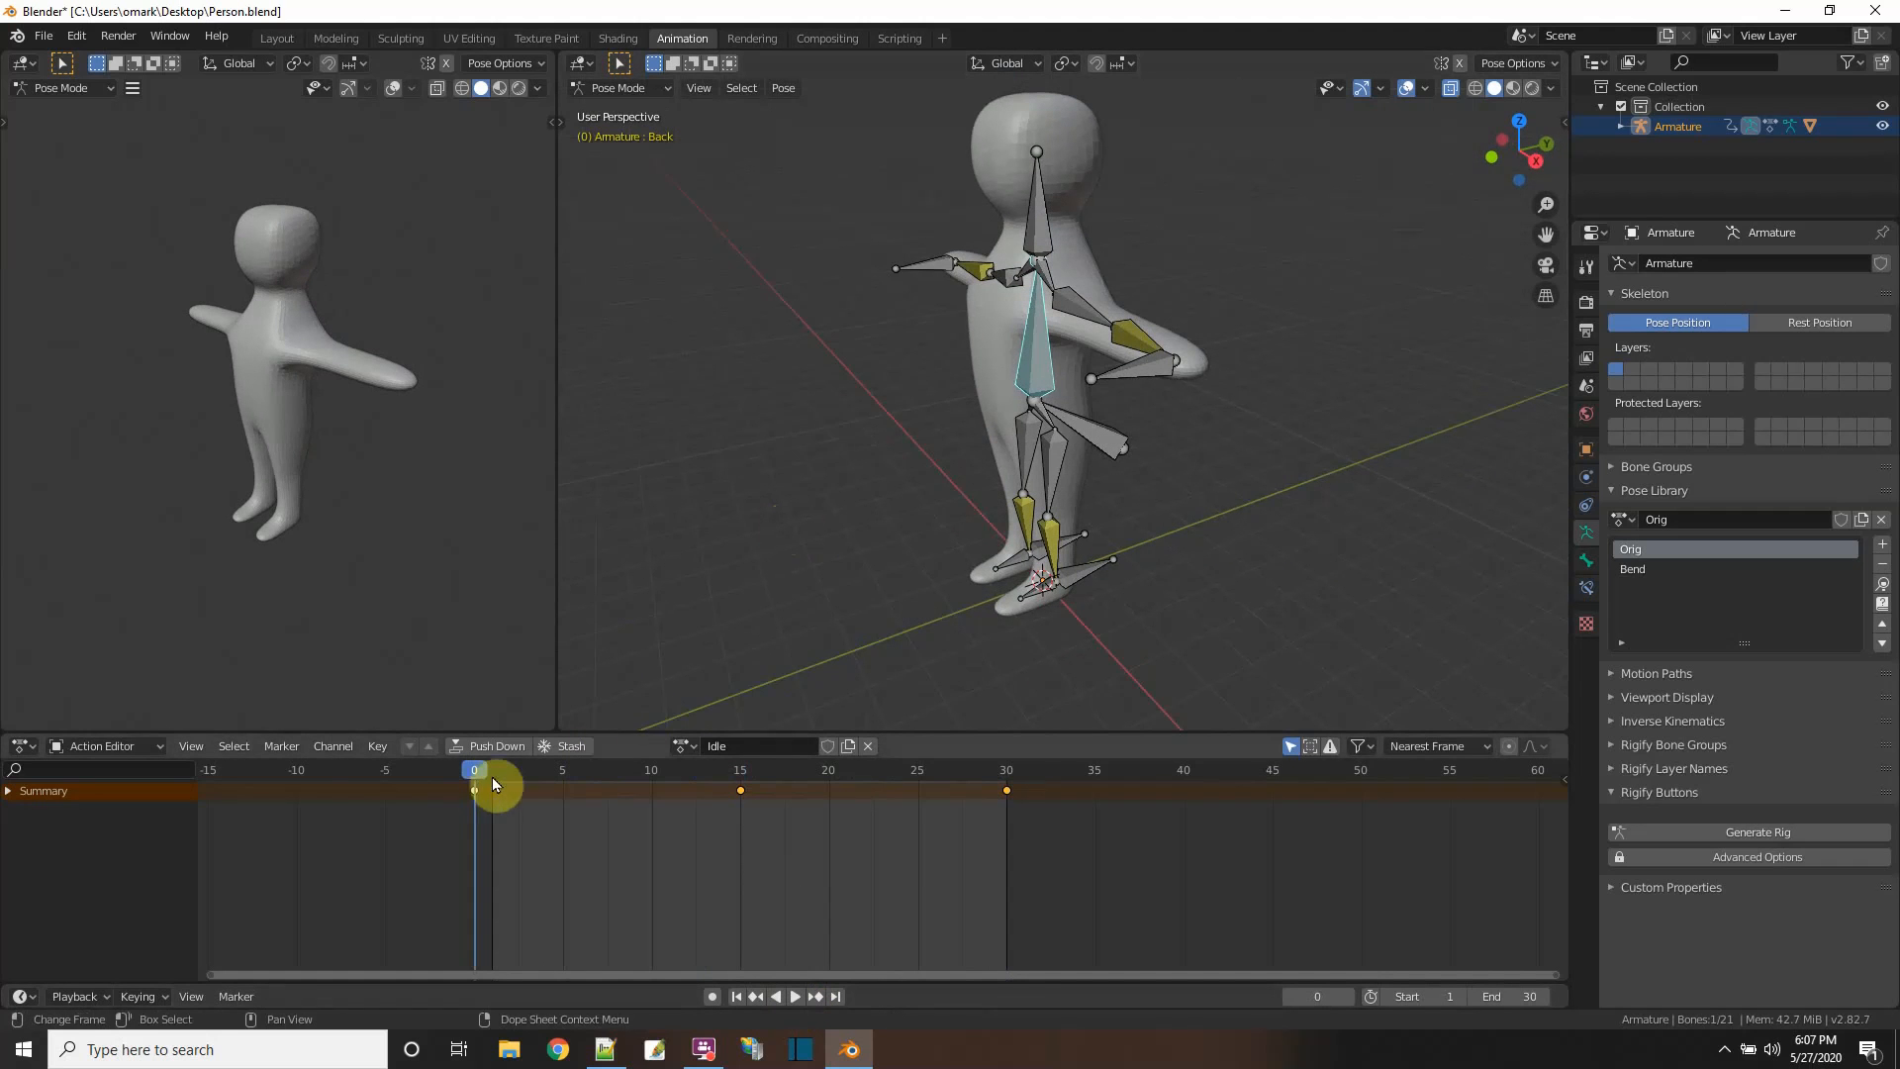
pyautogui.click(914, 267)
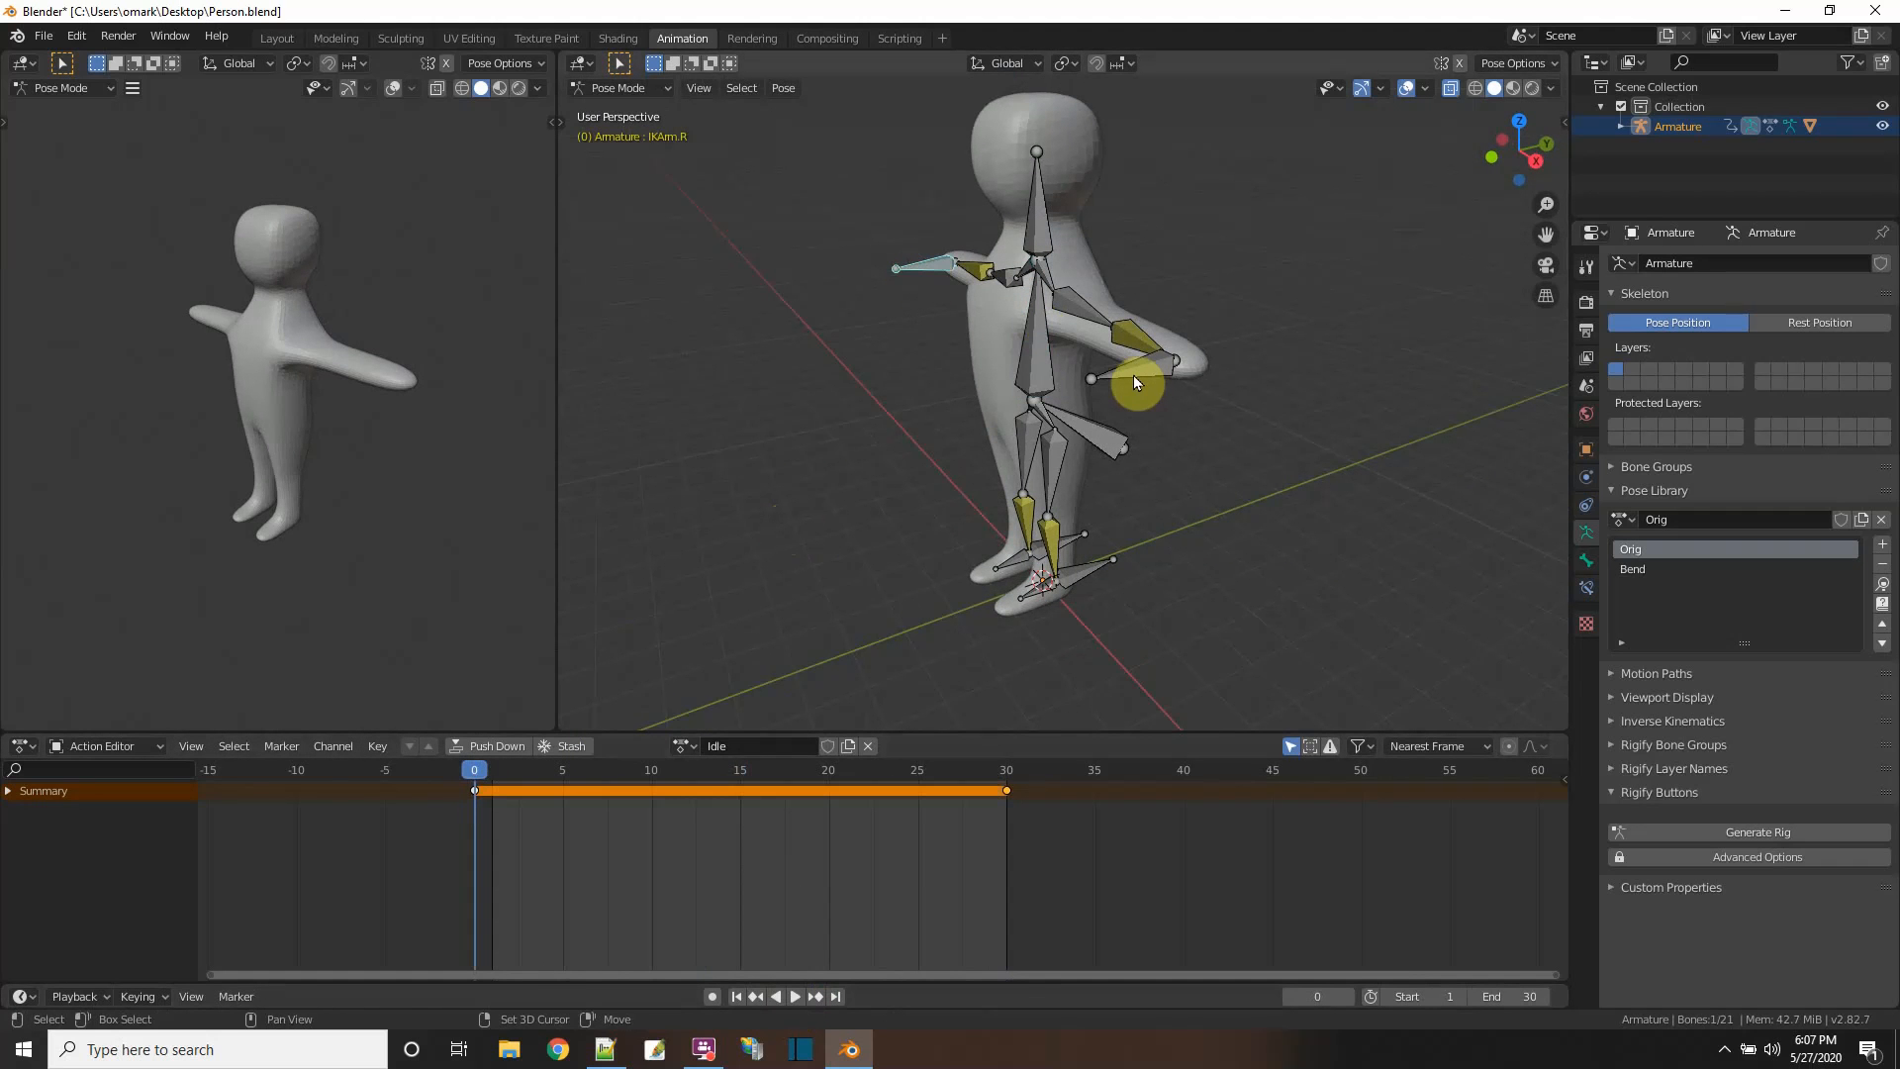
pyautogui.moveTo(1133, 377); pyautogui.dragTo(1347, 404, button='middle')
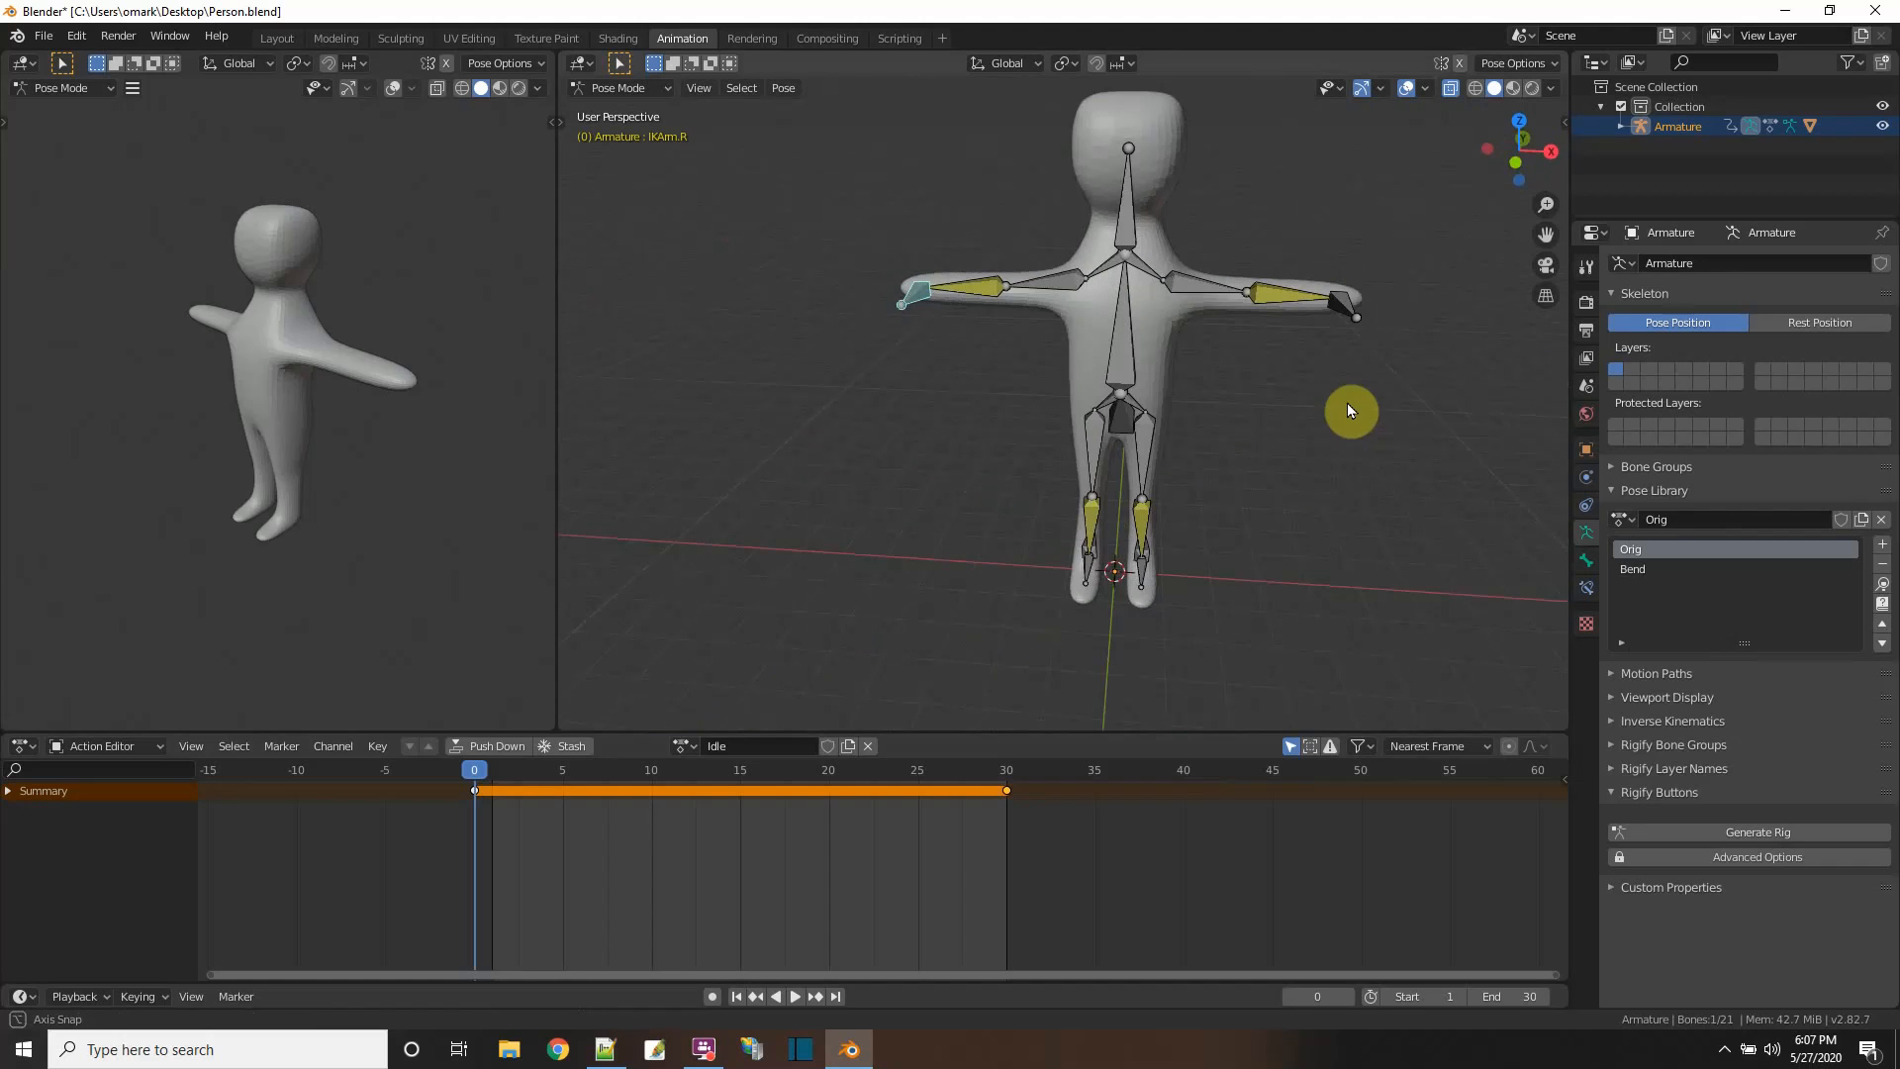
pyautogui.click(1518, 162)
pyautogui.press('g')
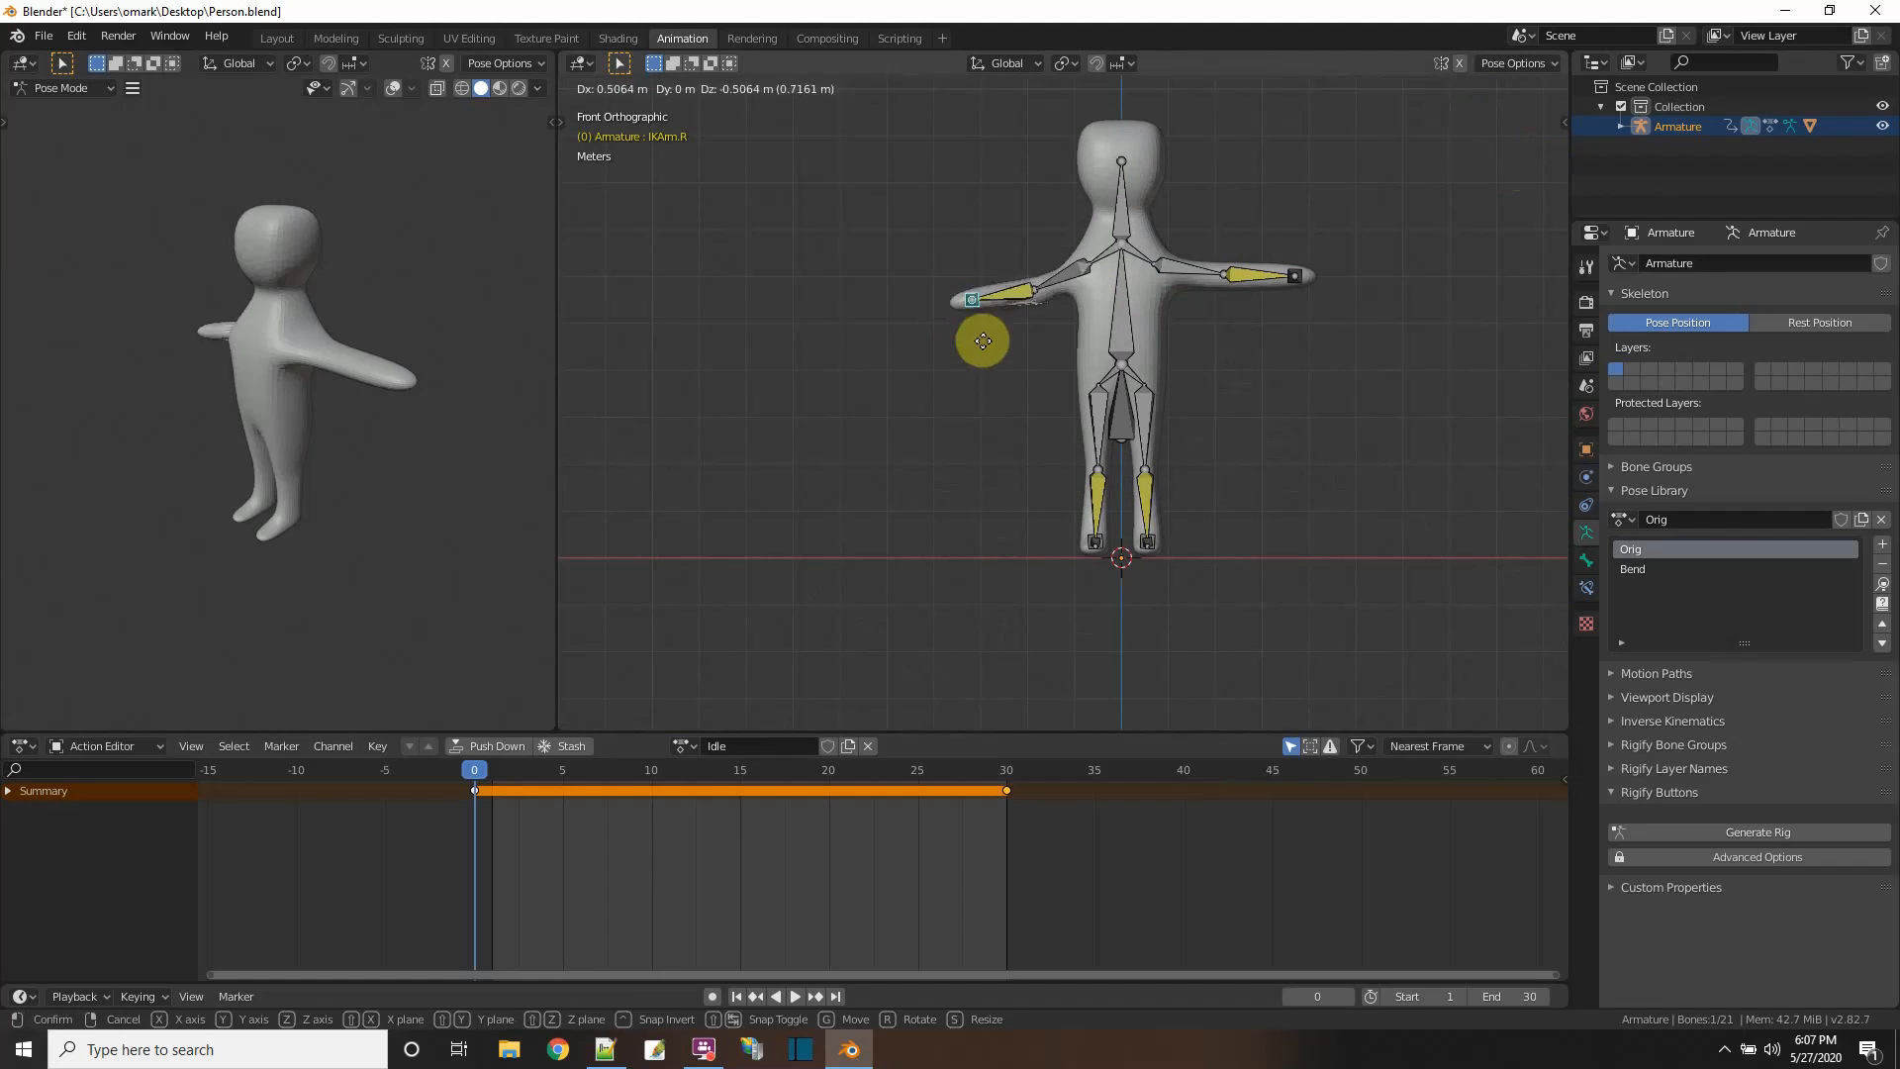
pyautogui.click(1046, 410)
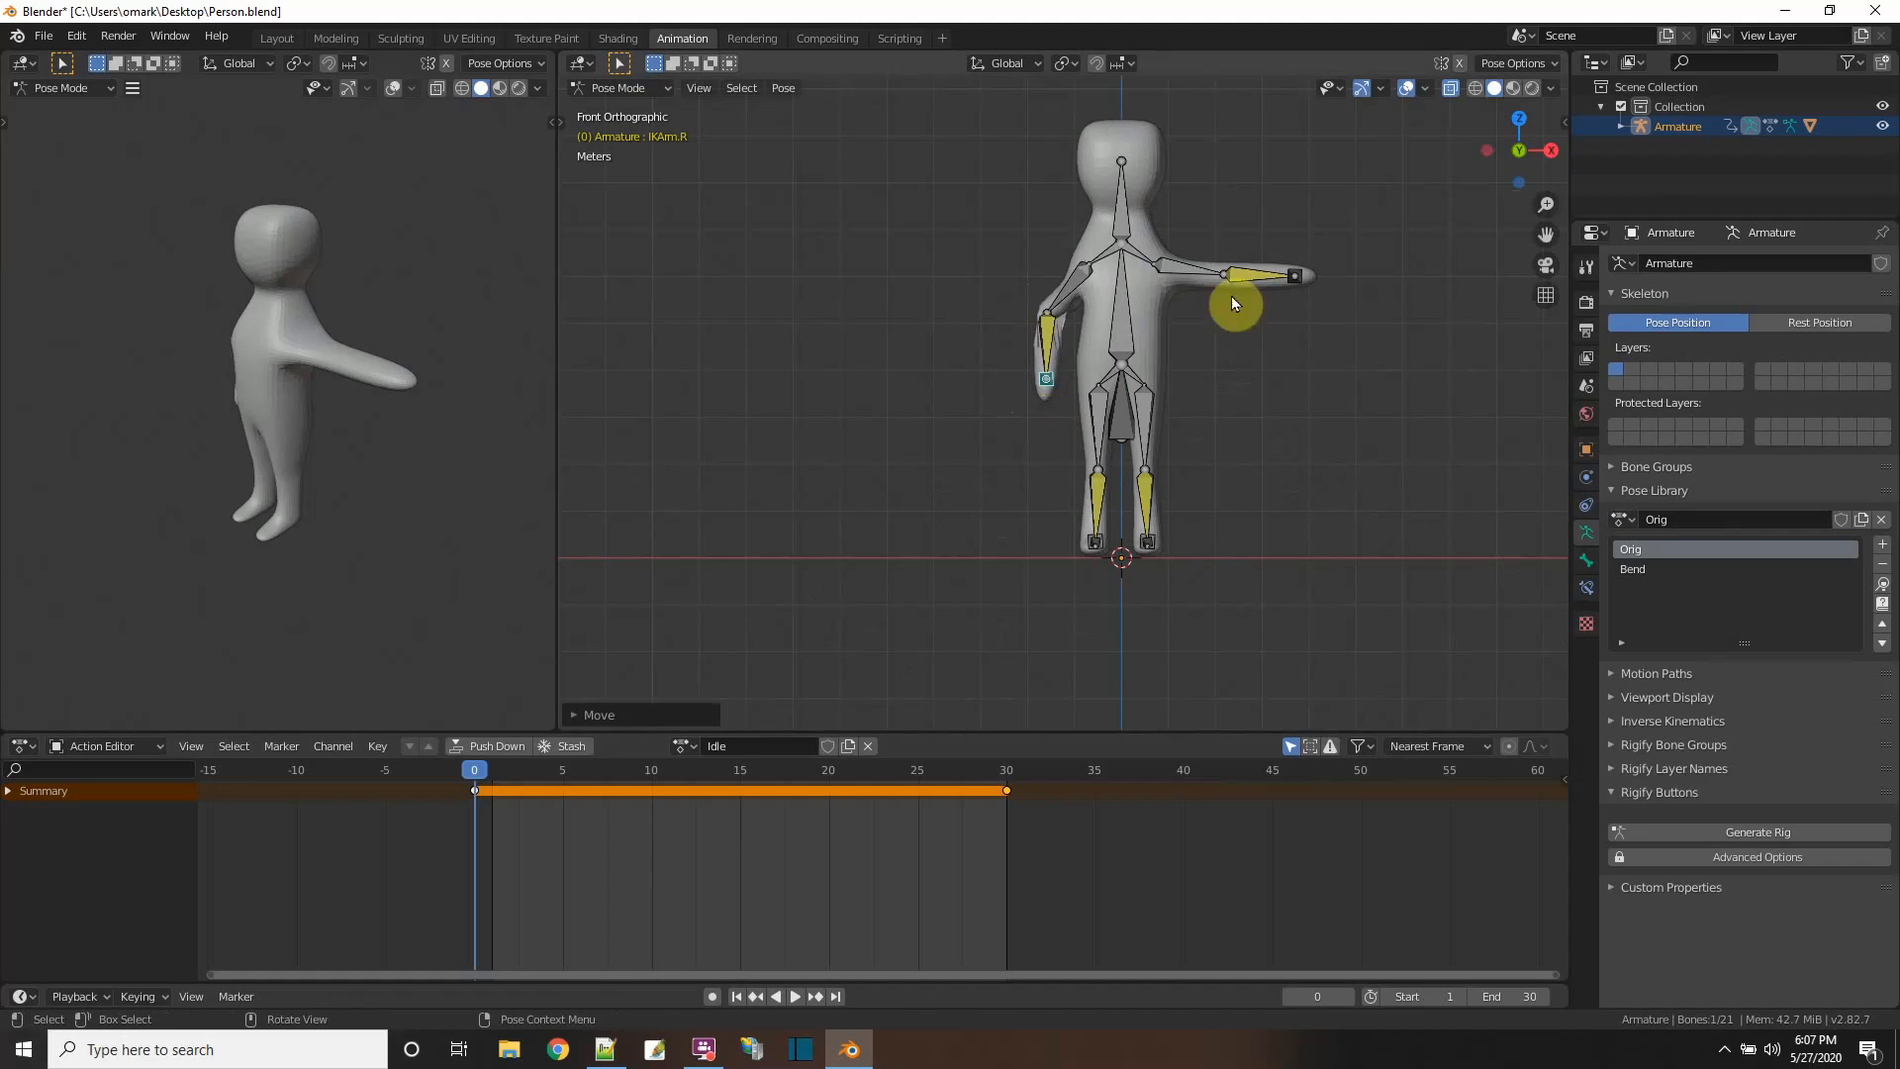
# - Move the IKArm.L bone about 2.2 m inward and 2.2 m down beside the body, and keyframe both arm IK bones at frame 0
pyautogui.click(1293, 276)
pyautogui.press('g')
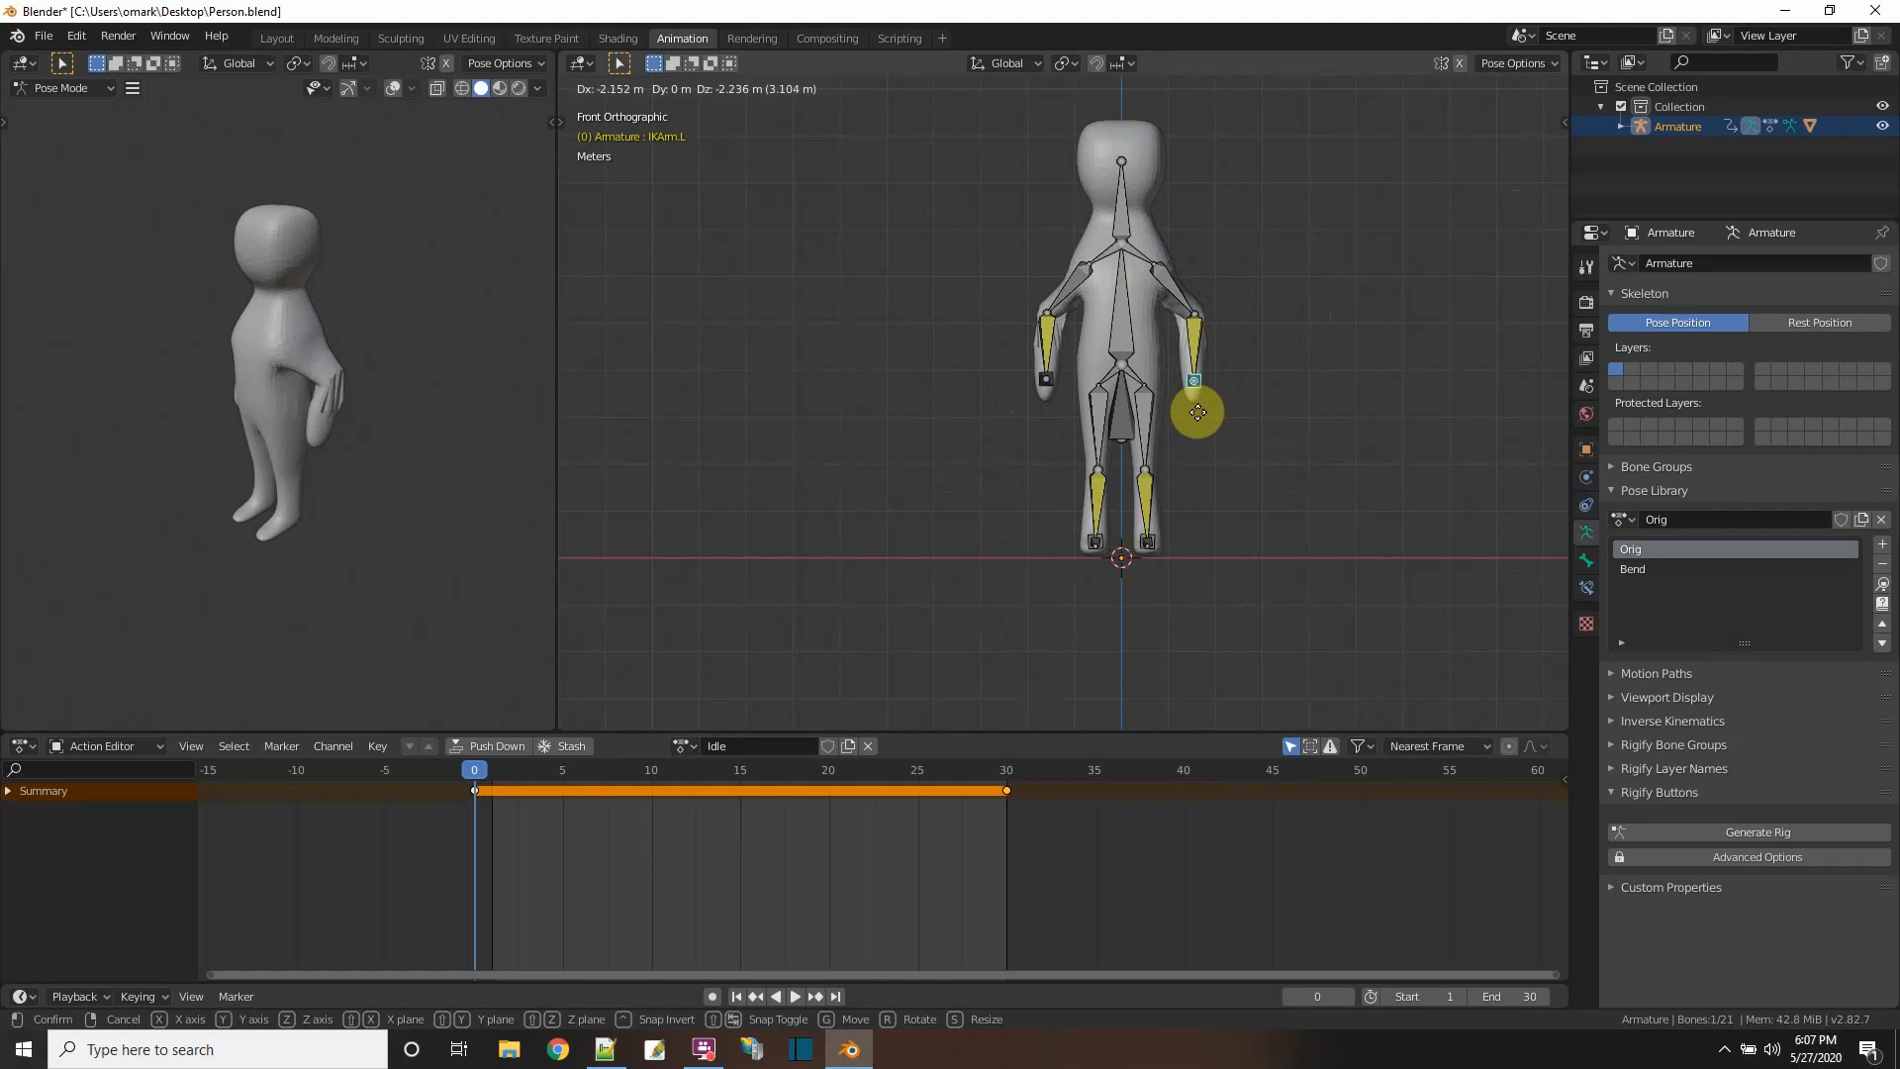
pyautogui.click(1202, 412)
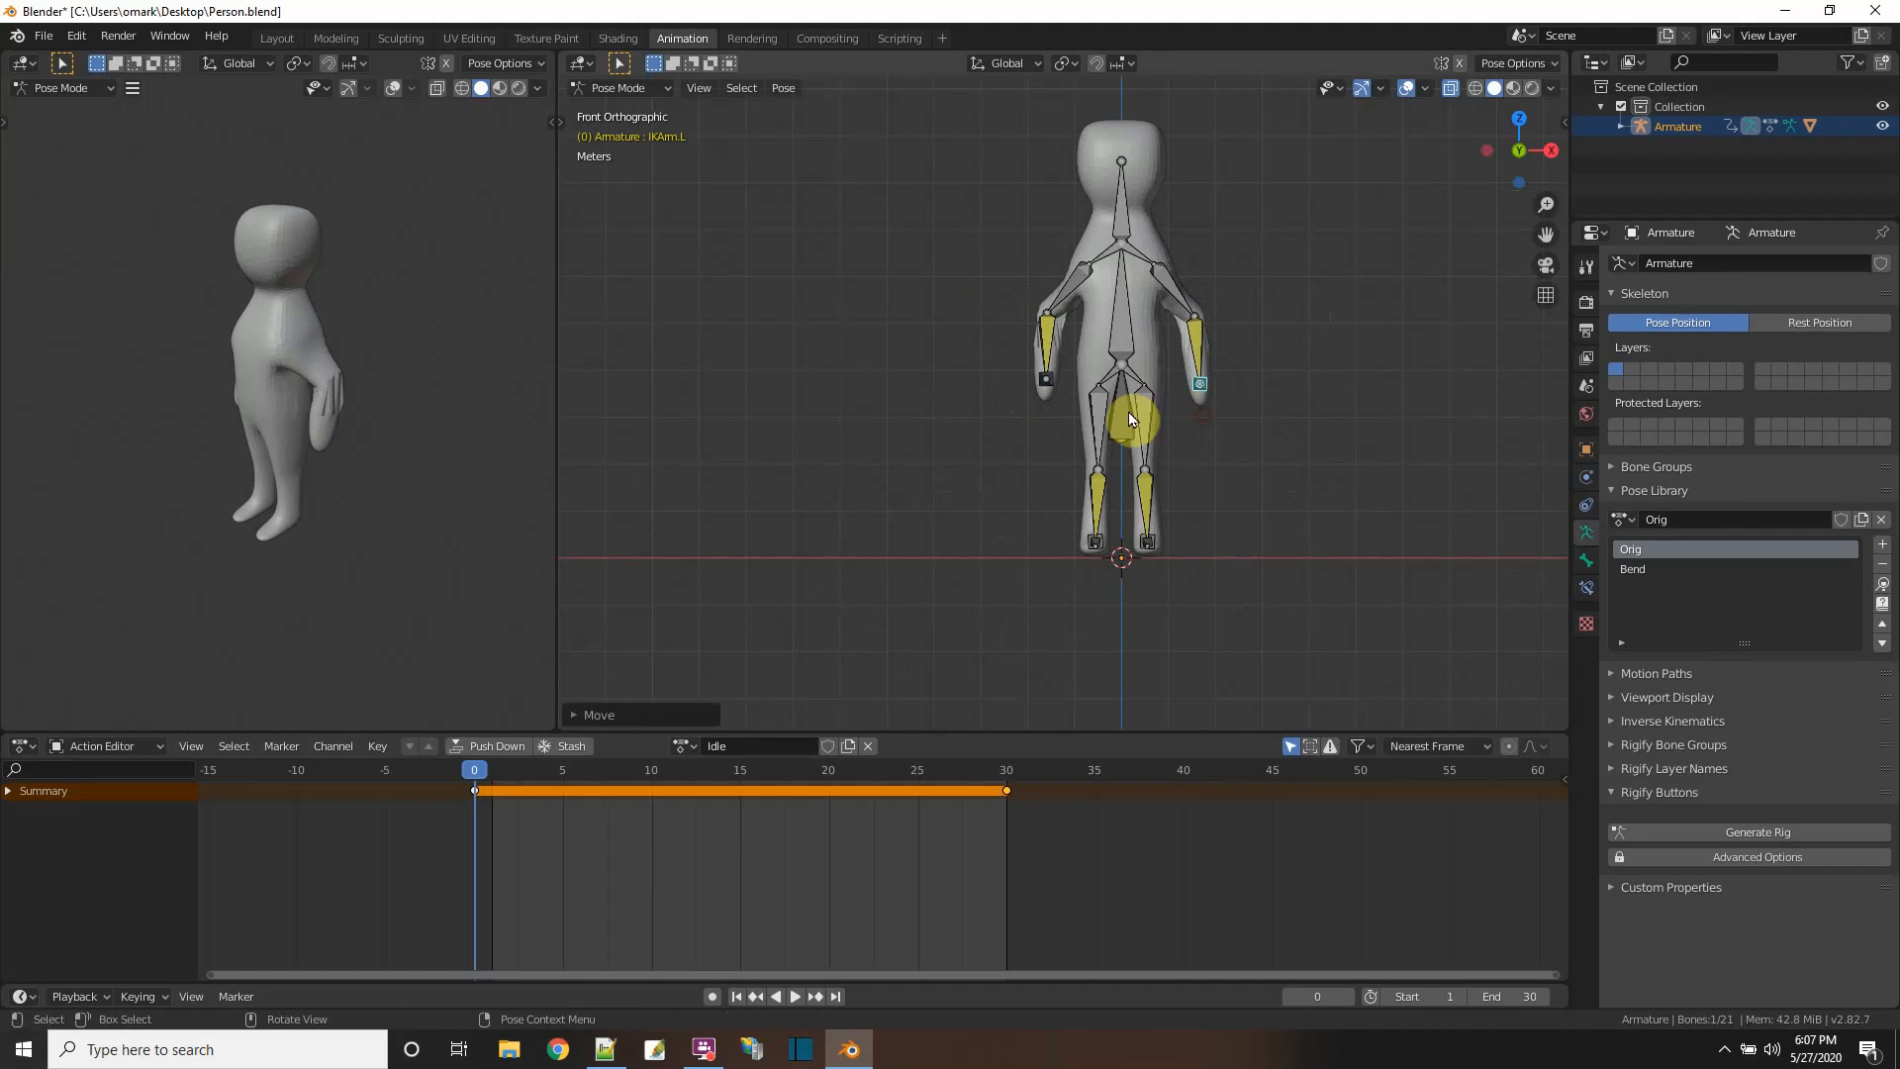
pyautogui.keyDown('shift'); pyautogui.click(1049, 382); pyautogui.keyUp('shift')
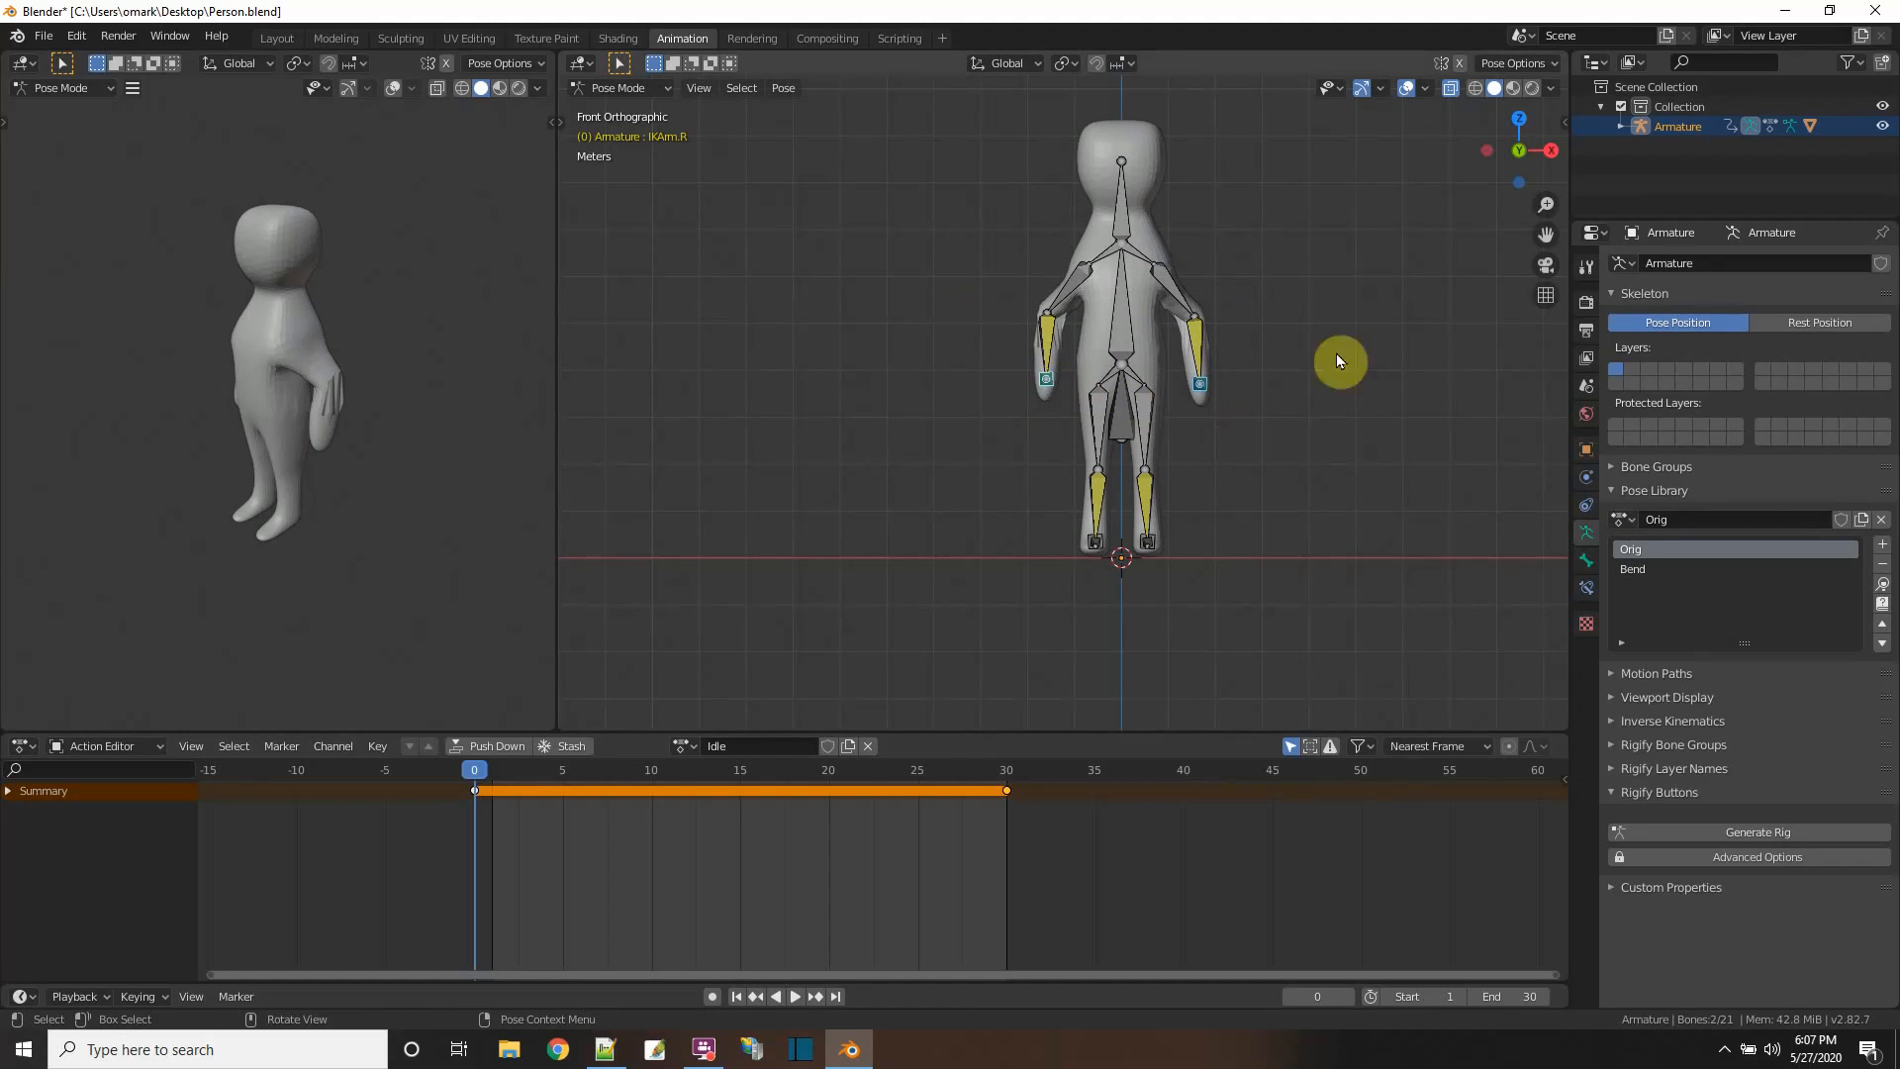
pyautogui.press('i')
pyautogui.click(1178, 541)
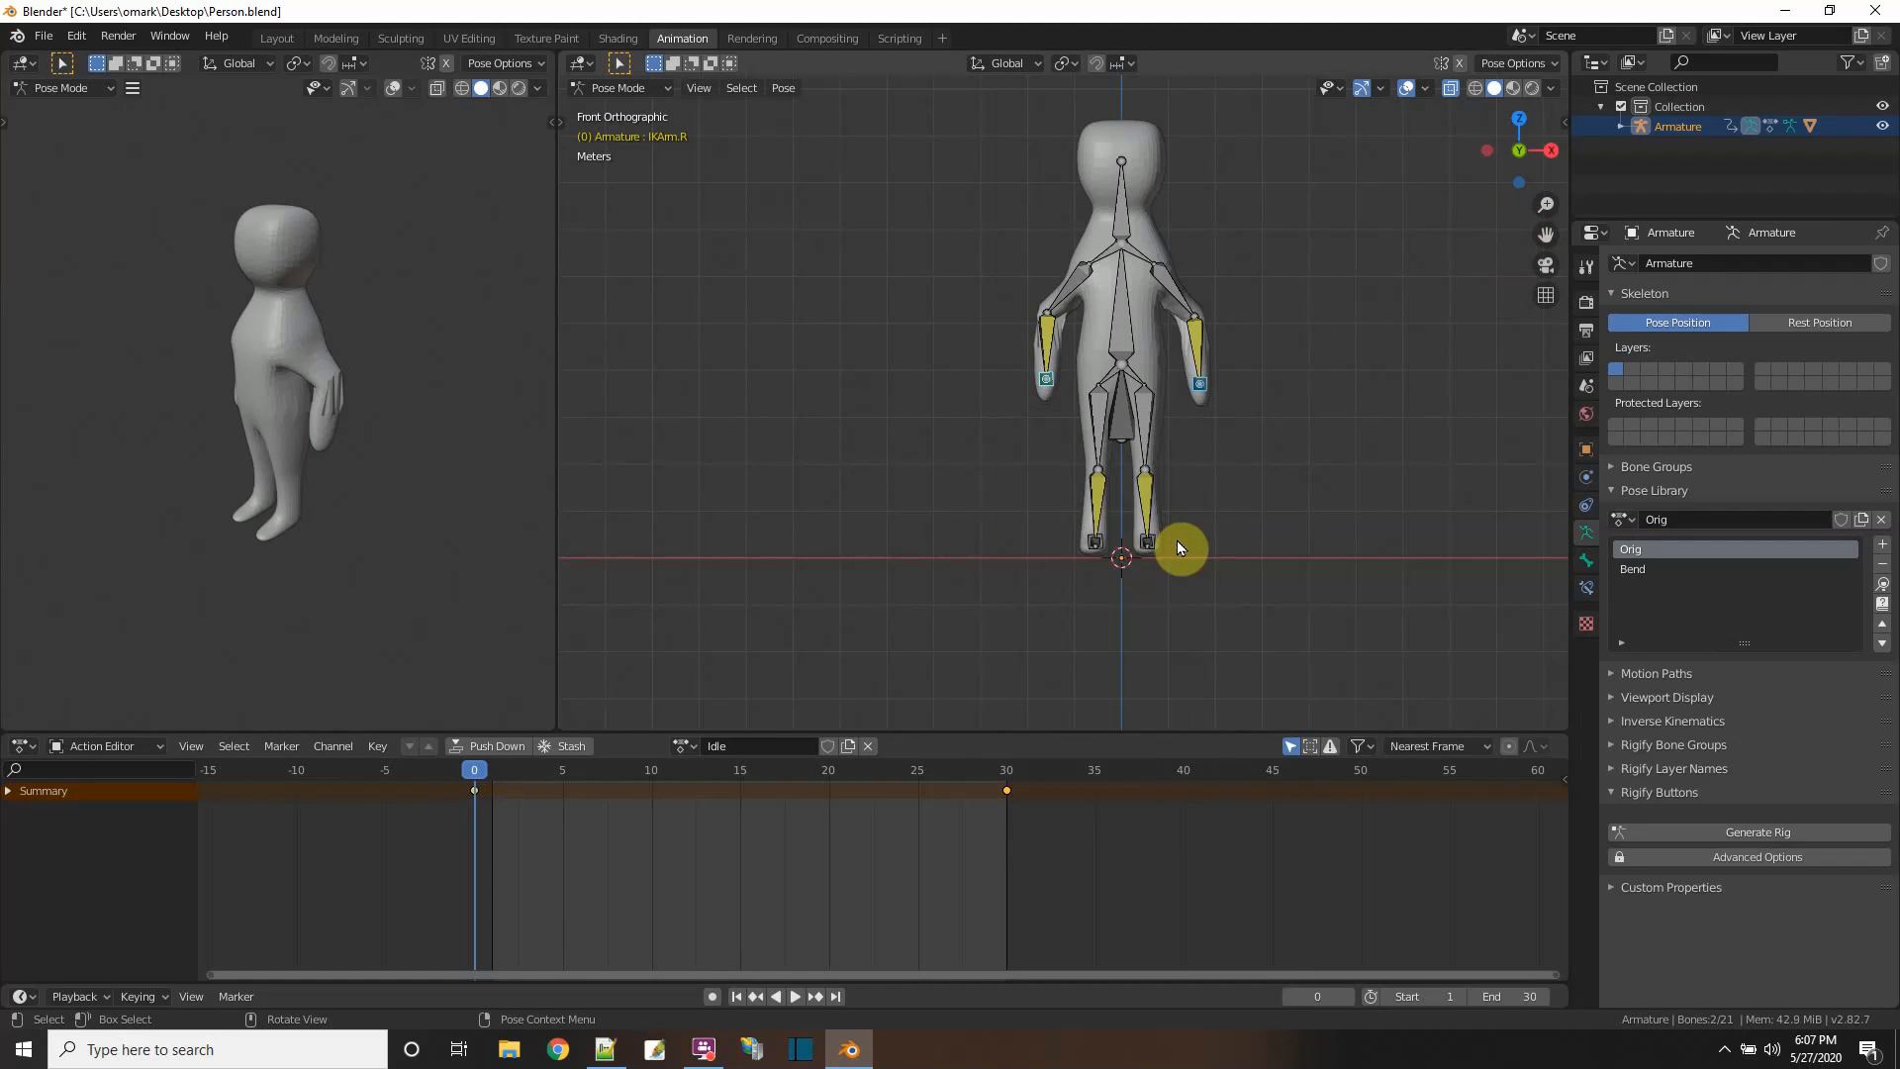
# - Preview the arm motion and copy the arm IK keyframes from frame 0 to frame 30
pyautogui.click(794, 996)
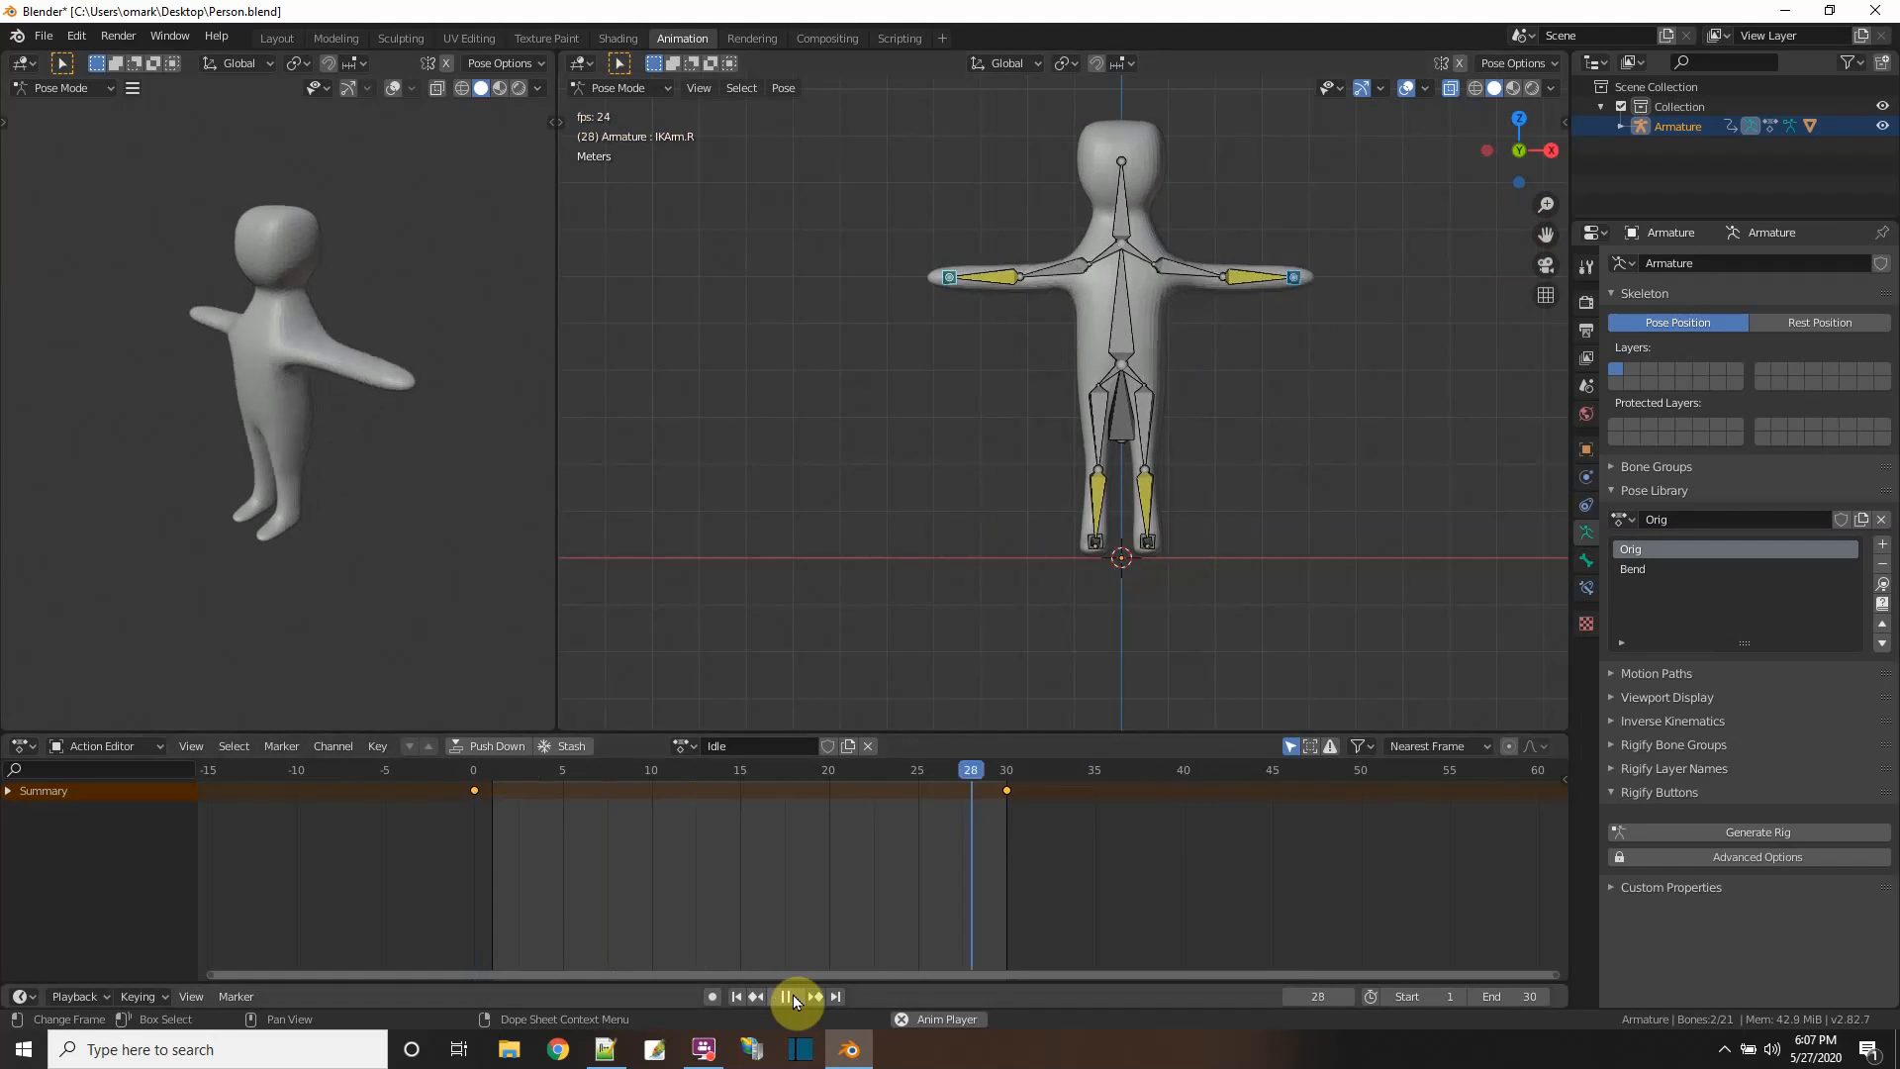
pyautogui.click(793, 994)
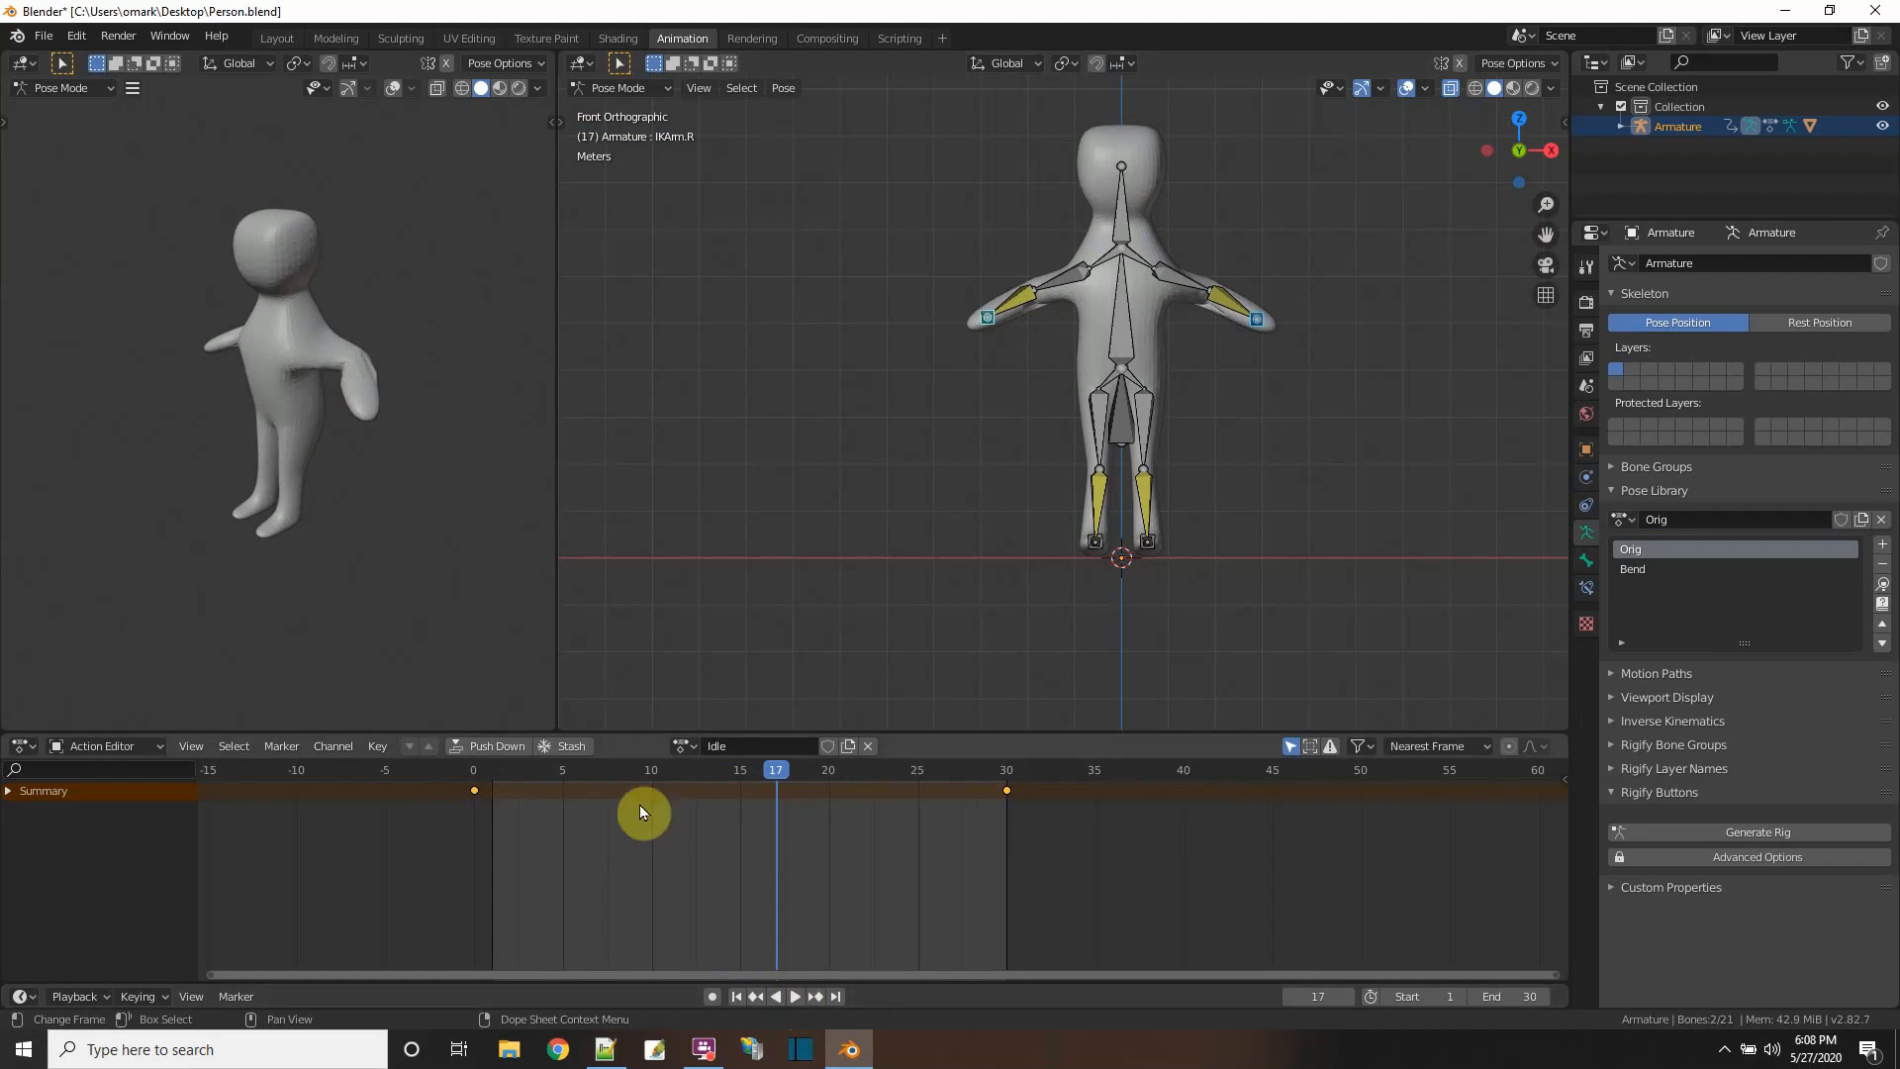
pyautogui.click(474, 790)
pyautogui.rightClick(475, 792)
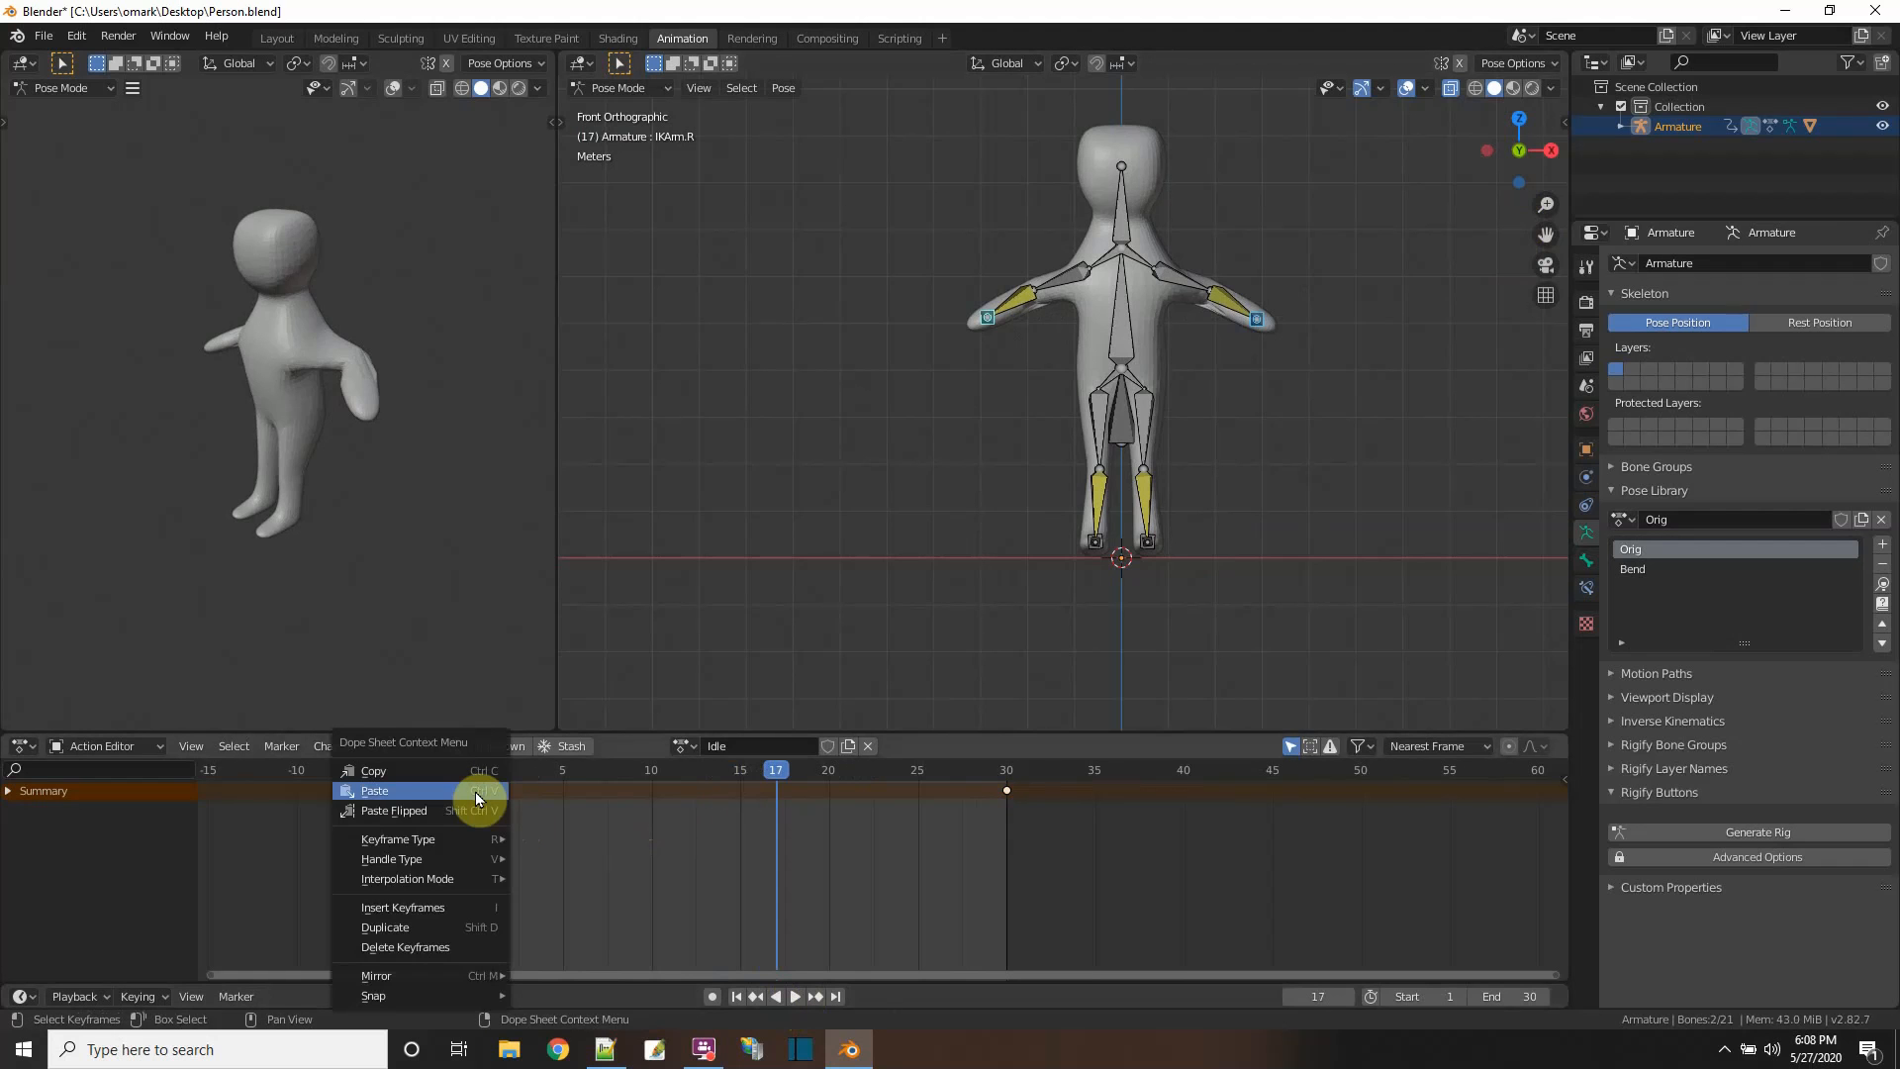
pyautogui.click(457, 771)
pyautogui.click(1006, 770)
pyautogui.rightClick(1002, 768)
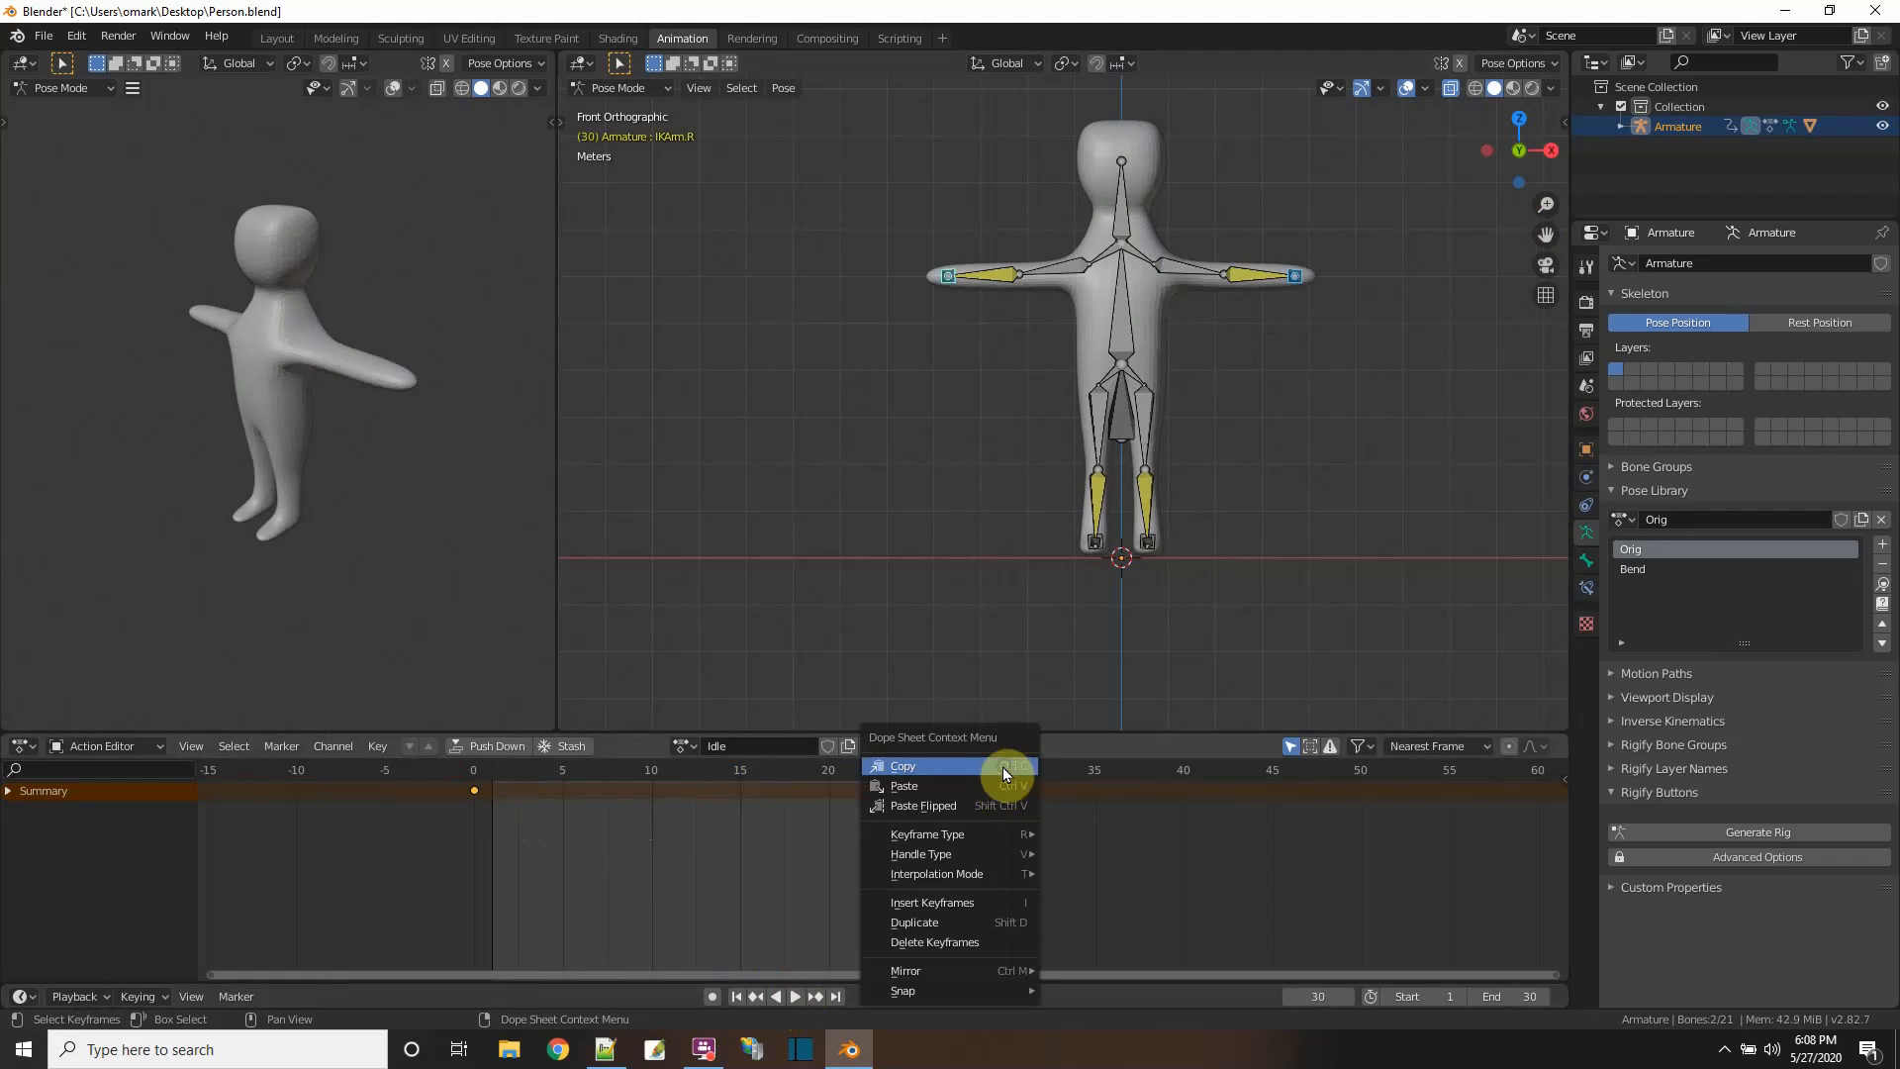
pyautogui.click(994, 786)
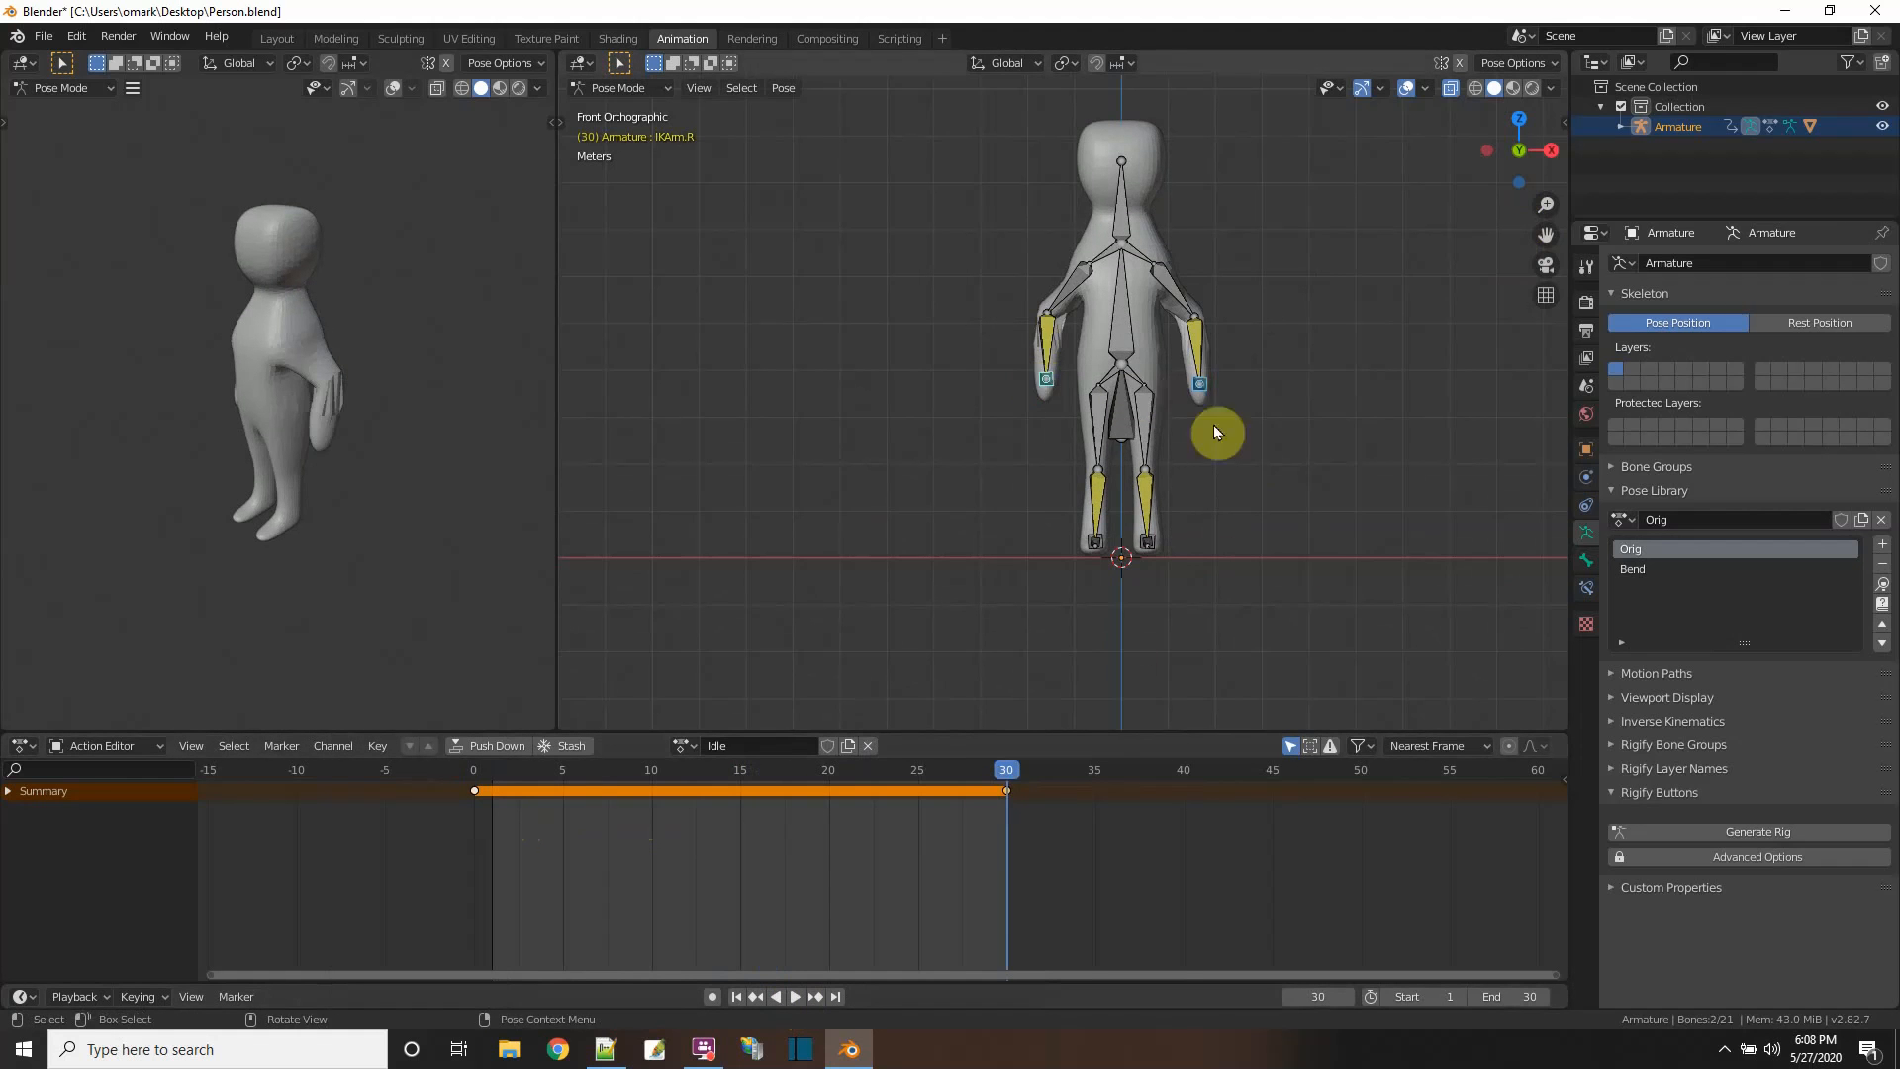
# - Deselect all bones and play the Idle animation from an angled view to check the lowered arms
pyautogui.moveTo(1218, 429); pyautogui.dragTo(963, 442, button='middle')
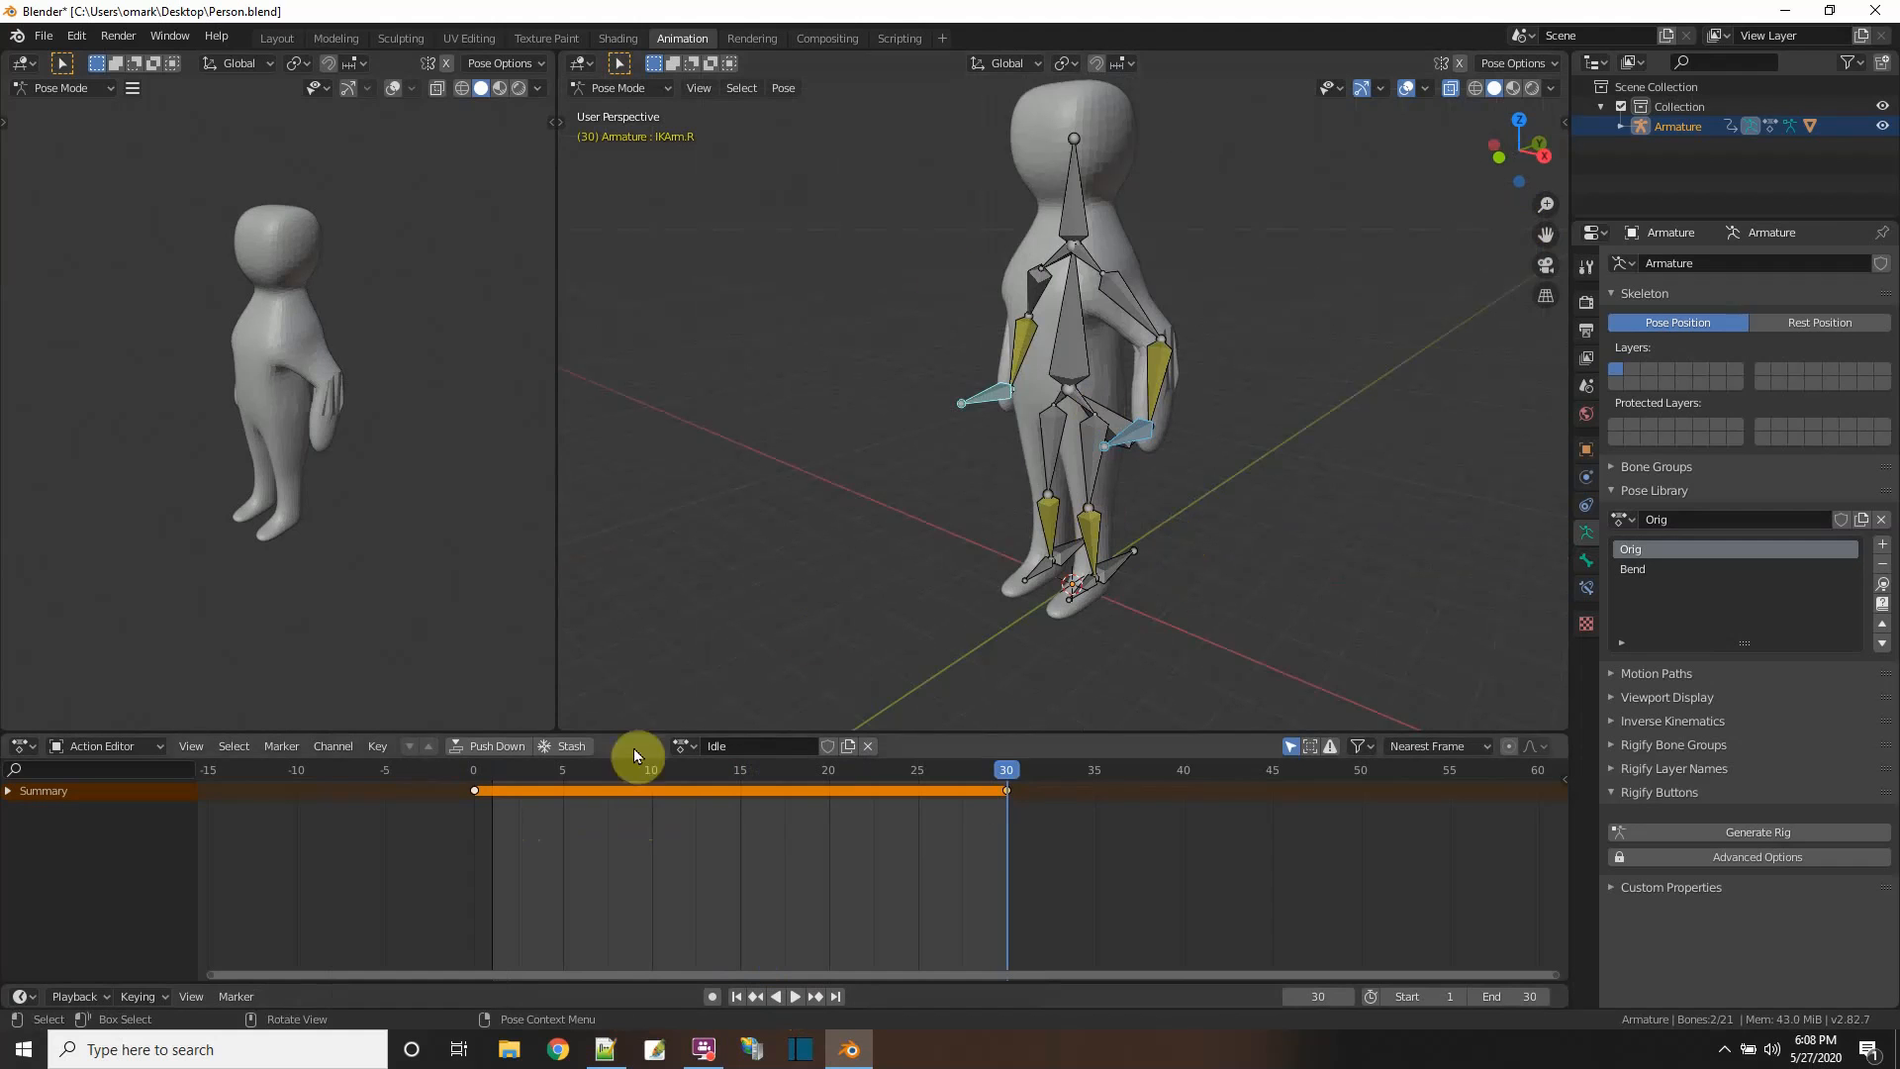
pyautogui.click(8, 792)
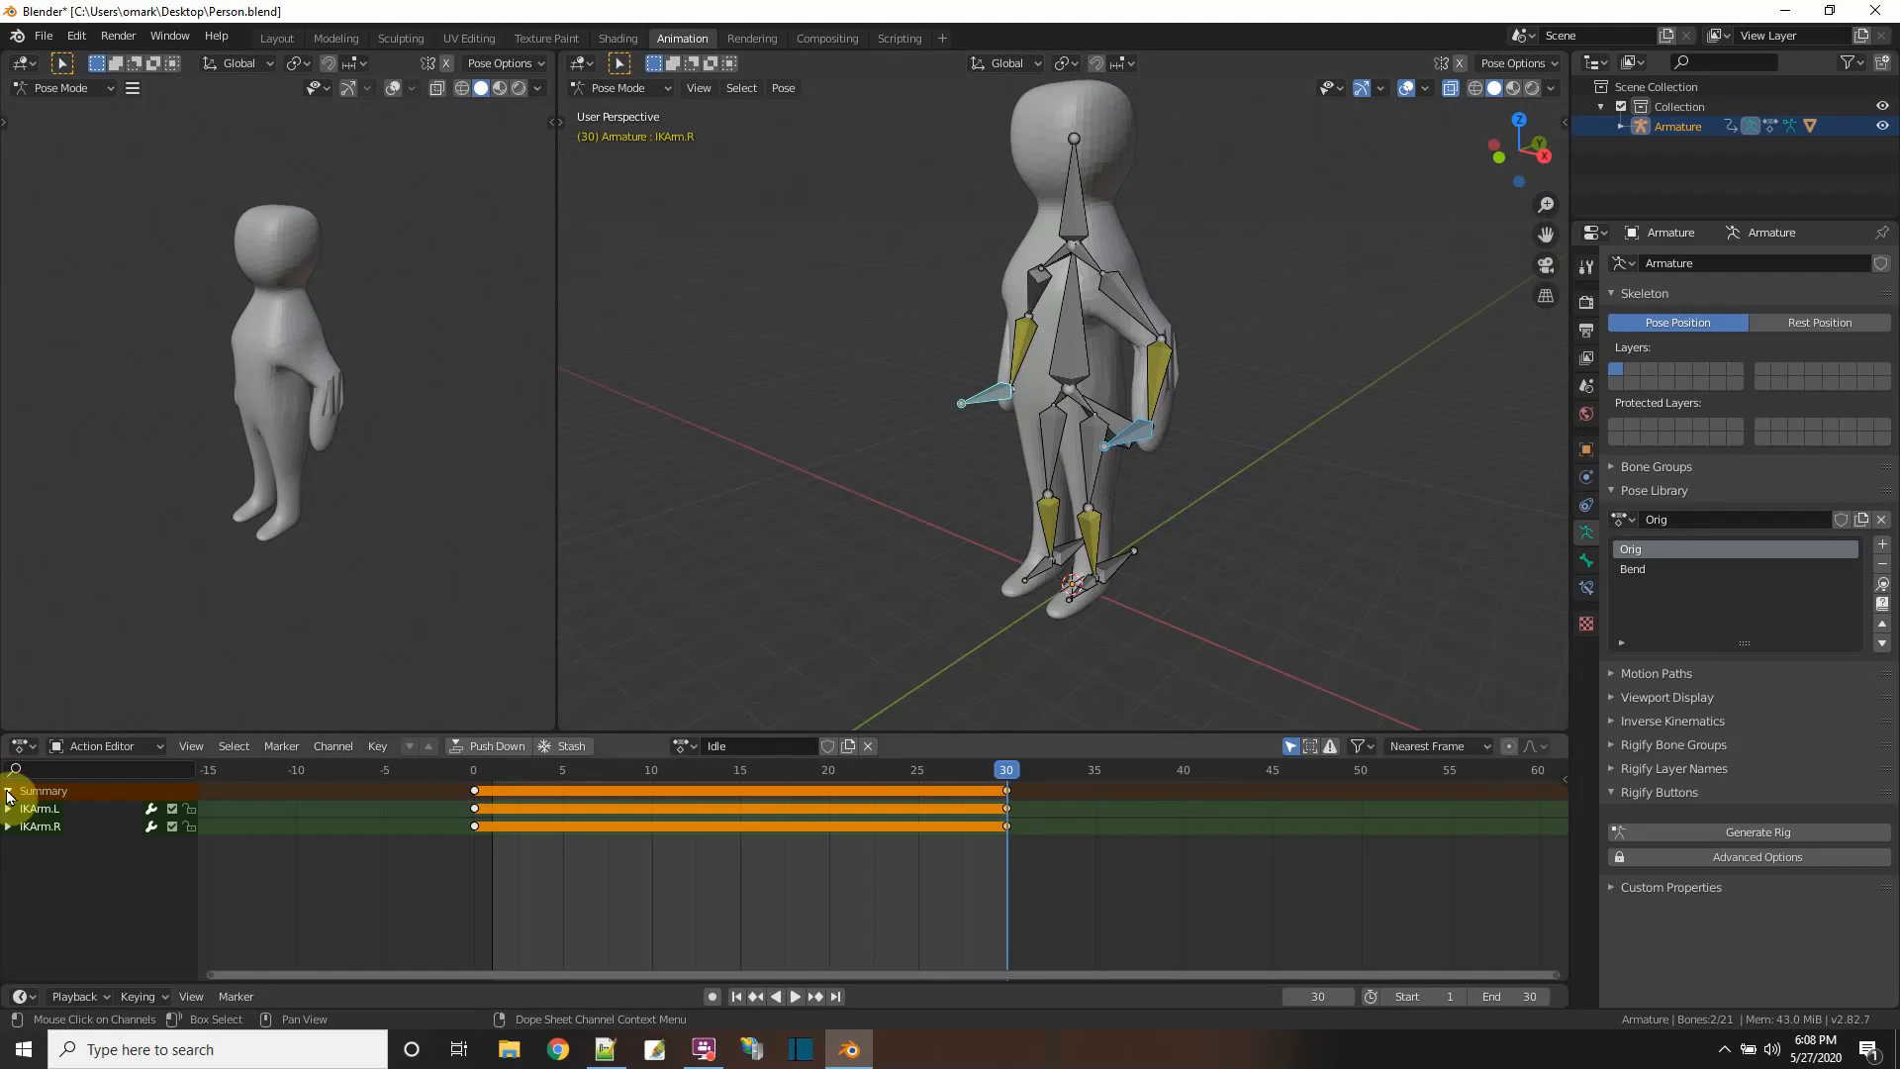
pyautogui.click(7, 792)
pyautogui.click(8, 792)
pyautogui.click(705, 628)
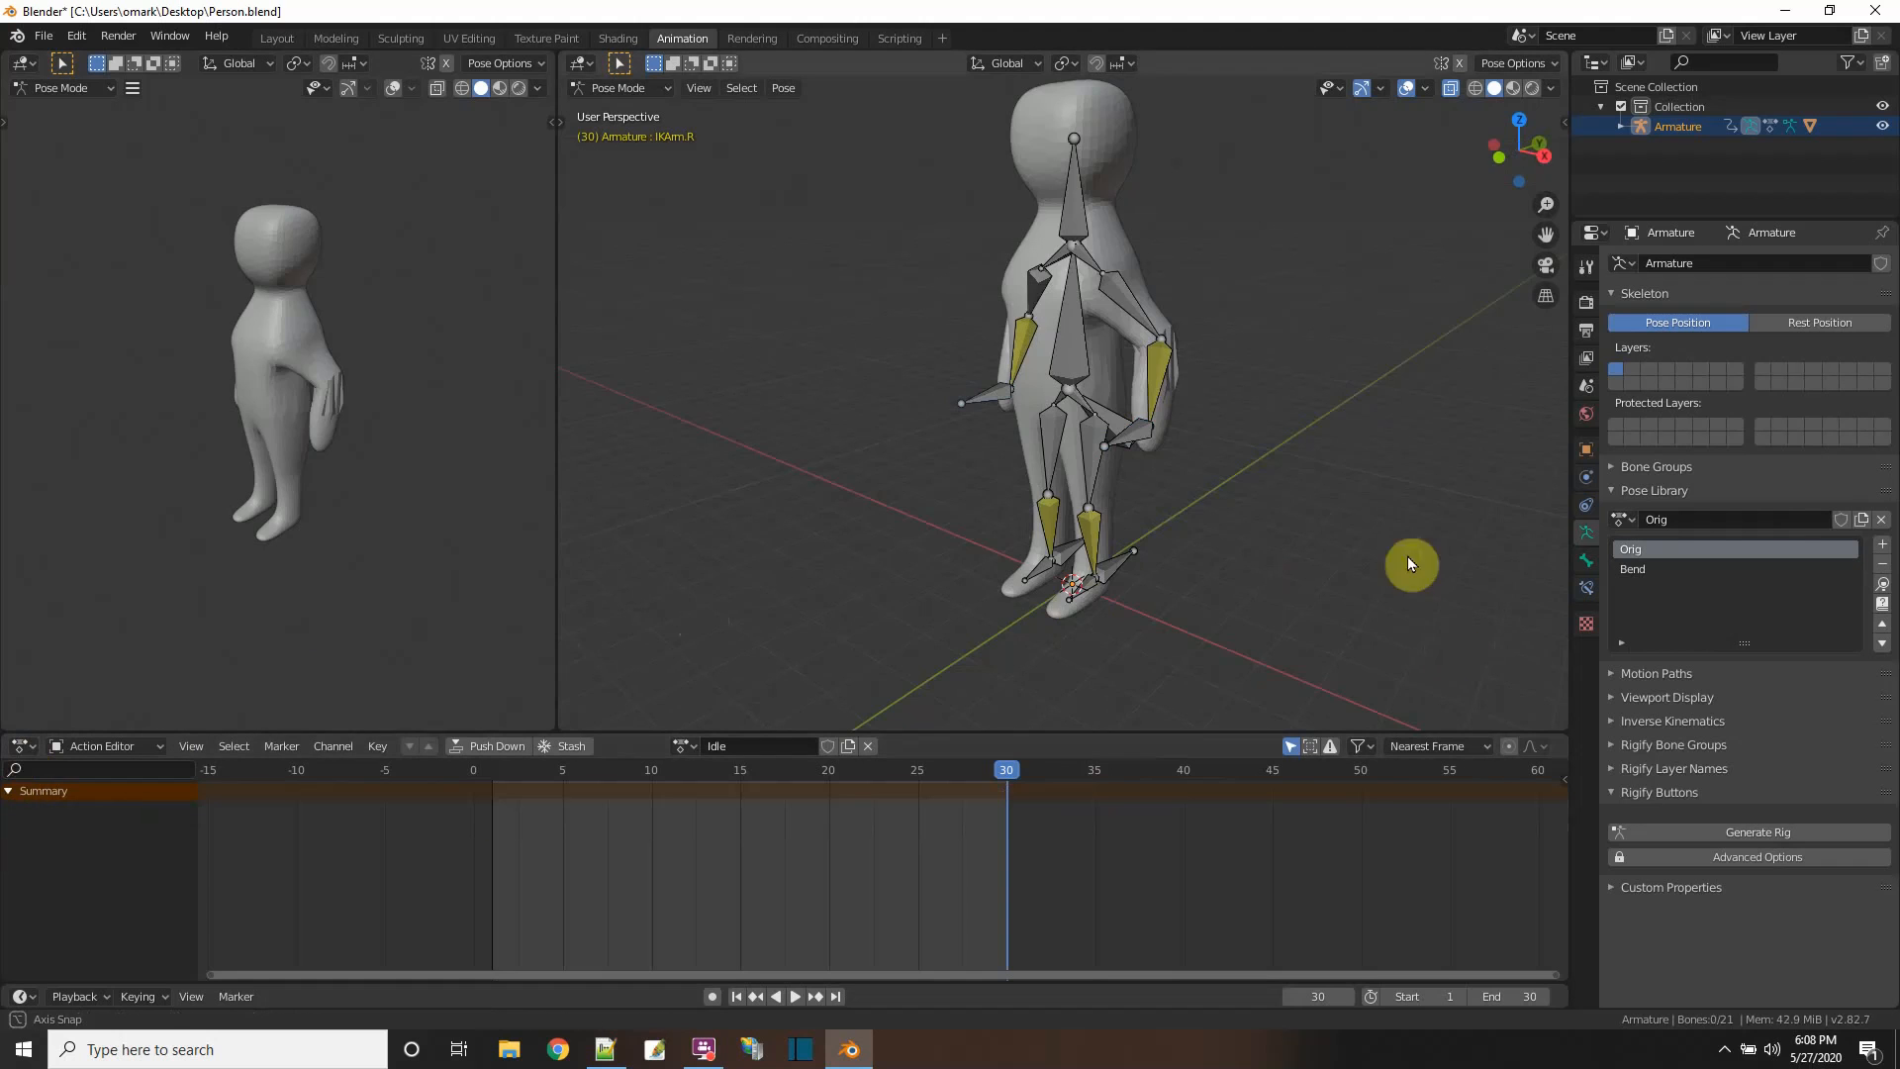
pyautogui.scroll(3, 1407, 556)
pyautogui.click(794, 997)
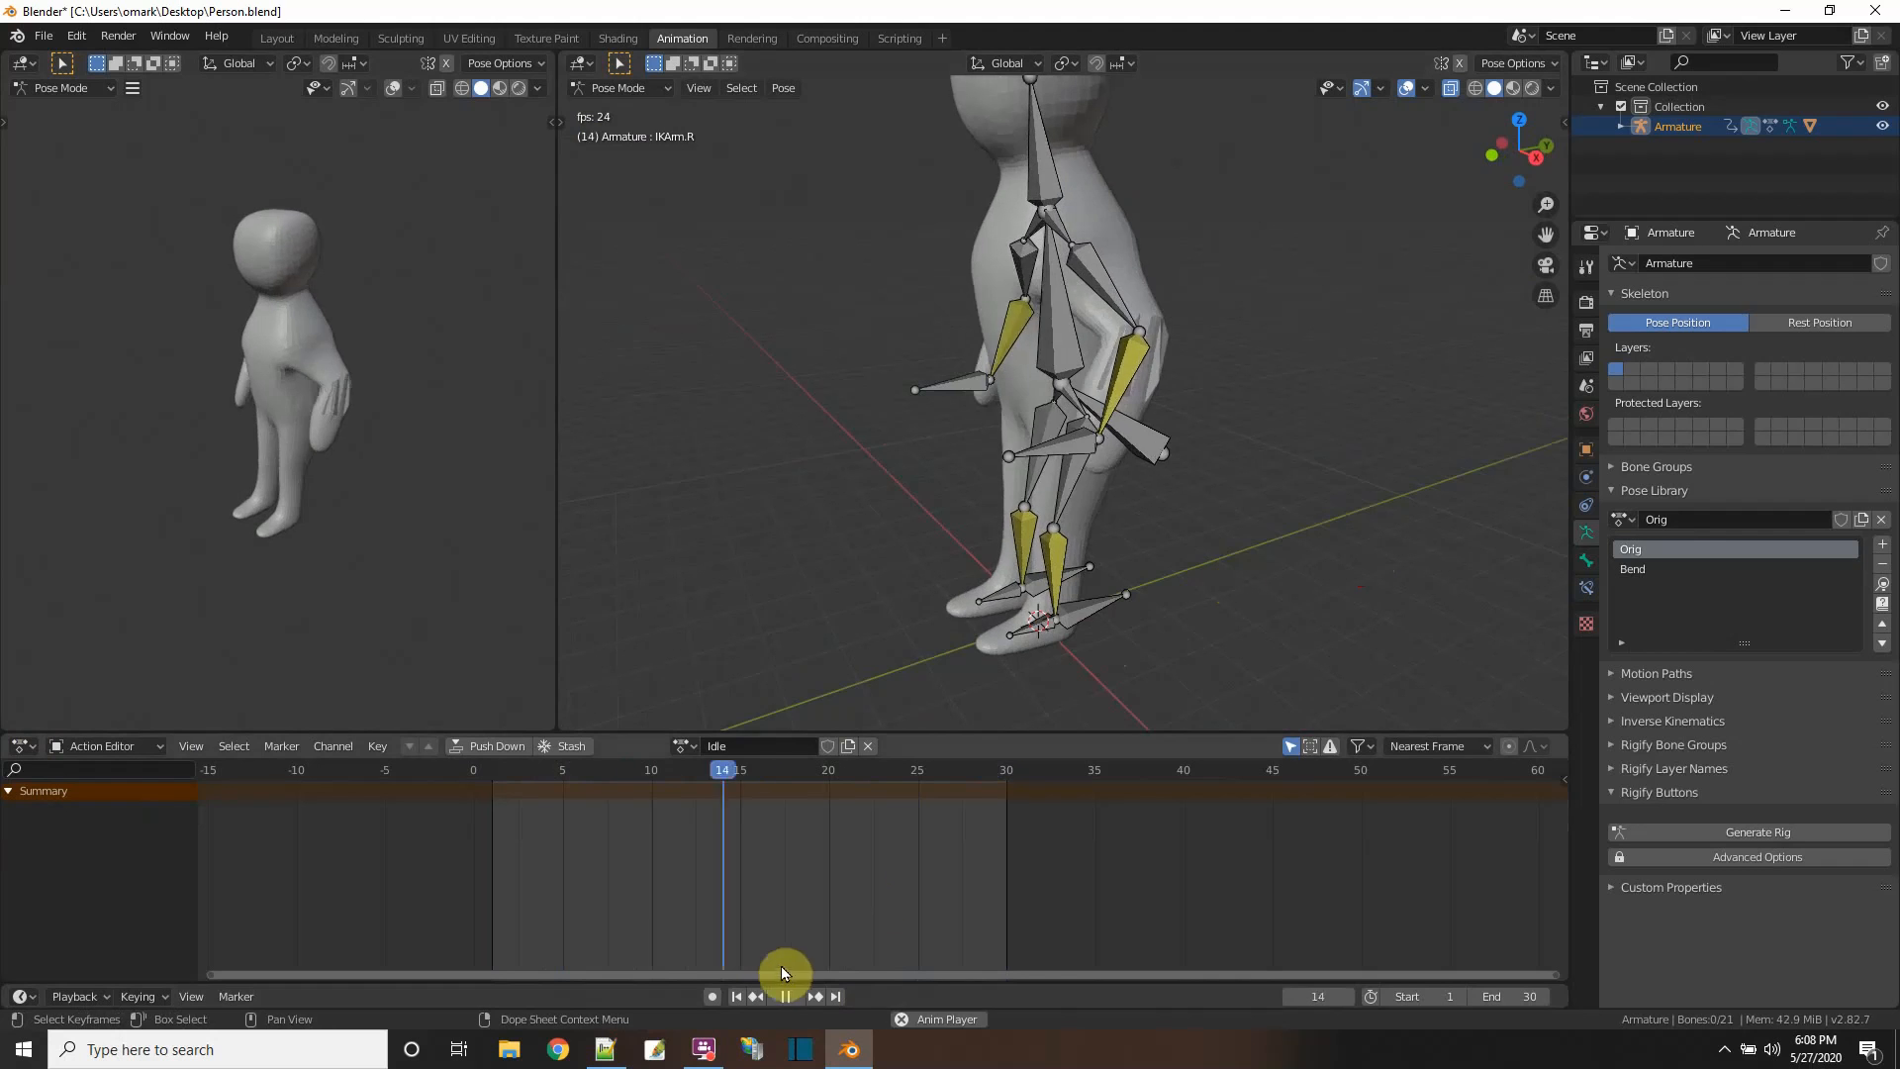
pyautogui.click(785, 997)
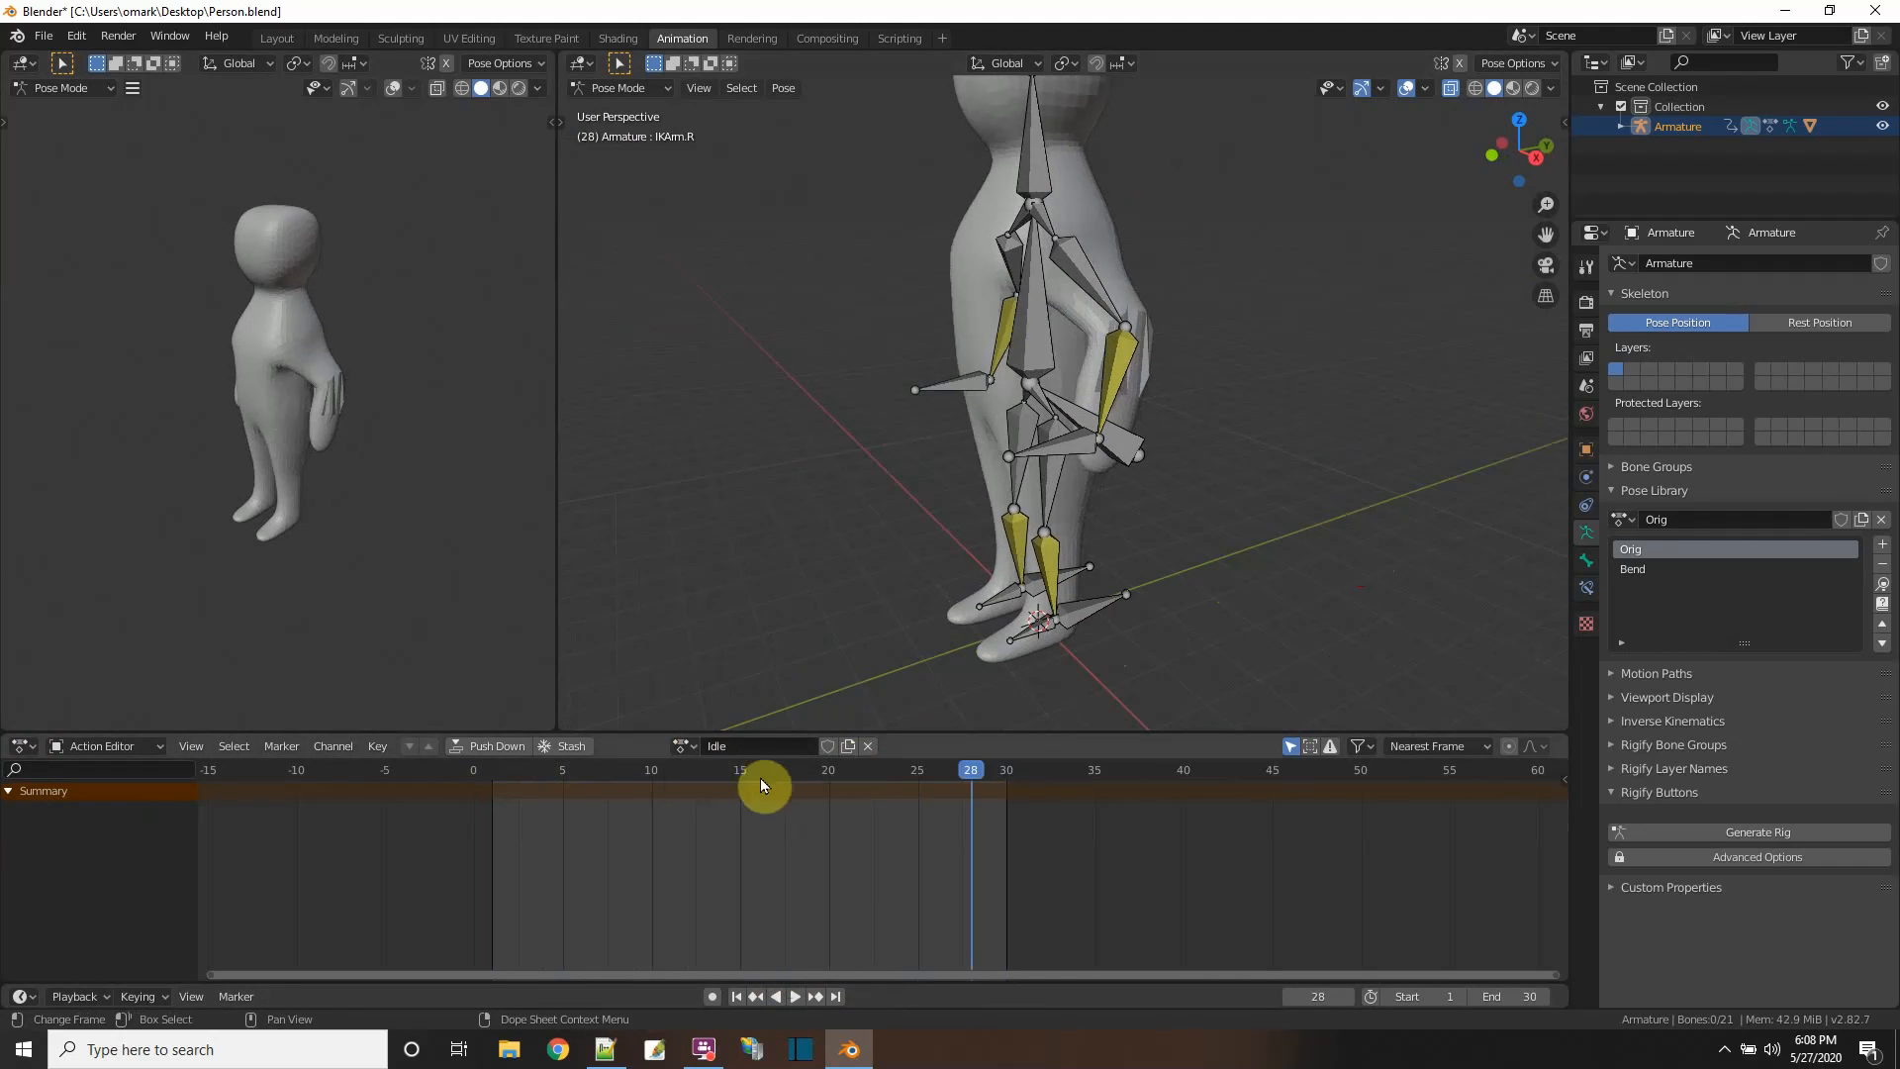
# - Save the file and, at frame 0, duplicate the Idle action as a new action named Jump
pyautogui.click(44, 36)
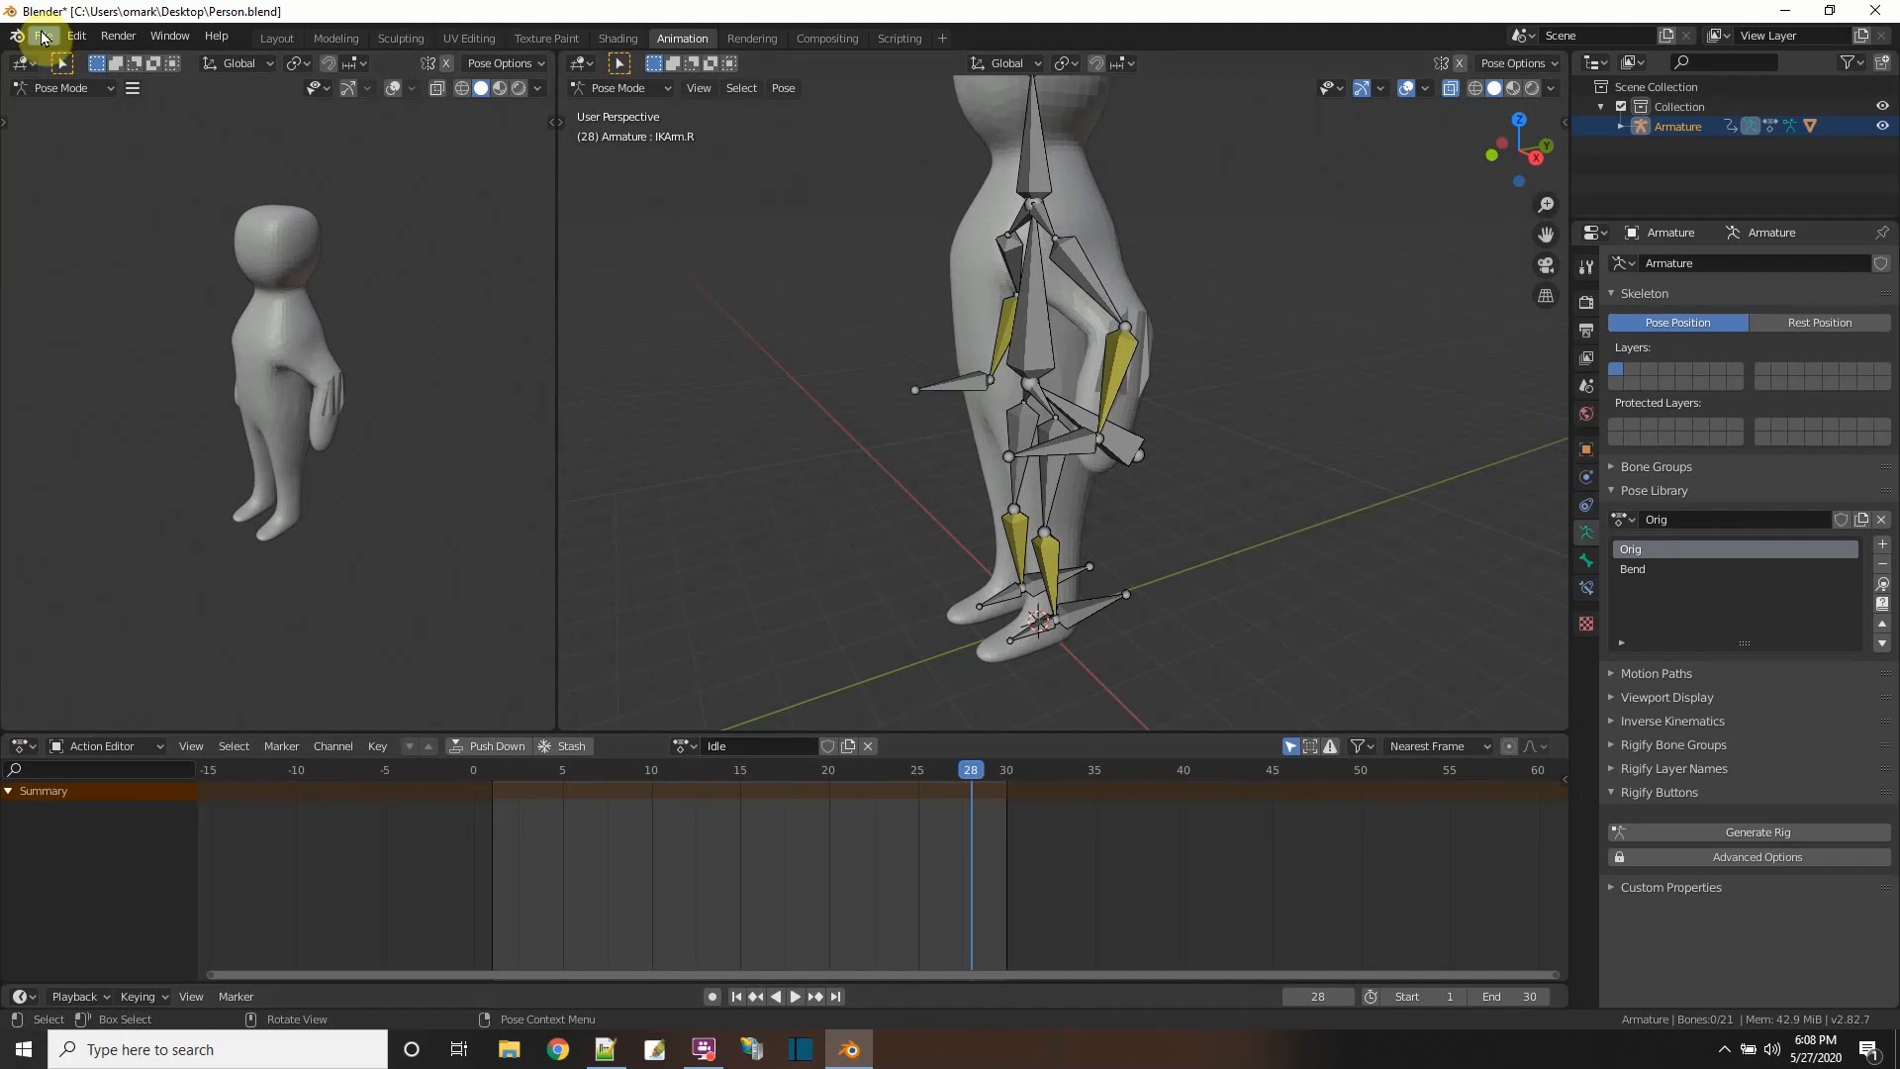
pyautogui.click(72, 158)
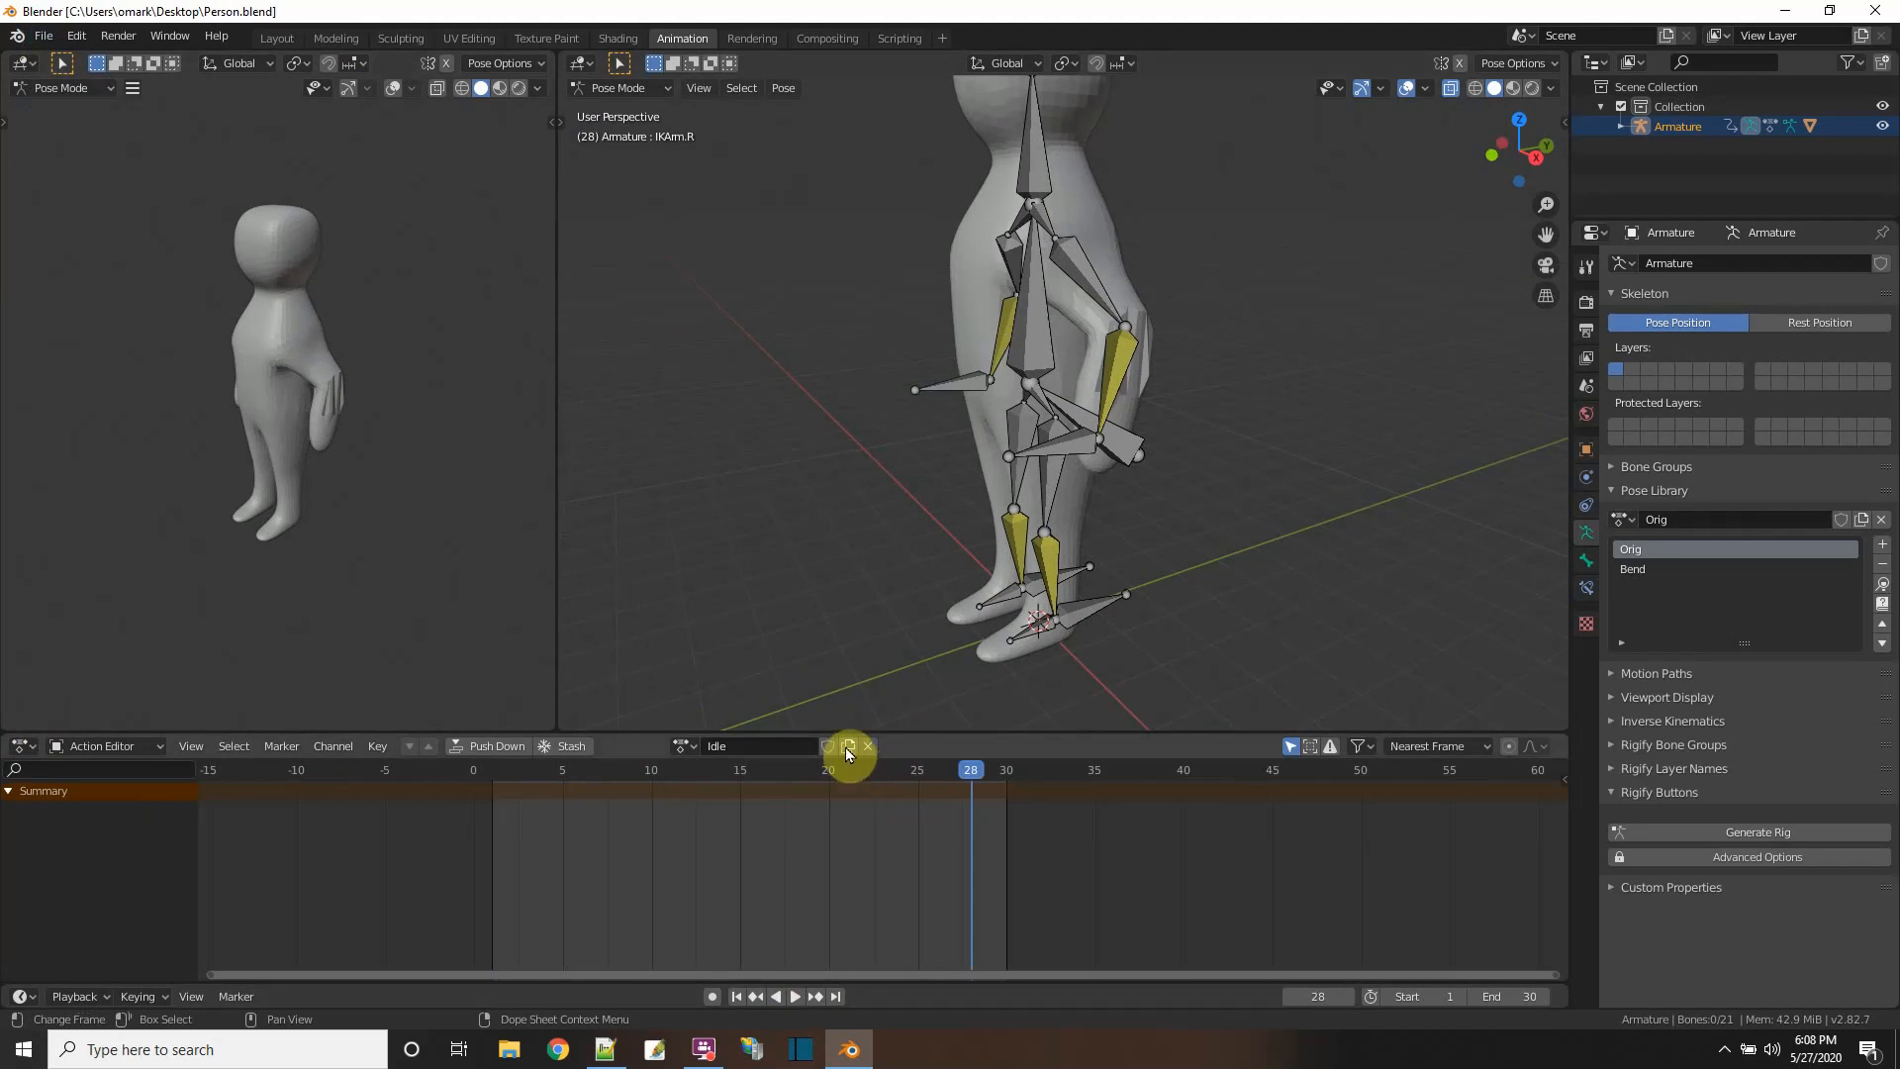
pyautogui.moveTo(972, 770); pyautogui.dragTo(474, 739)
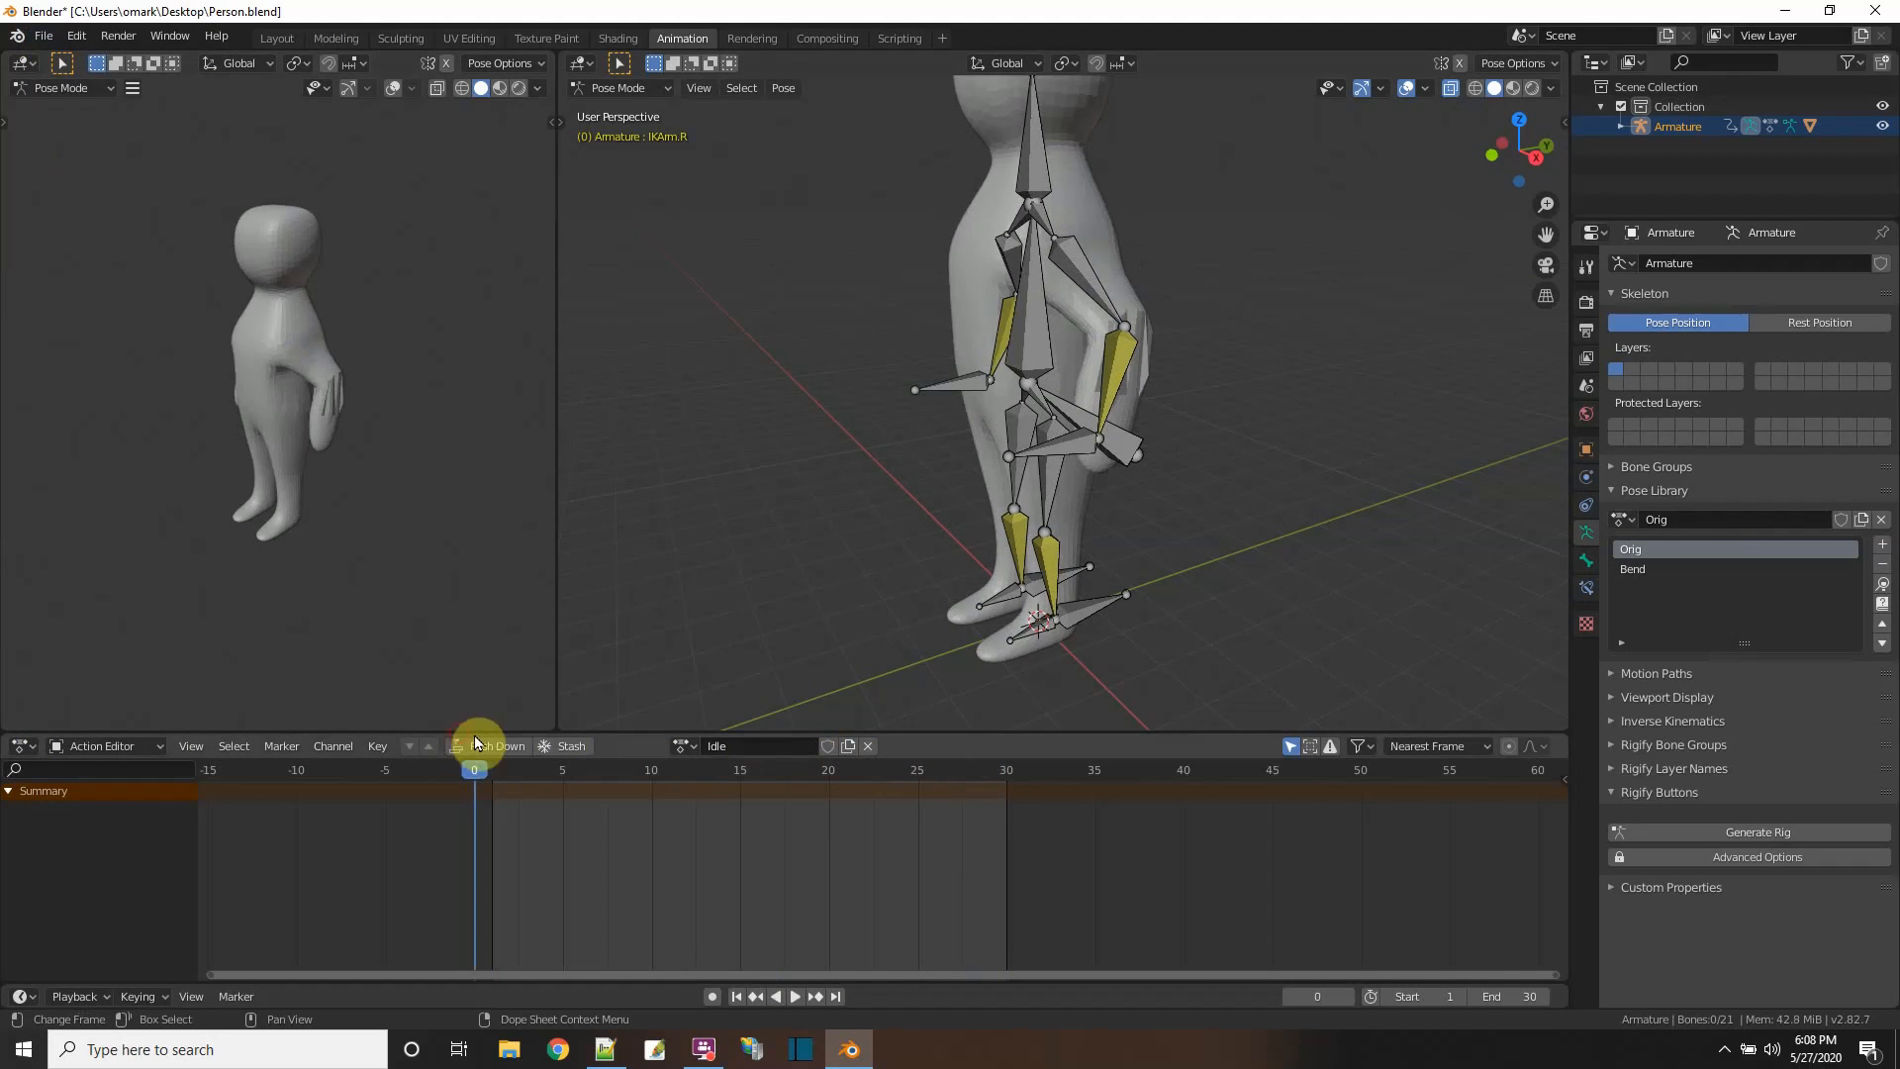
pyautogui.click(849, 747)
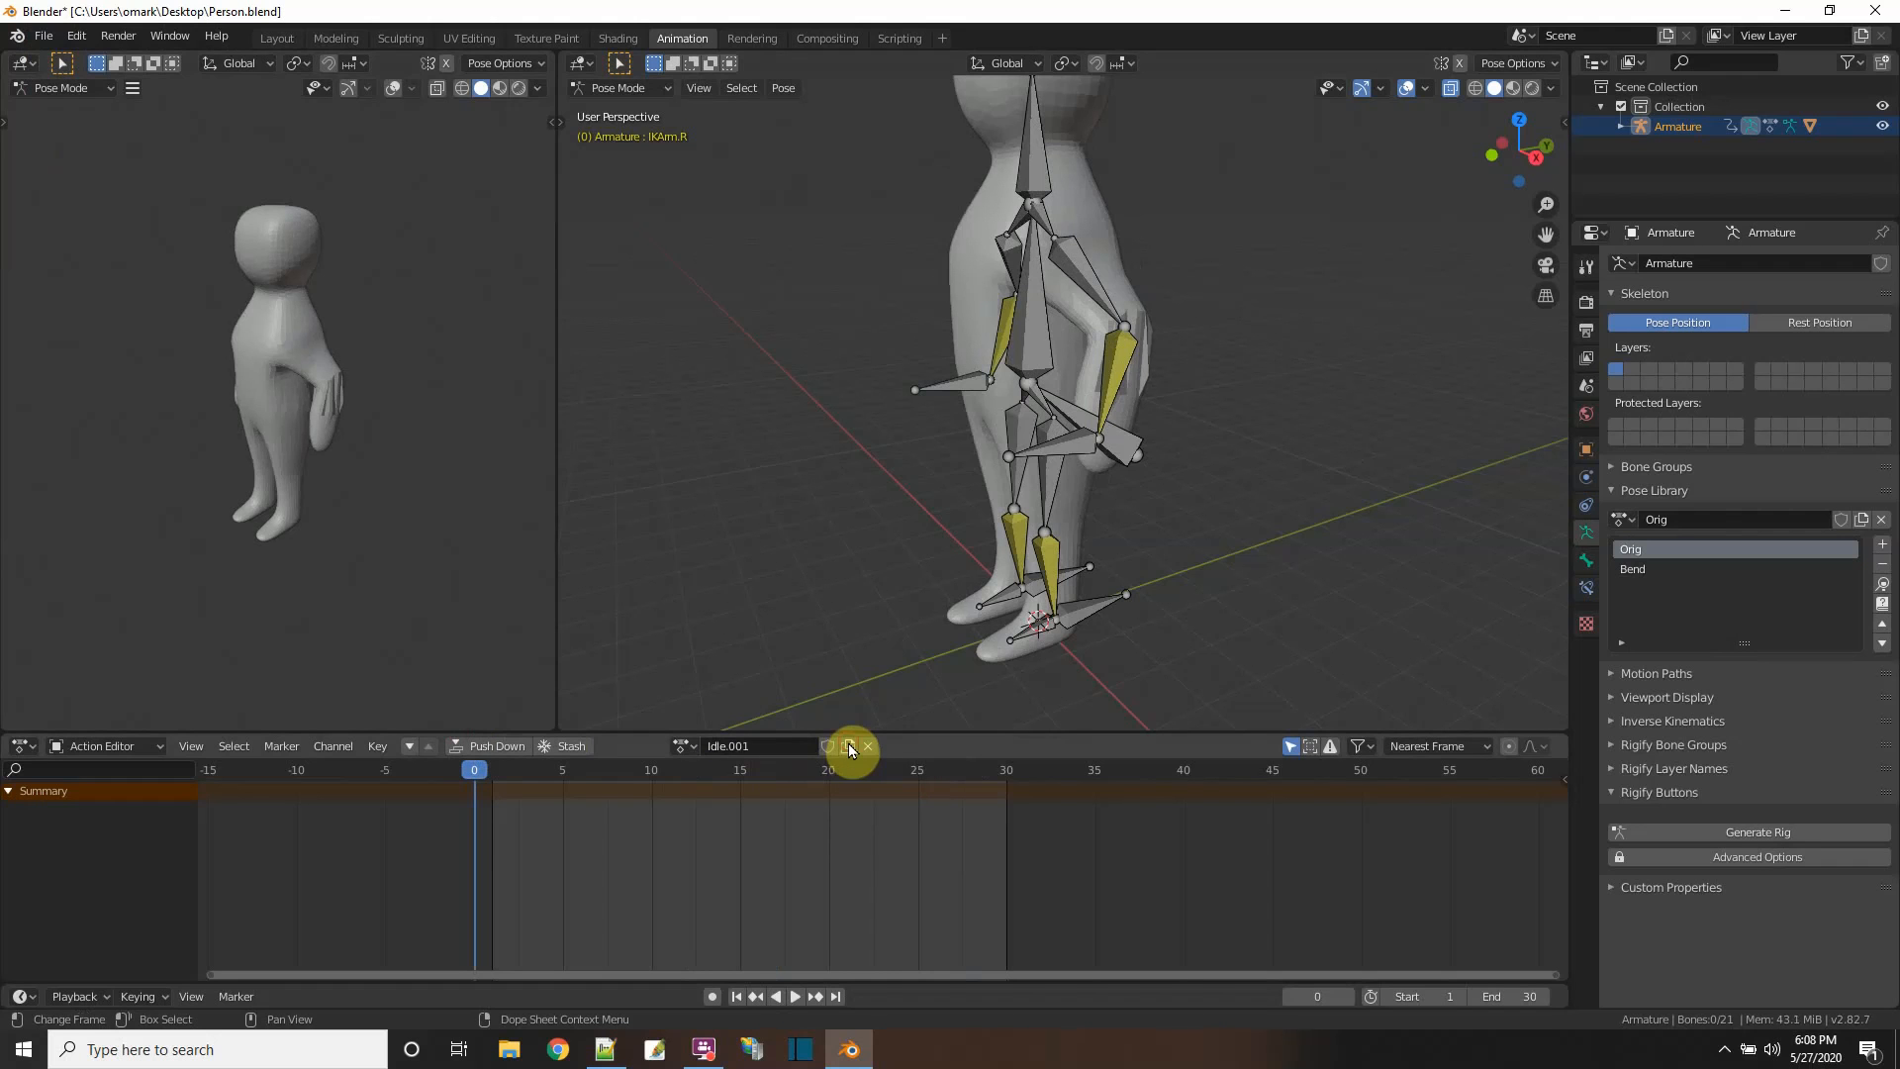
pyautogui.click(768, 749)
pyautogui.write('Jumpa')
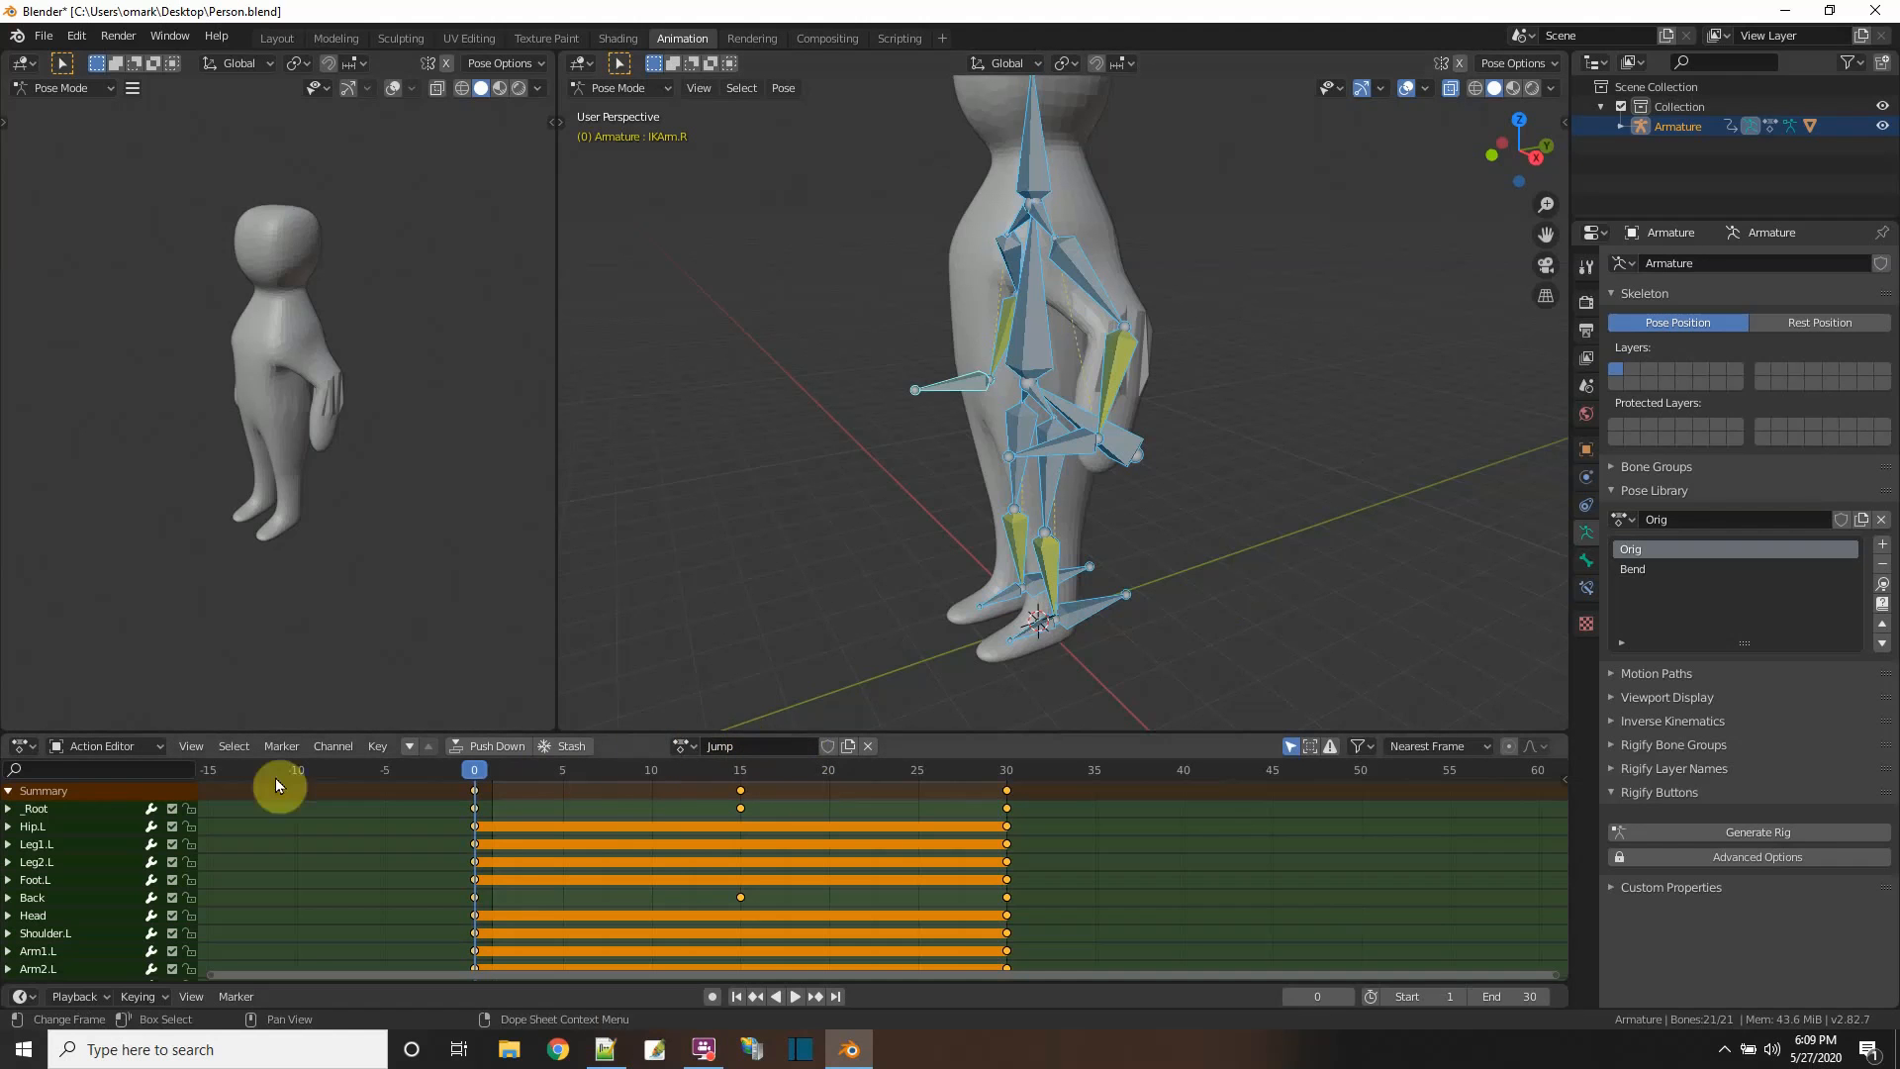
# - Collapse the keyframe channels to the summary row and play the Jump action to check the copied motion
pyautogui.click(9, 791)
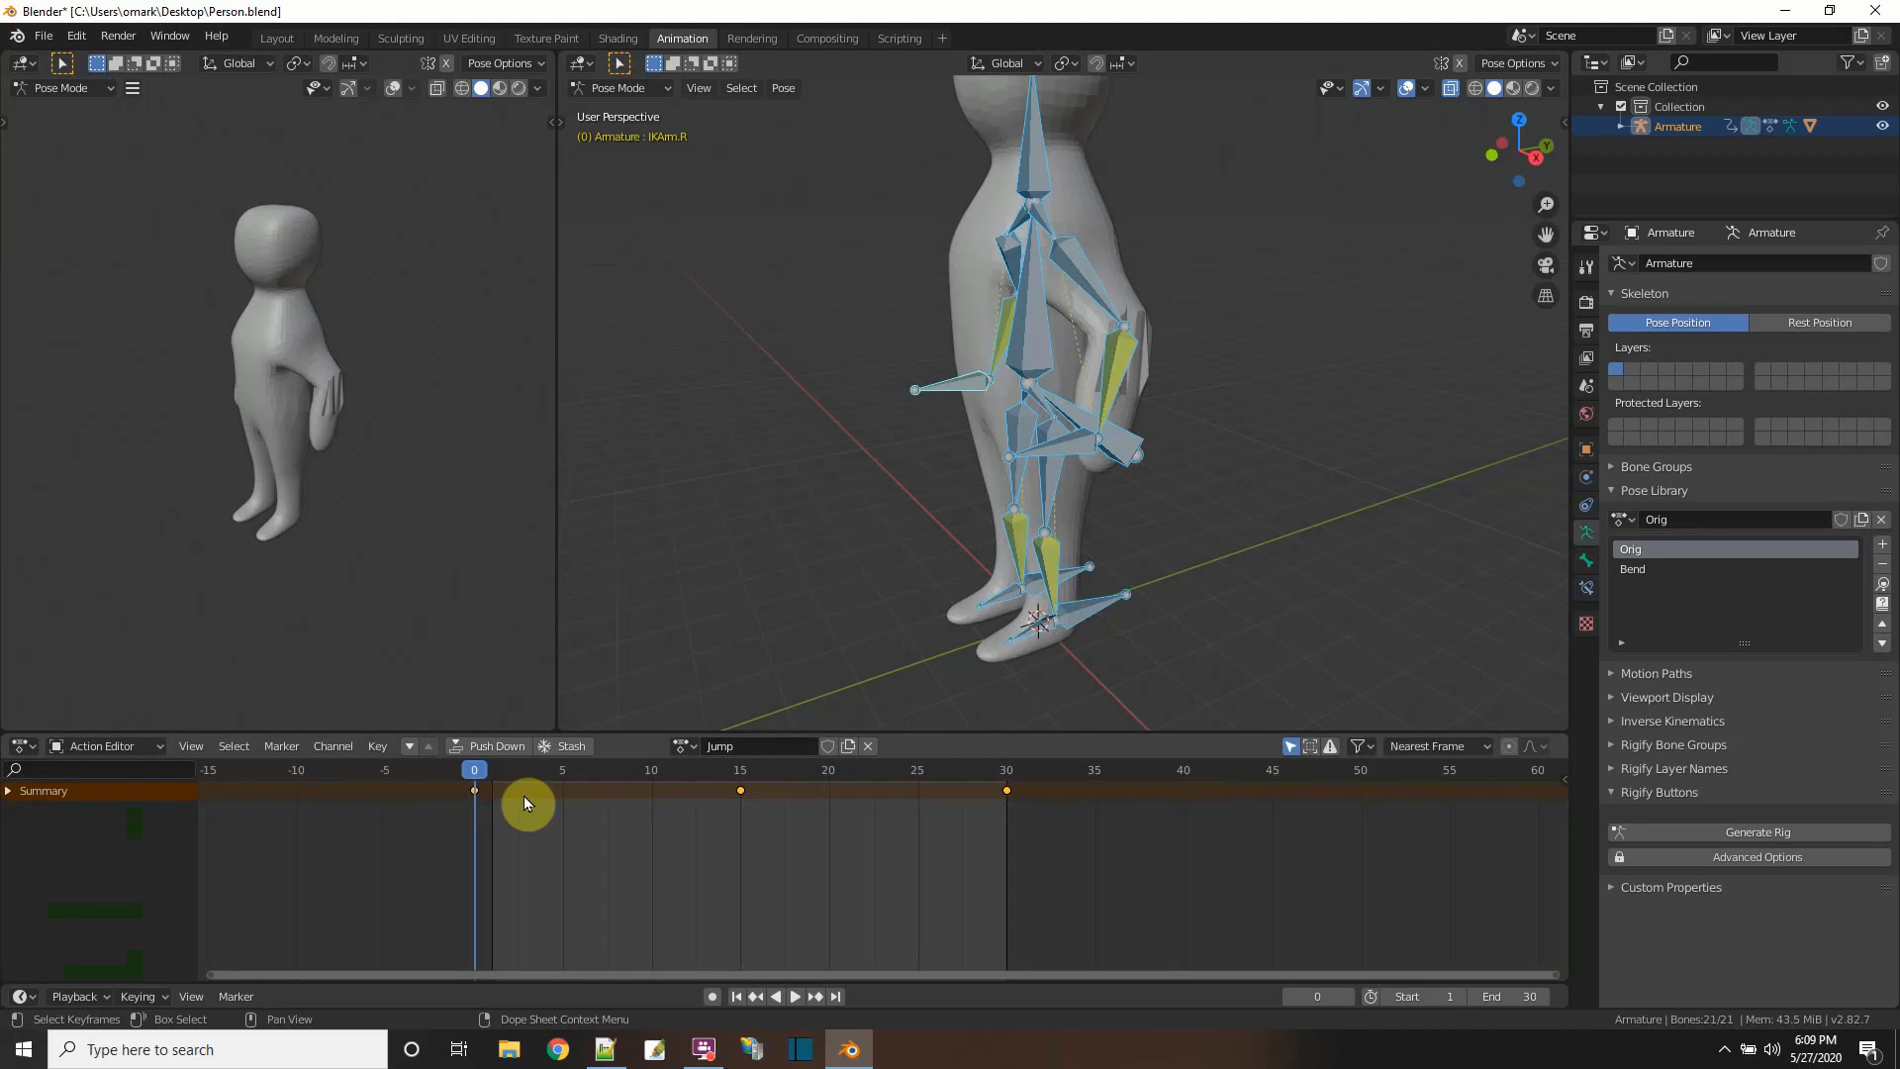
pyautogui.click(794, 995)
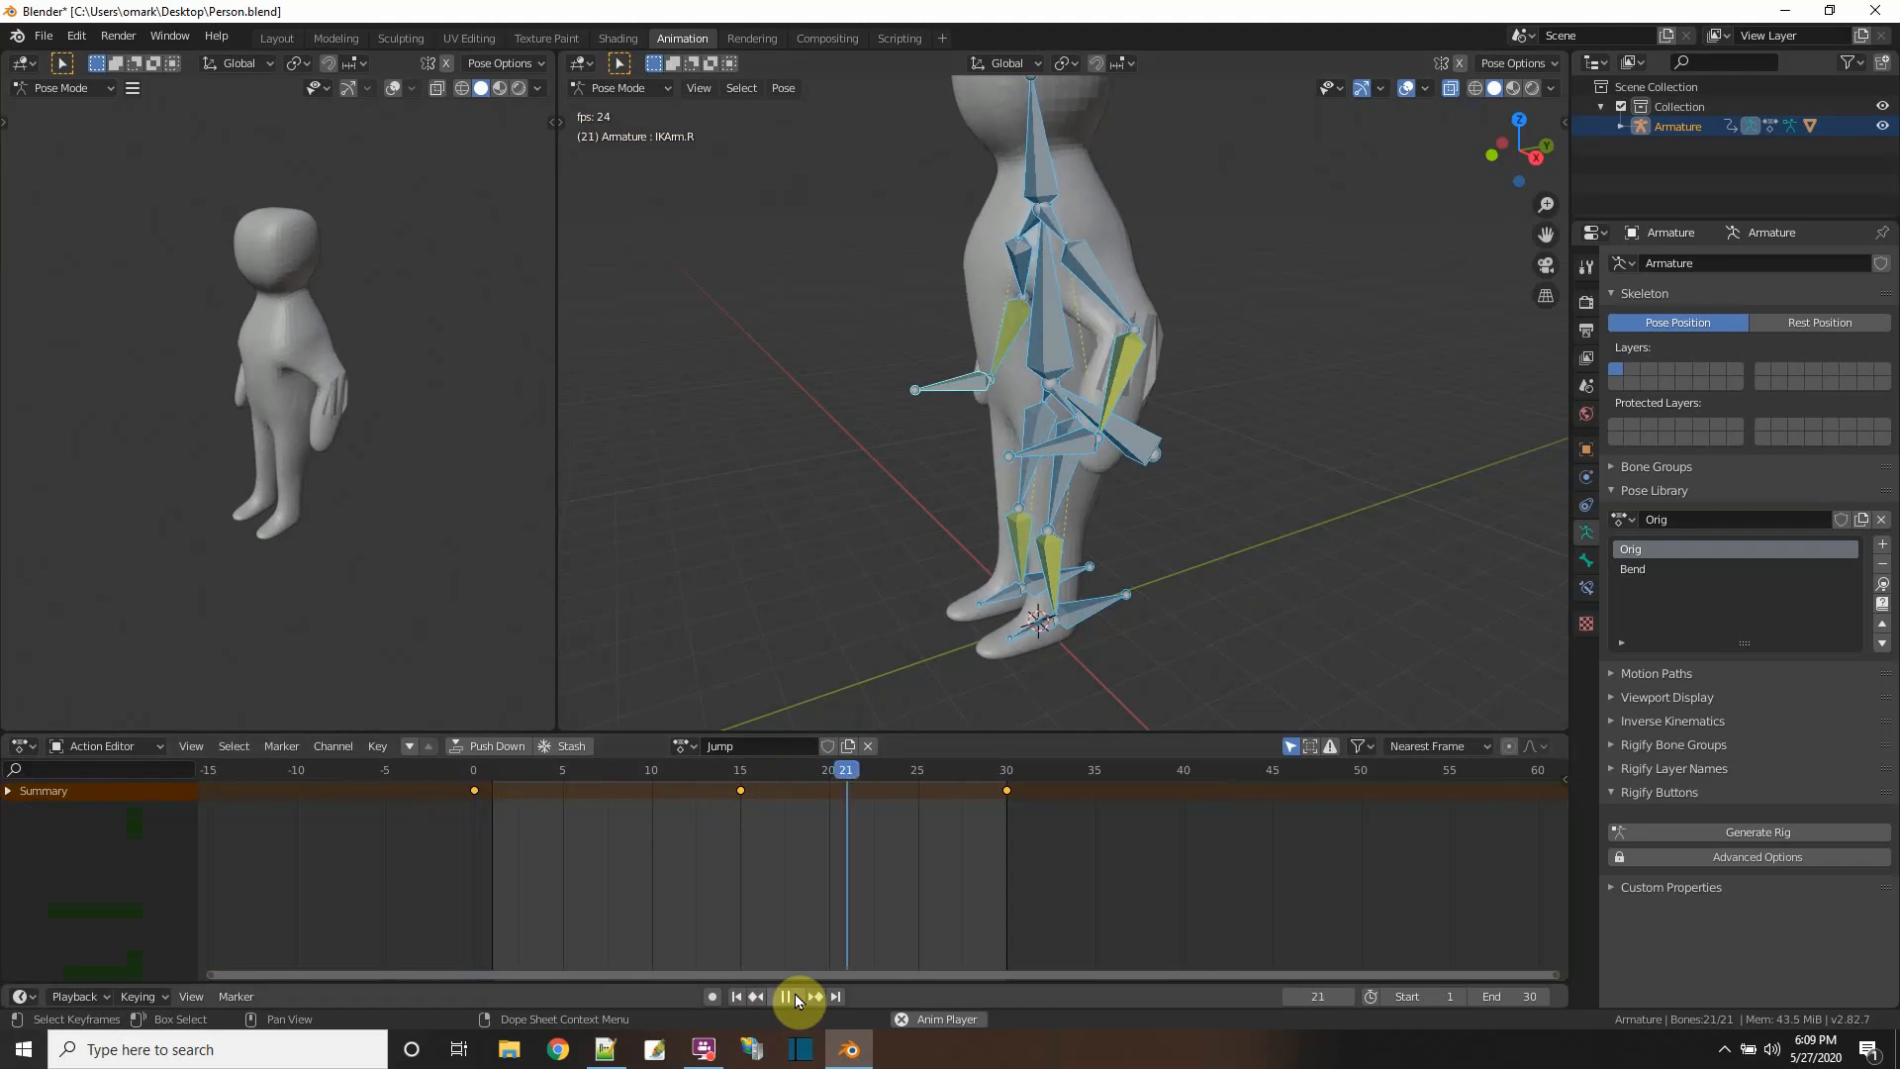
pyautogui.click(794, 995)
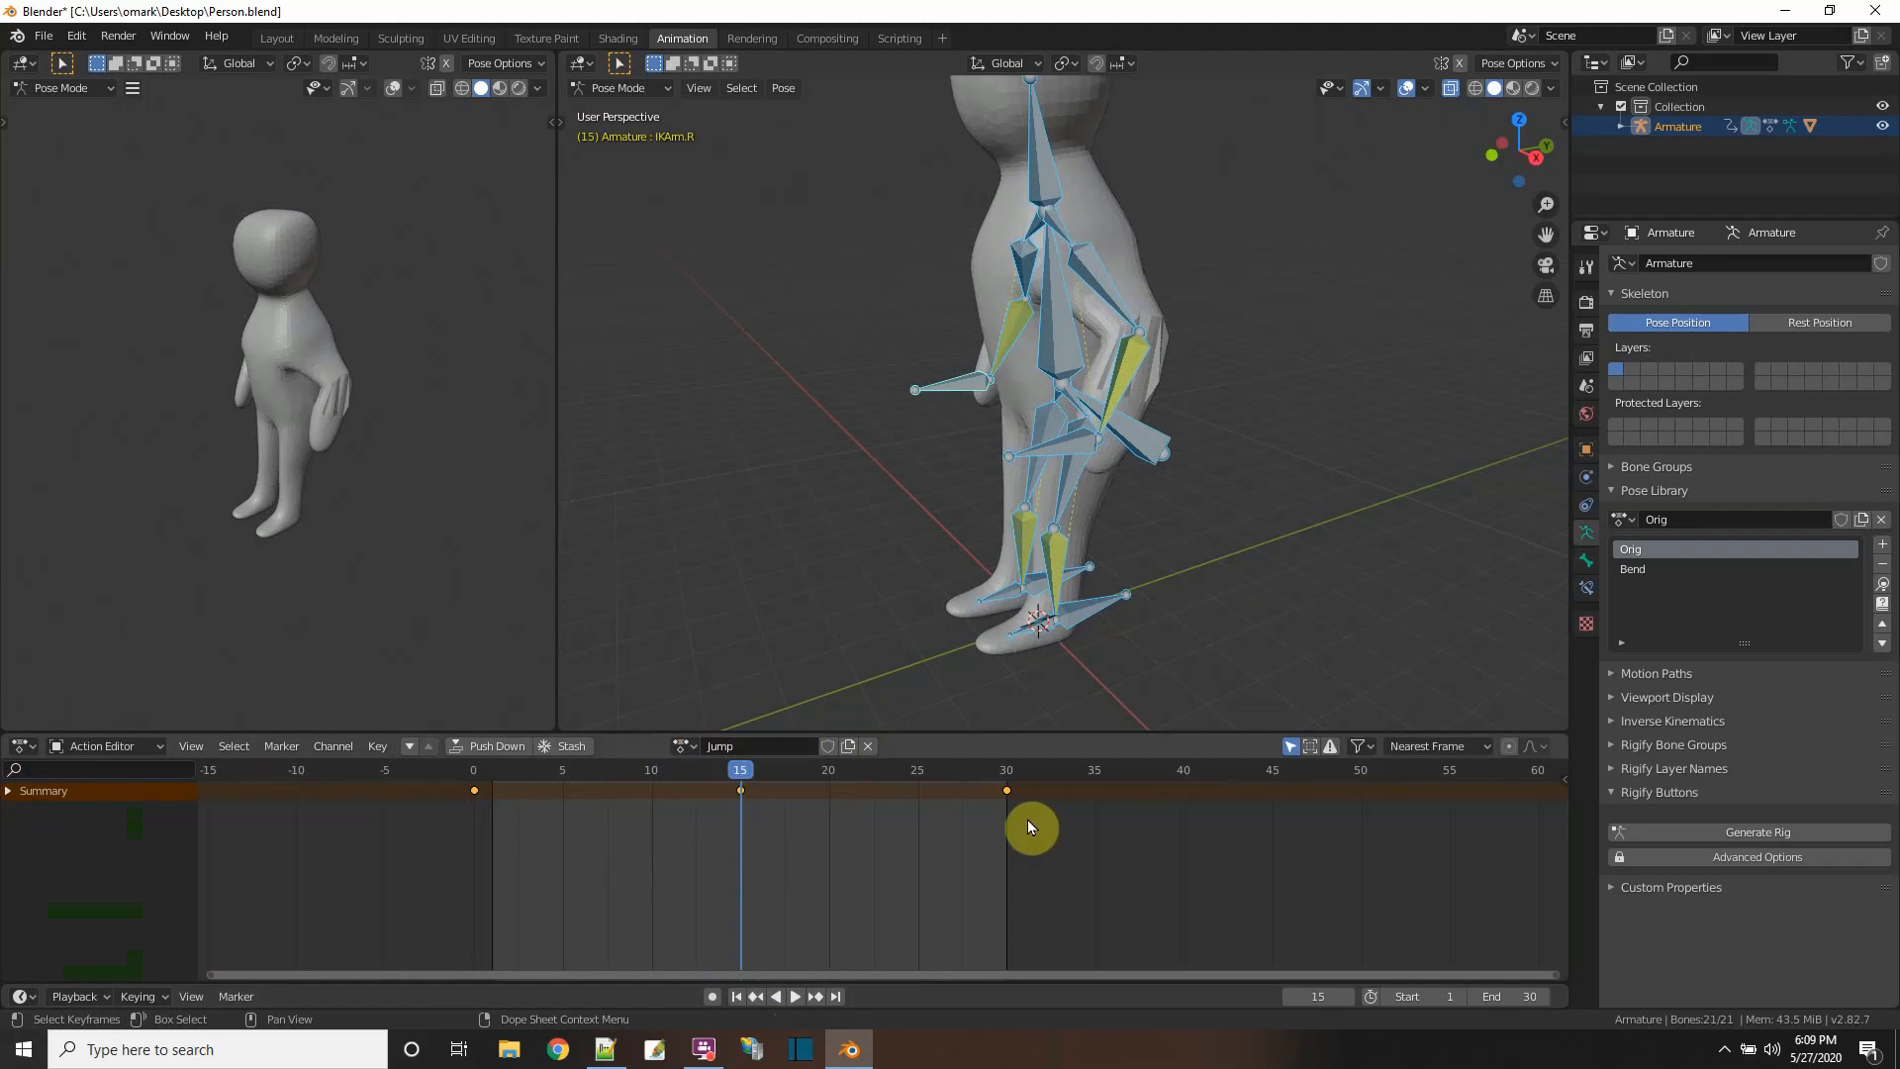
# - Delete the frame 15 keyframes from the Jump action
pyautogui.moveTo(1027, 820); pyautogui.dragTo(699, 776)
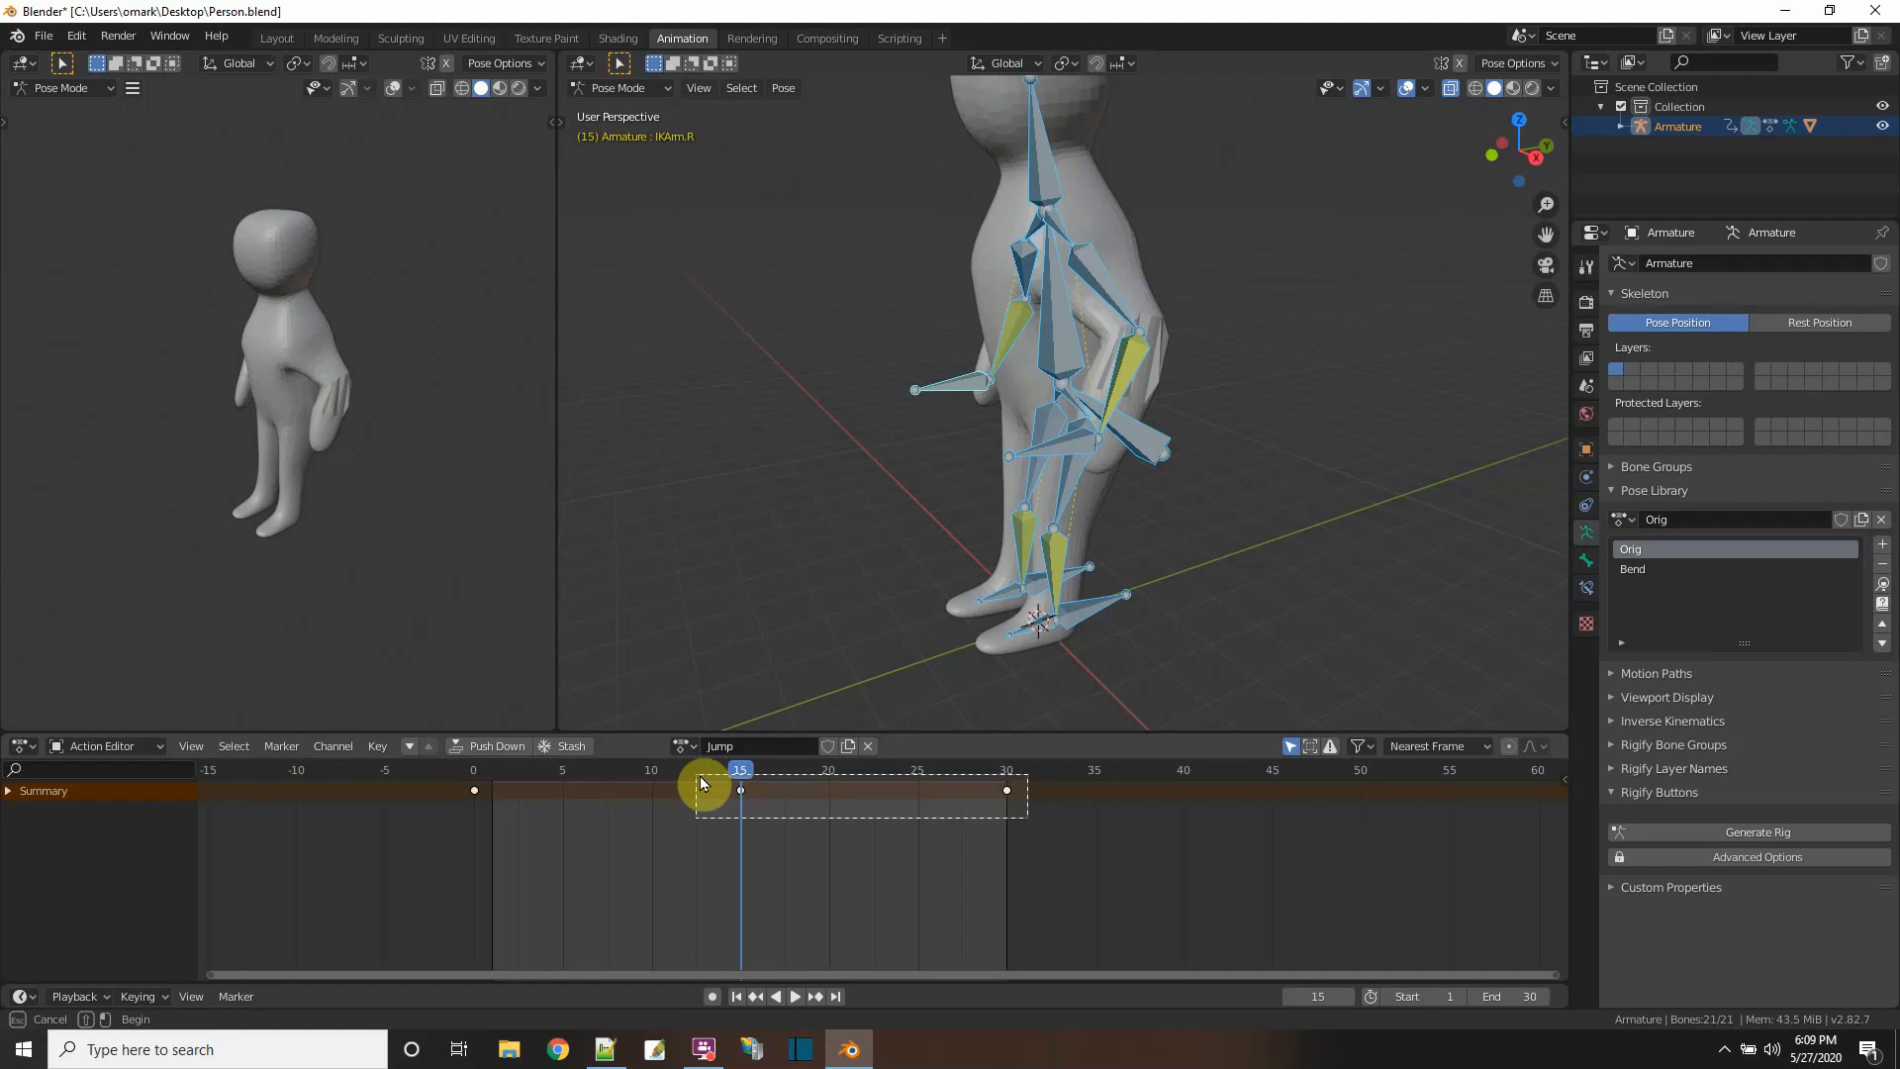
pyautogui.moveTo(857, 847); pyautogui.dragTo(704, 774)
pyautogui.press('v')
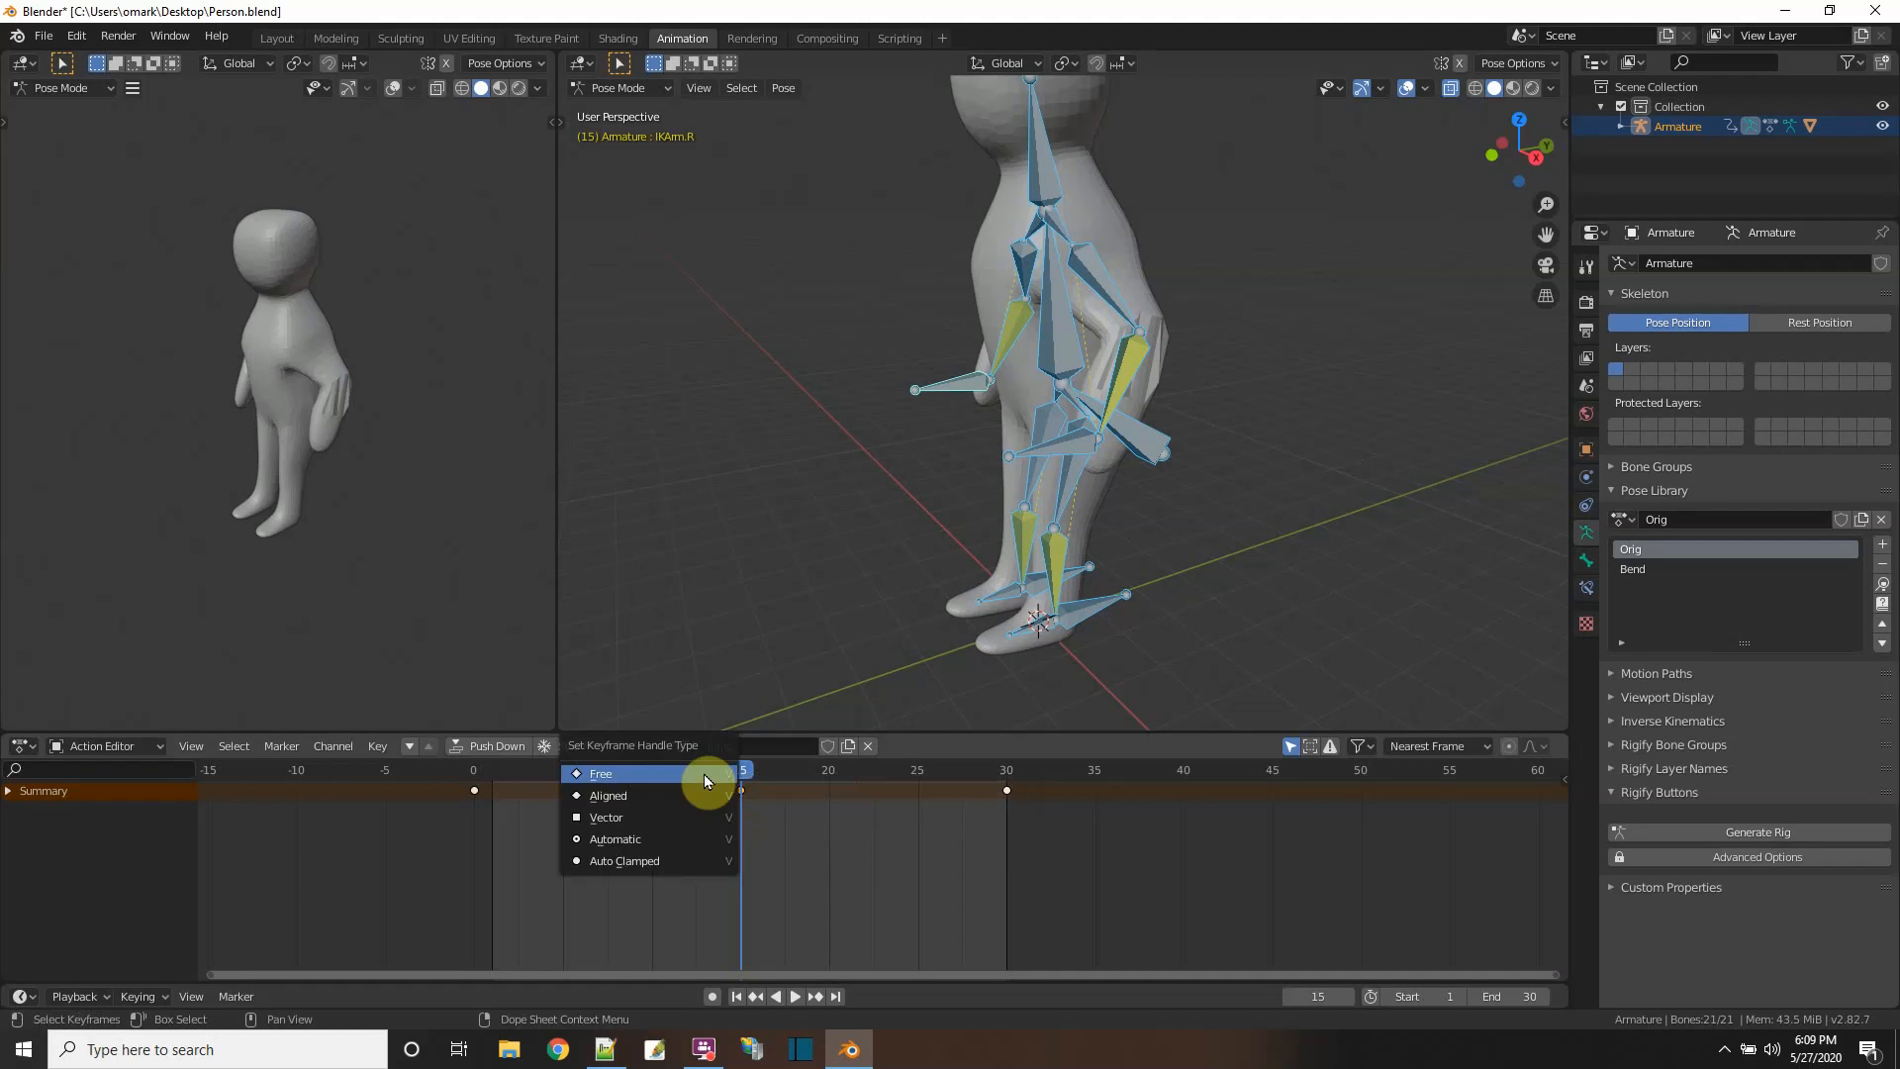
pyautogui.click(704, 774)
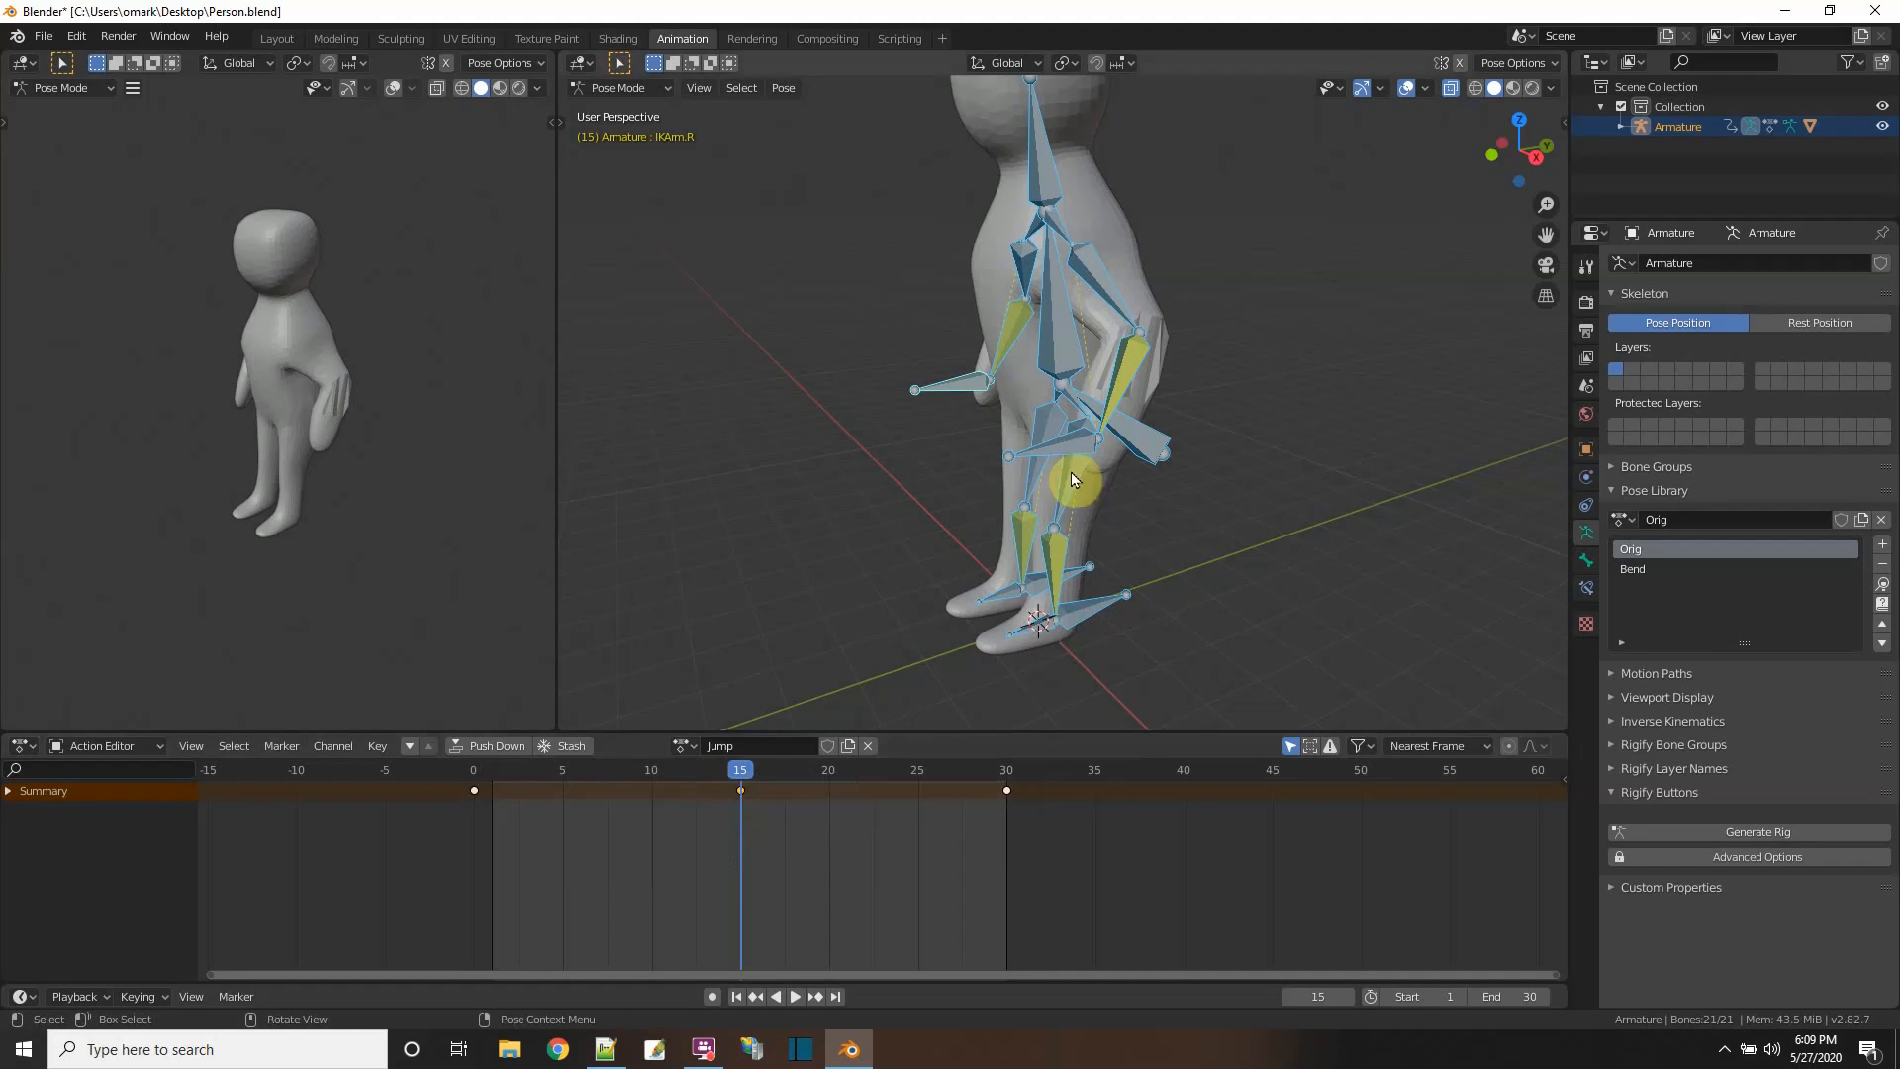
pyautogui.rightClick(740, 788)
pyautogui.click(697, 945)
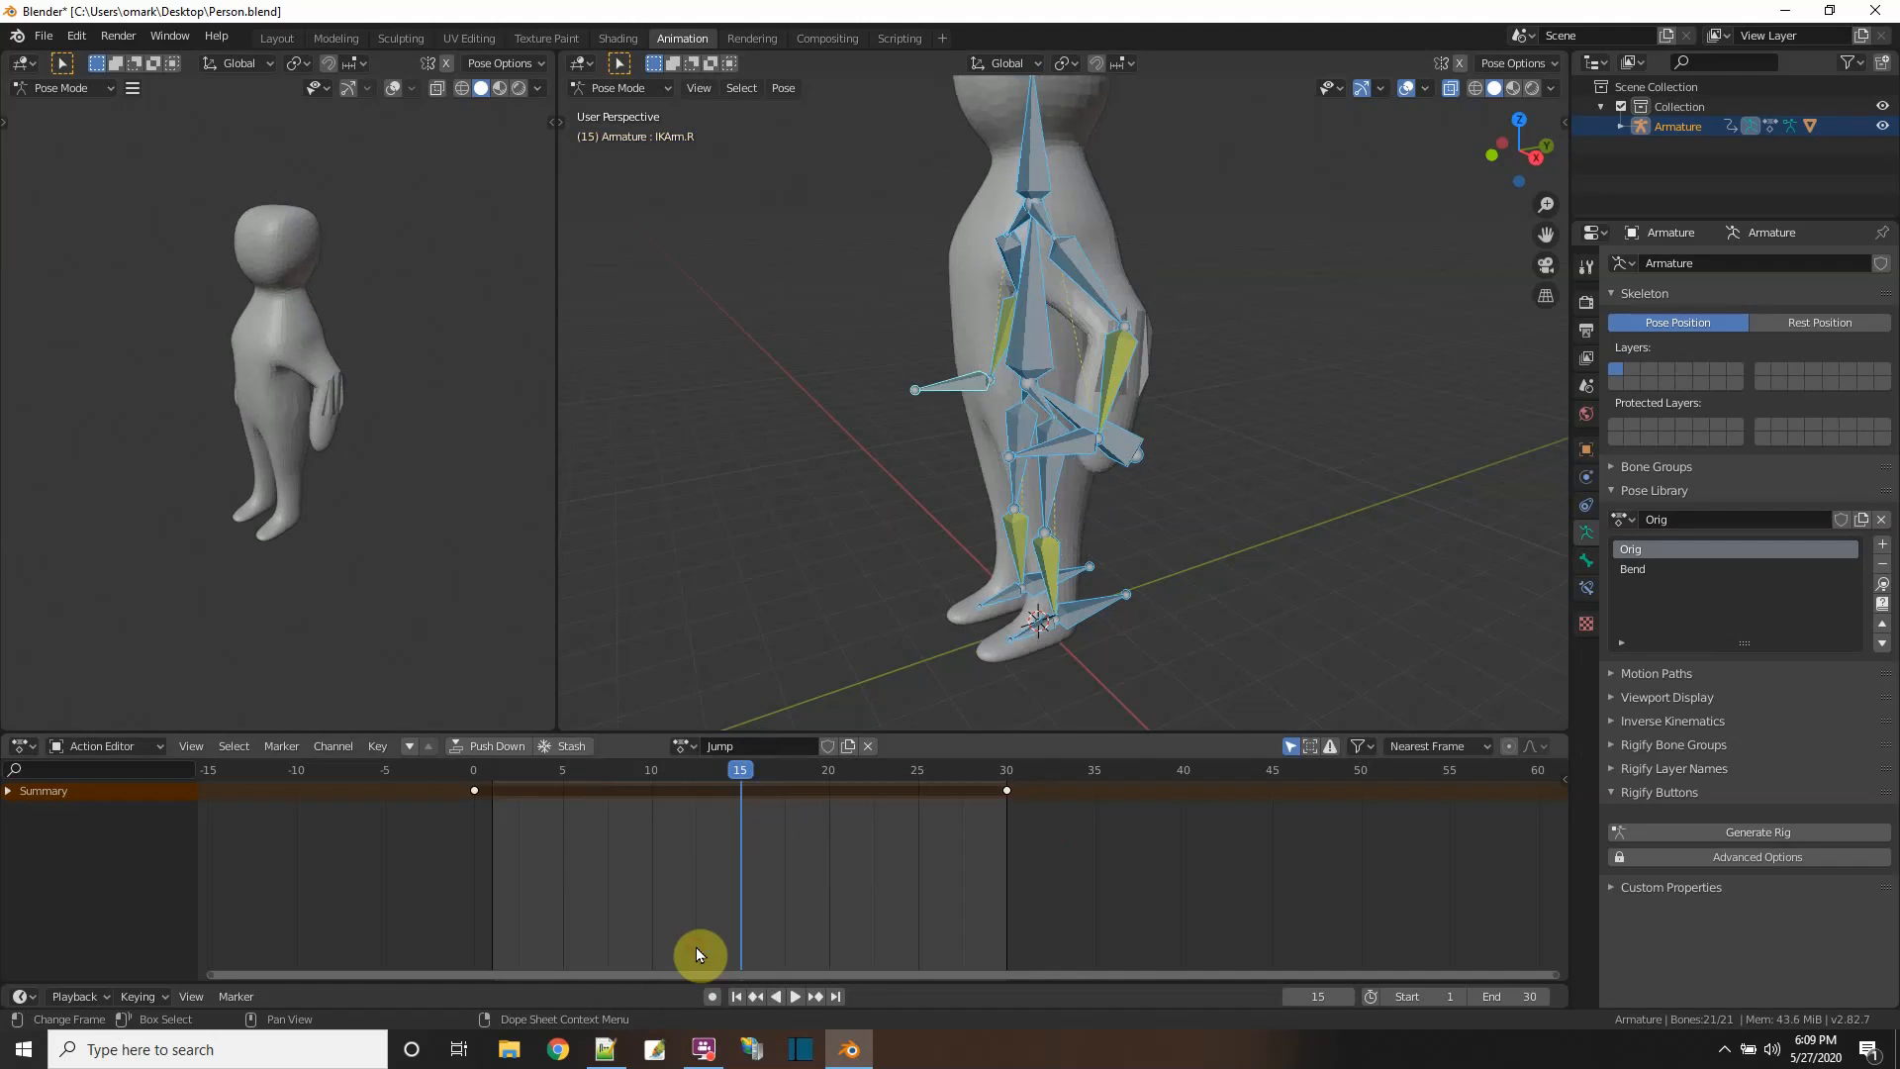
# - At frame 5, move the _Root bone about 1.3 m down and 0.26 m backward in right view to crouch the character
pyautogui.moveTo(737, 770); pyautogui.dragTo(563, 758)
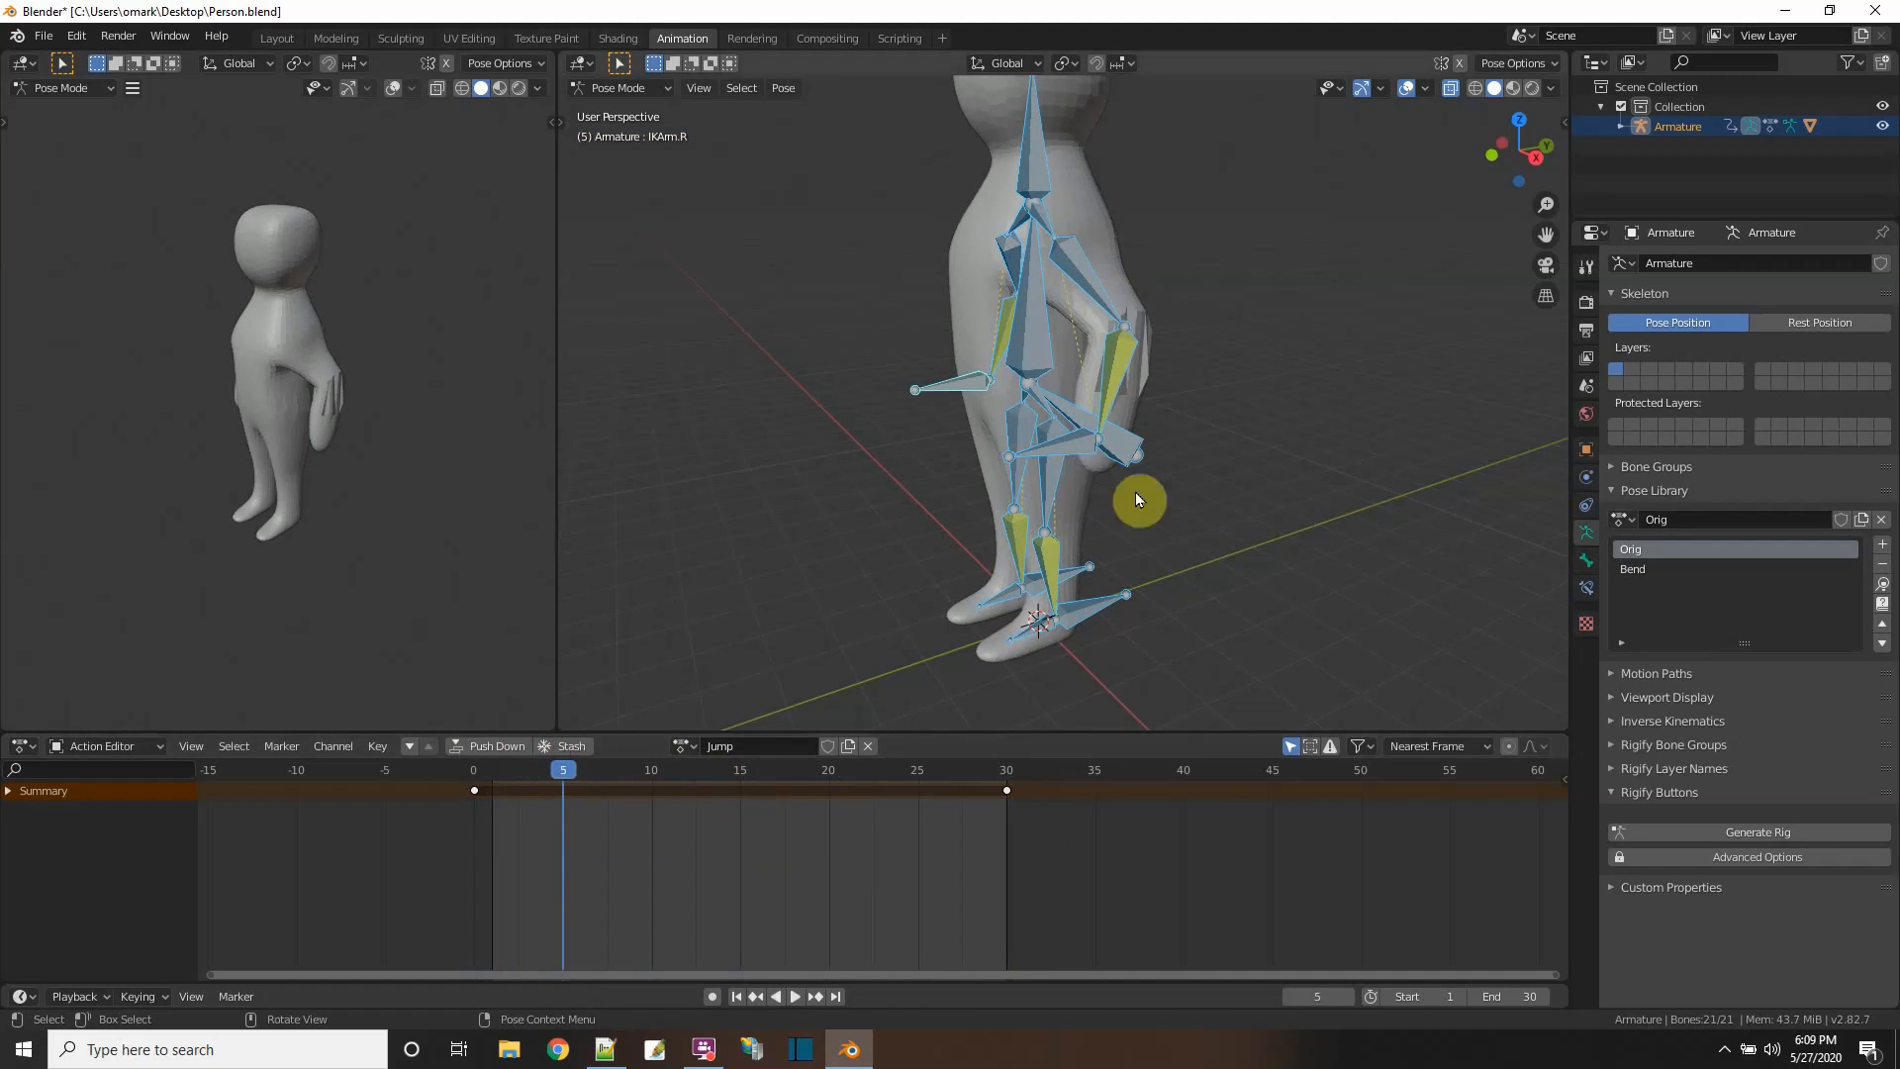
pyautogui.click(1122, 454)
pyautogui.moveTo(1122, 453); pyautogui.dragTo(1109, 495, button='middle')
pyautogui.scroll(1, 1111, 499)
pyautogui.scroll(-1, 1111, 499)
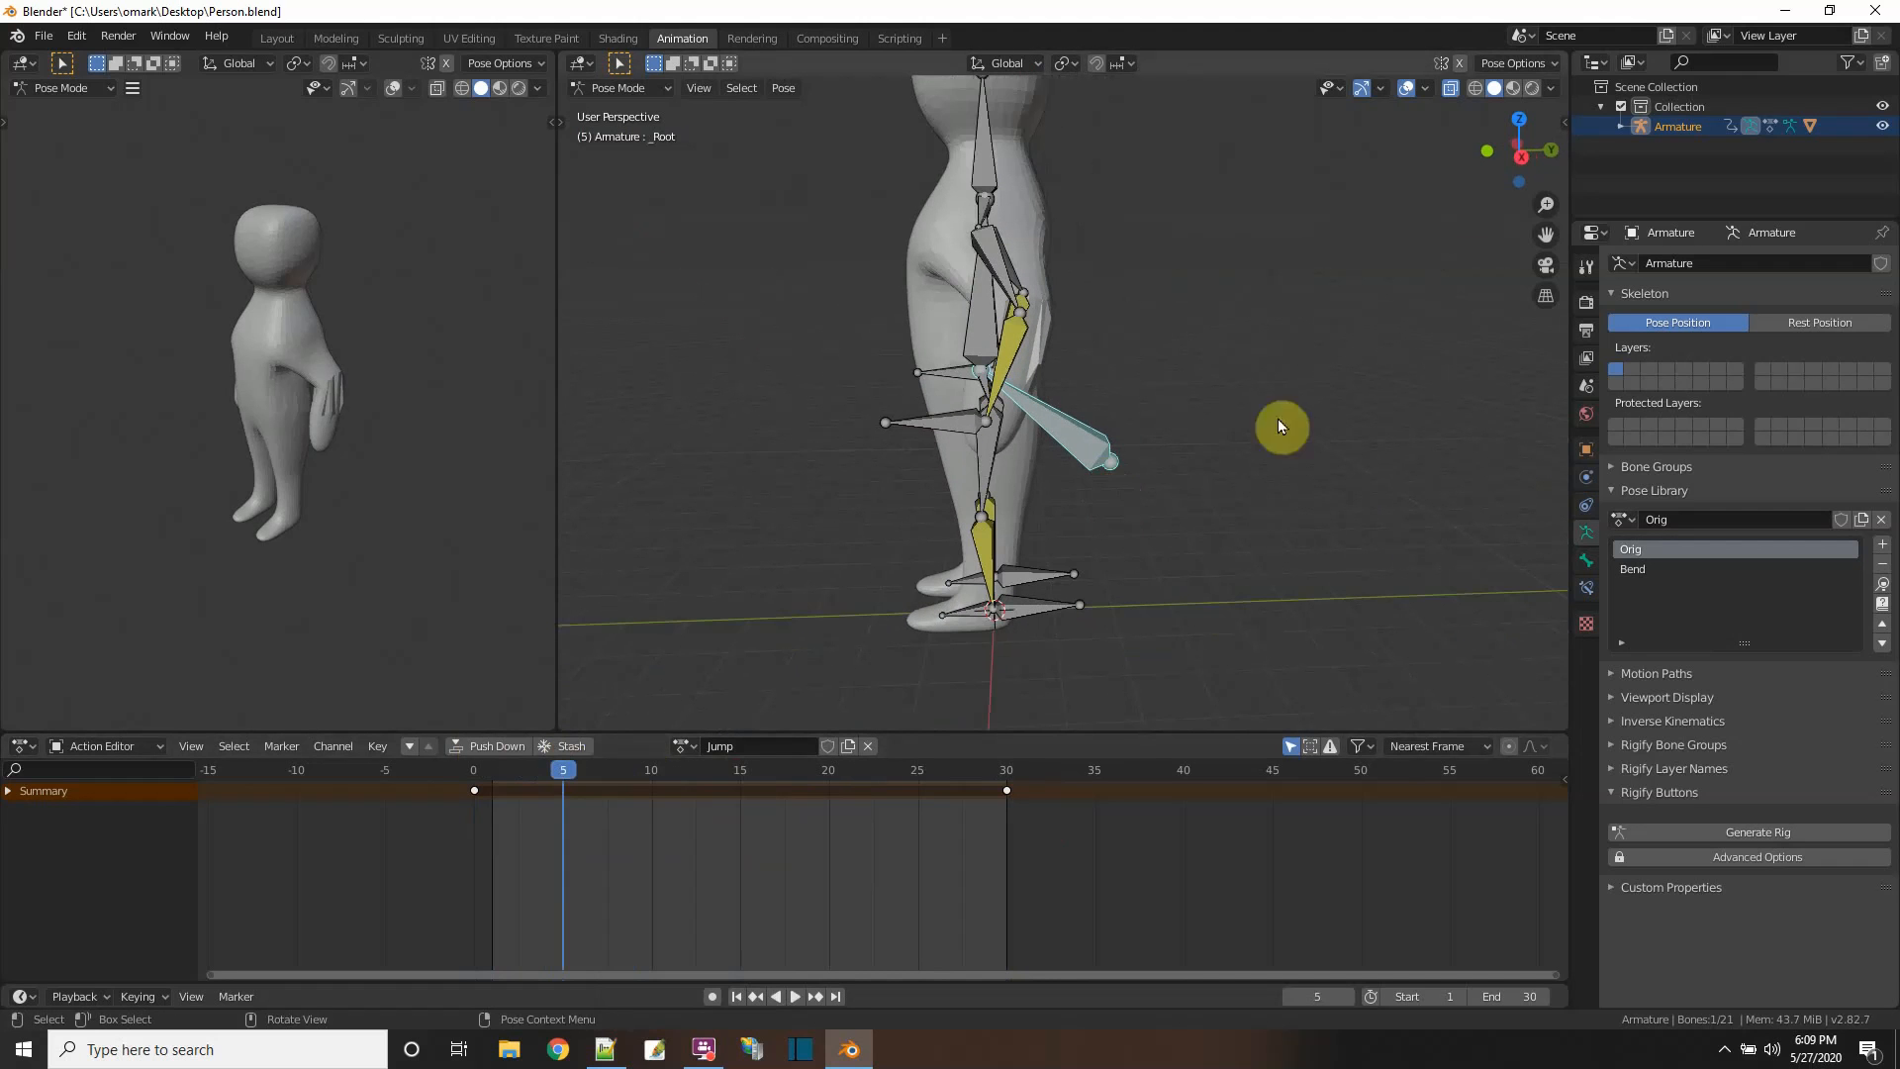
pyautogui.click(1522, 157)
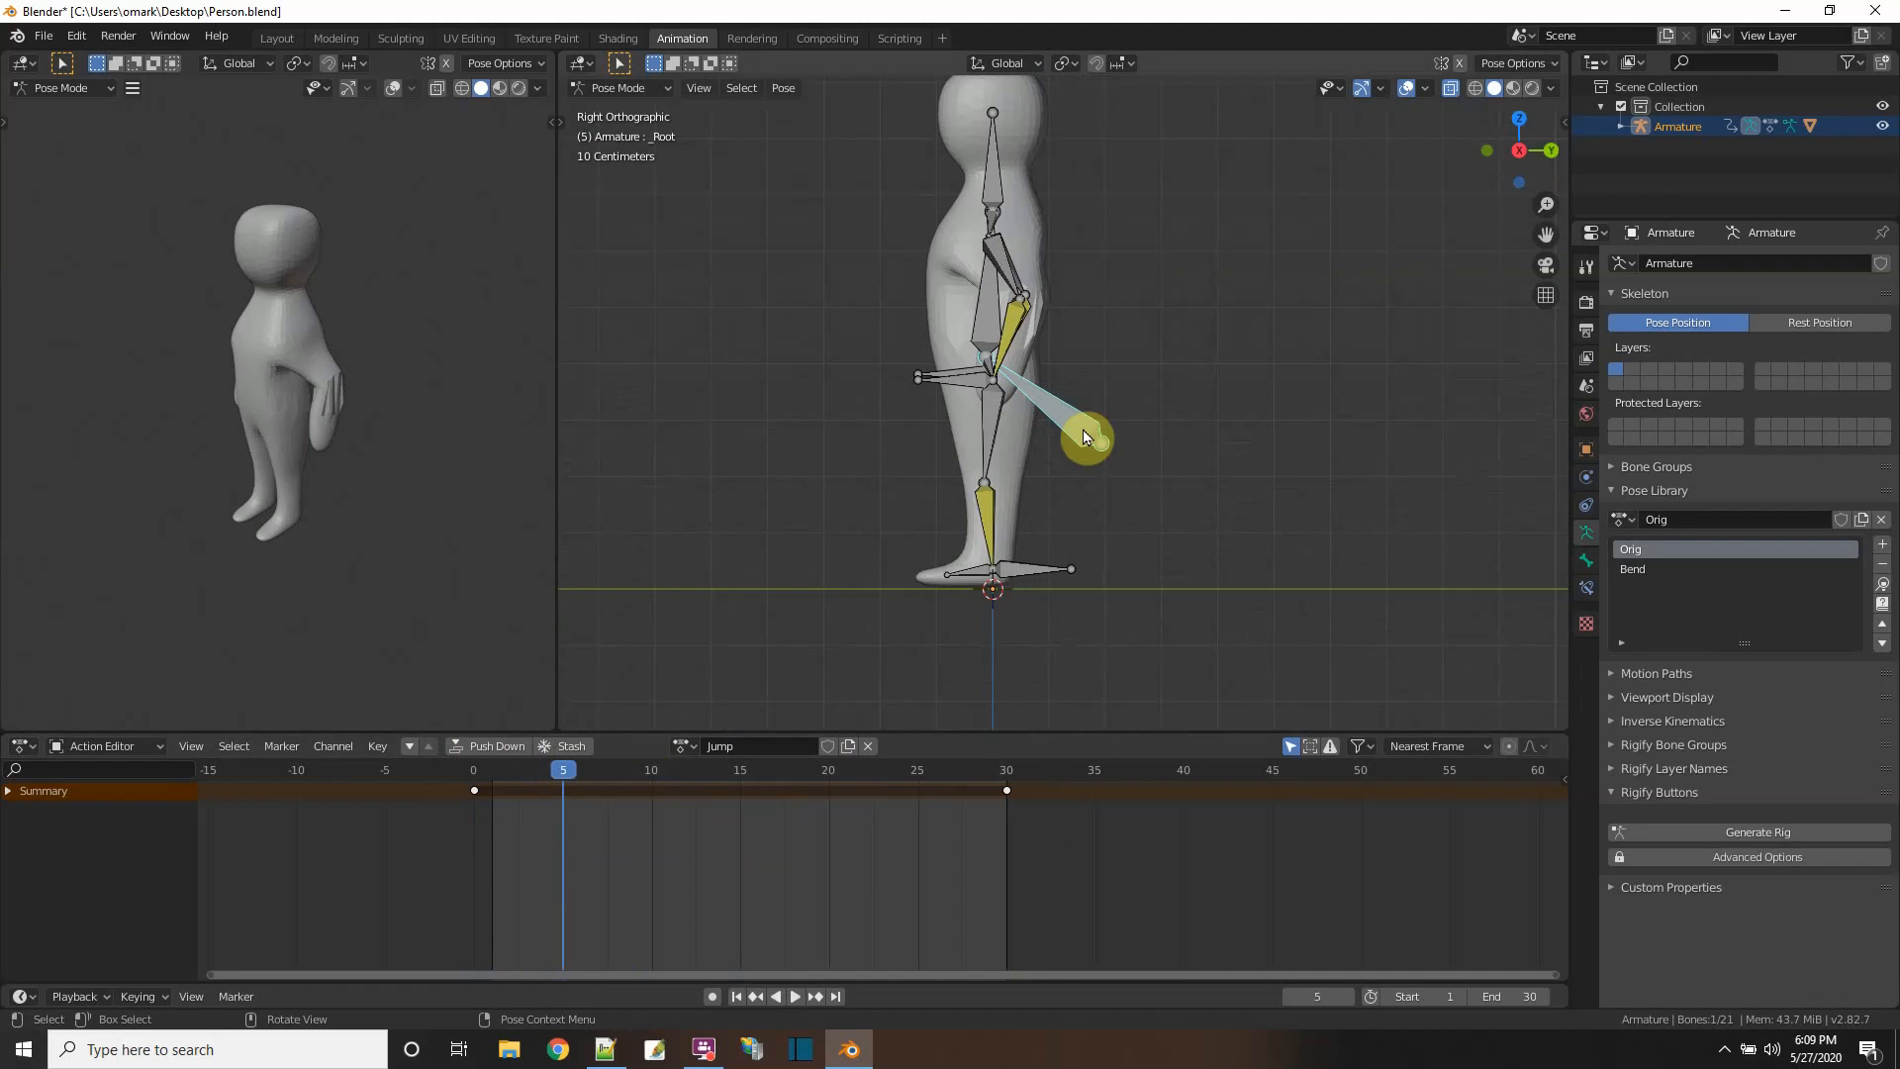
pyautogui.press('g')
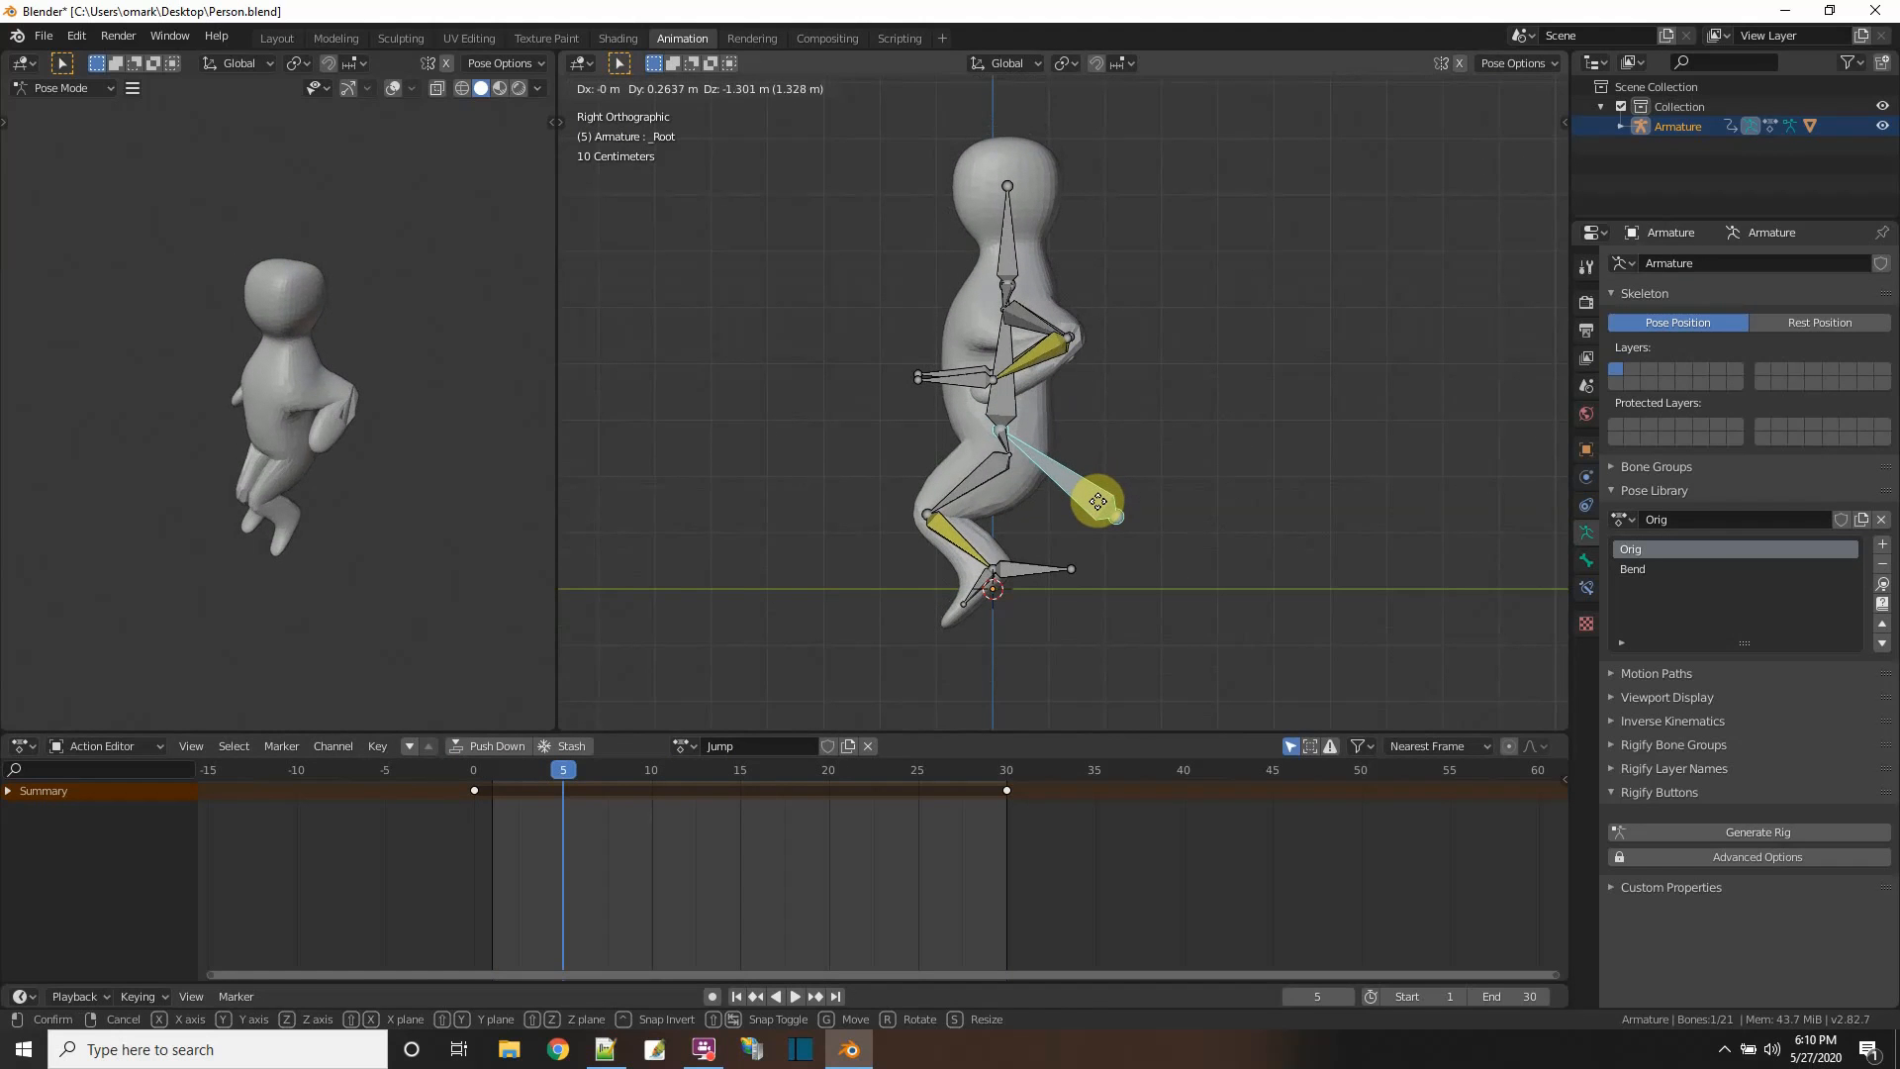
pyautogui.click(1097, 503)
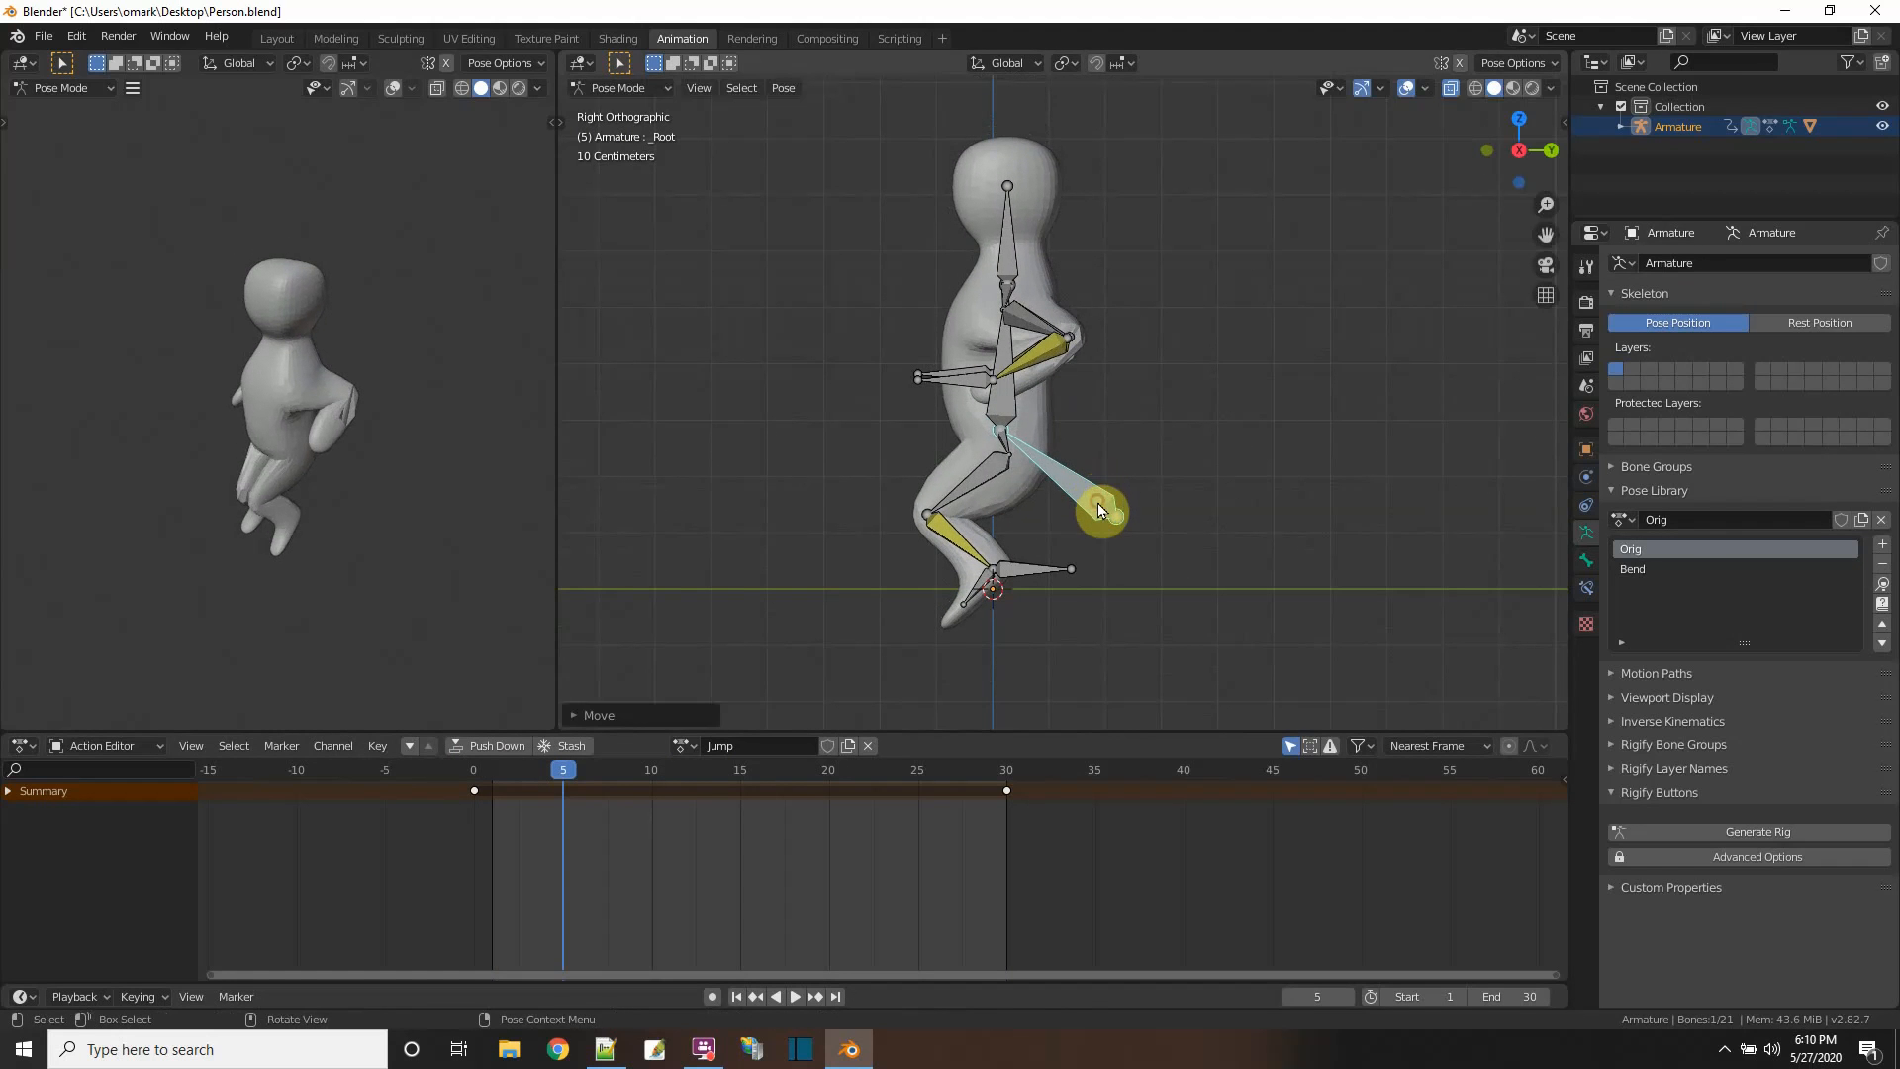
# - Move both arm IK bones about 1.4 m forward and 2.5 m up at frame 5 to raise the arms
pyautogui.click(929, 376)
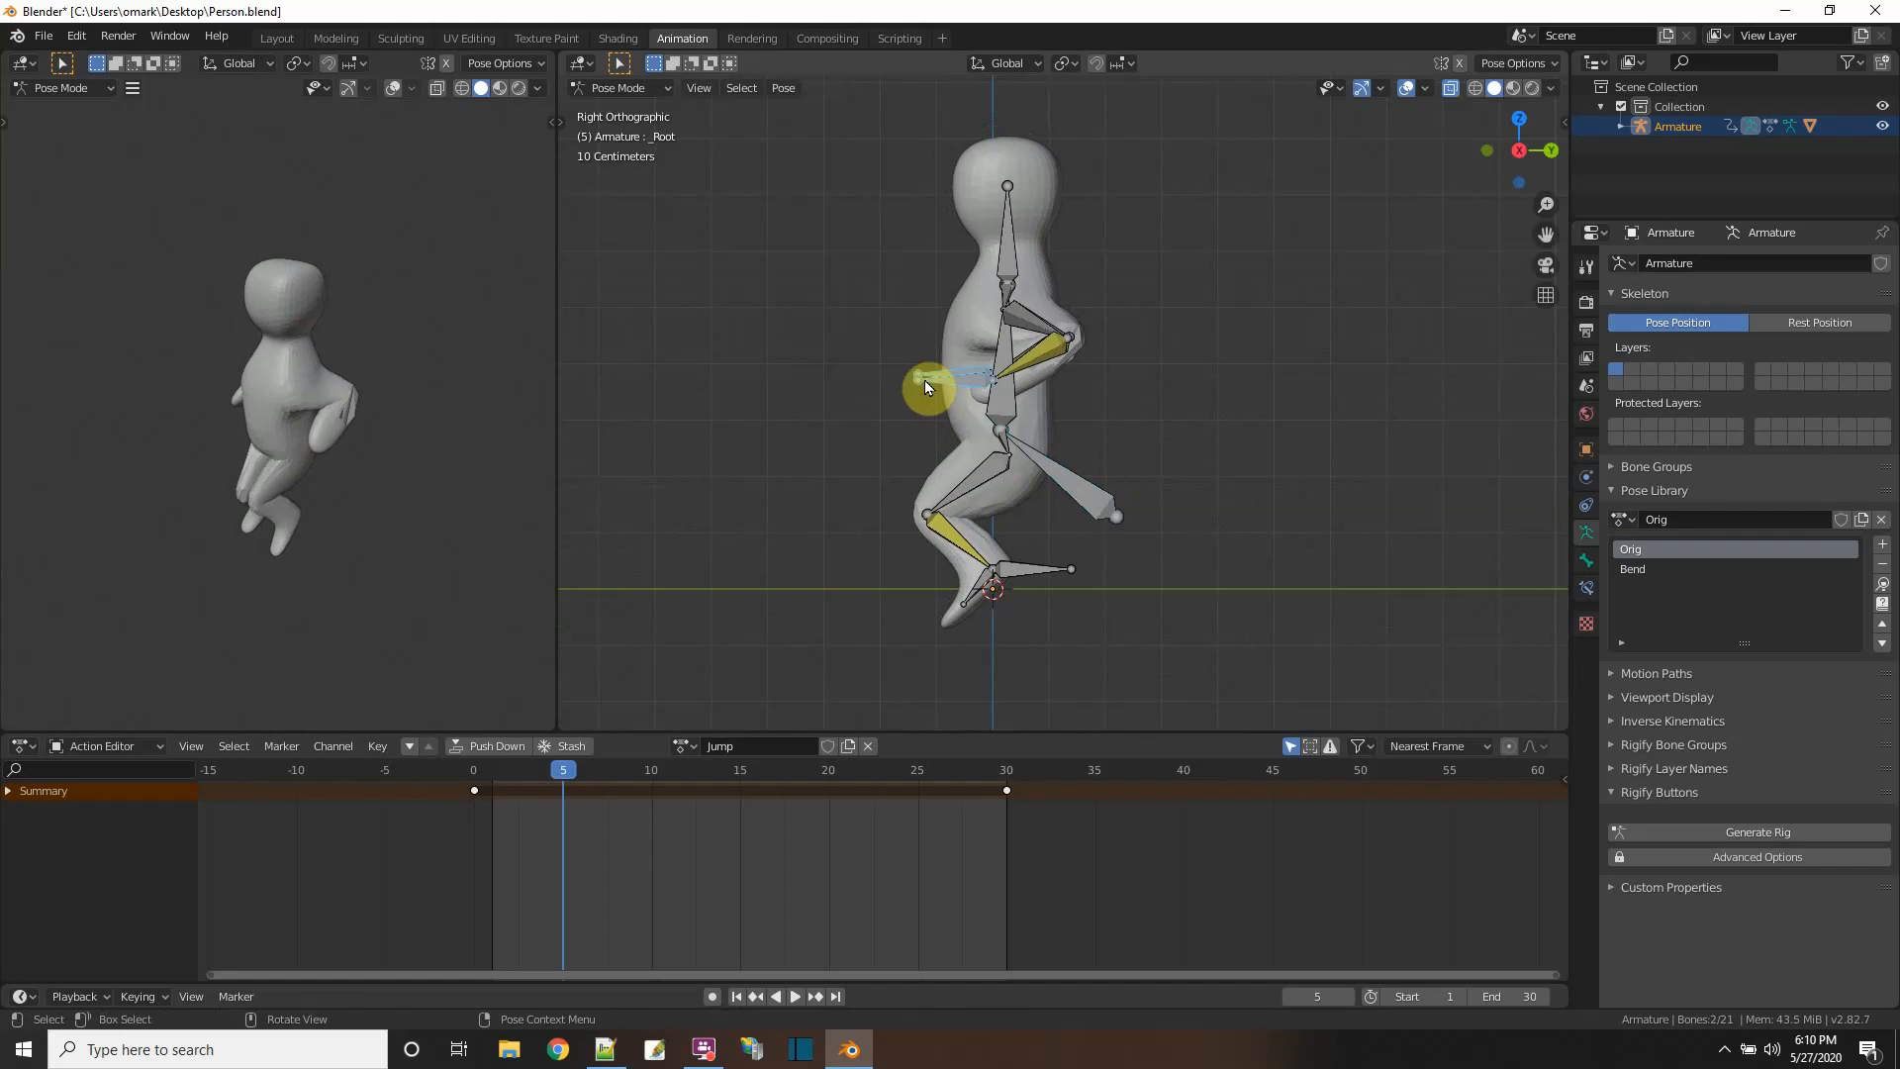
pyautogui.press('g')
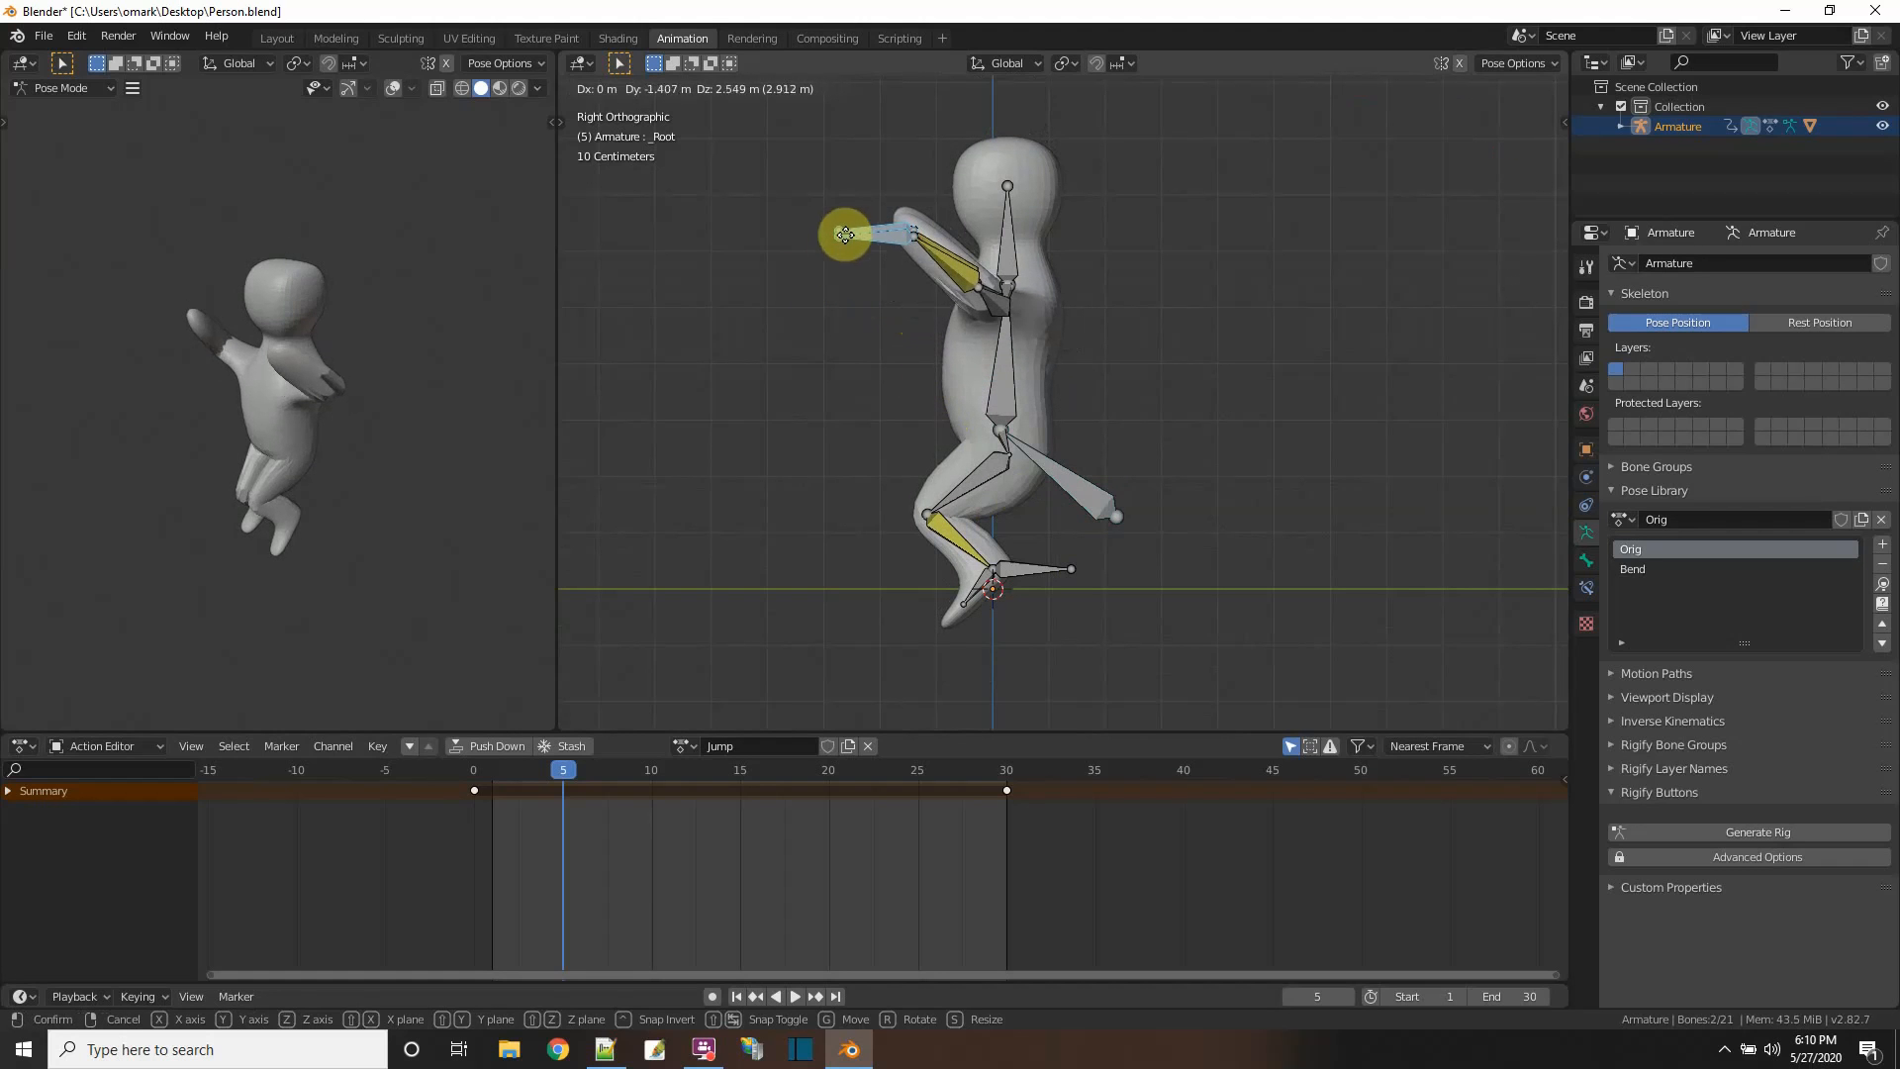
pyautogui.click(843, 242)
# - Rotate the Back bone slightly forward at frame 5 so the torso leans into the crouch
pyautogui.click(1010, 396)
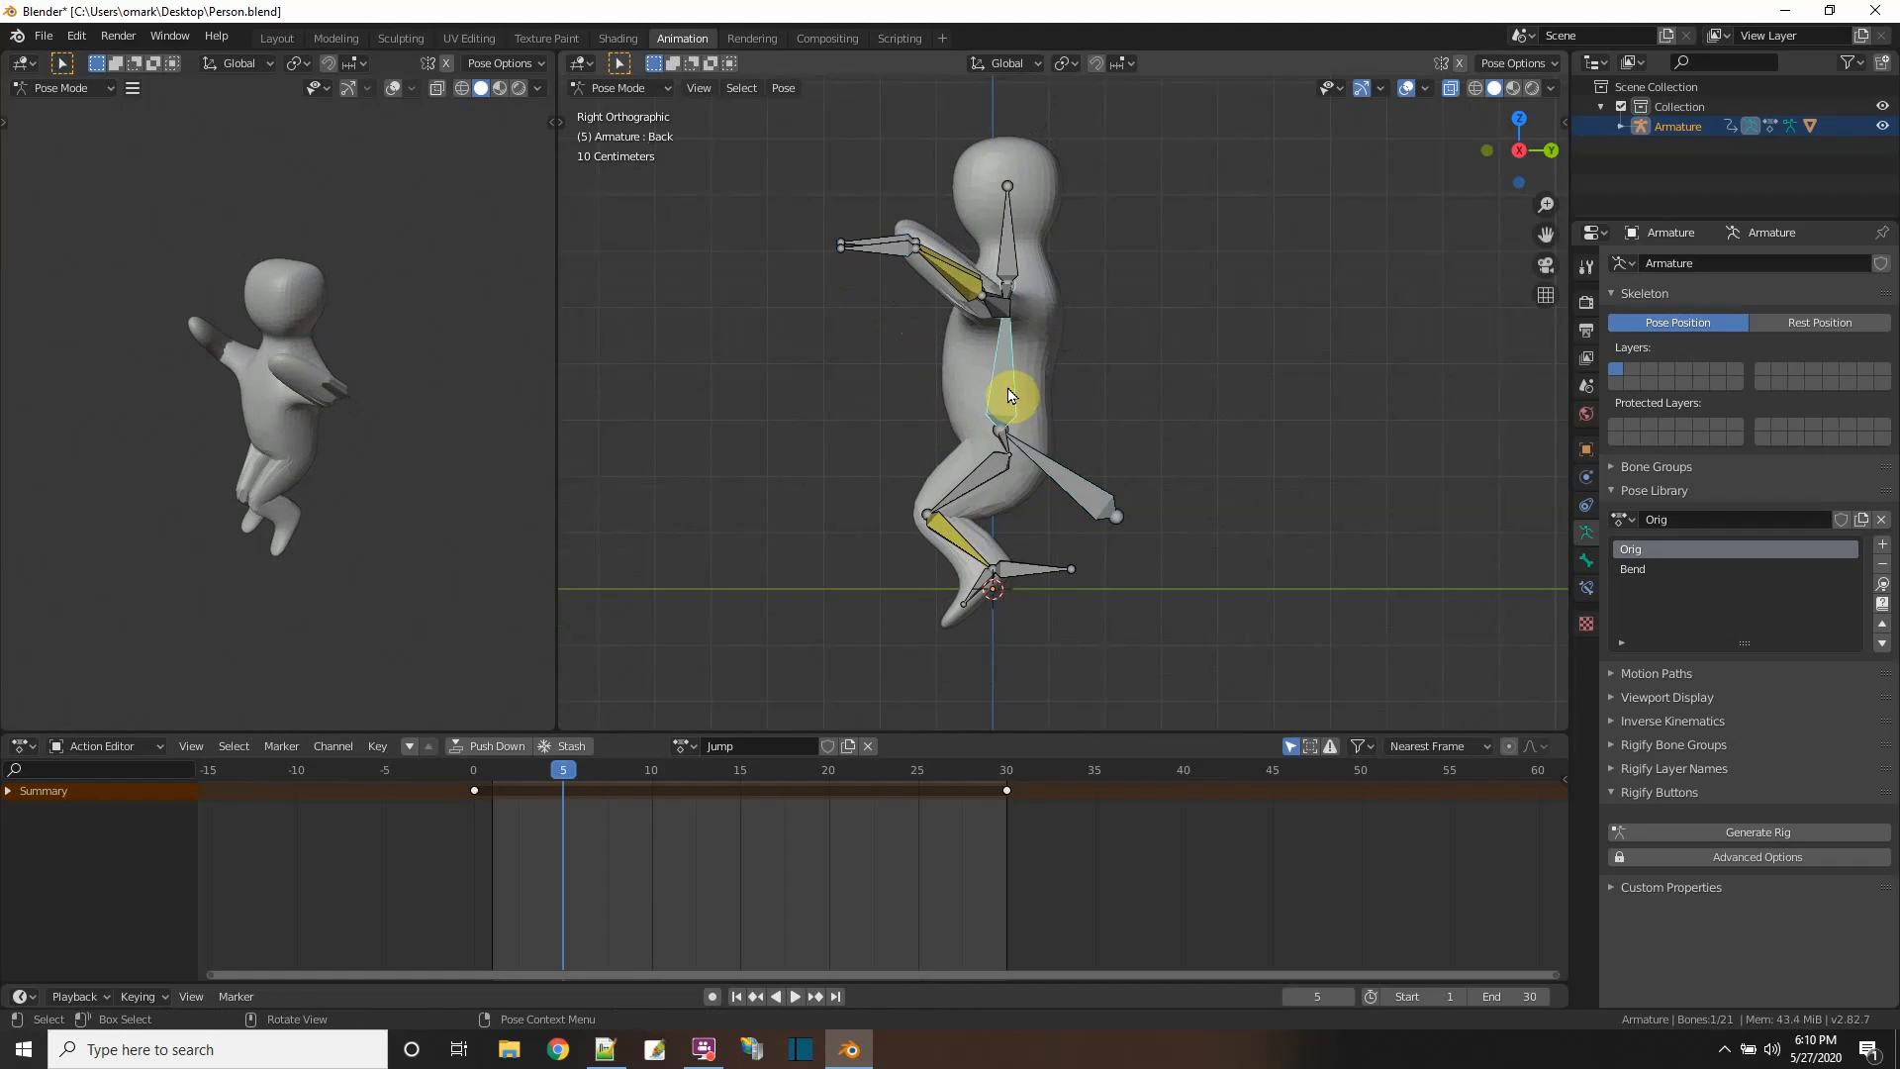
pyautogui.press('r')
pyautogui.click(890, 326)
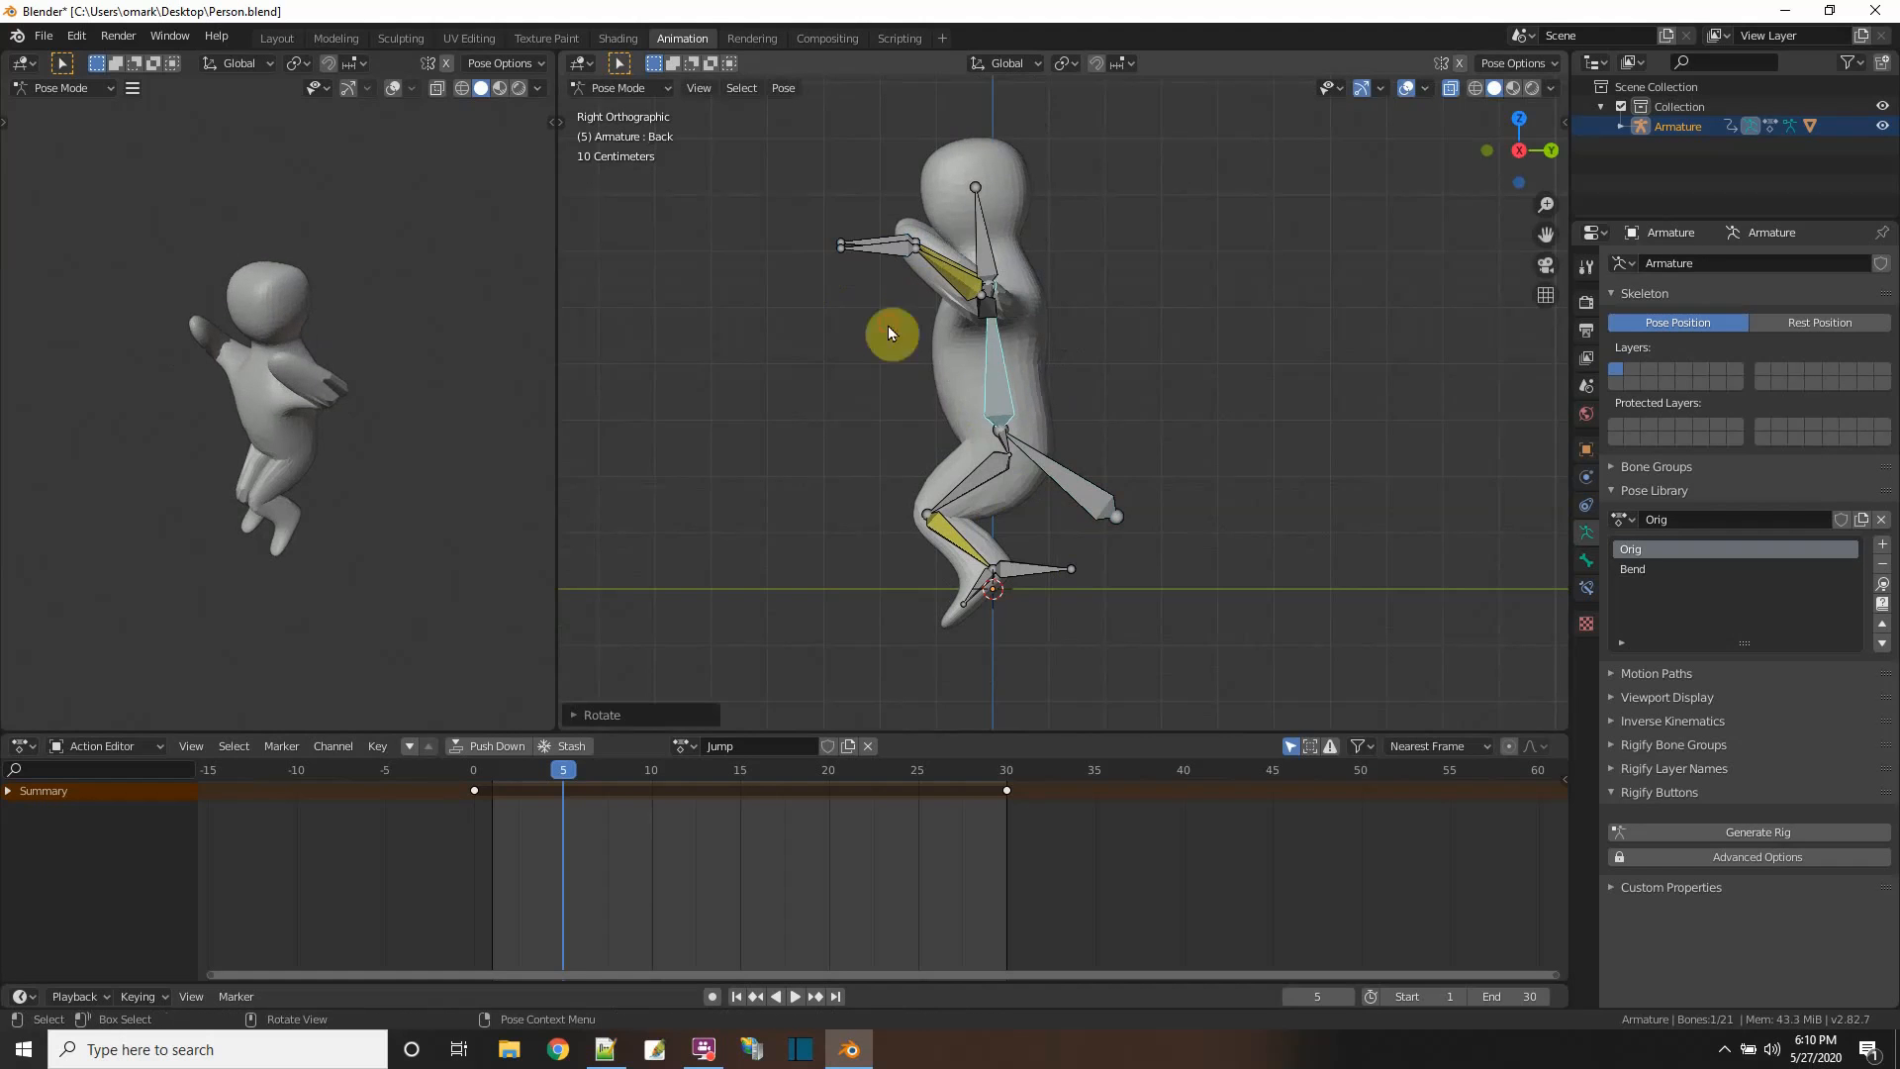
# - At frame 5, tilt the Head bone backward and rotate both foot bones so the feet lie nearly level with the ground
pyautogui.click(976, 216)
pyautogui.press('r')
pyautogui.click(1032, 542)
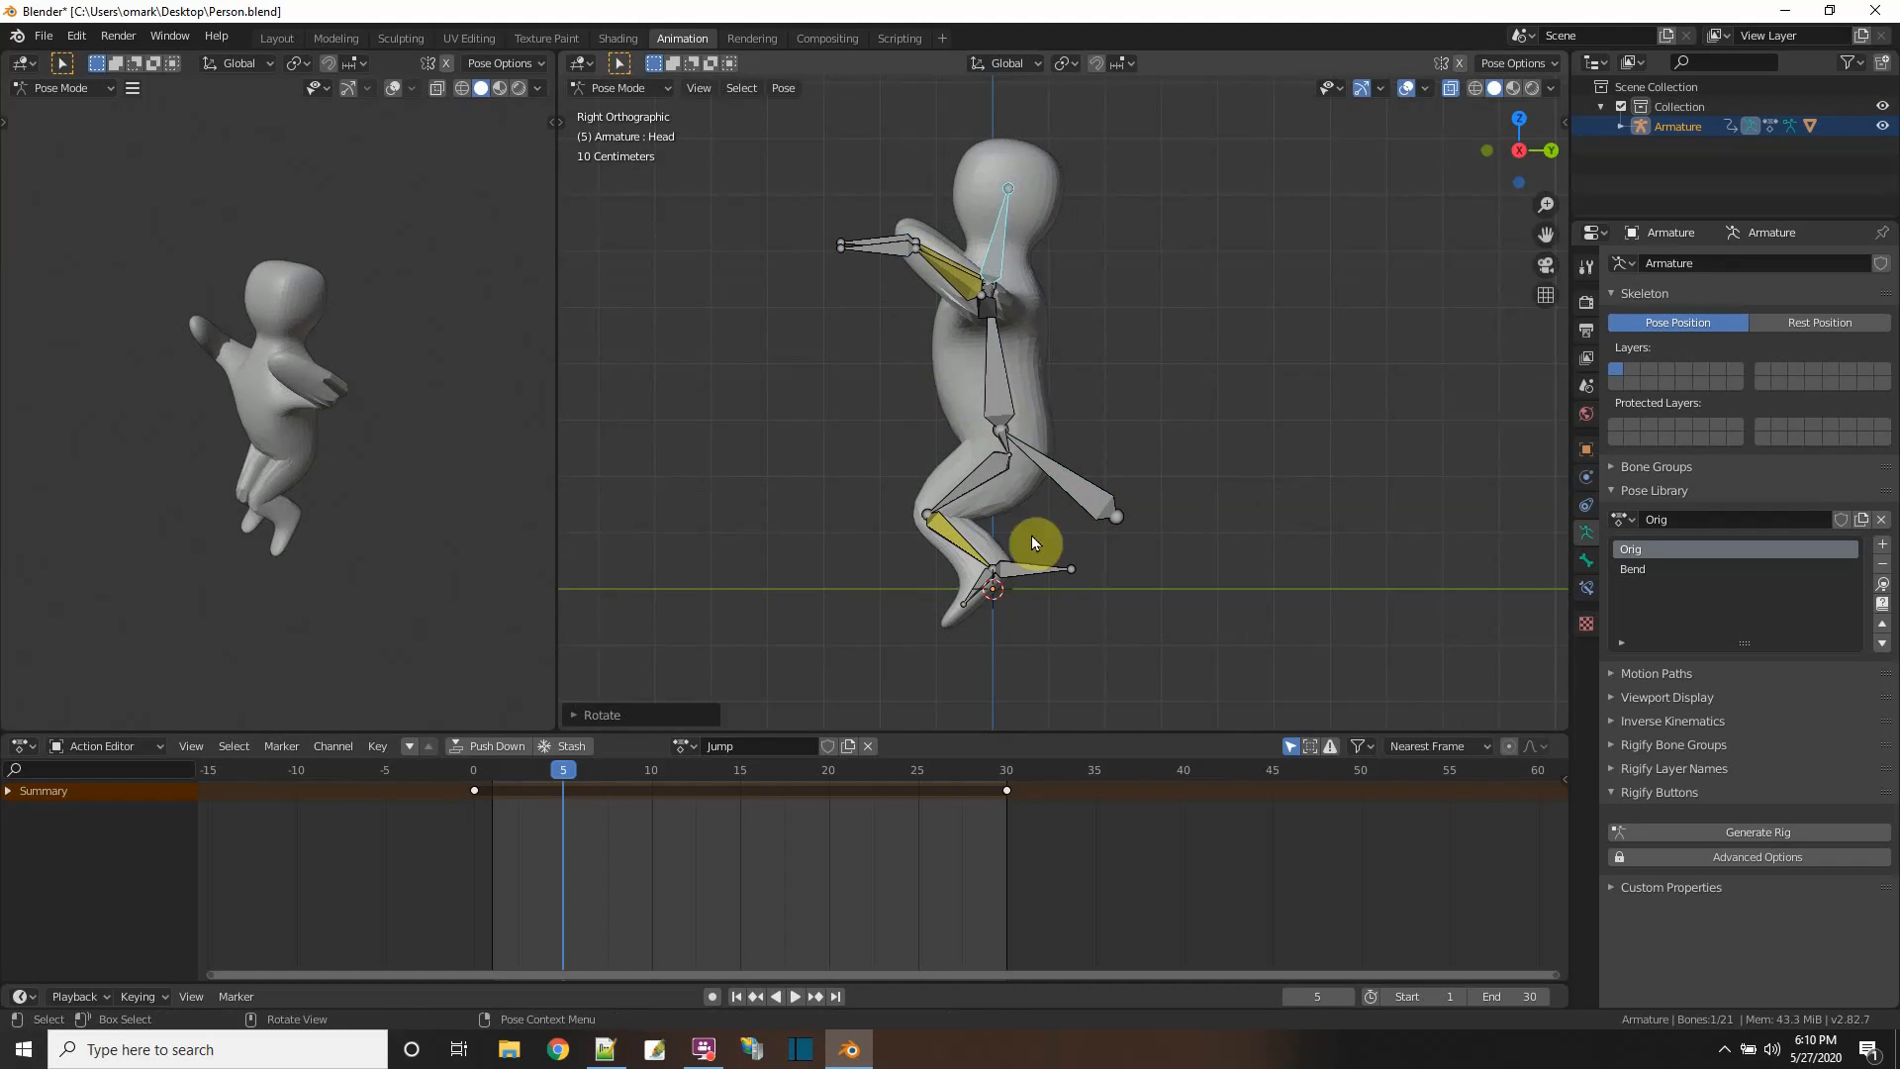
pyautogui.keyDown('shift'); pyautogui.click(978, 619); pyautogui.keyUp('shift')
pyautogui.press('r')
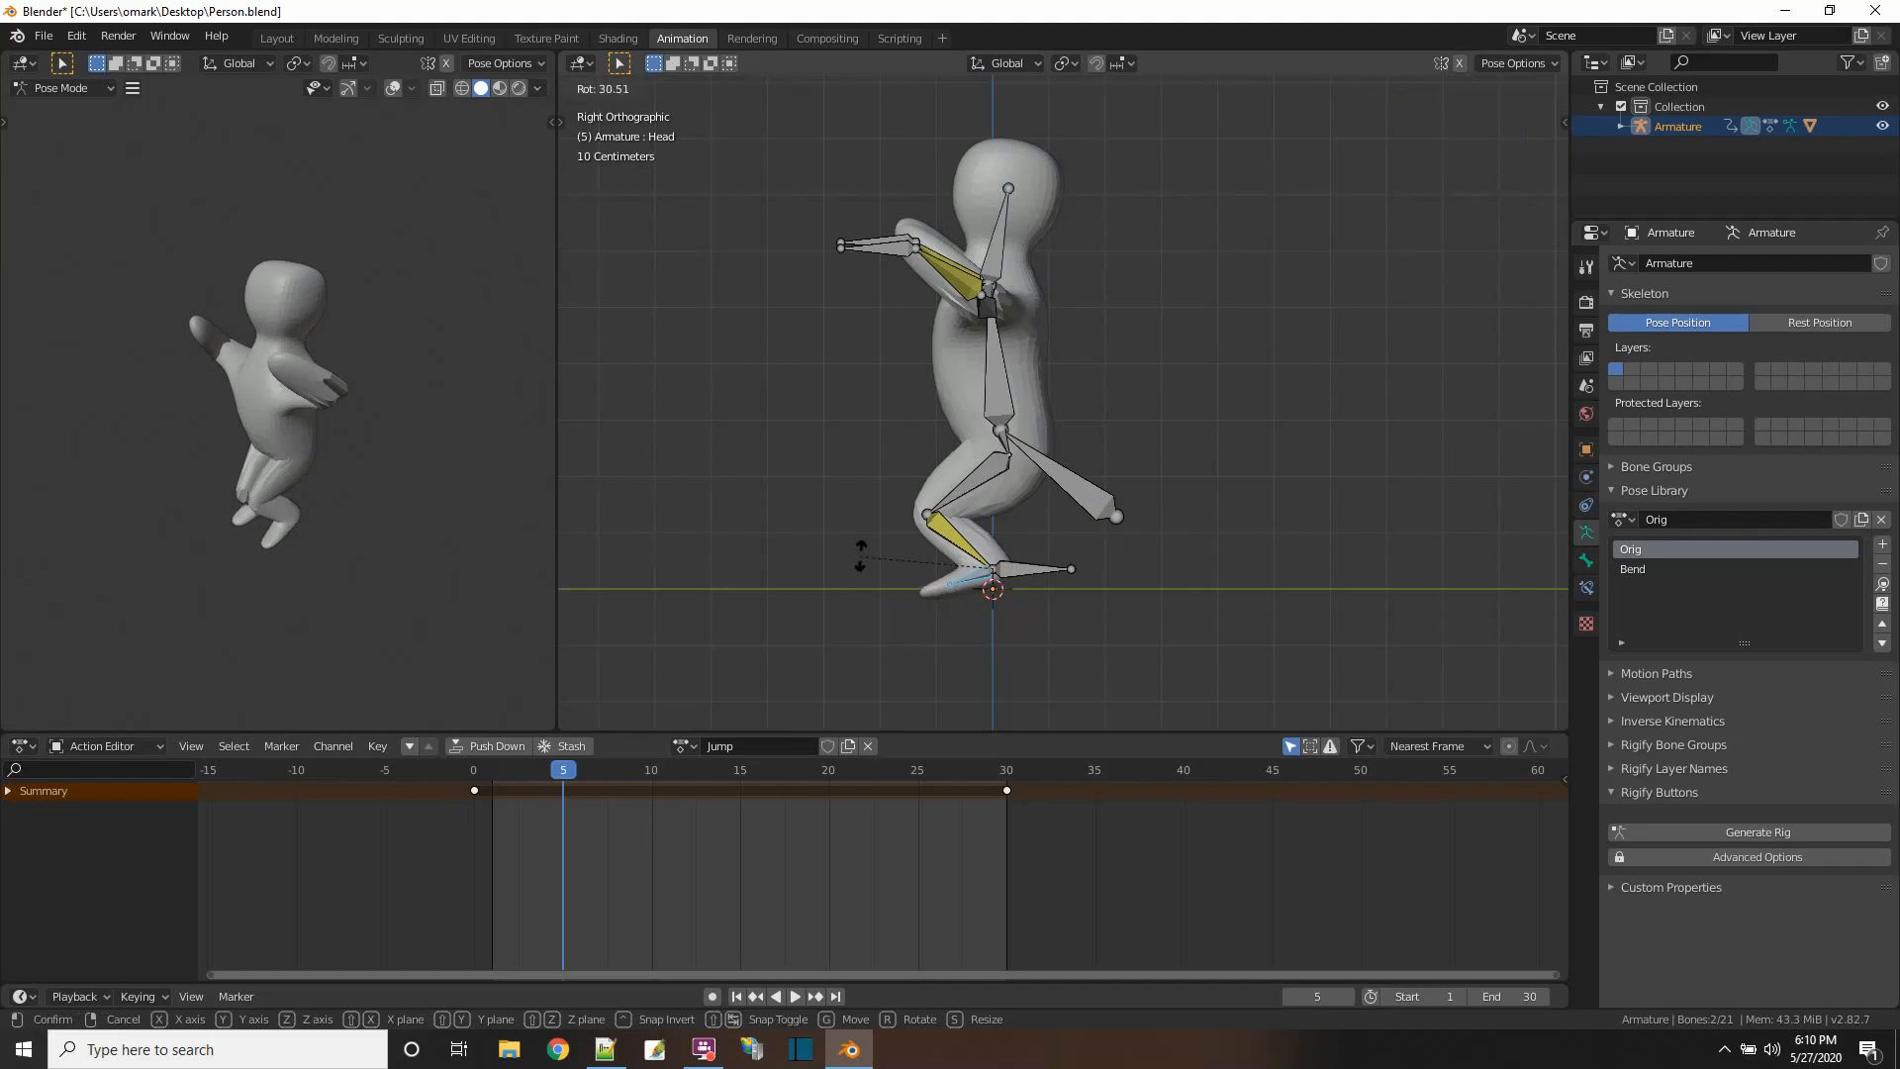
pyautogui.click(860, 535)
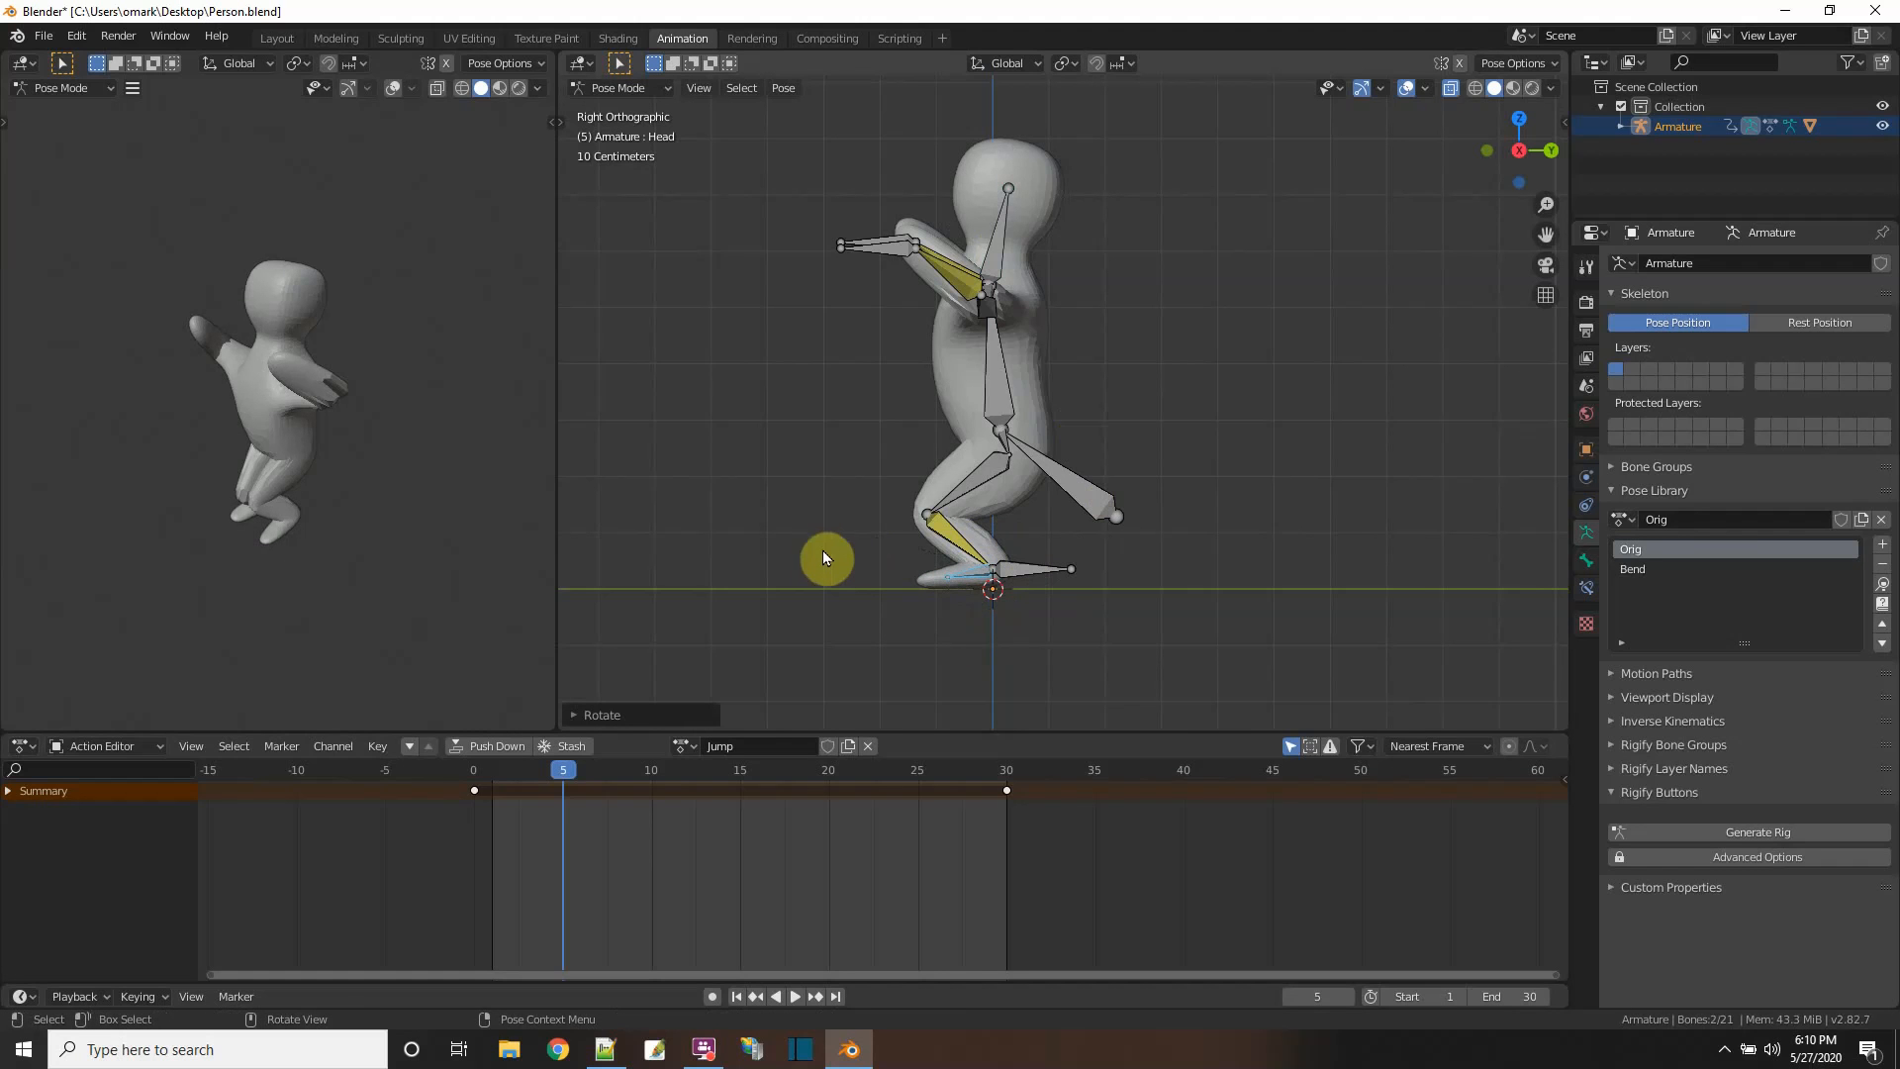
# - Rotate the _Root bone slightly forward at frame 5 to lean the body, and level both foot bones again
pyautogui.click(1011, 479)
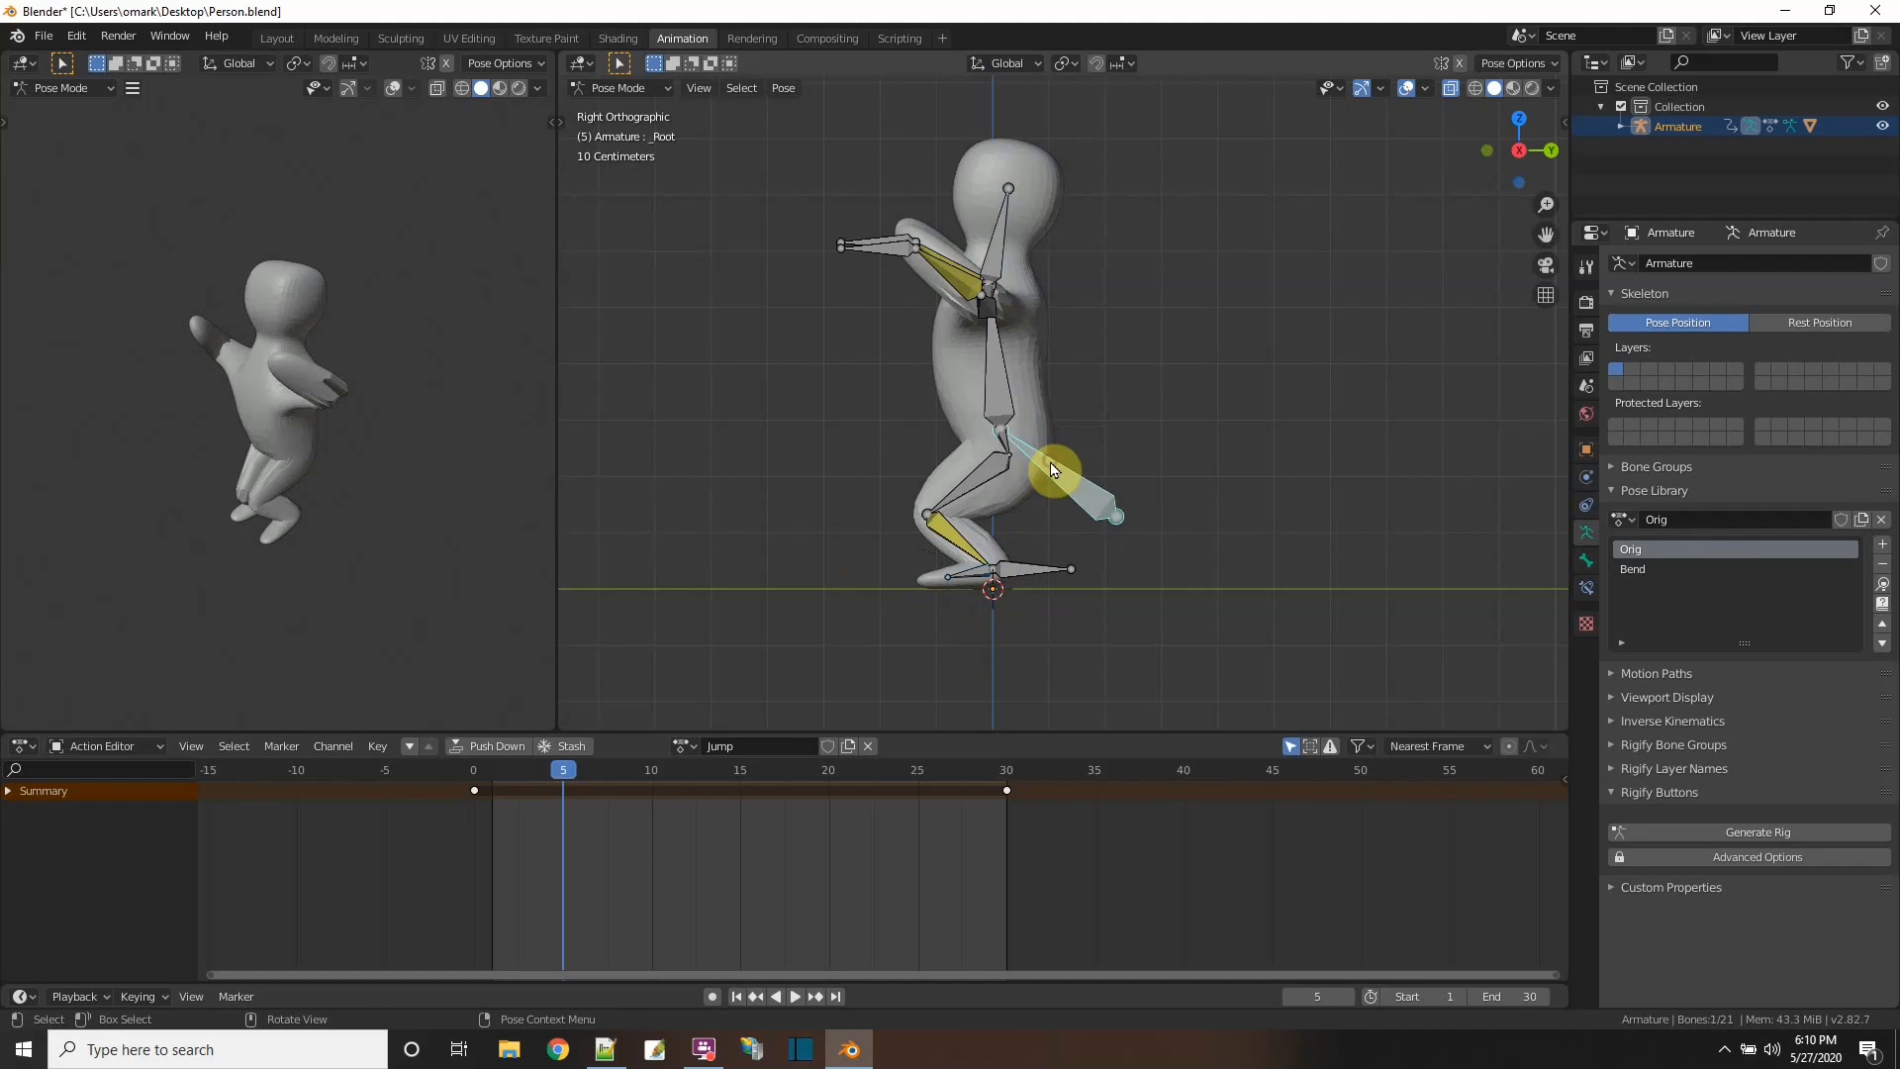
pyautogui.press('r')
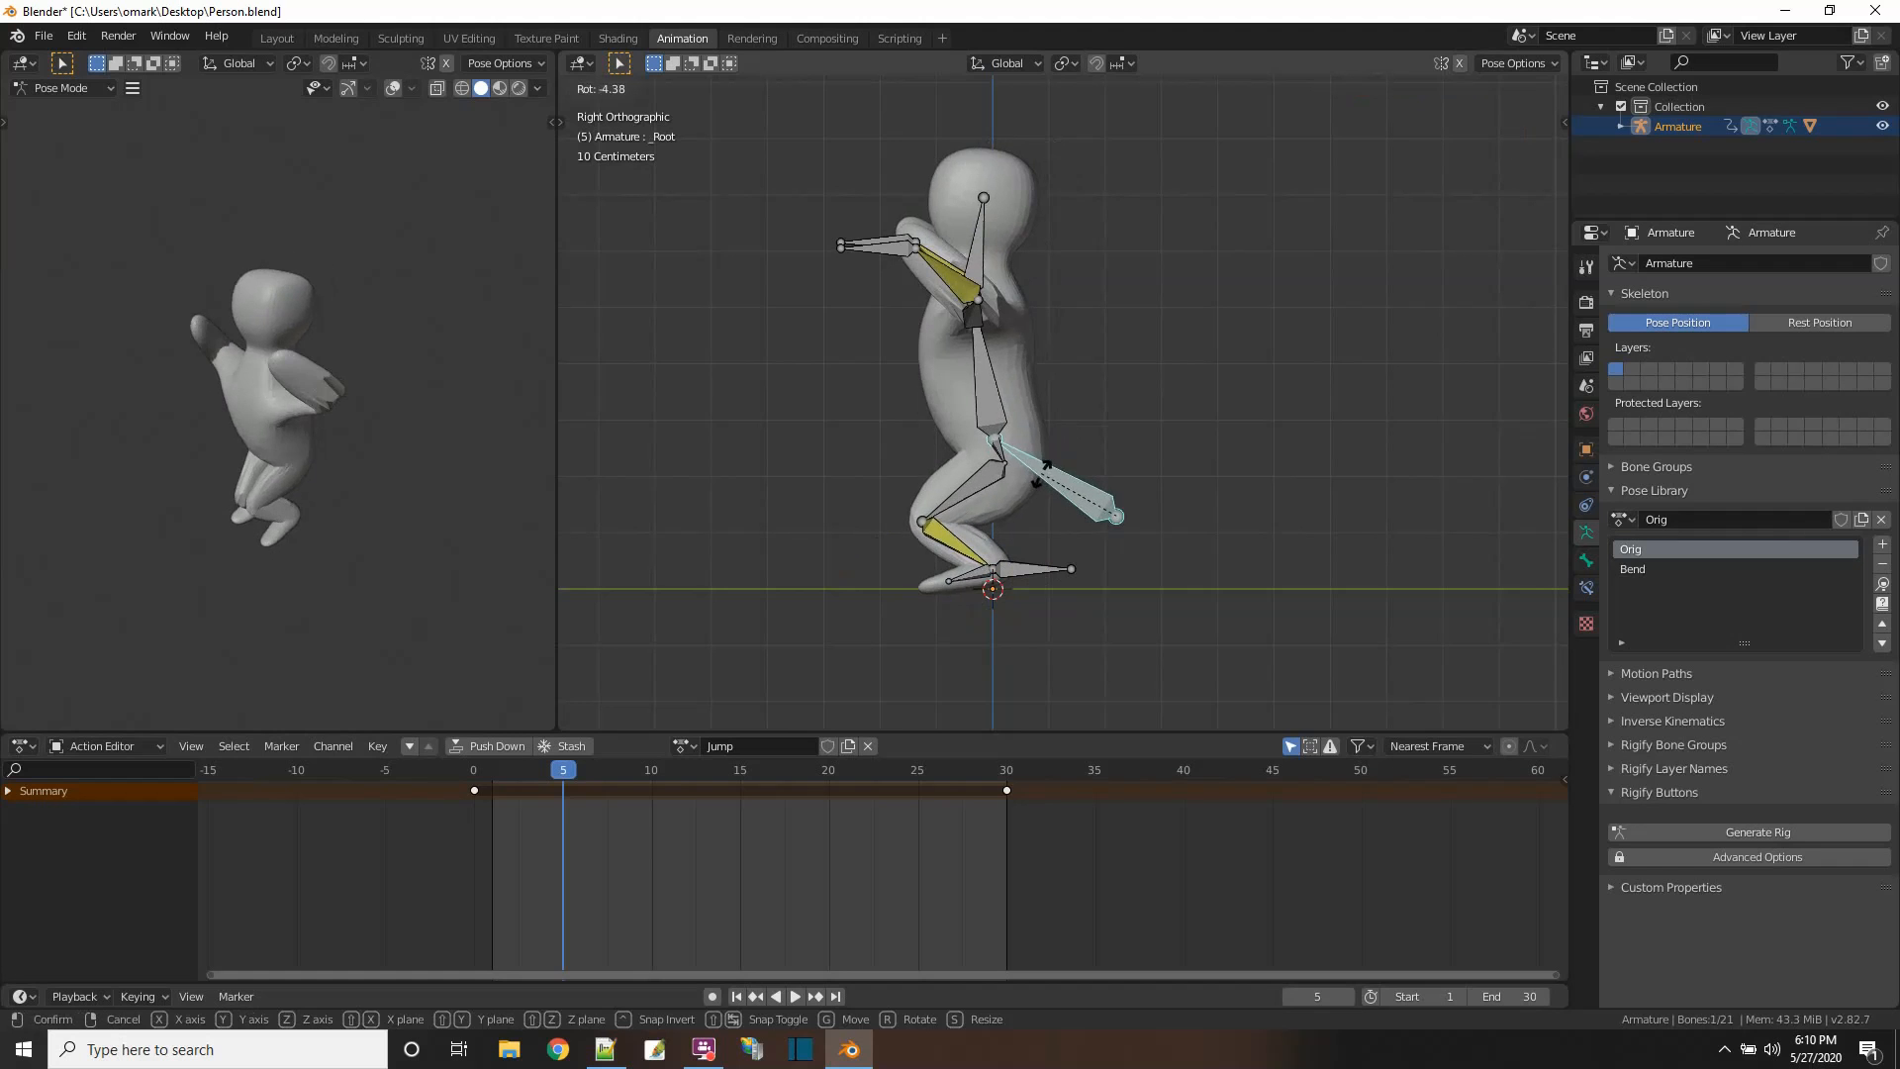
pyautogui.click(1039, 475)
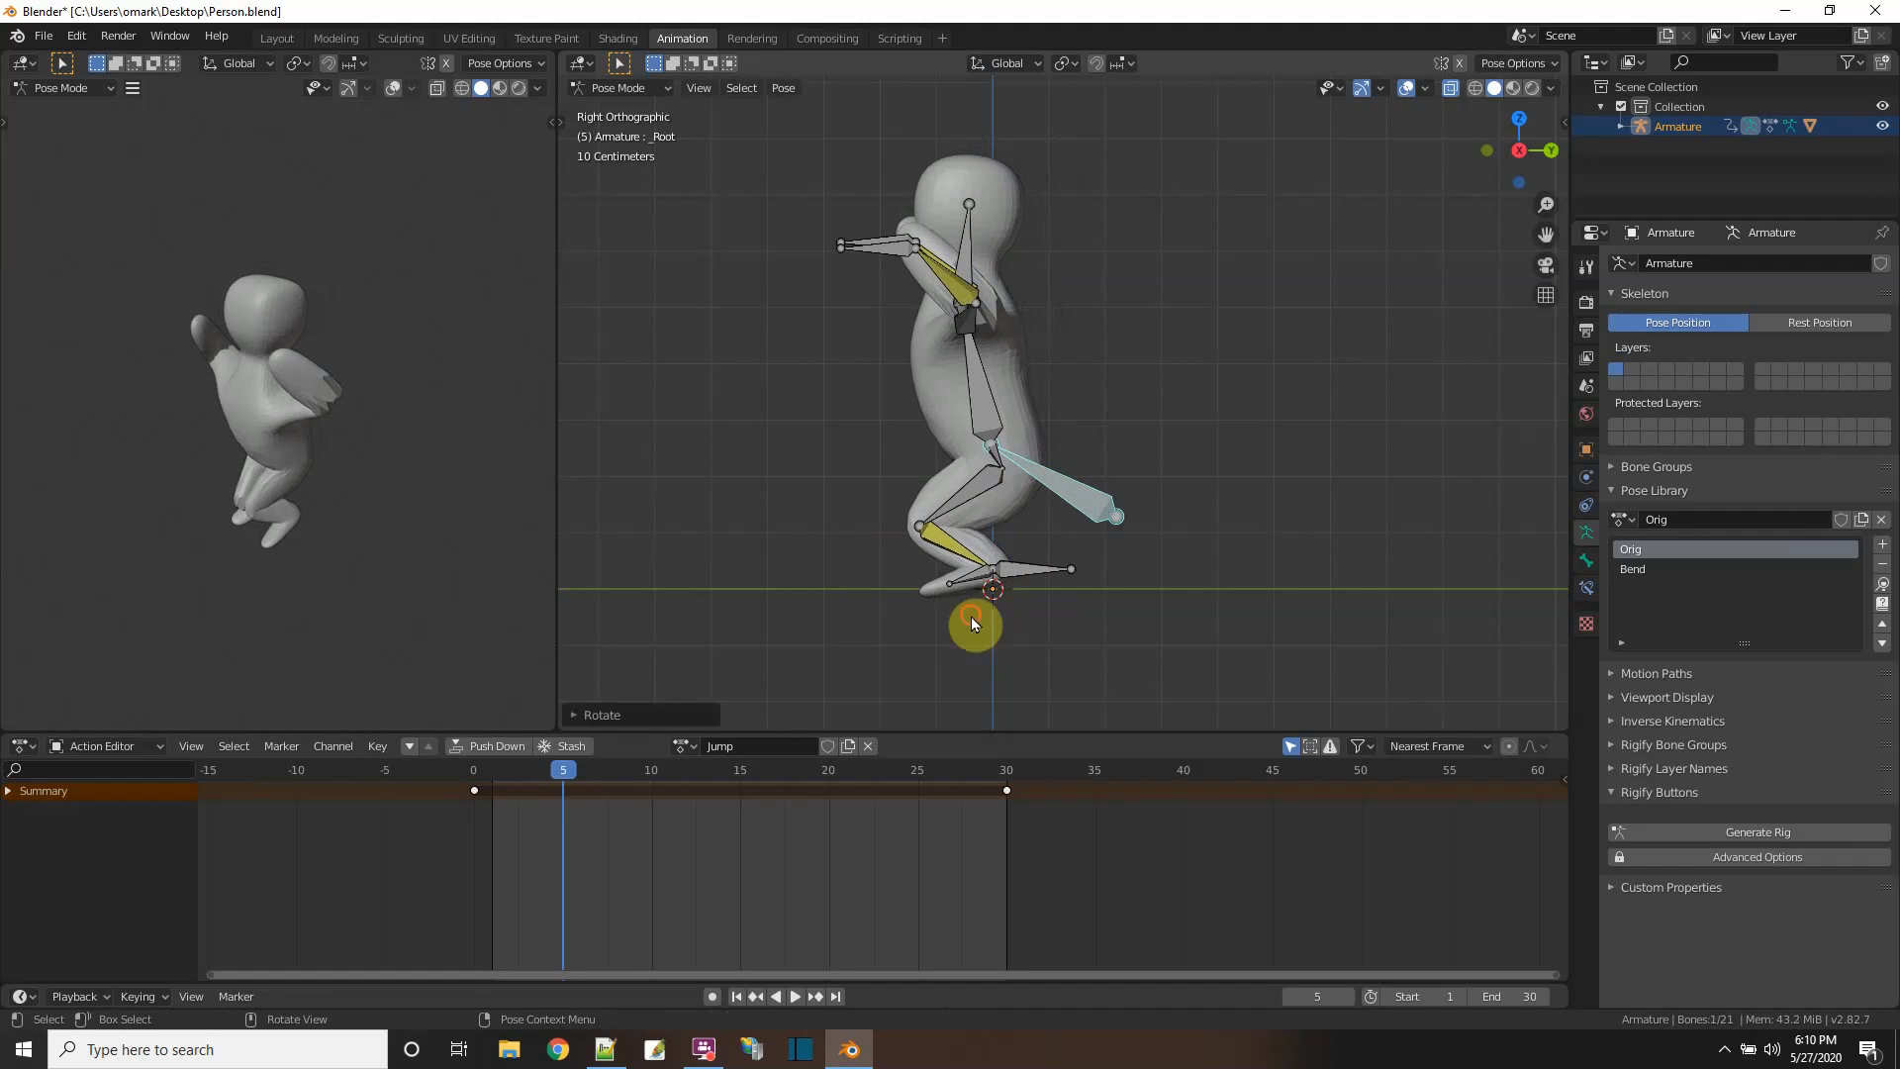
pyautogui.click(930, 578)
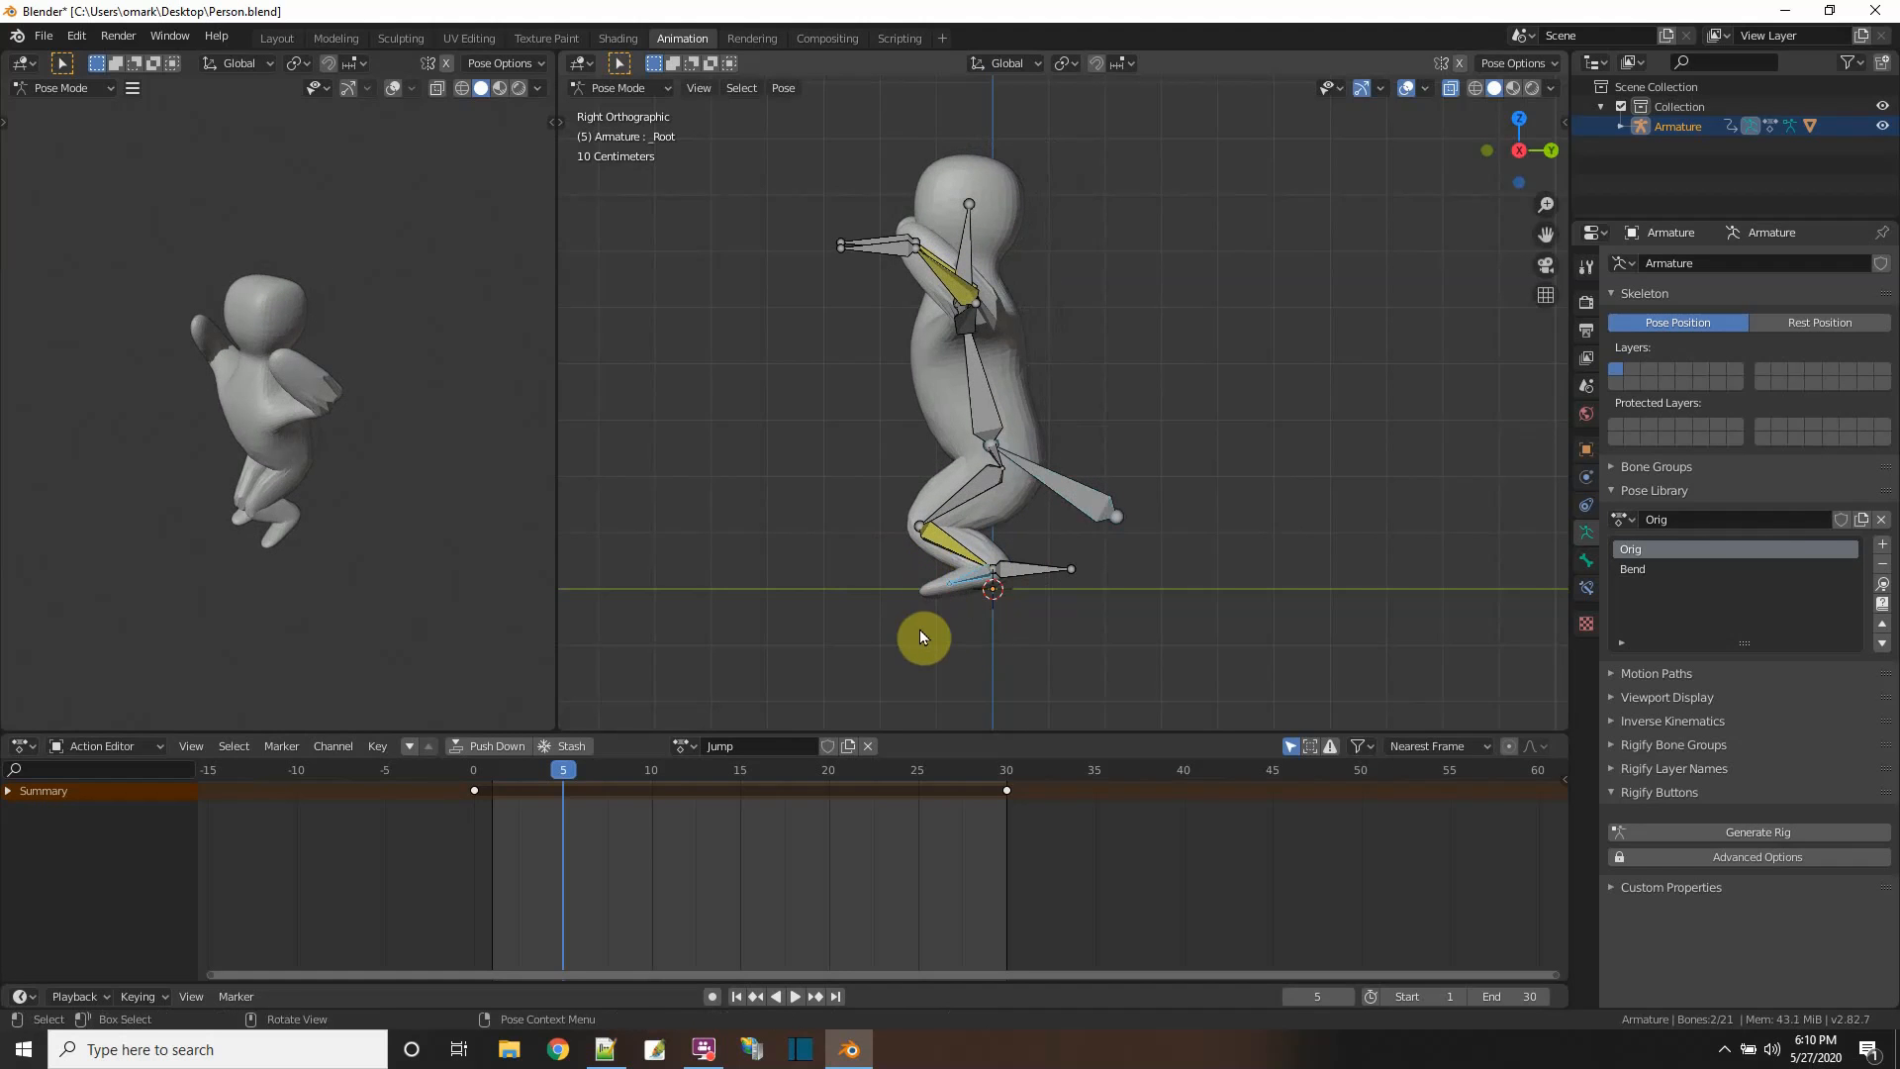
pyautogui.press('r')
pyautogui.click(918, 613)
# - Lower both arm IK bones so the arms reach forward in front of the torso, and keyframe all bones at frame 5
pyautogui.moveTo(845, 202); pyautogui.dragTo(882, 271)
pyautogui.press('g')
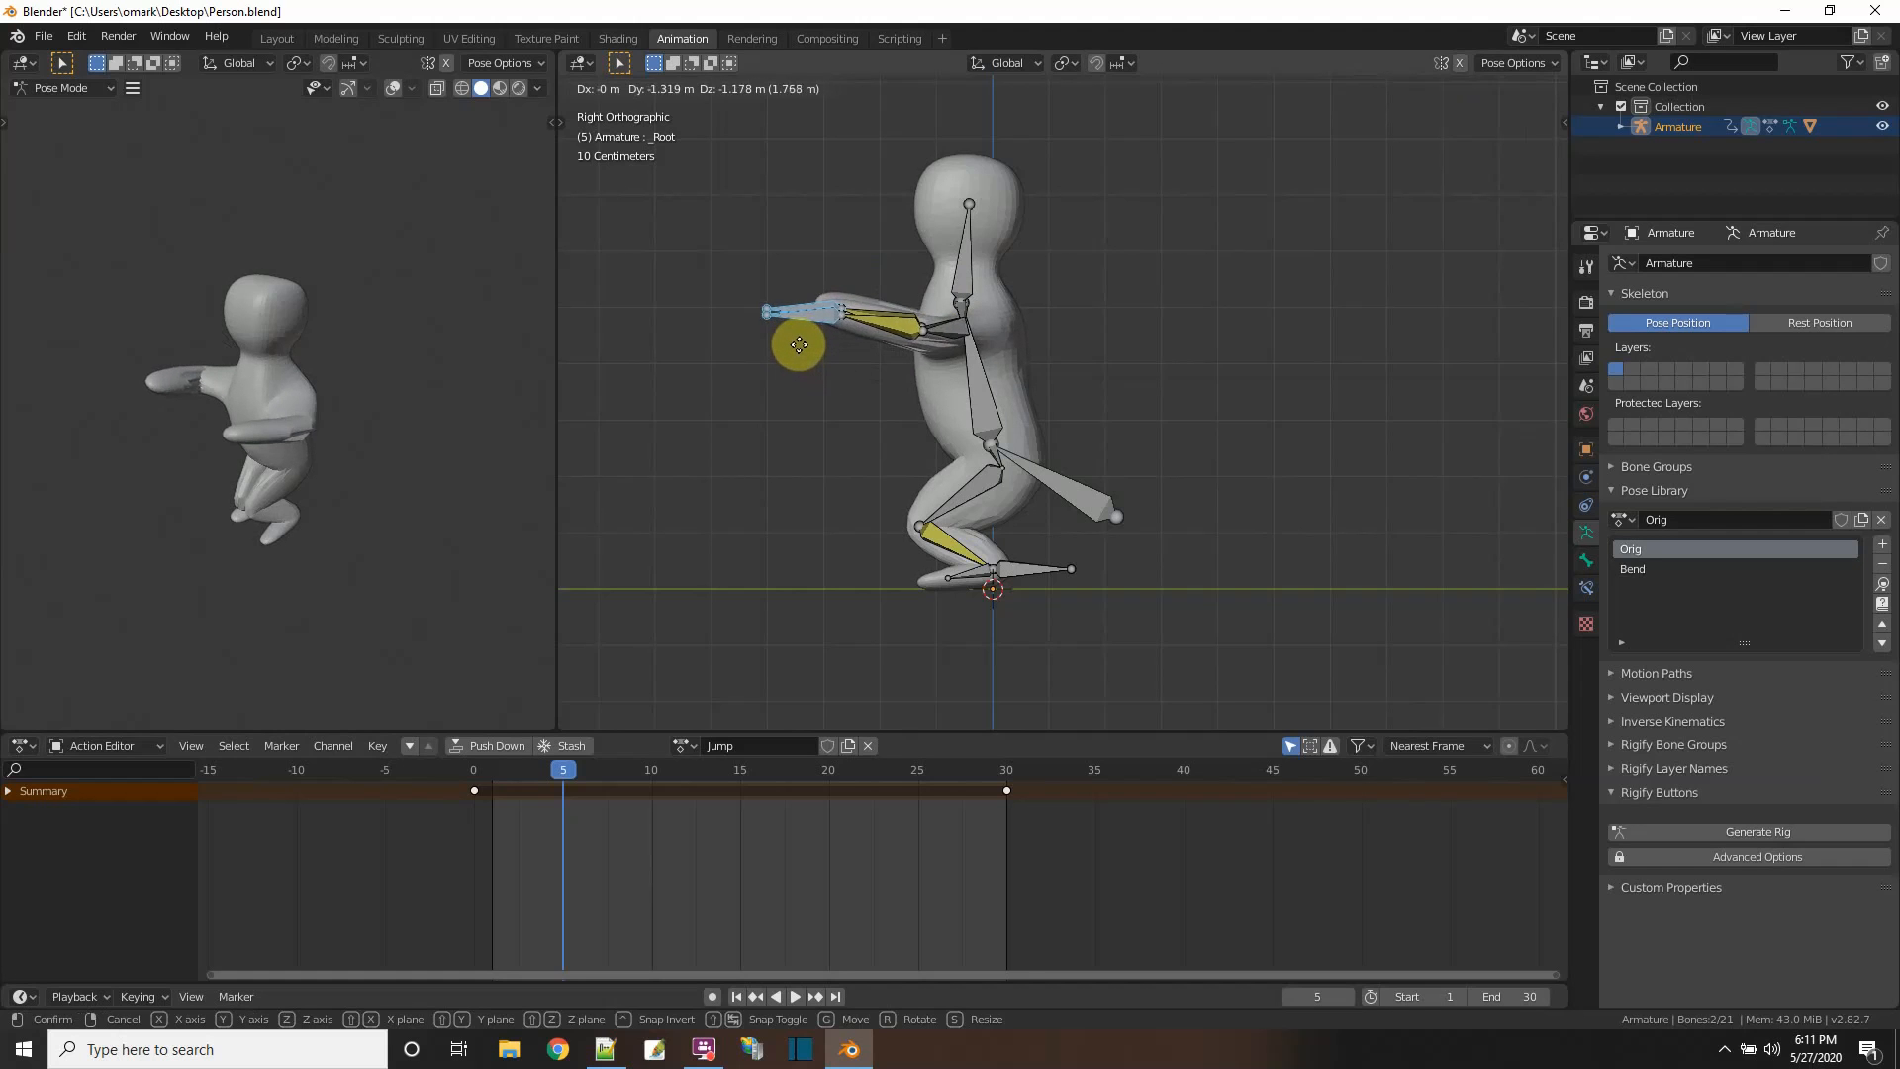
pyautogui.click(848, 400)
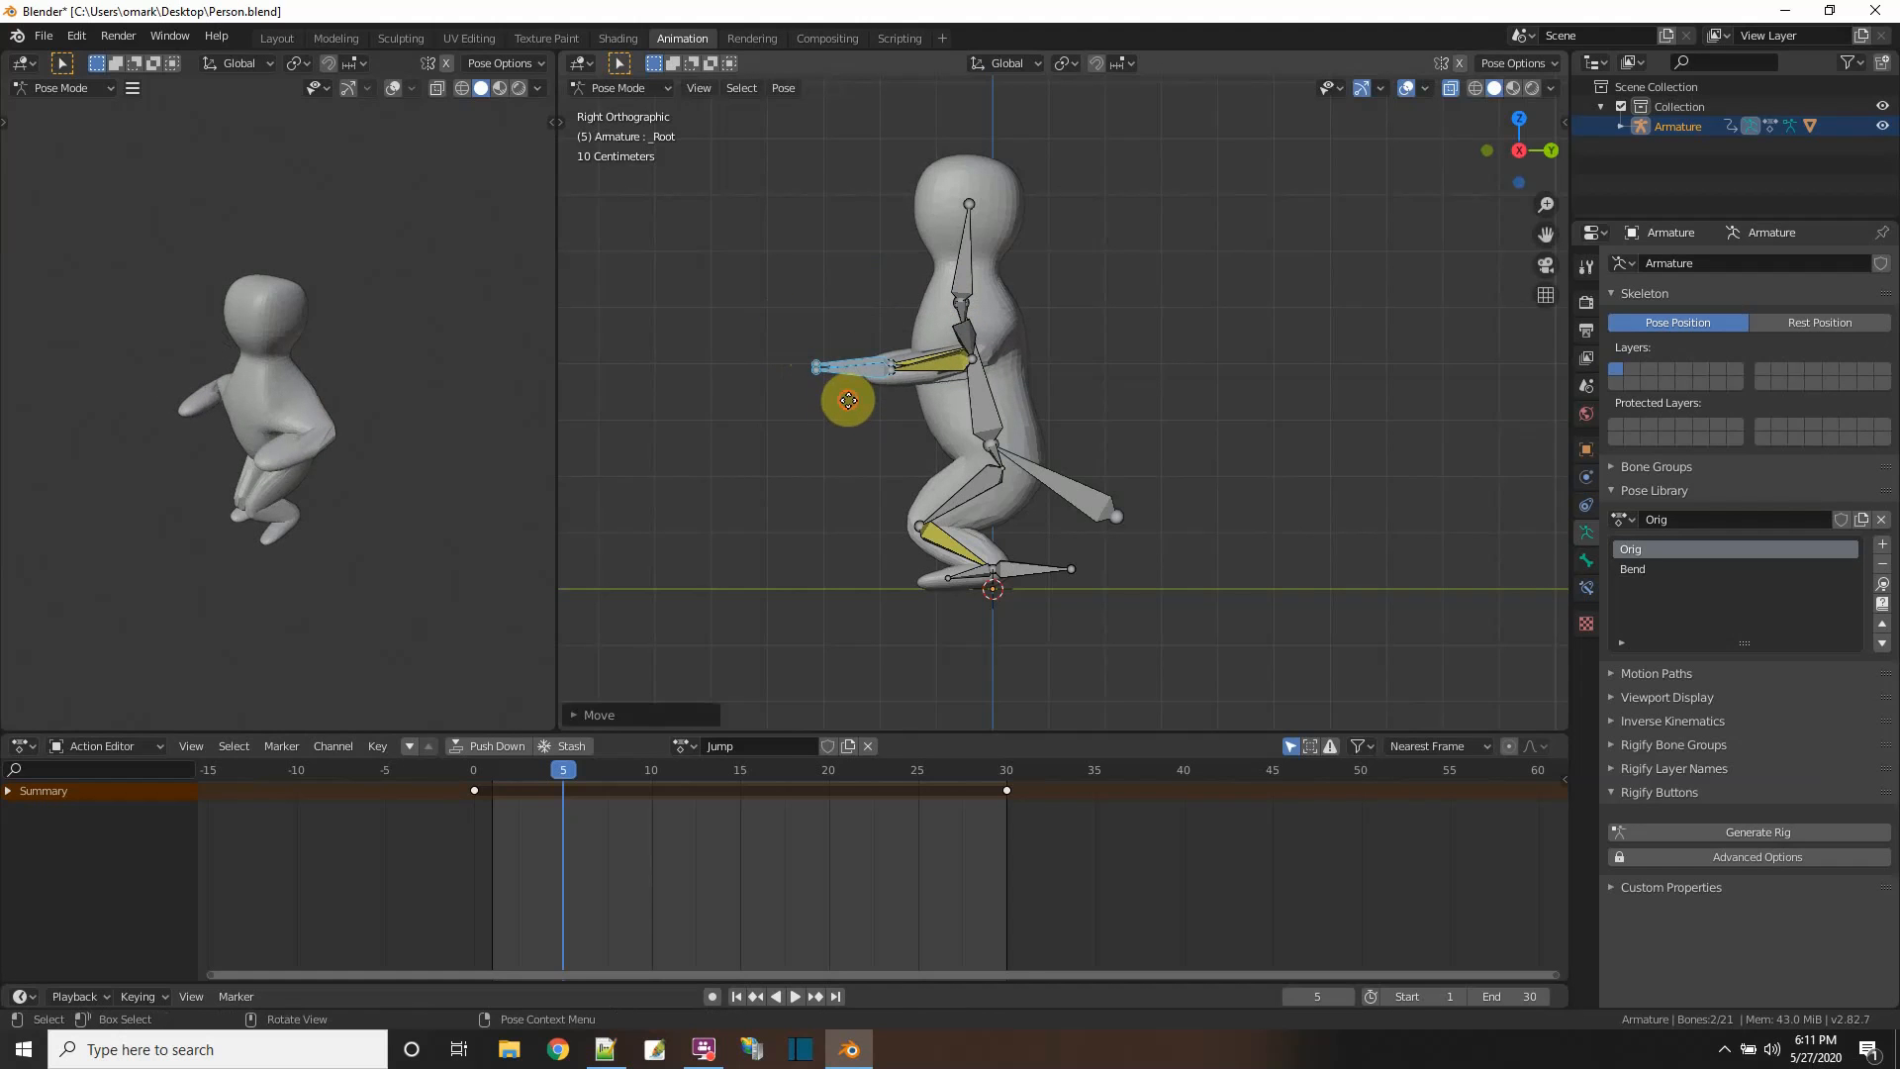
pyautogui.press('a')
pyautogui.press('i')
pyautogui.click(1192, 465)
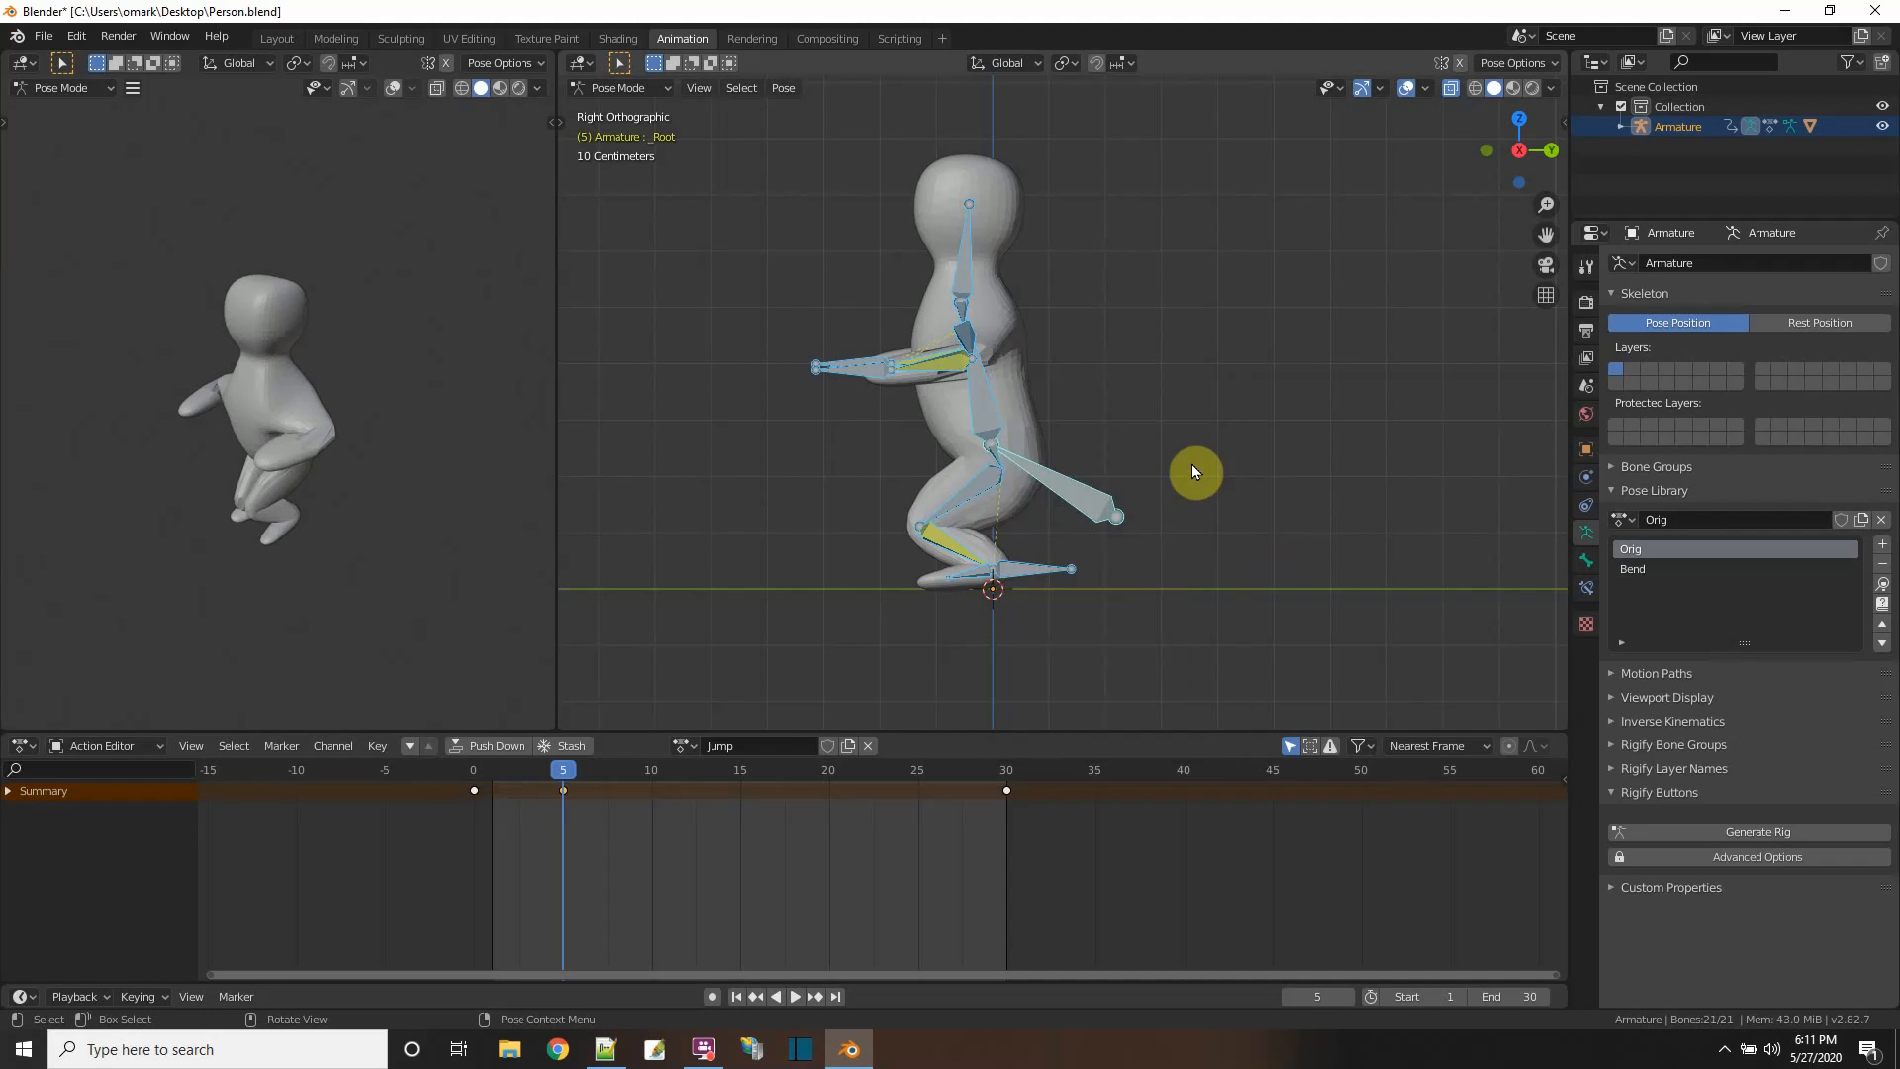
# - In front view, rotate Leg1.L about 17° outward and Leg1.R outward to match, spreading the knees in the crouch
pyautogui.moveTo(1192, 465); pyautogui.dragTo(1056, 595, button='middle')
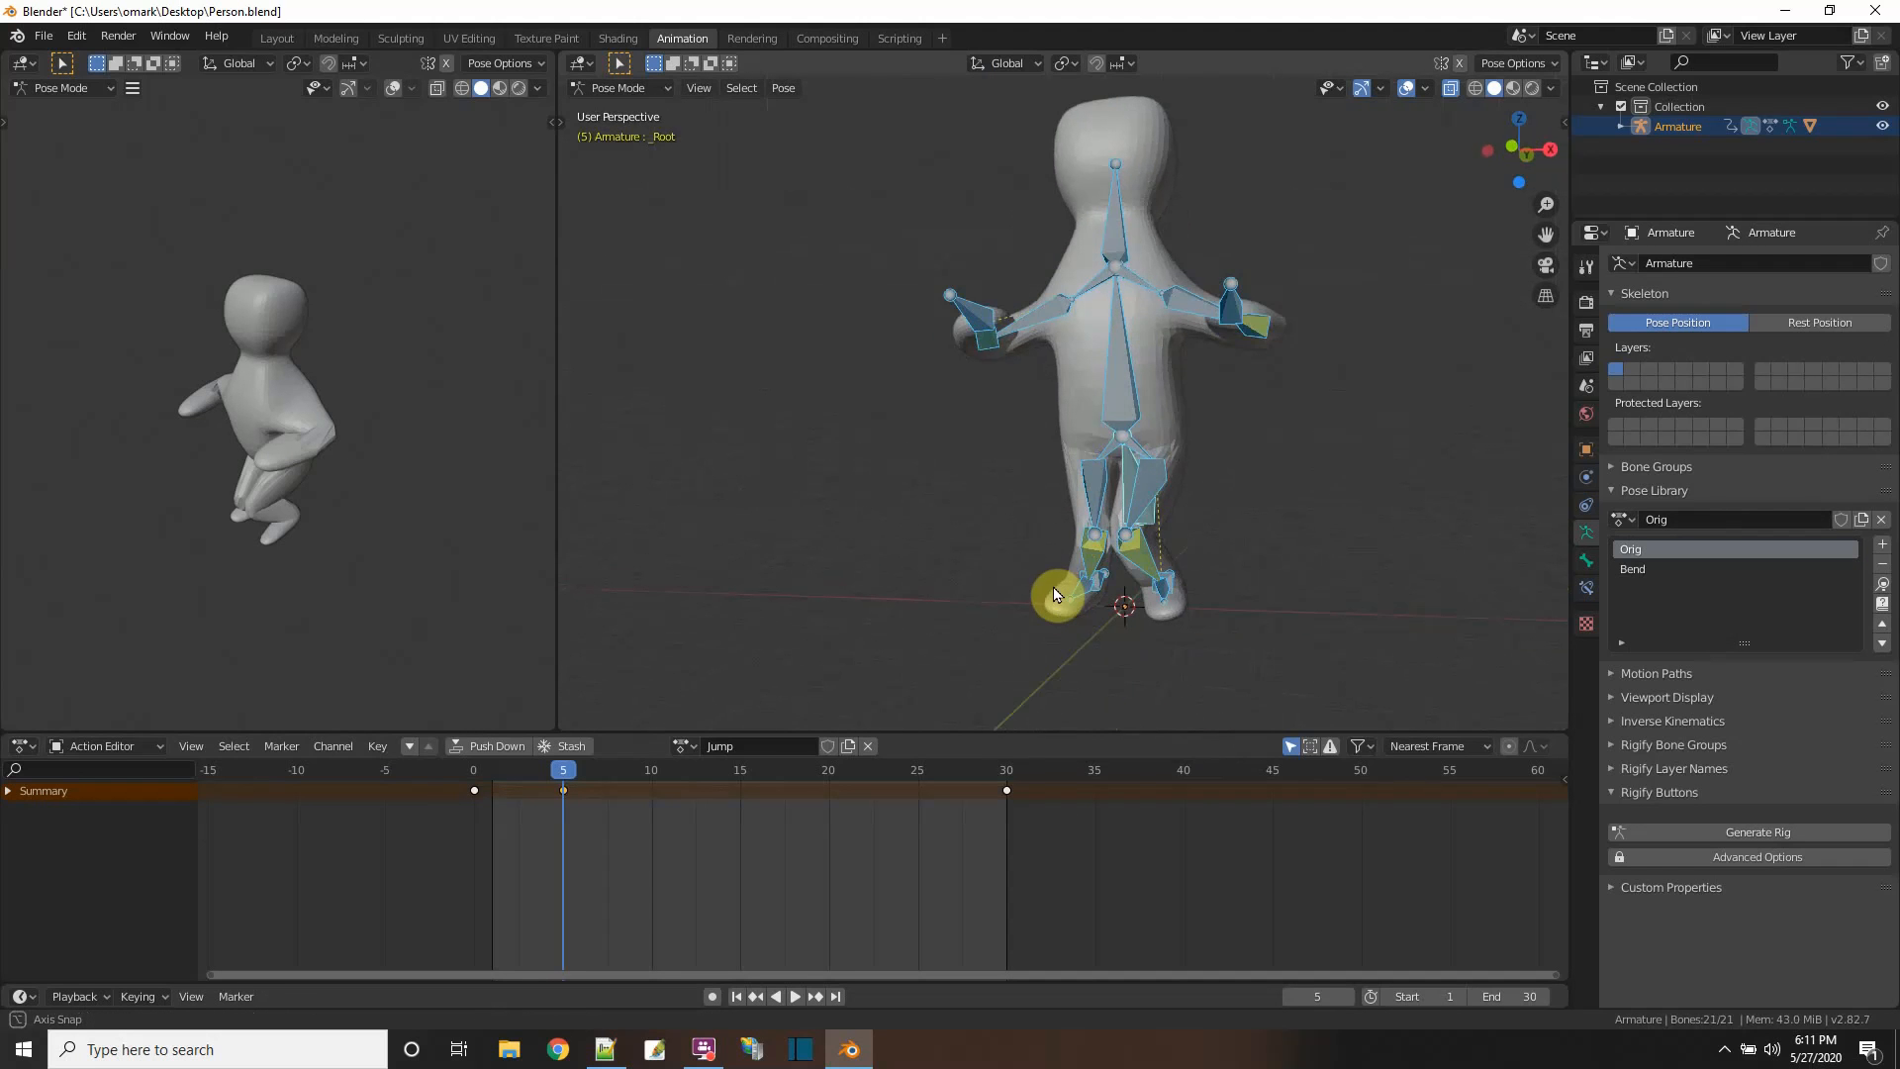
pyautogui.click(1126, 539)
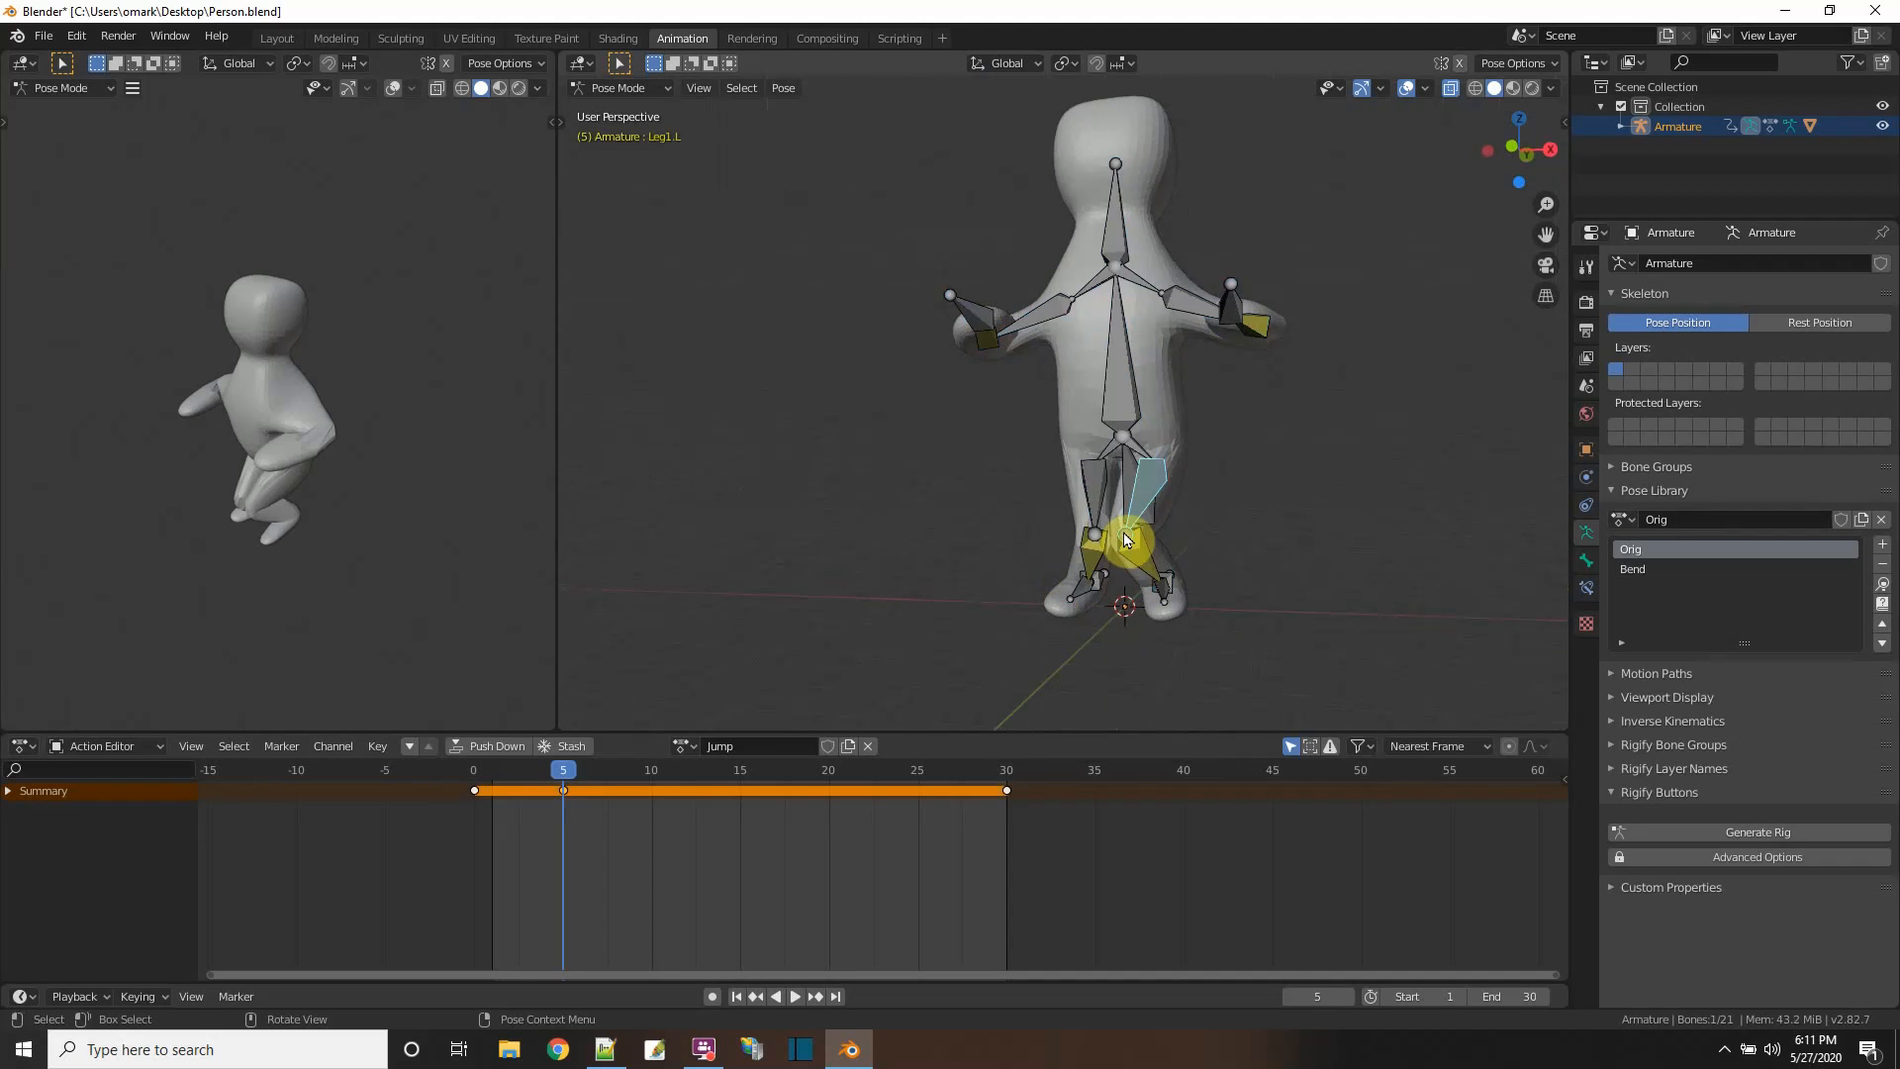
pyautogui.click(1507, 143)
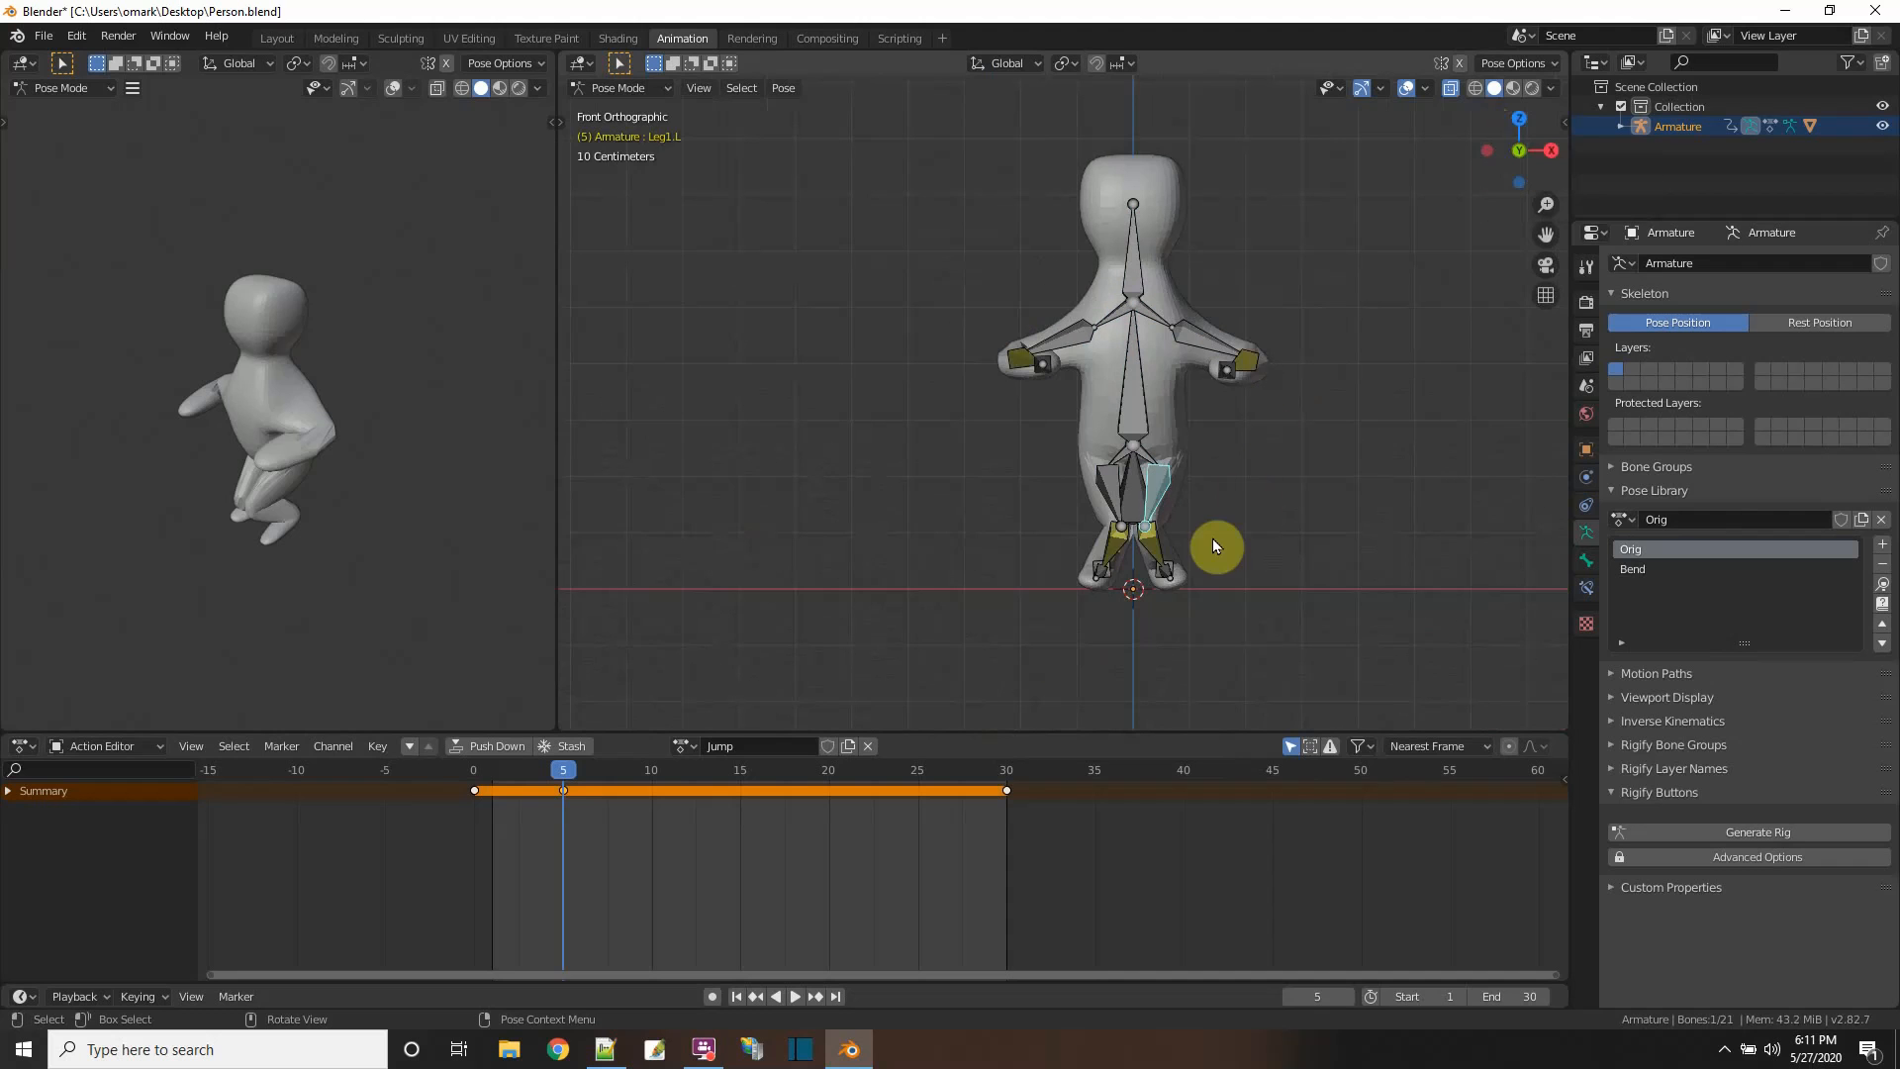
pyautogui.press('r')
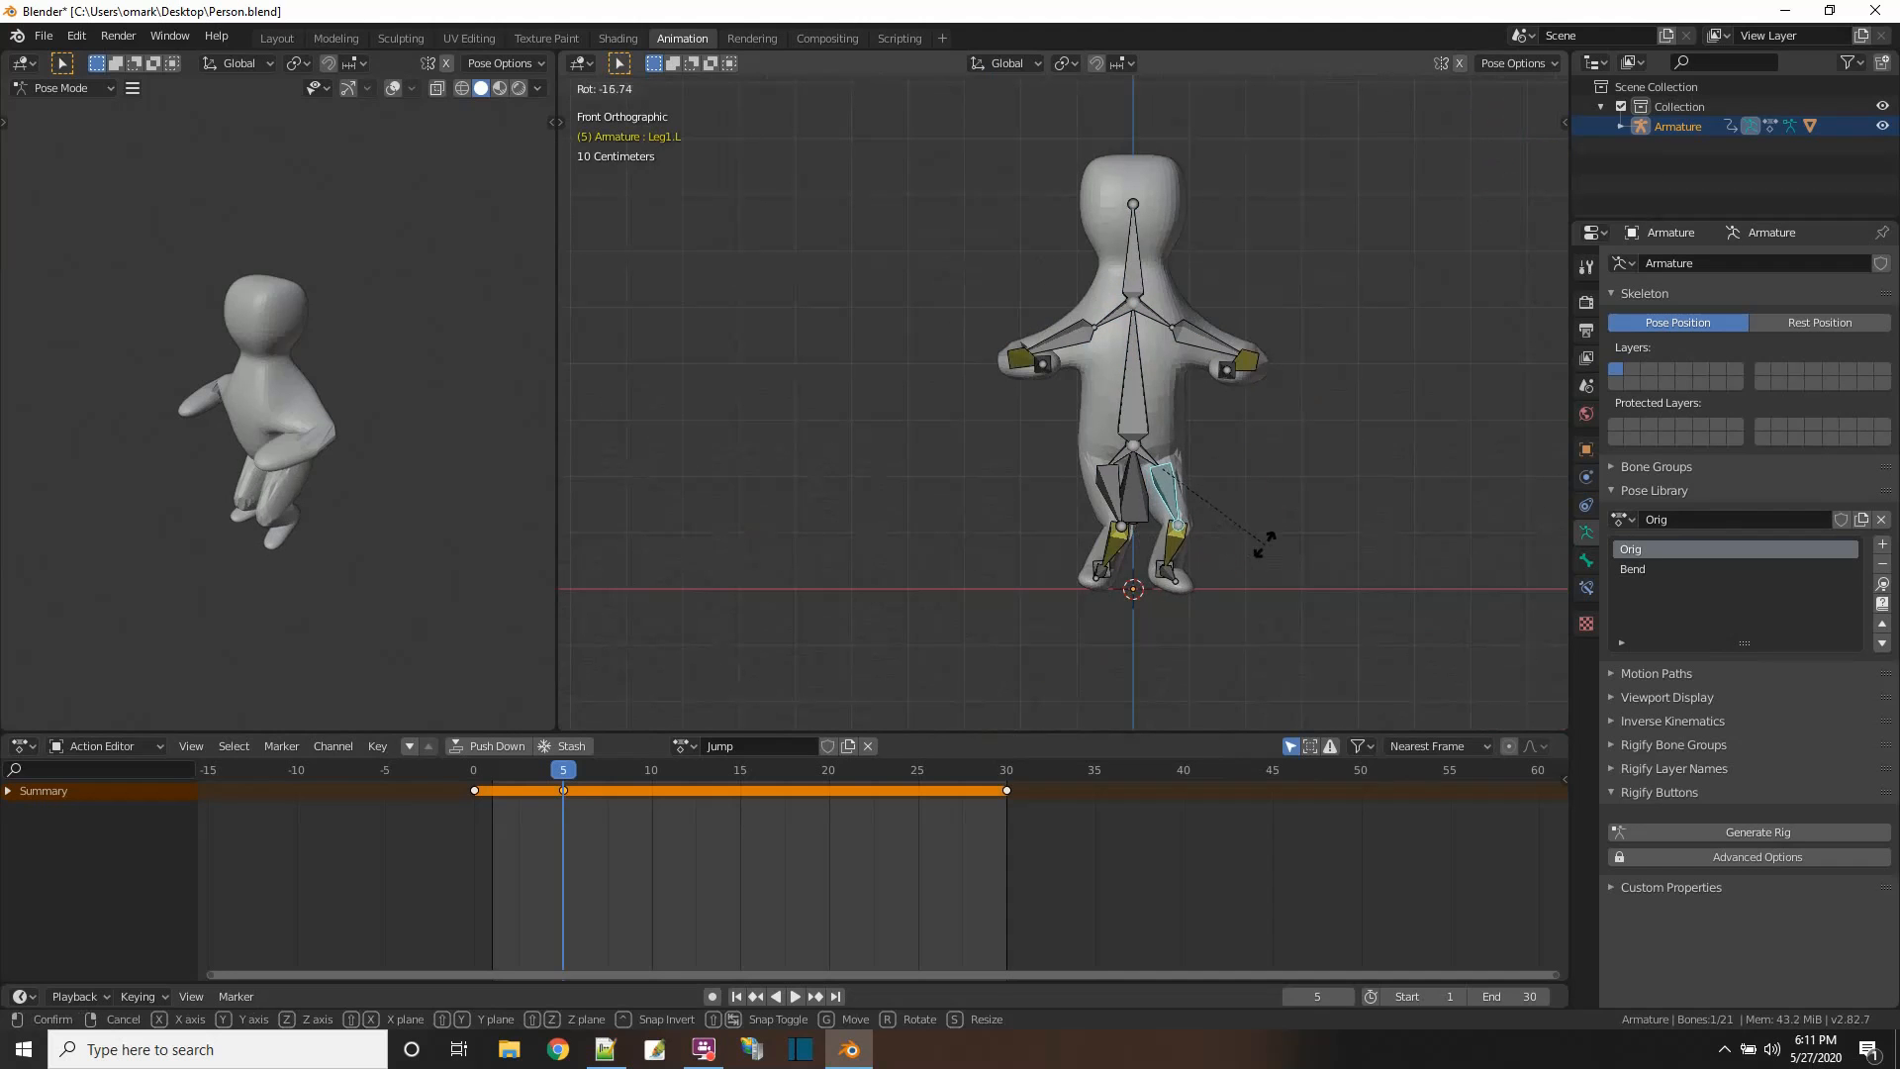
pyautogui.click(1267, 547)
pyautogui.click(1121, 529)
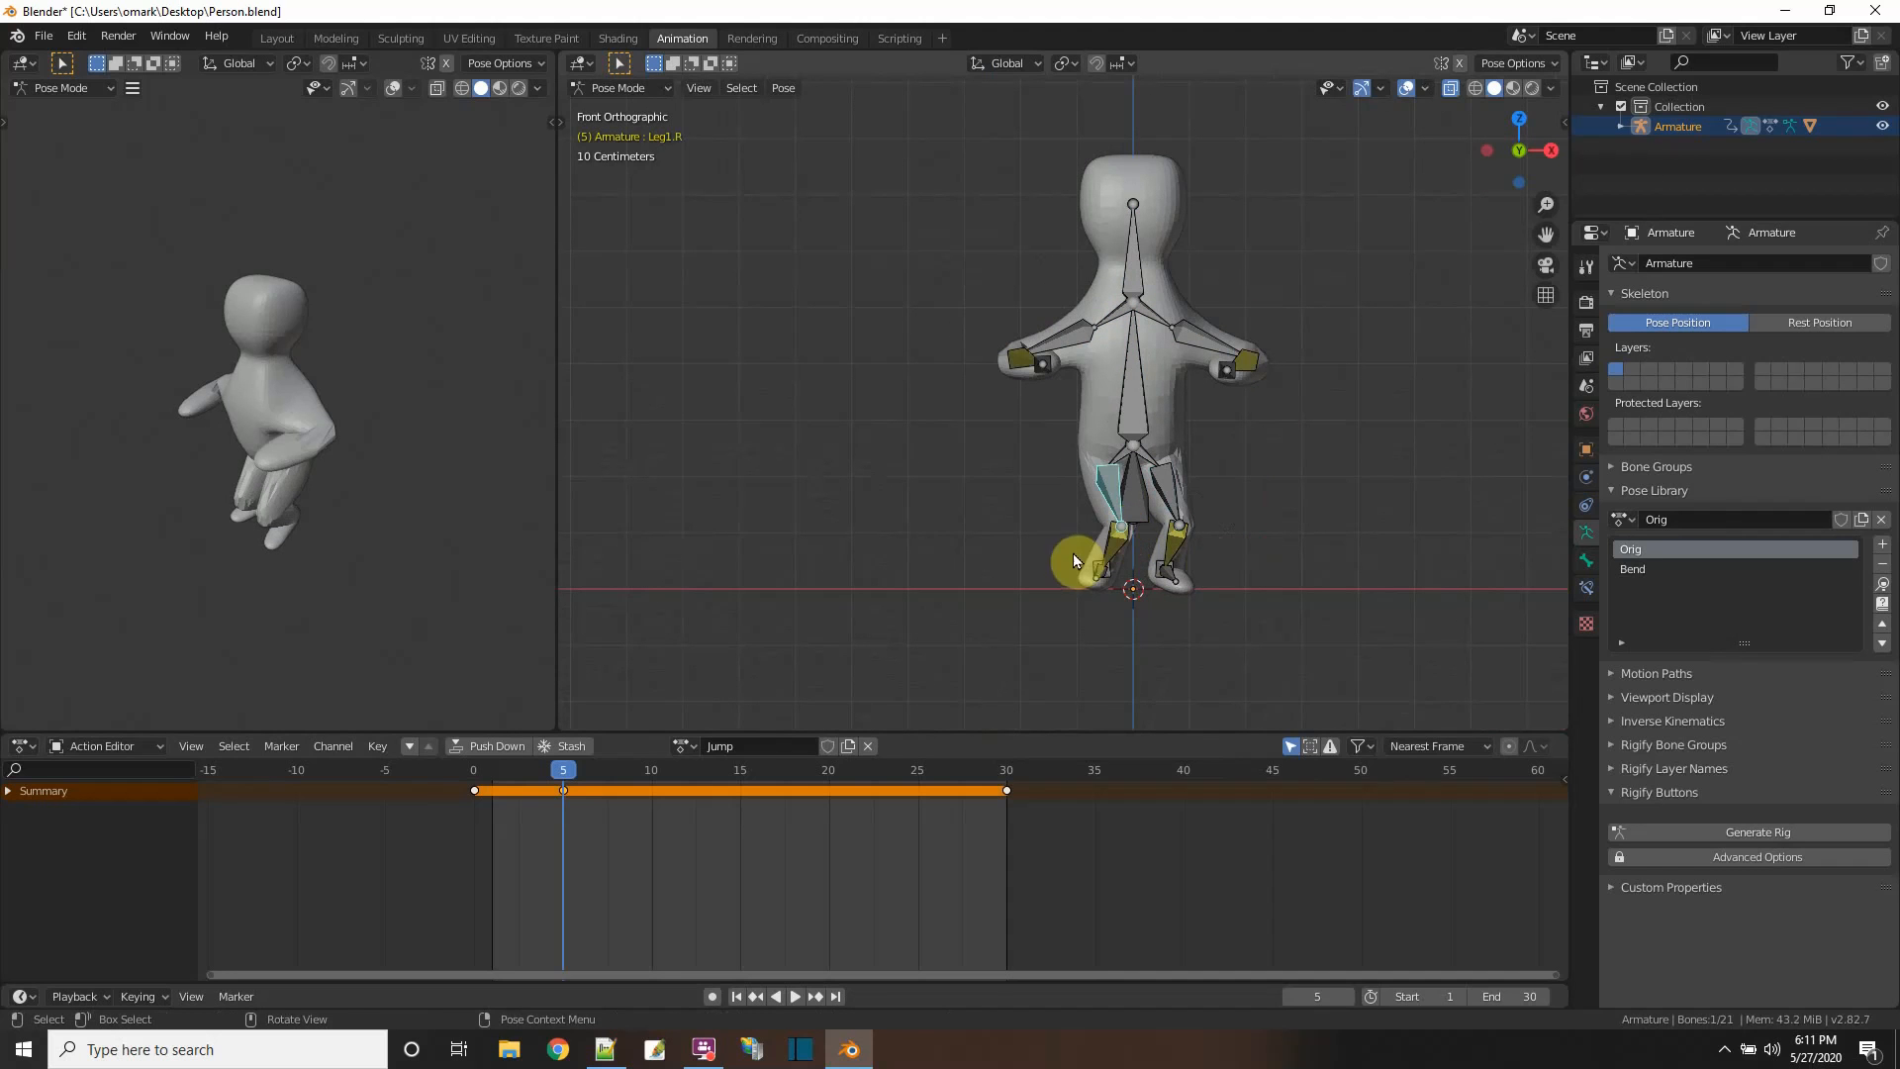
pyautogui.press('r')
pyautogui.click(1031, 557)
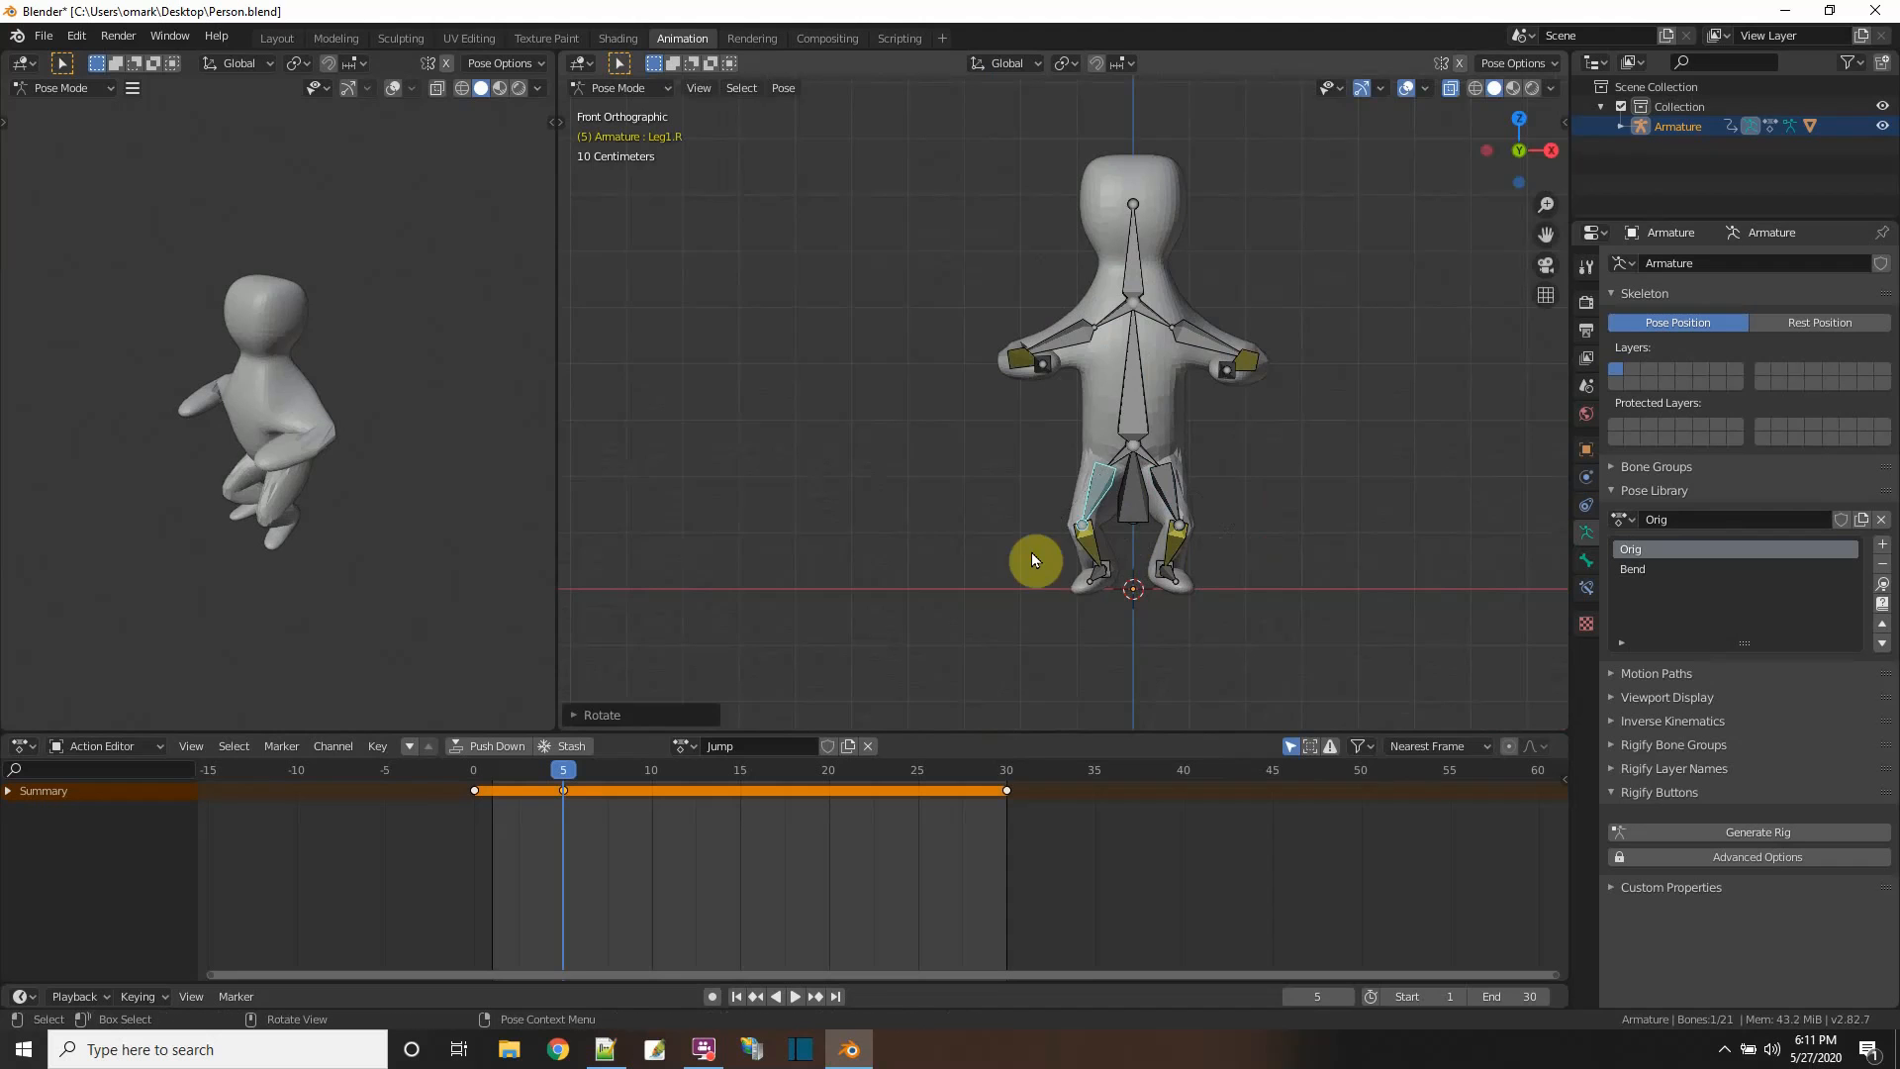
# - Keyframe all bones again at frame 5 to store the crouch with the spread knees
pyautogui.press('a')
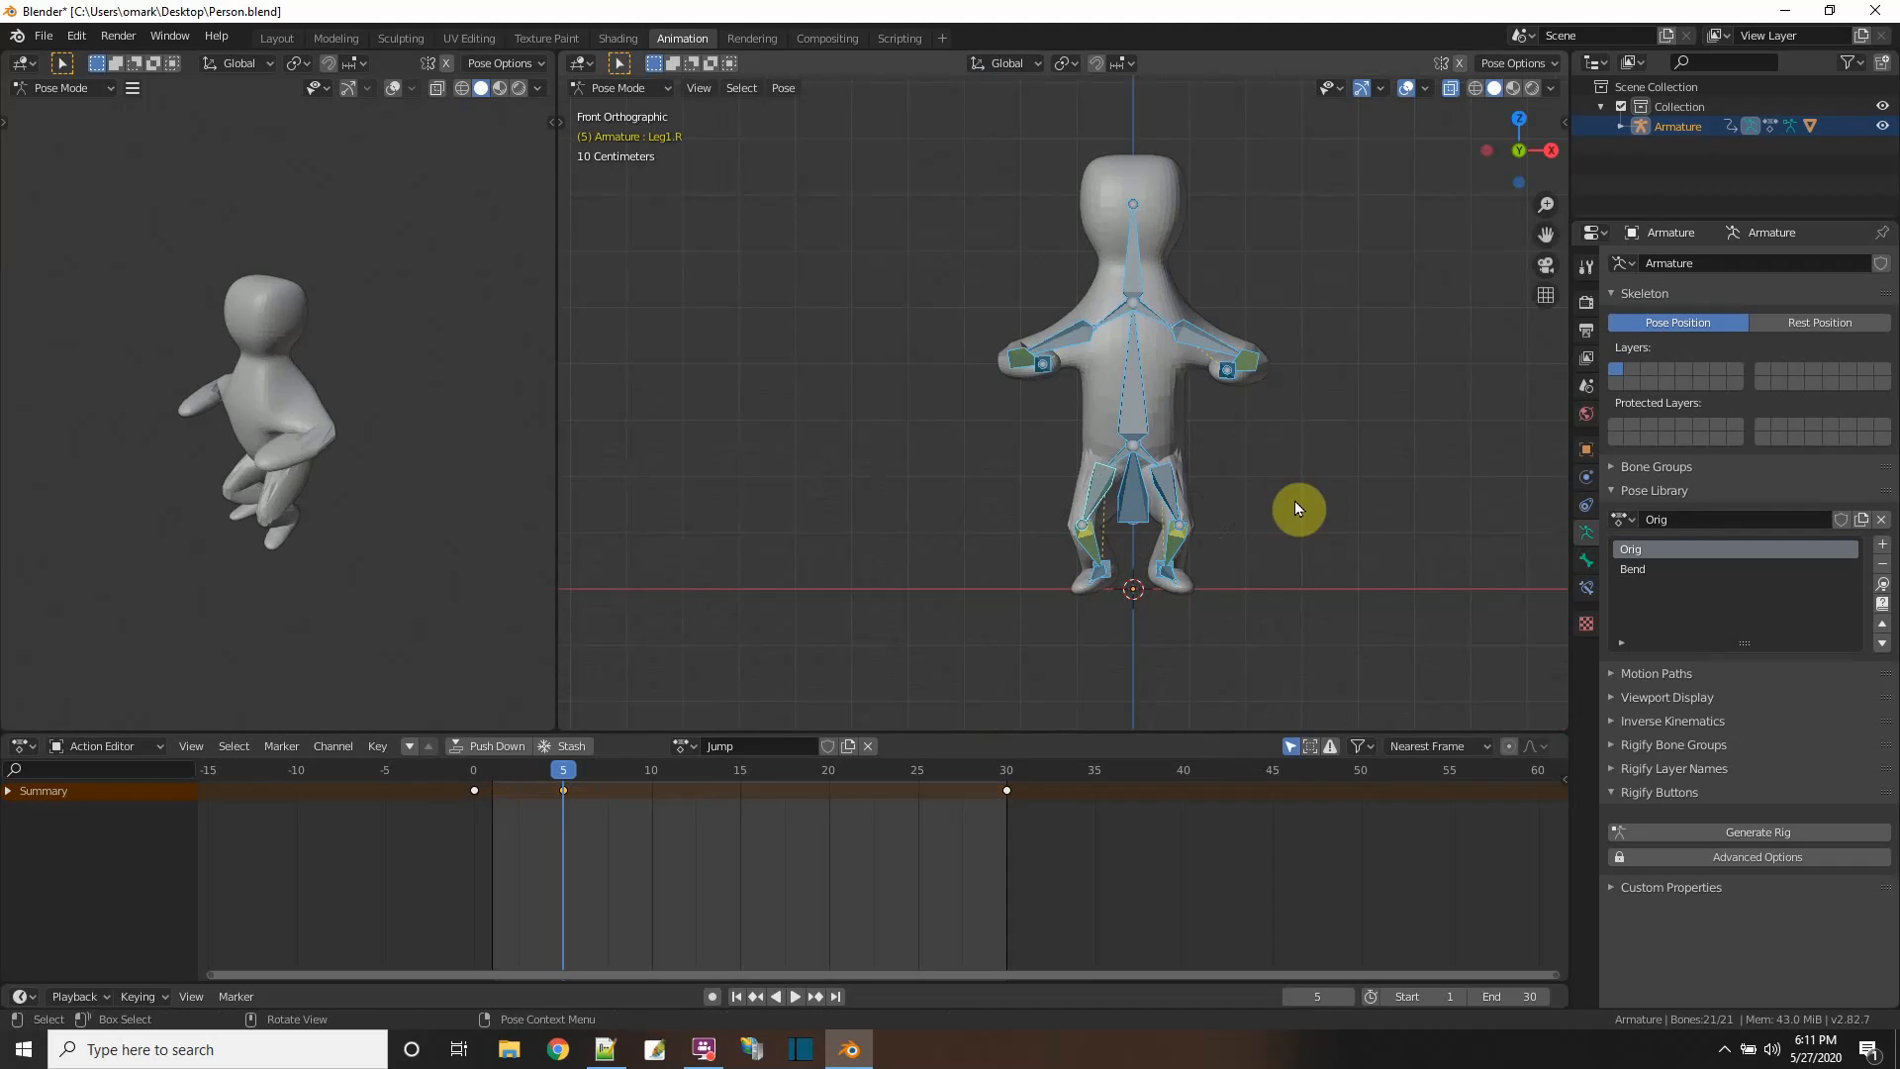
pyautogui.press('i')
pyautogui.click(1295, 500)
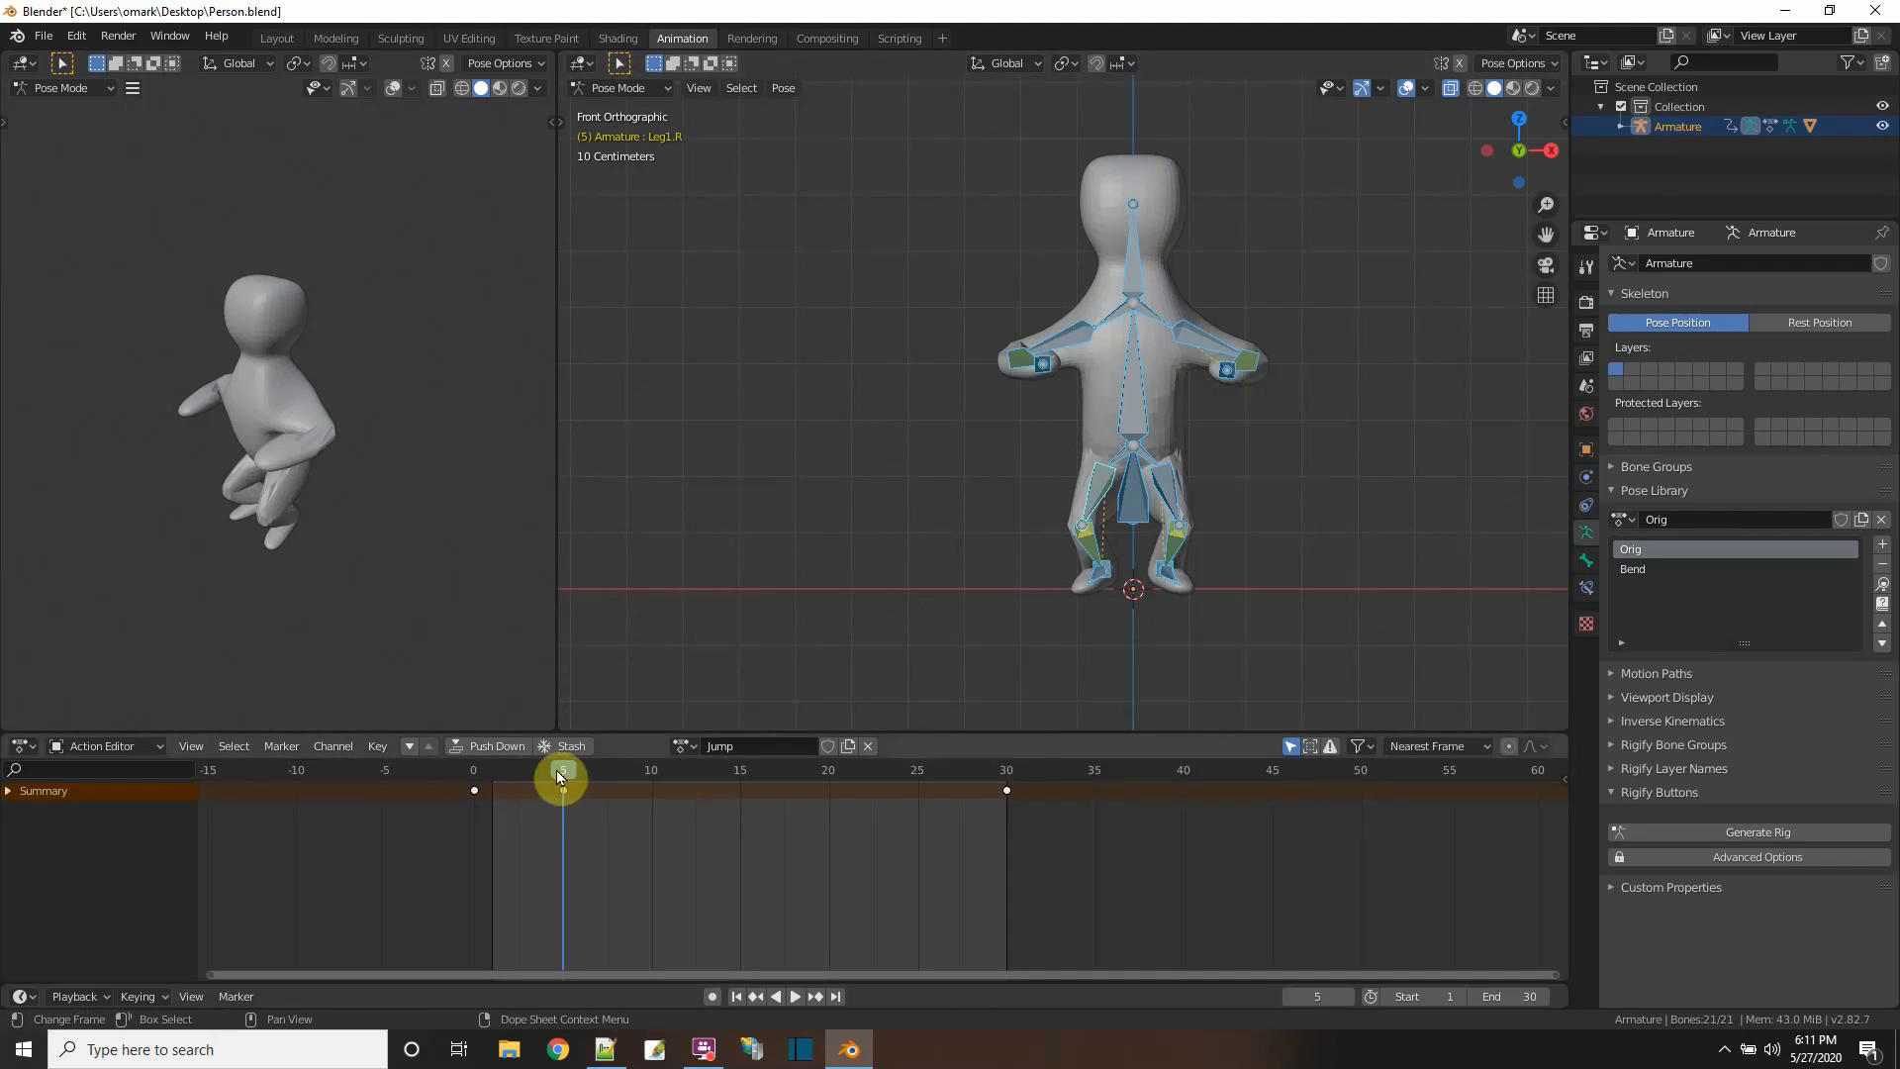
# - At frame 10, try raising the _Root bone about 2.4 m and pointing both feet downward for the jump
pyautogui.moveTo(557, 770); pyautogui.dragTo(654, 765)
pyautogui.moveTo(1277, 551); pyautogui.dragTo(1086, 509, button='middle')
pyautogui.click(1079, 505)
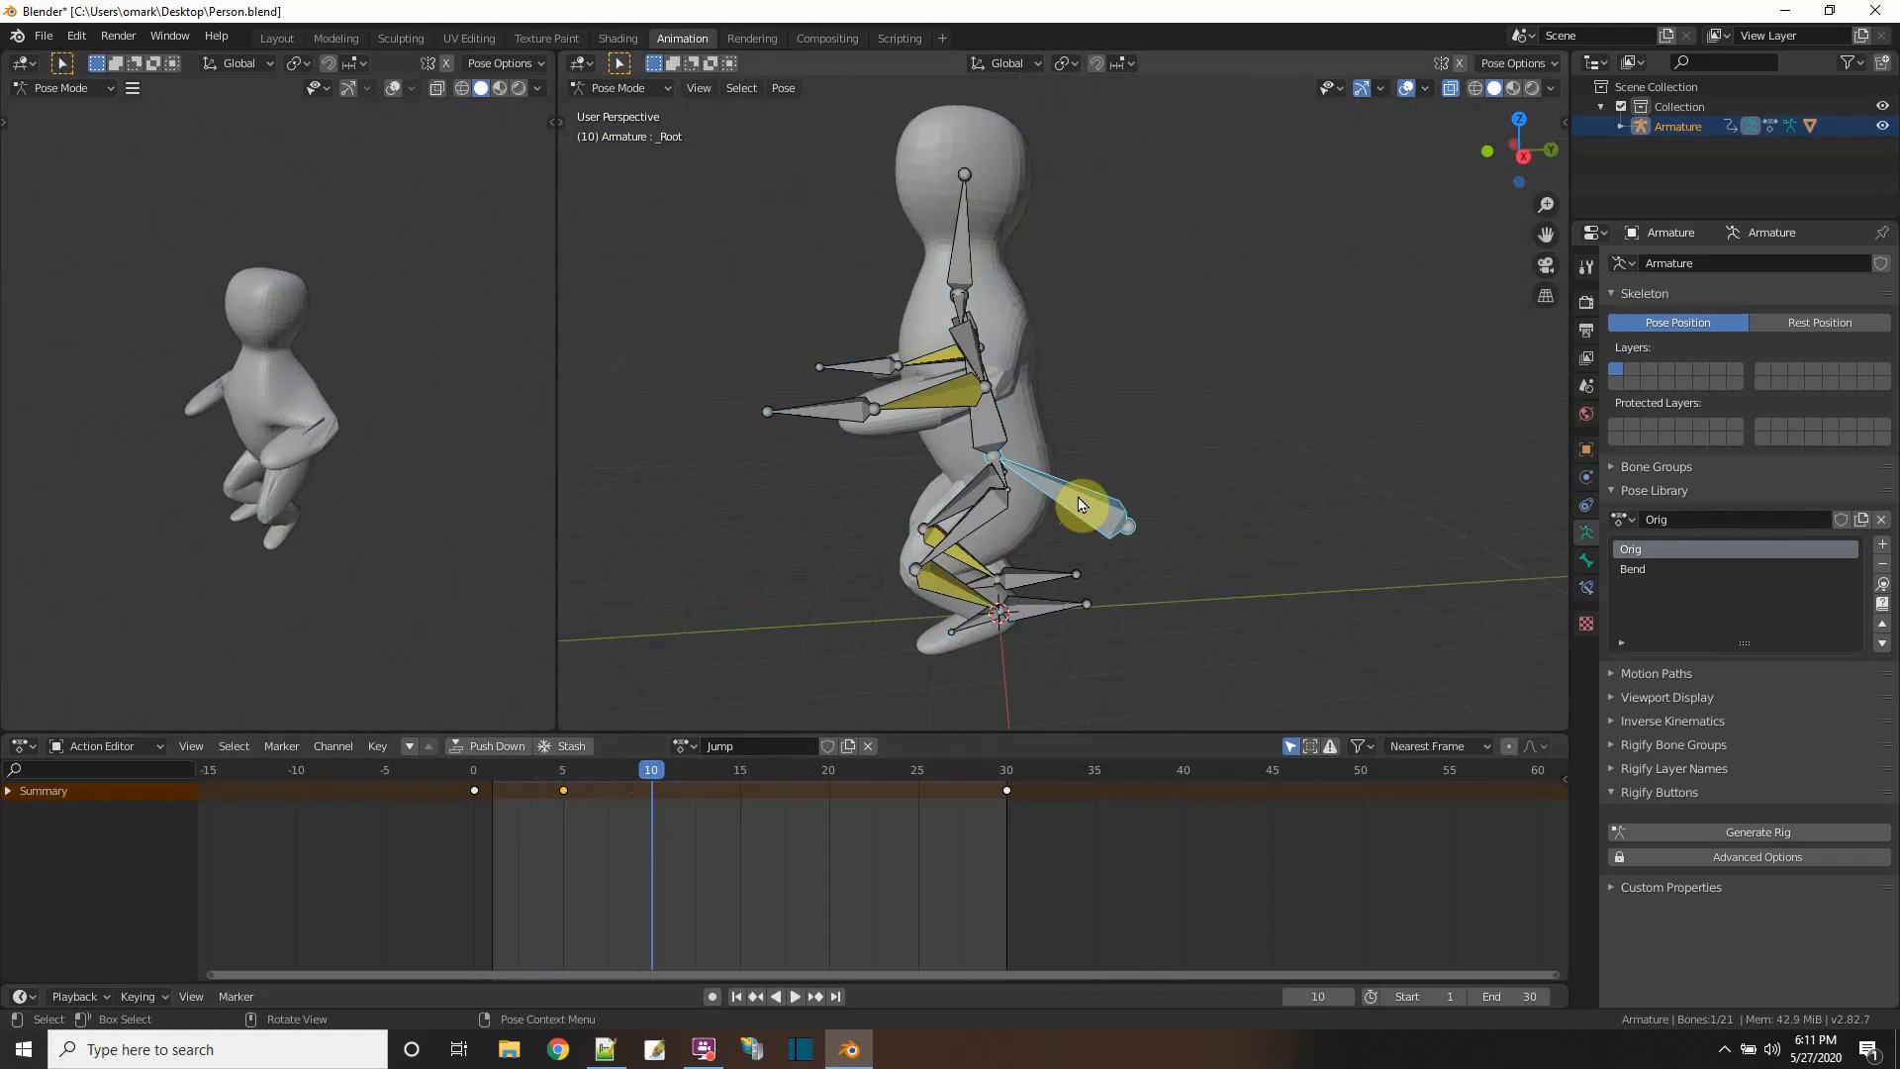
pyautogui.press('g')
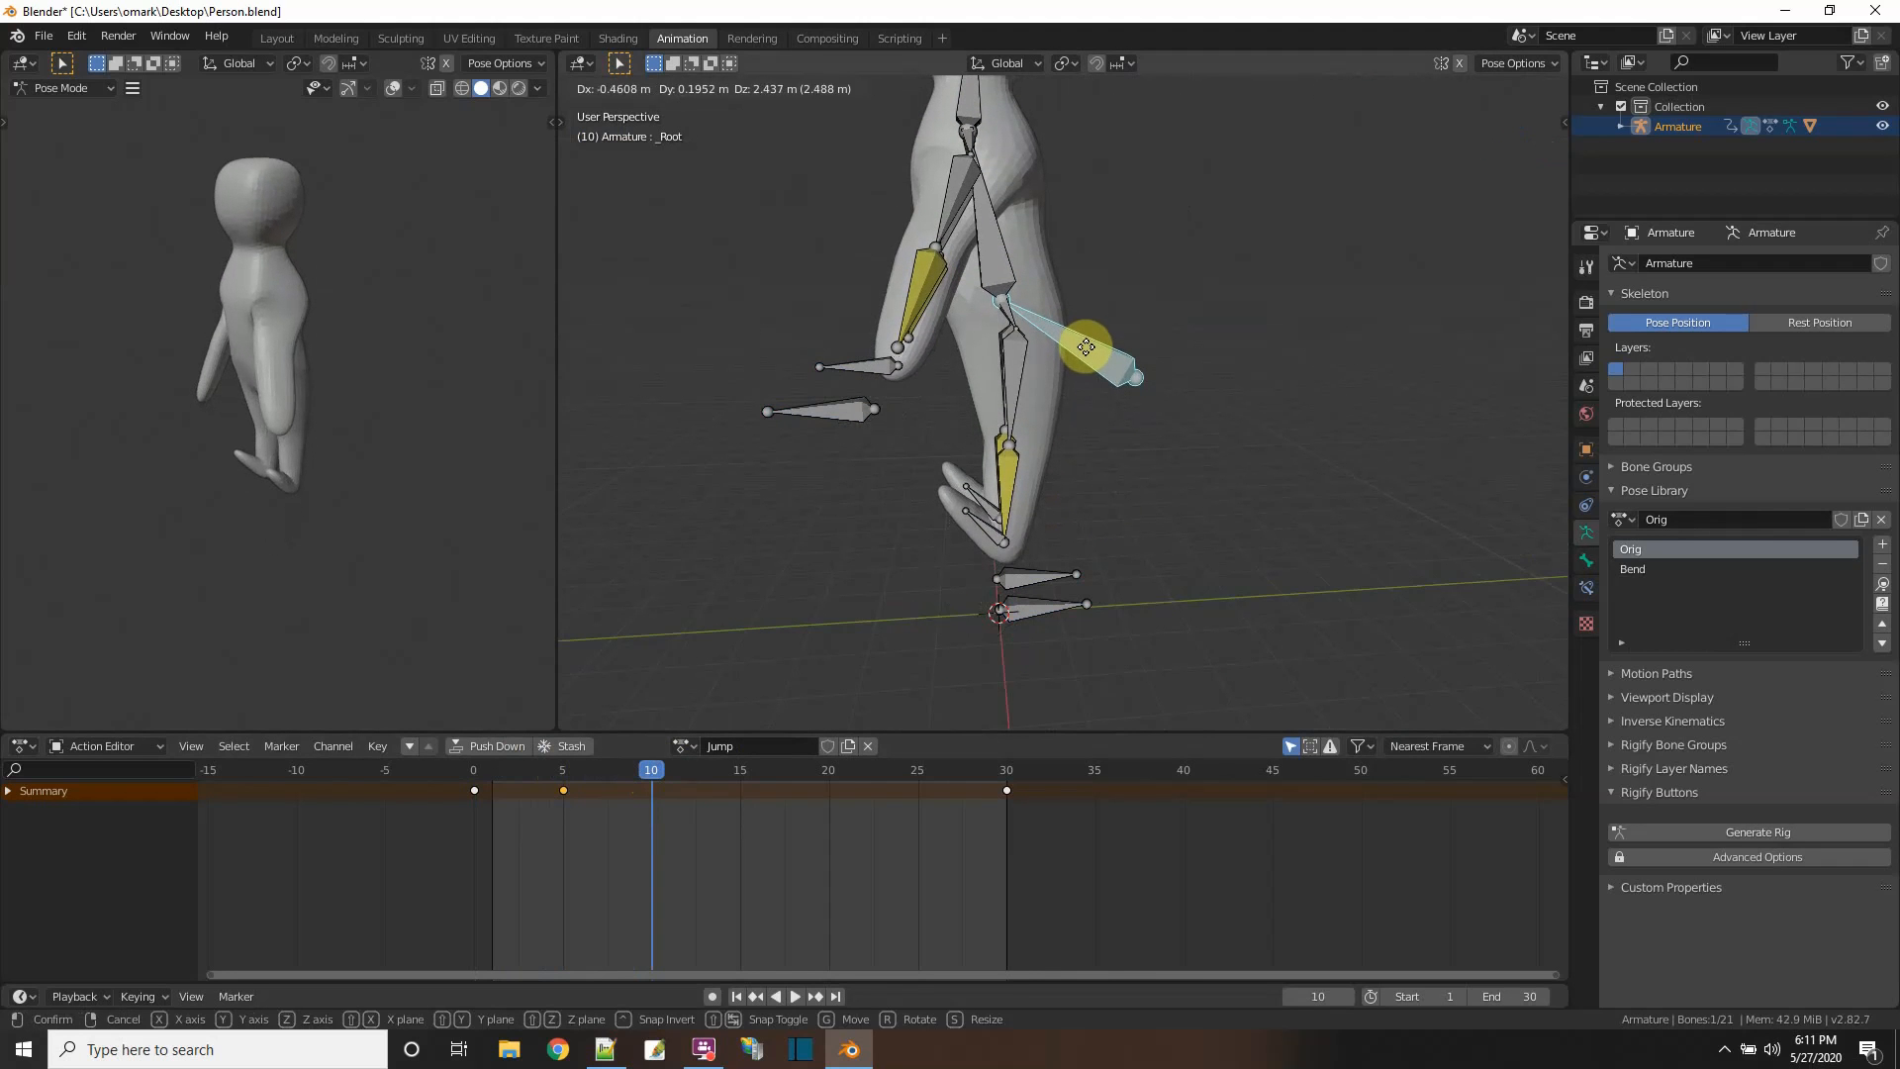
pyautogui.click(1086, 347)
pyautogui.moveTo(930, 446); pyautogui.dragTo(982, 560)
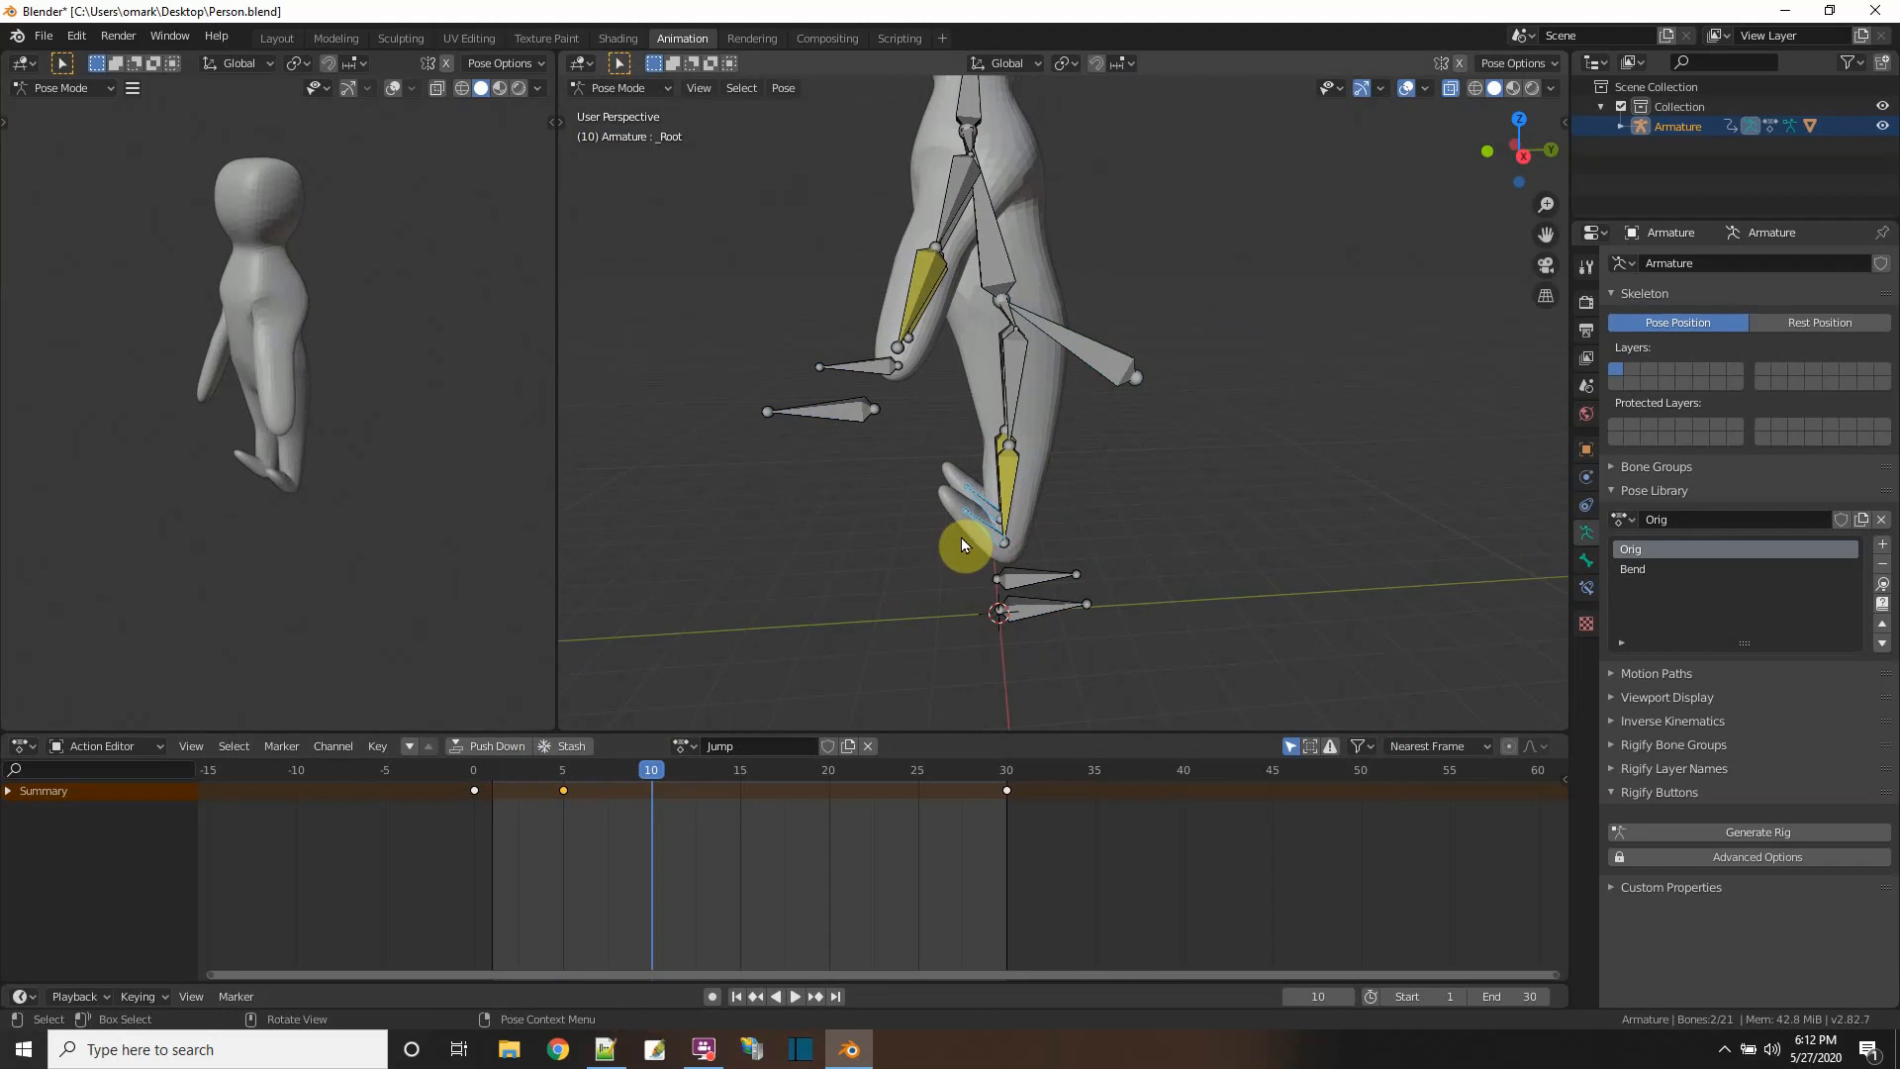
pyautogui.press('g')
pyautogui.click(1006, 697)
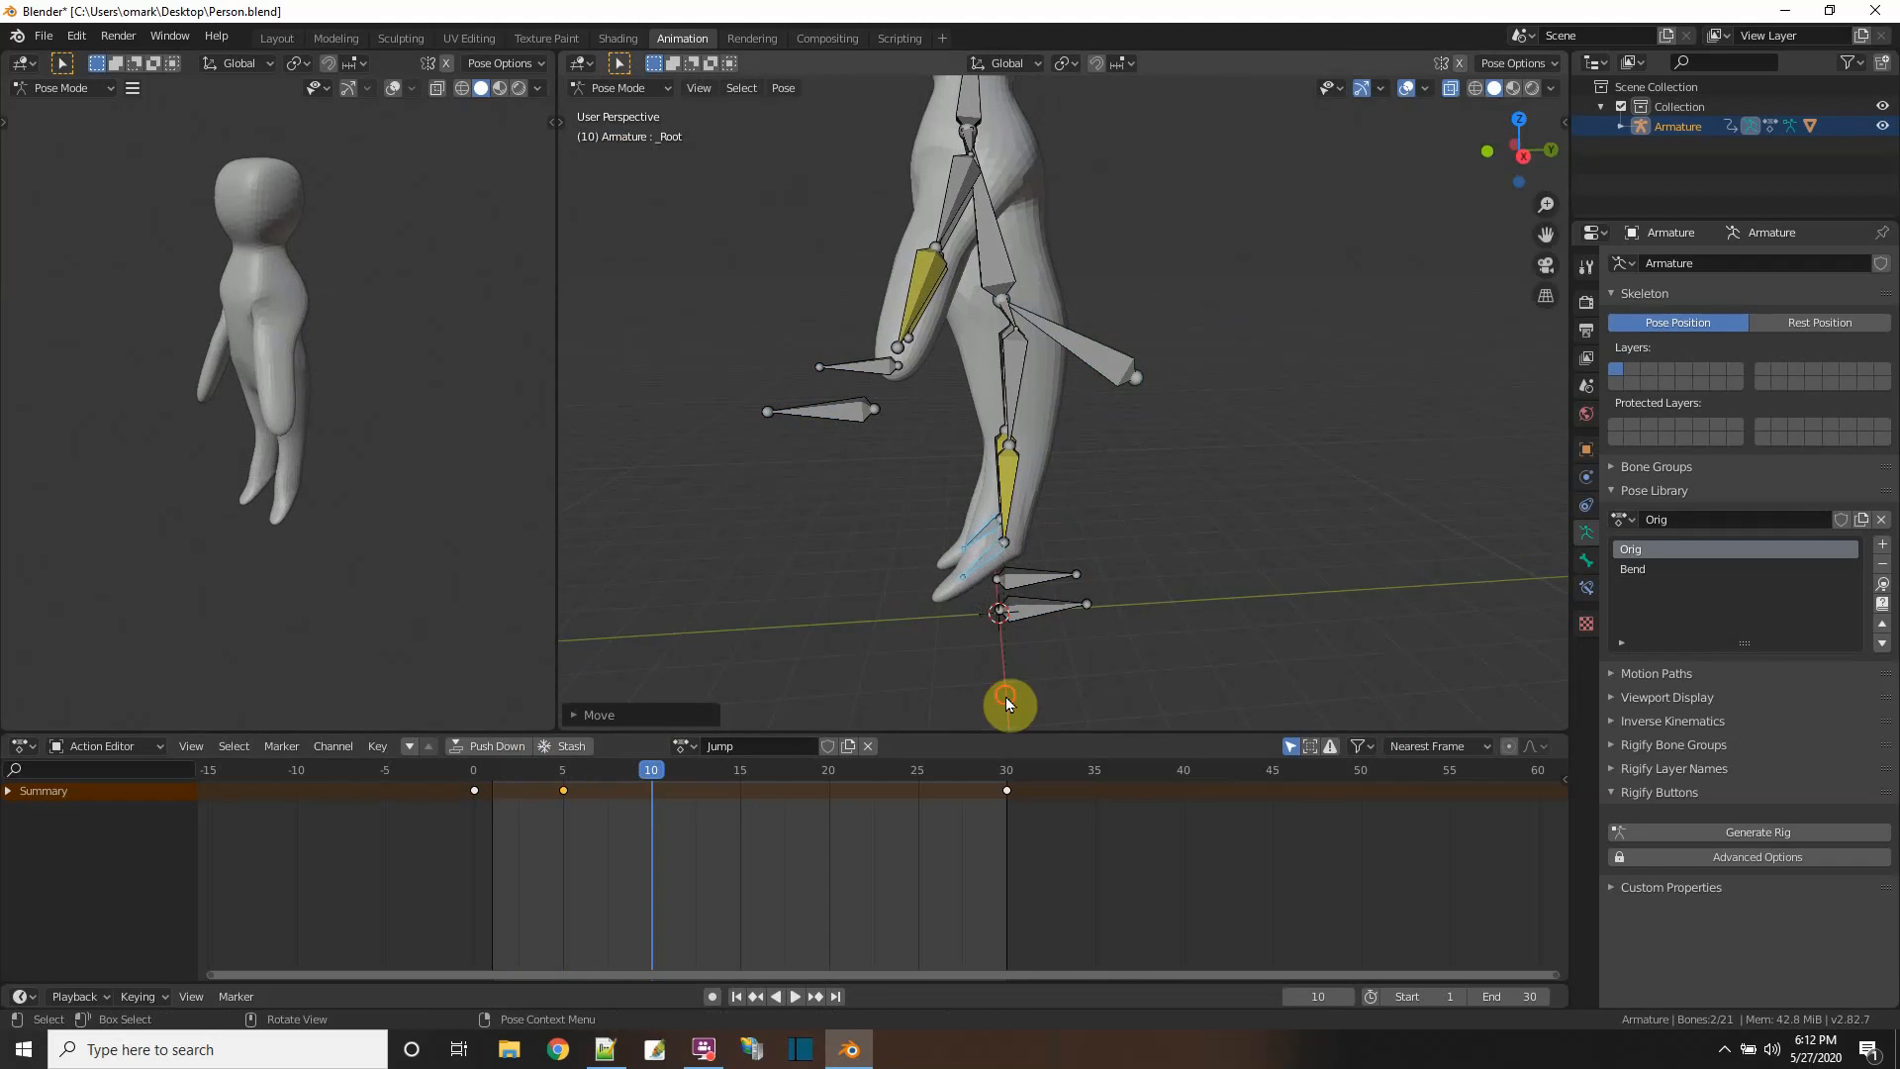
# - Try rotating the _Root bone backward at frame 10 so the raised body leans back
pyautogui.moveTo(1137, 511); pyautogui.dragTo(1069, 446, button='middle')
pyautogui.click(1047, 359)
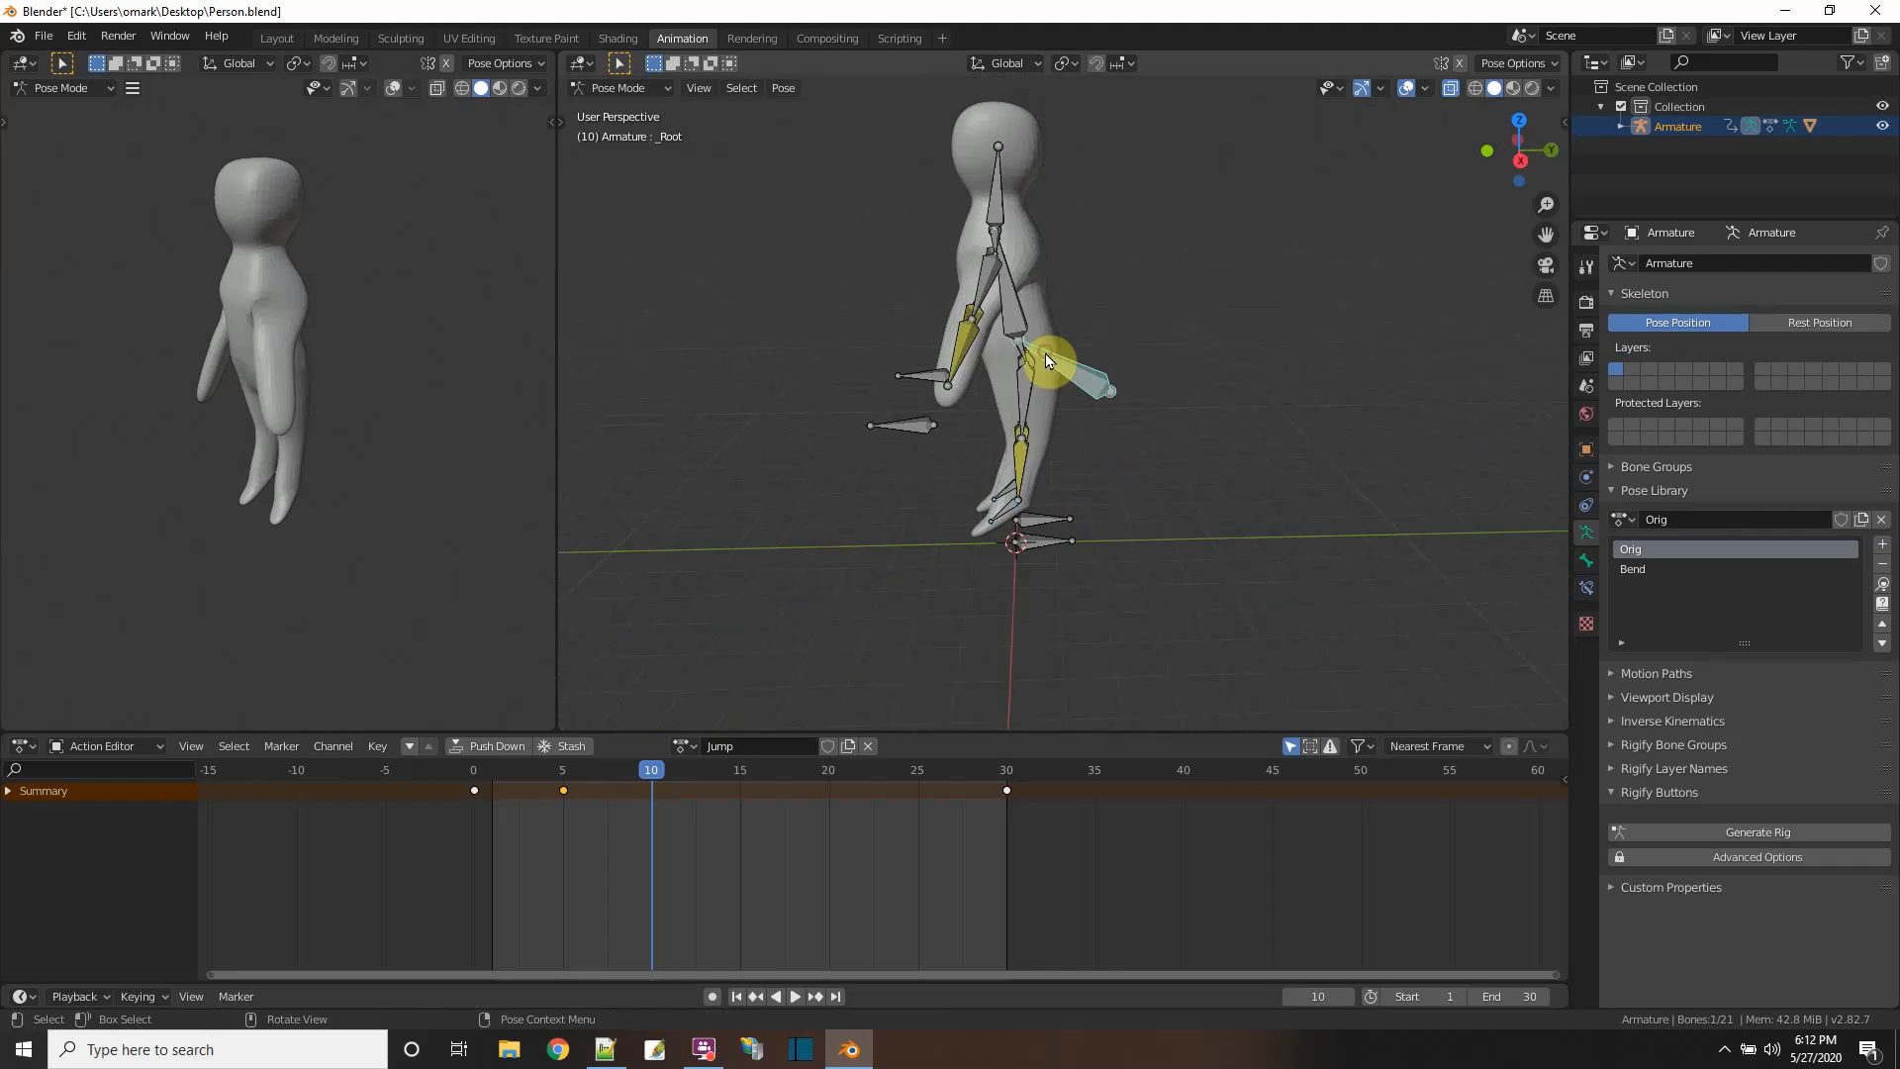
pyautogui.press('r')
pyautogui.click(1066, 320)
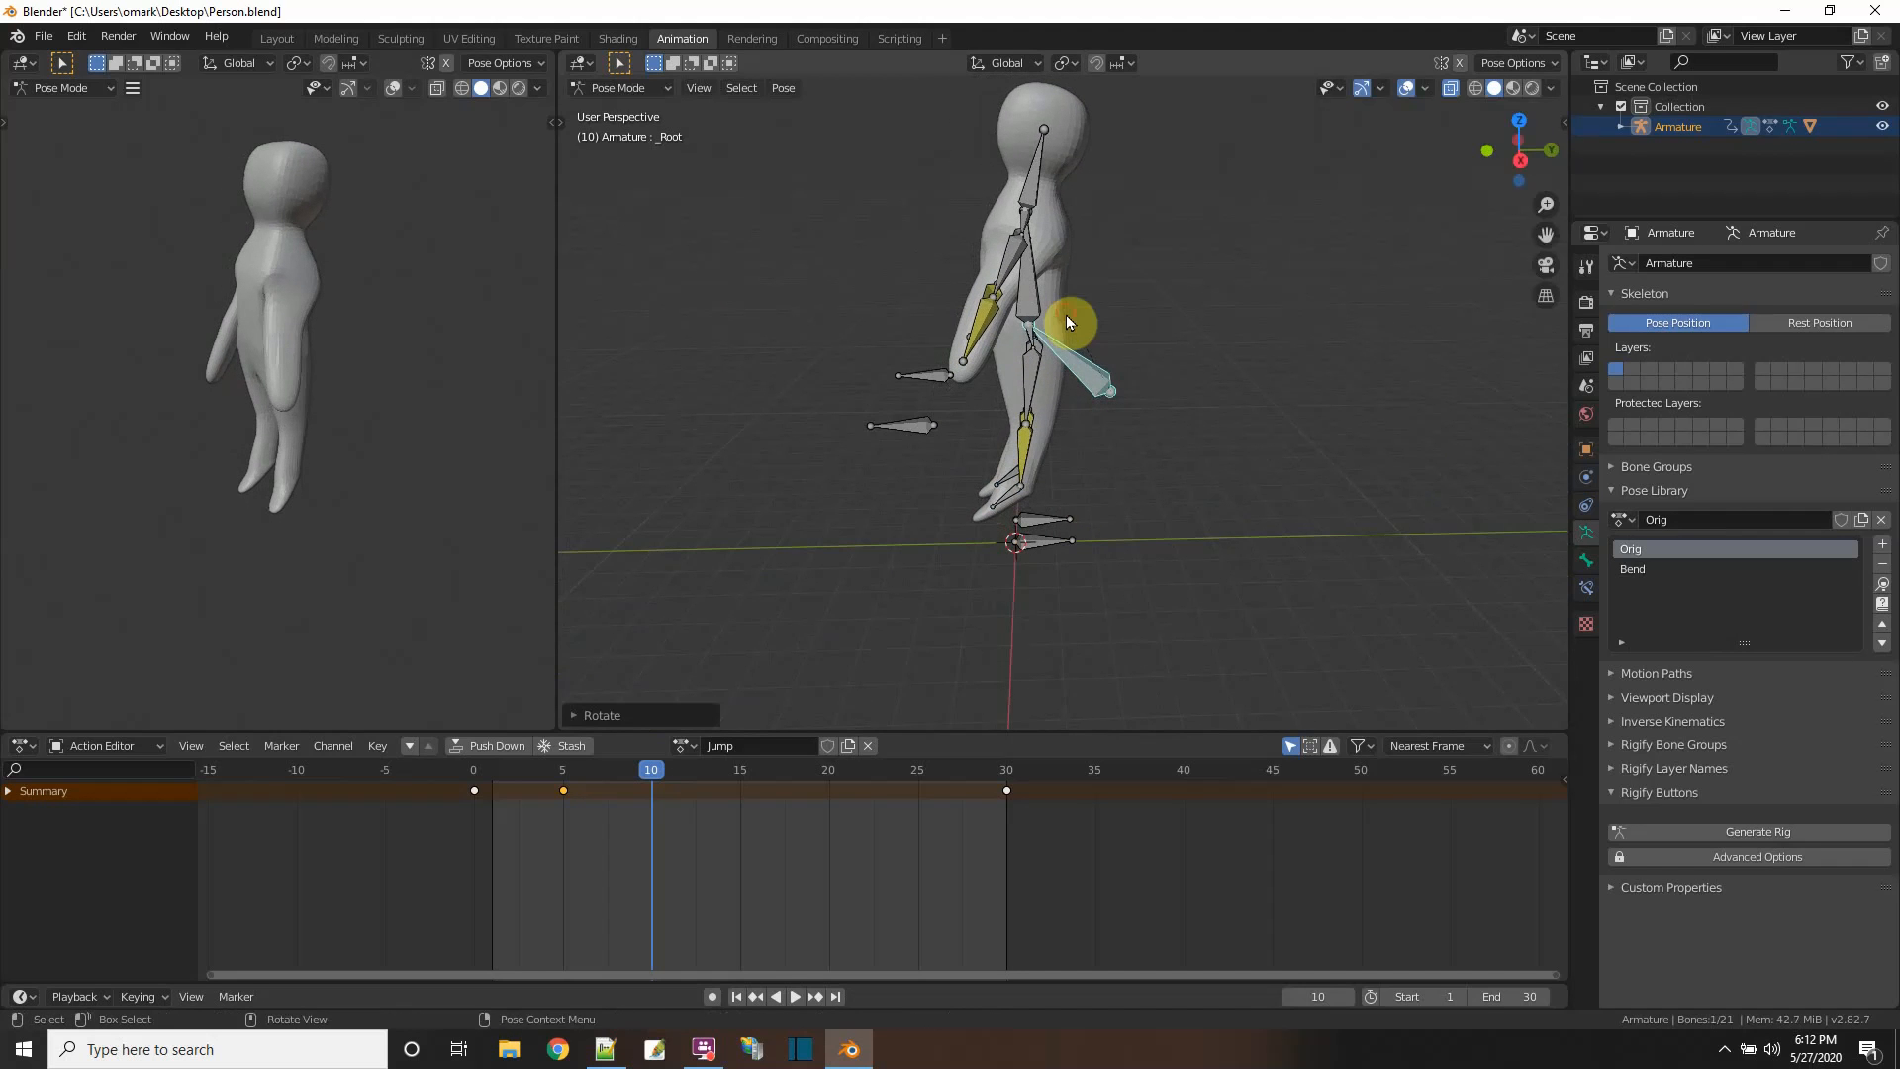
pyautogui.moveTo(1203, 459); pyautogui.dragTo(1415, 443, button='middle')
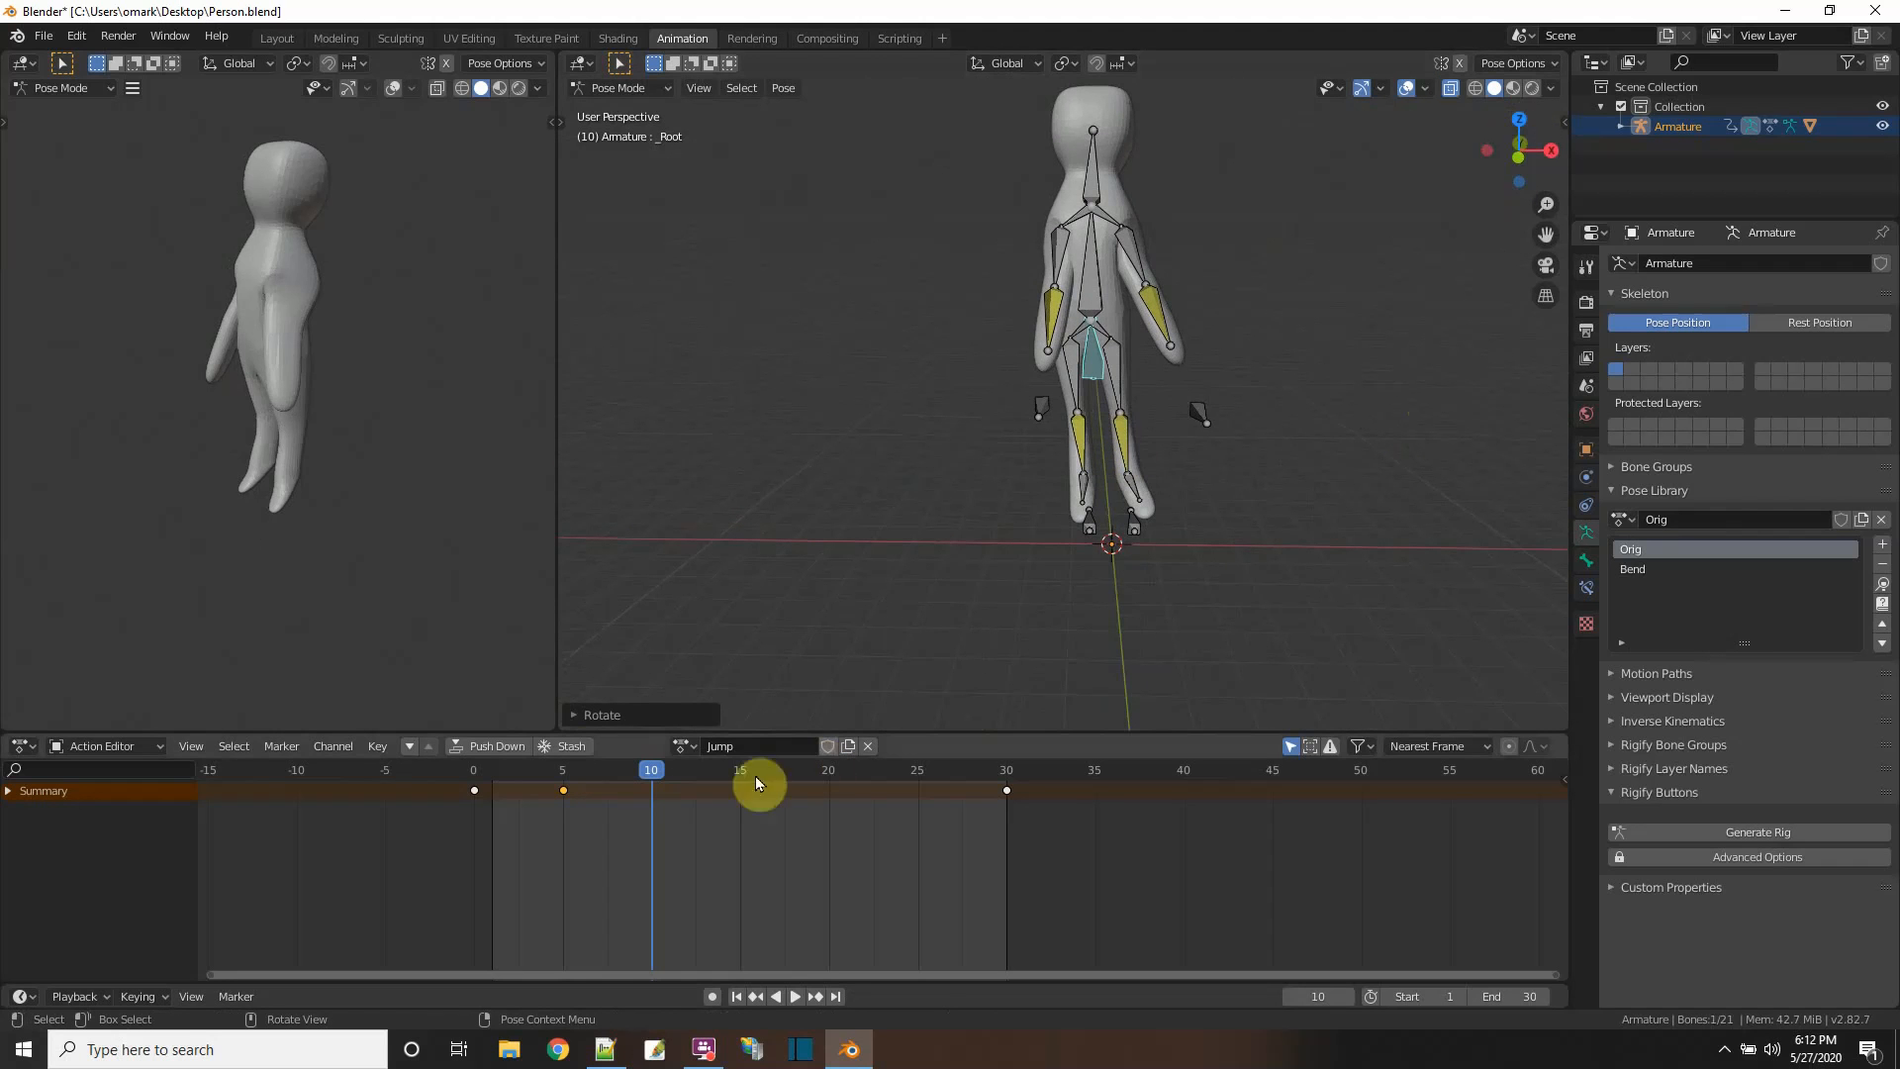
# - At frame 10, raise the _Root bone about 1.9 m in right view and rotate it so the body leans back
pyautogui.moveTo(756, 776); pyautogui.dragTo(651, 768)
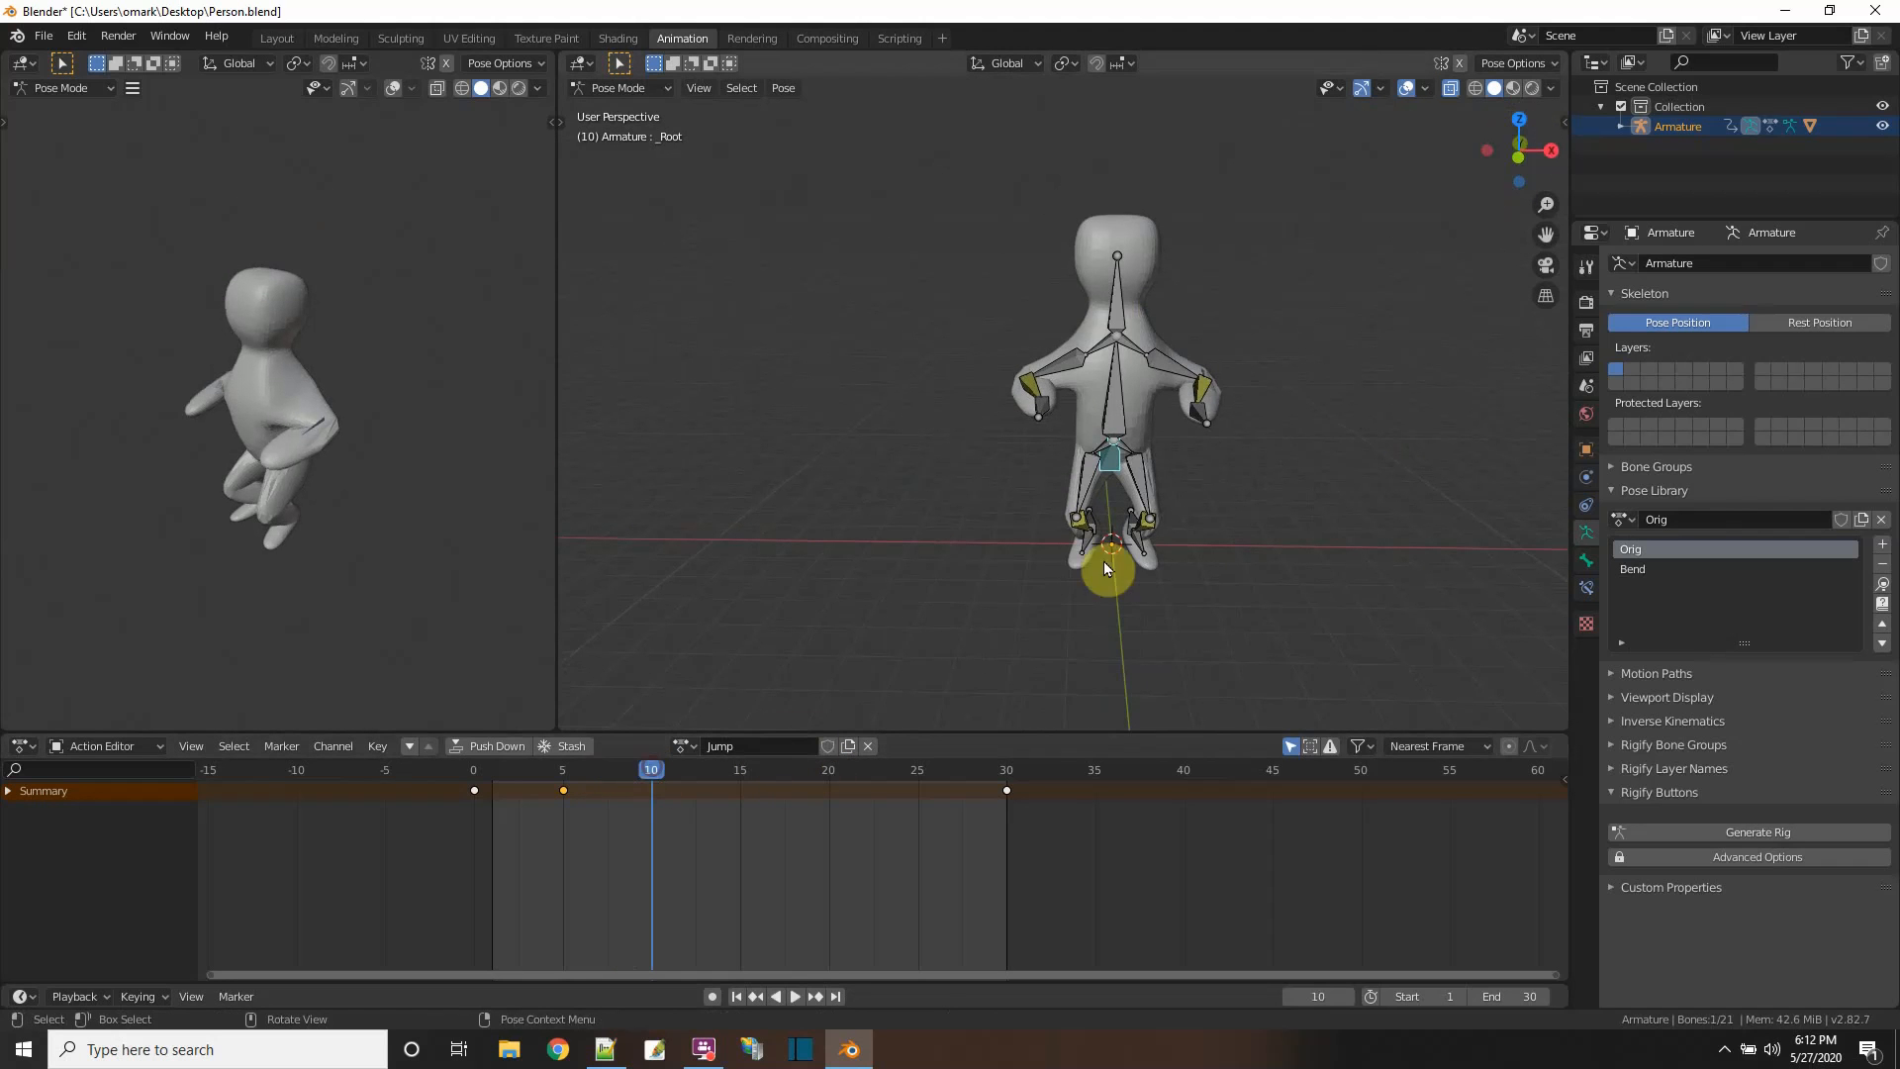
pyautogui.click(1552, 150)
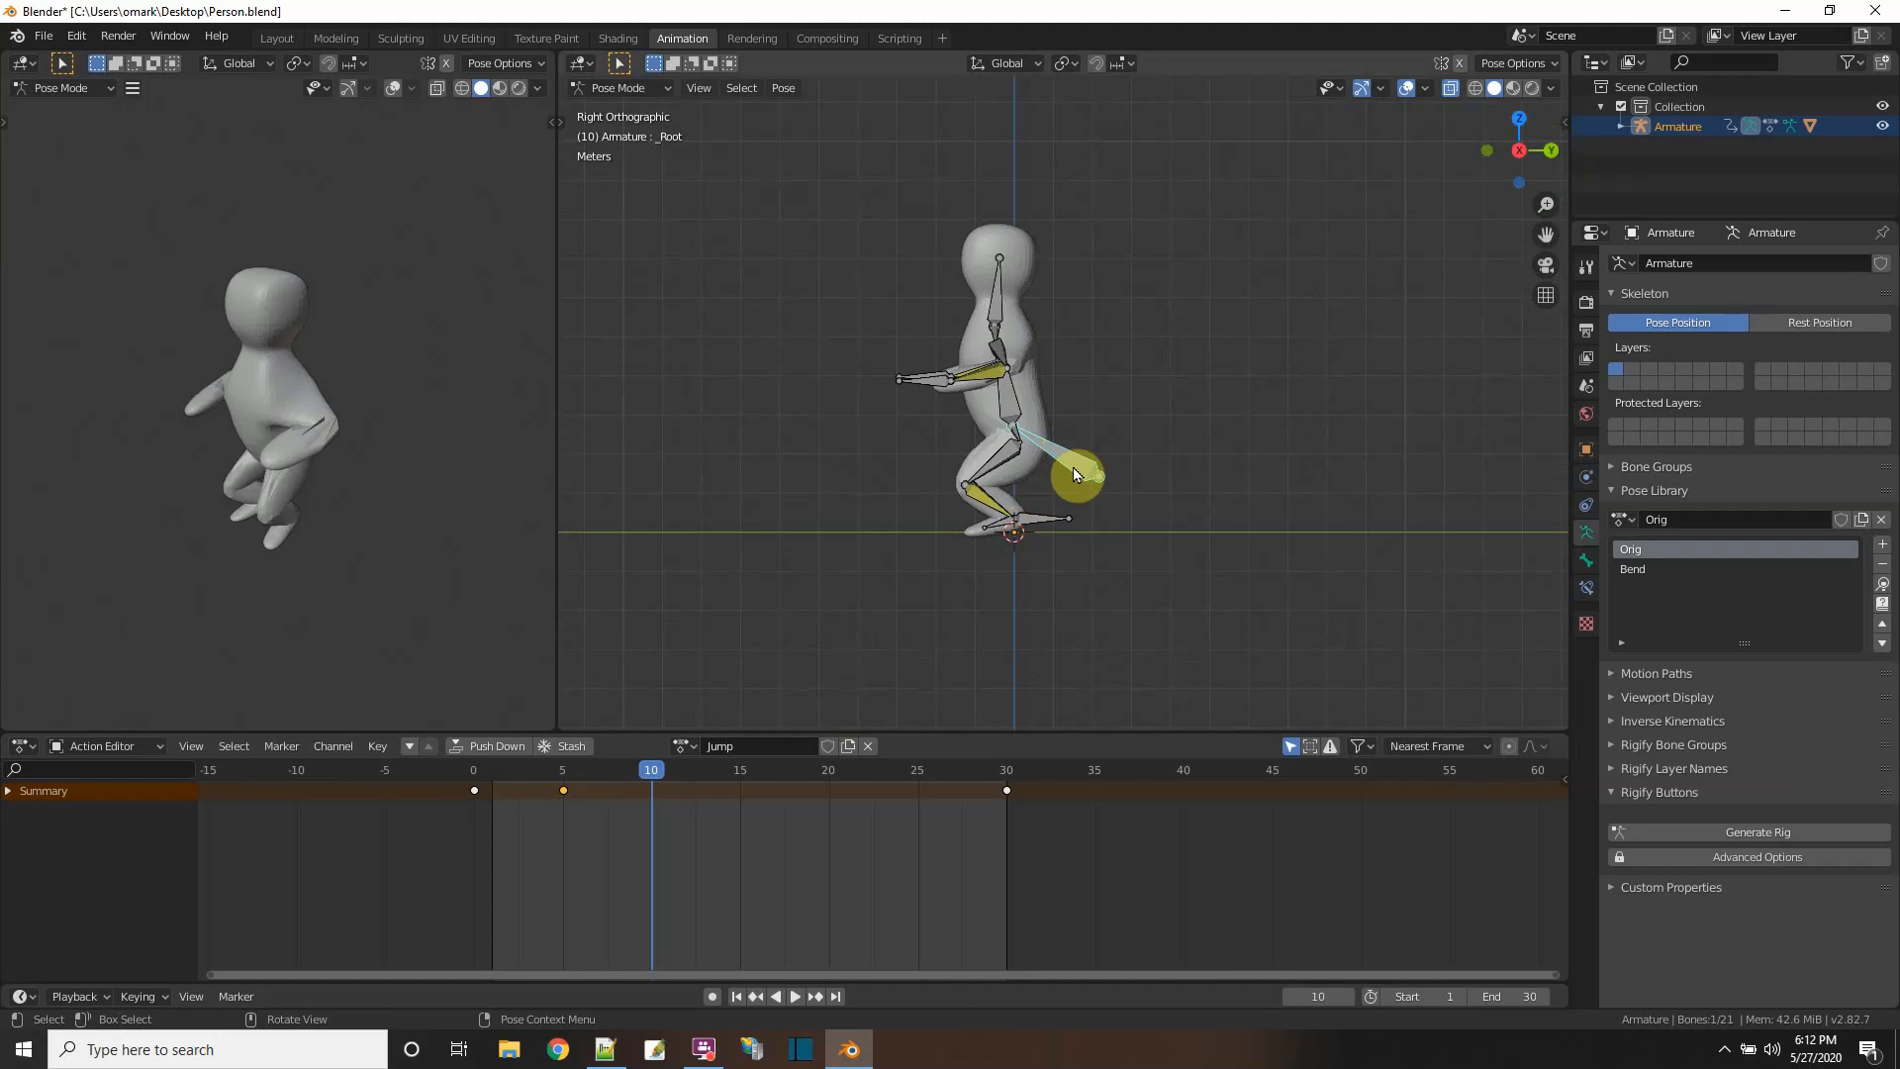
pyautogui.press('g')
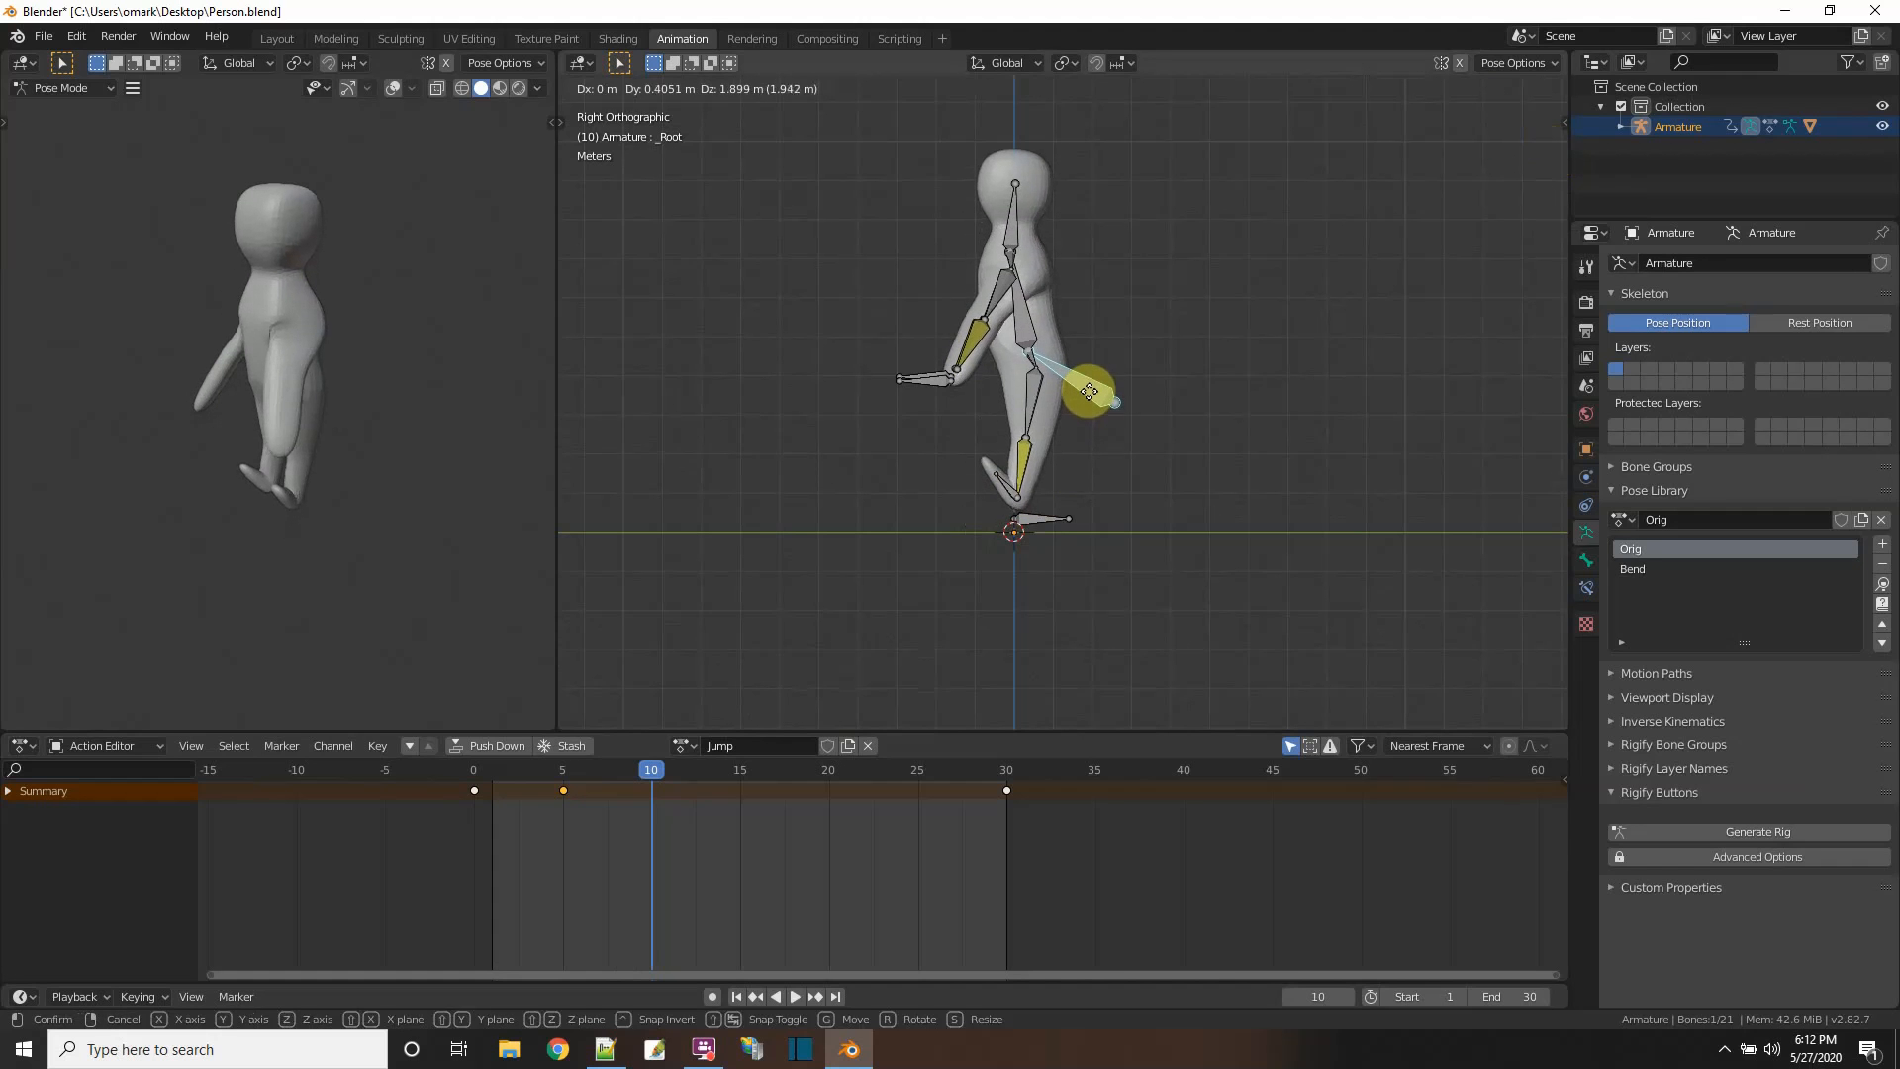
pyautogui.click(1077, 388)
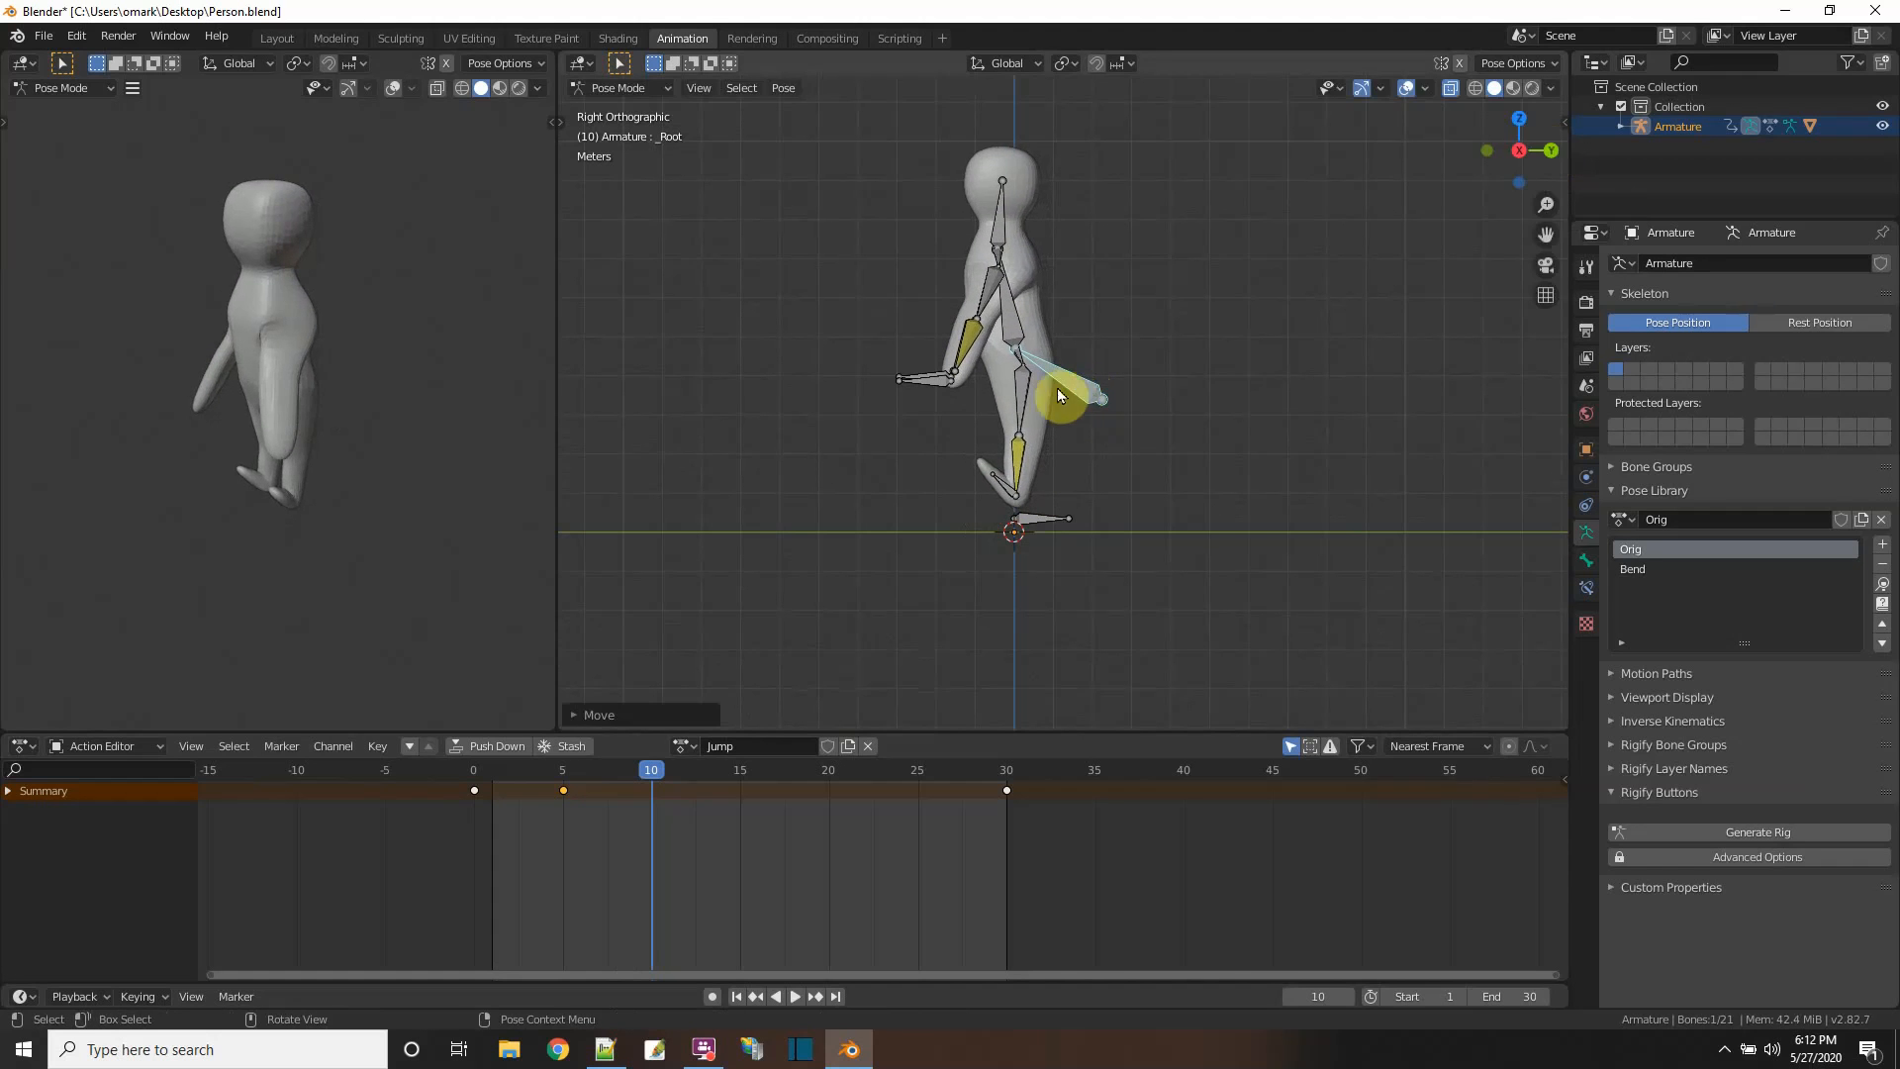
pyautogui.press('r')
pyautogui.click(1041, 368)
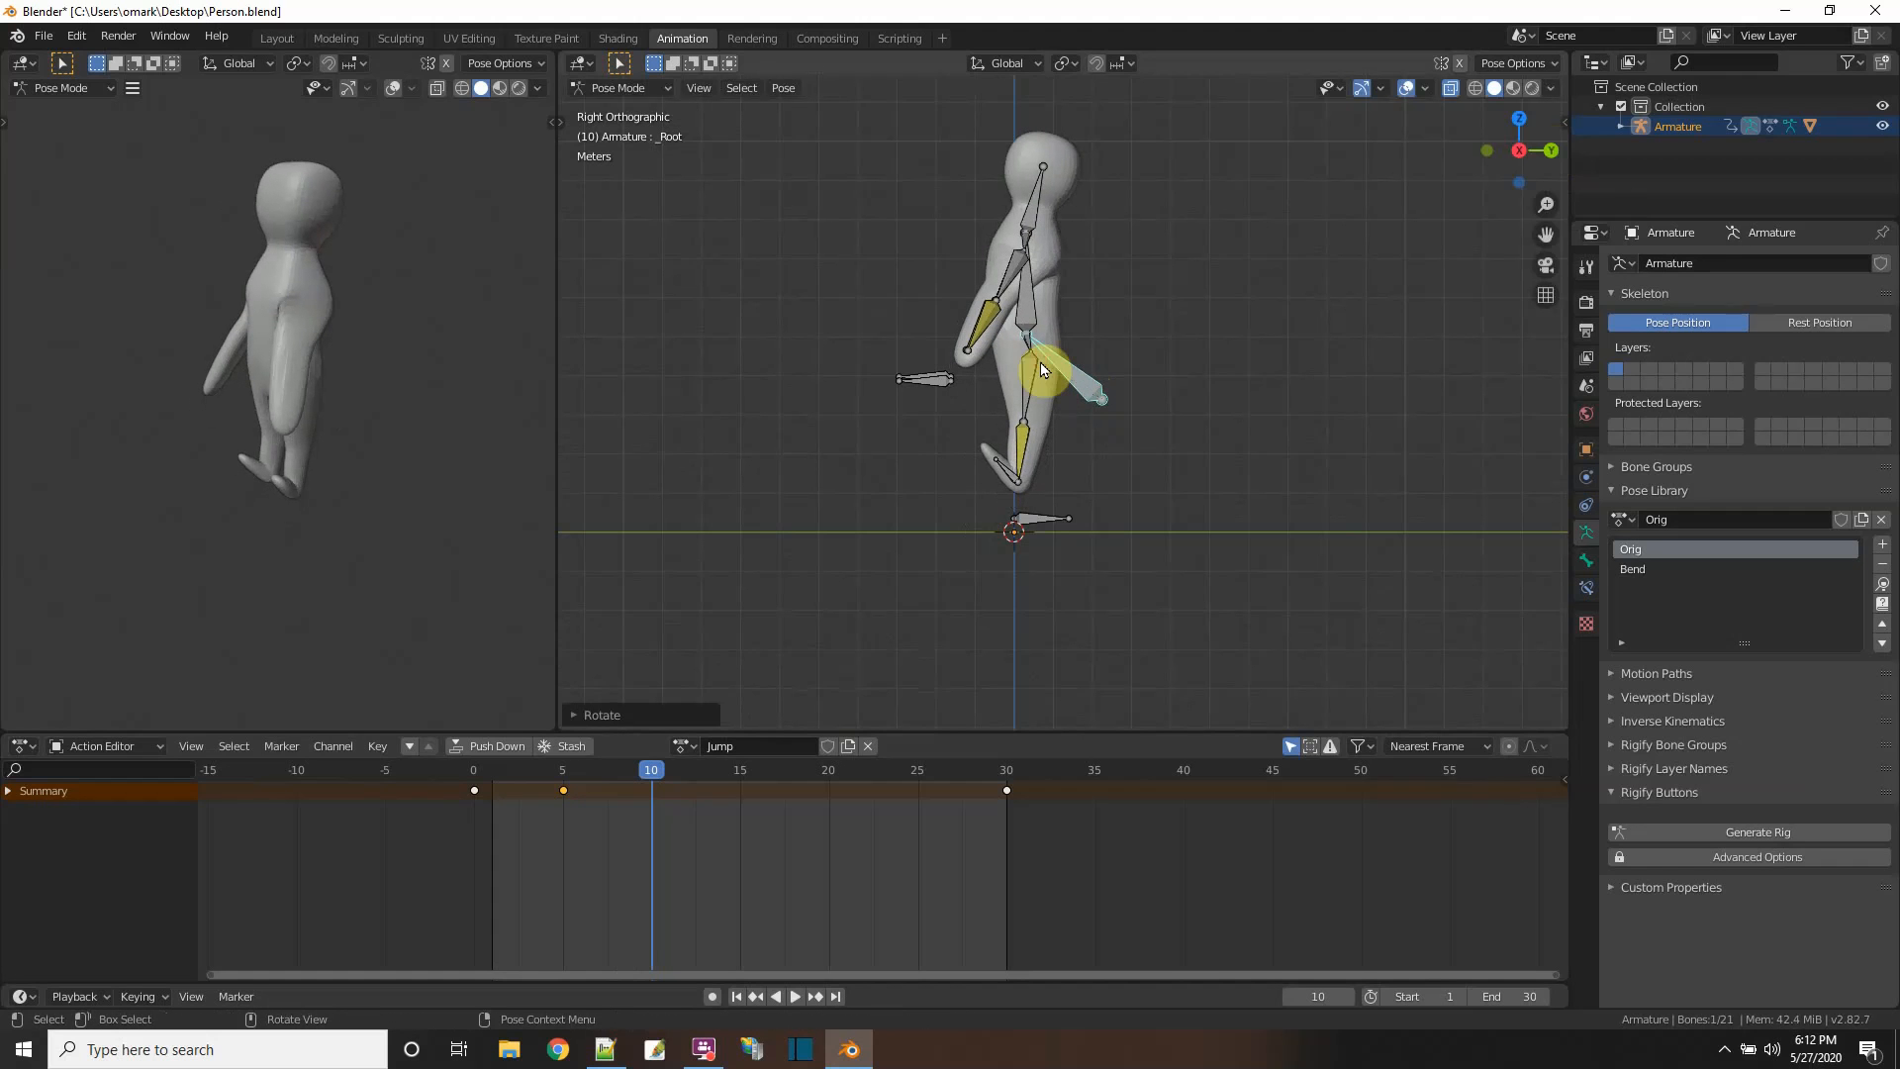
# - Rotate both foot bones about 92° at frame 10 so the toes point downward
pyautogui.click(1004, 485)
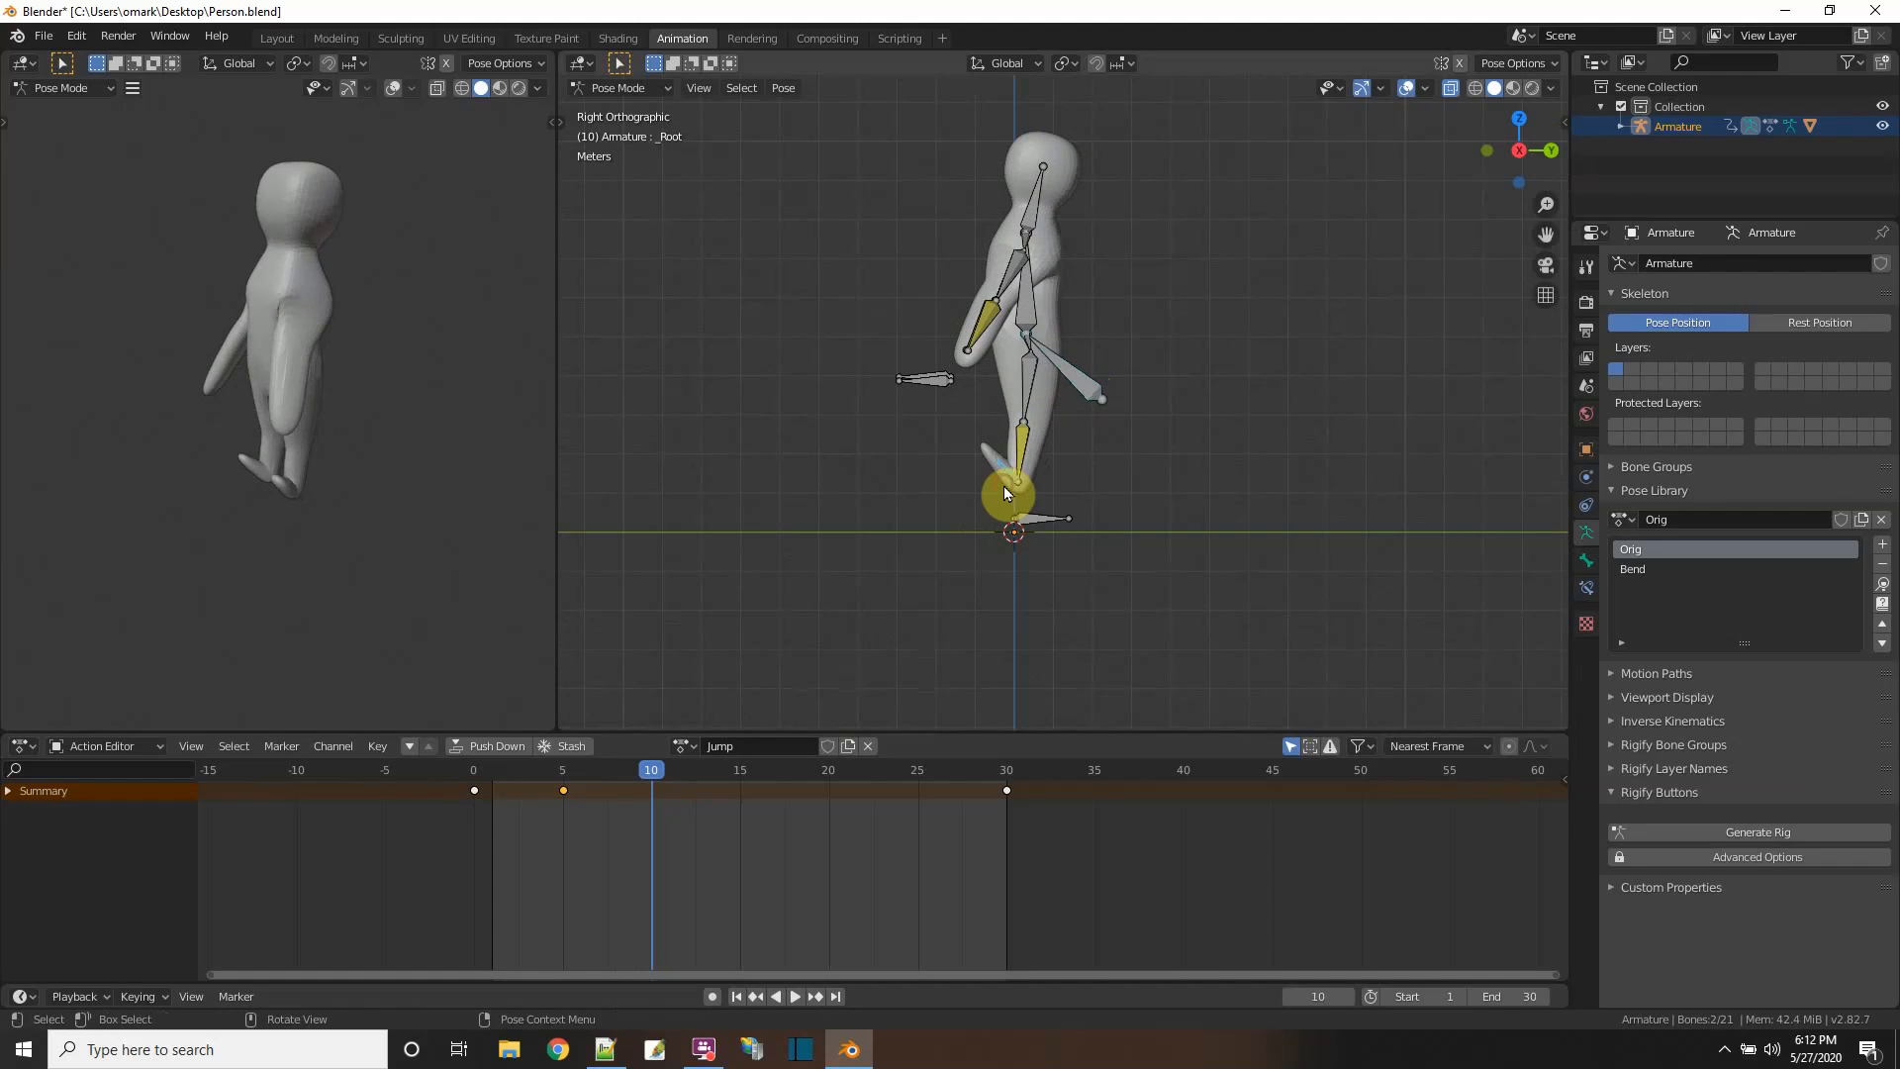
pyautogui.press('r')
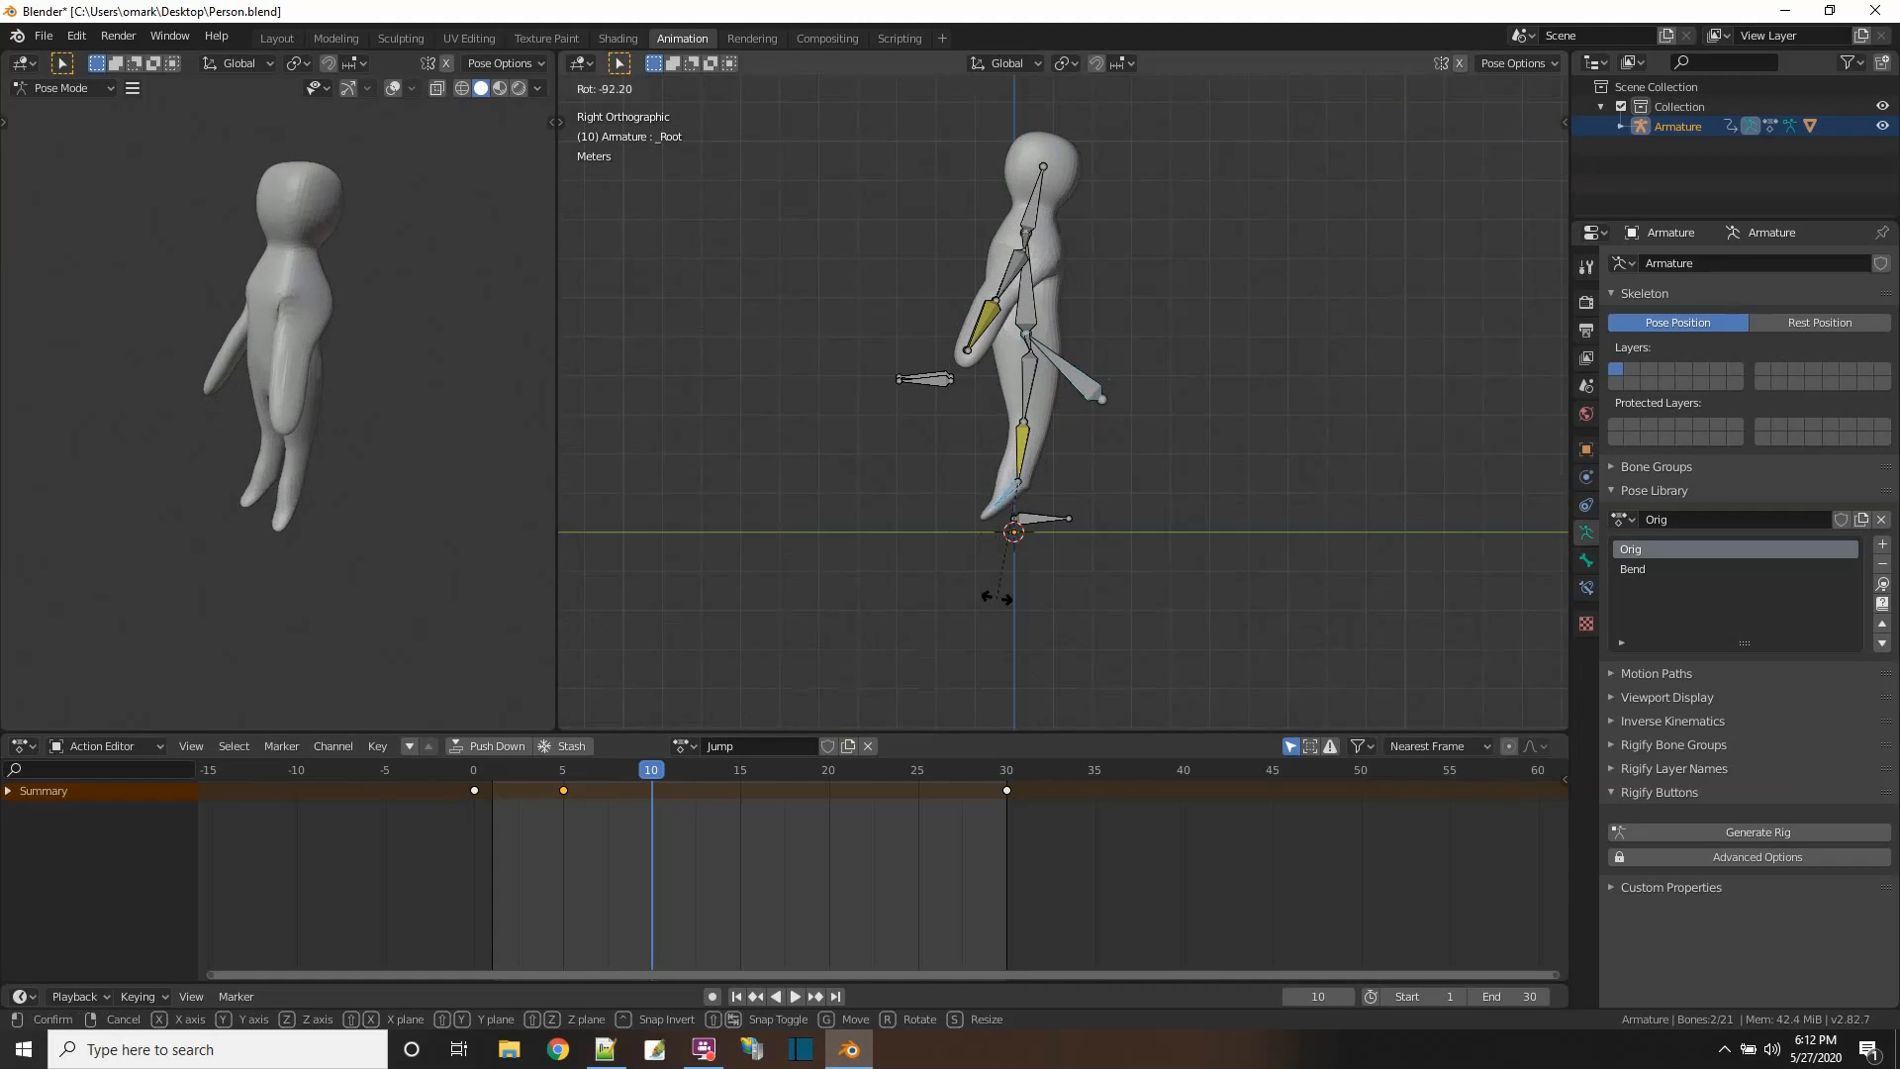
pyautogui.click(996, 598)
# - At frame 10, raise both IKArm bones about 1.6 m and move them about 1.6 m backward and 0.6 m down
pyautogui.moveTo(876, 539); pyautogui.dragTo(1024, 420, button='middle')
pyautogui.click(1020, 431)
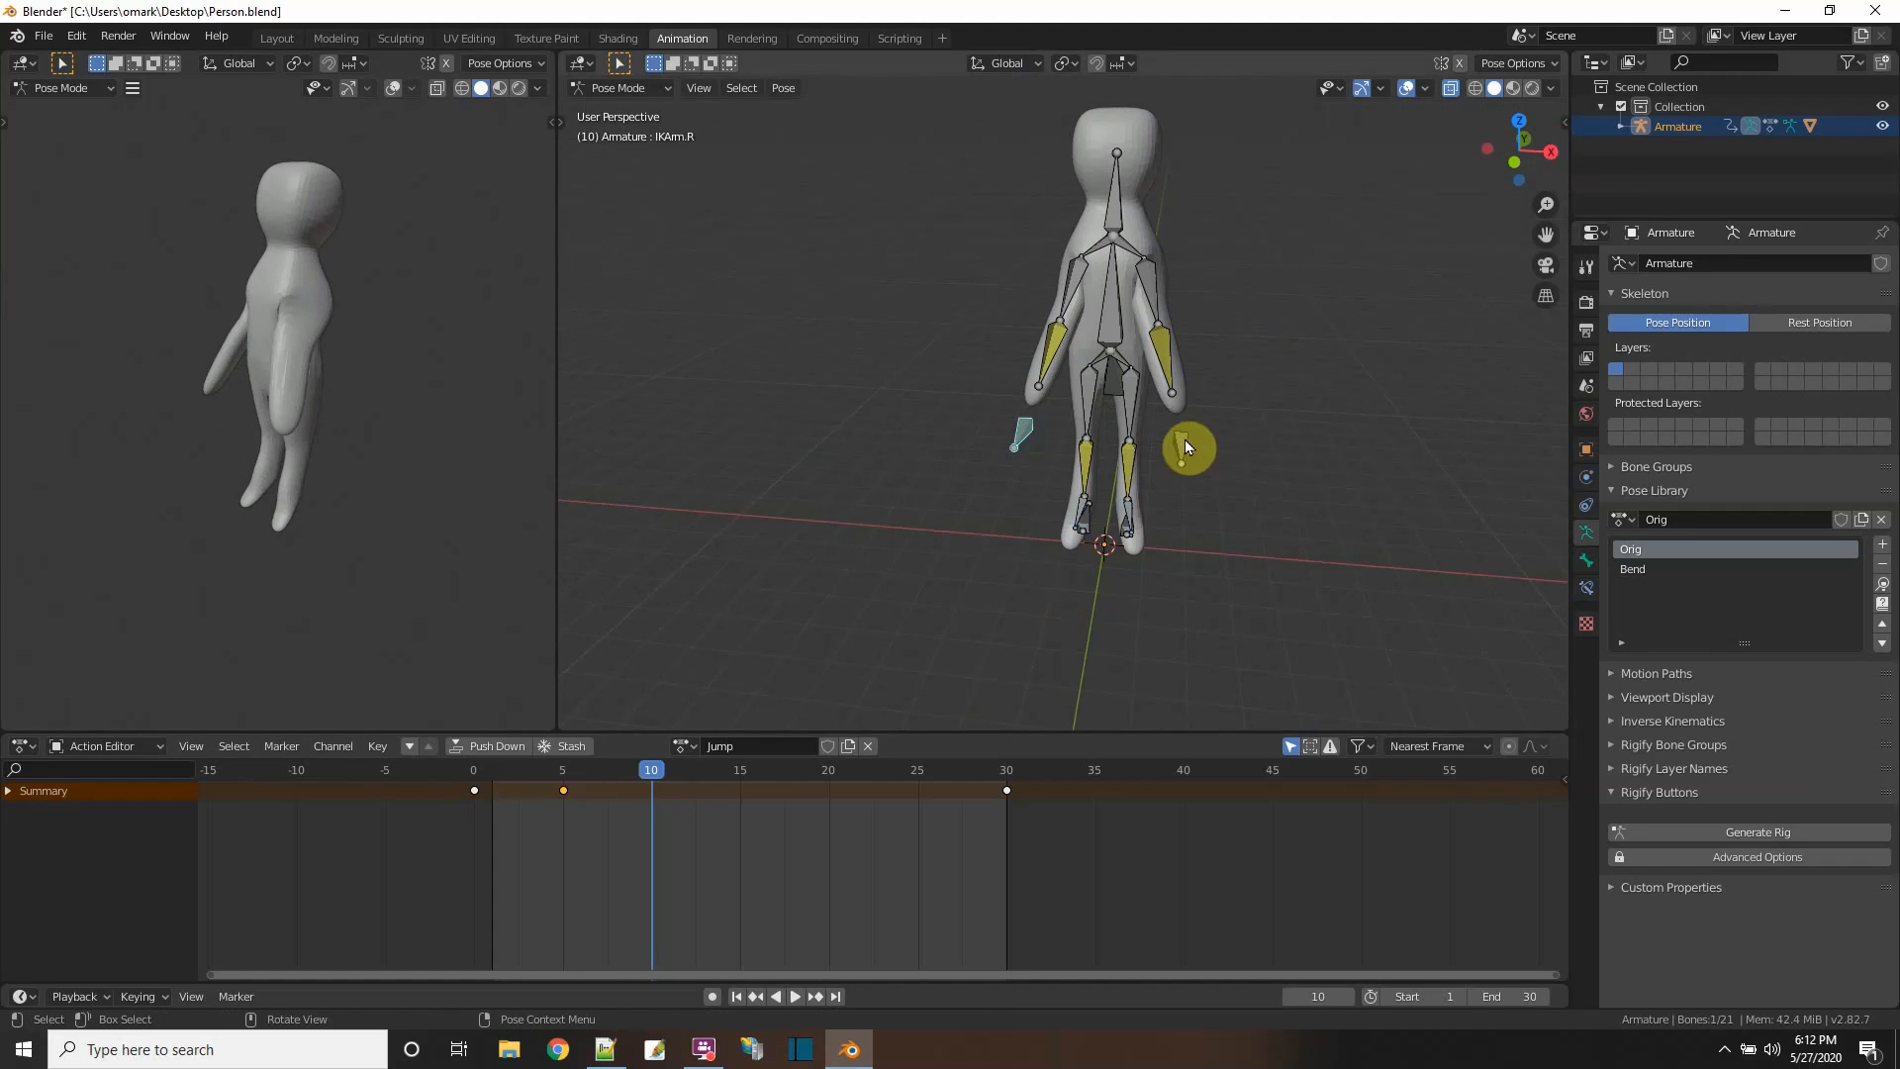
pyautogui.keyDown('shift'); pyautogui.click(1184, 447); pyautogui.keyUp('shift')
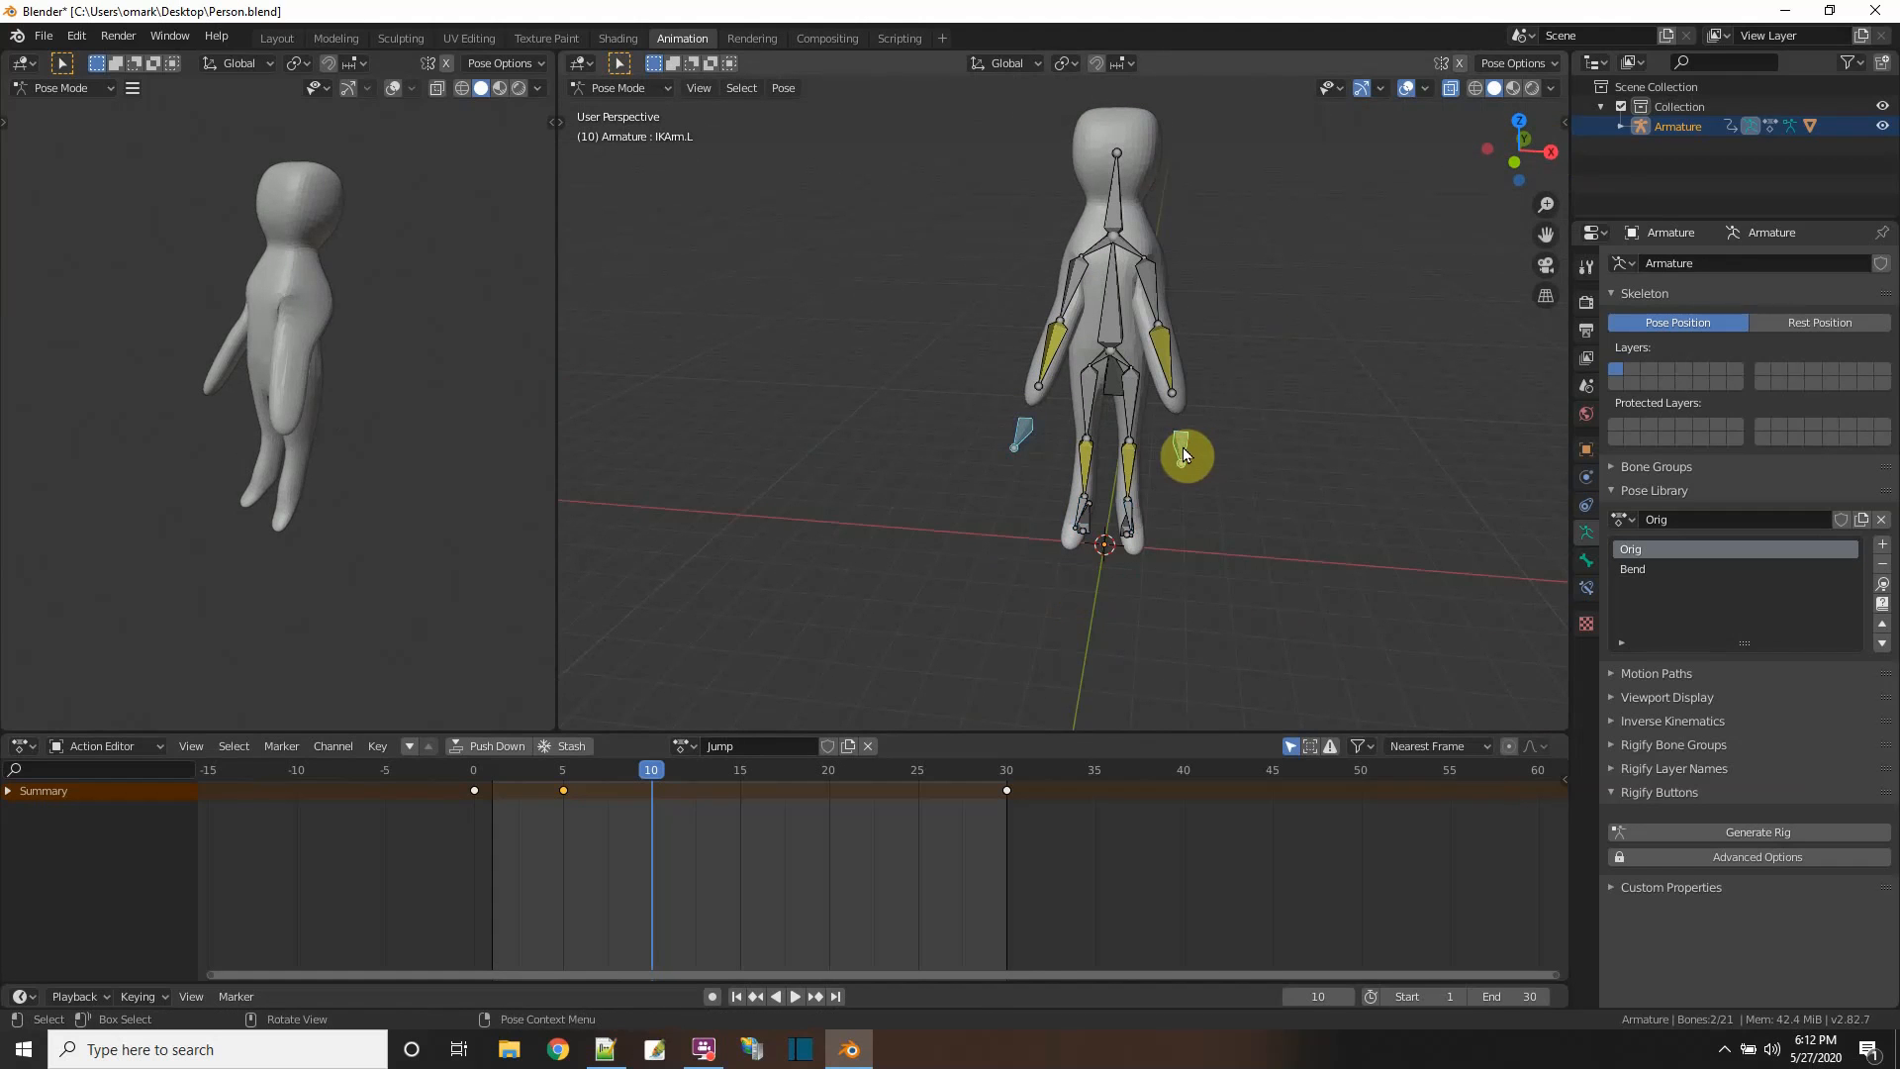
pyautogui.click(1515, 160)
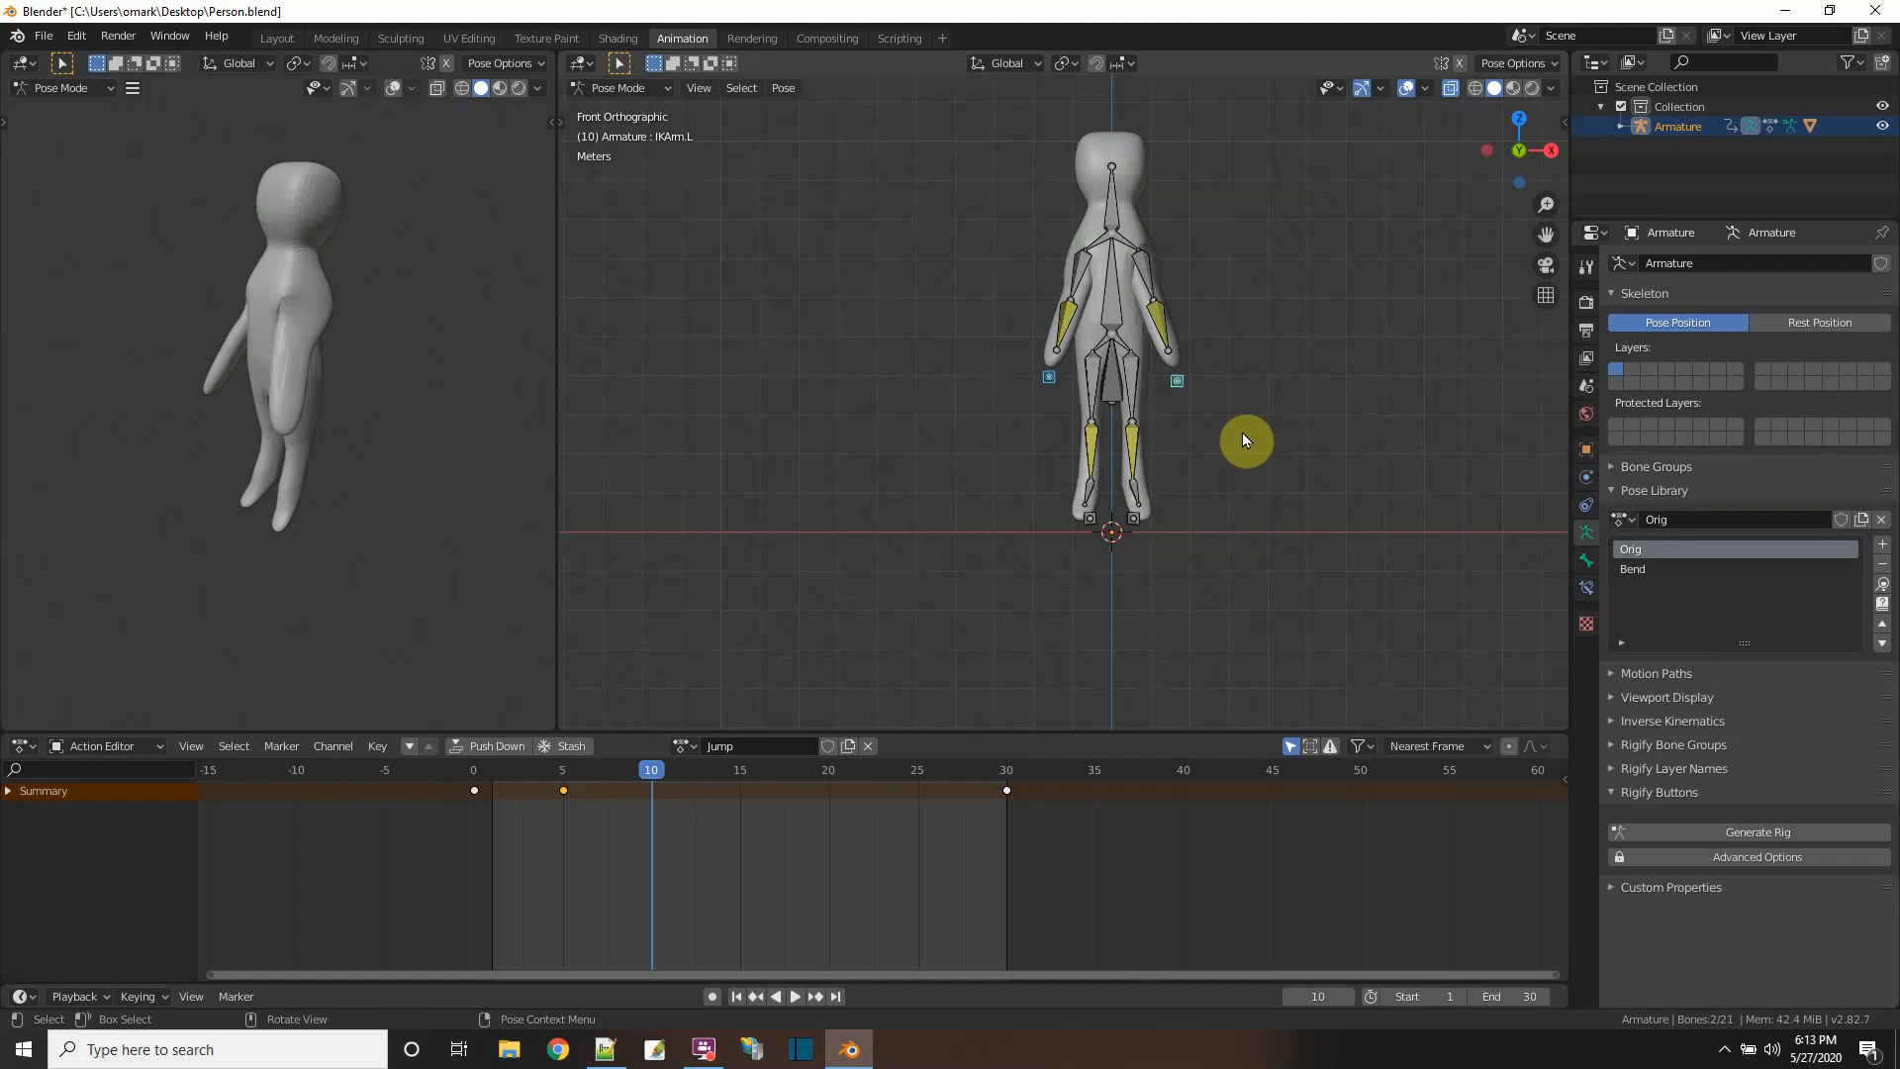
pyautogui.press('g')
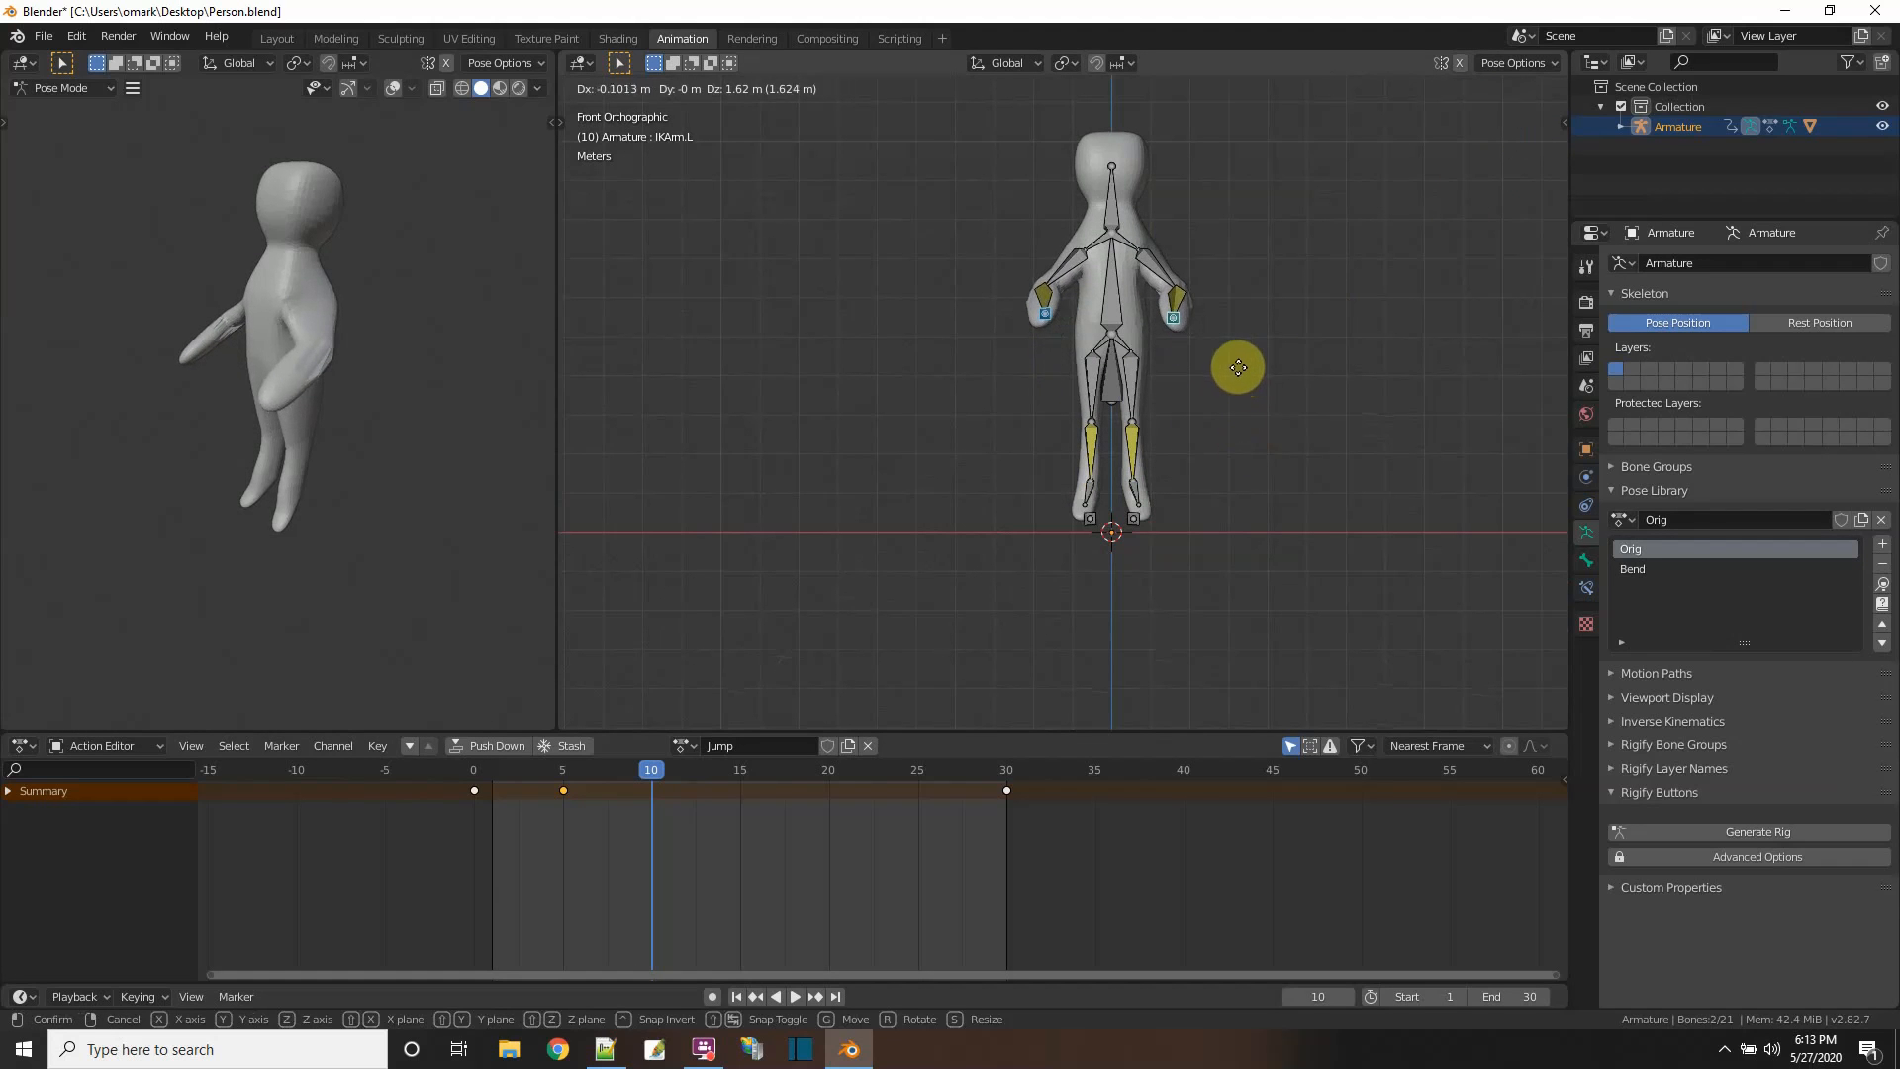
pyautogui.click(1234, 369)
pyautogui.click(1550, 149)
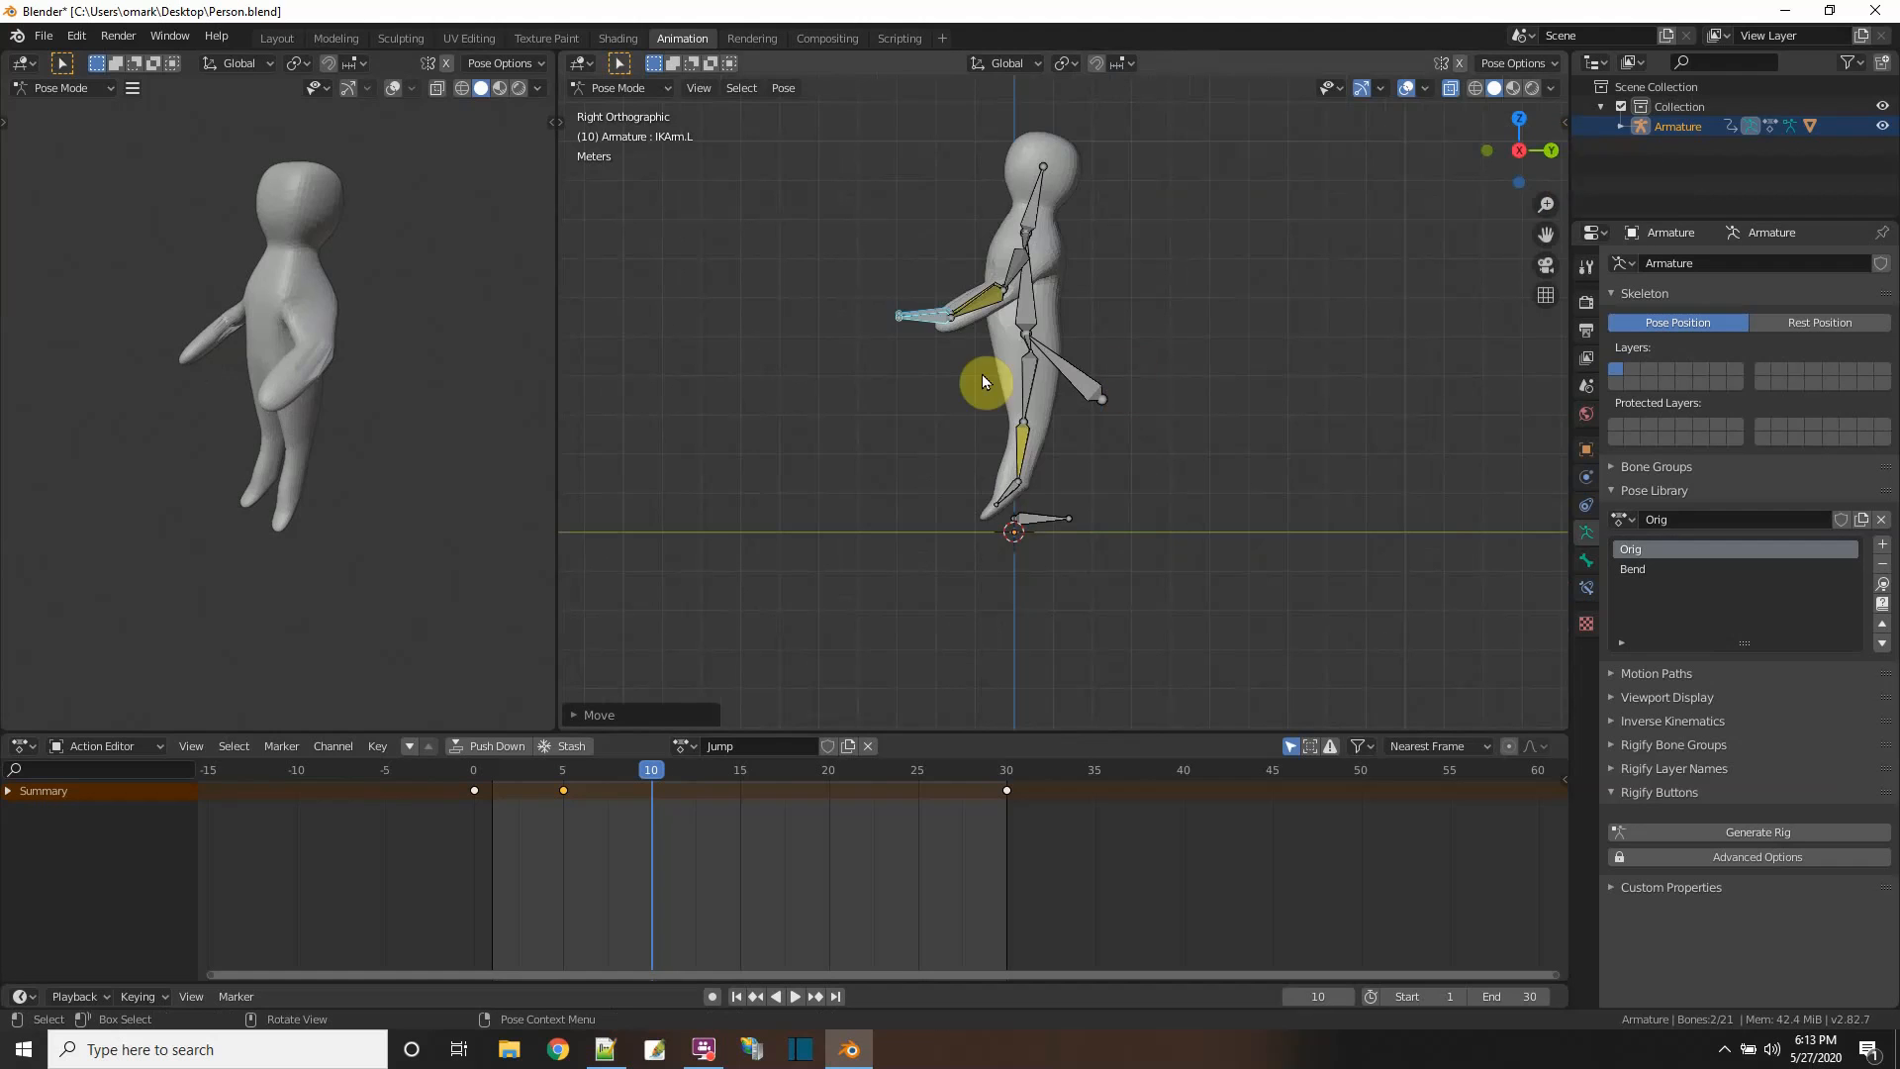
pyautogui.press('g')
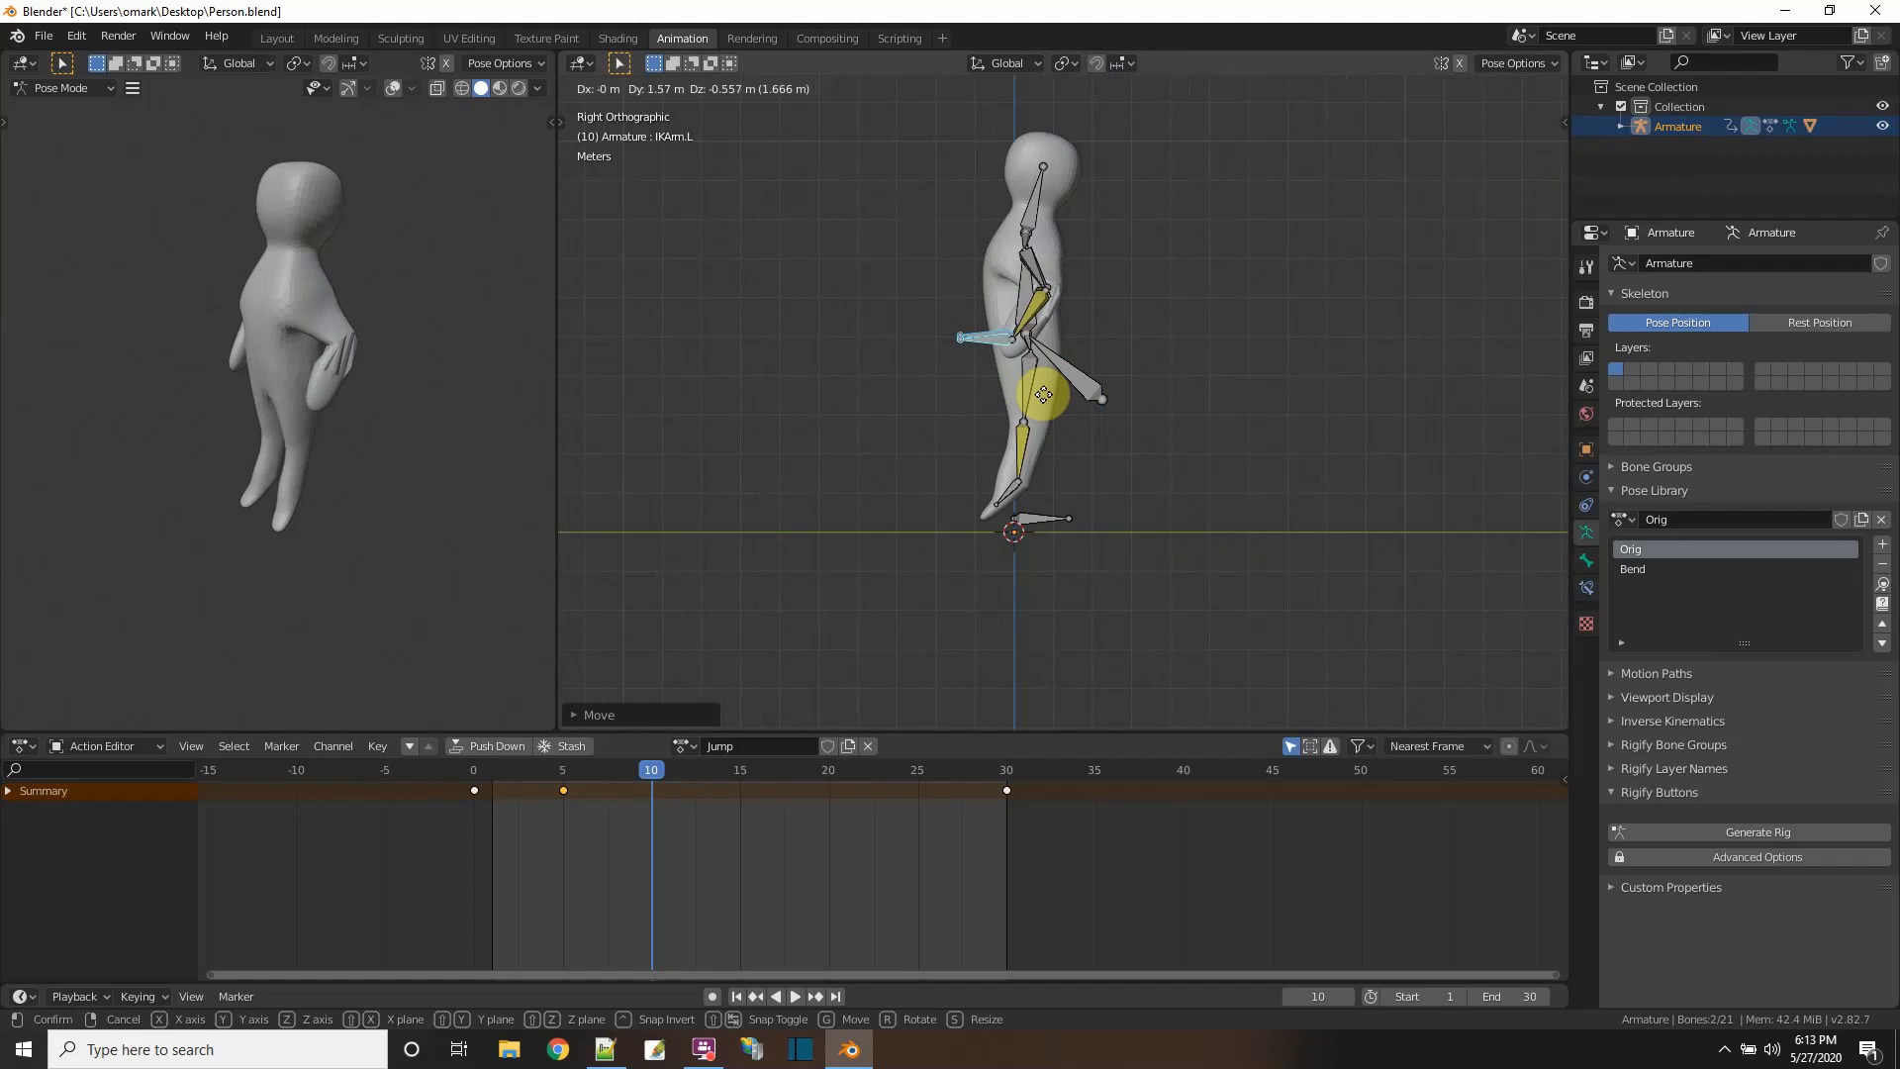
pyautogui.click(1043, 393)
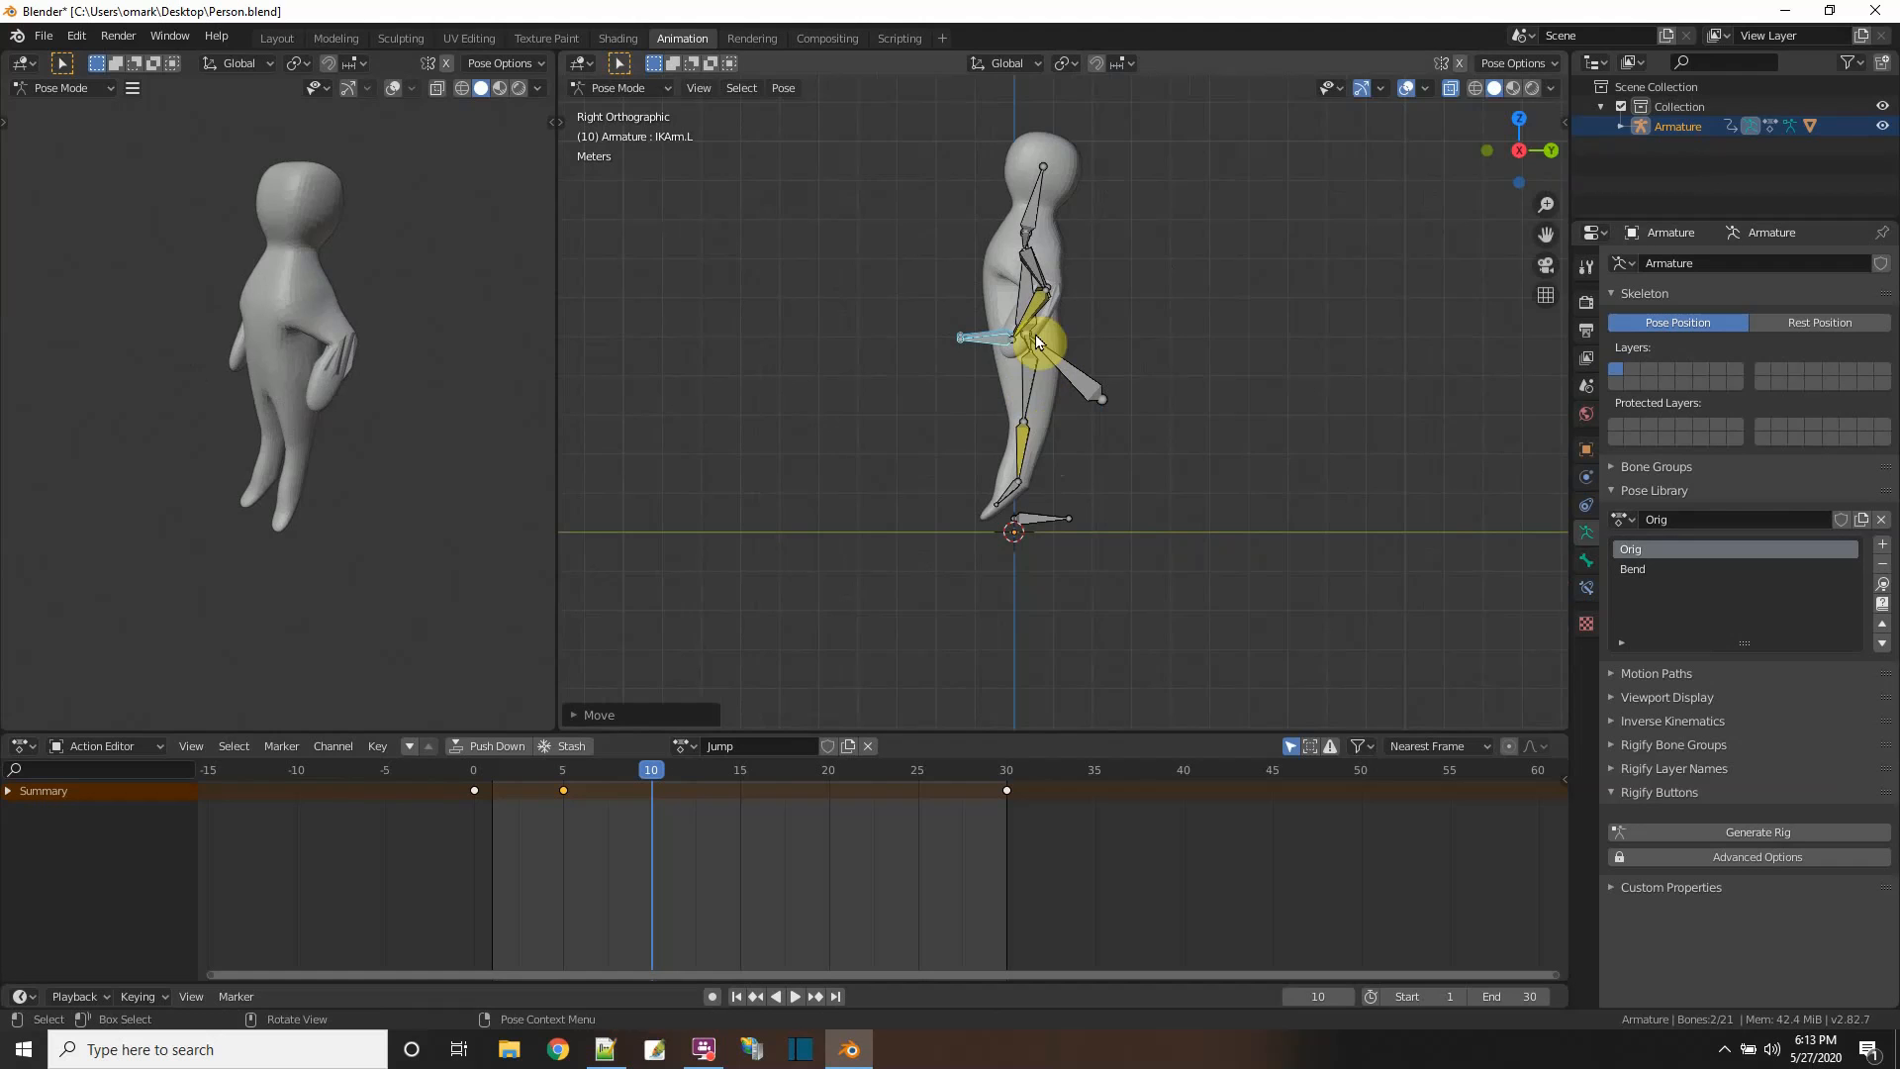
# - Insert a keyframe for all bones at frame 10 and play back the jump
pyautogui.press('a')
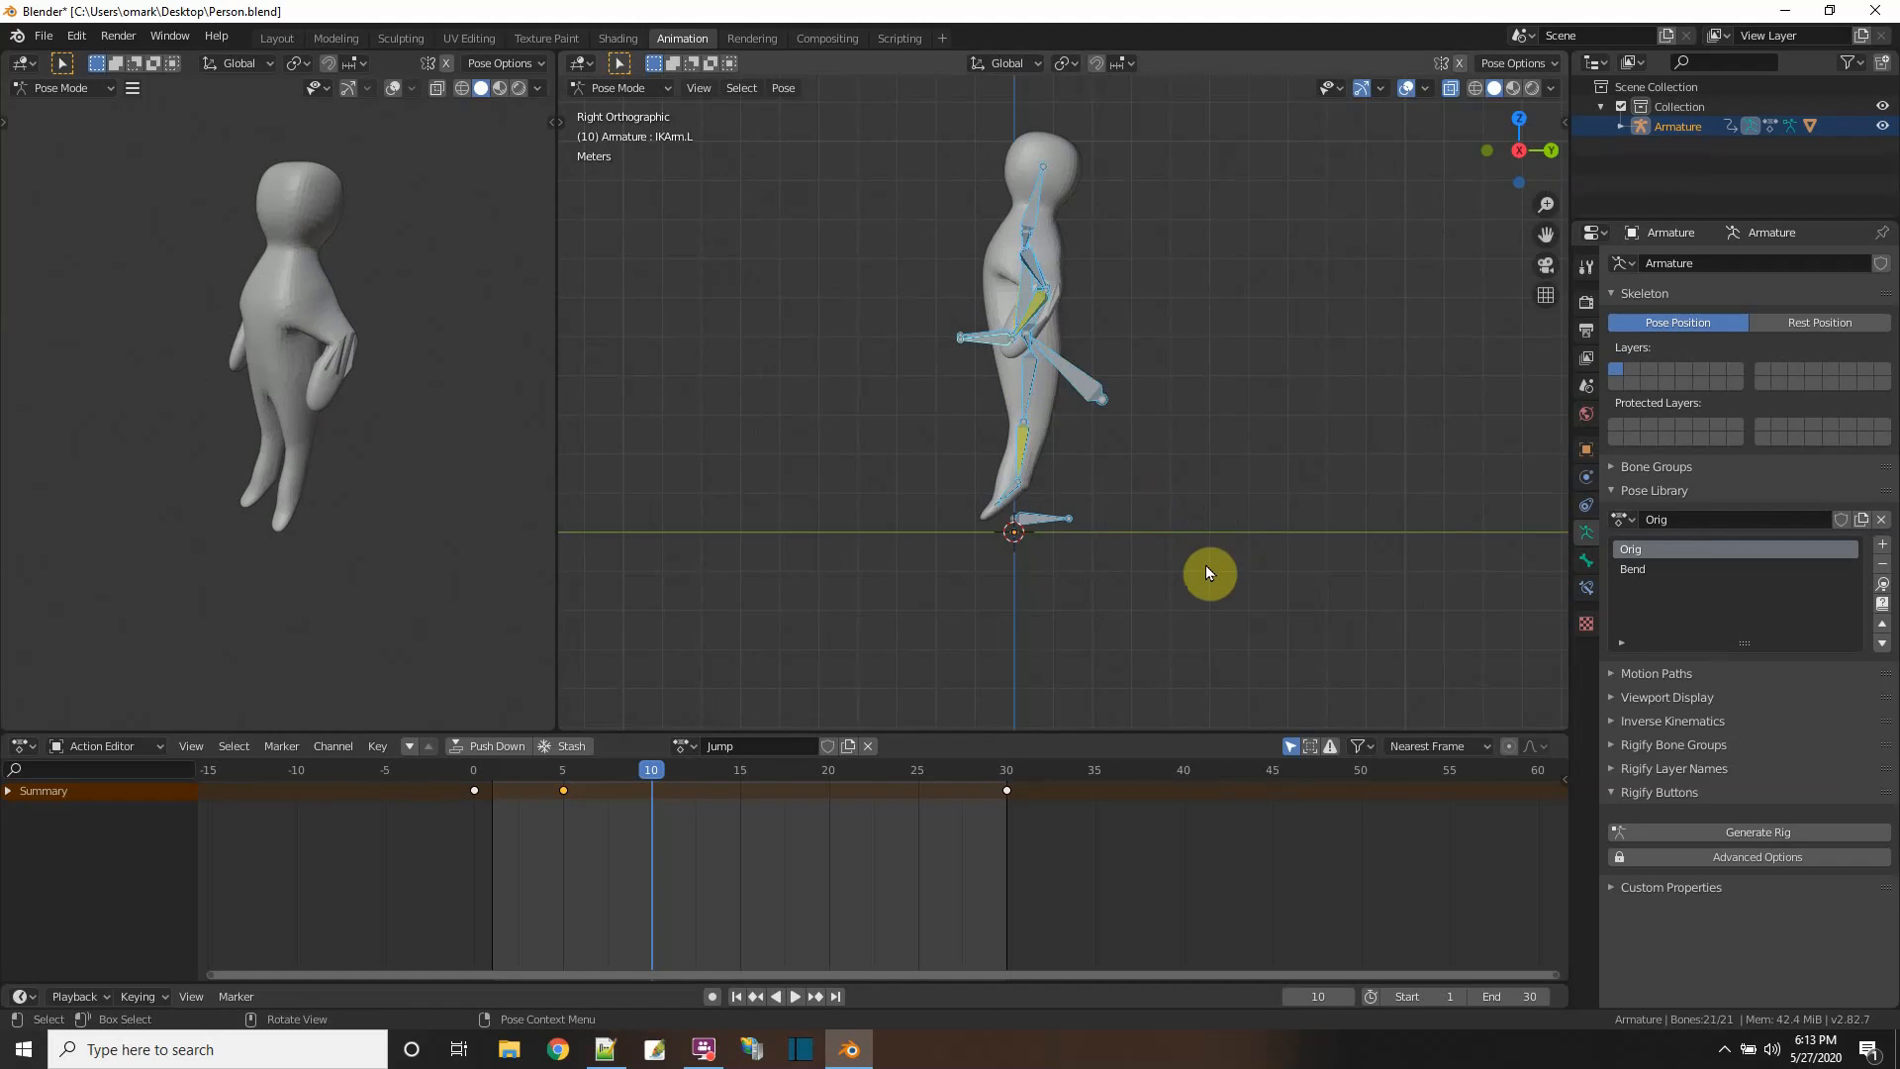
pyautogui.press('i')
pyautogui.click(1190, 561)
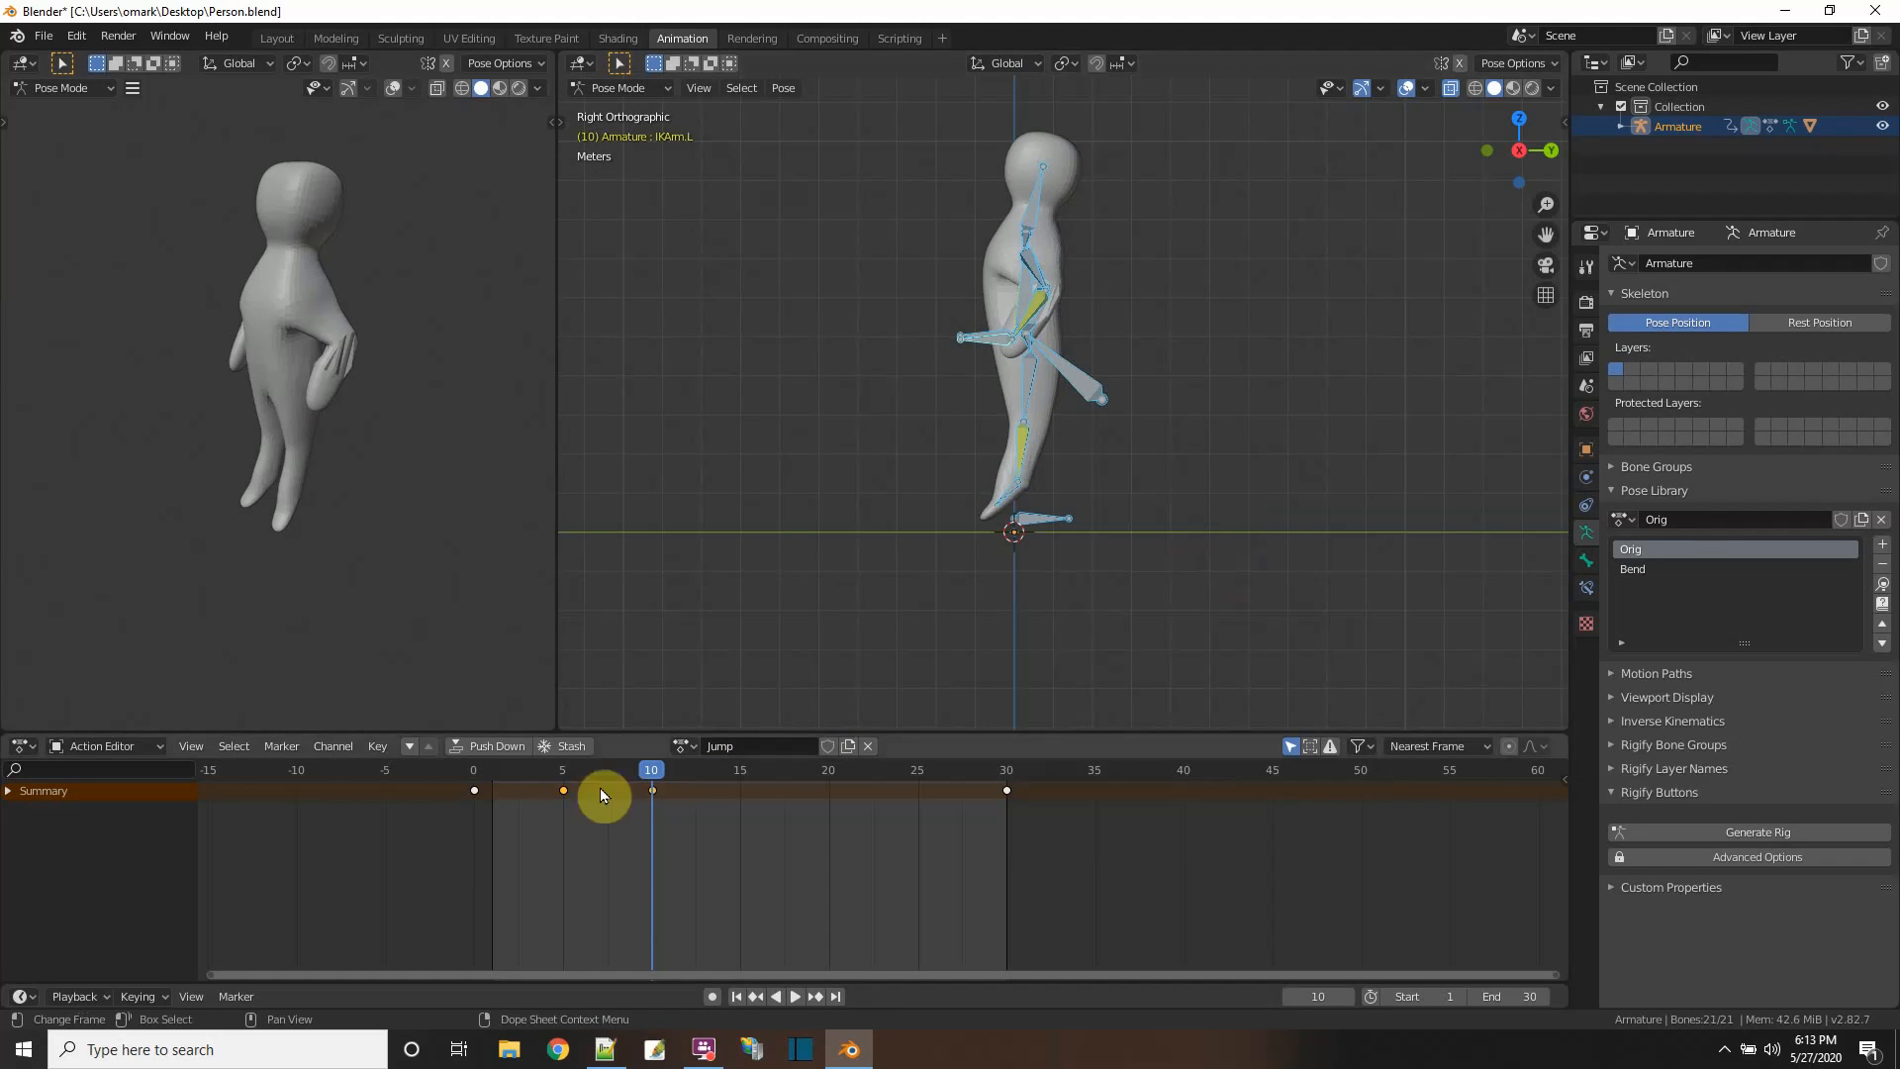
pyautogui.moveTo(643, 764)
pyautogui.mouseDown()
pyautogui.moveTo(469, 764)
pyautogui.moveTo(774, 799)
pyautogui.moveTo(633, 780)
pyautogui.mouseUp()
pyautogui.press('space')
pyautogui.press('space')
# - Copy the frame 10 keyframe to frame 23 and preview the motion through frame 30
pyautogui.rightClick(652, 790)
pyautogui.click(566, 610)
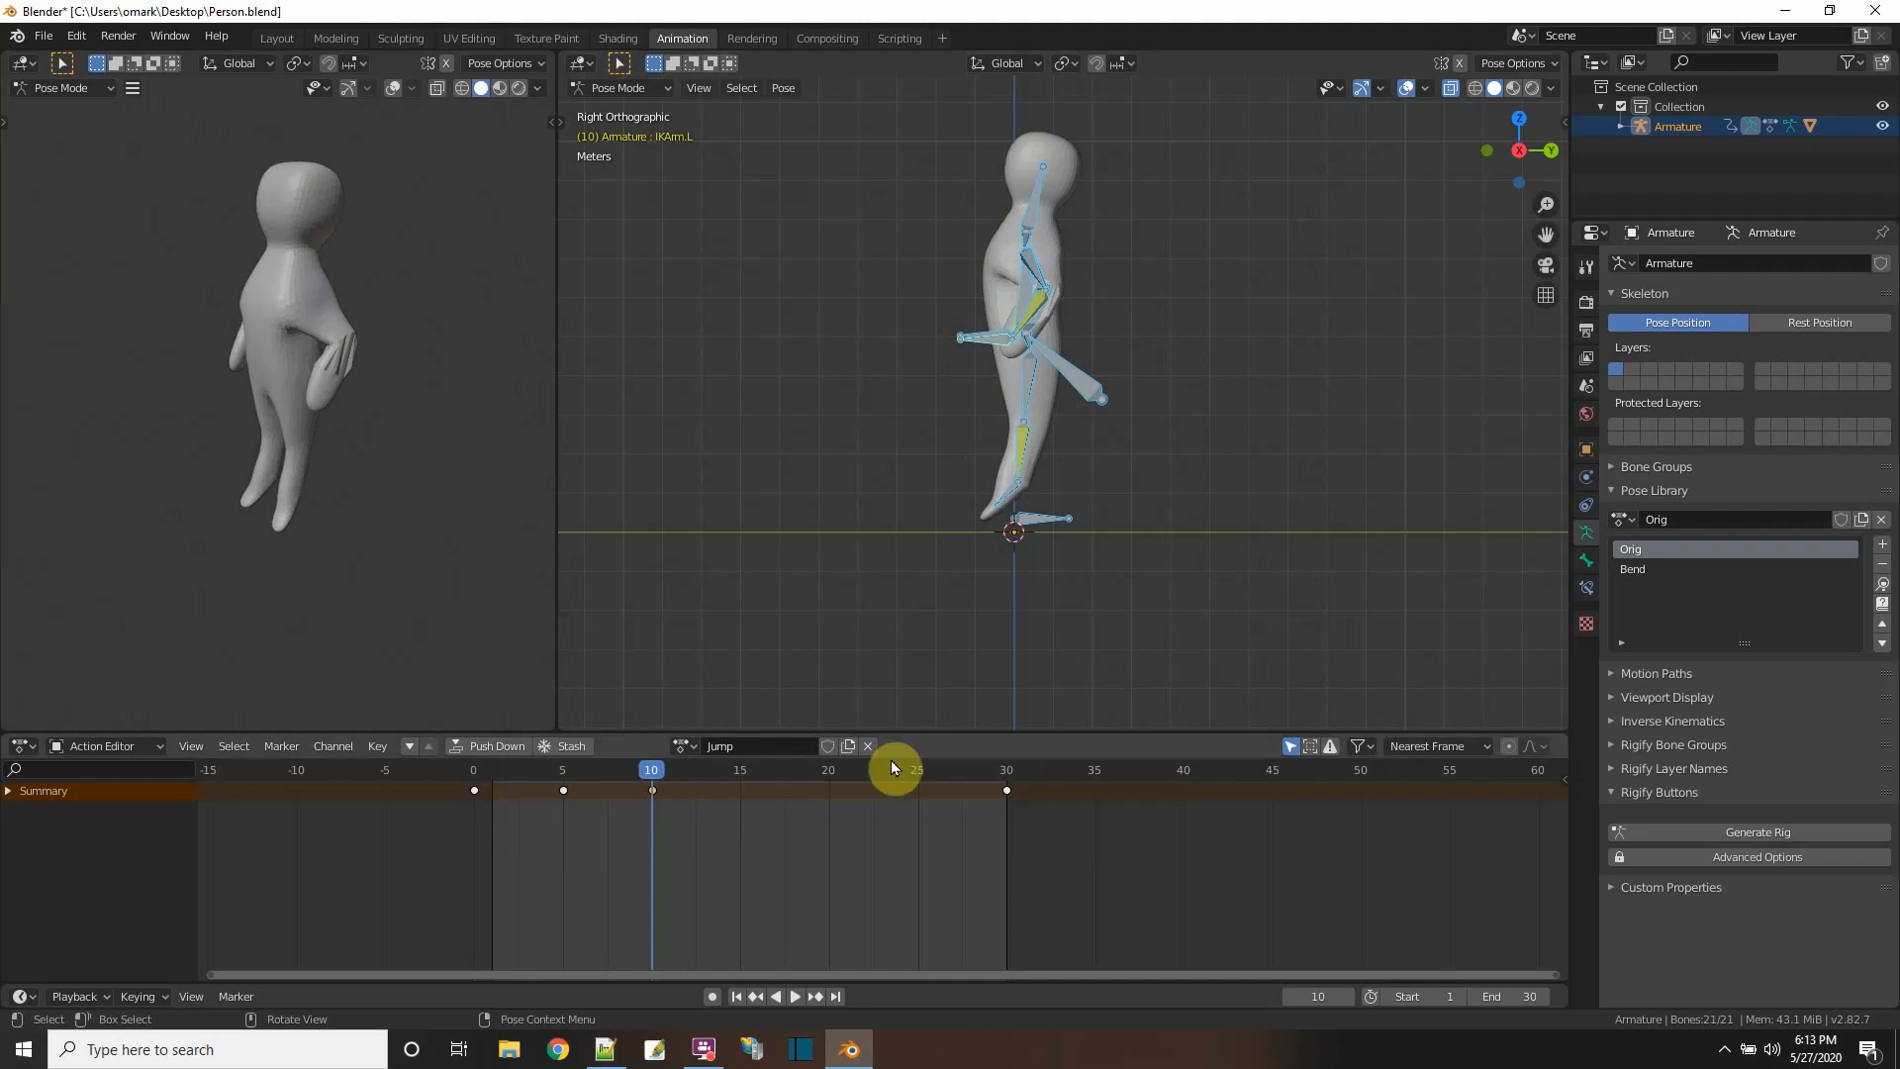
pyautogui.click(881, 770)
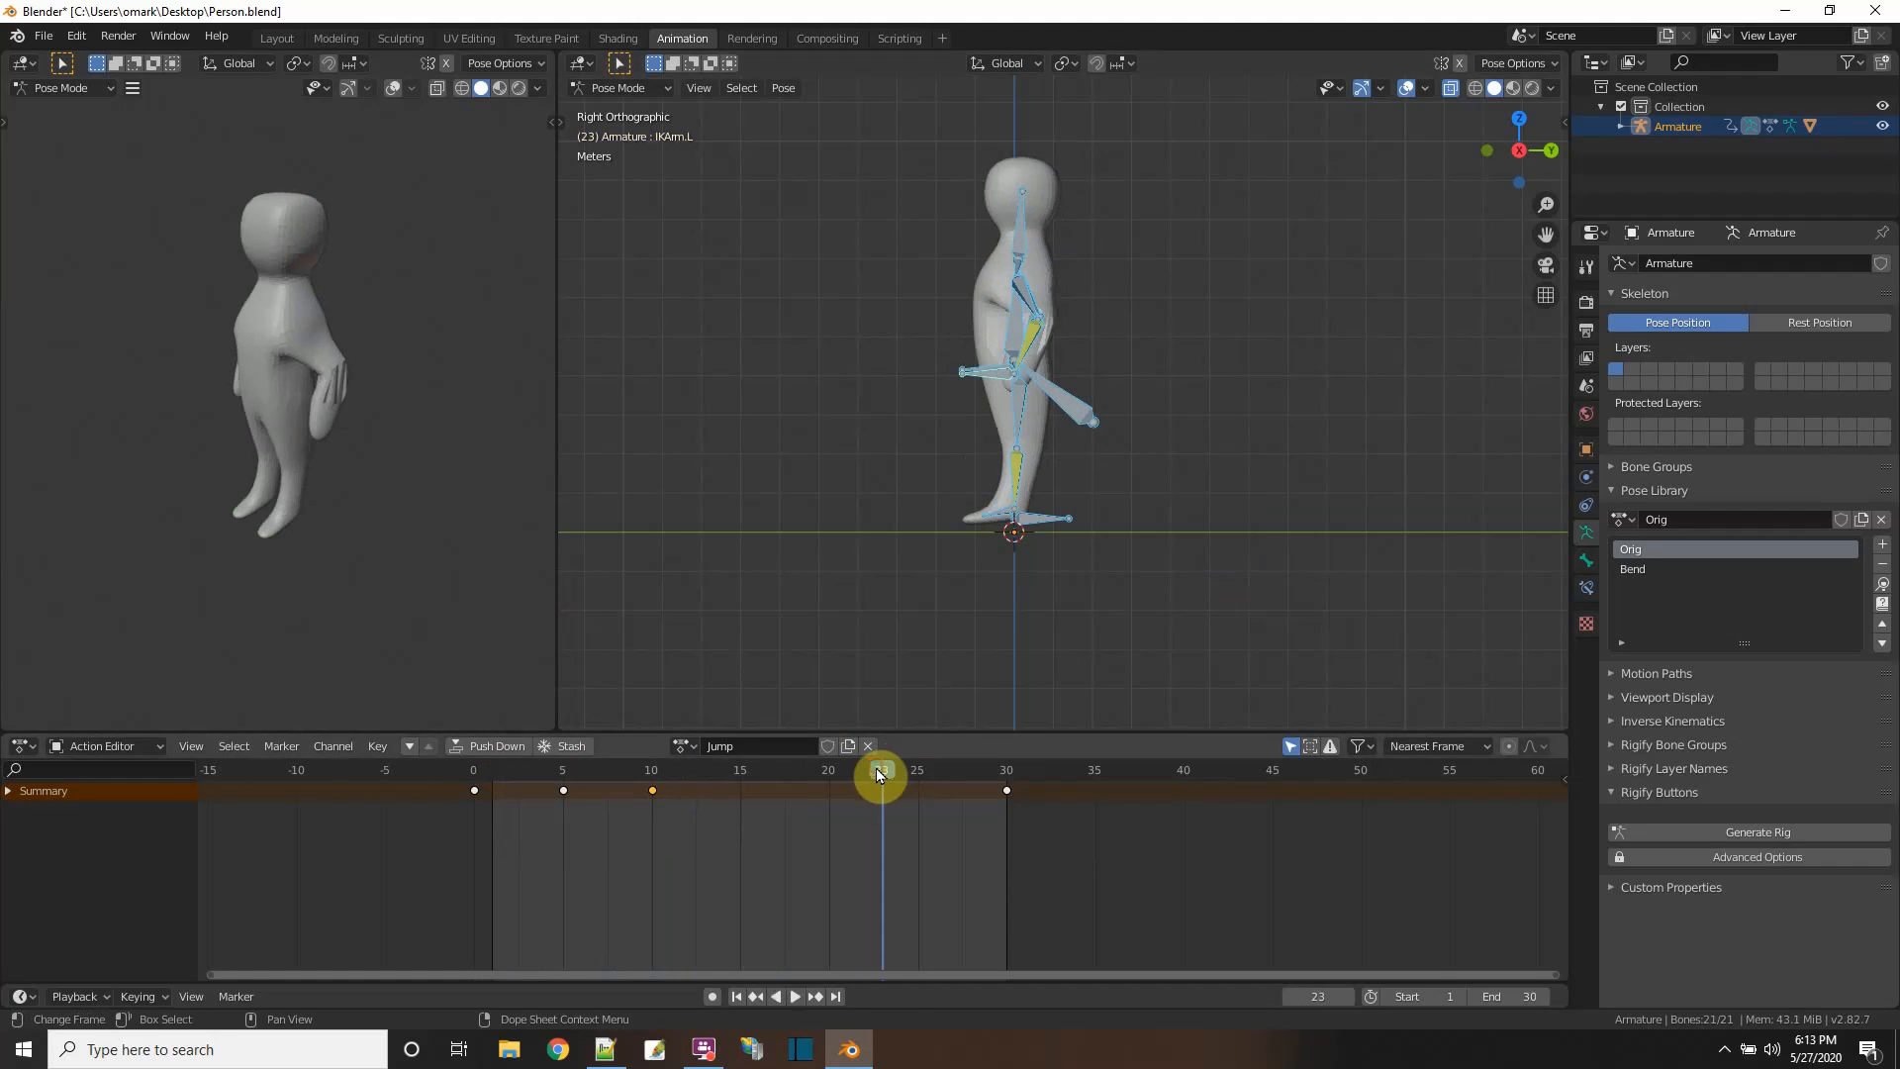
pyautogui.rightClick(834, 769)
pyautogui.click(838, 787)
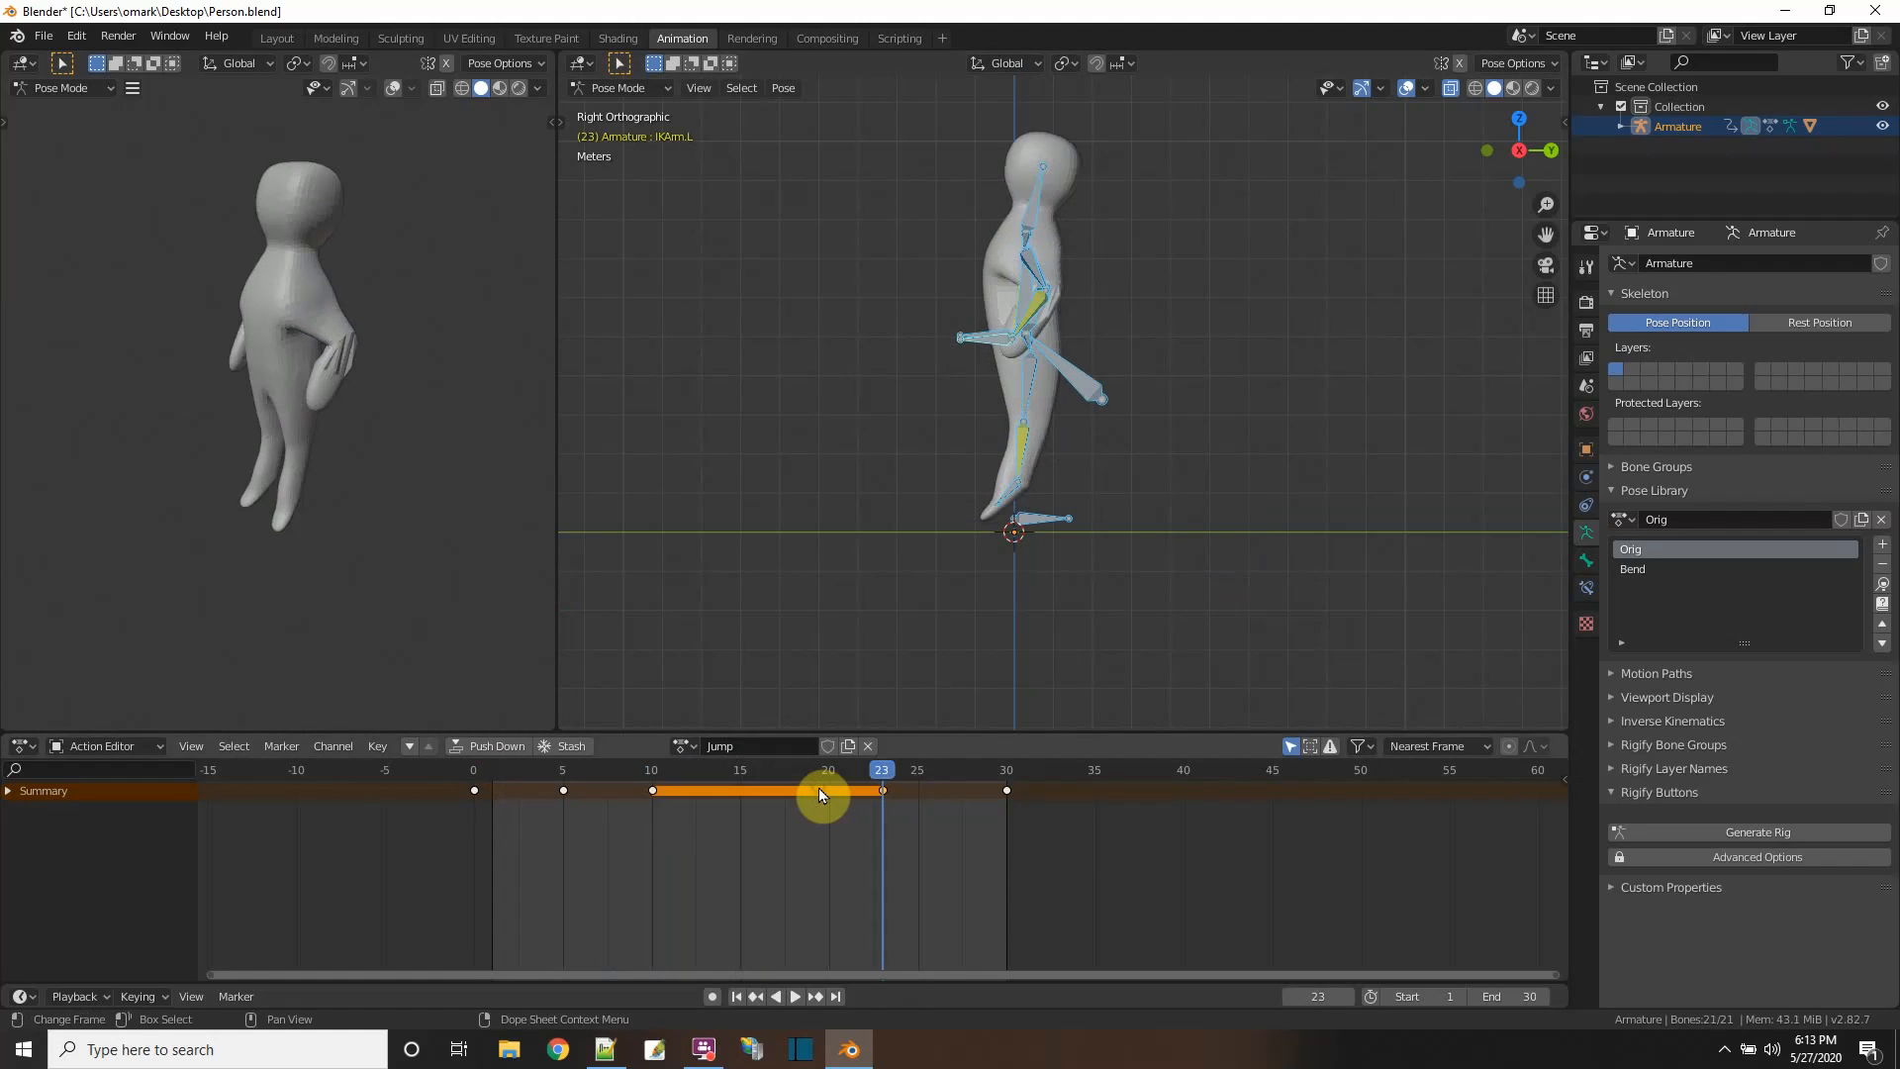
pyautogui.press('space')
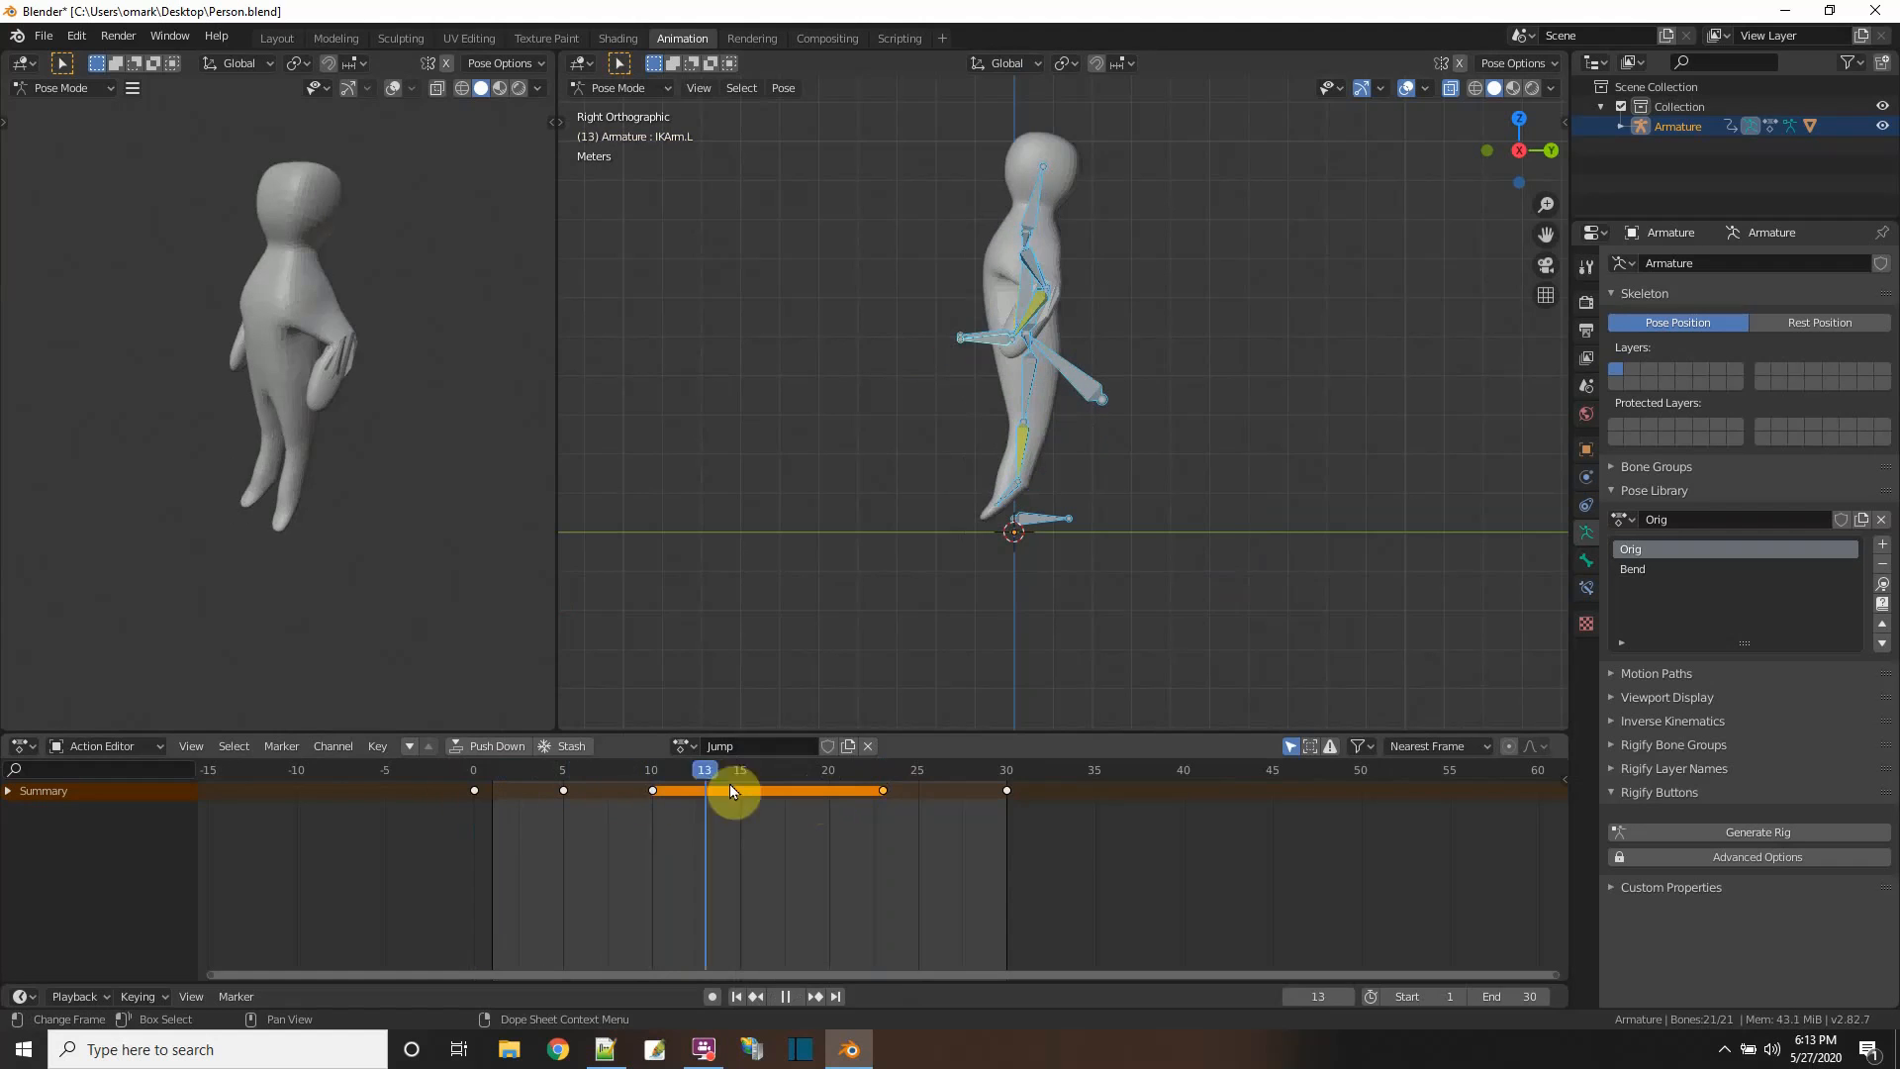
pyautogui.moveTo(837, 794); pyautogui.dragTo(1007, 796)
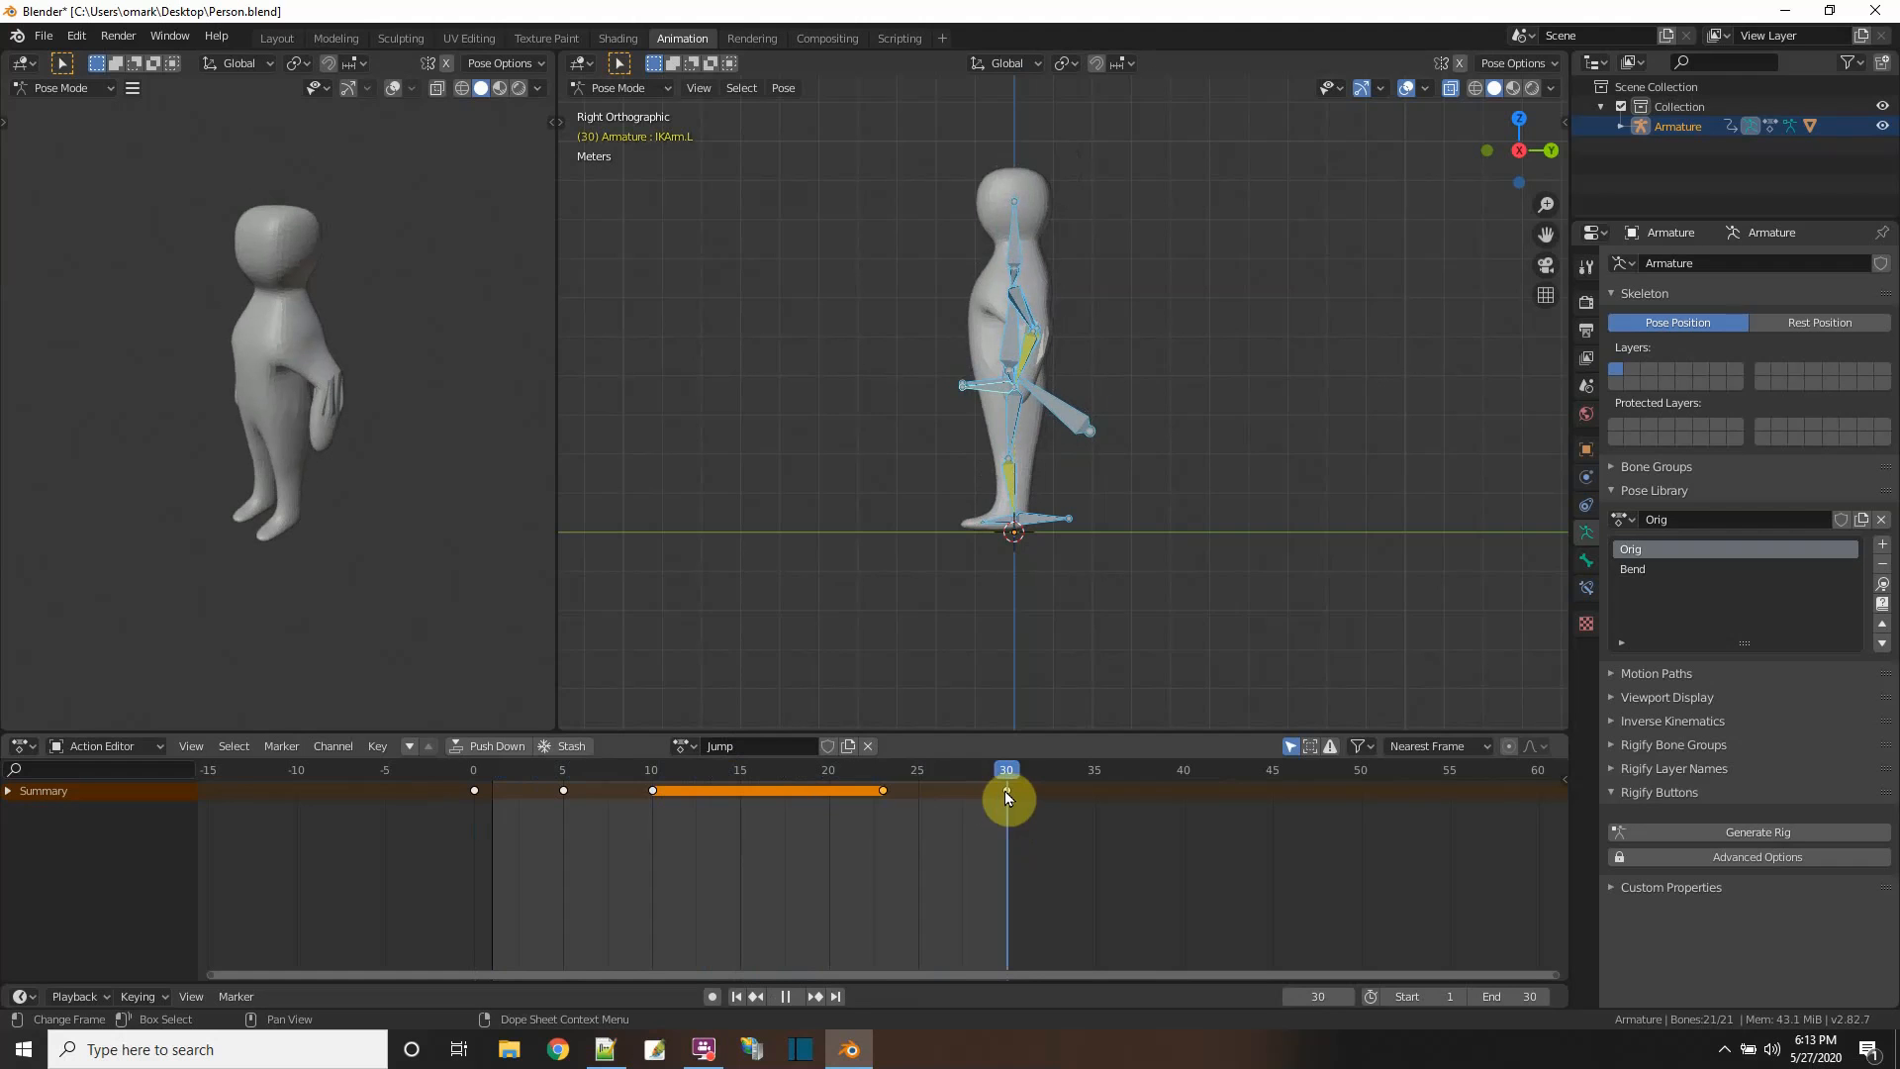
# - Copy the frame 5 keyframe to frame 27 of the Jump action
pyautogui.click(579, 800)
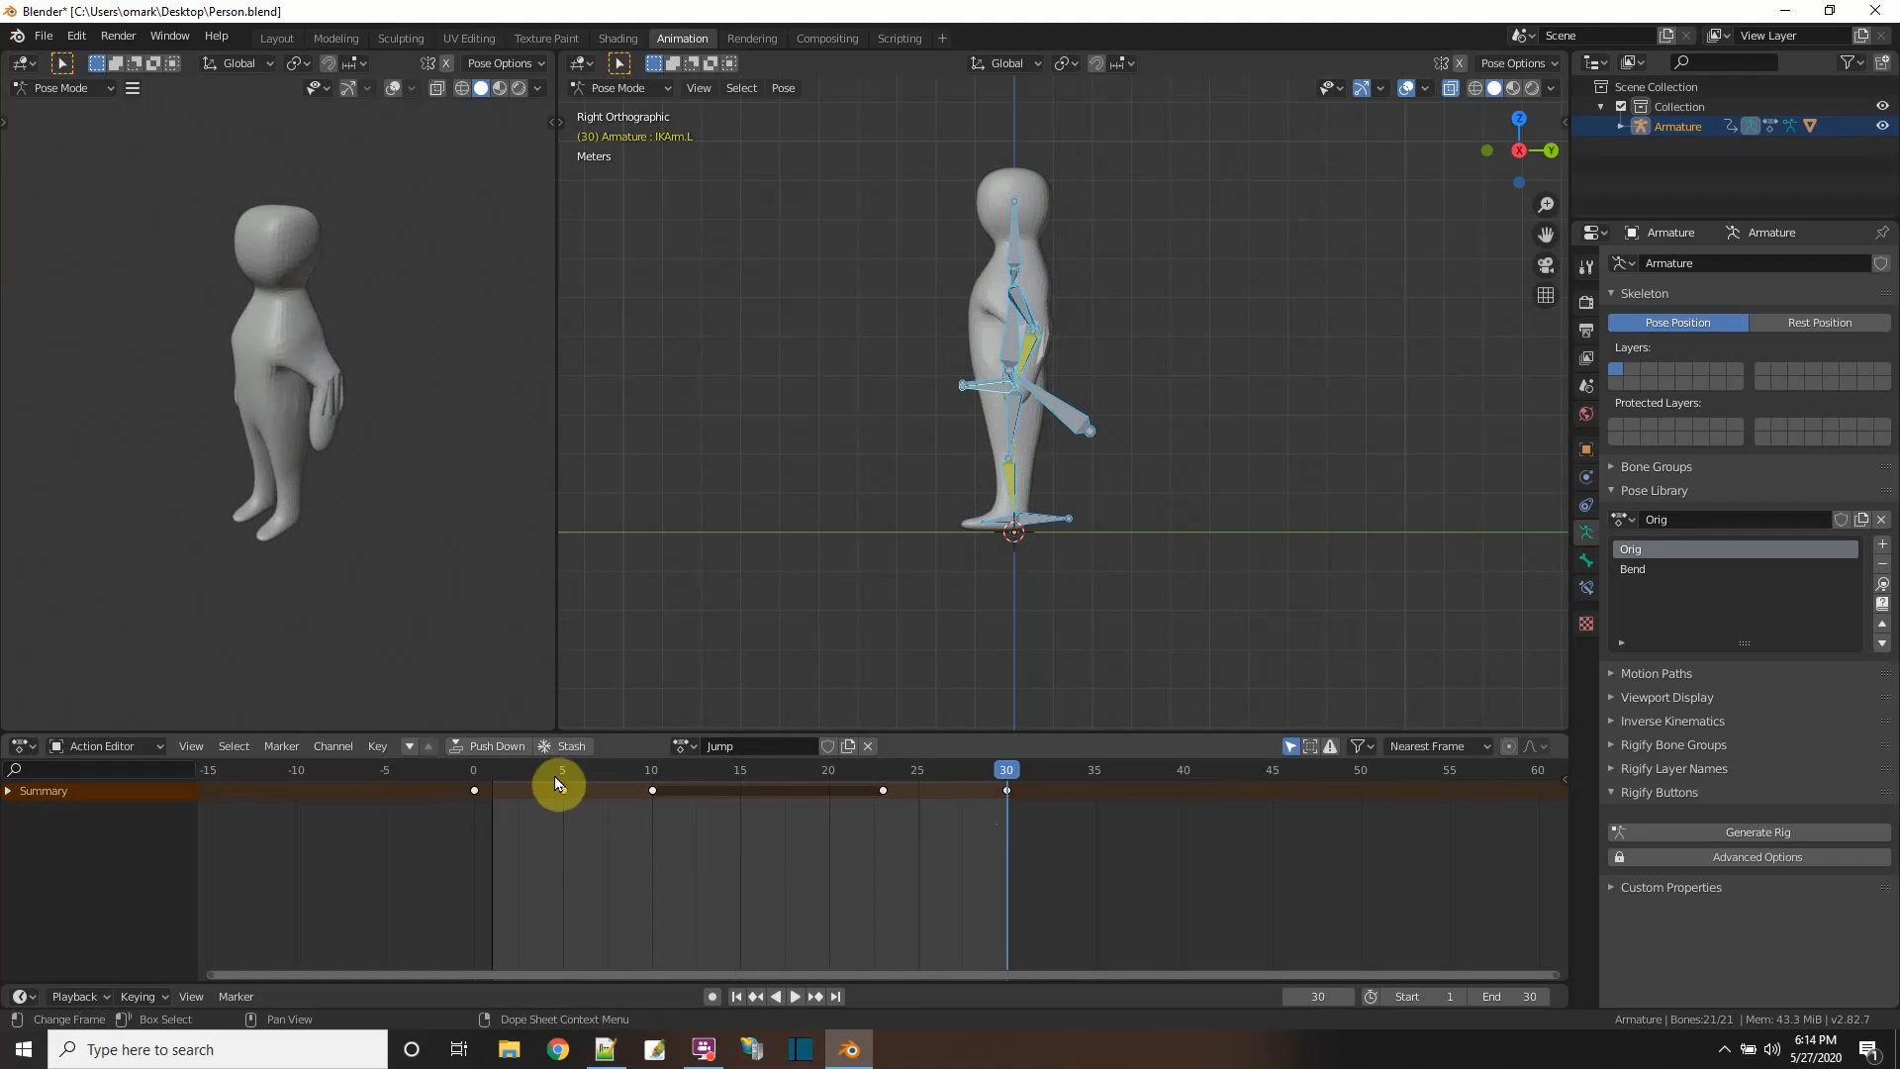
pyautogui.rightClick(561, 792)
pyautogui.click(561, 792)
pyautogui.click(962, 769)
pyautogui.rightClick(915, 791)
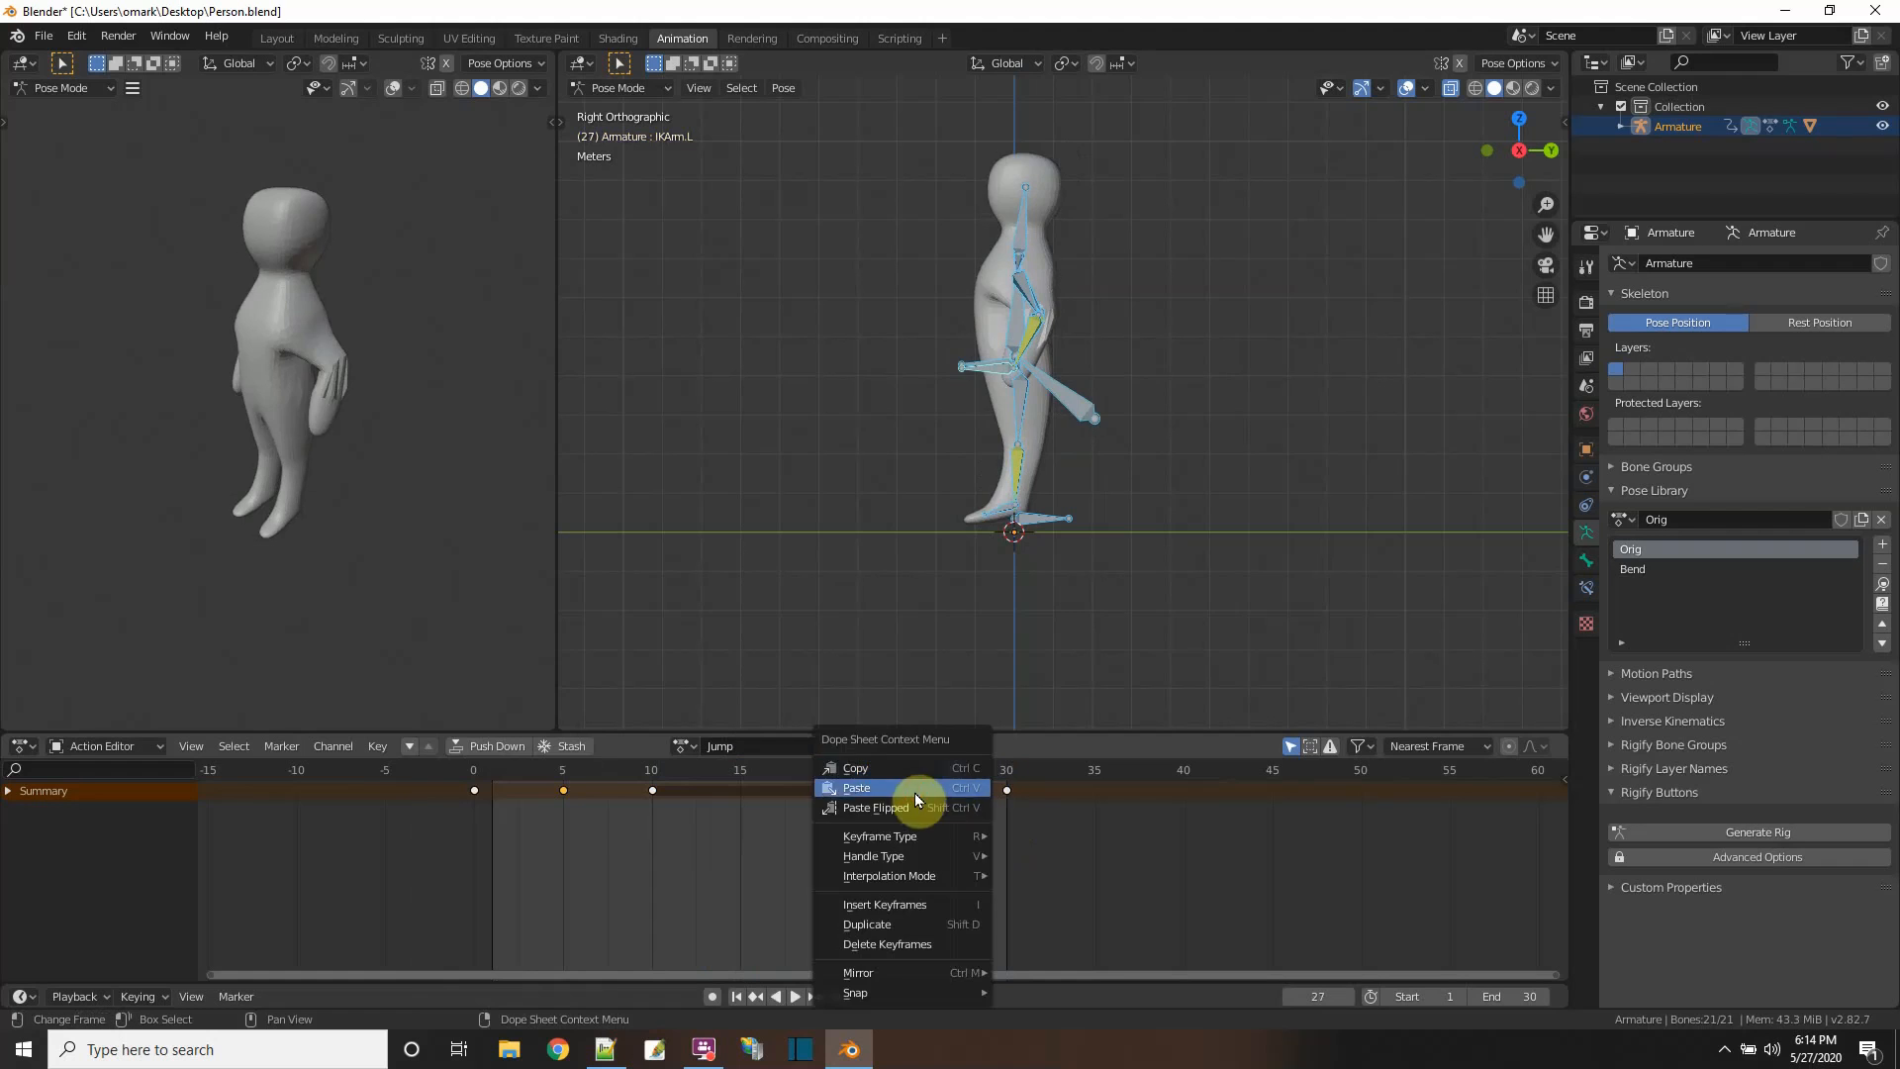
pyautogui.click(914, 792)
# - At frame 13, move IKLeg.L slightly backward and IKLeg.R slightly forward, and keyframe both leg bones
pyautogui.moveTo(954, 772); pyautogui.dragTo(699, 800)
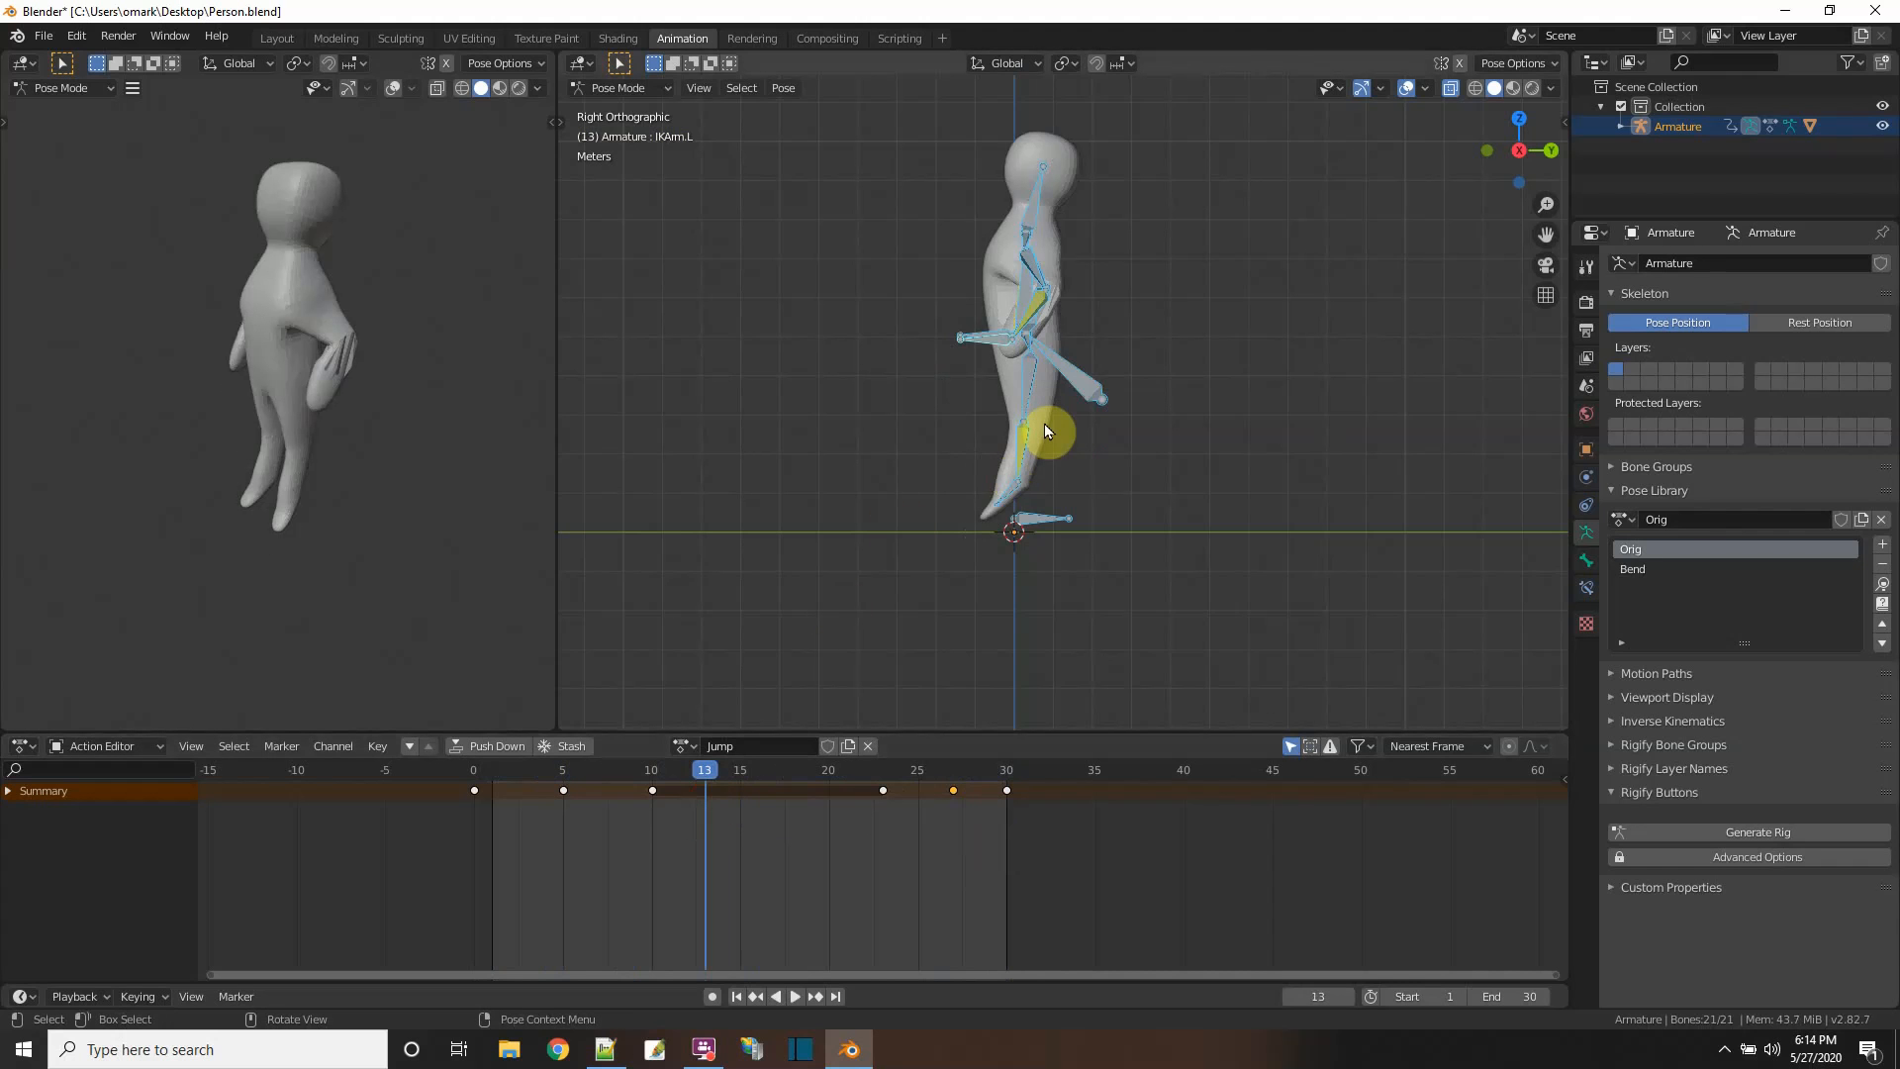
pyautogui.hotkey('alt', 'a')
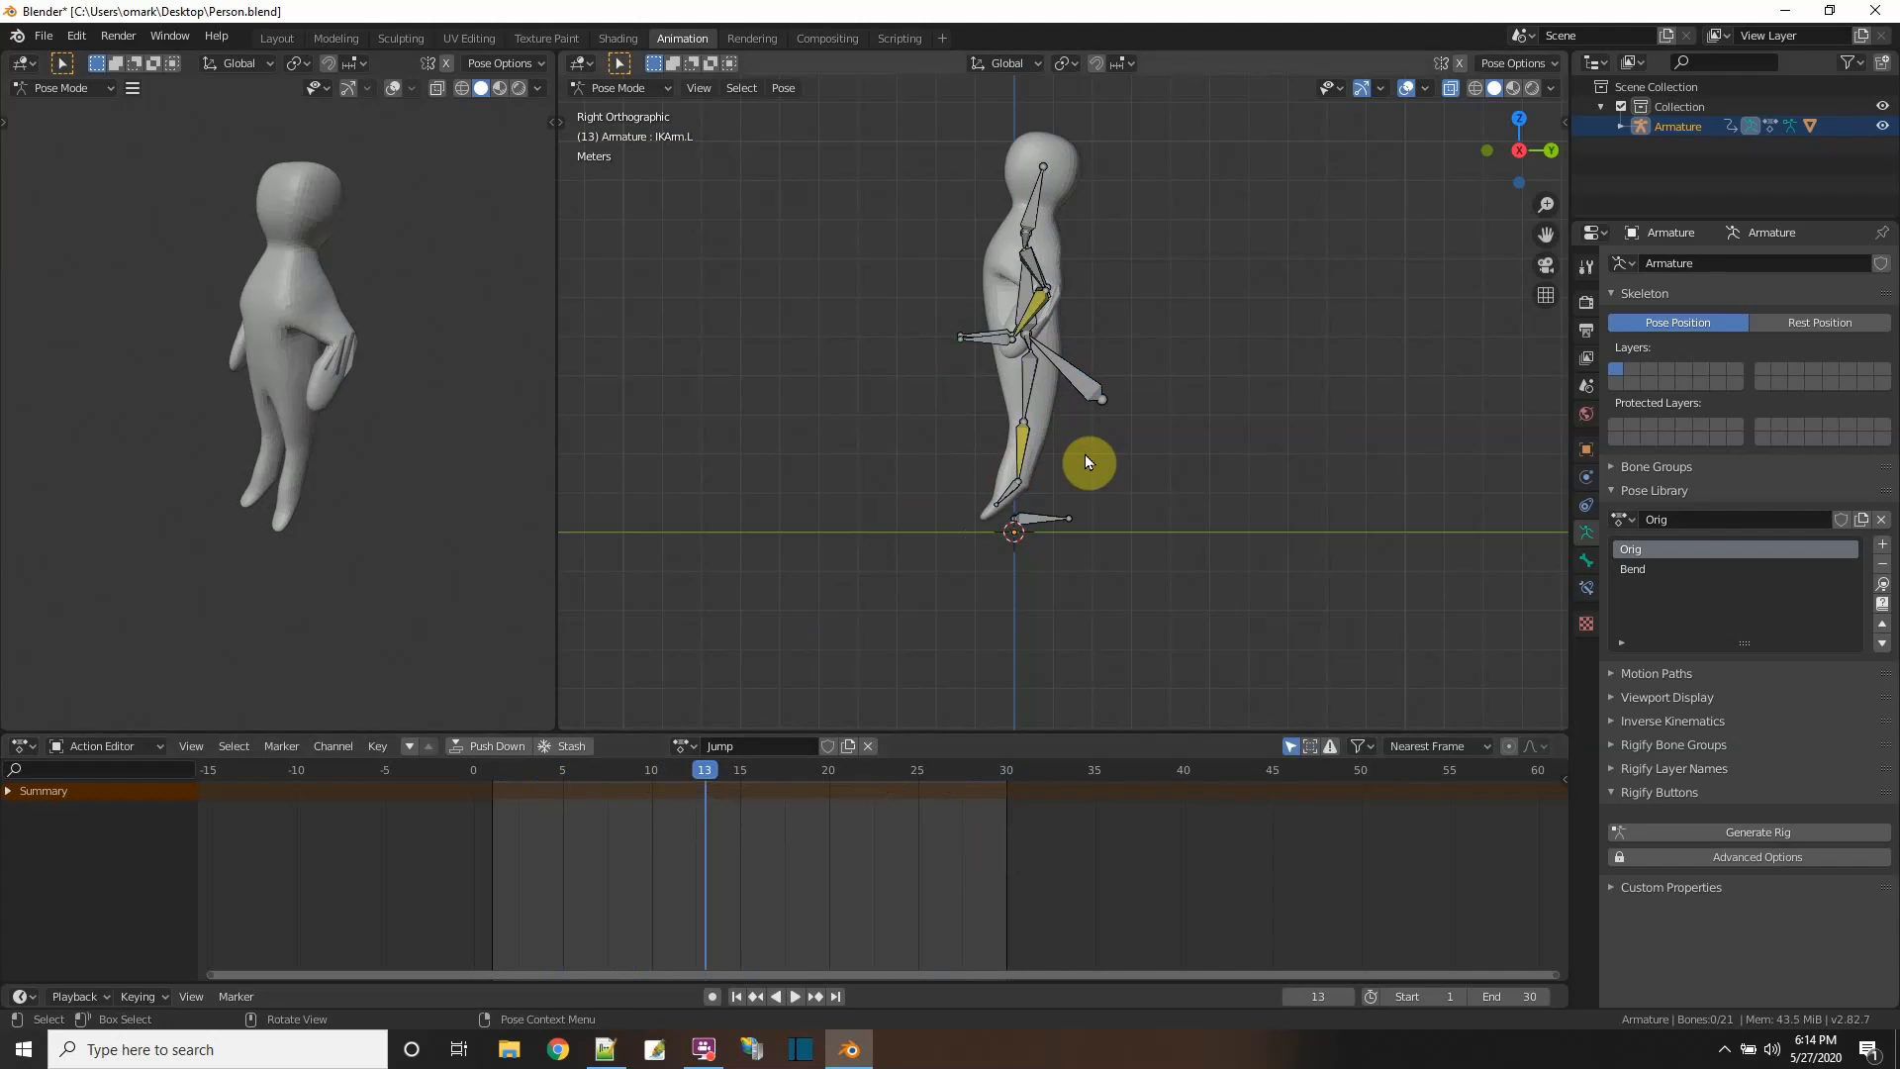
pyautogui.click(1047, 519)
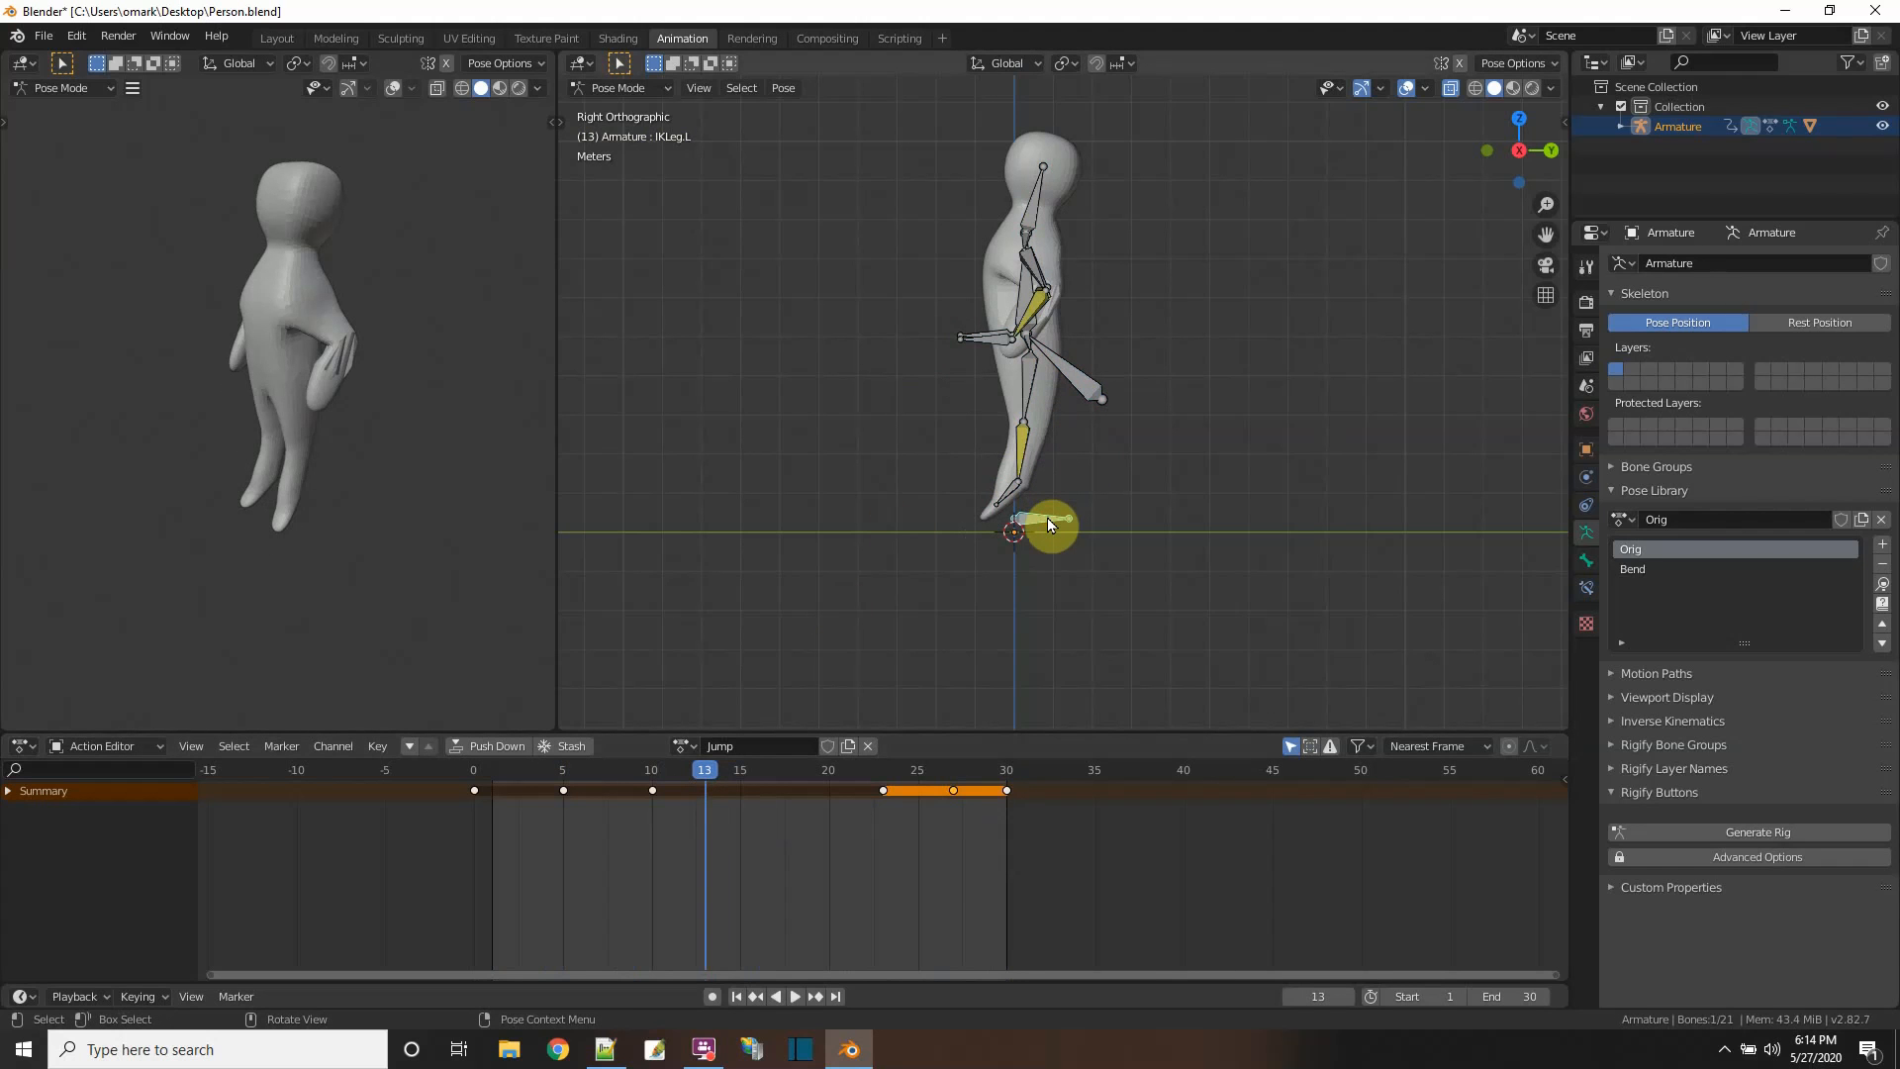
pyautogui.press('g')
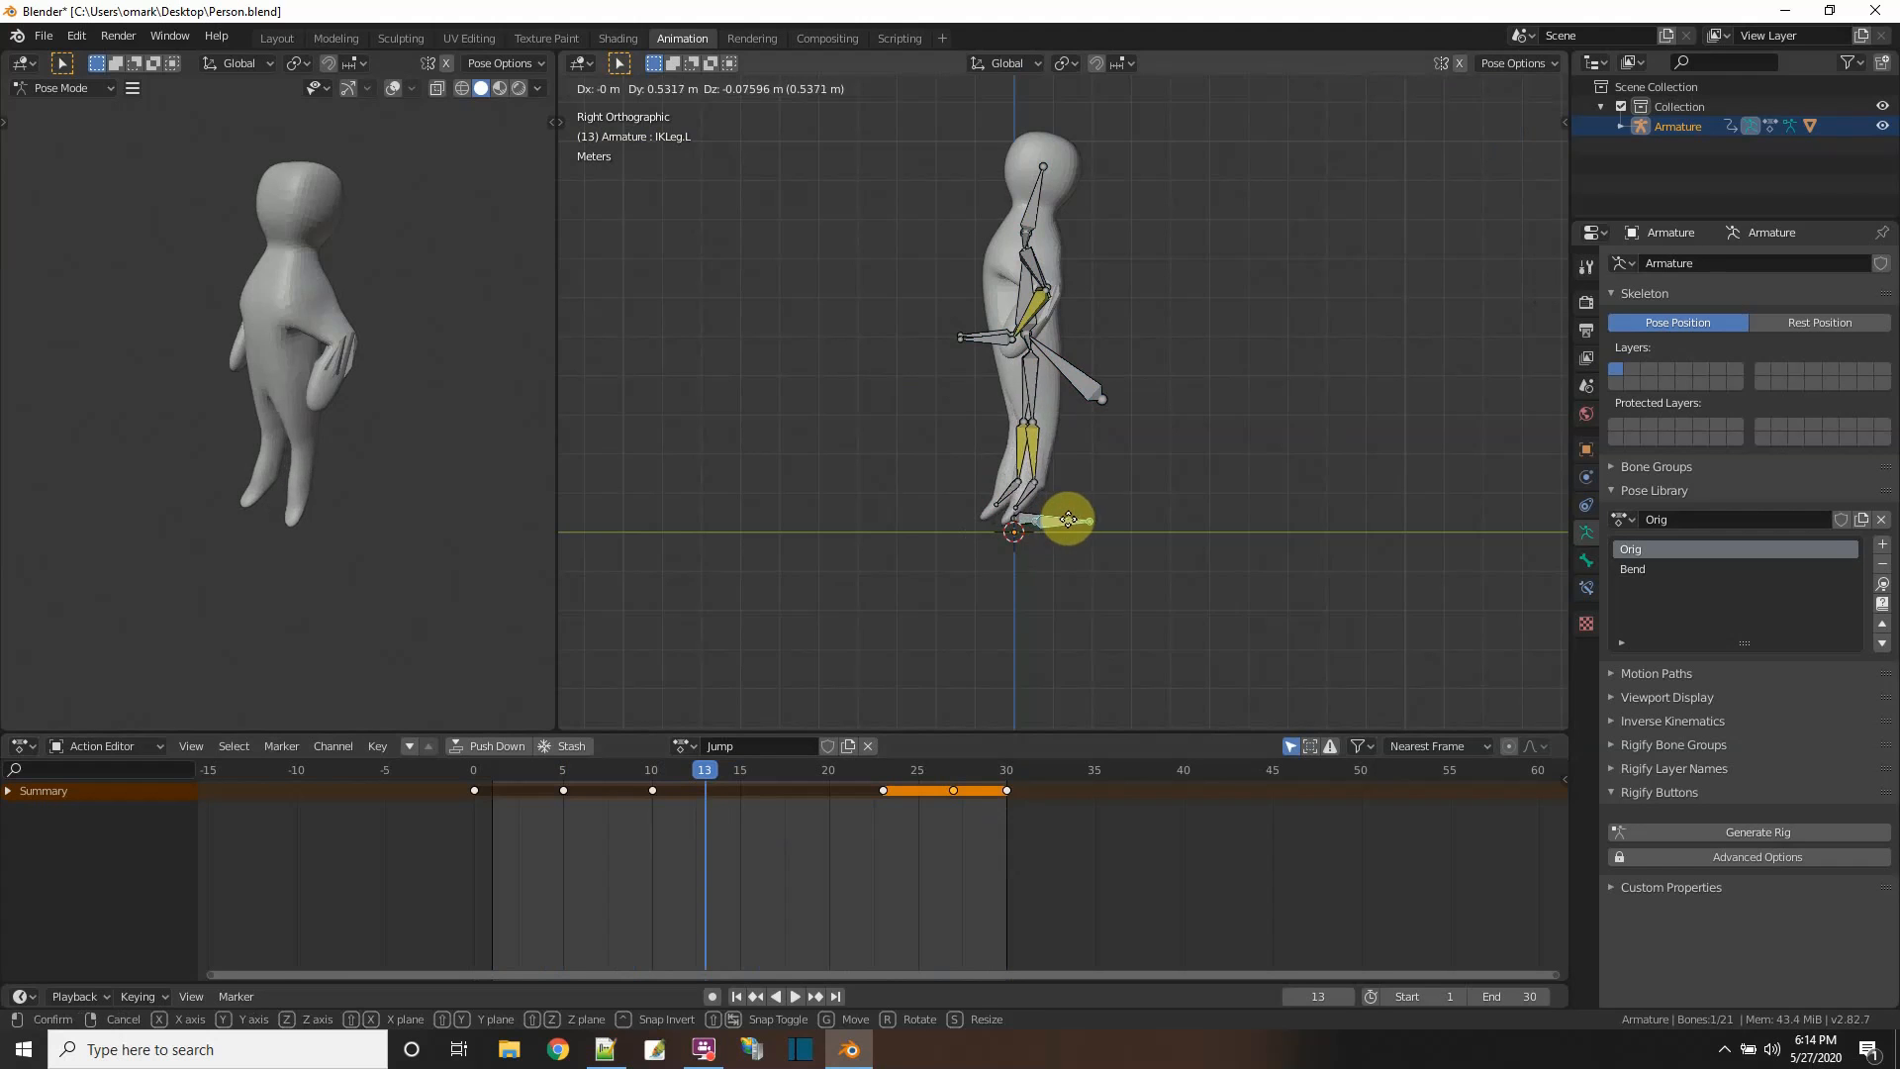
pyautogui.click(1077, 518)
pyautogui.click(1003, 500)
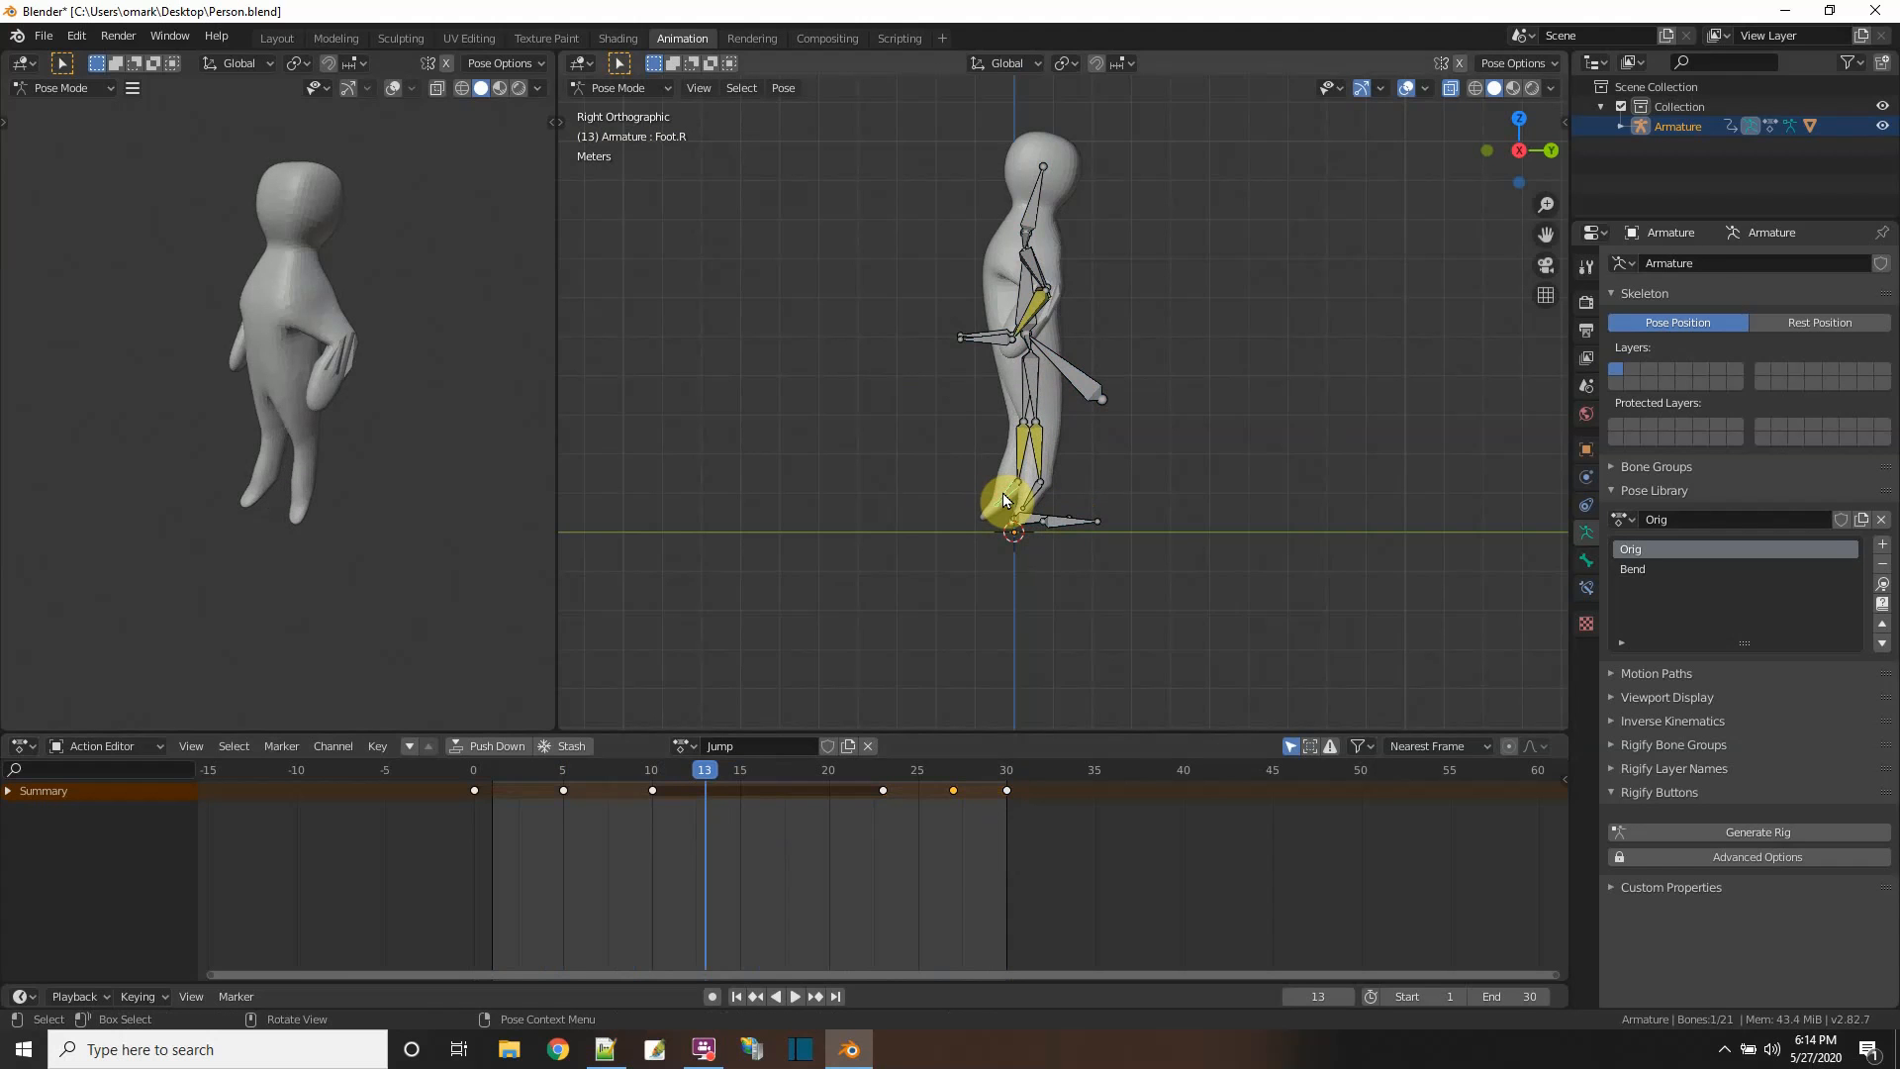
pyautogui.click(1034, 519)
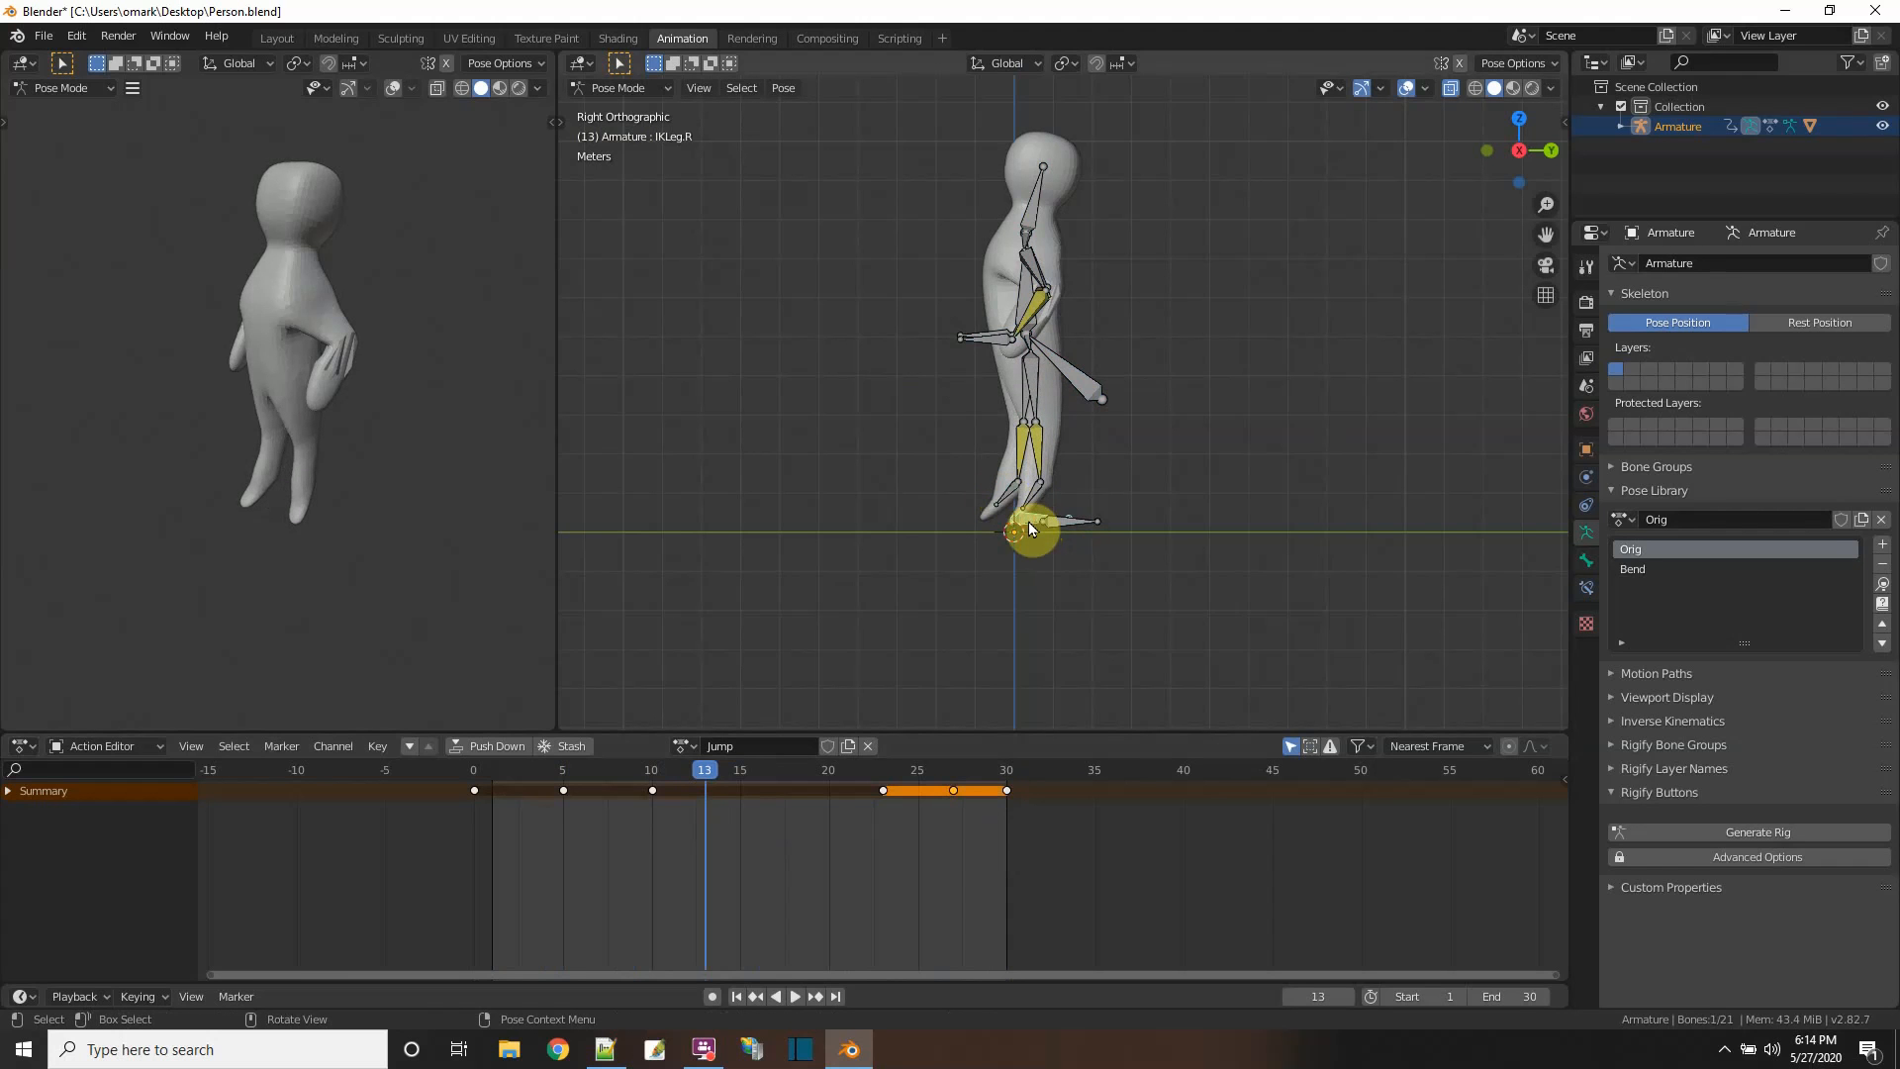
pyautogui.press('g')
pyautogui.click(1021, 529)
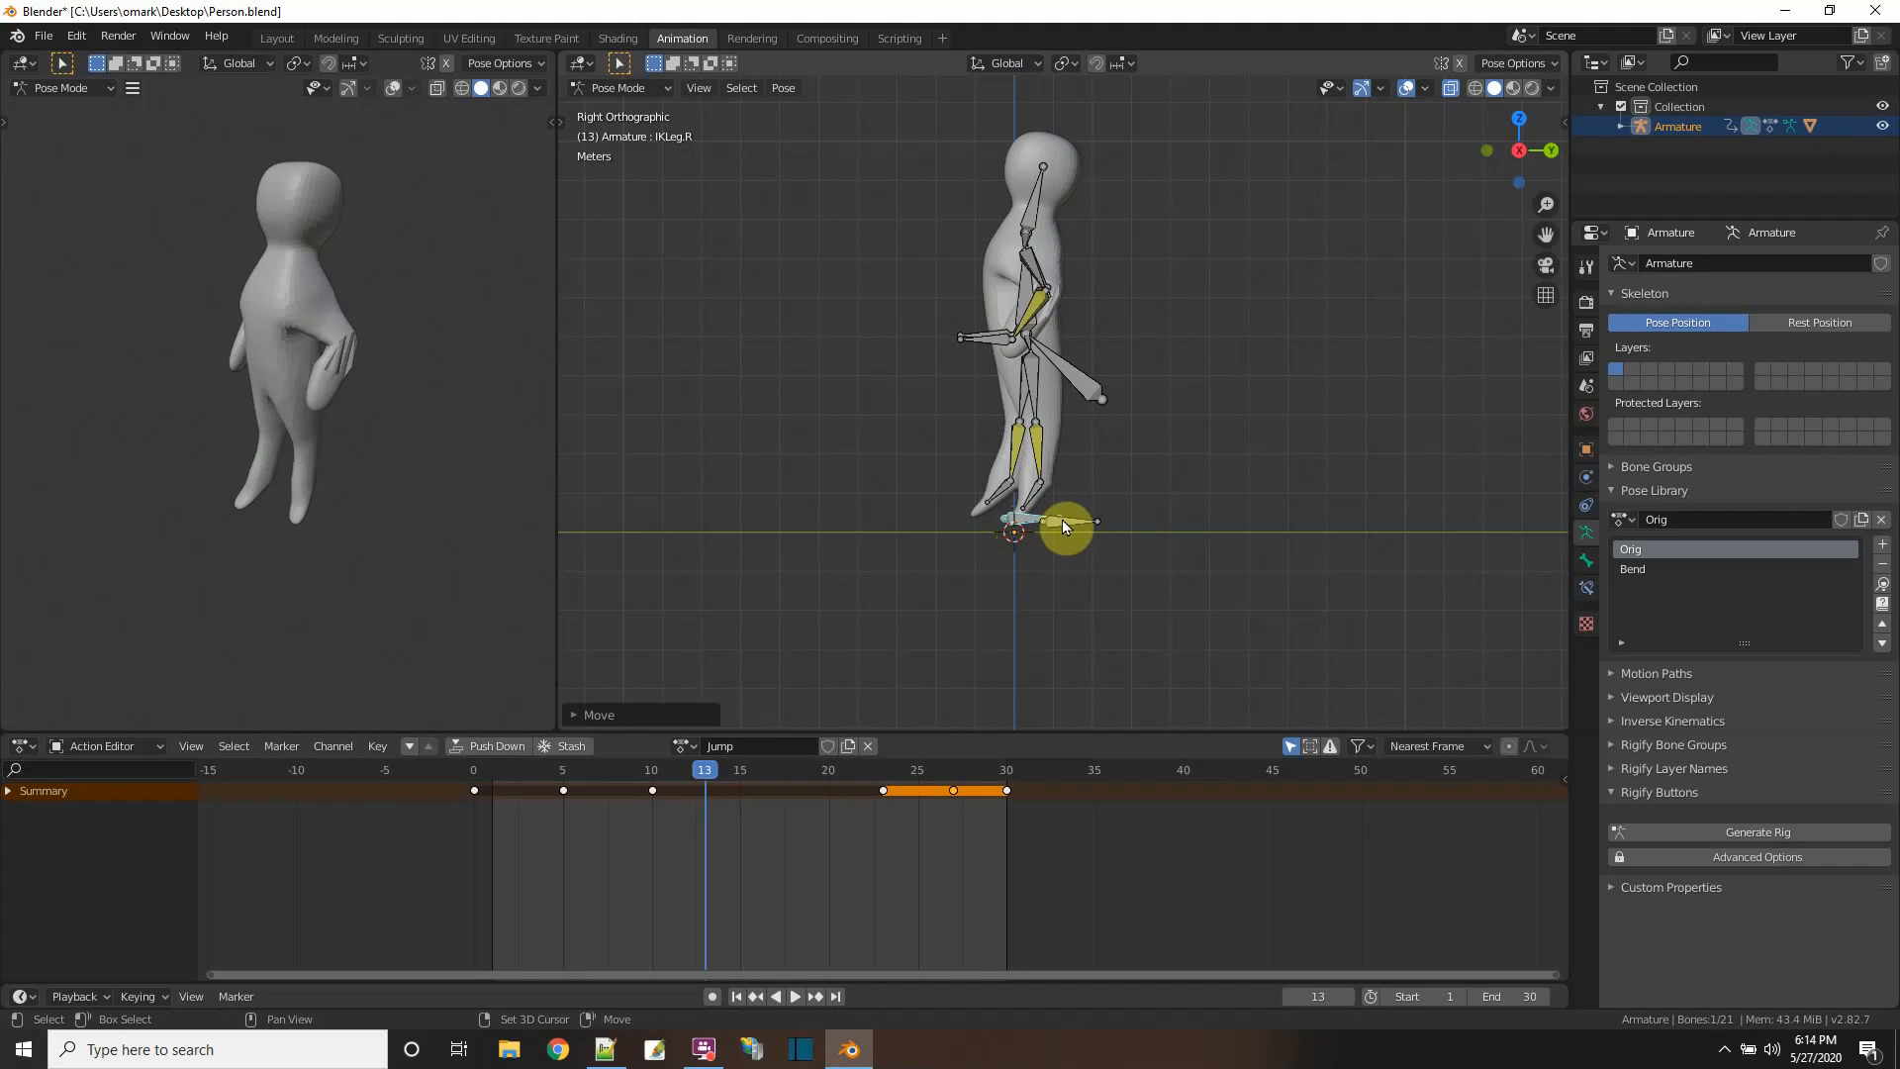
pyautogui.keyDown('shift'); pyautogui.click(1061, 519); pyautogui.keyUp('shift')
pyautogui.press('i')
pyautogui.click(1061, 520)
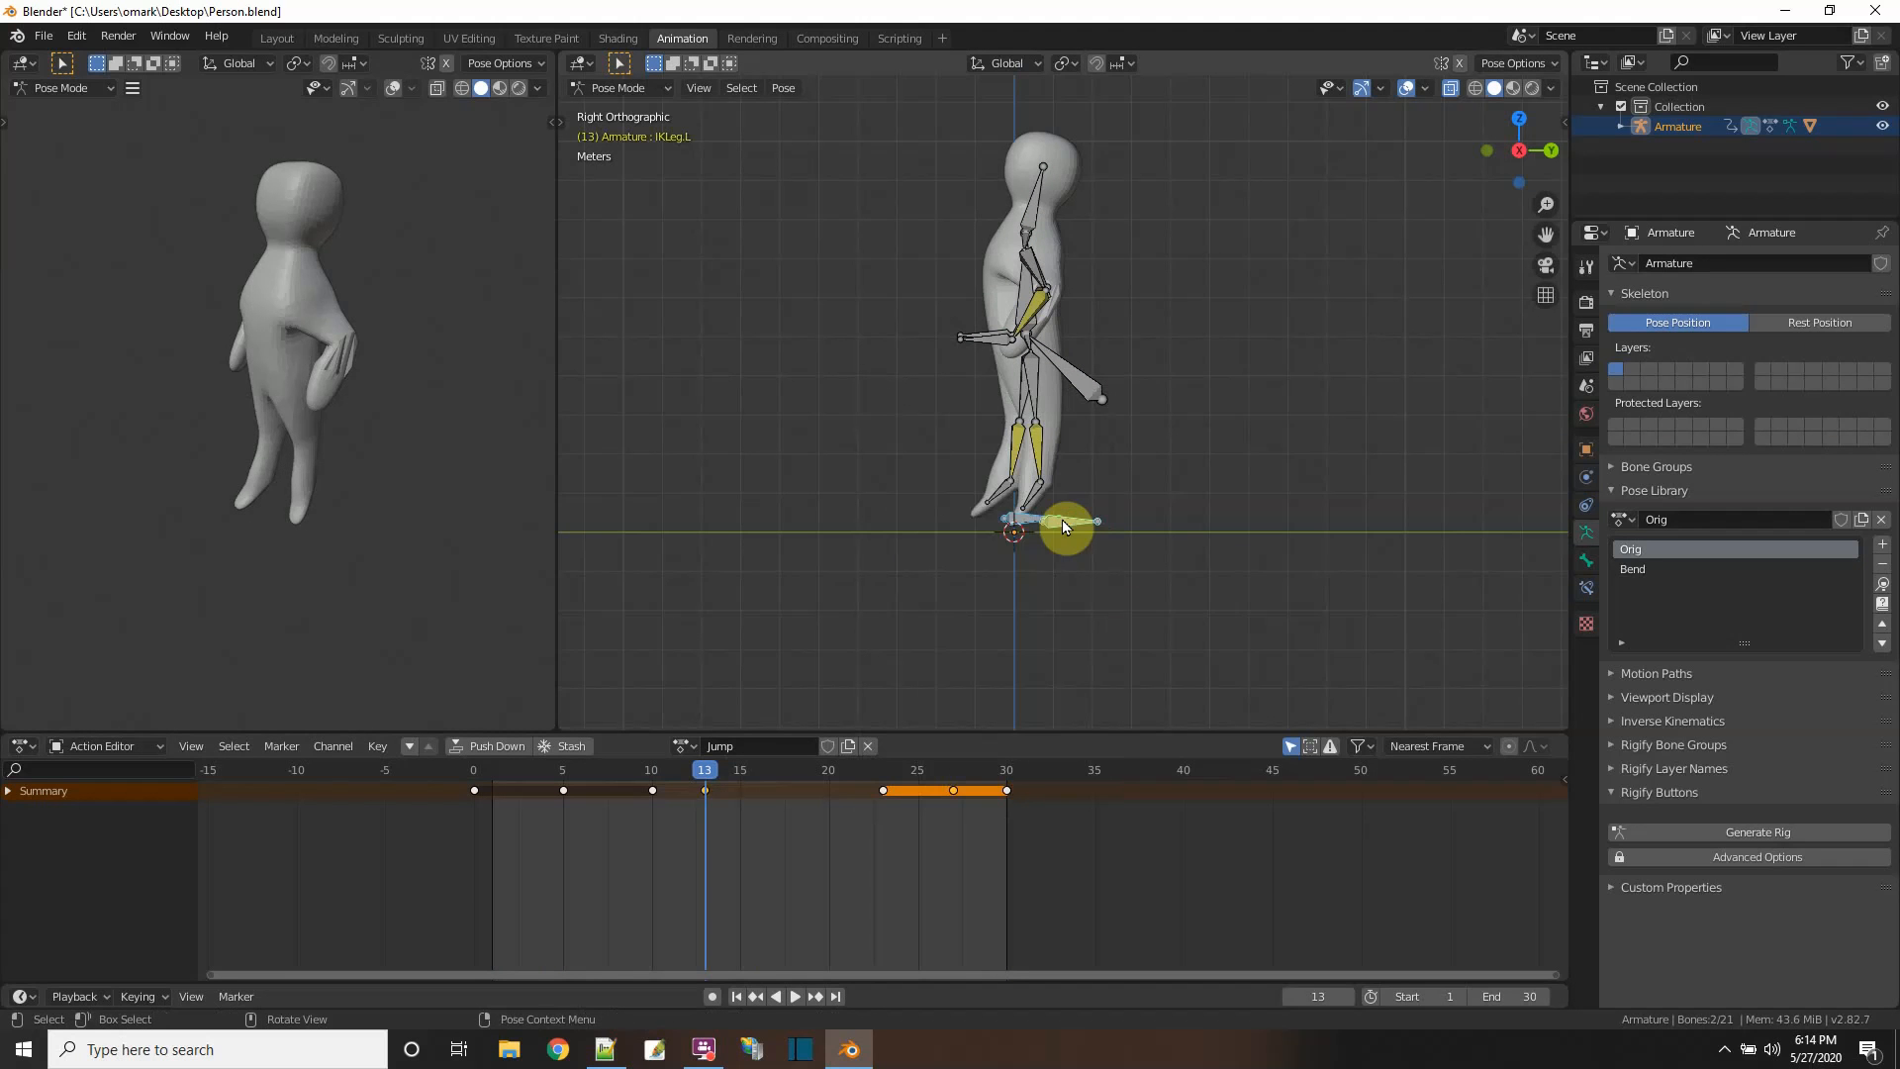
# - At frame 13, move IKArm.L backward and down and IKArm.R forward and down, and keyframe both with LocRot
pyautogui.click(986, 342)
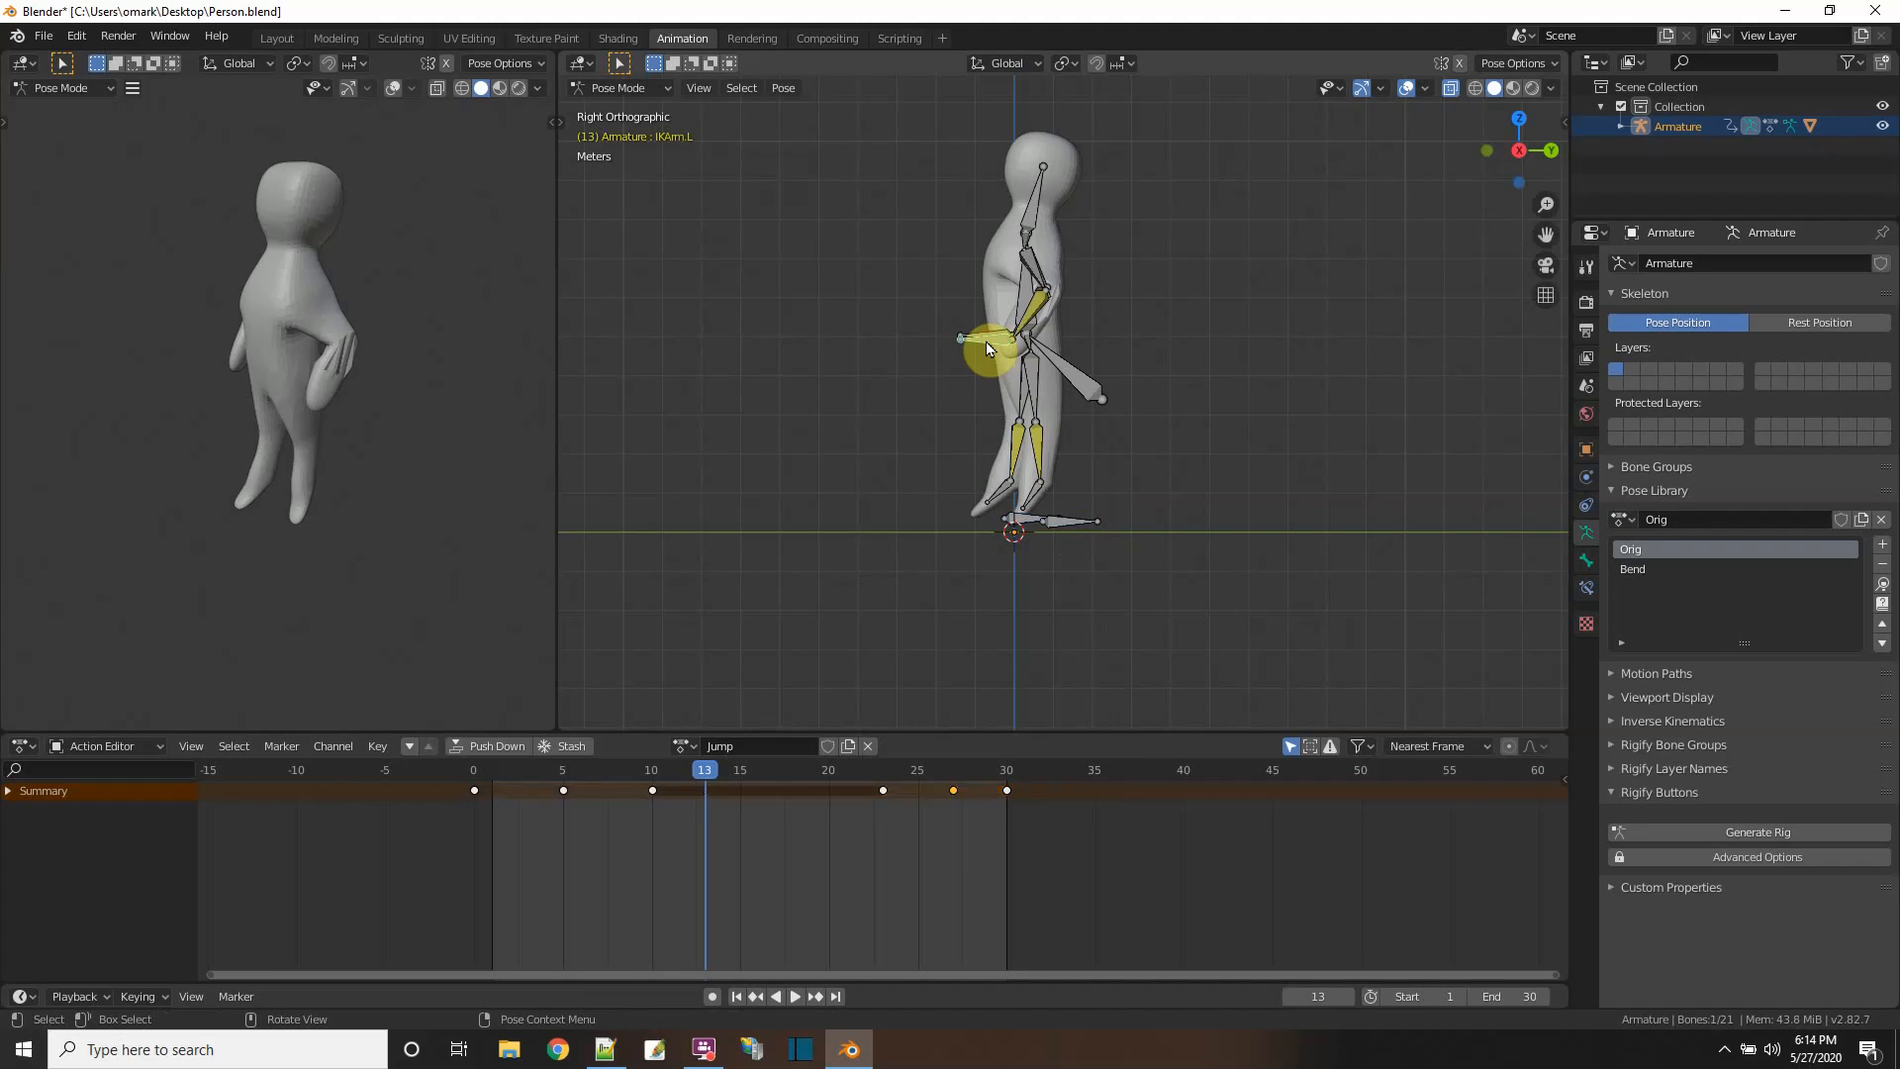
pyautogui.press('g')
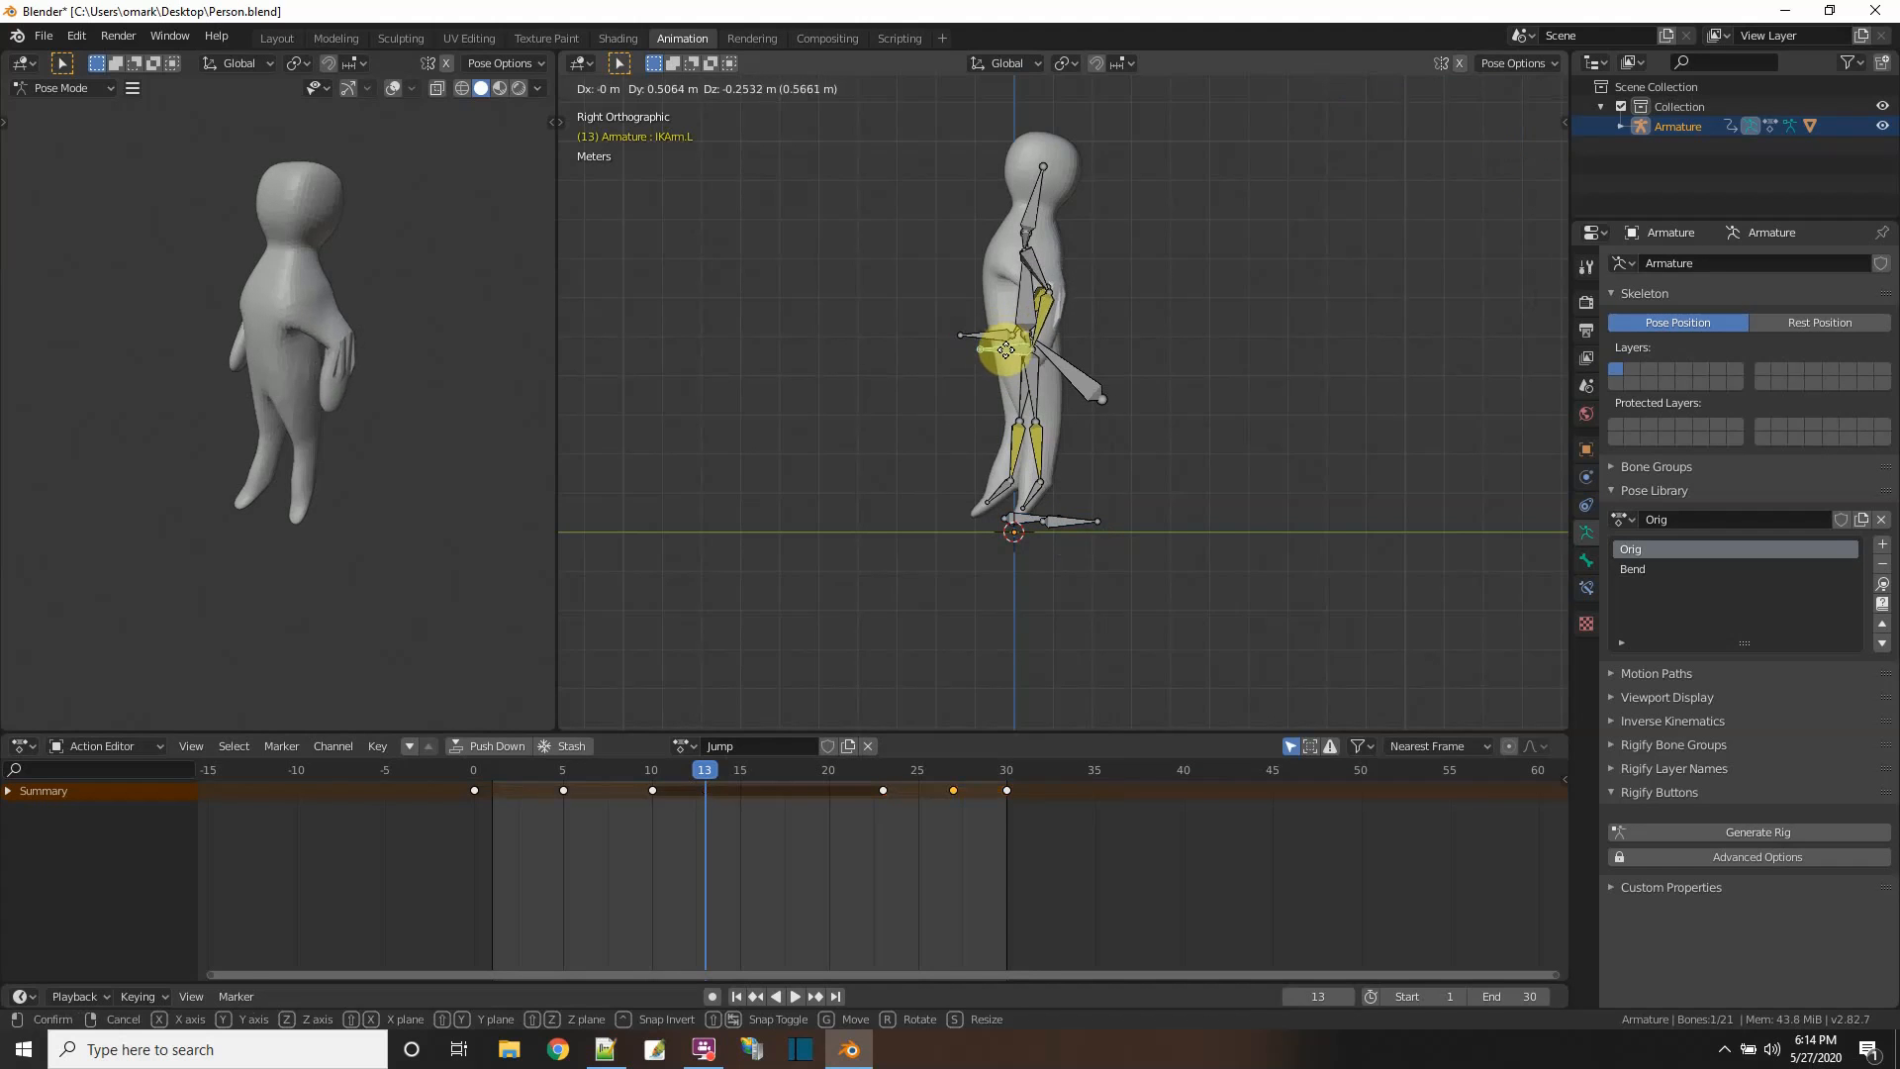
pyautogui.click(1015, 344)
pyautogui.click(987, 344)
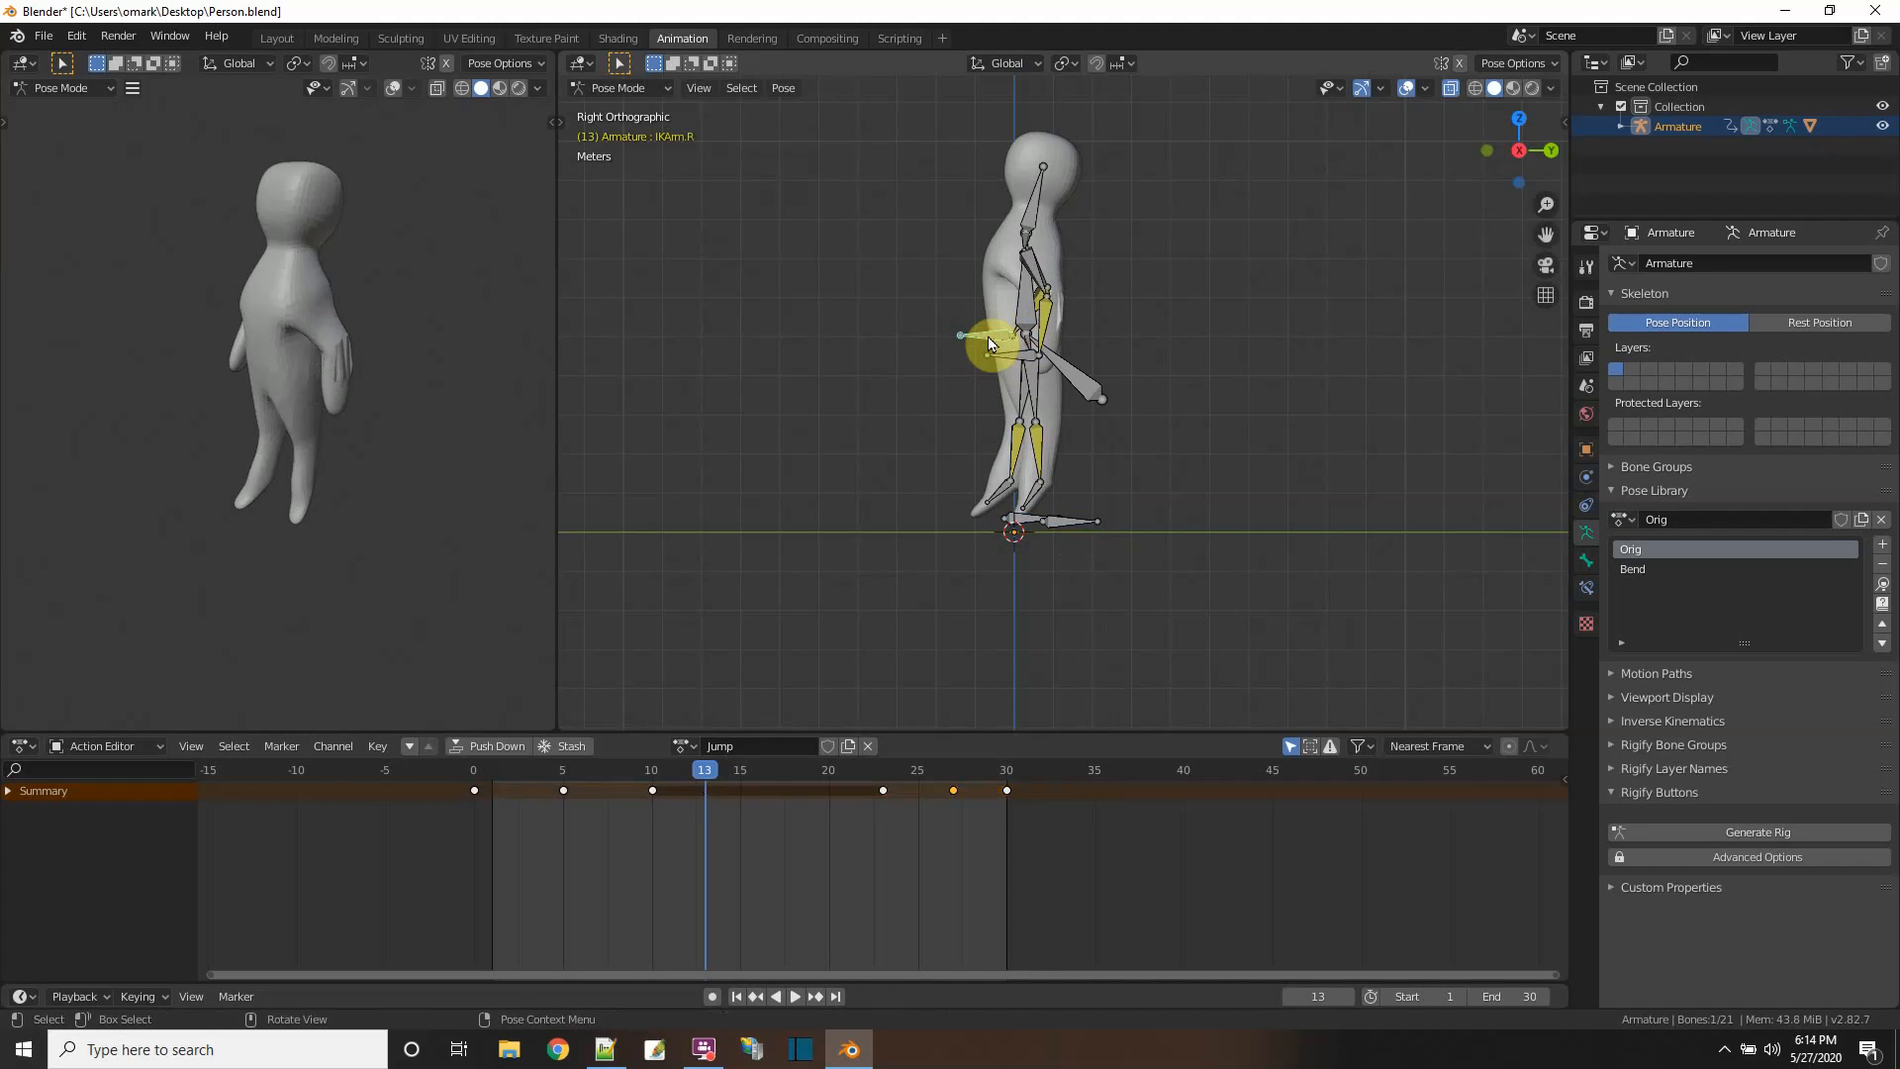
pyautogui.press('g')
pyautogui.click(975, 352)
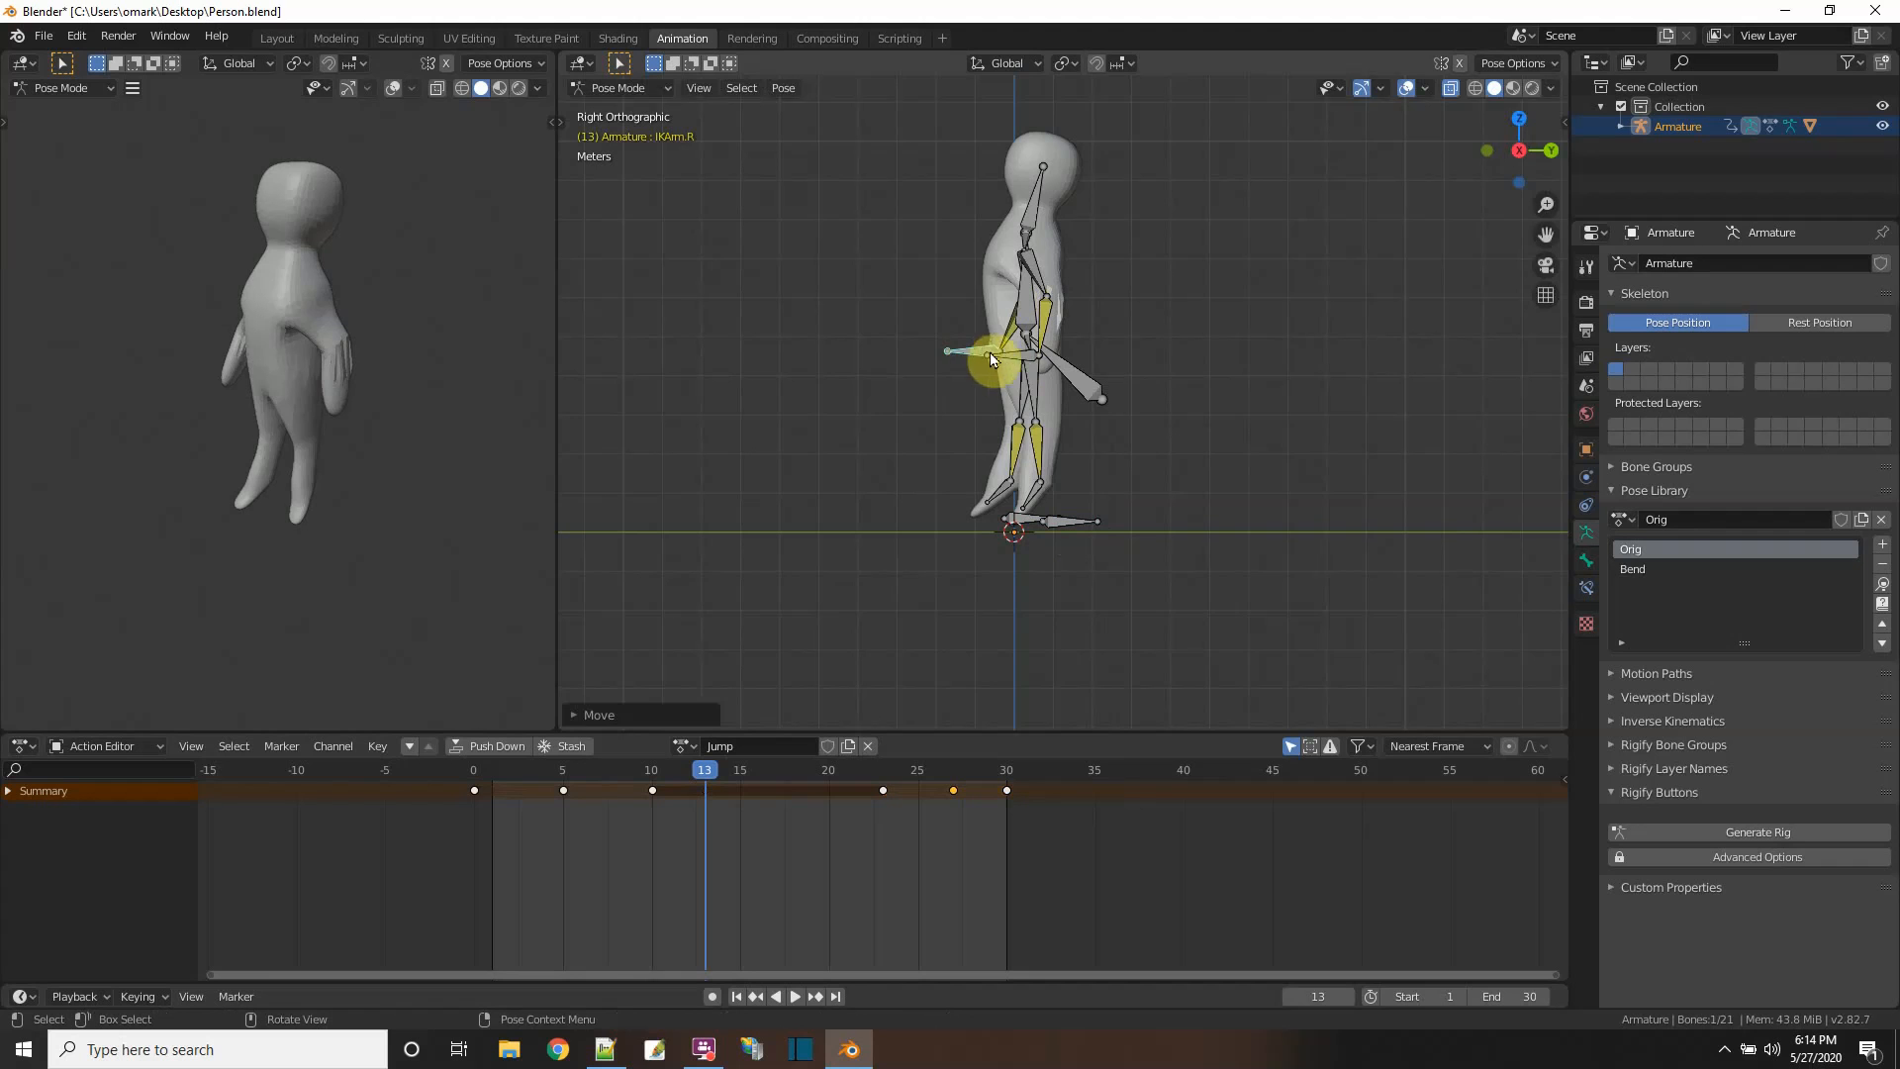
pyautogui.keyDown('shift'); pyautogui.click(1006, 356); pyautogui.keyUp('shift')
pyautogui.press('i')
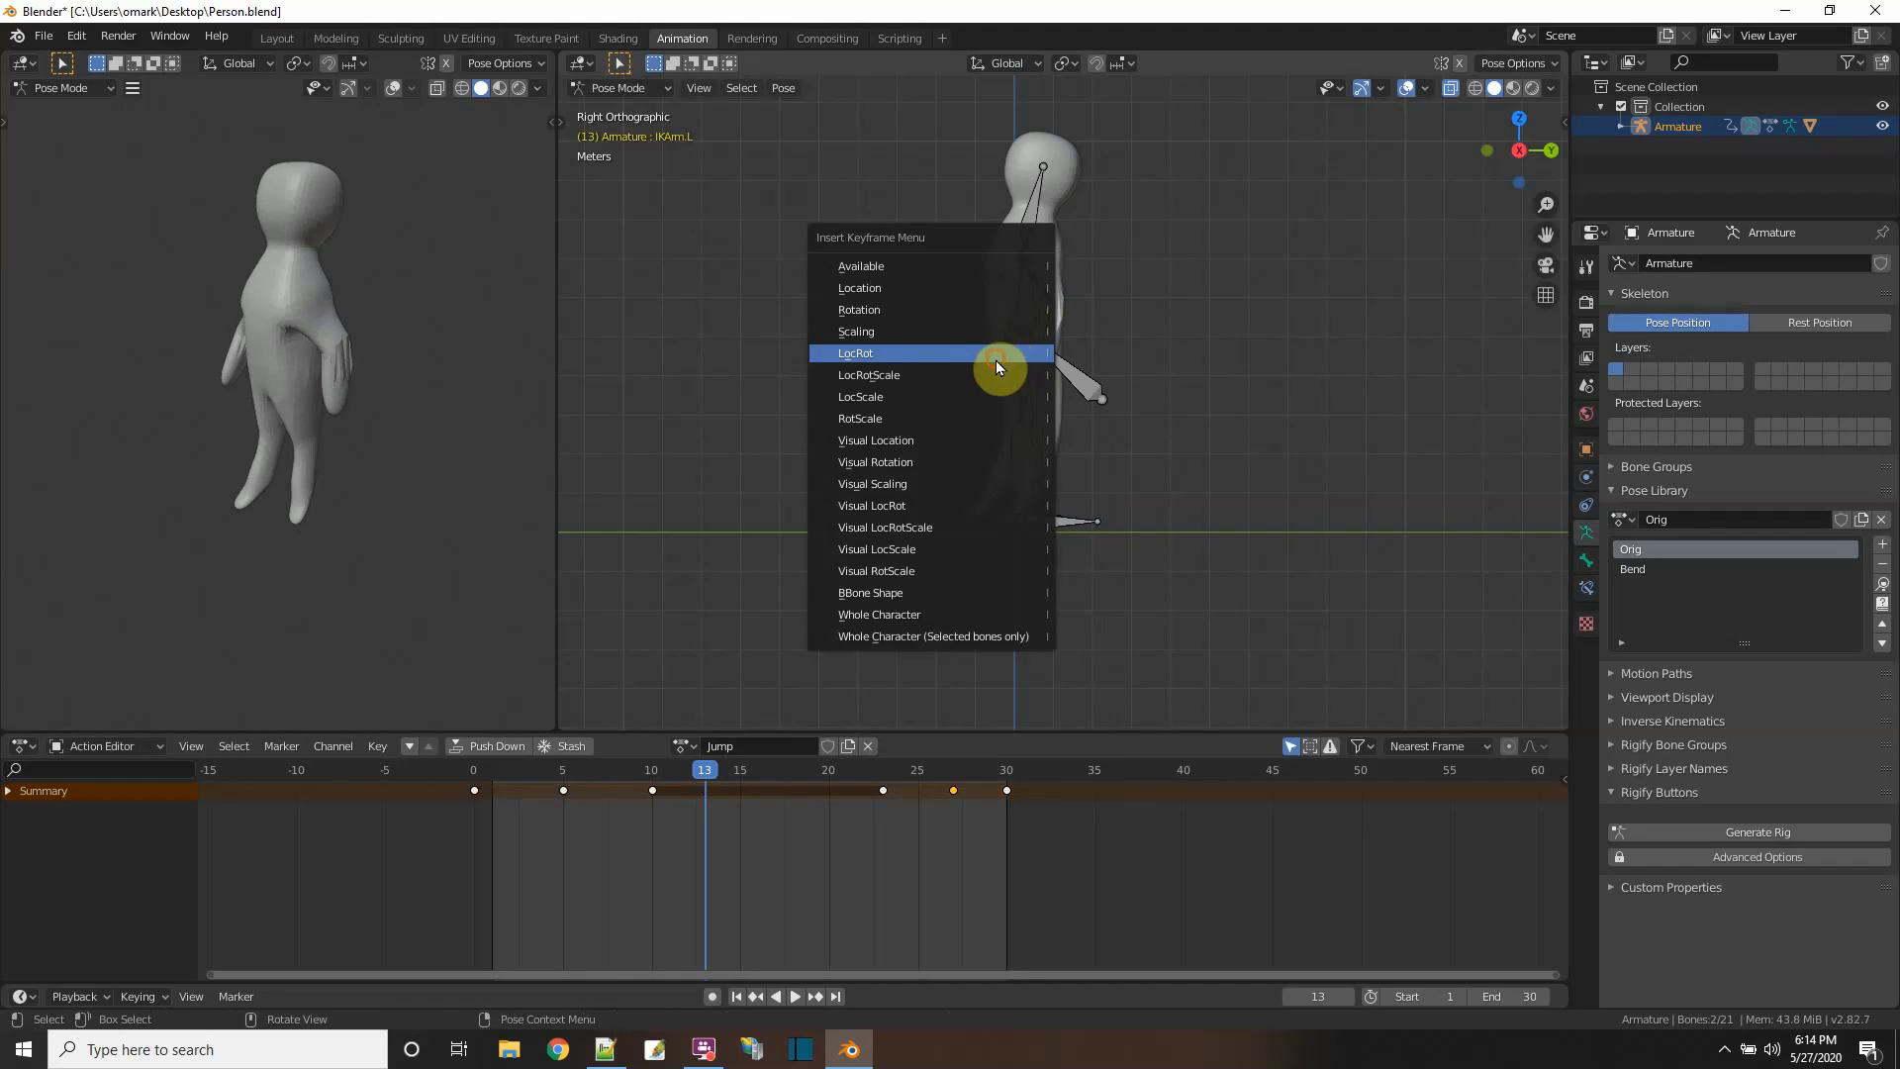
pyautogui.click(996, 362)
# - At frame 16, shift the IKLeg and IKArm bones to reverse the limb swing and keyframe all four
pyautogui.moveTo(705, 770); pyautogui.dragTo(758, 772)
pyautogui.click(1049, 522)
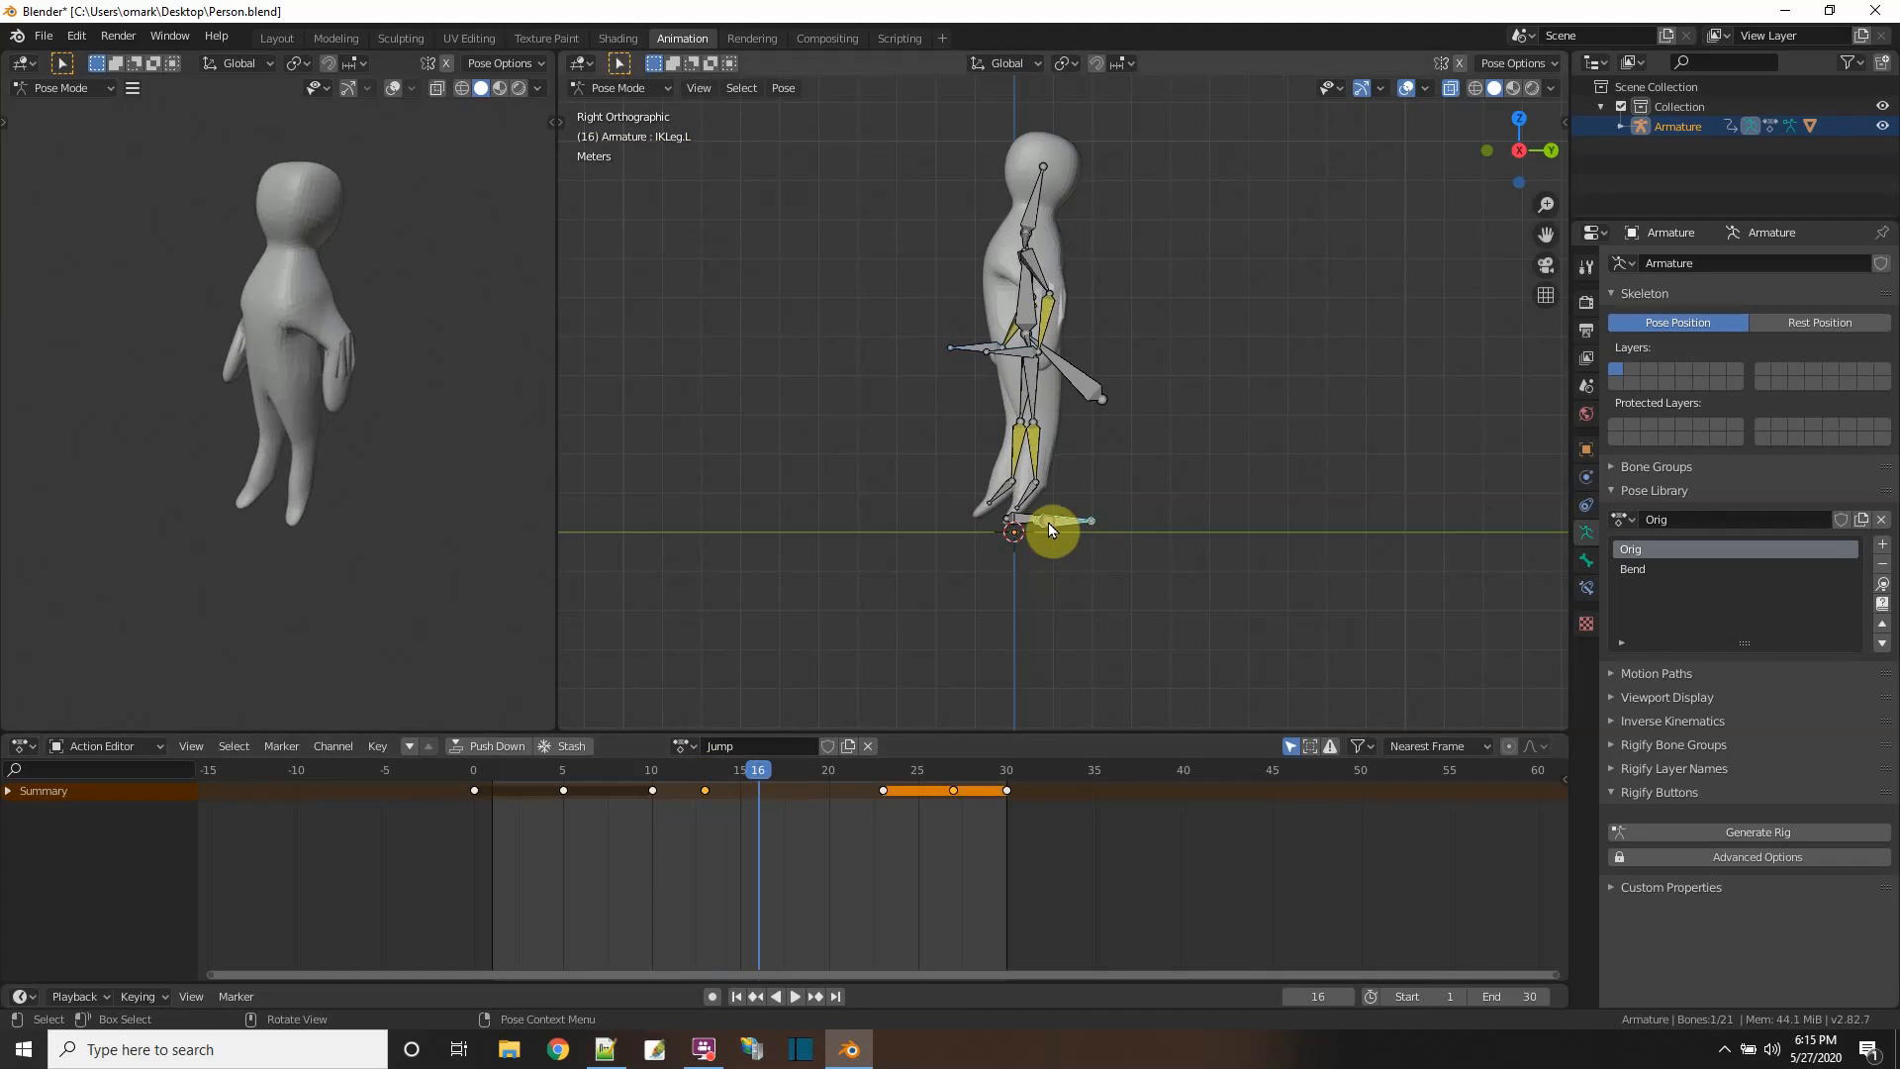
pyautogui.moveTo(1048, 522)
pyautogui.mouseDown()
pyautogui.moveTo(1026, 504)
pyautogui.moveTo(1079, 534)
pyautogui.mouseUp()
pyautogui.click(1018, 339)
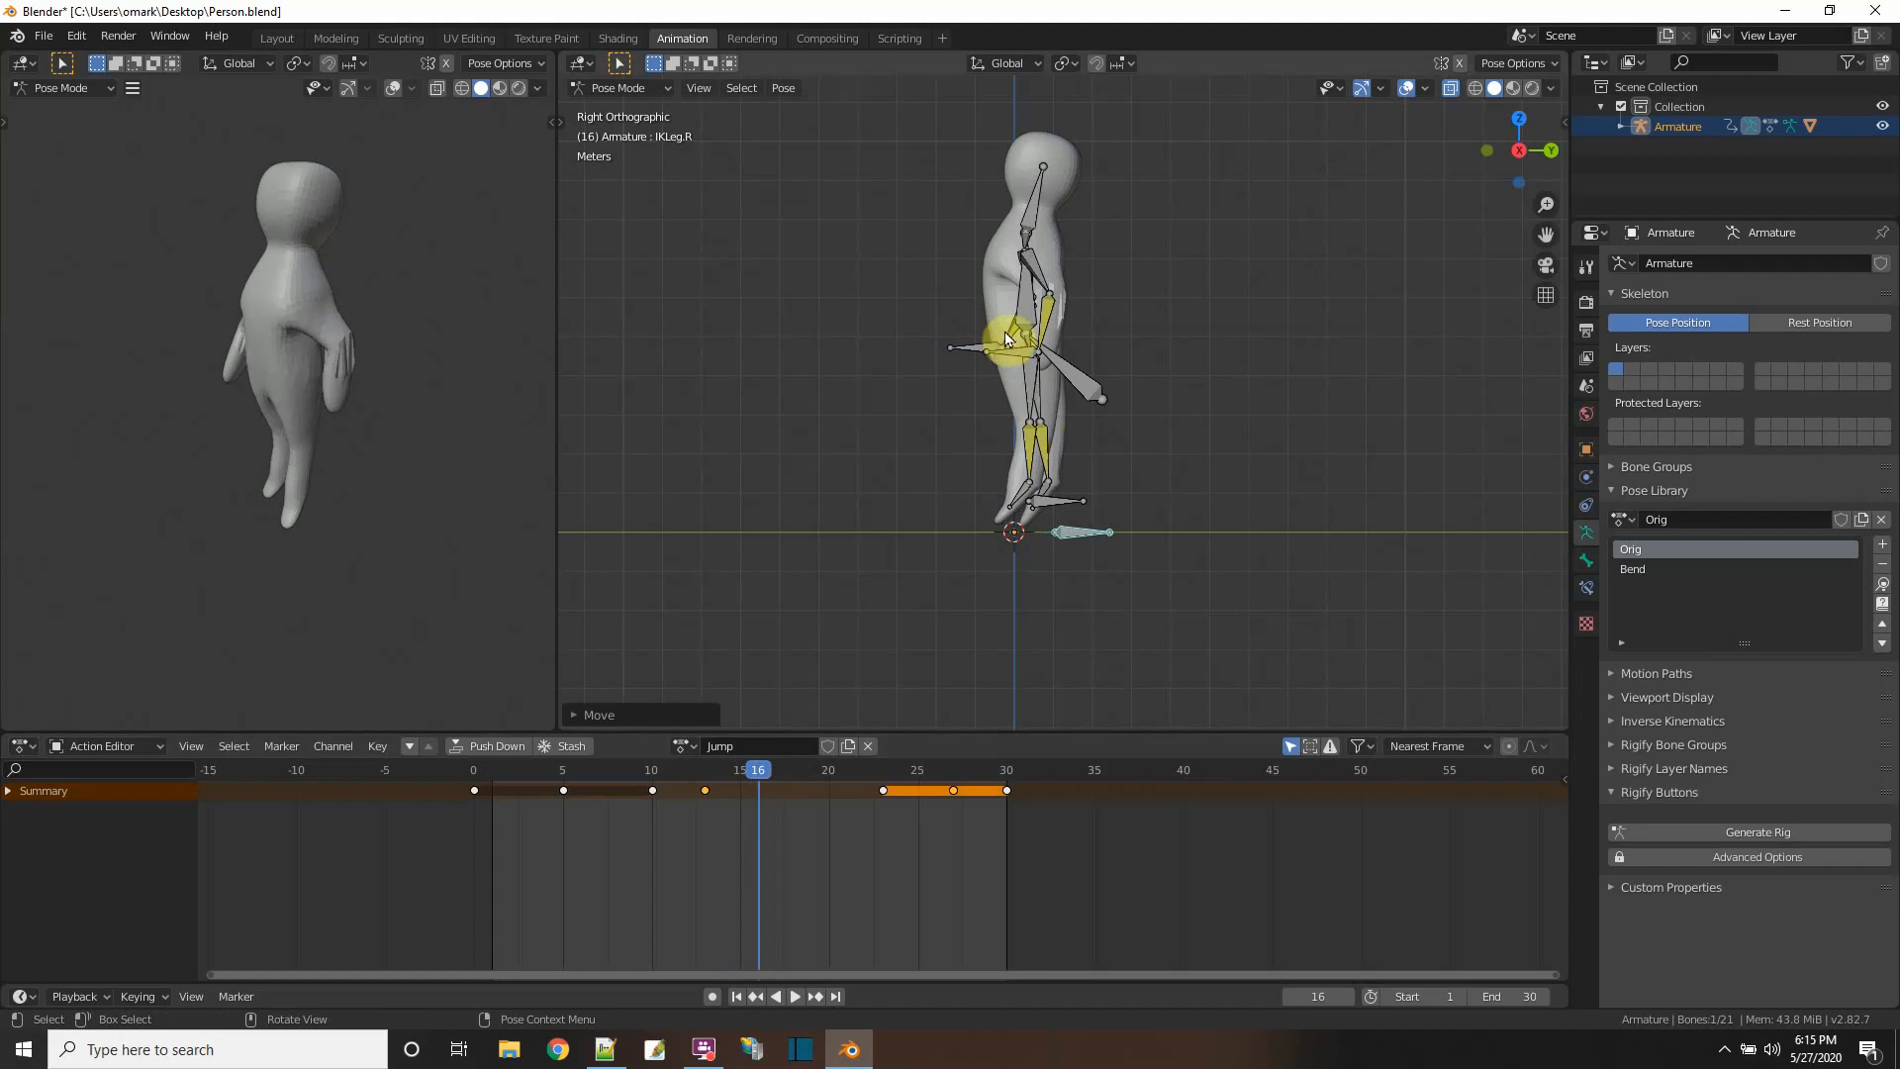
pyautogui.moveTo(1017, 359)
pyautogui.mouseDown()
pyautogui.moveTo(978, 350)
pyautogui.moveTo(1018, 370)
pyautogui.mouseUp()
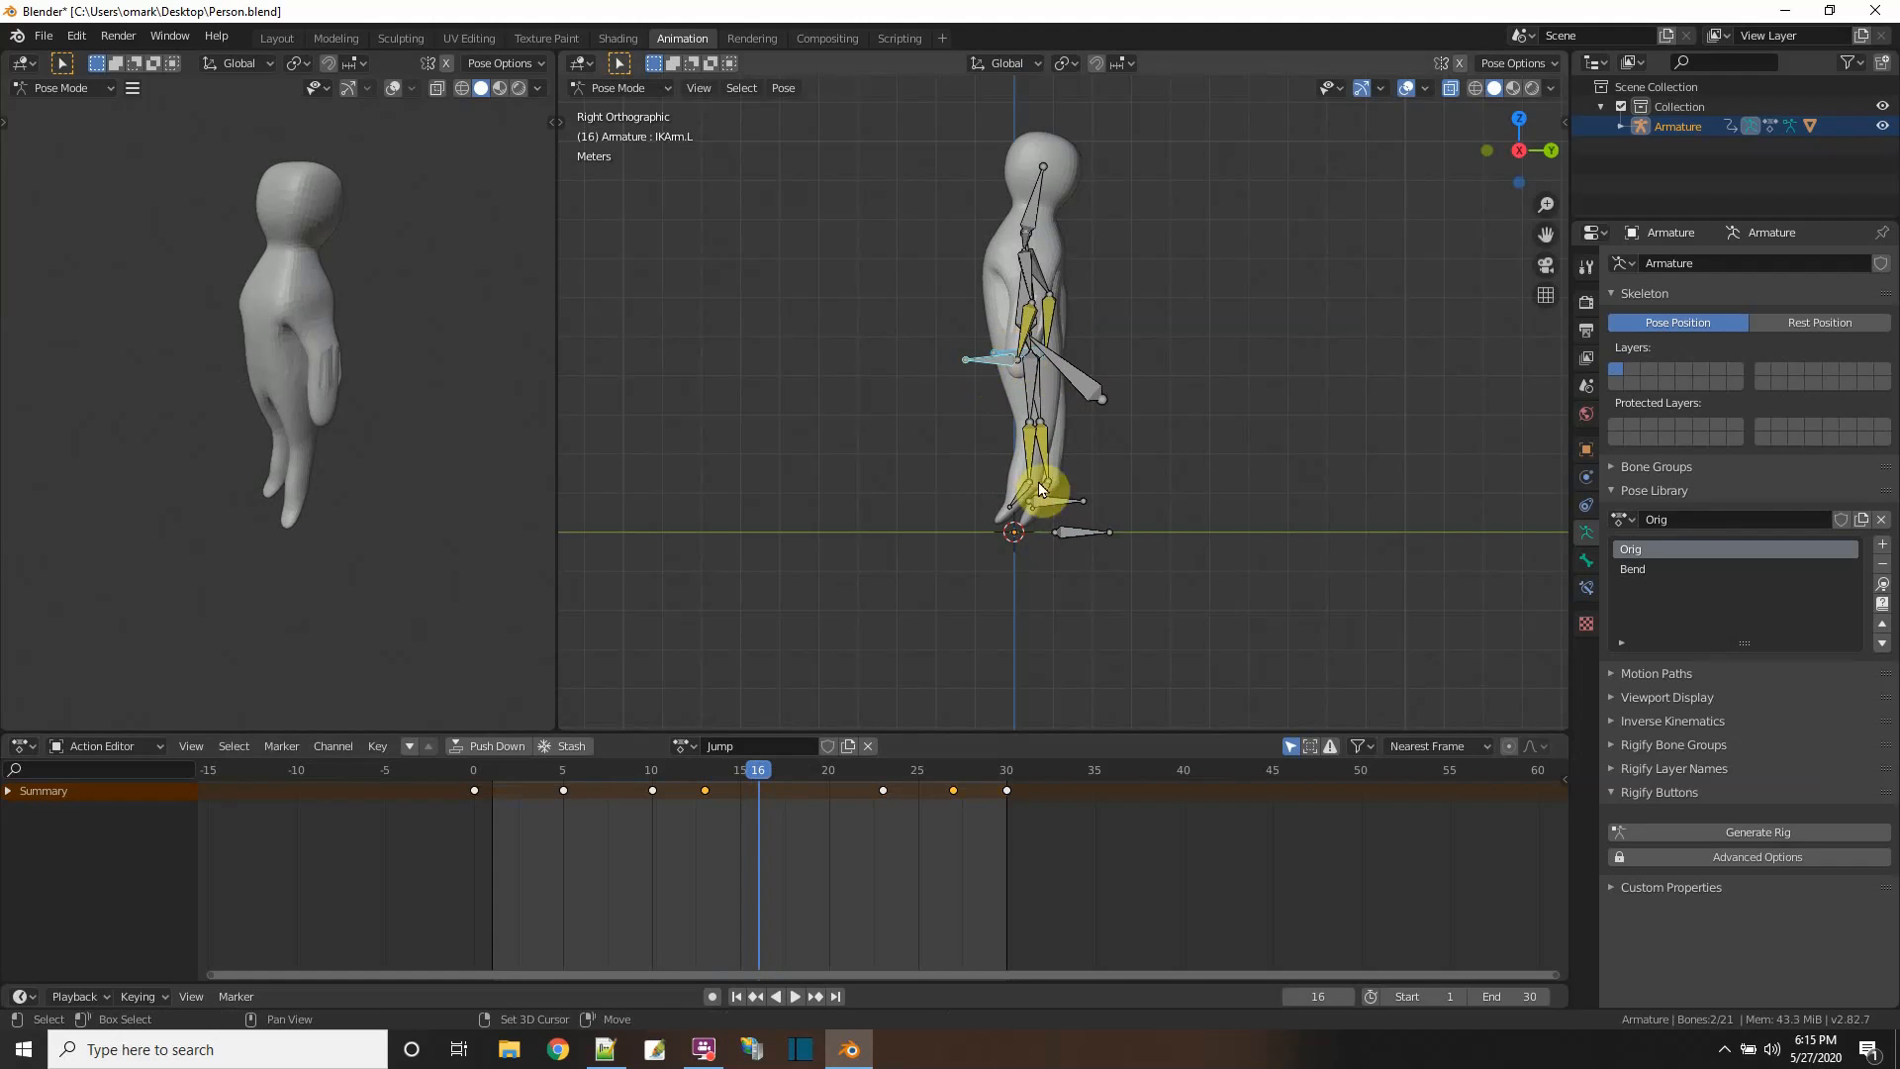
pyautogui.keyDown('shift'); pyautogui.click(1073, 530); pyautogui.keyUp('shift')
pyautogui.press('i')
pyautogui.click(1073, 533)
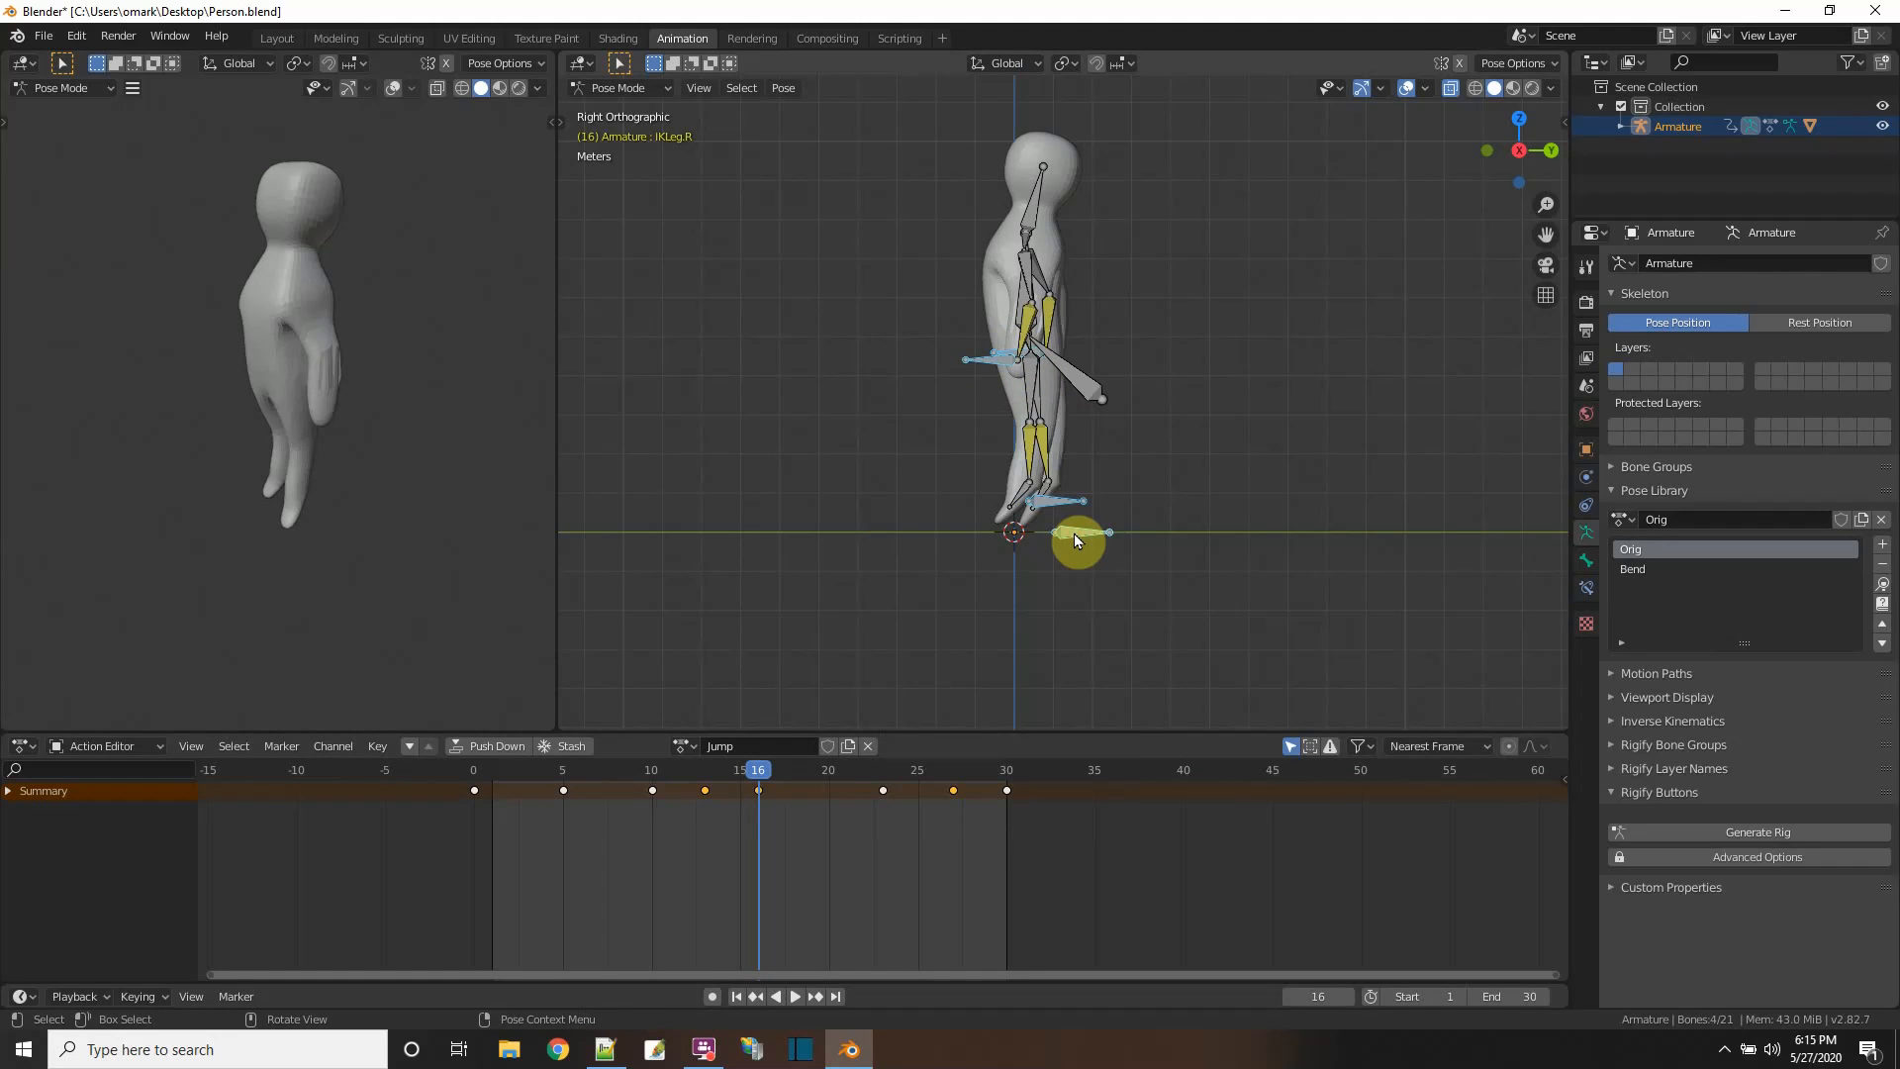
# - Play back the jump and scrub back to frame 13 to check the limb swing
pyautogui.press('space')
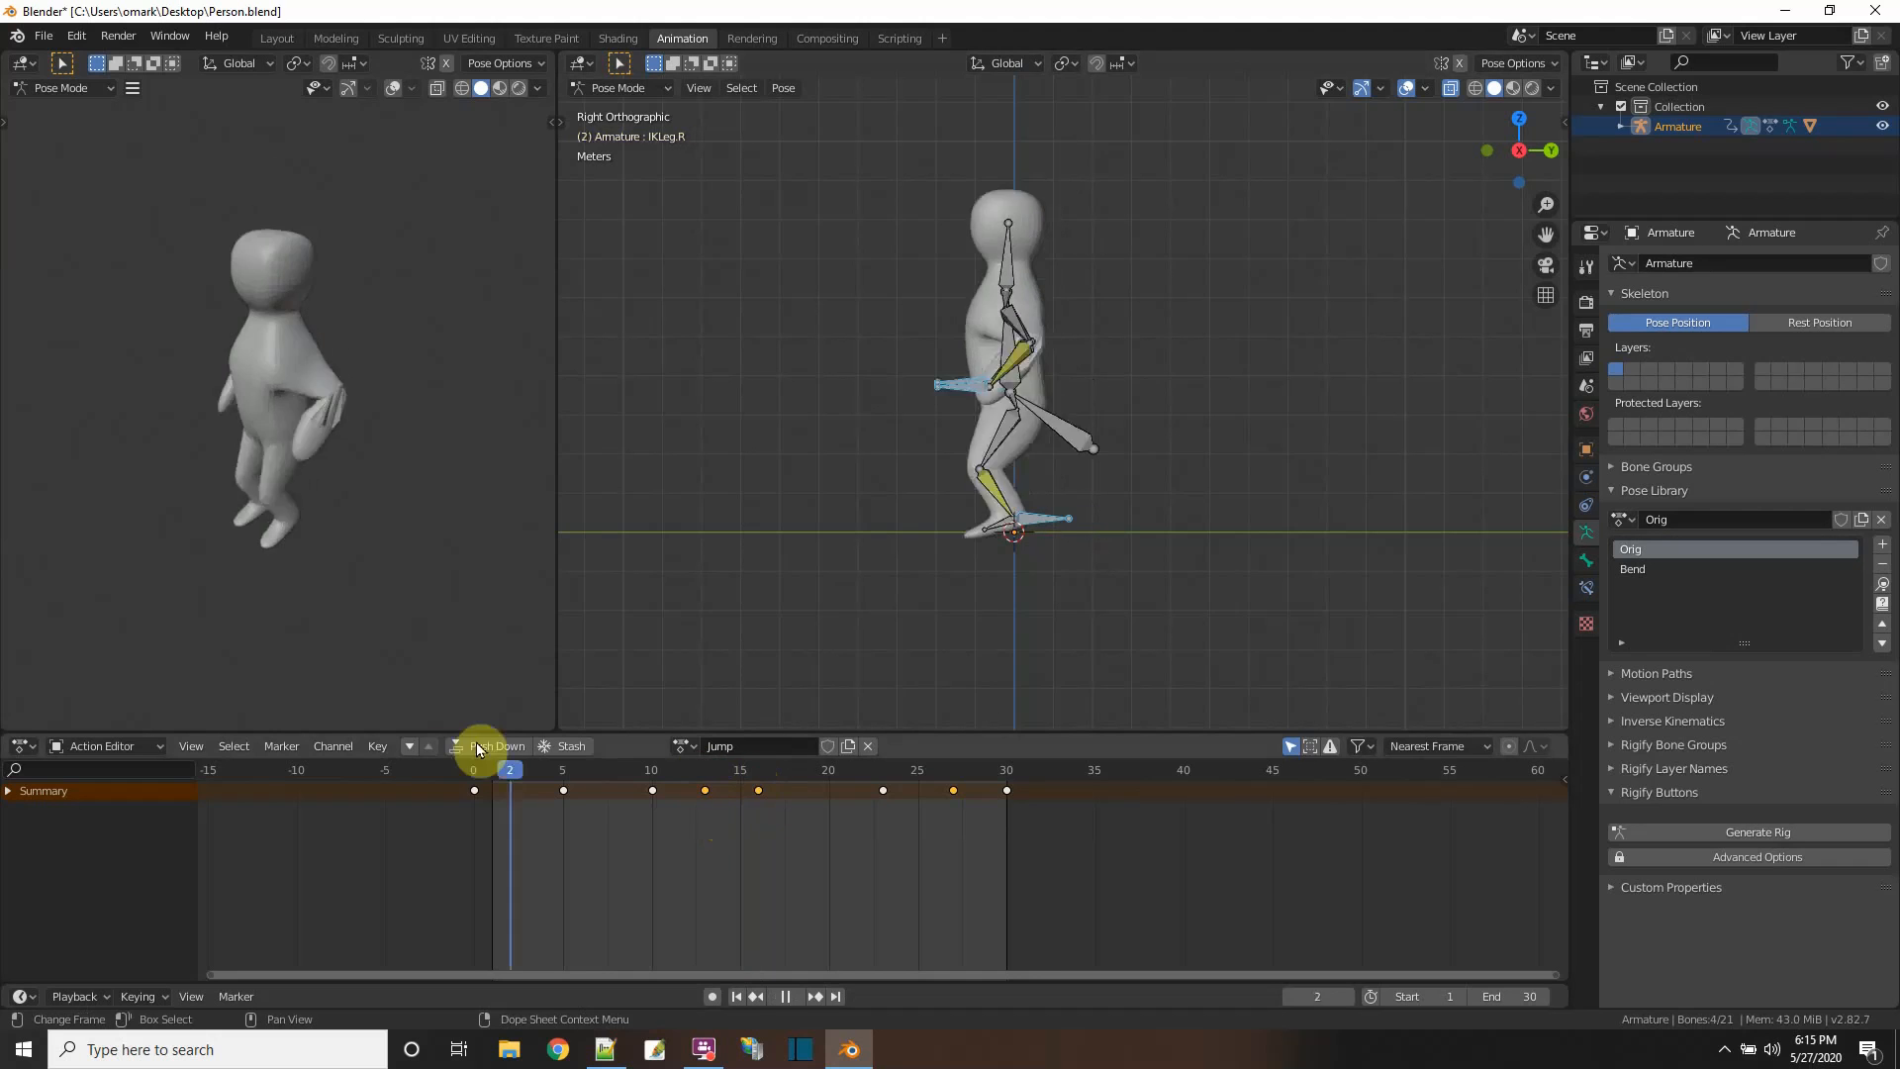
pyautogui.moveTo(758, 784); pyautogui.dragTo(710, 774)
pyautogui.moveTo(808, 831); pyautogui.dragTo(698, 784)
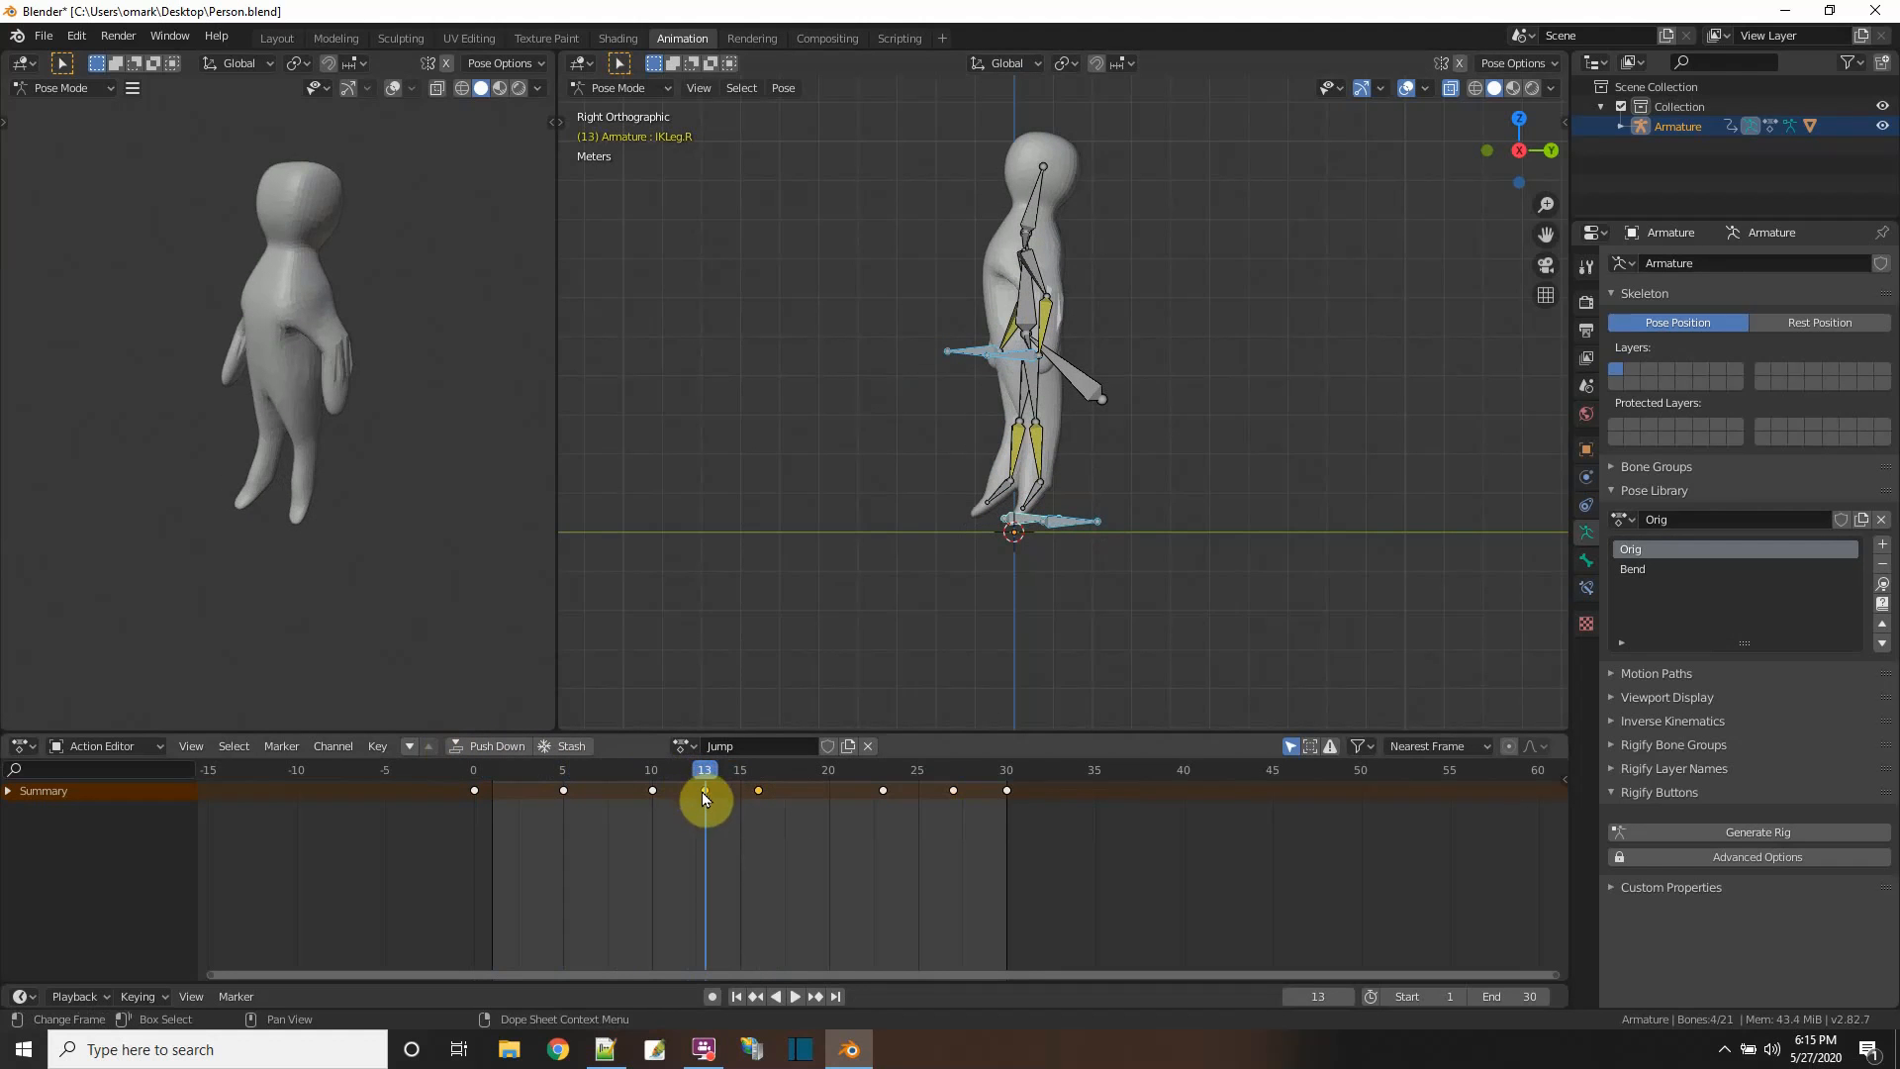
# - Copy the Jump keyframes at frames 13 and 16, paste them from frame 18, and shift the frame 18 keys to frame 19
pyautogui.rightClick(702, 792)
pyautogui.click(636, 778)
pyautogui.click(792, 770)
pyautogui.rightClick(738, 782)
pyautogui.click(731, 791)
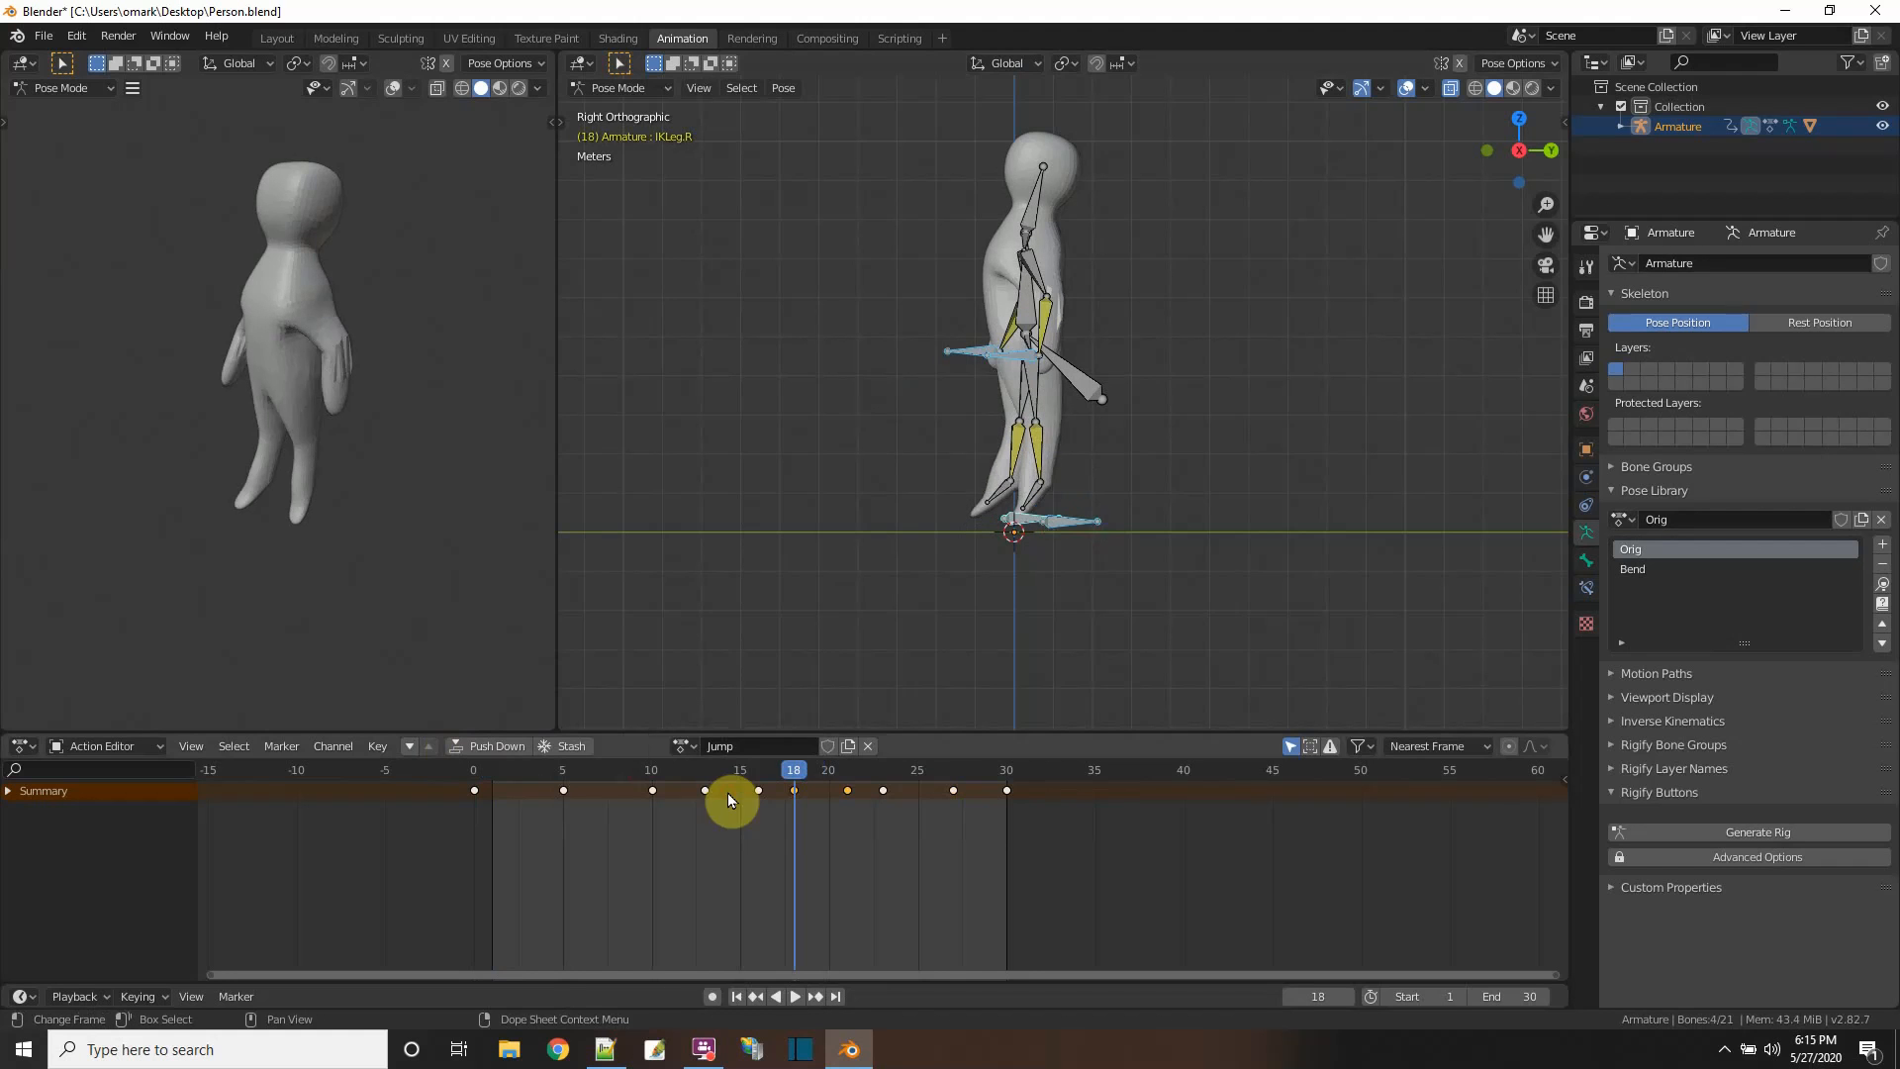
pyautogui.moveTo(759, 792); pyautogui.dragTo(1000, 860)
pyautogui.click(762, 870)
pyautogui.click(882, 882)
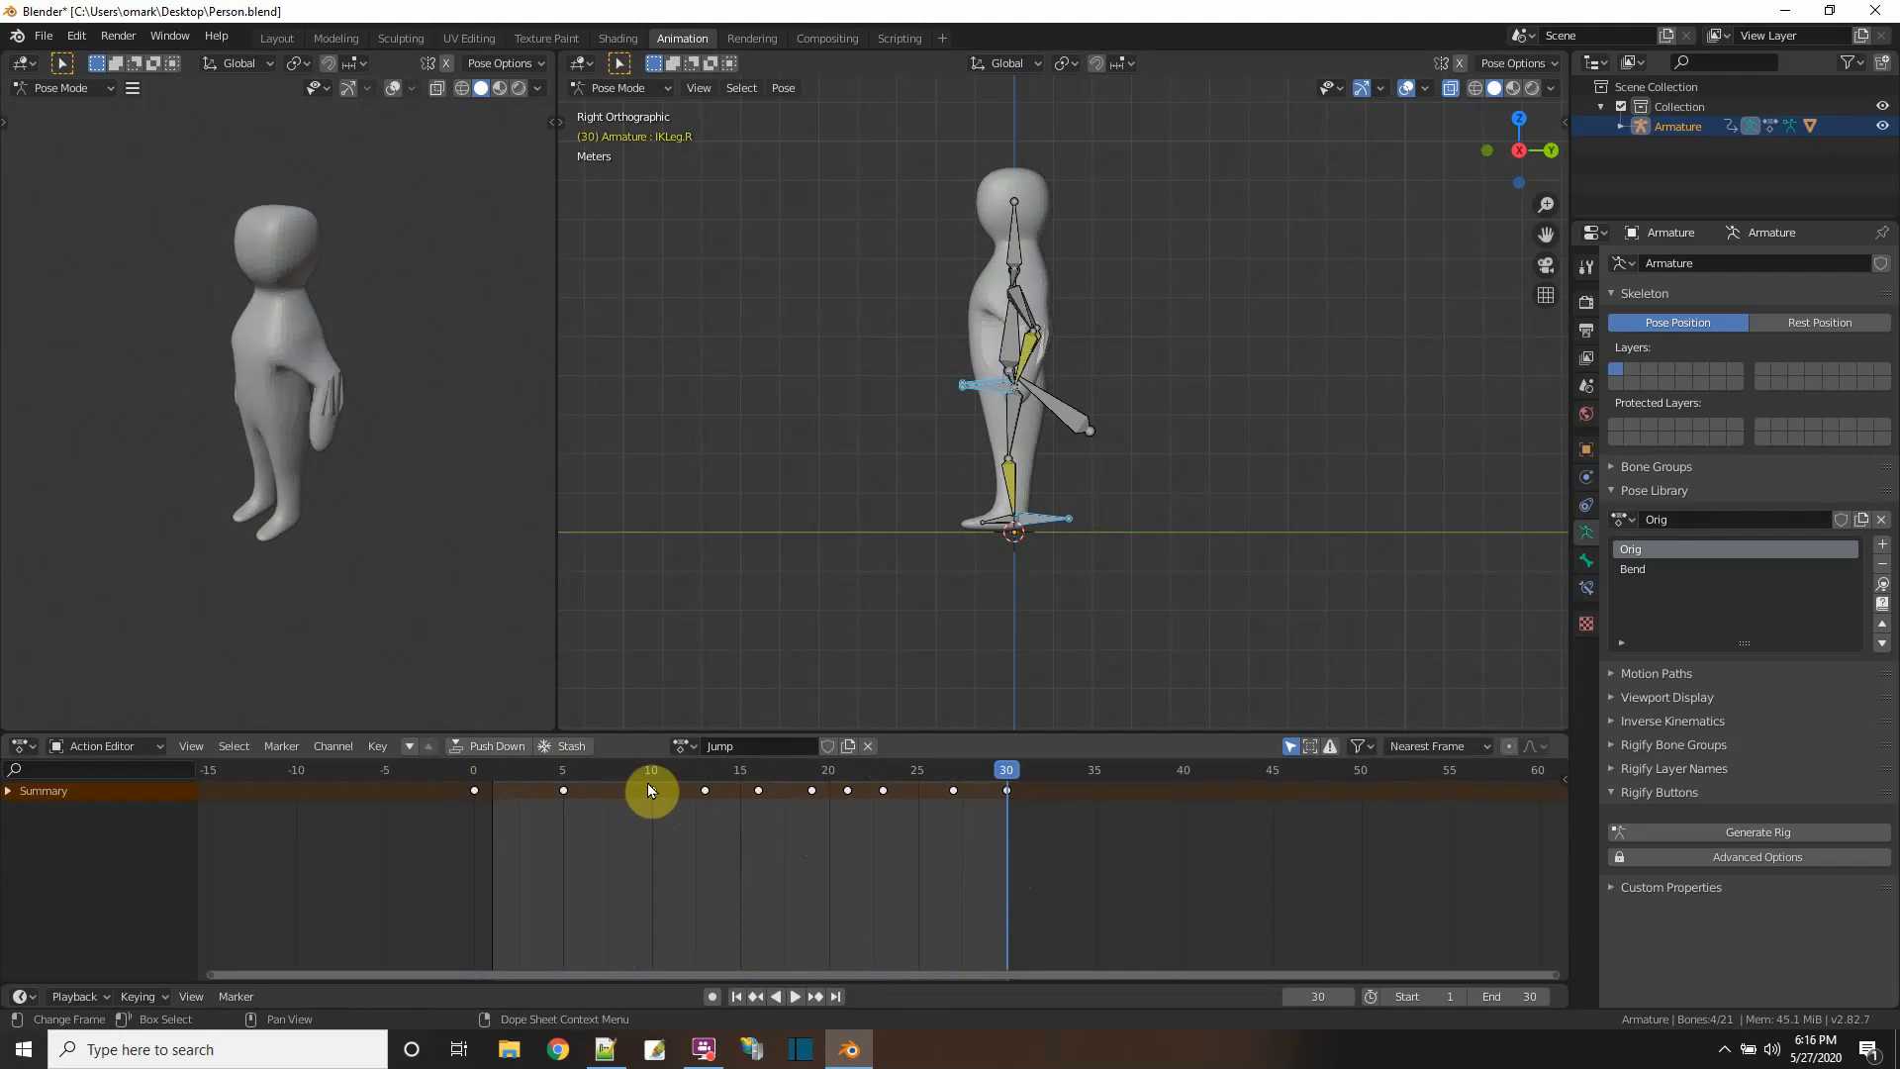
# - Save the file and return to frame 0
pyautogui.click(43, 36)
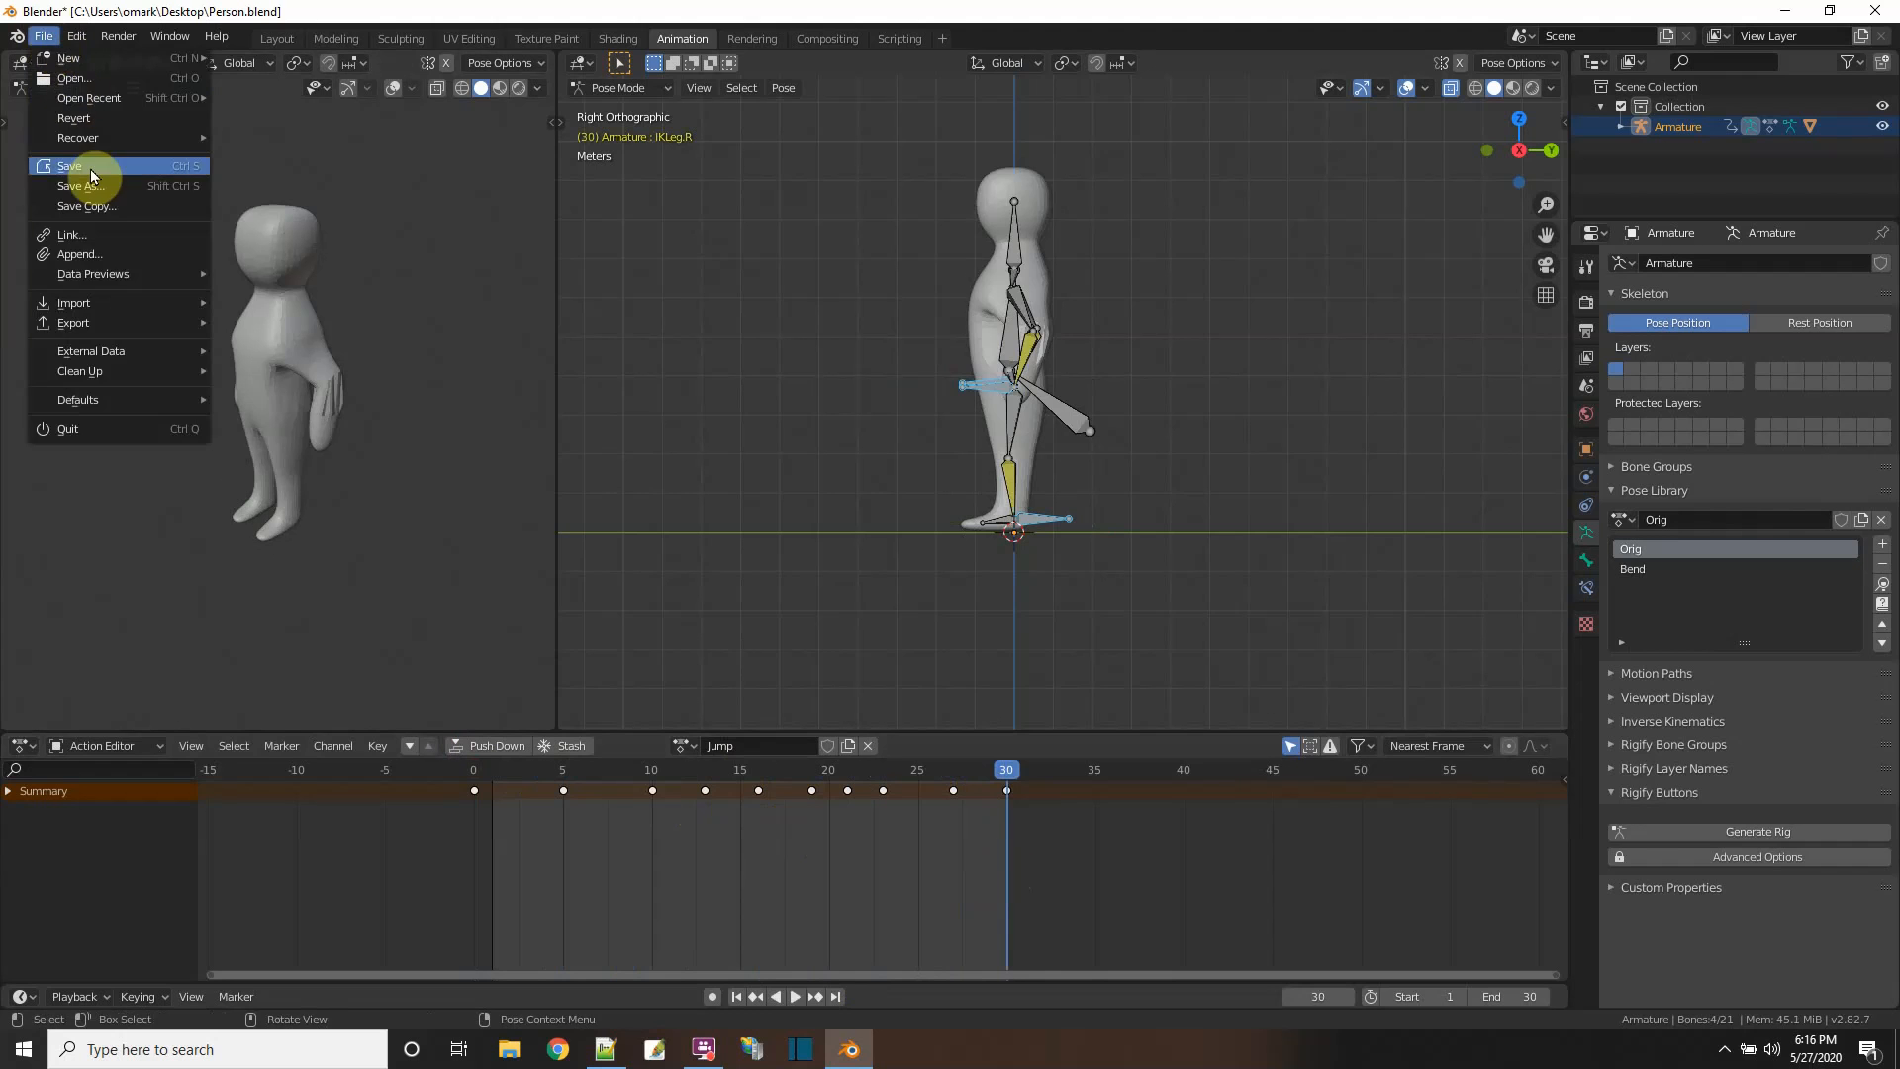
pyautogui.click(69, 166)
pyautogui.moveTo(1010, 774); pyautogui.dragTo(479, 758)
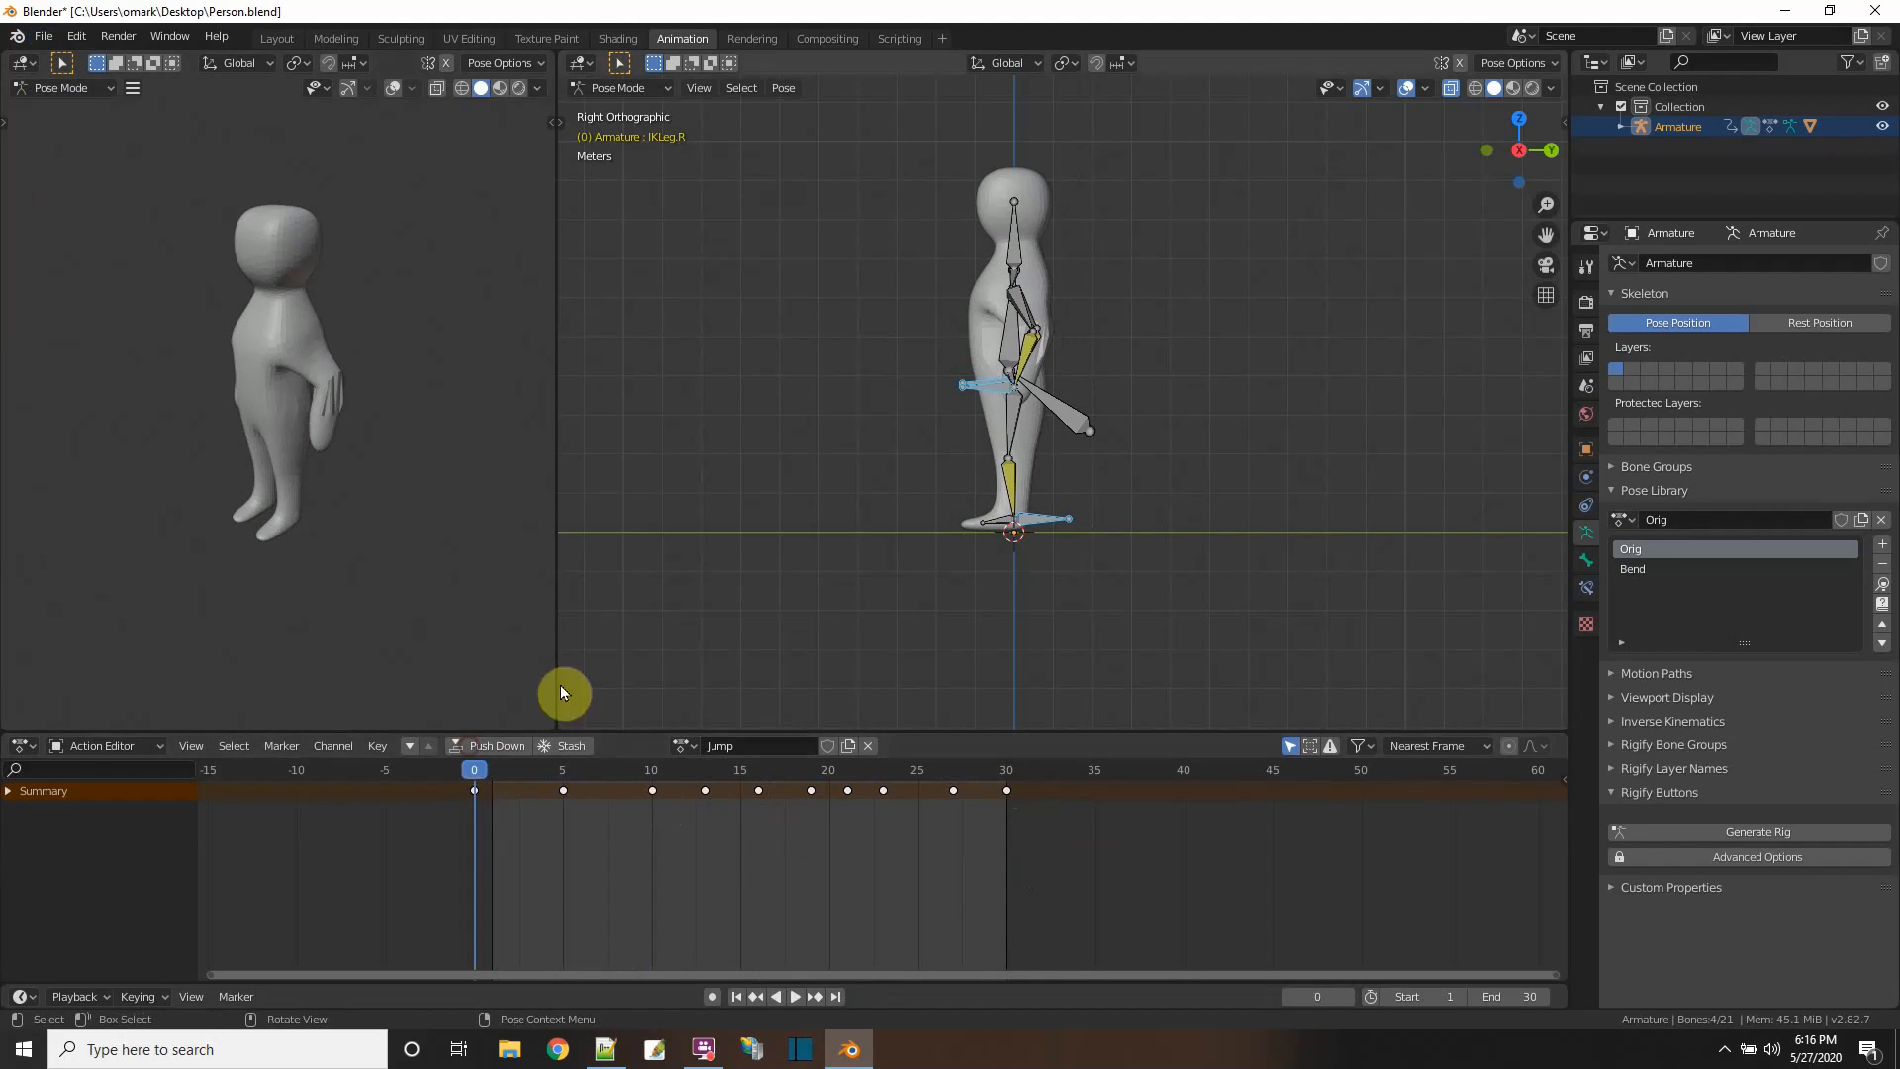
# - Switch to the Idle action, select all bones, and duplicate the action under the name Walk
pyautogui.click(694, 747)
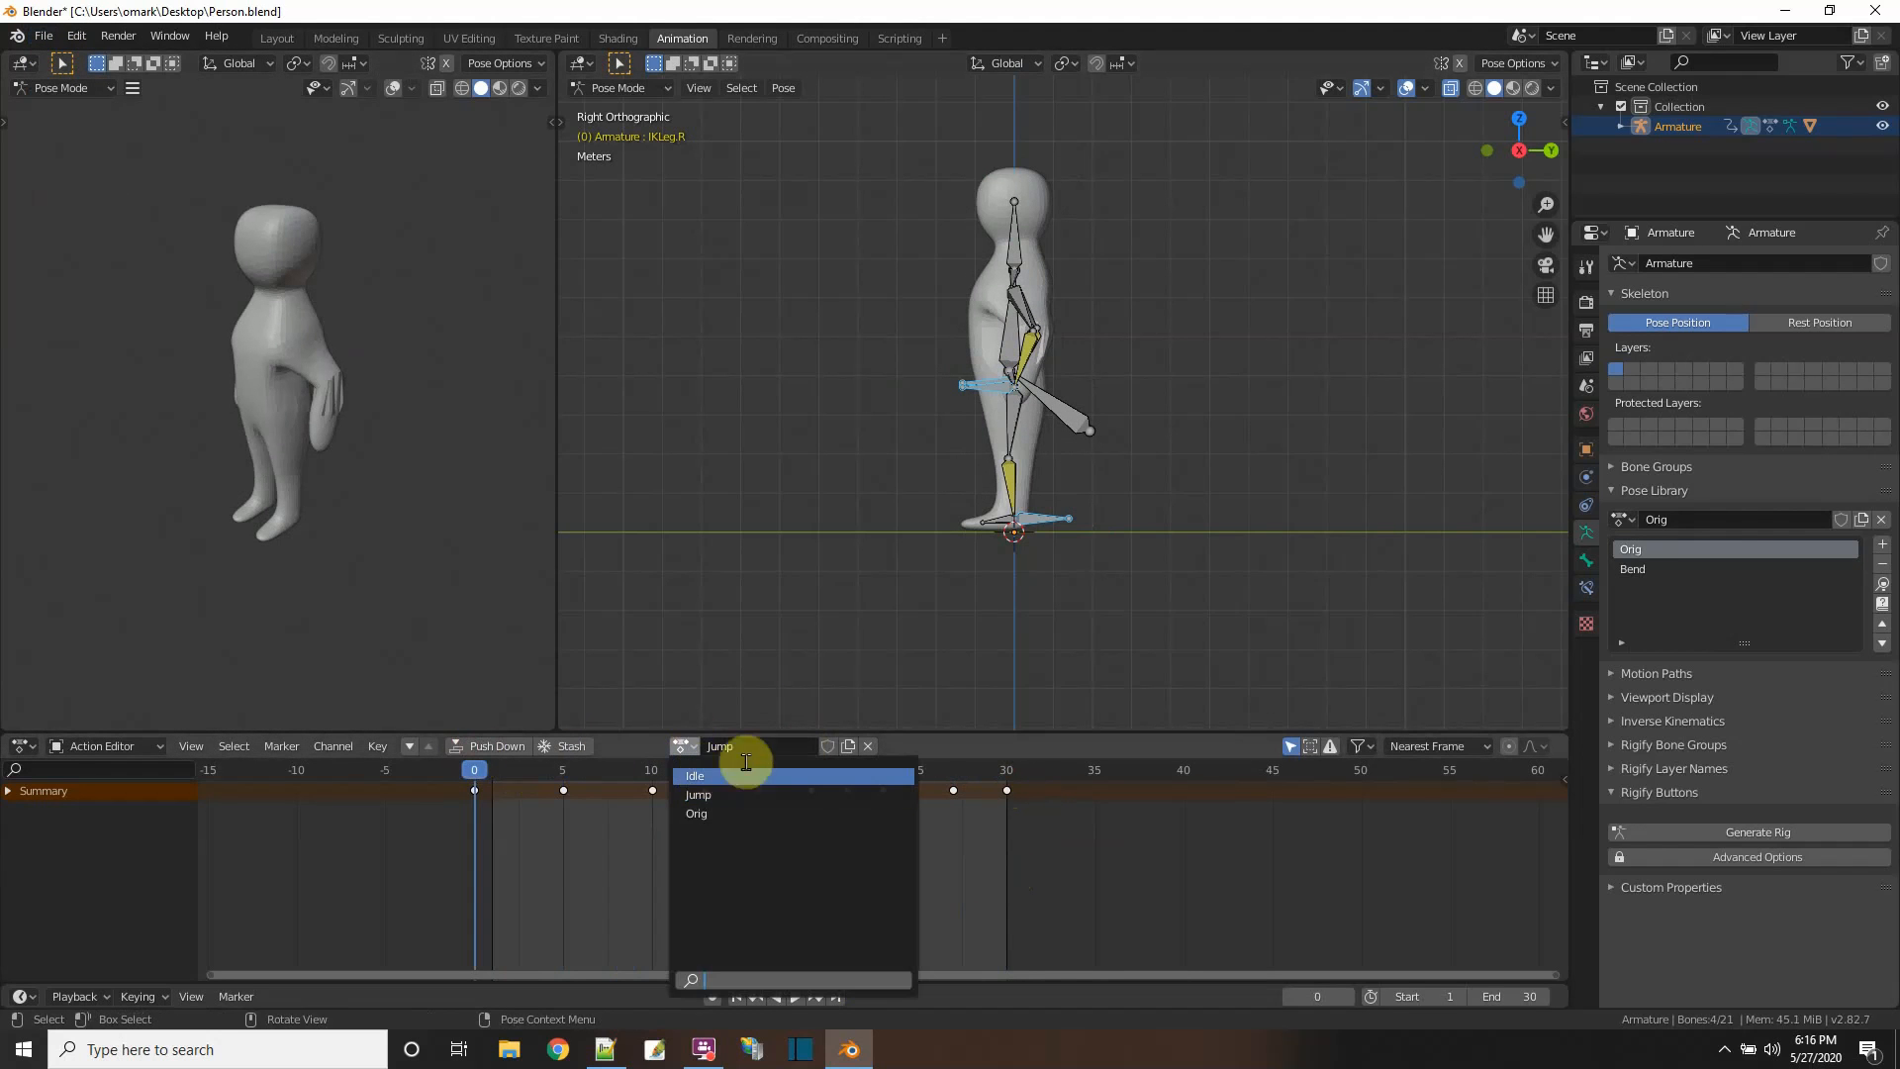
pyautogui.click(685, 746)
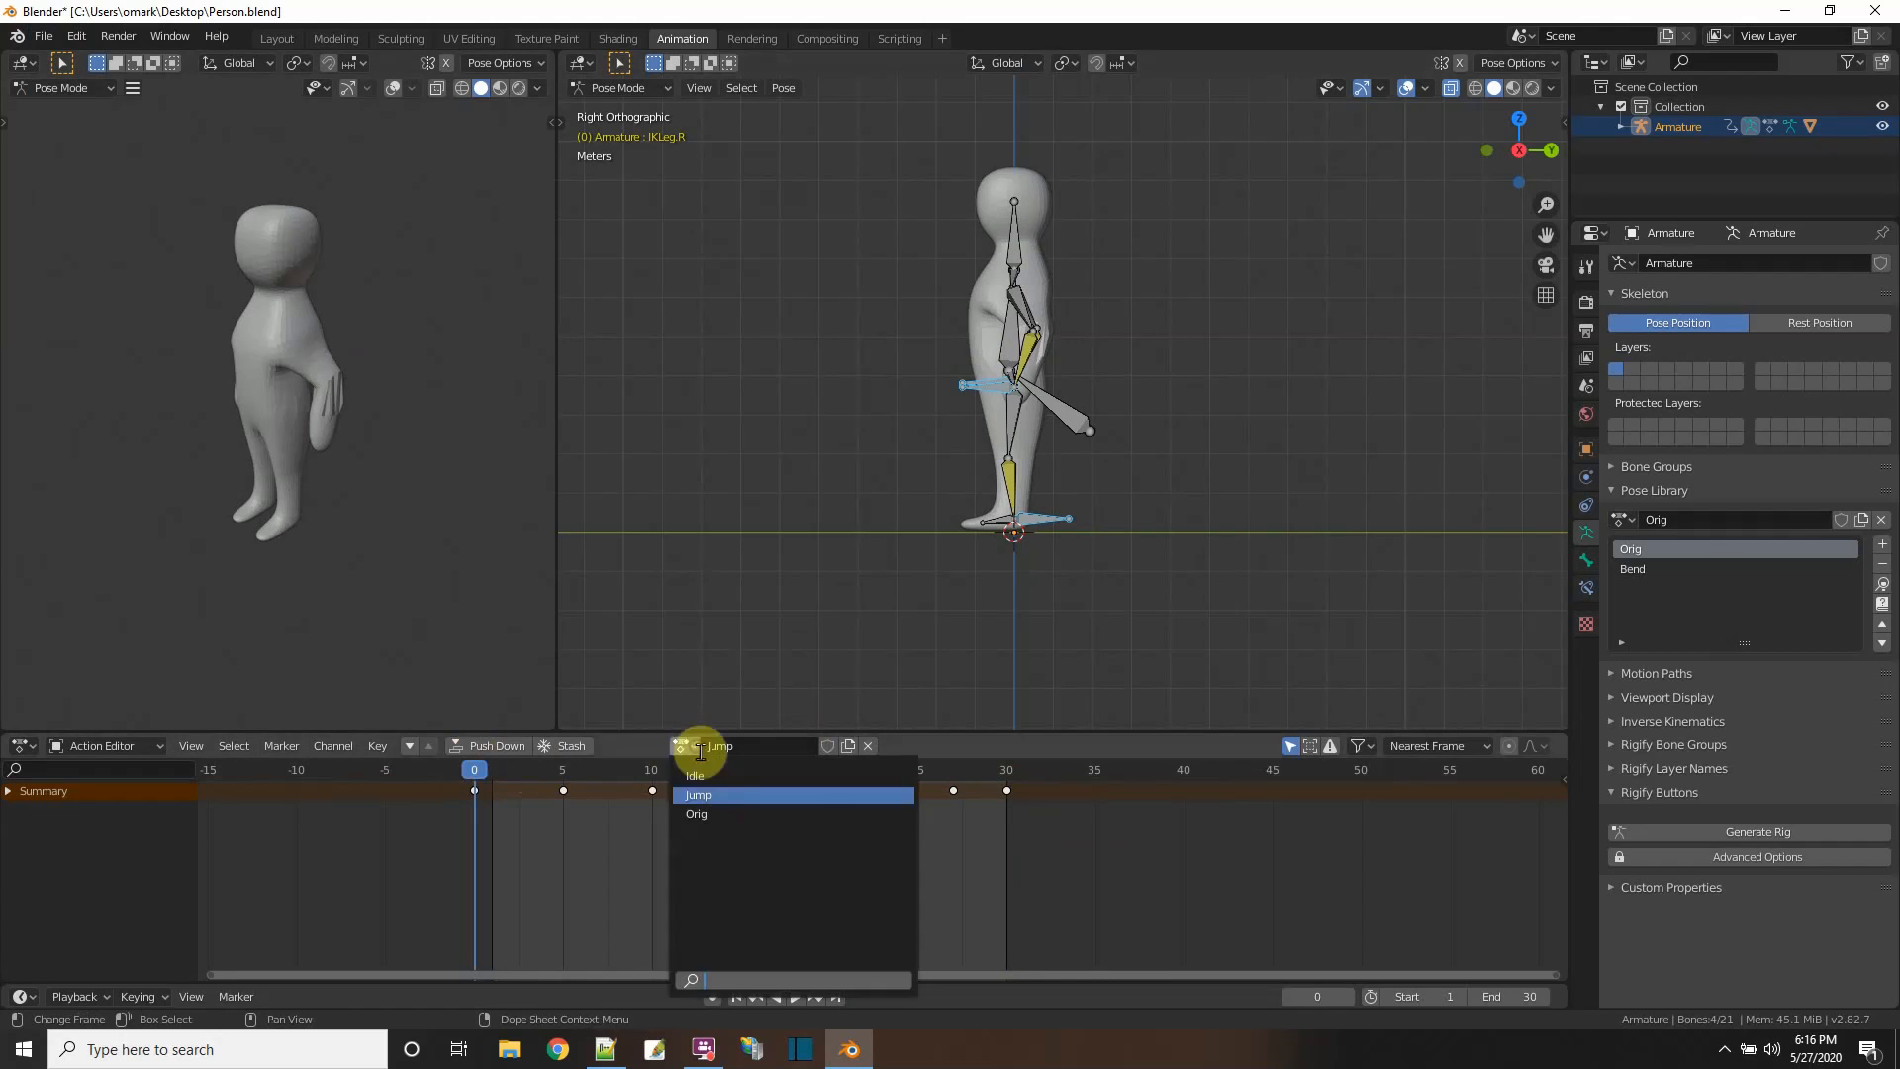
pyautogui.click(695, 776)
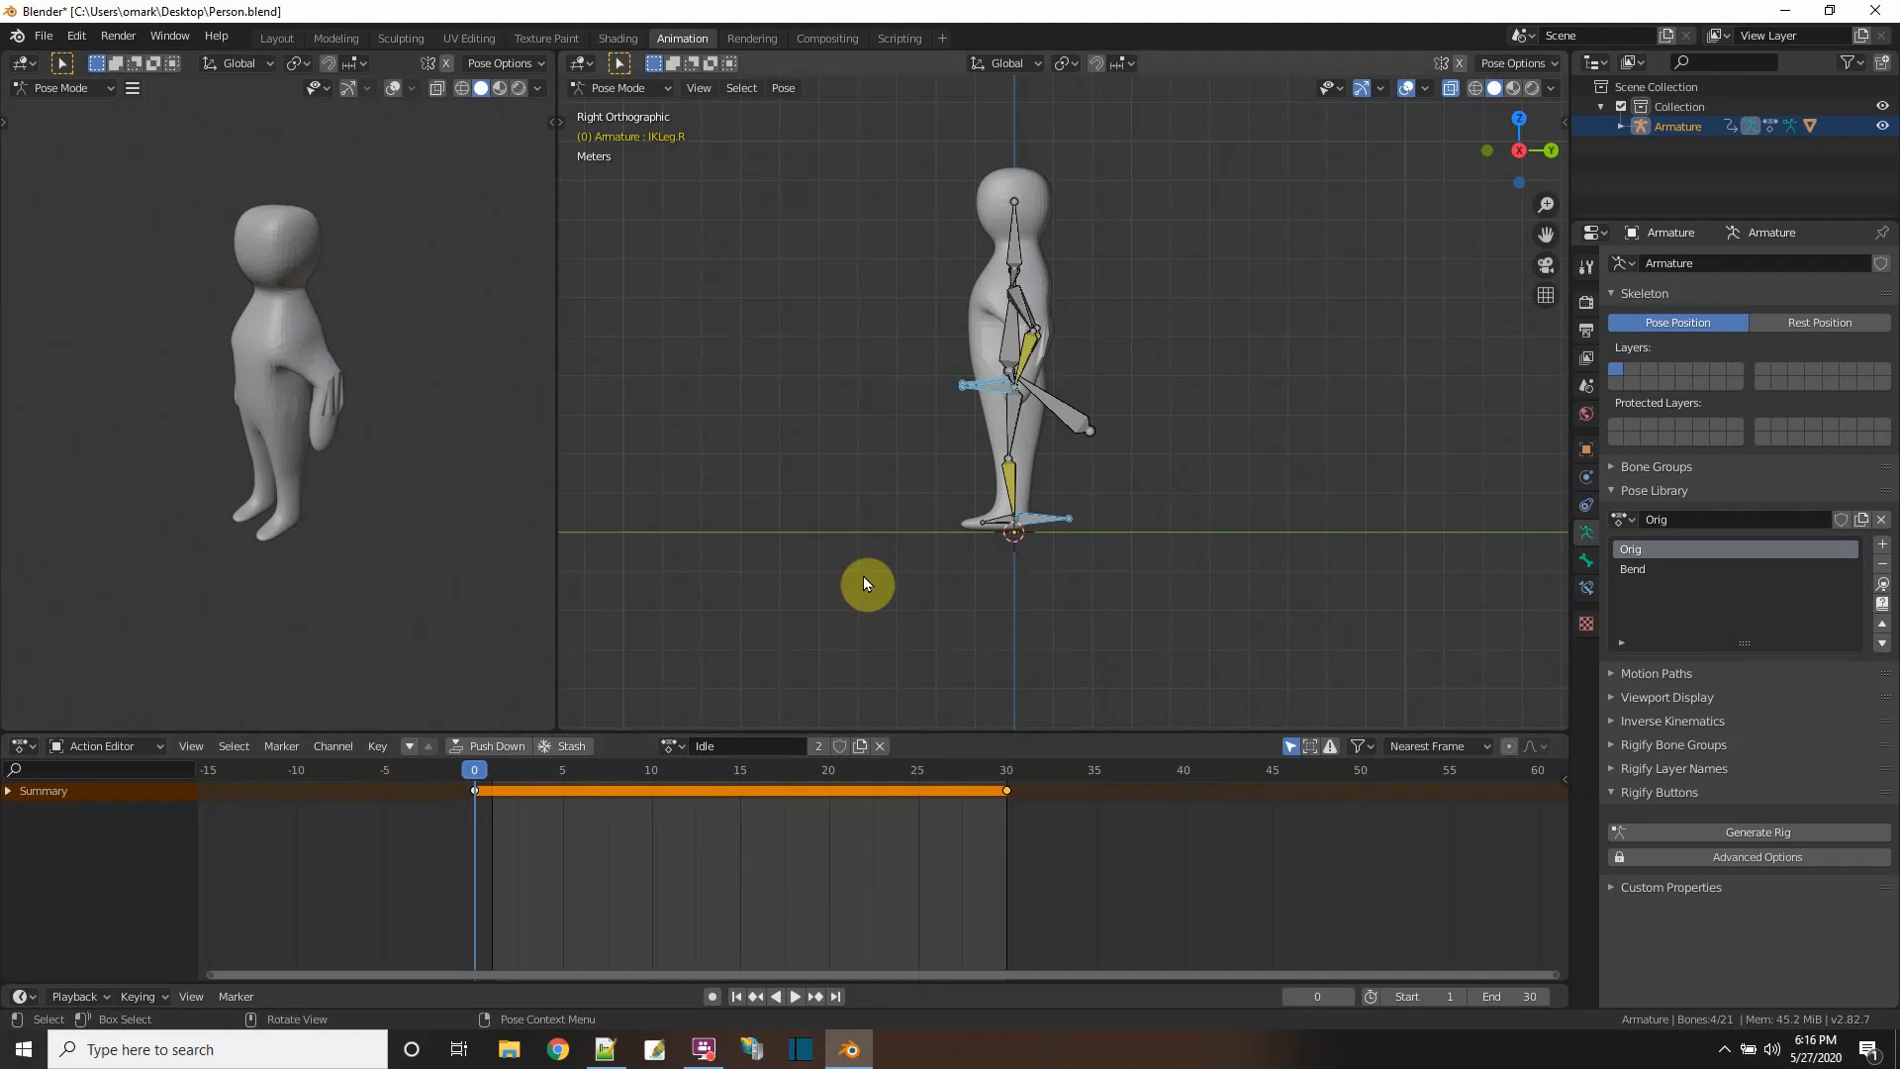
pyautogui.press('a')
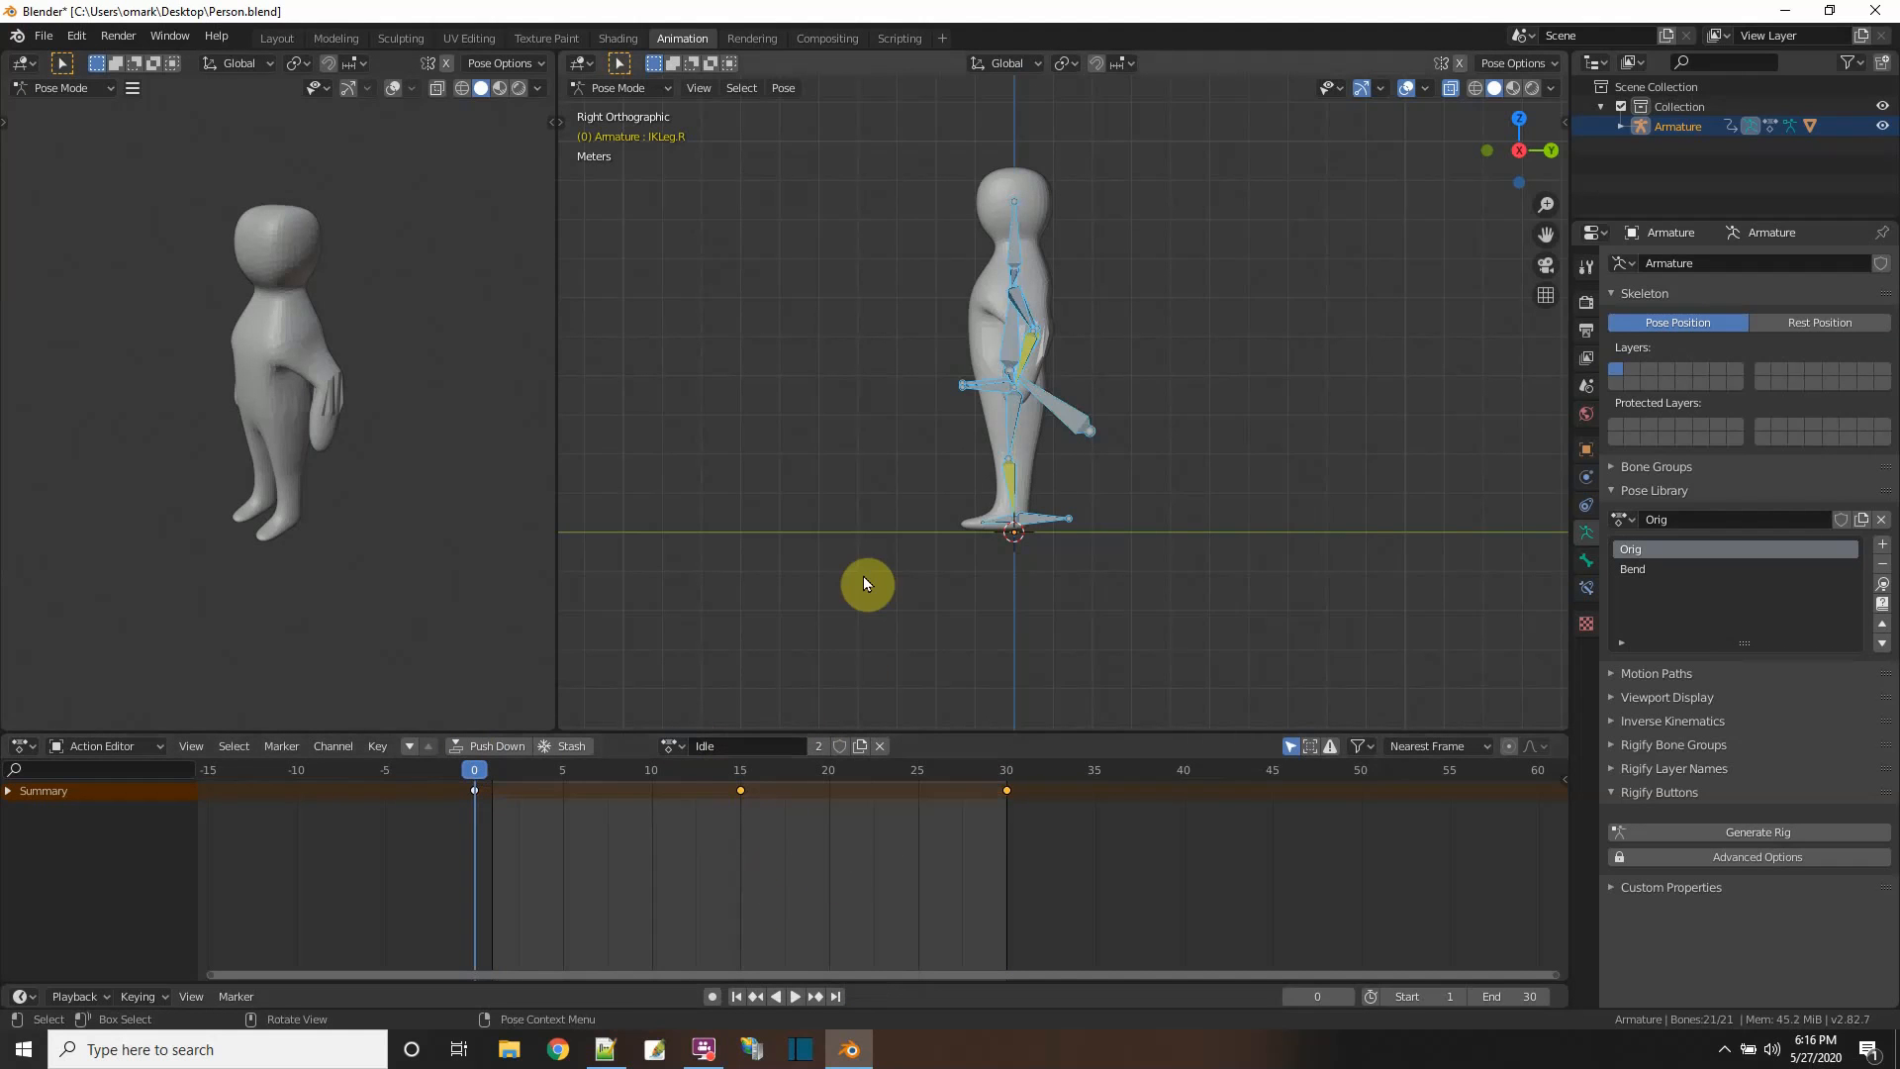
pyautogui.click(861, 747)
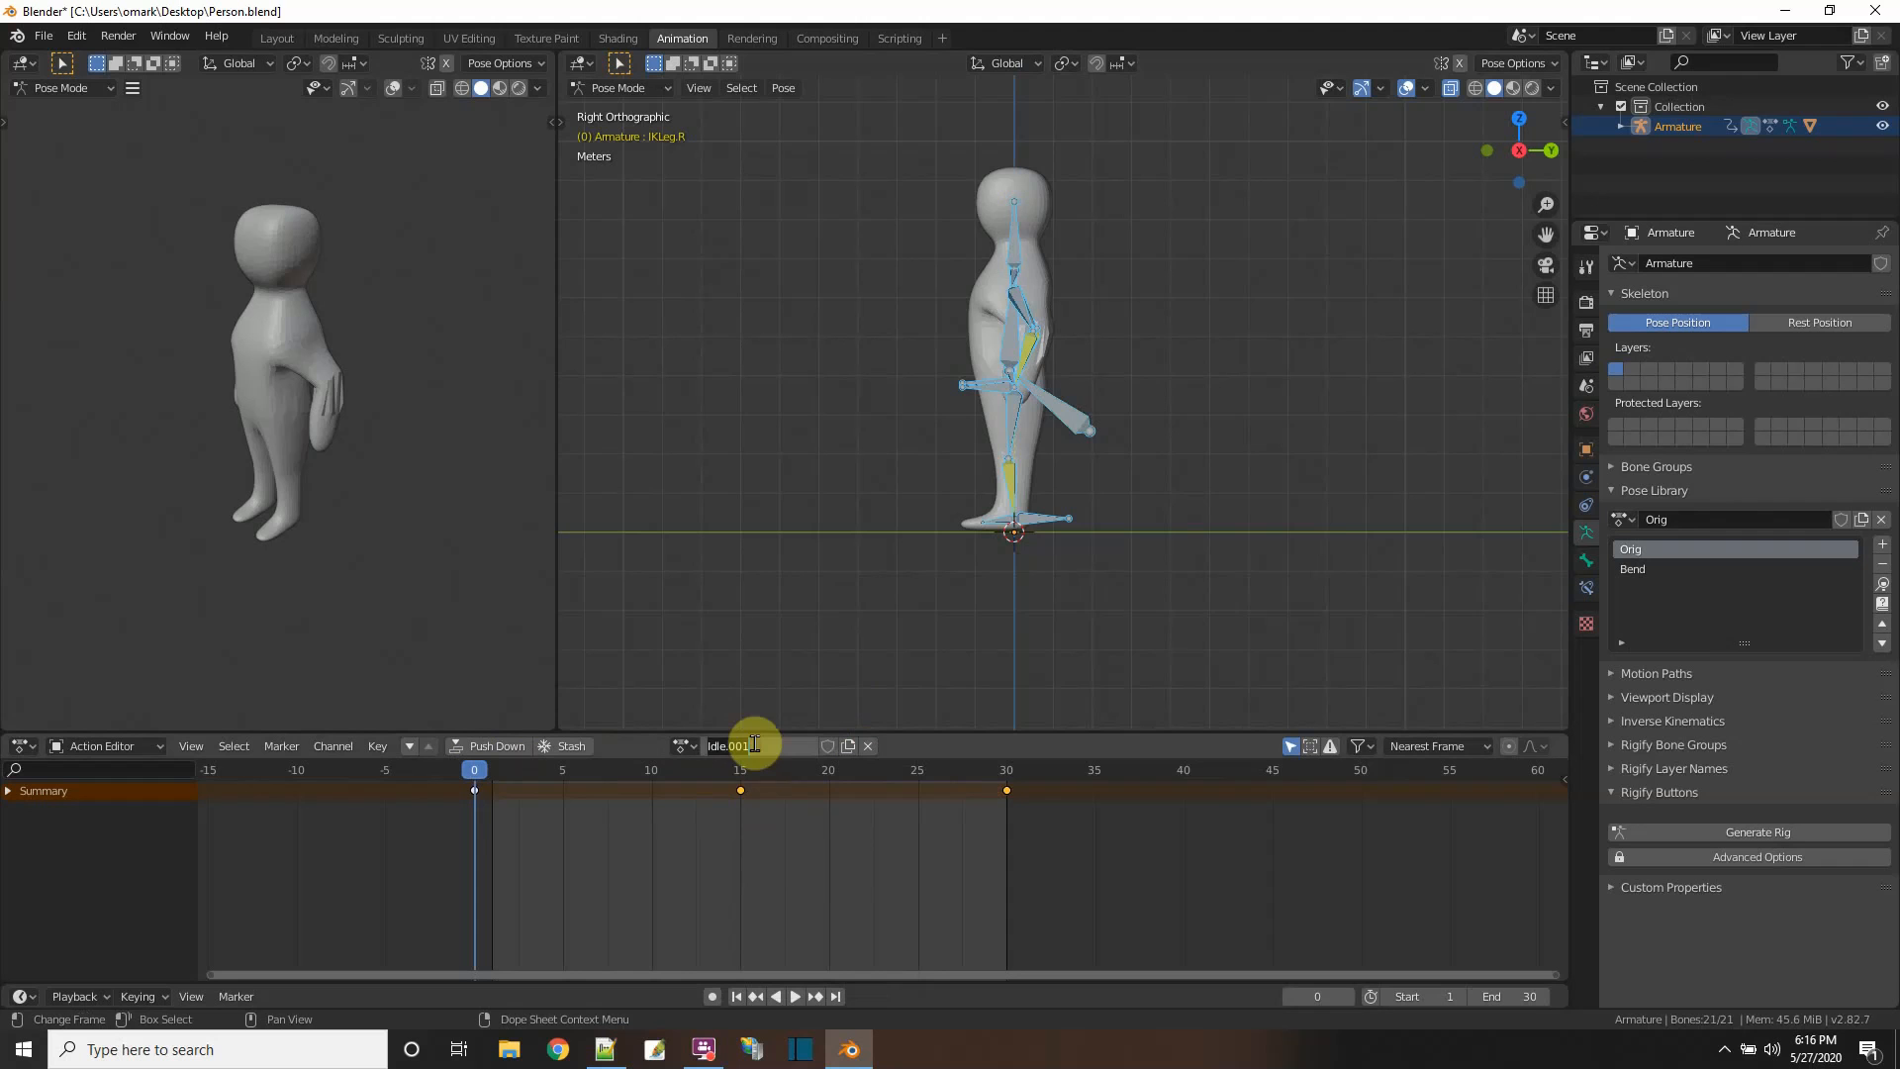
pyautogui.doubleClick(754, 745)
pyautogui.write('Walk')
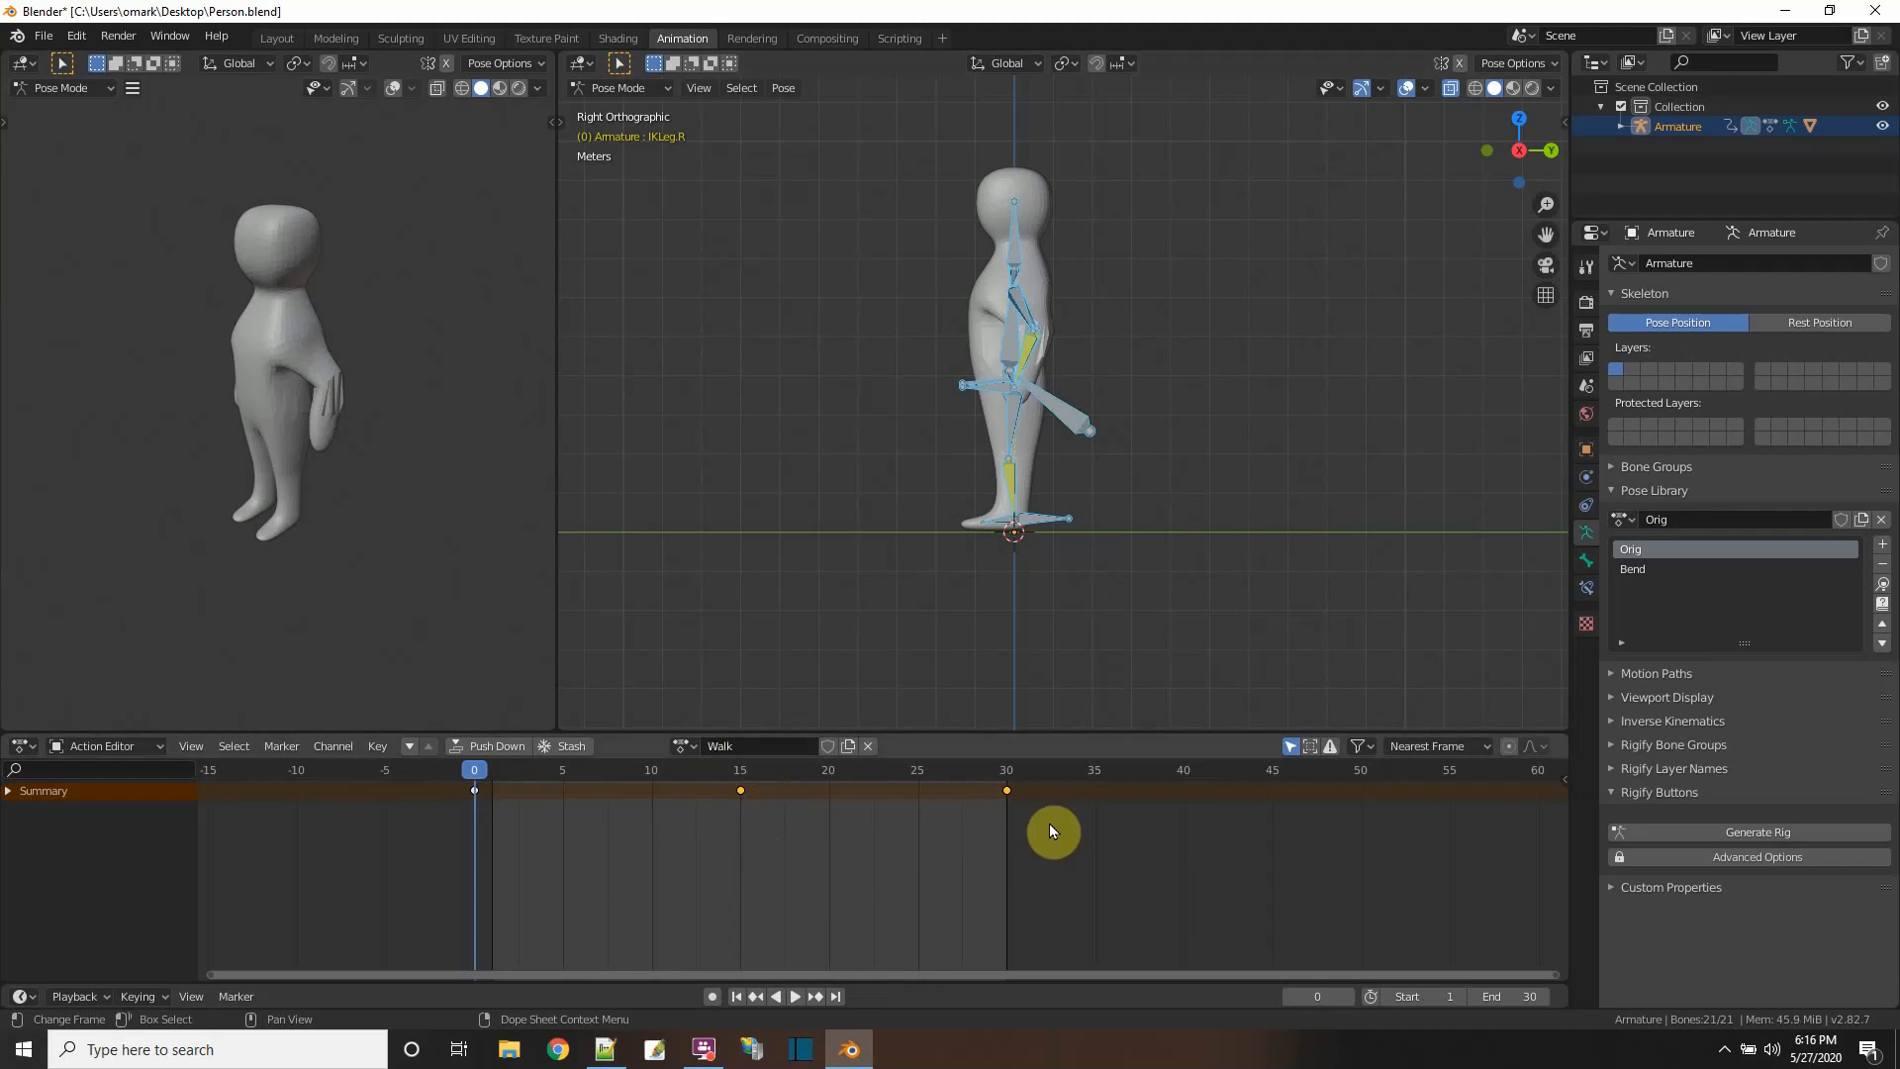
# - Delete the Walk action's keyframes at frames 15 and 30
pyautogui.moveTo(1035, 822); pyautogui.dragTo(706, 772)
pyautogui.press('x')
pyautogui.click(661, 775)
# - At frame 0, move IKLeg.L forward about 0.97 m and up about 0.1 m, and keyframe it
pyautogui.scroll(3, 1225, 543)
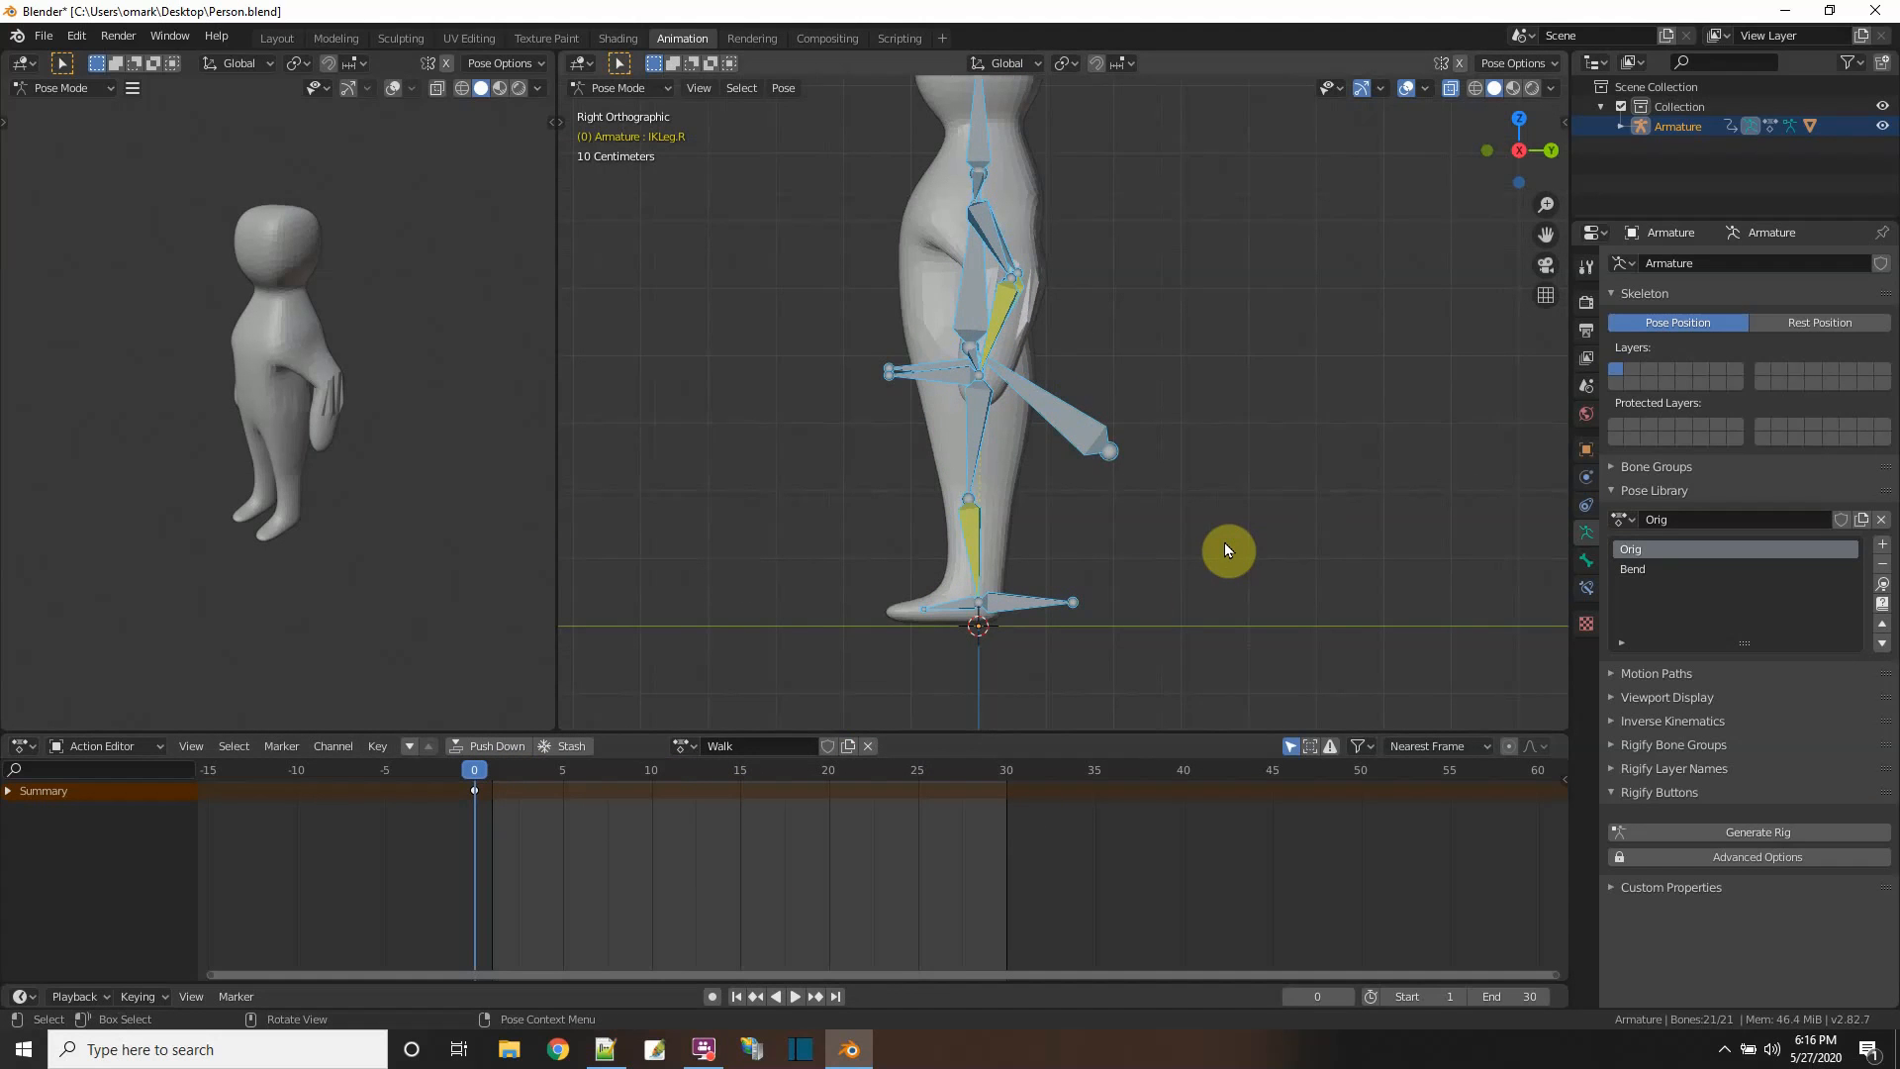
pyautogui.click(1225, 543)
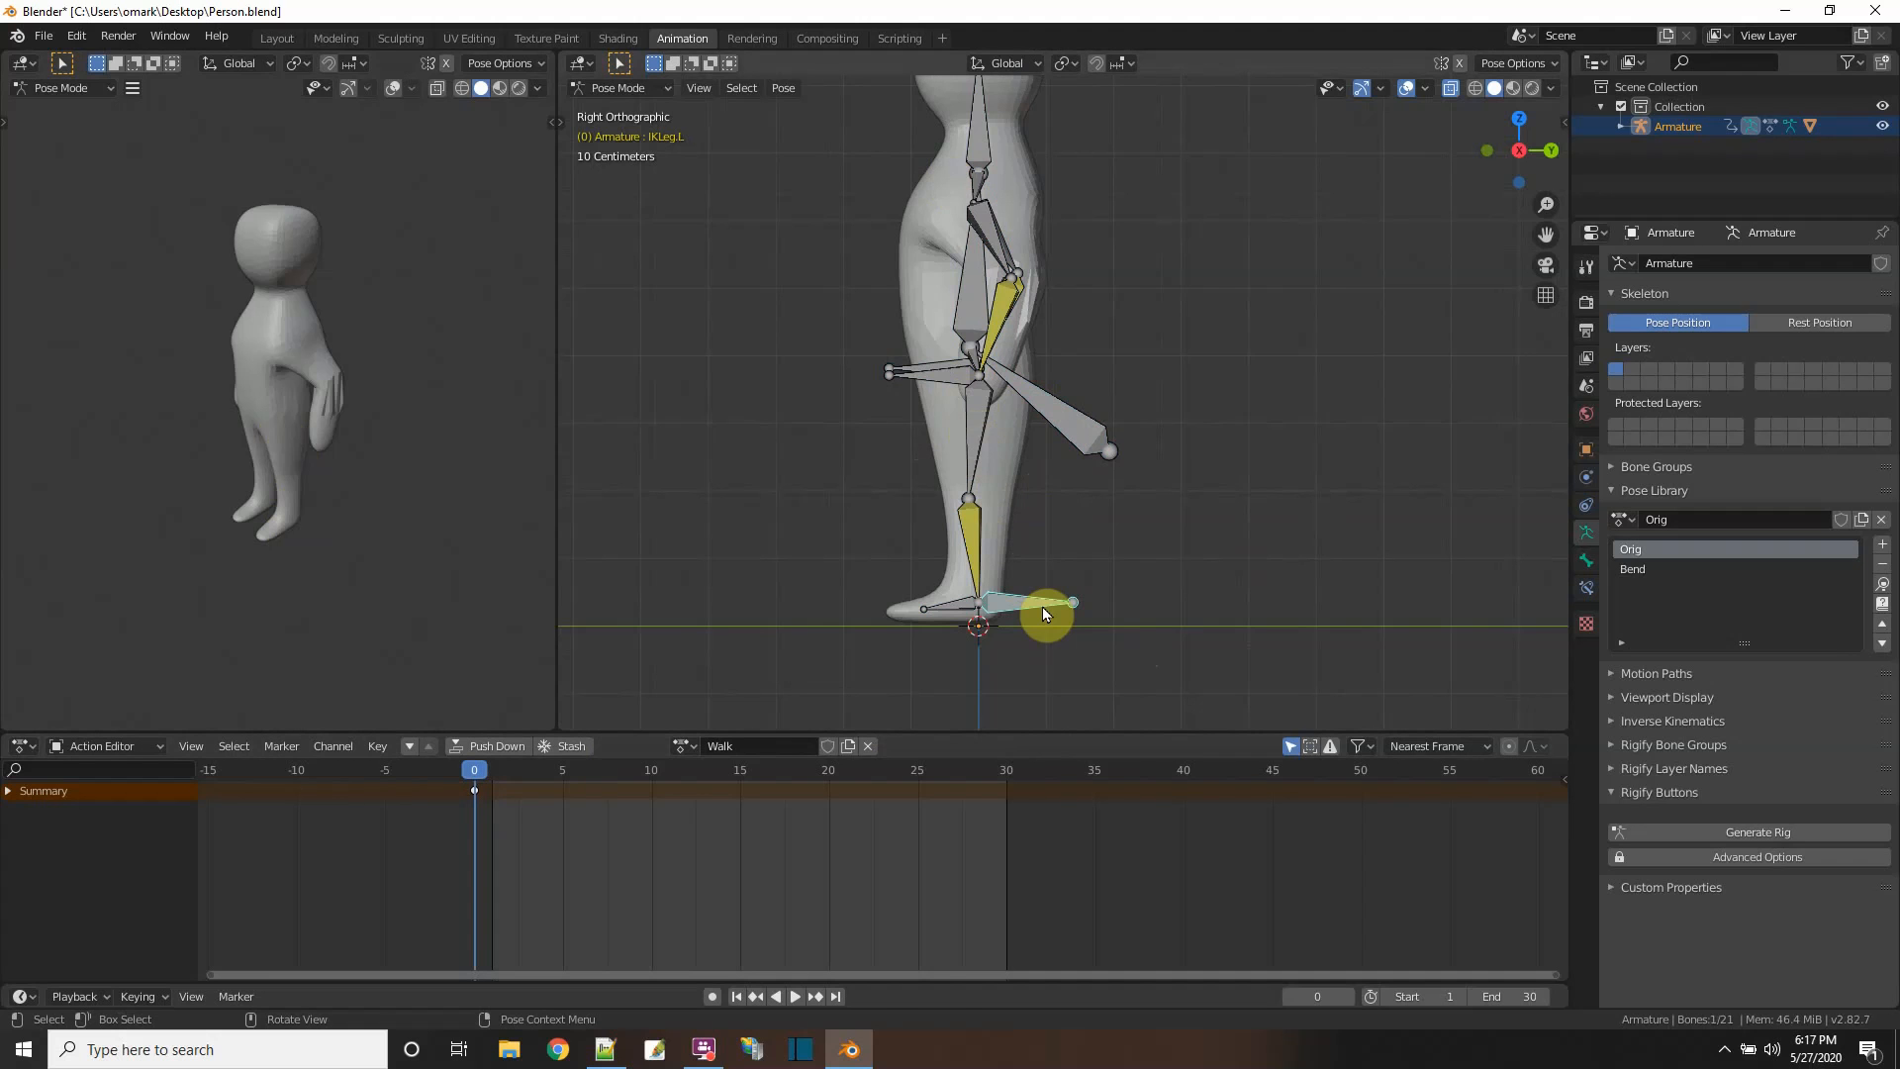
pyautogui.press('g')
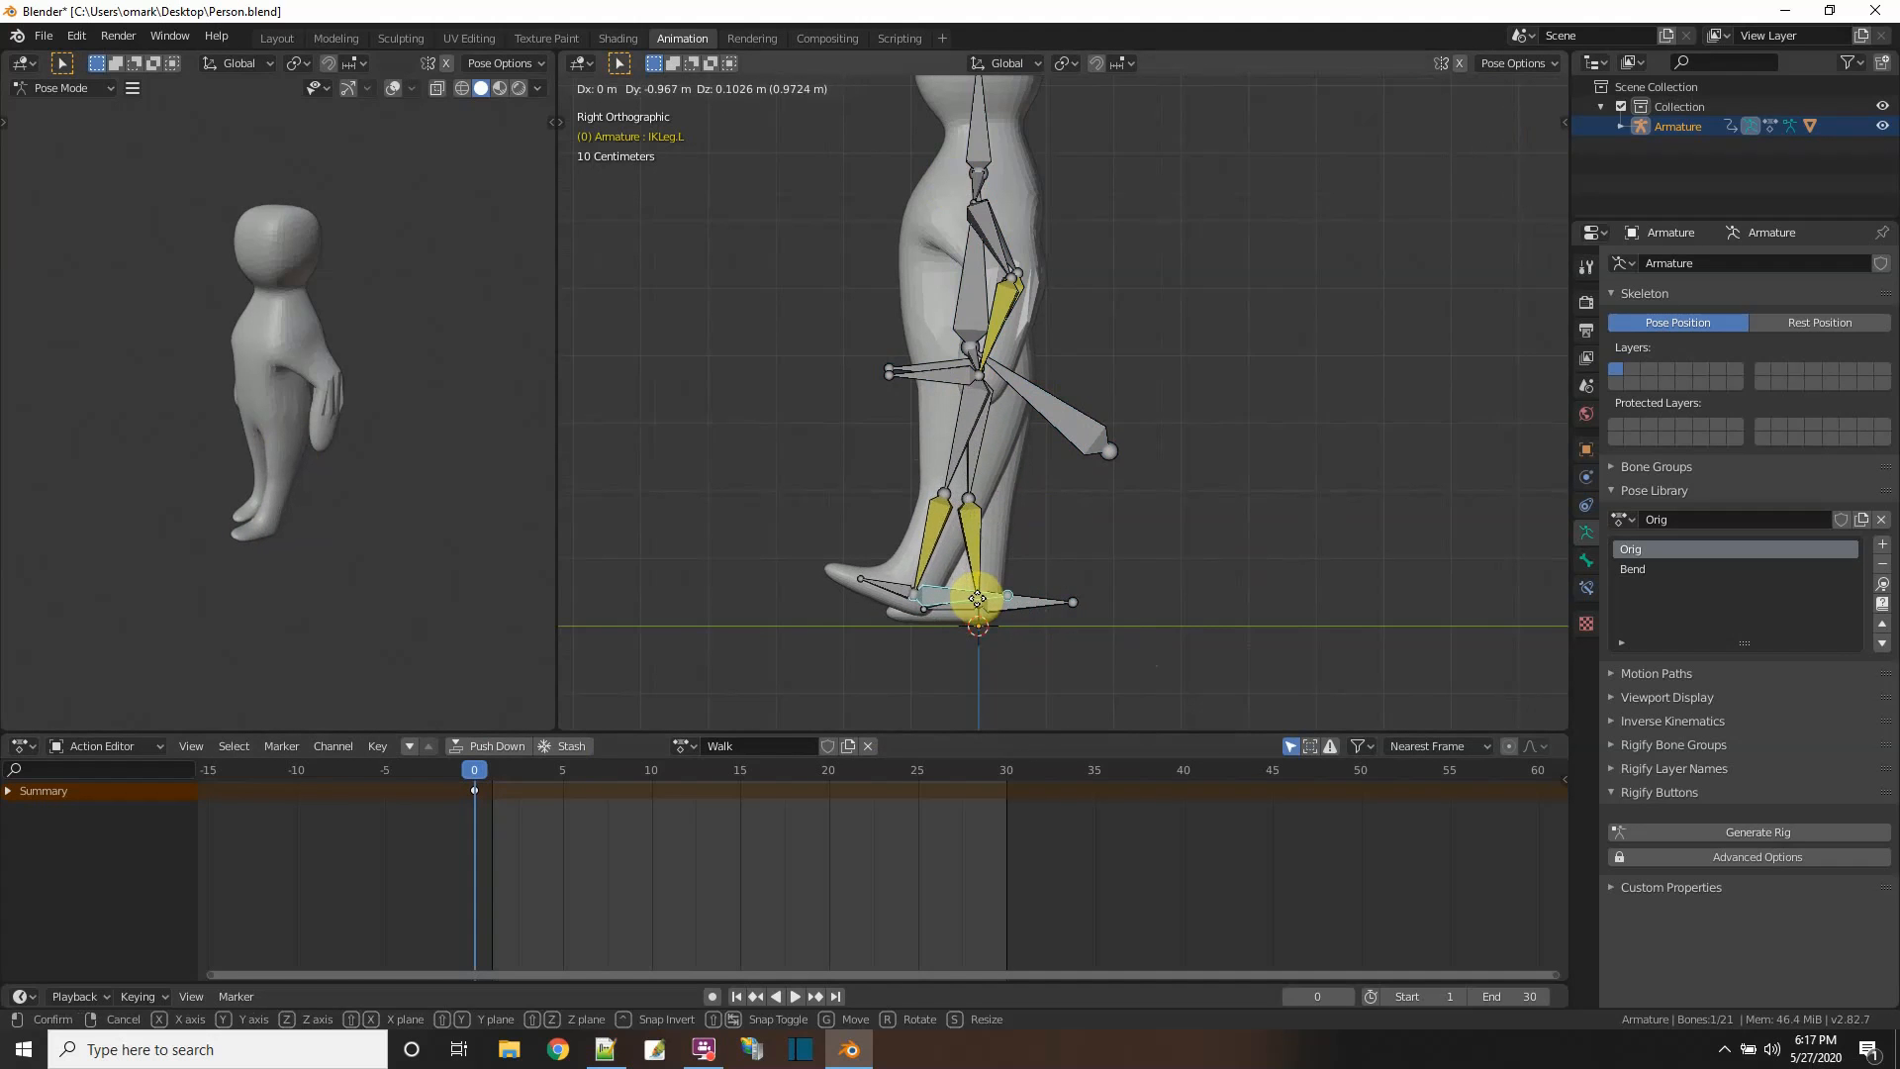
pyautogui.click(978, 599)
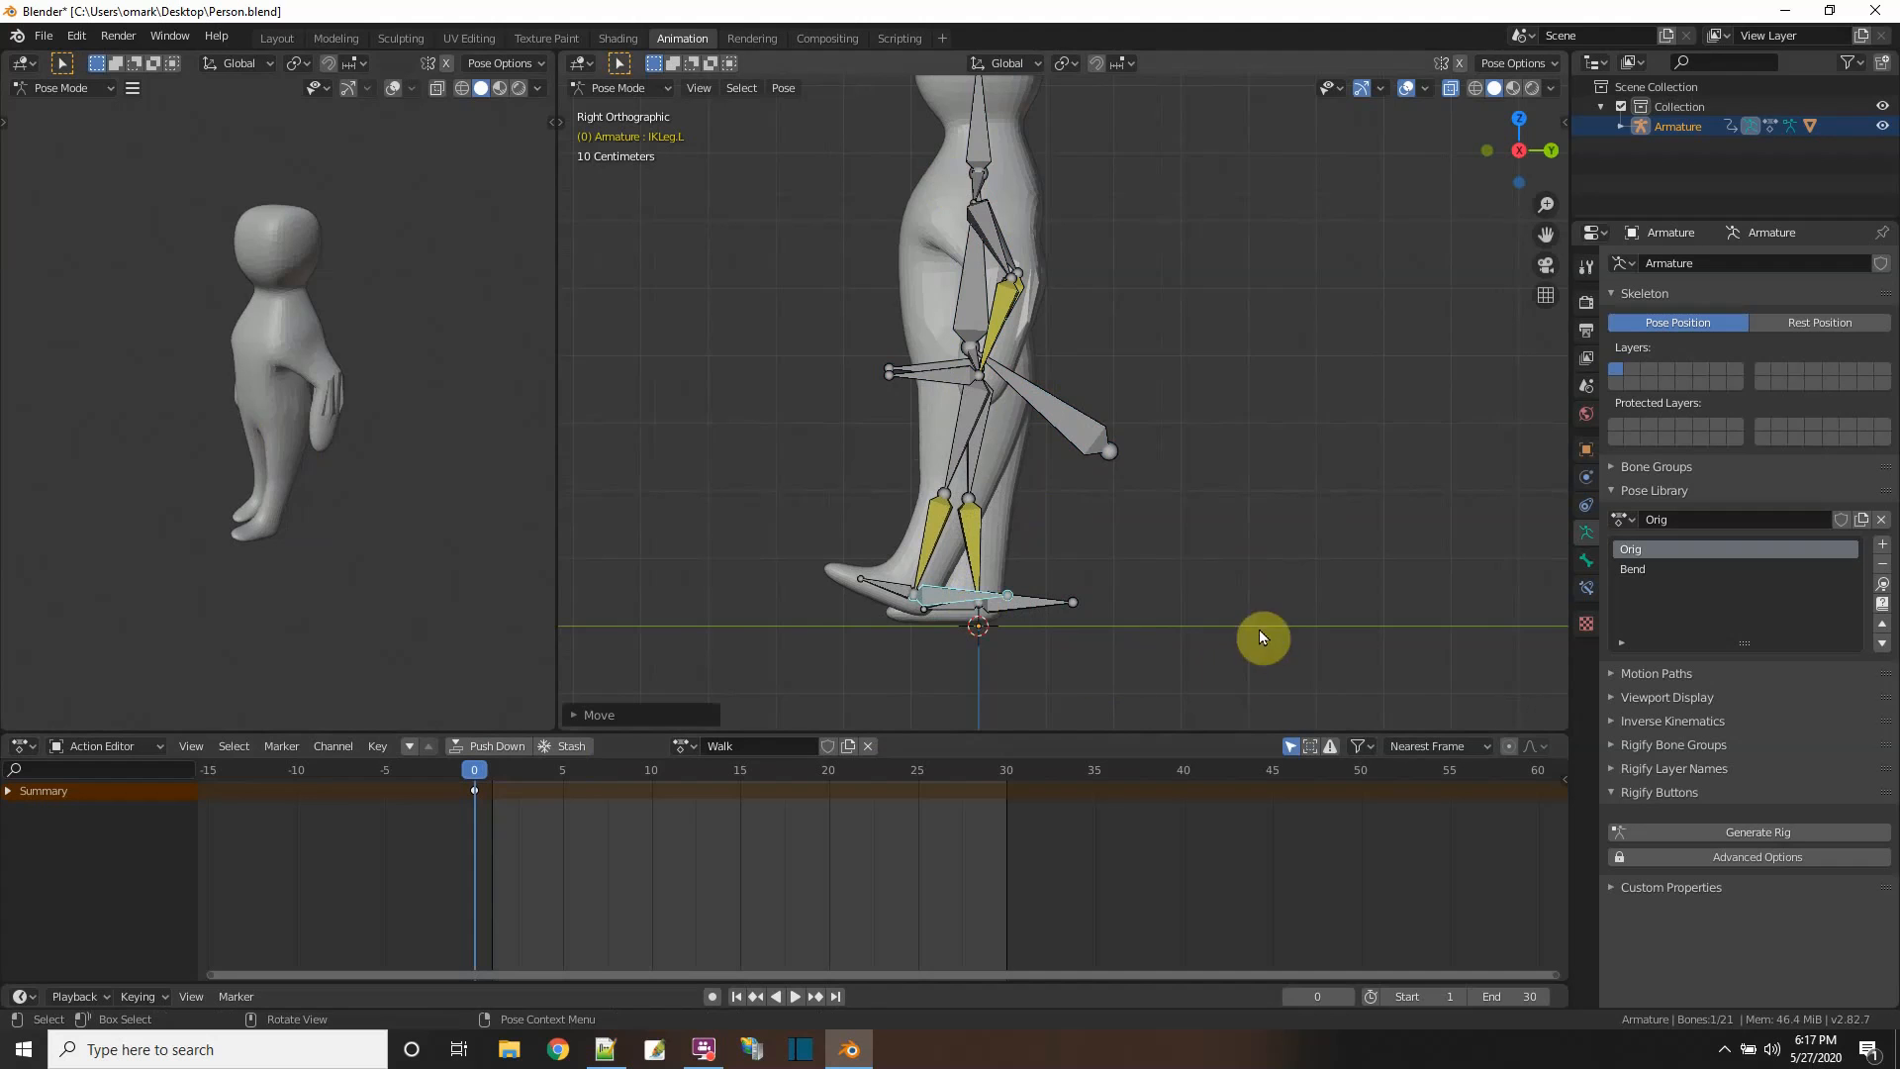
pyautogui.press('i')
pyautogui.click(1252, 586)
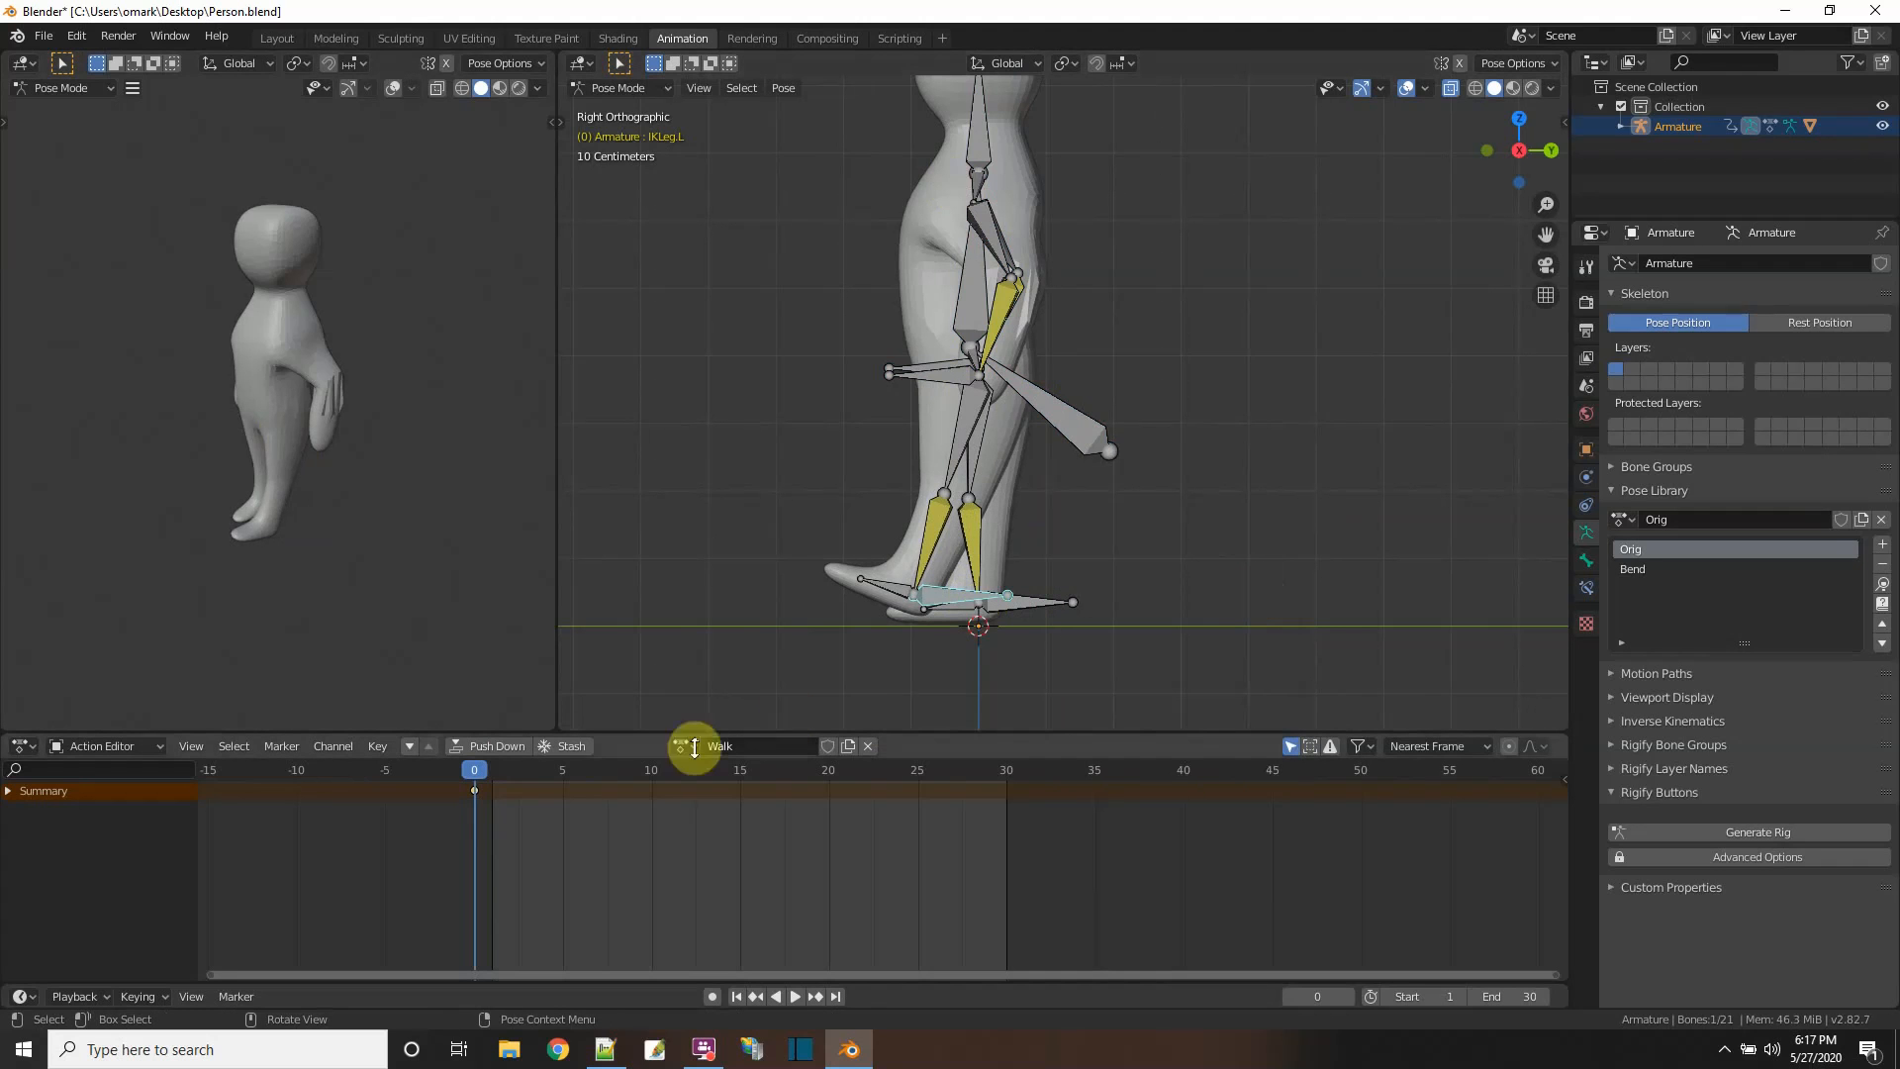
# - At frame 10, move IKLeg.L backward about 2.8 m and slightly down to the ground line, and keyframe it
pyautogui.moveTo(485, 770); pyautogui.dragTo(660, 781)
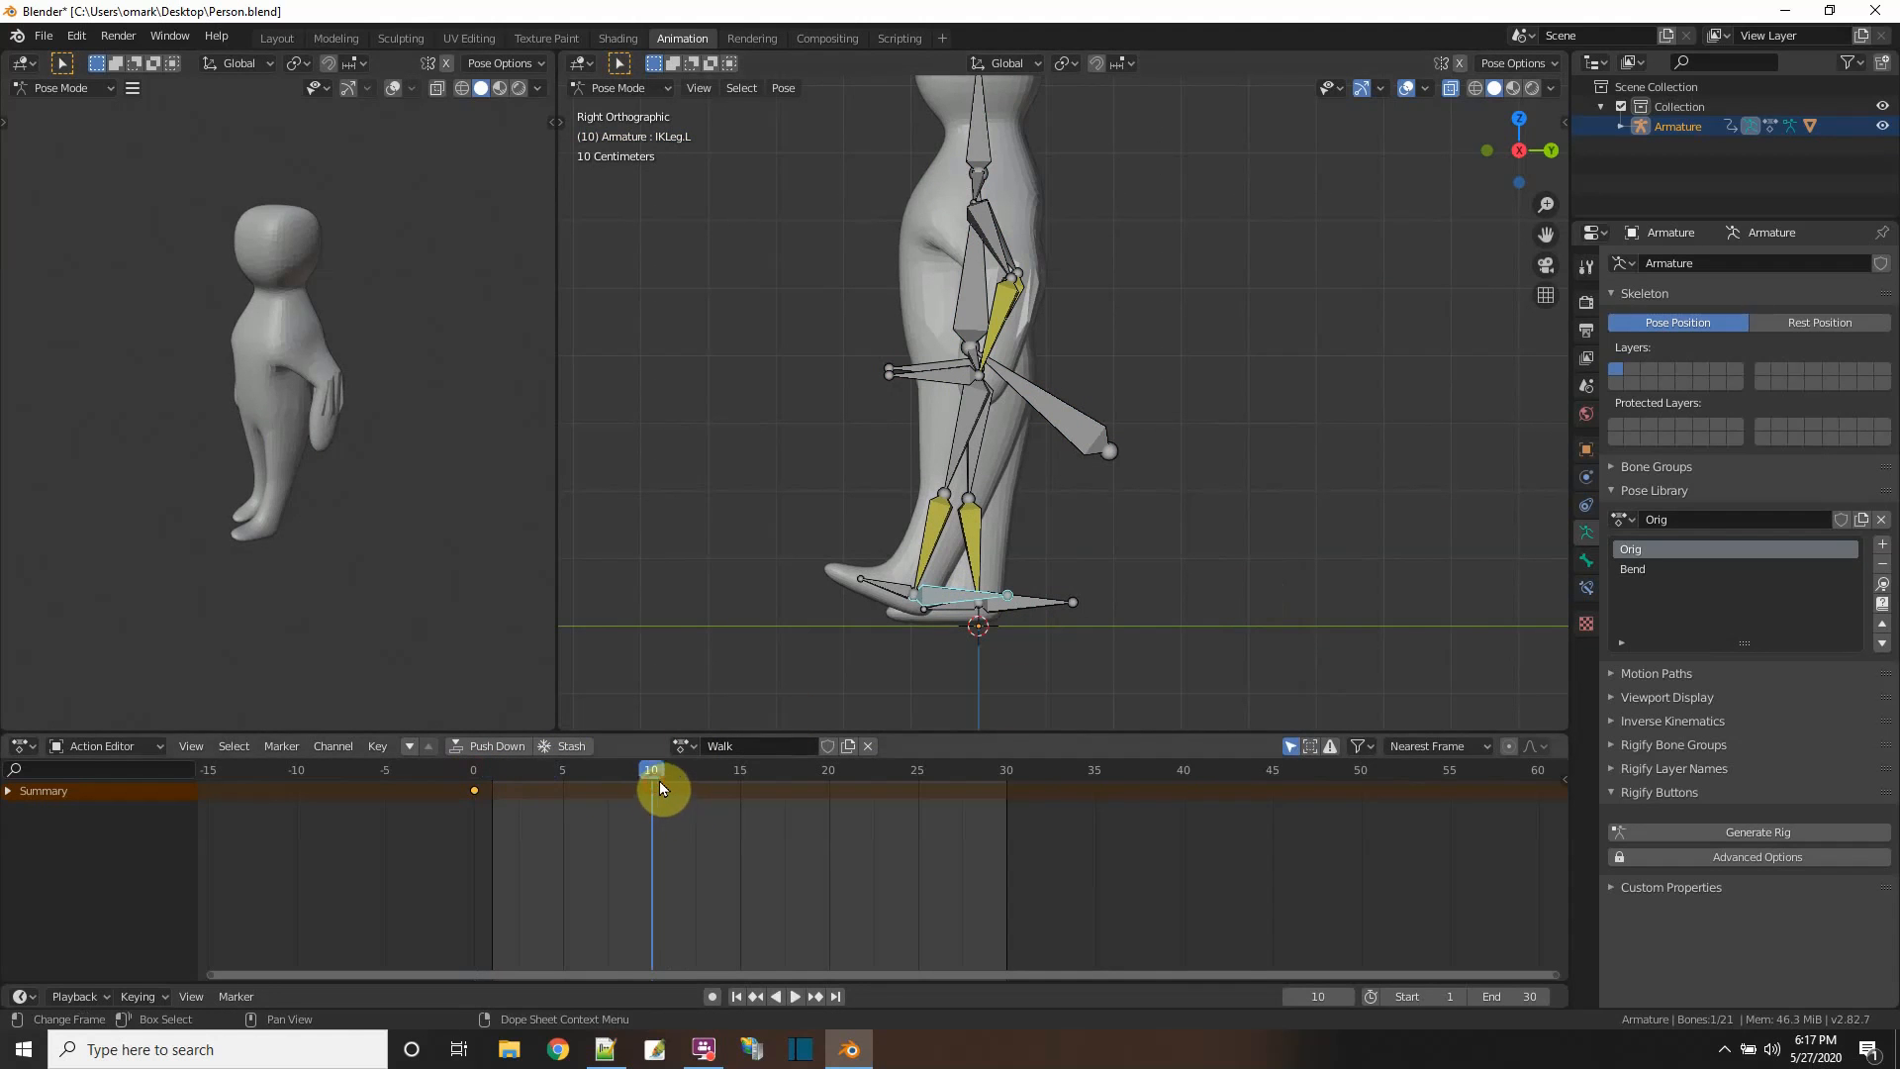
pyautogui.click(930, 598)
pyautogui.press('g')
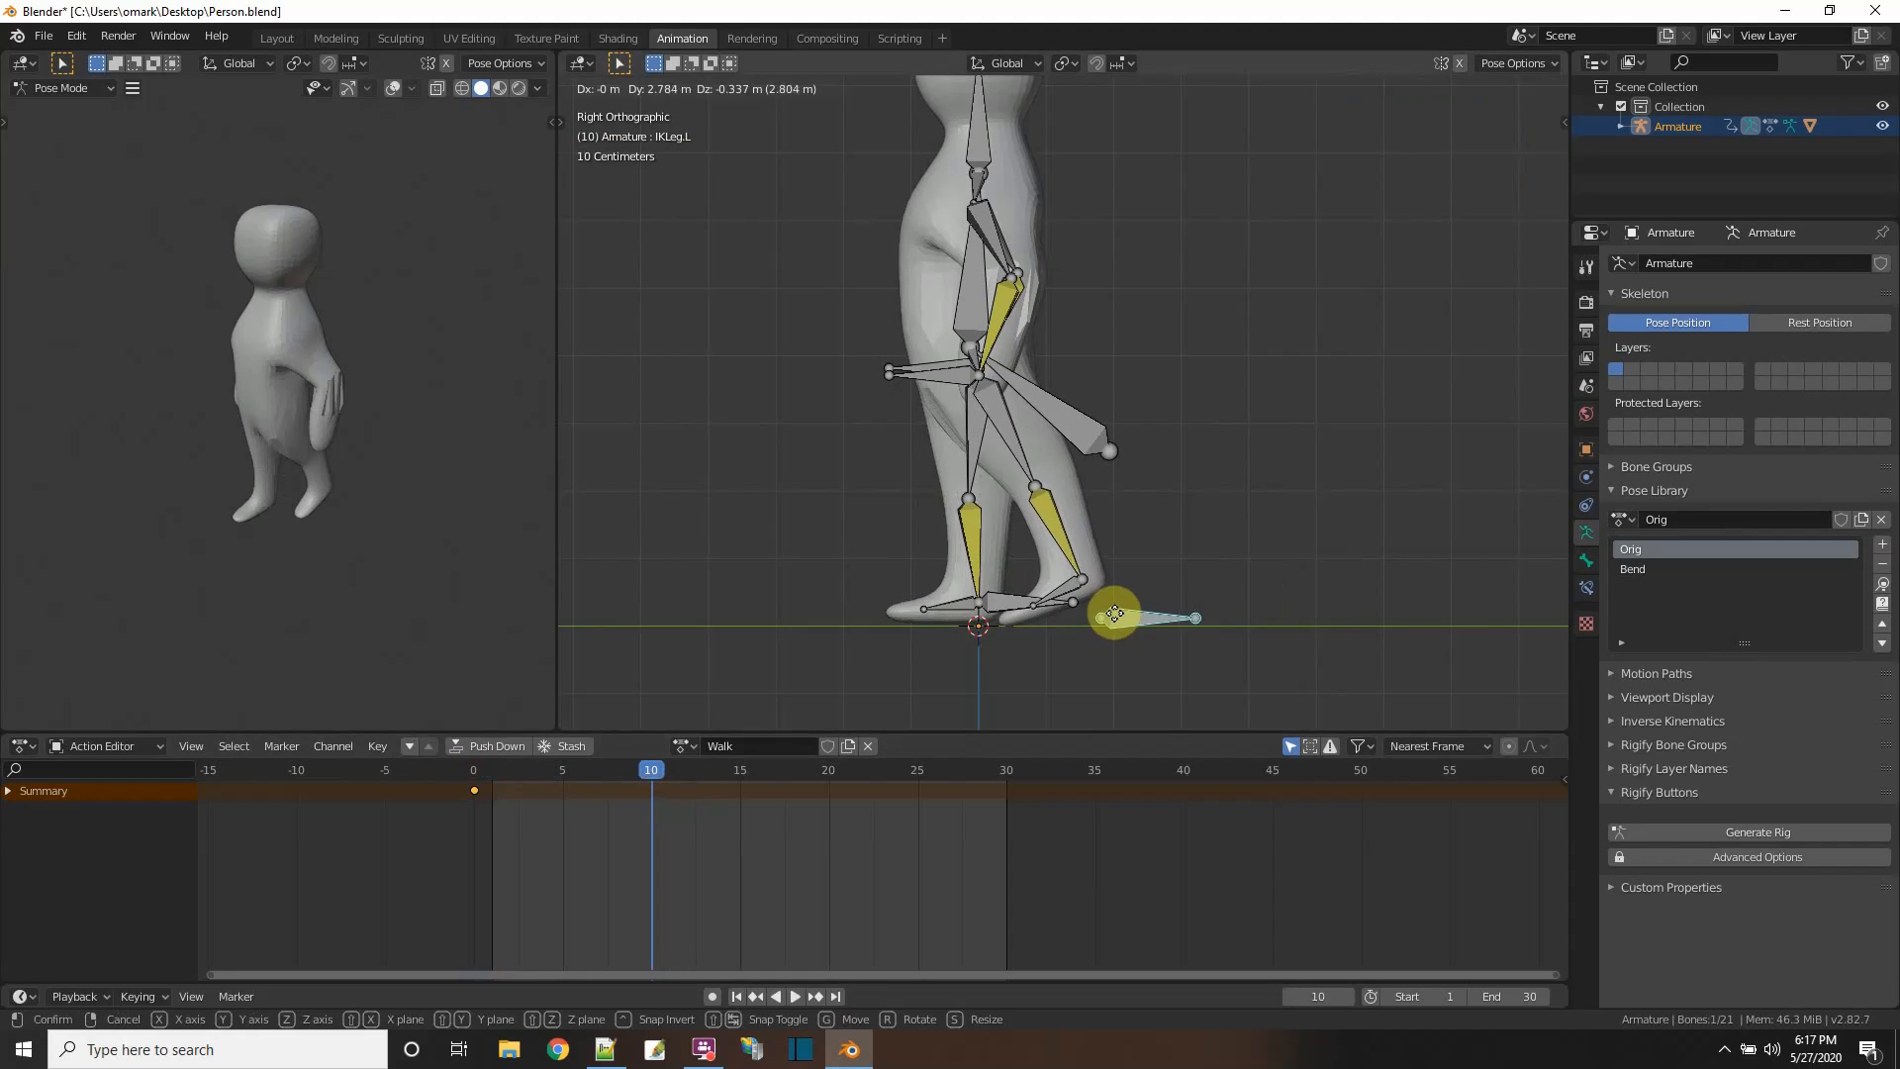
pyautogui.click(1113, 618)
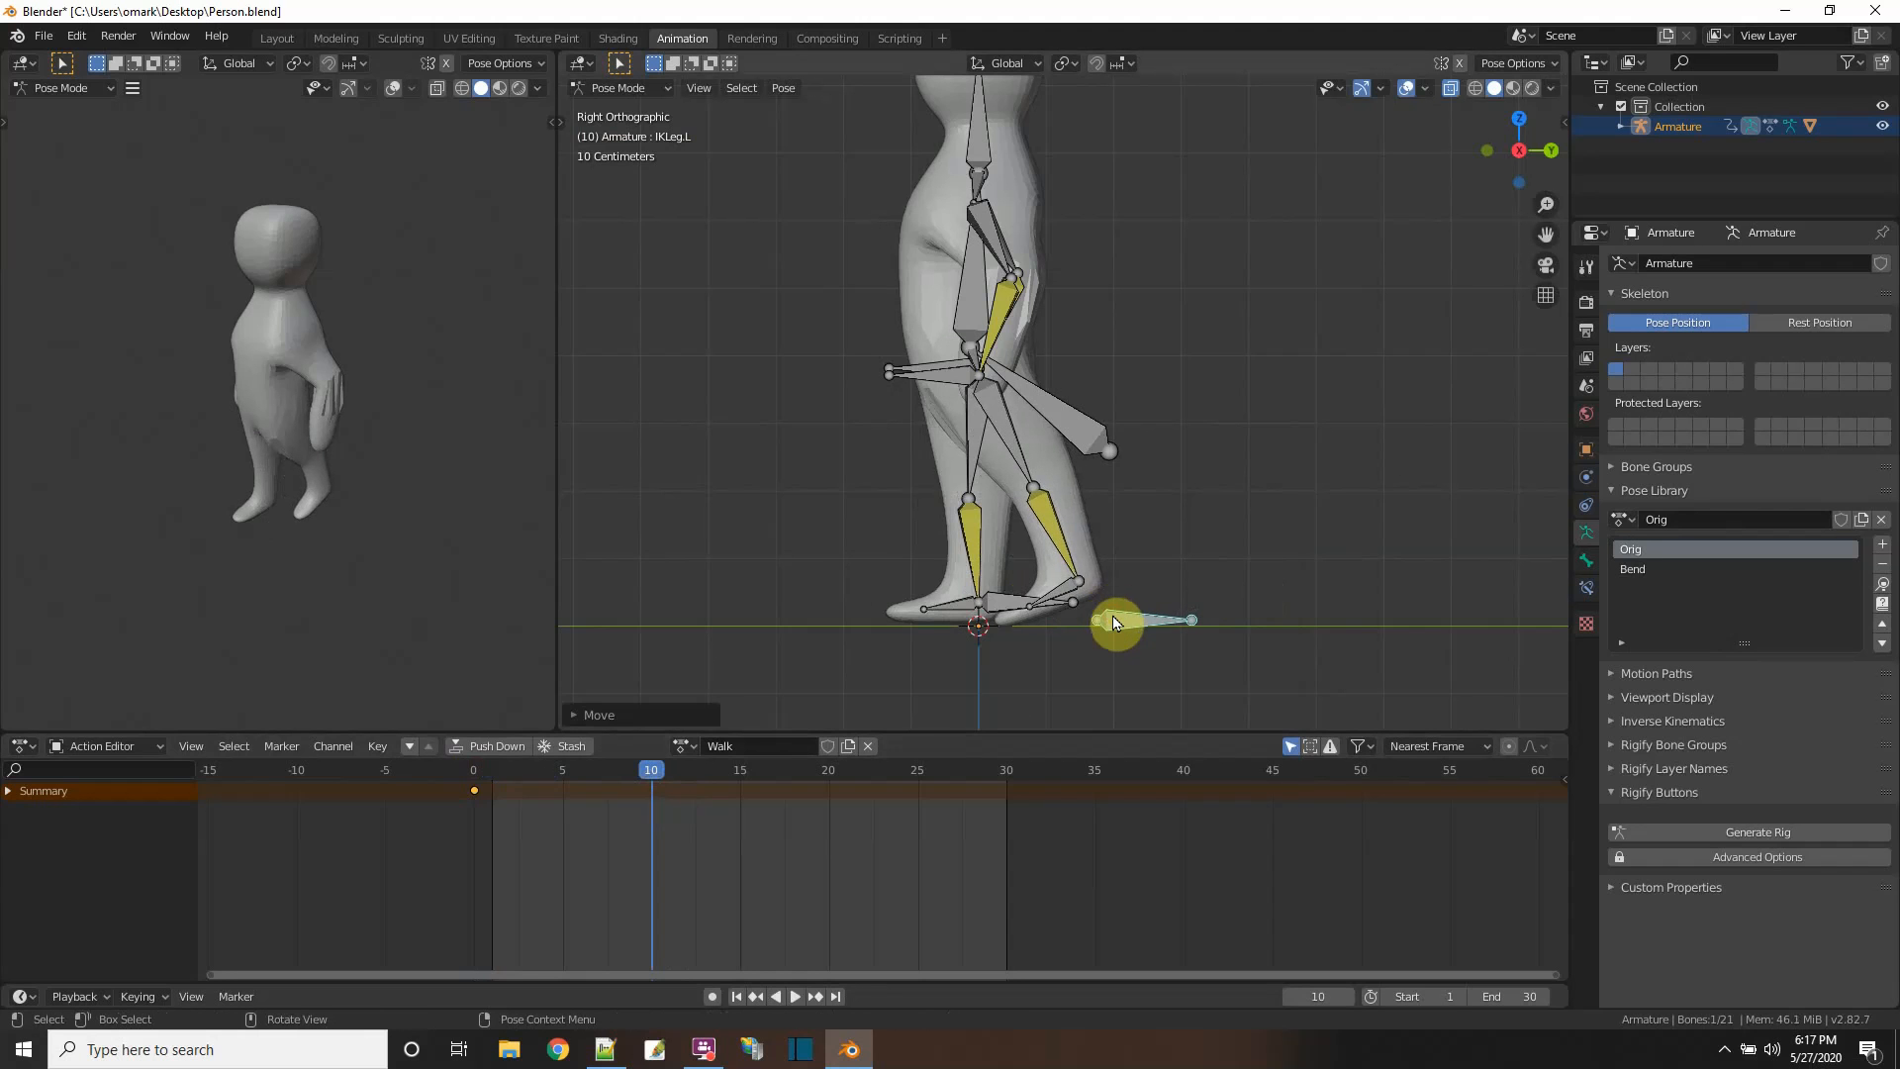
pyautogui.press('i')
pyautogui.click(1113, 620)
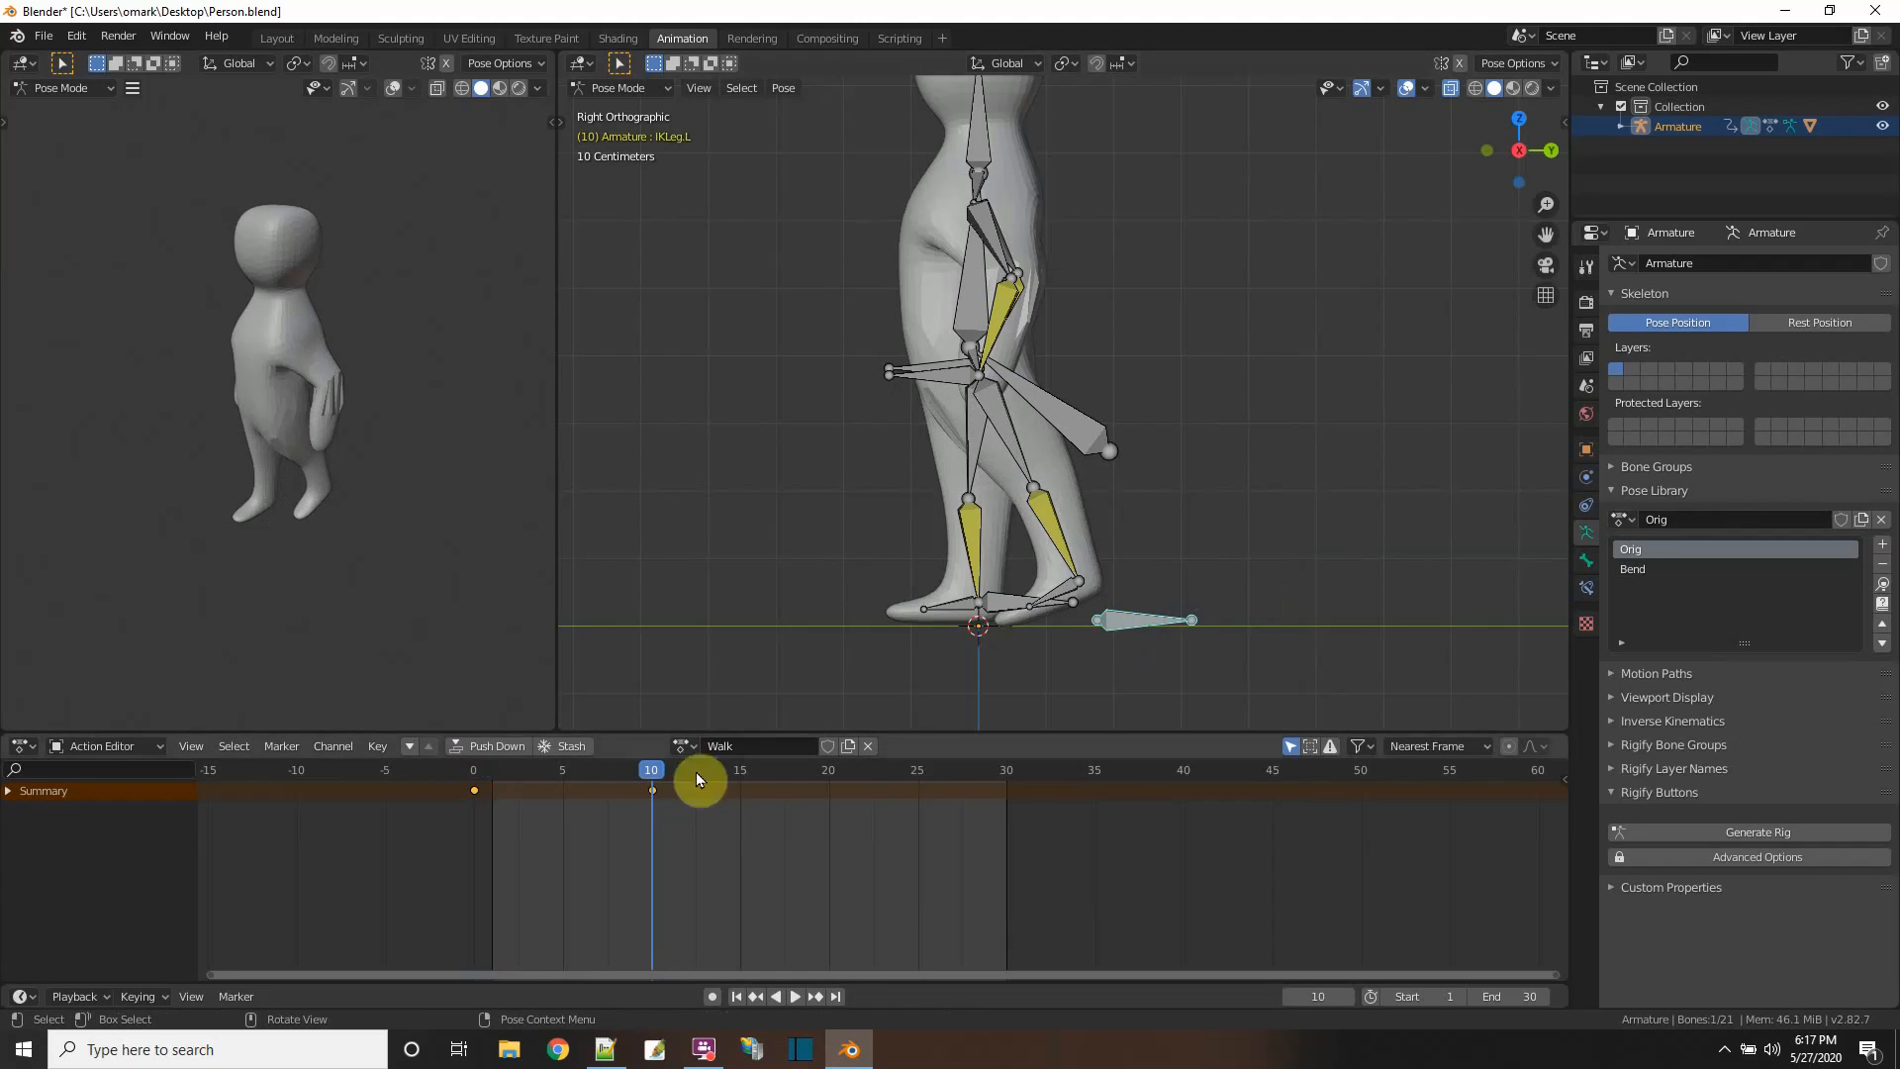
# - At frame 20, move IKLeg.L forward about 1.3 m and up about 1.9 m to bend the knee, and keyframe it with LocRot
pyautogui.moveTo(650, 770); pyautogui.dragTo(830, 771)
pyautogui.click(1140, 634)
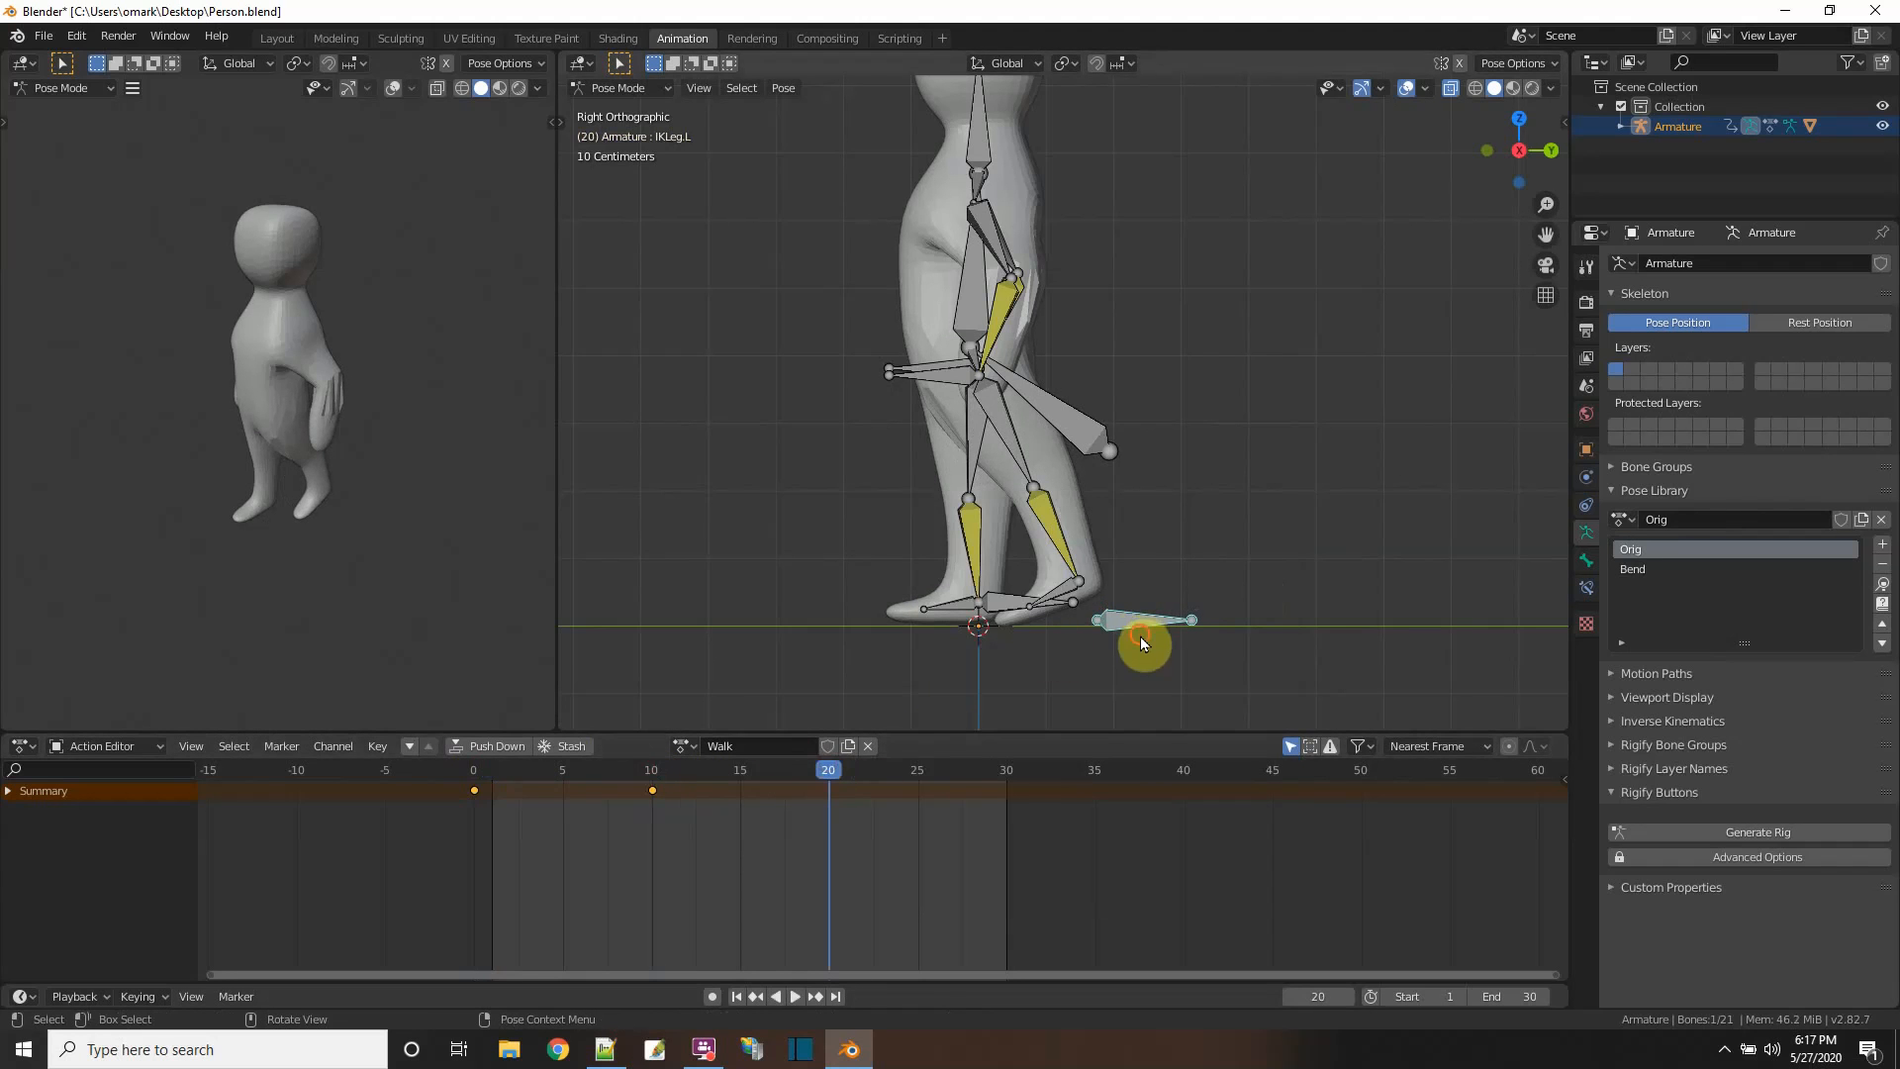
pyautogui.press('g')
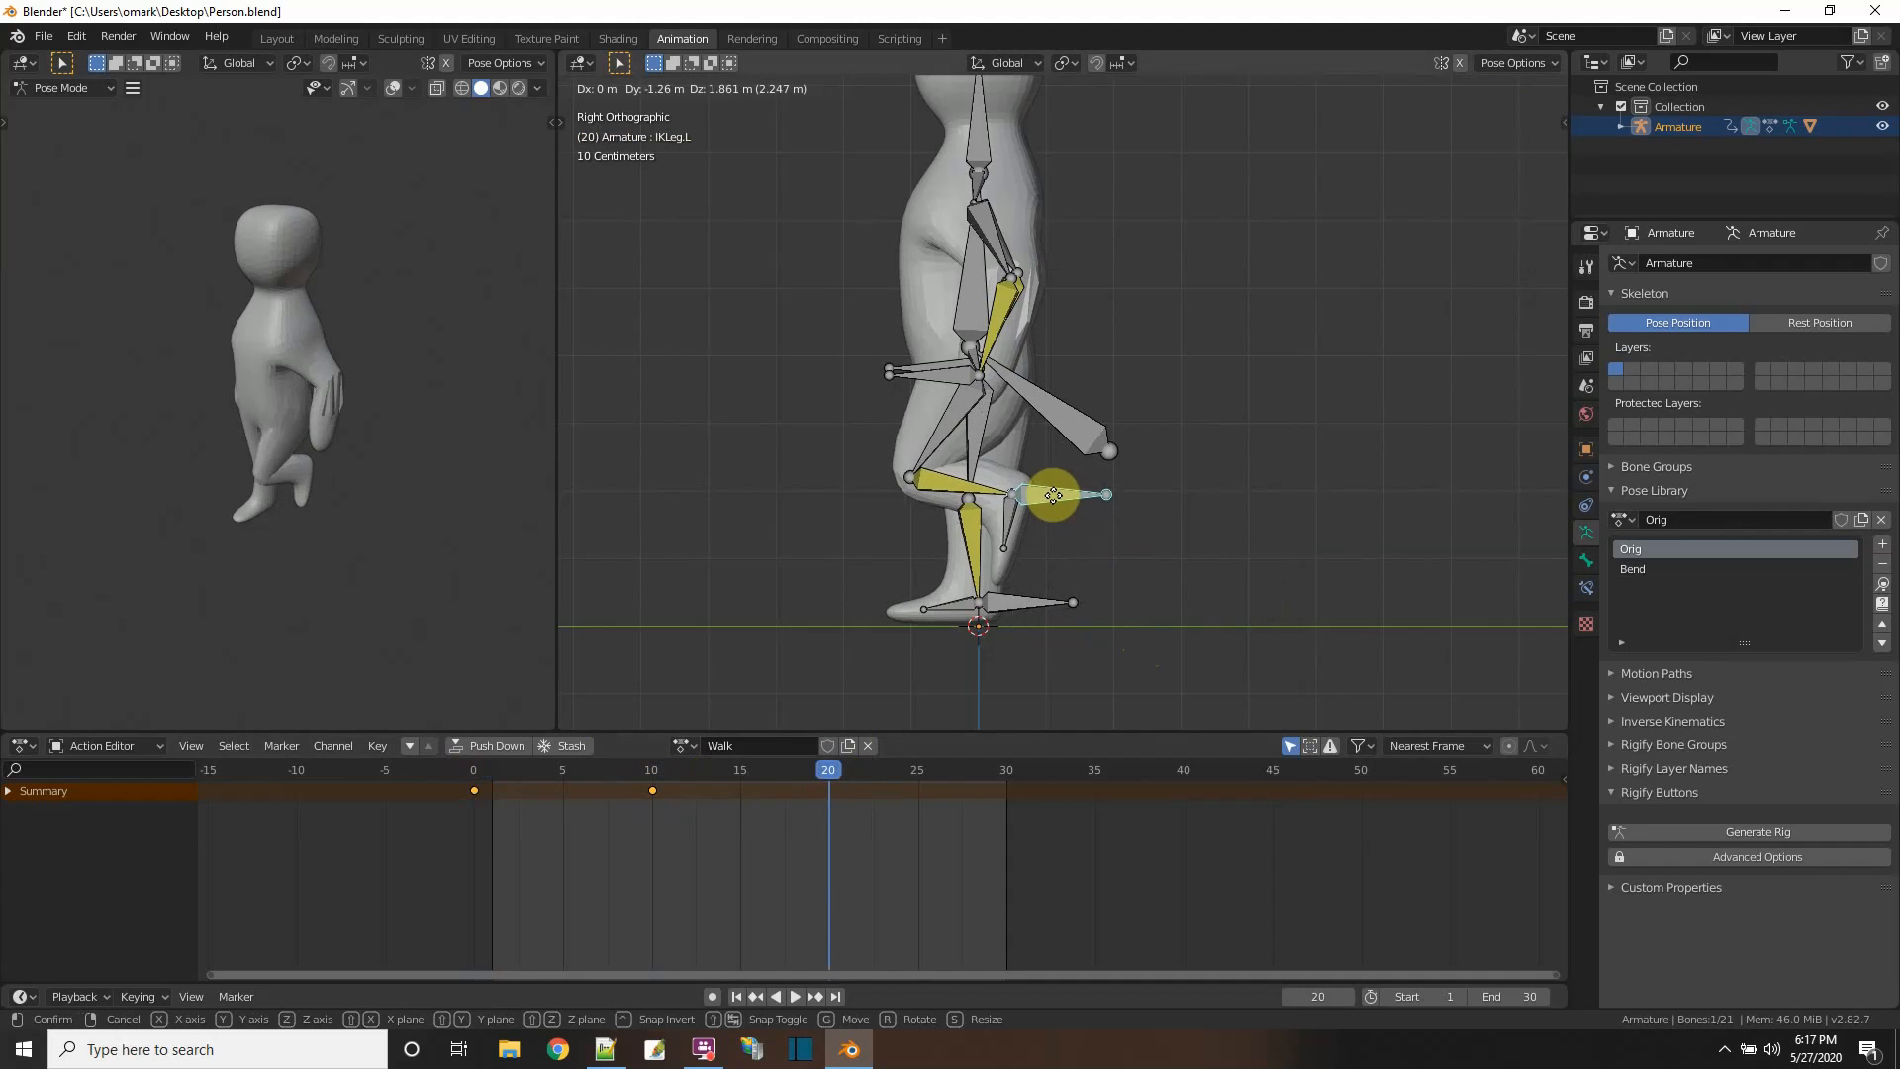
pyautogui.click(1053, 496)
pyautogui.press('i')
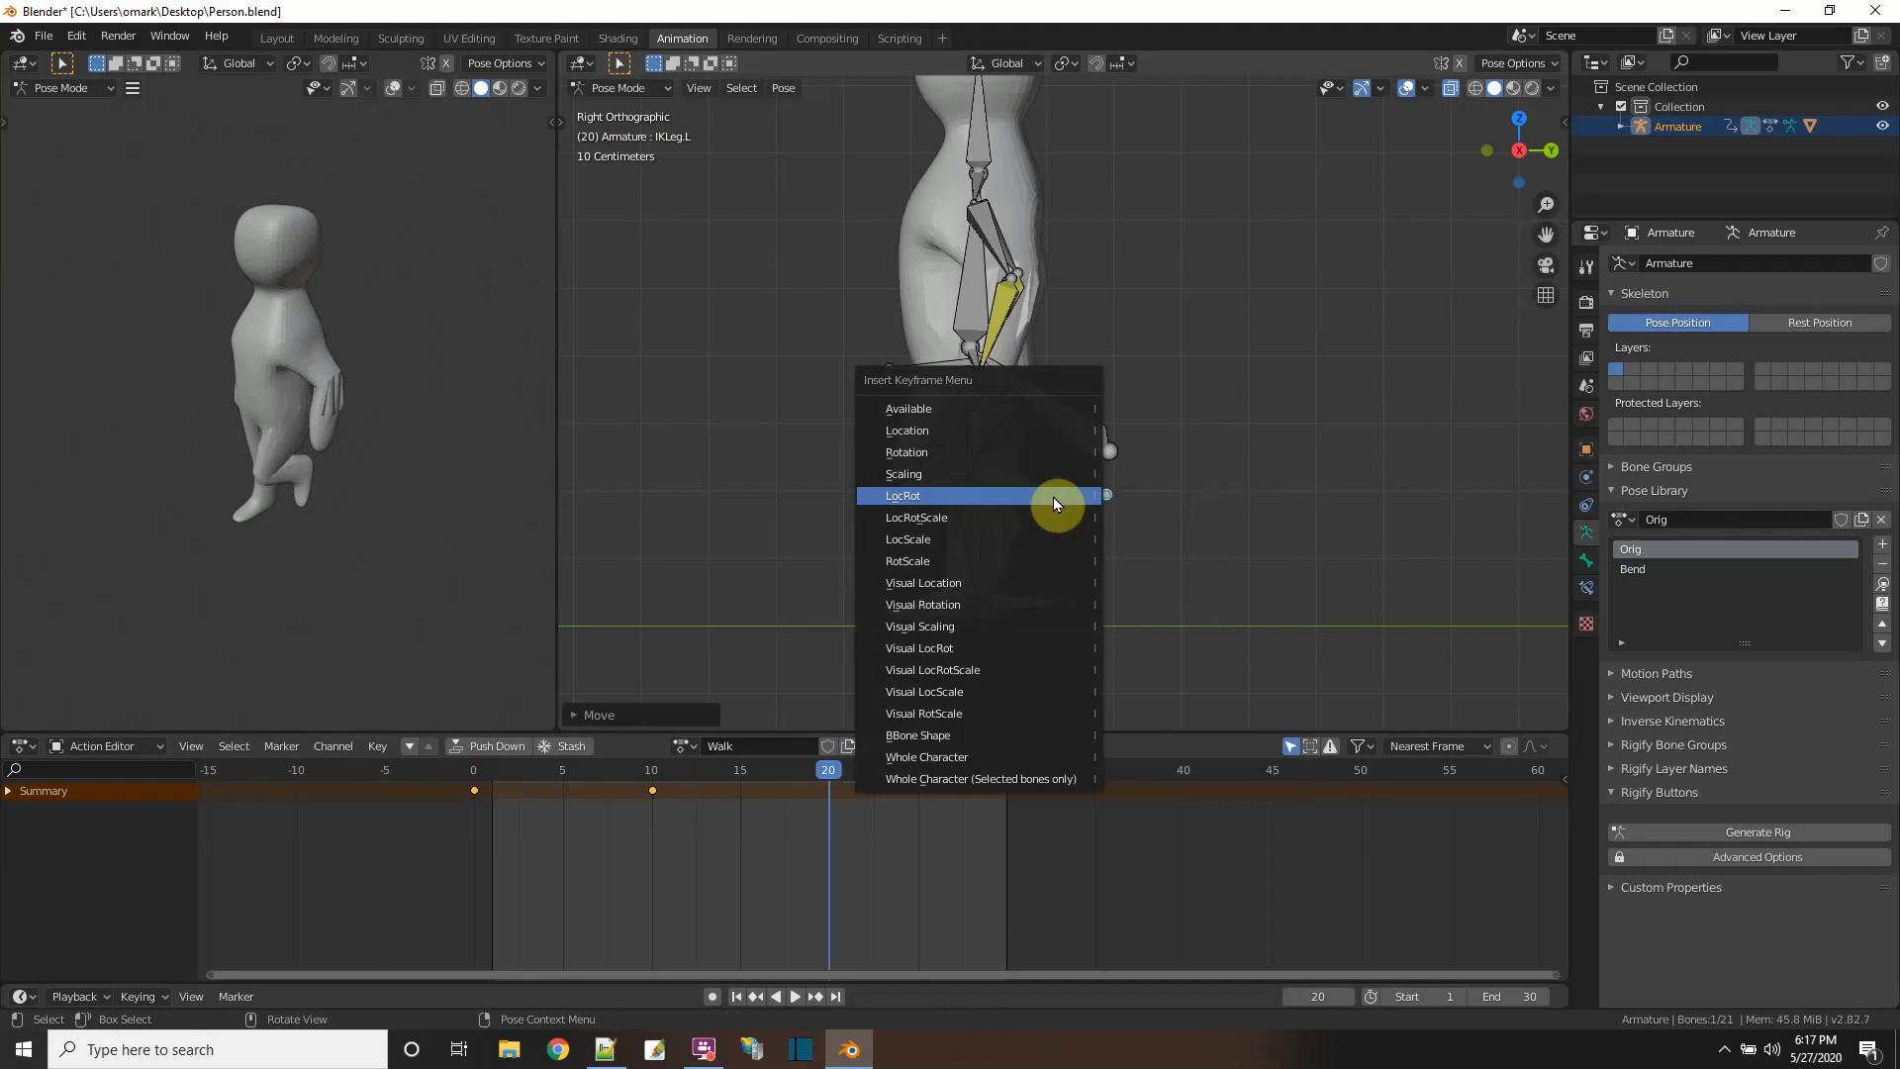
pyautogui.click(1053, 498)
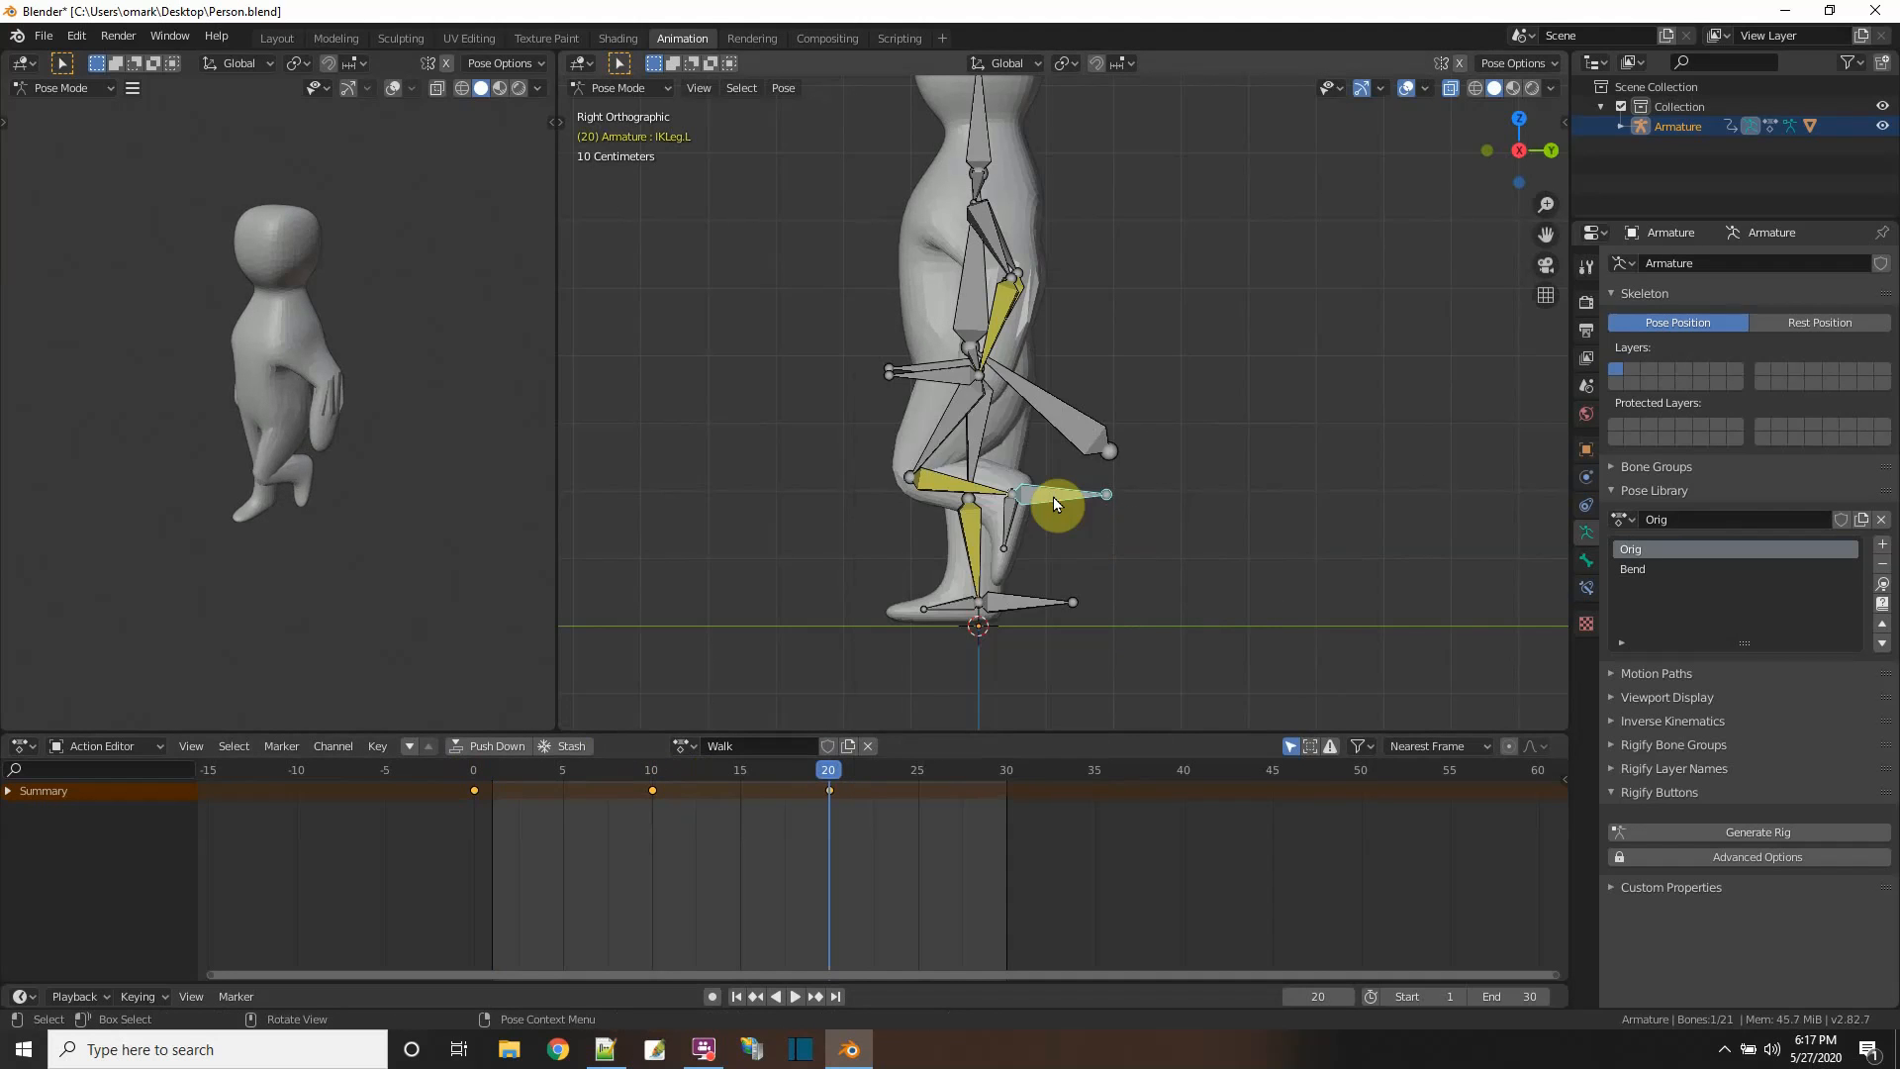
# - Copy IKLeg.L's frame 0 keyframe and paste it at frame 30 to close the walk loop
pyautogui.rightClick(481, 797)
pyautogui.click(416, 776)
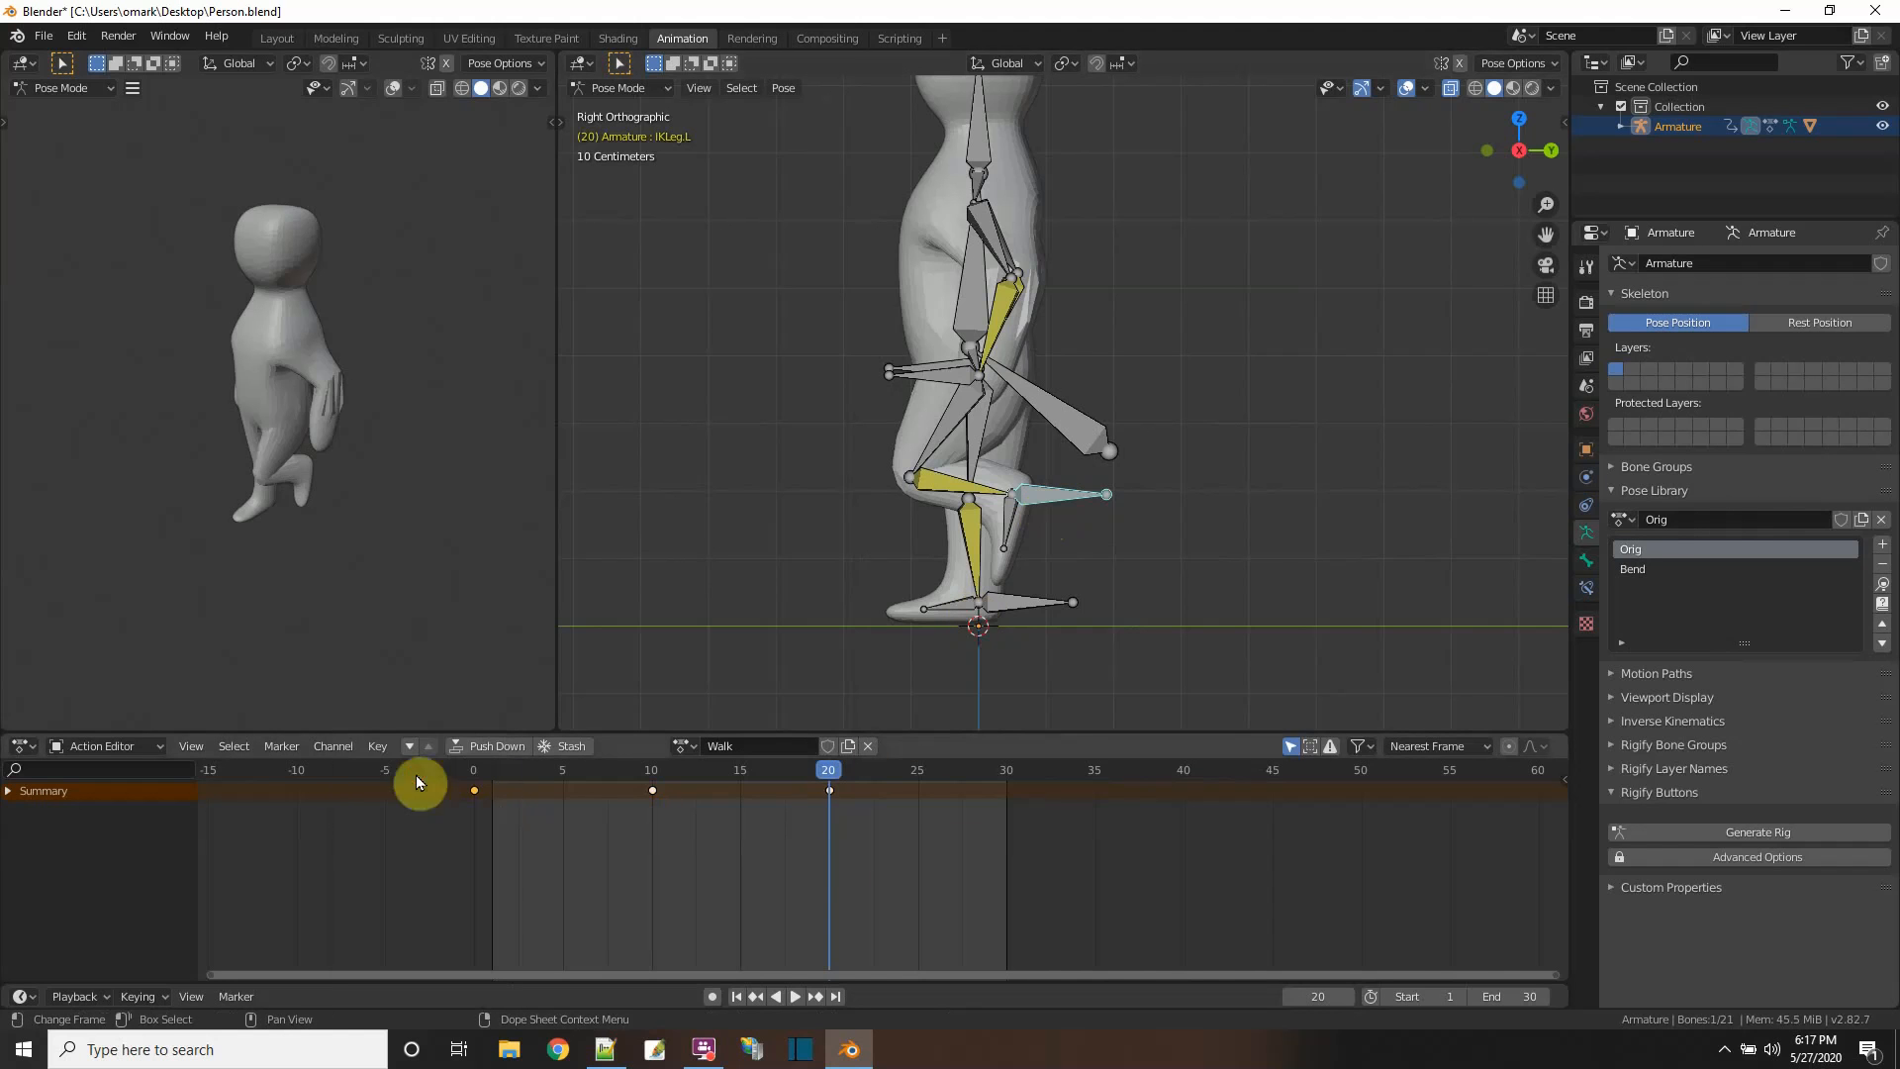
pyautogui.click(1005, 776)
pyautogui.rightClick(1006, 778)
pyautogui.click(988, 799)
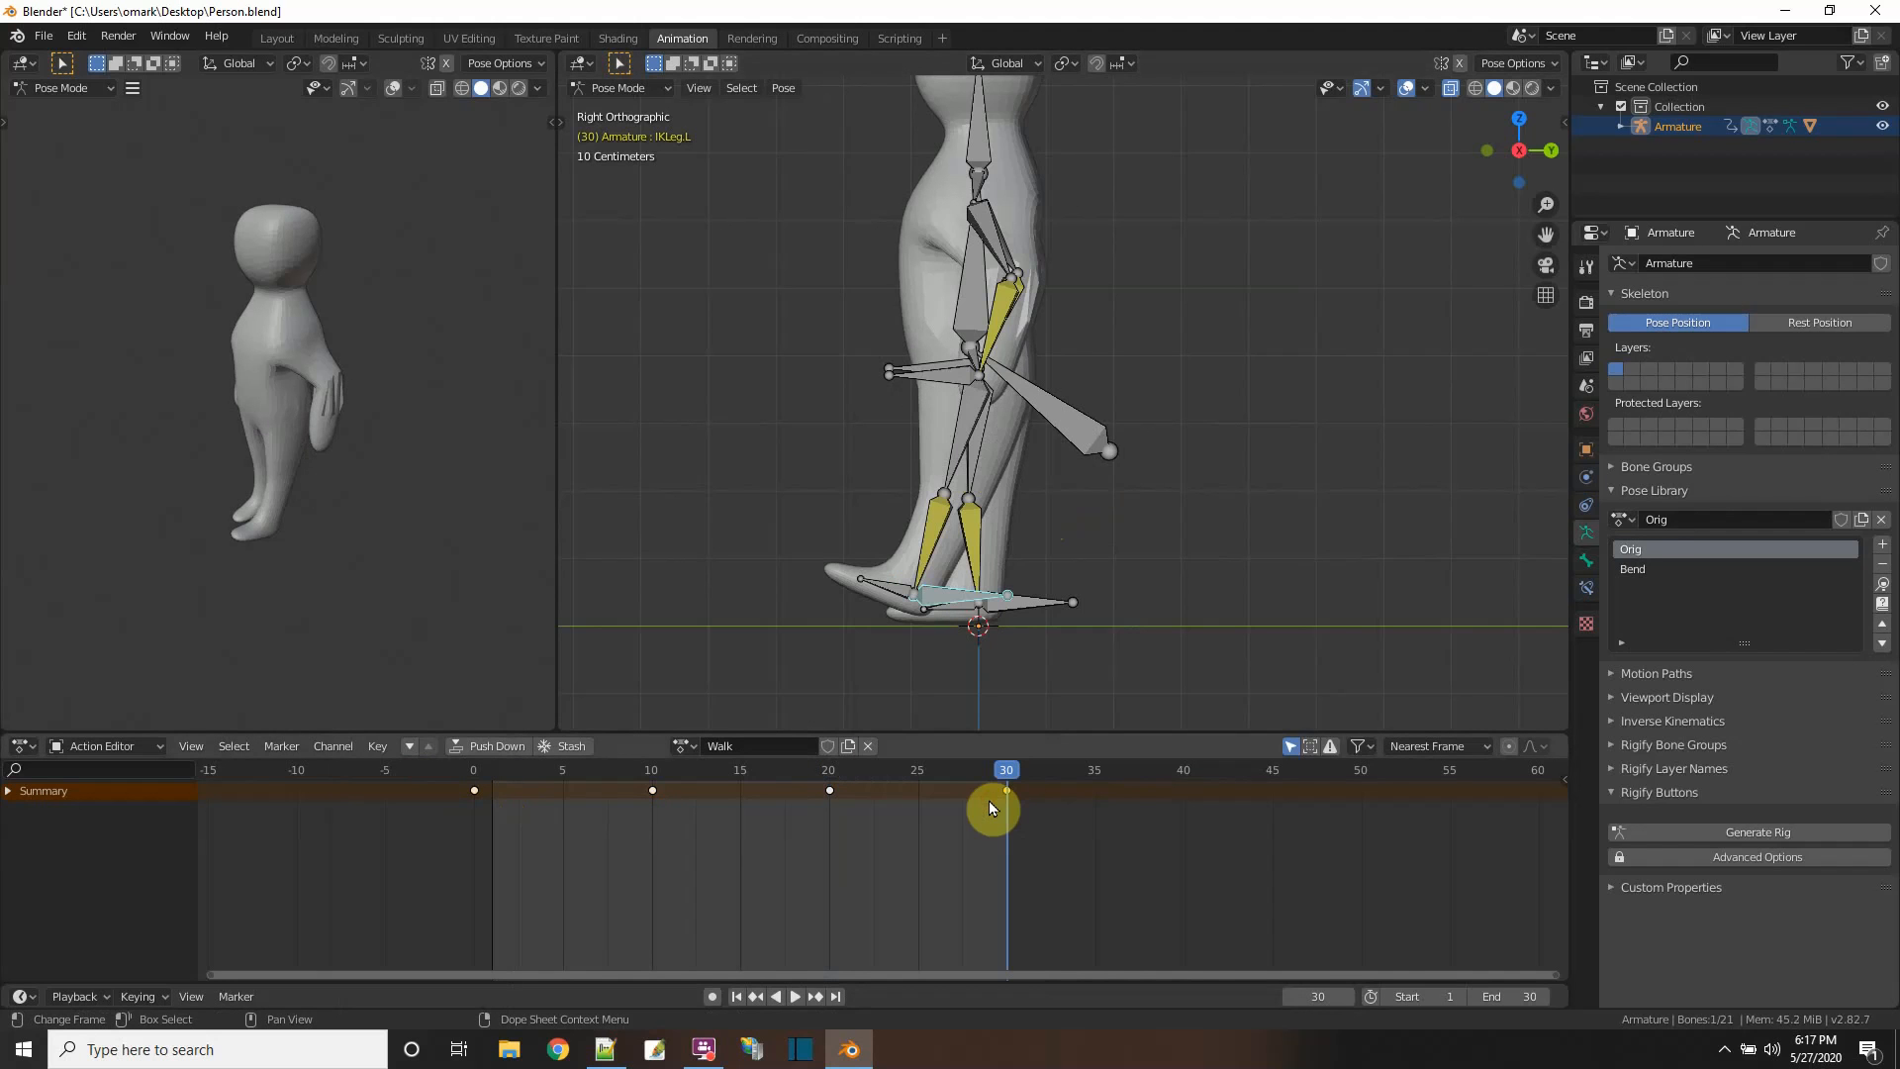
# - Play back the walk to check the IKLeg.L cycle, and return to frame 0
pyautogui.click(798, 998)
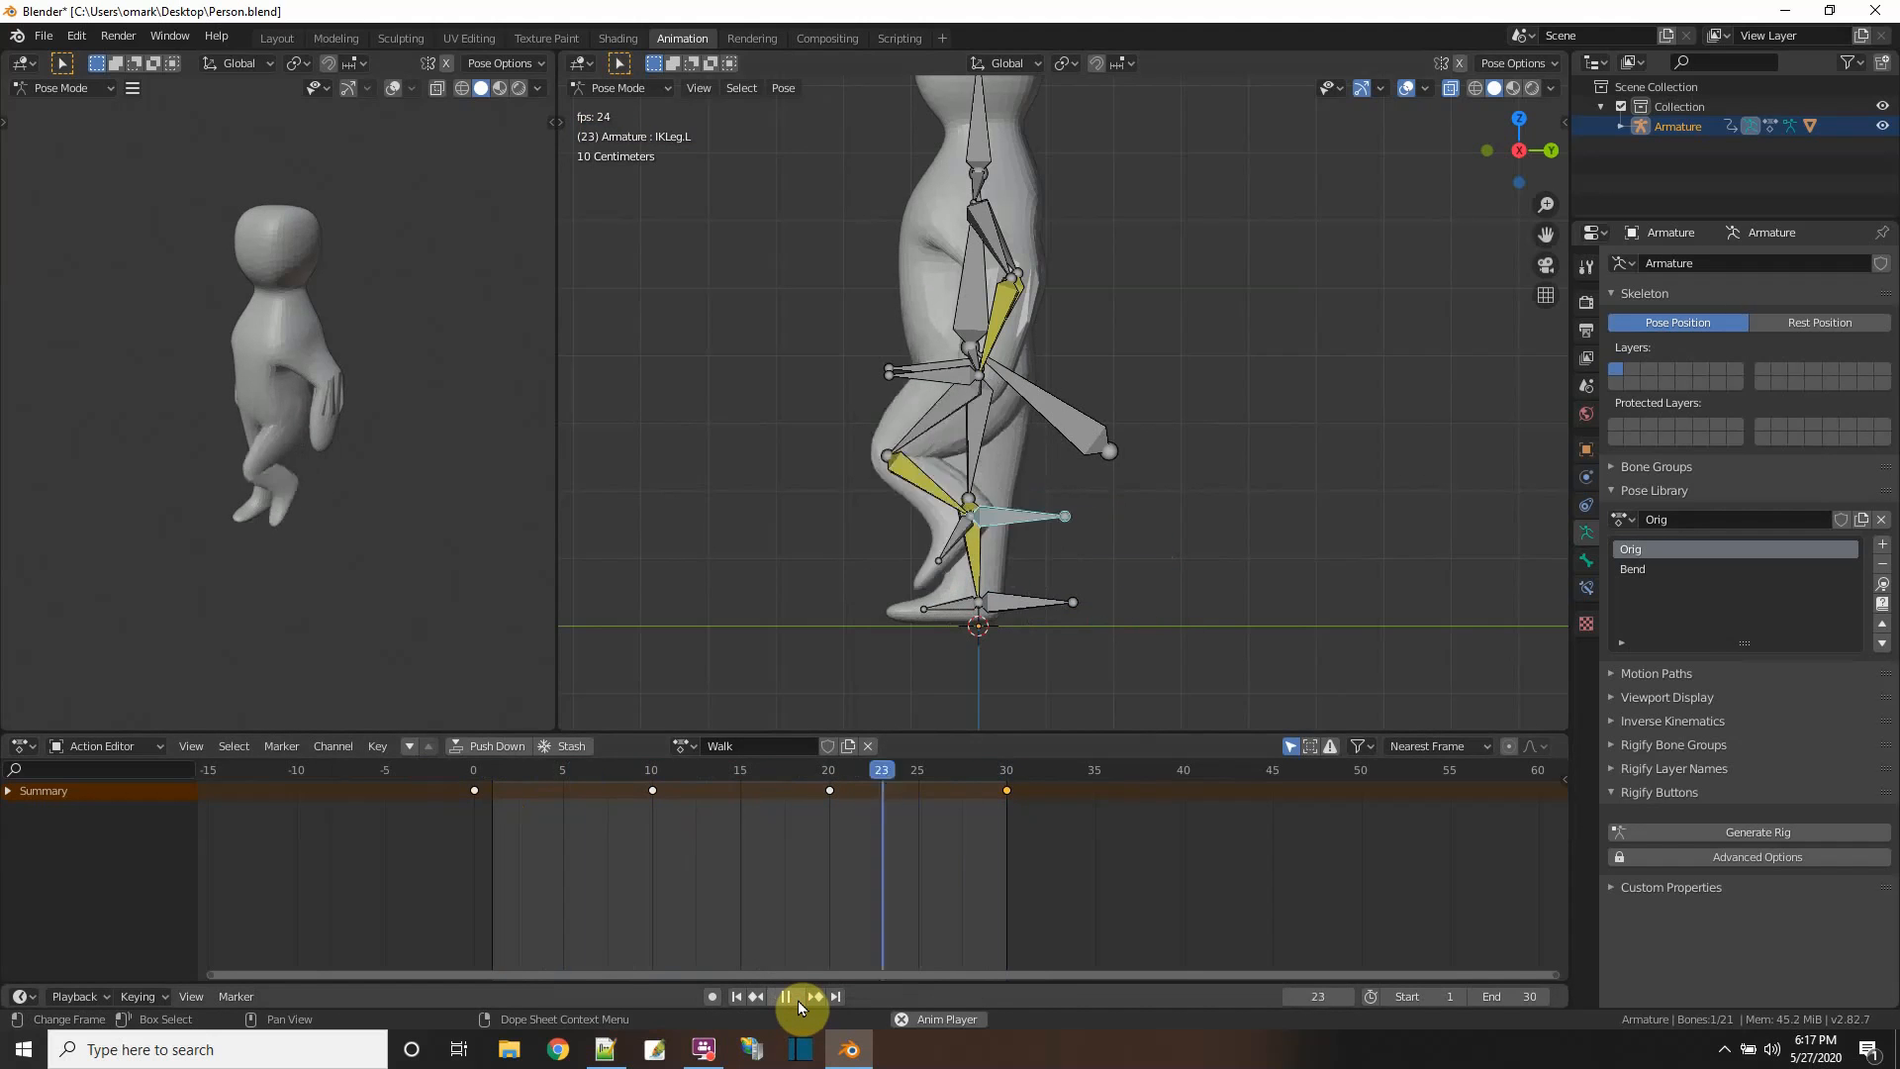
pyautogui.click(798, 998)
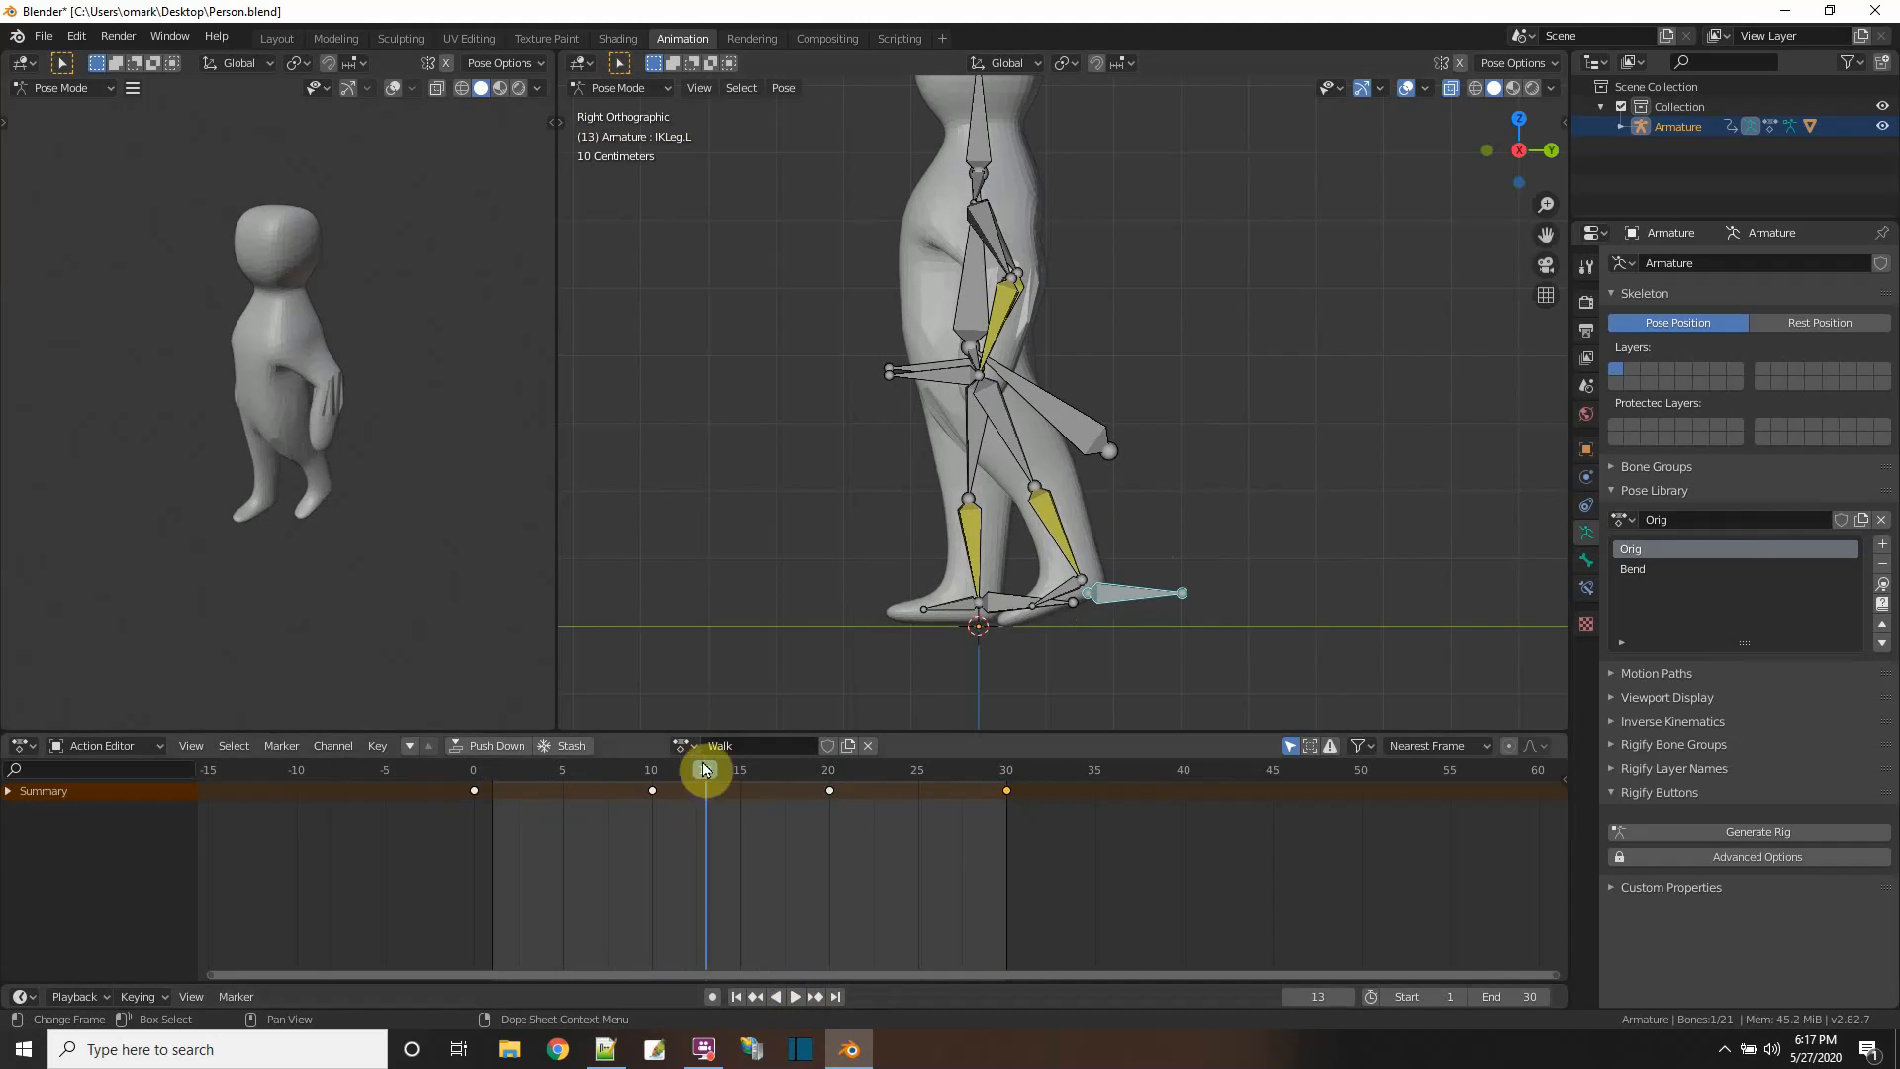
pyautogui.moveTo(708, 769); pyautogui.dragTo(472, 740)
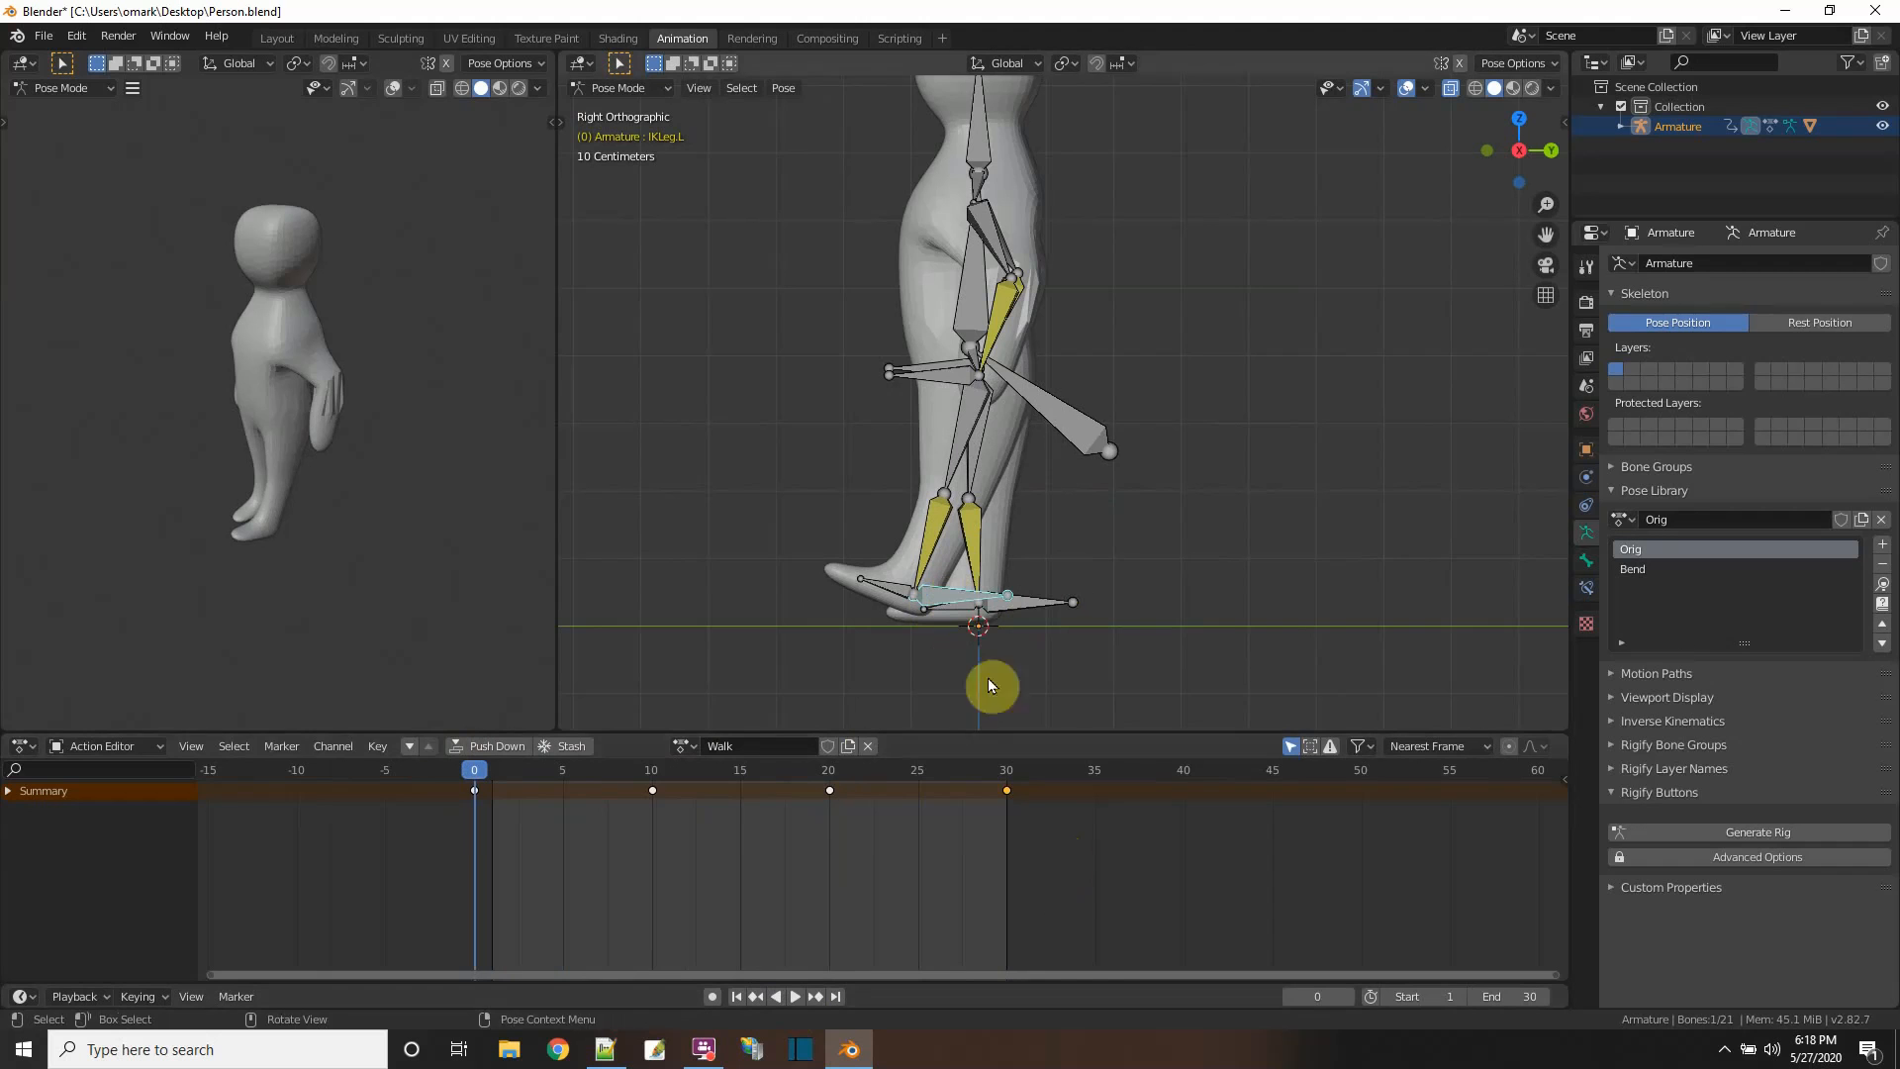
# - Copy IKLeg.L's keyframes and paste them onto IKLeg.R starting at frame 0
pyautogui.moveTo(1061, 854); pyautogui.dragTo(645, 792)
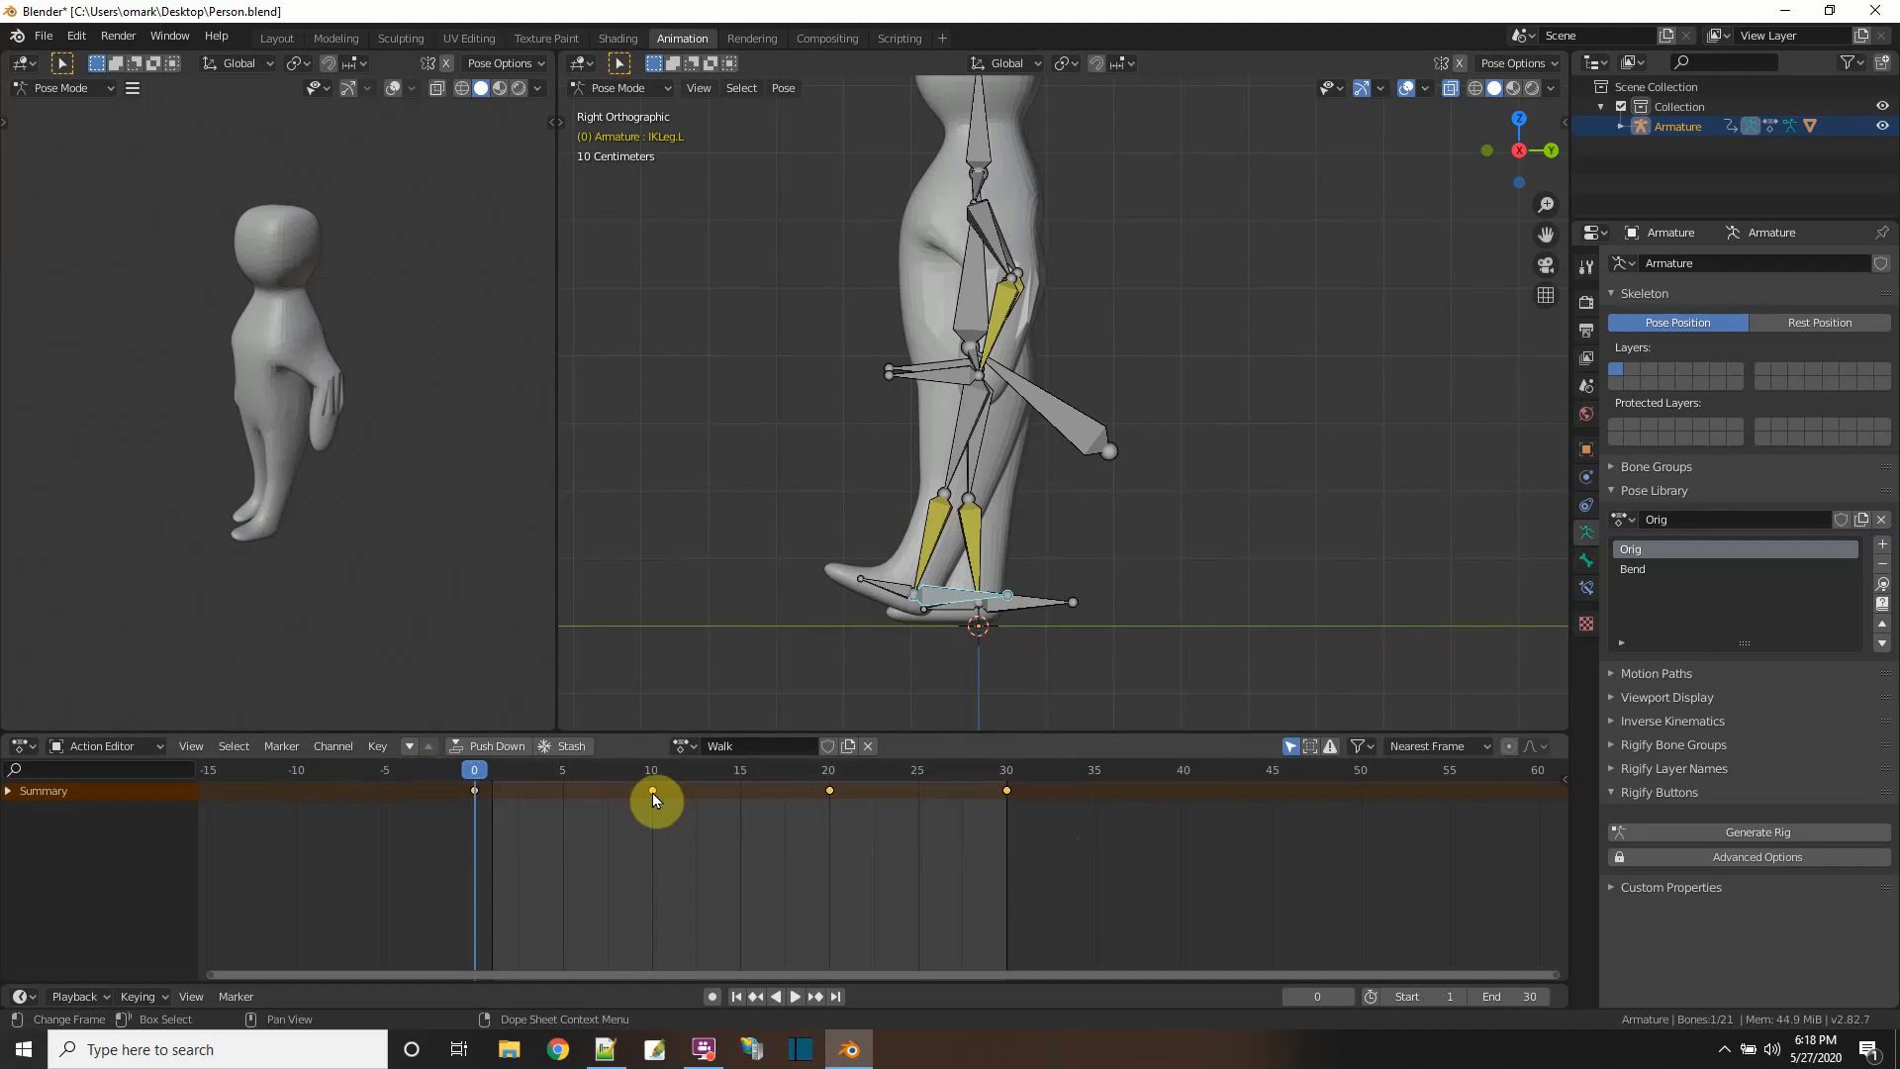
pyautogui.rightClick(591, 763)
pyautogui.click(591, 762)
pyautogui.click(1019, 608)
pyautogui.rightClick(472, 764)
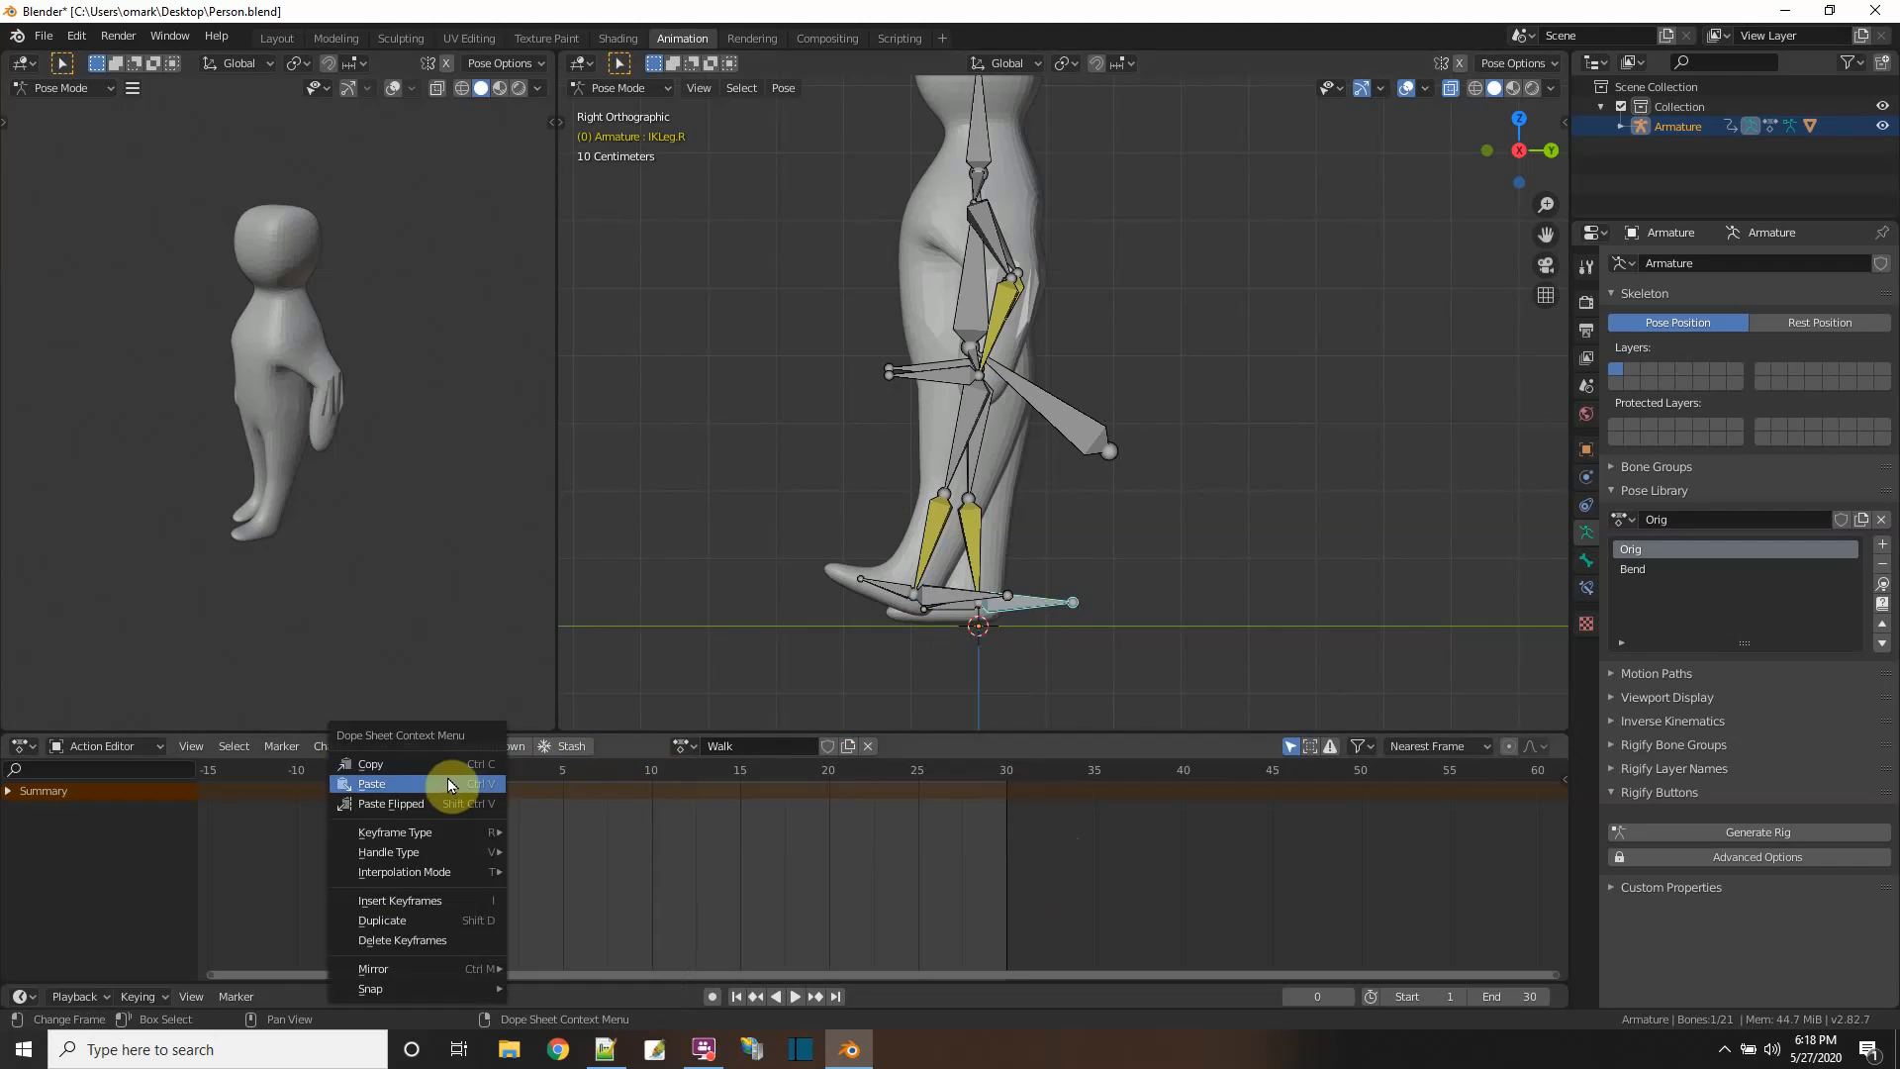
pyautogui.click(447, 781)
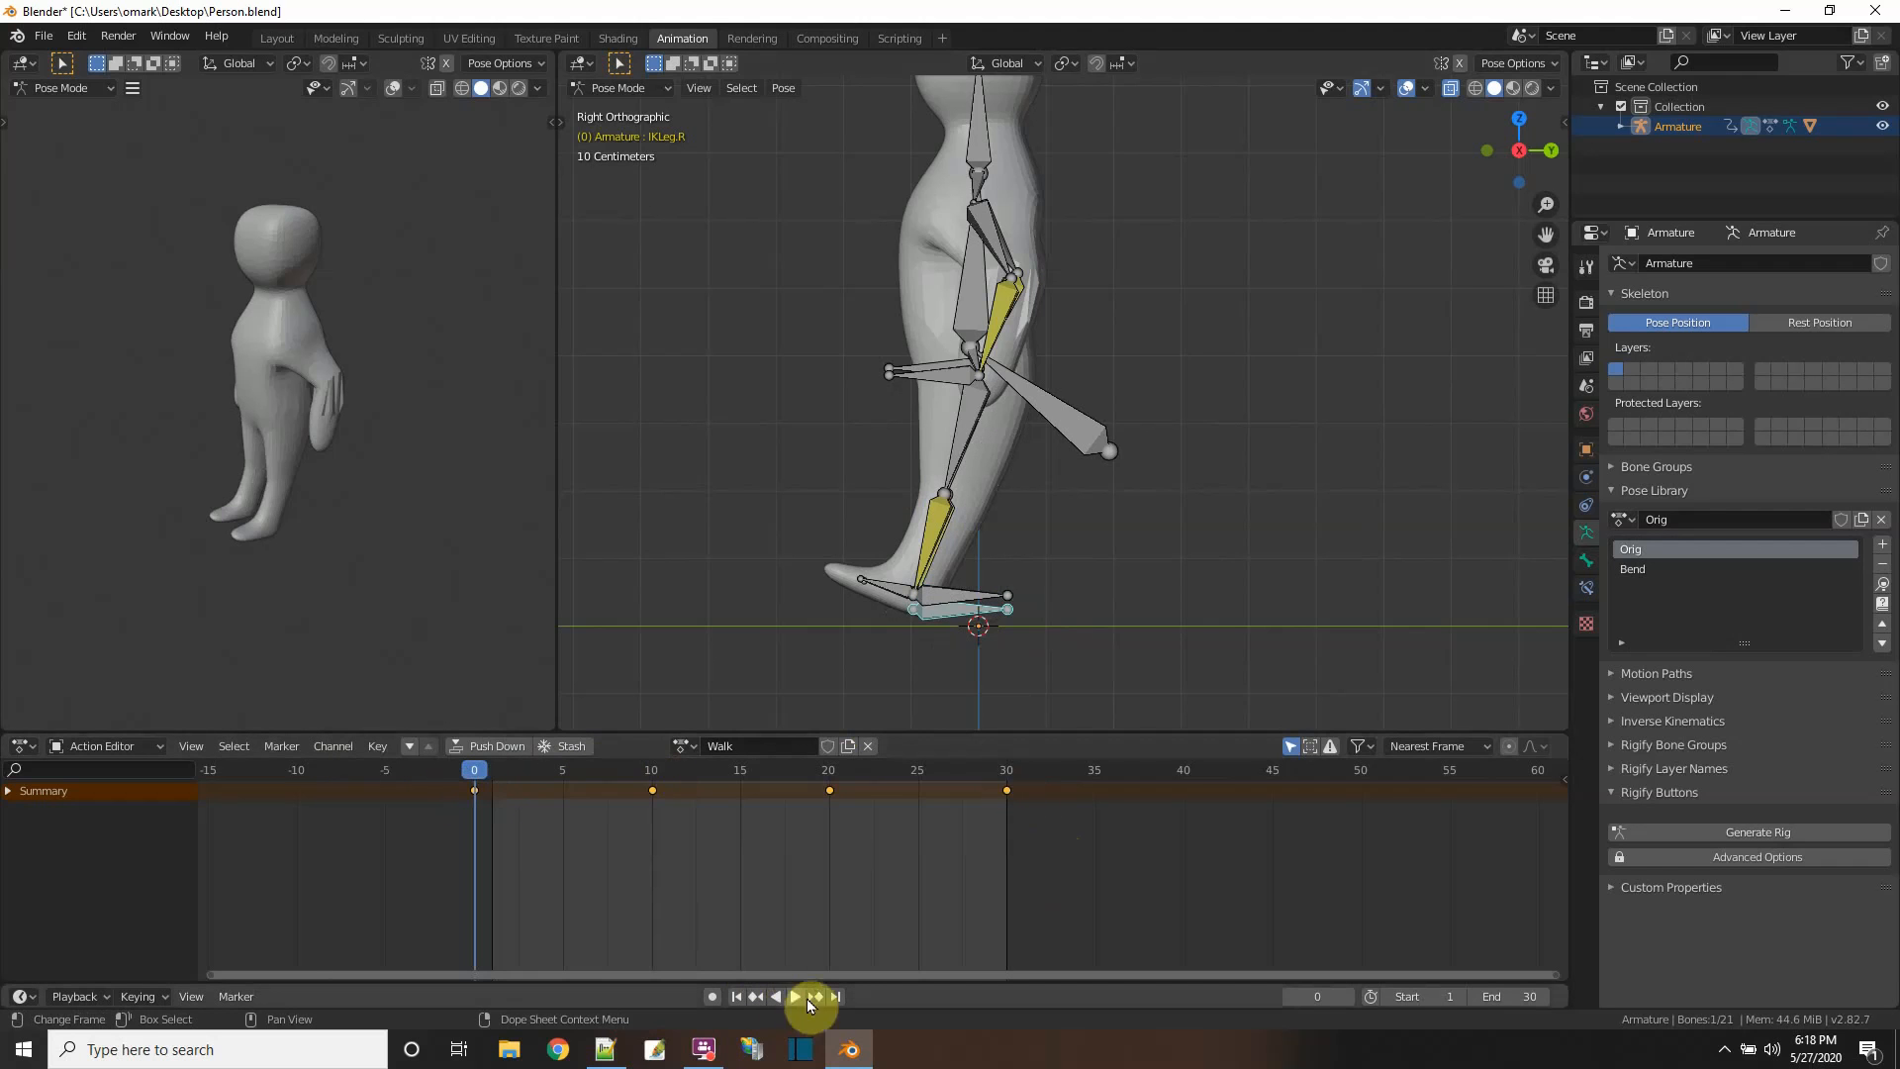
# - Play back the walk to check how IKLeg.R moves with the pasted keyframes, and return to frame 0
pyautogui.click(794, 995)
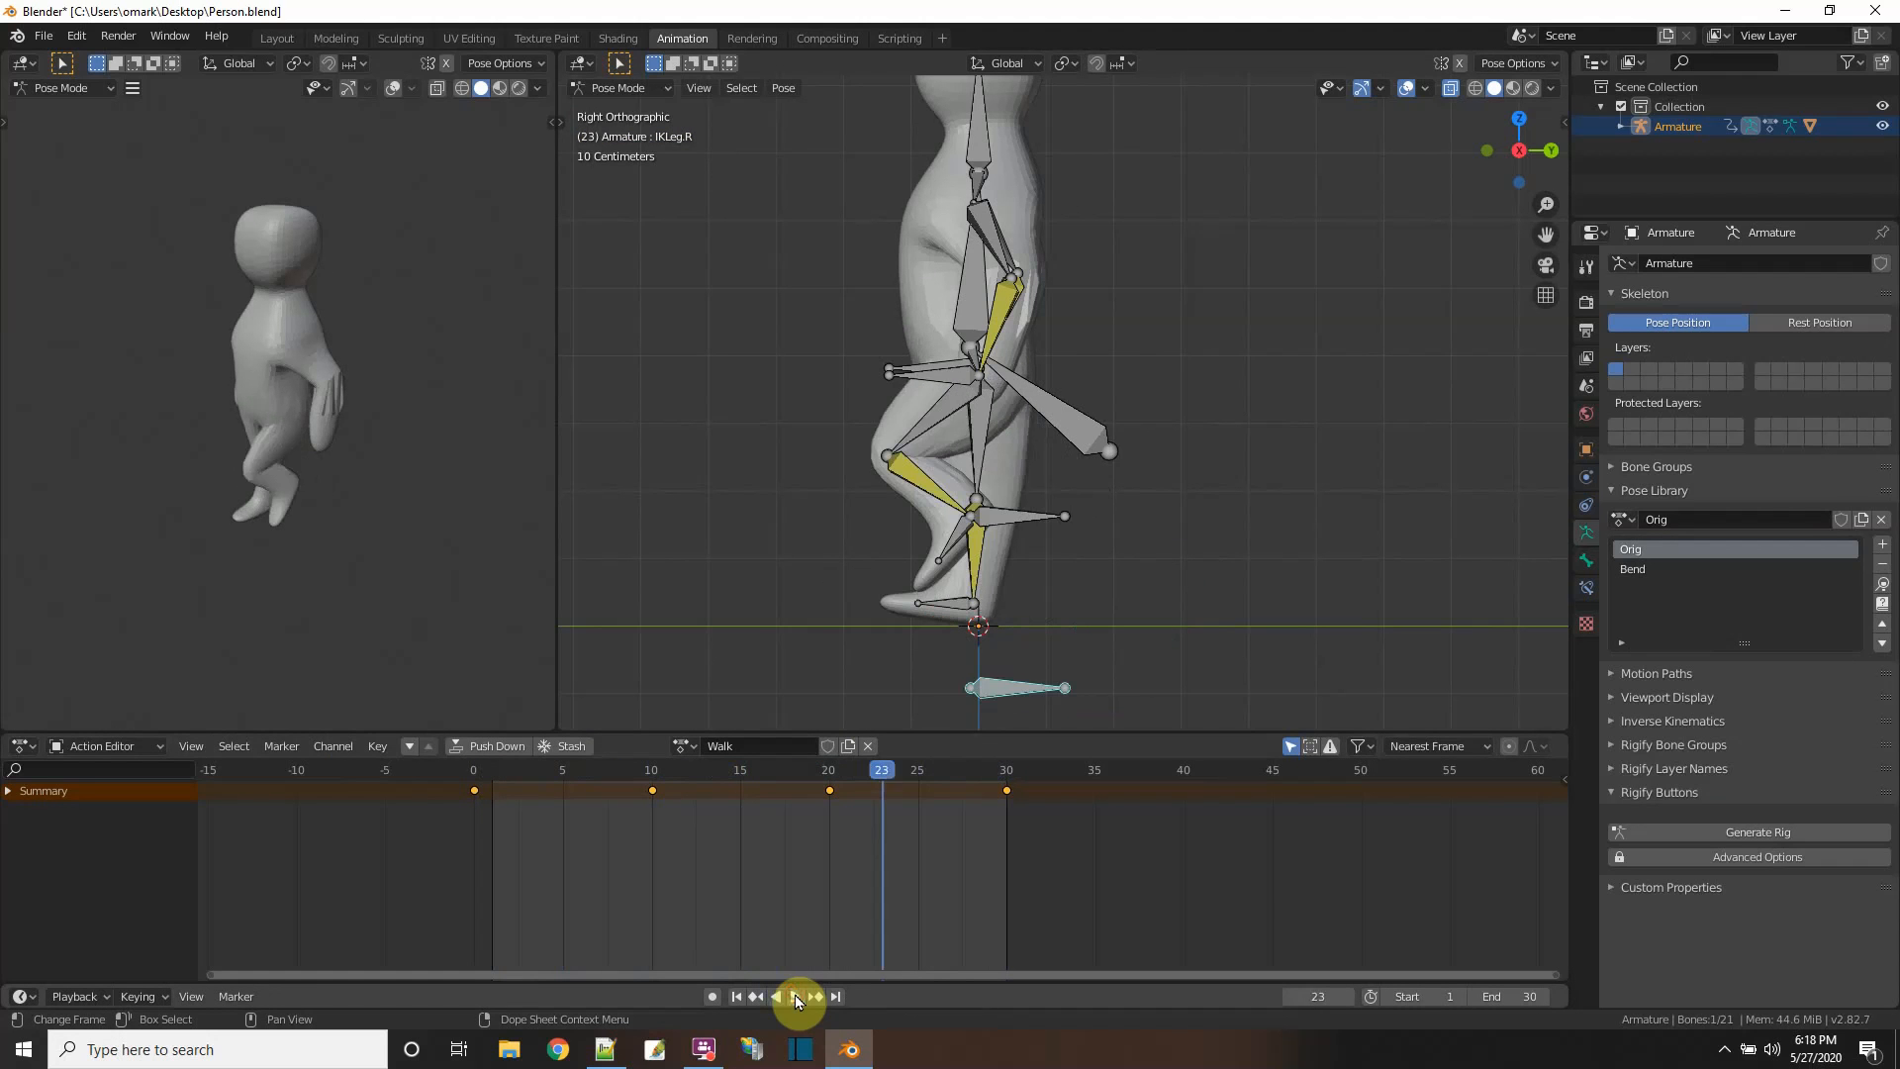
pyautogui.click(793, 995)
pyautogui.moveTo(885, 774); pyautogui.dragTo(473, 770)
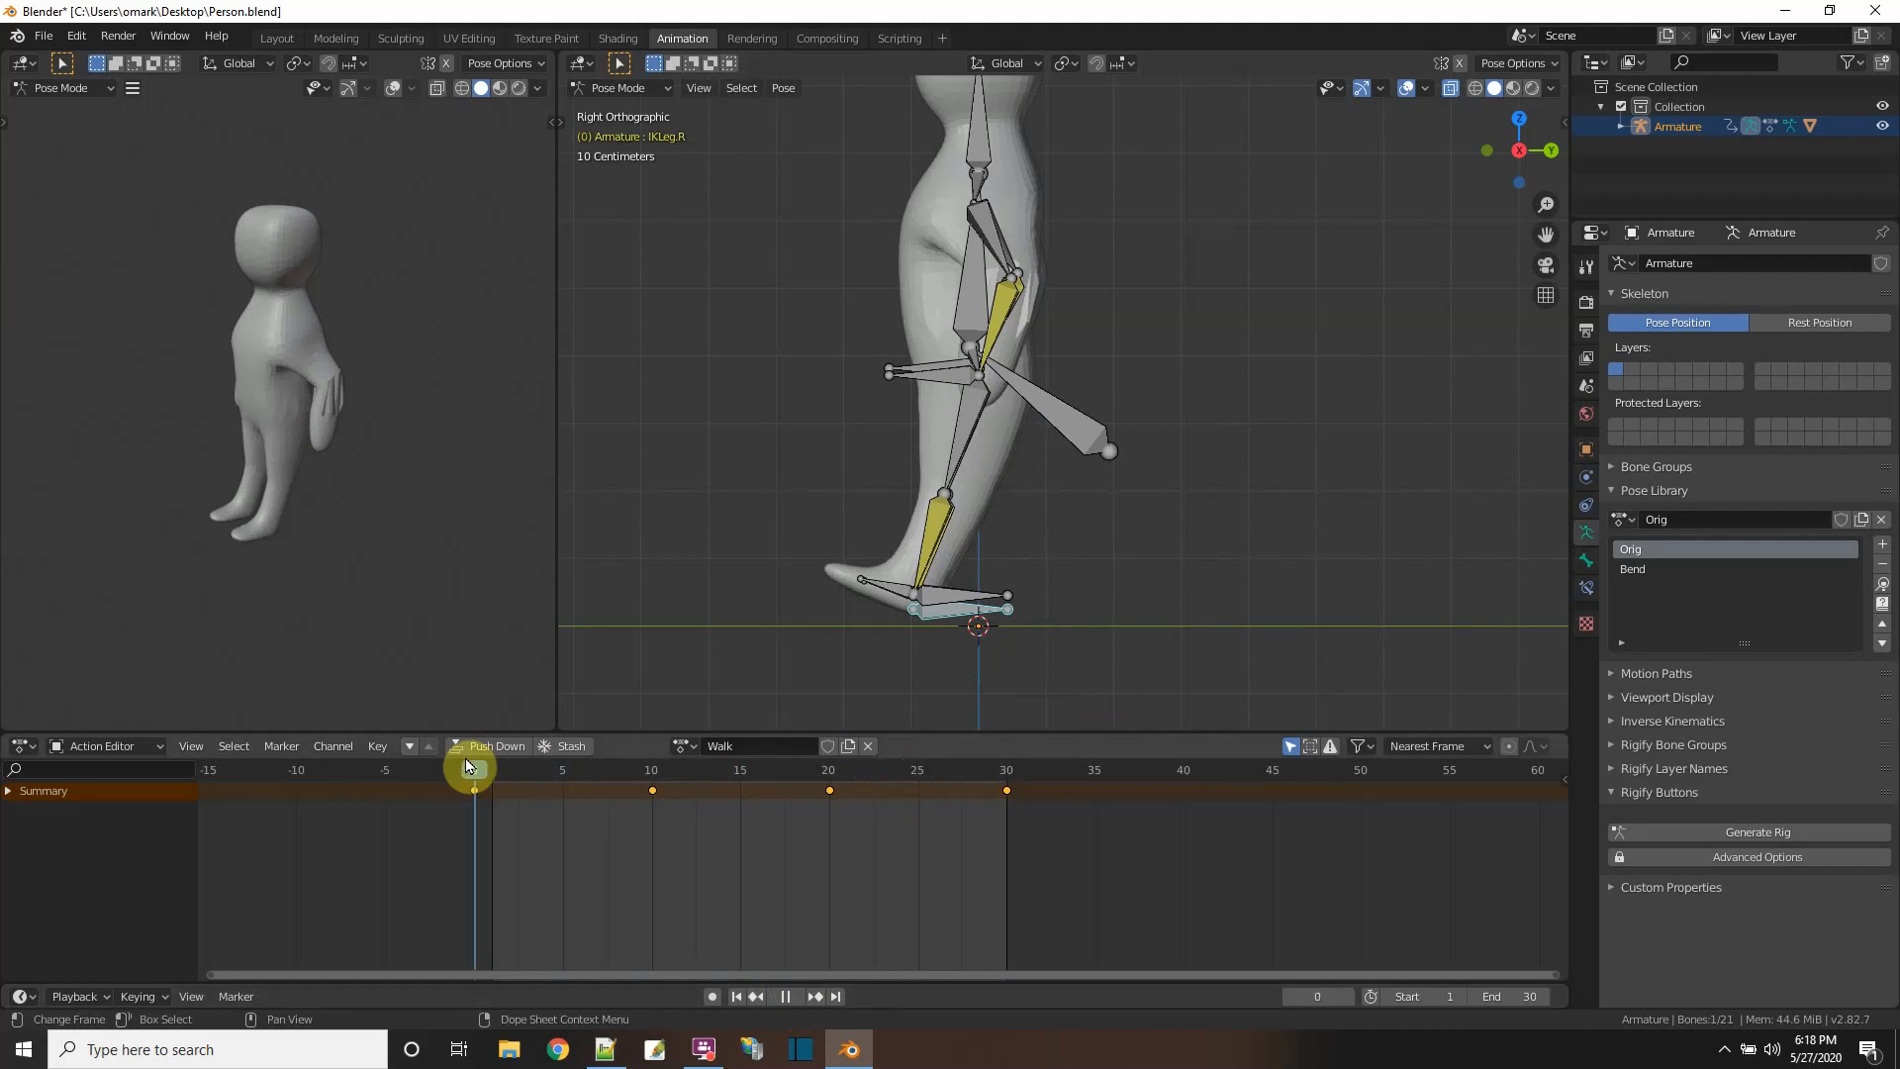
# - Delete IKLeg.R's keyframes at frames 10 and 20
pyautogui.moveTo(880, 841); pyautogui.dragTo(654, 770)
pyautogui.rightClick(649, 792)
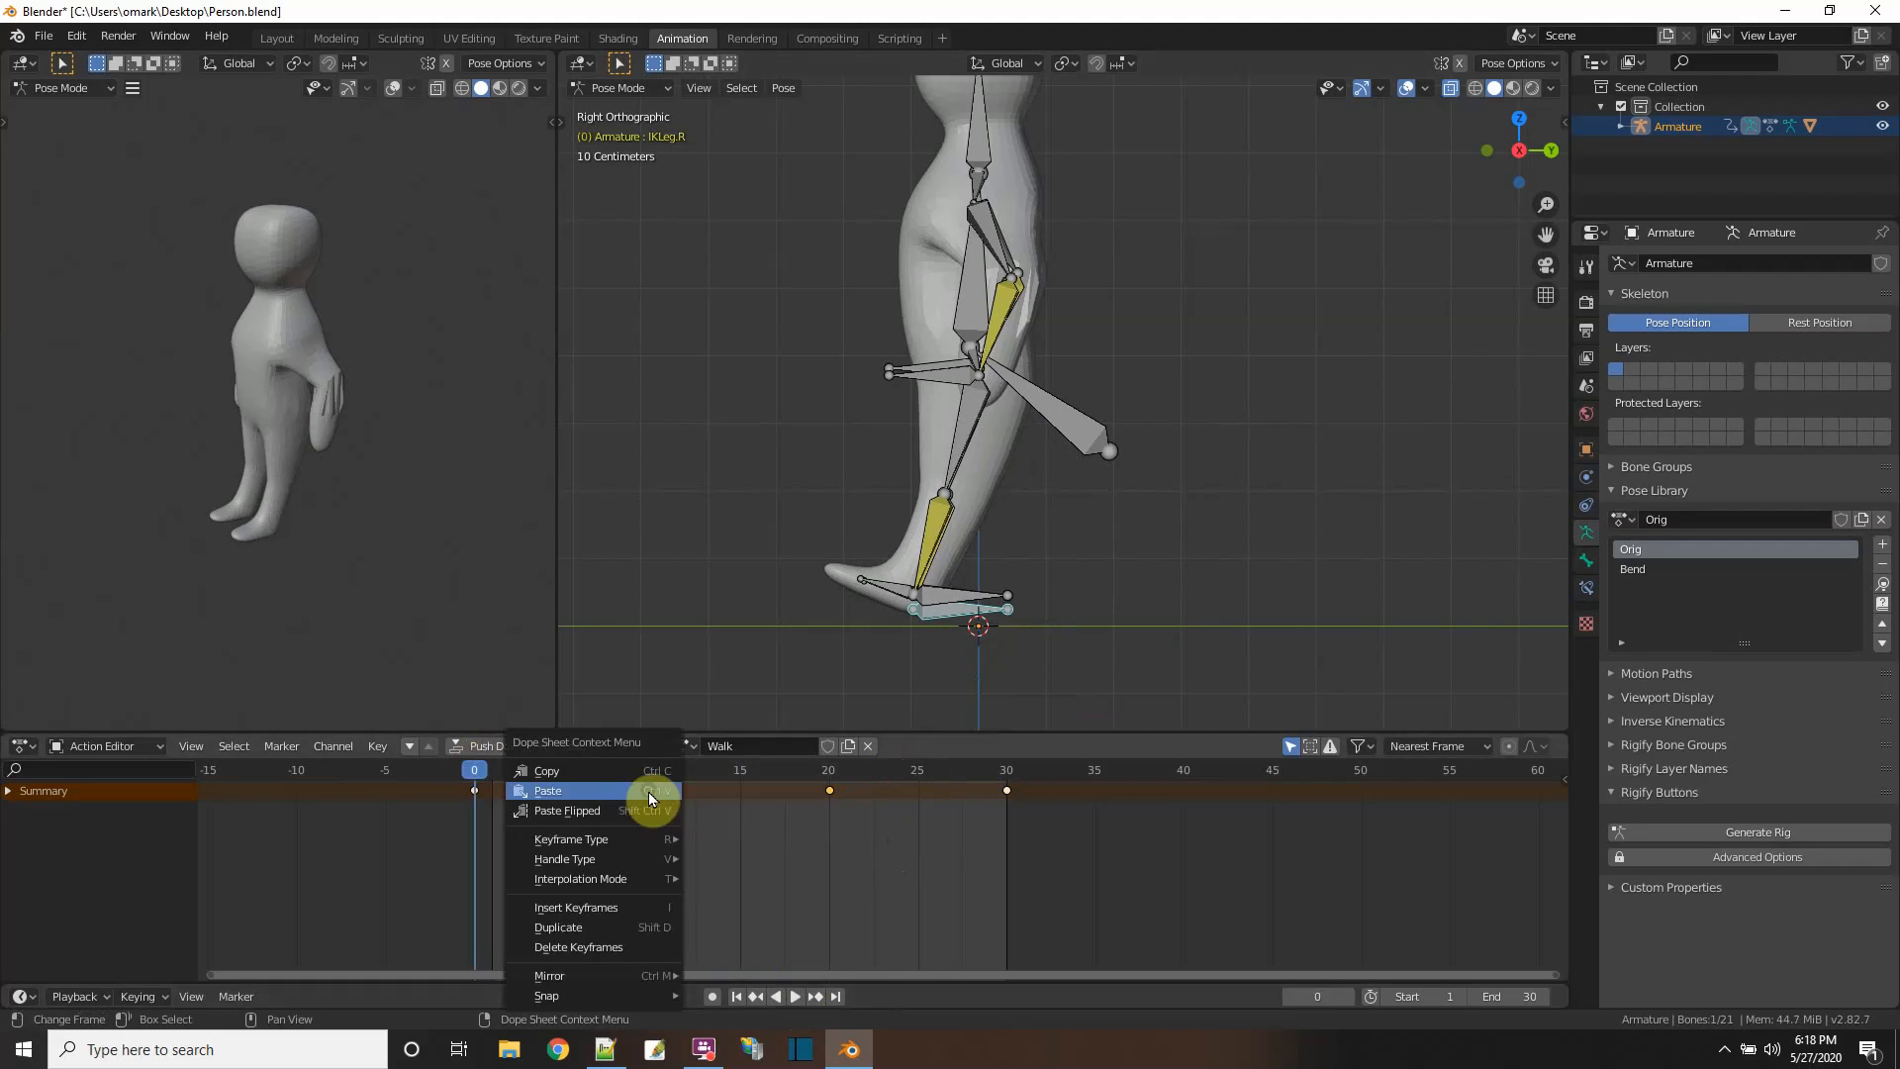
pyautogui.click(594, 947)
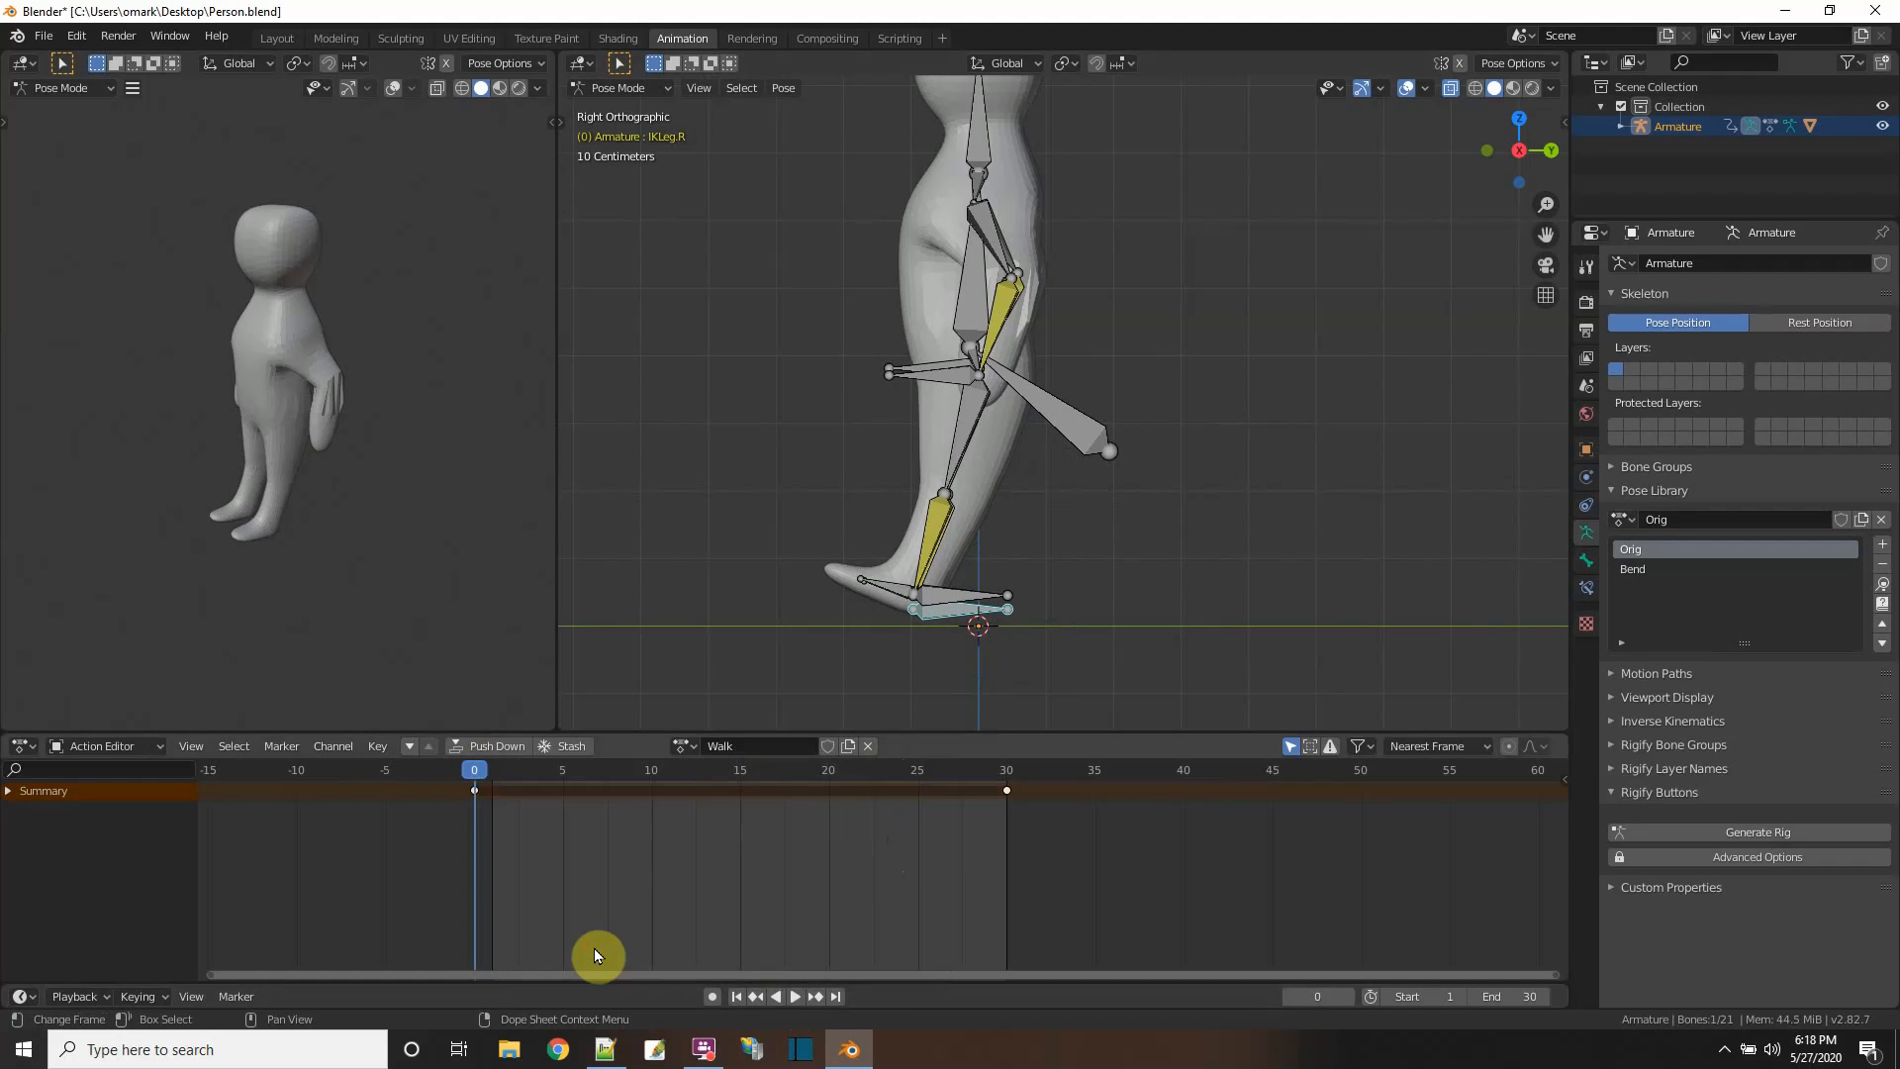
# - Copy all of IKLeg.L's keyframes, paste them onto IKLeg.R starting at frame 0, and scrub the timeline to check them
pyautogui.click(911, 673)
pyautogui.moveTo(1048, 644); pyautogui.dragTo(934, 652, button='middle')
pyautogui.click(931, 645)
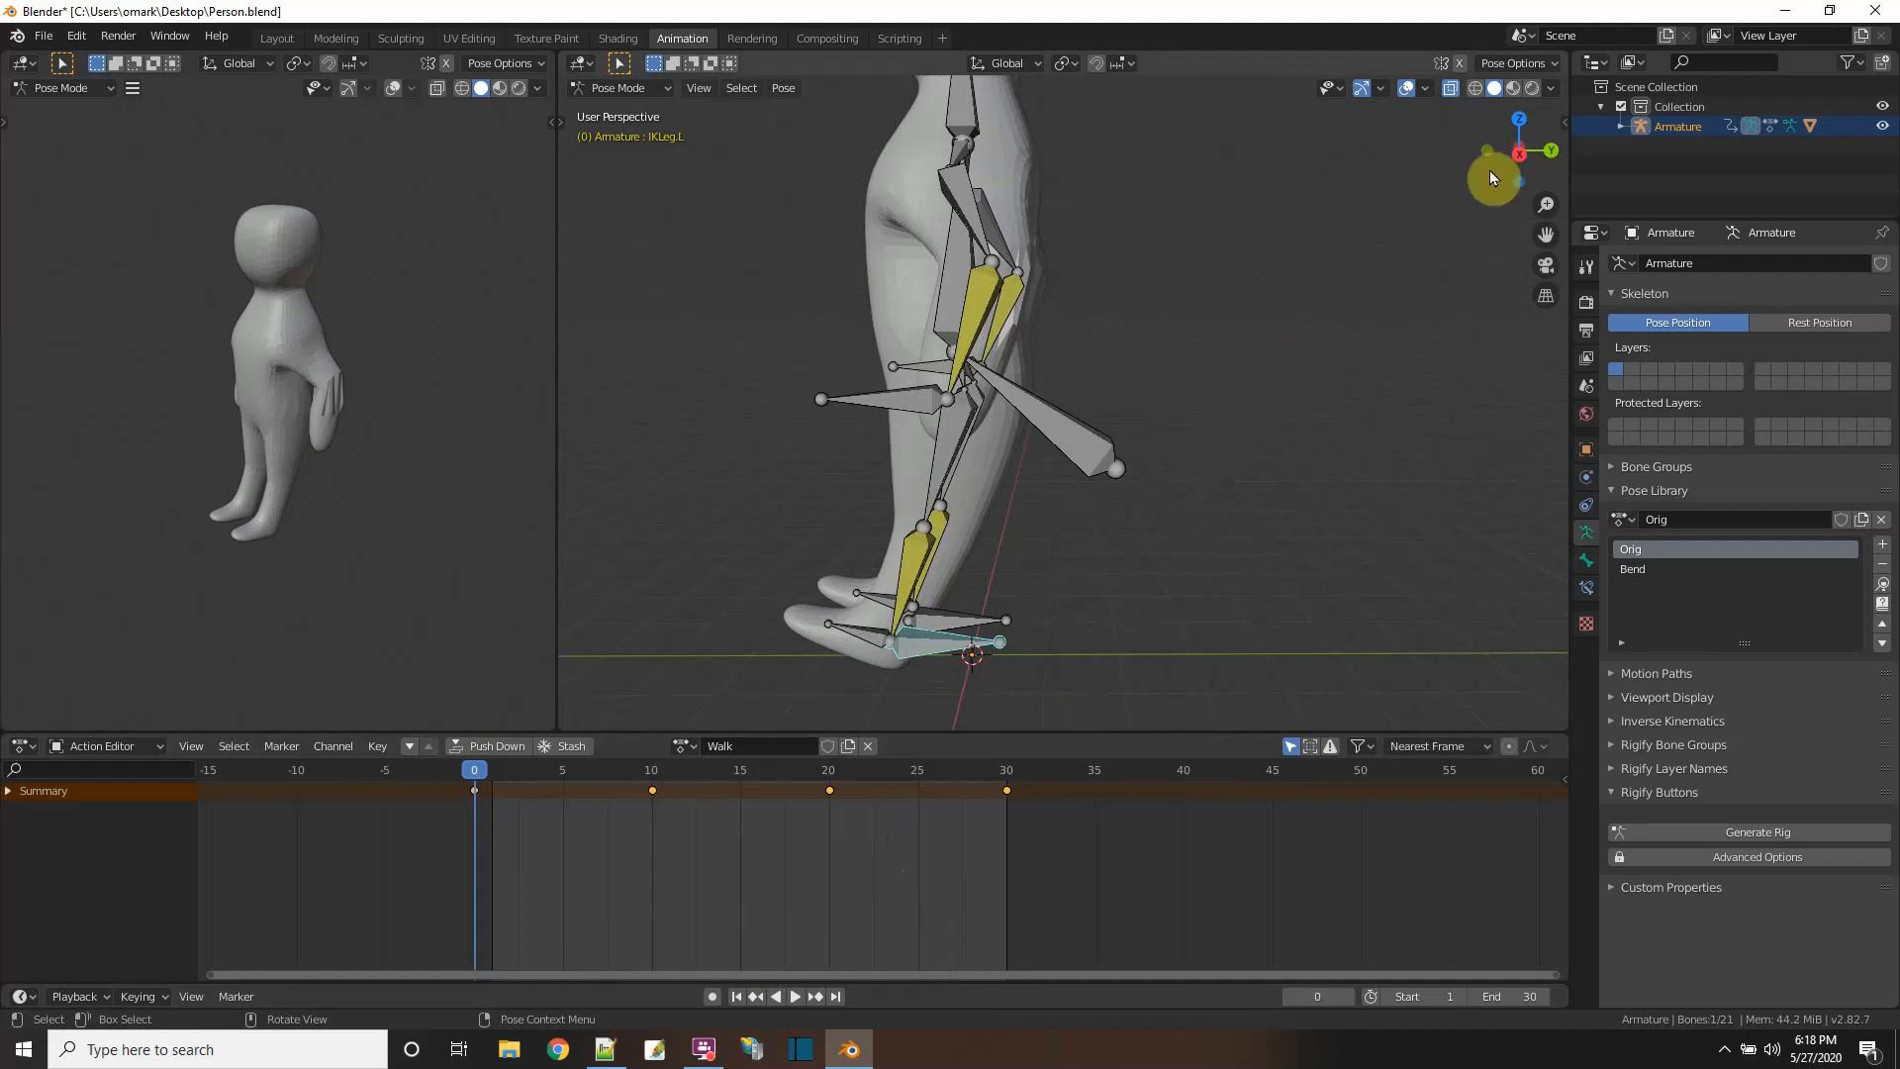
pyautogui.click(1520, 153)
pyautogui.moveTo(1085, 857); pyautogui.dragTo(454, 768)
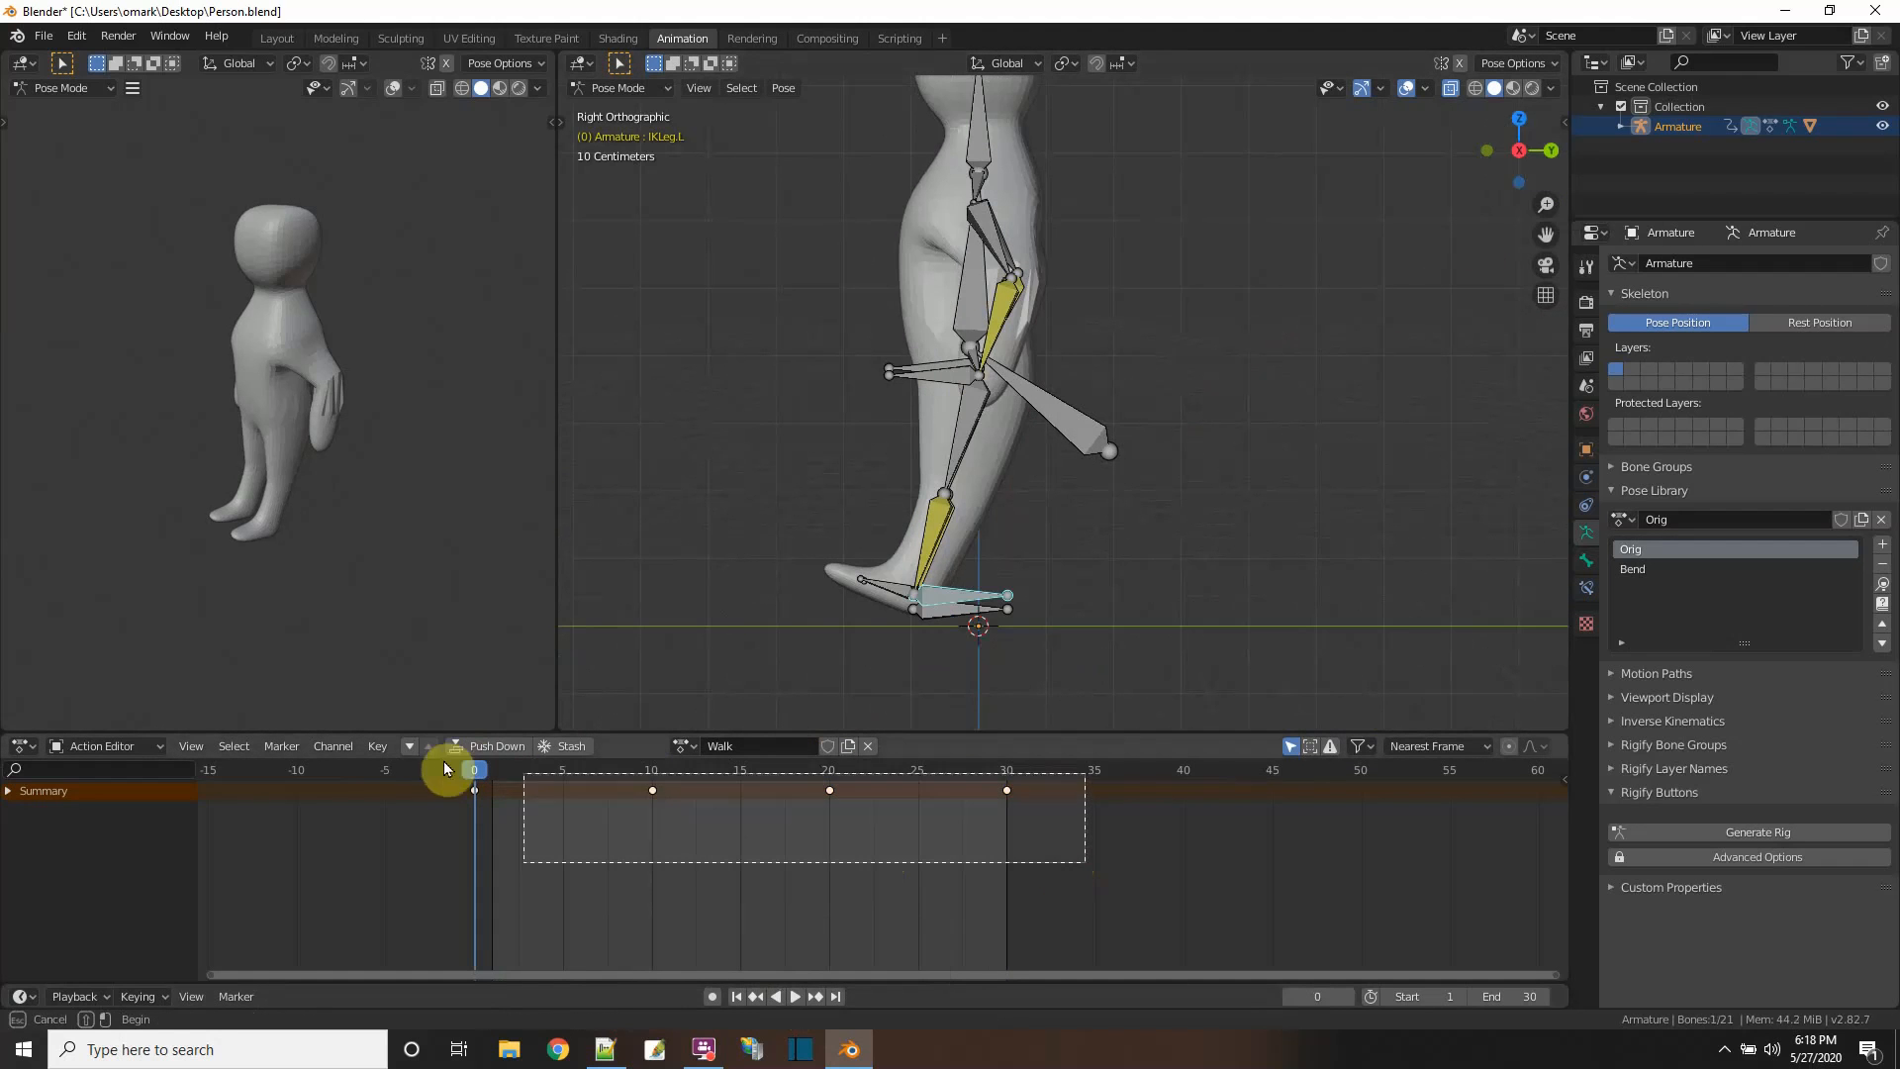
pyautogui.rightClick(643, 794)
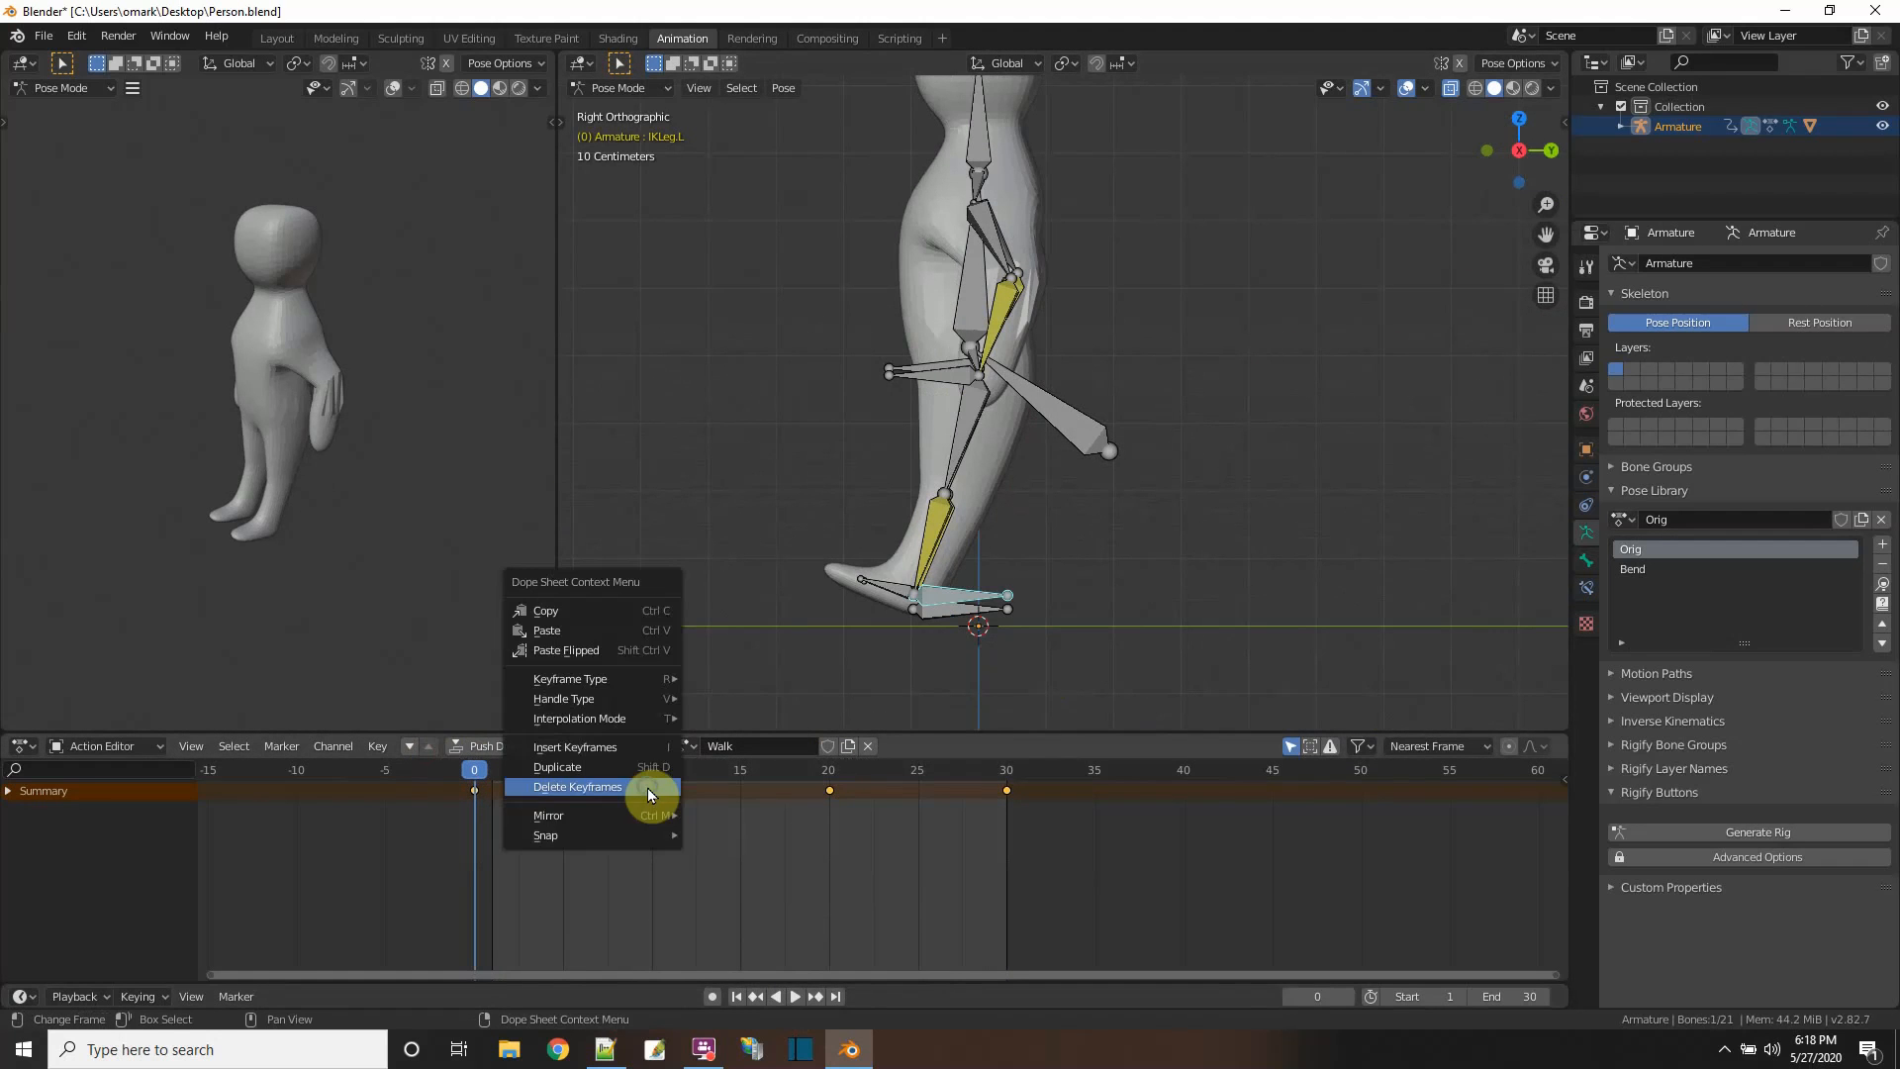
pyautogui.click(550, 608)
pyautogui.moveTo(476, 771)
pyautogui.mouseDown()
pyautogui.moveTo(650, 788)
pyautogui.moveTo(473, 765)
pyautogui.mouseUp()
pyautogui.click(924, 613)
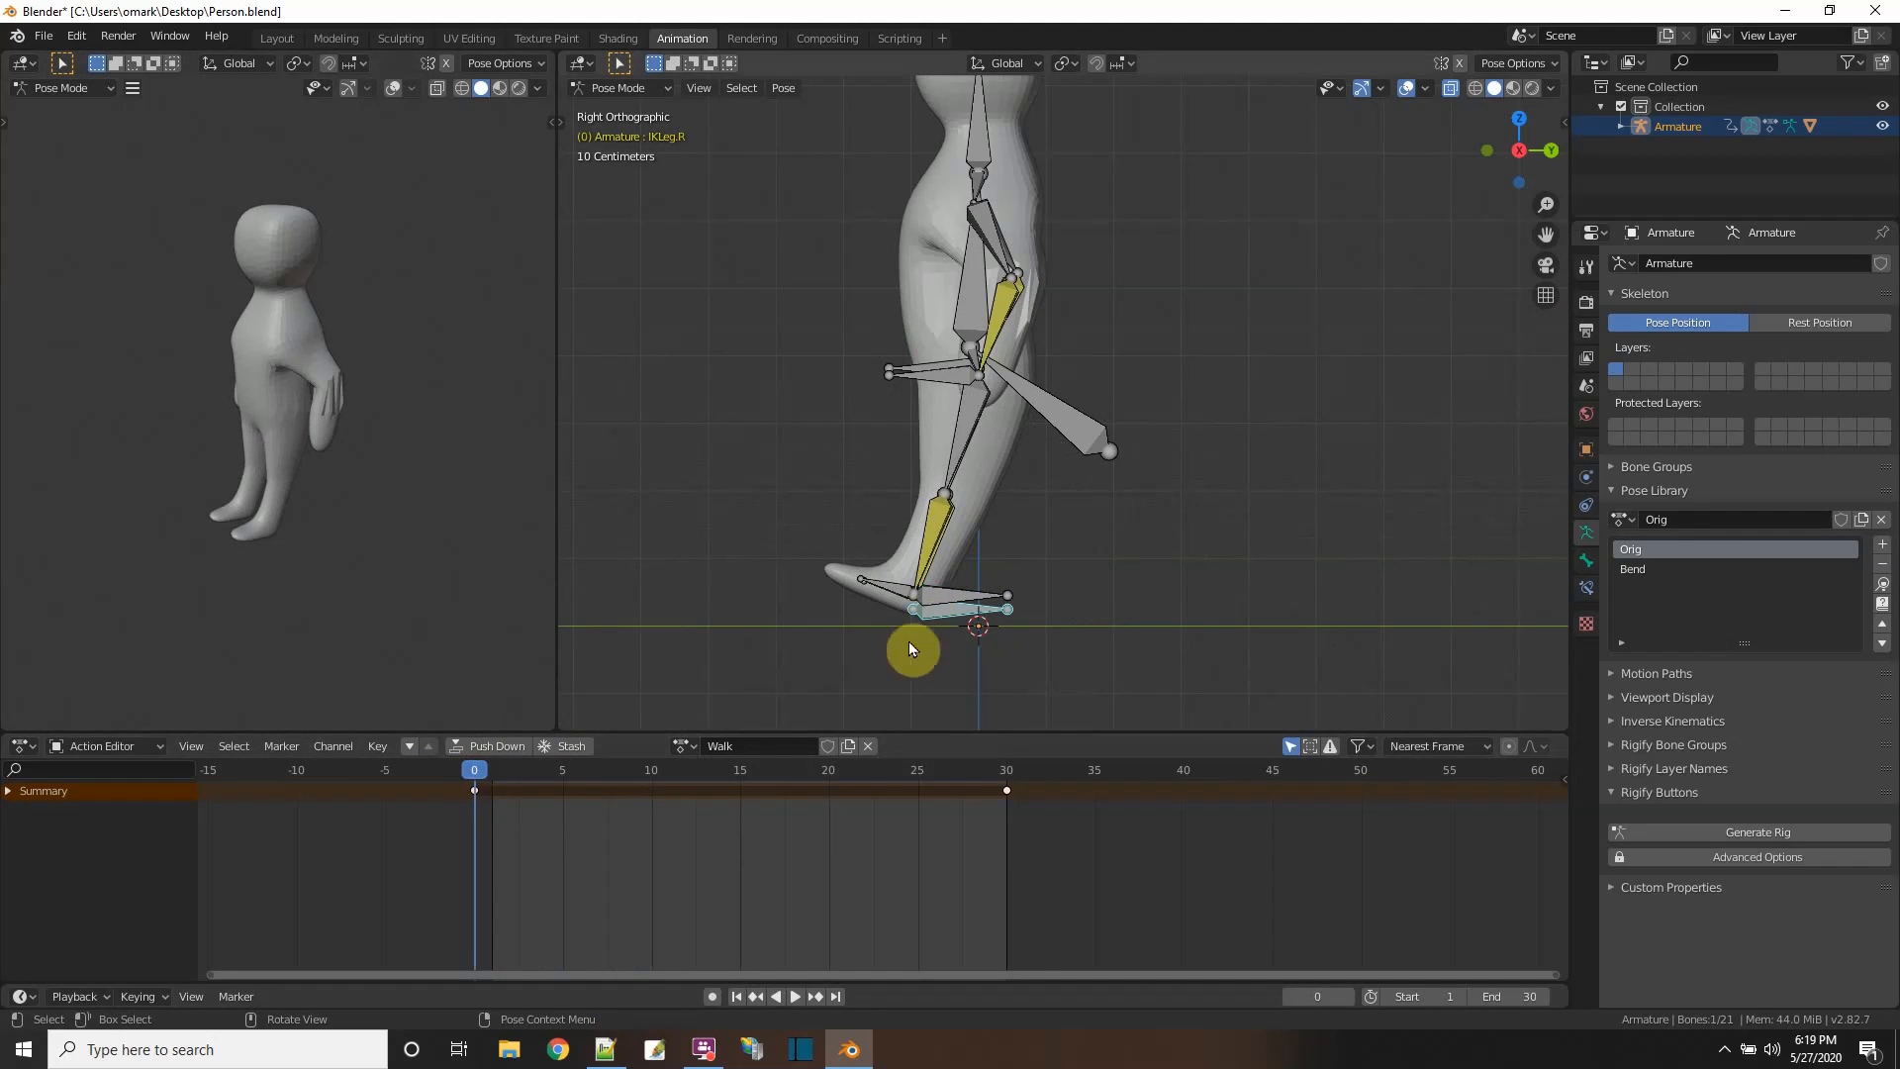
pyautogui.rightClick(481, 782)
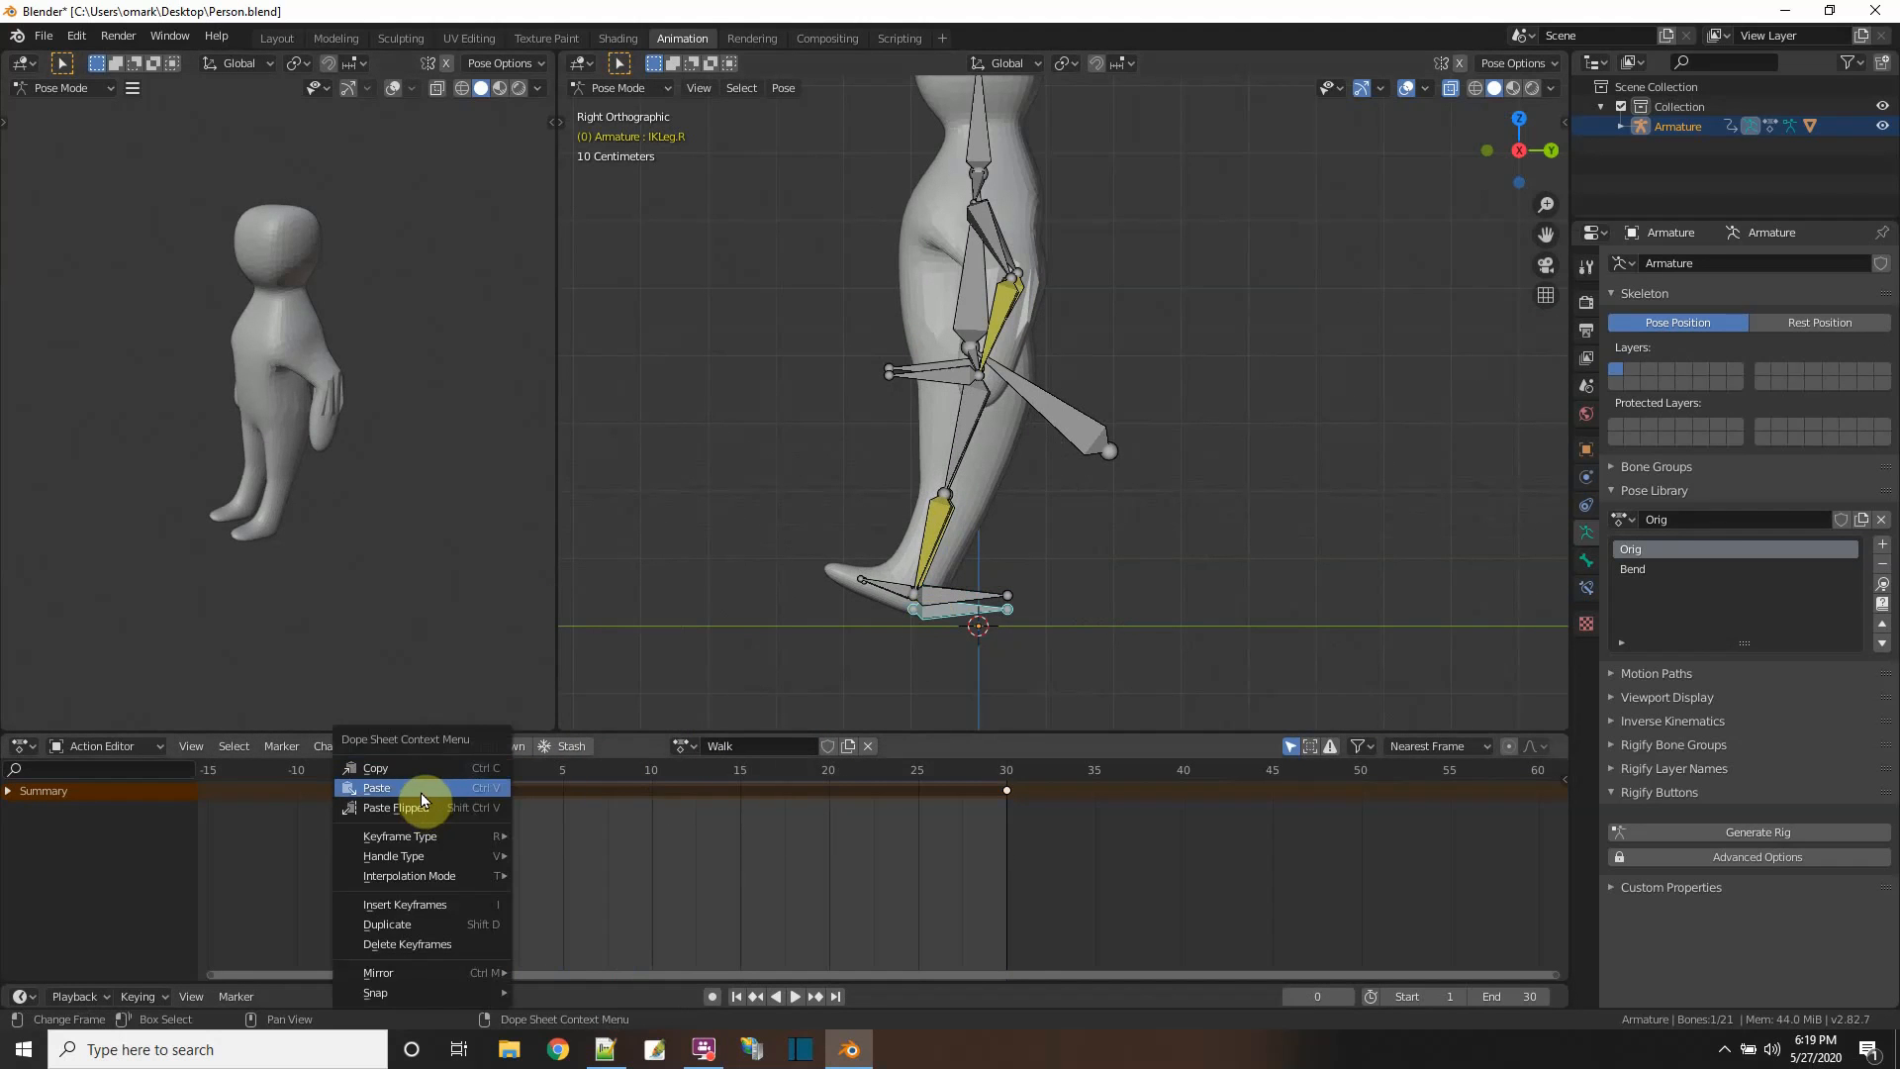
pyautogui.click(420, 792)
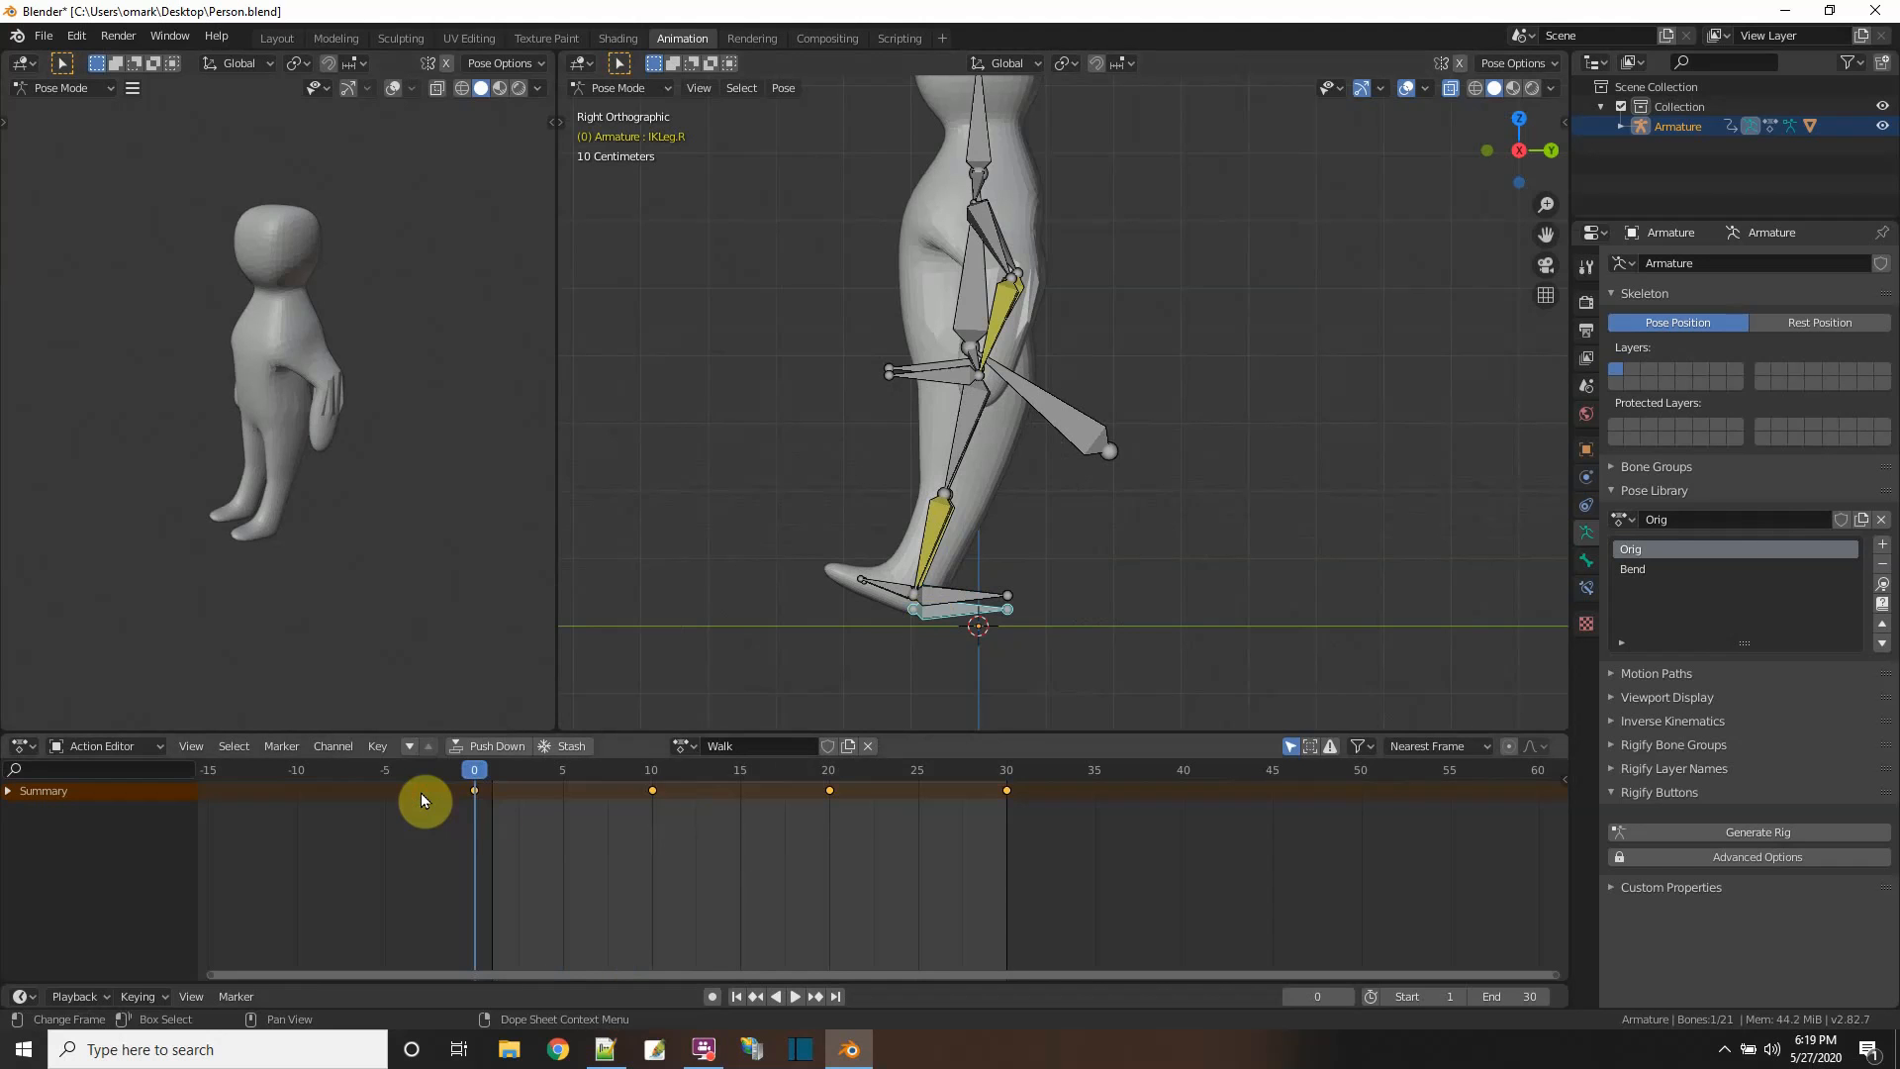
pyautogui.moveTo(475, 774); pyautogui.dragTo(418, 792)
# - Delete all of IKLeg.R's keyframes in the Walk action
pyautogui.click(1052, 847)
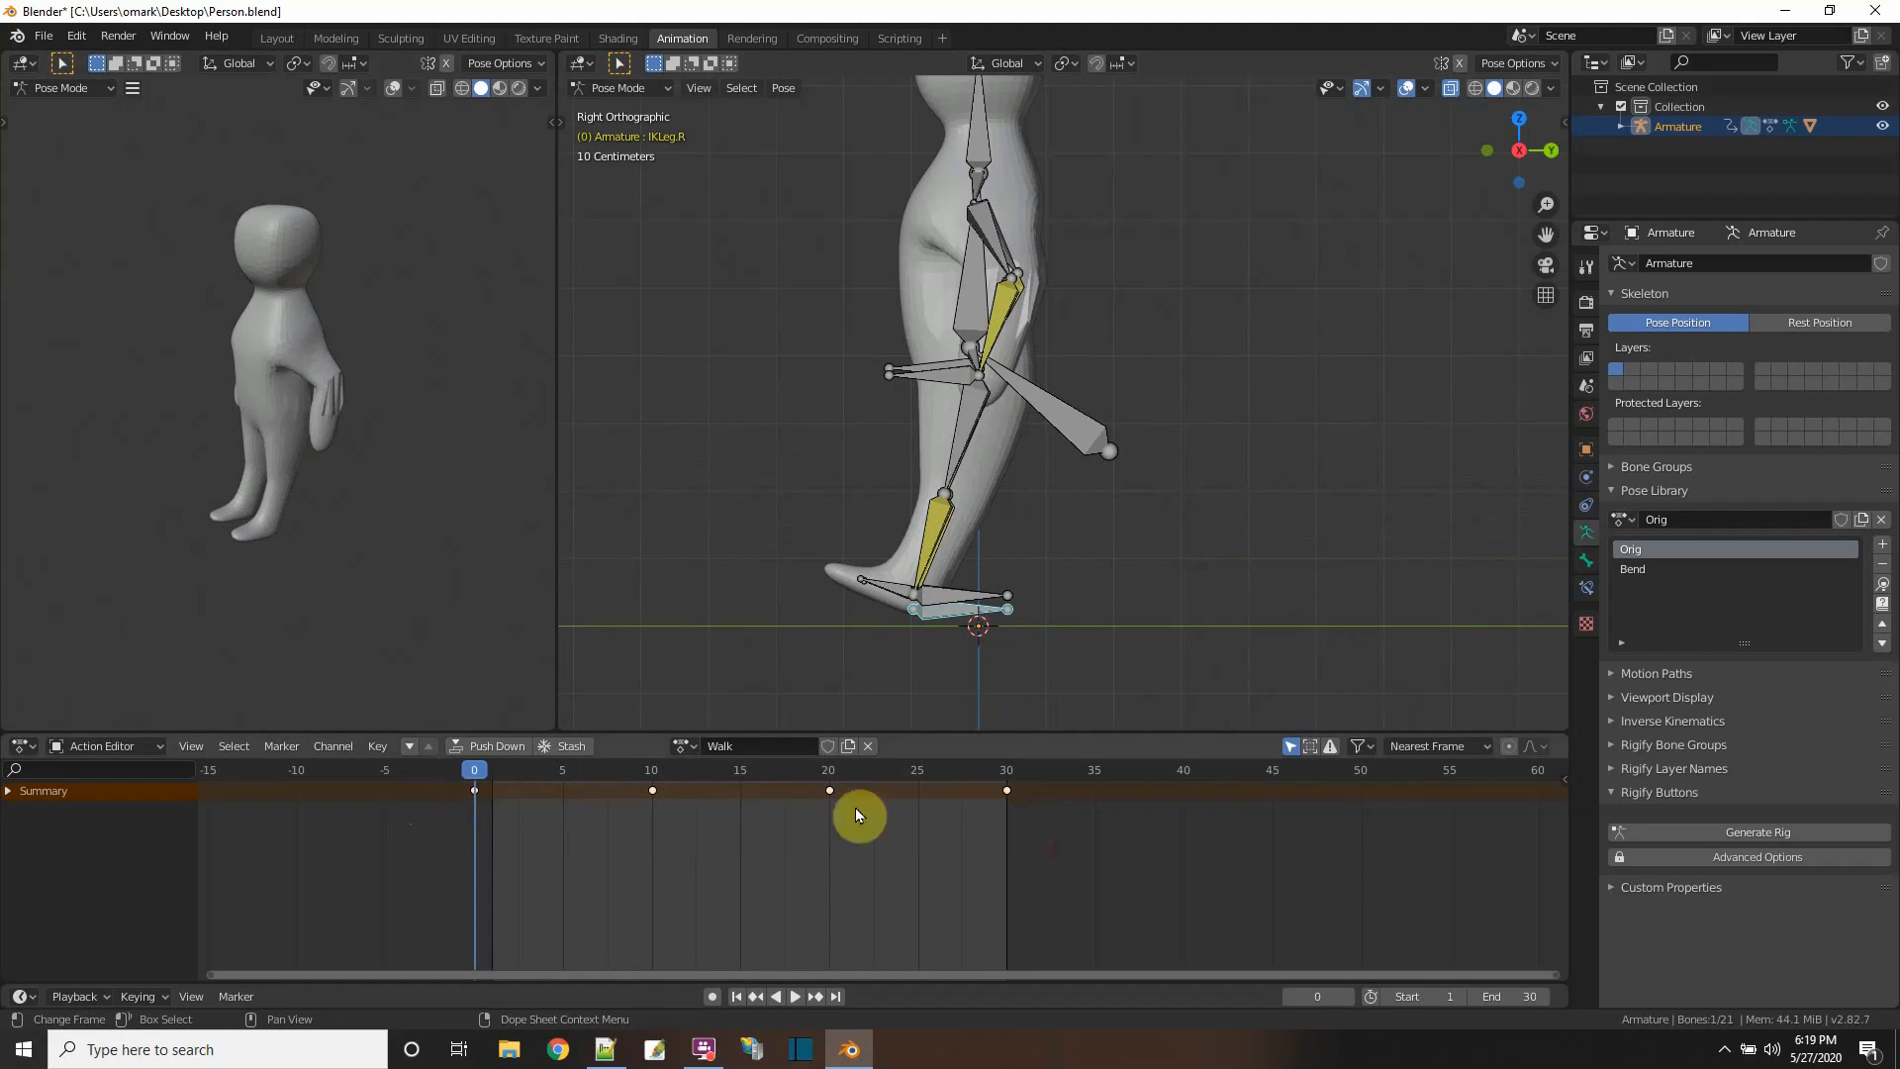
pyautogui.press('a')
pyautogui.rightClick(479, 797)
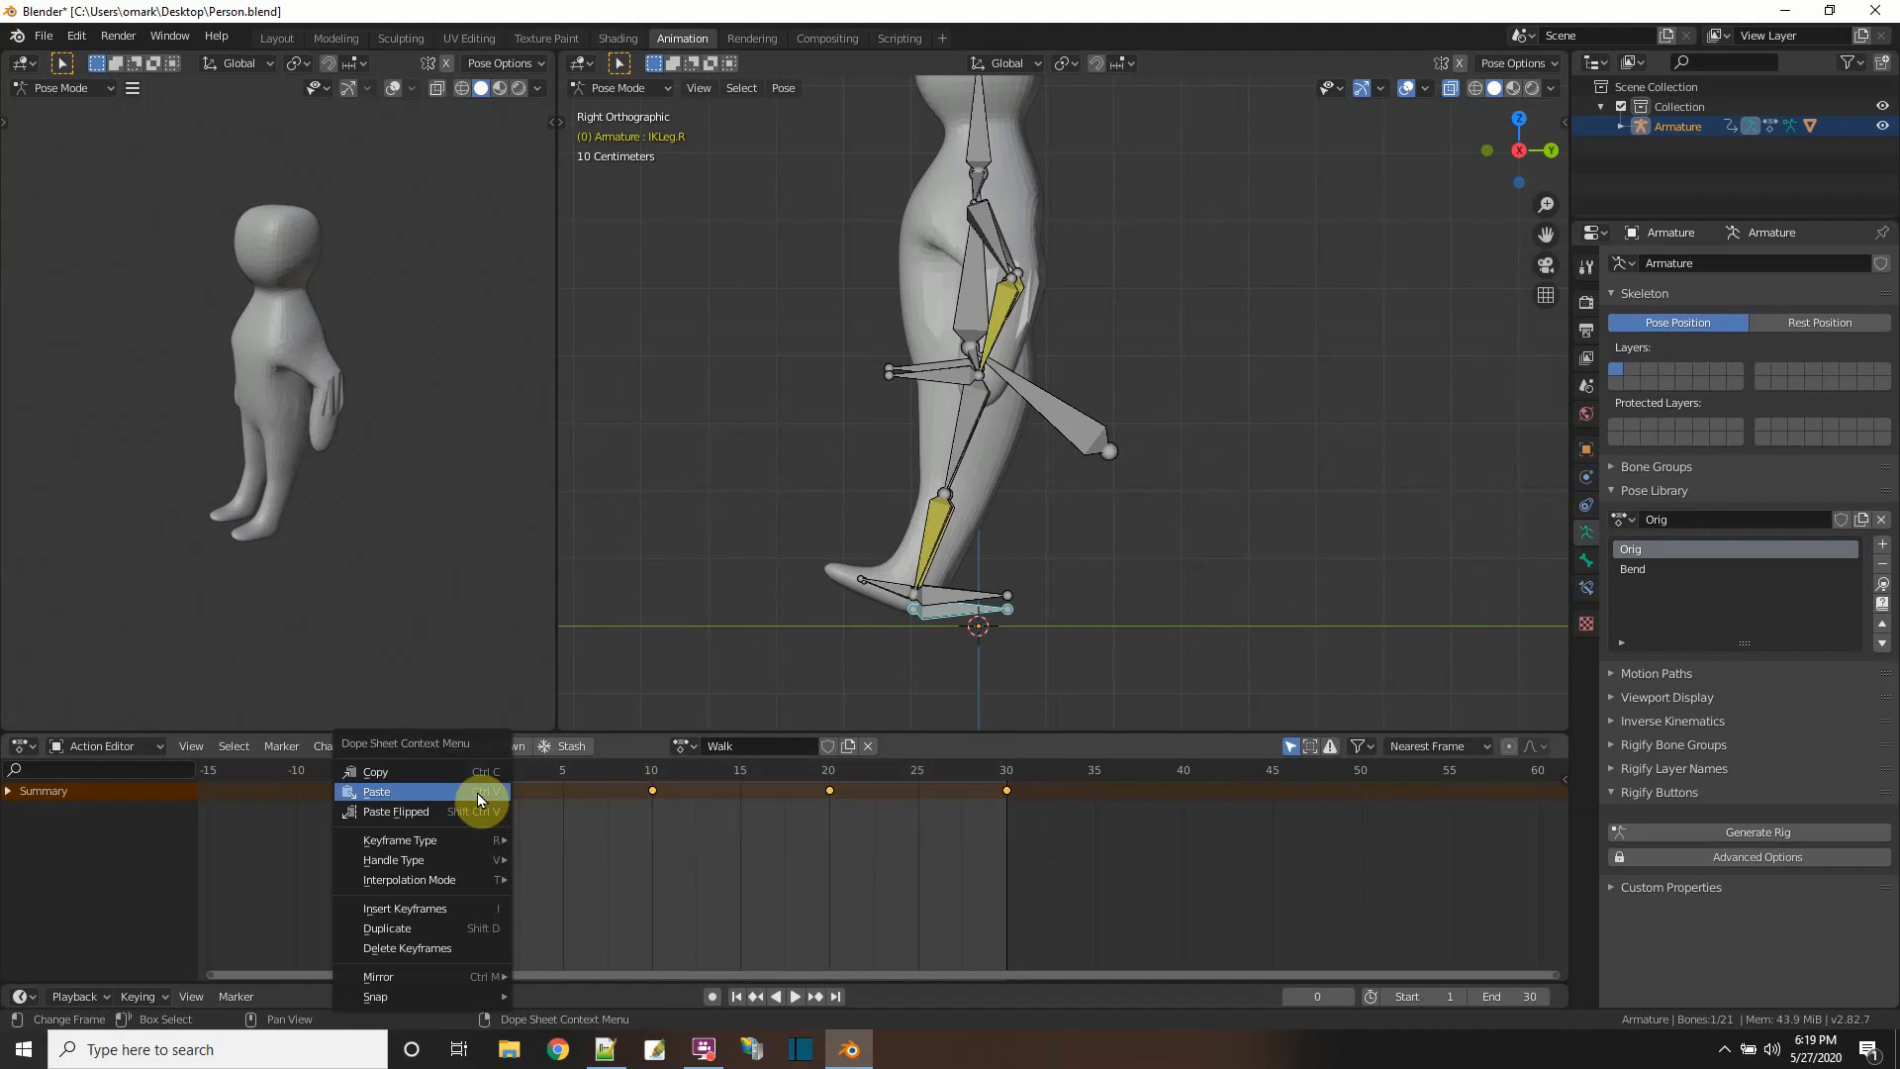
pyautogui.click(426, 947)
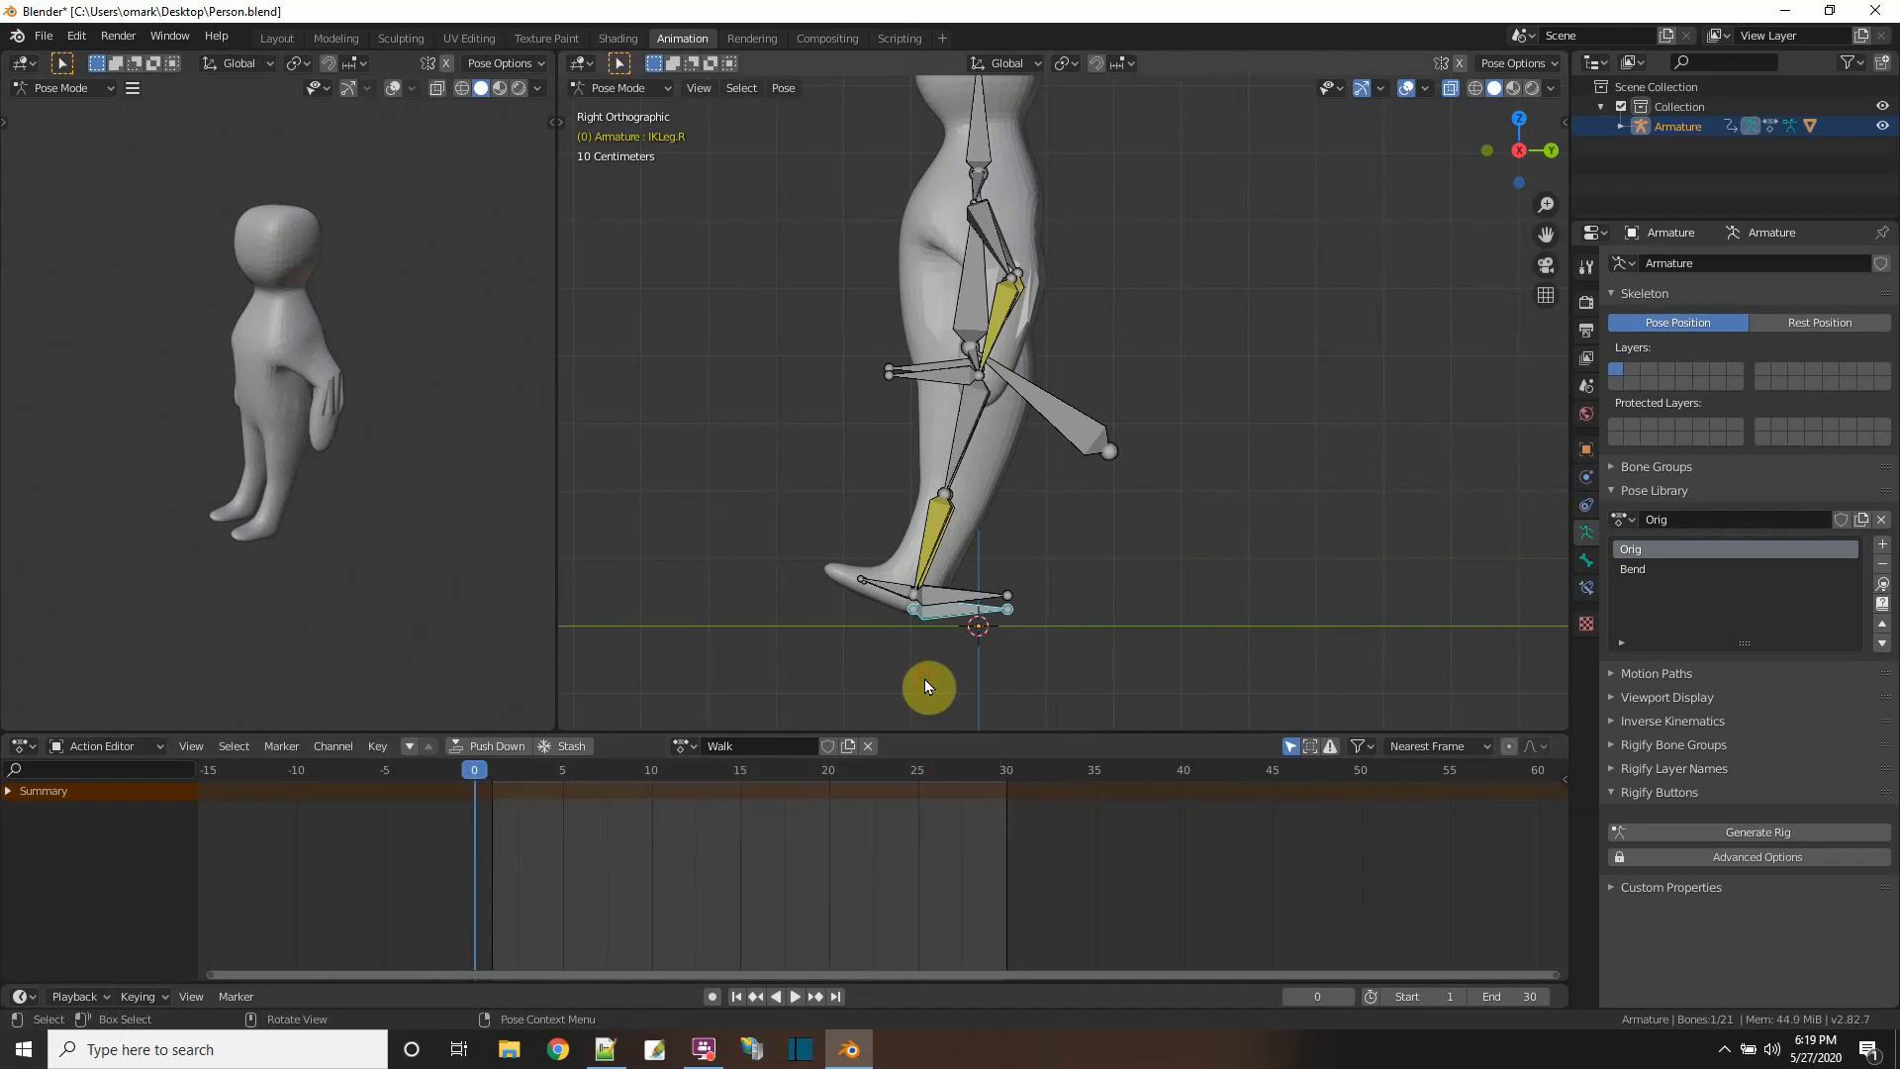
# - Select the IKLeg.L bone and copy all of its keyframes from frames 0 to 30
pyautogui.click(973, 681)
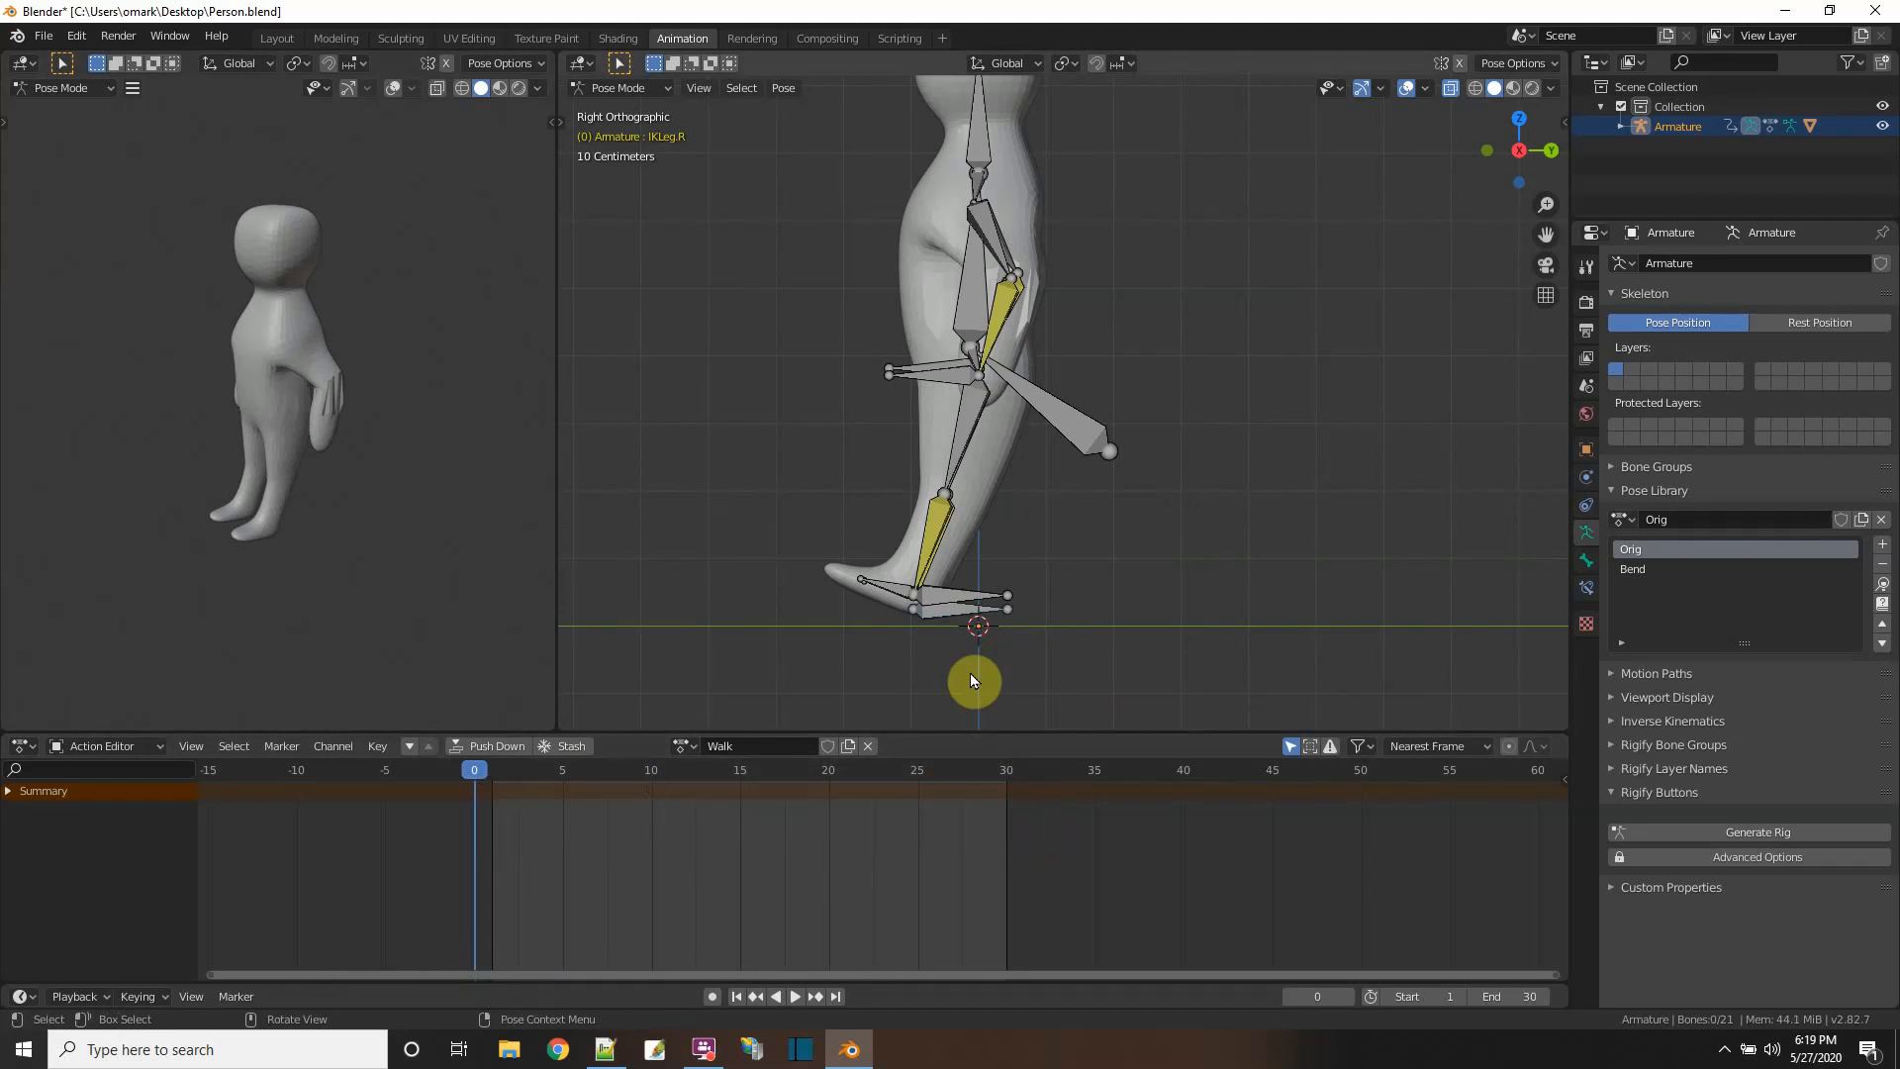
pyautogui.click(943, 596)
pyautogui.moveTo(1090, 851); pyautogui.dragTo(439, 748)
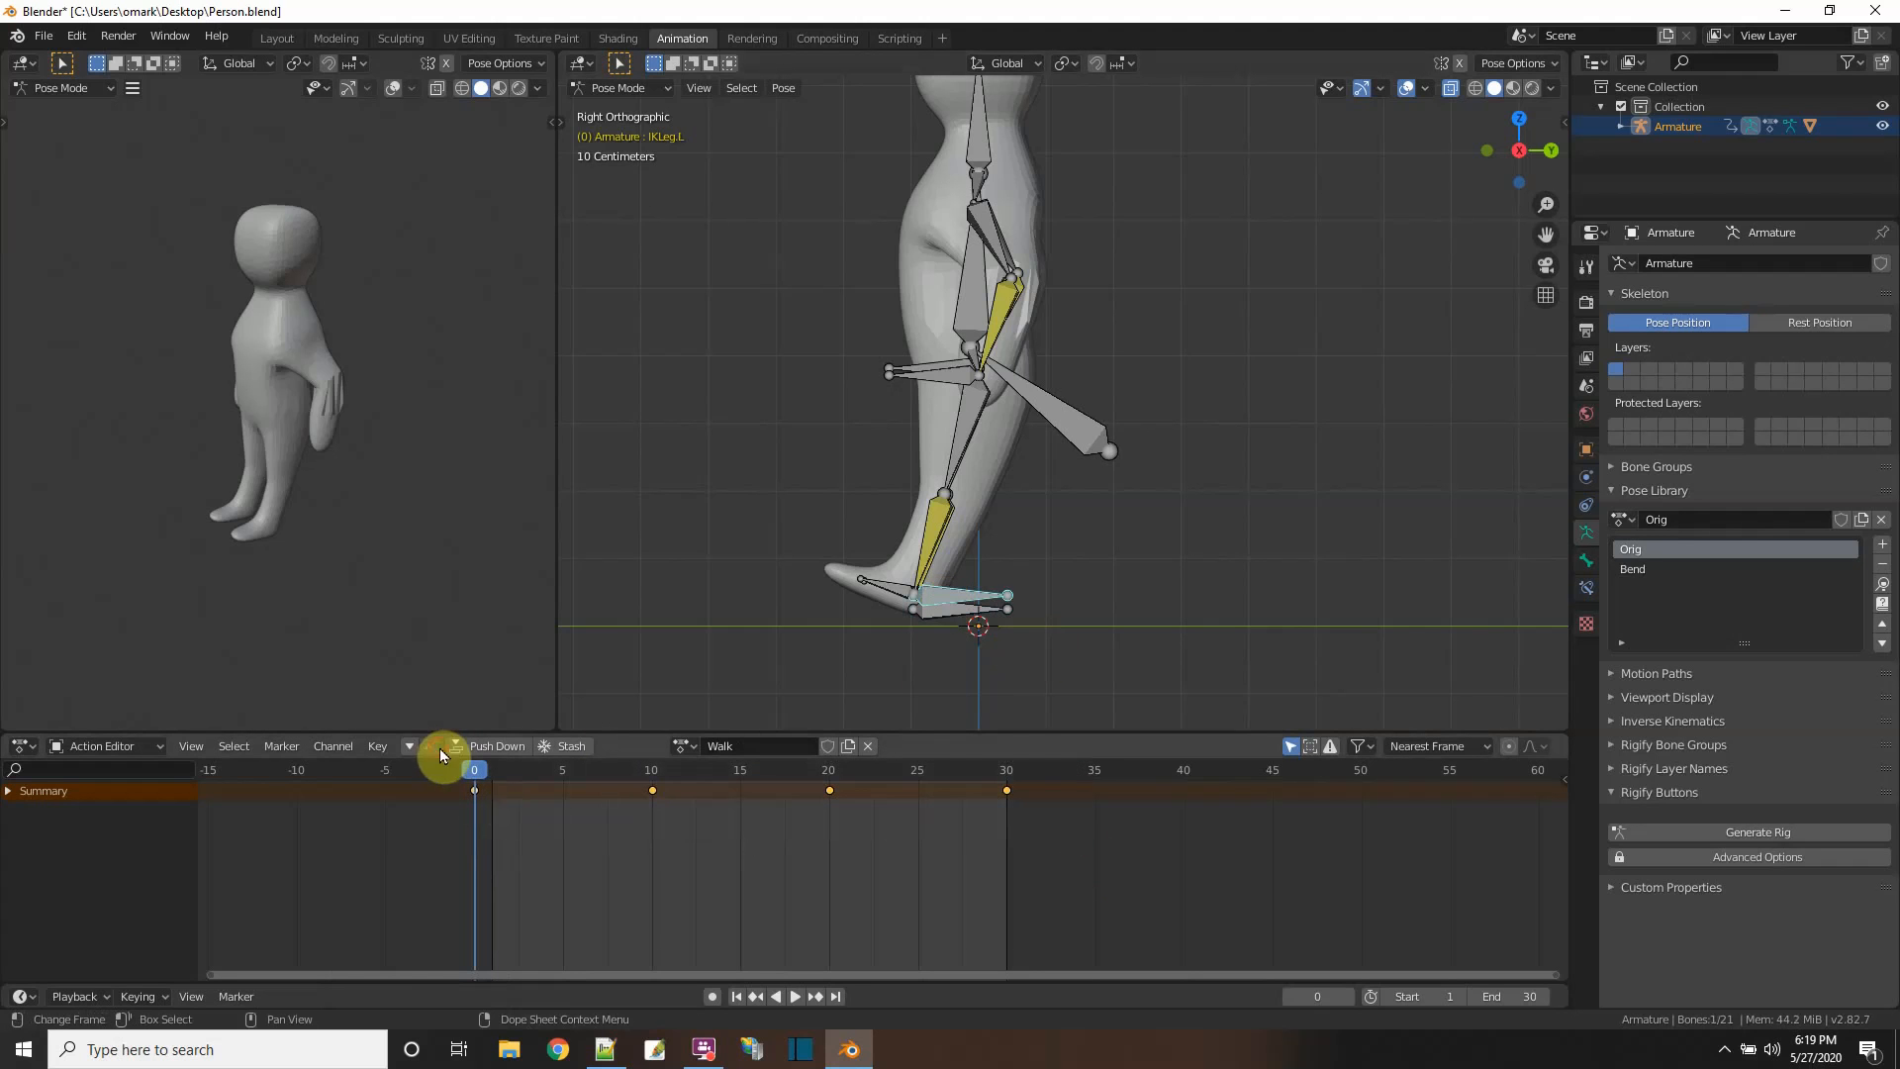
pyautogui.rightClick(474, 794)
pyautogui.click(390, 616)
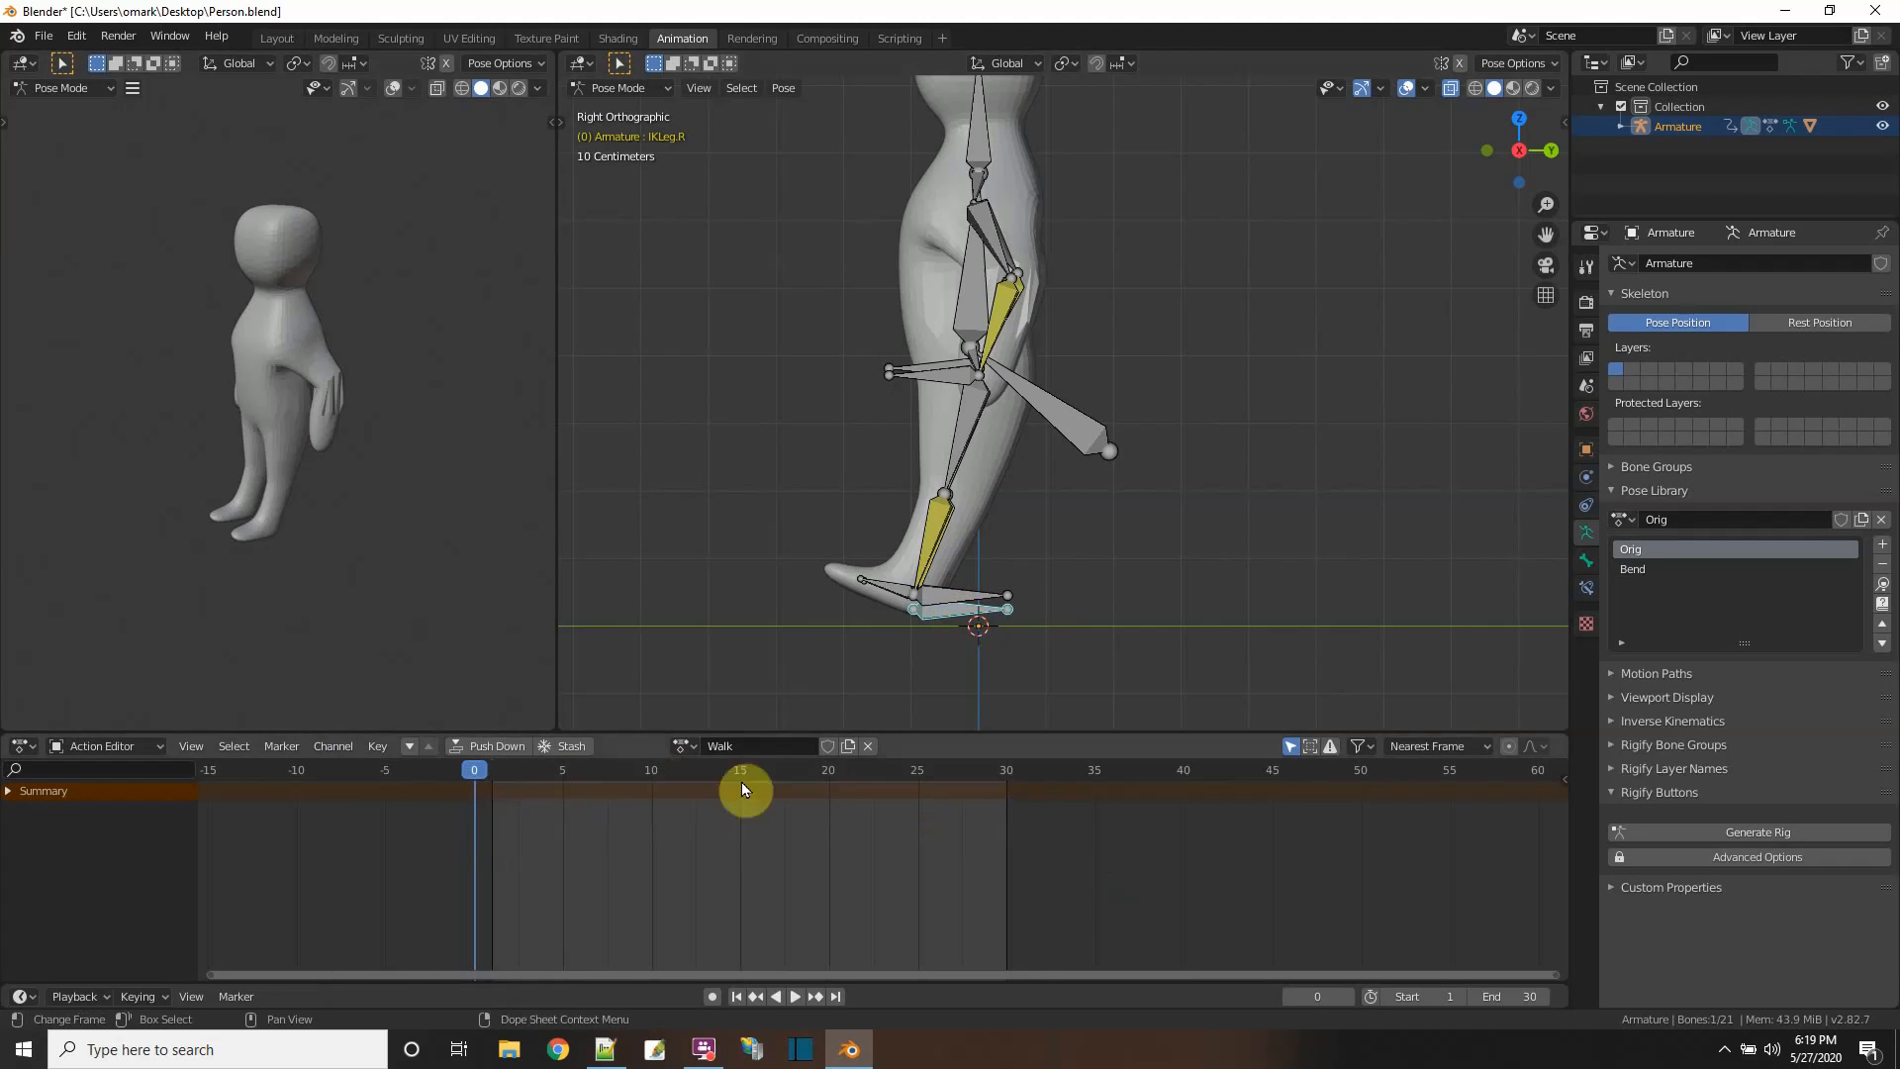
# - Insert a keyframe for IKLeg.R at frame 0 and paste IKLeg.L's copied keyframes onto it there
pyautogui.press('i')
pyautogui.click(1135, 555)
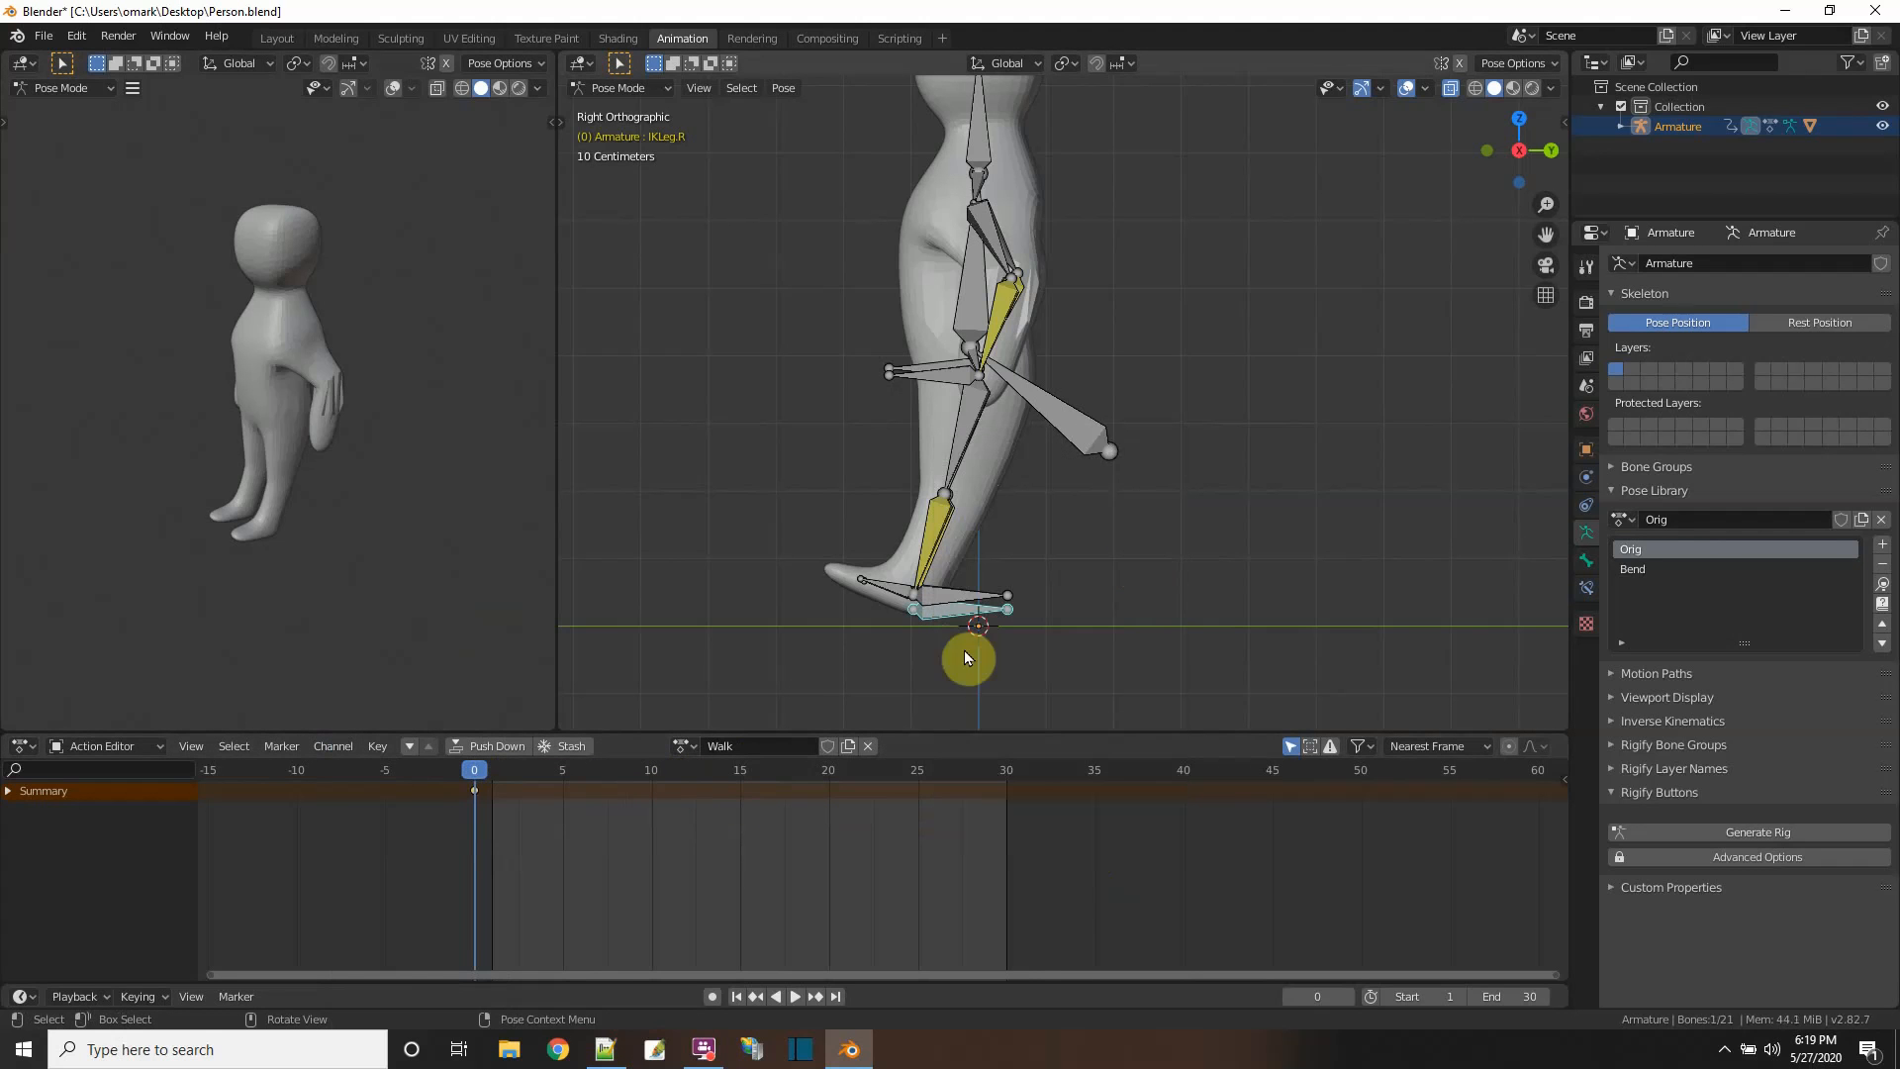
pyautogui.rightClick(477, 774)
pyautogui.click(453, 789)
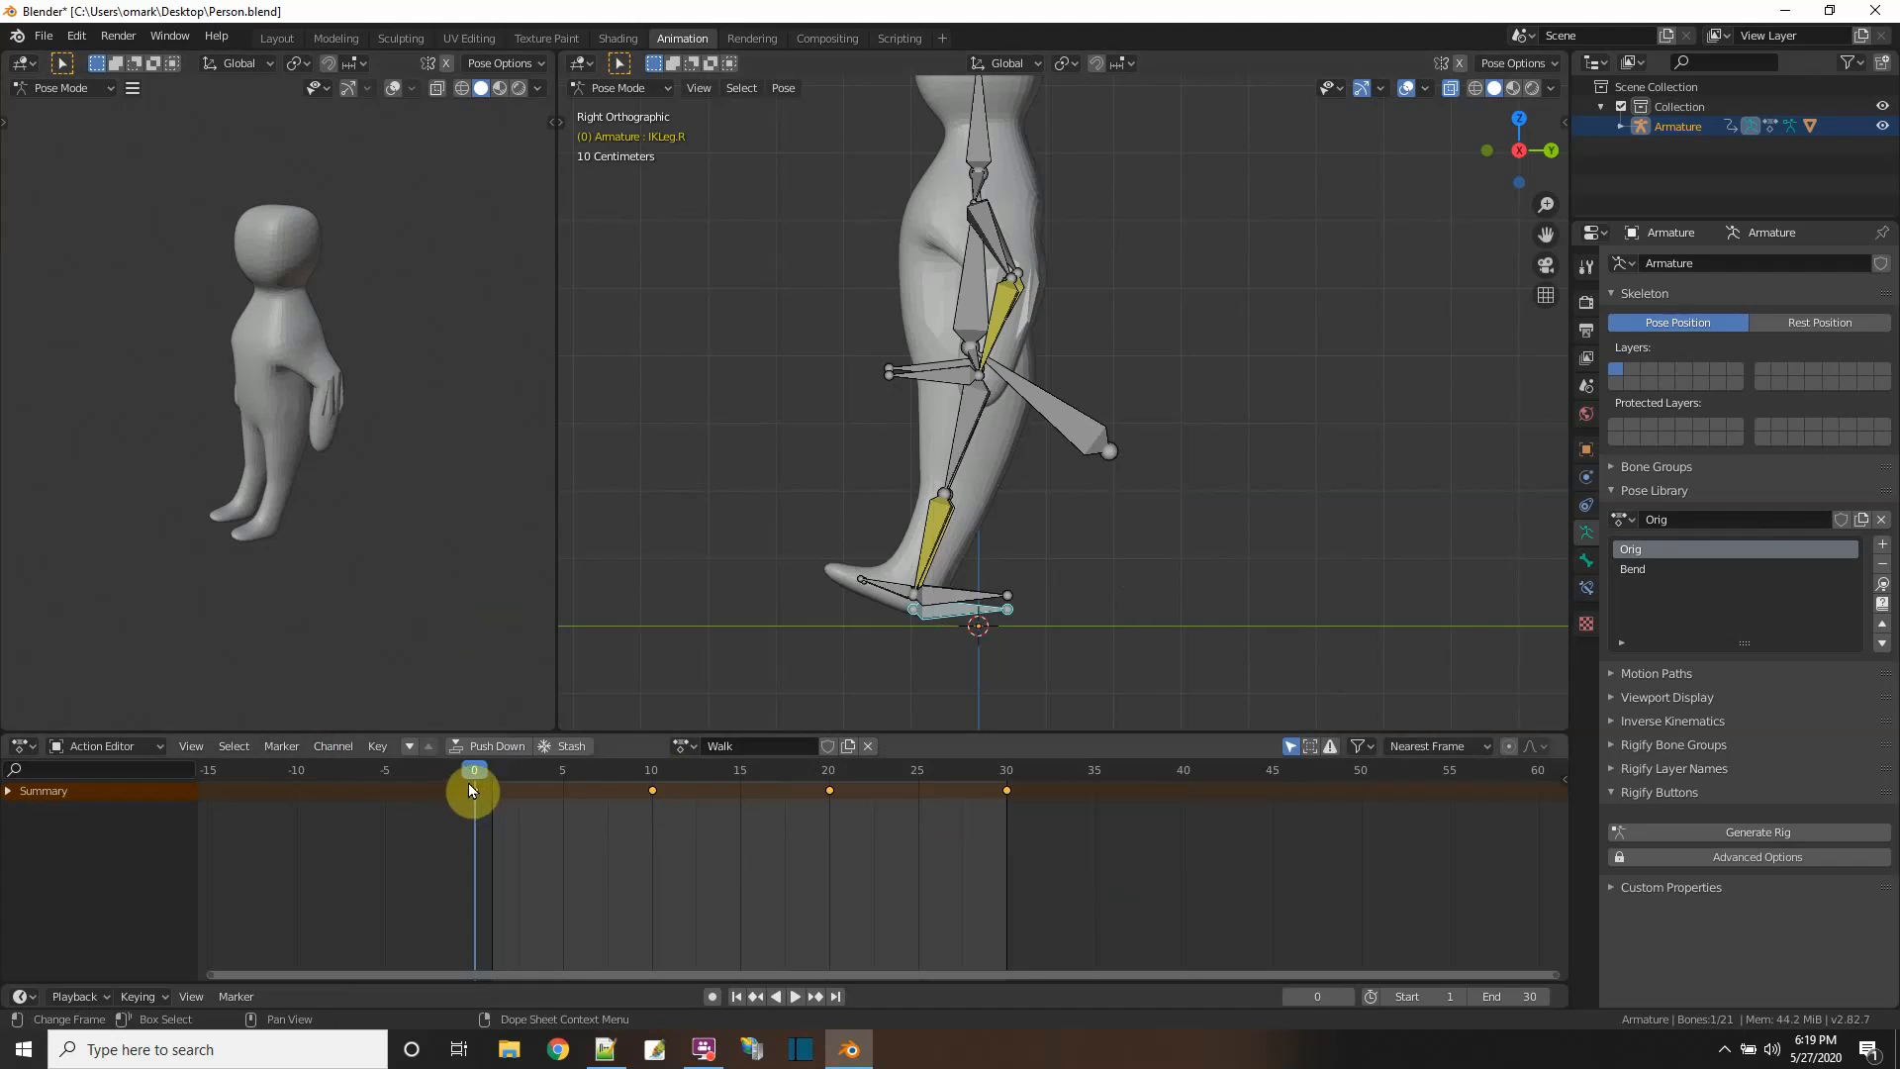
# - Scrub and play the walk to check how IKLeg.R follows the pasted keyframes, and return to frame 0
pyautogui.moveTo(471, 789); pyautogui.dragTo(900, 855)
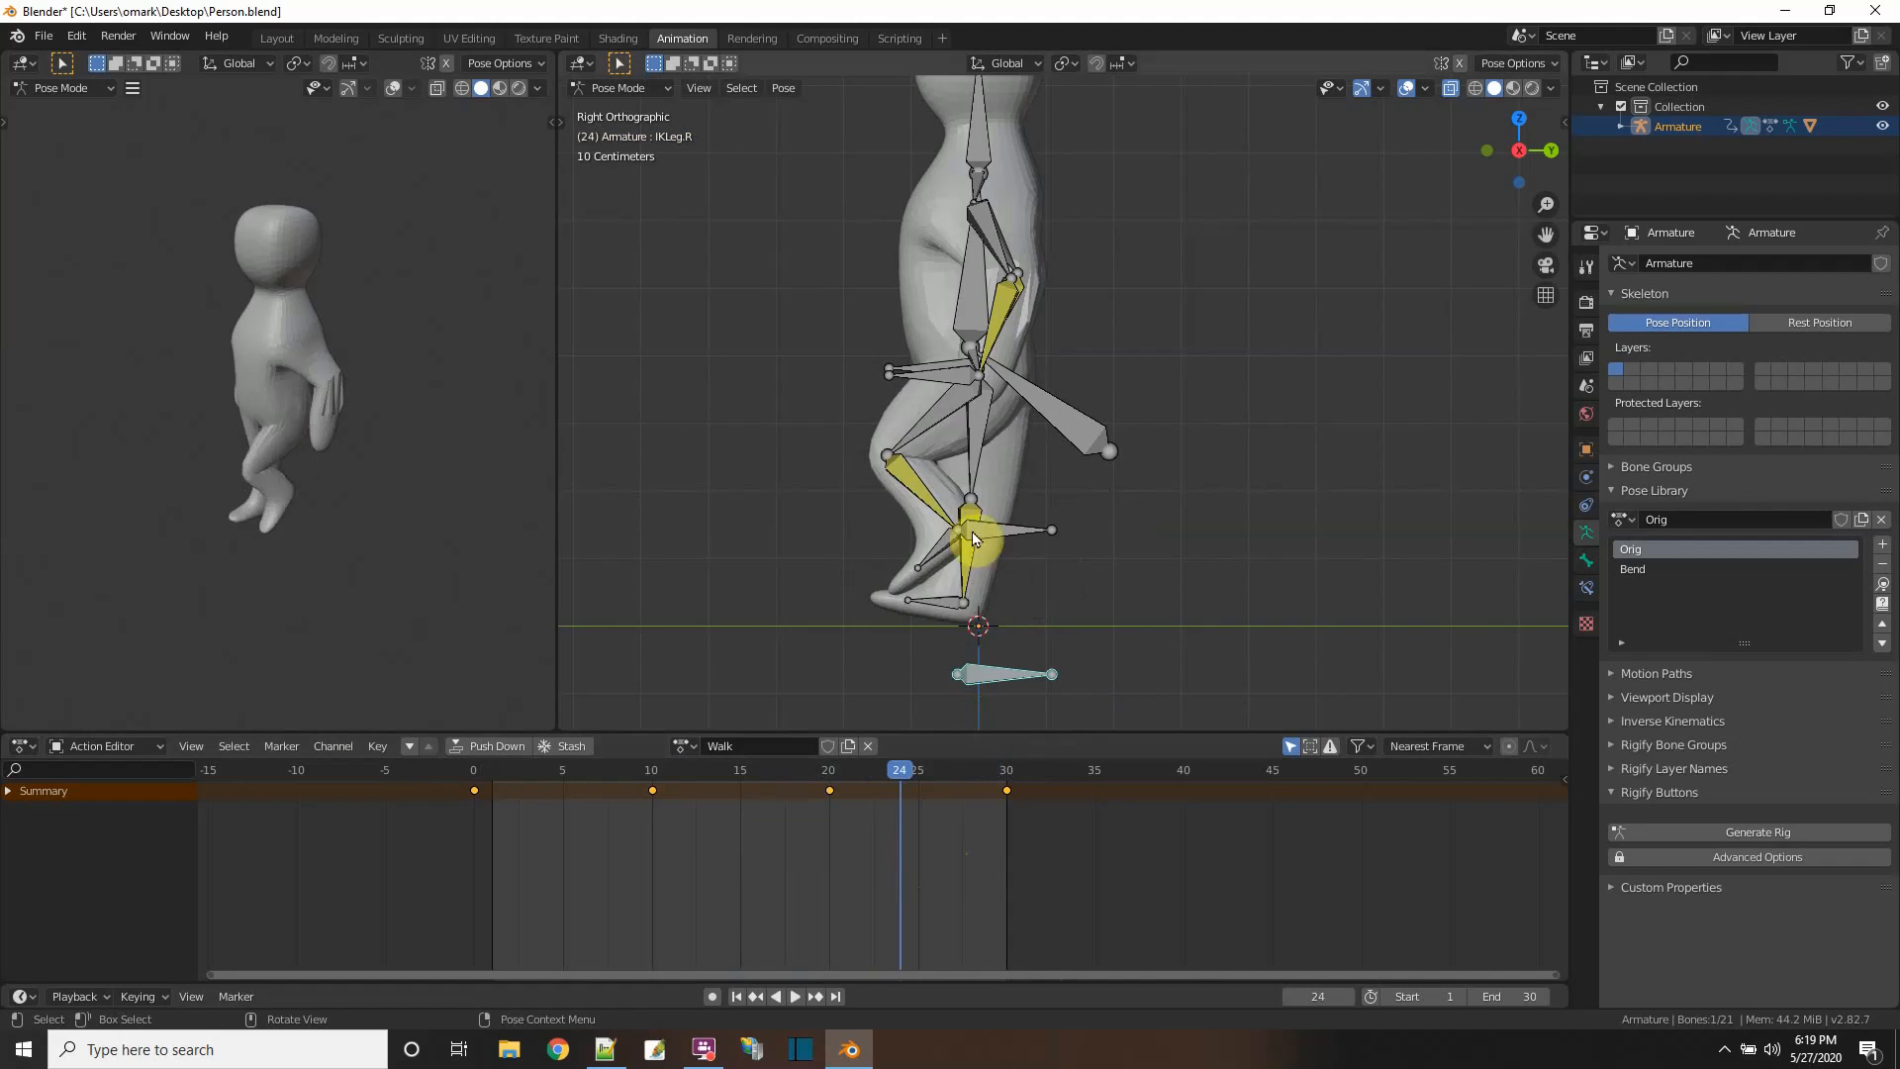
pyautogui.press('space')
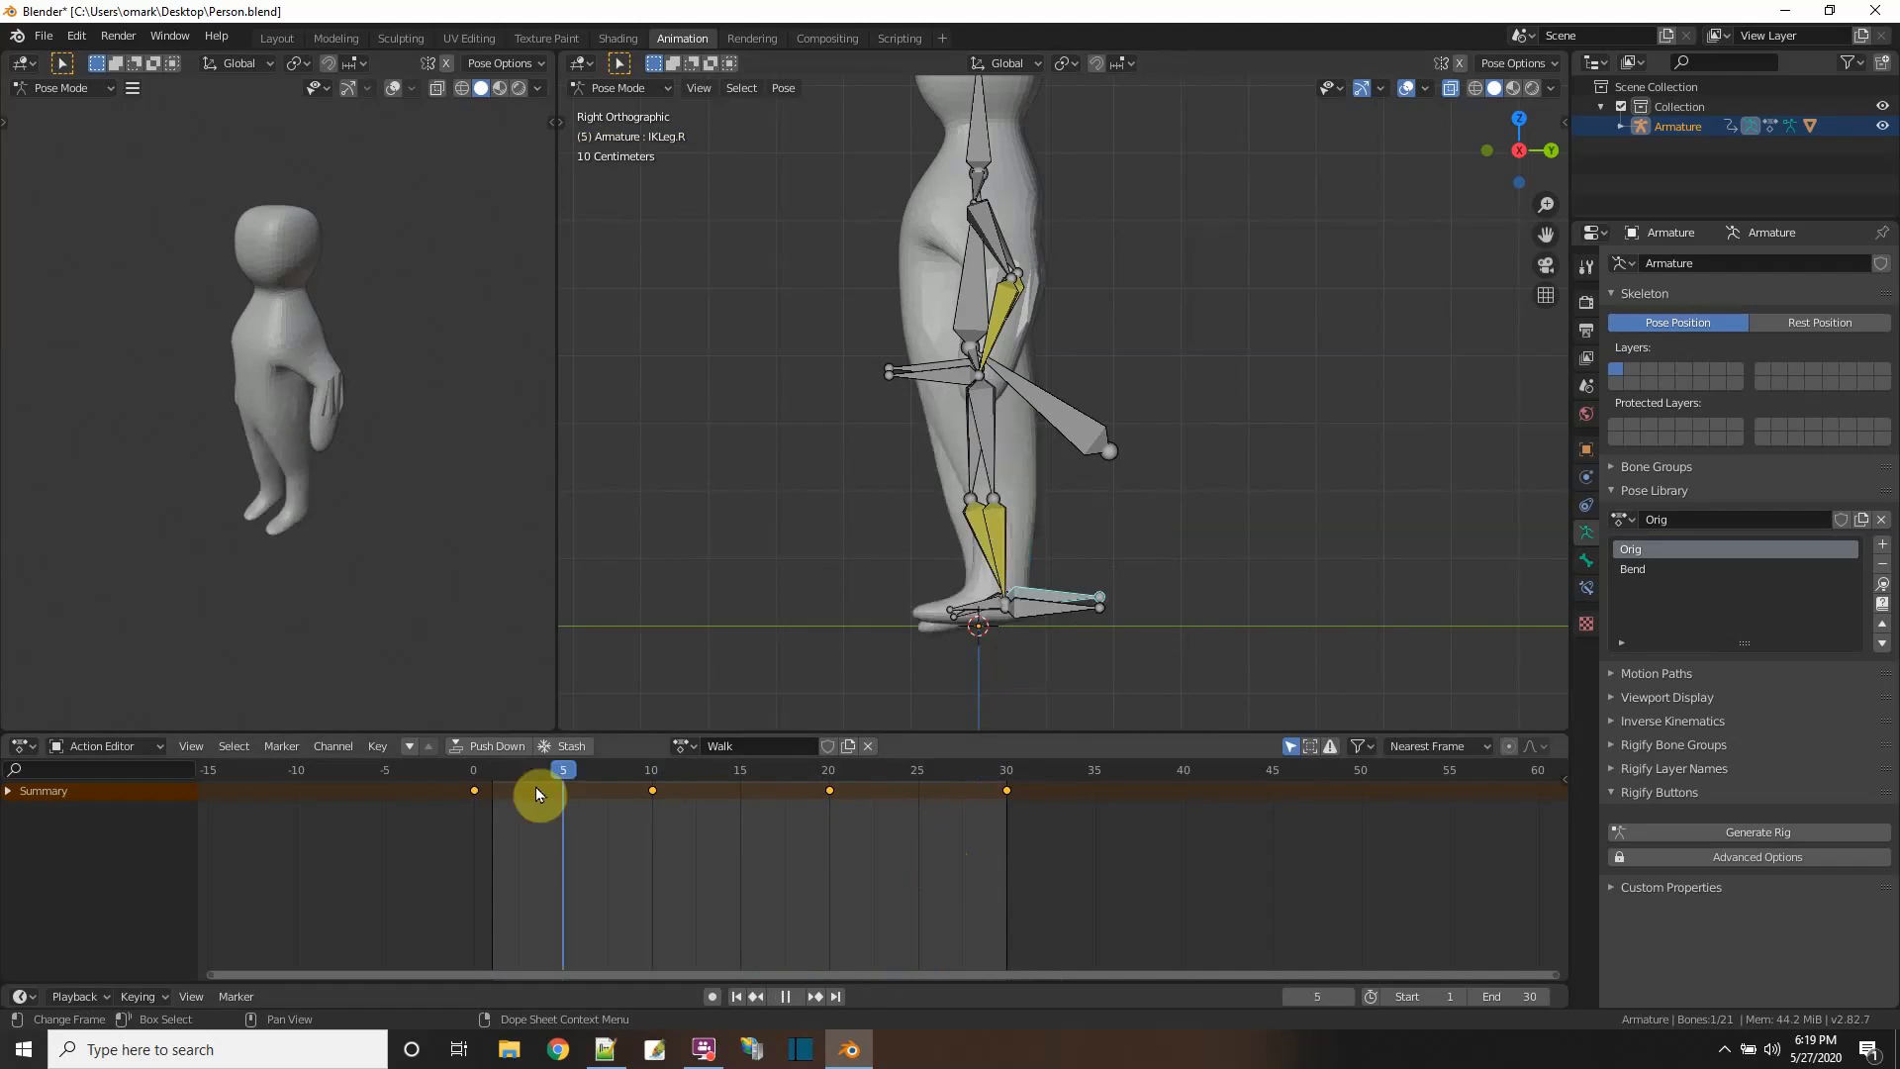
pyautogui.moveTo(538, 794); pyautogui.dragTo(483, 800)
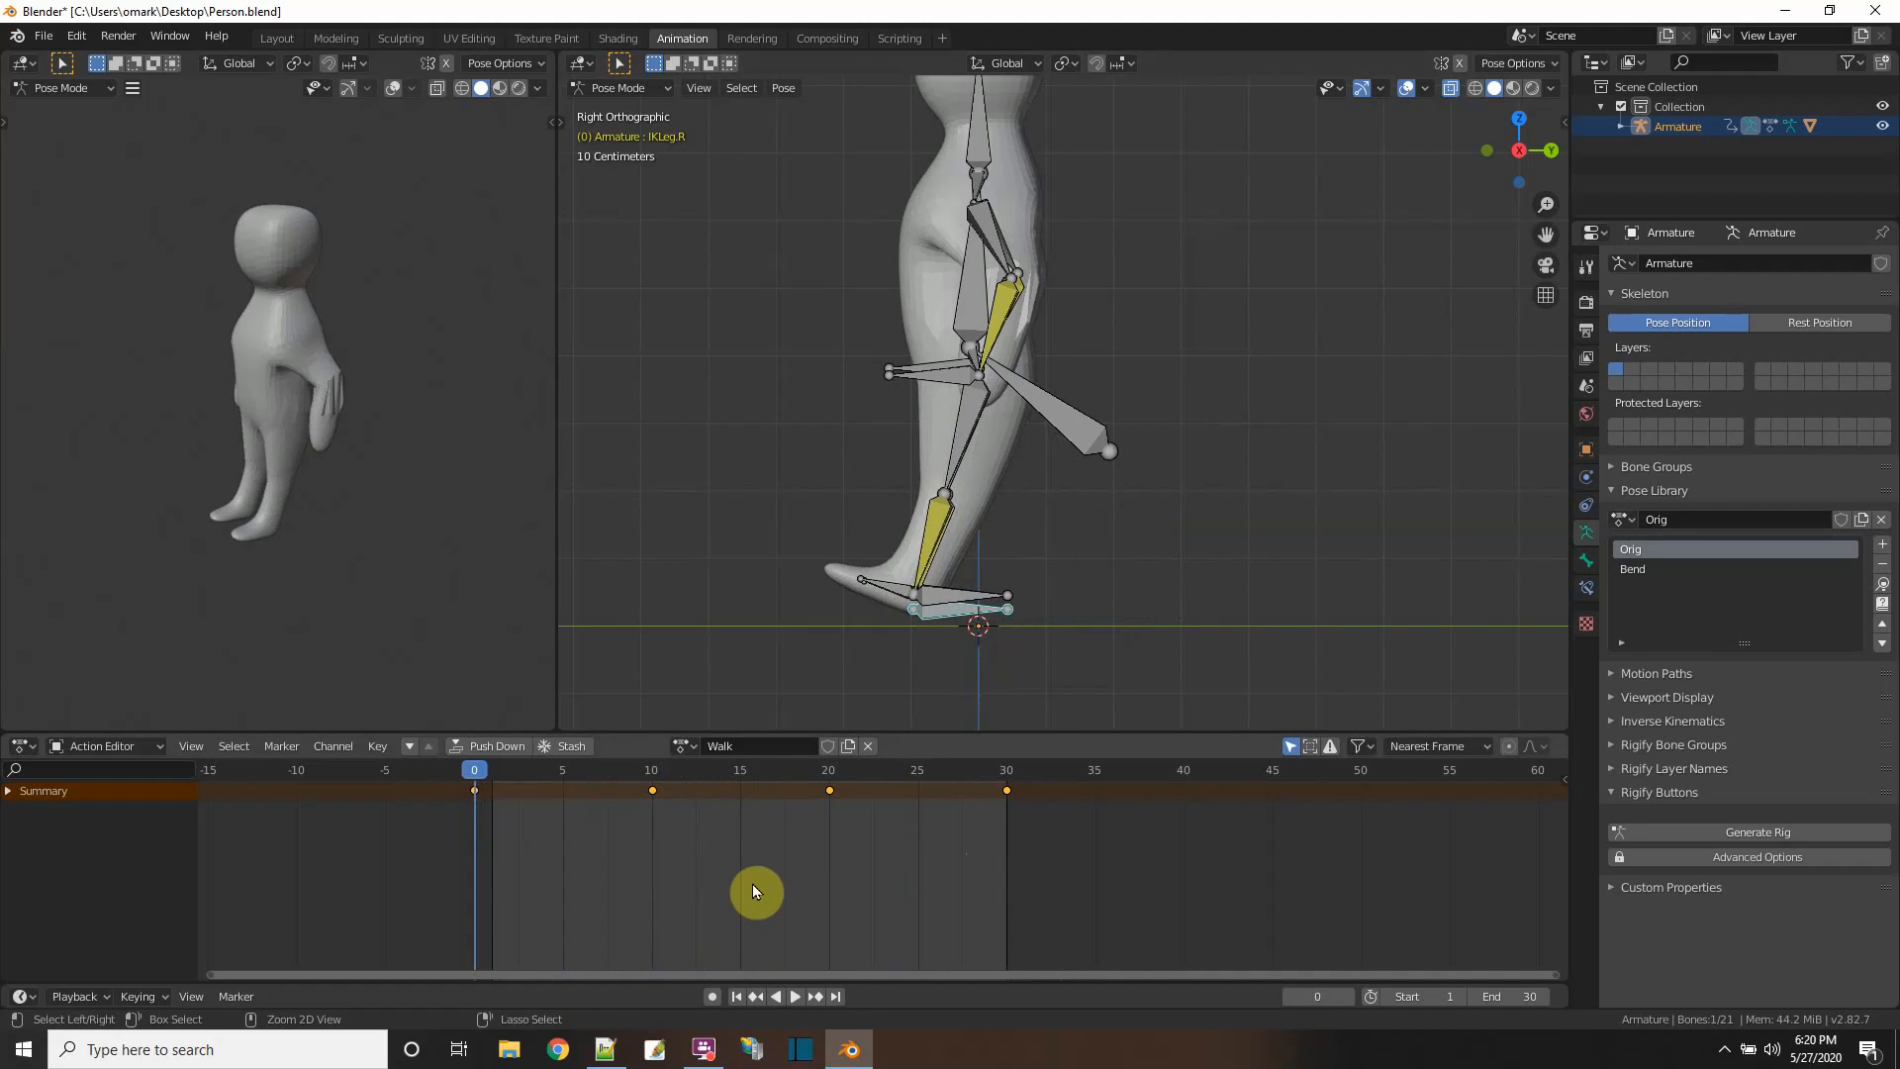
# - Undo the keyframe paste on IKLeg.R and paste the copied keyframes onto it again at frame 0
pyautogui.hotkey('ctrl', 'z')
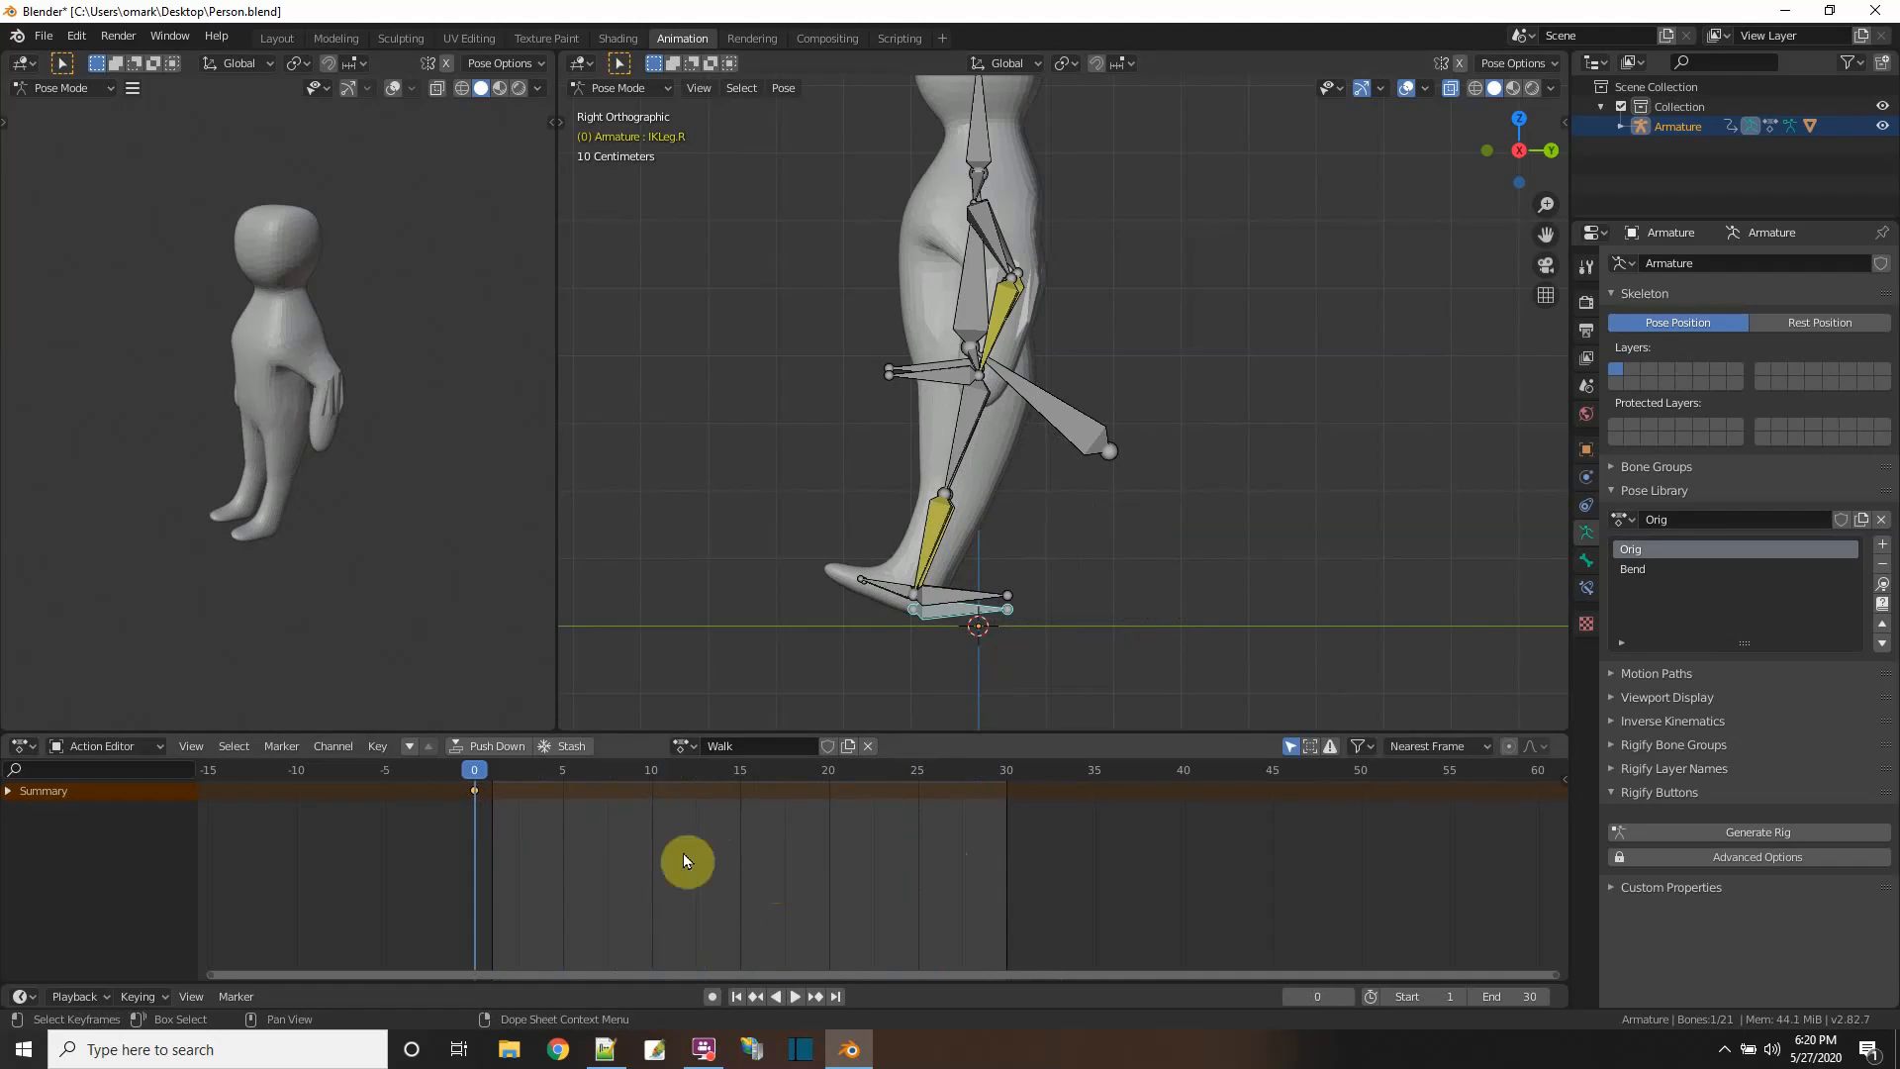
pyautogui.rightClick(475, 763)
pyautogui.click(457, 795)
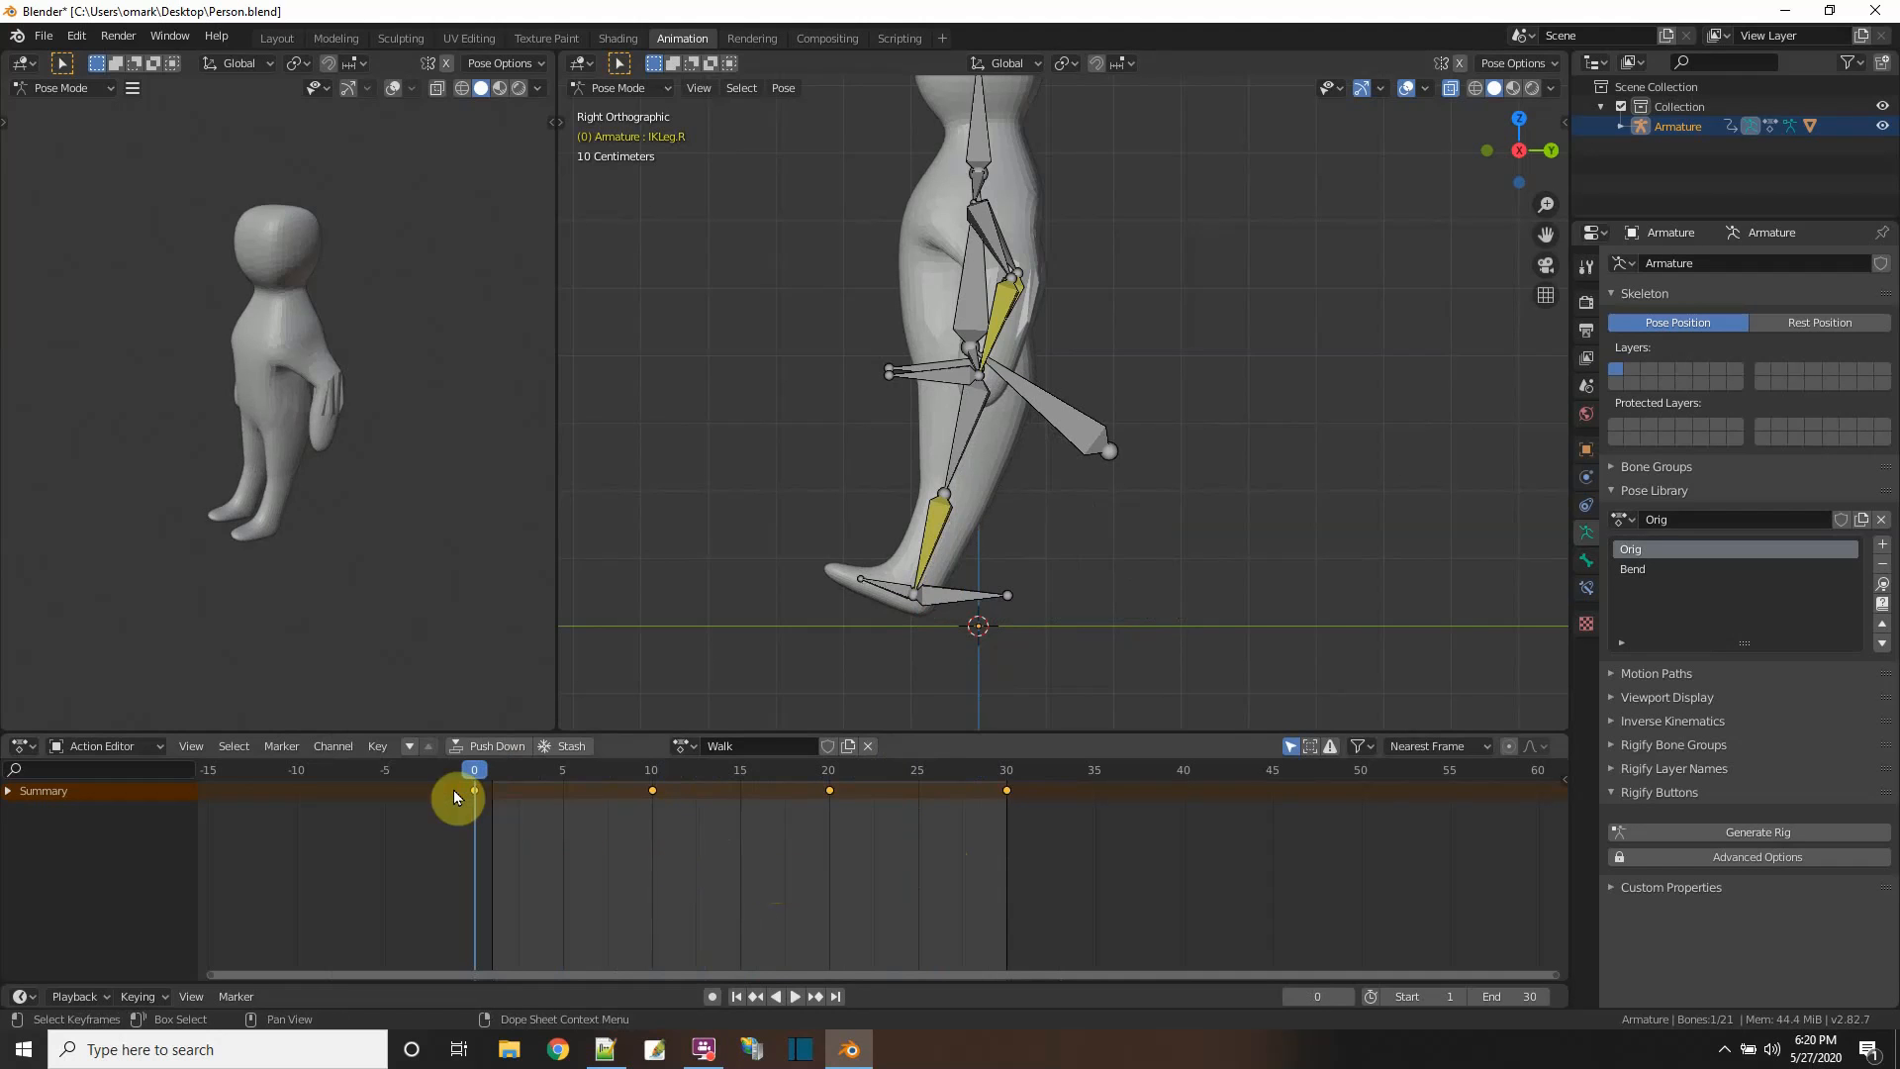
# - Play back the walk to compare the motion of both legs, and return to frame 0
pyautogui.press('space')
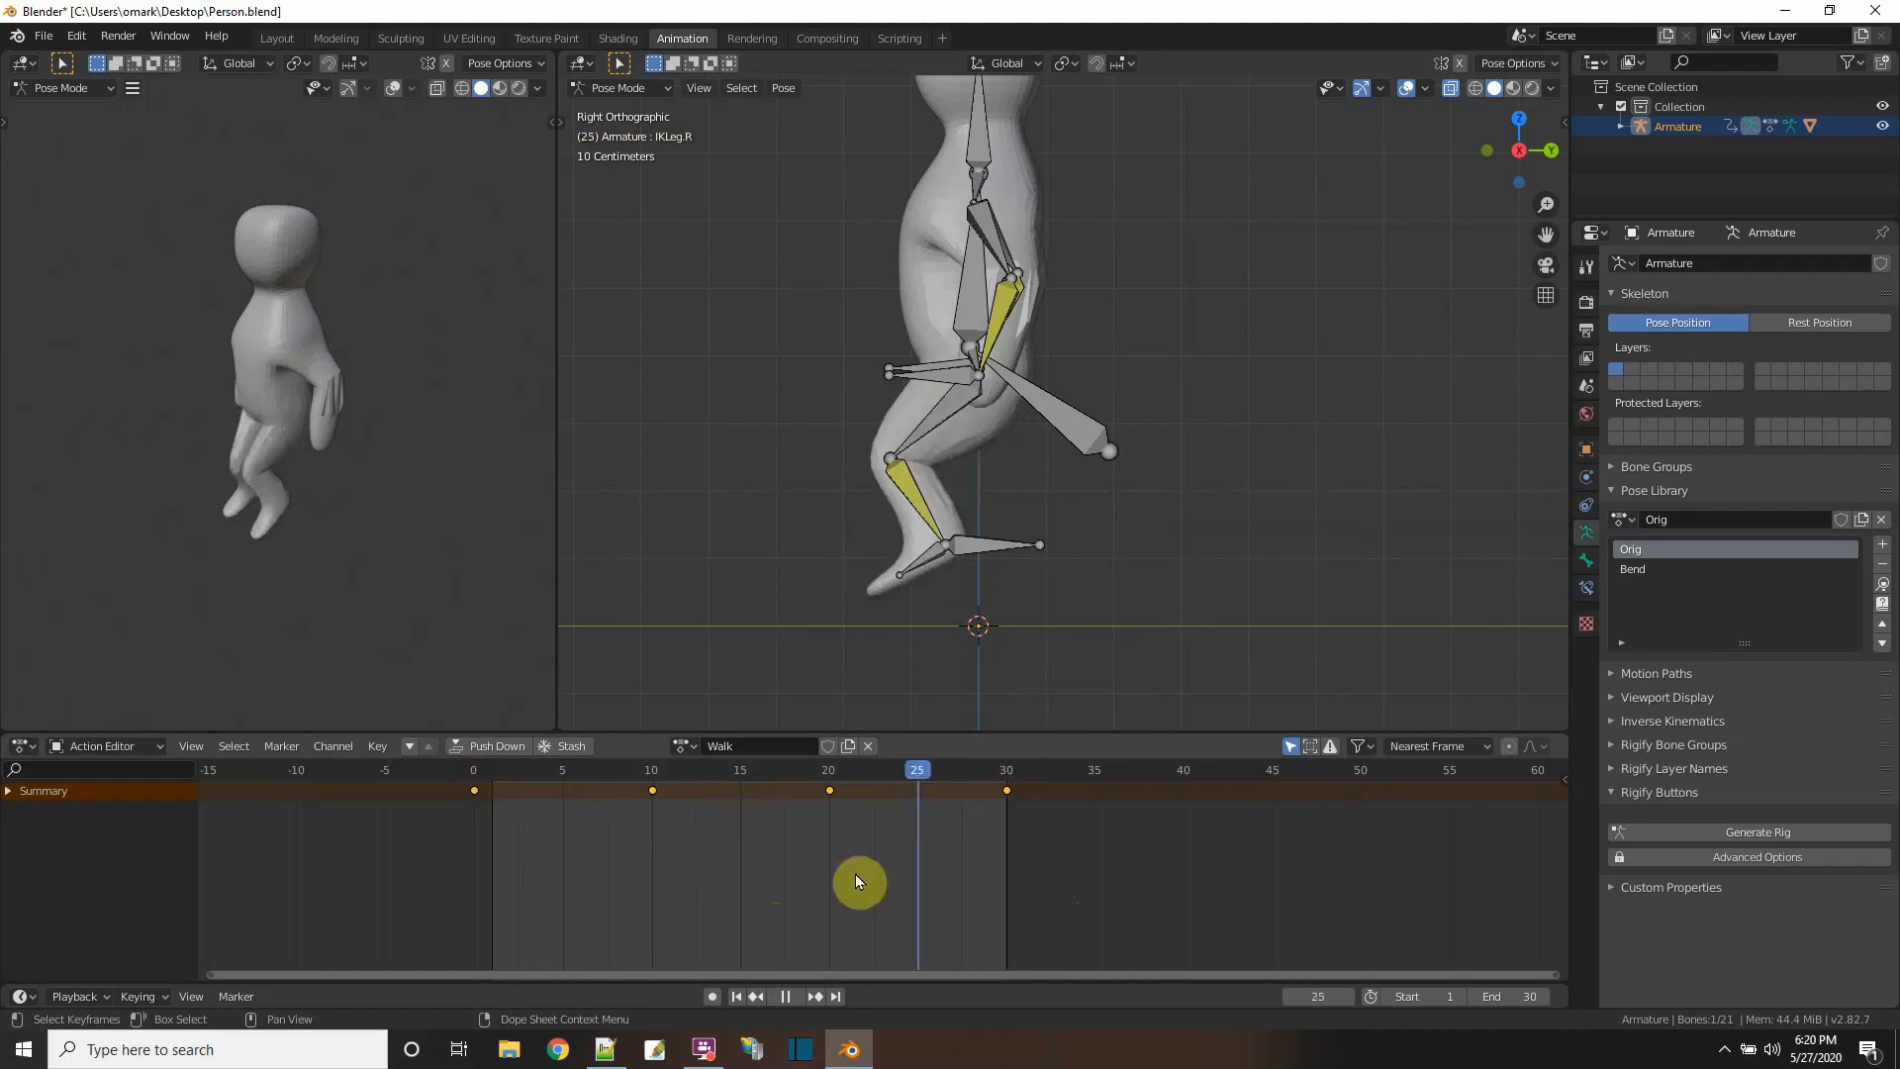
pyautogui.moveTo(855, 875); pyautogui.dragTo(882, 921)
pyautogui.click(796, 997)
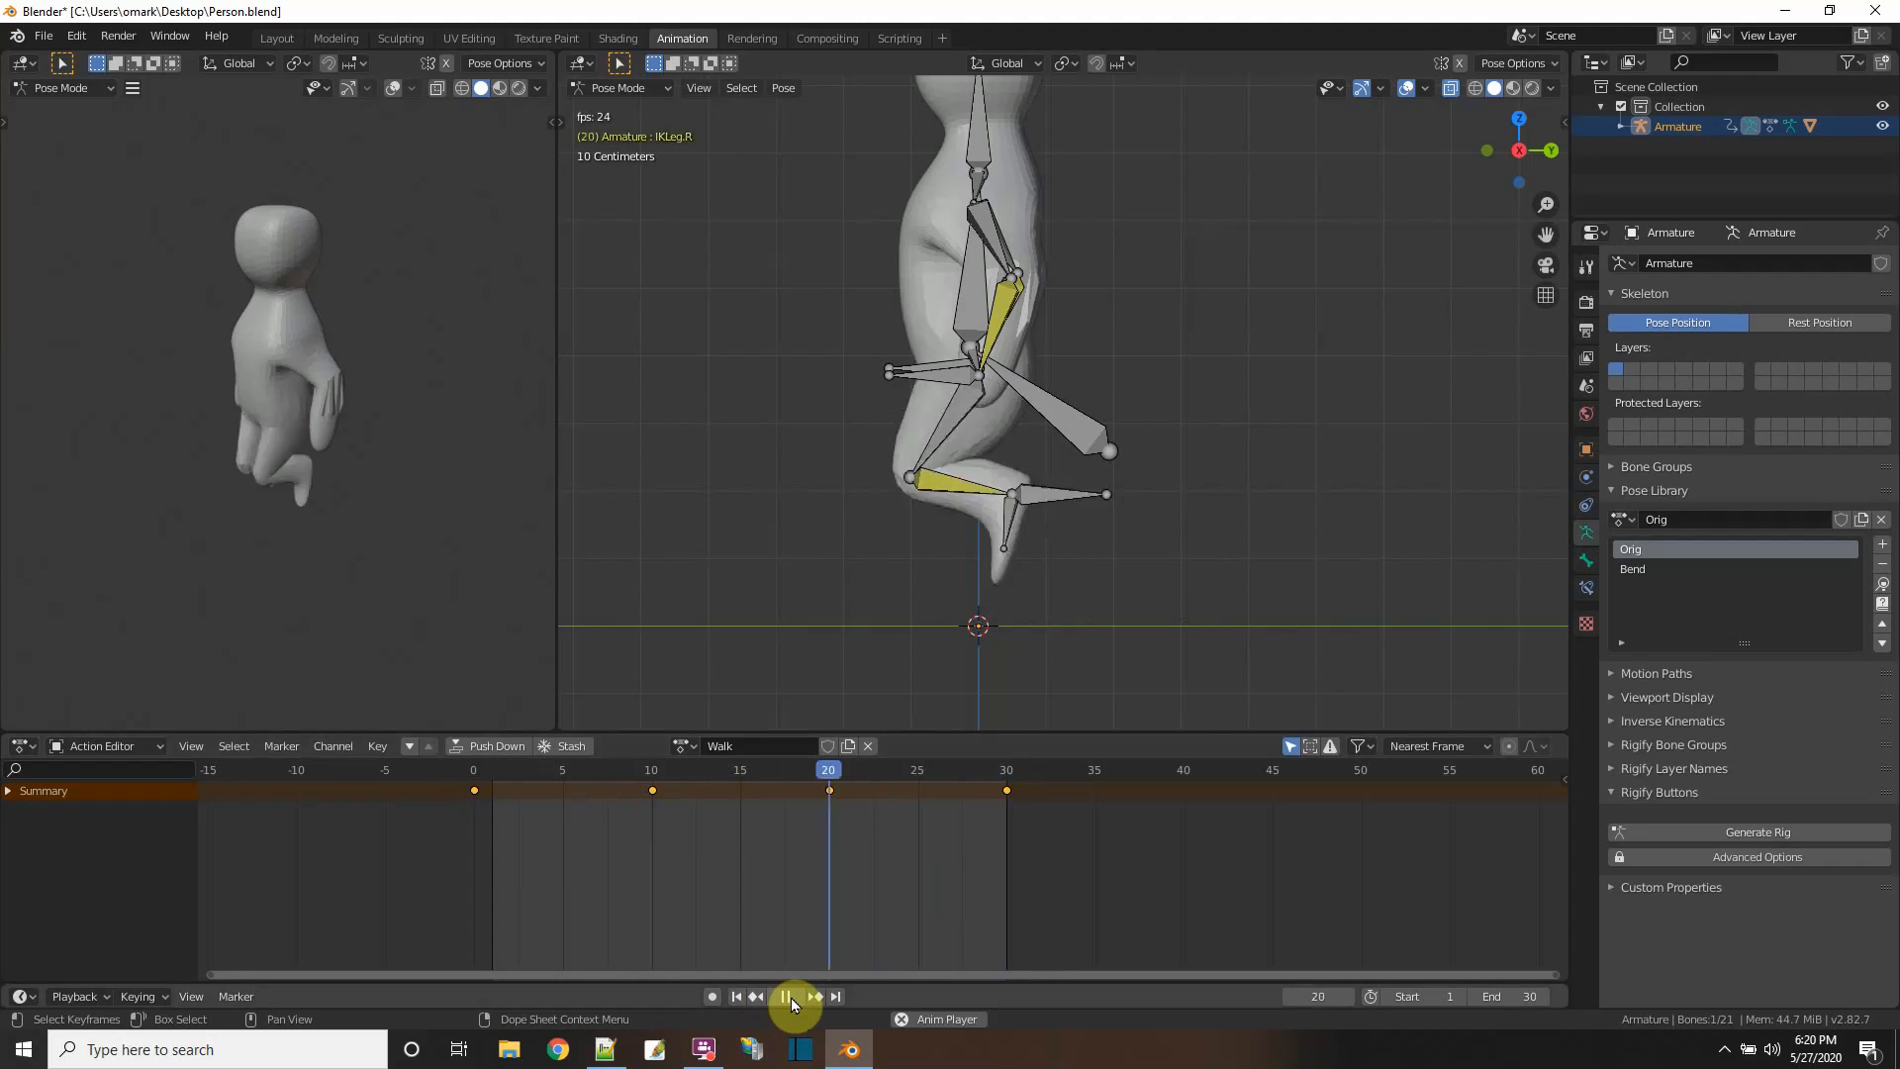
pyautogui.click(792, 998)
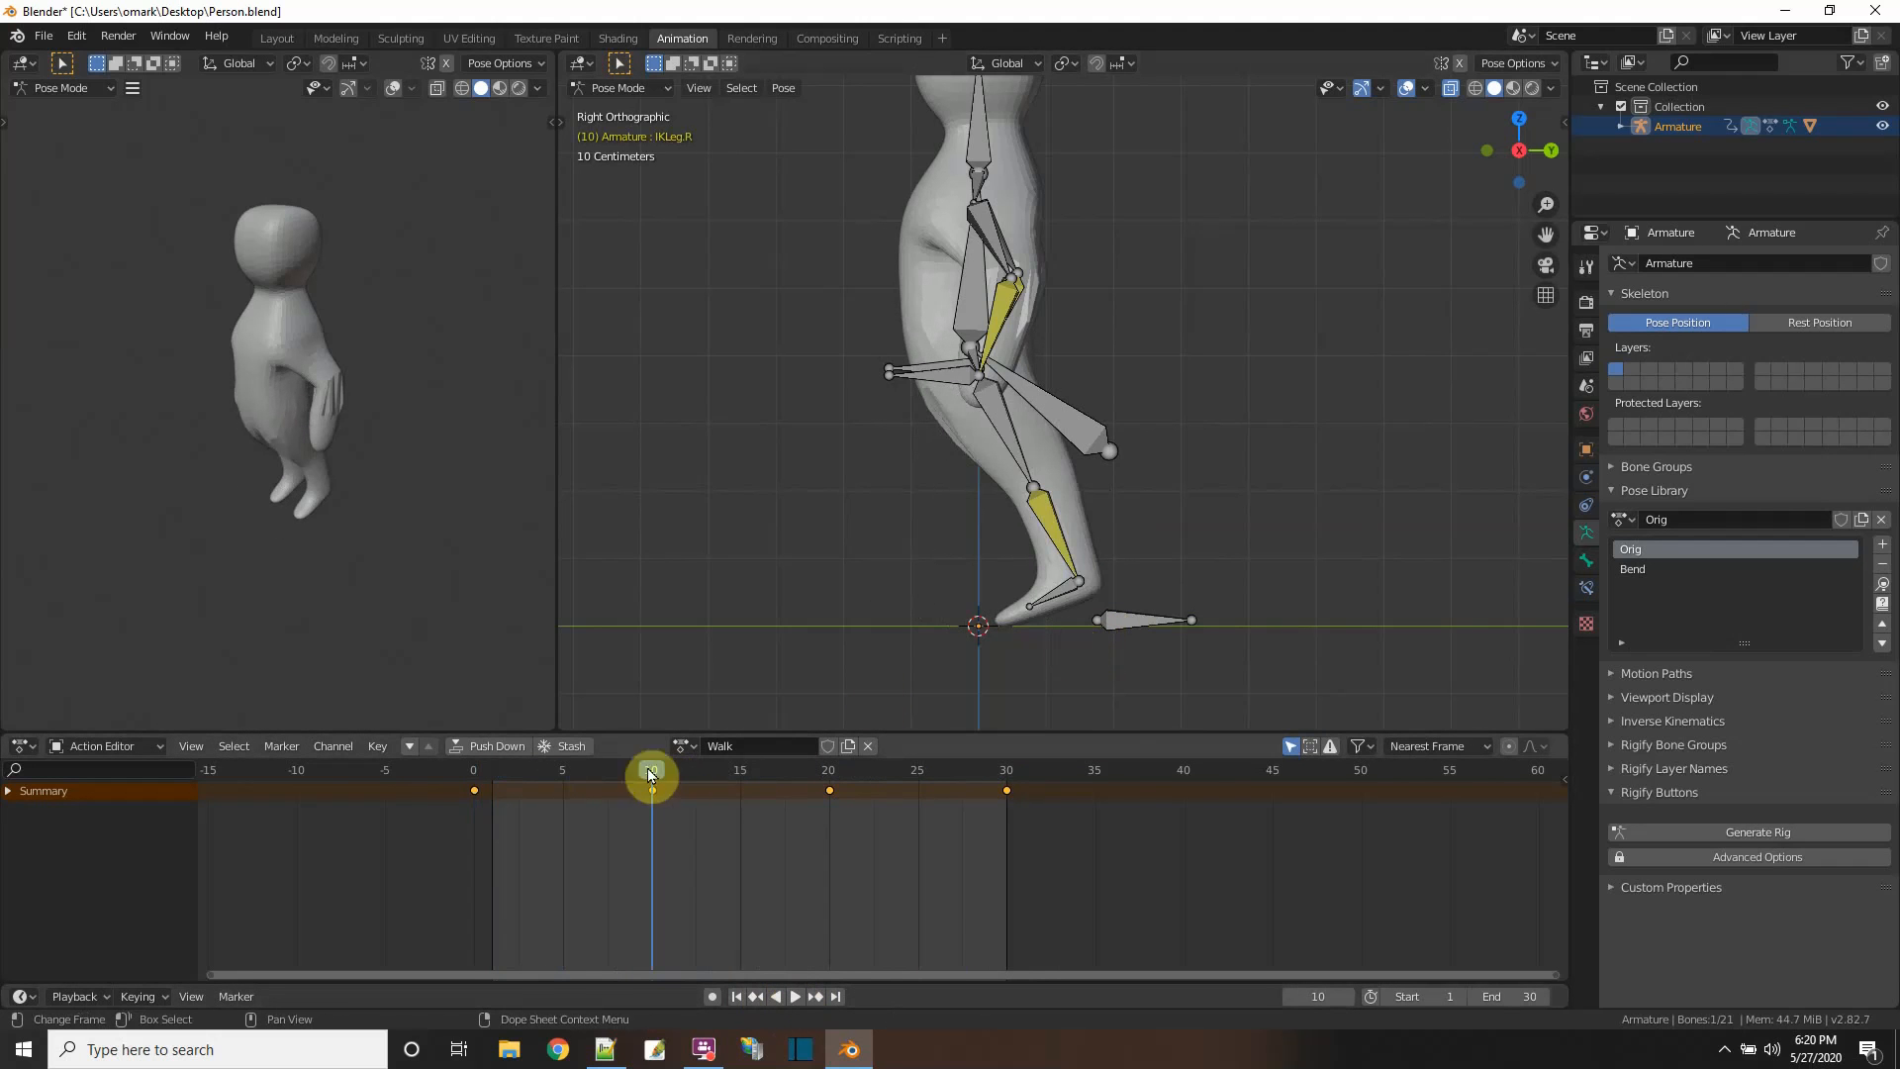
pyautogui.moveTo(647, 768); pyautogui.dragTo(485, 747)
# - Shift IKLeg.R's four keyframes forward 20 frames so they start at frame 20, and play back the walk
pyautogui.moveTo(1049, 615); pyautogui.dragTo(1041, 634, button='middle')
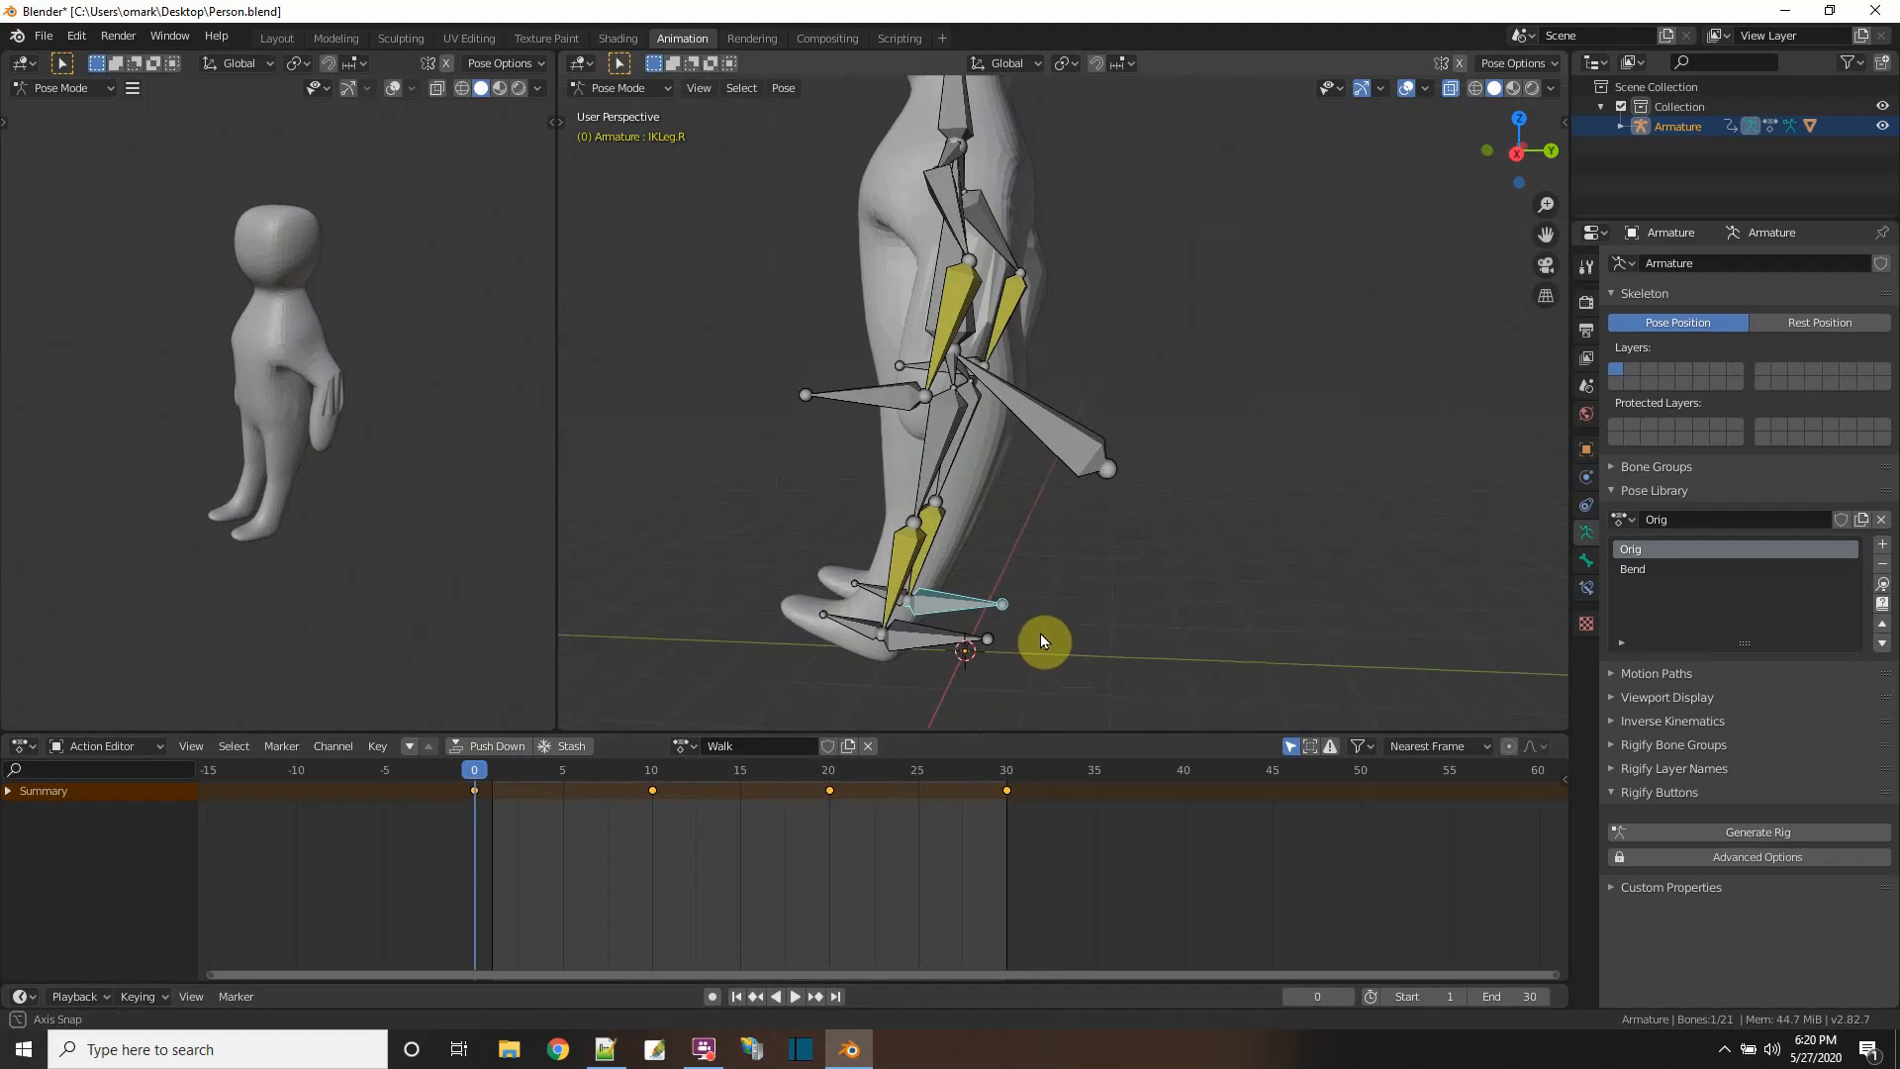
pyautogui.click(930, 605)
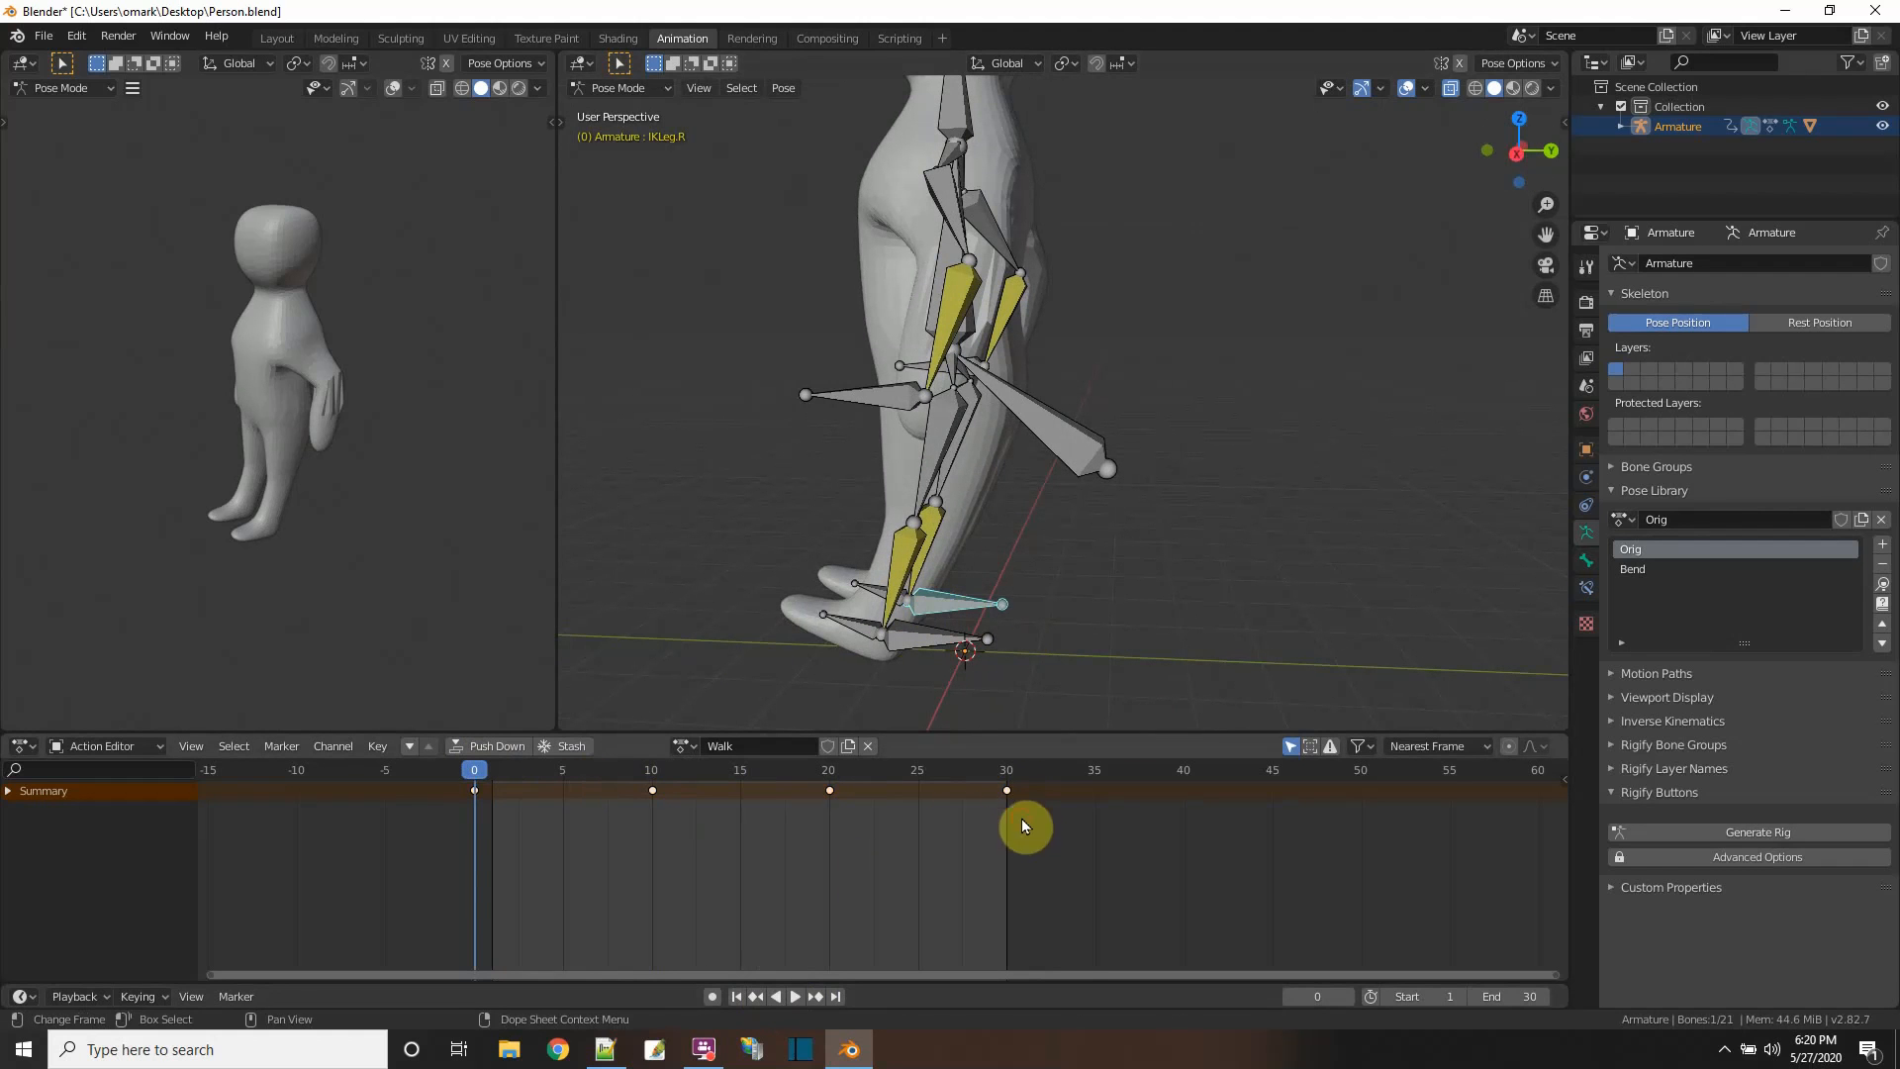
pyautogui.moveTo(1019, 818); pyautogui.dragTo(831, 828)
pyautogui.click(798, 997)
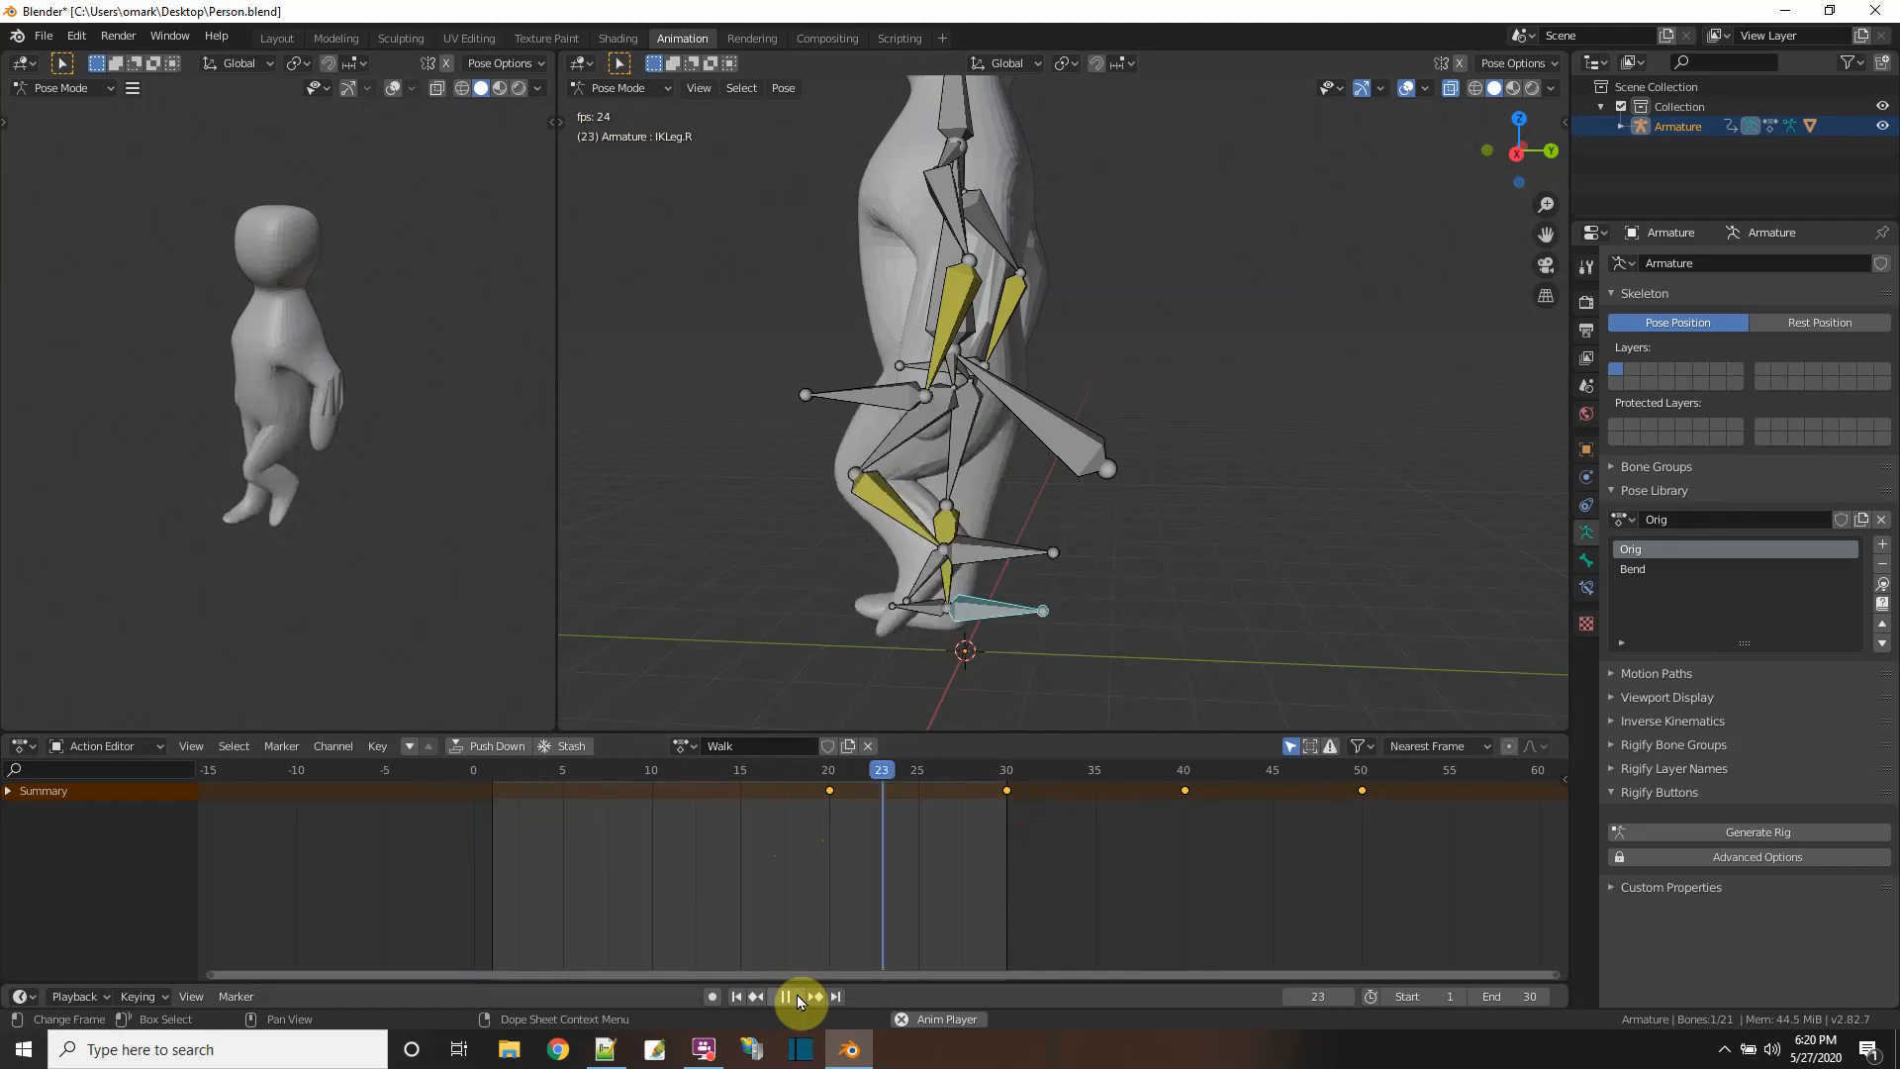
pyautogui.click(798, 996)
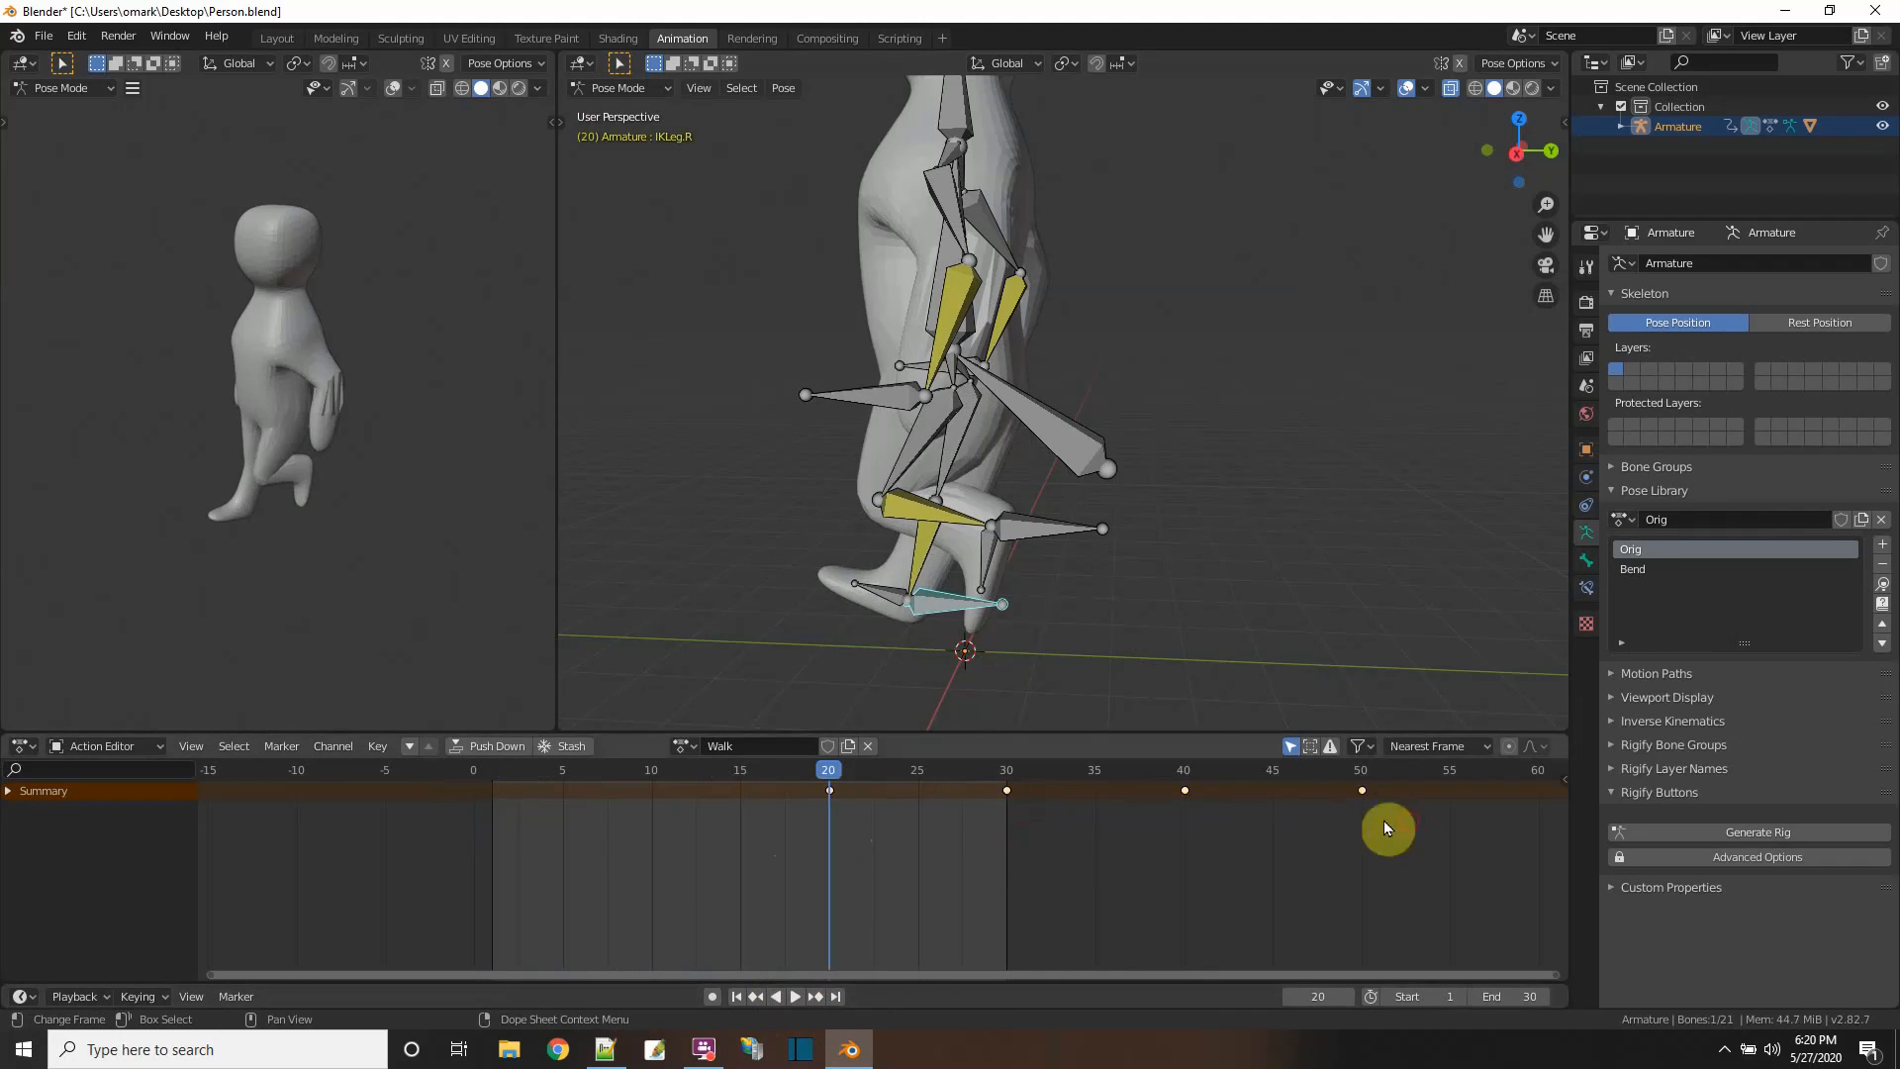
# - Copy IKLeg.R's keyframes at frames 30, 40 and 50 and paste them starting at frame 0
pyautogui.moveTo(1405, 822); pyautogui.dragTo(991, 774)
pyautogui.rightClick(950, 757)
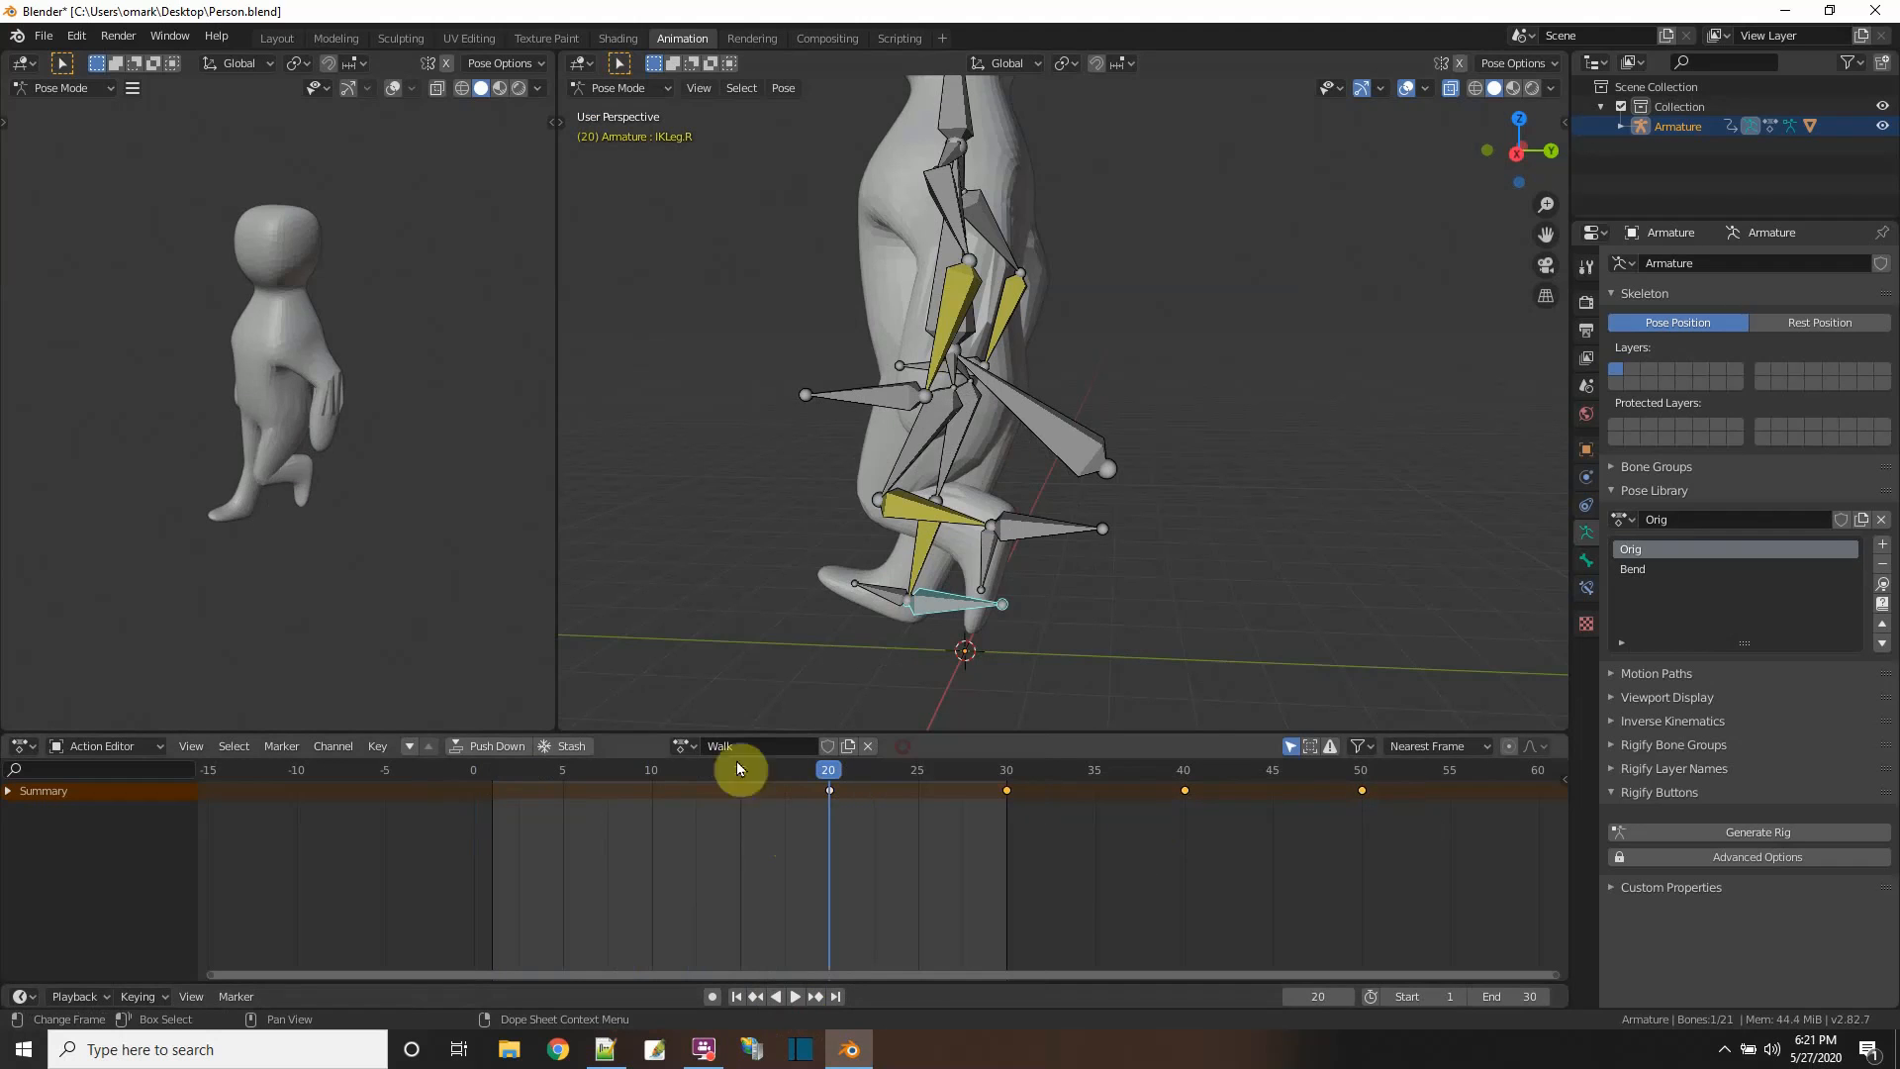
pyautogui.click(477, 772)
pyautogui.rightClick(476, 771)
pyautogui.click(454, 787)
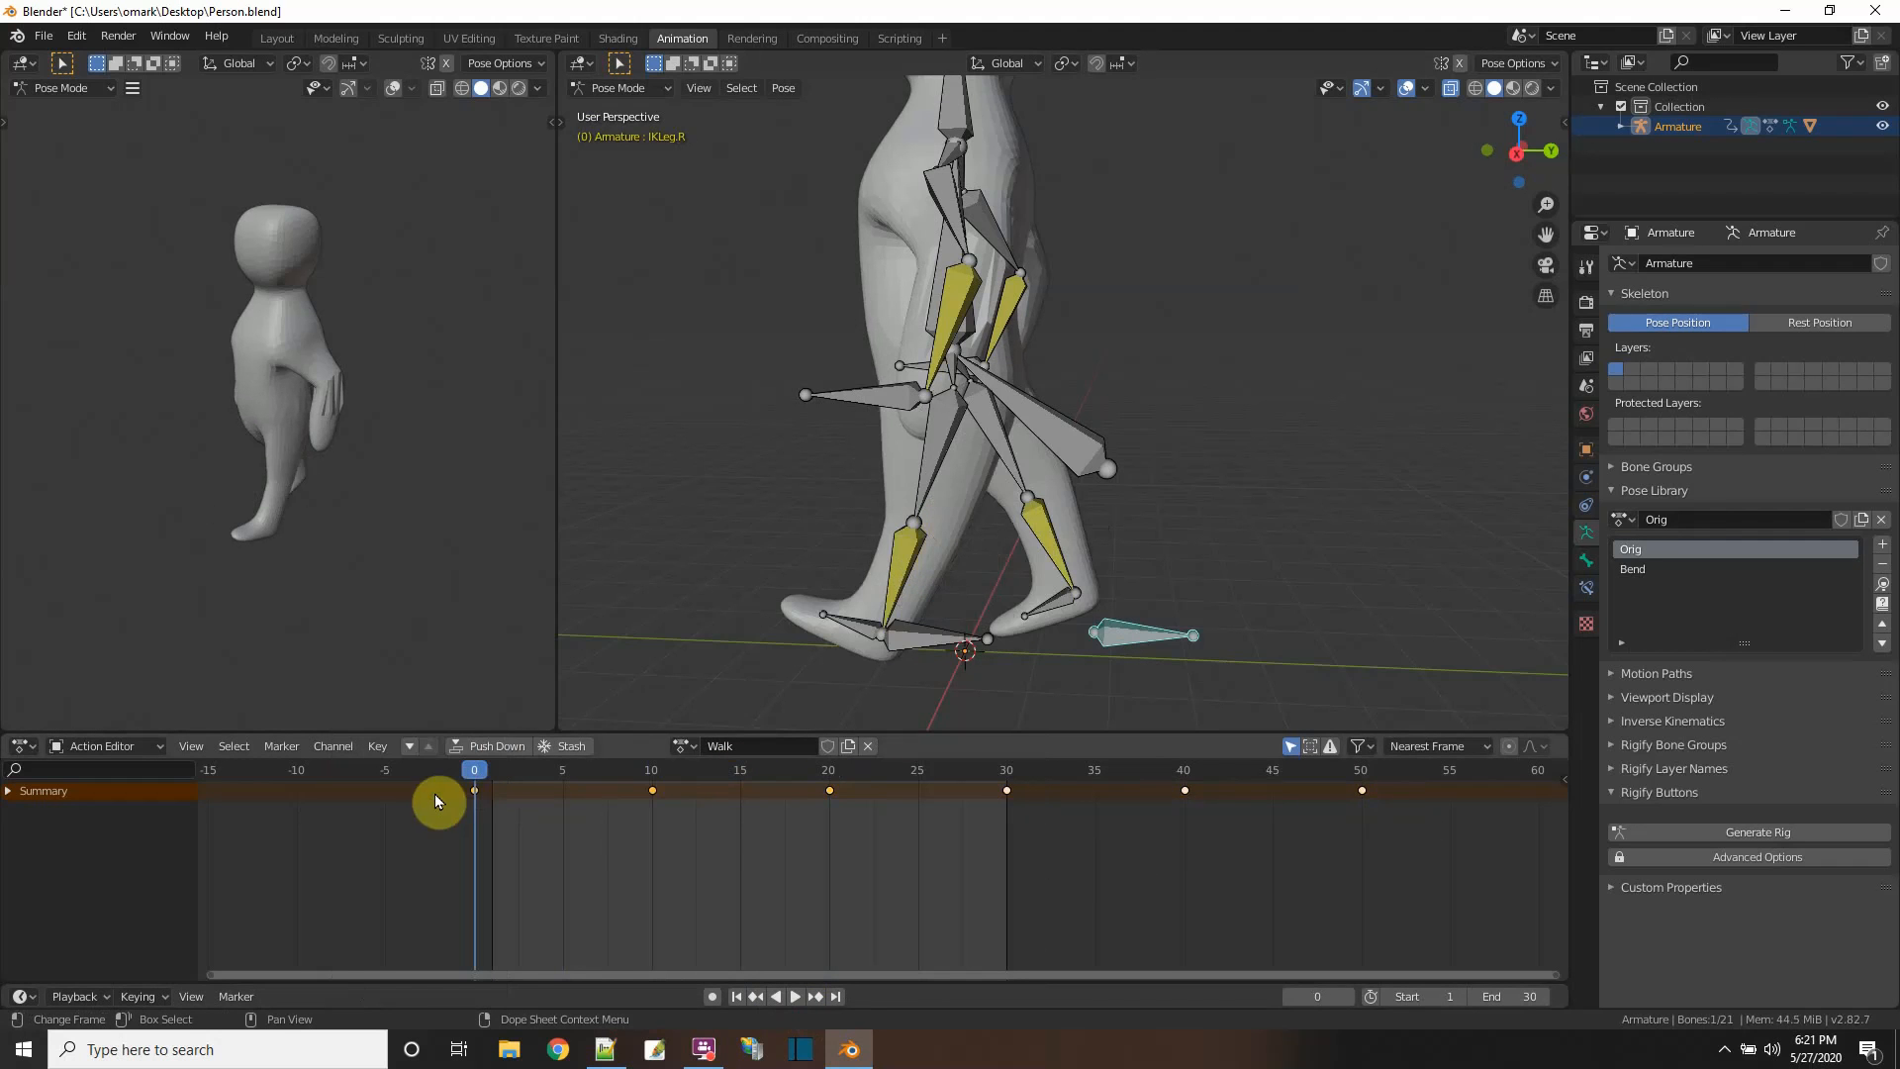
# - Delete IKLeg.R's keyframes at frames 40 and 50, beyond the end of the loop
pyautogui.moveTo(1380, 828); pyautogui.dragTo(1151, 775)
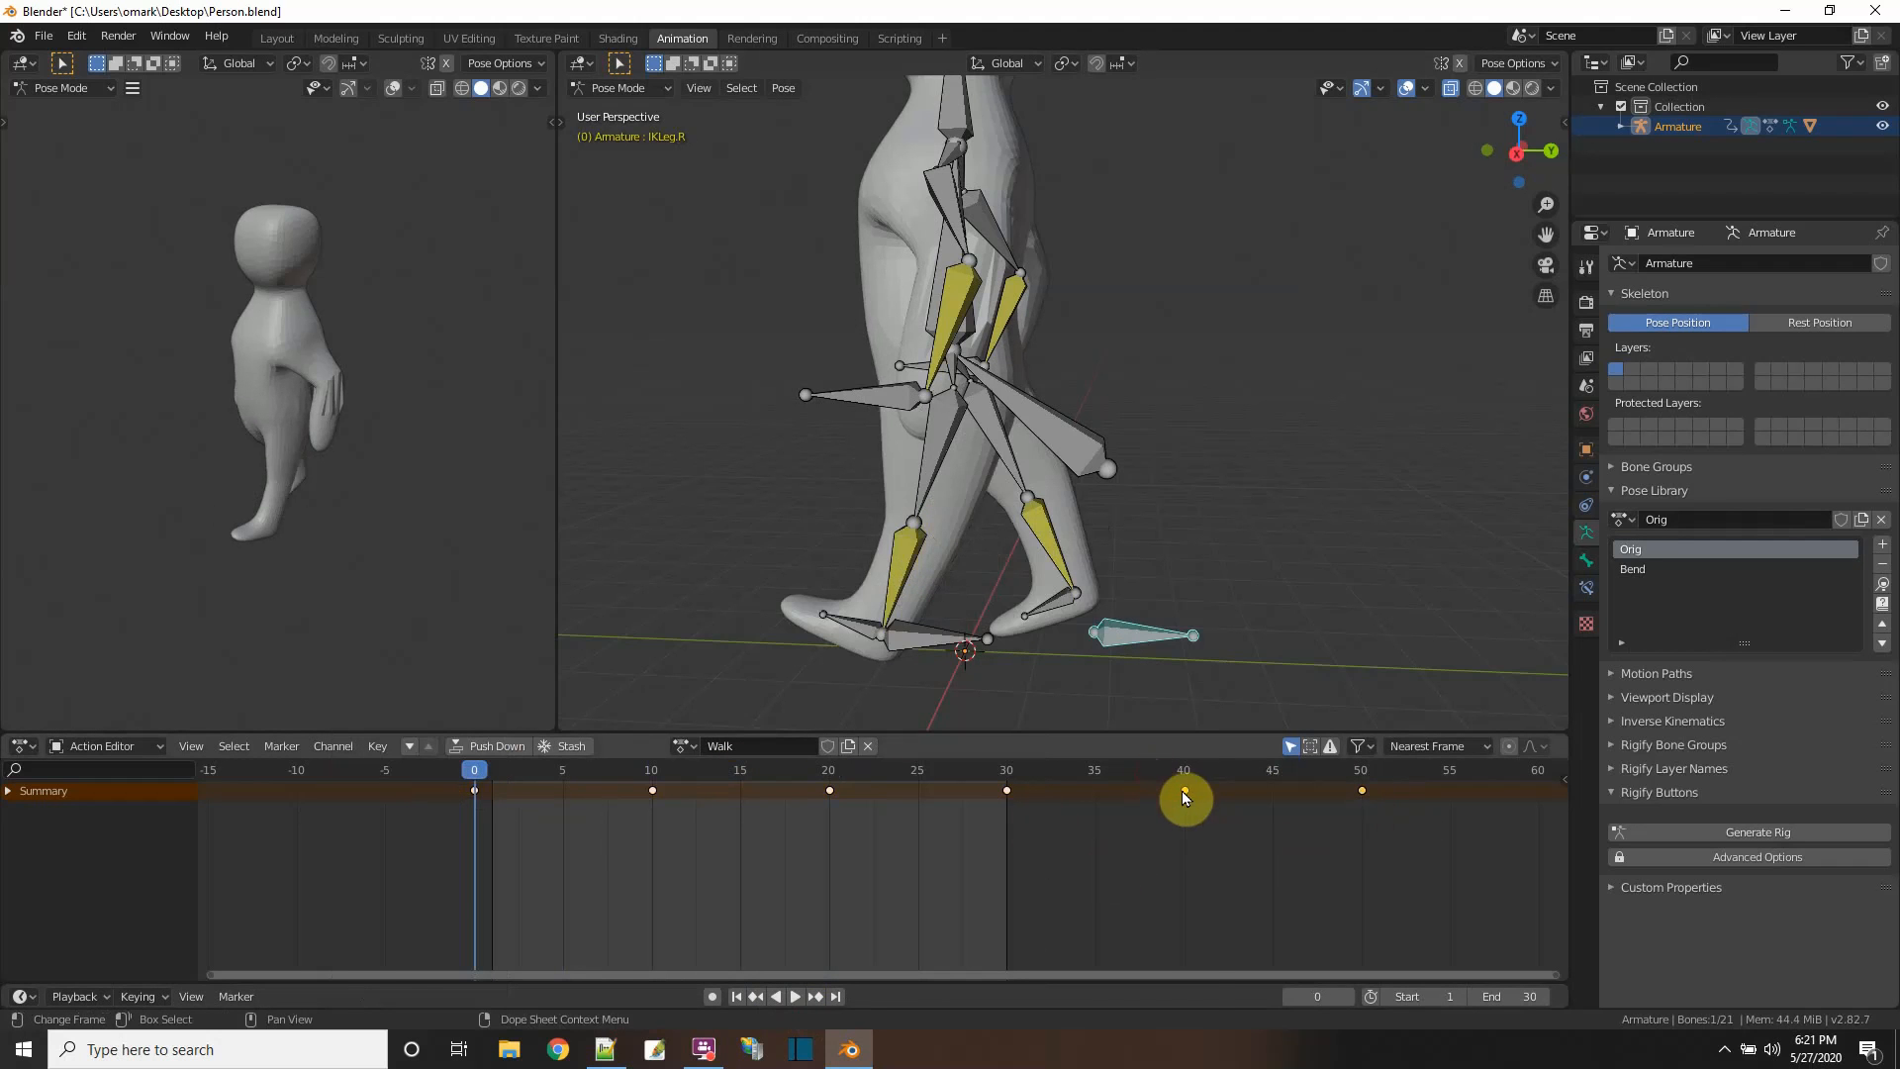
pyautogui.rightClick(1180, 792)
pyautogui.click(1127, 946)
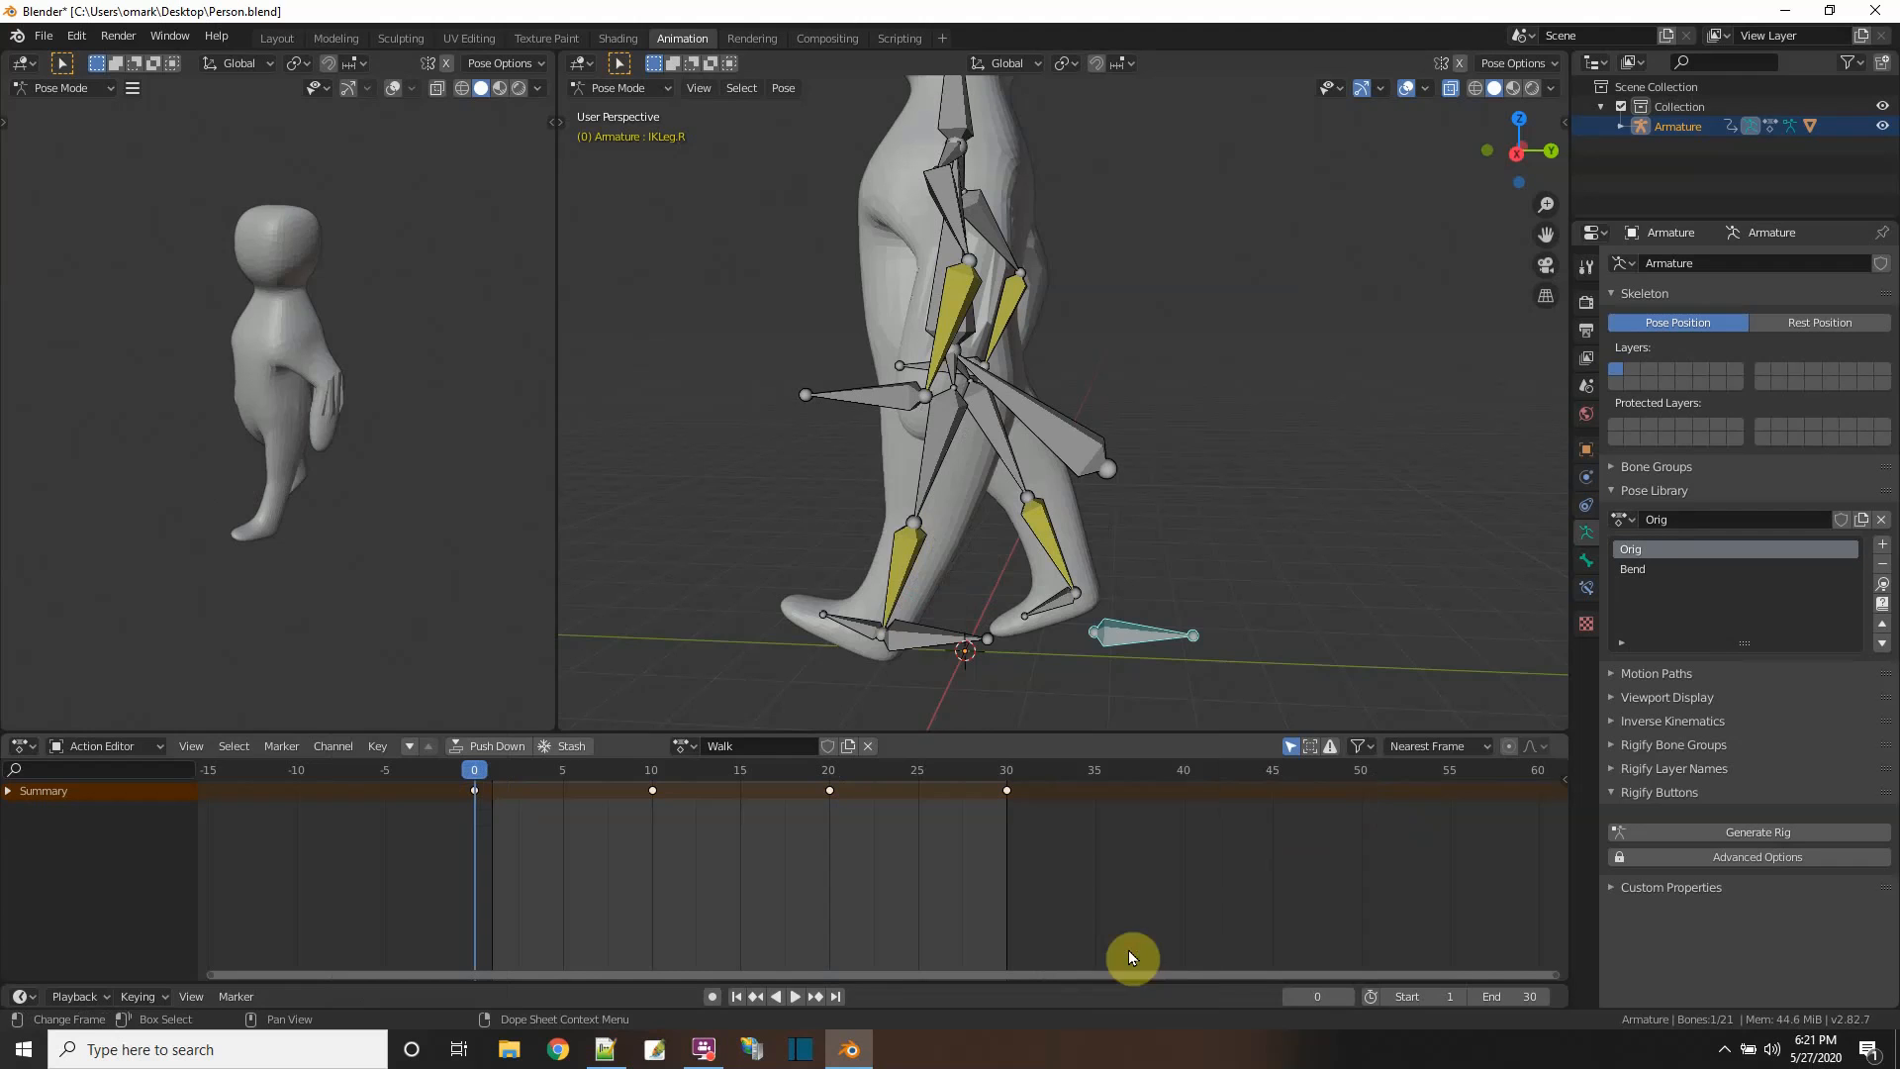
# - Play back the walk to check the alternating leg cycle, and return to frame 0
pyautogui.click(794, 996)
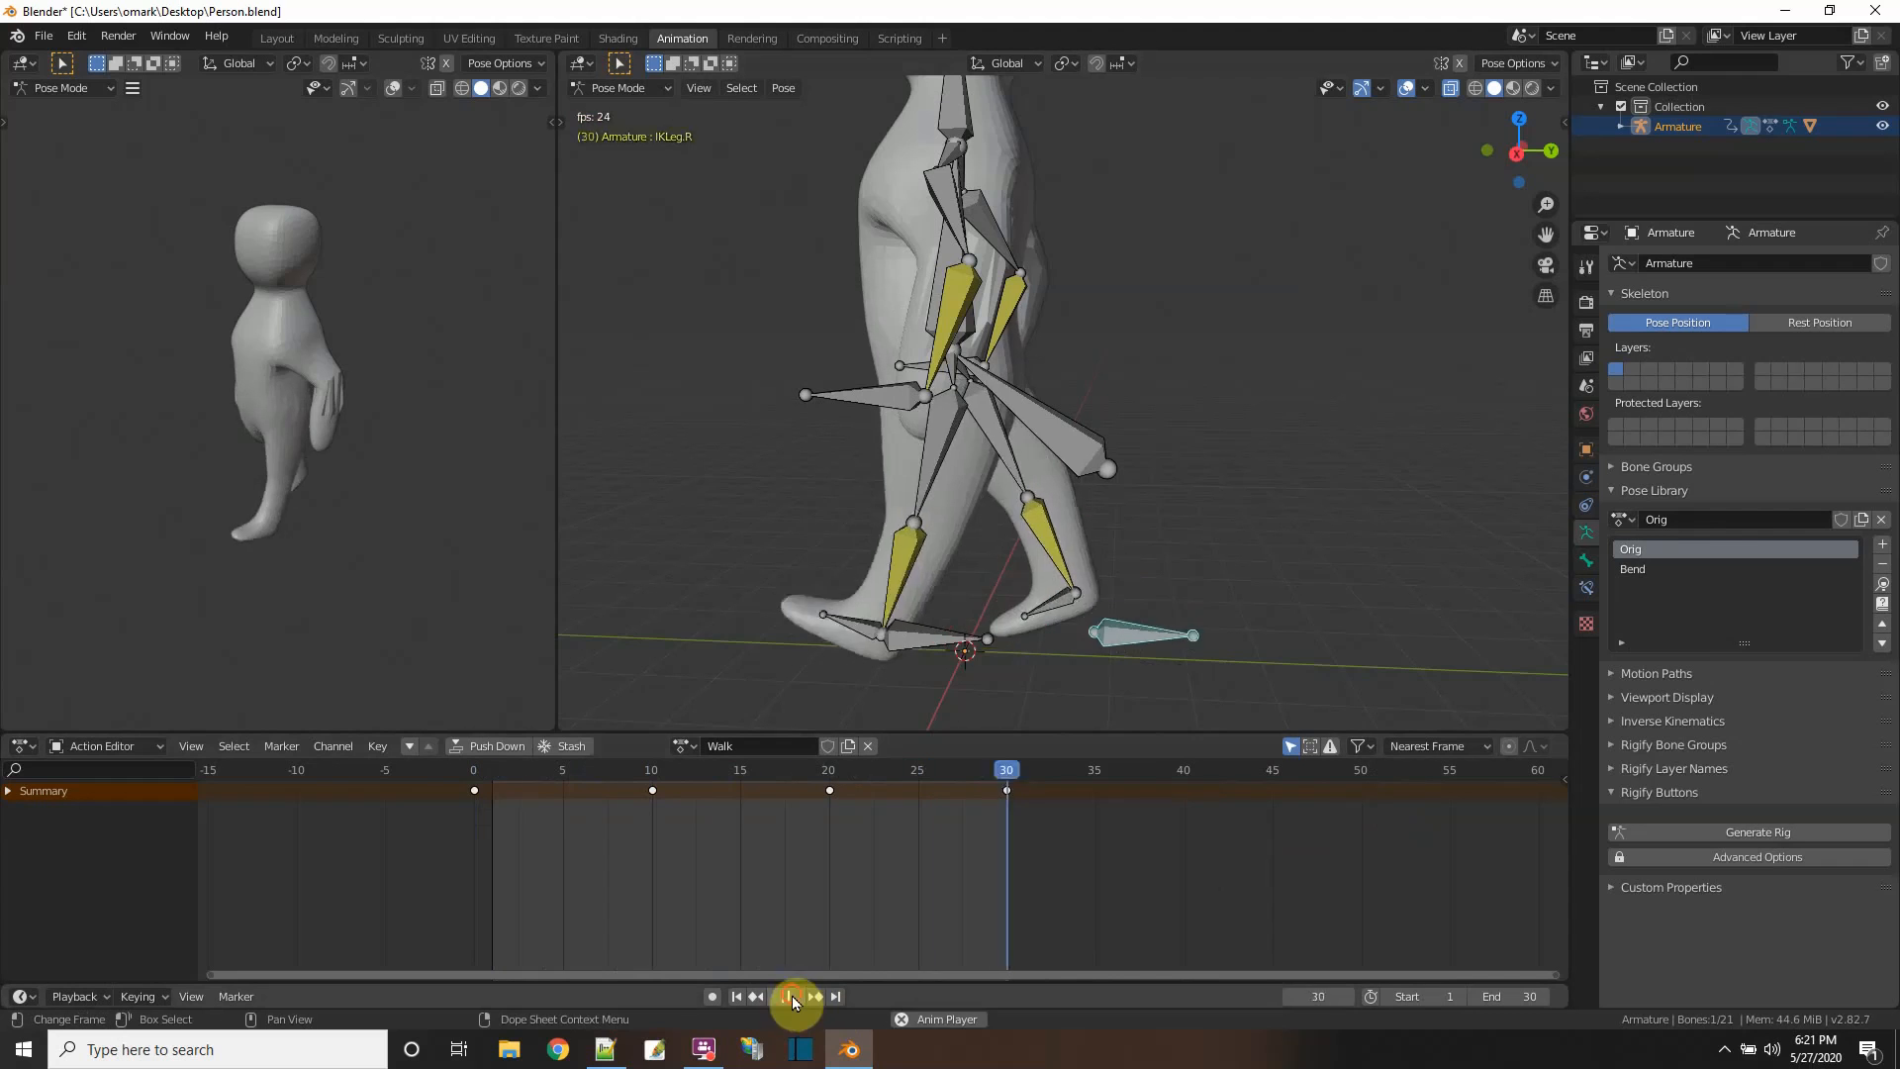
pyautogui.click(787, 995)
pyautogui.moveTo(503, 769); pyautogui.dragTo(475, 768)
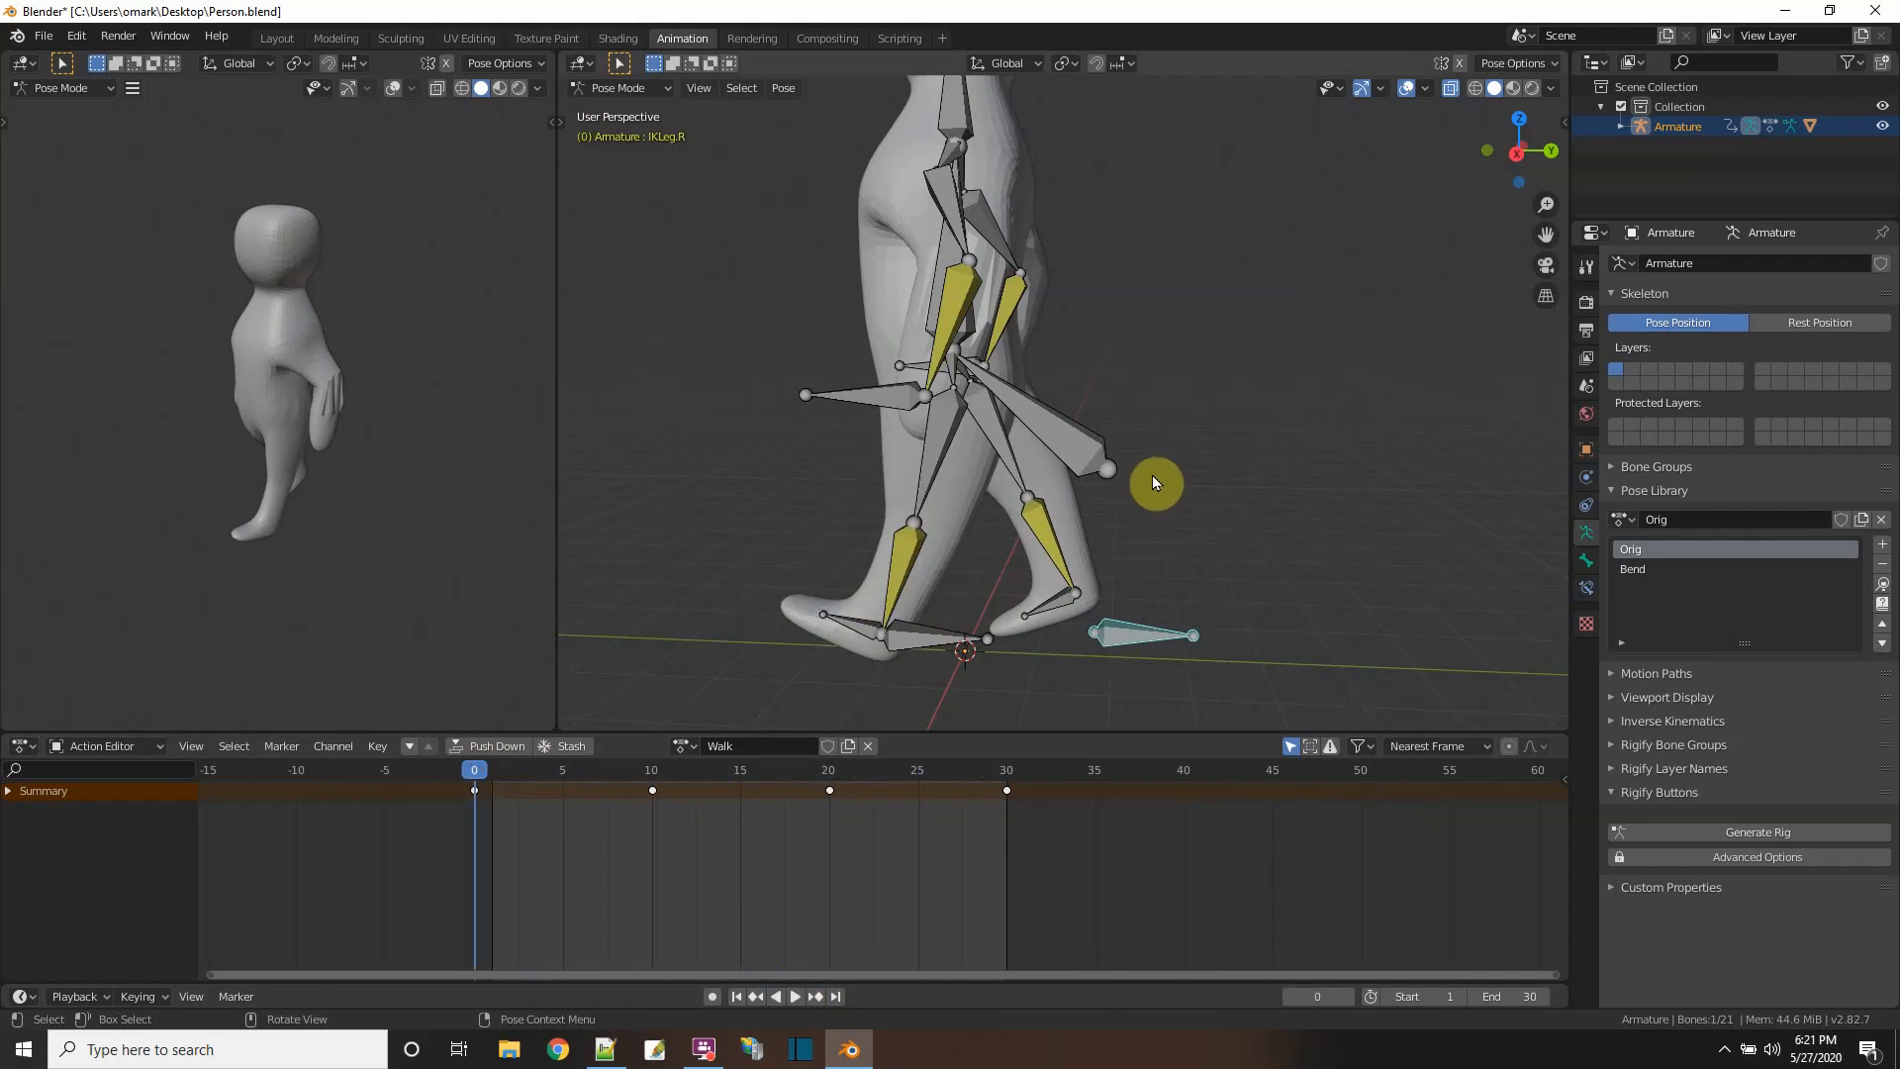
# - In the right side view, move IKArm.L back about 1 m and insert a LocRot keyframe at frame 0
pyautogui.moveTo(1154, 479); pyautogui.dragTo(1196, 489, button='middle')
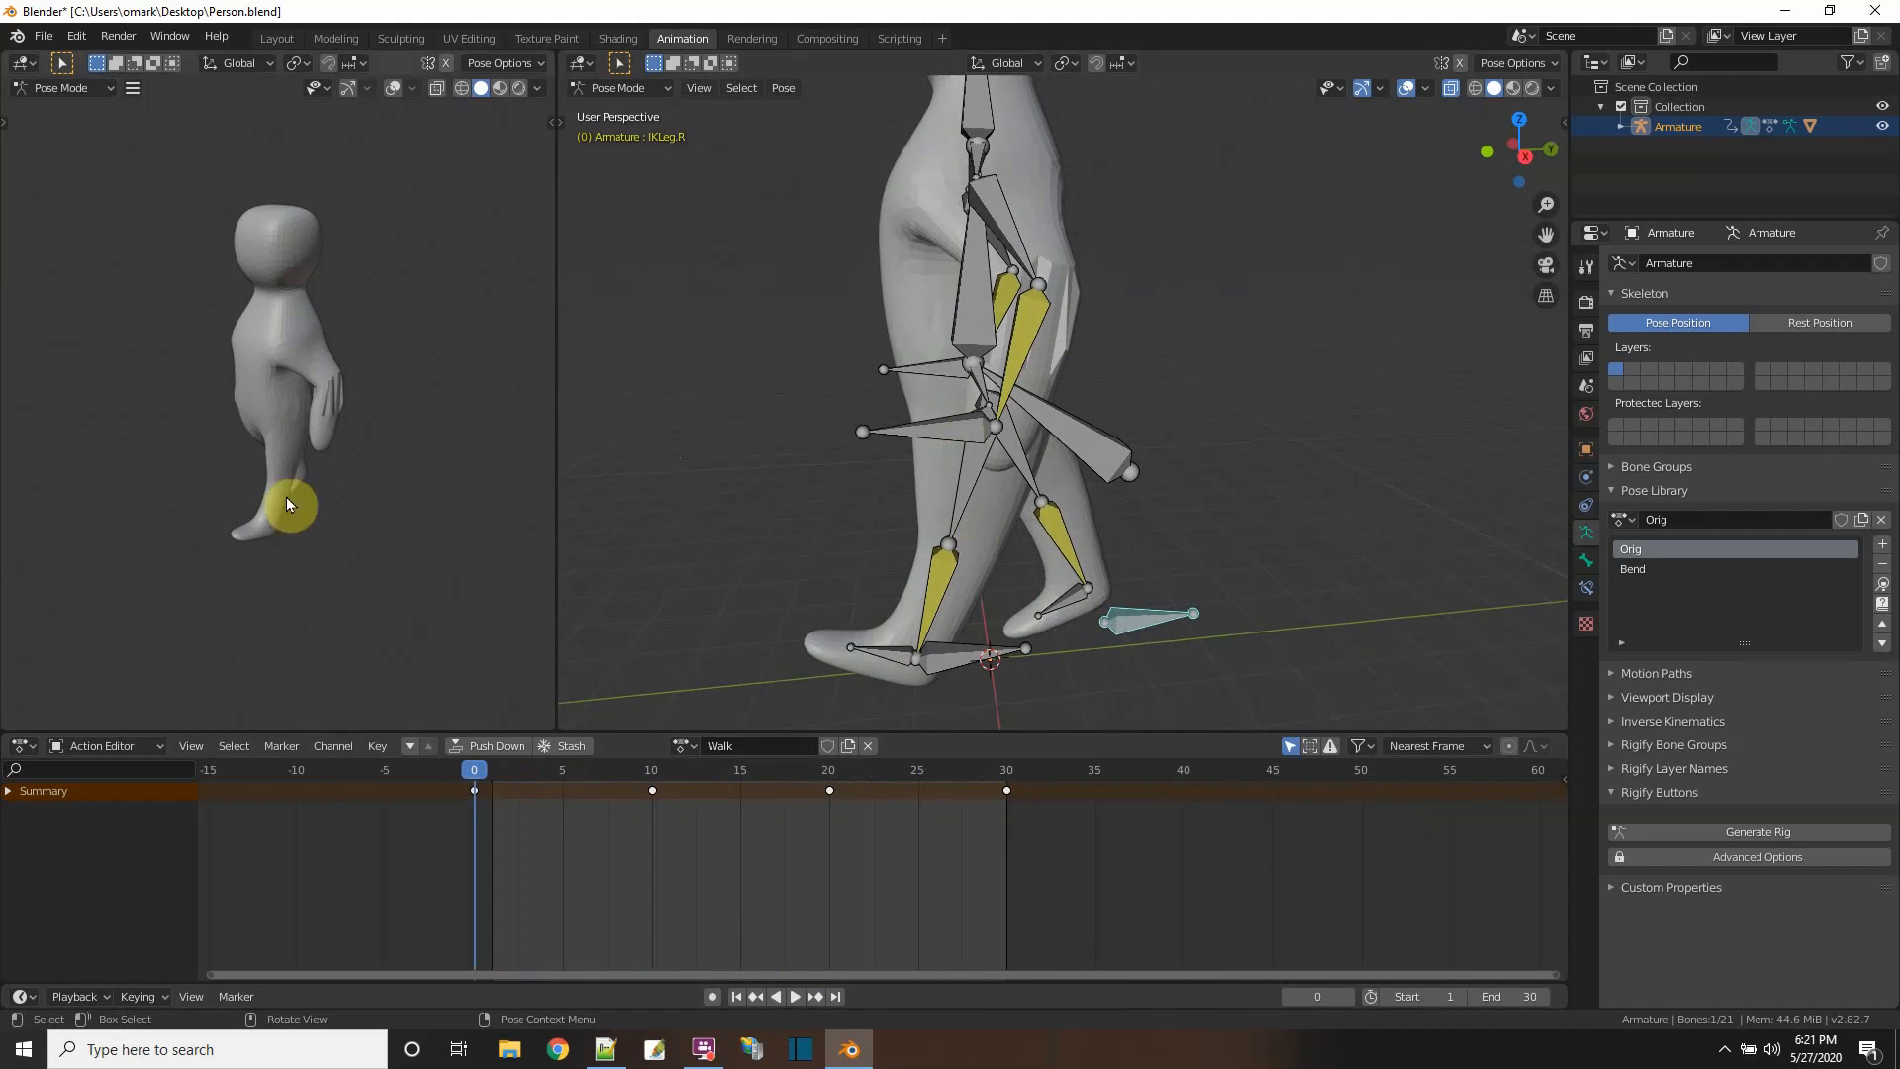
pyautogui.click(924, 426)
pyautogui.click(1523, 156)
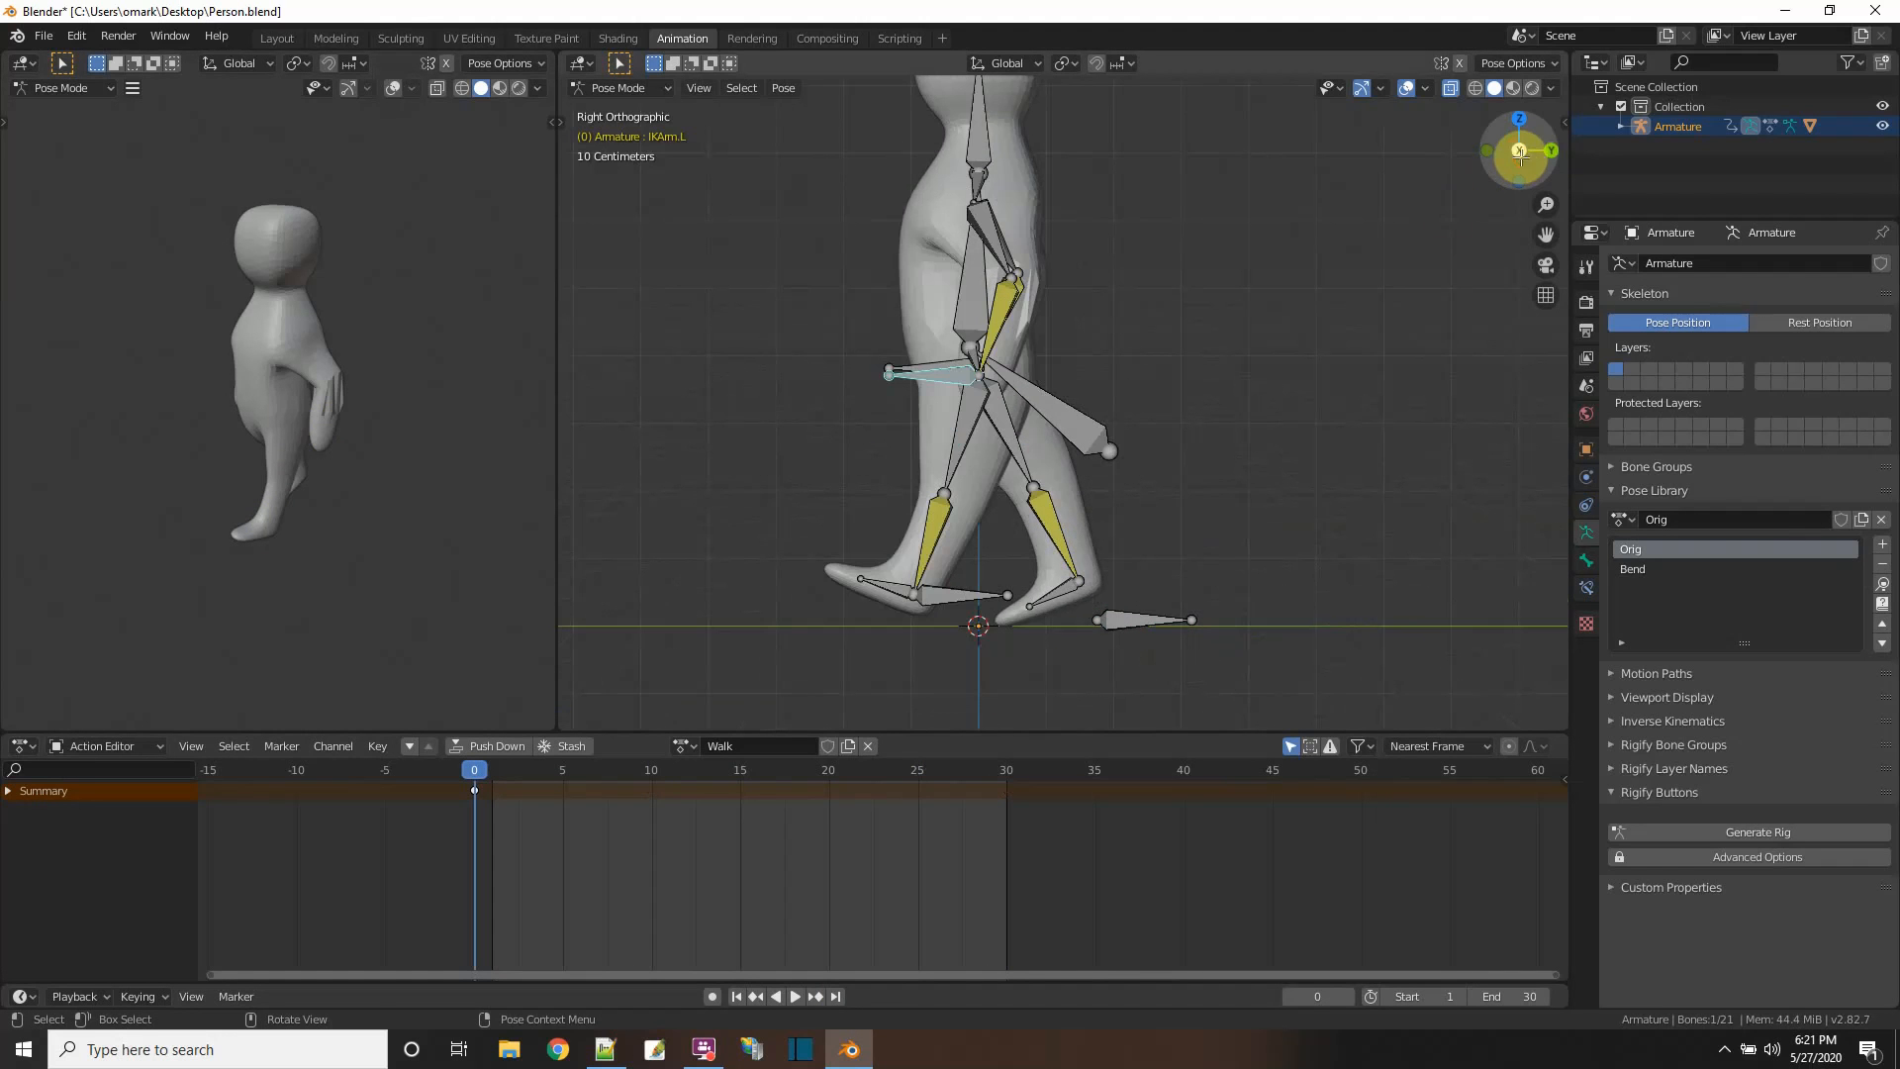
pyautogui.press('g')
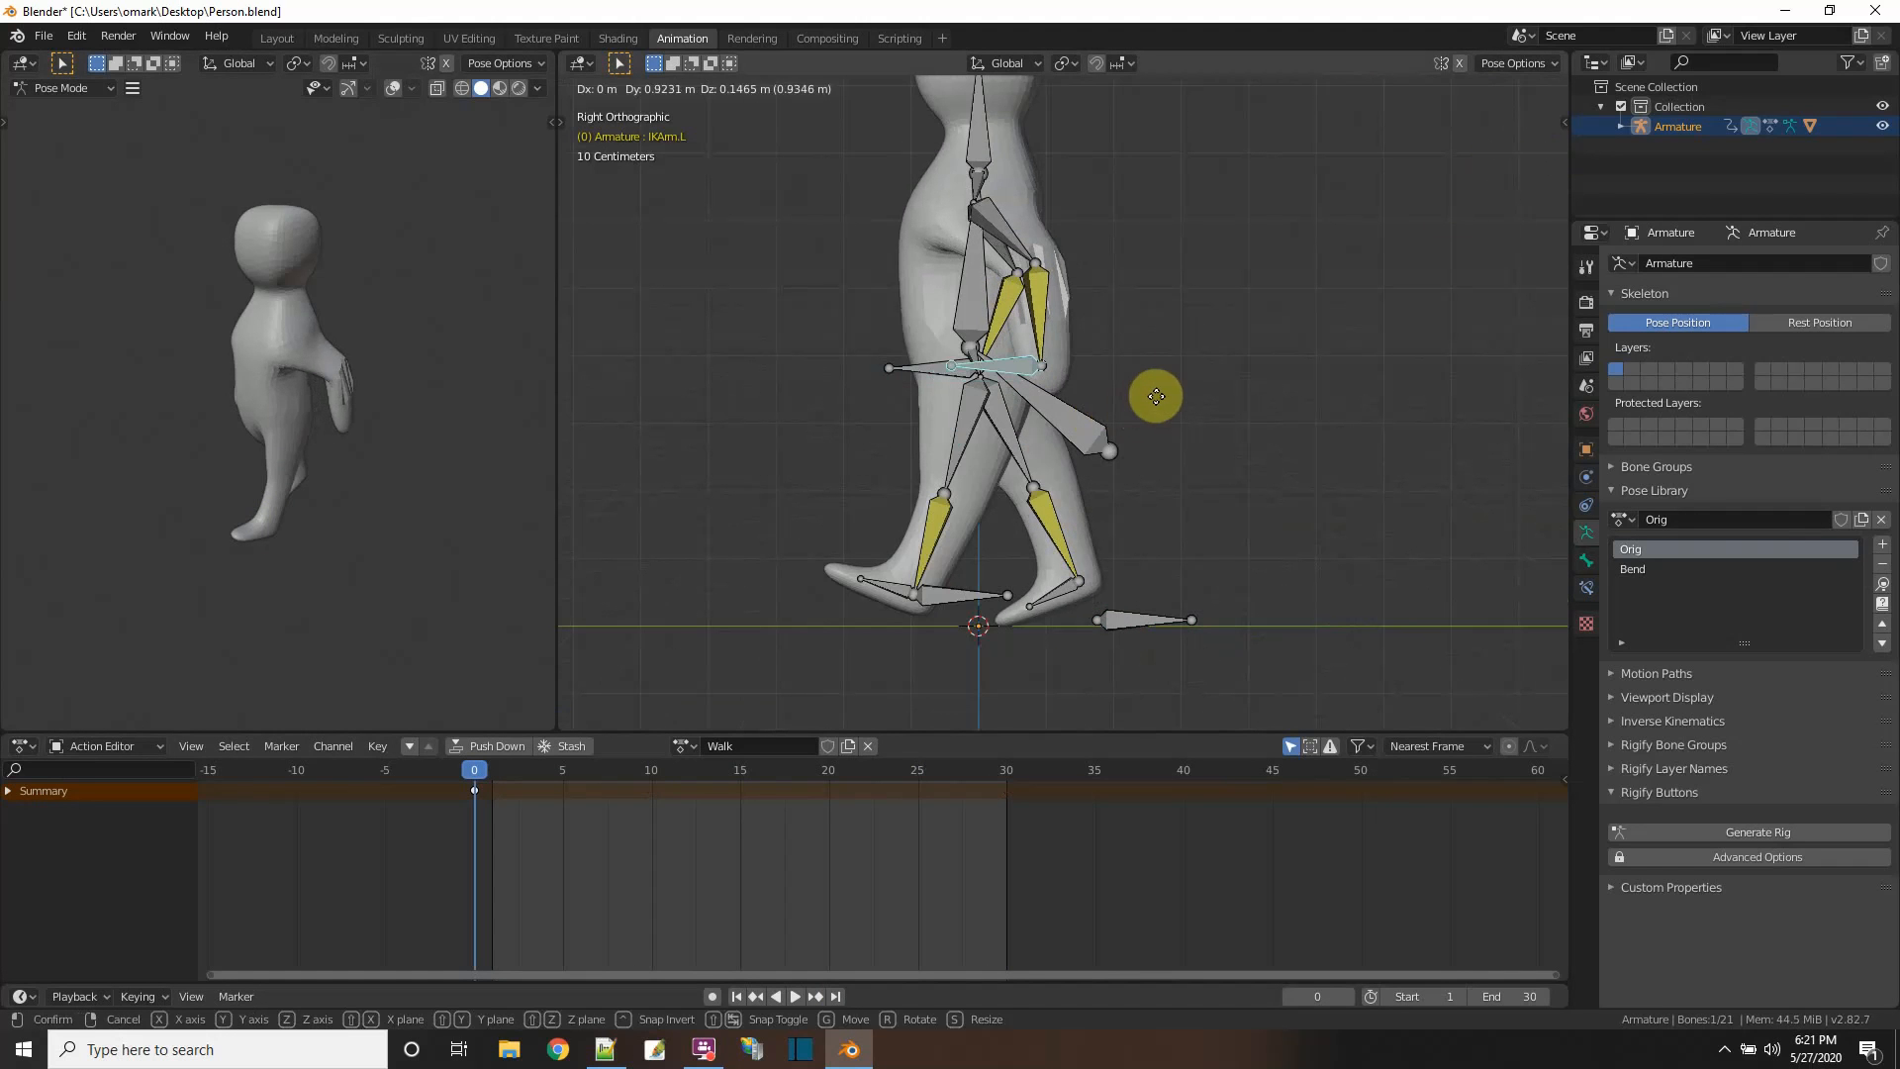
pyautogui.click(1160, 400)
pyautogui.press('i')
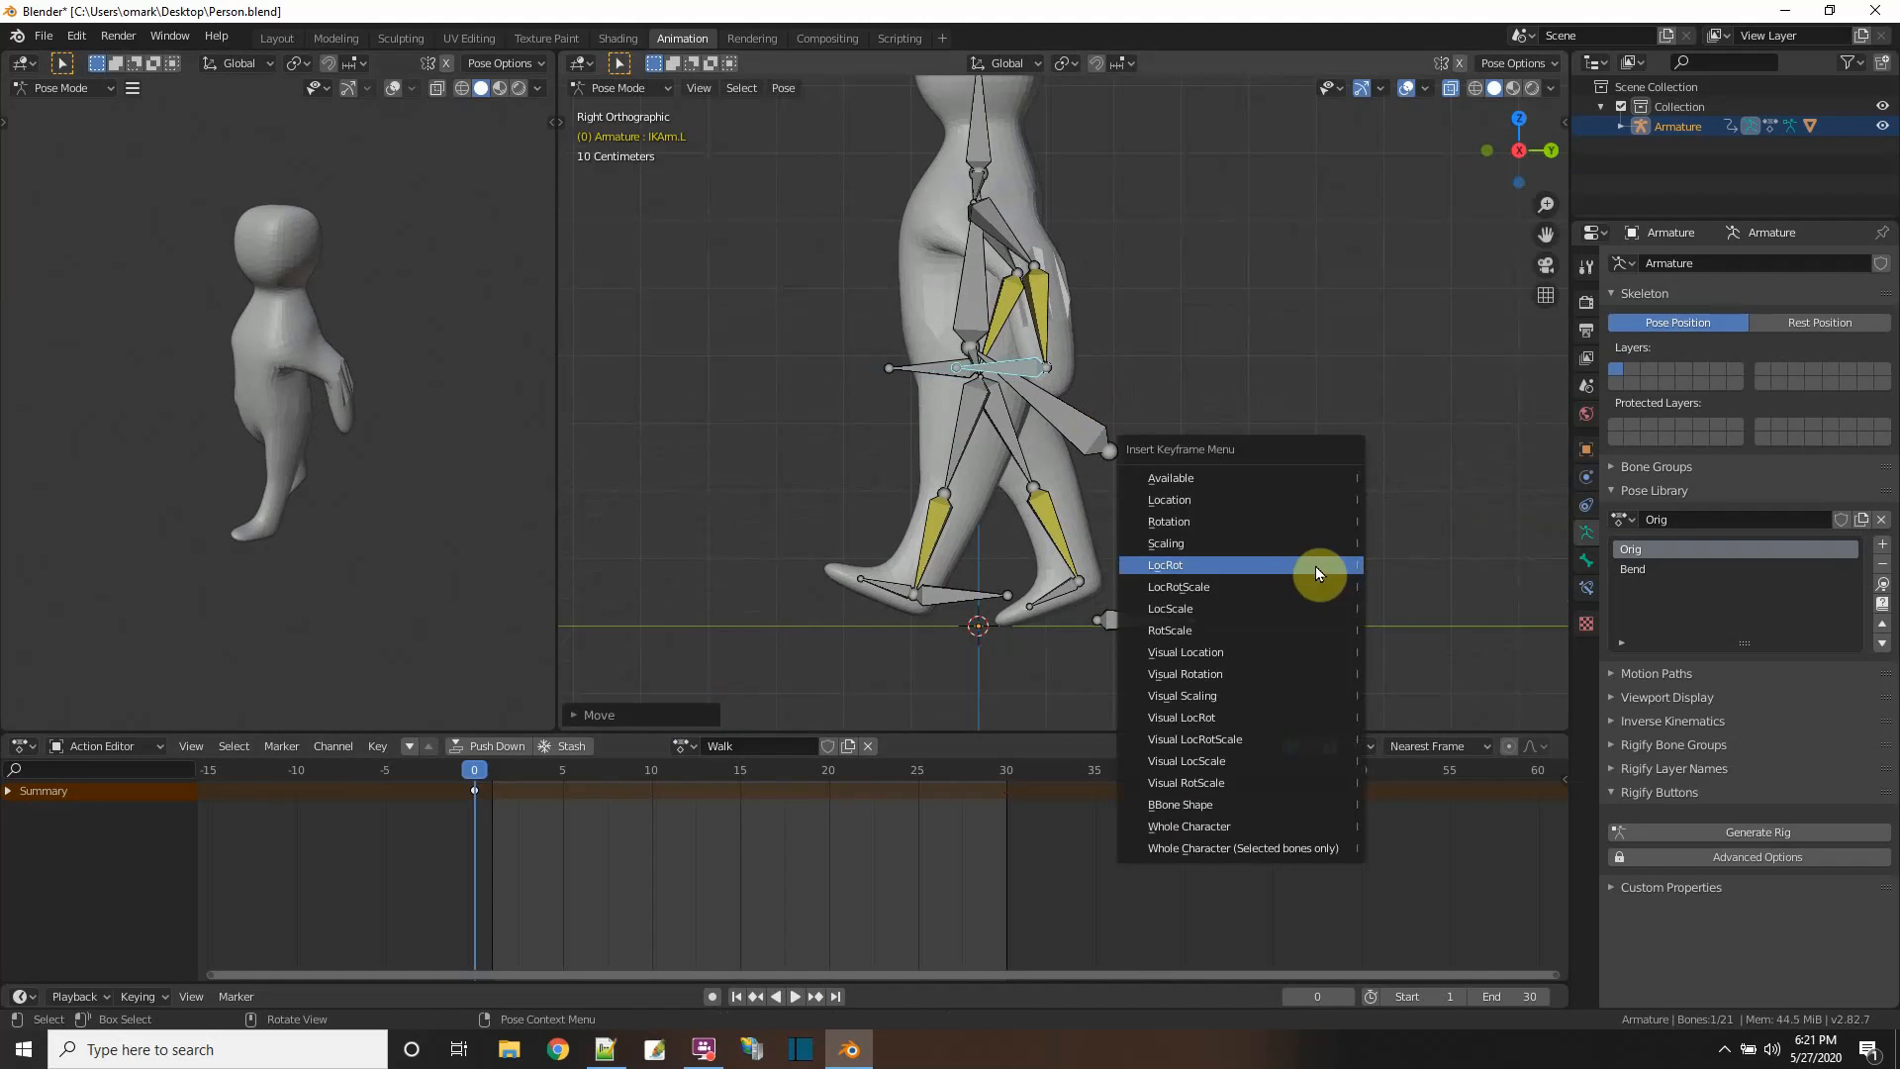
pyautogui.click(1287, 573)
# - At frame 10, move IKArm.L forward about 2 m and insert a LocRot keyframe
pyautogui.moveTo(480, 777); pyautogui.dragTo(650, 794)
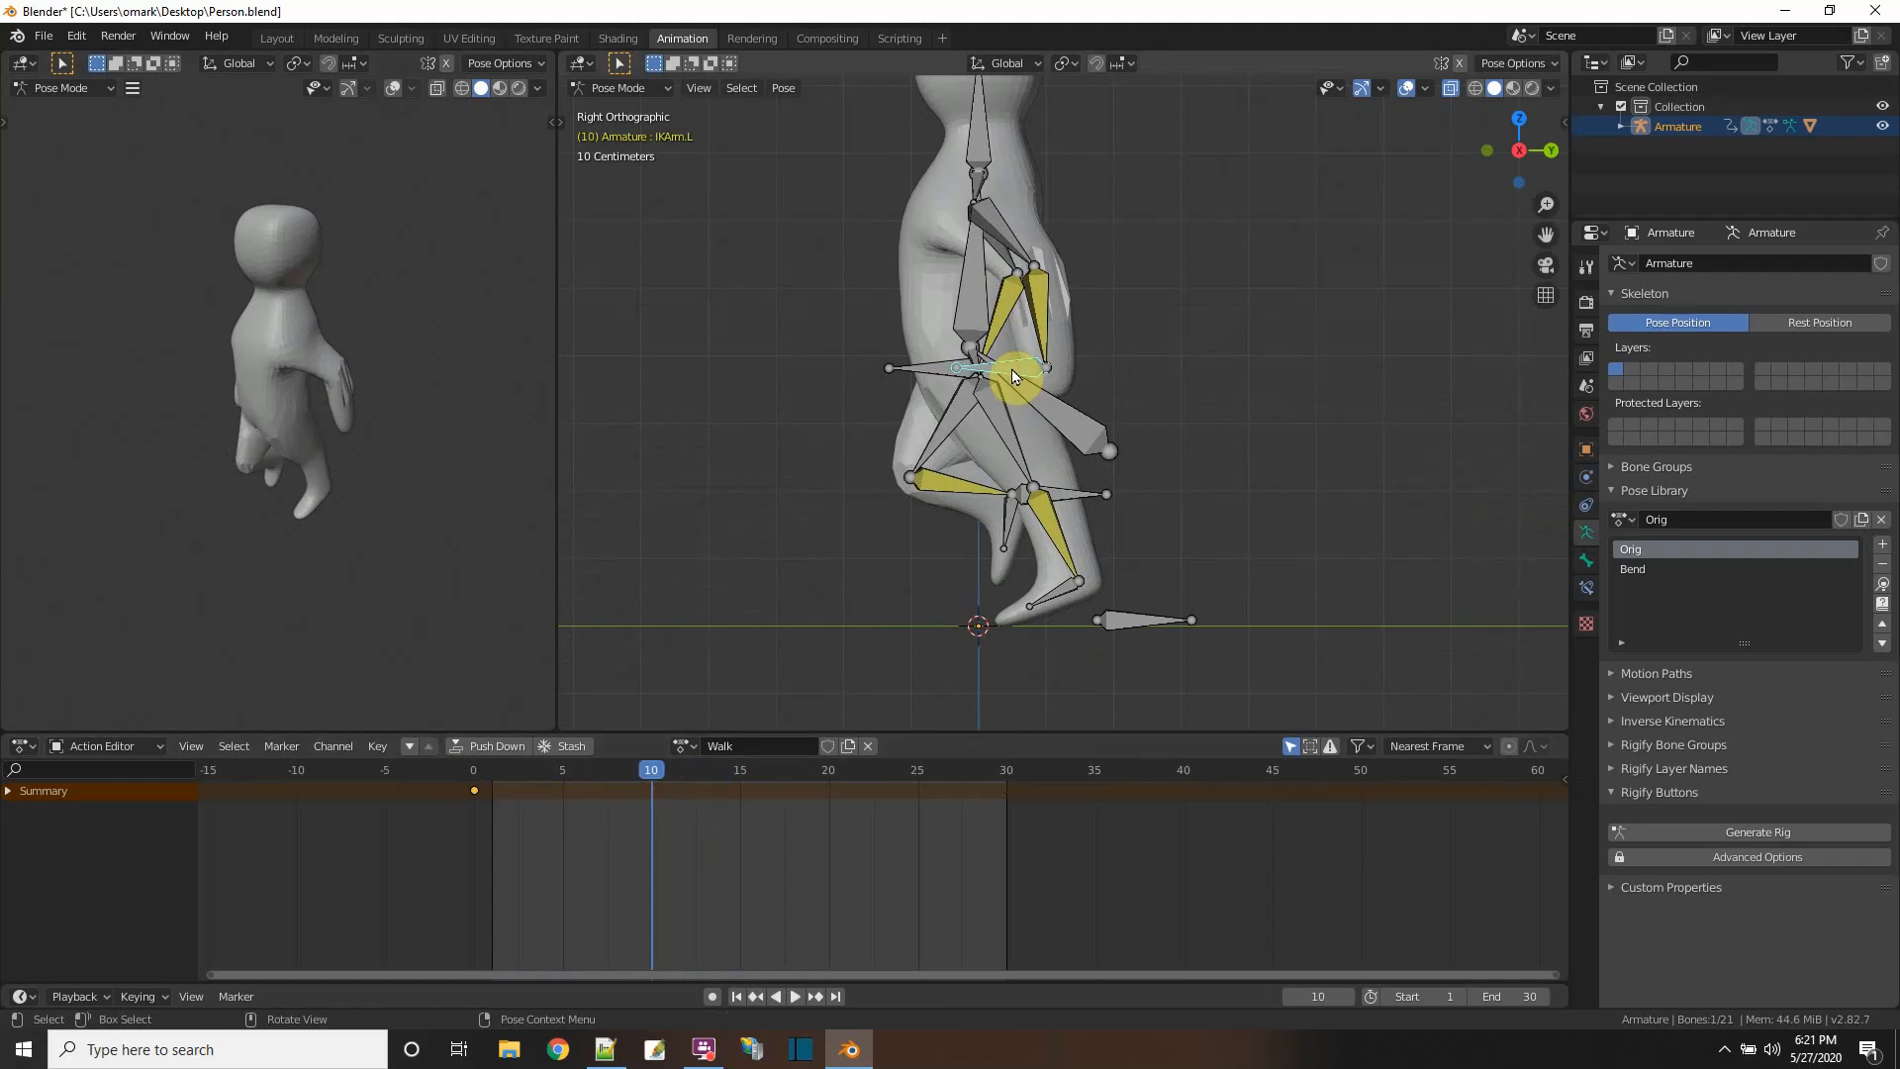
pyautogui.press('g')
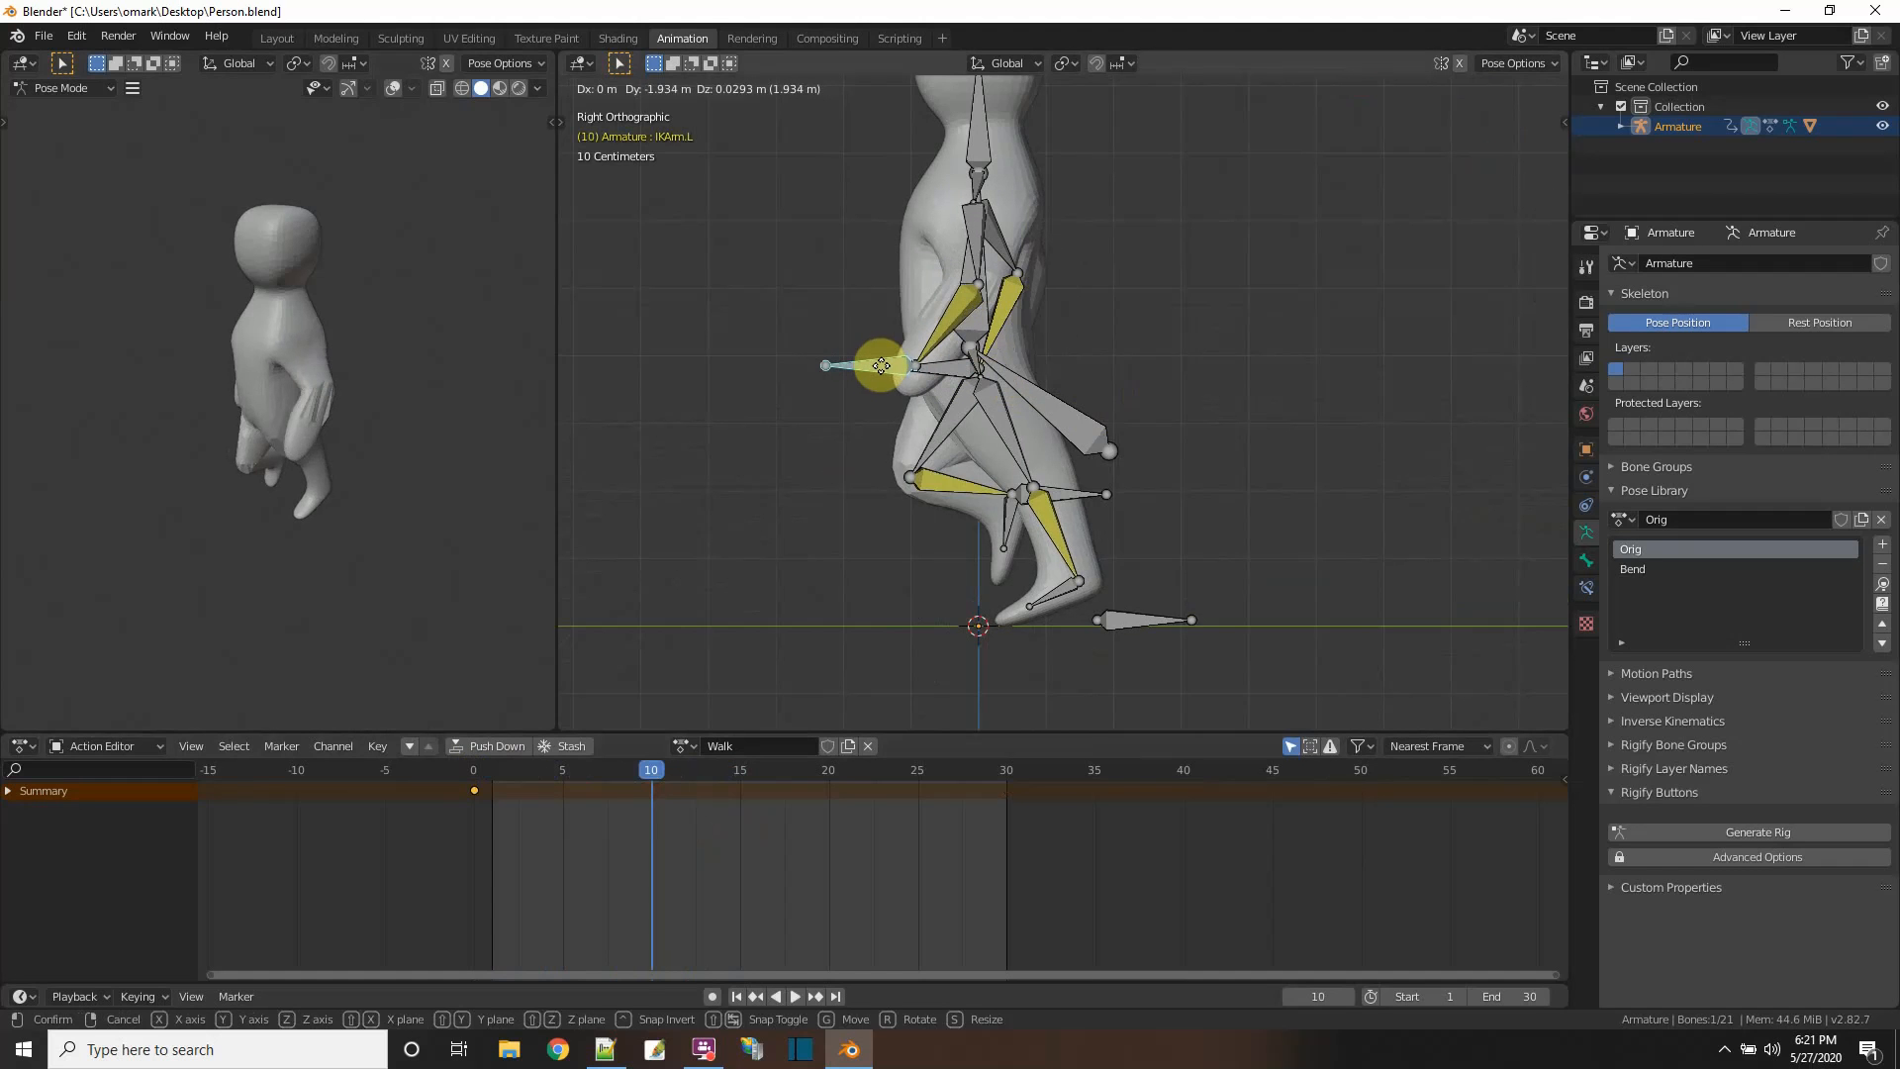
pyautogui.click(875, 362)
pyautogui.press('i')
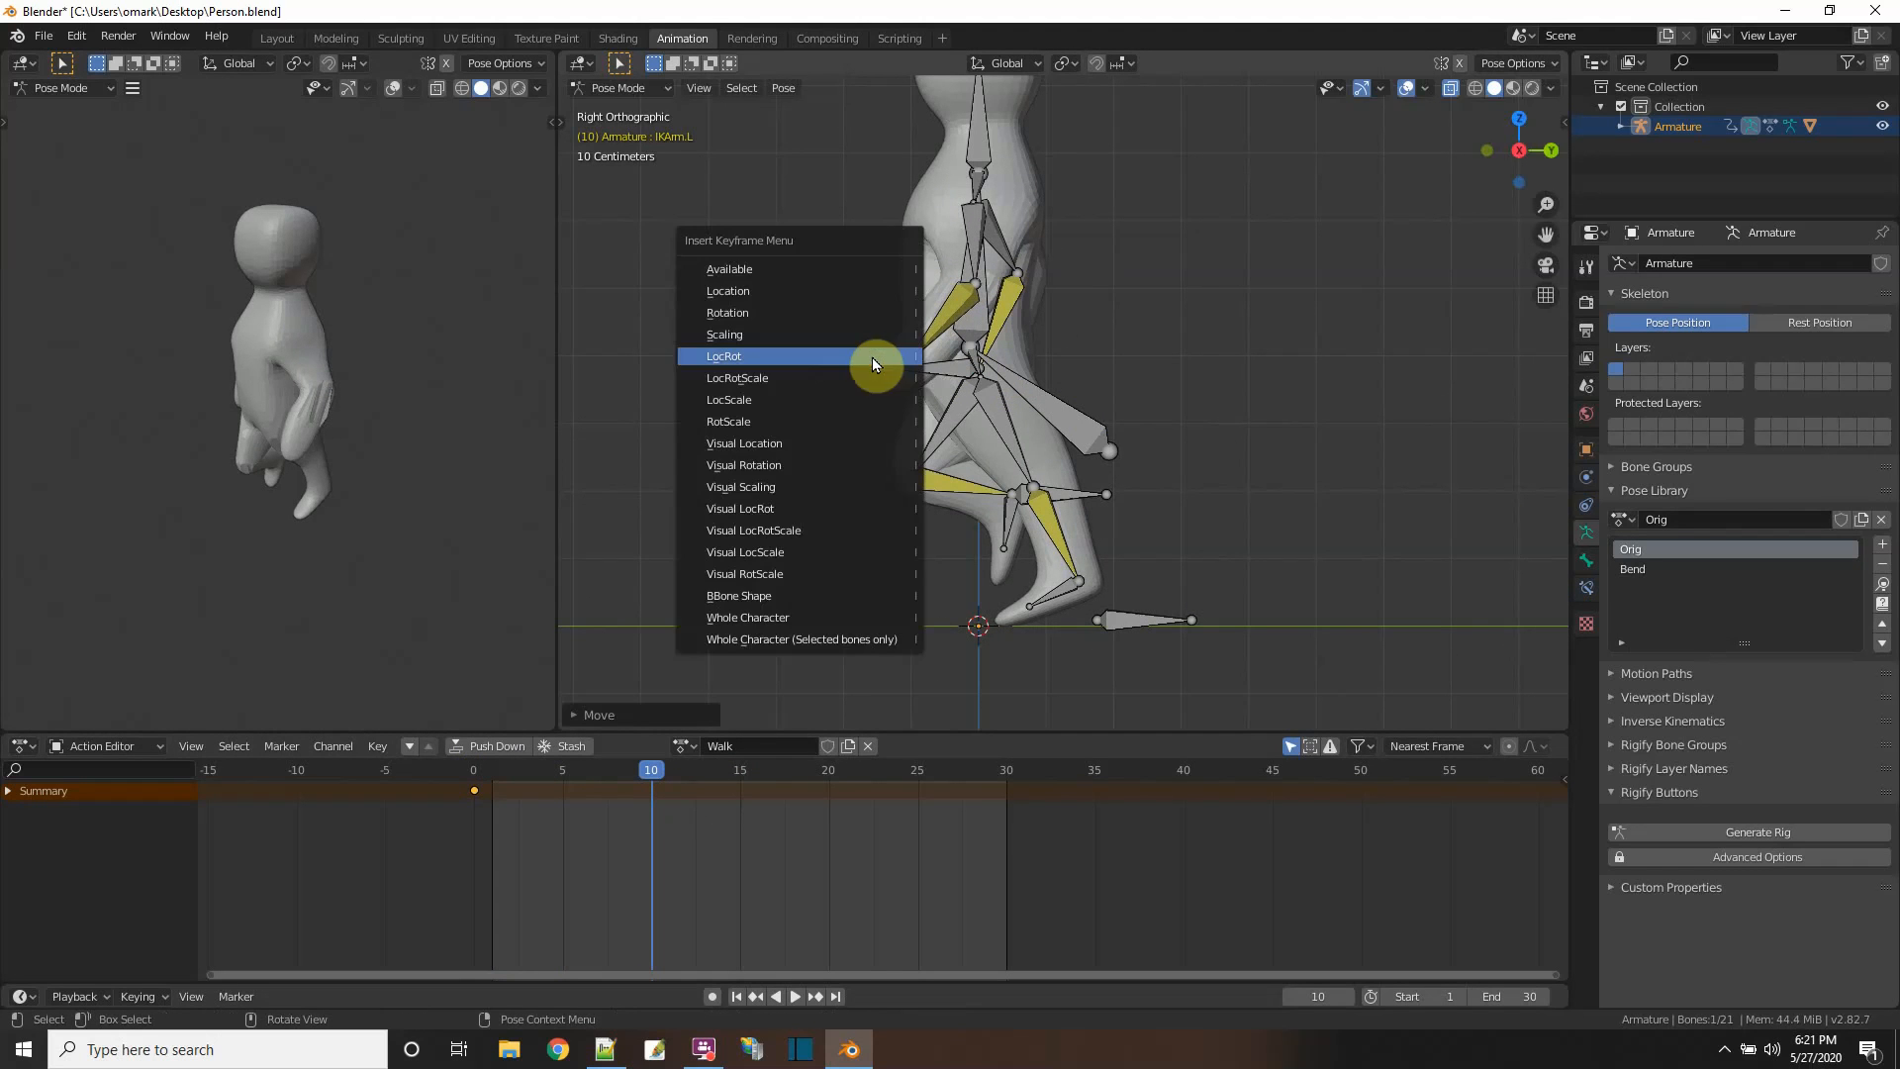
pyautogui.click(871, 359)
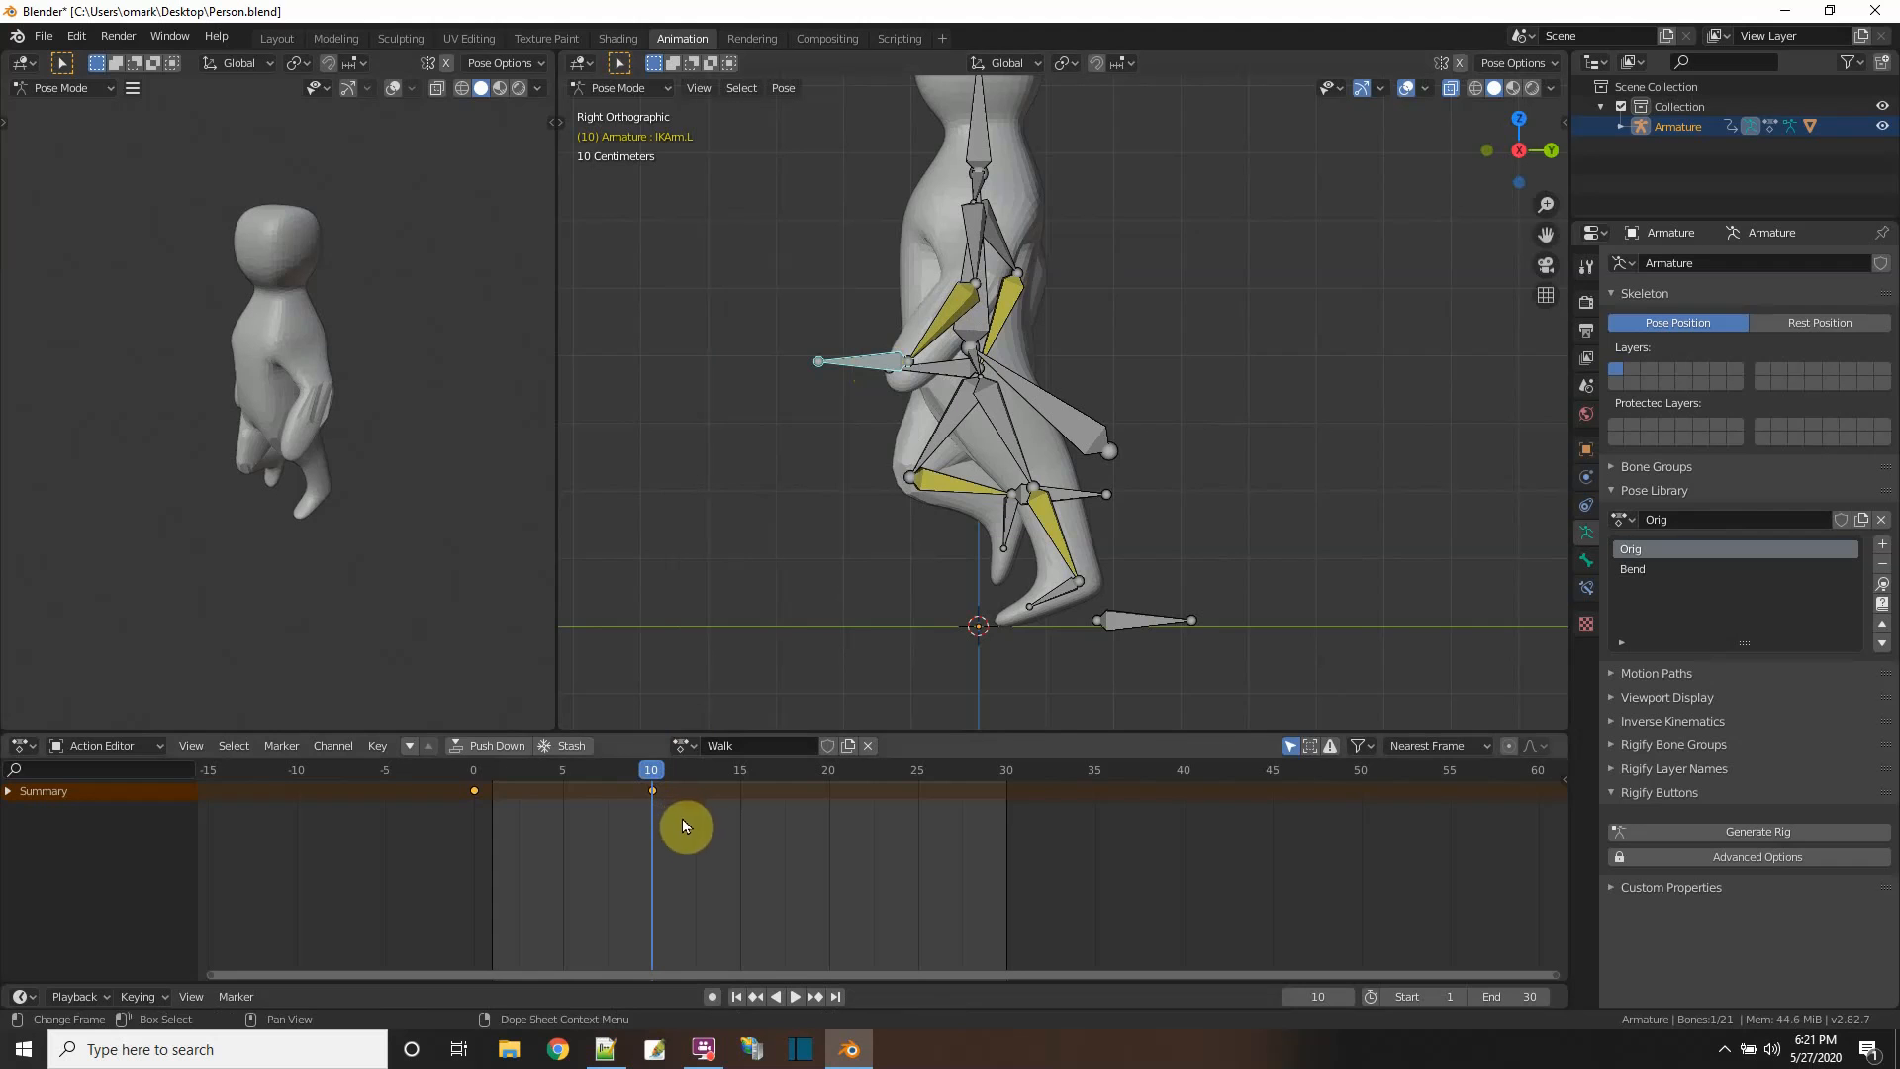
# - Copy IKArm.L's keyframes at frames 0 and 10 and paste them starting at frame 20
pyautogui.moveTo(683, 825); pyautogui.dragTo(469, 790)
pyautogui.rightClick(471, 792)
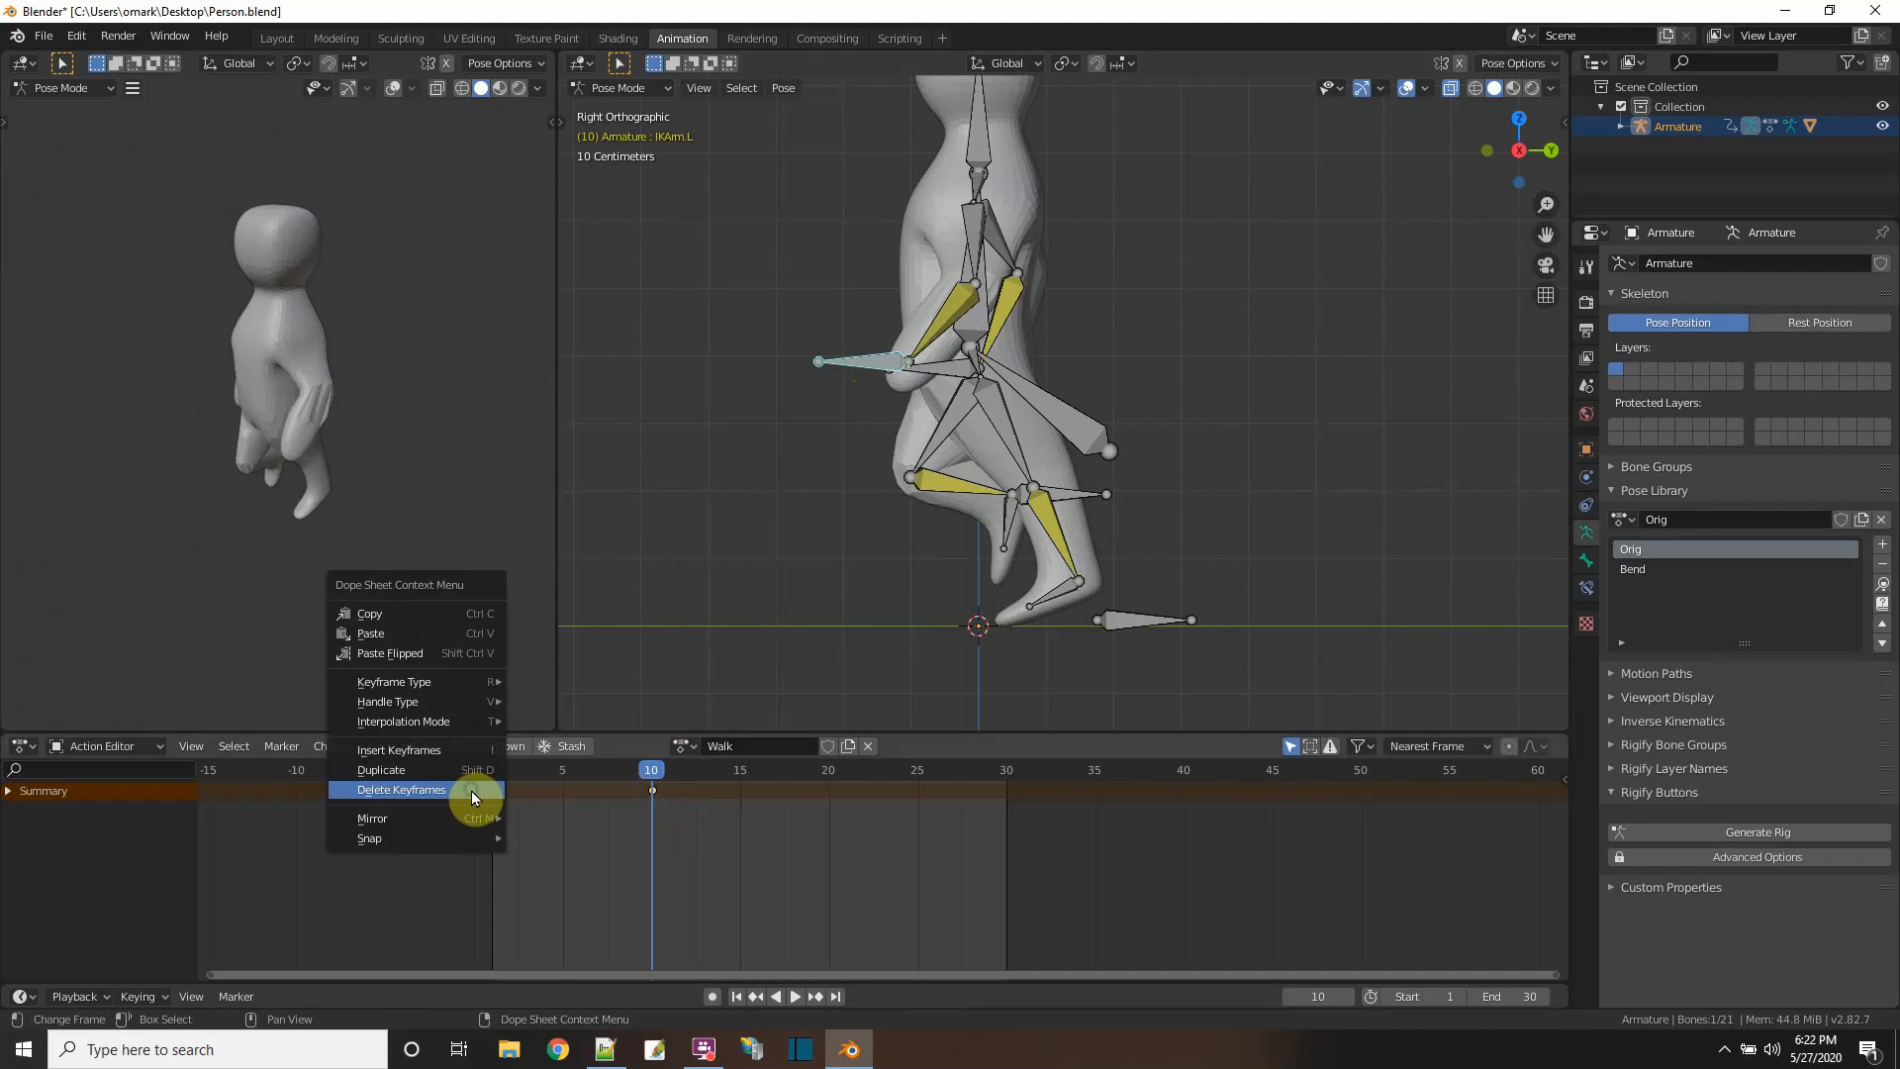
pyautogui.click(374, 623)
pyautogui.click(823, 769)
pyautogui.rightClick(822, 772)
pyautogui.click(804, 798)
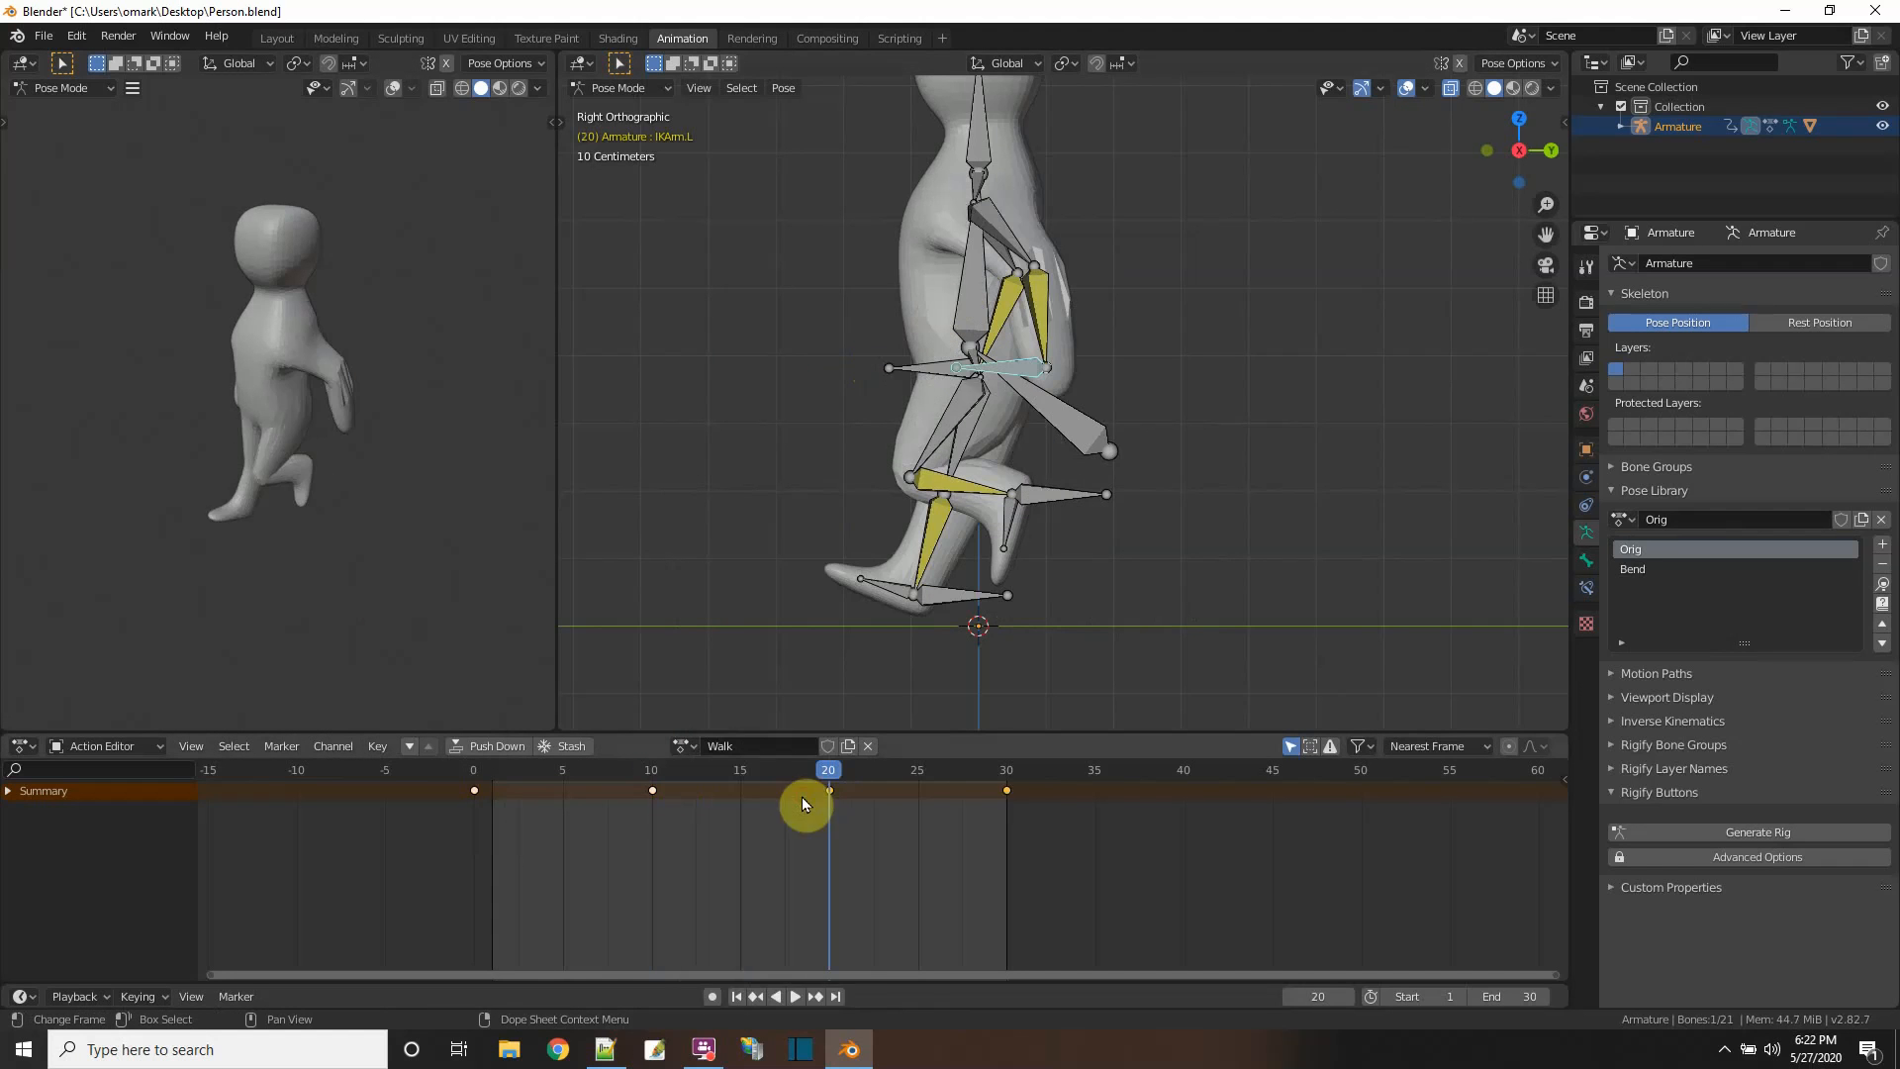
# - Play back and scrub through the walk to check the left arm's swing against the legs
pyautogui.click(796, 996)
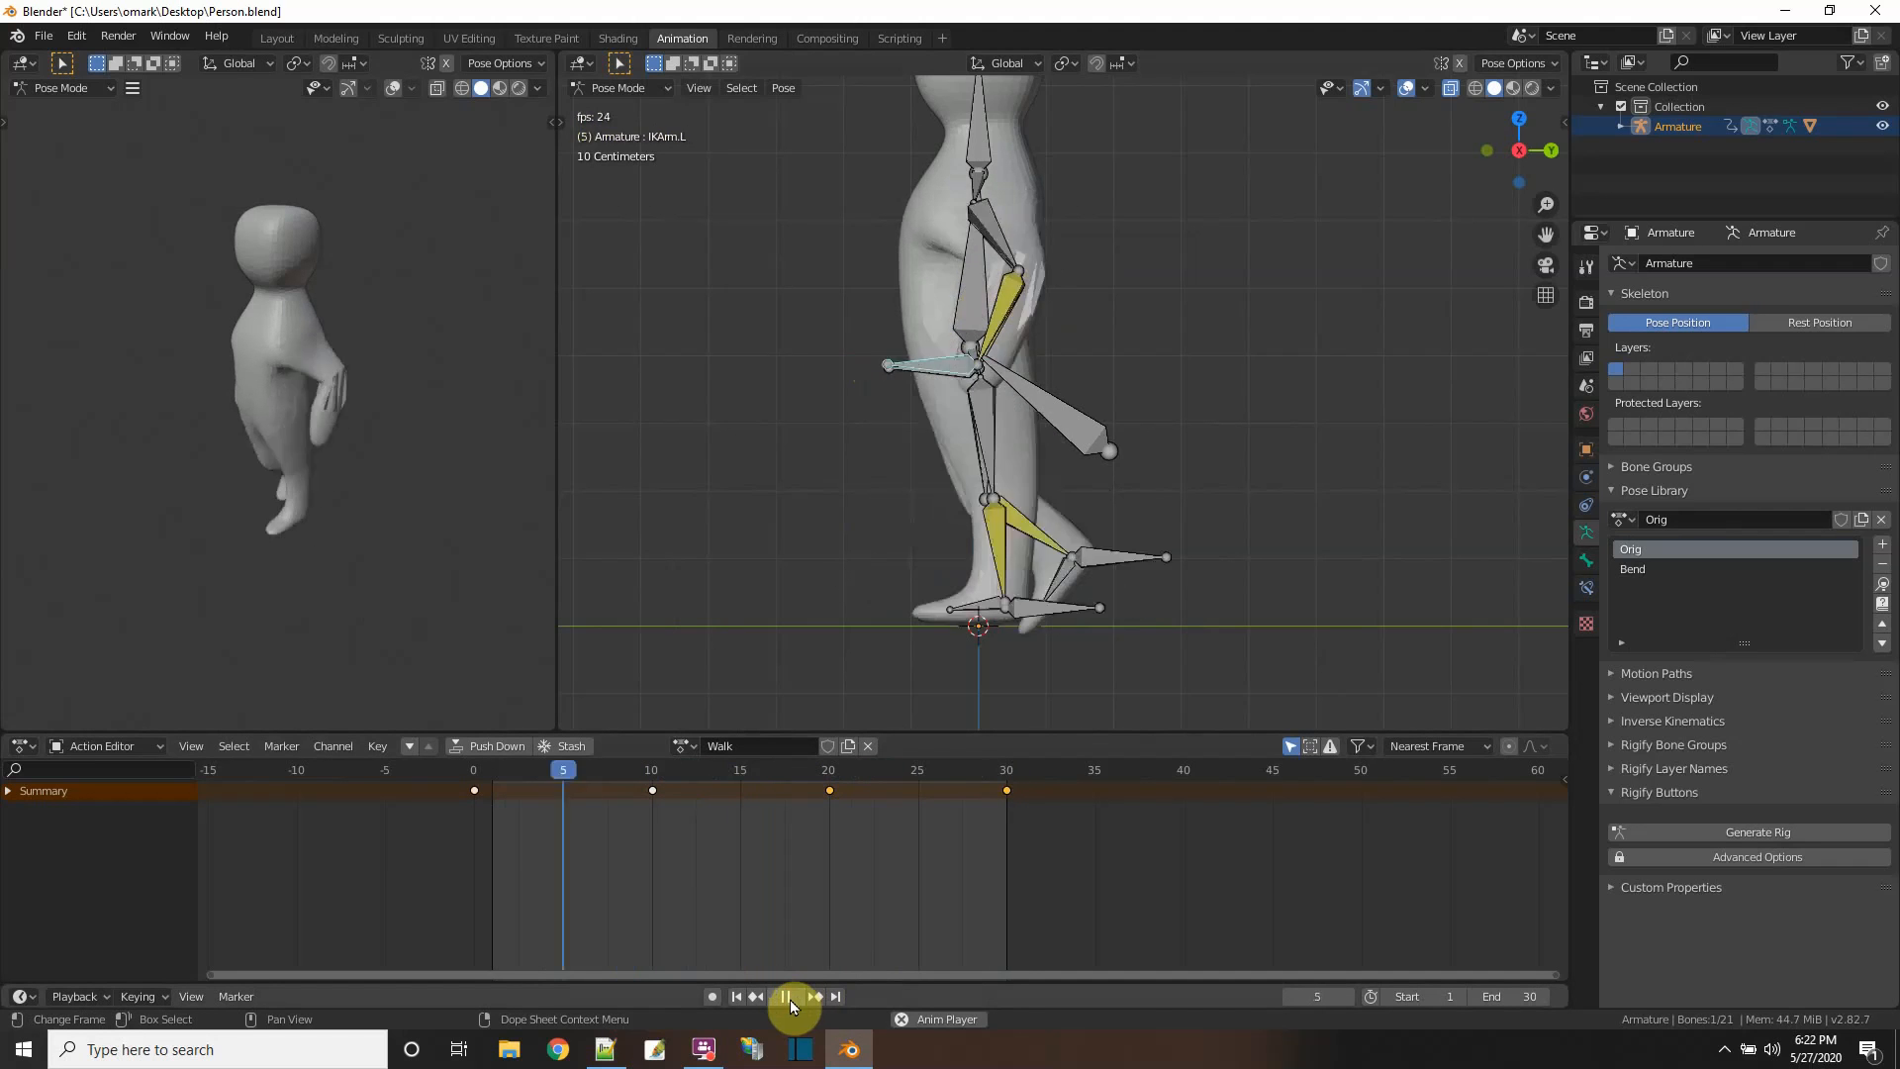
pyautogui.moveTo(762, 771); pyautogui.dragTo(958, 823)
pyautogui.click(797, 997)
pyautogui.click(795, 996)
# - Delete IKArm.L's pasted keyframes at frames 20 and 30
pyautogui.moveTo(1047, 873); pyautogui.dragTo(788, 766)
pyautogui.press('x')
pyautogui.click(724, 766)
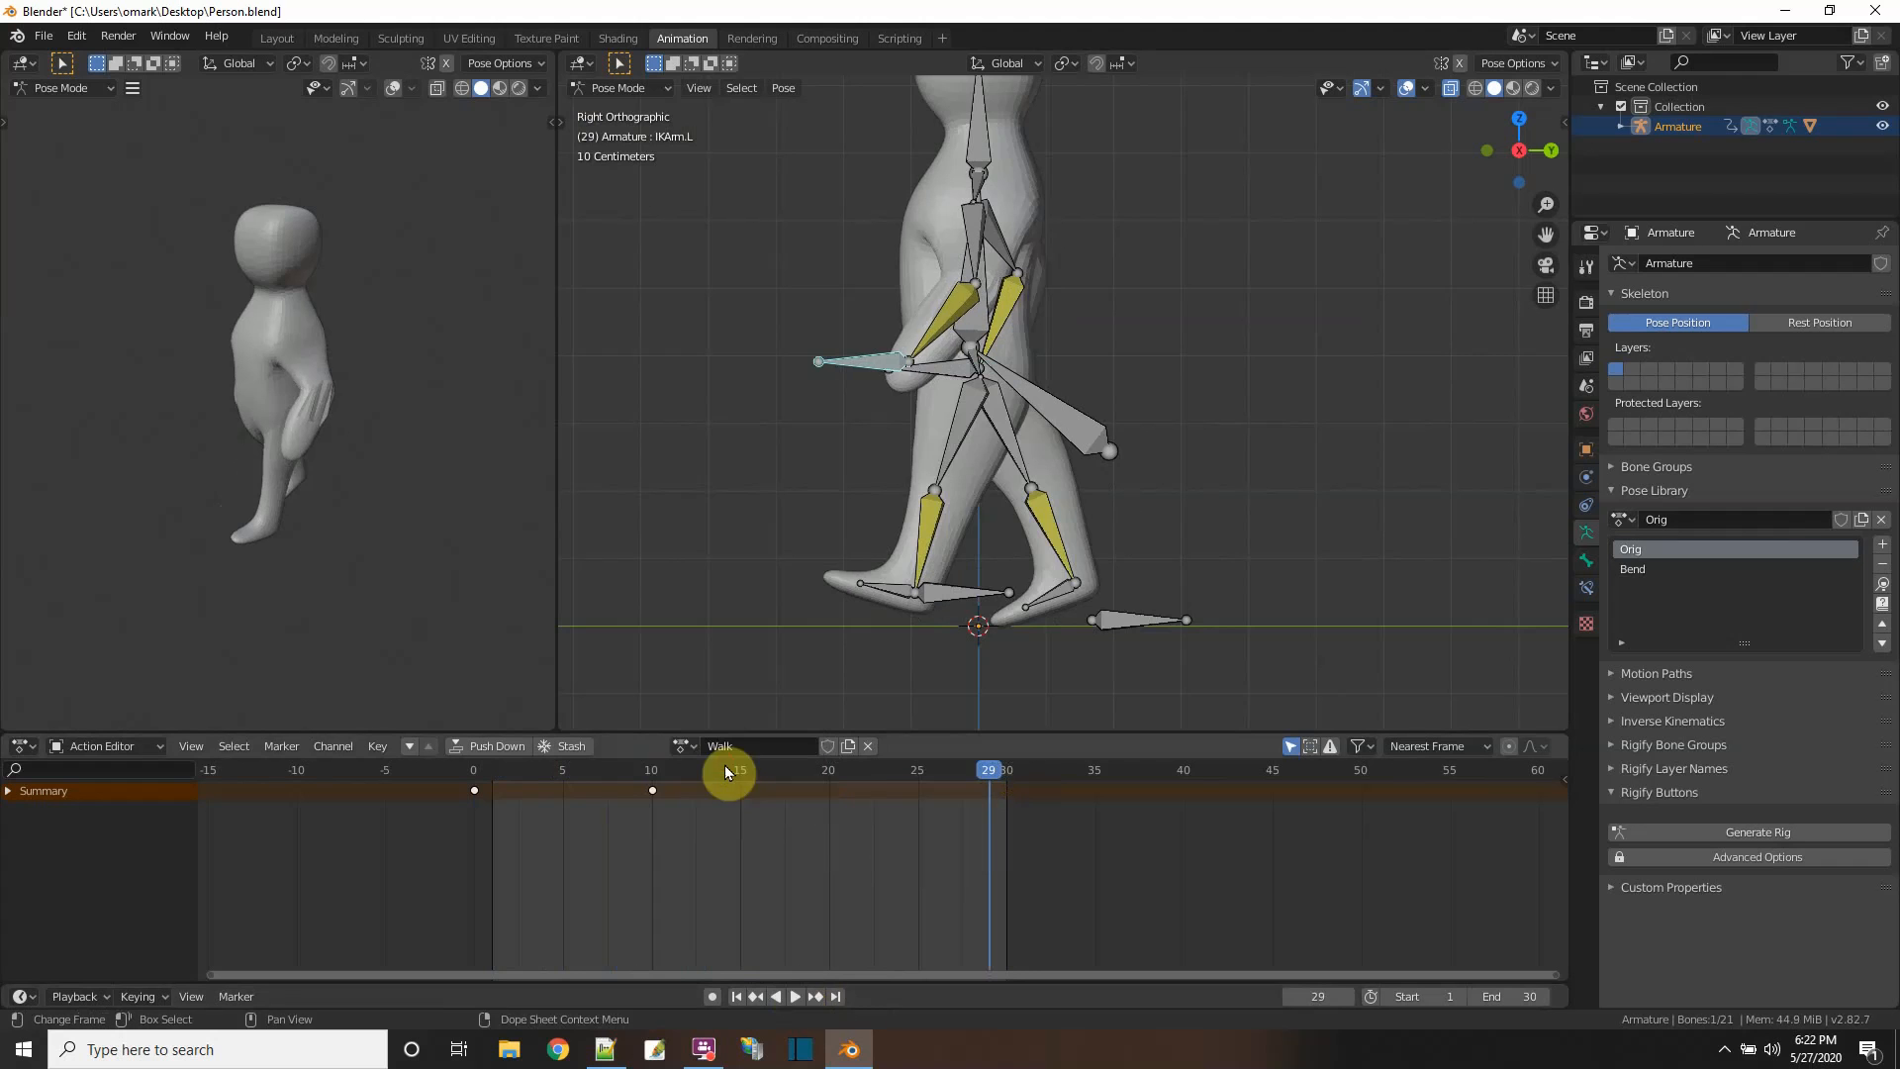
# - Scrub through the walk, then copy IKArm.L's frame 0 keyframe and paste it at frame 20
pyautogui.moveTo(1001, 769); pyautogui.dragTo(441, 770)
pyautogui.press('space')
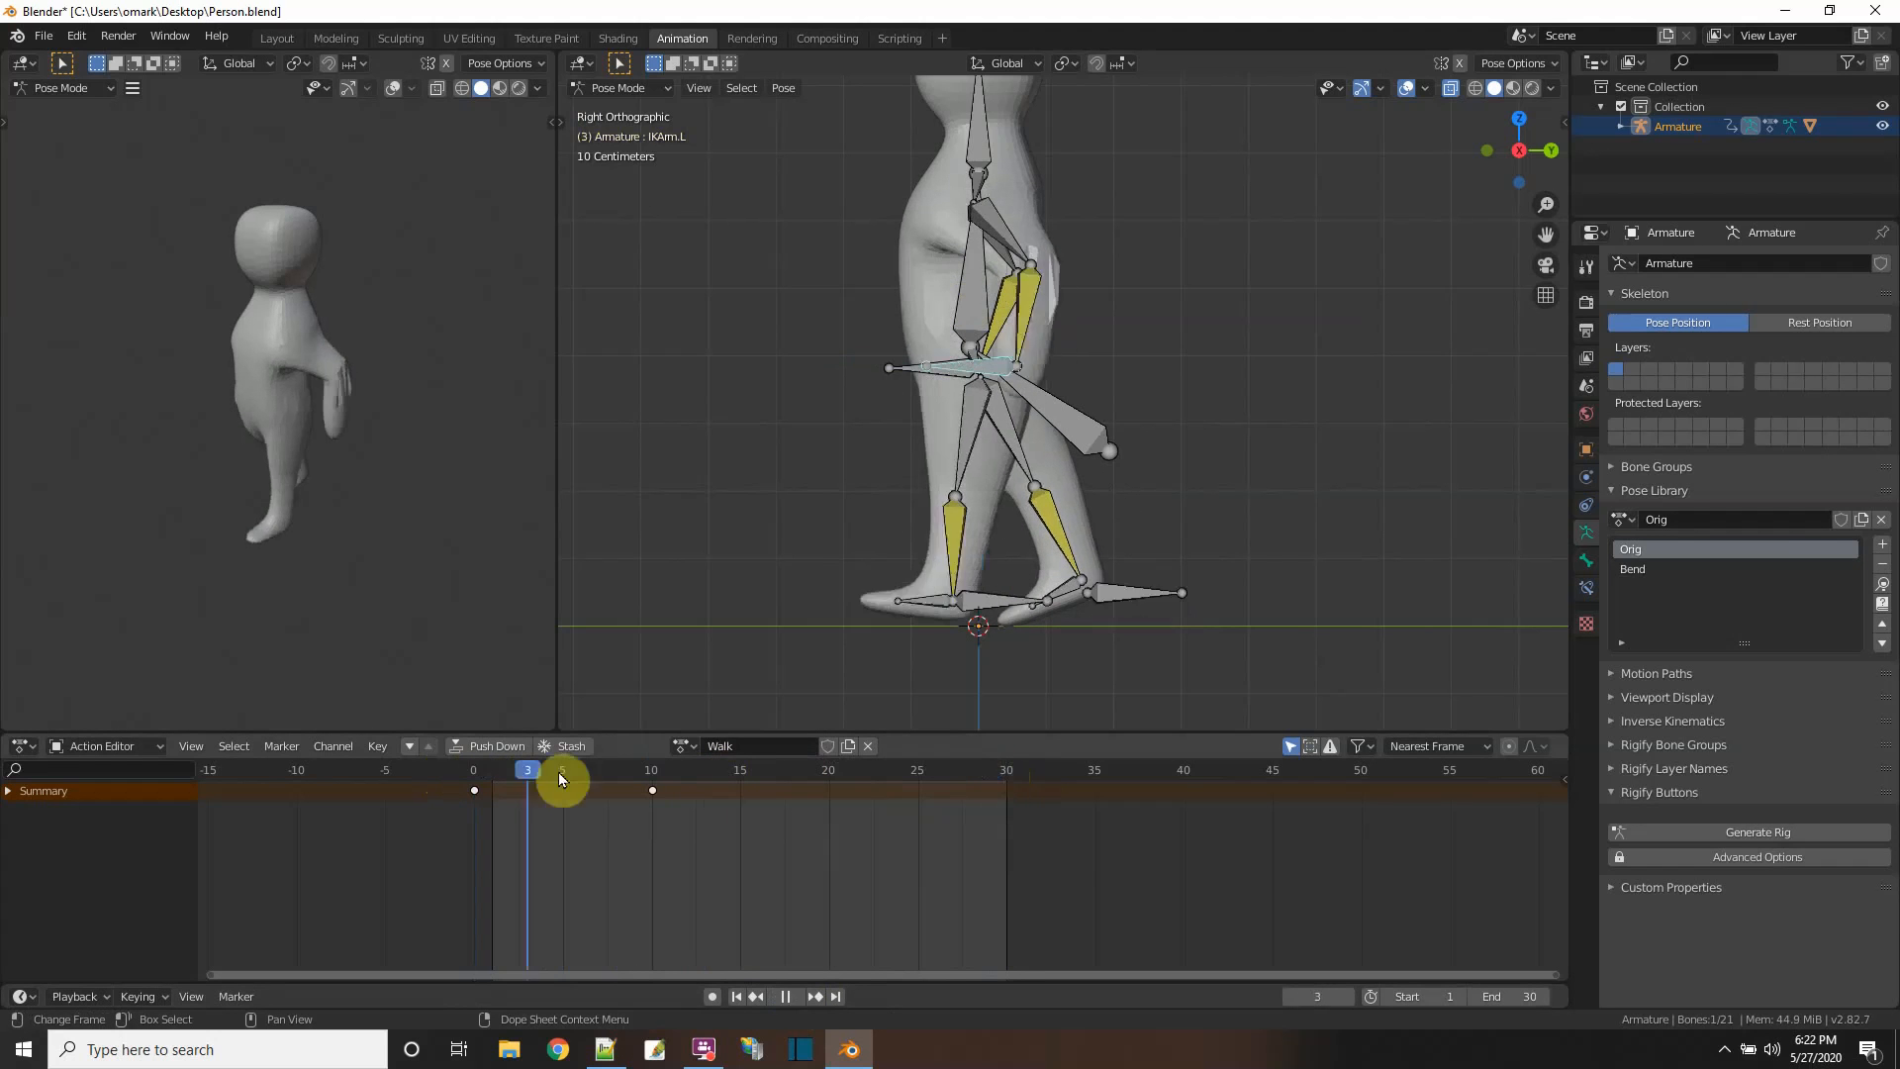
pyautogui.moveTo(714, 800); pyautogui.dragTo(832, 812)
pyautogui.press('space')
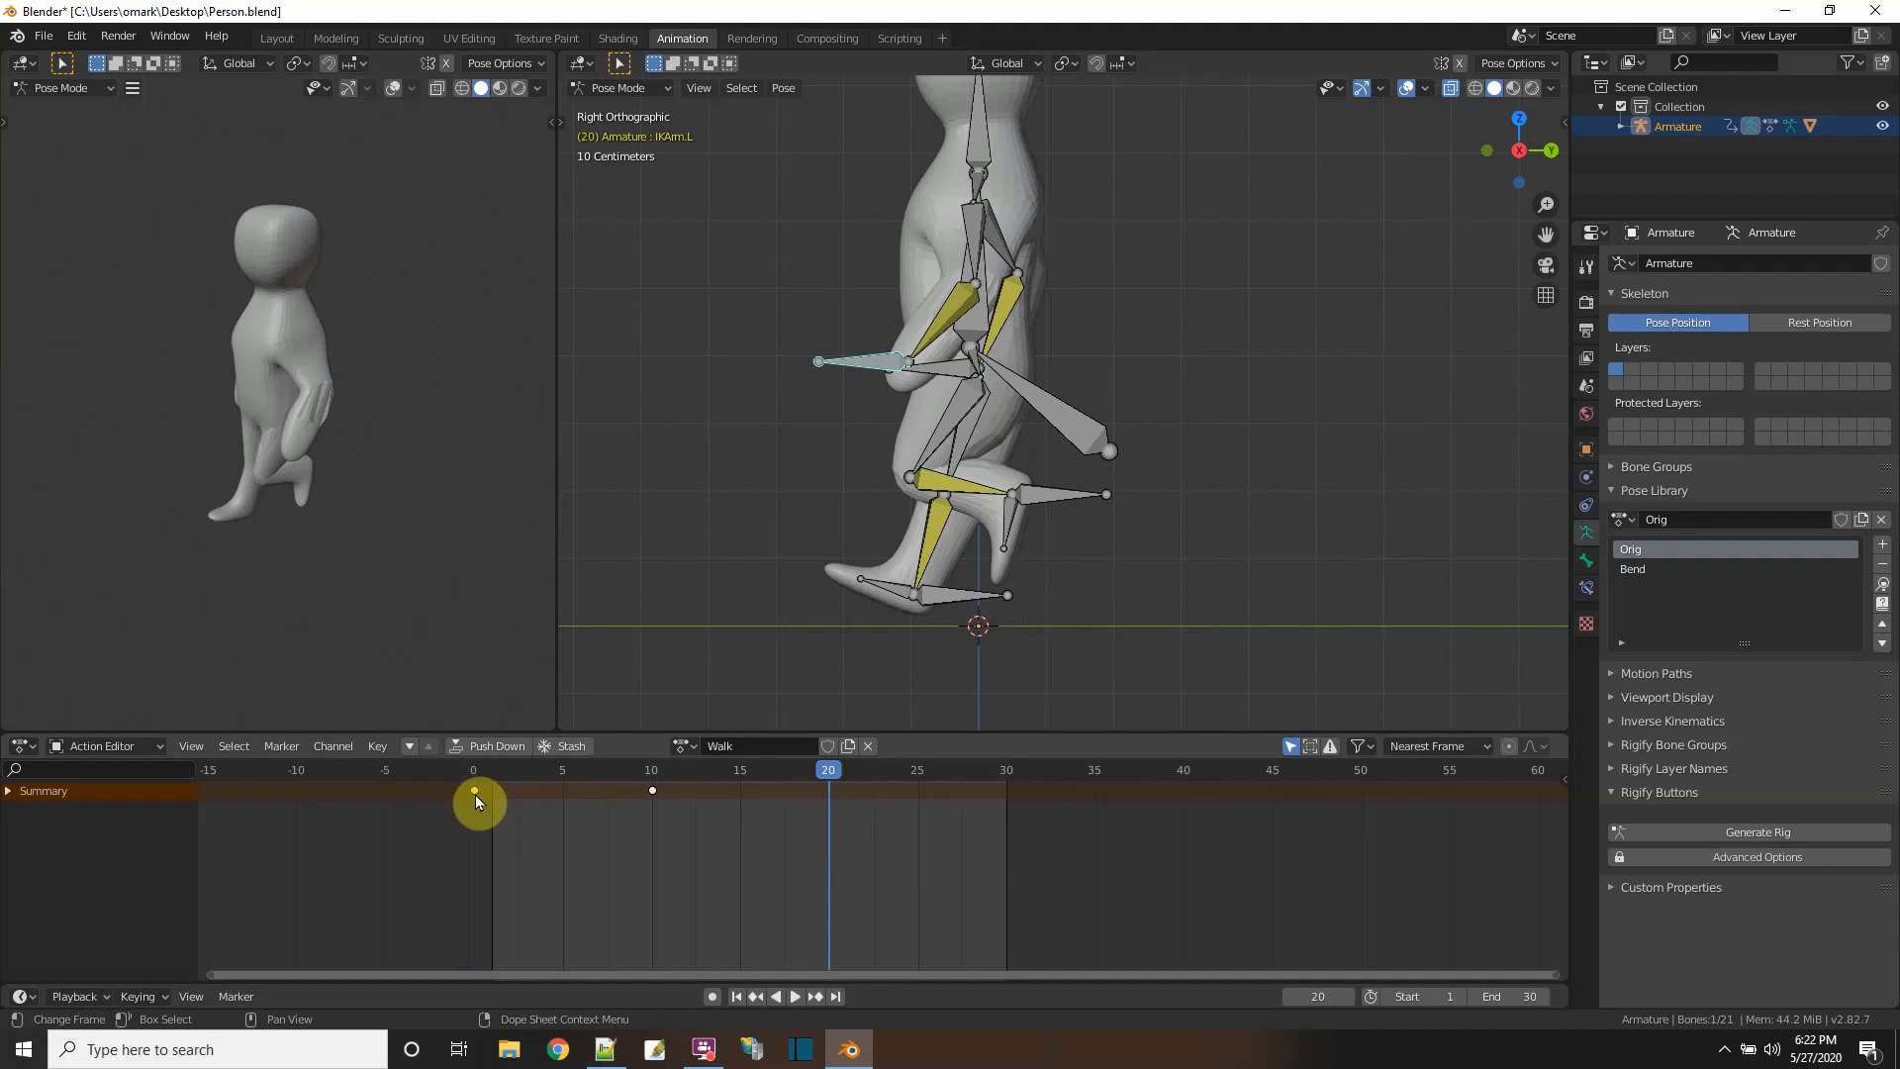
pyautogui.rightClick(475, 792)
pyautogui.click(474, 792)
pyautogui.rightClick(803, 784)
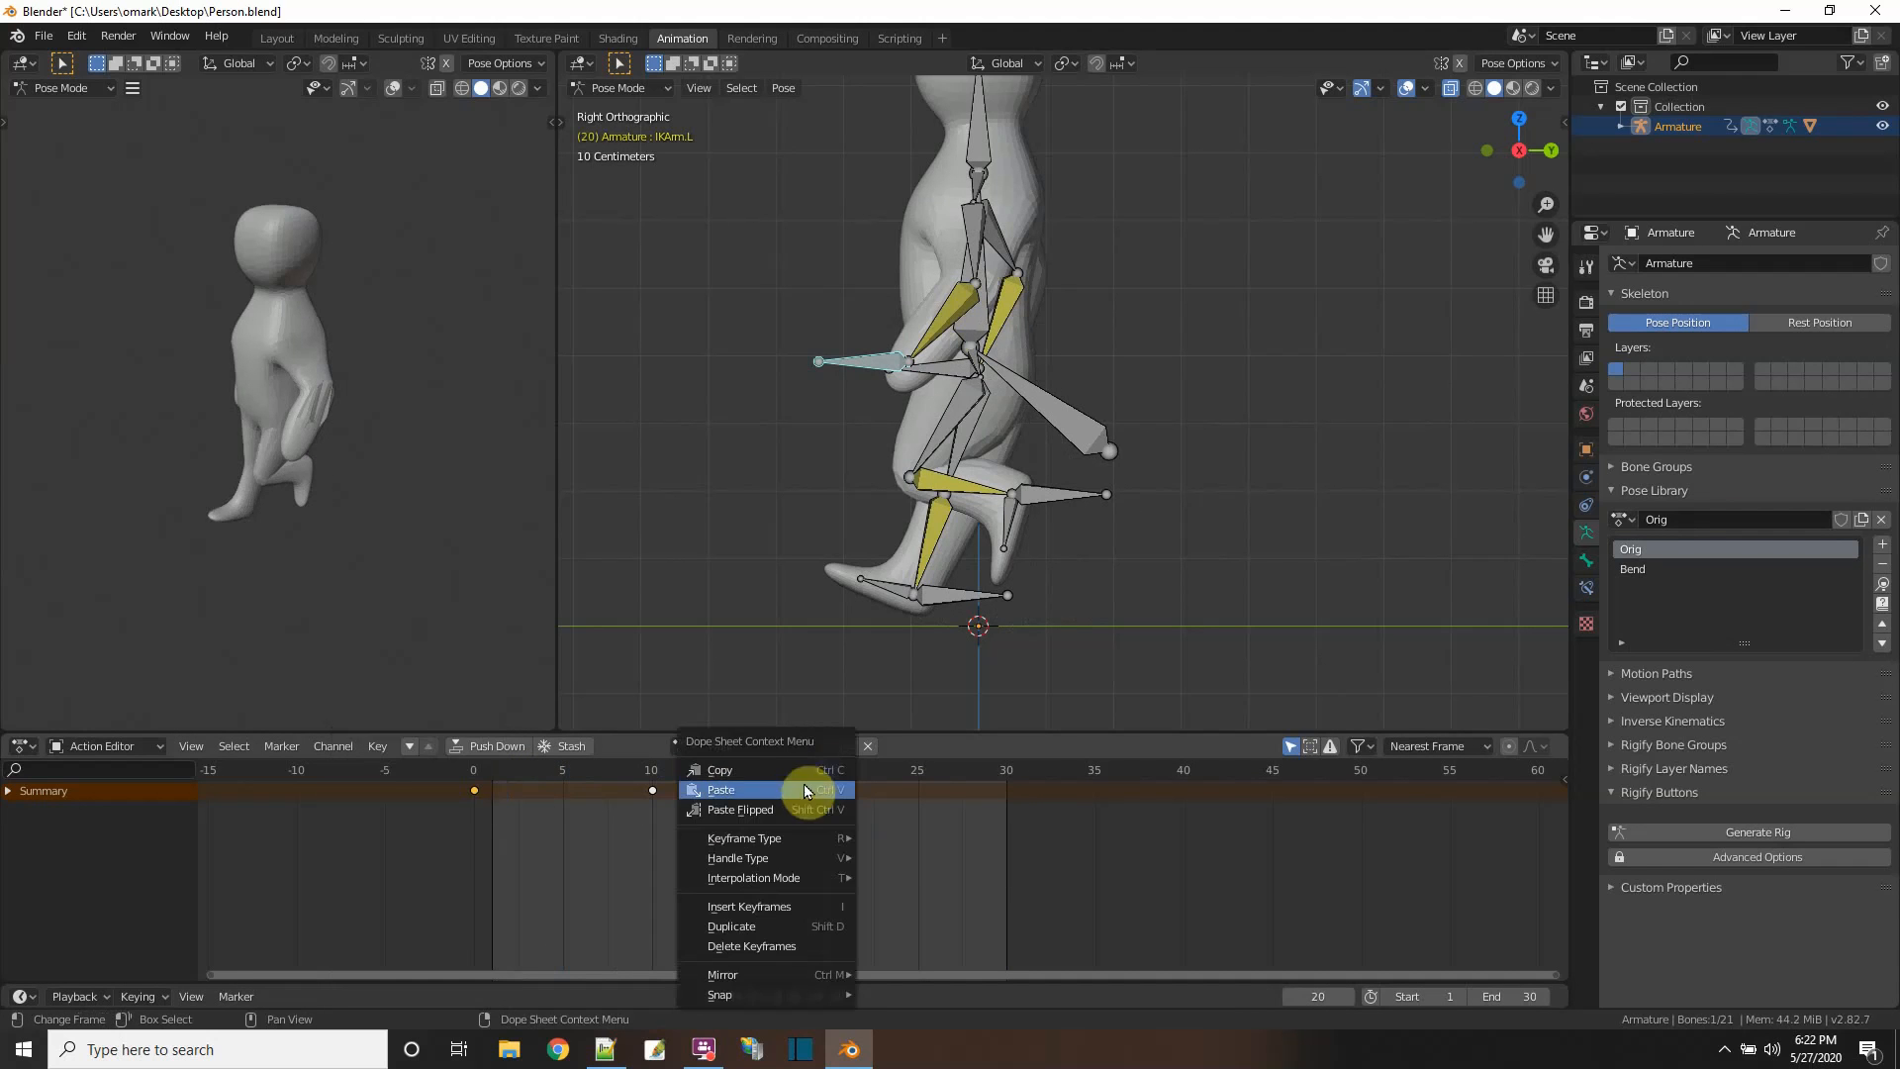
pyautogui.click(807, 789)
# - Copy IKArm.L's frame 0 keyframe and paste it at frame 30
pyautogui.press('space')
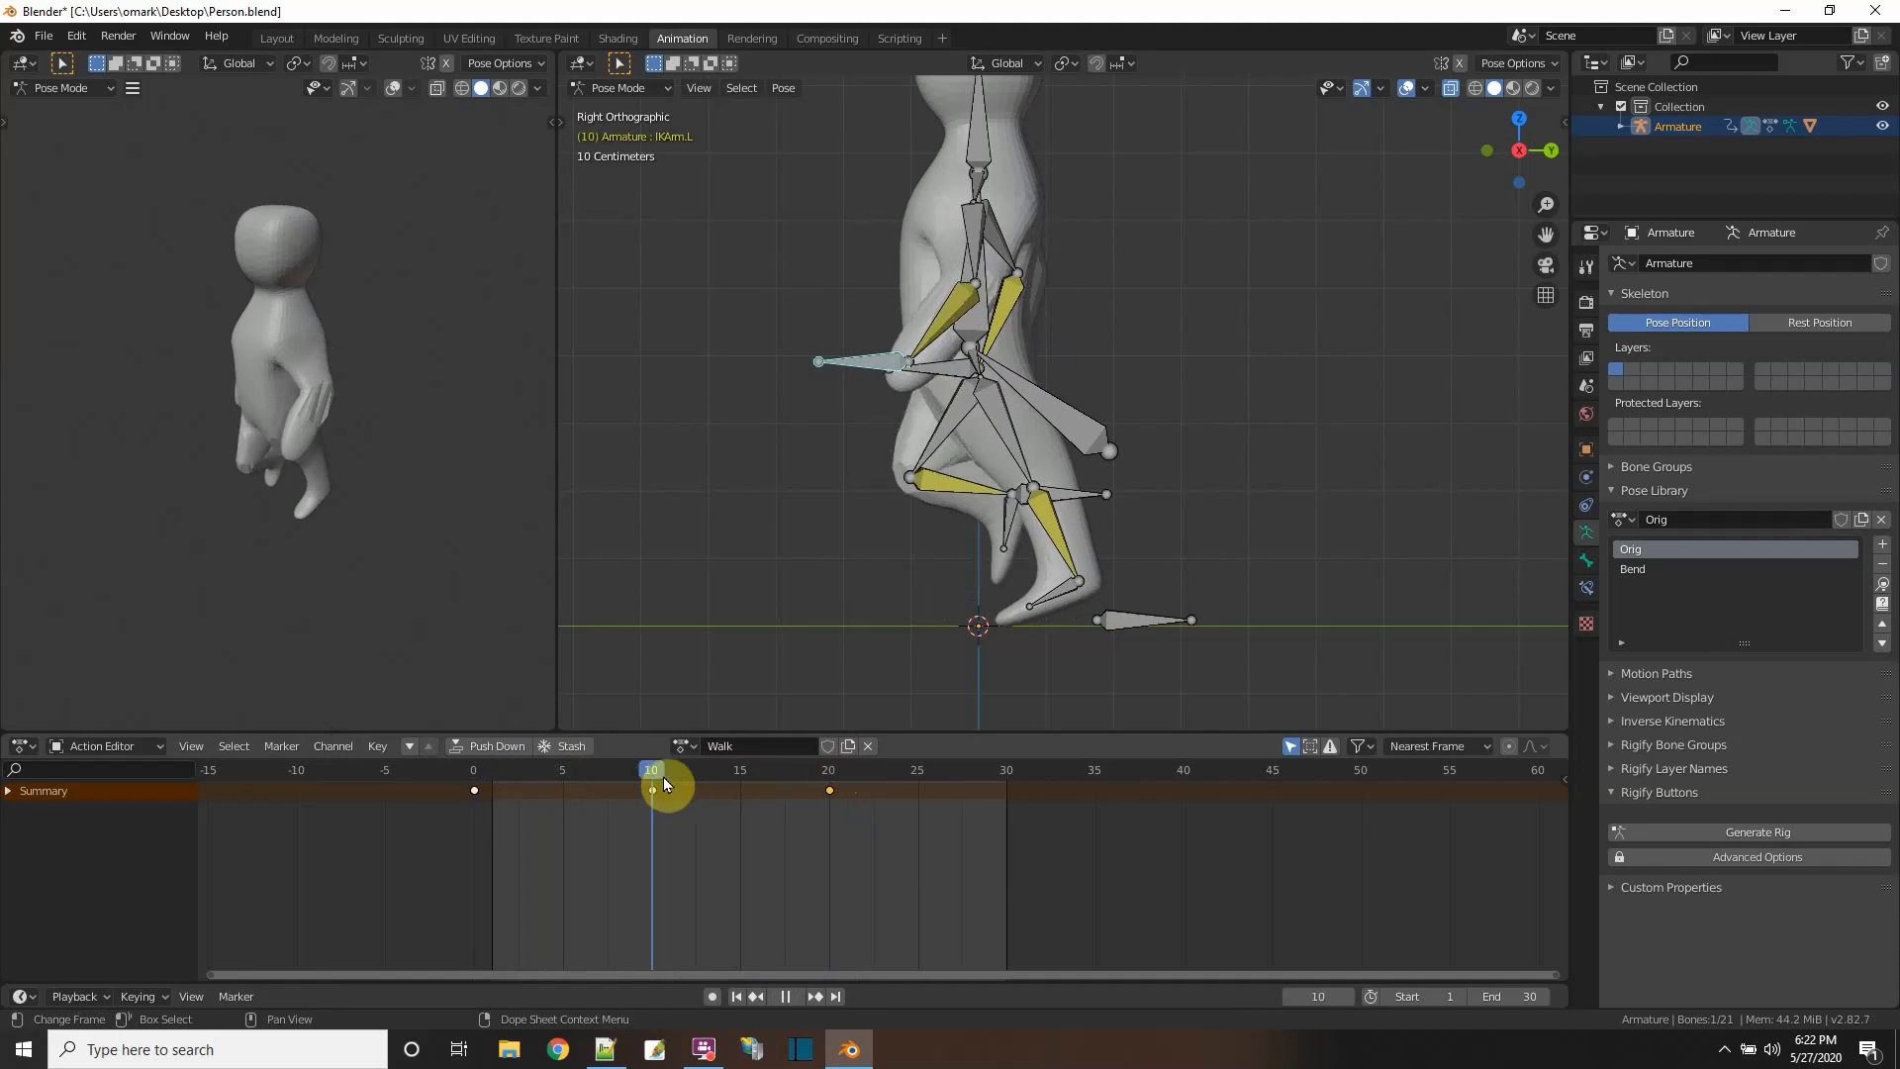
pyautogui.moveTo(723, 786); pyautogui.dragTo(1012, 848)
pyautogui.press('space')
pyautogui.click(473, 790)
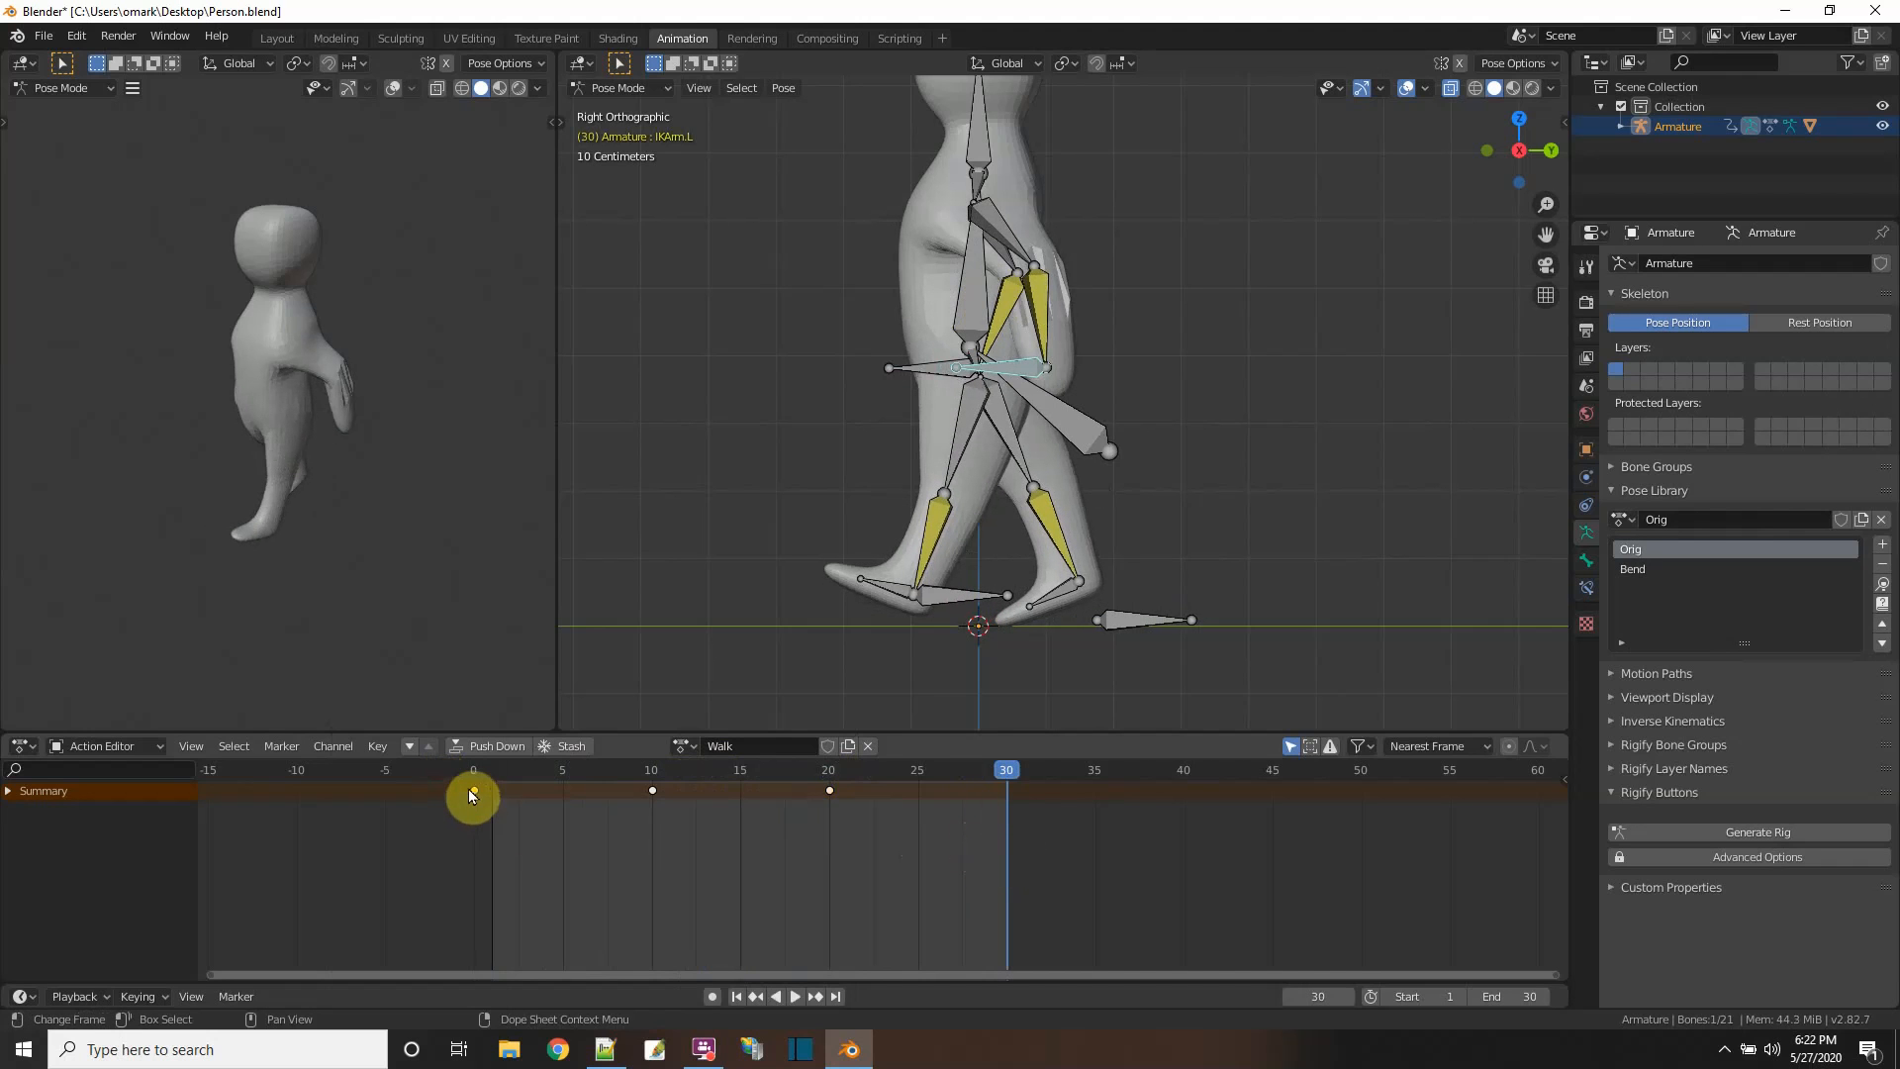
pyautogui.rightClick(465, 787)
pyautogui.click(465, 788)
pyautogui.rightClick(1005, 774)
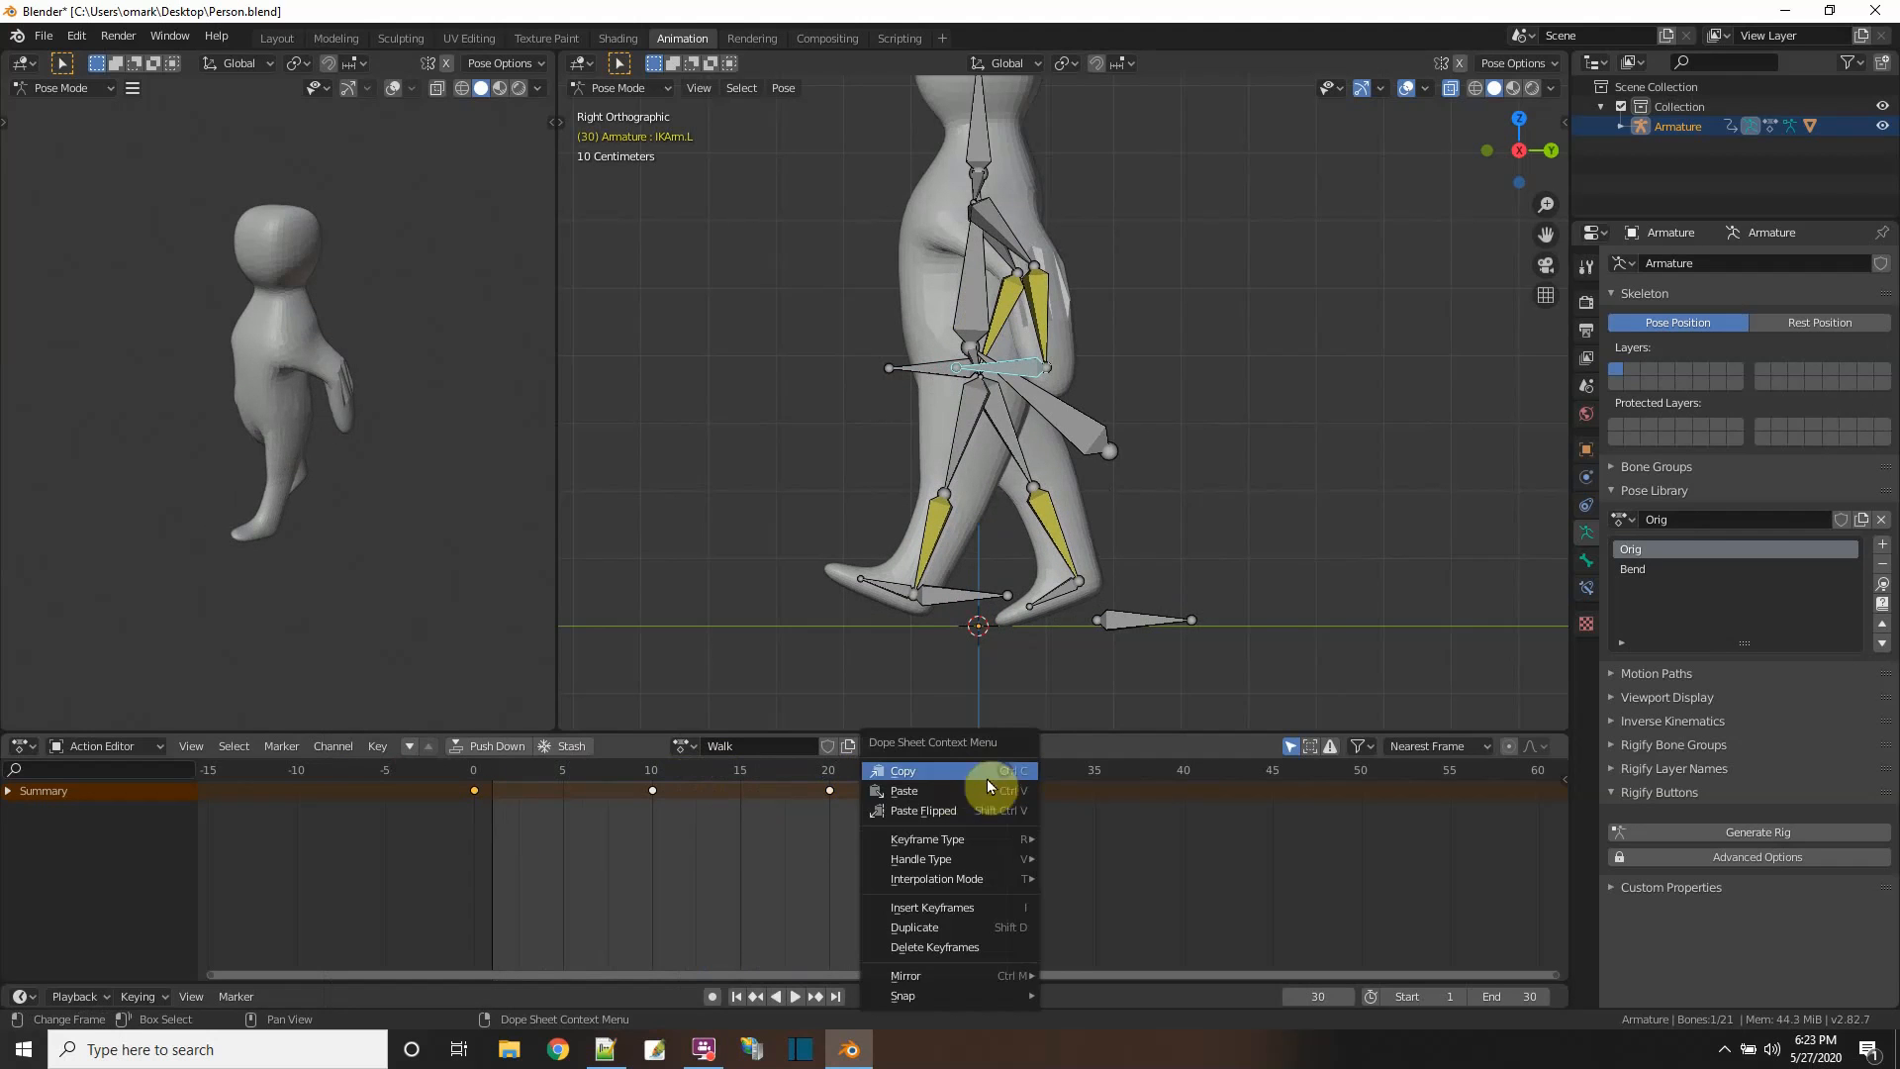
pyautogui.click(947, 790)
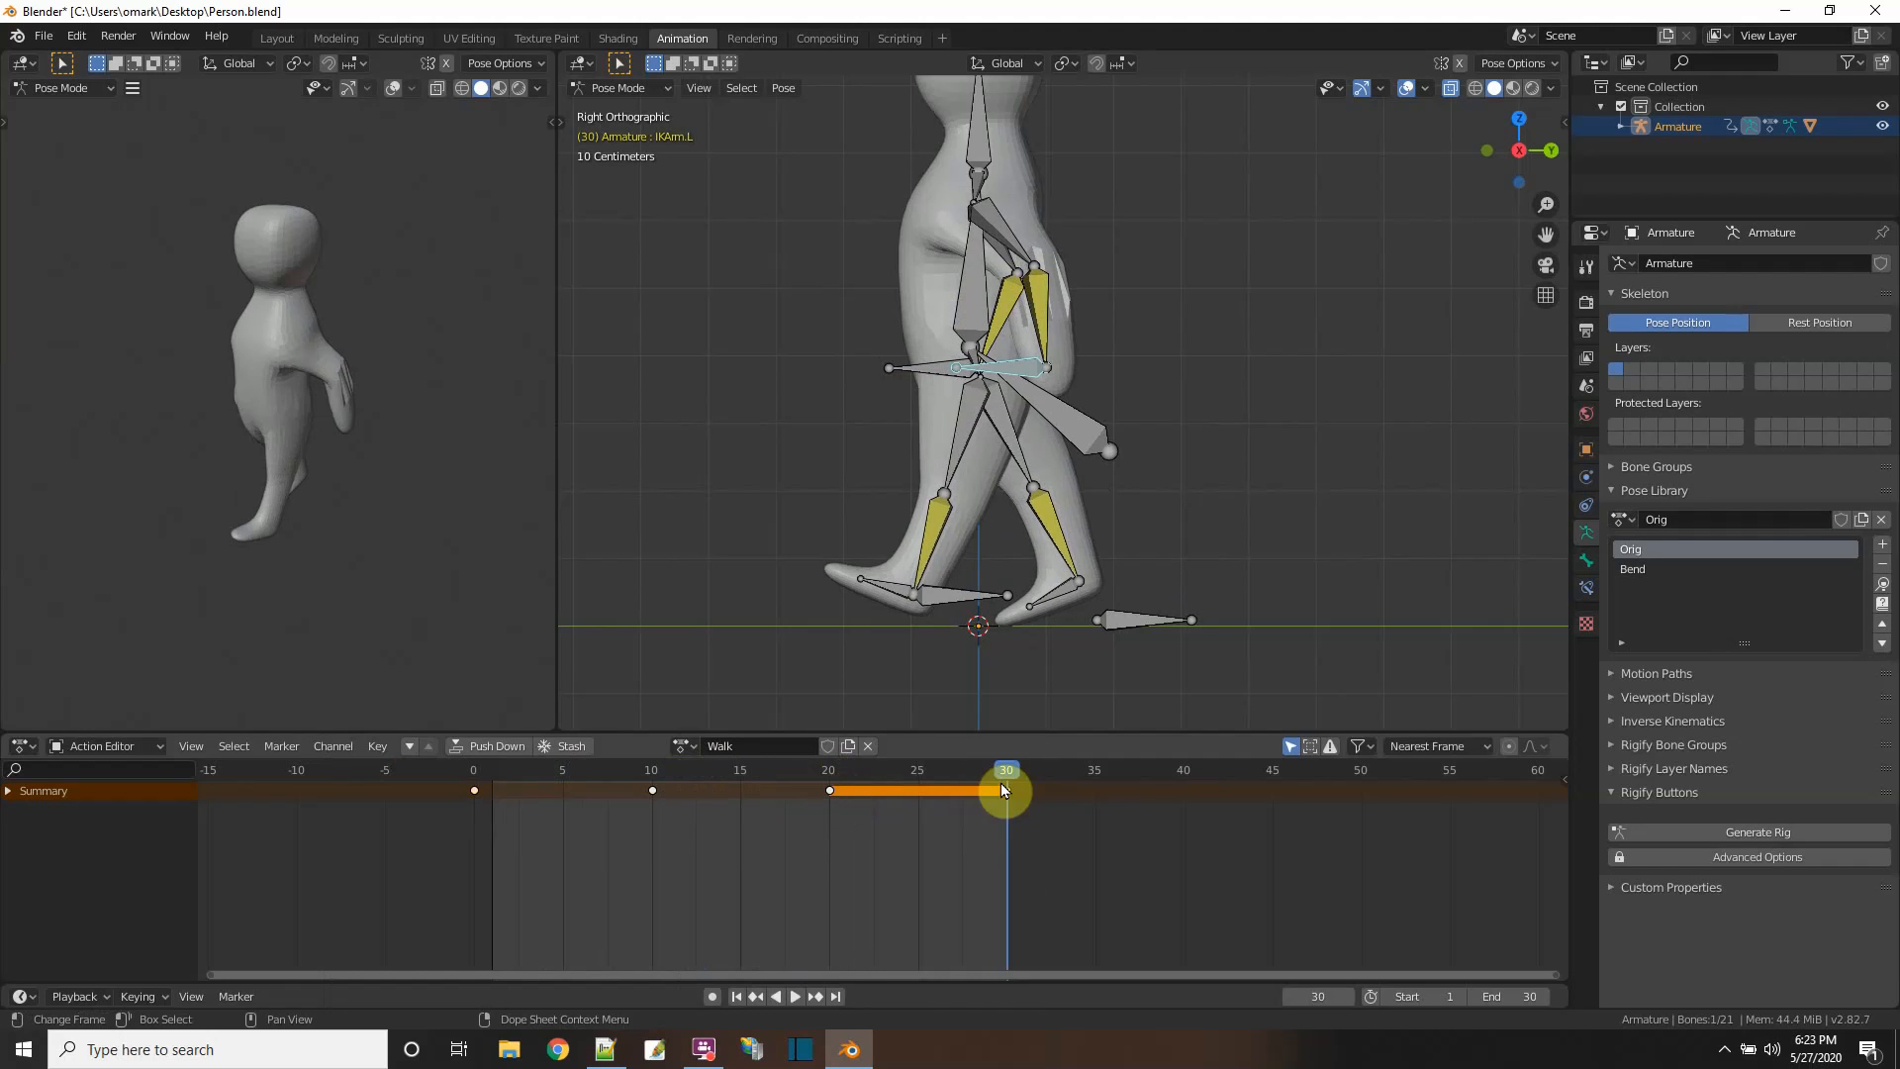
# - Check the arm motion near the end of the loop and delete IKArm.L's keyframe at frame 30
pyautogui.press('space')
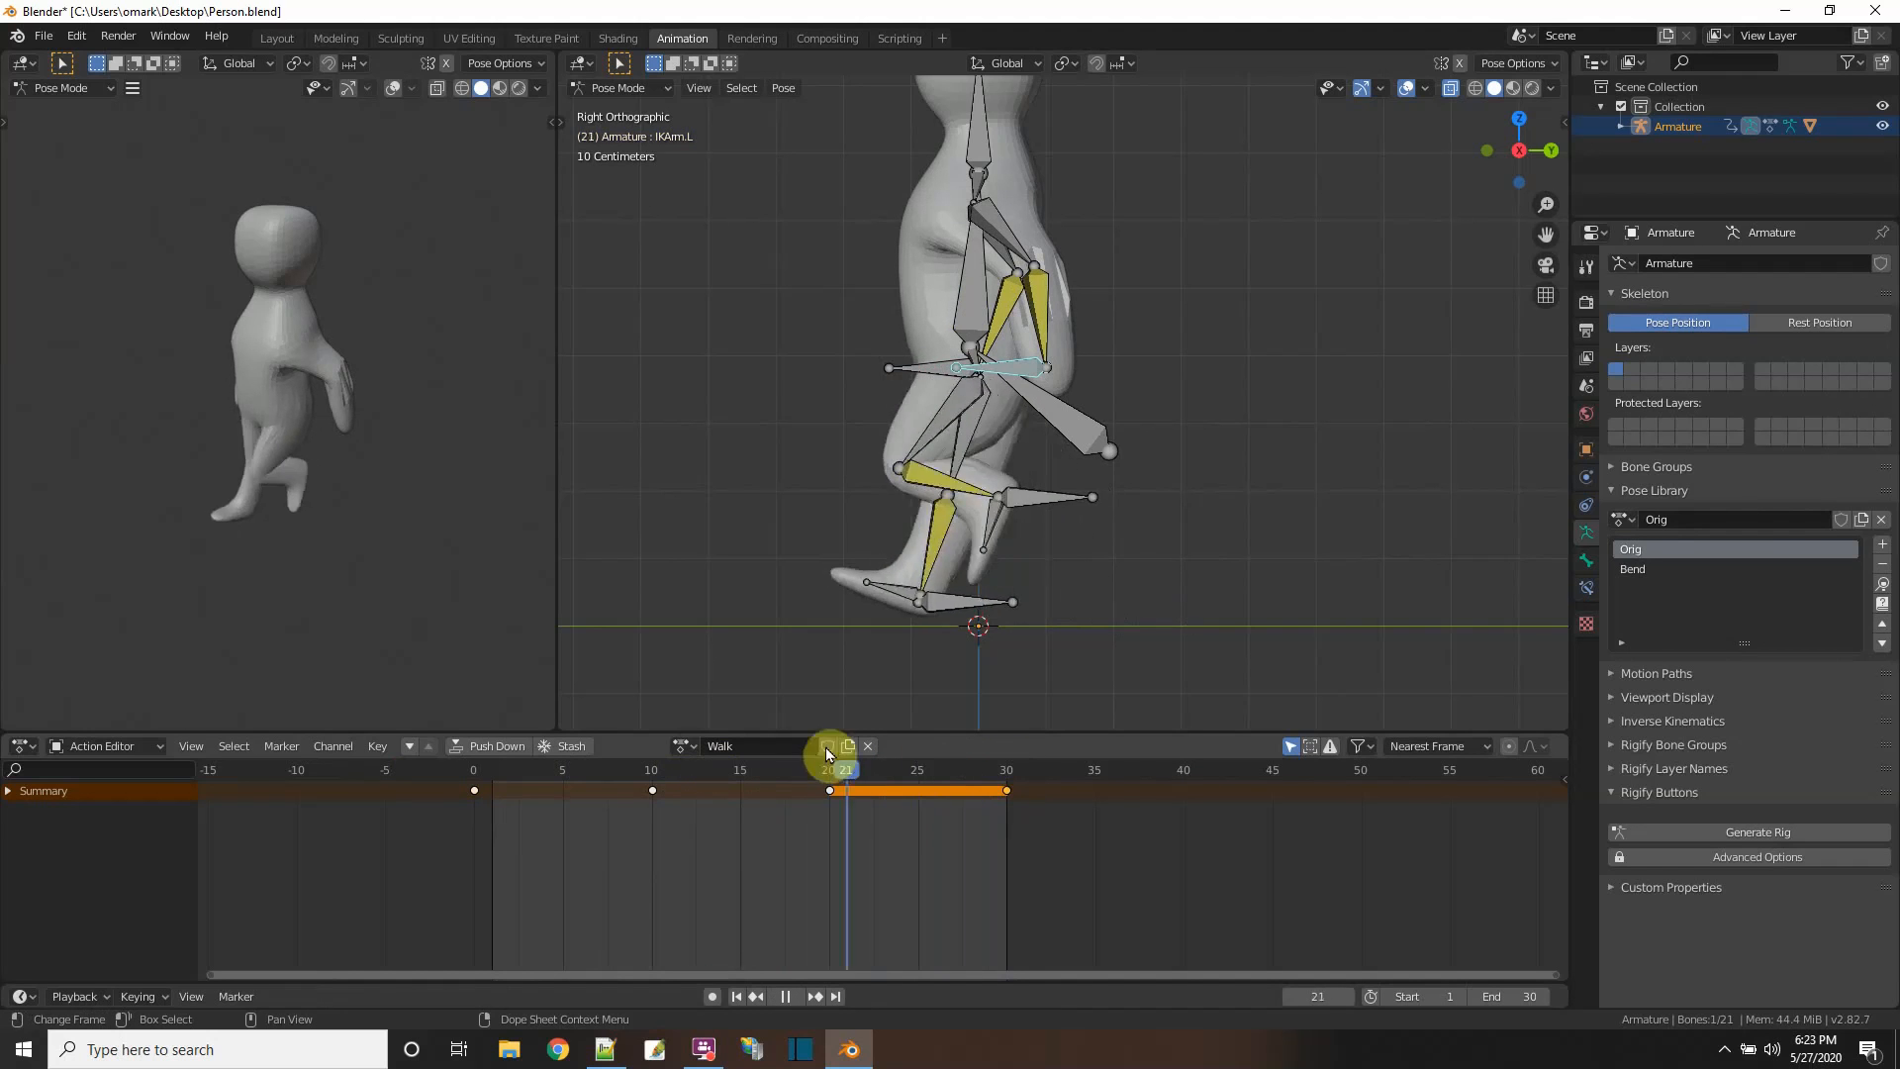
pyautogui.press('space')
pyautogui.rightClick(1006, 791)
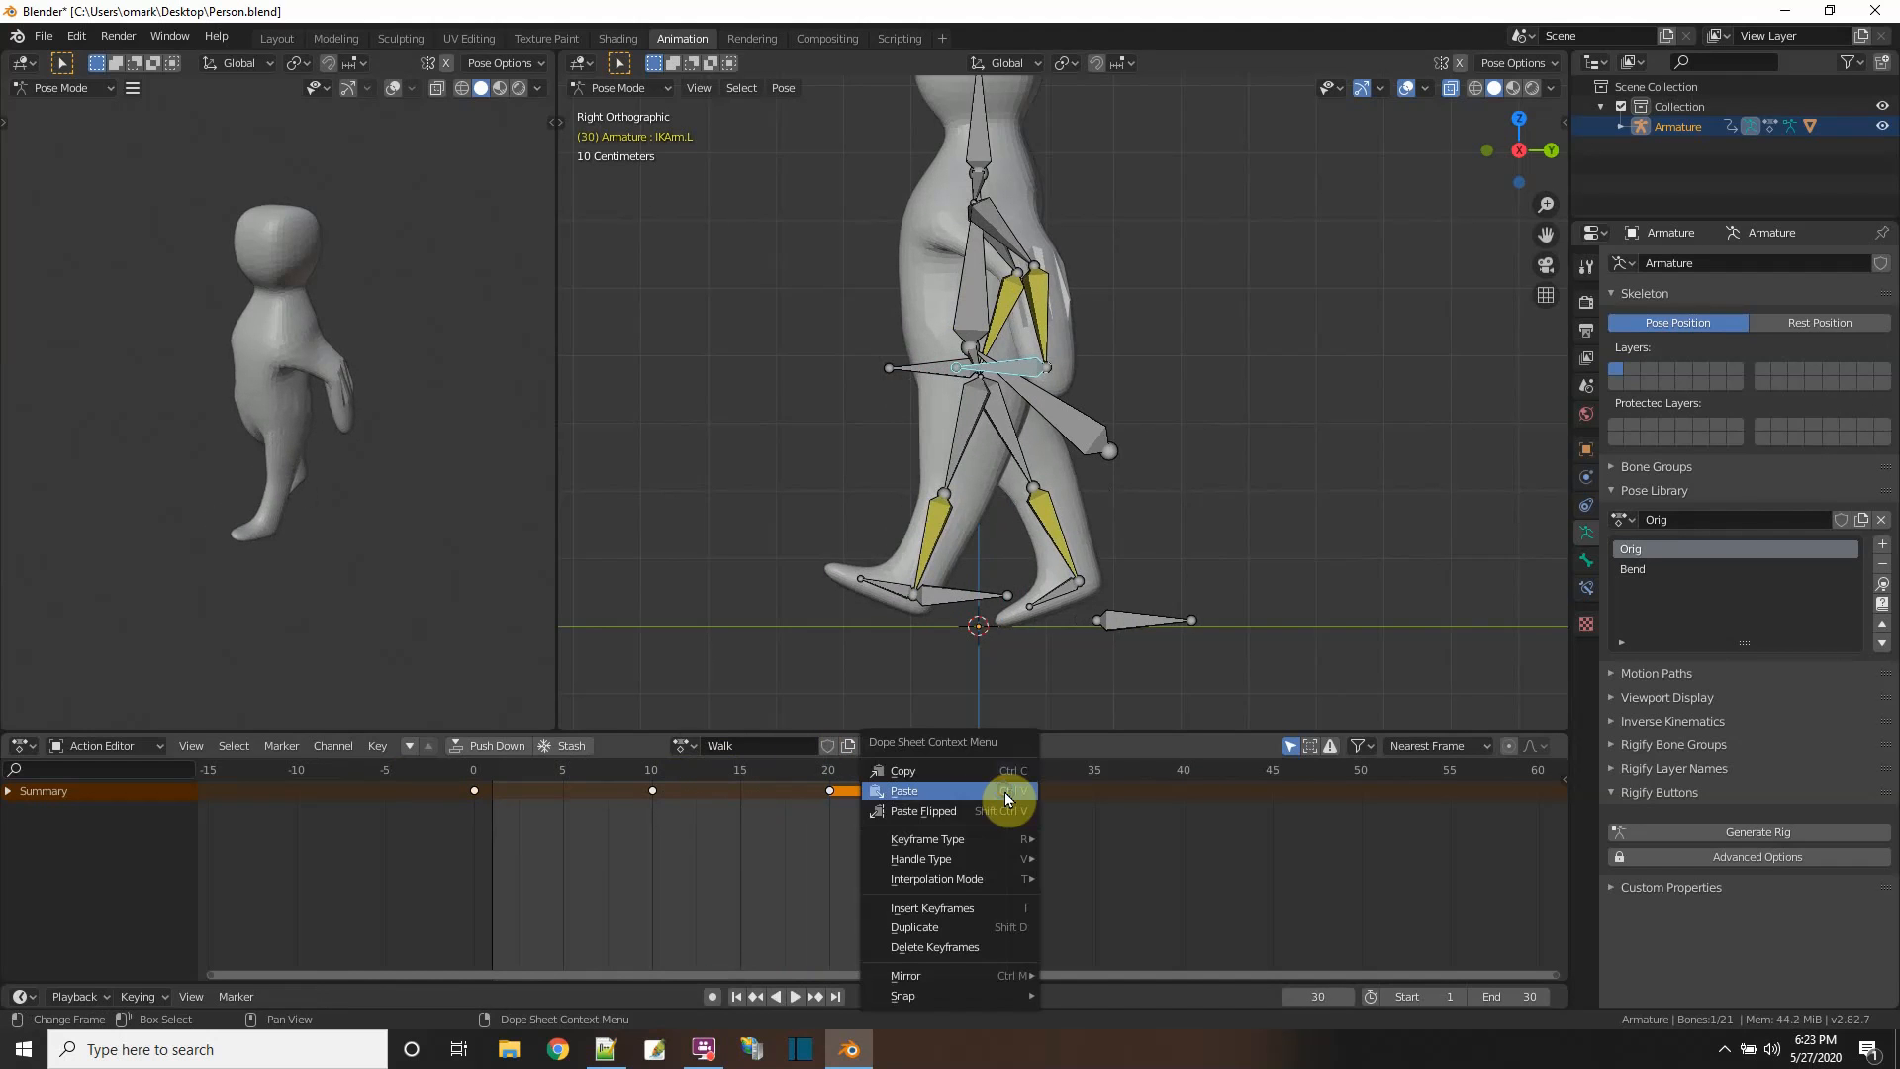
pyautogui.click(931, 947)
# - Copy IKArm.L's frame 10 keyframe and paste it at frame 30
pyautogui.press('b')
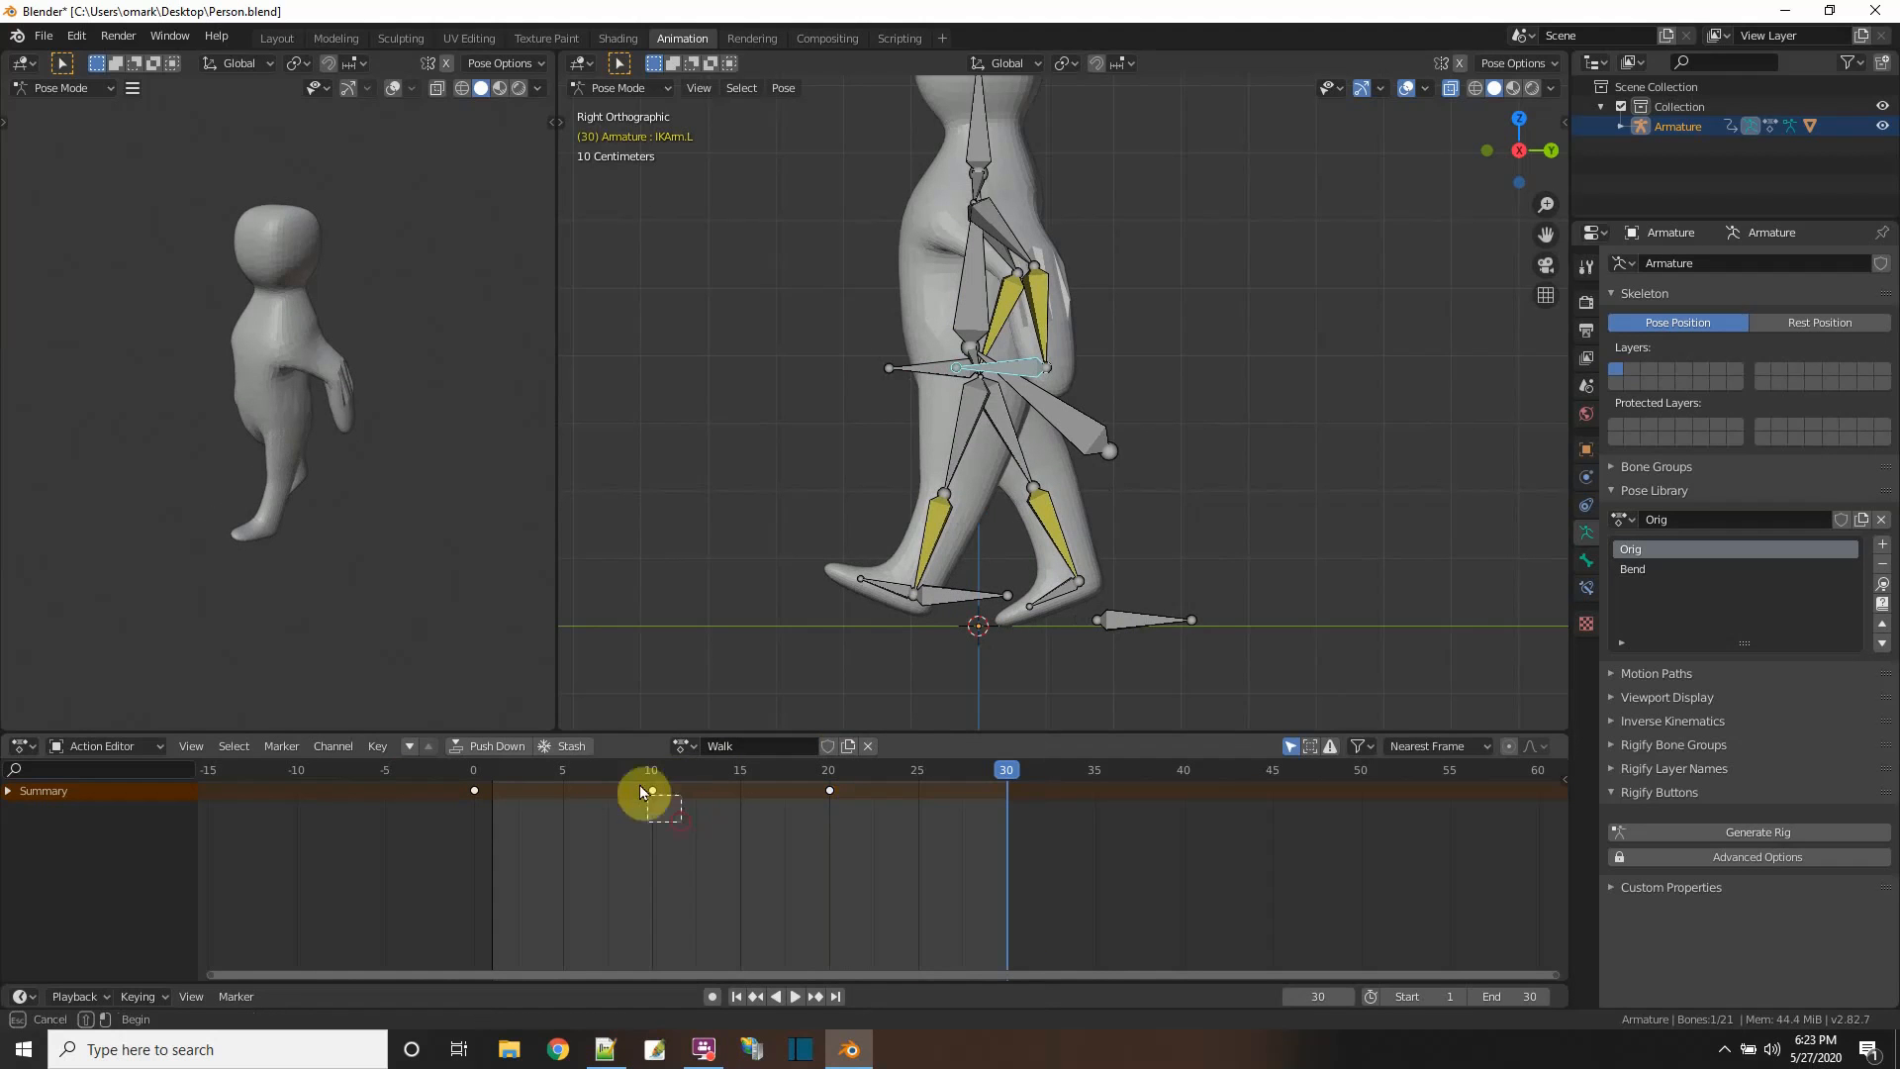
pyautogui.moveTo(640, 785); pyautogui.dragTo(644, 784)
pyautogui.rightClick(650, 786)
pyautogui.click(575, 612)
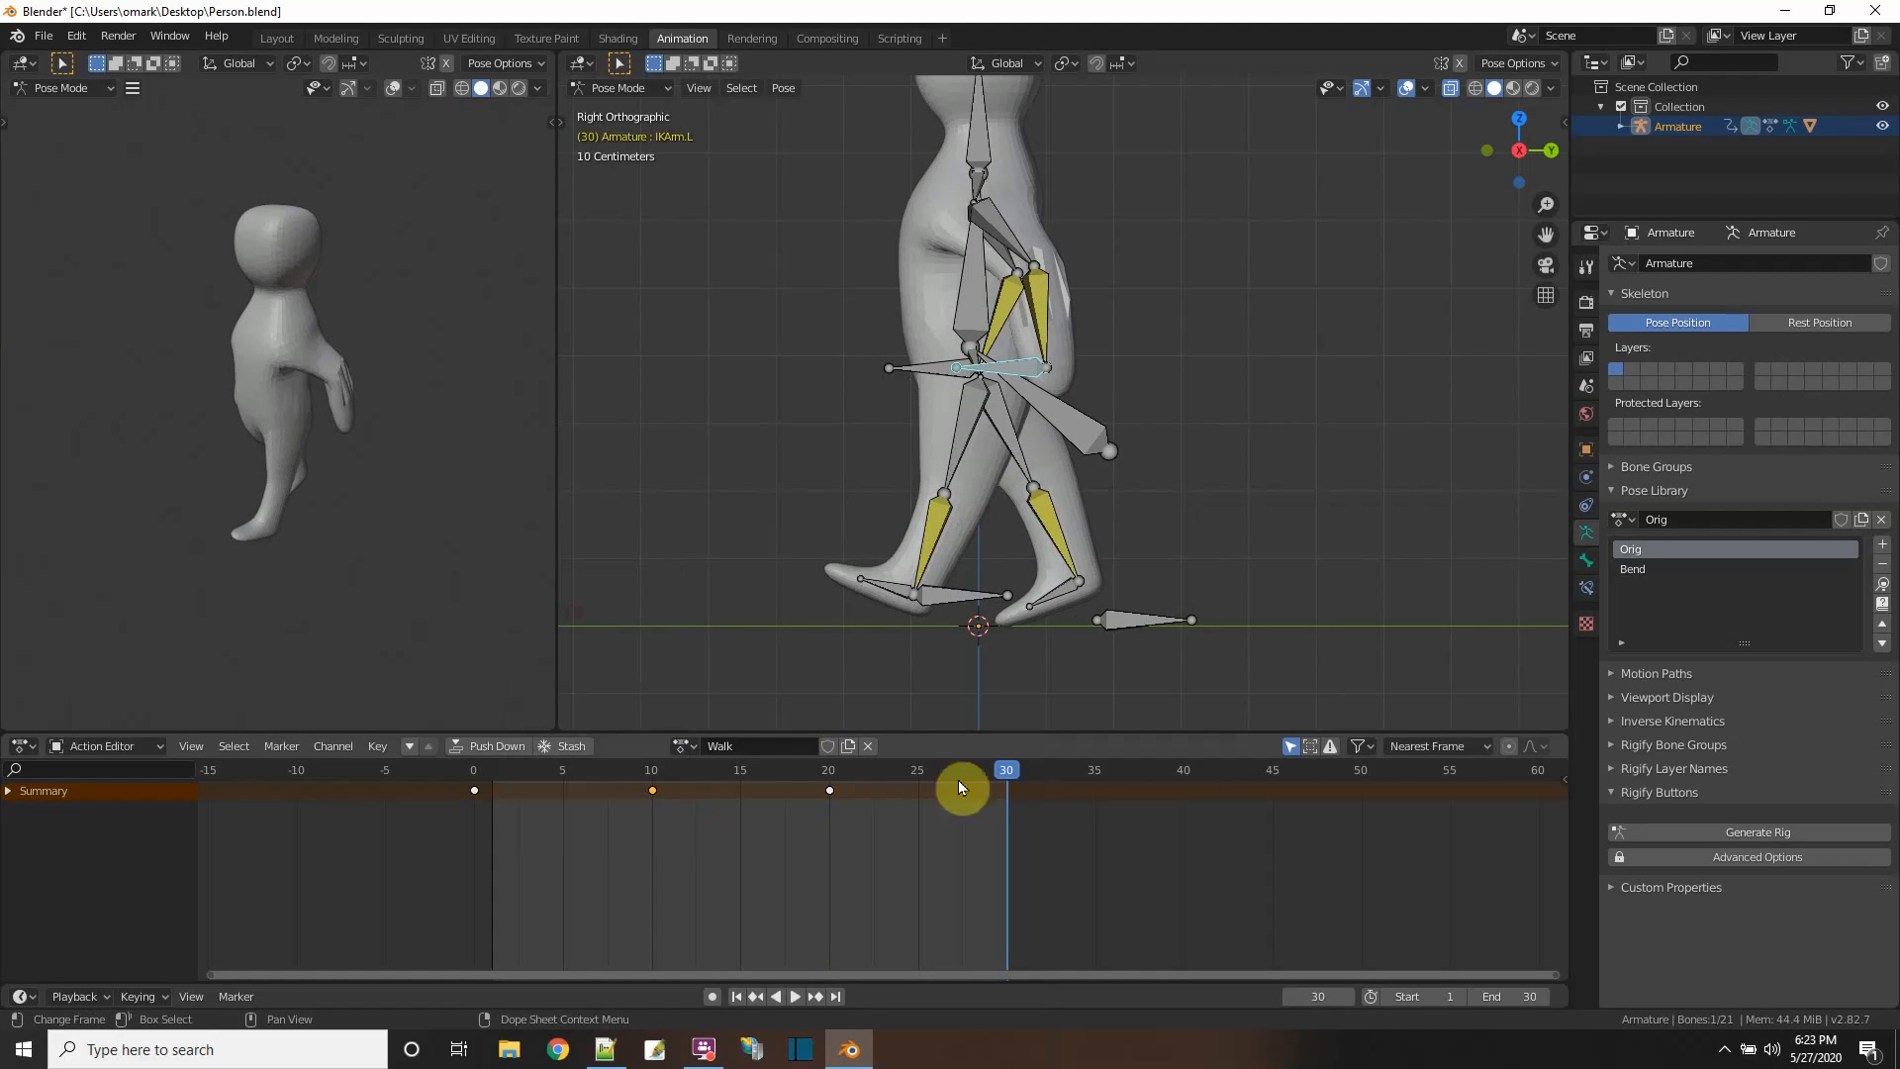
pyautogui.rightClick(1007, 768)
pyautogui.click(982, 786)
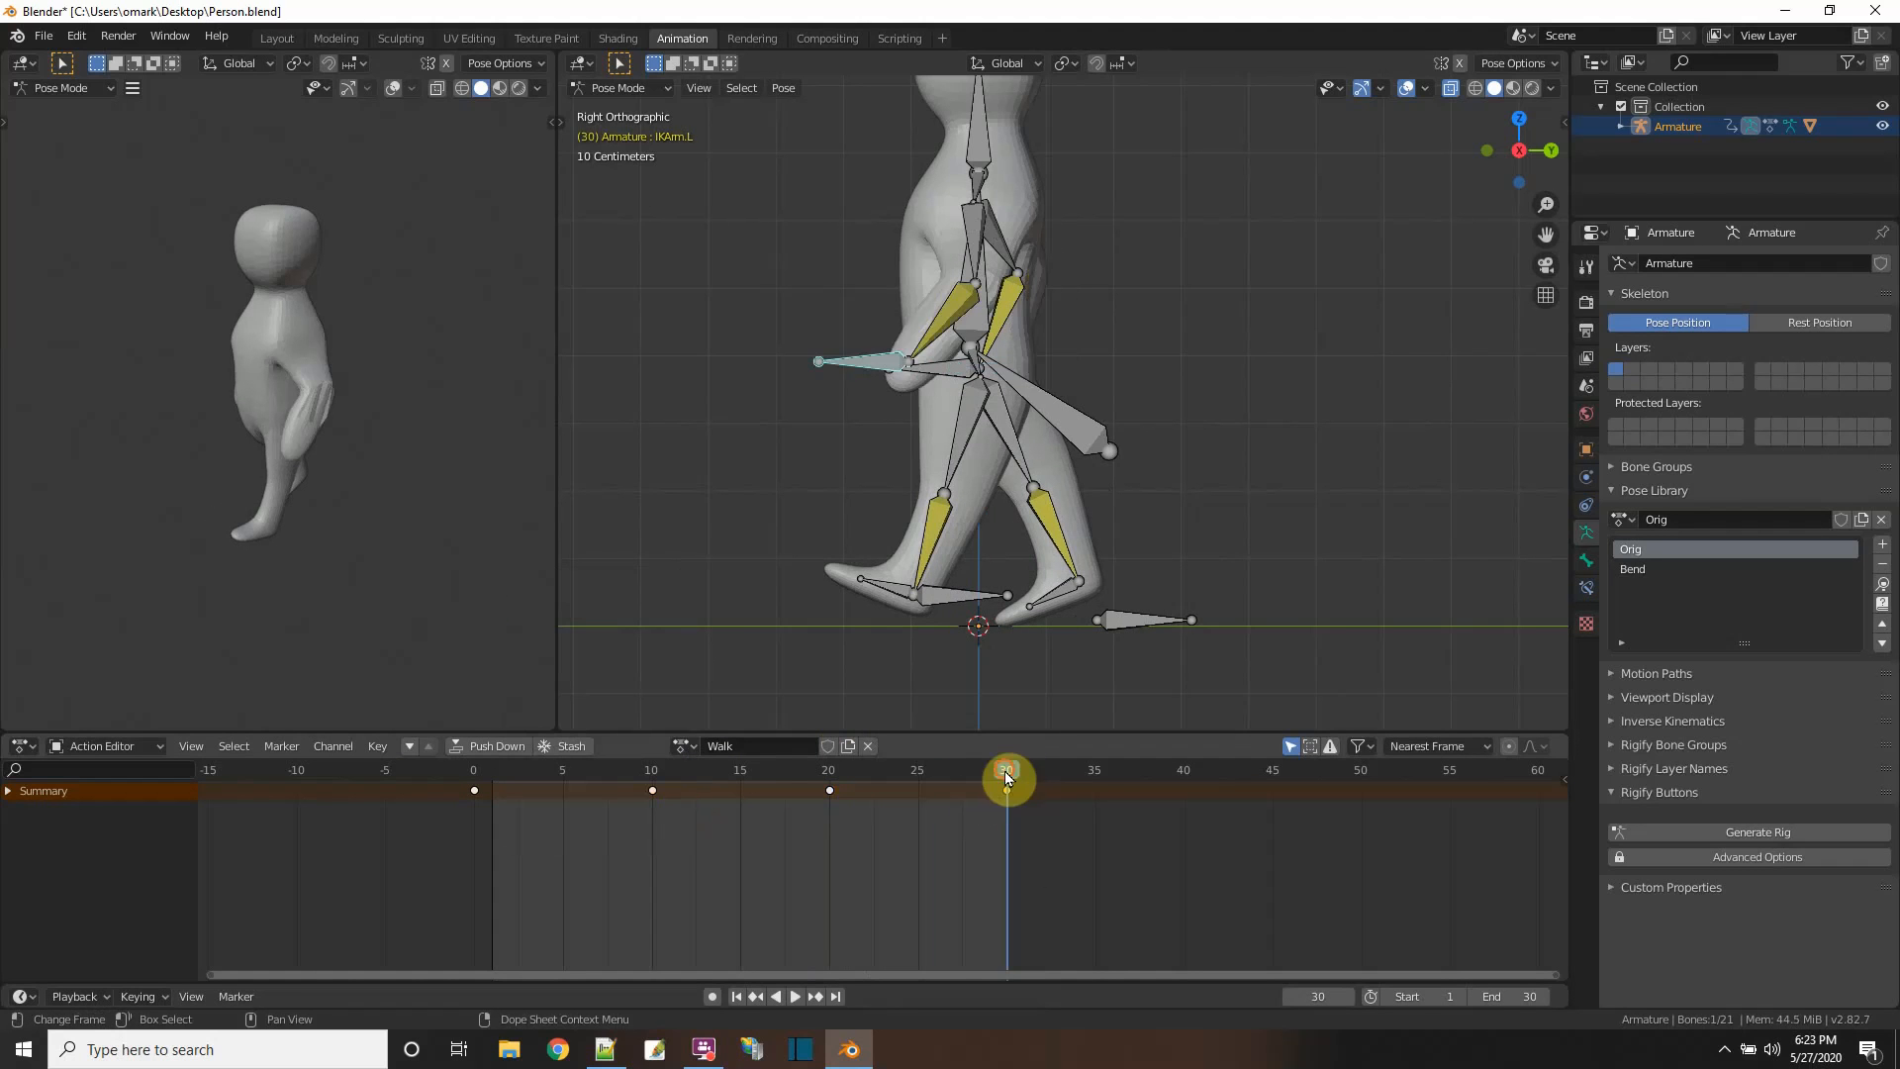
# - Scrub and play back the full walk loop to check the left arm's swing
pyautogui.press('space')
pyautogui.moveTo(532, 770); pyautogui.dragTo(984, 823)
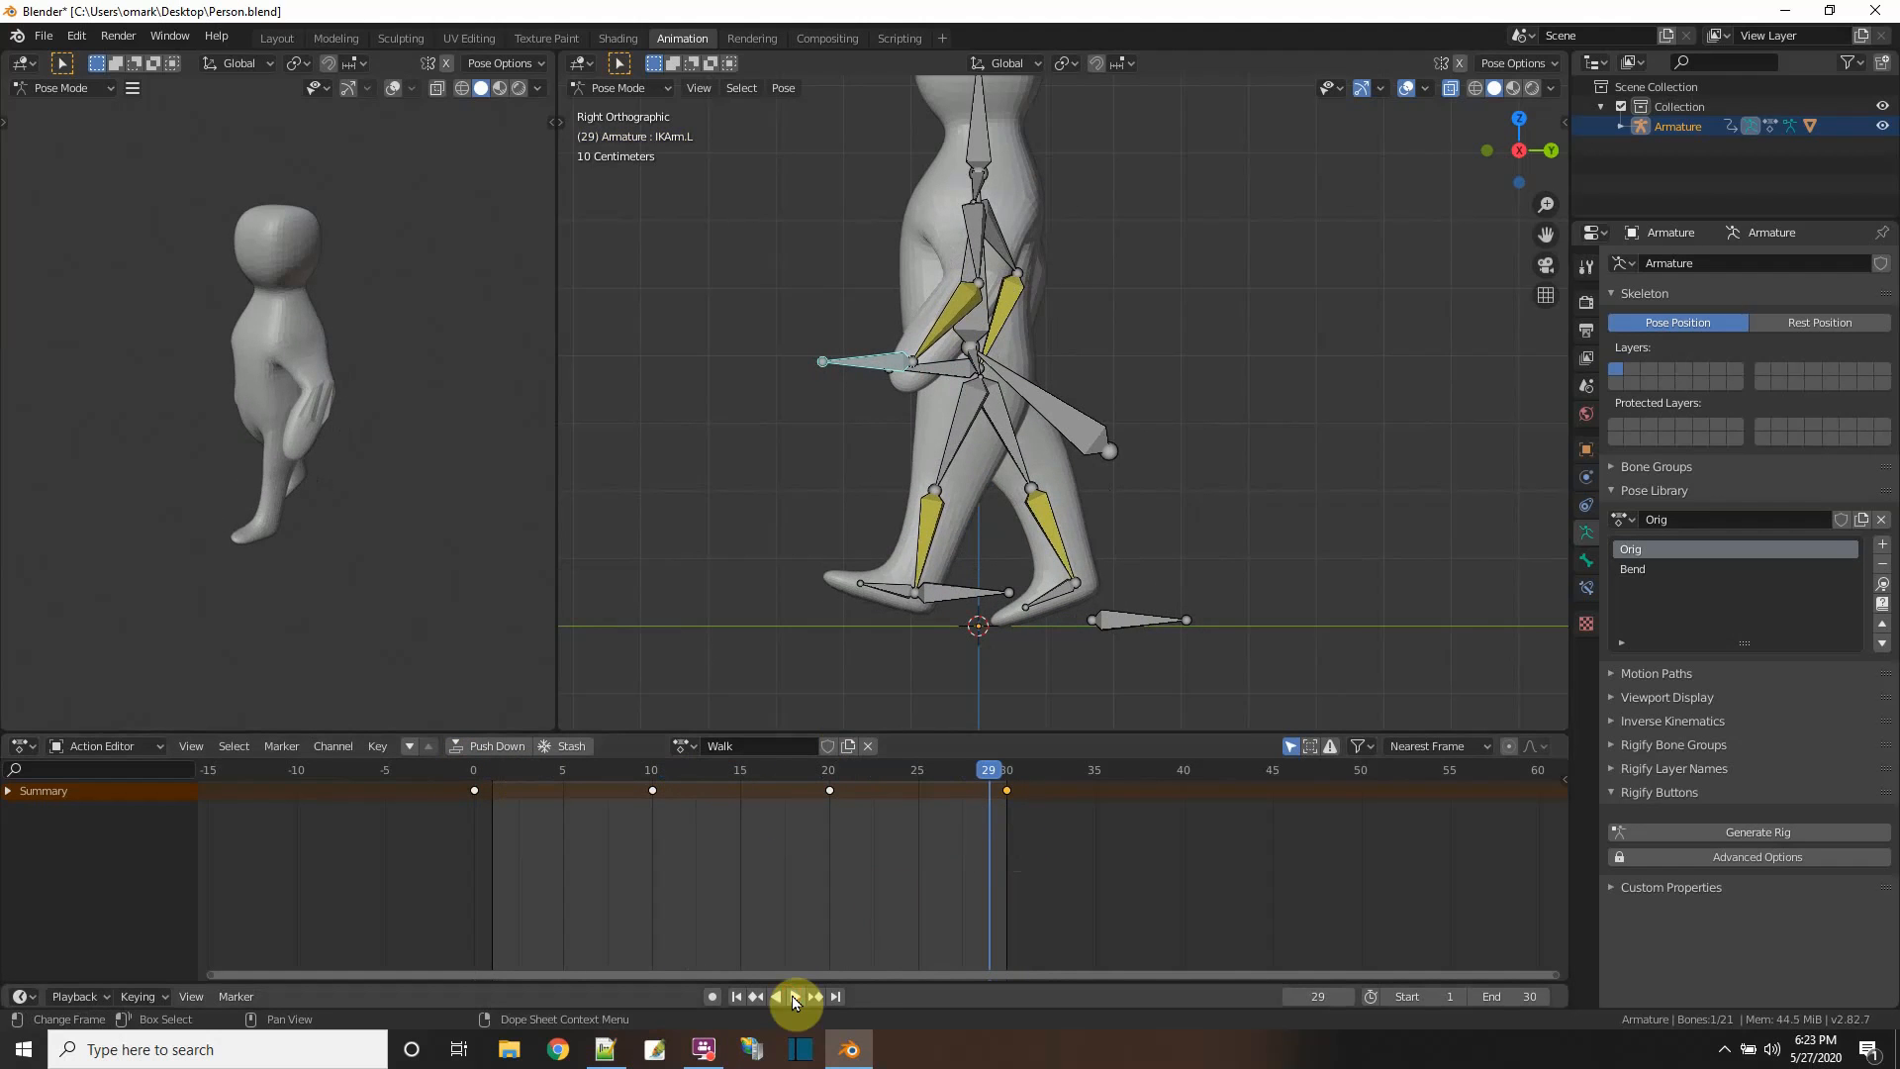
pyautogui.click(788, 996)
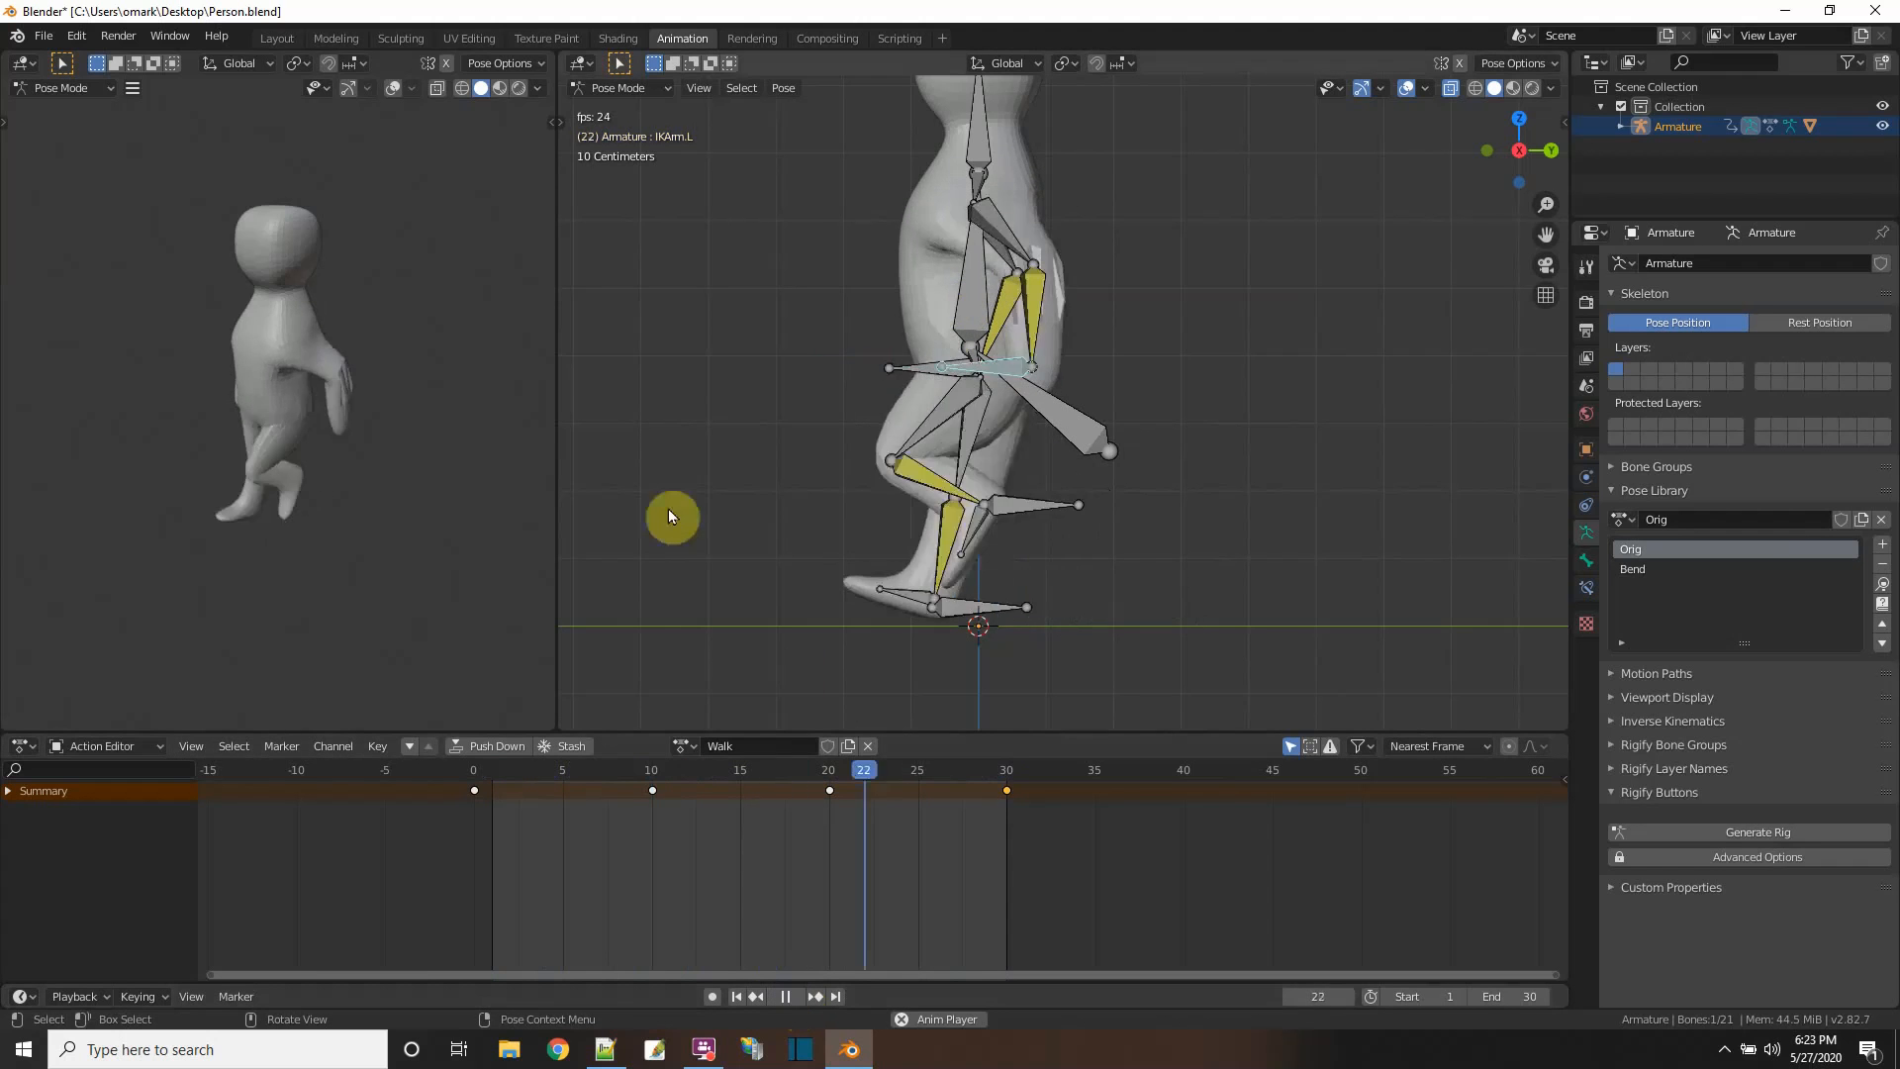
pyautogui.click(665, 539)
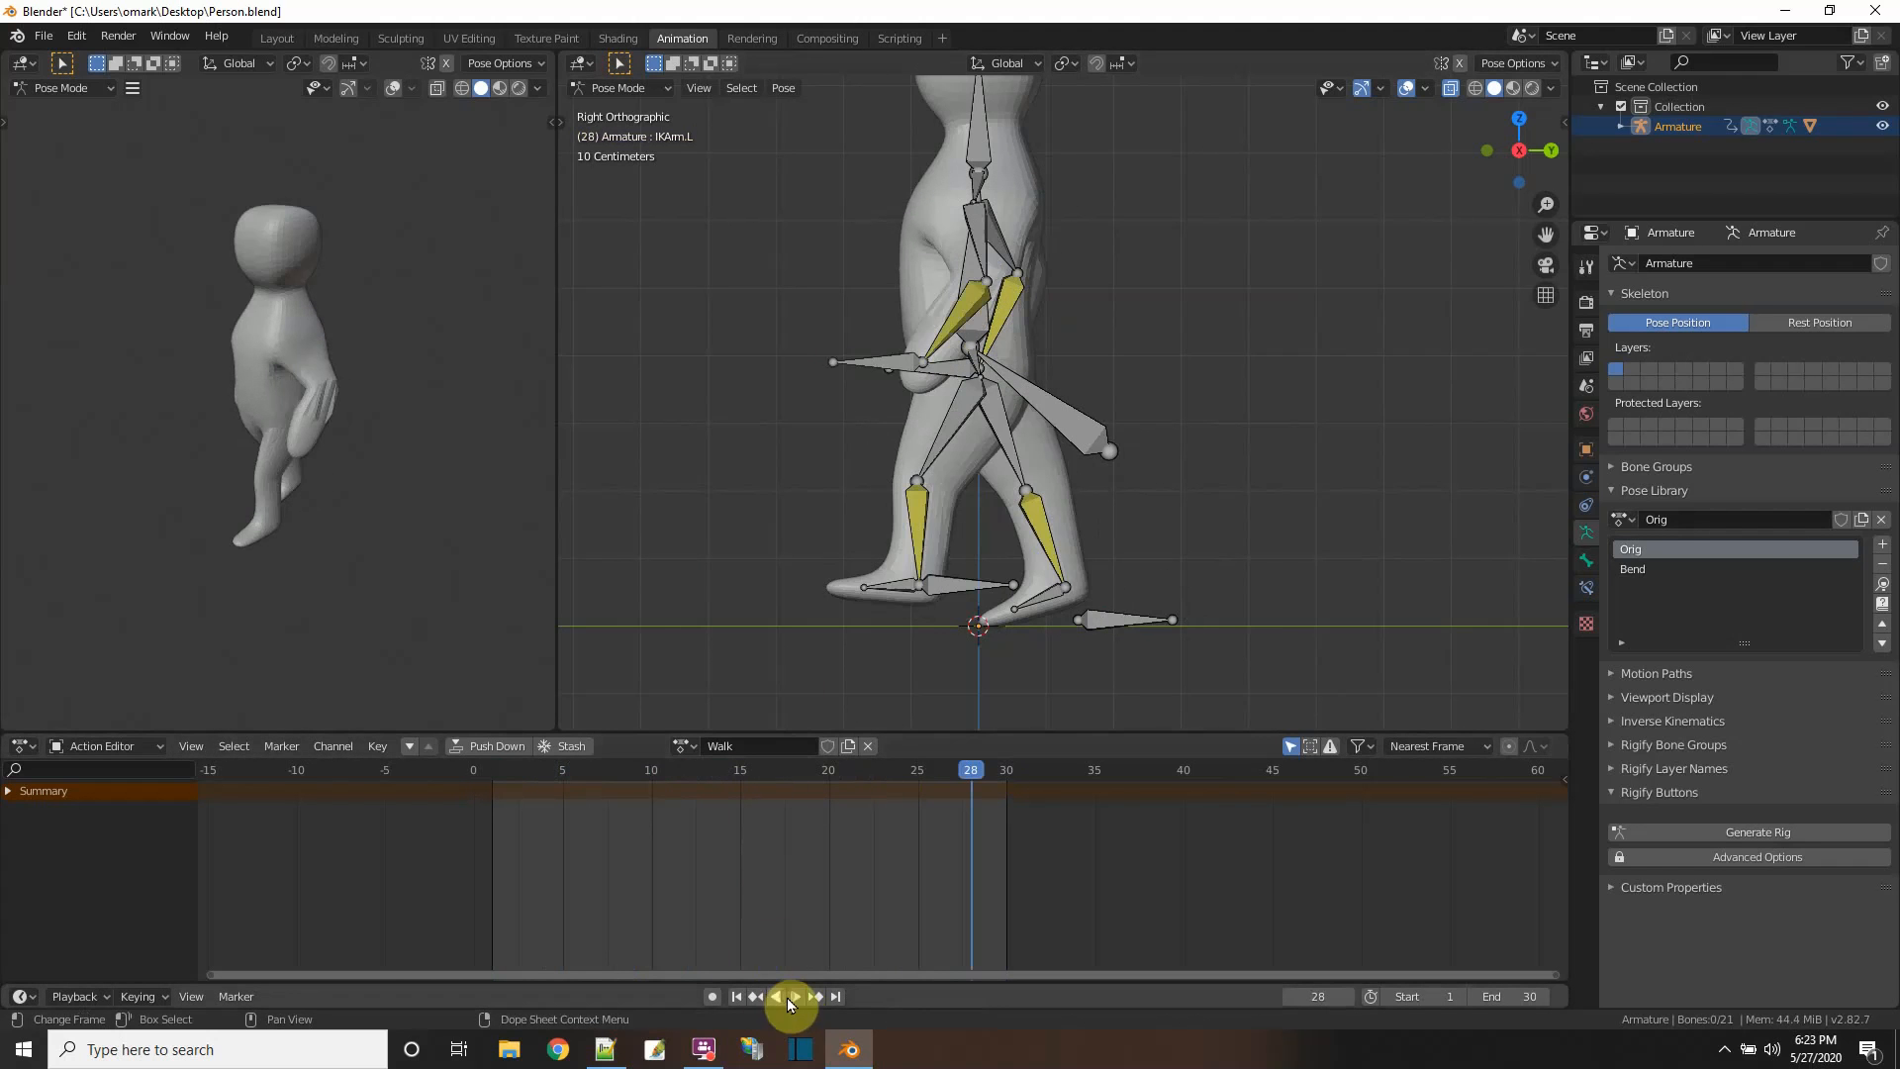
pyautogui.click(786, 997)
# - Expand IKArm.L's channels in an enlarged Action Editor and delete its quaternion rotation keyframes at frames 10, 20 and 30
pyautogui.click(871, 364)
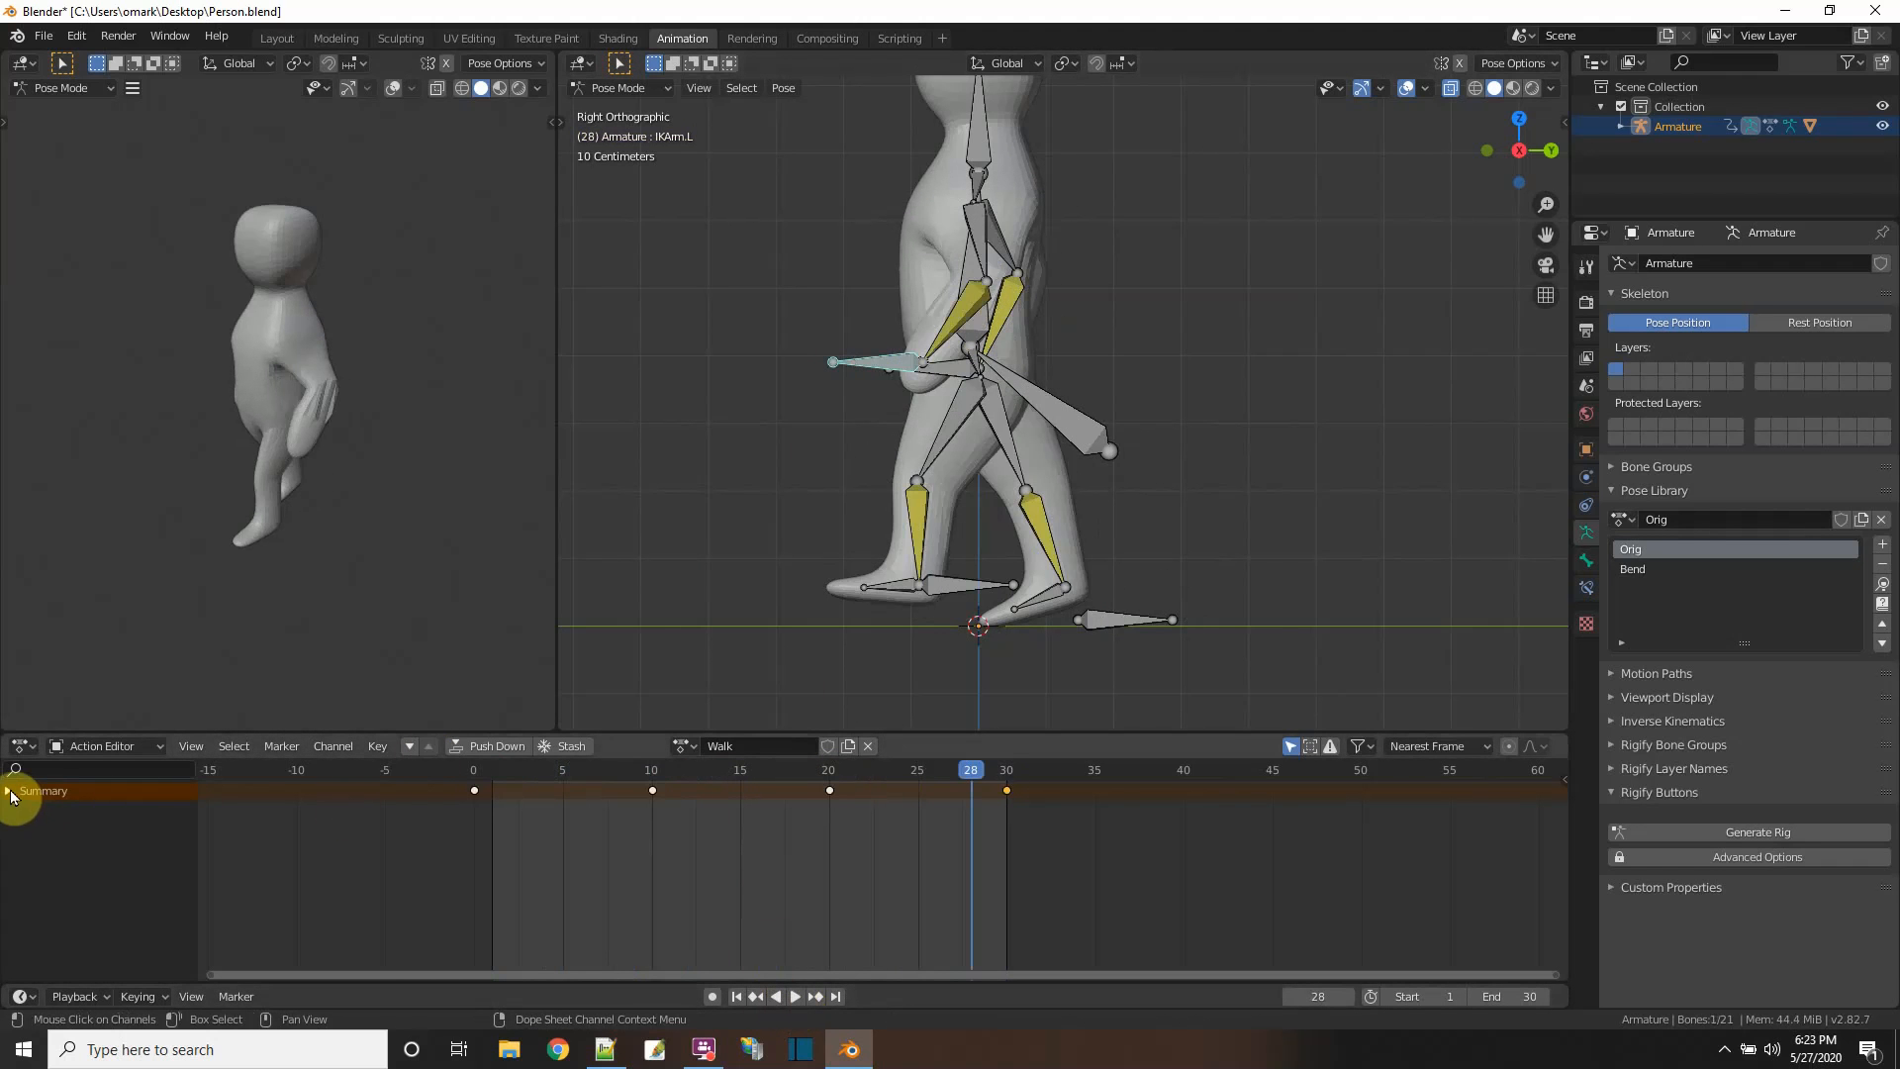
pyautogui.moveTo(644, 734); pyautogui.dragTo(693, 495)
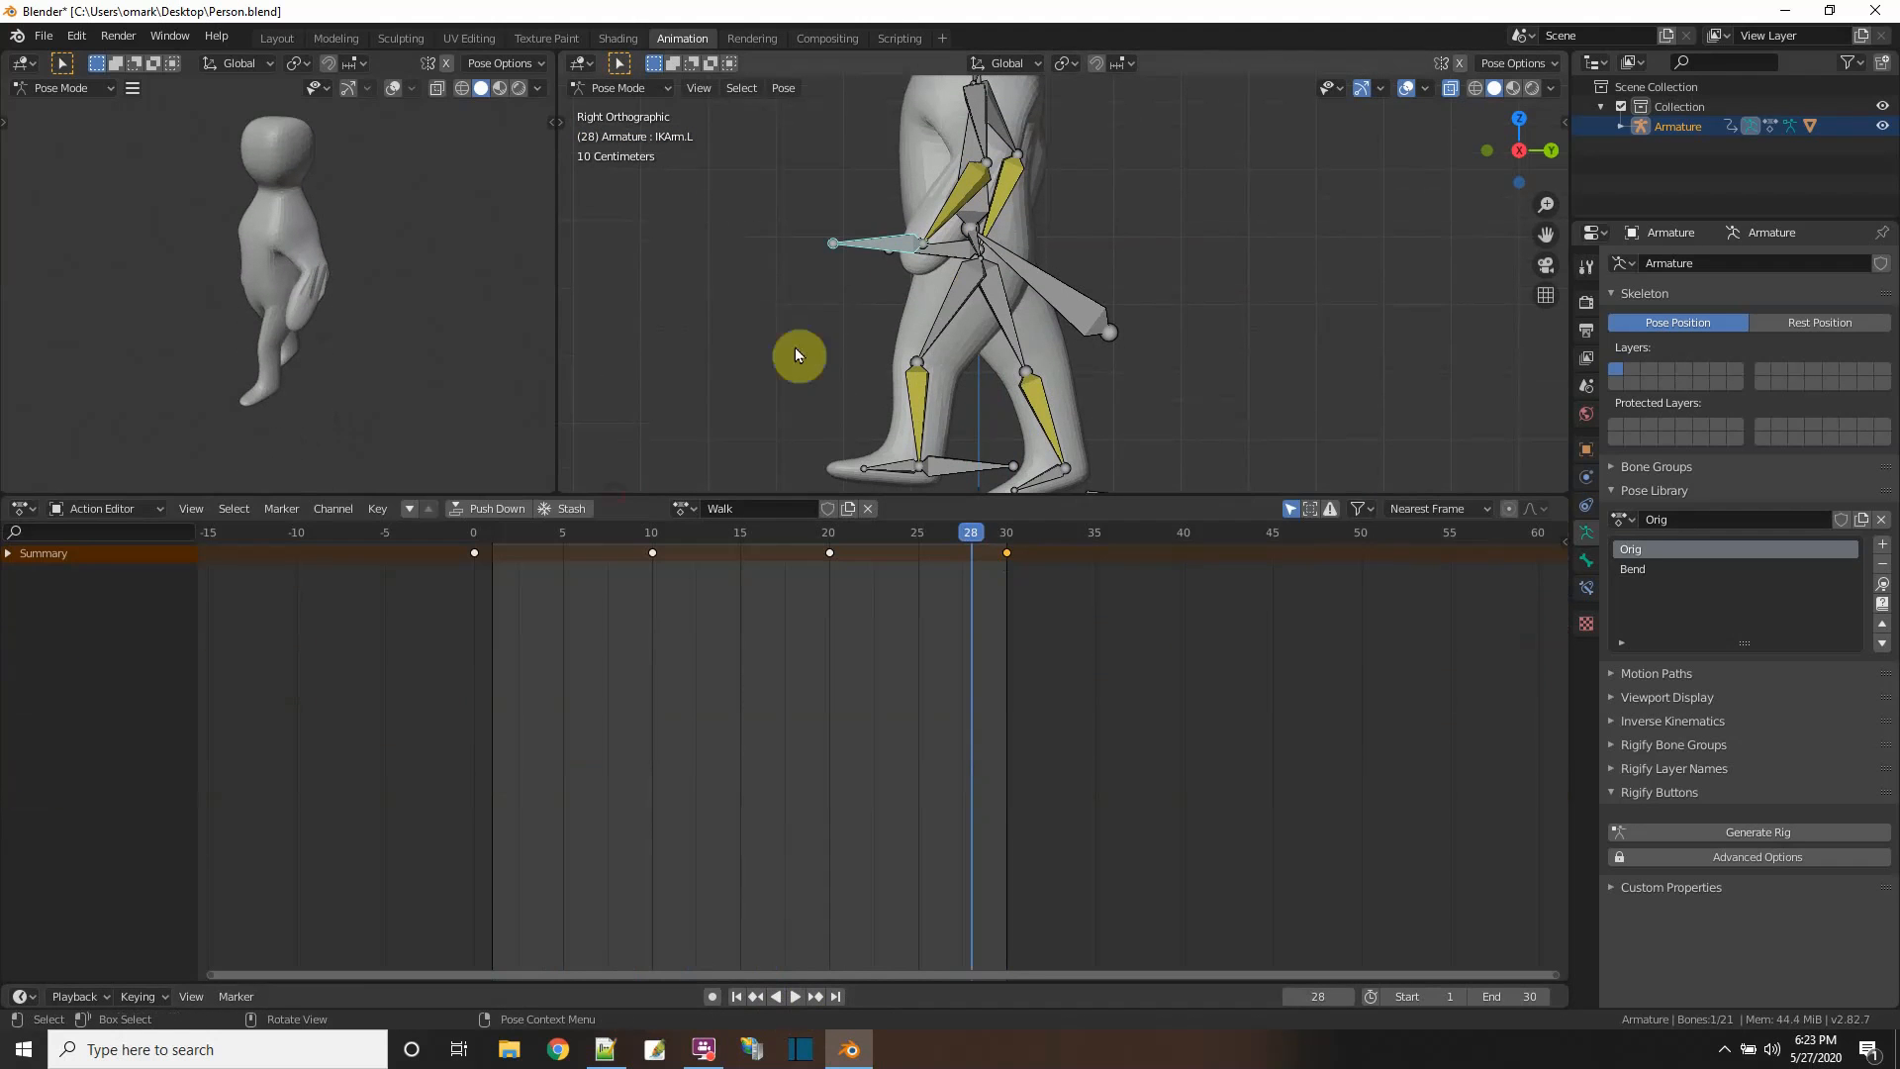
pyautogui.click(9, 554)
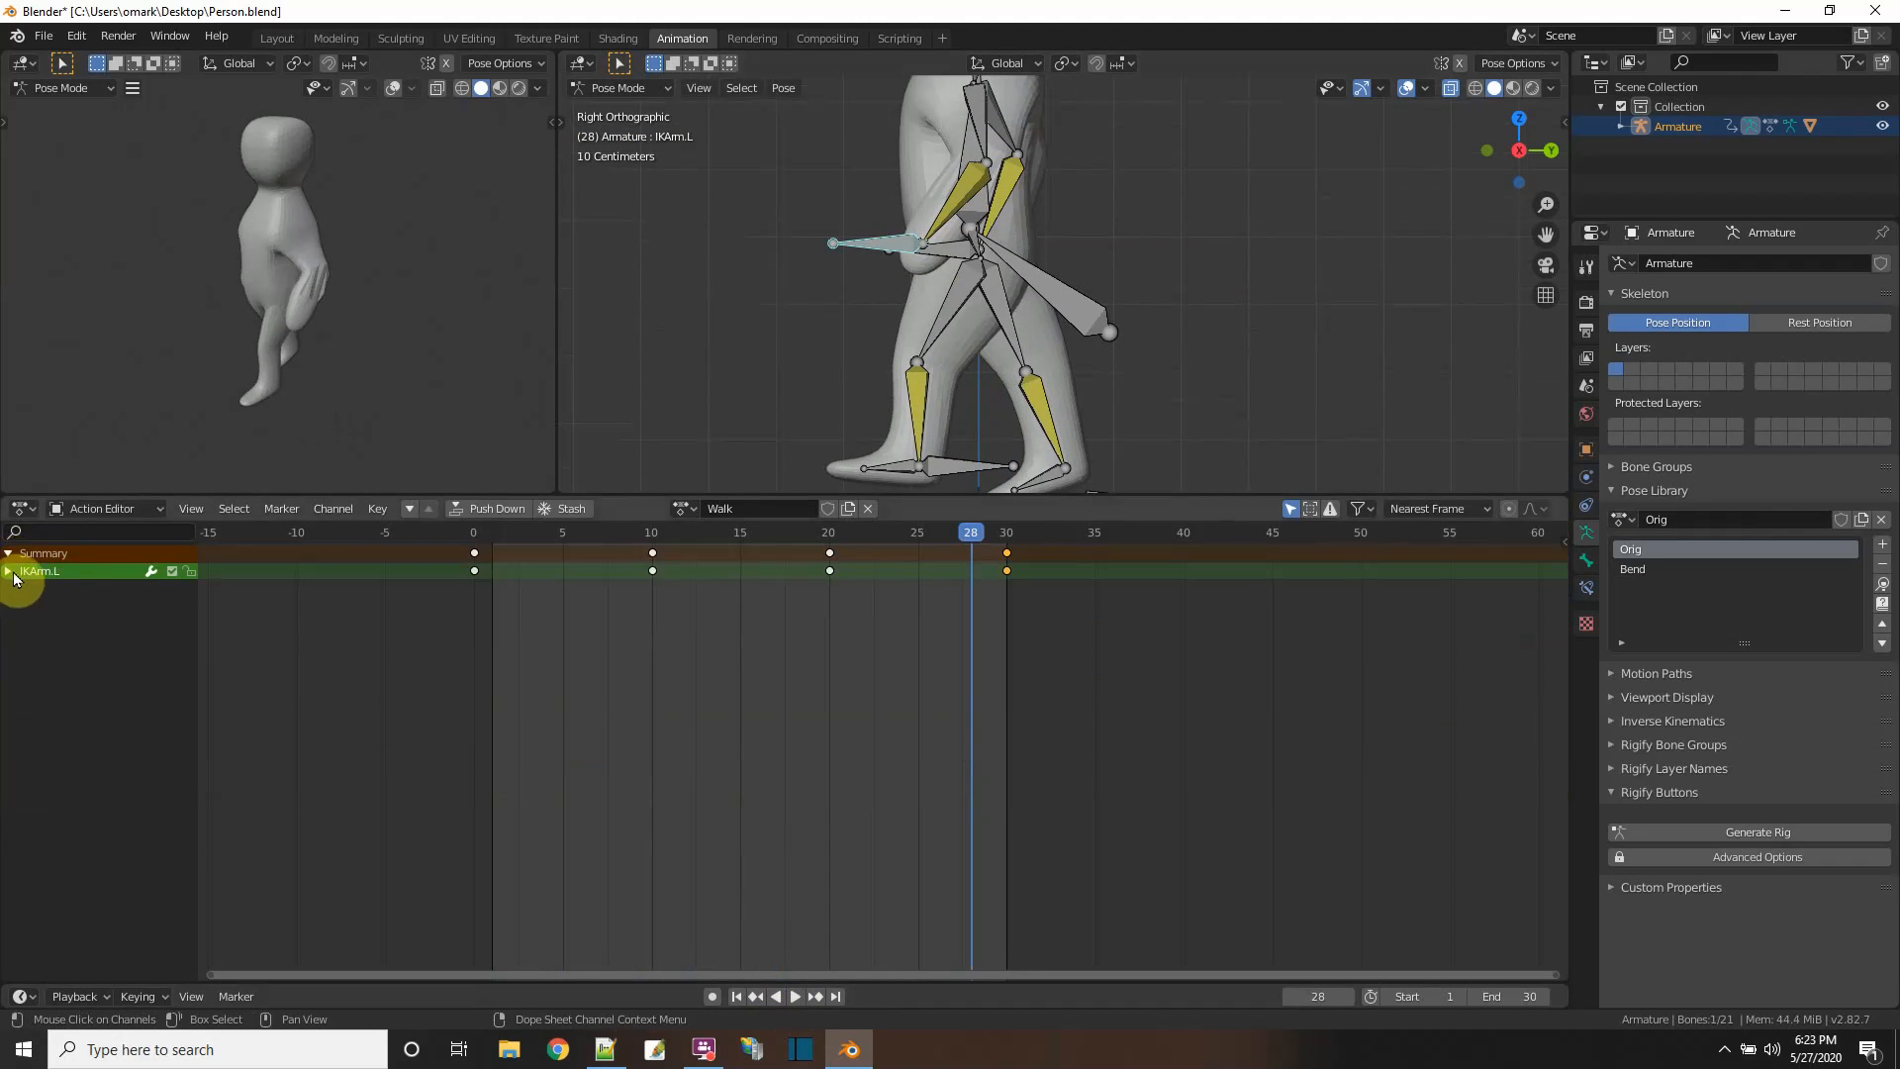
pyautogui.click(10, 572)
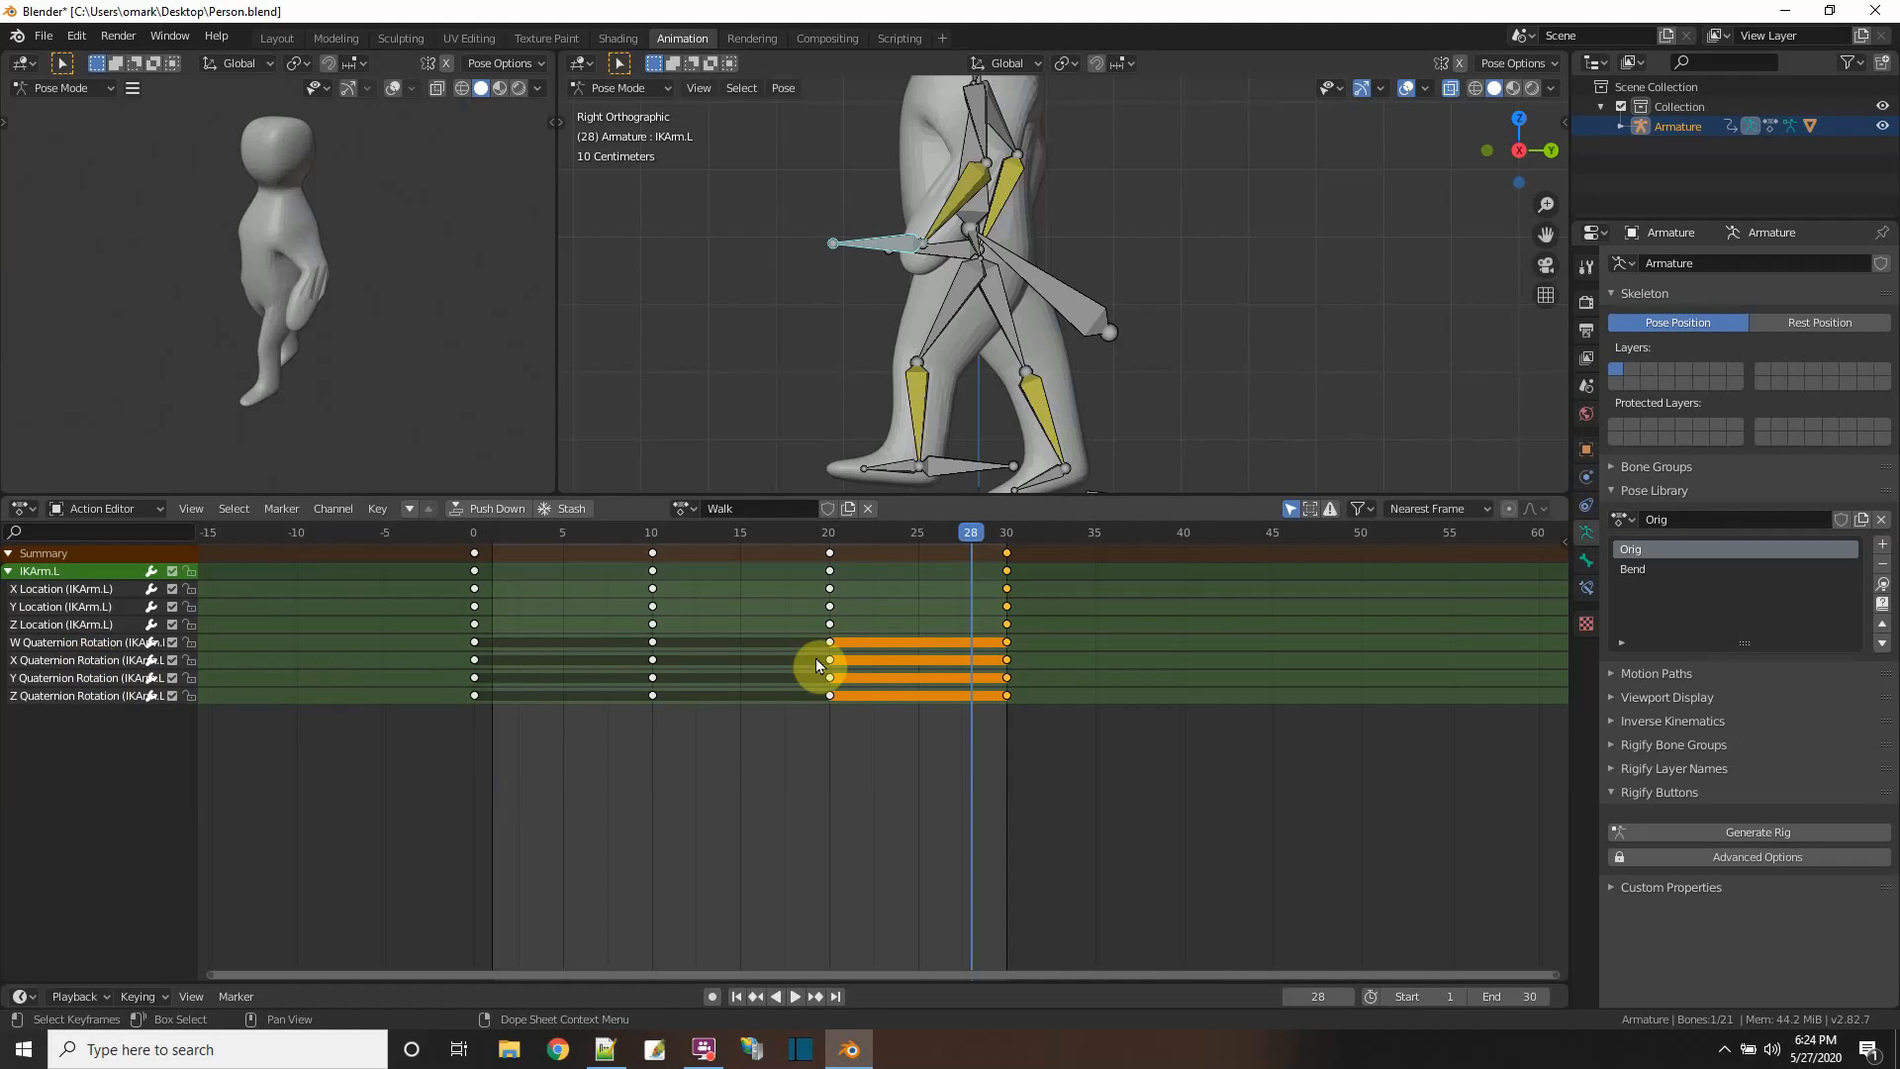
pyautogui.moveTo(1064, 726); pyautogui.dragTo(578, 633)
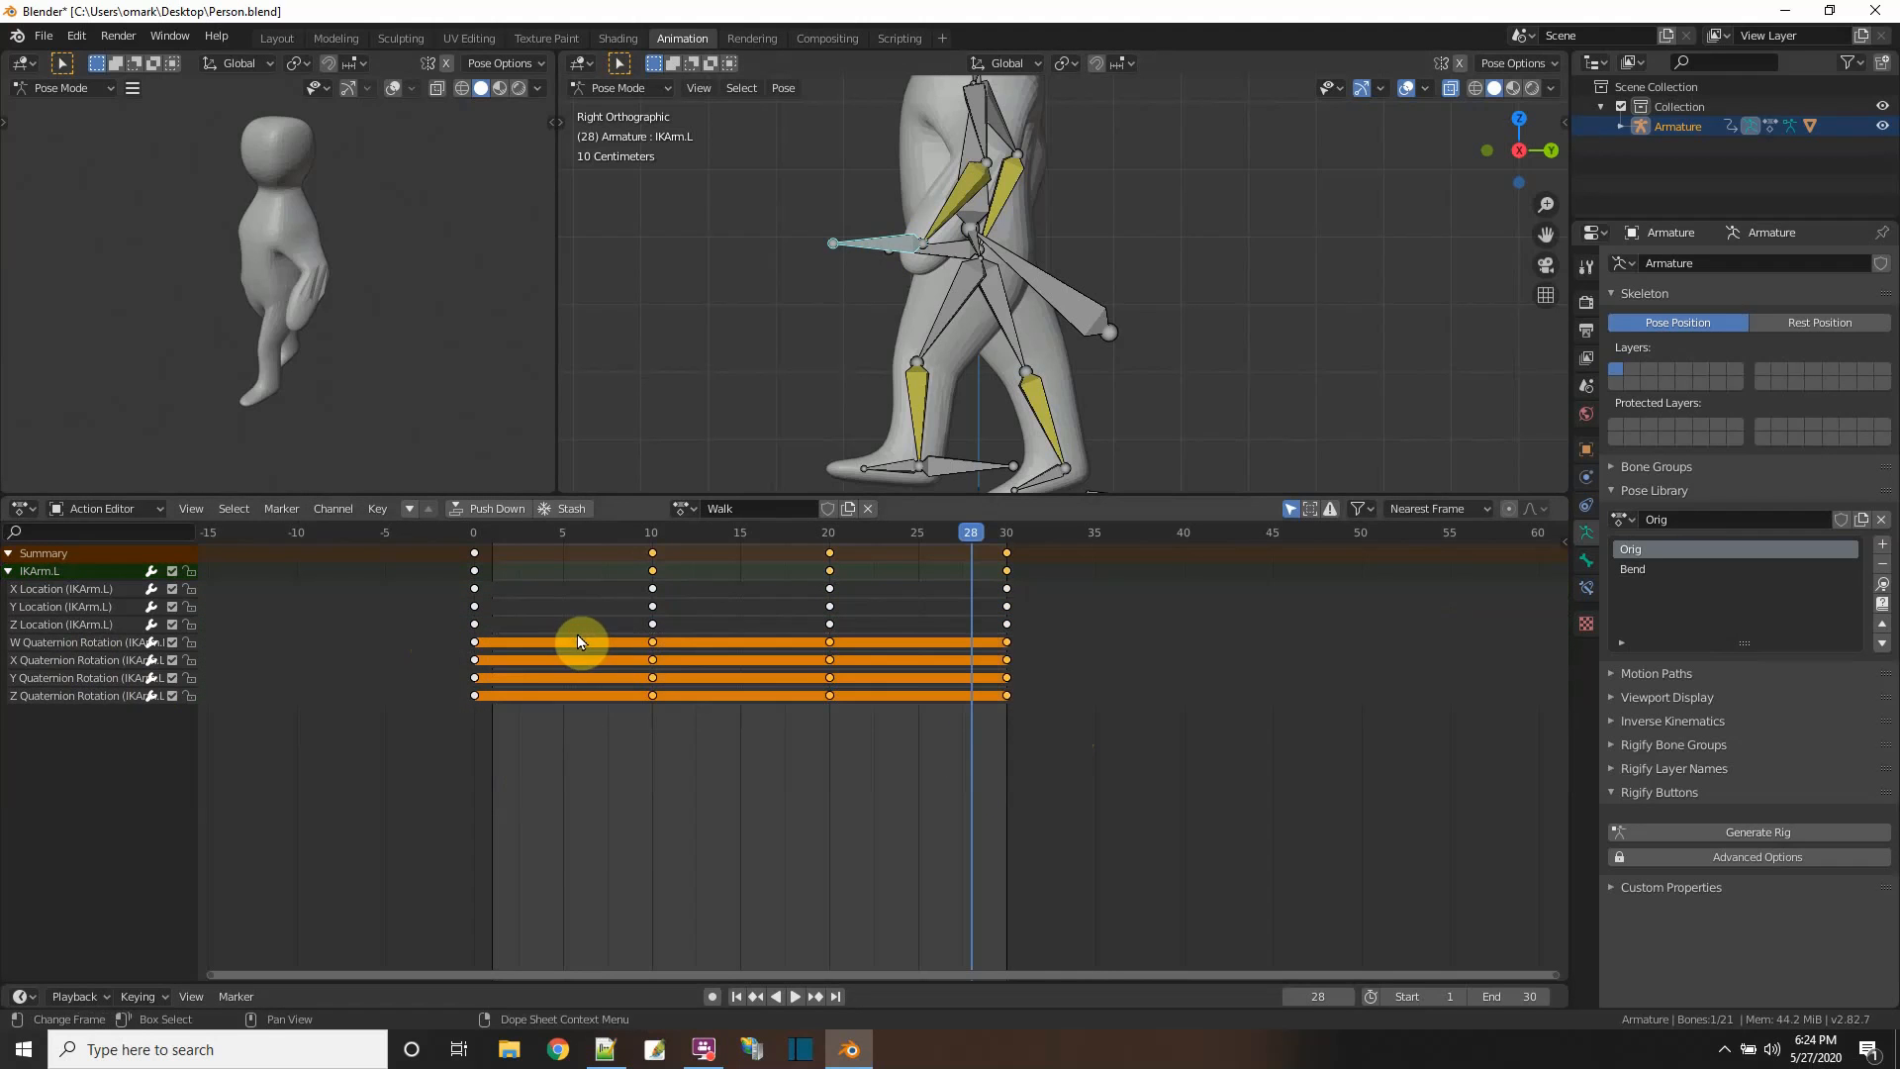
pyautogui.rightClick(648, 638)
pyautogui.click(588, 798)
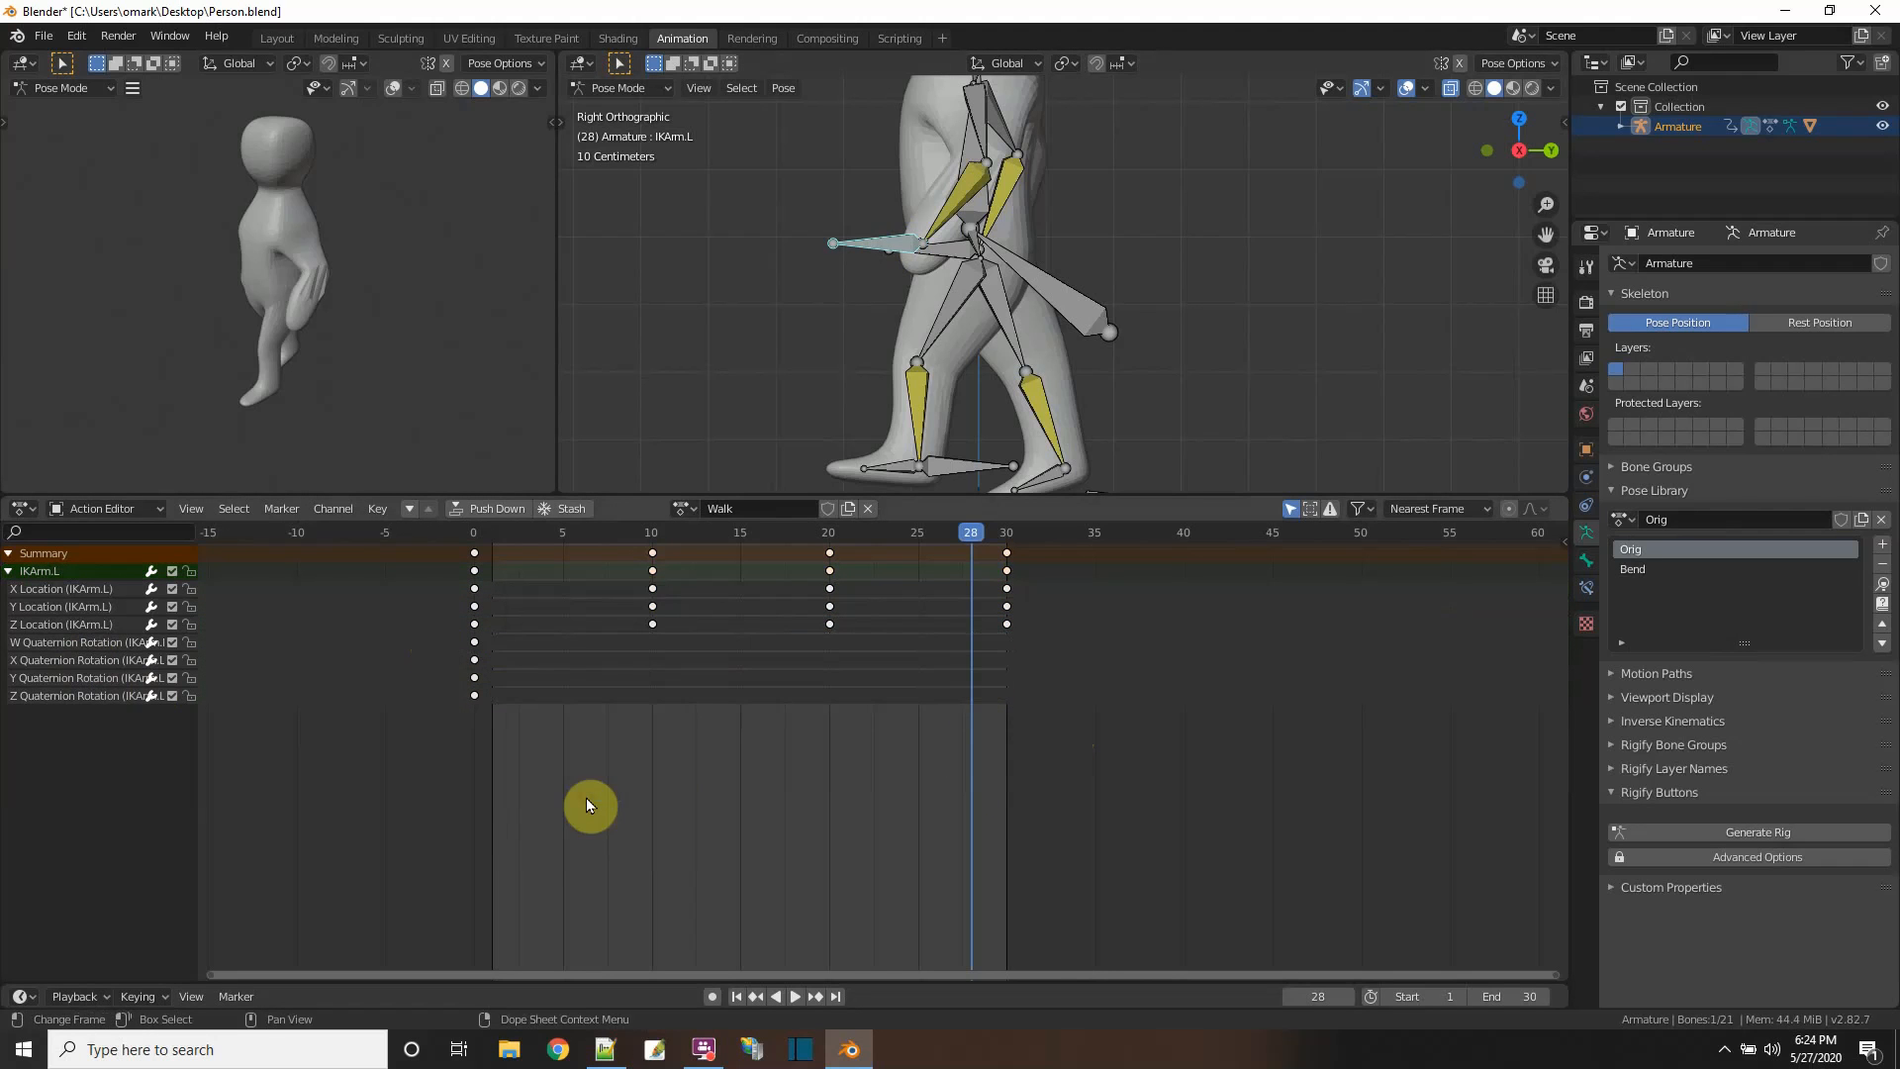
# - Play back the walk loop and delete IKArm.L's remaining quaternion rotation keyframes at frame 0
pyautogui.click(796, 997)
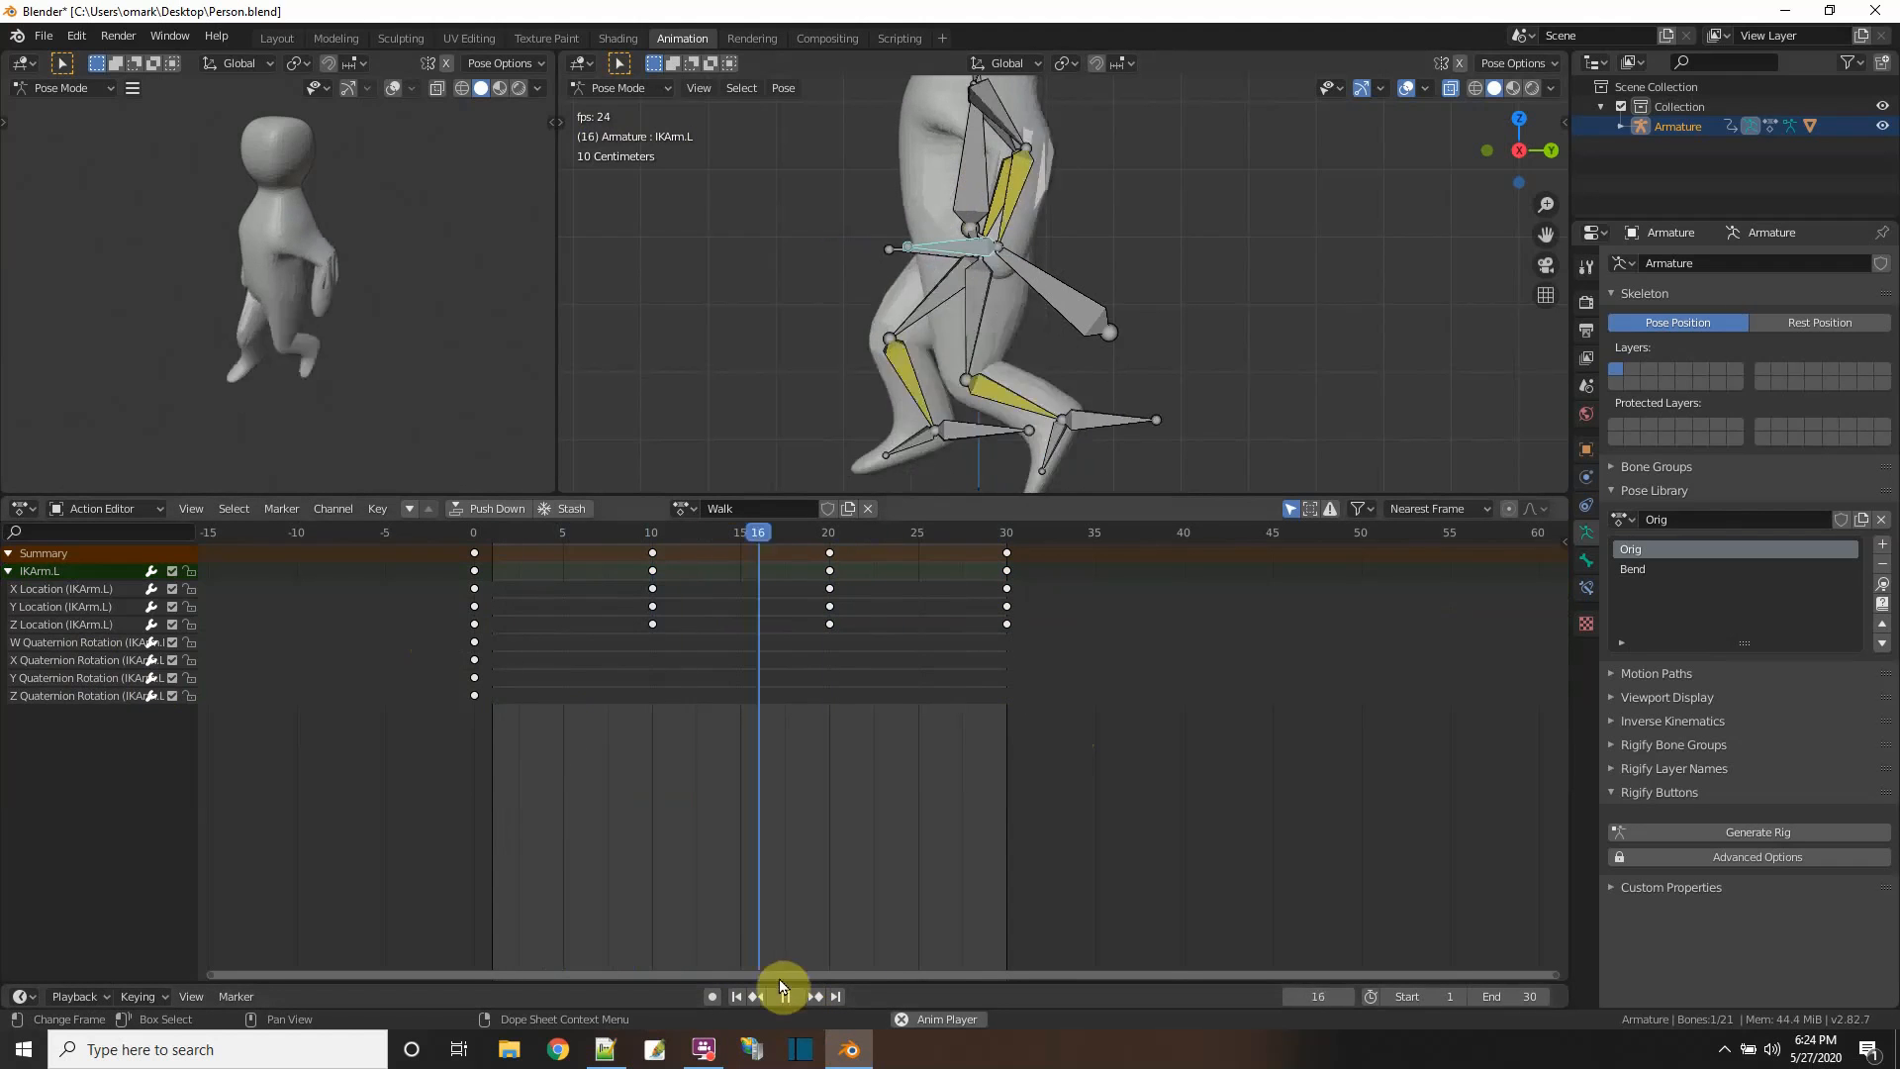
pyautogui.press('space')
pyautogui.moveTo(534, 776); pyautogui.dragTo(431, 638)
pyautogui.rightClick(471, 646)
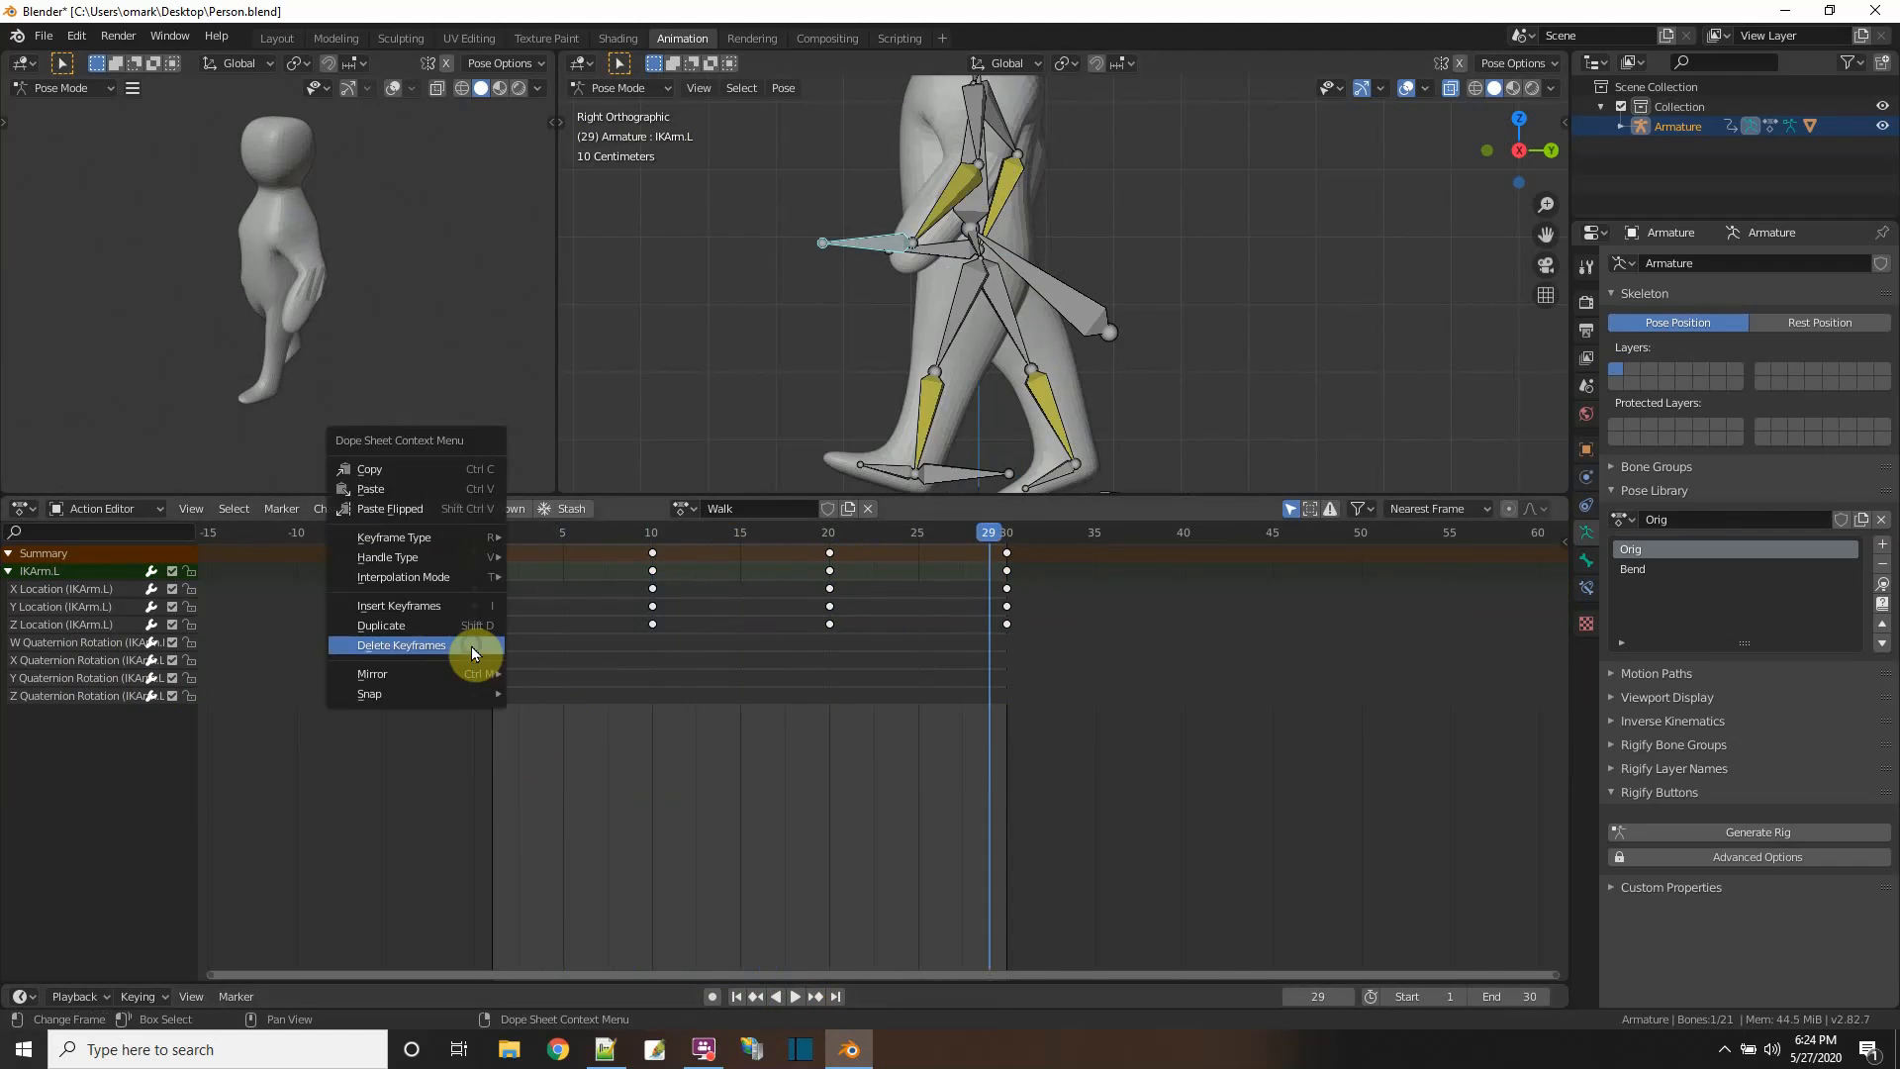
pyautogui.click(460, 645)
# - Play back the walk loop to check the left arm's swing using only location keyframes
pyautogui.click(797, 995)
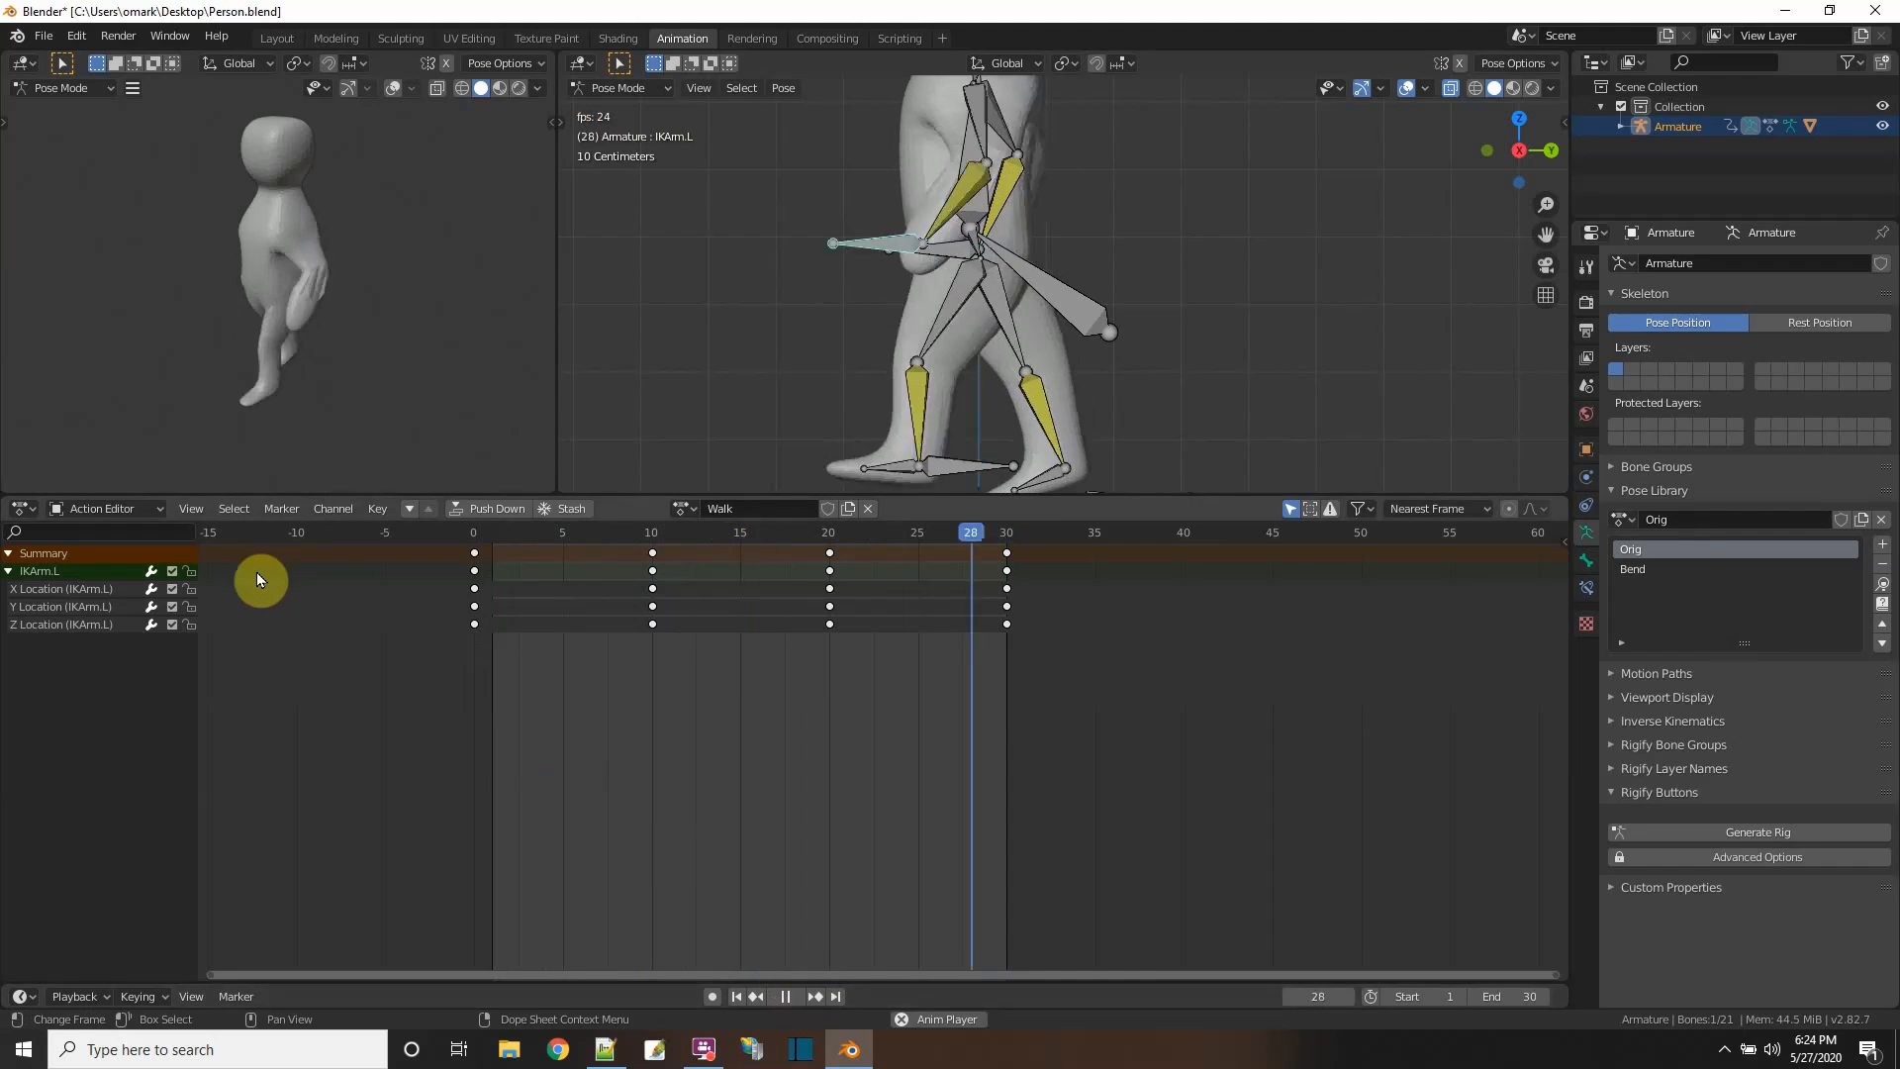
pyautogui.click(787, 1000)
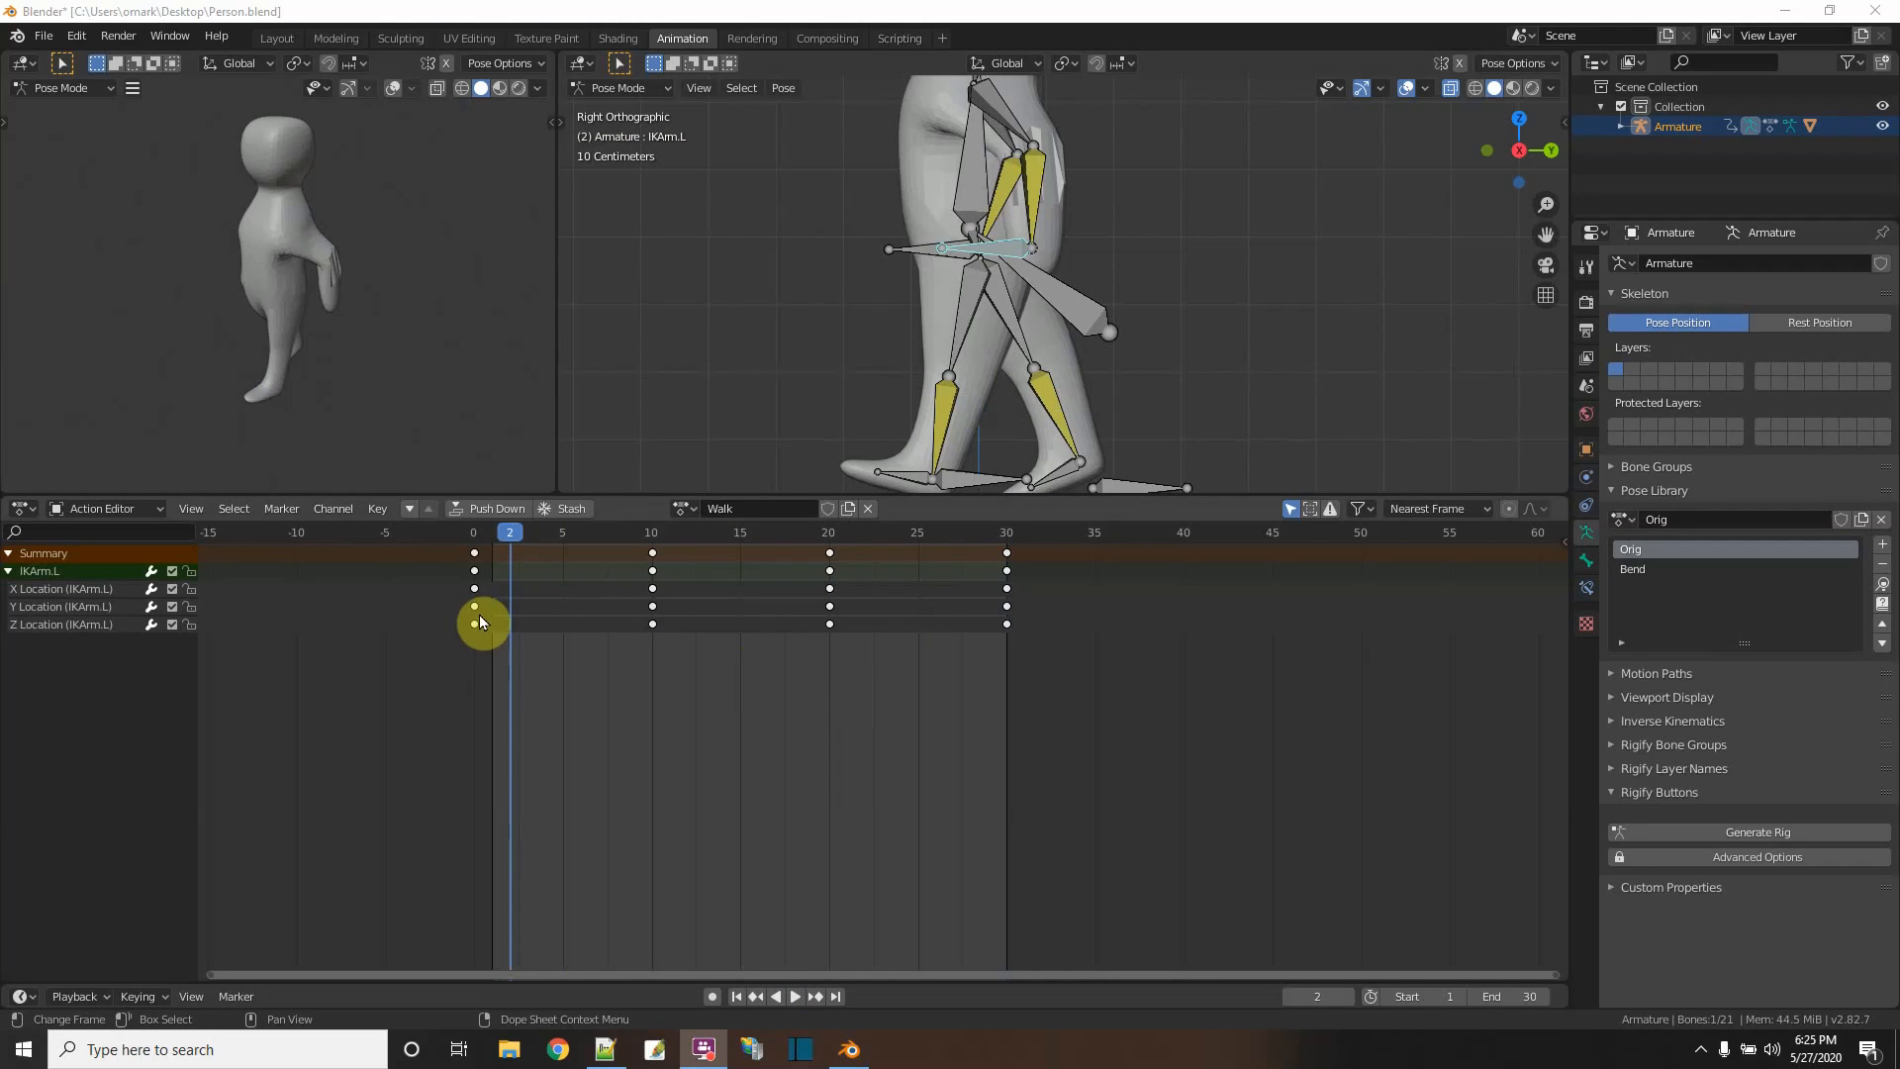
pyautogui.click(794, 997)
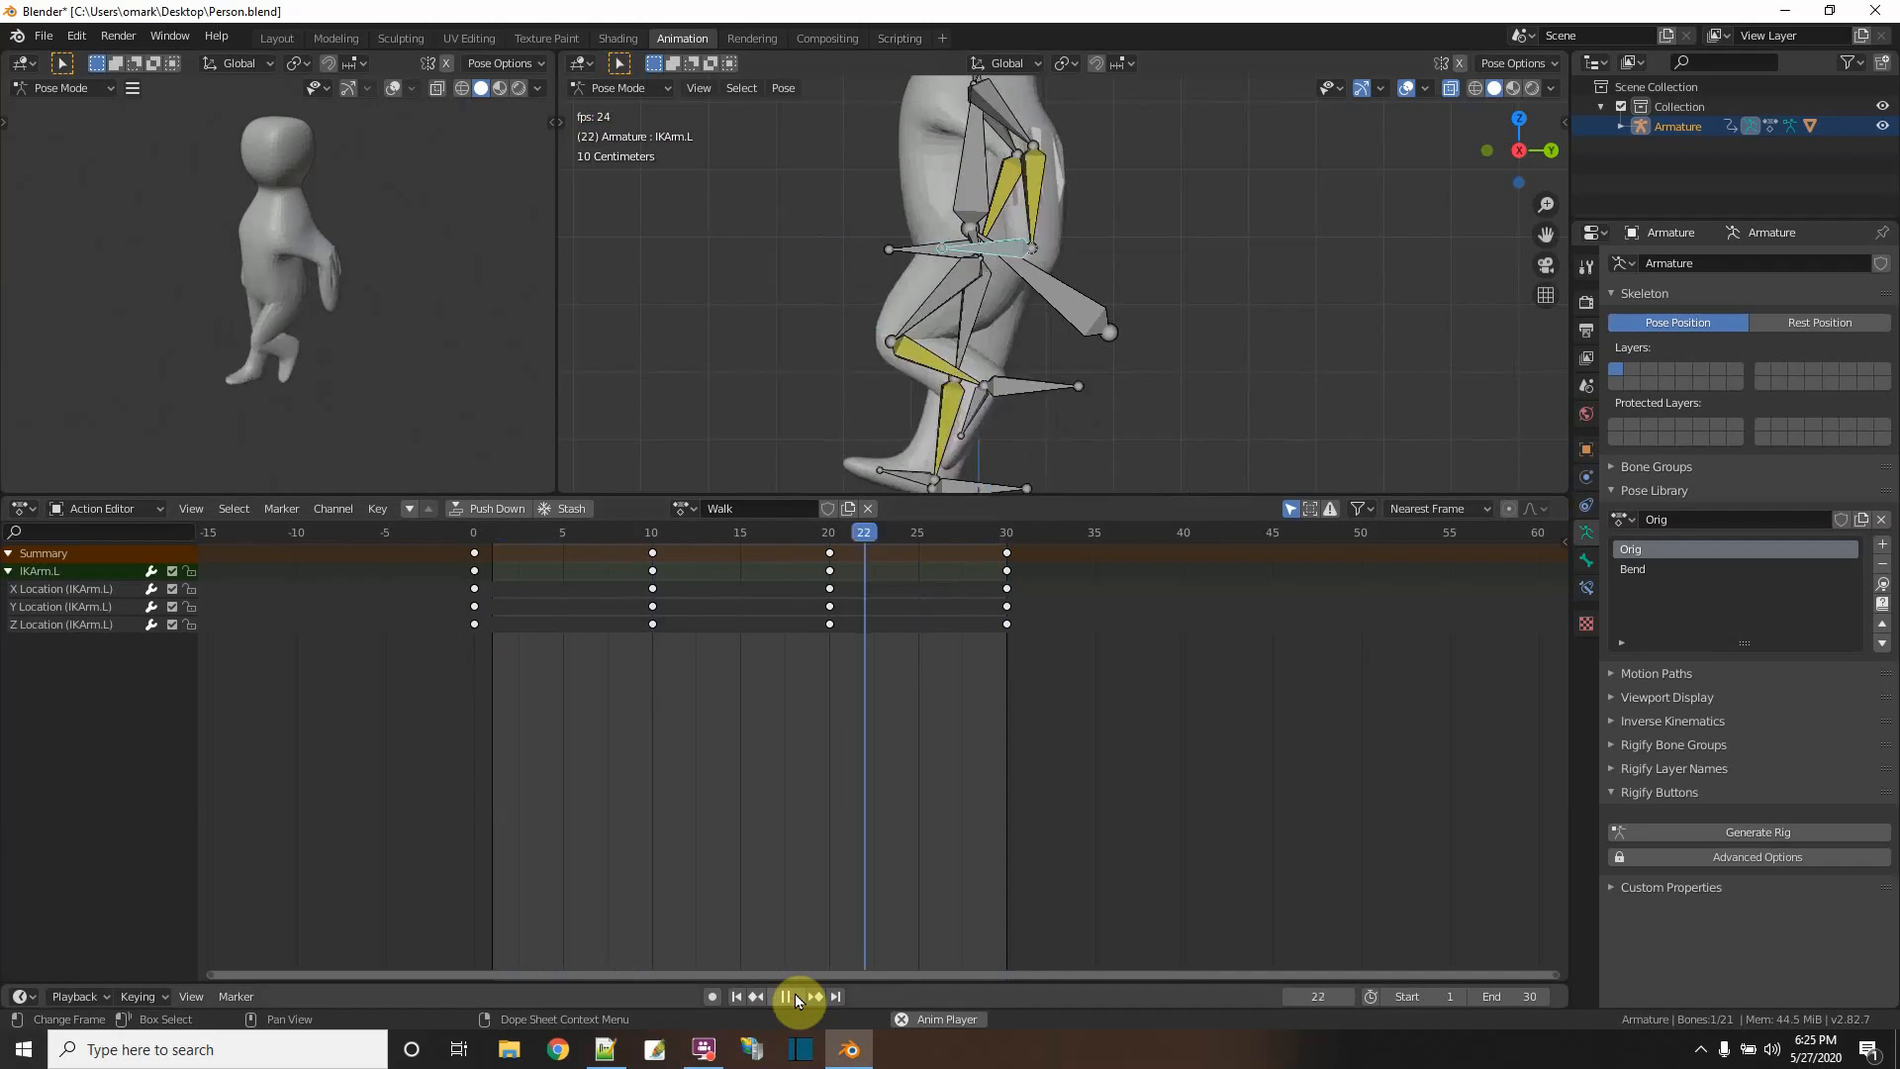
pyautogui.click(787, 996)
# - Shift IKArm.L's keyframes at frames 10, 20 and 30 to frames 7, 17 and 27
pyautogui.moveTo(1041, 666); pyautogui.dragTo(629, 529)
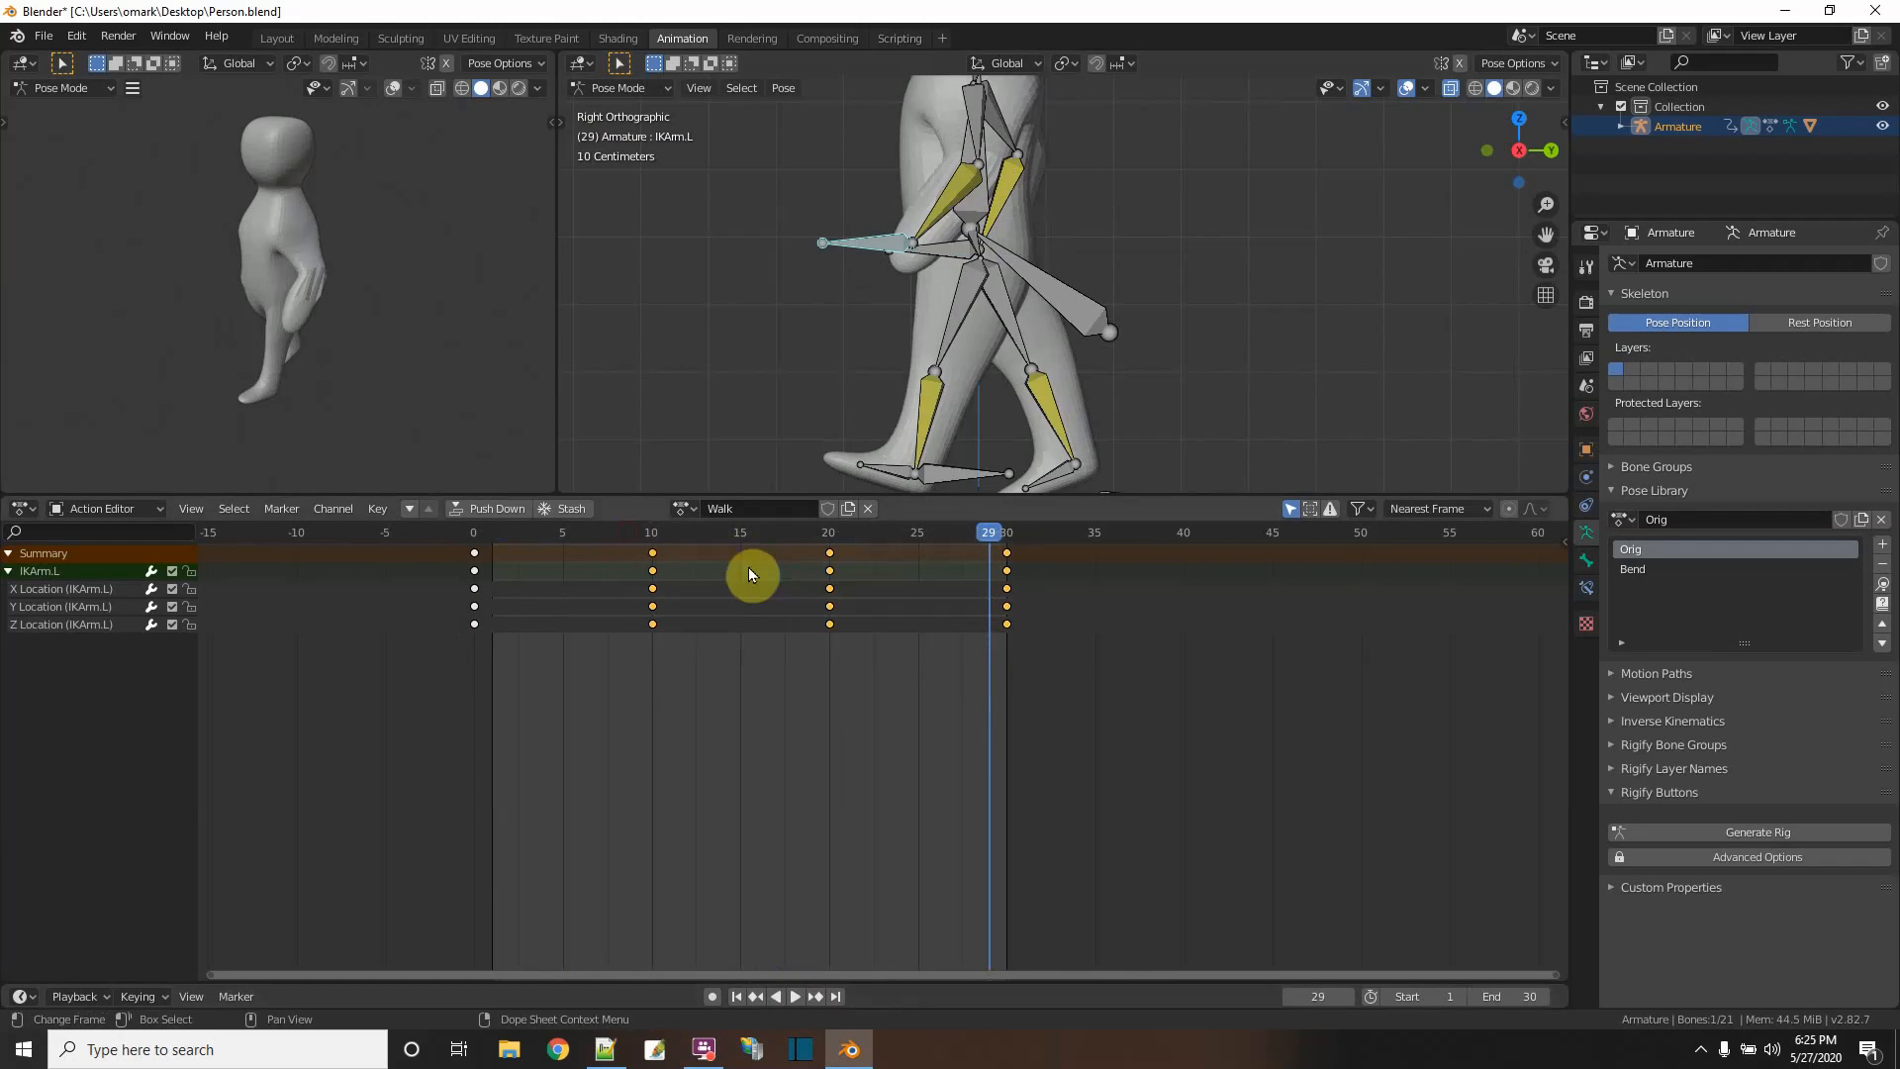
pyautogui.moveTo(832, 572); pyautogui.dragTo(776, 574)
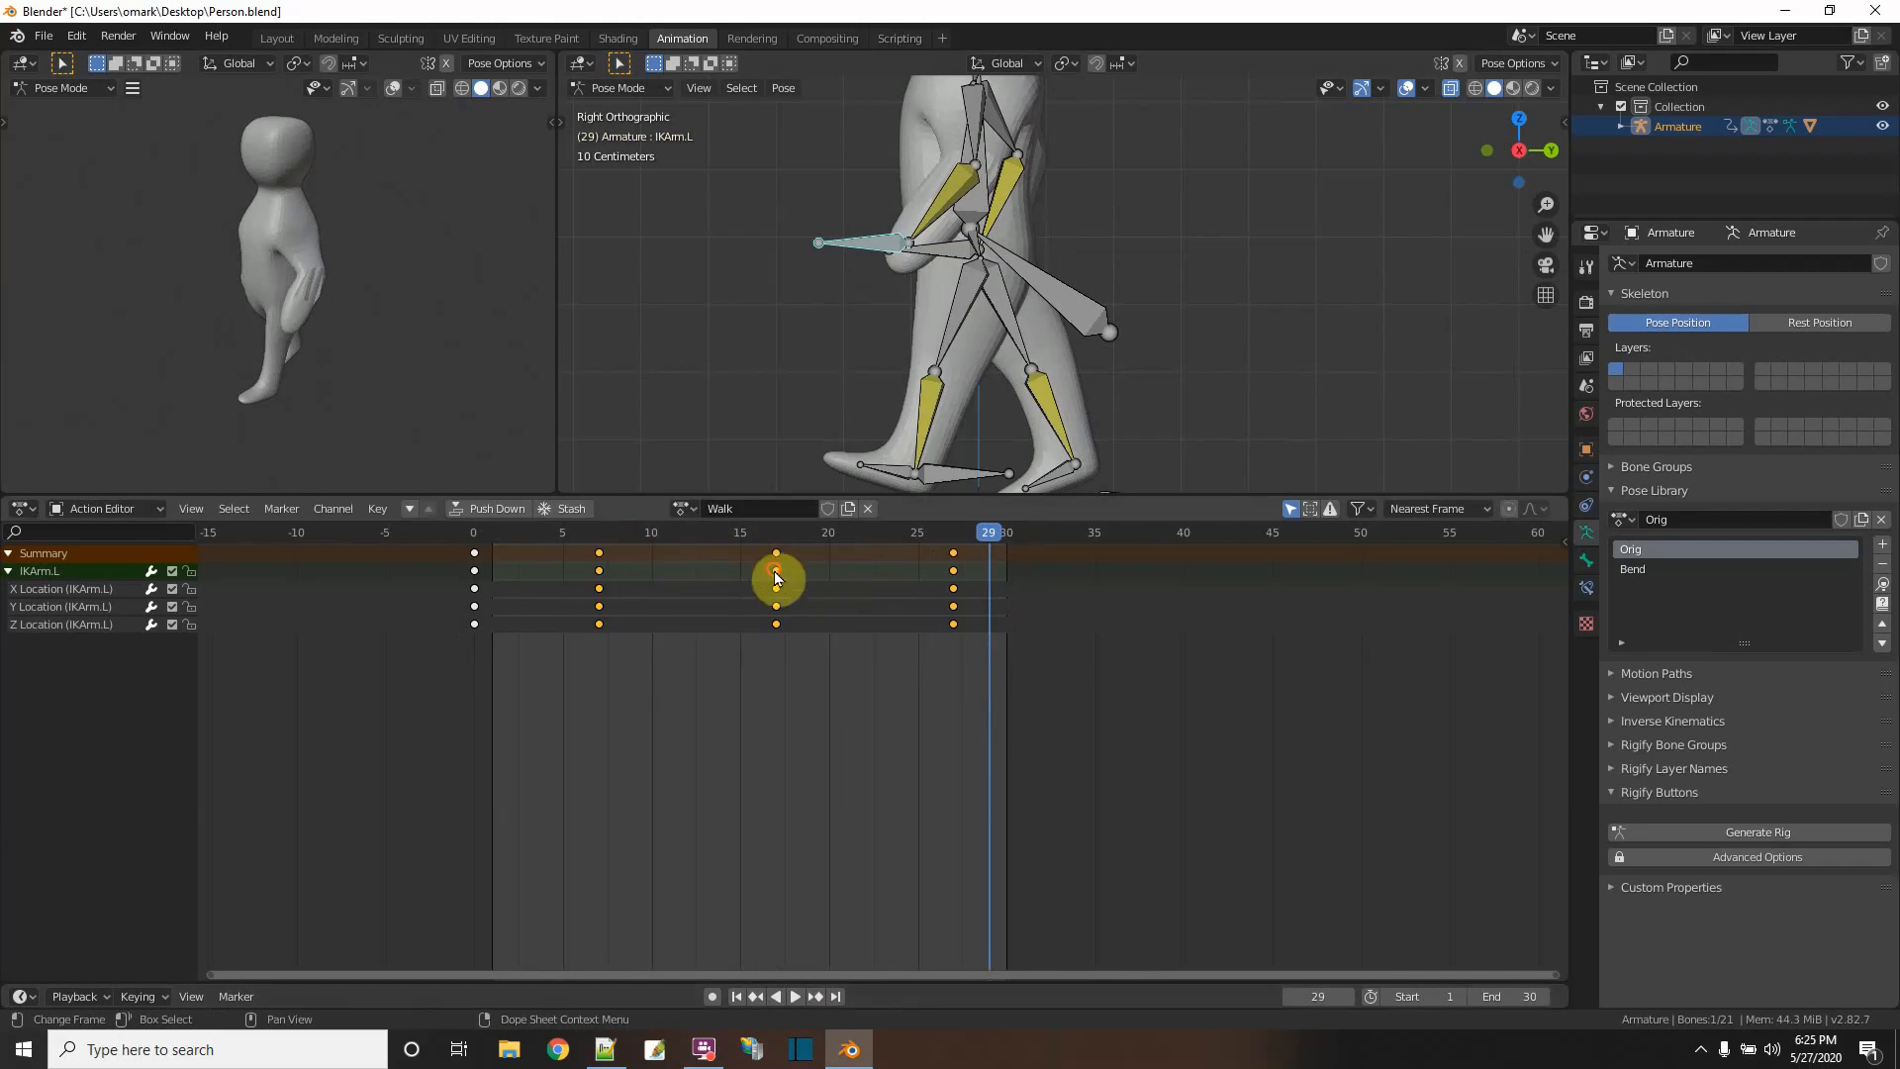
pyautogui.click(1025, 721)
# - Copy IKArm.L's frame 0 keyframe, paste it at frame 30, and play back the loop
pyautogui.click(472, 552)
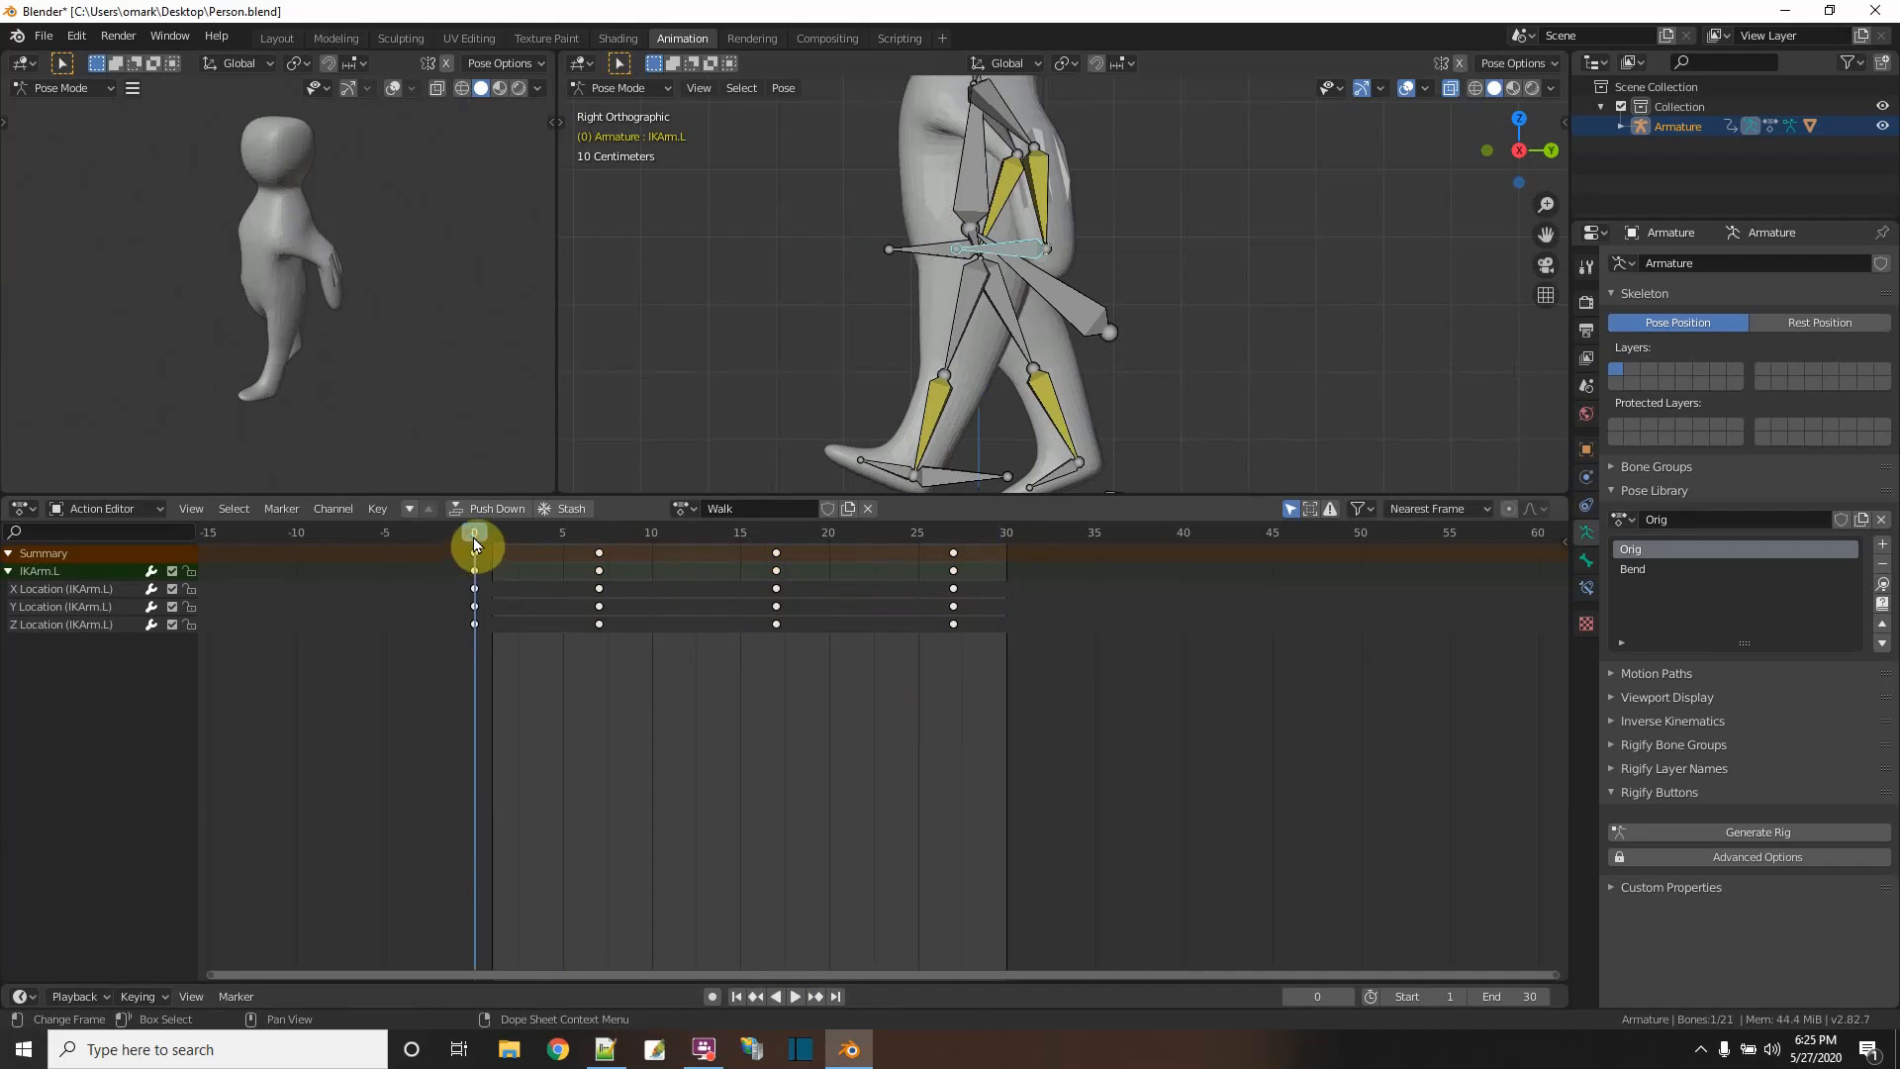
pyautogui.rightClick(474, 540)
pyautogui.click(386, 355)
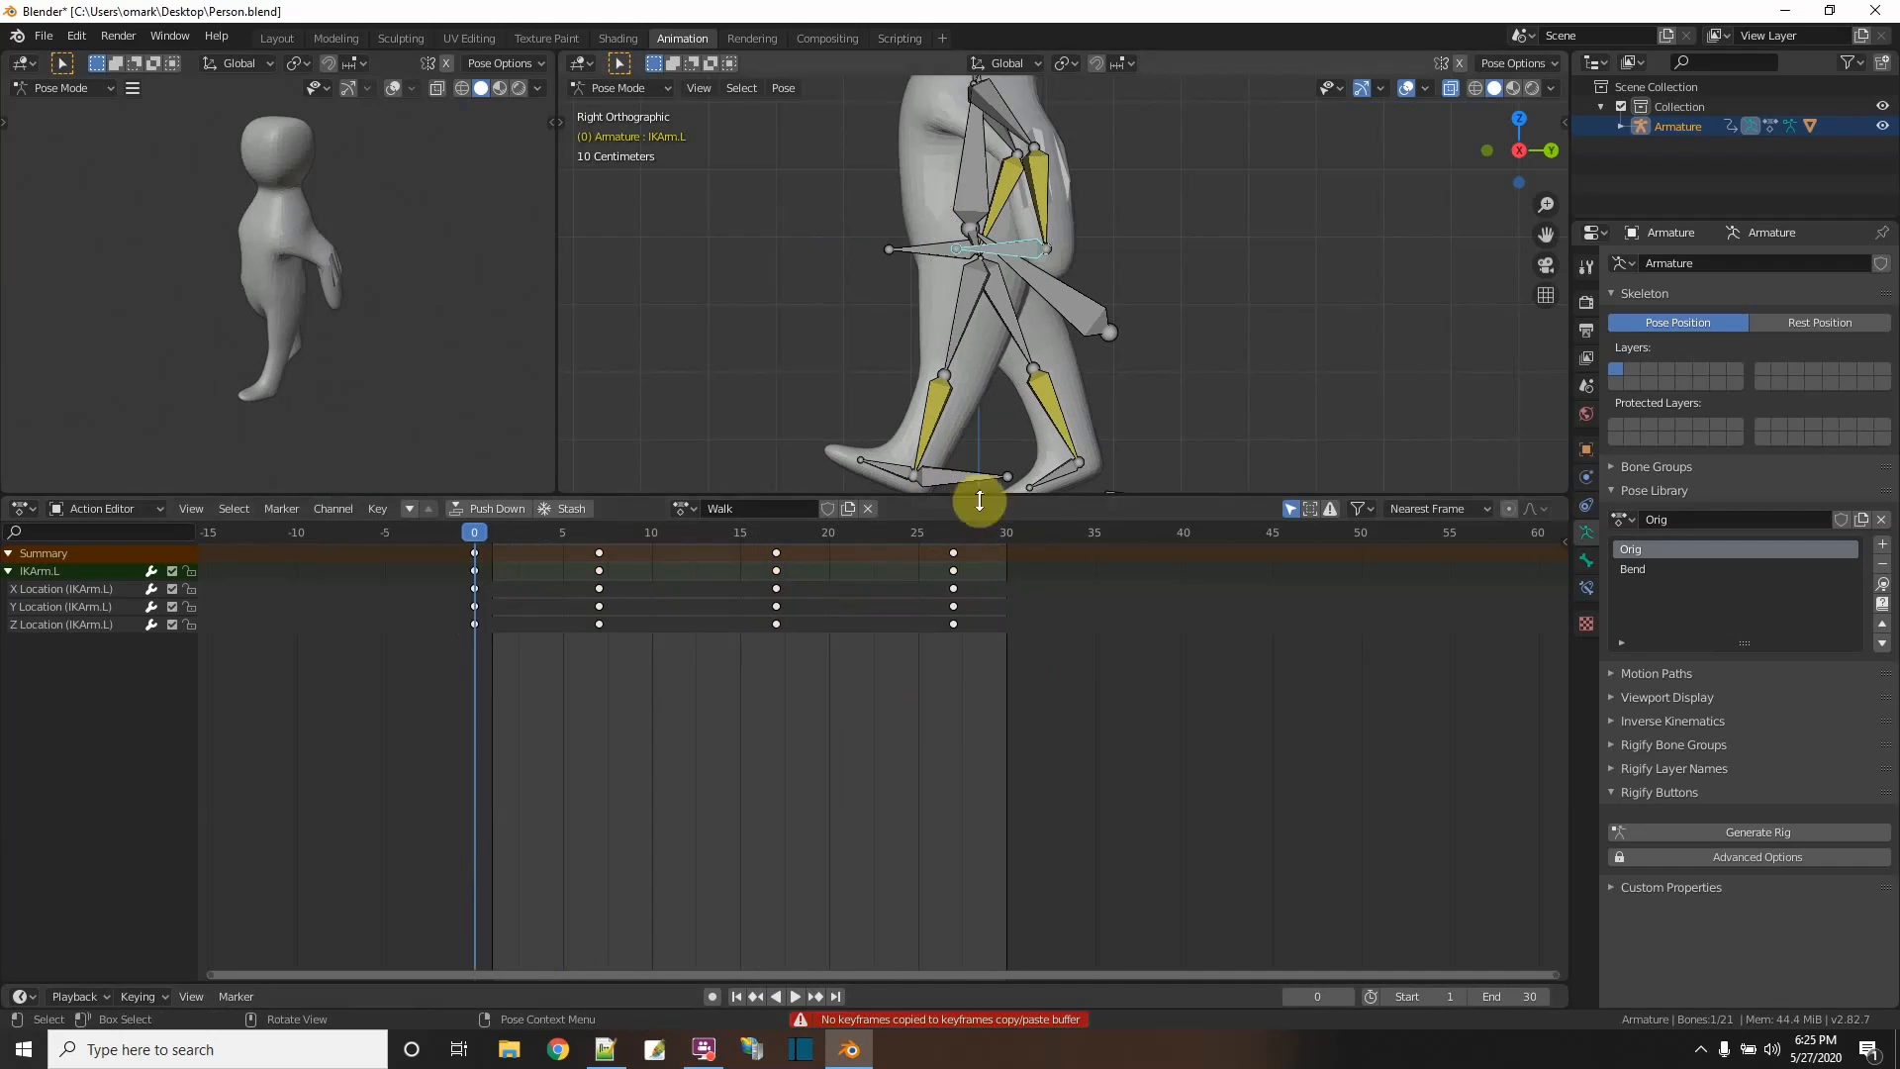
pyautogui.click(1007, 531)
pyautogui.rightClick(1006, 531)
pyautogui.click(956, 550)
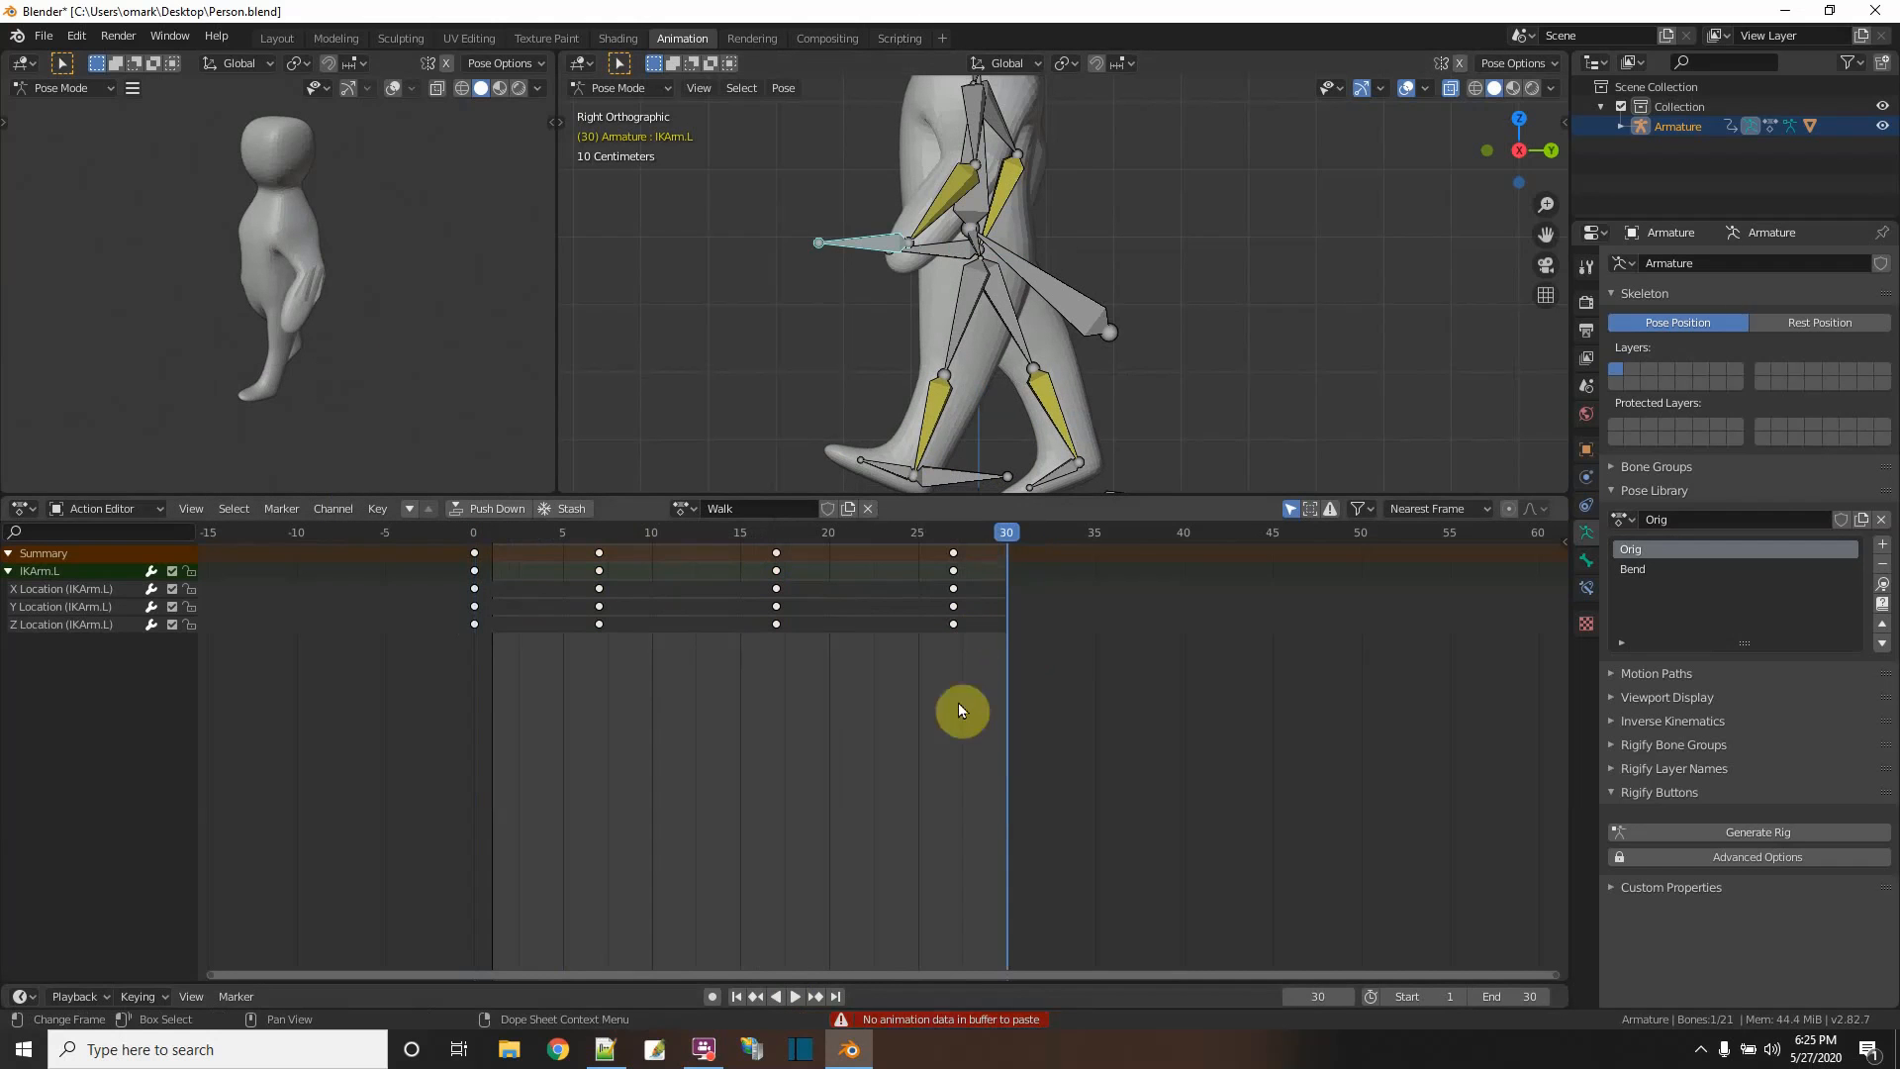
pyautogui.moveTo(533, 671); pyautogui.dragTo(446, 543)
pyautogui.rightClick(473, 549)
pyautogui.click(443, 534)
pyautogui.rightClick(1000, 539)
pyautogui.click(984, 552)
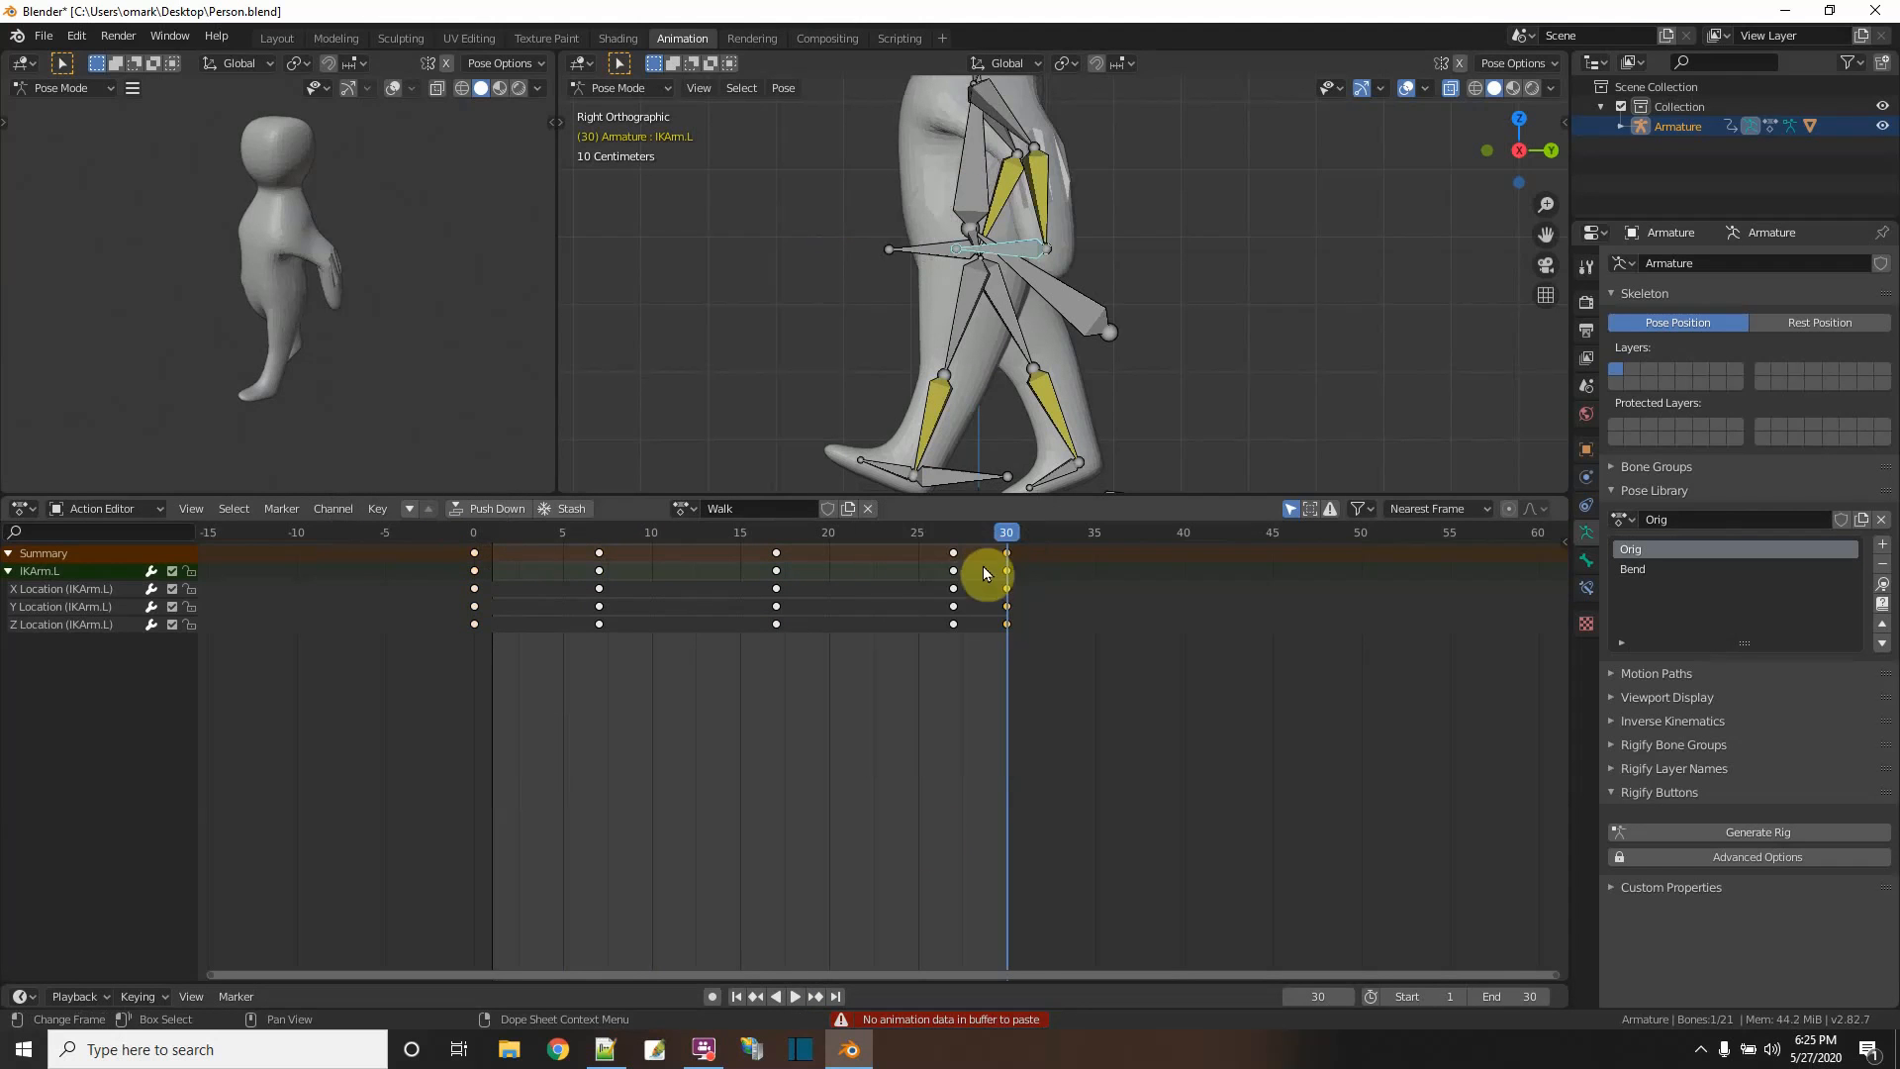
pyautogui.click(799, 995)
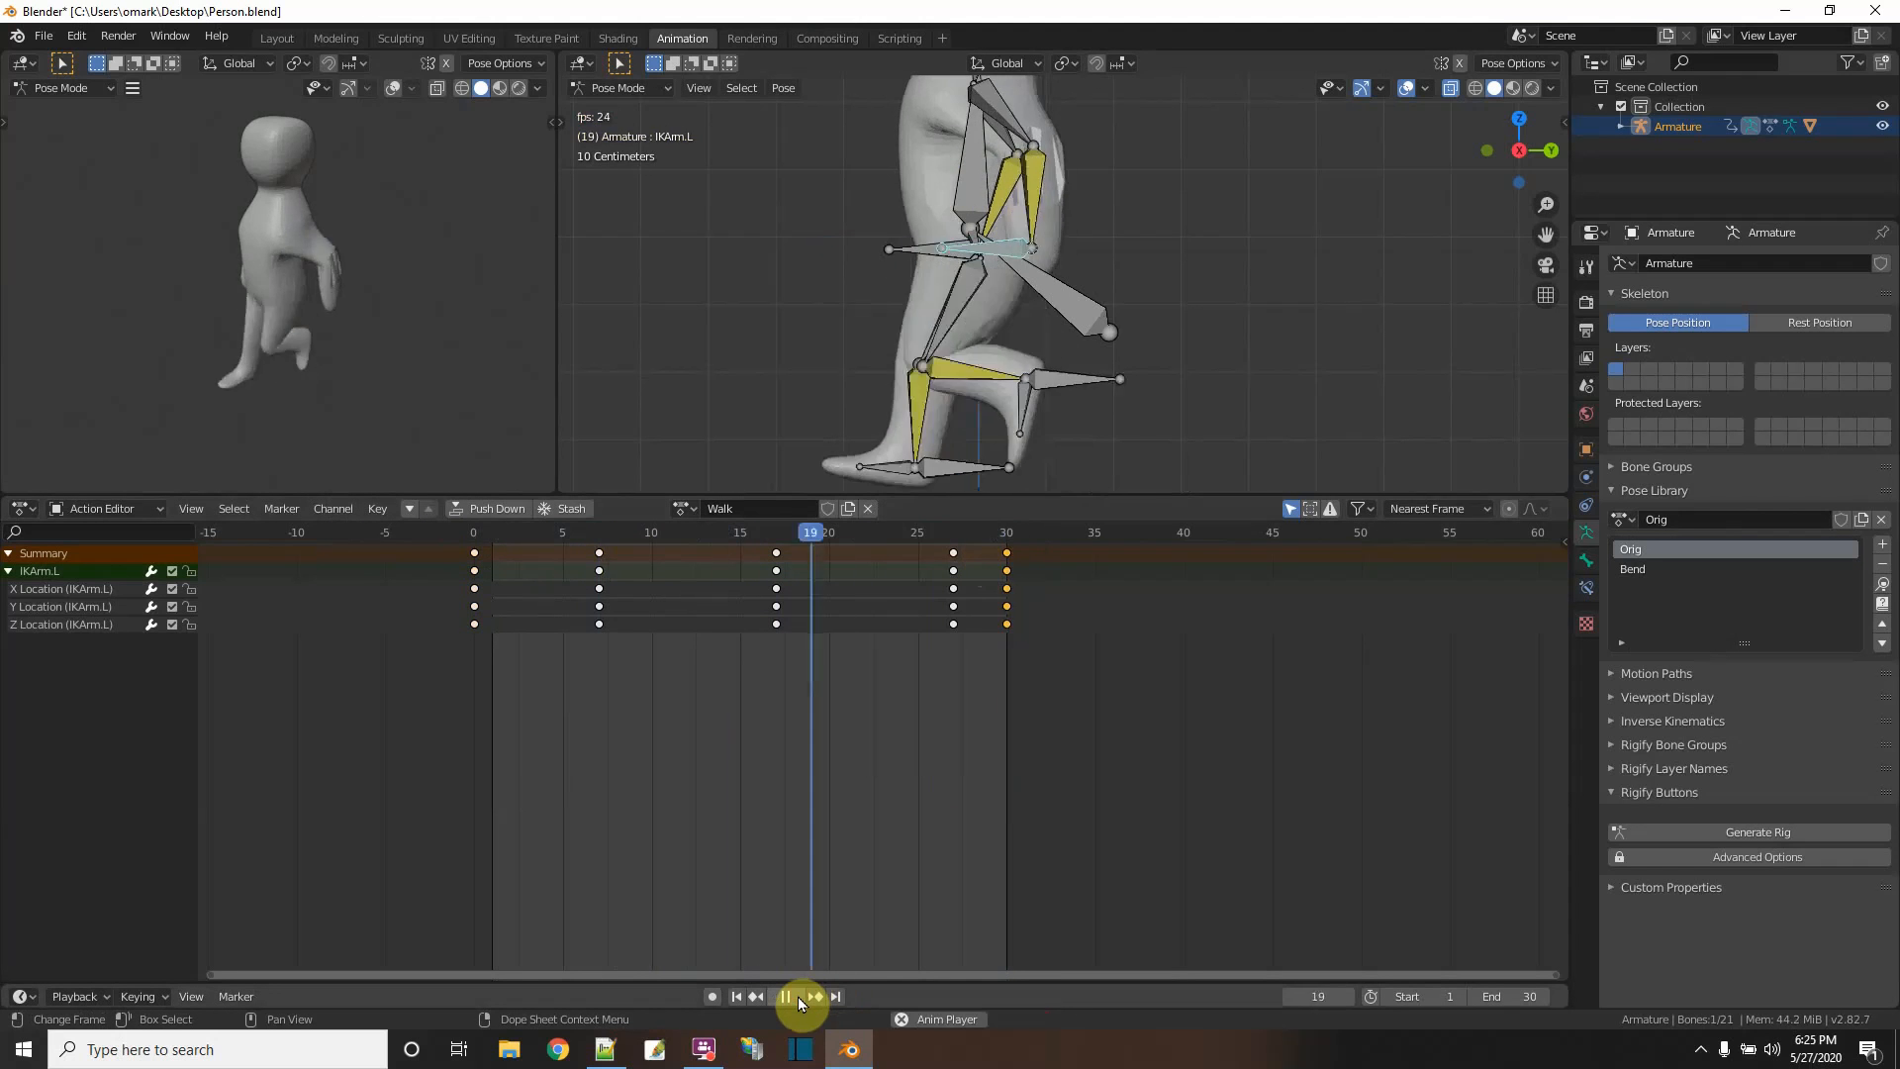
pyautogui.click(798, 996)
# - Retime IKArm.L's three middle keyframes to frames 8, 15 and 23 and play back the arm swing
pyautogui.click(932, 548)
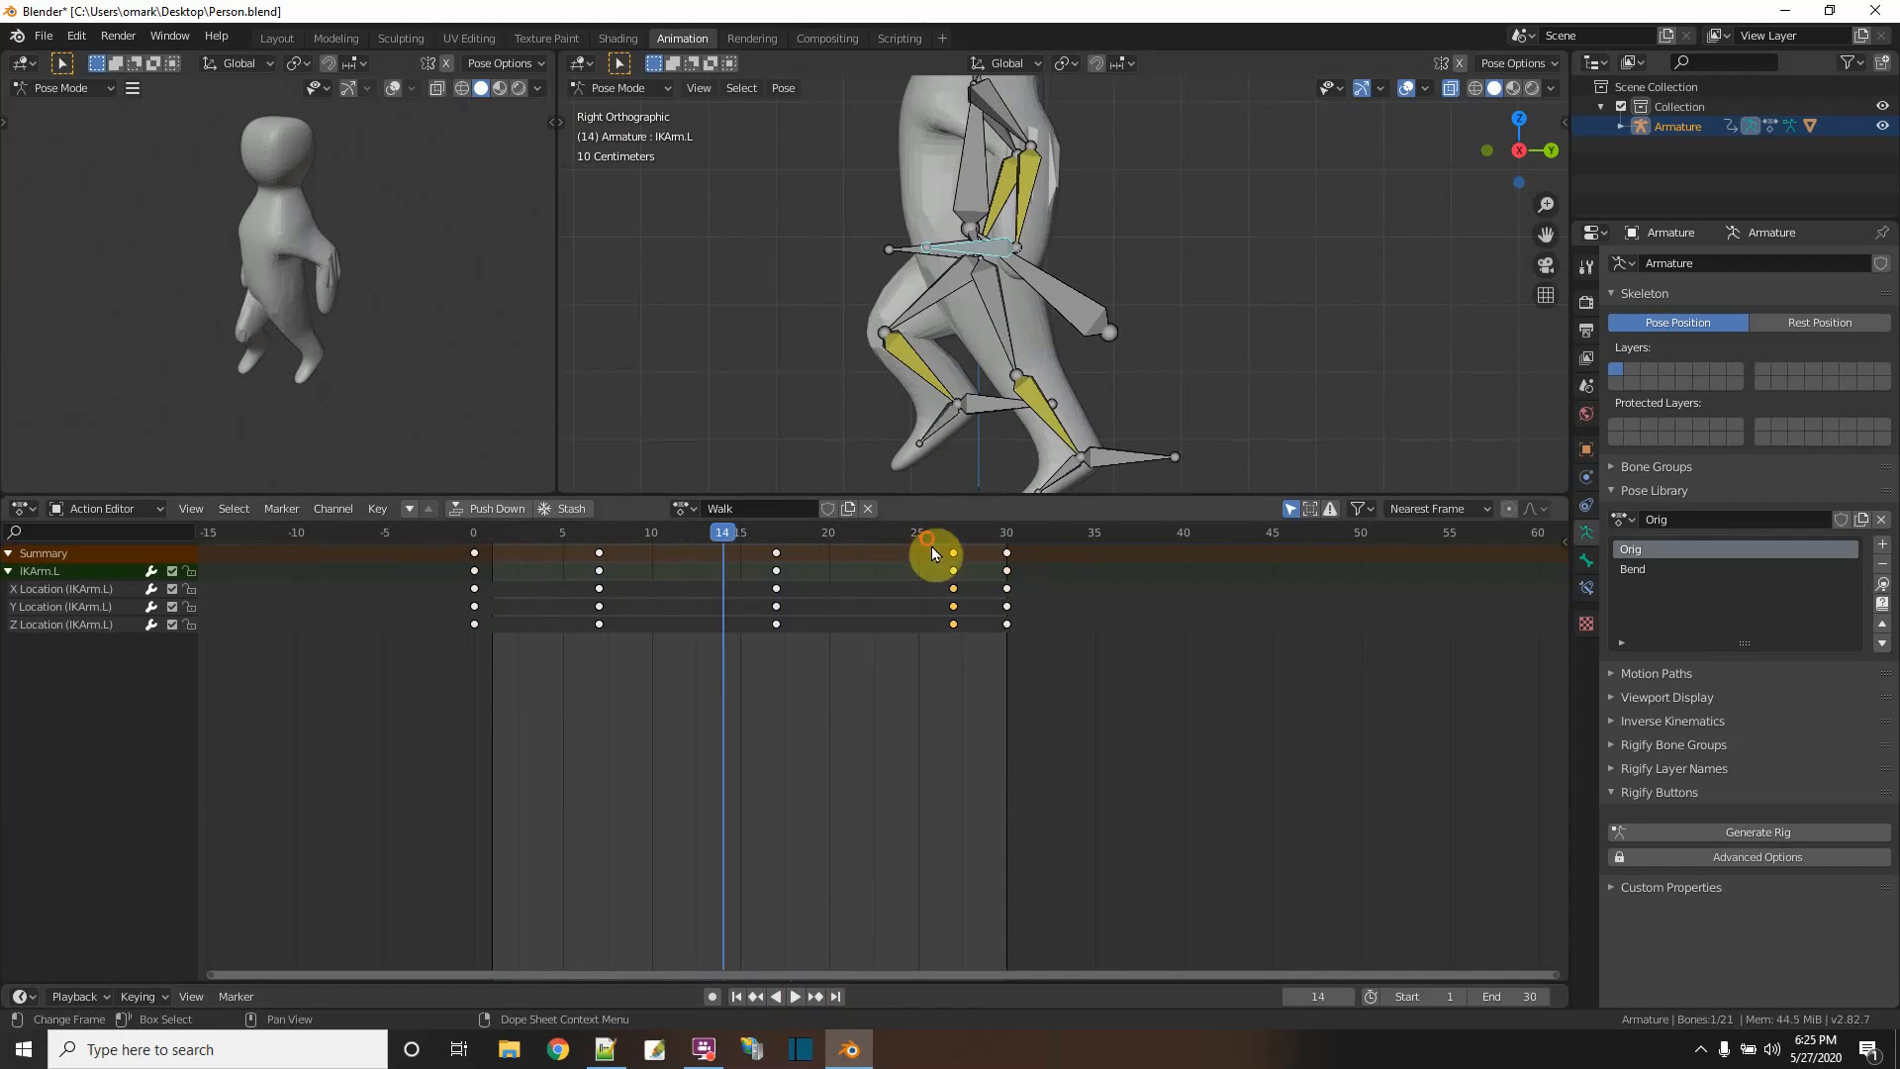
pyautogui.moveTo(941, 555); pyautogui.dragTo(897, 548)
pyautogui.moveTo(819, 666); pyautogui.dragTo(738, 538)
pyautogui.click(601, 571)
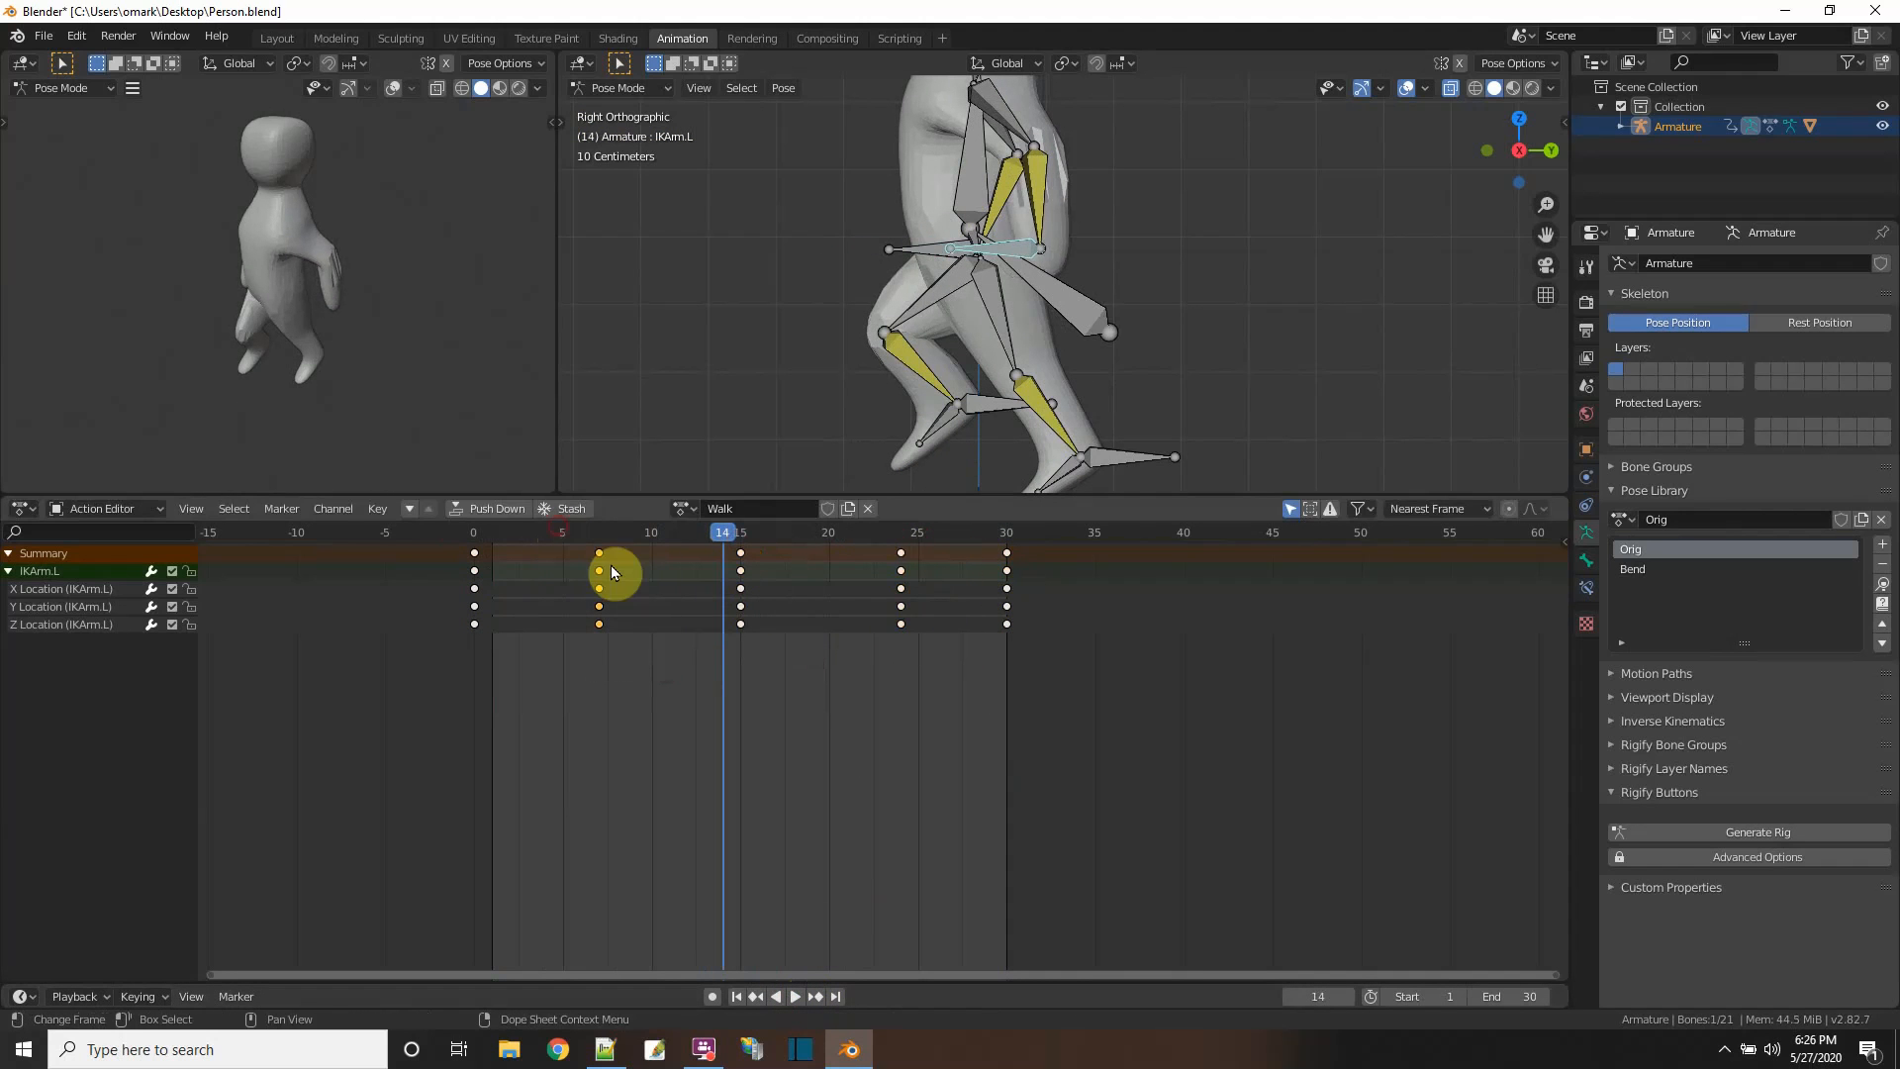
pyautogui.moveTo(603, 555); pyautogui.dragTo(621, 554)
pyautogui.moveTo(901, 637); pyautogui.dragTo(892, 547)
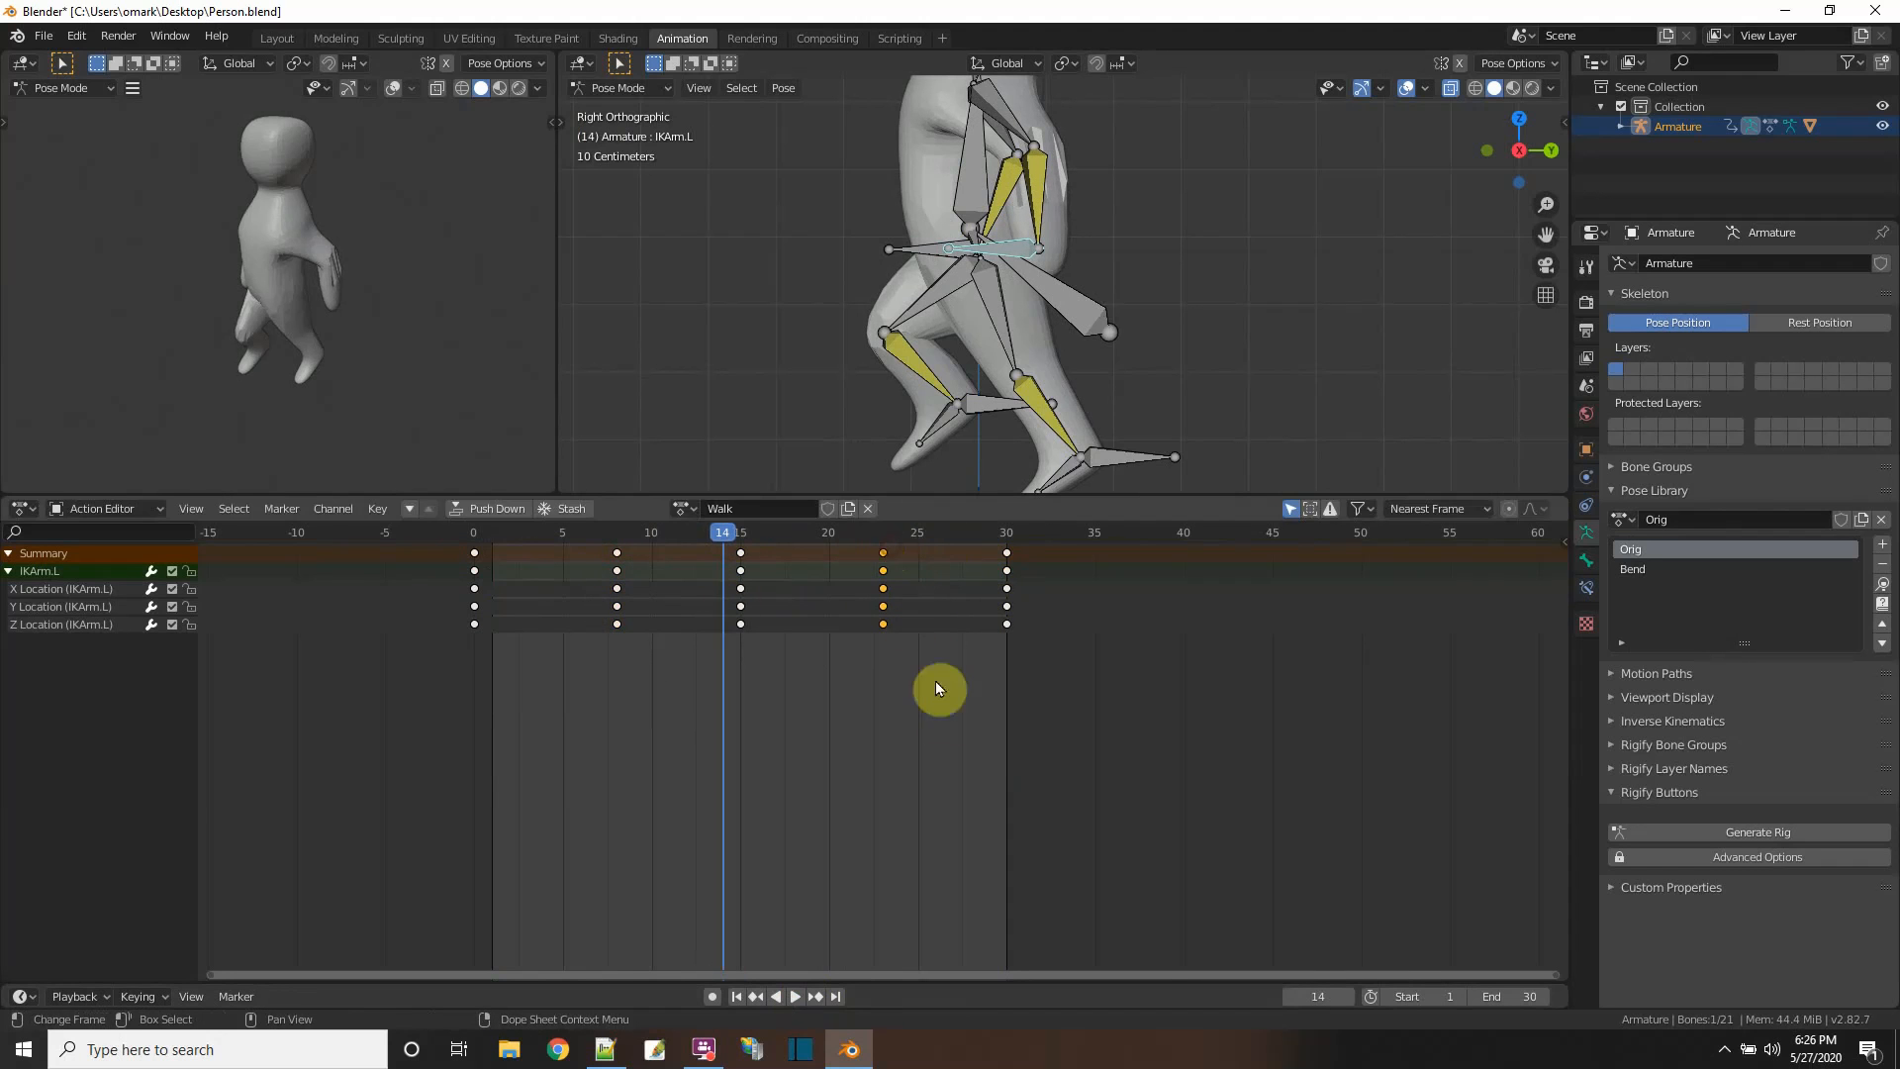
pyautogui.click(793, 996)
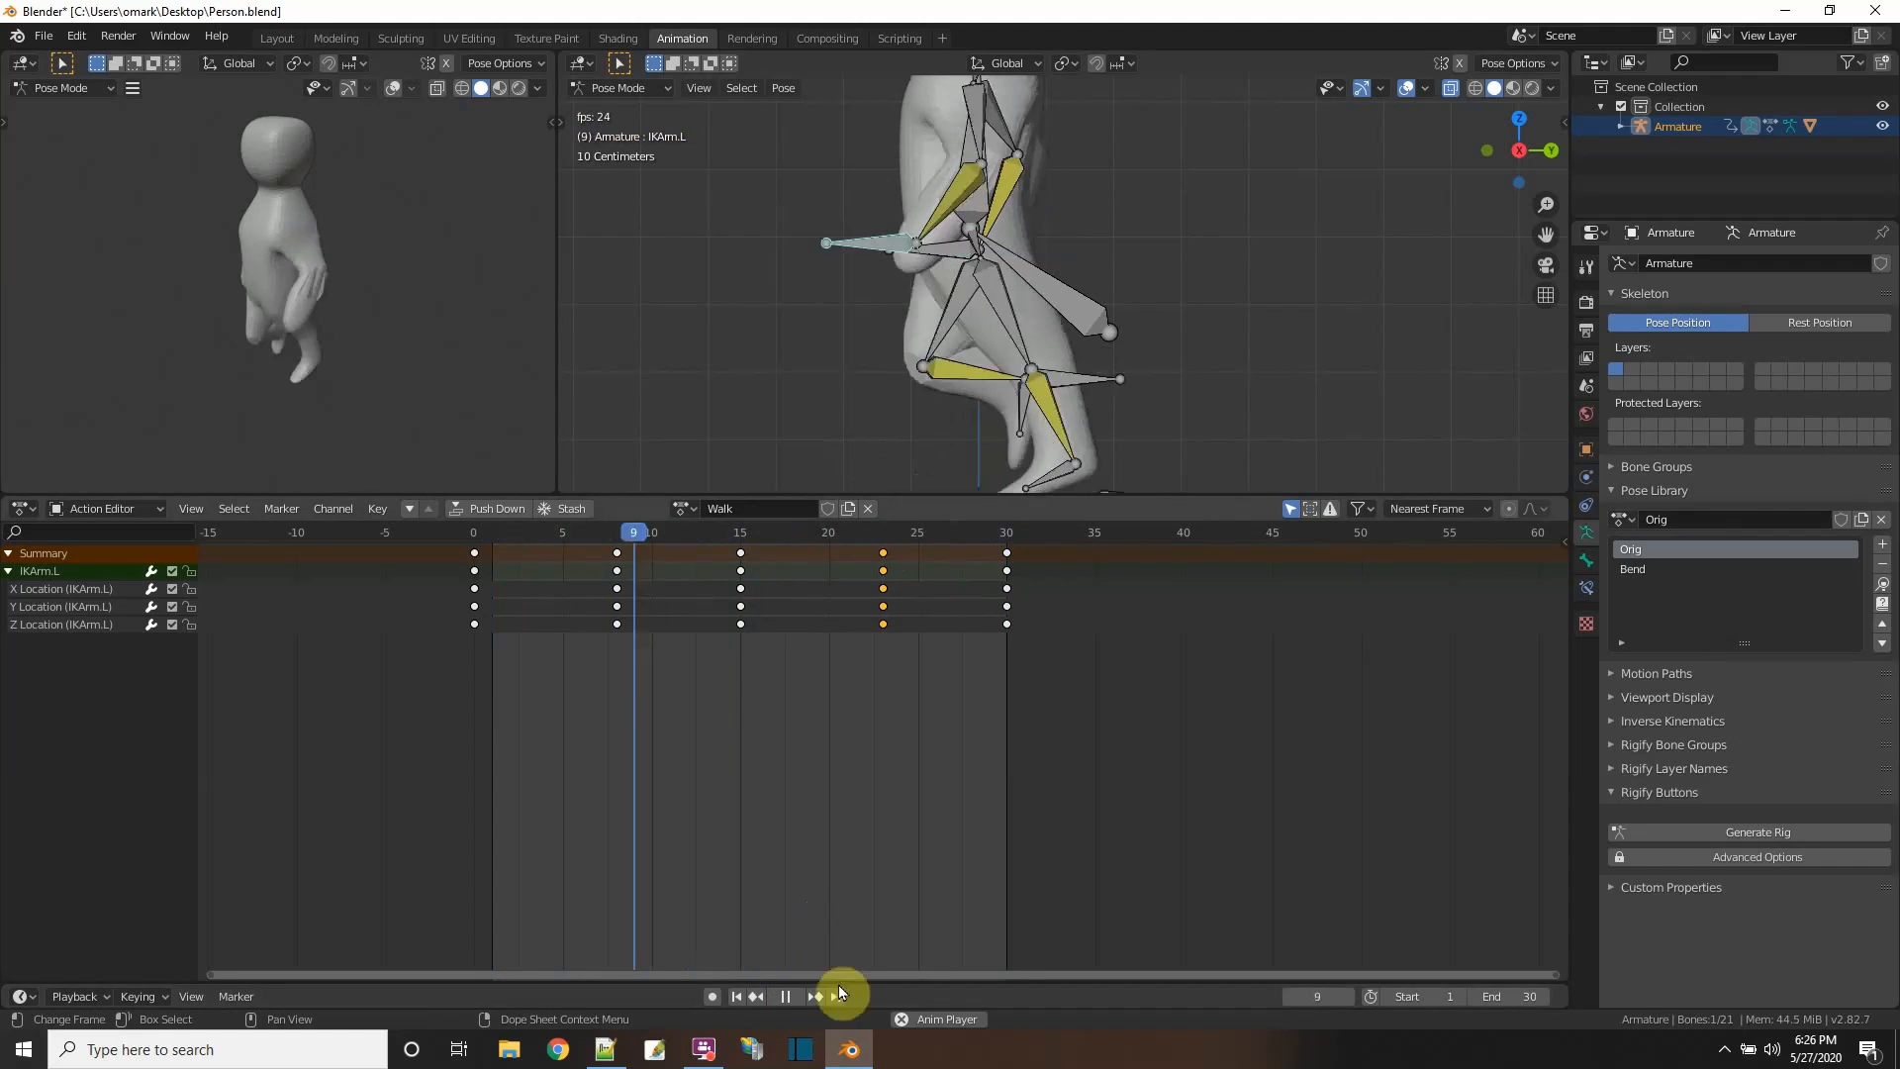
pyautogui.click(785, 995)
# - Delete IKArm.L's keyframes at frames 23 and 30, move those at 8 and 15 to 15 and 30, and play back the loop
pyautogui.moveTo(1036, 711); pyautogui.dragTo(876, 544)
pyautogui.rightClick(879, 551)
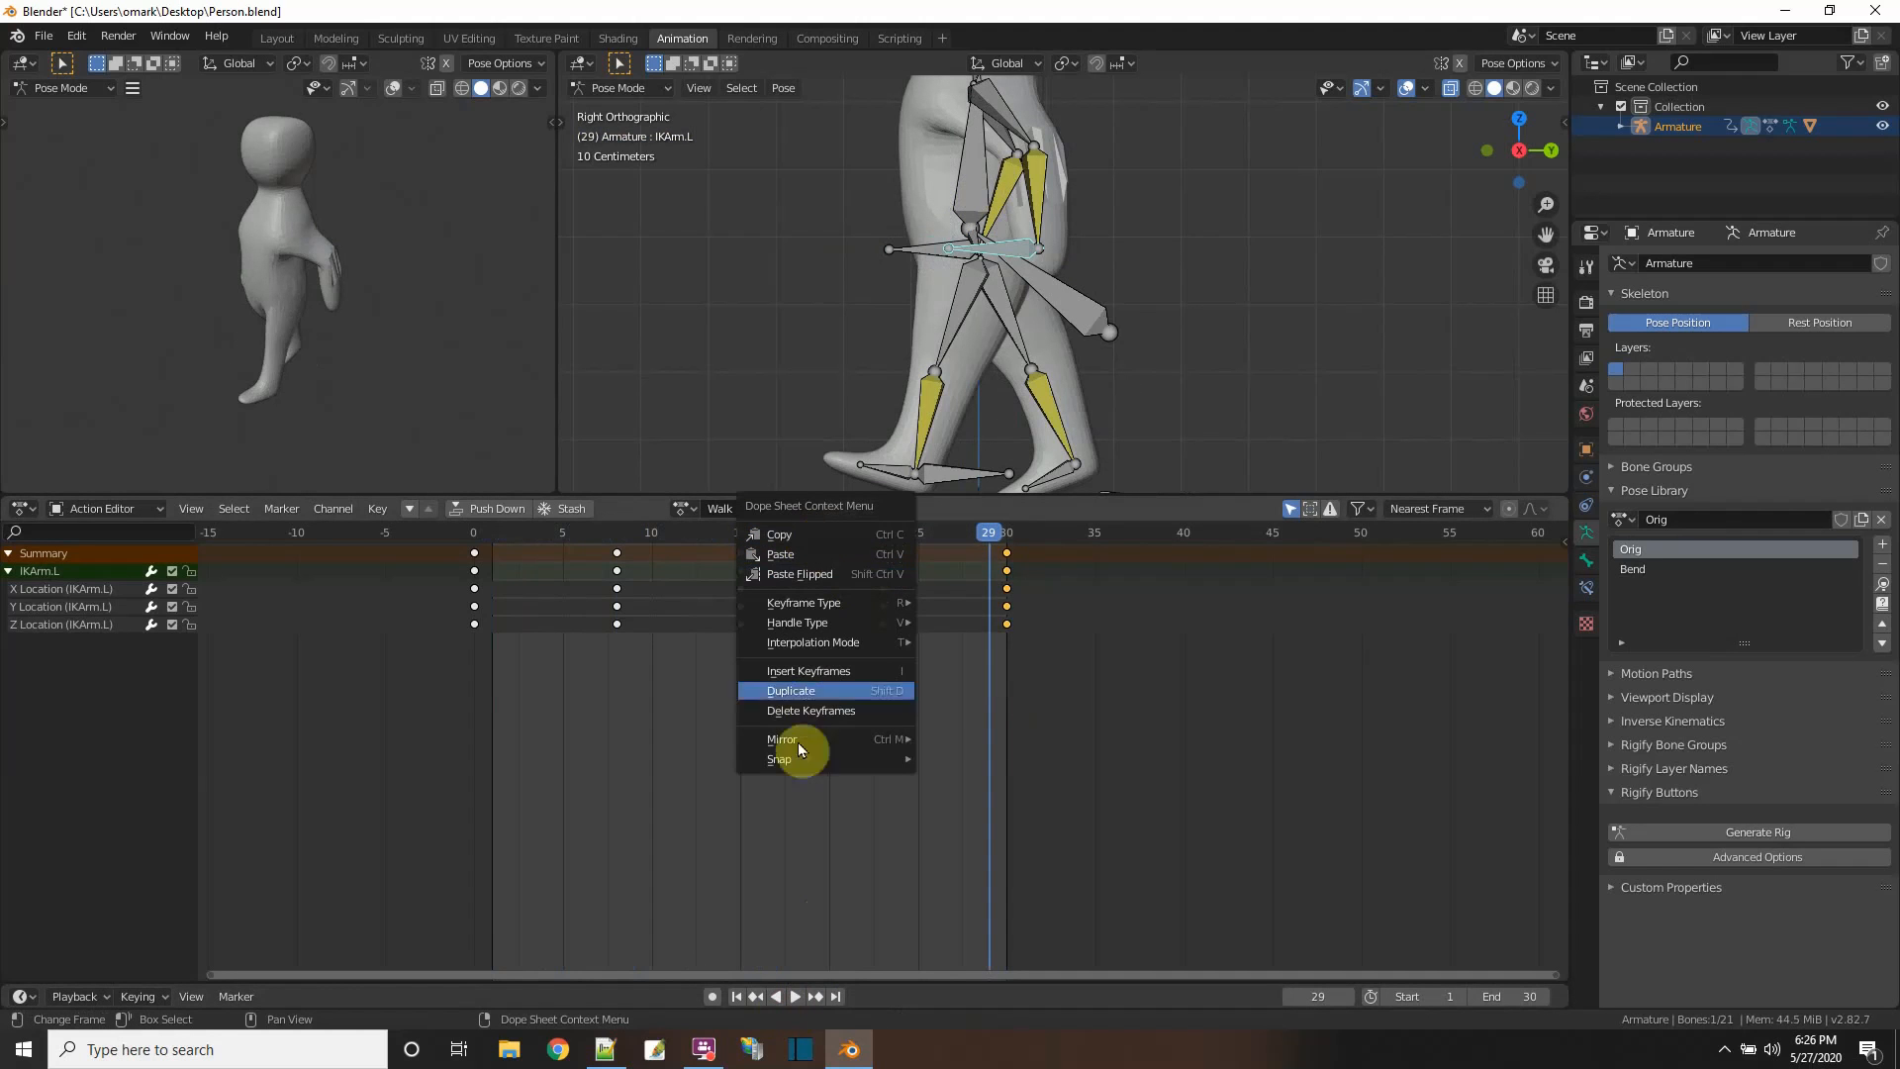
pyautogui.click(792, 709)
pyautogui.moveTo(797, 717); pyautogui.dragTo(738, 566)
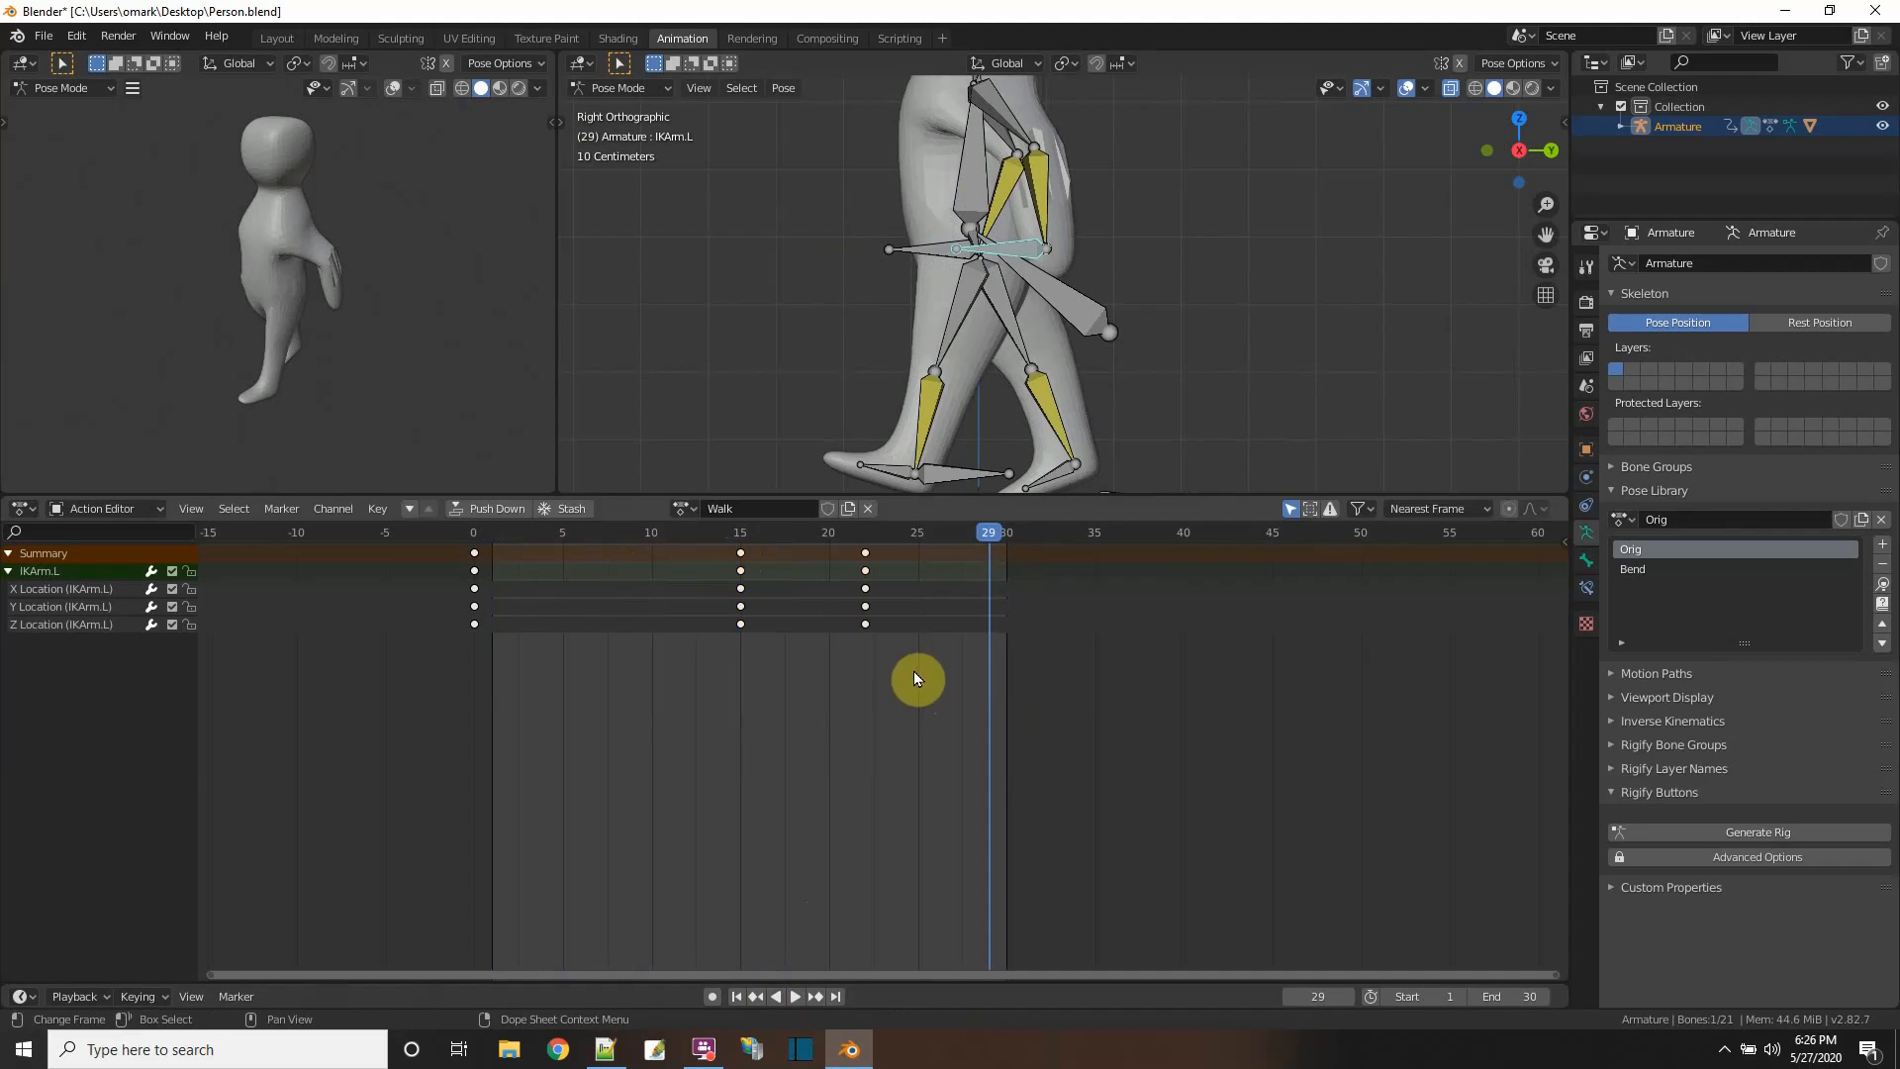
pyautogui.moveTo(910, 687); pyautogui.dragTo(1000, 580)
pyautogui.click(798, 998)
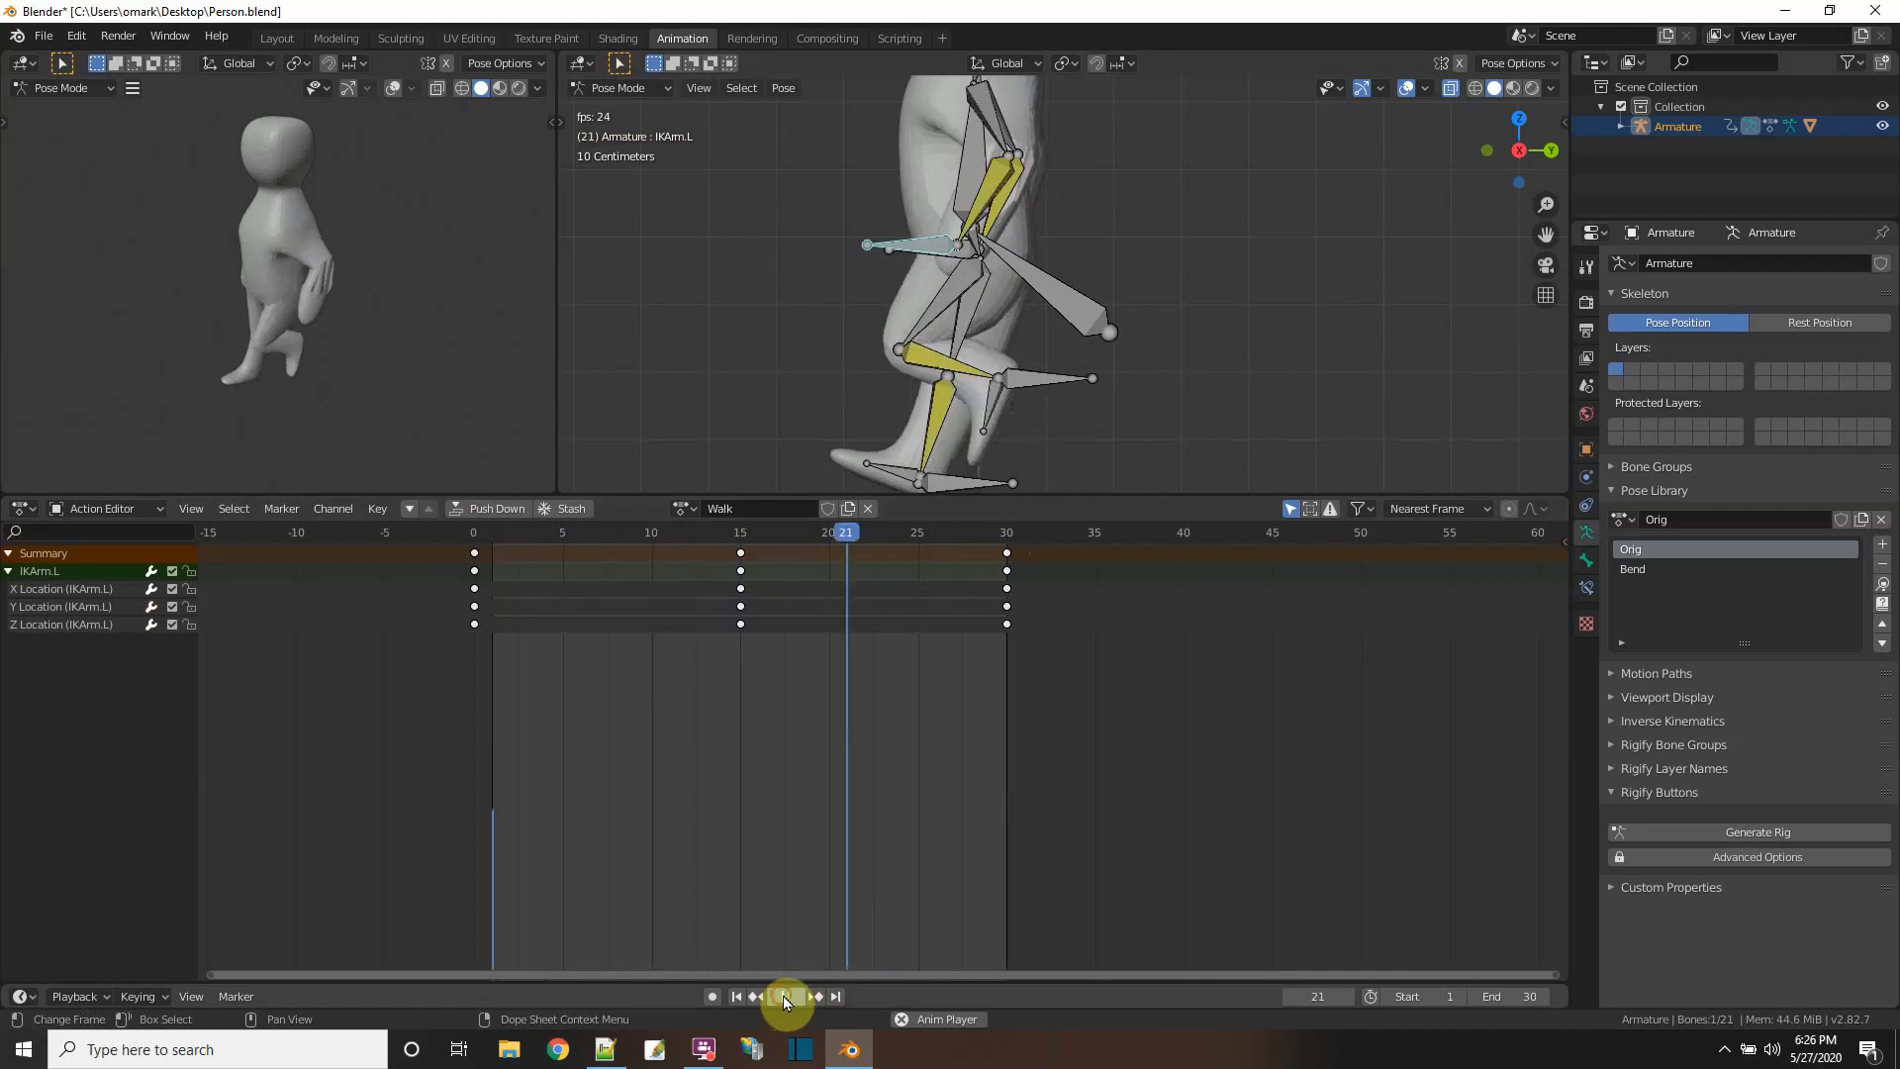
pyautogui.press('space')
# - Enlarge the viewports, collapse the Action Editor channels and copy all of IKArm.L's keyframes
pyautogui.moveTo(654, 493); pyautogui.dragTo(705, 736)
pyautogui.click(12, 806)
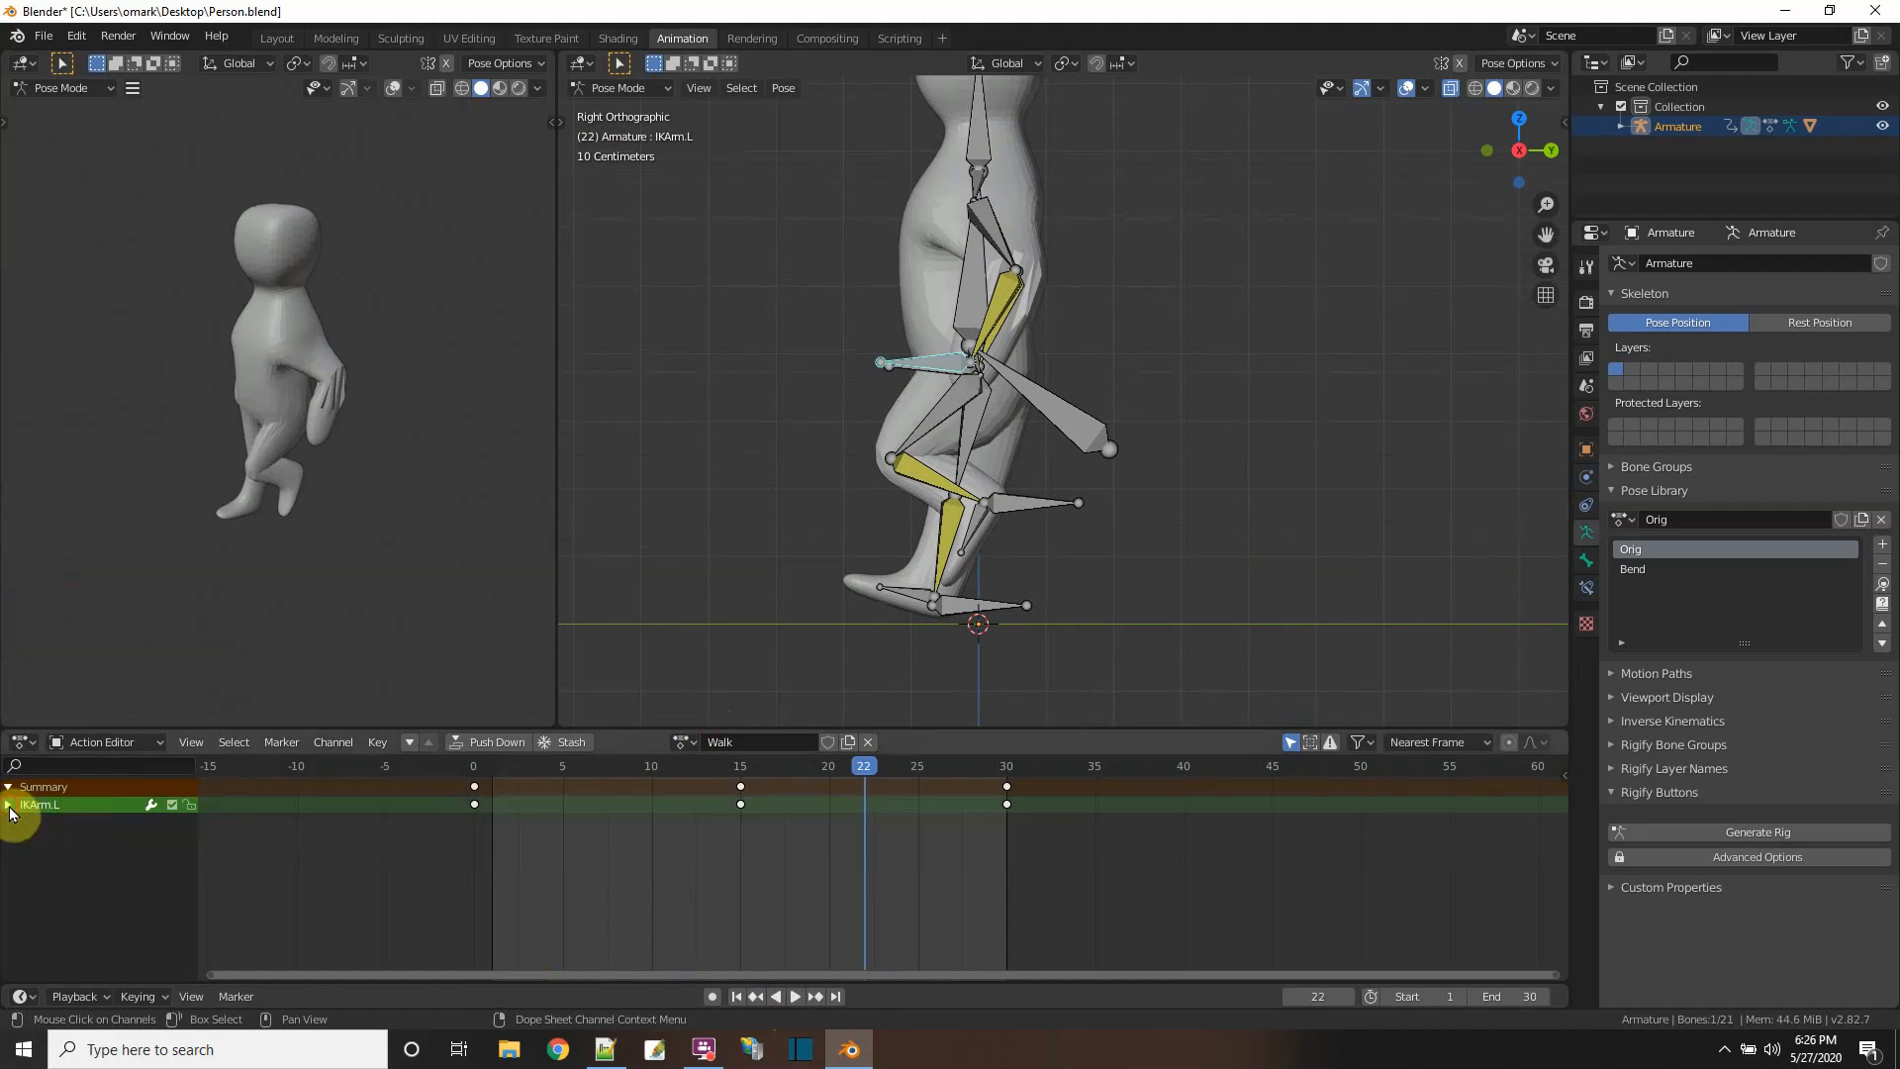
pyautogui.click(10, 788)
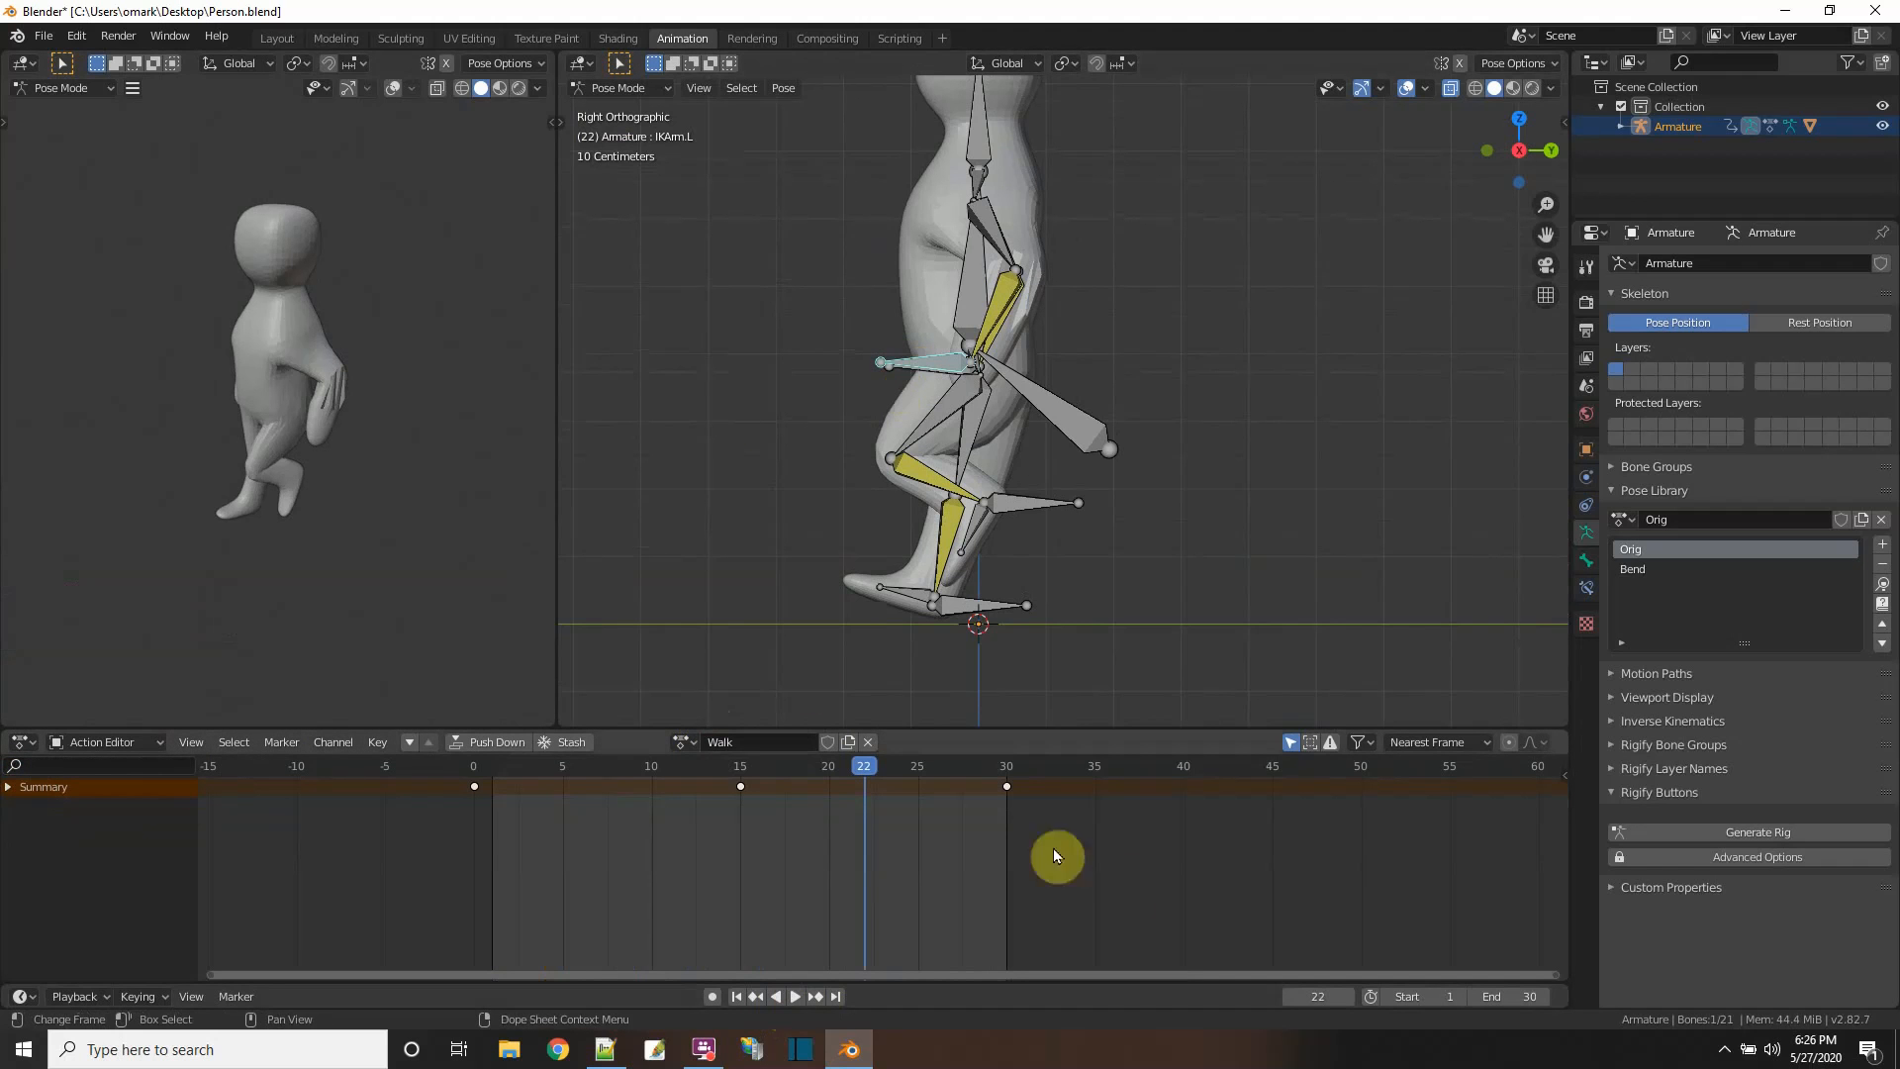
pyautogui.moveTo(1093, 839); pyautogui.dragTo(471, 788)
pyautogui.rightClick(471, 788)
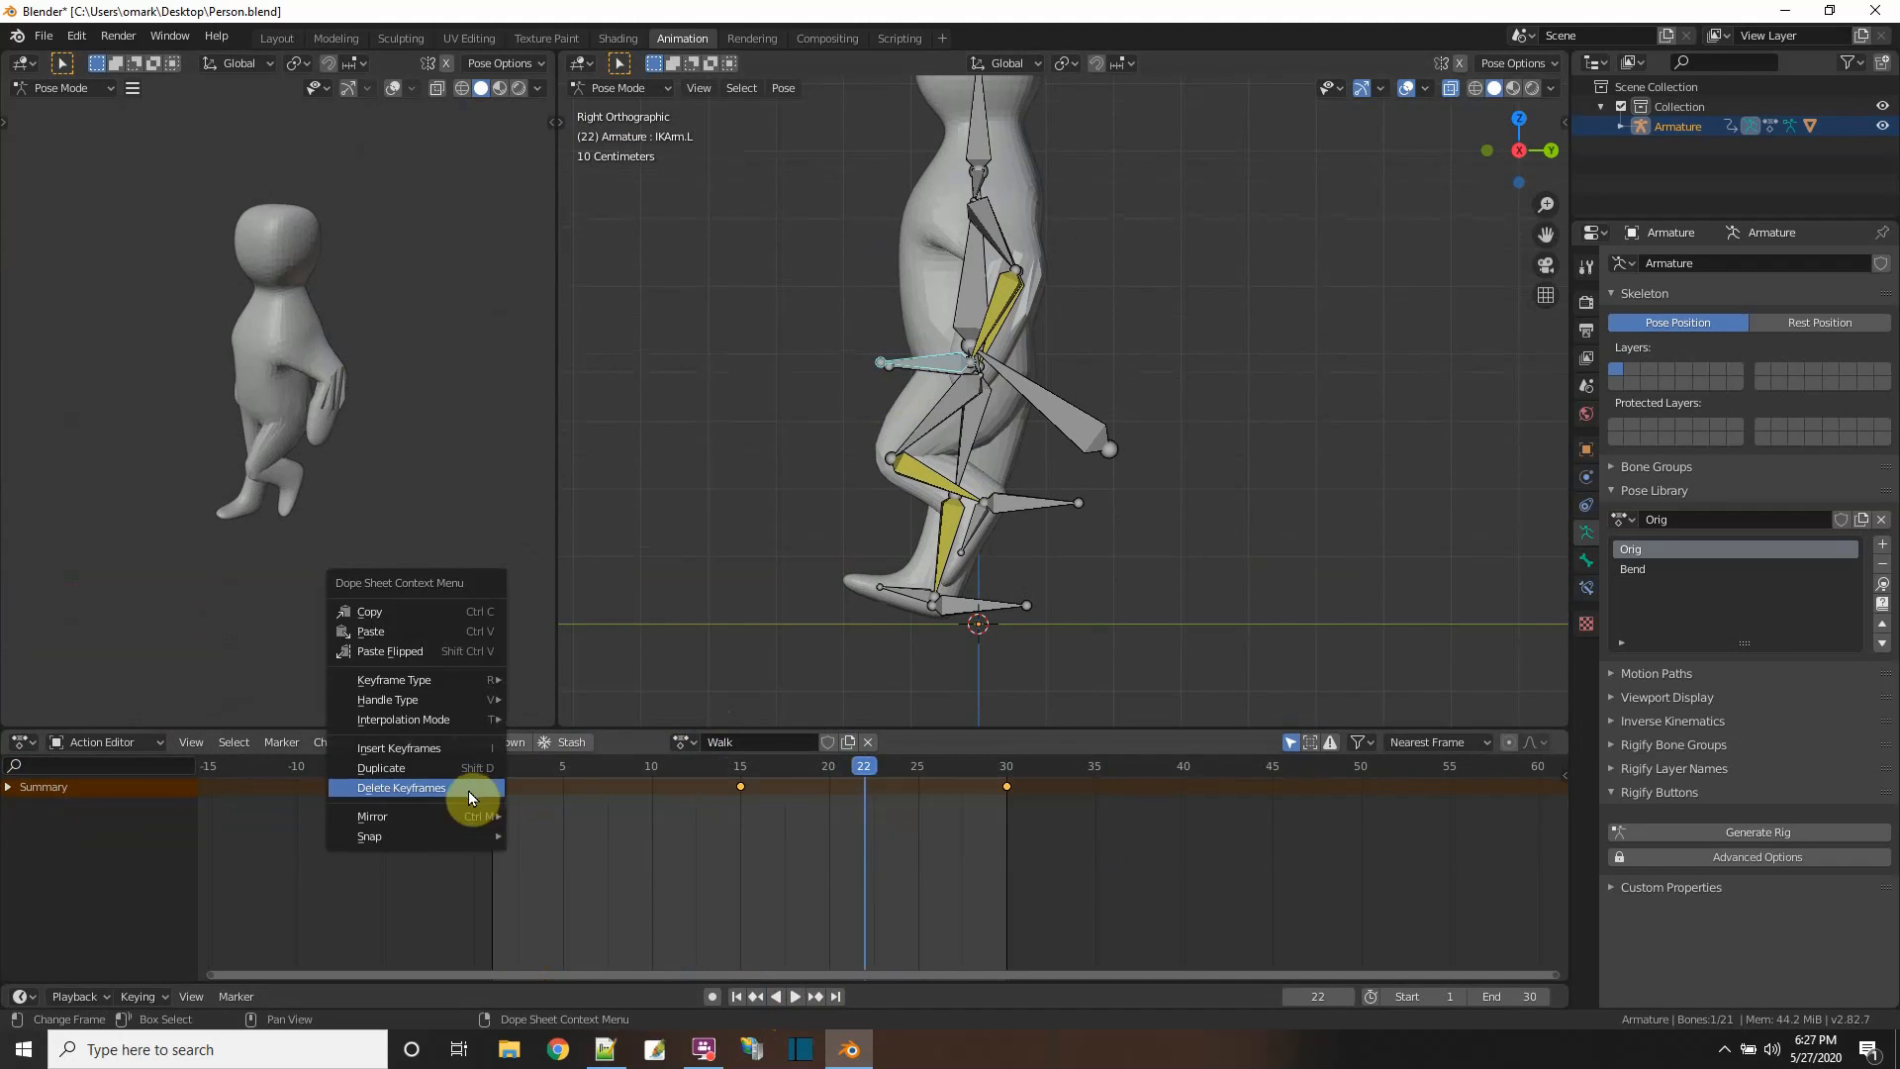
pyautogui.click(377, 613)
# - Select the IKArm.R bone on the character's other arm and go to frame 0
pyautogui.moveTo(572, 539); pyautogui.dragTo(929, 424, button='middle')
pyautogui.click(930, 410)
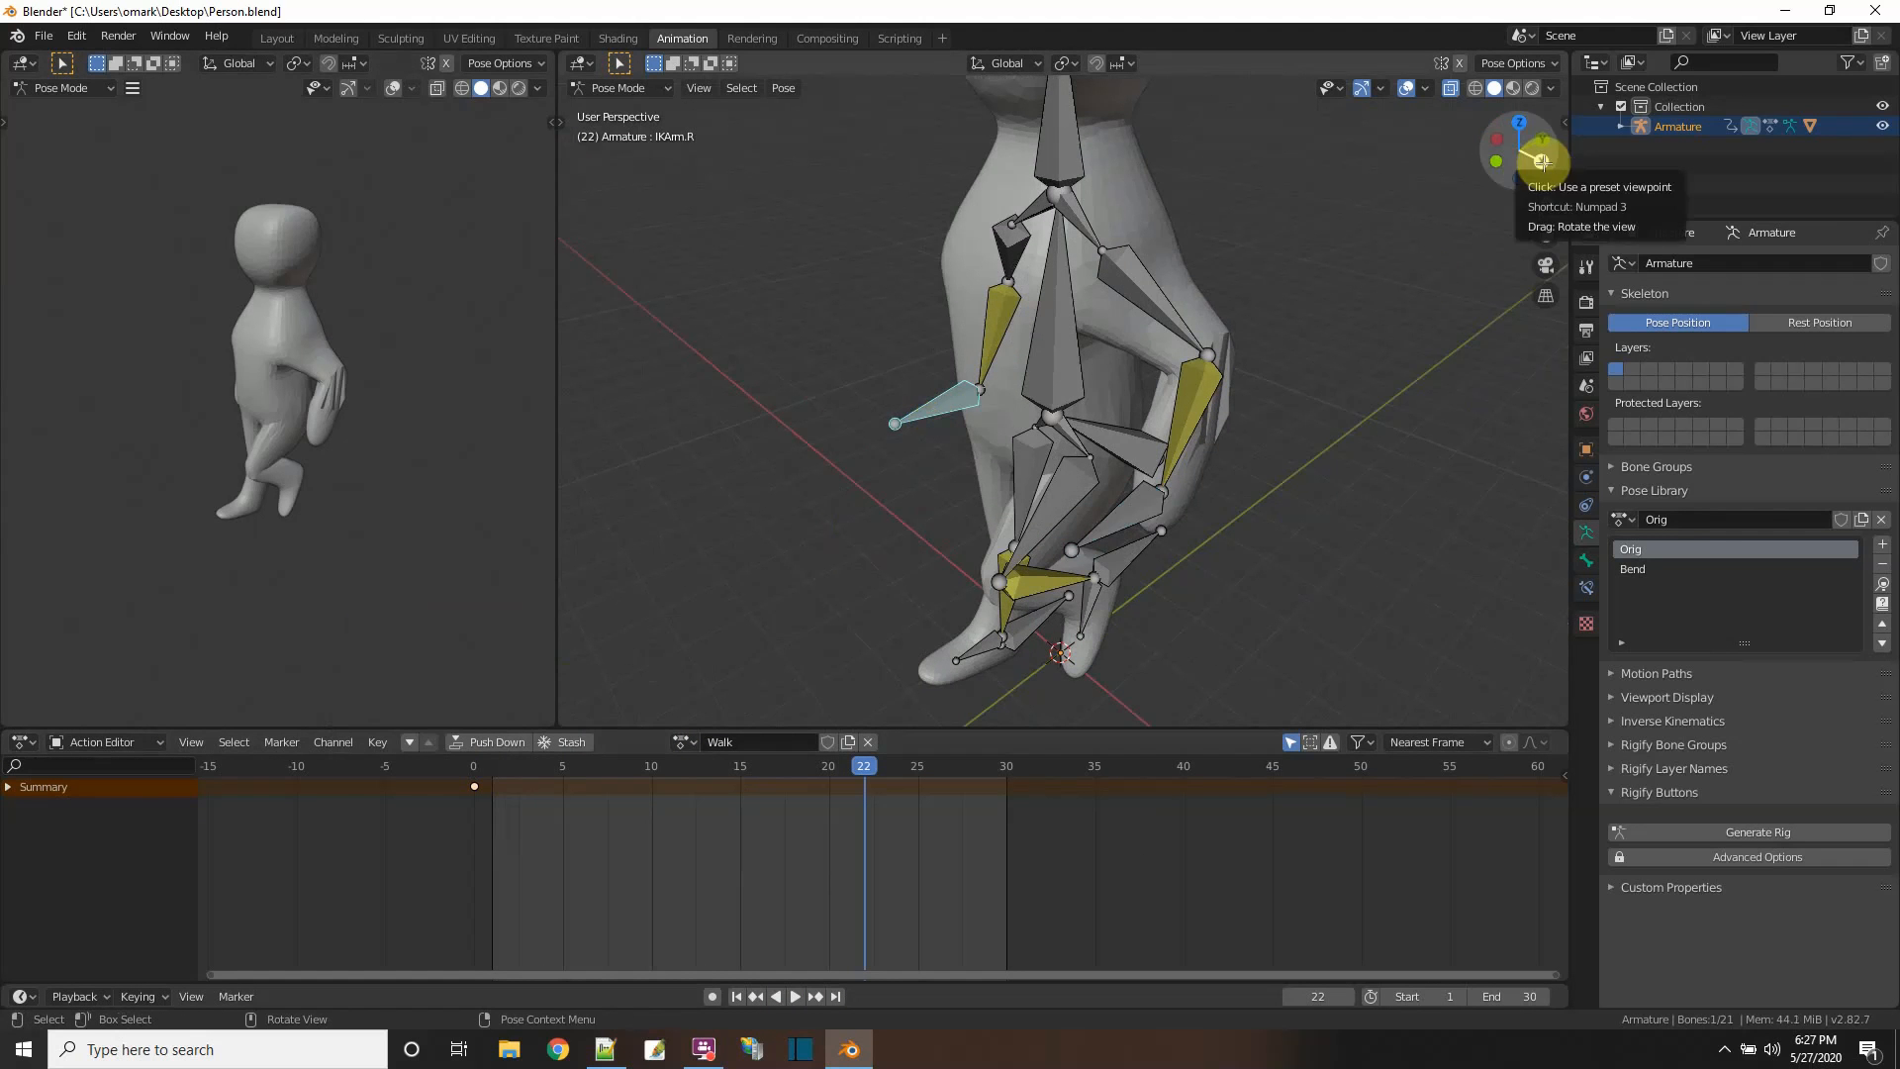
pyautogui.click(472, 770)
# - Try to paste the copied keyframes unflipped onto IKArm.R at frame 0, and undo the paste
pyautogui.rightClick(472, 772)
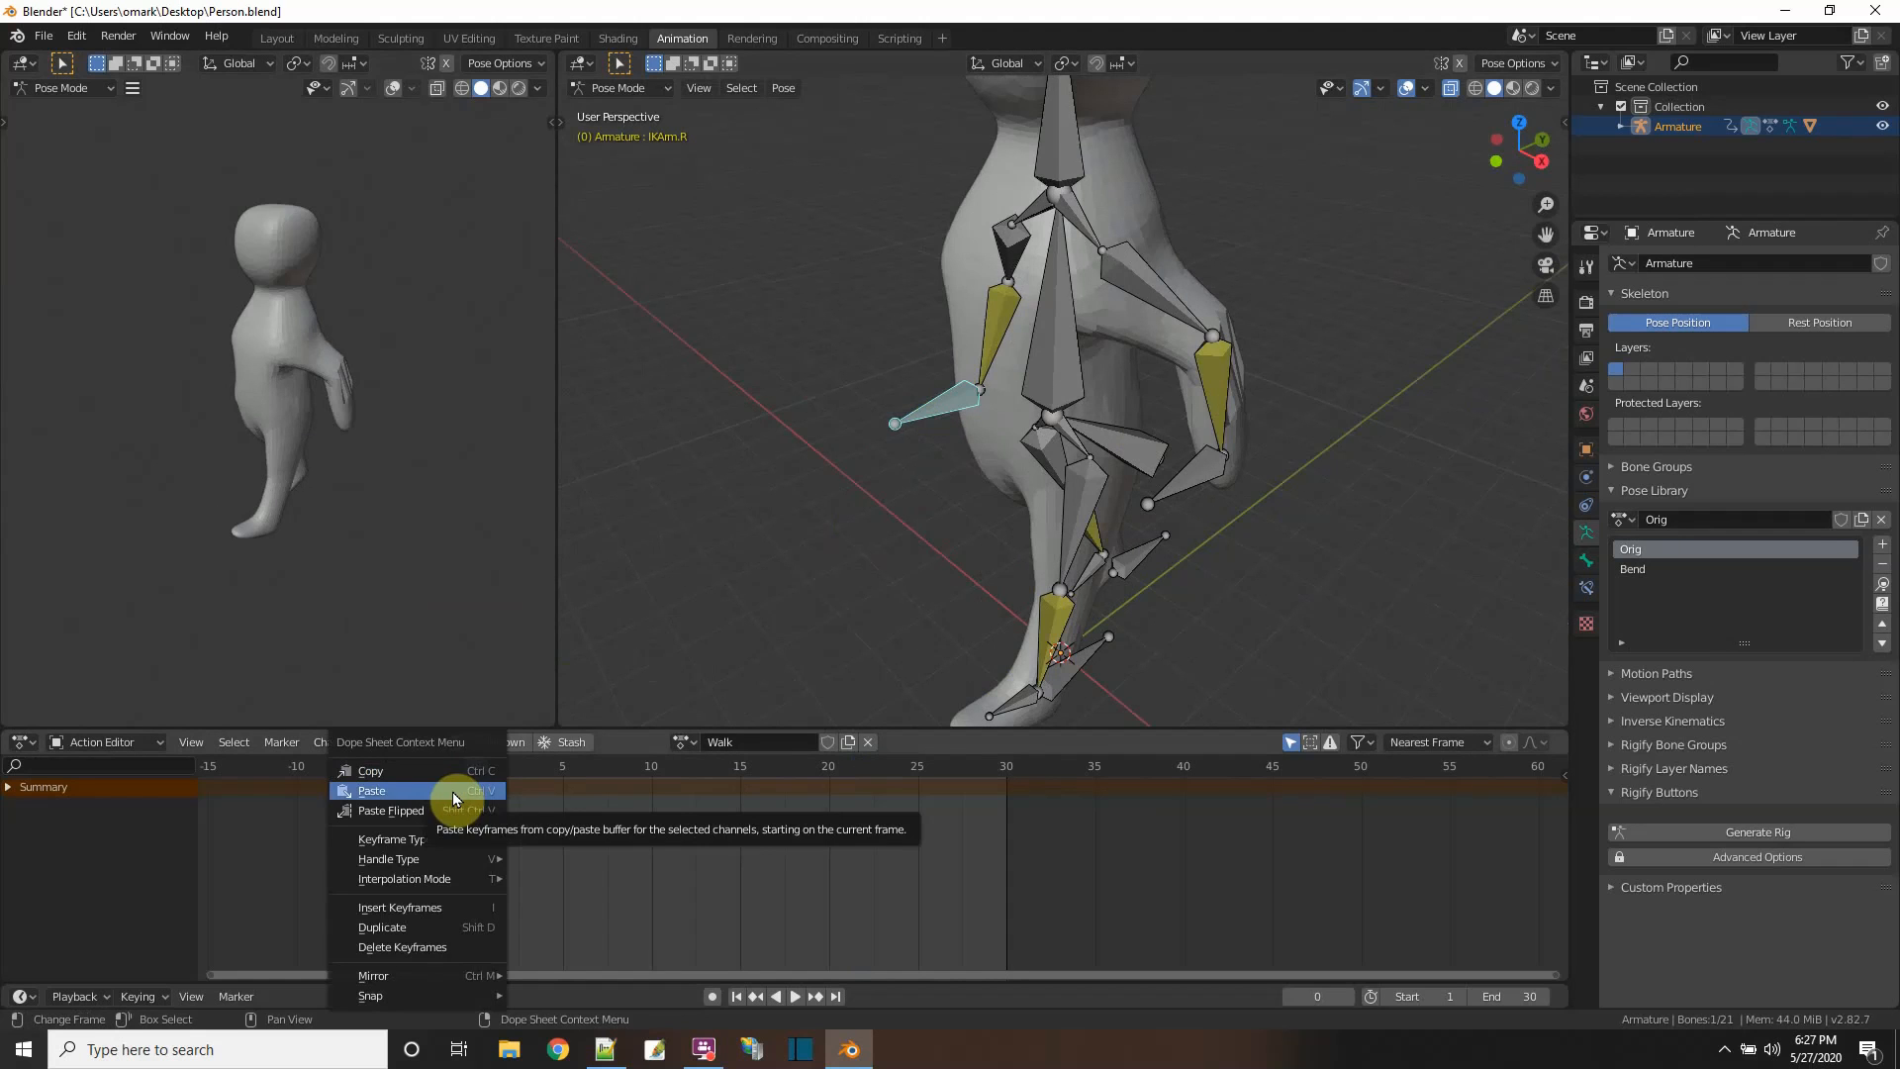
pyautogui.click(454, 792)
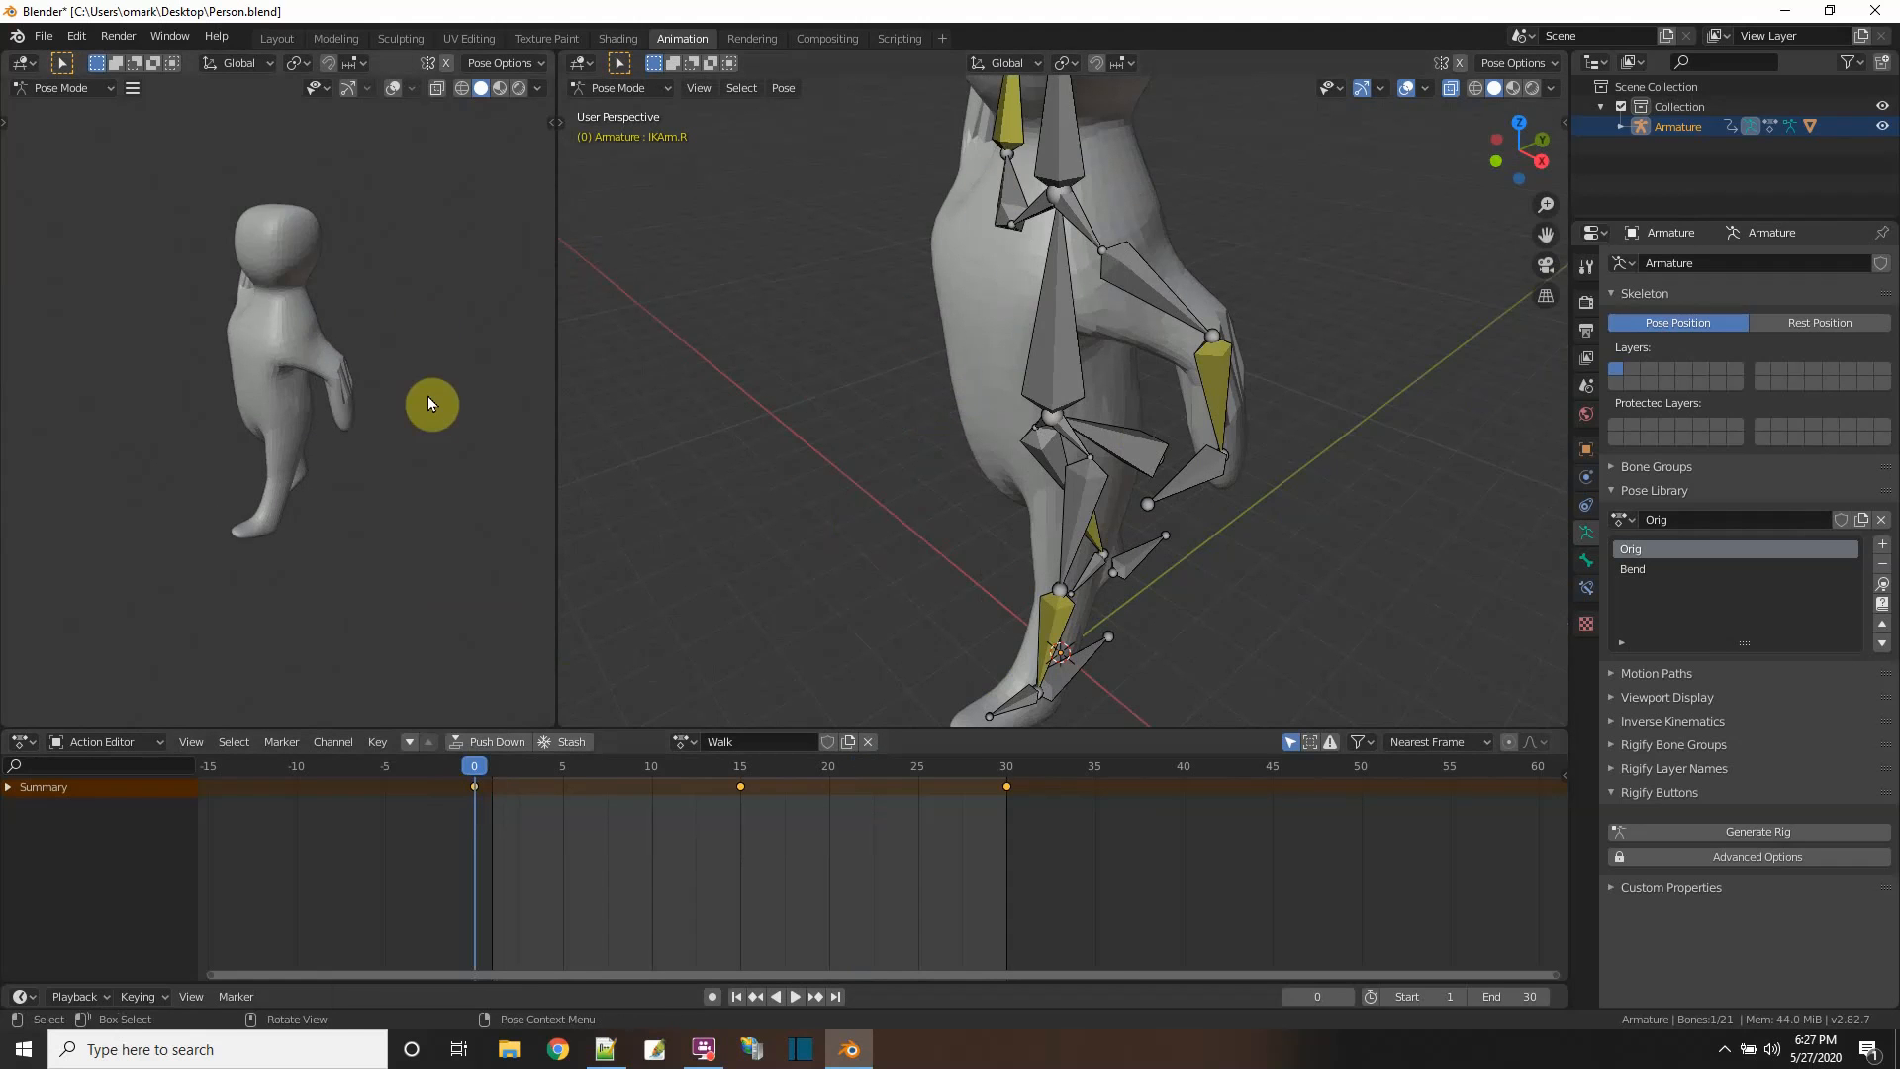
pyautogui.hotkey('ctrl', 'z')
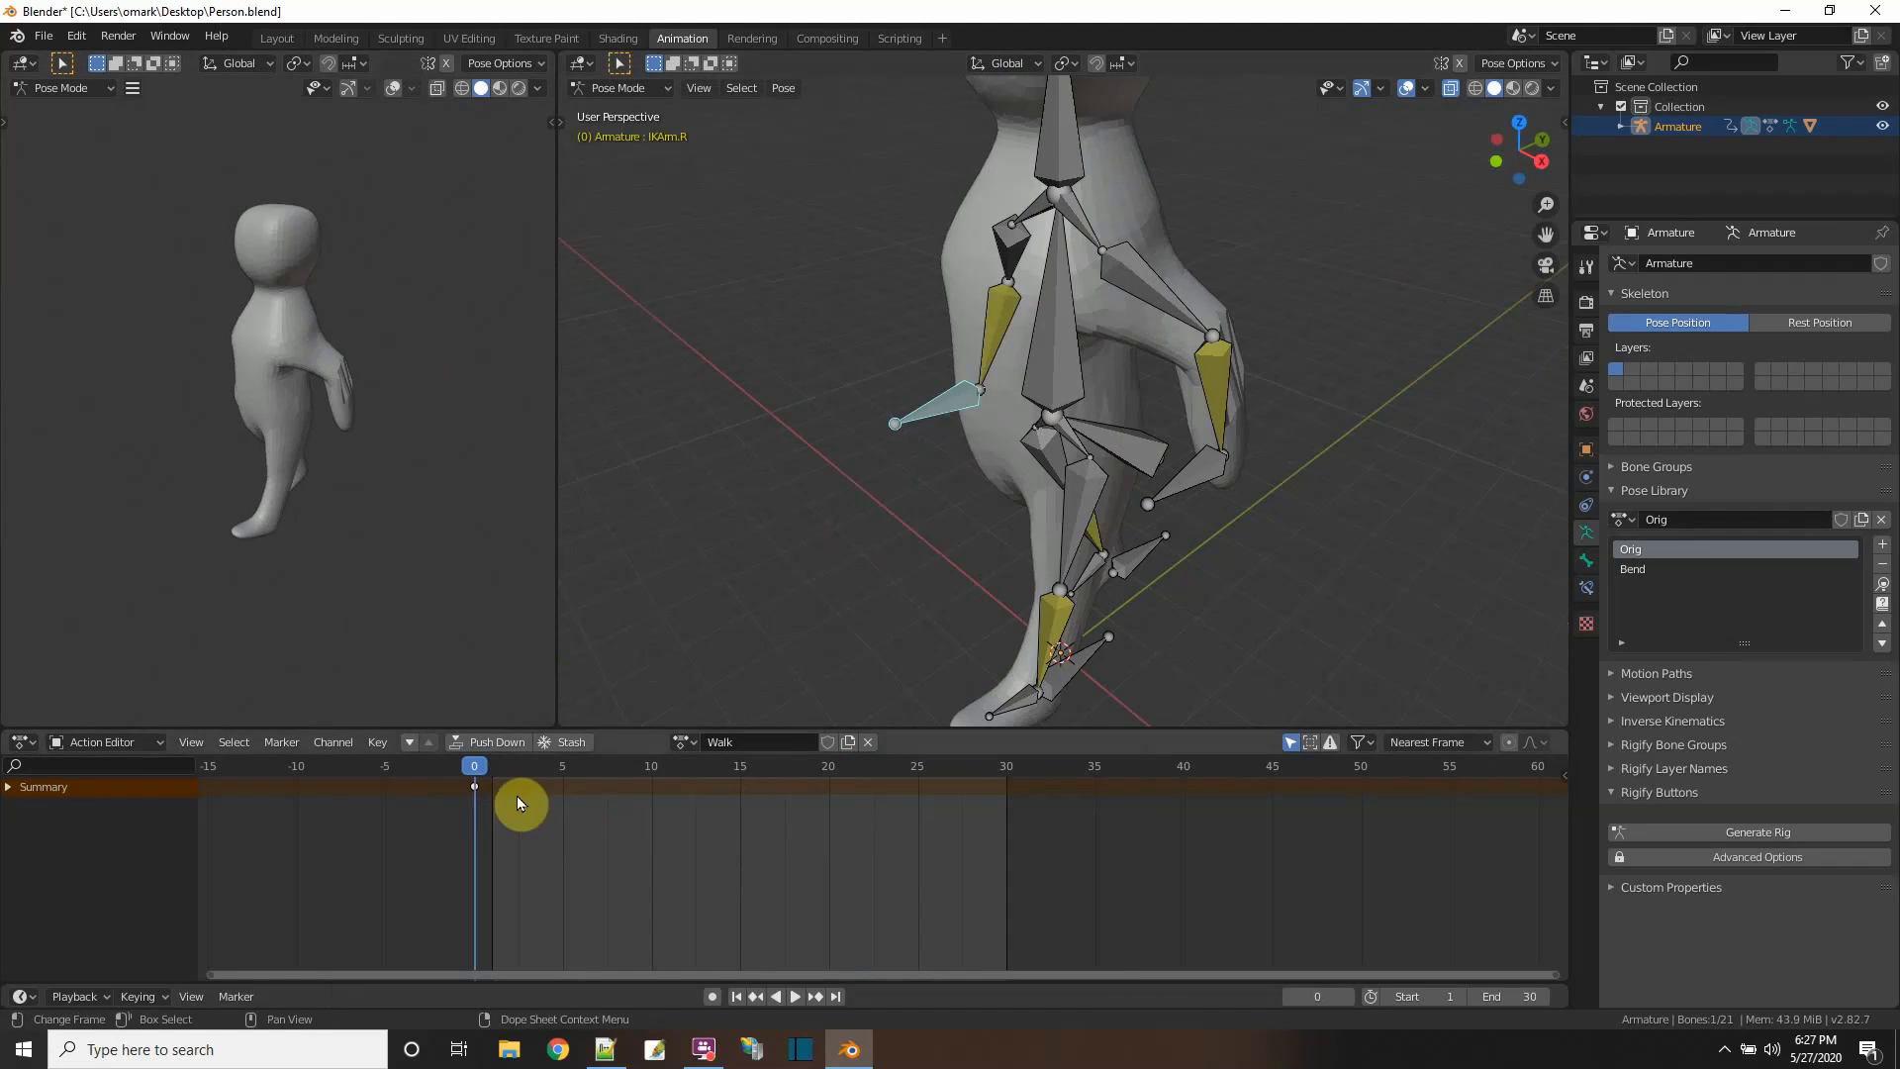
# - Paste the copied keyframes flipped onto IKArm.R at frame 0 and play back the walk
pyautogui.rightClick(468, 768)
pyautogui.click(455, 781)
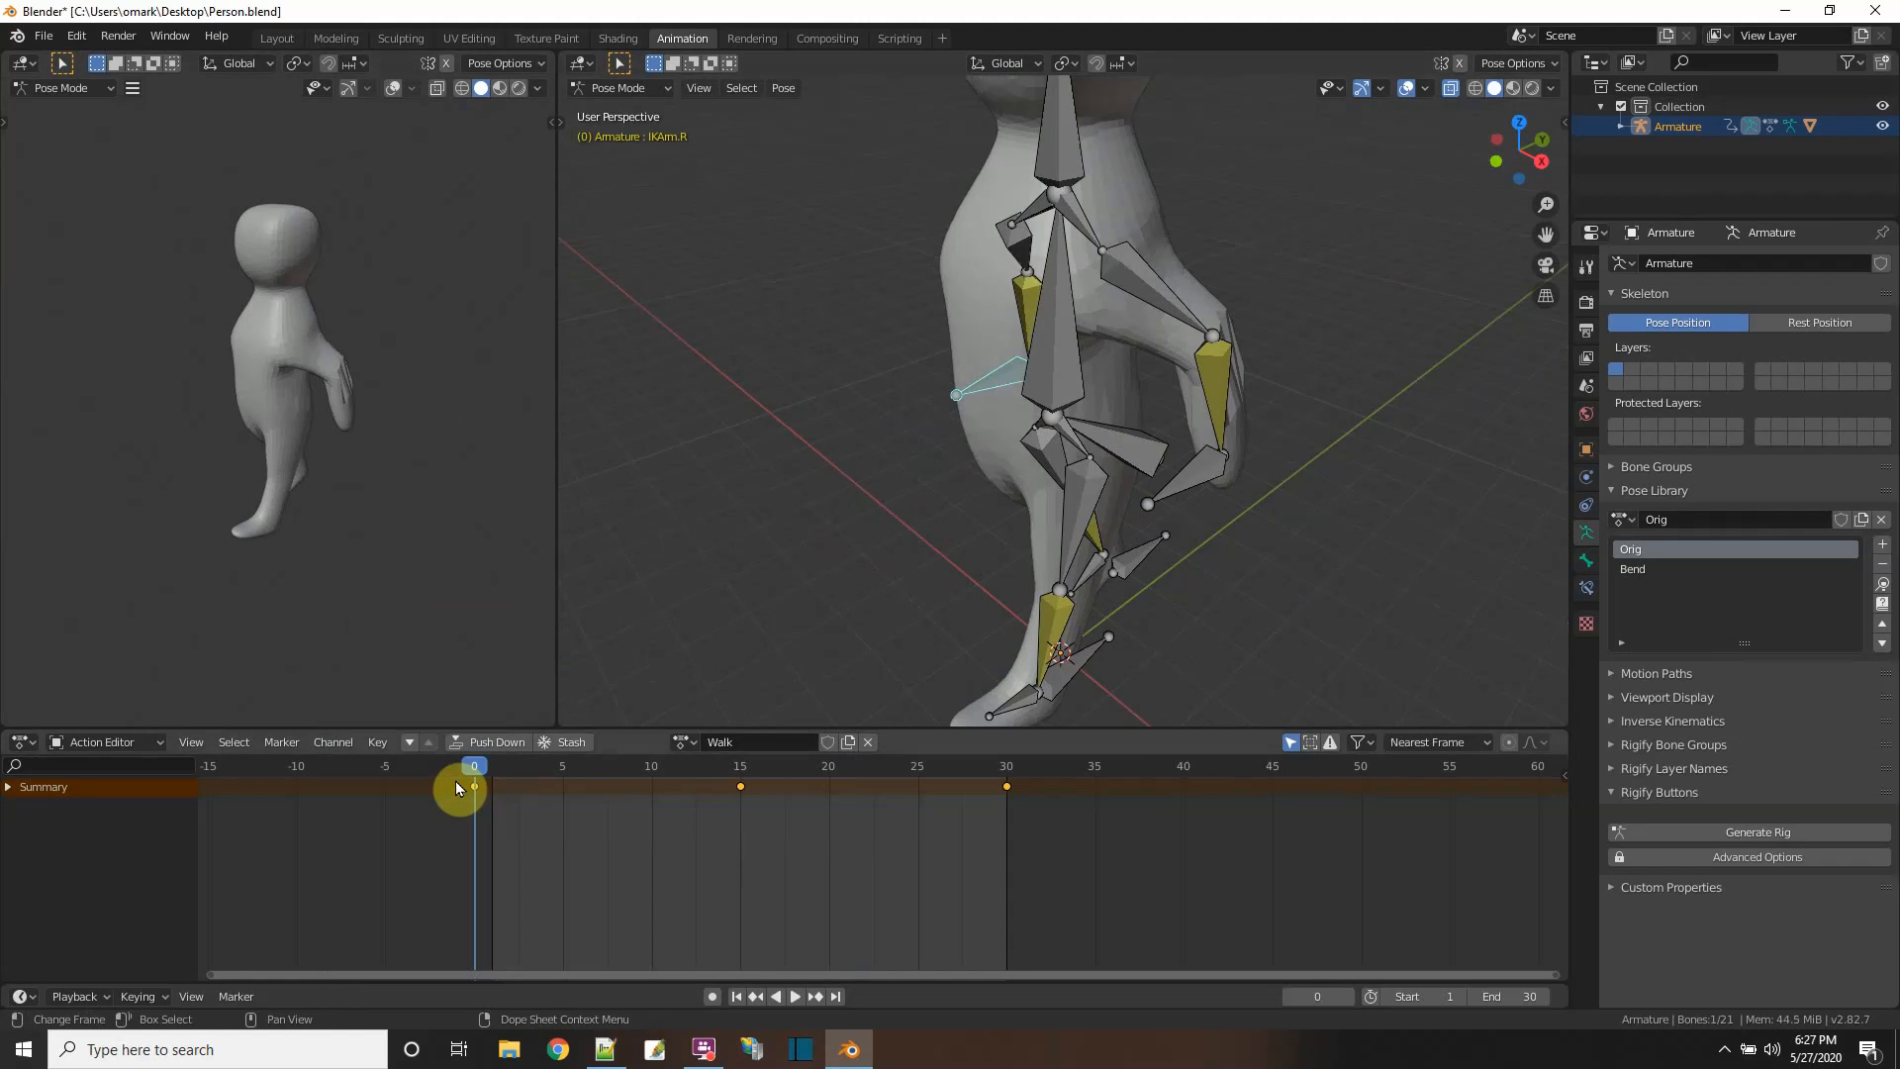
pyautogui.click(795, 997)
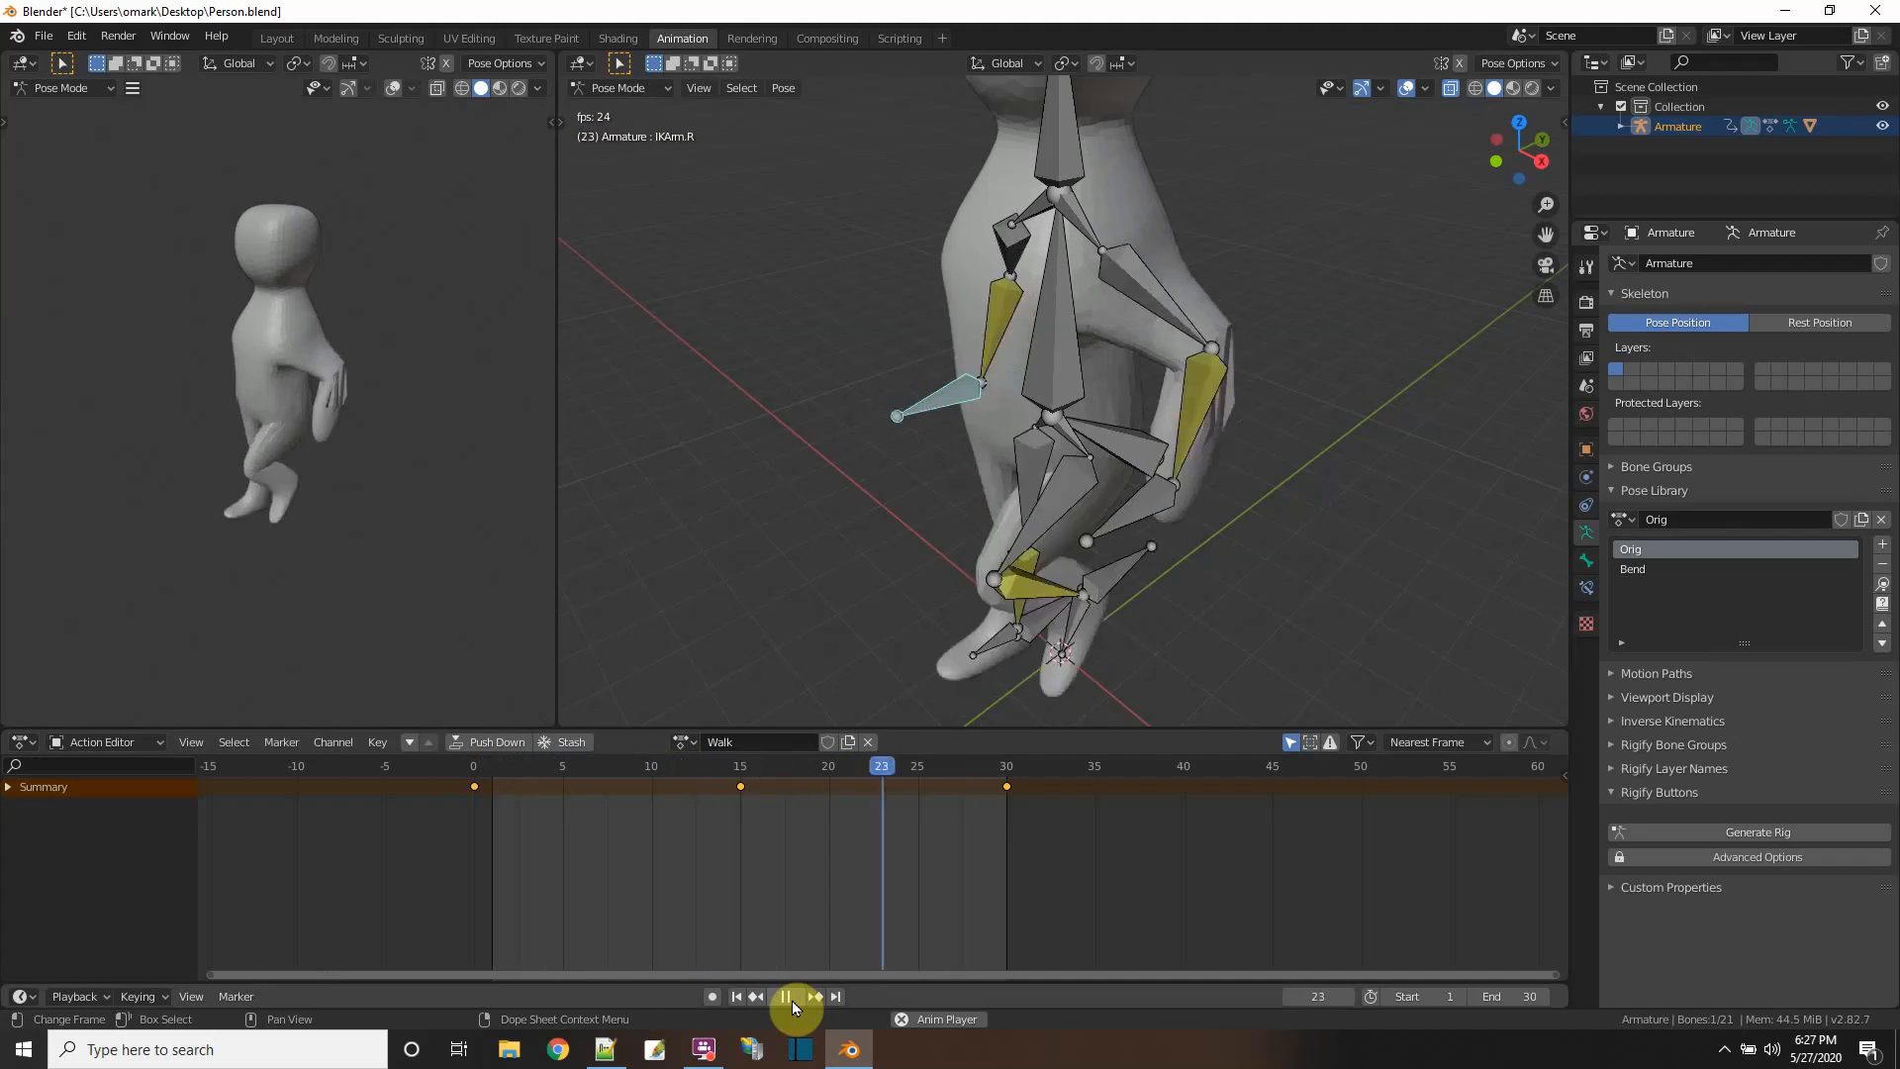
pyautogui.click(787, 997)
# - Move IKArm.R's keyframes to frames 15, 30 and 45, paste a flipped copy of the last two at frame 0, and play back the loop
pyautogui.press('b')
pyautogui.moveTo(1037, 863); pyautogui.dragTo(739, 835)
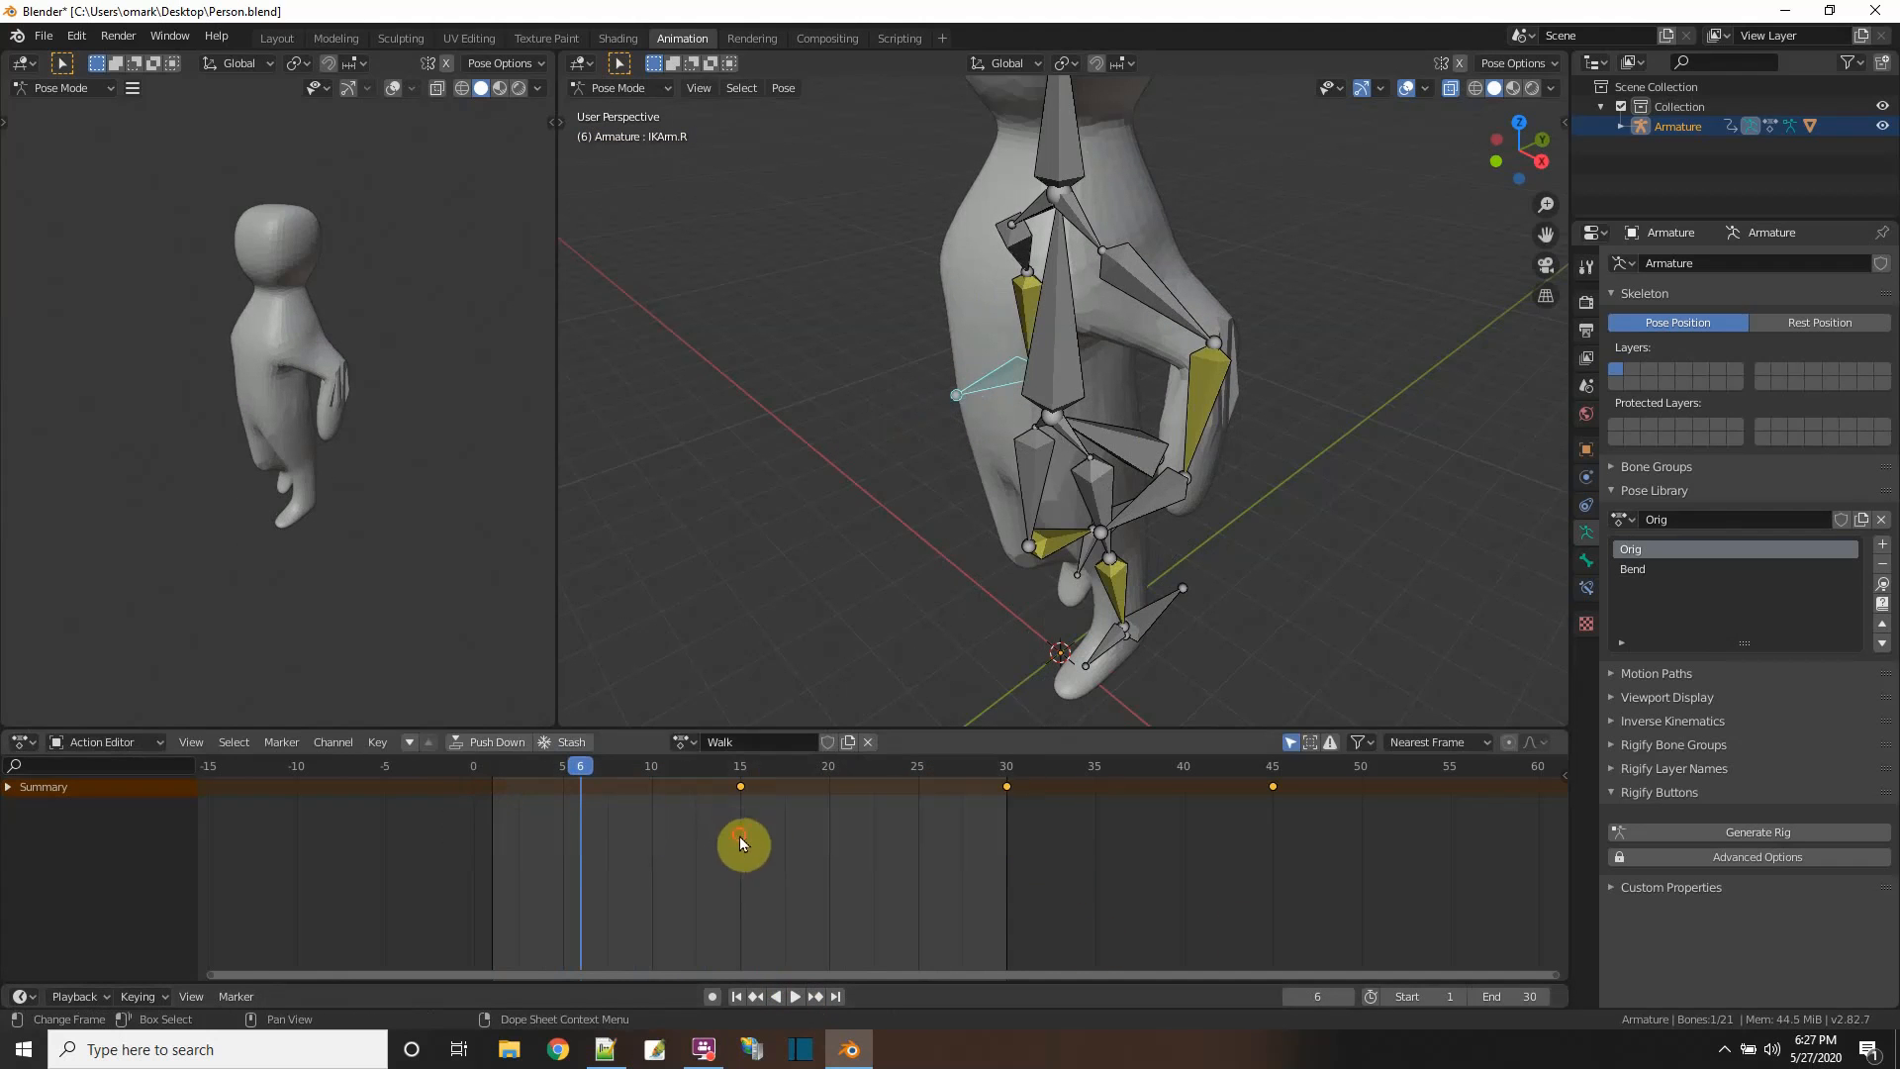
pyautogui.moveTo(1312, 871); pyautogui.dragTo(990, 772)
pyautogui.rightClick(1007, 786)
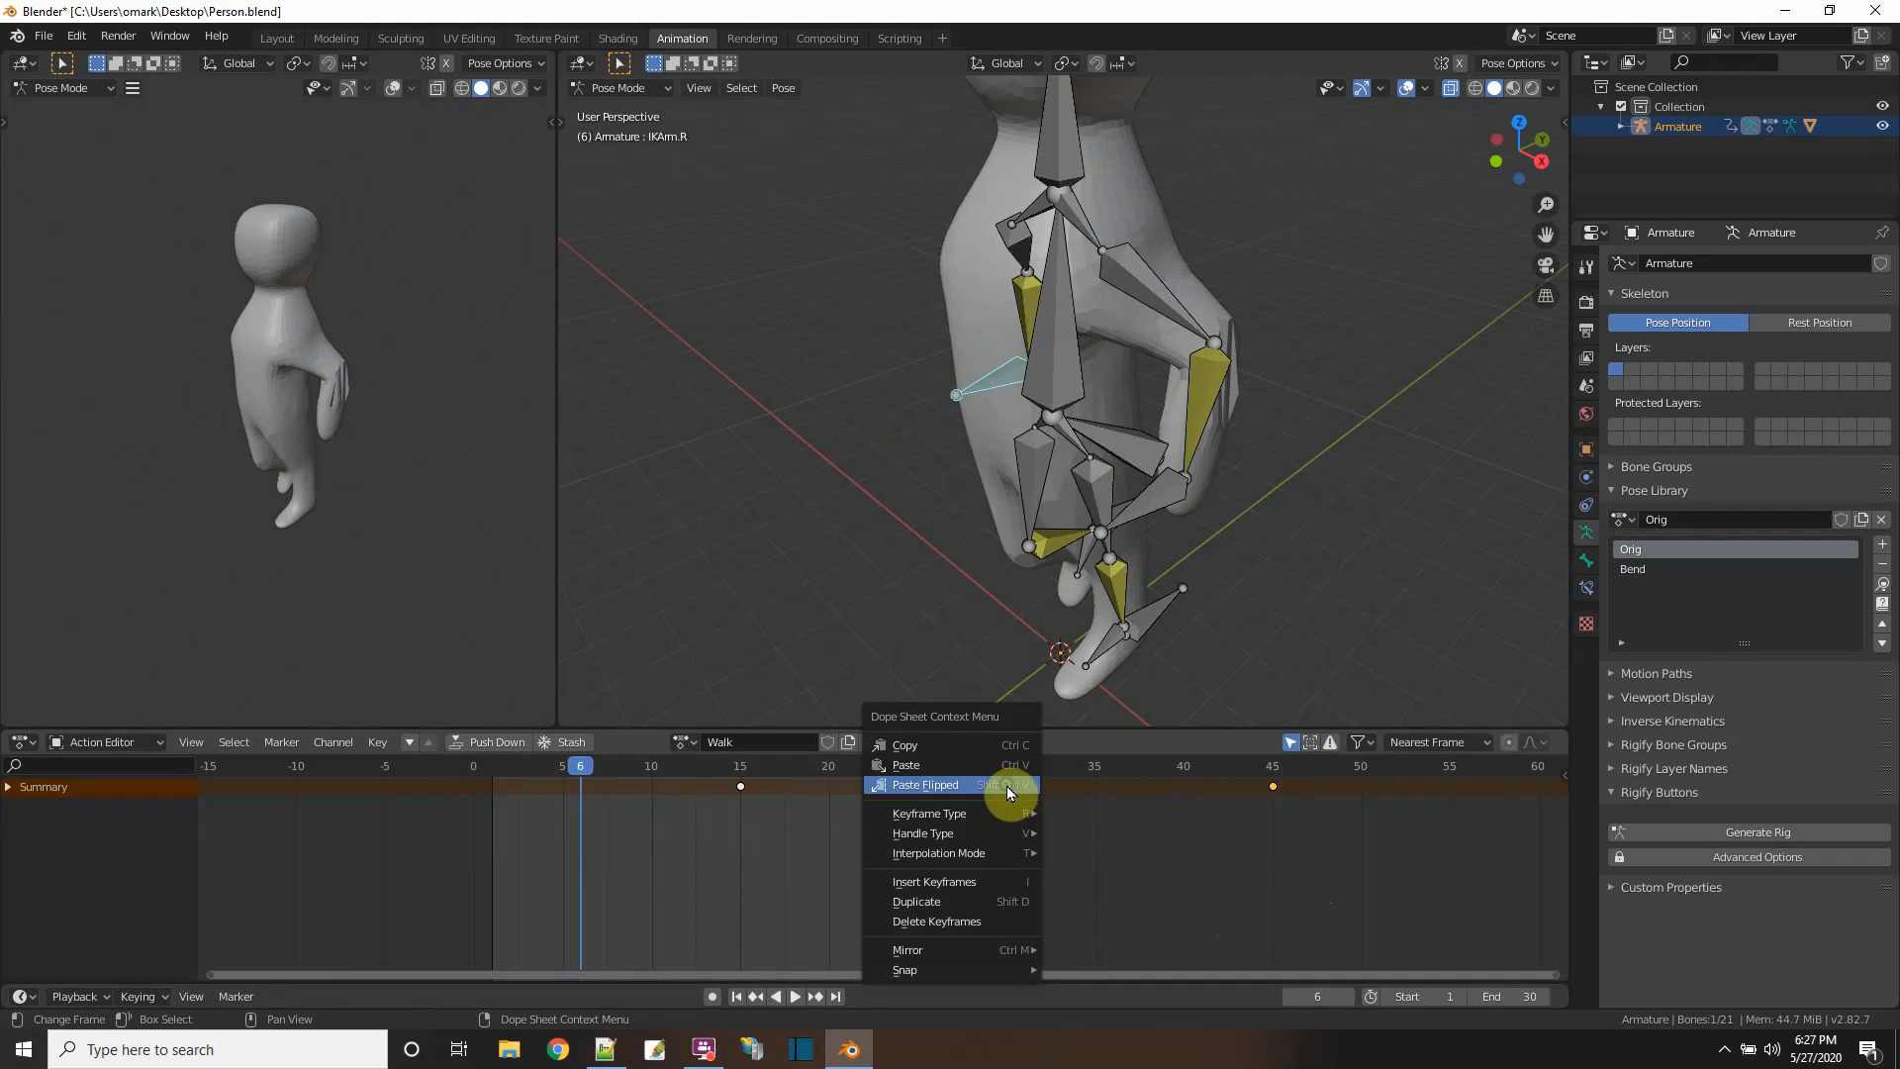
pyautogui.click(911, 746)
pyautogui.click(473, 766)
pyautogui.rightClick(473, 766)
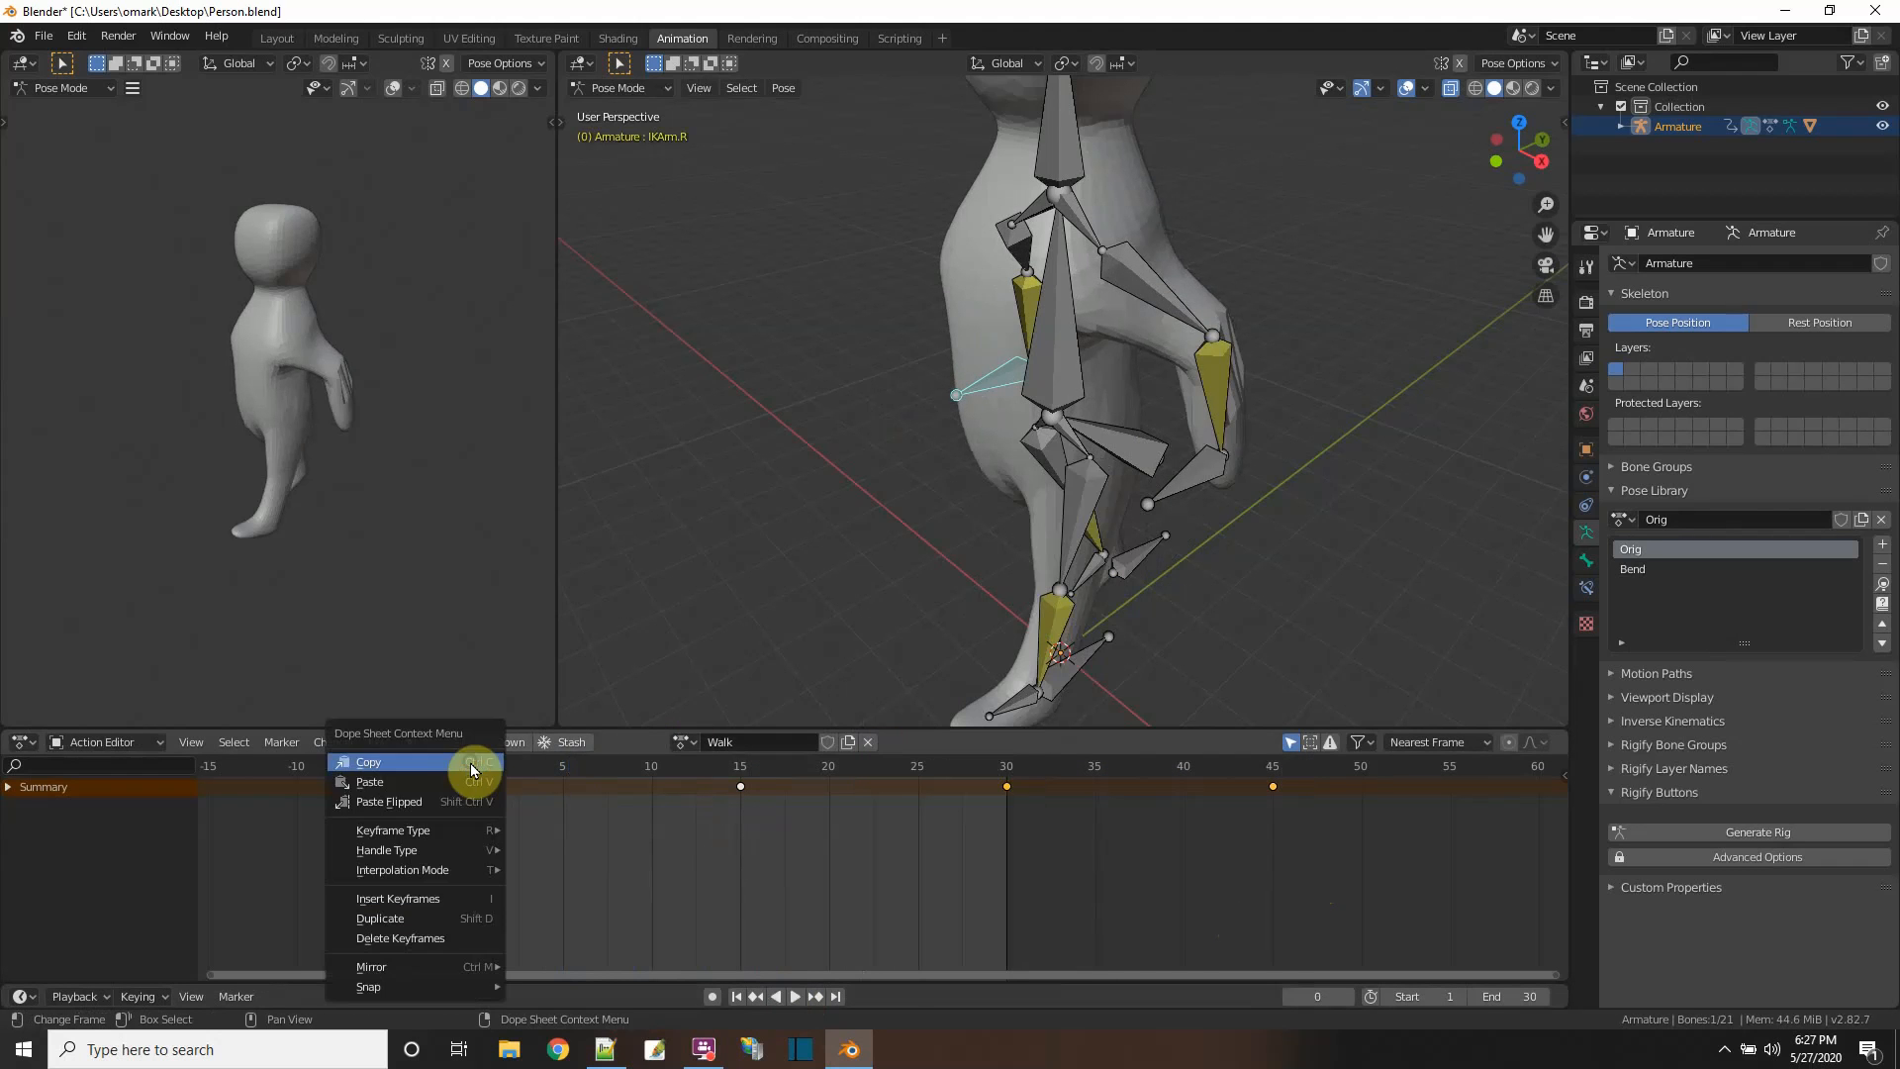
pyautogui.click(420, 804)
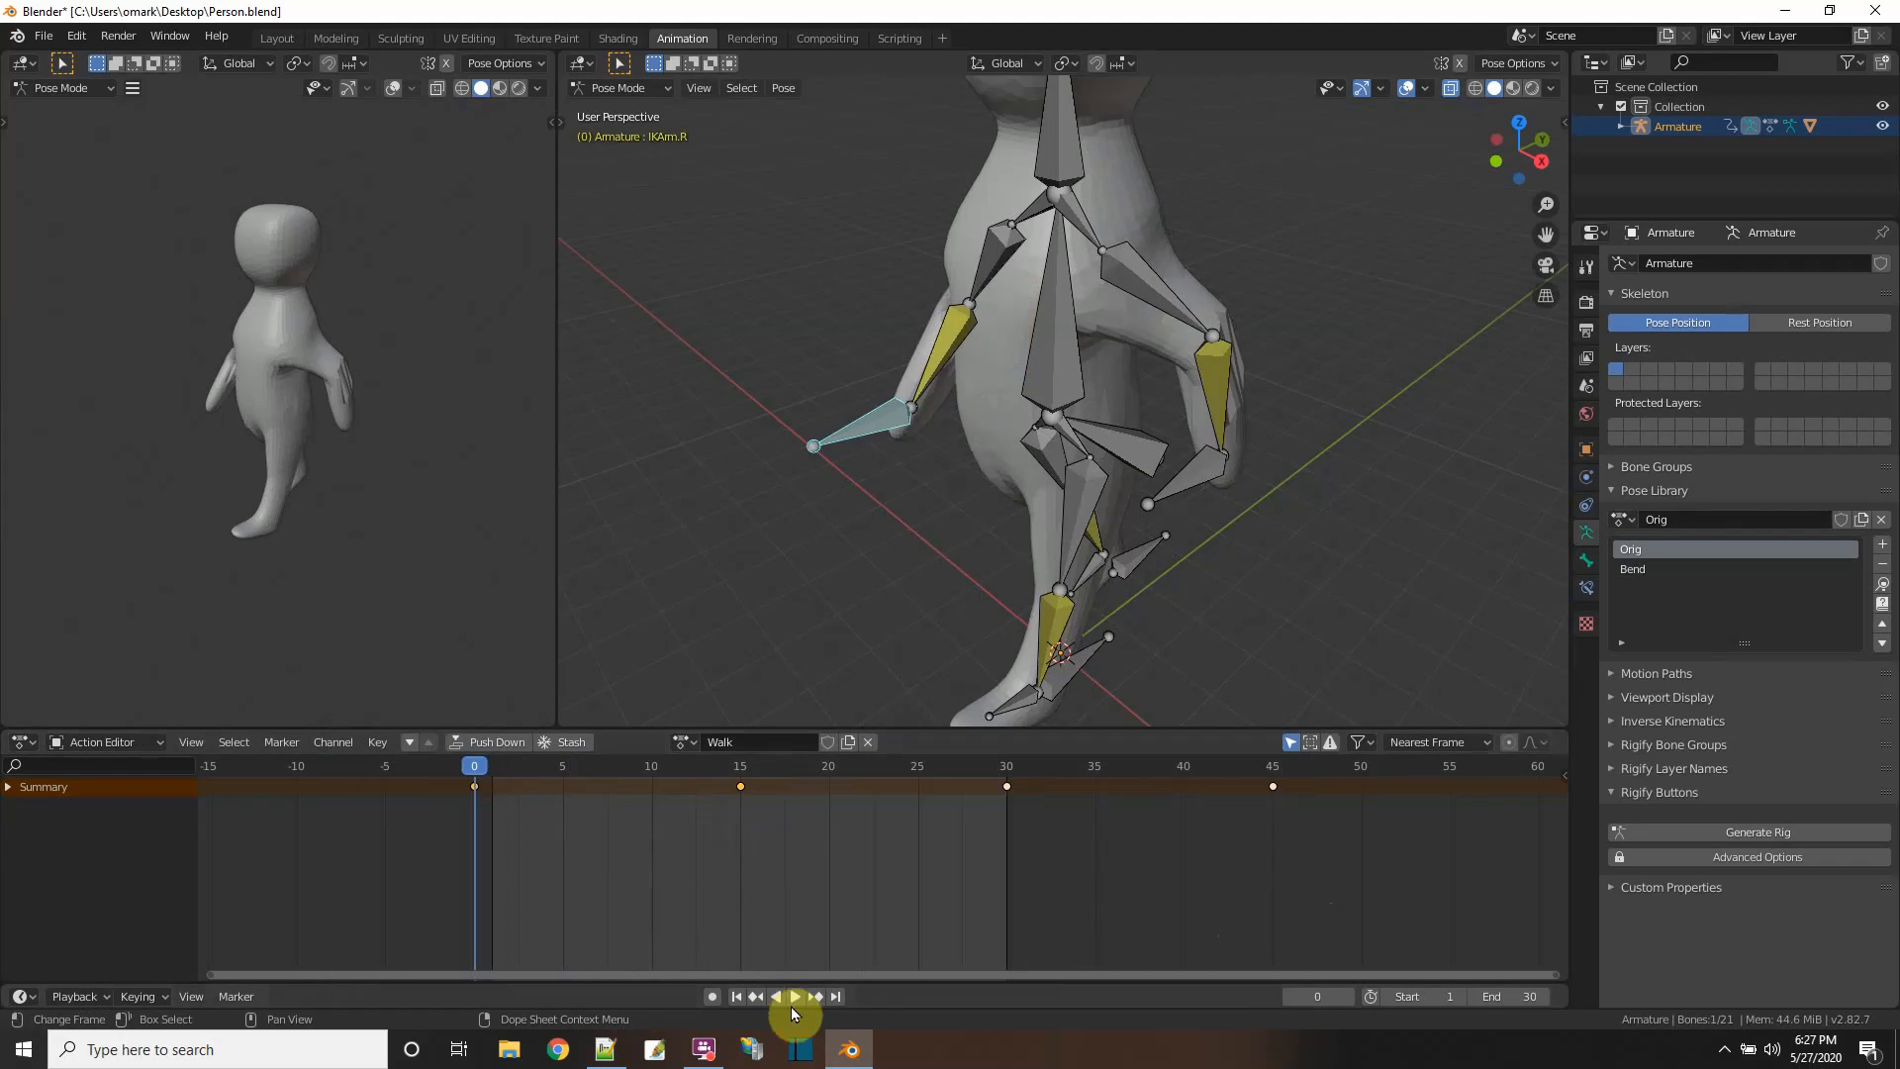
pyautogui.click(791, 998)
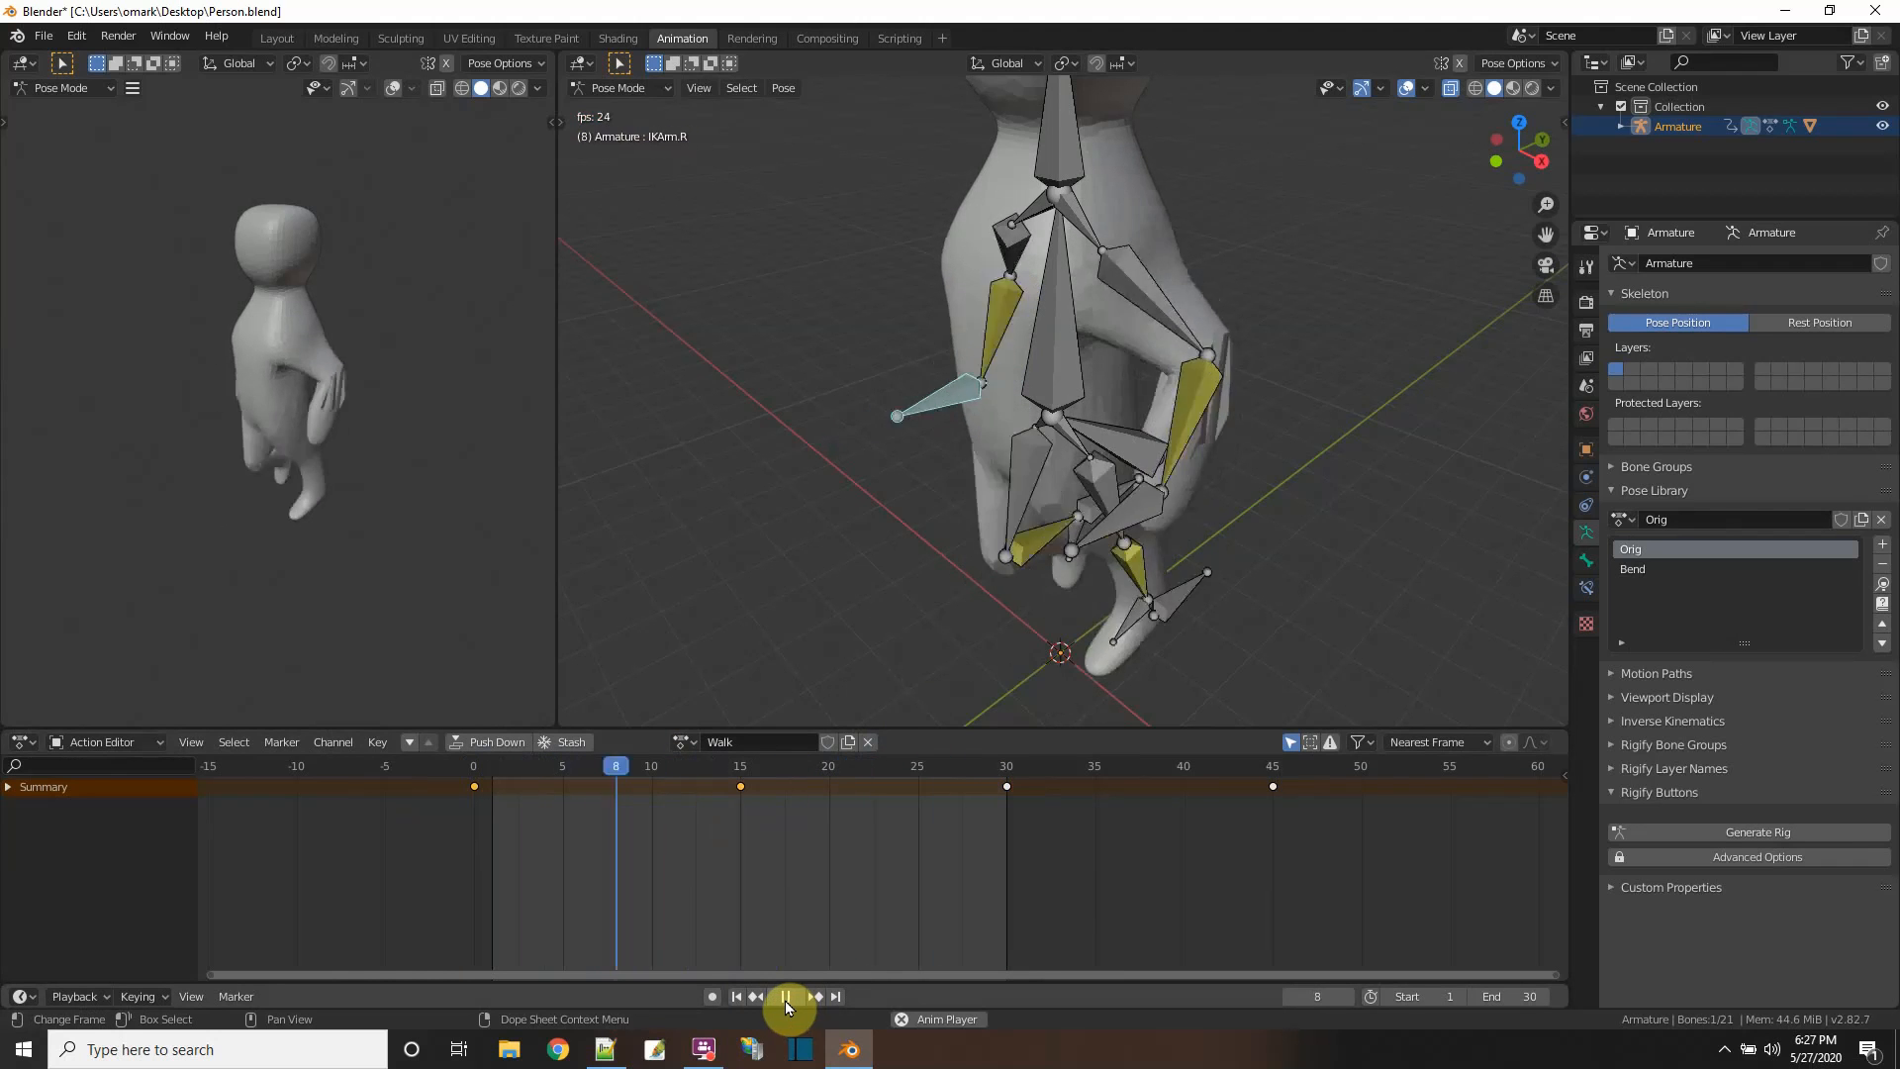
pyautogui.click(786, 998)
# - Save the Person.blend file with the finished Walk action
pyautogui.click(685, 742)
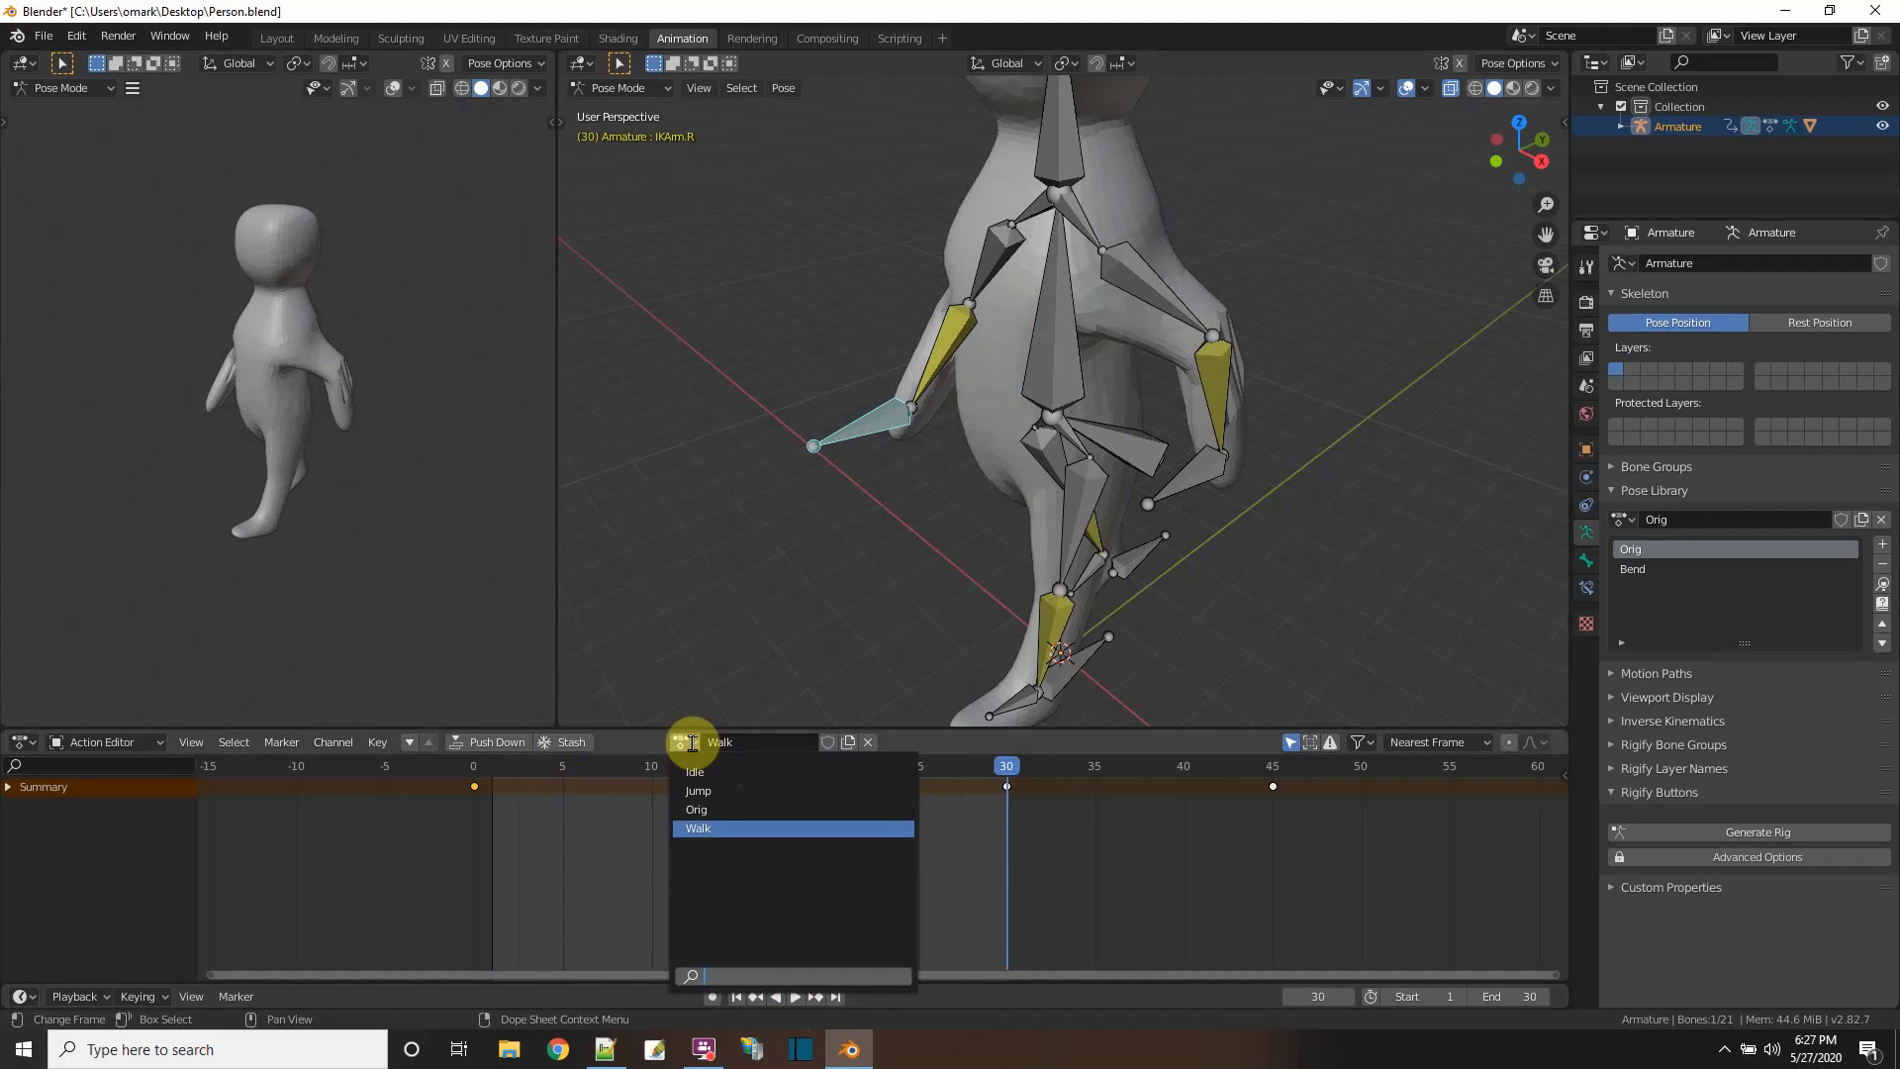
pyautogui.click(44, 36)
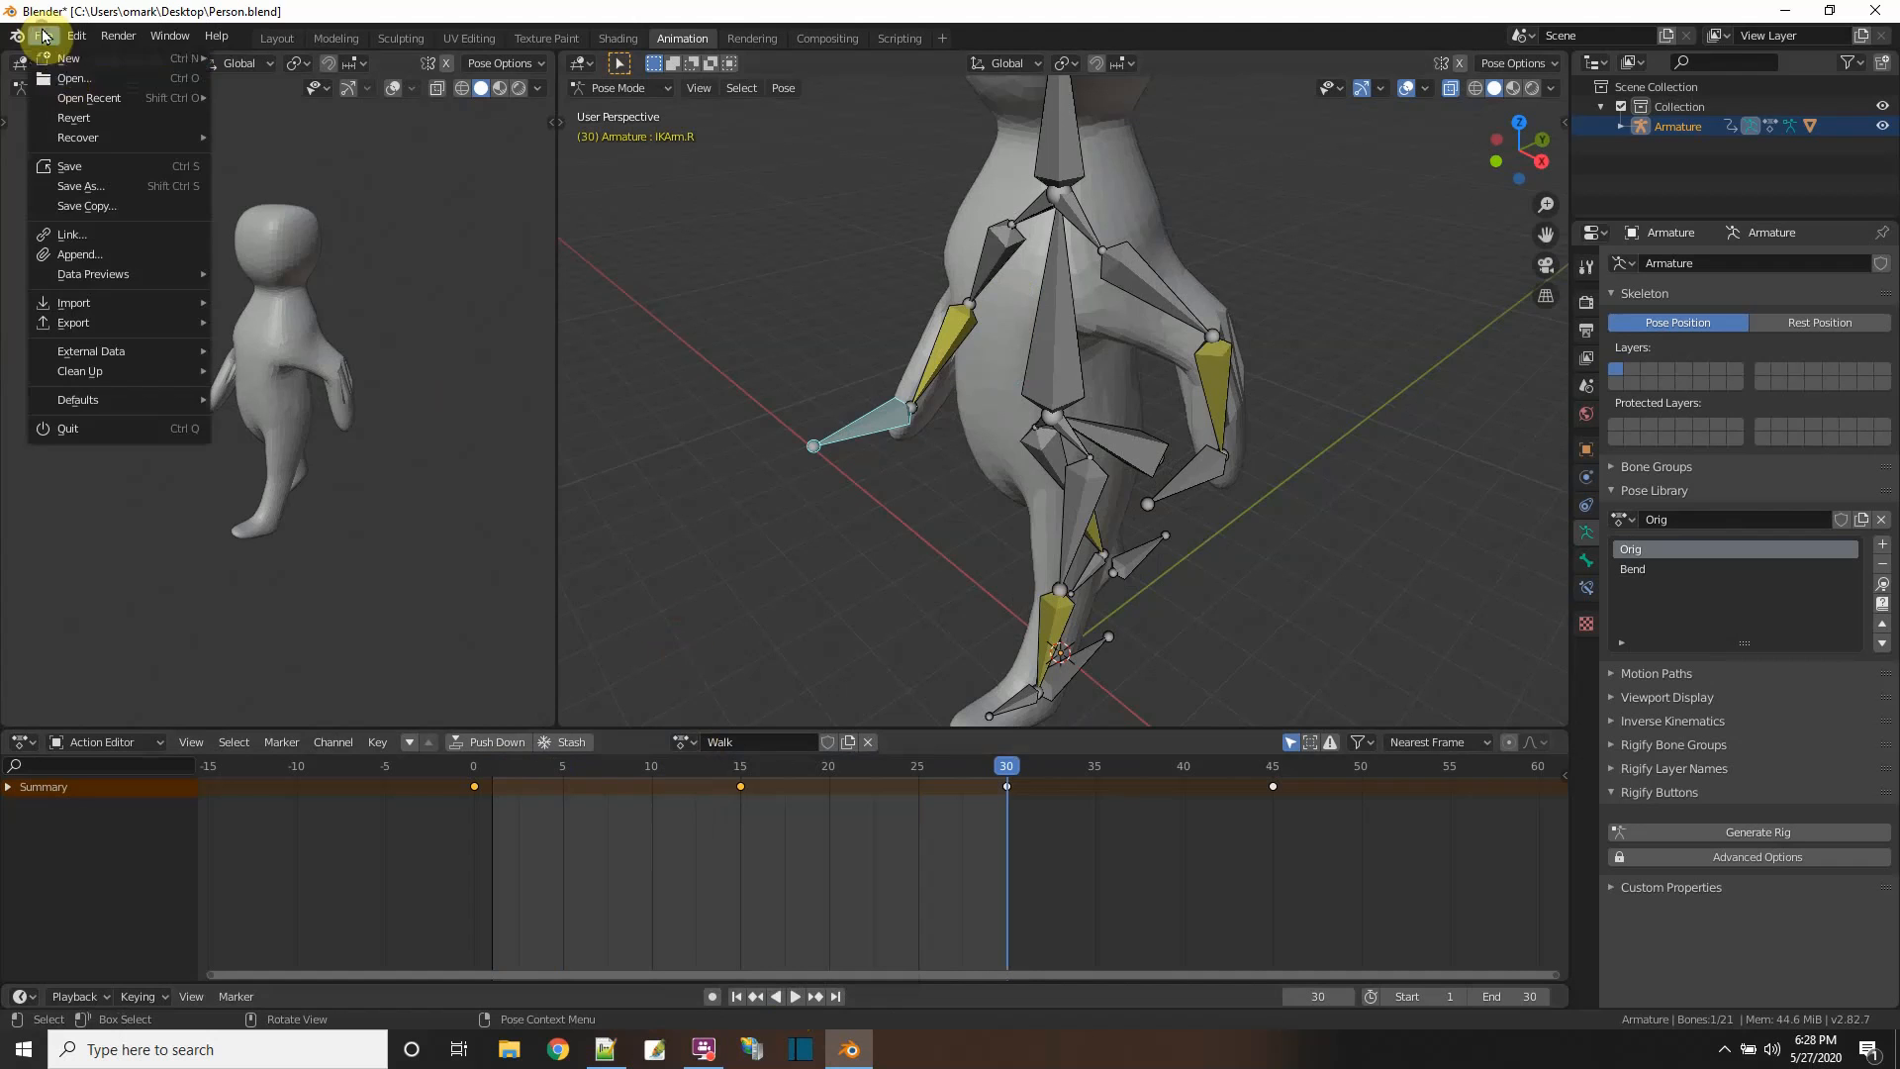
pyautogui.click(89, 164)
# - Play back the Walk, Idle and Jump actions in turn on the whole character and stop the playback
pyautogui.scroll(-4, 970, 453)
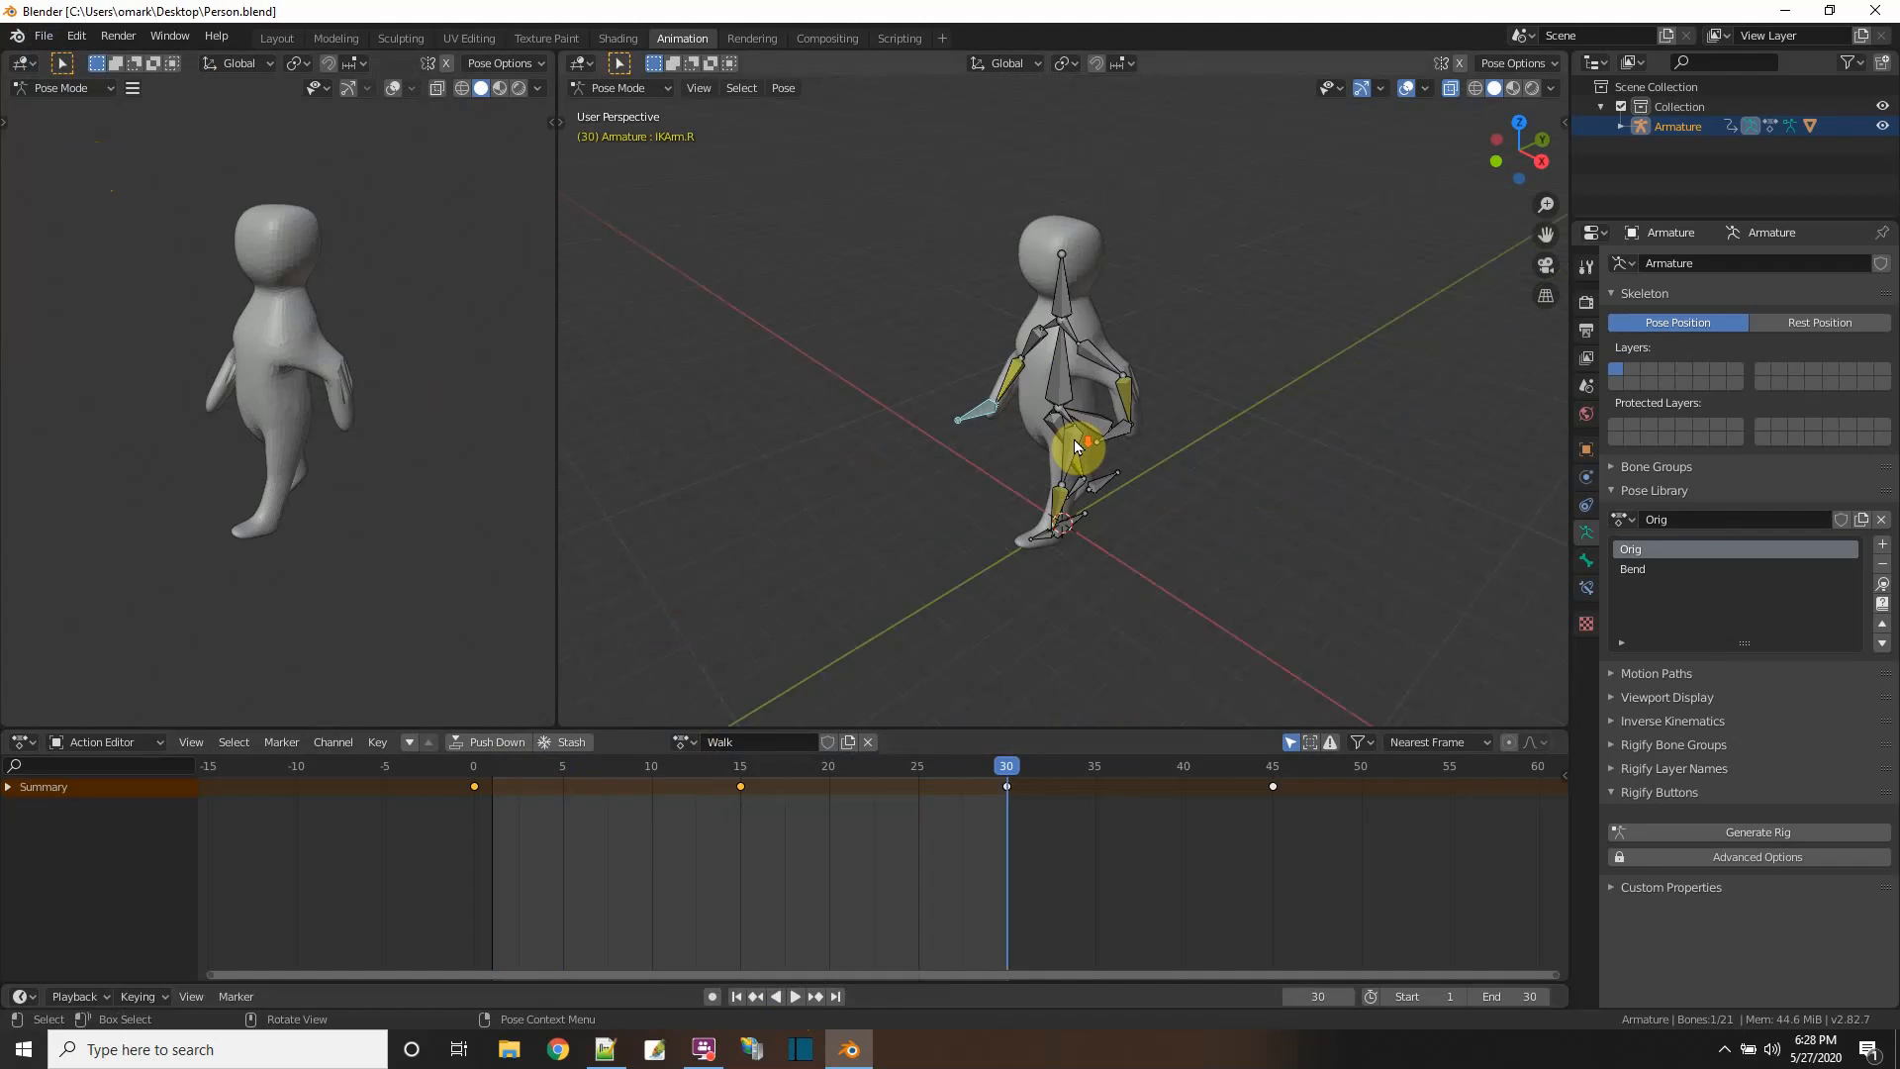
pyautogui.click(796, 998)
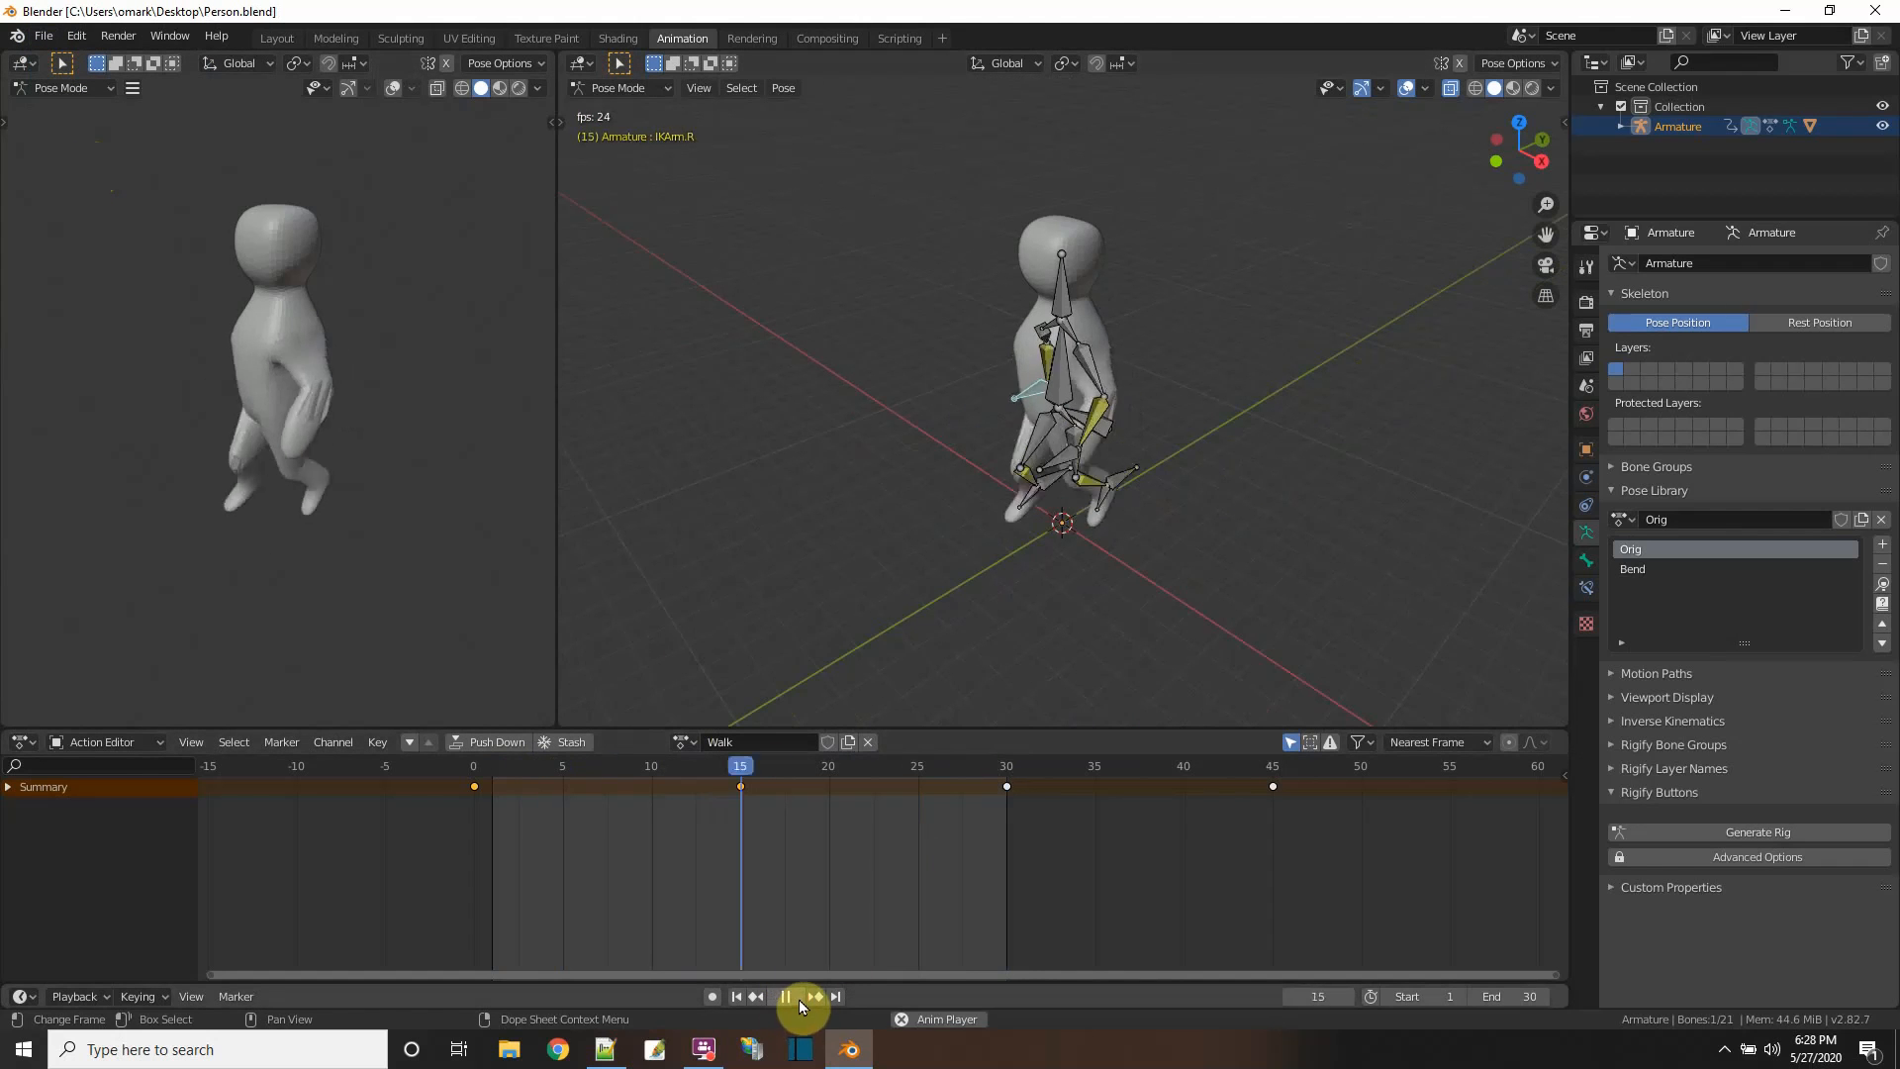
pyautogui.click(683, 742)
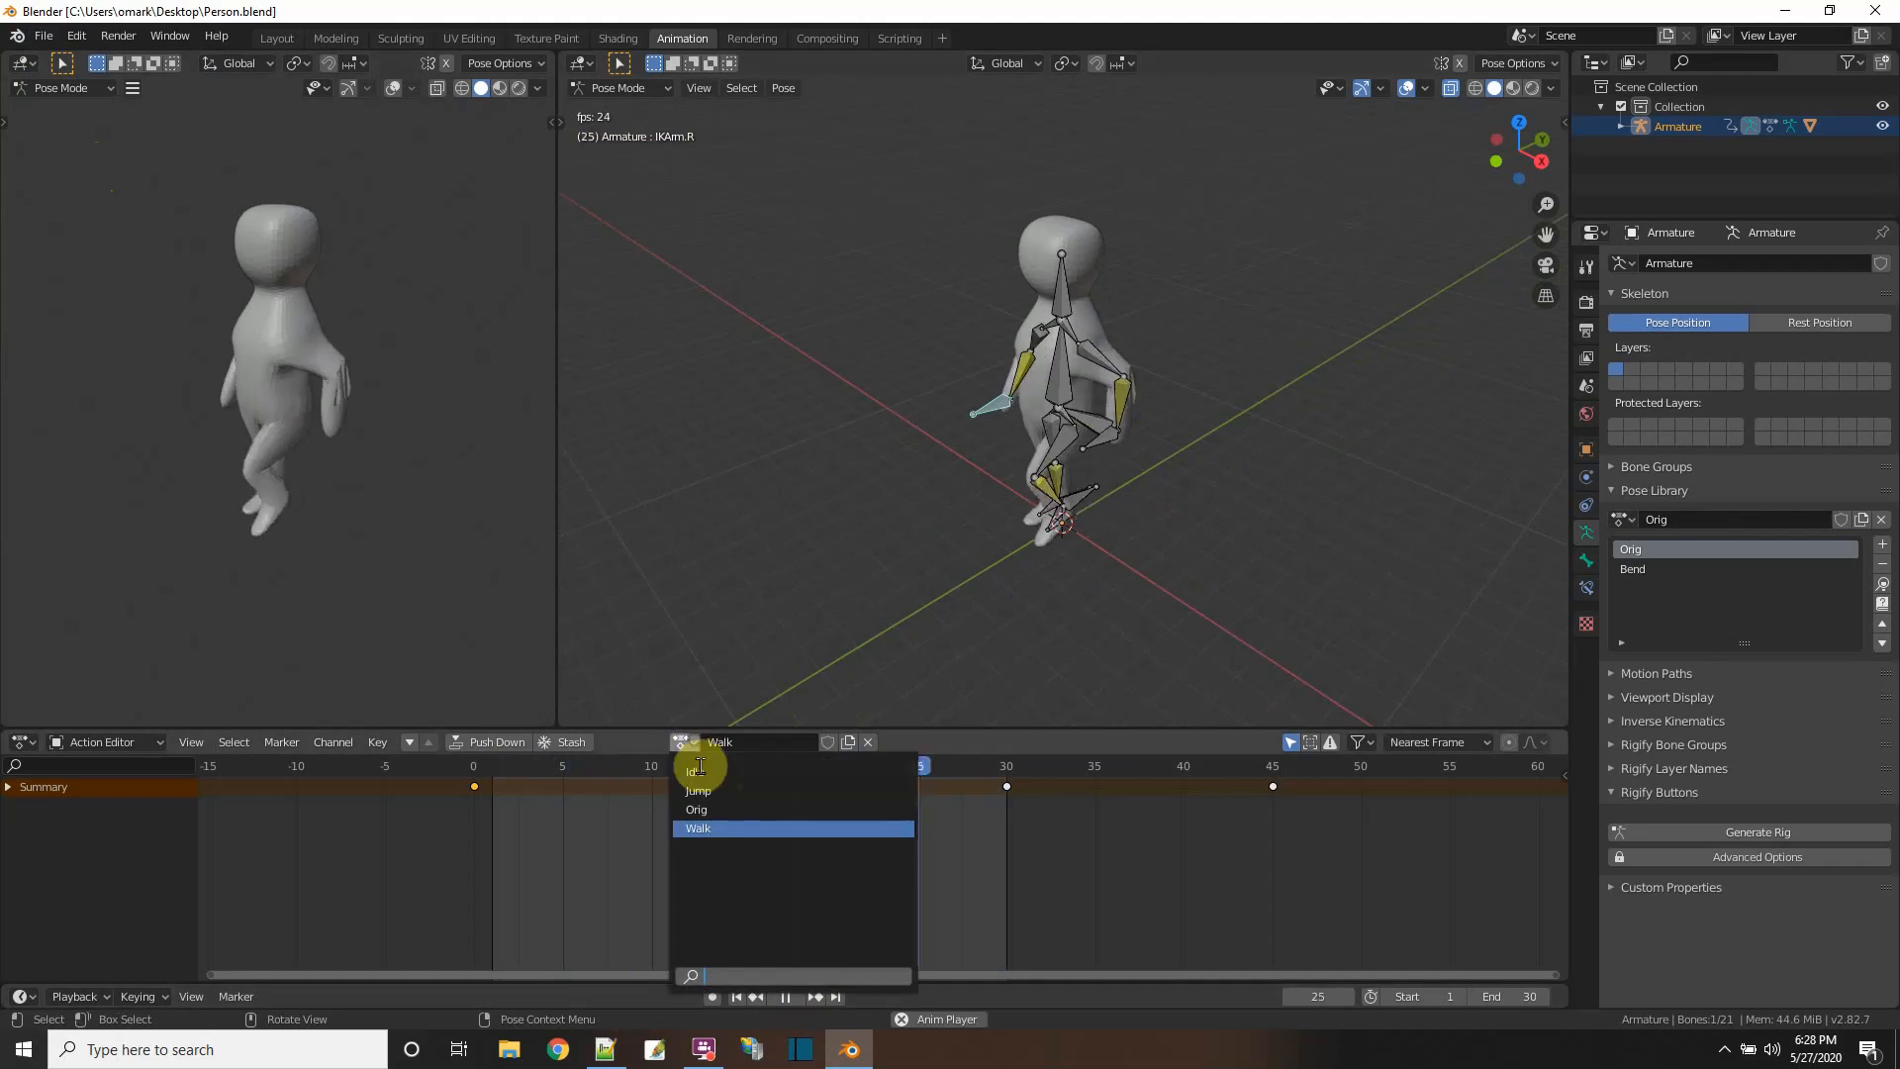
pyautogui.click(713, 804)
pyautogui.click(672, 742)
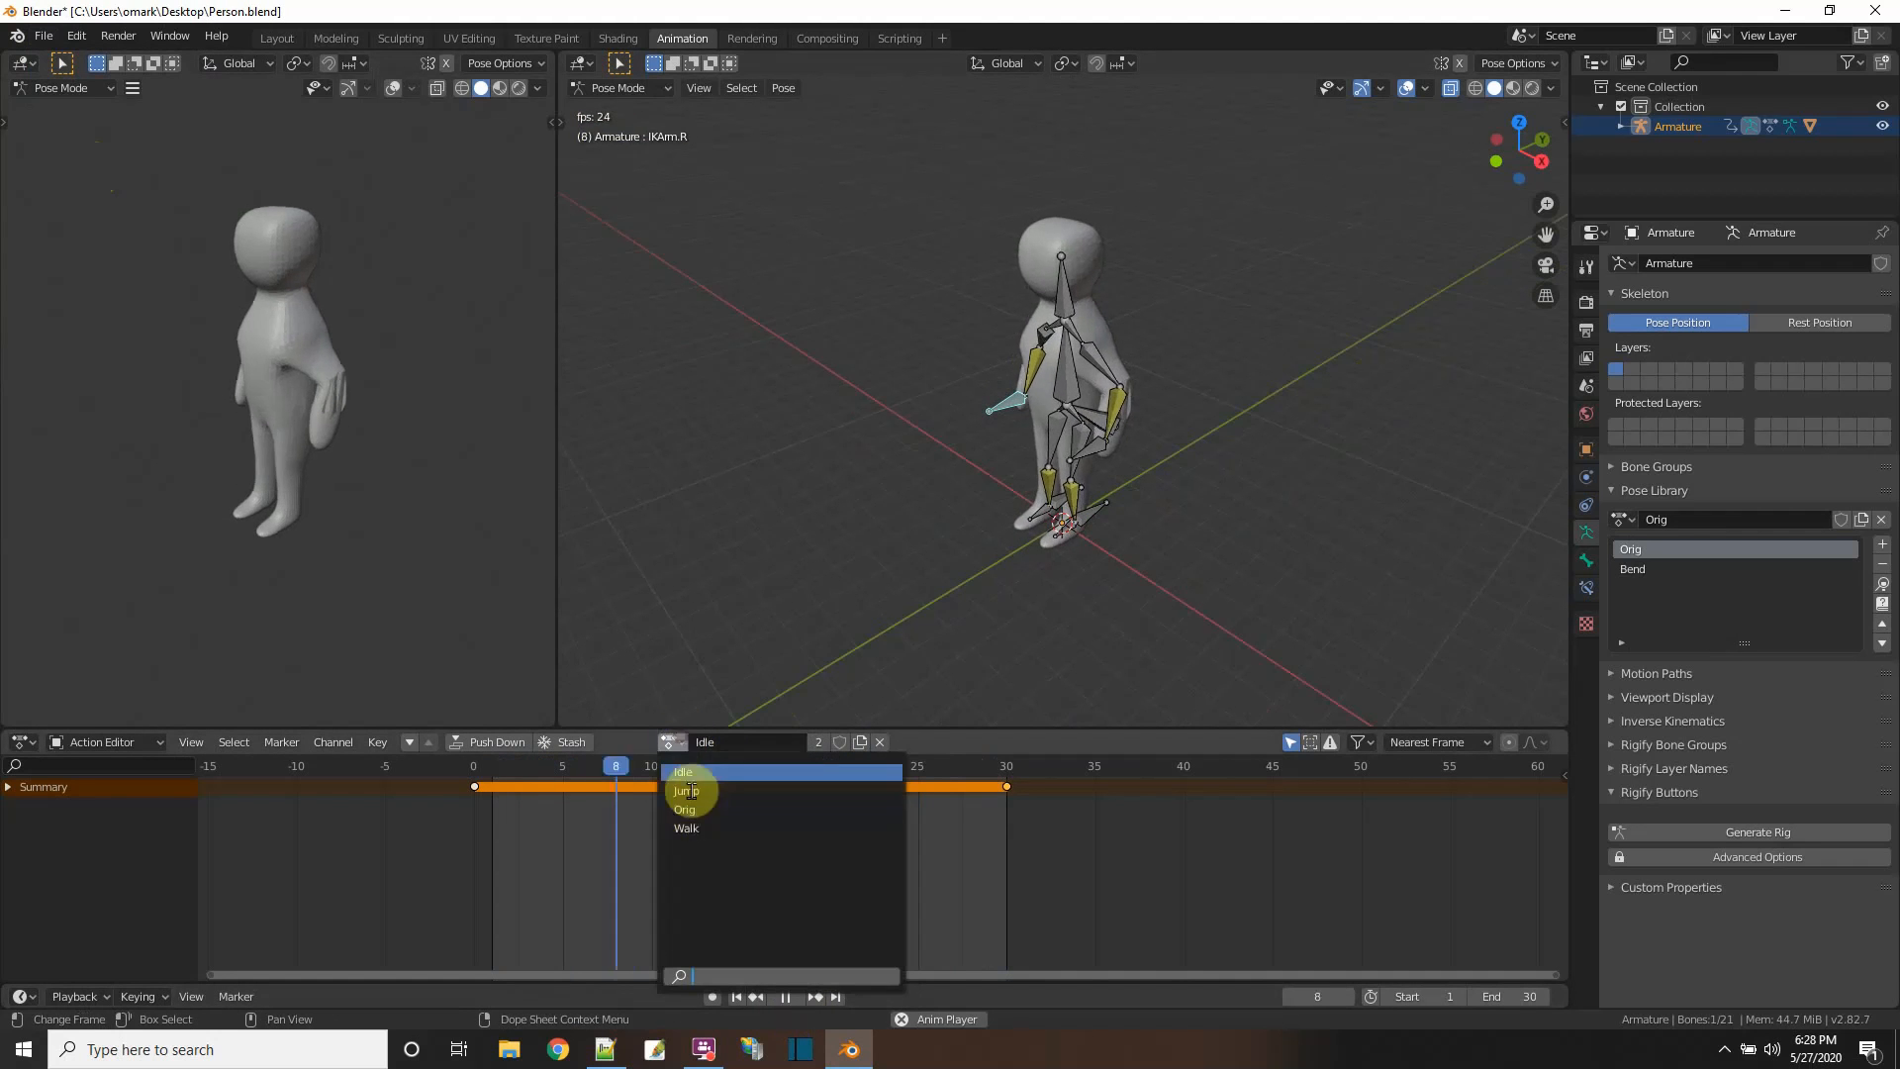
pyautogui.click(690, 792)
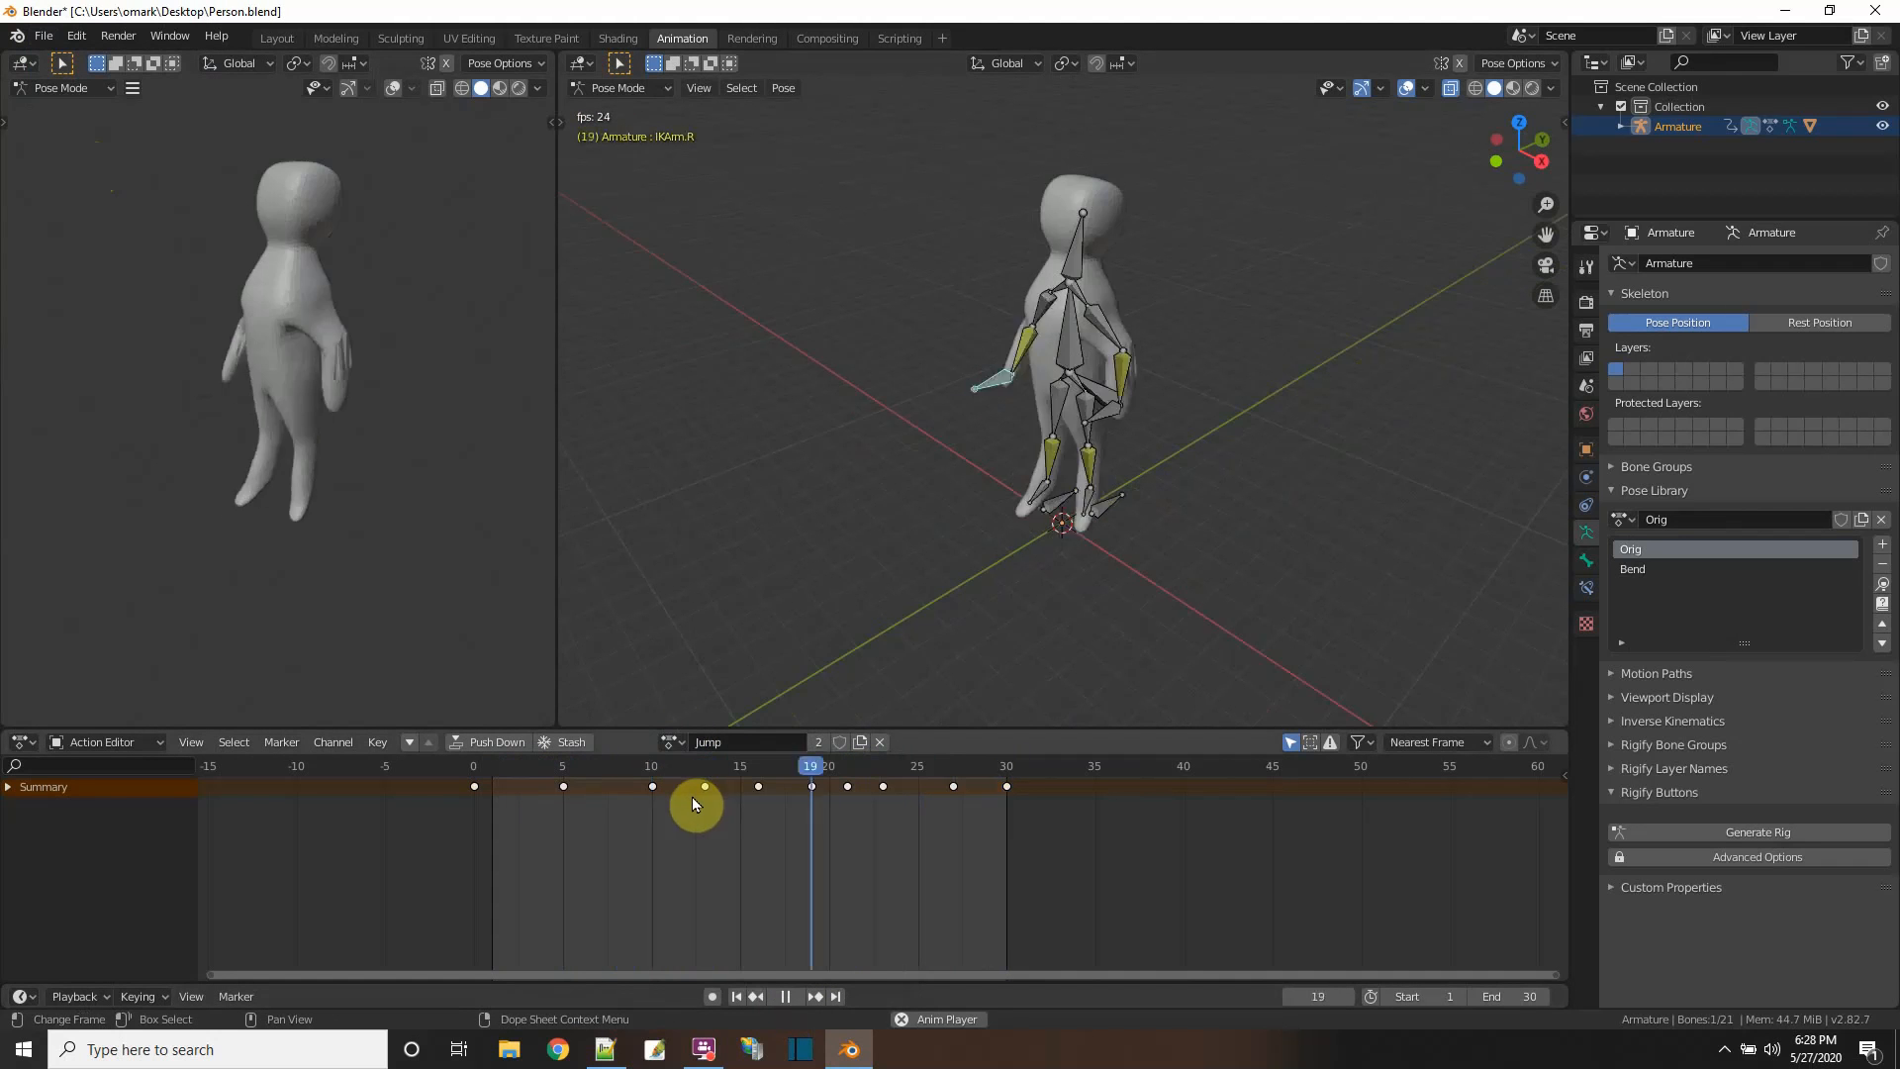
pyautogui.click(785, 996)
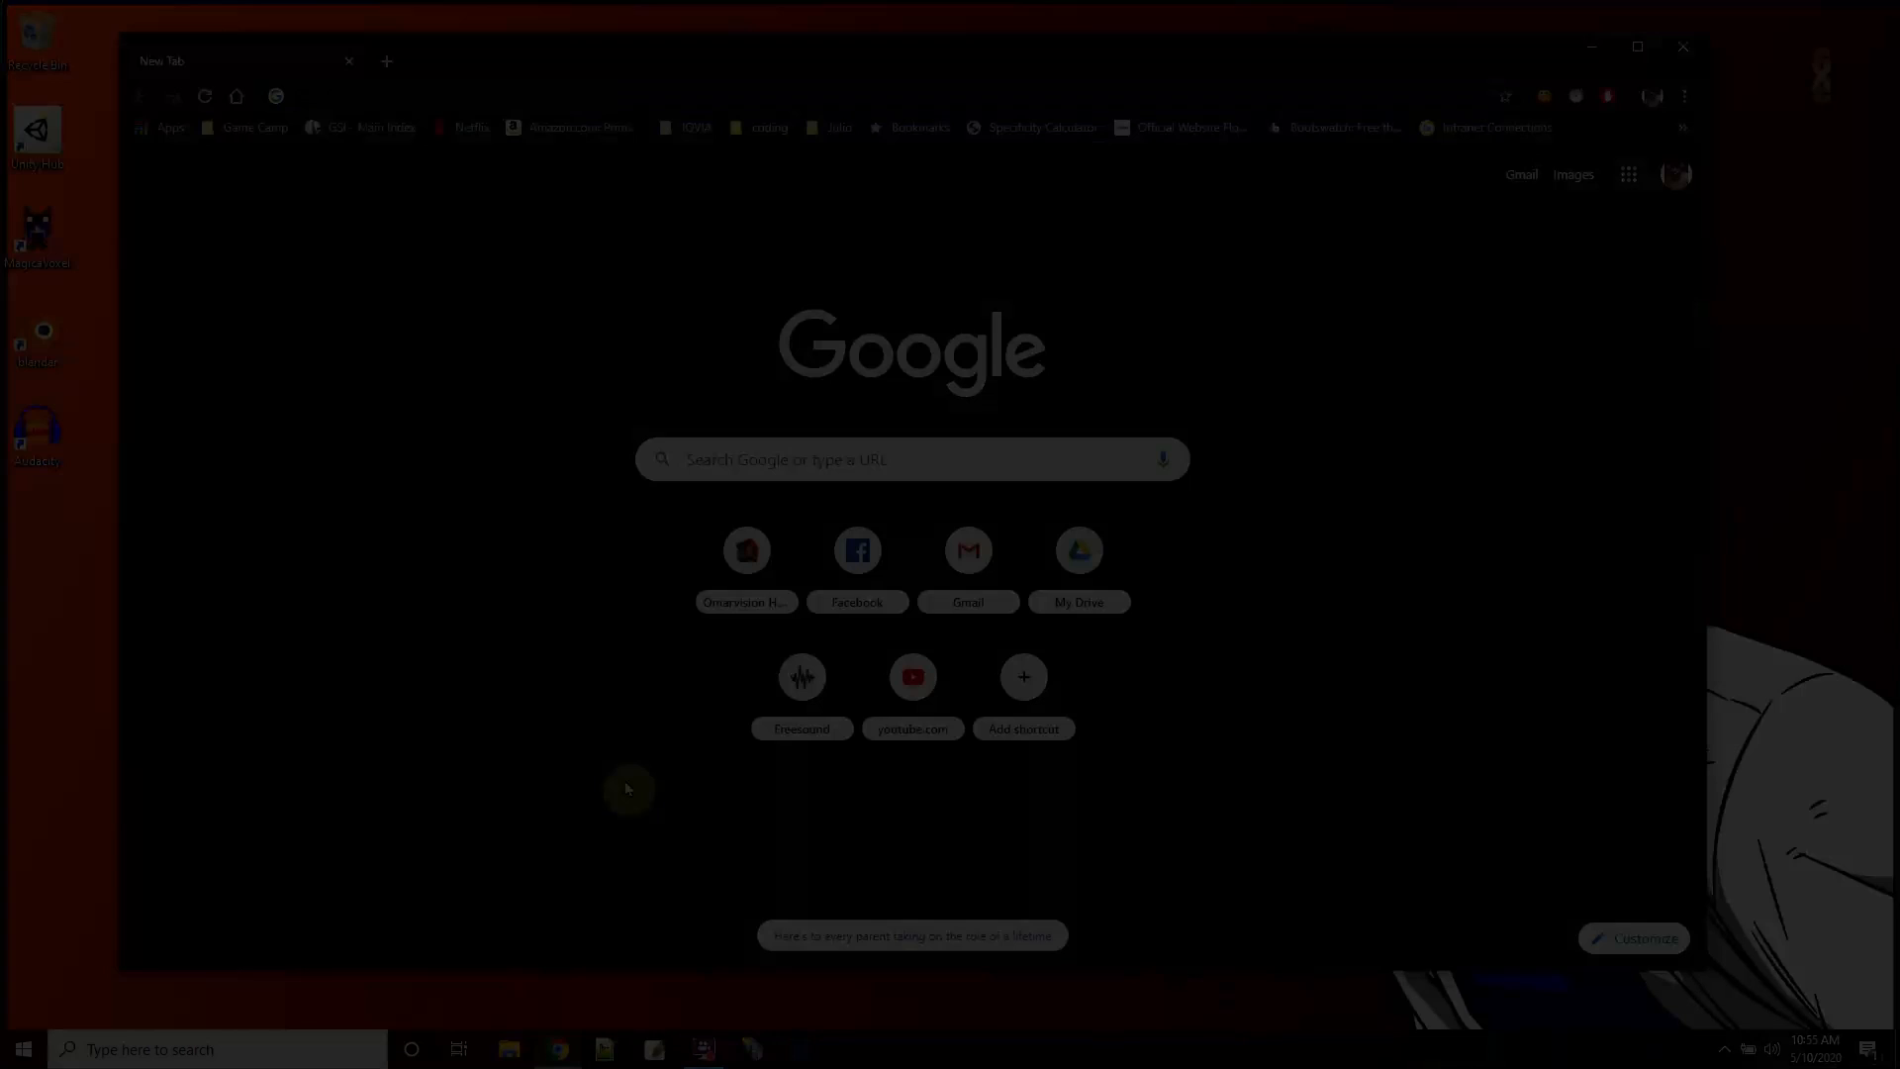
# - In Chrome, open the Omarvision tutorials page, search it for "voxel" and look through the matching tutorials
pyautogui.click(746, 550)
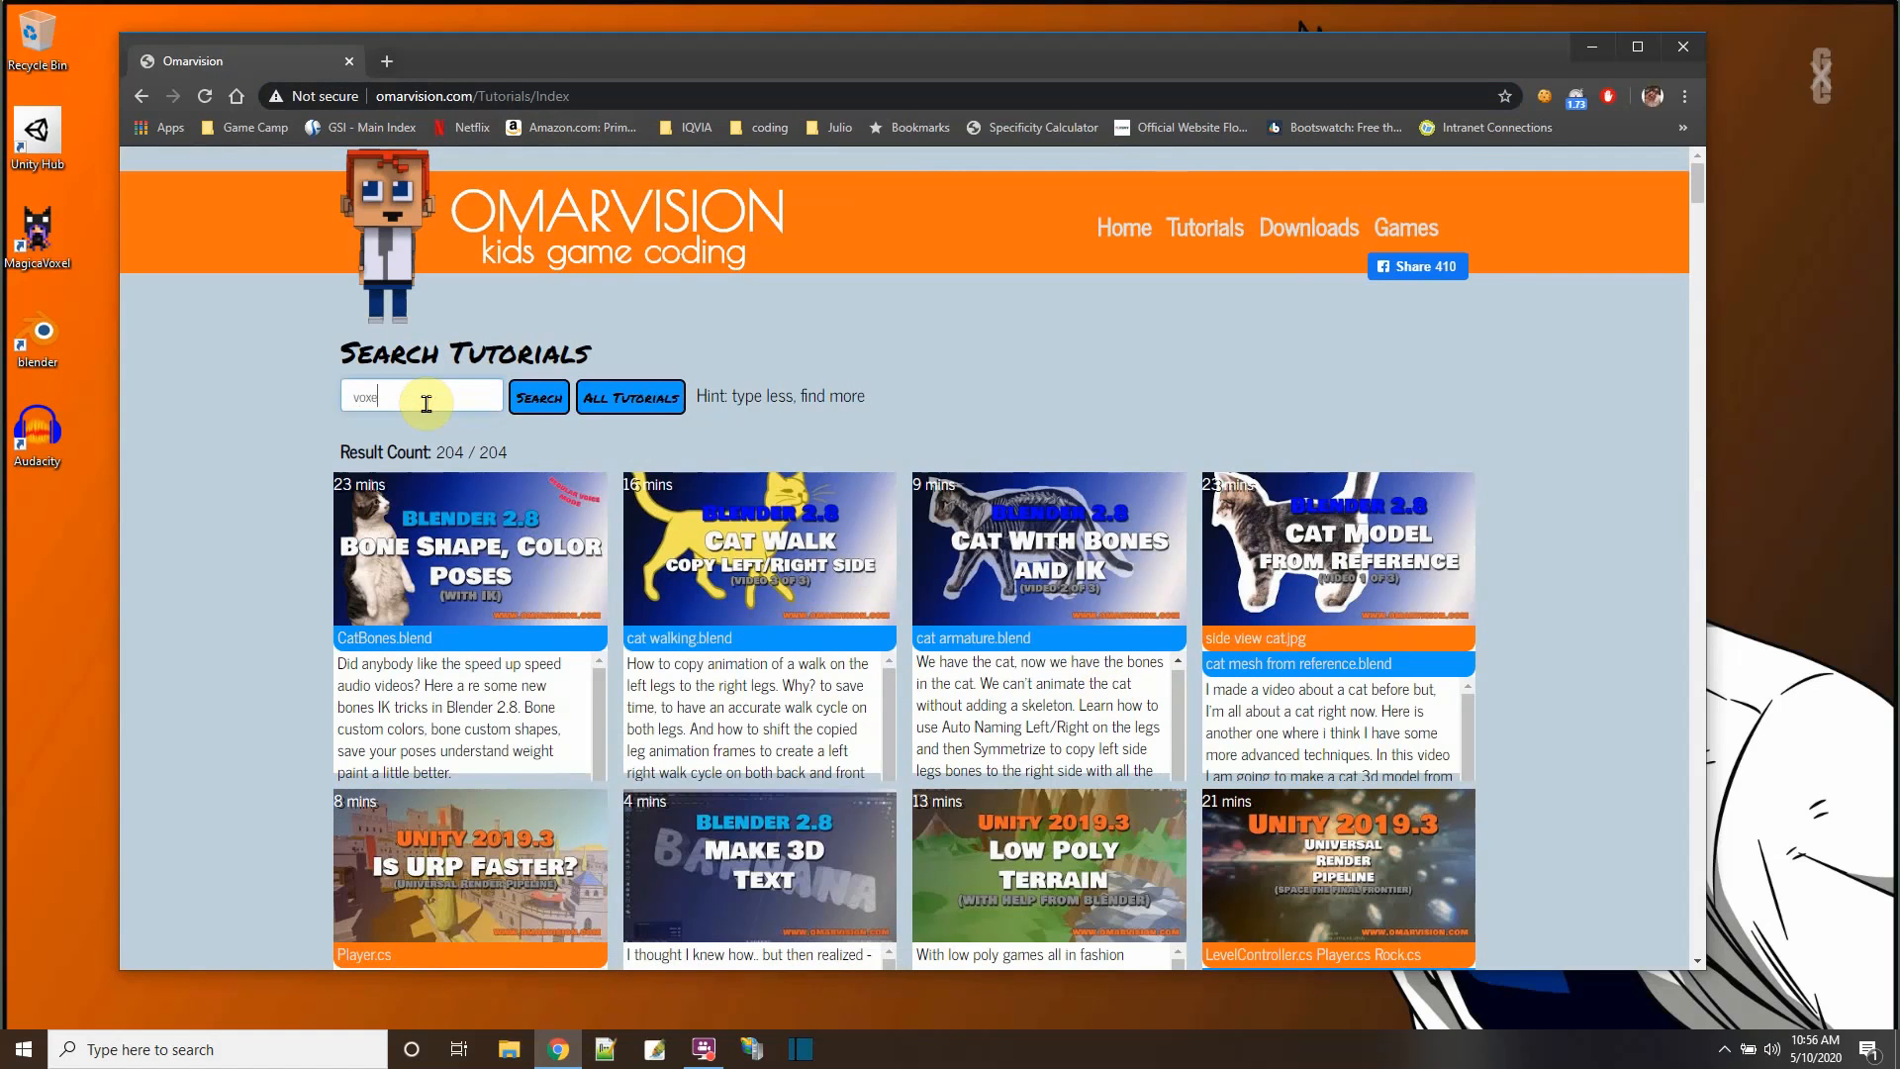
pyautogui.click(525, 404)
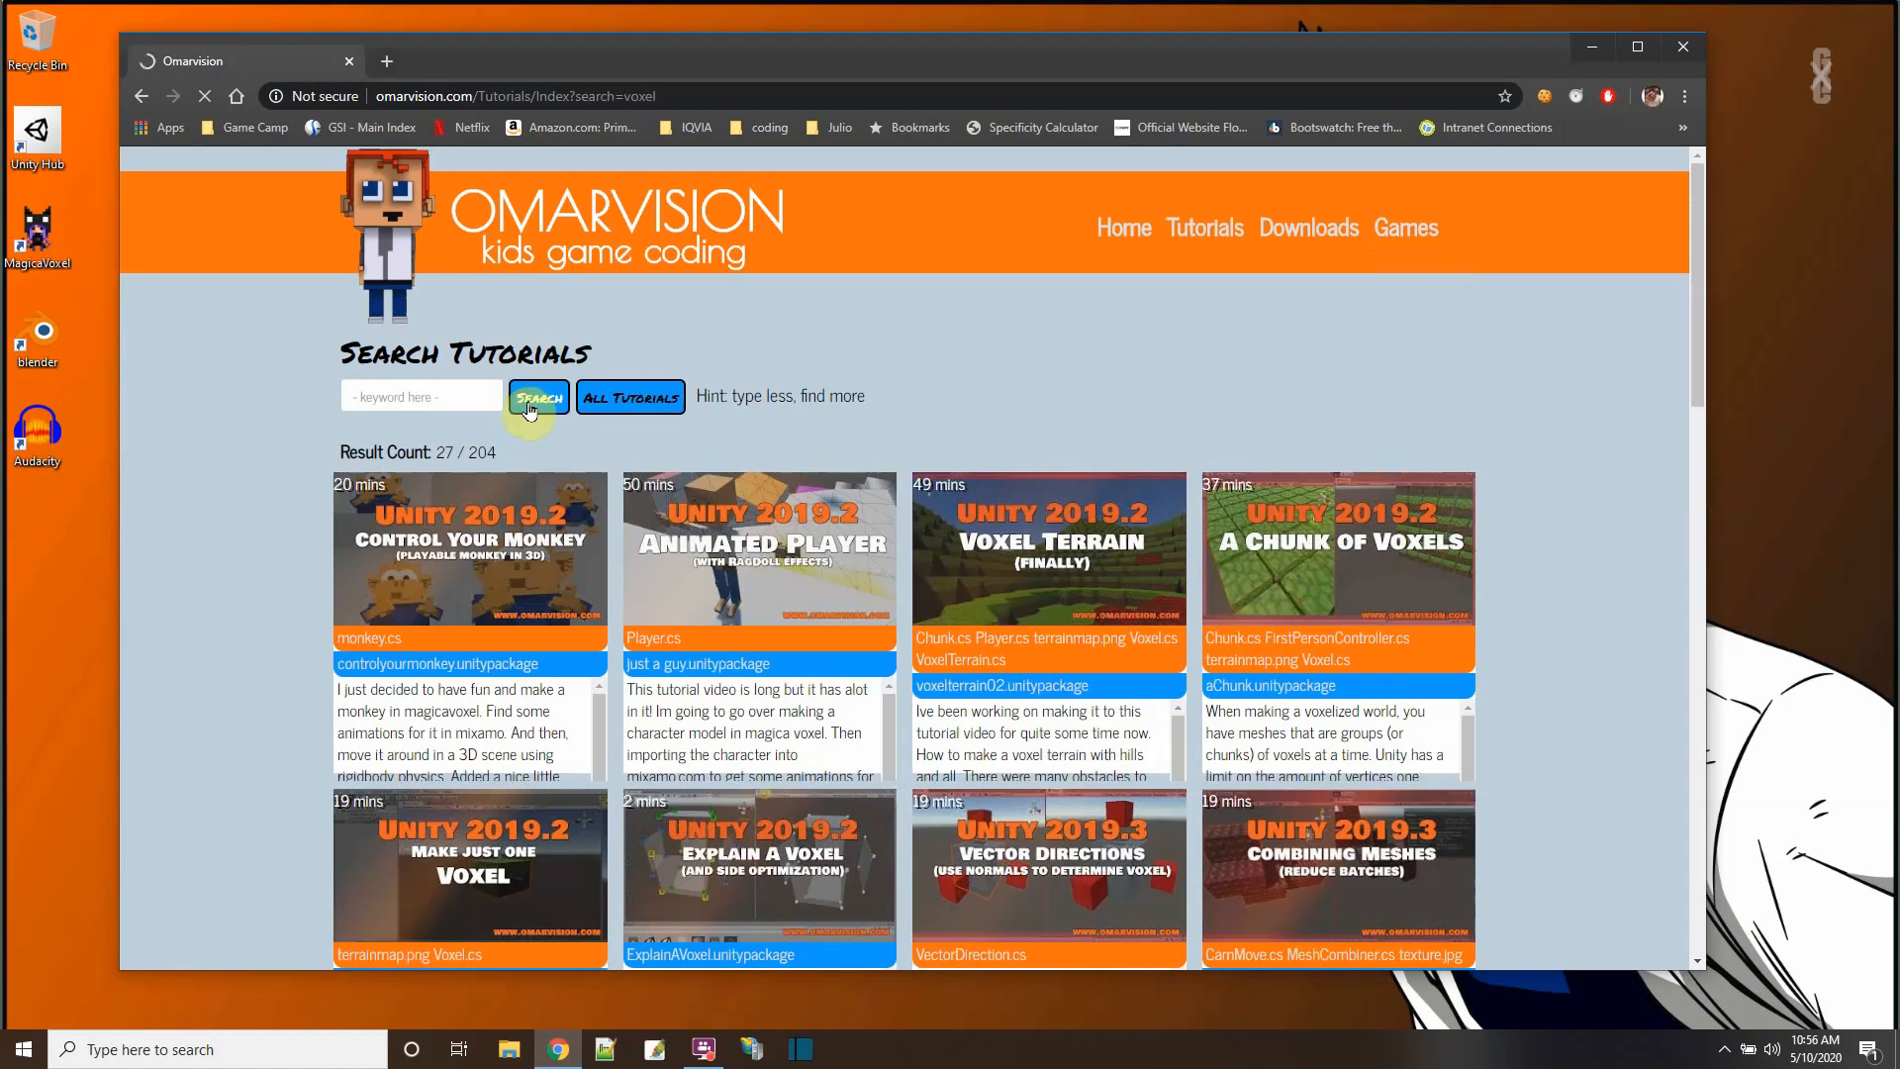
pyautogui.scroll(-9, 1539, 807)
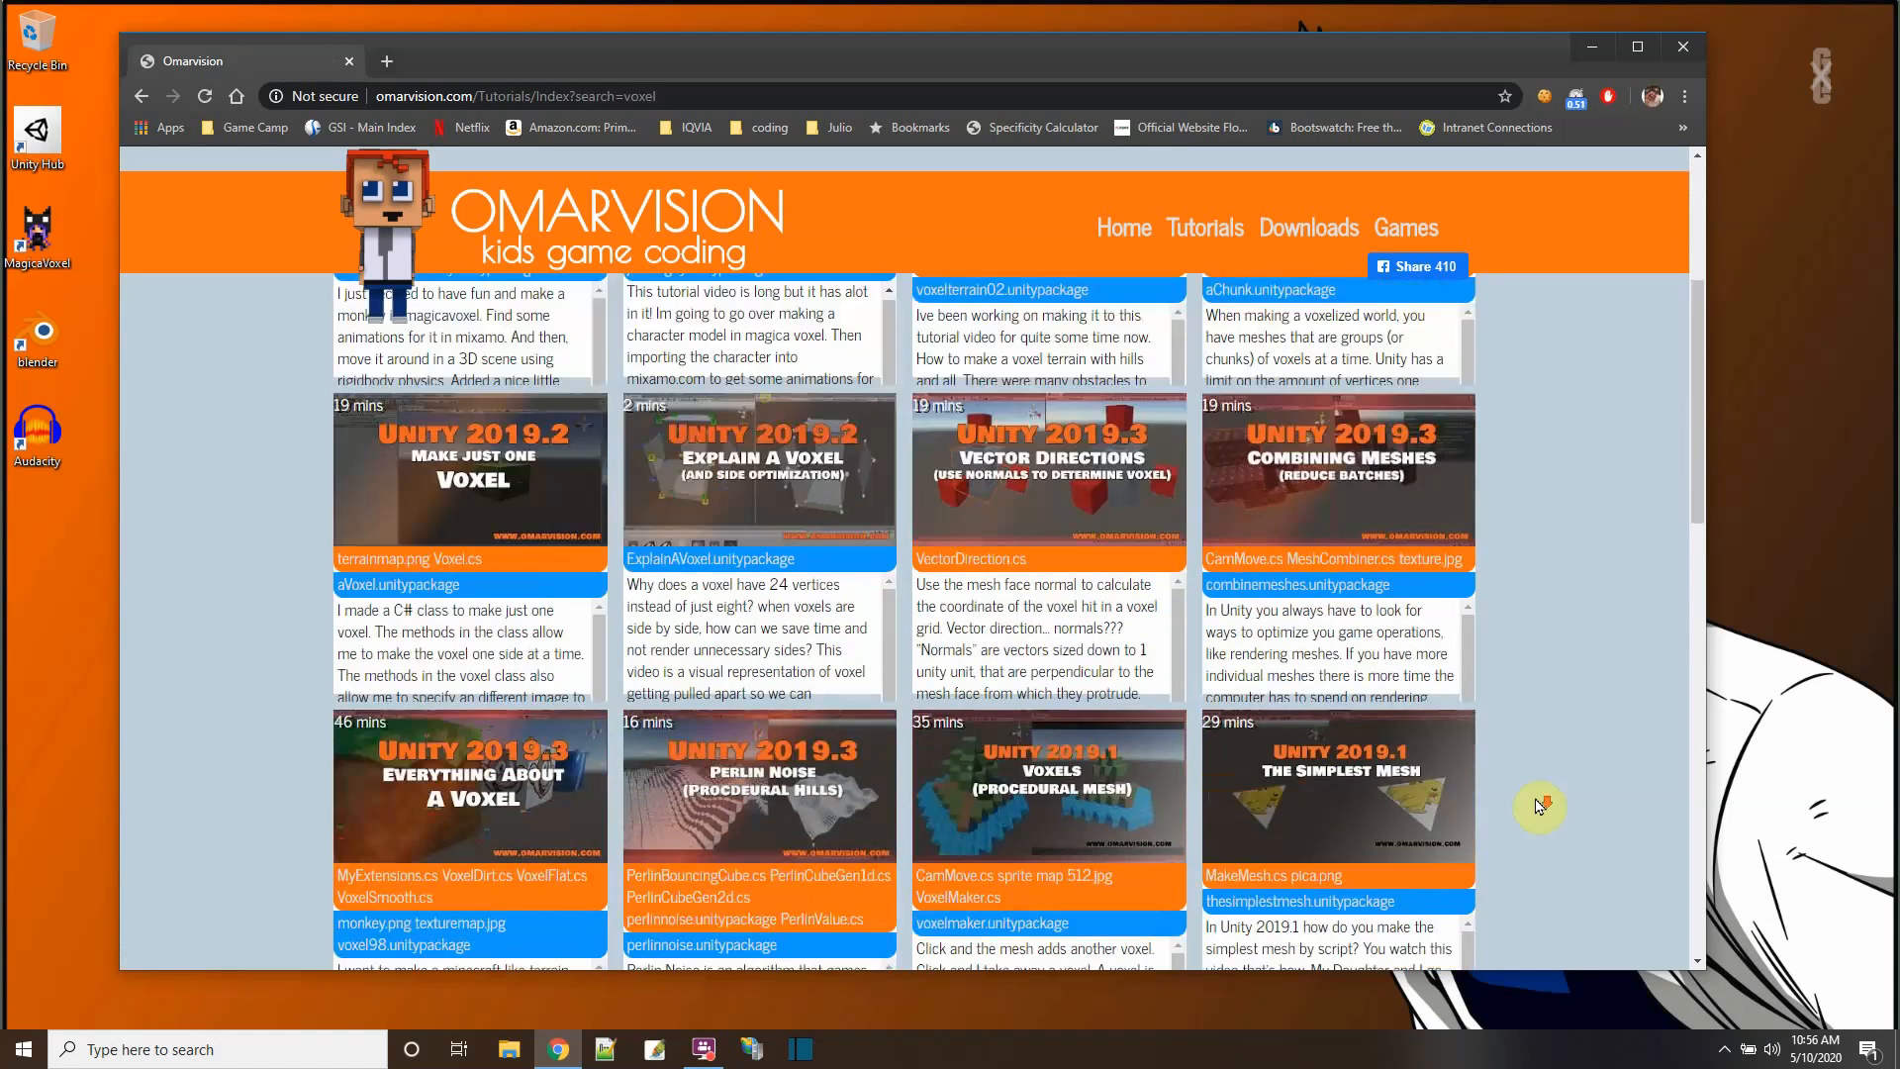